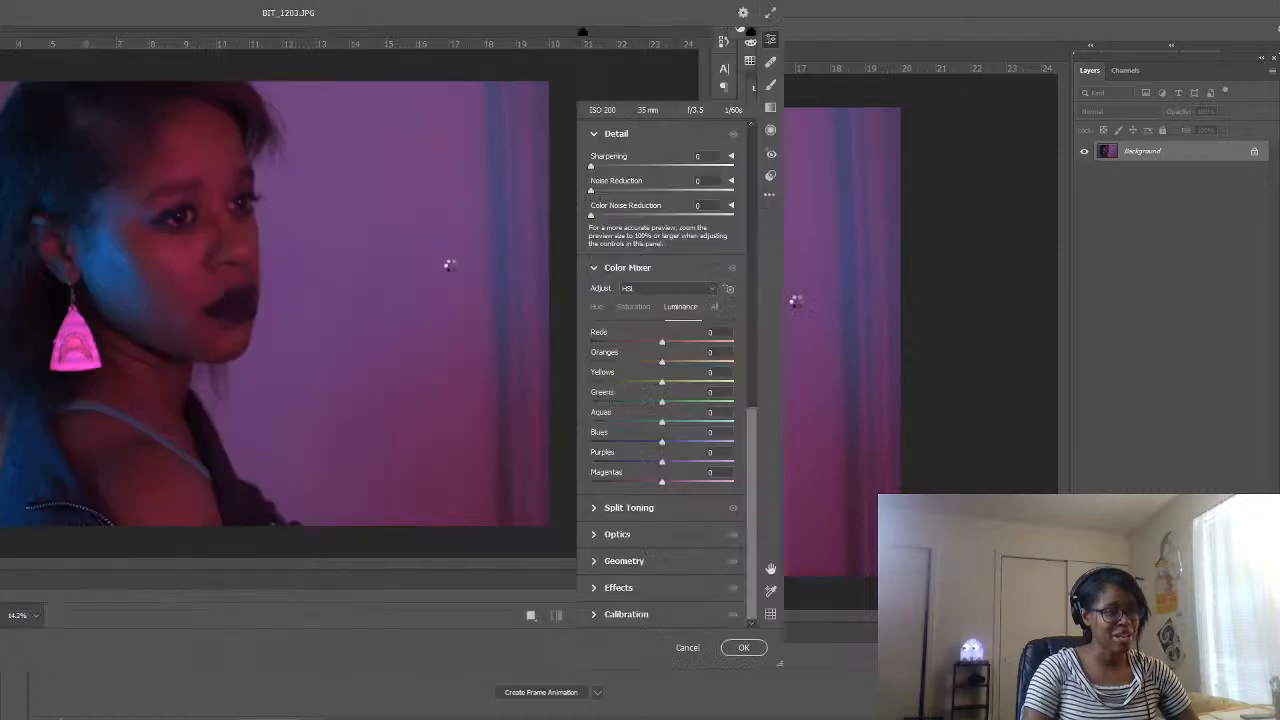
- Set the photo's white balance Temperature to -32 and Tint to +13, and raise Exposure to +0.95
key("ctrl+shift+a")
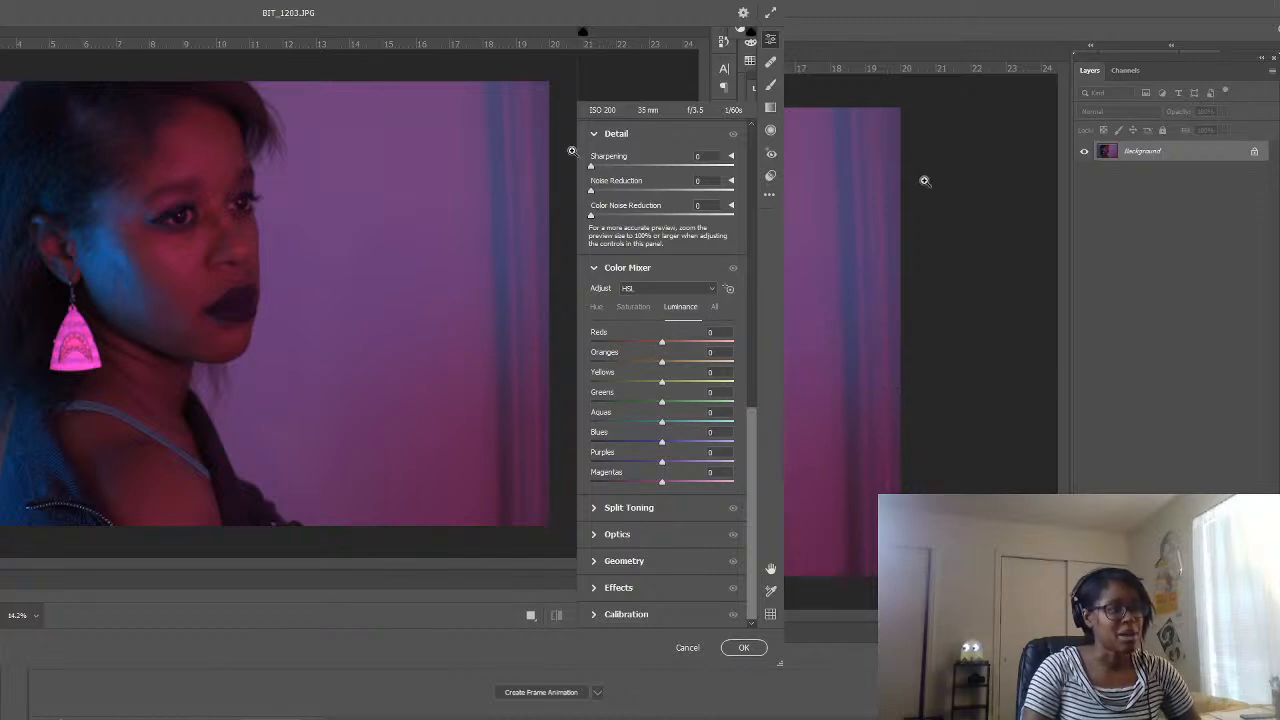
left_click_drag(752, 436, 781, 28)
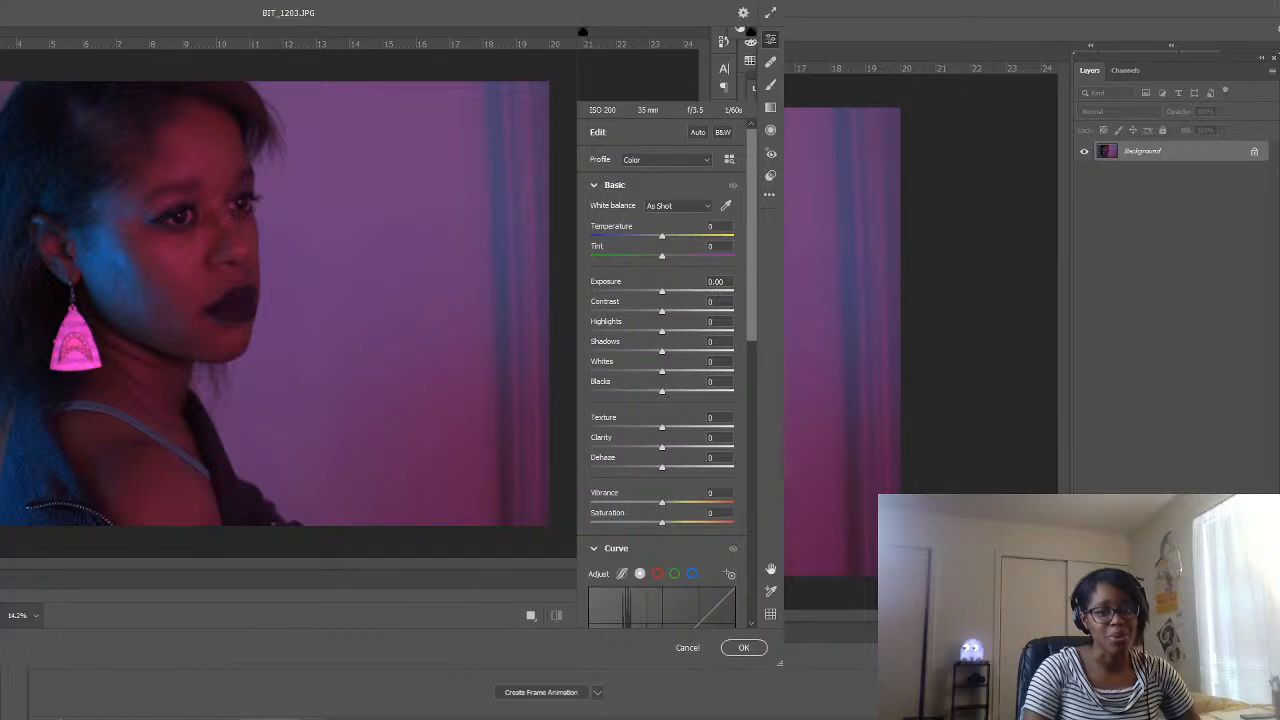
key("Return")
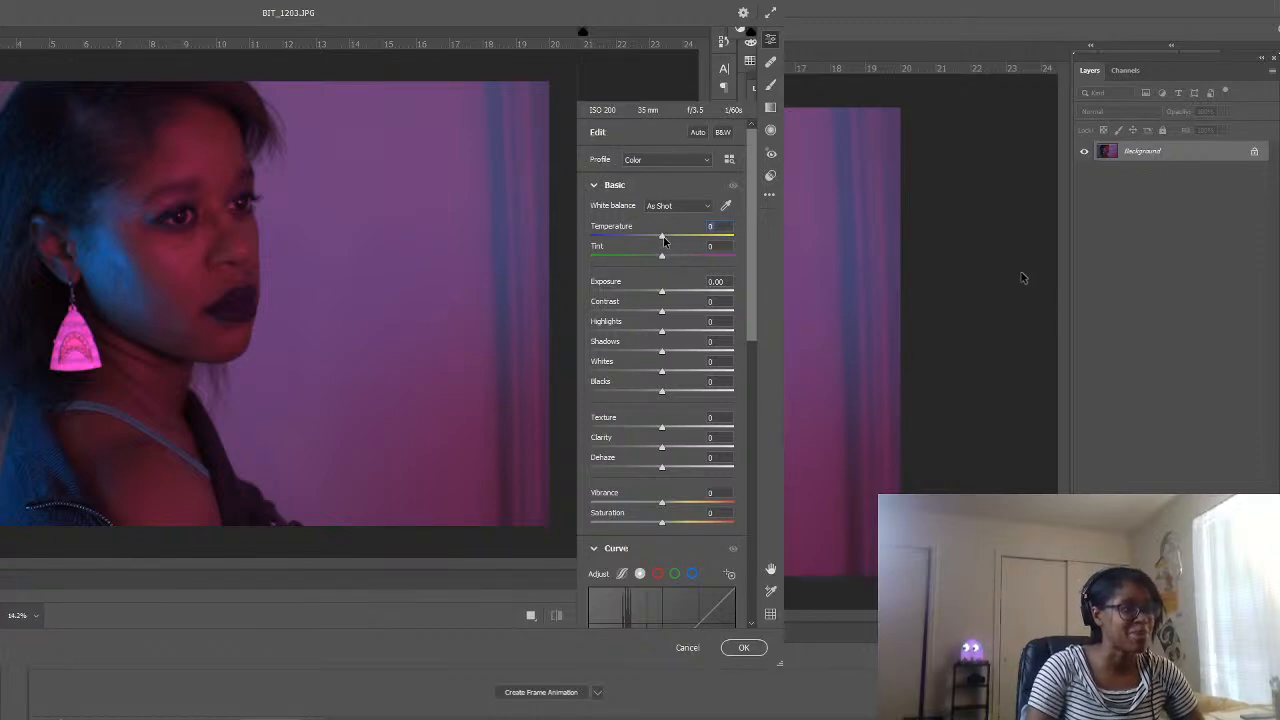
mouse_move(662, 237)
left_mouse_down()
mouse_move(640, 237)
mouse_move(652, 257)
mouse_move(621, 250)
mouse_move(702, 247)
mouse_move(677, 253)
left_mouse_up()
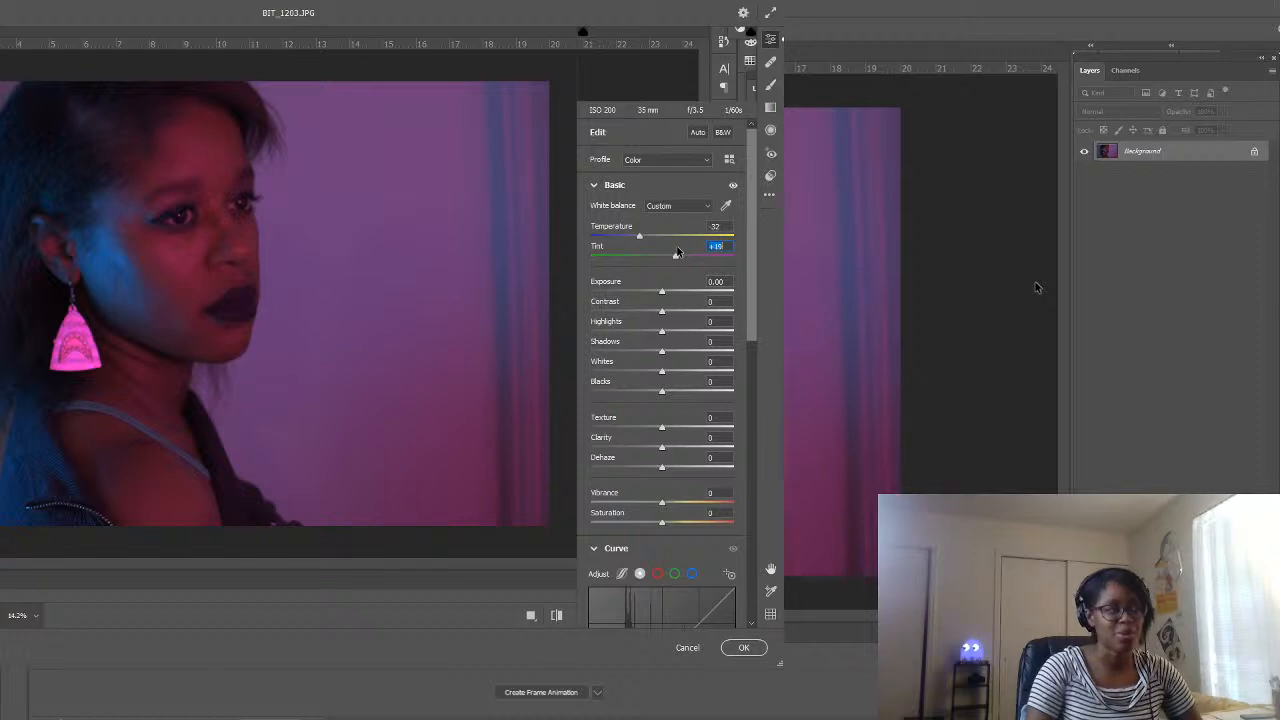
left_click_drag(677, 253, 677, 294)
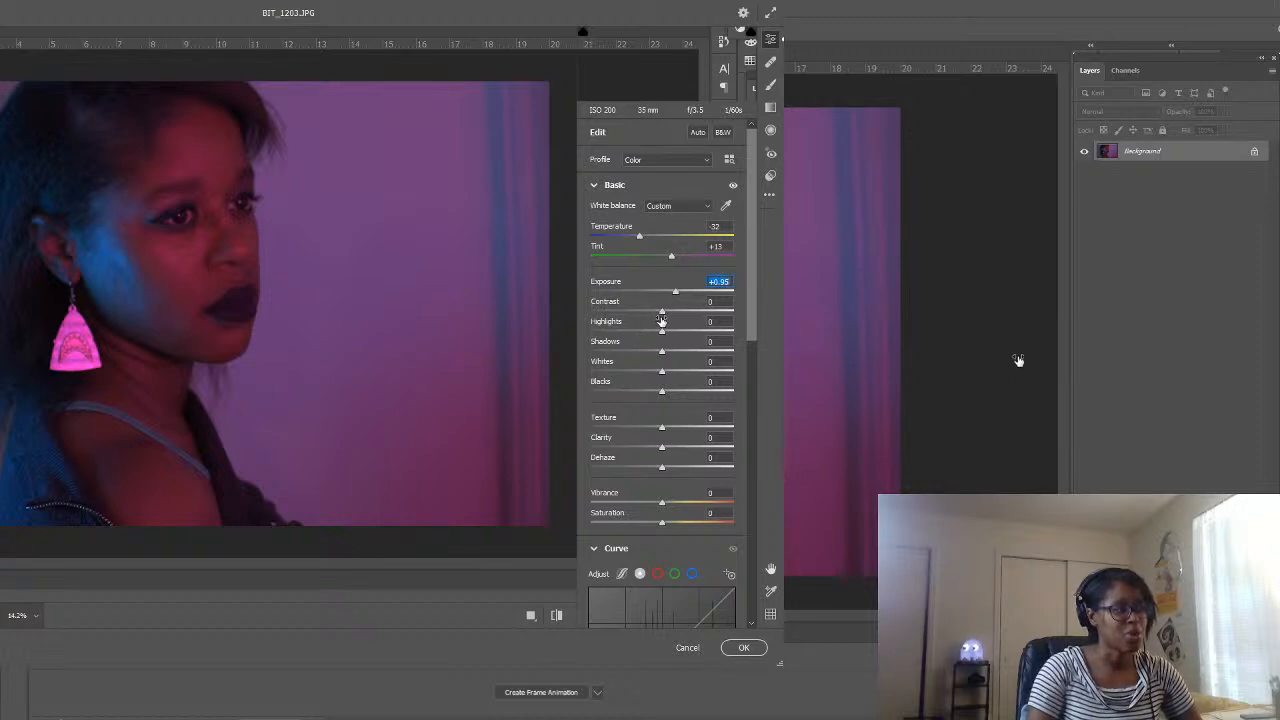
- Raise the photo's Contrast to +32 and Highlights to +36
mouse_move(662, 316)
left_mouse_down()
mouse_move(642, 312)
mouse_move(670, 309)
left_mouse_up()
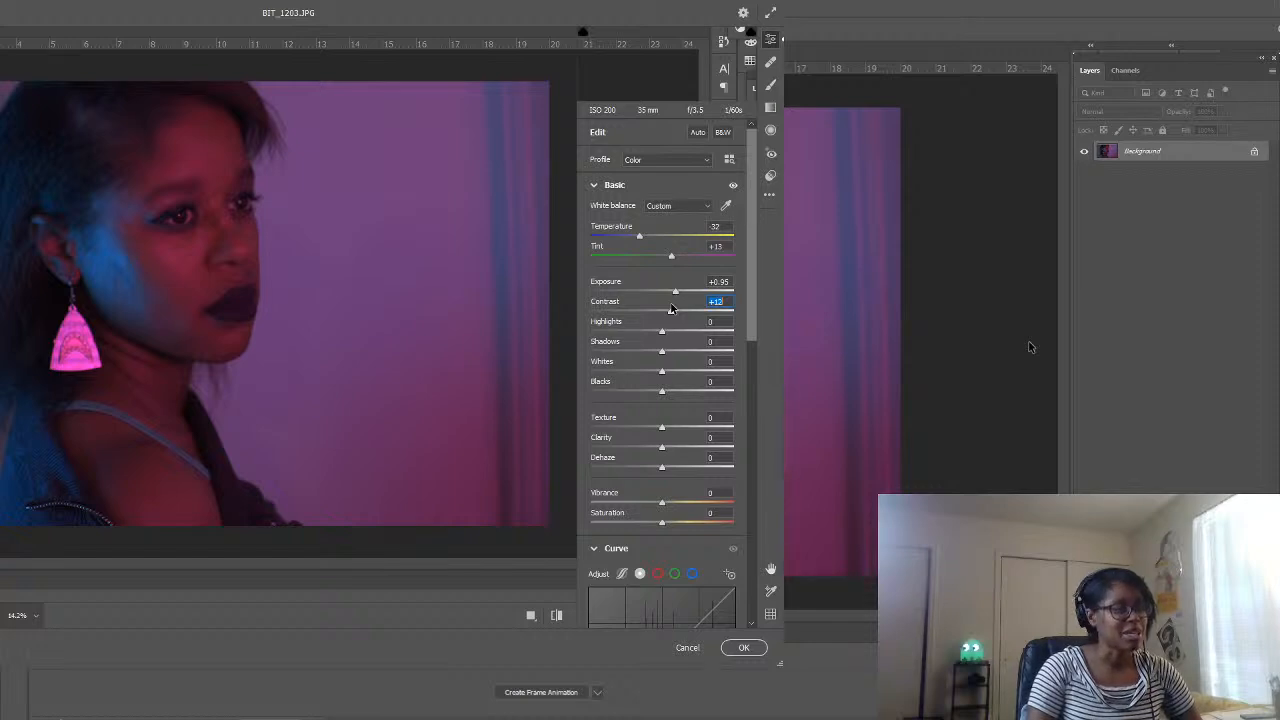
left_click_drag(664, 309, 685, 333)
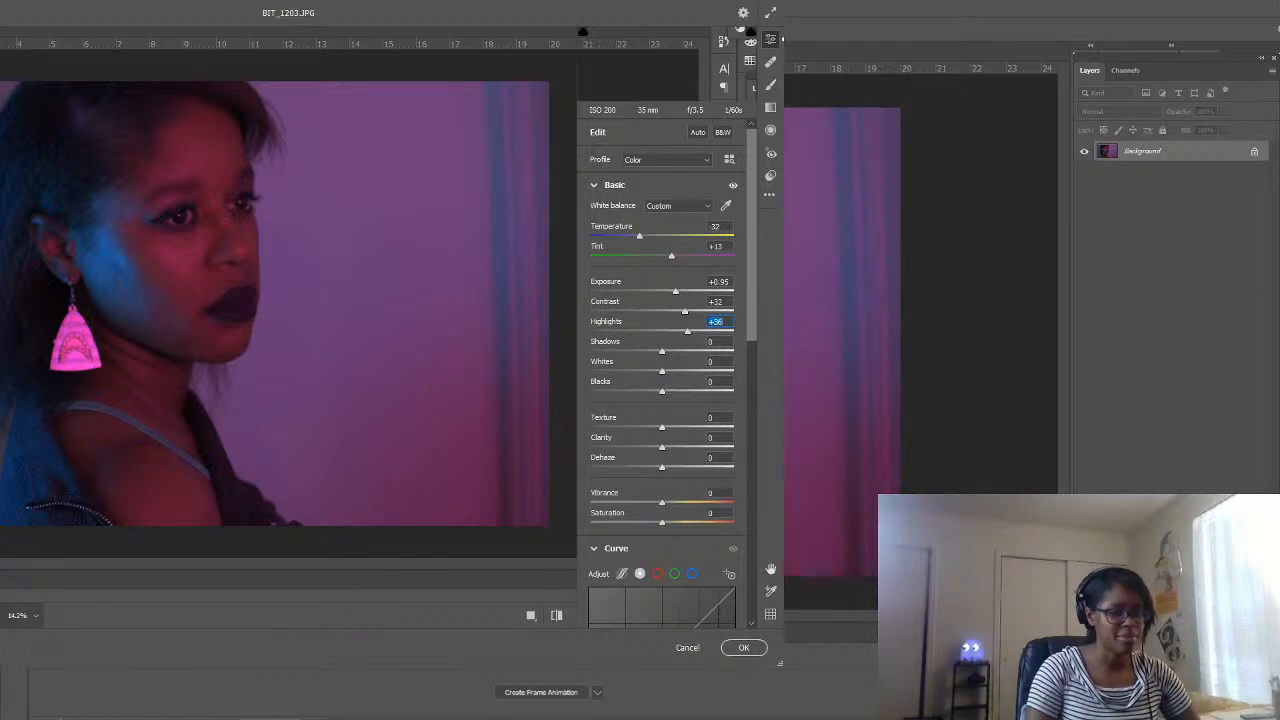
key("Return")
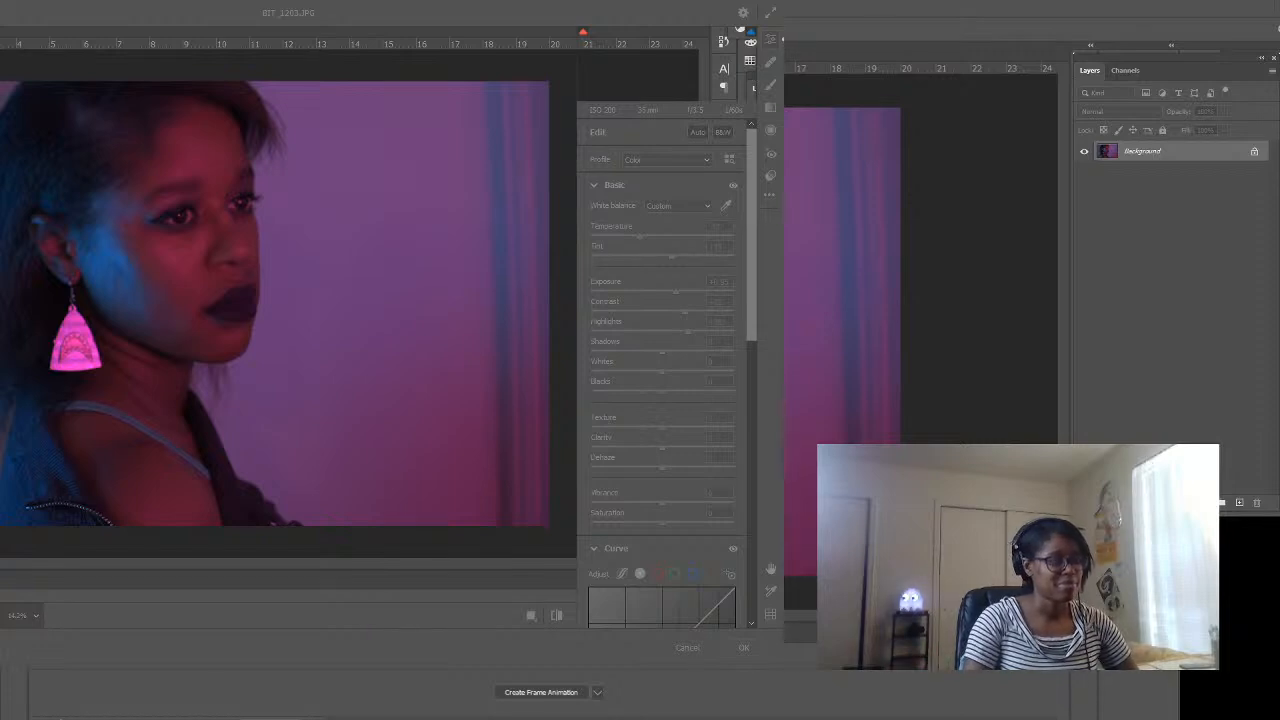
- Raise the photo's Shadows to +31, Whites to +33 and Blacks to +26
key("ctrl+0")
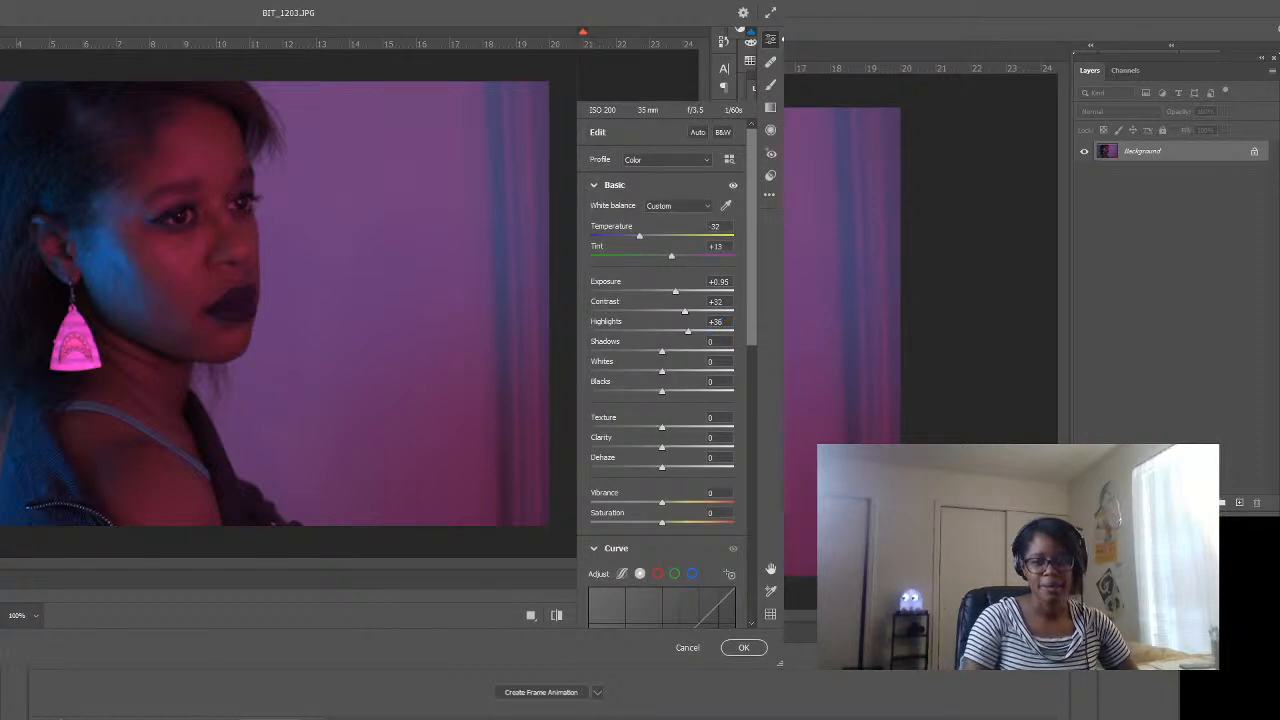
key("alt")
scroll(309, 424, "down", 4)
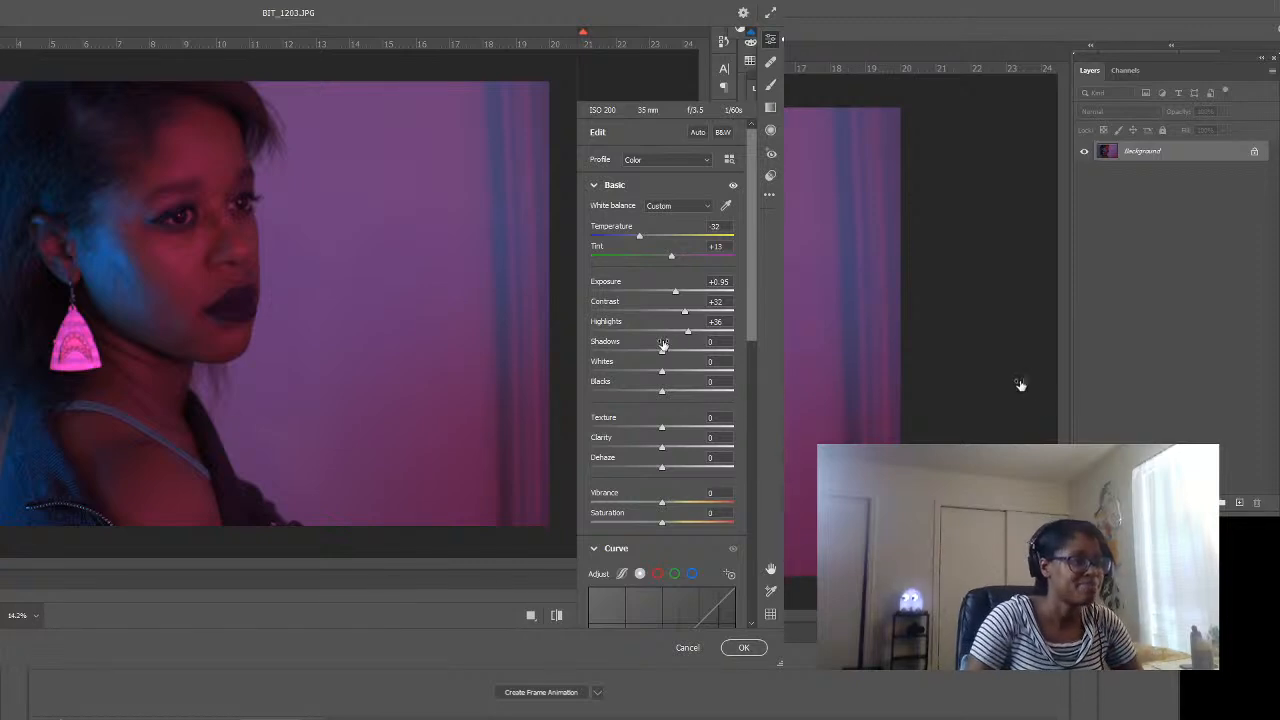
left_click_drag(661, 353, 657, 408)
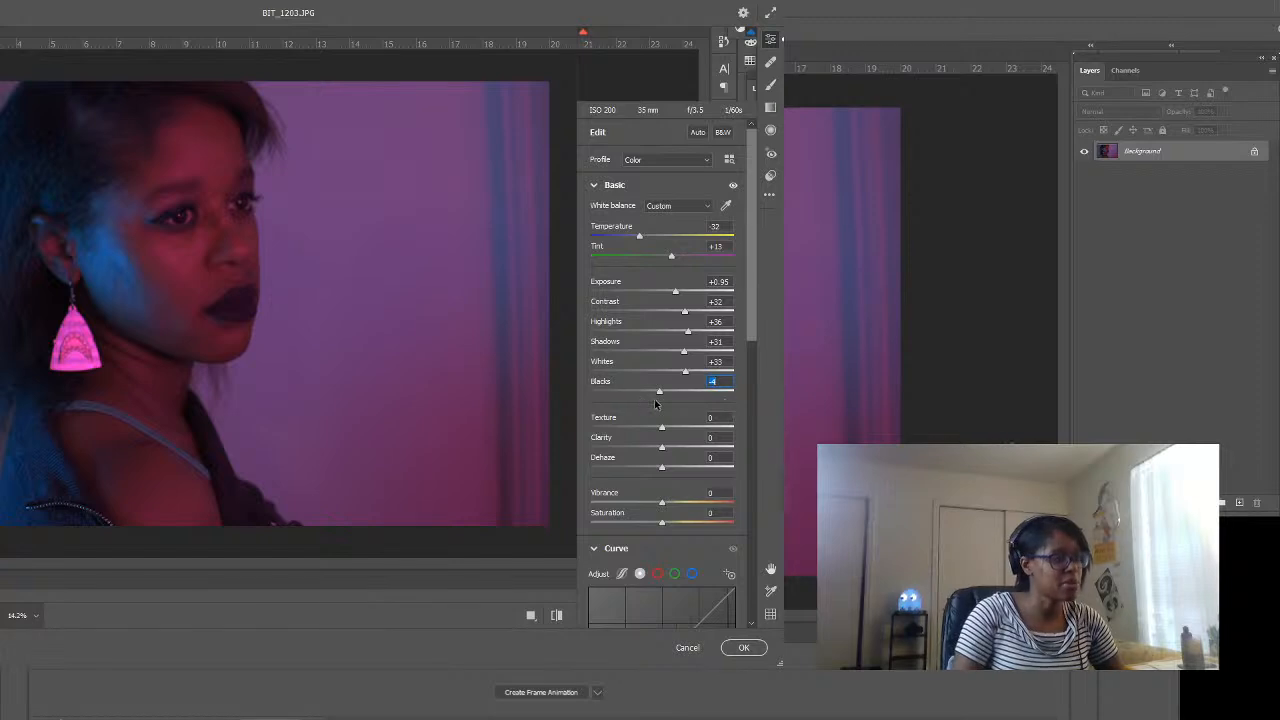
mouse_move(659, 393)
left_mouse_down()
mouse_move(720, 397)
mouse_move(679, 398)
left_mouse_up()
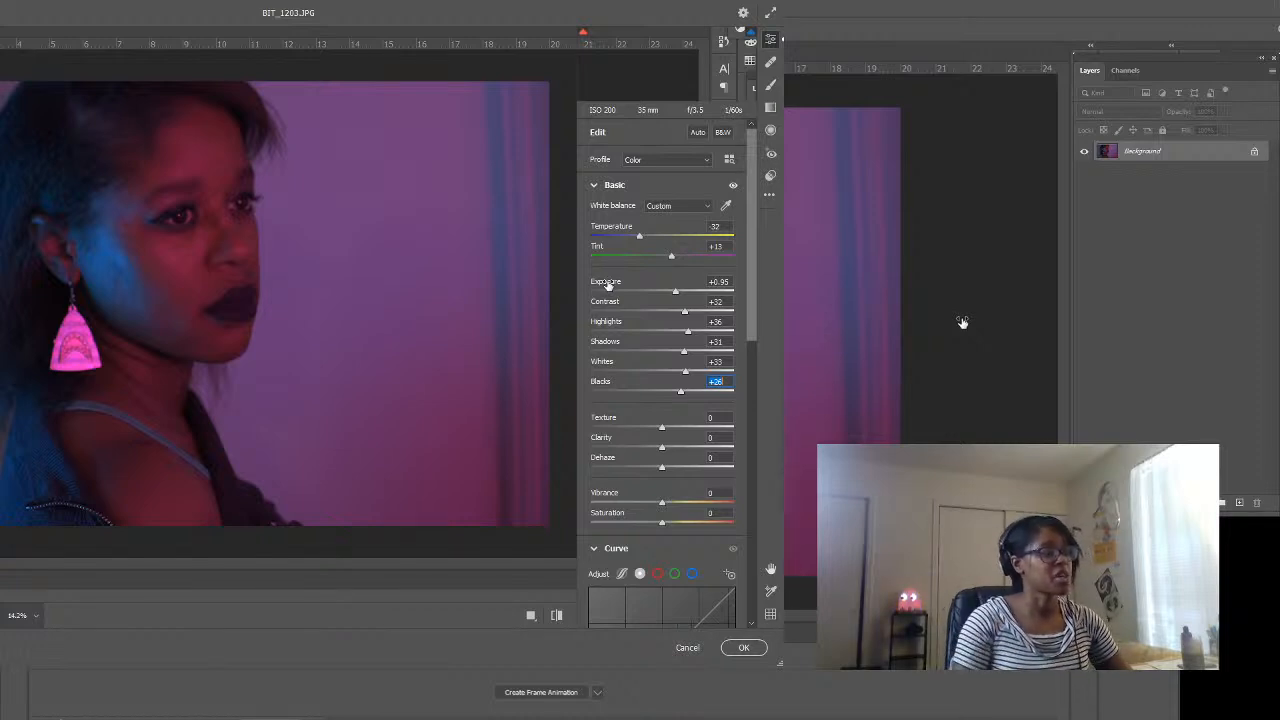
- Increase the photo's Texture to +23 and Clarity to +18
left_click(664, 429)
mouse_move(664, 429)
left_mouse_down()
mouse_move(684, 432)
mouse_move(648, 442)
mouse_move(693, 444)
mouse_move(675, 441)
left_mouse_up()
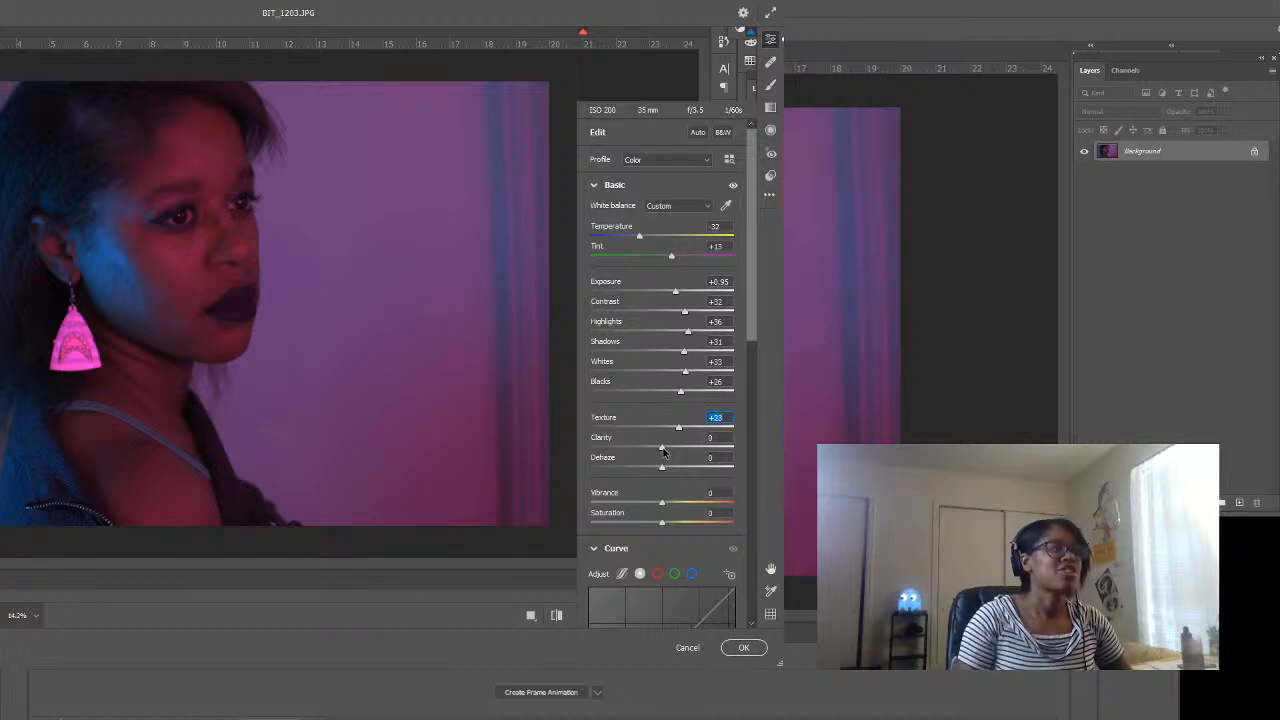
left_click_drag(662, 450, 688, 453)
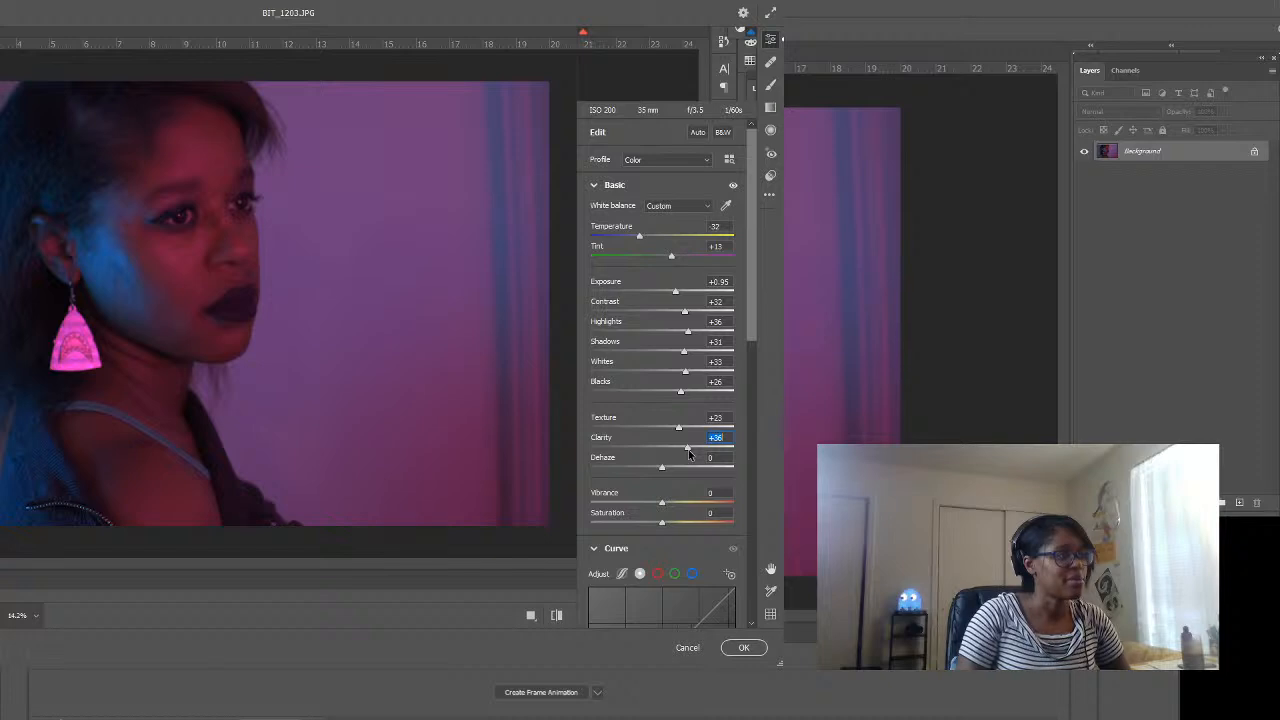
left_click_drag(688, 453, 684, 449)
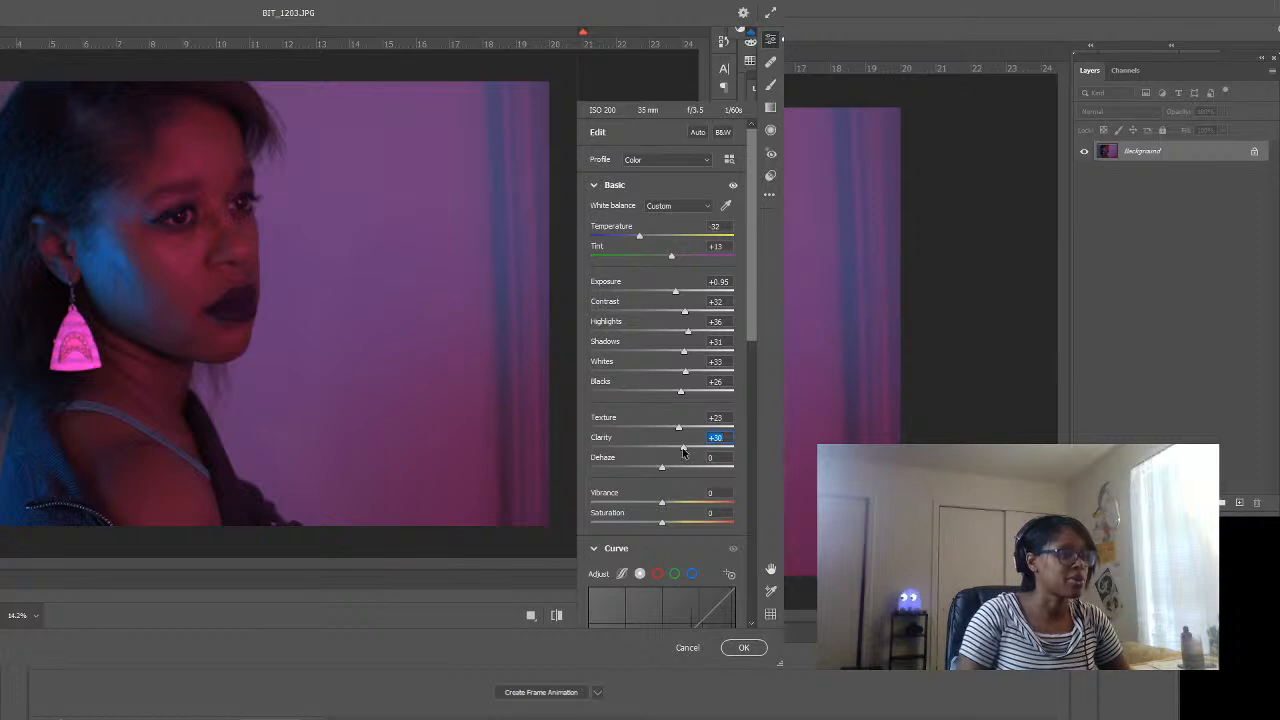
left_click_drag(683, 452, 672, 453)
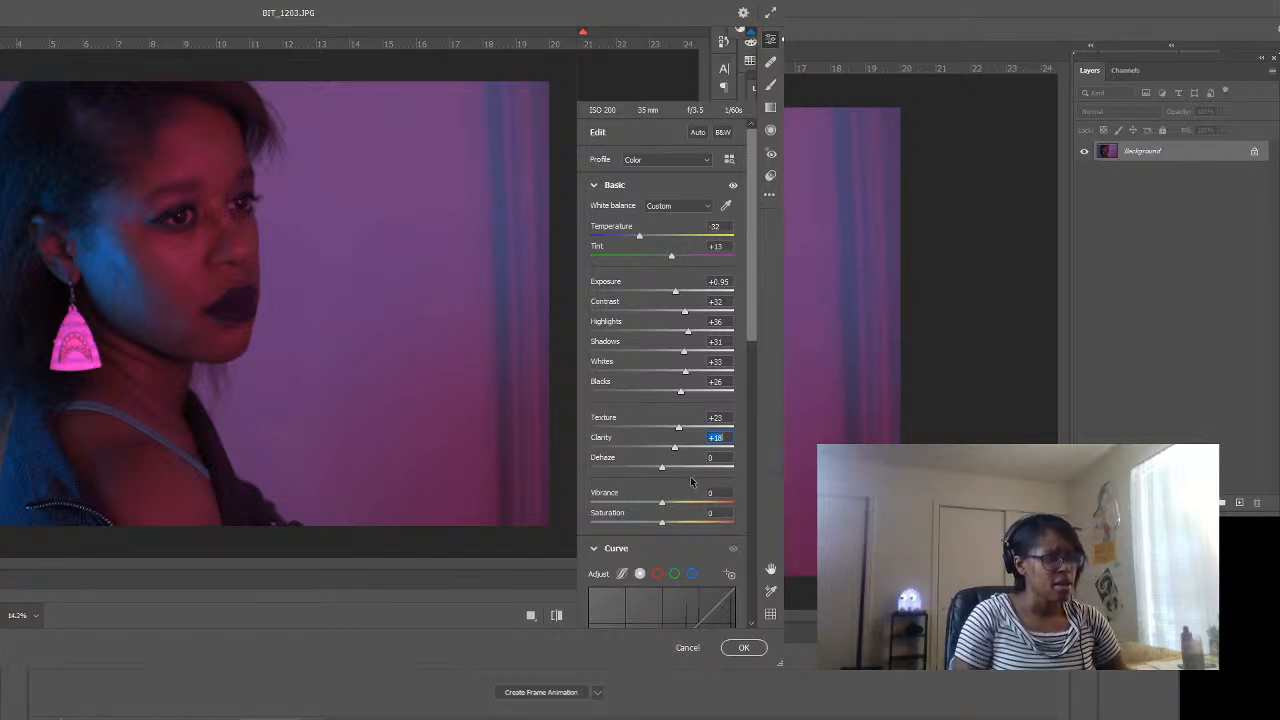
- Set the photo's Dehaze to +8, Vibrance to +22 and Saturation to +21
left_click_drag(663, 468, 665, 465)
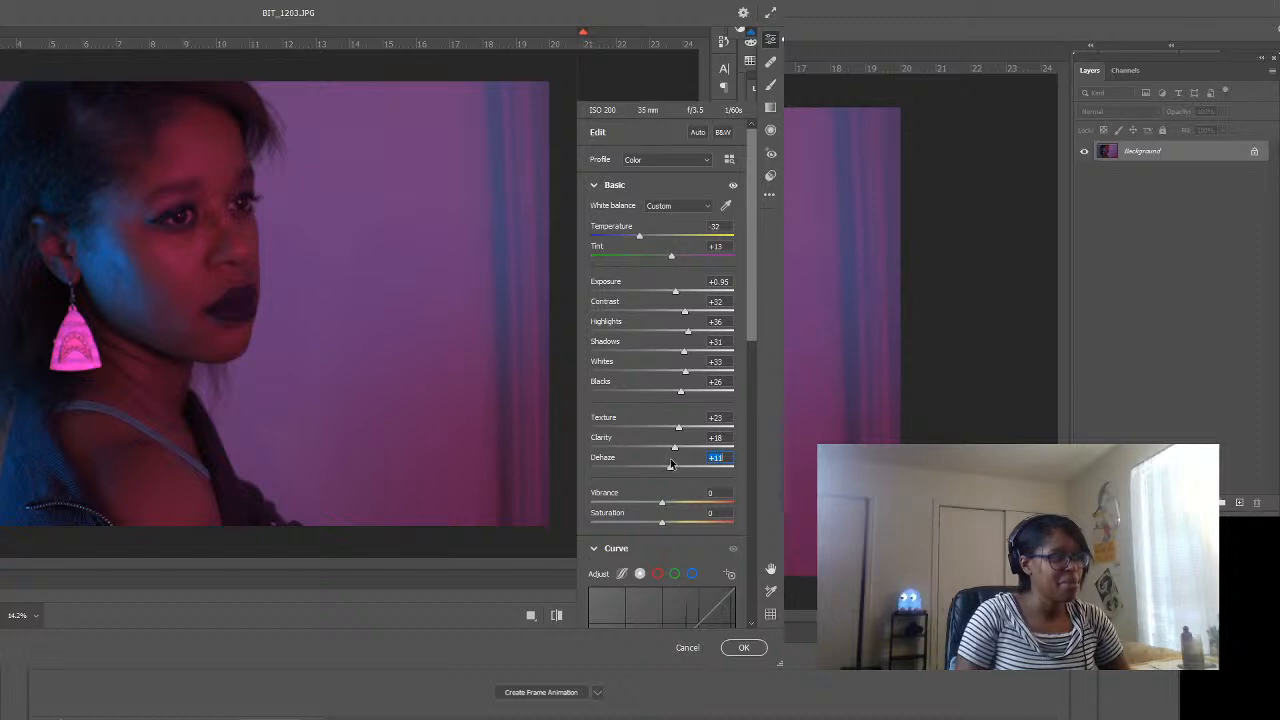
left_click_drag(672, 463, 684, 512)
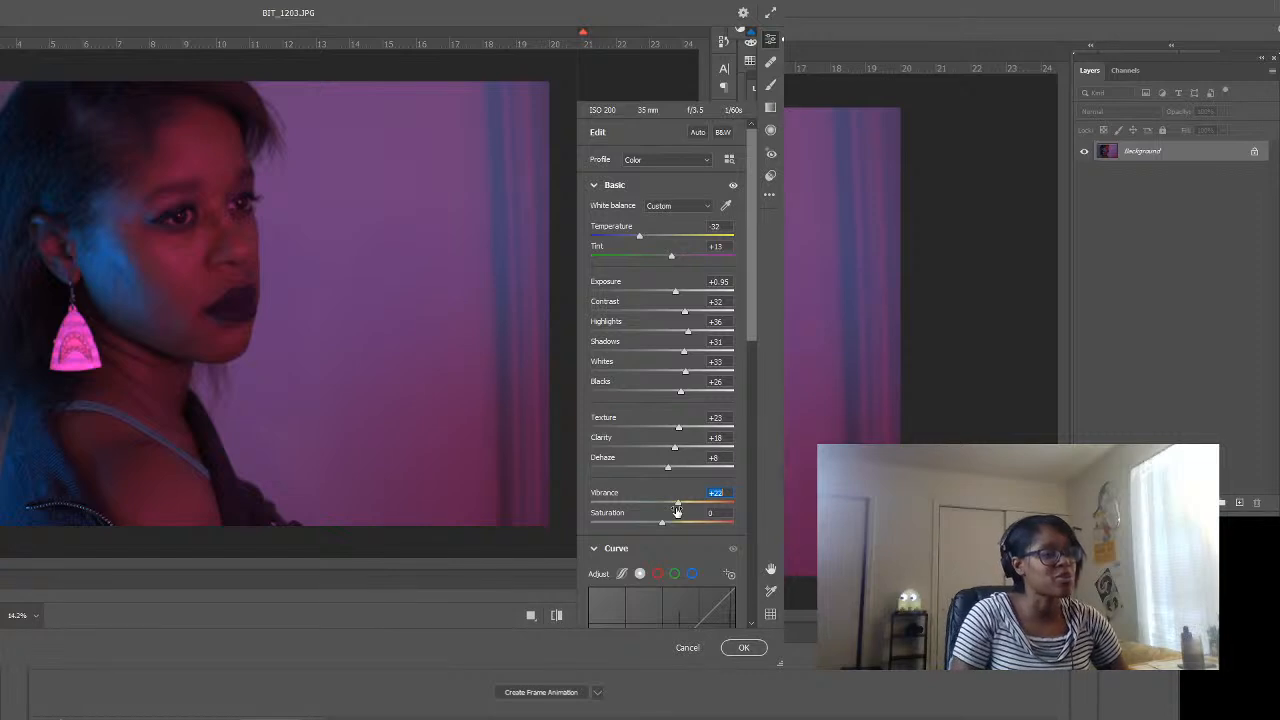
mouse_move(661, 523)
left_mouse_down()
mouse_move(688, 530)
mouse_move(677, 527)
left_mouse_up()
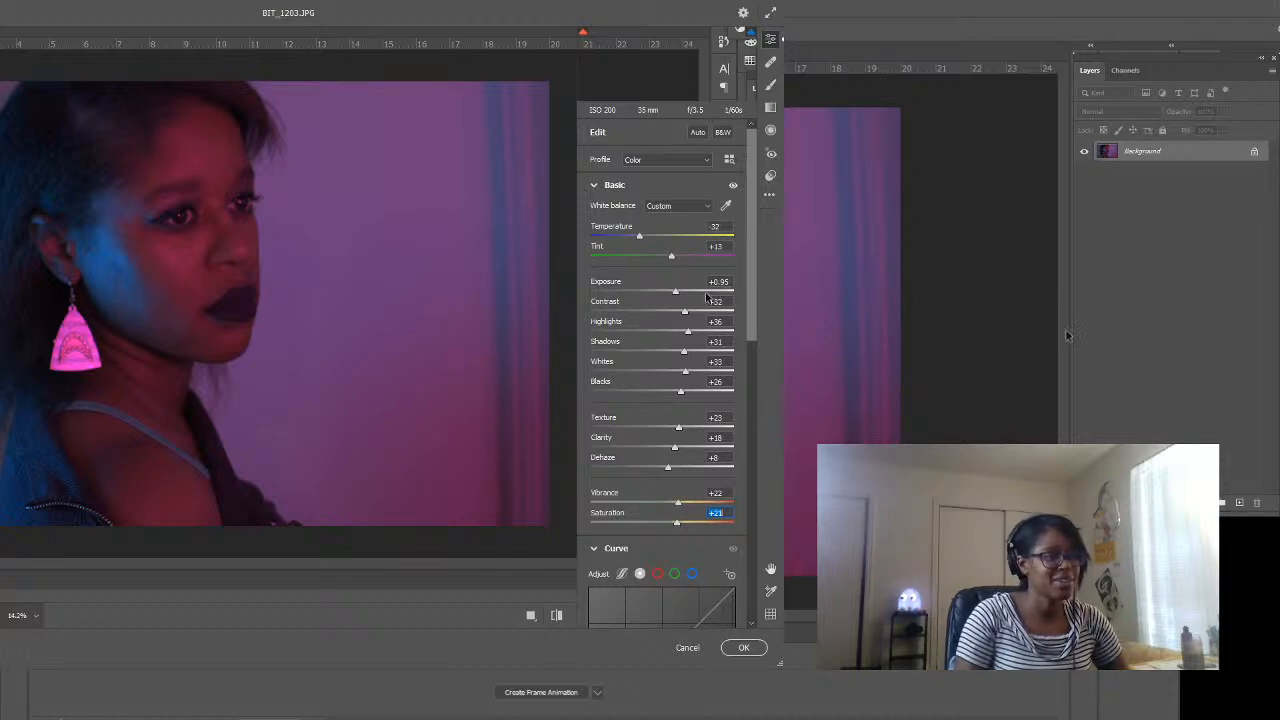
- Rebalance Contrast to +22, Highlights to +24, Shadows to +32, Whites to +29 and Blacks to +27, and raise Vibrance to +70
left_click_drag(684, 316, 678, 397)
left_click(685, 354)
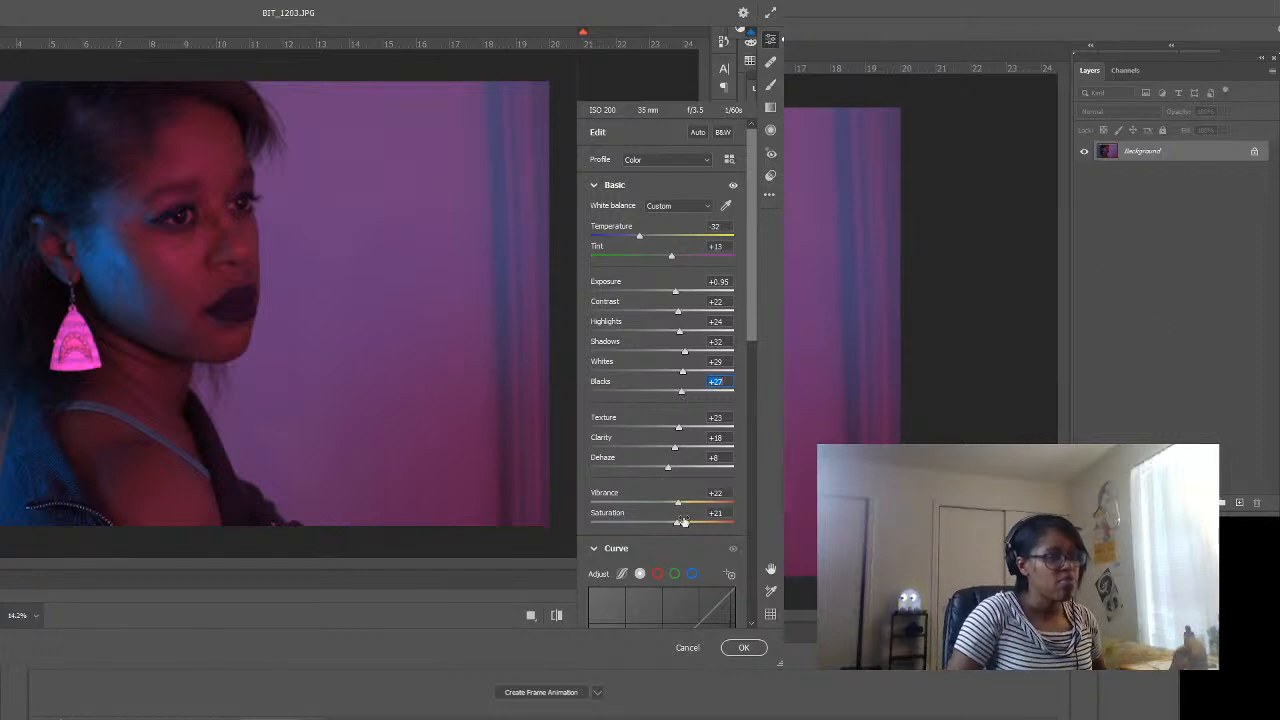
left_click_drag(678, 502, 715, 511)
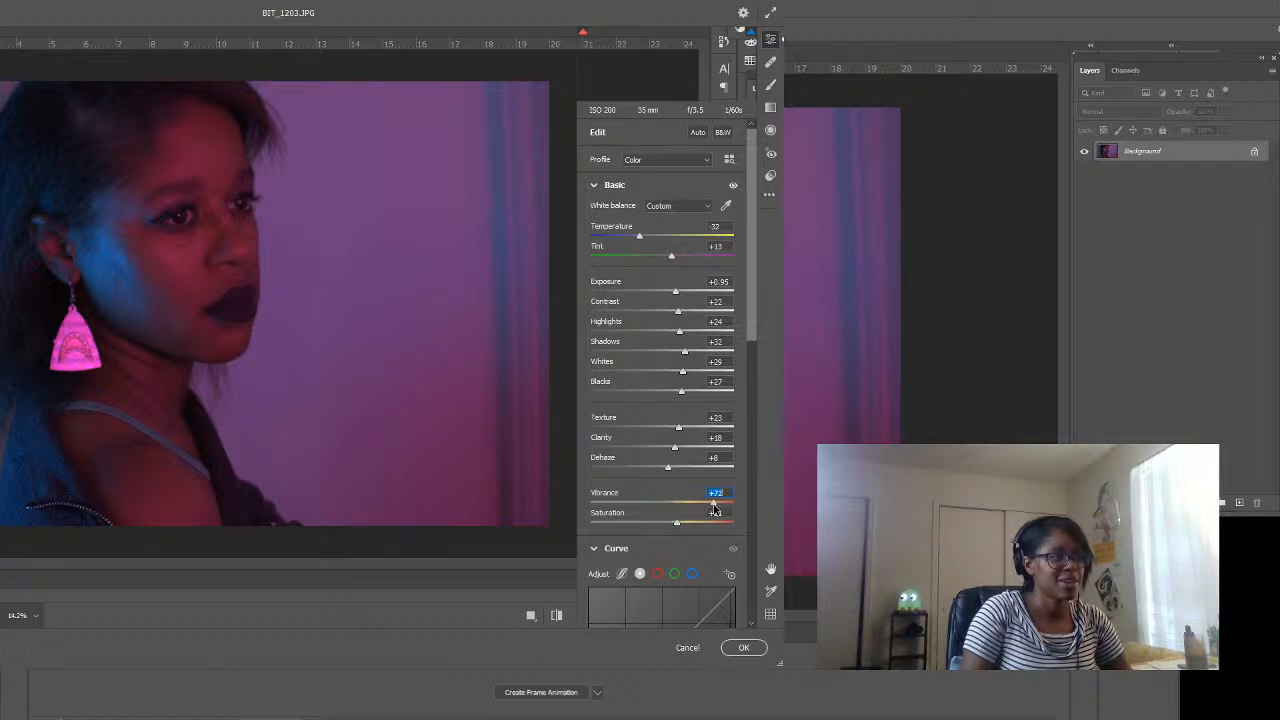
left_click_drag(715, 511, 712, 506)
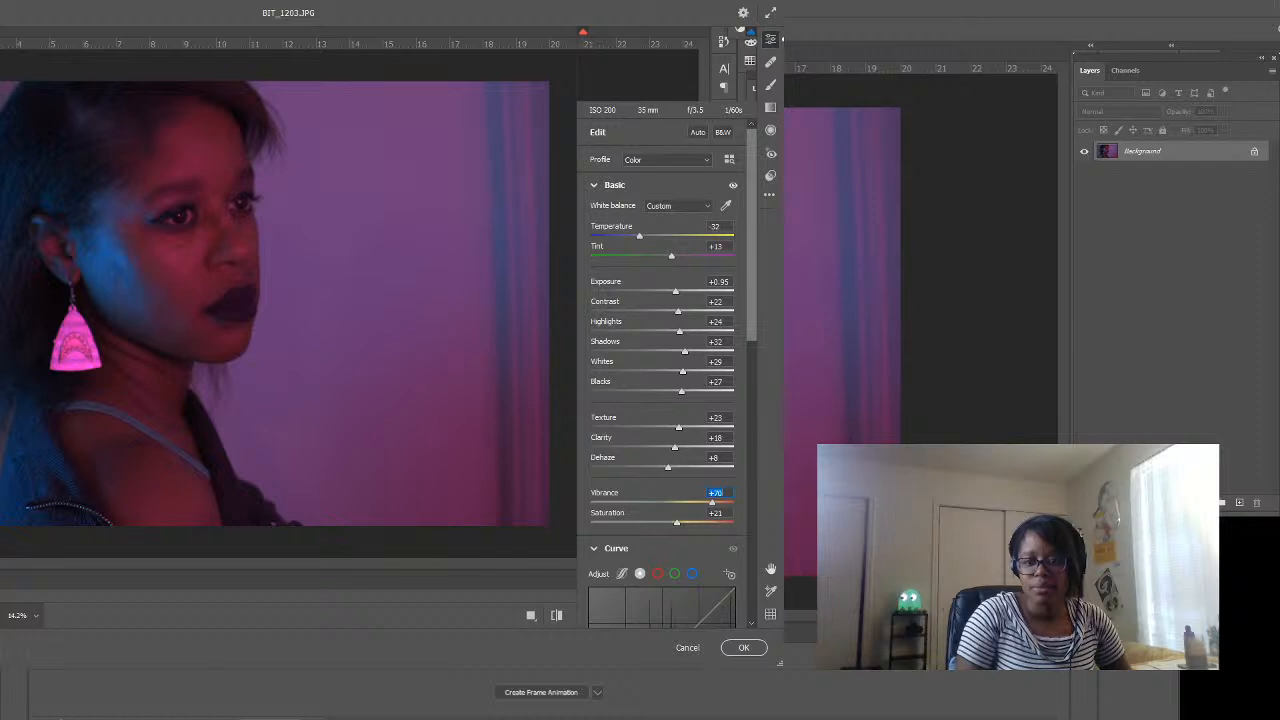
key("Return")
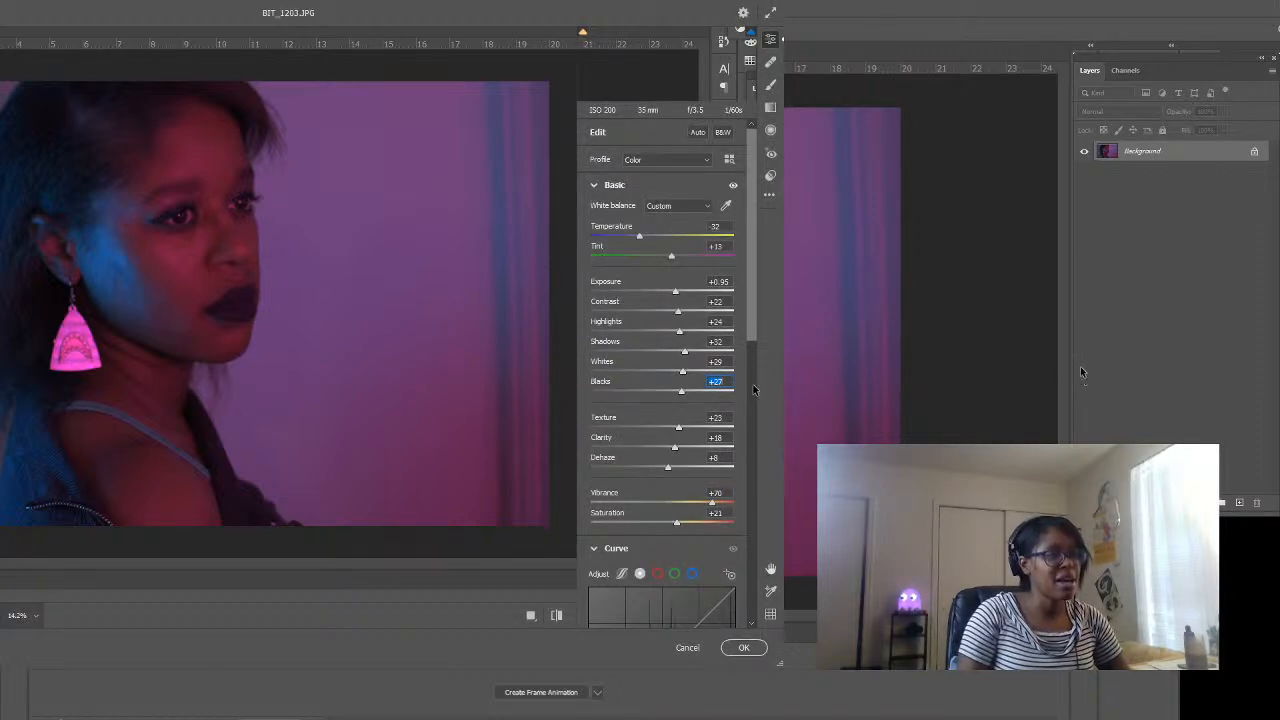
- Reduce the photo's Shadows to +27, Whites to +18 and Blacks to -60
mouse_move(686, 374)
left_mouse_down()
mouse_move(705, 372)
mouse_move(640, 360)
mouse_move(673, 370)
left_mouse_up()
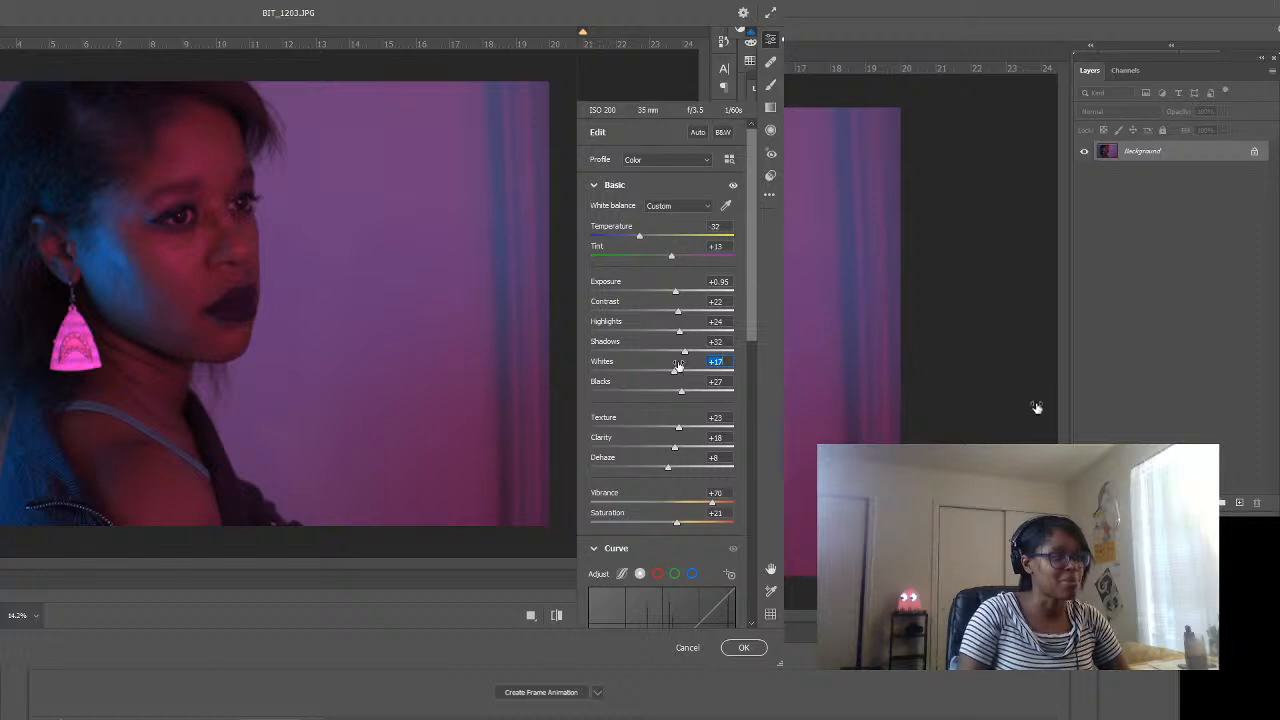
mouse_move(684, 352)
left_mouse_down()
mouse_move(663, 356)
mouse_move(682, 355)
left_mouse_up()
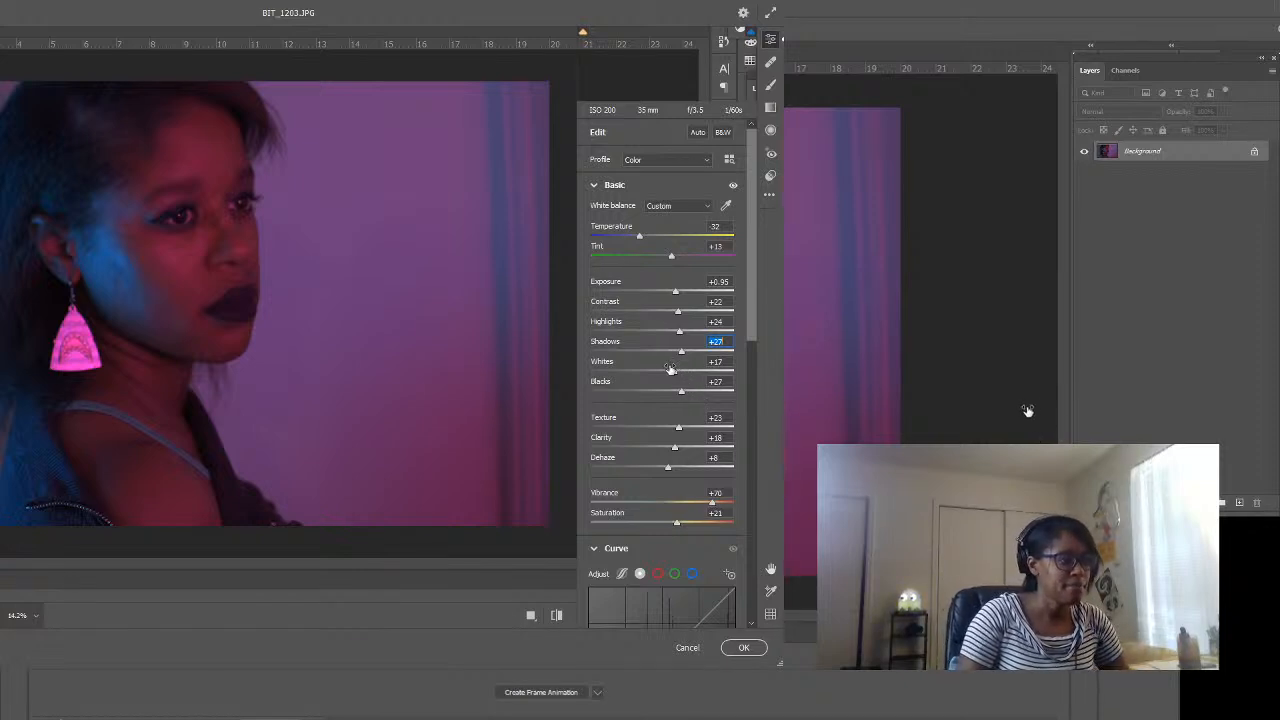
mouse_move(673, 371)
left_mouse_down()
mouse_move(709, 383)
mouse_move(618, 373)
mouse_move(676, 380)
left_mouse_up()
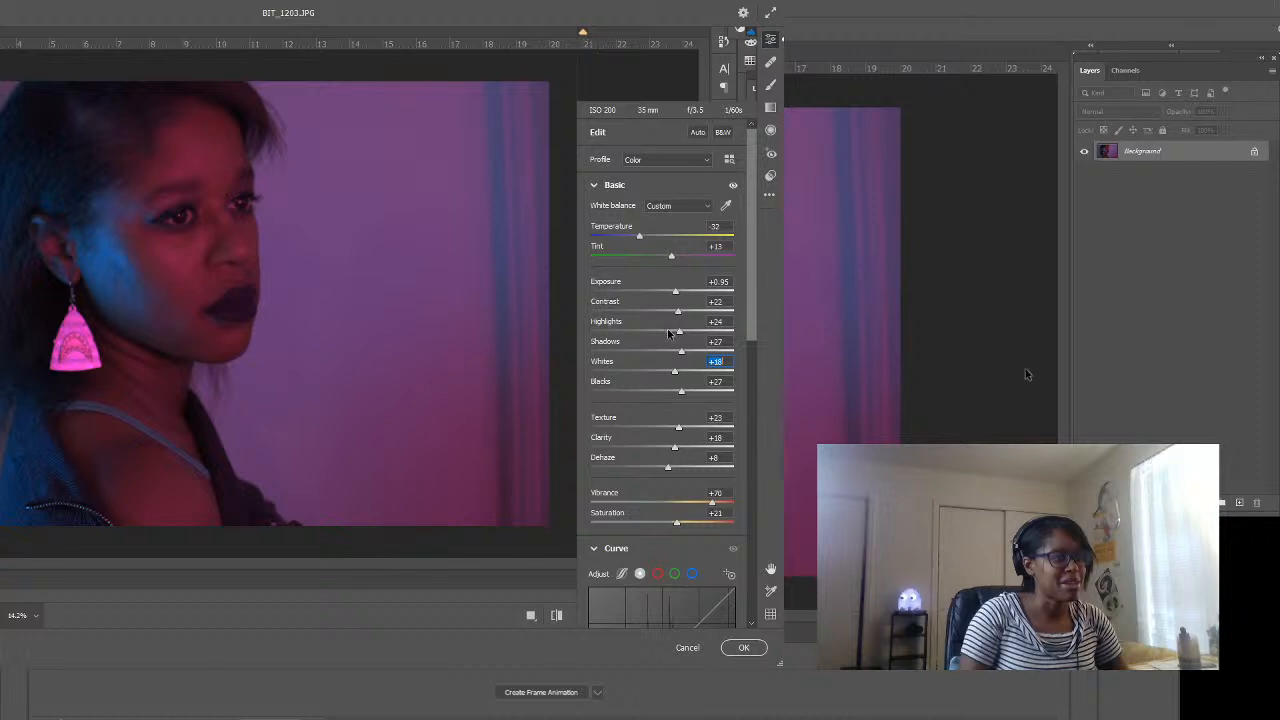
left_click_drag(682, 392, 625, 407)
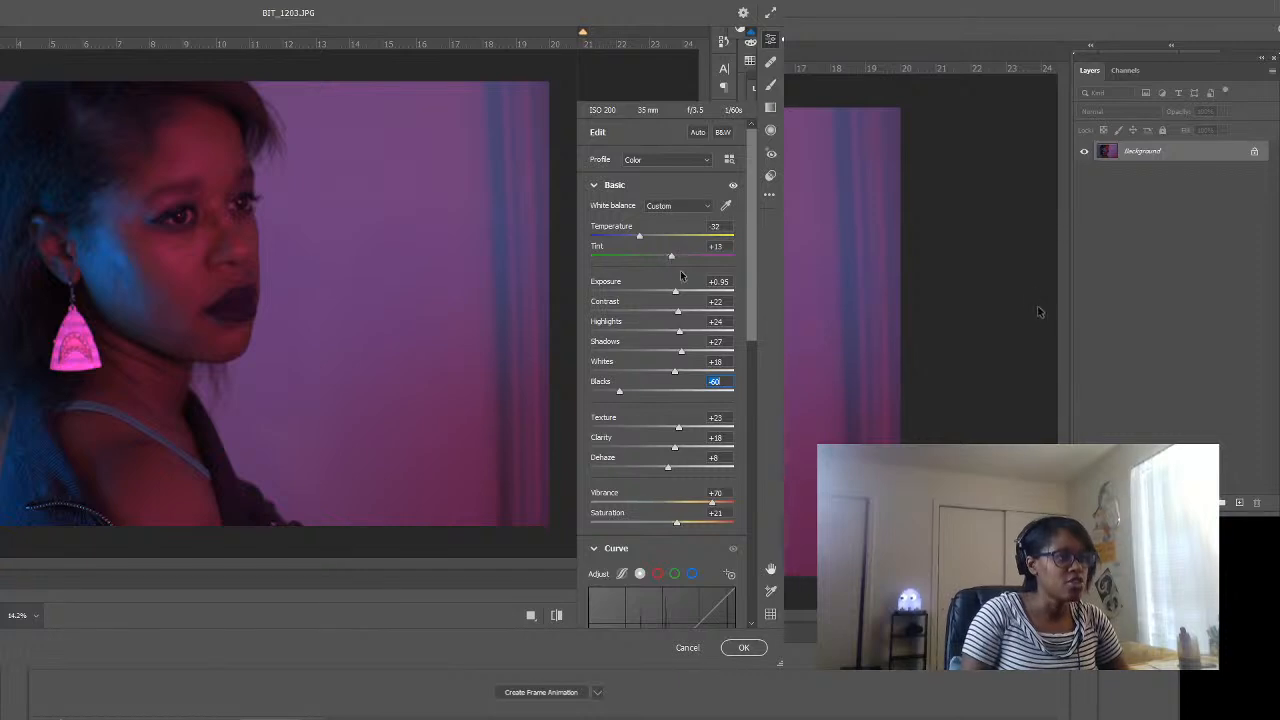
- Set Exposure to -0.35, Contrast to -40, Highlights to +50, Shadows to +48, Whites to +3 and Blacks to -65
left_click_drag(676, 291, 647, 288)
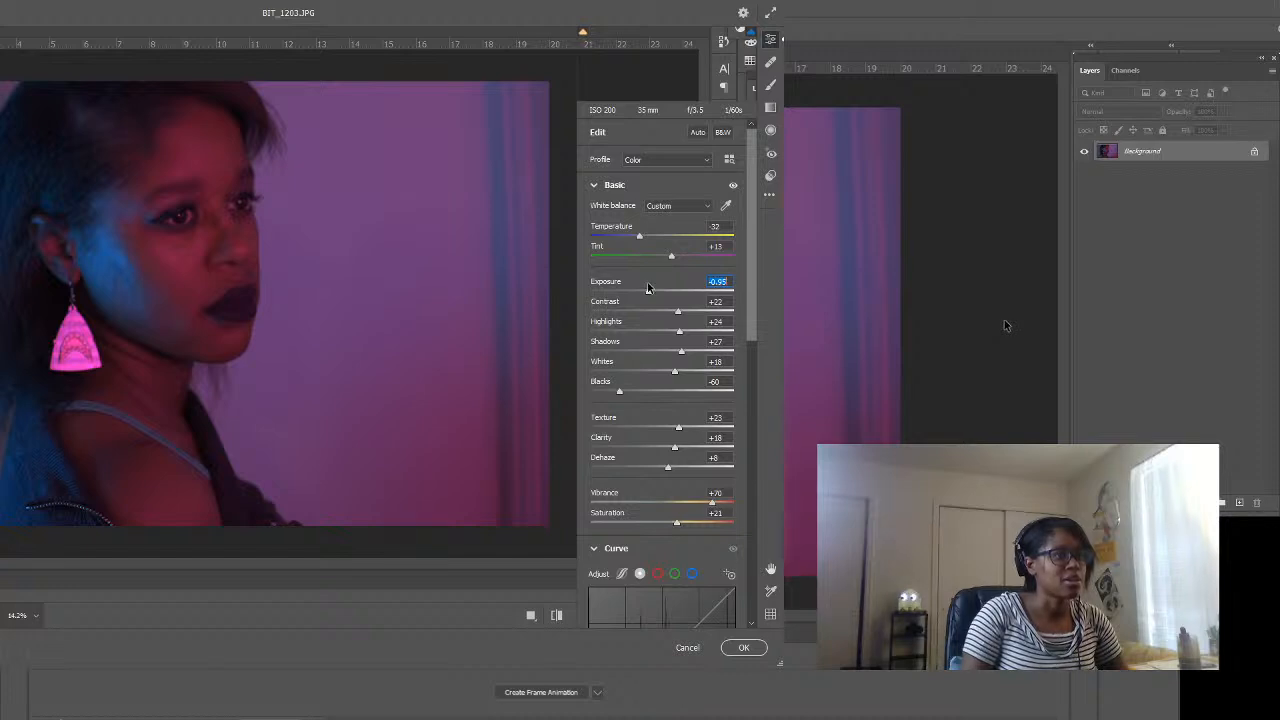
left_click_drag(647, 288, 710, 316)
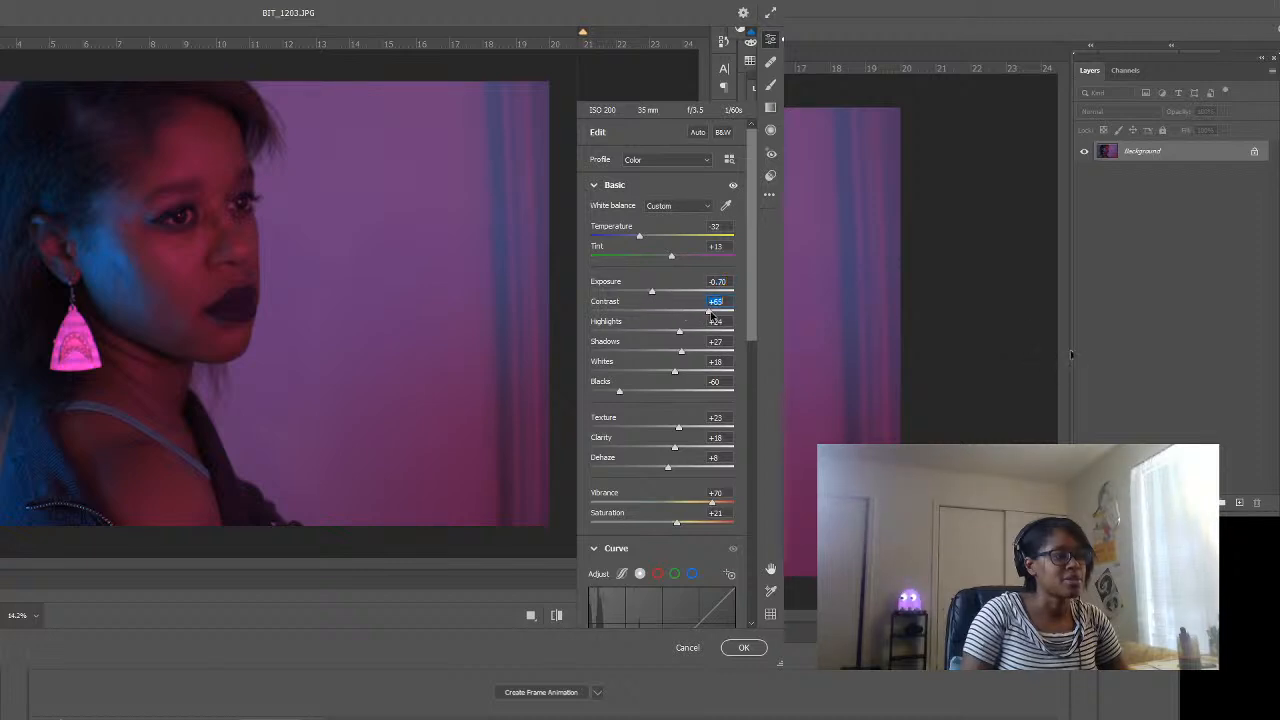
left_click_drag(712, 316, 638, 312)
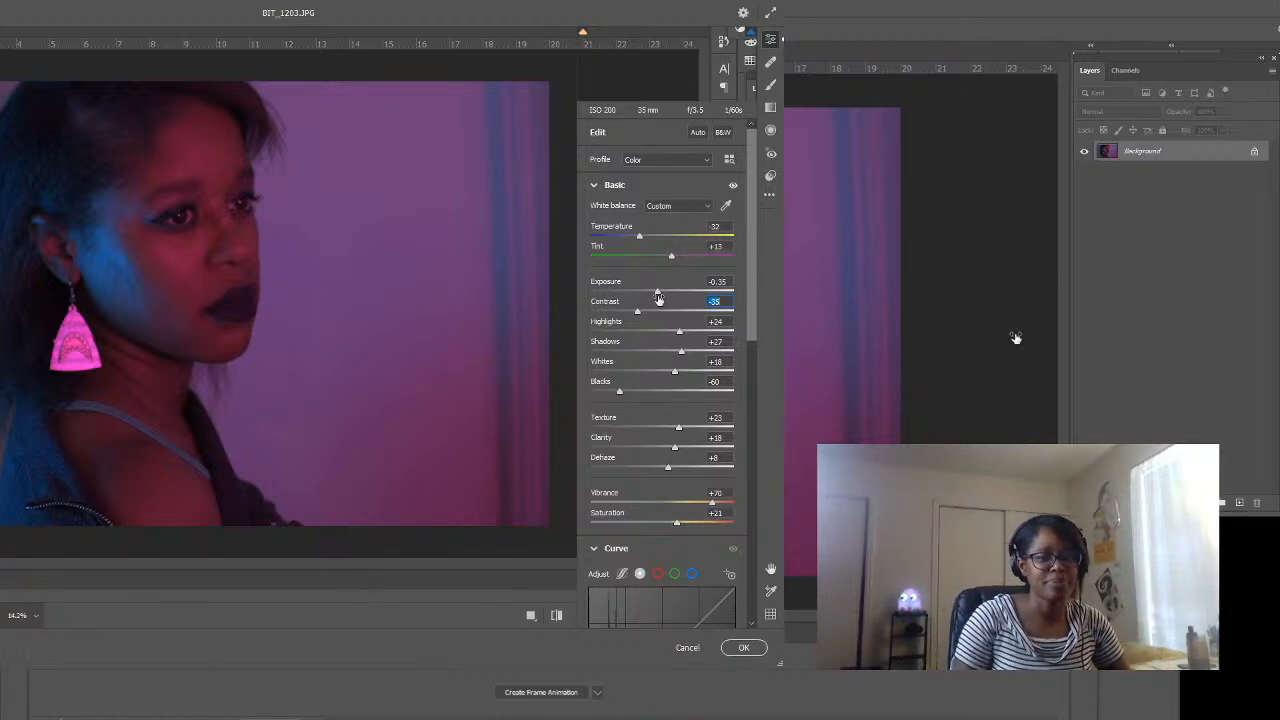
mouse_move(637, 311)
left_mouse_down()
mouse_move(676, 314)
mouse_move(604, 314)
mouse_move(634, 316)
left_mouse_up()
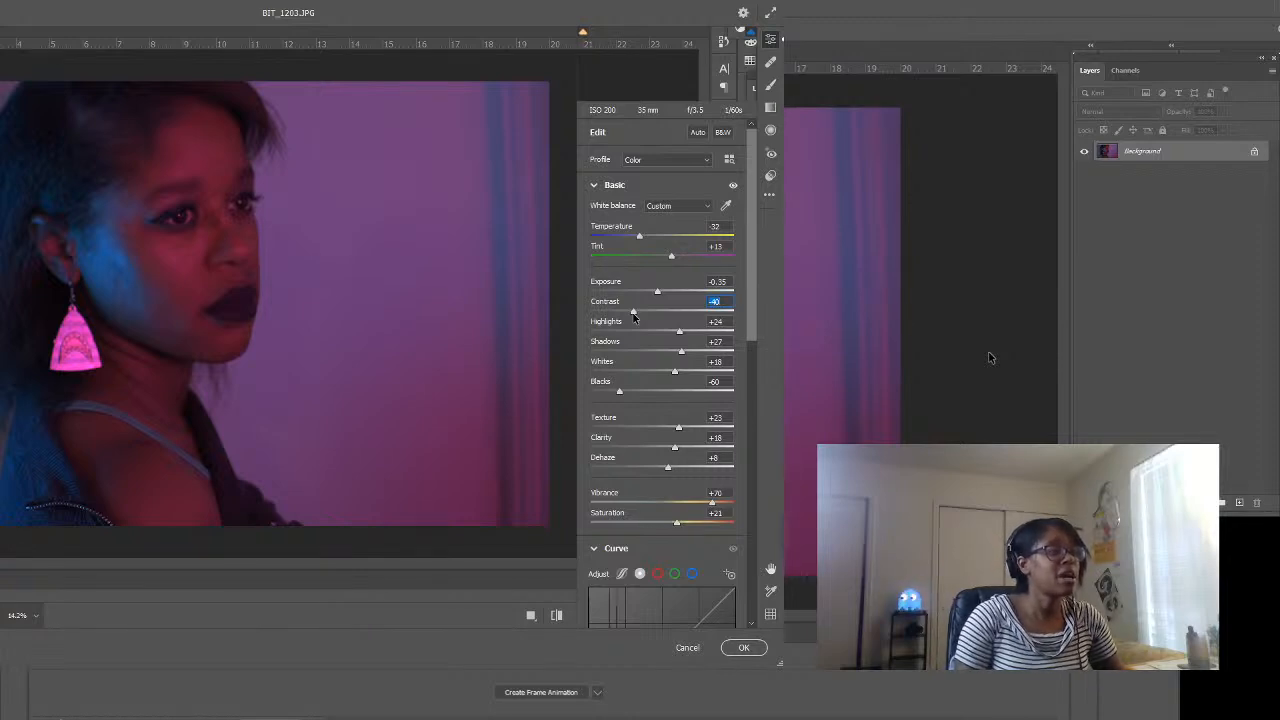
mouse_move(683, 336)
left_mouse_down()
mouse_move(769, 338)
mouse_move(679, 337)
mouse_move(731, 345)
mouse_move(684, 353)
mouse_move(734, 356)
mouse_move(694, 354)
left_mouse_up()
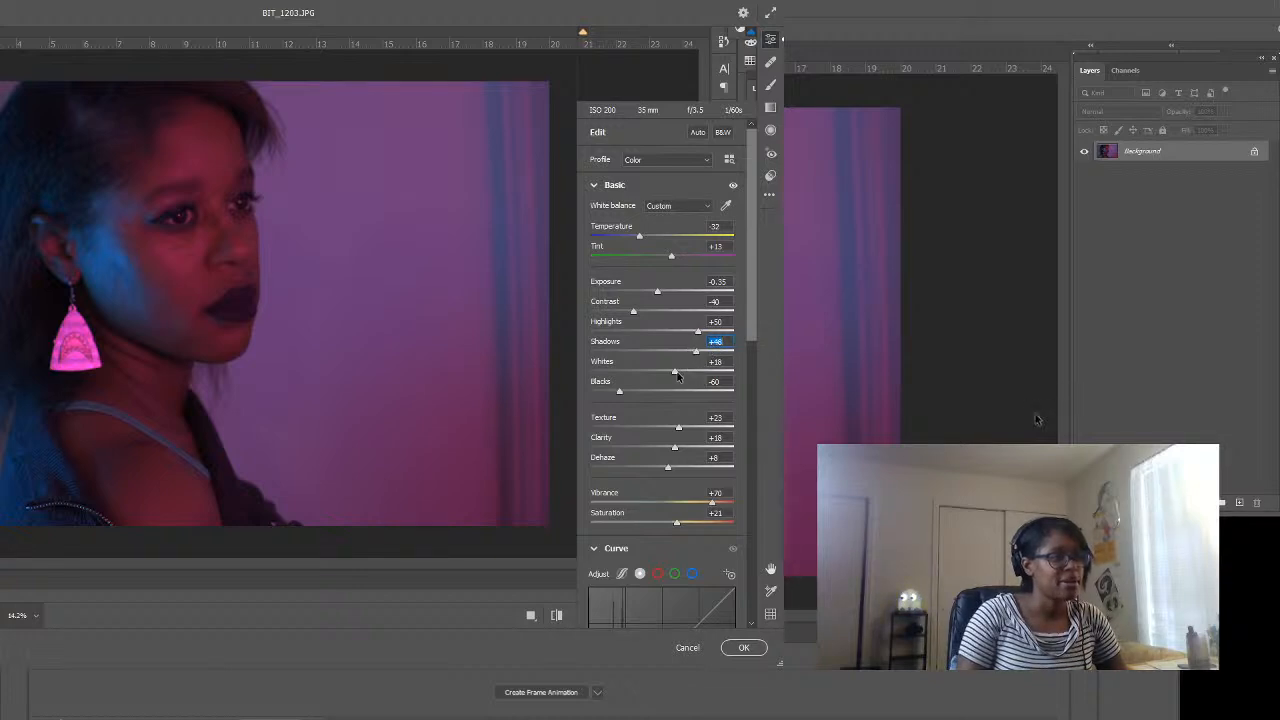
left_click_drag(674, 371, 616, 392)
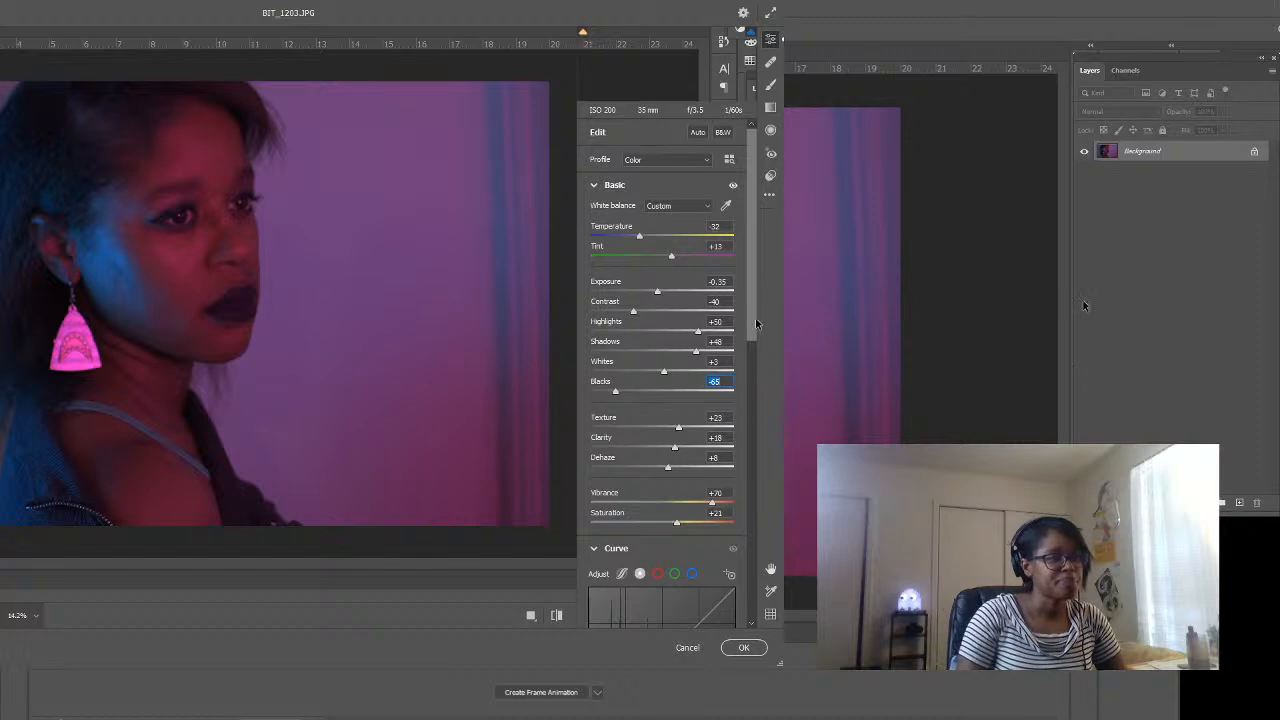
- Add two points to the lower part of the tone curve, lifting the darker midtones at input 78 to output 93
scroll(750, 390, "down", 4)
scroll(762, 393, "down", 3)
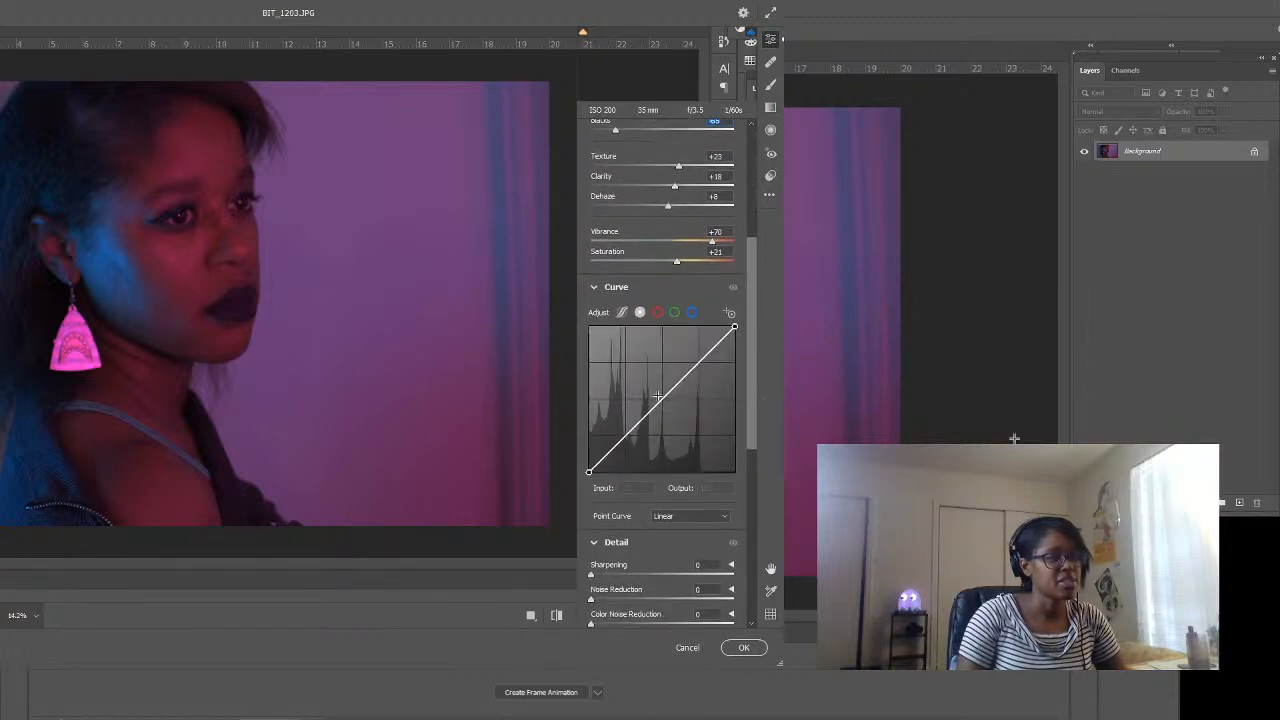
left_click(608, 456)
left_click_drag(608, 456, 633, 419)
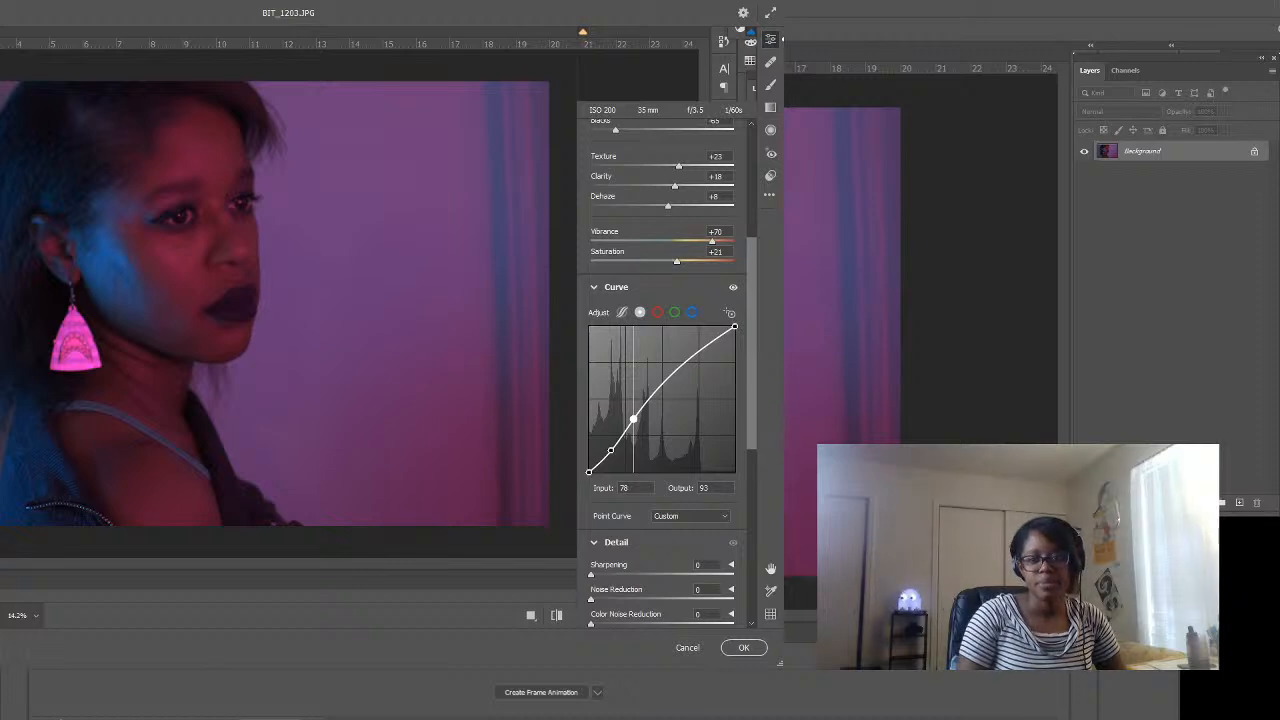
- Move the tone curve's darker midtone point to input 90, output 86, and add an upper point at input 153, output 154
mouse_move(633, 419)
left_mouse_down()
mouse_move(642, 436)
mouse_move(636, 420)
left_mouse_up()
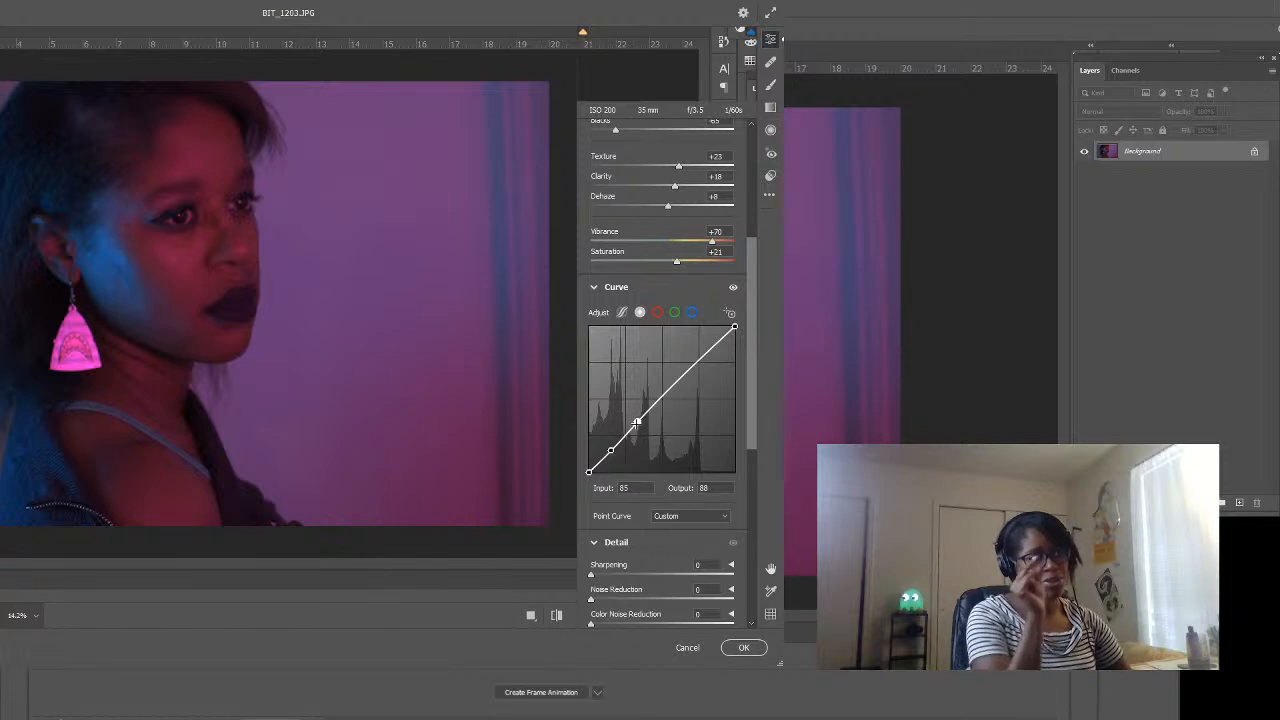
mouse_move(637, 423)
left_mouse_down()
mouse_move(638, 410)
mouse_move(639, 423)
left_mouse_up()
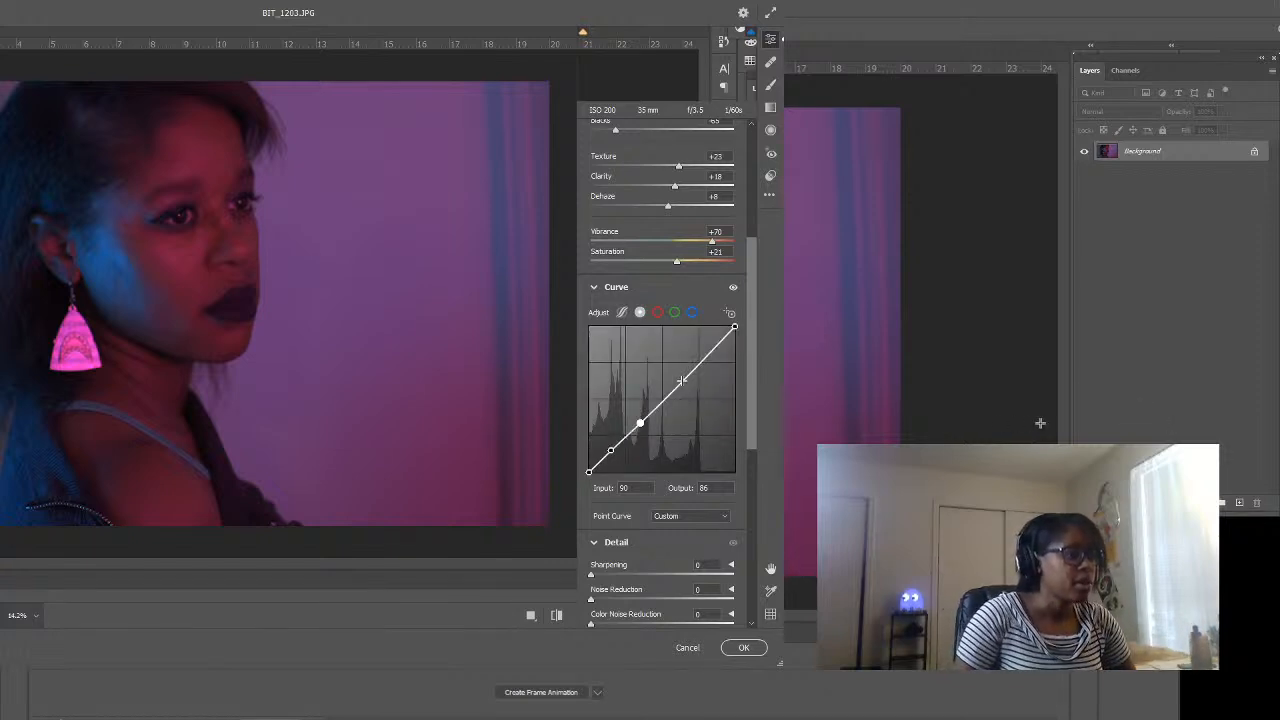
mouse_move(681, 385)
left_mouse_down()
mouse_move(690, 401)
mouse_move(666, 404)
mouse_move(676, 384)
left_mouse_up()
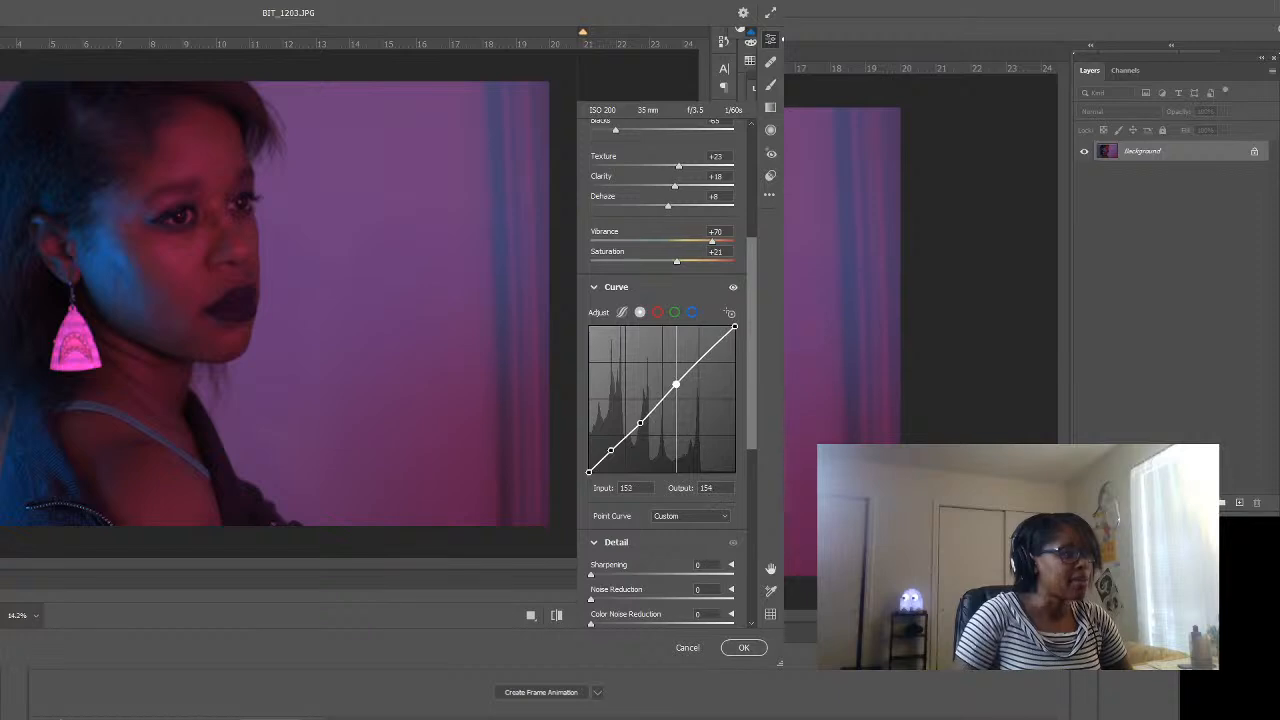
- Add three points to the red curve, placing the uppermost at input 153, output 157, and set Sharpening to 9
left_click(657, 312)
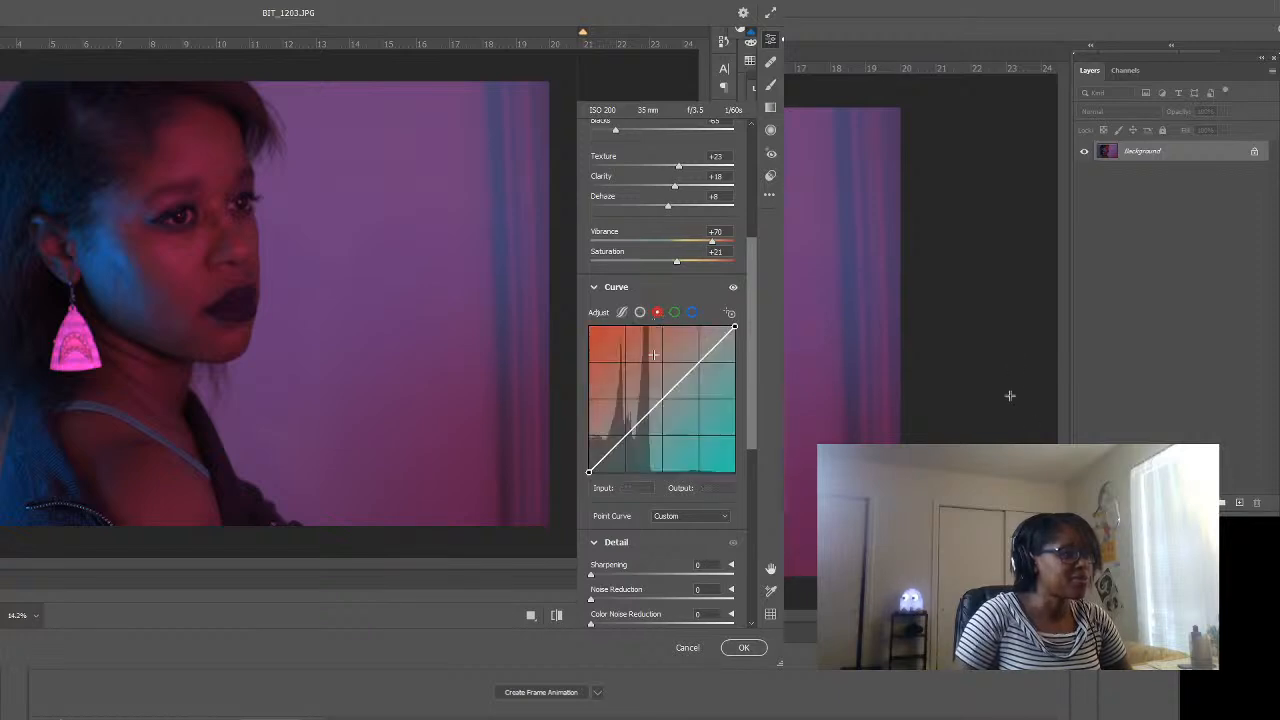
left_click_drag(598, 463, 670, 386)
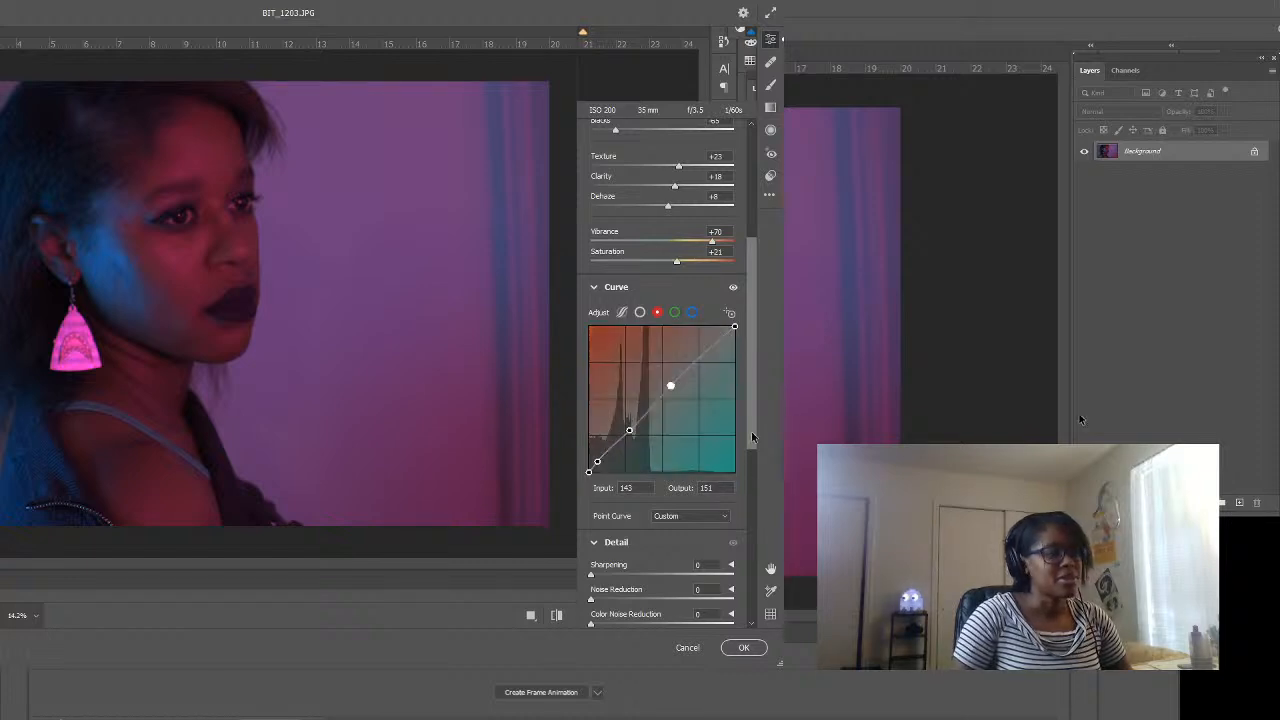
scroll(751, 431, "down", 1)
mouse_move(592, 546)
left_mouse_down()
mouse_move(645, 541)
mouse_move(591, 541)
left_mouse_up()
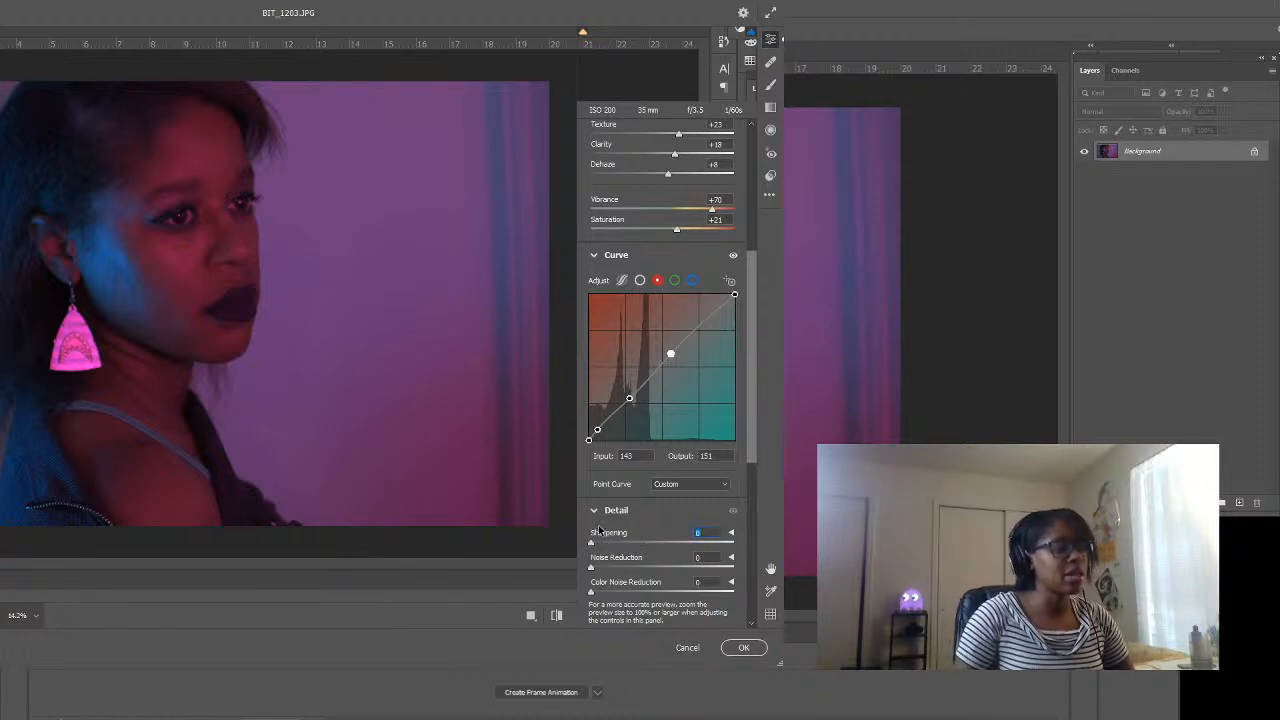
mouse_move(594, 546)
left_mouse_down()
mouse_move(616, 548)
mouse_move(603, 547)
left_mouse_up()
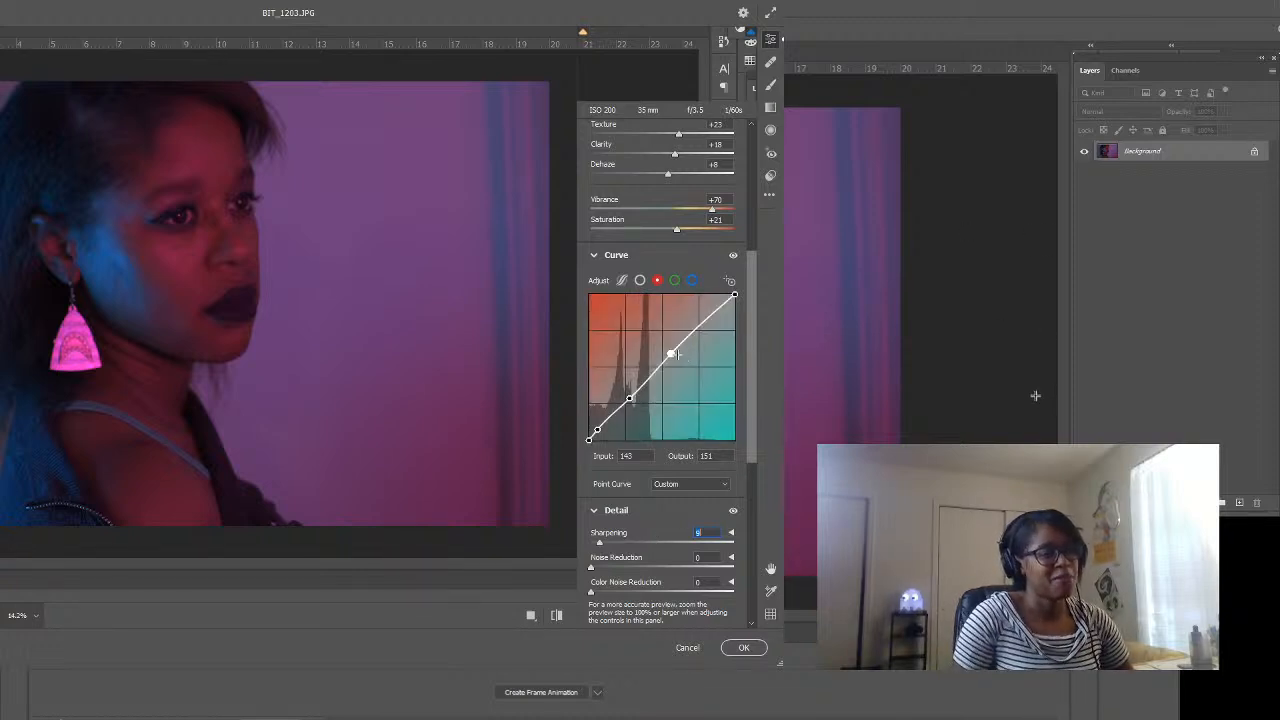
left_click_drag(671, 354, 676, 349)
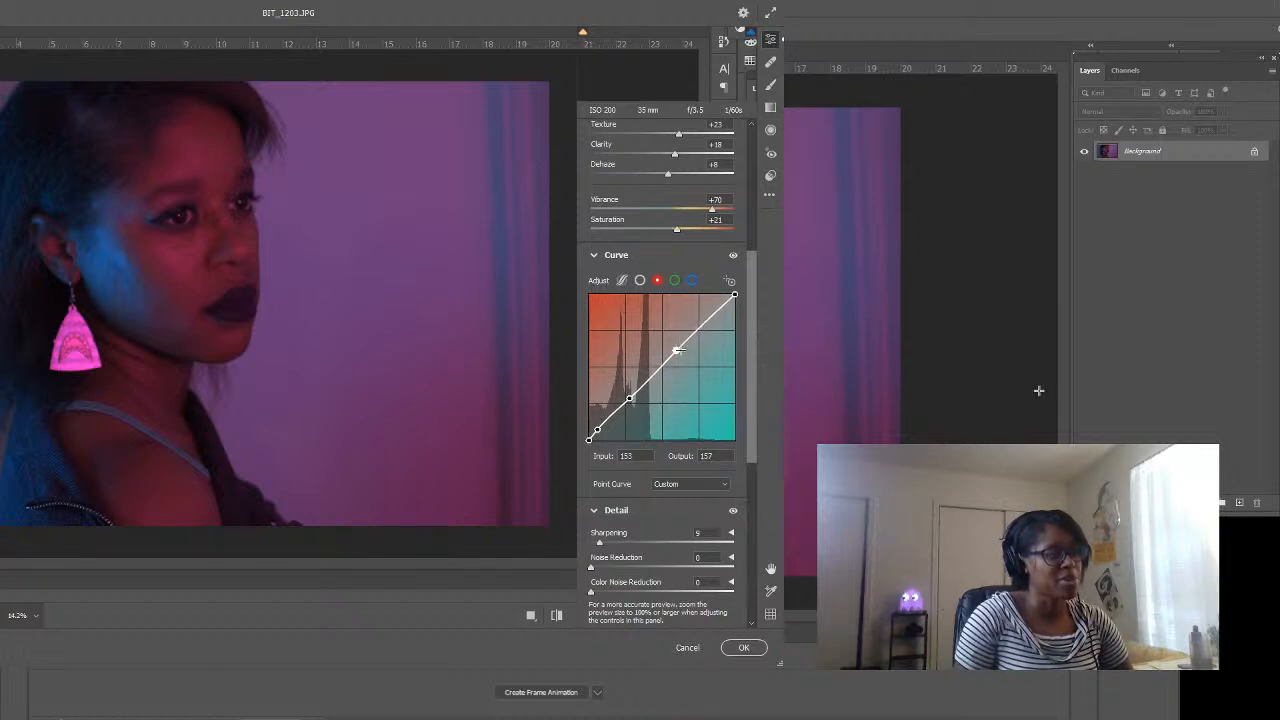
- Add three points to the green curve, lifting the shadows at input 34 to output 45 and placing the uppermost at 116/118
left_click(674, 280)
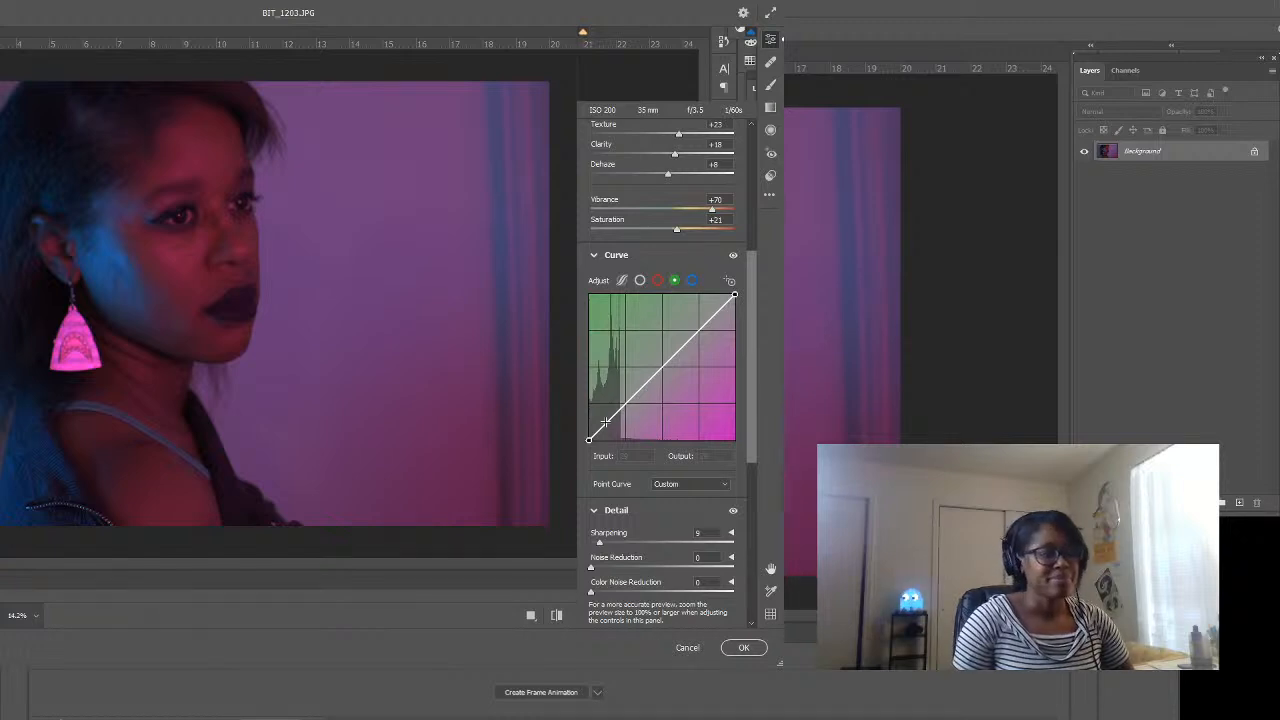
mouse_move(605, 422)
left_mouse_down()
mouse_move(605, 402)
mouse_move(608, 413)
left_mouse_up()
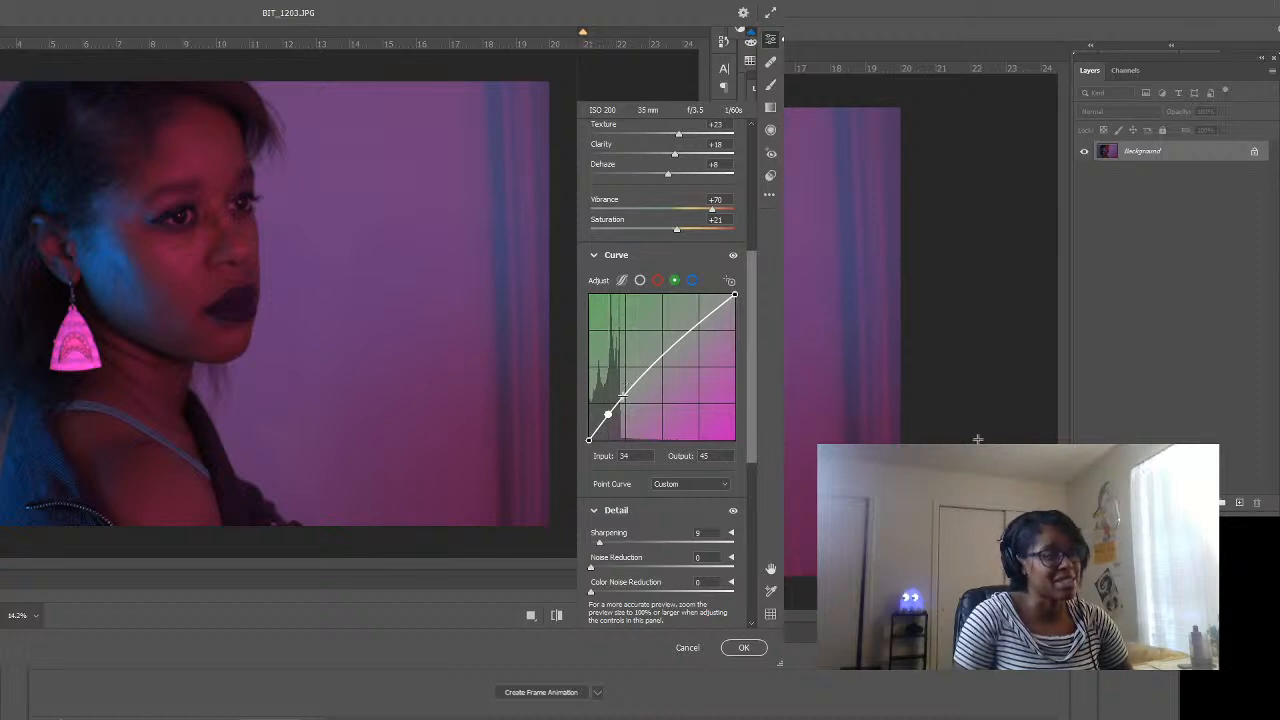
left_click_drag(625, 386, 655, 373)
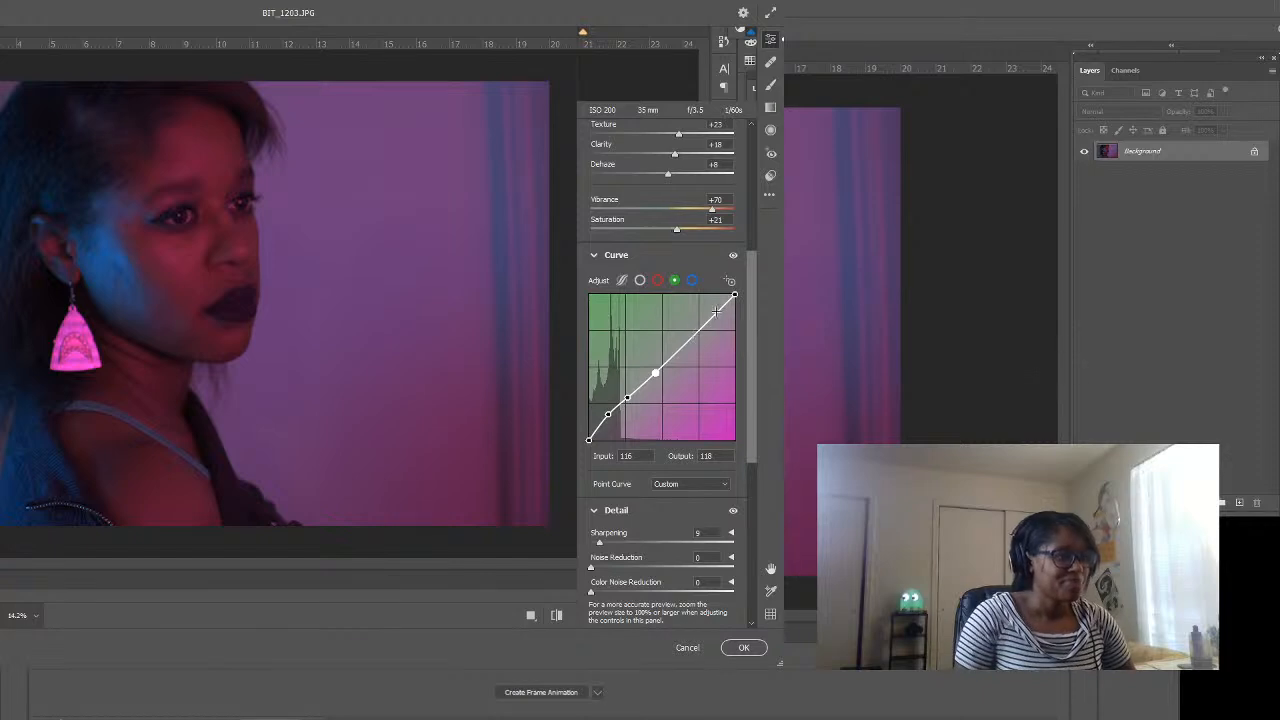
- Add two points to the lower blue curve, the upper one at input 79, output 77, and apply the Camera Raw adjustments
left_click(692, 281)
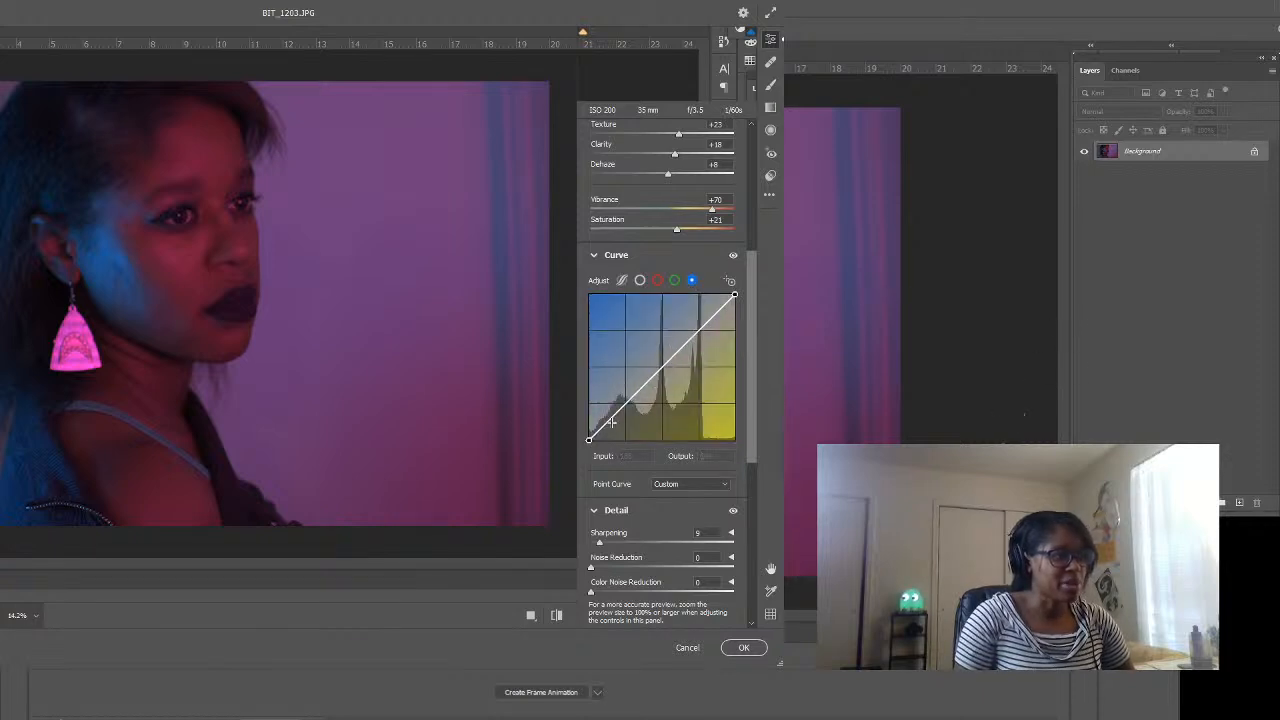
left_click_drag(603, 424, 634, 396)
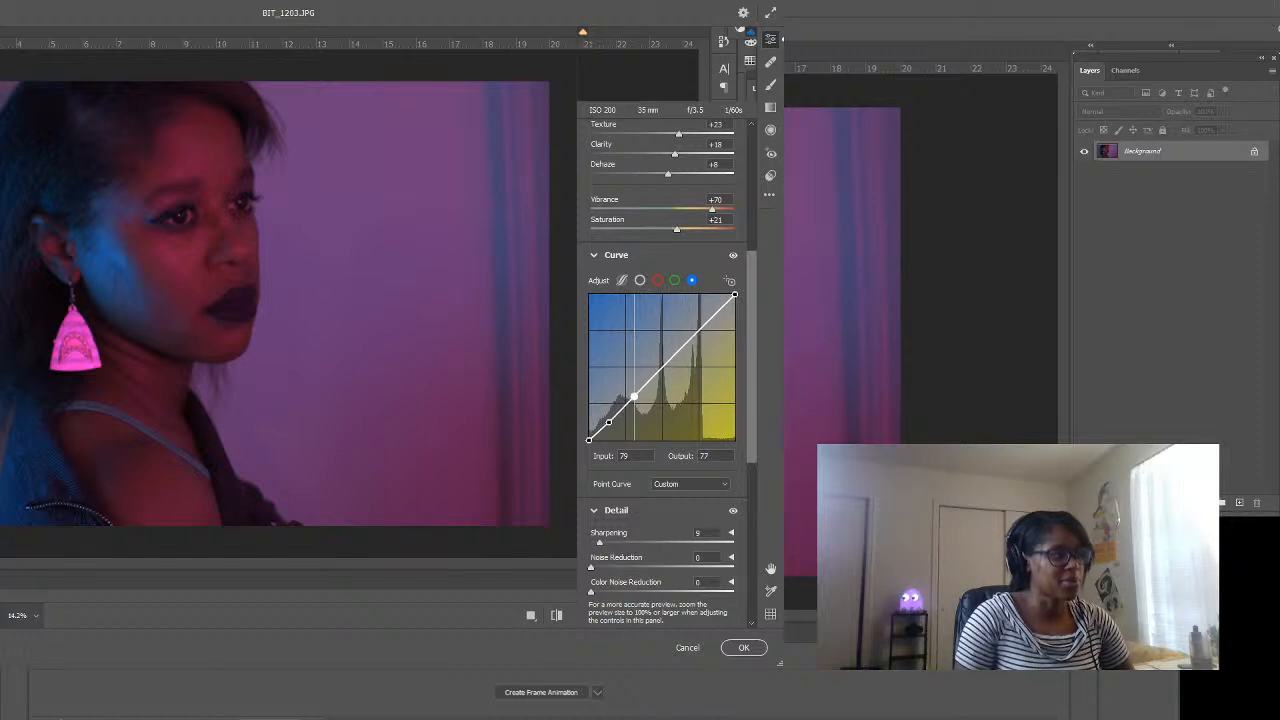
left_click(744, 647)
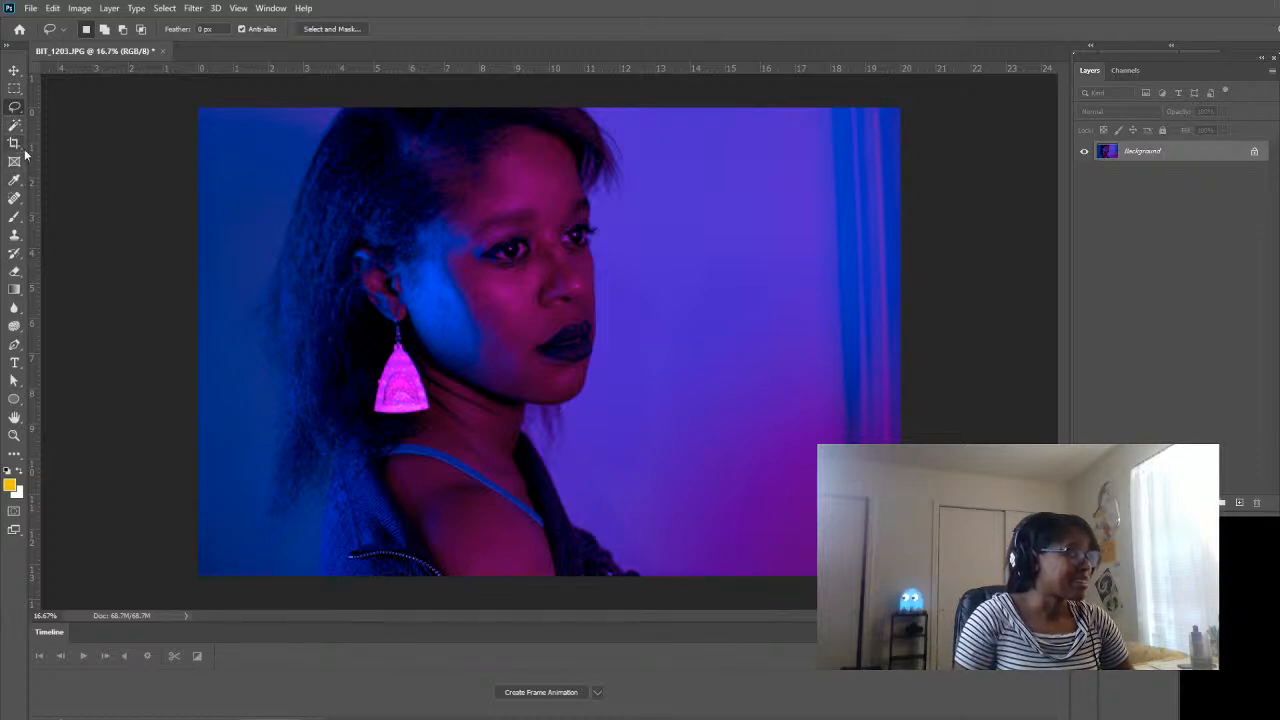
- Outline the red-lit parts of the woman's face, neck and shoulder with a freehand Lasso selection
left_click(15, 199)
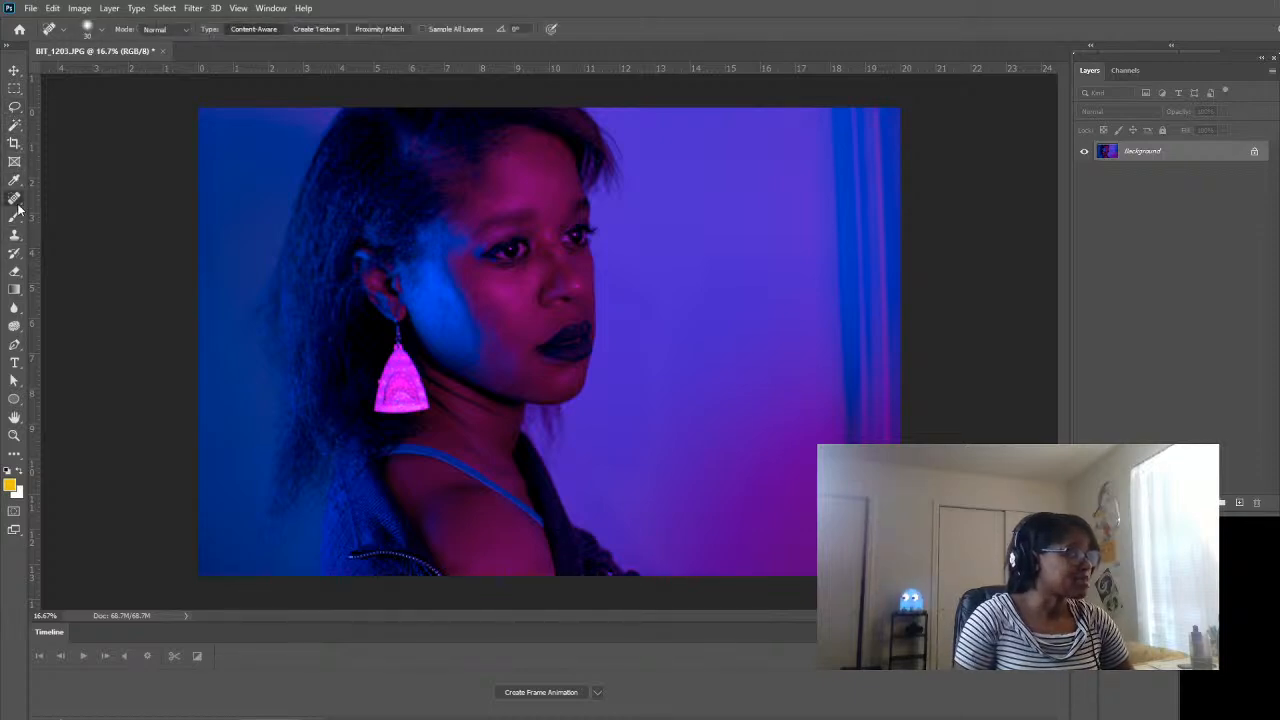
left_click(16, 126)
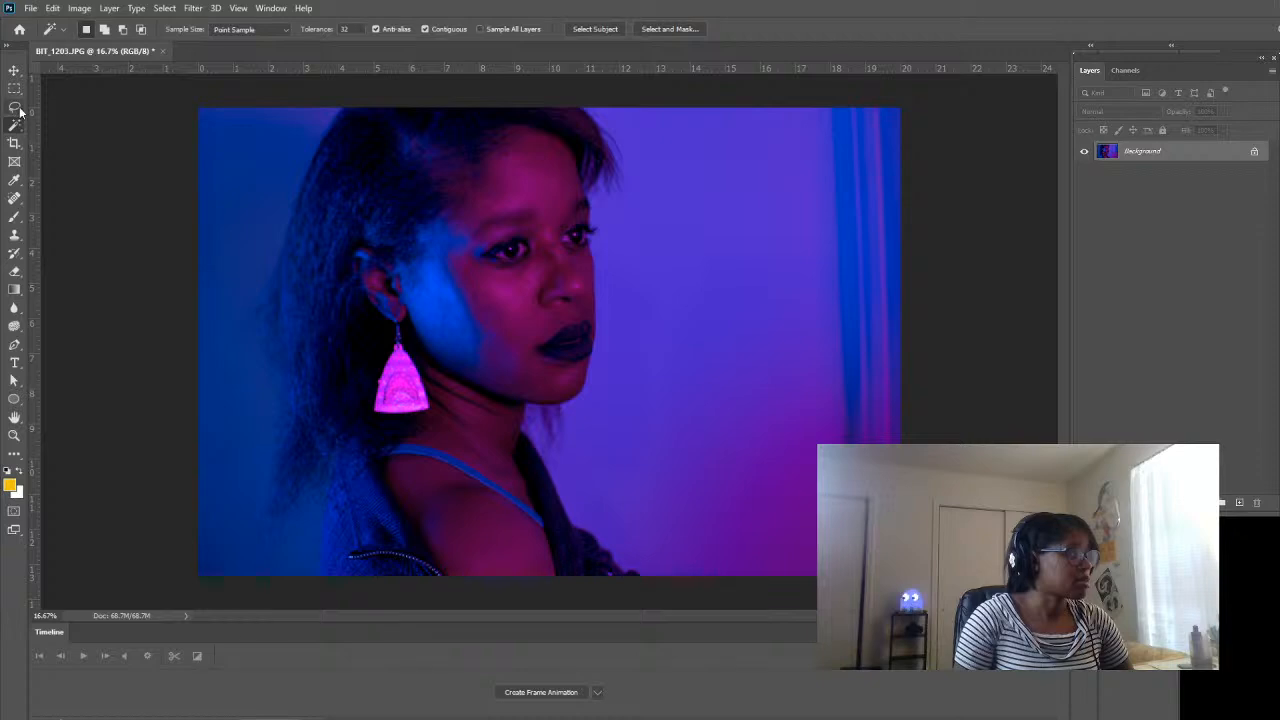
left_click(18, 109)
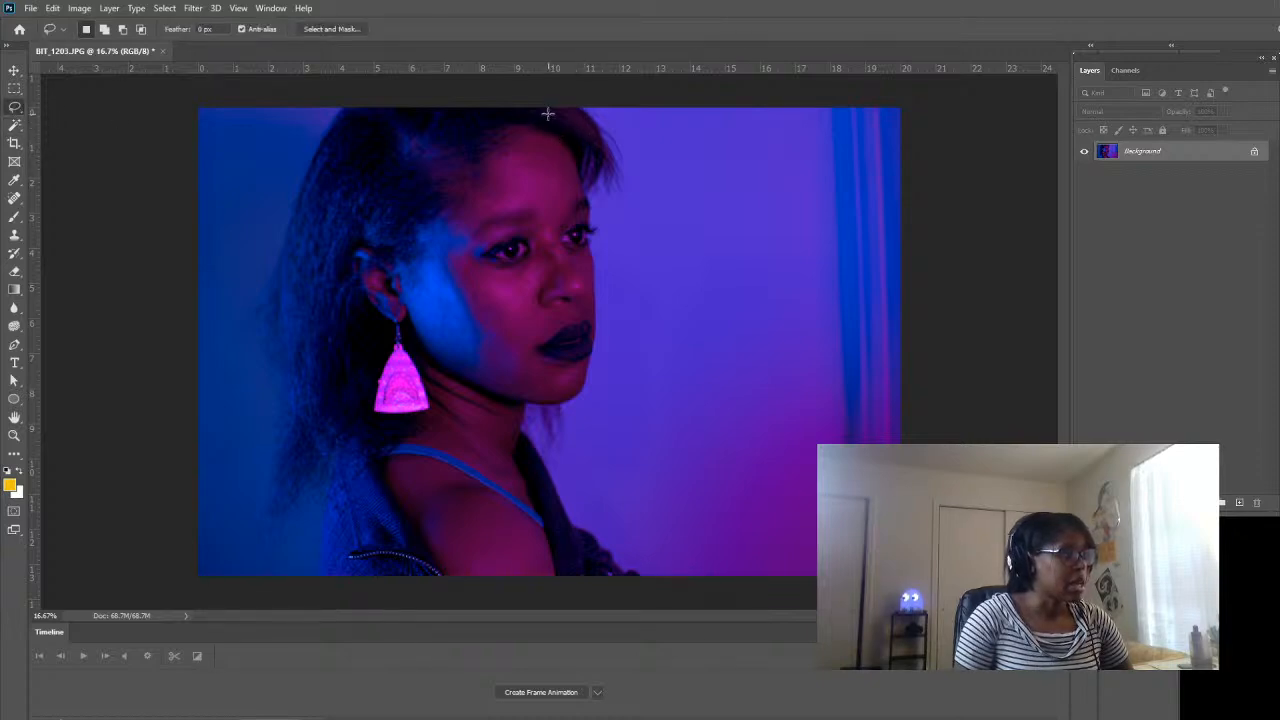
mouse_move(553, 118)
left_mouse_down()
mouse_move(497, 122)
mouse_move(476, 160)
mouse_move(441, 158)
mouse_move(434, 177)
mouse_move(442, 223)
mouse_move(466, 241)
mouse_move(448, 268)
mouse_move(491, 340)
mouse_move(493, 386)
mouse_move(418, 361)
mouse_move(431, 417)
mouse_move(413, 447)
mouse_move(433, 483)
mouse_move(493, 489)
mouse_move(469, 496)
mouse_move(469, 534)
mouse_move(500, 578)
mouse_move(632, 614)
mouse_move(578, 548)
mouse_move(524, 423)
mouse_move(527, 403)
mouse_move(582, 398)
mouse_move(596, 350)
mouse_move(586, 192)
mouse_move(606, 140)
mouse_move(549, 113)
left_mouse_up()
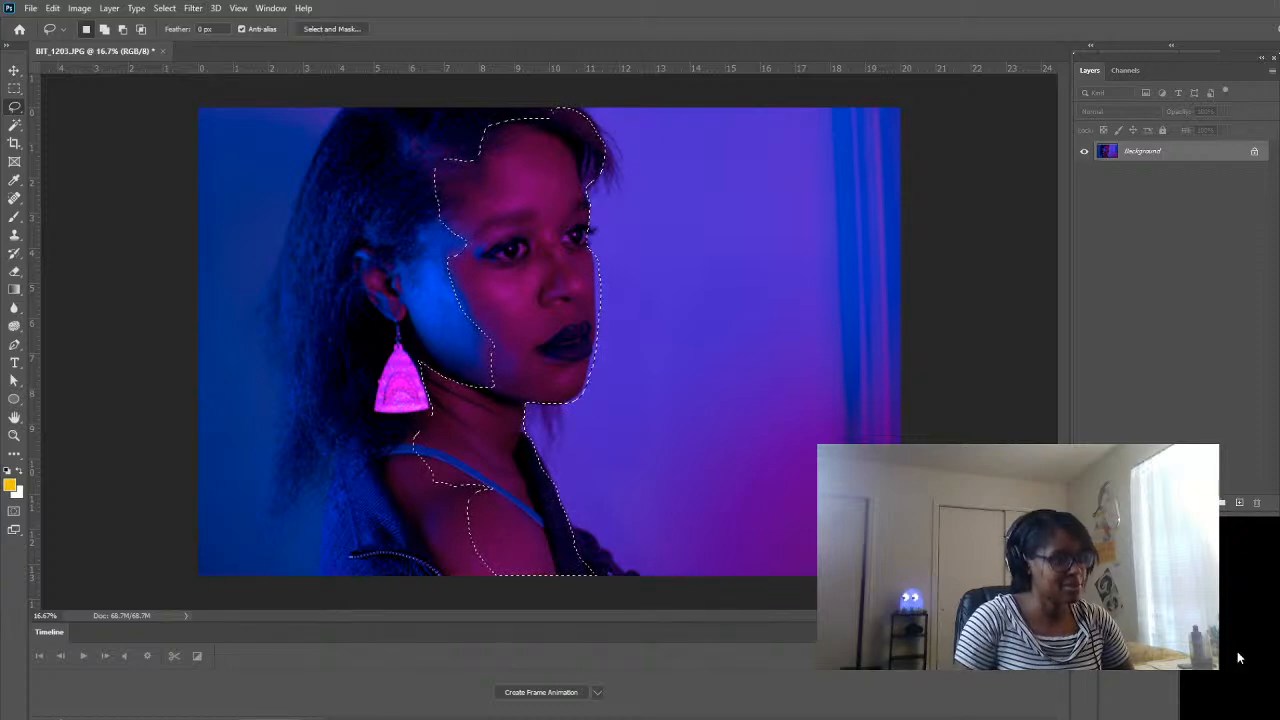
- Try a layer mask from the selection, undo it, and add a new empty layer above the Background
left_click(1187, 503)
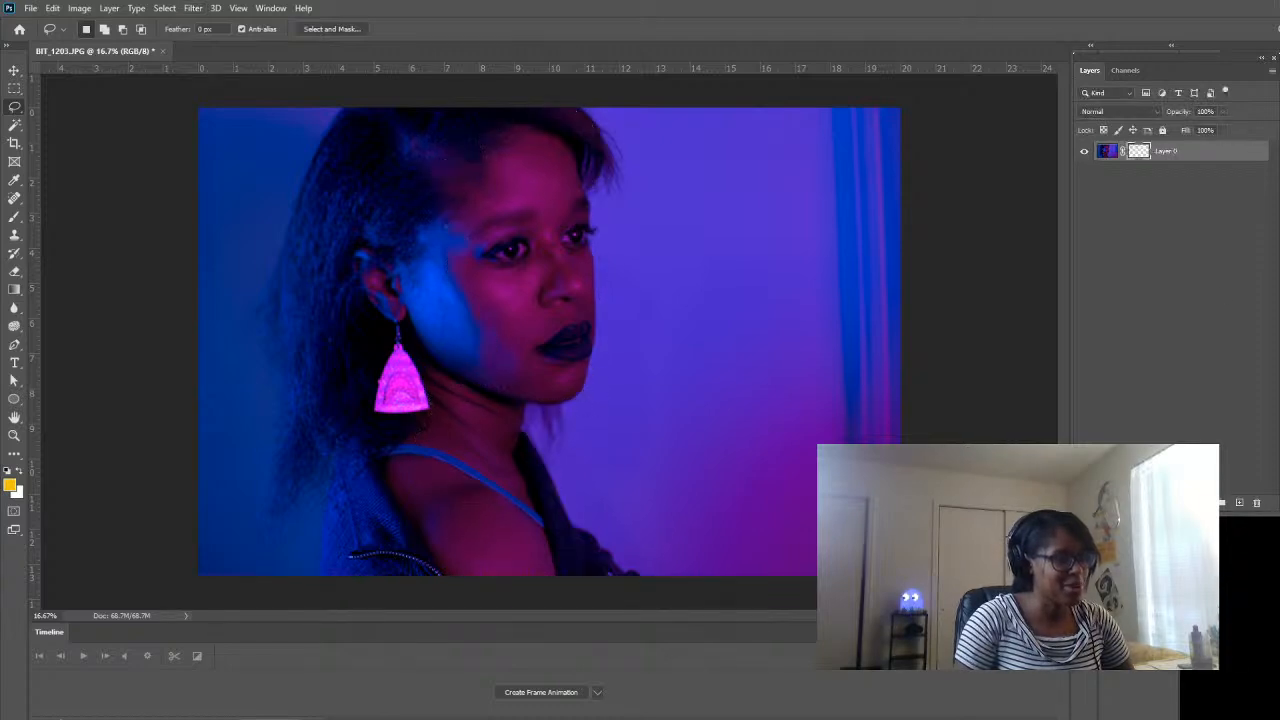
key("ctrl+z")
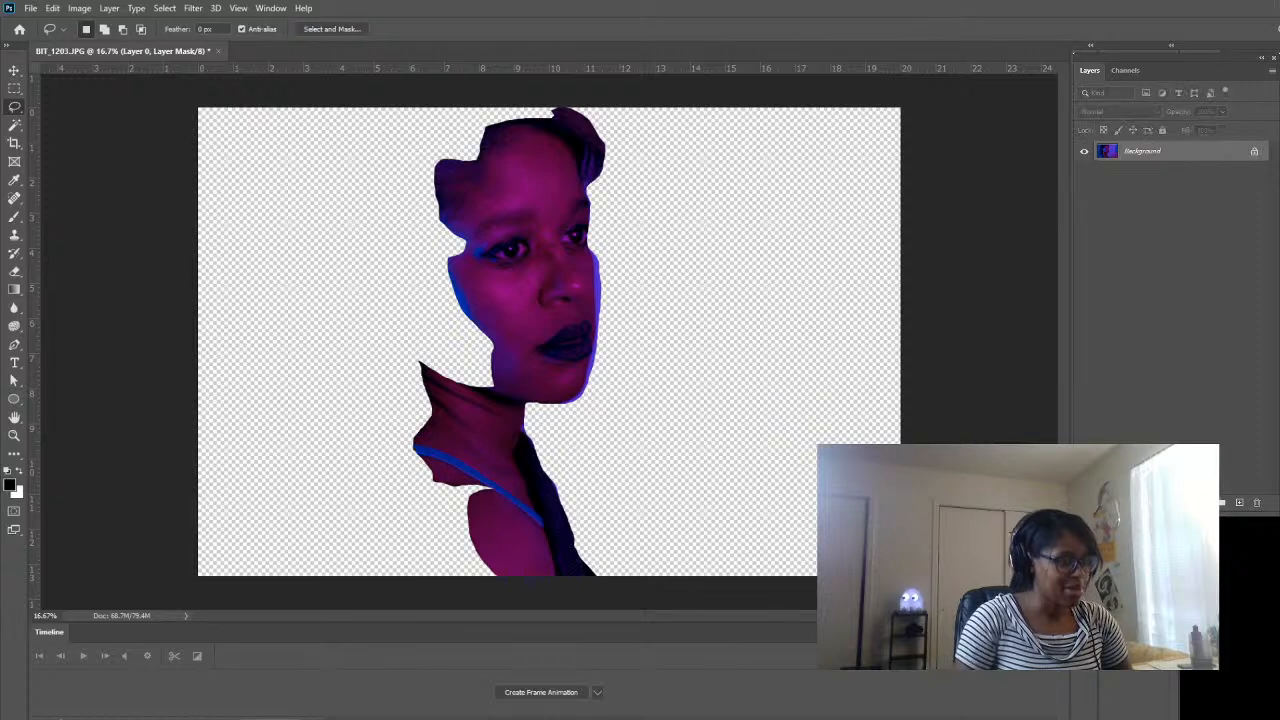
left_click(1240, 504)
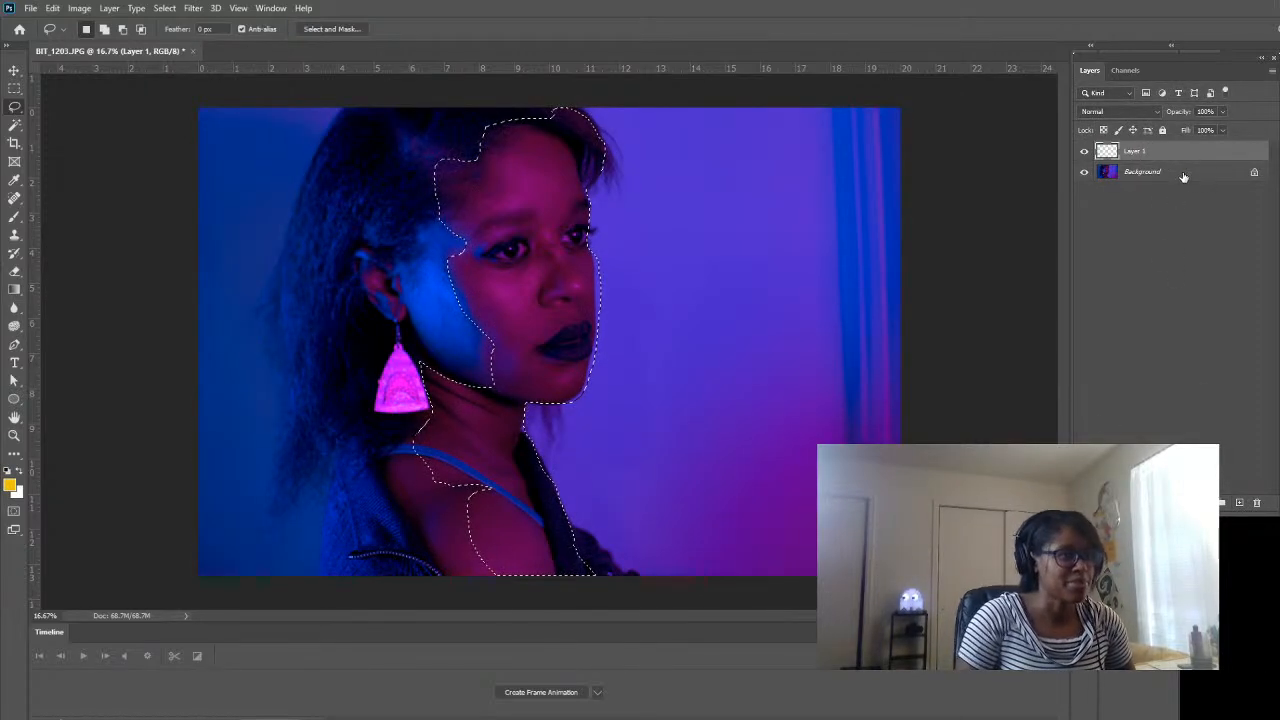
key("ctrl+0")
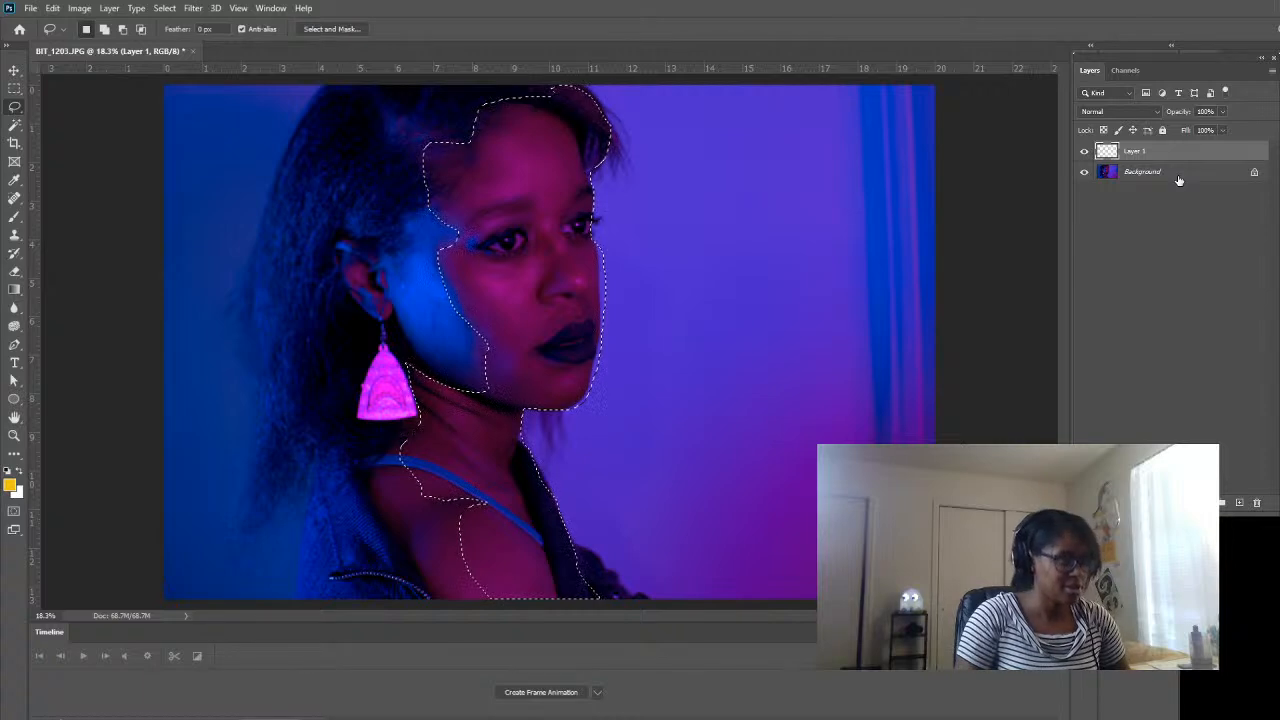
- Convert the locked Background into the regular layer Layer 0 and duplicate it beneath the empty layer
left_click(1182, 176)
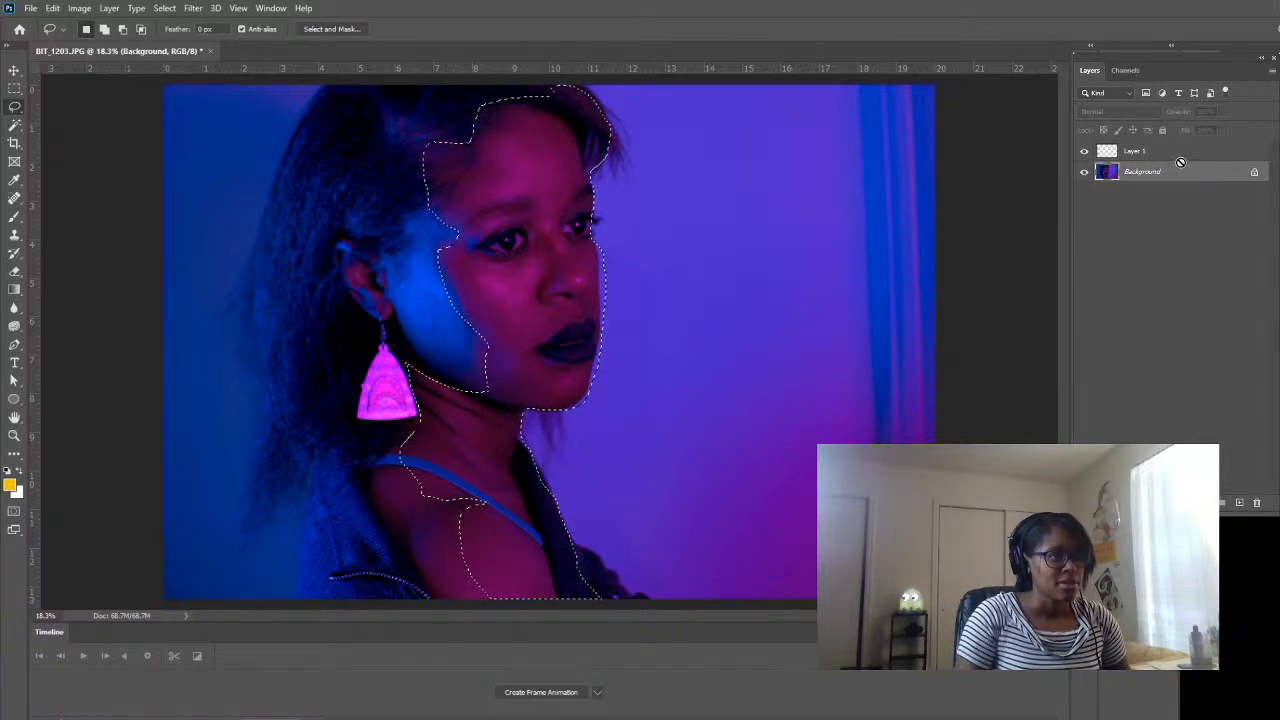
double_click(1255, 173)
key("Return")
left_click_drag(1173, 174, 1177, 162)
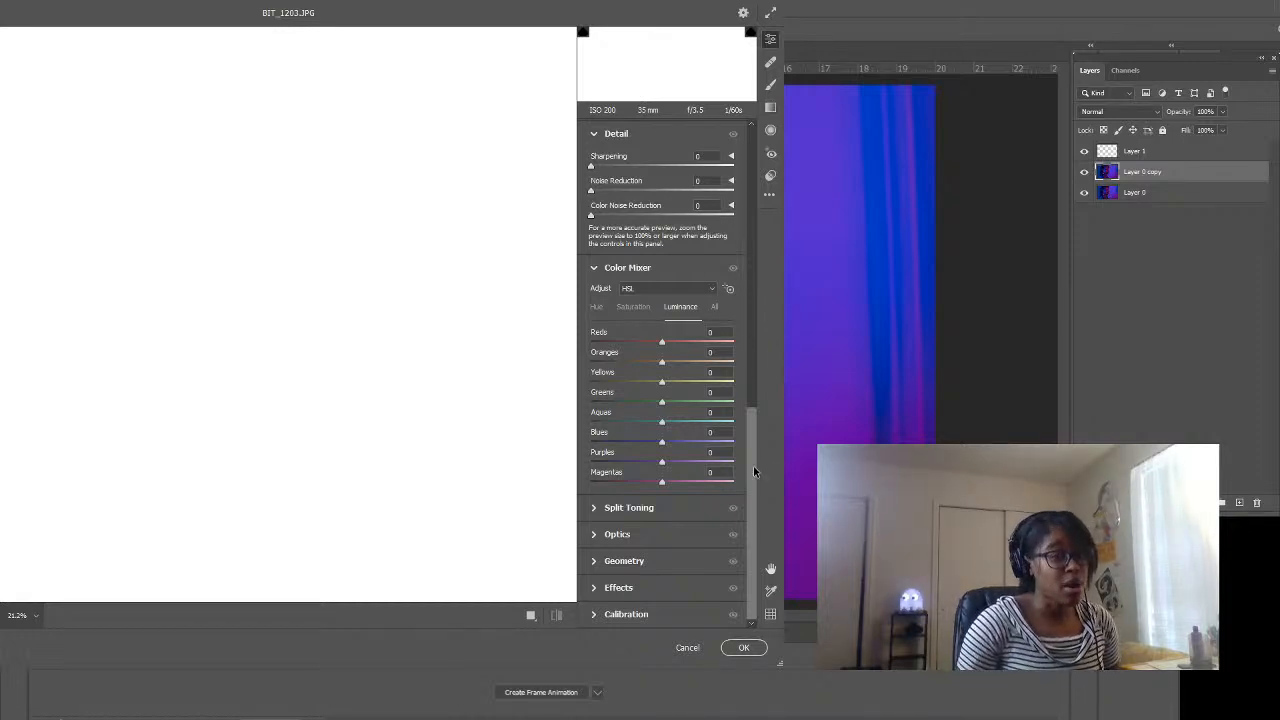
- Apply Camera Raw to the selected skin on Layer 0 copy with Temperature +19 and Exposure +0.10, also adjusting the sliders from Contrast downward
scroll(754, 471, "up", 15)
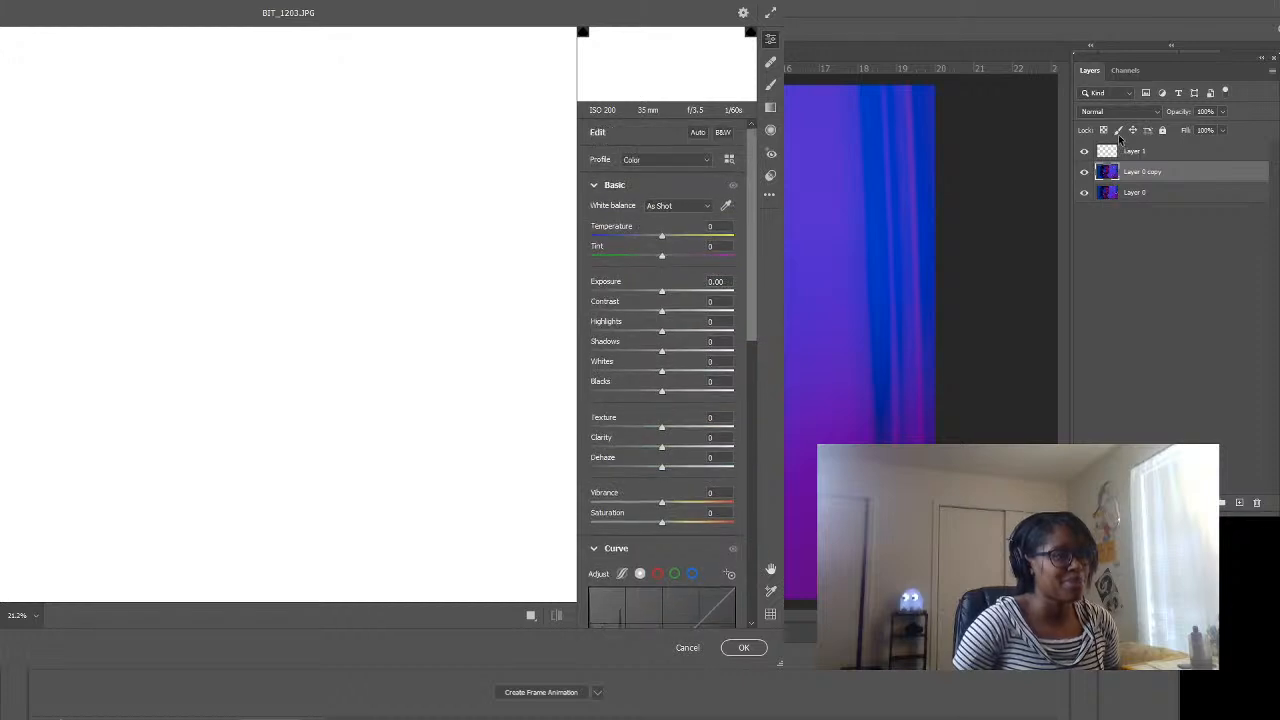
left_click_drag(660, 237, 675, 235)
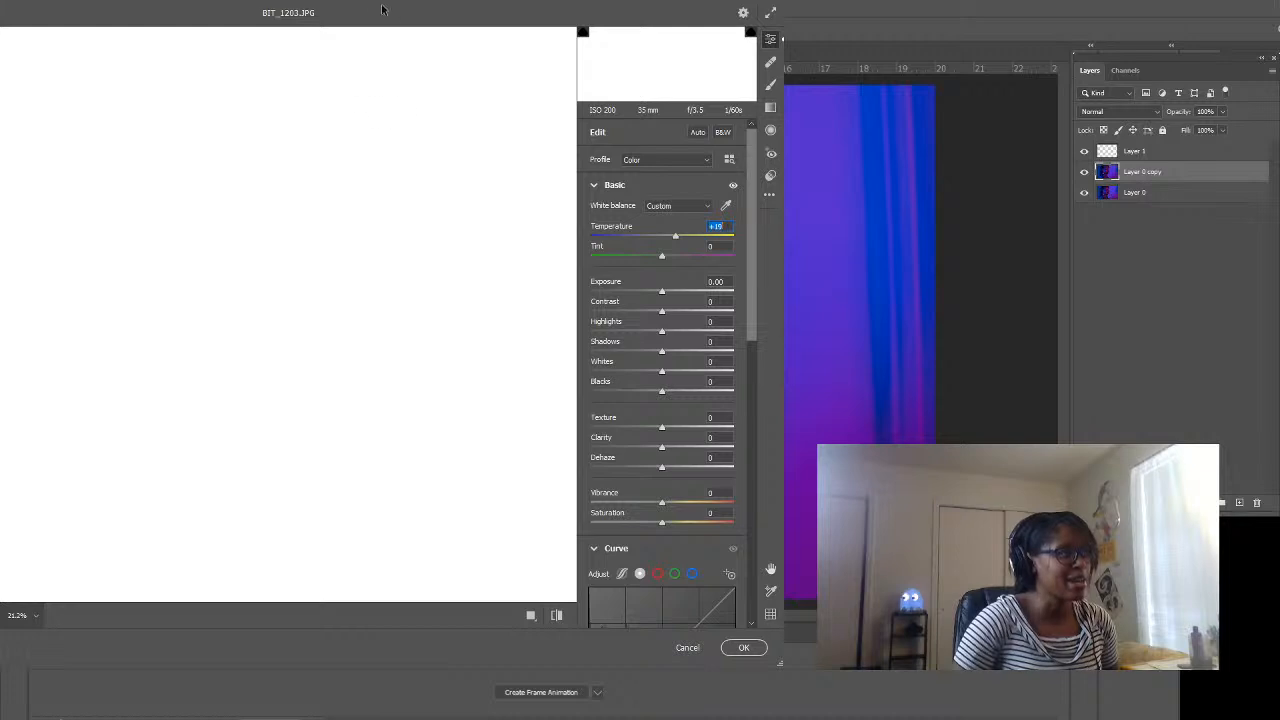
left_click_drag(1051, 120, 842, 44)
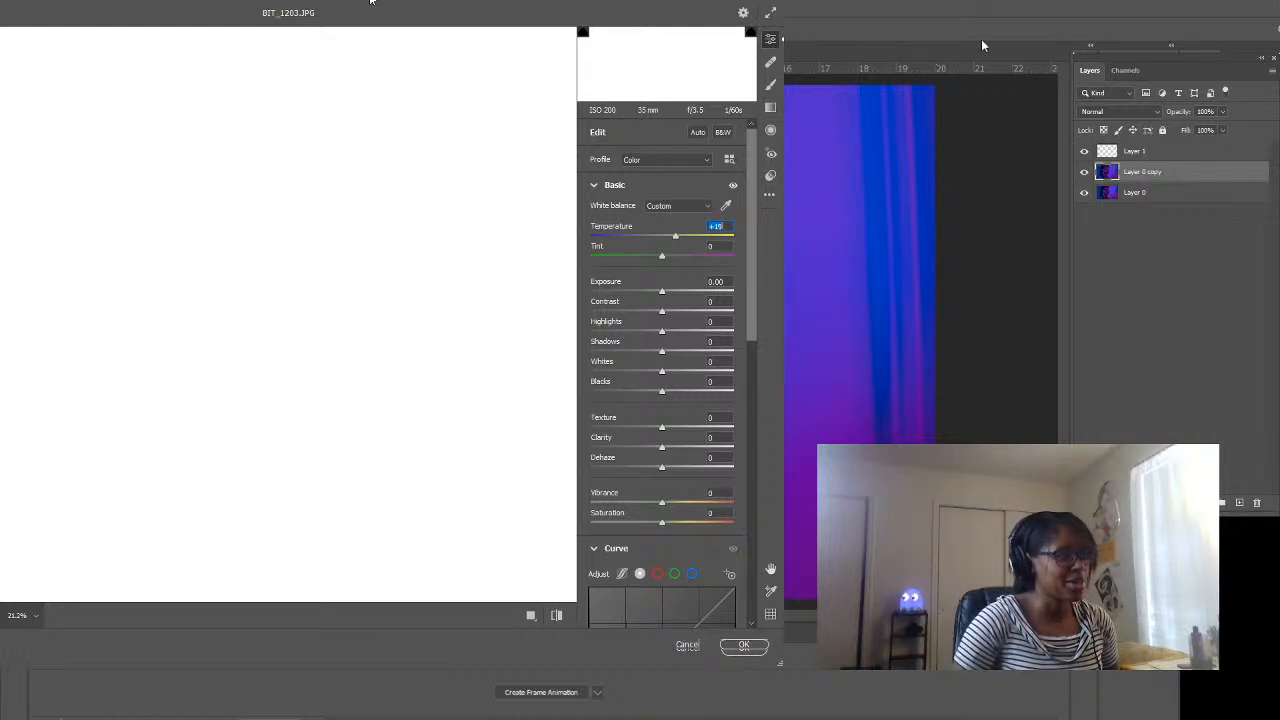
left_click_drag(662, 292, 667, 290)
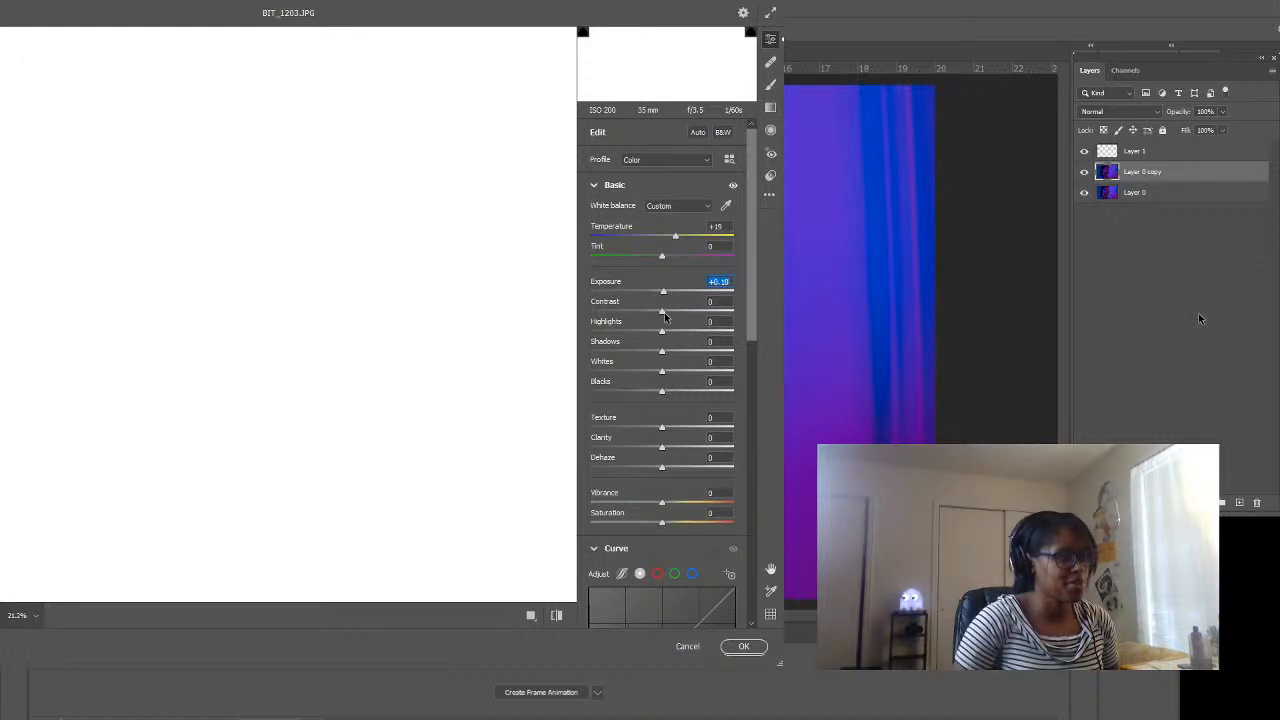
left_click_drag(665, 316, 663, 452)
left_click(740, 647)
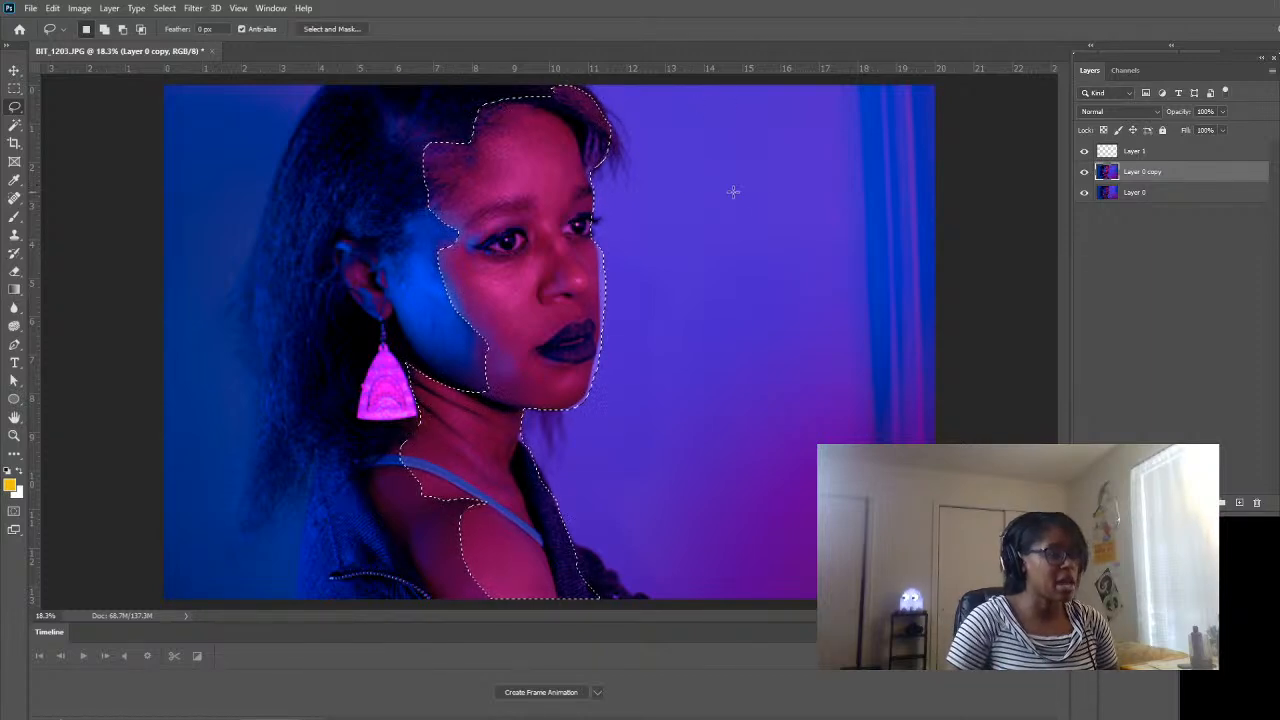
- Clear the skin selection and add a white layer mask to Layer 0 copy
key("ctrl+d")
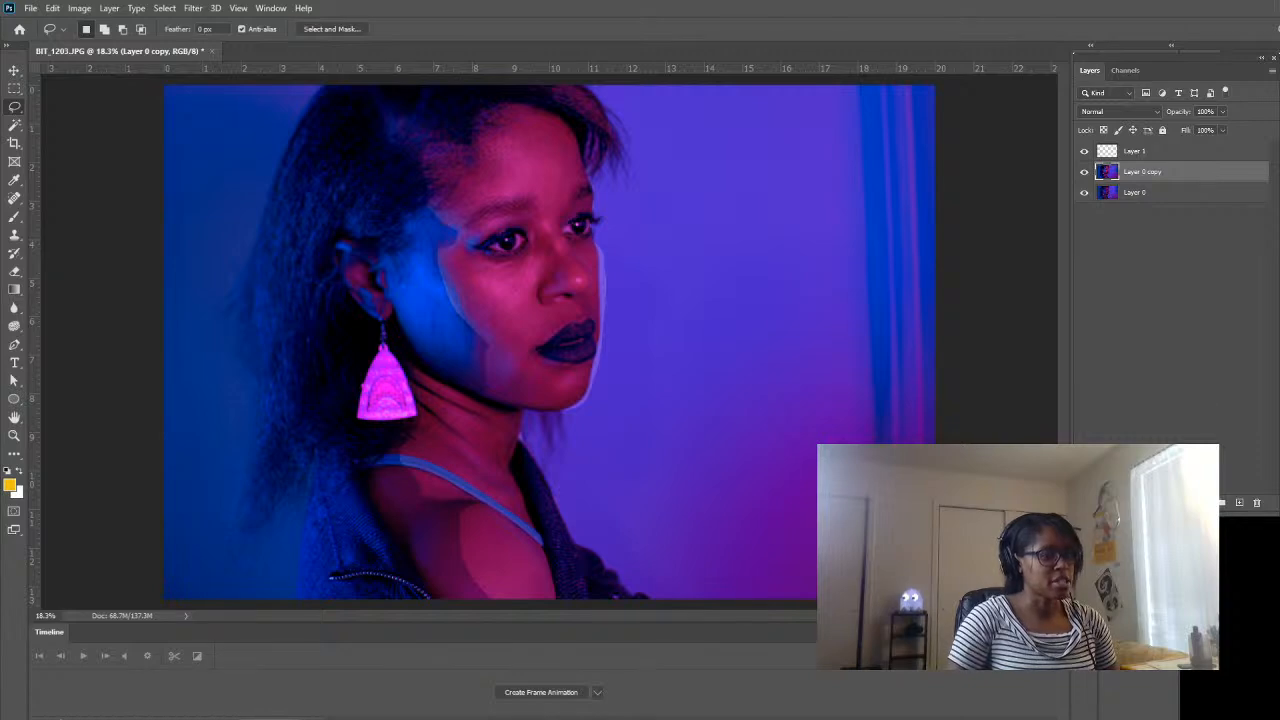
left_click(1187, 503)
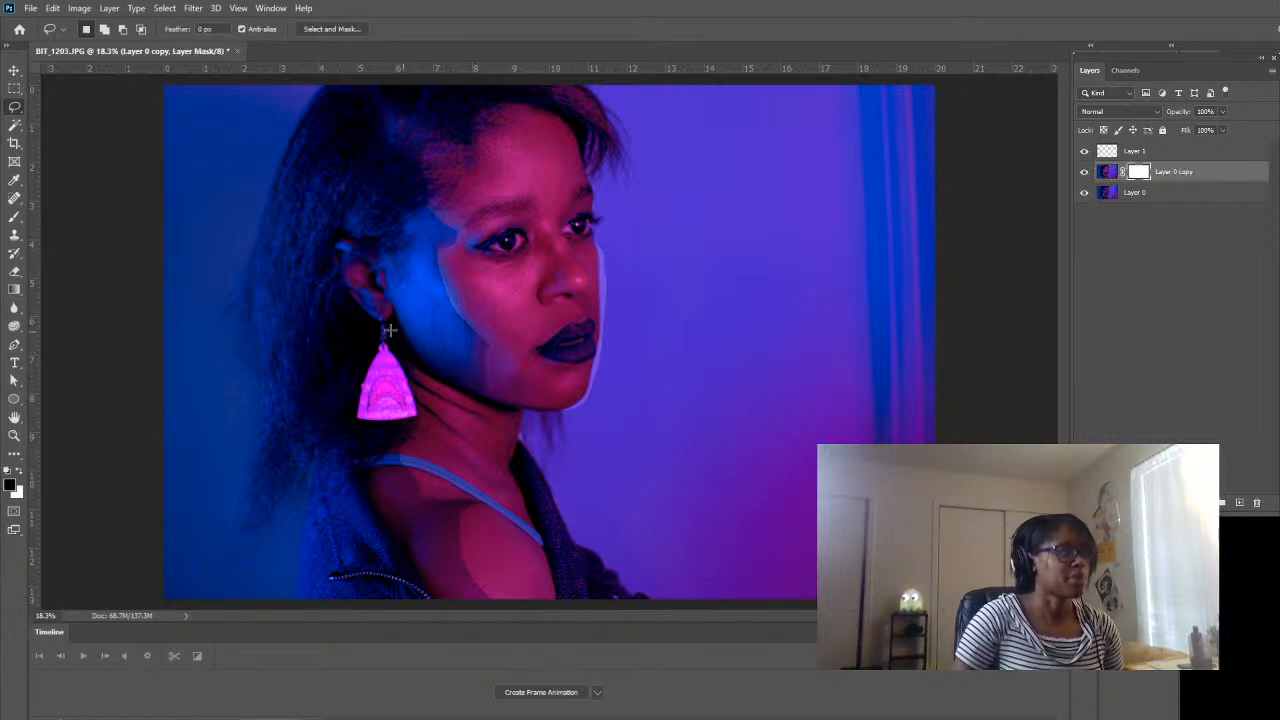
- Paint black on Layer 0 copy's mask along the cheek and face outline with a 300 px brush at 100% opacity
left_click(14, 219)
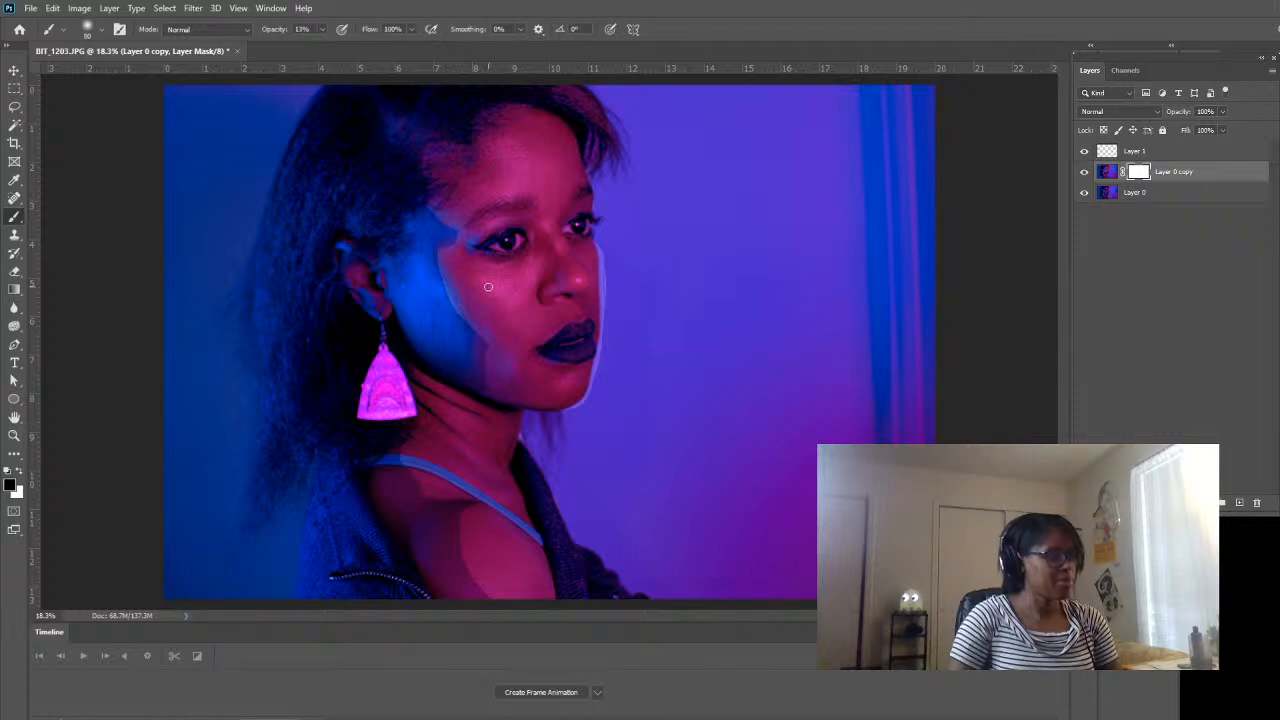
key("bracketright")
key("bracketright")
key("bracketright")
key("bracketright")
key("bracketright")
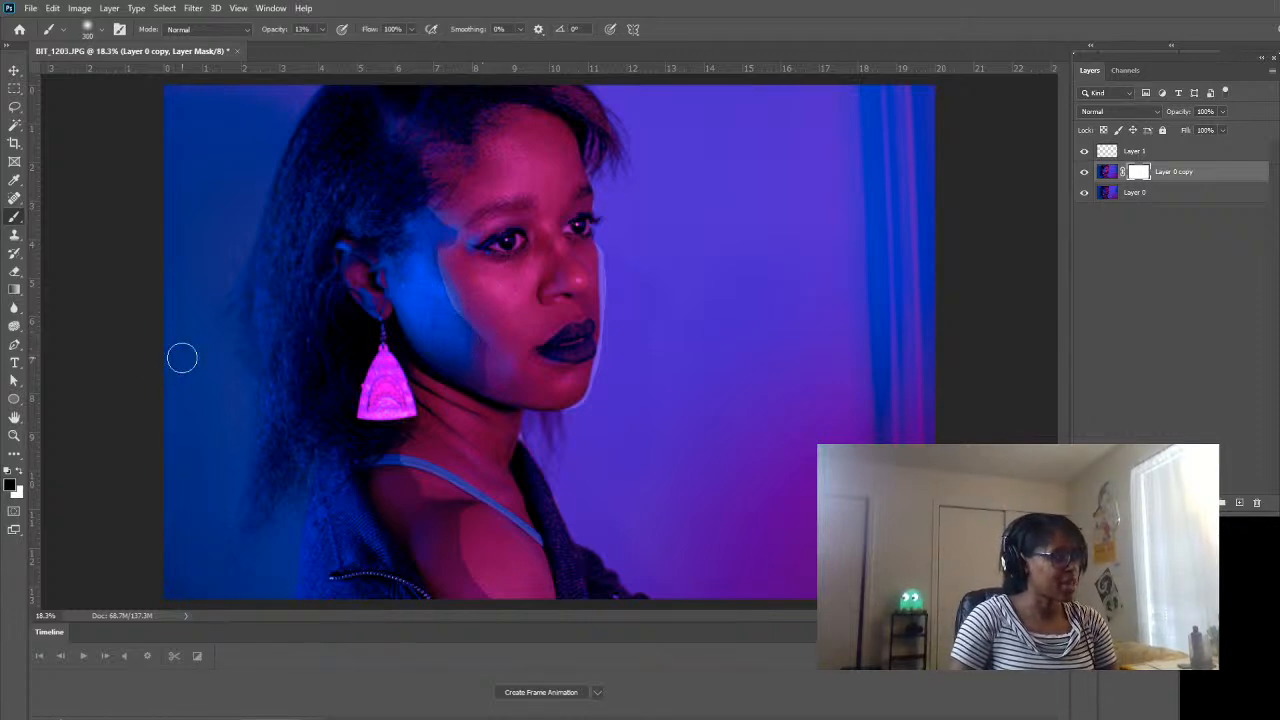
left_click(18, 474)
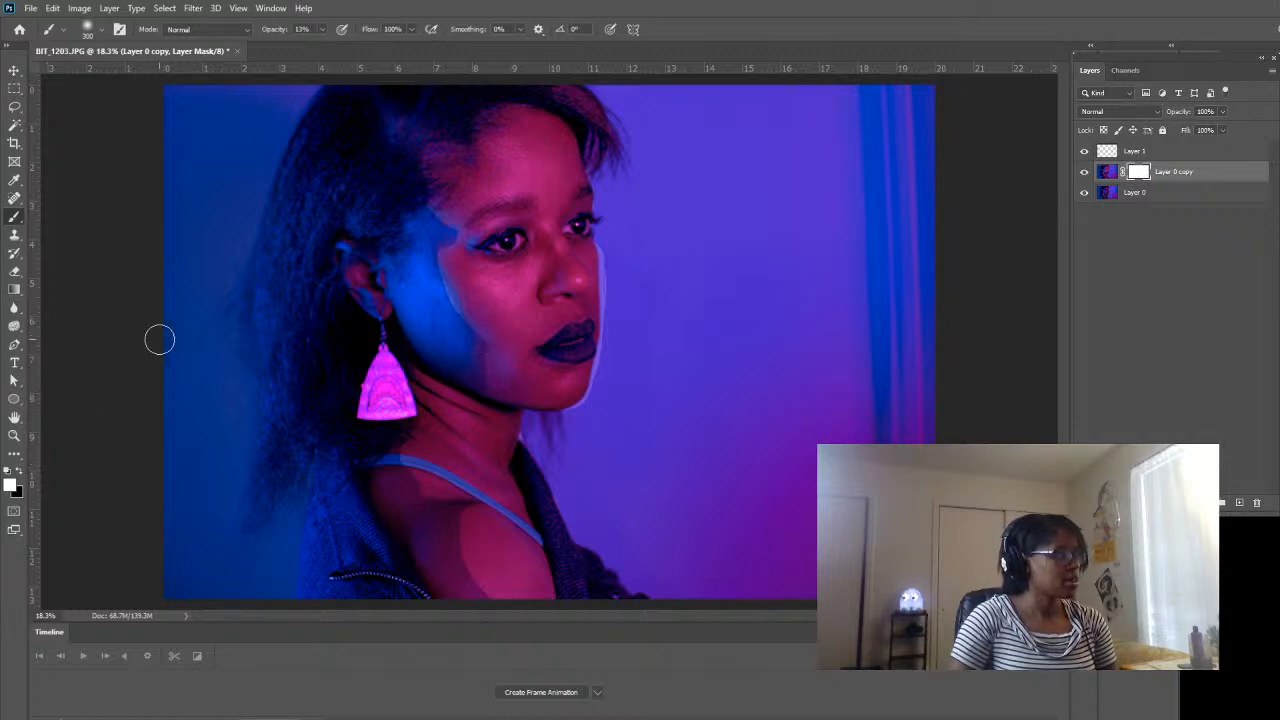
left_click(18, 474)
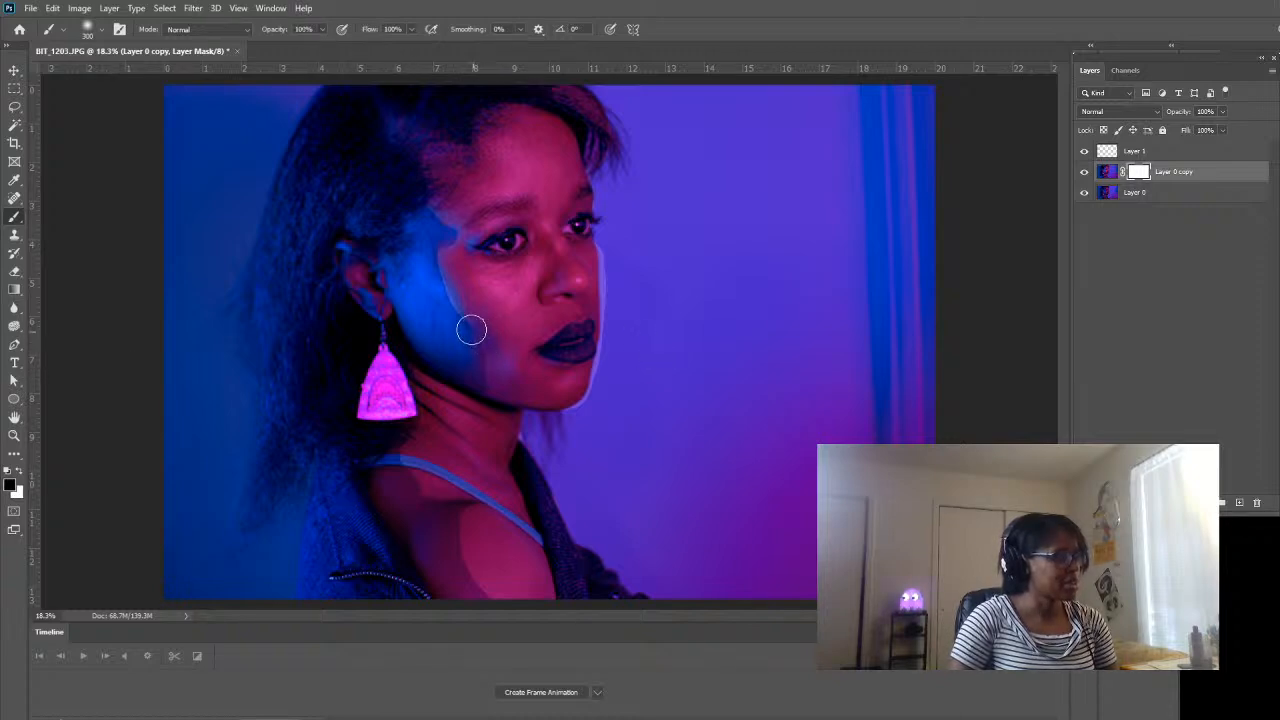
mouse_move(471, 330)
left_mouse_down()
mouse_move(449, 310)
mouse_move(437, 259)
mouse_move(449, 237)
mouse_move(423, 200)
mouse_move(437, 140)
mouse_move(471, 138)
mouse_move(506, 97)
mouse_move(569, 100)
mouse_move(609, 143)
mouse_move(594, 166)
left_mouse_up()
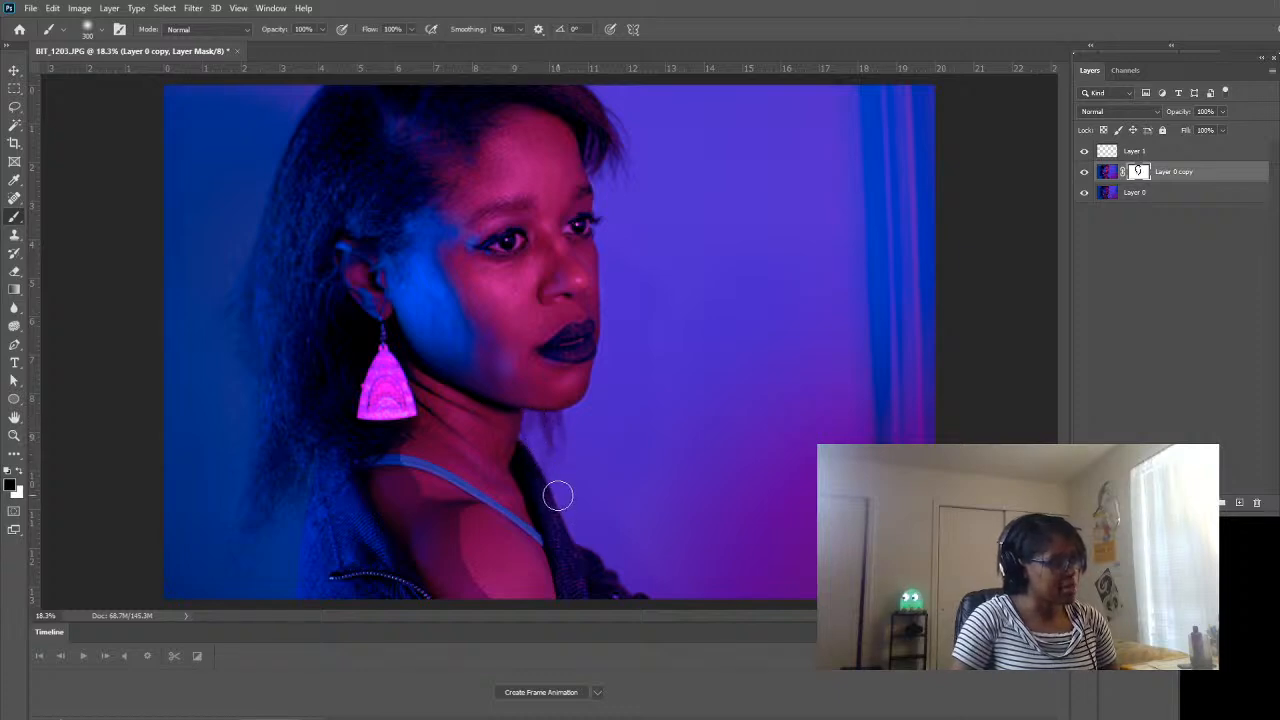
- Refine the mask with black along the shoulder edge, then soften the shoulder and cheek transitions at 51% brush opacity, using brush sizes 400 to 700
left_click_drag(568, 532, 610, 556)
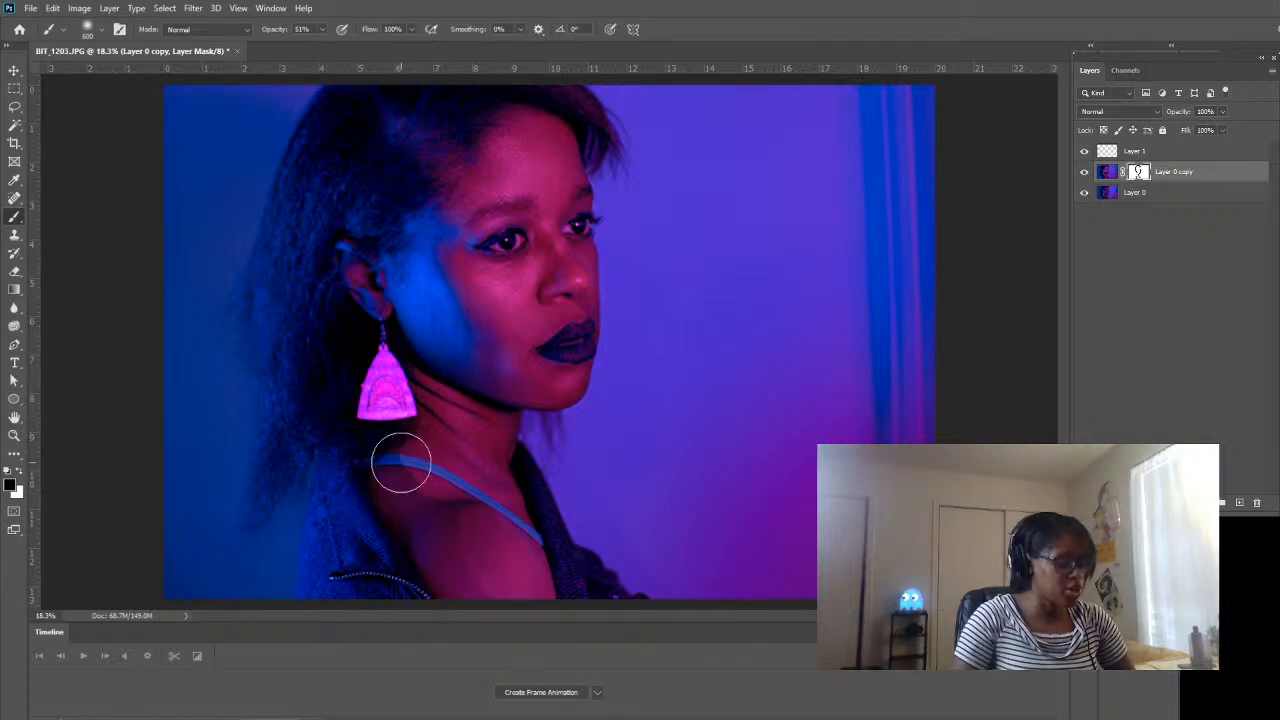
key("bracketleft")
key("bracketleft")
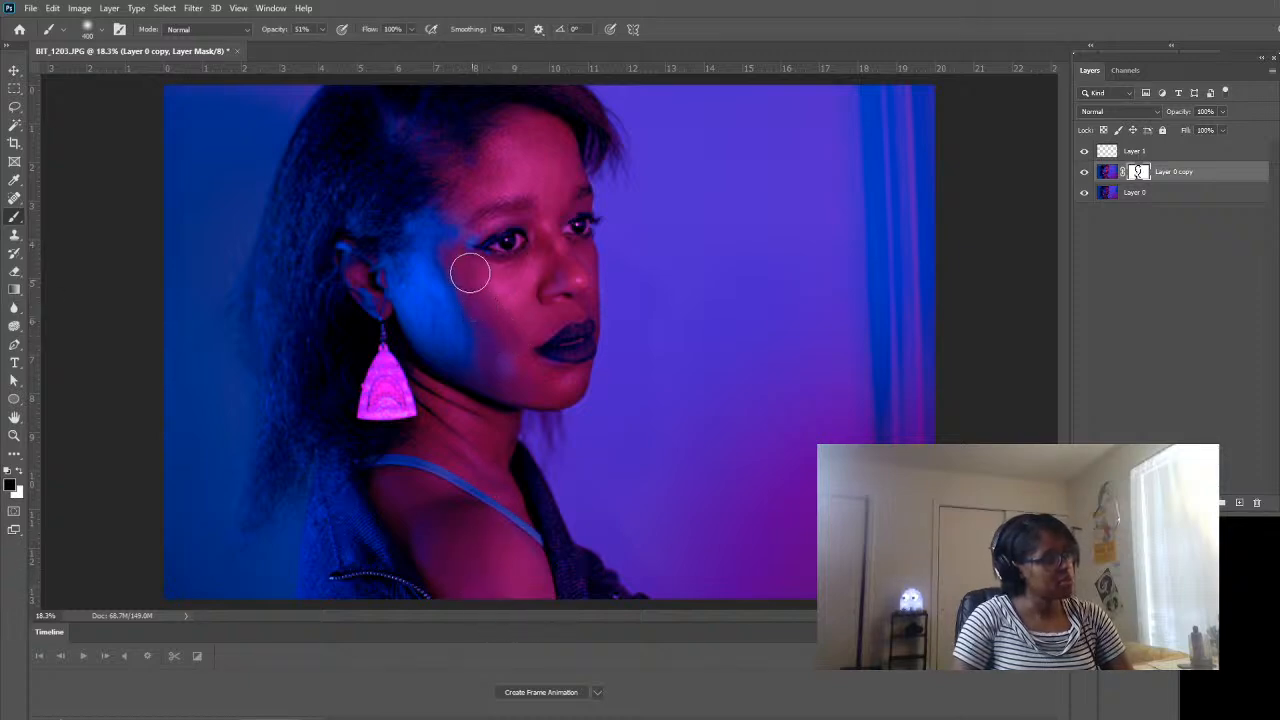
key("bracketright")
key("bracketright")
key("bracketright")
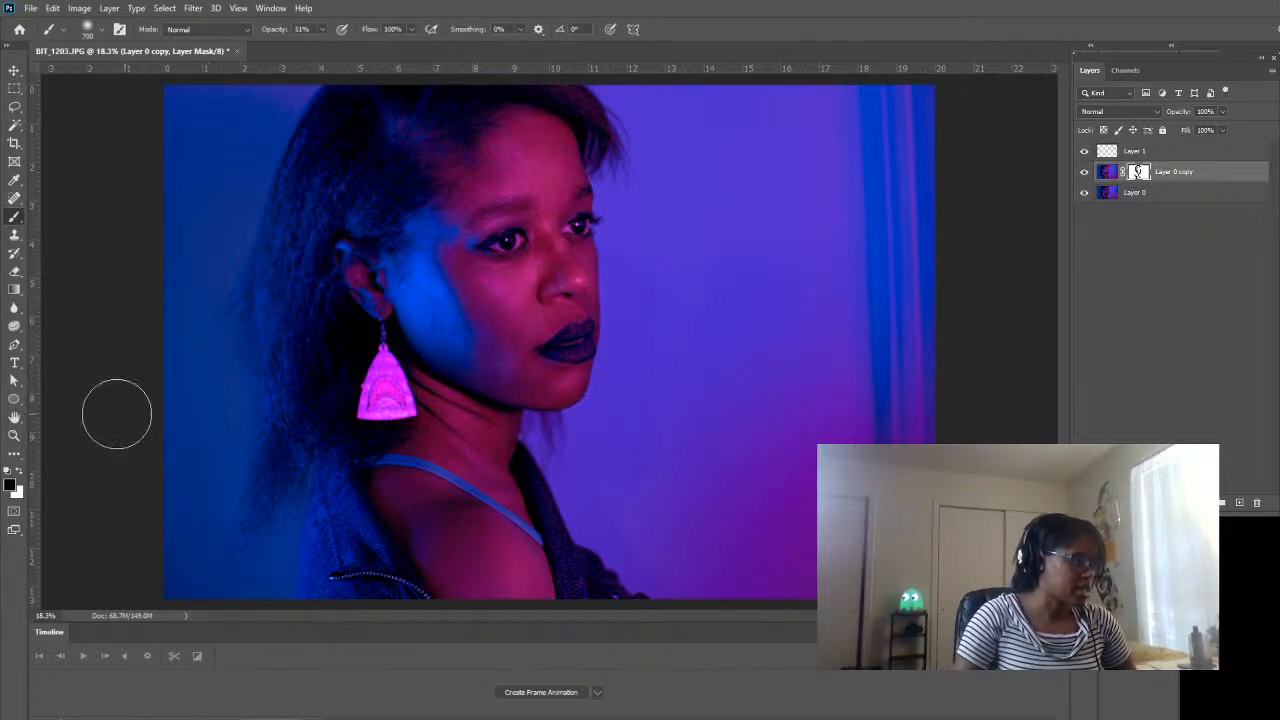
- Compare the face close up with Layer 0 copy hidden and shown, checking how the brightened skin blends
left_click(14, 435)
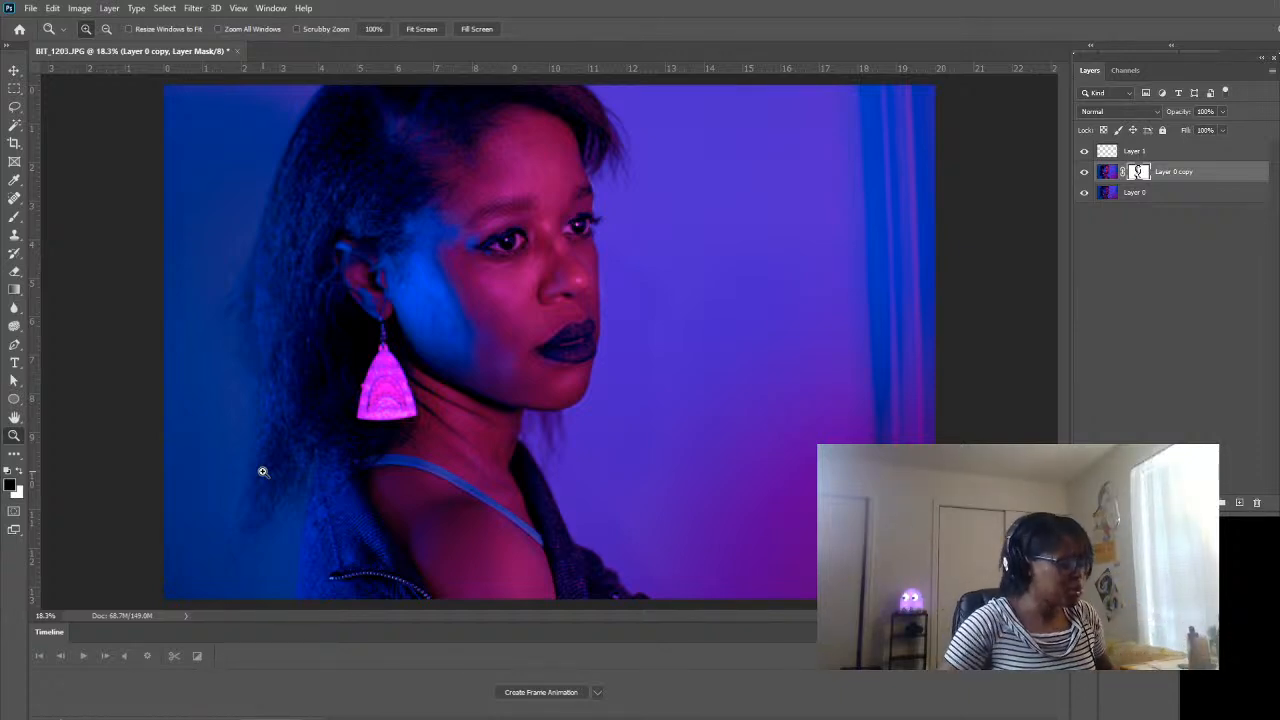
left_click(383, 448, "alt")
left_click(570, 426, "alt")
left_click(570, 426, "alt")
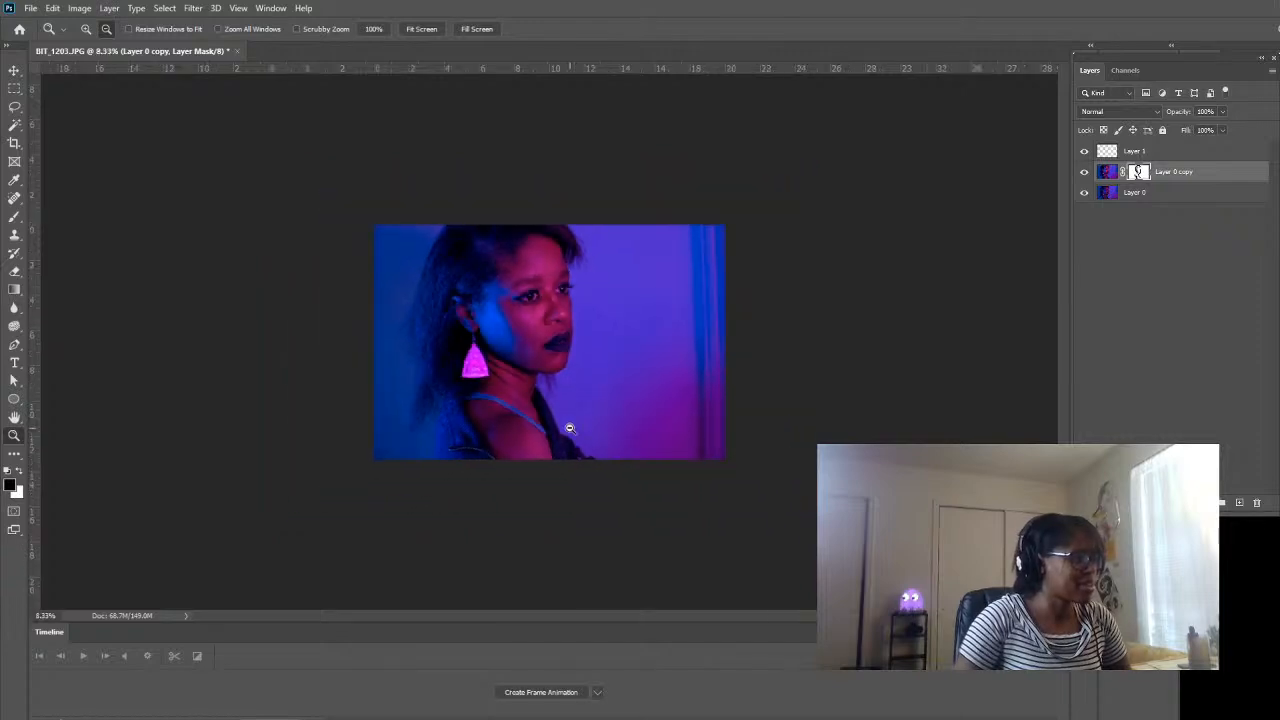
left_click(551, 297)
left_click(566, 264)
left_click(580, 232)
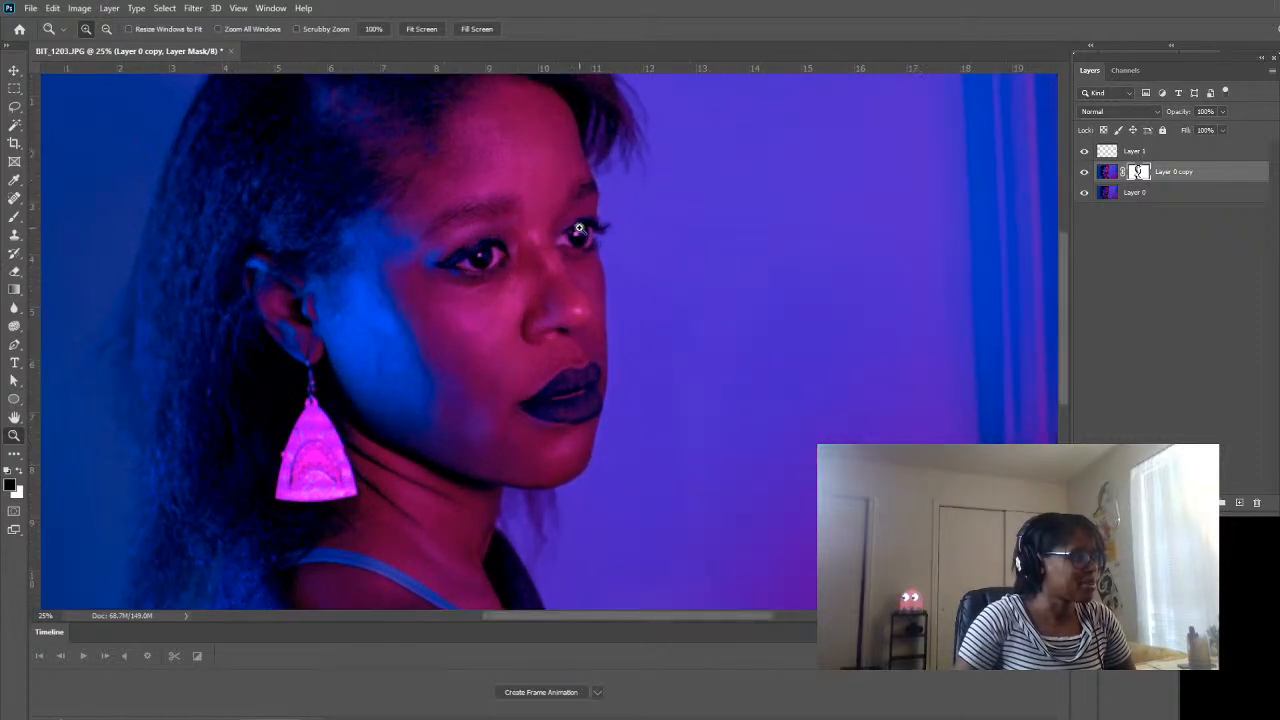
left_click(518, 255)
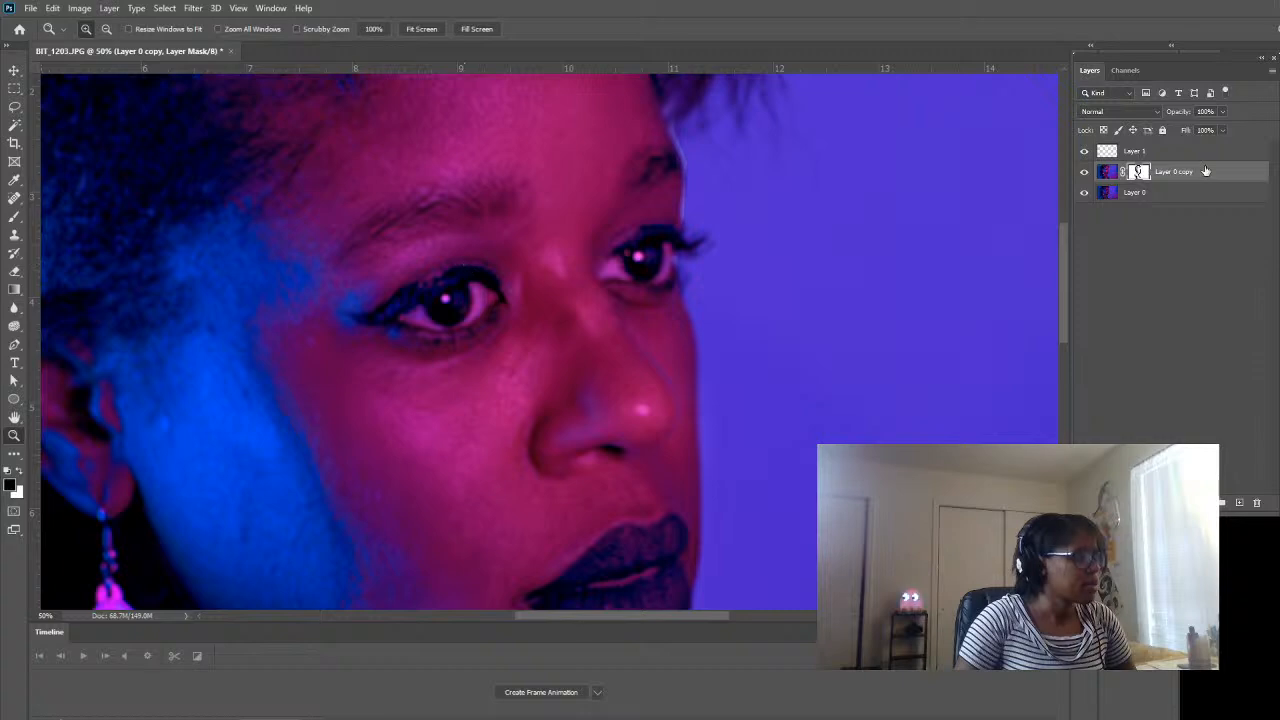
left_click(1084, 173)
left_click(1084, 173)
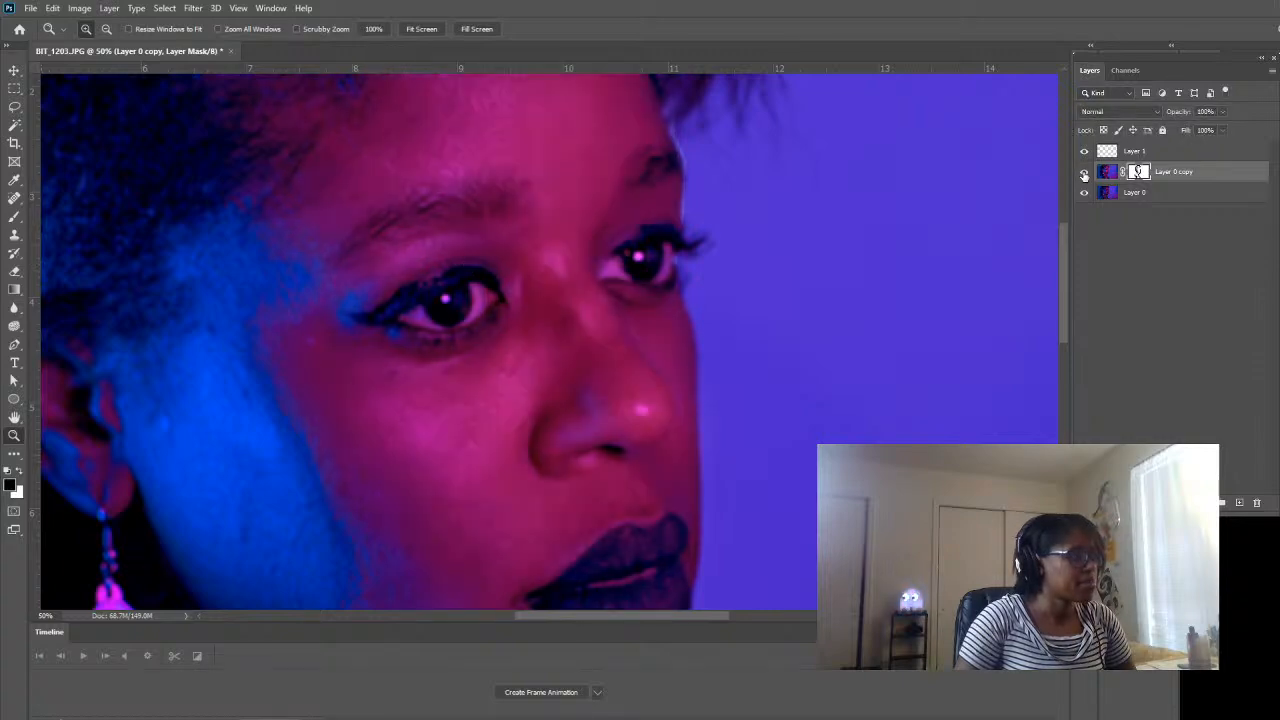
left_click(1084, 173)
left_click(1084, 173)
left_click(1084, 173)
left_click(1084, 173)
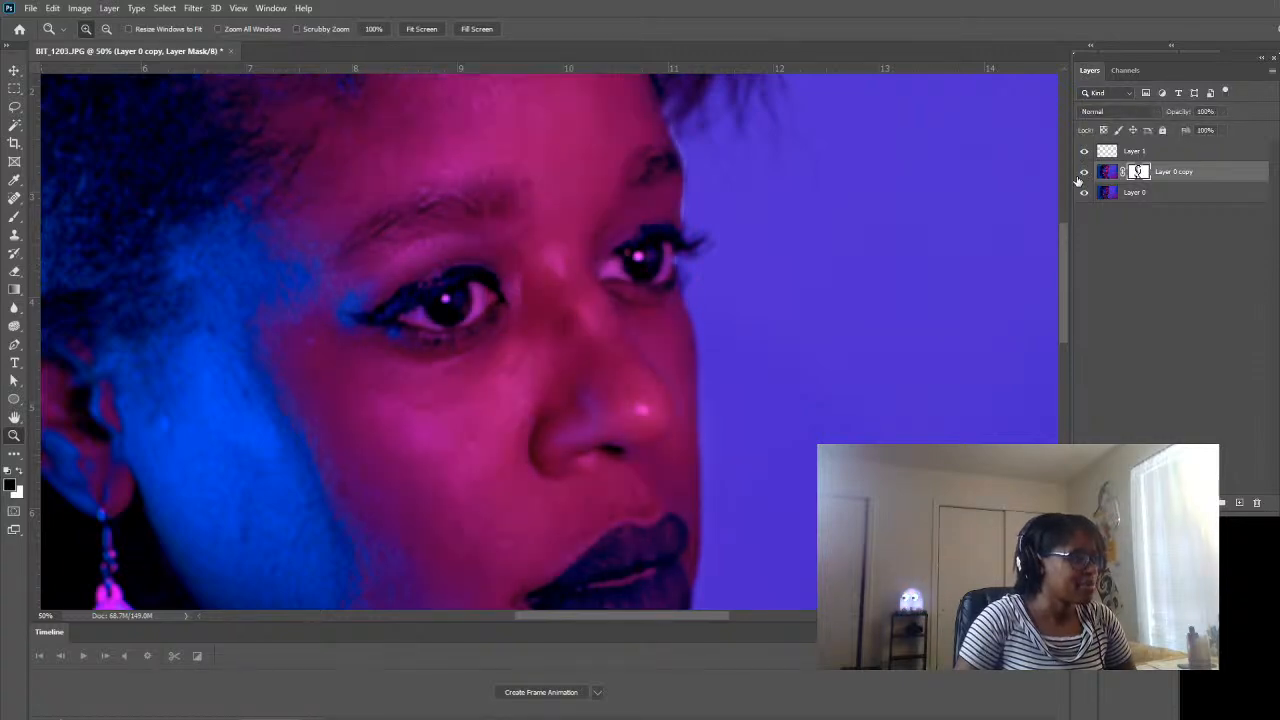
- Compare the wider portrait view with and without Layer 0 copy to check the overall skin brightening
left_click(689, 328, "alt")
left_click(689, 328, "alt")
left_click(689, 328, "alt")
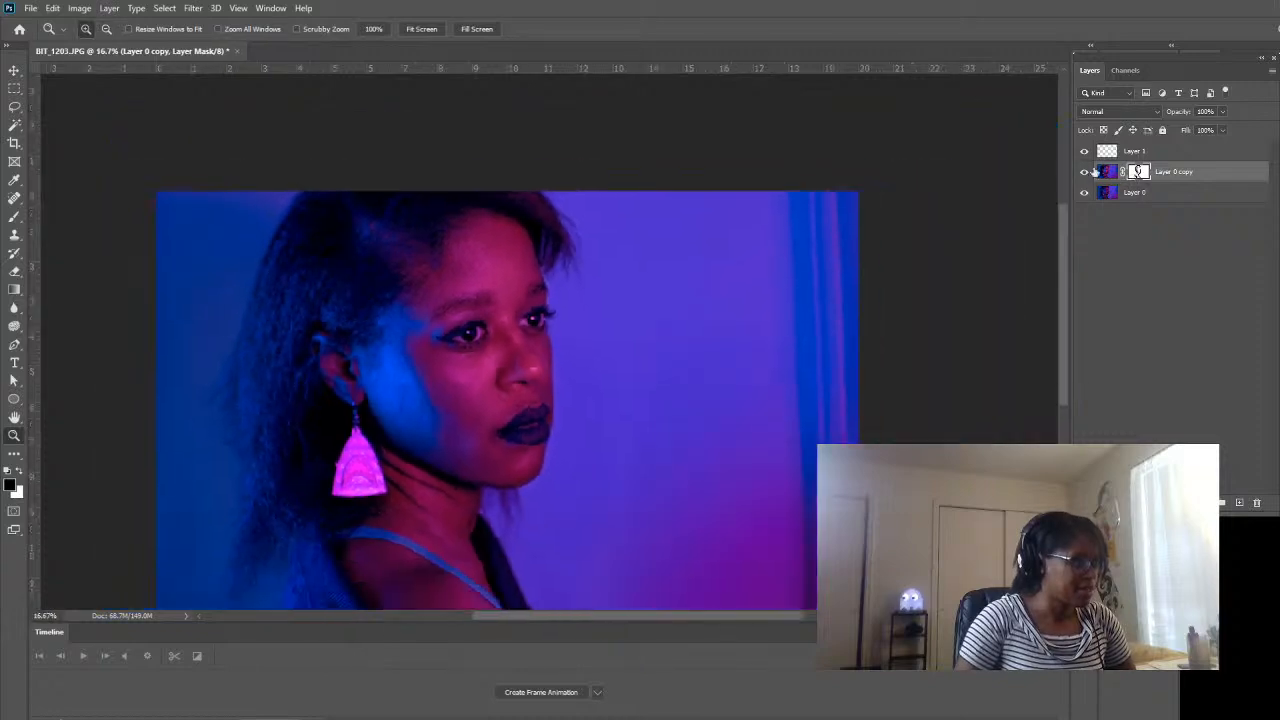
left_click(1082, 173)
left_click(1082, 173)
left_click(1083, 174)
left_click(1083, 174)
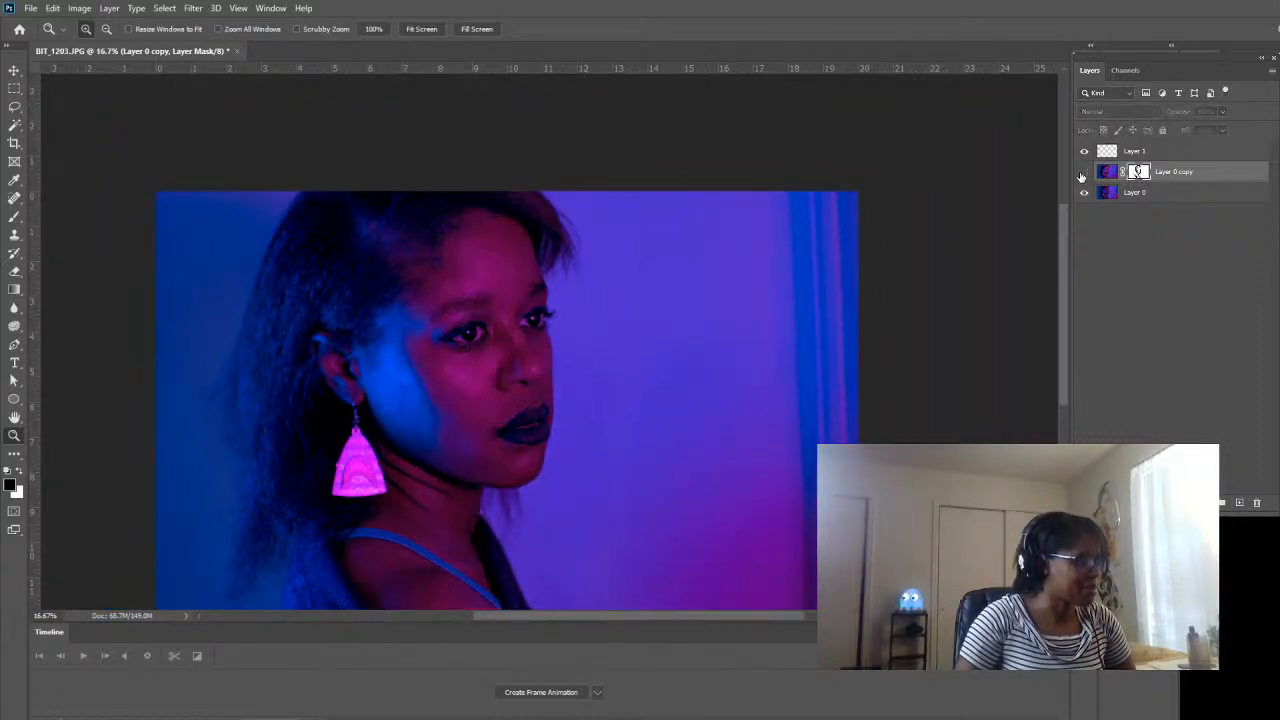
left_click(1083, 174)
left_click(1083, 174)
left_click(1083, 174)
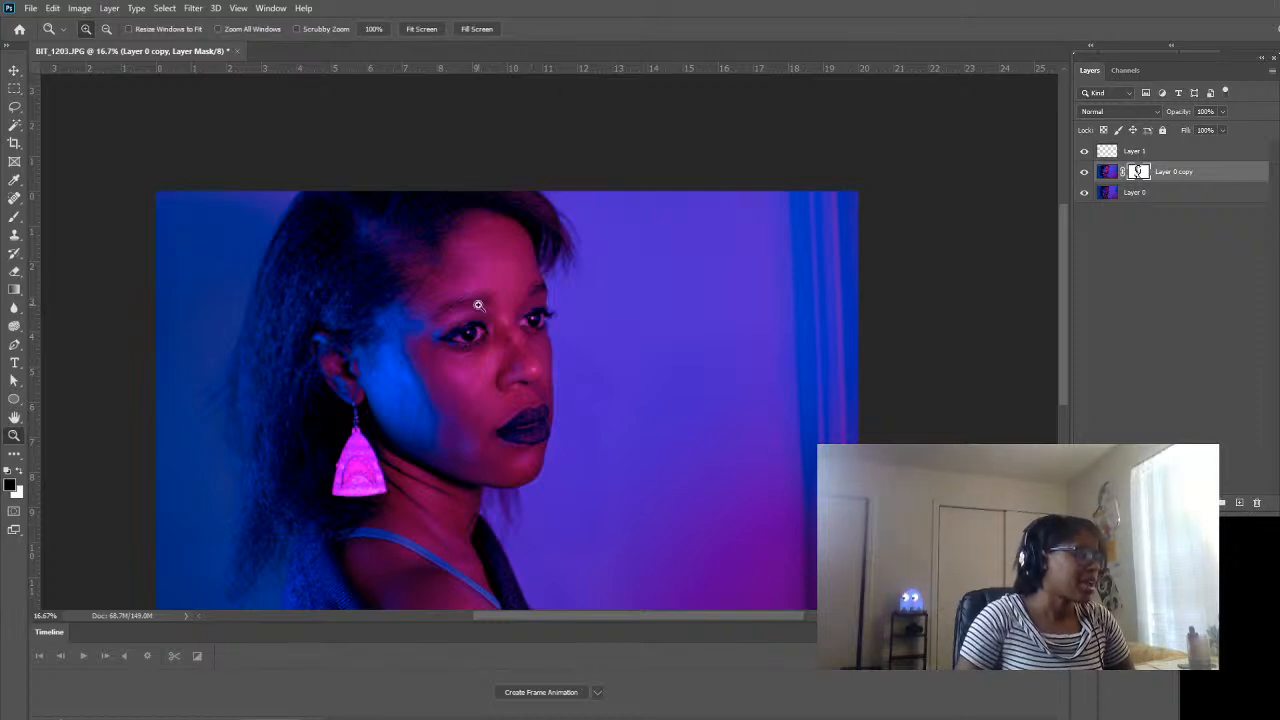
- Add a new empty layer above Layer 0 copy and sample the pink skin tone on the cheek
scroll(488, 310, "down", 3)
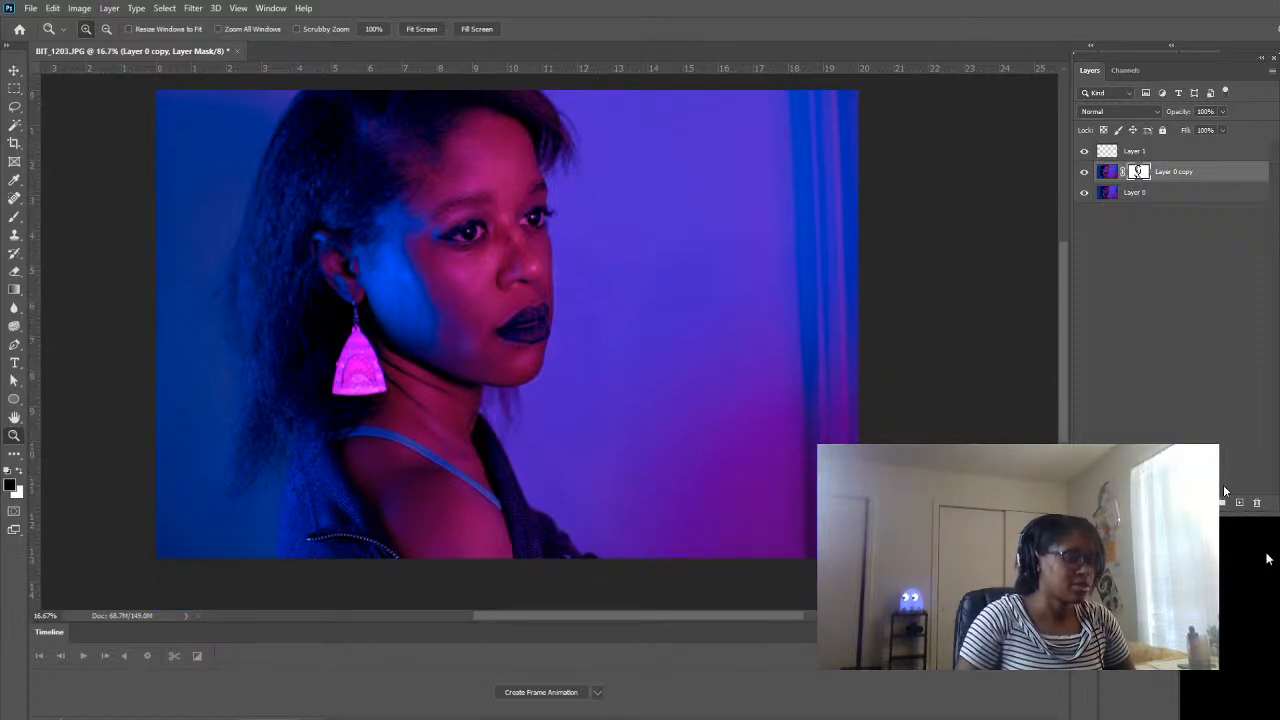
left_click(1239, 504)
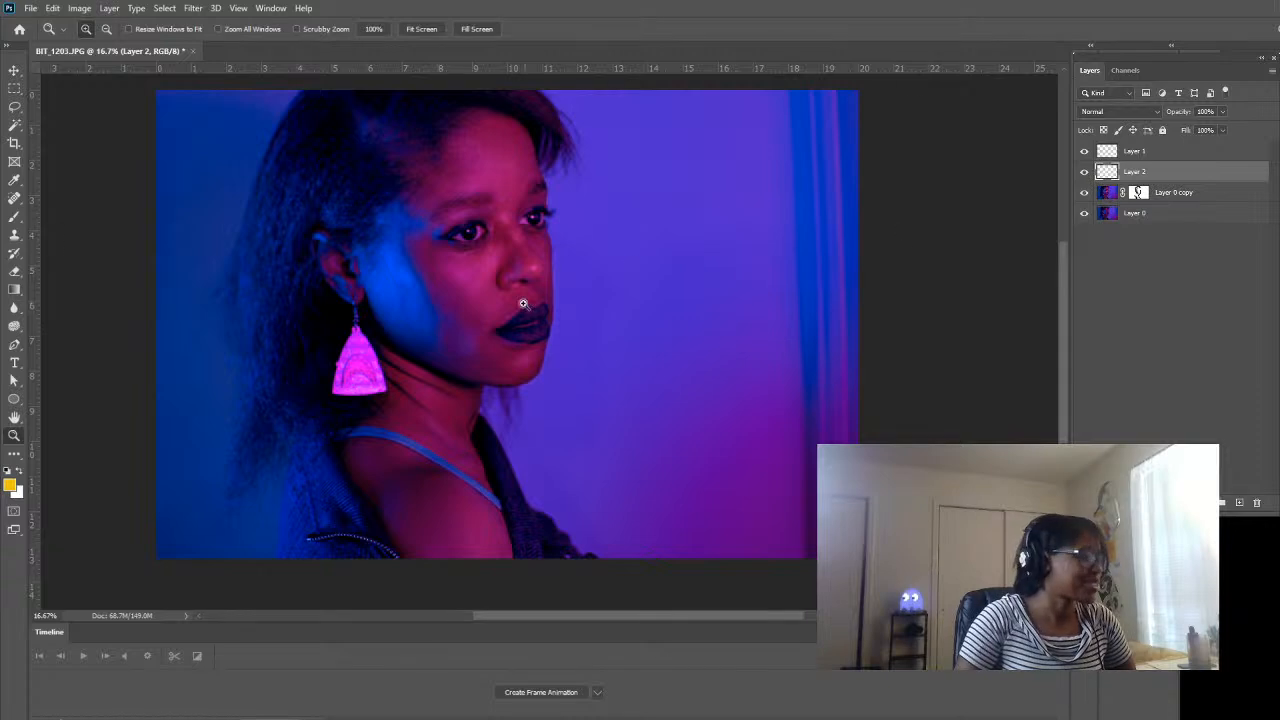
left_click(502, 279)
left_click(502, 279)
left_click(448, 265)
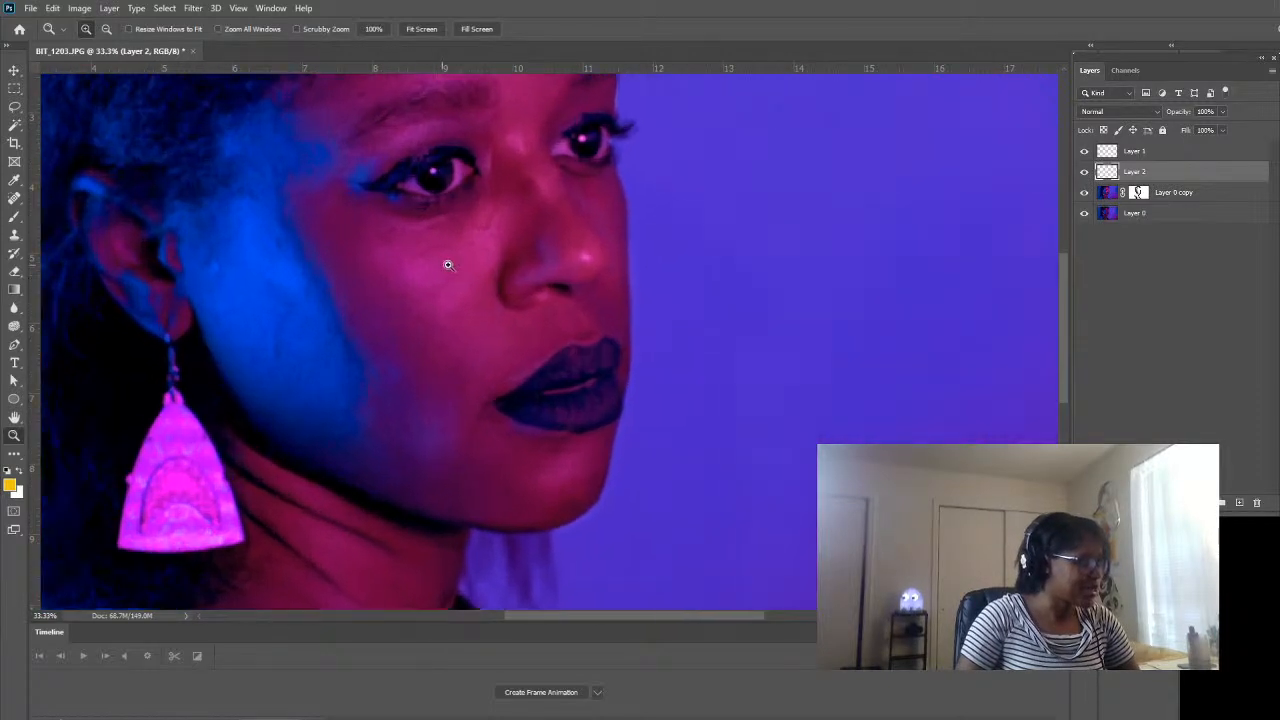
key("i")
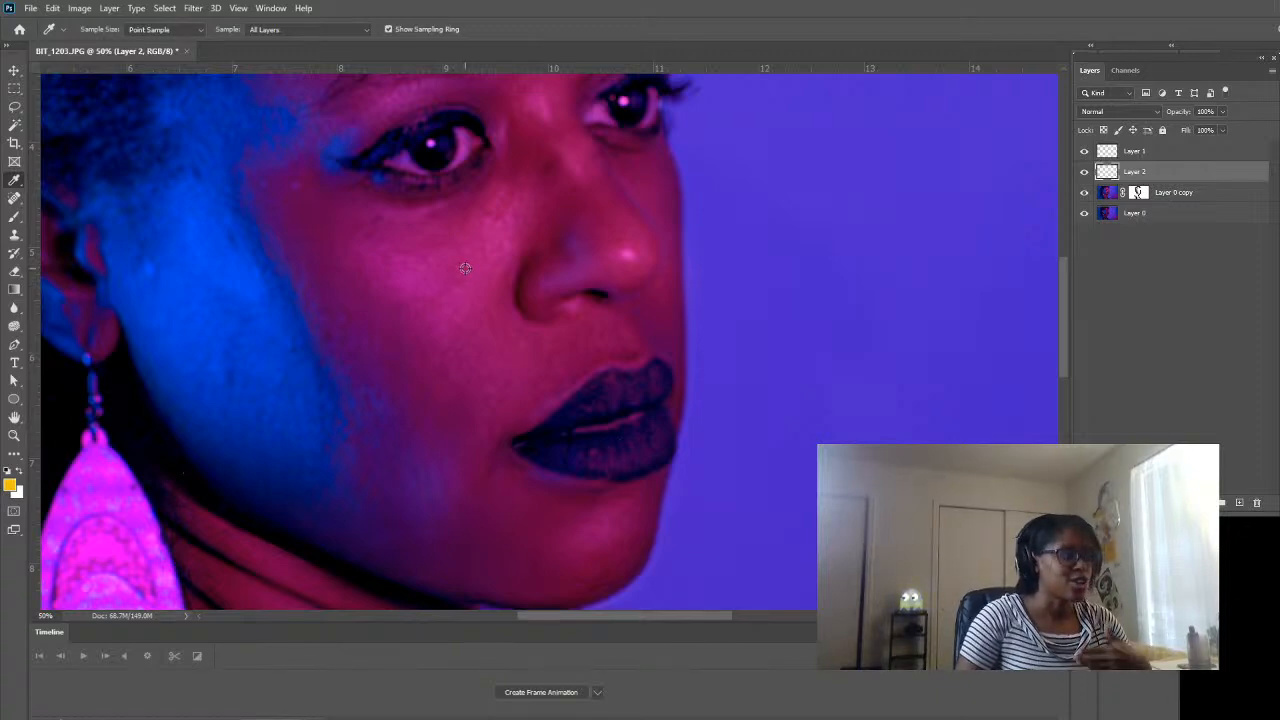
- Paint the sampled pink over the red-lit cheek on Layer 2 with a 200 px brush at 17% opacity, and set the layer opacity to 70%
left_click(18, 217)
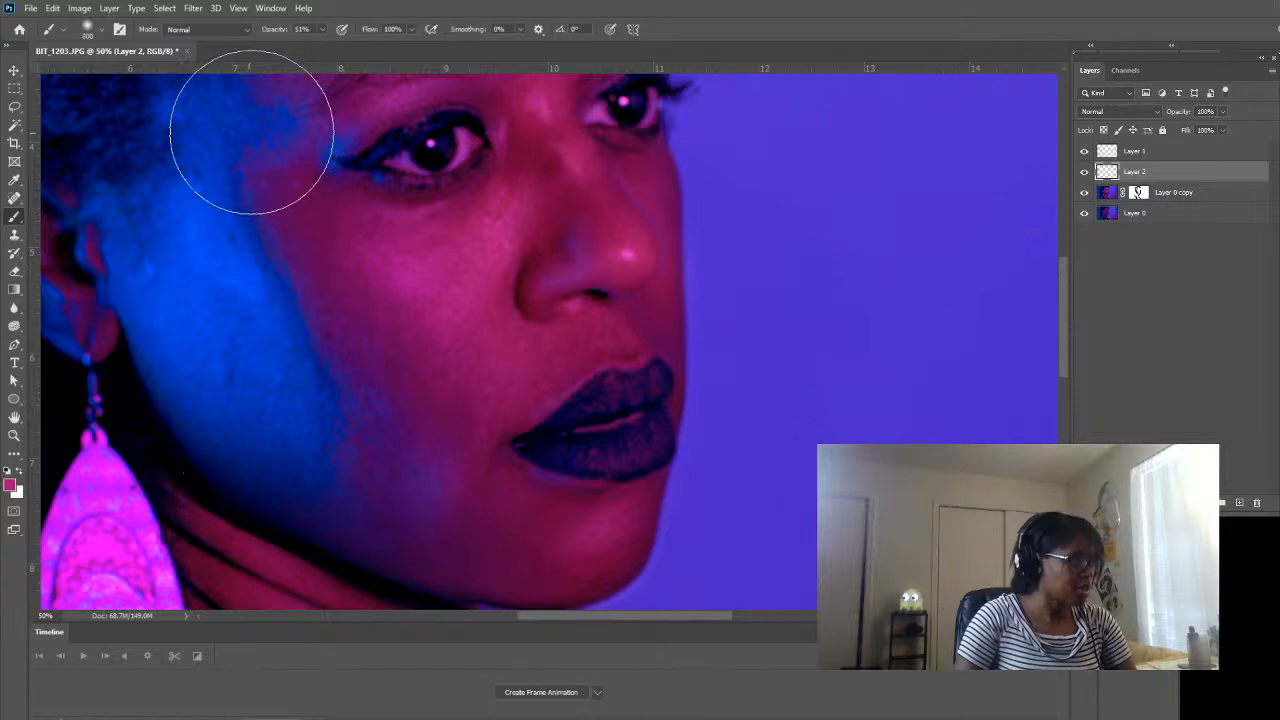
key("bracketleft")
key("bracketleft")
key("bracketleft")
key("bracketleft")
key("bracketleft")
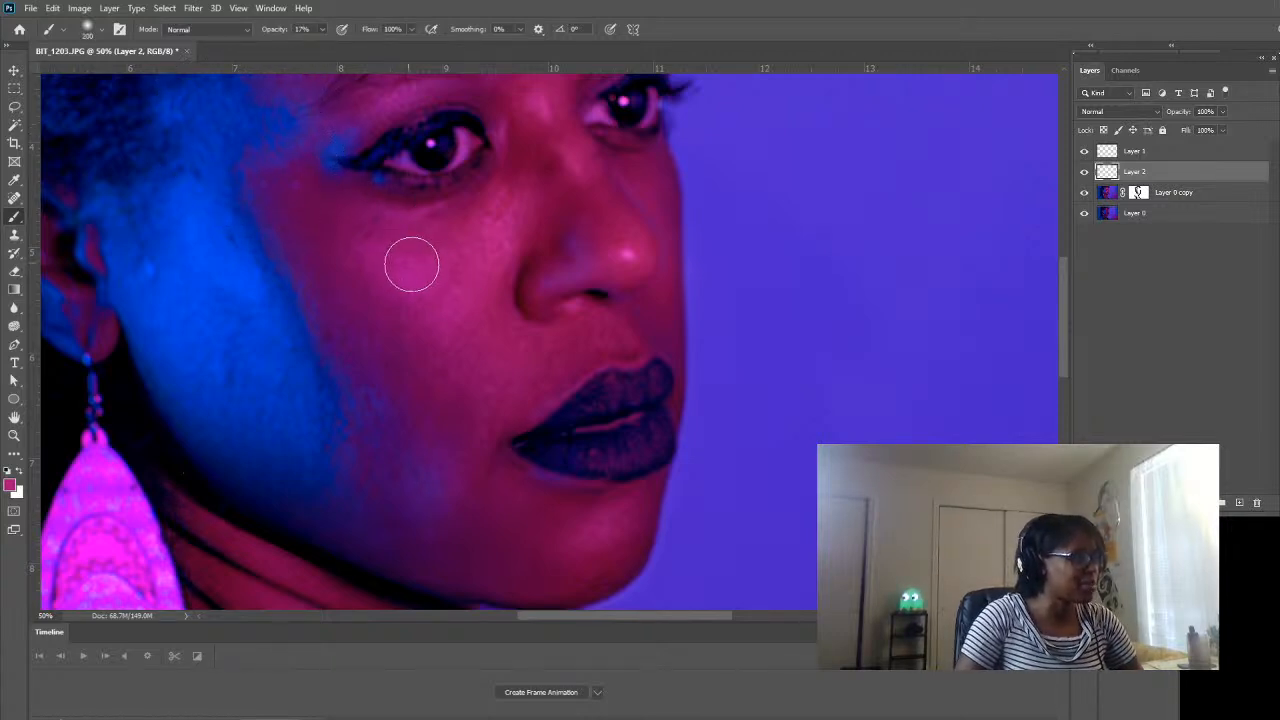
mouse_move(484, 232)
left_mouse_down()
mouse_move(441, 285)
mouse_move(404, 283)
mouse_move(479, 283)
mouse_move(438, 297)
mouse_move(428, 286)
mouse_move(470, 266)
mouse_move(424, 257)
mouse_move(469, 244)
mouse_move(430, 257)
mouse_move(394, 247)
mouse_move(459, 223)
mouse_move(461, 295)
mouse_move(407, 273)
mouse_move(457, 270)
mouse_move(521, 190)
mouse_move(500, 219)
mouse_move(413, 263)
mouse_move(344, 230)
mouse_move(513, 269)
left_mouse_up()
scroll(583, 277, "up", 1)
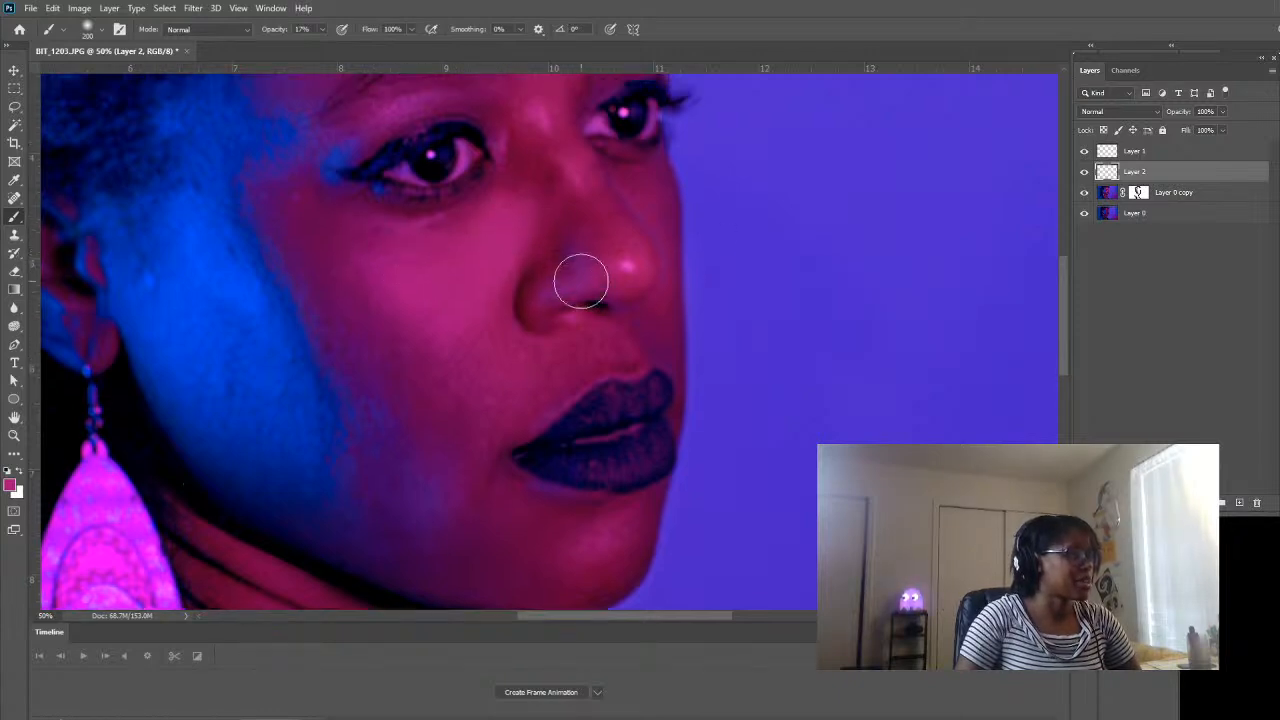
left_click(1083, 173)
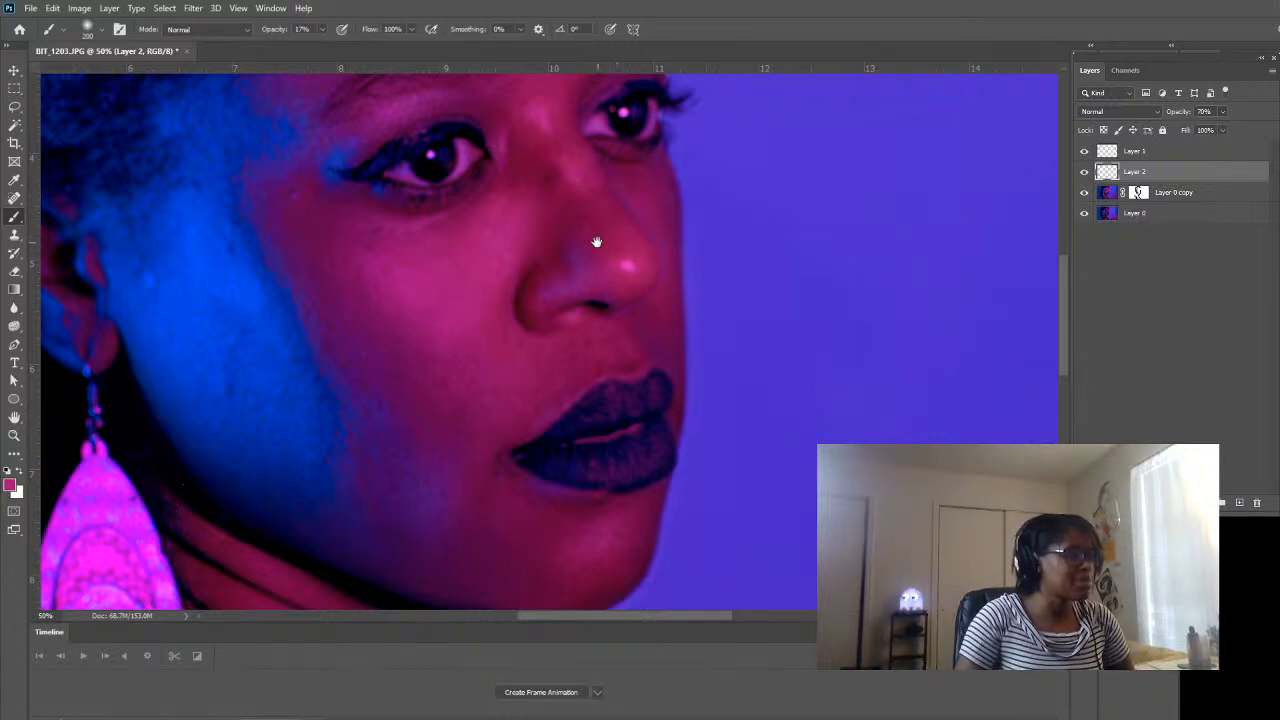
- Even out the forehead on Layer 2 with resampled skin tones at 17% brush opacity, using brush sizes 400 and 250
left_click_drag(597, 242, 599, 356)
left_click_drag(606, 136, 623, 229)
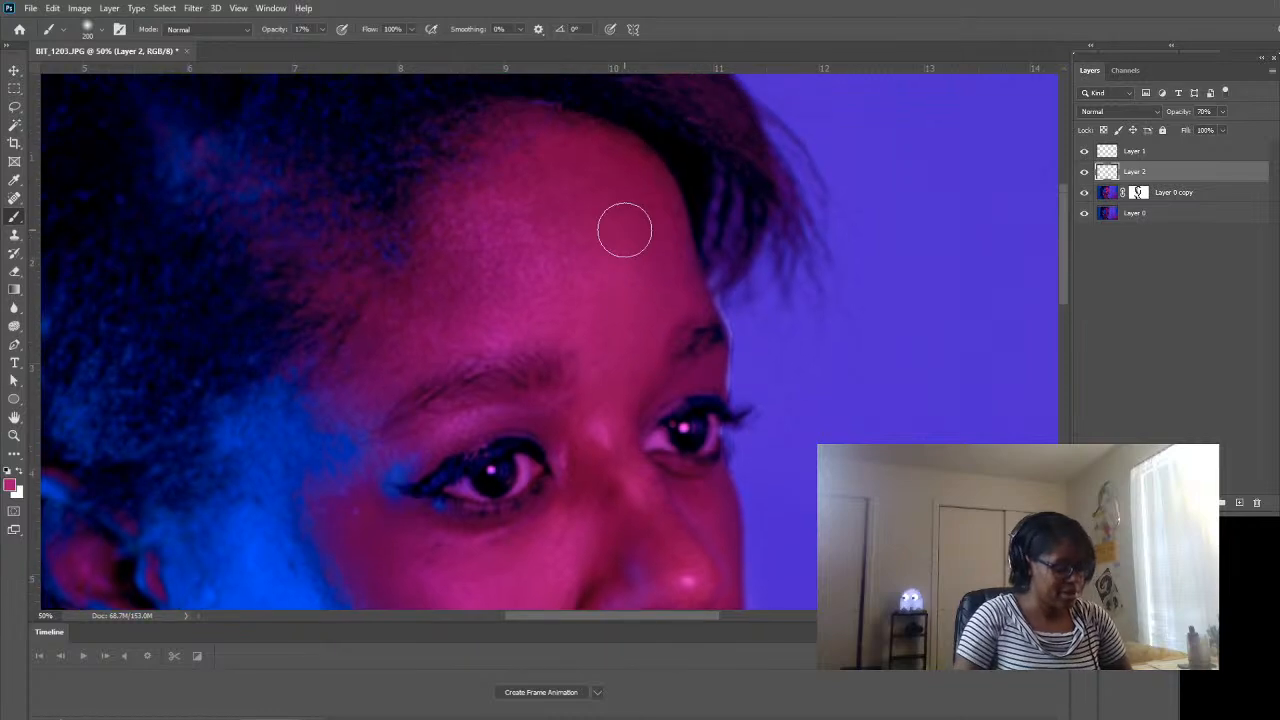
key("bracketright")
key("bracketright")
key("bracketright")
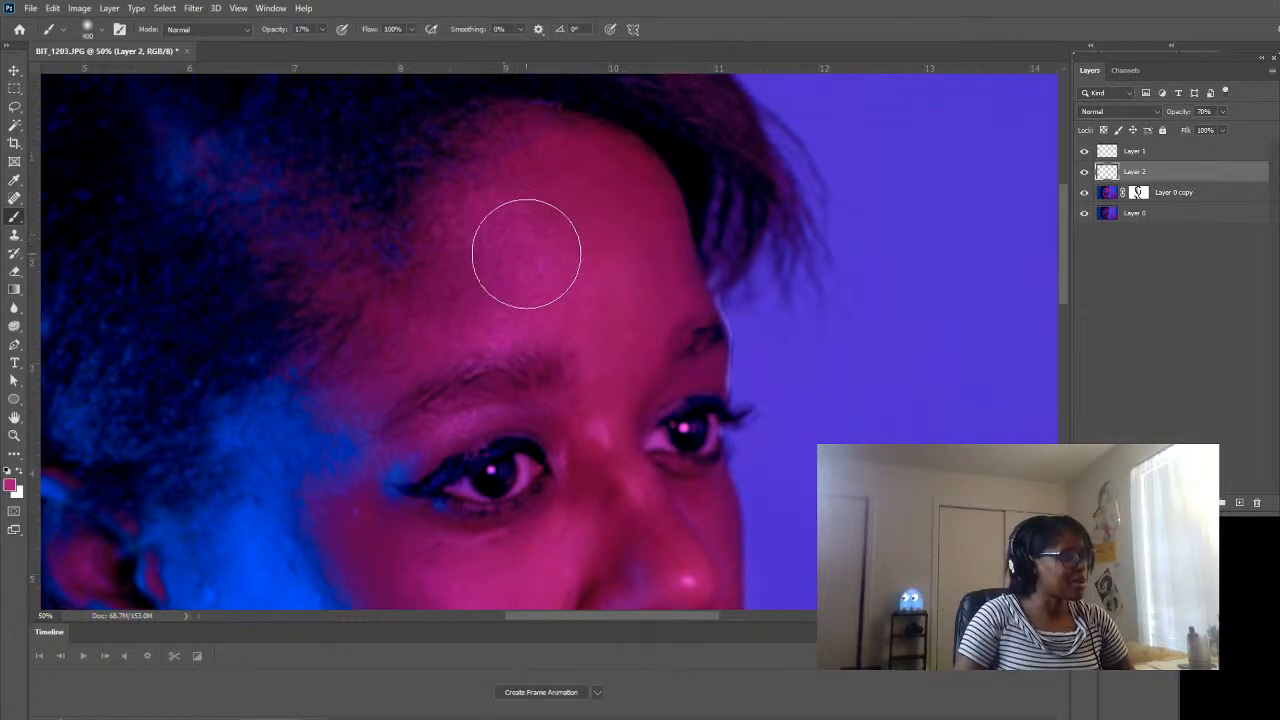
key("i")
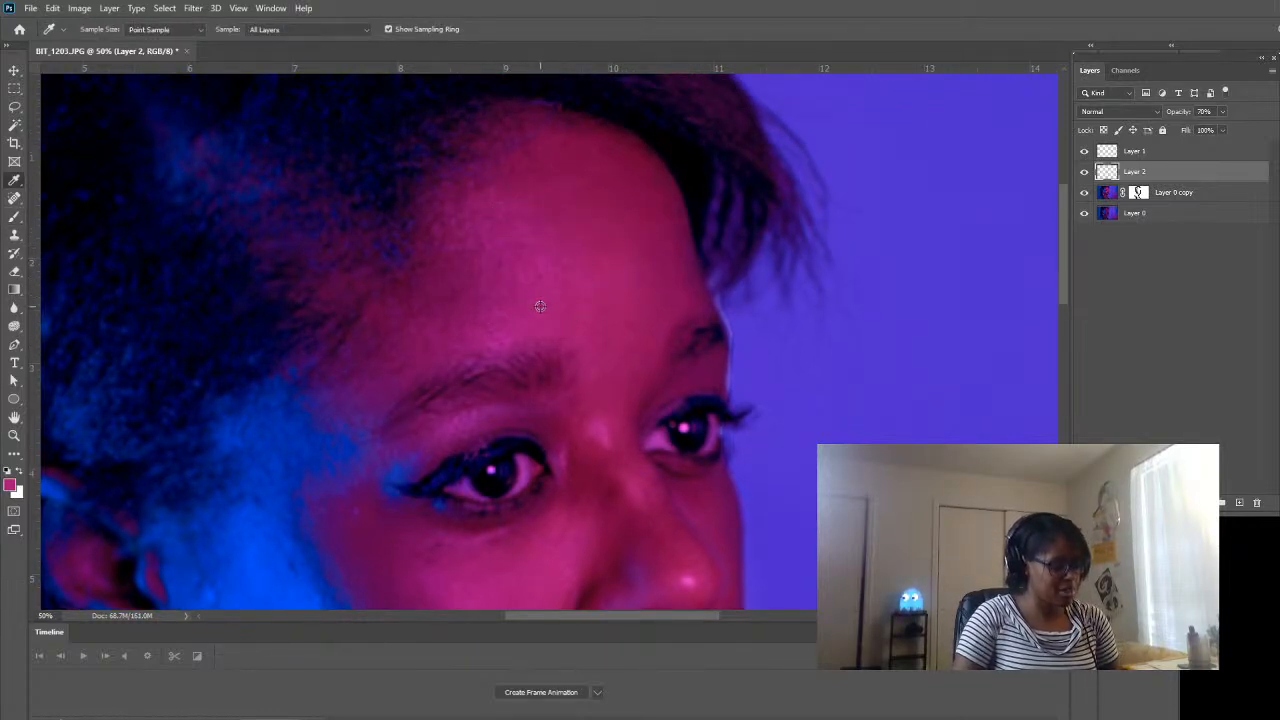
key("b")
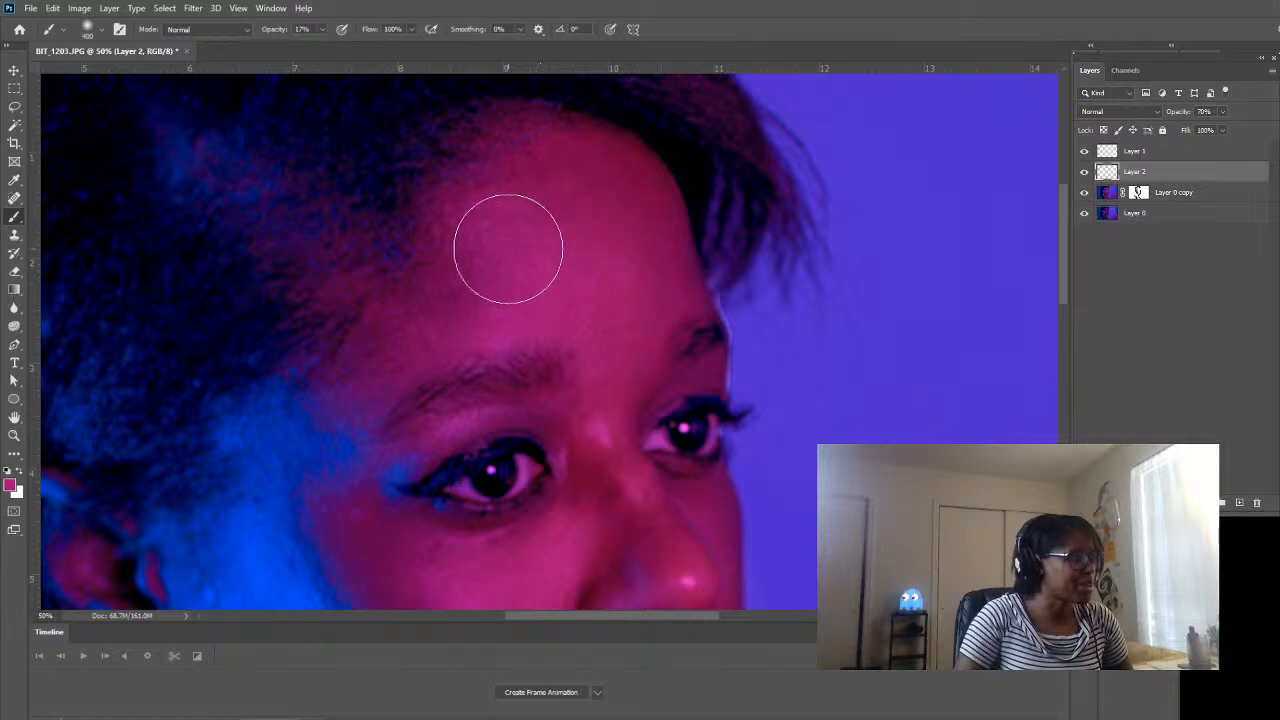
mouse_move(520, 257)
left_mouse_down()
mouse_move(483, 220)
mouse_move(483, 237)
mouse_move(511, 226)
mouse_move(558, 307)
mouse_move(481, 318)
mouse_move(607, 321)
mouse_move(551, 269)
mouse_move(567, 281)
left_mouse_up()
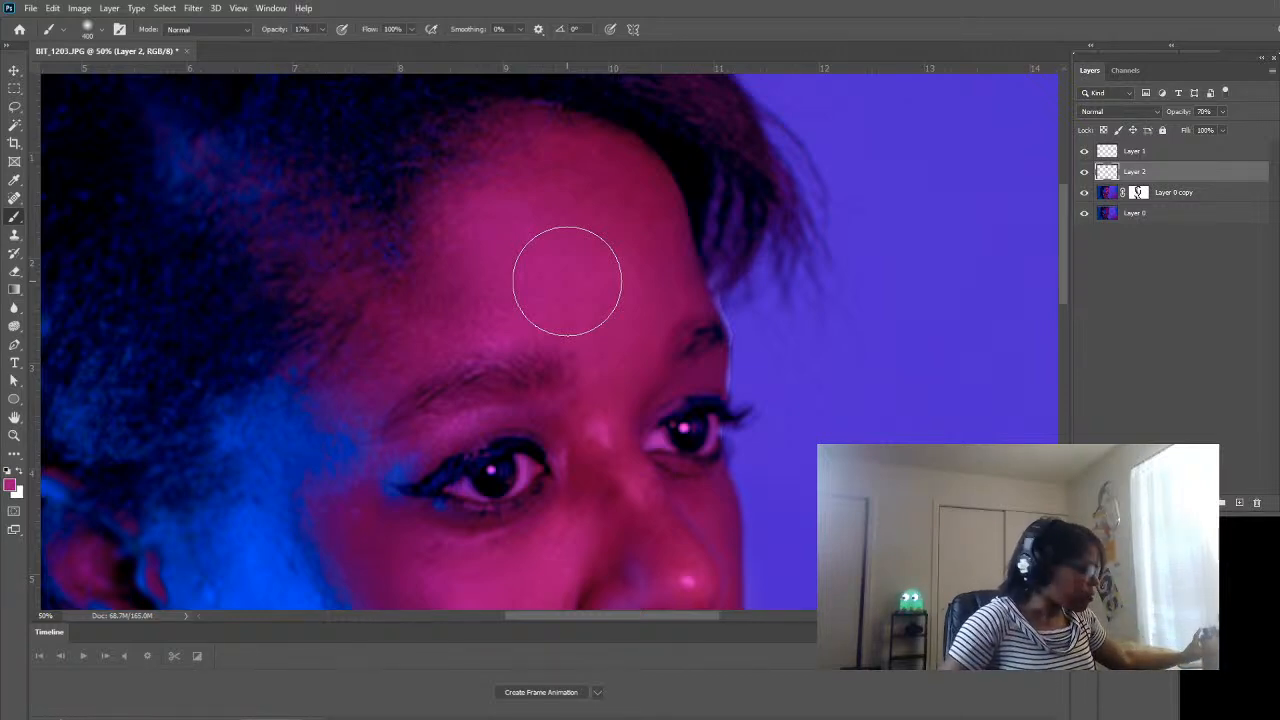
key("i")
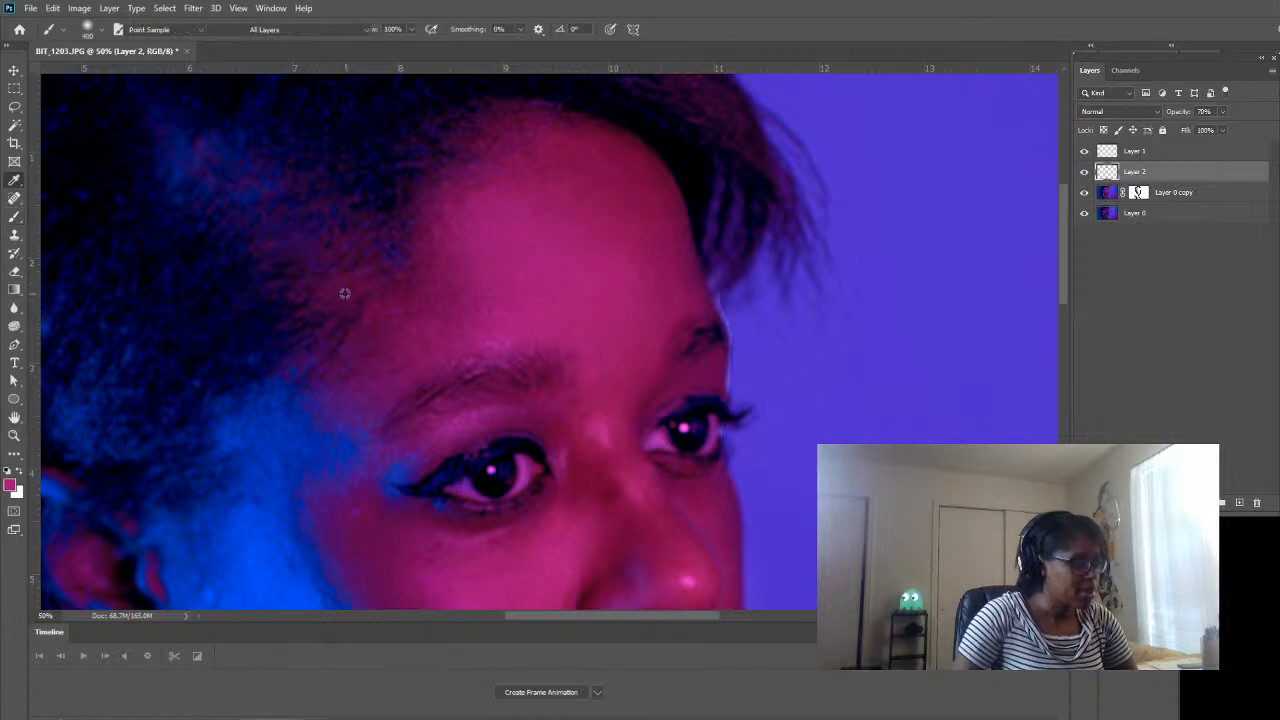
key("b")
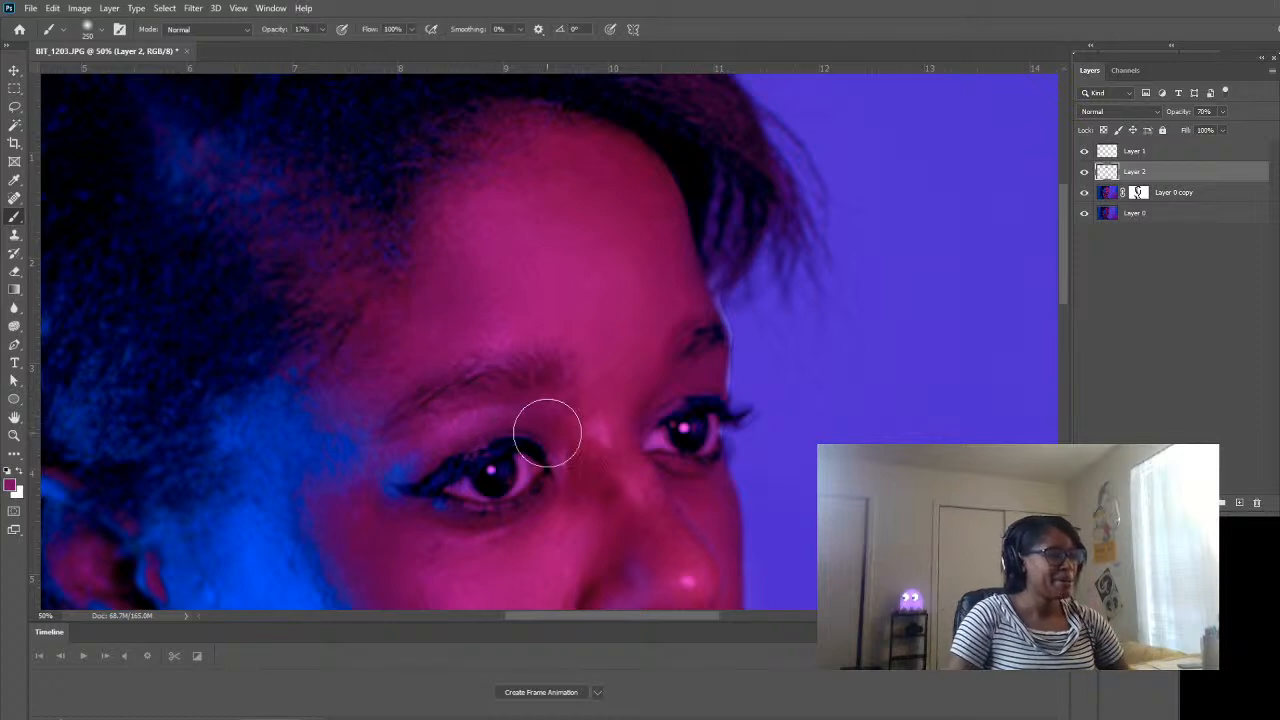
- Smooth the blue-lit cheek on Layer 2 with a sampled blue at 17% brush opacity, using brush sizes 300, 400 and 250
scroll(549, 434, "down", 2)
scroll(414, 414, "down", 4)
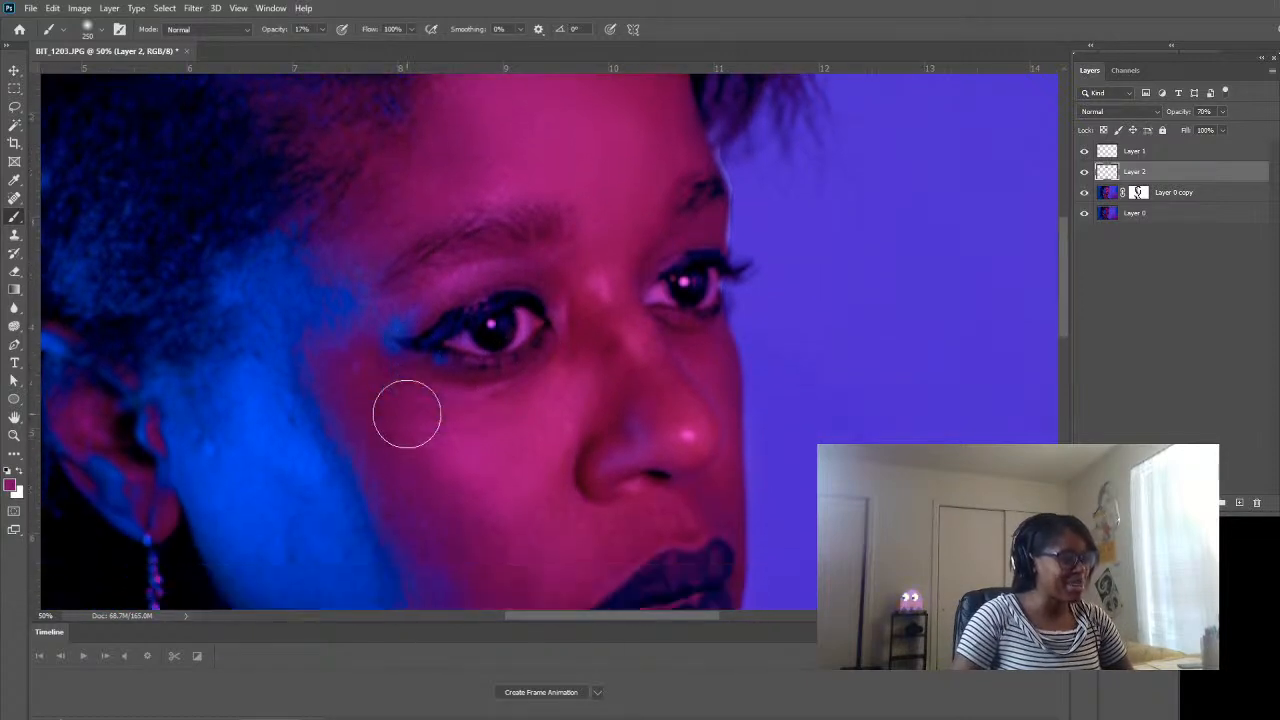
key("i")
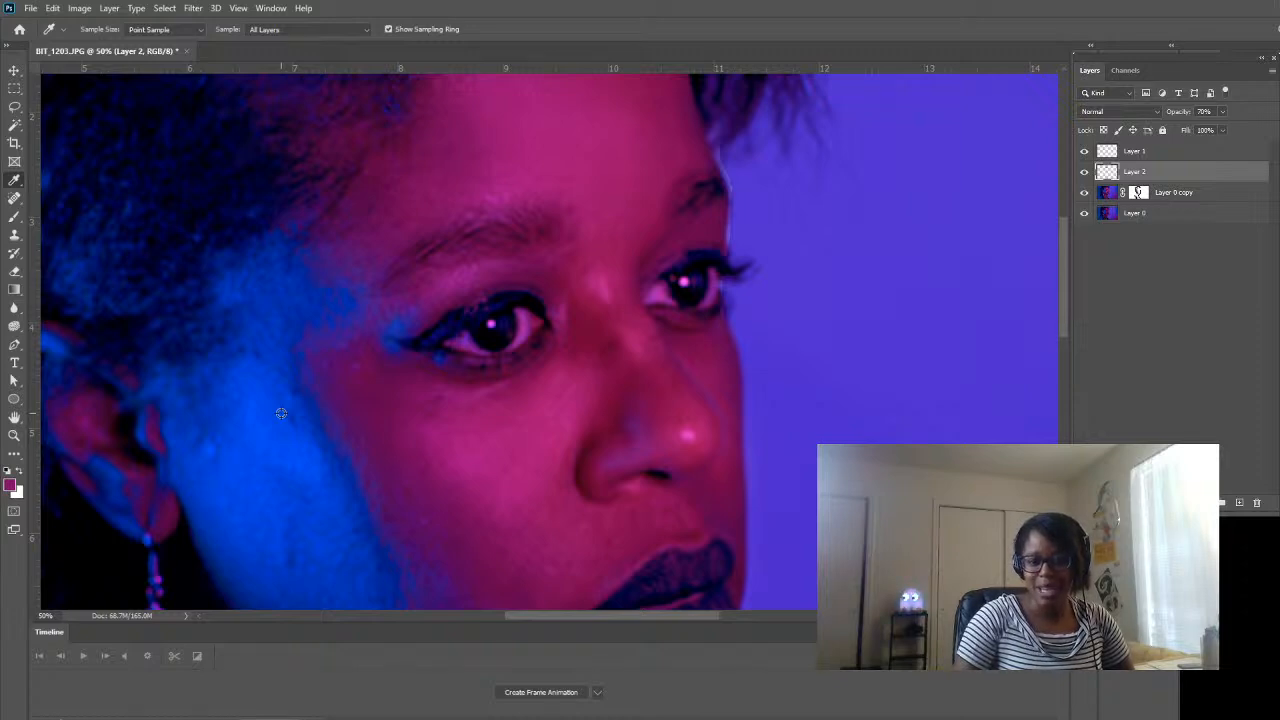
left_click(281, 413)
key("b")
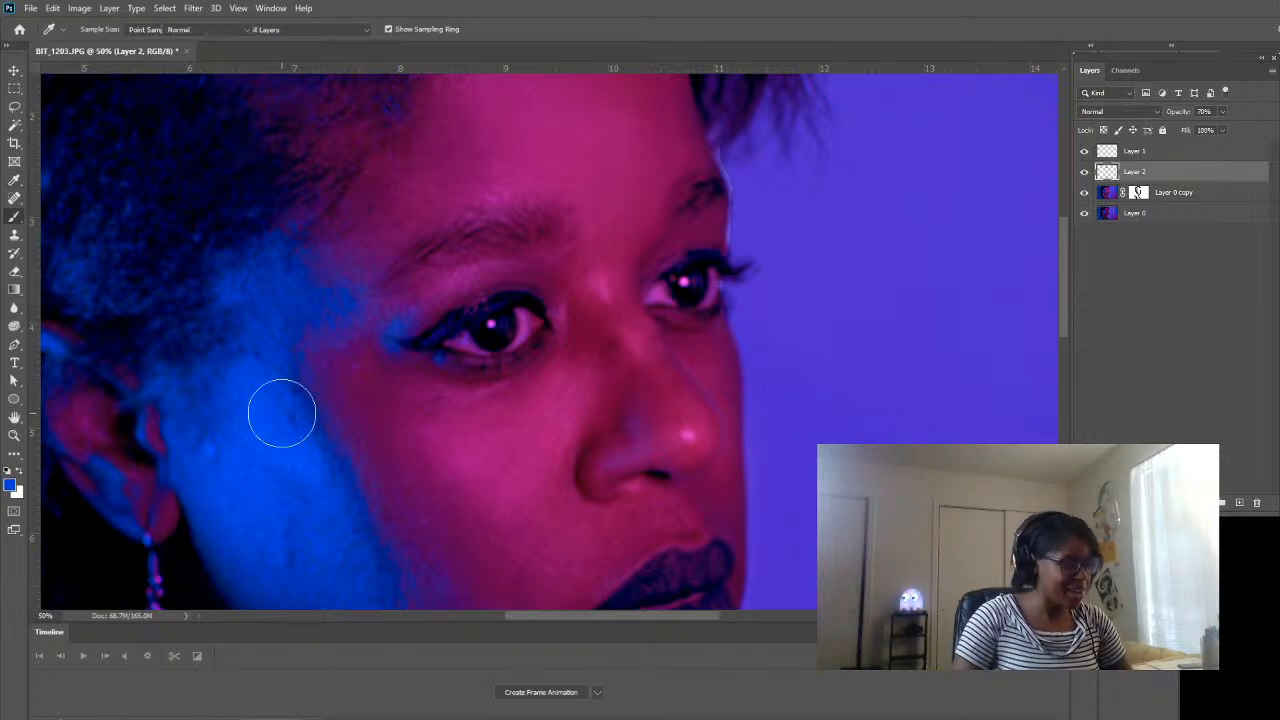
scroll(287, 428, "down", 2)
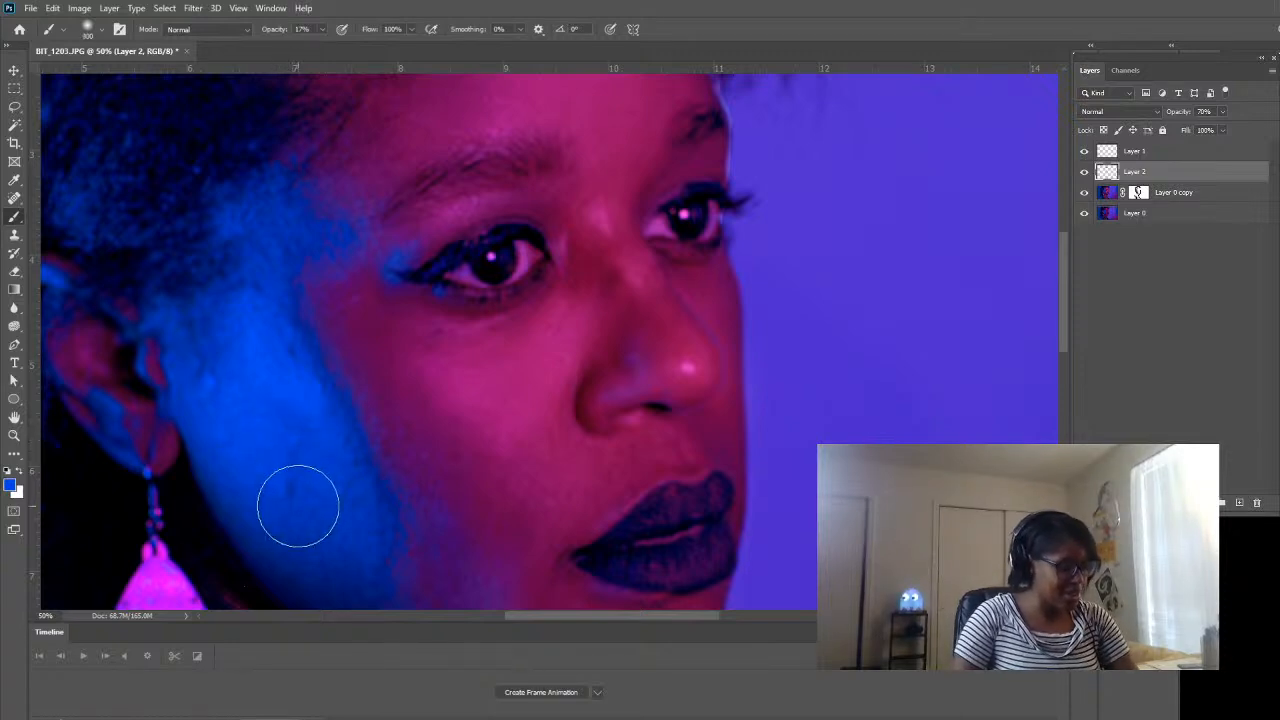
key("bracketright")
key("bracketright")
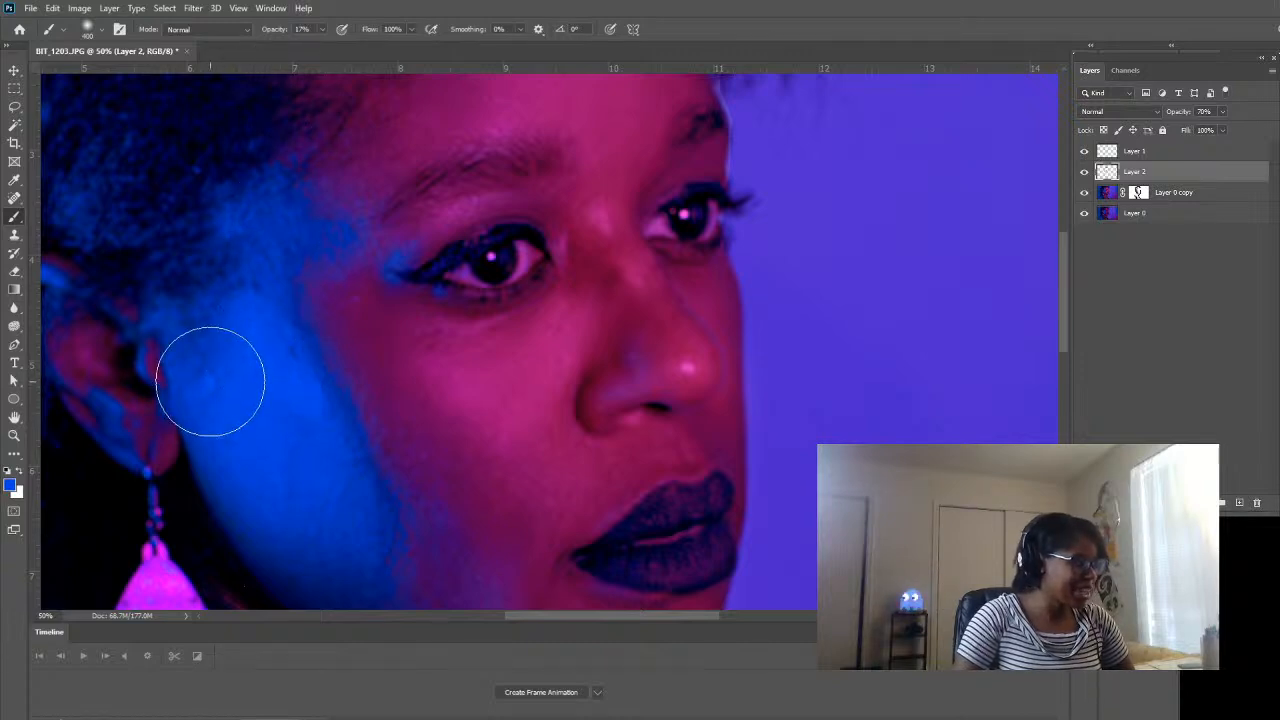
key("bracketleft")
key("bracketleft")
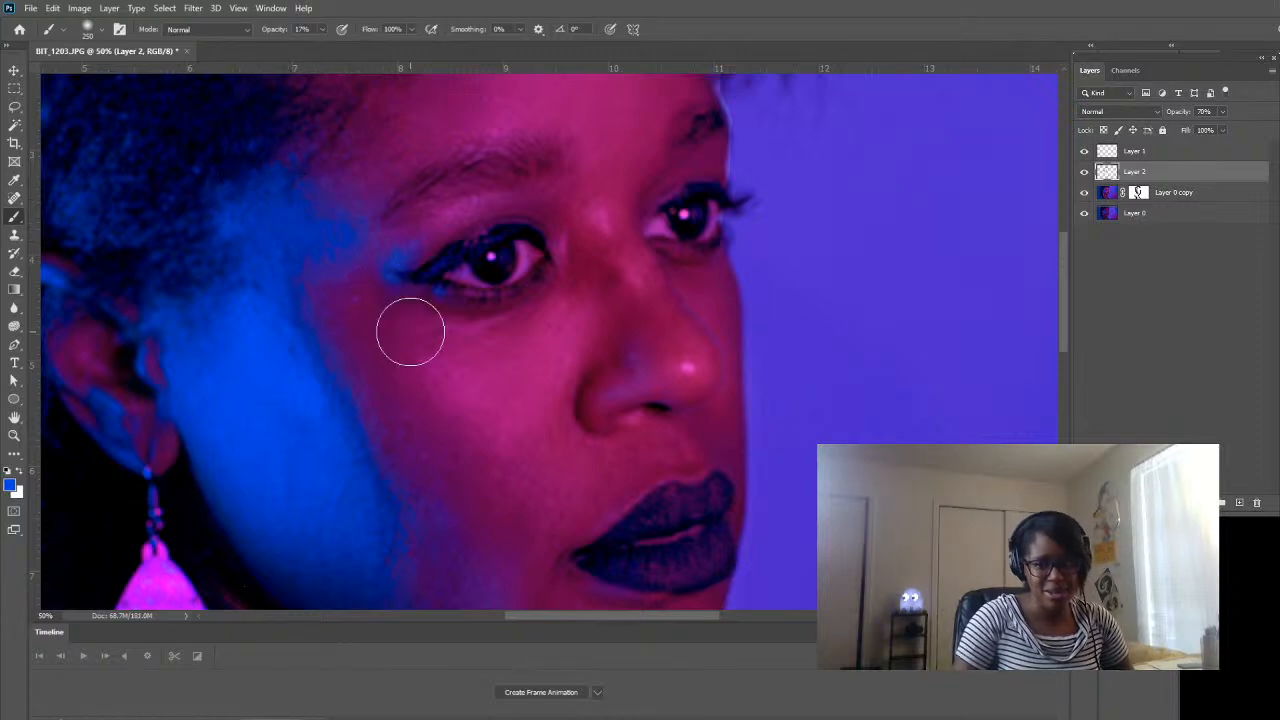
scroll(405, 350, "down", 3)
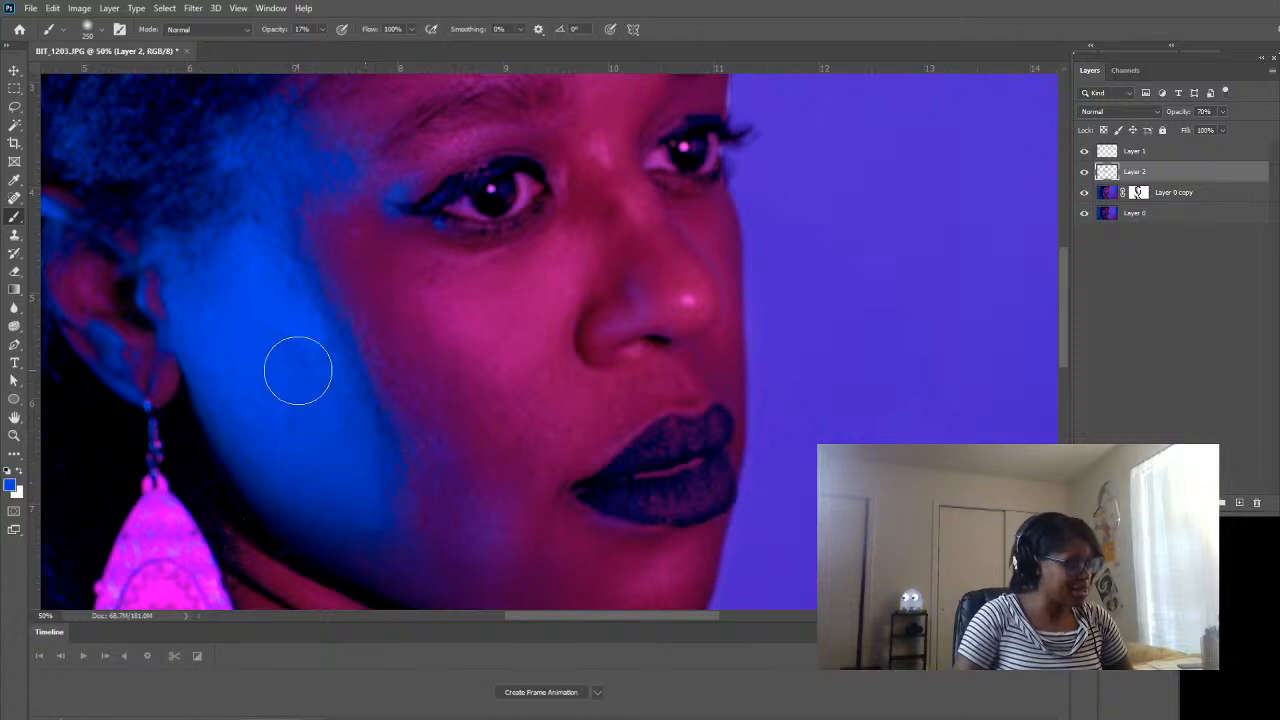
scroll(600, 445, "down", 1)
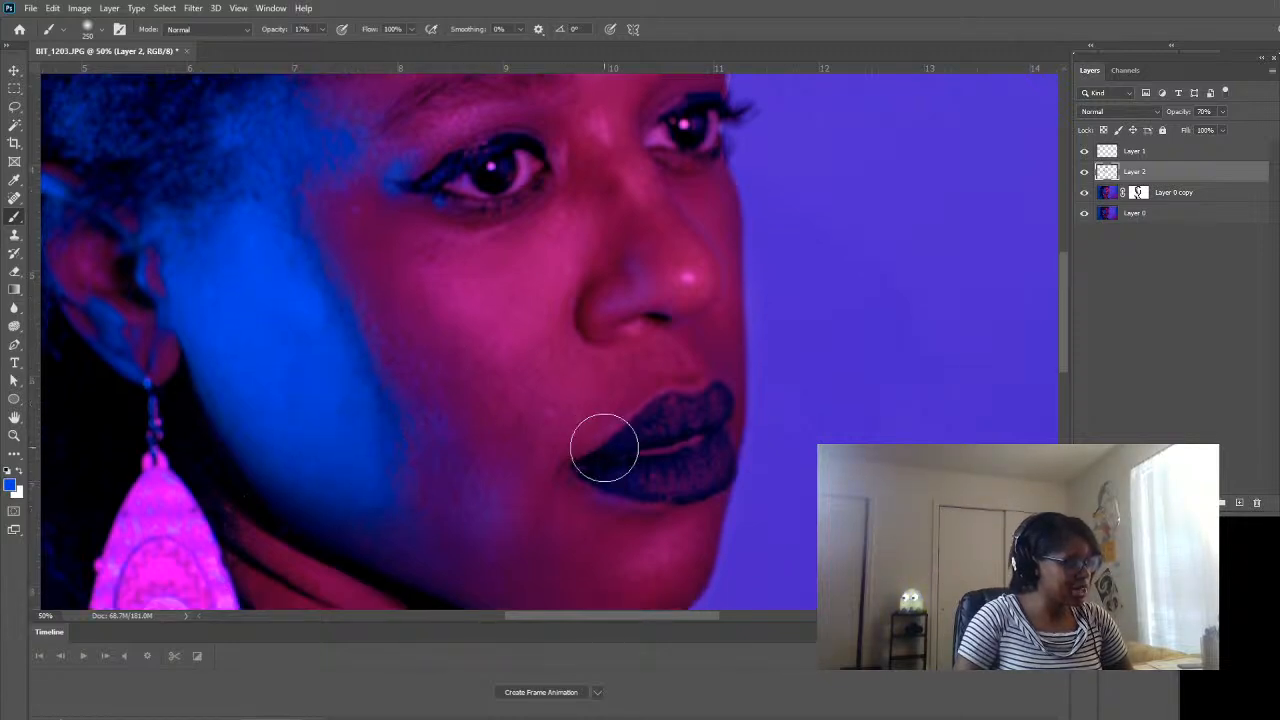
- Even out the lower red-lit cheek beside the mouth on Layer 2 with resampled dark pink tones, using a 250 px brush at 17% opacity
scroll(604, 447, "up", 2)
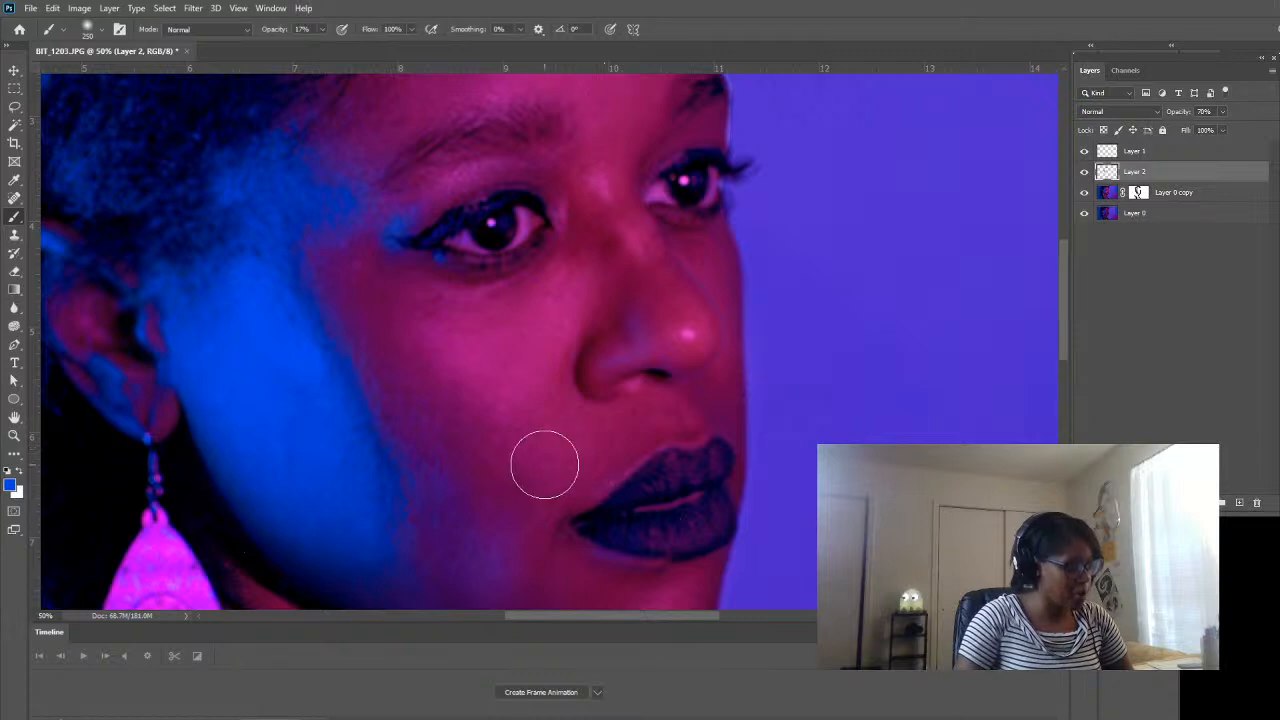
key("i")
key("b")
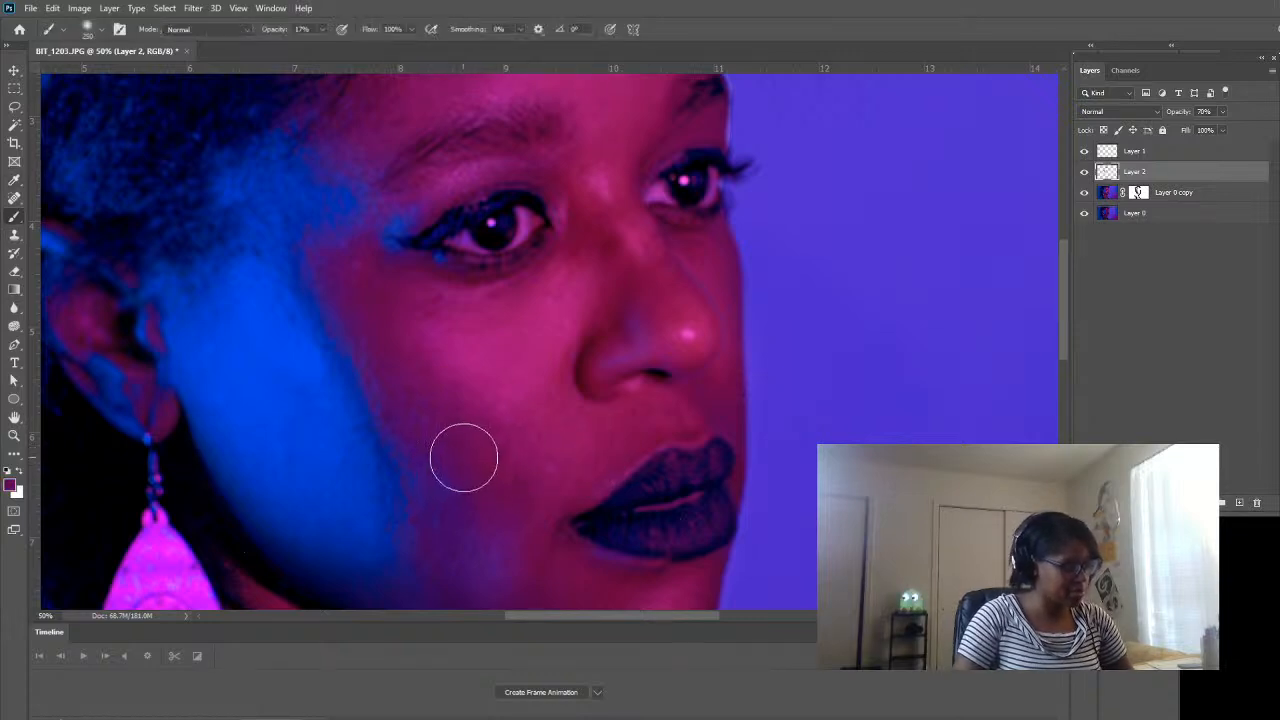
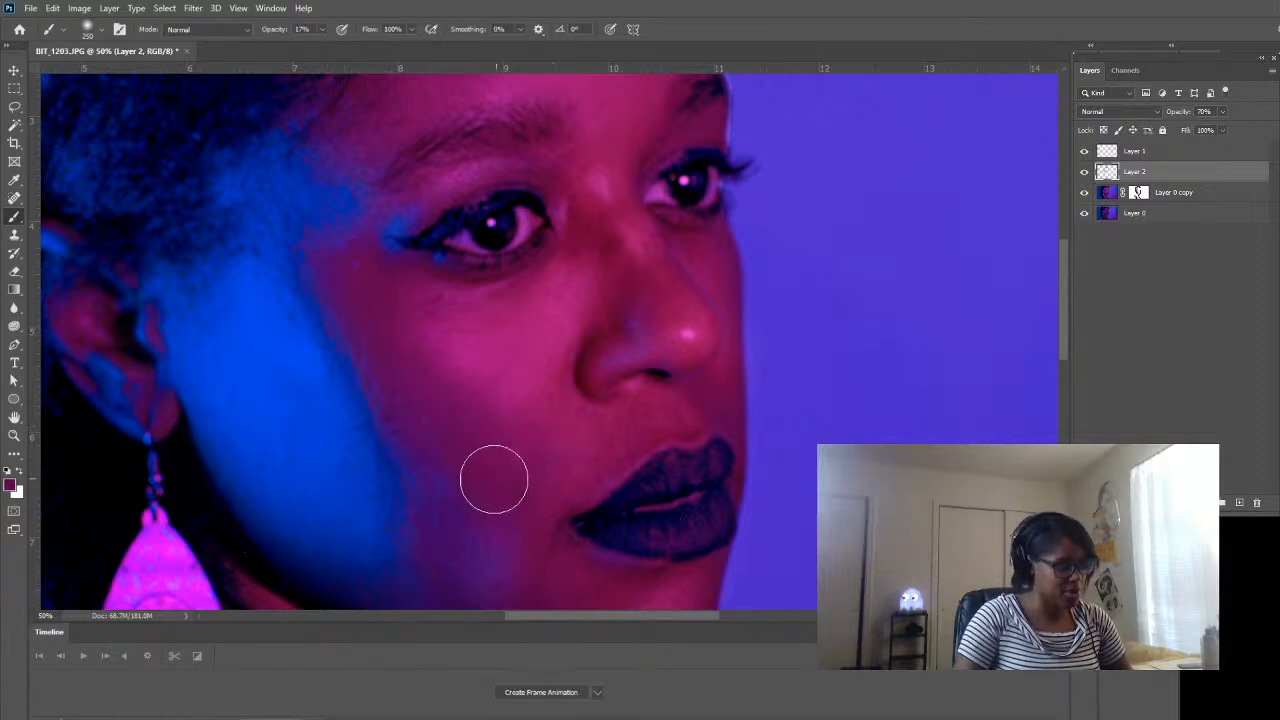
key("i")
left_click(528, 561)
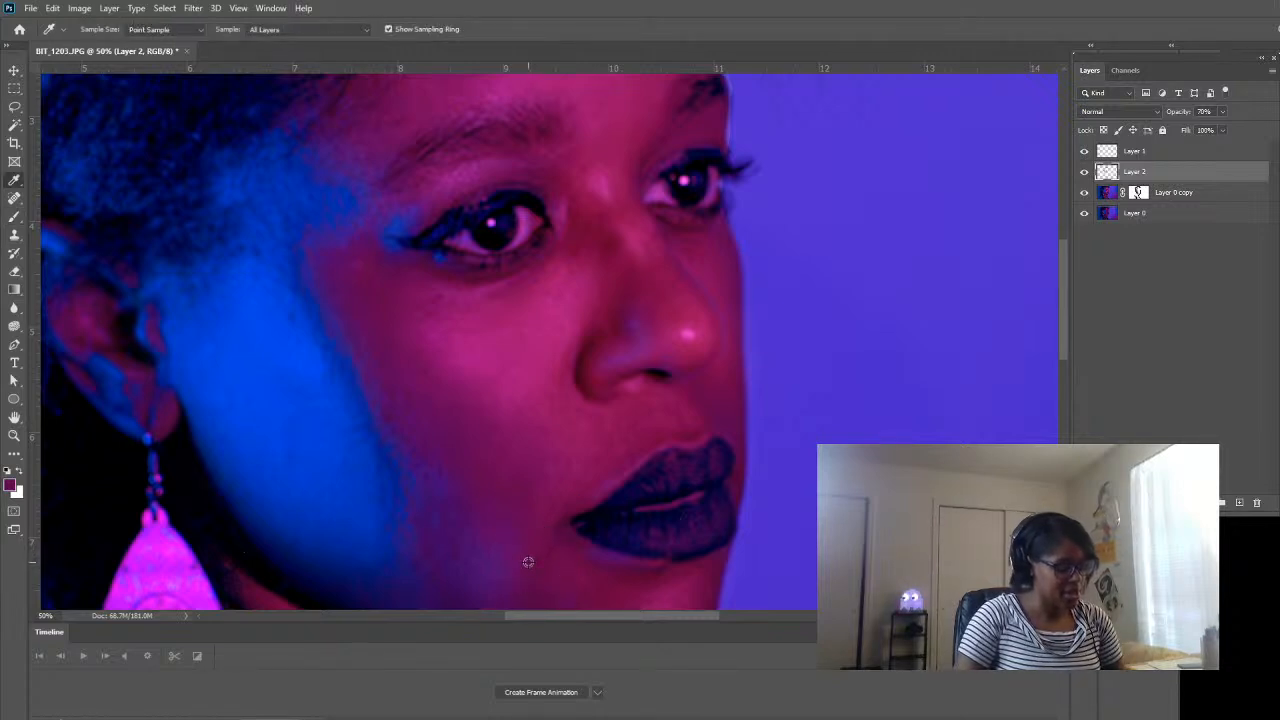
key("b")
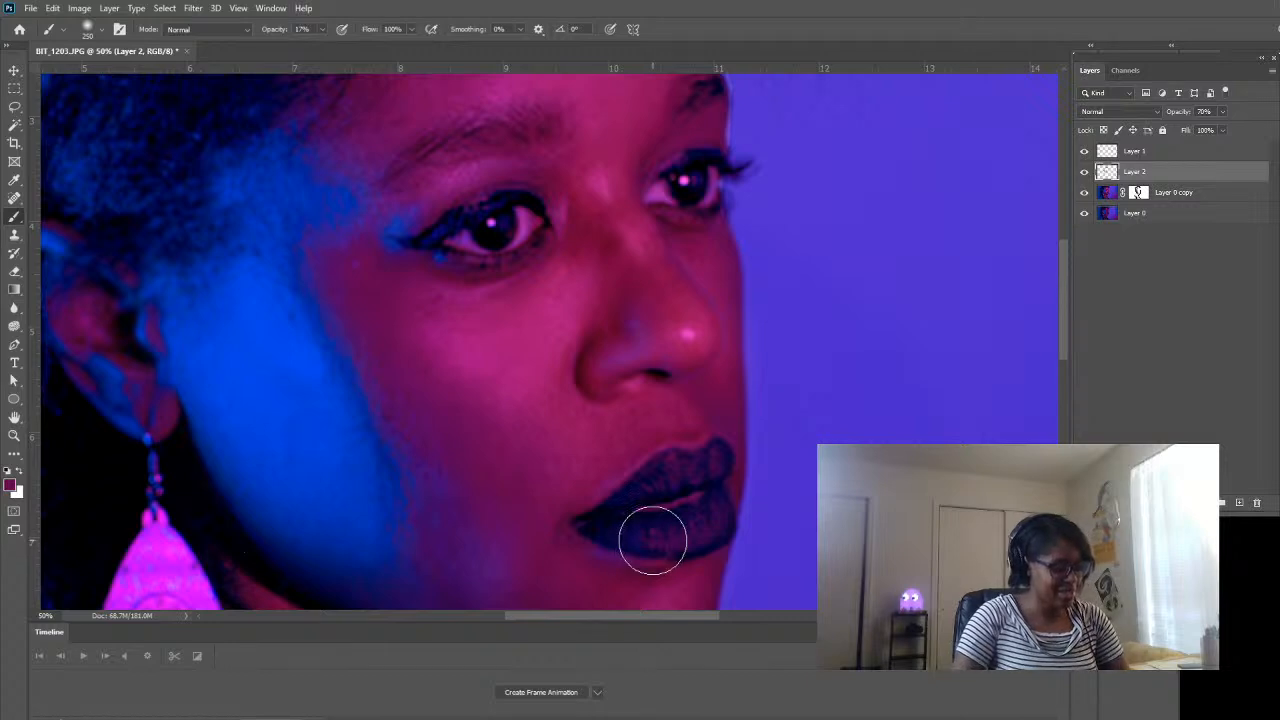
- Sample the pink skin beside the upper lip and paint it between the nose and mouth on Layer 2
key("i")
left_click(596, 449)
key("b")
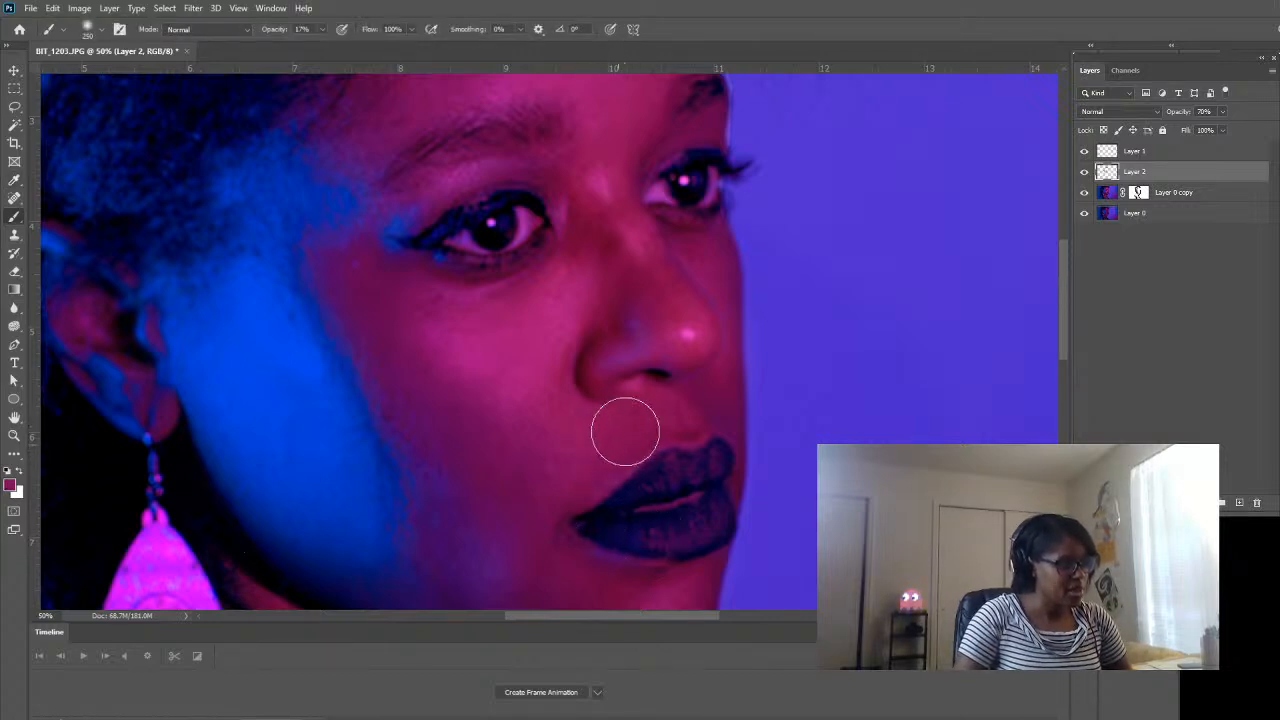
mouse_move(626, 431)
left_mouse_down()
mouse_move(660, 417)
mouse_move(617, 434)
left_mouse_up()
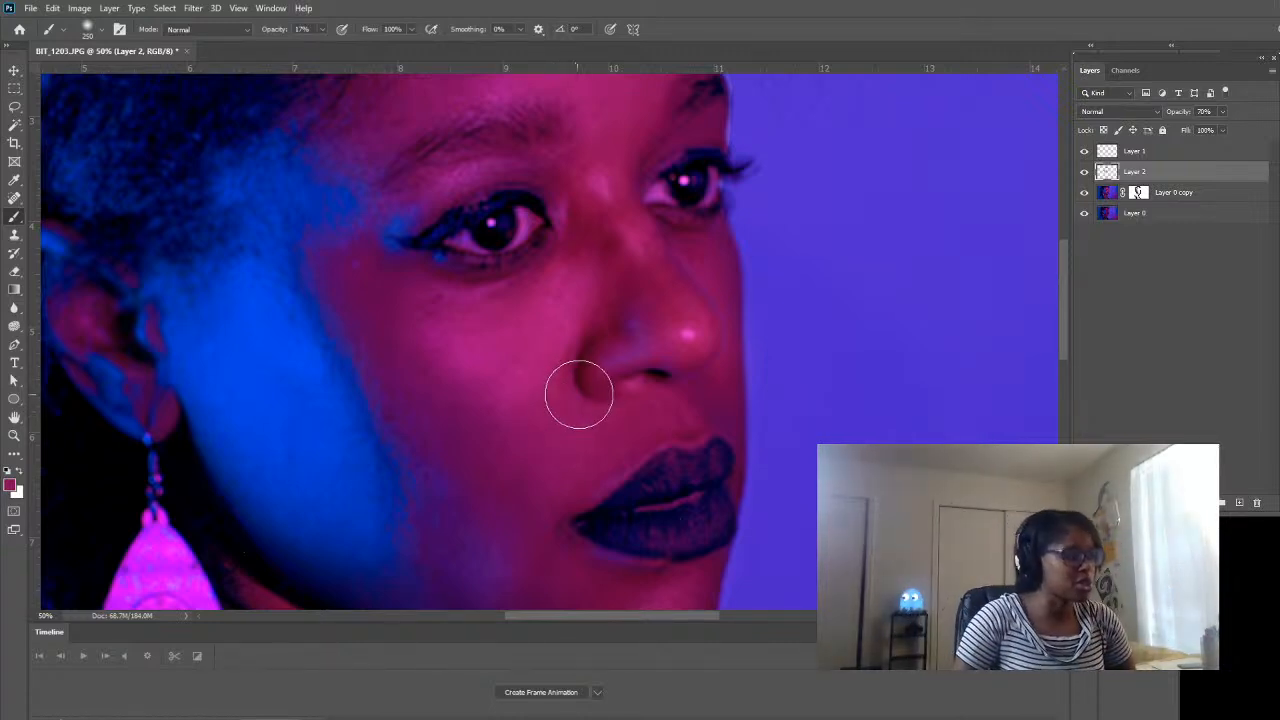
- Blend the nose and its bridge on Layer 2 with sampled red and pink tones, using a 200 px brush at 17% opacity
left_click(438, 474, "alt")
left_click(447, 470, "alt")
left_click(450, 467, "alt")
left_click(662, 210)
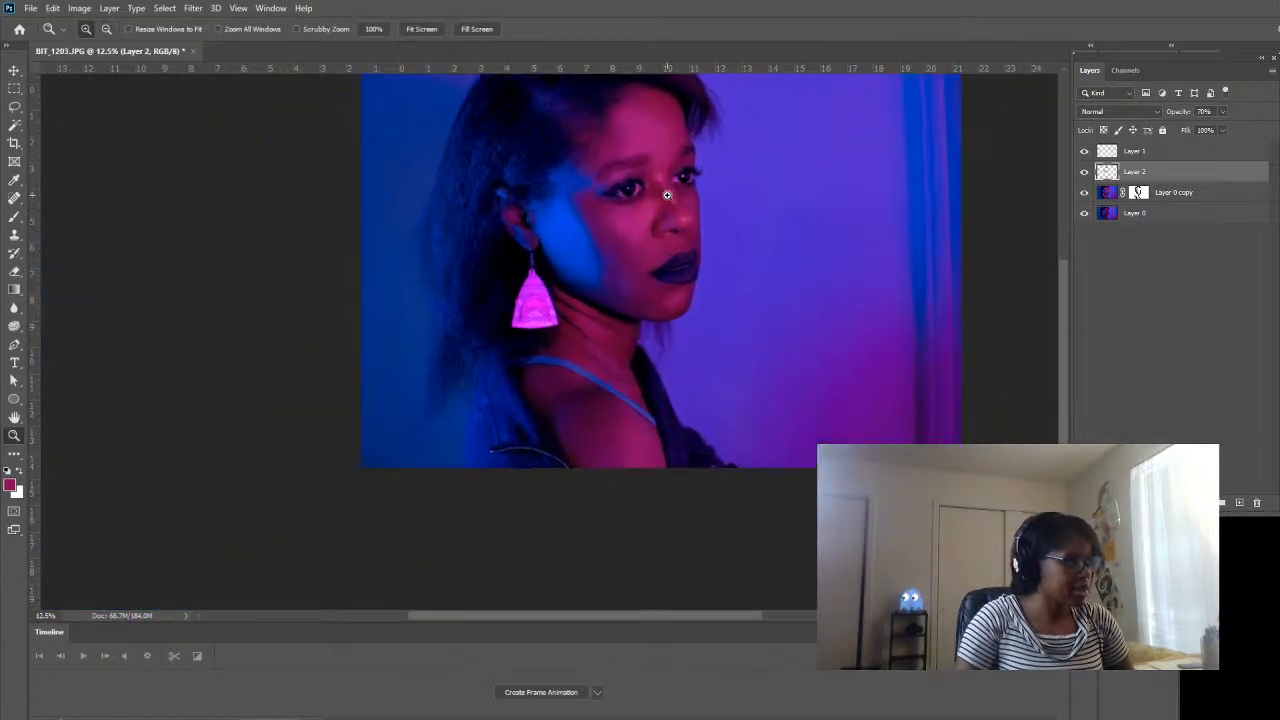
left_click(660, 212)
left_click(548, 306)
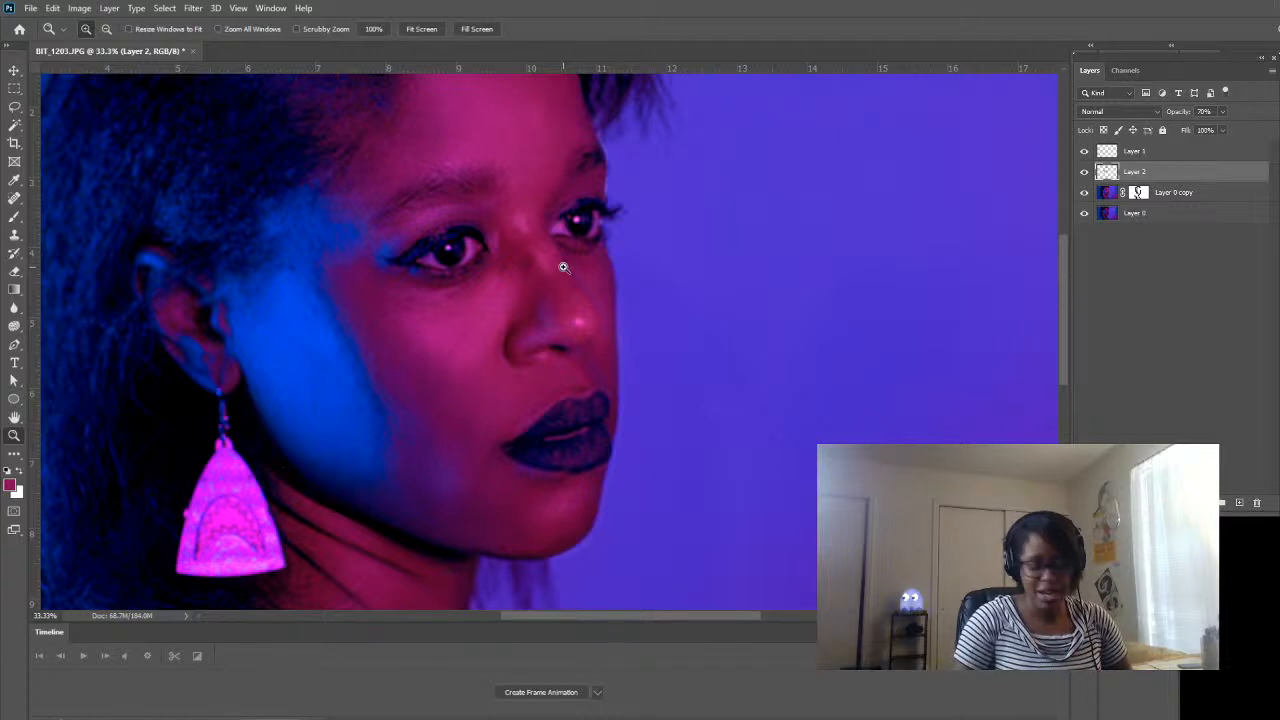
key("i")
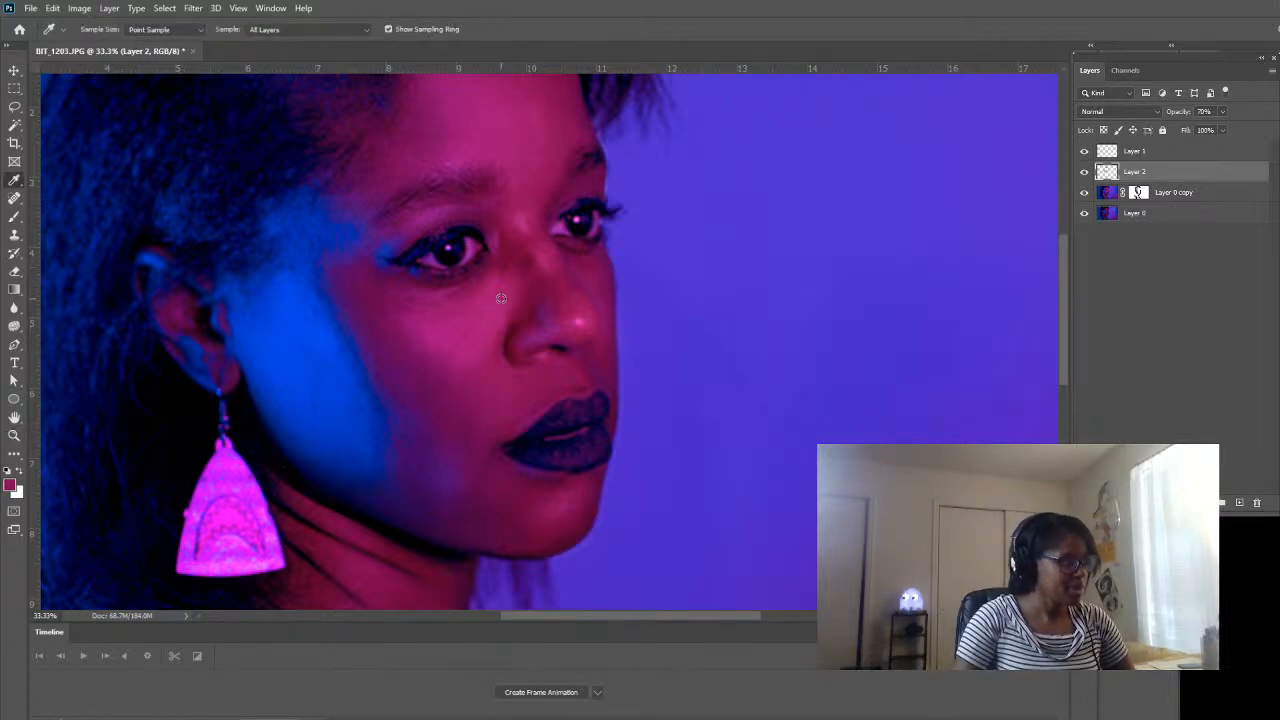
left_click(509, 246)
key("b")
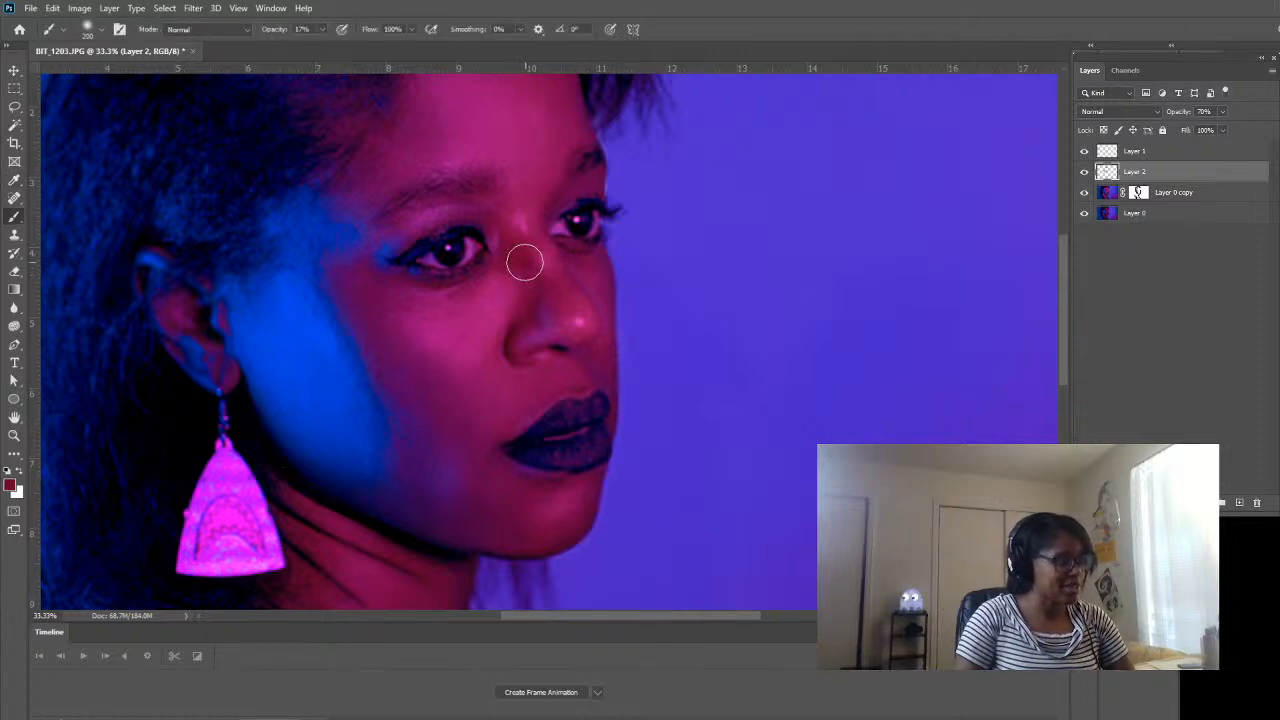
key("bracketleft")
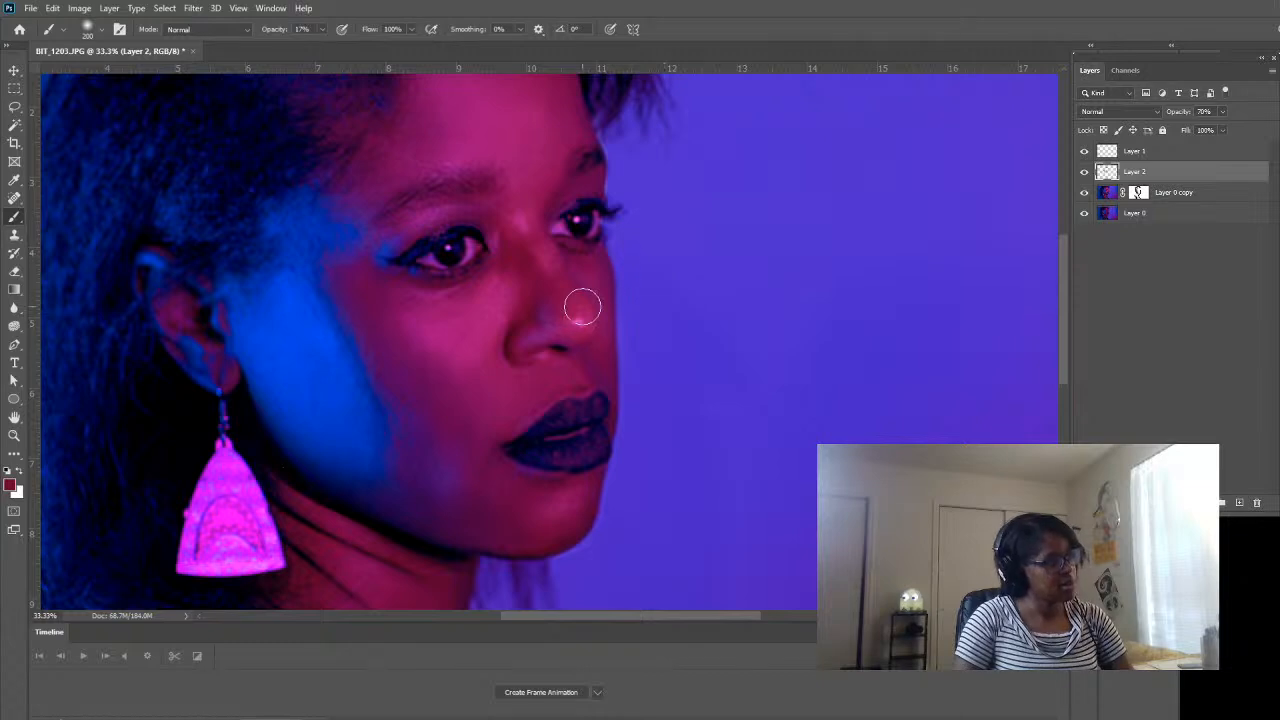
key("i")
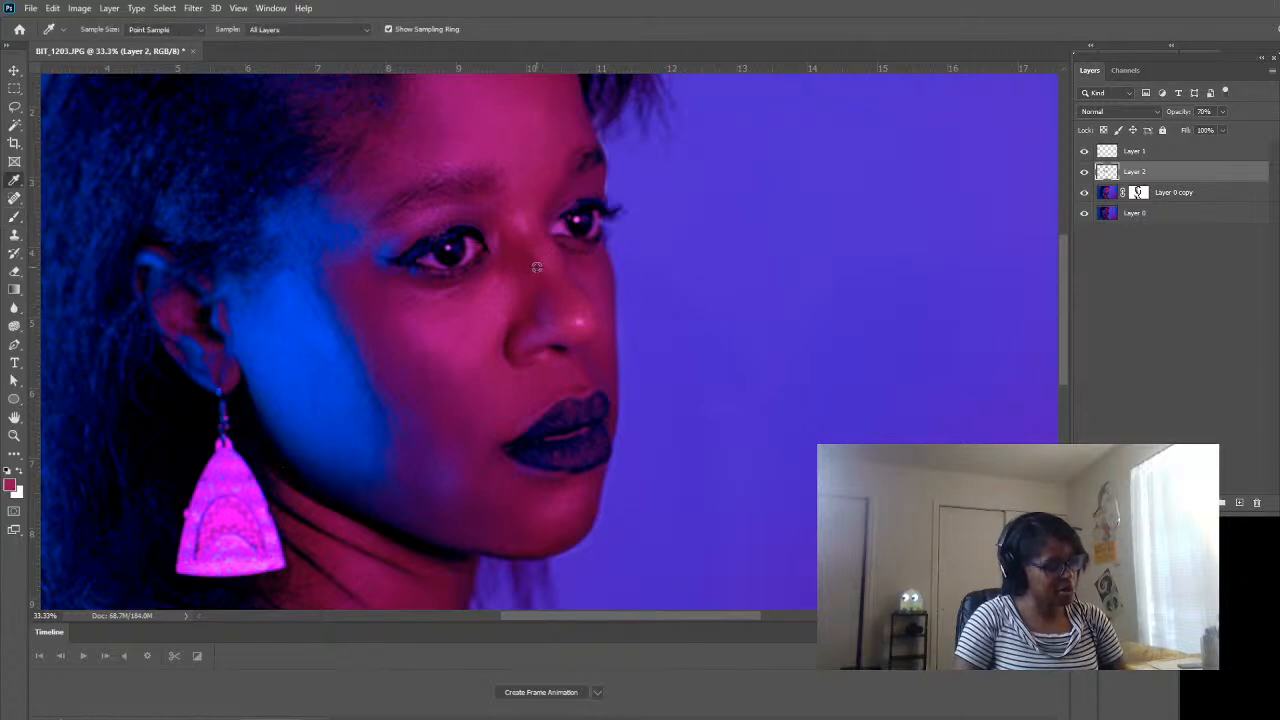
key("b")
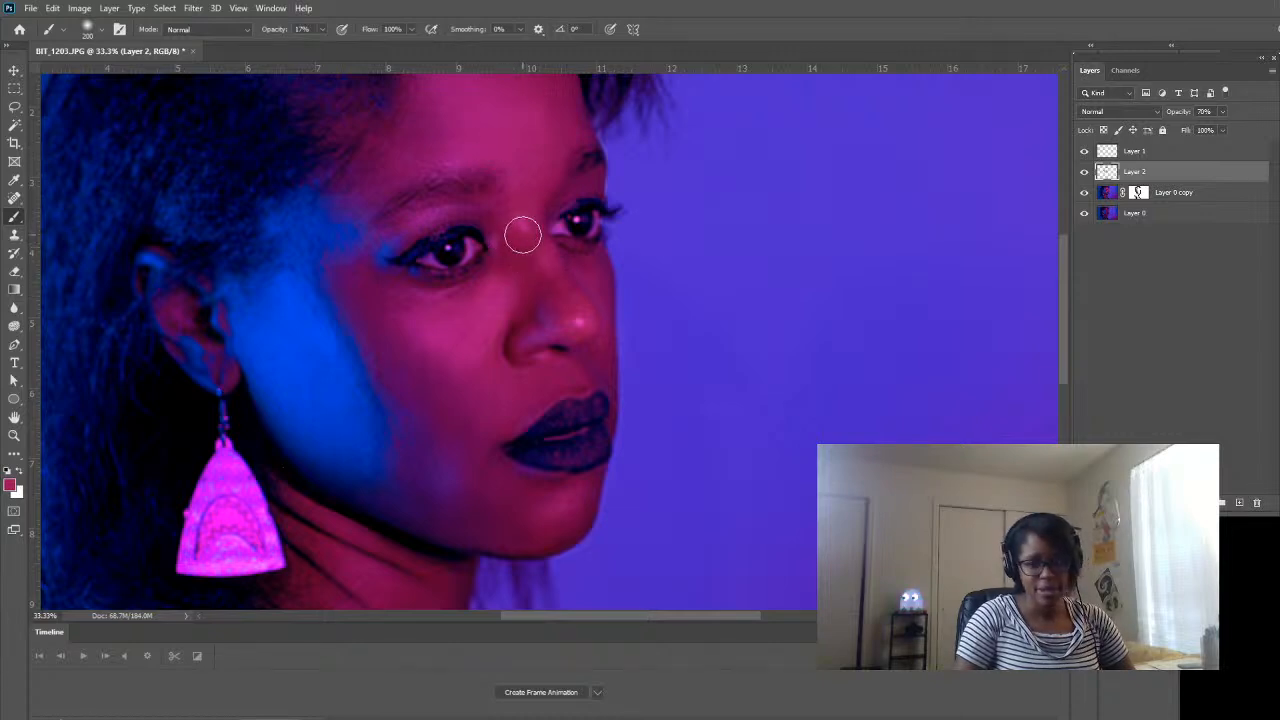
- Even out the chin and jaw on Layer 2 with resampled pink and dark red tones, using a 200 px brush at 17% opacity
key("i")
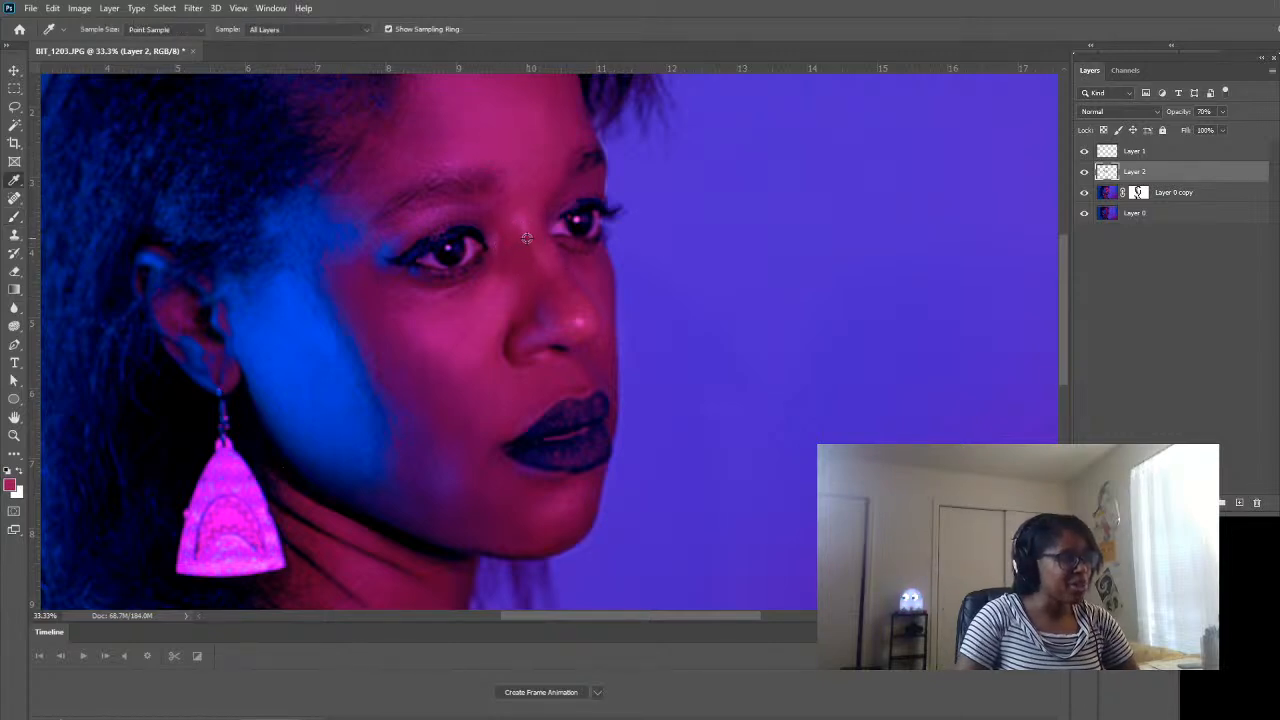
scroll(538, 268, "up", 2)
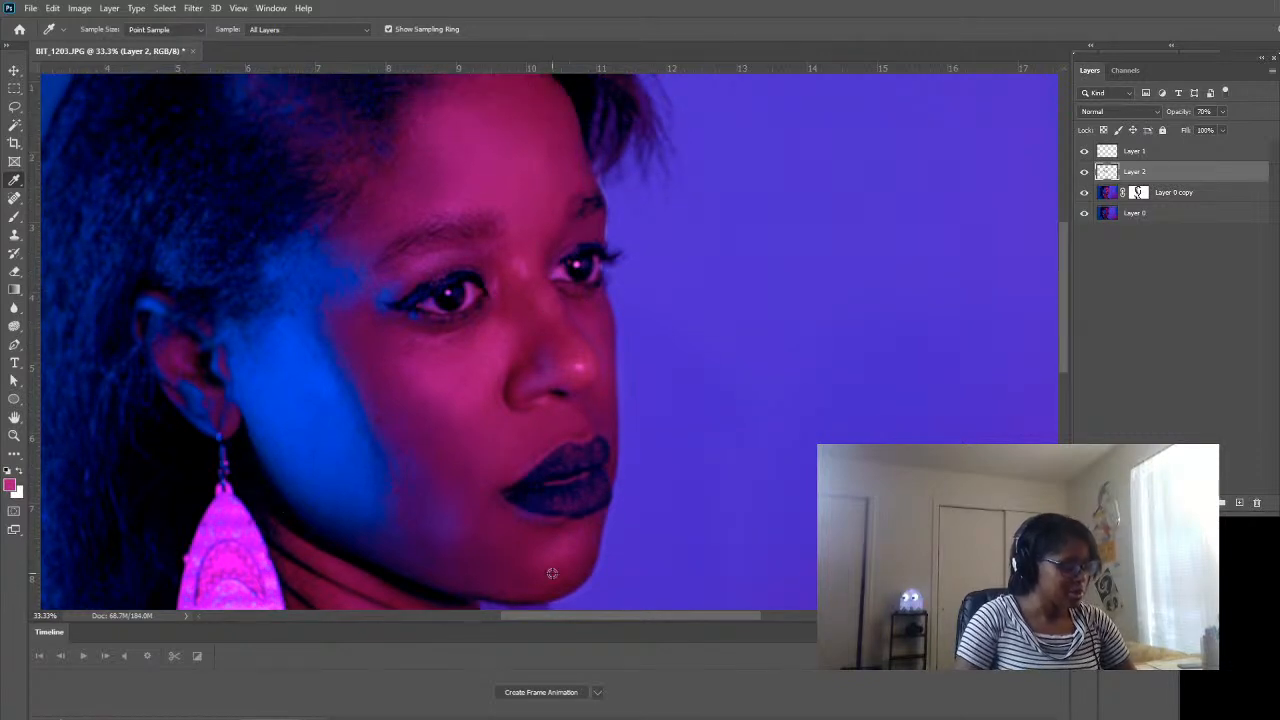
key("b")
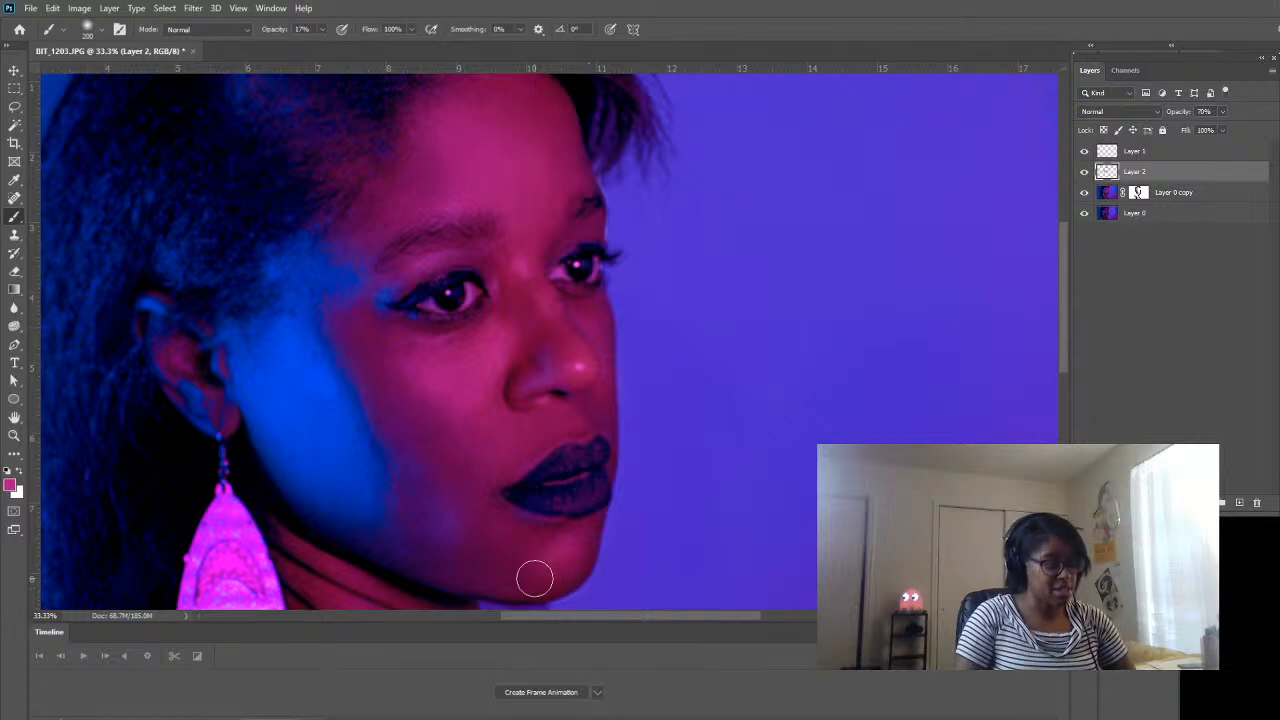
key("i")
left_click(555, 591)
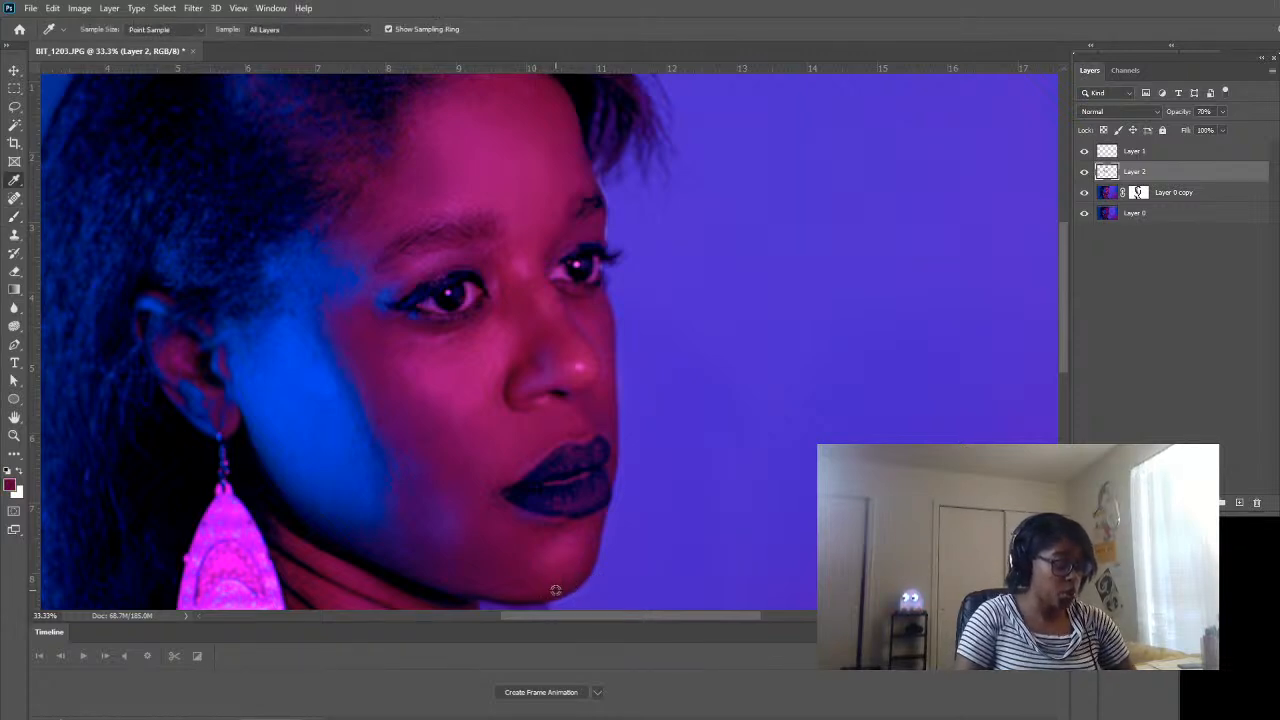
key("b")
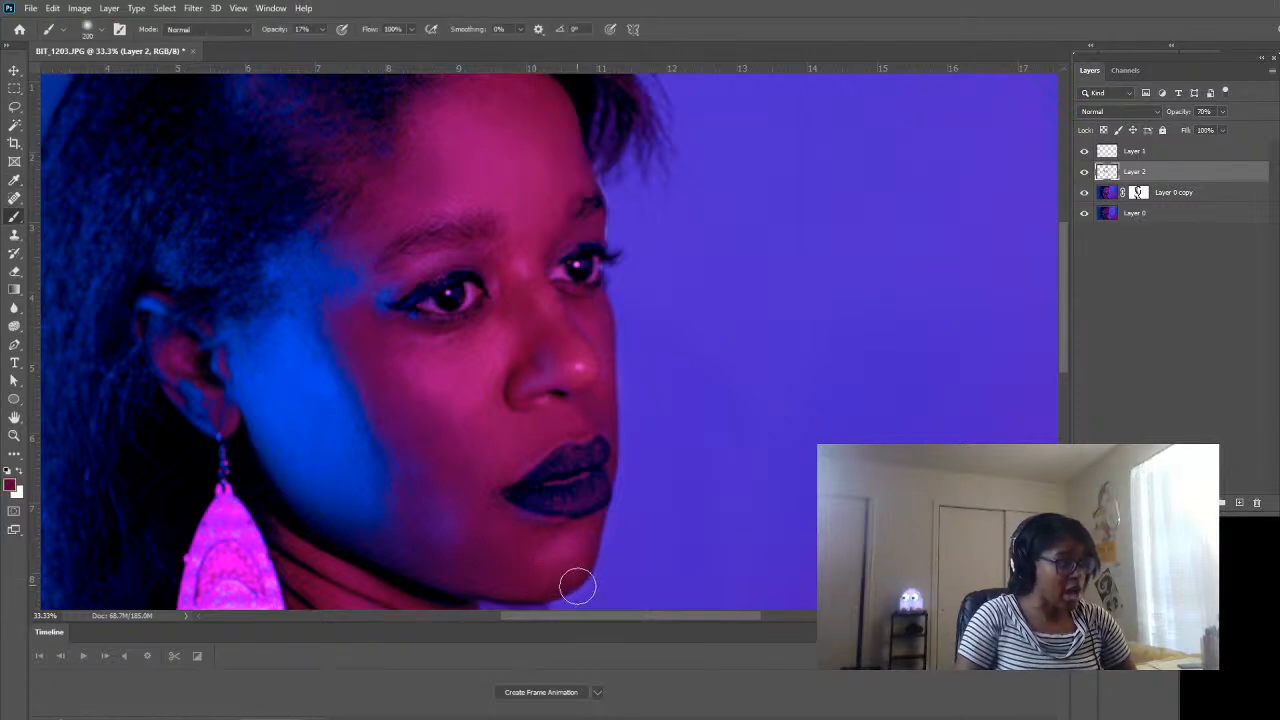
key("i")
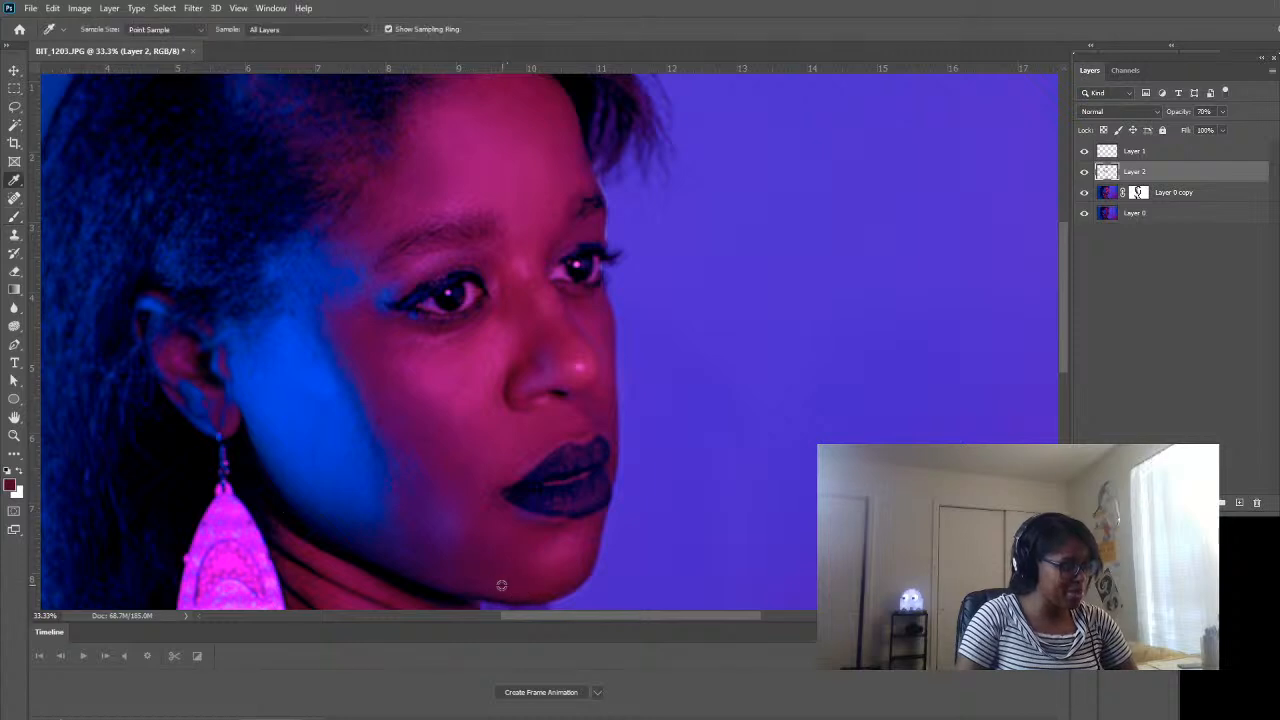
key("b")
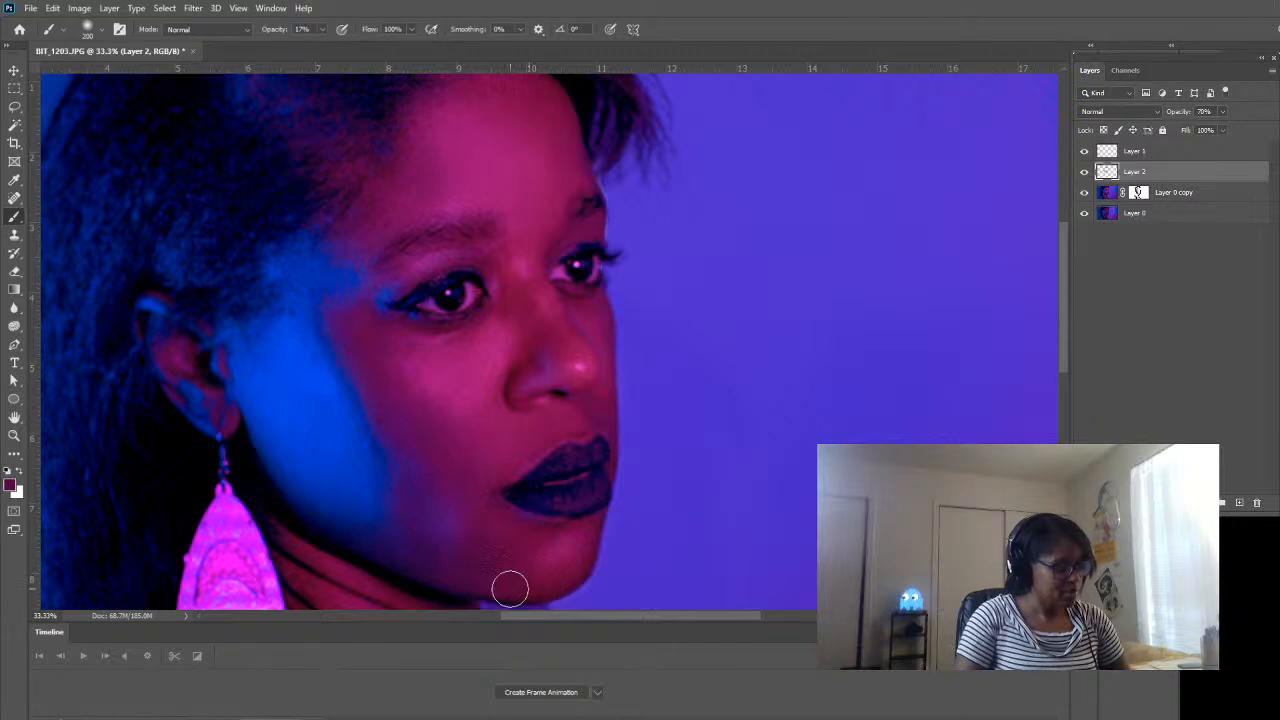
key("i")
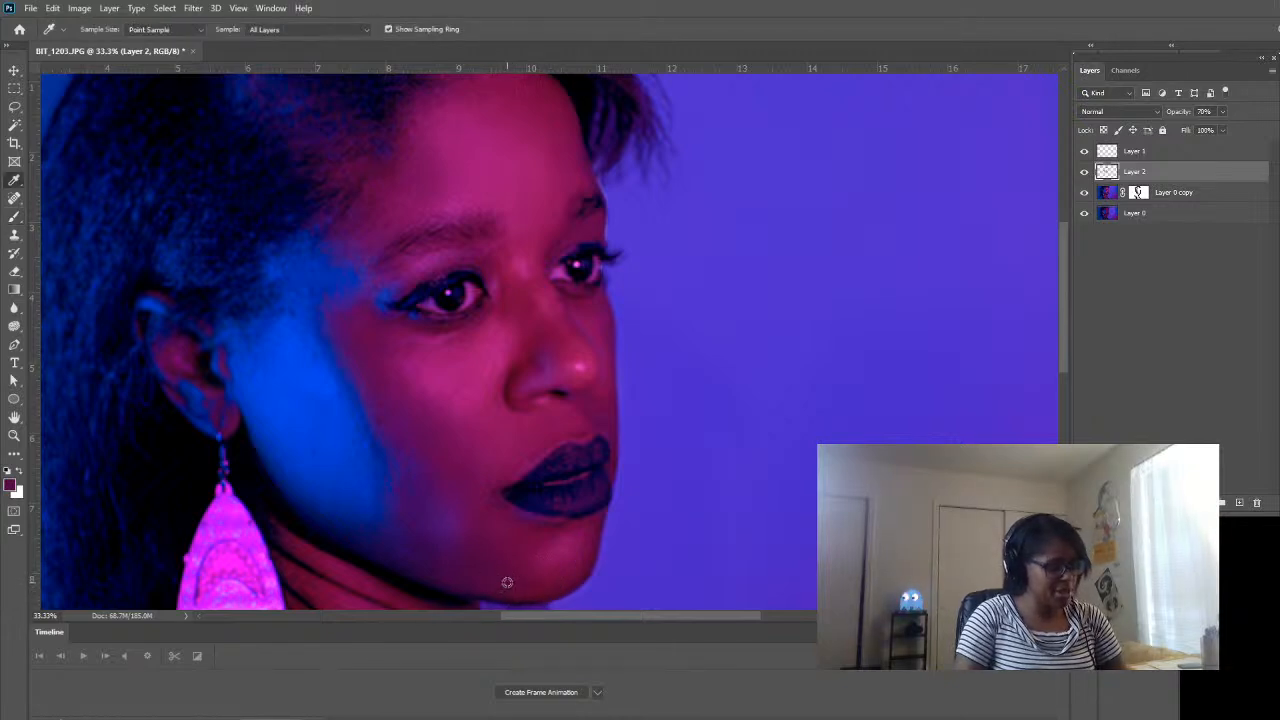
key("b")
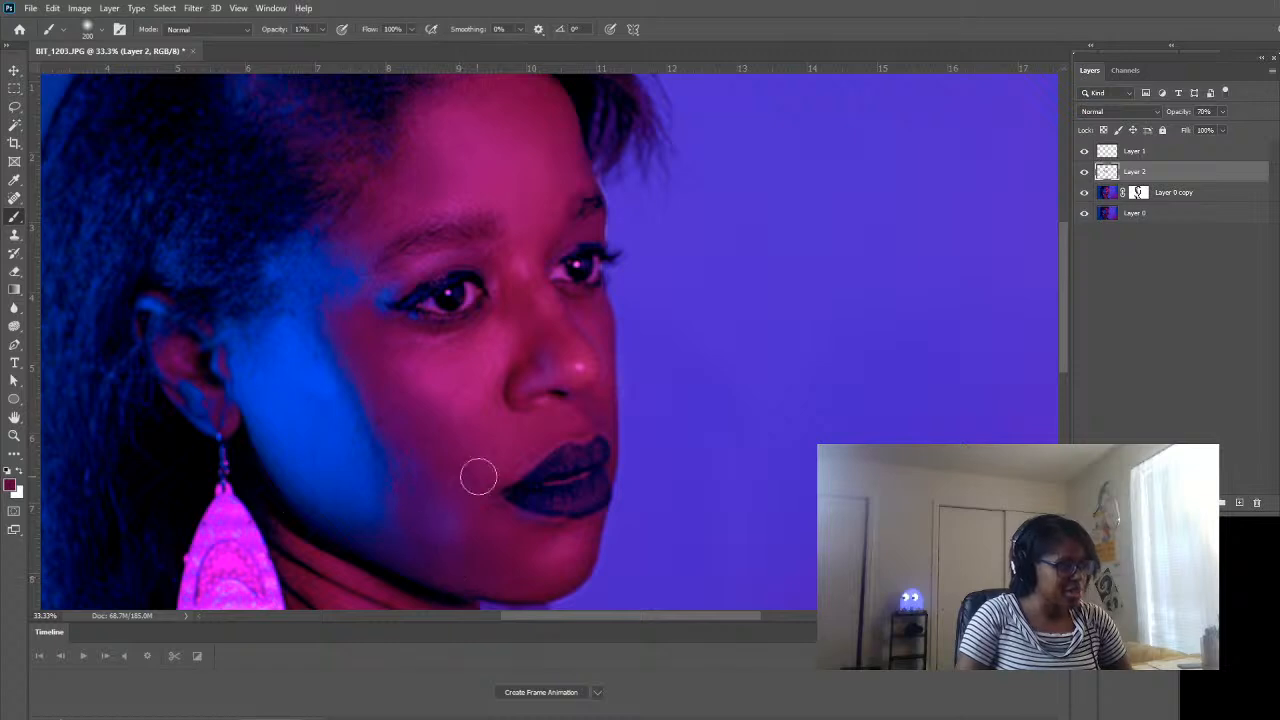
- Compare the full portrait with and without Layer 2 to check the overall skin smoothing
scroll(628, 436, "up", 2)
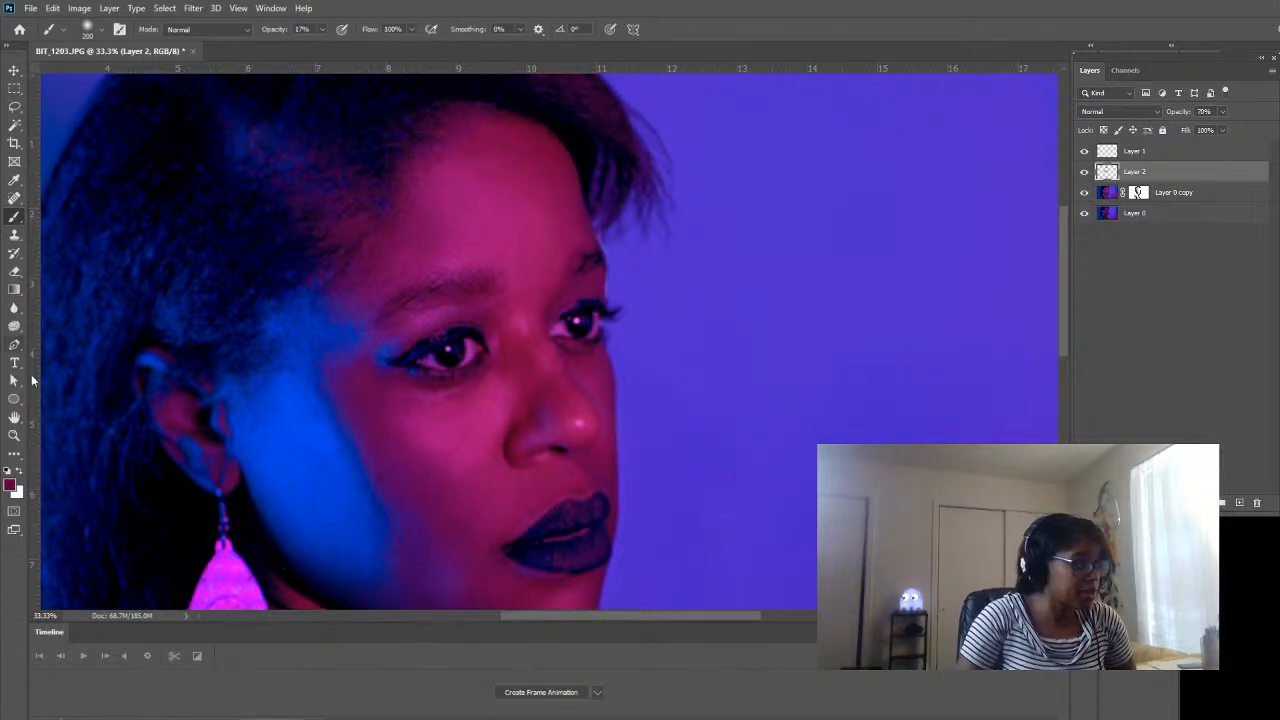
left_click(14, 434)
left_click(549, 471, "alt")
left_click(551, 467, "alt")
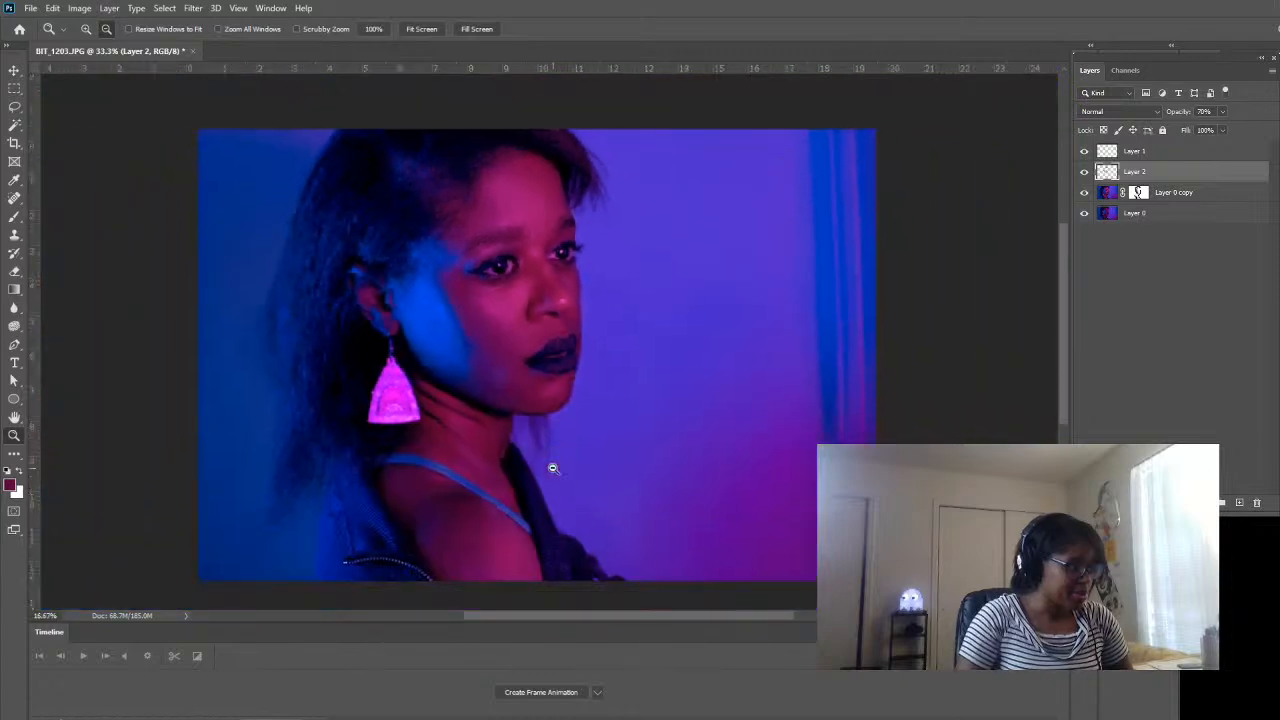
left_click(552, 466, "alt")
left_click(557, 221, "alt")
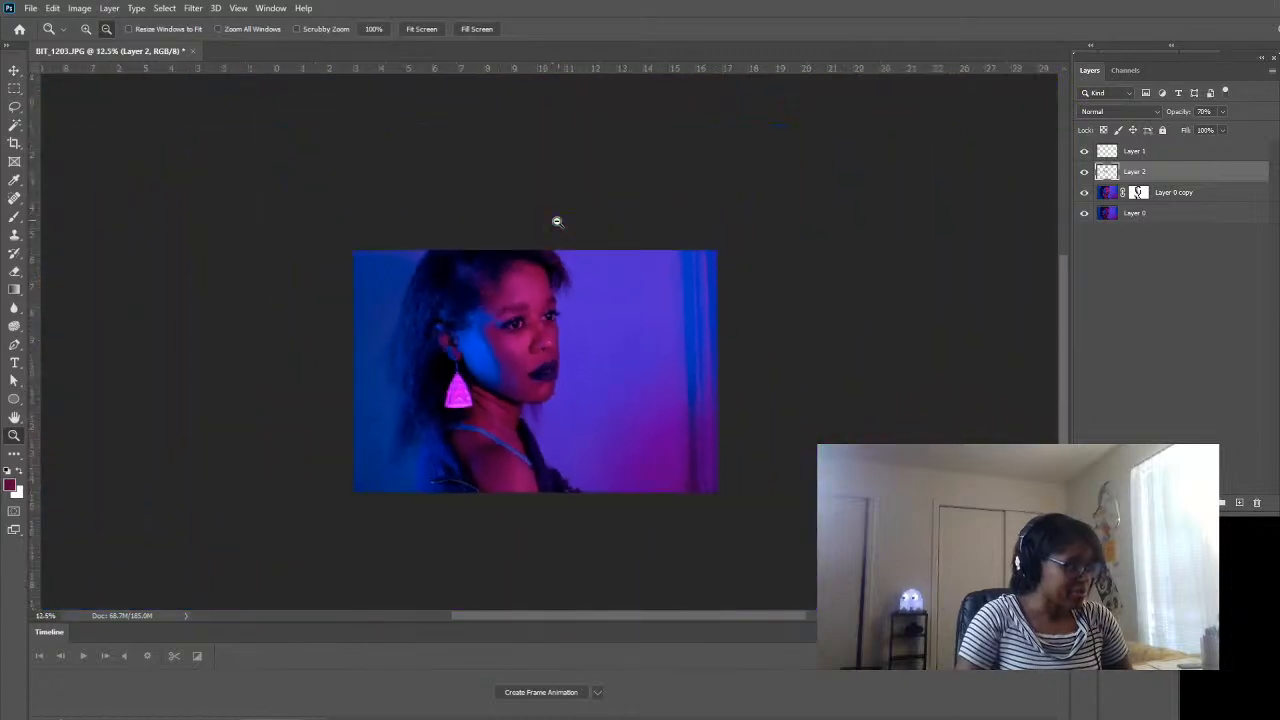
left_click(1085, 174)
left_click(1085, 174)
left_click(1085, 174)
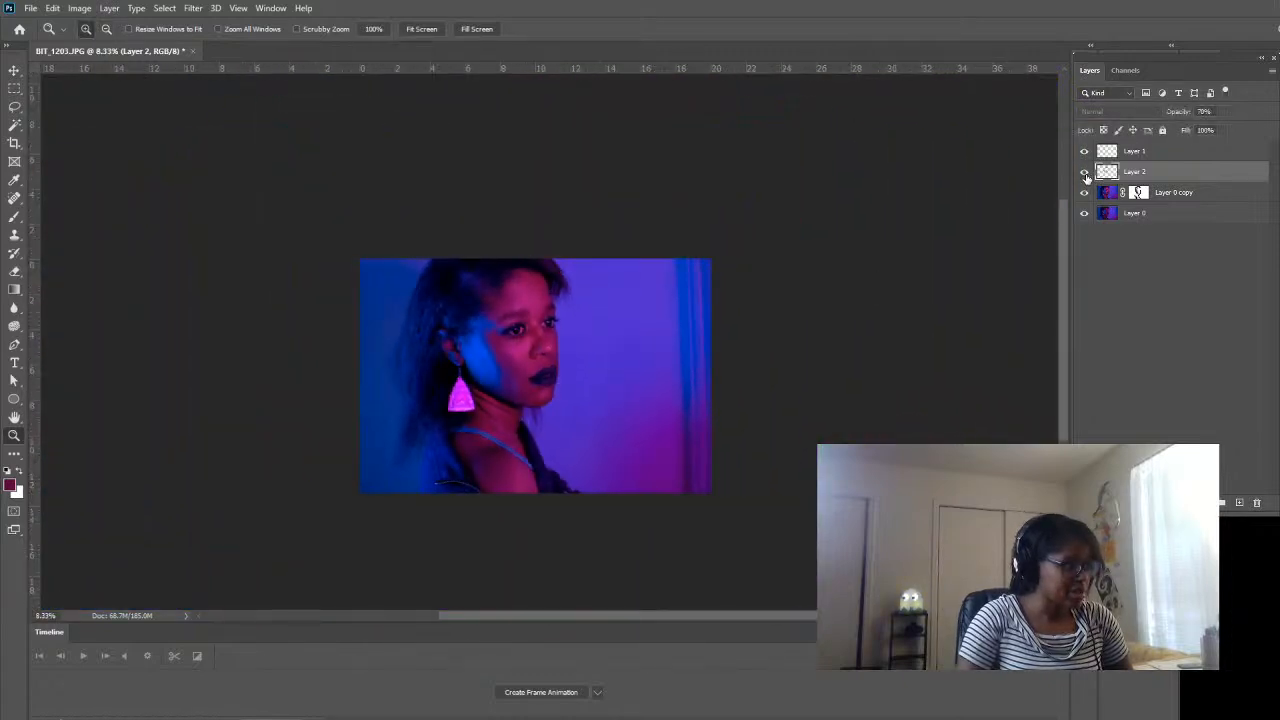
- Recheck the portrait with and without Layer 2, and brighten the skin under the nearer eye with resampled pink at 17% opacity
left_click(1086, 175)
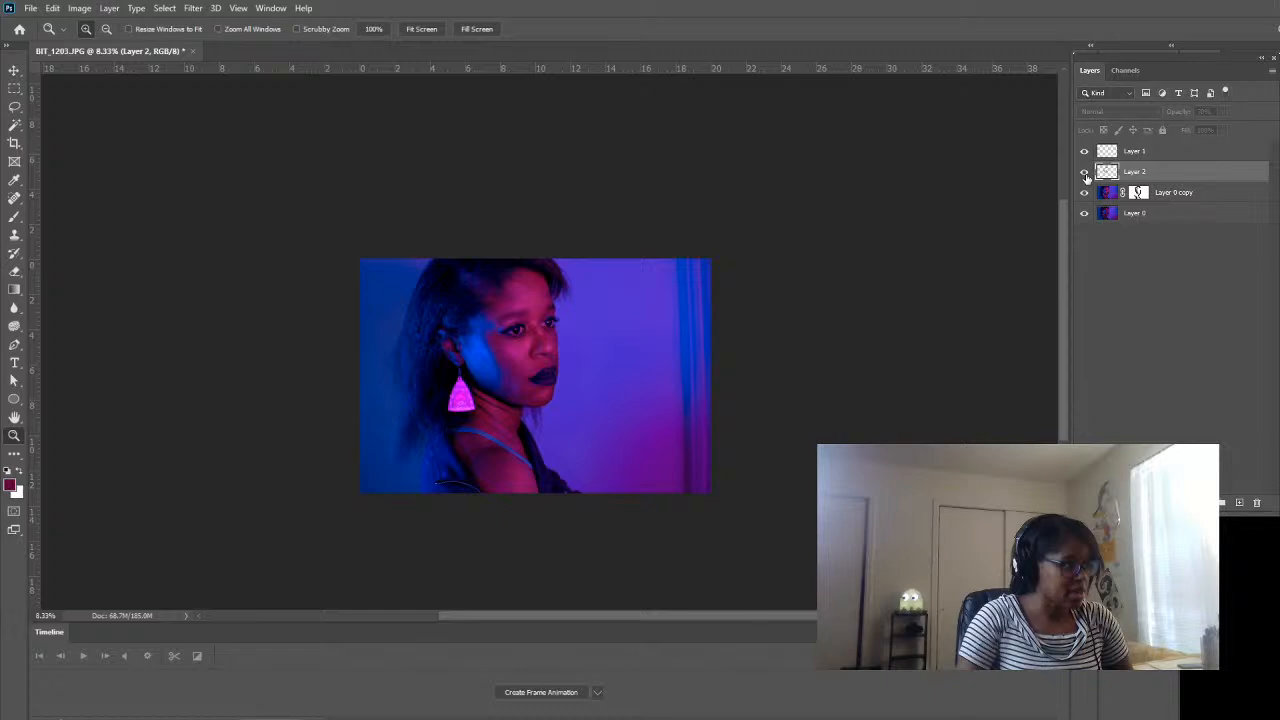
left_click(1085, 174)
left_click(522, 340)
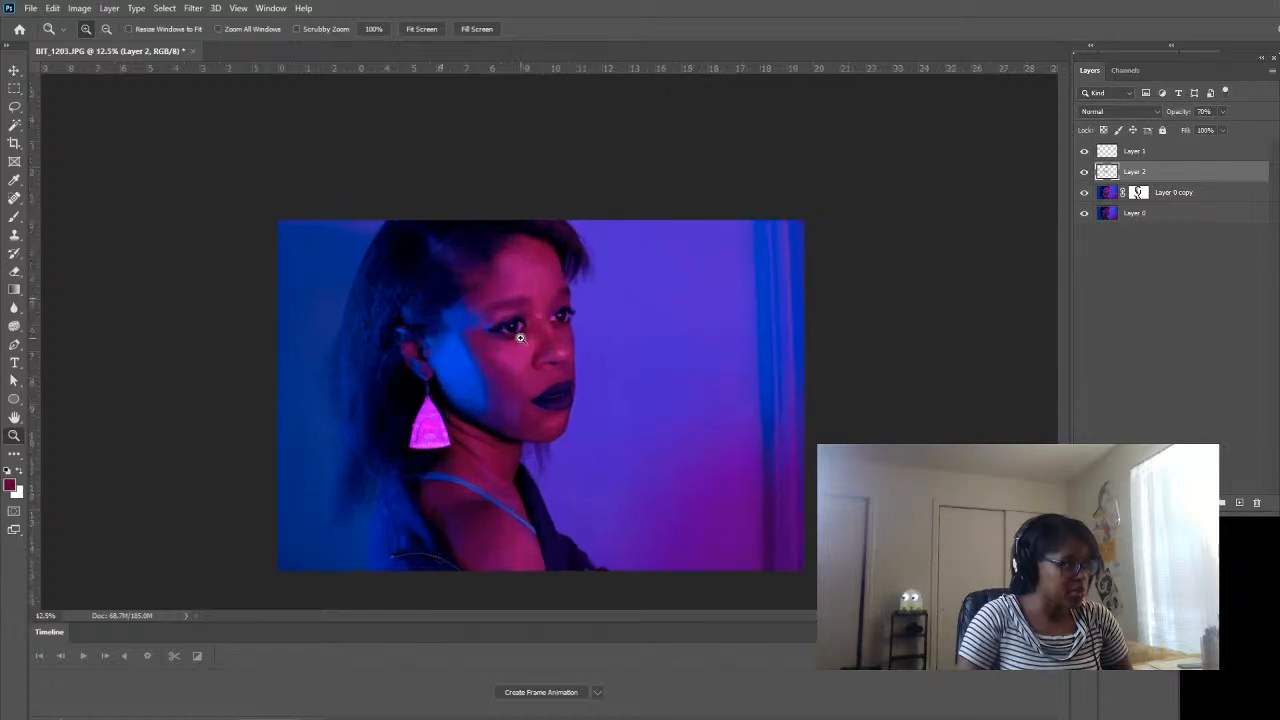
left_click(510, 300)
left_click(505, 282)
left_click(504, 275)
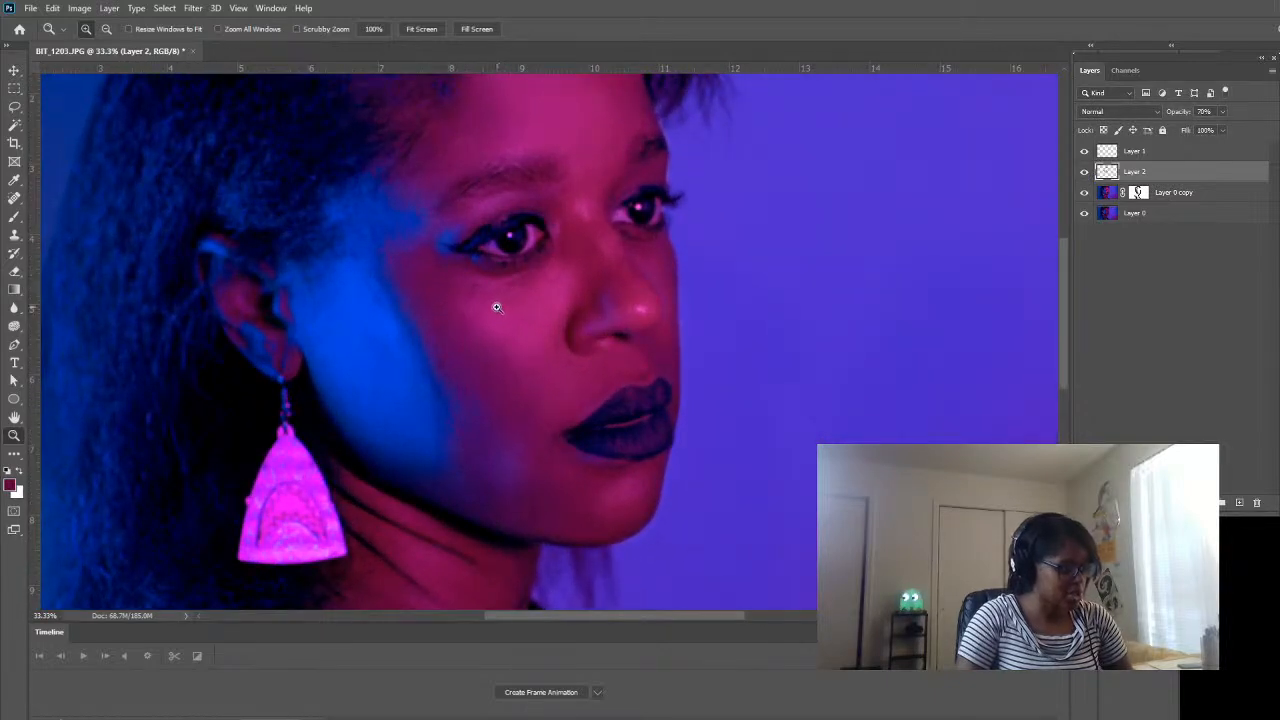
key("i")
key("b")
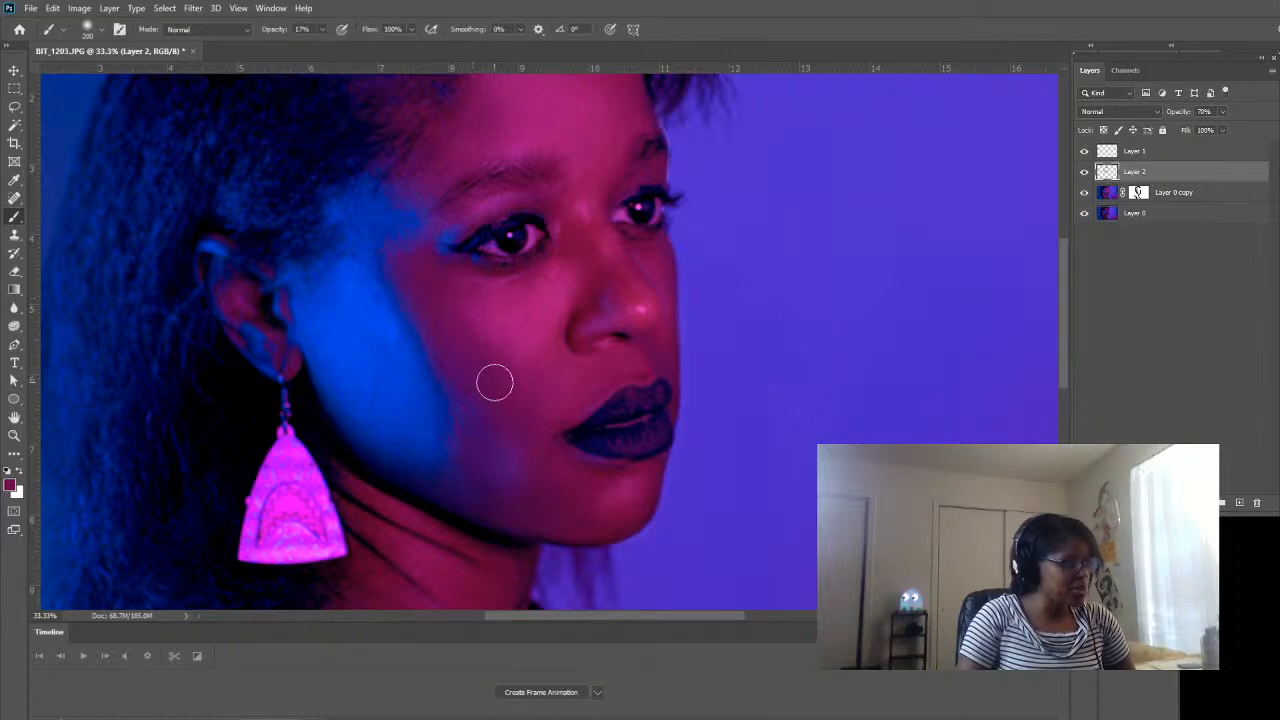
key("bracketright")
key("bracketright")
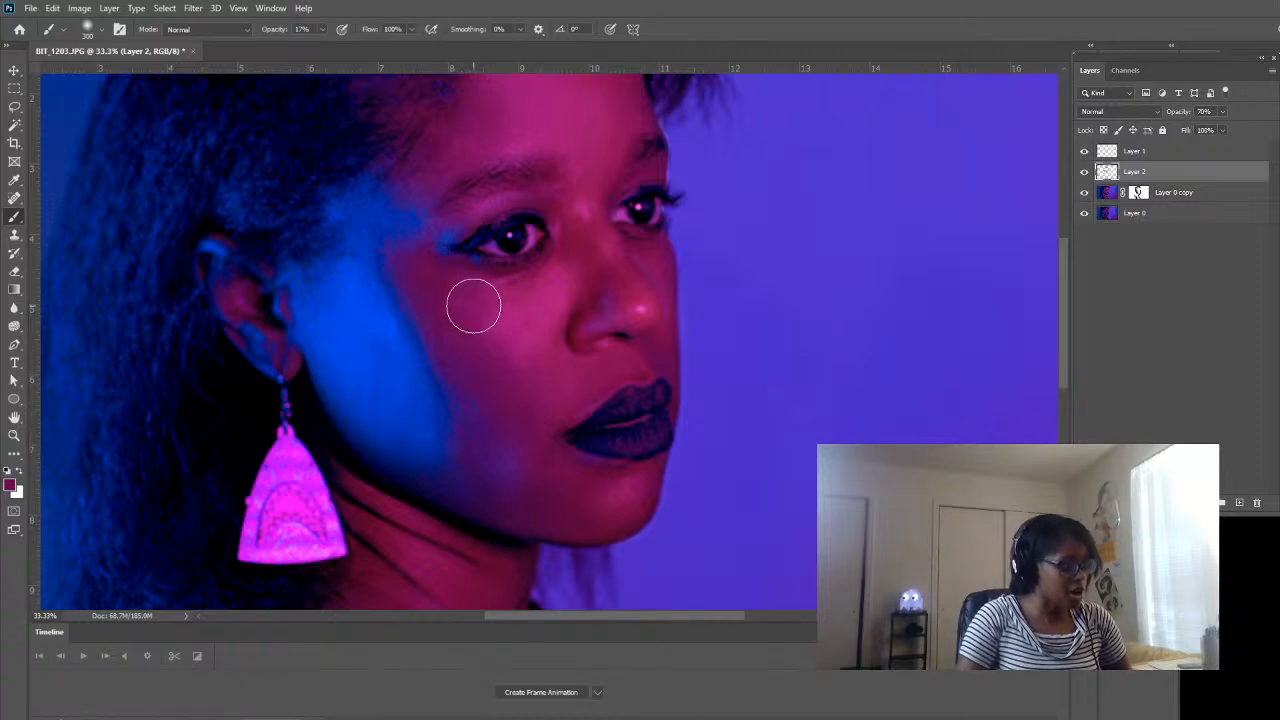
key("i")
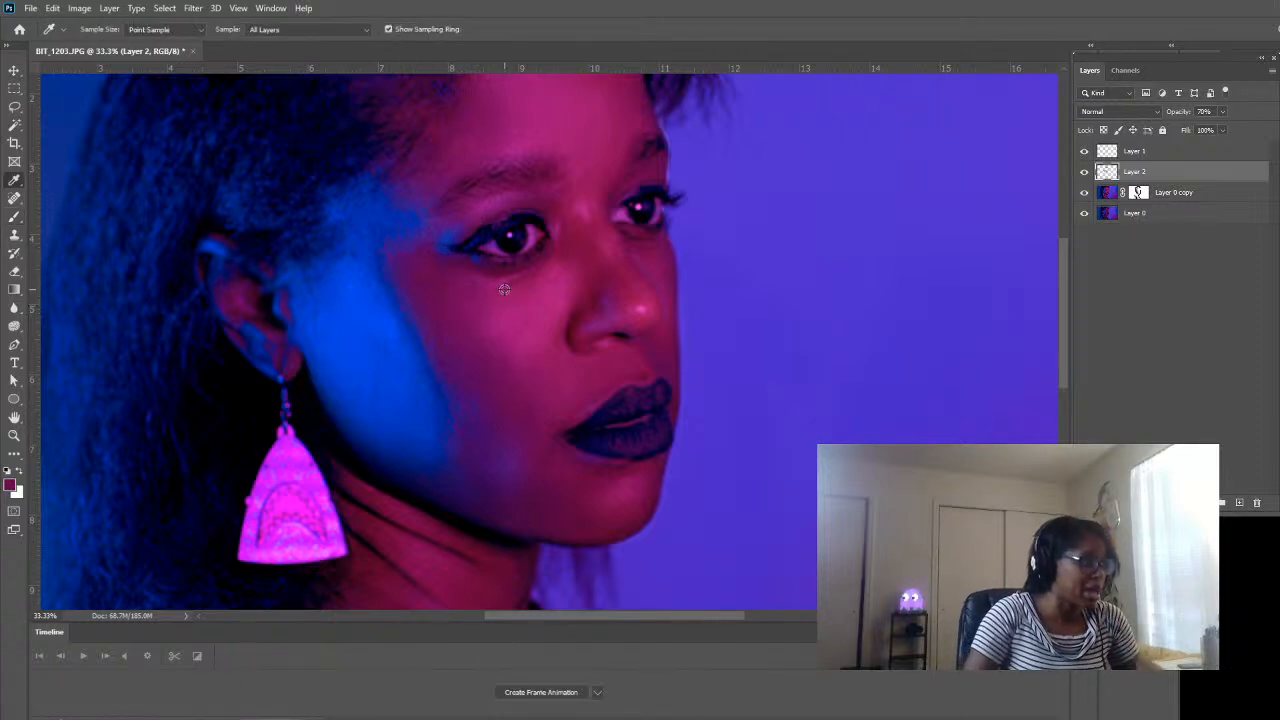
key("b")
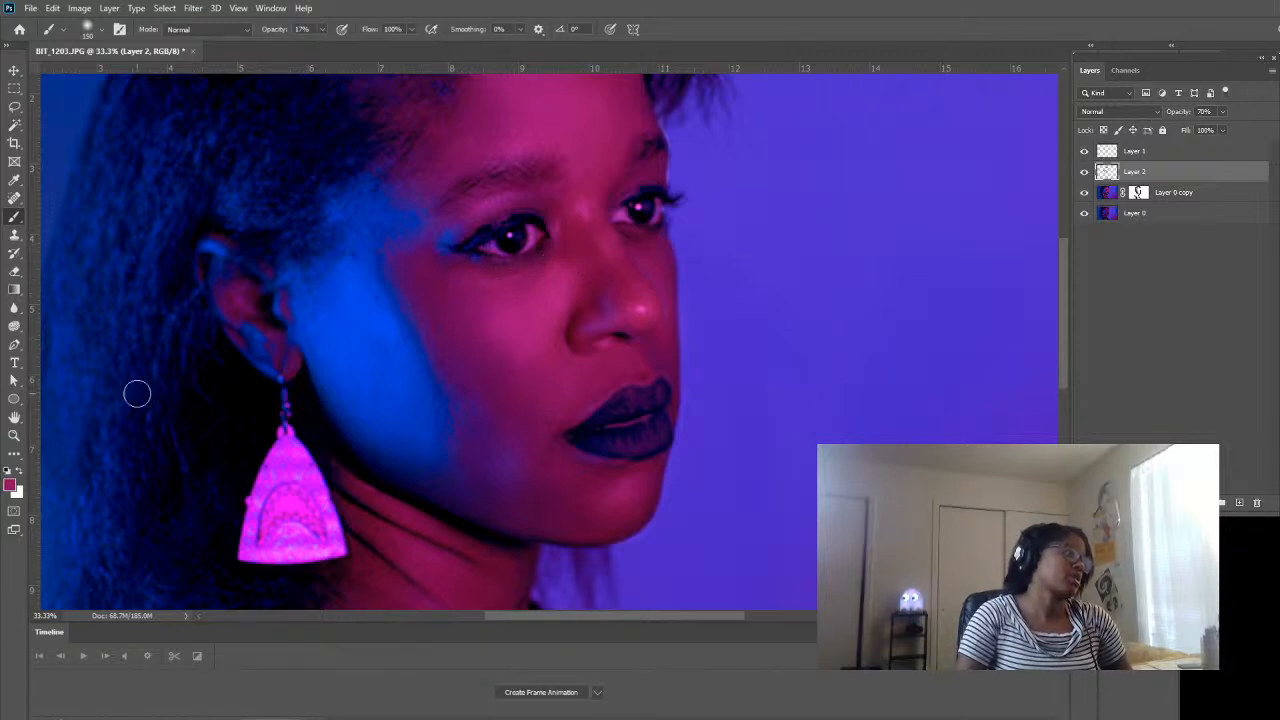
- Blend the middle of the red-lit cheek on Layer 2 with a sampled dark red tone, using a 300 px brush at 17% opacity
left_click(13, 436)
left_click(508, 434, "alt")
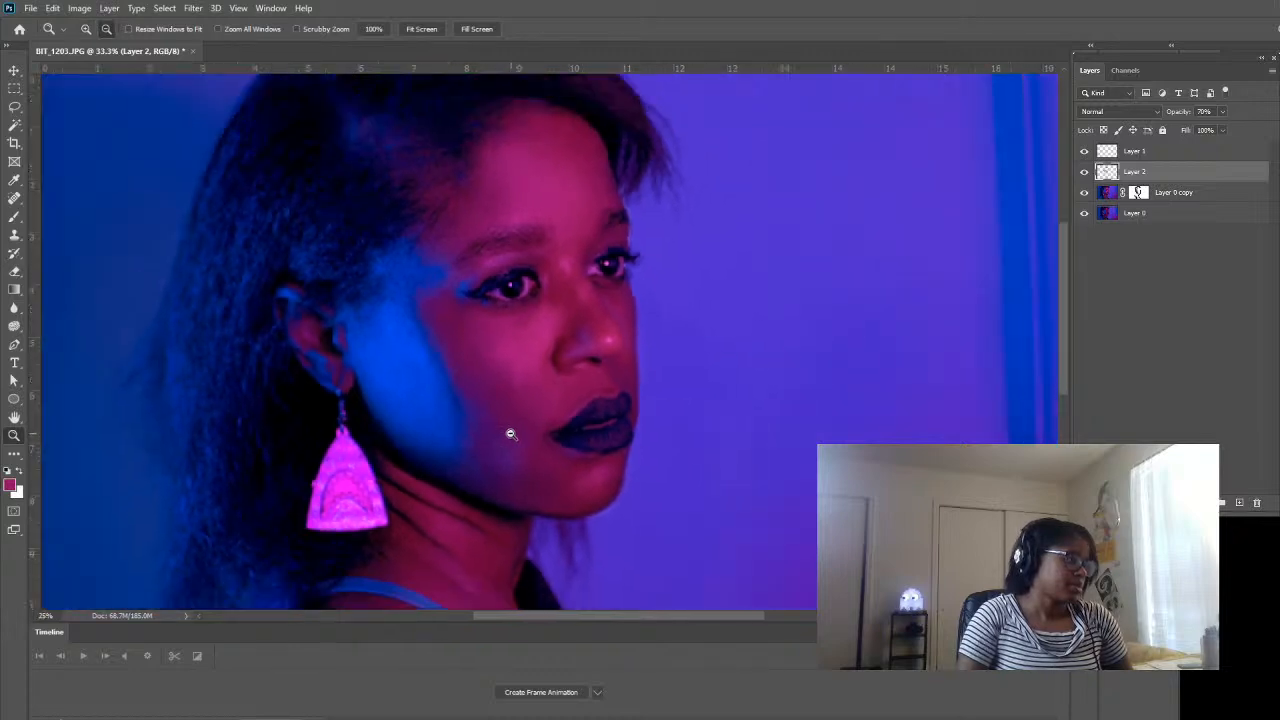
left_click(520, 410, "alt")
left_click(537, 380, "alt")
left_click(600, 222)
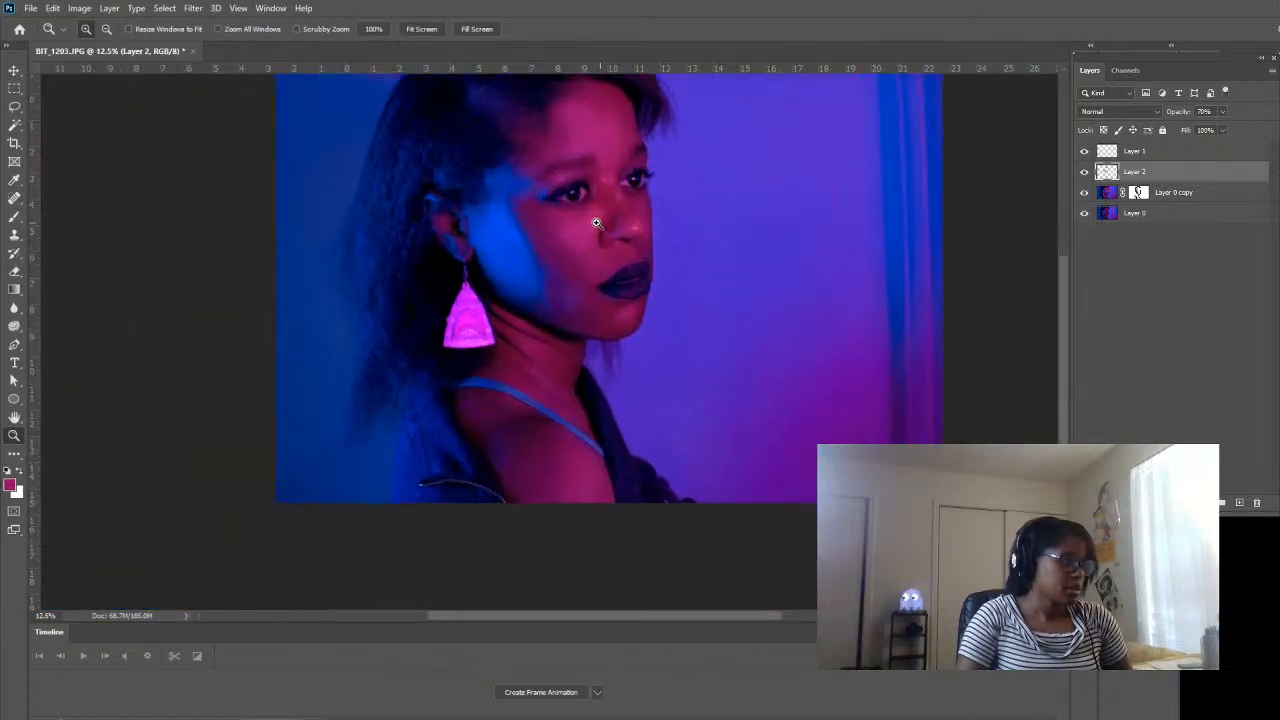
left_click(524, 218)
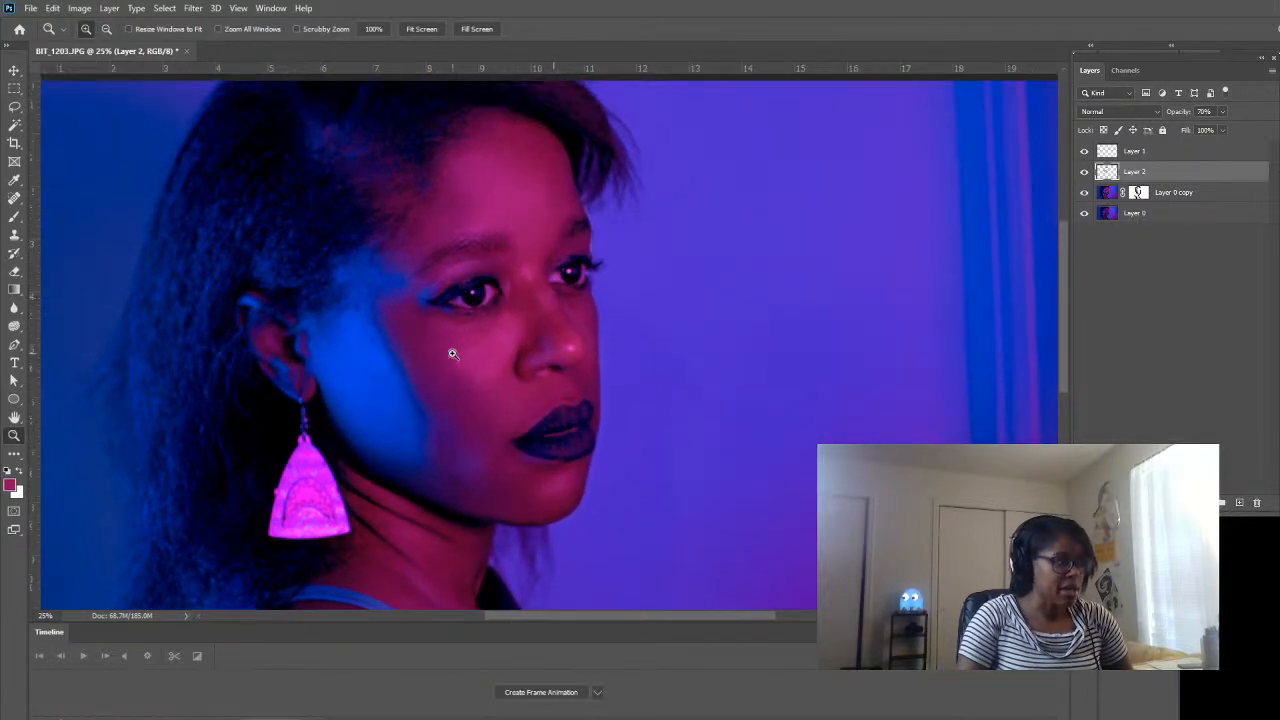
left_click(452, 353)
key("i")
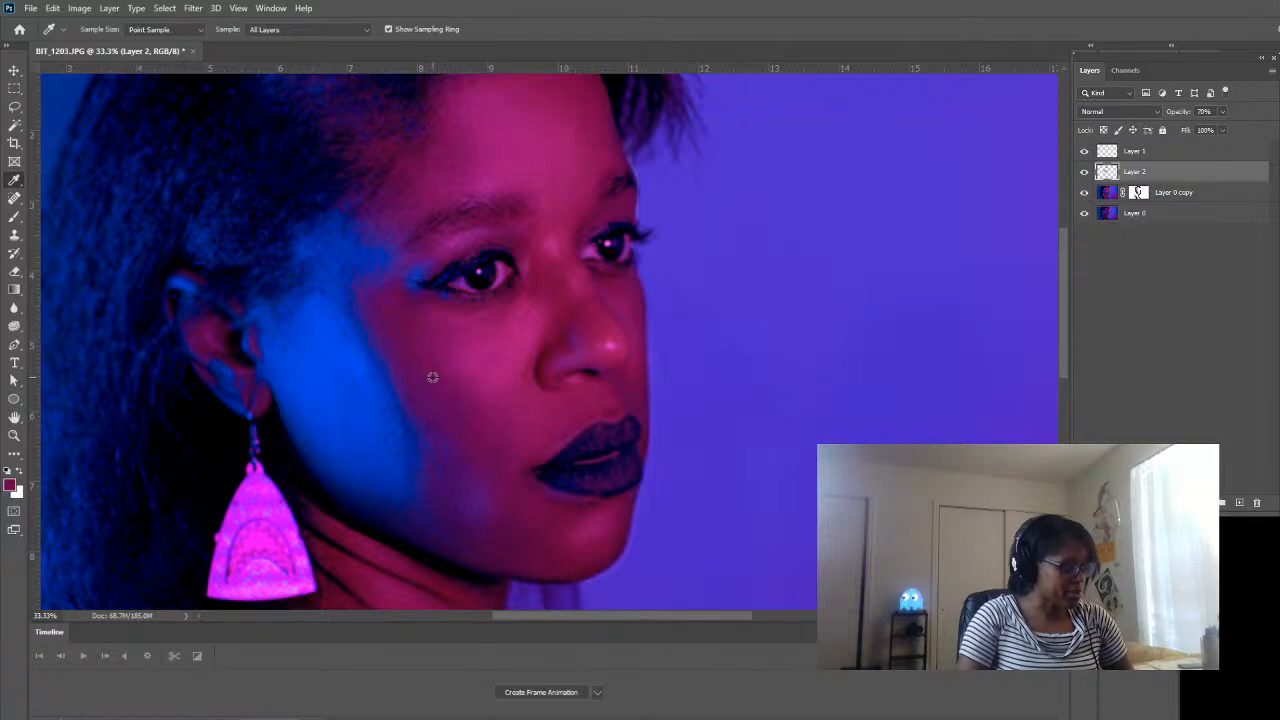
key("b")
key("bracketright")
key("bracketright")
key("bracketright")
key("bracketright")
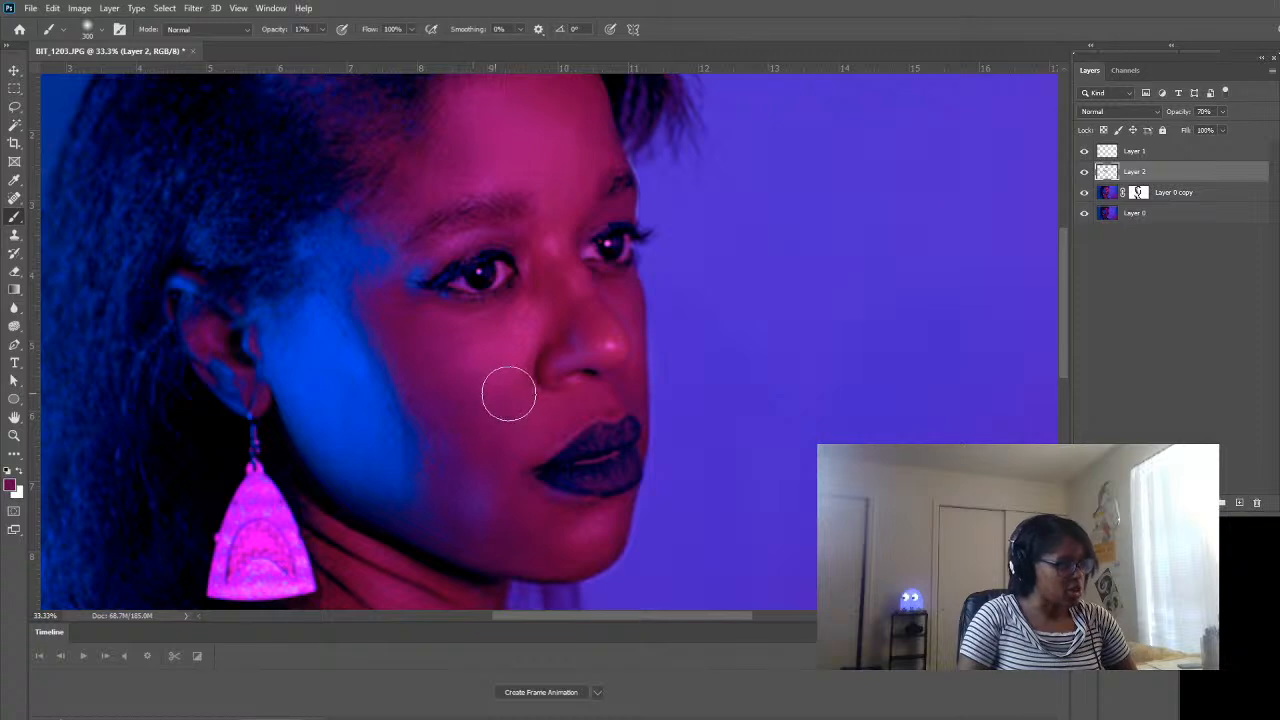
- Sample the pink below the nearer eye and even out the cheek toward the mouth corner on Layer 2, reducing the brush to 150 px
left_click(452, 320, "alt")
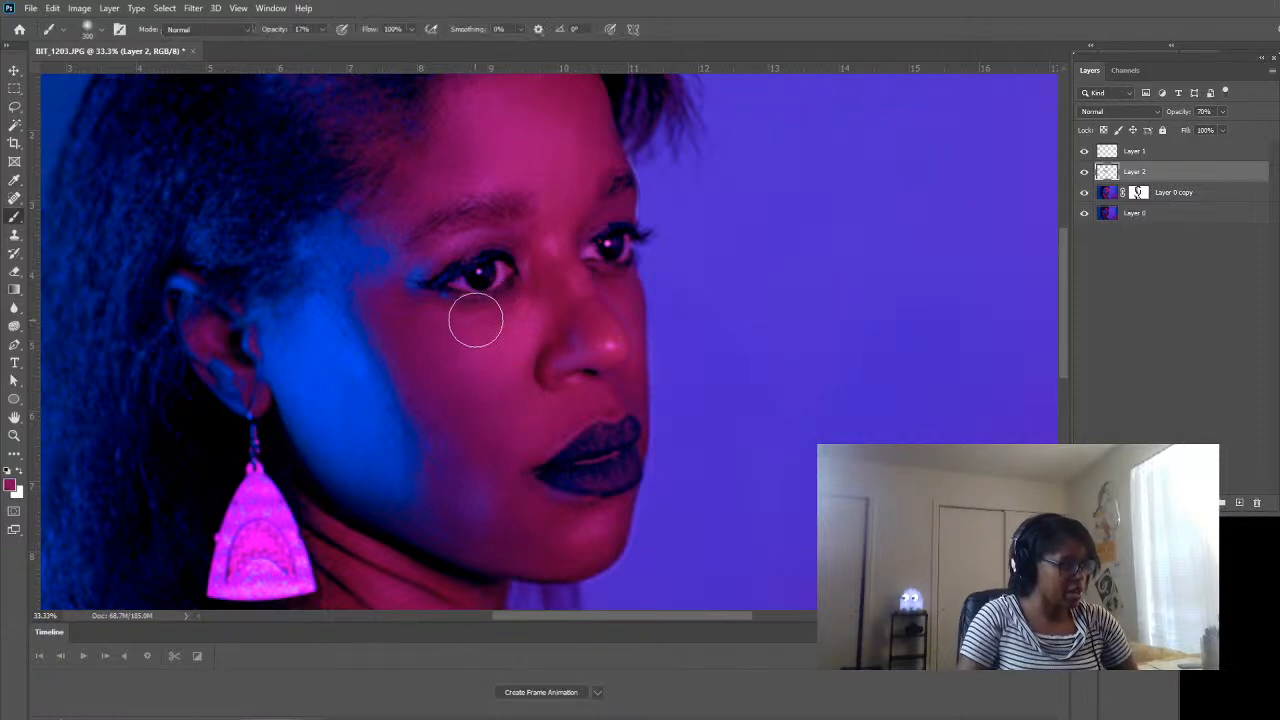
key("bracketleft")
key("bracketleft")
key("bracketleft")
key("bracketleft")
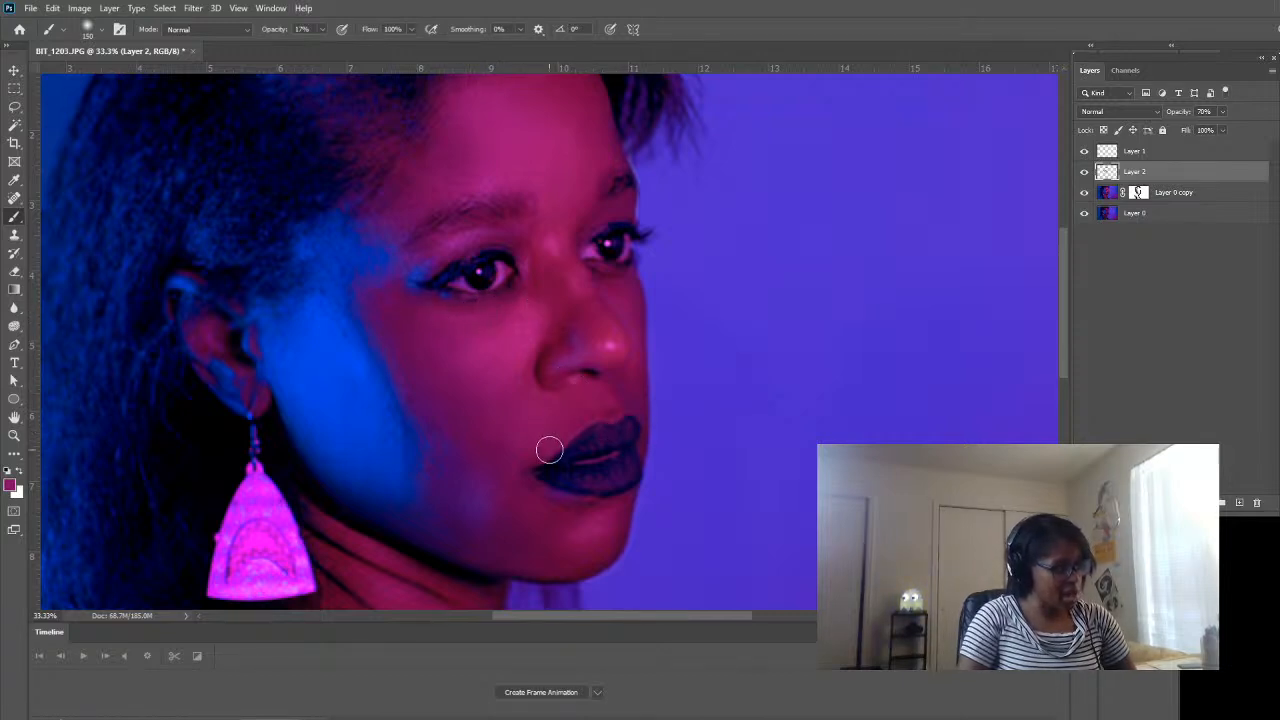
- Sample the dark blue beside the nearer eye's outer corner and touch up the temple on Layer 2 with a 150 px brush
key("i")
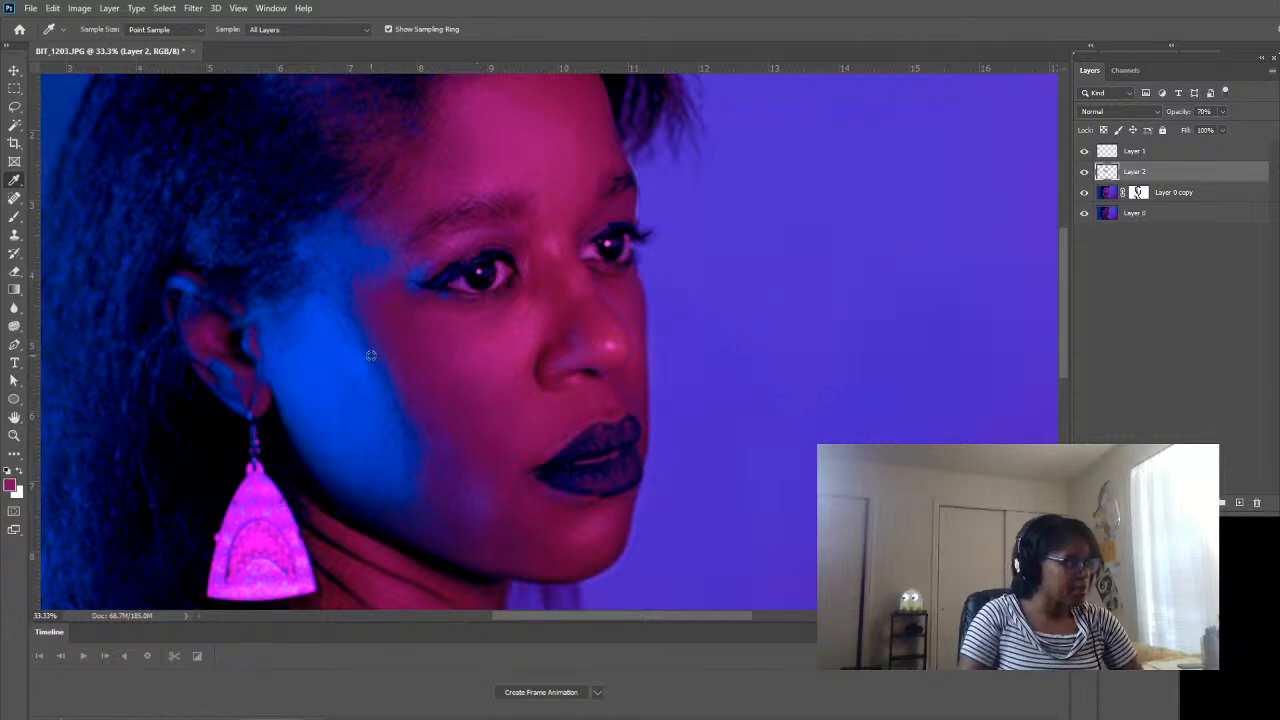
left_click(377, 265)
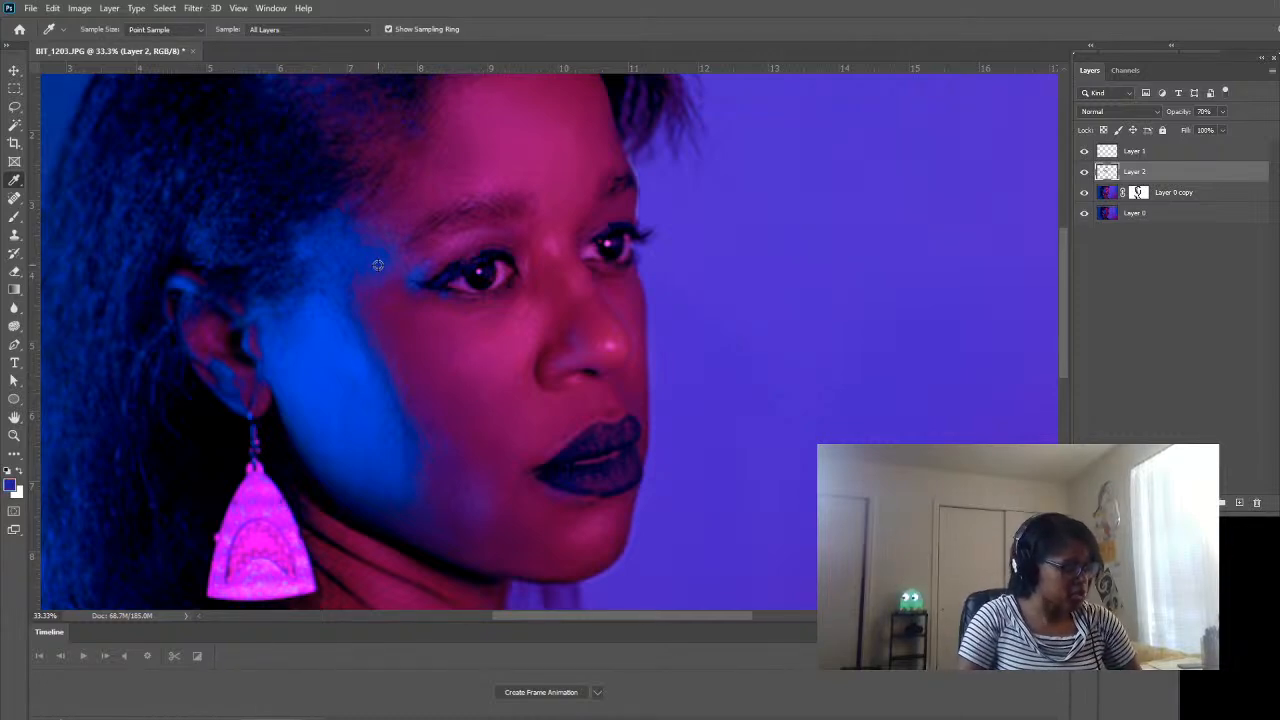
key("b")
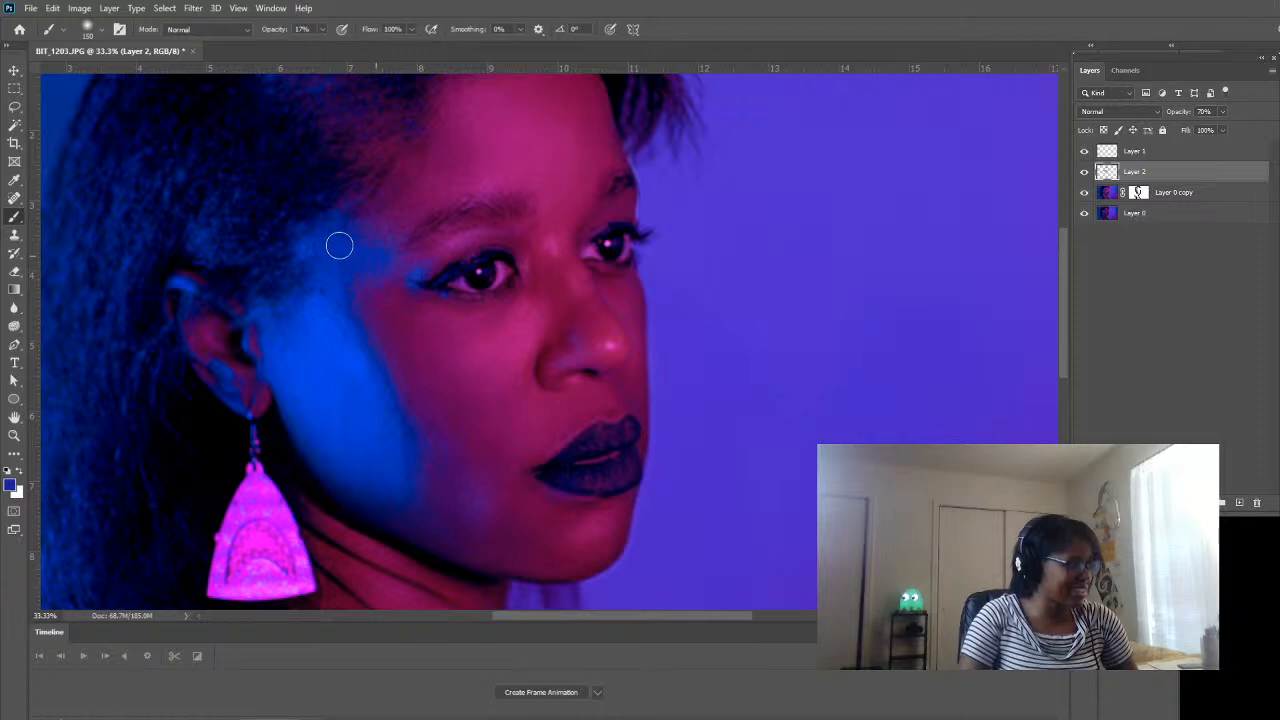
scroll(620, 305, "up", 2)
scroll(621, 305, "up", 2)
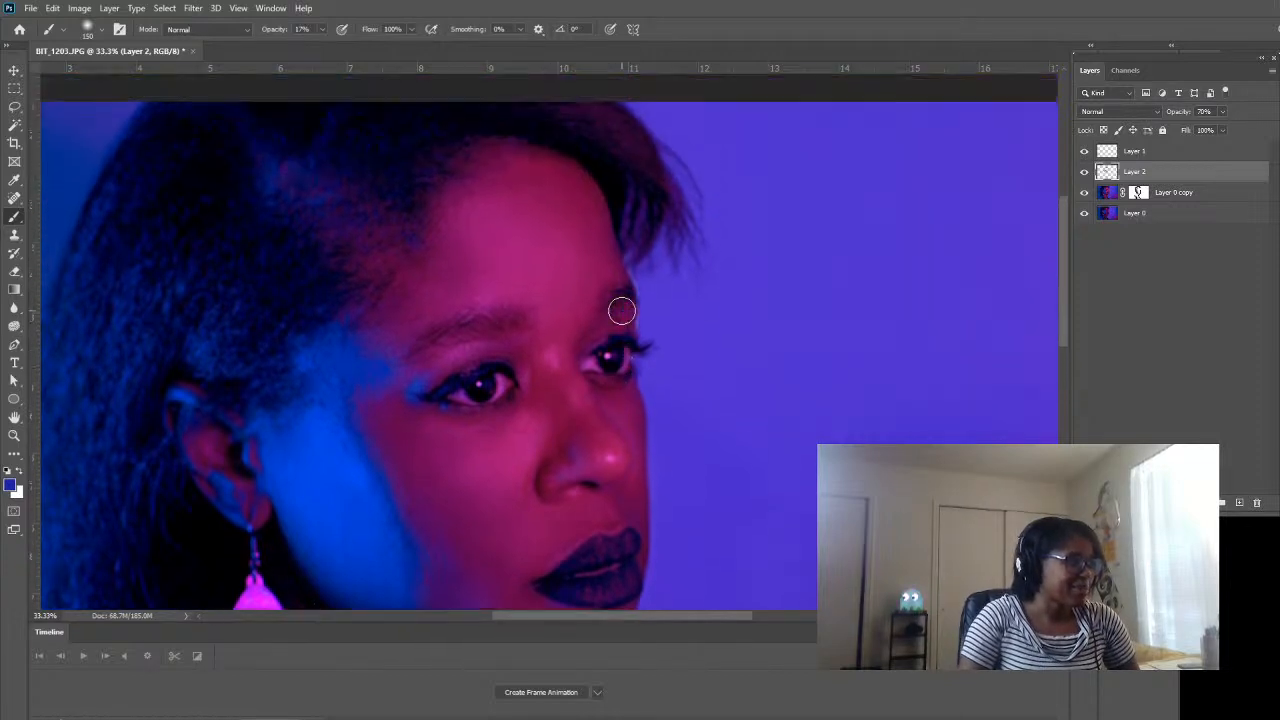
scroll(620, 314, "down", 3)
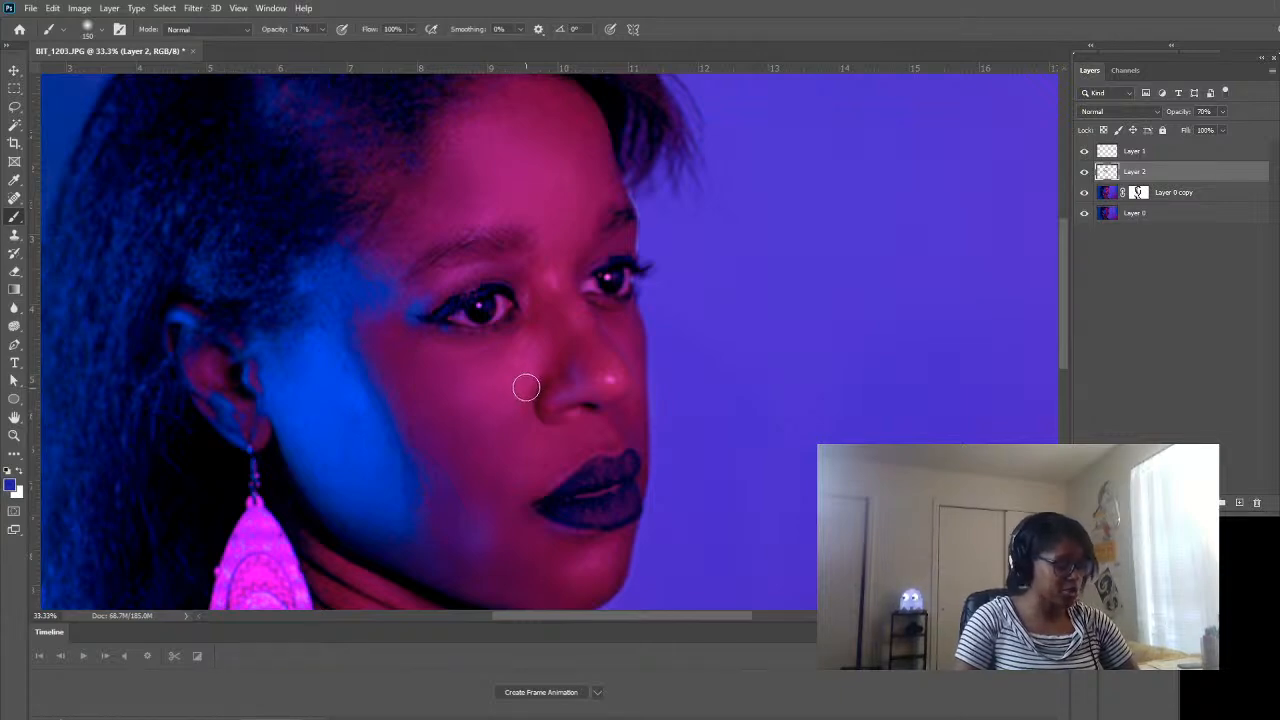
- Smooth the cheek between nose and jaw on Layer 2 with resampled pink and dark red tones, enlarging the brush to 300 px
key("i")
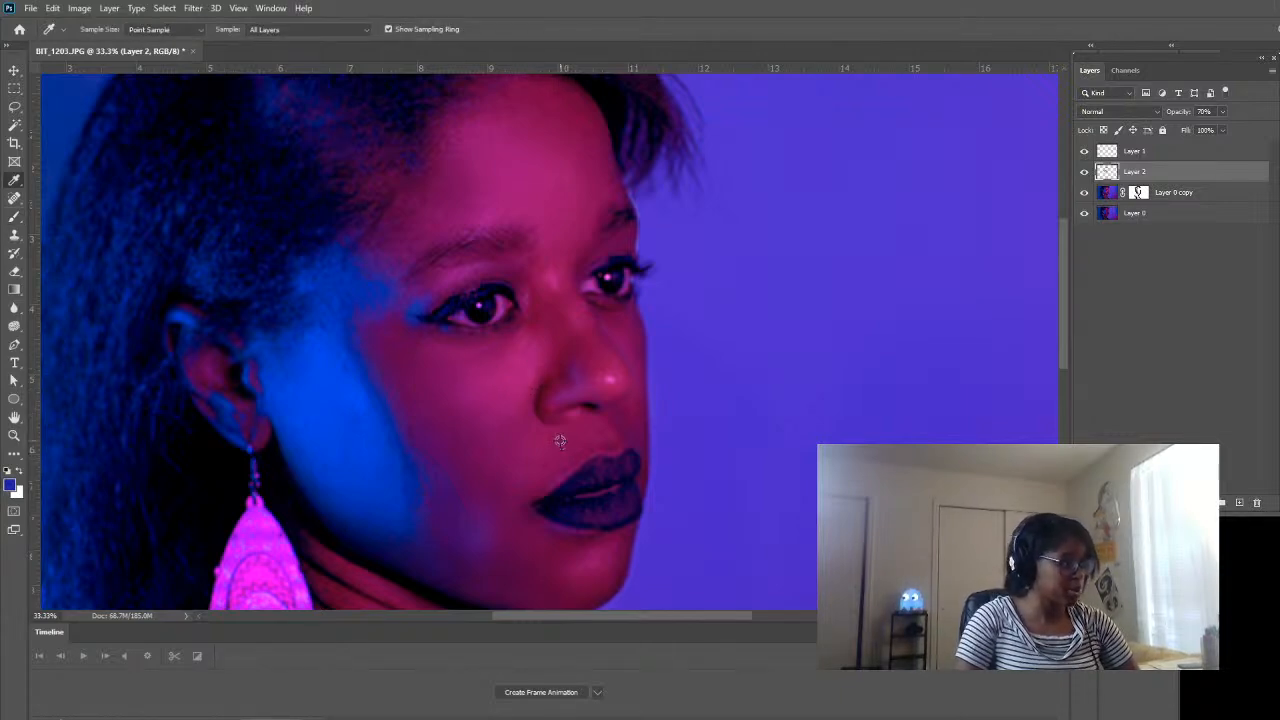
key("b")
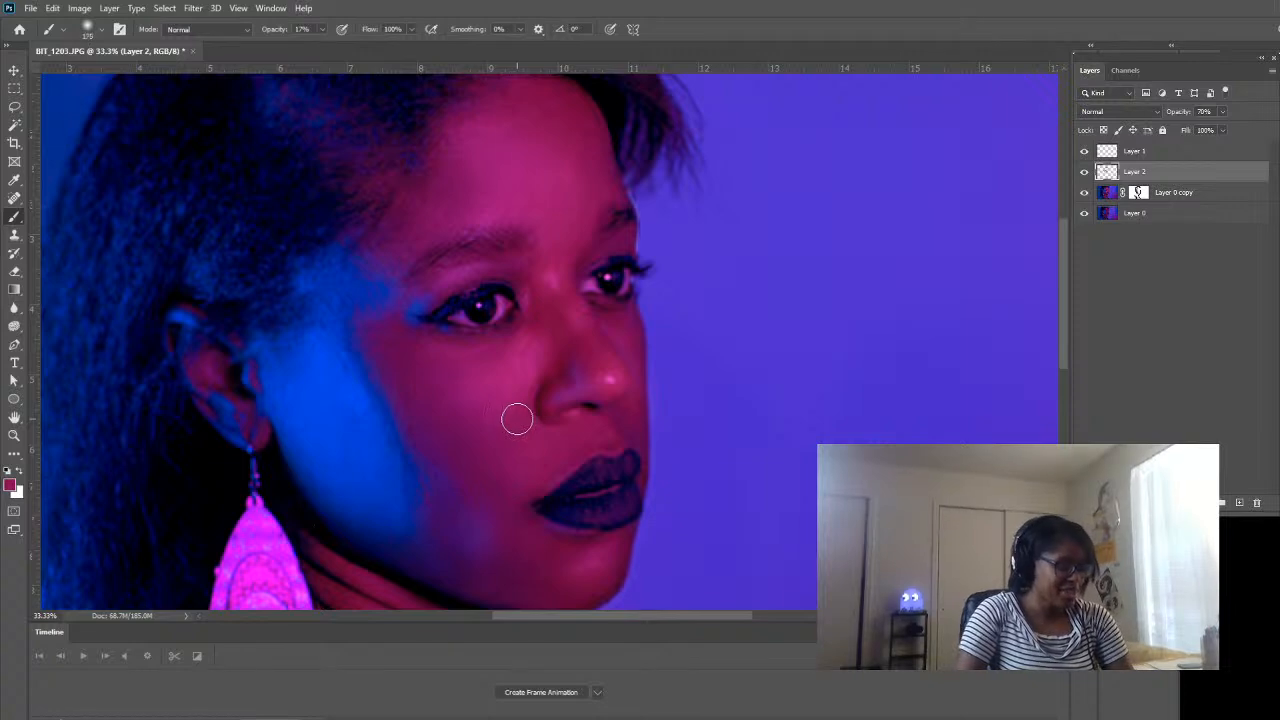
key("bracketright")
key("bracketright")
key("bracketright")
key("bracketright")
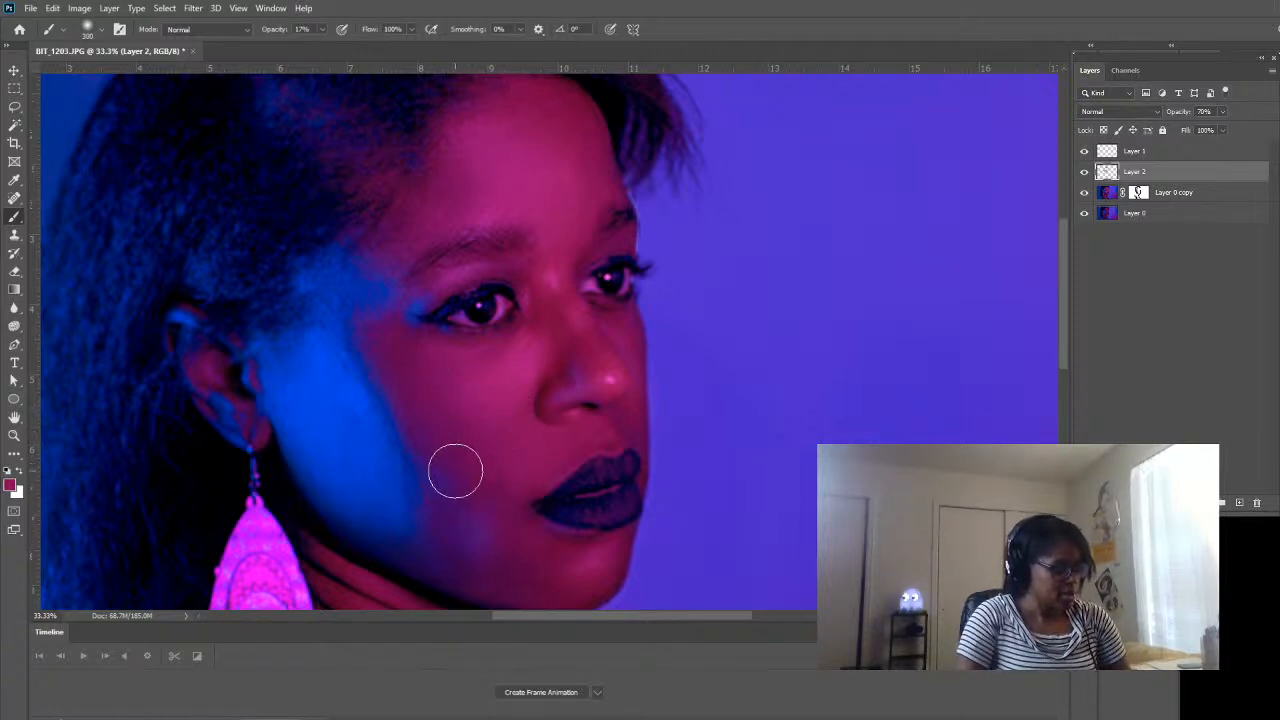
key("i")
left_click(425, 415)
key("b")
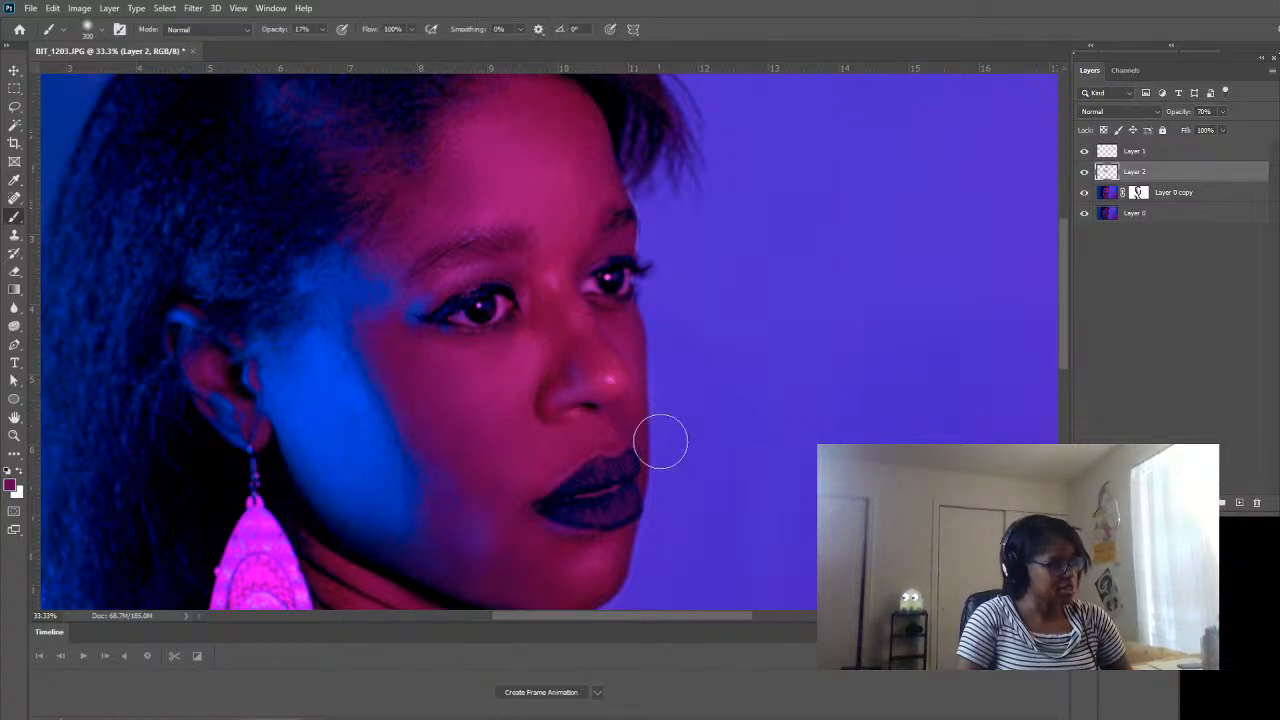
- Paint a brighter sampled pink over the cheek beside the nose on Layer 2 with a 300 px brush at 17% opacity
left_click(14, 435)
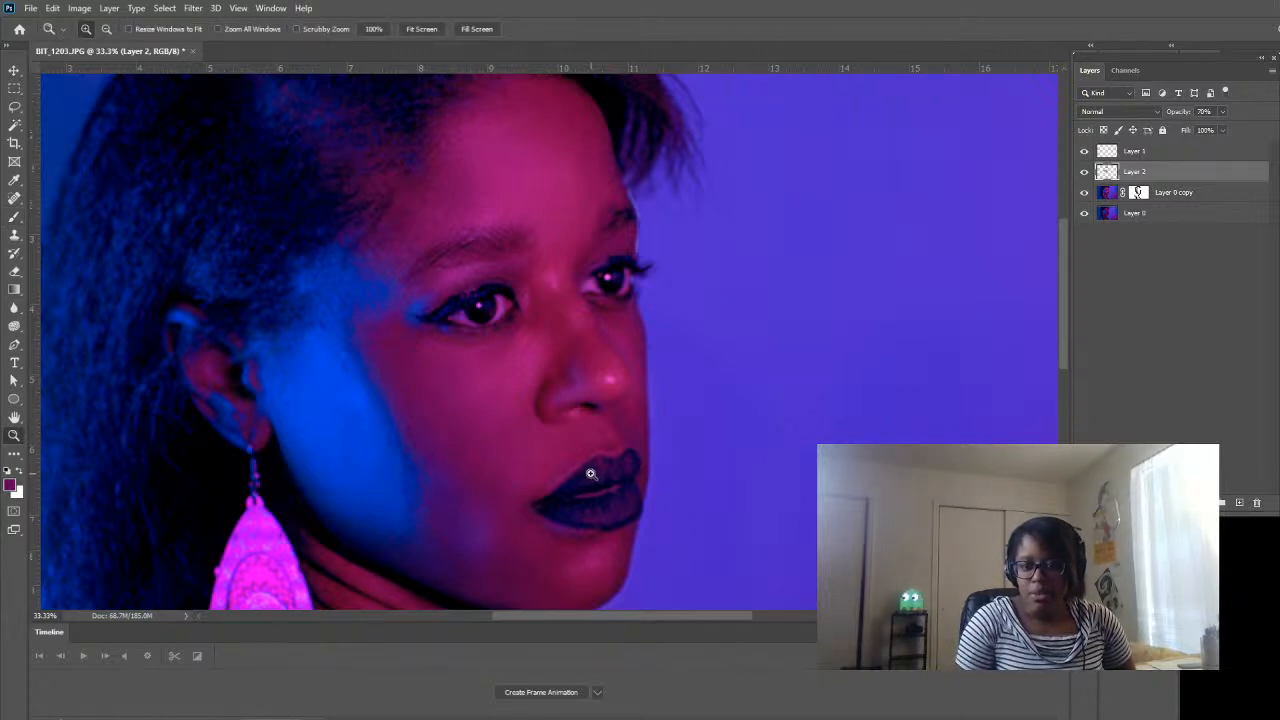
left_click(530, 343, "alt")
left_click(555, 348, "alt")
left_click(570, 350, "alt")
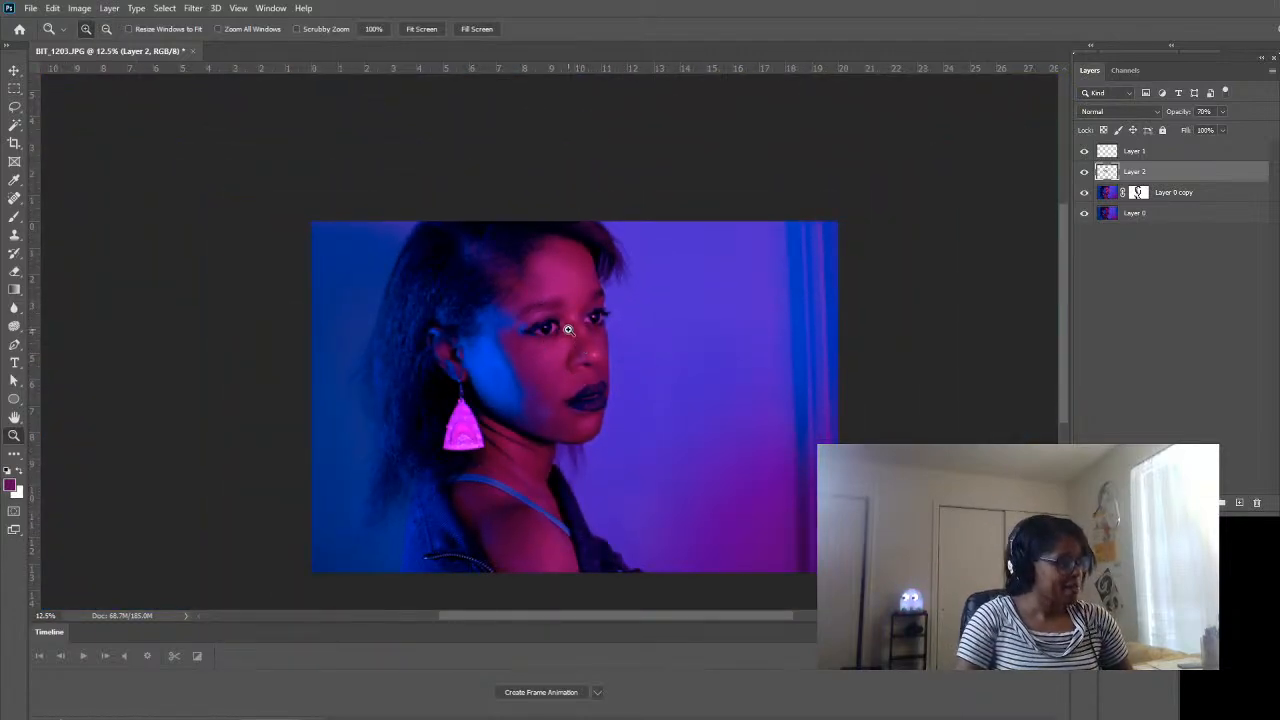
left_click(568, 330)
left_click(555, 312)
left_click(539, 292)
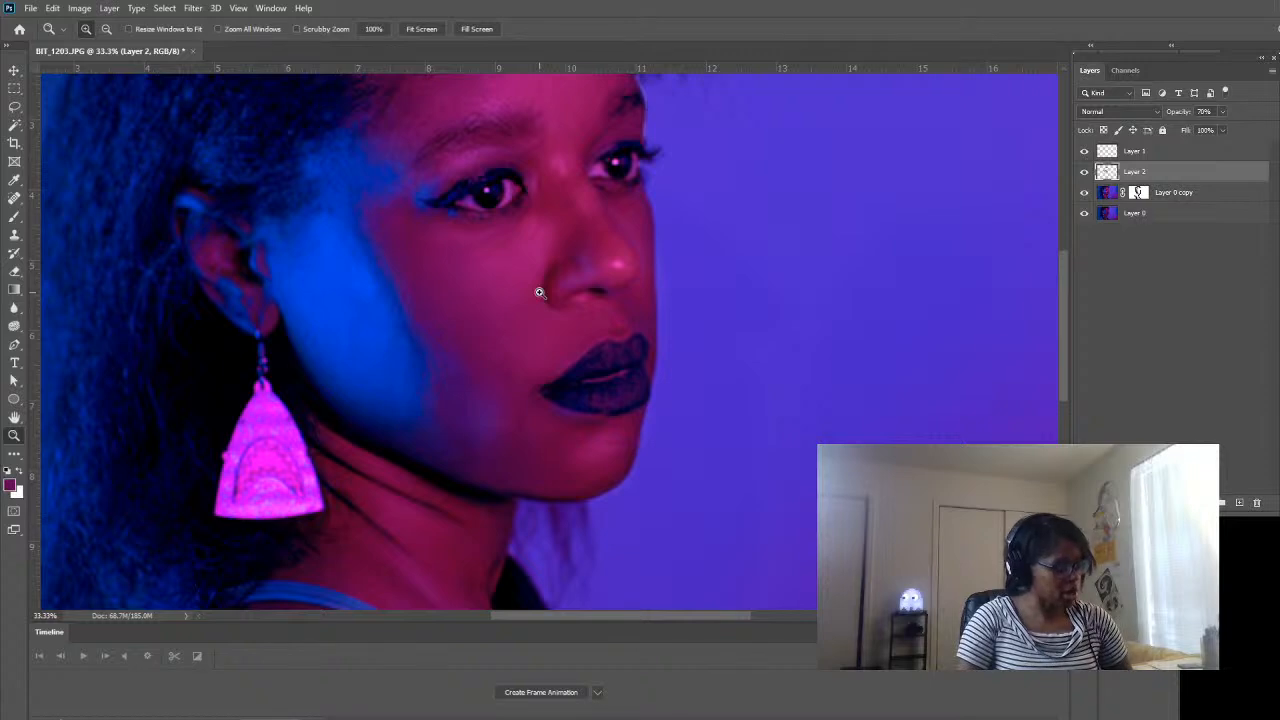
left_click(539, 292)
scroll(540, 292, "up", 1)
key("b")
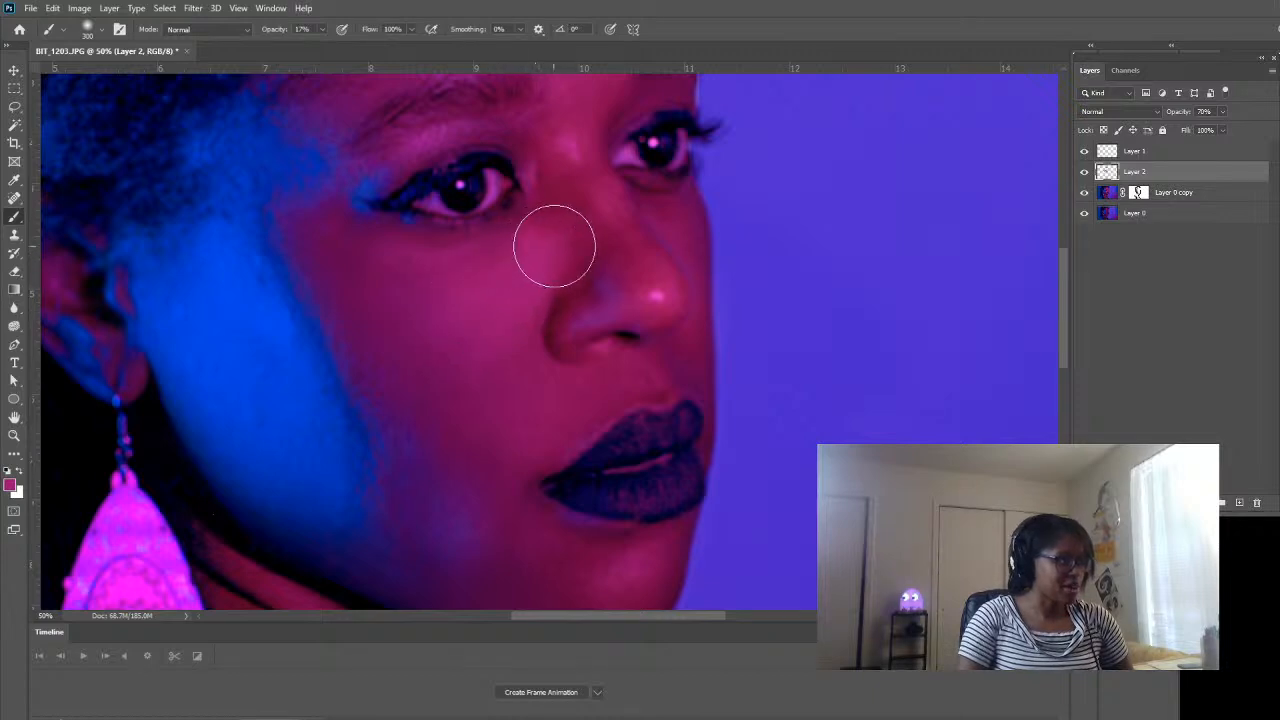
left_click_drag(509, 356, 510, 303)
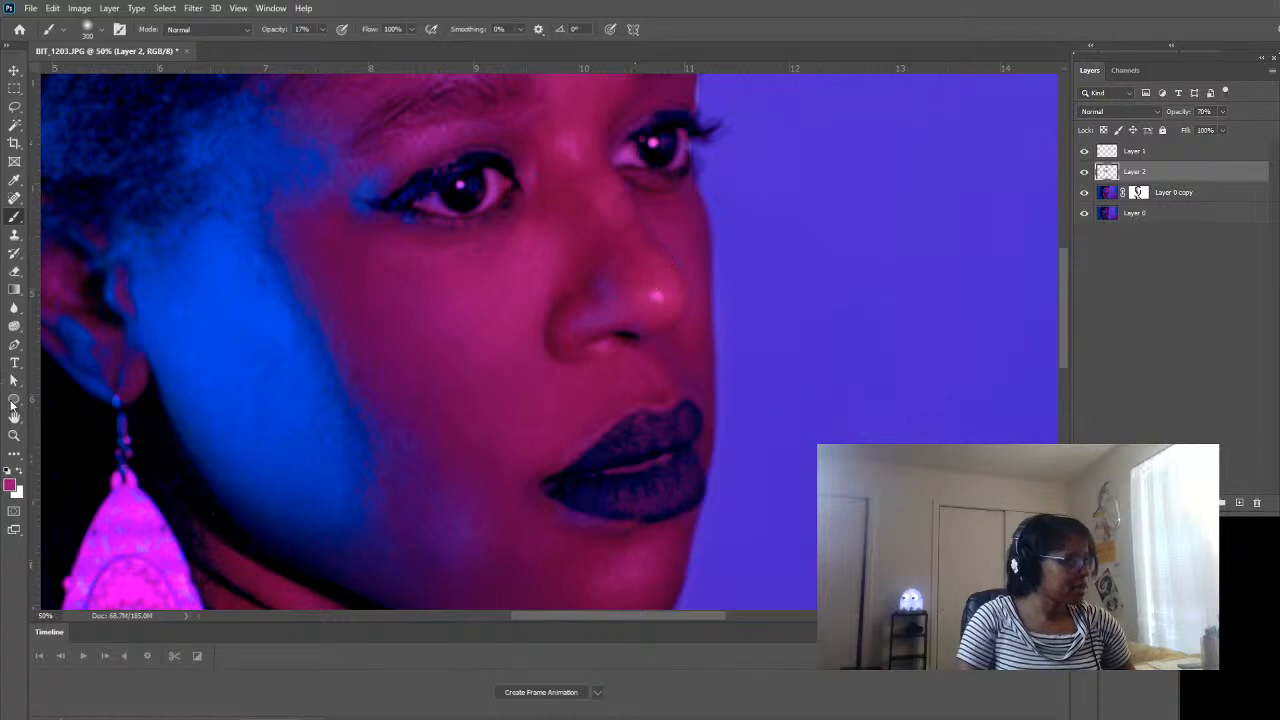
- View the whole portrait and toggle Layer 2 repeatedly to compare the skin before and after the cheek smoothing
left_click(14, 437)
left_click(512, 425)
left_click(512, 425)
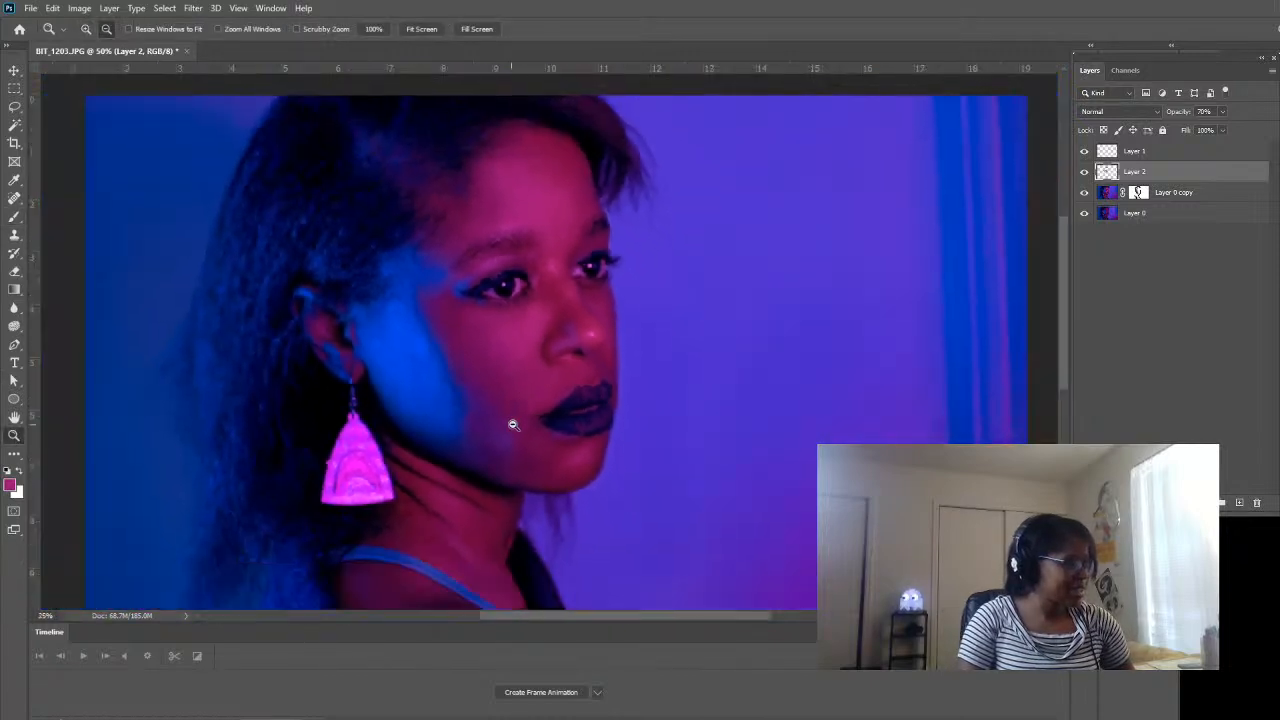
left_click(512, 425)
left_click(571, 387, "alt")
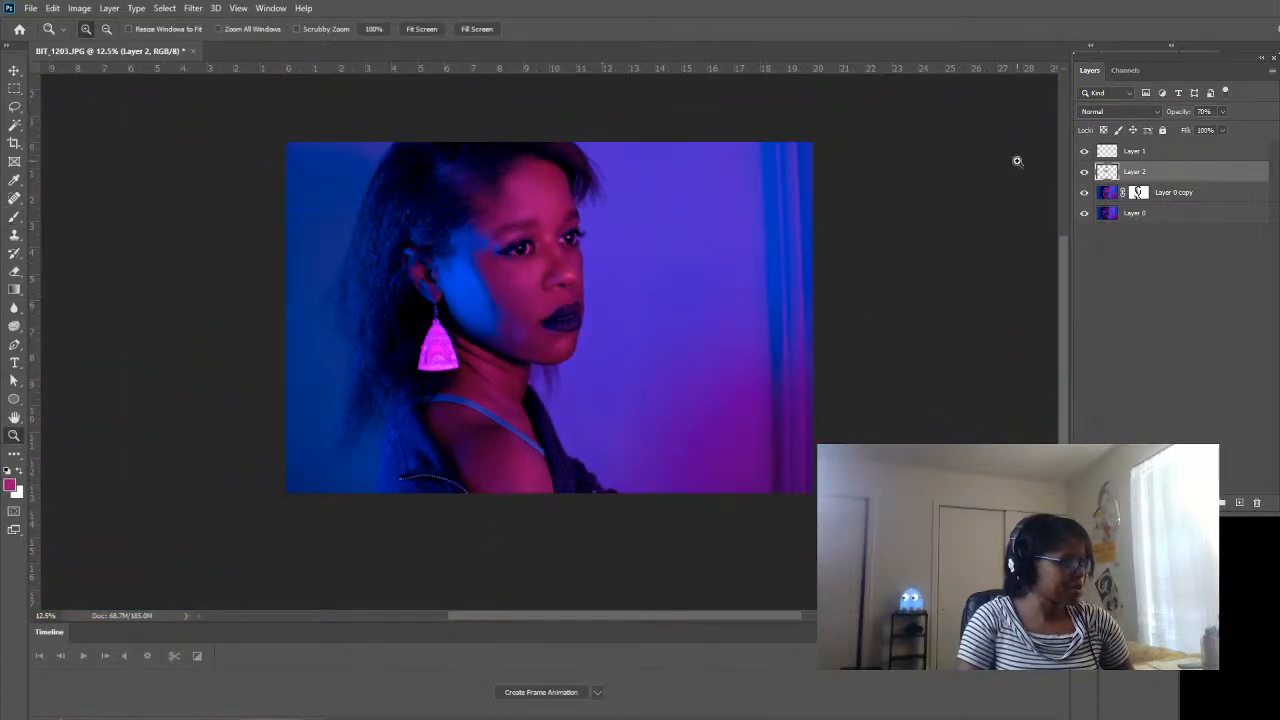
left_click(1086, 175)
left_click(1086, 176)
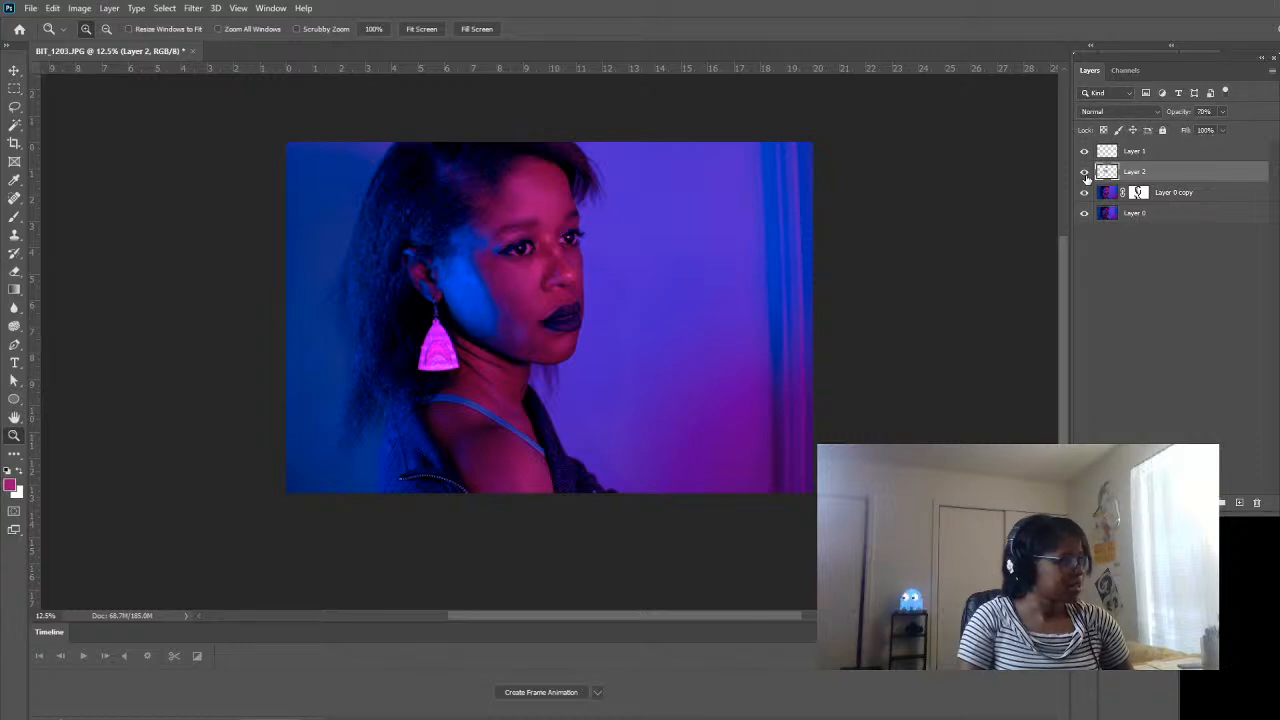
left_click(1086, 176)
left_click(1086, 176)
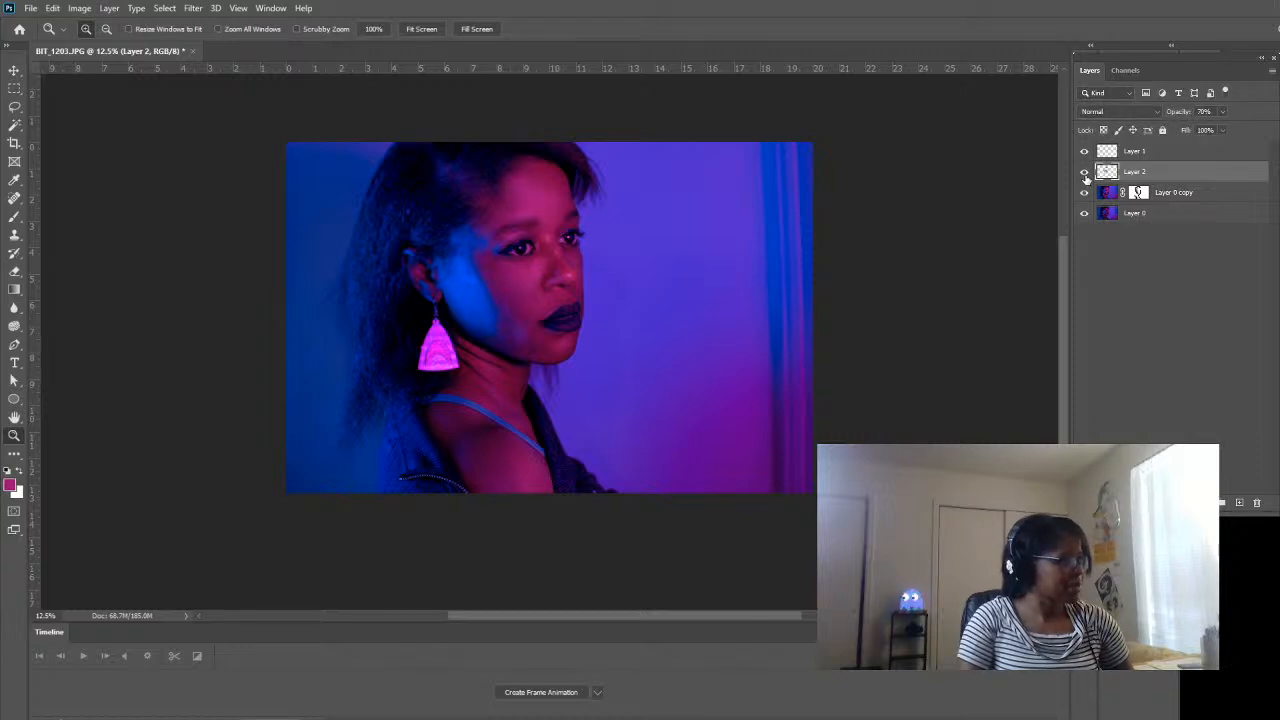
left_click(1086, 176)
left_click(1086, 176)
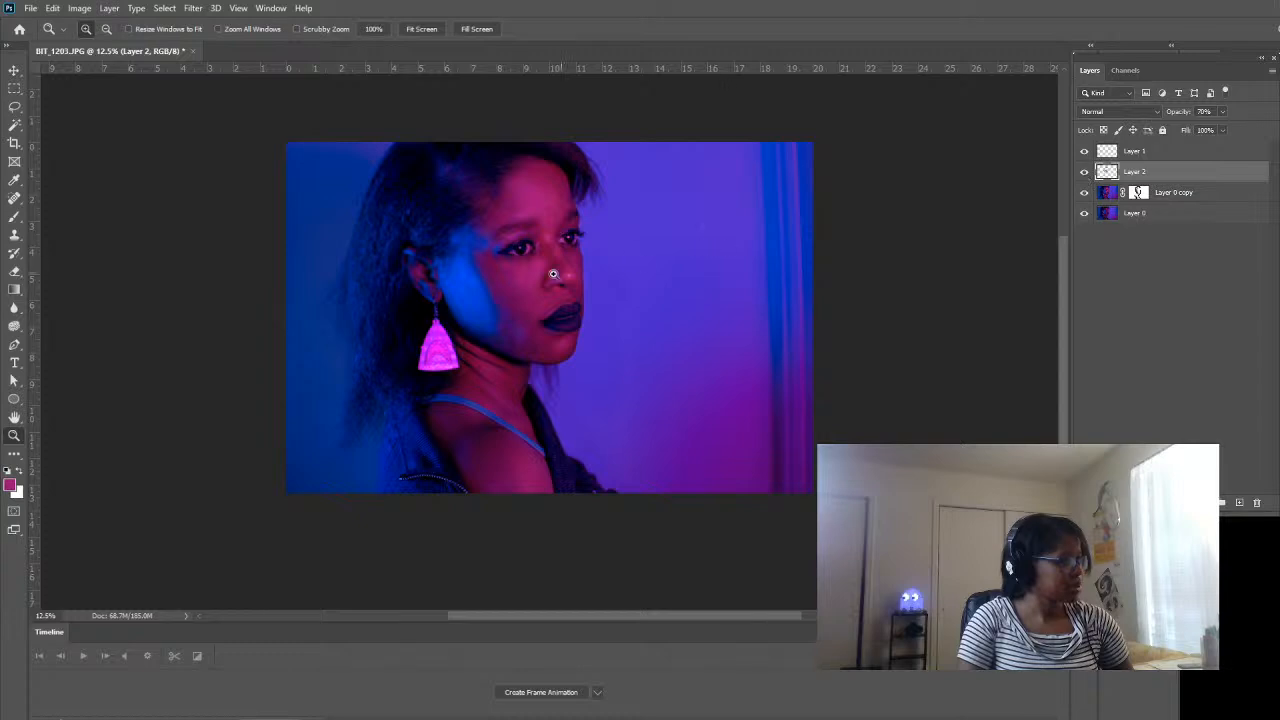
- Sample the dark pink below the farther eye and smooth that cheek area on Layer 2 with a 150 px brush
left_click(587, 233)
left_click(590, 233)
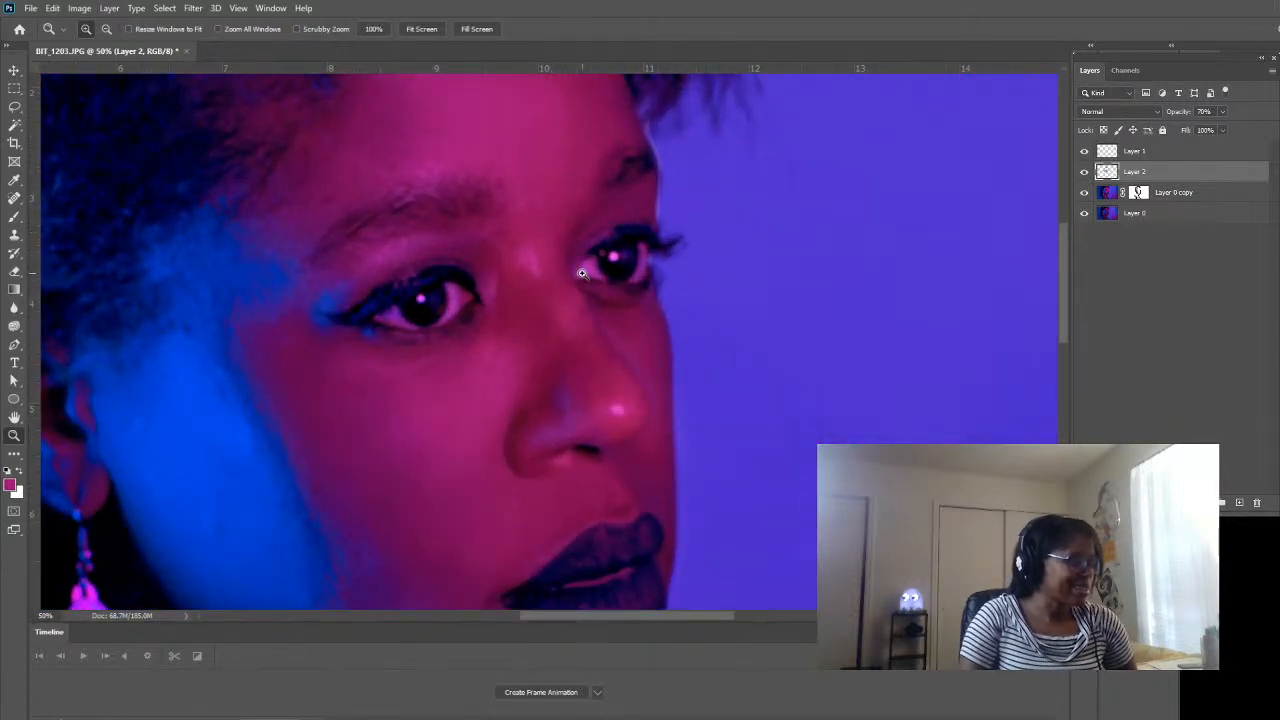
key("i")
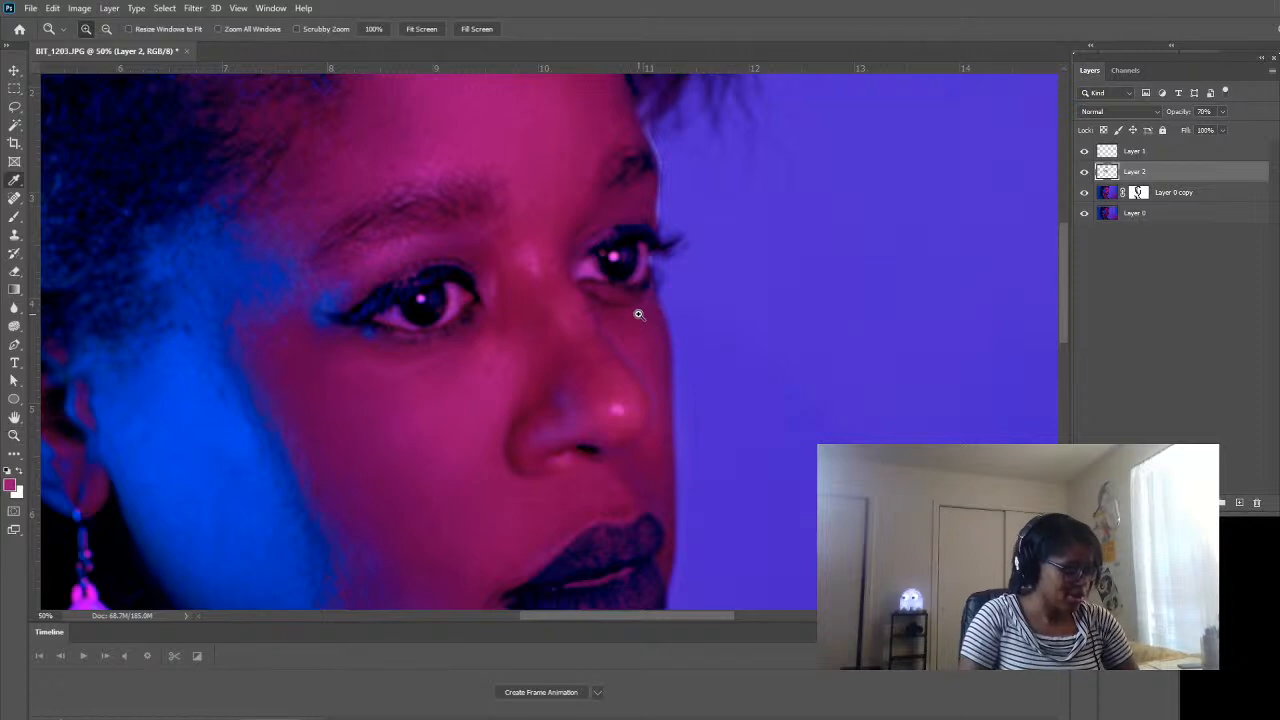
key("b")
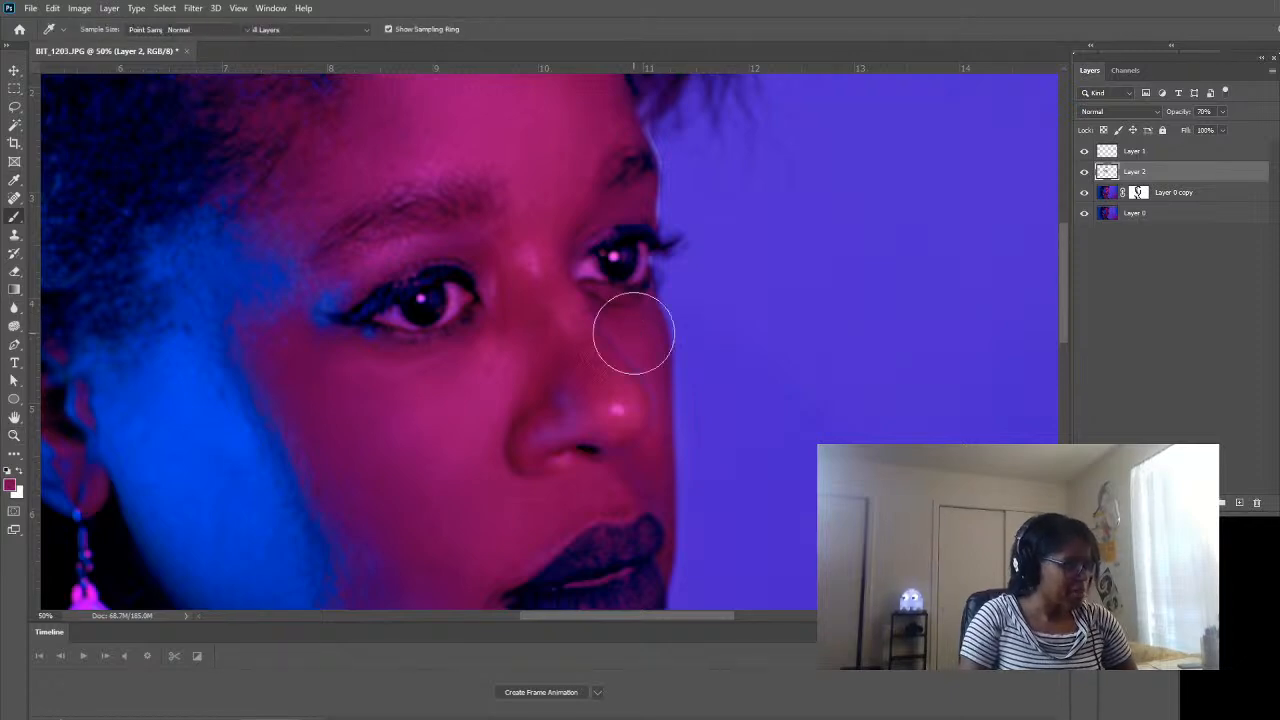
key("bracketleft")
key("bracketleft")
key("bracketleft")
key("bracketleft")
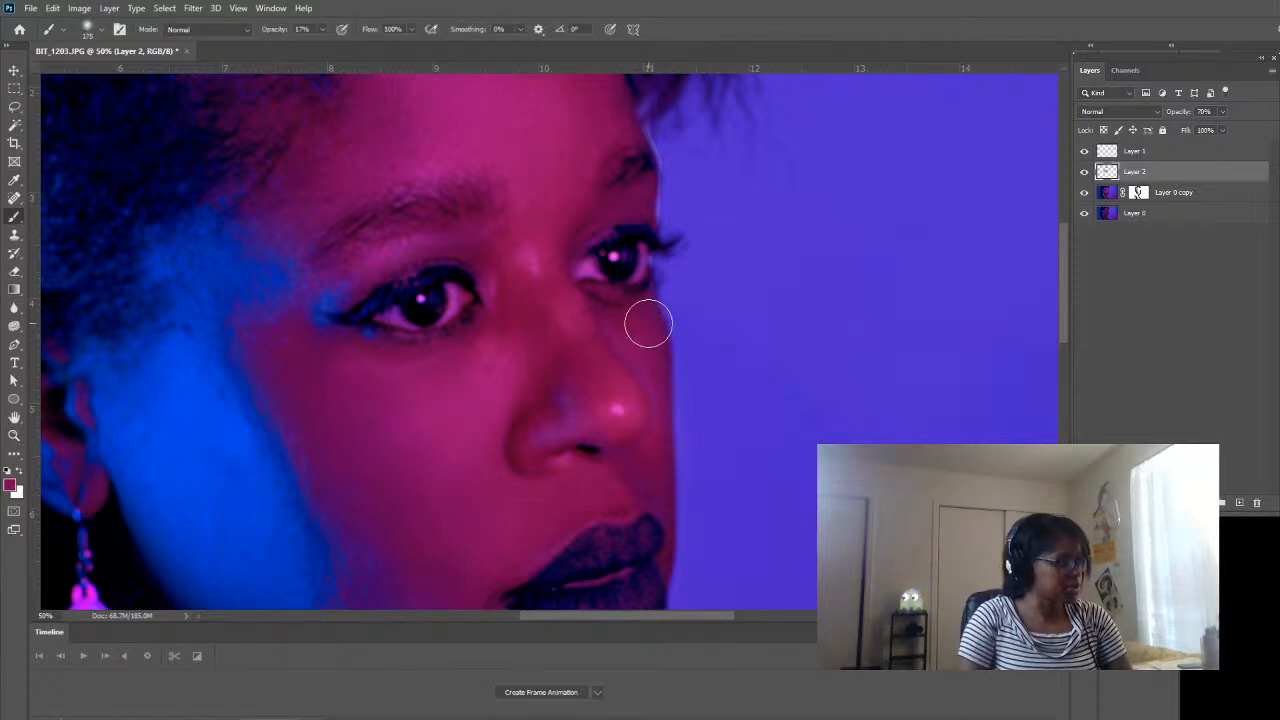
mouse_move(642, 323)
left_mouse_down()
mouse_move(612, 316)
mouse_move(644, 327)
mouse_move(609, 306)
mouse_move(641, 331)
left_mouse_up()
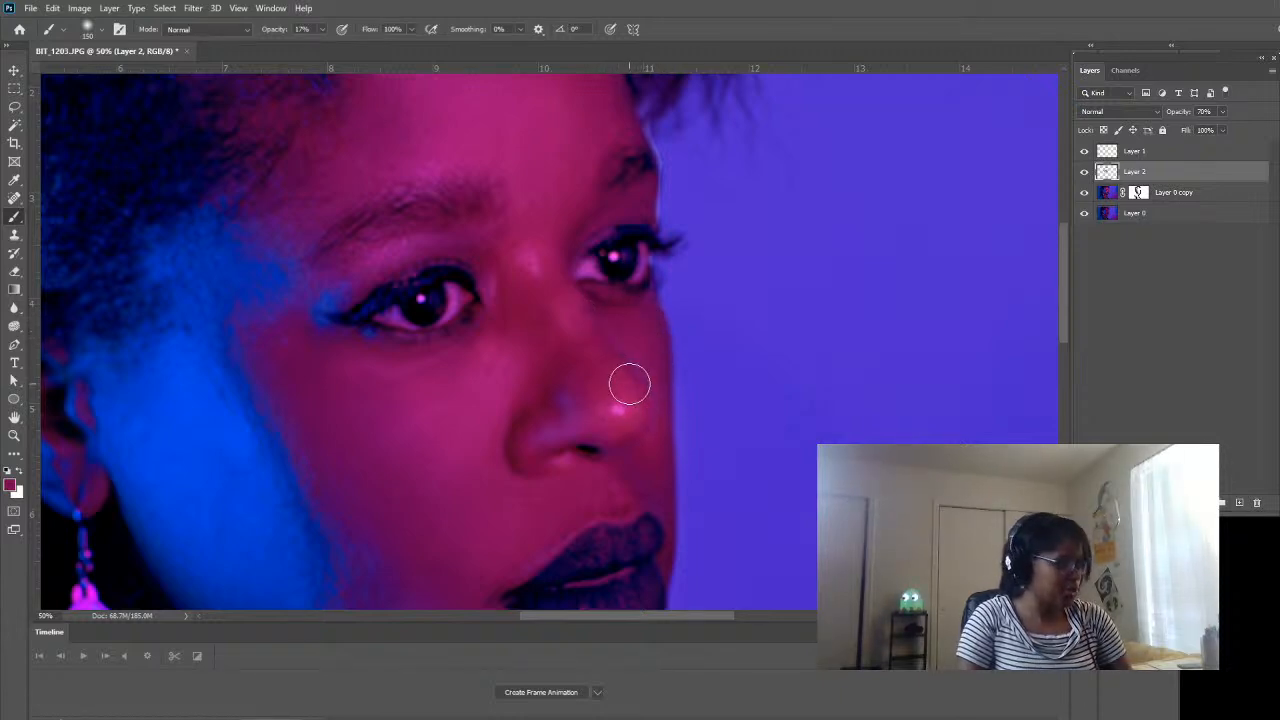
- Sample the red skin tone beneath the lower lip and paint it over the chin on Layer 2 with a 150 px brush
scroll(600, 440, "down", 3)
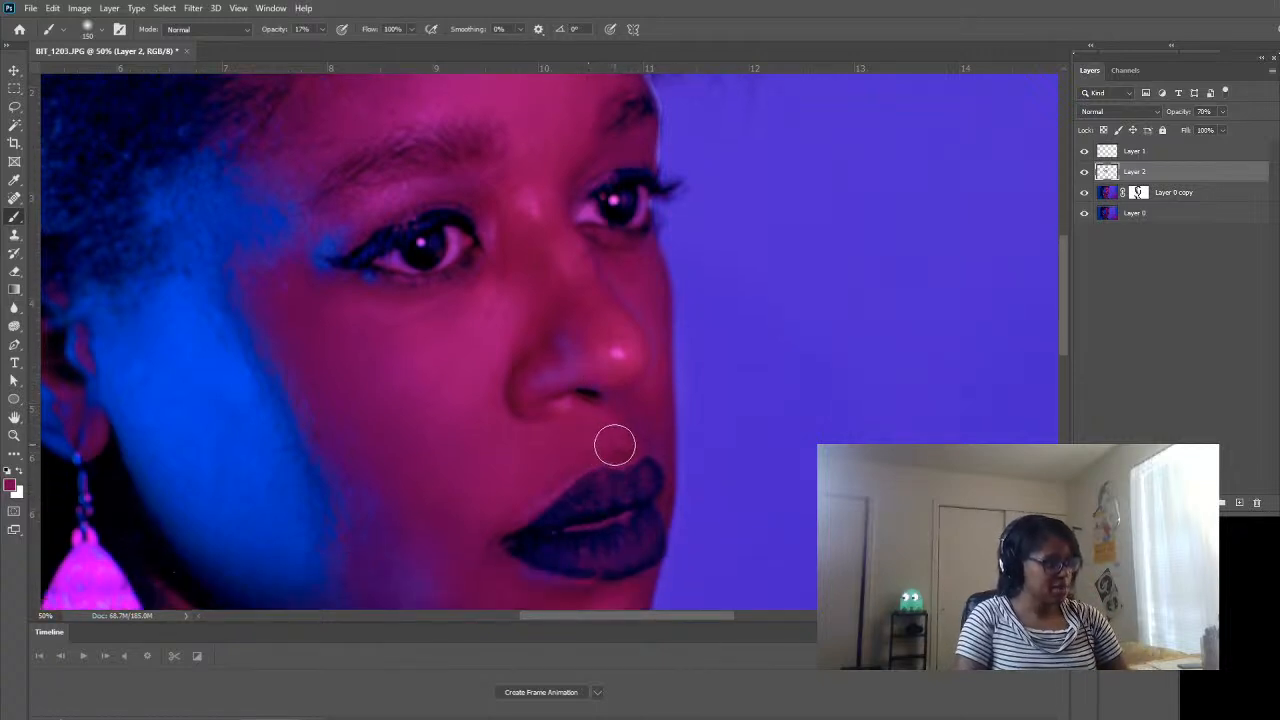
scroll(650, 470, "down", 2)
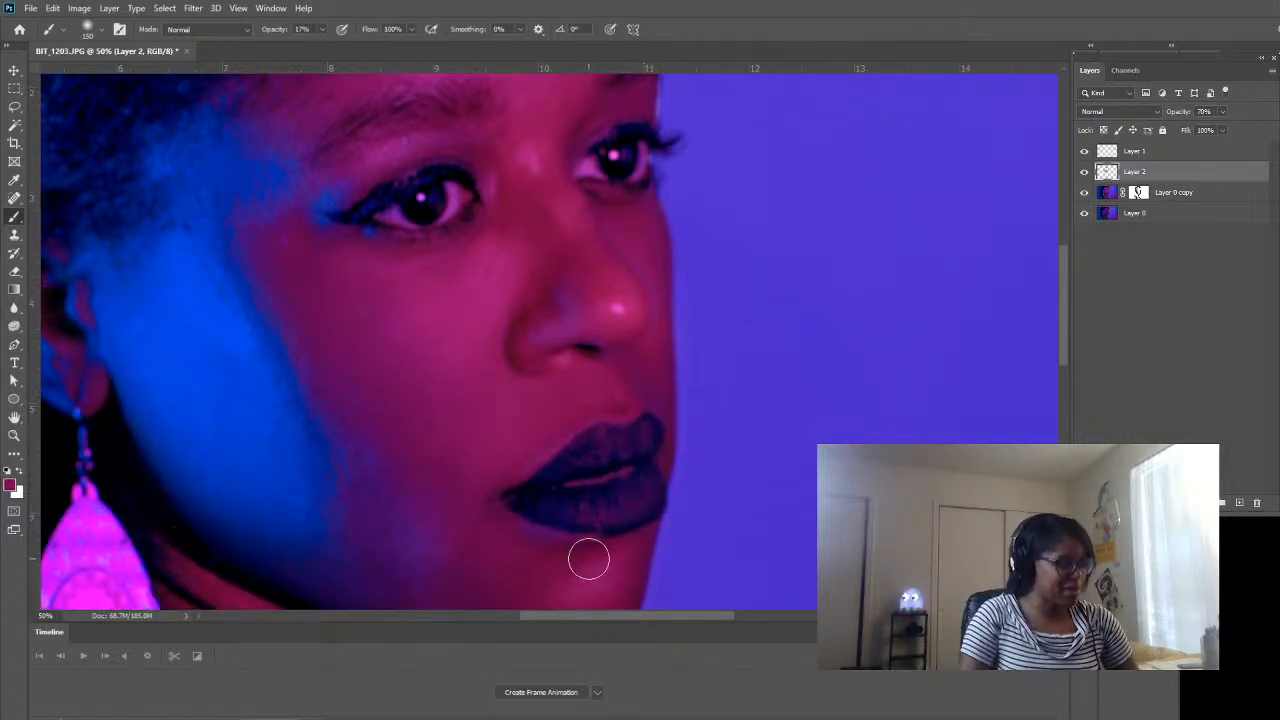
scroll(610, 548, "down", 2)
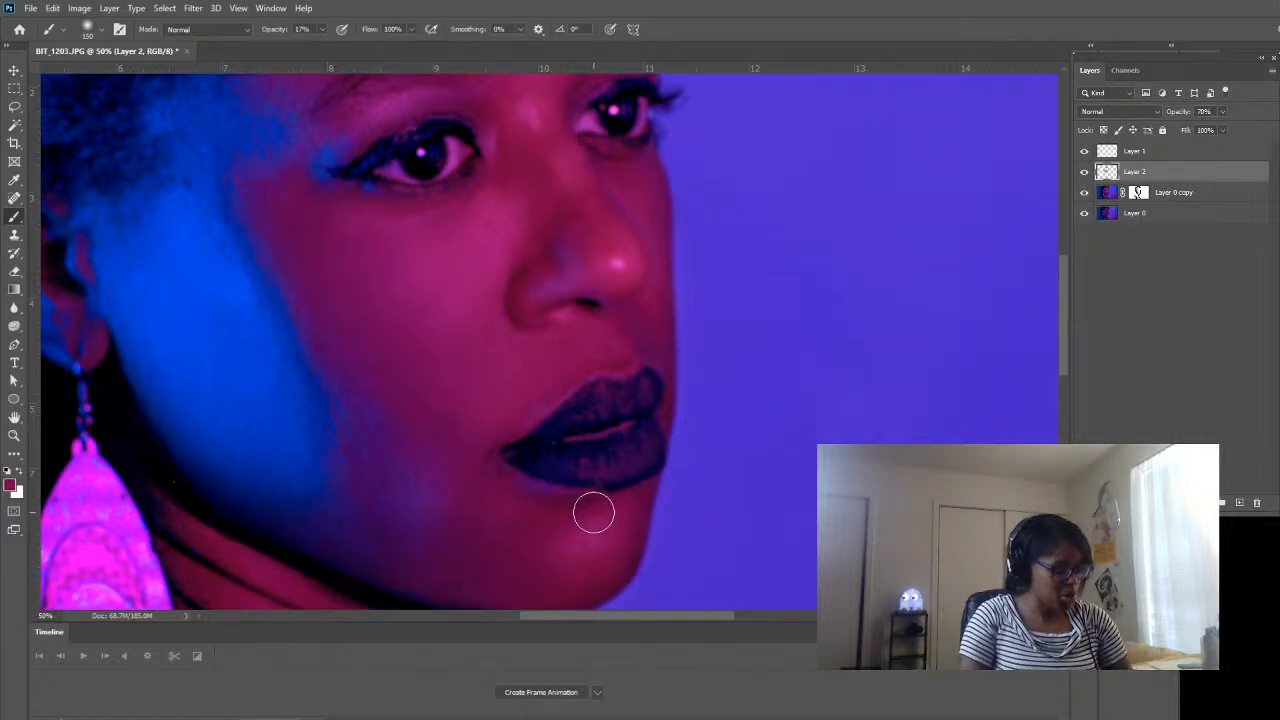
key("i")
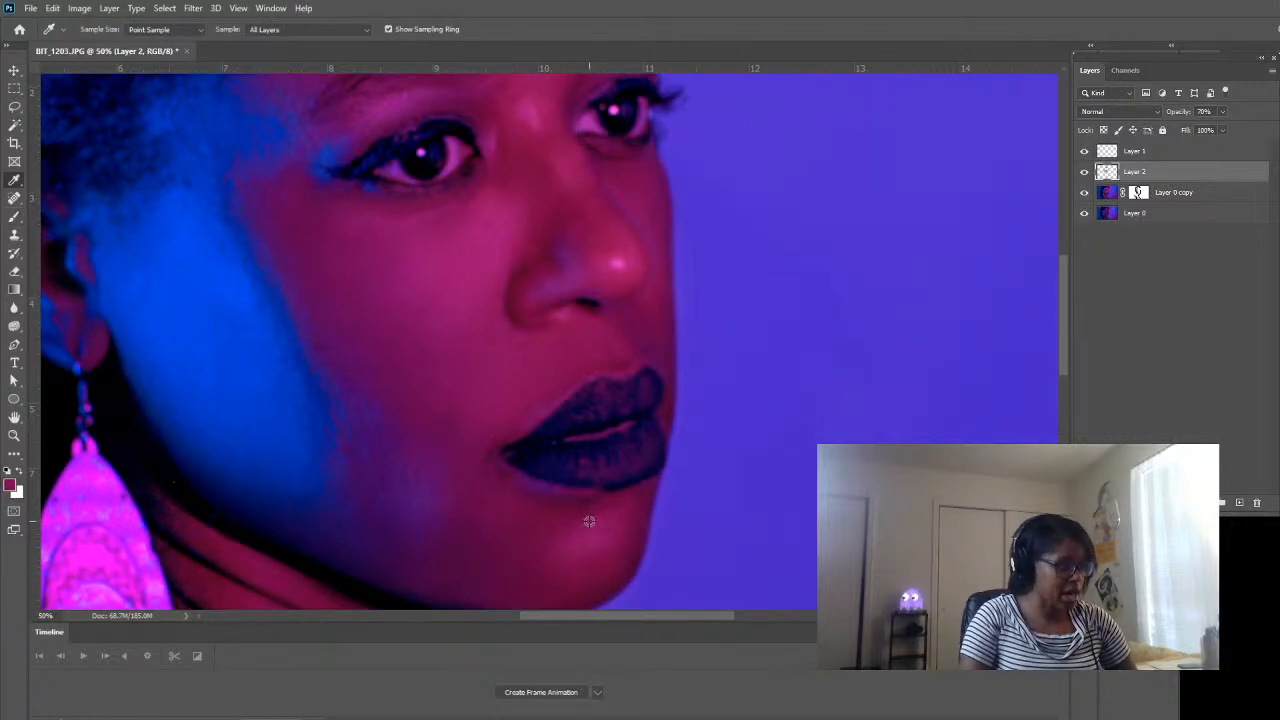
key("b")
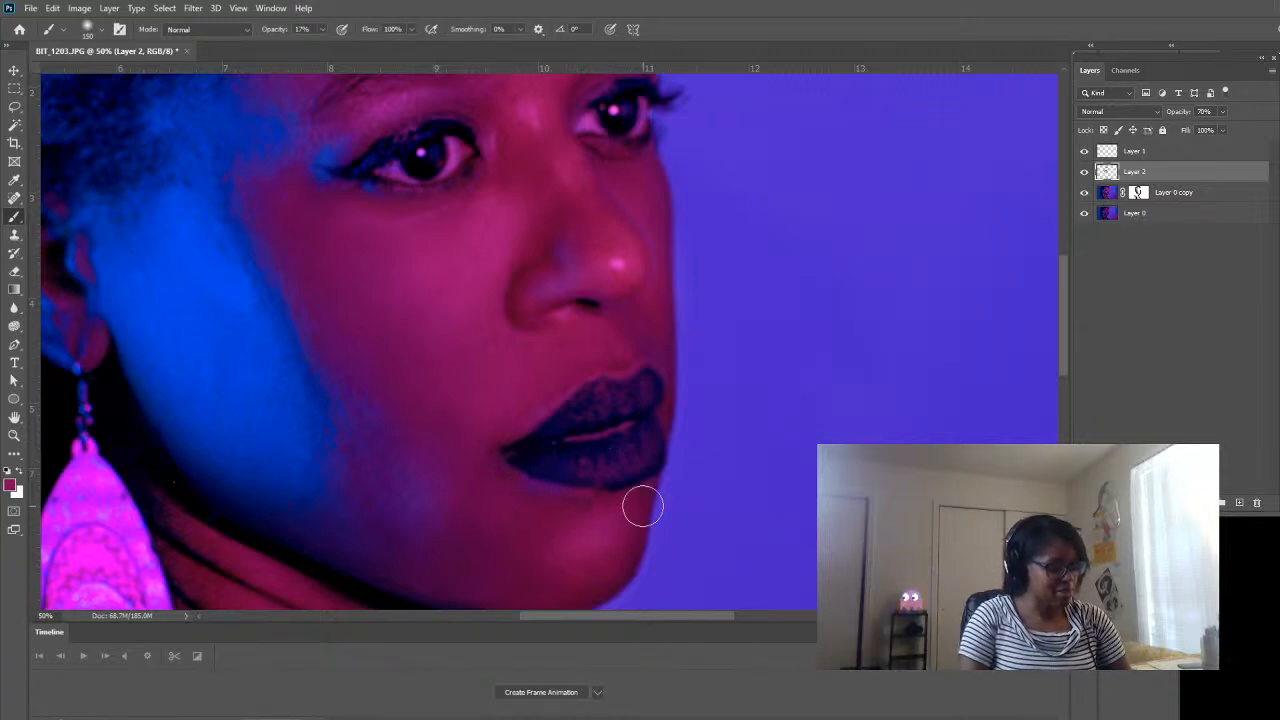
- Sample the dark pink just above the upper lip and touch up the skin around the mouth on Layer 2 with a 20 px brush
key("i")
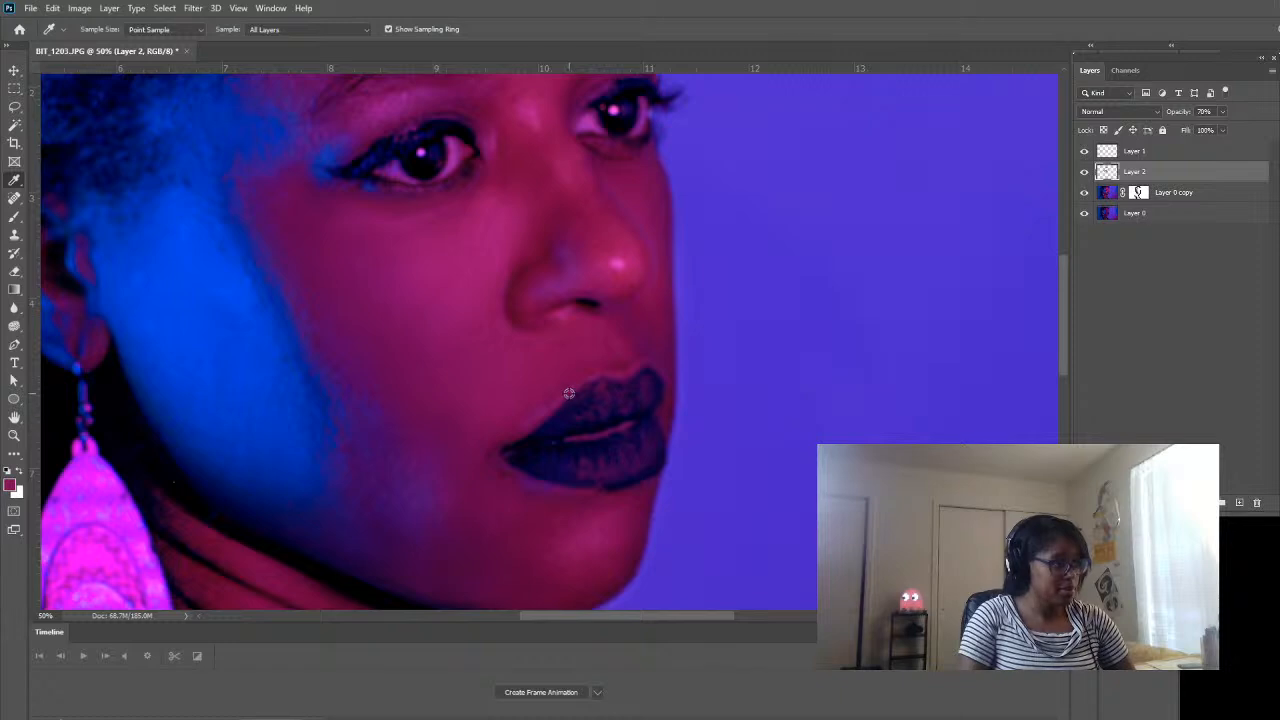
left_click(633, 368)
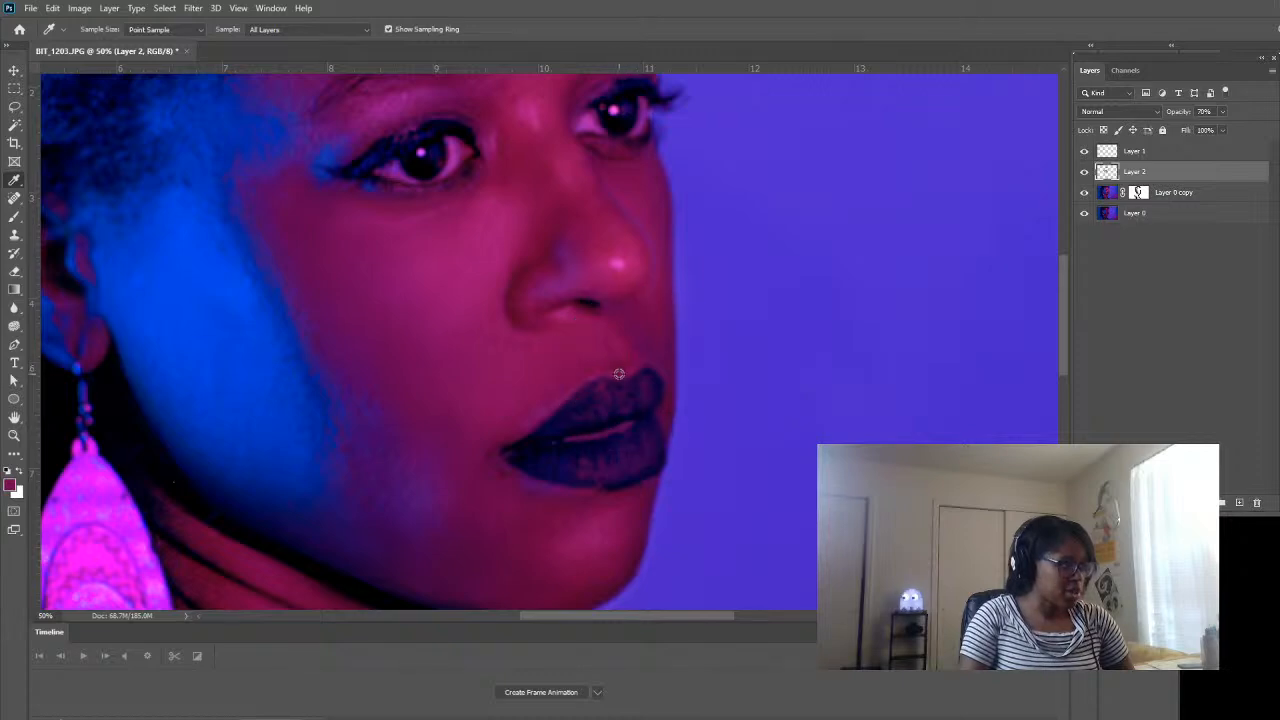
left_click(14, 435)
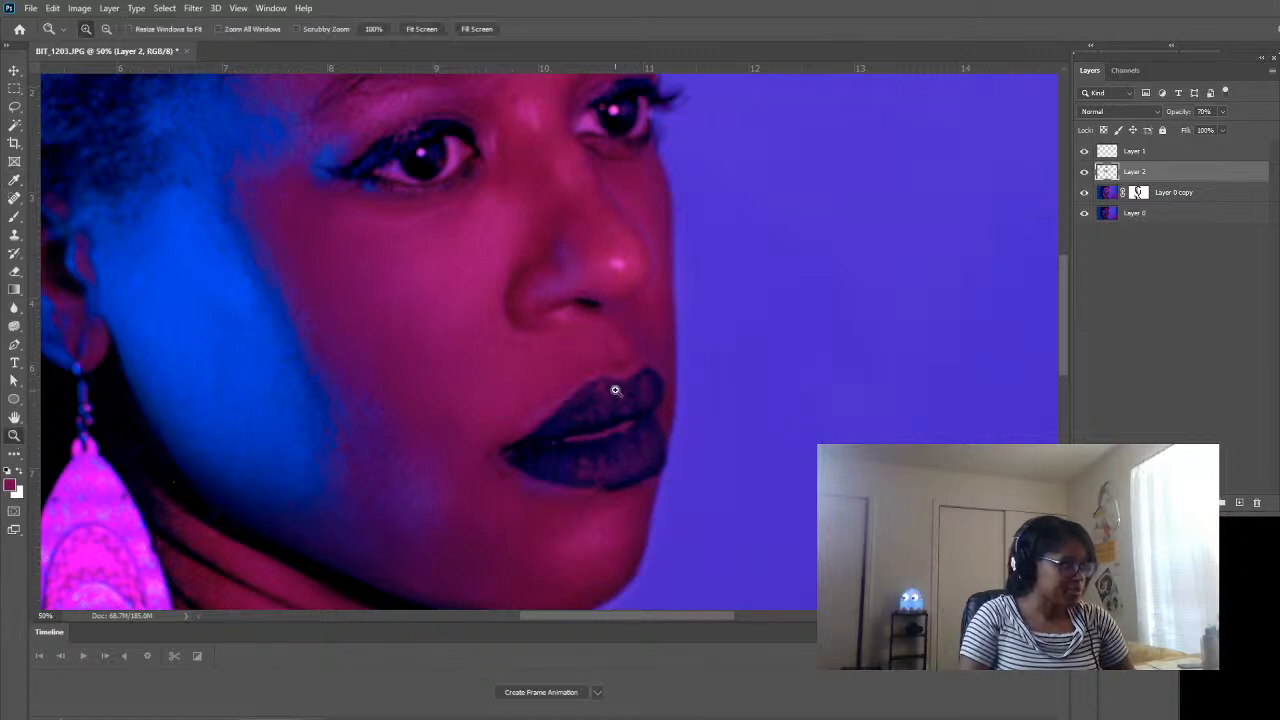
left_click(613, 386)
left_click(600, 363)
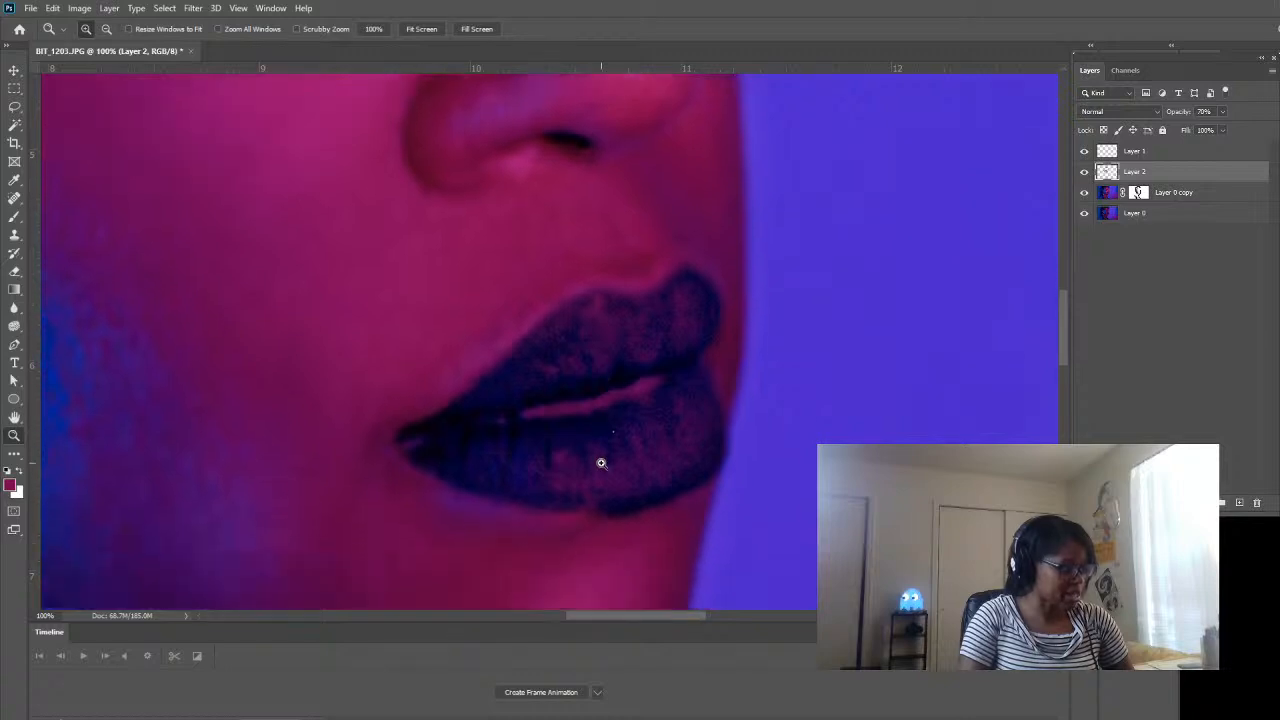
key("b")
key("bracketleft")
key("bracketleft")
key("bracketleft")
key("bracketleft")
key("bracketleft")
key("bracketleft")
key("bracketleft")
key("bracketleft")
key("bracketleft")
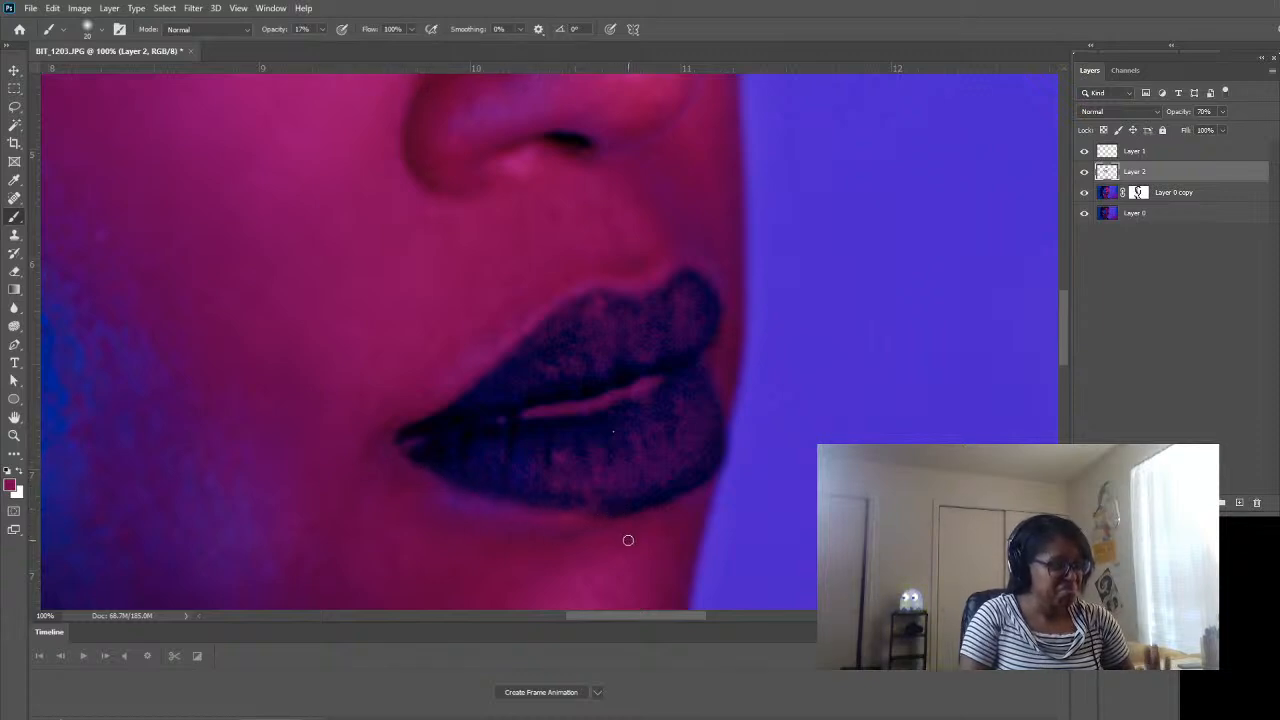
- Sample the dark red below the corner of the mouth and paint over the bluish lower-lip edge on Layer 2, enlarging the brush to 50 px
scroll(628, 540, "down", 1)
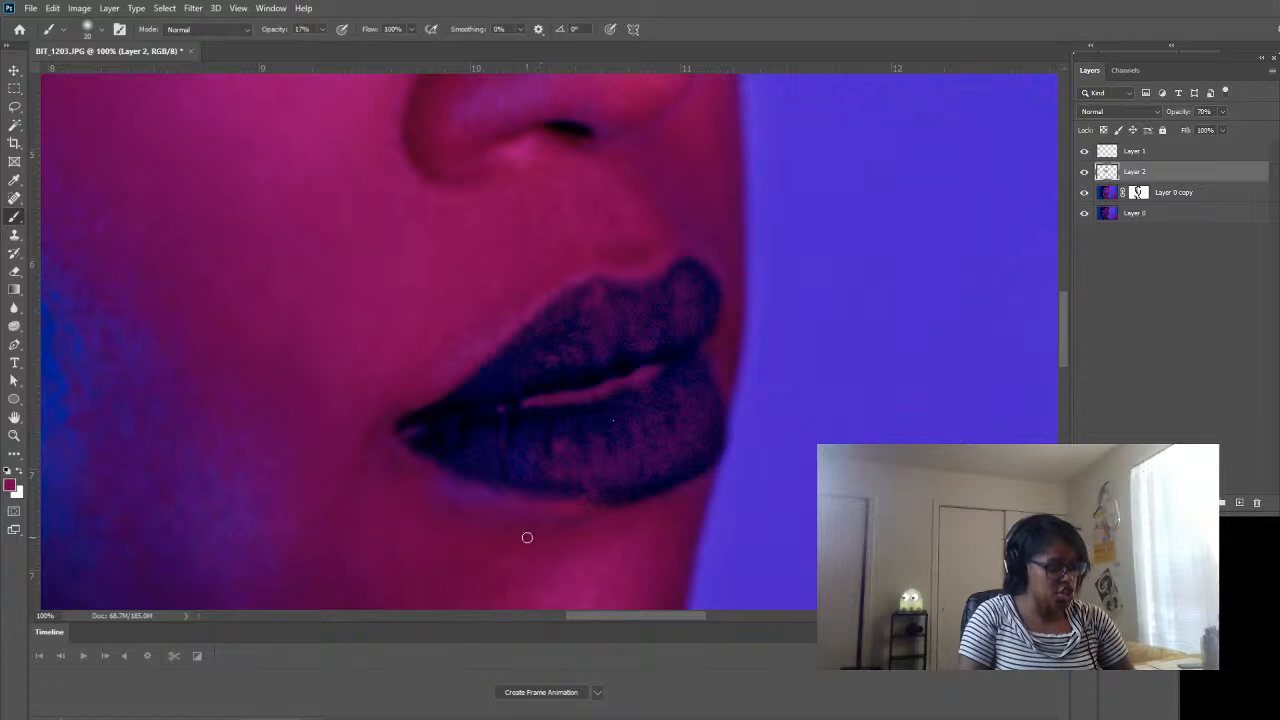
left_click(478, 540, "alt")
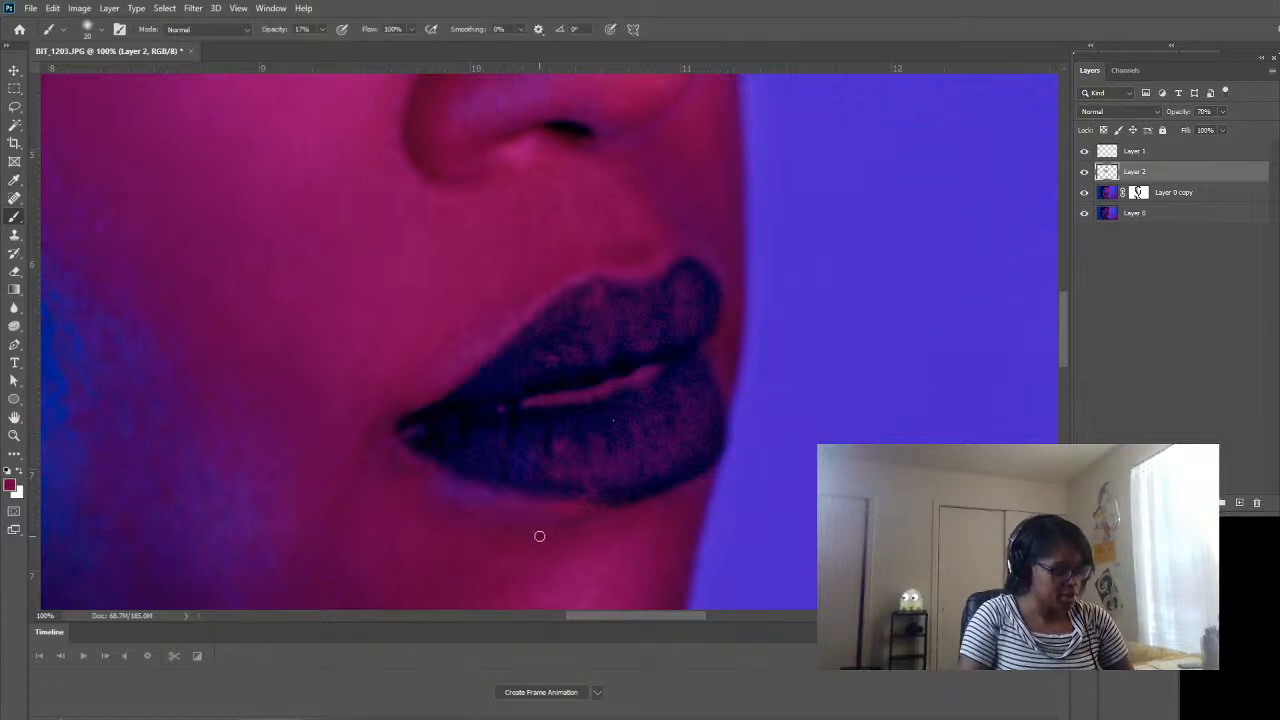
key("bracketright")
key("bracketright")
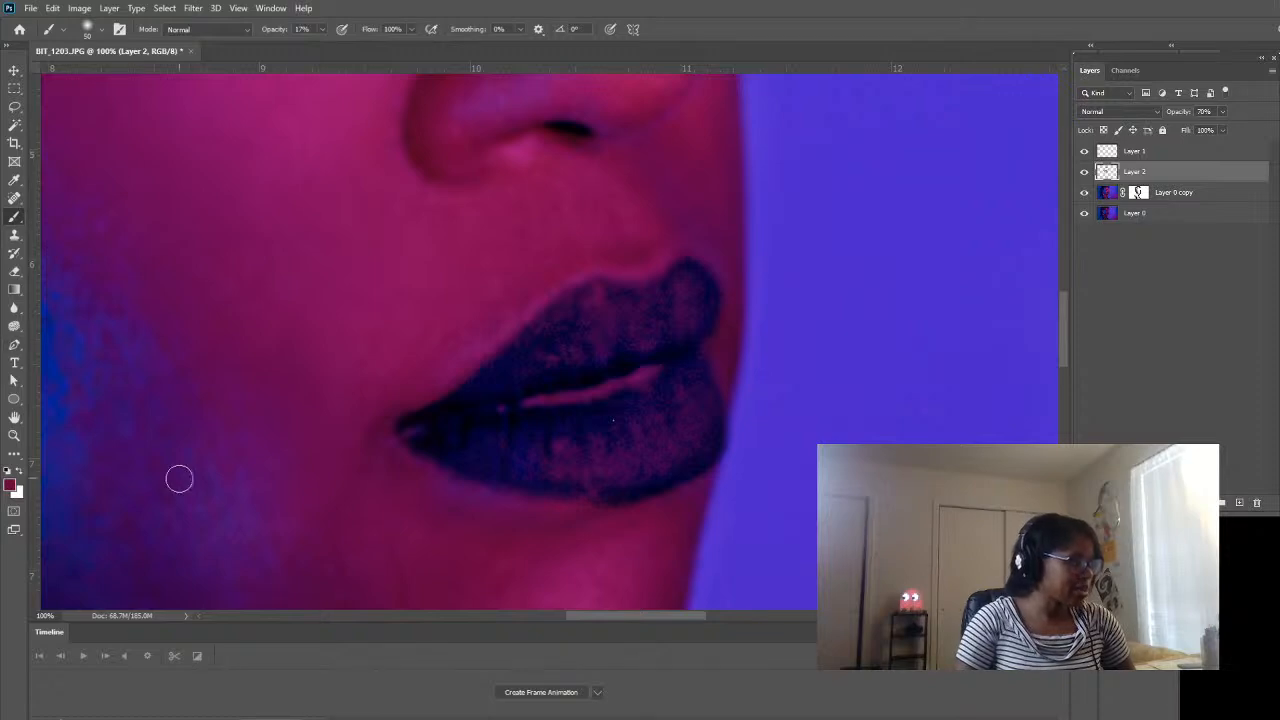
- Smooth the lit part of the shoulder on Layer 2 with resampled pink tones, enlarging the brush to 300 px at 17% opacity
scroll(170, 475, "down", 1)
left_click(15, 436)
scroll(160, 400, "down", 5)
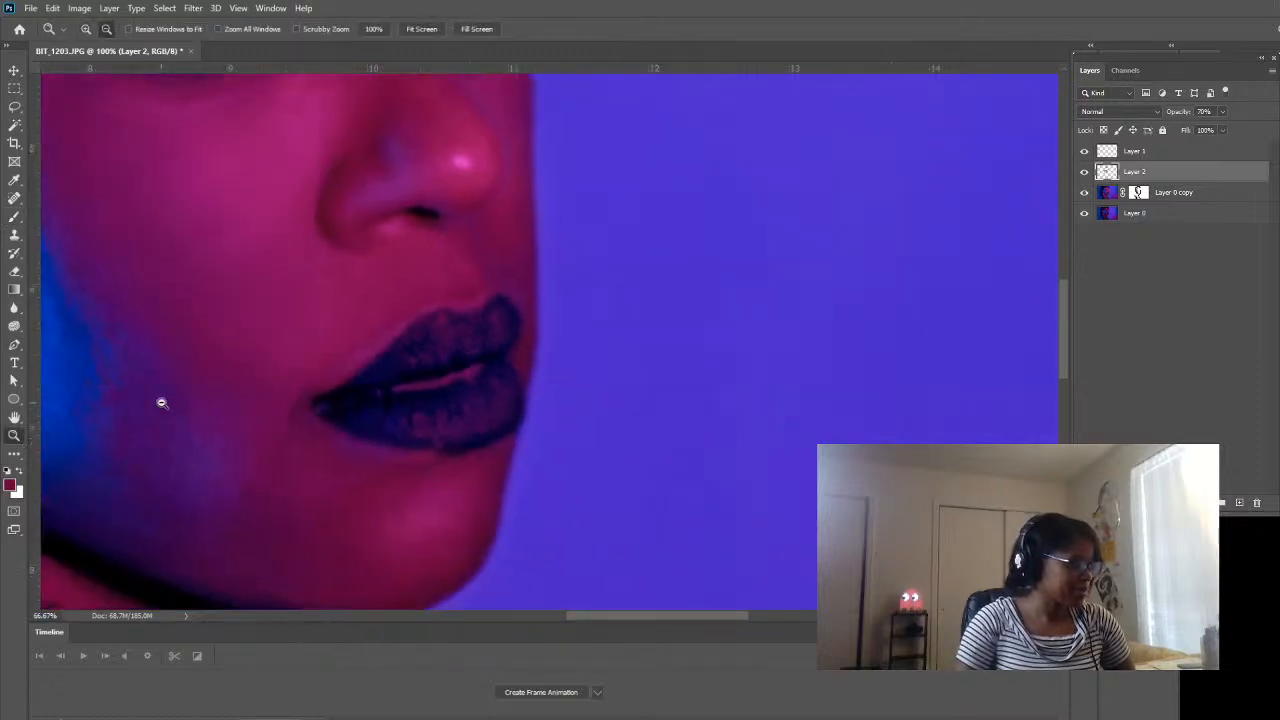
scroll(191, 390, "down", 1)
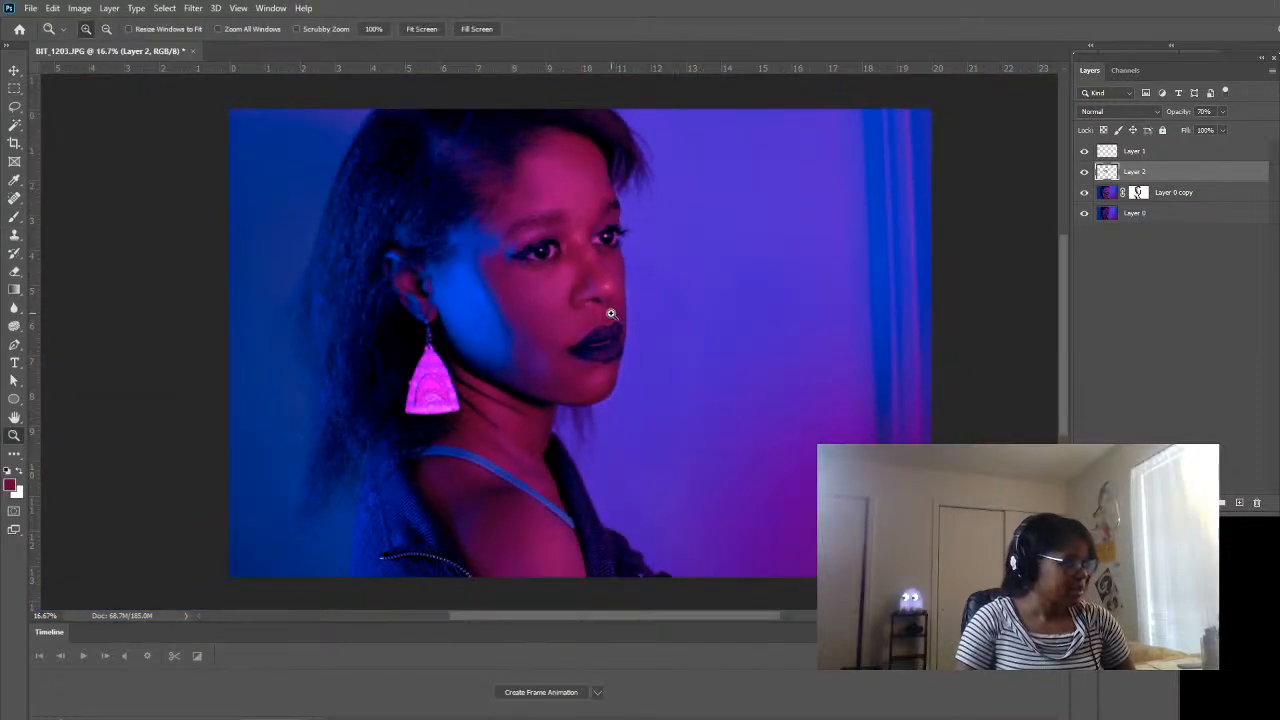
scroll(595, 352, "down", 1)
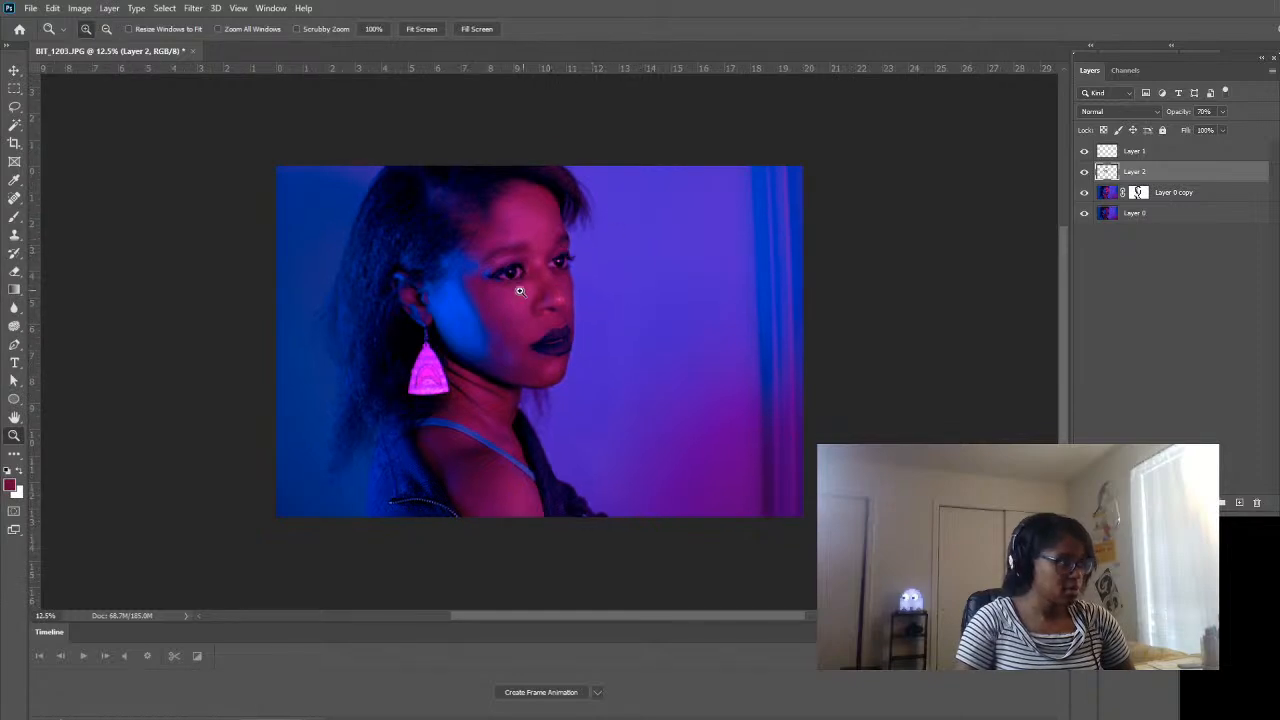
scroll(491, 420, "up", 2)
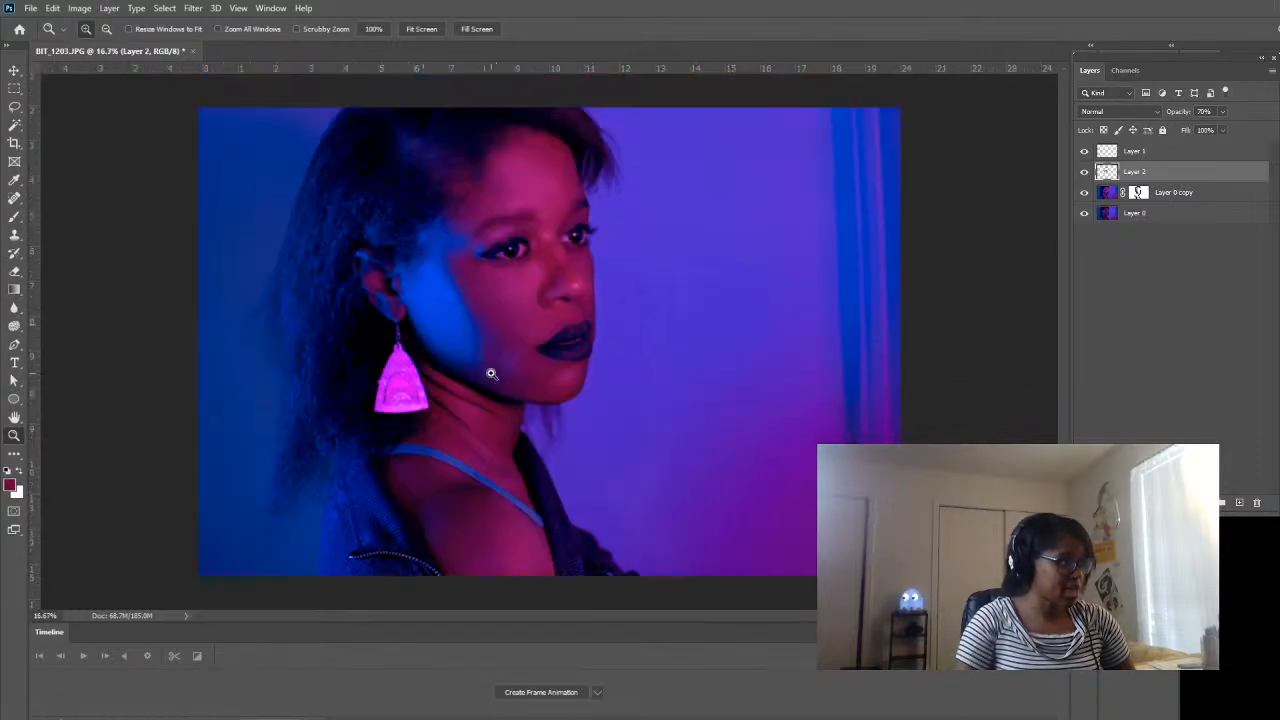
key("i")
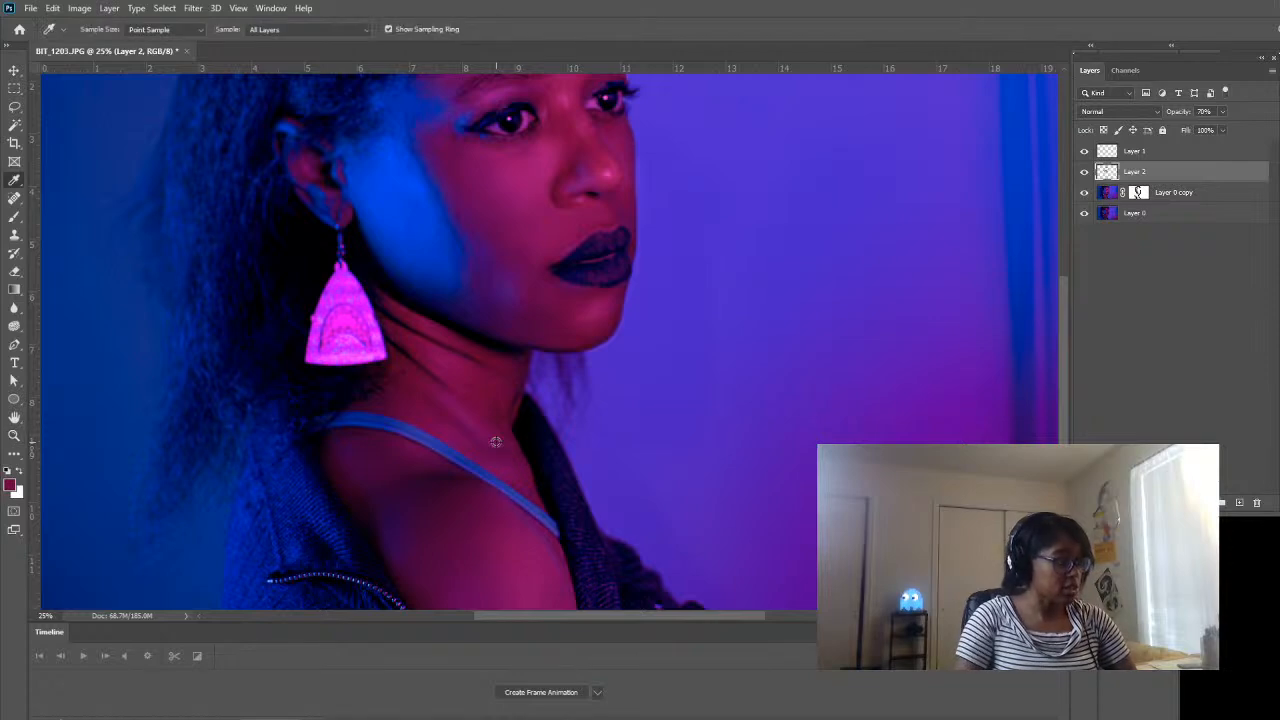
scroll(505, 579, "down", 1)
left_click(511, 480)
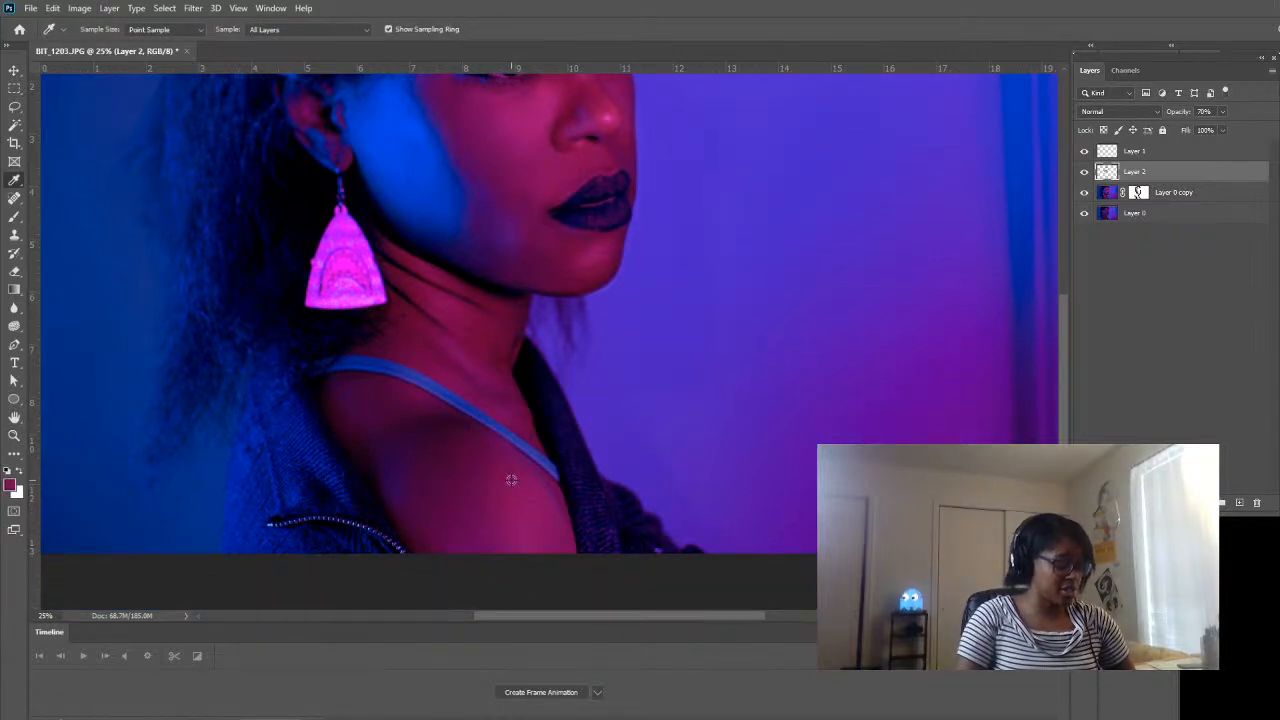
key("b")
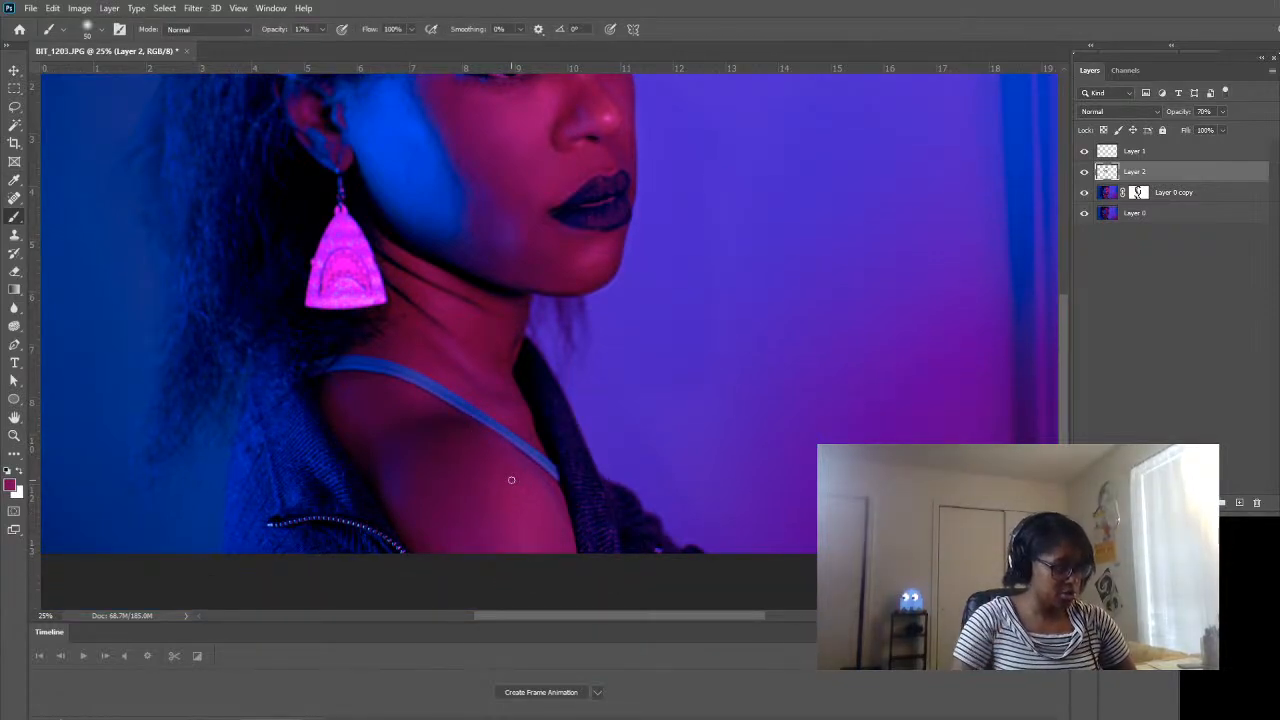
key("bracketright")
key("bracketright")
key("bracketright")
key("bracketright")
key("bracketright")
key("bracketright")
key("bracketright")
key("bracketright")
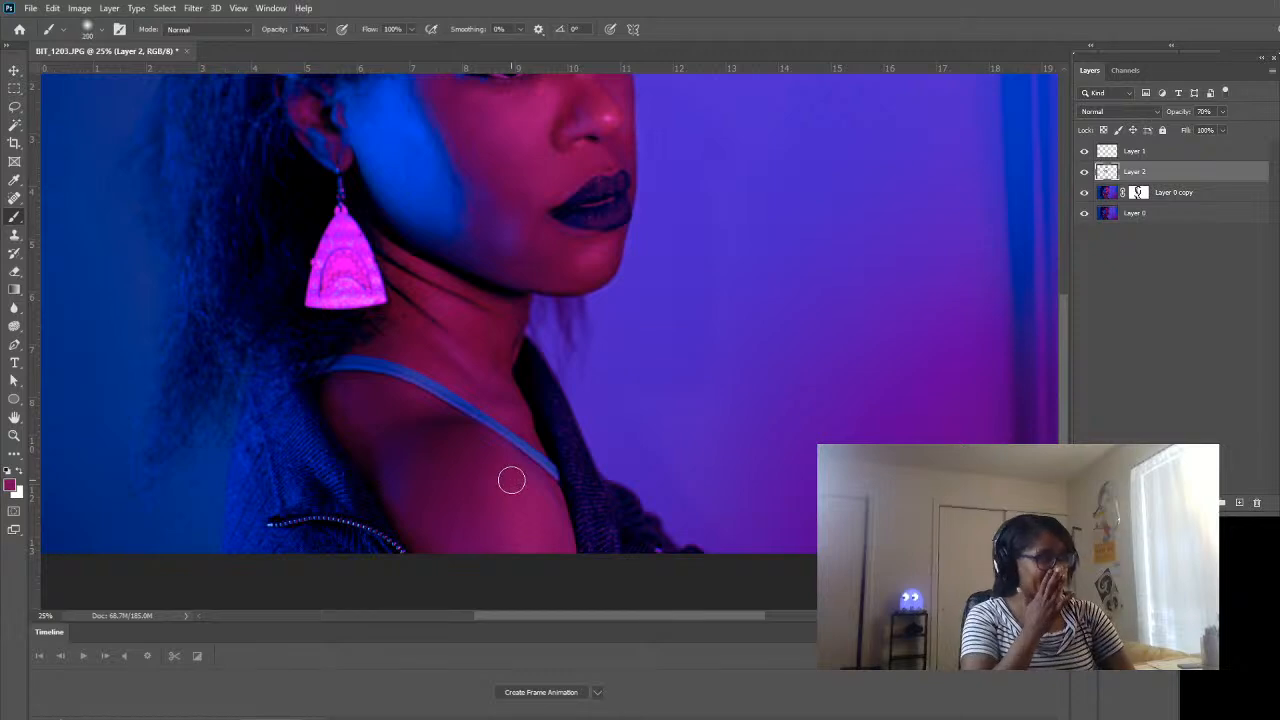
key("i")
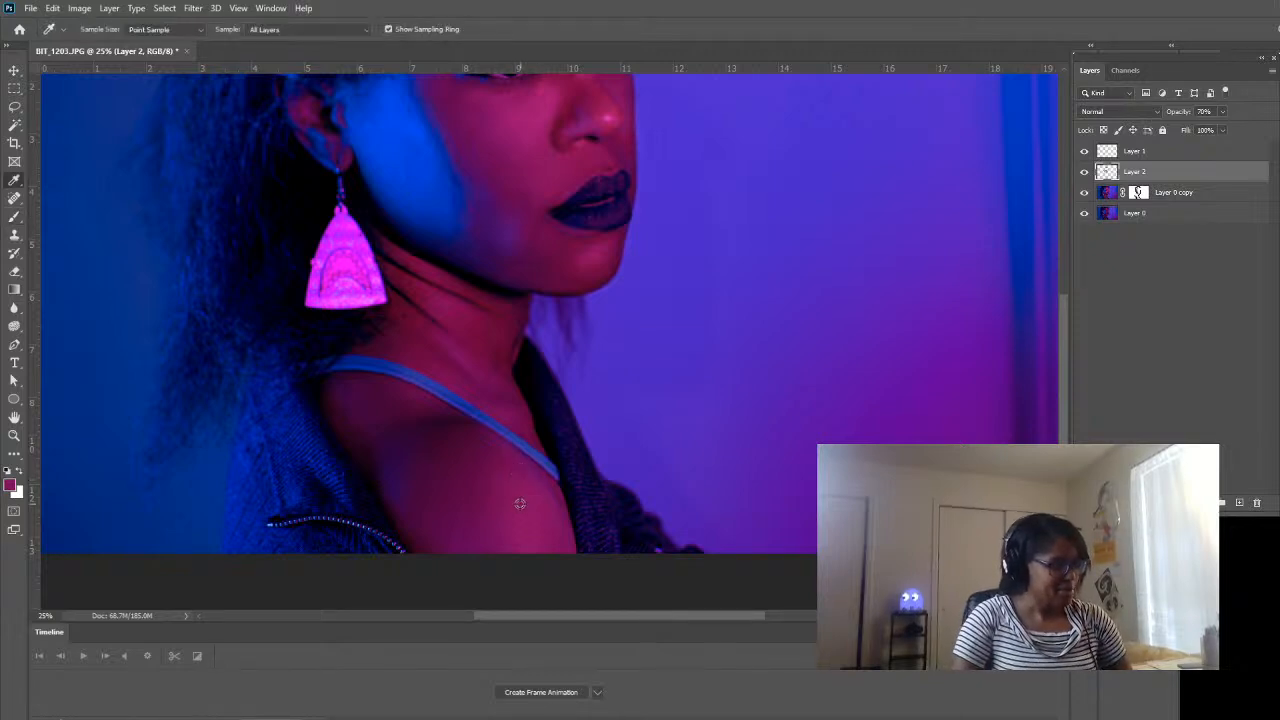
key("b")
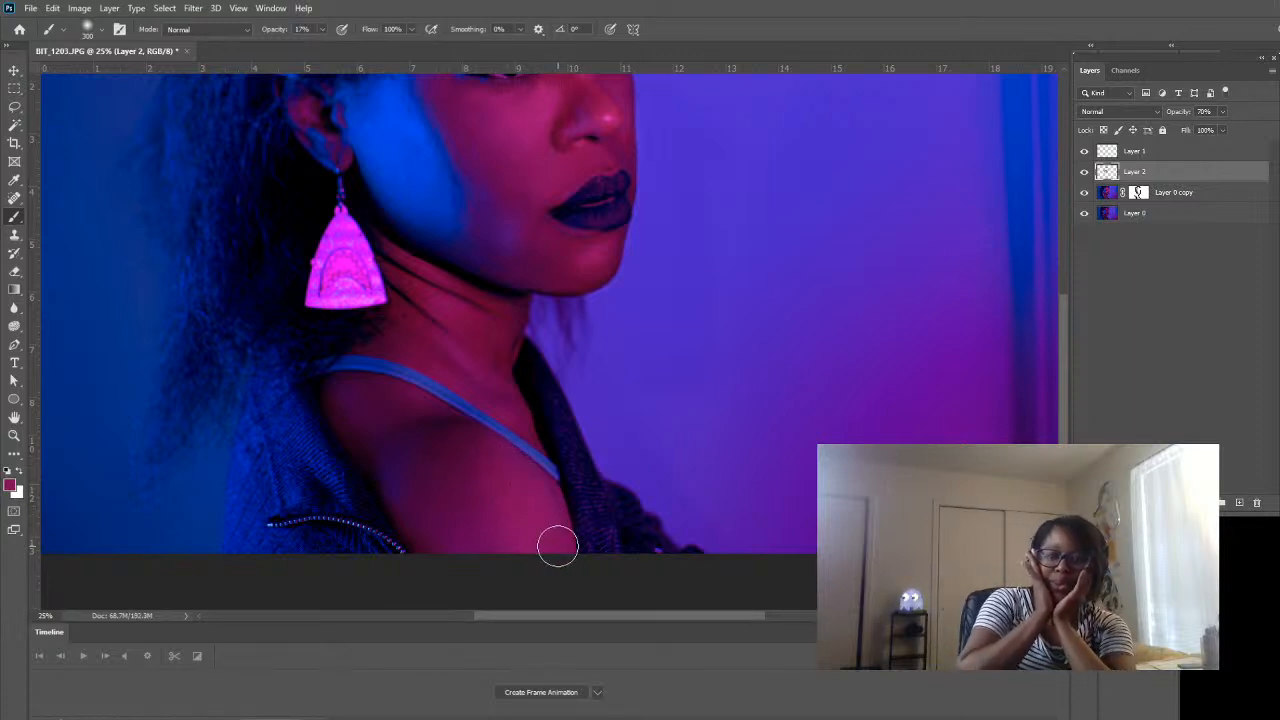
- Paint a sampled dark purple over the shaded shoulder and a sampled dark red over the neck on Layer 2 with a 300 px brush
key("i")
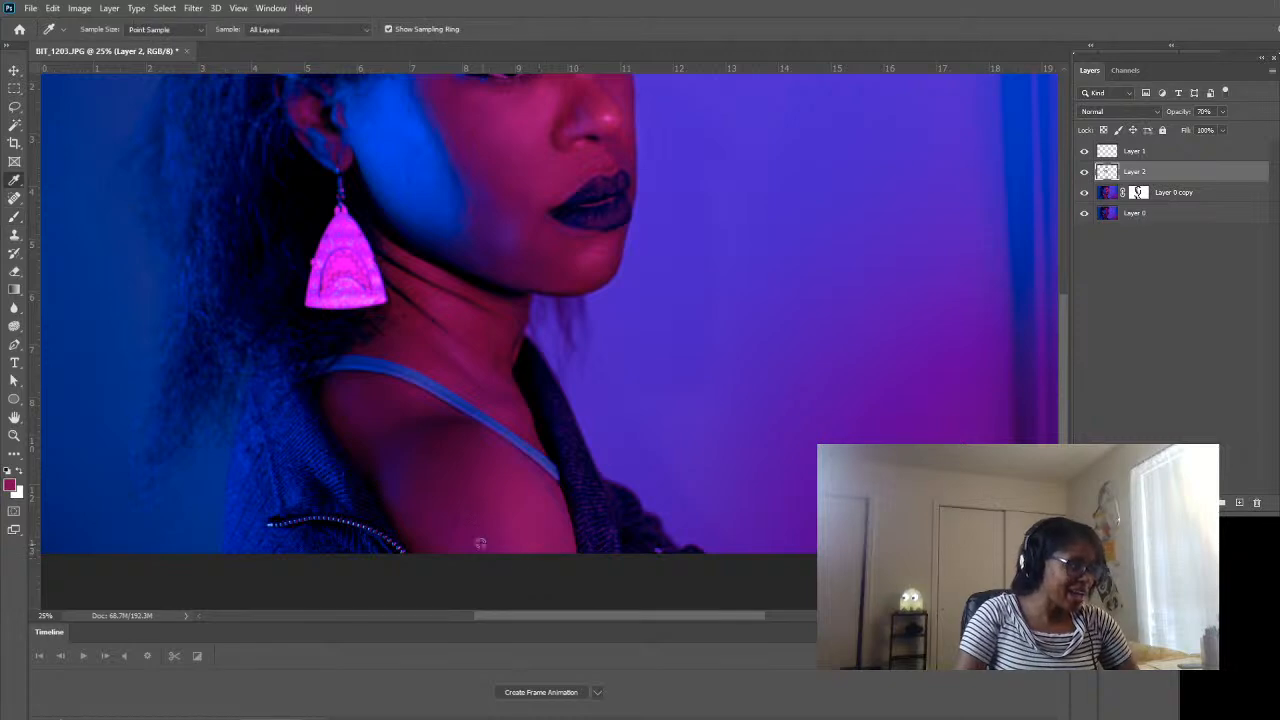
key("b")
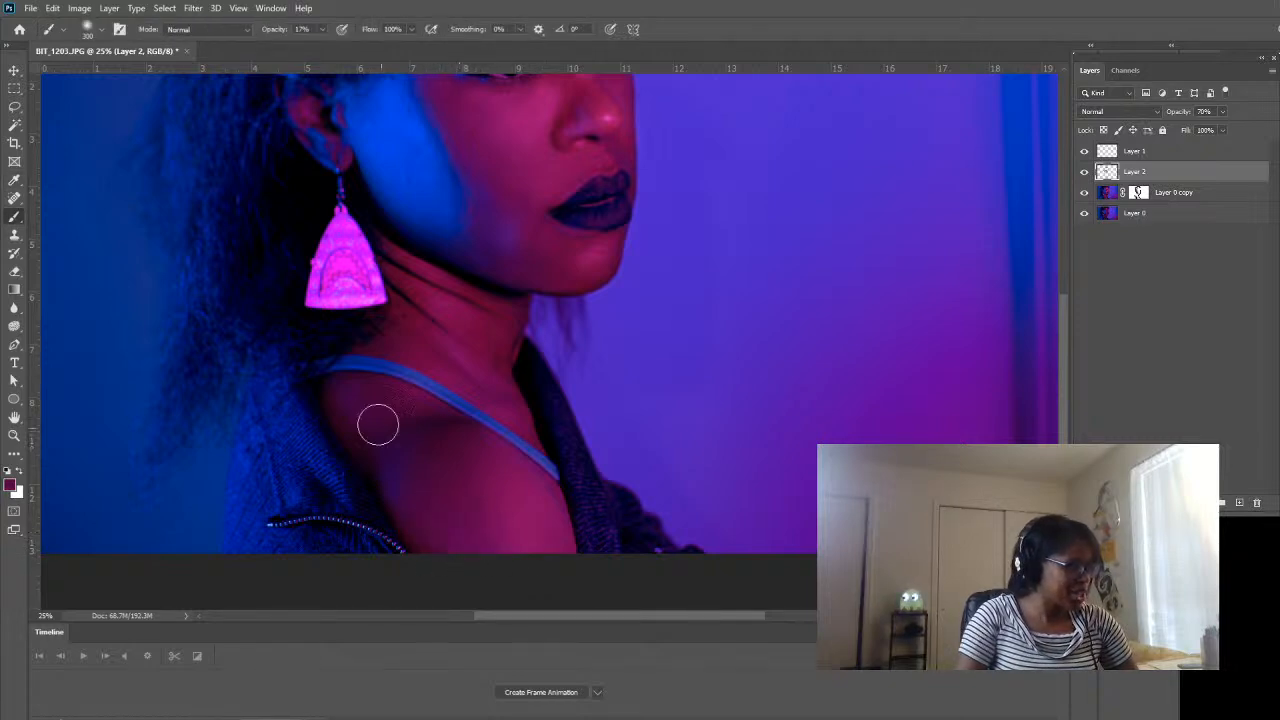
scroll(700, 376, "up", 2)
scroll(546, 380, "up", 1)
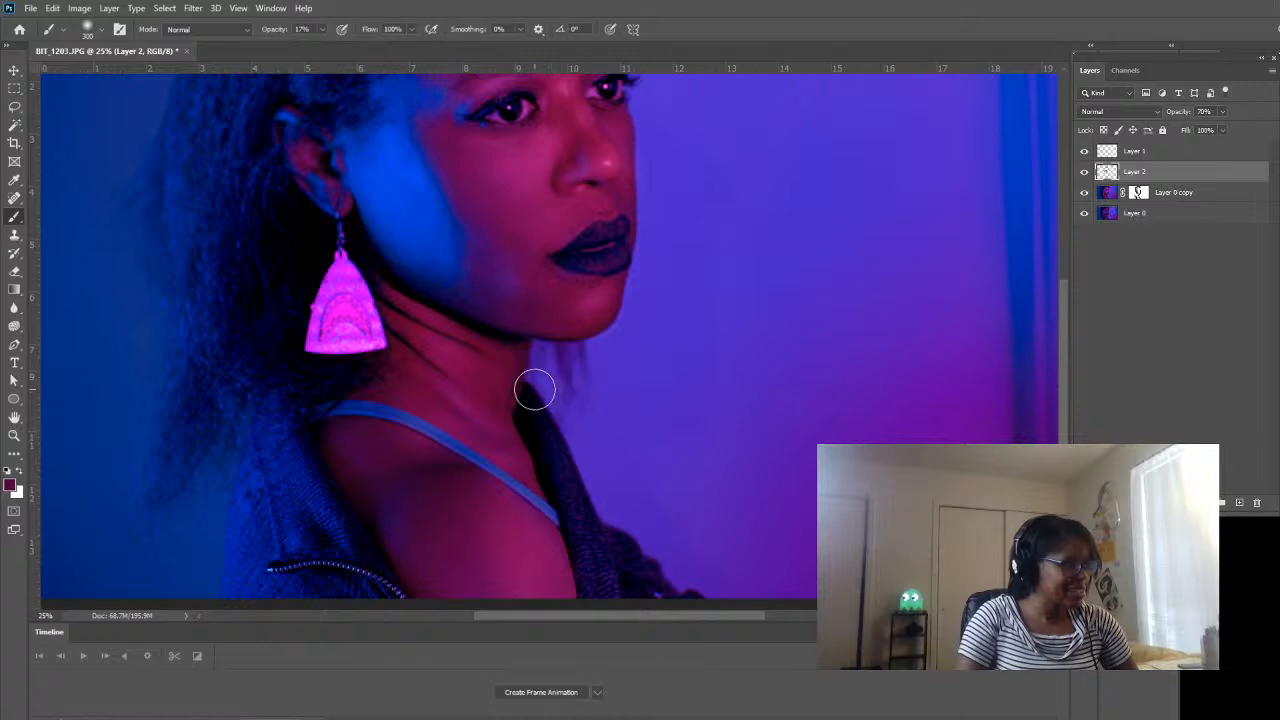
scroll(531, 382, "up", 1)
key("i")
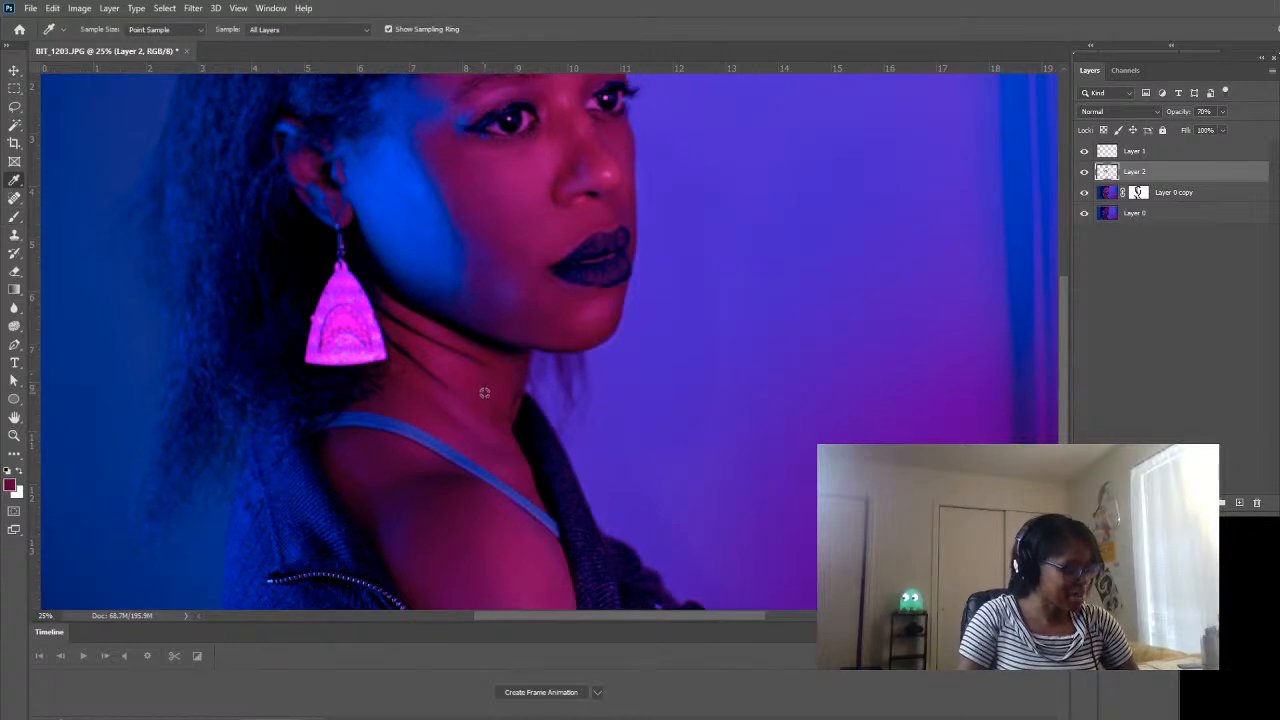
key("b")
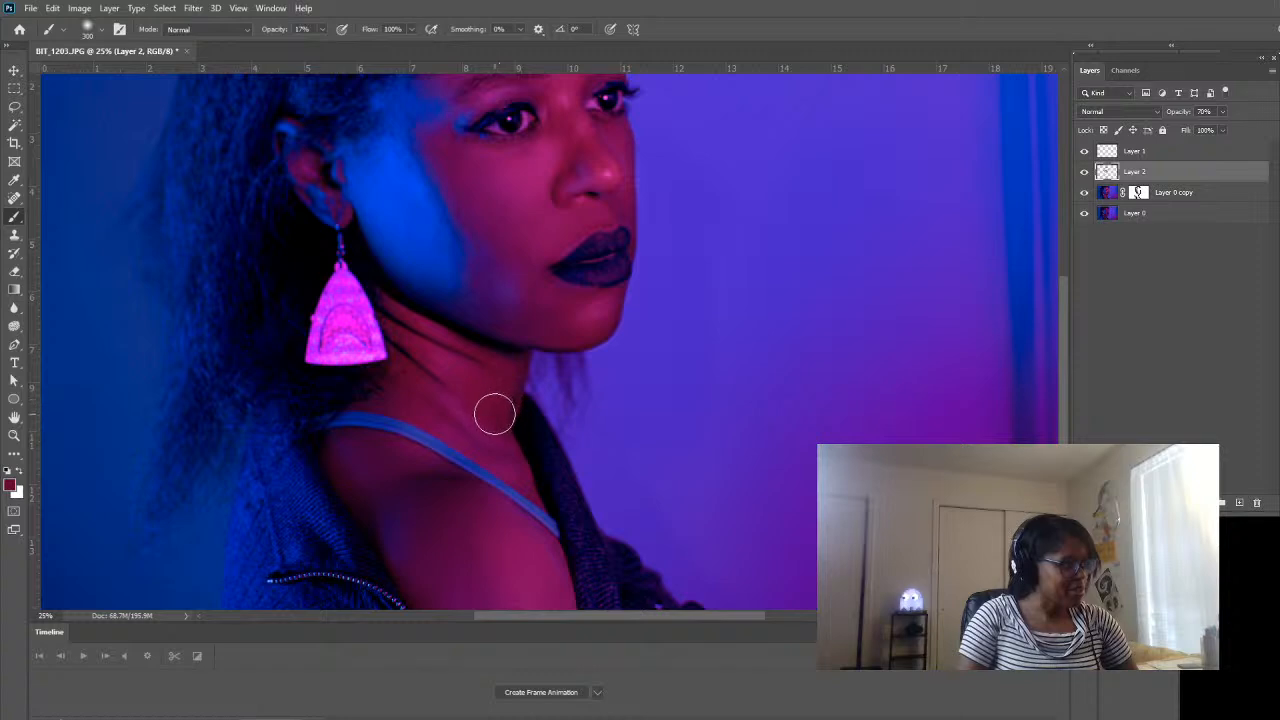
- View the whole portrait to review the smoothed face, neck and shoulder
scroll(463, 423, "up", 5)
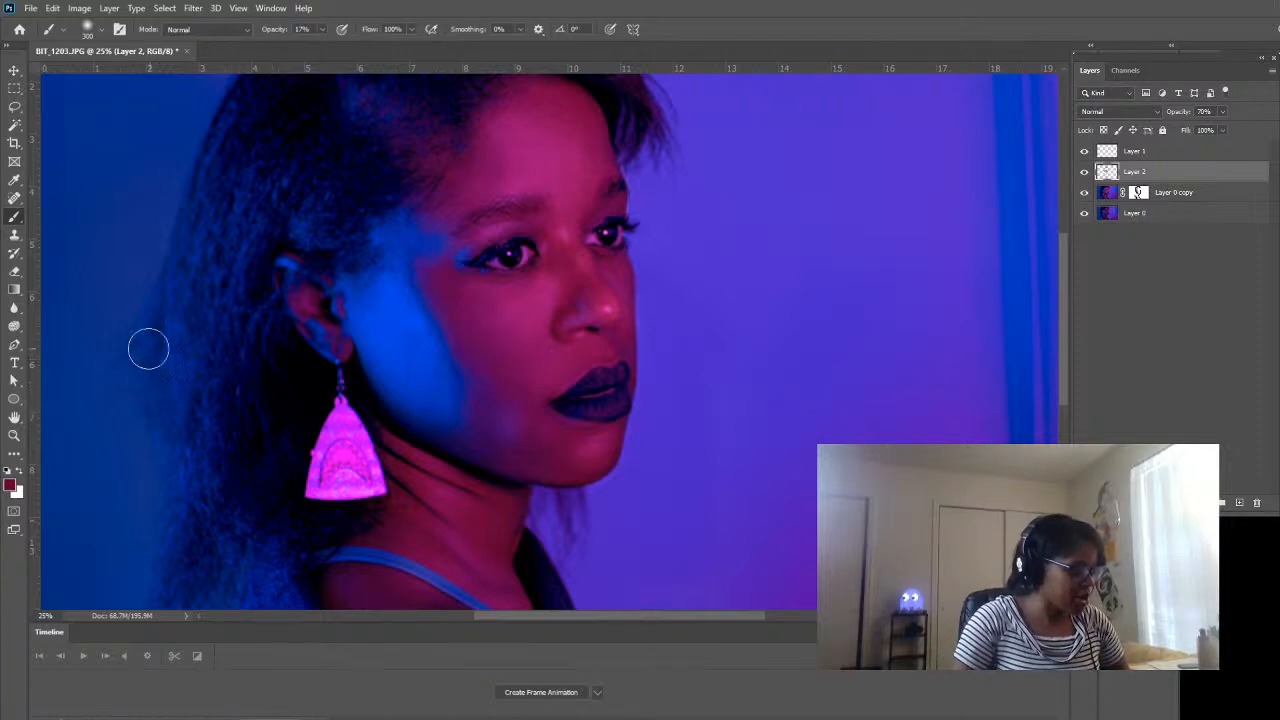
key("z")
left_click(334, 363, "alt")
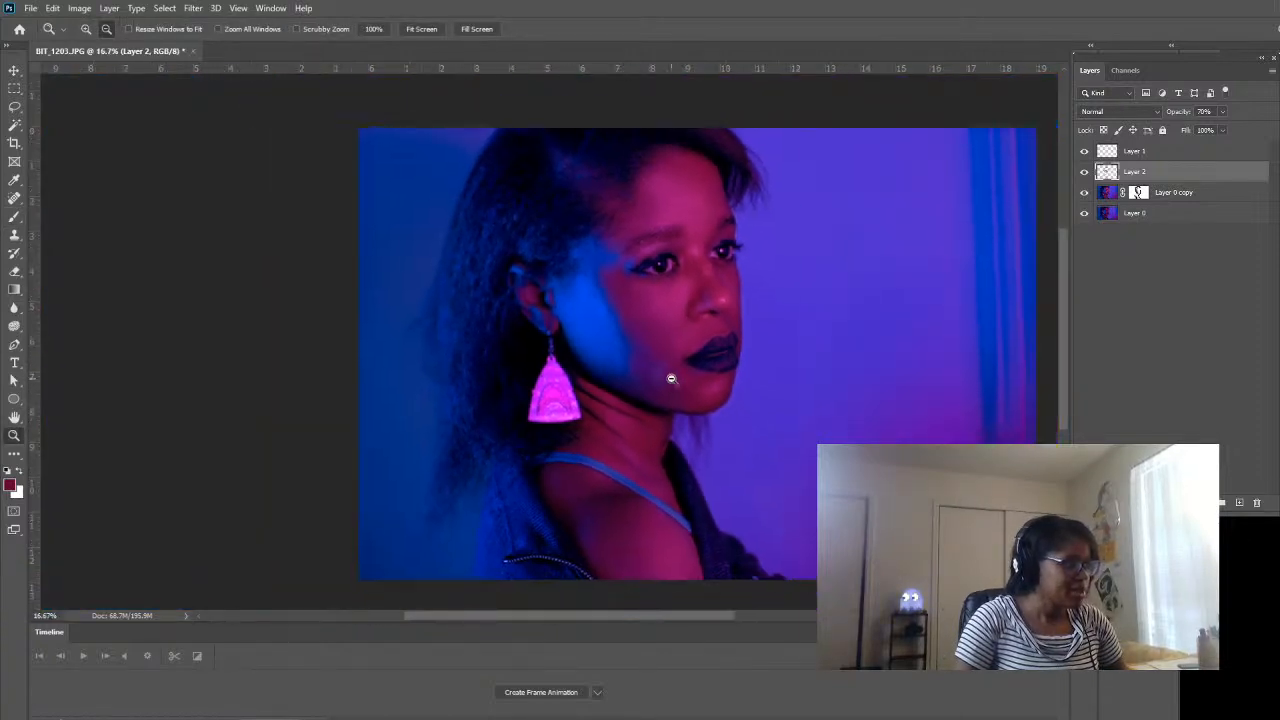
- Compare the whole portrait with Layer 2 hidden and shown, and reduce Layer 2's opacity to 46%
left_click(640, 373, "alt")
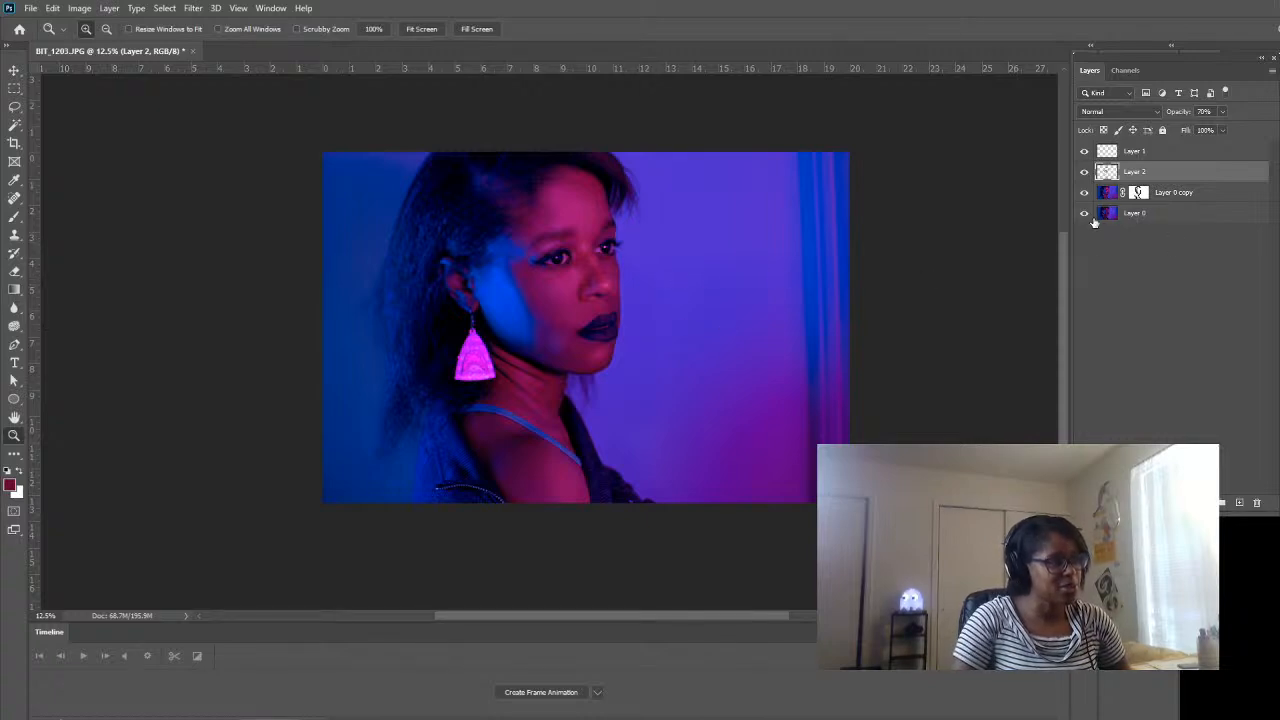
left_click(1085, 172)
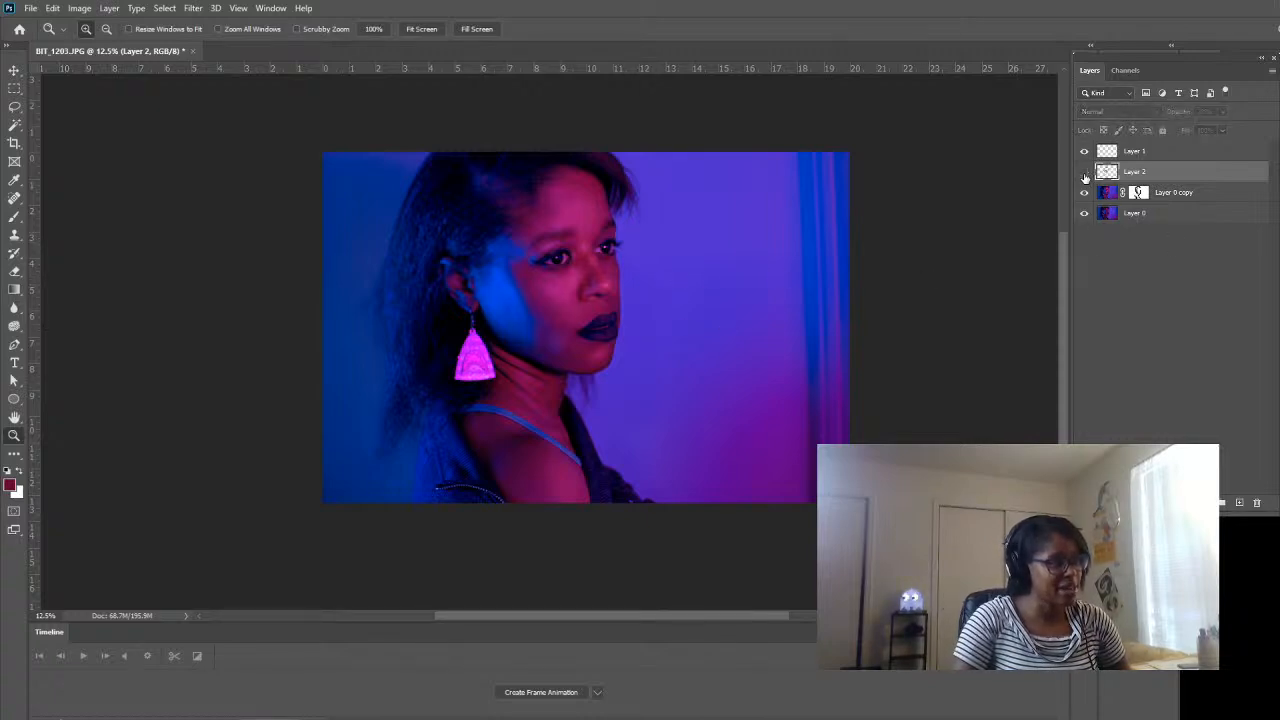
left_click(1085, 172)
left_click(1085, 172)
left_click(1085, 172)
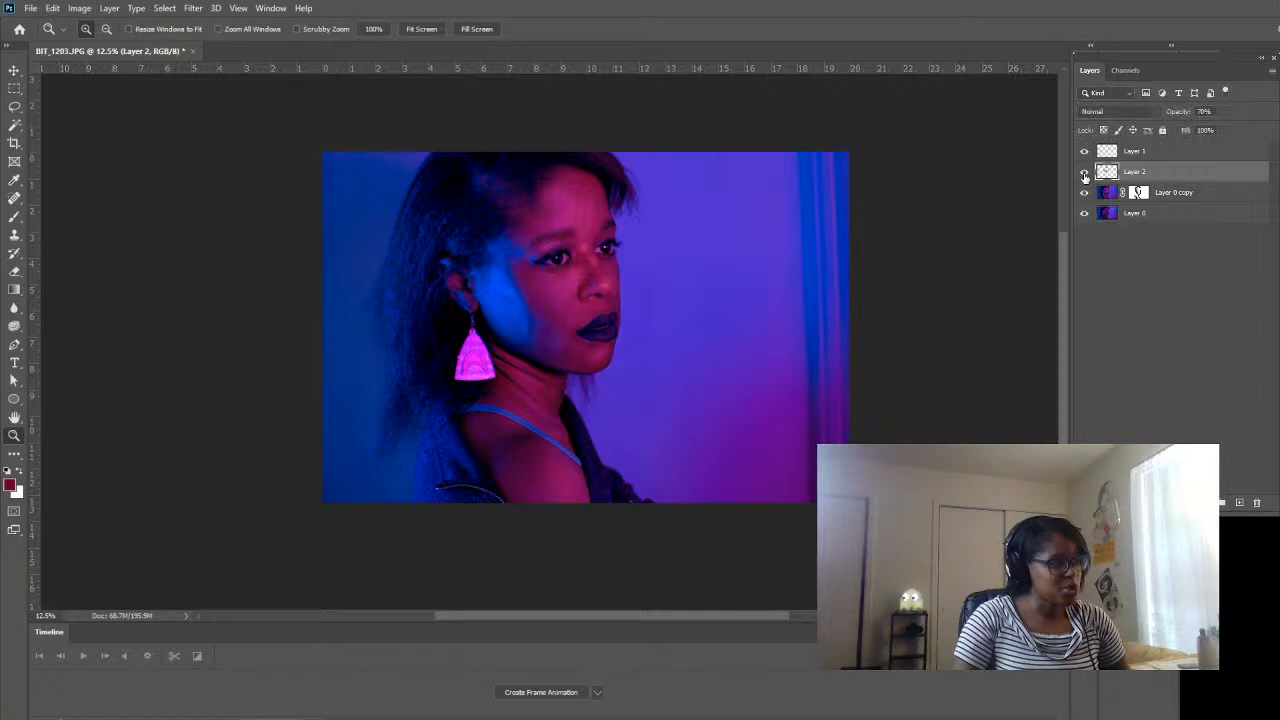
left_click(1085, 172)
left_click(1085, 172)
left_click(1085, 172)
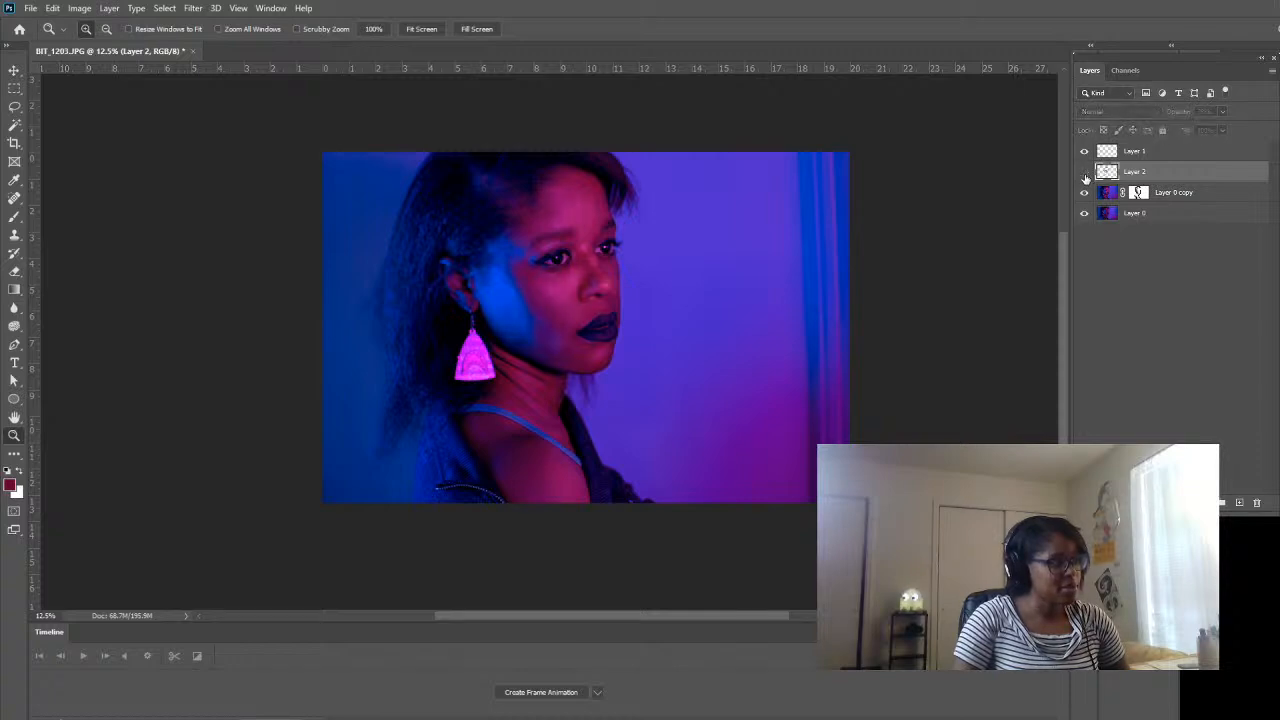
left_click(1085, 172)
left_click(1085, 173)
left_click(1085, 173)
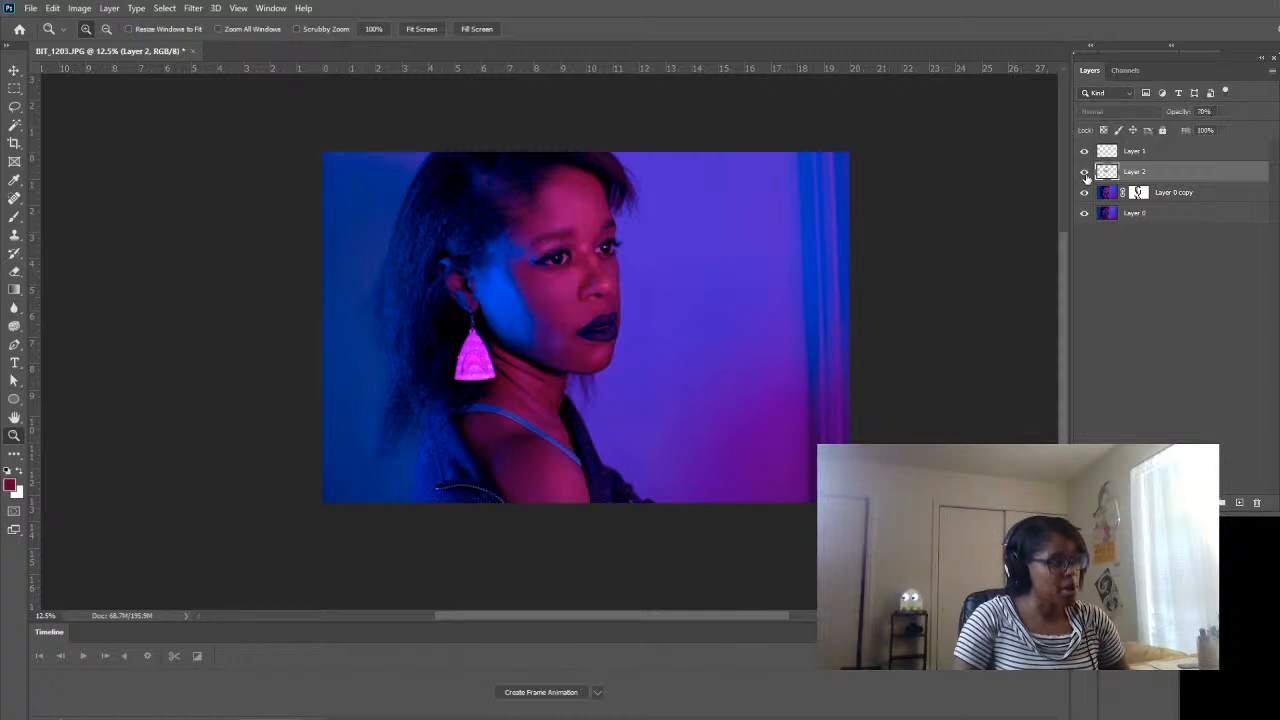
left_click(1085, 173)
left_click(1086, 173)
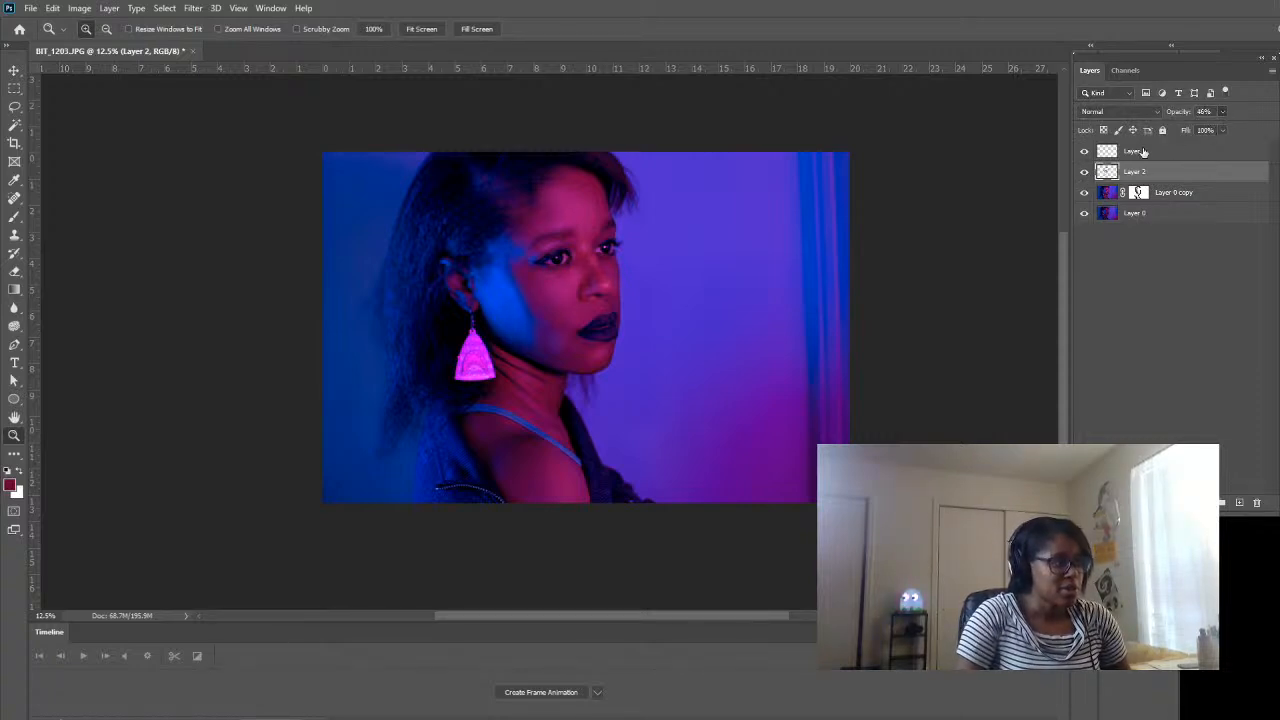
- Review the skin smoothing at Layer 2's reduced opacity by hiding and showing the layer
left_click(1086, 175)
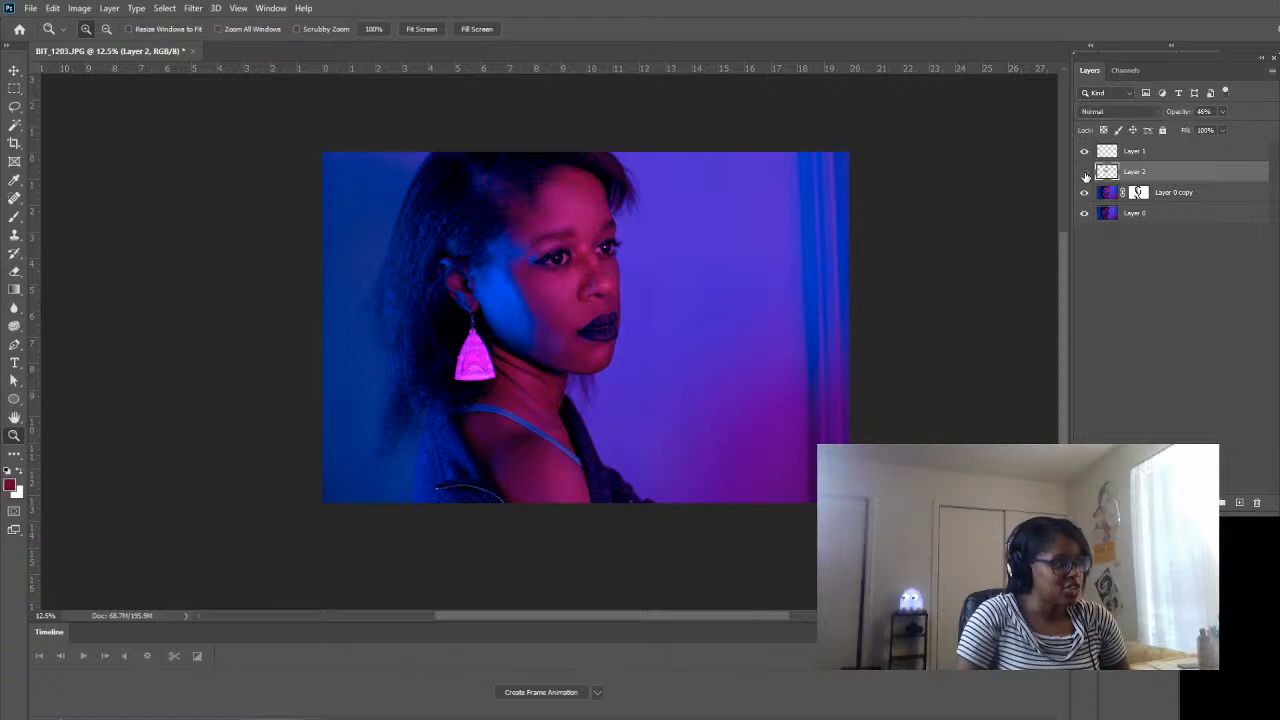
left_click(1086, 175)
left_click(1086, 176)
left_click(1086, 176)
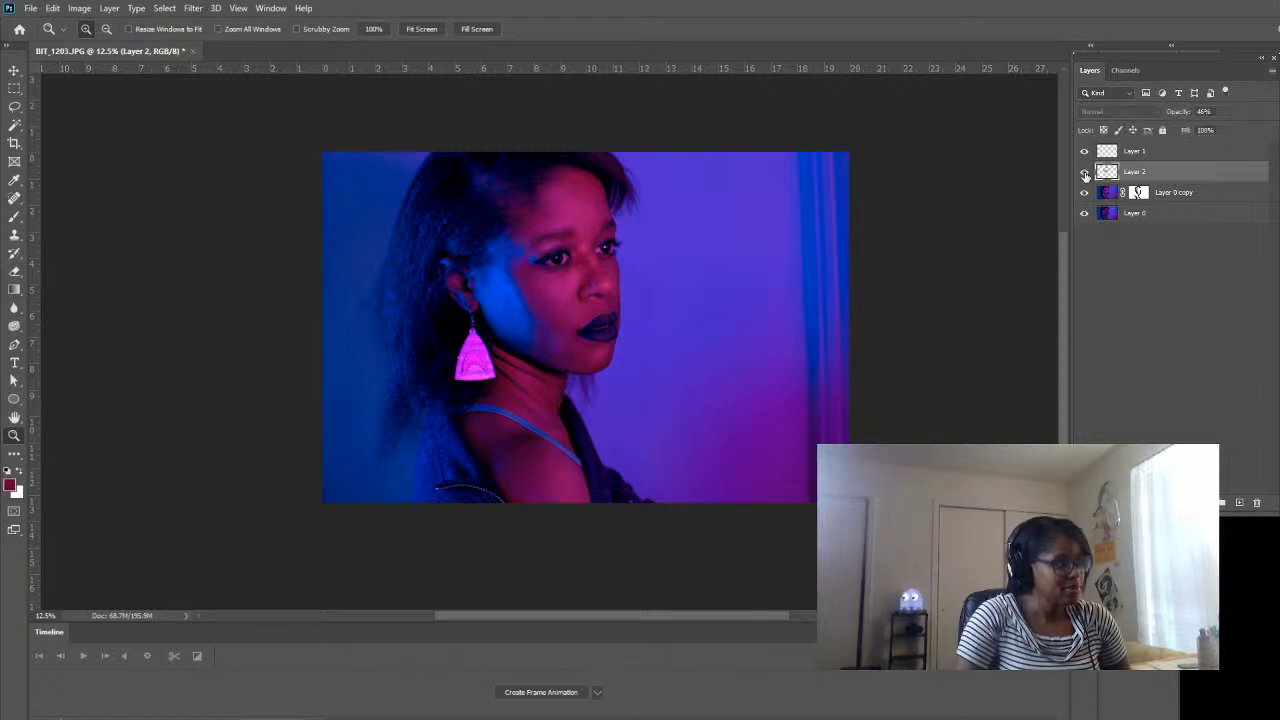
left_click(1086, 176)
left_click(1086, 176)
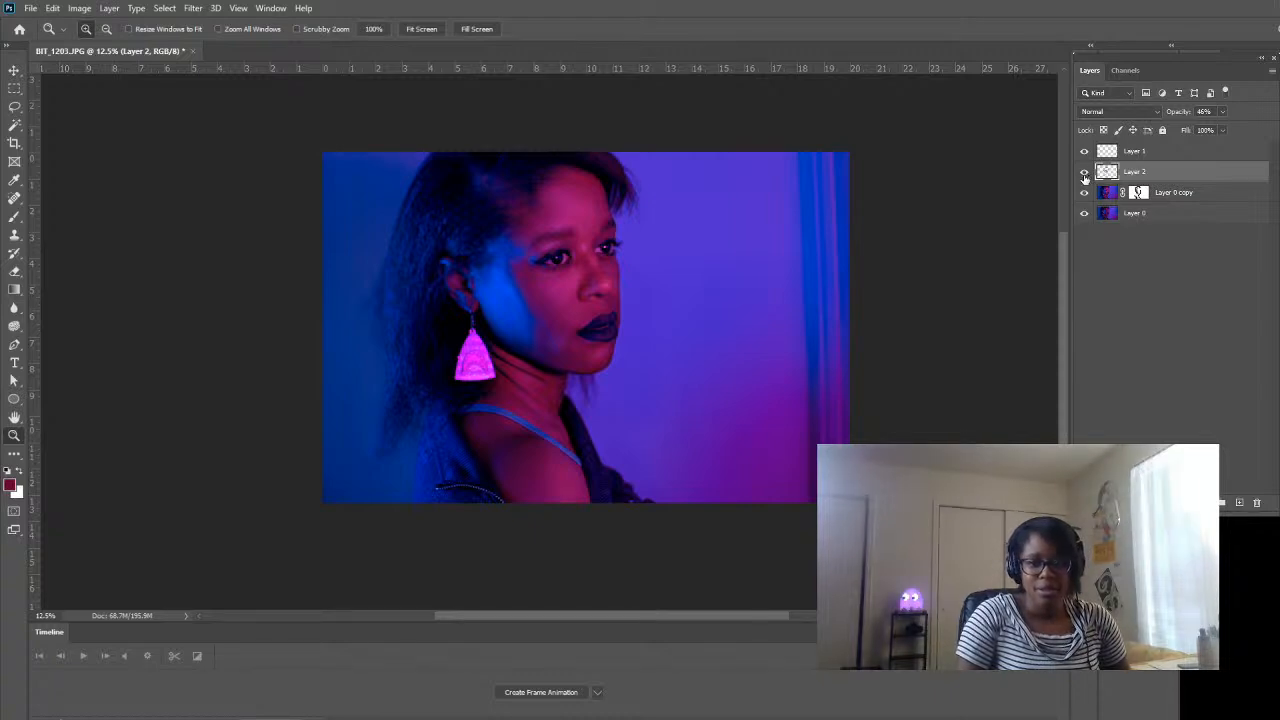
- Make Layer 1 active and sample black from the near eye's upper-lid eyeliner as the brush color
left_click(569, 244)
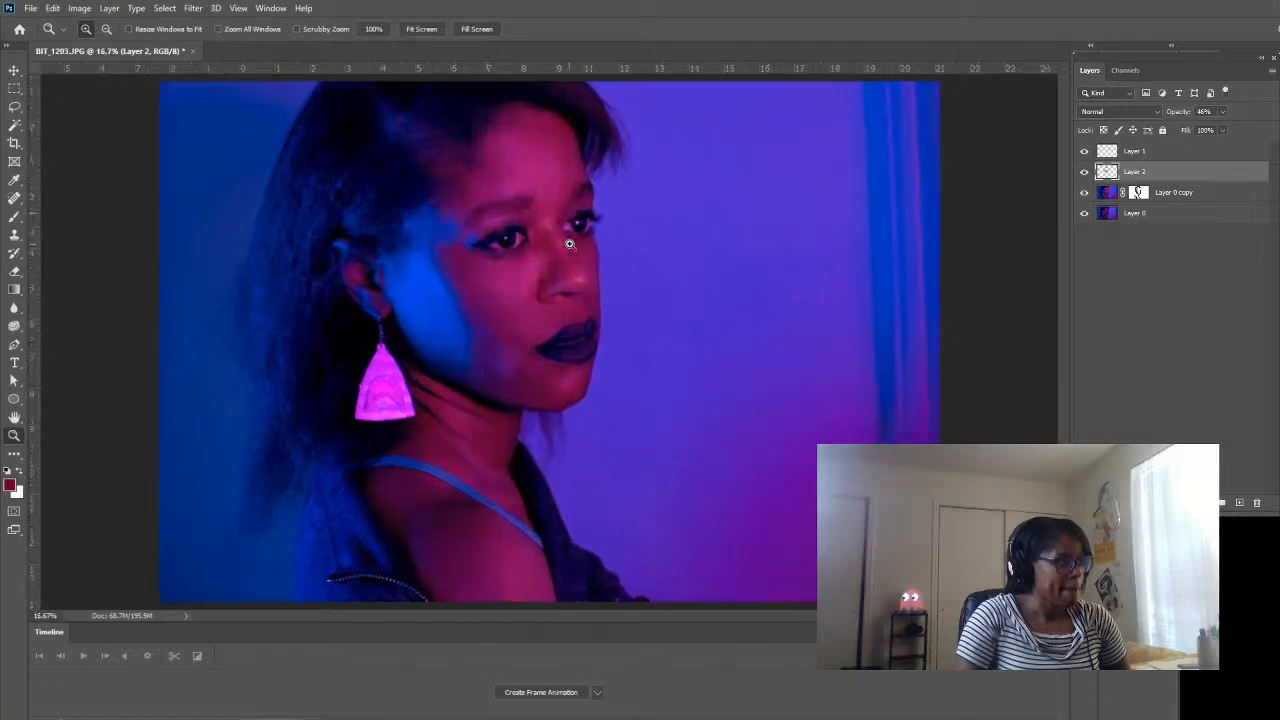
left_click(570, 248)
left_click(570, 250)
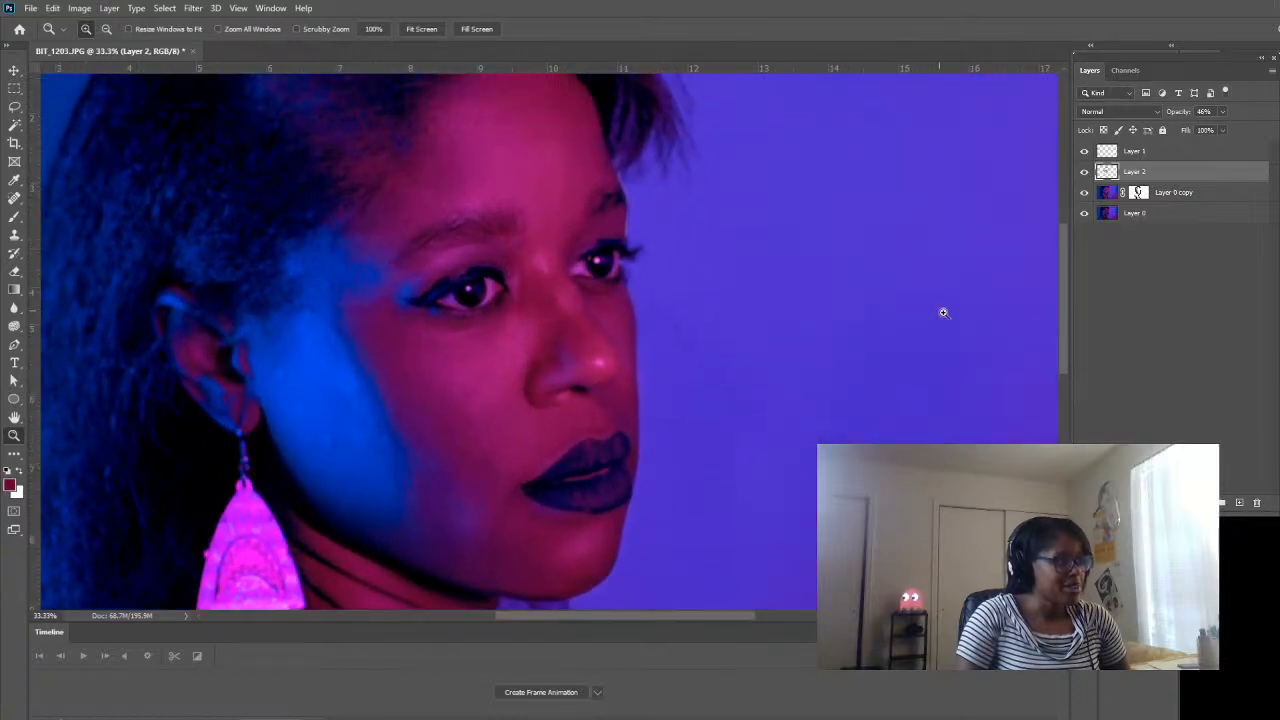
left_click(1170, 153)
left_click(456, 323)
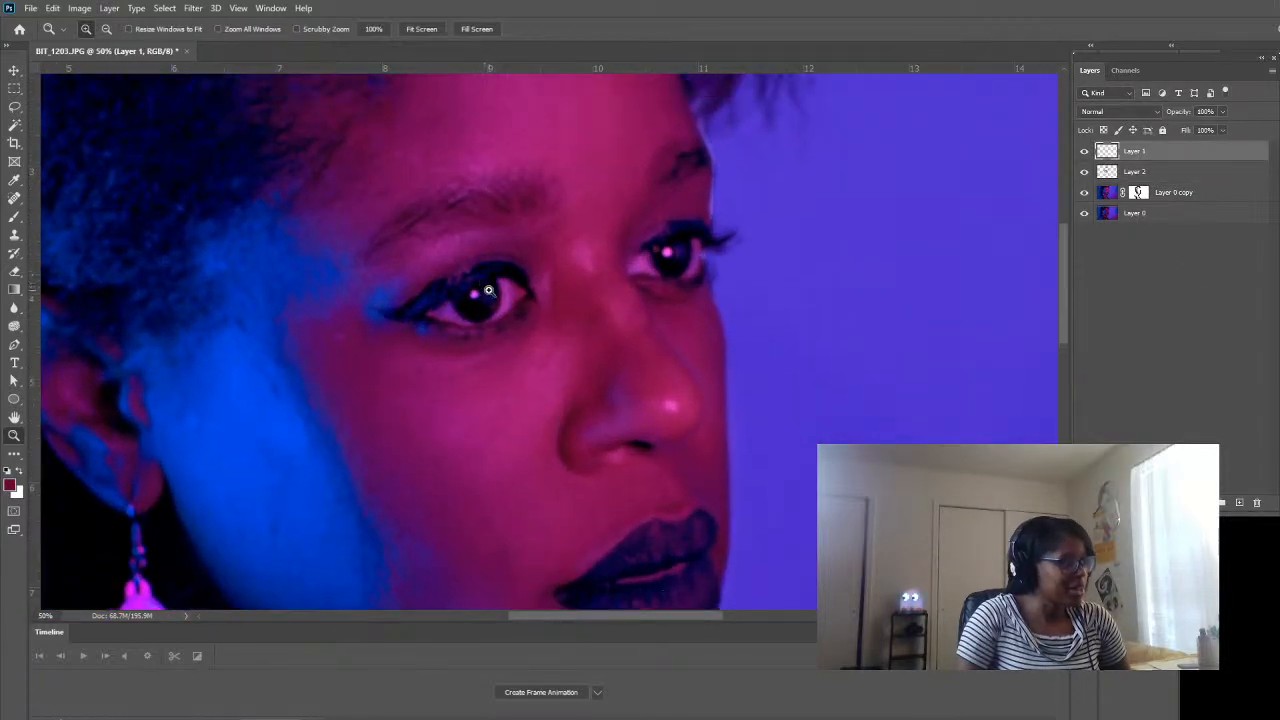
left_click(479, 263)
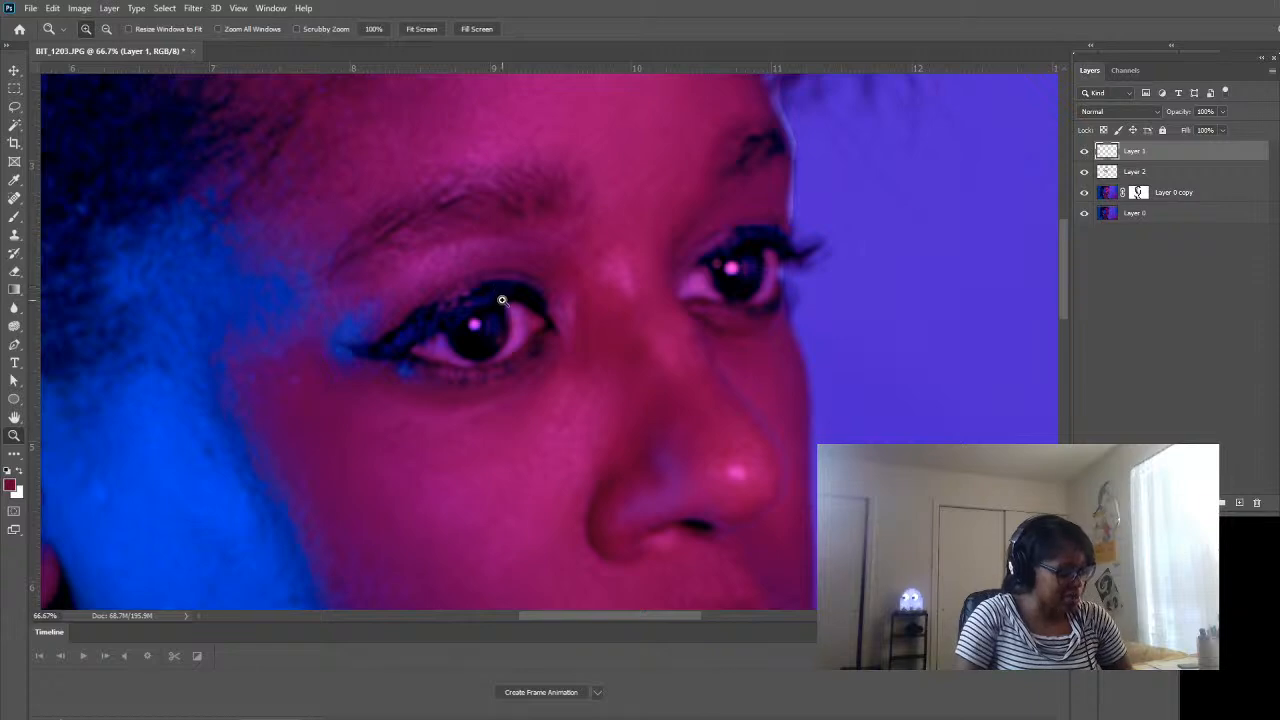
key("b")
key("i")
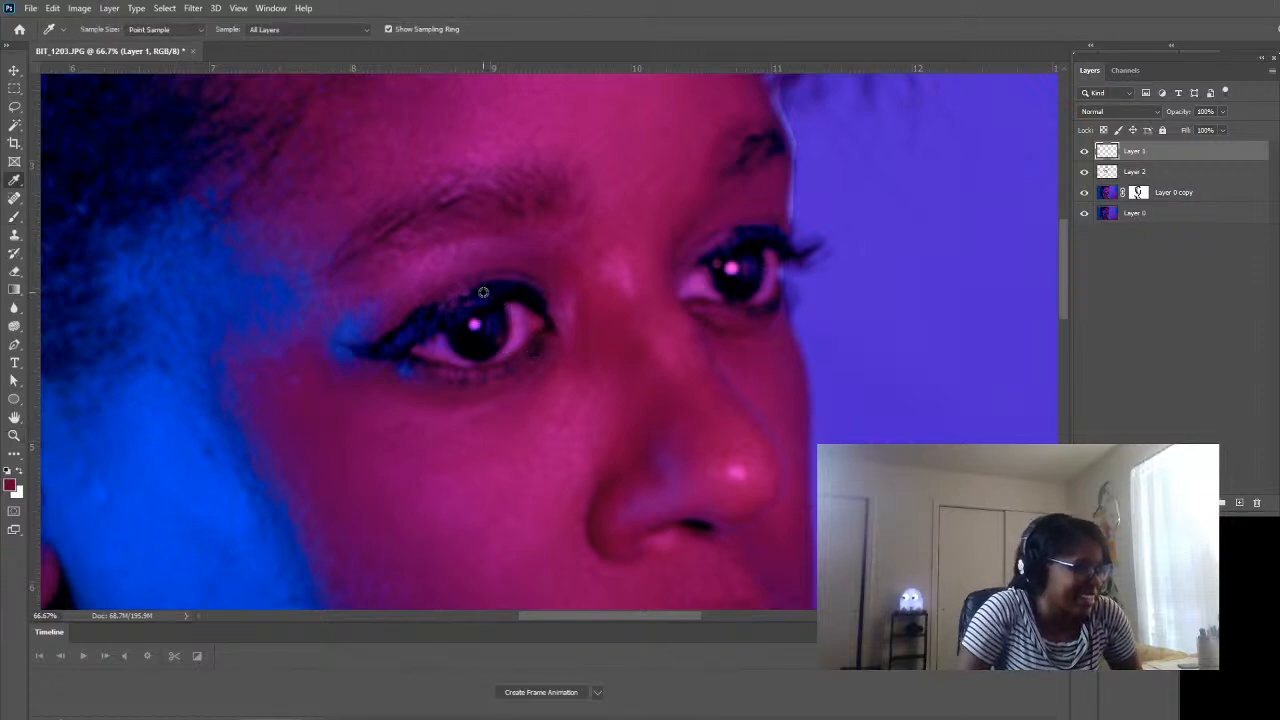
left_click(480, 289)
key("b")
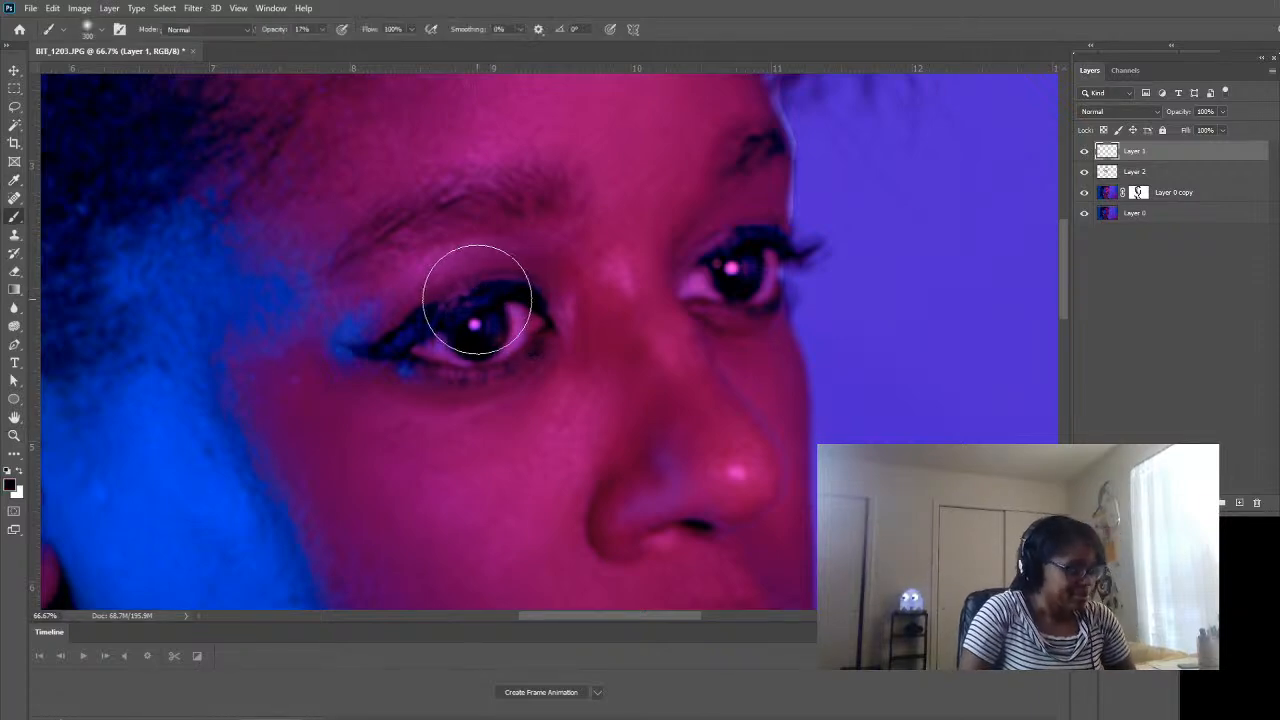
- Try filling the gaps in the near eye's upper eyeliner with the sampled black, using a 20 px brush at 100% opacity
key("bracketleft")
key("bracketleft")
key("bracketleft")
key("bracketleft")
key("bracketleft")
key("bracketleft")
key("bracketleft")
key("bracketleft")
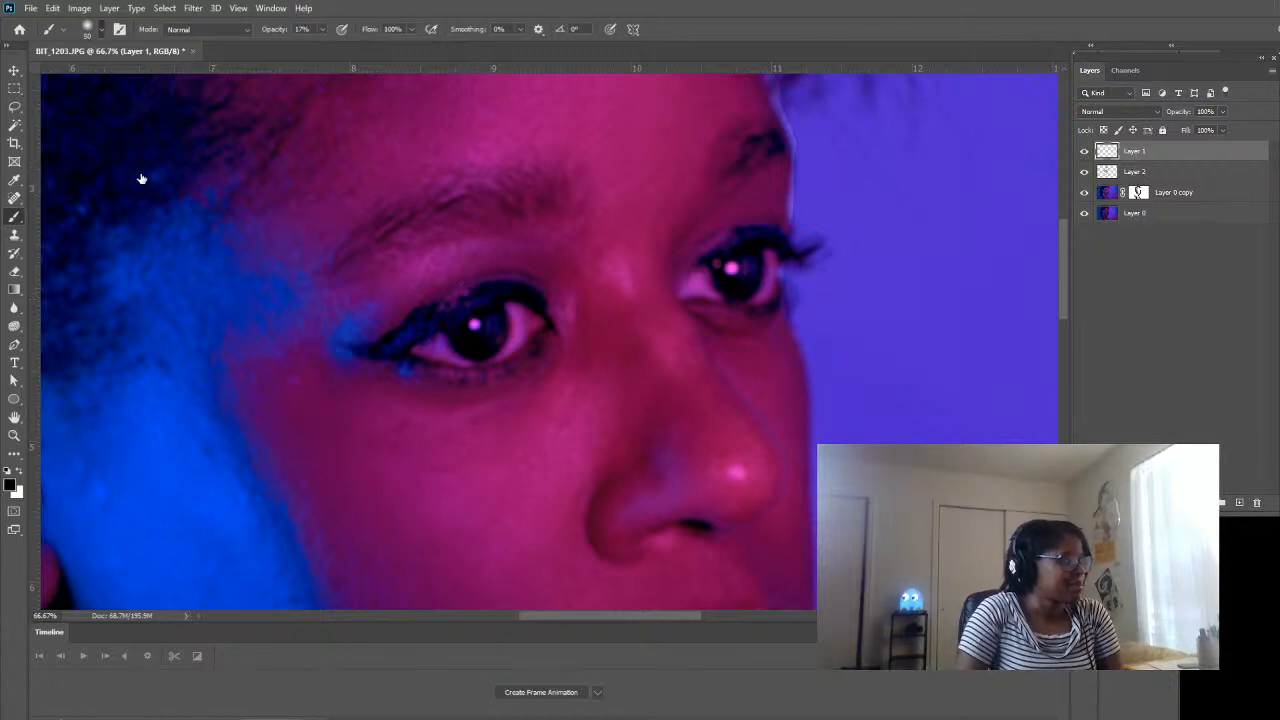
key("bracketright")
key("bracketright")
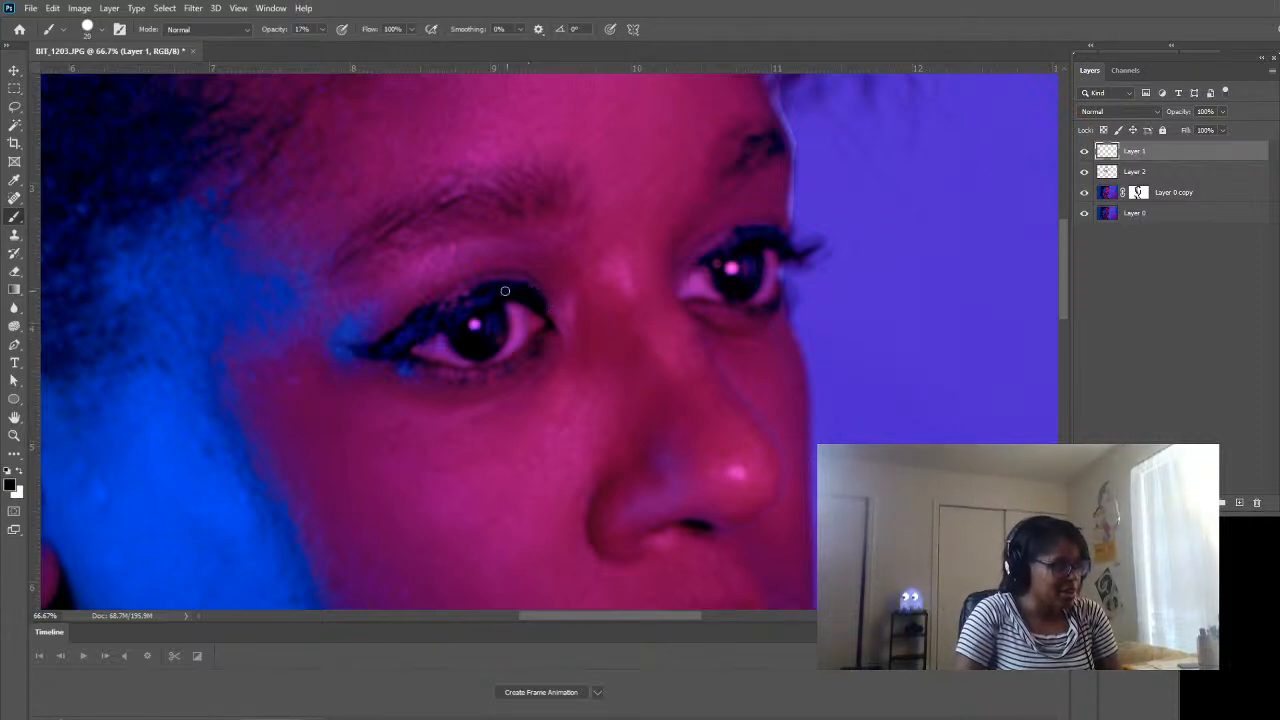
key("bracketleft")
key("bracketleft")
key("bracketleft")
key("bracketleft")
key("bracketright")
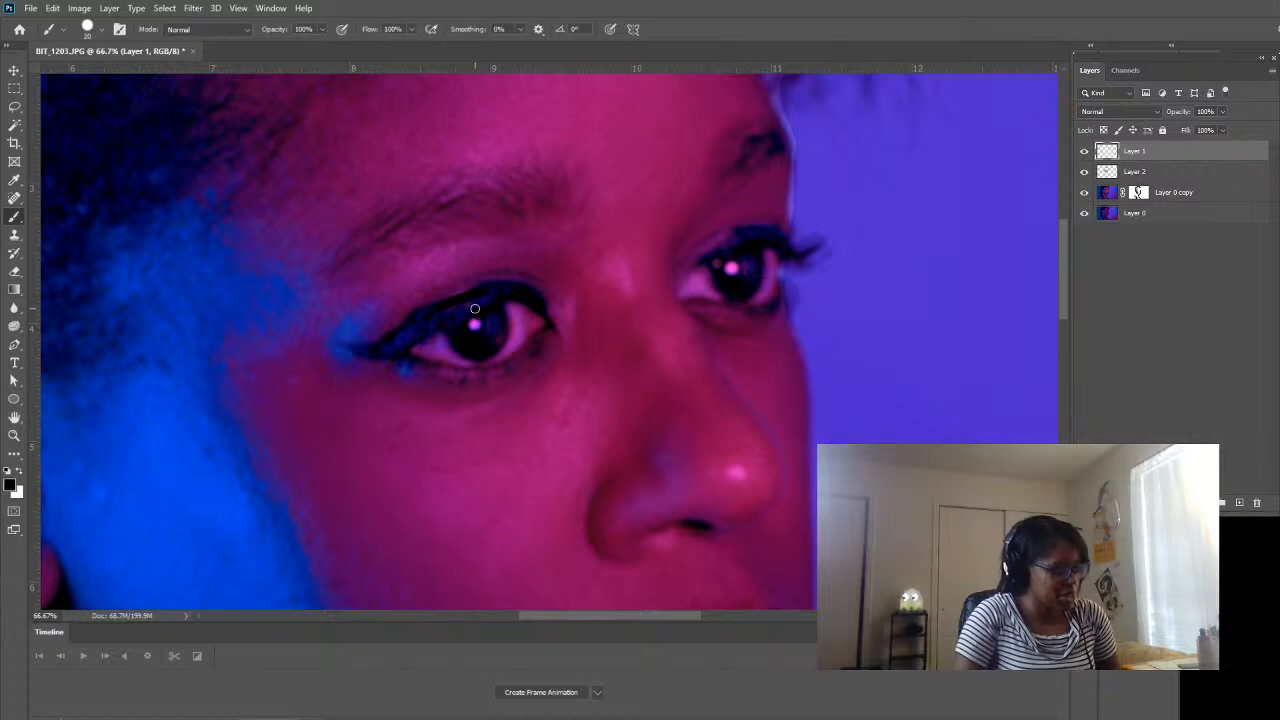
- Resample a dark navy from the near eye's upper lid and fill its patchy eyeliner with a fine brush on Layer 1
key("i")
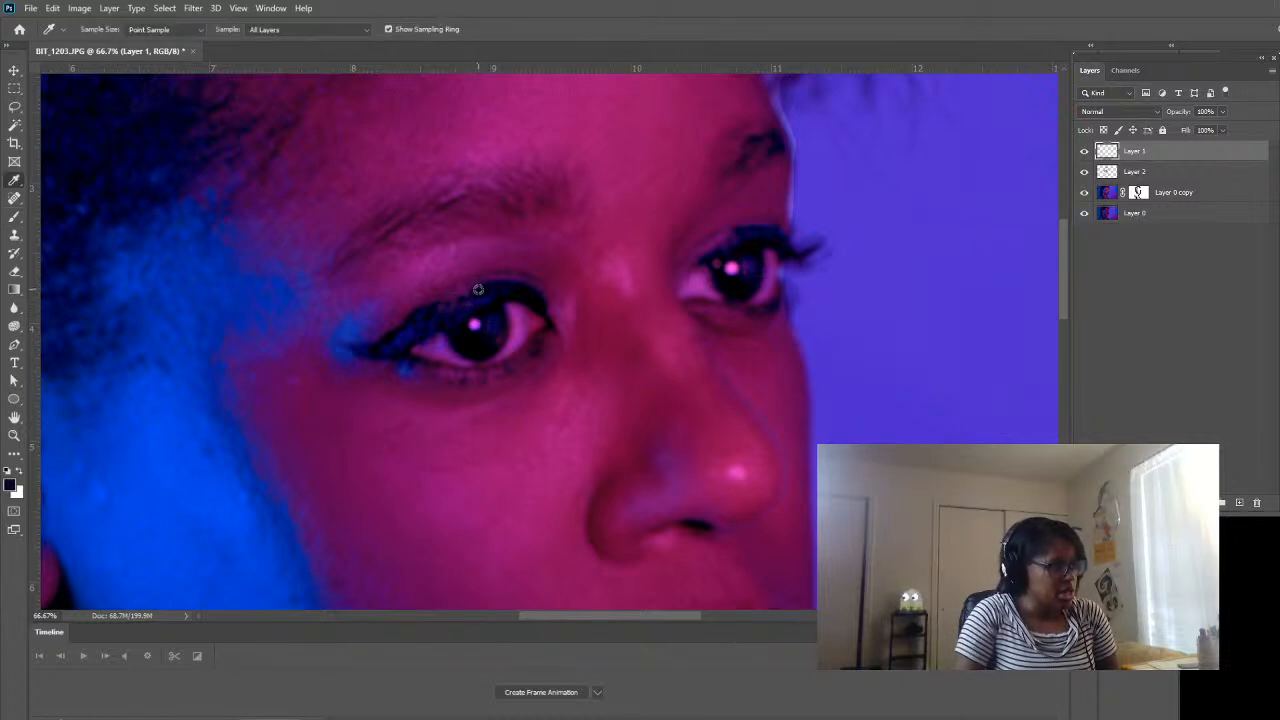
key("b")
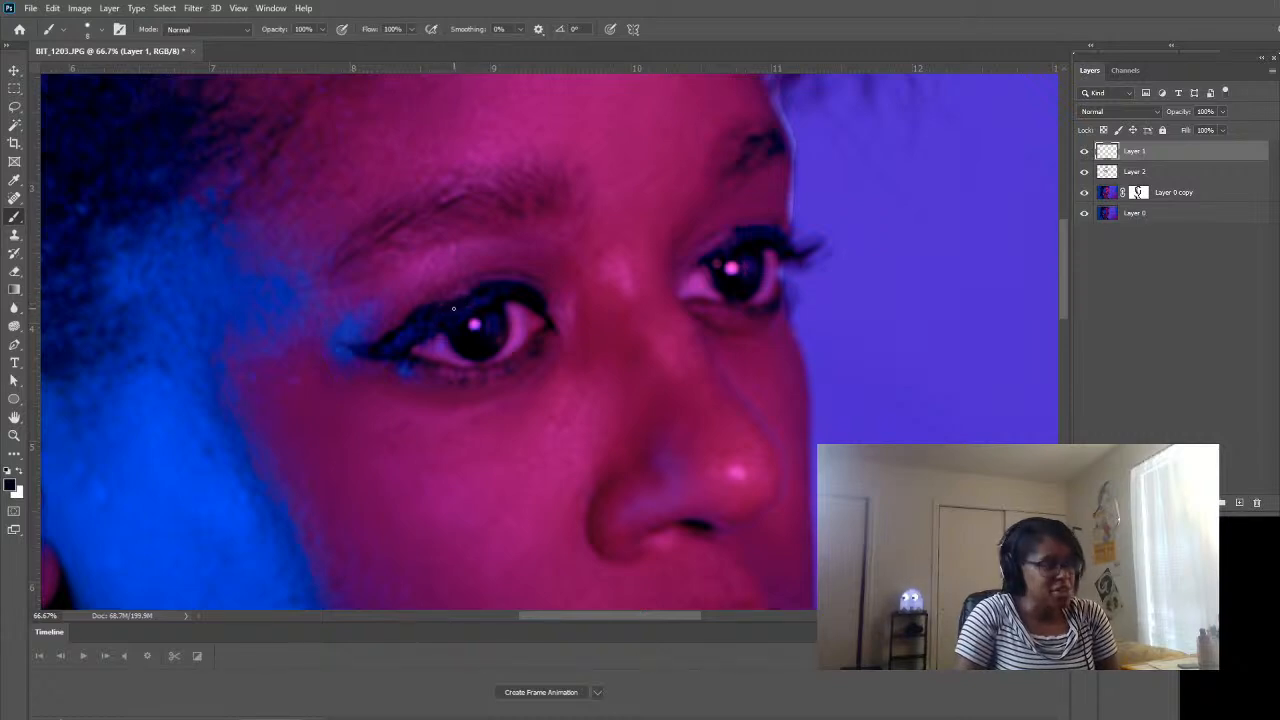
key("i")
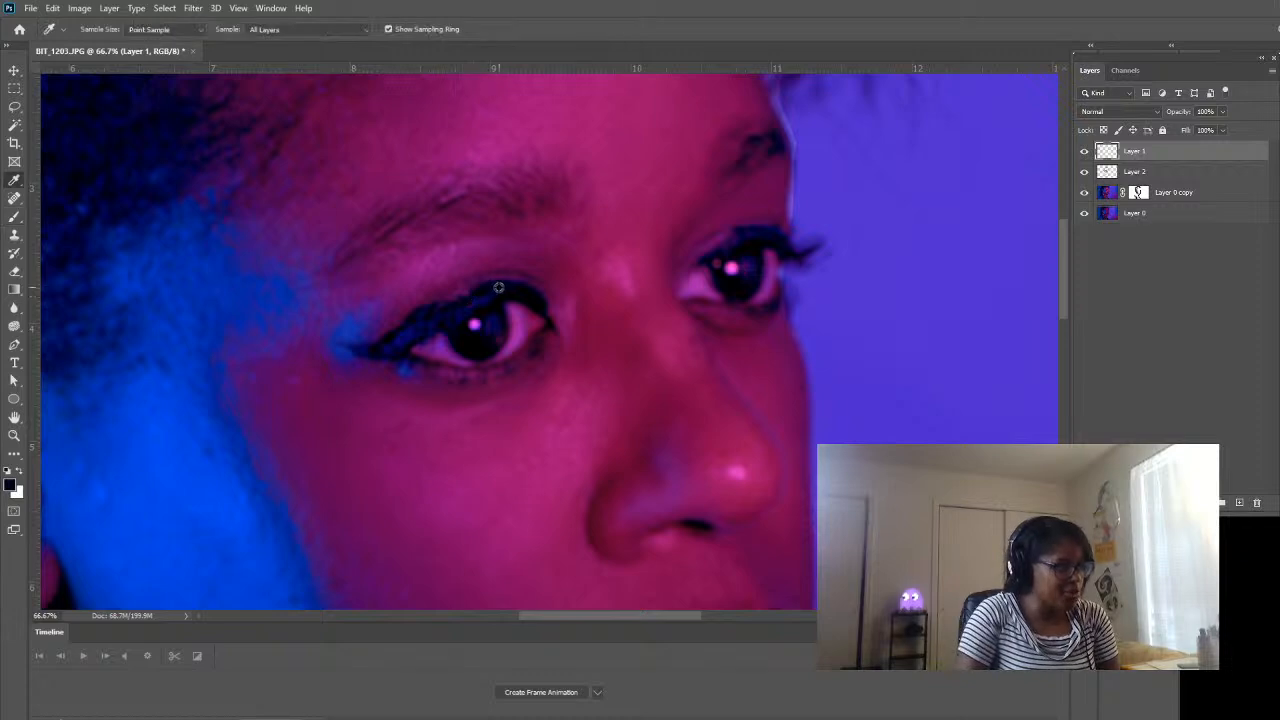
left_click(491, 280)
key("b")
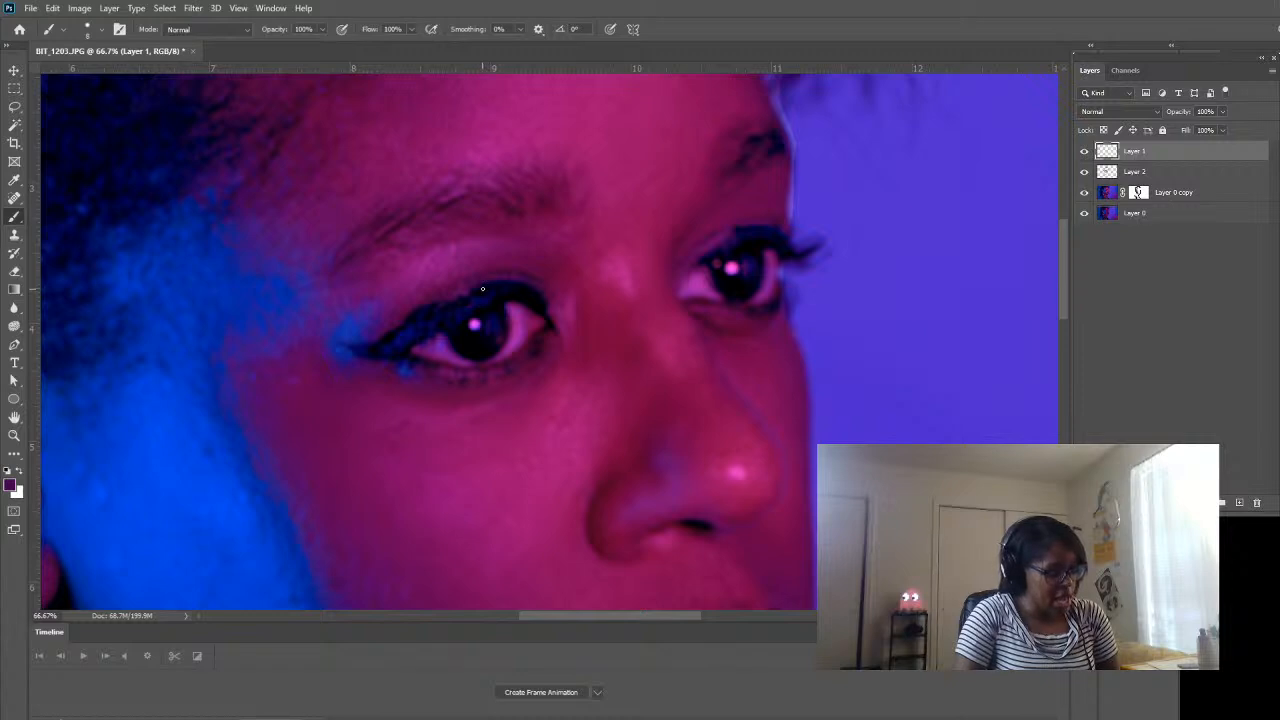
key("i")
left_click(484, 288)
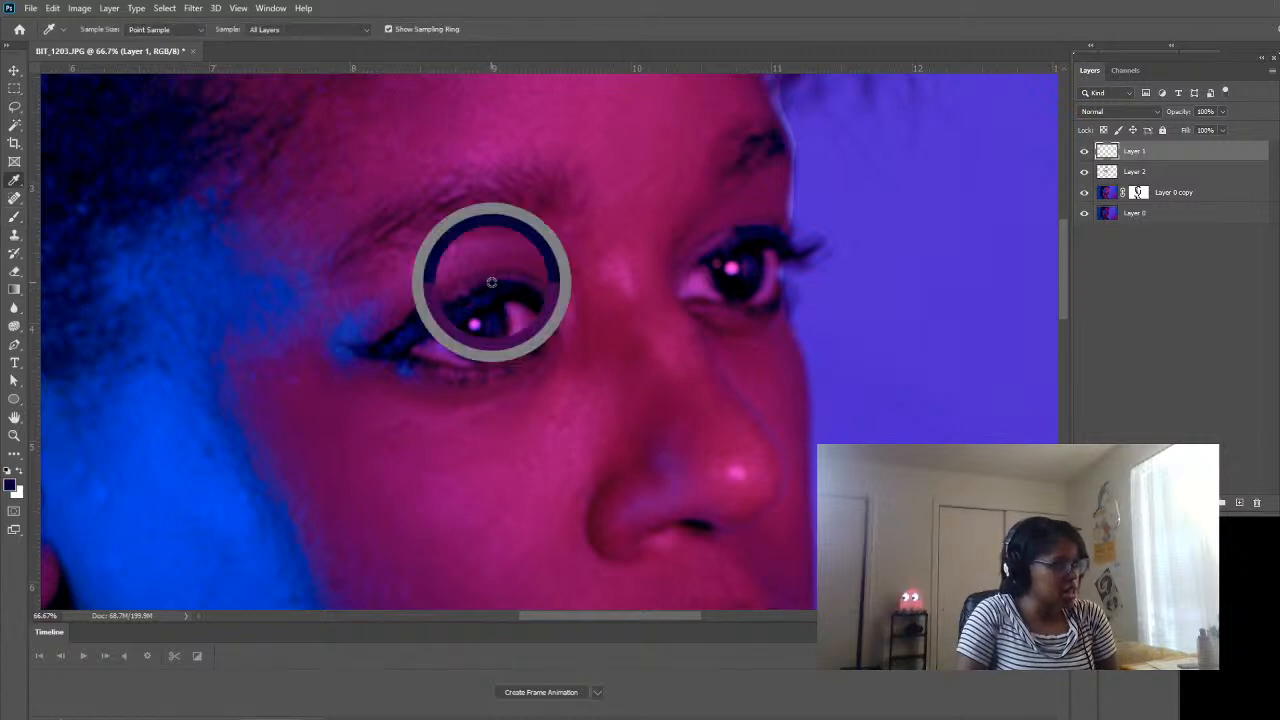
key("b")
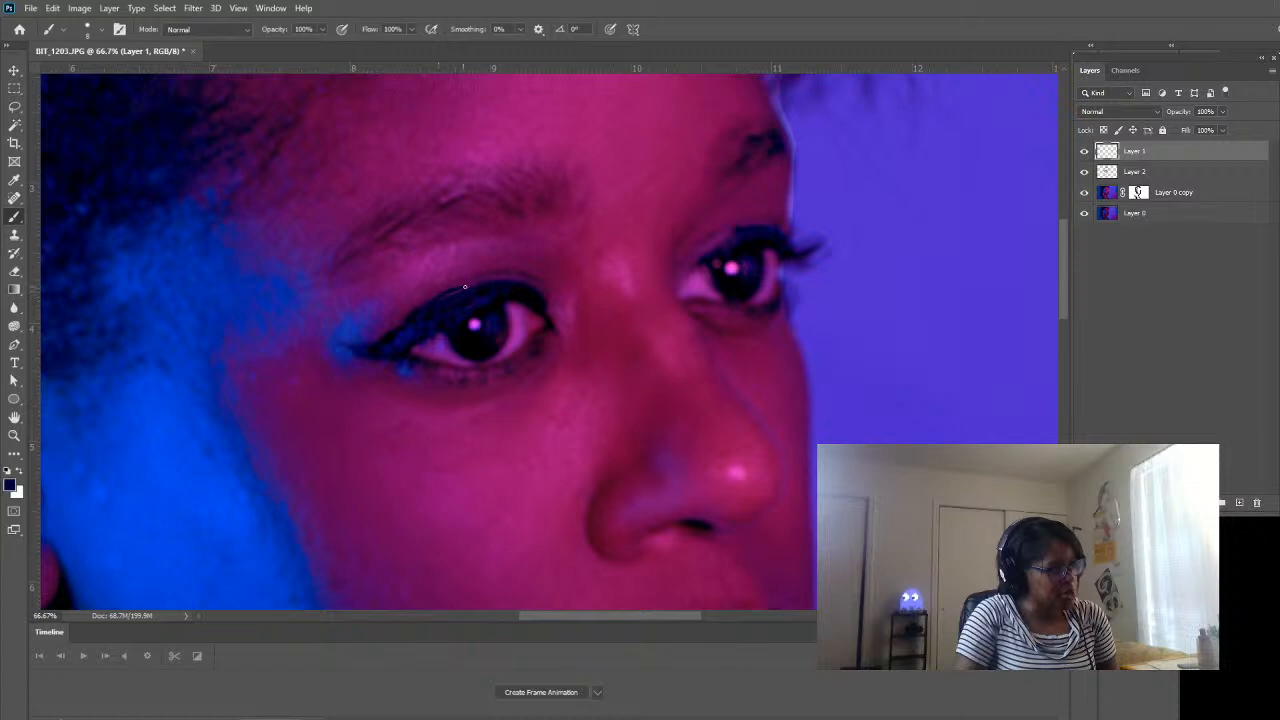
left_click_drag(465, 287, 487, 281)
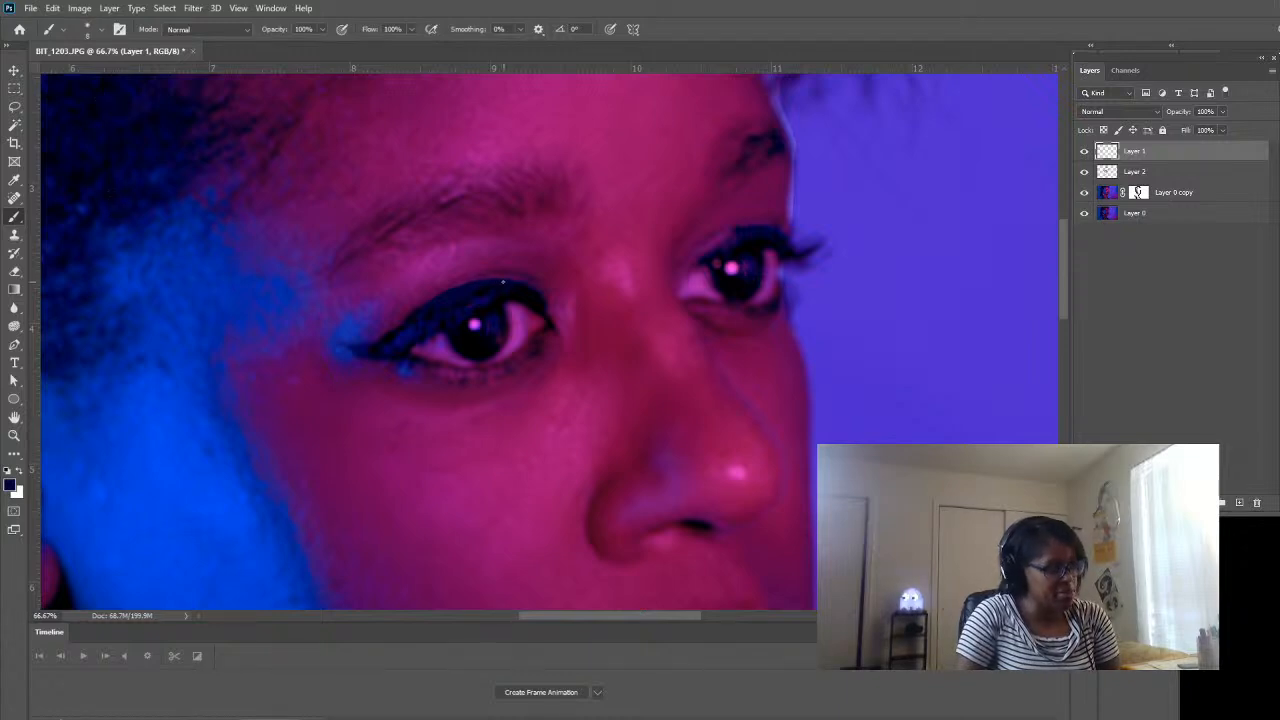
- Paint the far eye's upper eyeliner navy with a 15 px brush, and touch up the near eye's liner with a resampled darker tone
key("bracketright")
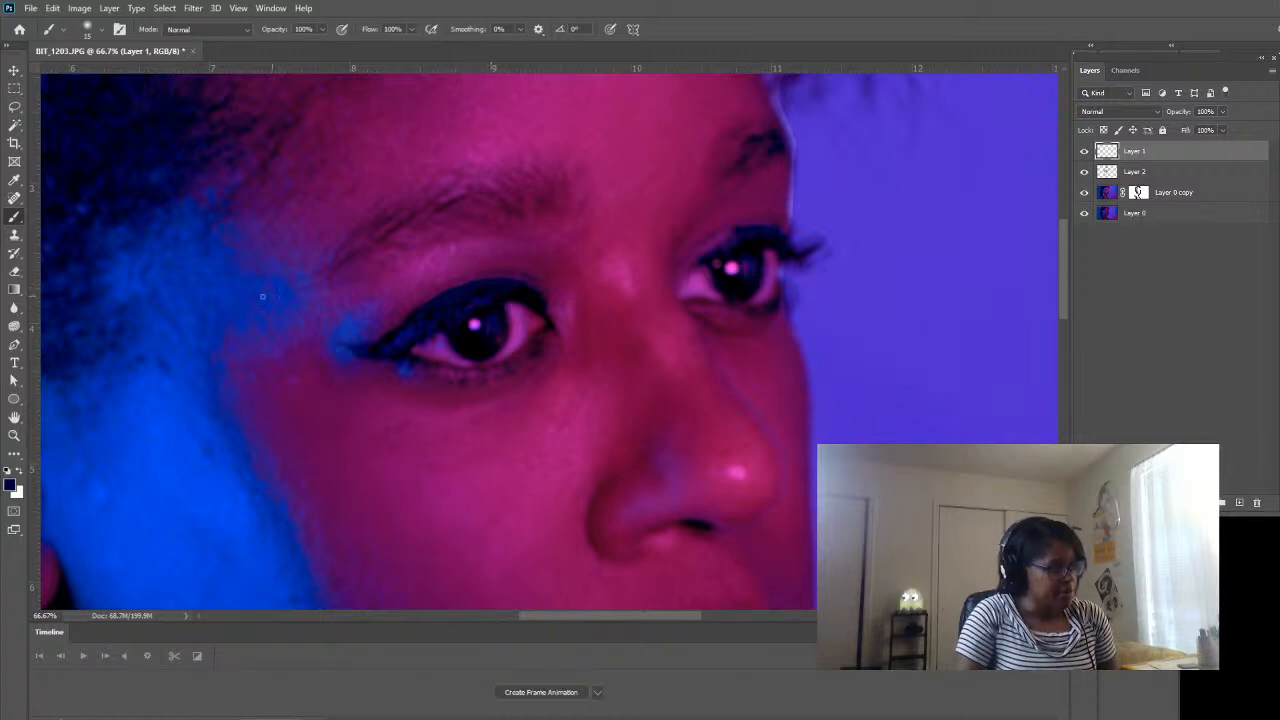
left_click(15, 270)
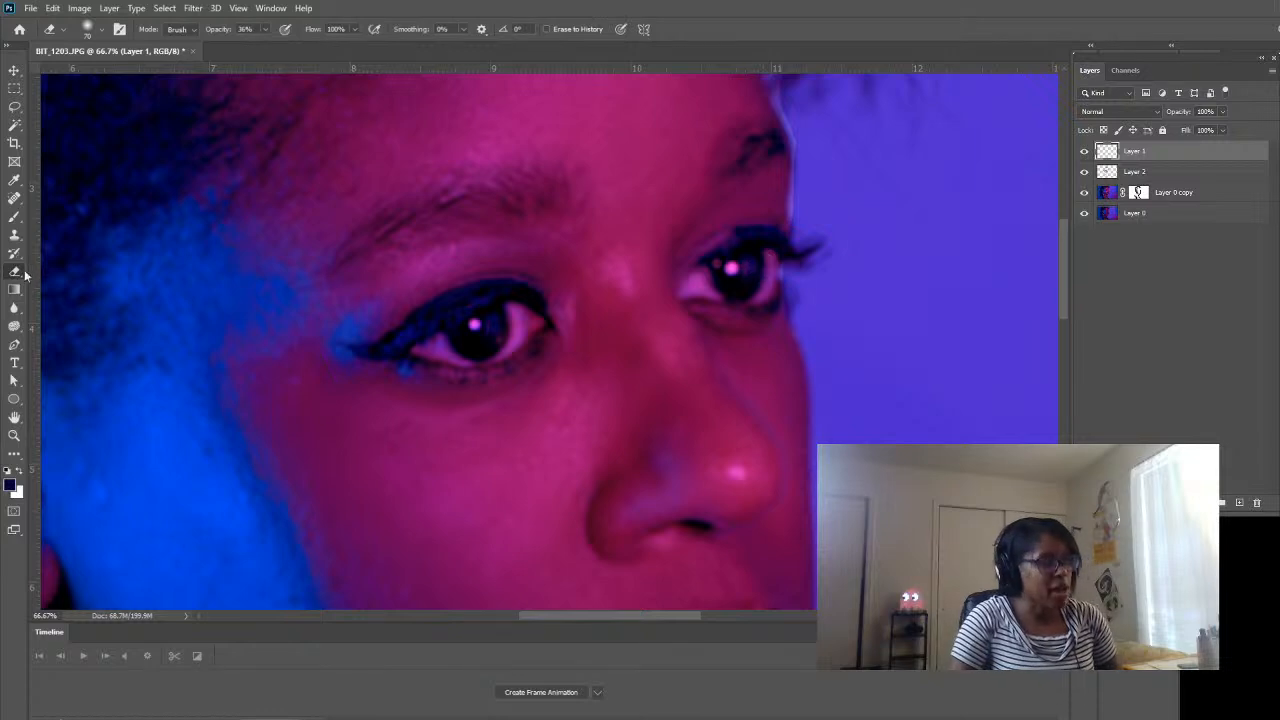
left_click(14, 218)
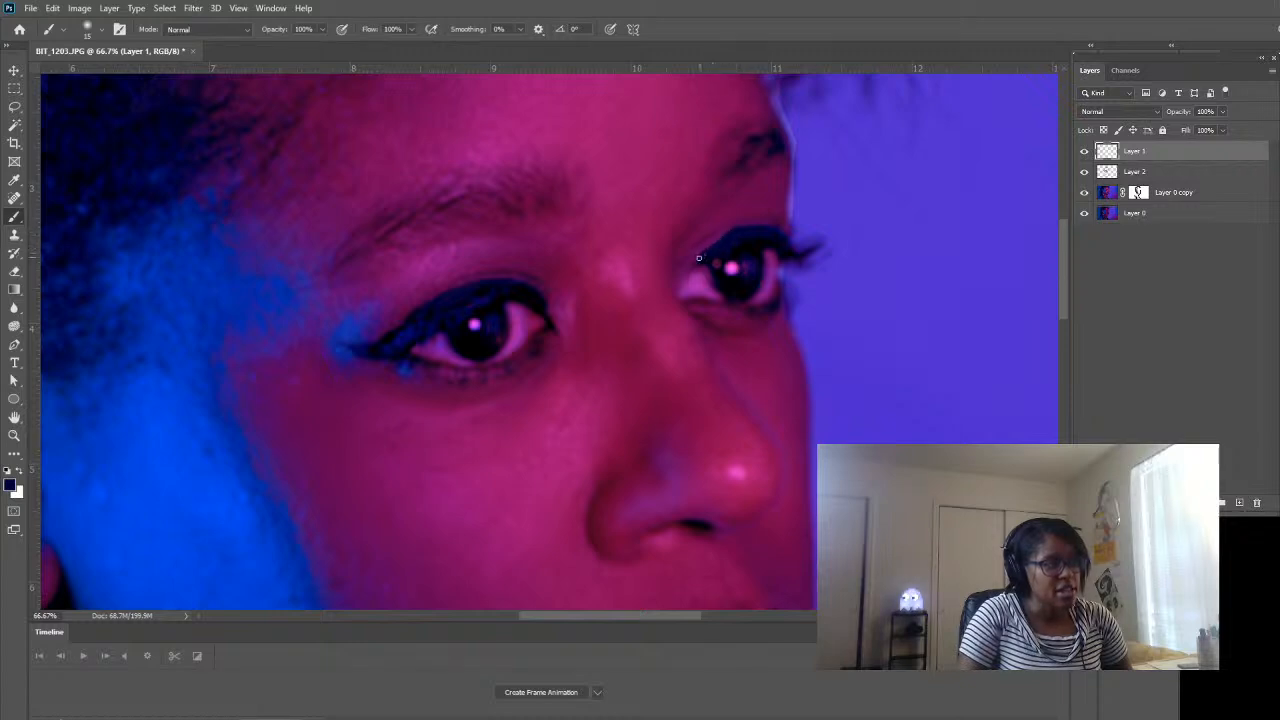
left_click_drag(700, 272, 707, 273)
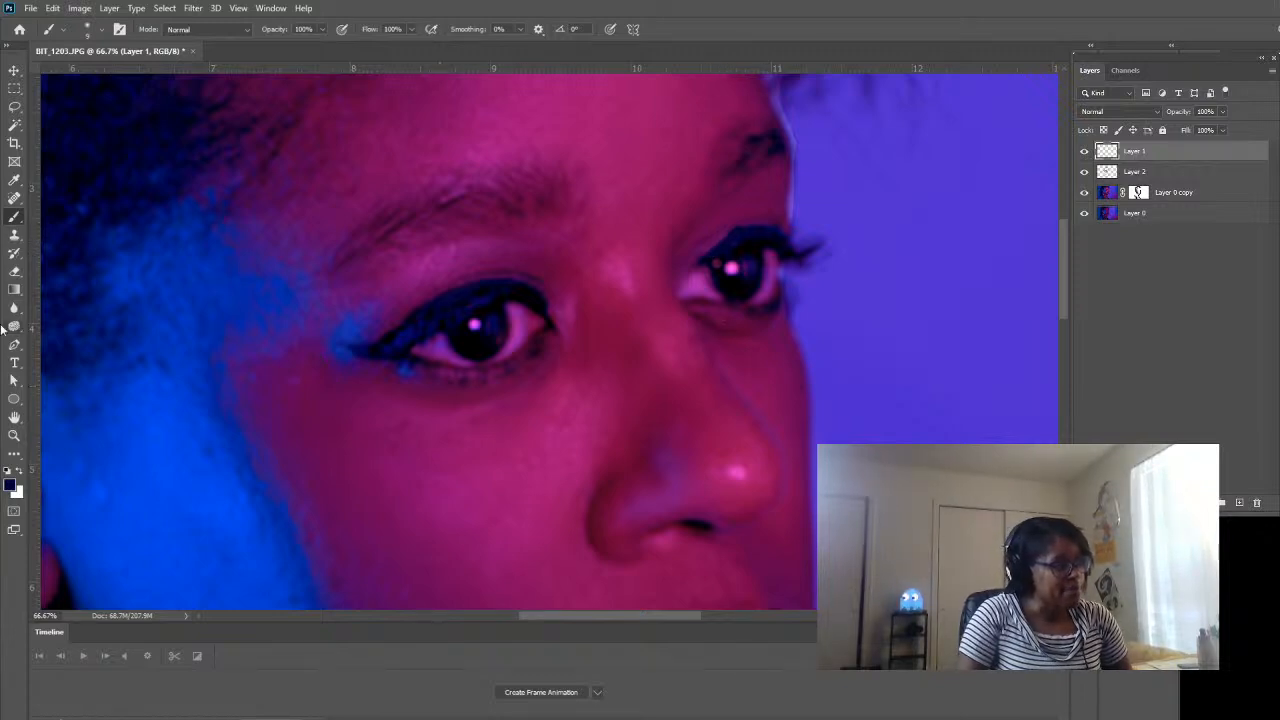
key("i")
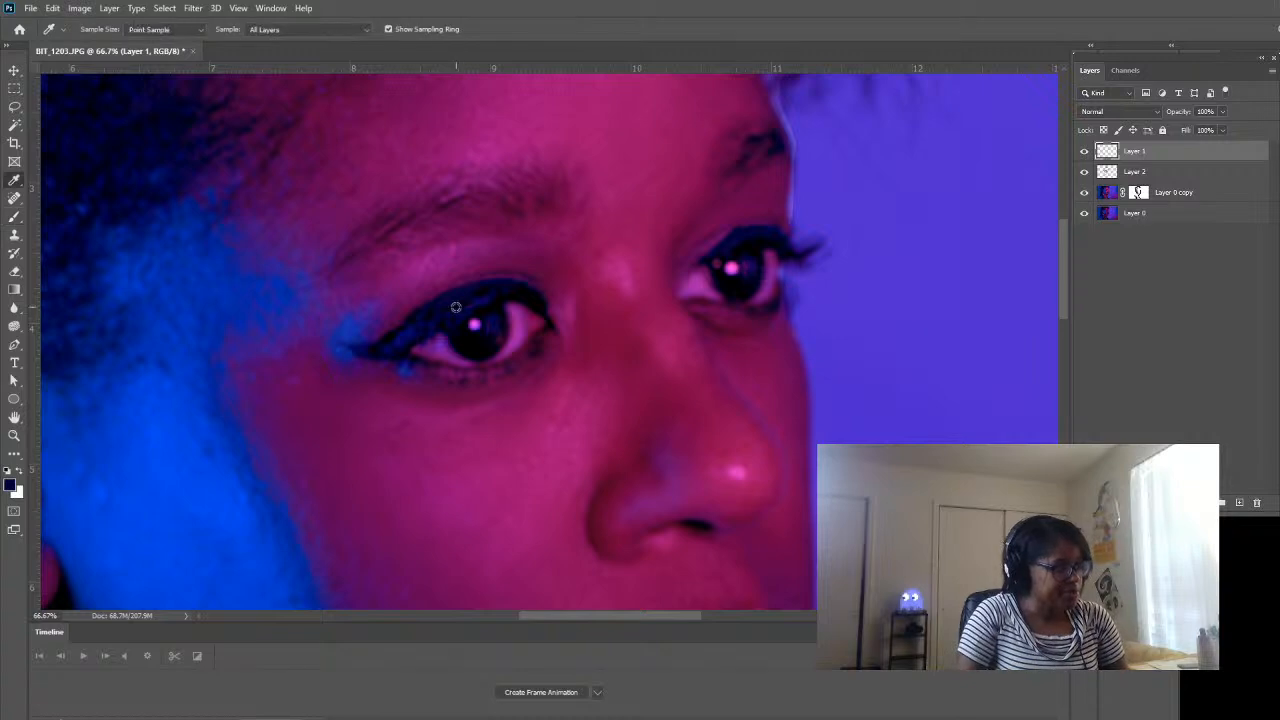
key("b")
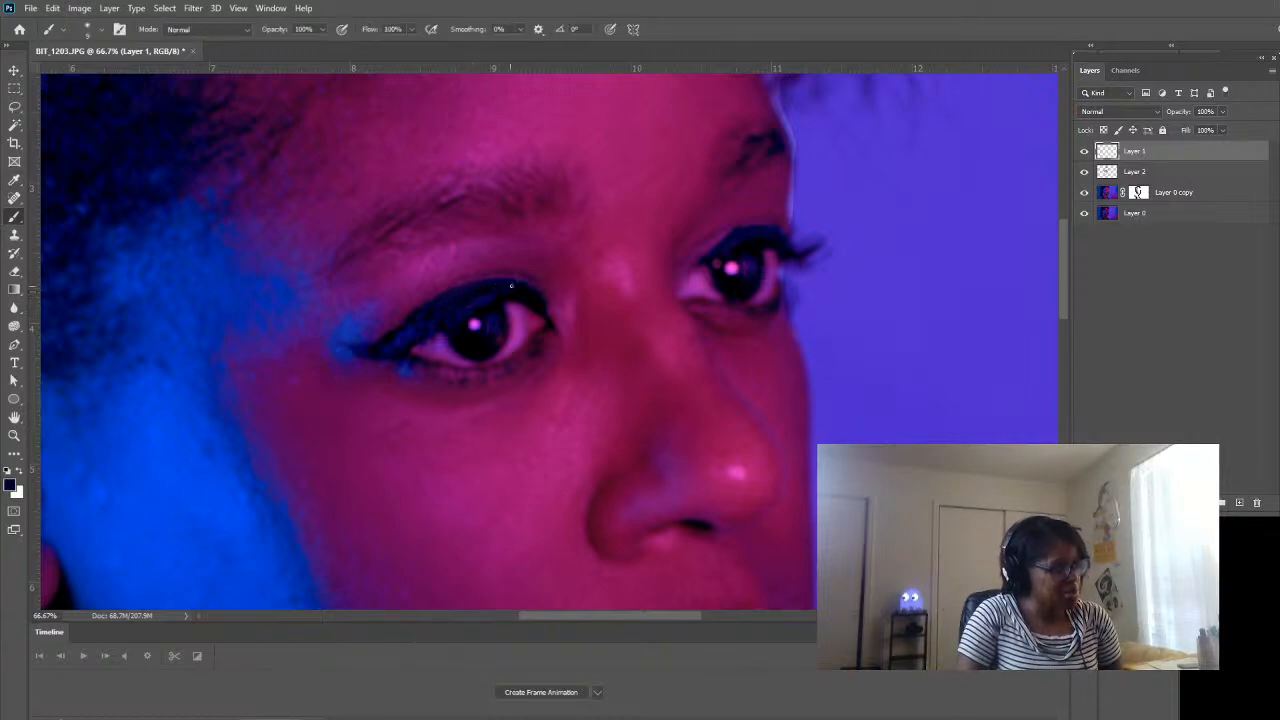
- Compare the whole portrait with and without Layer 1 to examine the eyeliner retouch
left_click(14, 435)
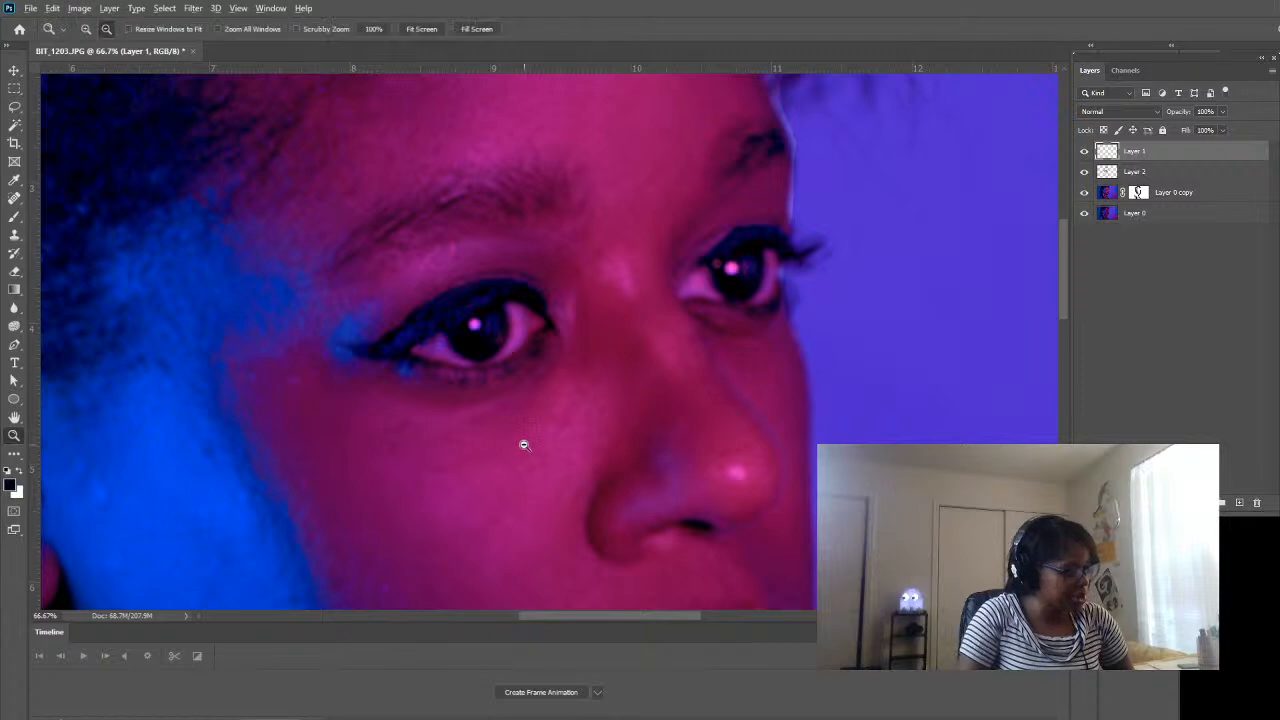
left_click(523, 444, "alt")
left_click(523, 444, "alt")
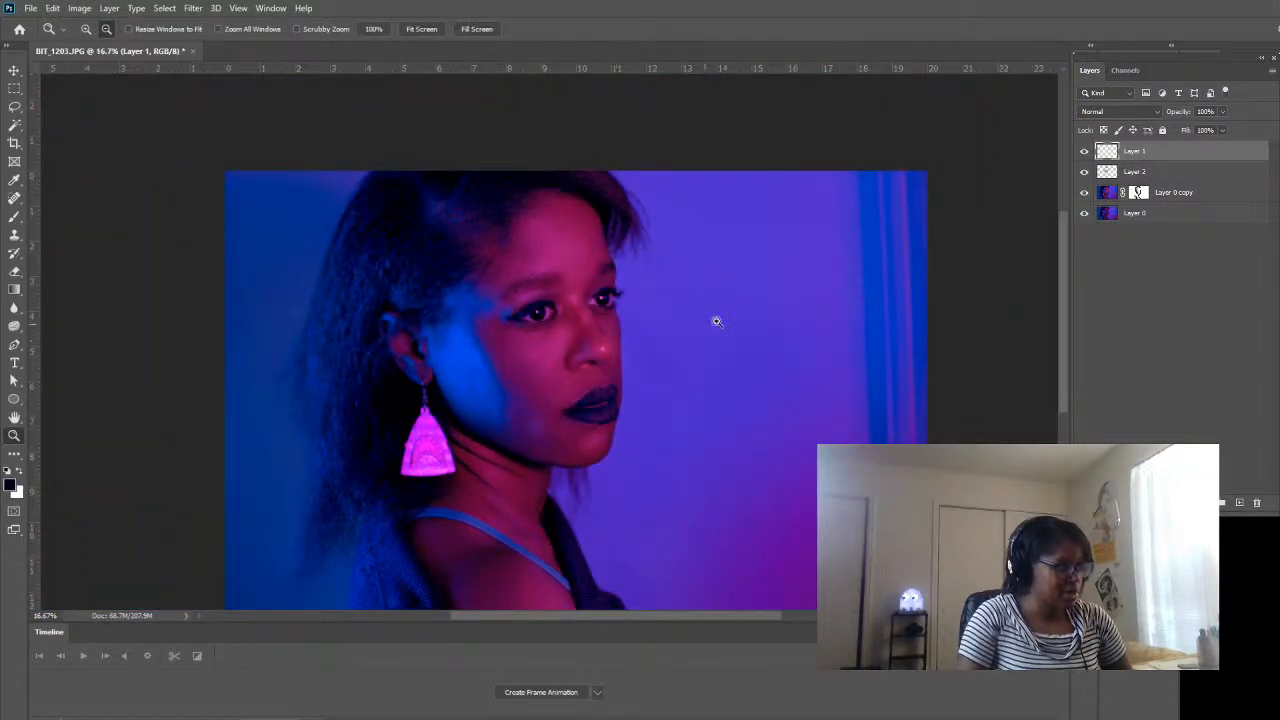
left_click(1084, 151)
left_click(1084, 151)
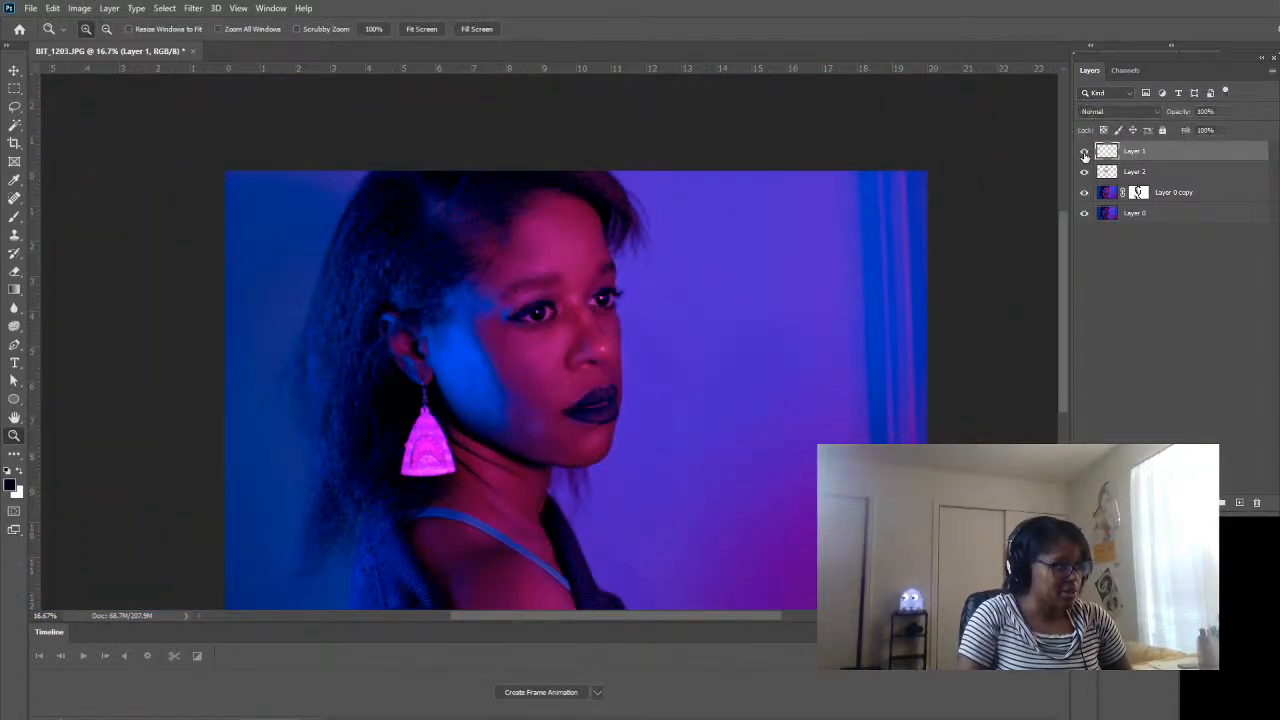
left_click(1084, 151)
left_click(1084, 151)
left_click(1084, 151)
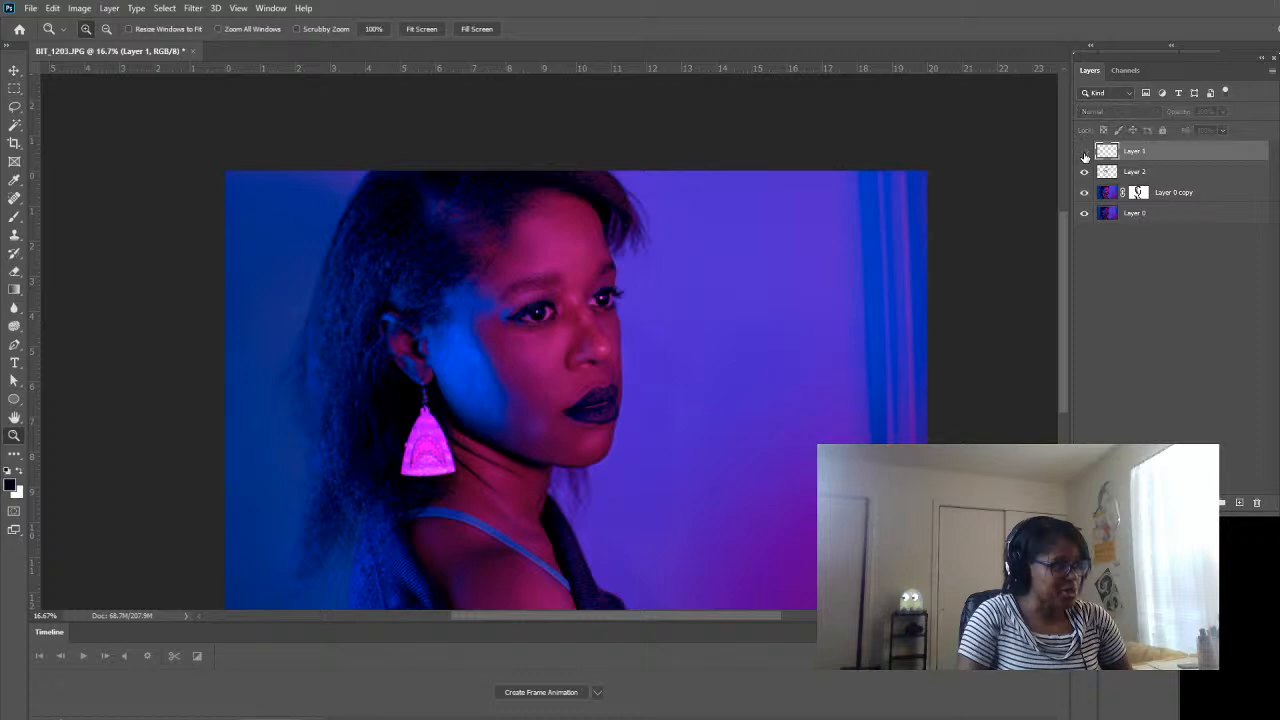
left_click(1084, 151)
left_click(1084, 151)
- Resample dark navy from the far eye's upper liner and extend the liner down to the inner corner with a fine brush
left_click(632, 352)
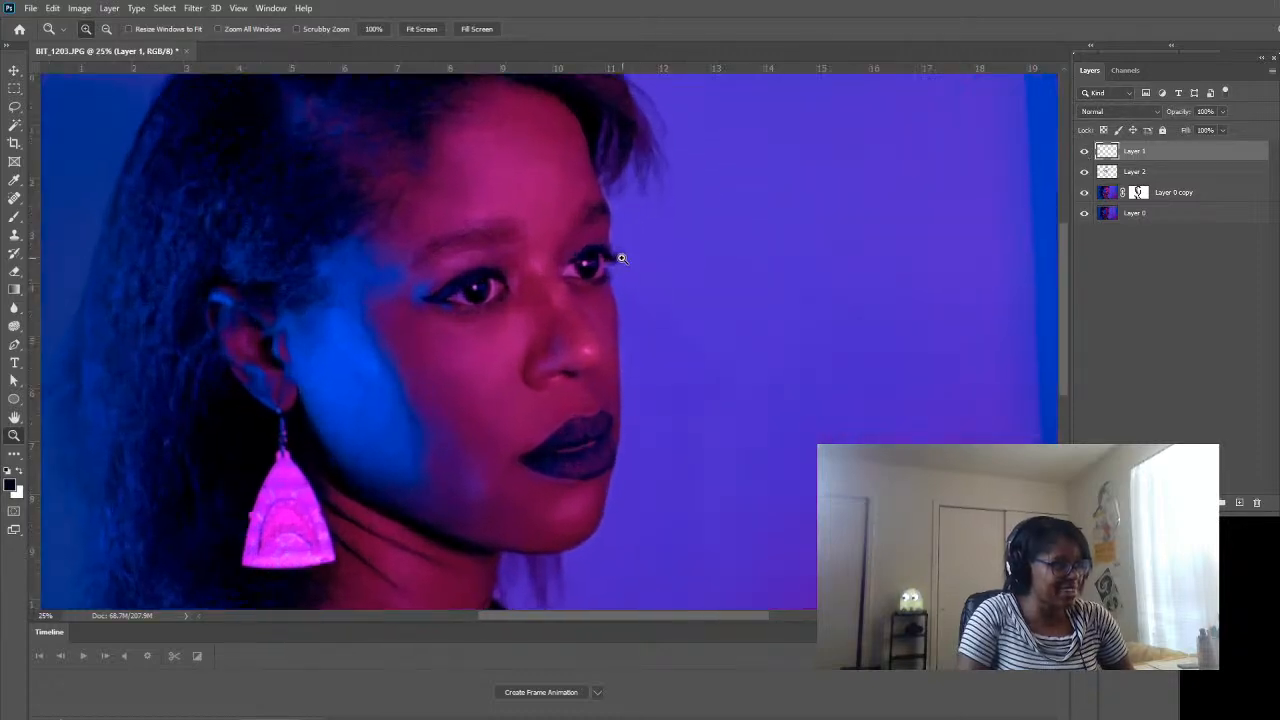
left_click(597, 241)
left_click(590, 258)
left_click(583, 266)
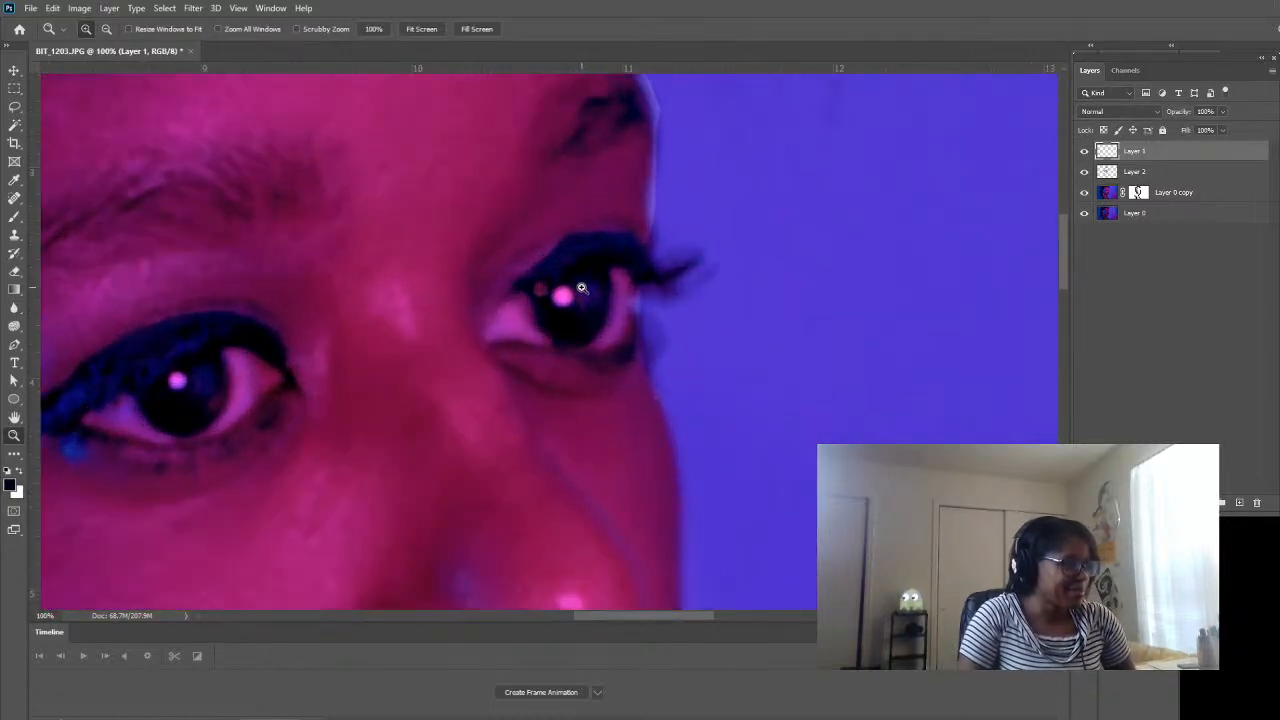
key("b")
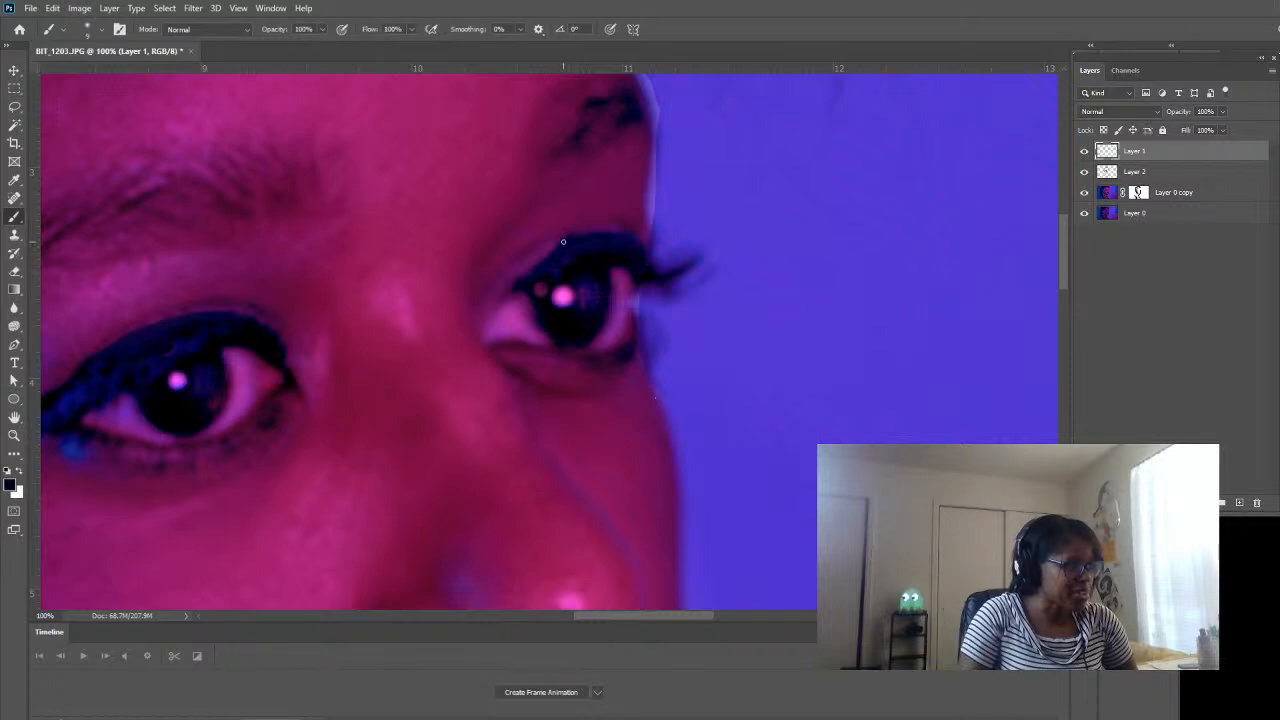
left_click_drag(544, 259, 508, 280)
key("ctrl+z")
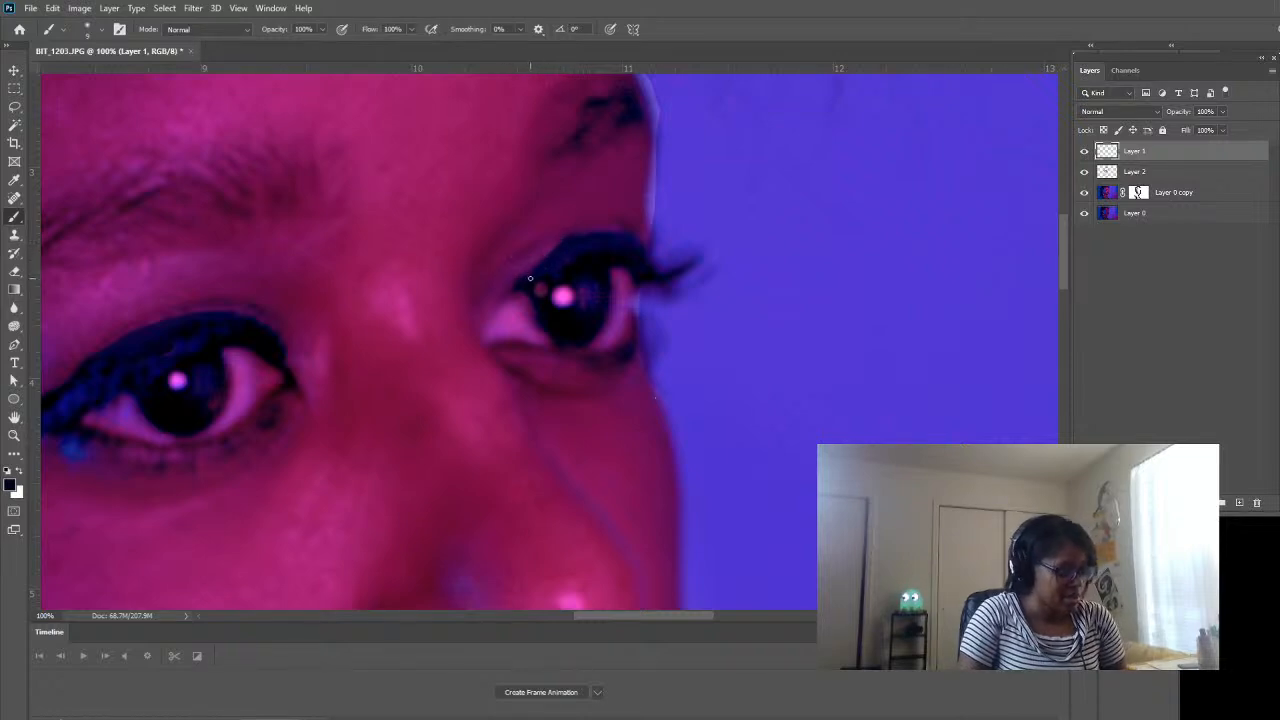
key("i")
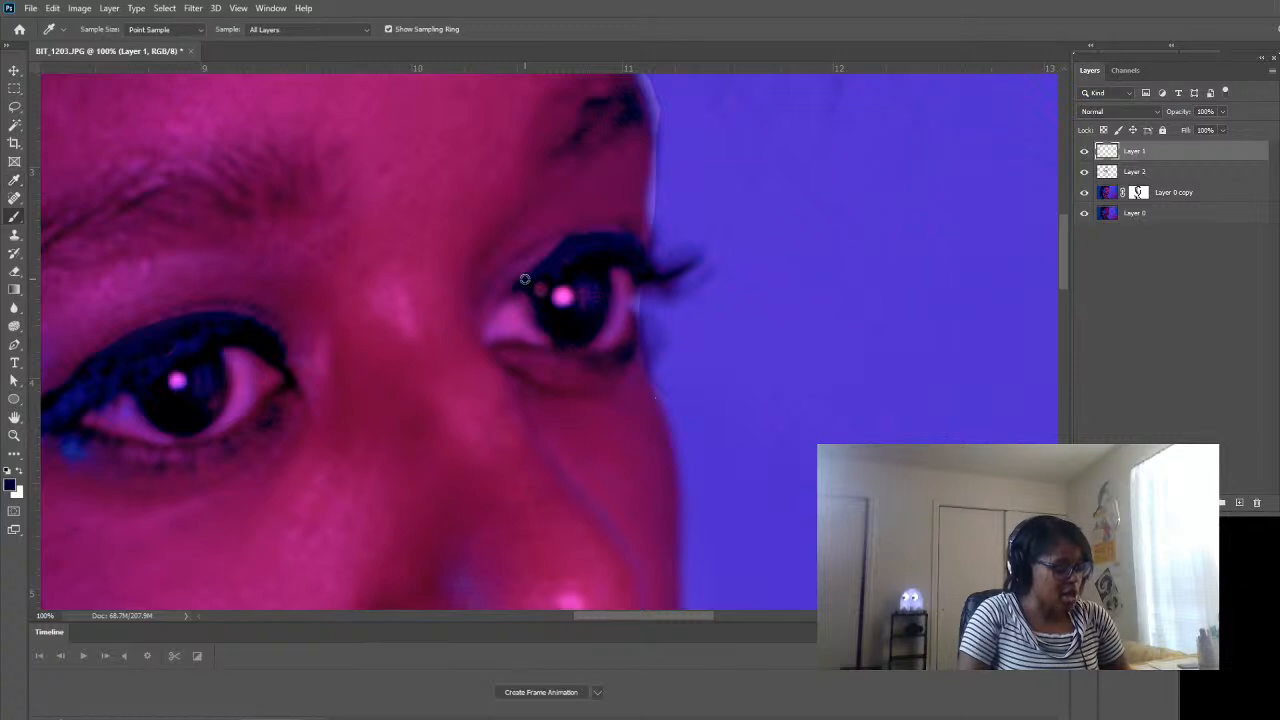
key("b")
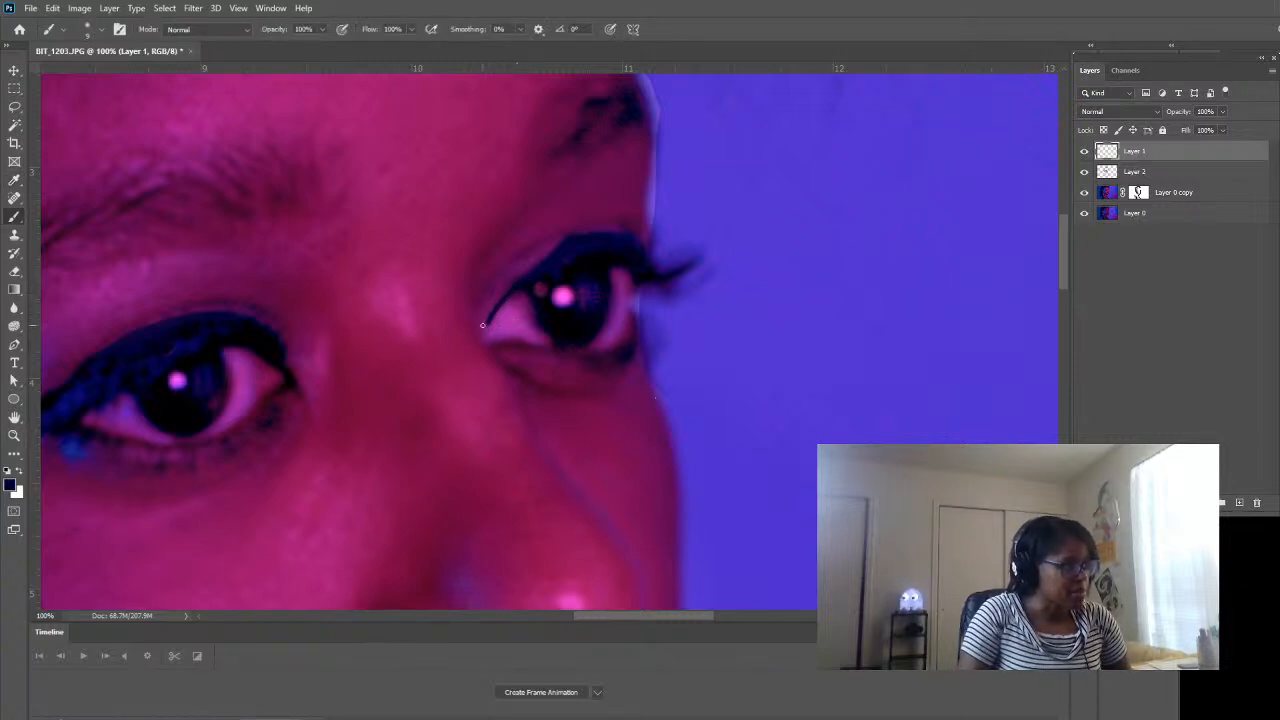
left_click_drag(482, 325, 528, 270)
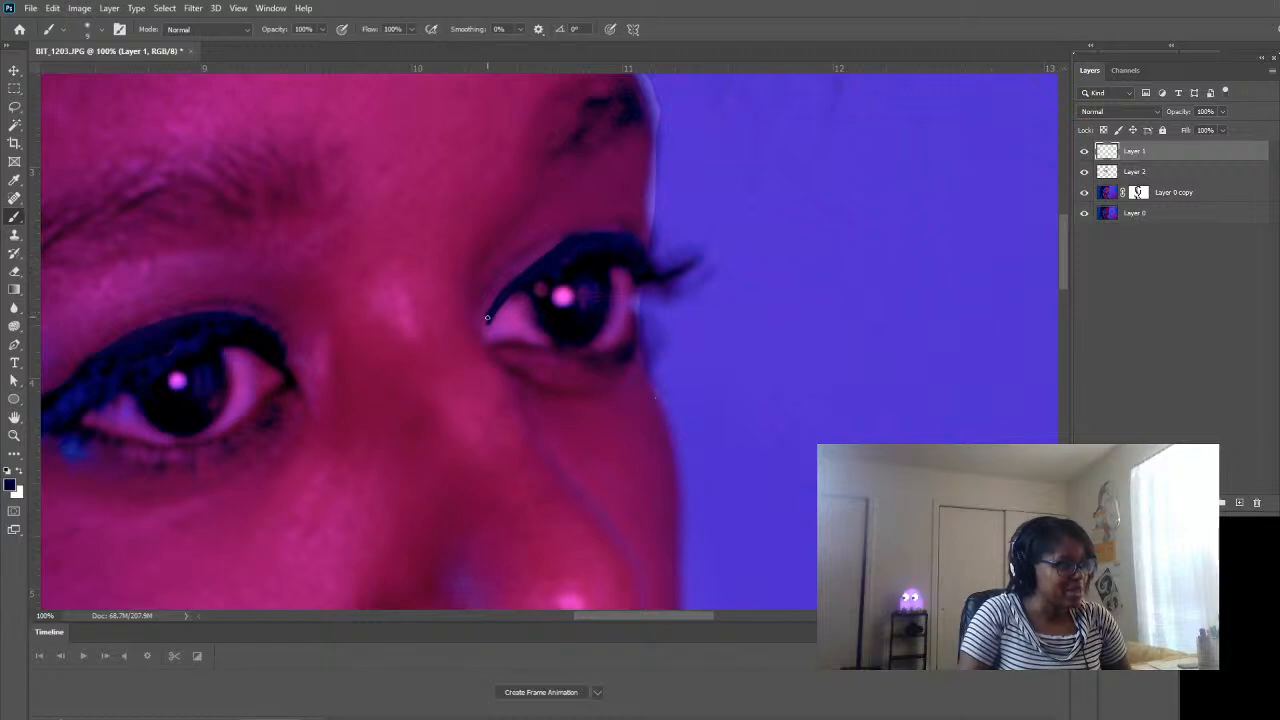
- Trim the inner-corner tip of the far eye's liner with a 20 px eraser at 100% opacity
key("e")
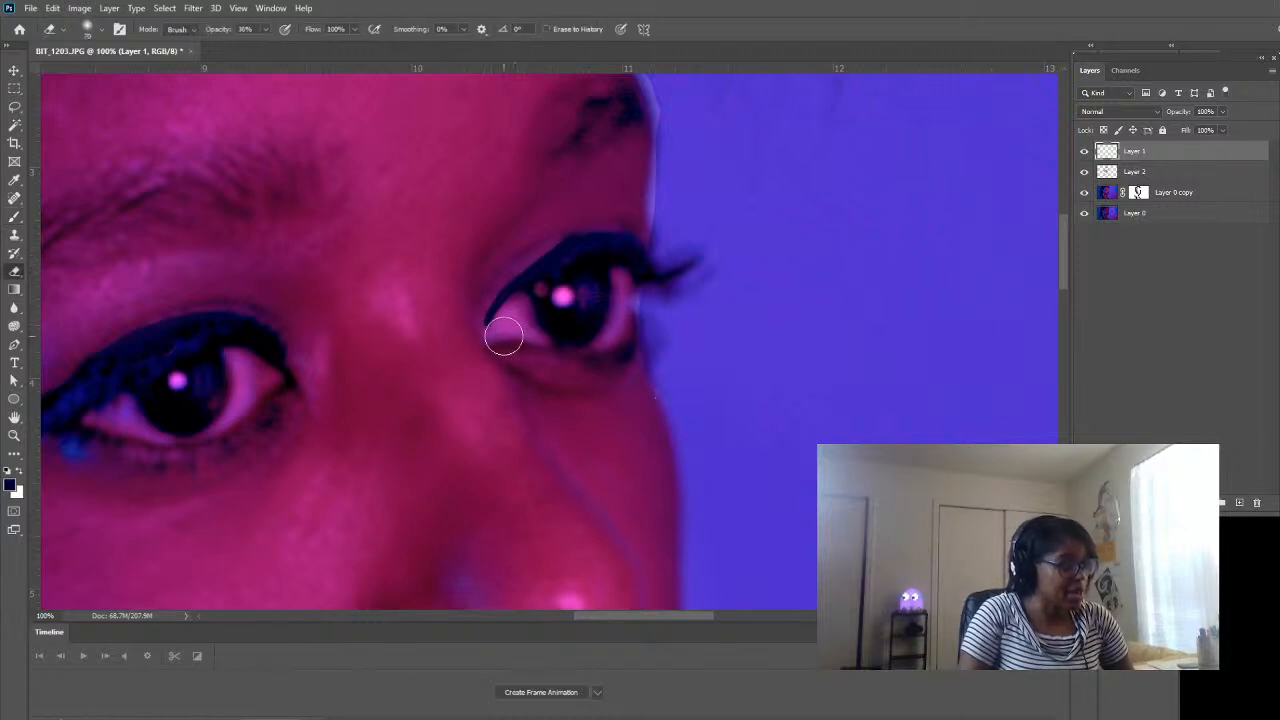
key("bracketleft")
key("bracketleft")
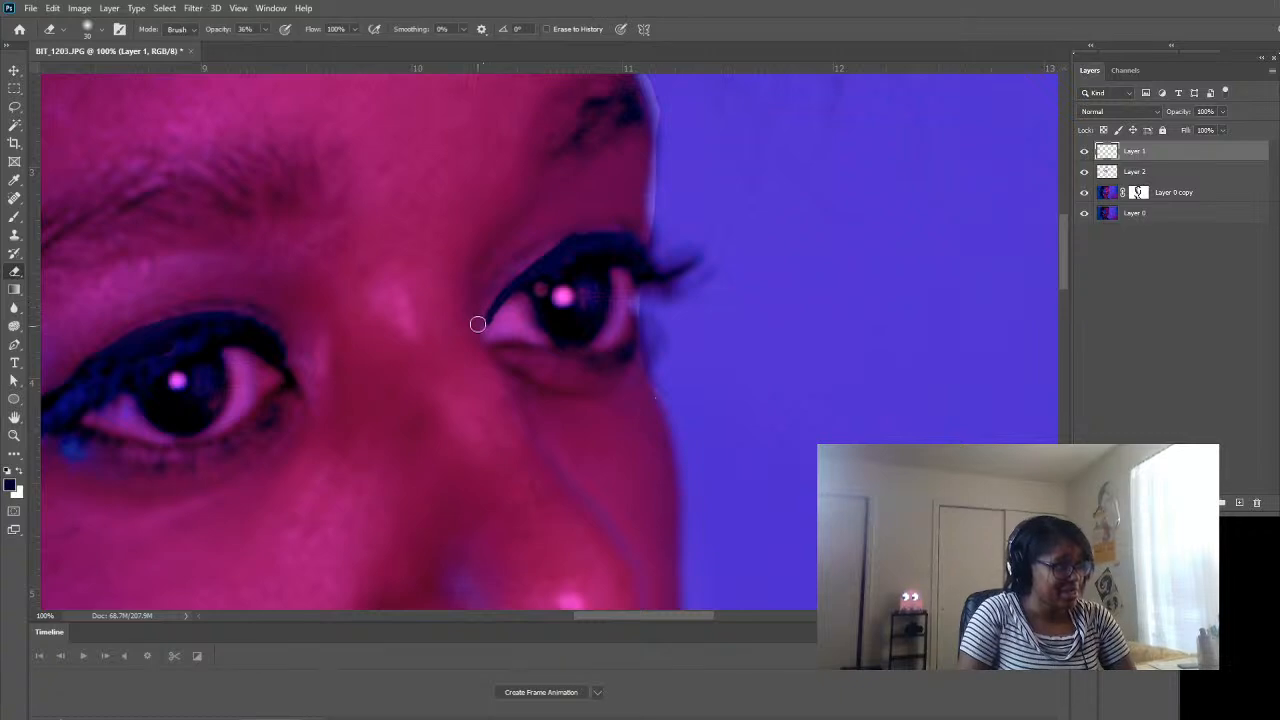
left_click(265, 30)
left_click_drag(272, 48, 336, 59)
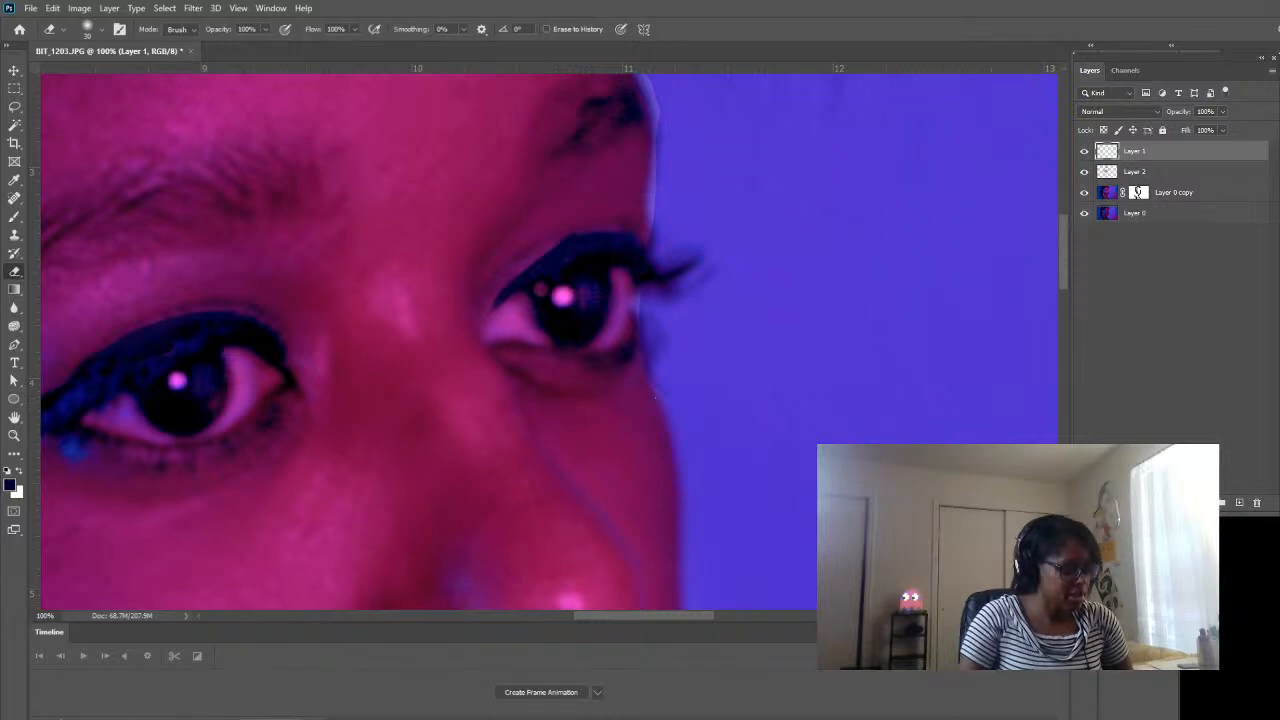
- Examine the corrected eyeliner on both eyes in the full portrait
left_click(14, 435)
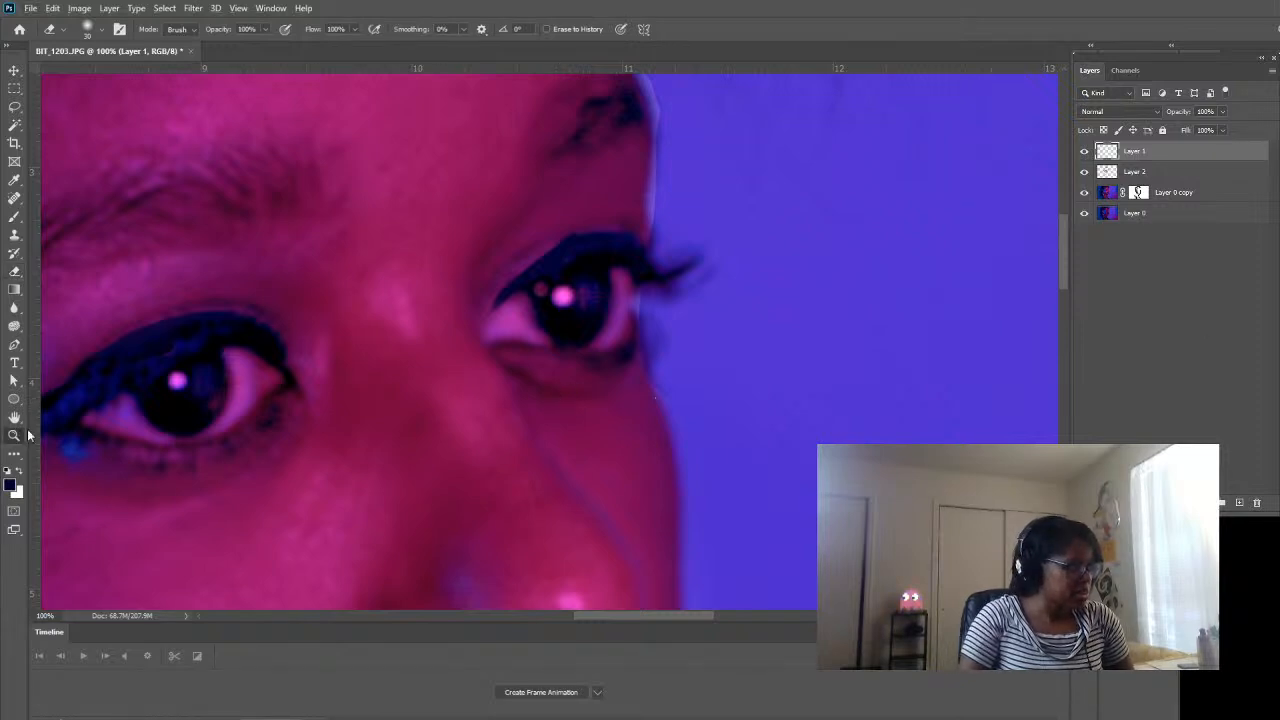
left_click(545, 430, "alt")
left_click(545, 429, "alt")
left_click(544, 429, "alt")
left_click(544, 428, "alt")
left_click(545, 420, "alt")
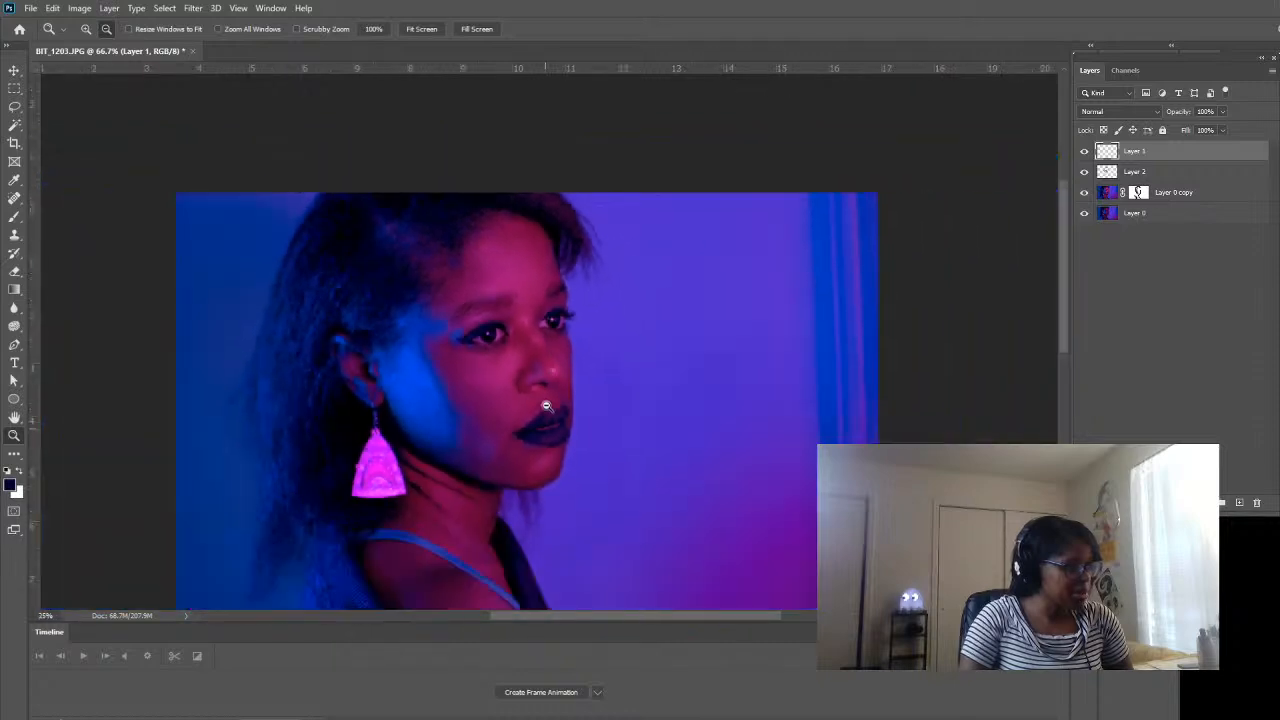
left_click(547, 400, "alt")
left_click(555, 270, "alt")
left_click(550, 330)
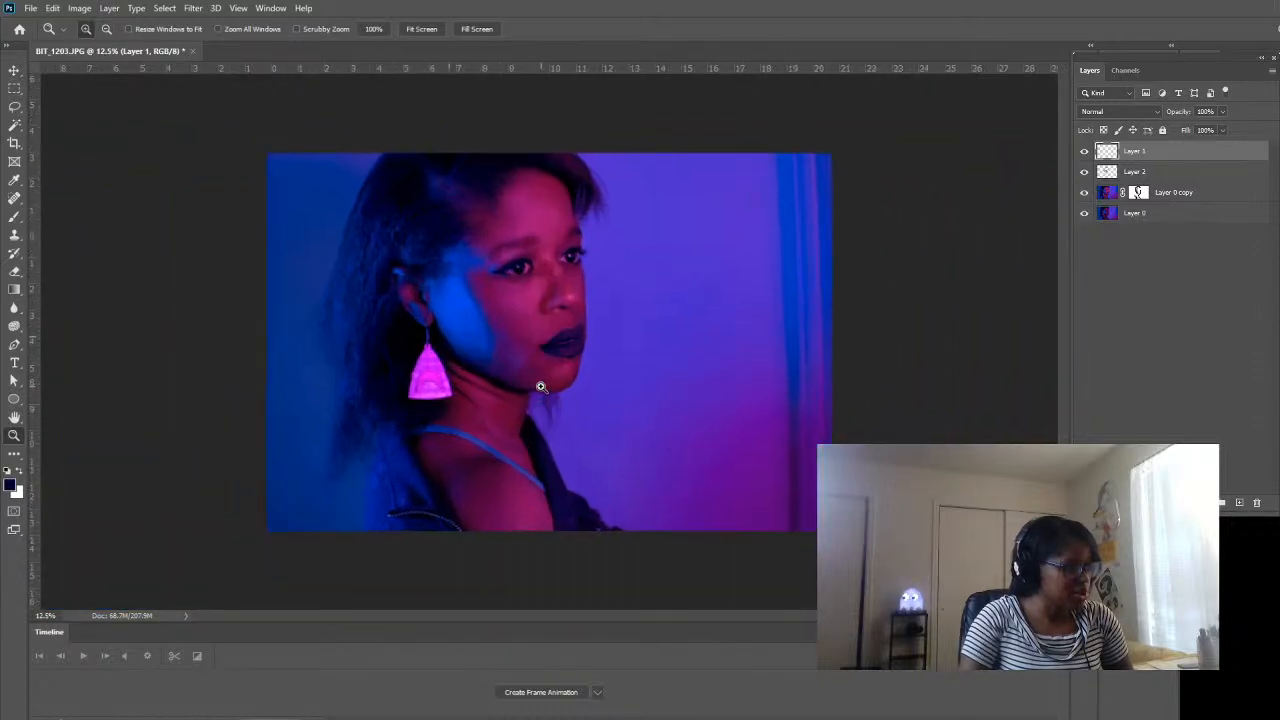
- Sample a dark navy from the lower lip's inner edge and enlarge the brush to 20 px for painting the lips
left_click(590, 312)
left_click(592, 313)
left_click(588, 325)
scroll(600, 363, "up", 2)
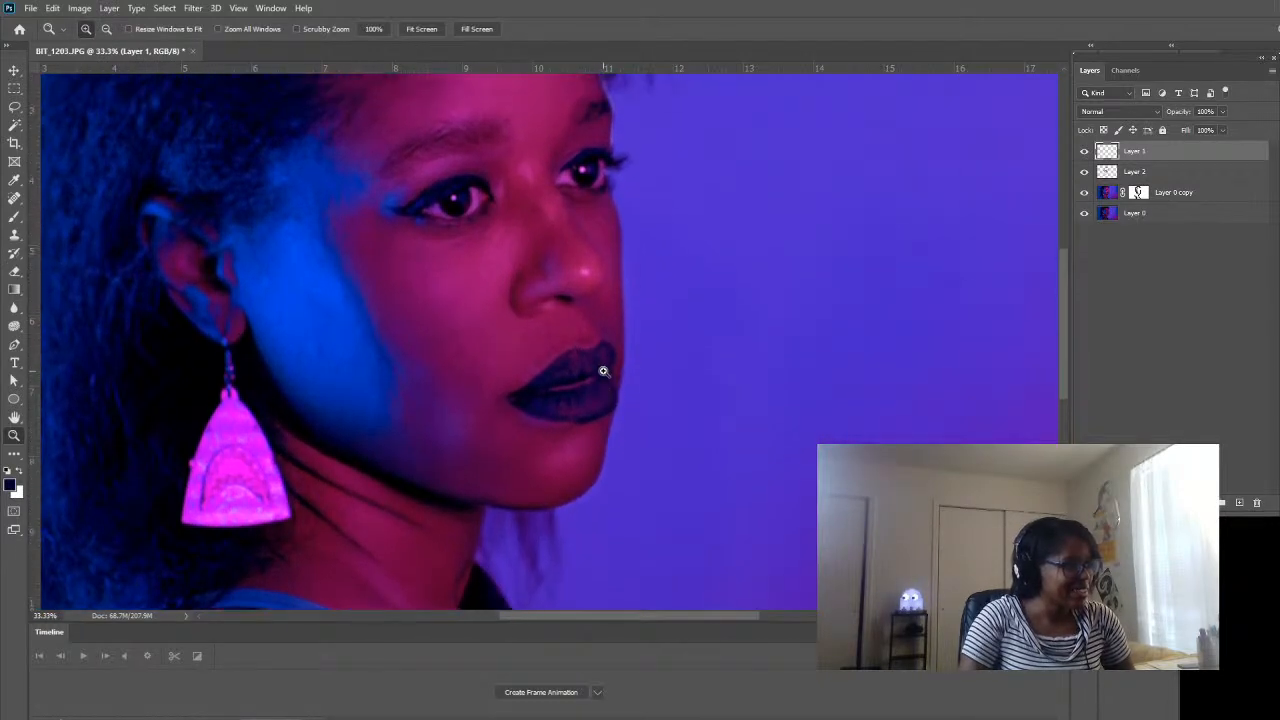
left_click(590, 415)
left_click(587, 414)
left_click(603, 402)
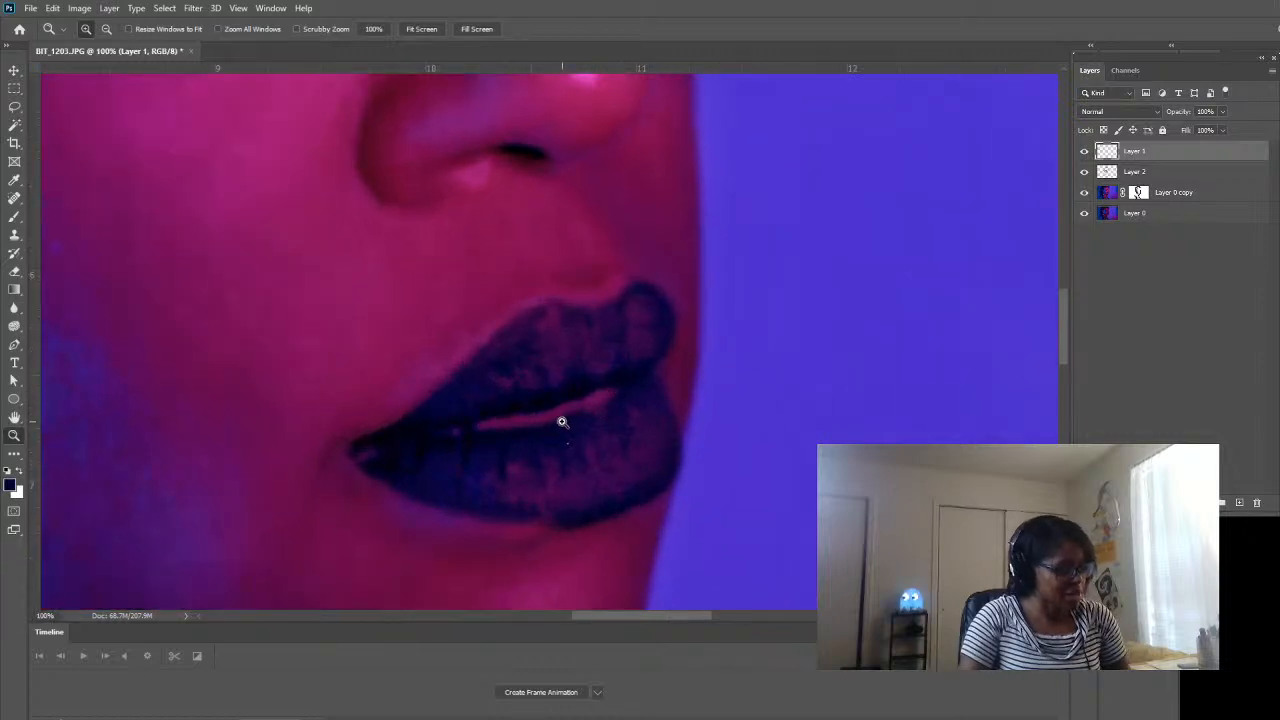
key("i")
left_click(563, 423)
key("b")
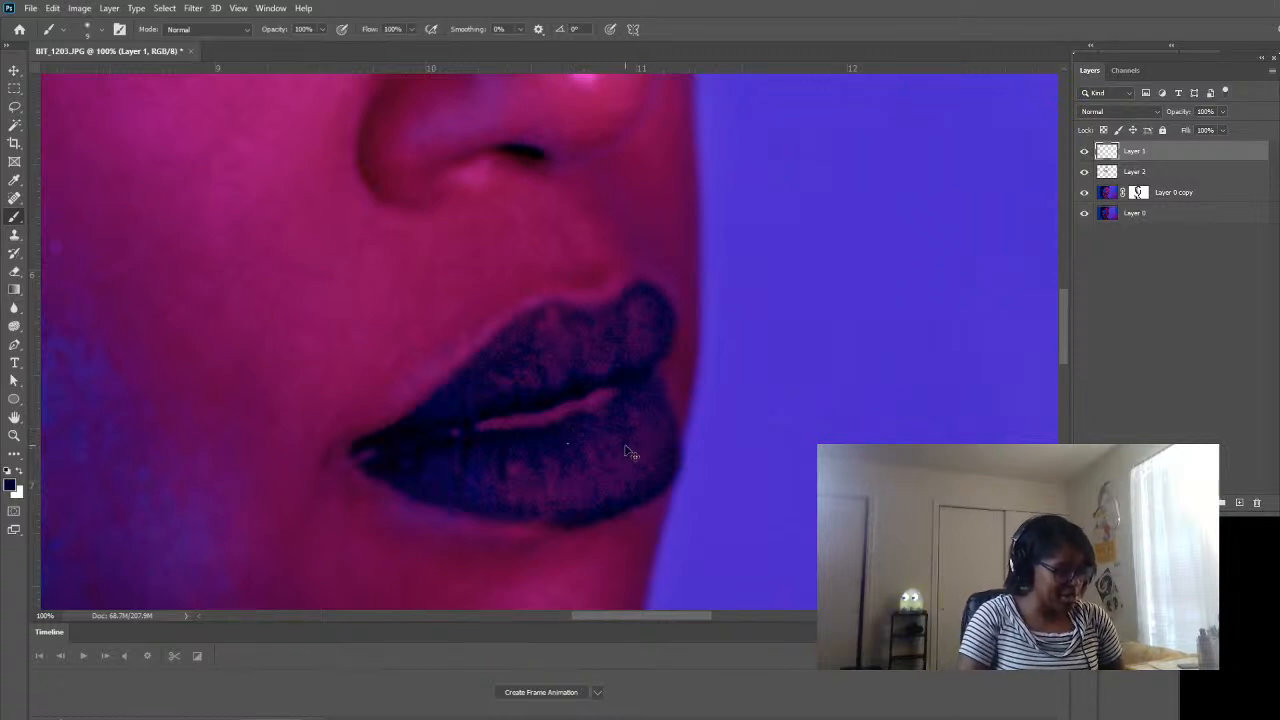
key("bracketright")
key("bracketright")
key("bracketright")
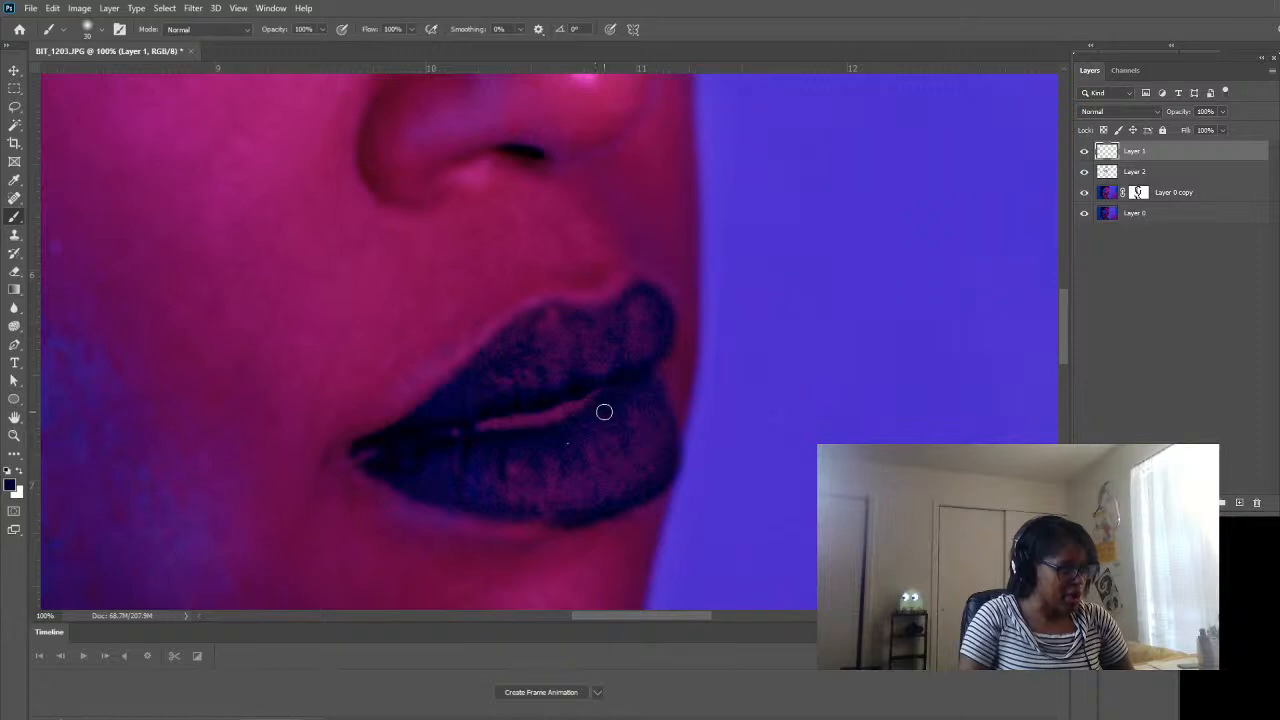
- Fill the pink gap between the lips with the sampled navy, replacing a full-opacity try with strokes at 73% brush opacity
left_click_drag(556, 420, 450, 432)
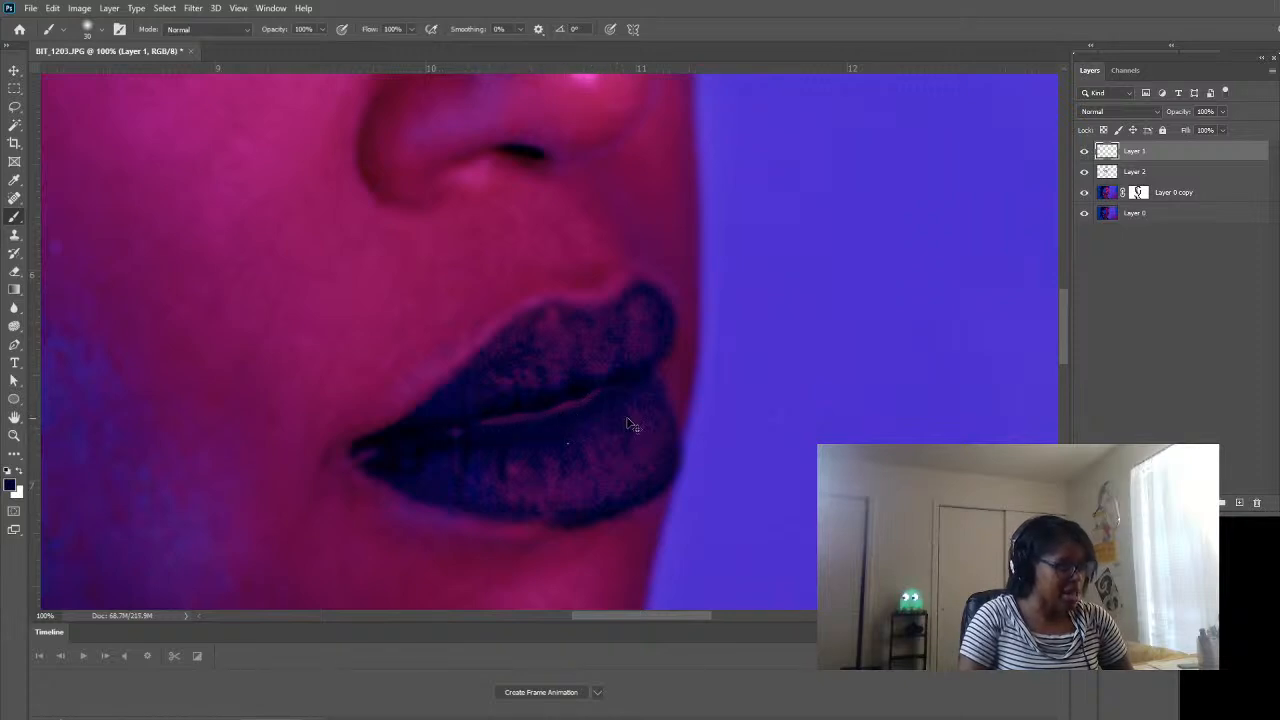
key("ctrl+z")
key("7")
key("3")
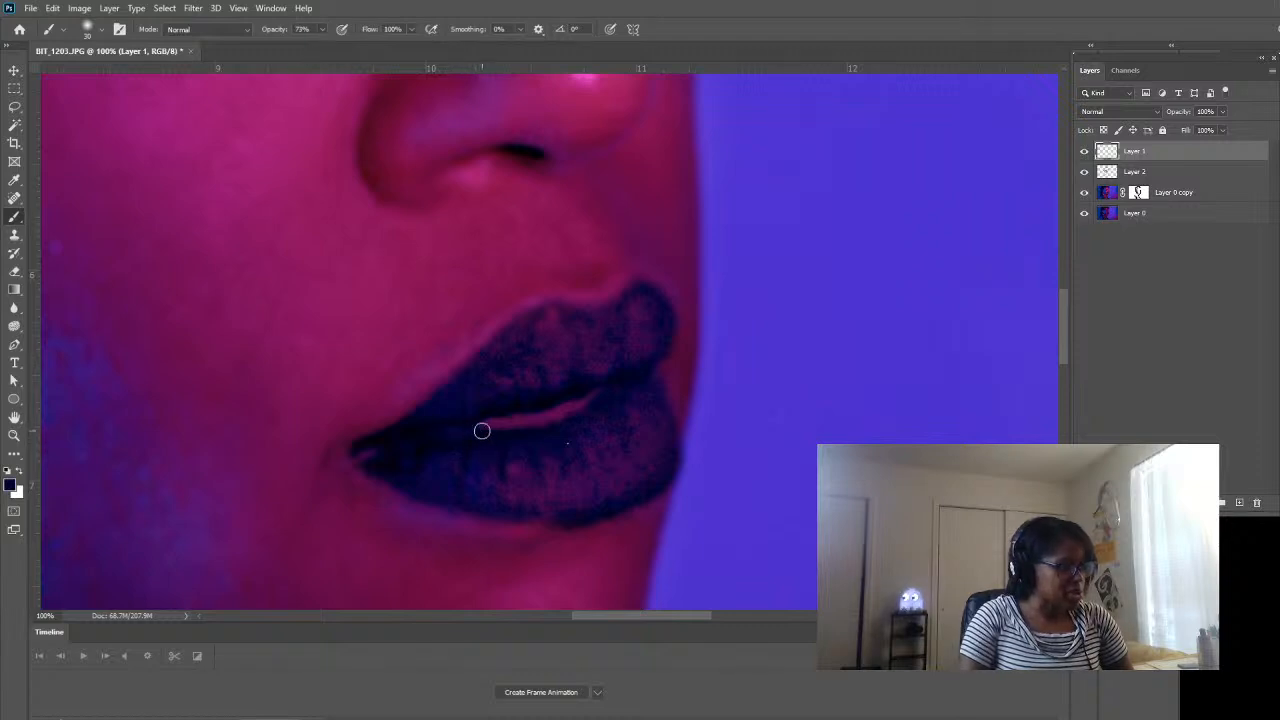
left_click_drag(600, 397, 508, 417)
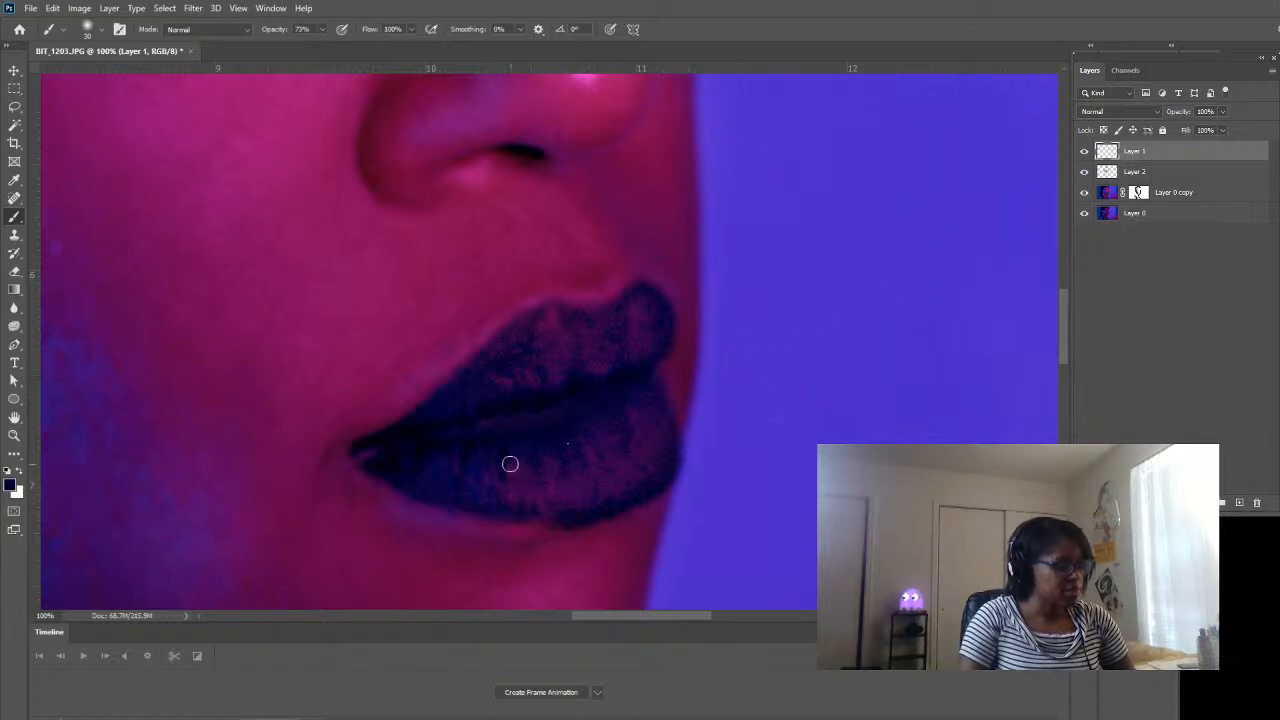
- Soften the filled lip gap with an enlarged eraser at 7% opacity, and touch it up with a resampled lip color
key("e")
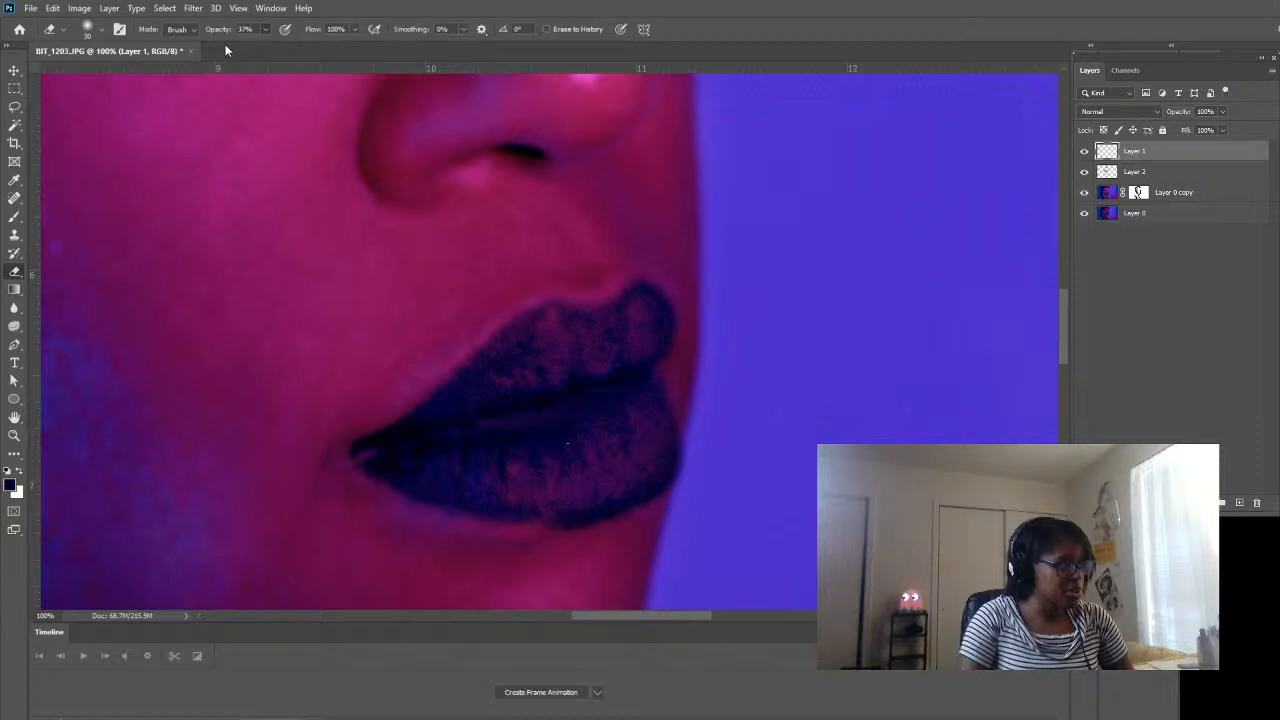
key("bracketright")
key("bracketright")
key("bracketright")
key("bracketright")
key("bracketright")
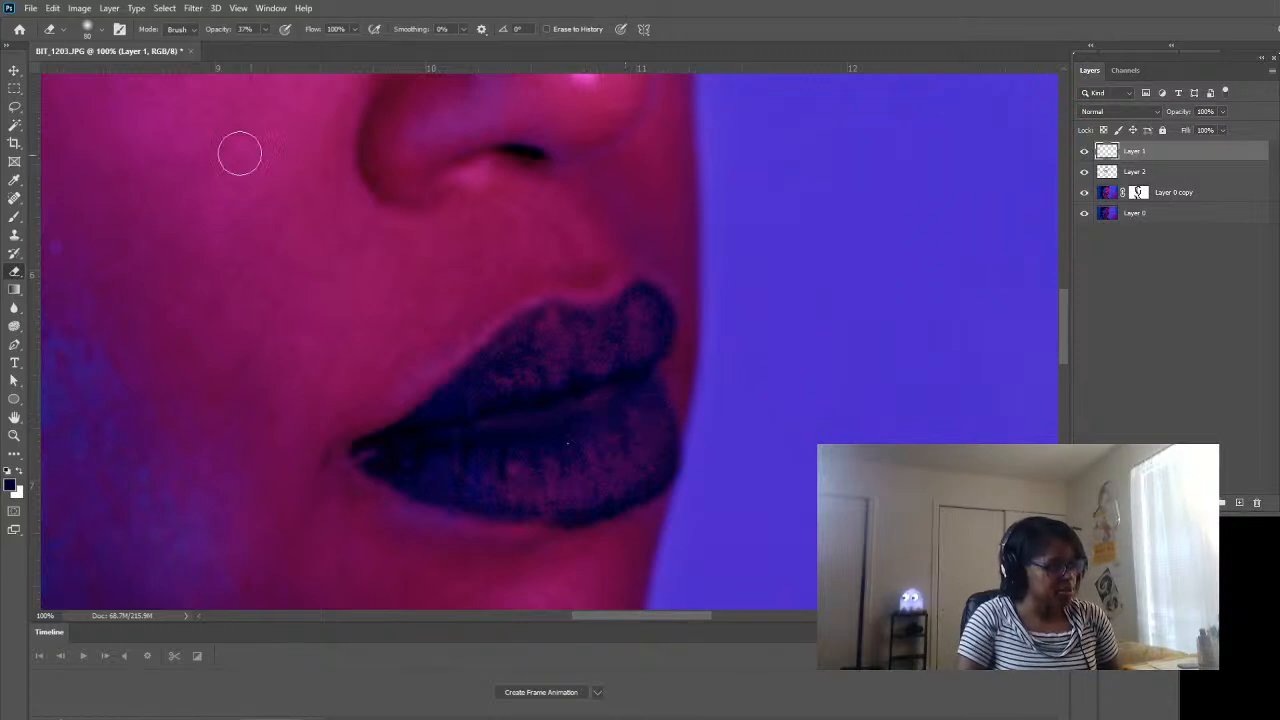
left_click_drag(263, 31, 224, 57)
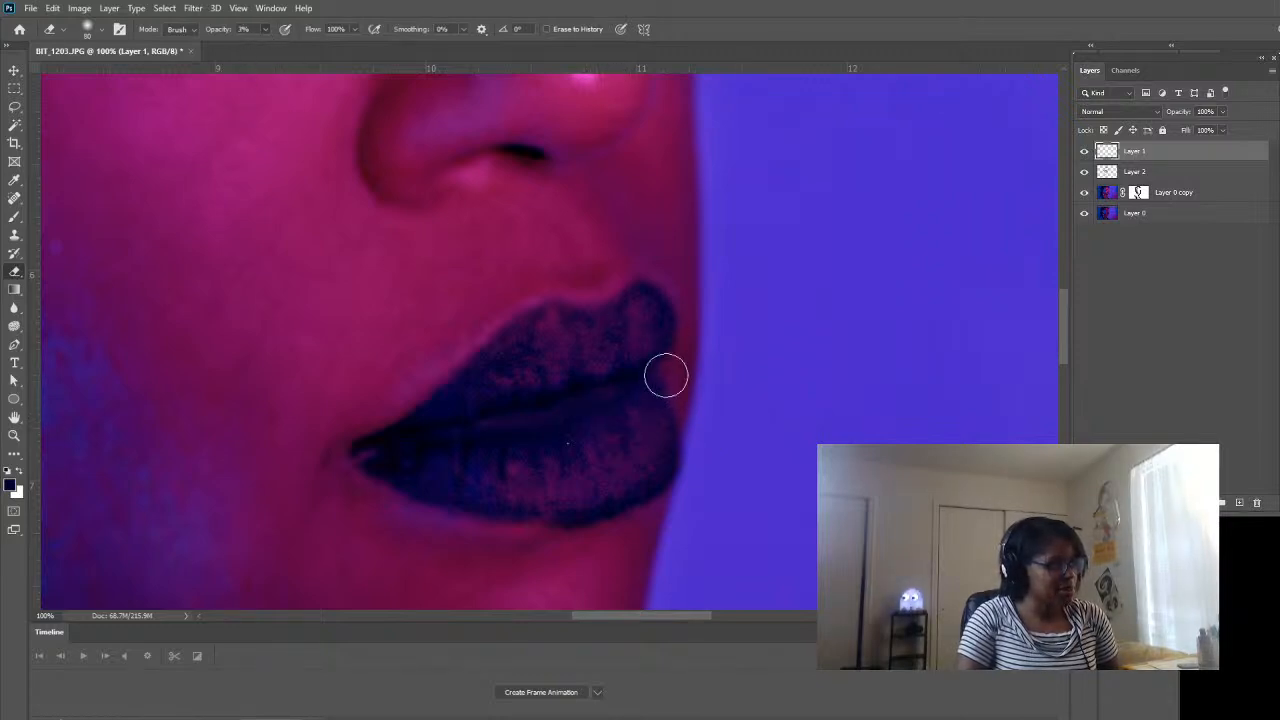
mouse_move(666, 375)
left_mouse_down()
mouse_move(549, 419)
mouse_move(483, 426)
mouse_move(625, 387)
mouse_move(611, 413)
mouse_move(521, 425)
mouse_move(615, 405)
mouse_move(574, 434)
mouse_move(480, 440)
mouse_move(568, 437)
mouse_move(526, 440)
left_mouse_up()
key("i")
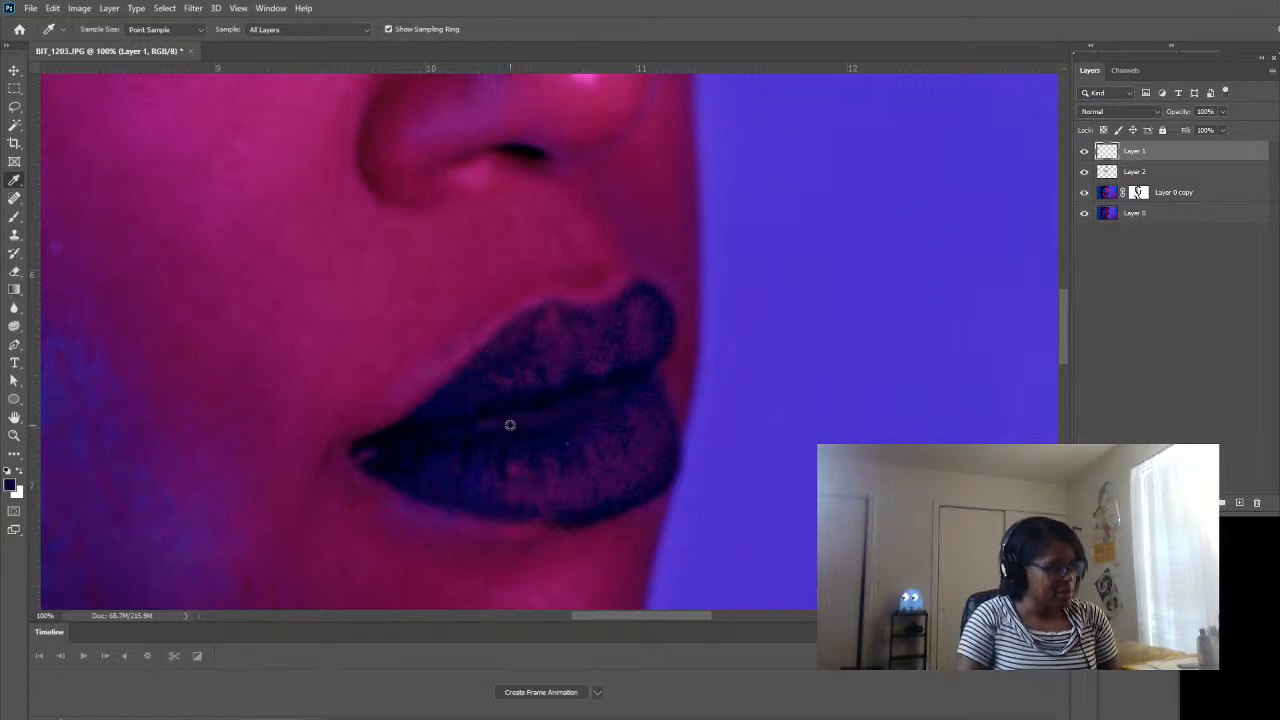
key("b")
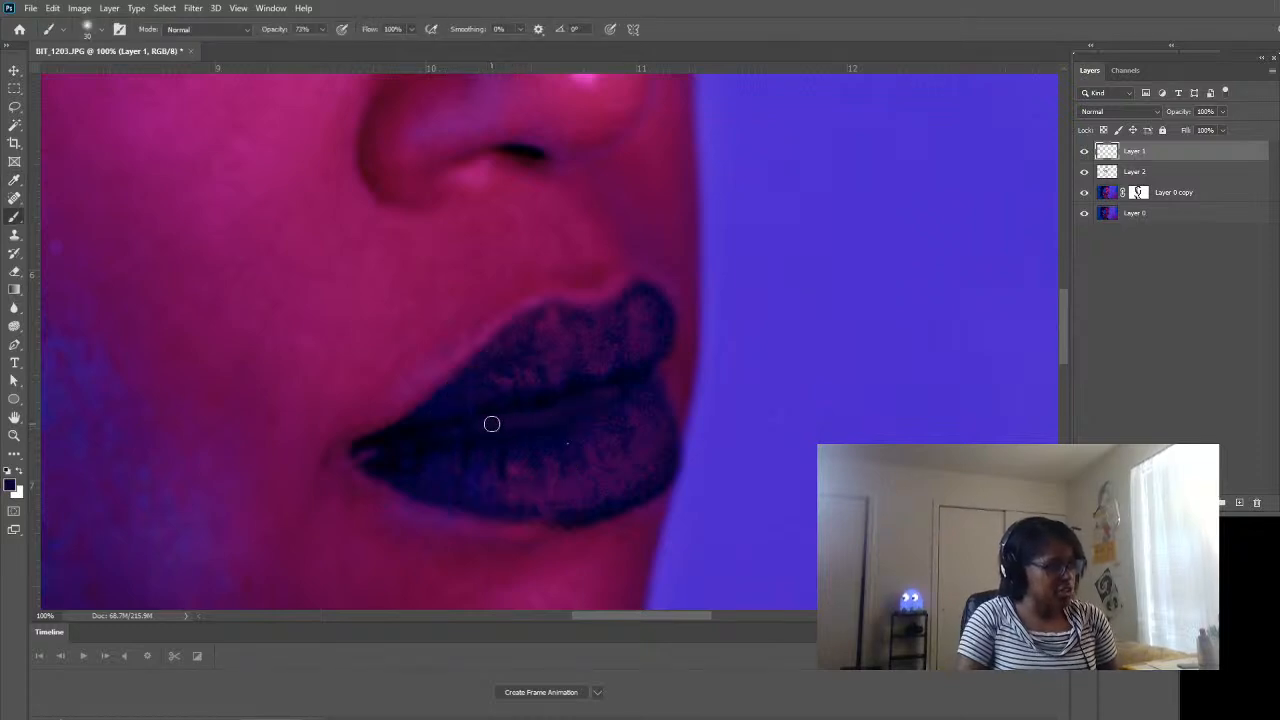
- Compare the full portrait with and without Layer 1 to examine the lip and eyeliner retouch
left_click(14, 435)
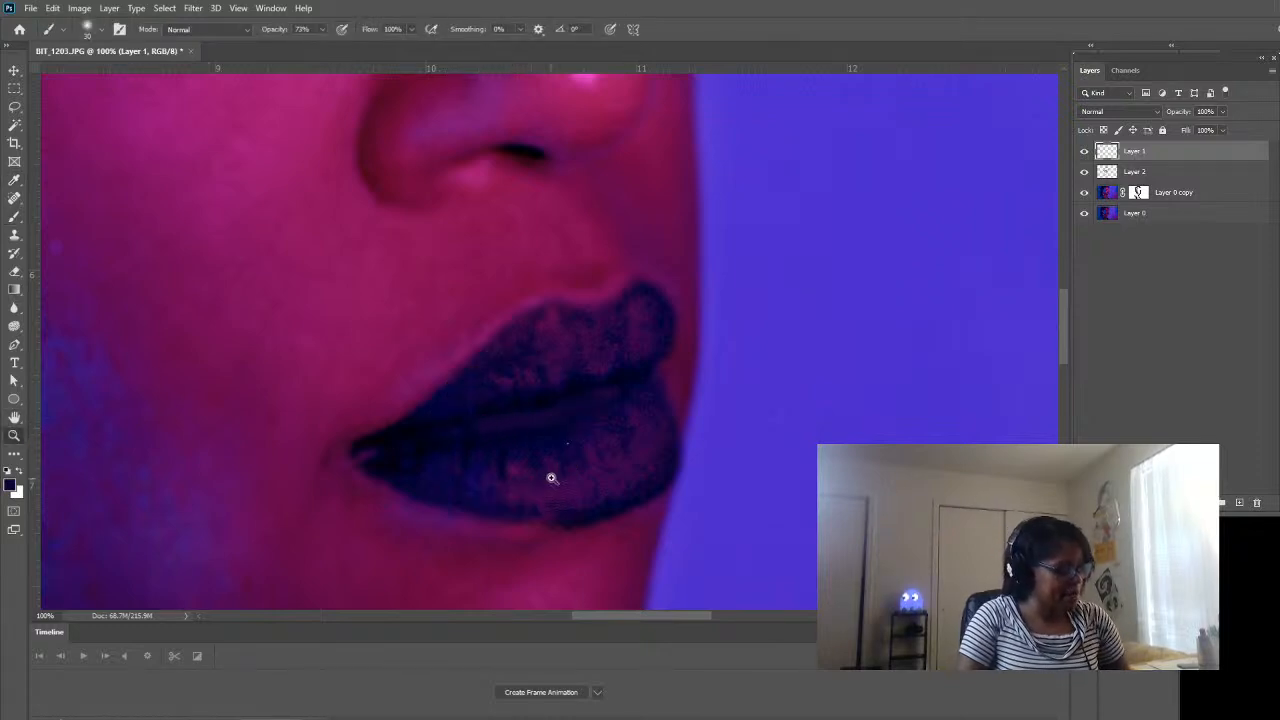
left_click(551, 478, "alt")
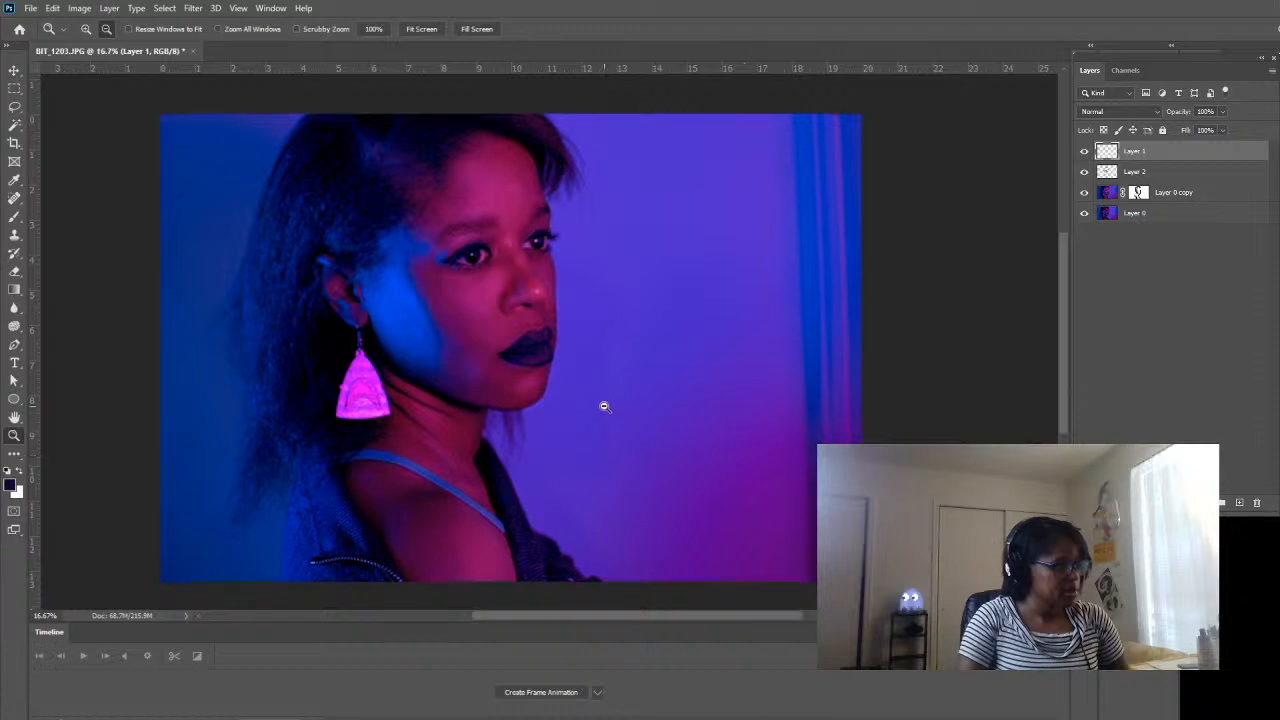
left_click(604, 406, "alt")
left_click(1082, 152)
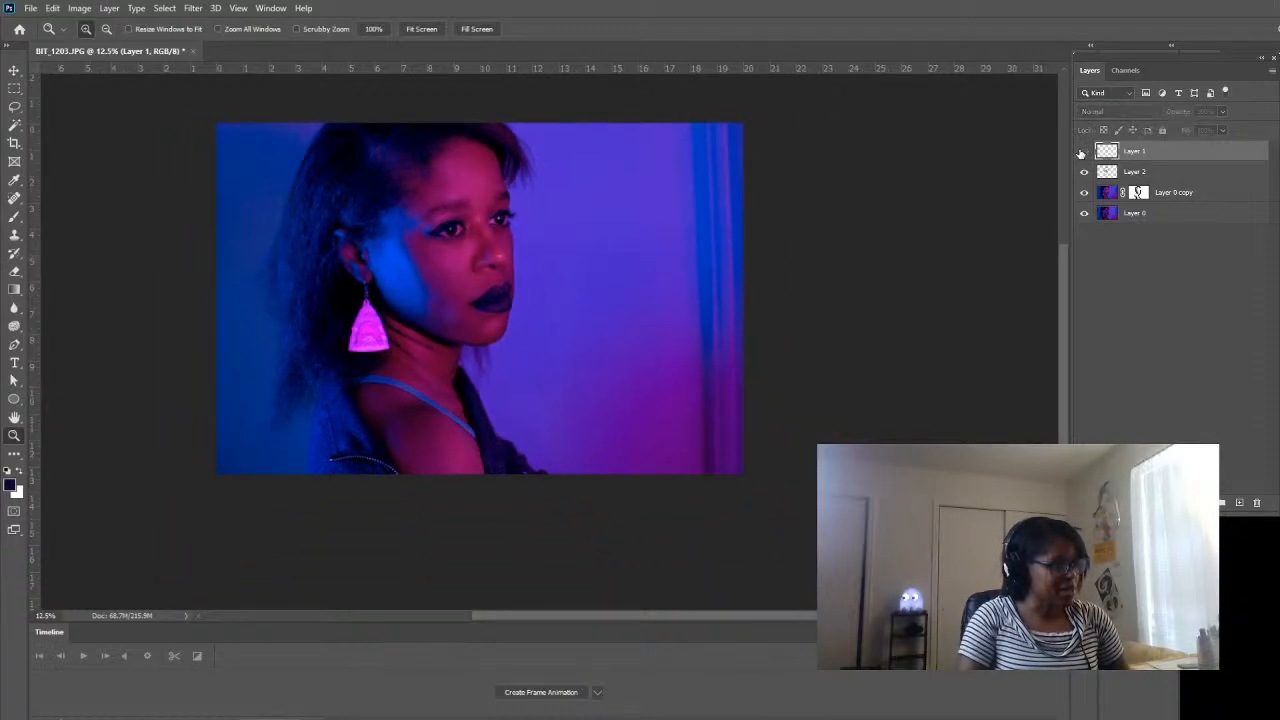
left_click(1082, 152)
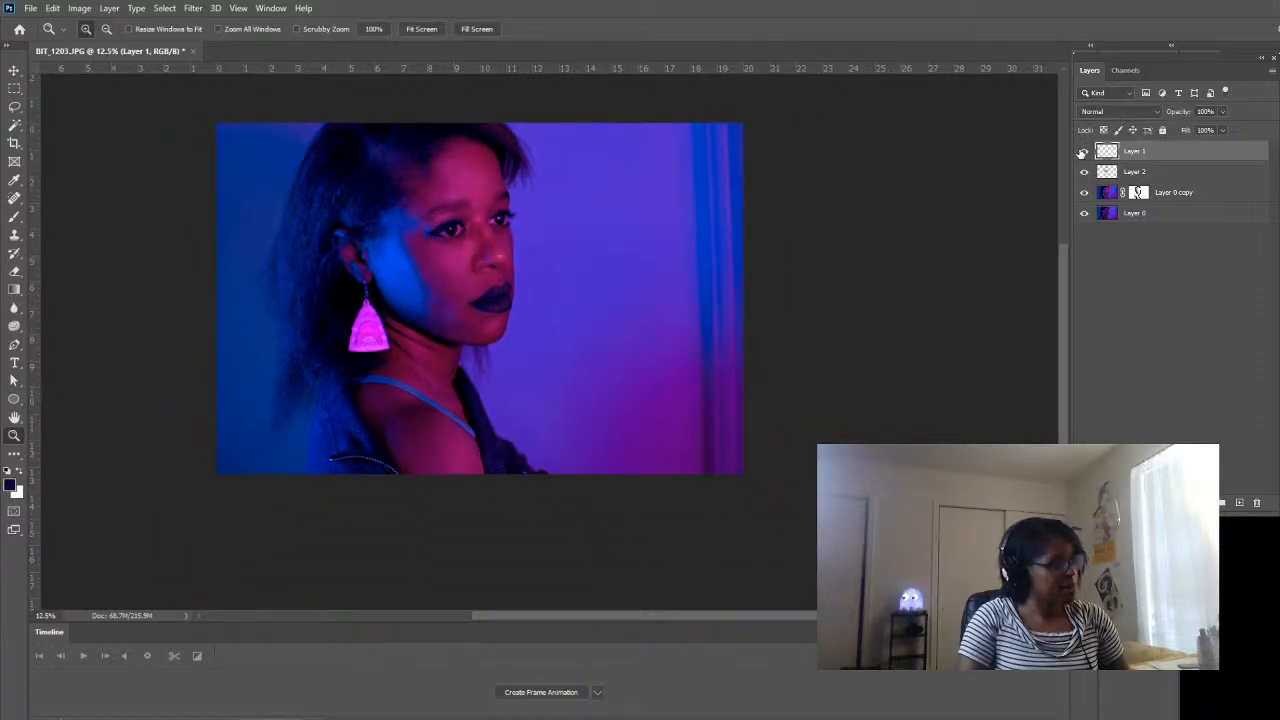
left_click(1082, 152)
left_click(1082, 152)
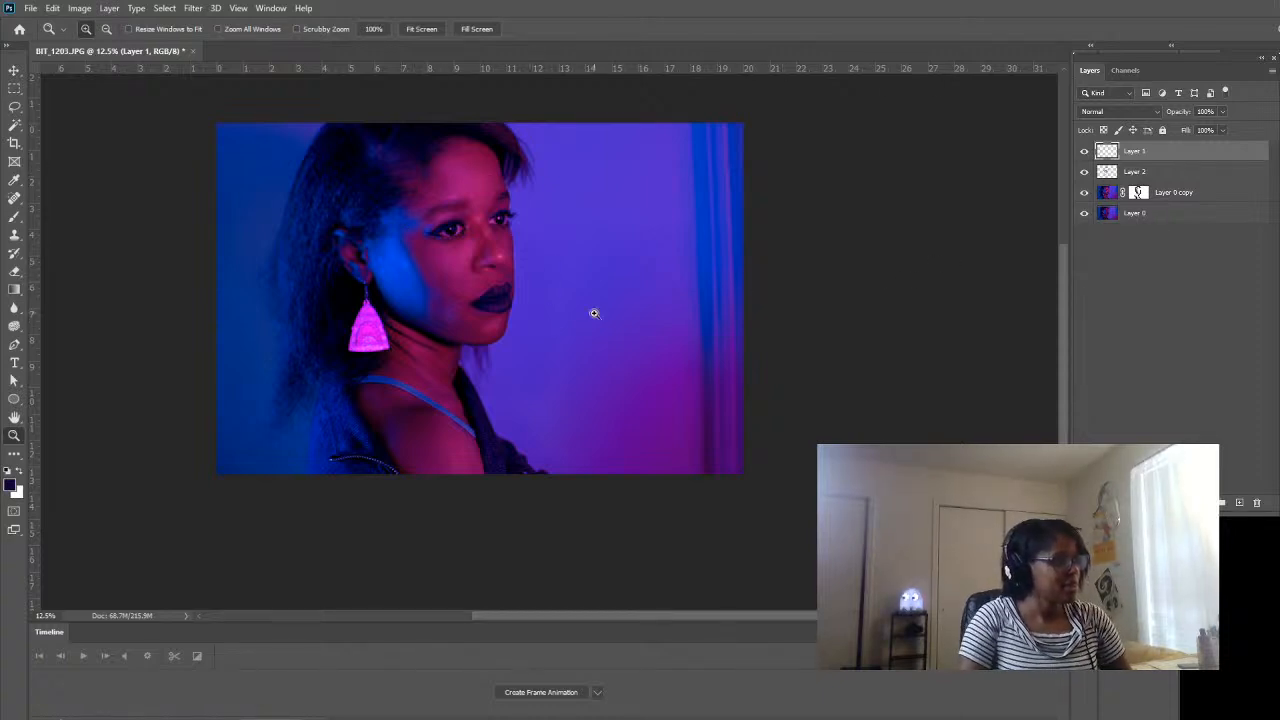
- Preview blend modes including Linear Burn, Screen and Lighter Color on Layer 2, and set it to Saturation
left_click(1086, 174)
left_click(1170, 178)
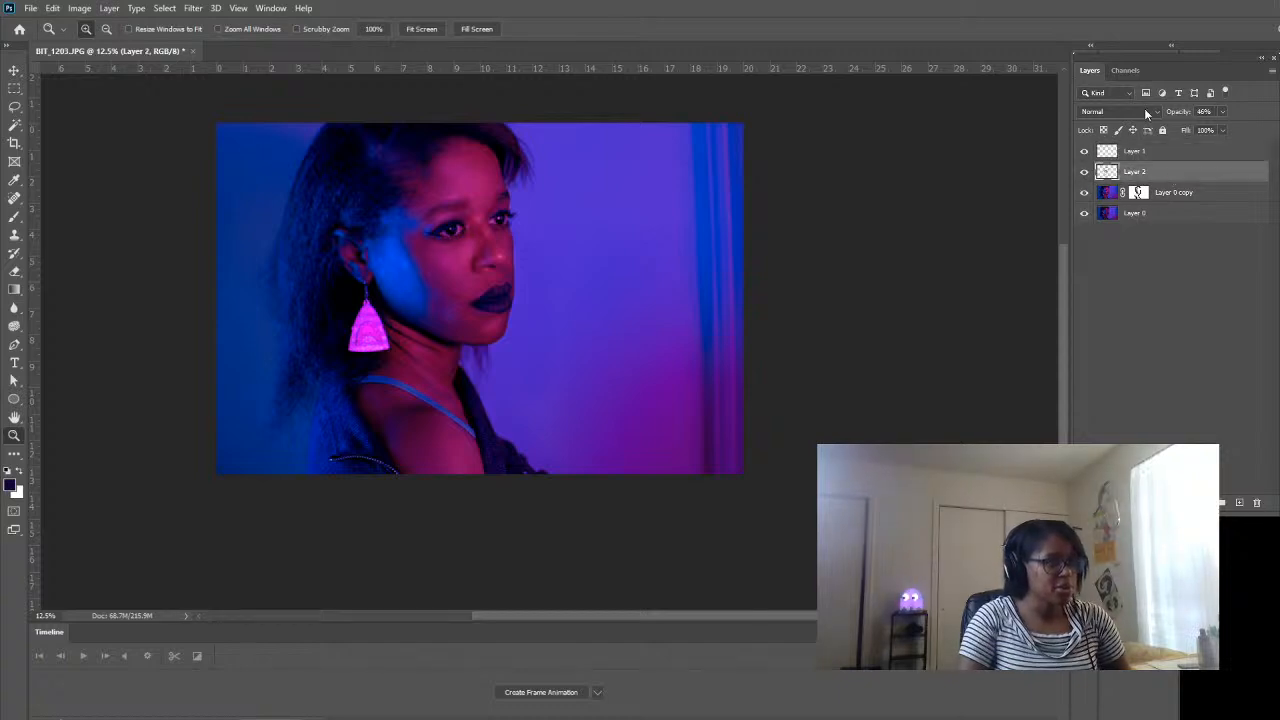
left_click(1146, 113)
left_click(1120, 190)
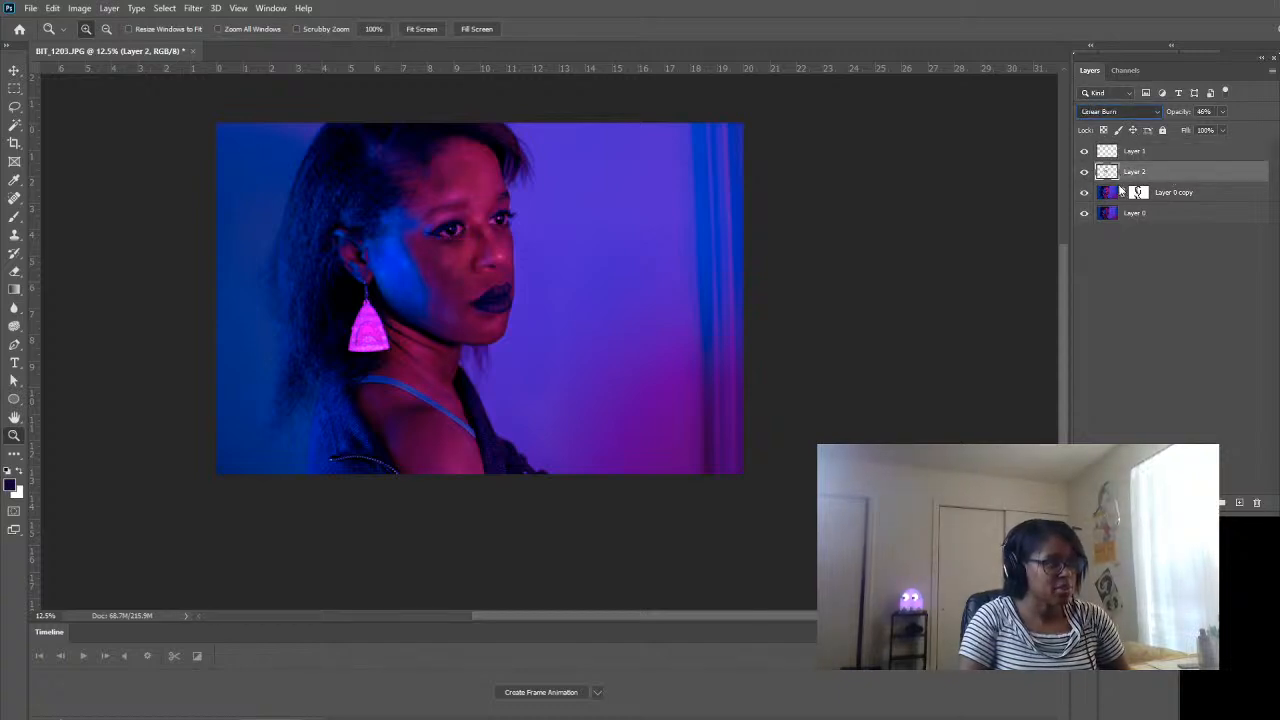
key("Down")
key("Down")
key("Down")
key("Down")
key("Down")
key("Down")
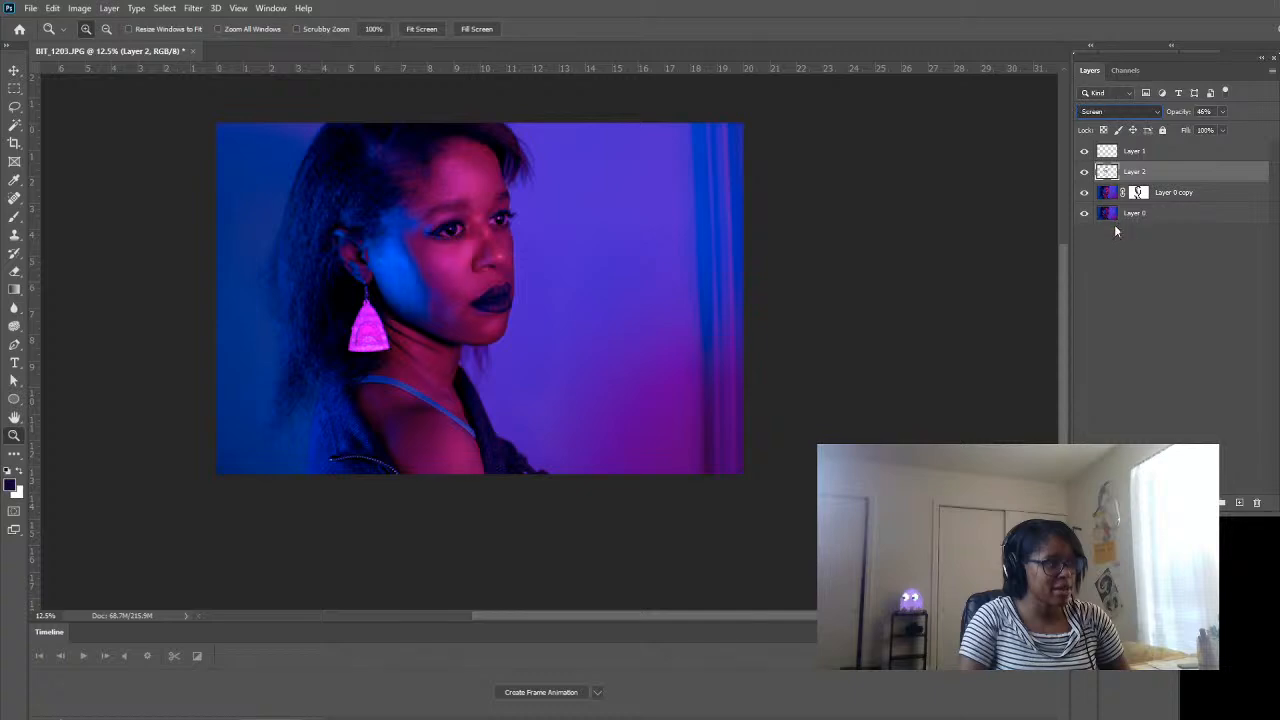
key("Down")
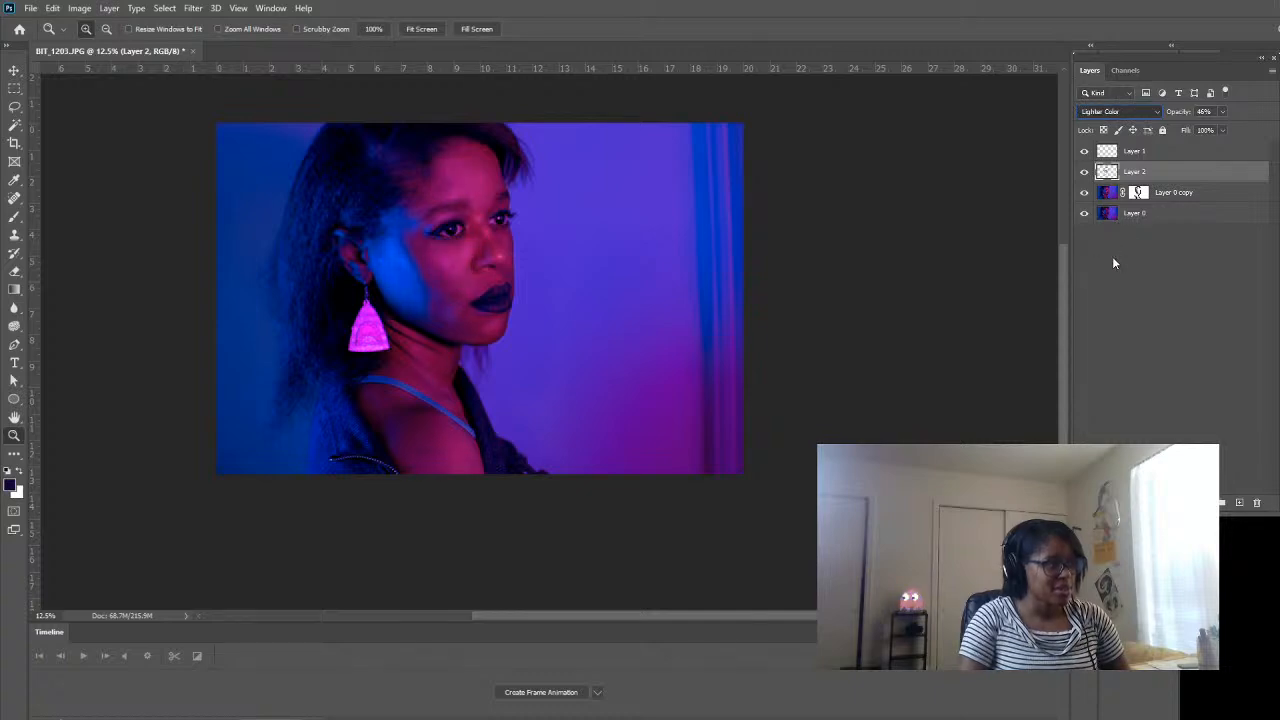
key("Down")
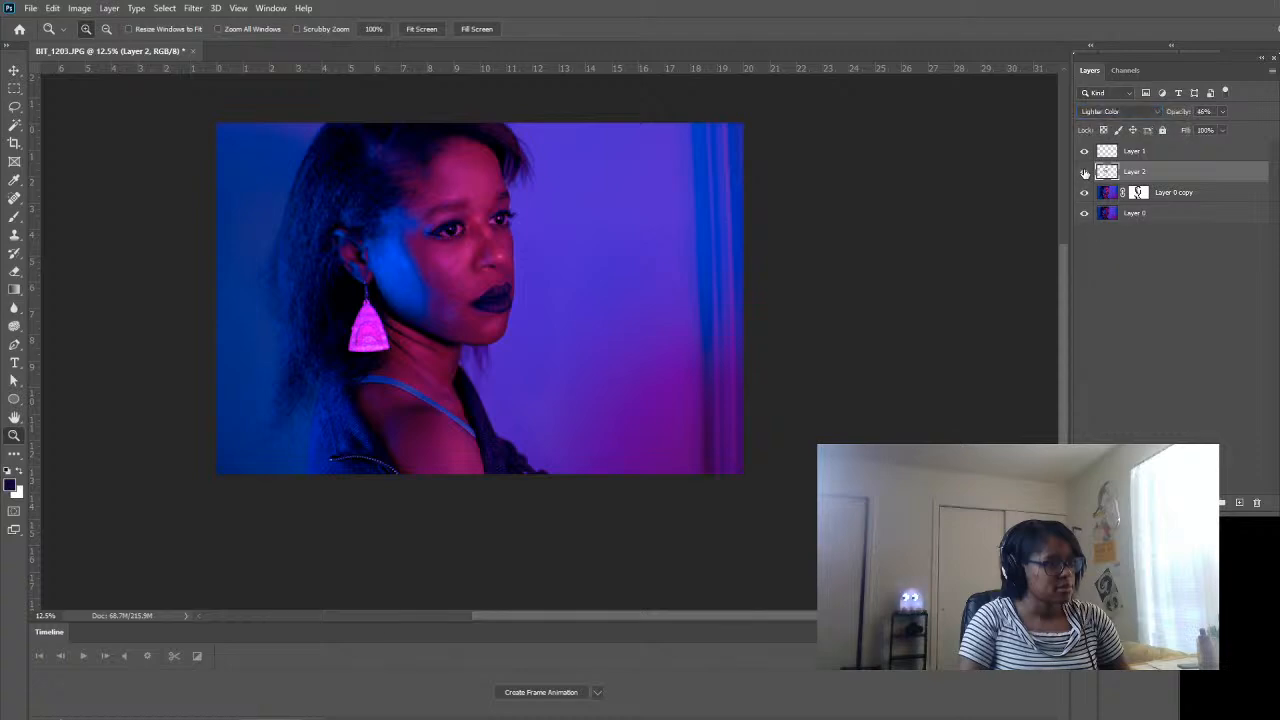
left_click(1127, 111)
left_click(1112, 275)
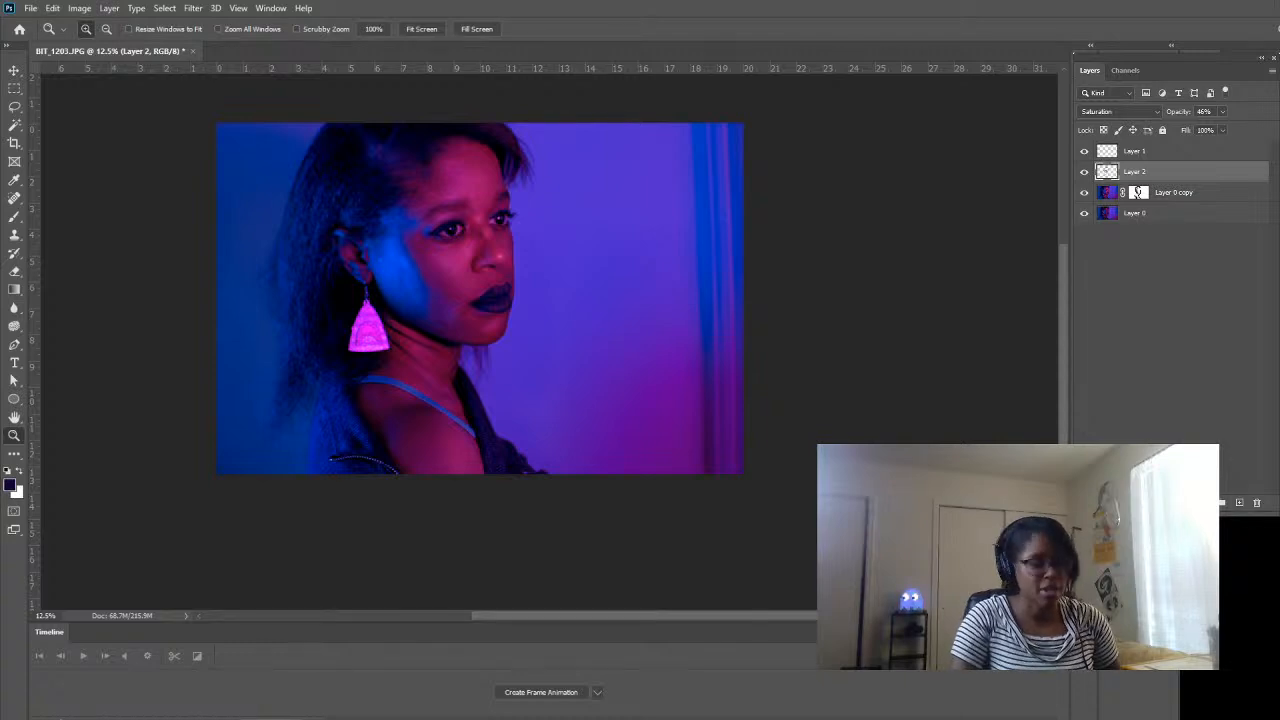
- On Layer 1, paint sampled dark red skin color over the dark smudge at the outer corner of the lips
left_click(490, 288)
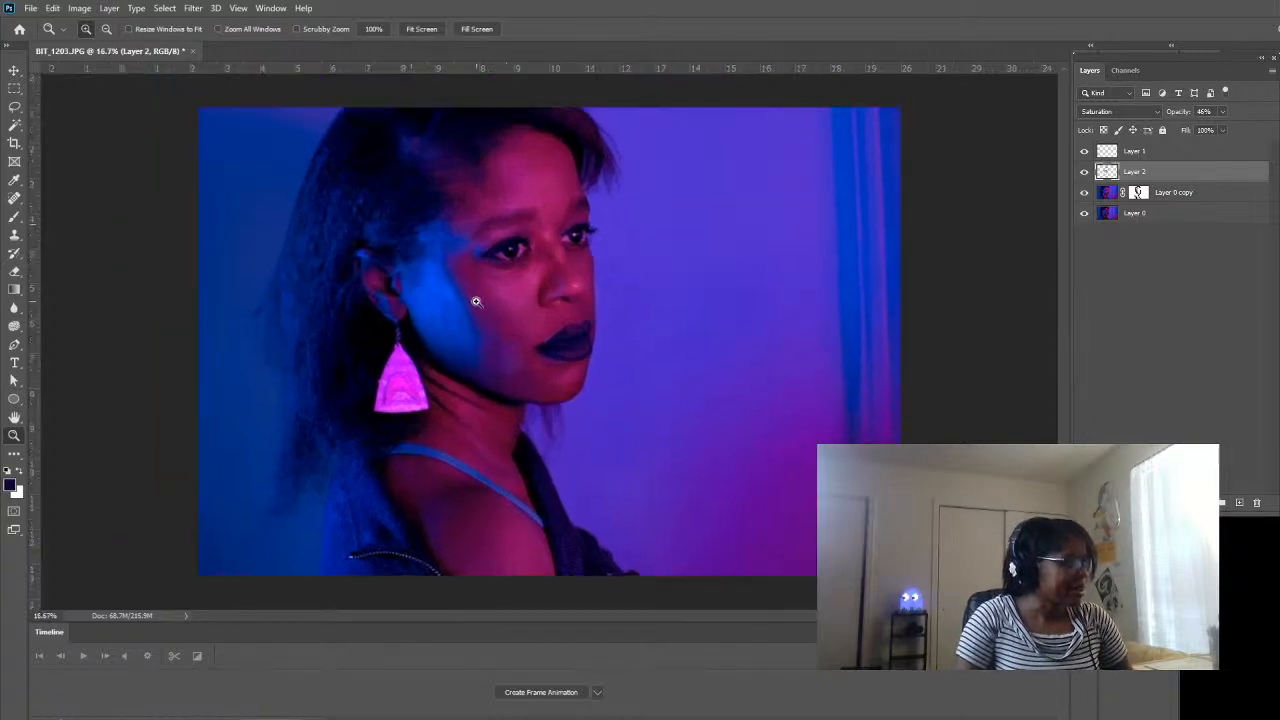
left_click(521, 319)
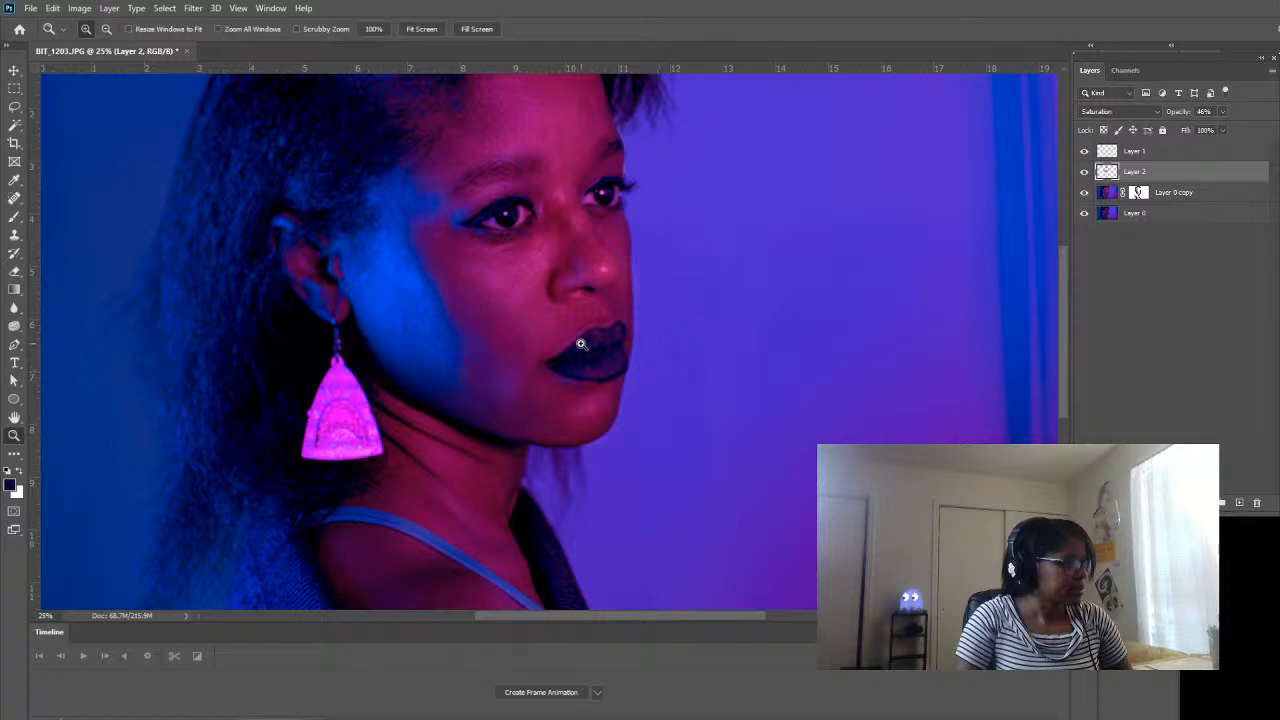
left_click(580, 346)
left_click(570, 347)
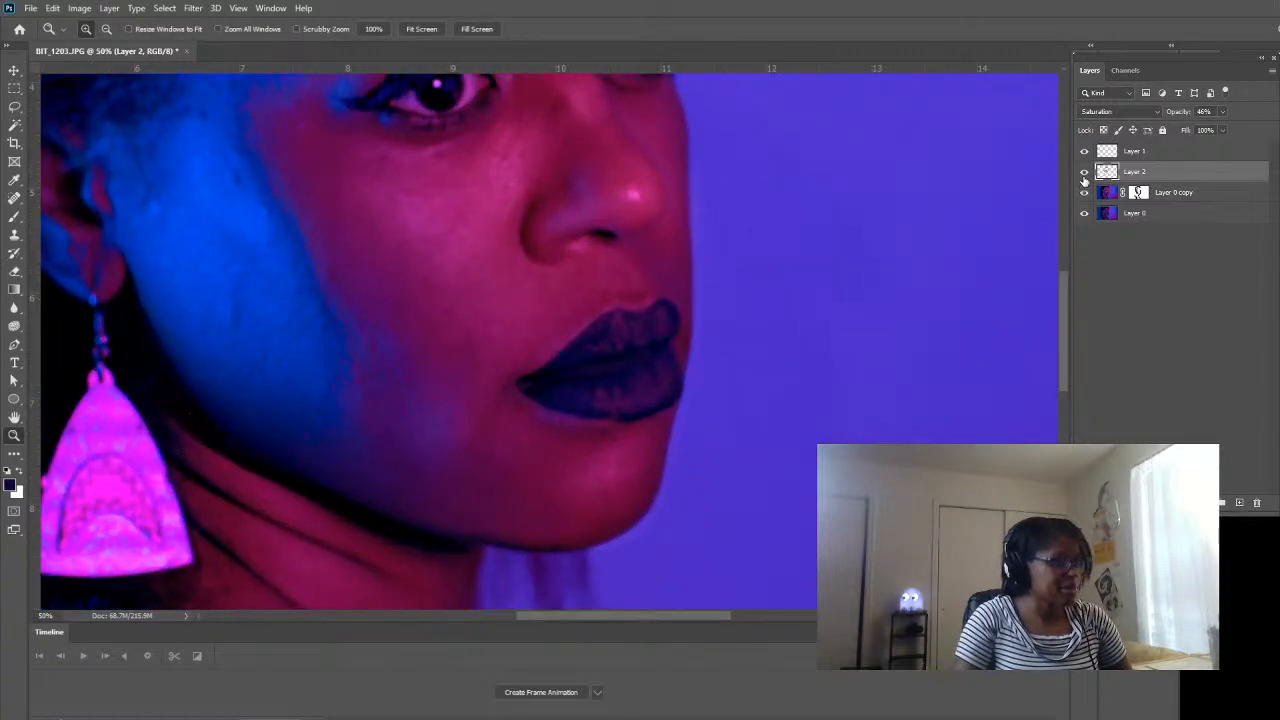
left_click(1172, 154)
left_click(505, 395)
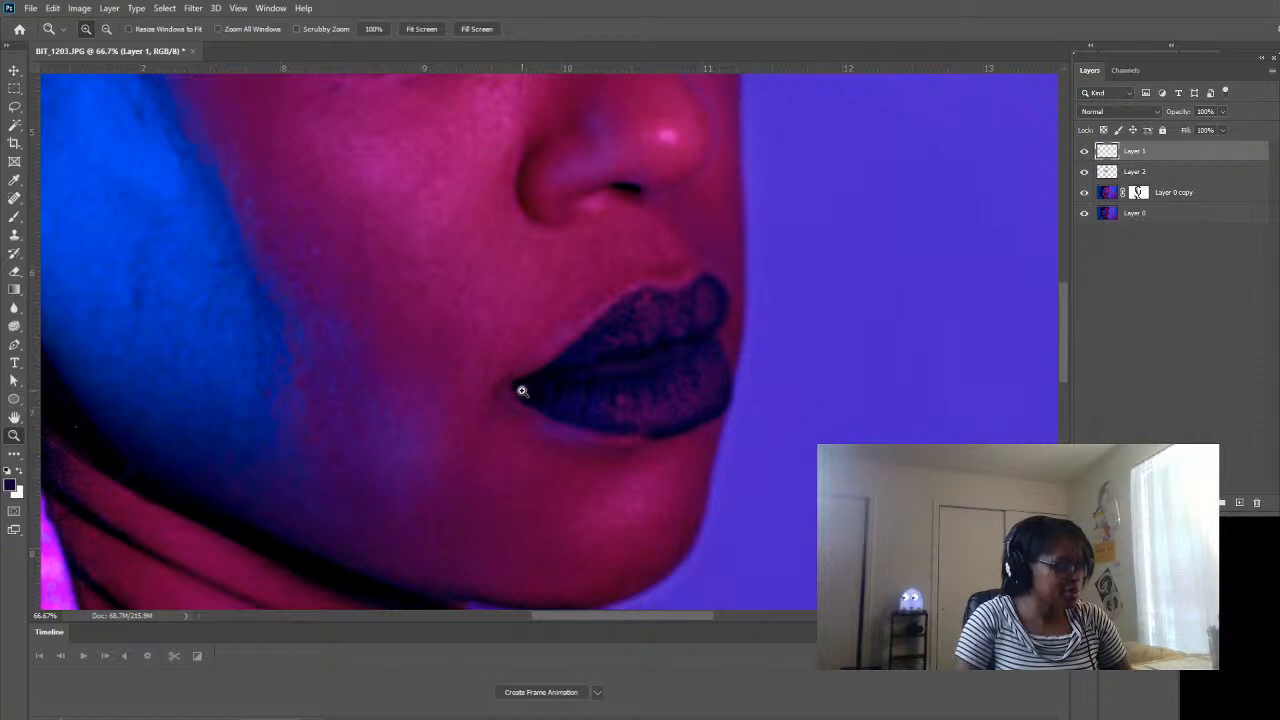
key("i")
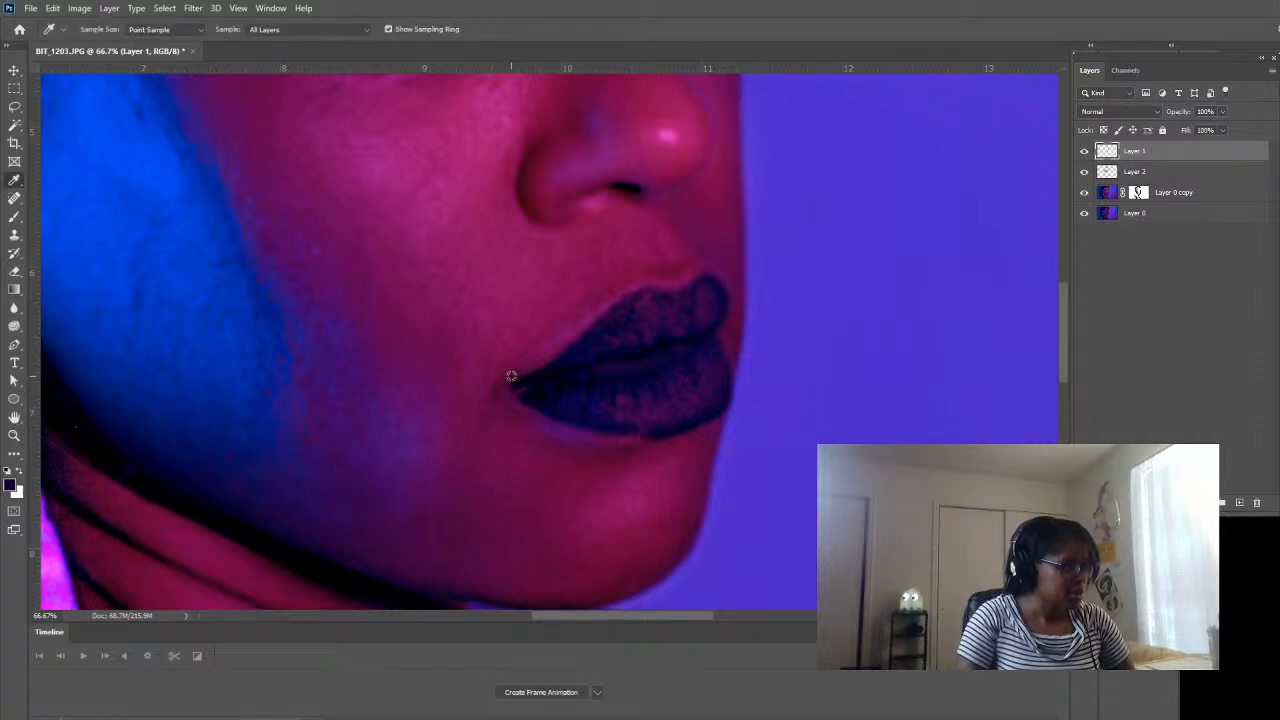
key("b")
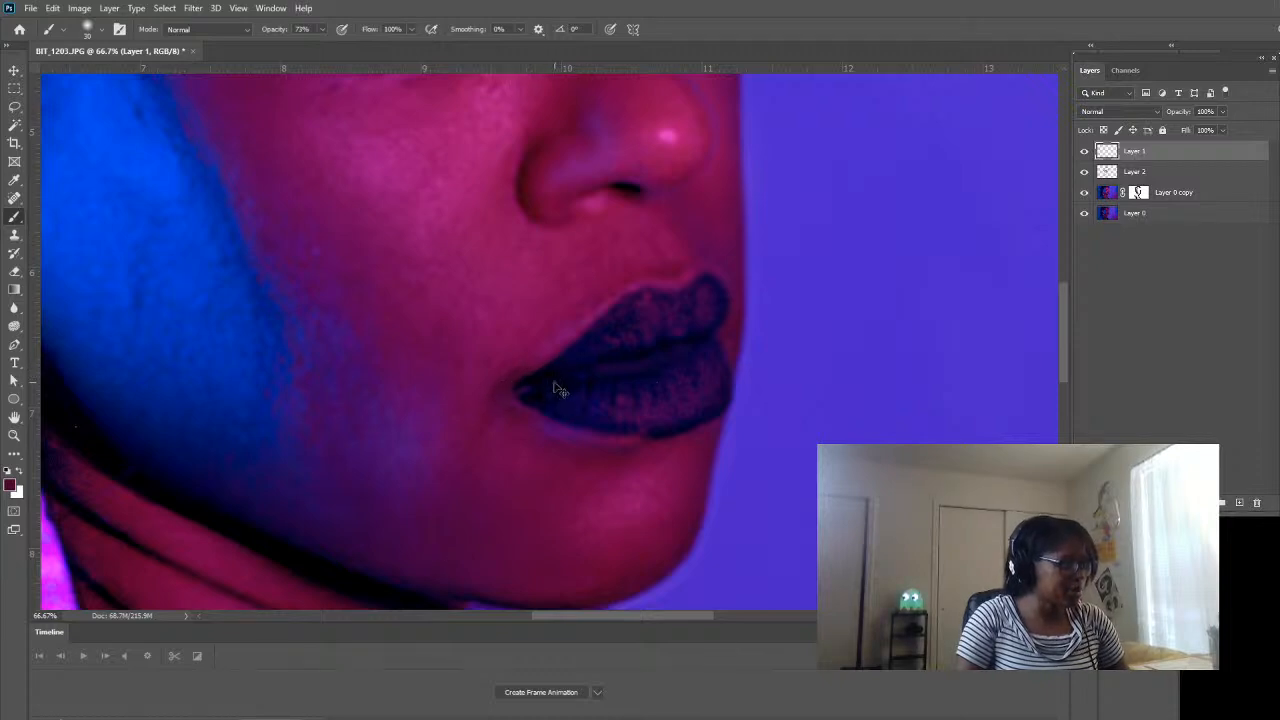
key("i")
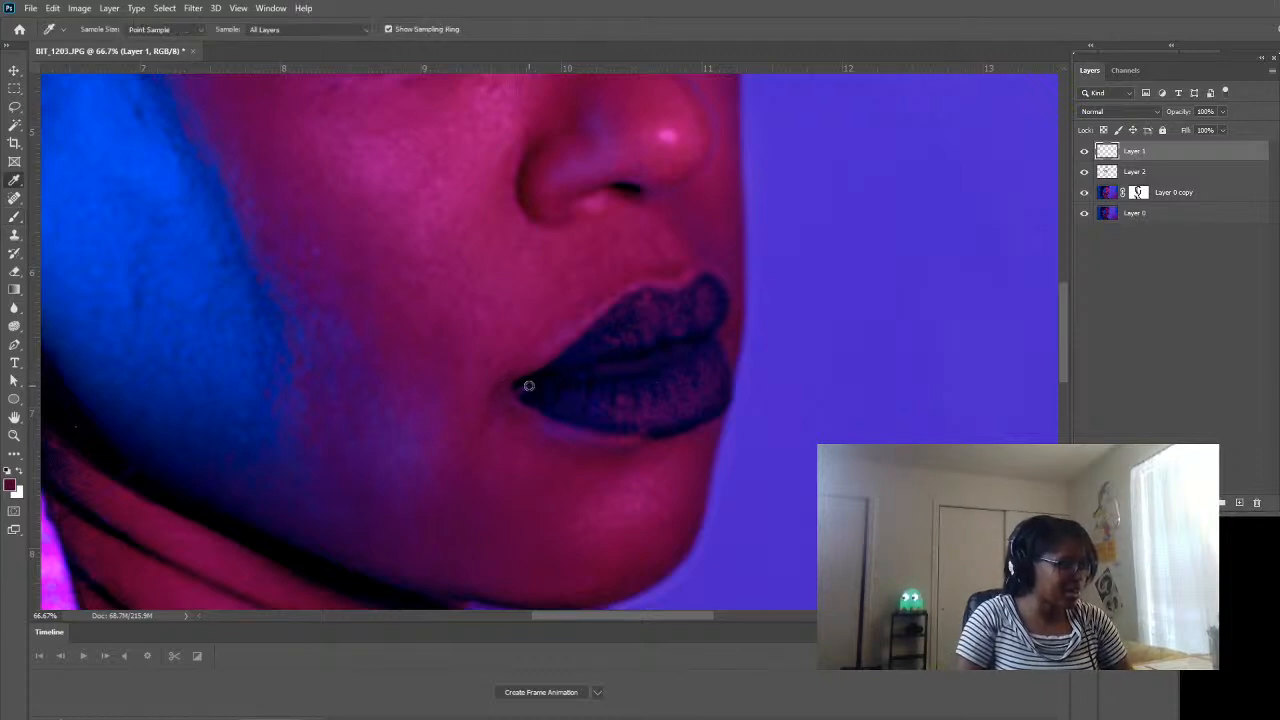
key("b")
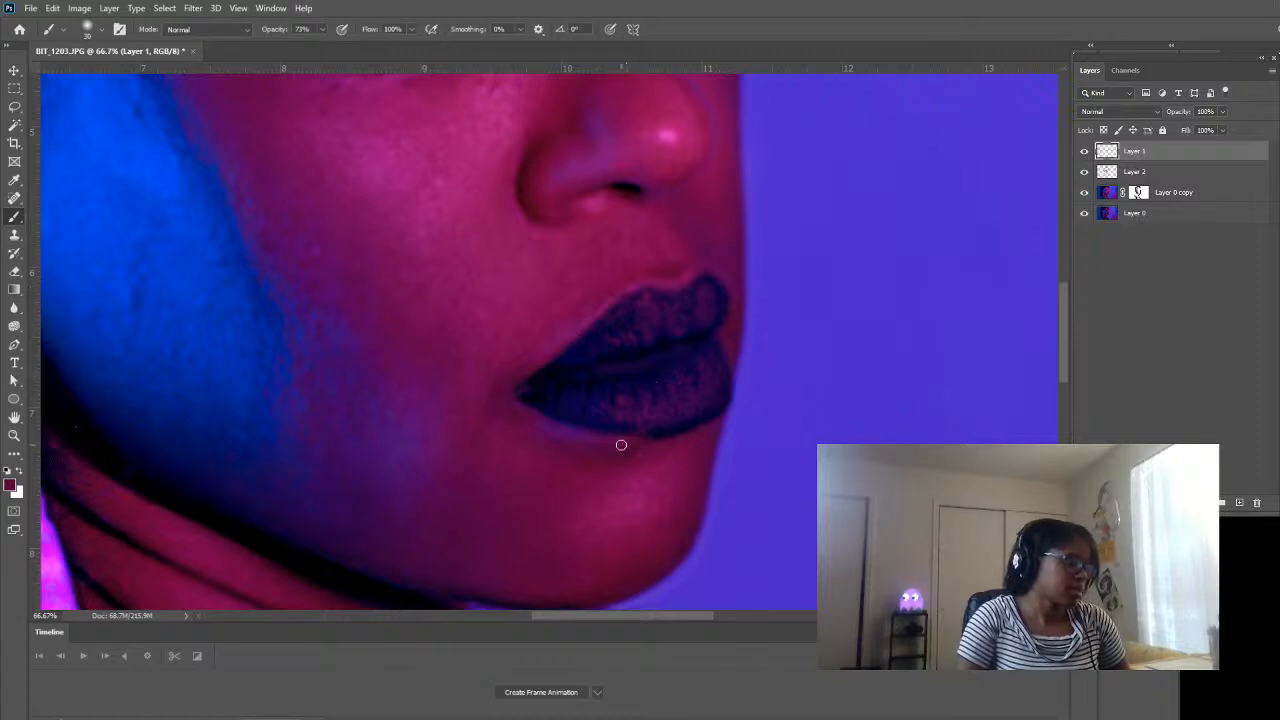
- Sample a near-black from the lips and redefine the outer lip corner on Layer 1
scroll(597, 446, "down", 1)
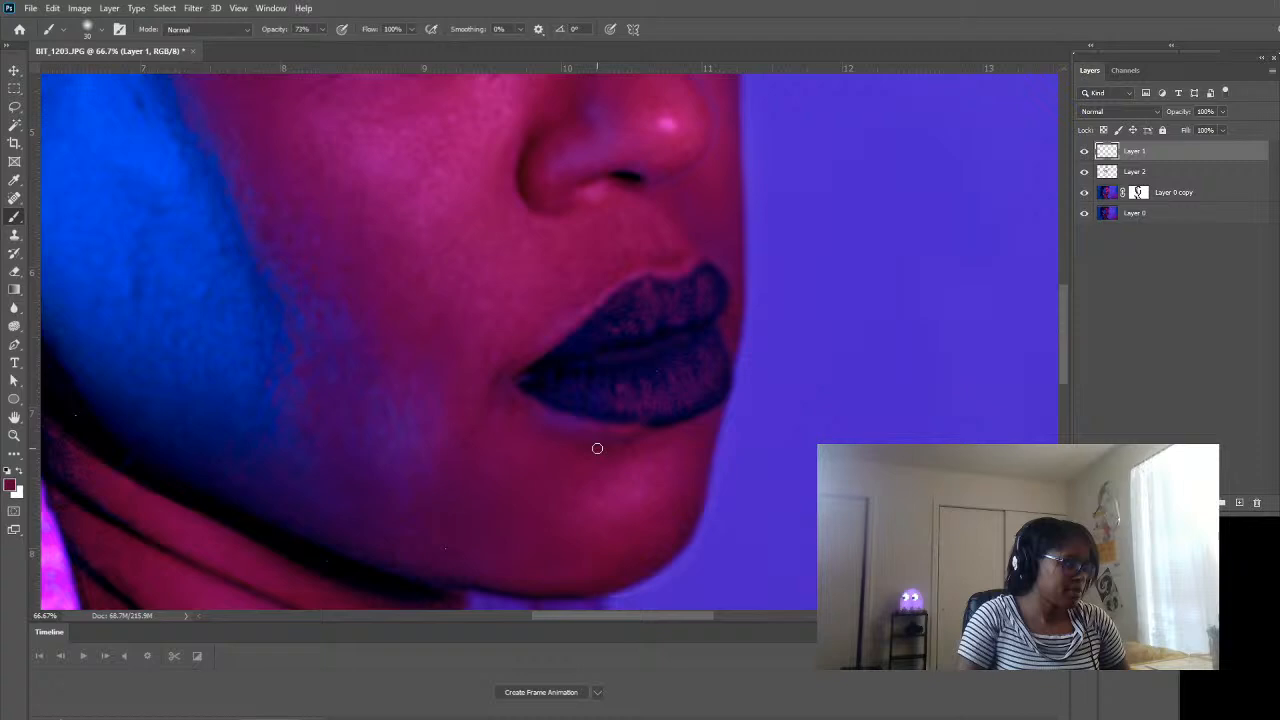
left_click(528, 380, "alt")
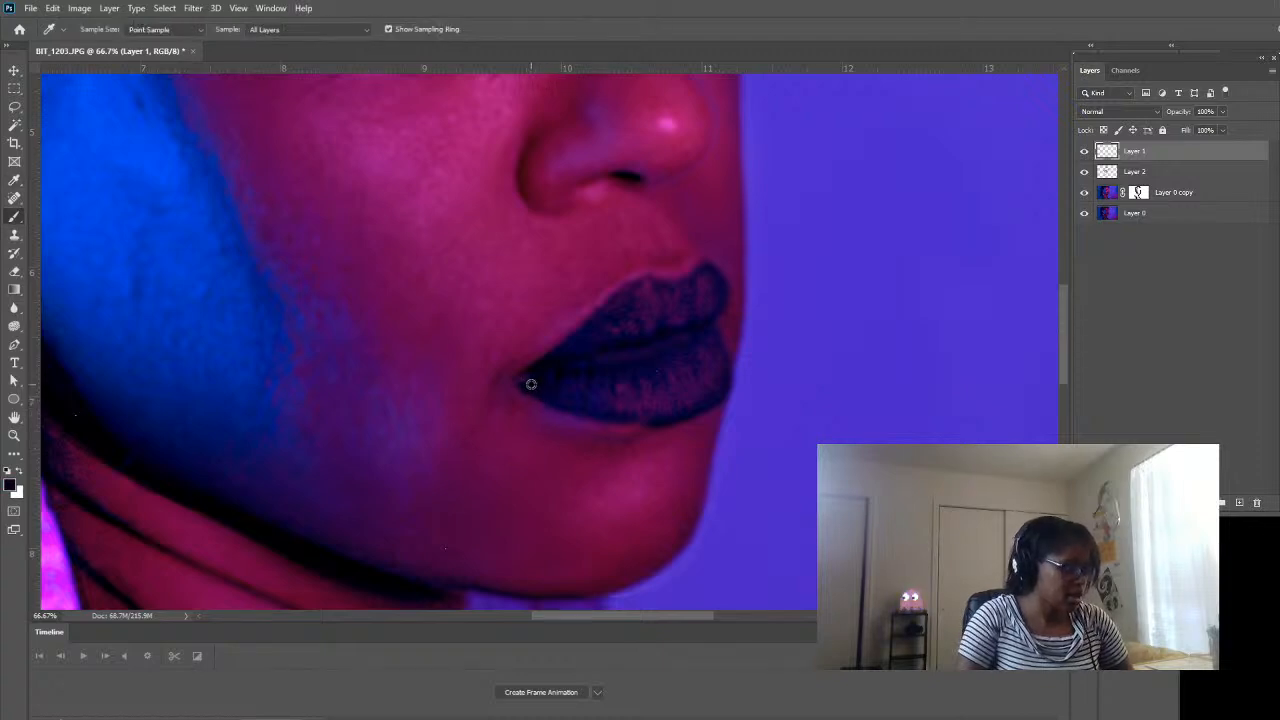
left_click(516, 380)
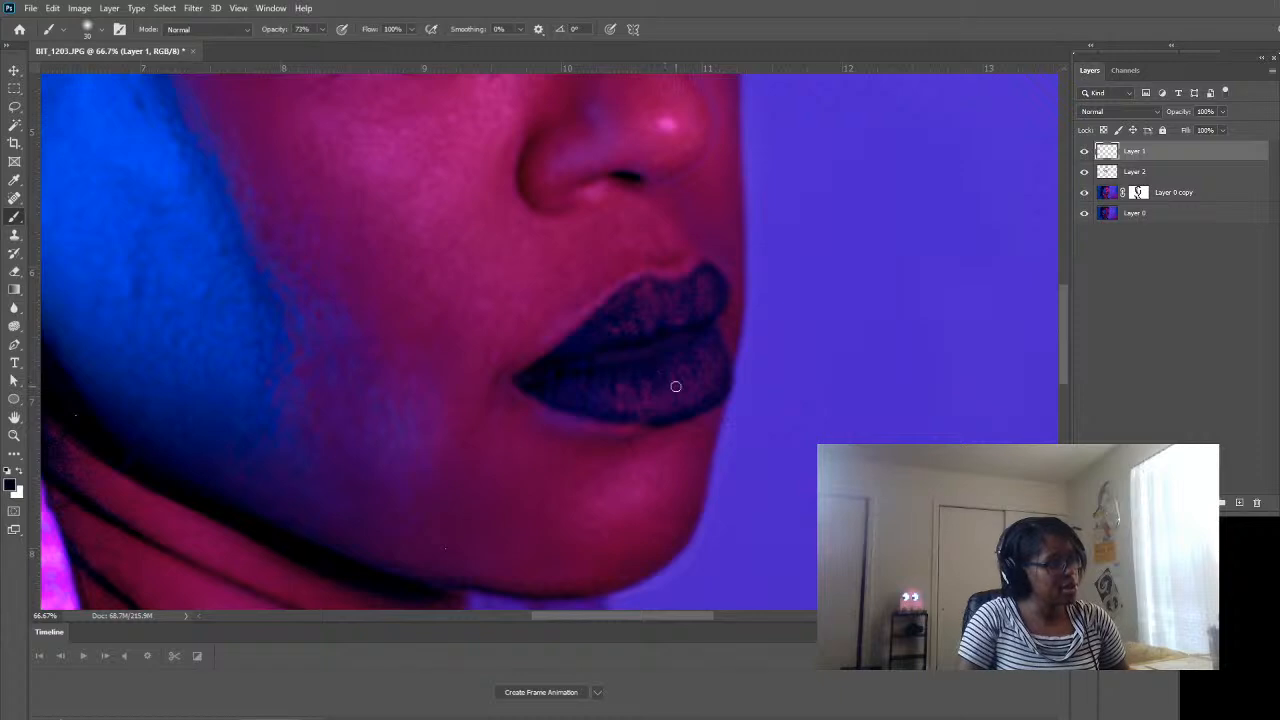
- Try blend modes including Subtract on Layer 1 and return the layer to Normal
scroll(1141, 111, "down", 4)
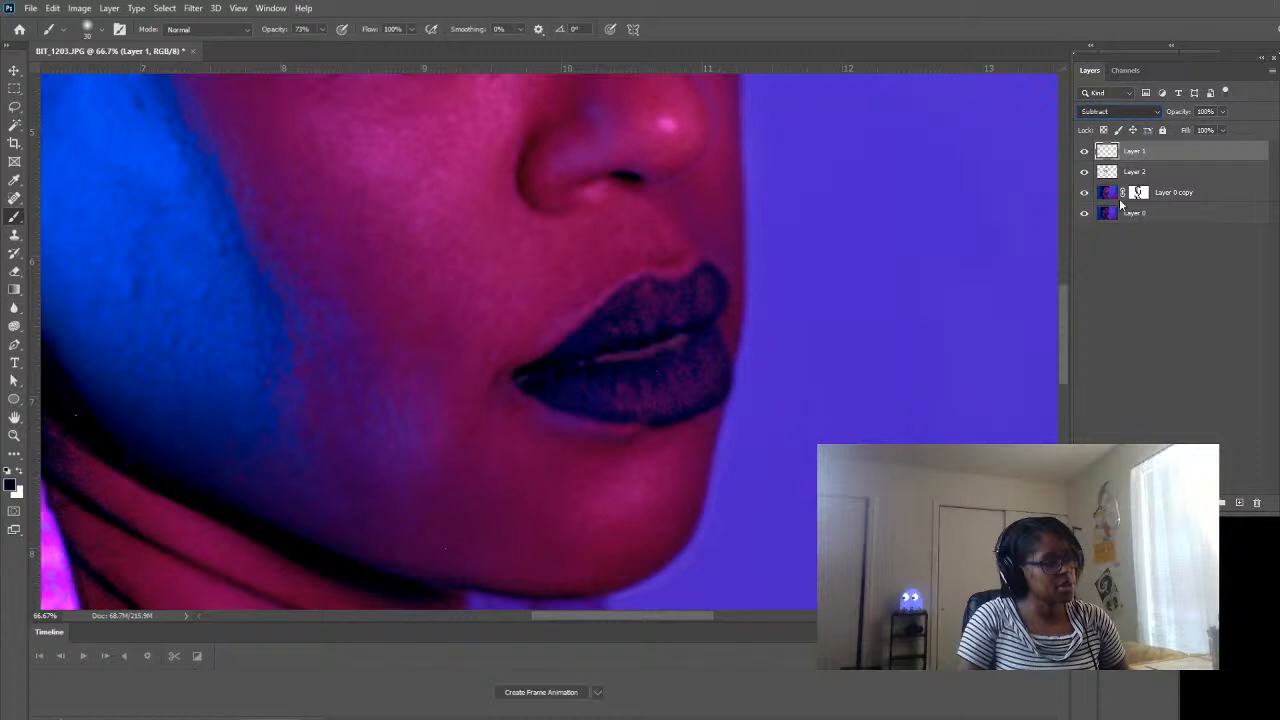
left_click(1117, 131)
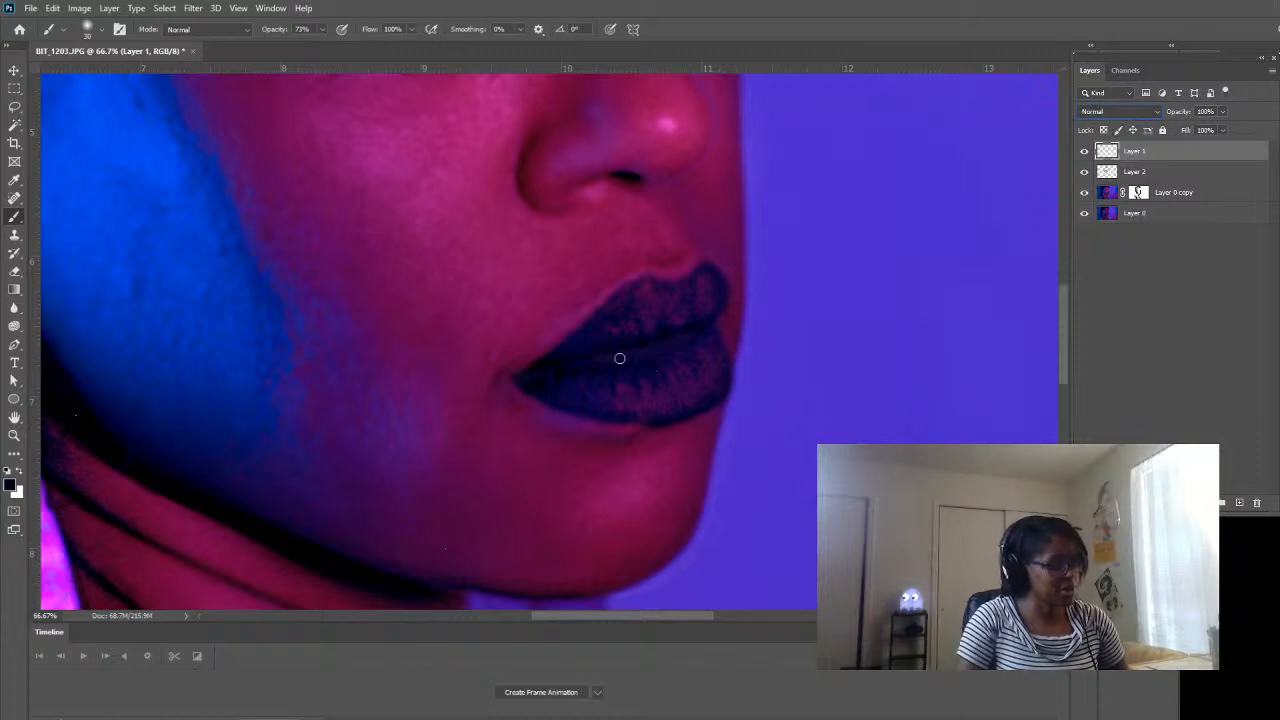
- Examine the full portrait, look at the reference image Y64QR_NL_400x400.jpg, and close that reference
left_click(14, 436)
left_click(510, 477)
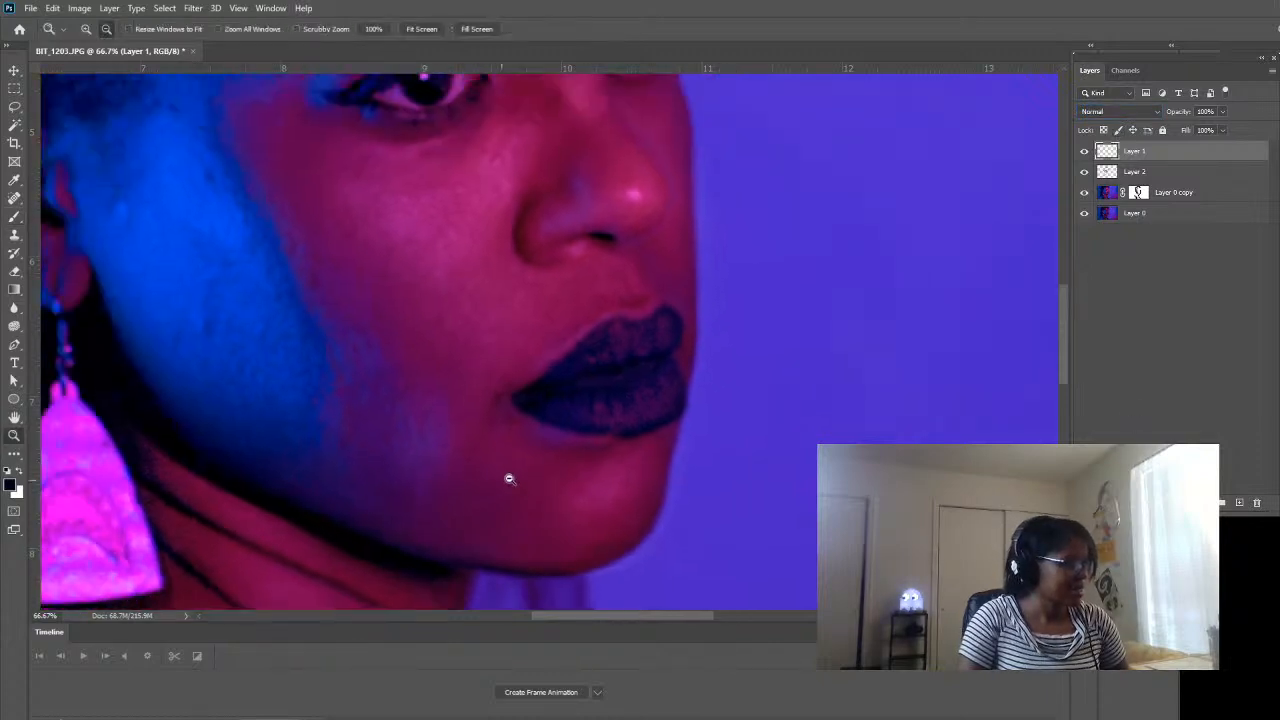
left_click(510, 477)
left_click(511, 475)
left_click(512, 474)
left_click(610, 360)
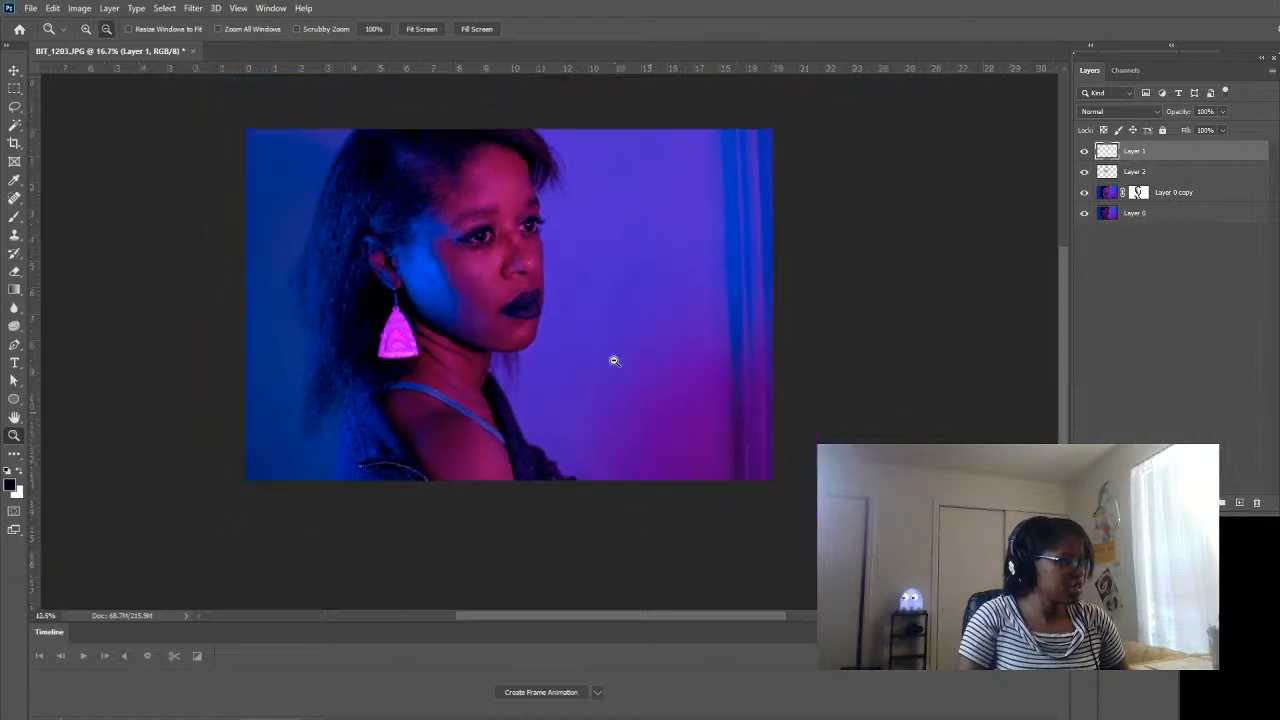
left_click(482, 283)
left_click(670, 294)
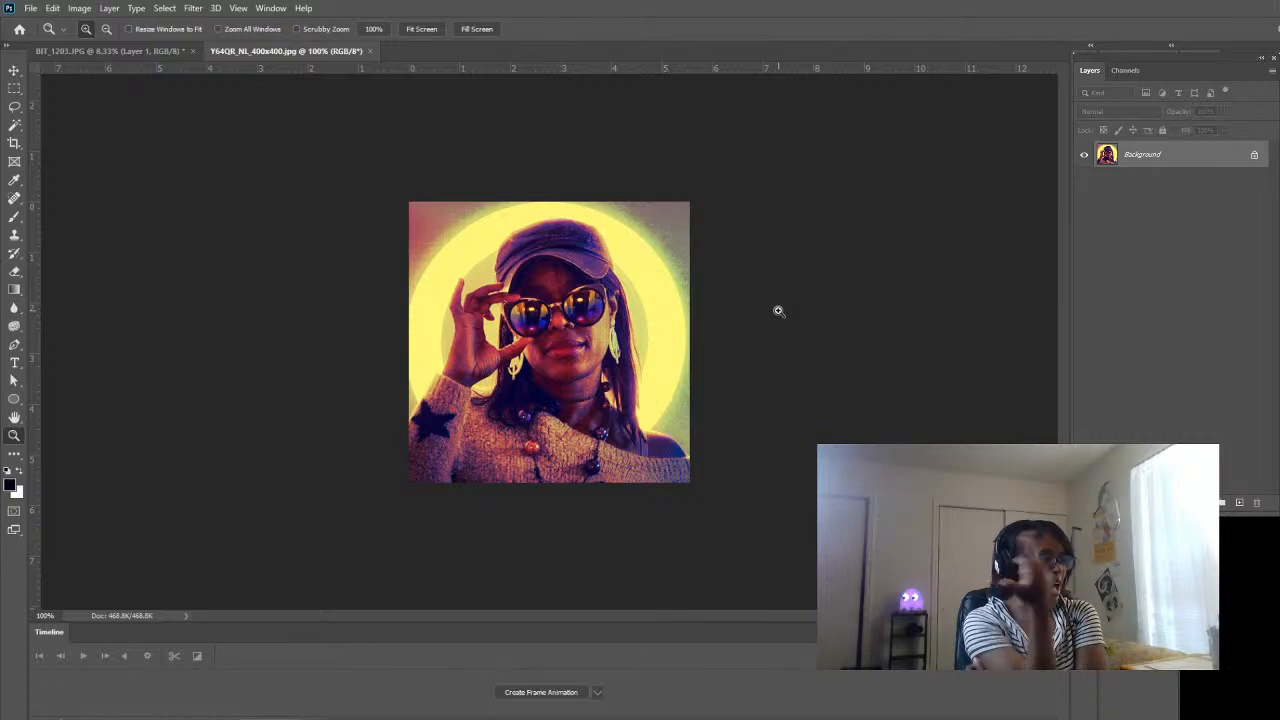
left_click(370, 52)
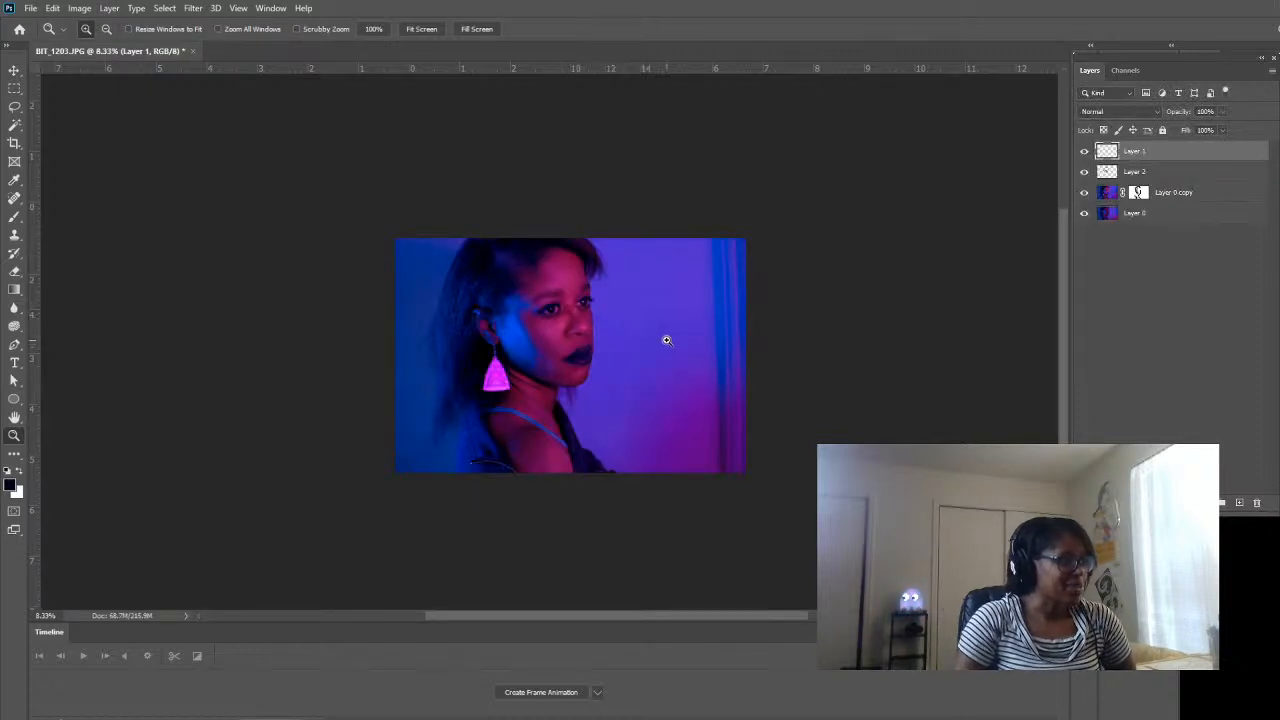
left_click(460, 288)
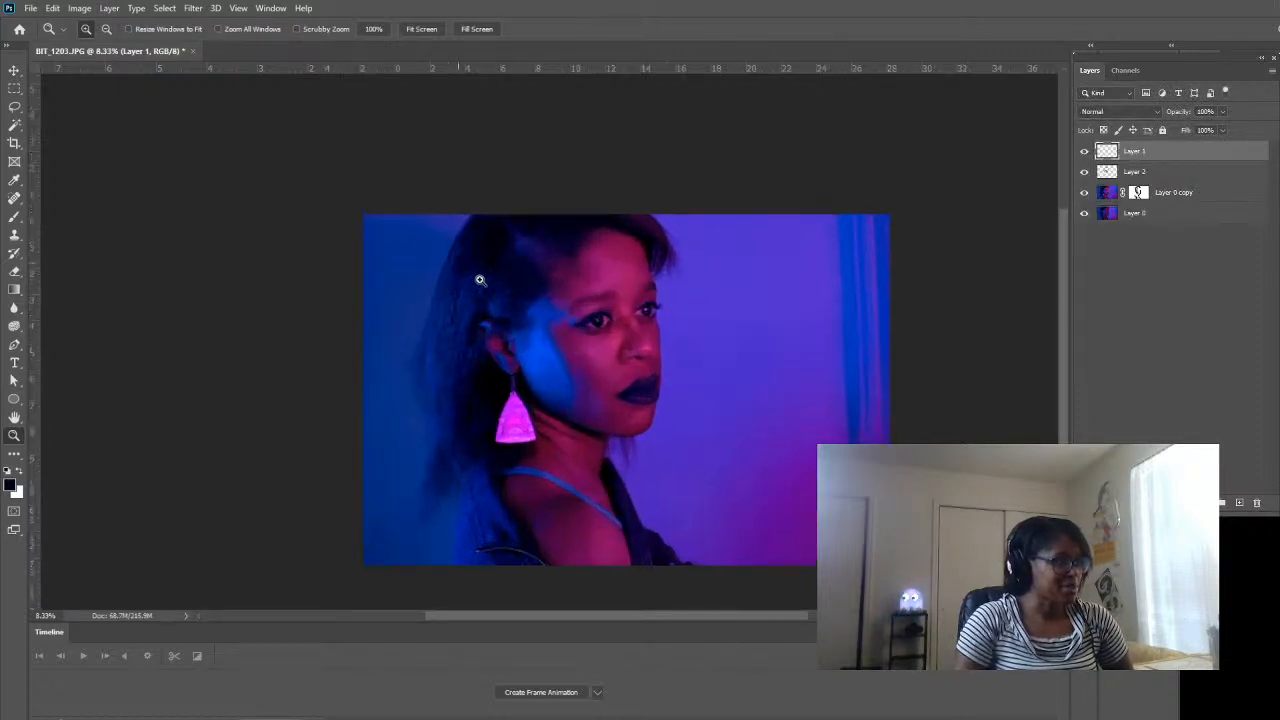
- Compare the portrait with Layer 0 hidden and shown to examine what the masked Layer 0 copy covers
left_click(1217, 195)
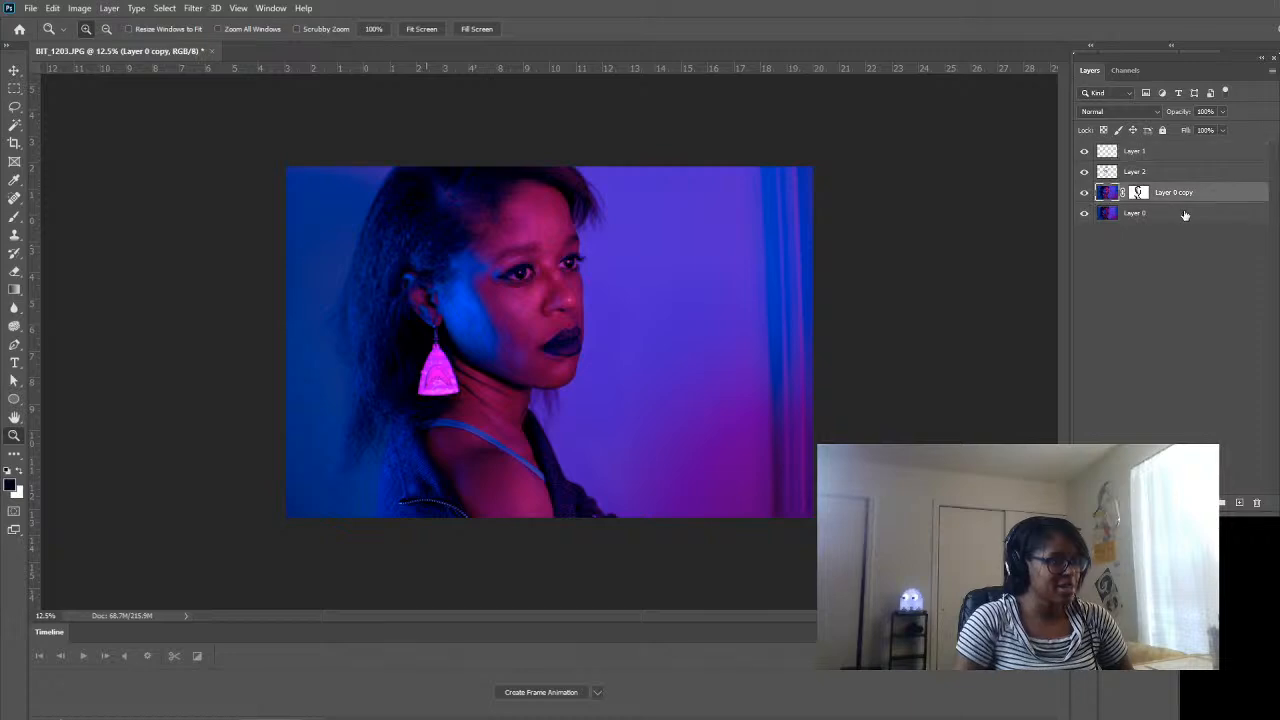
left_click(1083, 213)
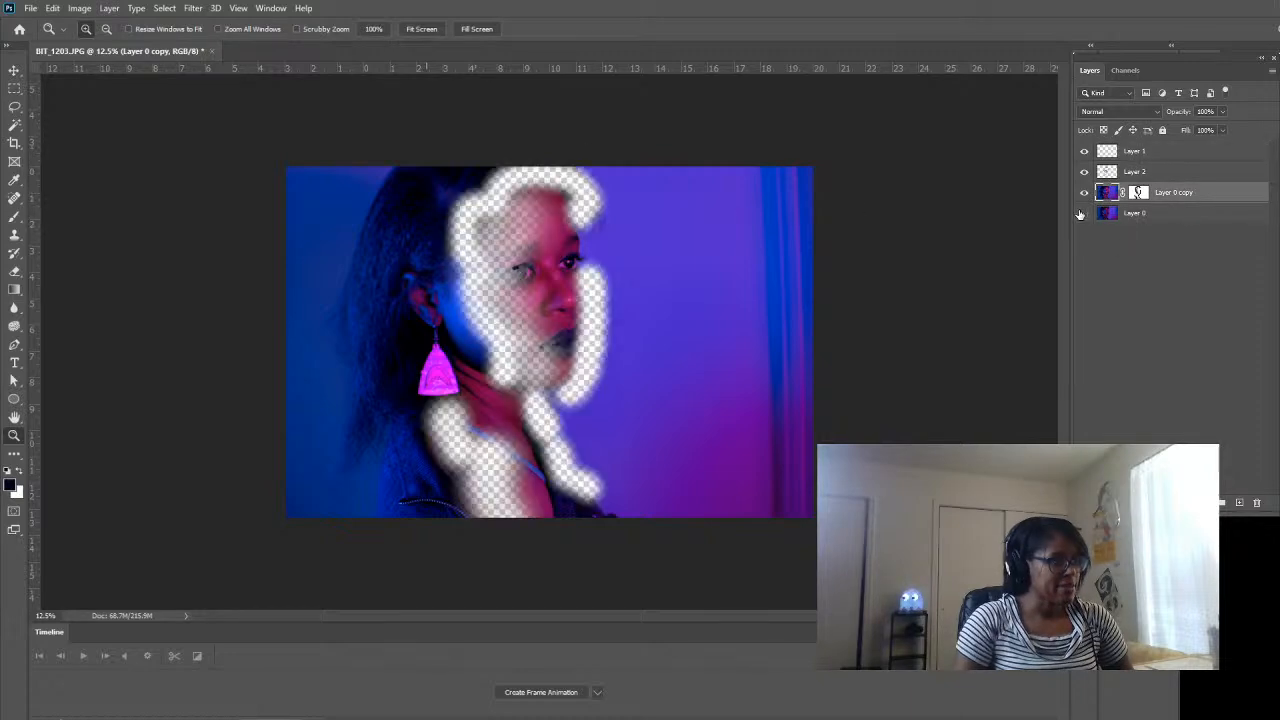
left_click(1083, 213)
left_click(1083, 213)
left_click(1083, 213)
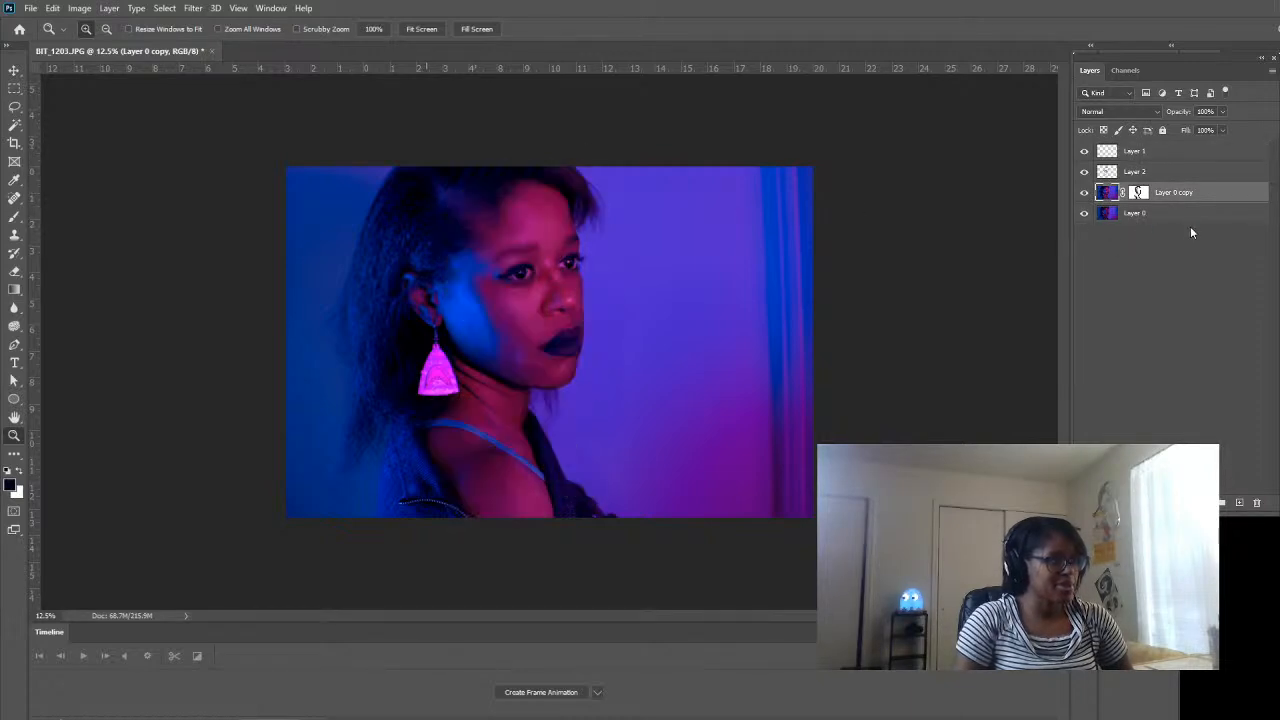
- Liquify Layer 0 with a size 900 brush, pushing in the outer edge of the hair behind the head
left_click(1188, 215)
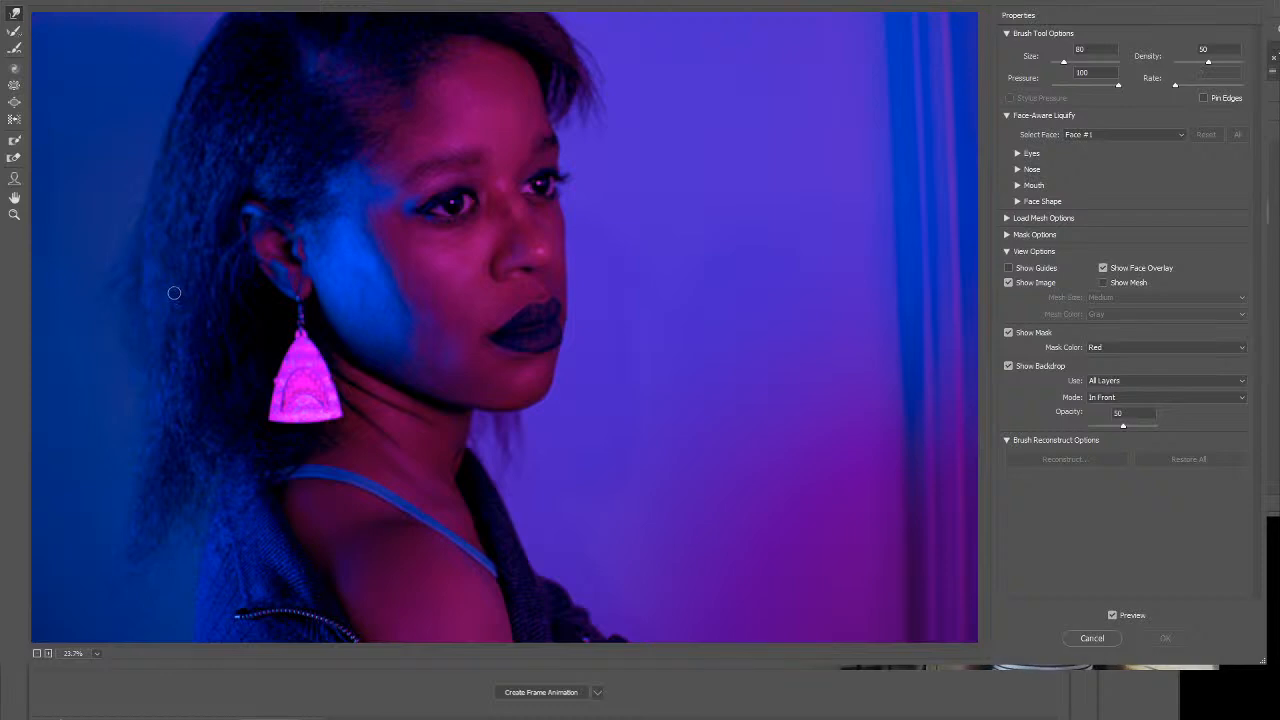
key("bracketright")
key("bracketright")
key("bracketright")
key("bracketright")
key("bracketright")
key("bracketright")
key("bracketright")
key("bracketright")
key("bracketright")
key("bracketright")
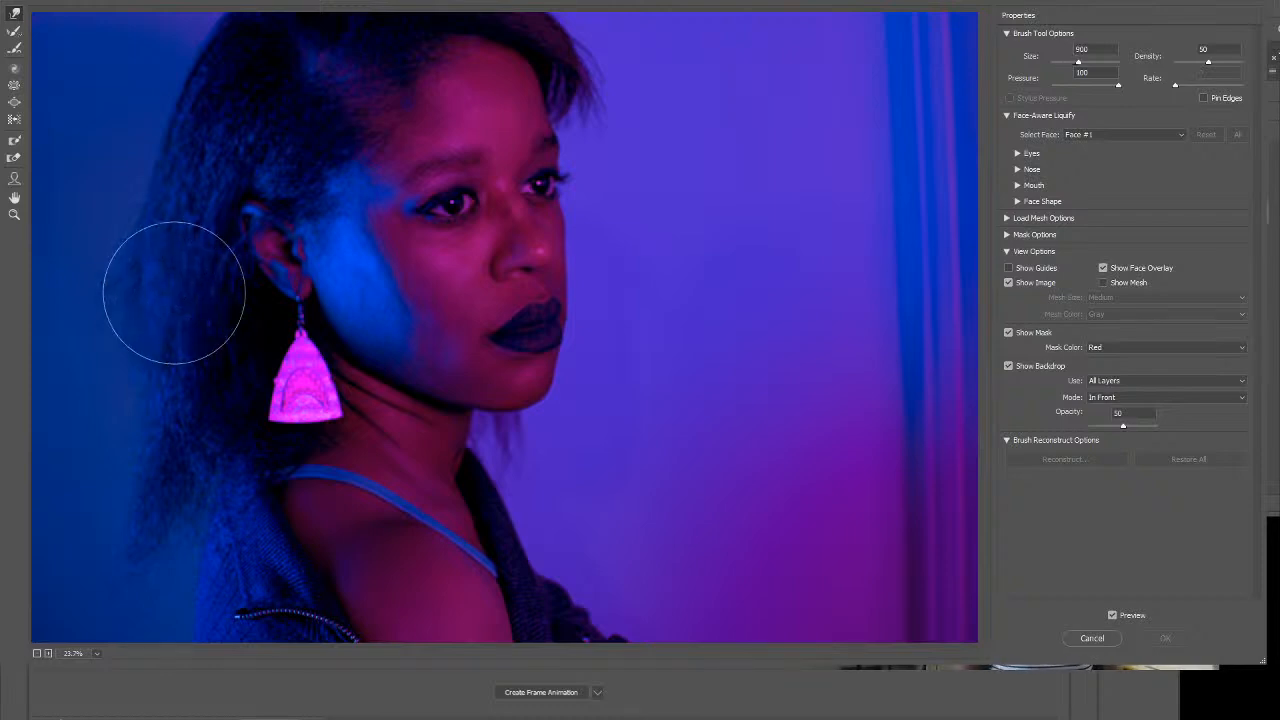
mouse_move(107, 254)
left_mouse_down()
mouse_move(128, 309)
mouse_move(116, 329)
mouse_move(110, 281)
mouse_move(112, 406)
mouse_move(136, 436)
mouse_move(115, 475)
mouse_move(143, 509)
mouse_move(120, 538)
mouse_move(137, 570)
mouse_move(120, 600)
left_mouse_up()
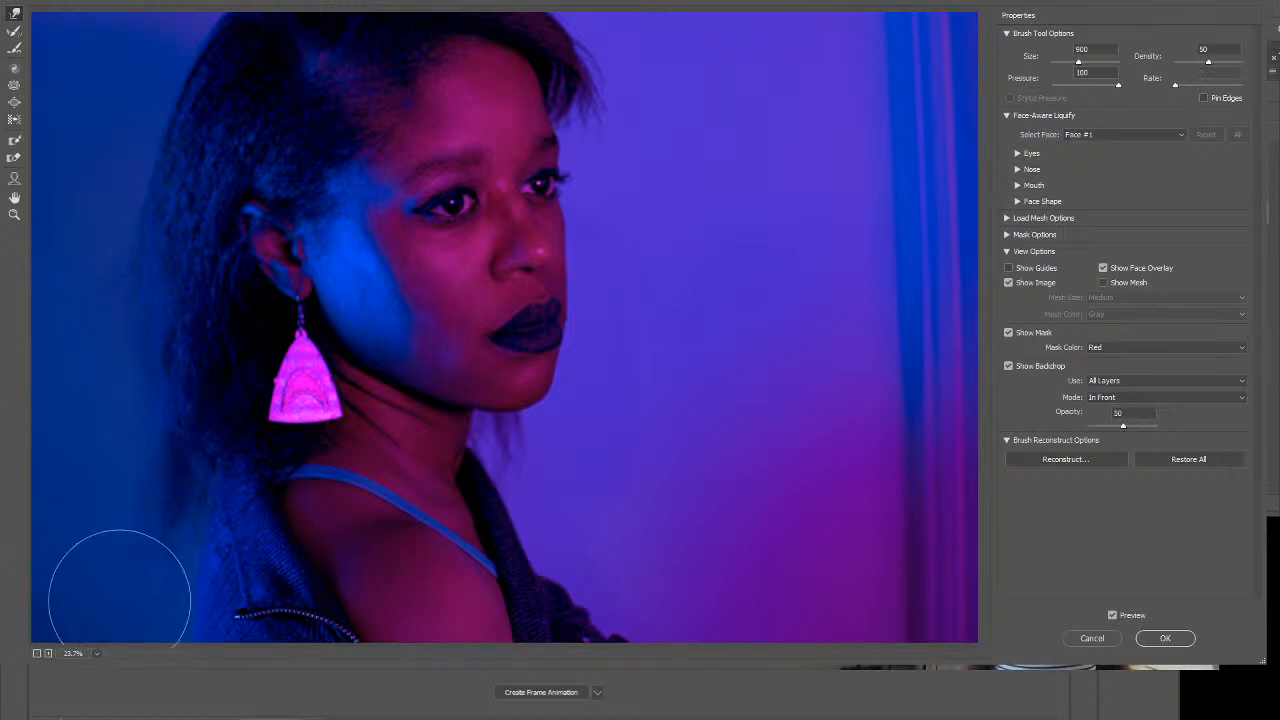
left_click(1165, 638)
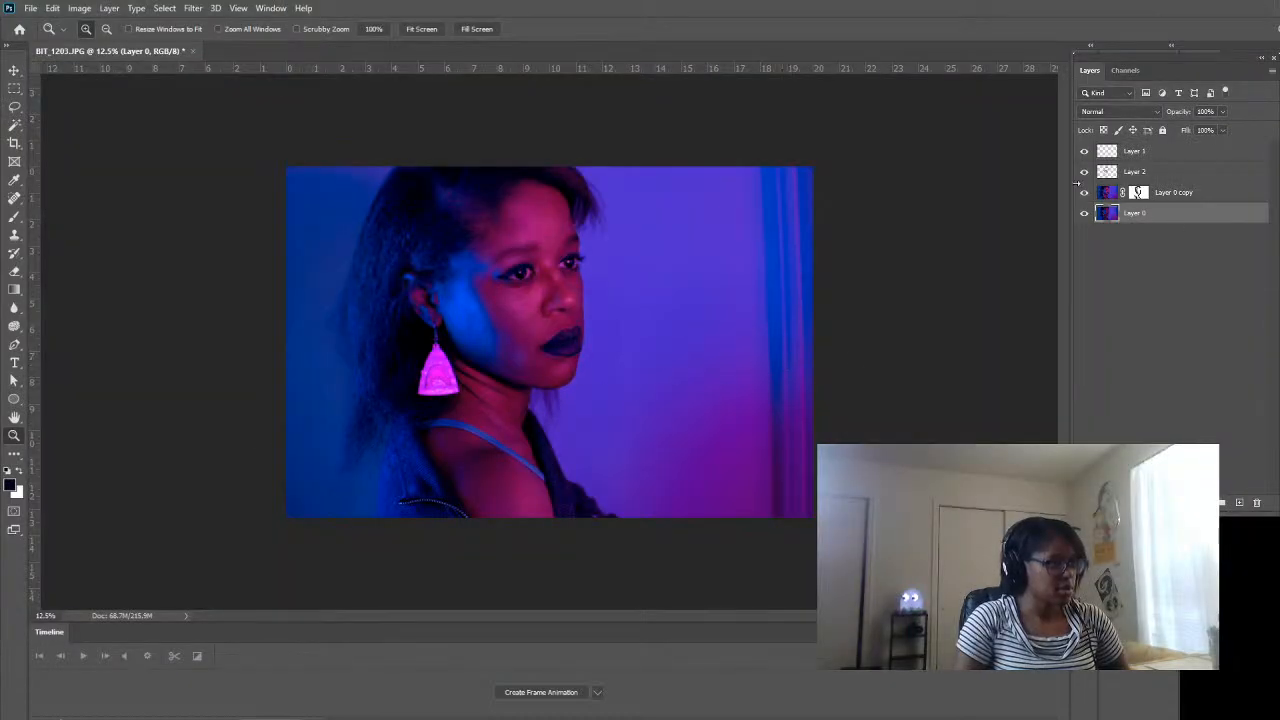
- Liquify the outer hair edge on Layer 0 copy, and compare the portrait with that layer hidden and shown
left_click(1207, 194)
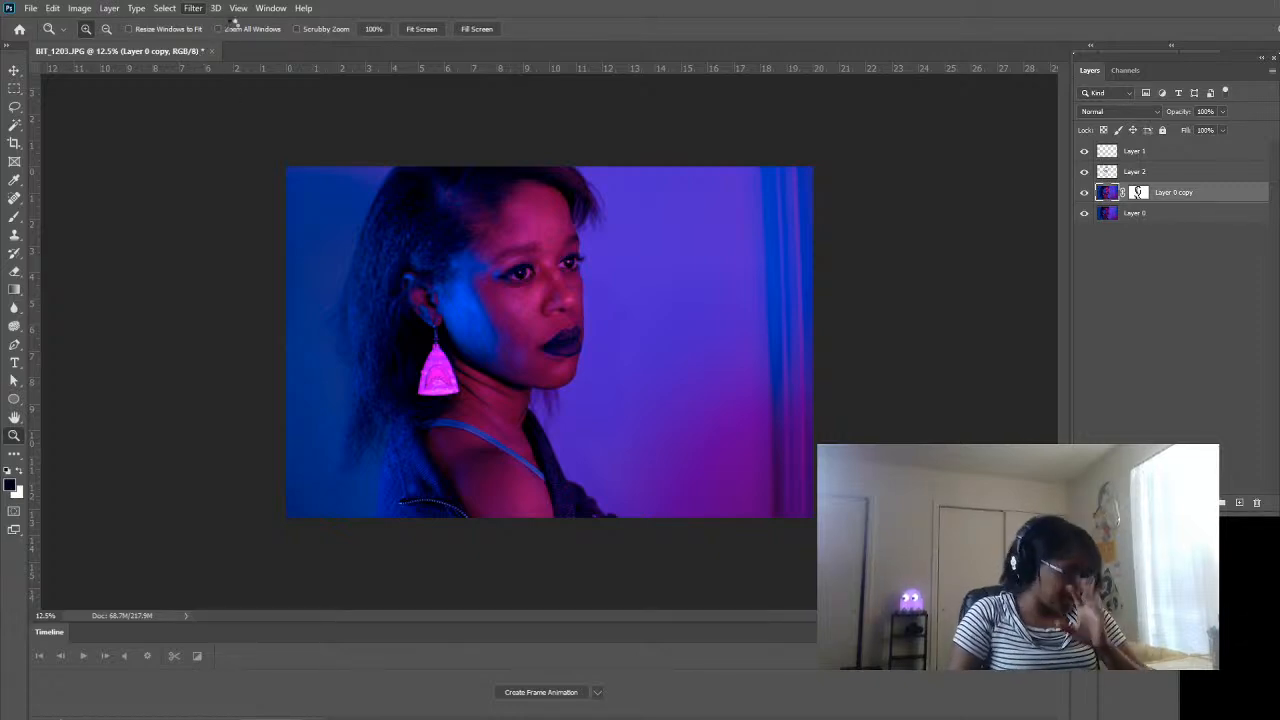
key("ctrl+shift+x")
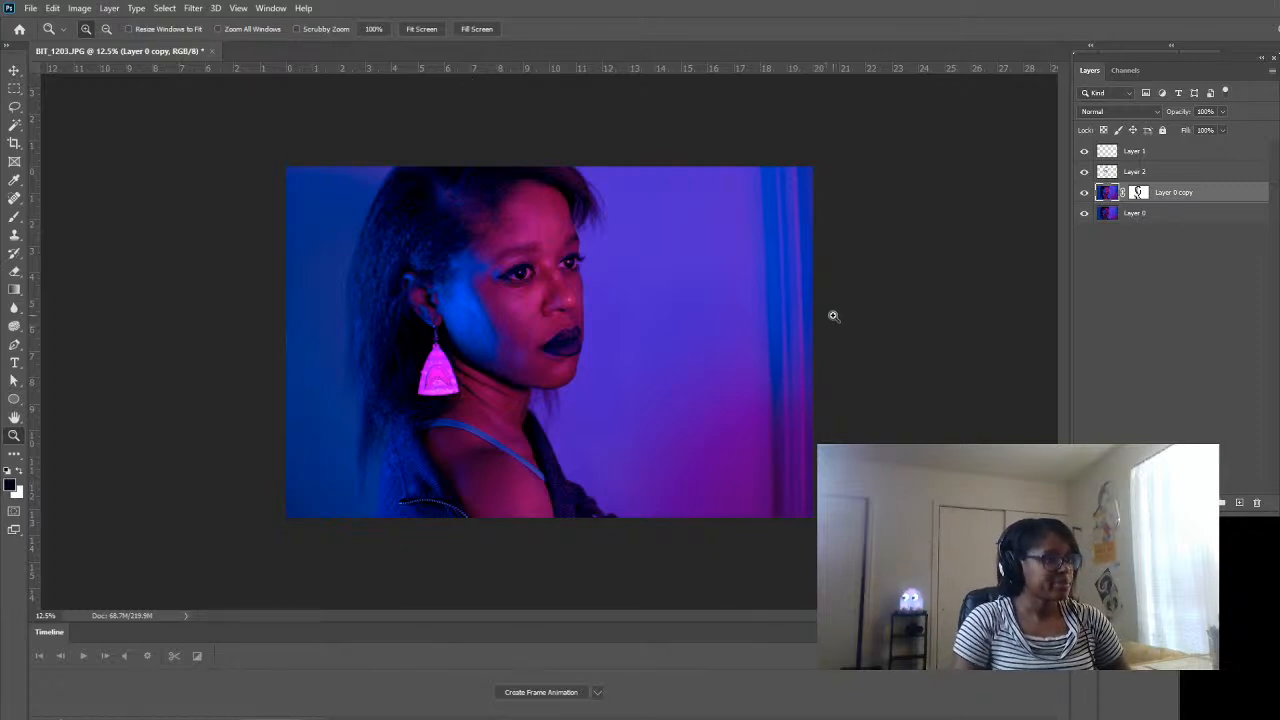
left_click(1083, 194)
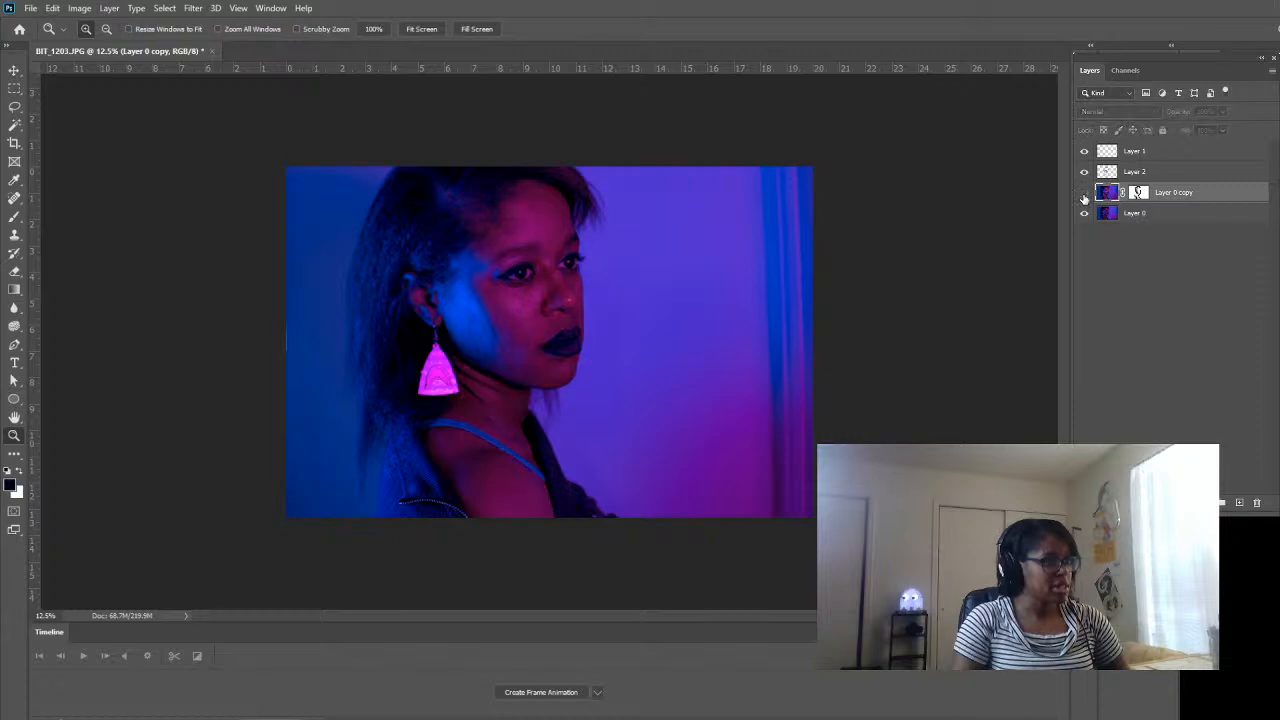
left_click(1084, 194)
left_click(1084, 194)
left_click(1084, 194)
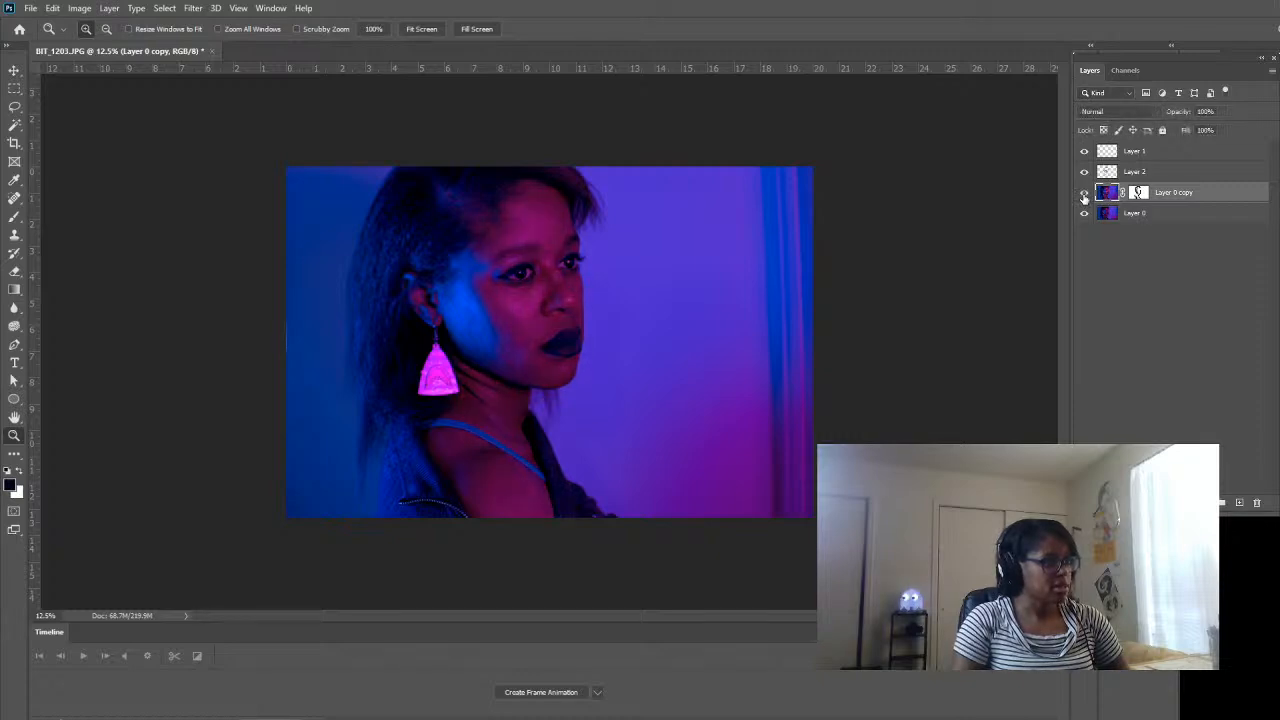
- Compare the full portrait repeatedly with Layer 0 copy hidden and shown
left_click(1084, 194)
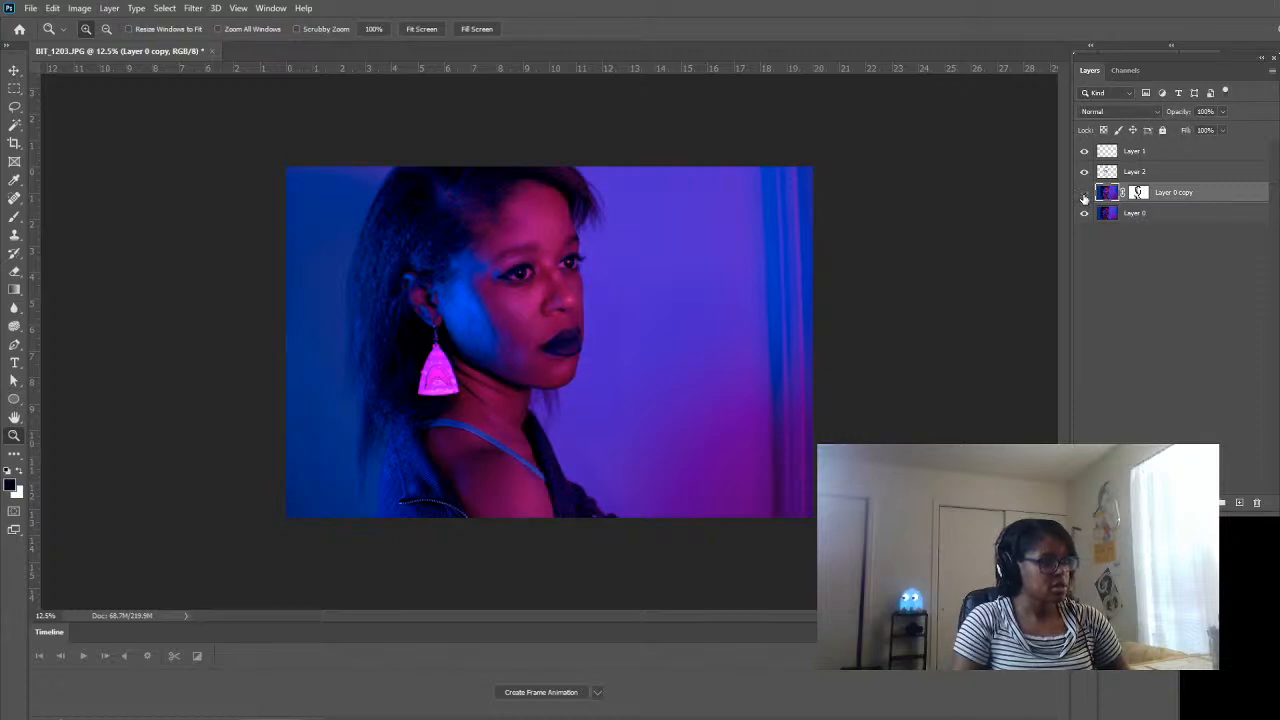
left_click(1084, 194)
left_click(1084, 194)
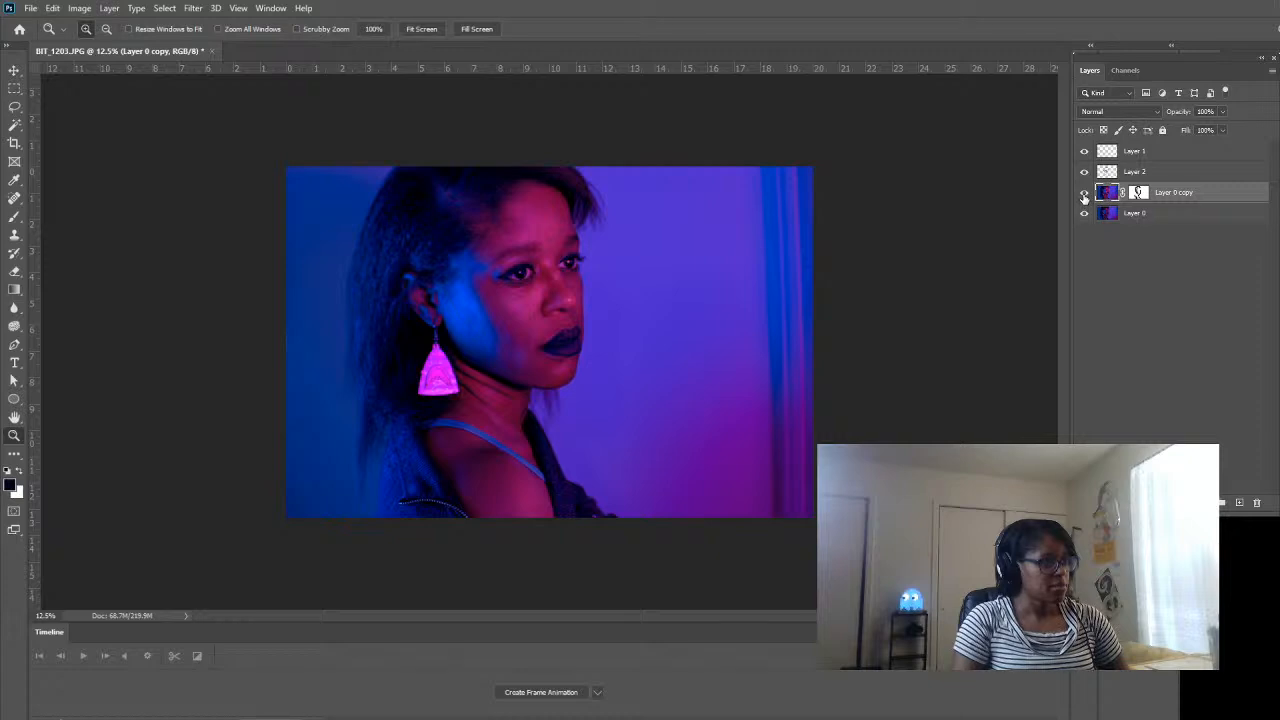
left_click(1084, 194)
left_click(1084, 194)
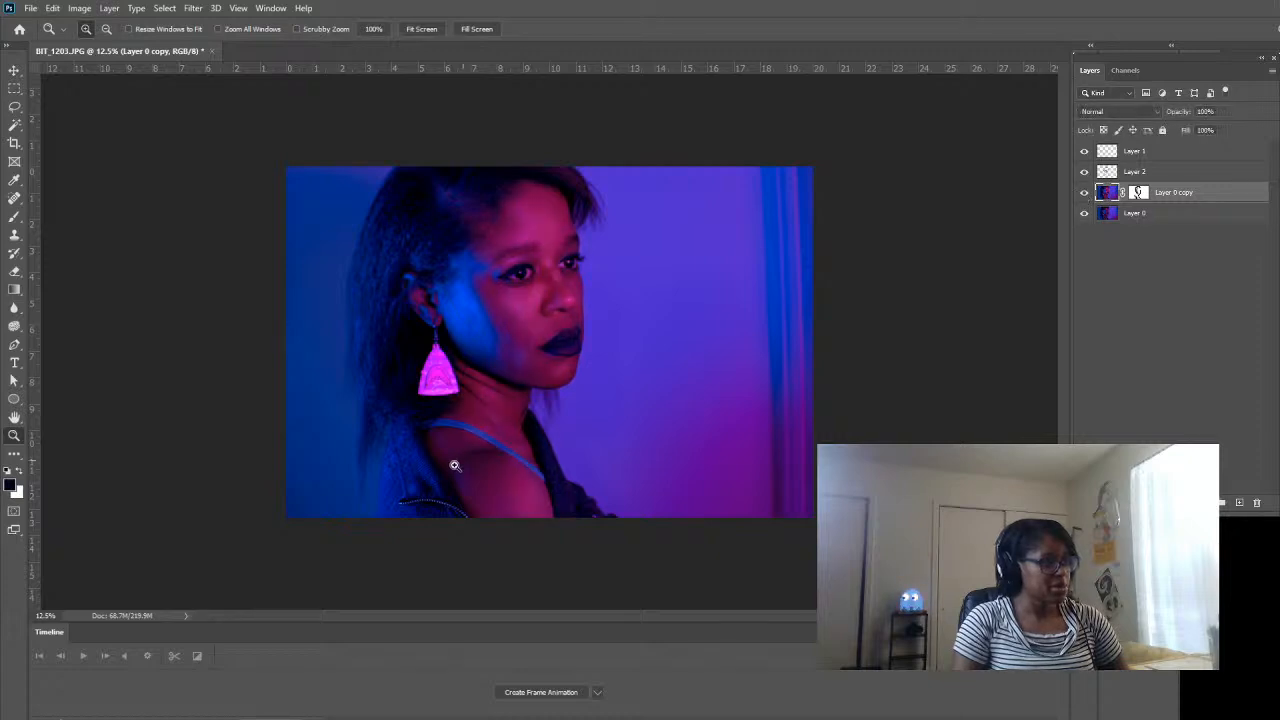
- Examine the hair behind the ear close up with Layer 0 copy hidden and shown
key("ctrl+plus")
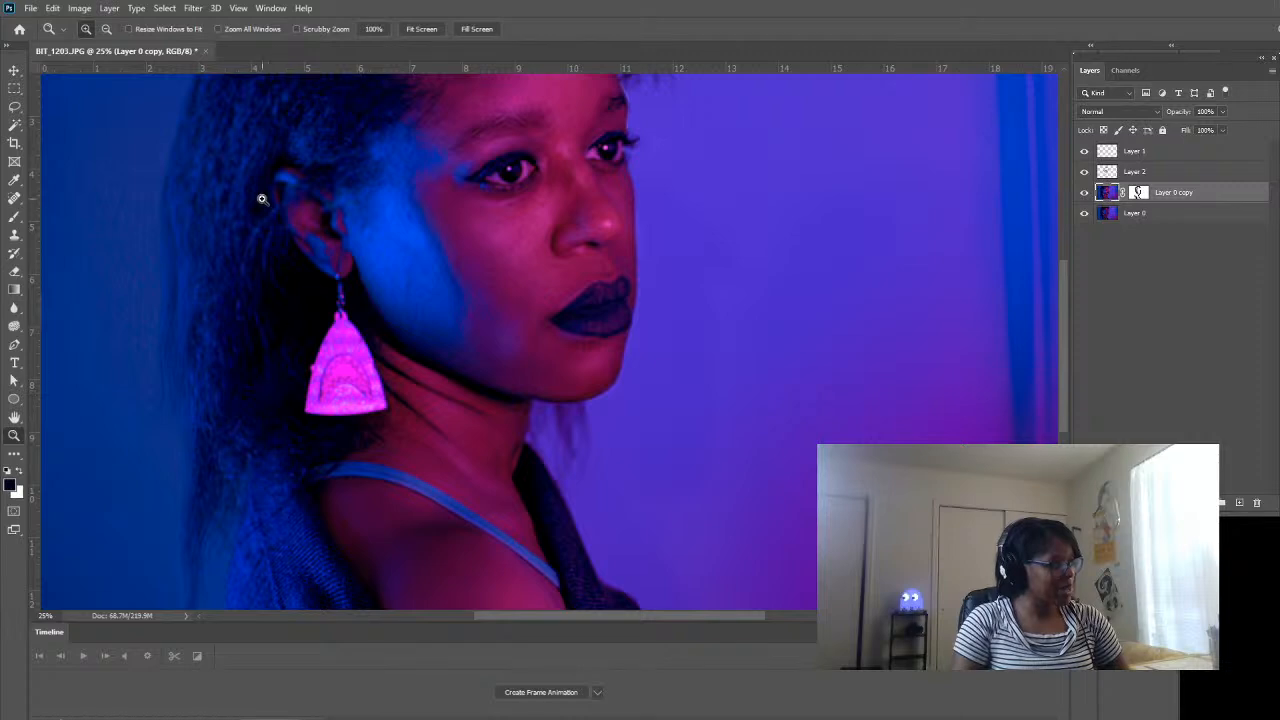
key("ctrl+comma")
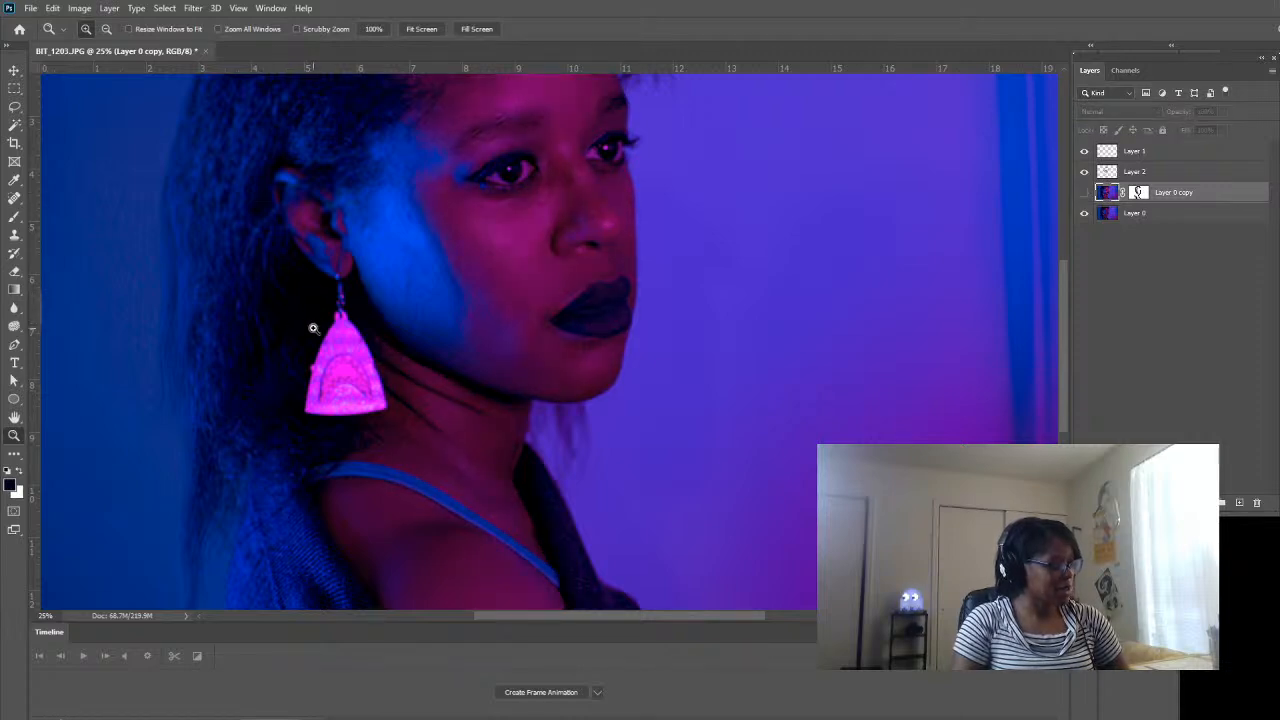
key("ctrl+comma")
key("ctrl+comma")
key("ctrl+comma")
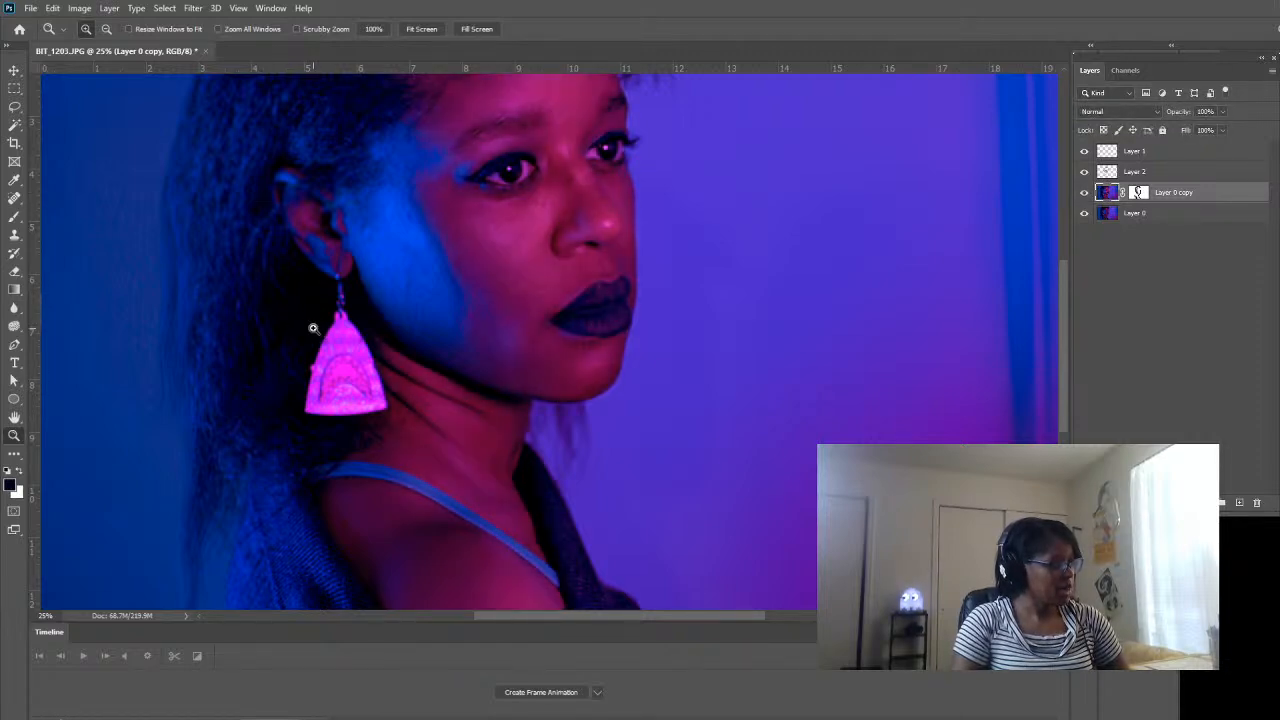
key("ctrl+comma")
key("ctrl+comma")
key("ctrl+comma")
key("ctrl+comma")
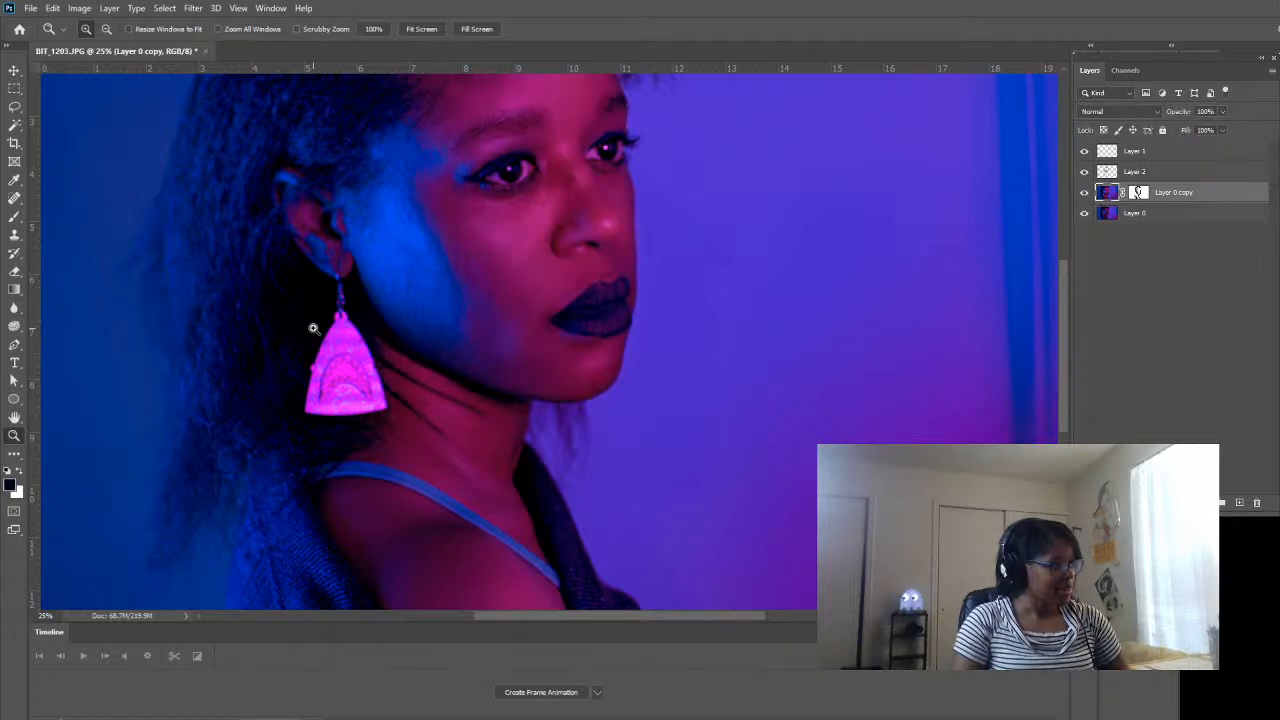
left_click(262, 286, "alt")
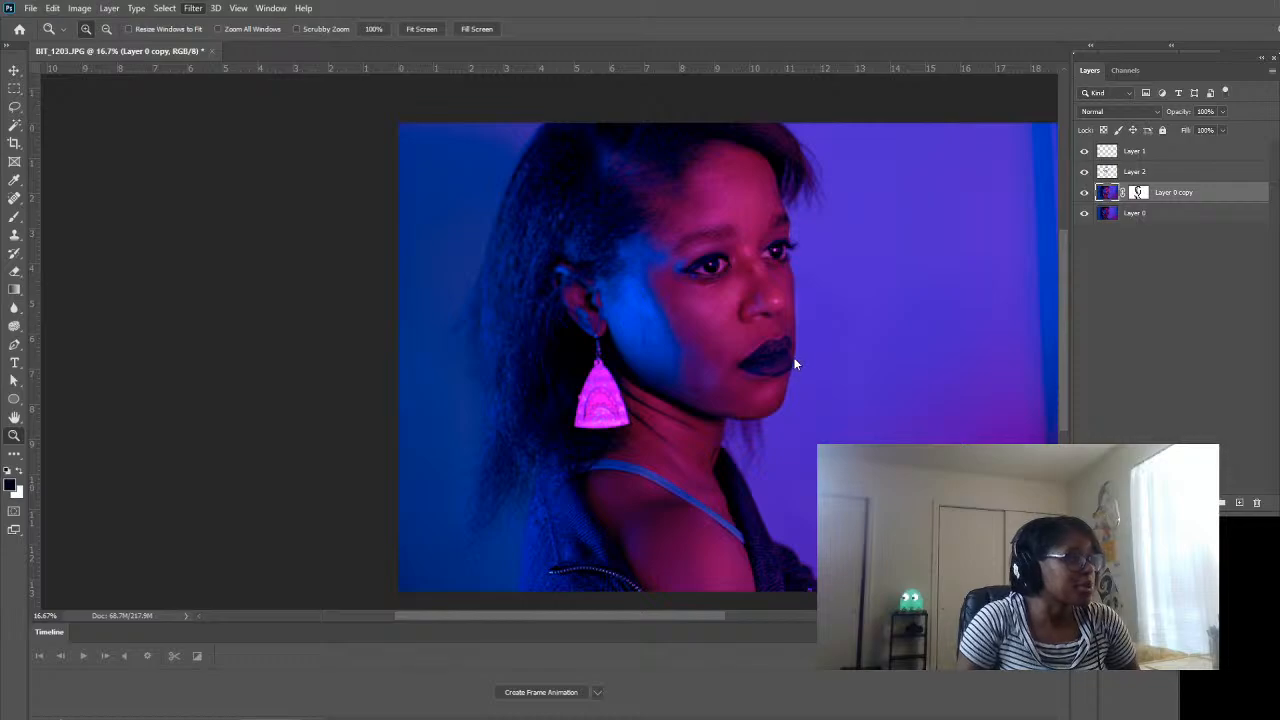
- Liquify Layer 0 copy with a size 900 brush, pushing in the outer edge of the hair behind the head
key("shift+ctrl+x")
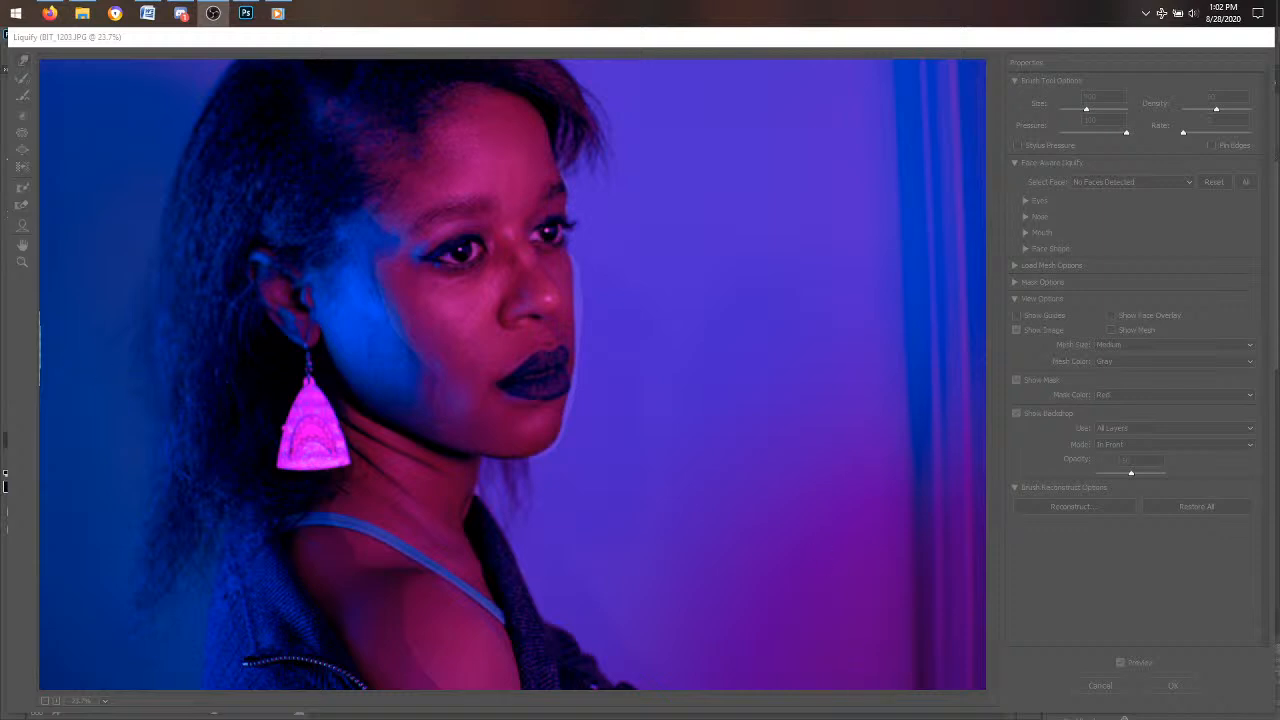
left_click(286, 382)
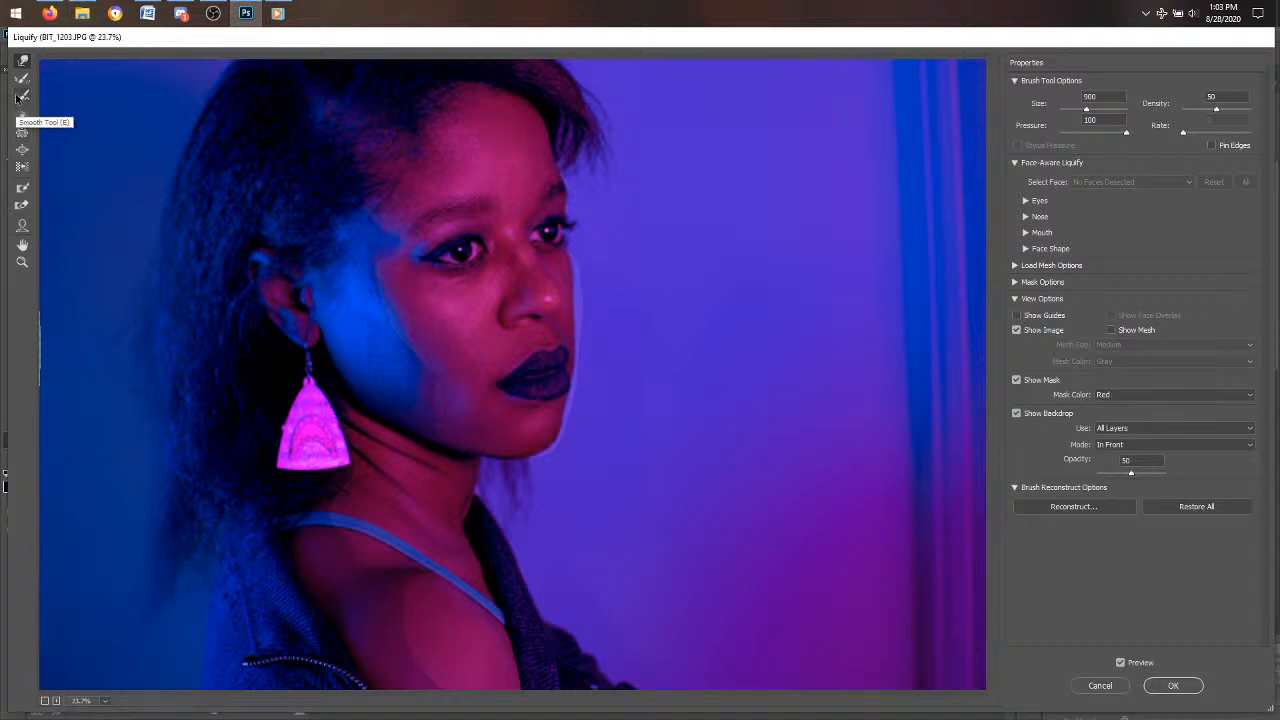
left_click(22, 194)
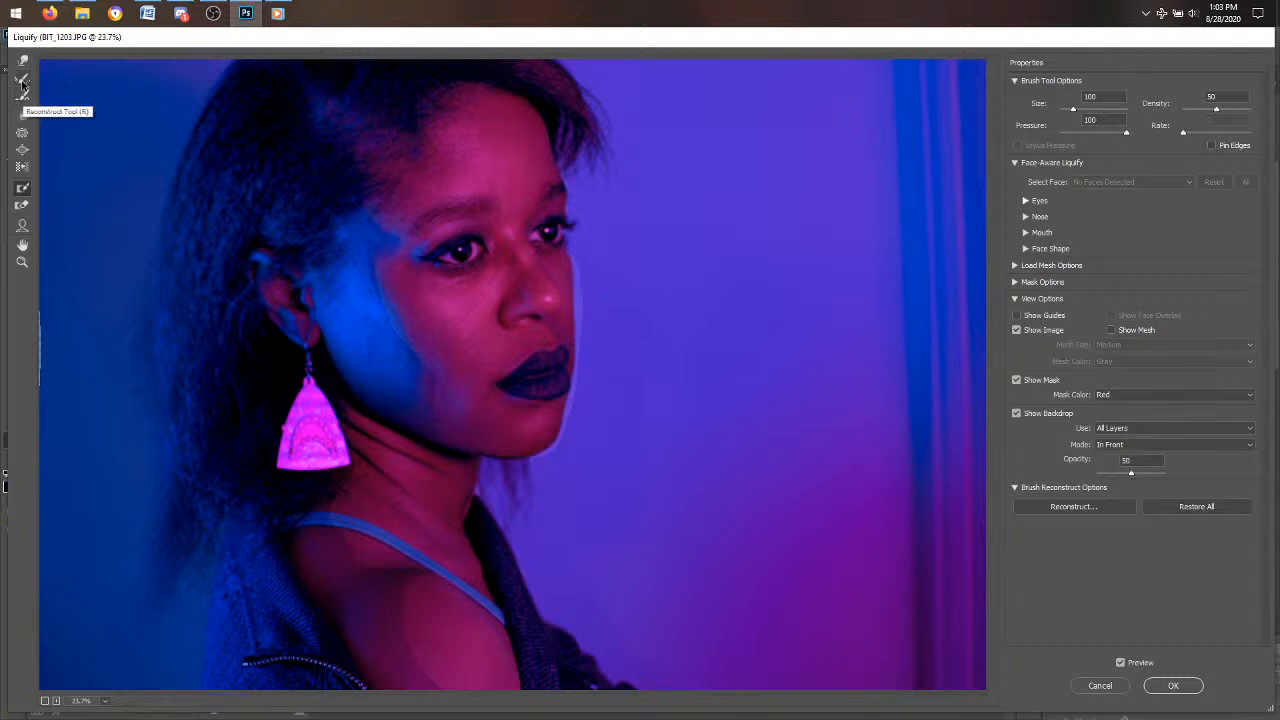
left_click(25, 94)
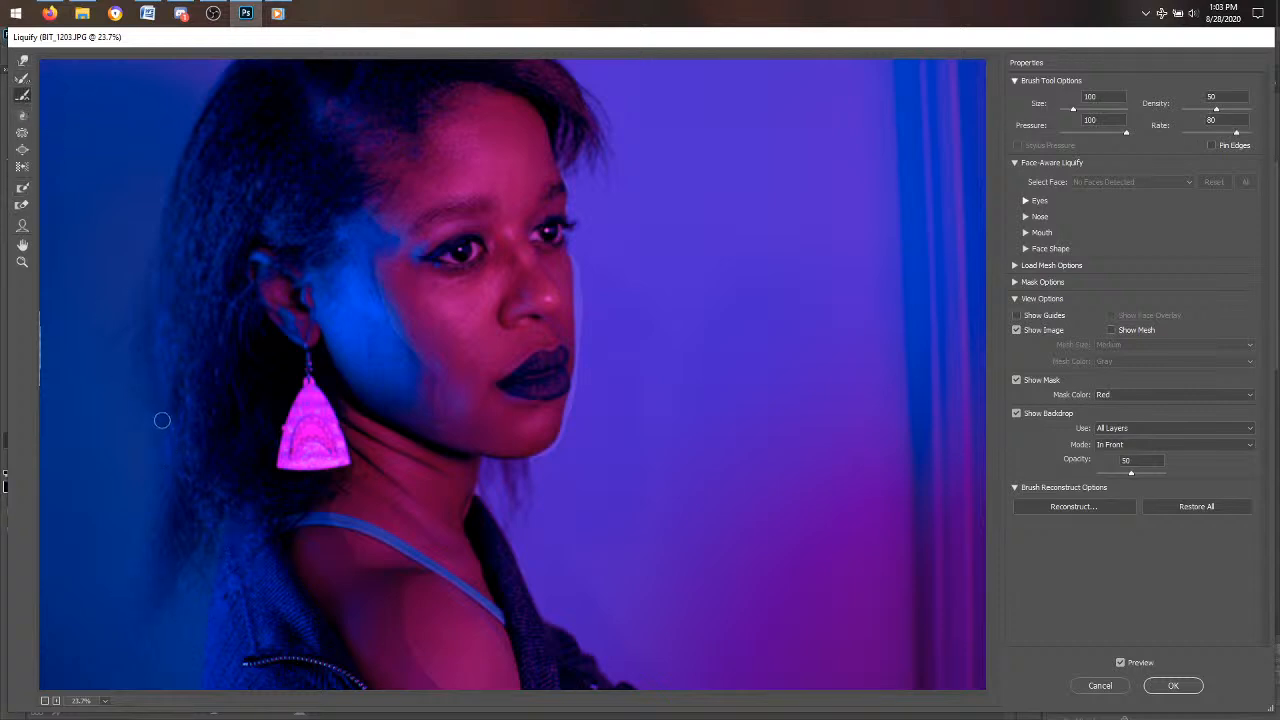
key("bracketright")
left_click(1173, 685)
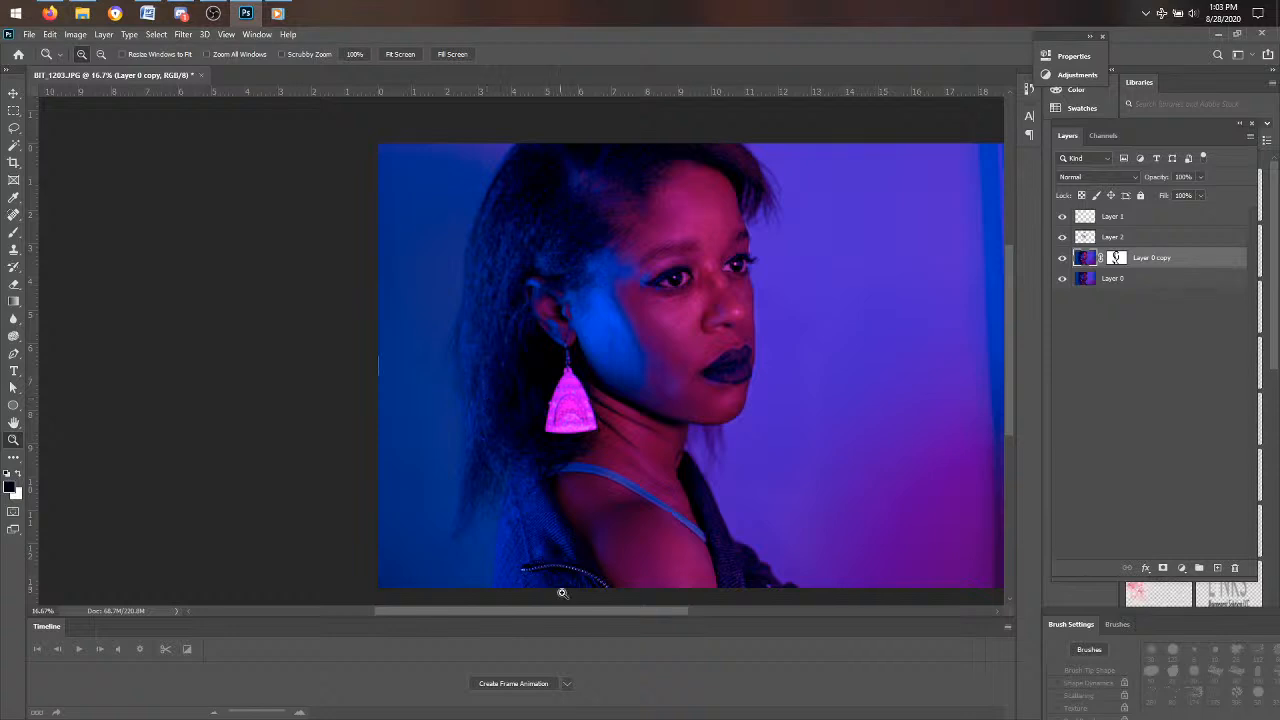
- Check the reshaped hair across the whole portrait with Layer 0 copy hidden and shown
left_click_drag(548, 611, 655, 588)
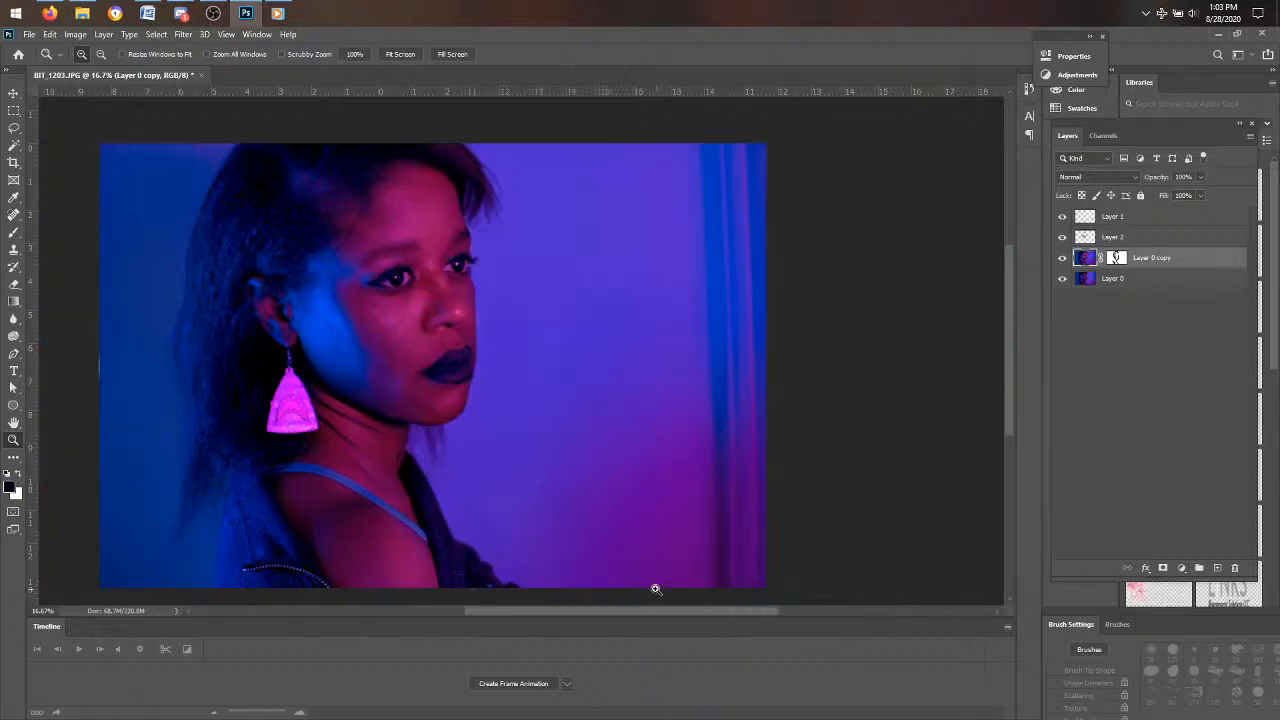
left_click_drag(571, 463, 651, 477)
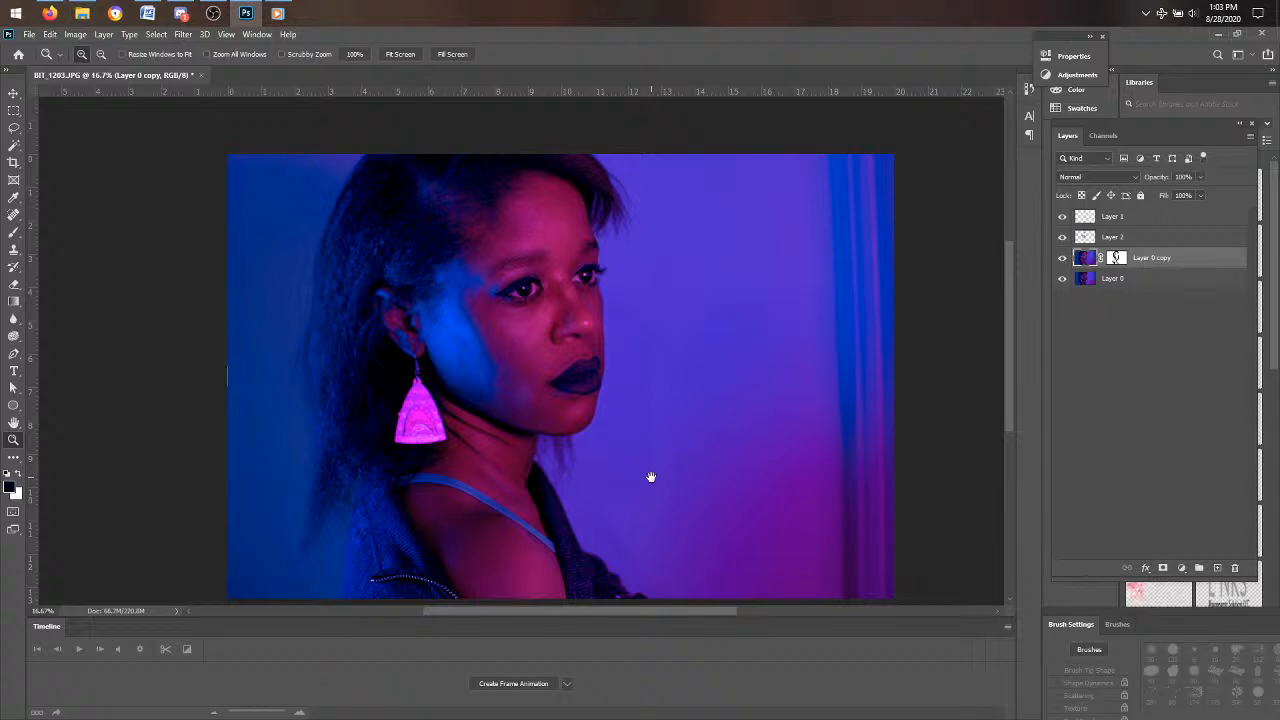
mouse_move(651, 477)
left_mouse_down()
mouse_move(626, 423)
mouse_move(766, 349)
mouse_move(740, 509)
mouse_move(632, 490)
left_mouse_up()
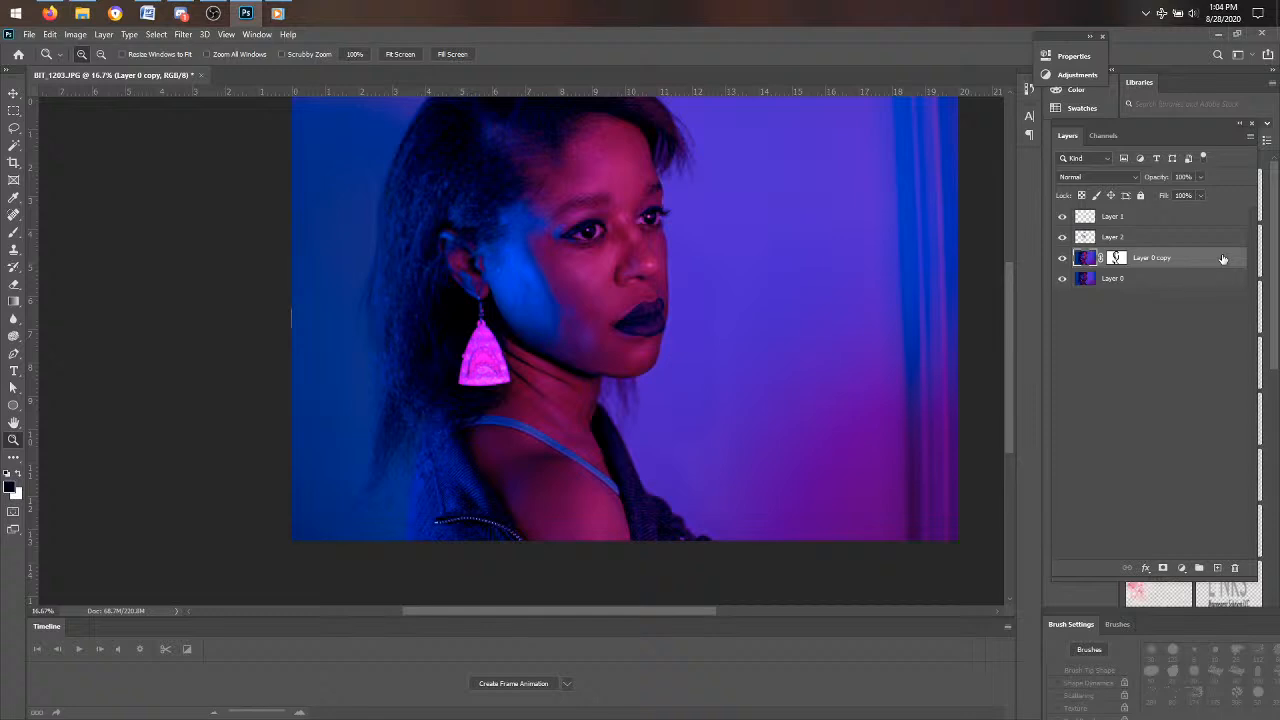
scroll(655, 300, "up", 3)
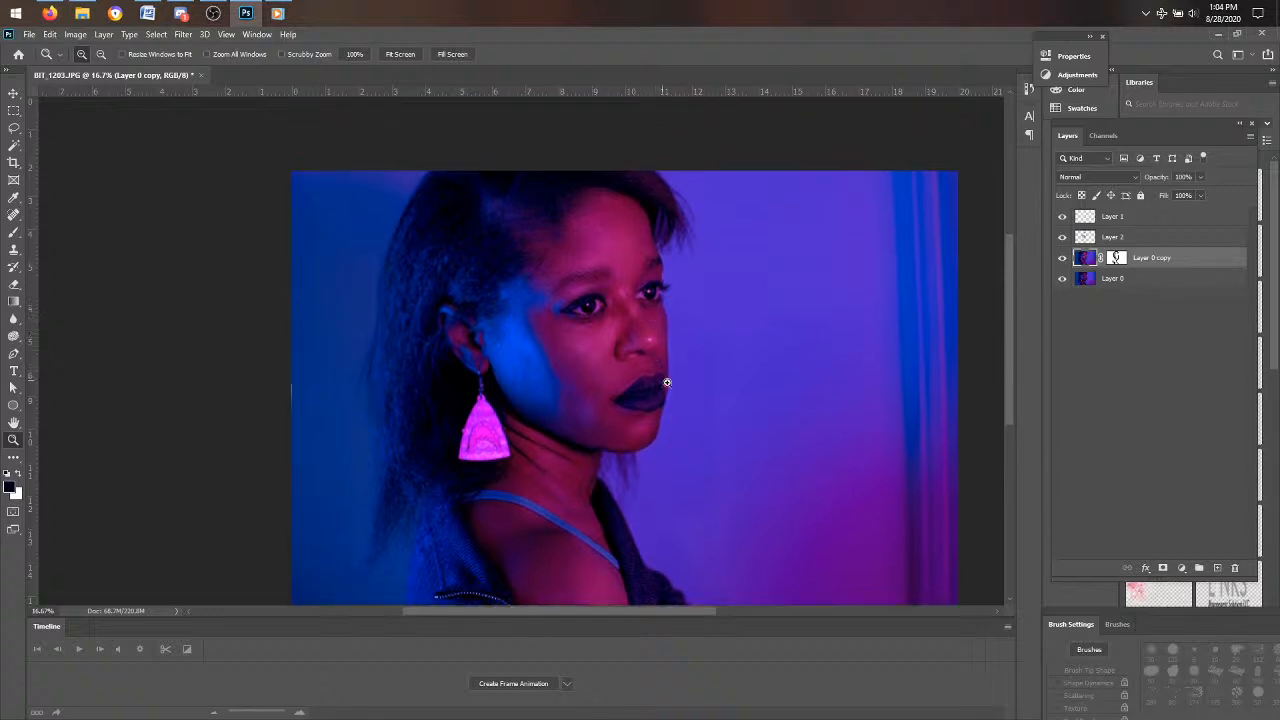
left_click(1062, 258)
left_click(1062, 258)
- Focus on the eyes and activate the Dodge tool for Layer 0 copy
left_click(630, 271)
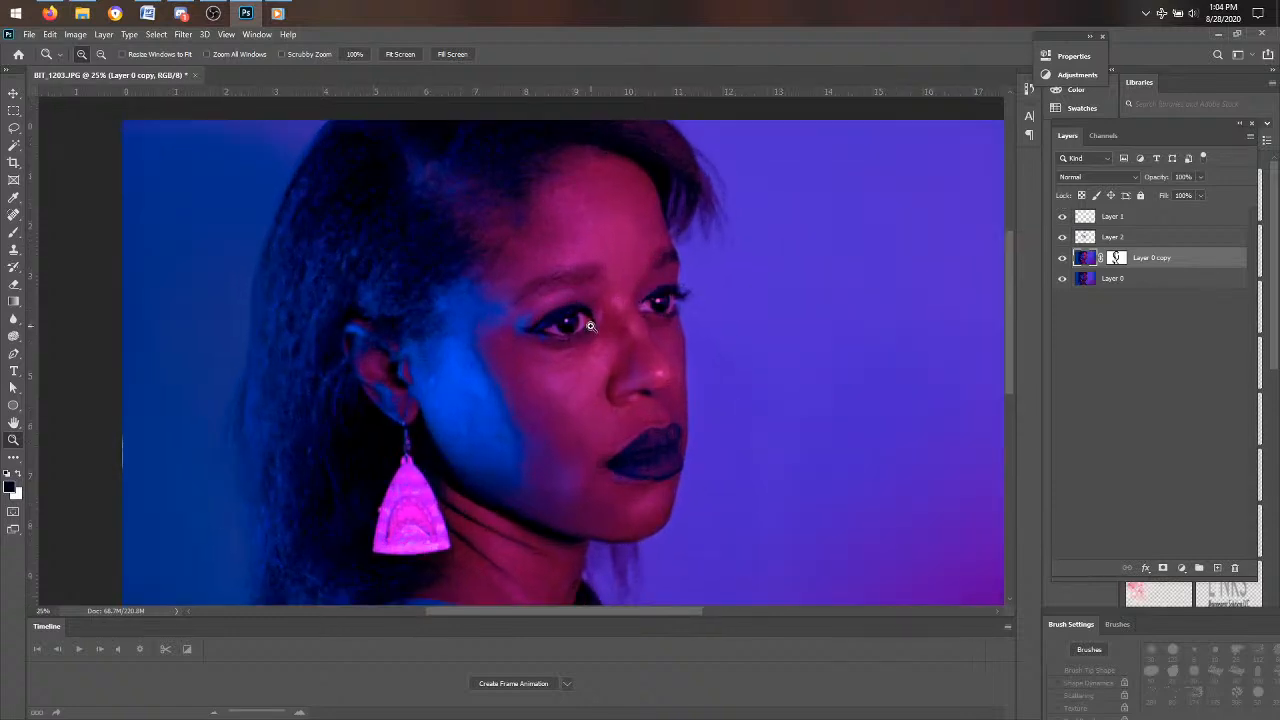
left_click(630, 271)
left_click(630, 271)
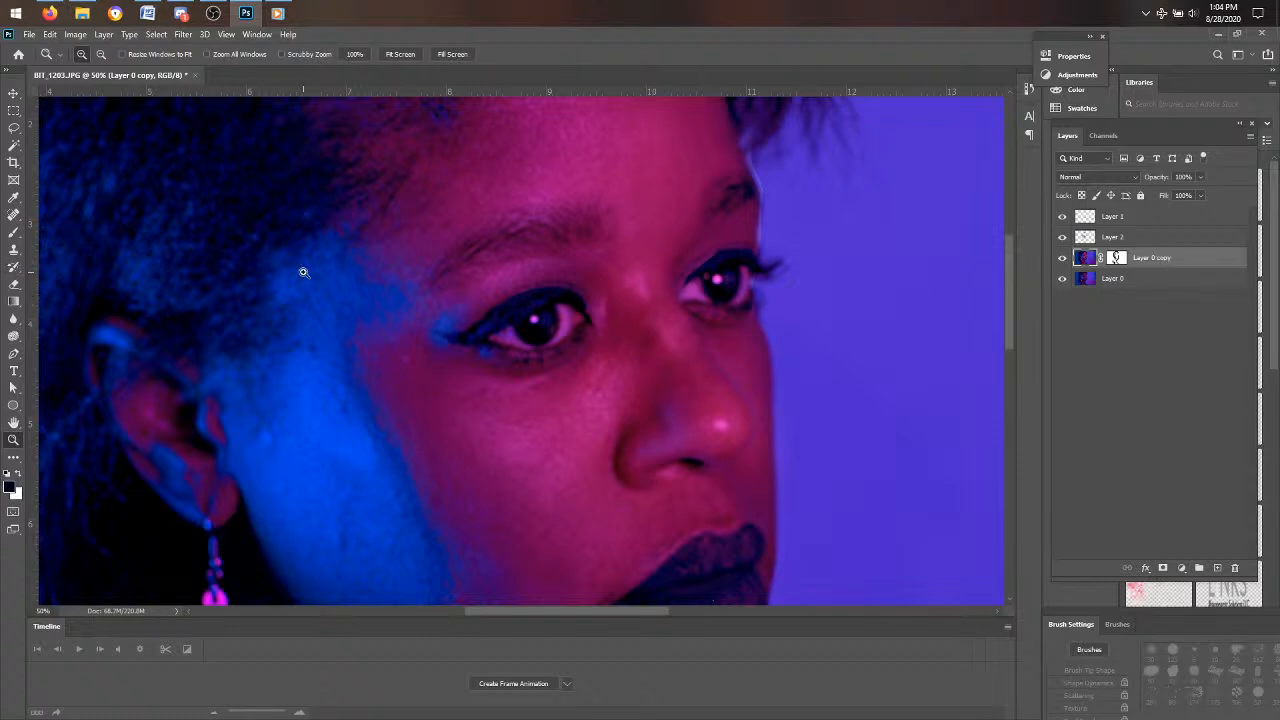
left_click(13, 238)
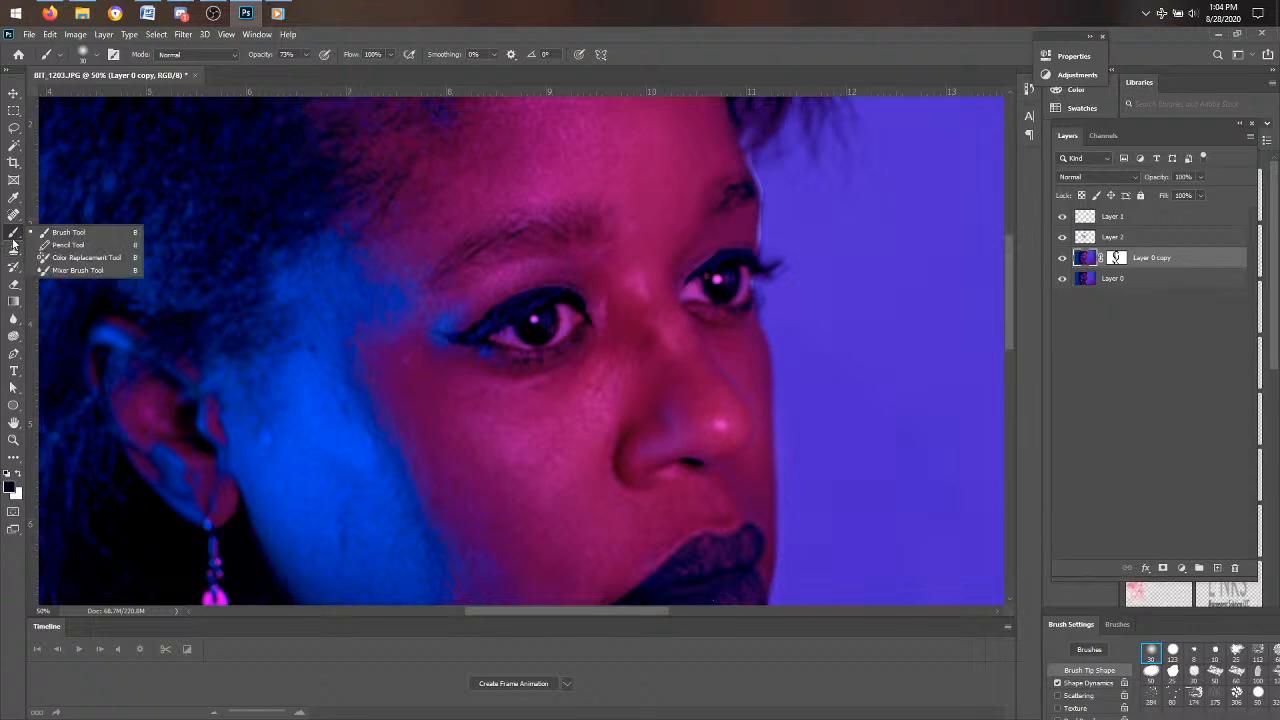
left_click(14, 422)
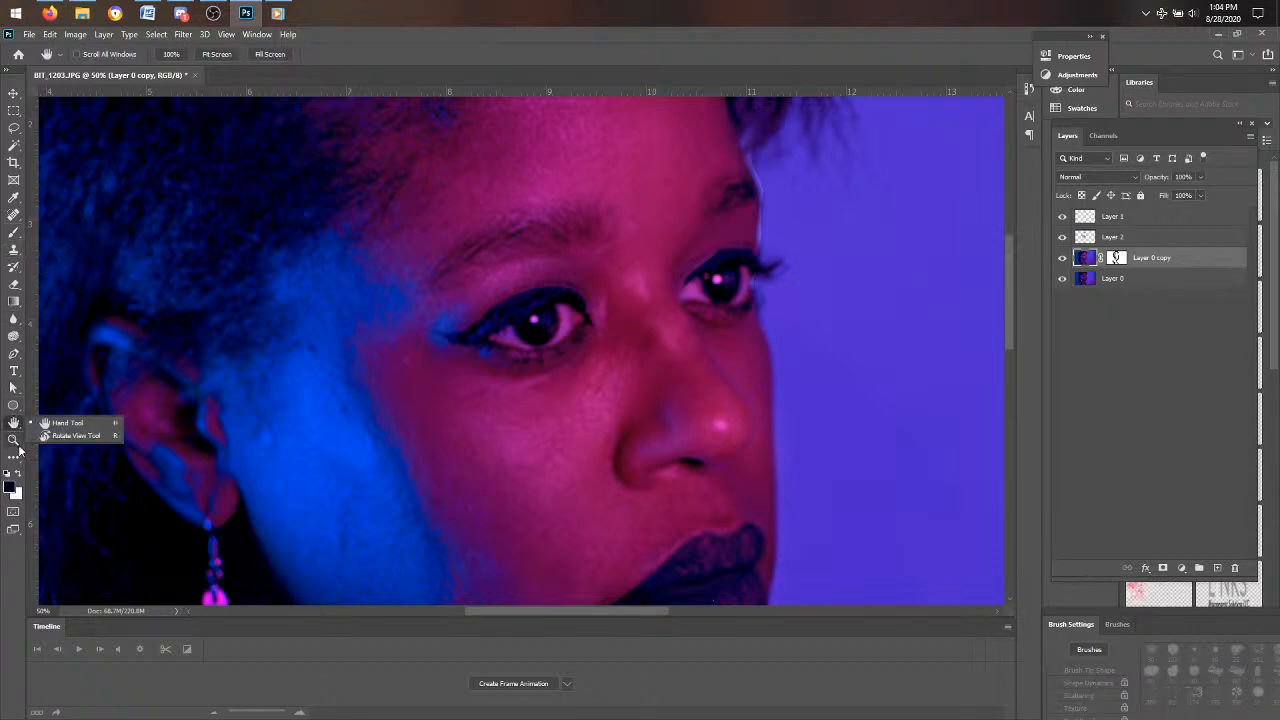
left_click(13, 457)
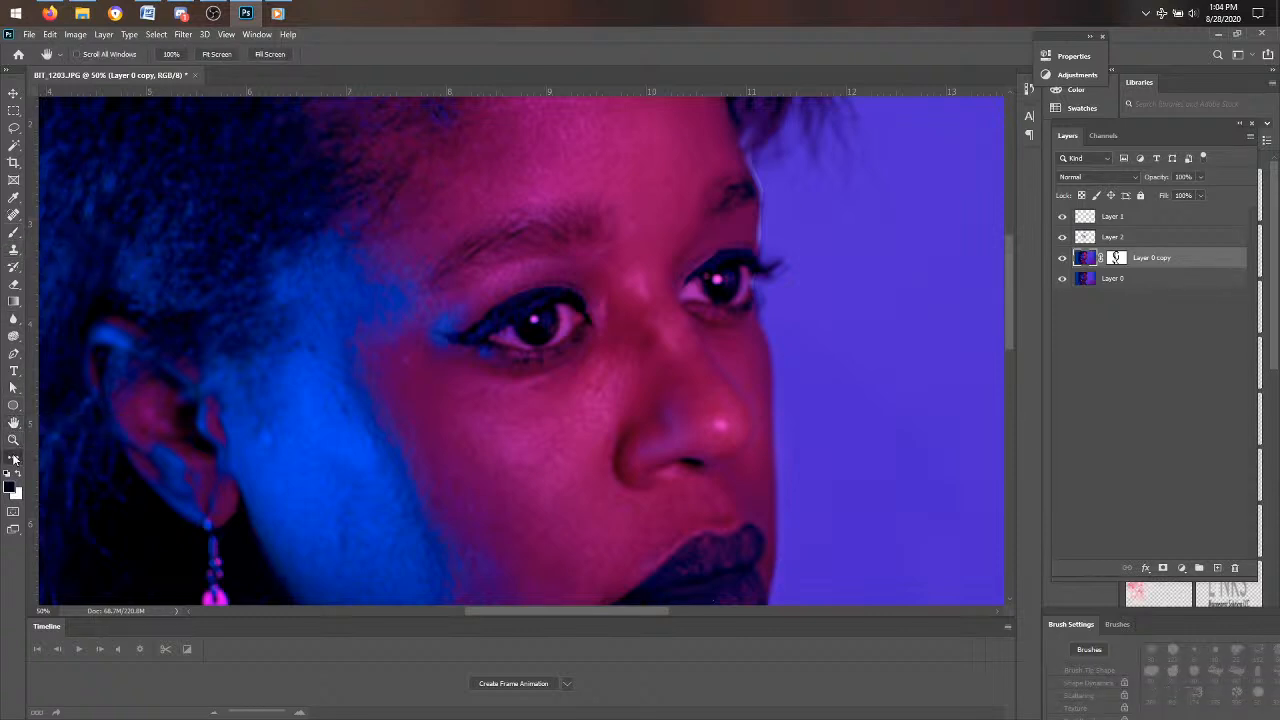
left_click(14, 318)
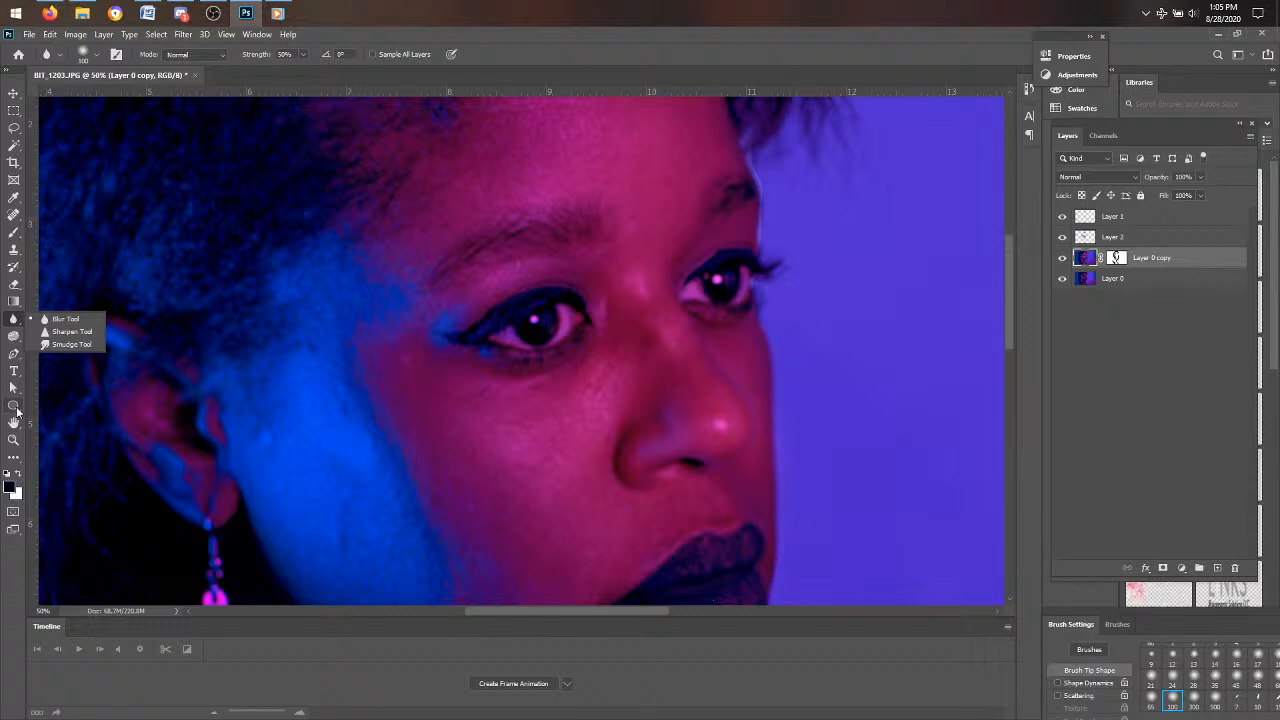
left_click(15, 336)
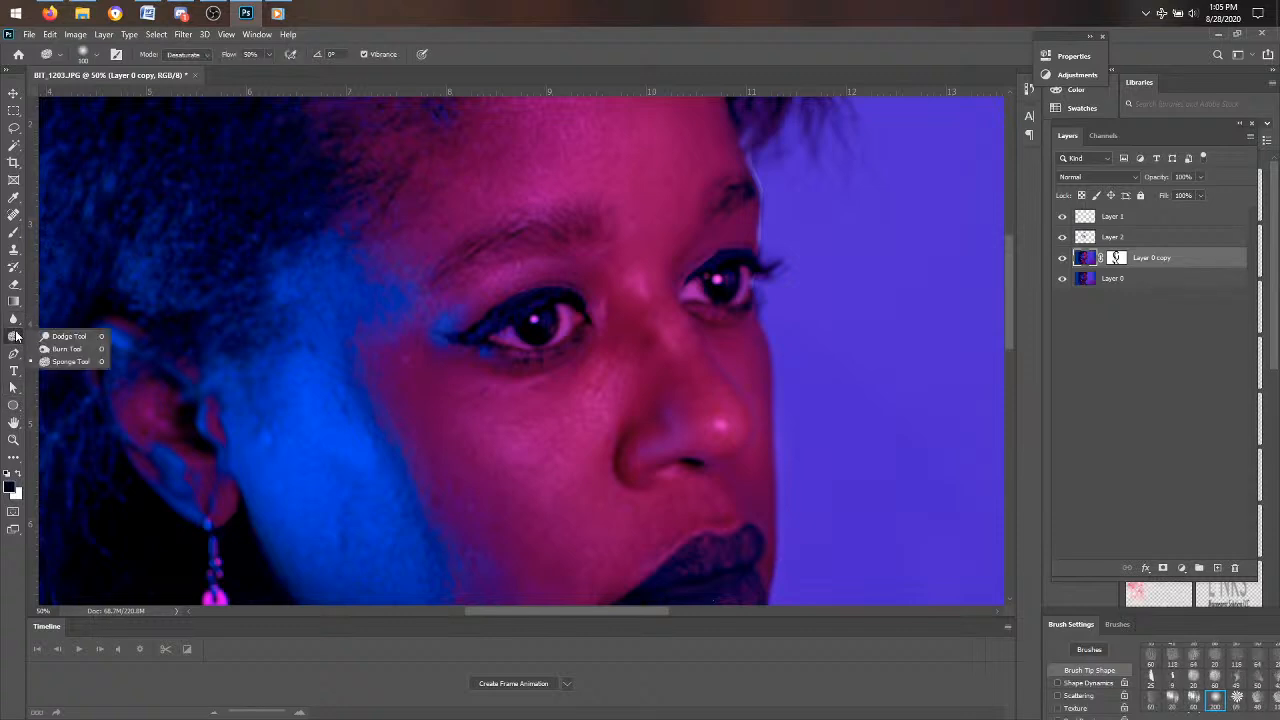
left_click(60, 337)
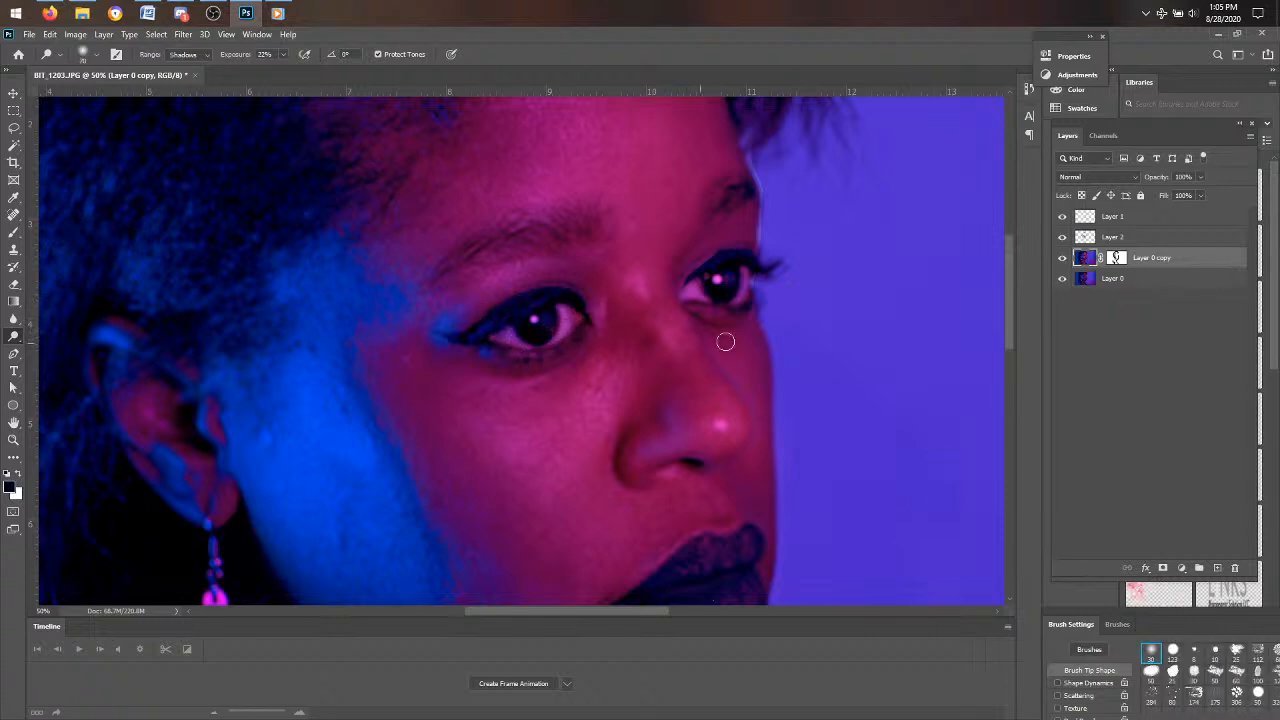
- Compare the face with Layer 0 copy hidden and shown, and examine both eyes at 100% magnification
left_click(1062, 259)
left_click(1062, 259)
left_click(14, 440)
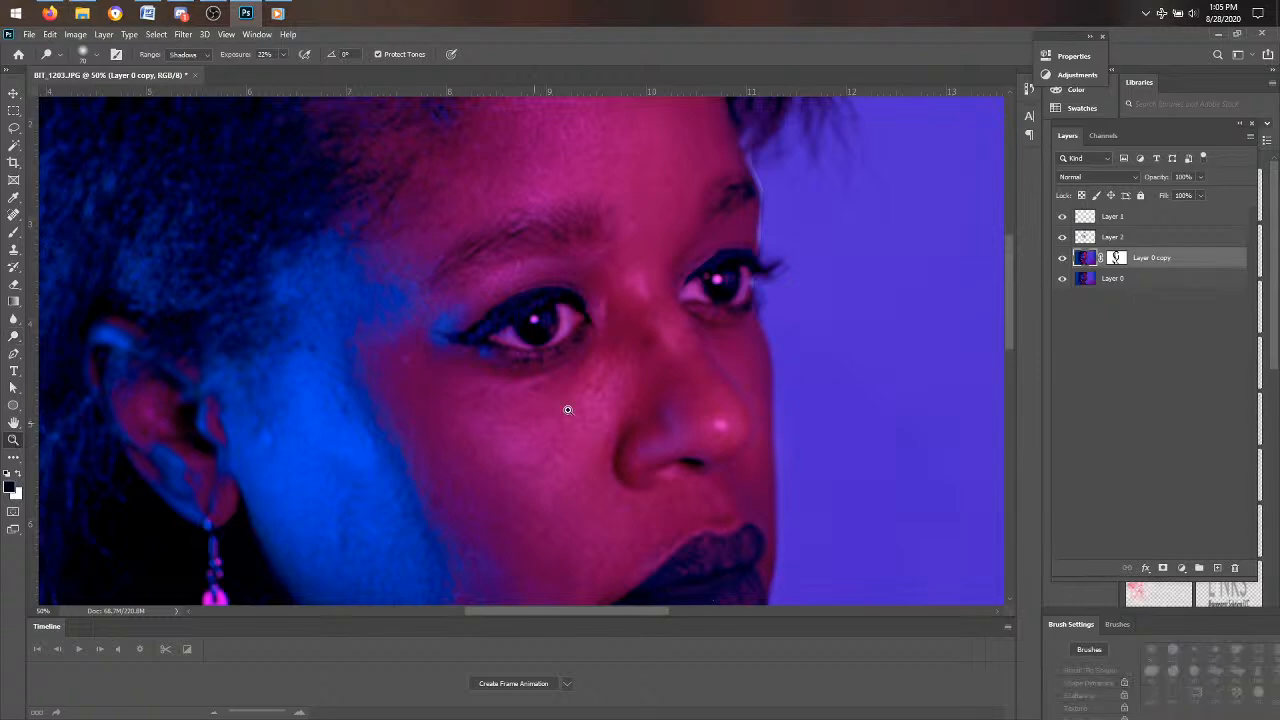
left_click(571, 345, "alt")
left_click(594, 329, "alt")
left_click(594, 329, "alt")
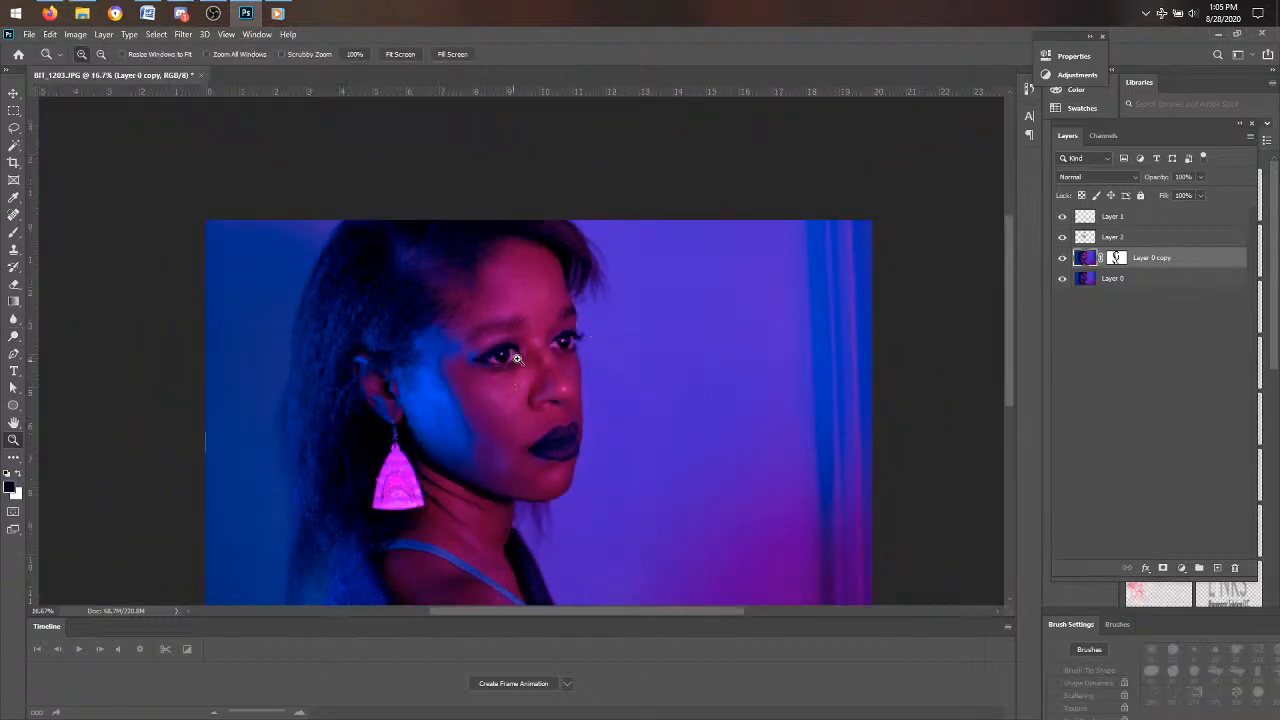
left_click(514, 332)
left_click(514, 332)
left_click(514, 332)
left_click(508, 340)
left_click(499, 355)
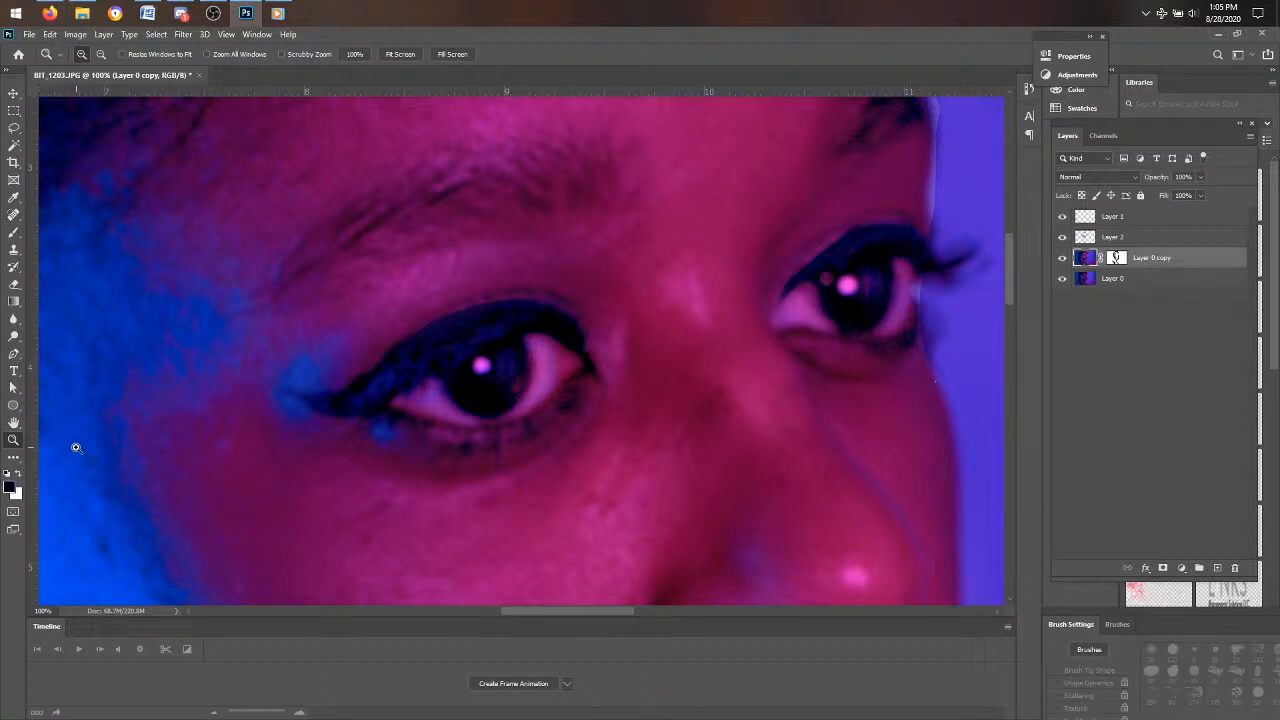
- Dodge the whites of both eyes on Layer 0 copy with the range set to Midtones and 22% exposure
left_click(13, 336)
mouse_move(232, 24)
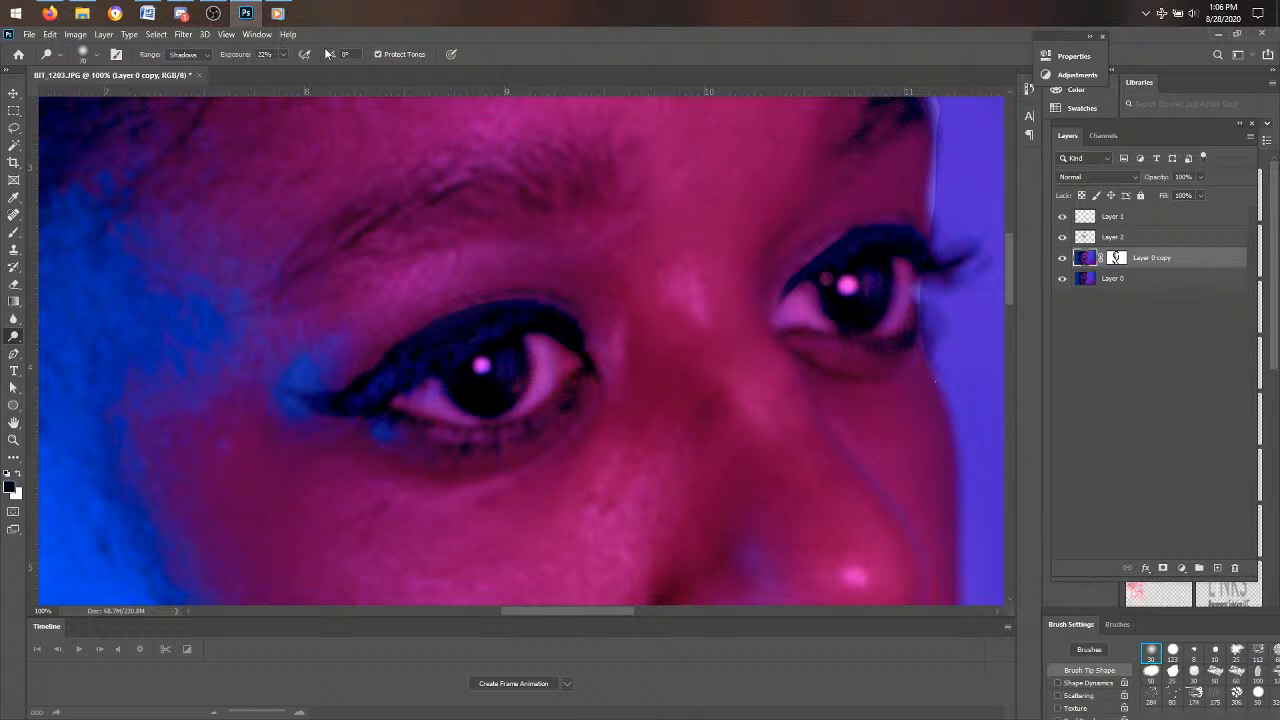
left_click(190, 54)
left_click(186, 68)
mouse_move(421, 403)
left_mouse_down()
mouse_move(473, 423)
mouse_move(405, 405)
mouse_move(464, 408)
mouse_move(555, 379)
mouse_move(545, 358)
mouse_move(538, 394)
mouse_move(491, 410)
mouse_move(511, 412)
mouse_move(560, 359)
mouse_move(534, 343)
mouse_move(574, 363)
left_mouse_up()
mouse_move(822, 311)
left_mouse_down()
mouse_move(799, 307)
mouse_move(811, 320)
mouse_move(914, 303)
mouse_move(903, 277)
mouse_move(892, 318)
left_mouse_up()
- Compare the brightened eyes in the full portrait with Layer 0 copy hidden and shown
left_click(13, 440)
left_click(506, 433, "alt")
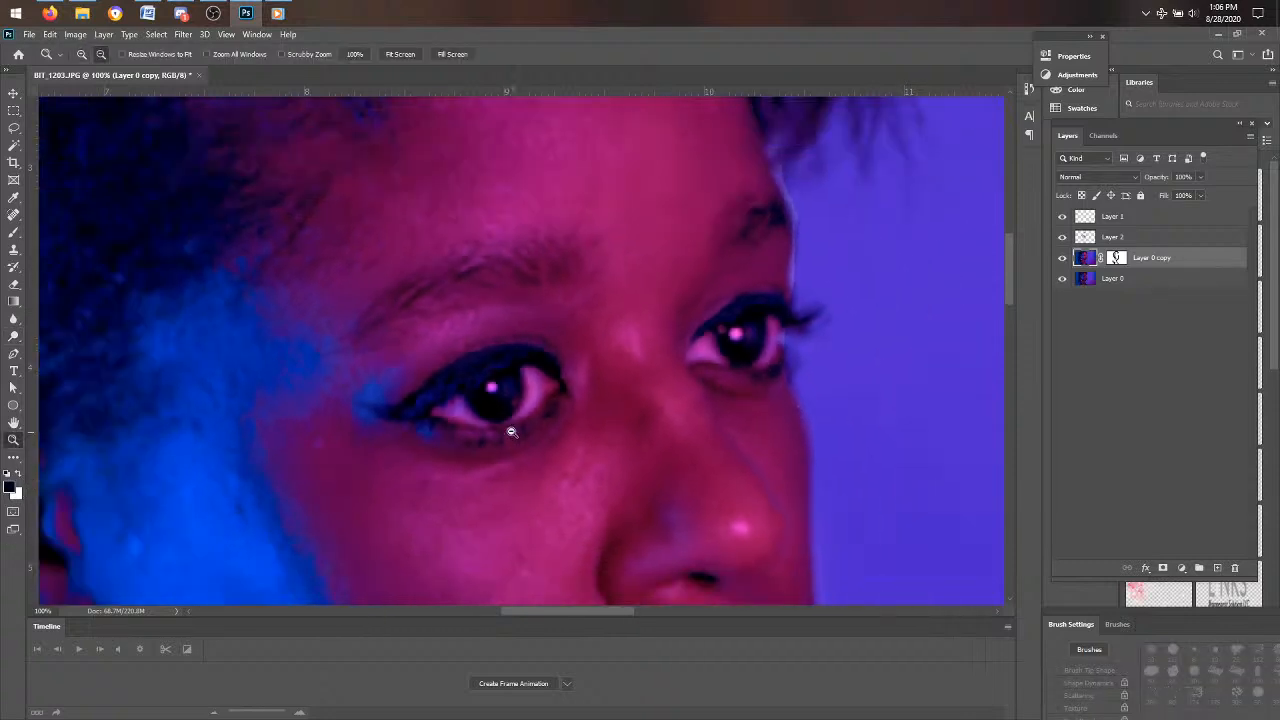
left_click(512, 428, "alt")
left_click(516, 426, "alt")
left_click(526, 418, "alt")
left_click(528, 418, "alt")
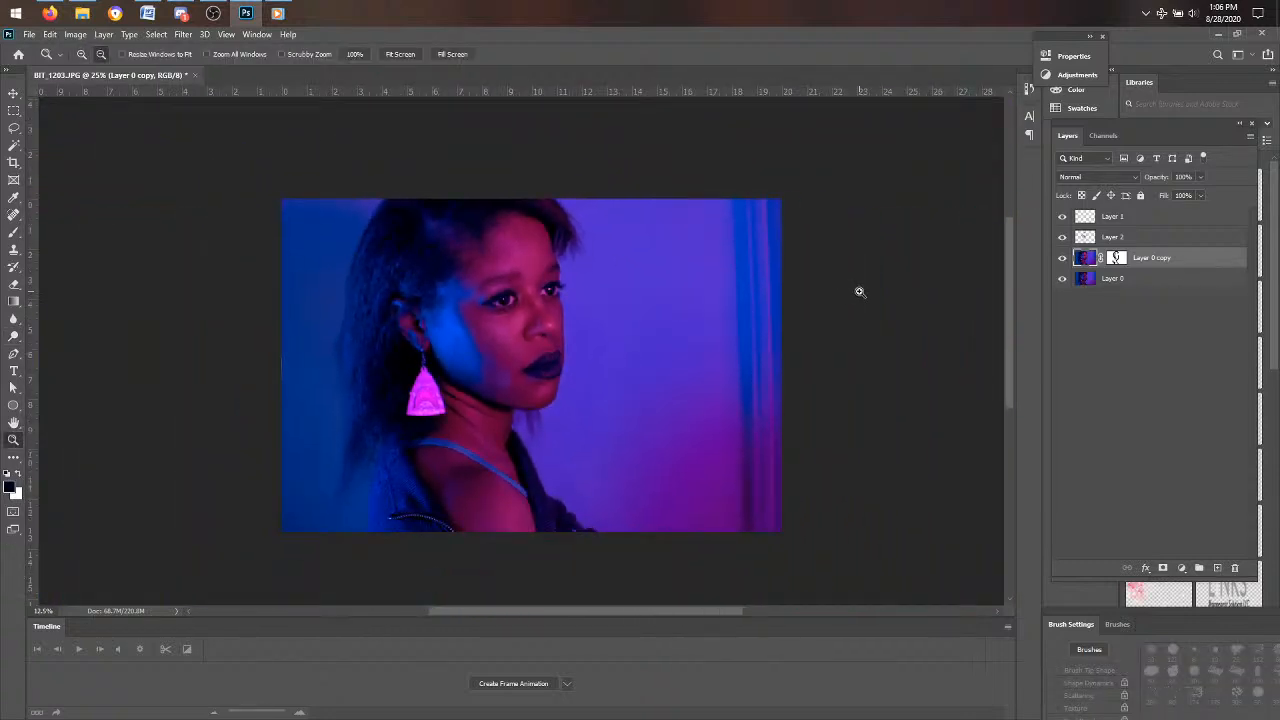
left_click(1063, 259)
left_click(1063, 259)
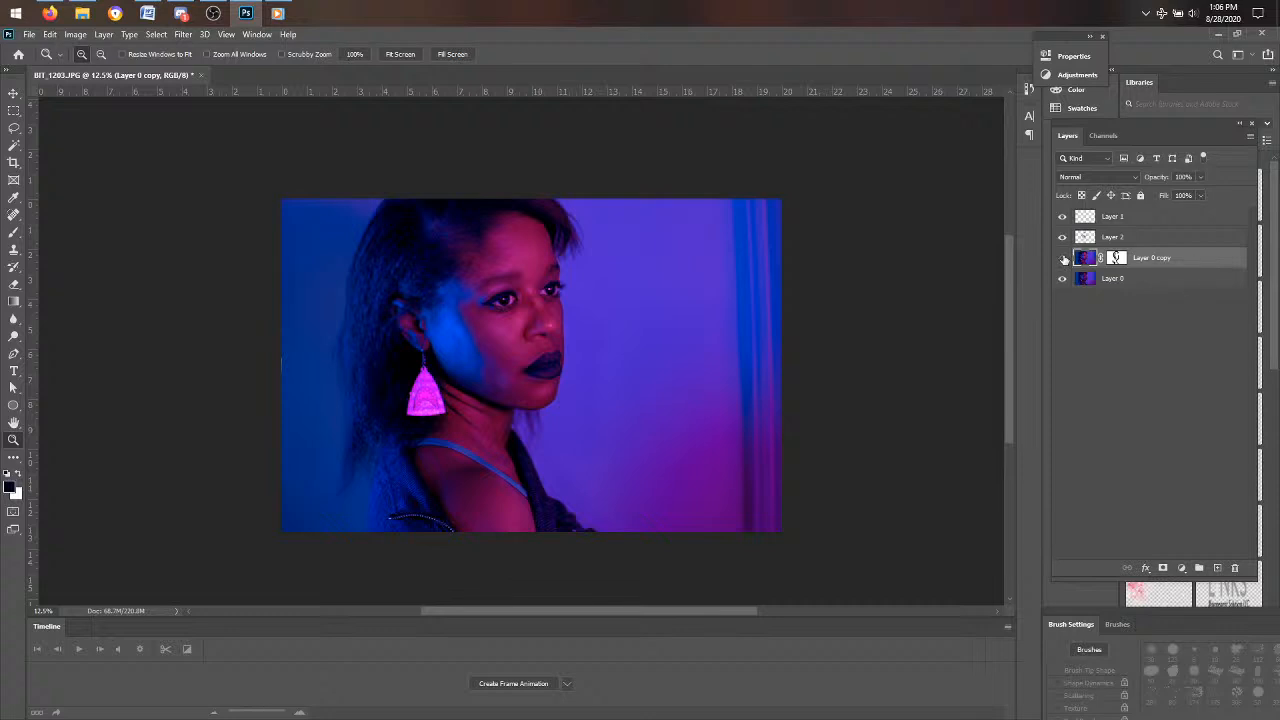
left_click(1063, 259)
left_click(1063, 259)
- Dodge the whites and catchlights of both eyes on Layer 0 copy with the range set to Highlights and 22% exposure
left_click(512, 295)
left_click(529, 228)
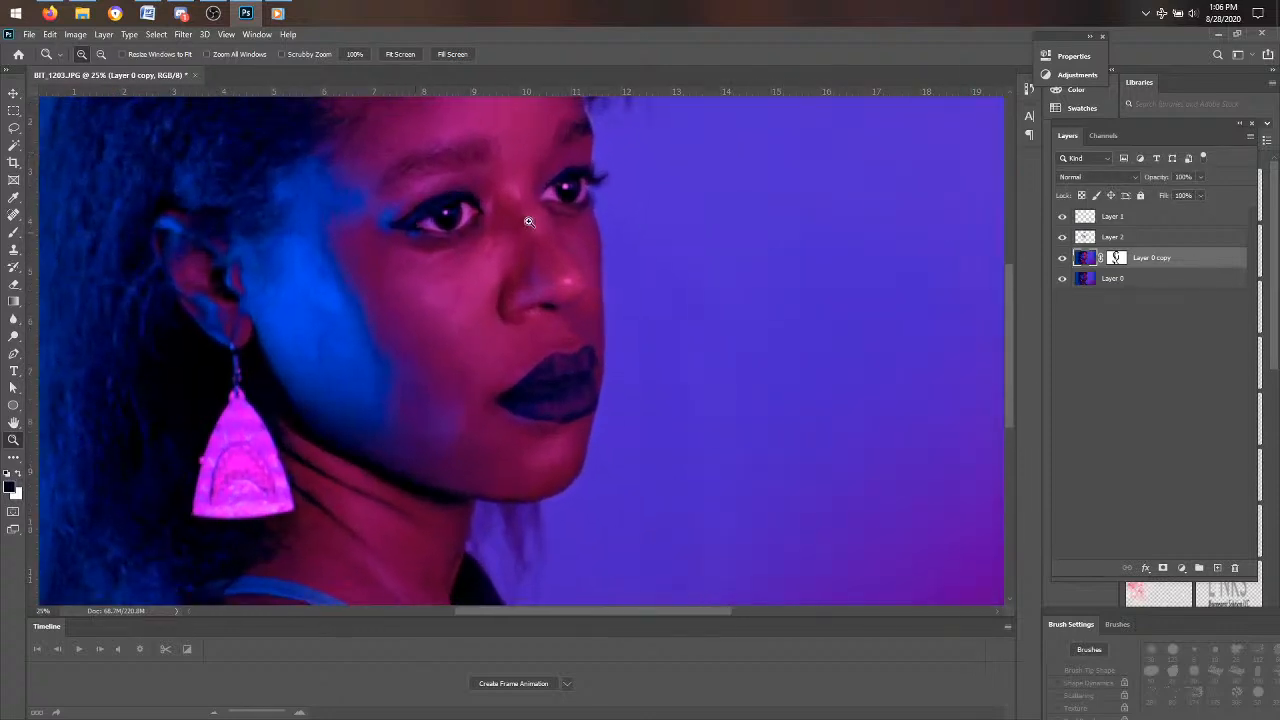
left_click(465, 204)
left_click(464, 204)
left_click(429, 216)
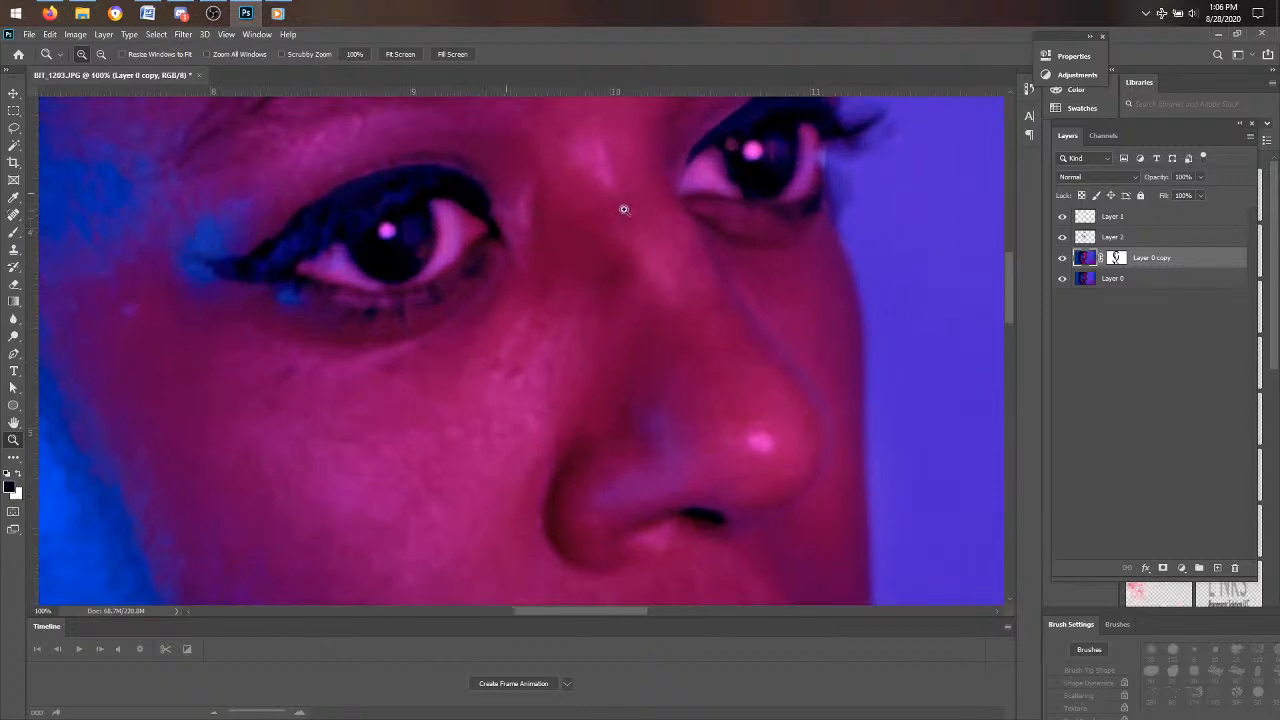
left_click(15, 337)
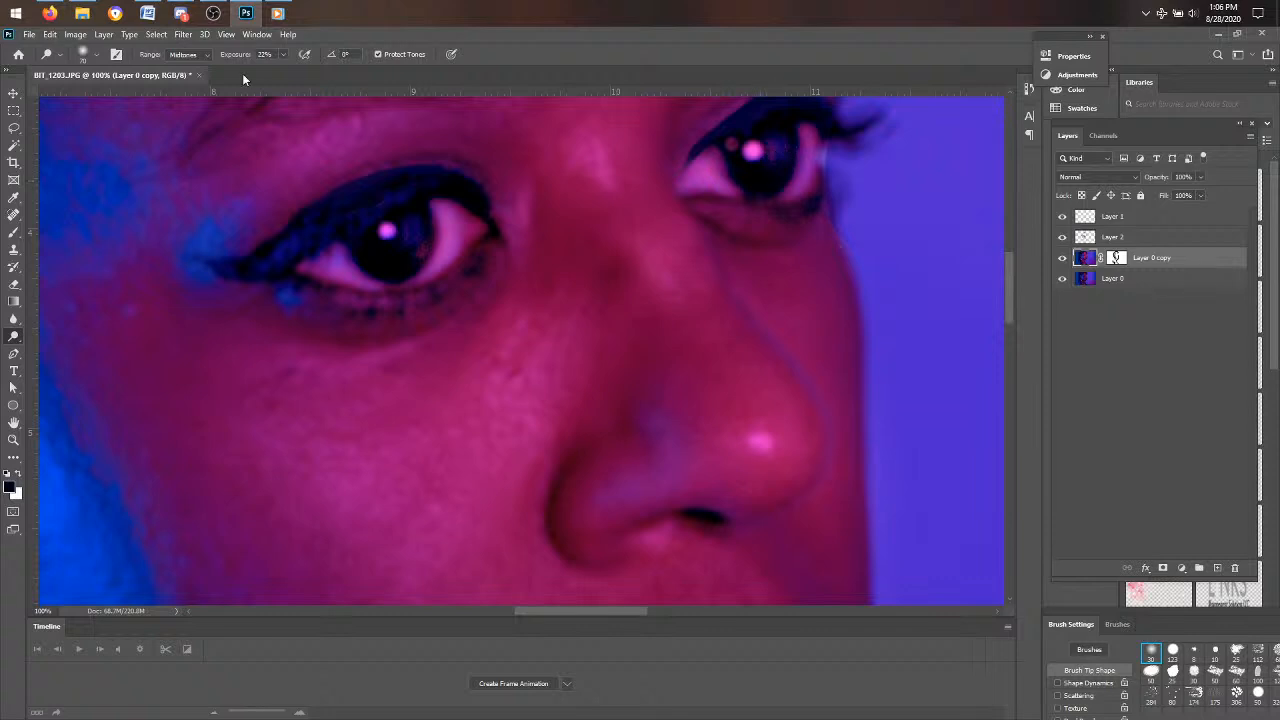
left_click(190, 54)
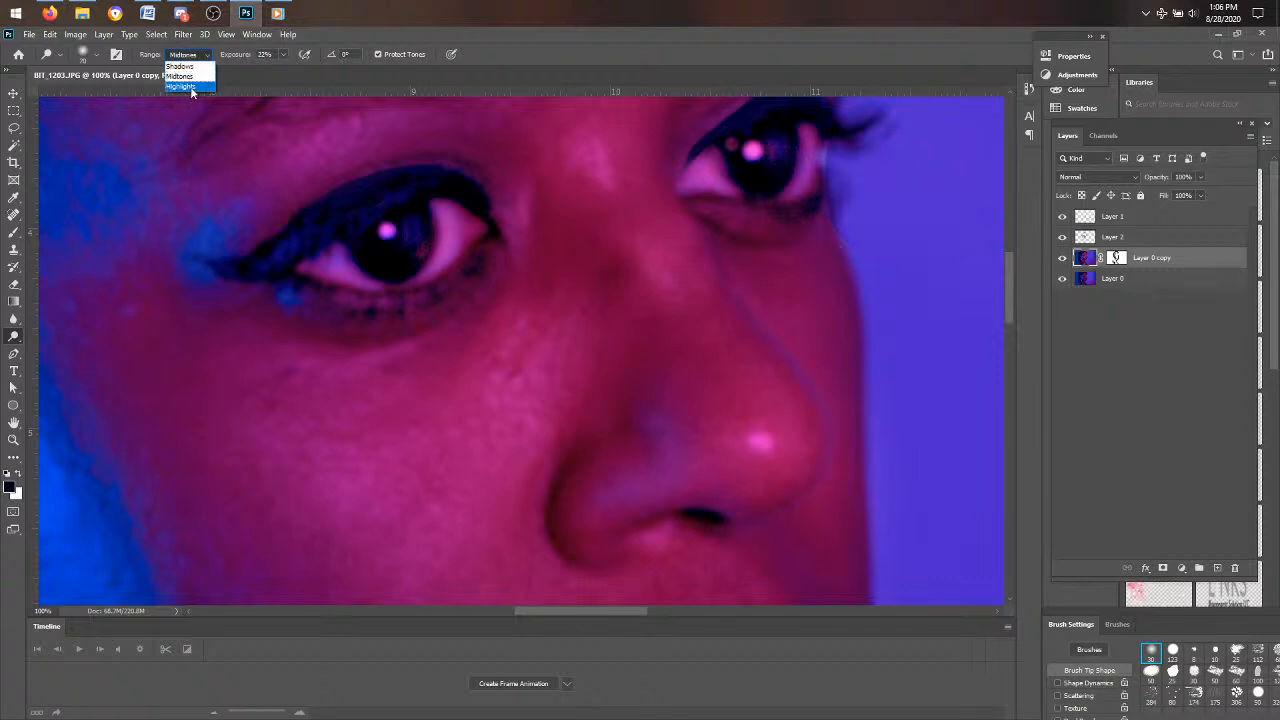
left_click(190, 87)
mouse_move(450, 231)
left_mouse_down()
mouse_move(443, 211)
mouse_move(446, 265)
left_mouse_up()
mouse_move(812, 185)
left_mouse_down()
mouse_move(812, 156)
mouse_move(810, 172)
left_mouse_up()
left_click_drag(706, 174, 696, 179)
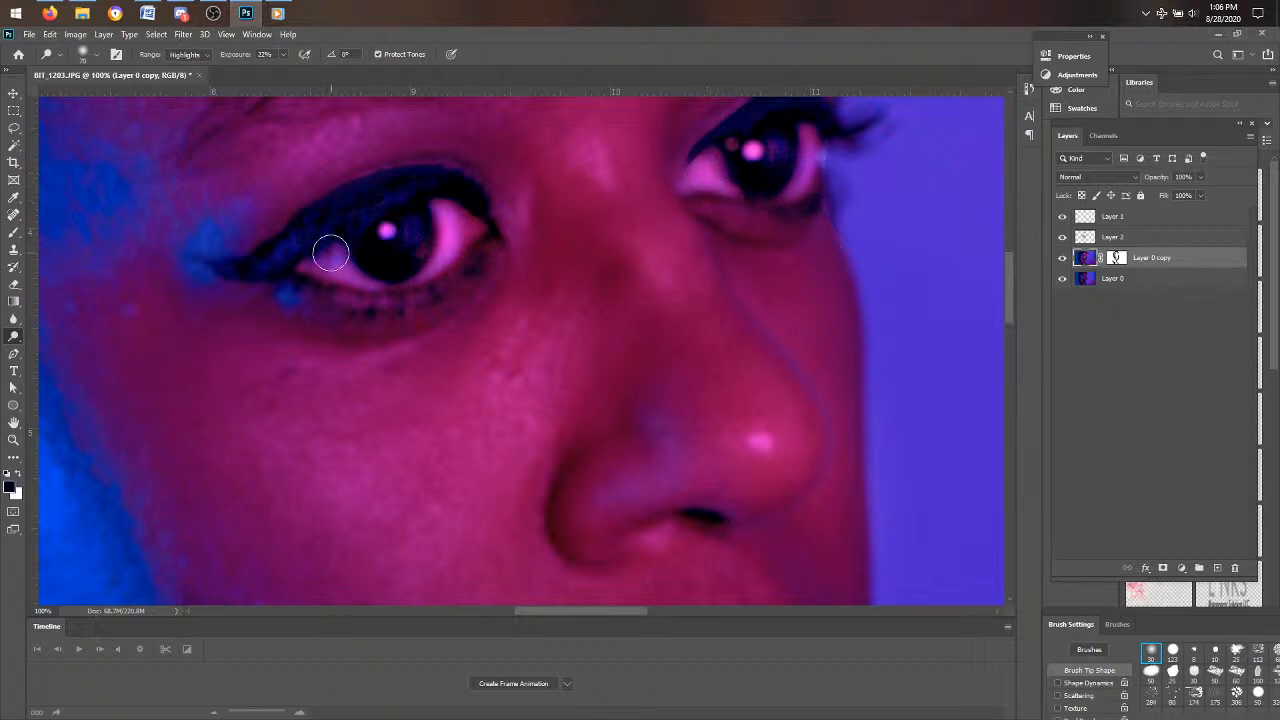
left_click_drag(331, 254, 340, 265)
scroll(432, 262, "up", 1)
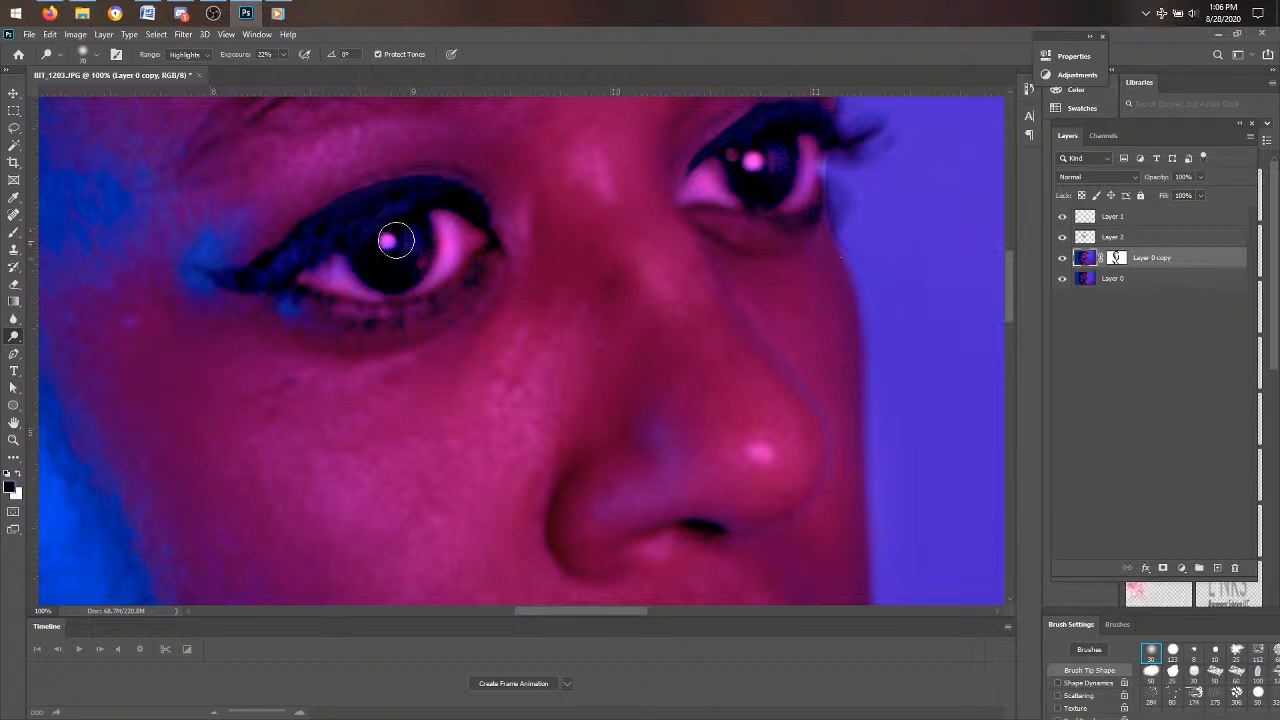
left_click_drag(762, 163, 787, 149)
- Compare the portrait with Layer 0 copy hidden and shown to judge the highlight dodging on the eyes
key("z")
left_click(419, 396, "alt")
left_click(419, 398, "alt")
left_click(419, 398, "alt")
left_click(419, 398, "alt")
left_click(419, 398, "alt")
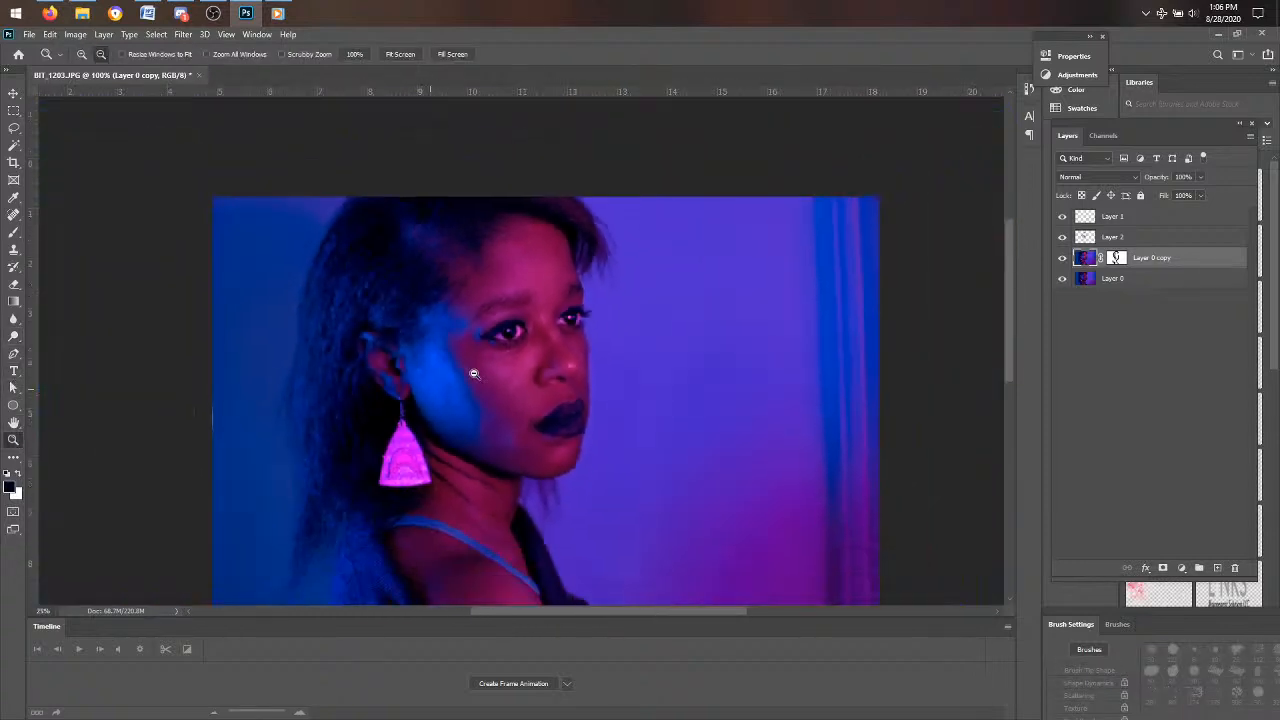
left_click(1062, 258)
left_click(1062, 258)
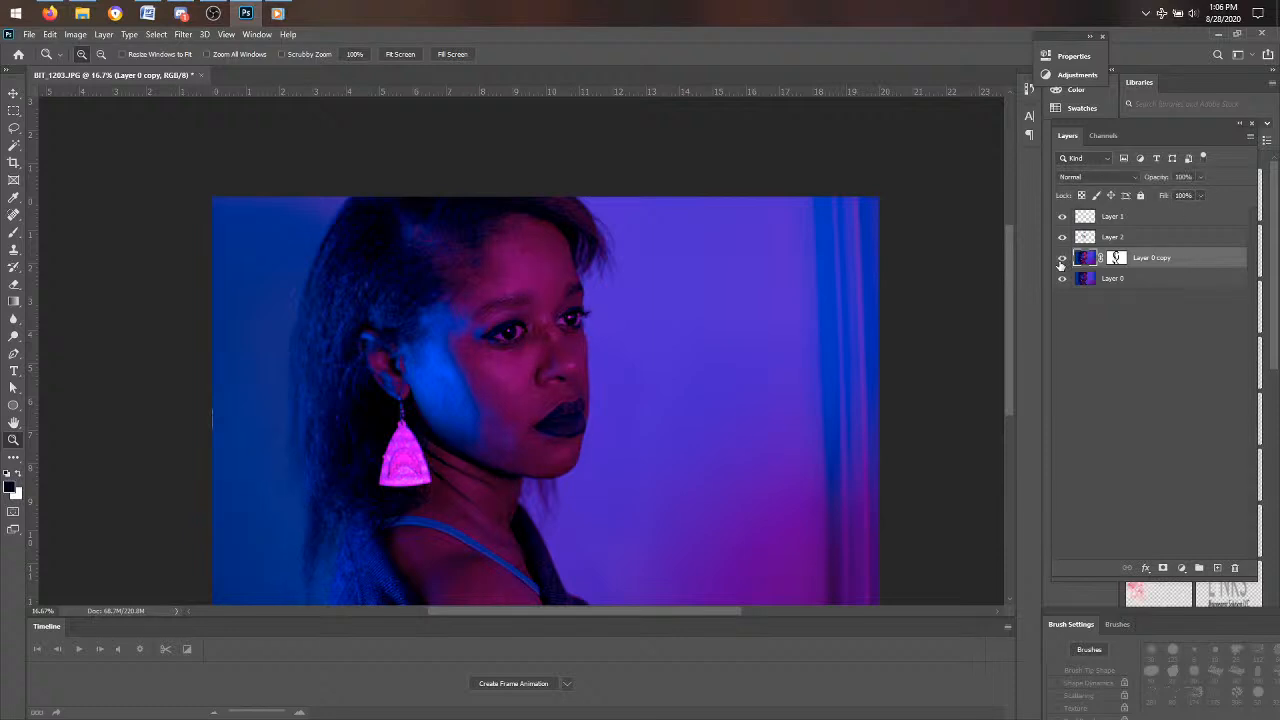
- Examine the overall retouched portrait at magnifications between 8.33% and 16.67%
scroll(589, 309, "down", 1)
left_click(590, 314, "alt")
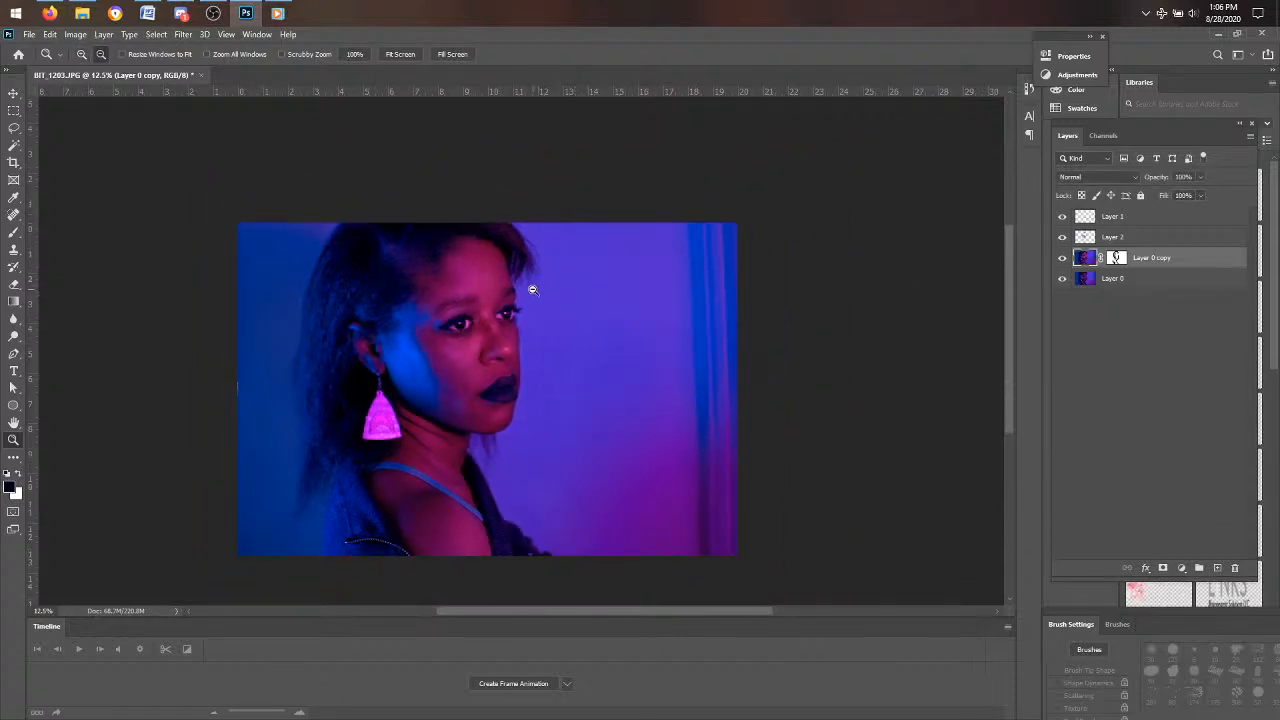
left_click(530, 287, "alt")
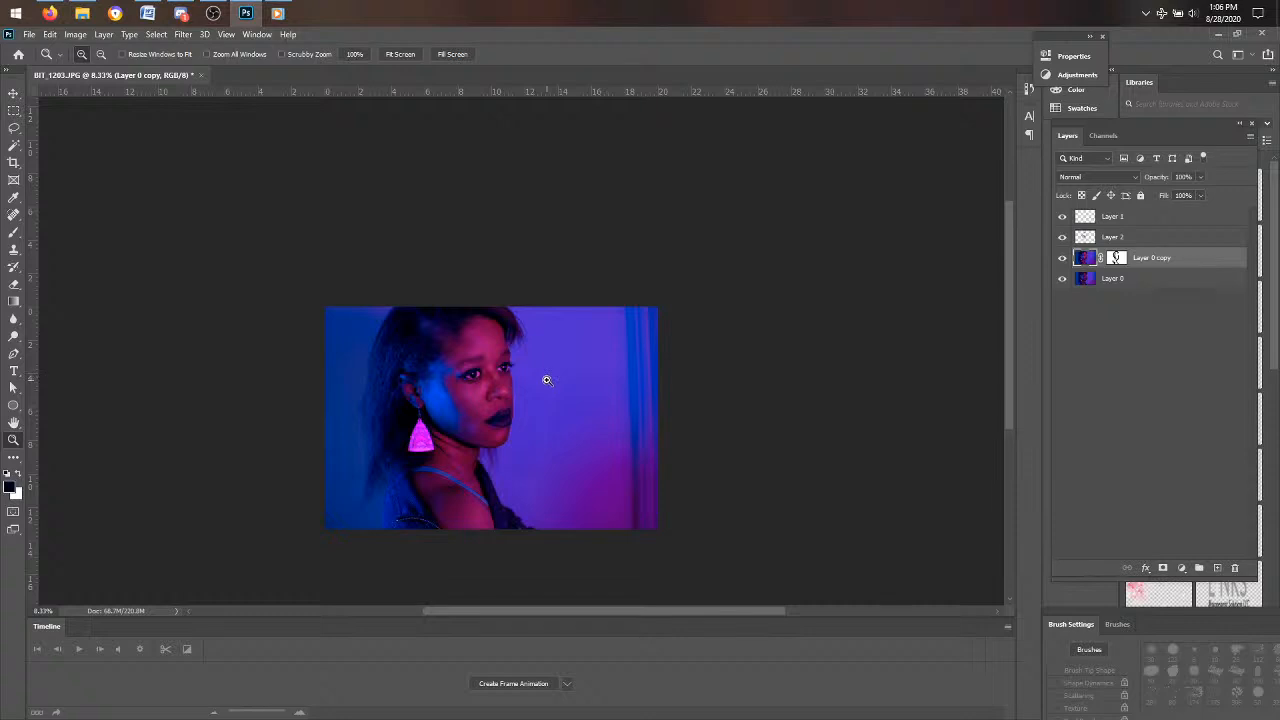
left_click(488, 391)
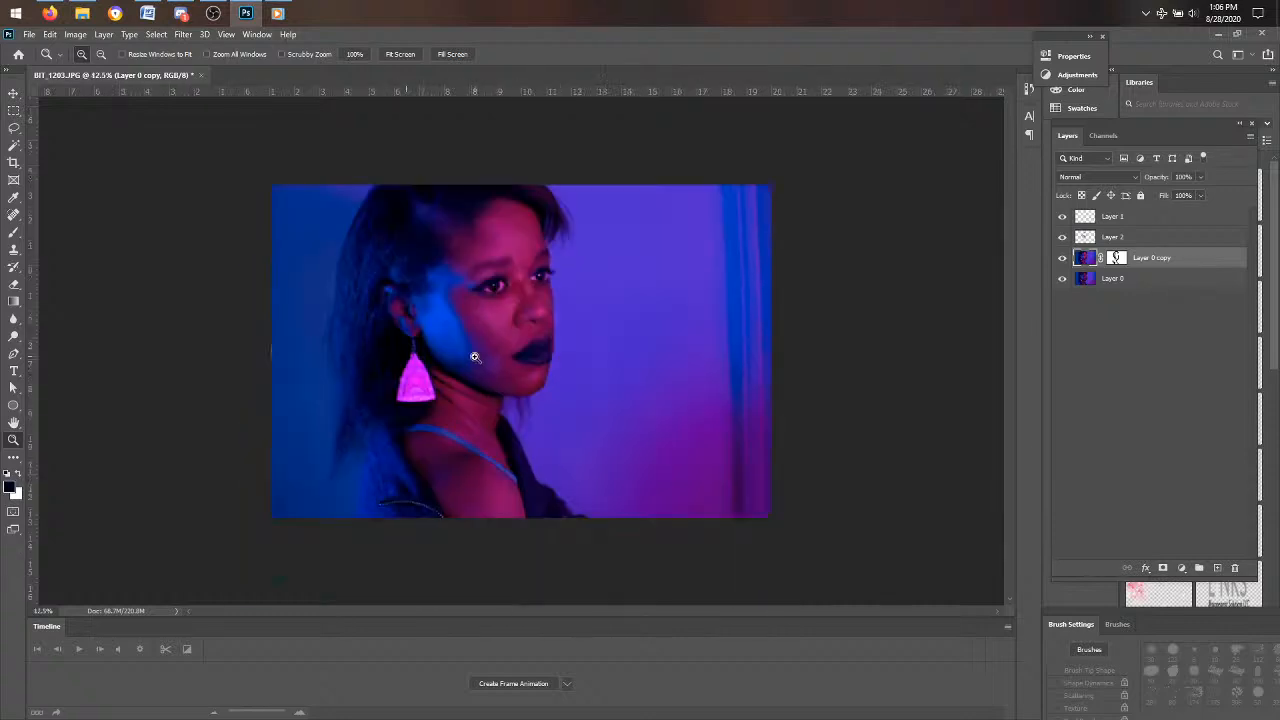
left_click(474, 357)
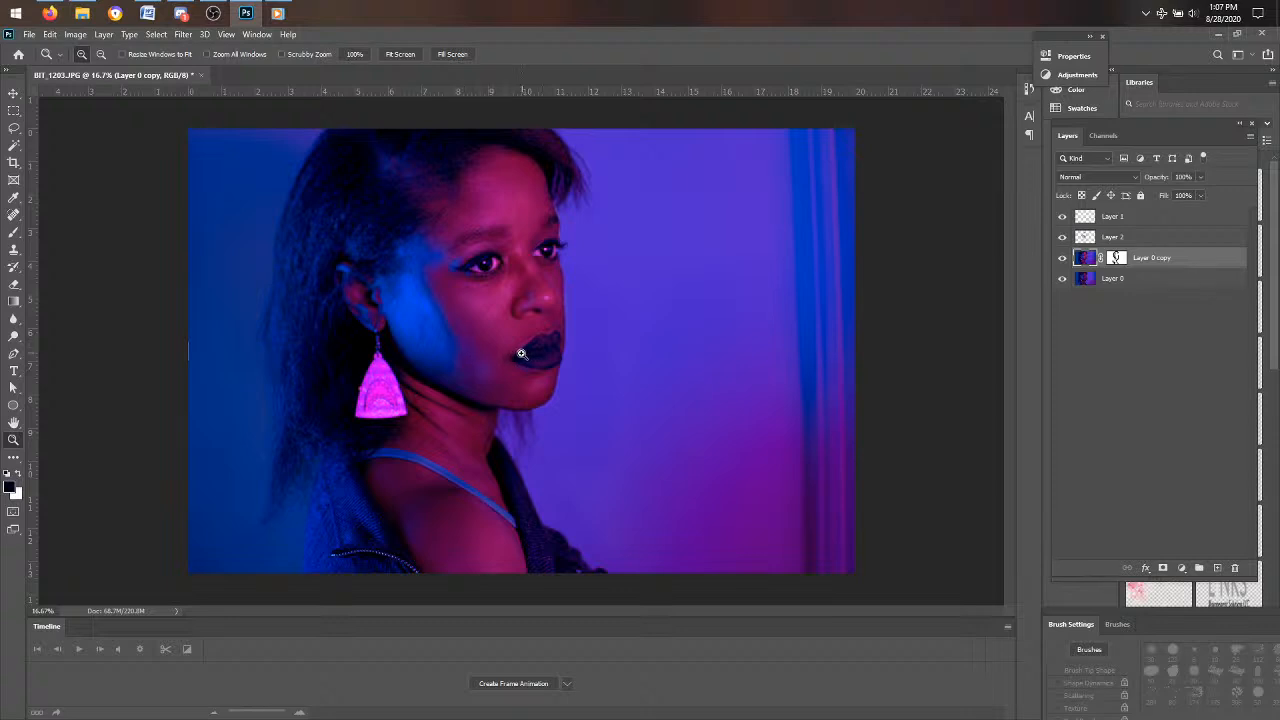
key("alt")
left_click(500, 374, "alt")
left_click(506, 460, "alt")
left_click(506, 430, "alt")
left_click(527, 394)
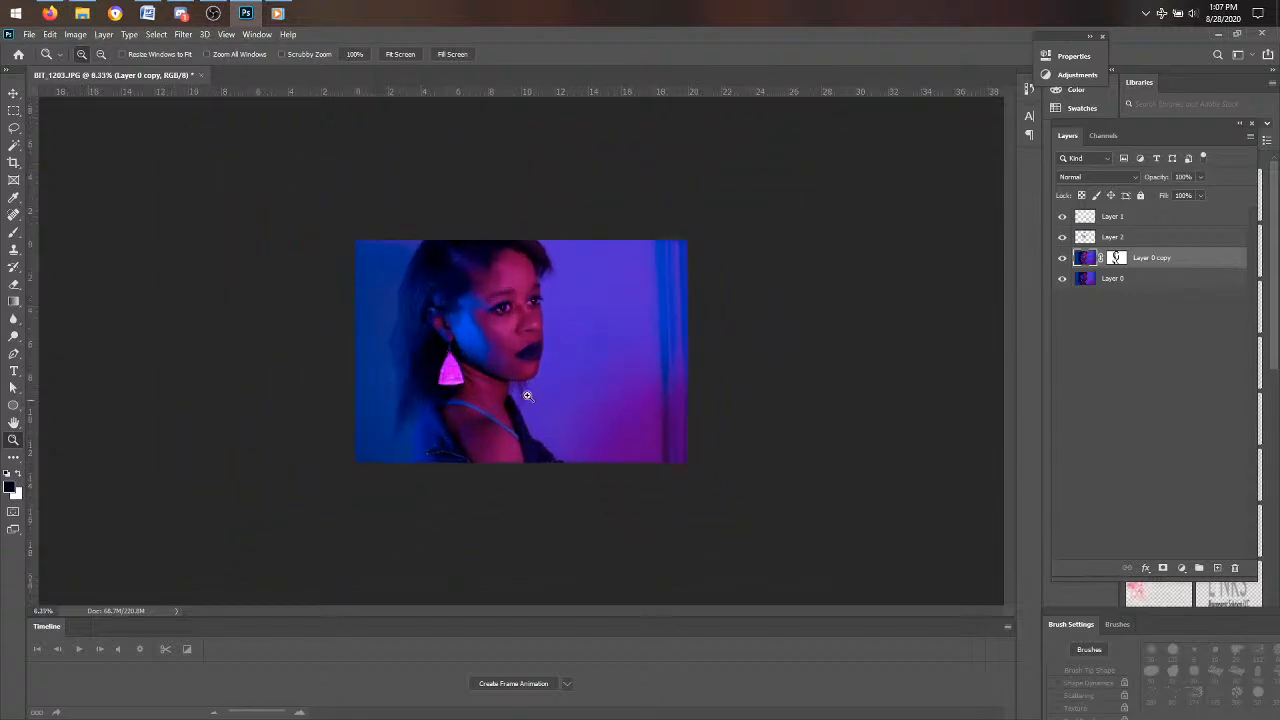
- Examine the retouched skin on the woman's face up close and in the full picture
left_click(527, 400)
left_click(505, 320)
left_click(500, 296)
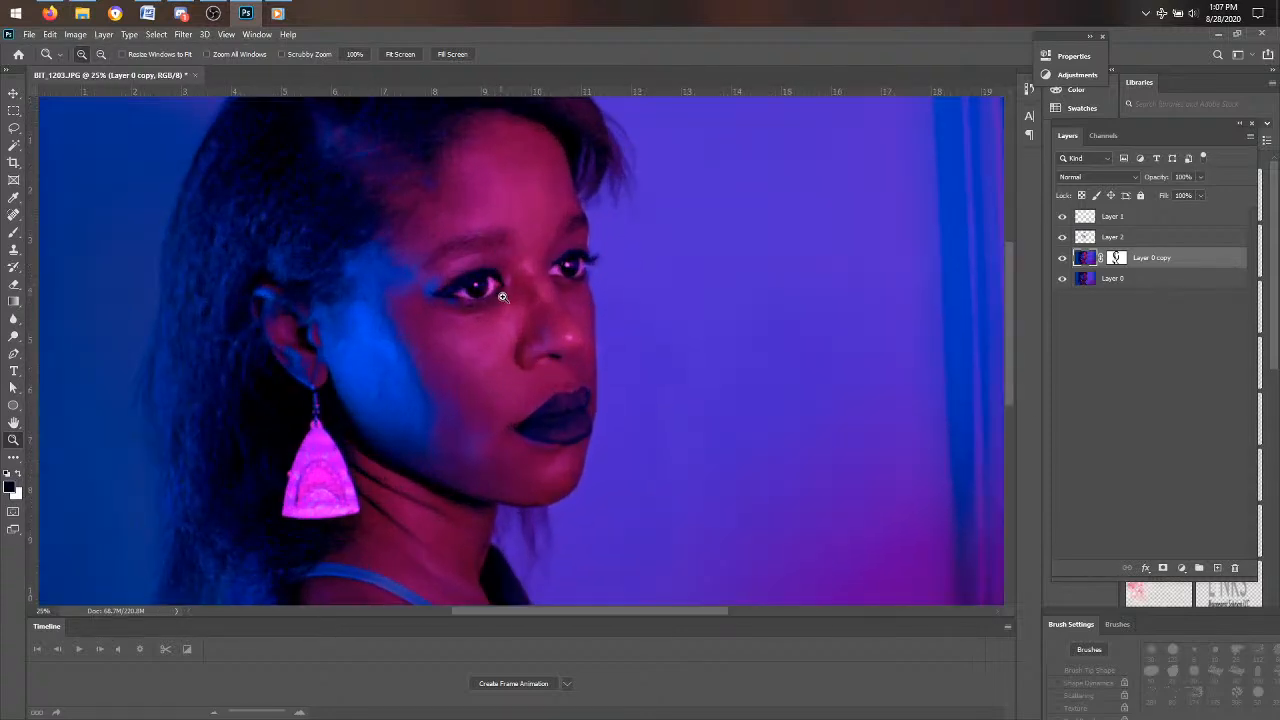
left_click(523, 166)
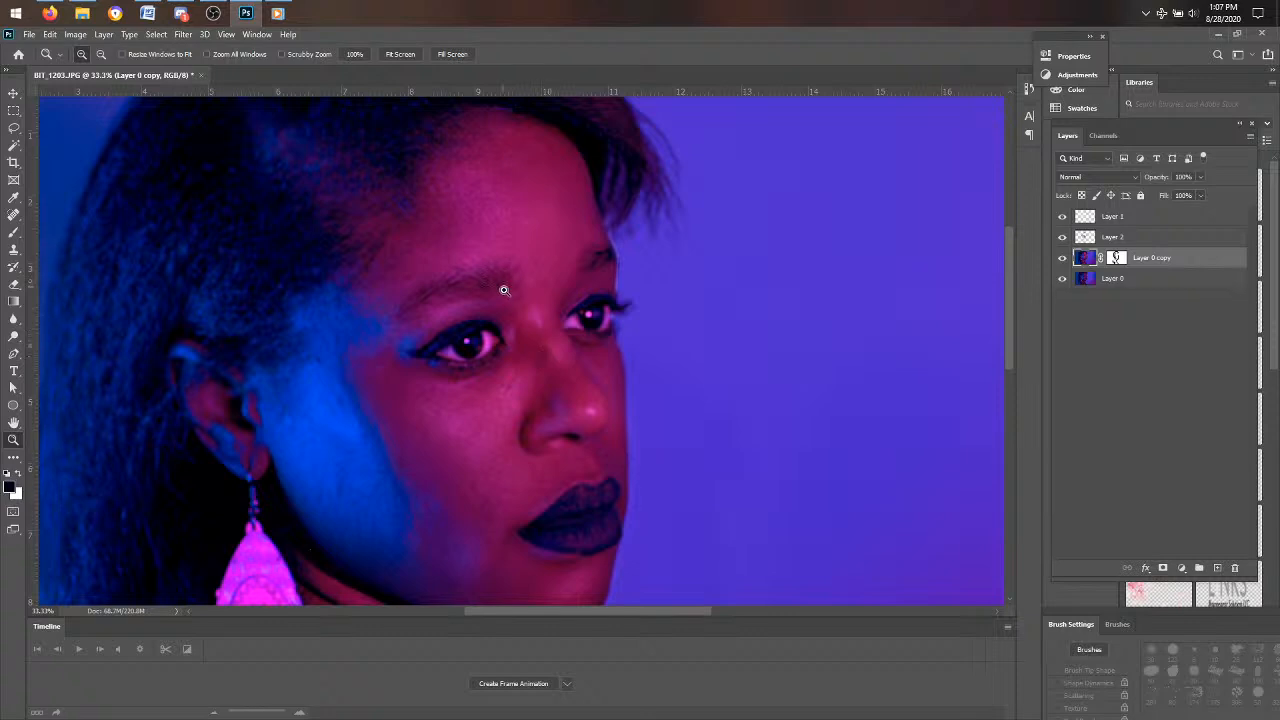
left_click(504, 290)
left_click(505, 380, "alt")
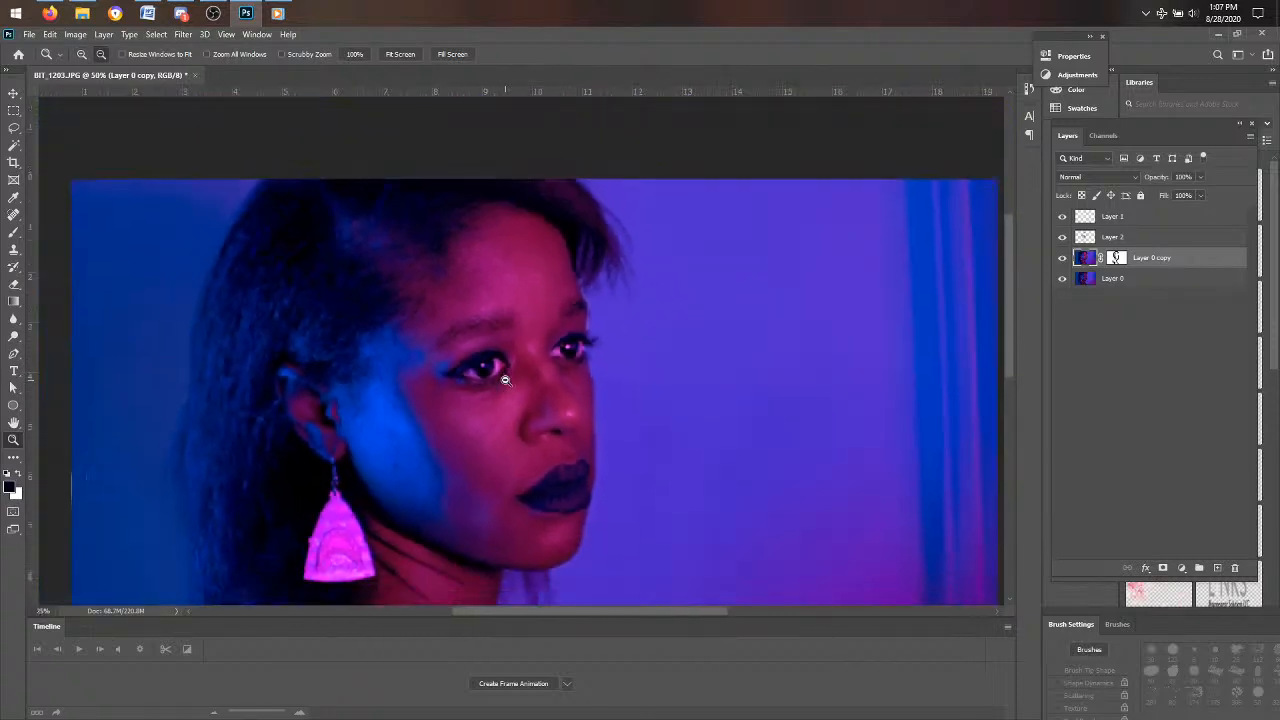
left_click(505, 380, "alt")
left_click(500, 375, "alt")
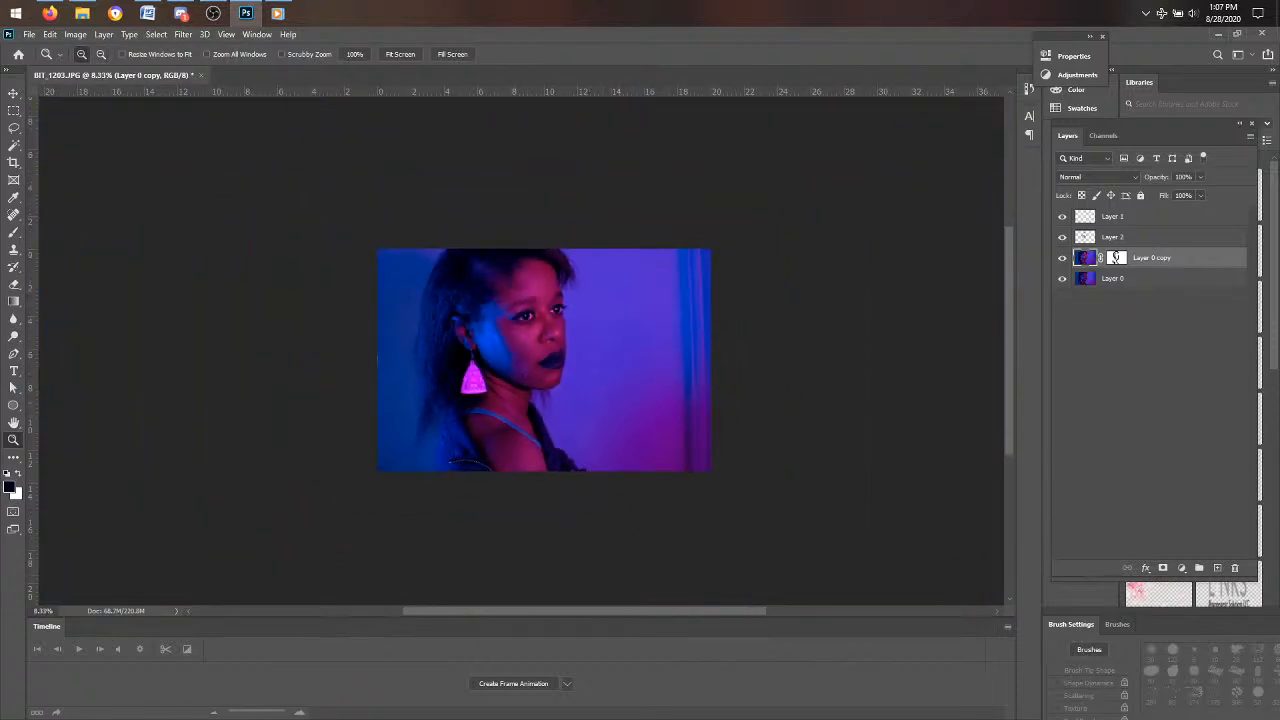
- Soften the painted skin on Layer 2 beneath the nearer eye with the Blur tool at 50% strength
left_click(1063, 240)
left_click(1143, 237)
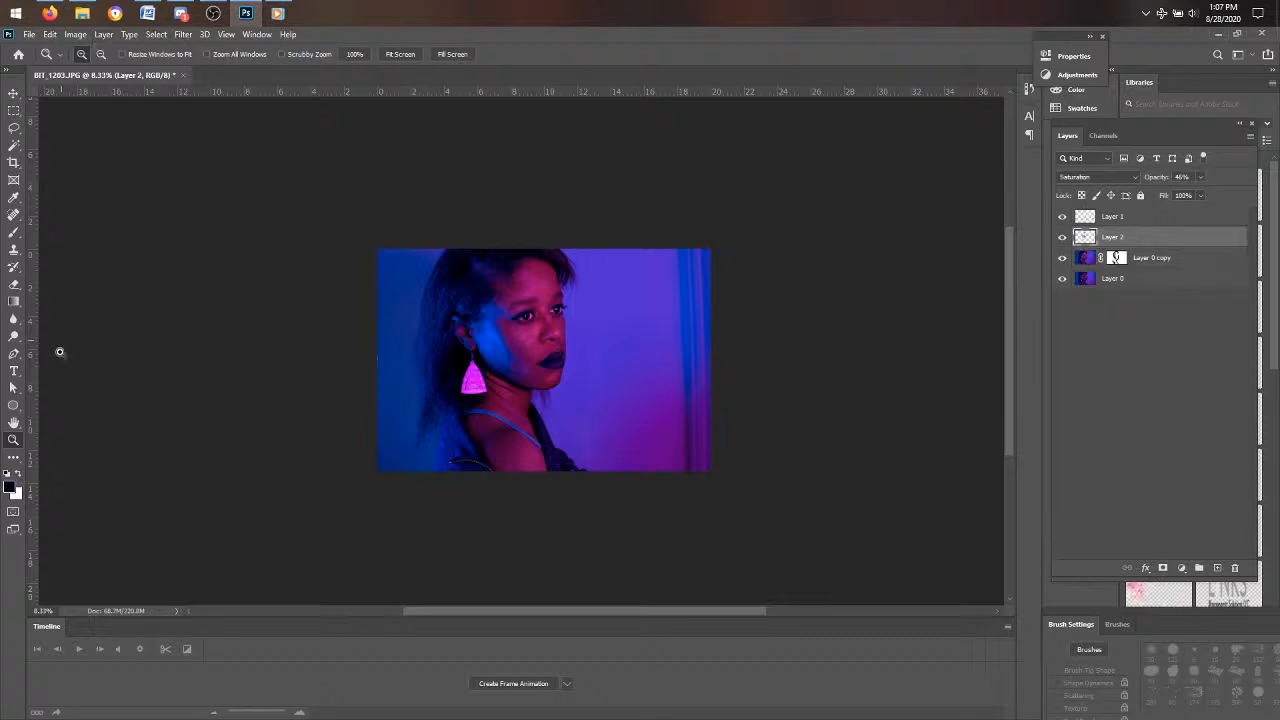
left_click(13, 319)
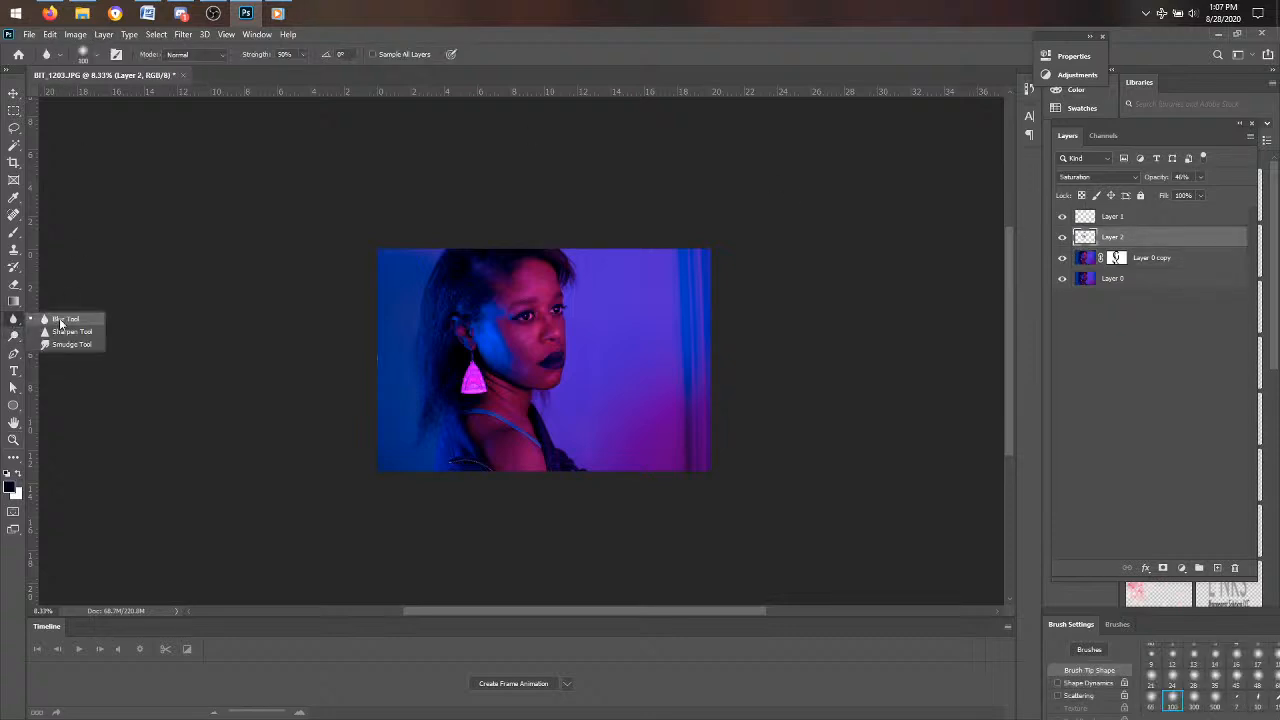
left_click(60, 320)
left_click(13, 440)
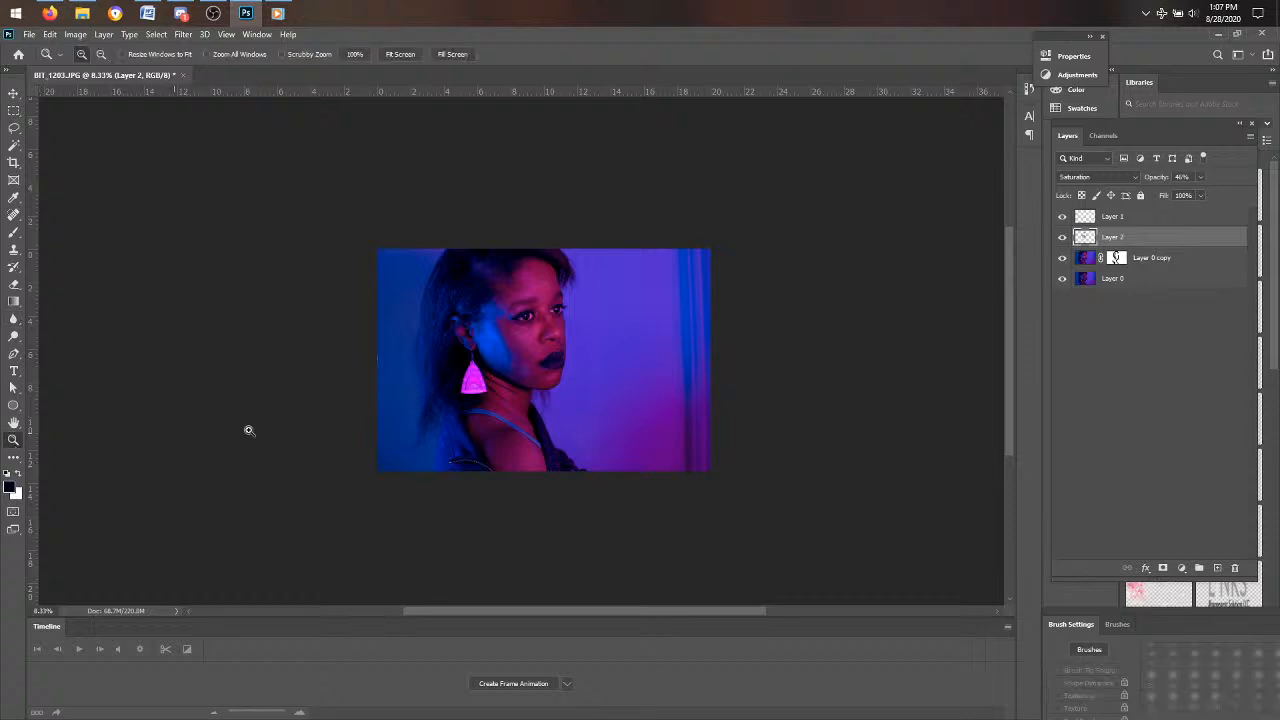
left_click(564, 330)
left_click(512, 289)
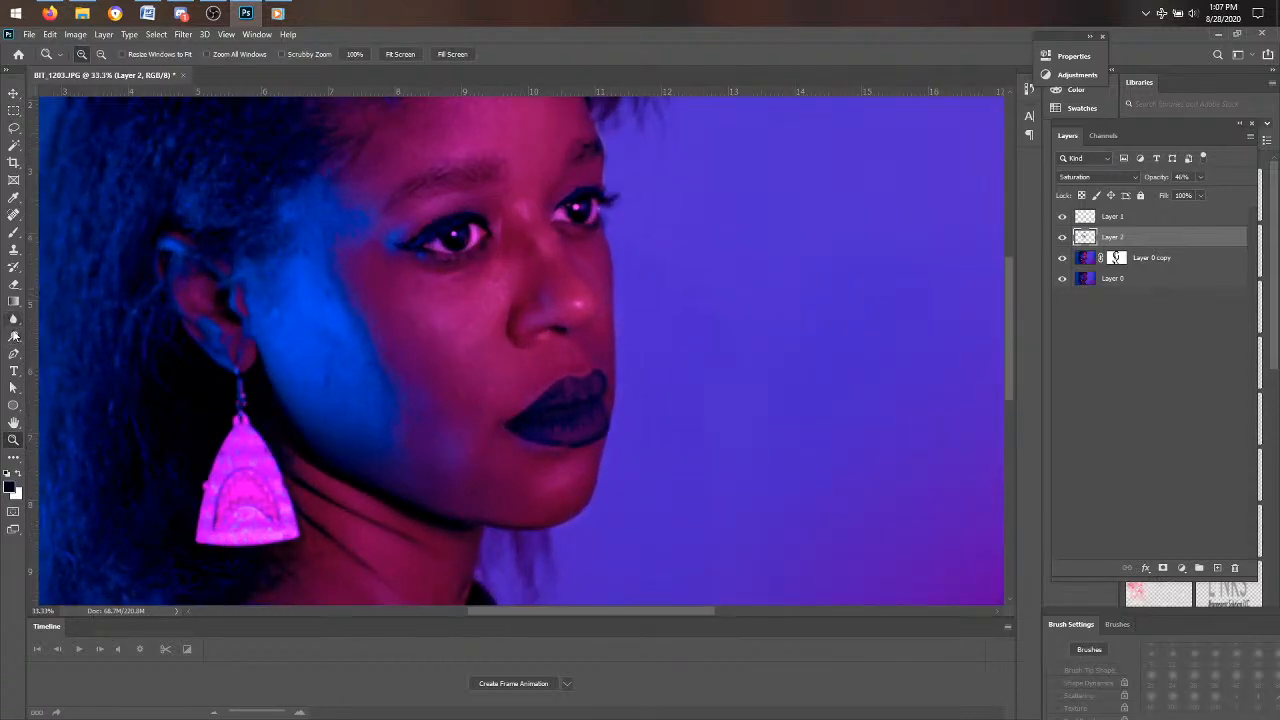
left_click(15, 320)
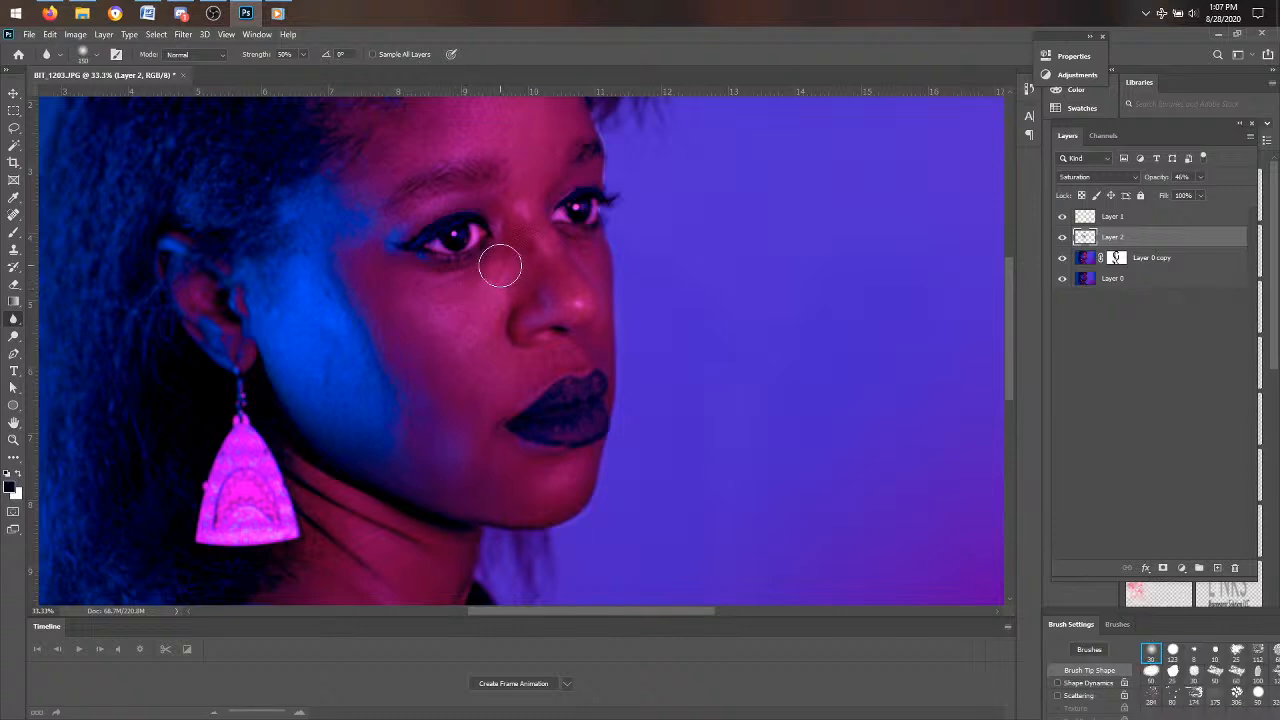
mouse_move(496, 276)
left_mouse_down()
mouse_move(506, 285)
mouse_move(492, 315)
mouse_move(448, 323)
mouse_move(430, 304)
left_mouse_up()
- Set Layer 2's opacity to 45%
left_click(1199, 195)
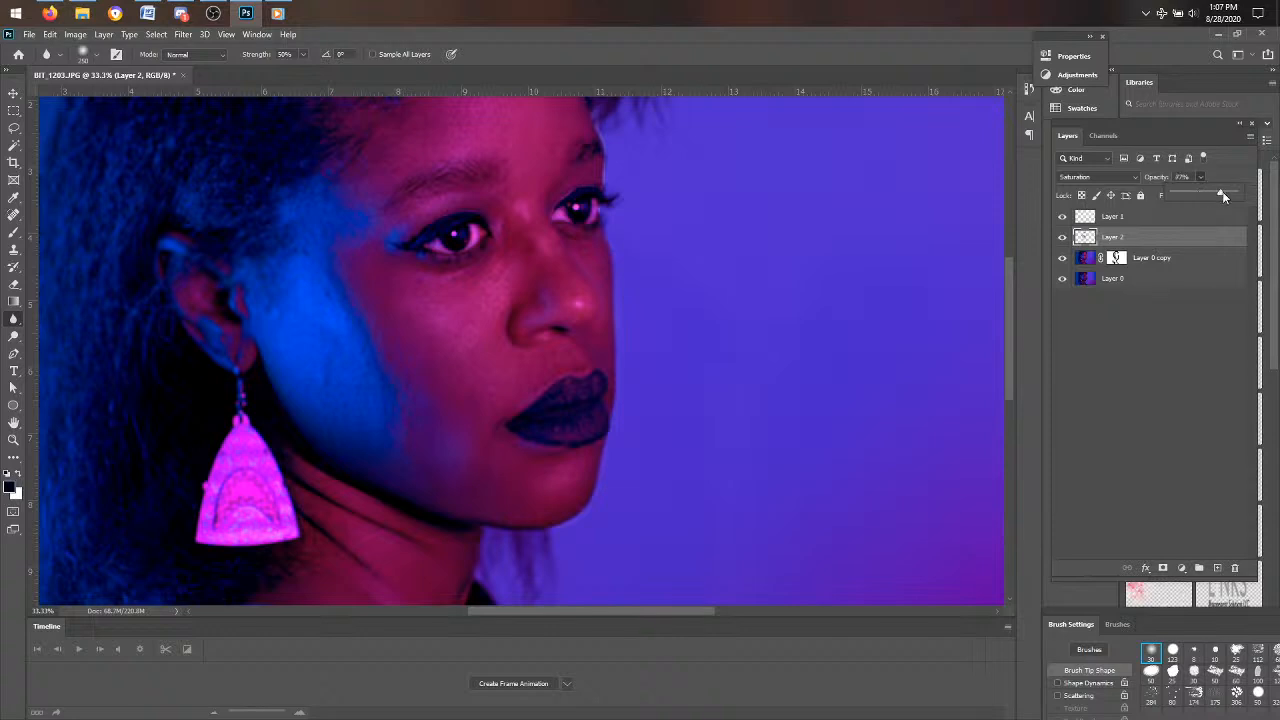
left_click_drag(1222, 194, 1191, 197)
left_click(440, 327)
- Compare the whole portrait with and without the retouched Layer 0 copy by repeatedly hiding and showing it
left_click(13, 442)
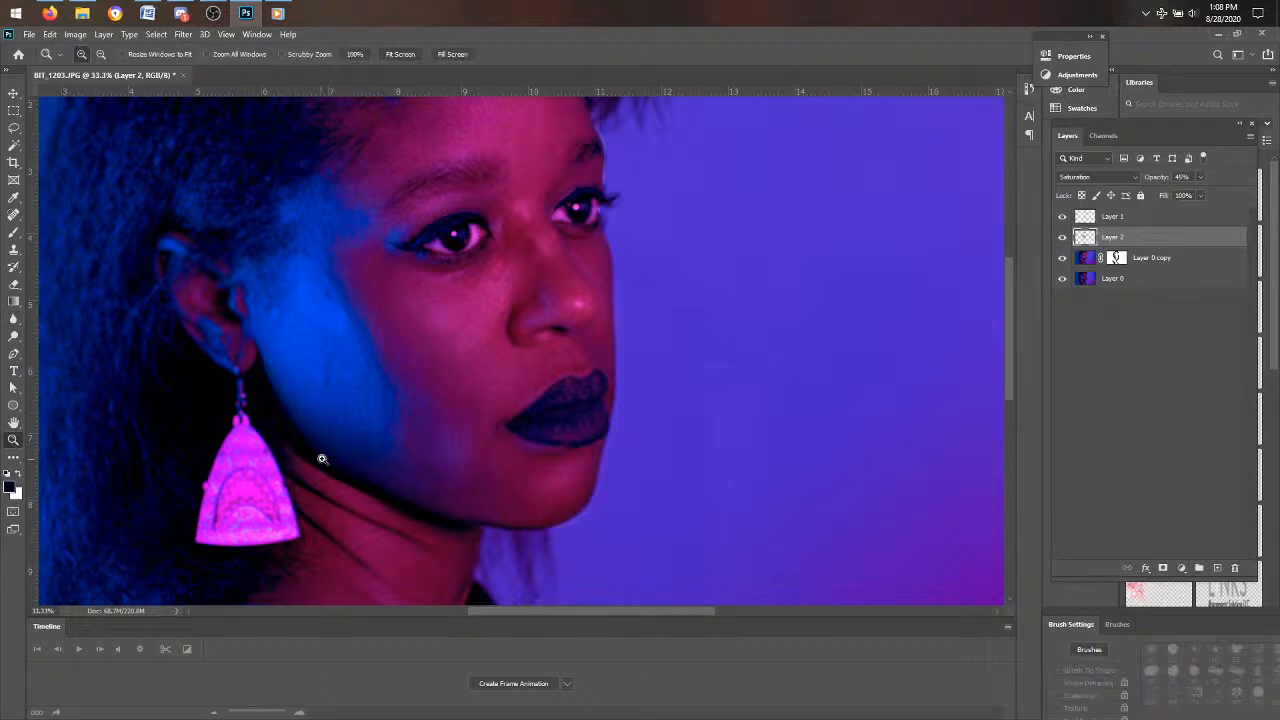
left_click(321, 458)
left_click(321, 458)
left_click(321, 458)
left_click_drag(735, 314, 711, 412)
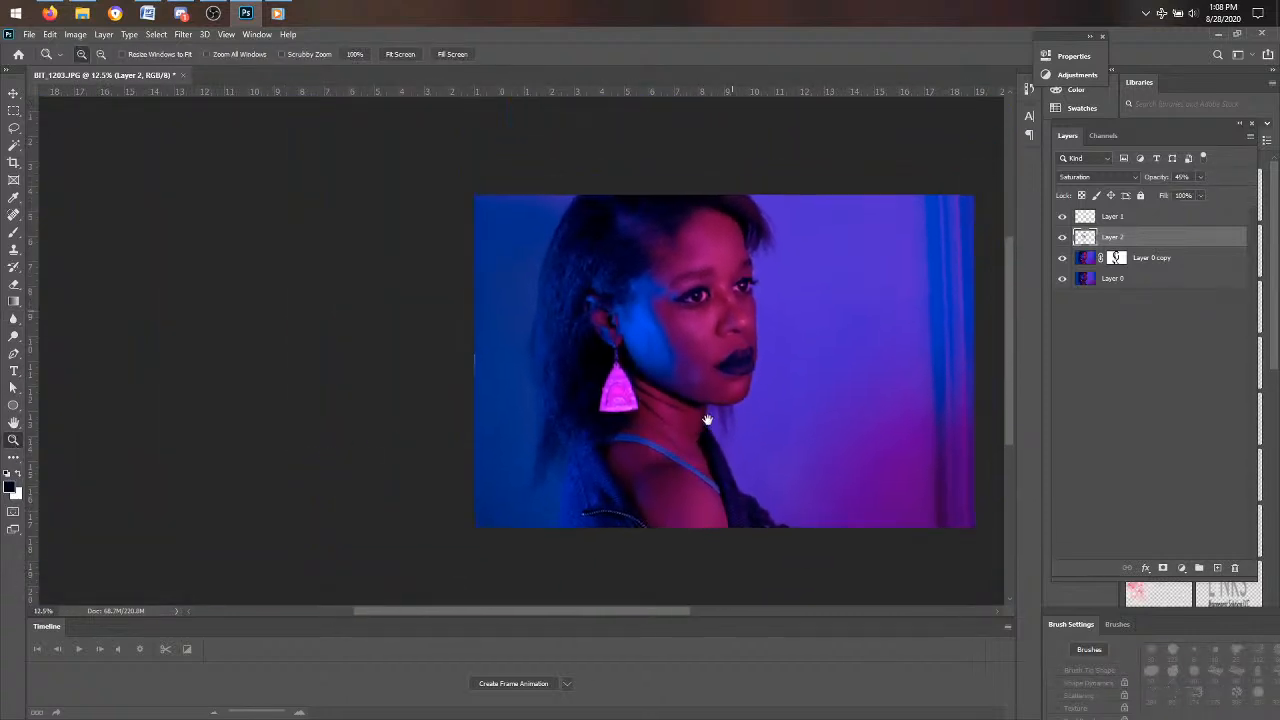
left_click(1060, 262)
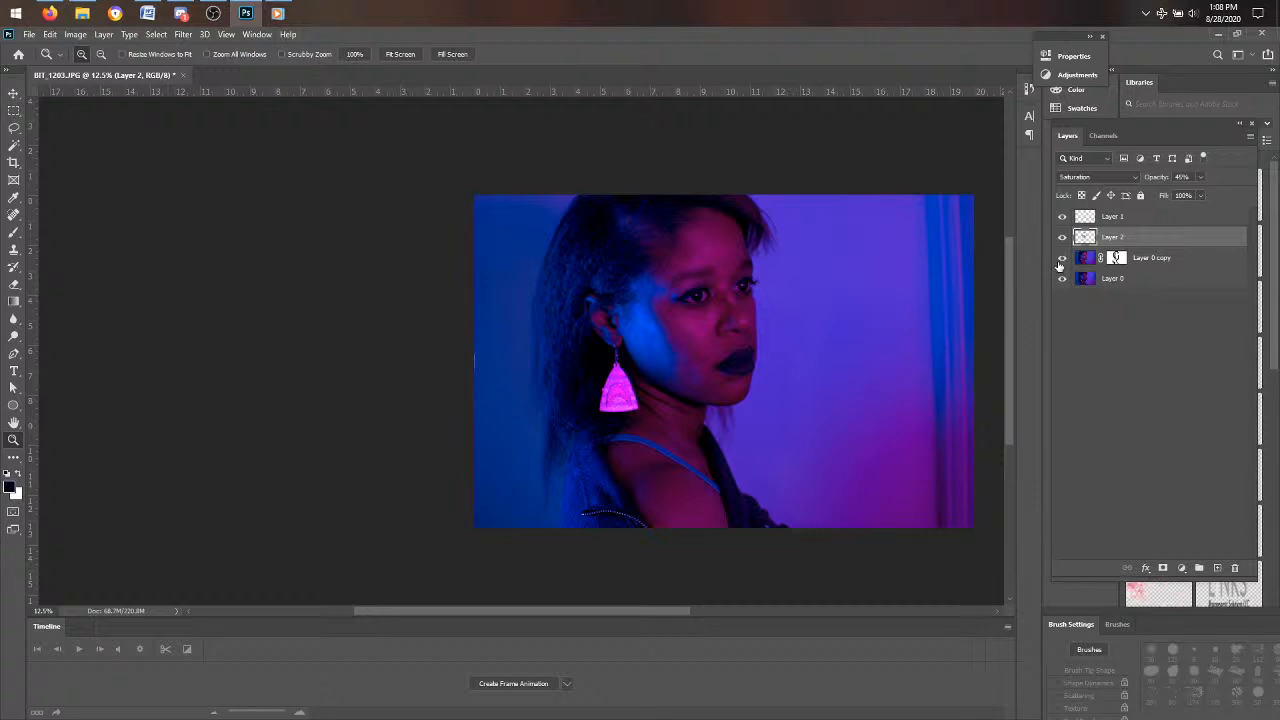
left_click(1061, 260)
left_click(1061, 260)
left_click(1061, 260)
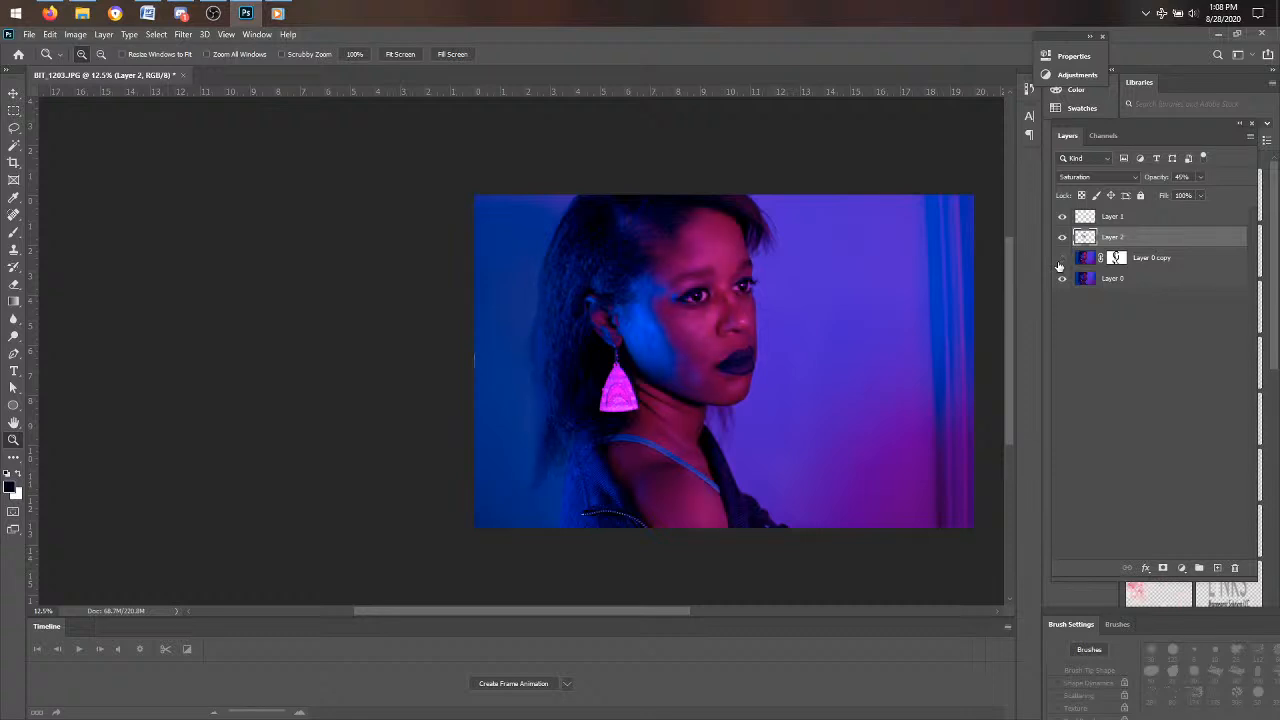
left_click(1061, 260)
left_click(1062, 278)
left_click(1062, 278)
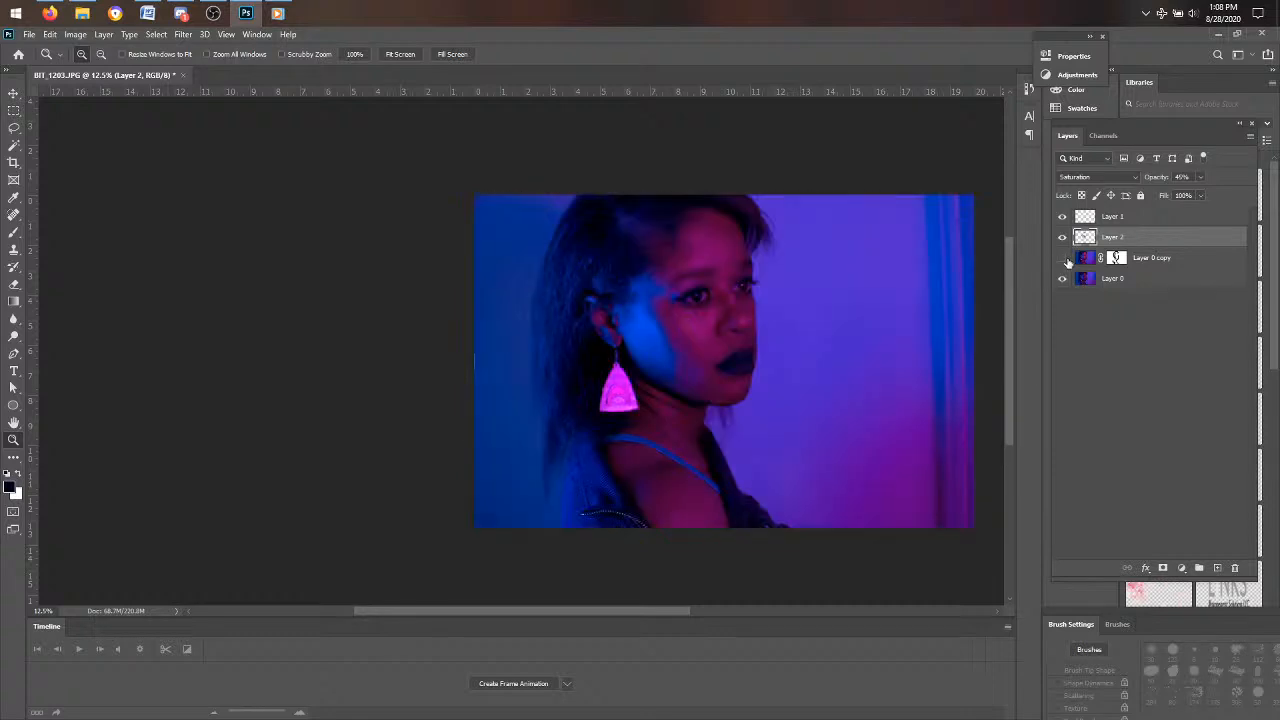
left_click(1063, 259)
left_click(1063, 259)
left_click(1063, 259)
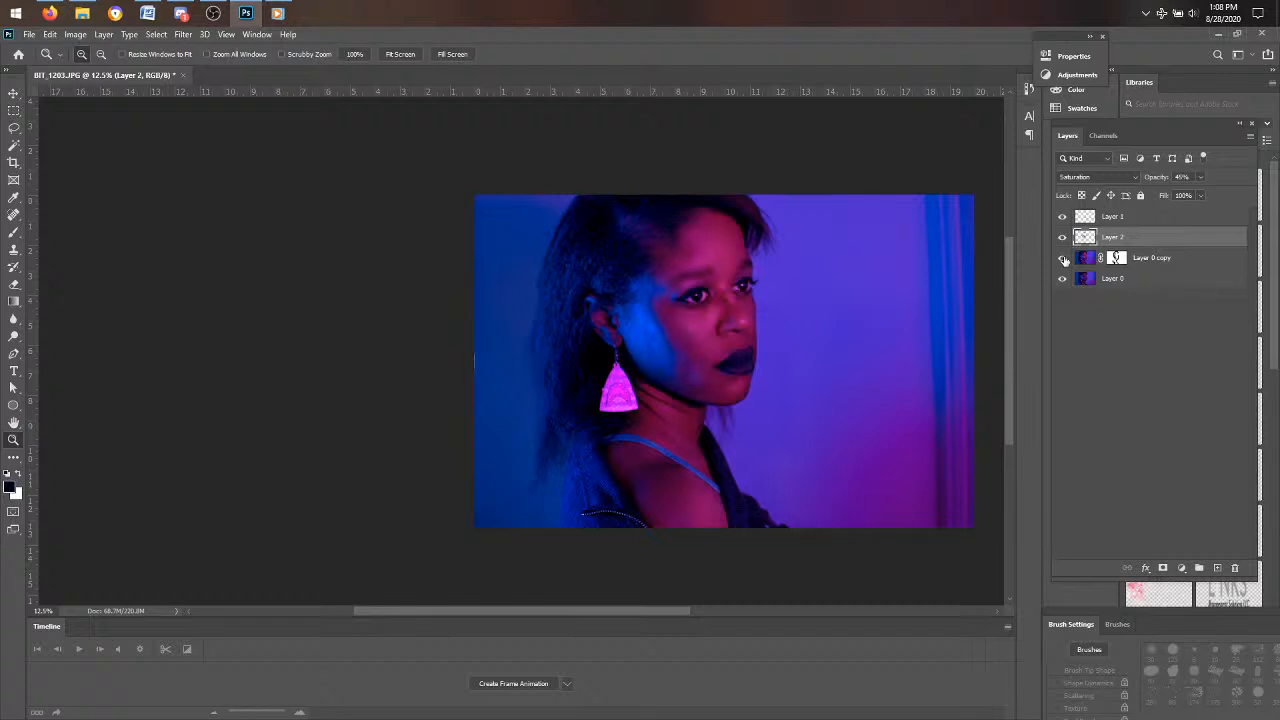
left_click(1063, 259)
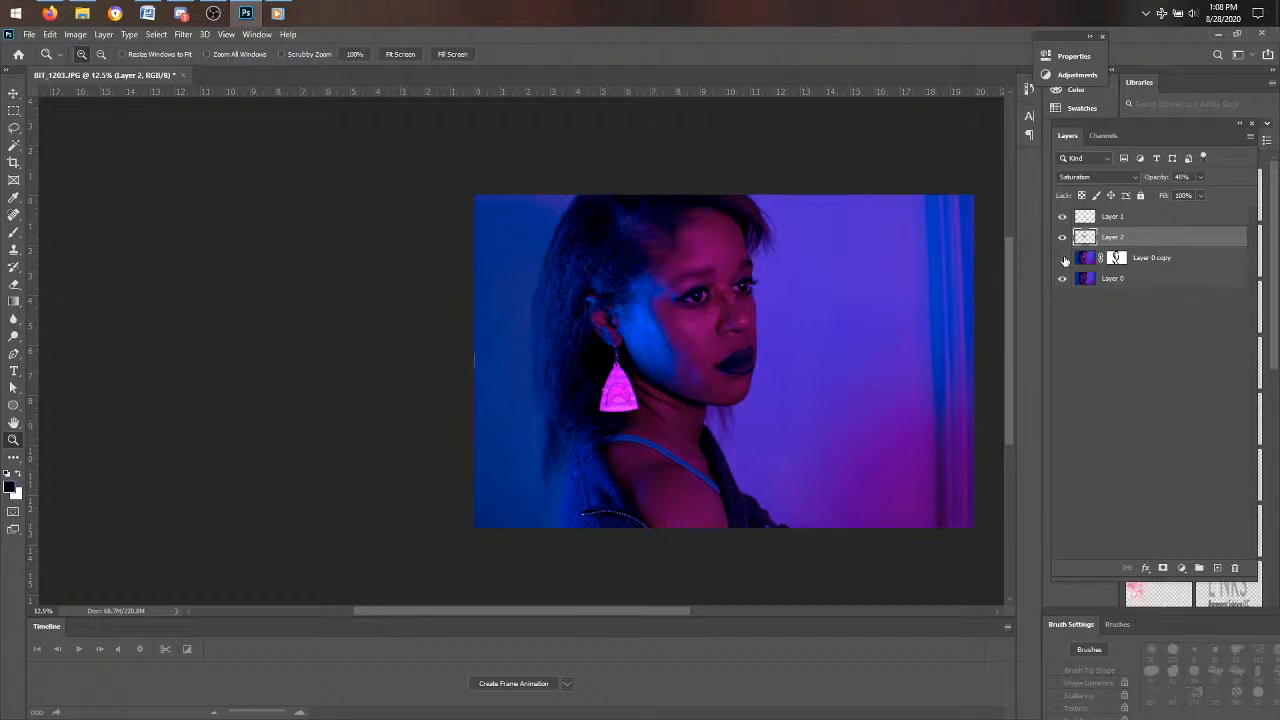
left_click(1063, 259)
left_click(1063, 259)
left_click(1063, 259)
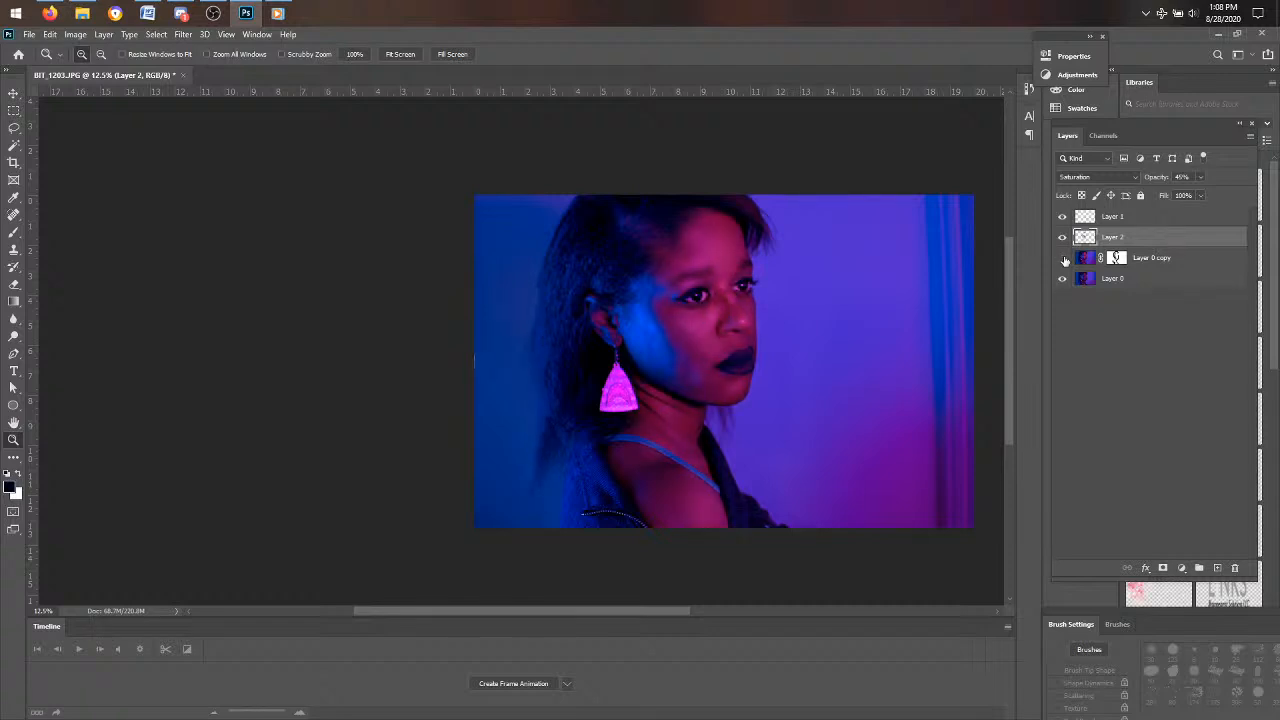
left_click(1063, 259)
left_click(1063, 259)
left_click(1063, 259)
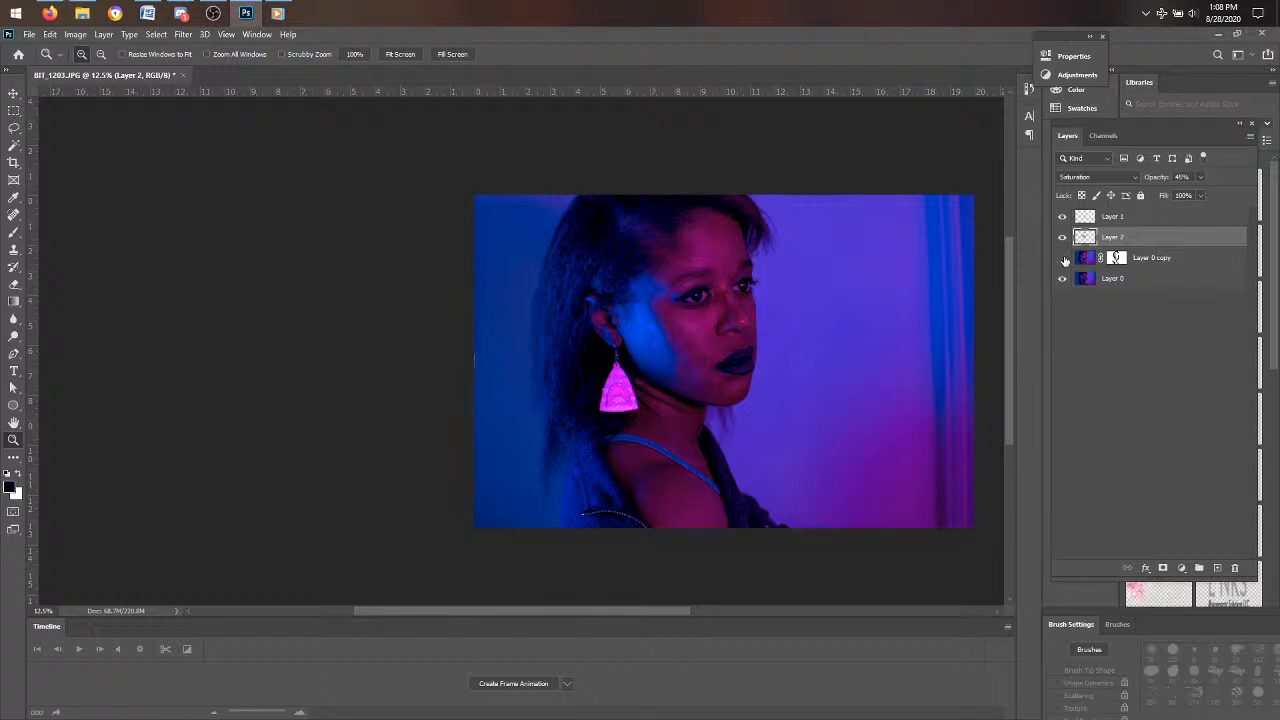
left_click(1063, 259)
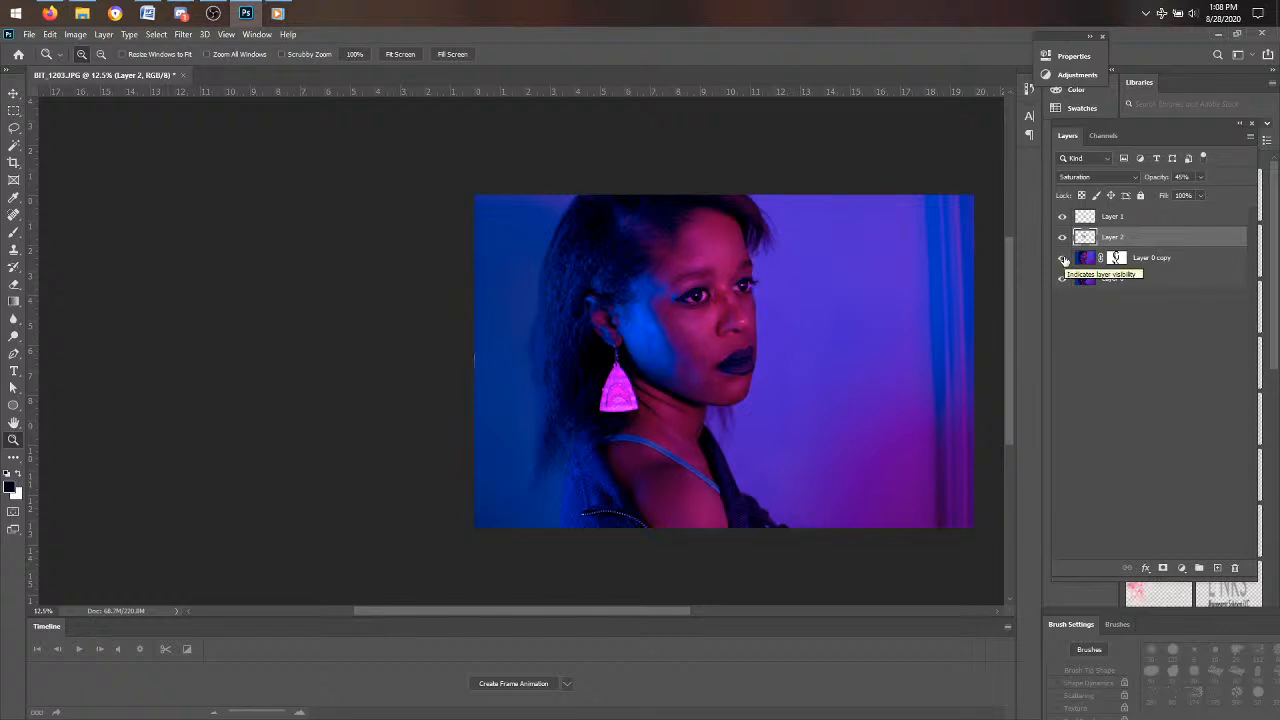
left_click(1063, 259)
left_click(1063, 259)
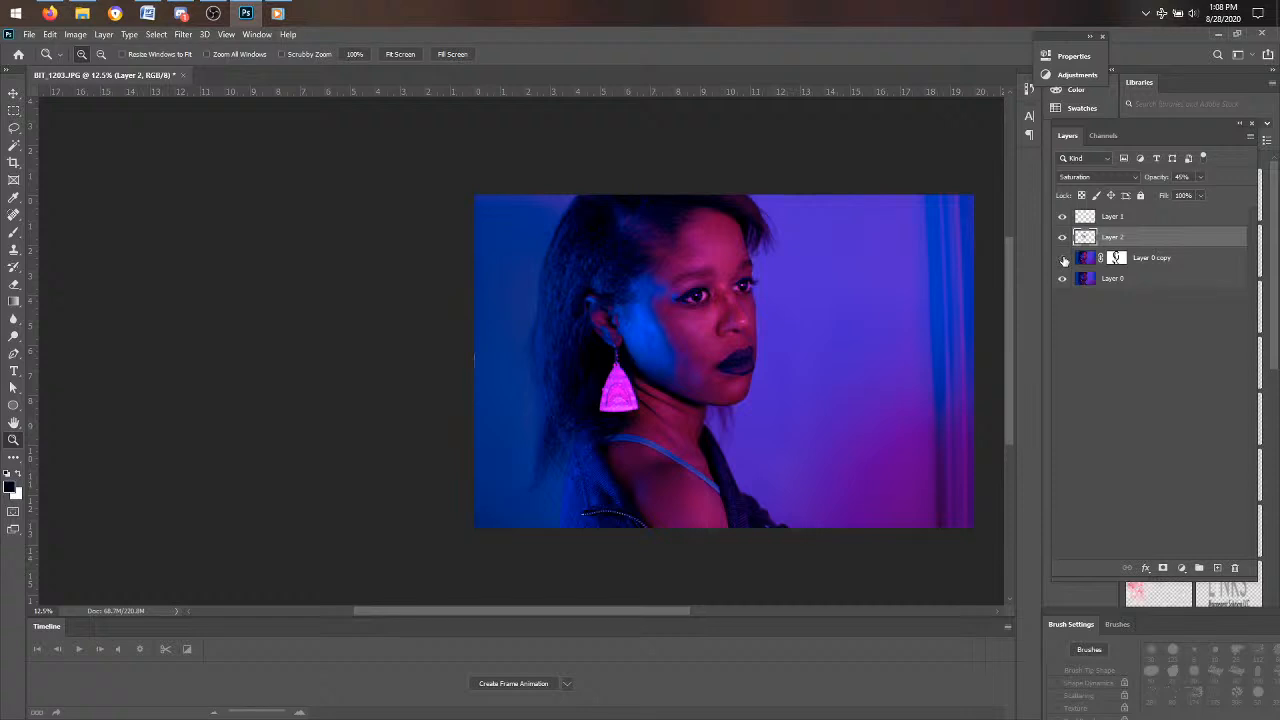
left_click(1063, 259)
left_click(1063, 259)
left_click(1063, 259)
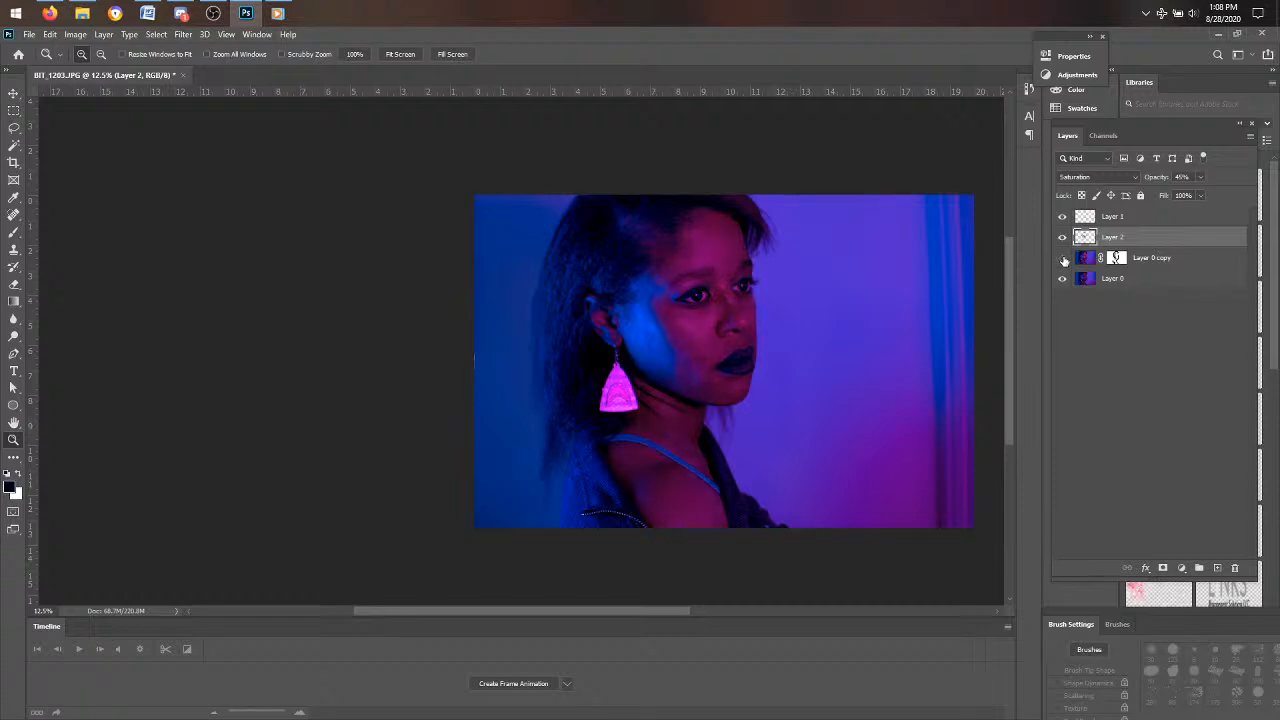
left_click(1063, 259)
left_click(1062, 260)
left_click(1063, 259)
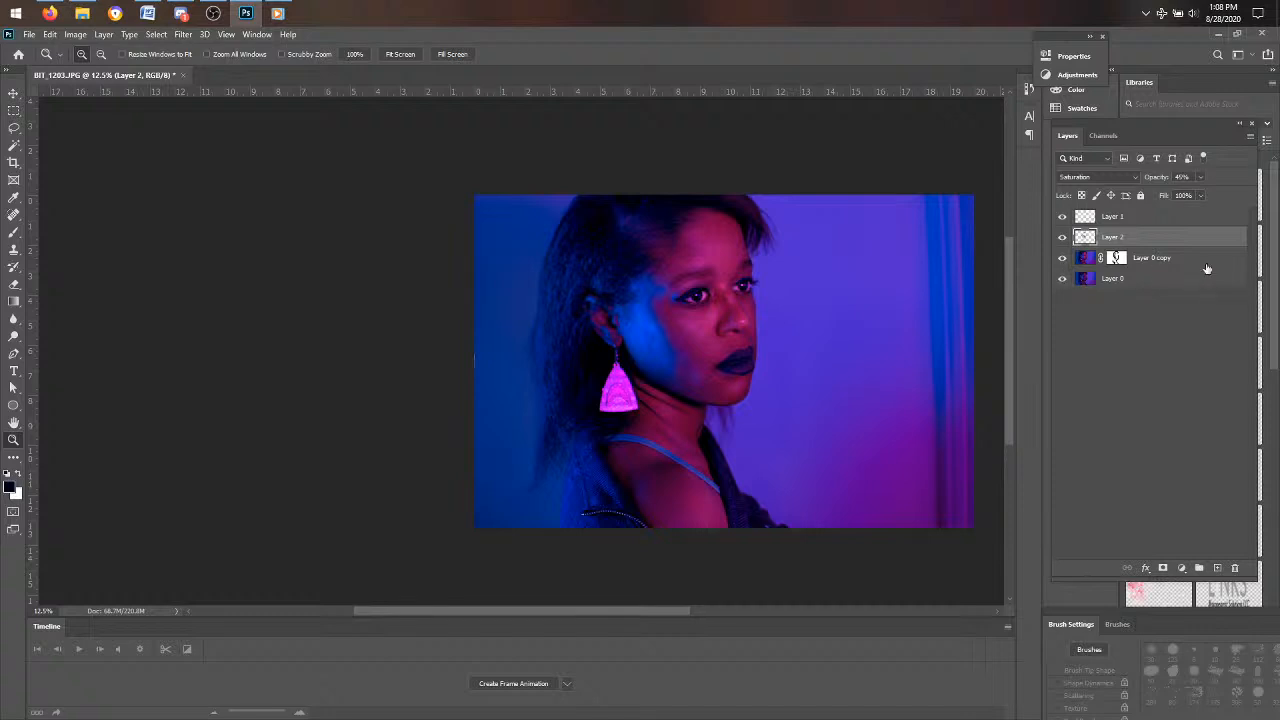
left_click(1063, 260)
left_click(1063, 260)
left_click(1063, 259)
left_click(1063, 259)
left_click(1063, 259)
left_click(1063, 259)
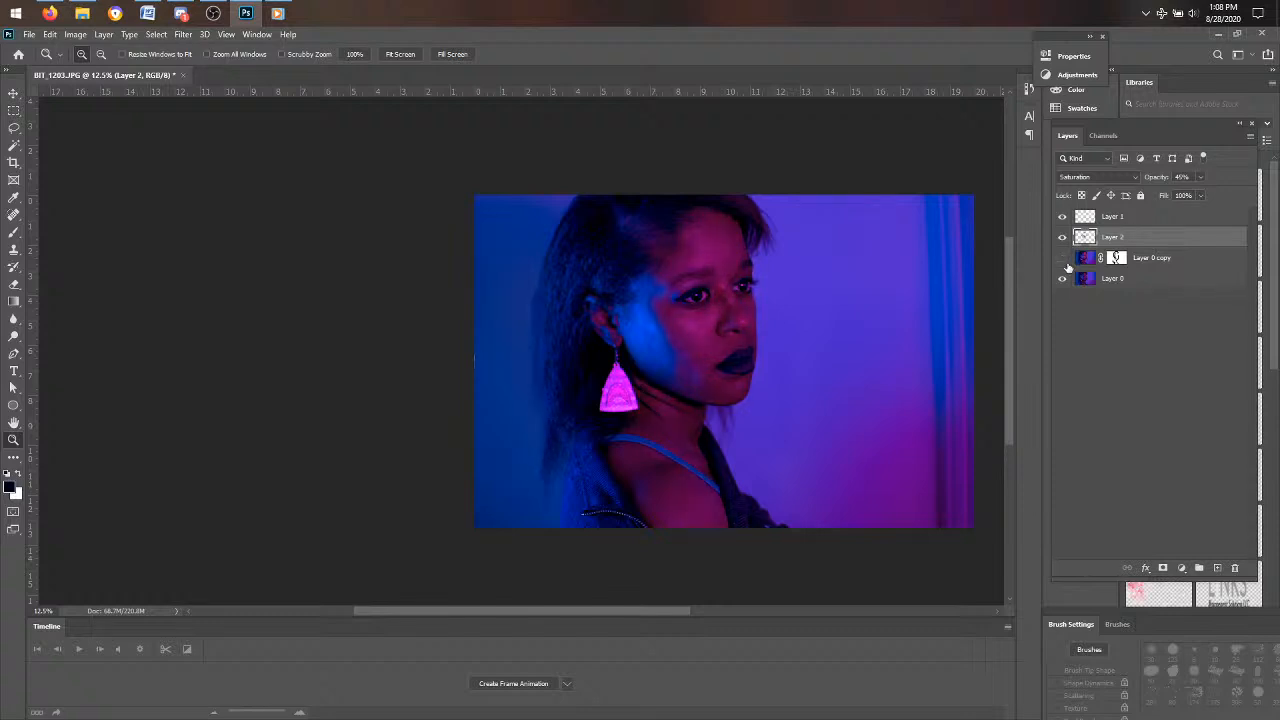
left_click(1063, 259)
left_click(1063, 259)
left_click(1063, 259)
- Compare the portrait with and without Layer 2, and set that layer's blending mode to Normal
left_click(1063, 237)
left_click(1063, 237)
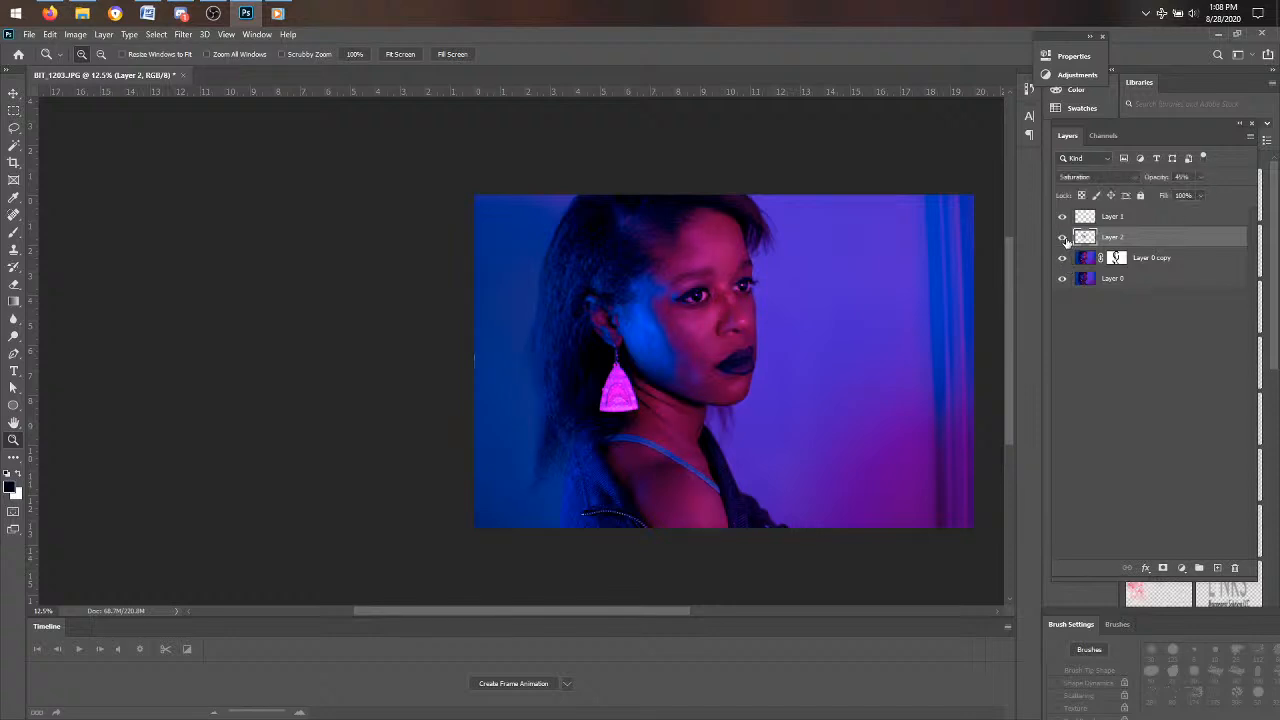
left_click(1063, 237)
left_click(1063, 237)
left_click(1130, 178)
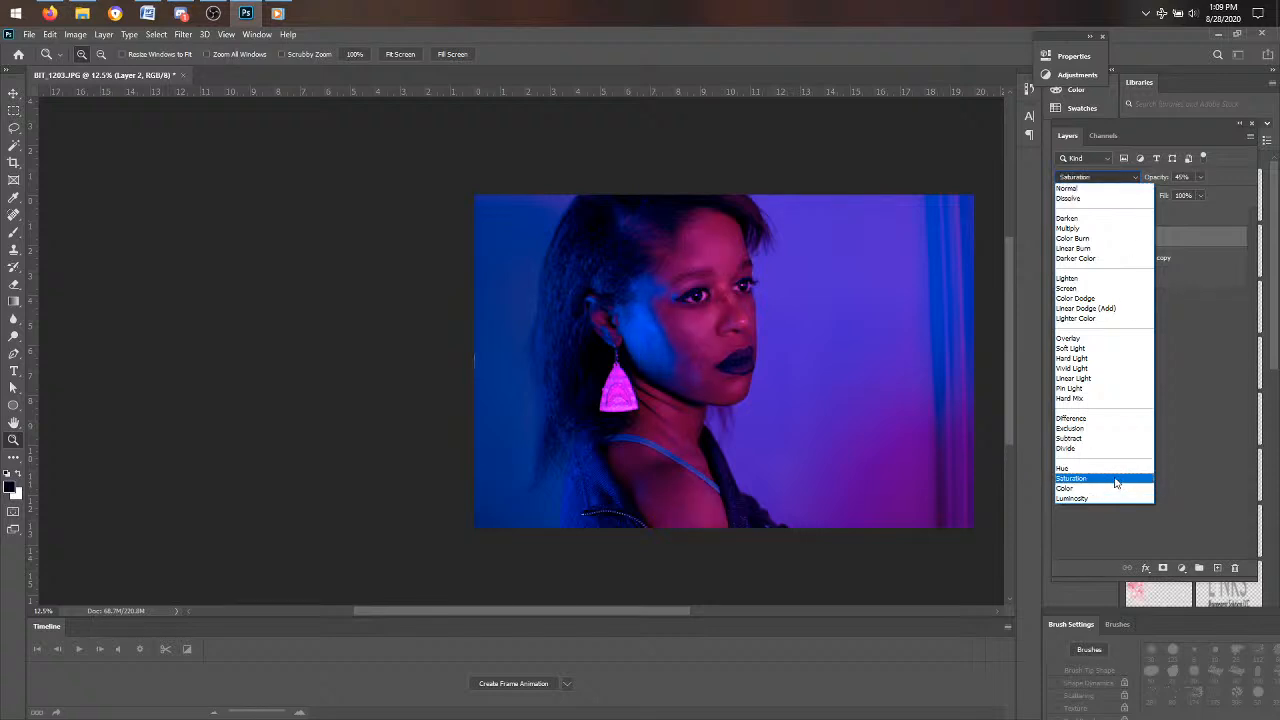
left_click(1088, 194)
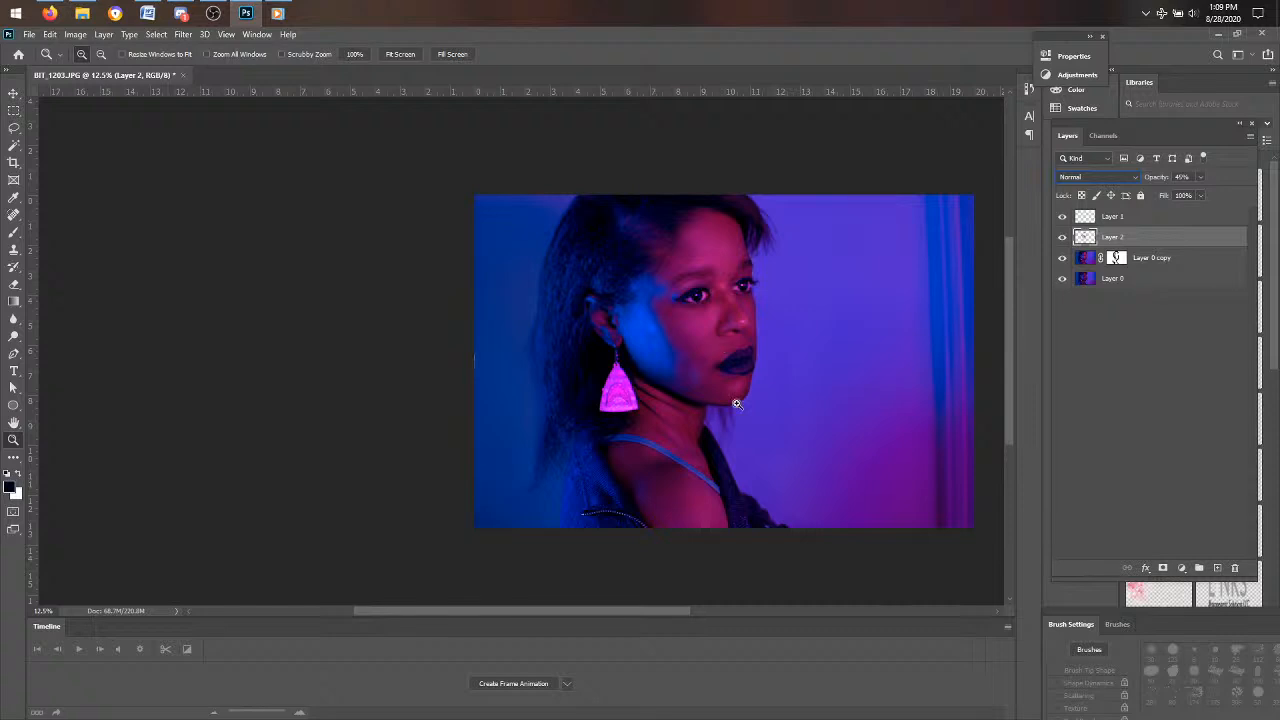
- Sample the skin colour just below the lower lip as the foreground colour
left_click(736, 370)
left_click(736, 370)
left_click(736, 370)
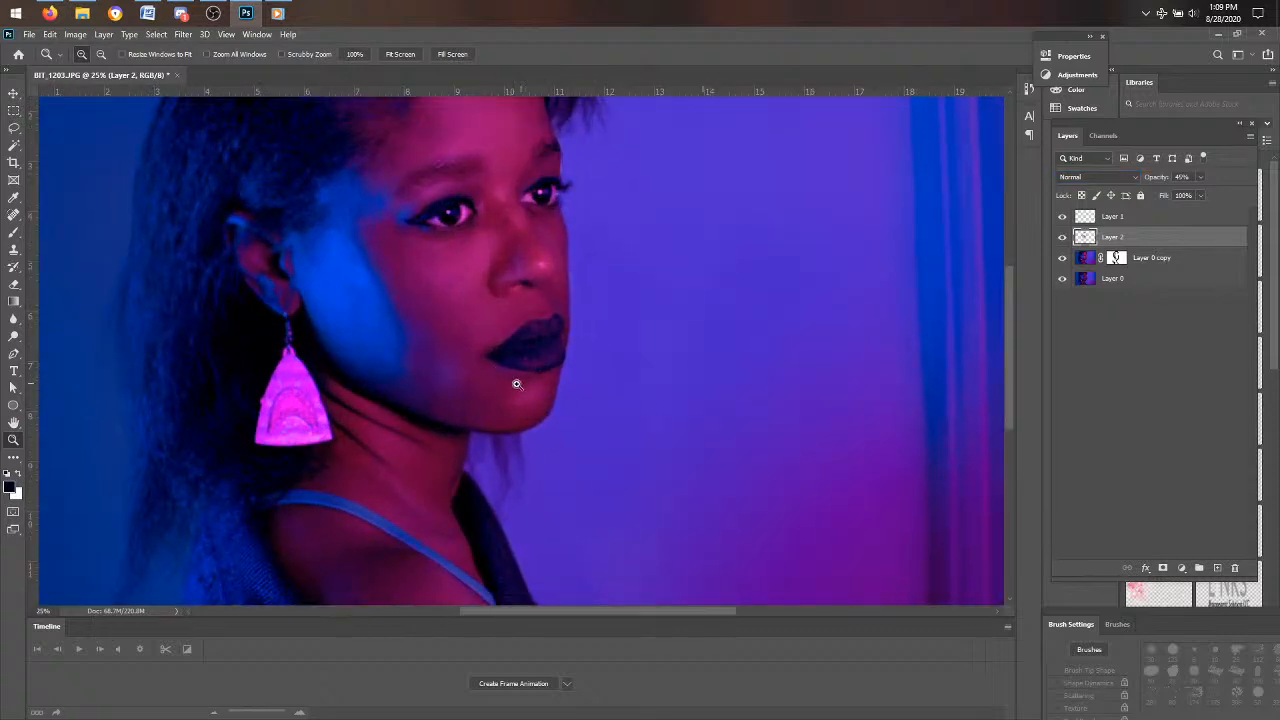
left_click(551, 377)
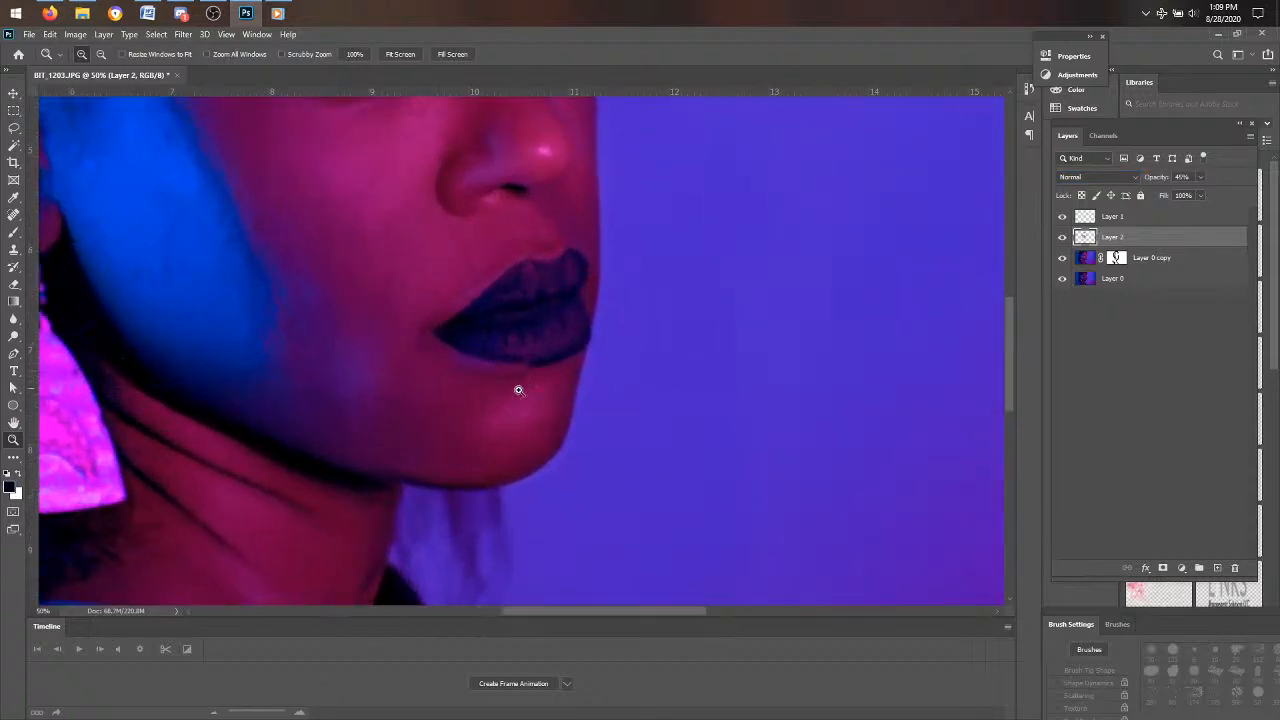
left_click(528, 373)
key("i")
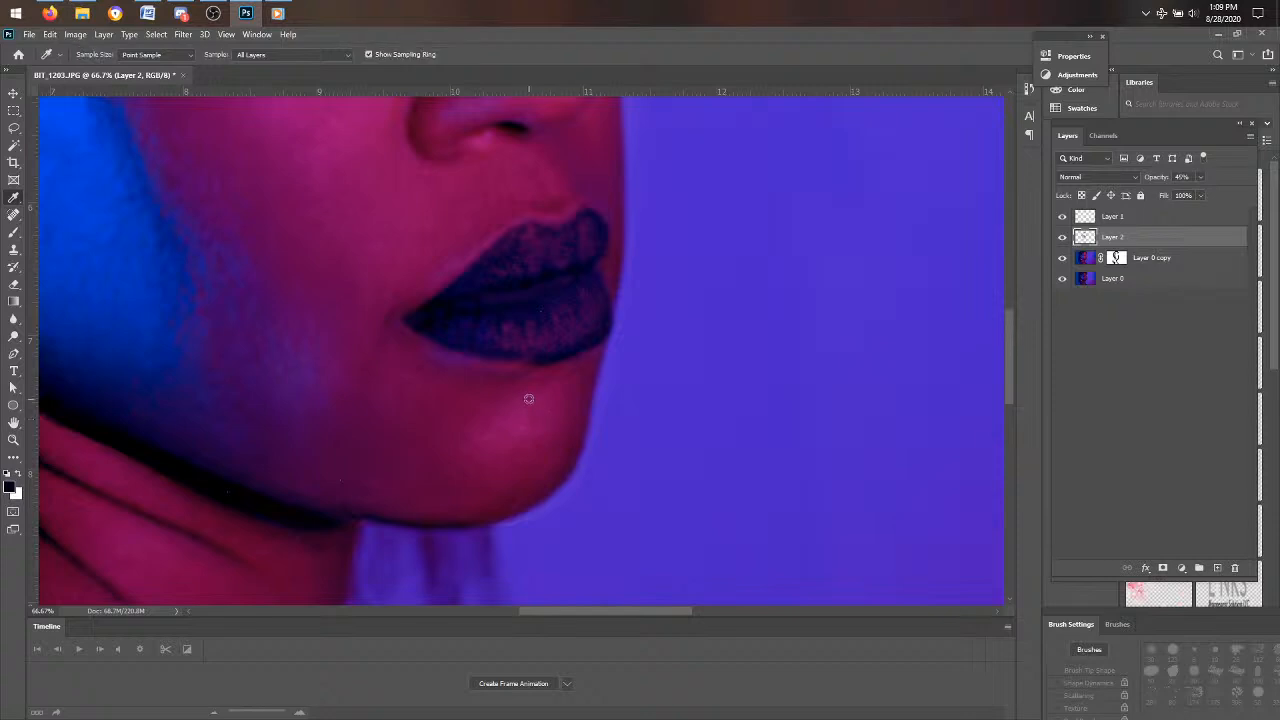
left_click(517, 386)
- Paint the sampled skin colour over the chin on Layer 2 with a soft 100 px brush and check the result
key("b")
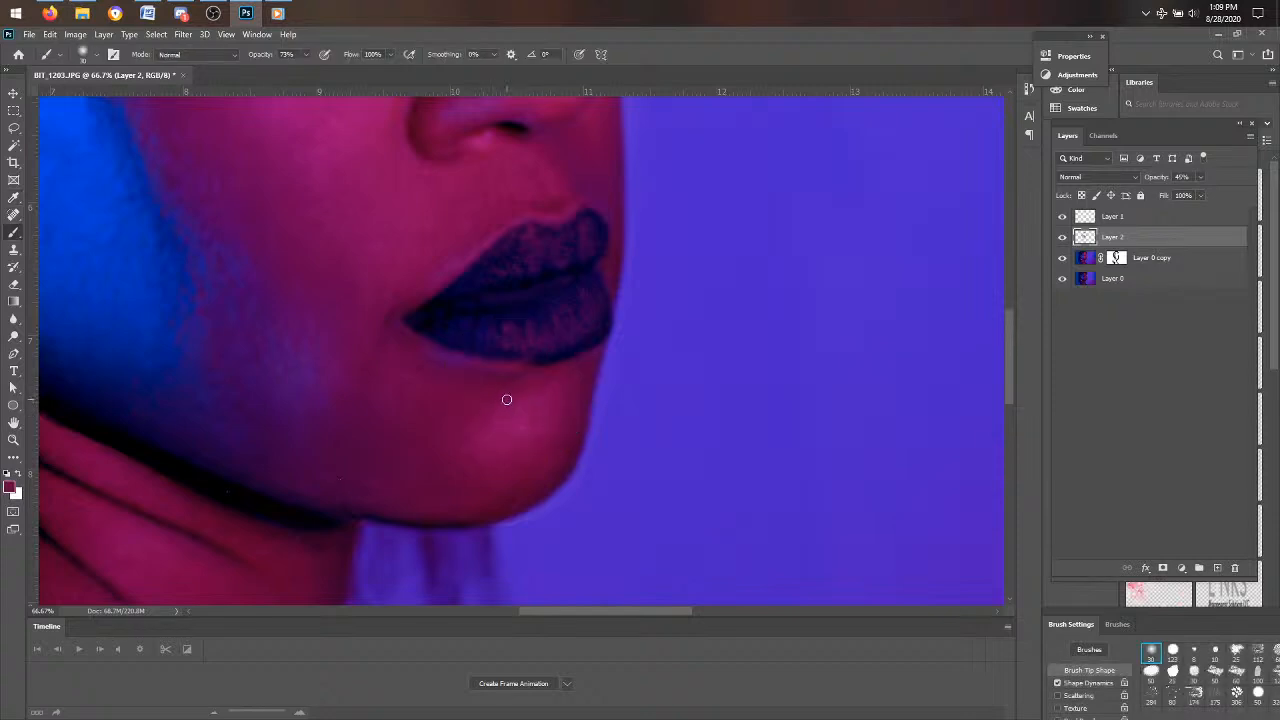
key("bracketright")
key("bracketright")
key("bracketright")
key("bracketright")
key("bracketright")
key("bracketright")
key("bracketright")
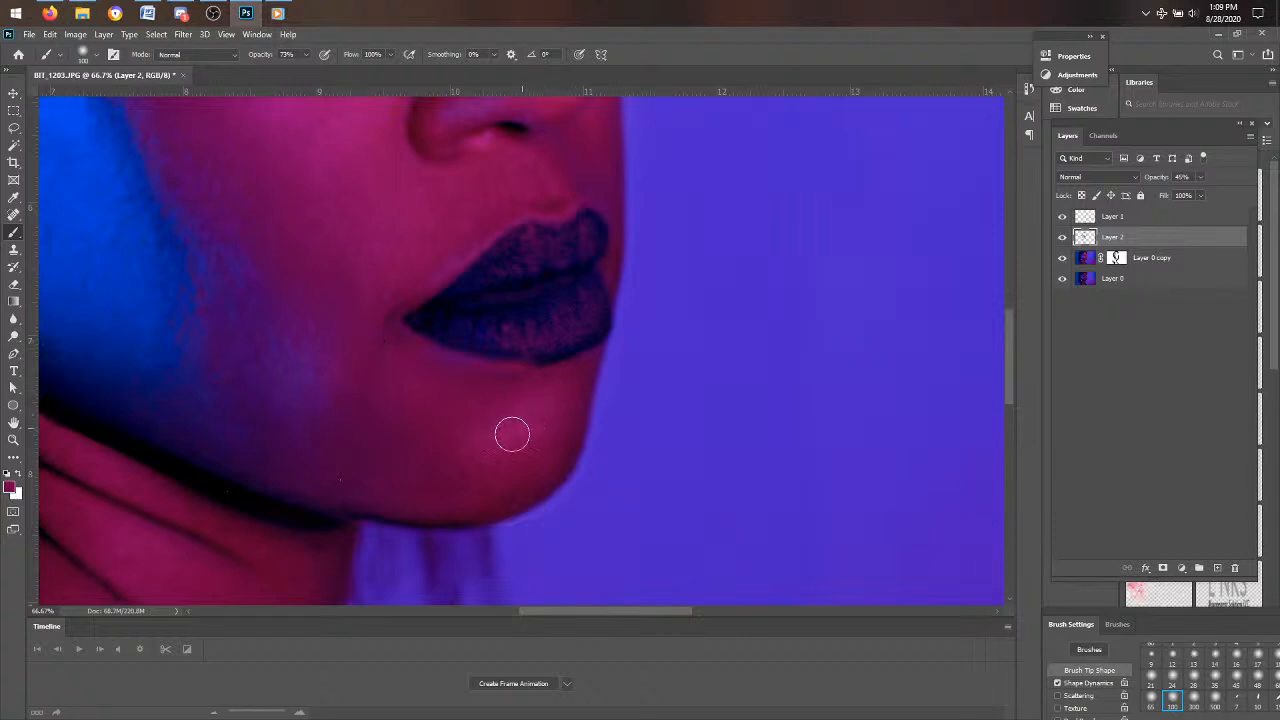
left_click(14, 440)
left_click(467, 386, "alt")
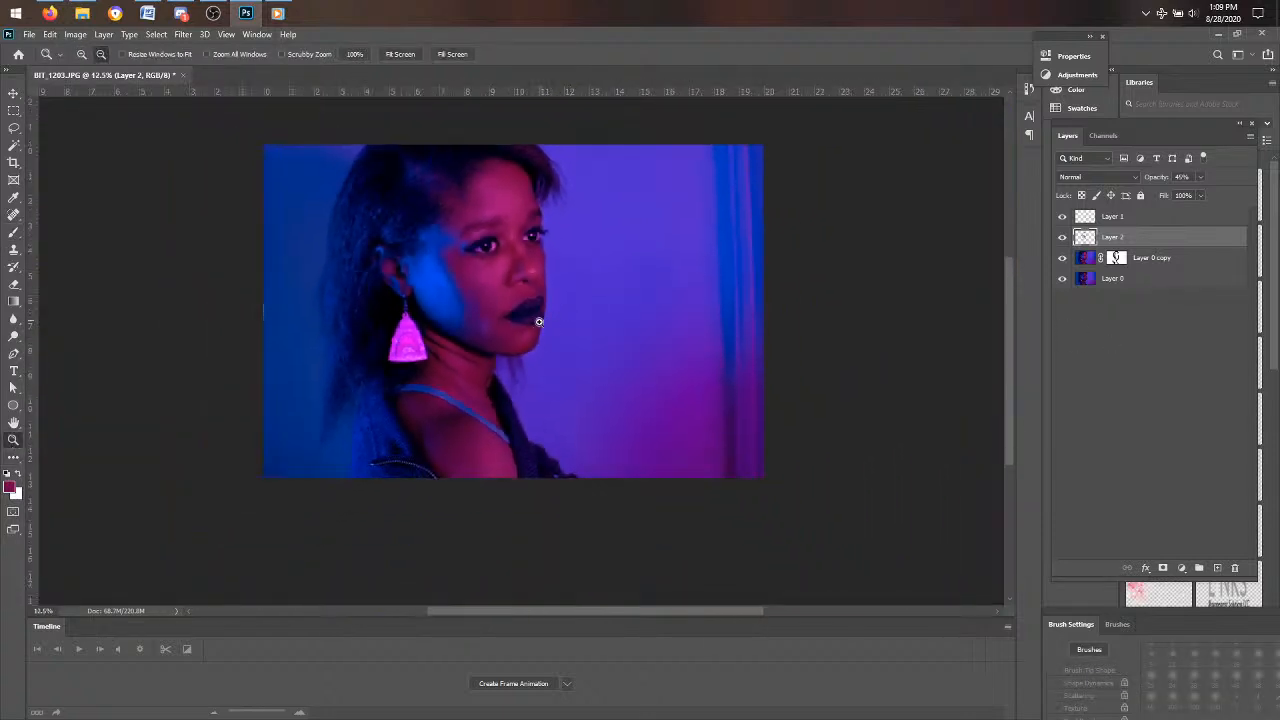
left_click(536, 337)
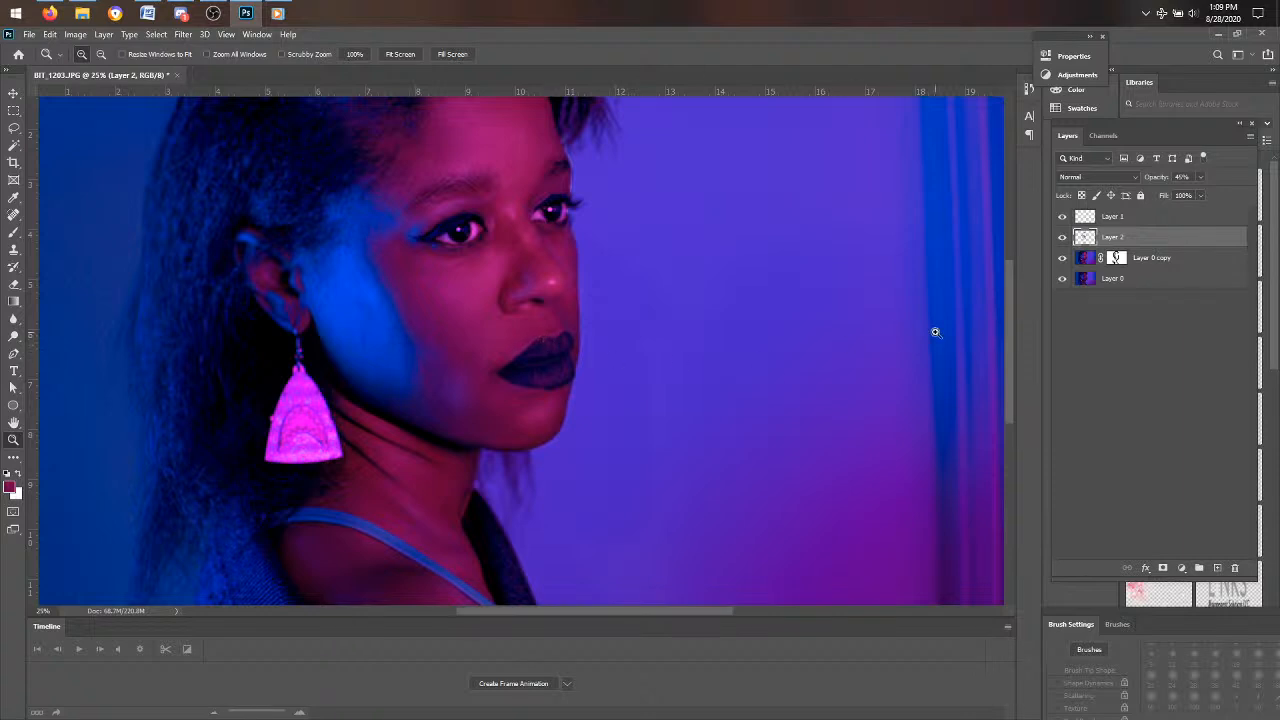
left_click(537, 405)
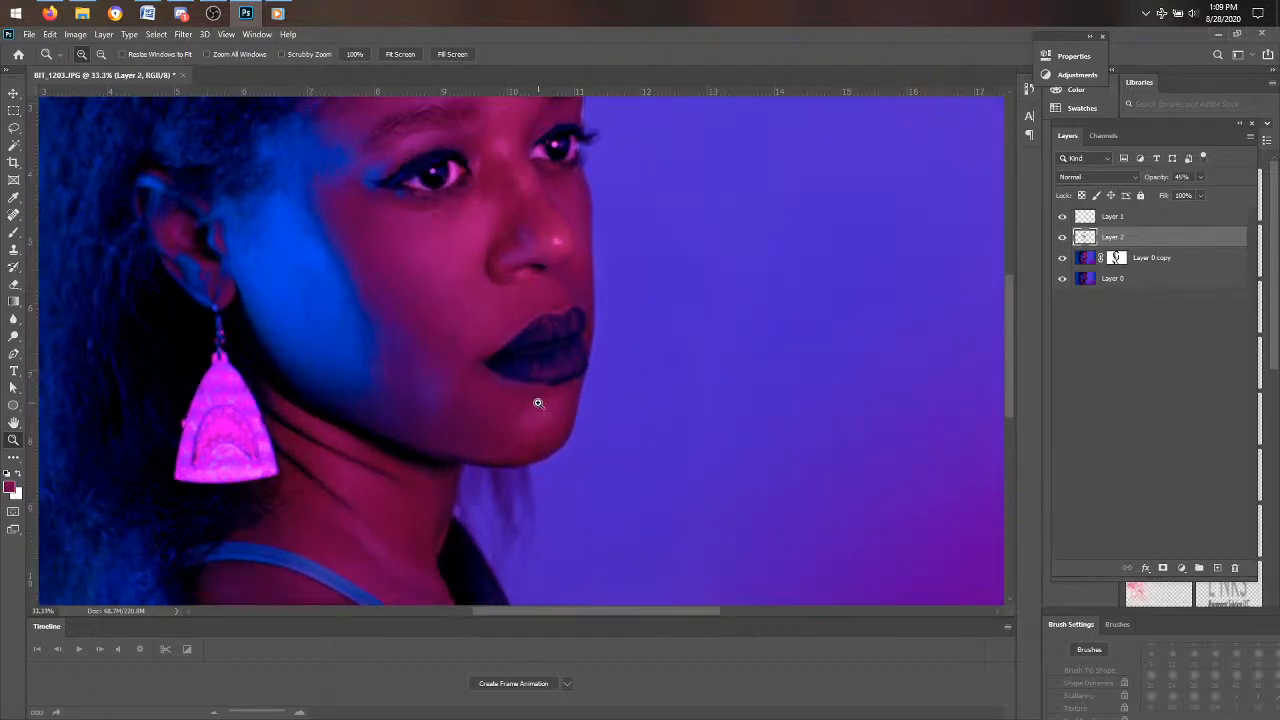
- Inspect the repainted chin up close and the portrait as a whole
left_click(538, 403)
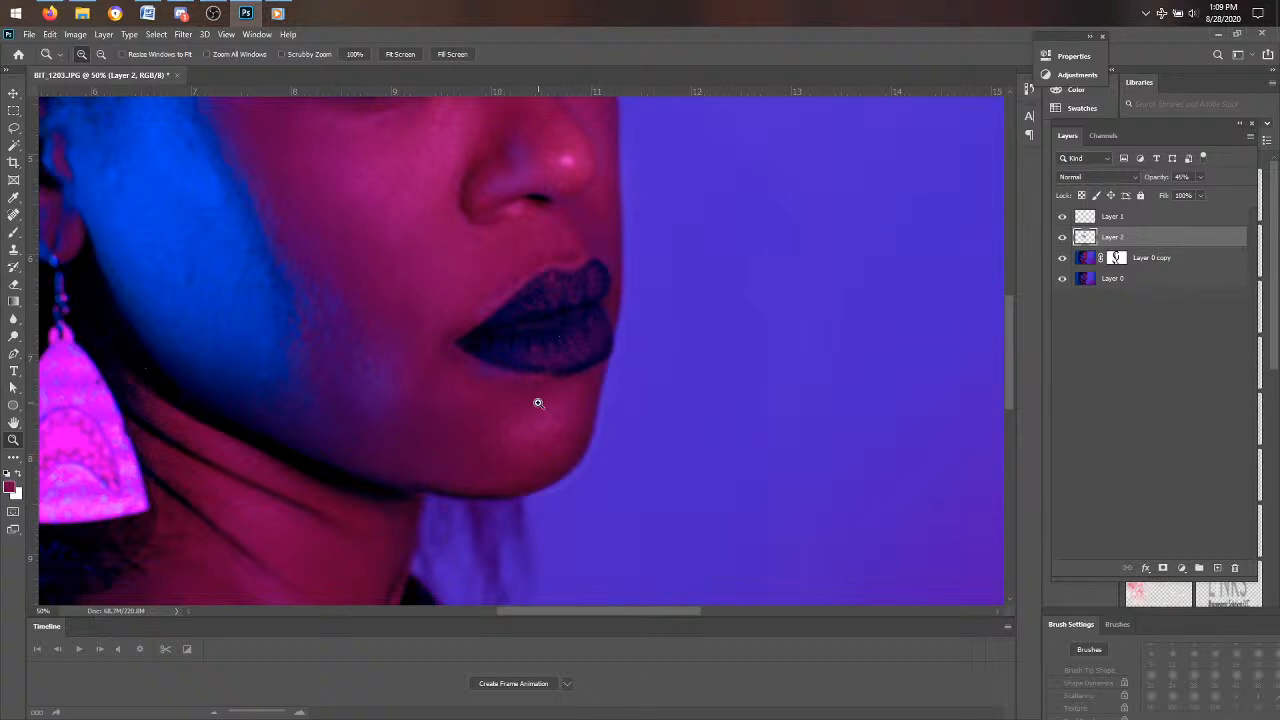
key("b")
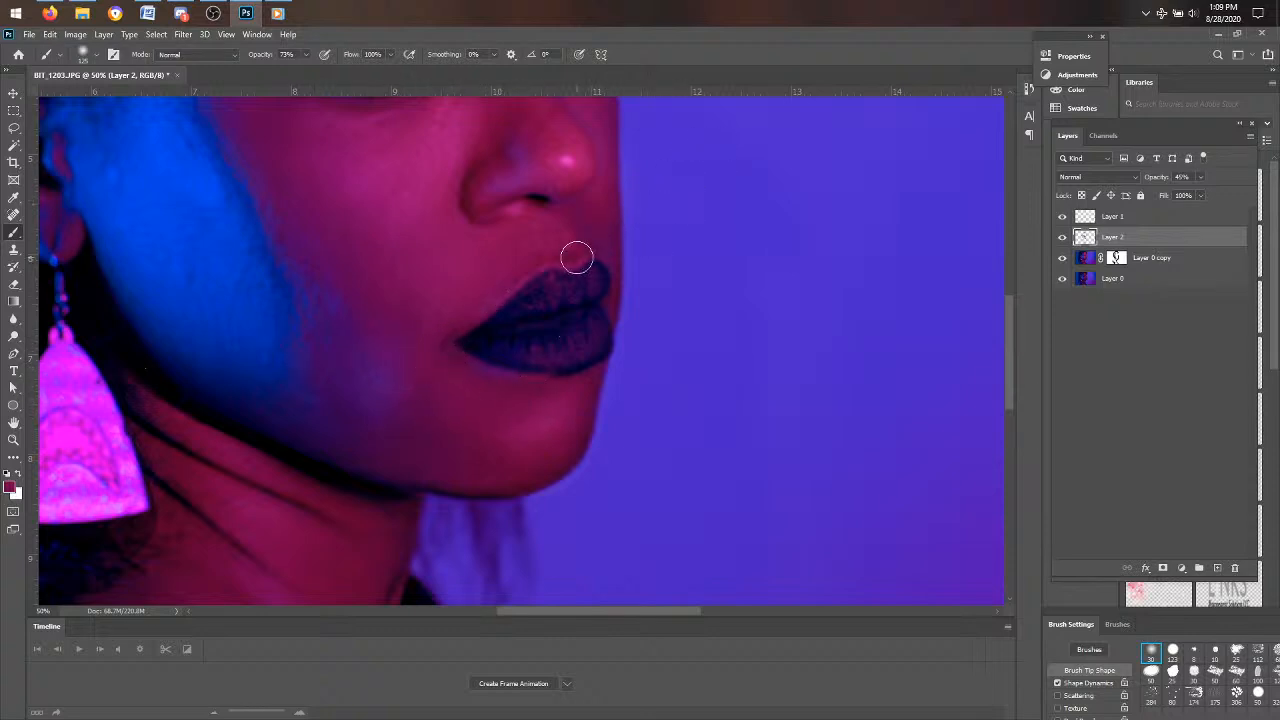
left_click(13, 440)
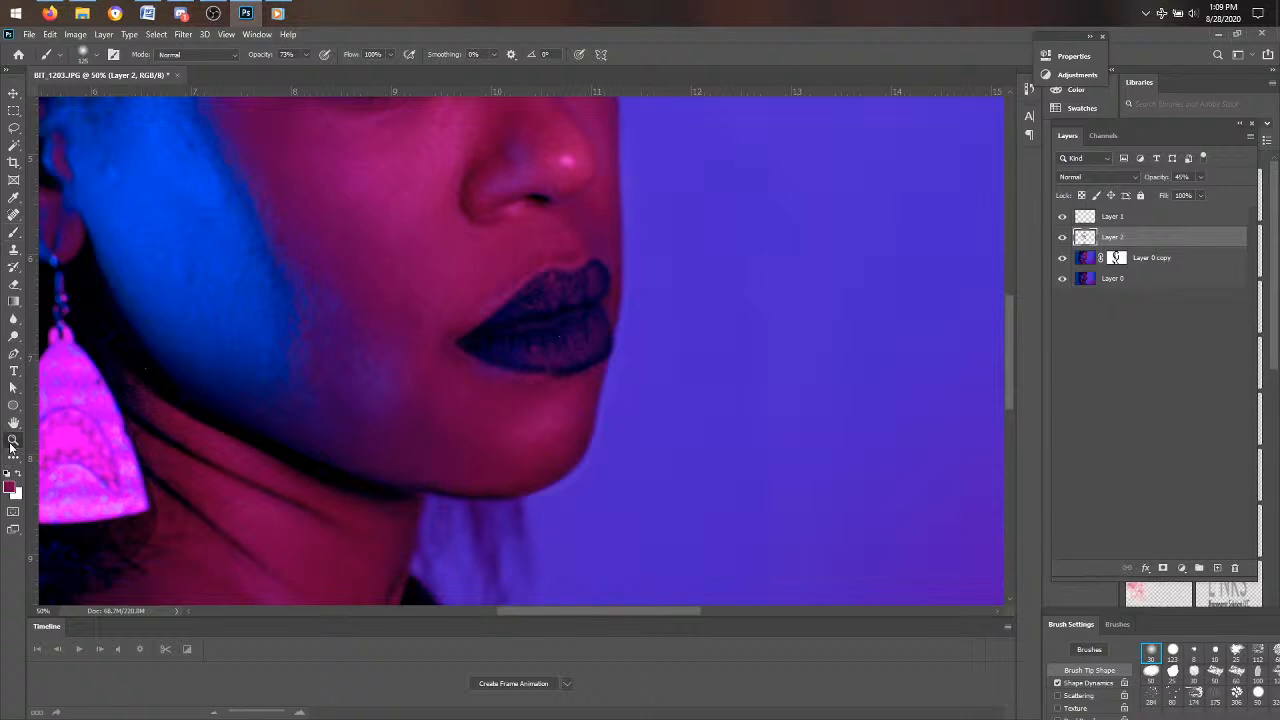
left_click(425, 375, "alt")
left_click(425, 375, "alt")
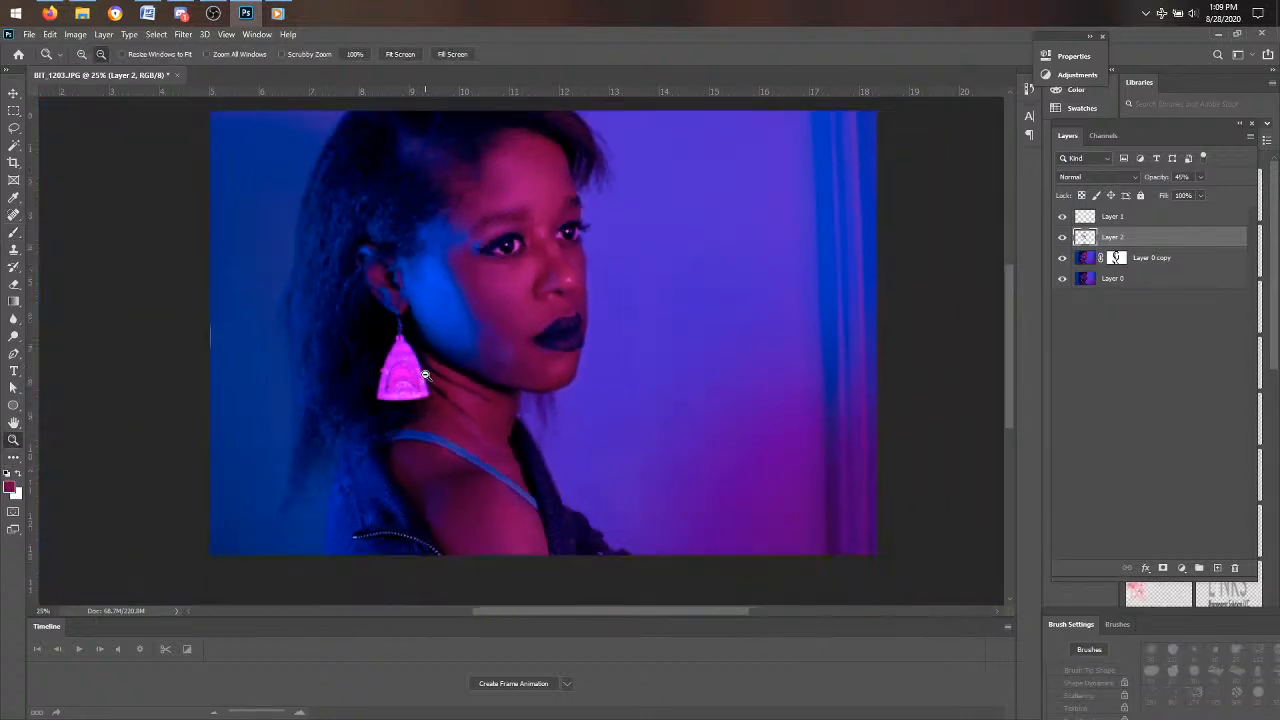
scroll(508, 373, "up", 5)
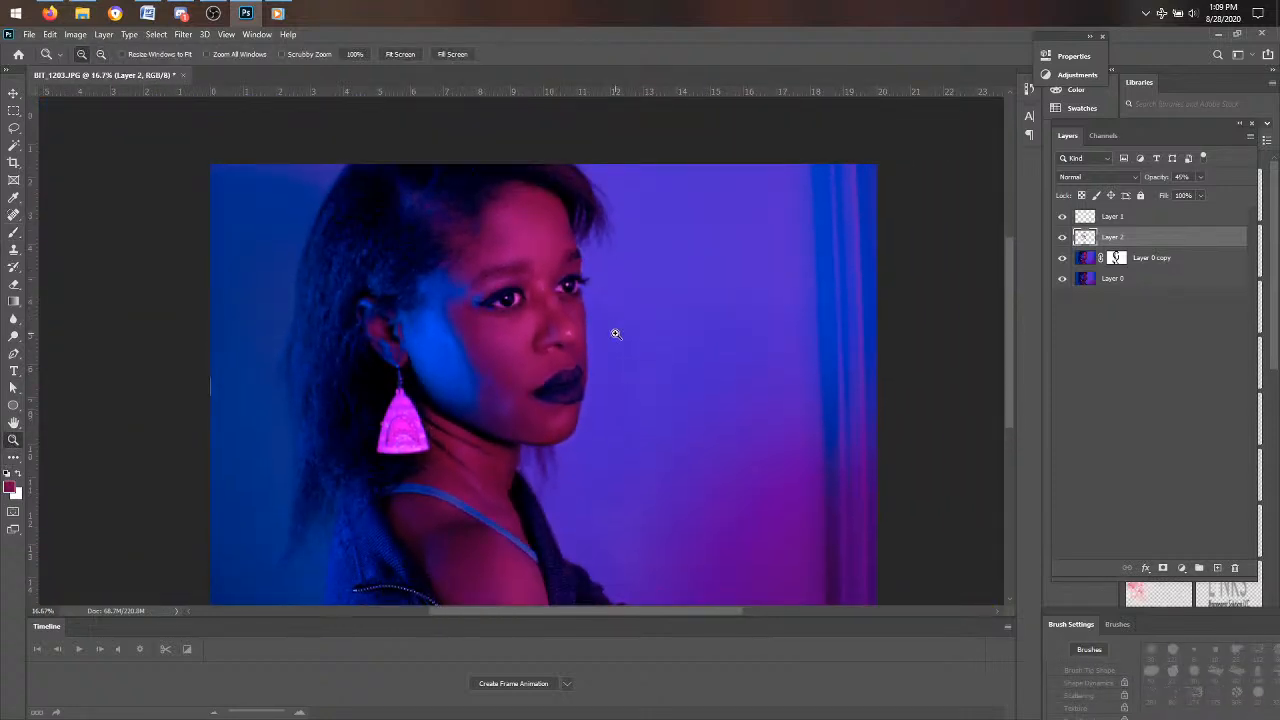
left_click(582, 352, "alt")
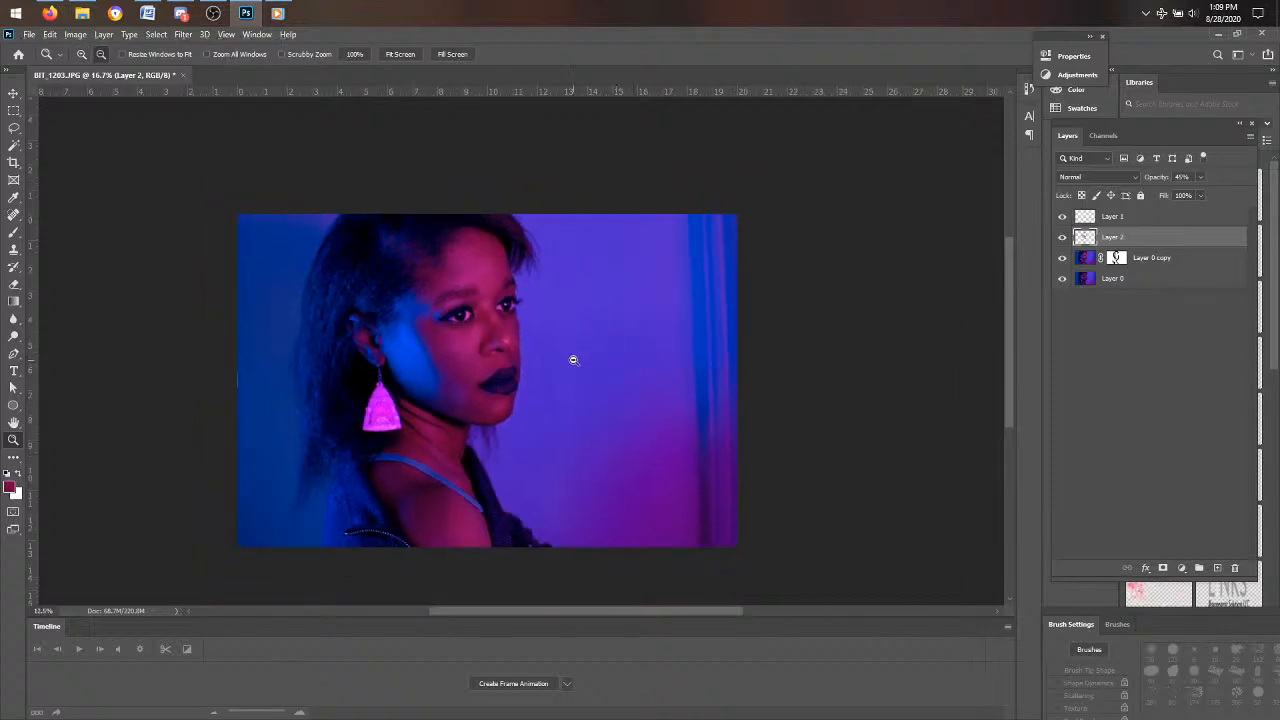
left_click(592, 355, "alt")
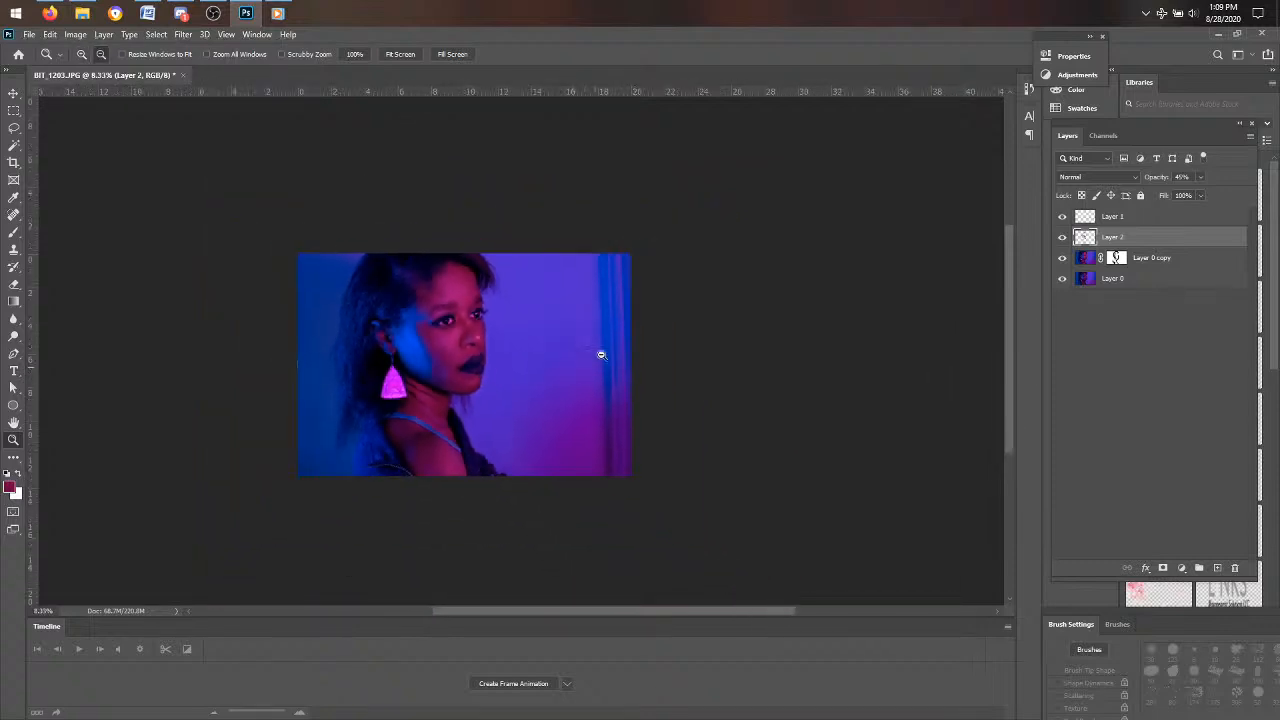
- Compare the full portrait with and without Layer 2 by repeatedly hiding and showing it
left_click(1063, 241)
left_click(1063, 241)
left_click(1063, 241)
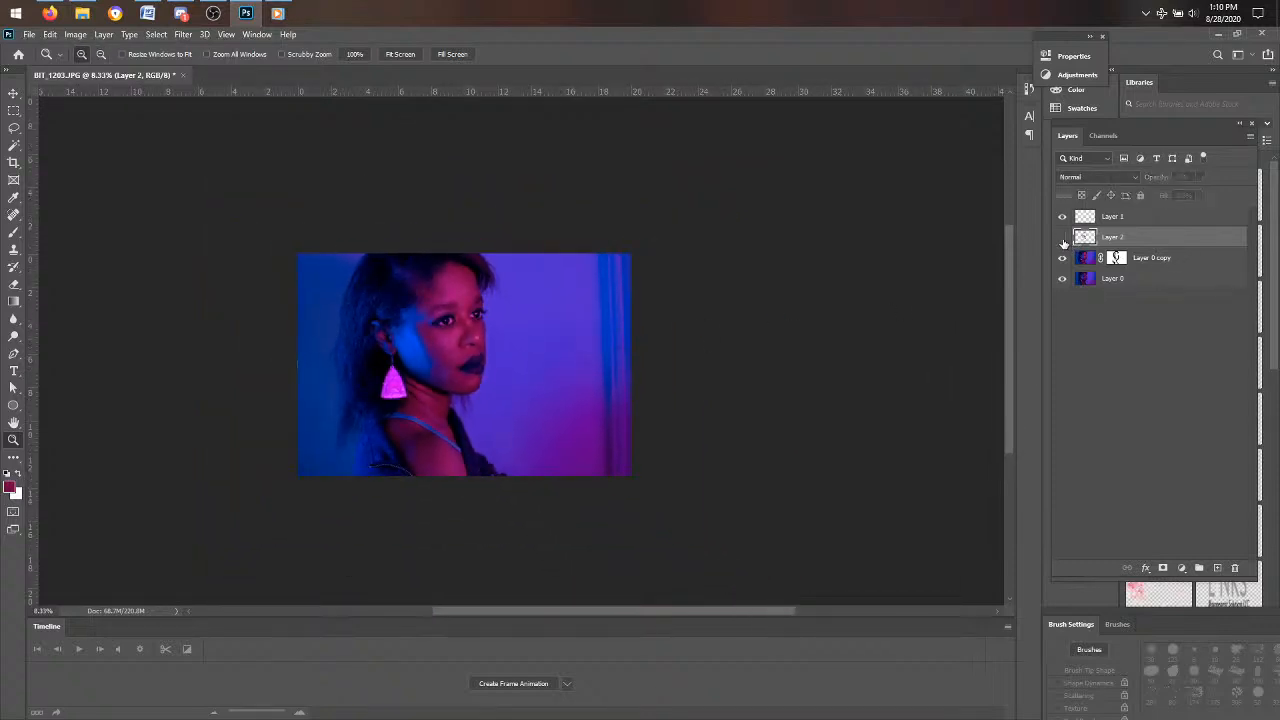
left_click(1063, 241)
left_click(1063, 241)
- Set Layer 2's fill to 87% and check the portrait with that layer hidden and shown
left_click(1202, 196)
left_click_drag(1199, 215, 1193, 217)
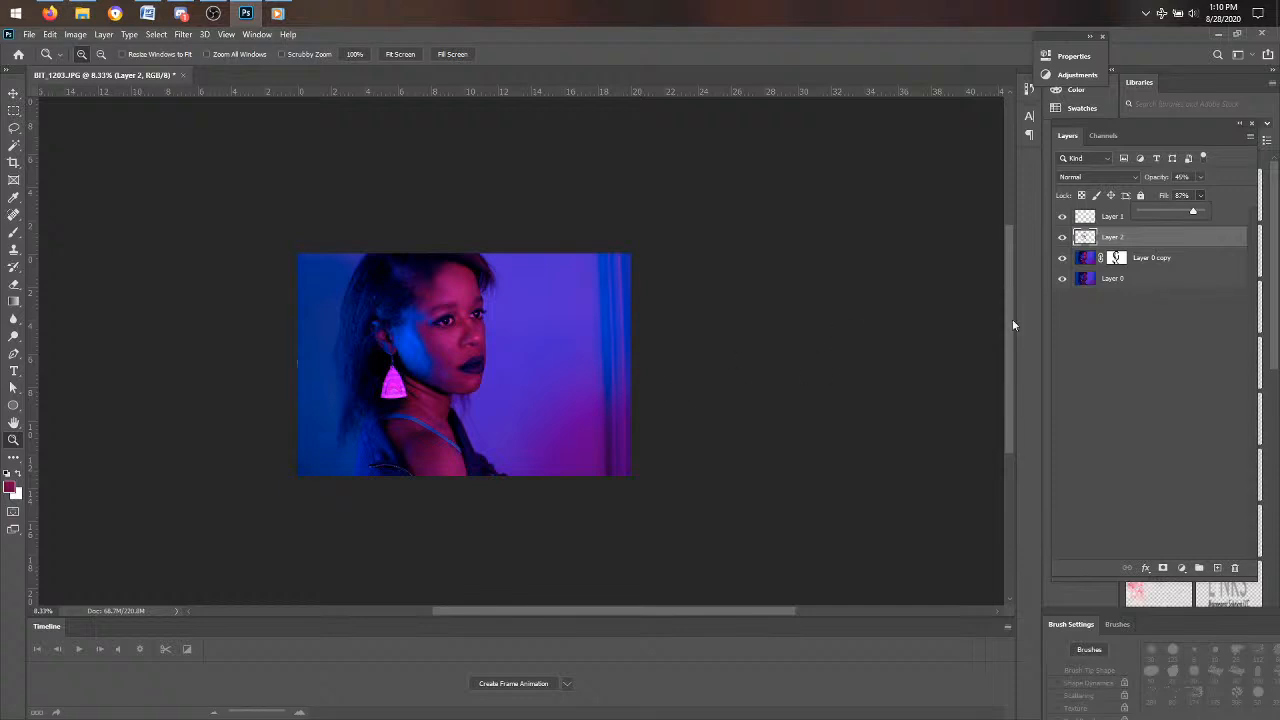
left_click(337, 373)
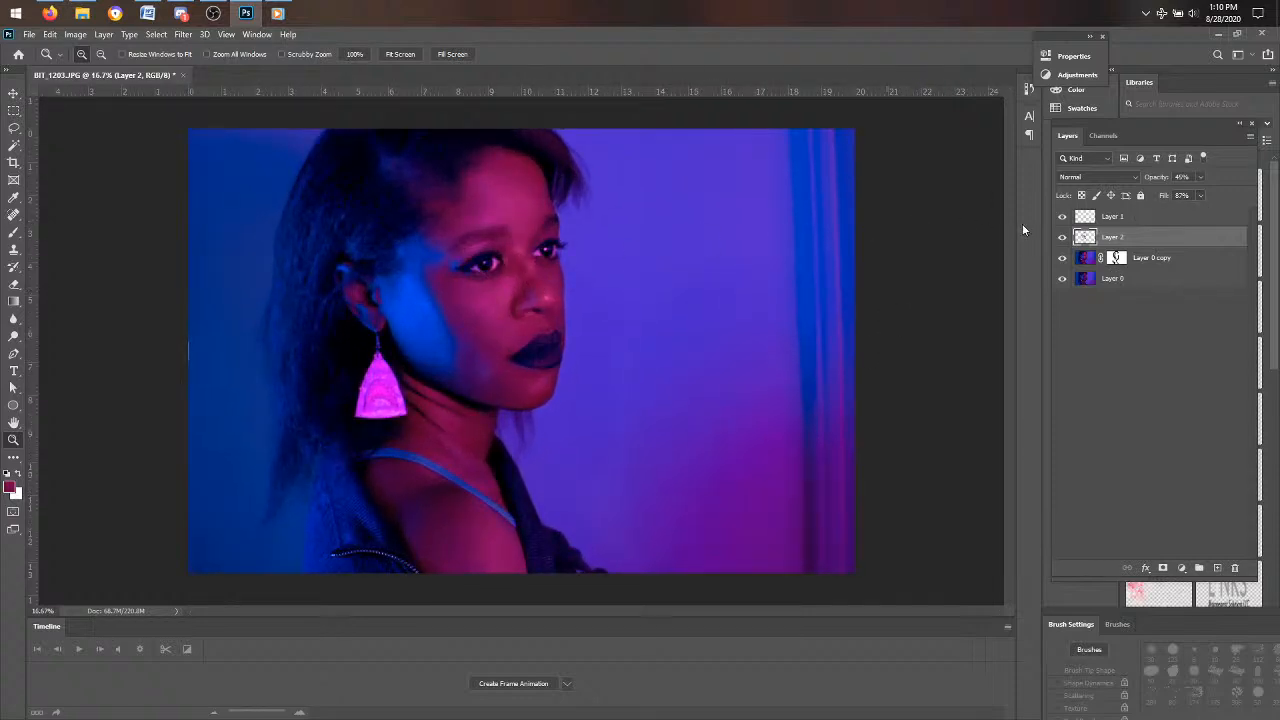
left_click(1061, 238)
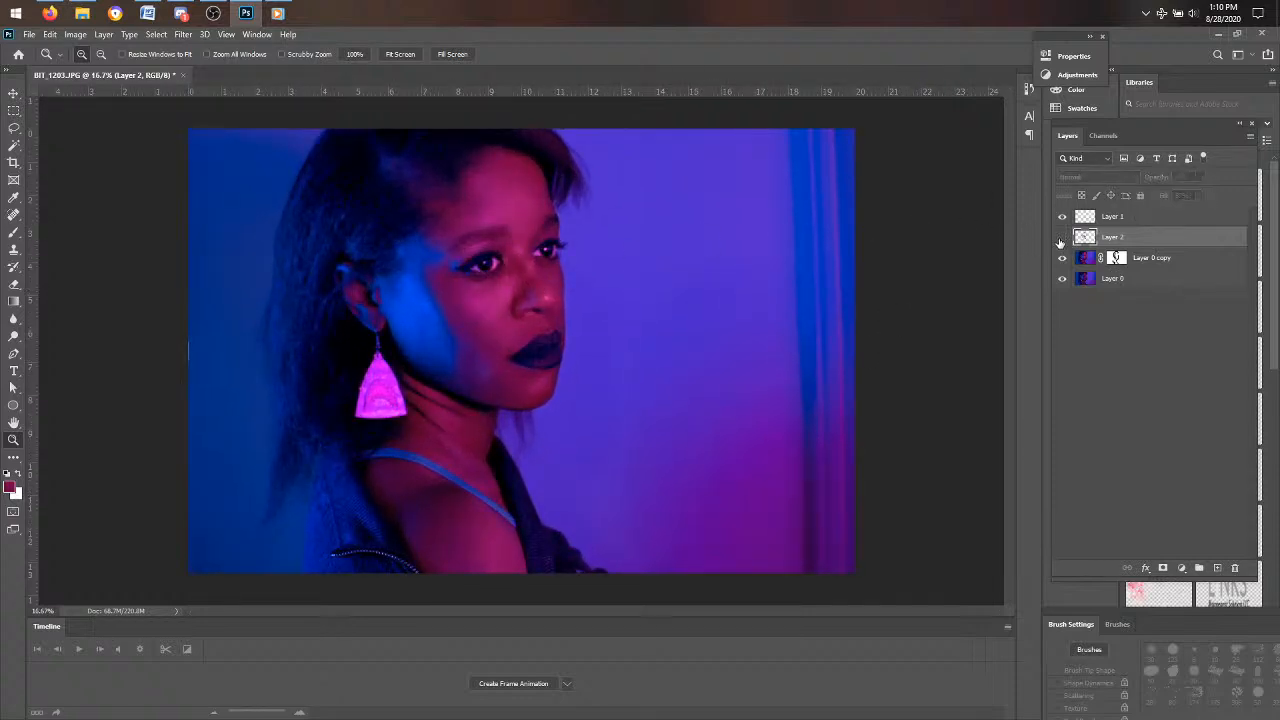
left_click(1061, 240)
left_click(1061, 240)
- Examine the retouched skin in the full portrait and in a close view of the eyes and nose
left_click(481, 314, "alt")
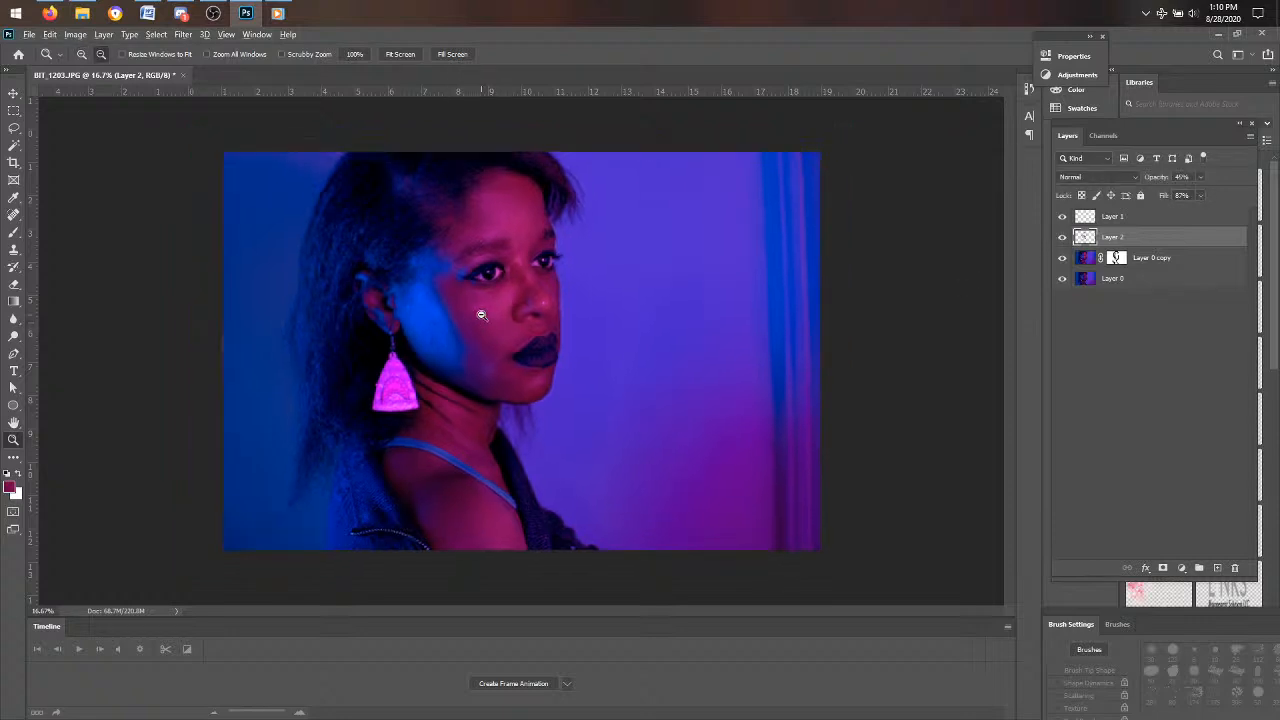
left_click(517, 316, "alt")
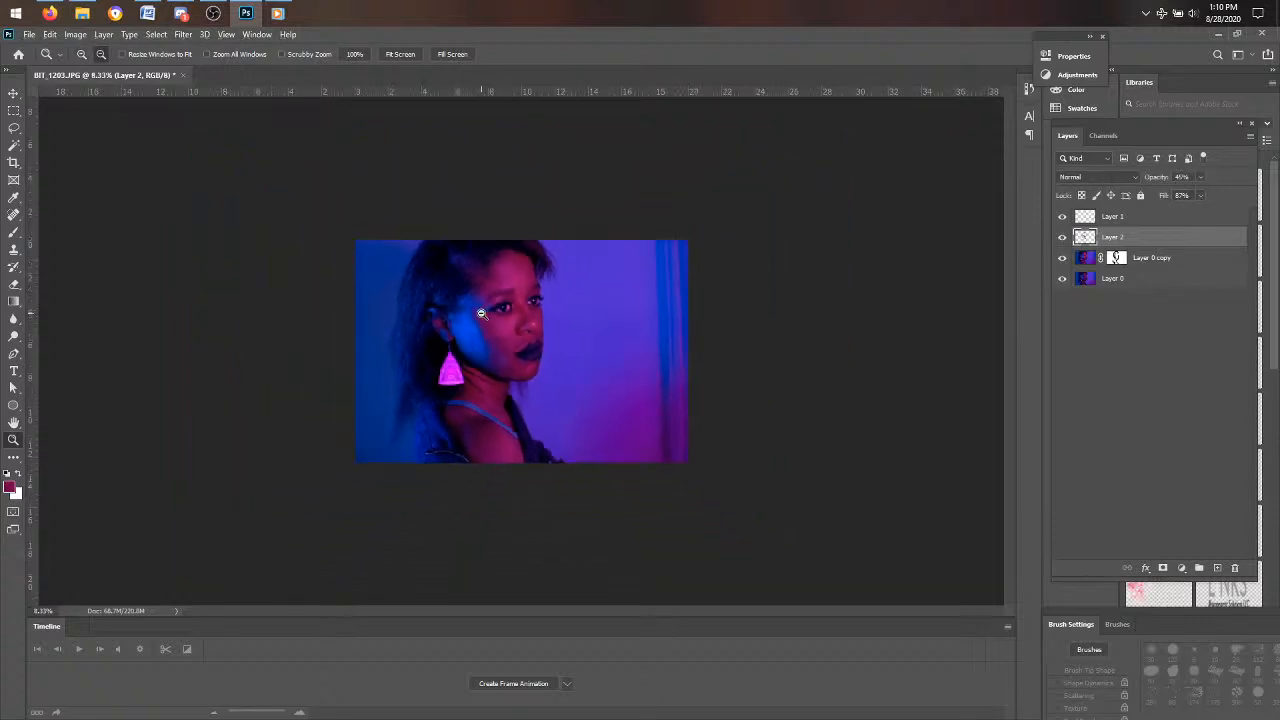
left_click(589, 375, "alt")
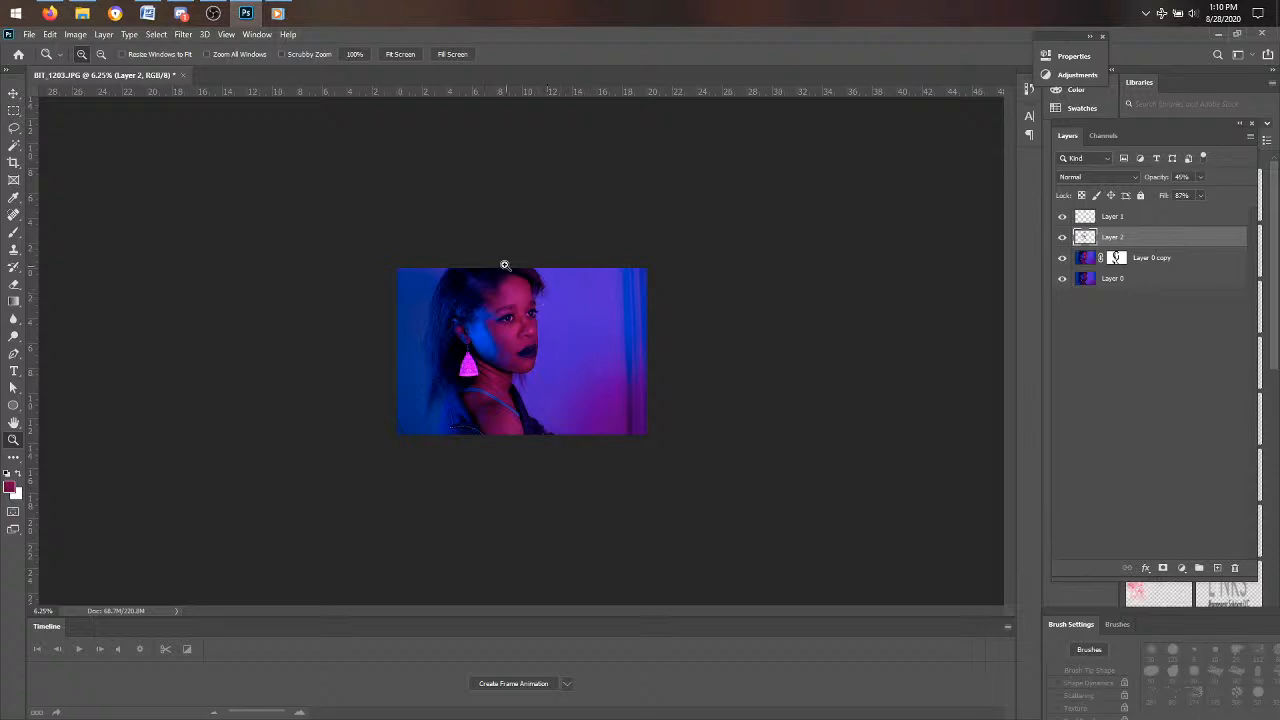
left_click_drag(504, 265, 531, 343)
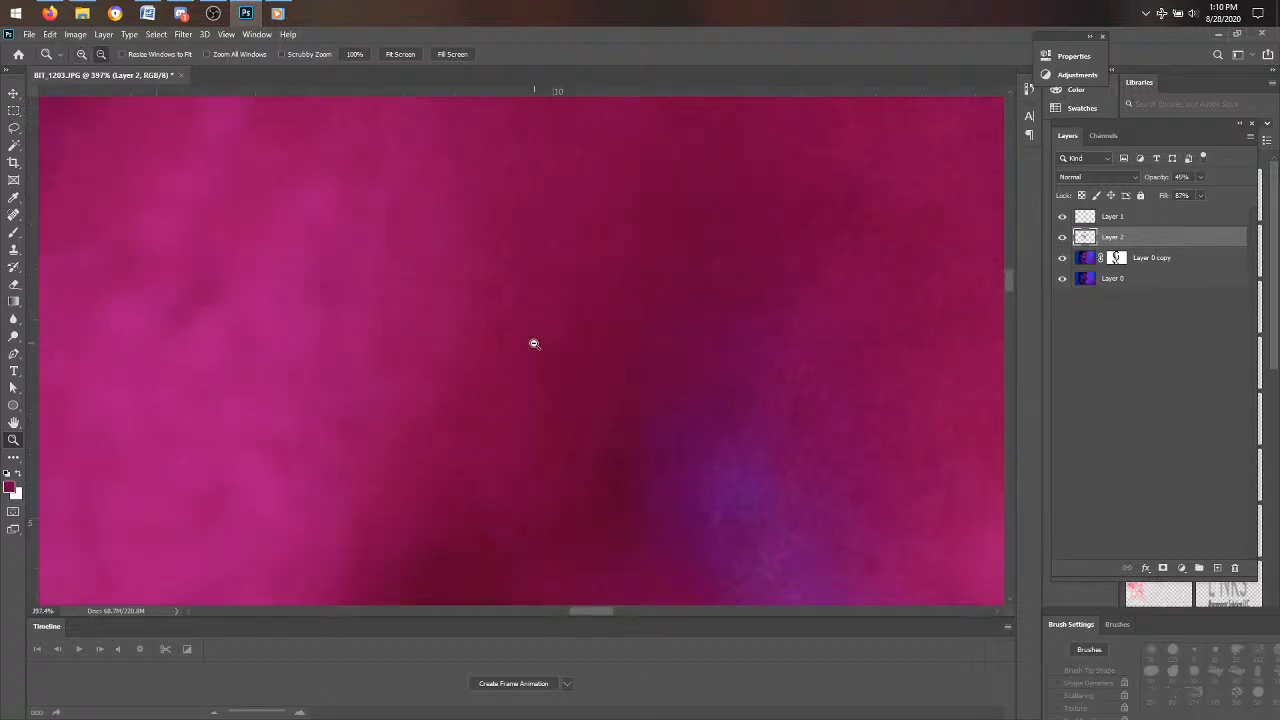
left_click(534, 343, "alt")
left_click(534, 343, "alt")
left_click(534, 343, "alt")
left_click(534, 343, "alt")
left_click(534, 343, "alt")
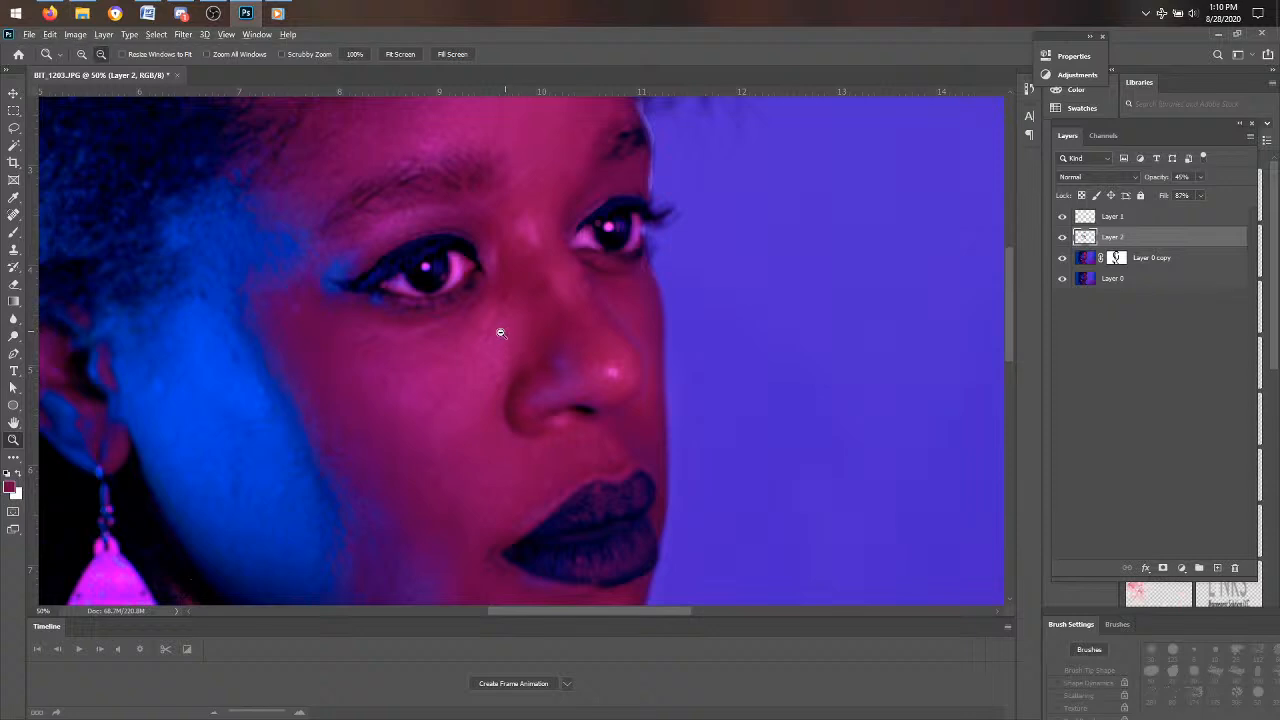
- Make Layer 1 active with the Blur tool at a 100 px brush, and inspect the forehead and nose
left_click(1148, 217)
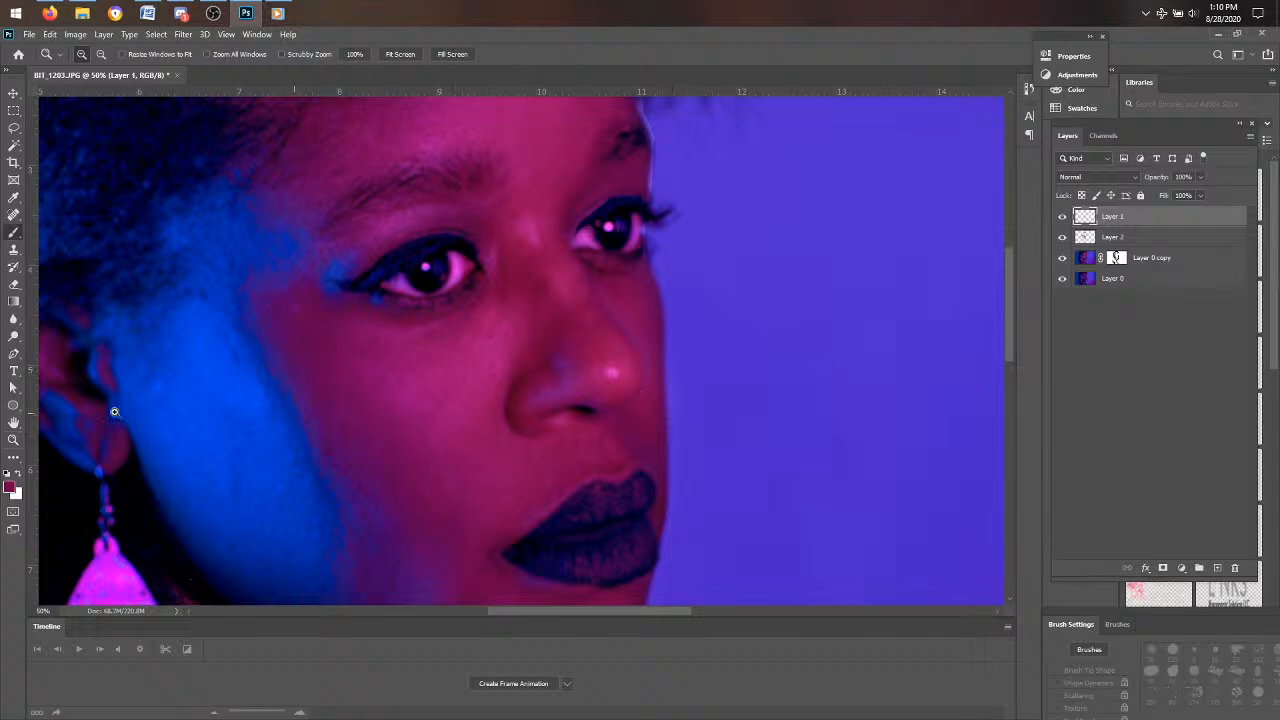
left_click(14, 231)
left_click(14, 320)
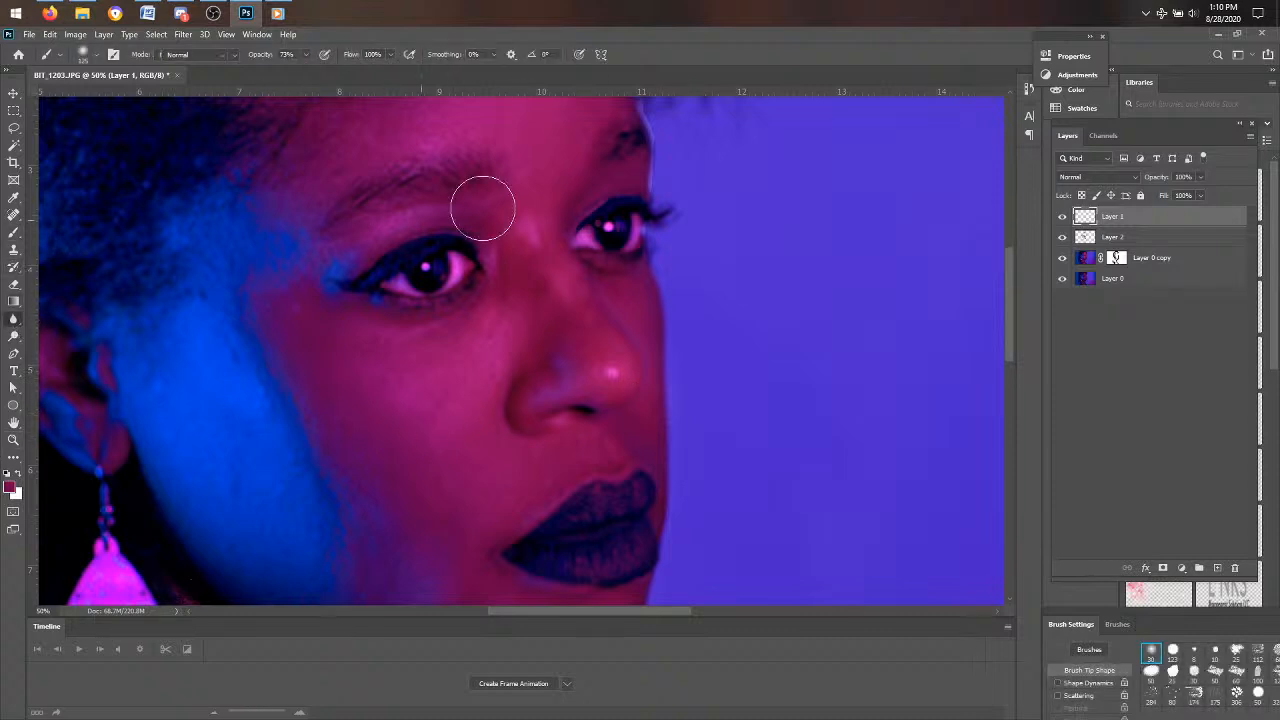
key("bracketleft")
key("bracketleft")
key("bracketleft")
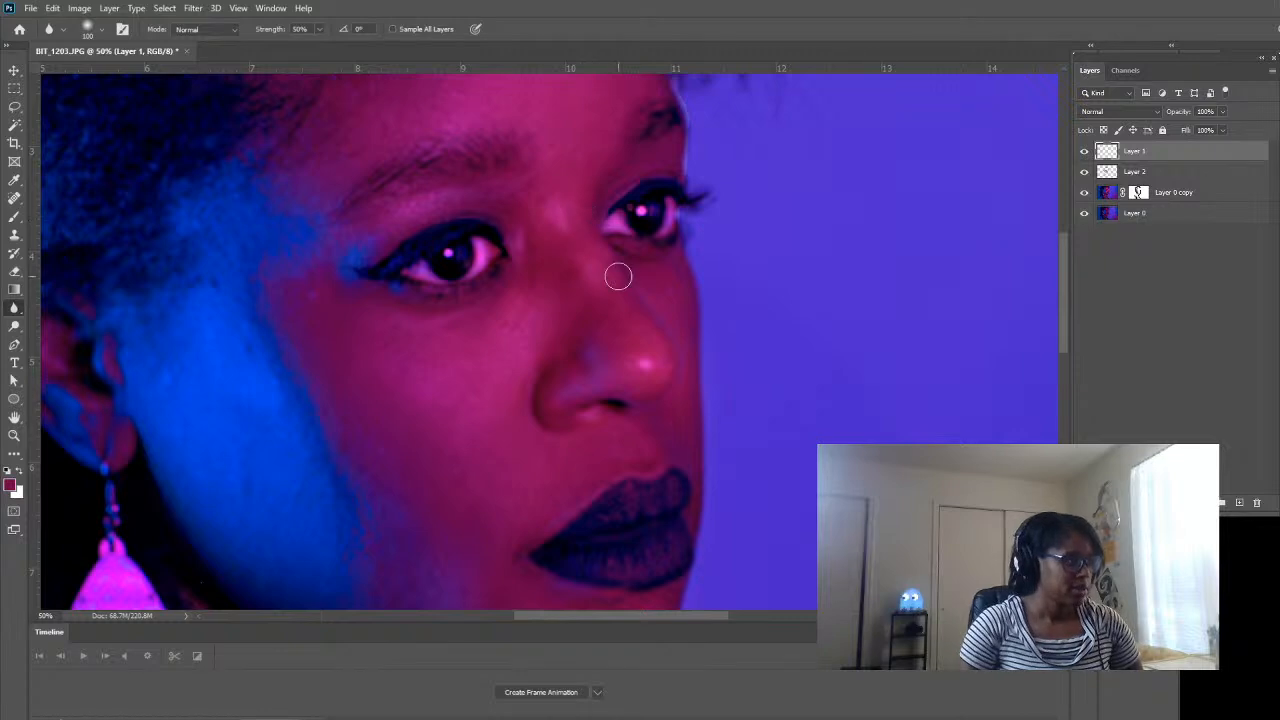
scroll(617, 277, "up", 3)
scroll(615, 340, "up", 3)
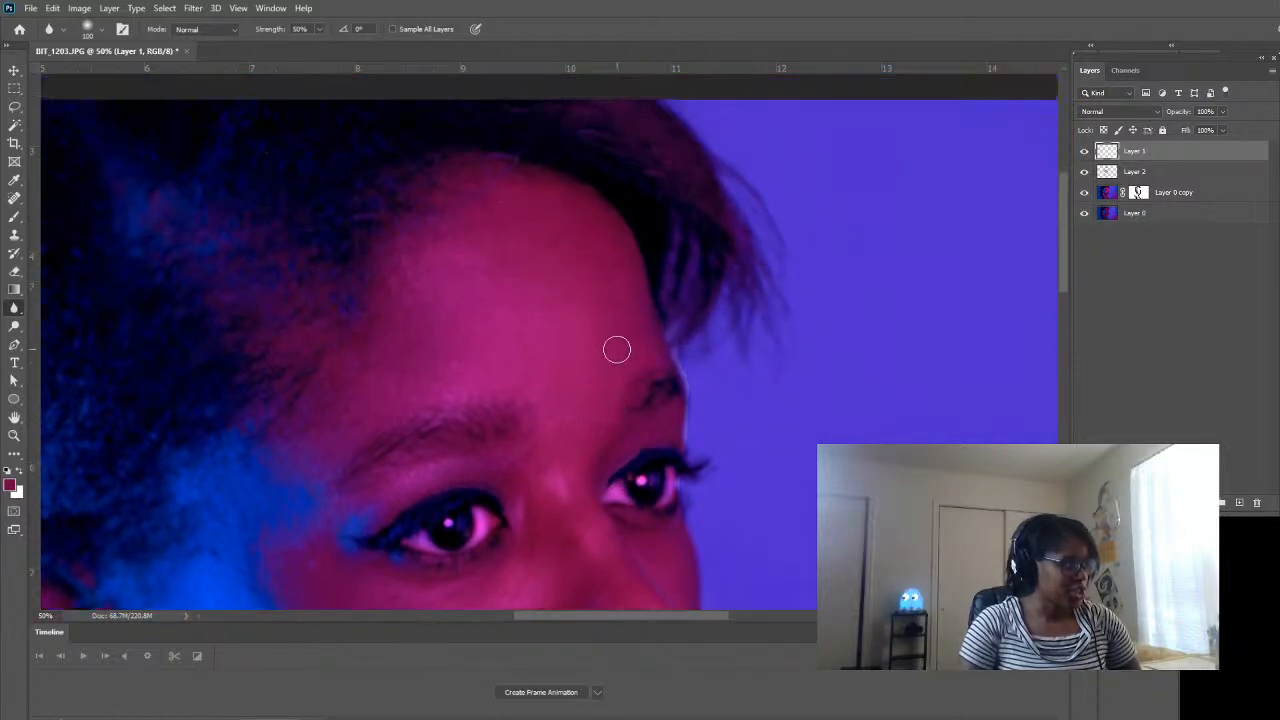
scroll(617, 346, "down", 5)
scroll(615, 356, "down", 2)
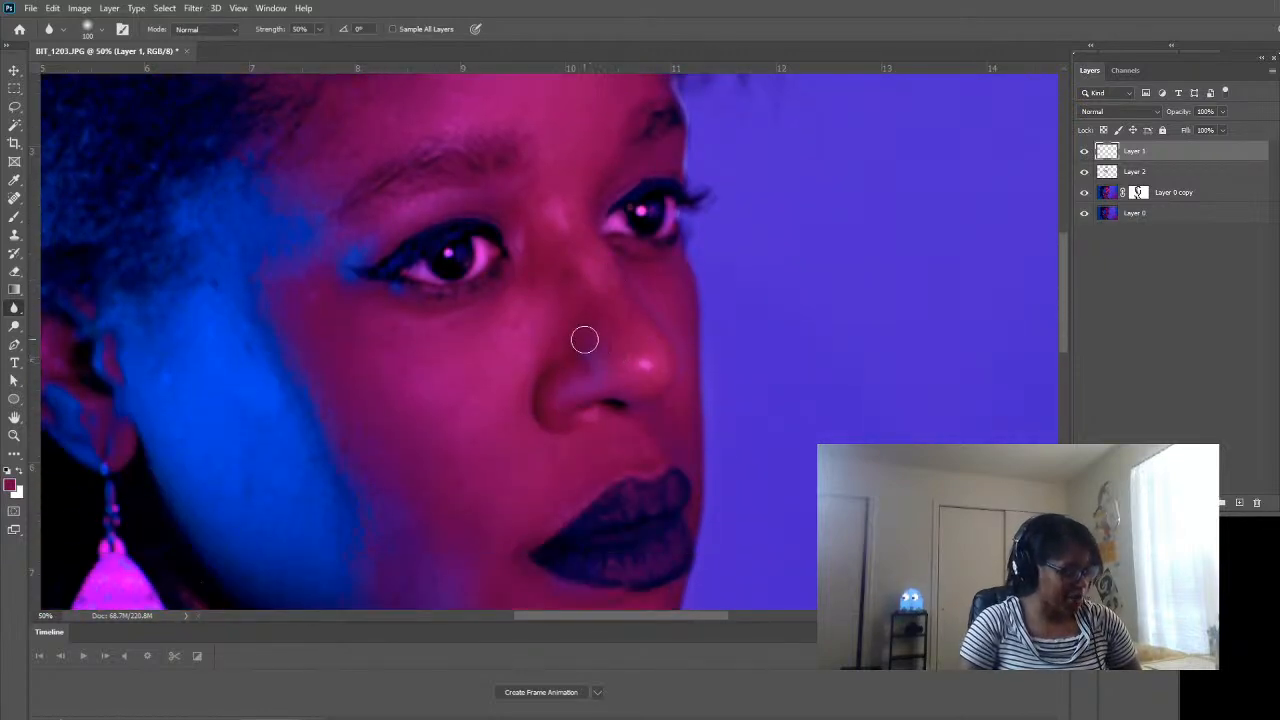
- Sample the dark eyeliner colour, try a brush stroke along the lower lash line beside the blue-lit cheek, and undo it
key("b")
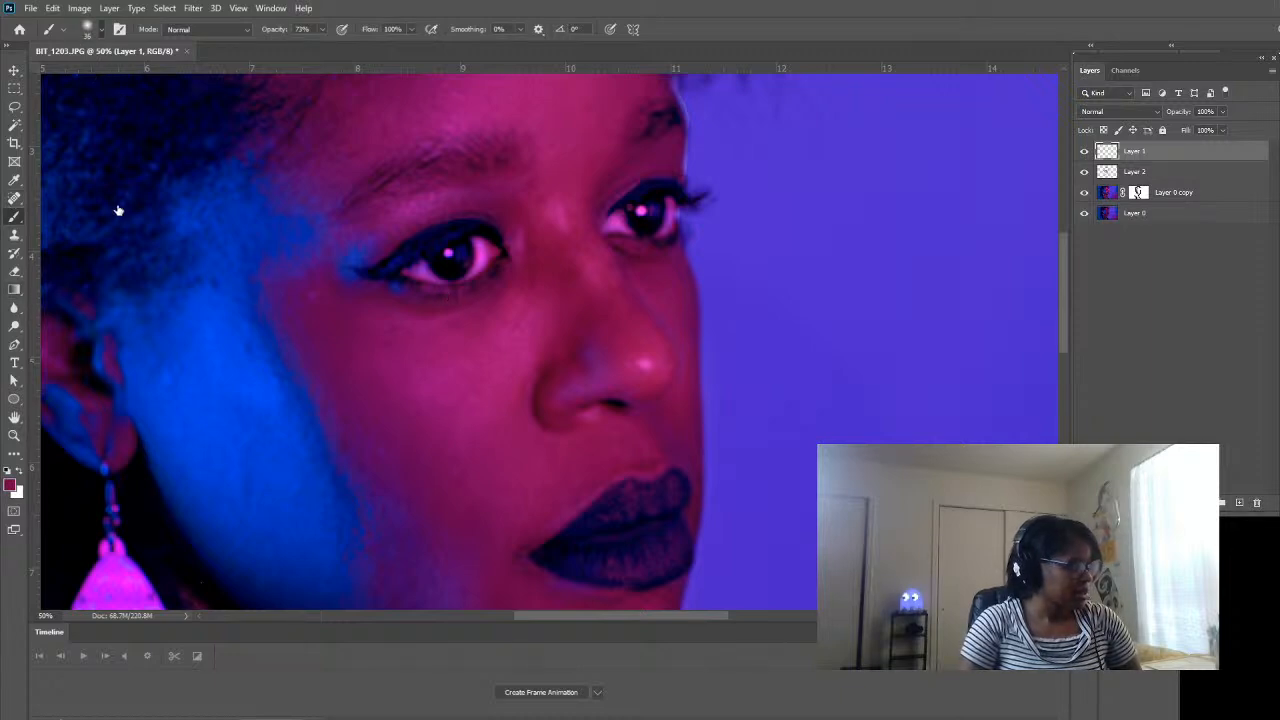
key("i")
left_click(450, 236)
key("b")
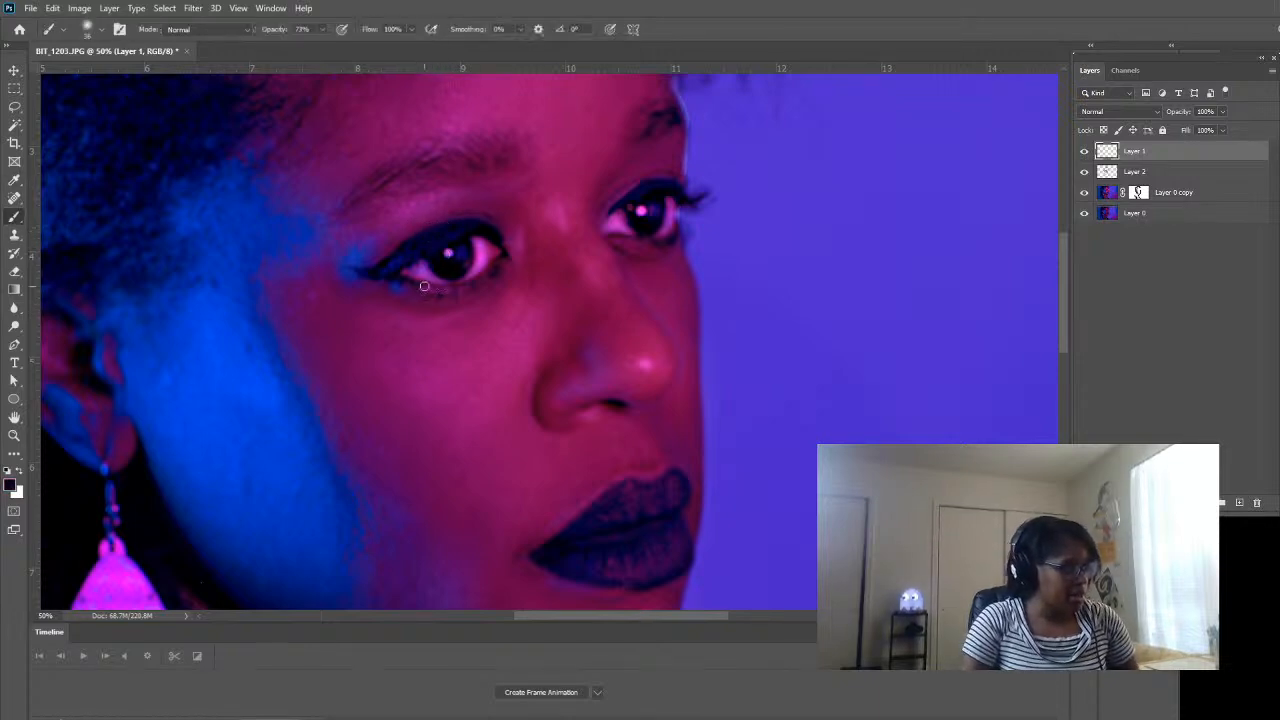
left_click_drag(404, 281, 478, 288)
key("ctrl+z")
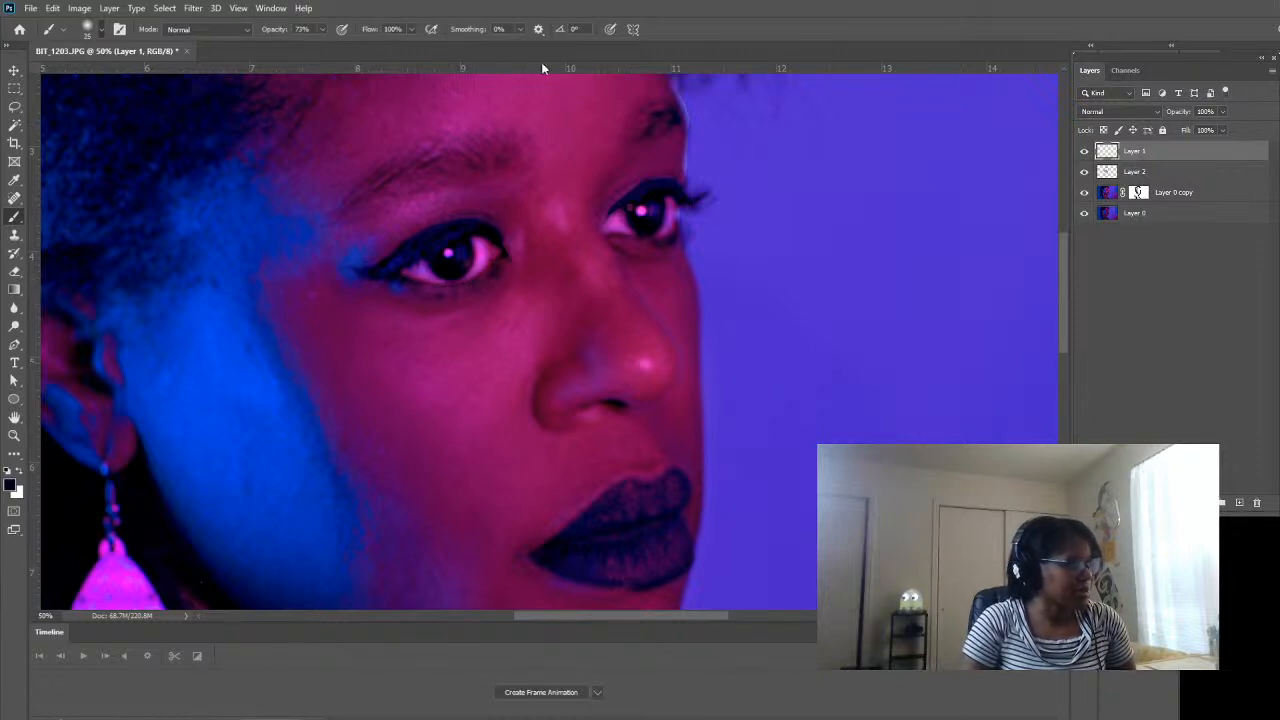
- Use a smaller brush at 23% opacity to try darkening the lower lash line, and undo the last stroke
key("bracketleft")
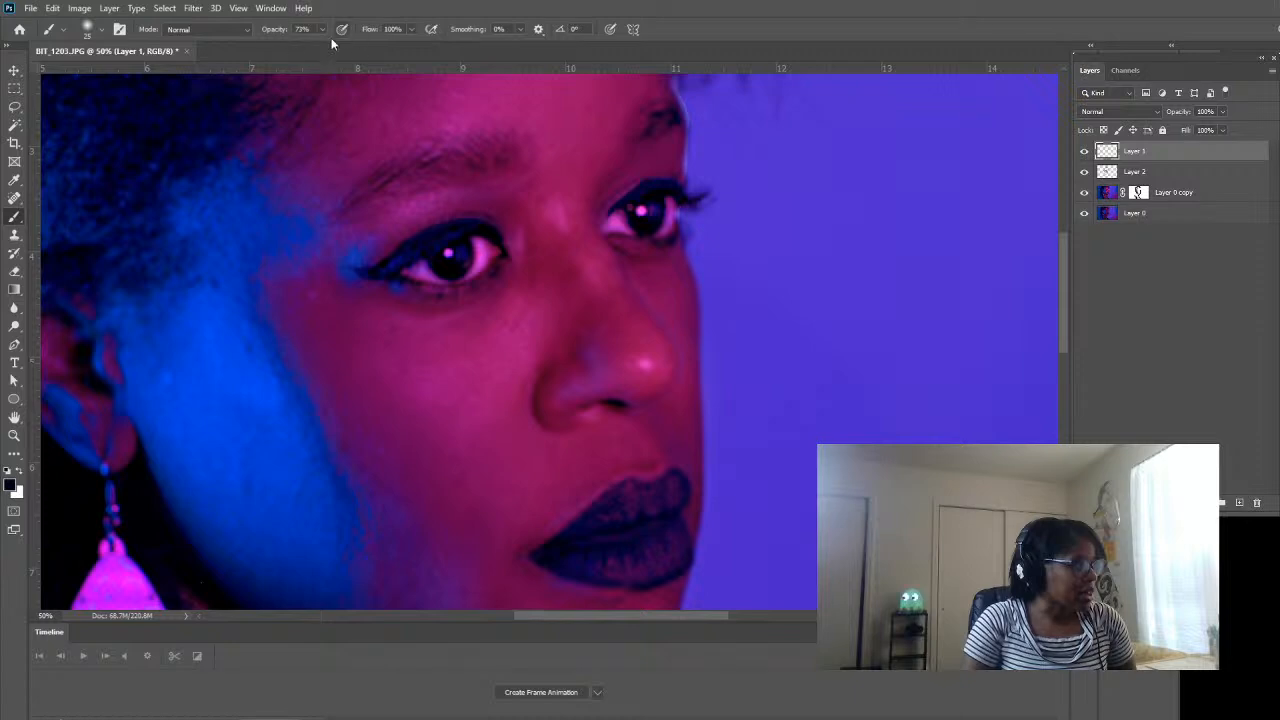
key("2")
key("3")
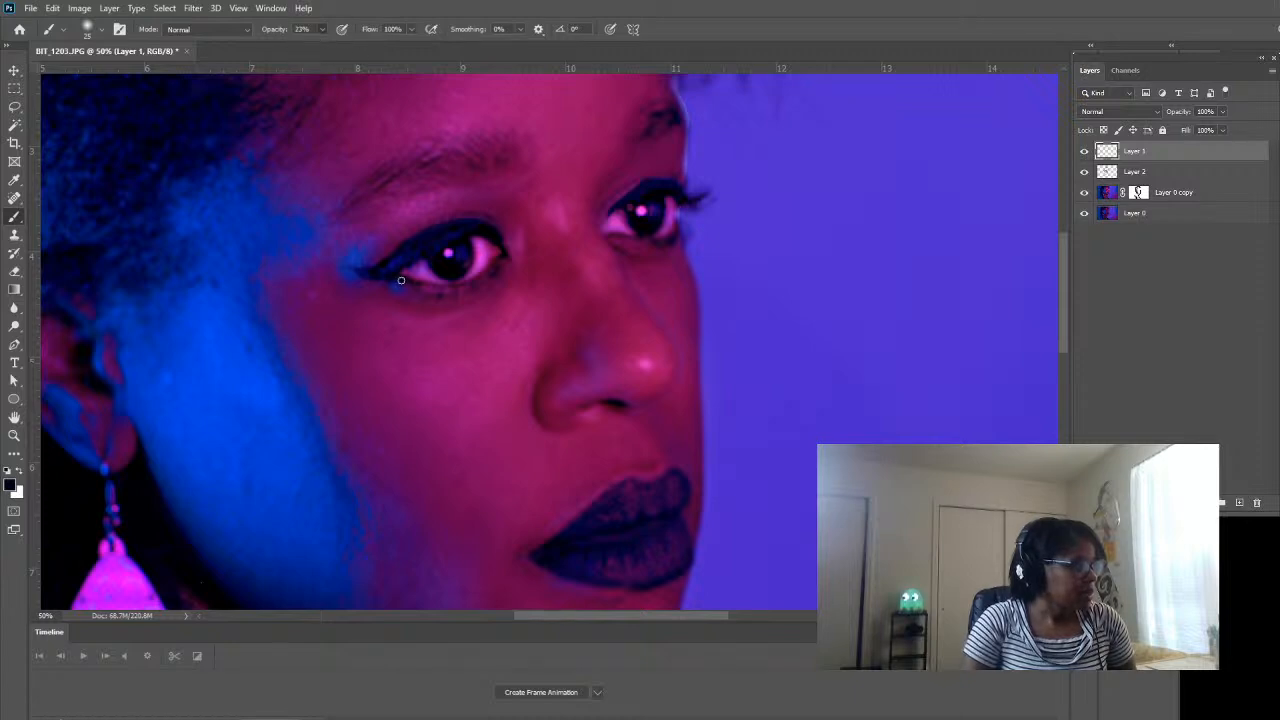
mouse_move(441, 293)
left_mouse_down()
mouse_move(413, 288)
mouse_move(468, 289)
mouse_move(427, 285)
mouse_move(425, 296)
mouse_move(438, 290)
left_mouse_up()
key("ctrl+z")
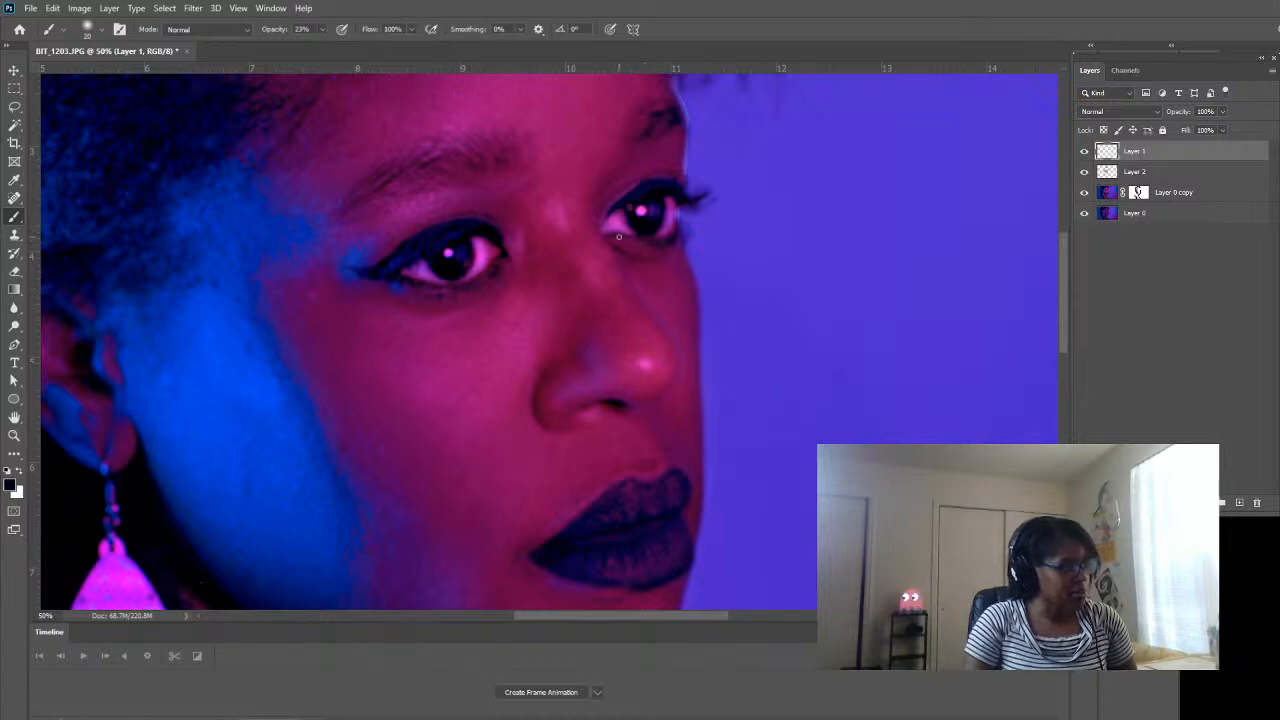
- Examine the whole portrait at several zoom levels to judge the retouching
left_click(14, 435)
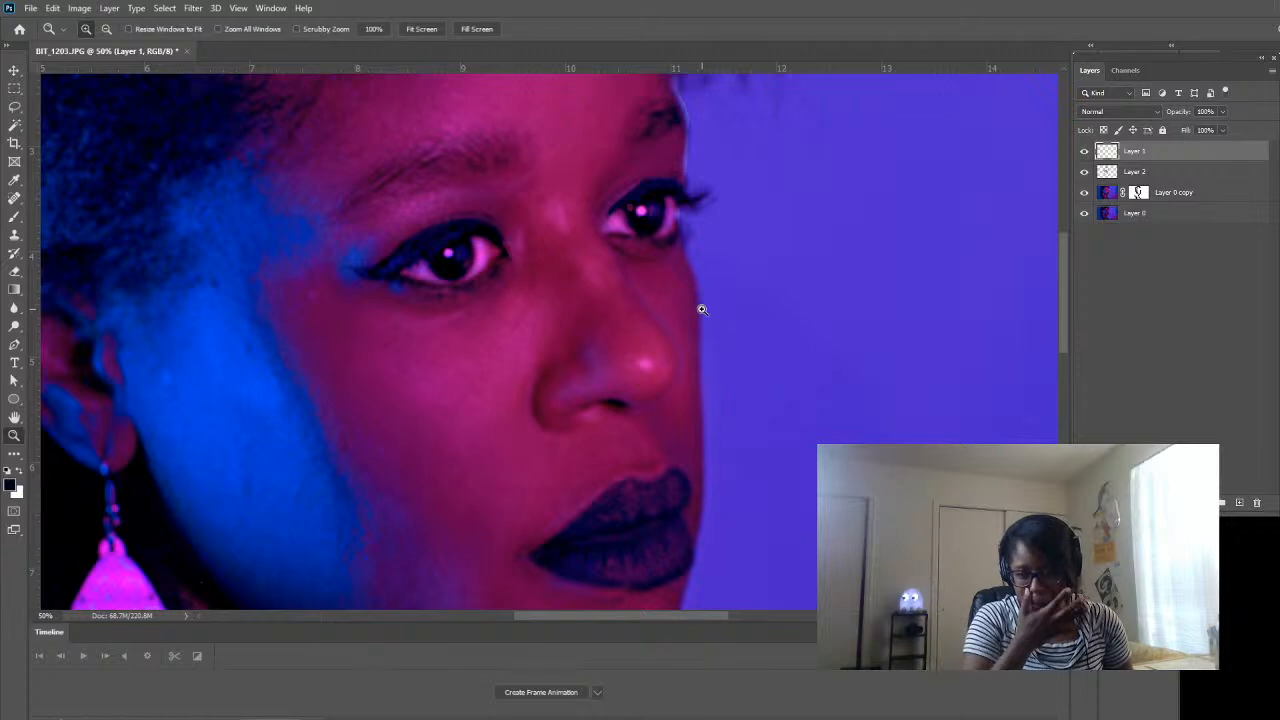
left_click(676, 244, "alt")
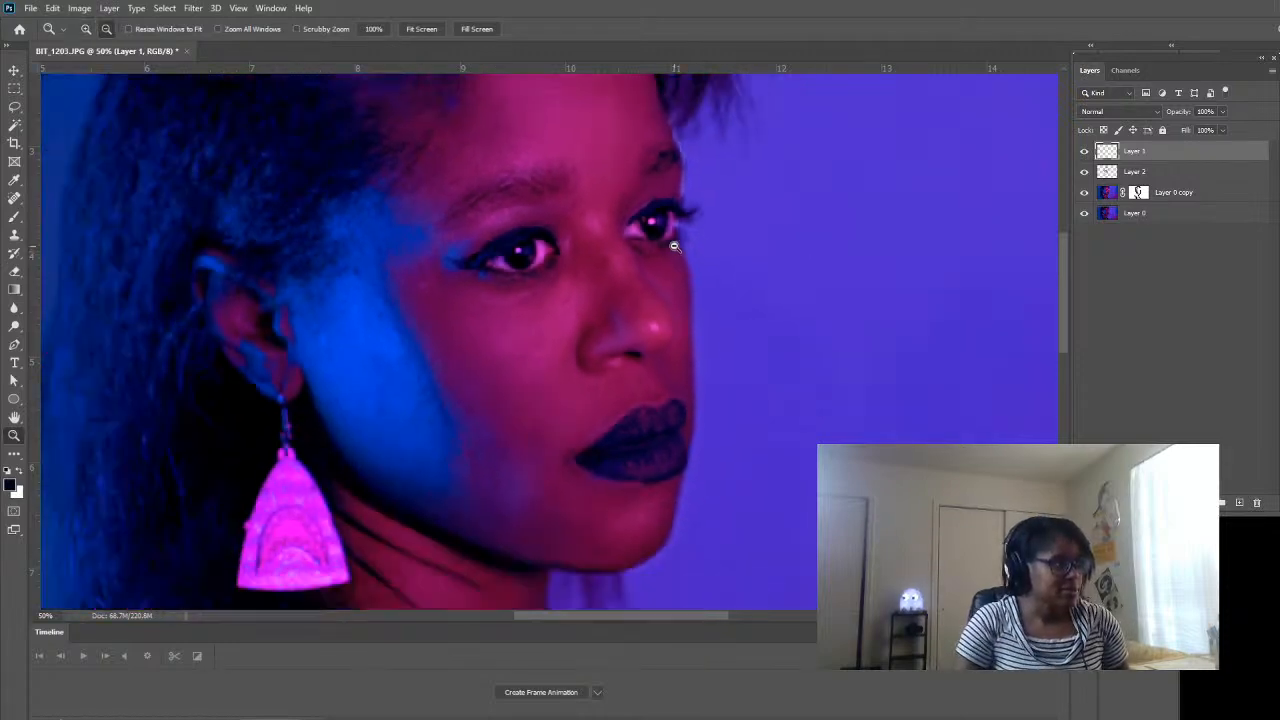
left_click(674, 244, "alt")
left_click(531, 369, "alt")
left_click(600, 316, "alt")
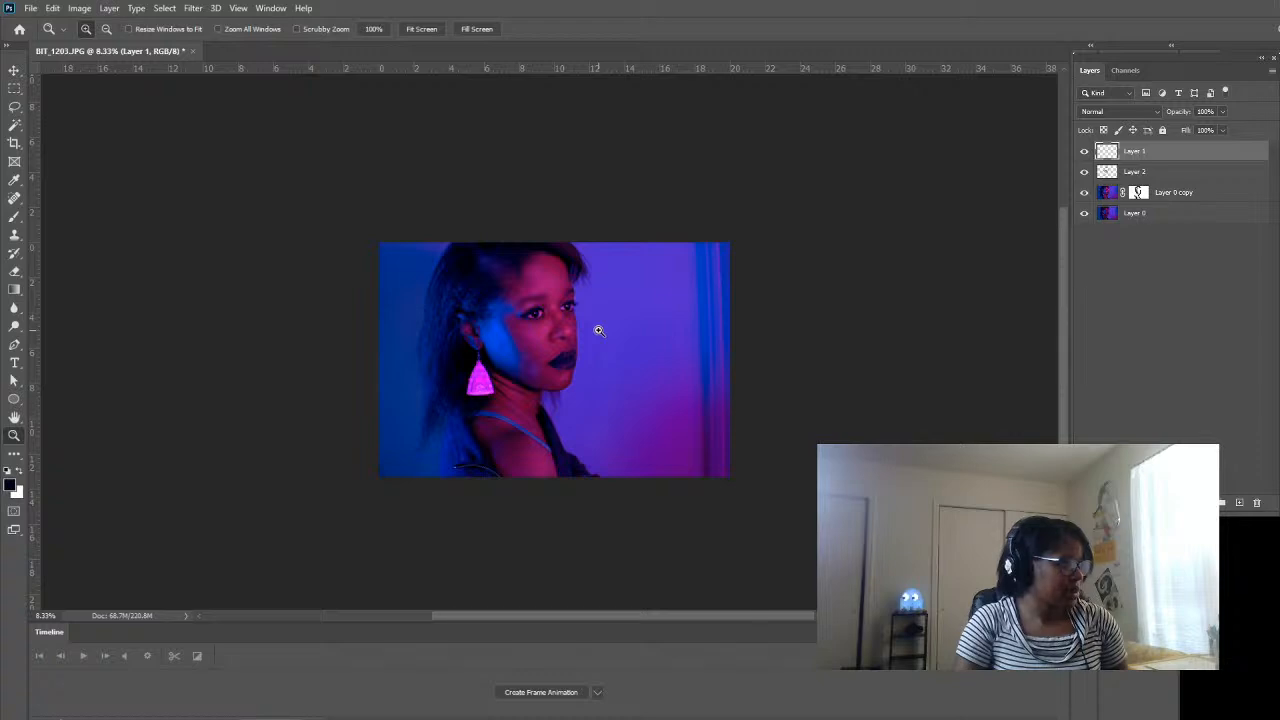
left_click(598, 330)
left_click(493, 279)
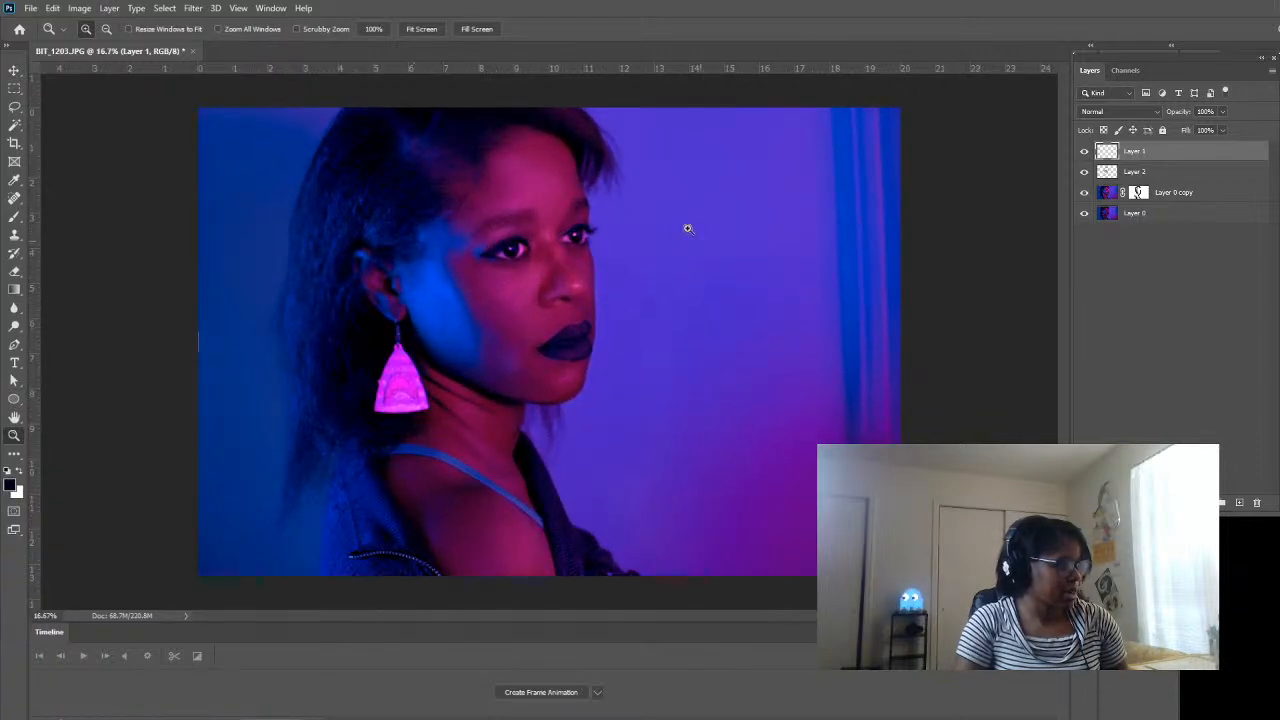
left_click(554, 346, "alt")
left_click(554, 346, "alt")
left_click(554, 346, "alt")
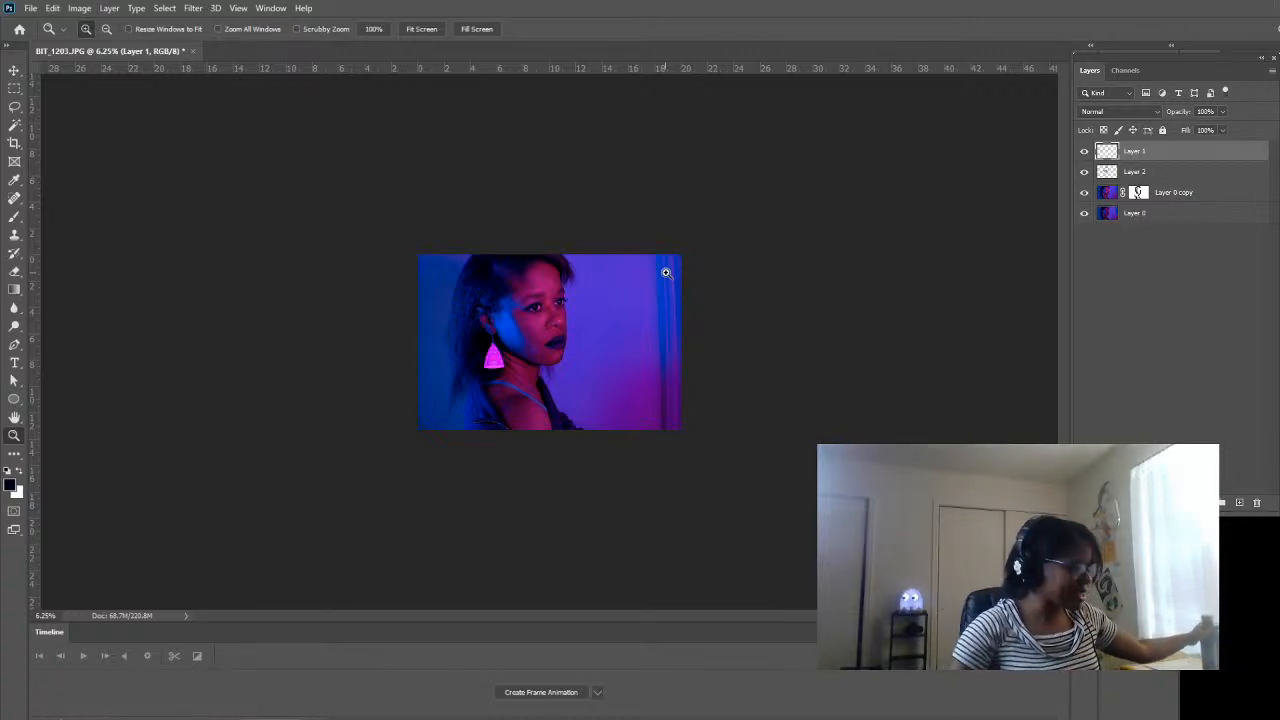
left_click(549, 342)
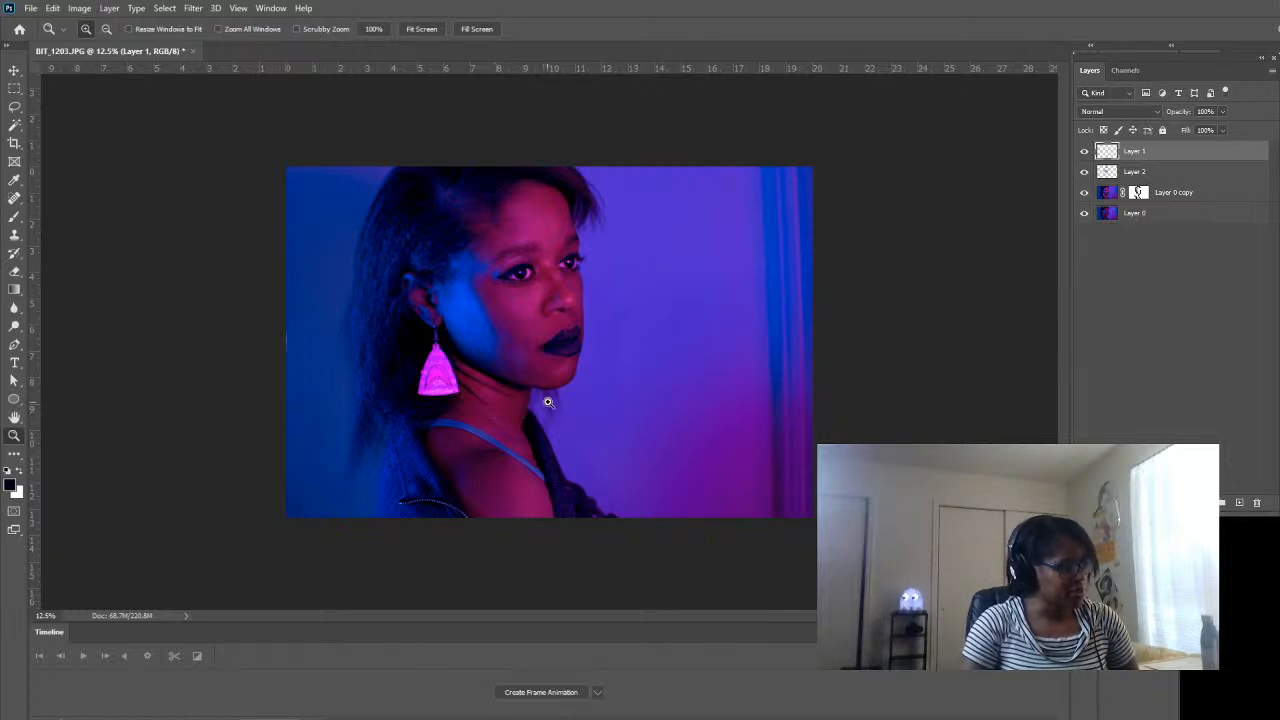
left_click(524, 445)
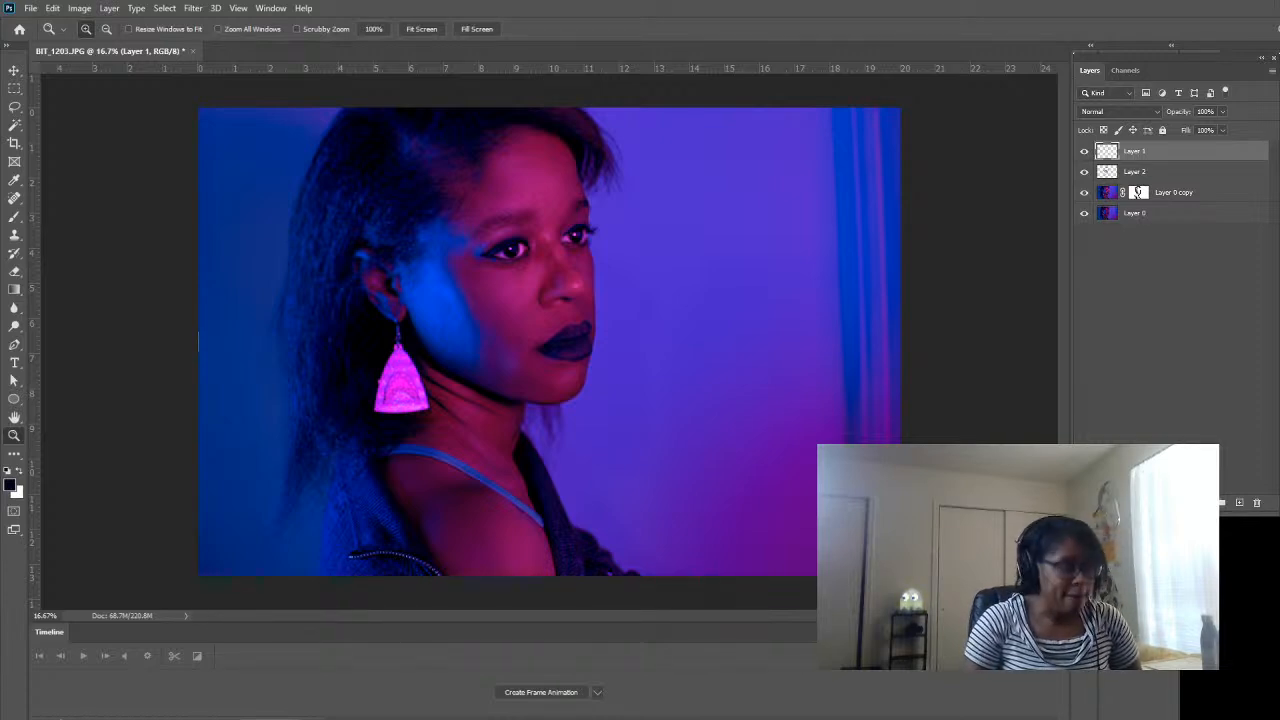
- Outline a jagged patch running from the top strap down the bare shoulder with a freehand Lasso selection
left_click(14, 107)
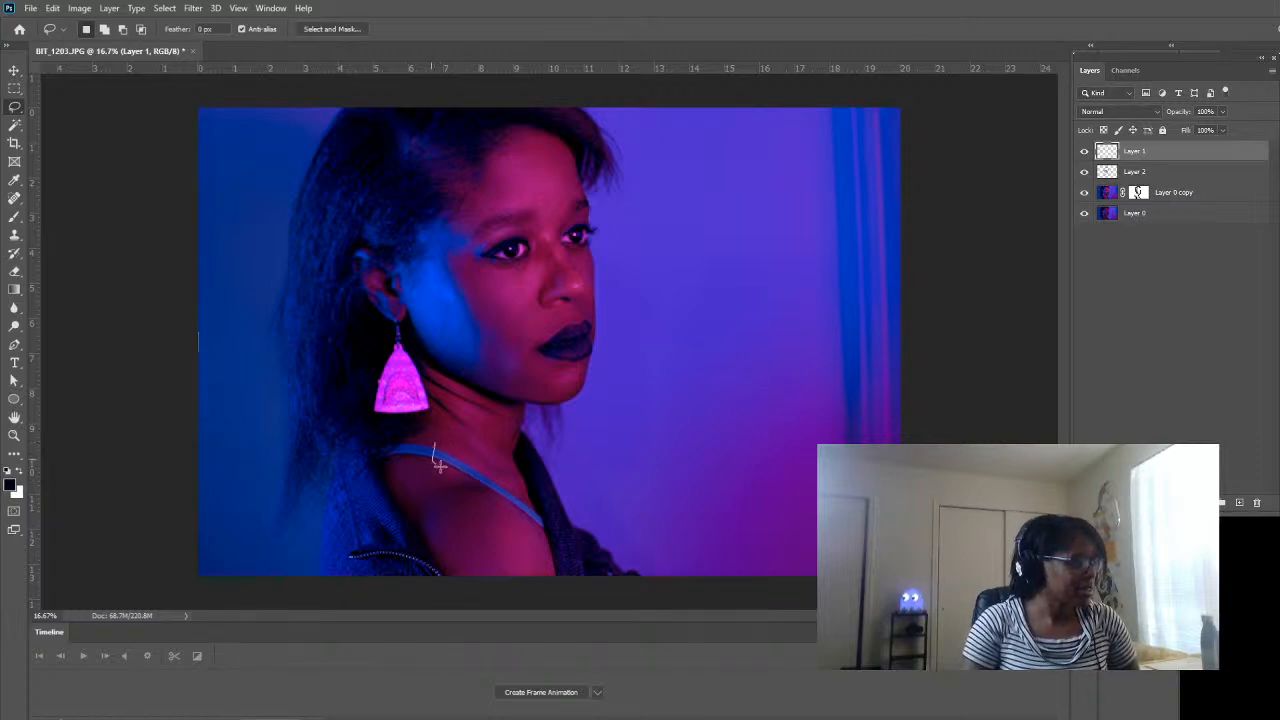
mouse_move(438, 463)
left_mouse_down()
mouse_move(448, 527)
mouse_move(480, 559)
left_mouse_up()
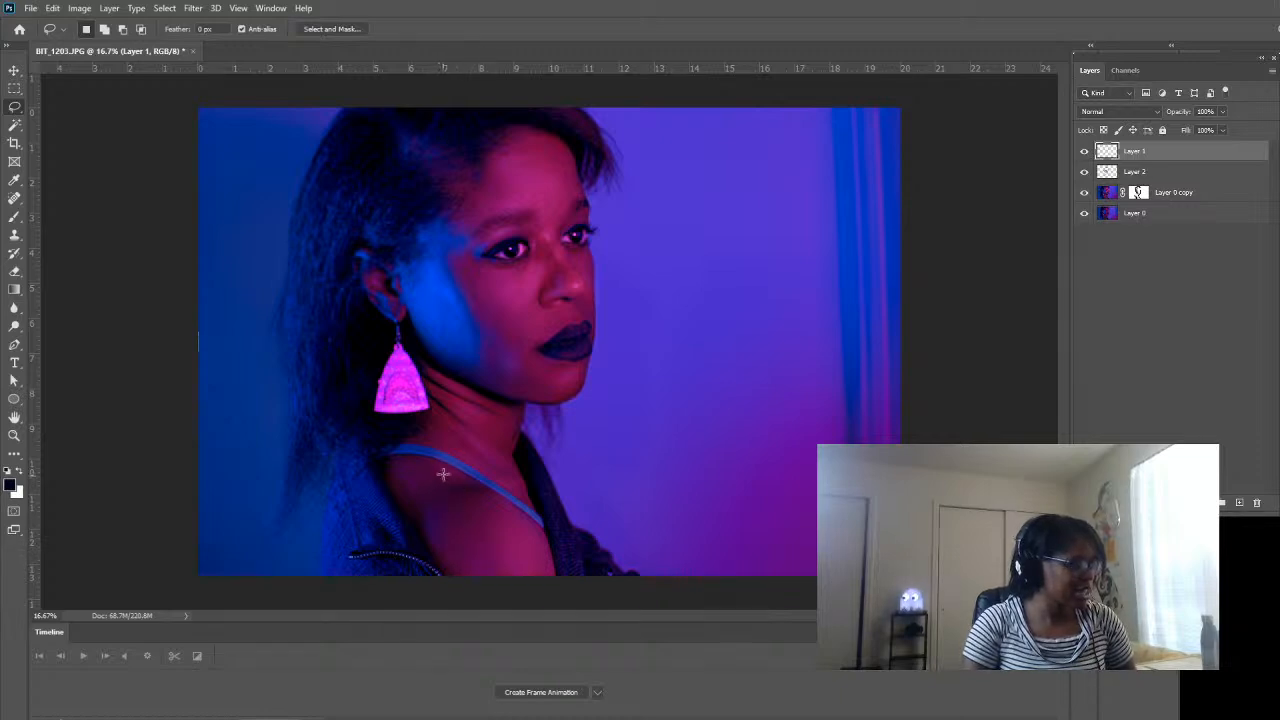
mouse_move(441, 468)
left_mouse_down()
mouse_move(437, 508)
mouse_move(476, 579)
mouse_move(535, 591)
mouse_move(549, 577)
mouse_move(502, 473)
mouse_move(441, 470)
left_mouse_up()
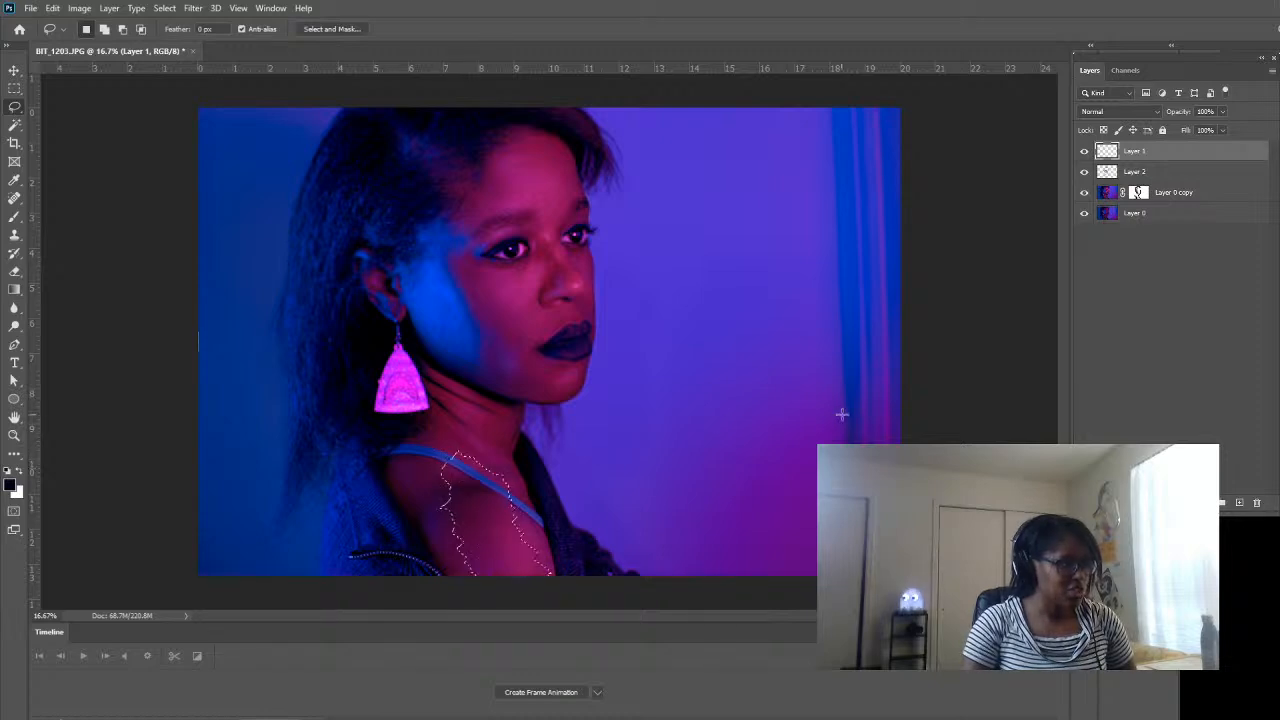
- Fill the jagged selection with the dark foreground colour on a new layer, and reload the filled shape's outline as a selection
left_click(1239, 504)
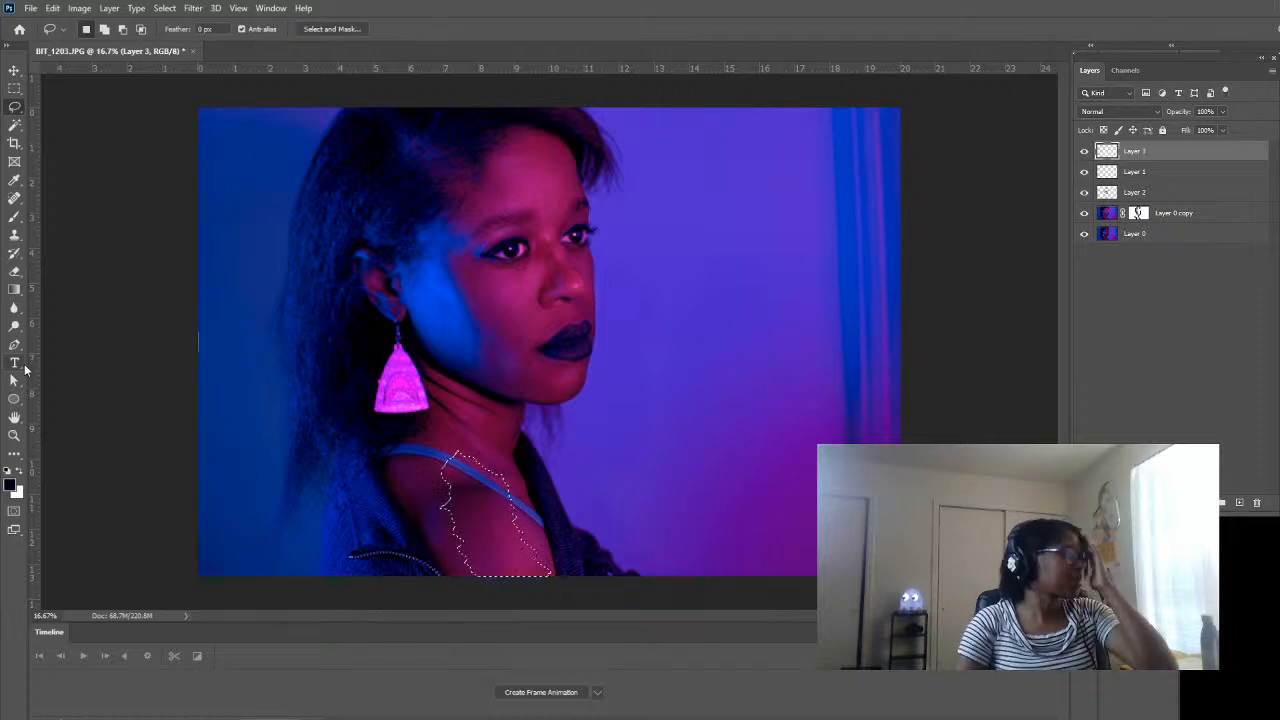
left_click(20, 291)
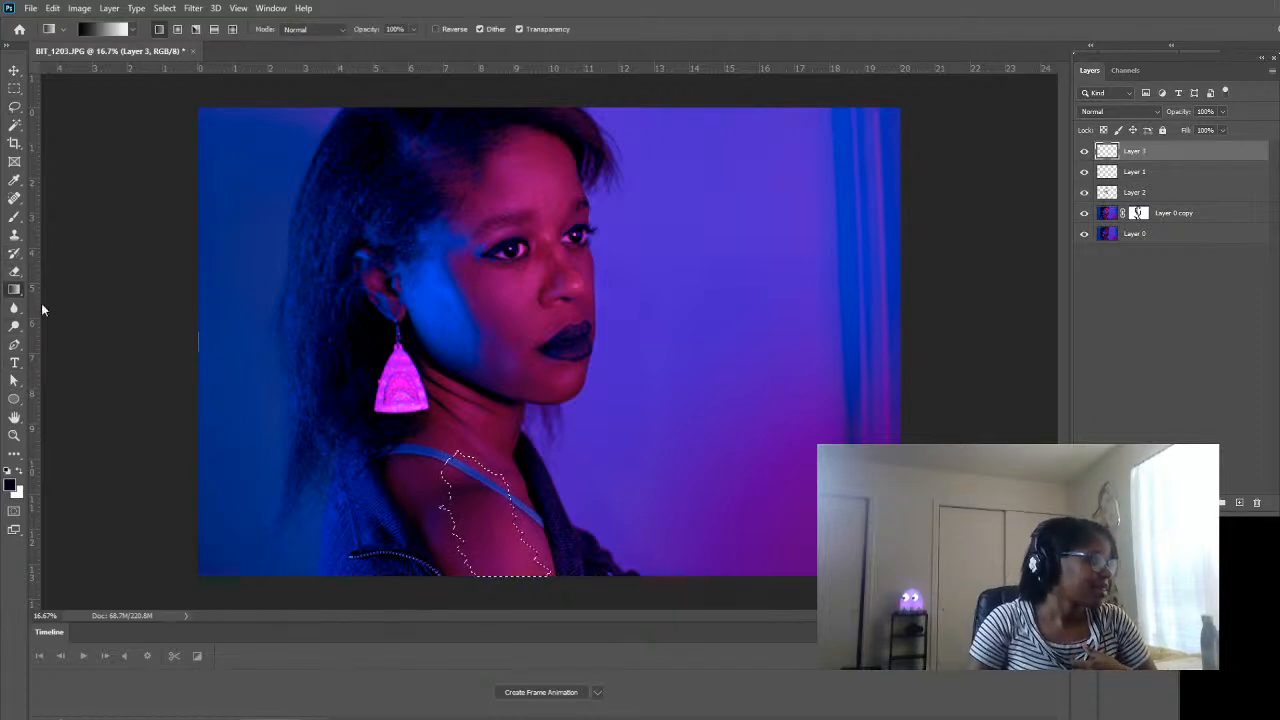
key("shift+g")
left_click(503, 519)
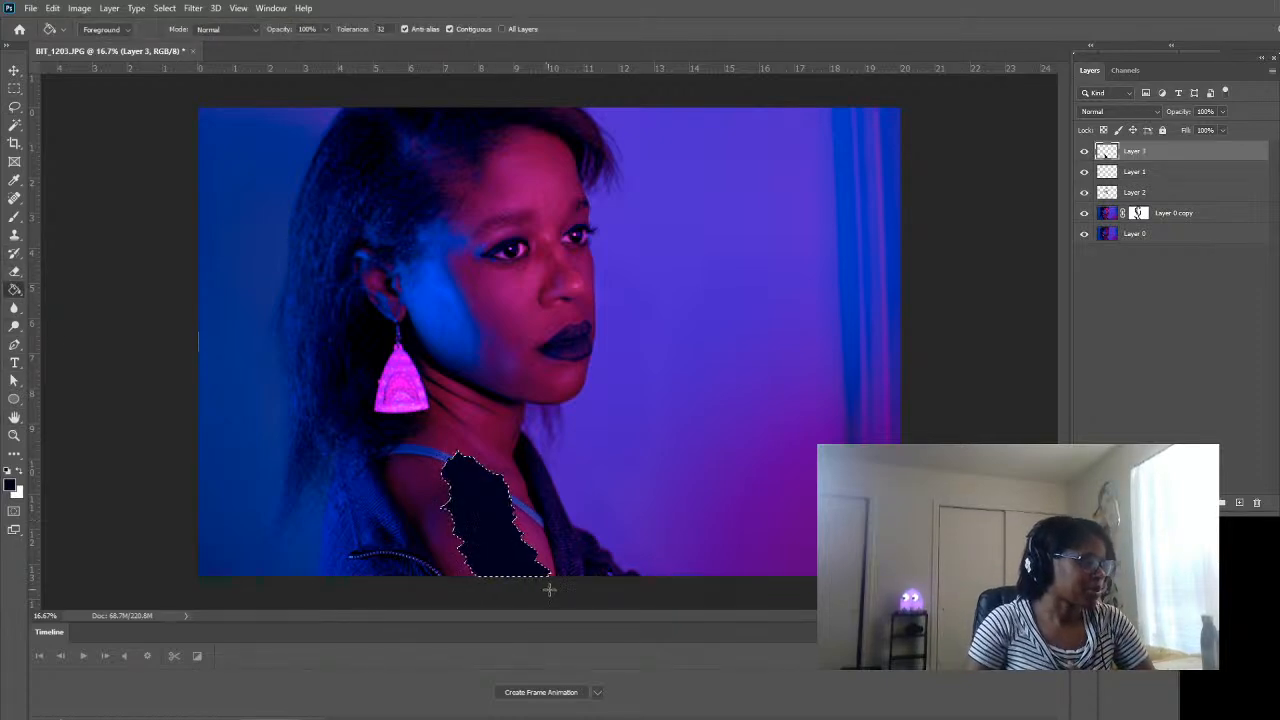
left_click(14, 70)
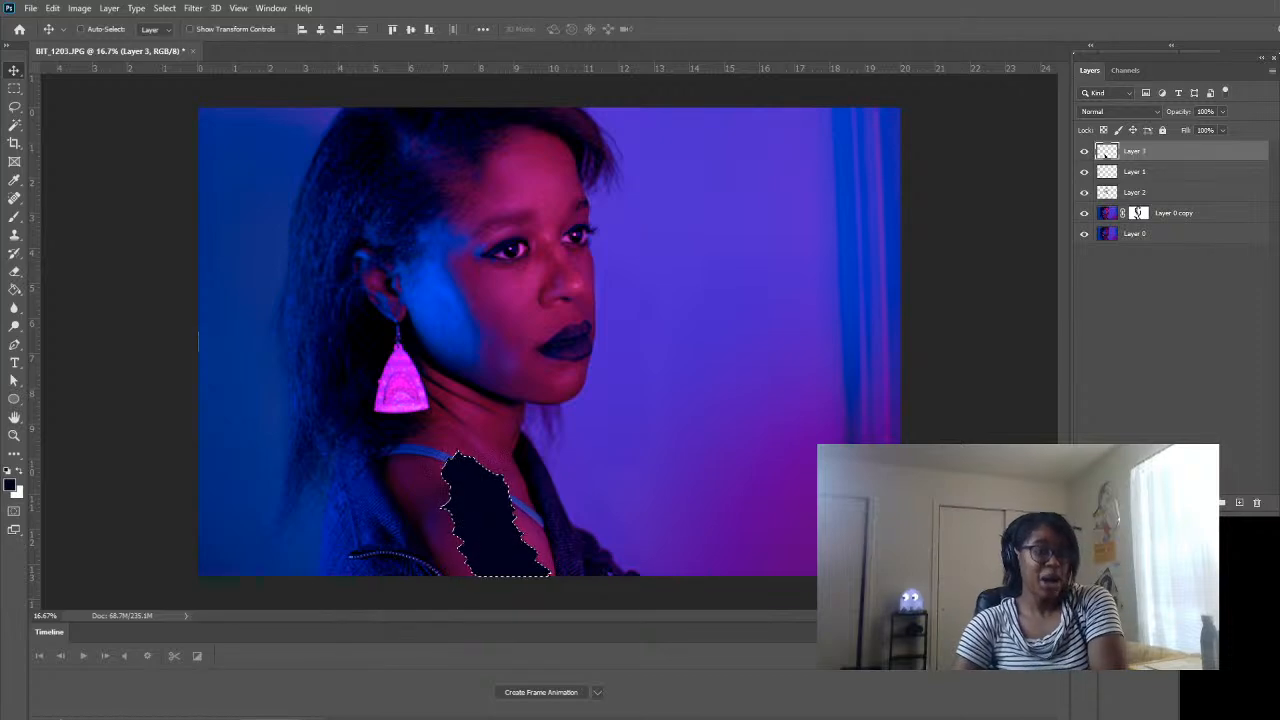
key("ctrl+d")
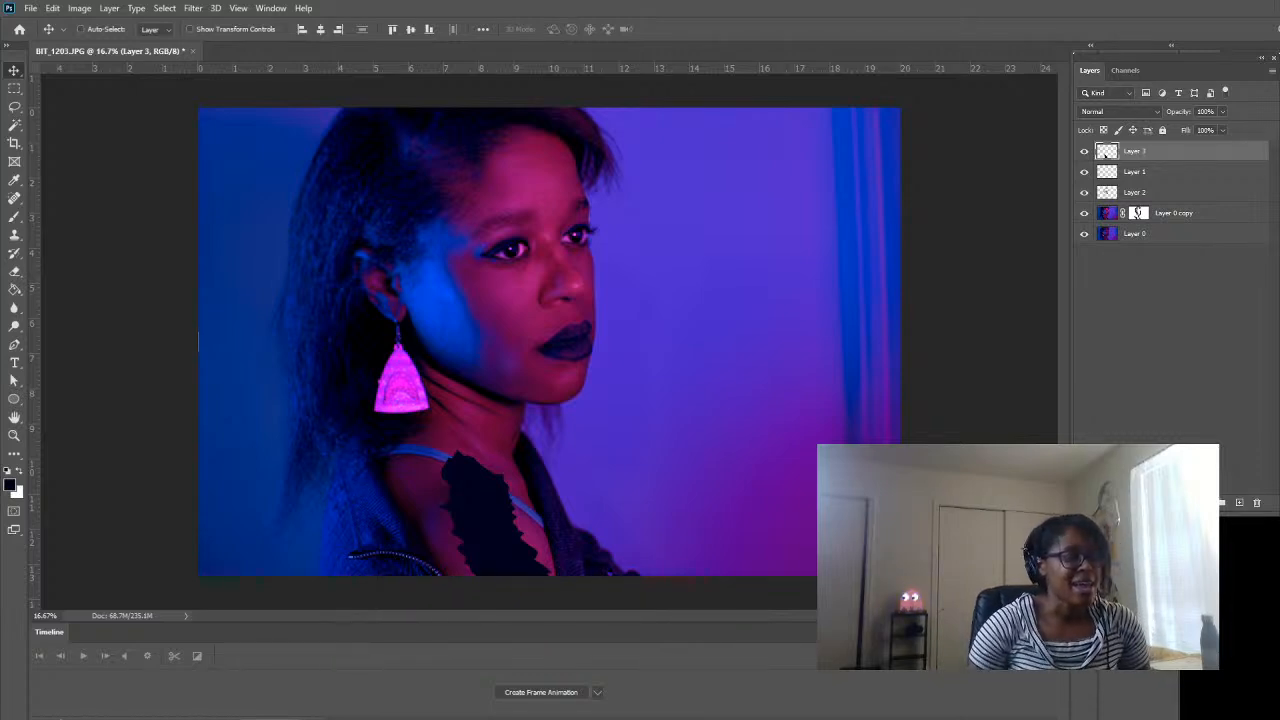
left_click(1107, 151, "ctrl")
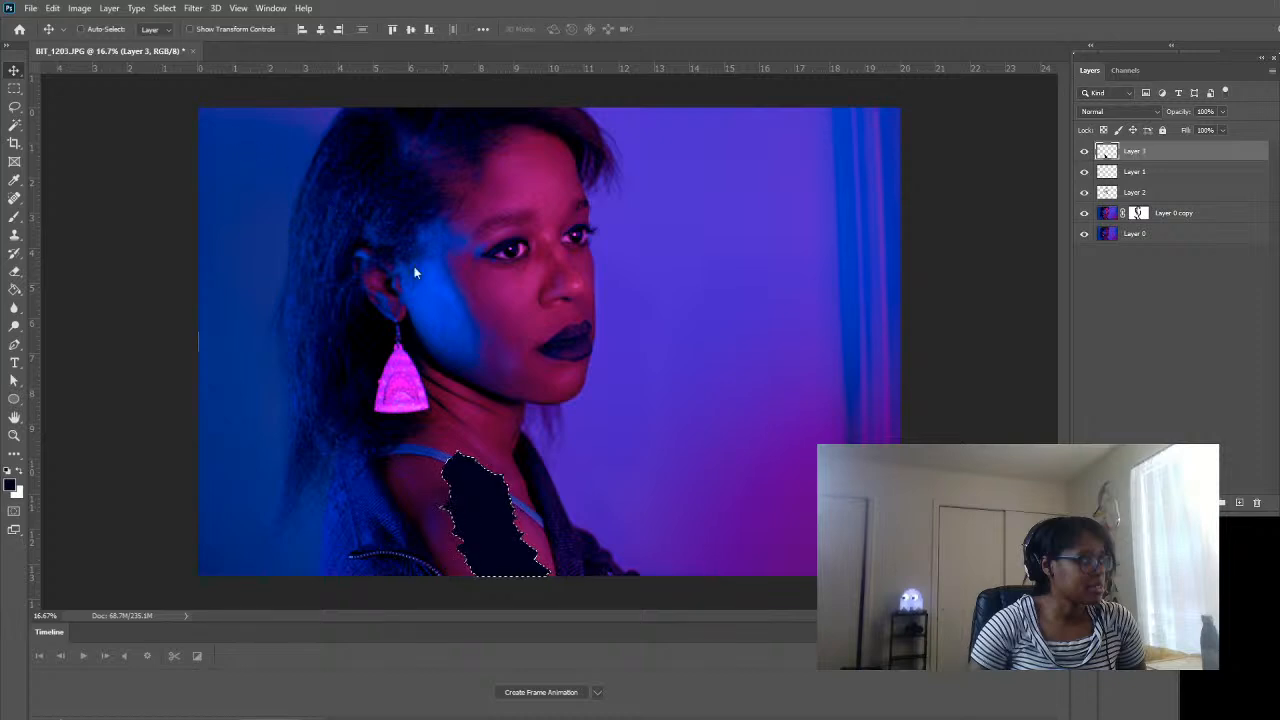
- Open the skeleton reference image with three views and examine the front view's collarbone and shoulder up close
left_click(565, 381)
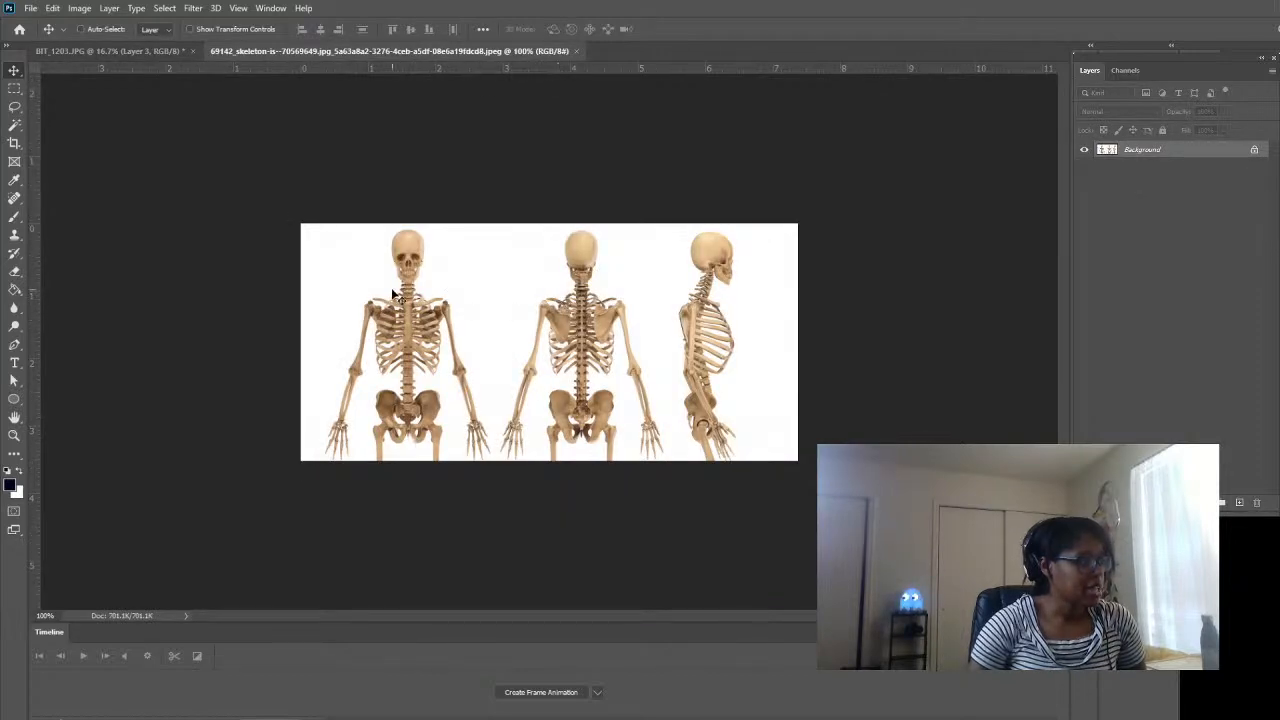
left_click(14, 435)
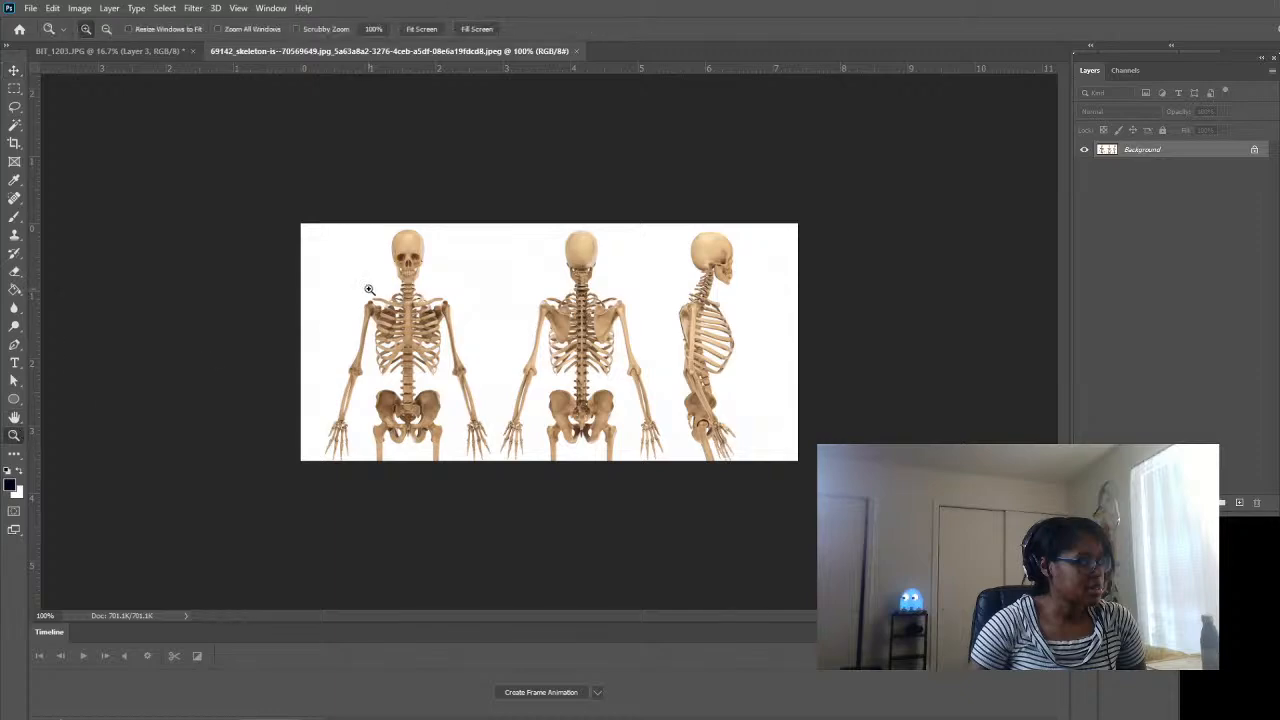
left_click(369, 290)
left_click(363, 286)
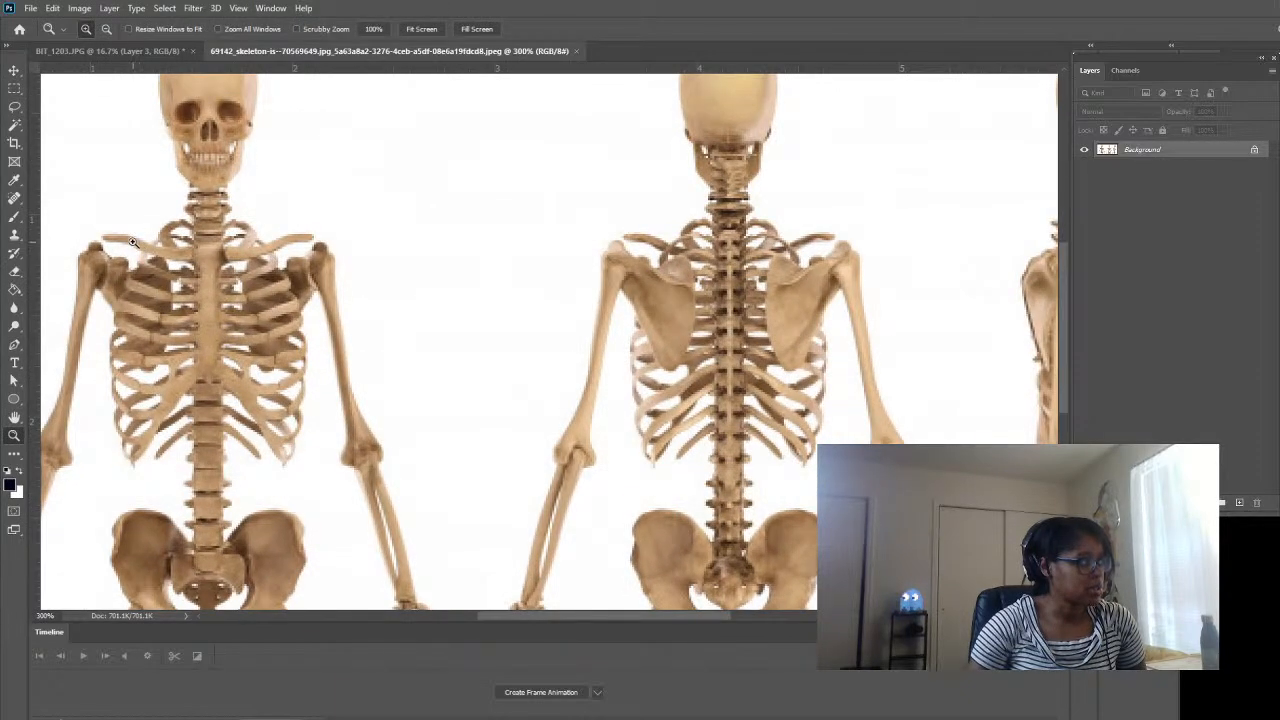
- Open the black-and-white skeleton photo and lasso the outer collarbone and shoulder blade beside the shoulder joint
left_click(143, 51)
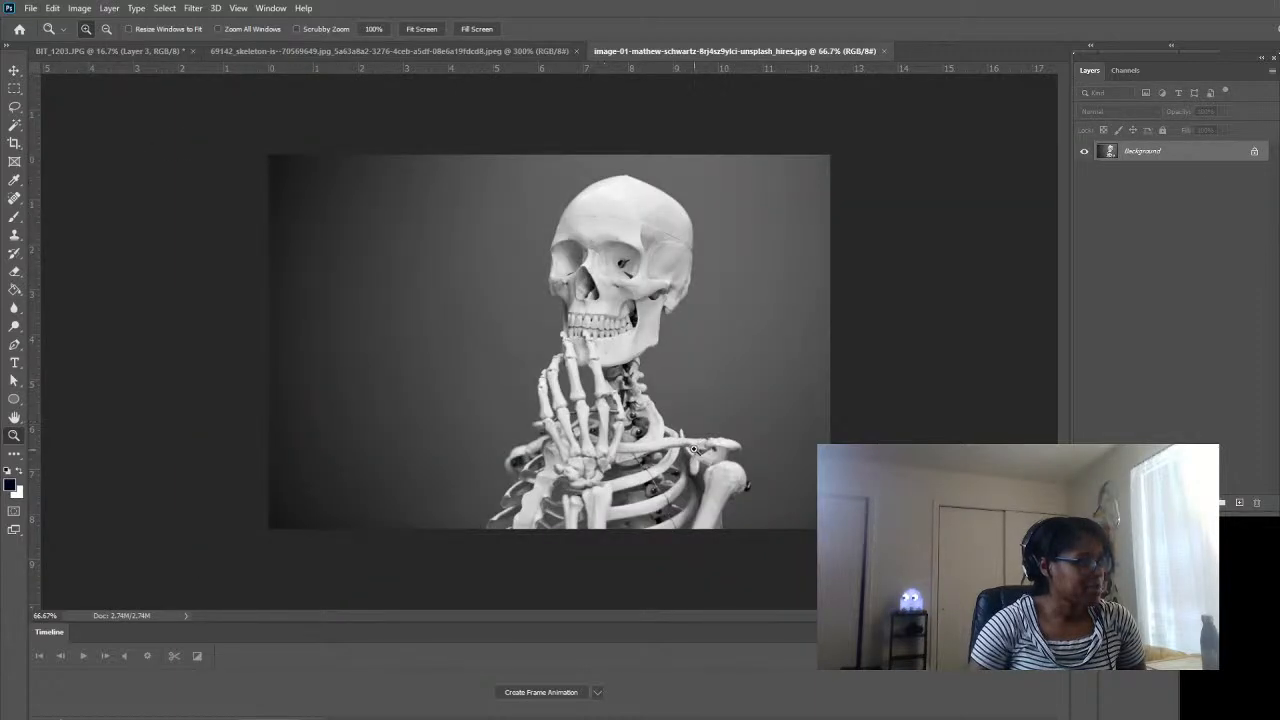
left_click(816, 438)
left_click(814, 494)
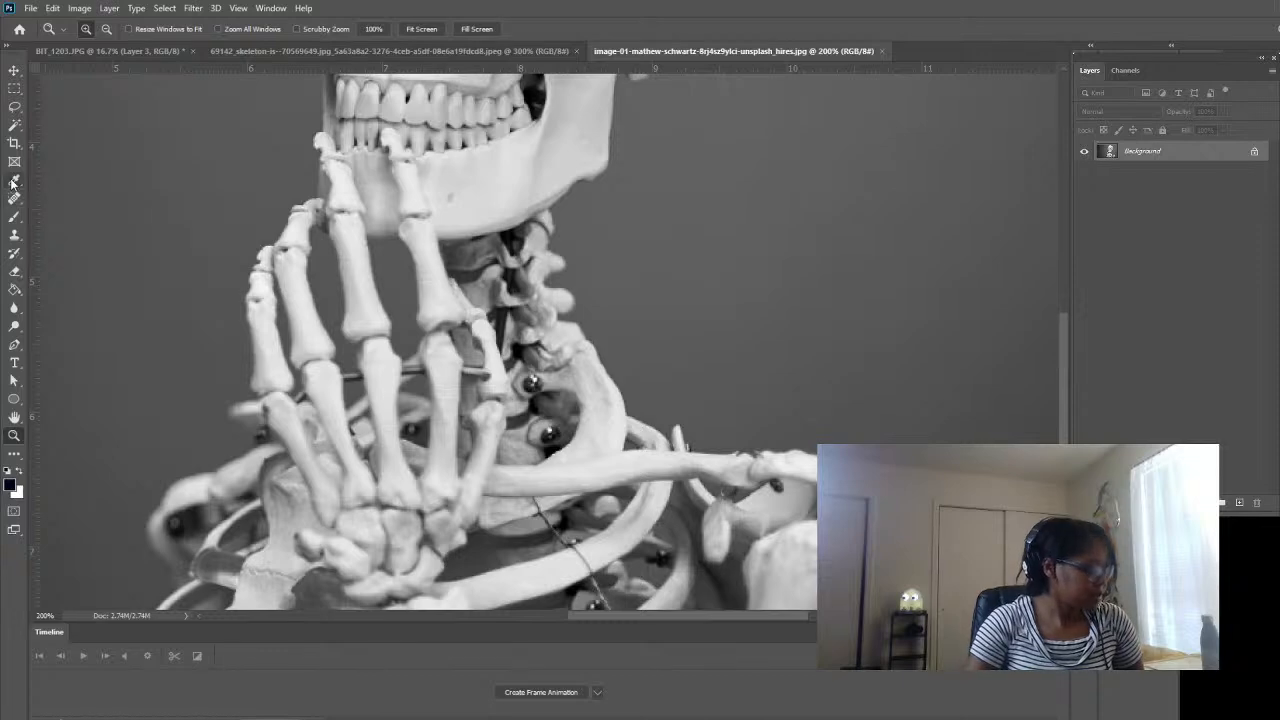
key("b")
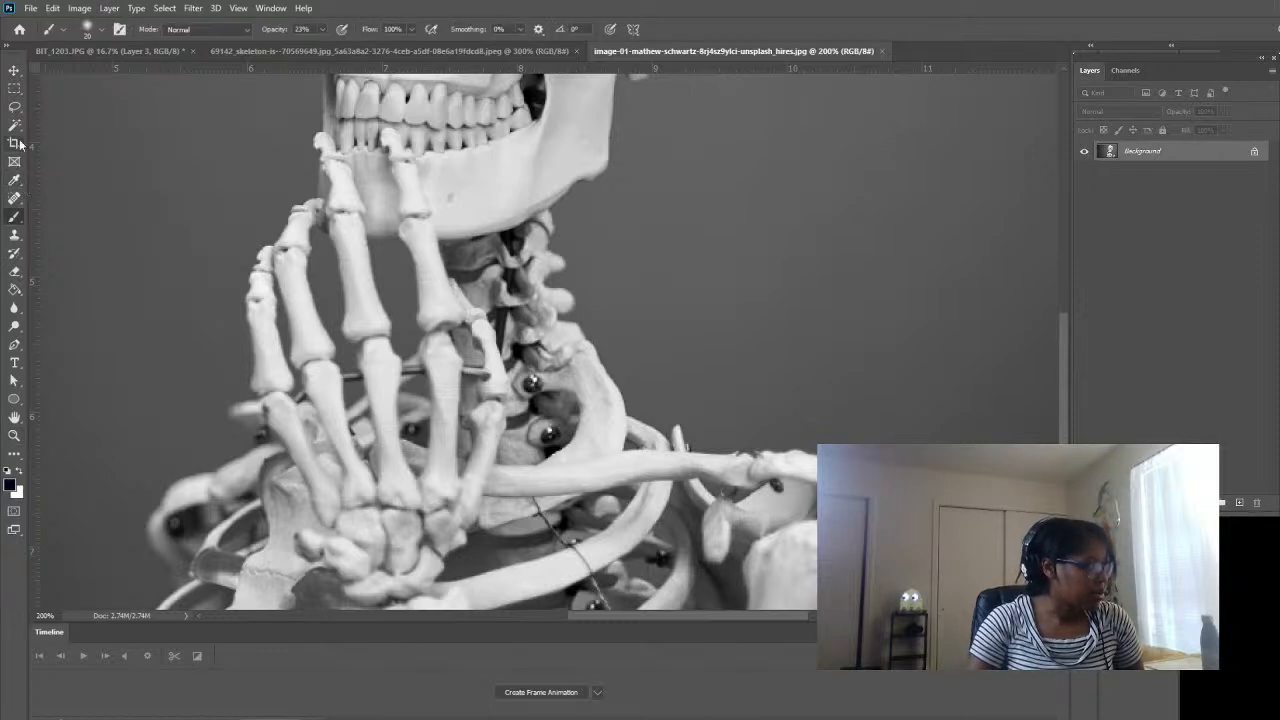
left_click(14, 106)
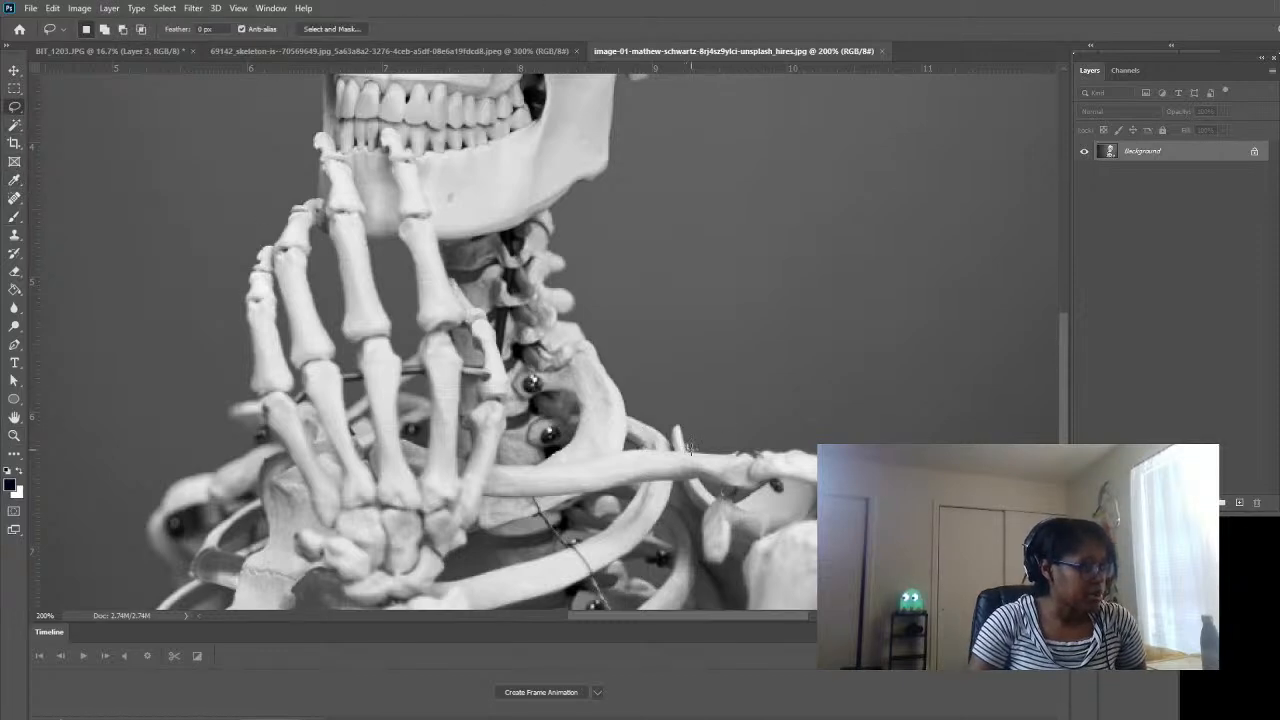
mouse_move(688, 450)
left_mouse_down()
mouse_move(795, 443)
mouse_move(812, 515)
mouse_move(738, 535)
mouse_move(717, 575)
mouse_move(695, 566)
mouse_move(705, 489)
mouse_move(716, 489)
mouse_move(677, 480)
left_mouse_up()
left_click_drag(686, 444, 680, 447)
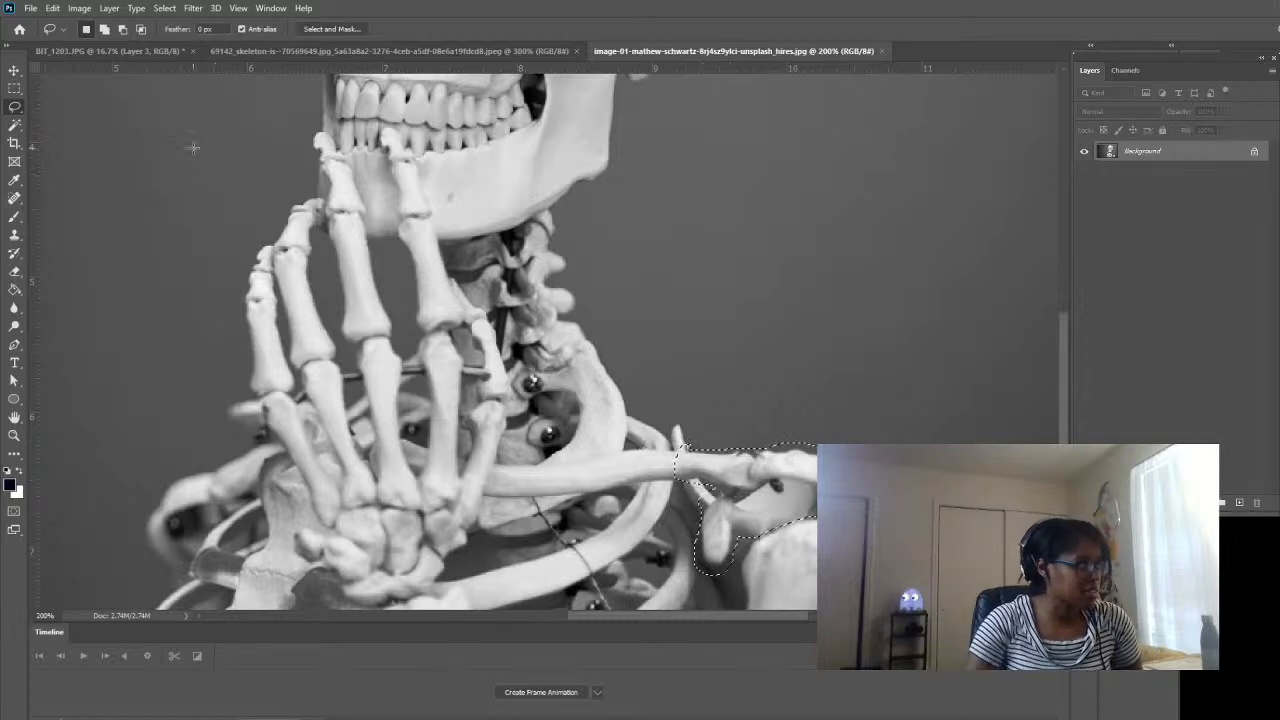
- Paste the bone cutout into BIT_1203.JPG, scale it to about 850%, and place it across the dark shoulder patch
left_click(365, 50)
left_click(82, 50)
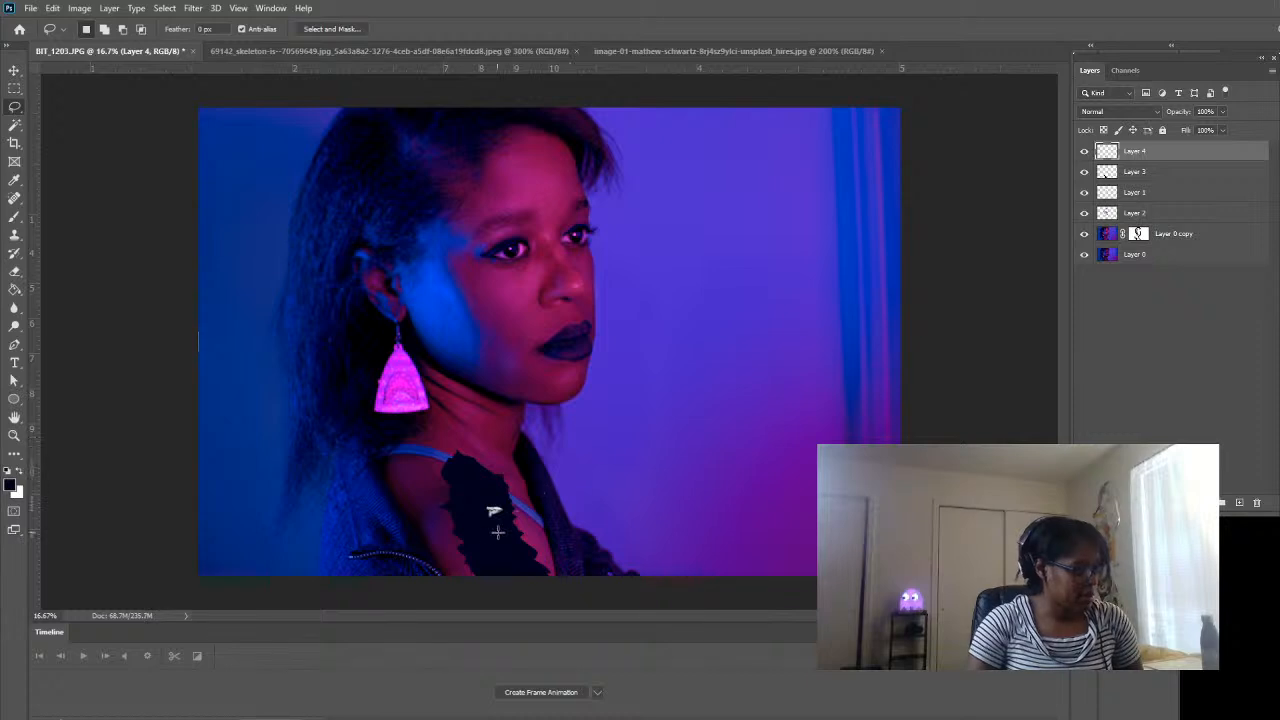
key("ctrl+t")
left_click_drag(505, 520, 645, 582)
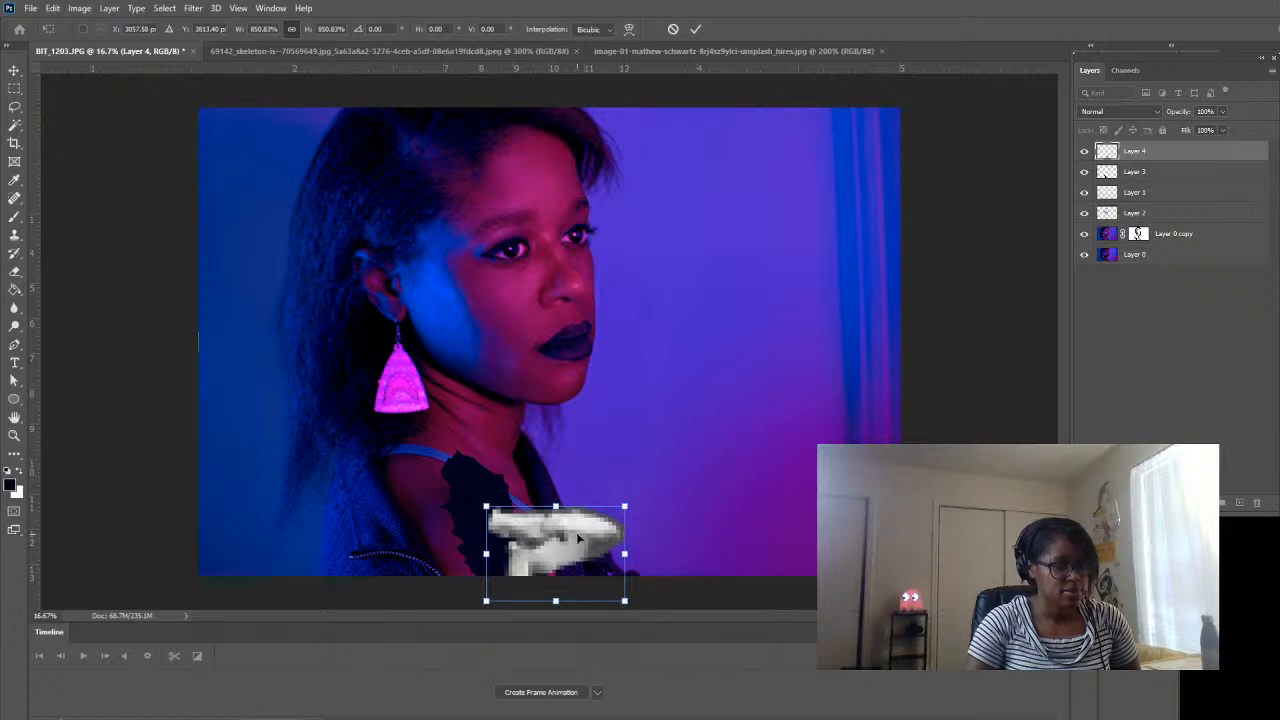
left_click_drag(578, 538, 511, 474)
key("l")
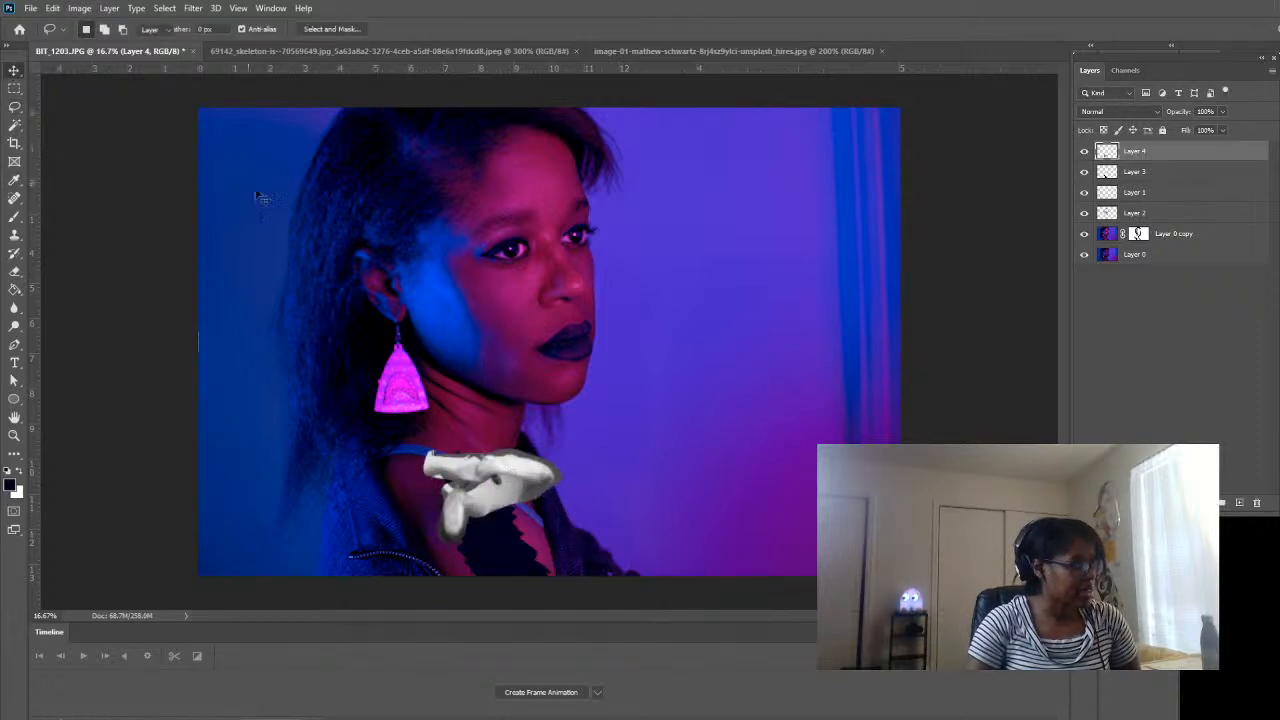
- Rotate the bone cutout about 64.5° and reposition it so it runs down along the dark shoulder patch
key("v")
key("ctrl+t")
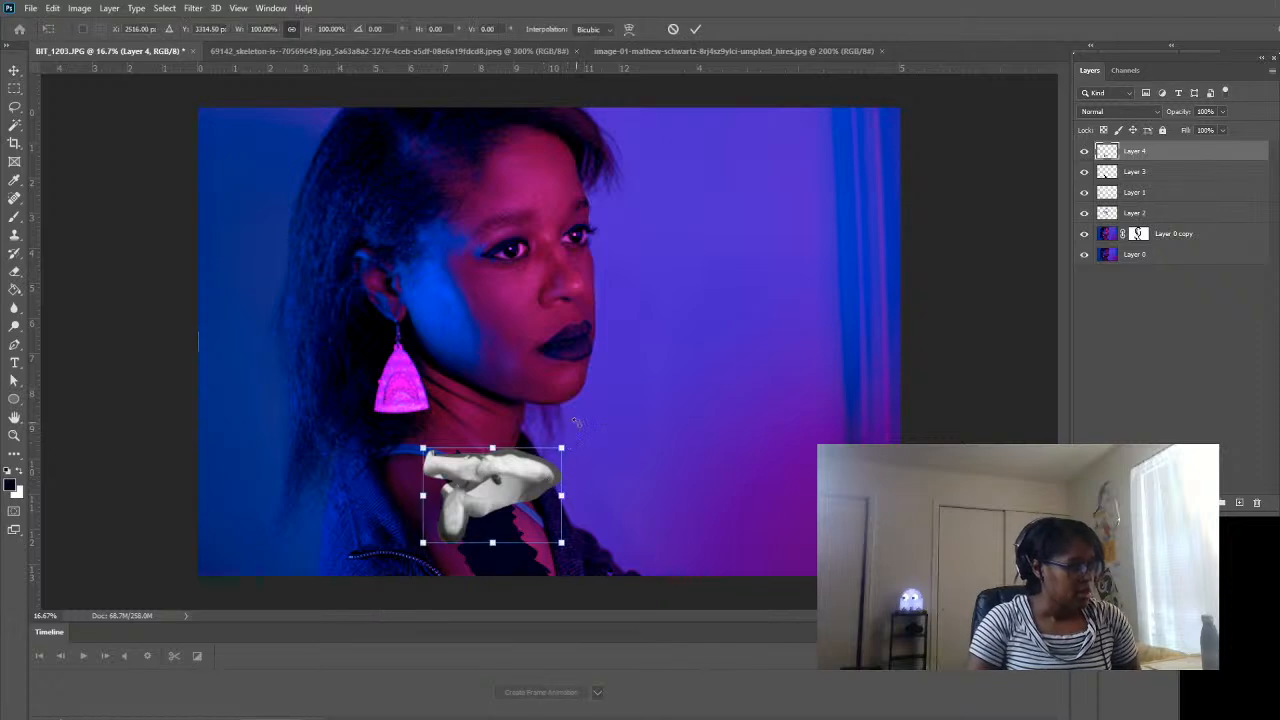
left_click_drag(577, 422, 585, 528)
left_click_drag(507, 488, 477, 511)
mouse_move(517, 548)
left_mouse_down()
mouse_move(540, 562)
mouse_move(524, 560)
left_mouse_up()
left_click_drag(465, 530, 465, 521)
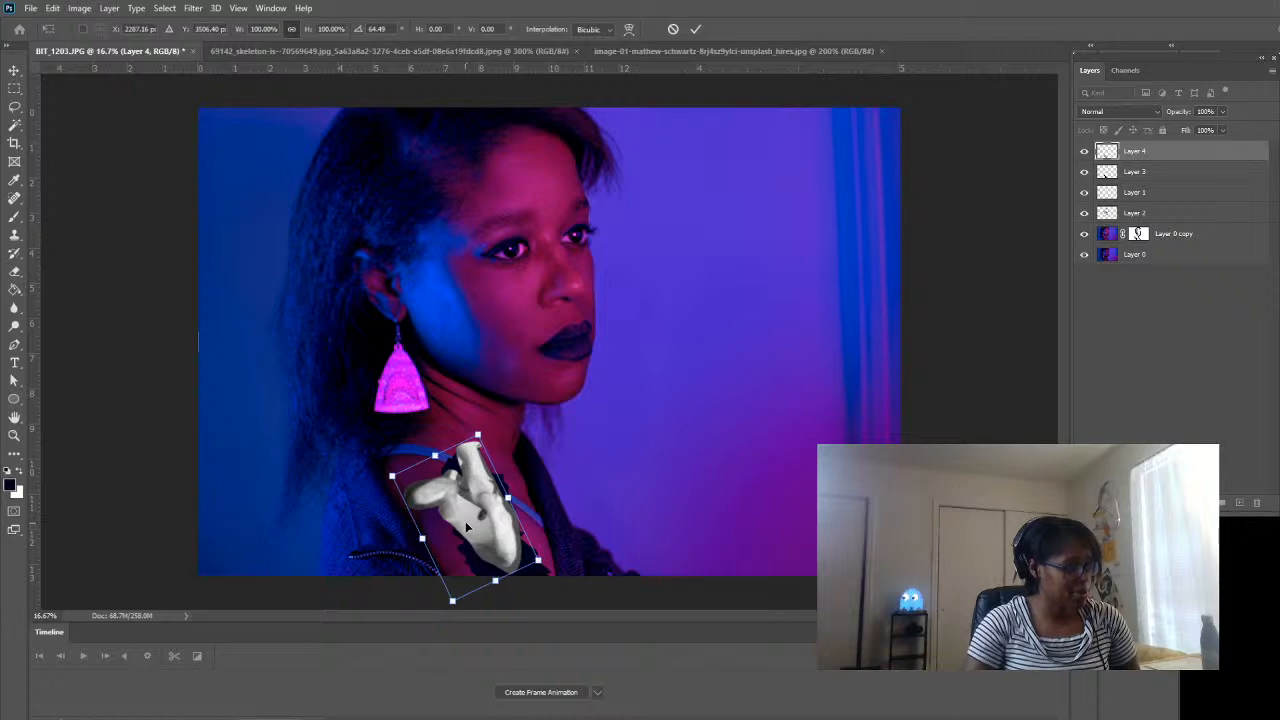
key("Return")
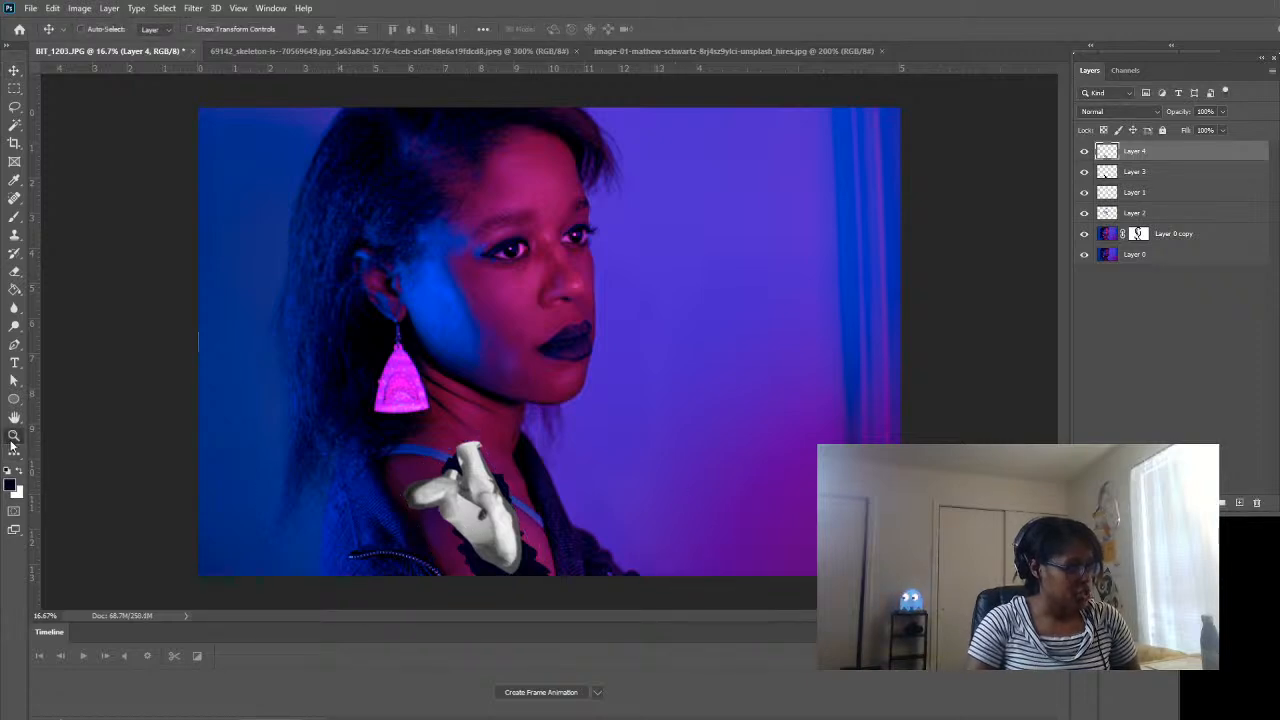
- Add a layer mask to Layer 4 and paint out the grey fringe along the neck-facing edge of the bone's upper shaft
left_click(14, 435)
left_click(465, 515)
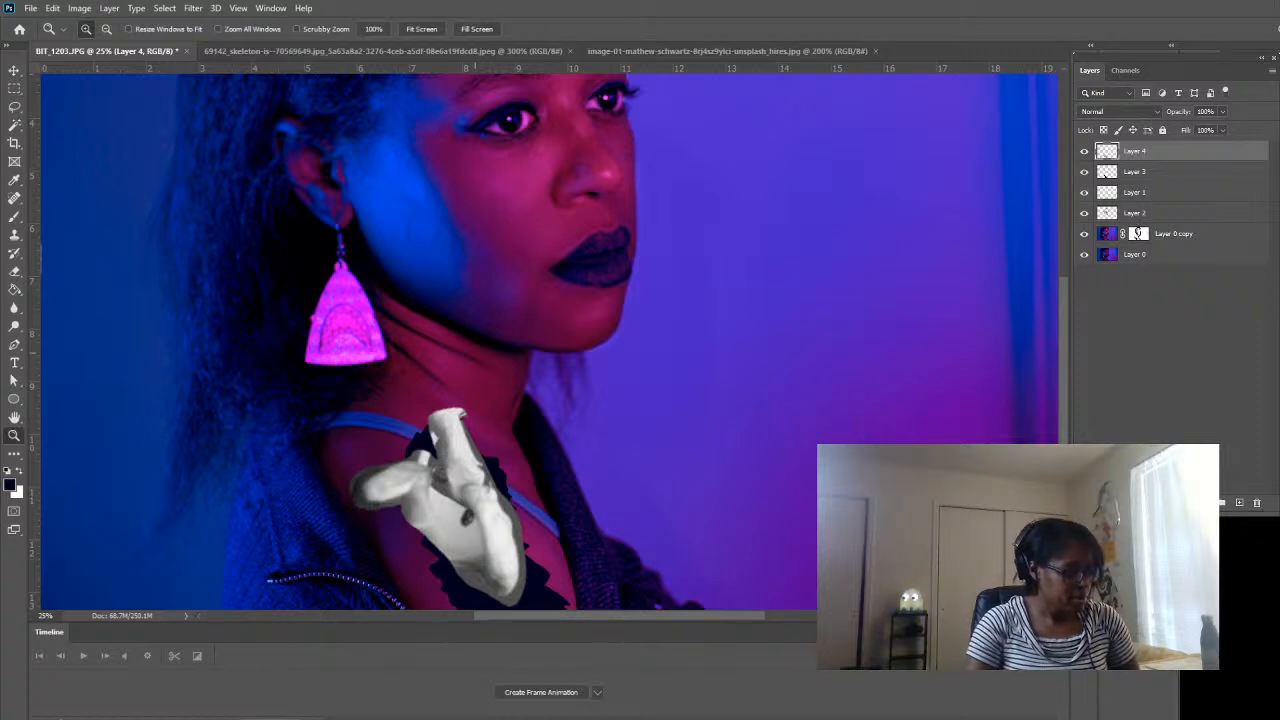
left_click(539, 418)
left_click(471, 429)
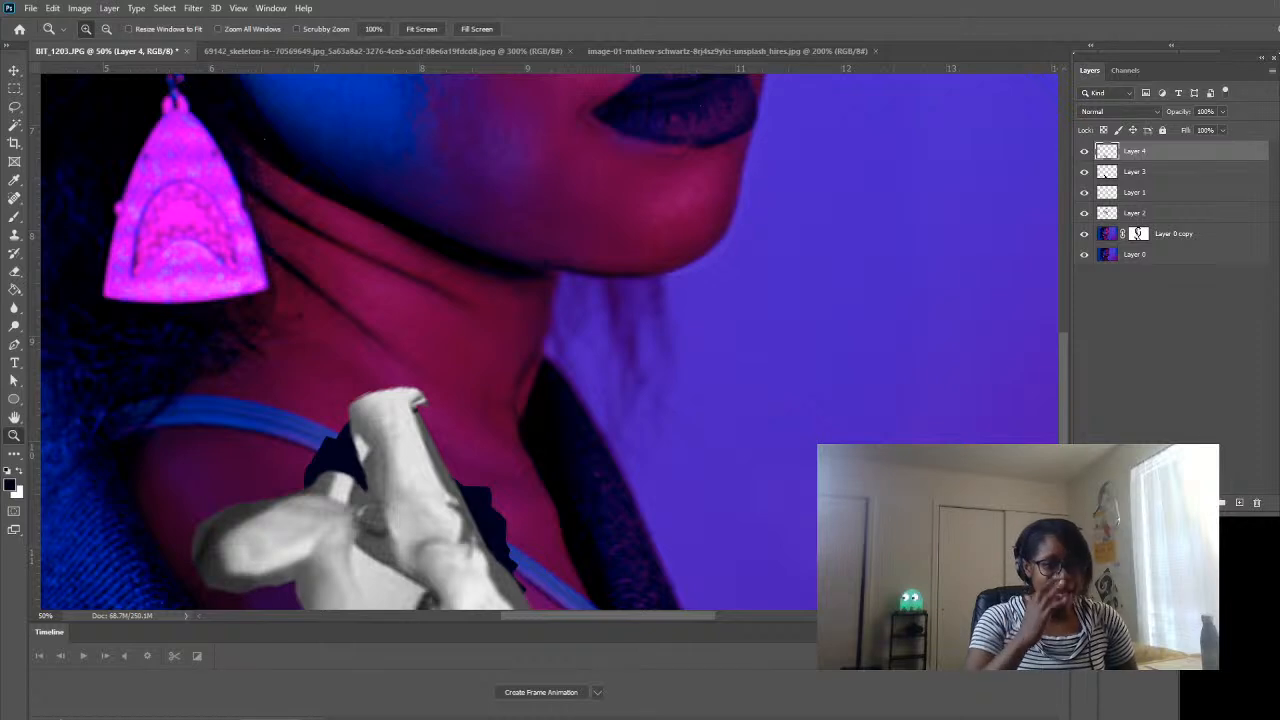
left_click(1230, 581)
scroll(363, 443, "down", 3)
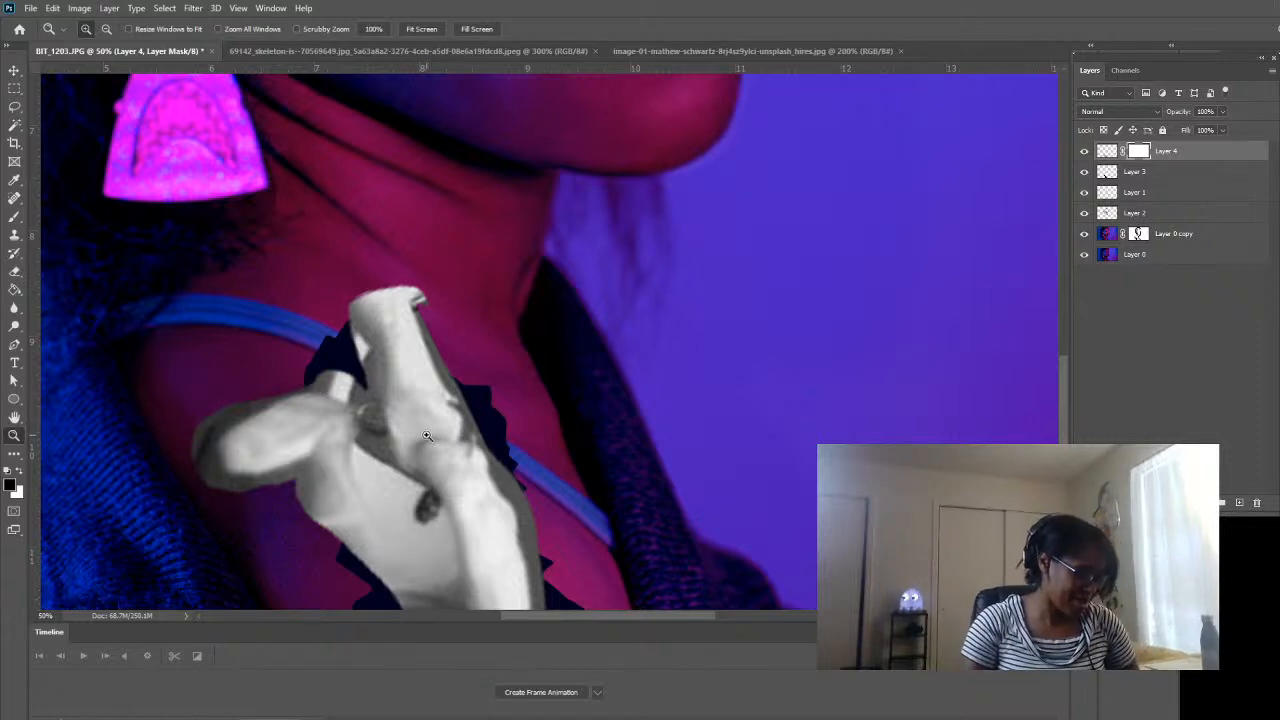
key("b")
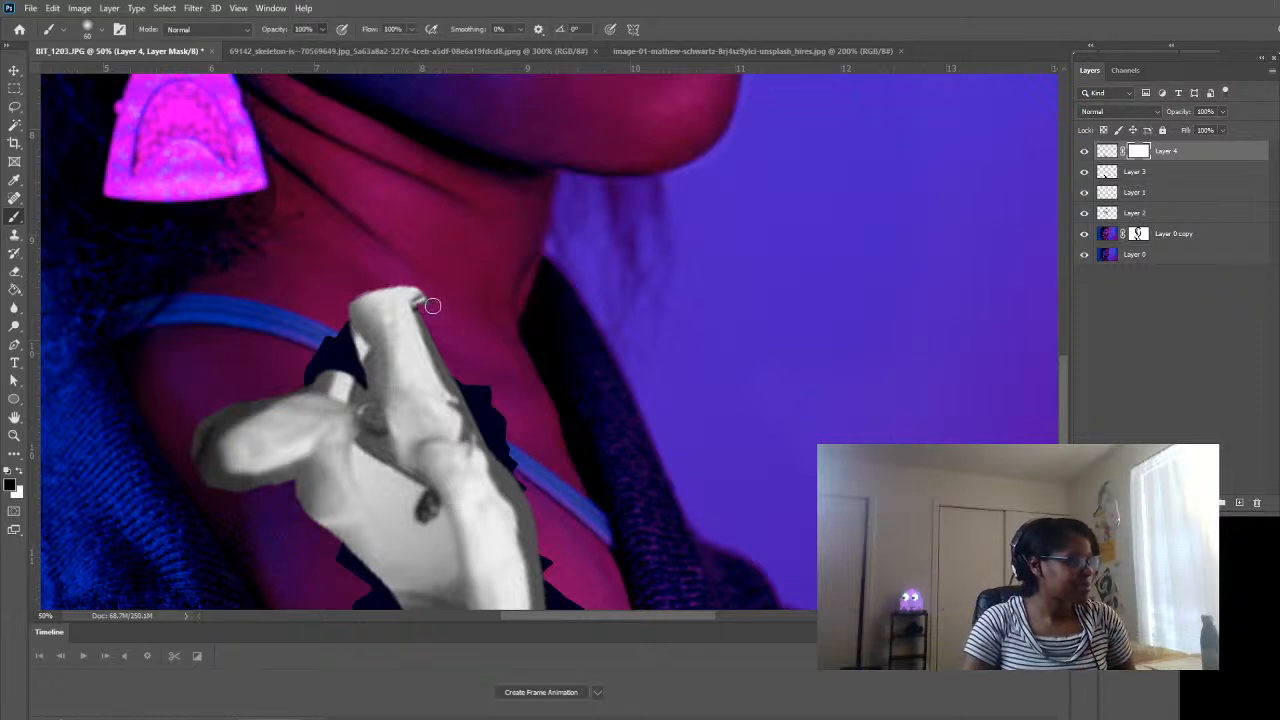
left_click_drag(424, 311, 480, 414)
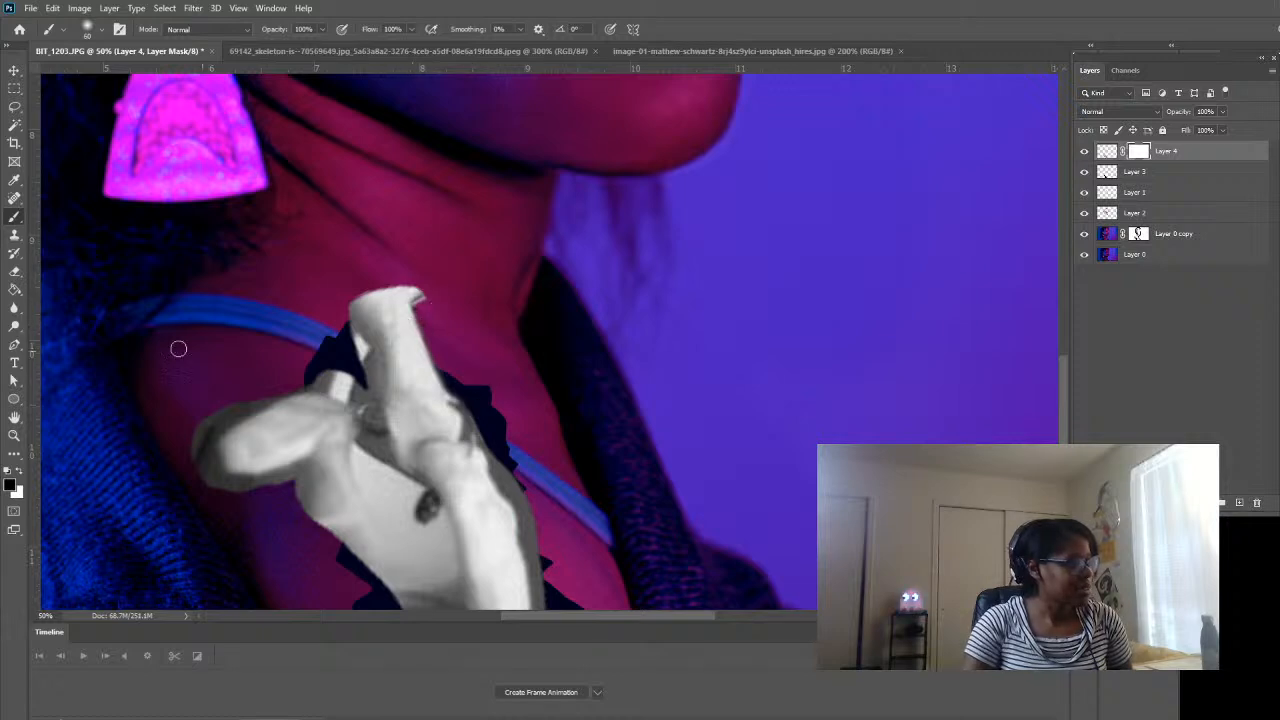
- Shift the masked bone slightly up and toward the jacket, and check its placement on the shoulder
left_click(14, 70)
left_click_drag(445, 447, 421, 420)
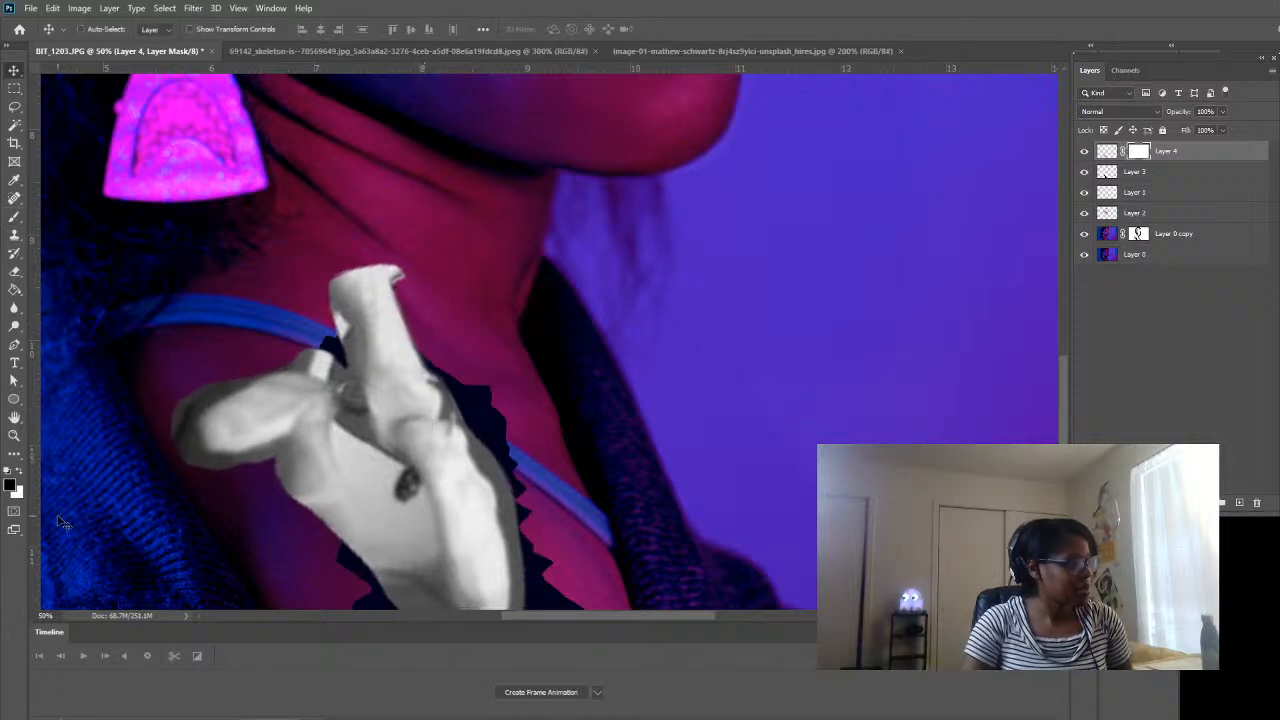
left_click(14, 434)
left_click_drag(525, 492, 528, 492)
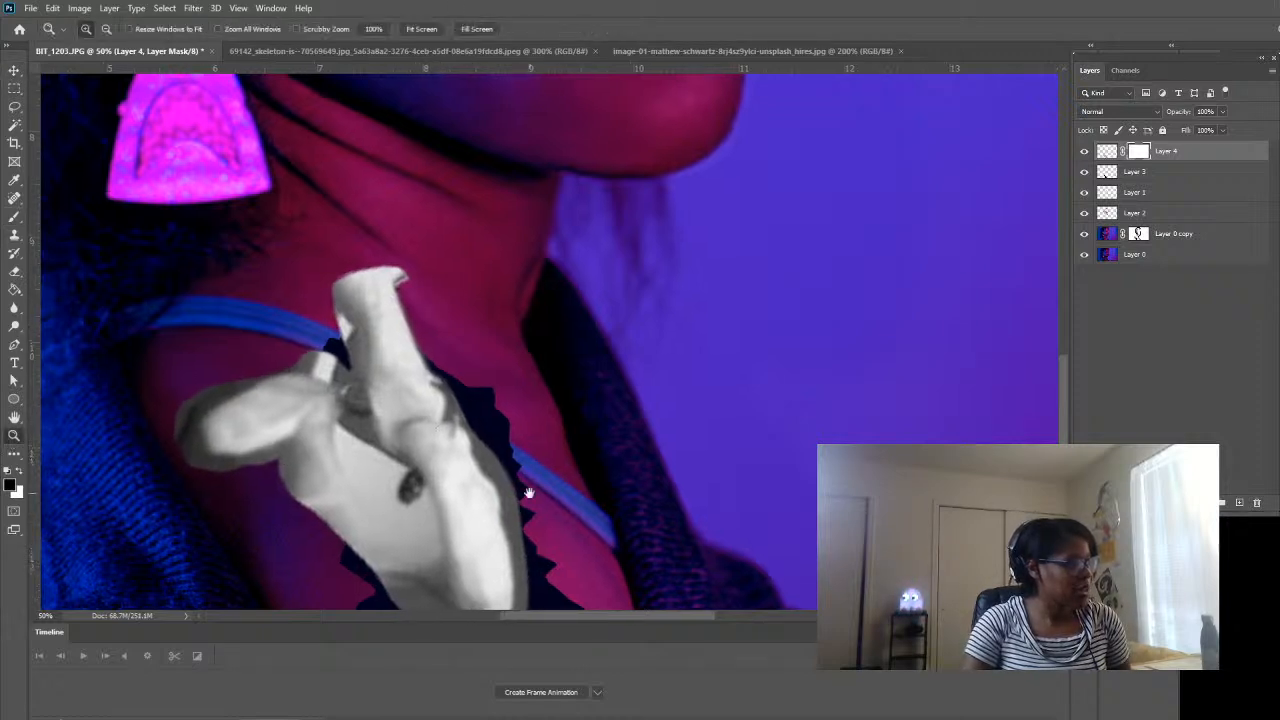
left_click(450, 478, "alt")
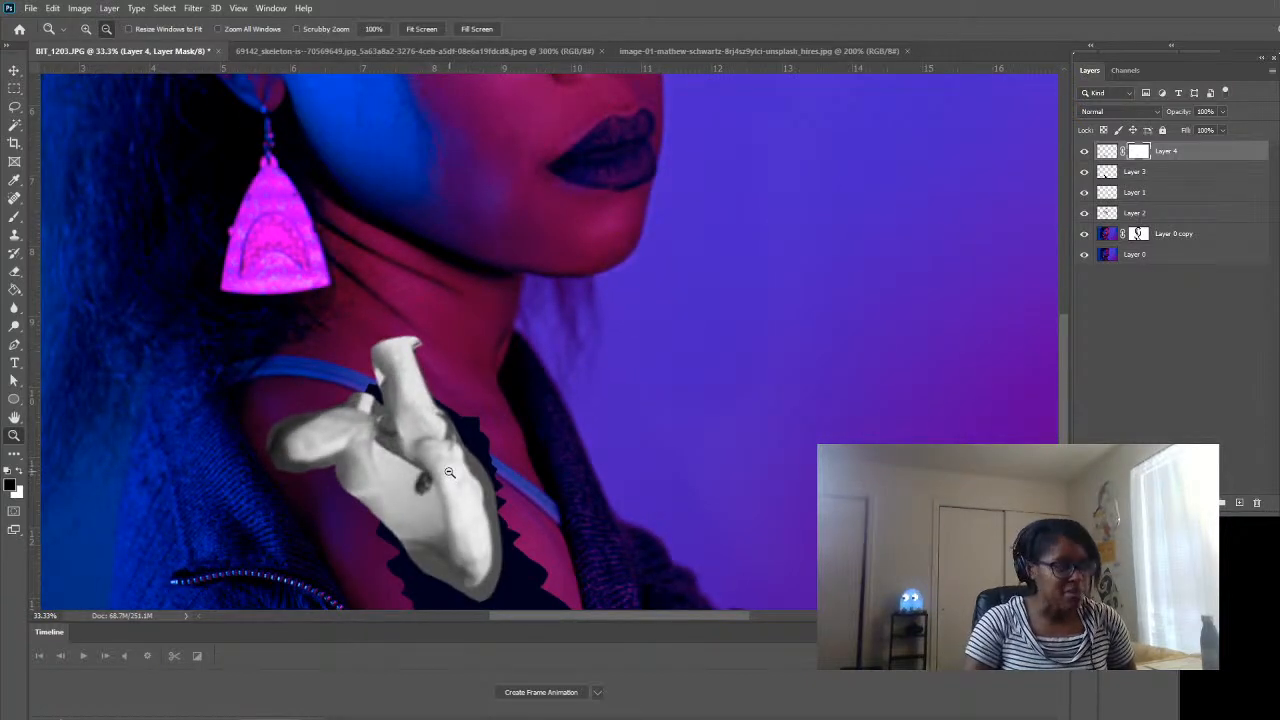
left_click(449, 472, "alt")
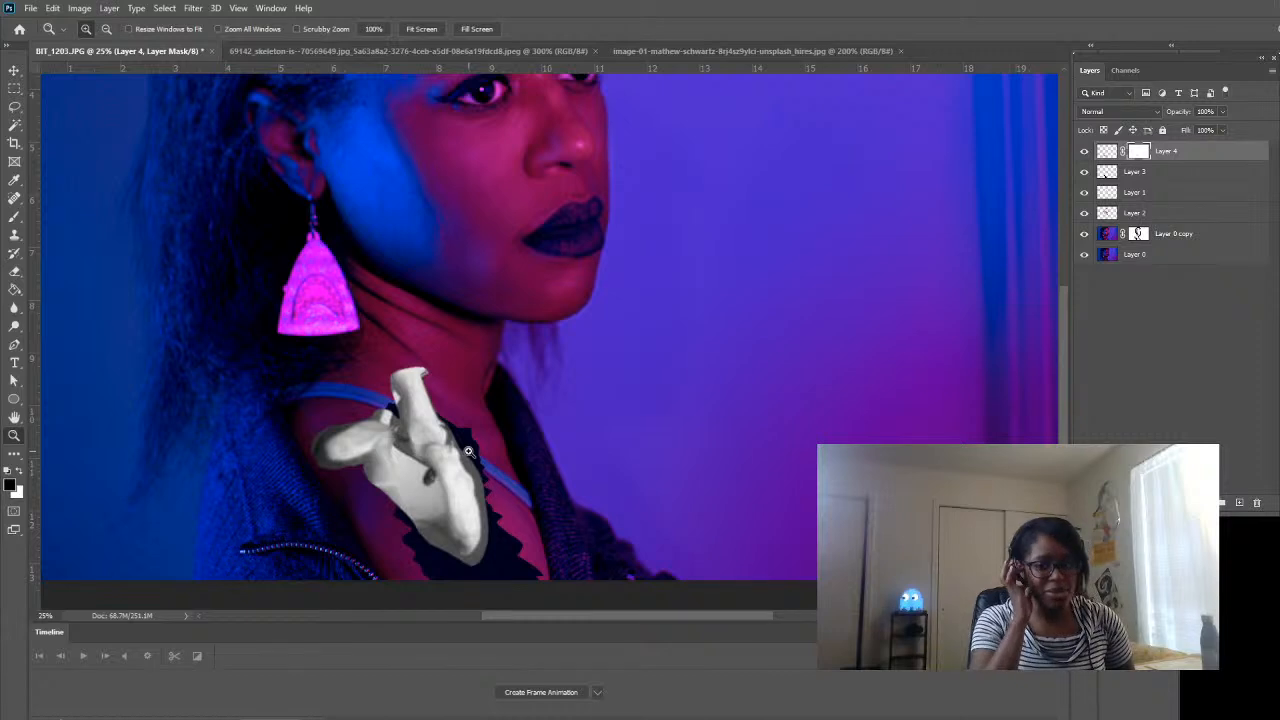
- On Layer 4's mask, paint out the grey fringe right beside the chest-facing edge of the bone, down to its lower tip
left_click(425, 392)
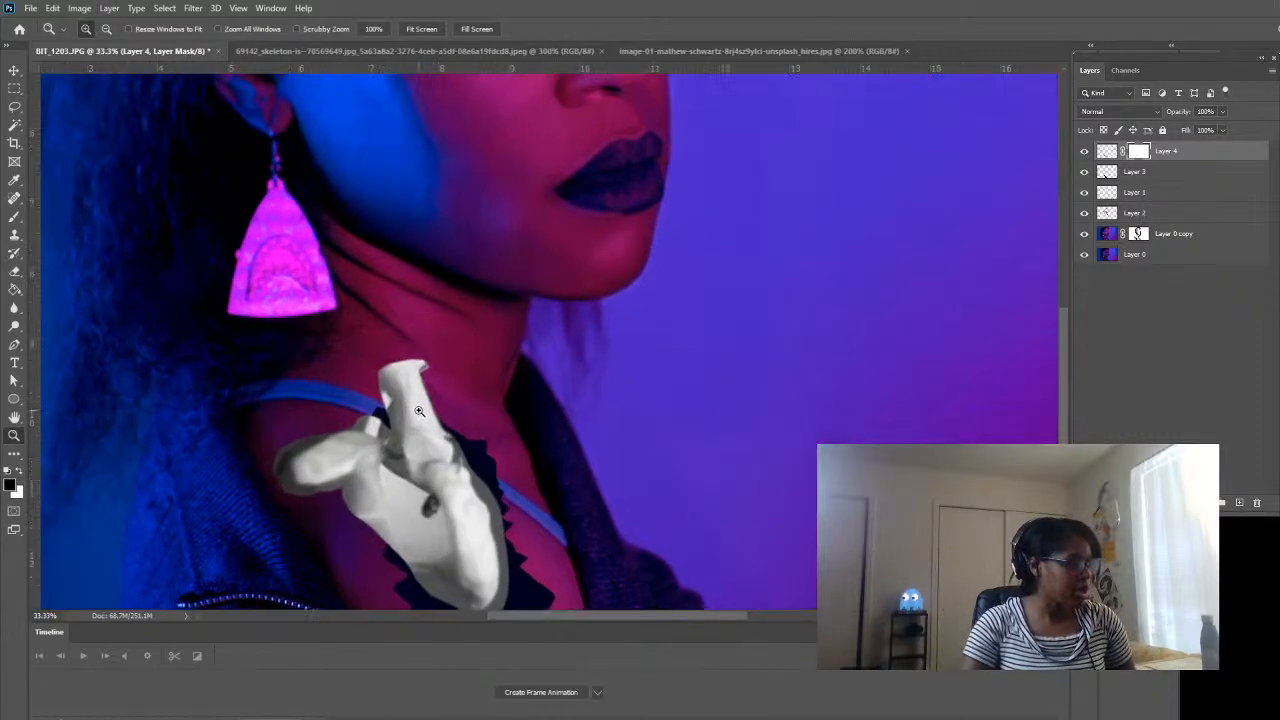
left_click(425, 424)
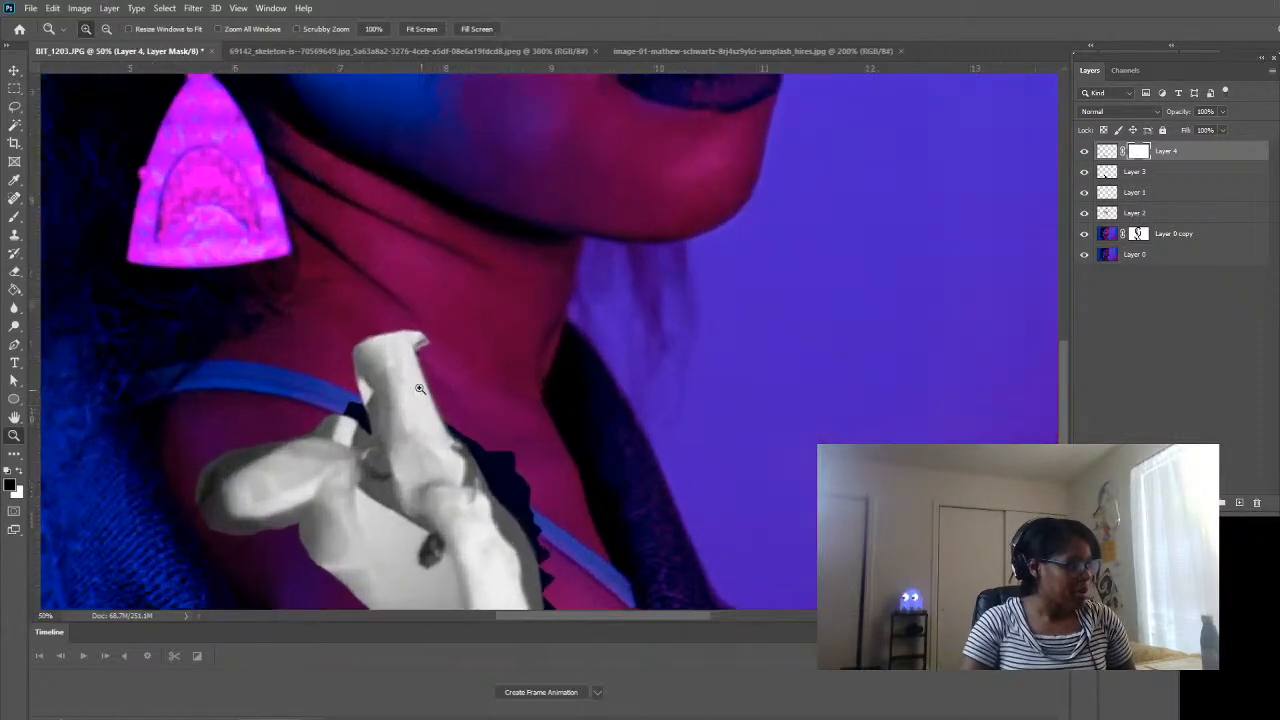
key("b")
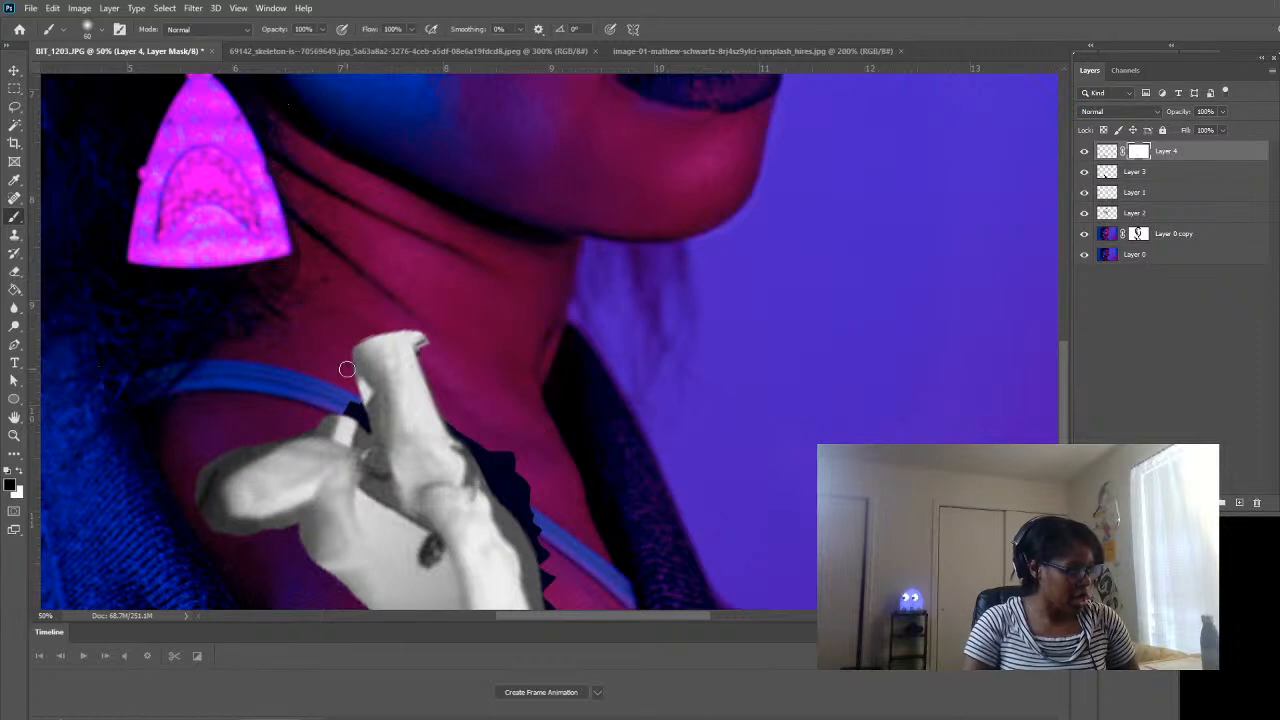
scroll(577, 380, "up", 3)
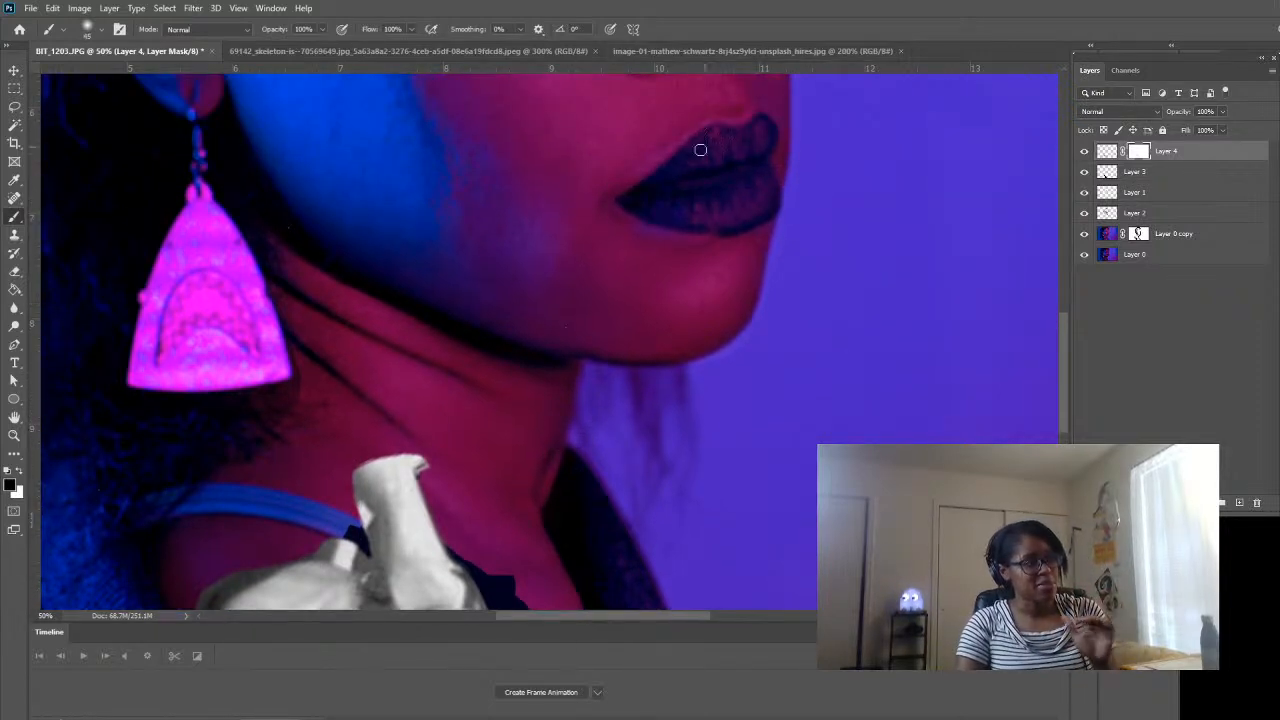
scroll(367, 496, "down", 2)
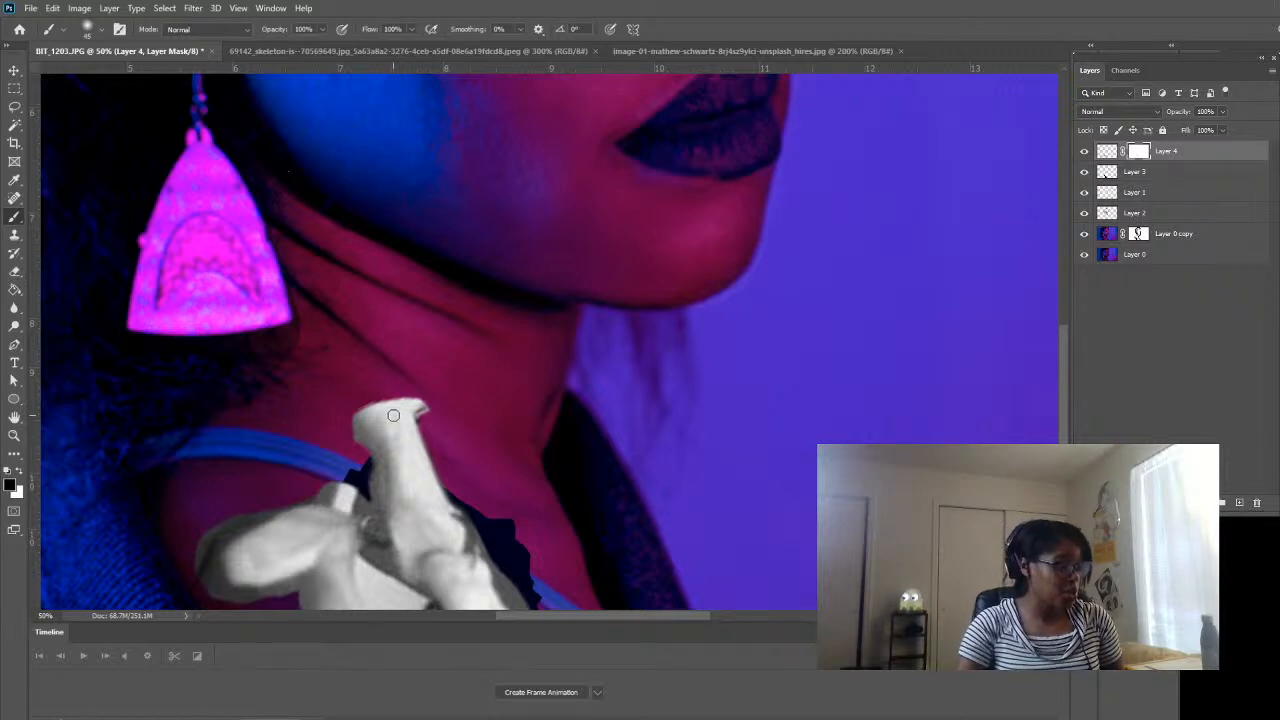
scroll(393, 415, "down", 3)
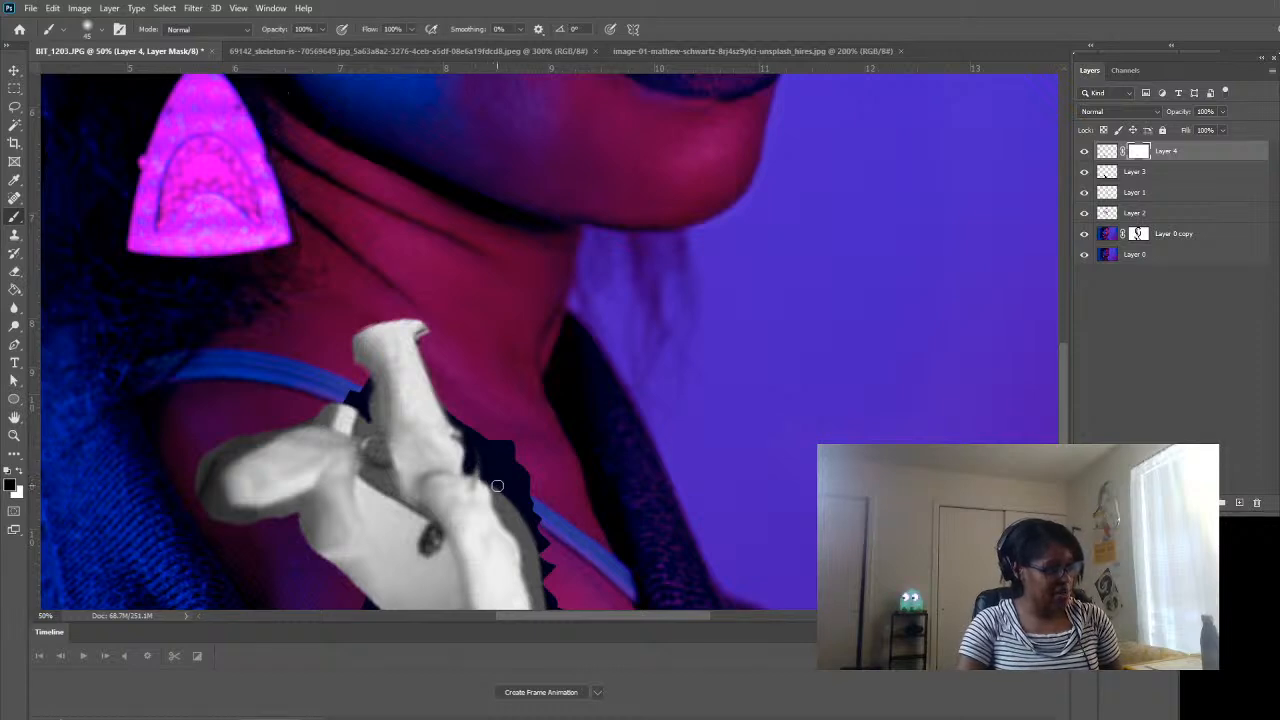
left_click_drag(502, 513, 526, 543)
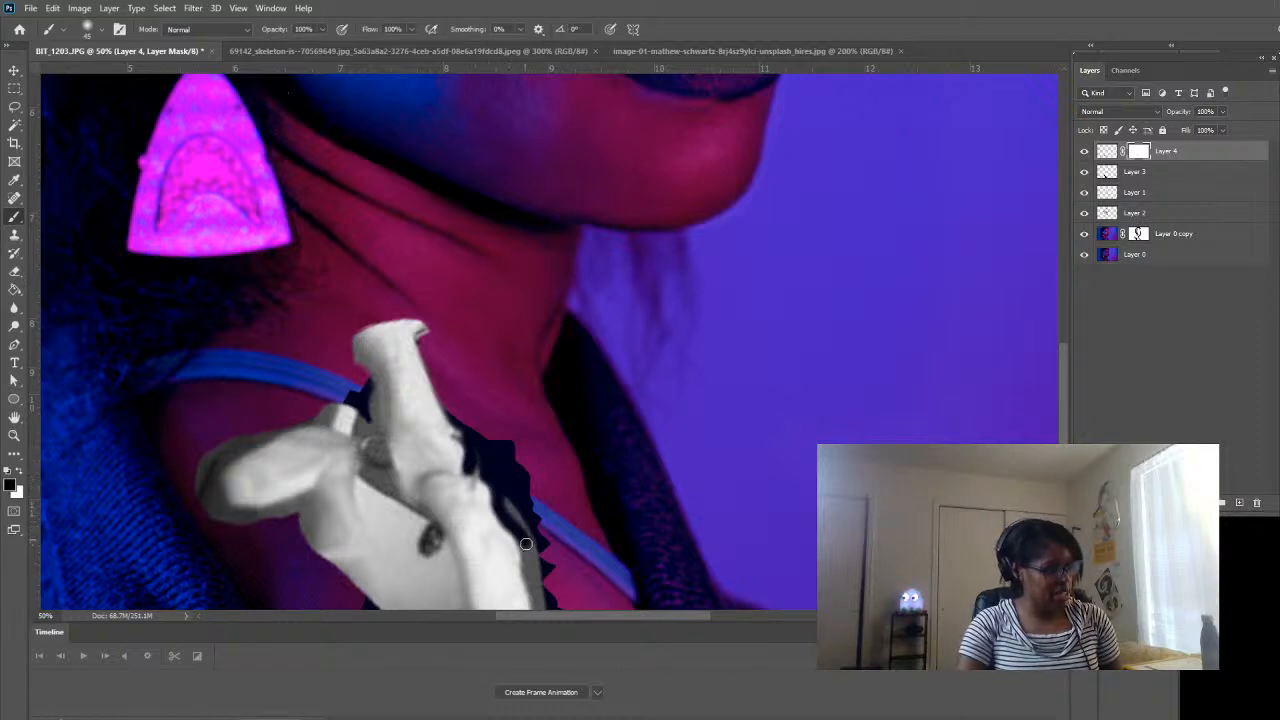
scroll(537, 591, "down", 3)
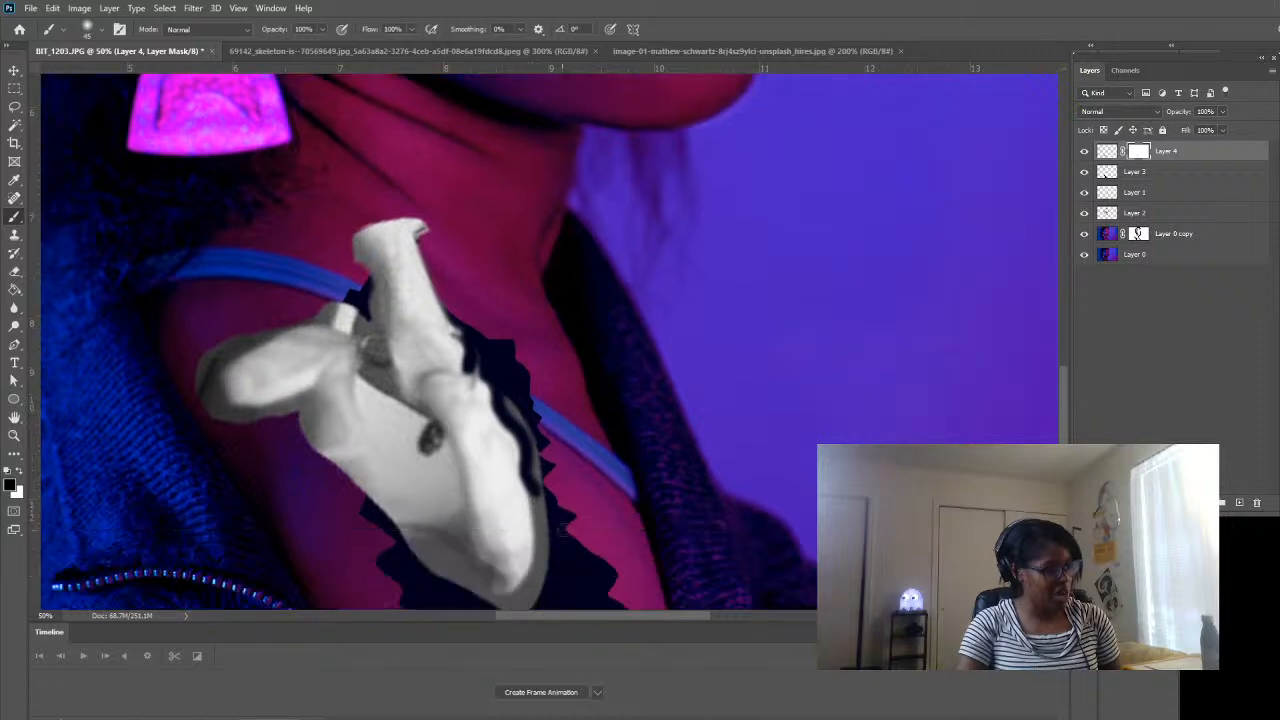
left_click_drag(535, 495, 518, 592)
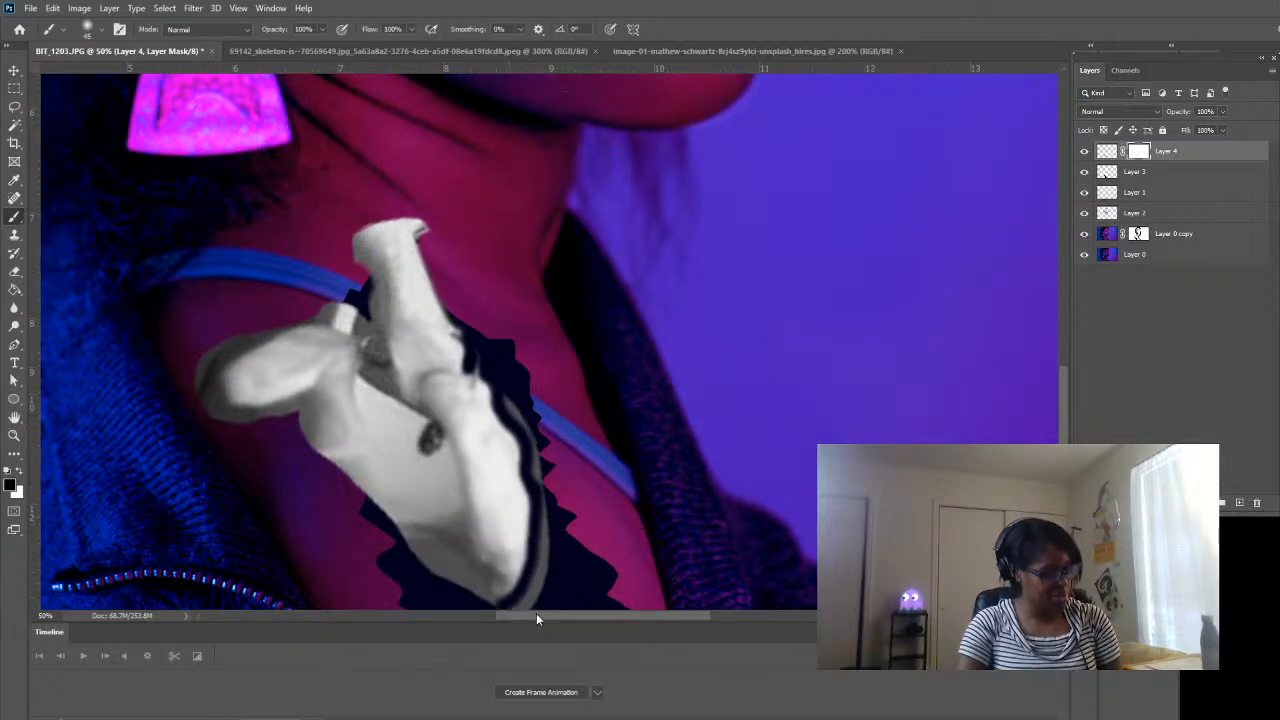
- Enlarge the mask brush to 90 and paint out the remaining outer fringe and the grey shadow under the bone's lower end
left_click_drag(514, 400, 544, 469)
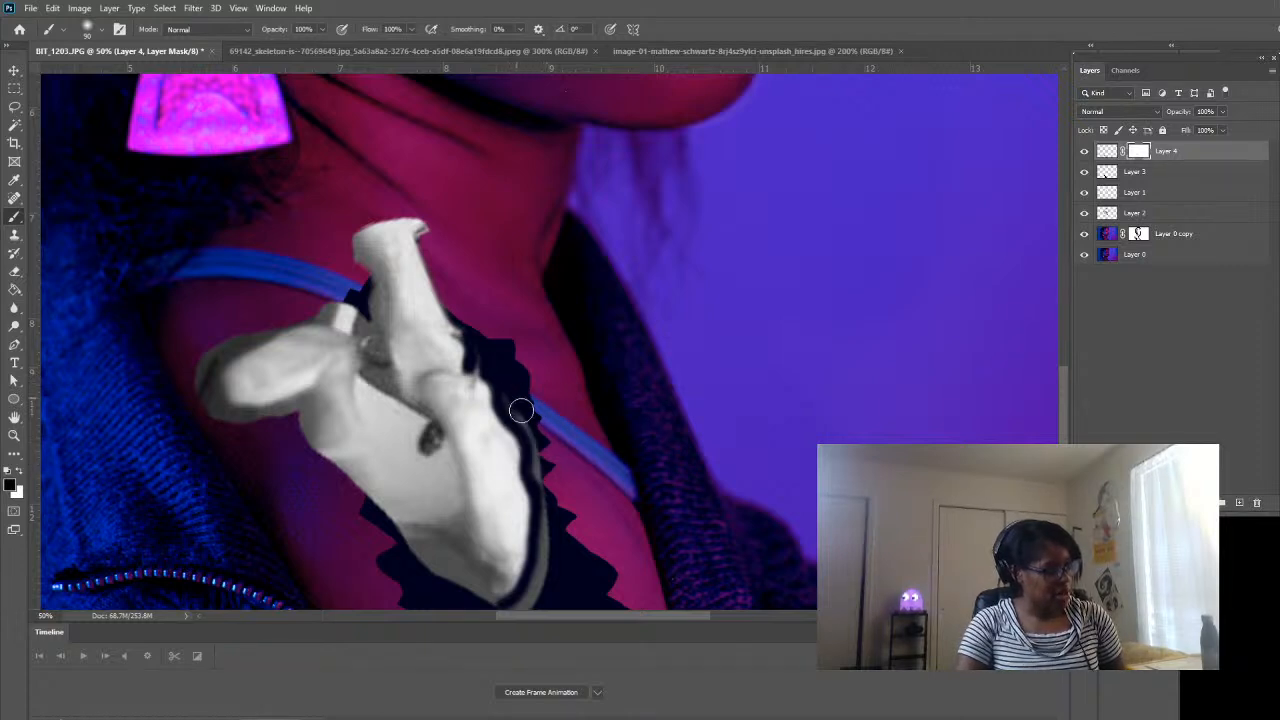
mouse_move(540, 471)
left_mouse_down()
mouse_move(551, 553)
mouse_move(530, 612)
left_mouse_up()
scroll(549, 554, "down", 2)
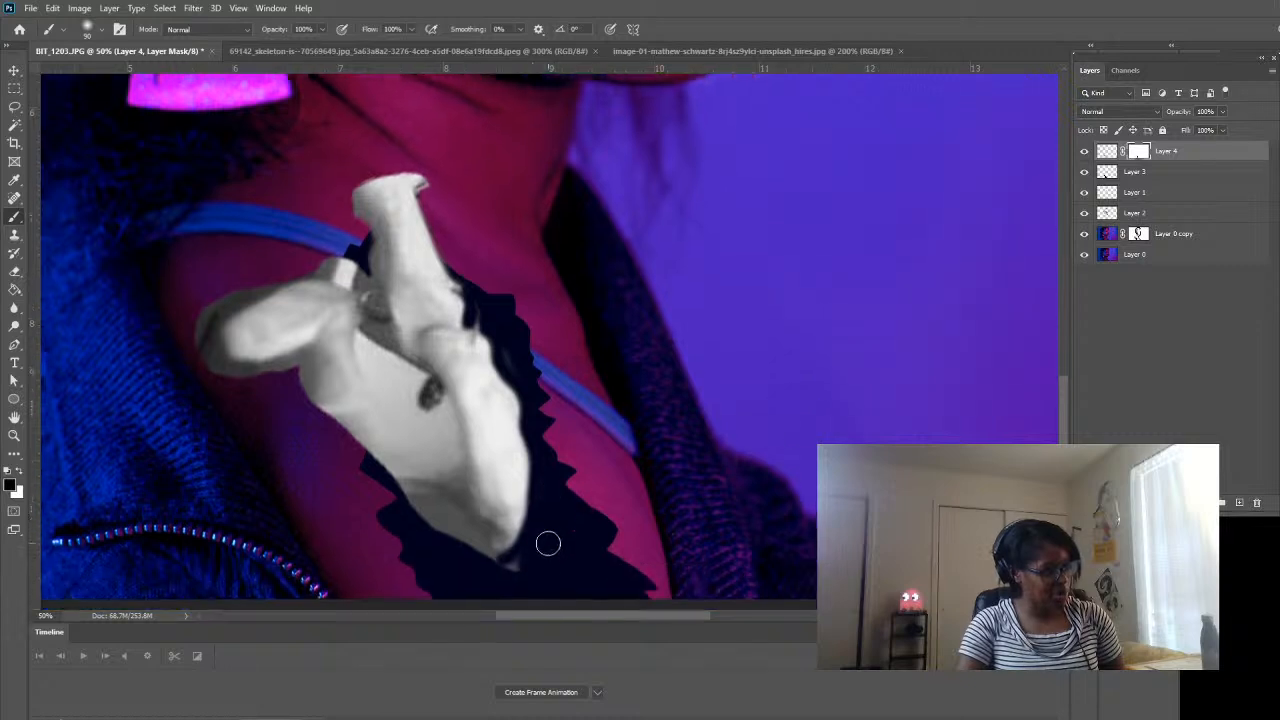
left_click_drag(522, 549, 512, 546)
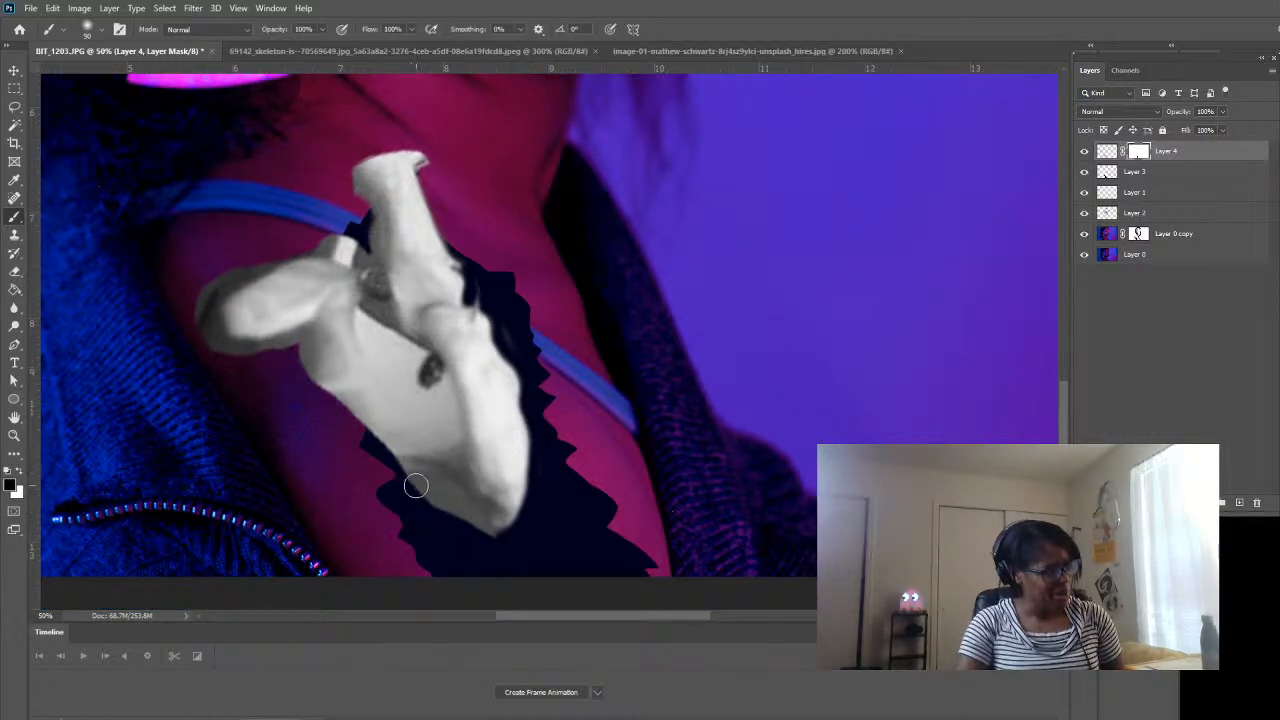
mouse_move(414, 487)
left_mouse_down()
mouse_move(435, 484)
mouse_move(477, 526)
mouse_move(420, 493)
mouse_move(446, 491)
mouse_move(423, 480)
left_mouse_up()
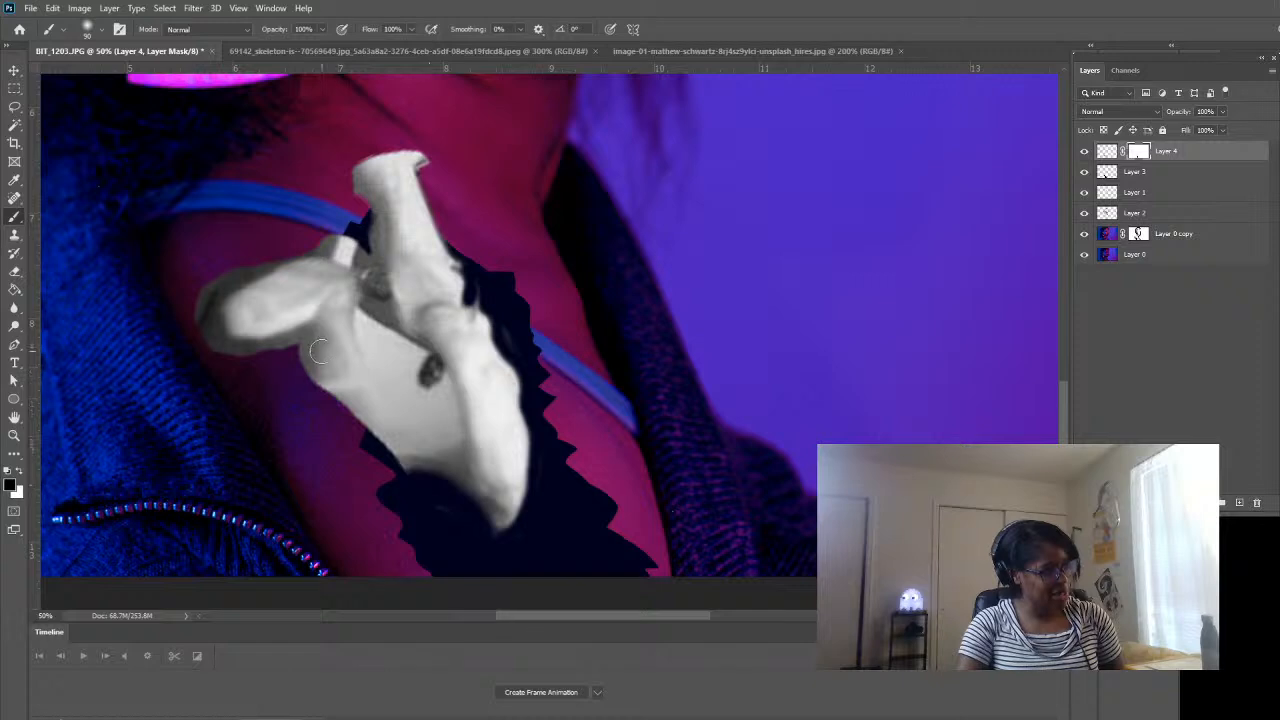
mouse_move(238, 289)
left_mouse_down()
mouse_move(236, 320)
mouse_move(199, 325)
mouse_move(223, 326)
mouse_move(296, 238)
mouse_move(322, 243)
mouse_move(313, 317)
mouse_move(214, 366)
left_mouse_up()
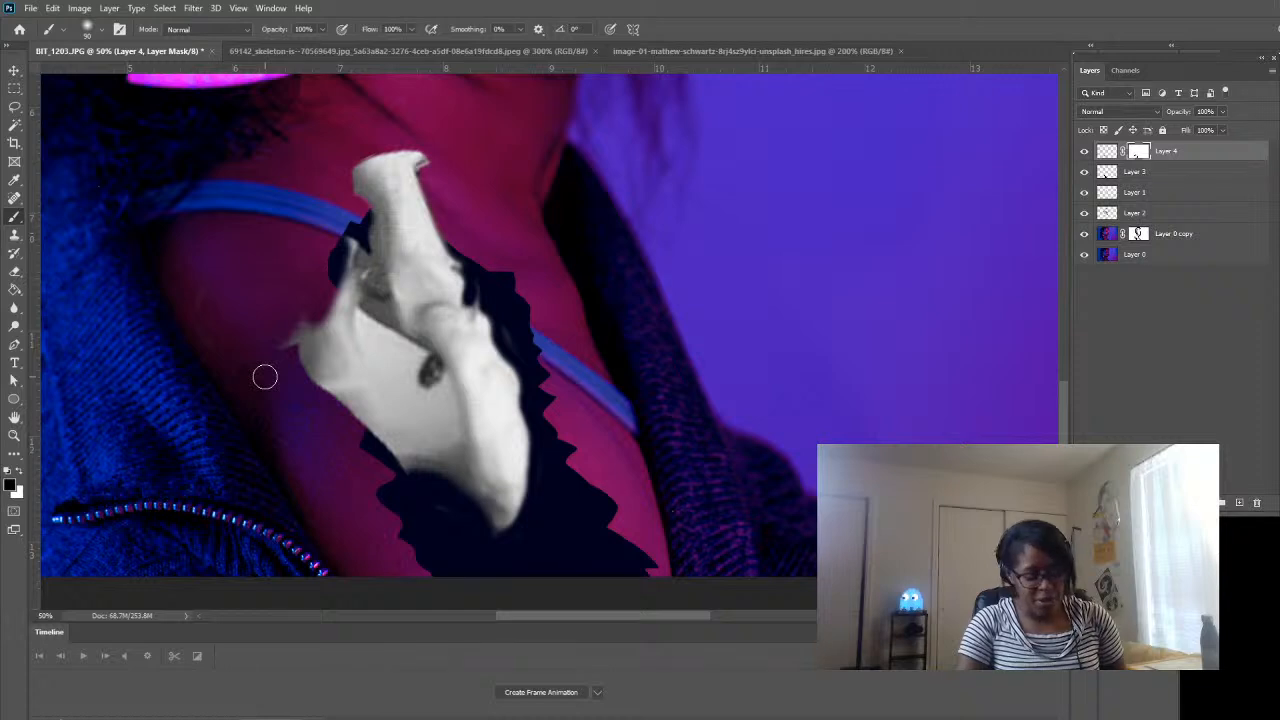
key("bracketright")
key("bracketright")
key("bracketright")
mouse_move(263, 374)
left_mouse_down()
mouse_move(305, 358)
mouse_move(299, 325)
mouse_move(313, 366)
mouse_move(336, 318)
left_mouse_up()
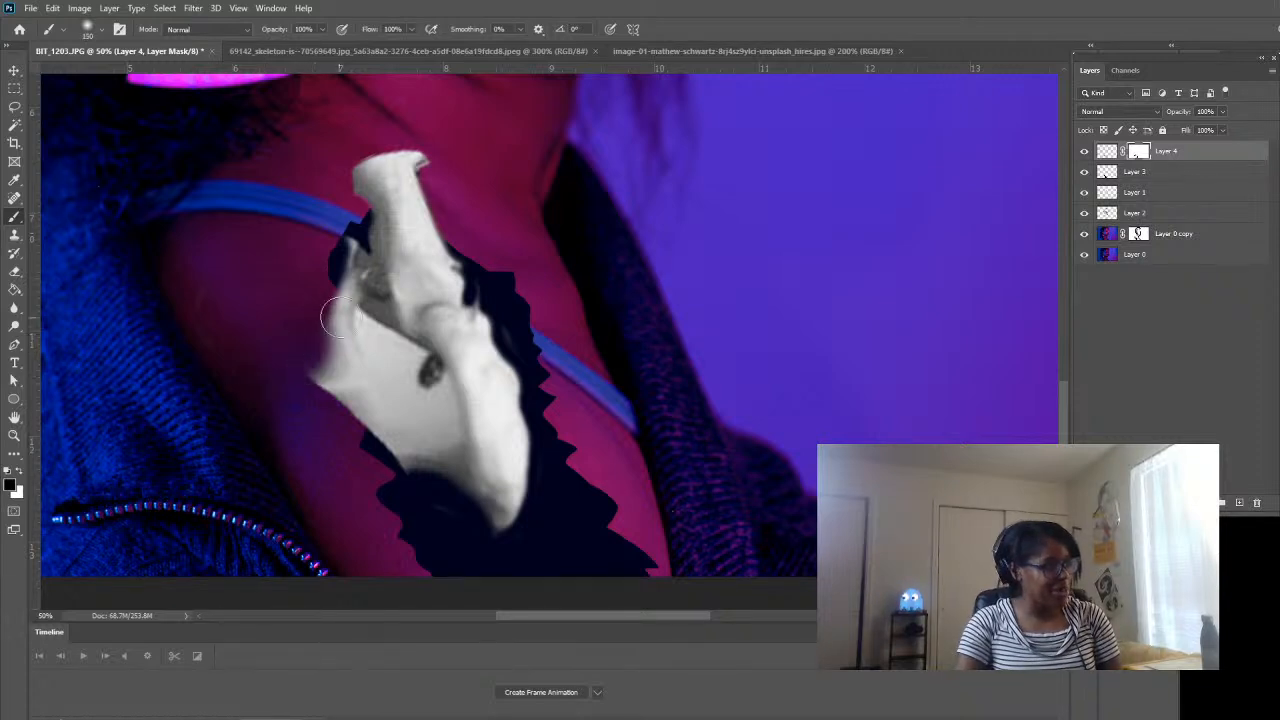
key("ctrl+z")
key("ctrl+z")
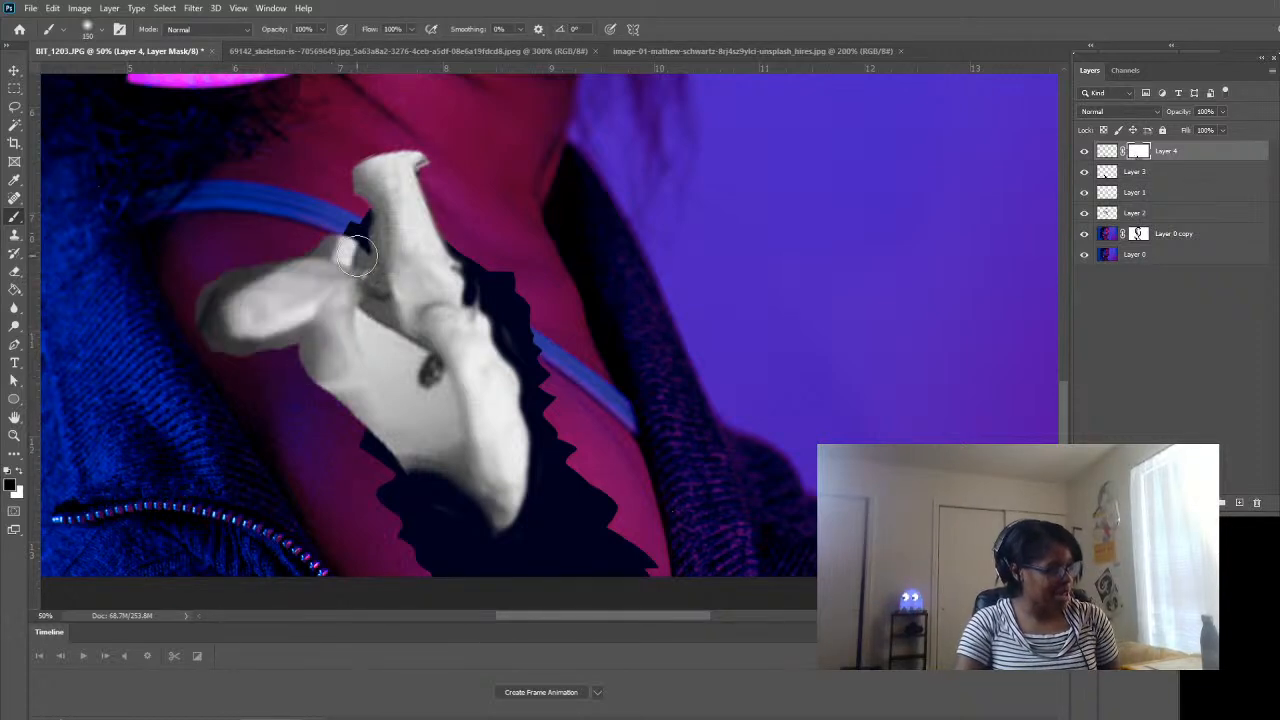
- Mask out the rounded lobe on the bone's jacket-facing side with a soft size 150 brush, and touch up the small upper nub in white
mouse_move(306, 236)
left_mouse_down()
mouse_move(311, 309)
mouse_move(298, 330)
mouse_move(211, 294)
mouse_move(208, 316)
mouse_move(227, 348)
mouse_move(245, 286)
mouse_move(286, 285)
mouse_move(322, 397)
mouse_move(353, 412)
mouse_move(231, 342)
mouse_move(265, 312)
mouse_move(260, 288)
mouse_move(283, 317)
mouse_move(293, 303)
mouse_move(350, 316)
mouse_move(321, 351)
mouse_move(361, 349)
mouse_move(294, 280)
mouse_move(316, 279)
mouse_move(292, 274)
mouse_move(392, 329)
mouse_move(351, 284)
mouse_move(393, 298)
mouse_move(291, 277)
mouse_move(362, 271)
mouse_move(340, 276)
mouse_move(372, 300)
mouse_move(378, 328)
mouse_move(312, 380)
left_mouse_up()
left_click(14, 450)
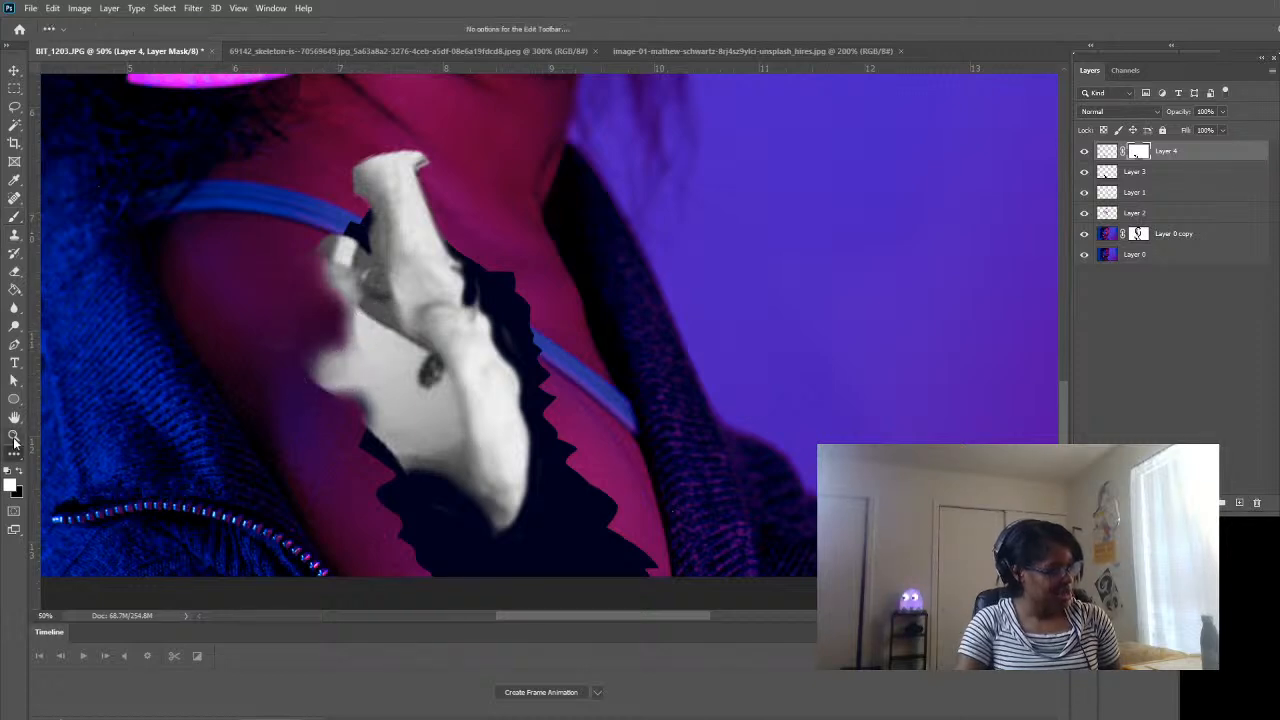
left_click(14, 436)
left_click(459, 381)
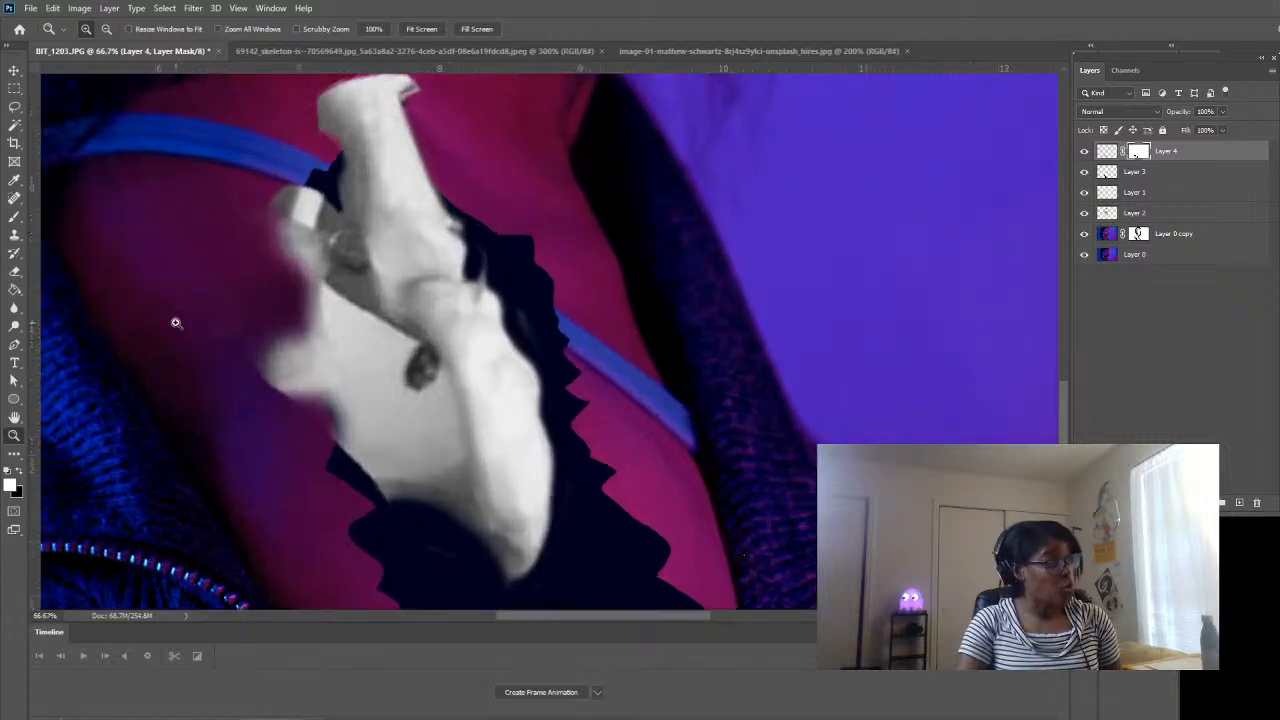
left_click_drag(220, 343, 506, 371)
key("b")
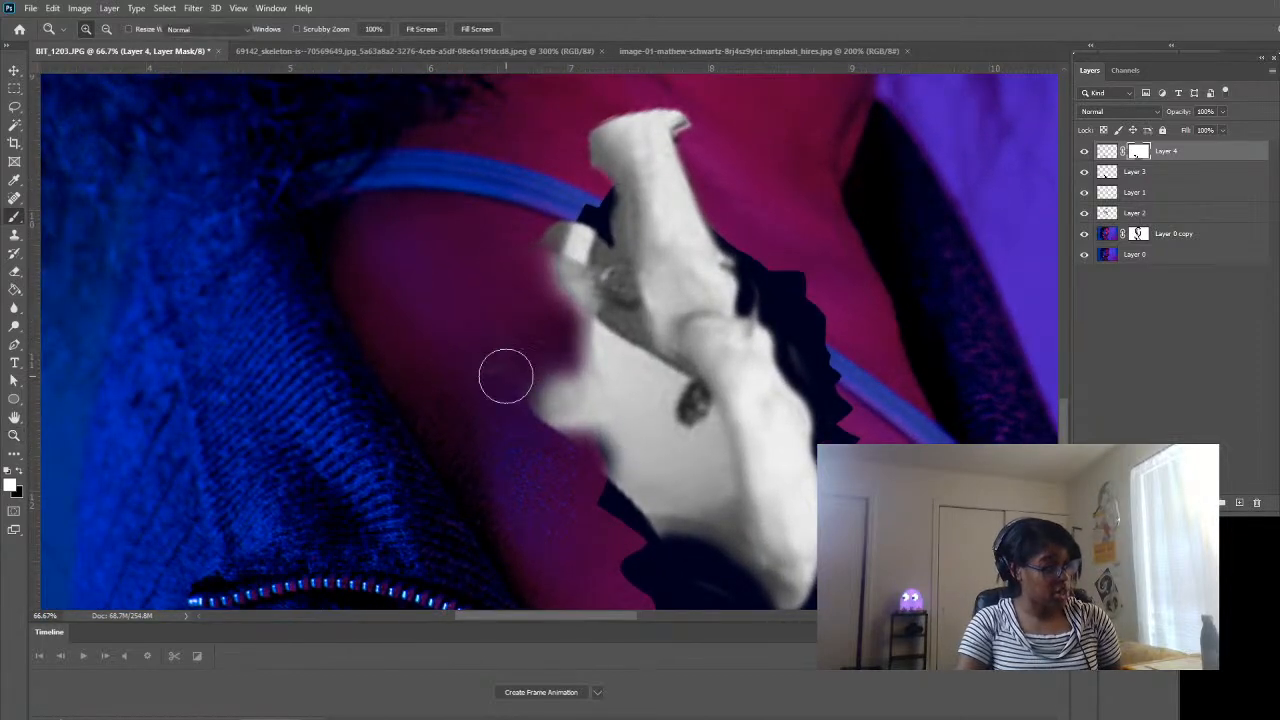
scroll(541, 312, "up", 2)
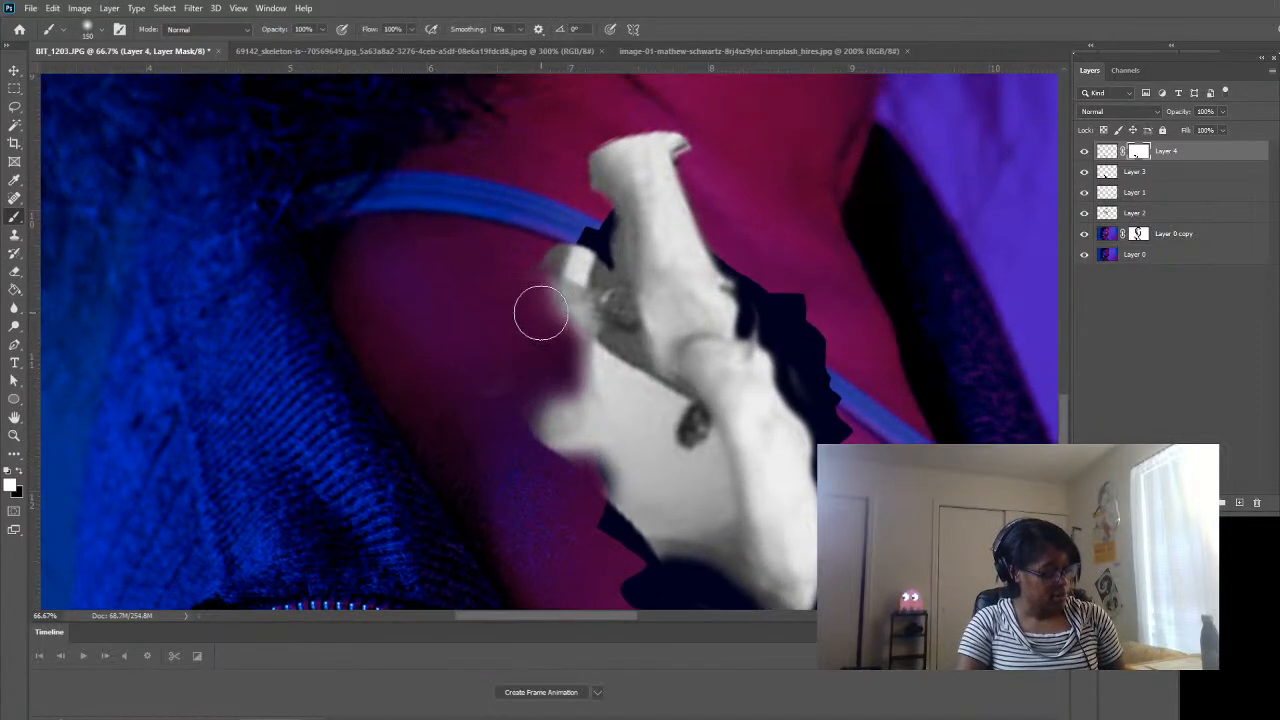
mouse_move(541, 312)
left_mouse_down()
mouse_move(534, 277)
mouse_move(573, 351)
mouse_move(537, 280)
mouse_move(523, 289)
mouse_move(537, 297)
left_mouse_up()
- Trim the bone's jacket-facing edge to the torn patch outline with a hard black size 60 brush, leaving a pointed spike
key("x")
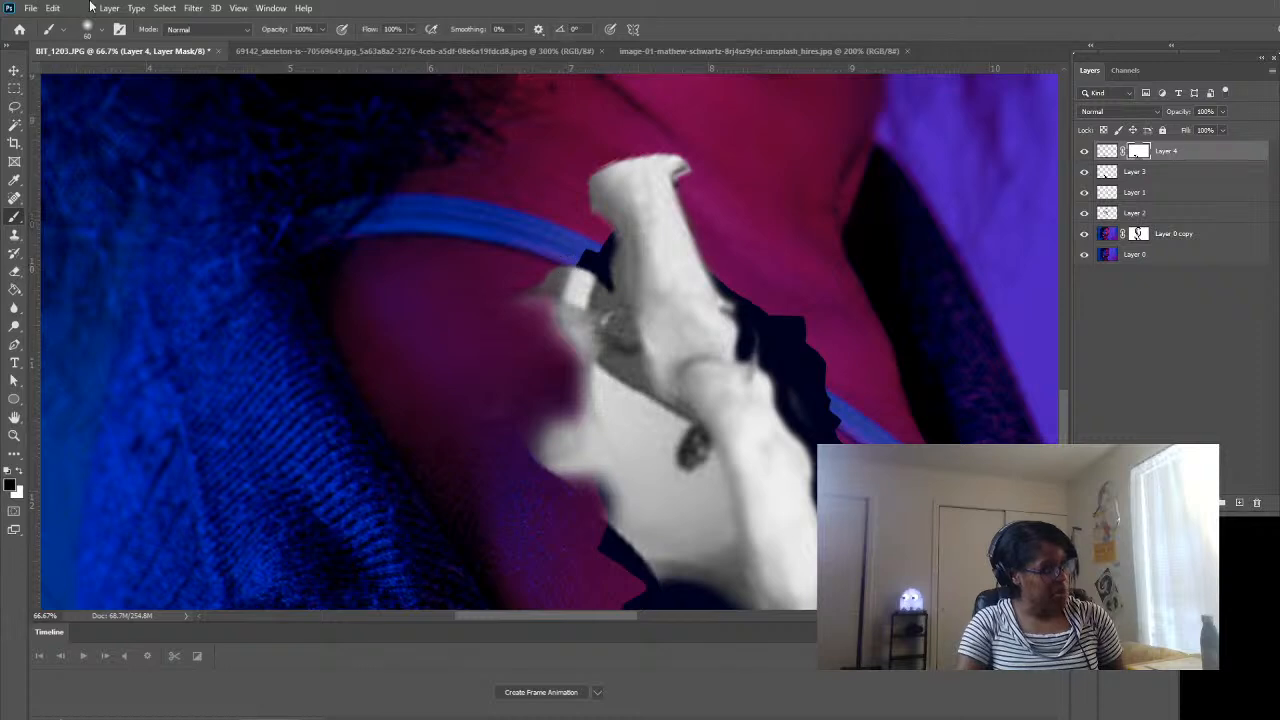
left_click(111, 175)
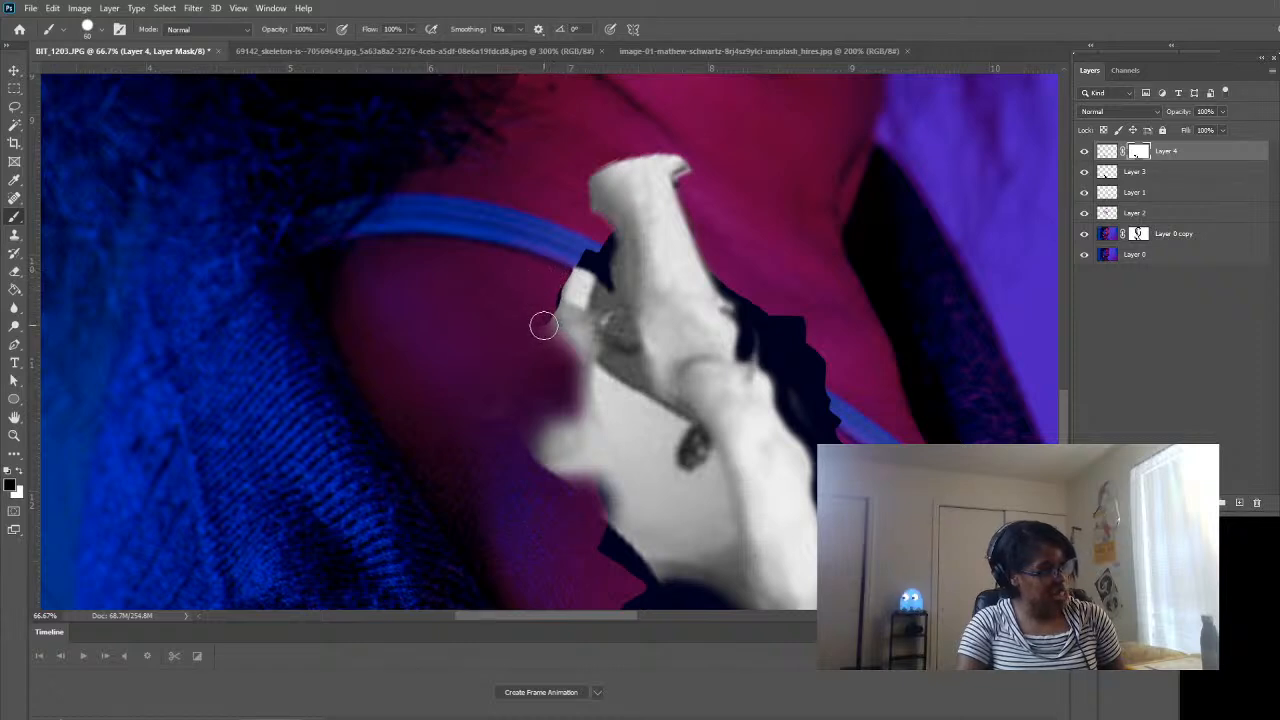
mouse_move(546, 323)
left_mouse_down()
mouse_move(577, 369)
mouse_move(573, 407)
mouse_move(526, 466)
mouse_move(597, 496)
mouse_move(551, 474)
mouse_move(585, 476)
mouse_move(537, 463)
mouse_move(580, 469)
mouse_move(564, 471)
mouse_move(591, 506)
mouse_move(591, 531)
left_mouse_up()
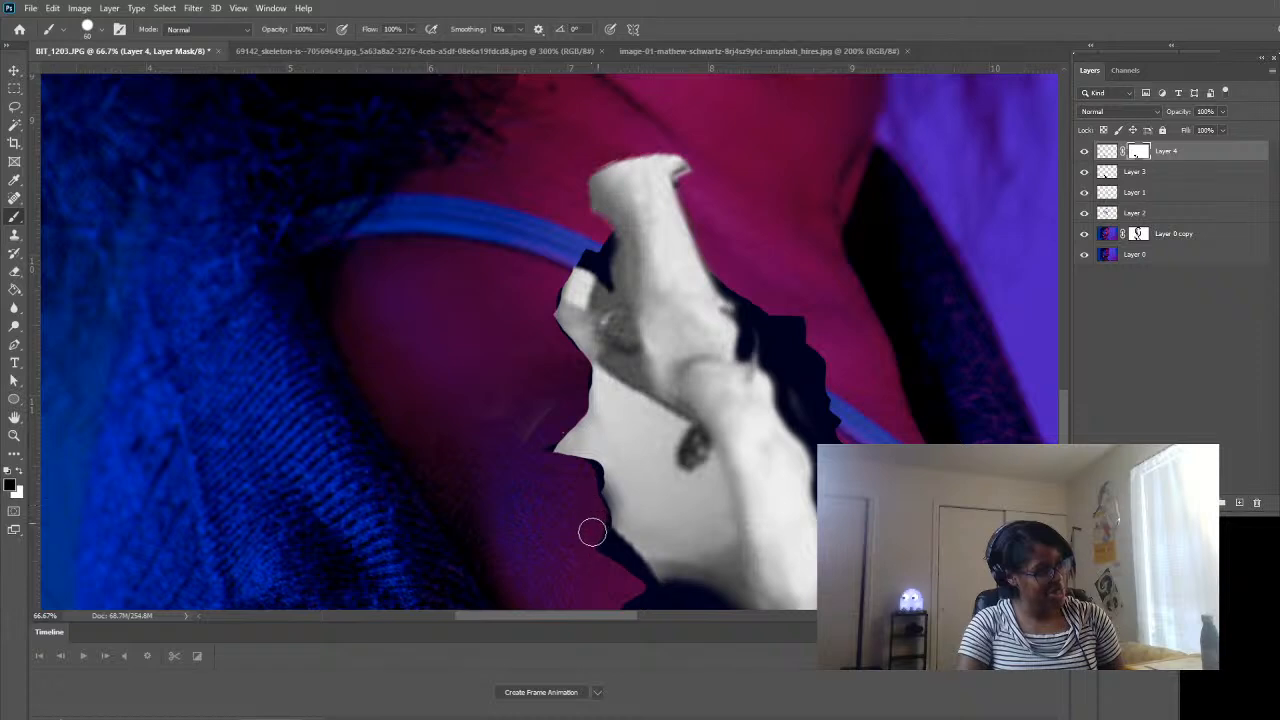
scroll(597, 531, "down", 1)
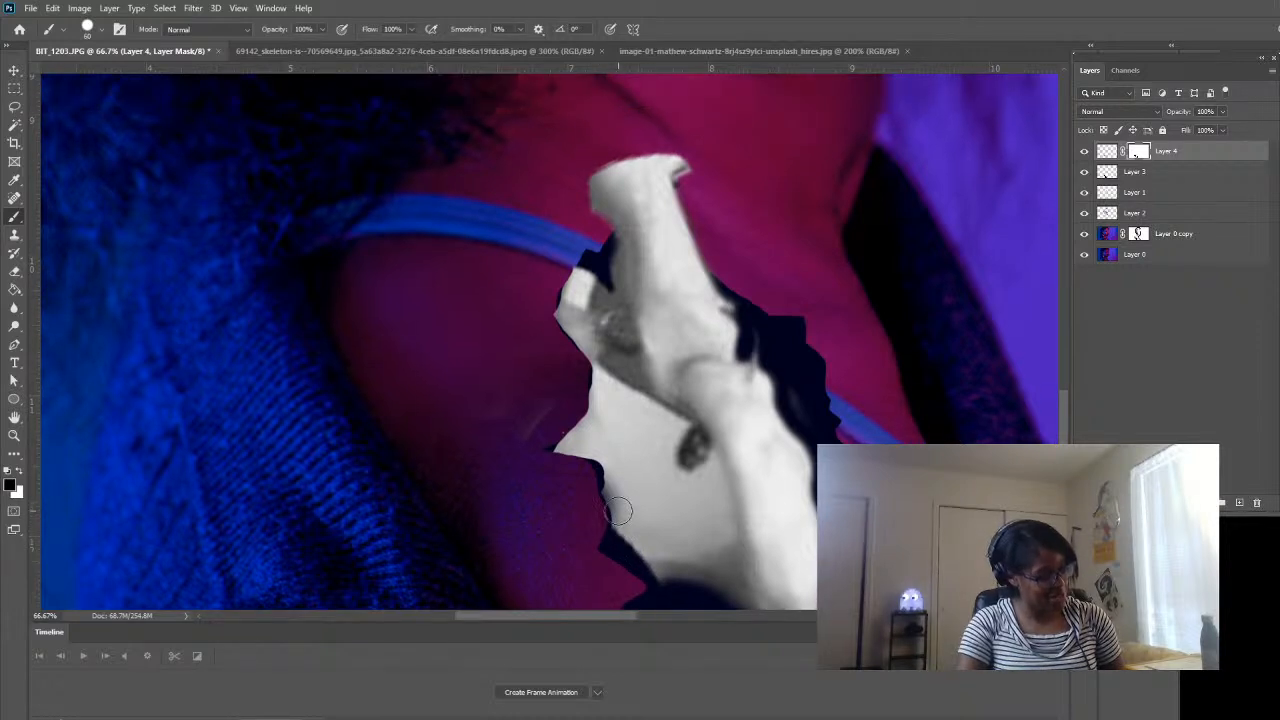
- Lower Layer 4's opacity to 50% and refine the spike's mask with a small brush, removing bone that overlaps the skin
key("x")
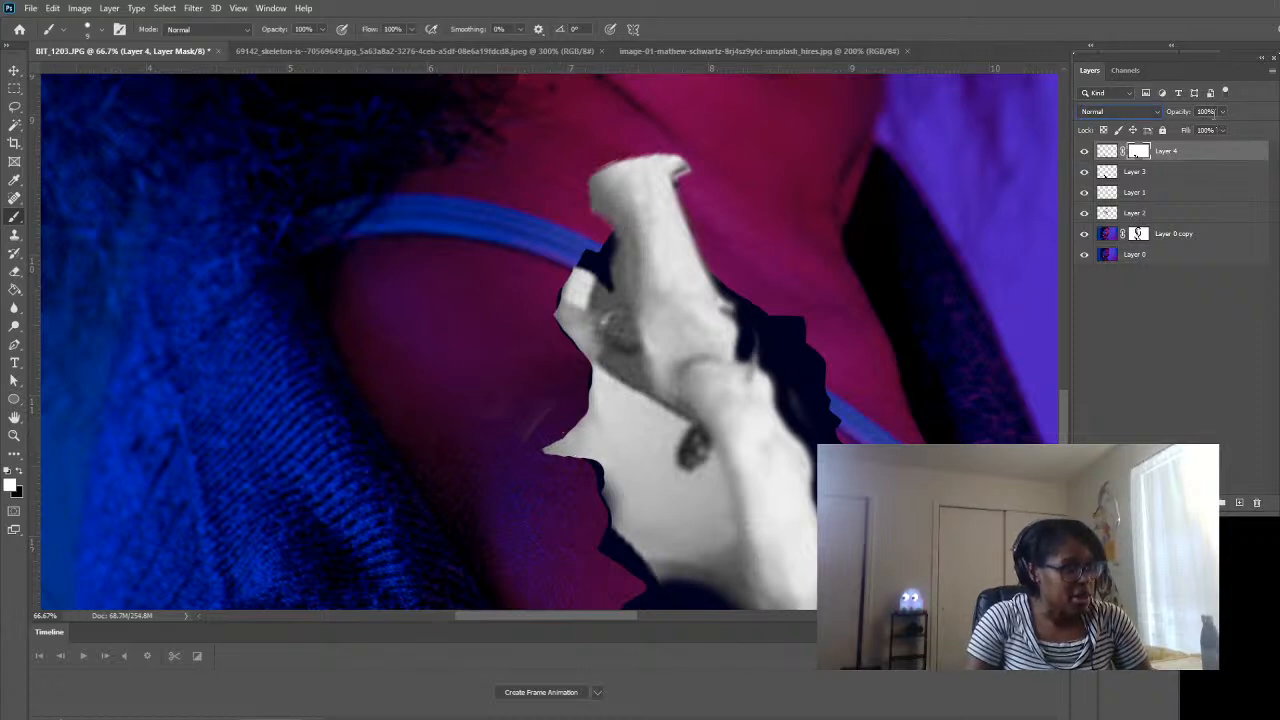
left_click_drag(1221, 113, 1187, 129)
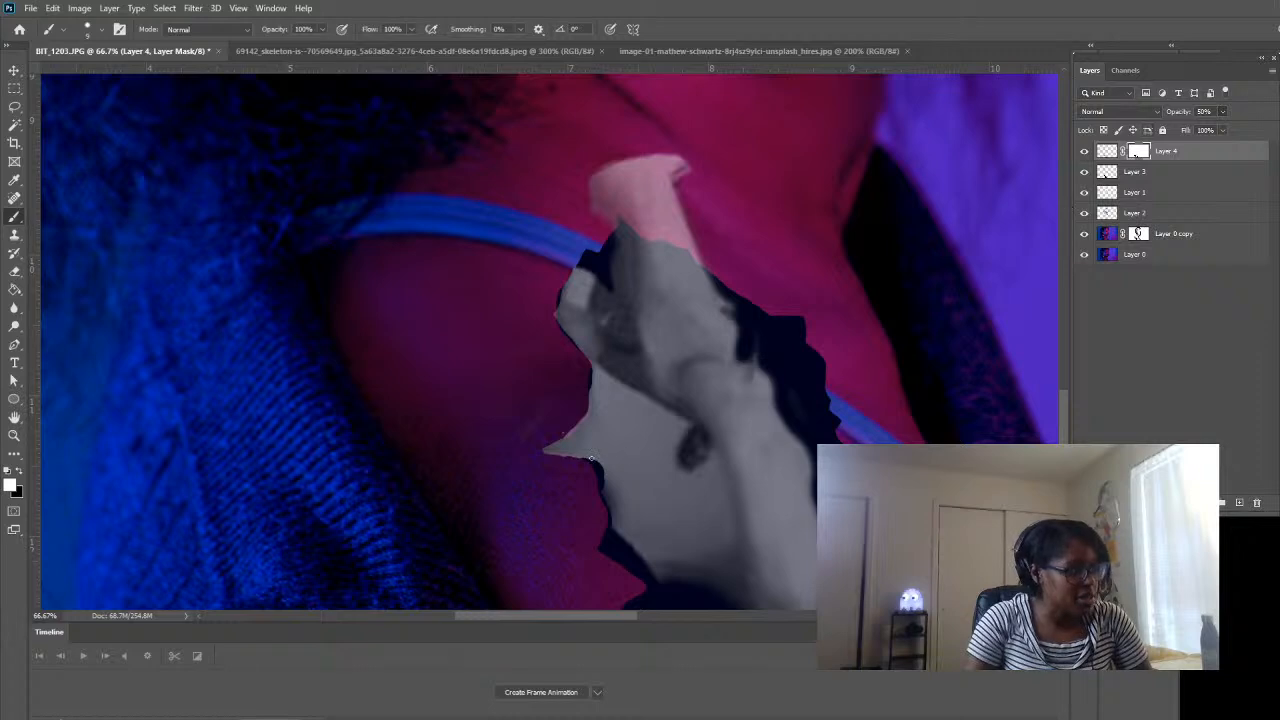
left_click(14, 435)
left_click(580, 458)
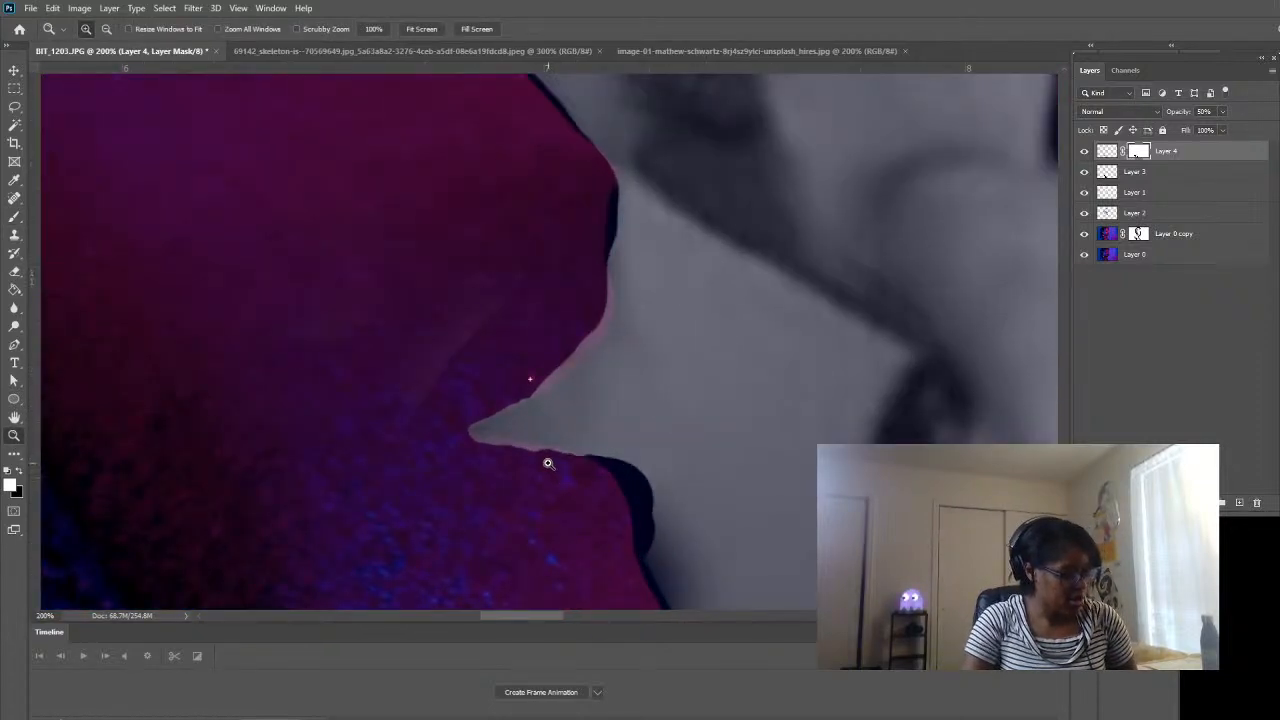
key("x")
key("b")
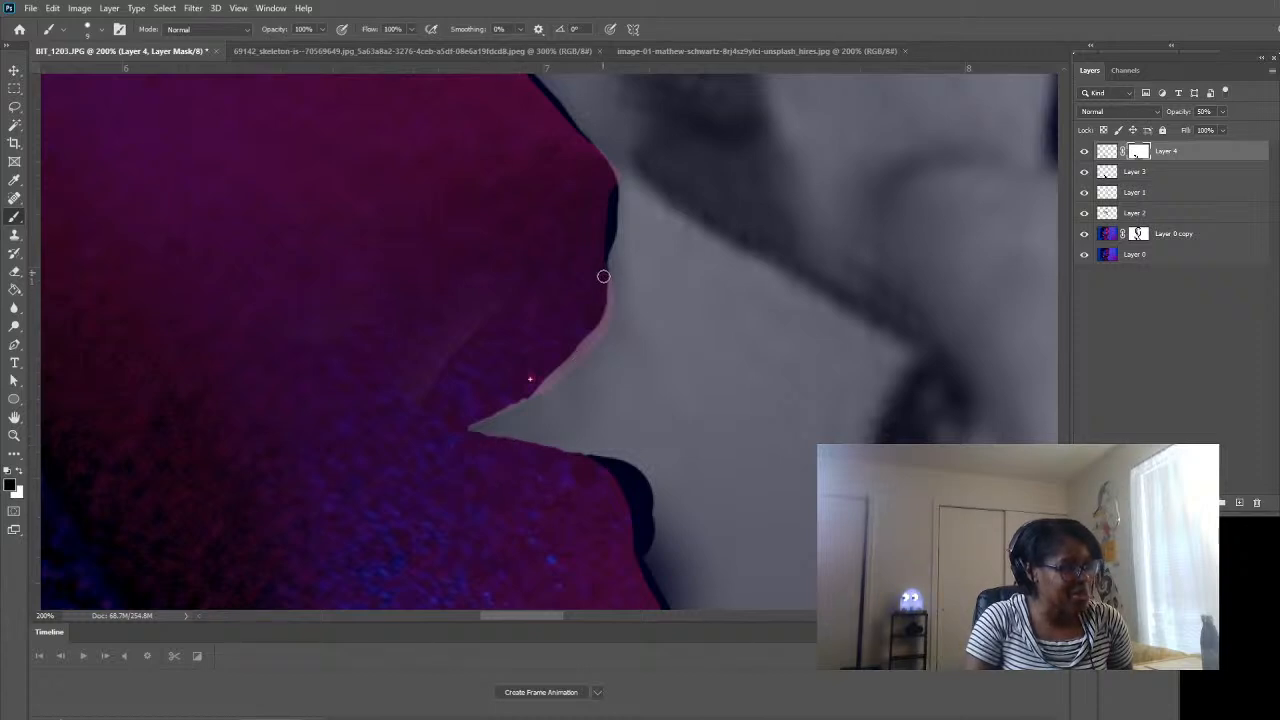
mouse_move(606, 285)
left_mouse_down()
mouse_move(593, 343)
mouse_move(488, 412)
left_mouse_up()
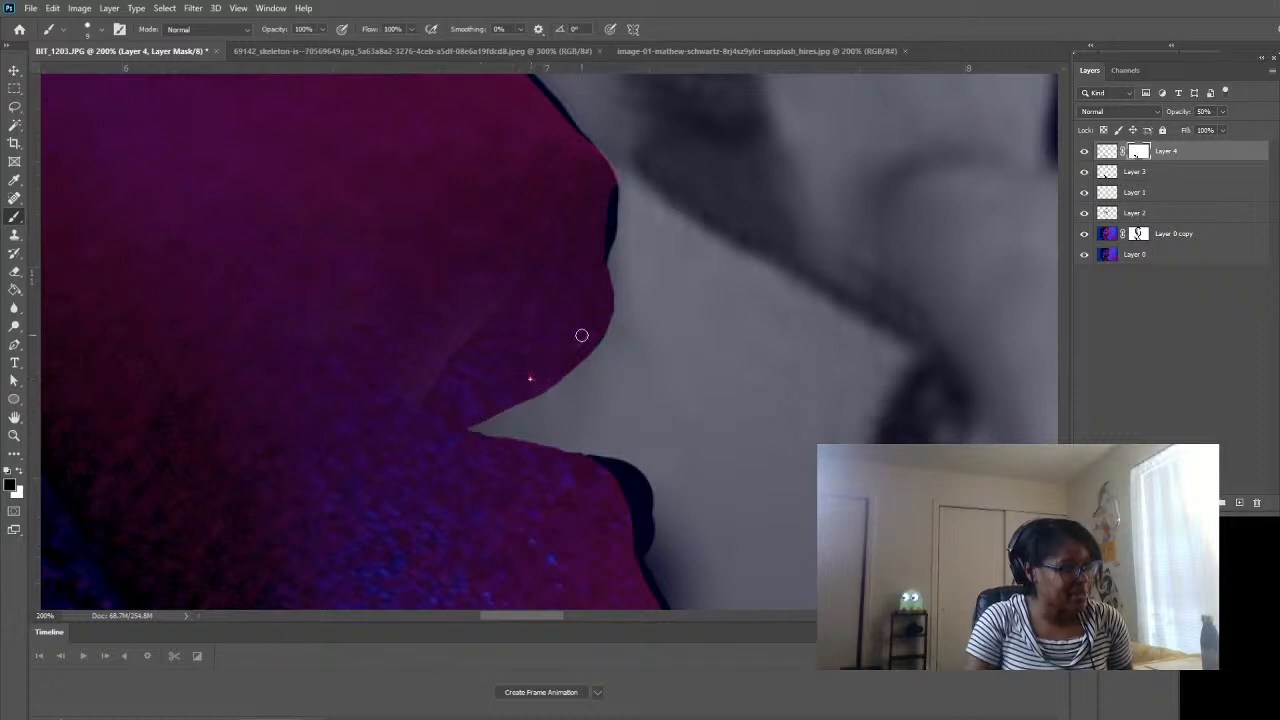
scroll(654, 468, "down", 2)
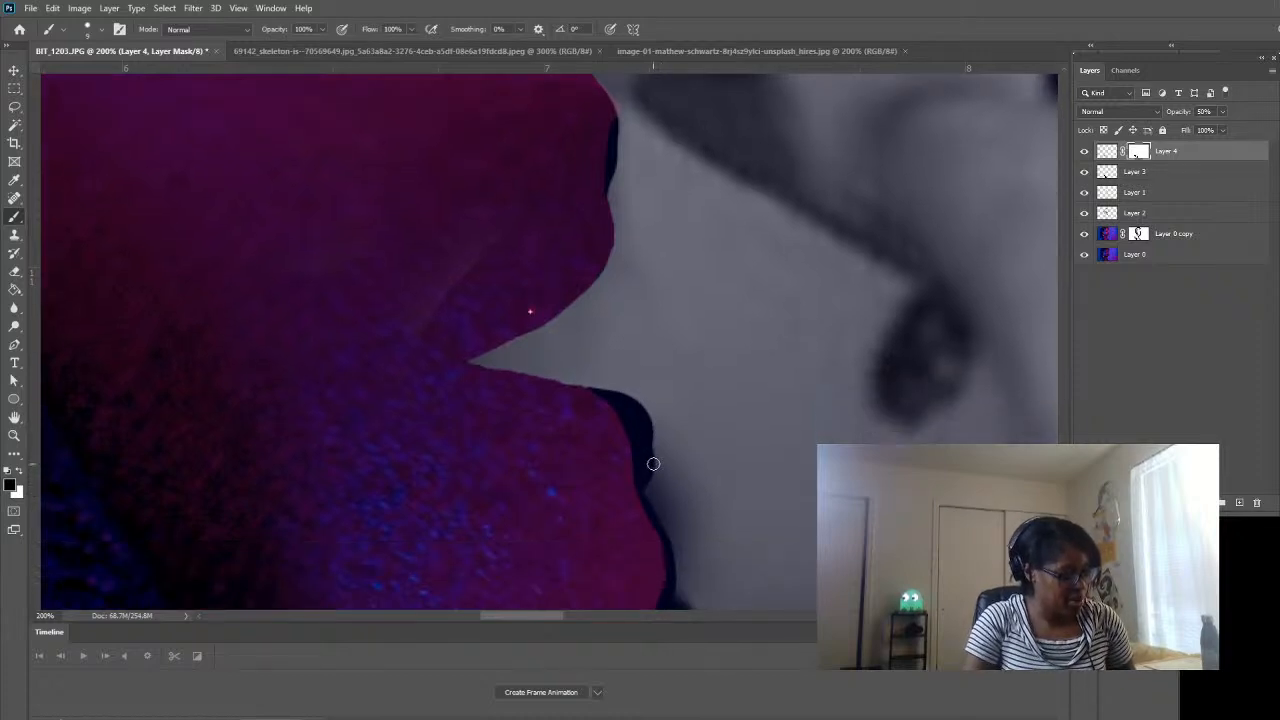
- Paint white on the mask below the spike to restore bone in the dark gaps along the torn edge, enlarging the brush to 25
key("x")
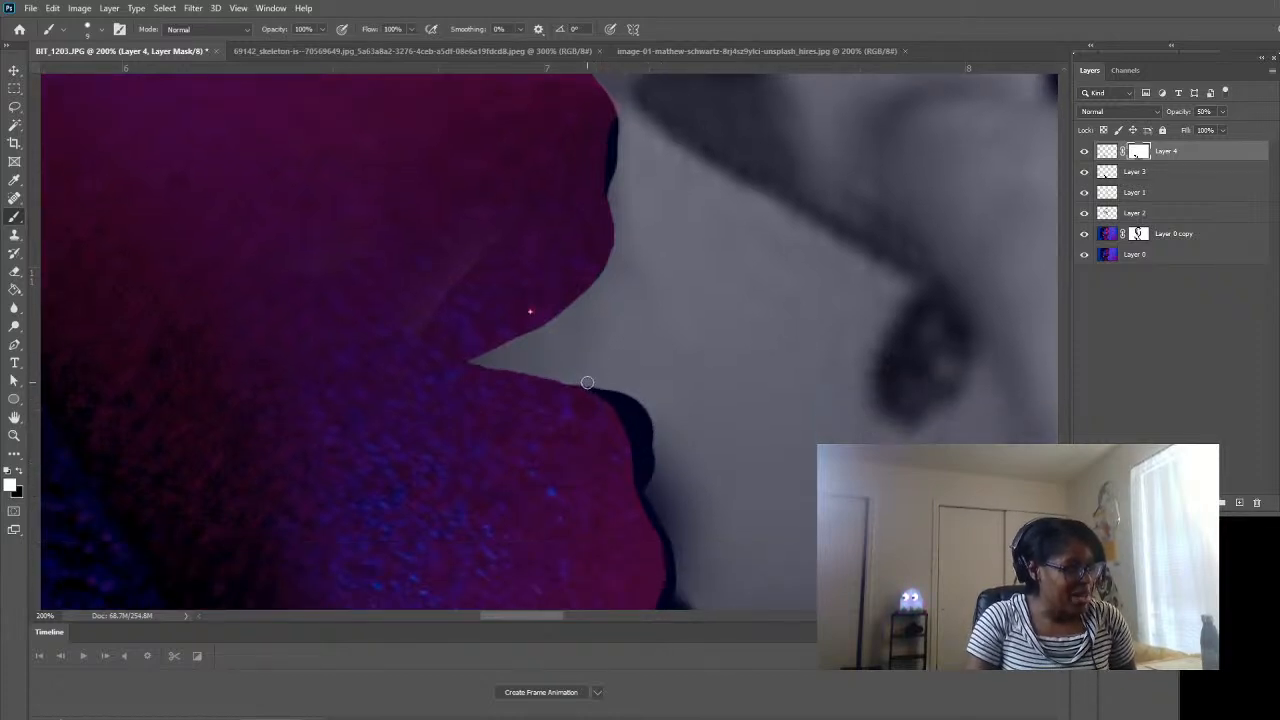
mouse_move(613, 396)
left_mouse_down()
mouse_move(643, 490)
mouse_move(651, 445)
mouse_move(628, 405)
mouse_move(643, 423)
mouse_move(646, 411)
left_mouse_up()
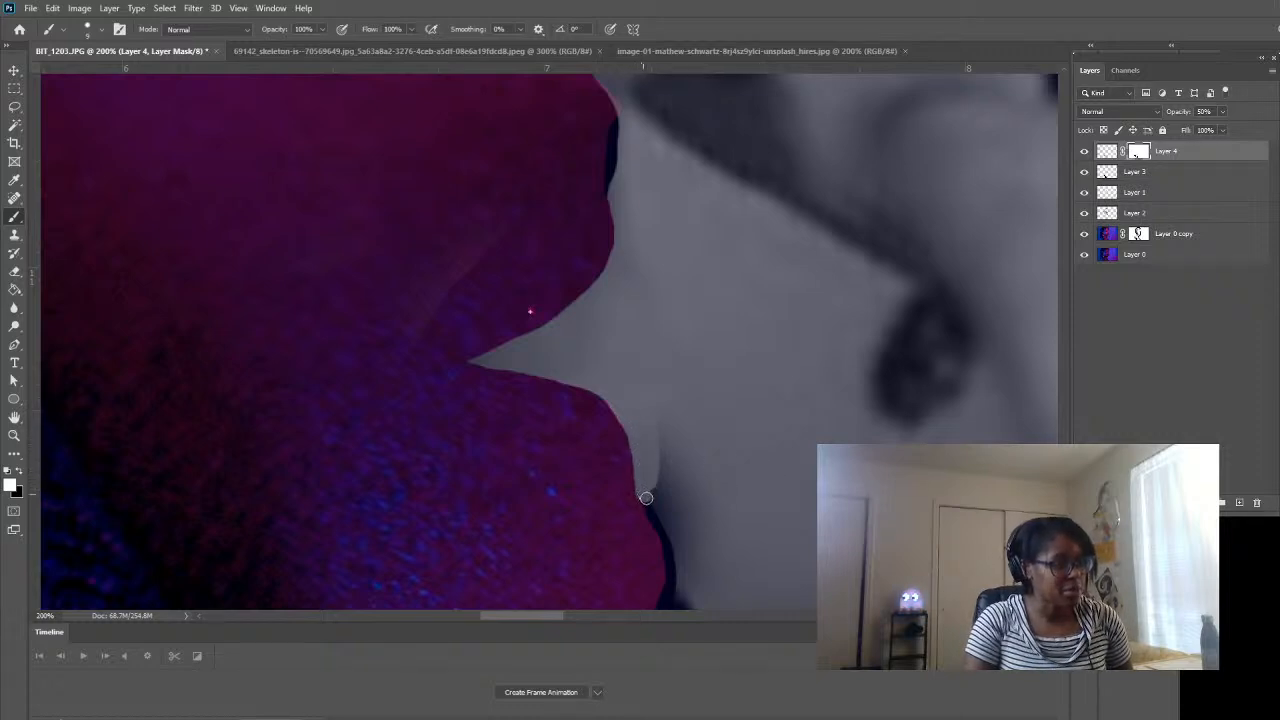
mouse_move(646, 497)
left_mouse_down()
mouse_move(660, 526)
mouse_move(660, 454)
mouse_move(681, 512)
mouse_move(680, 470)
left_mouse_up()
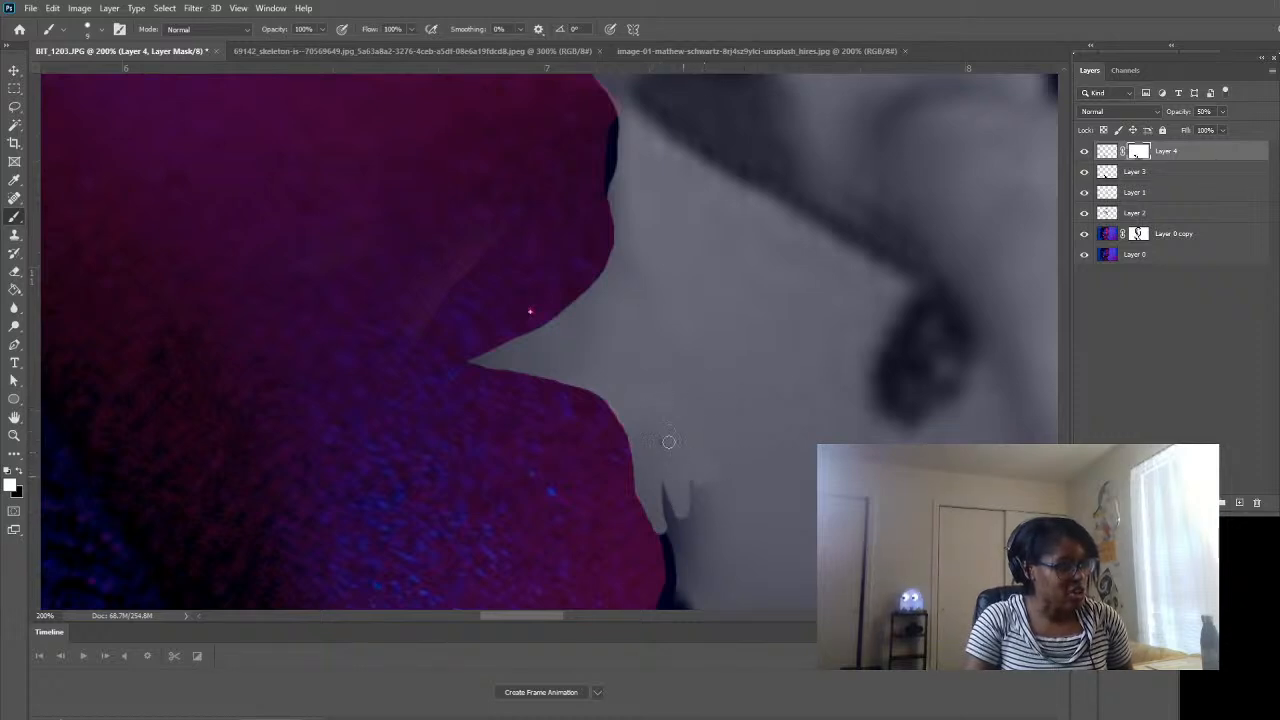
mouse_move(662, 482)
left_mouse_down()
mouse_move(674, 573)
mouse_move(666, 537)
mouse_move(671, 559)
mouse_move(689, 491)
mouse_move(695, 525)
mouse_move(723, 459)
mouse_move(696, 550)
left_mouse_up()
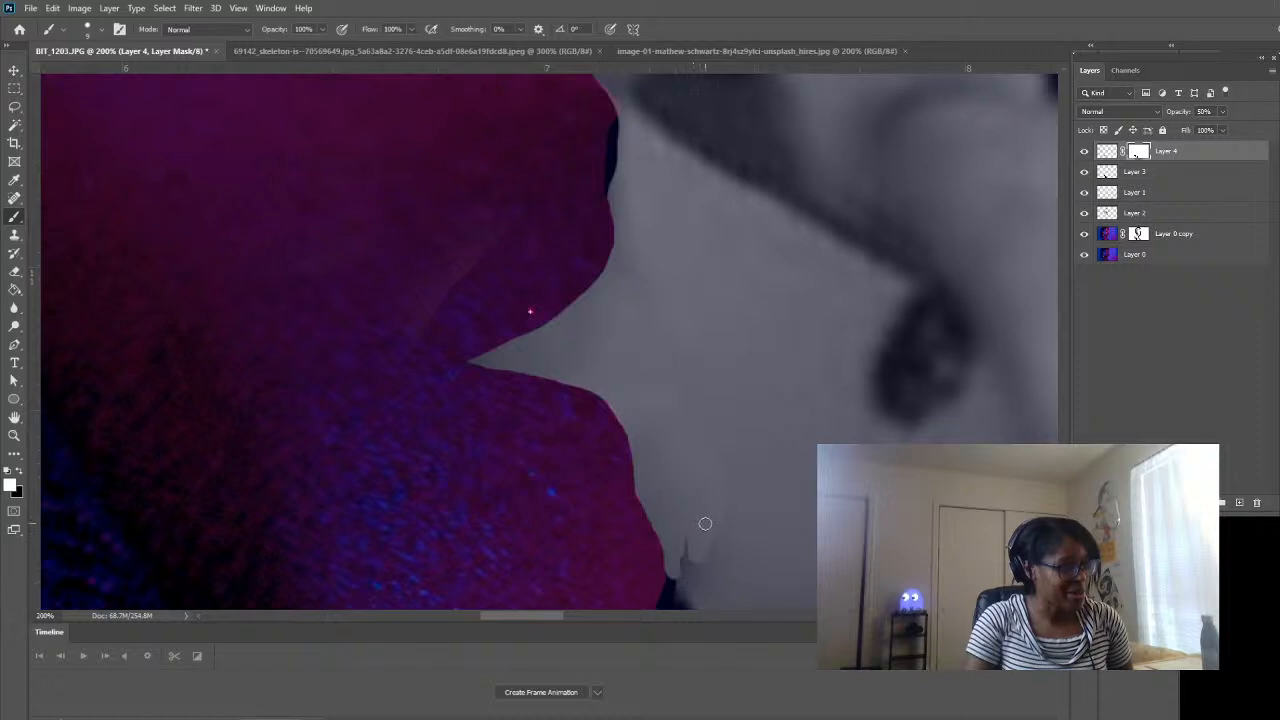
scroll(705, 523, "down", 3)
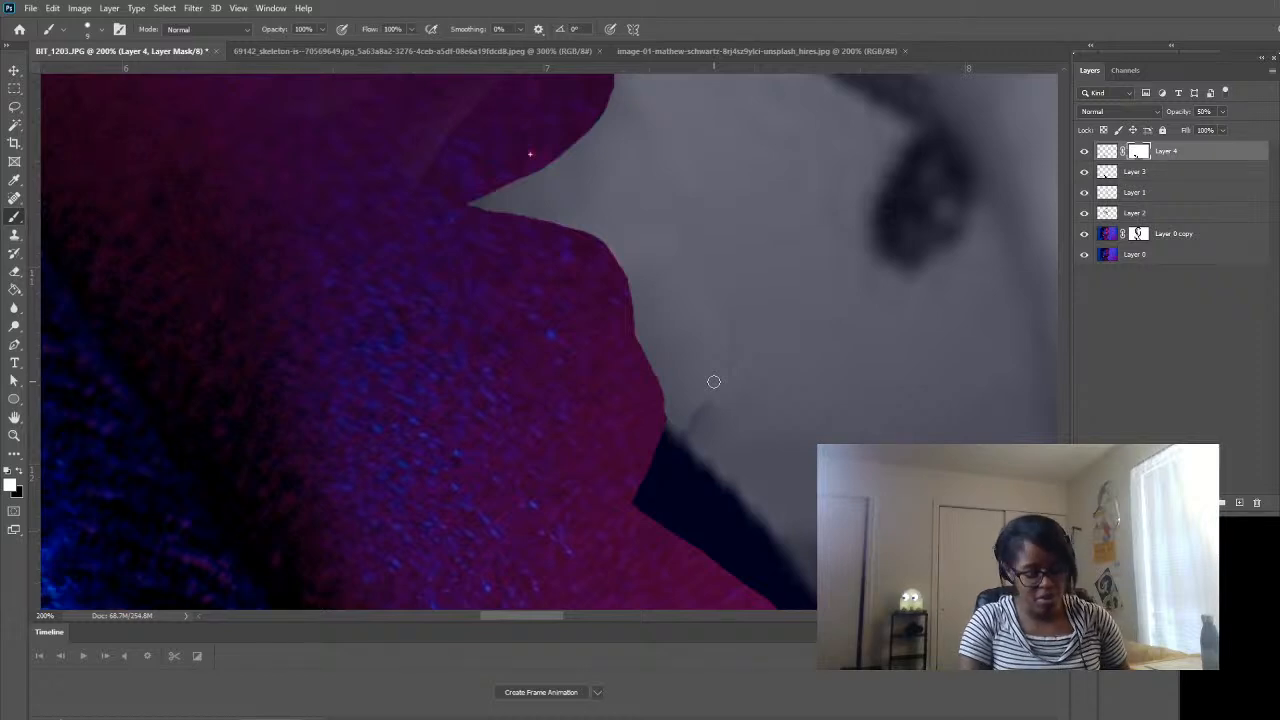
key("bracketright")
key("bracketright")
key("bracketright")
key("bracketright")
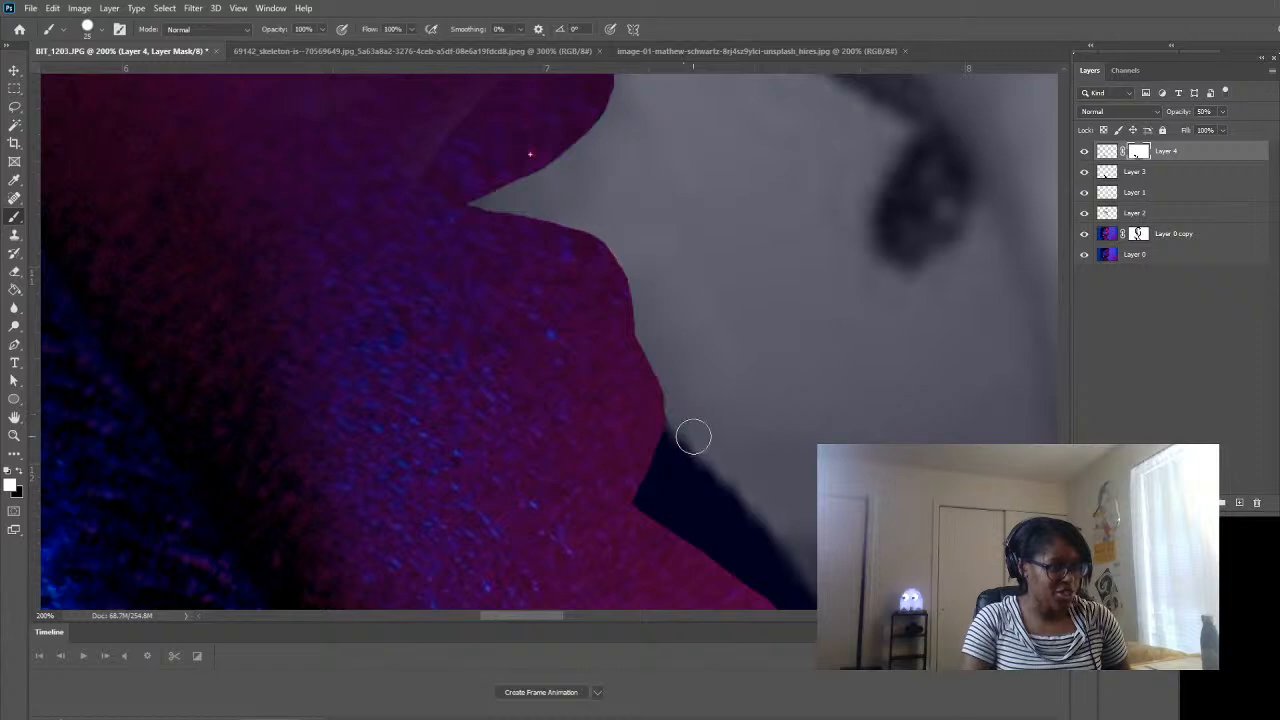
- Restore bone in the dark gaps along the torn edge above the spike with white brushes of size 25 and 15
scroll(693, 376, "up", 2)
scroll(693, 376, "up", 10)
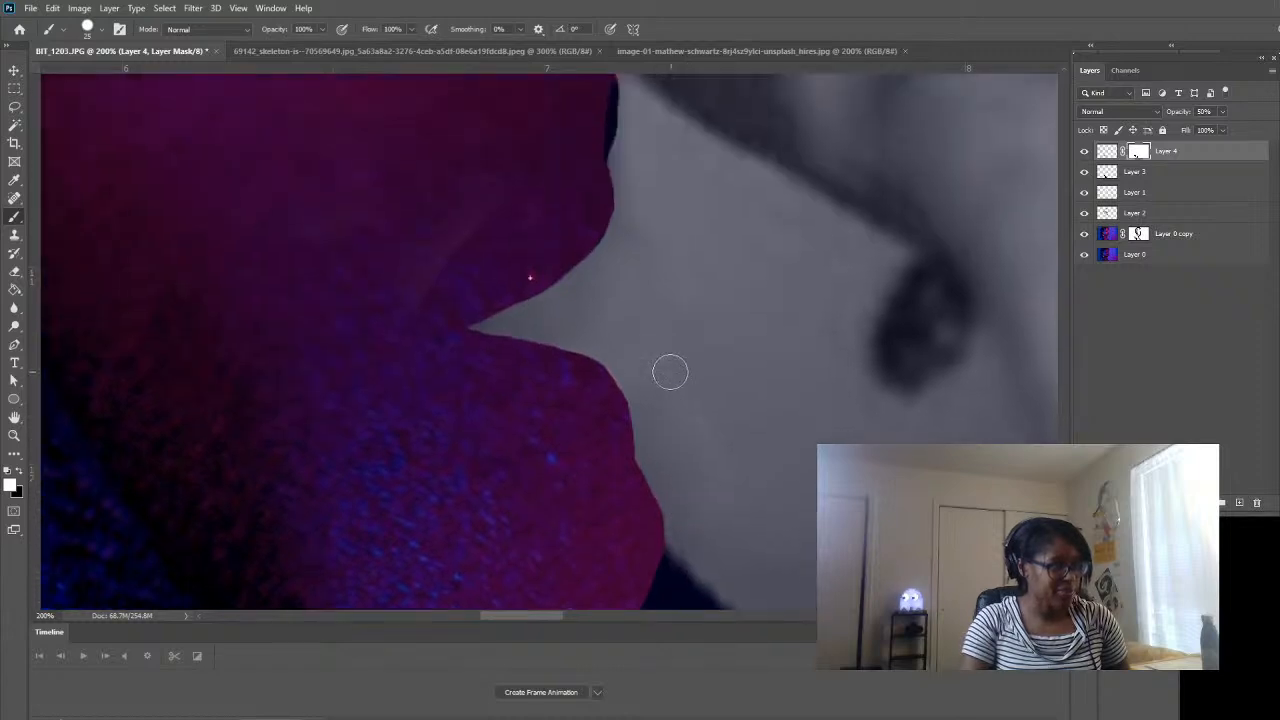
mouse_move(632, 298)
left_mouse_down()
mouse_move(620, 311)
mouse_move(626, 364)
mouse_move(625, 340)
left_mouse_up()
scroll(620, 250, "up", 4)
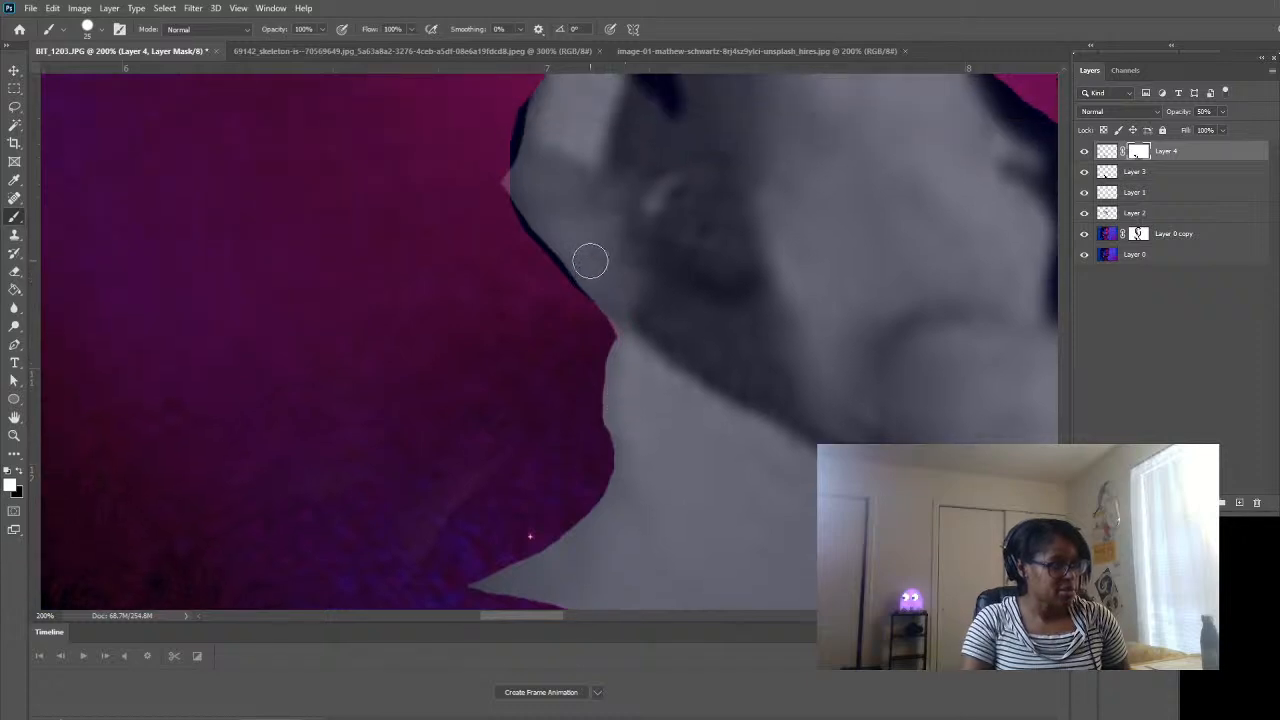
left_click_drag(542, 238, 603, 346)
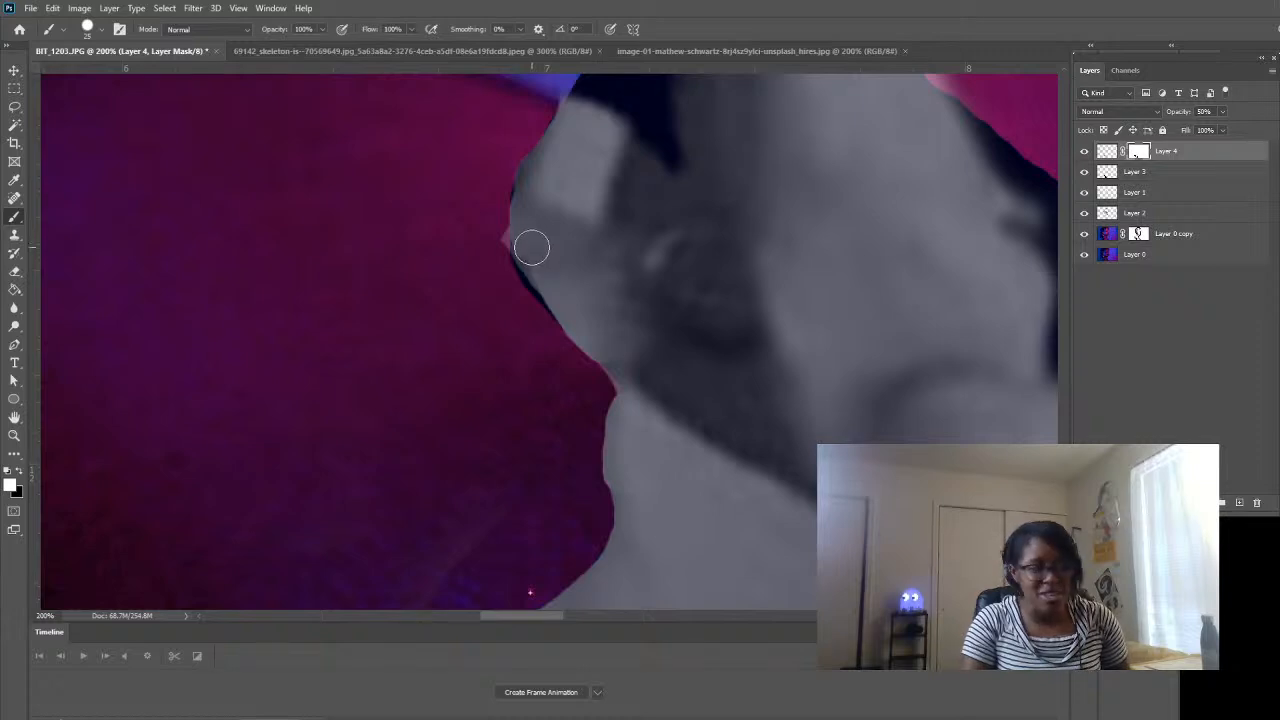
scroll(531, 246, "down", 1)
key("bracketleft")
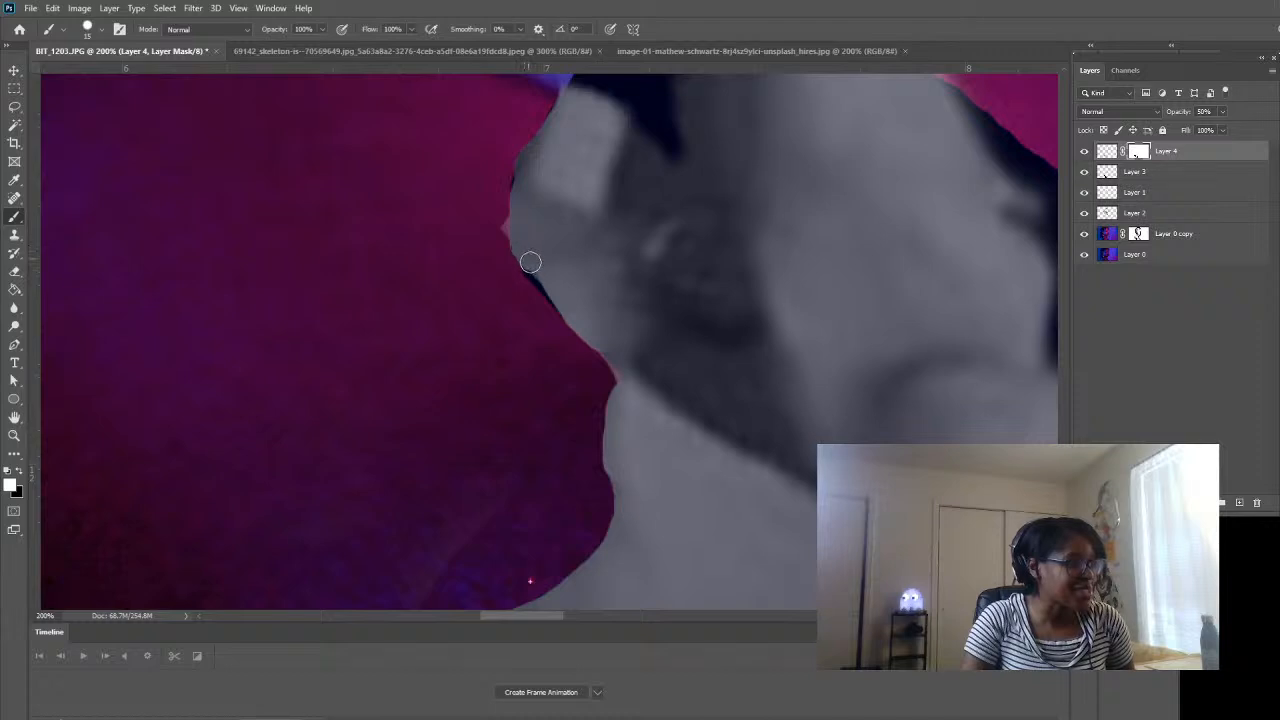
left_click_drag(528, 255, 570, 313)
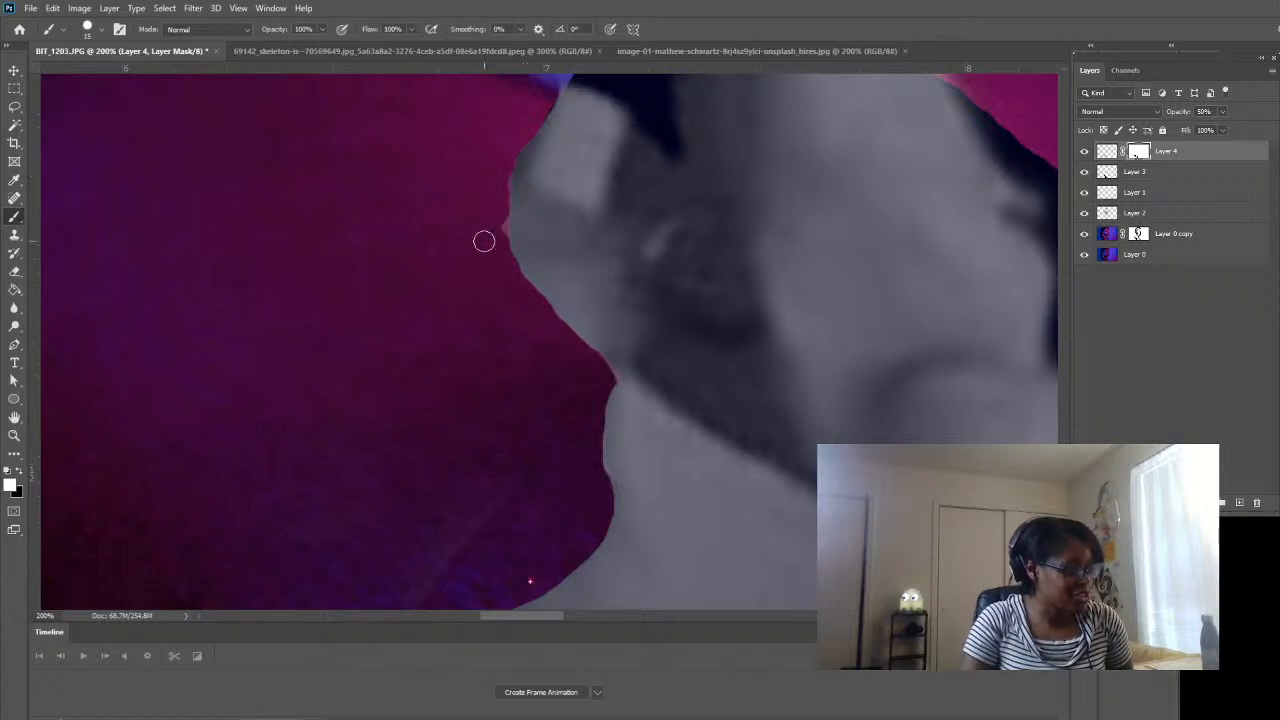
- Mask out the small bone tip overlapping the skin beside the strap, and touch up the bone's edge just below the strap in white
key("x")
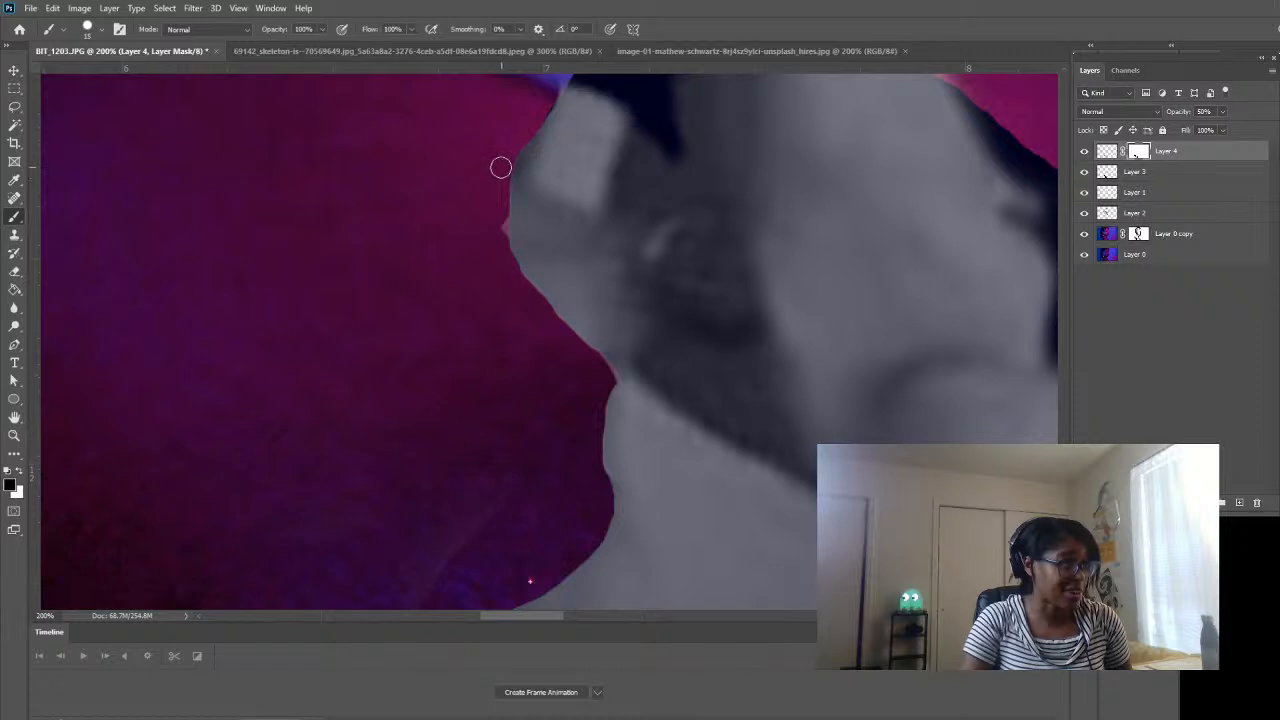
left_click_drag(501, 168, 498, 235)
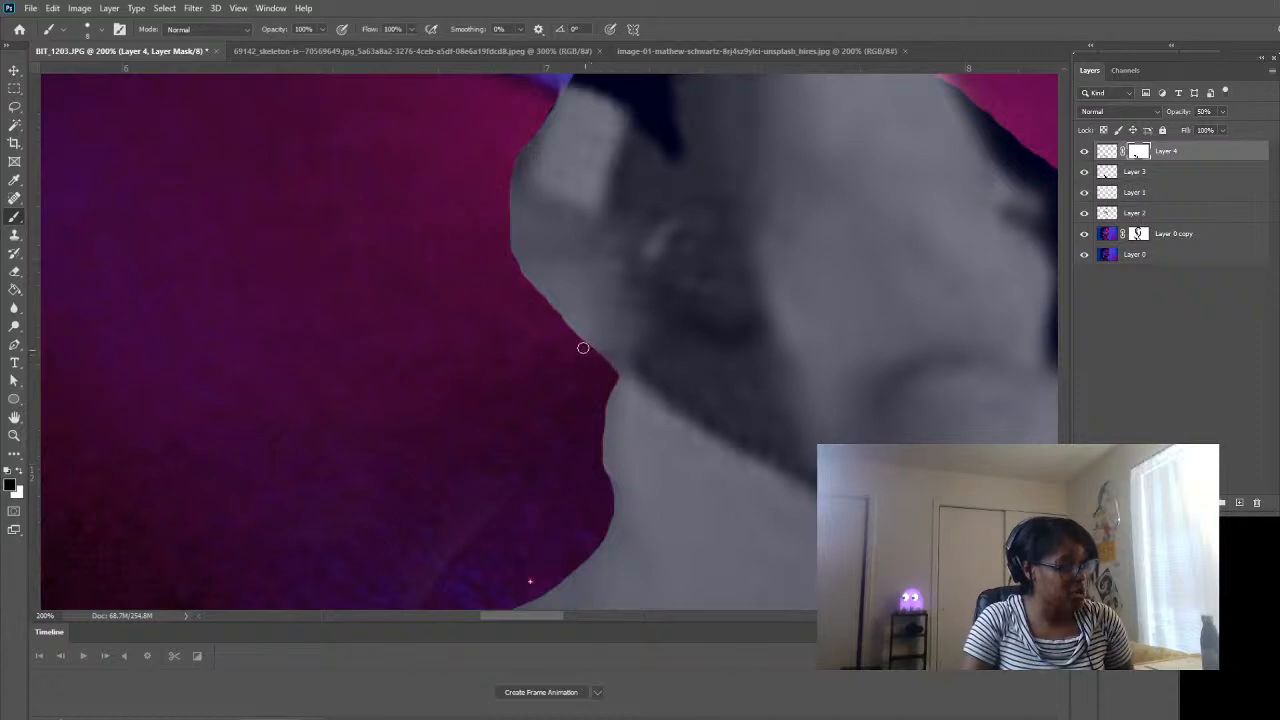
scroll(533, 331, "up", 4)
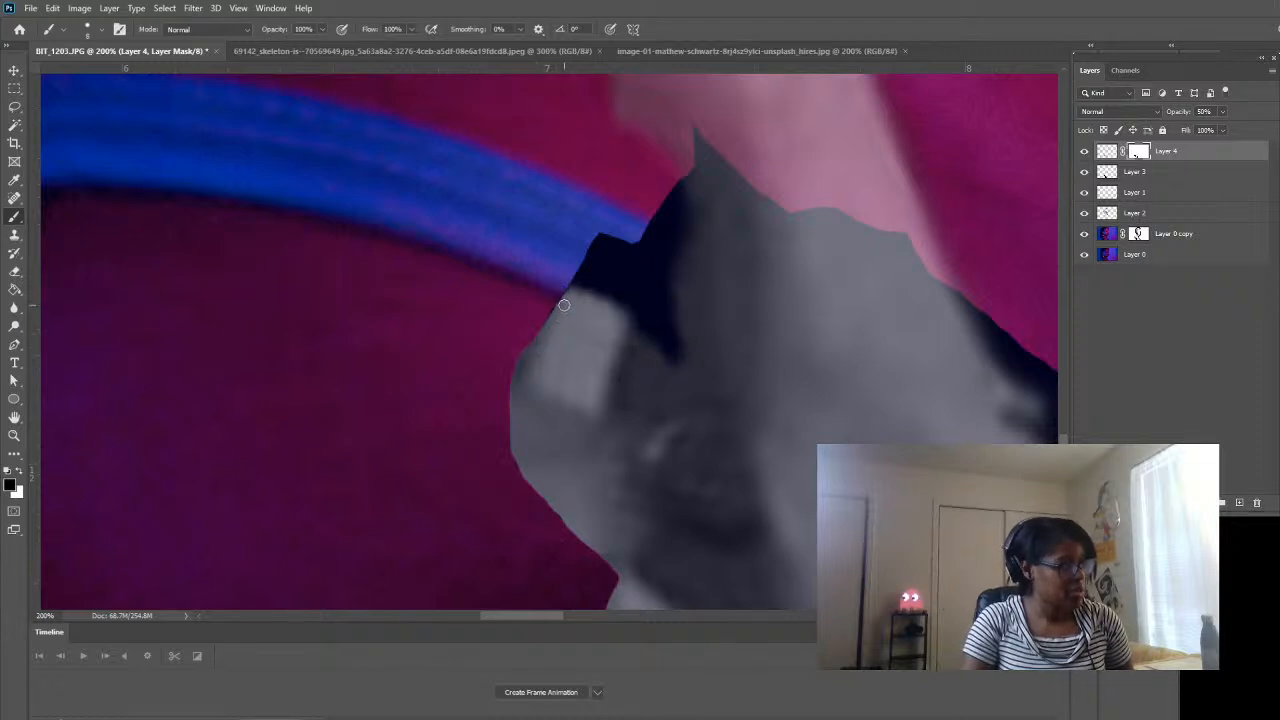
key("x")
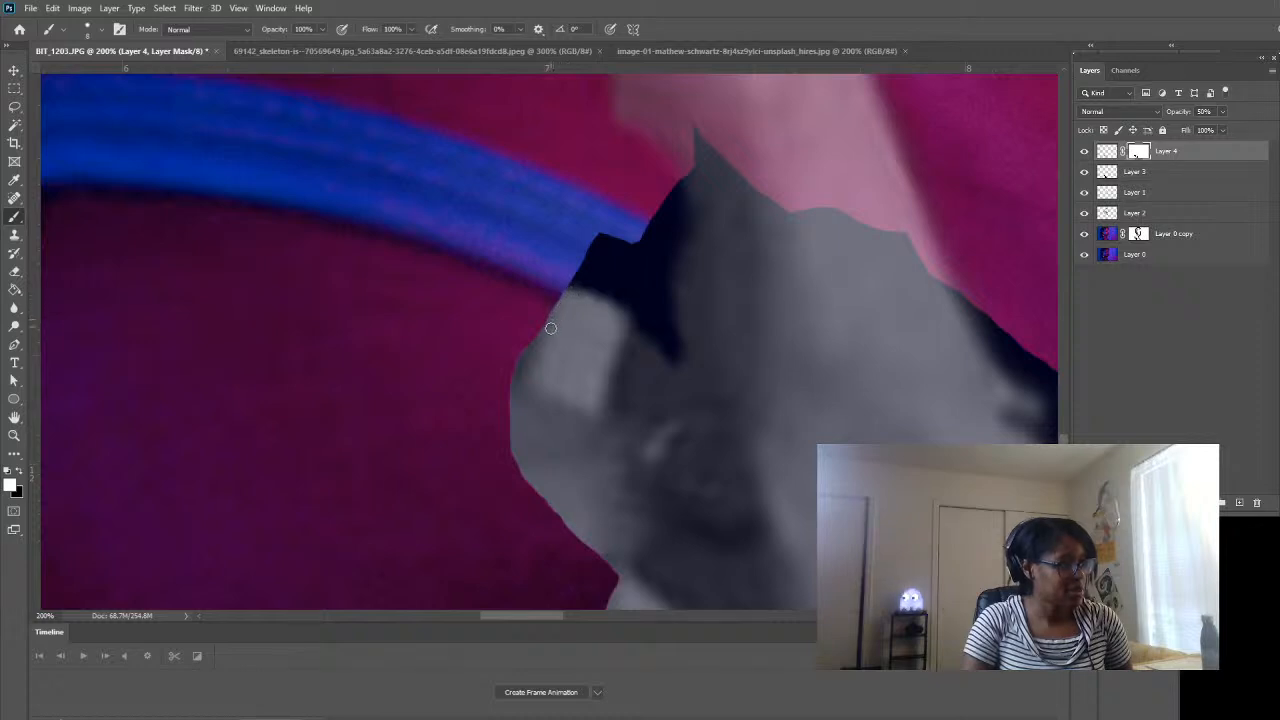
scroll(774, 391, "up", 3)
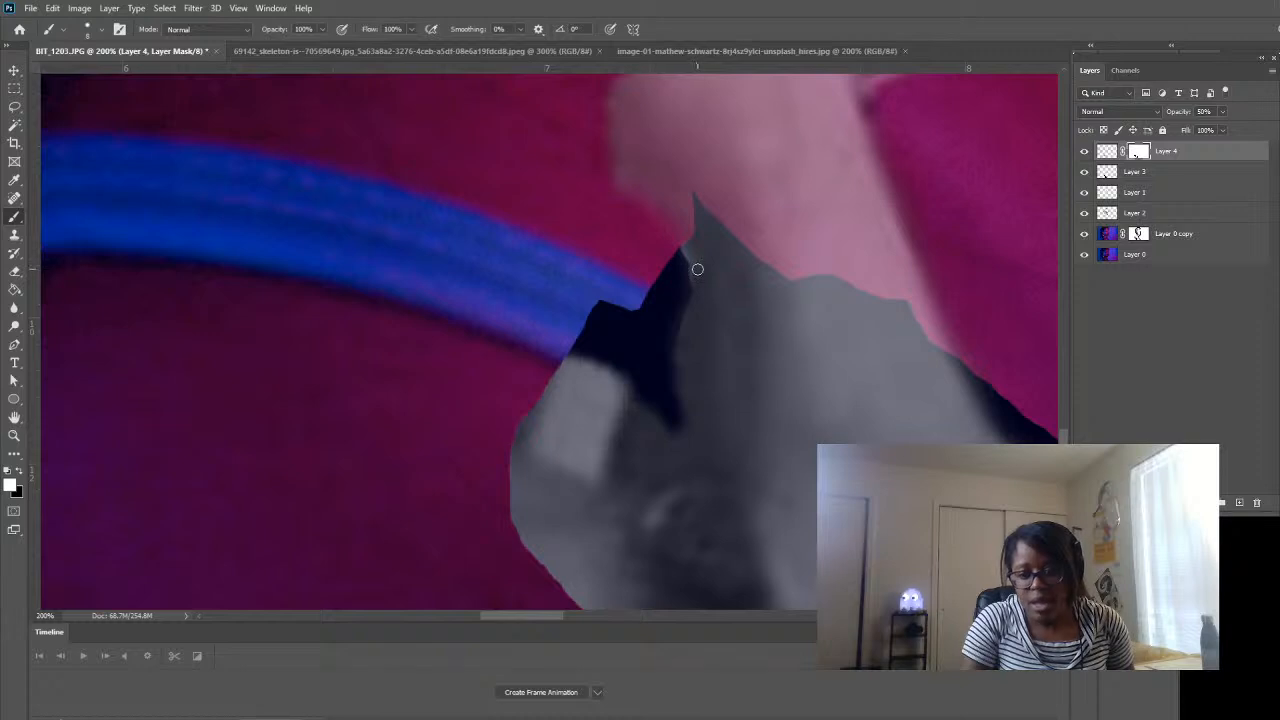
- Mask out the pink bone end extending over the skin above the torn patch, enlarging the black brush to 30
scroll(750, 370, "up", 2)
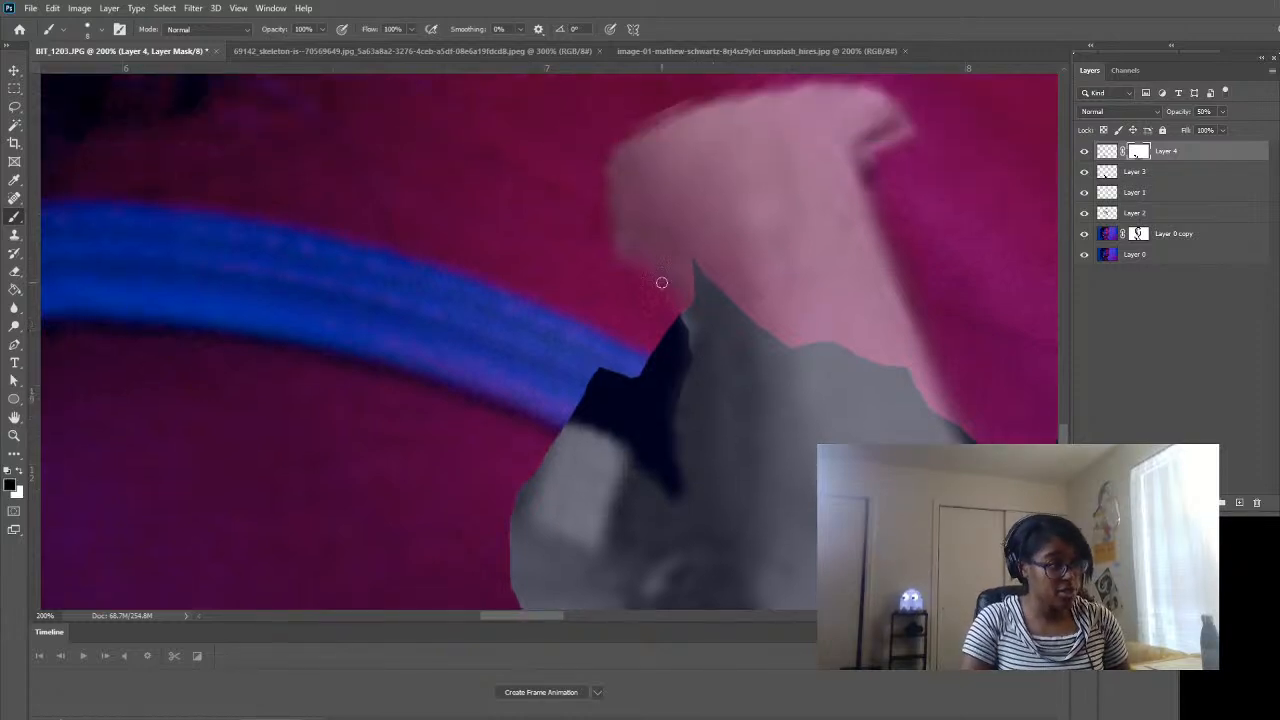
mouse_move(652, 278)
left_mouse_down()
mouse_move(689, 194)
mouse_move(636, 238)
mouse_move(639, 227)
mouse_move(643, 262)
mouse_move(631, 196)
mouse_move(637, 147)
mouse_move(658, 129)
mouse_move(617, 206)
mouse_move(623, 146)
mouse_move(722, 101)
mouse_move(934, 122)
mouse_move(822, 83)
mouse_move(750, 116)
mouse_move(676, 162)
mouse_move(801, 119)
mouse_move(894, 142)
mouse_move(642, 203)
mouse_move(861, 143)
mouse_move(693, 183)
mouse_move(632, 244)
mouse_move(710, 207)
mouse_move(809, 196)
mouse_move(873, 211)
mouse_move(851, 228)
mouse_move(700, 232)
mouse_move(667, 243)
mouse_move(671, 282)
left_mouse_up()
key("bracketright")
key("bracketright")
key("bracketright")
key("bracketright")
key("bracketright")
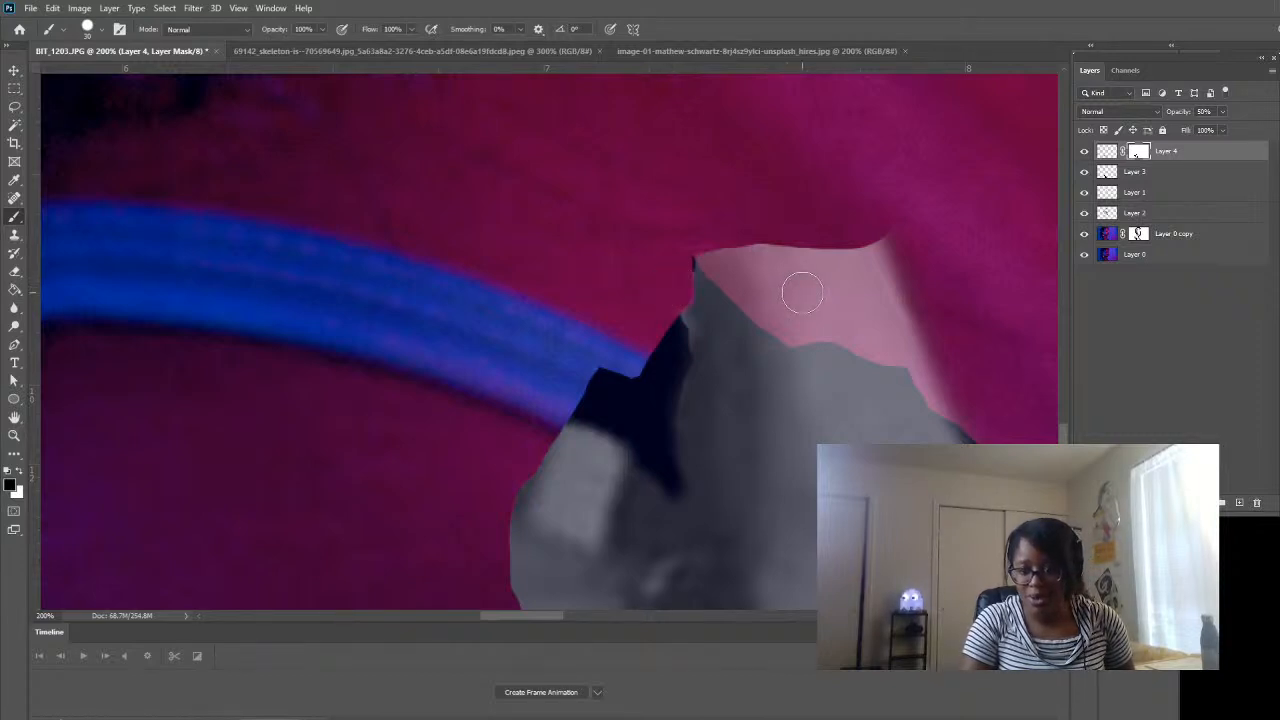
mouse_move(742, 238)
left_mouse_down()
mouse_move(794, 273)
mouse_move(851, 257)
mouse_move(759, 245)
mouse_move(889, 245)
mouse_move(920, 354)
mouse_move(873, 273)
mouse_move(847, 320)
mouse_move(814, 317)
mouse_move(715, 246)
mouse_move(793, 323)
mouse_move(883, 333)
mouse_move(871, 339)
mouse_move(844, 304)
left_mouse_up()
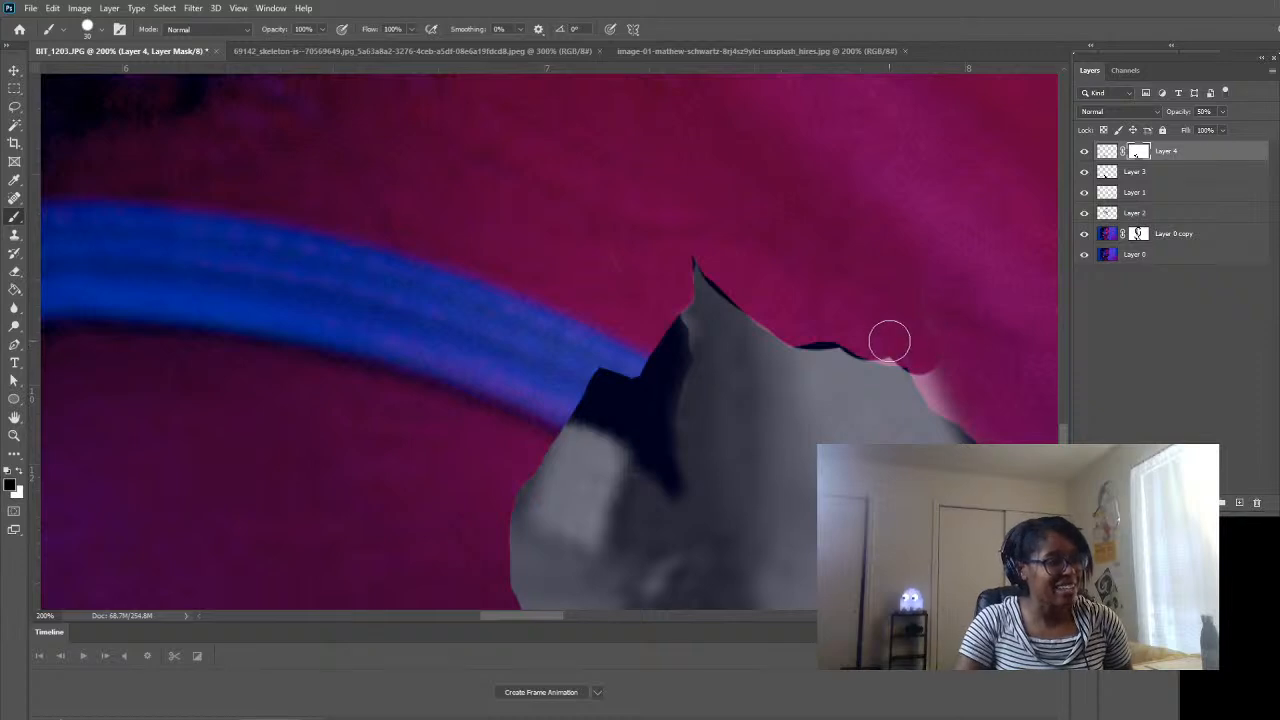
mouse_move(890, 341)
left_mouse_down()
mouse_move(934, 359)
mouse_move(962, 402)
mouse_move(944, 391)
mouse_move(930, 370)
mouse_move(991, 424)
mouse_move(925, 428)
left_mouse_up()
- Restore bone in the dark slivers along the patch's upper peak and rounded hump with a size 3 white brush
left_click(14, 435)
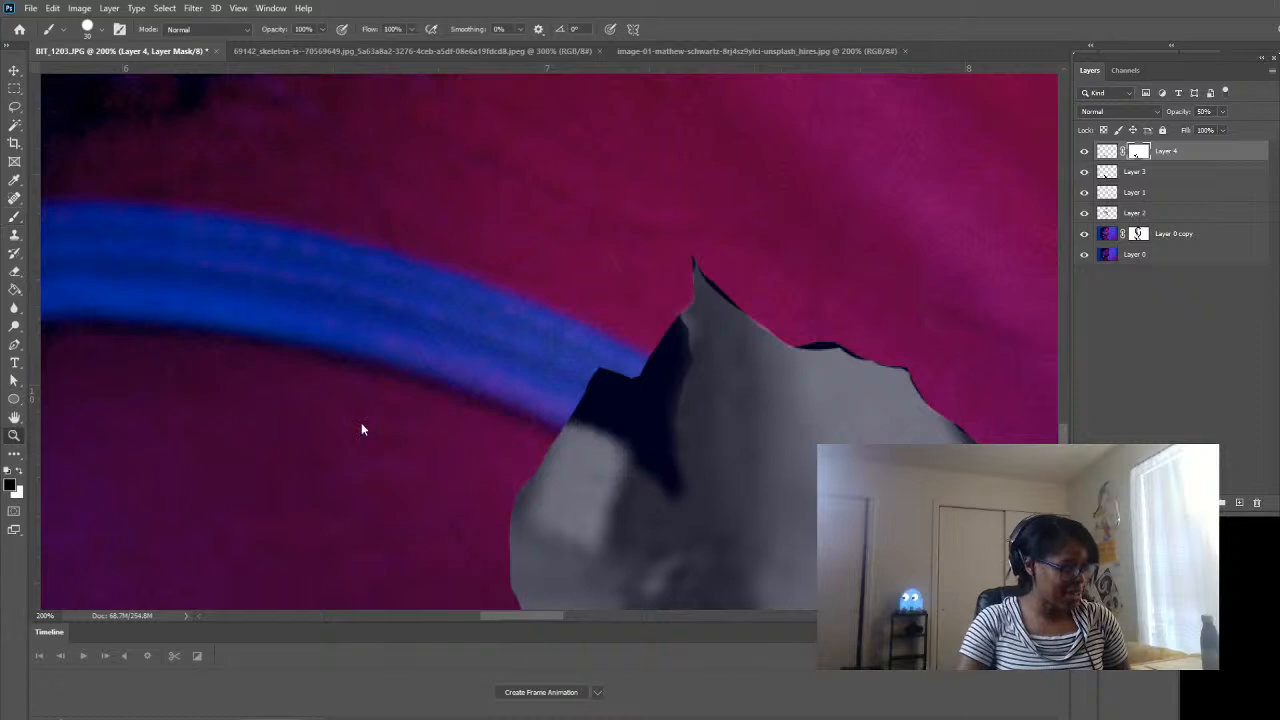
left_click(820, 340)
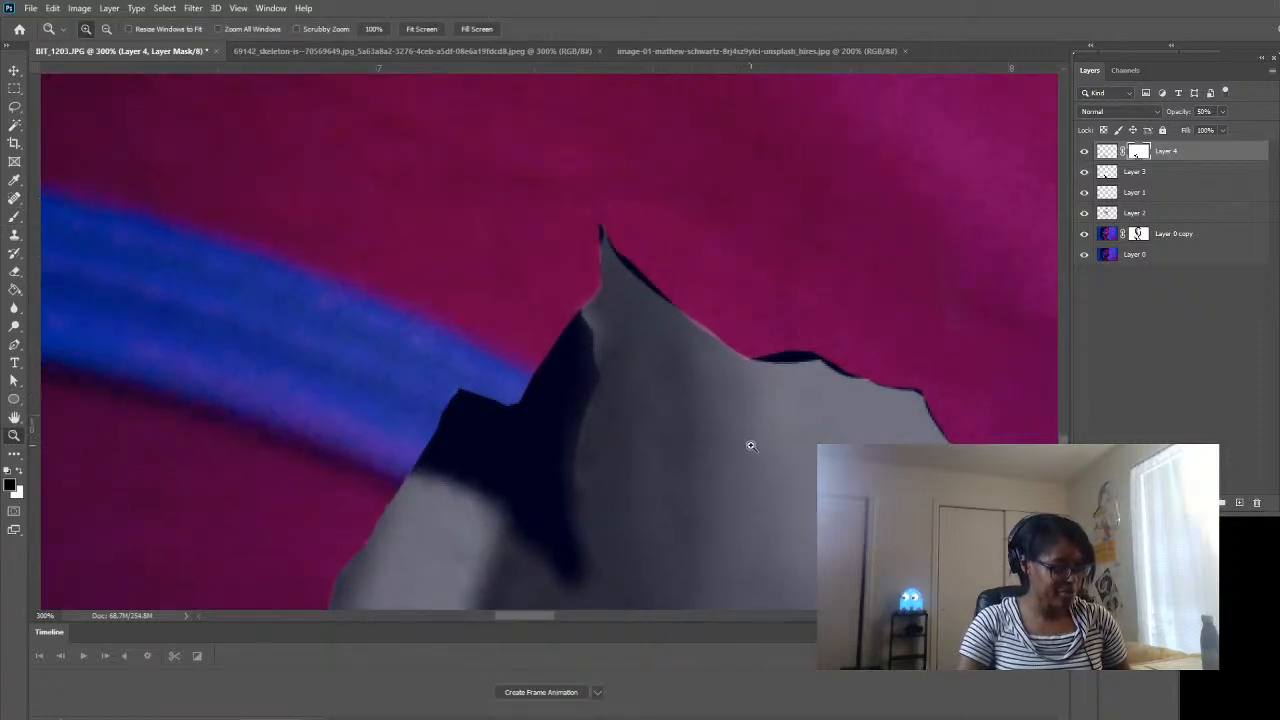
key("b")
key("bracketleft")
key("bracketleft")
key("bracketleft")
key("bracketleft")
key("bracketleft")
key("bracketleft")
key("bracketleft")
key("bracketleft")
key("bracketleft")
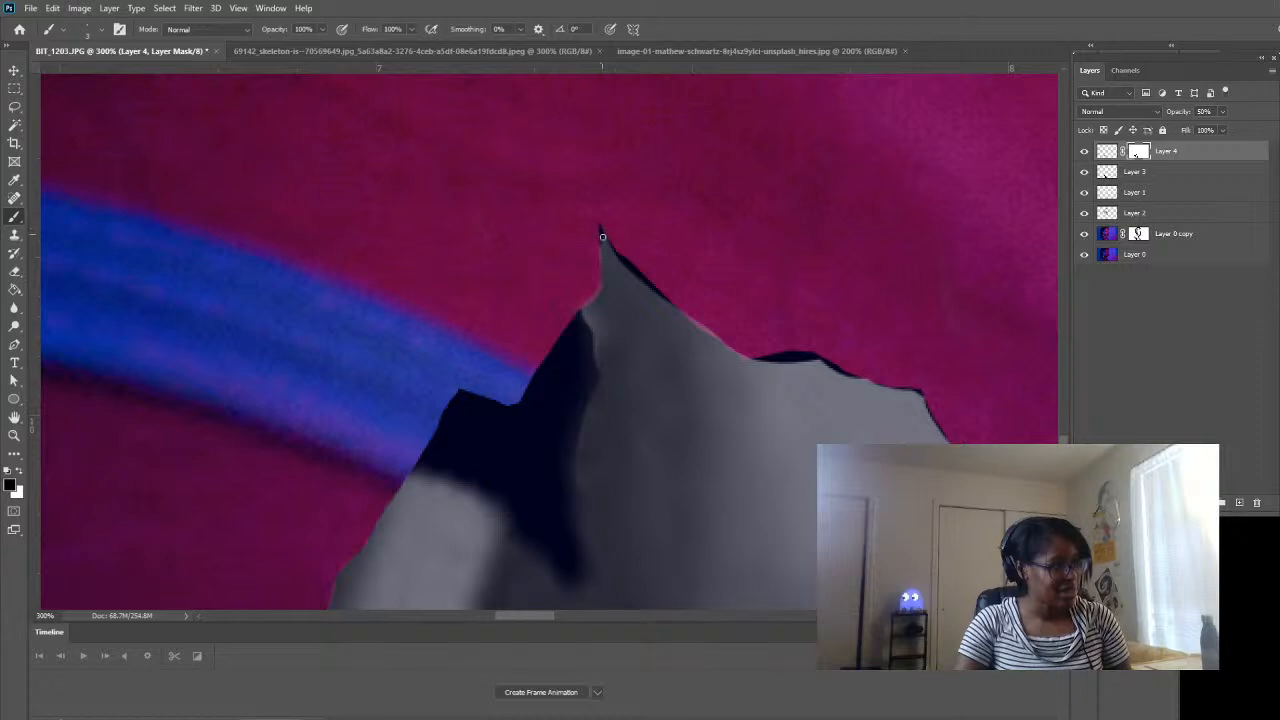
left_click(20, 470)
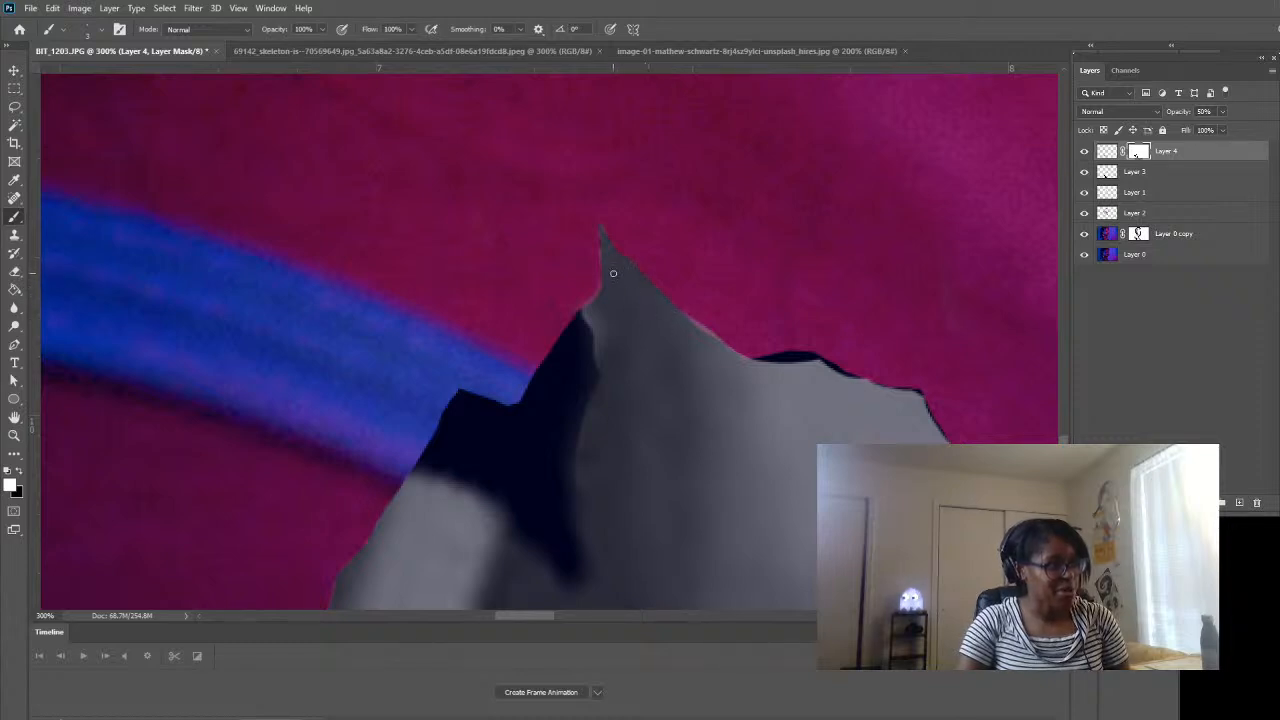
left_click_drag(753, 362, 810, 359)
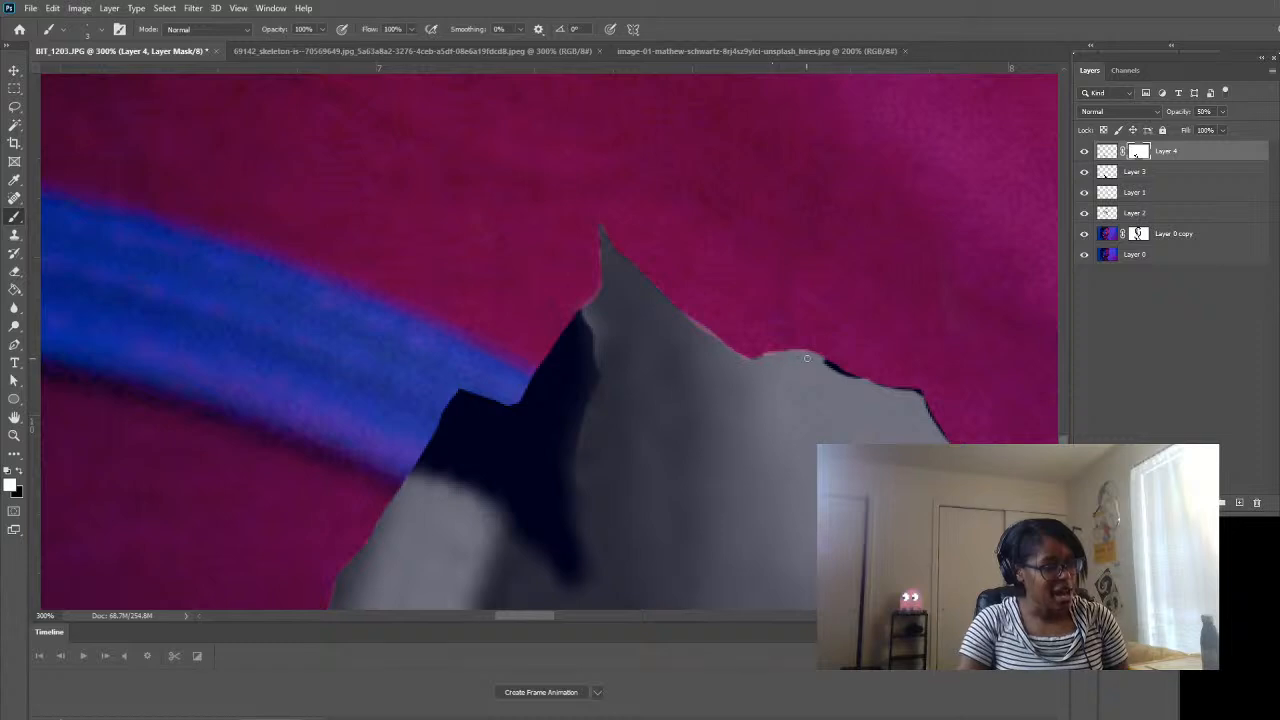
mouse_move(823, 361)
left_mouse_down()
mouse_move(857, 376)
mouse_move(828, 368)
left_mouse_up()
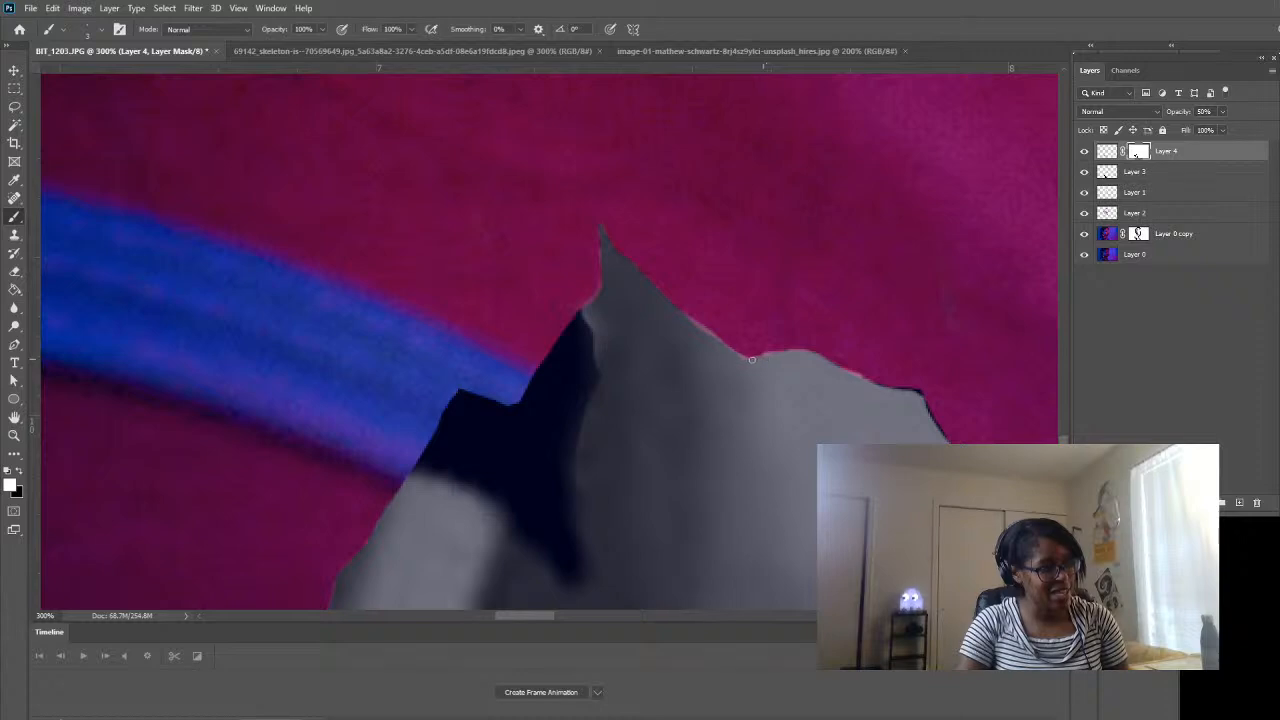
- Refine the bone's edge around the patch's chest-side upper corner and down its slope with fine black and white mask strokes
mouse_move(867, 382)
left_mouse_down()
mouse_move(922, 393)
mouse_move(948, 440)
left_mouse_up()
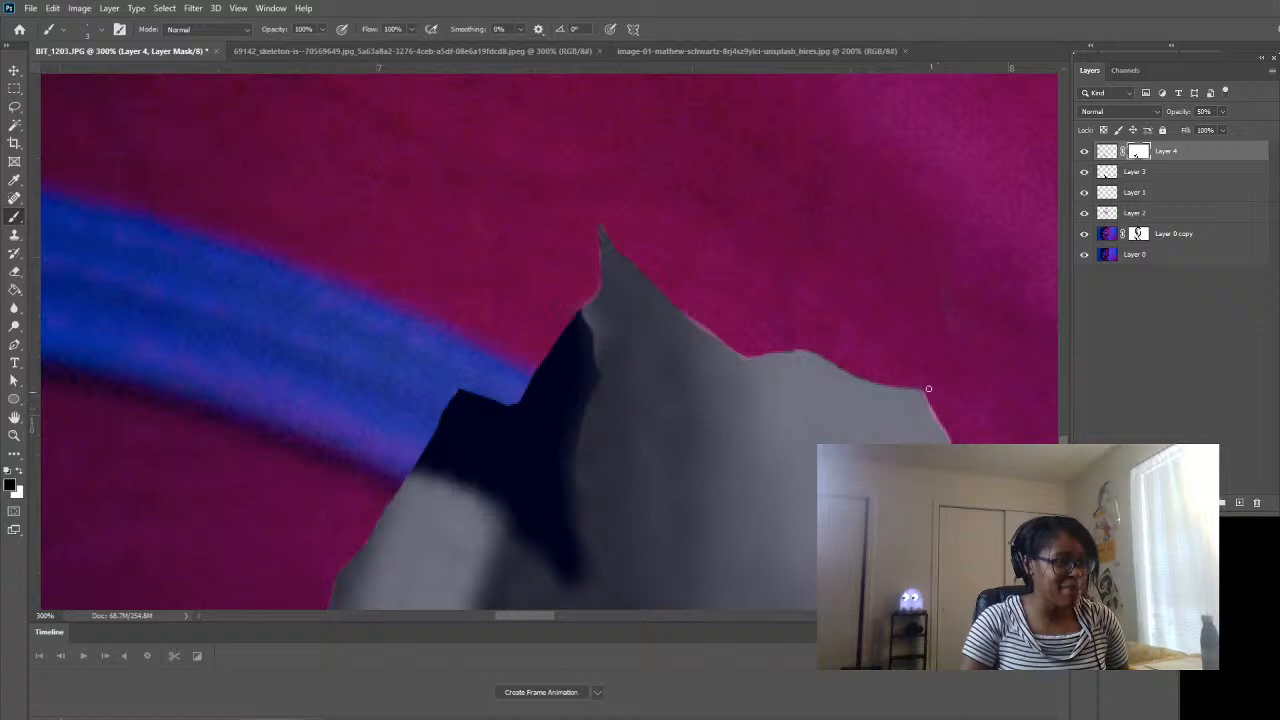
left_click_drag(930, 400, 947, 432)
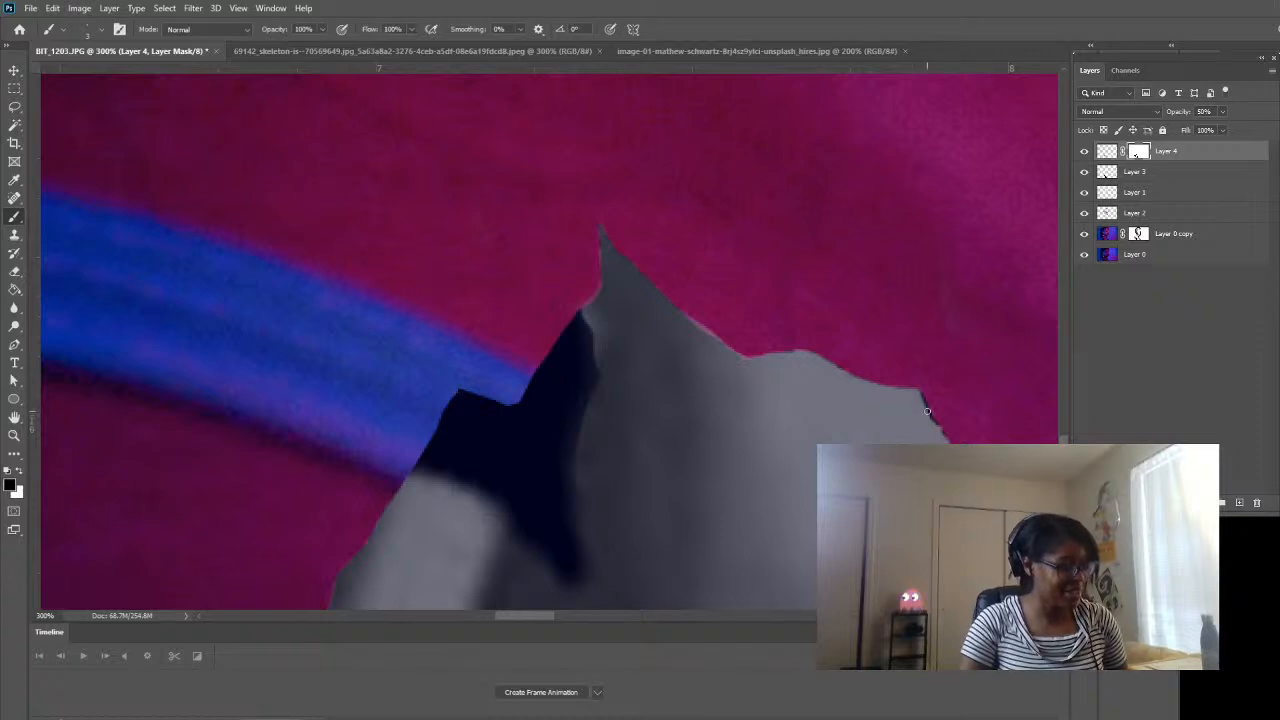
key("x")
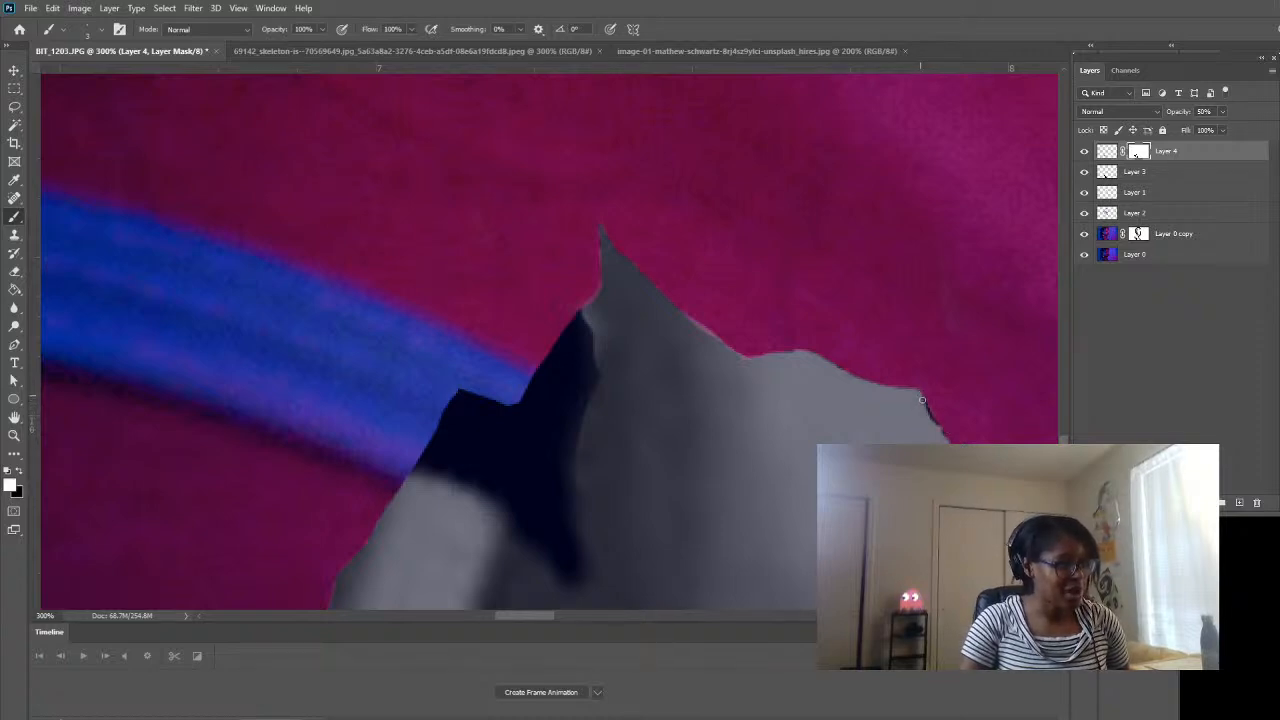
left_click_drag(929, 411, 935, 422)
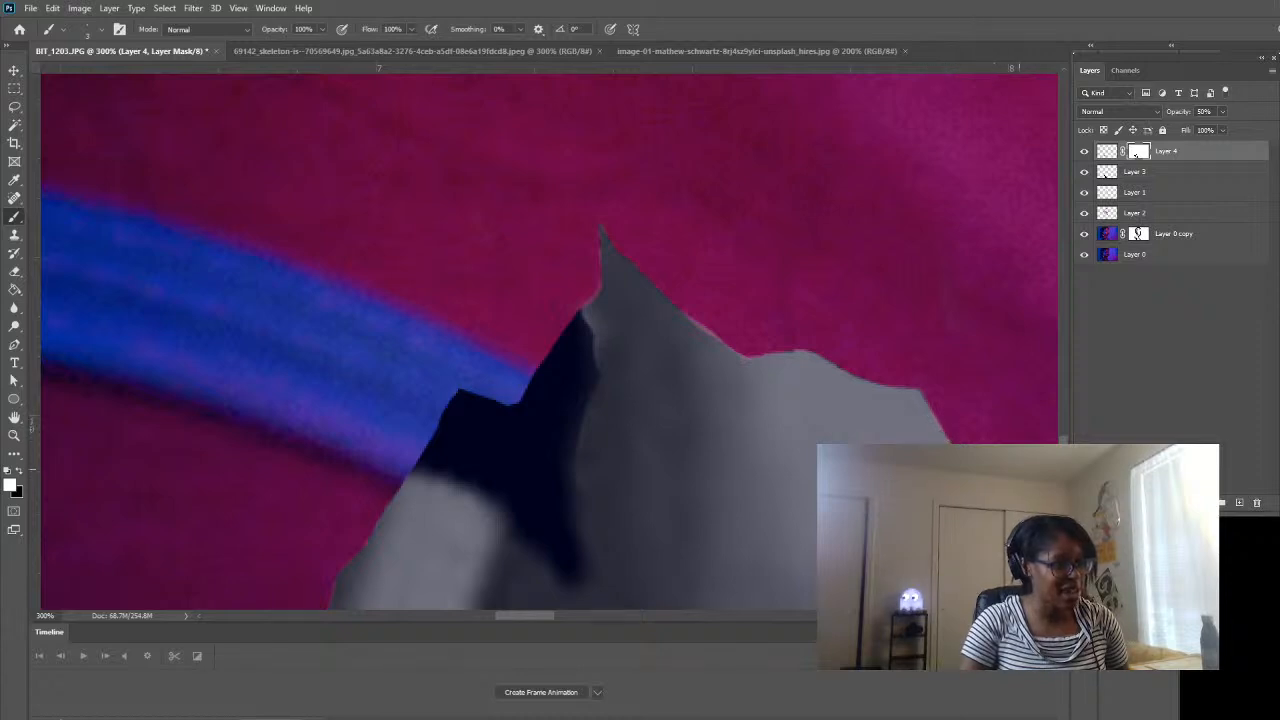
mouse_move(997, 450)
left_mouse_down()
mouse_move(734, 340)
mouse_move(605, 266)
mouse_move(575, 270)
mouse_move(597, 290)
mouse_move(612, 366)
left_mouse_up()
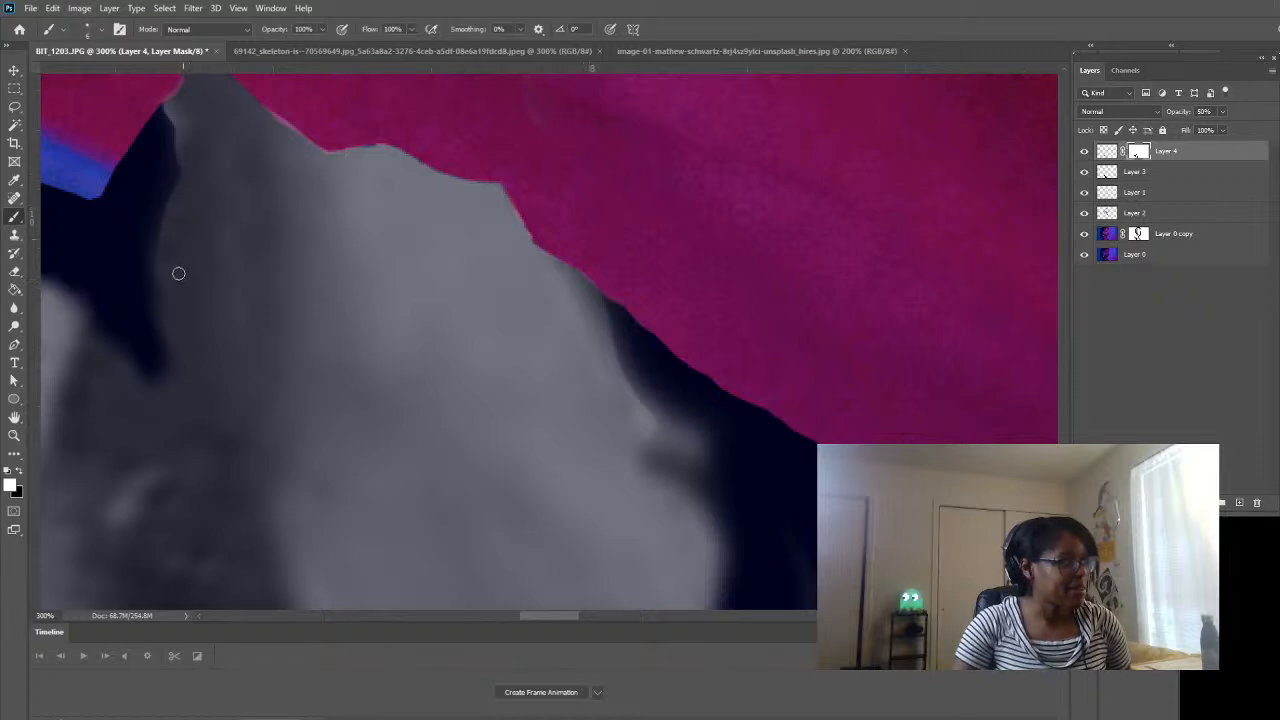
- Examine the masked bone against the whole portrait, and inspect how it fits the torn shoulder patch
scroll(300, 410, "down", 3)
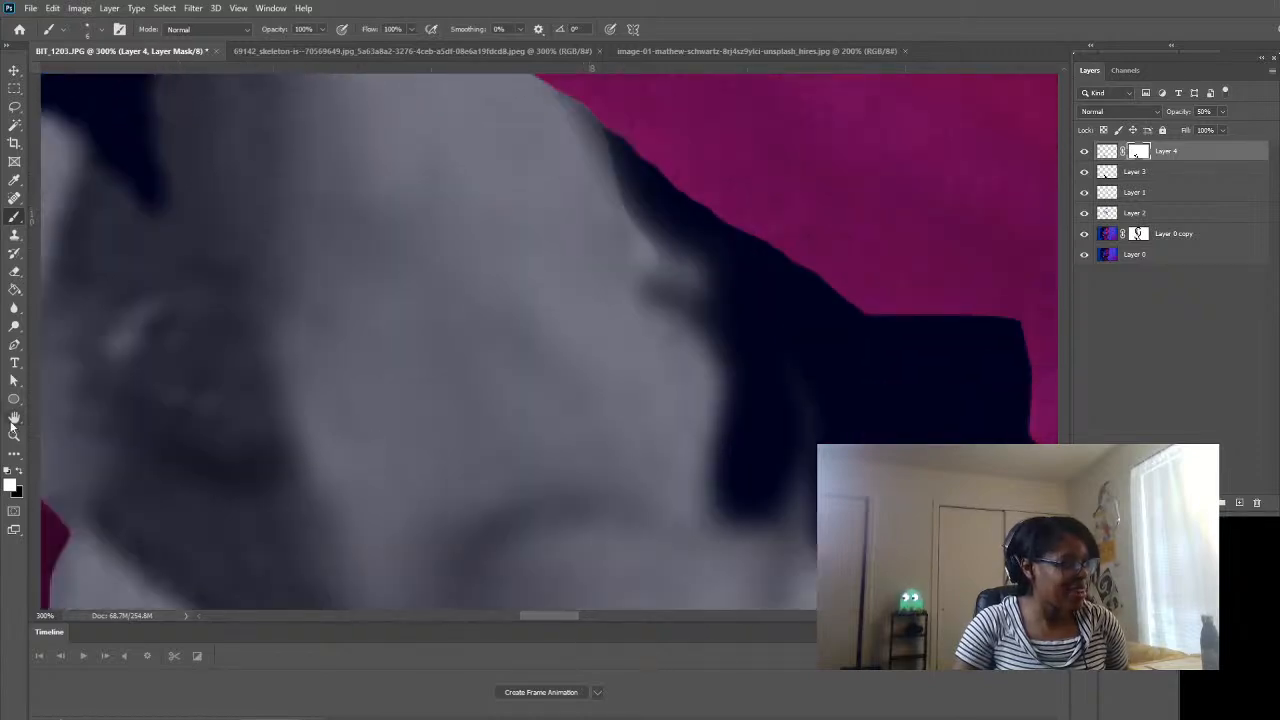
left_click(14, 434)
left_click(538, 468, "alt")
left_click(538, 468, "alt")
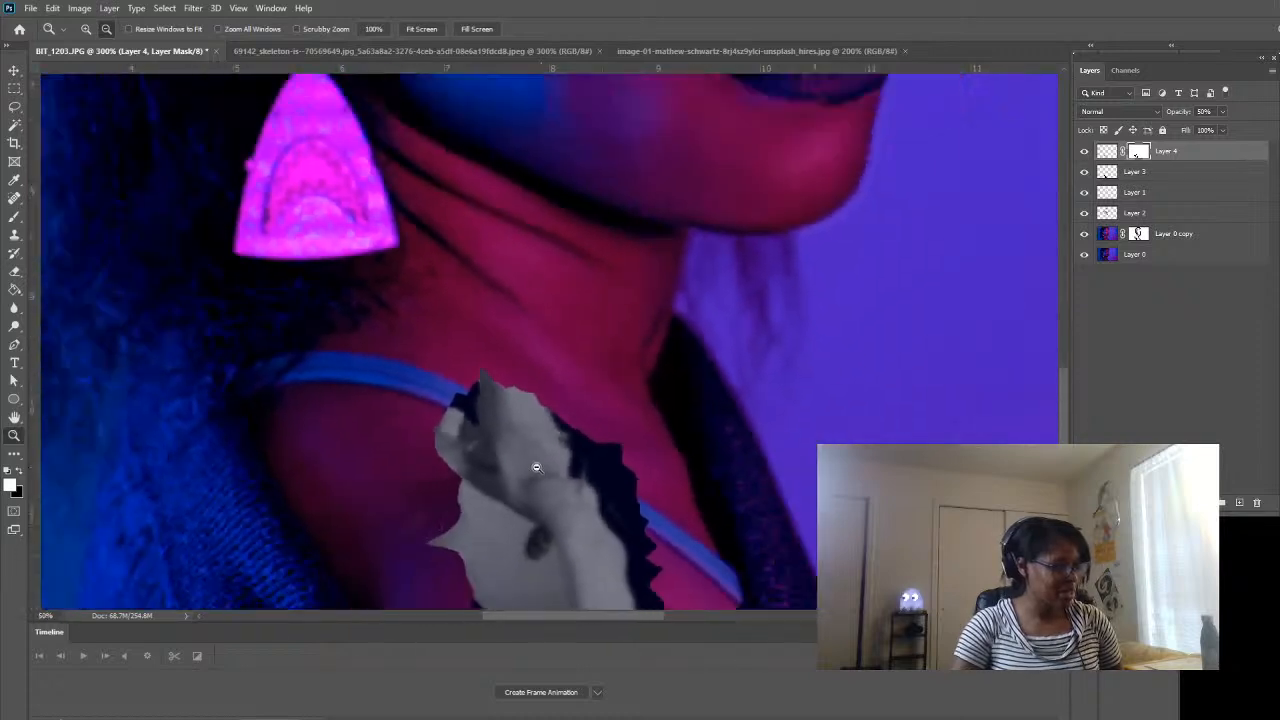
left_click(538, 468, "alt")
left_click(569, 381, "alt")
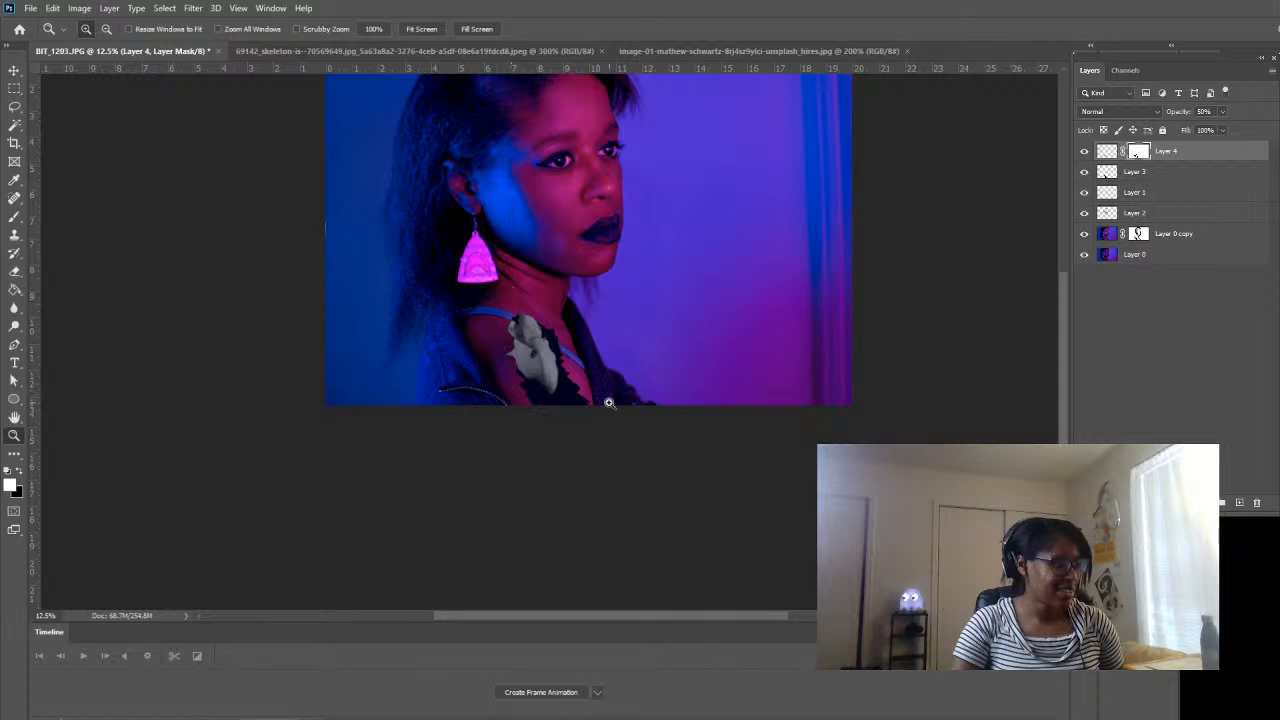
scroll(565, 365, "down", 2)
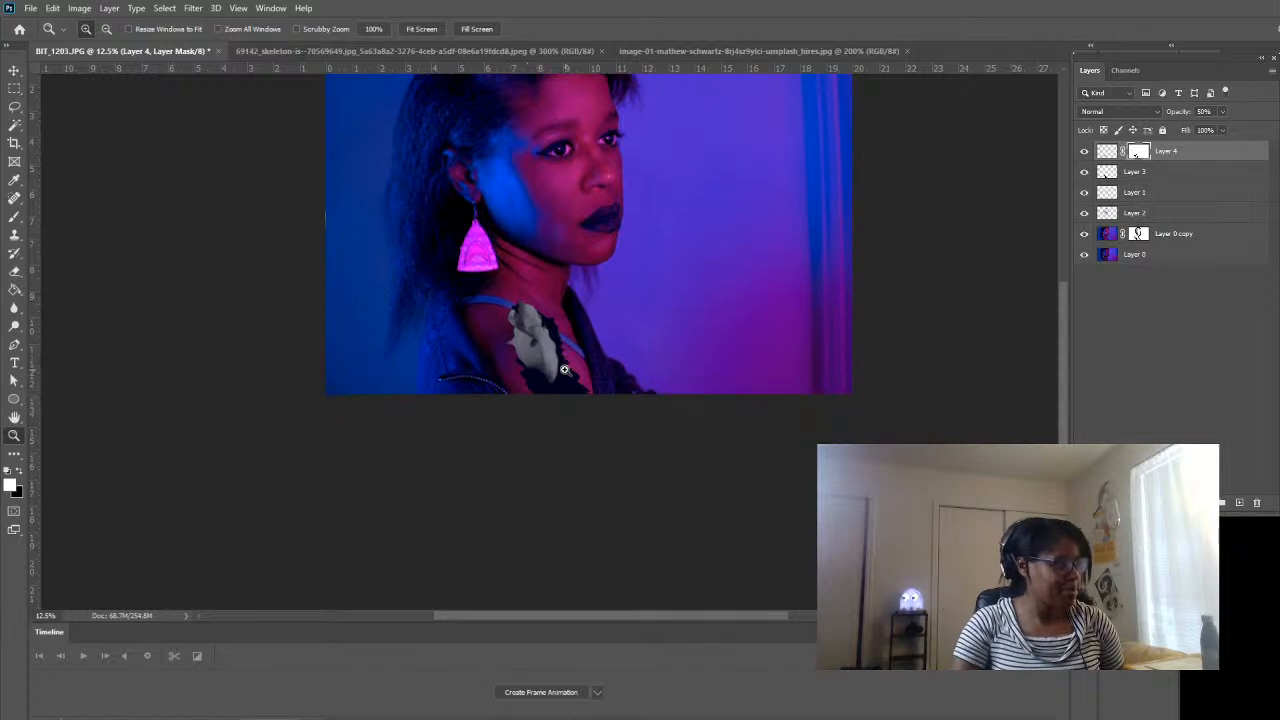
left_click(504, 310)
scroll(430, 500, "down", 5)
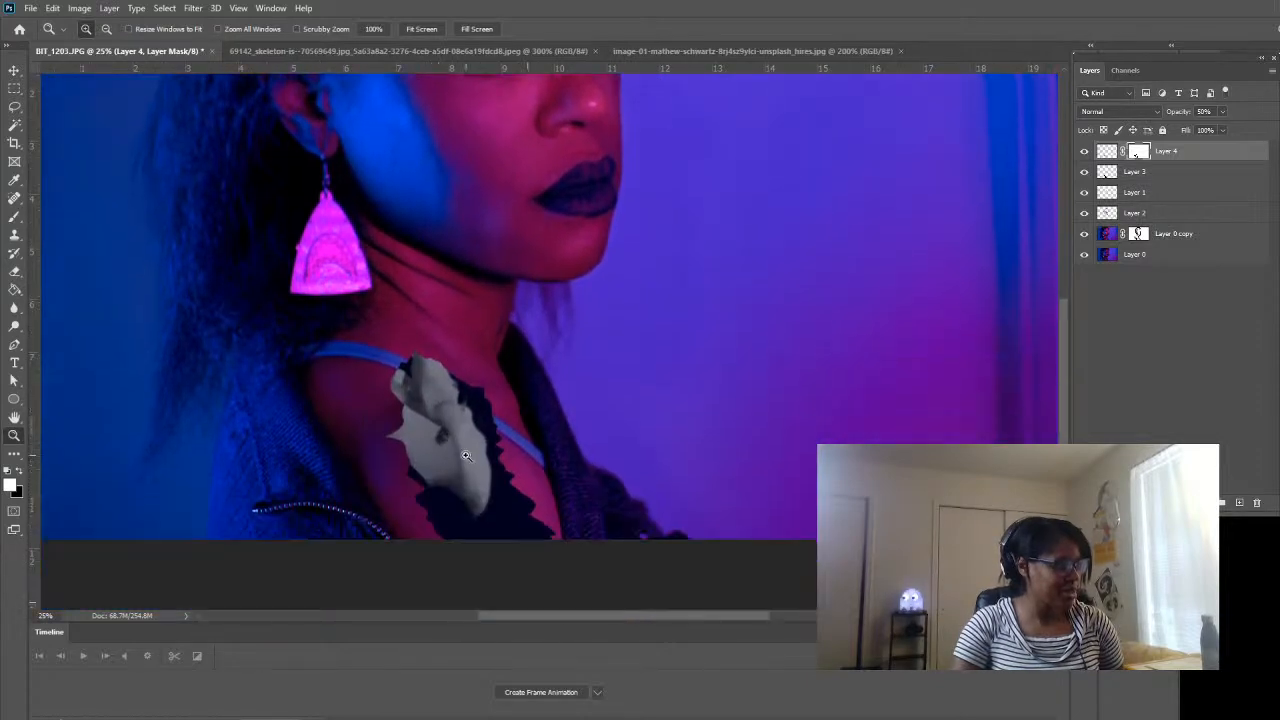
- Try to restore bone along the curved edge beneath its lower tip with fine white mask strokes, and undo those strokes
left_click(427, 487)
left_click(440, 474)
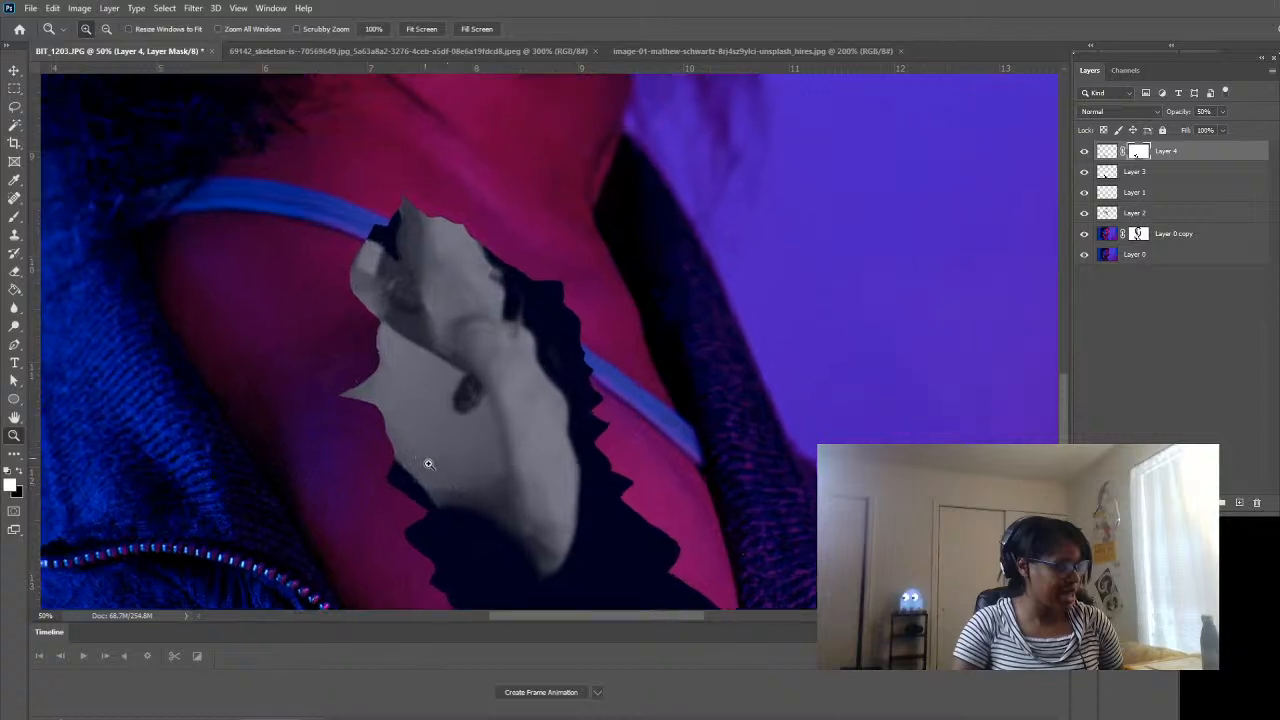
scroll(441, 469, "down", 3)
left_click(420, 452)
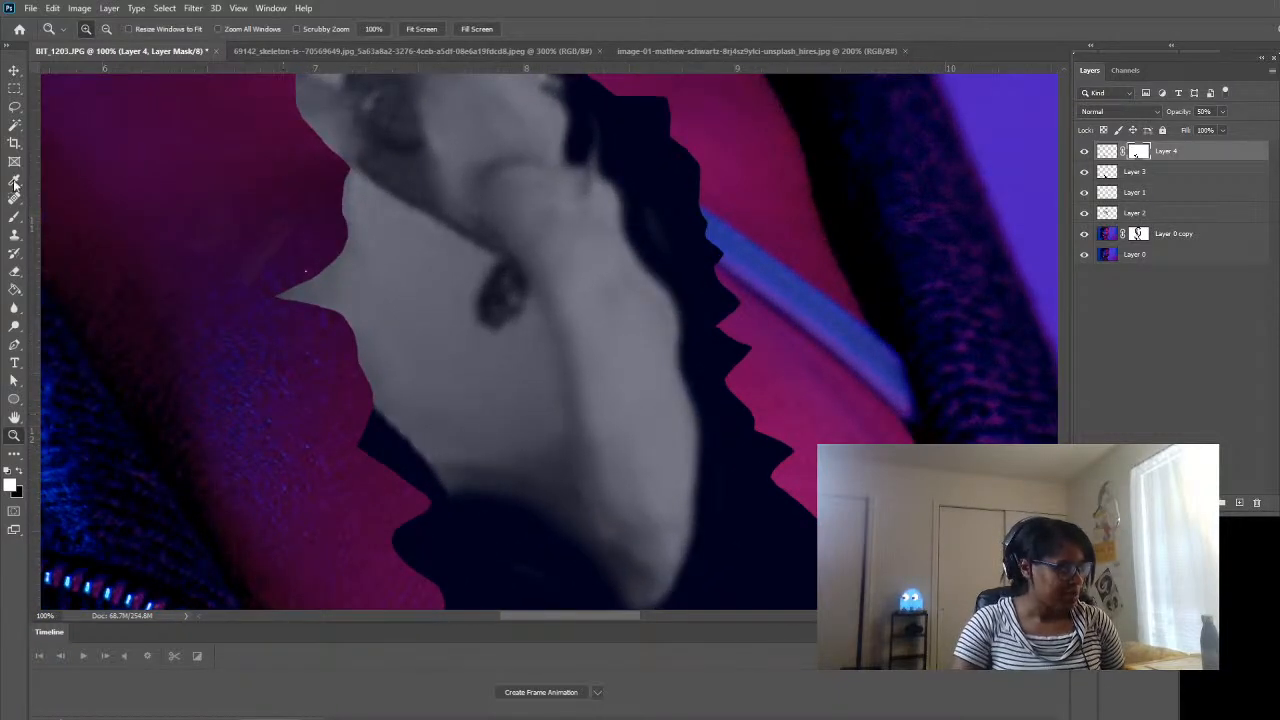
left_click(15, 218)
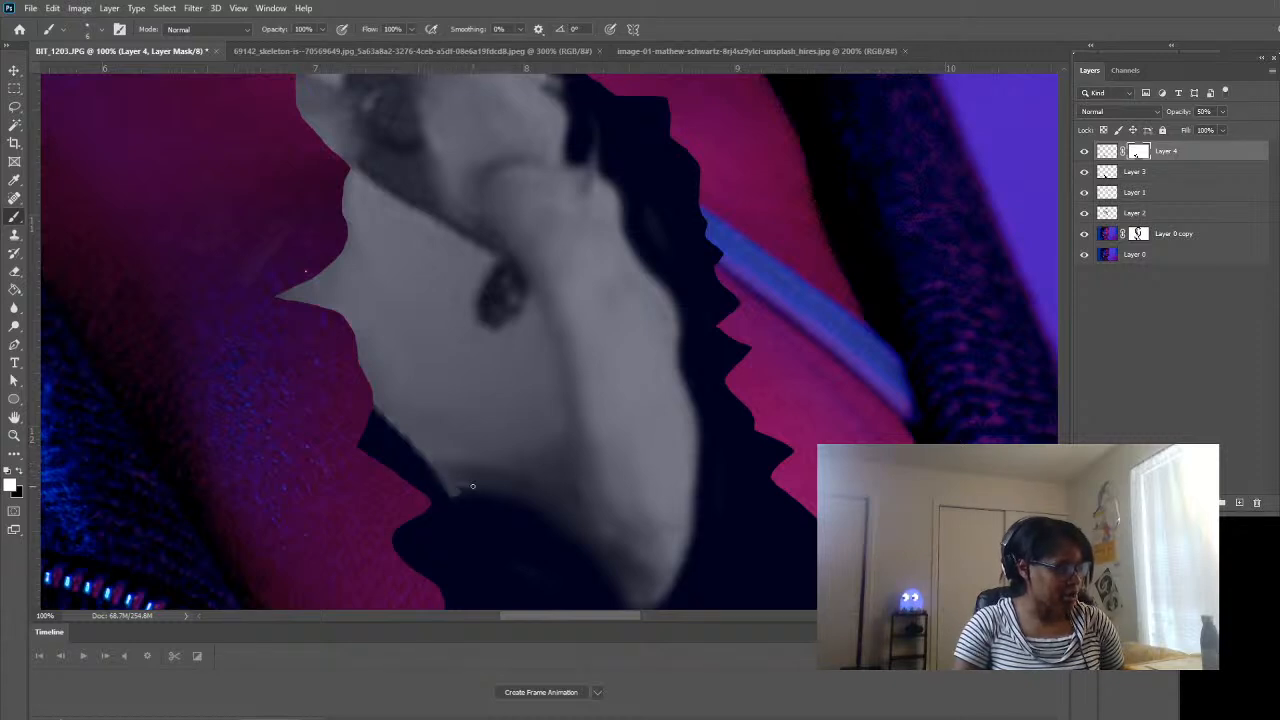
mouse_move(473, 486)
left_mouse_down()
mouse_move(458, 494)
mouse_move(543, 508)
left_mouse_up()
scroll(552, 464, "down", 2)
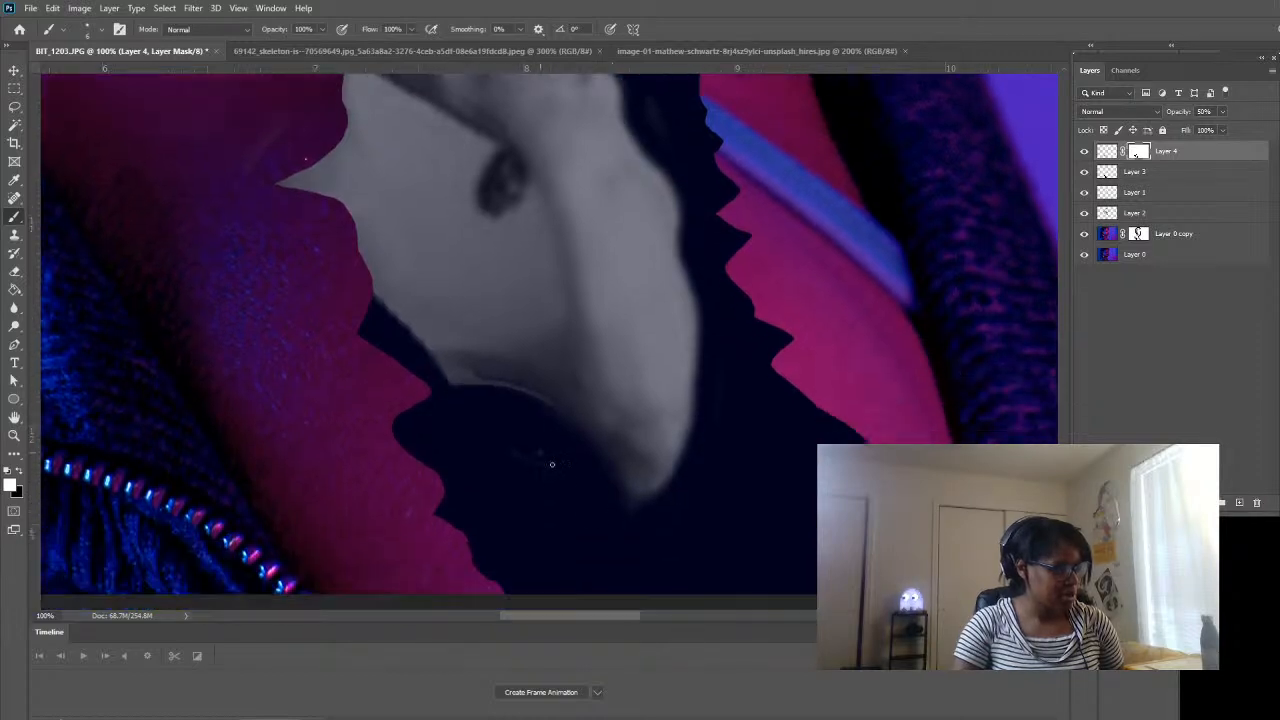
left_click_drag(552, 464, 588, 494)
left_click_drag(502, 441, 591, 470)
key("ctrl+z")
key("ctrl+z")
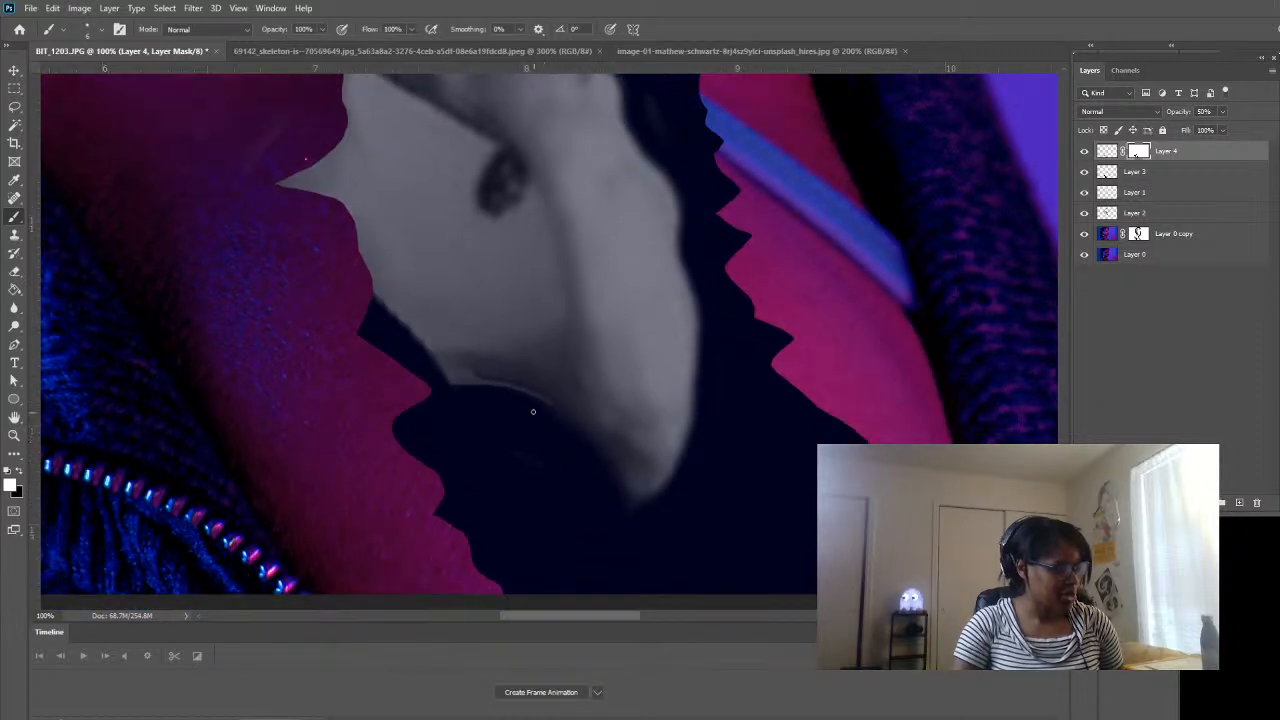
key("ctrl+z")
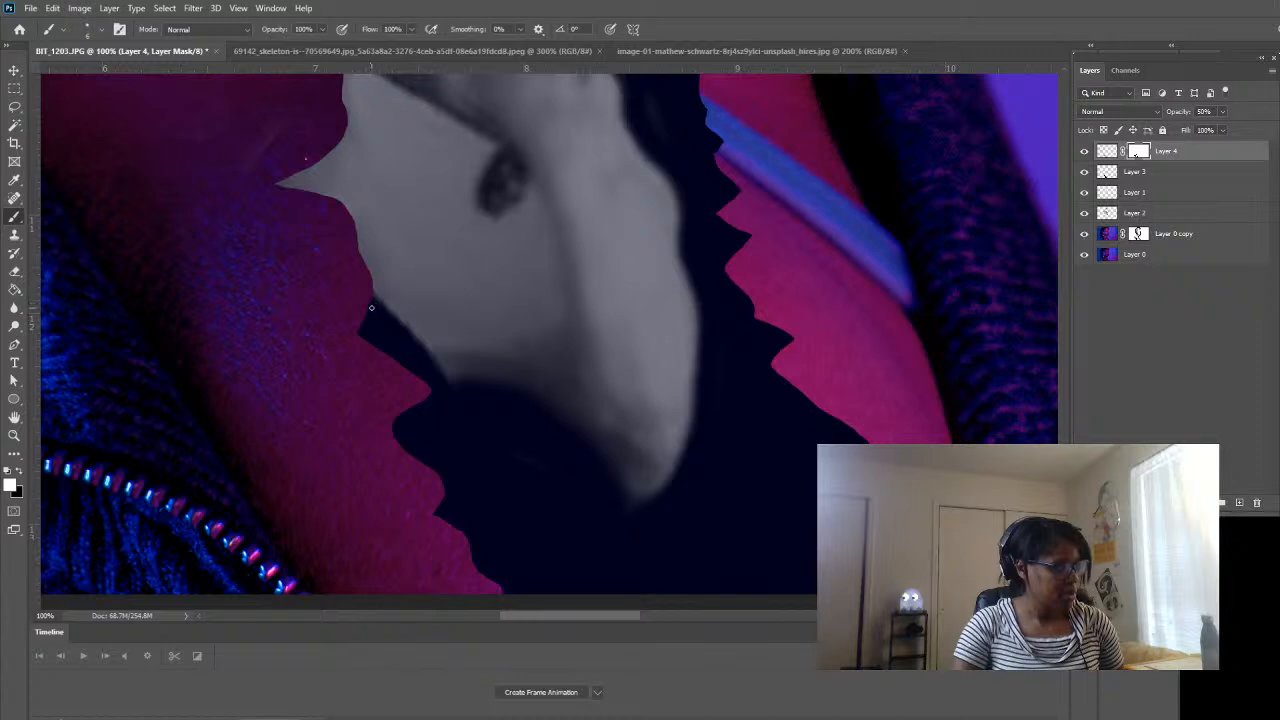
- Refine the bone's mask along the torn patch's upper peak and rounded hump with fine black and white strokes
scroll(488, 417, "up", 2)
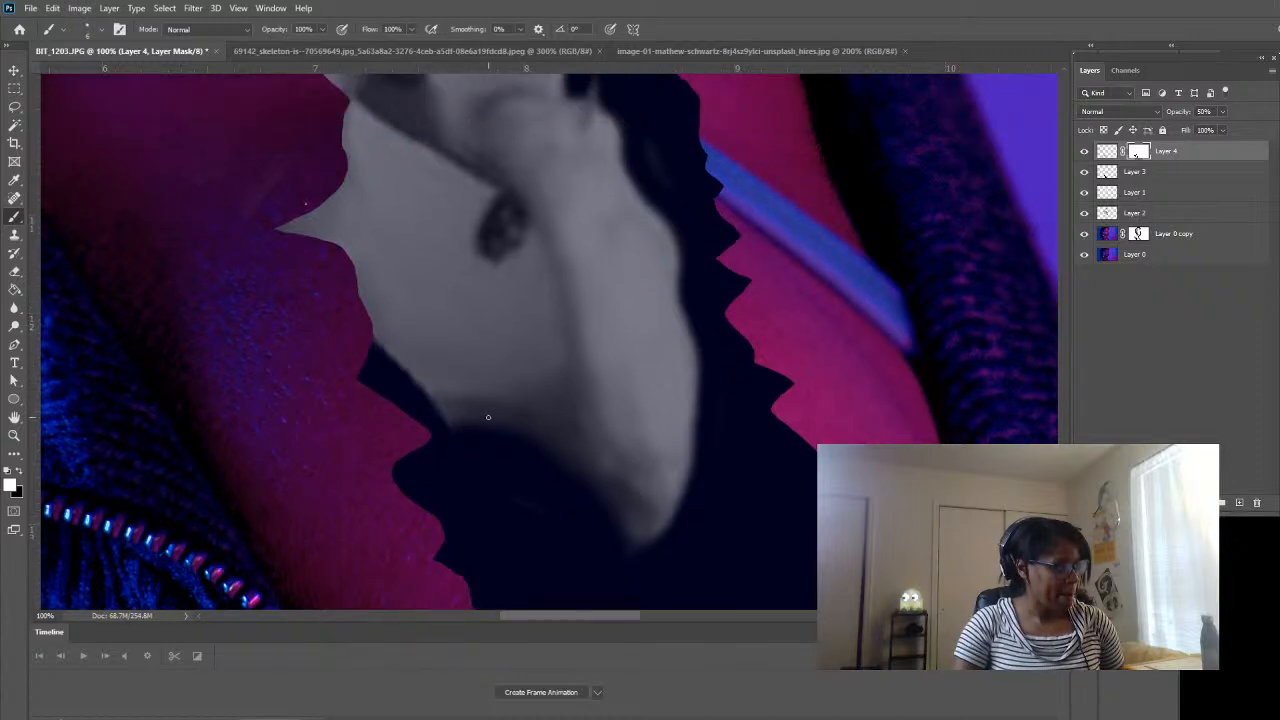
scroll(488, 417, "up", 2)
scroll(398, 254, "up", 8)
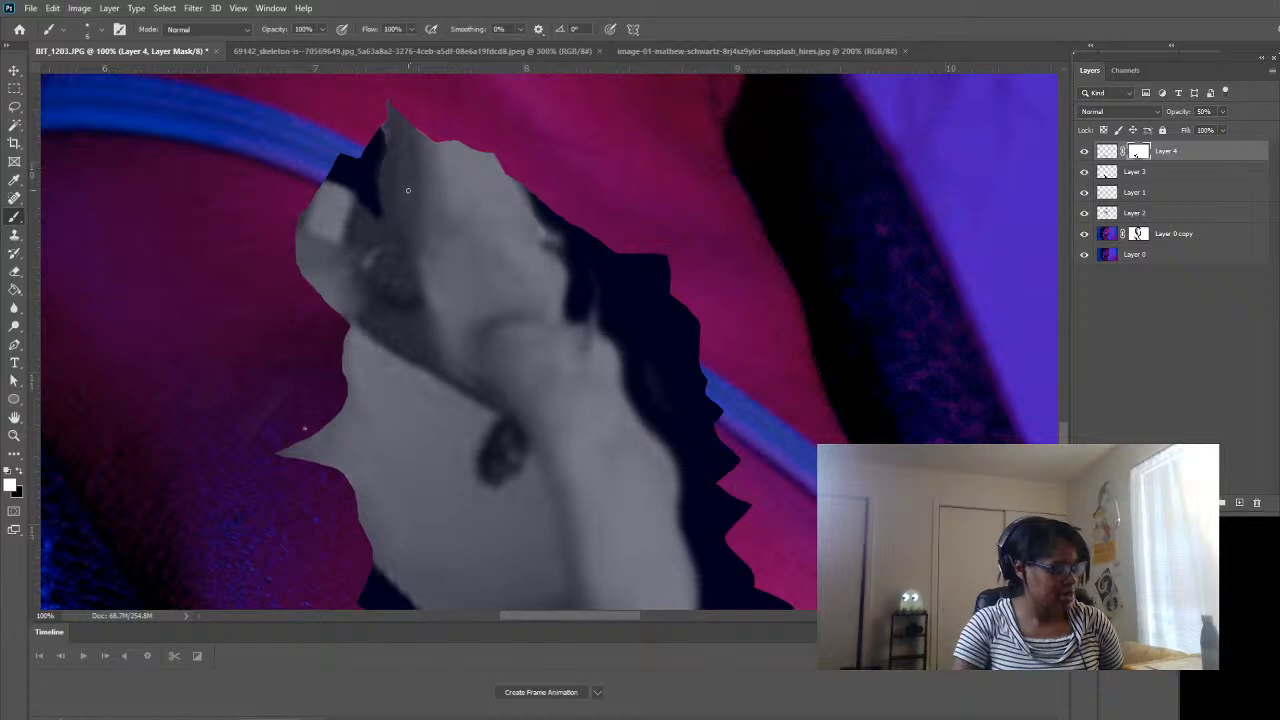
scroll(430, 126, "up", 2)
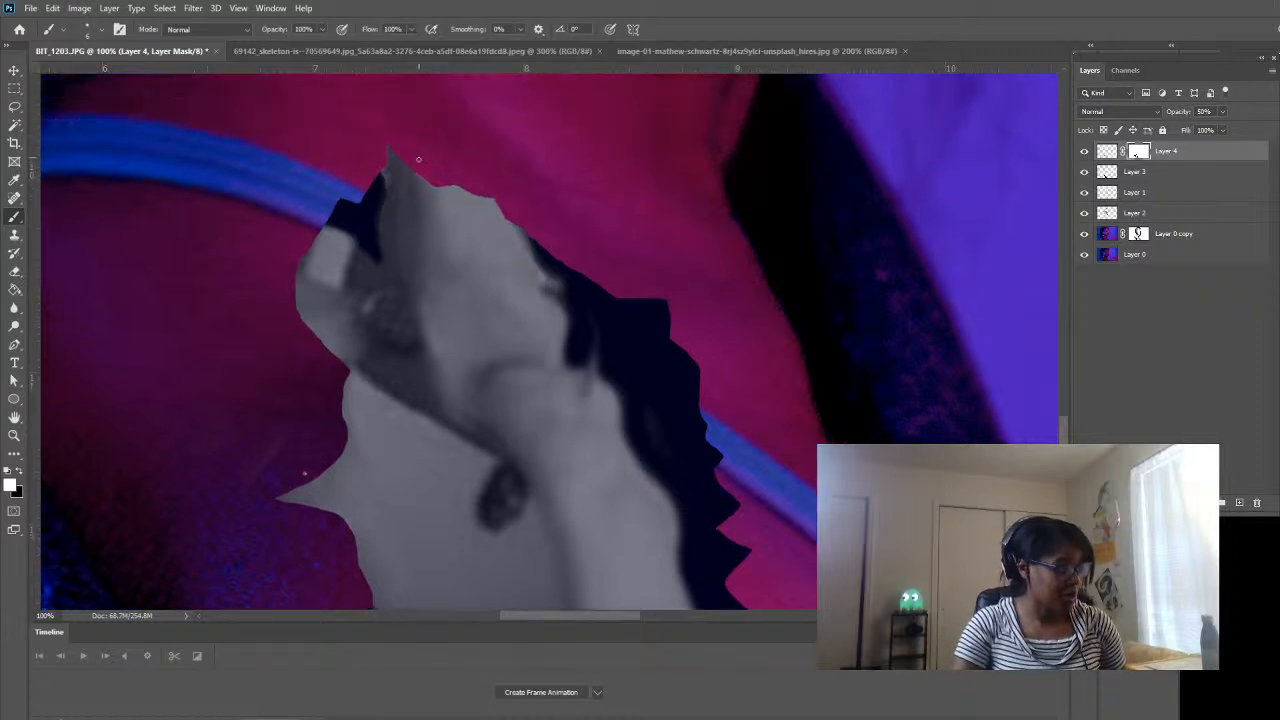
left_click(15, 436)
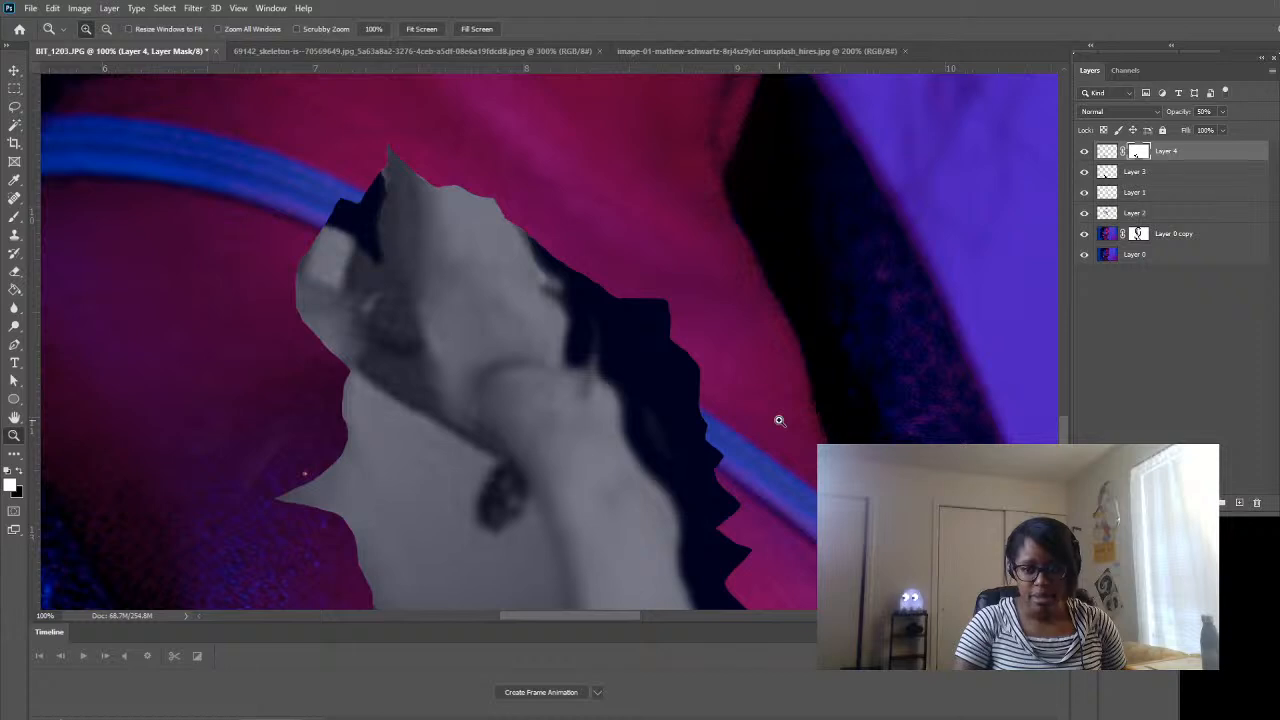
left_click(476, 145)
key("b")
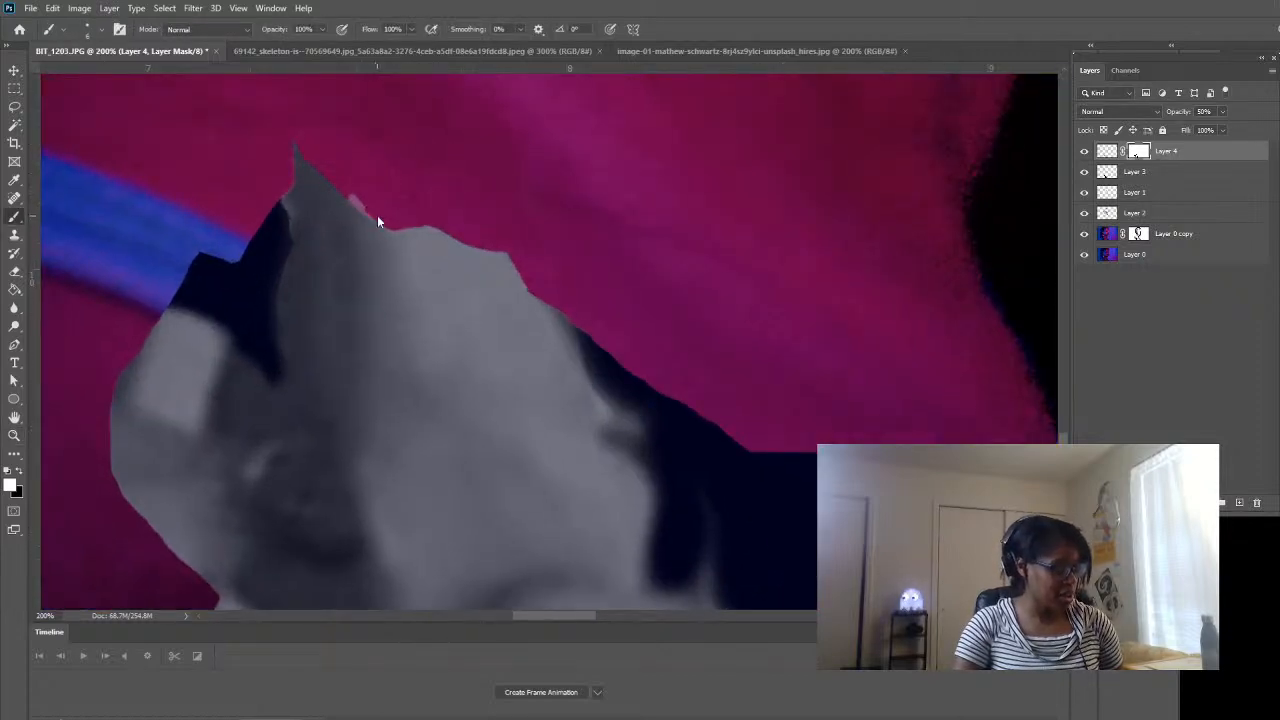
key("x")
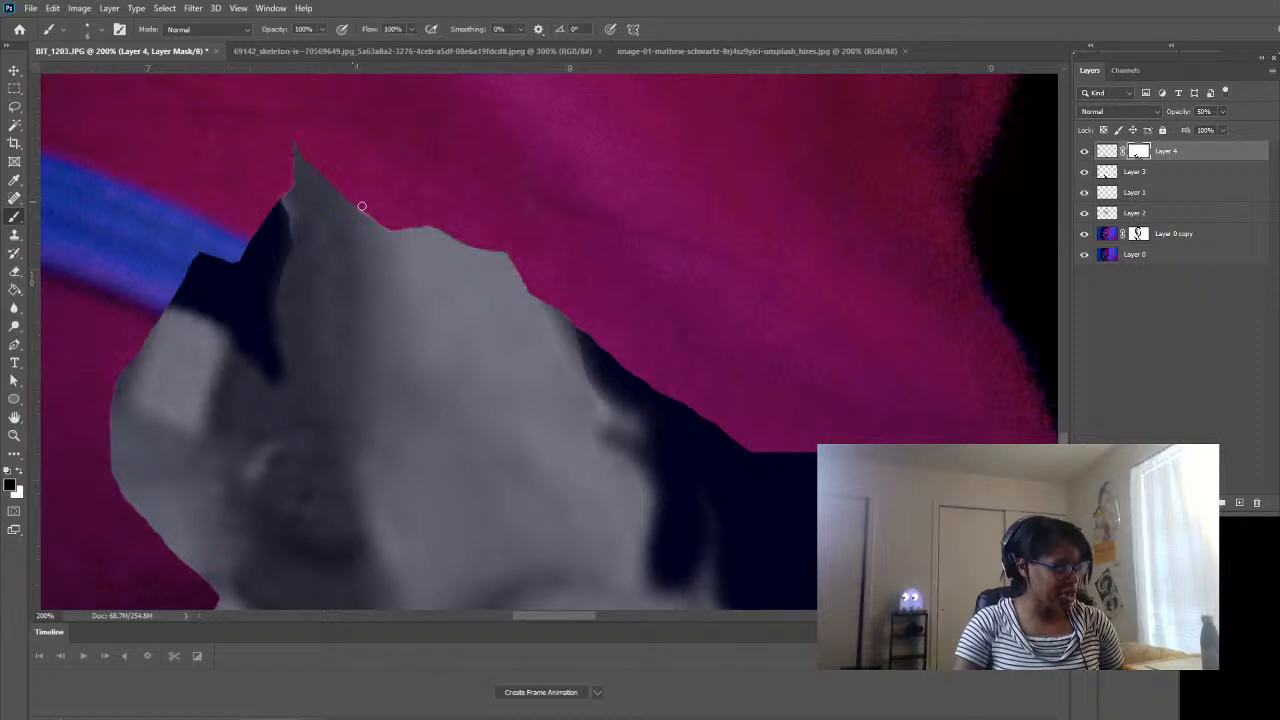
left_click_drag(388, 224, 438, 222)
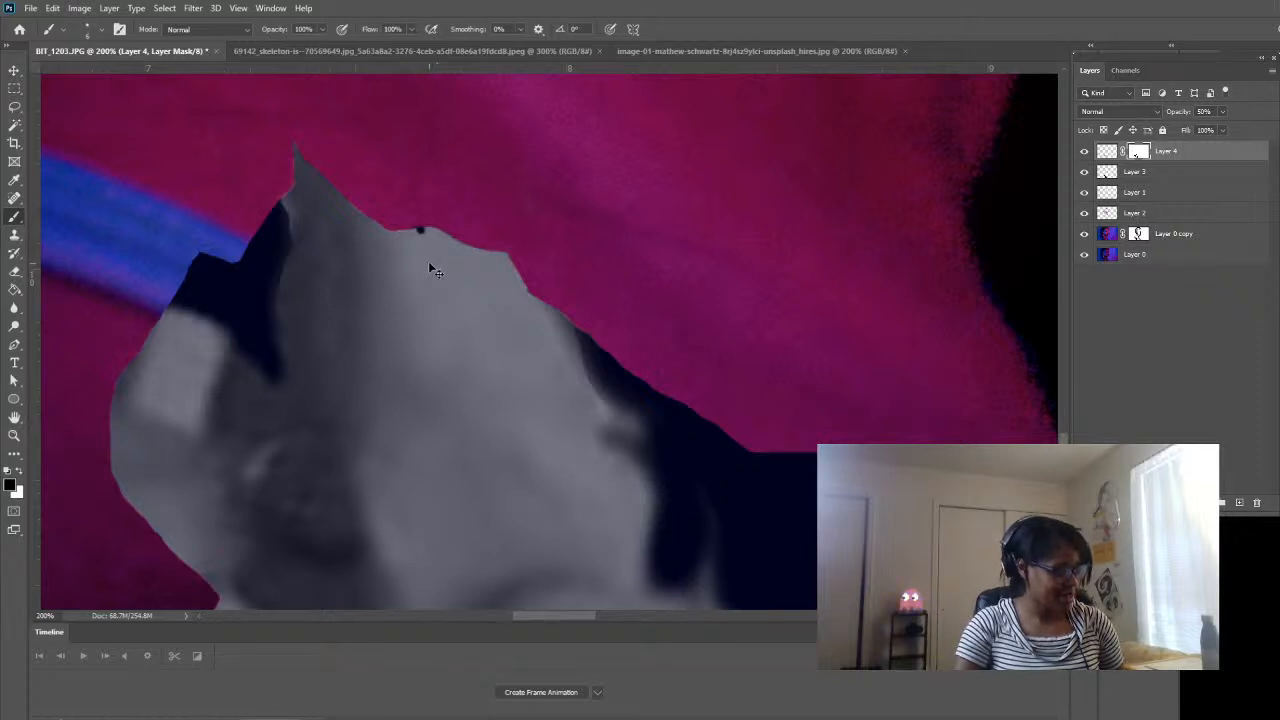
key("x")
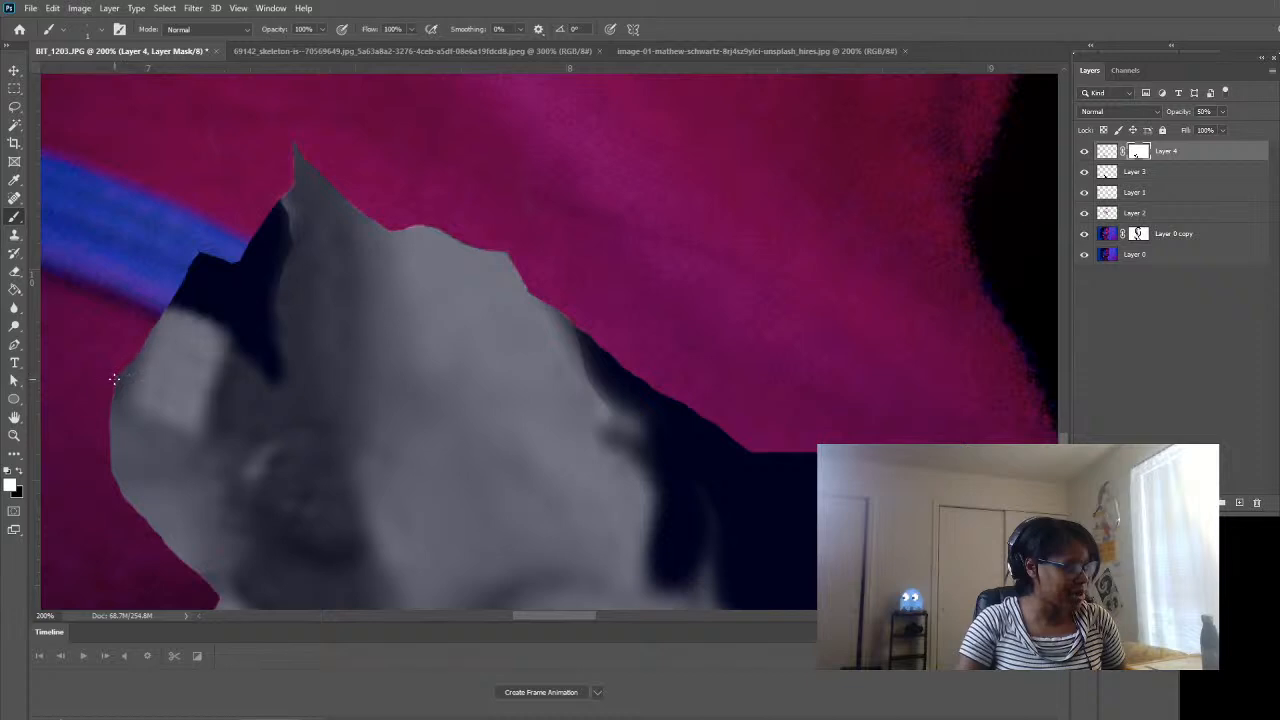
- View the full portrait at several magnifications to judge how the exposed shoulder bone blends with the picture
key("z")
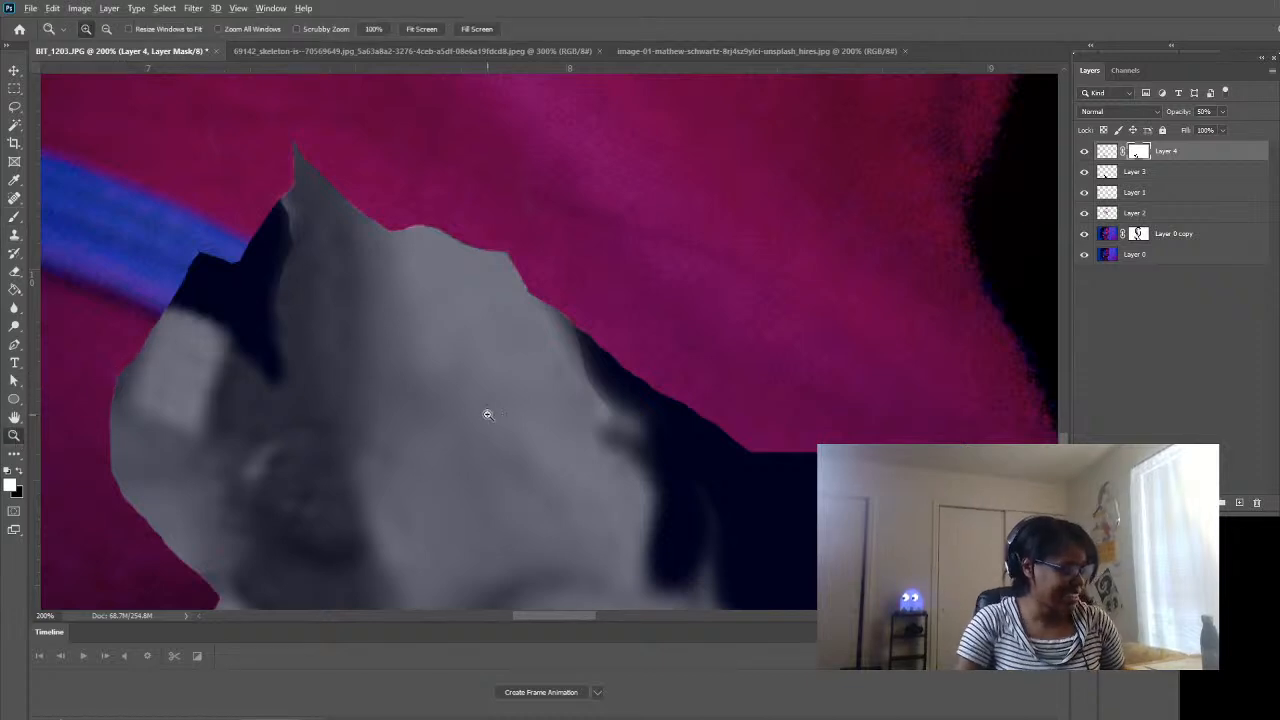
left_click(486, 413, "alt")
left_click(486, 413, "alt")
left_click(486, 413, "alt")
left_click(486, 413, "alt")
left_click(486, 413, "alt")
left_click(486, 413, "alt")
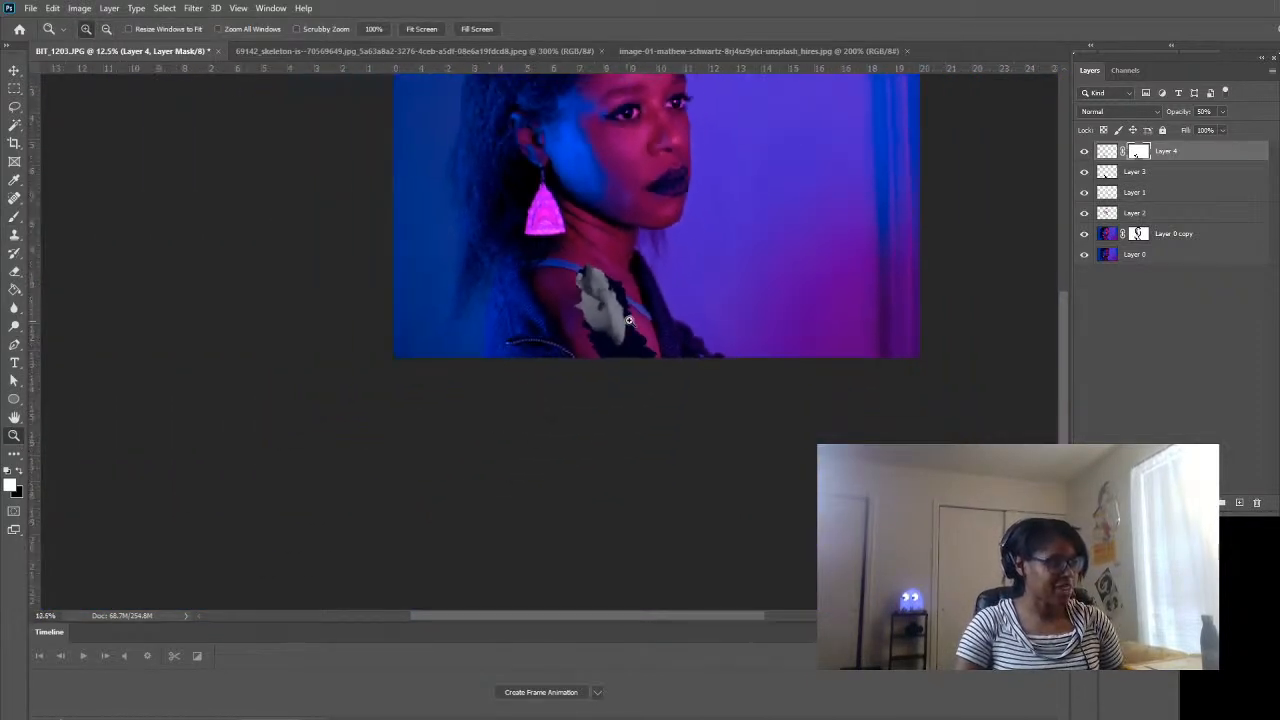
left_click_drag(710, 315, 292, 301)
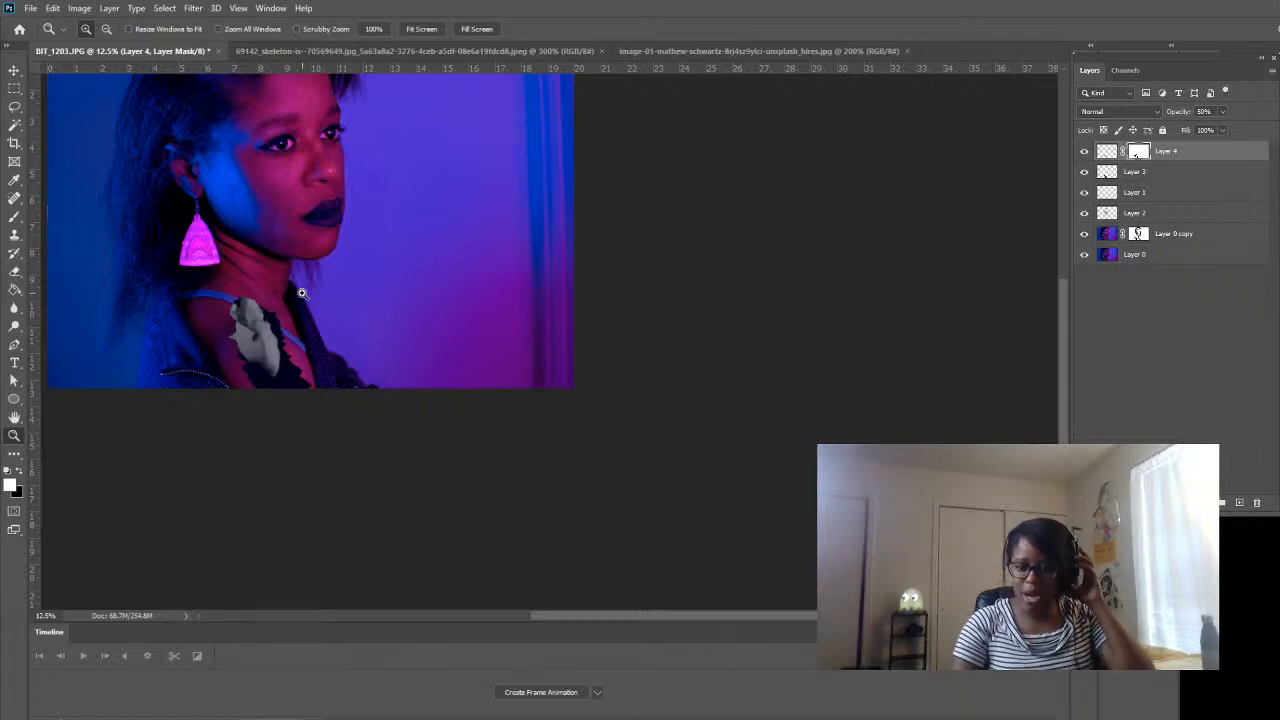
left_click(280, 348)
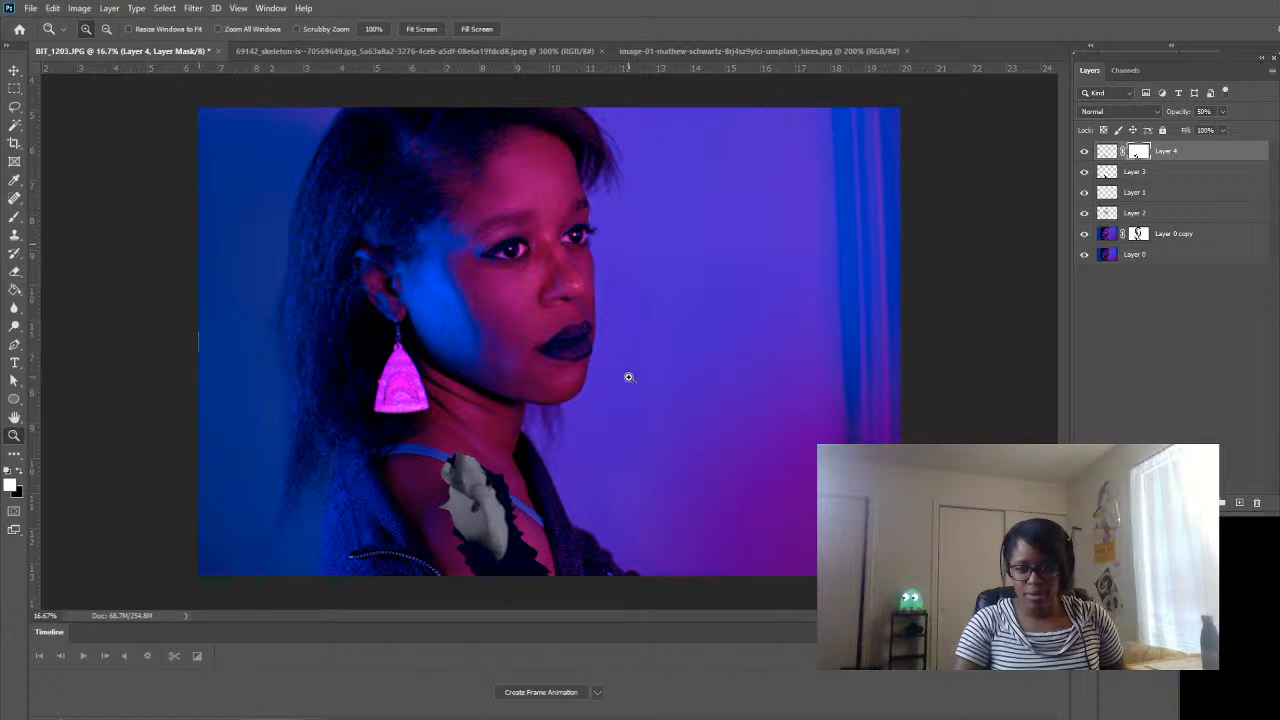
left_click(501, 469, "alt")
left_click(515, 462, "alt")
left_click(540, 445, "alt")
left_click(545, 442, "alt")
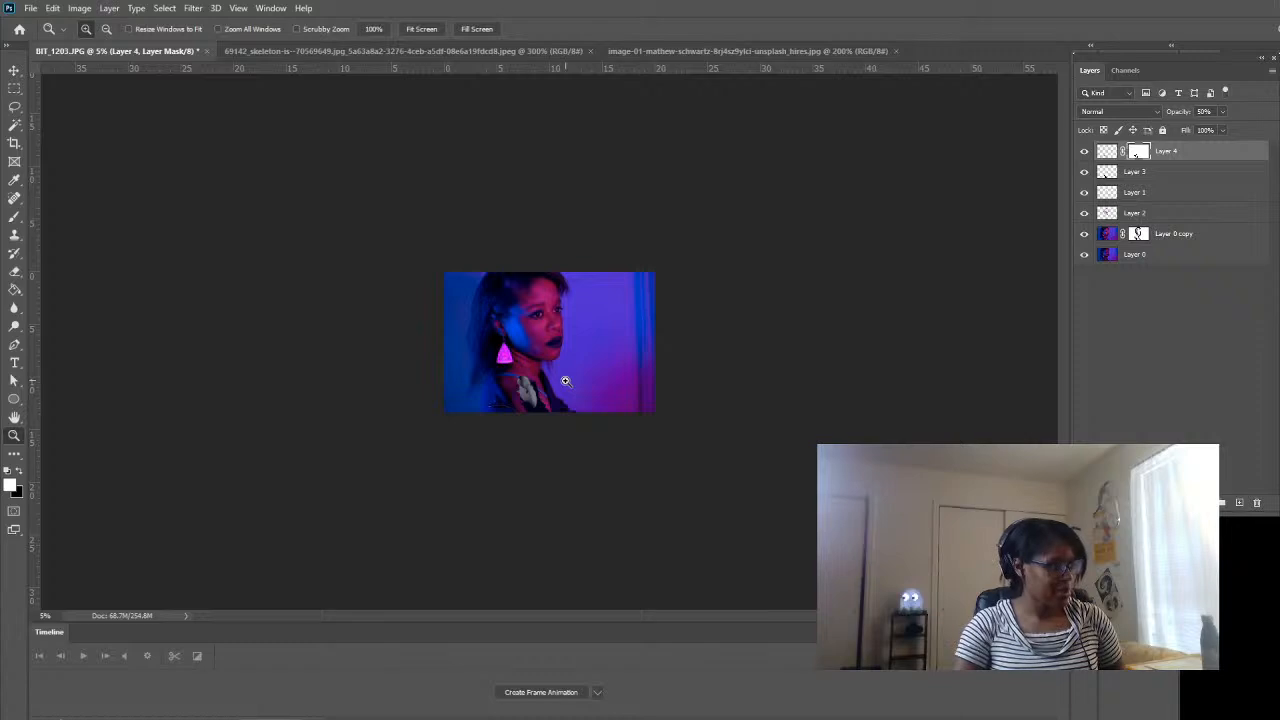
left_click(540, 390)
left_click(538, 429)
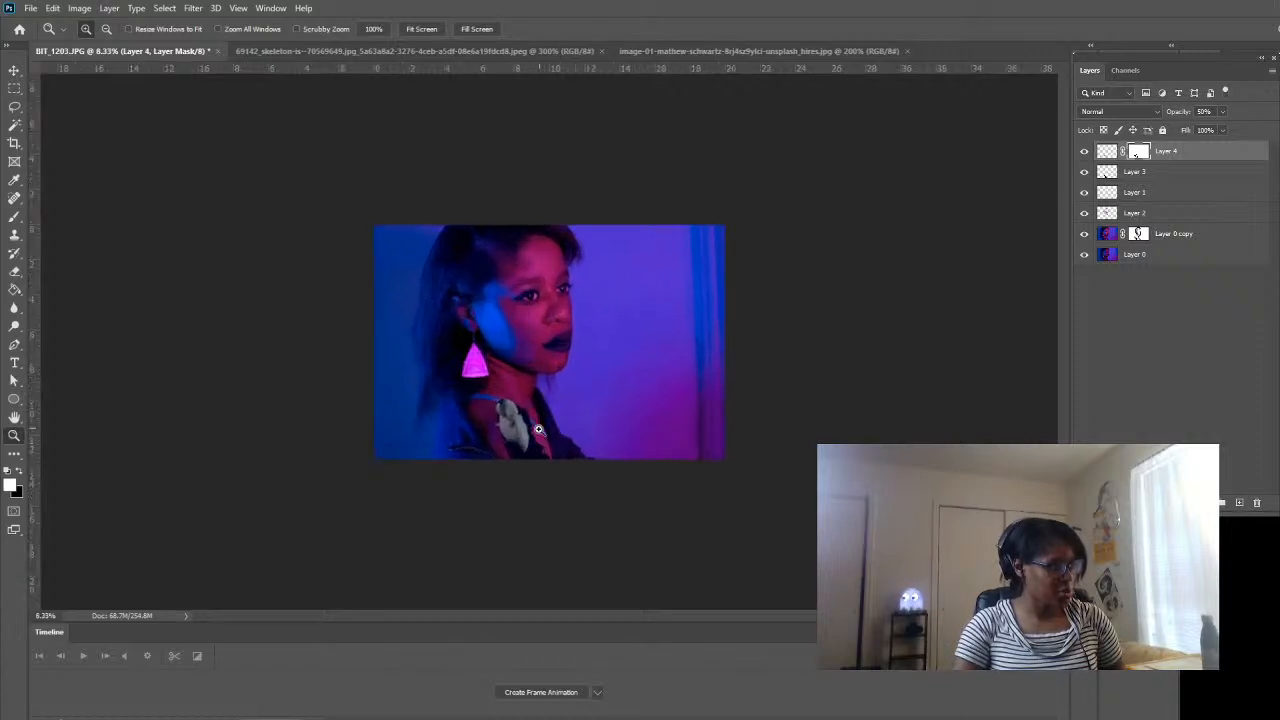
left_click(532, 434)
left_click(530, 436)
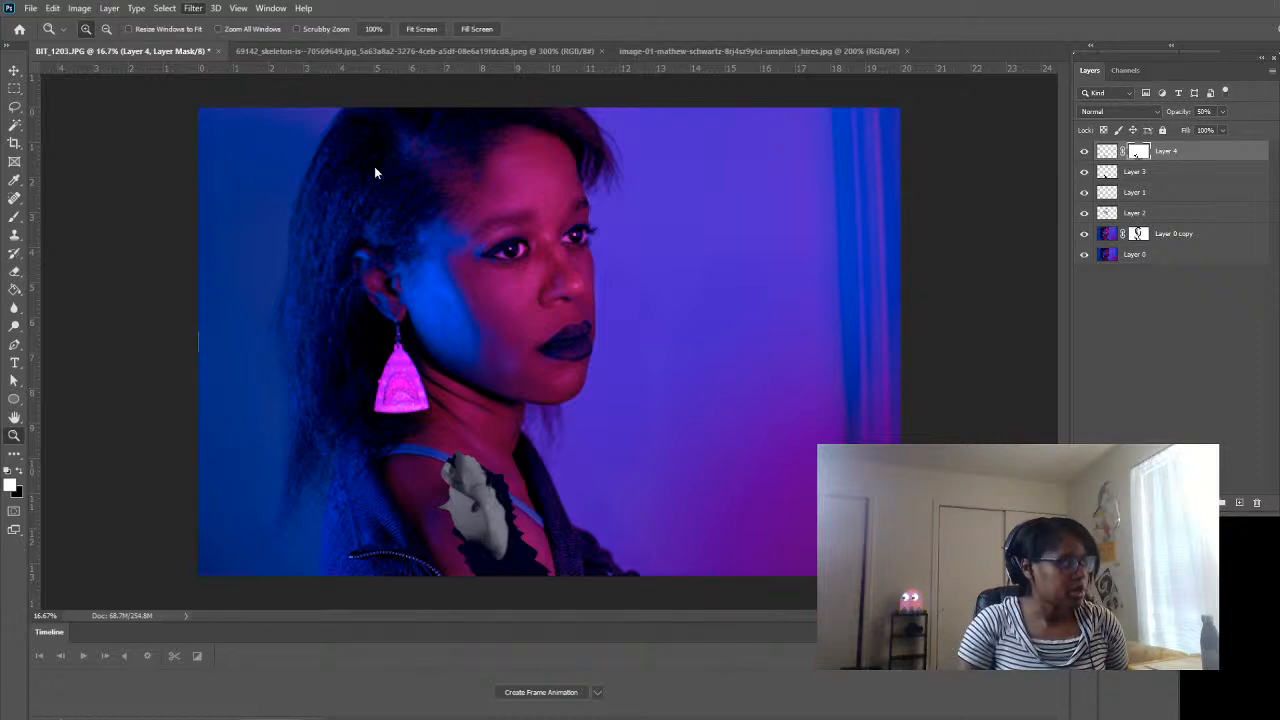
key("ctrl+alt+f")
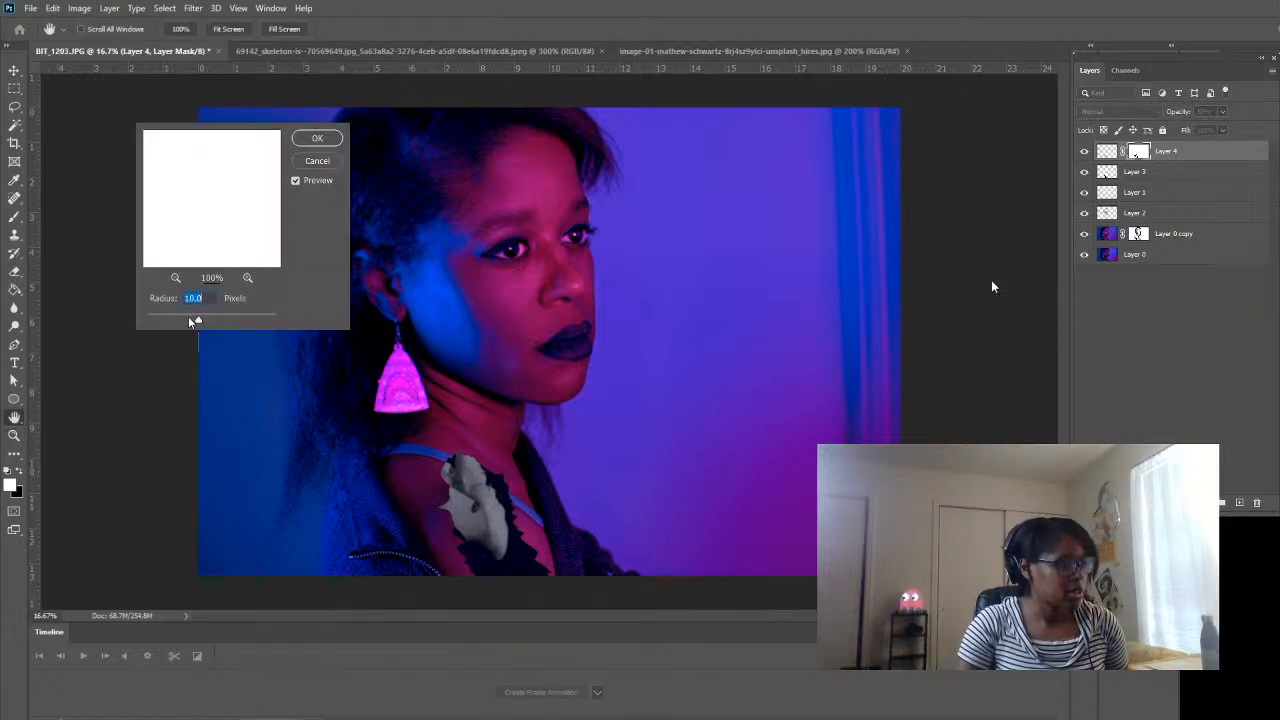
left_click_drag(193, 321, 213, 321)
left_click(176, 278)
left_click(176, 278)
left_click(176, 278)
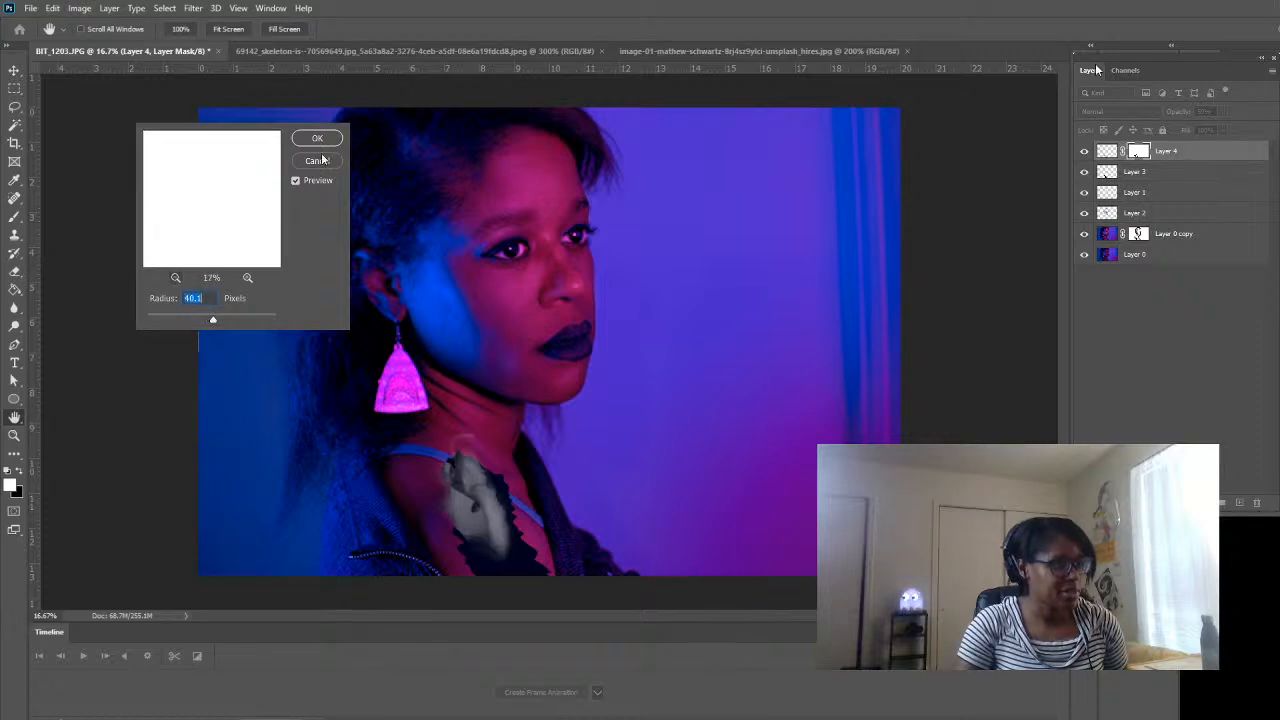
left_click(325, 165)
- Blur the bone image on Layer 4, not its mask, with a 2.5-pixel radius, and make Layer 3 active
left_click(1102, 154)
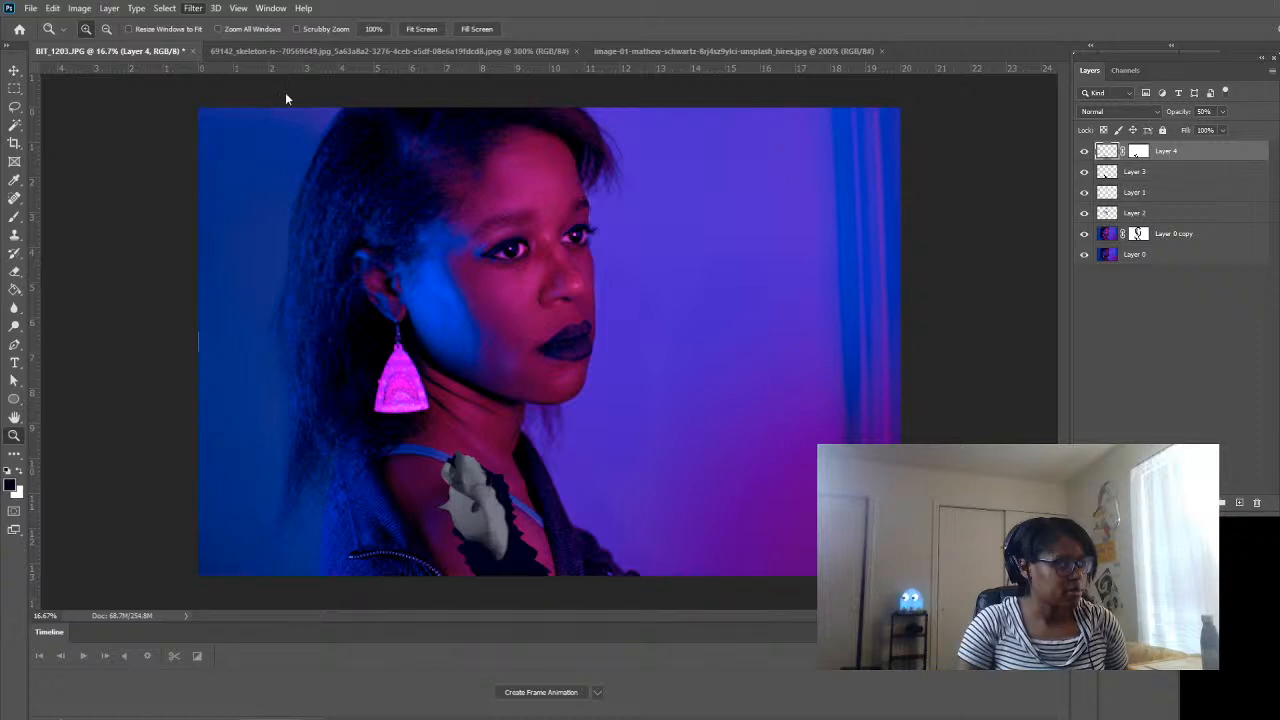
left_click(425, 225)
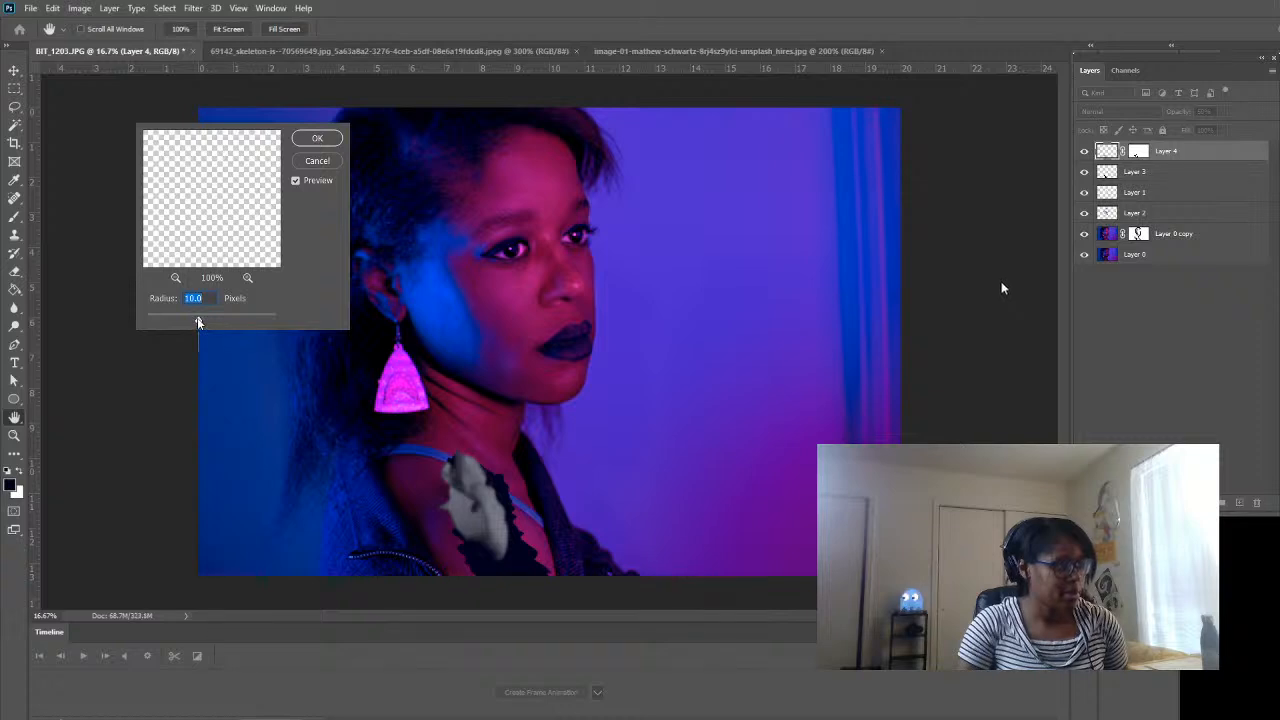
left_click_drag(198, 321, 166, 319)
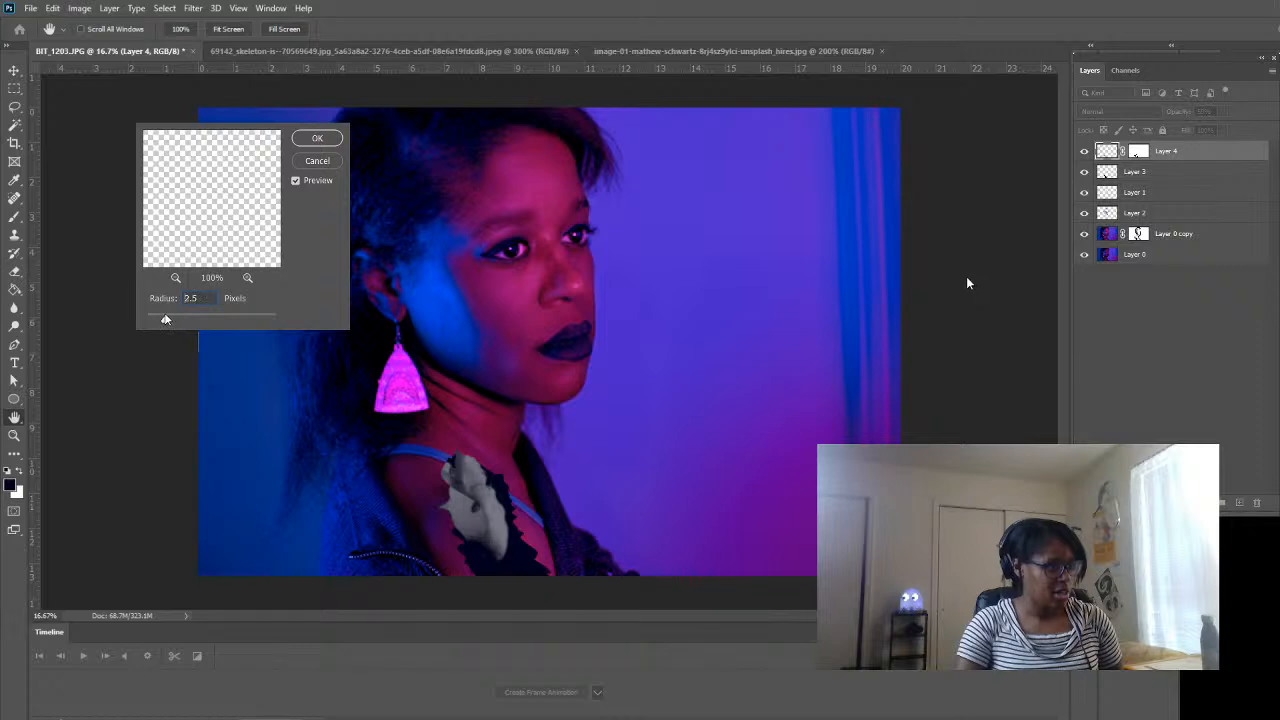
left_click(318, 139)
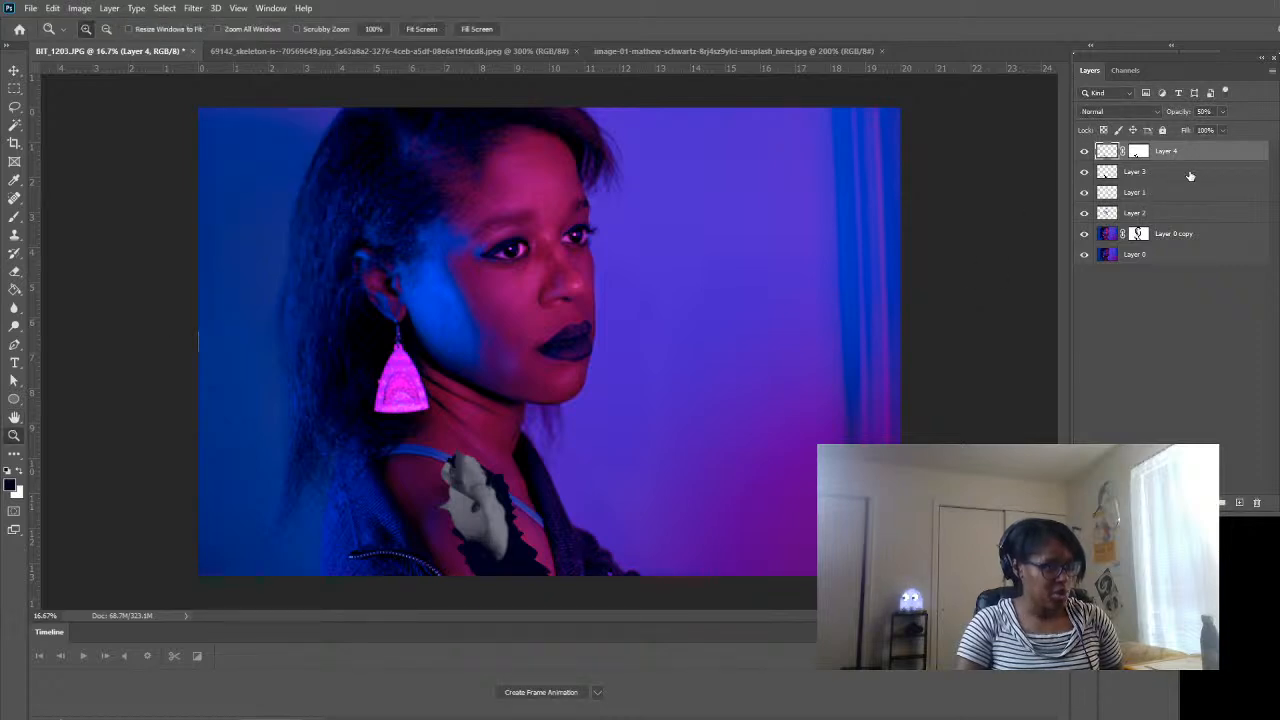
left_click(1190, 174)
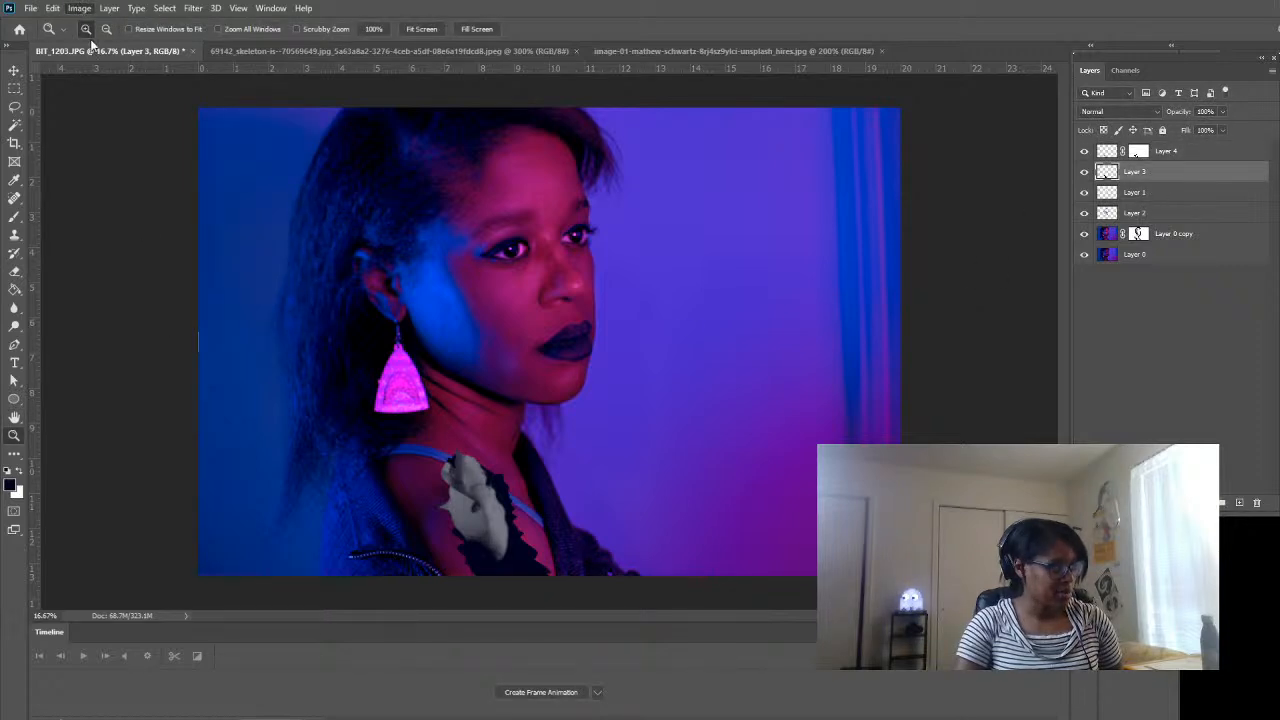
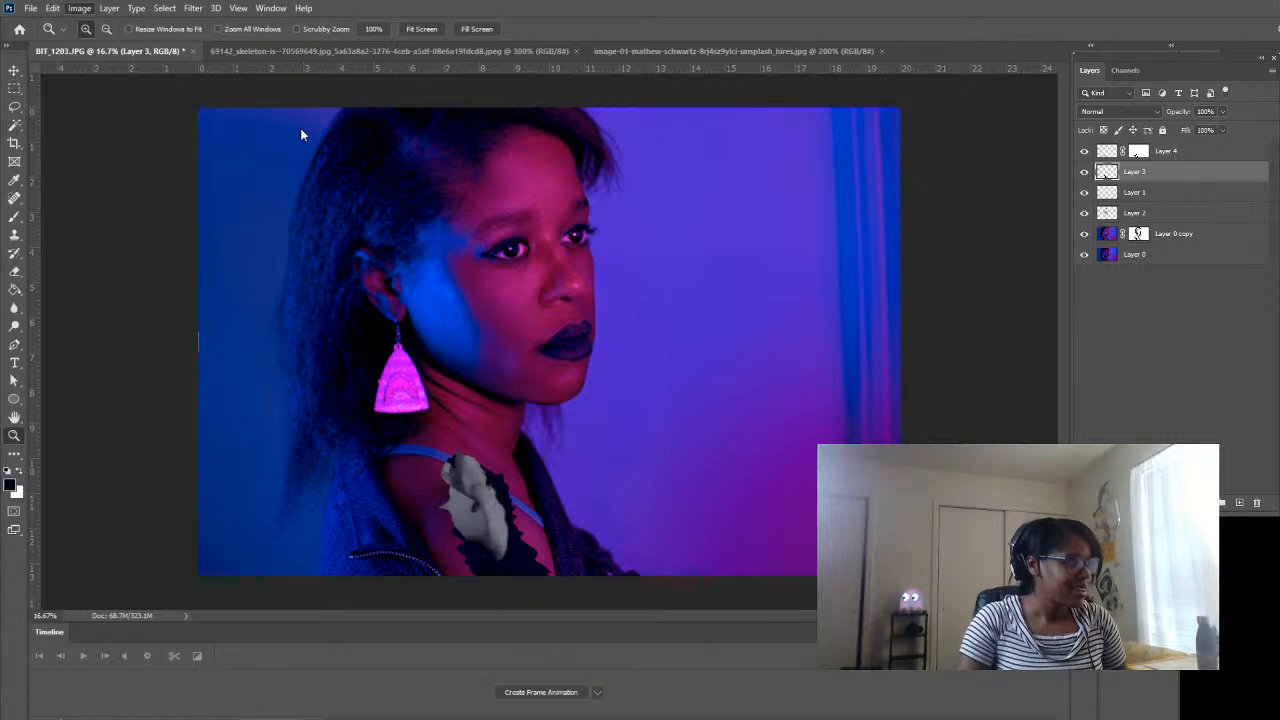
key("ctrl+u")
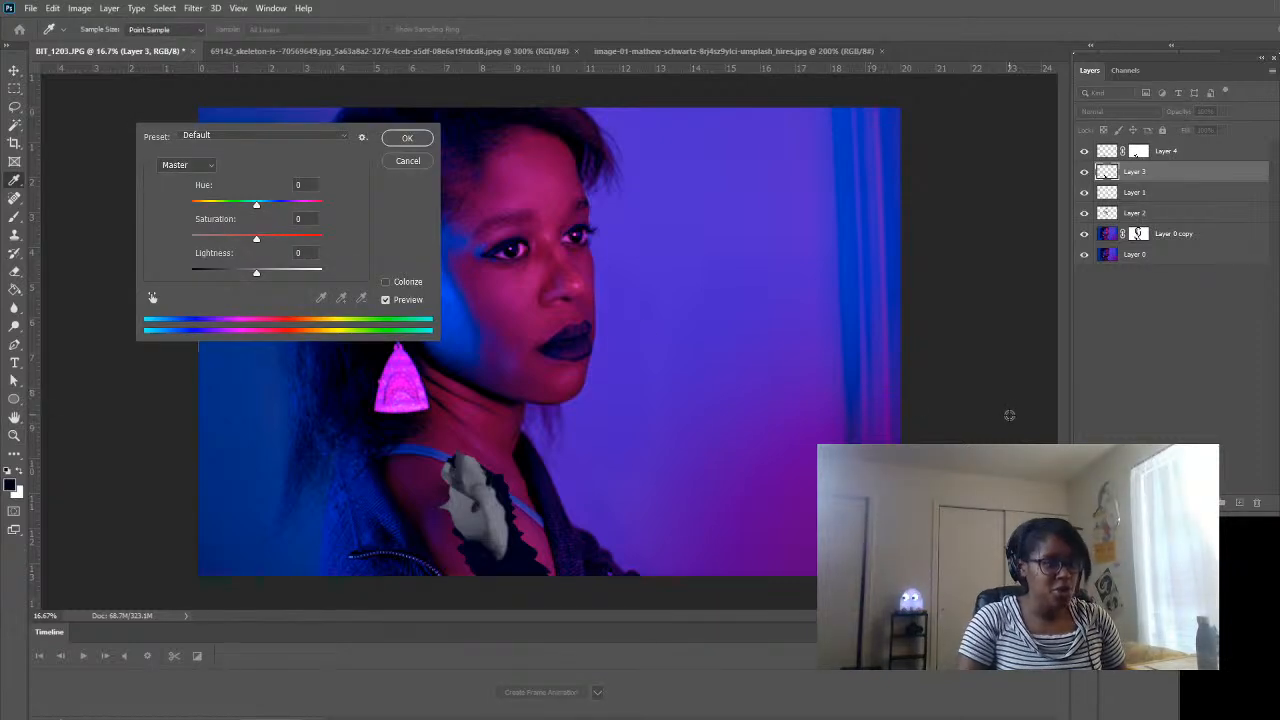
left_click(386, 282)
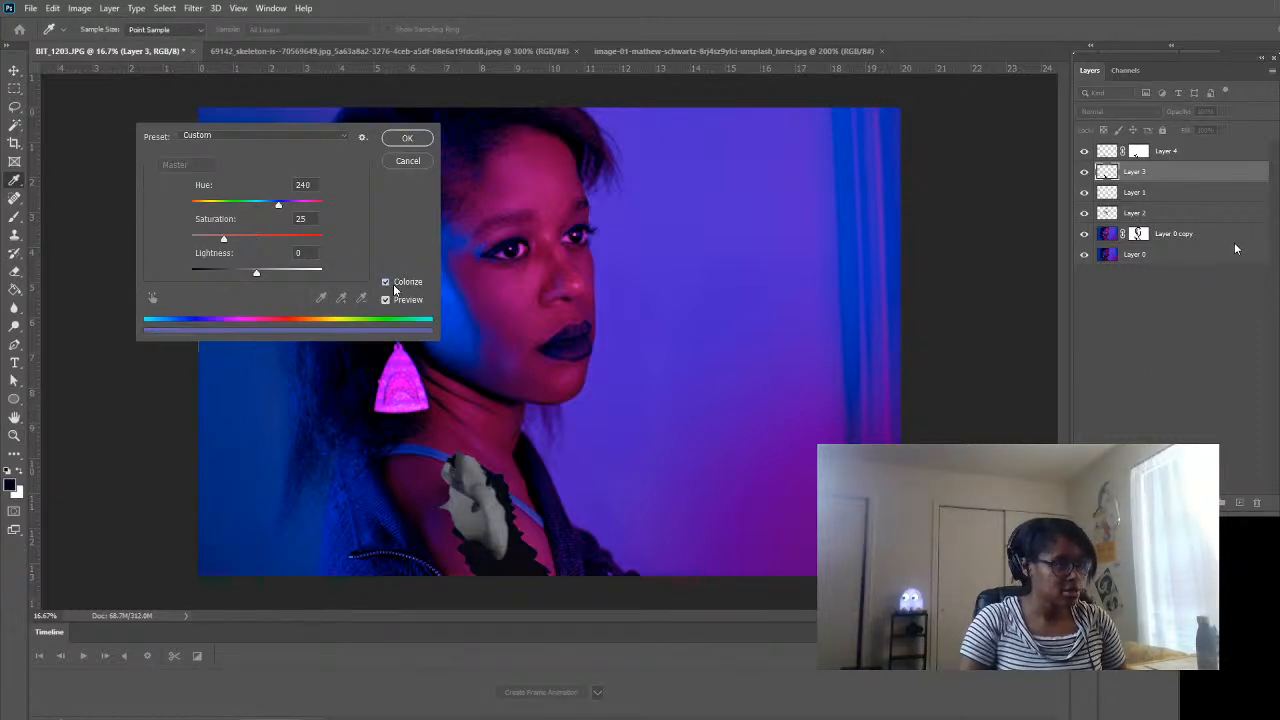
left_click(405, 161)
key("z")
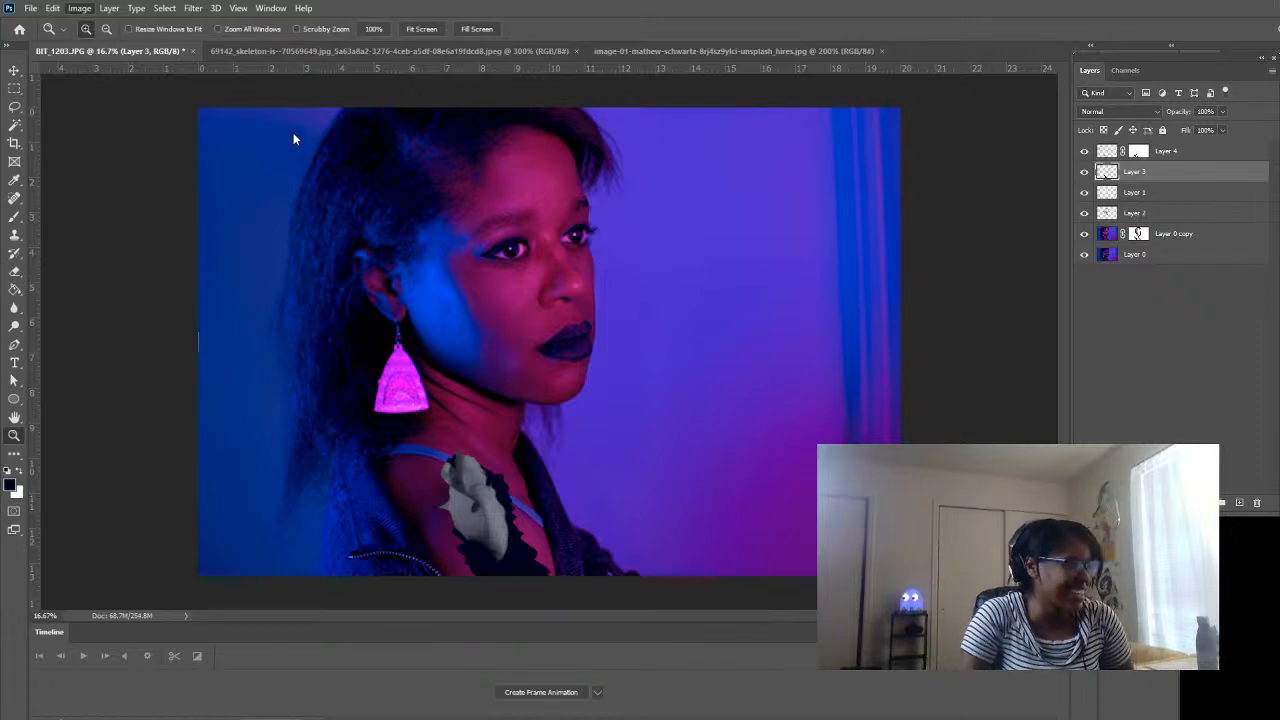
- Colorize the torn patch on Layer 3 dark red with hue 360, saturation 100 and lightness +3
key("i")
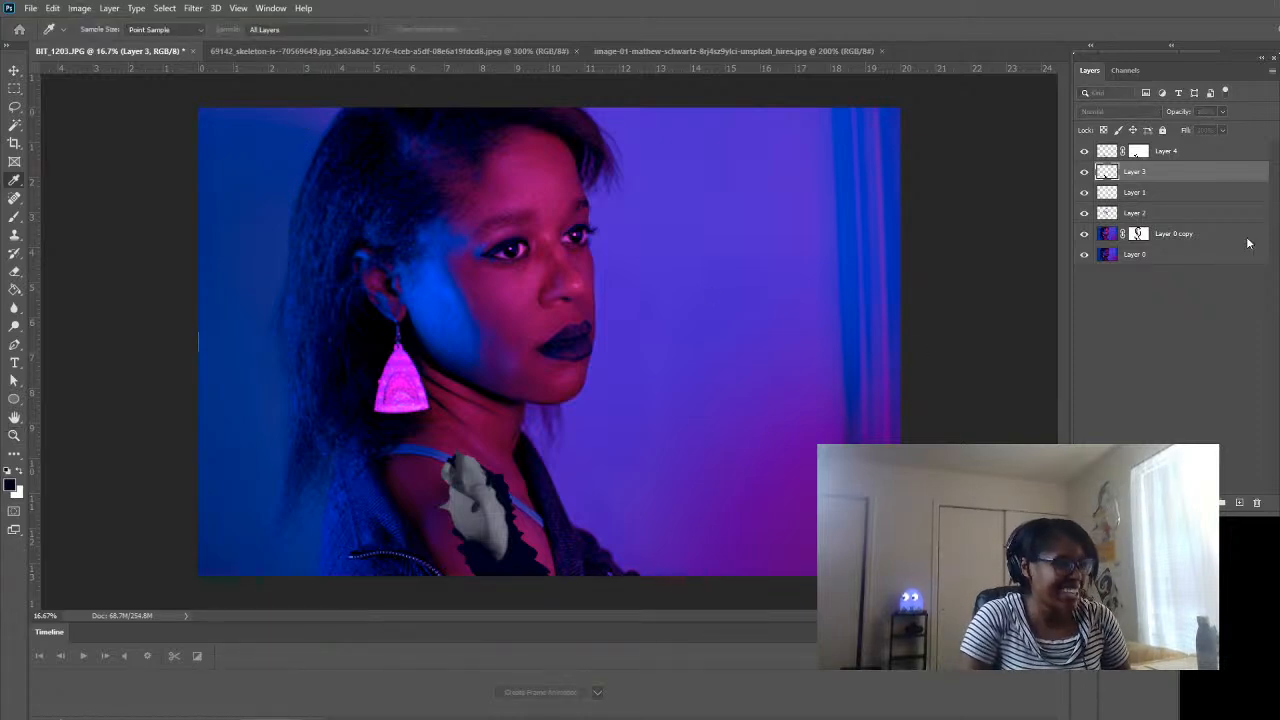
key("ctrl+u")
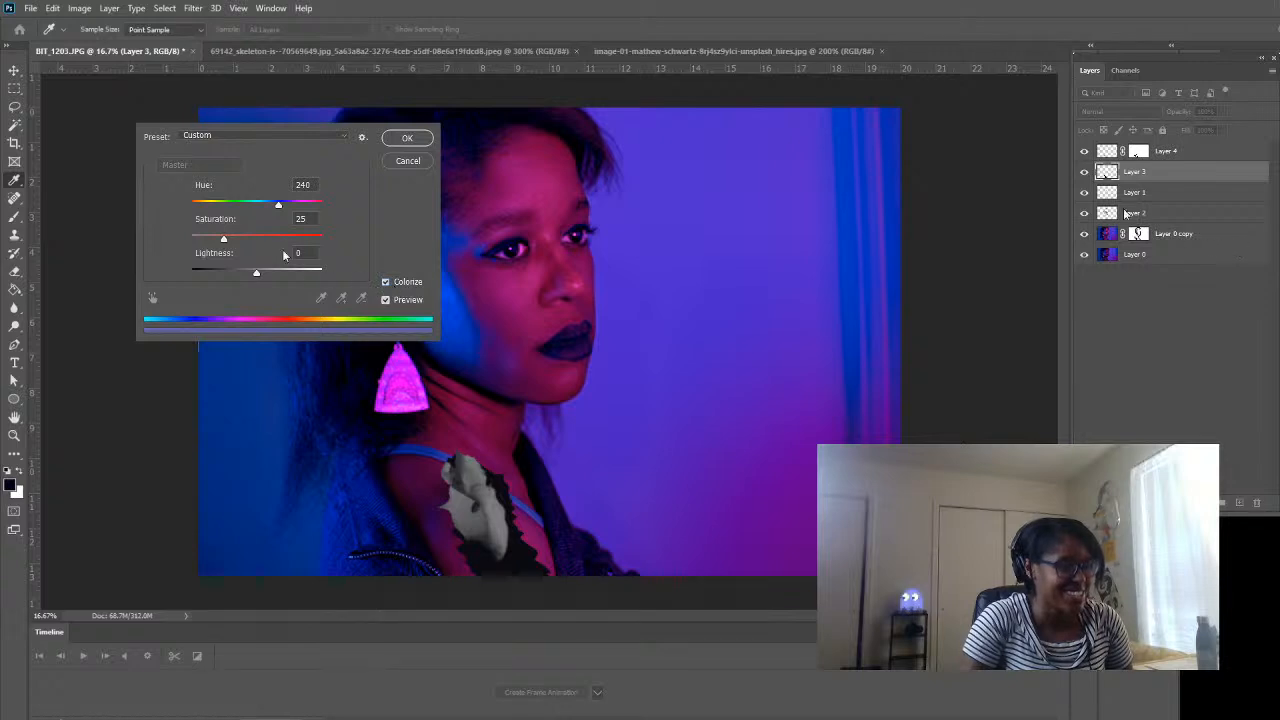
left_click_drag(223, 237, 323, 207)
mouse_move(244, 198)
left_mouse_down()
mouse_move(213, 198)
mouse_move(246, 200)
left_mouse_up()
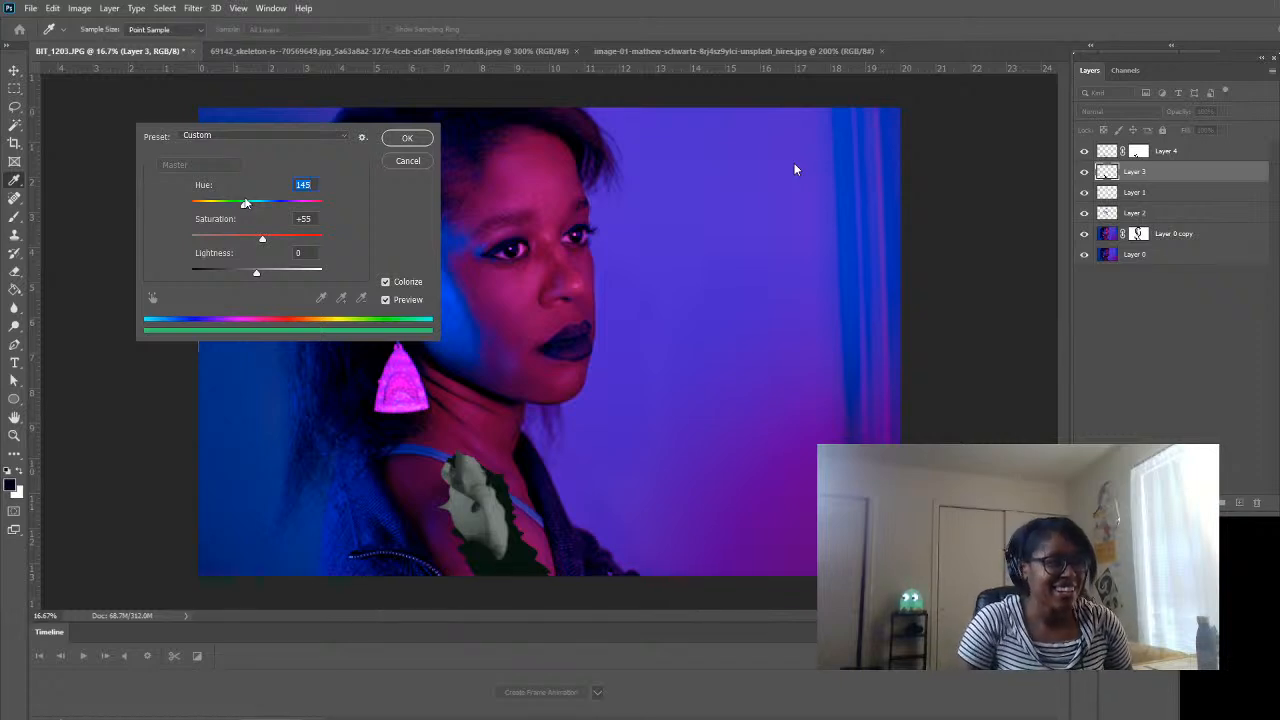
left_click_drag(257, 275, 283, 291)
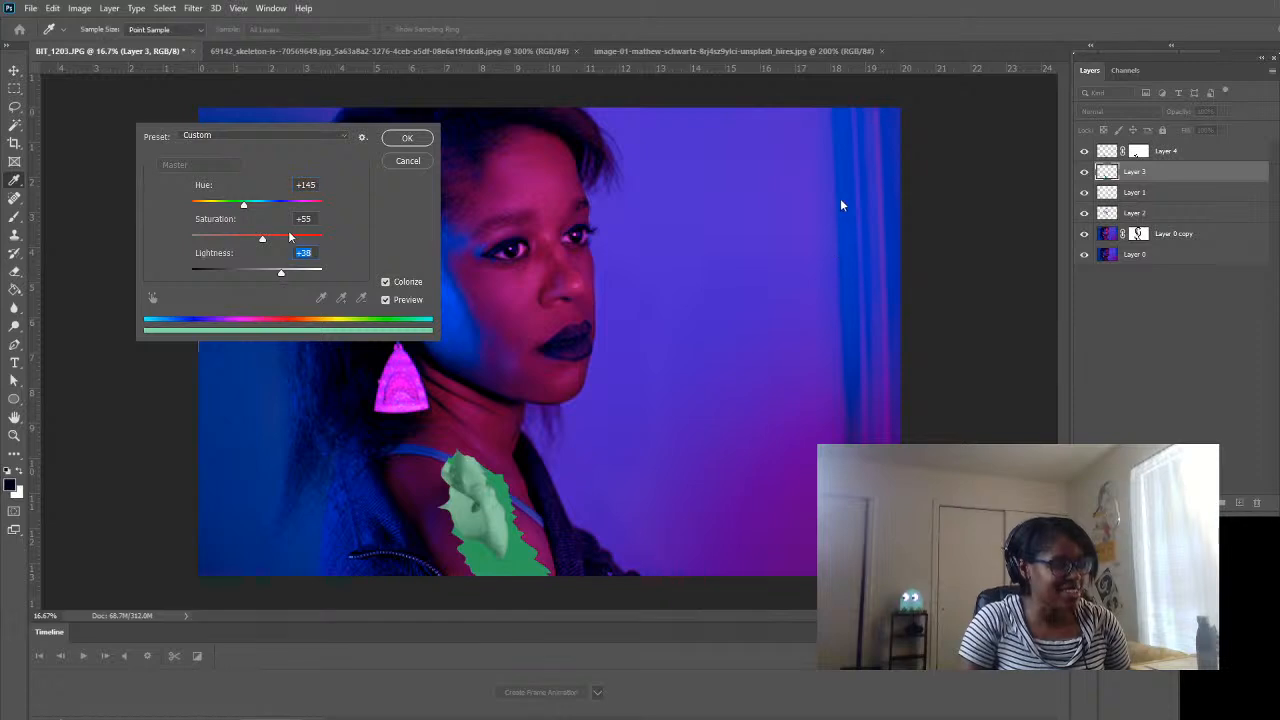
left_click_drag(243, 205, 189, 205)
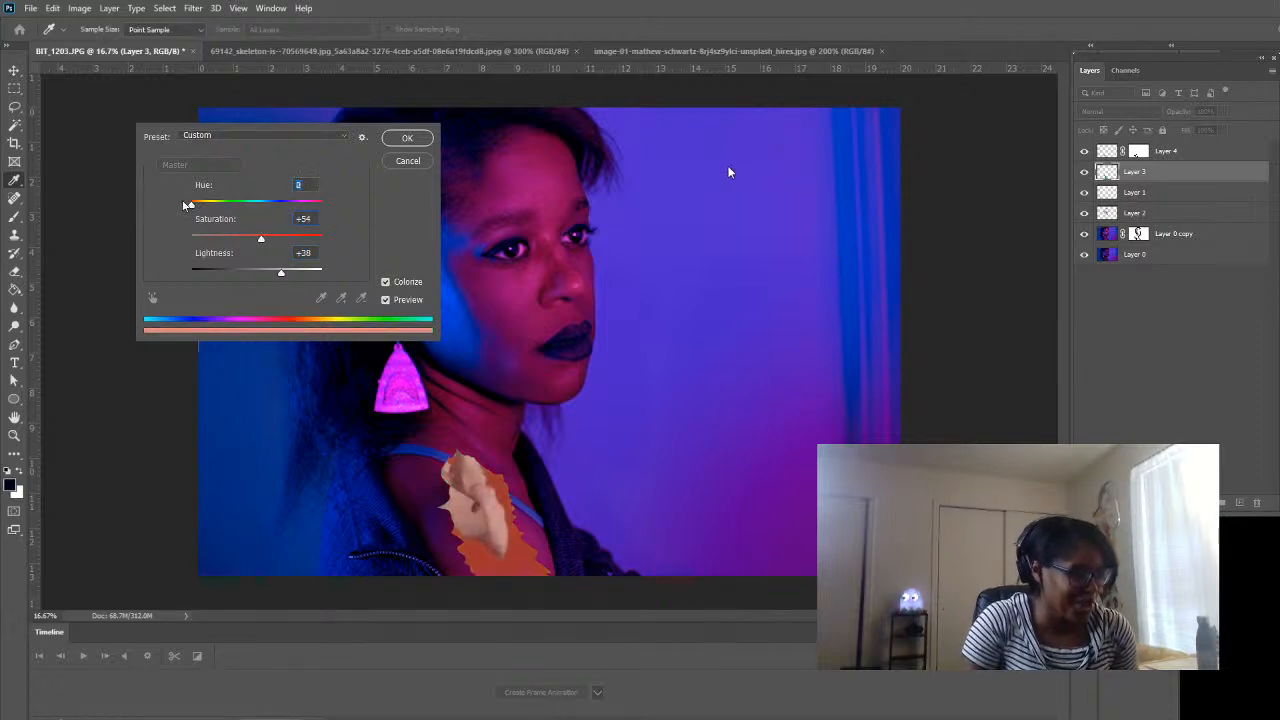
mouse_move(259, 241)
left_mouse_down()
mouse_move(209, 242)
mouse_move(251, 241)
left_mouse_up()
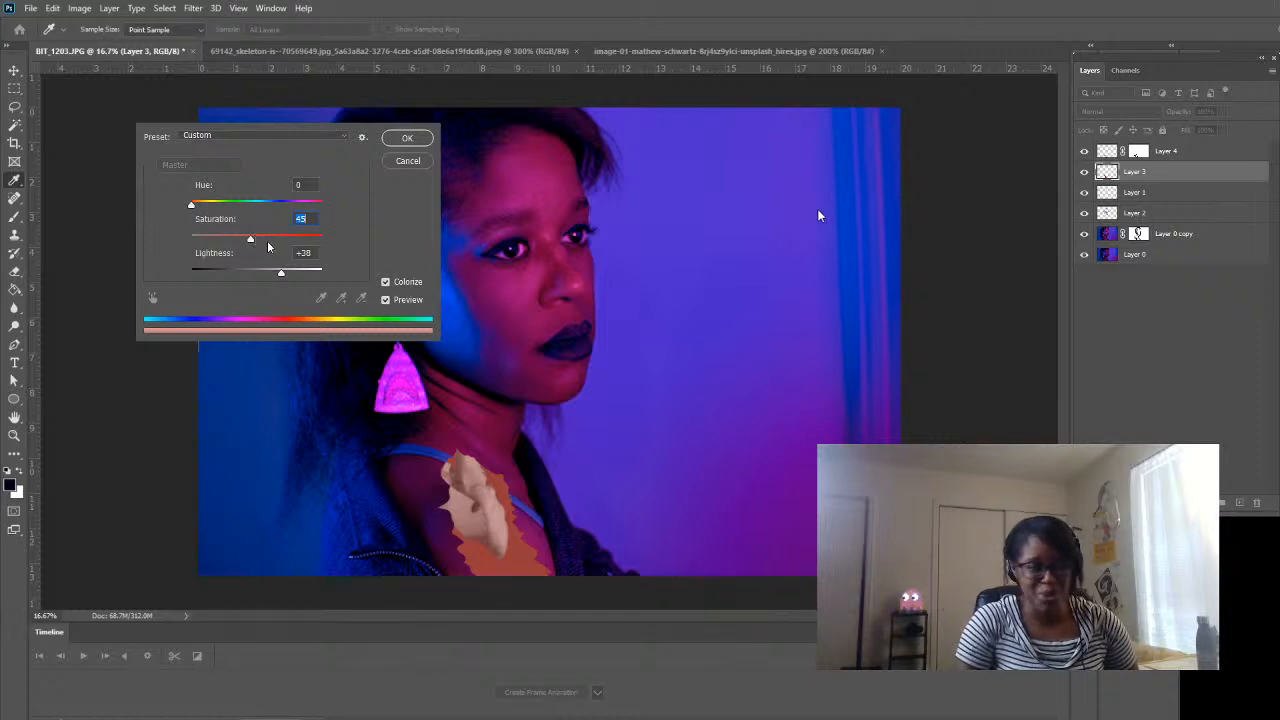
left_click_drag(281, 283, 297, 240)
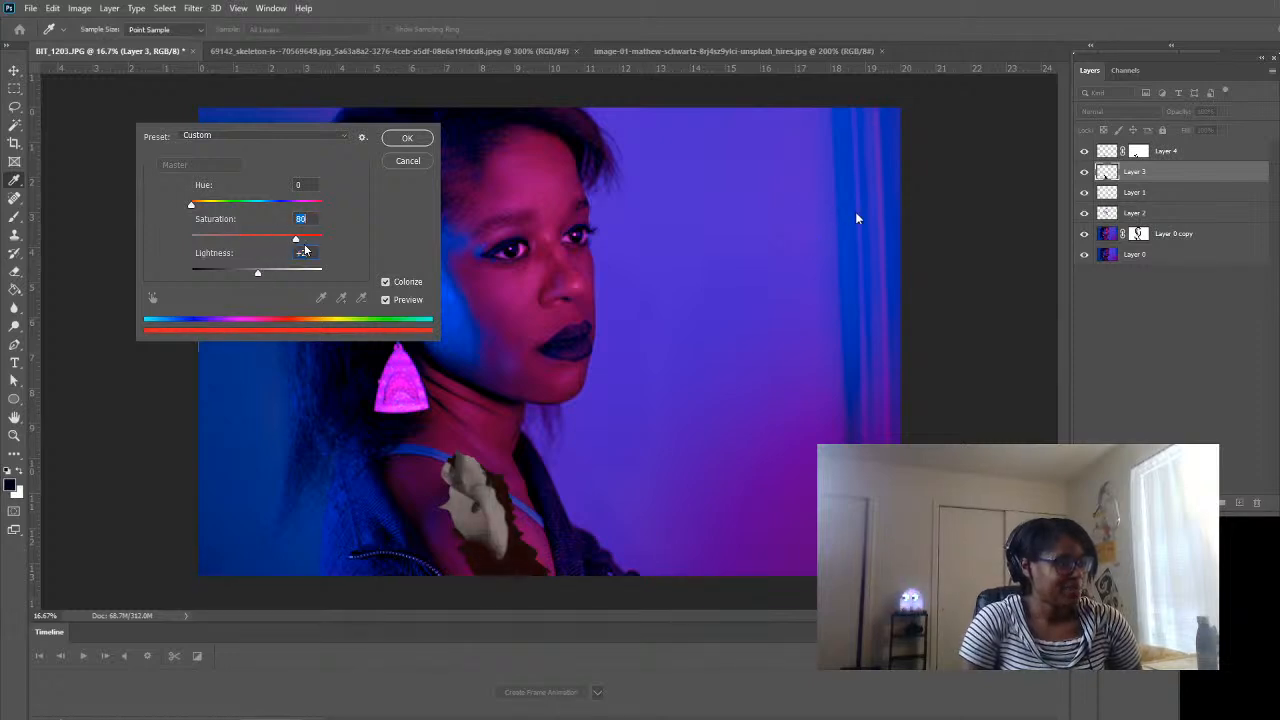
left_click(258, 276)
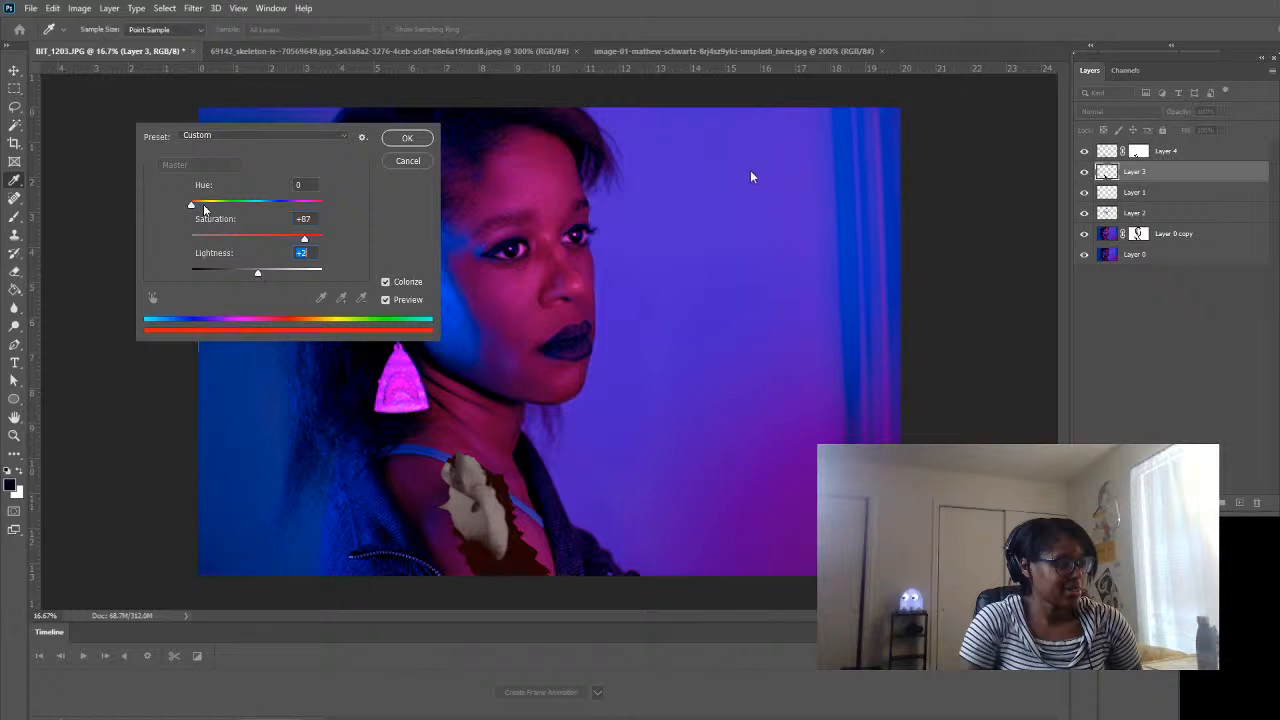
left_click_drag(204, 209, 330, 240)
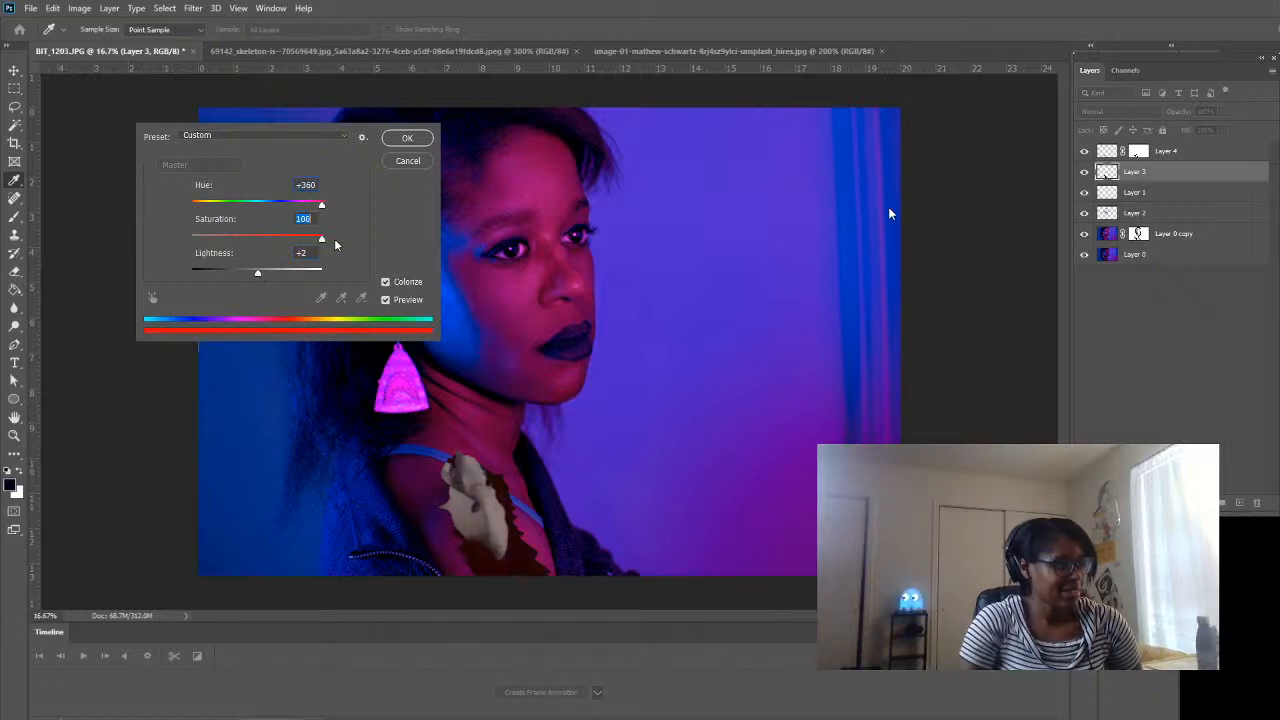
left_click_drag(258, 277, 268, 273)
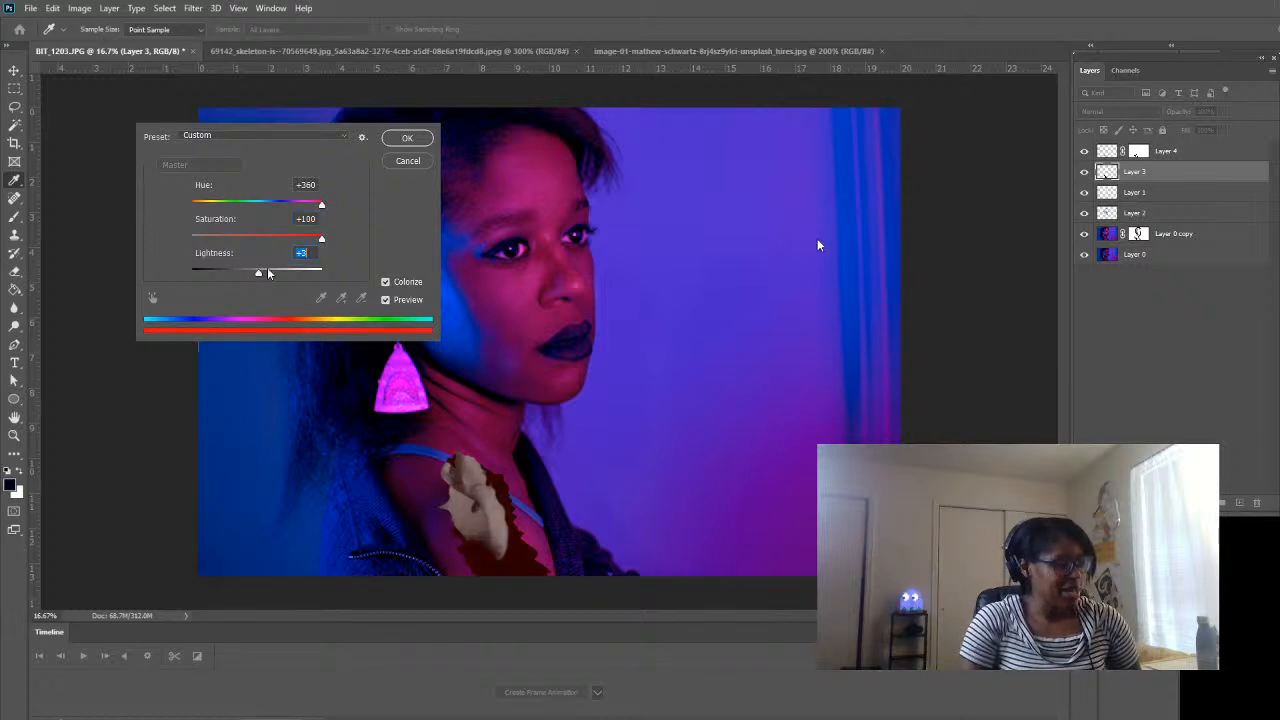
left_click(416, 140)
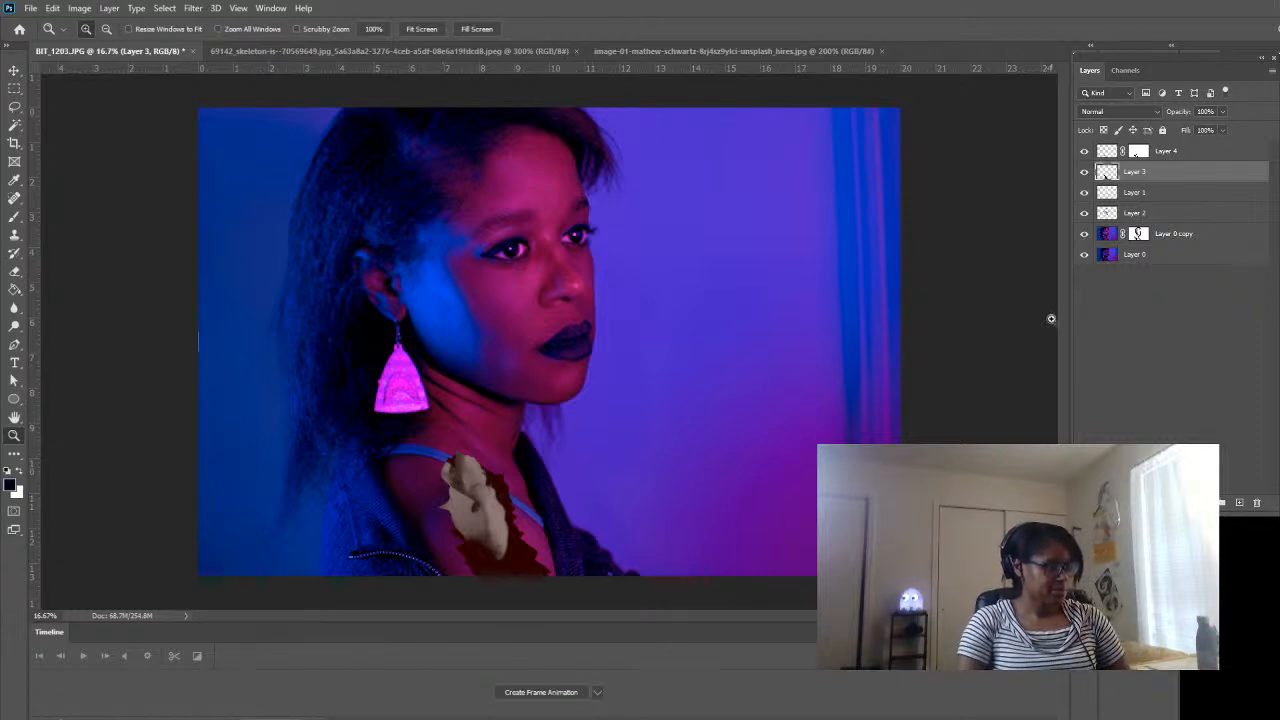
- Sample a dark purple from the shoulder skin beside the torn patch as the Brush tool's painting colour
left_click(460, 484)
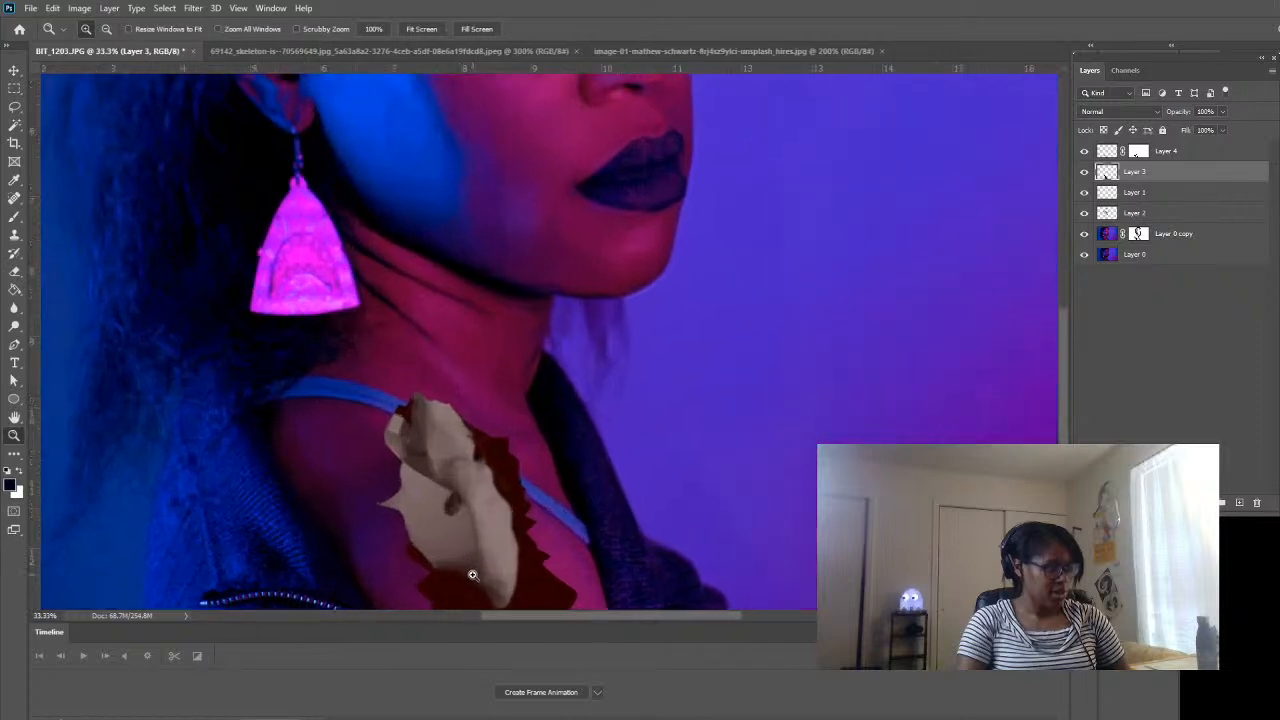
scroll(472, 575, "down", 3)
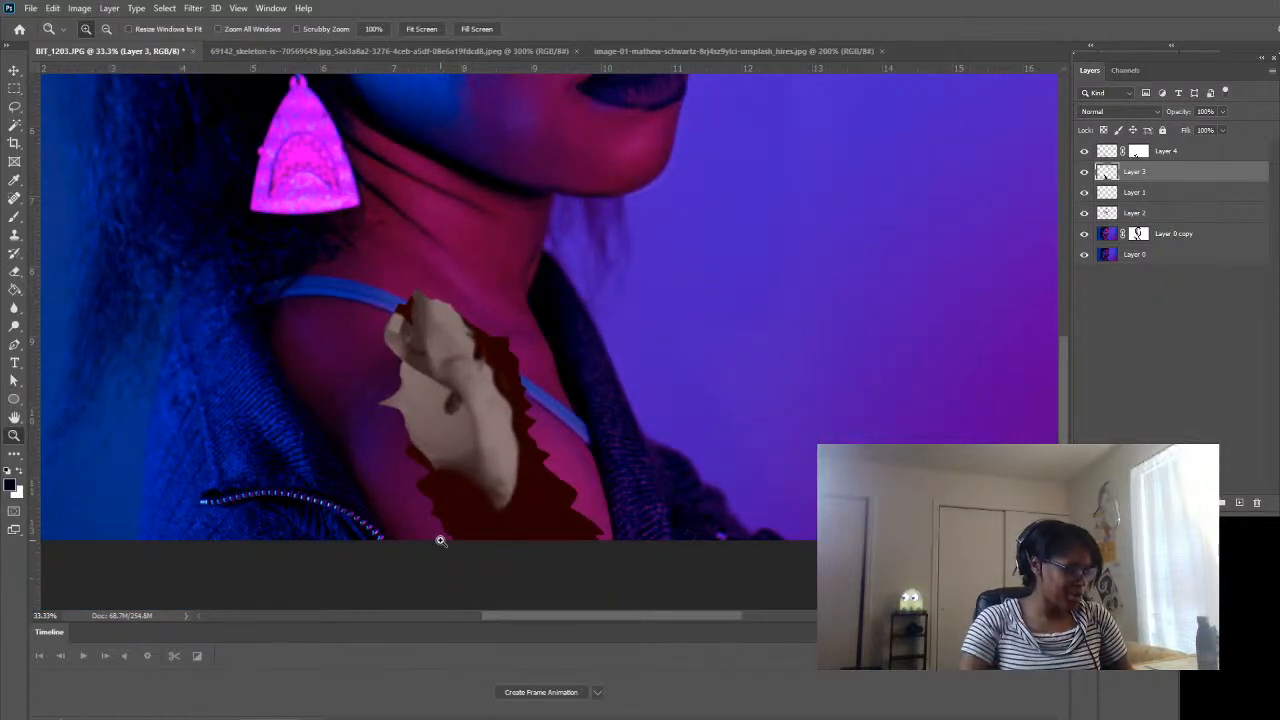
scroll(460, 545, "down", 1)
key("i")
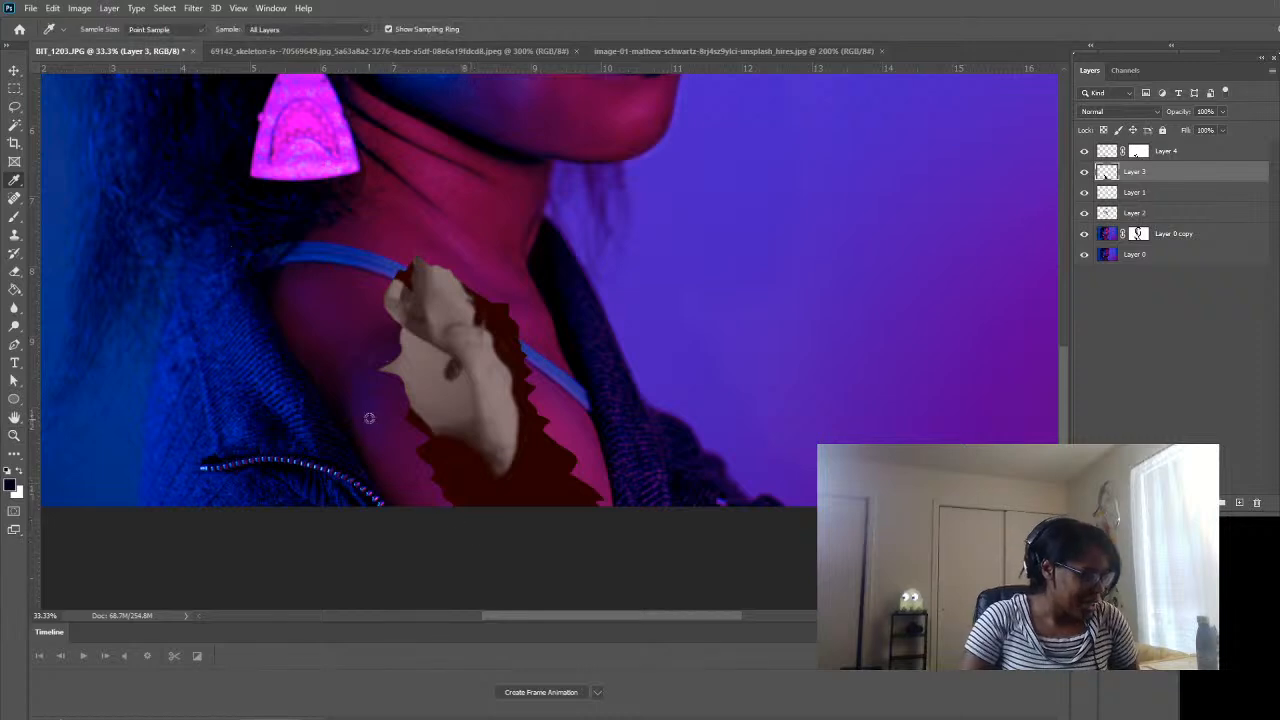
scroll(457, 546, "down", 2)
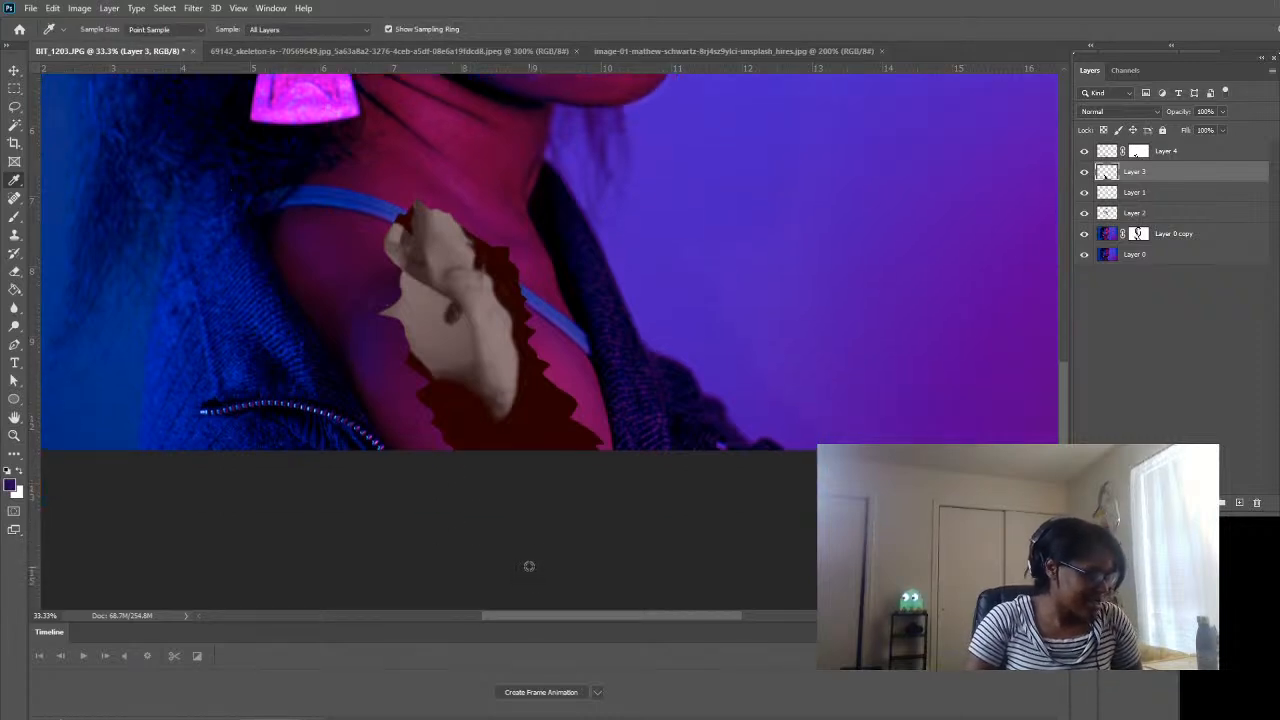
key("b")
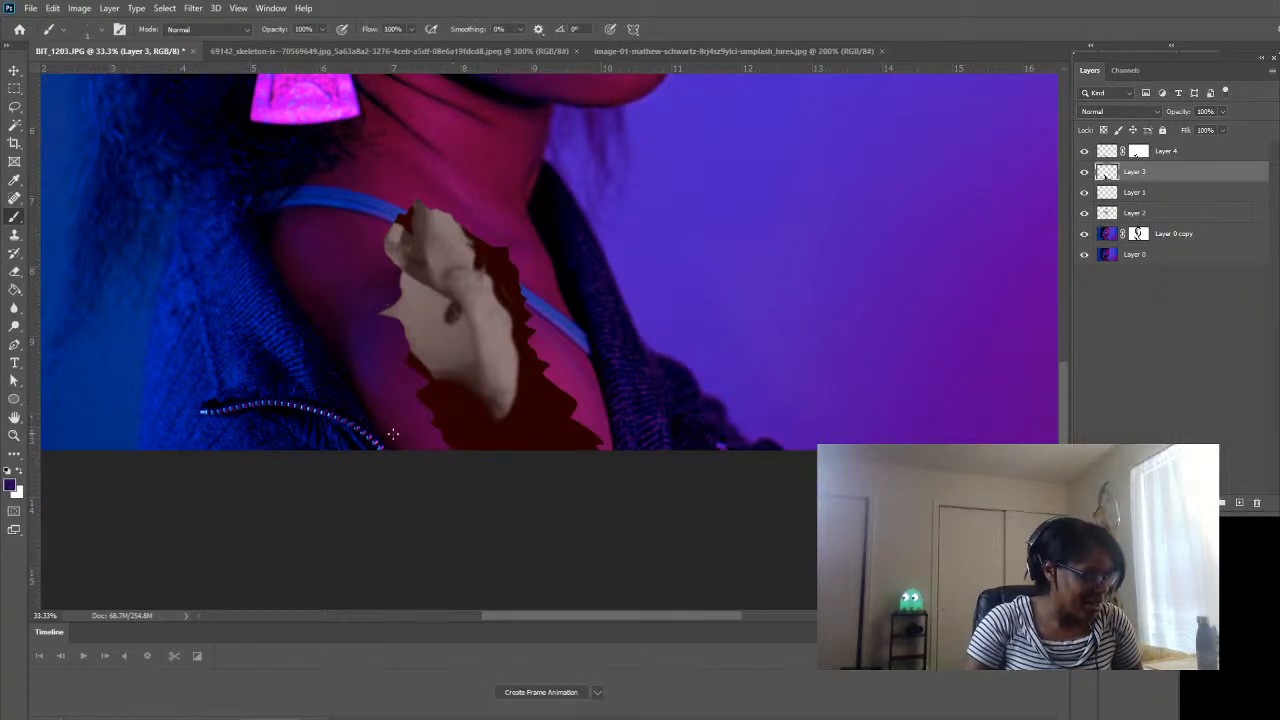
- Set up a soft 70-pixel brush in Lighten mode for painting along the torn patch
scroll(431, 466, "down", 1)
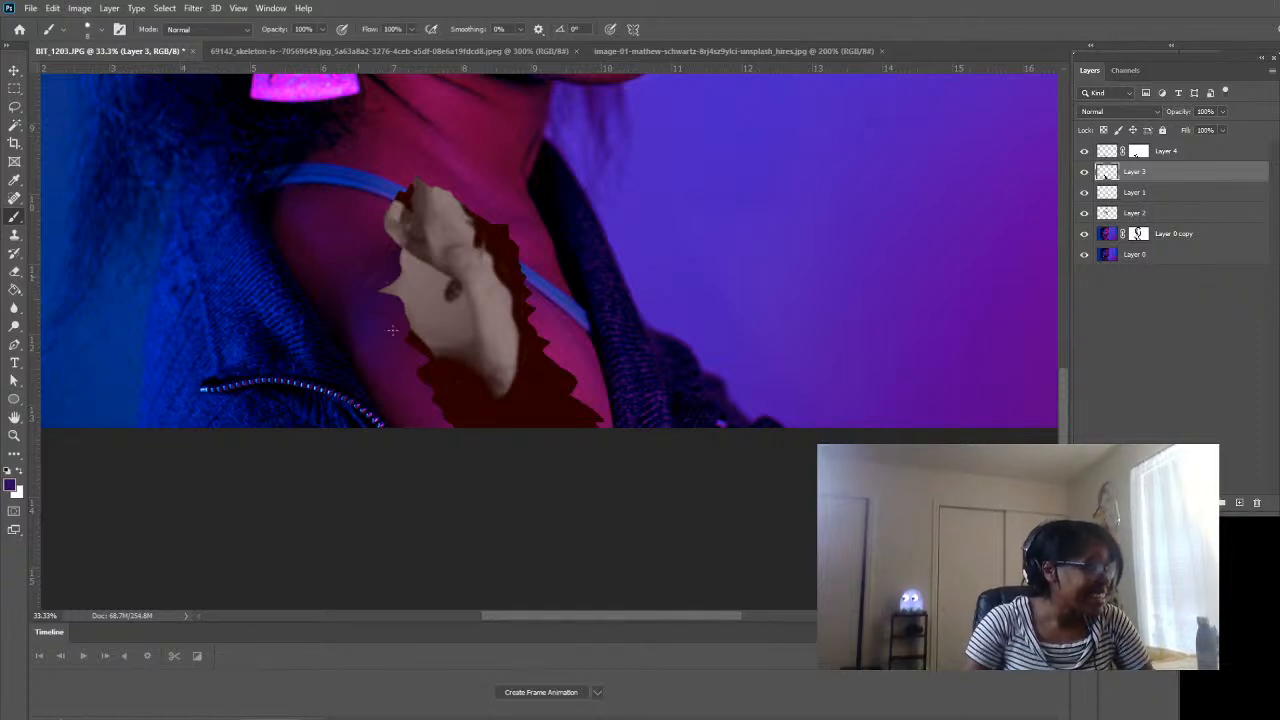
key("bracketright")
key("bracketright")
key("bracketright")
key("bracketright")
key("bracketright")
key("bracketright")
key("bracketright")
key("bracketright")
key("bracketright")
key("bracketright")
key("bracketright")
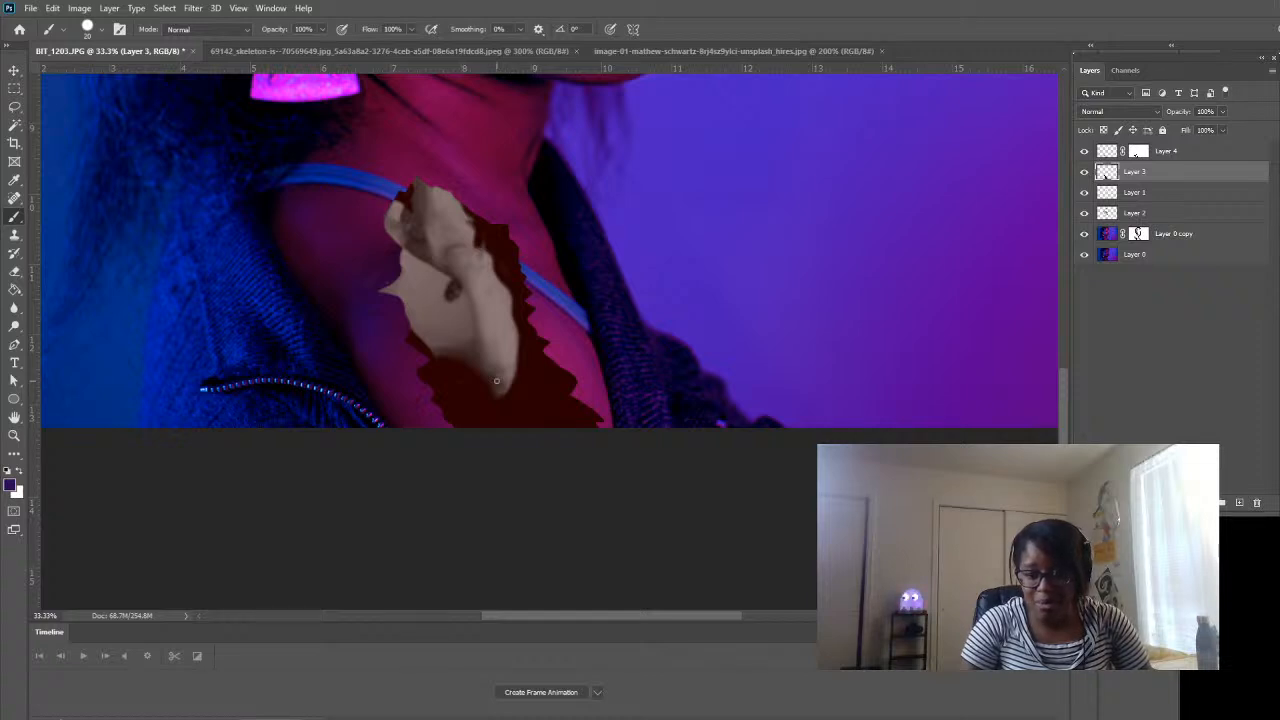
scroll(460, 427, "down", 1)
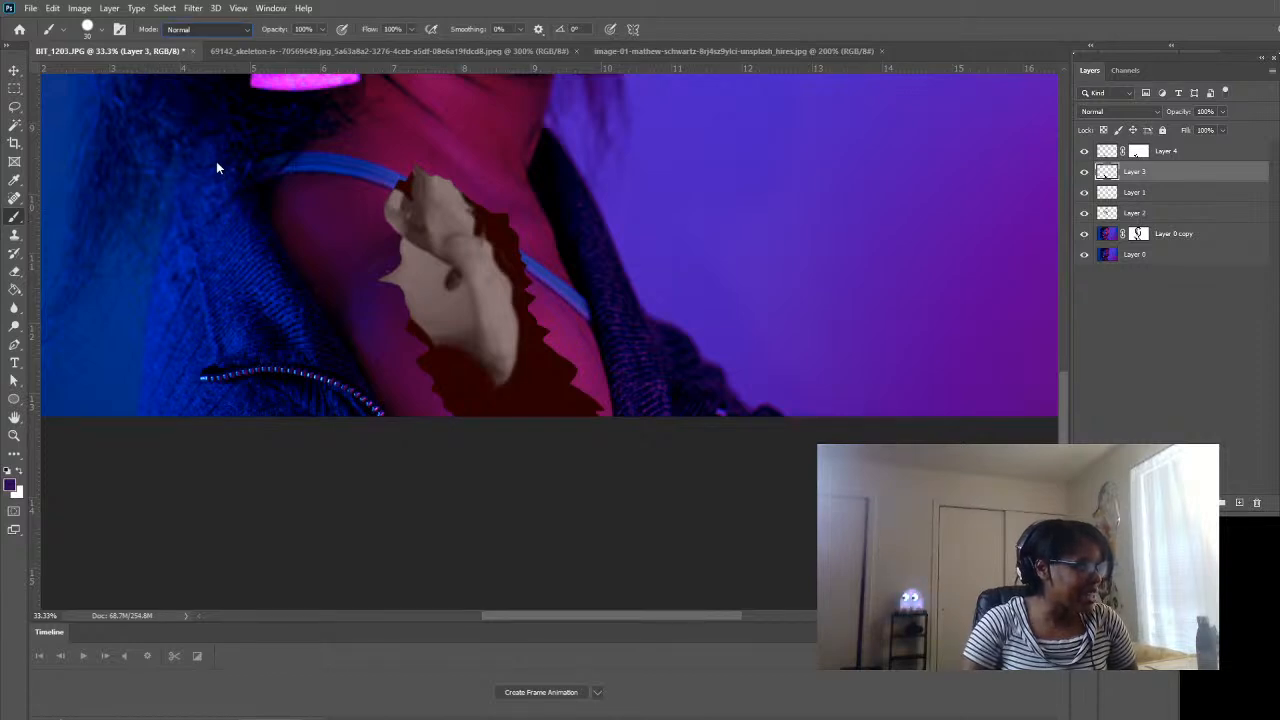
key("shift+alt+g")
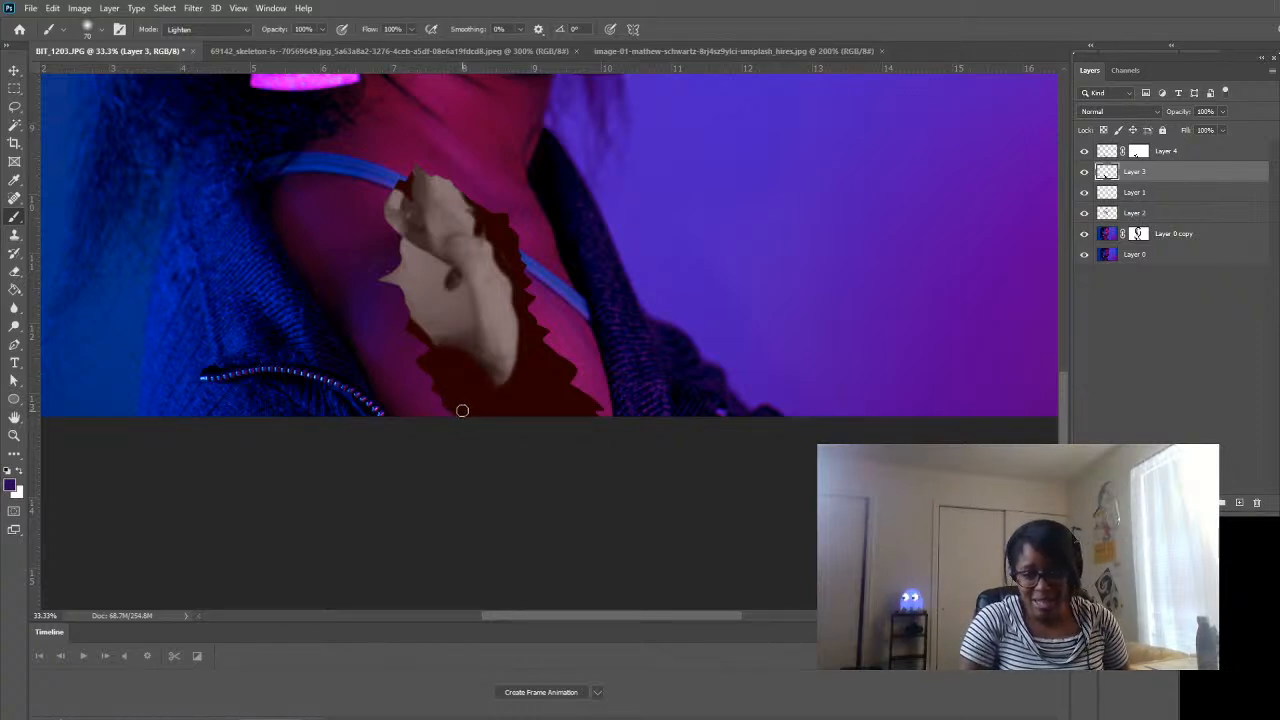
- Reduce the brush to 30 pixels and start tracing the patch's lower outer edge in purple on a new layer above Layer 3
left_click(14, 434)
left_click(511, 430)
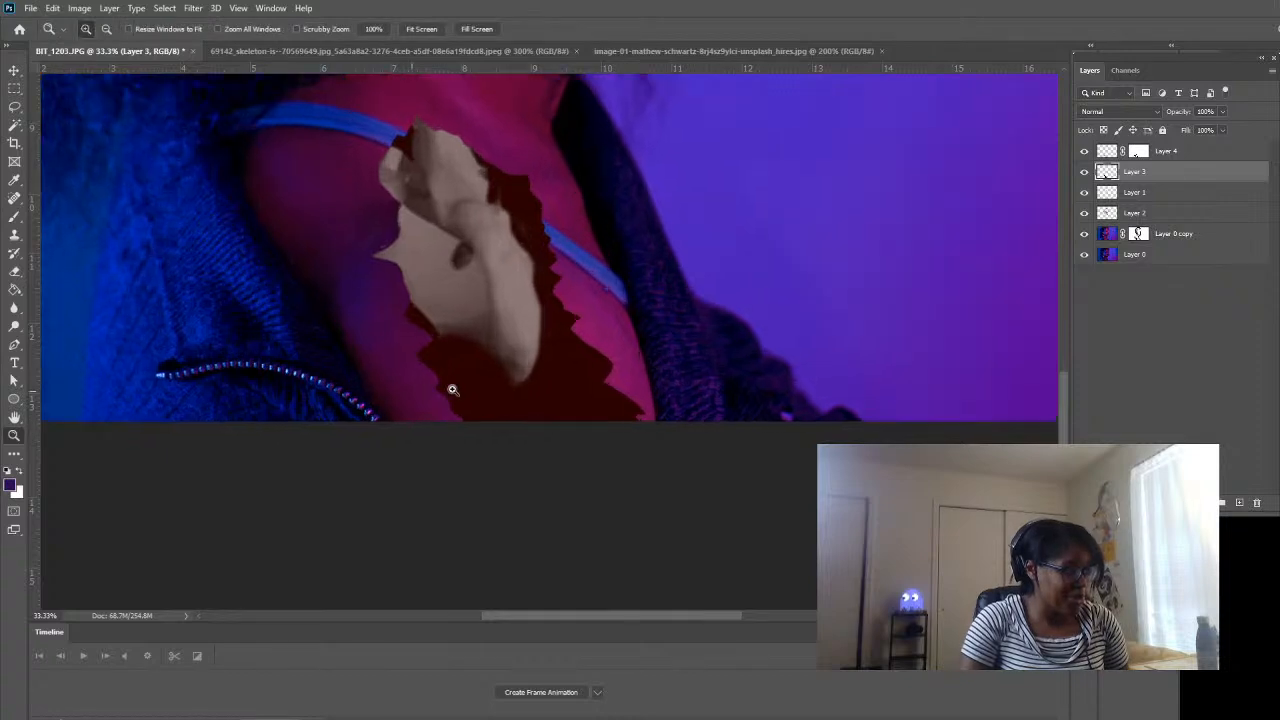
left_click(511, 430)
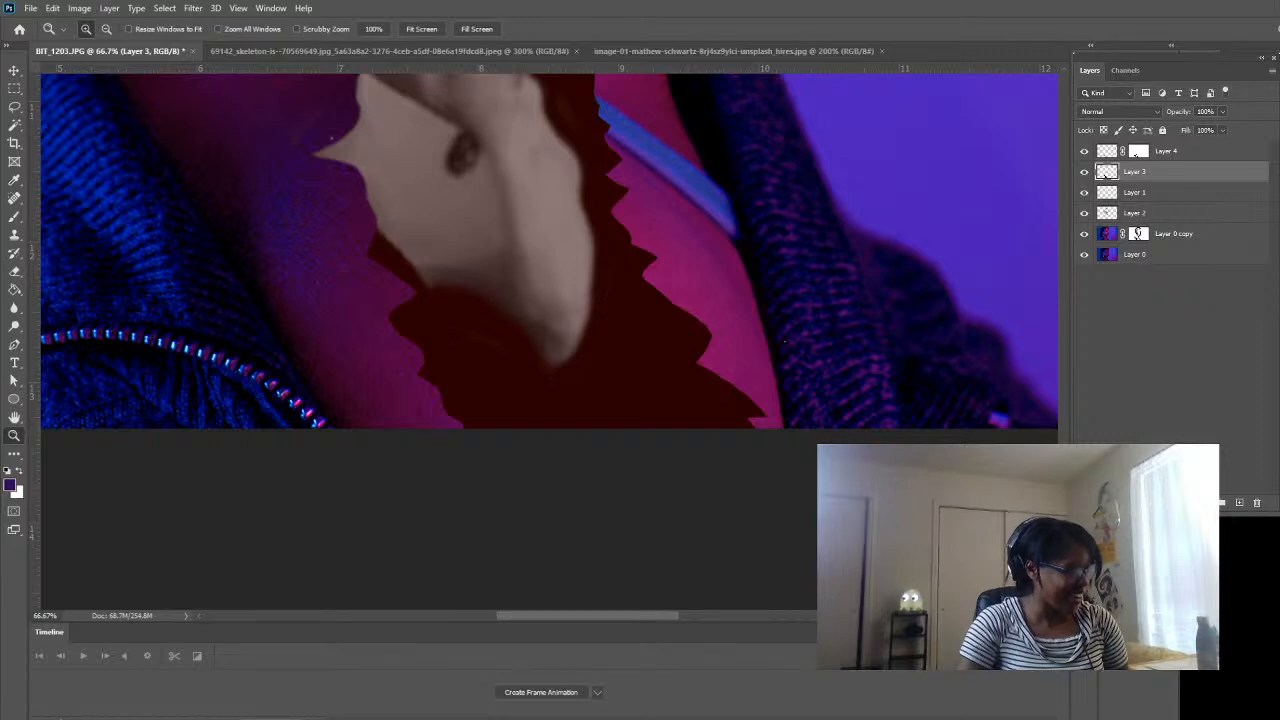
left_click(449, 425)
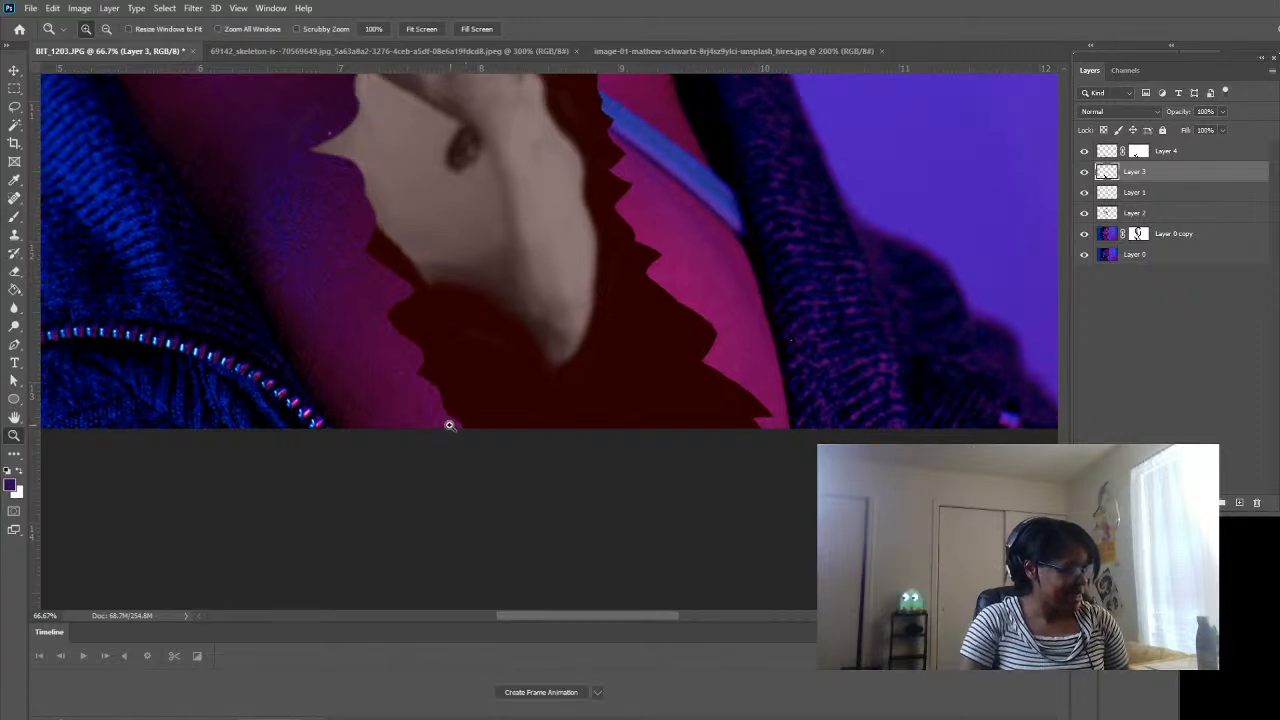
key("b")
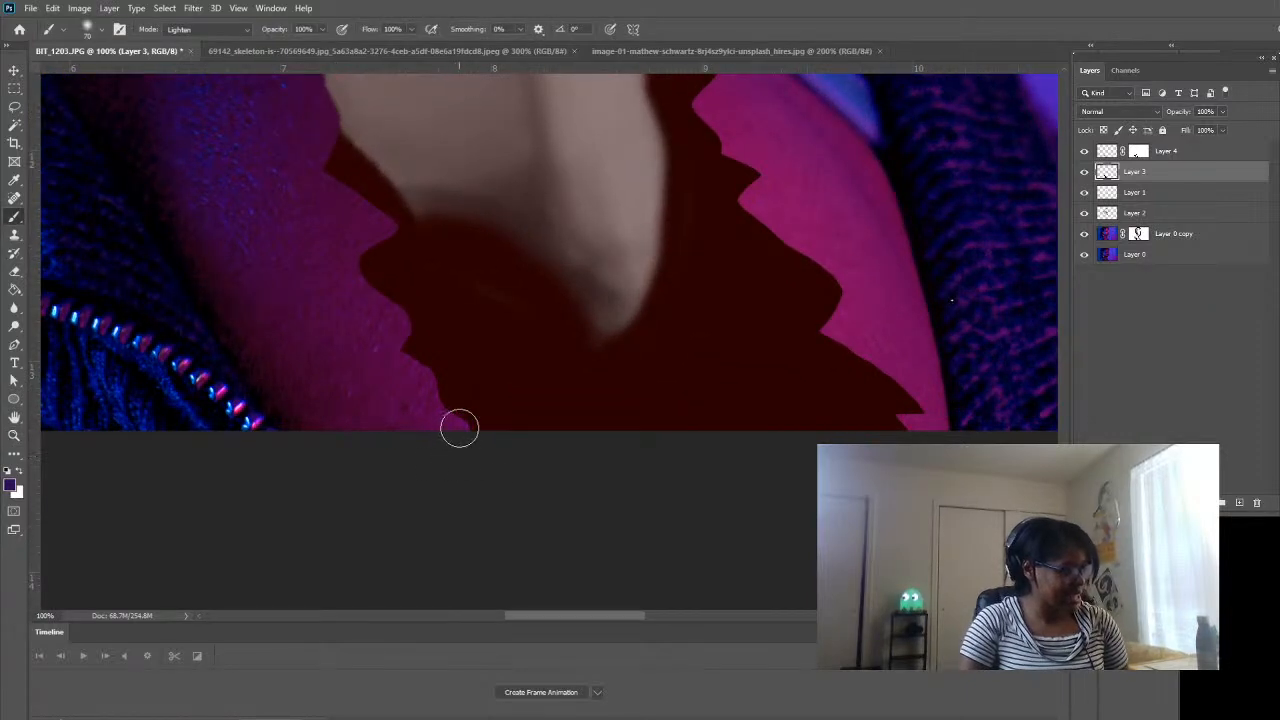
key("bracketleft")
key("bracketleft")
key("bracketleft")
key("bracketleft")
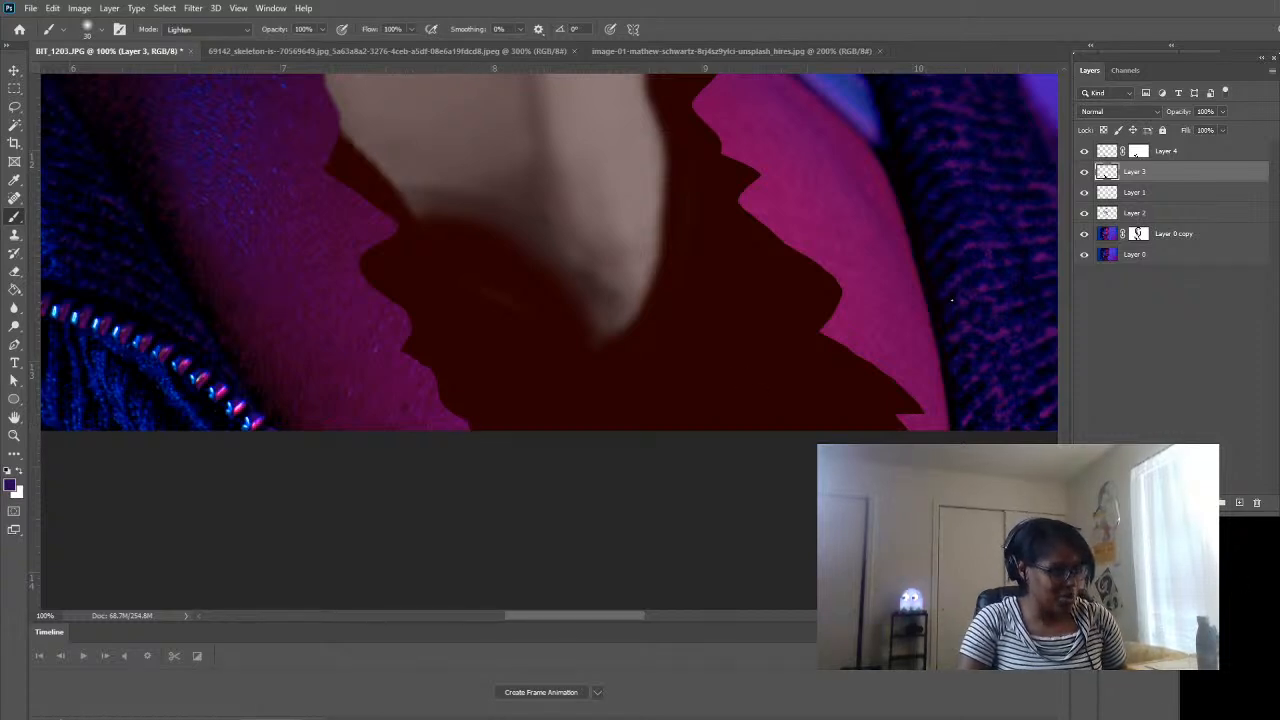
left_click(1240, 505)
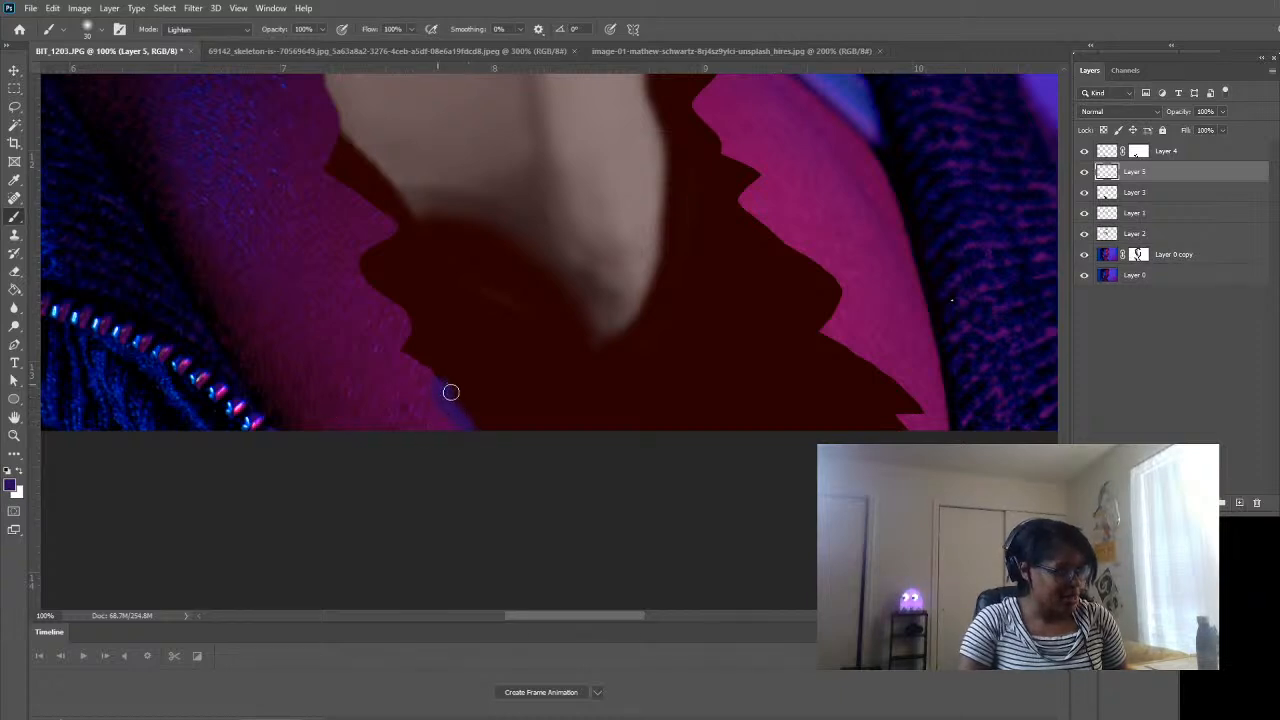
- Sample a brighter blue from the arm's skin and trace the patch's outer-arm edge up past the pointed notch
key("i")
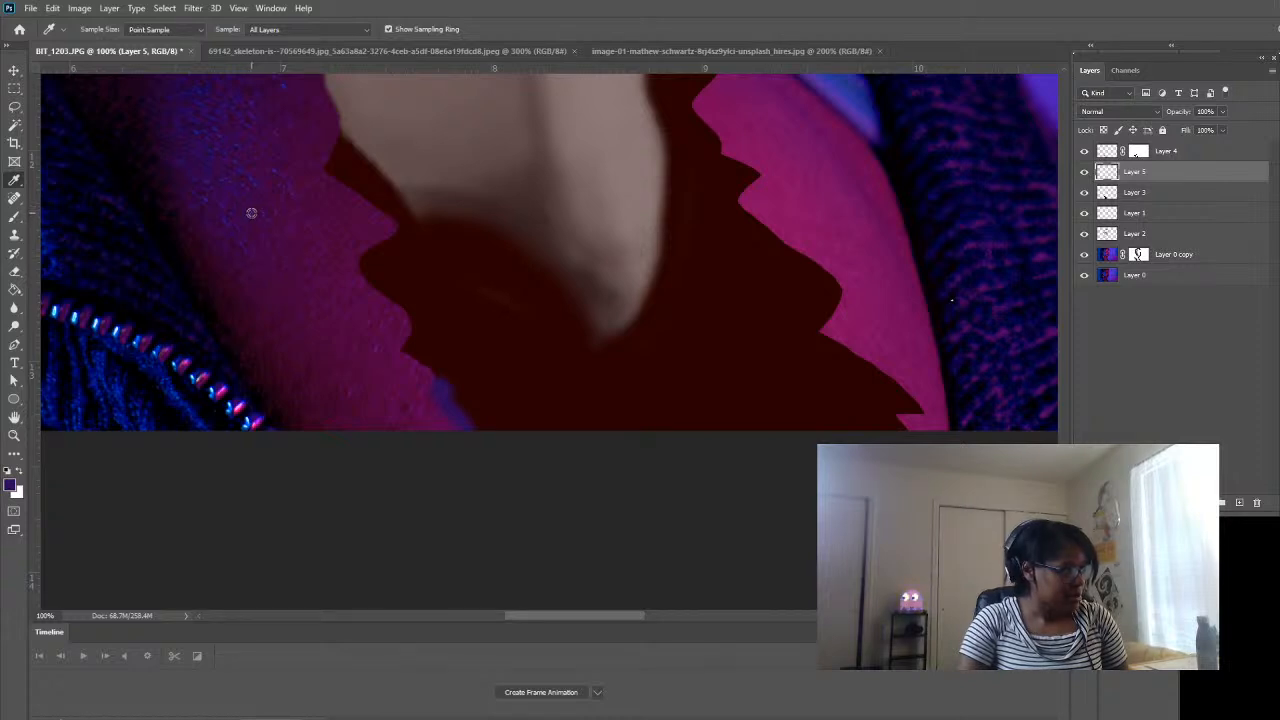
left_click(251, 213)
key("b")
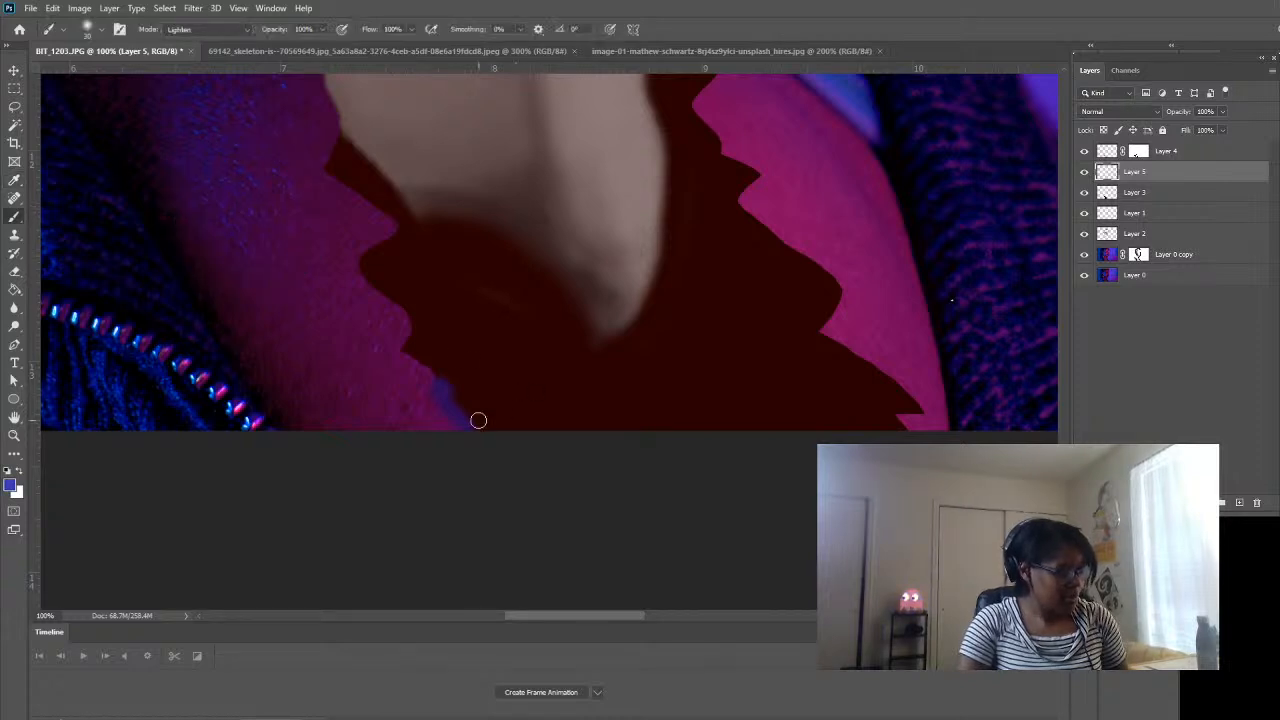
mouse_move(477, 420)
left_mouse_down()
mouse_move(398, 351)
mouse_move(402, 316)
mouse_move(361, 267)
mouse_move(397, 229)
mouse_move(491, 237)
mouse_move(593, 268)
mouse_move(554, 391)
left_mouse_up()
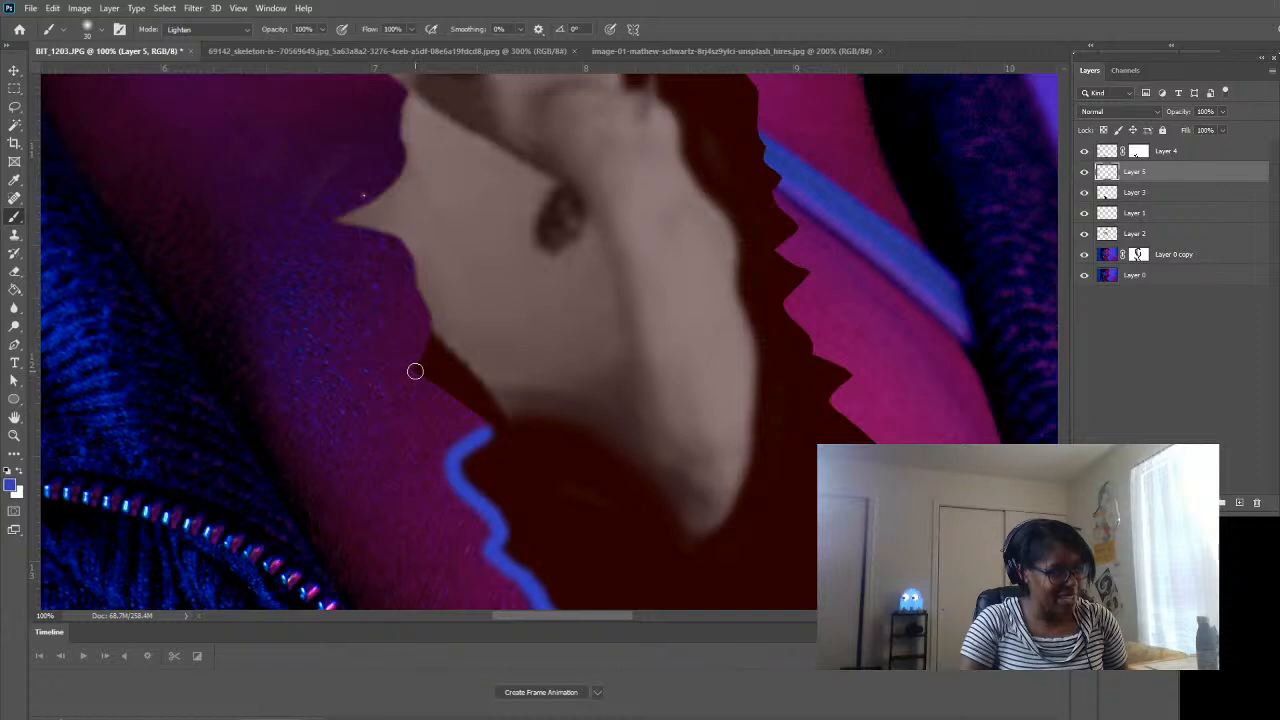
left_click_drag(415, 371, 480, 428)
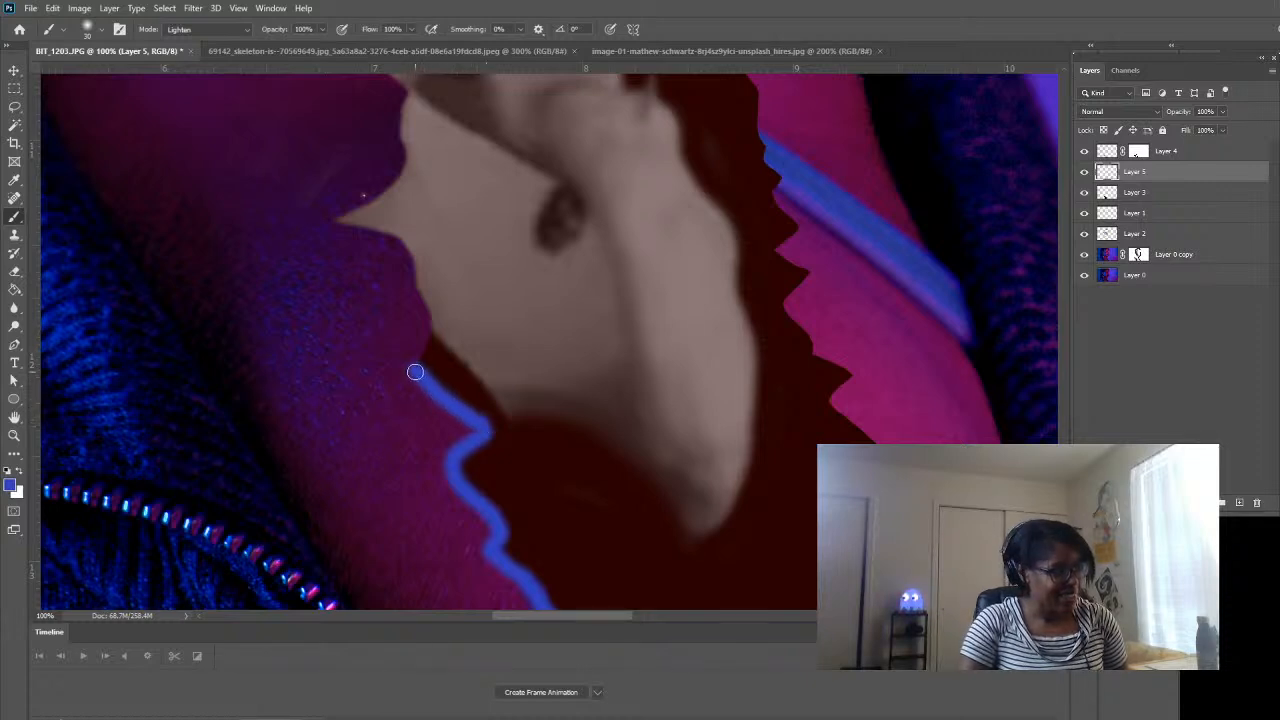
mouse_move(417, 371)
left_mouse_down()
mouse_move(428, 325)
mouse_move(404, 244)
mouse_move(334, 224)
mouse_move(396, 180)
mouse_move(411, 148)
mouse_move(398, 130)
mouse_move(404, 97)
mouse_move(446, 163)
mouse_move(506, 384)
left_mouse_up()
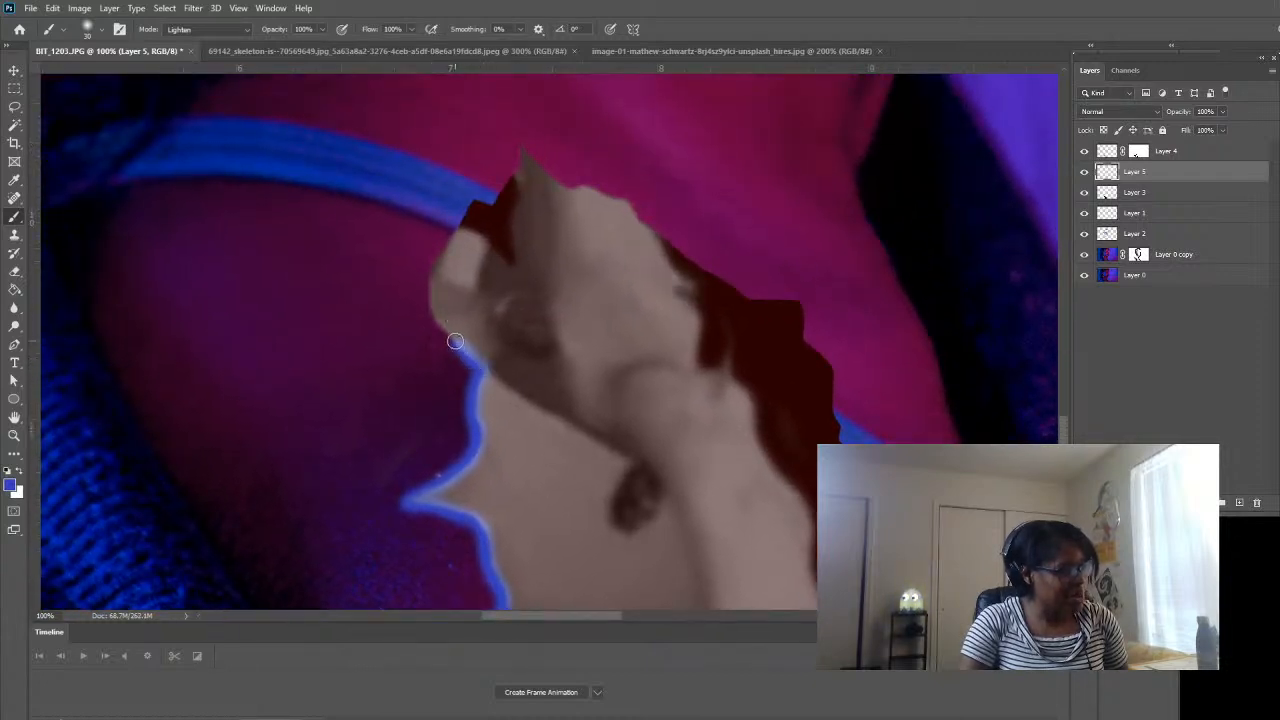
- Trace the patch's upper peak and chest-side edge in blue, and set Layer 5's blend mode to Overlay
mouse_move(455, 341)
left_mouse_down()
mouse_move(431, 256)
mouse_move(465, 205)
mouse_move(512, 177)
left_mouse_up()
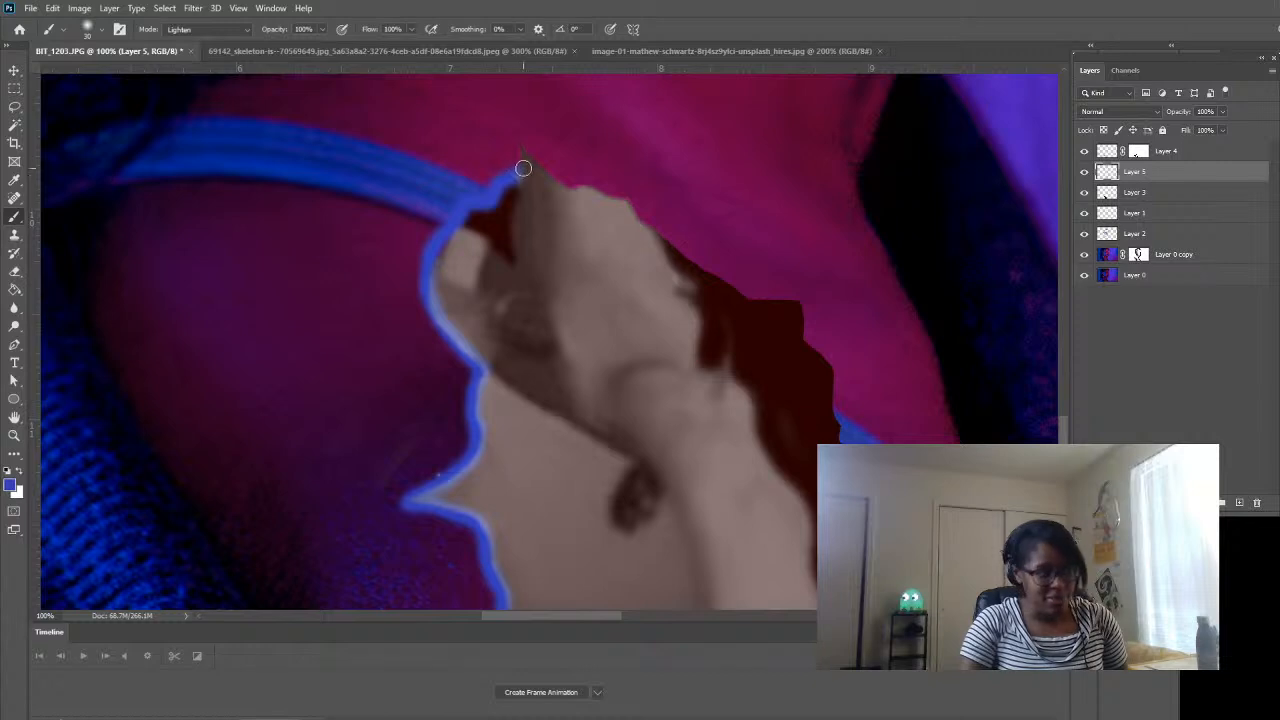
mouse_move(517, 151)
left_mouse_down()
mouse_move(622, 201)
mouse_move(754, 301)
mouse_move(802, 304)
left_mouse_up()
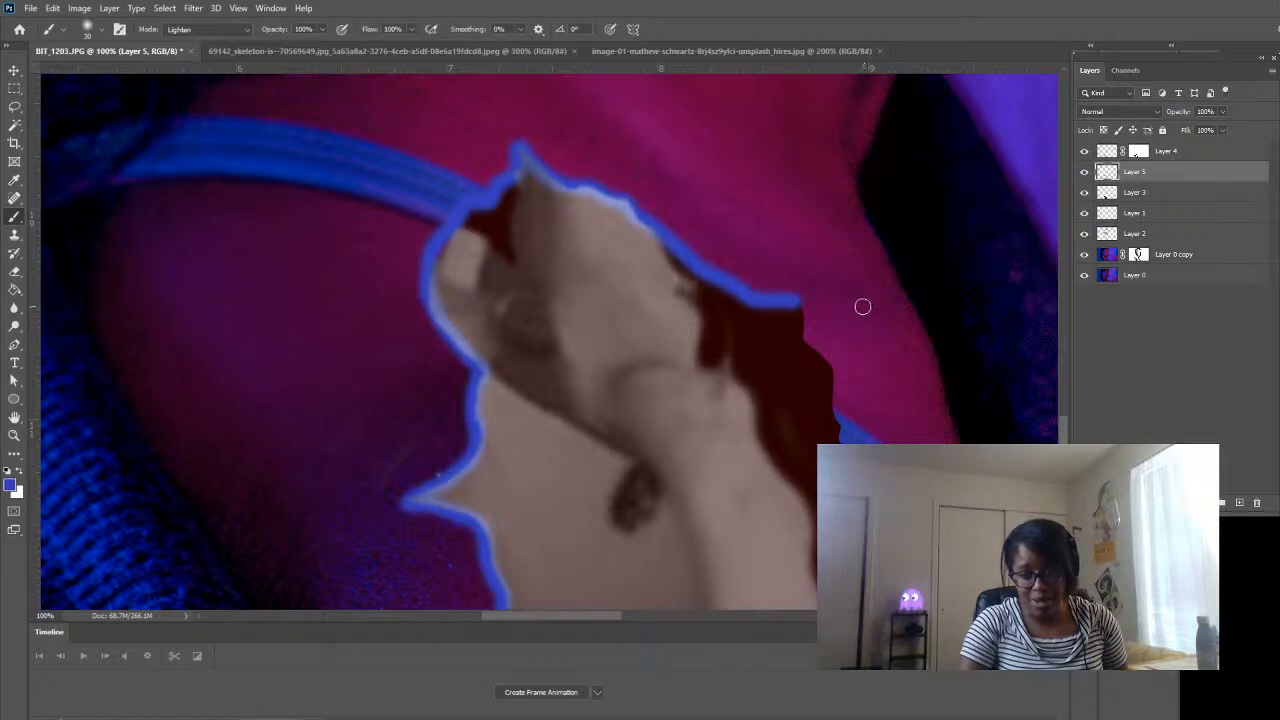
mouse_move(838, 326)
left_mouse_down()
mouse_move(757, 218)
mouse_move(713, 189)
mouse_move(783, 393)
mouse_move(765, 416)
mouse_move(800, 436)
mouse_move(763, 418)
mouse_move(800, 441)
mouse_move(780, 481)
left_mouse_up()
mouse_move(798, 506)
left_mouse_down()
mouse_move(815, 532)
mouse_move(903, 420)
mouse_move(823, 283)
mouse_move(803, 304)
mouse_move(811, 323)
mouse_move(897, 389)
mouse_move(903, 417)
mouse_move(884, 437)
left_mouse_up()
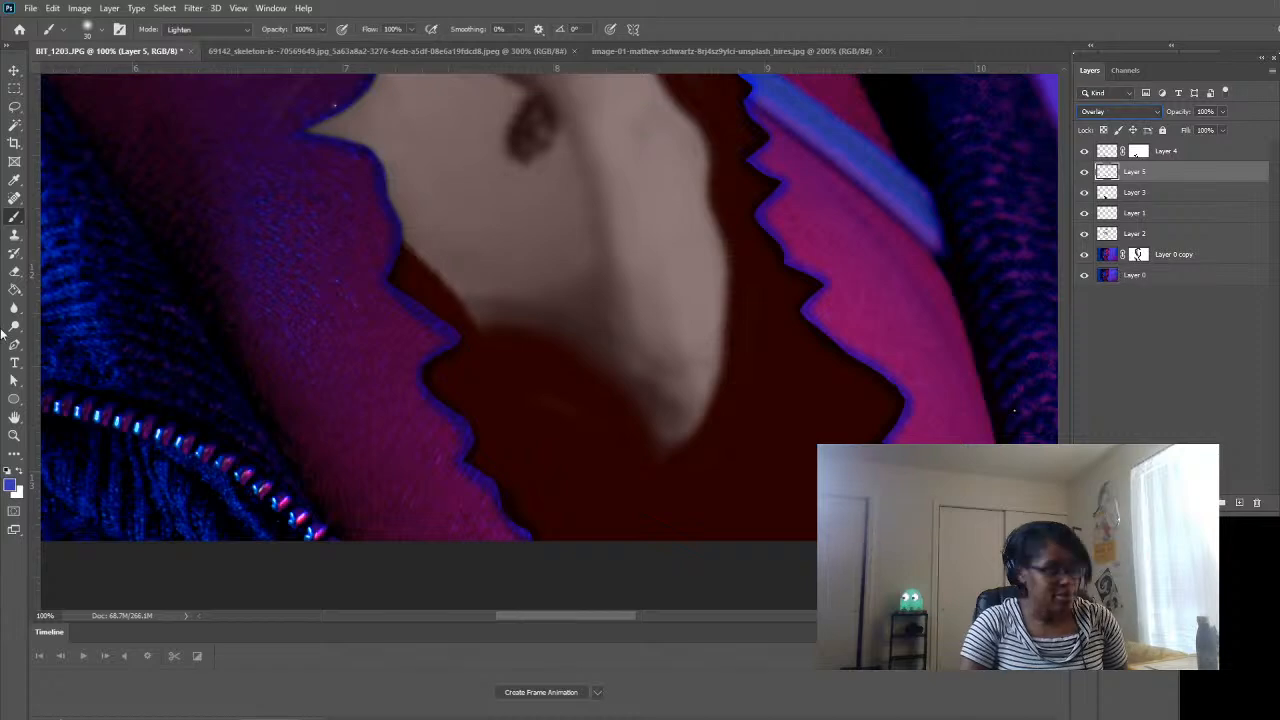
left_click(14, 435)
scroll(552, 424, "down", 5)
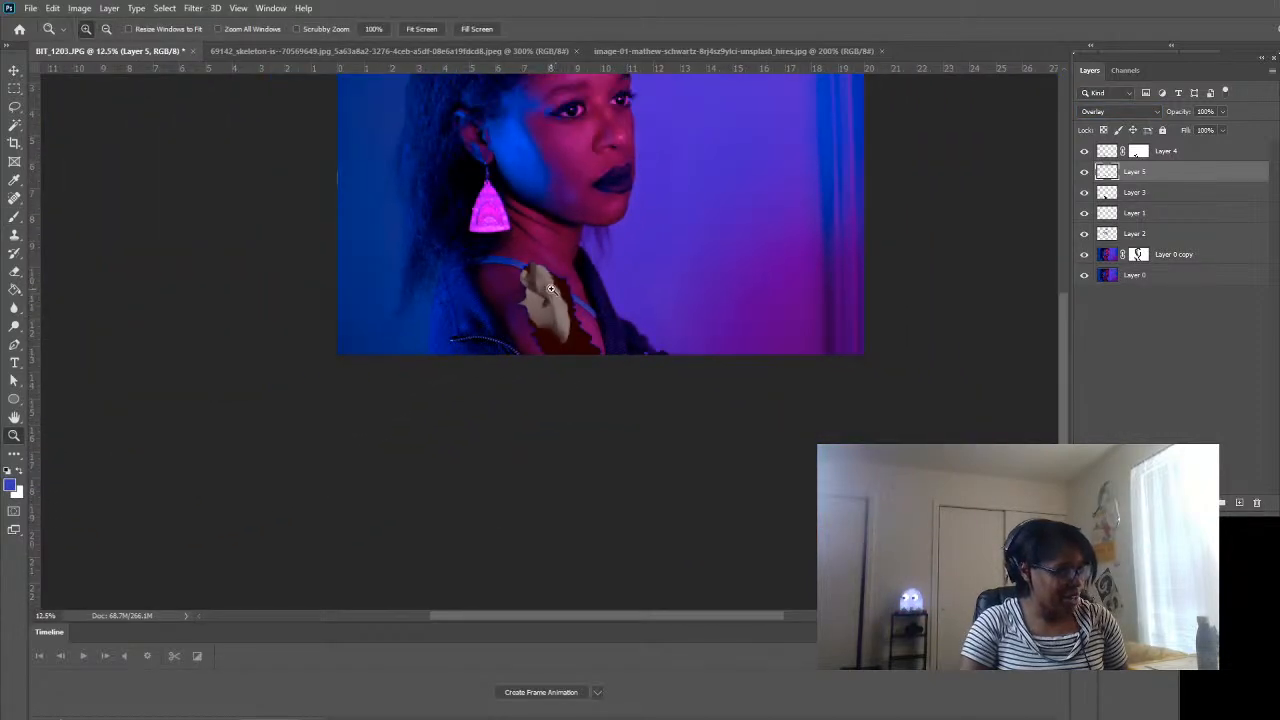
- Set up the Eraser at 100% opacity for cleaning the blue edge lines on Layer 5
left_click(551, 288)
left_click(527, 292)
scroll(470, 512, "down", 1)
scroll(430, 470, "down", 3)
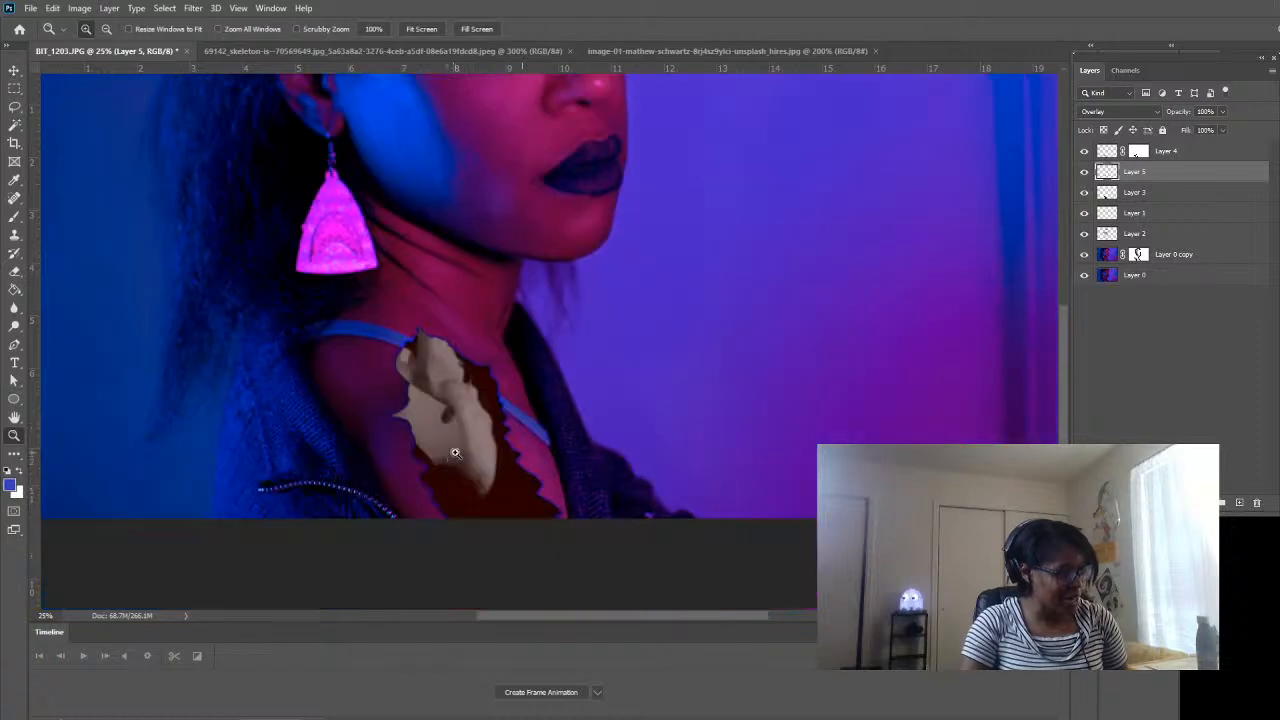
scroll(465, 455, "down", 1)
left_click(460, 450)
left_click(450, 436)
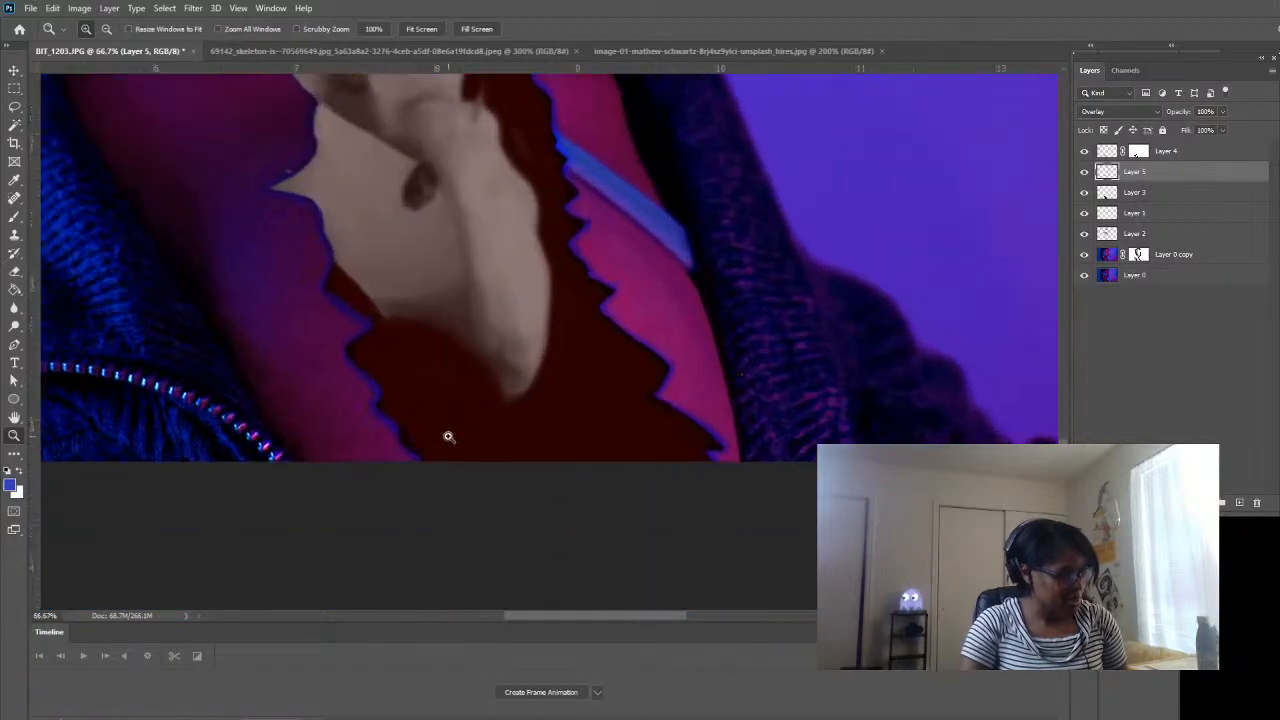
key("e")
scroll(432, 445, "down", 1)
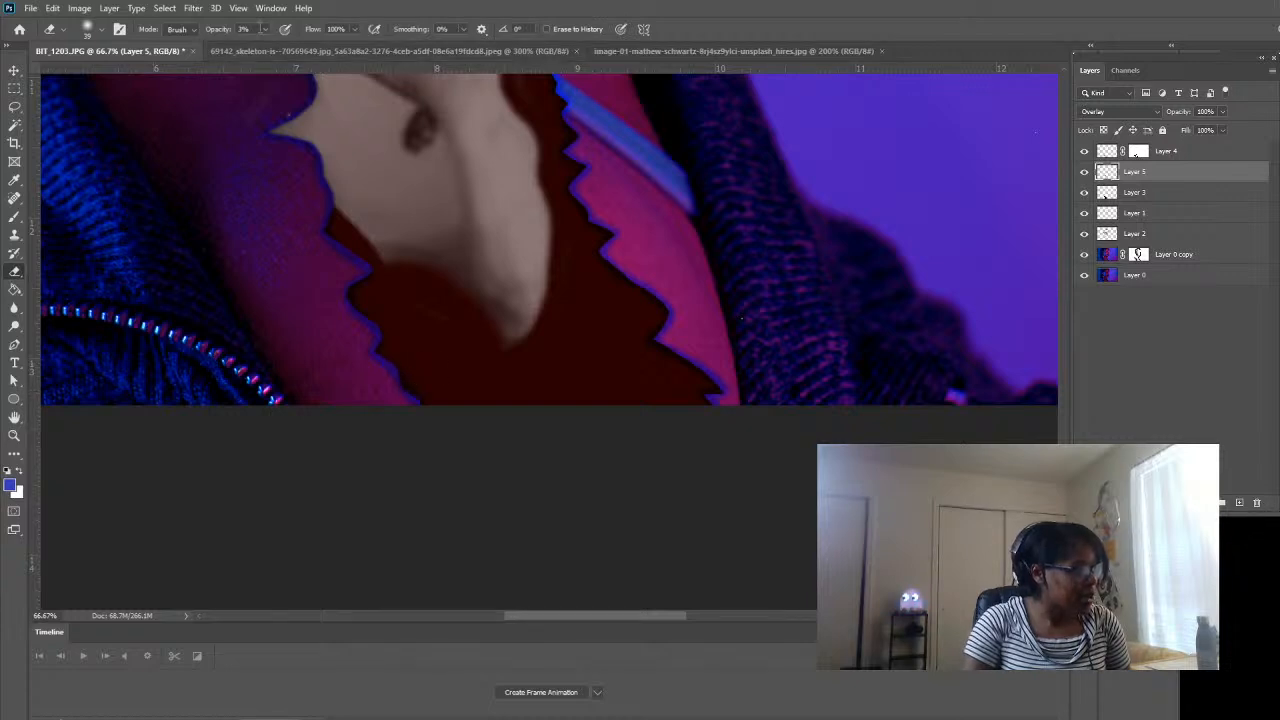
key("0")
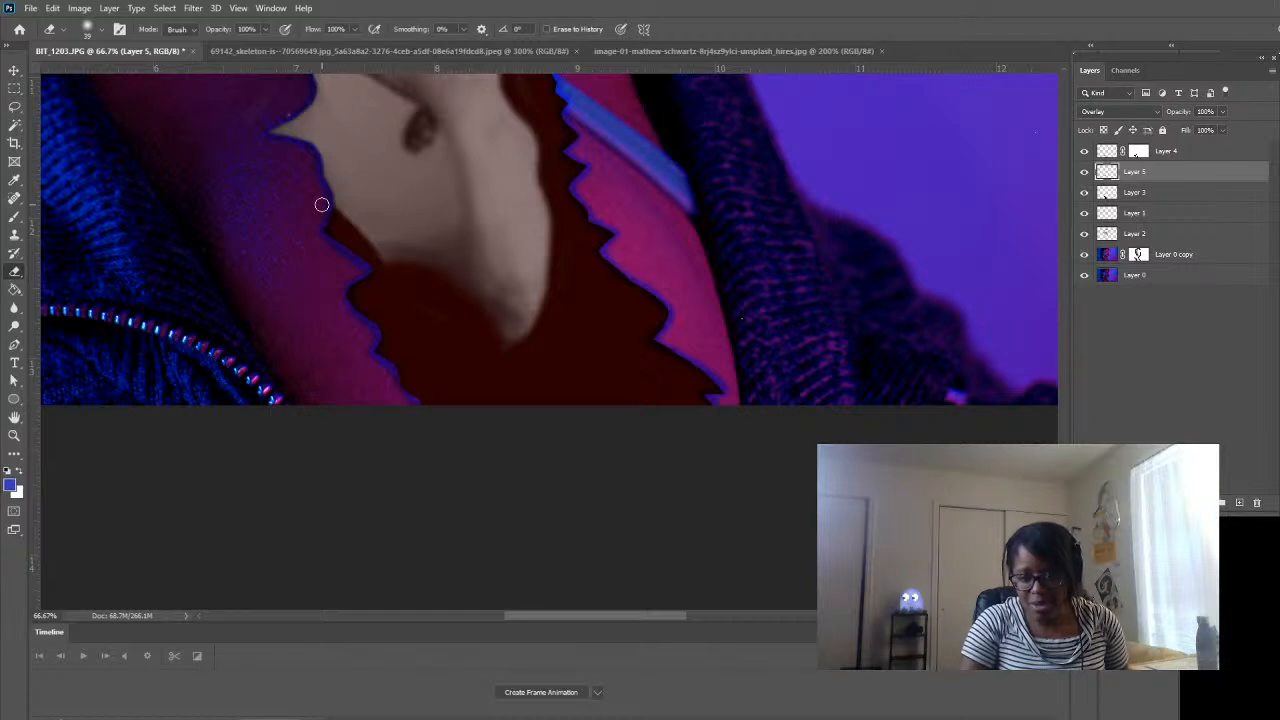
- Examine the blue edging around the torn patch in close-up and across the whole portrait
scroll(321, 205, "up", 5)
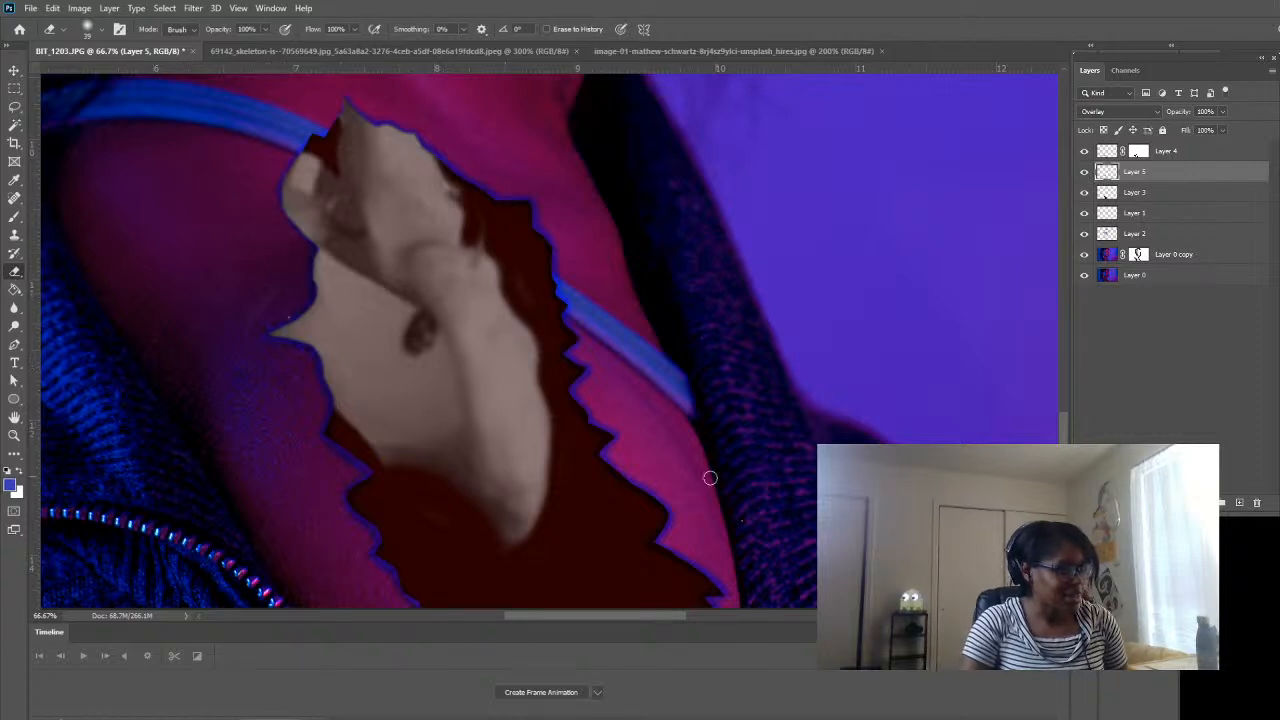
scroll(657, 500, "down", 1)
scroll(646, 380, "up", 2)
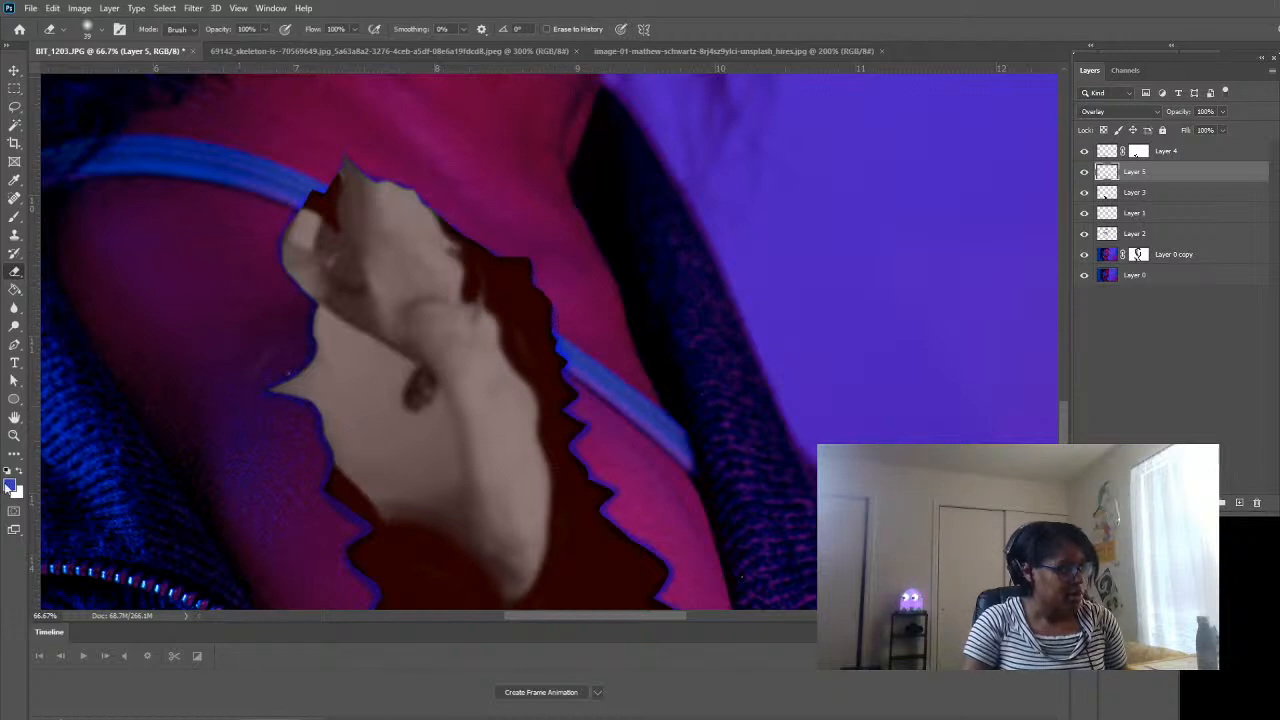
left_click(15, 437)
left_click(474, 498, "alt")
left_click(474, 498, "alt")
left_click(474, 498, "alt")
left_click(474, 498, "alt")
left_click(474, 498, "alt")
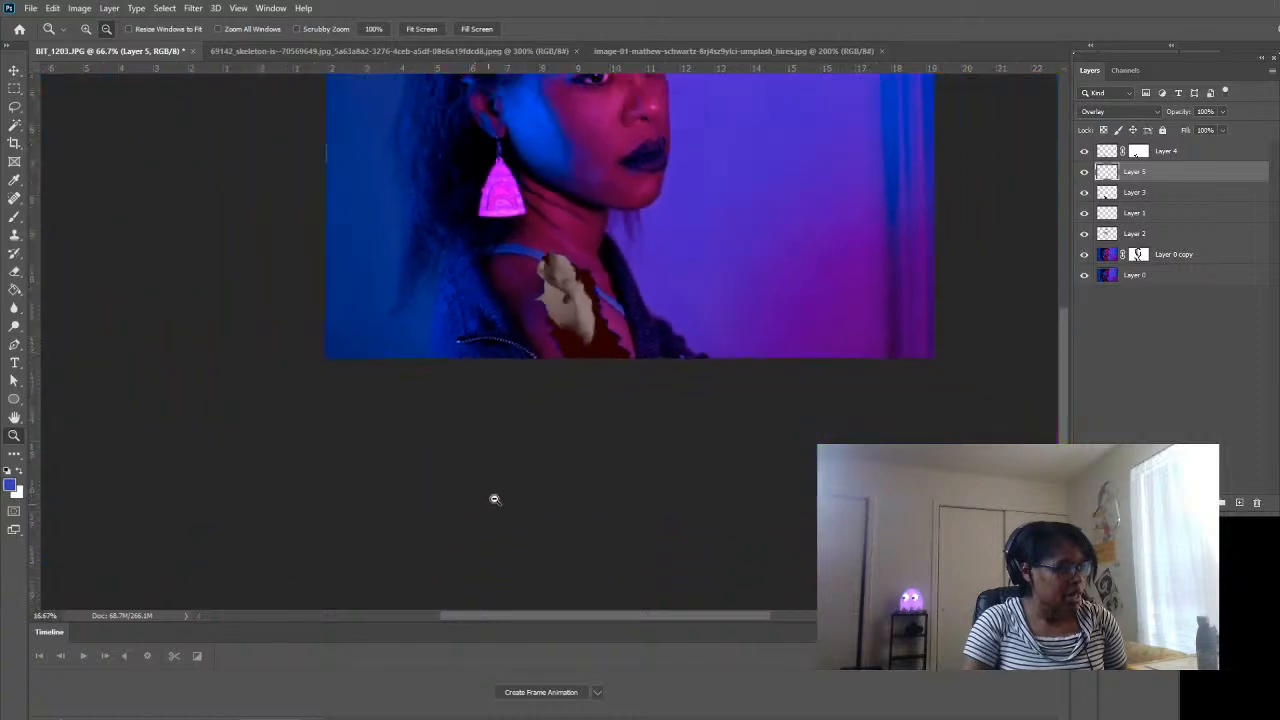
scroll(672, 297, "up", 3)
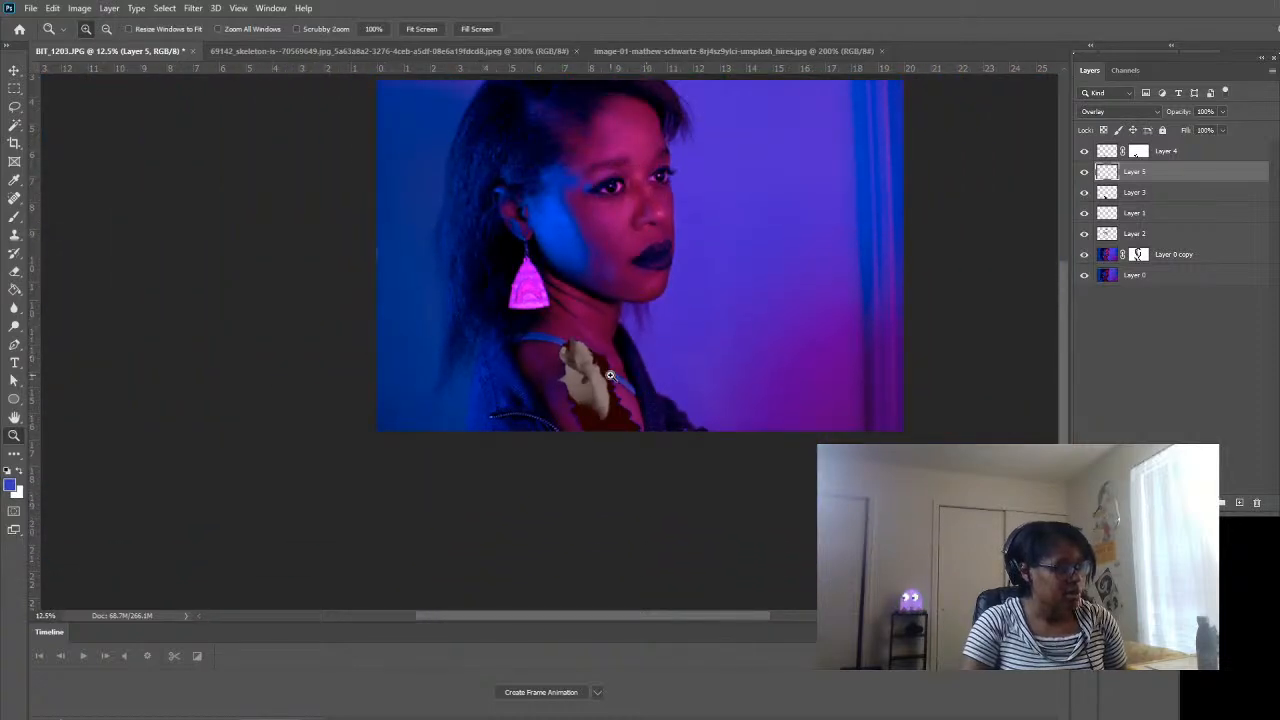
- Erase the blue line from the patch's upper peak and chest-side edge on Layer 5, keeping the outer-arm edge
left_click(590, 385)
left_click(585, 387)
scroll(430, 510, "down", 1)
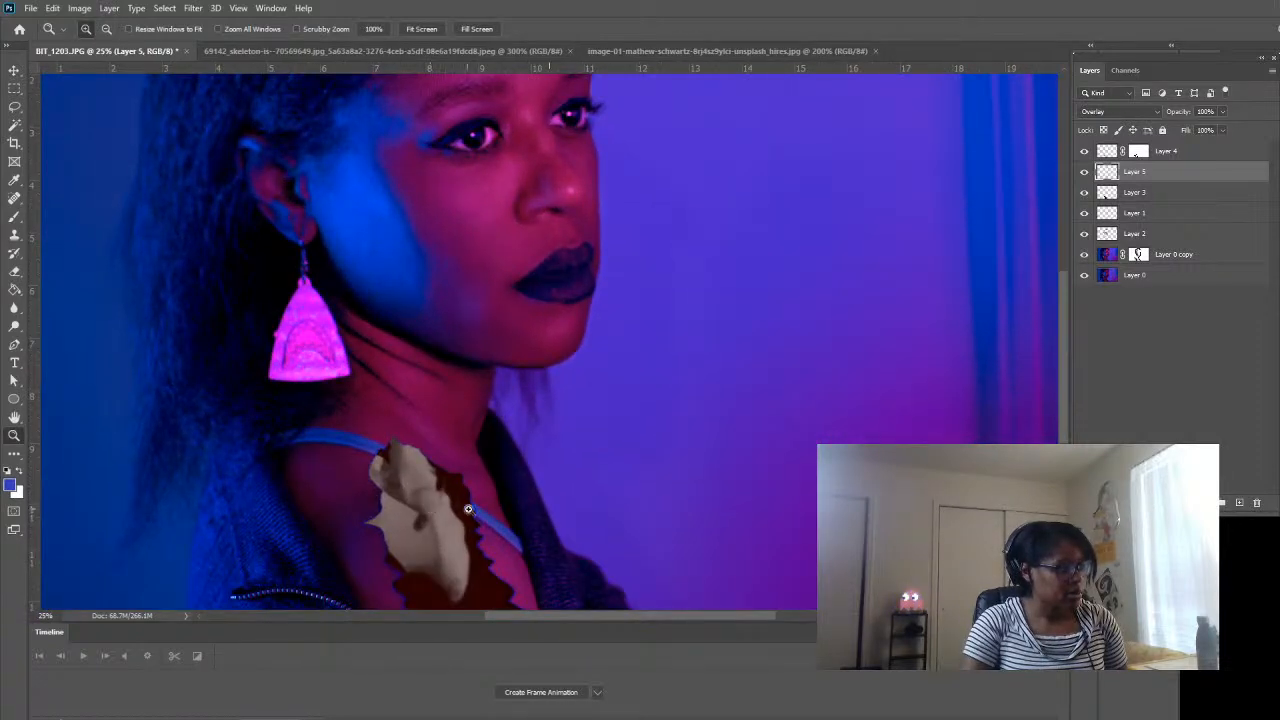
scroll(502, 522, "down", 1)
left_click(503, 523)
left_click(477, 466)
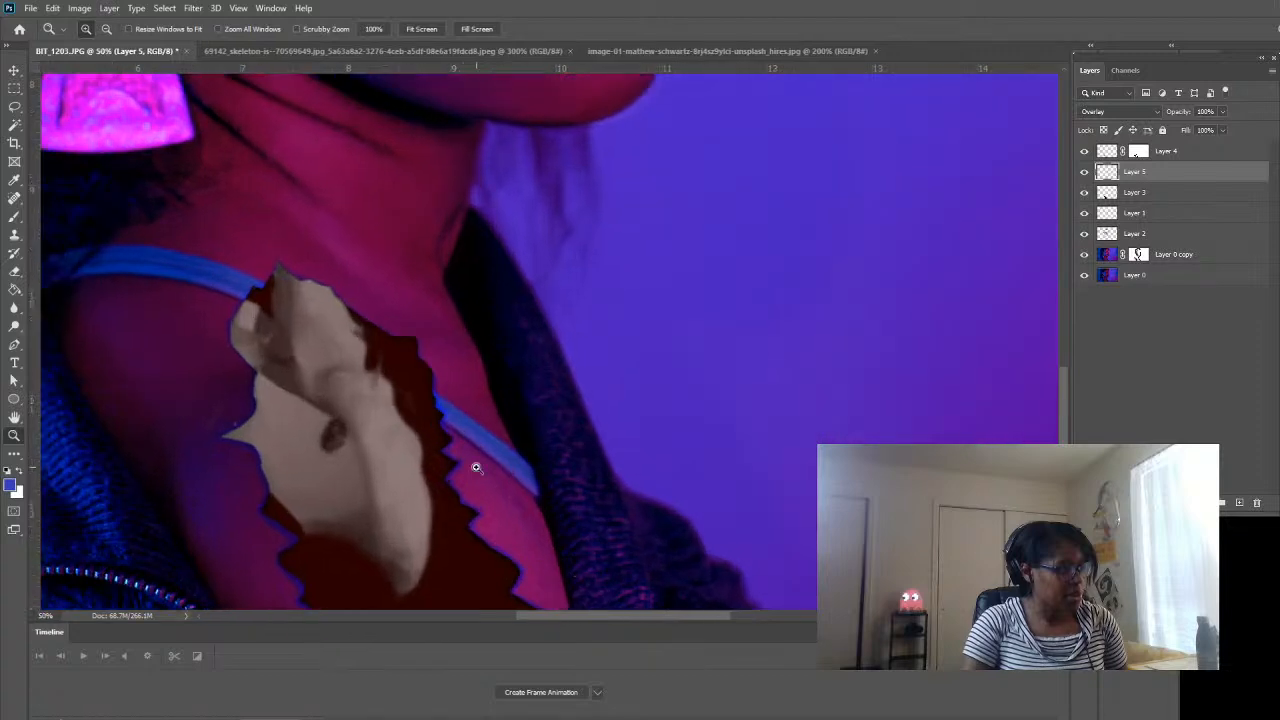
key("e")
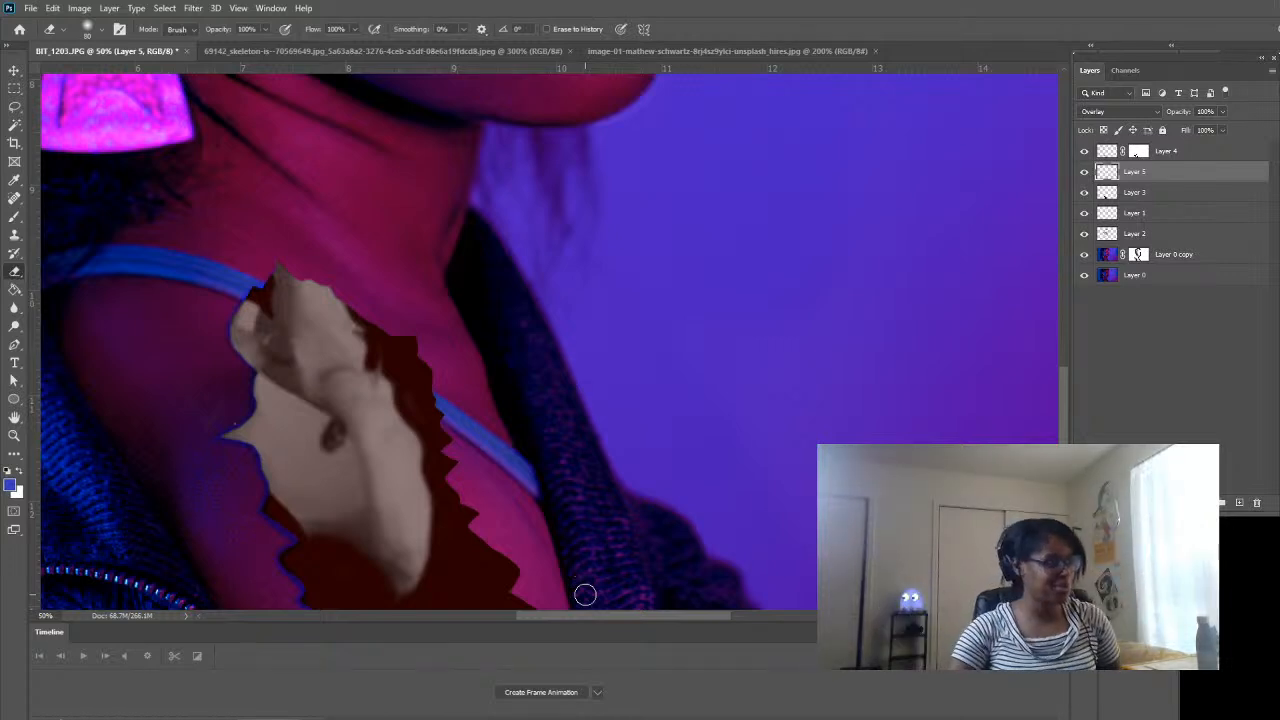
scroll(585, 595, "down", 1)
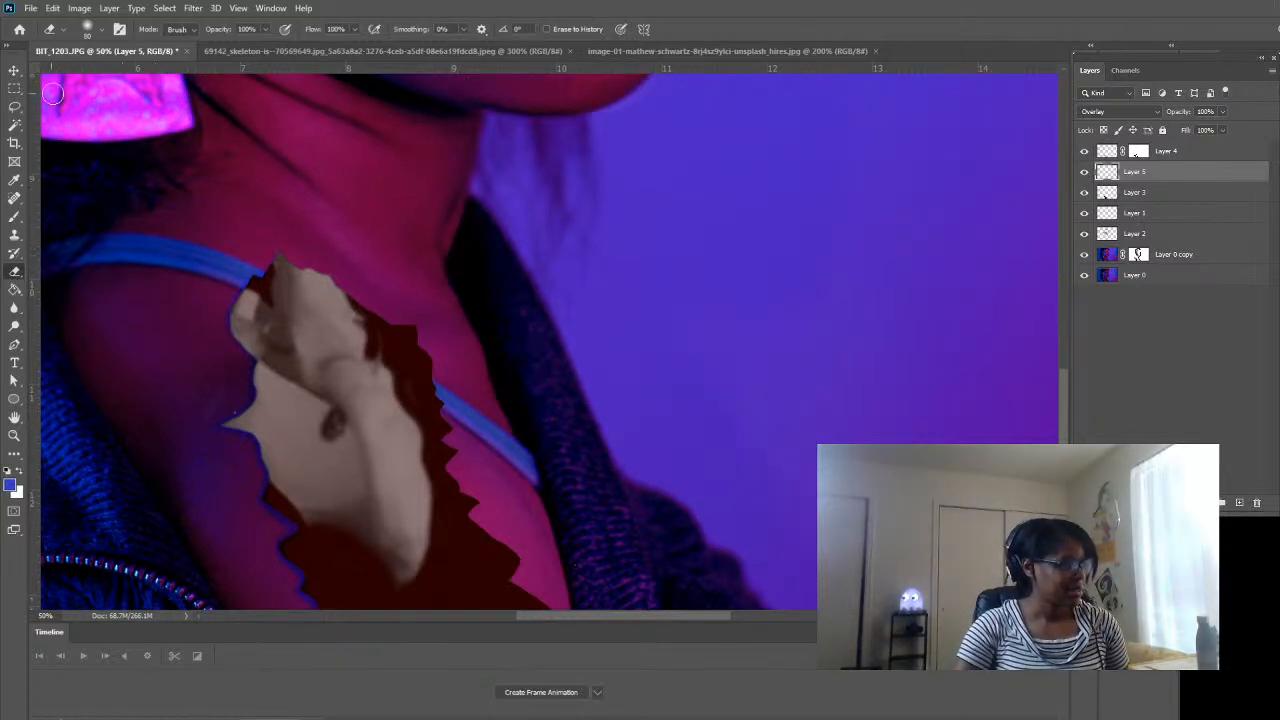
- Try the Multiply blend mode on Layer 5 and return it to Overlay
left_click(14, 435)
left_click(593, 490, "alt")
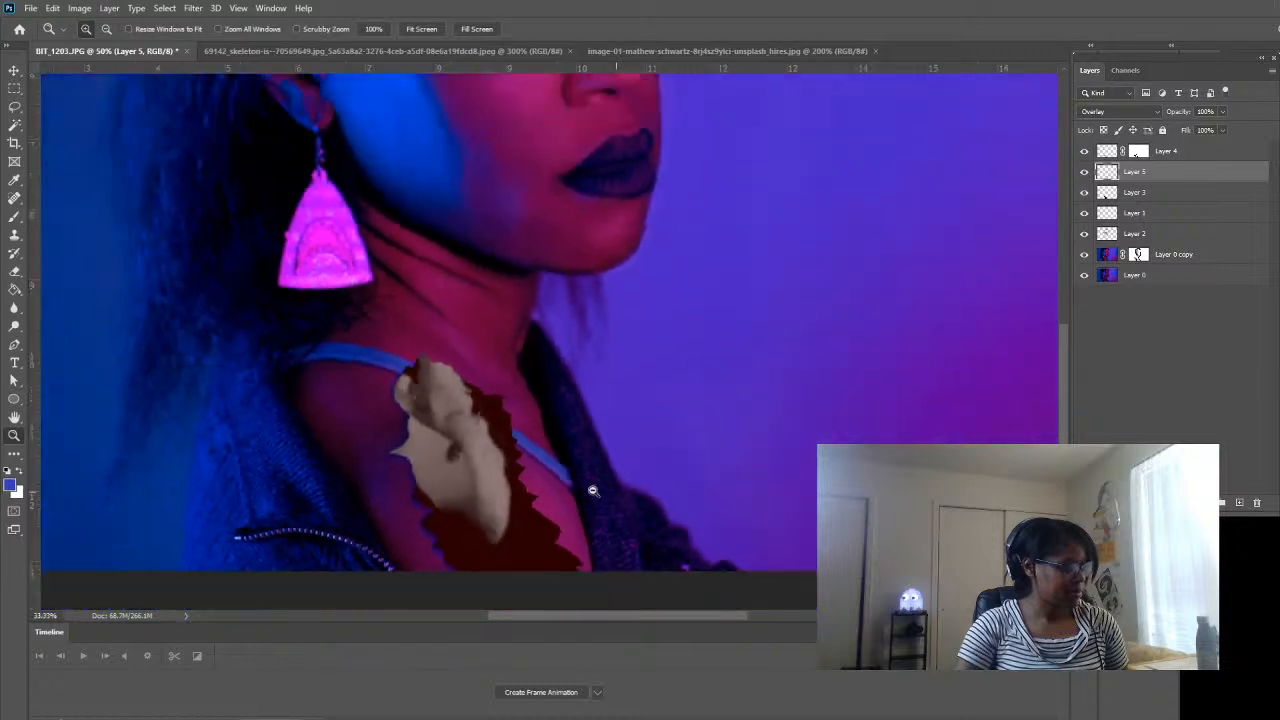
left_click(593, 490, "alt")
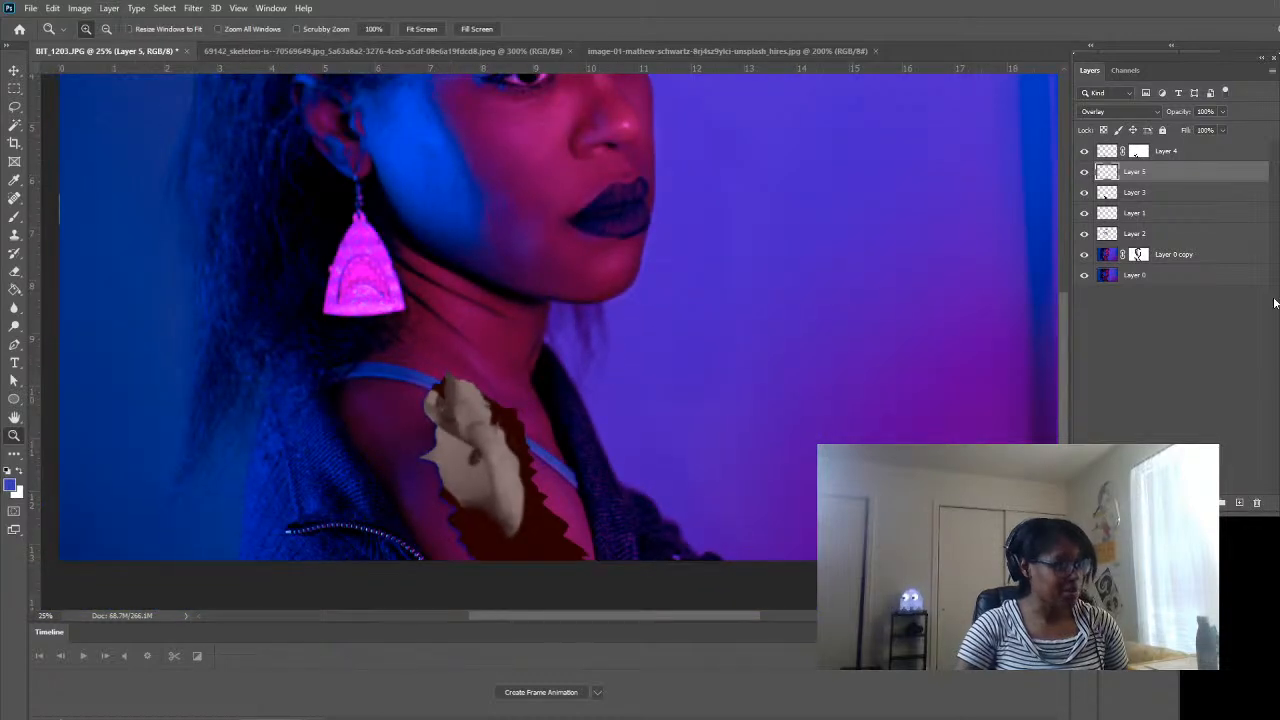
left_click(1141, 110)
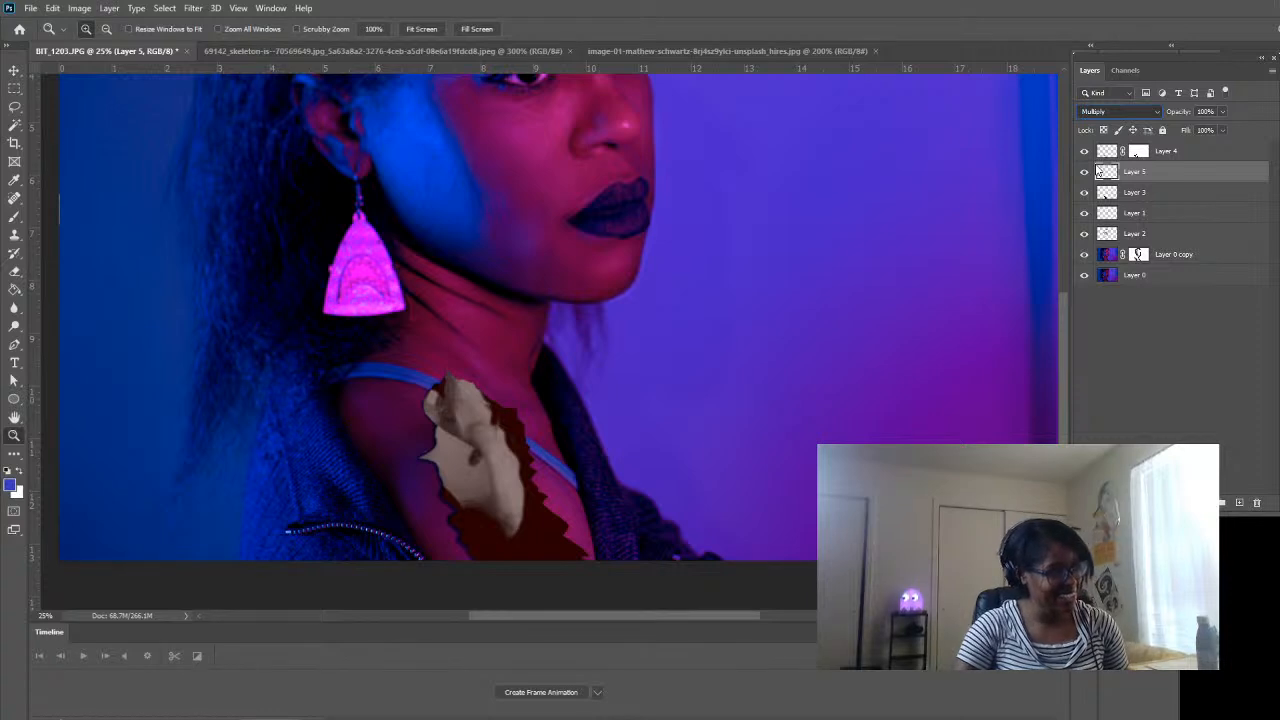
left_click(1088, 276)
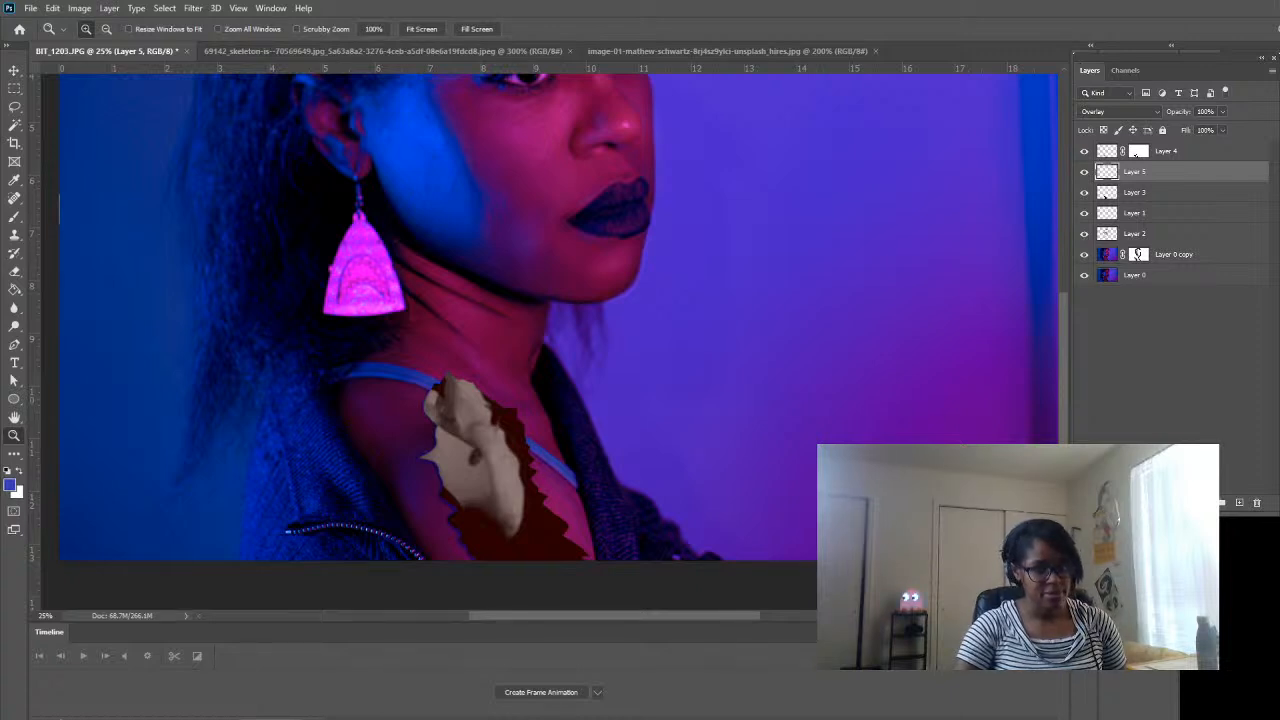
- Blur the blue edge light on Layer 5 with a radius of 16.6 pixels
scroll(740, 395, "up", 1)
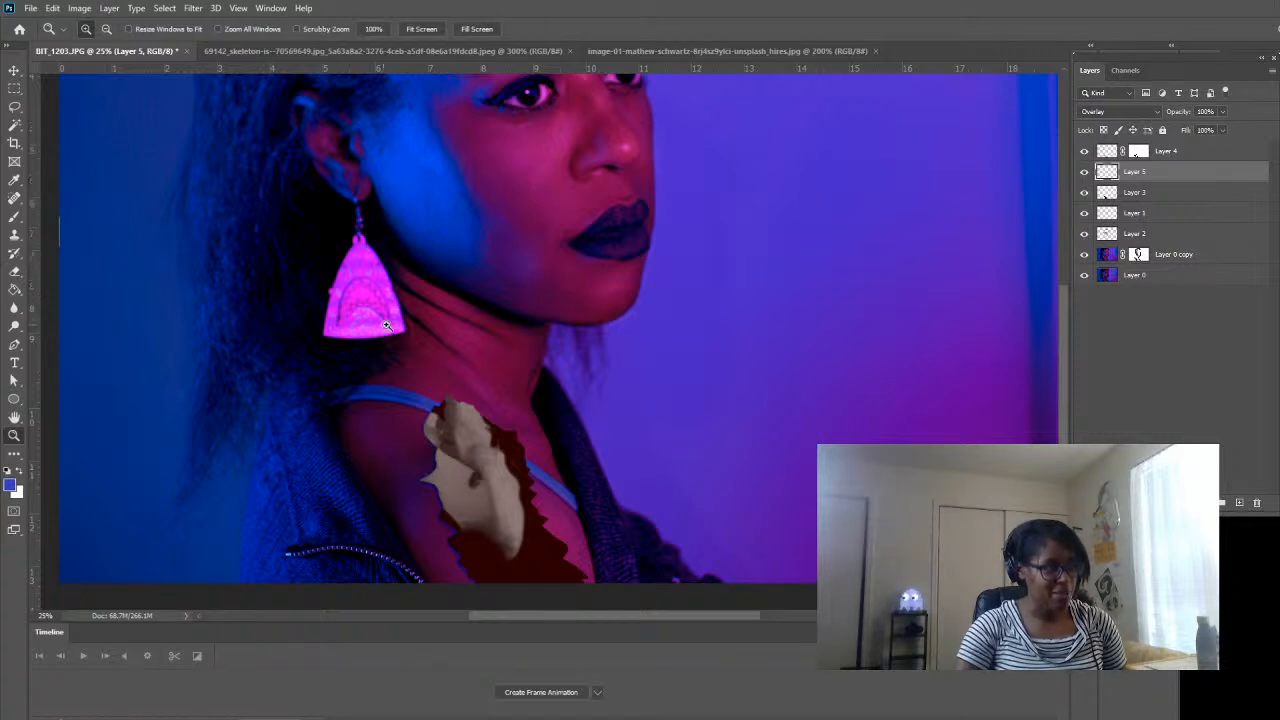
scroll(488, 500, "down", 2)
left_click(452, 399)
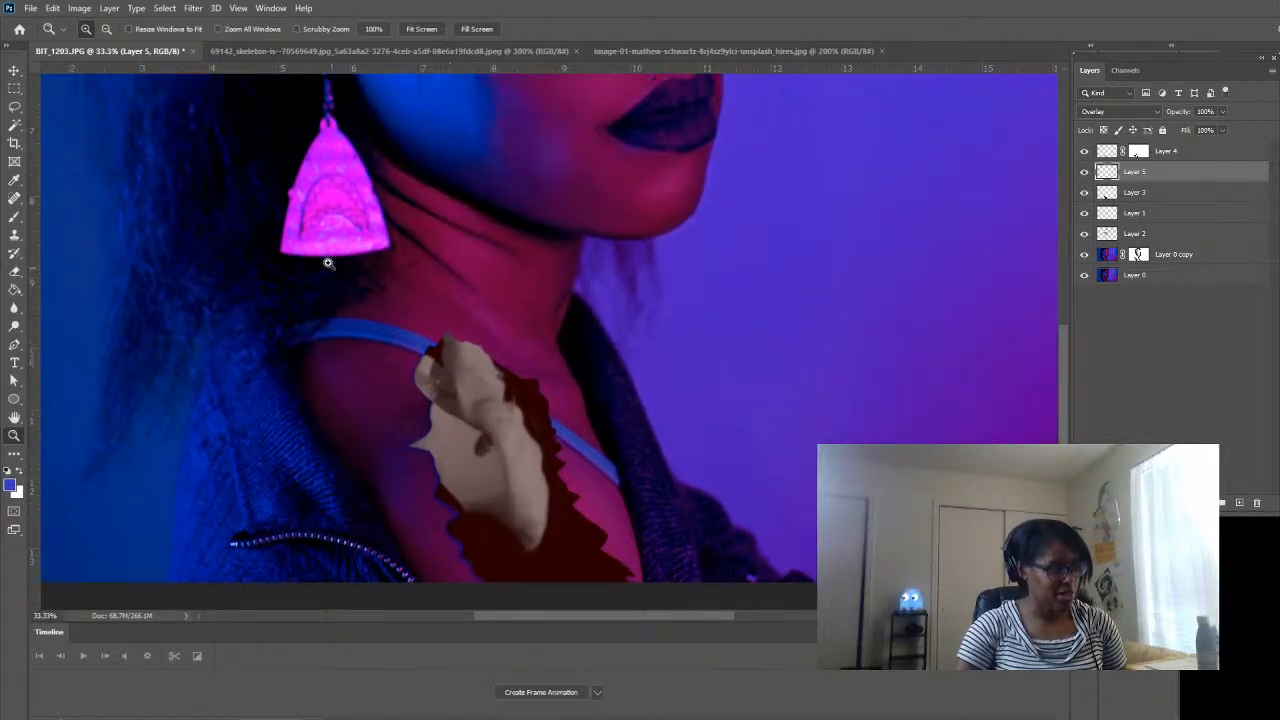
scroll(579, 413, "down", 1)
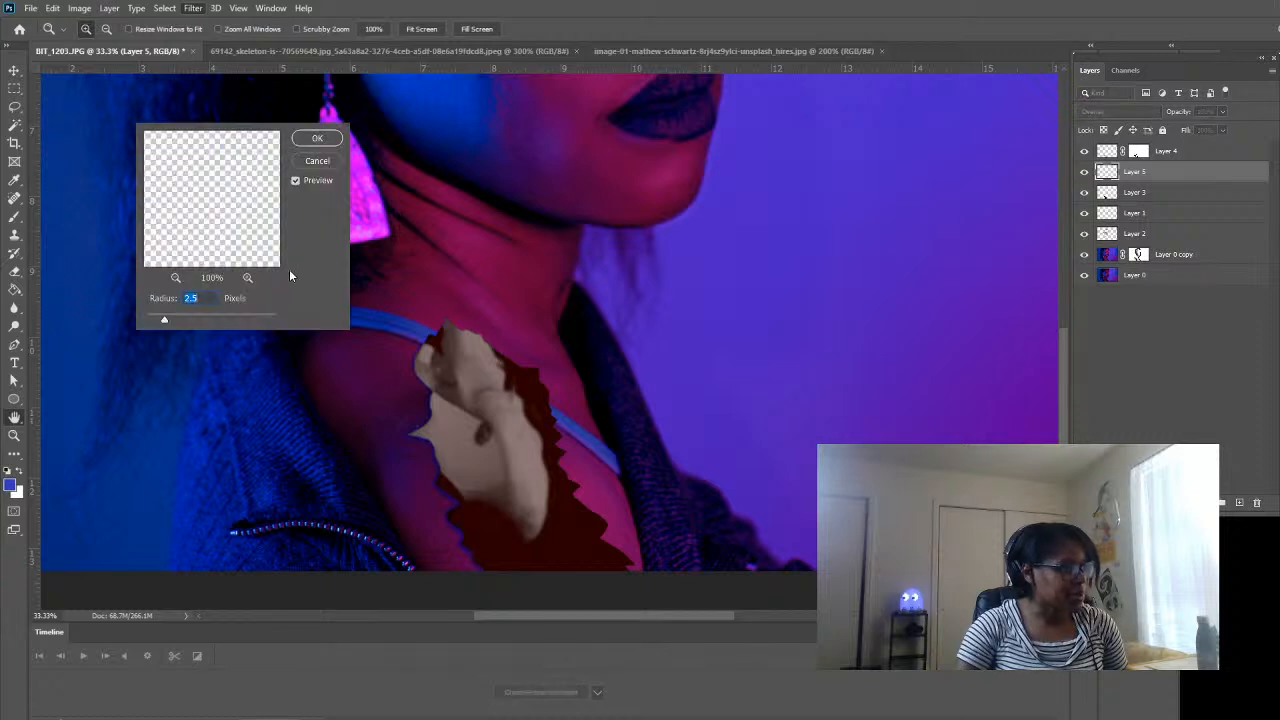
left_click_drag(165, 320, 197, 322)
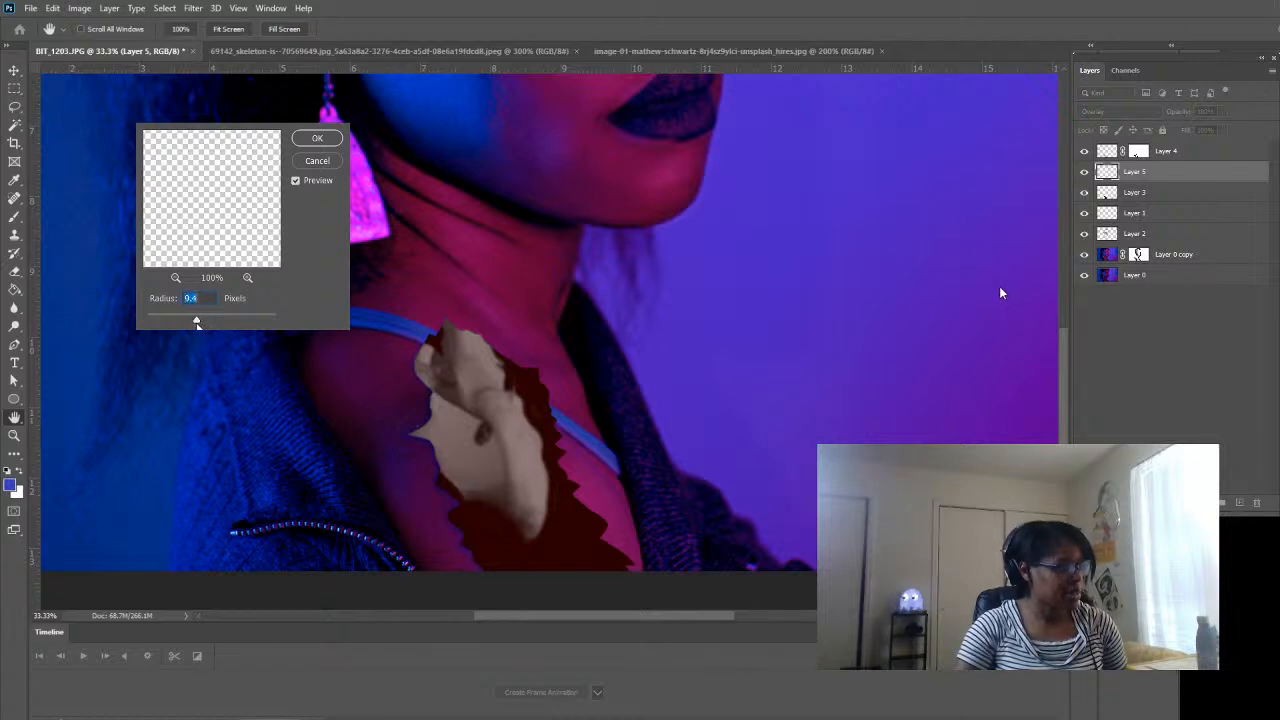
left_click_drag(195, 322, 193, 322)
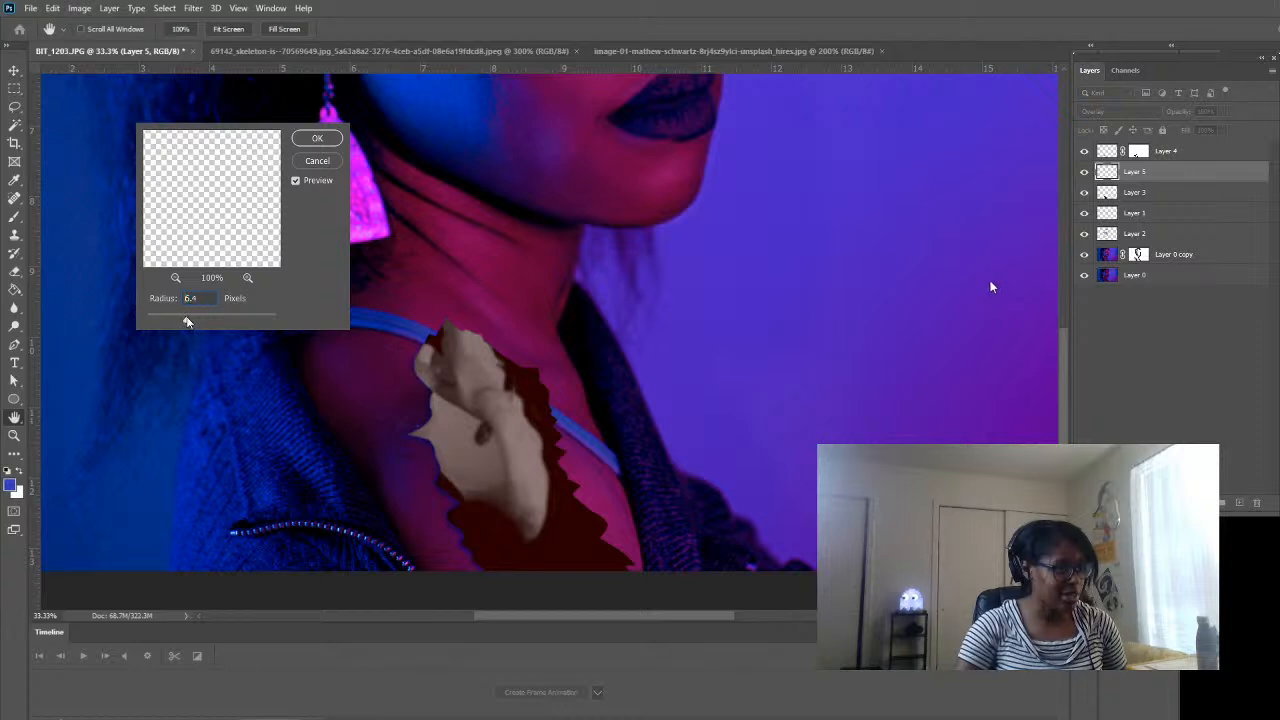
left_click_drag(187, 321, 209, 322)
left_click_drag(209, 322, 201, 320)
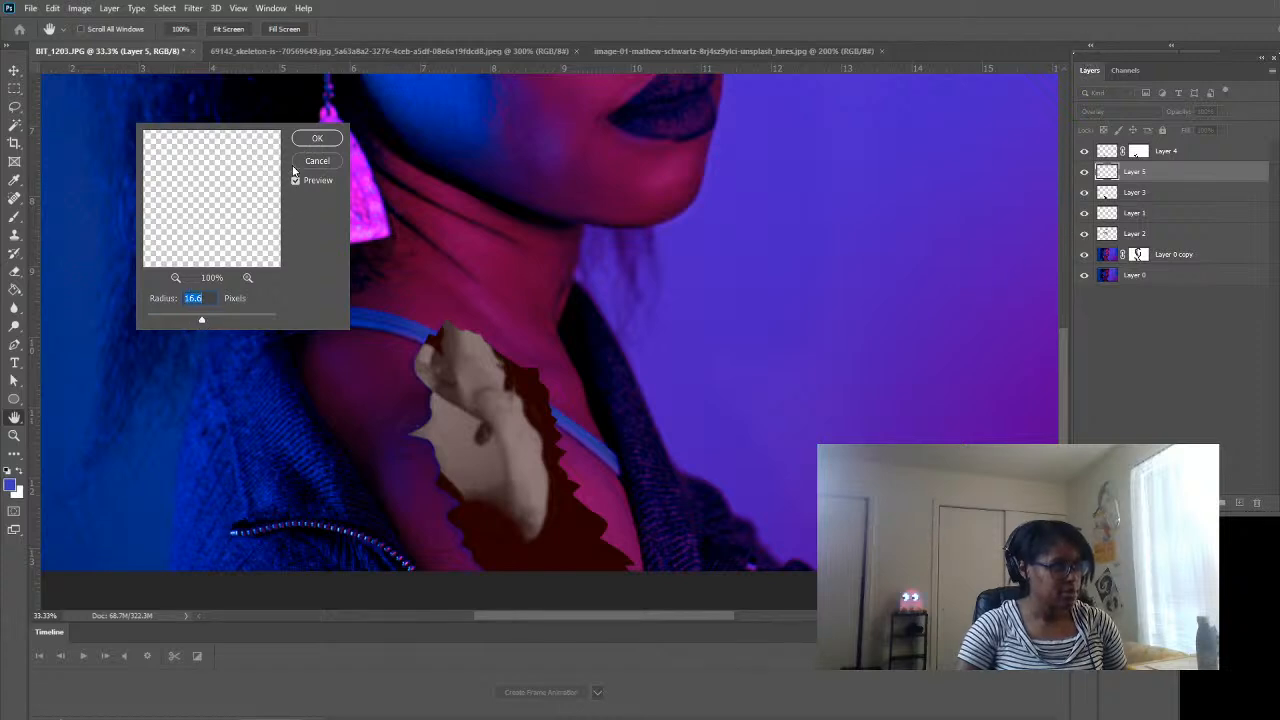
left_click(316, 138)
- Select the dark red torn patch on Layer 3 with the Magic Wand
left_click(492, 429, "alt")
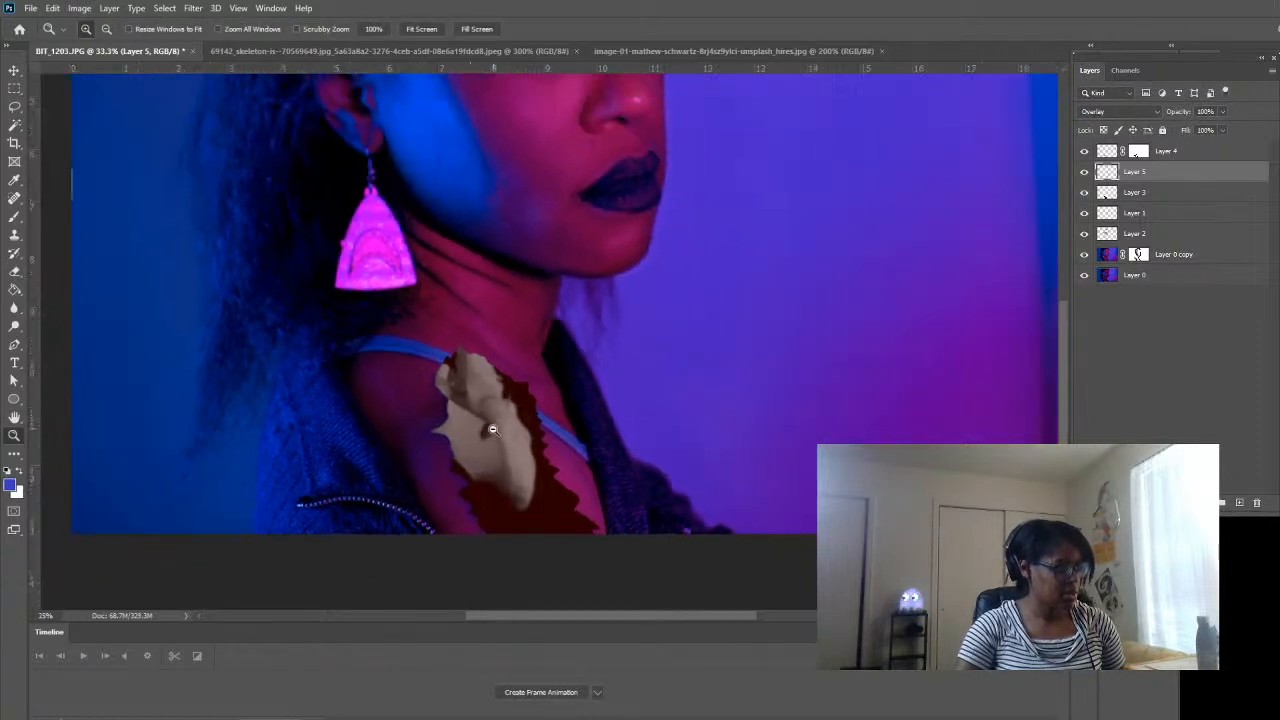
left_click(492, 429, "alt")
left_click(560, 390, "alt")
left_click(591, 355, "alt")
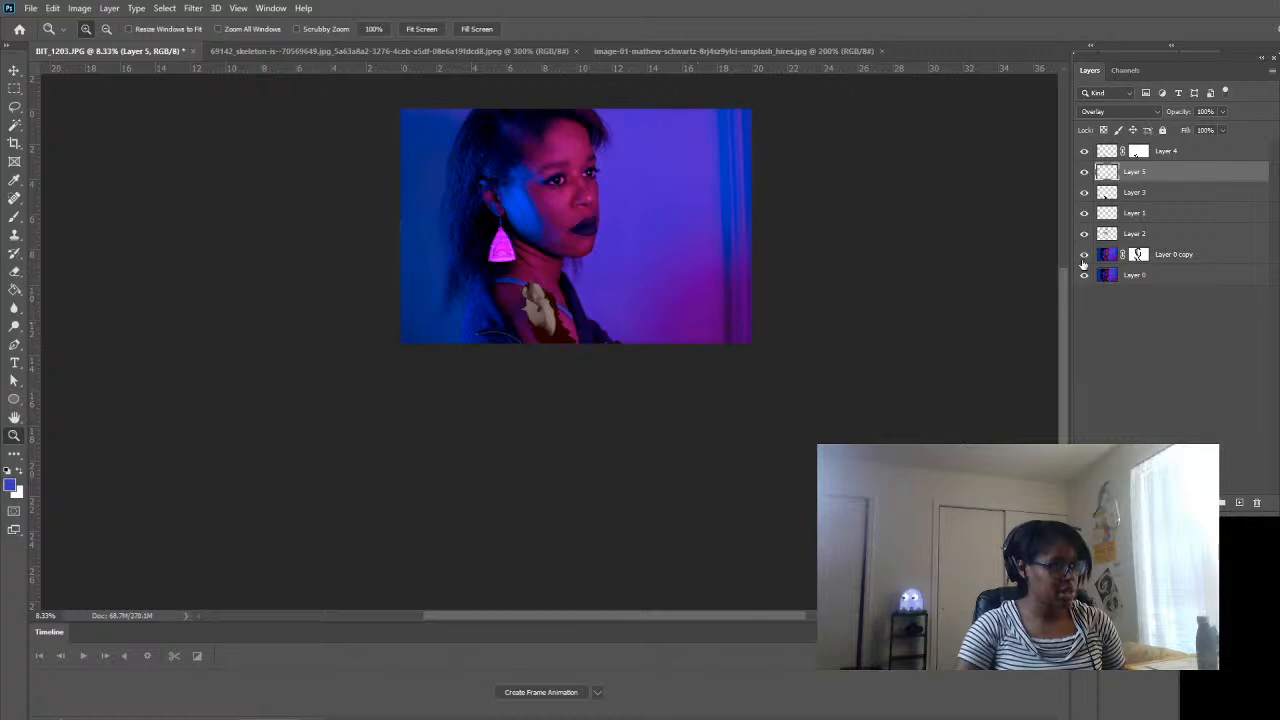
left_click(1165, 197)
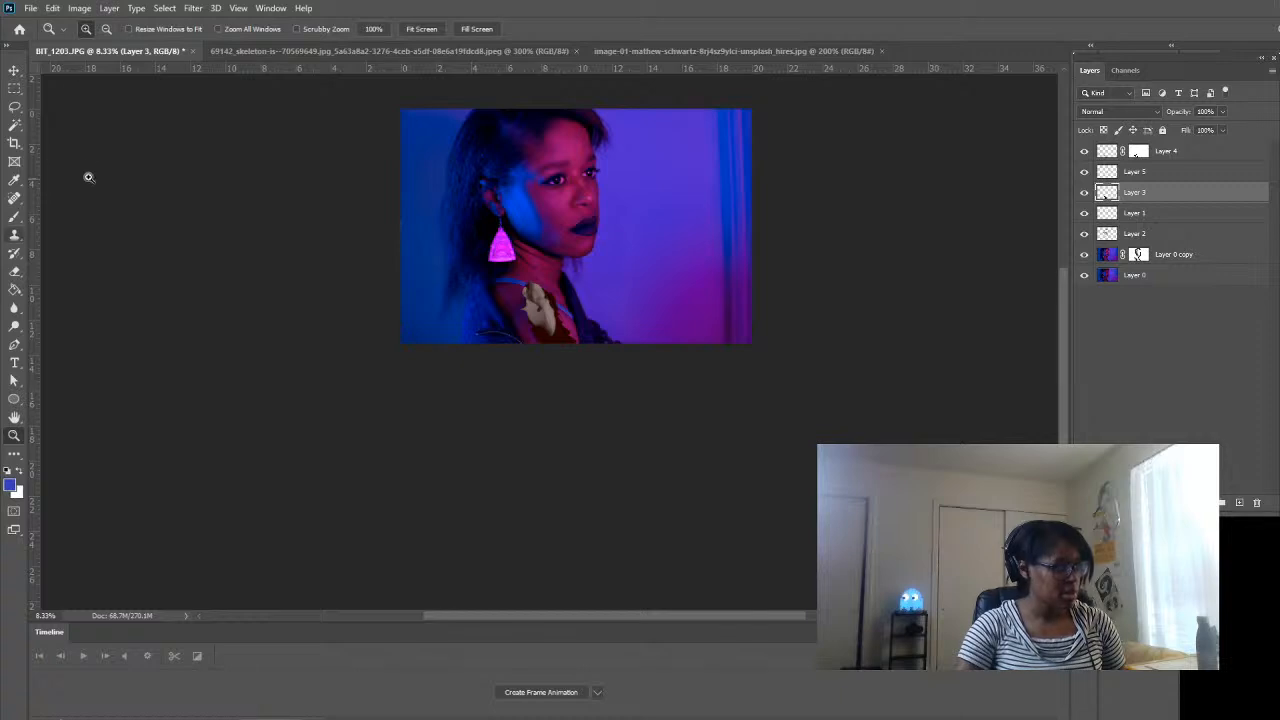
left_click(14, 125)
left_click(556, 332)
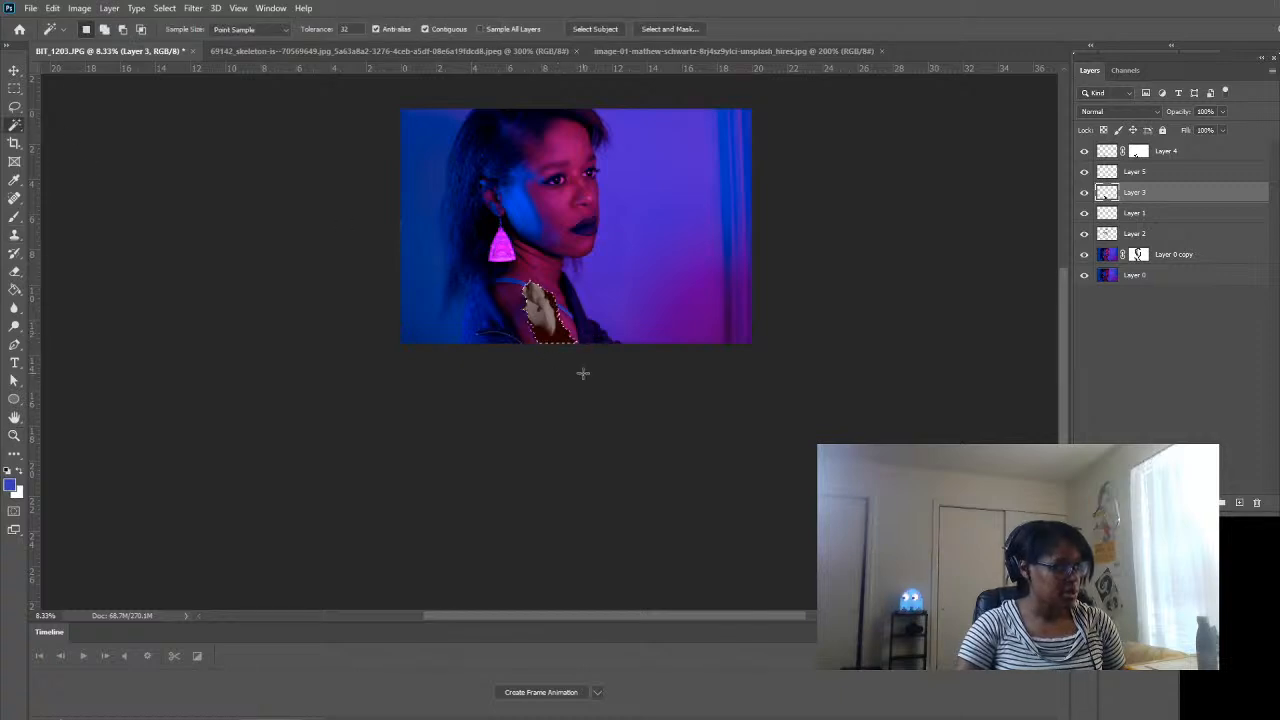
- Change the Black, White gradient's white end to dark red and apply the gradient to the selected patch on Layer 3
left_click(14, 289)
left_click(48, 291)
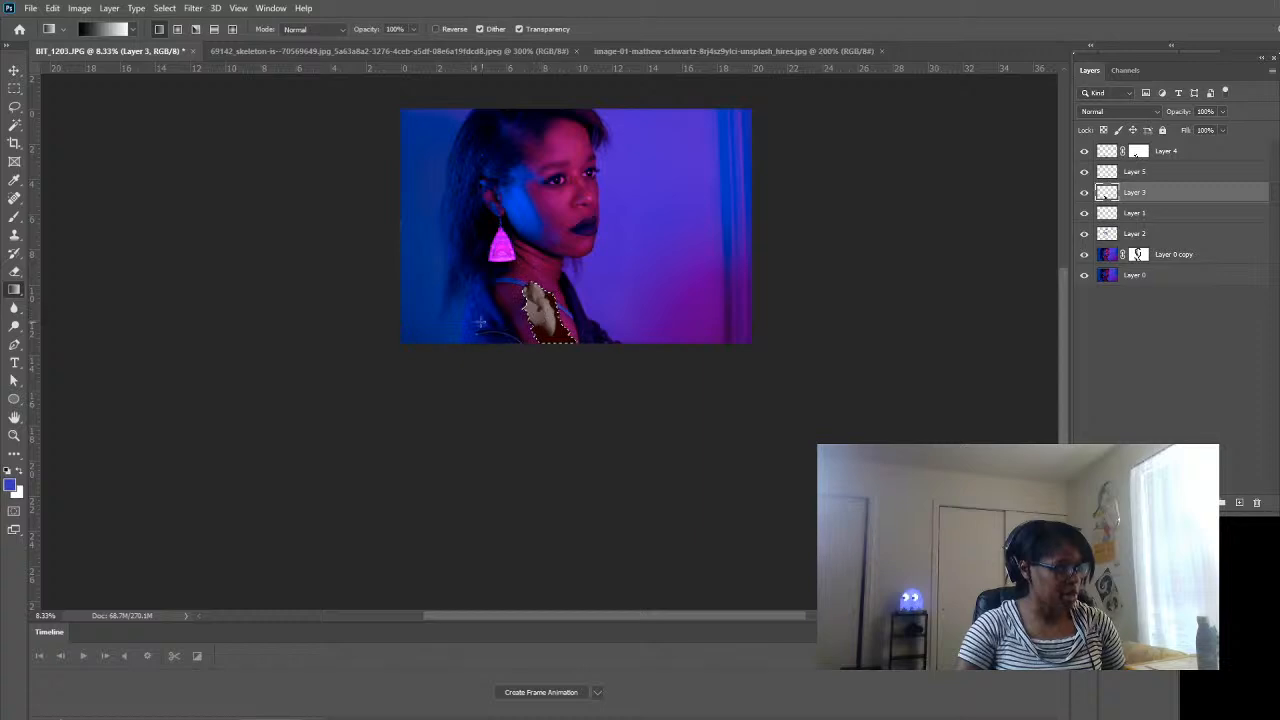
left_click(109, 30)
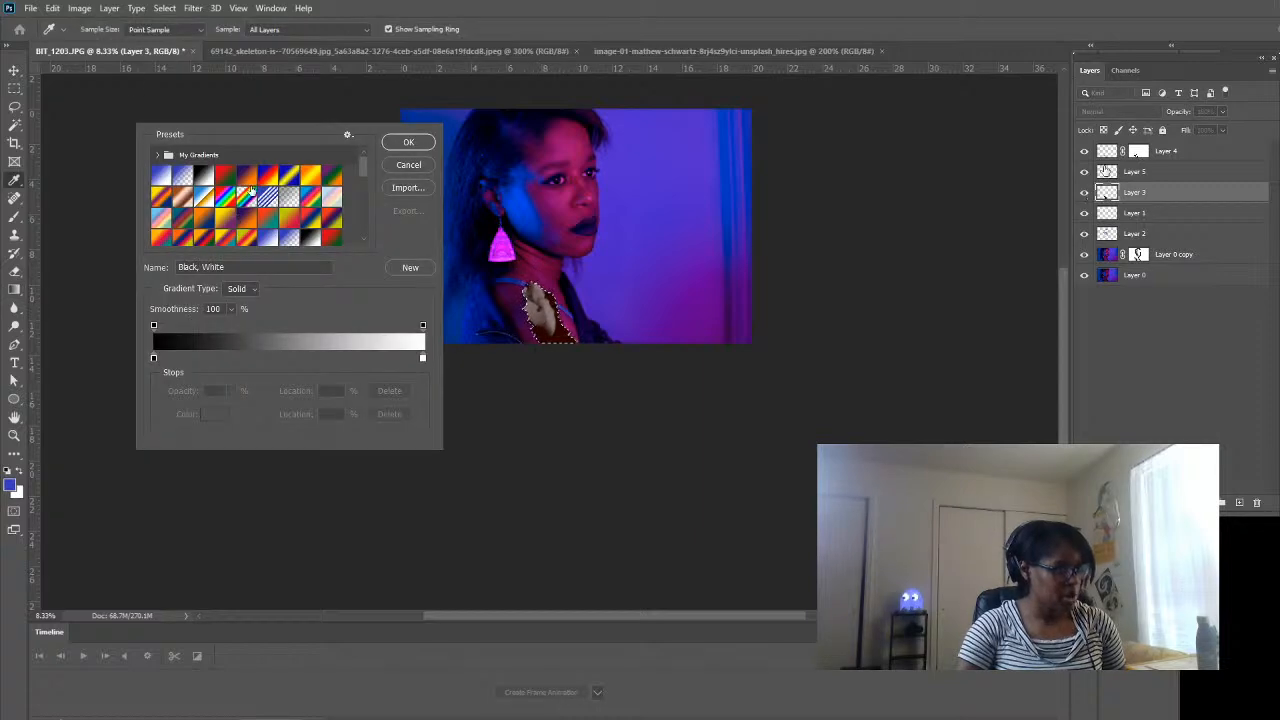
left_click(197, 174)
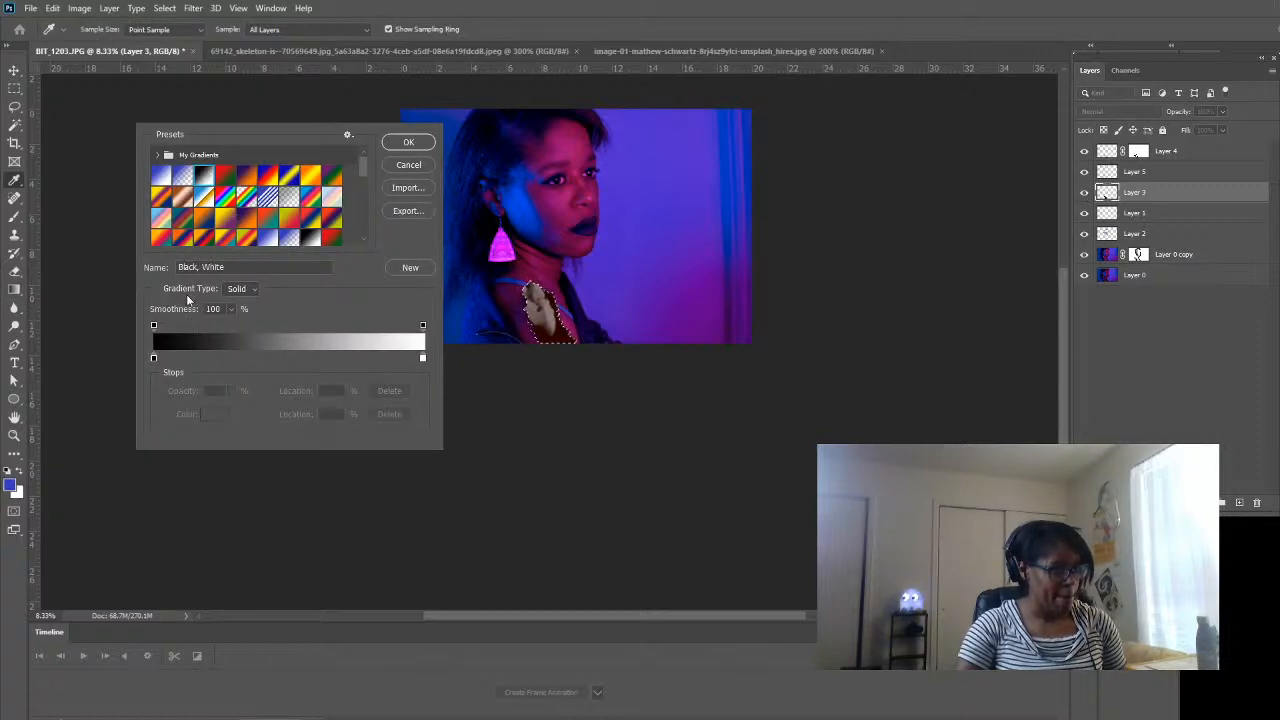
left_click(423, 358)
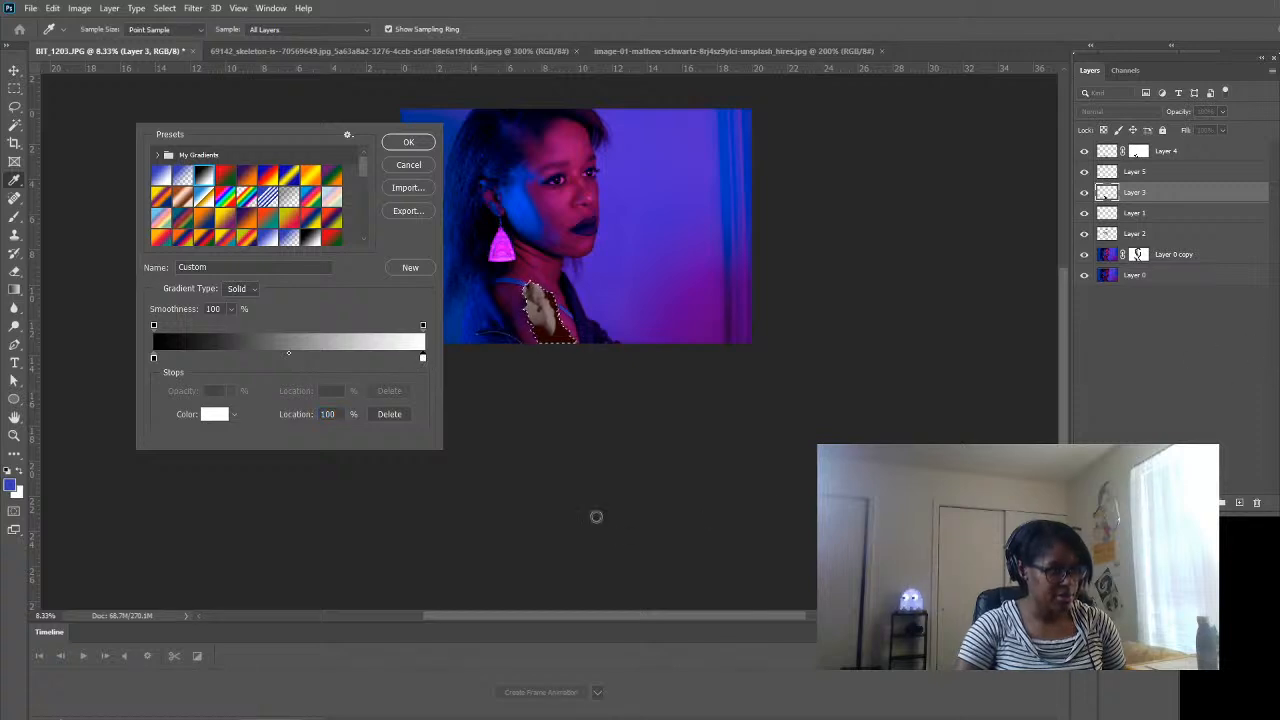
left_click(642, 572)
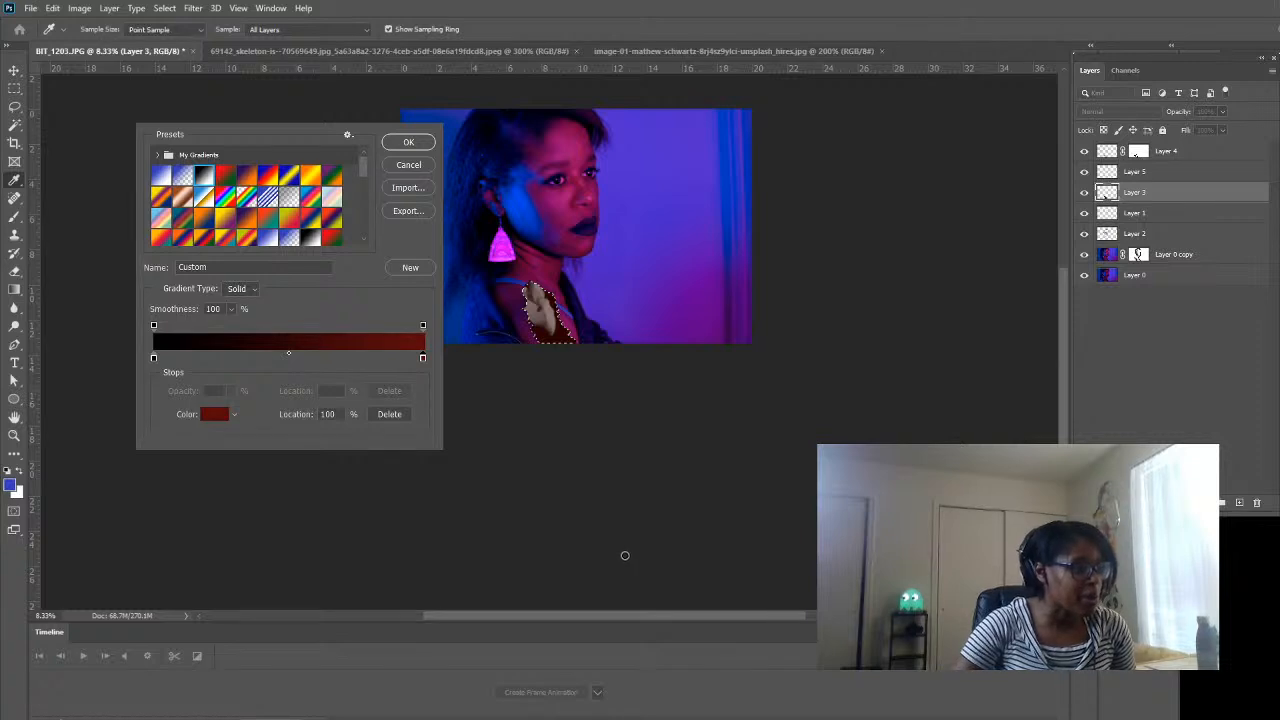
left_click(585, 523)
left_click(620, 523)
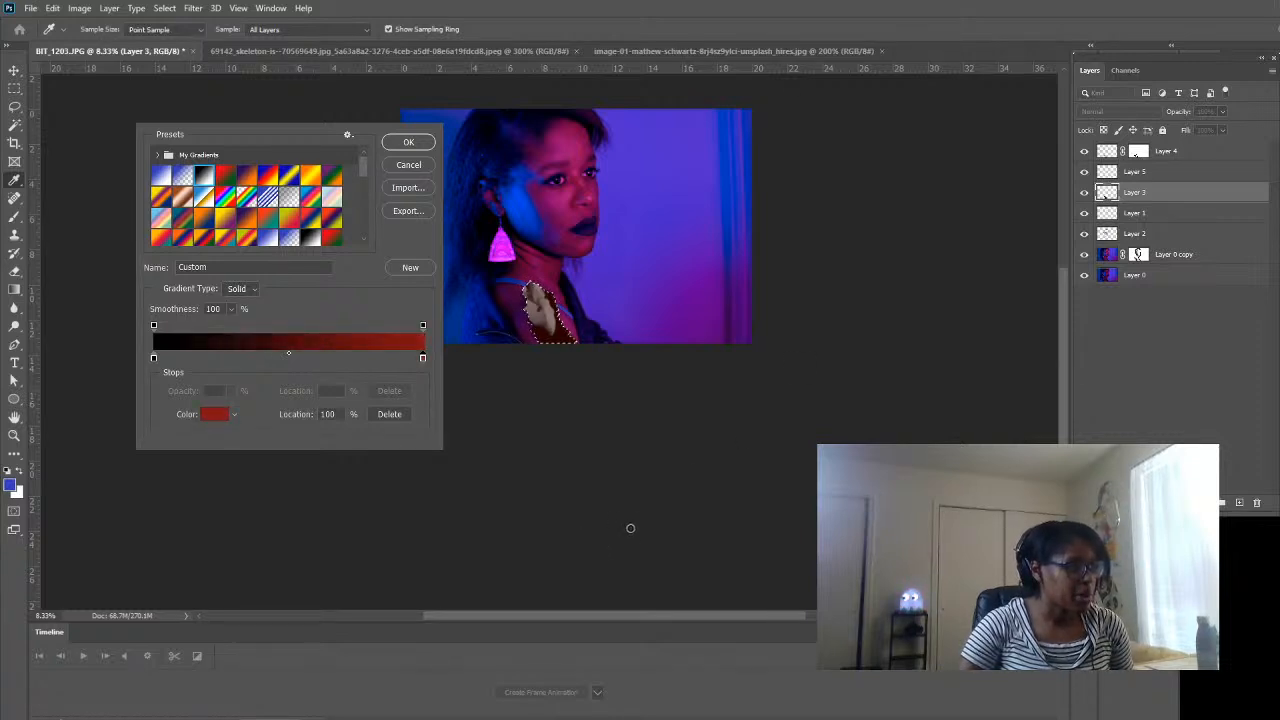
left_click(789, 440)
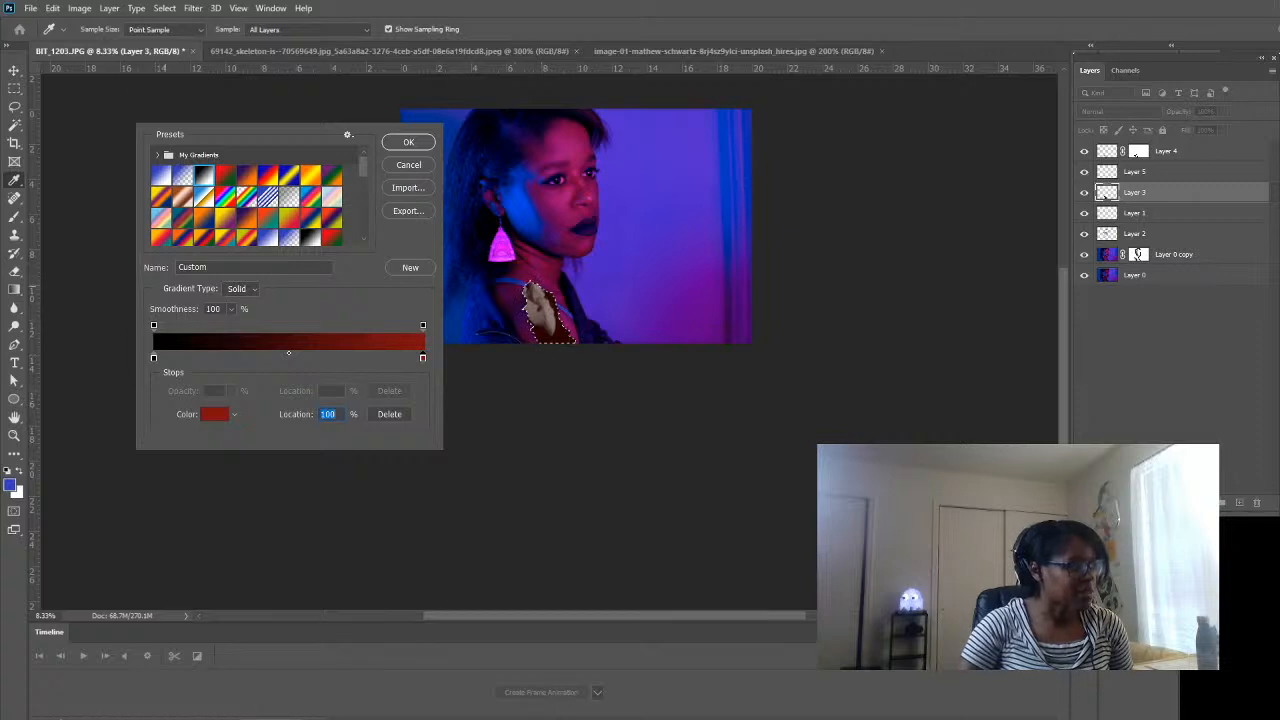
left_click(16, 291)
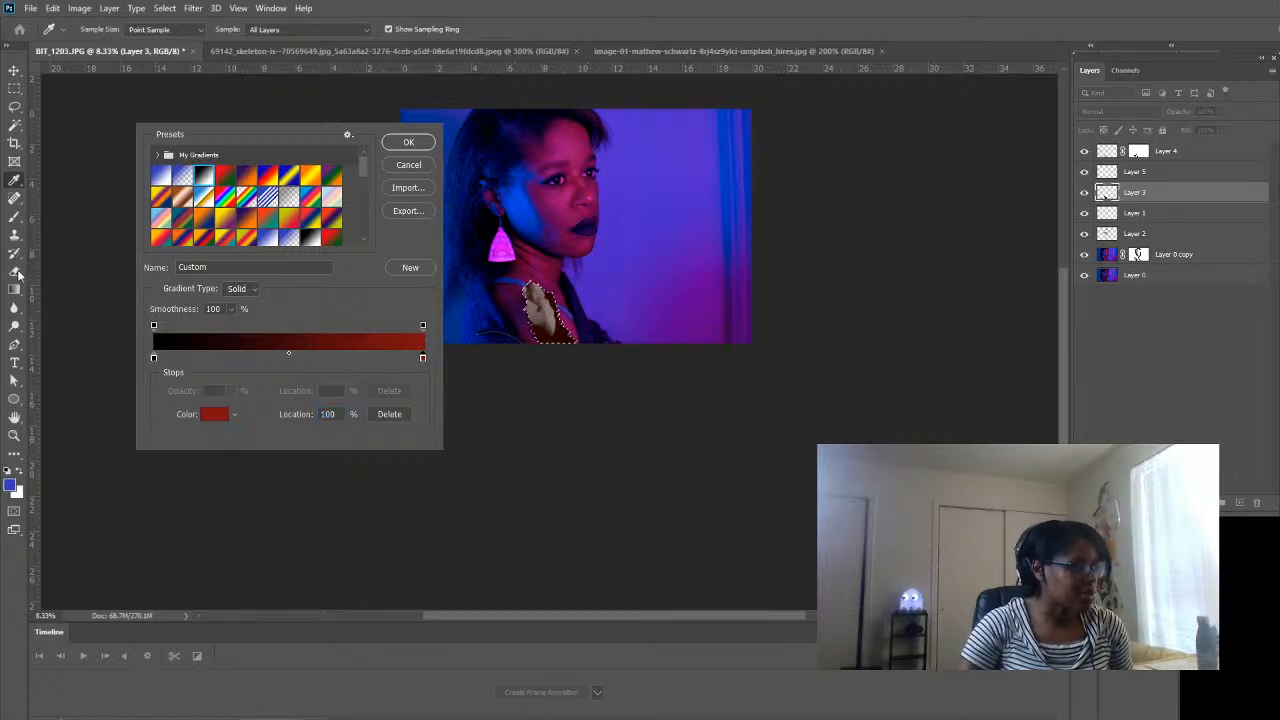
left_click(409, 145)
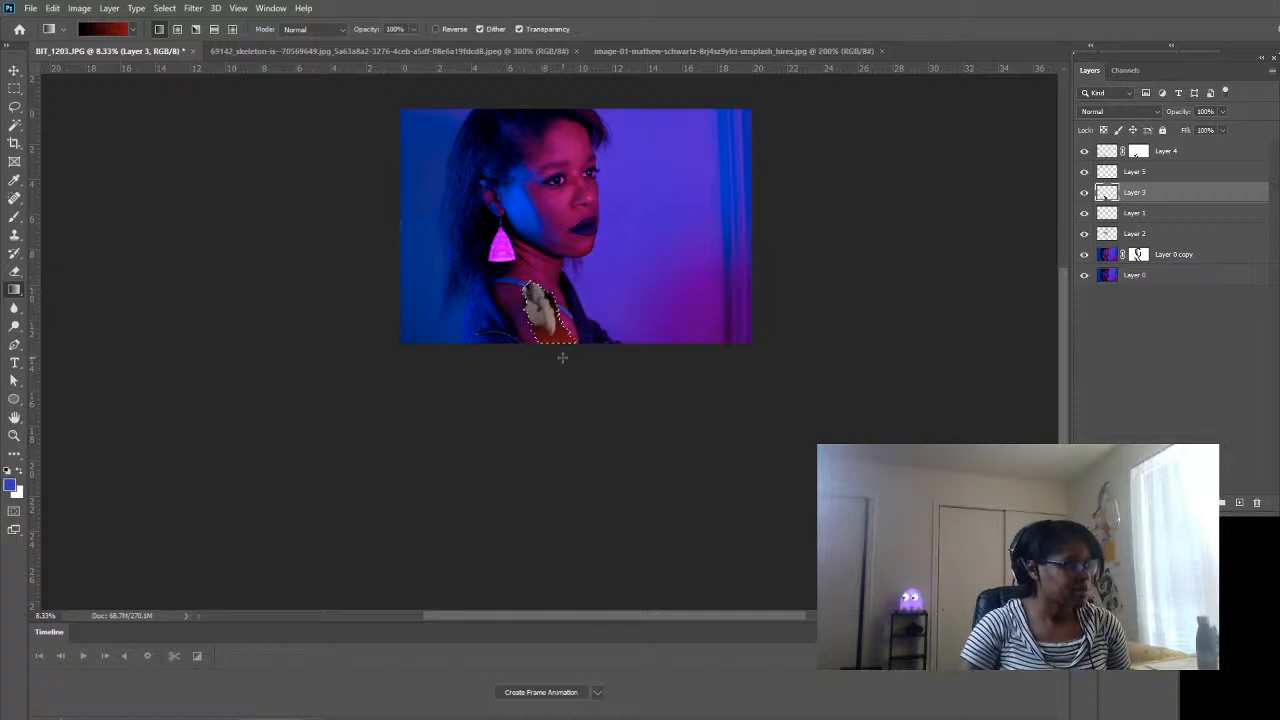
- Redraw the black-to-red gradient through the selected patch on Layer 3, undo the last redraw, and clear the selection
left_click(14, 435)
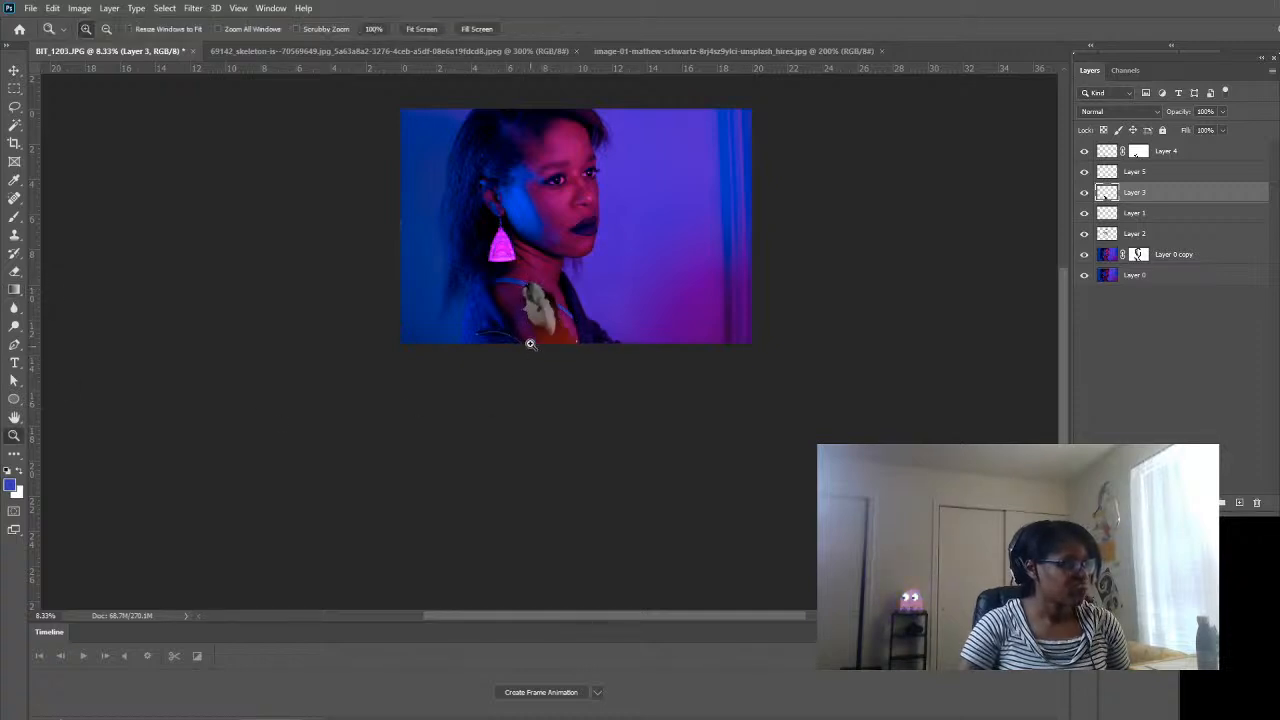
left_click(540, 340)
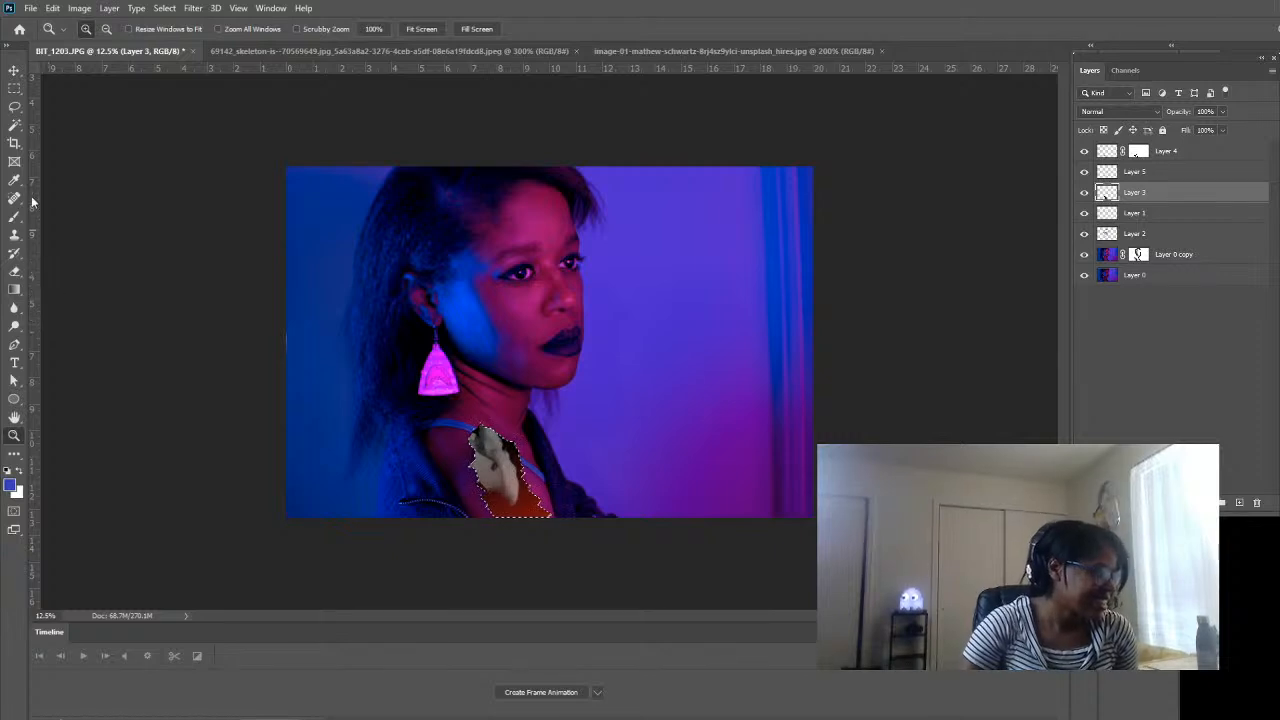
left_click(14, 289)
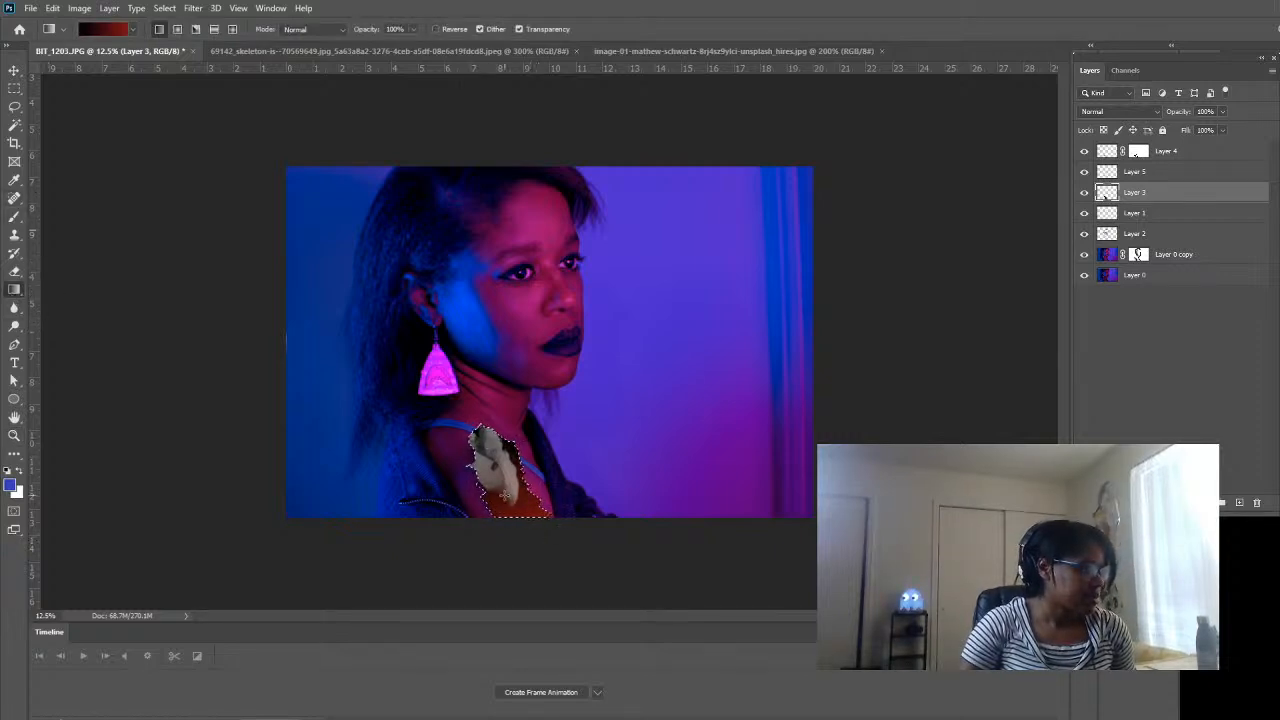
left_click_drag(542, 552, 541, 551)
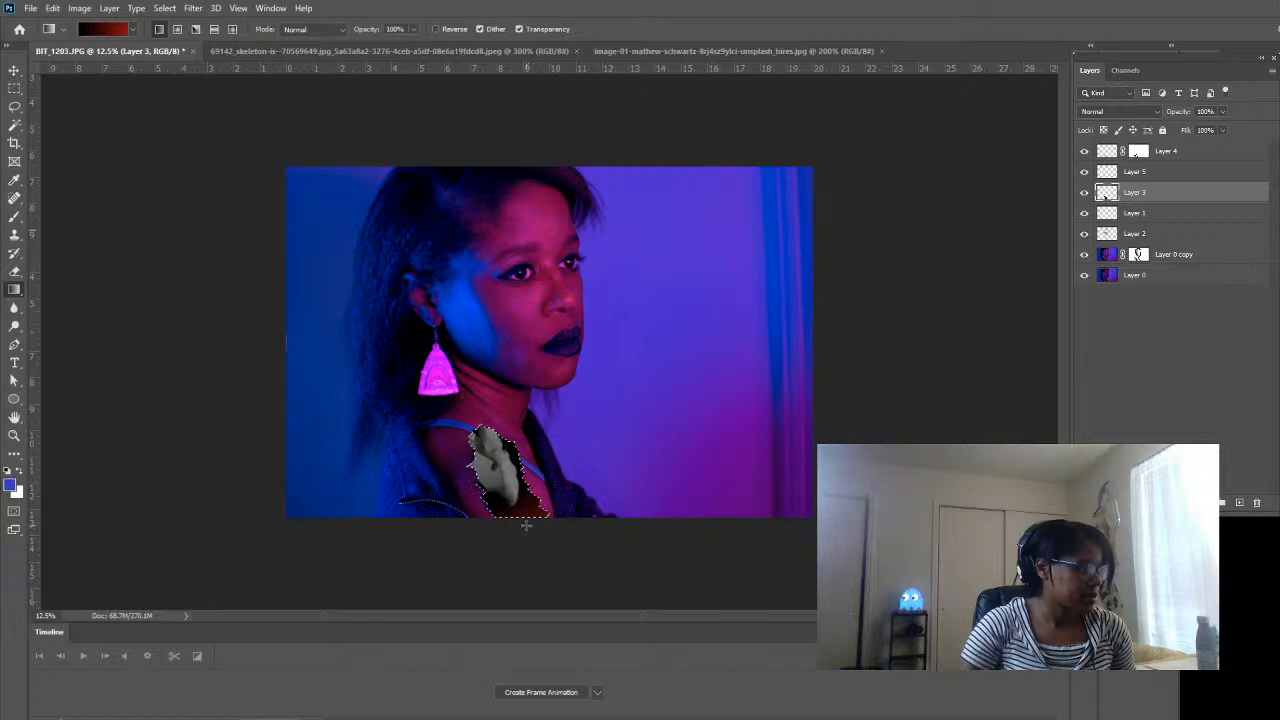
left_click_drag(494, 459, 495, 467)
left_click_drag(526, 539, 550, 566)
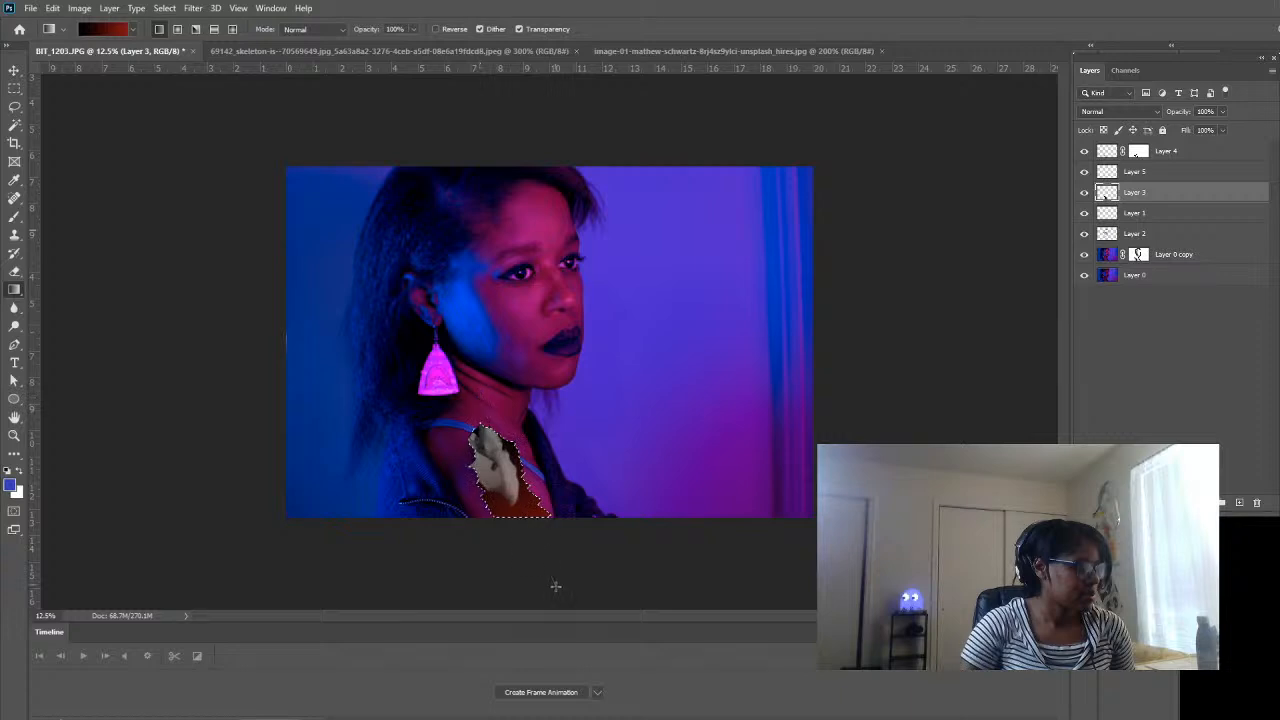
left_click_drag(479, 407, 493, 471)
left_click_drag(483, 414, 548, 598)
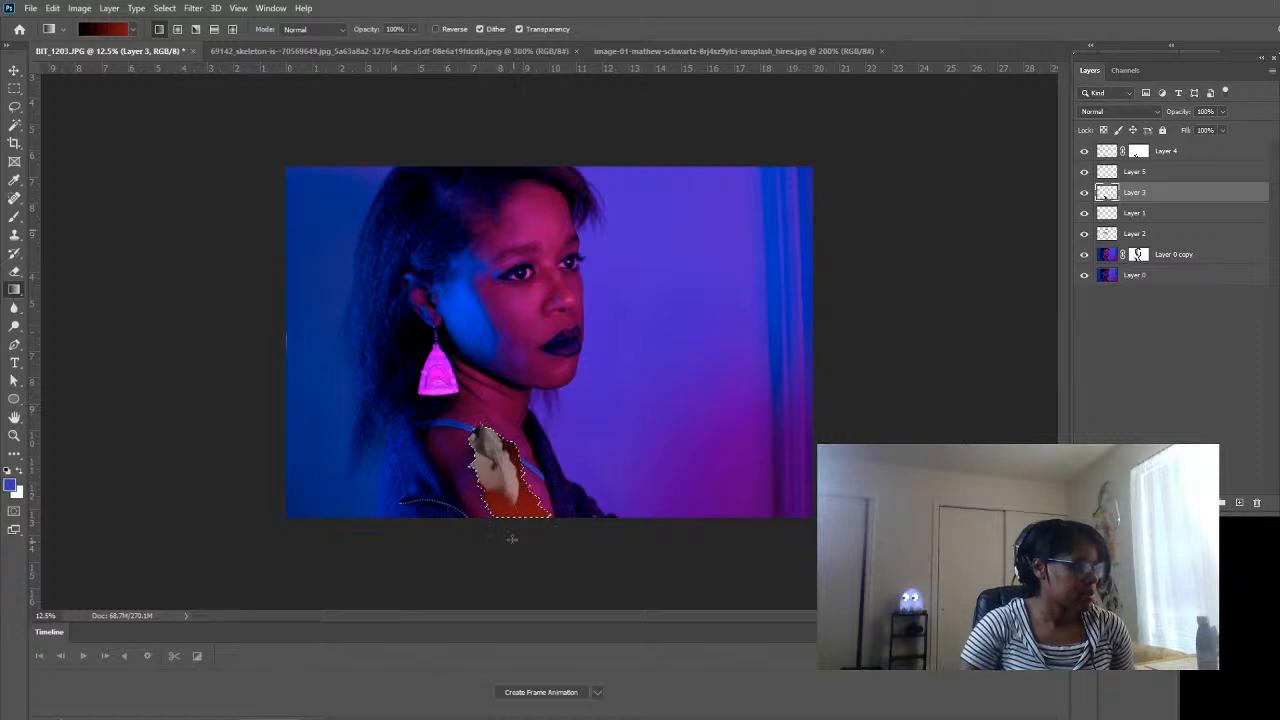
key("ctrl+z")
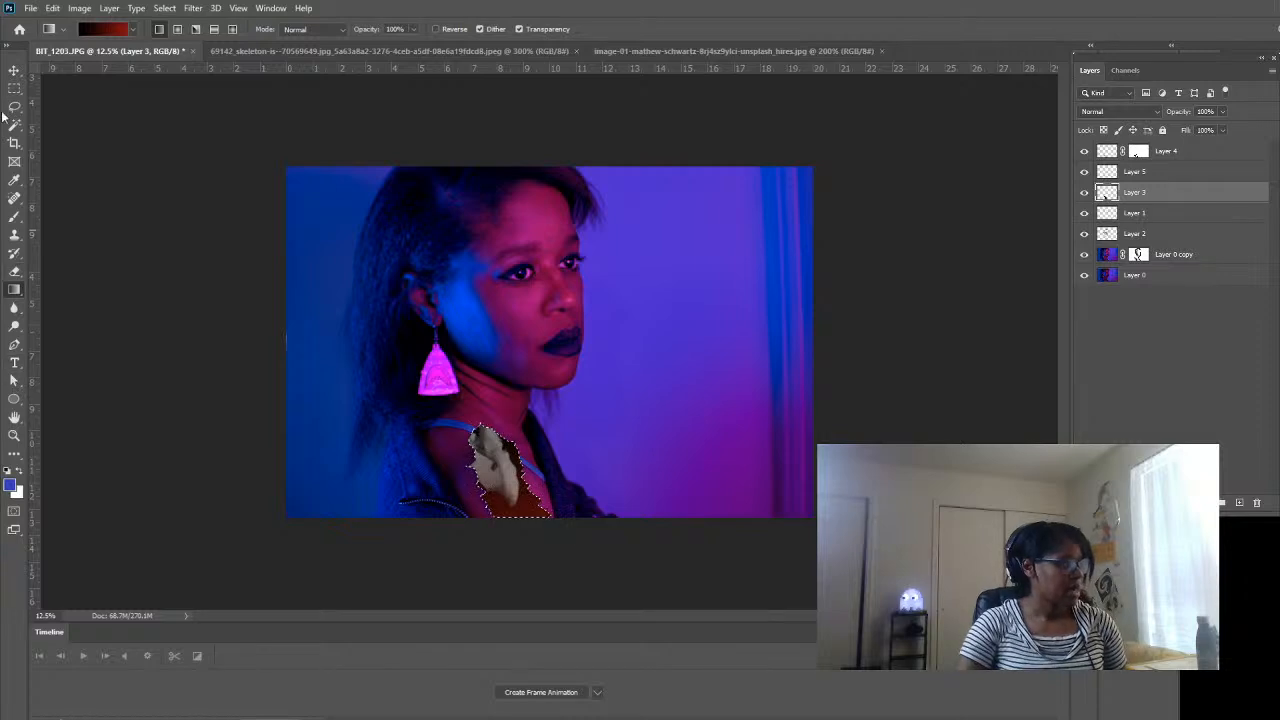
left_click(14, 70)
key("ctrl+d")
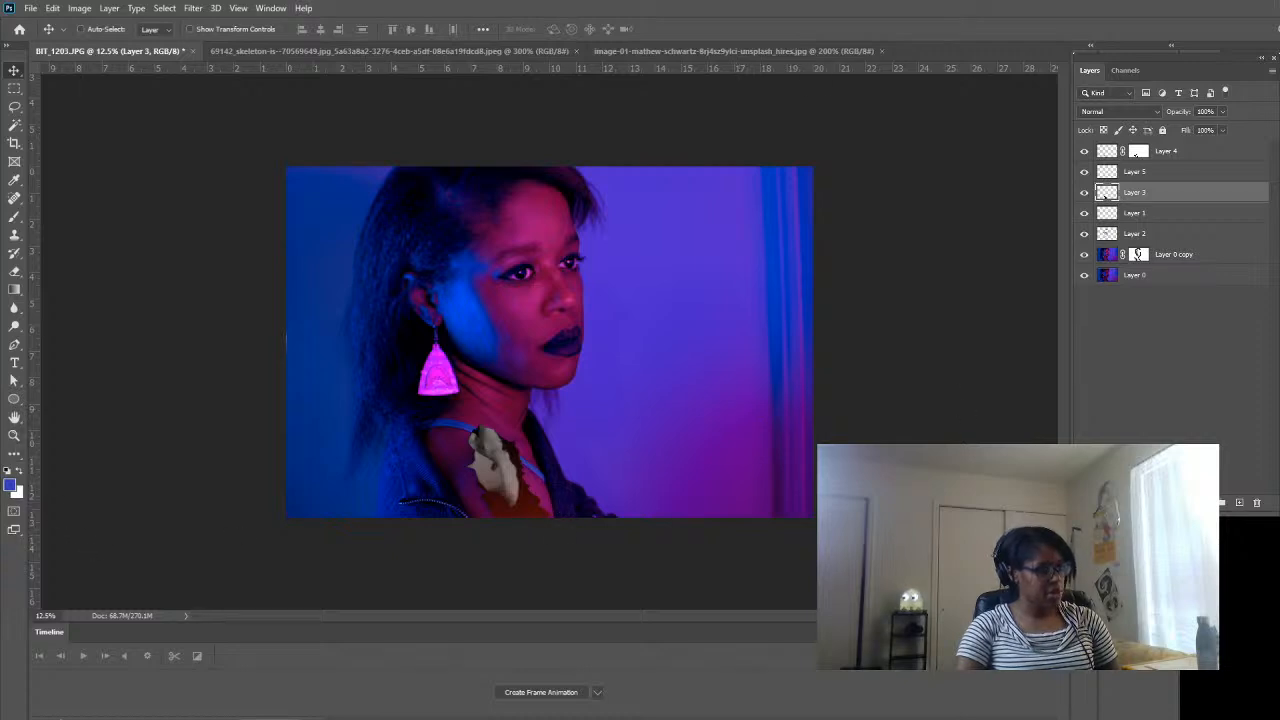
- Try the Bevel & Emboss effect in Layer 3's layer style and turn it off again
double_click(1180, 194)
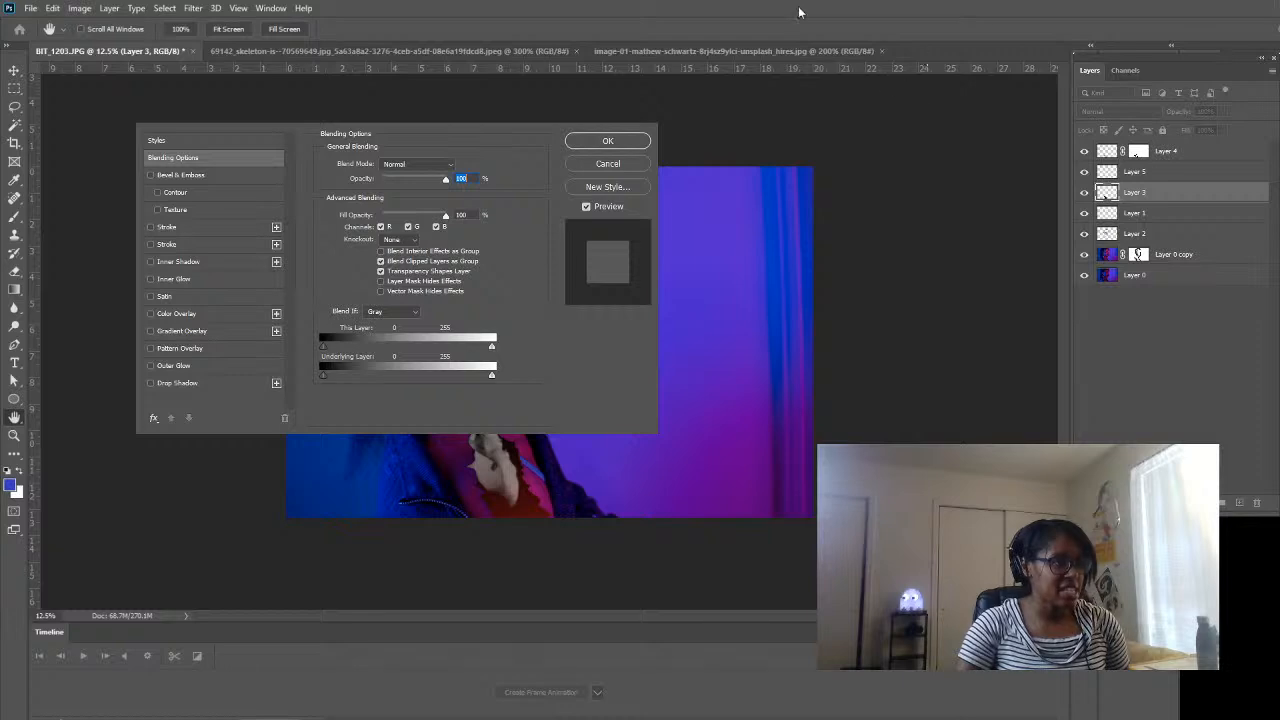
left_click(151, 175)
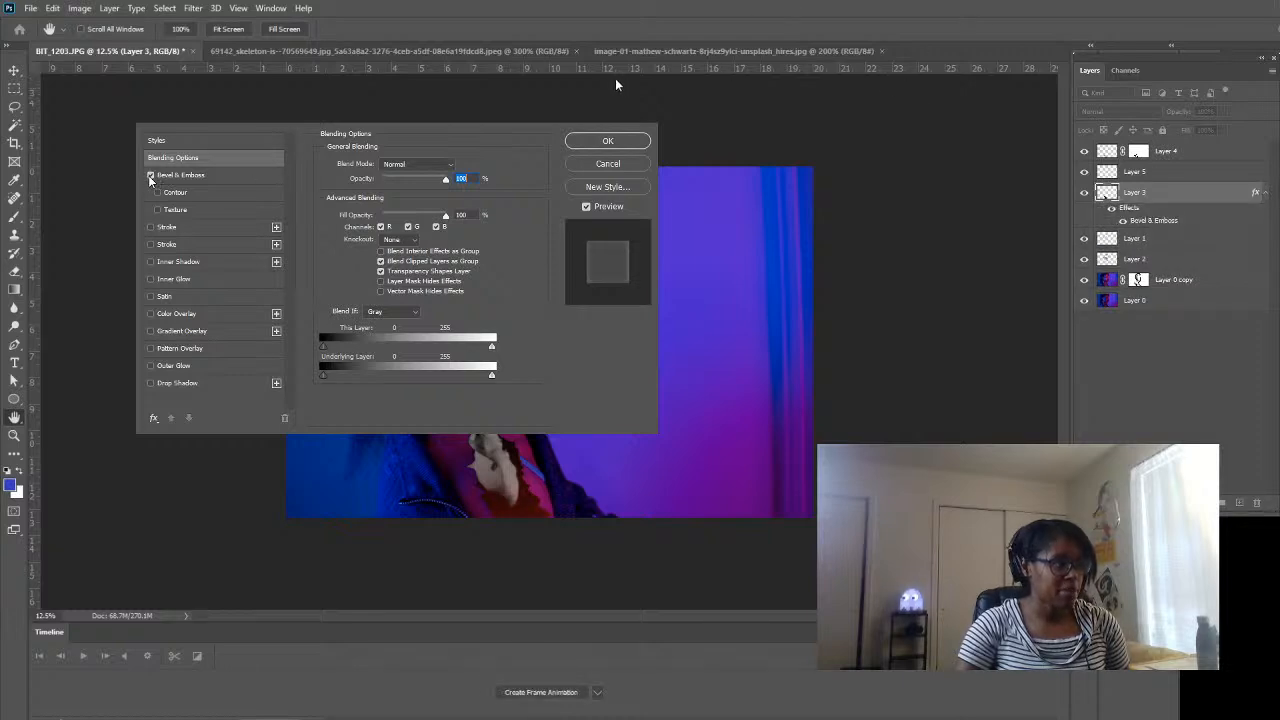
left_click(150, 176)
left_click(150, 176)
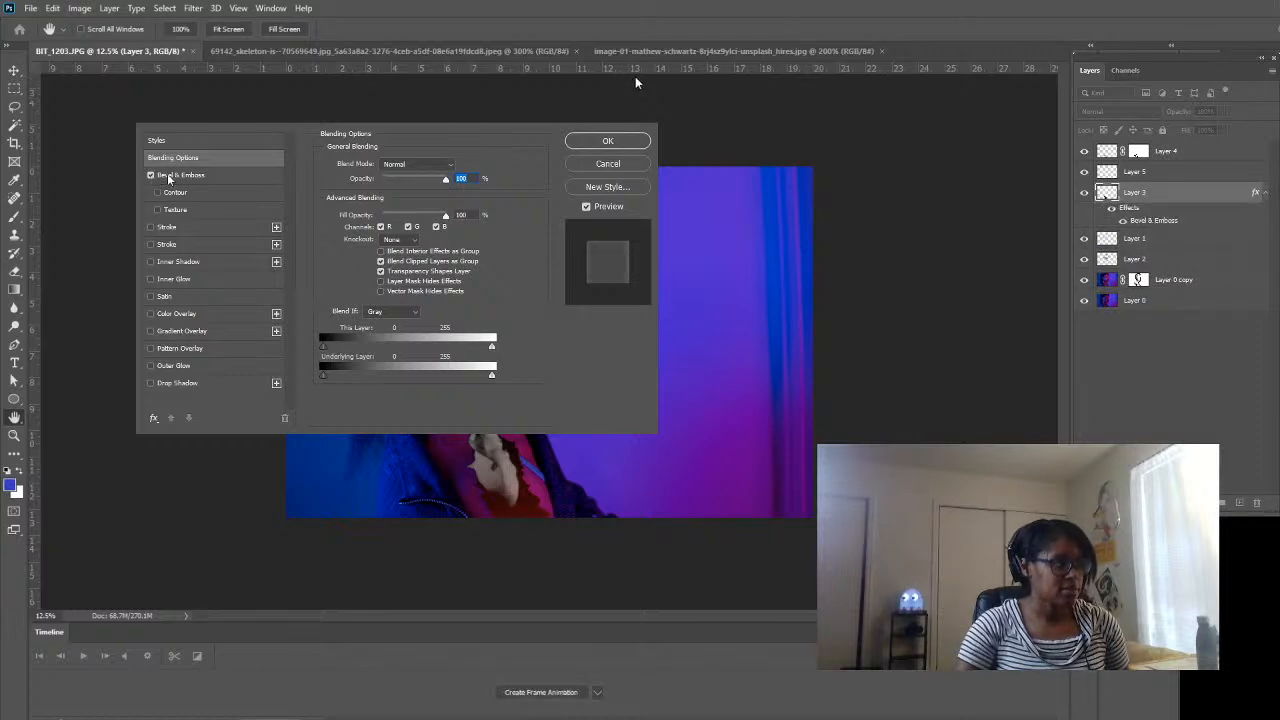
left_click(172, 176)
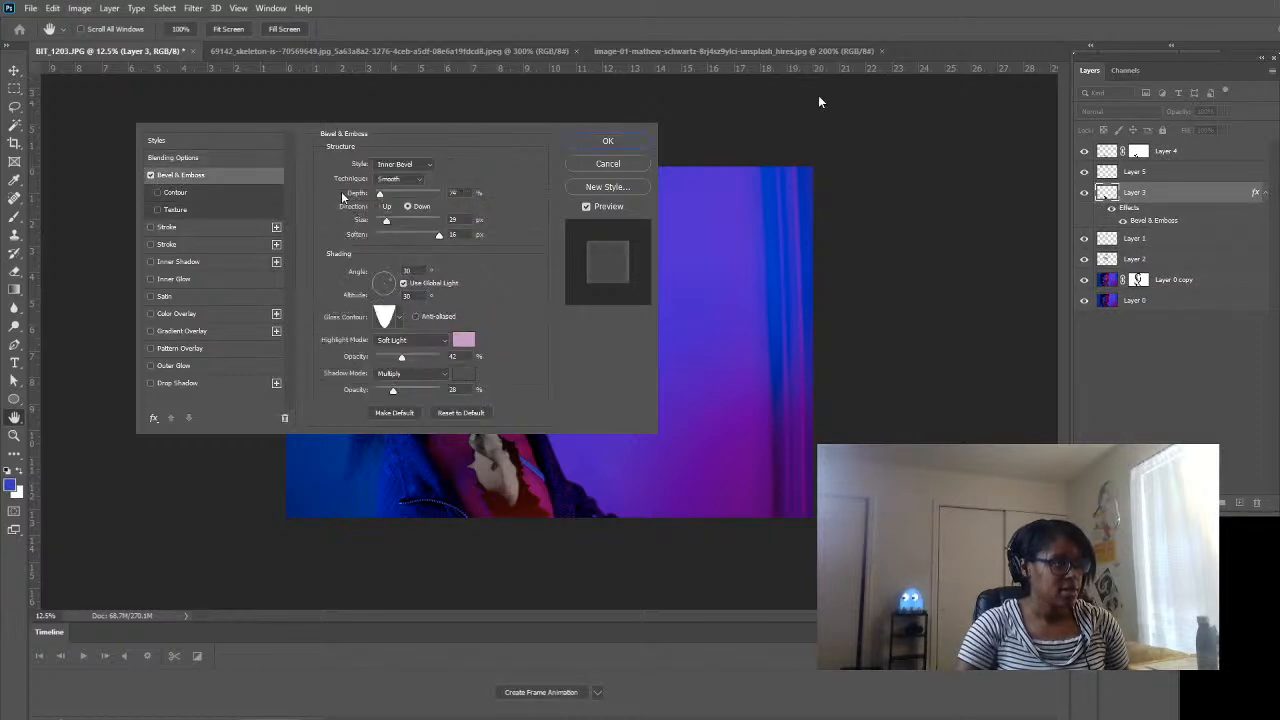
left_click(151, 175)
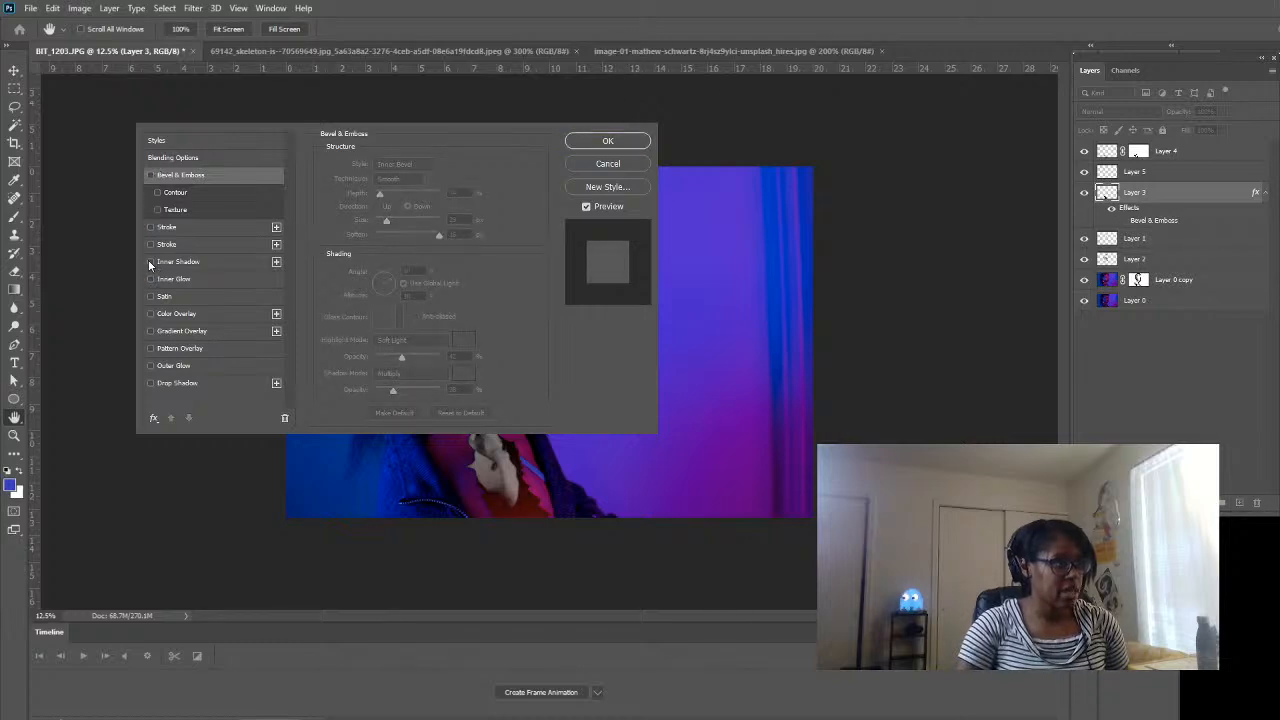
- Add an Inner Shadow to Layer 3 with 63% opacity, angle -148°, distance 100 px, choke 19% and size 142 px
left_click(150, 261)
left_click(185, 264)
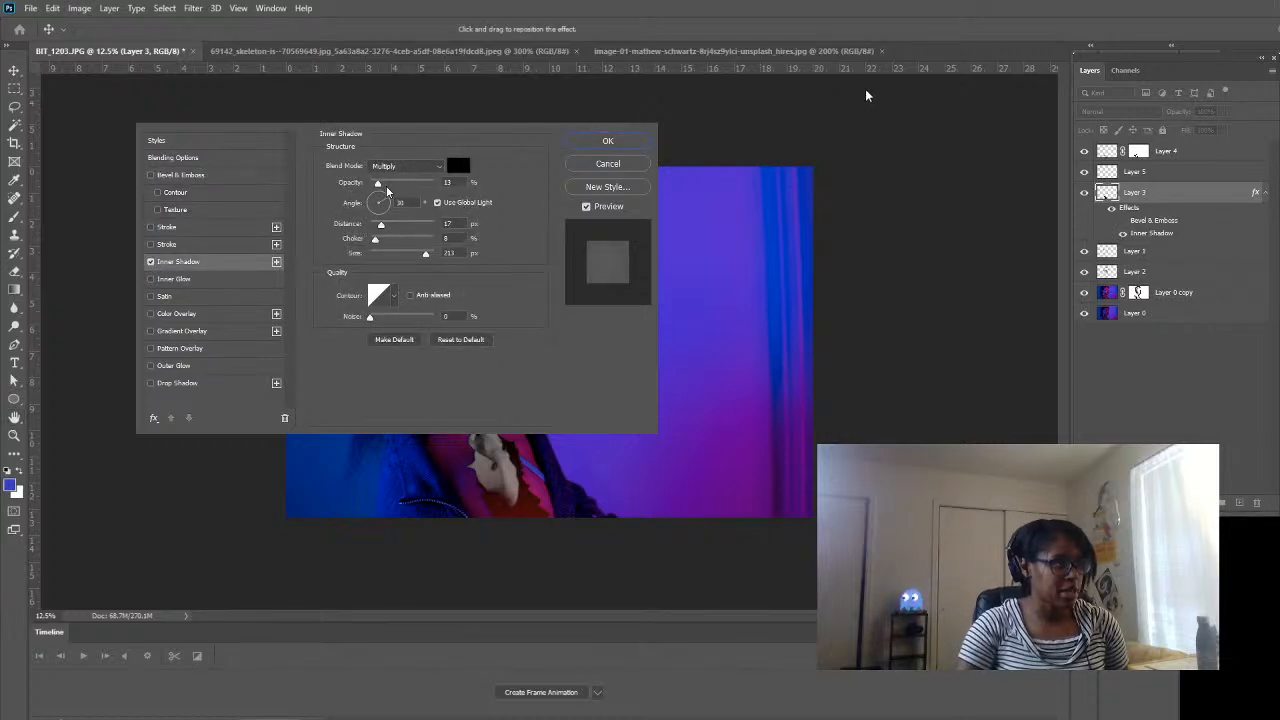
mouse_move(387, 190)
left_mouse_down()
mouse_move(449, 190)
mouse_move(409, 187)
mouse_move(393, 228)
mouse_move(410, 228)
mouse_move(376, 228)
mouse_move(405, 227)
mouse_move(373, 219)
mouse_move(367, 207)
mouse_move(386, 204)
mouse_move(383, 217)
mouse_move(372, 210)
left_mouse_up()
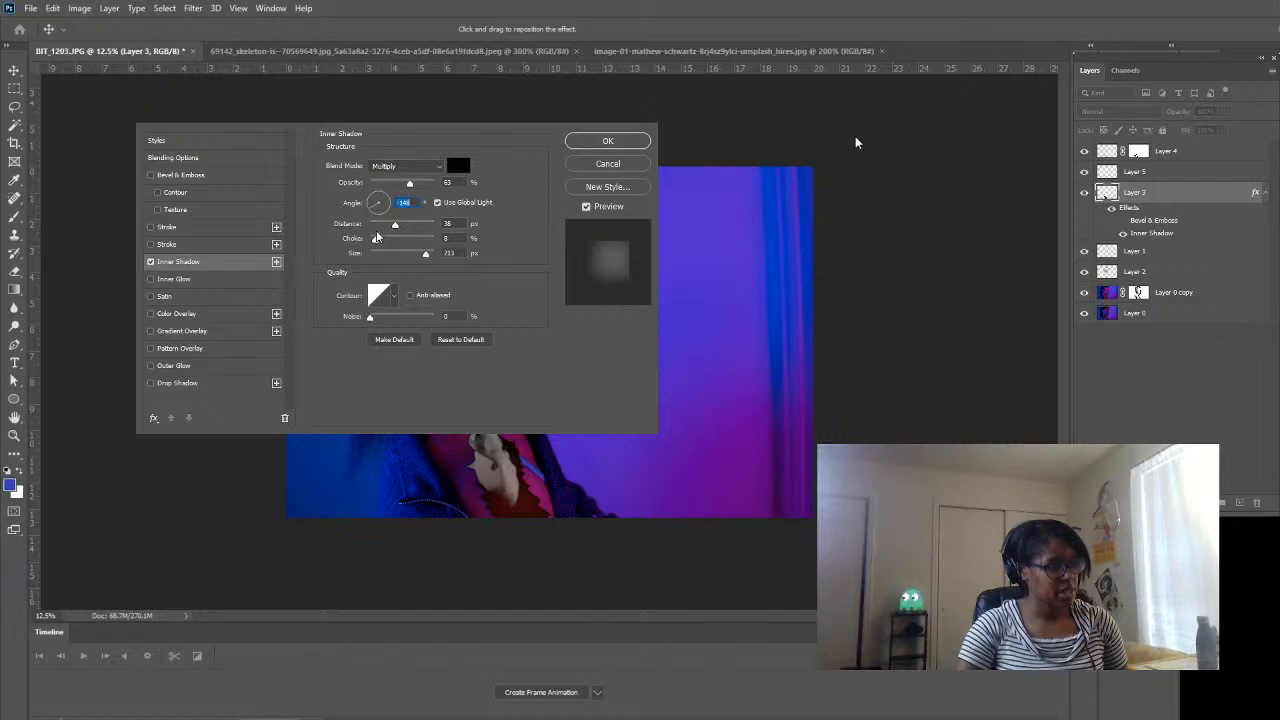
mouse_move(403, 224)
left_mouse_down()
mouse_move(449, 232)
mouse_move(425, 237)
left_mouse_up()
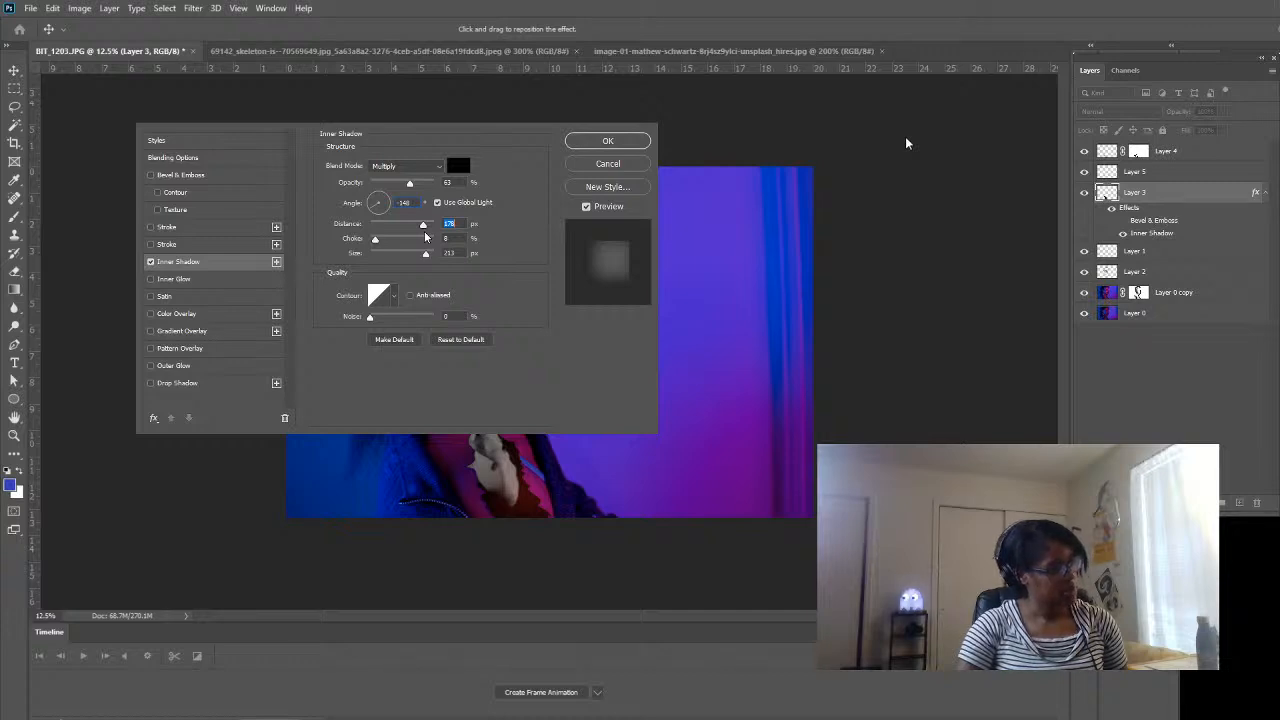
left_click_drag(424, 236, 383, 252)
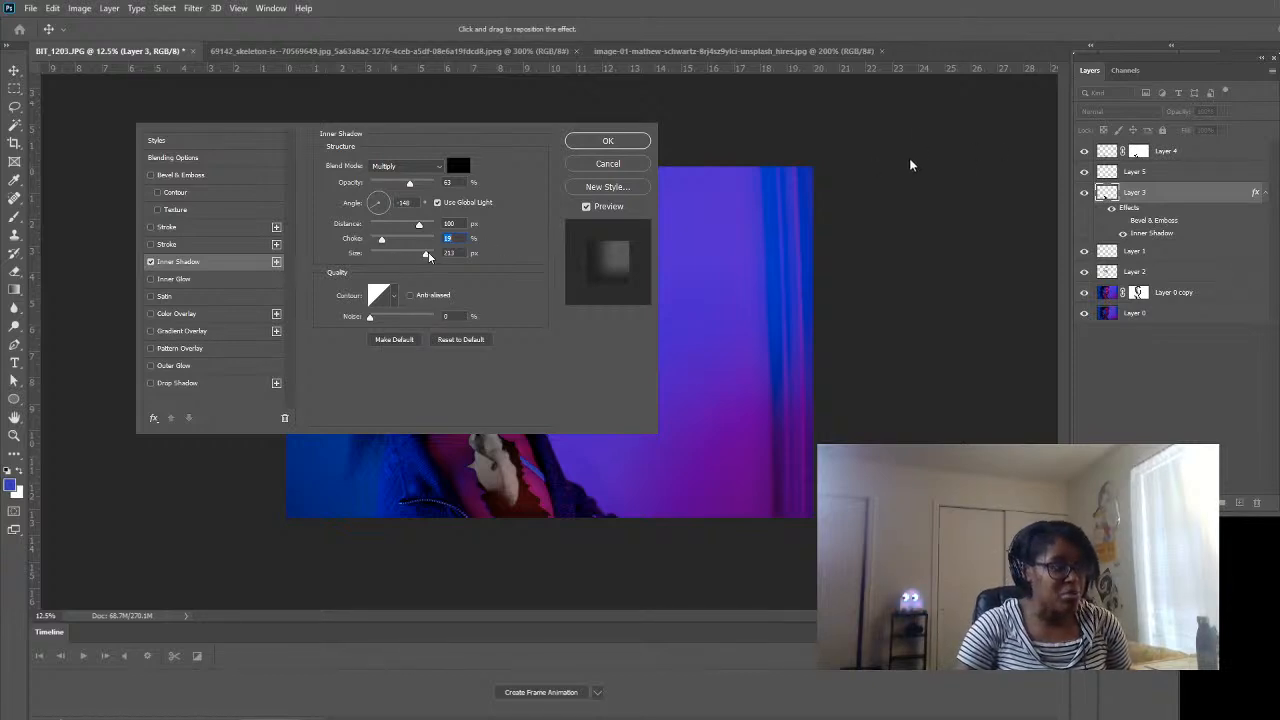
mouse_move(427, 256)
left_mouse_down()
mouse_move(355, 252)
mouse_move(411, 259)
left_mouse_up()
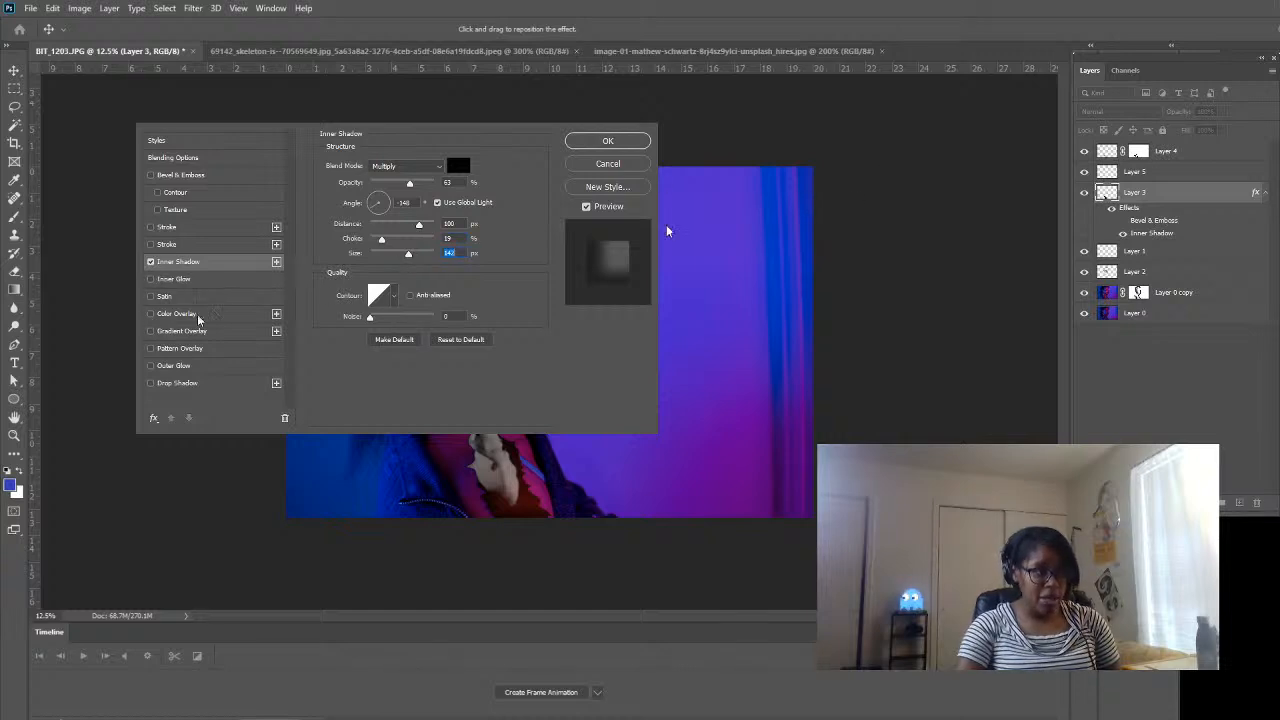
- Try the Color Overlay and Gradient Overlay effects on Layer 3, leave both off, and accept the layer style
left_click(151, 316)
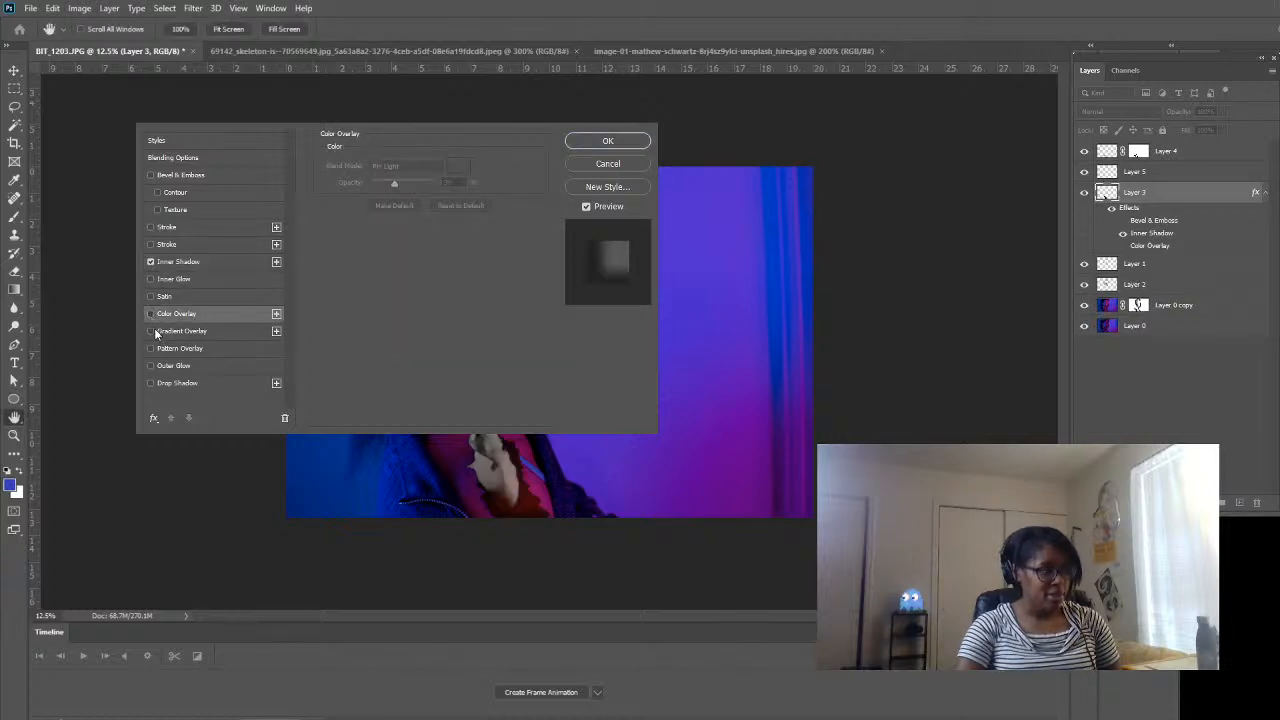
left_click(151, 332)
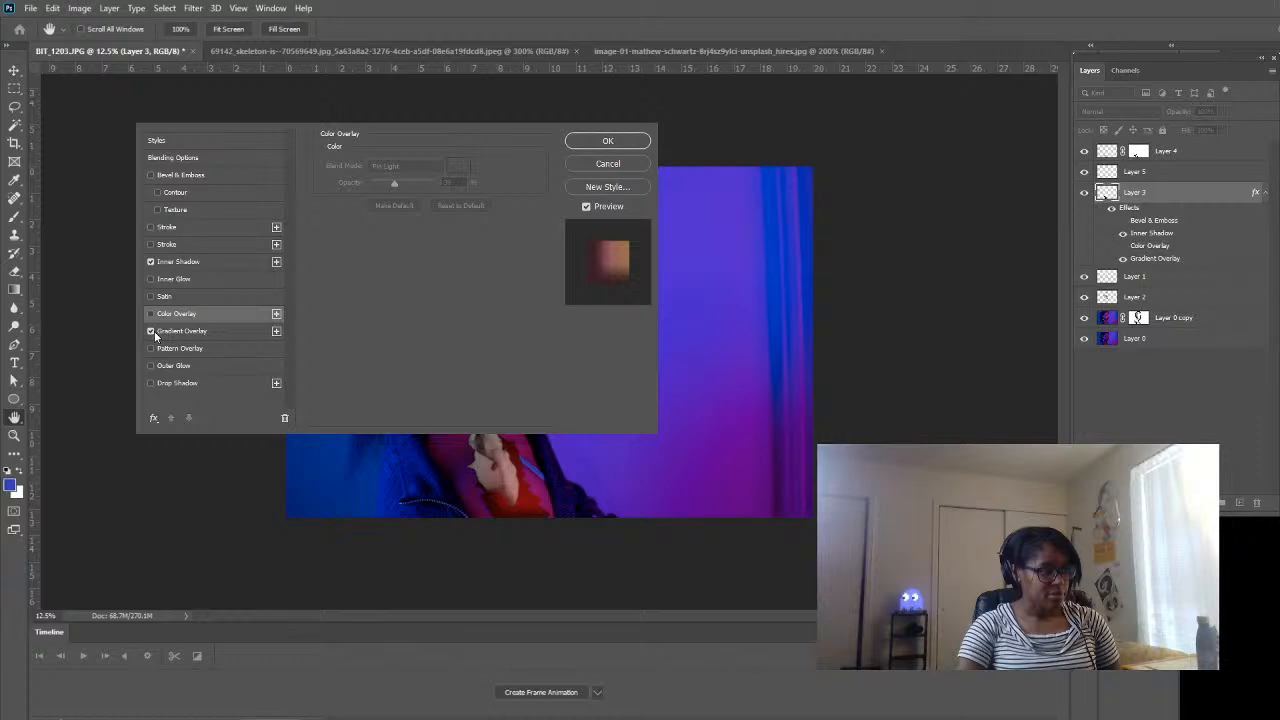
left_click(155, 334)
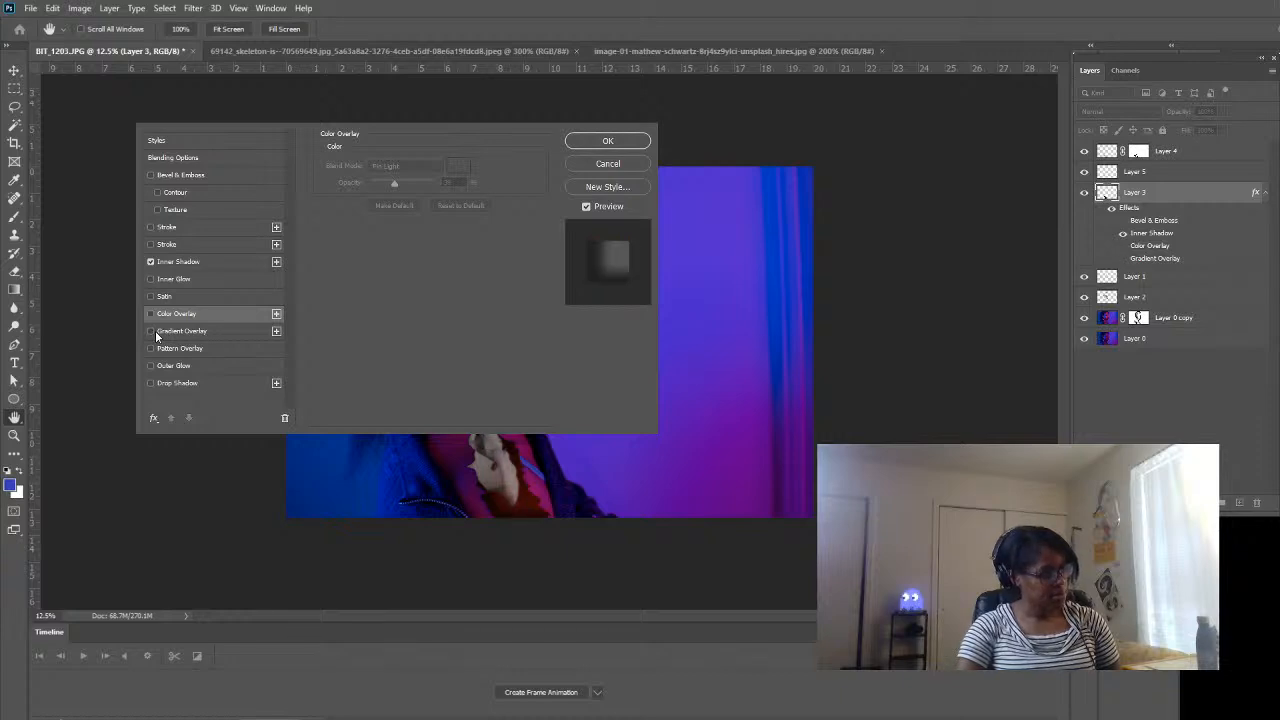
left_click(607, 140)
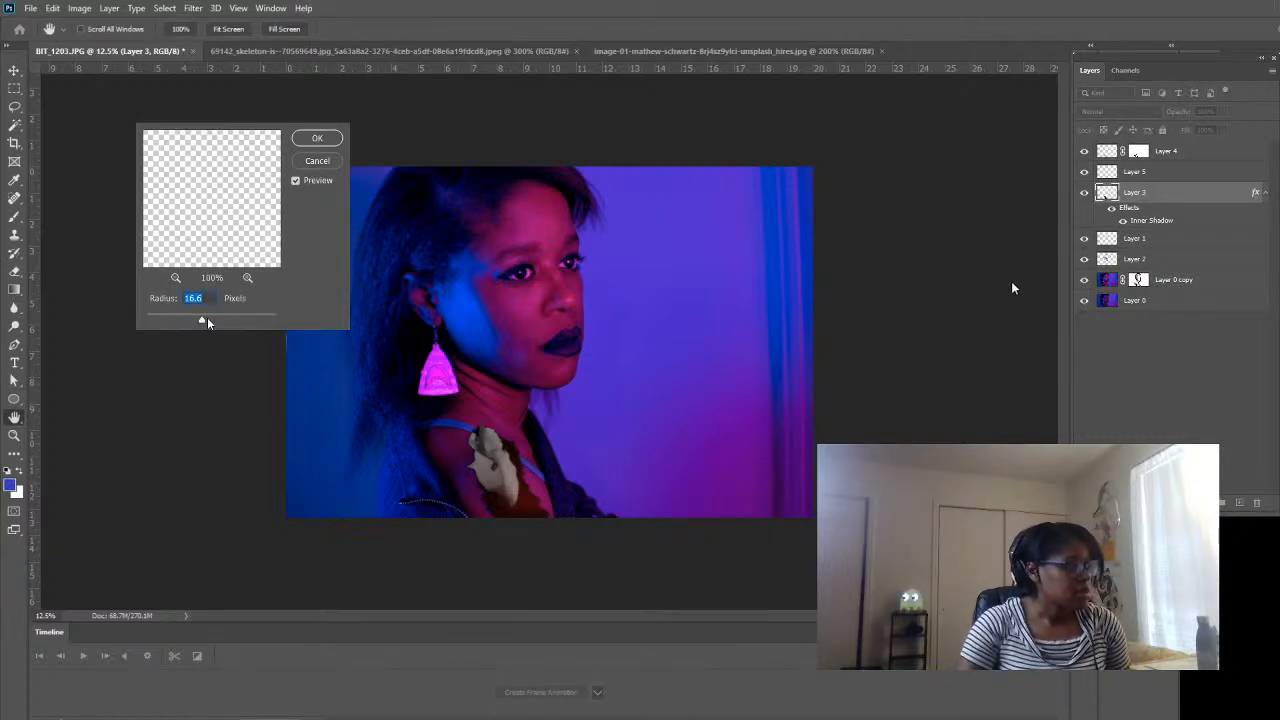
- Blur the torn patch on Layer 3 with a radius of 7.0 pixels
left_click_drag(197, 322, 251, 320)
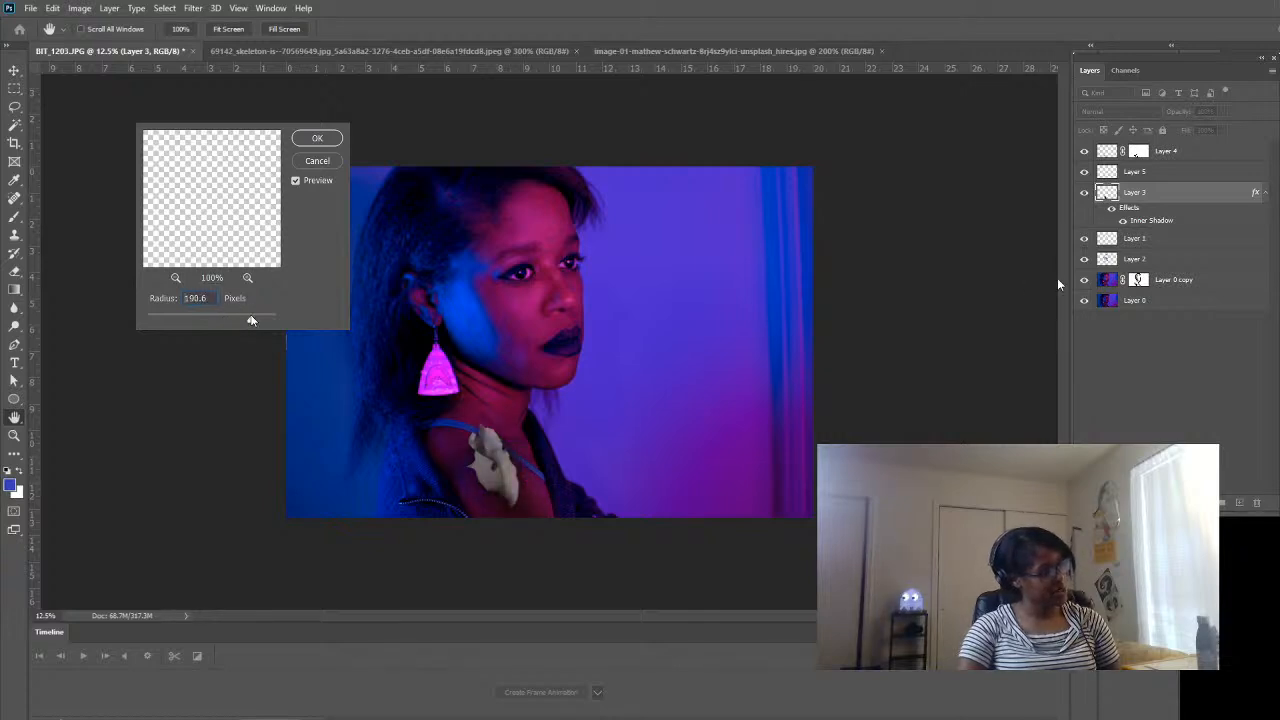
left_click_drag(251, 320, 205, 323)
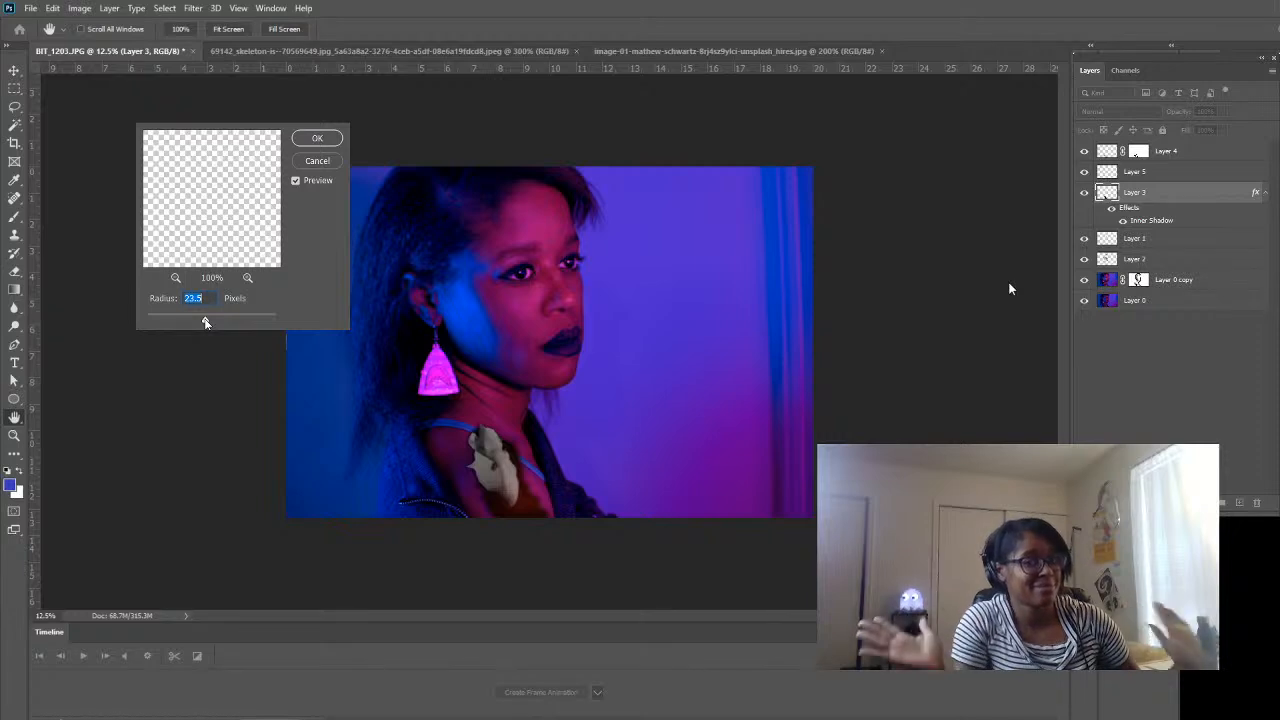
left_click_drag(205, 322, 189, 322)
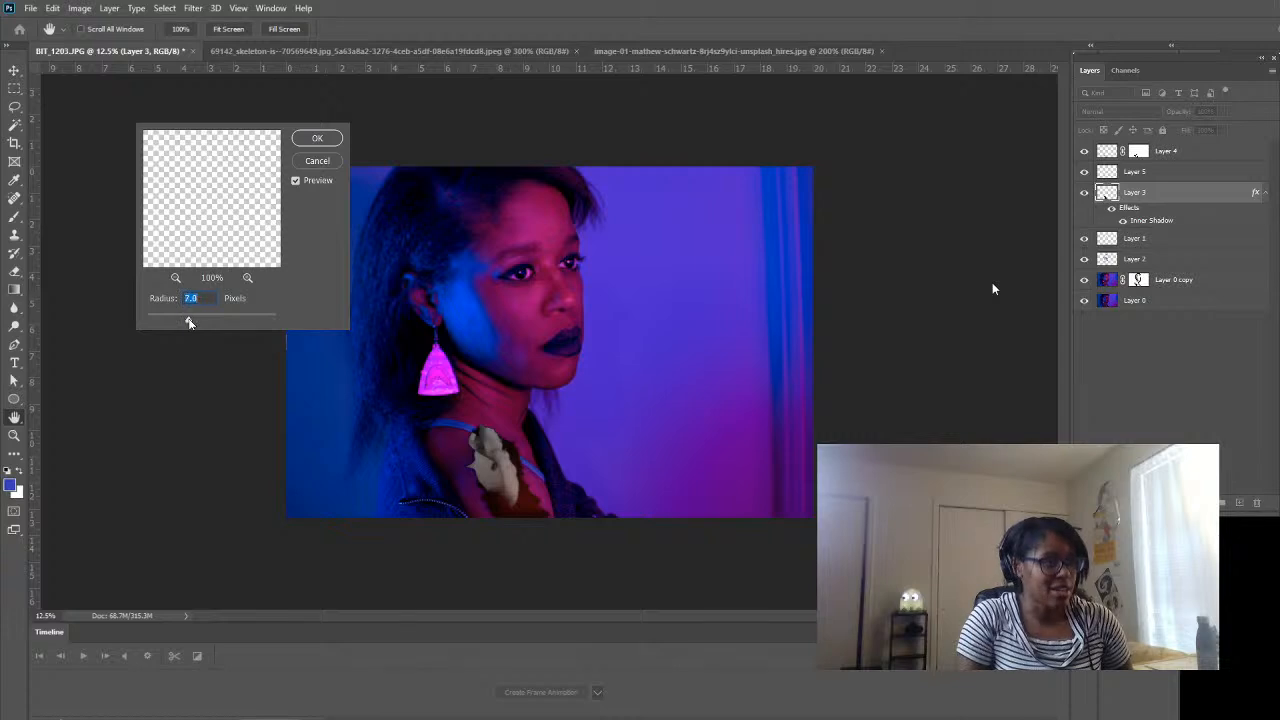
left_click(318, 139)
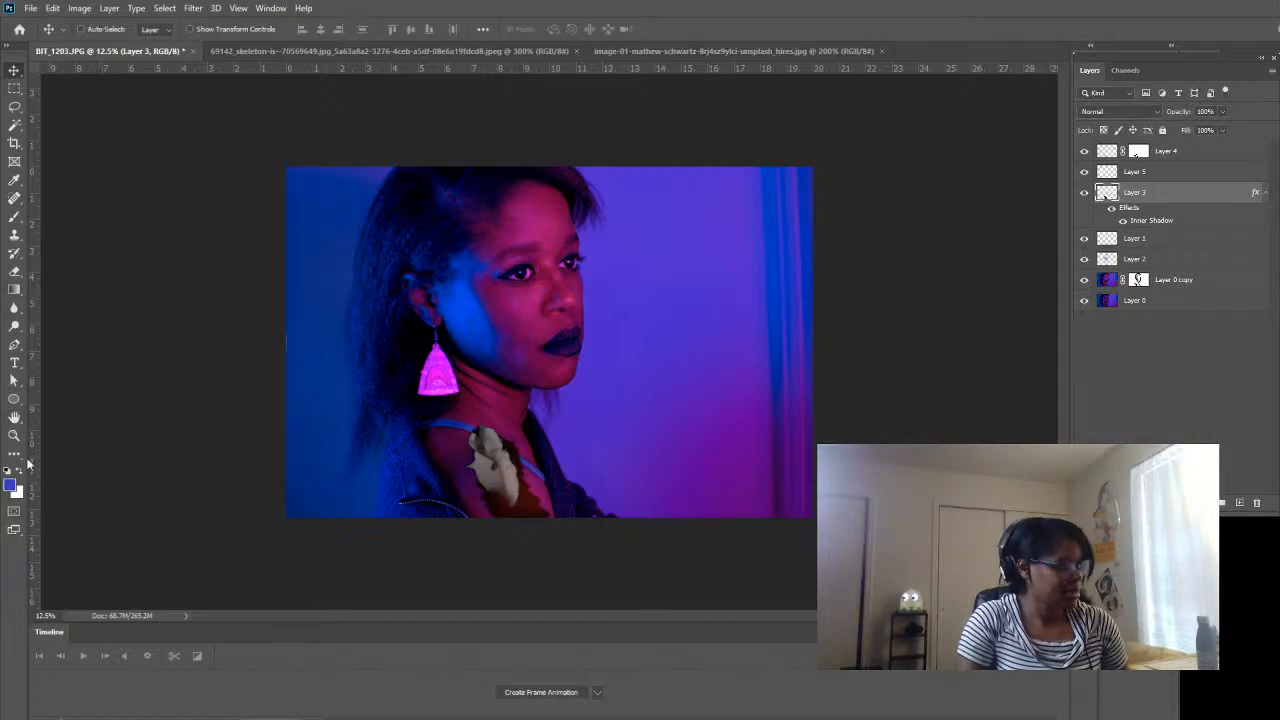
- Set the foreground color to dark red 370e0e for brush work on the shoulder patch
left_click(16, 438)
left_click(535, 481)
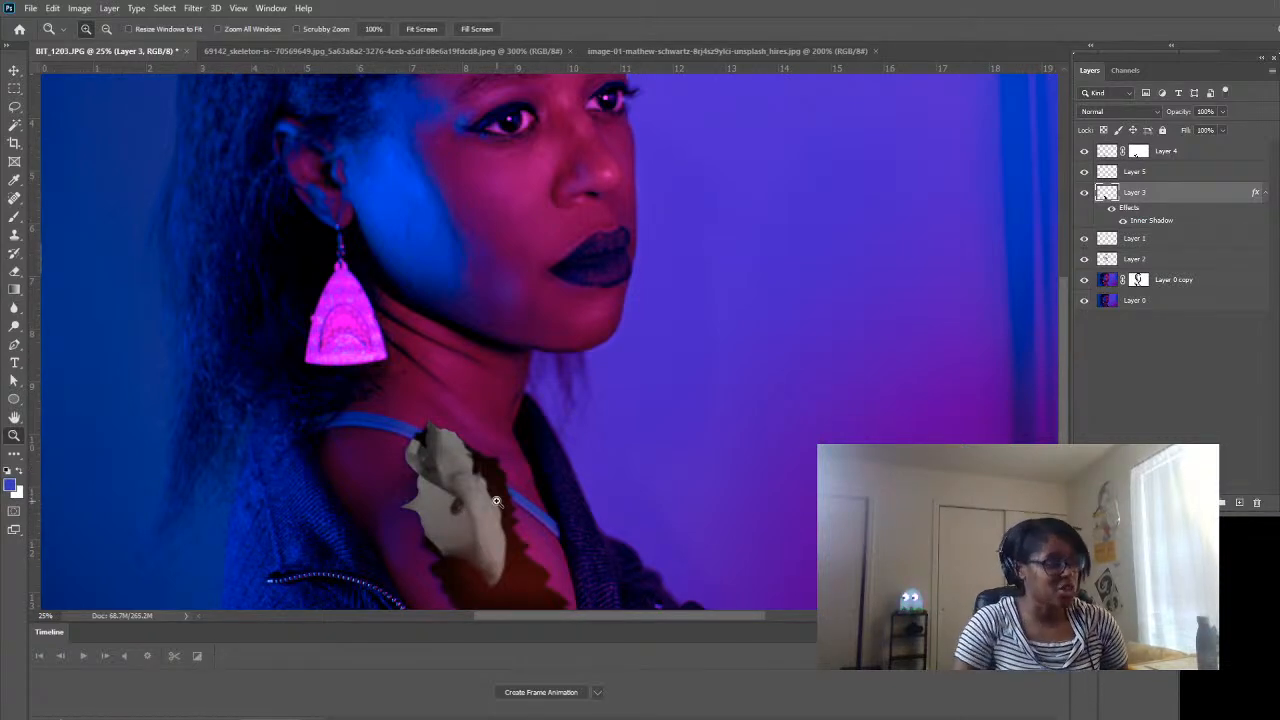
left_click(391, 499)
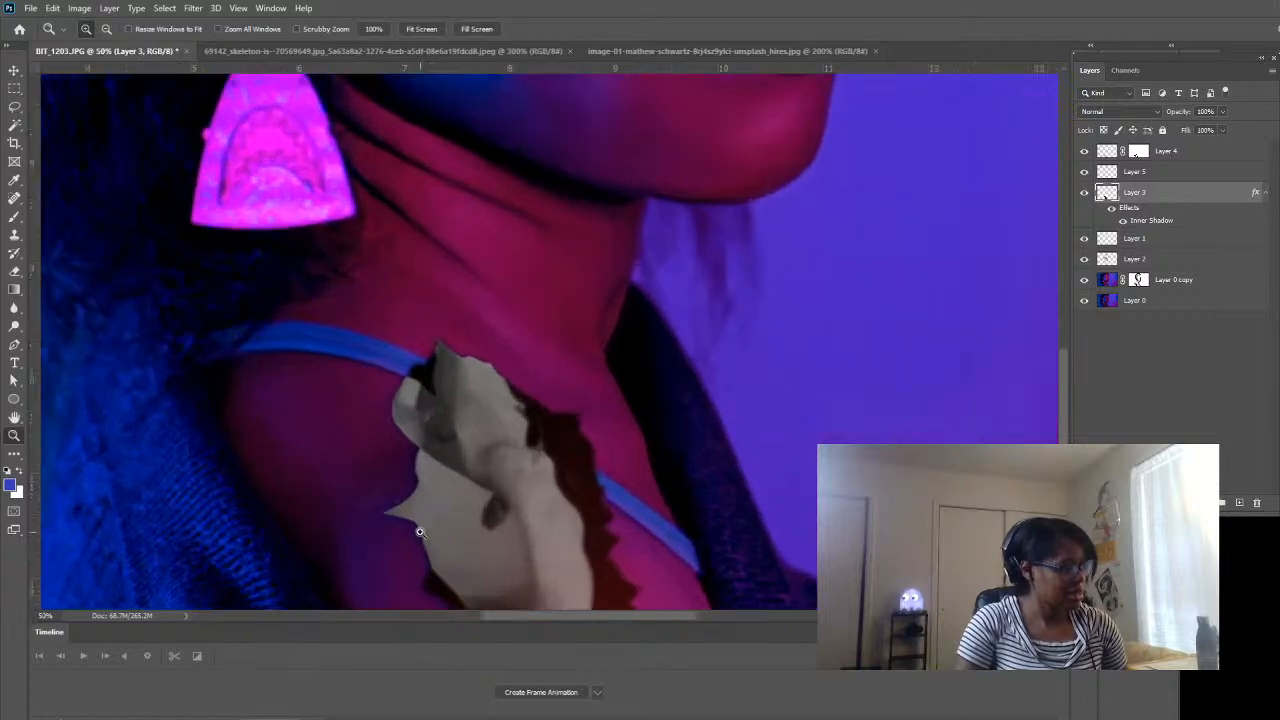
left_click(420, 532)
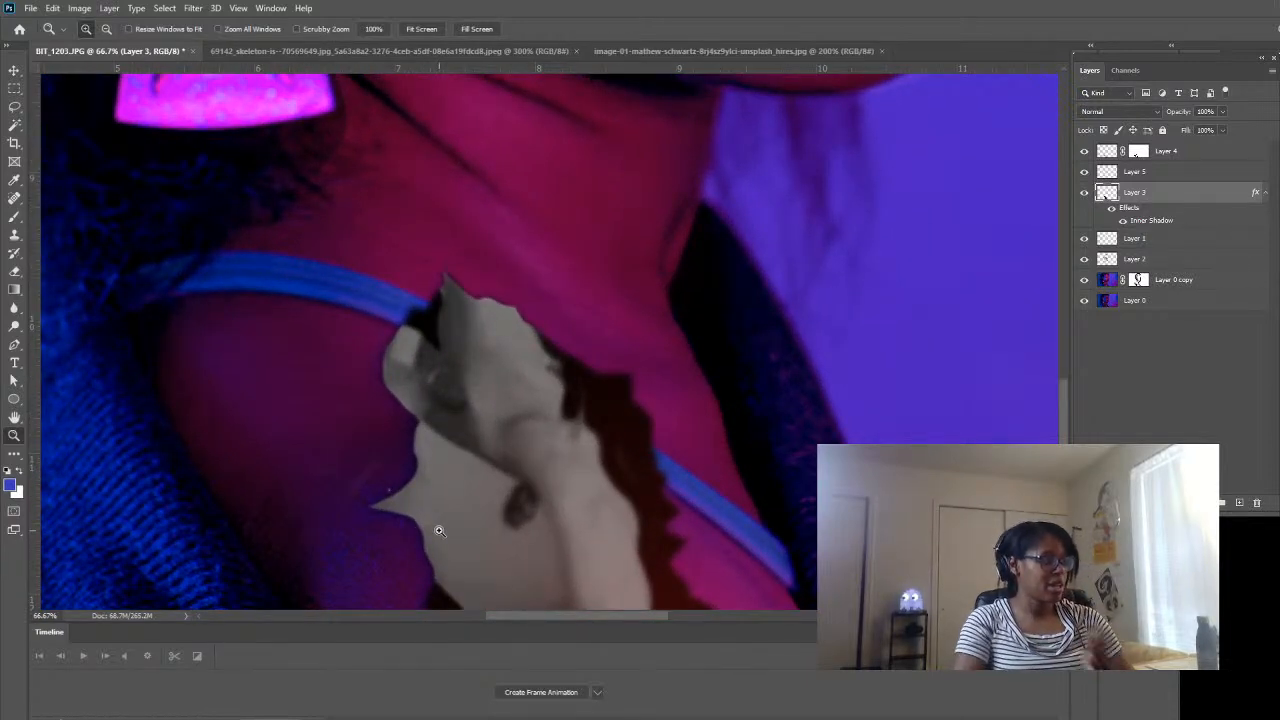
left_click(14, 217)
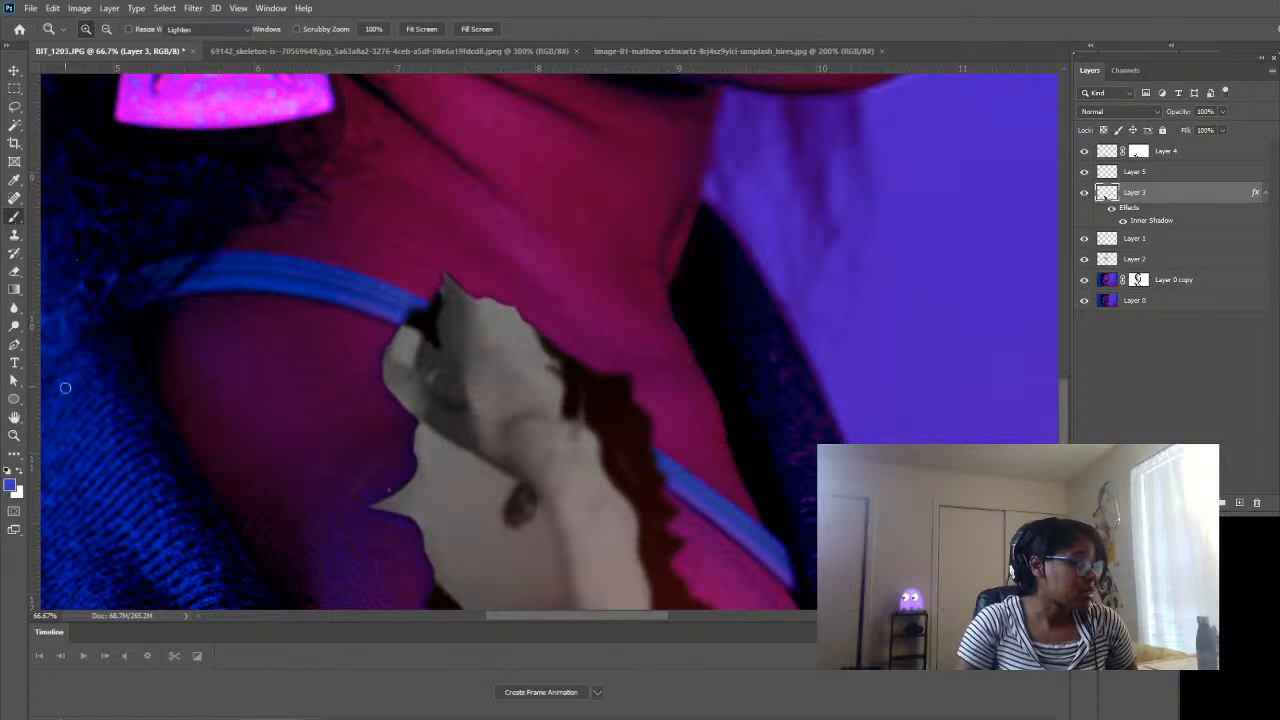
left_click(11, 486)
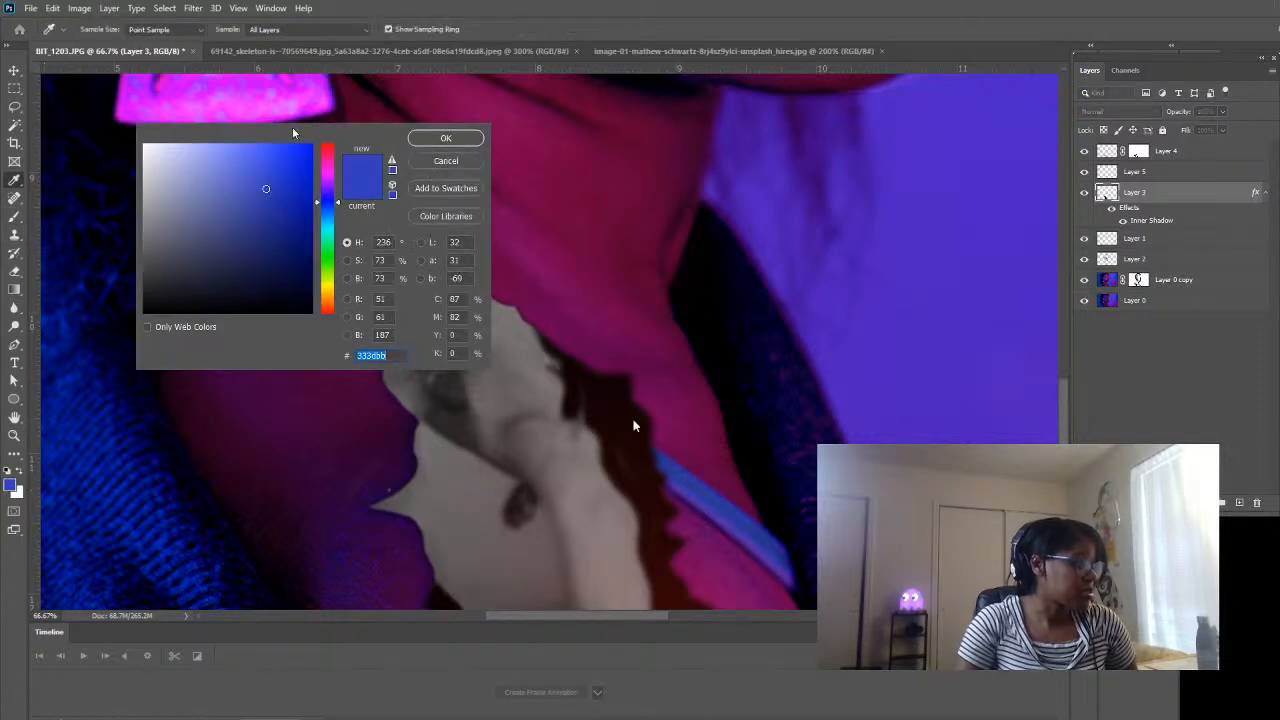
left_click(568, 372)
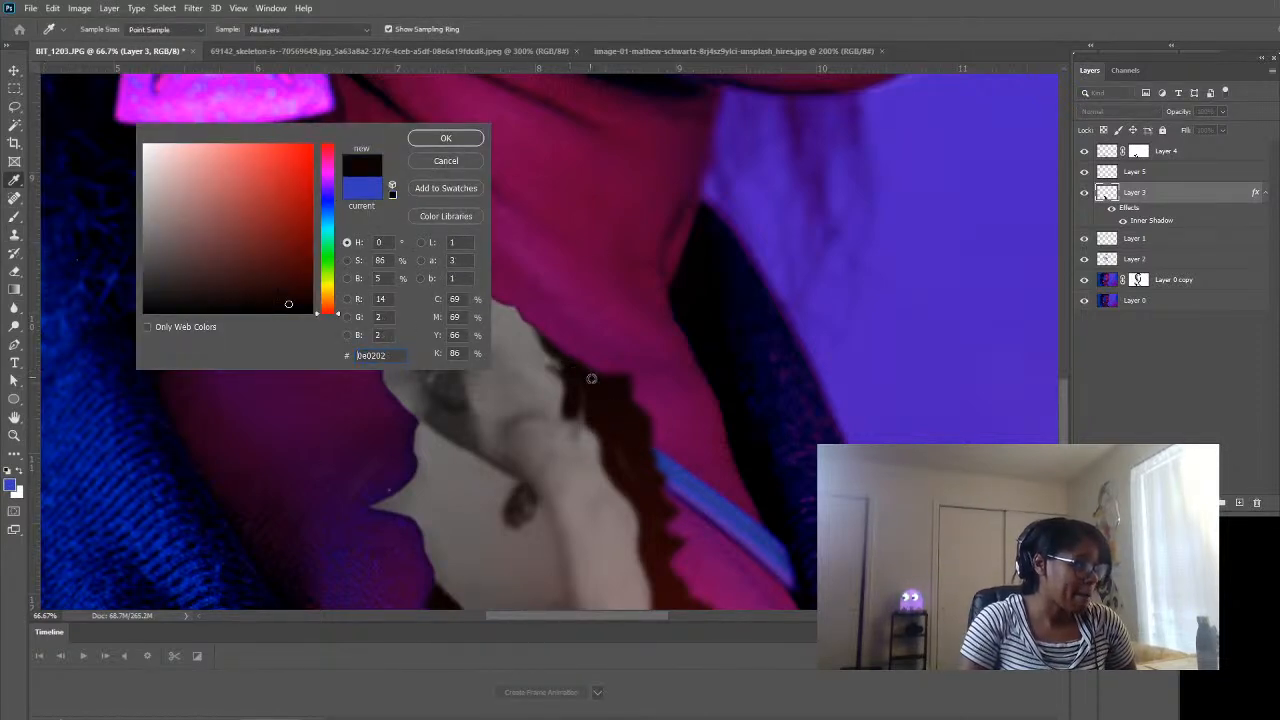
left_click(269, 277)
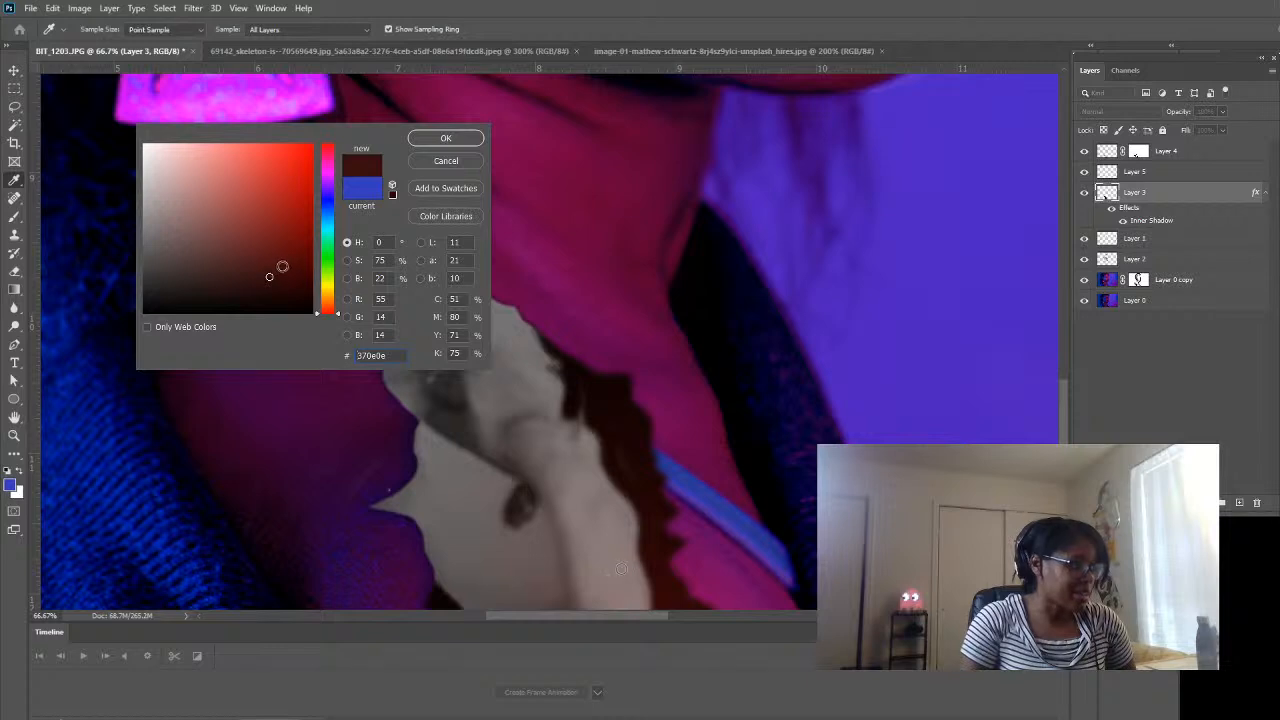
left_click(433, 137)
- Set up a larger brush in dark red with 62% opacity and Multiply blending mode
key("b")
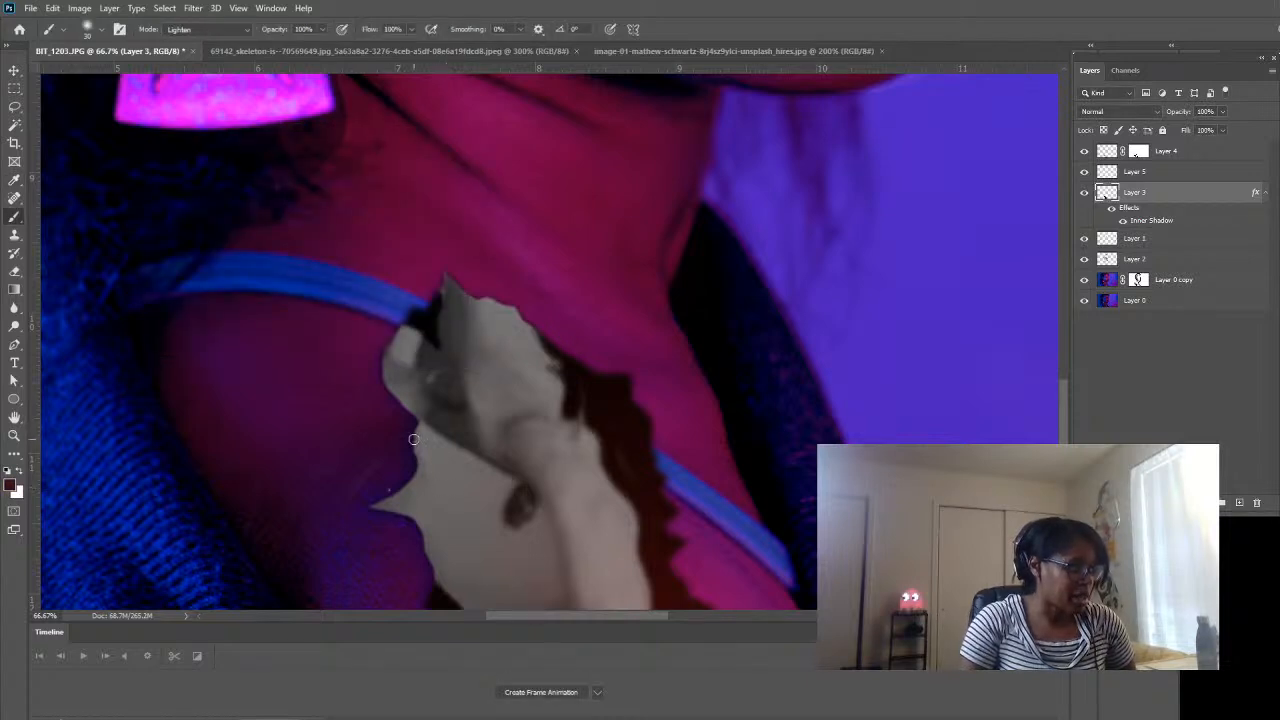
key("bracketright")
key("bracketright")
key("bracketright")
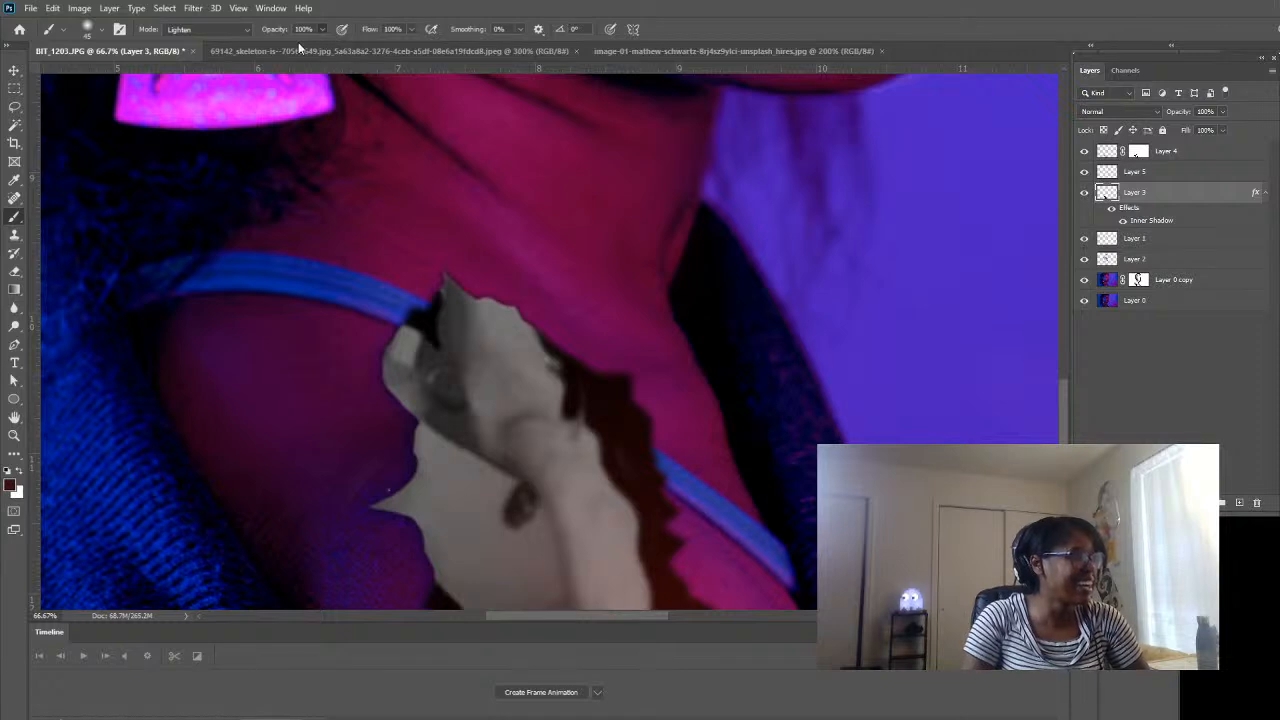
key("6")
key("2")
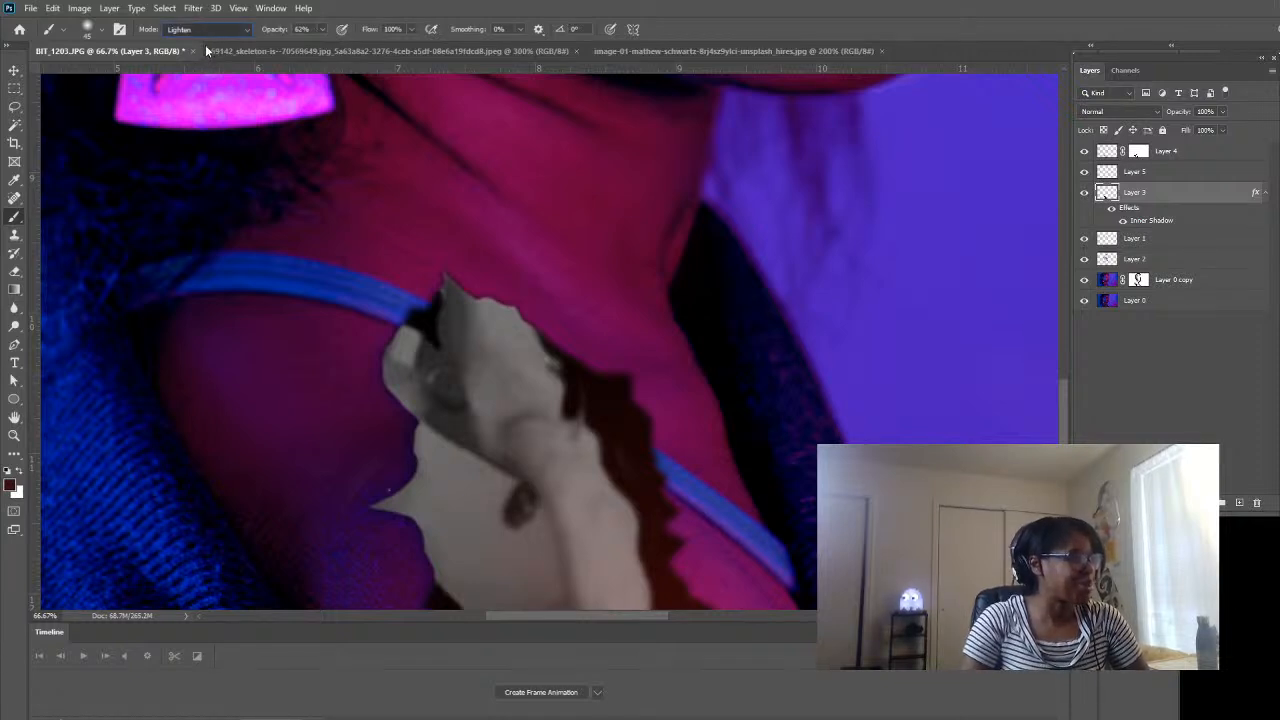
key("shift+alt+m")
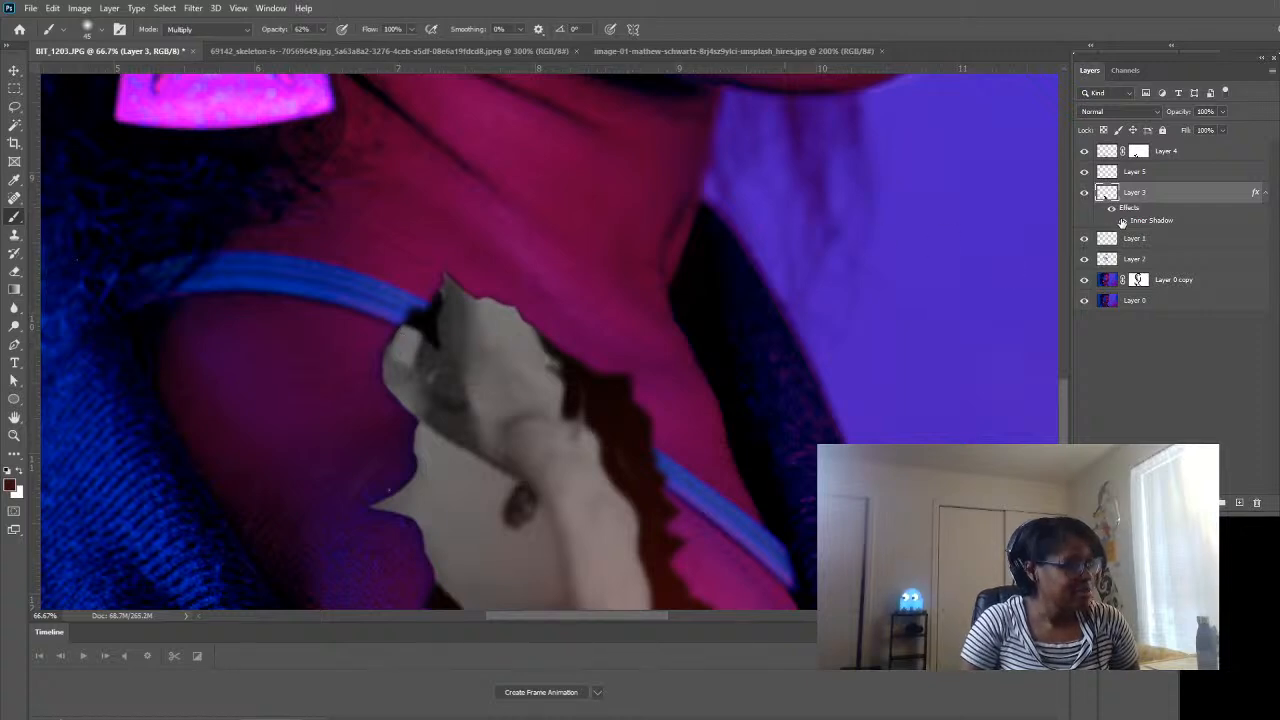
- Add a new layer directly above Layer 3 and rename Layer 3 "scar"
left_click(1084, 193)
left_click(1084, 193)
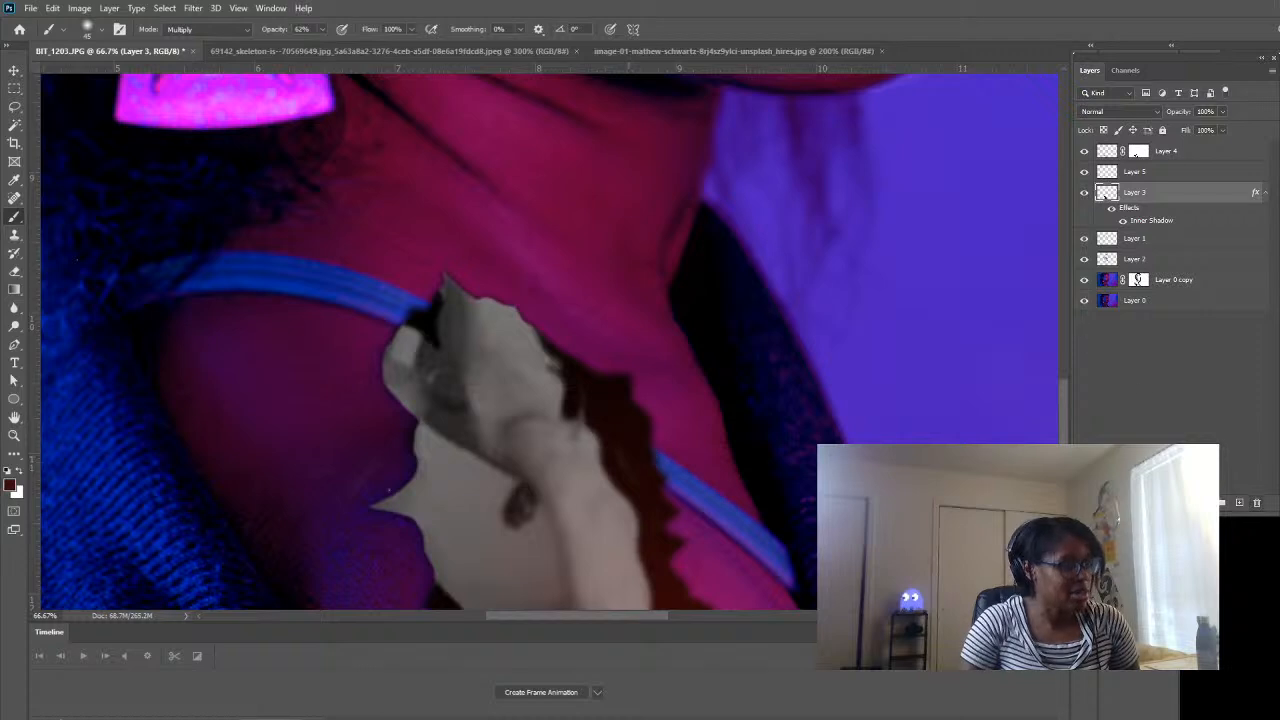
left_click(1239, 502)
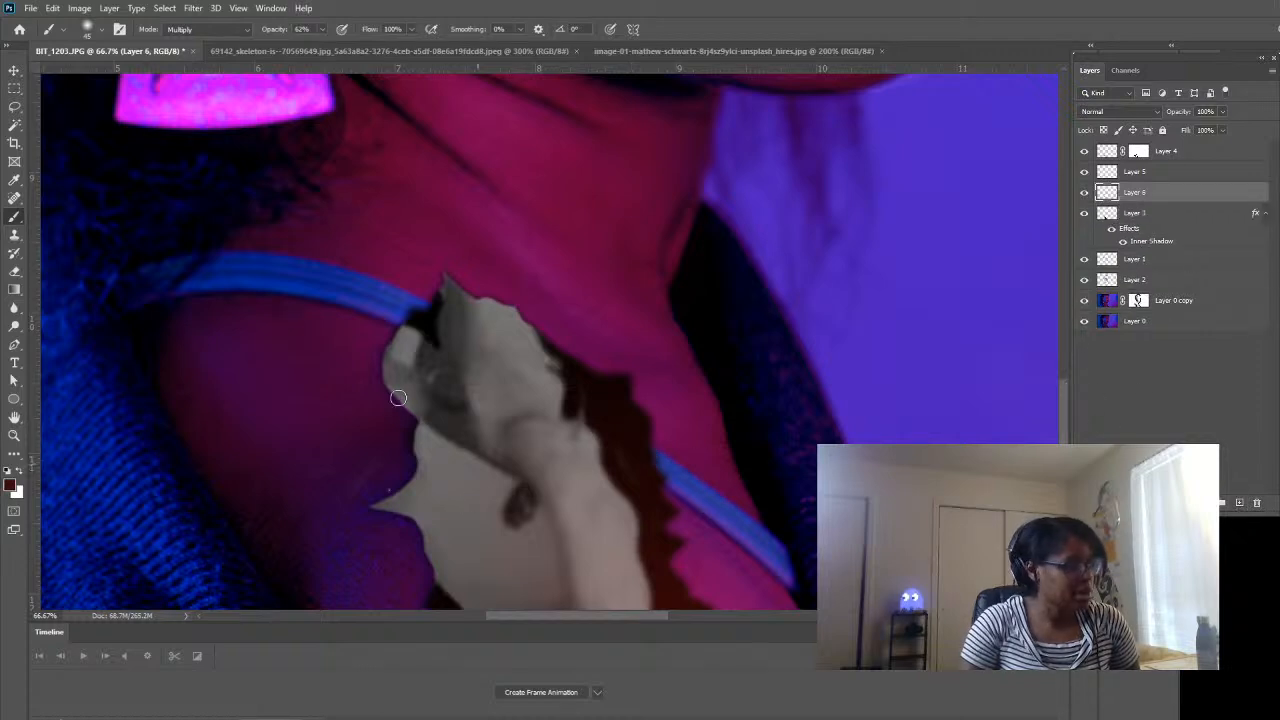
double_click(1136, 214)
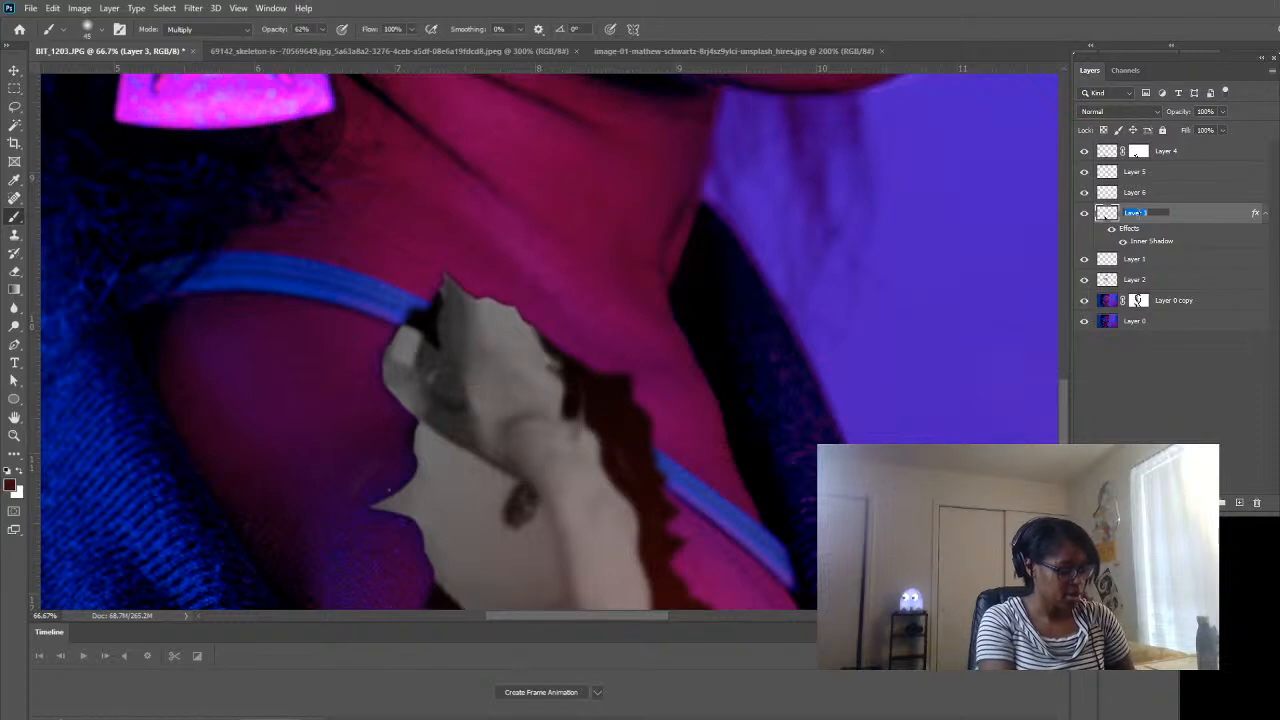
type("scar")
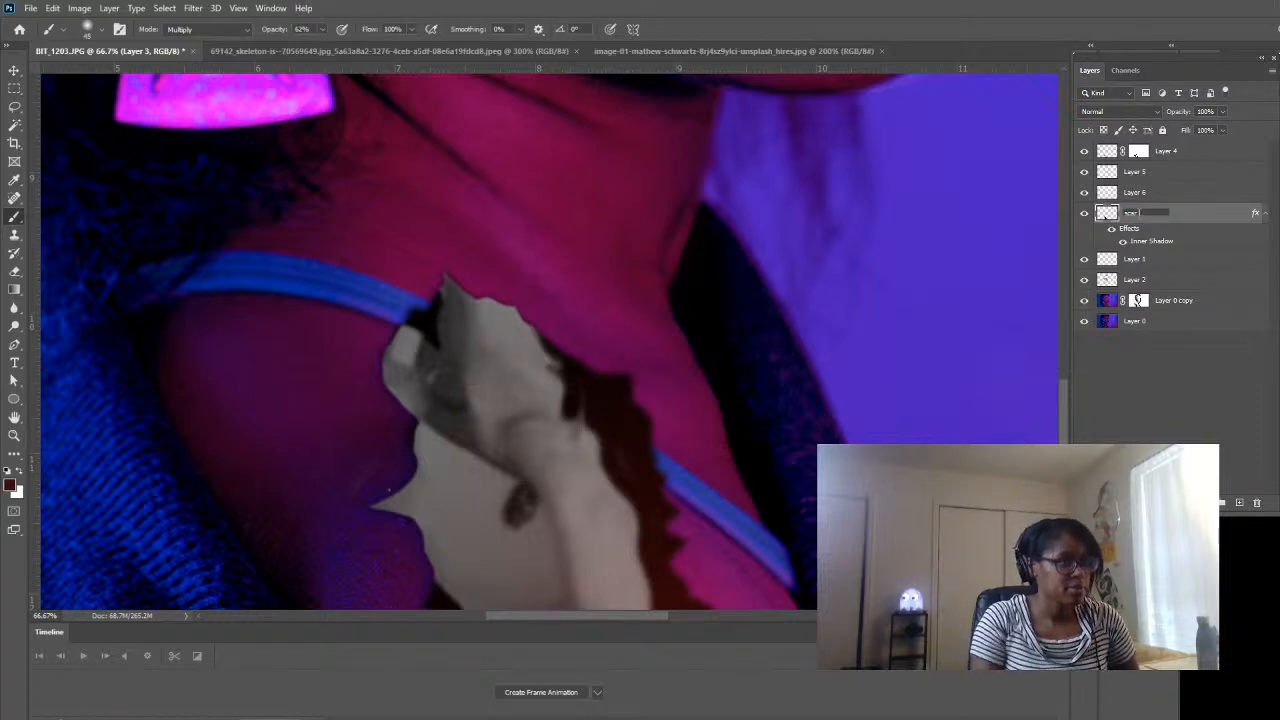
- Rename the new empty layer above the scar layer "shadow scar"
double_click(1140, 192)
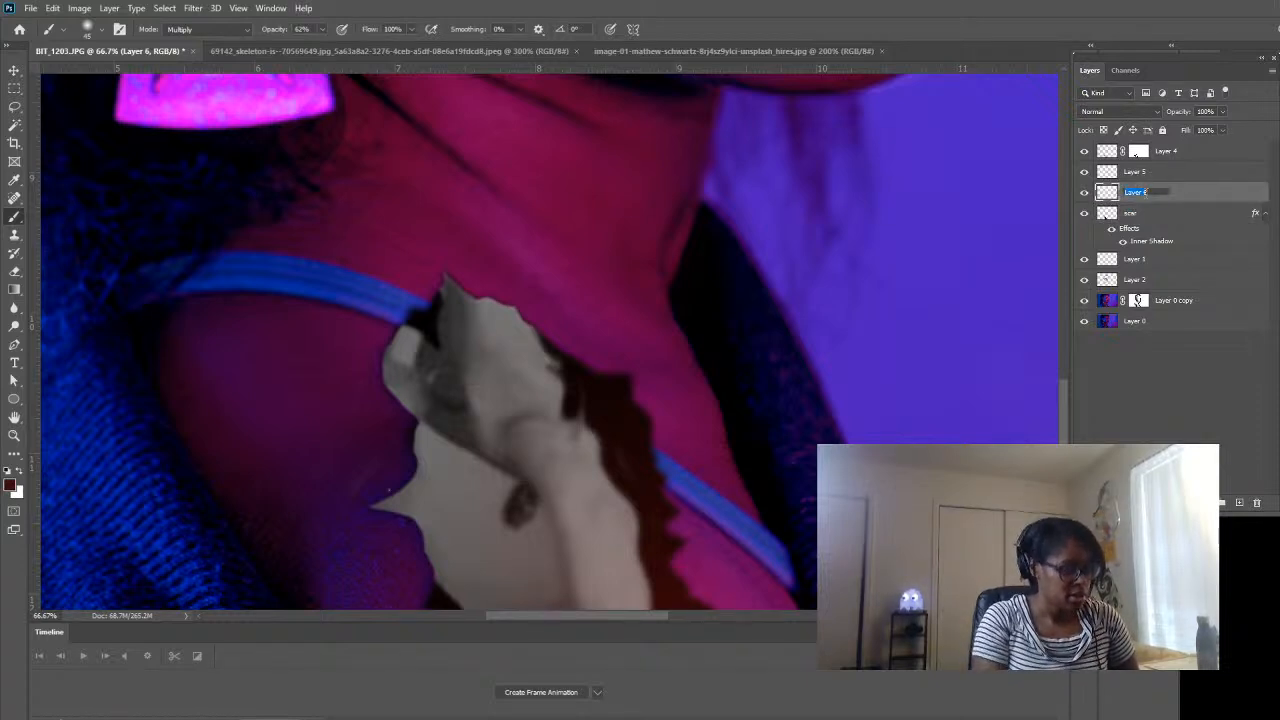
type("shado")
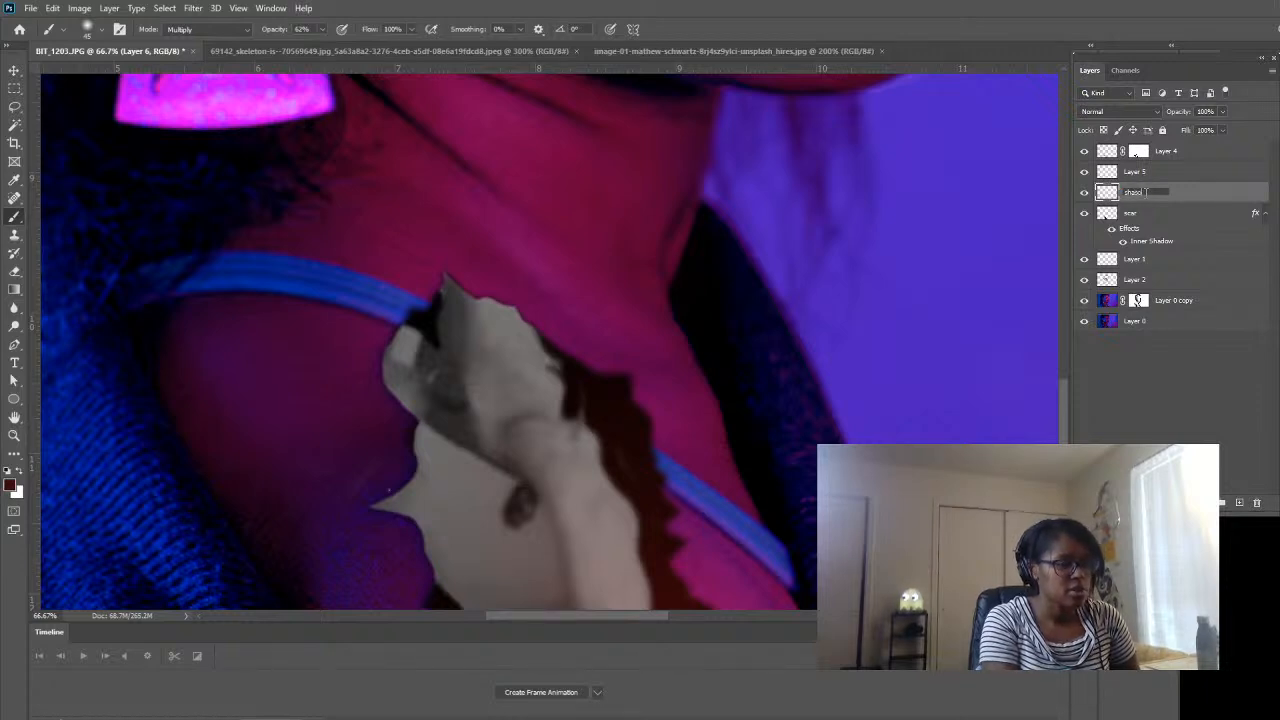
type("w sc")
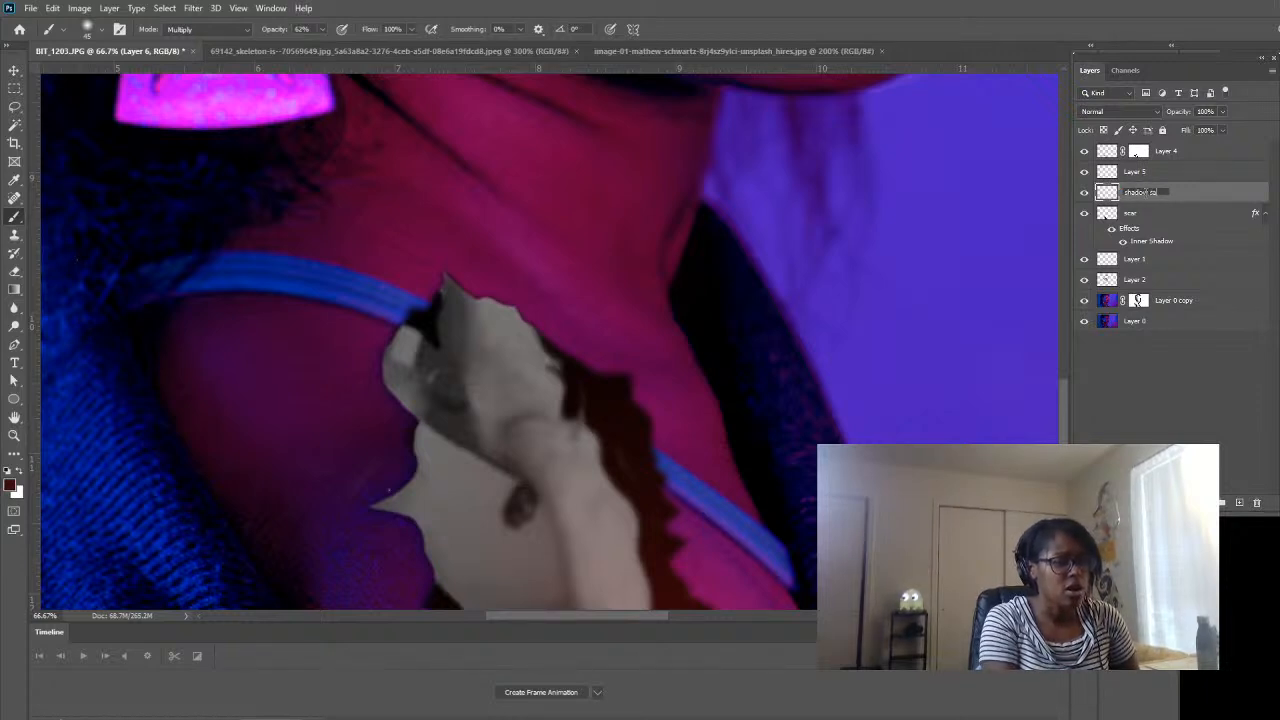
type("ar")
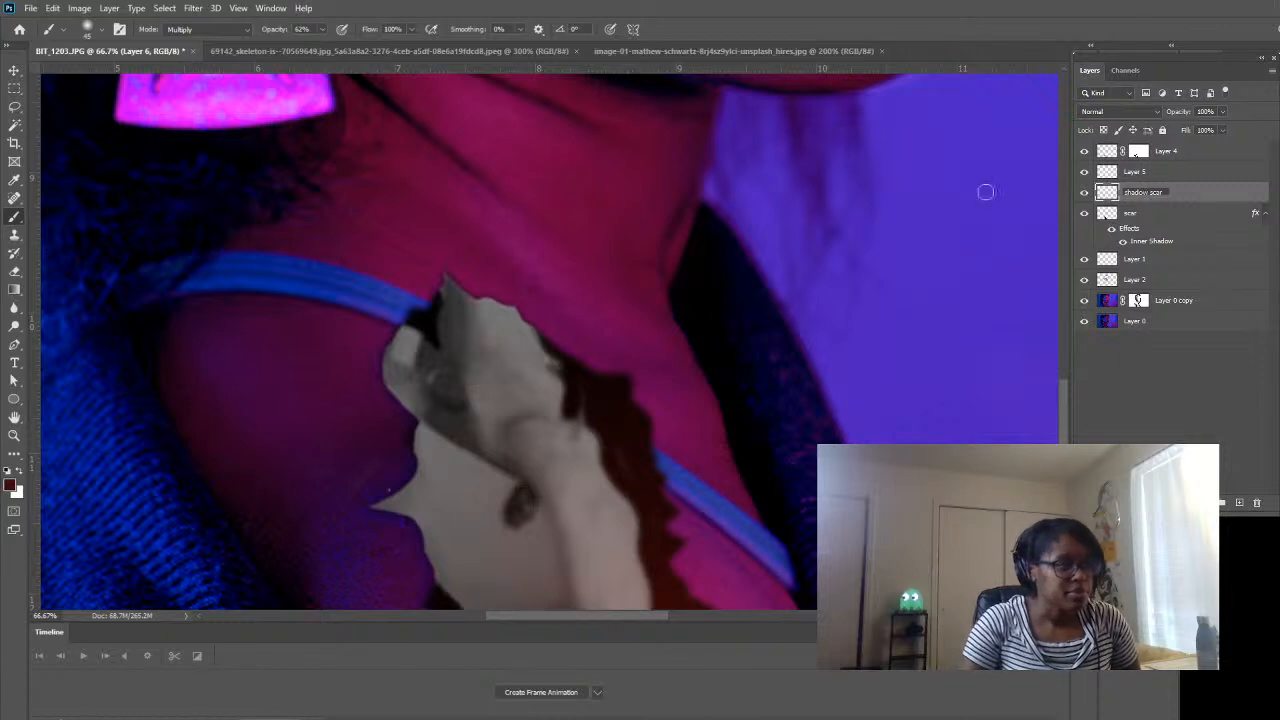
key("Return")
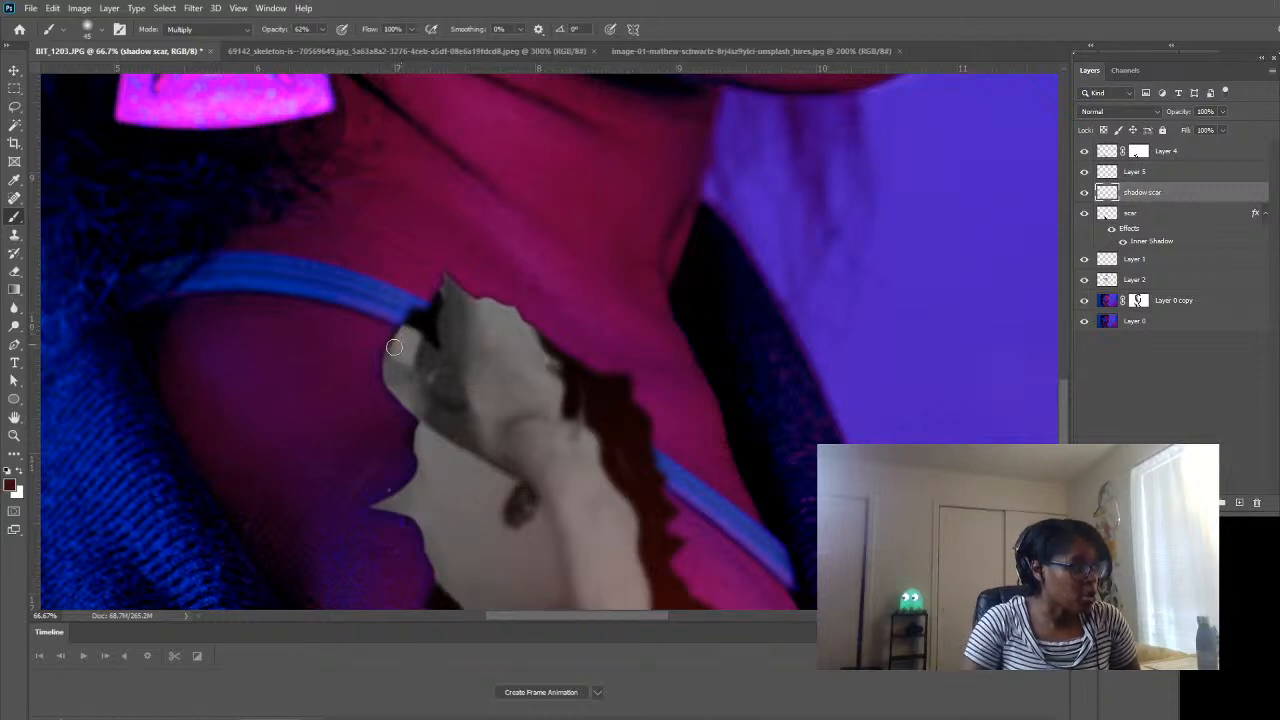
- Try dark red Multiply strokes along the upper bone's edge, raising the brush opacity from 62% to 100%, and undo them
left_click_drag(391, 369, 394, 364)
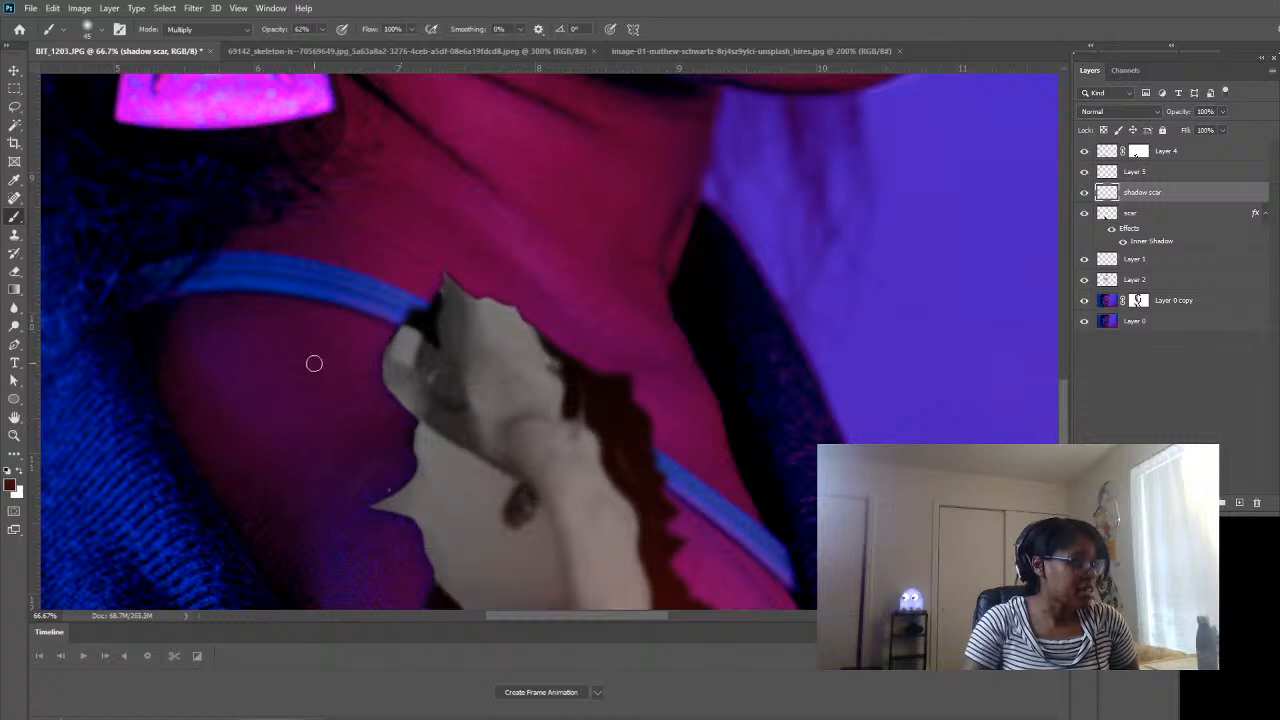
key("ctrl+z")
left_click(323, 31)
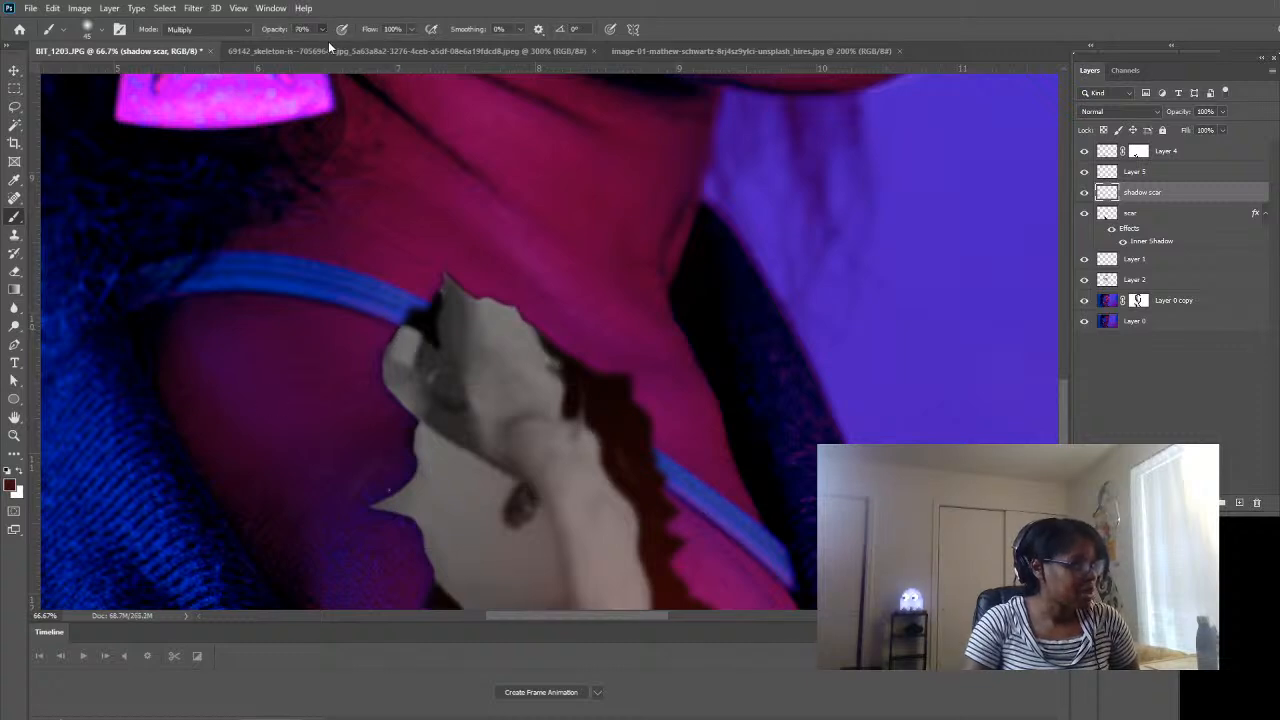
left_click_drag(328, 41, 364, 43)
mouse_move(396, 322)
left_mouse_down()
mouse_move(395, 371)
mouse_move(472, 460)
mouse_move(467, 426)
mouse_move(510, 482)
left_mouse_up()
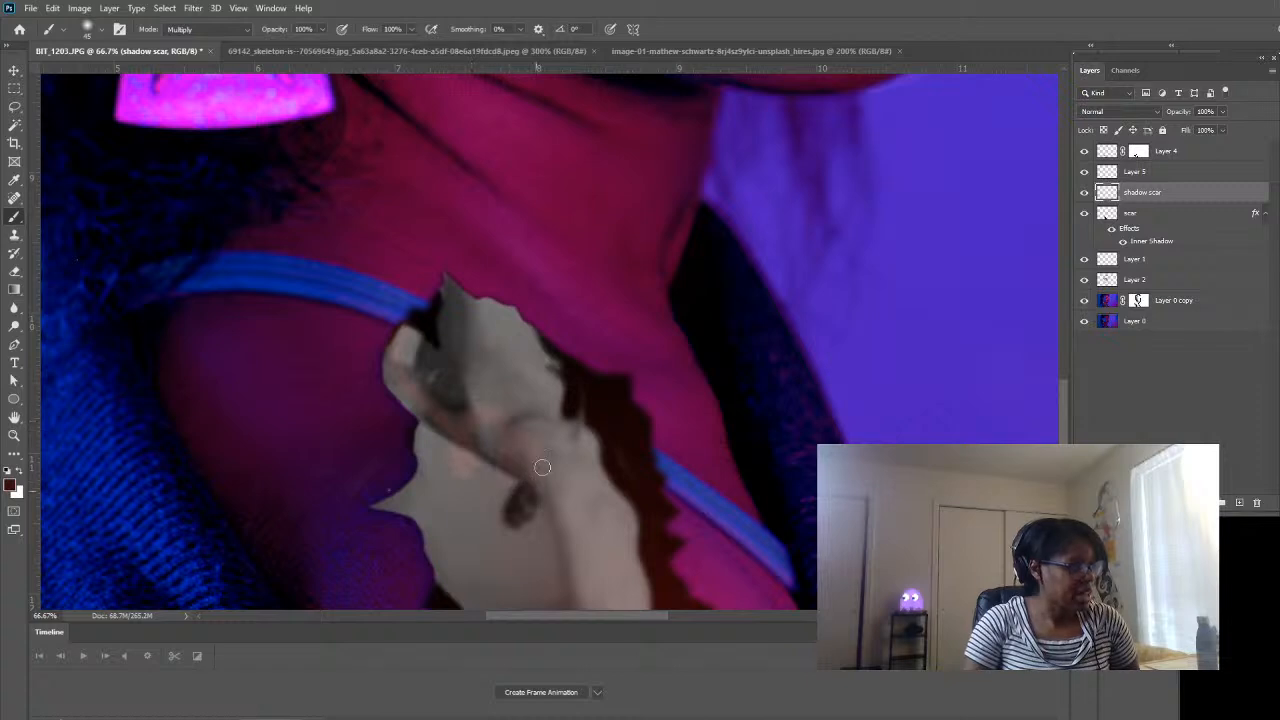
key("ctrl+z")
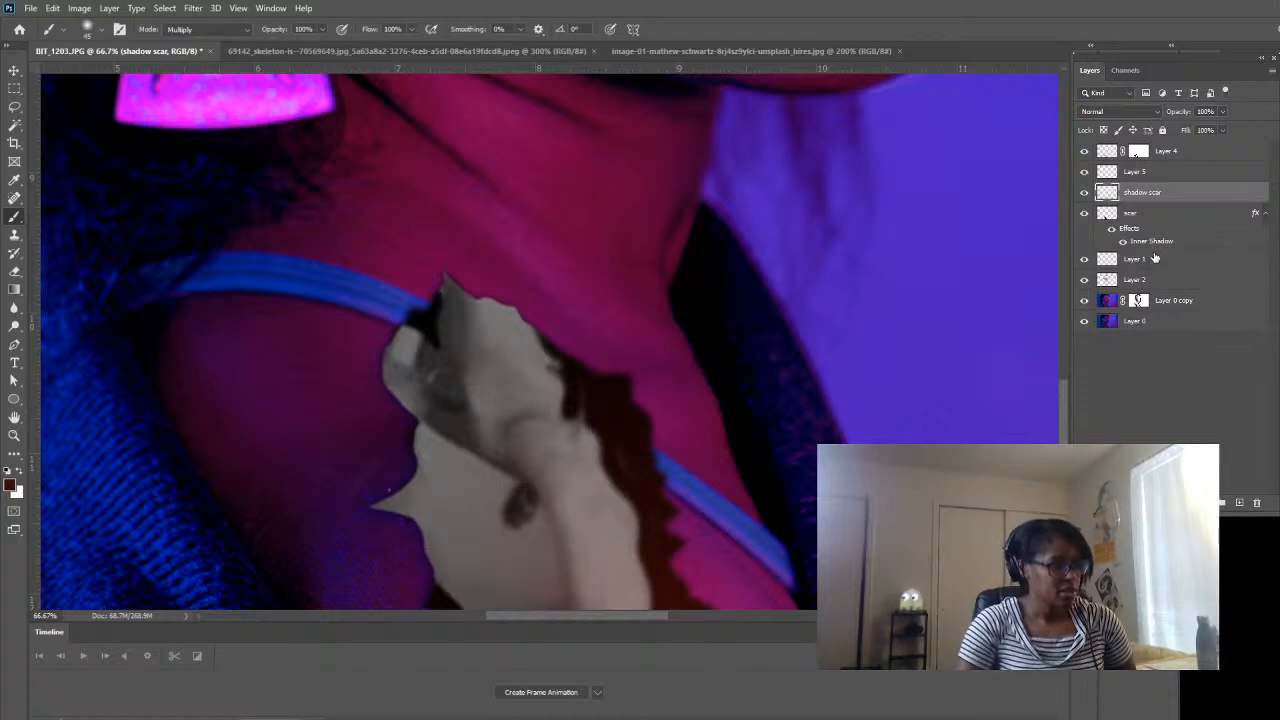
- Move the shadow scar layer to the top of the layer stack, above Layer 4, and keep it visible
left_click(1084, 192)
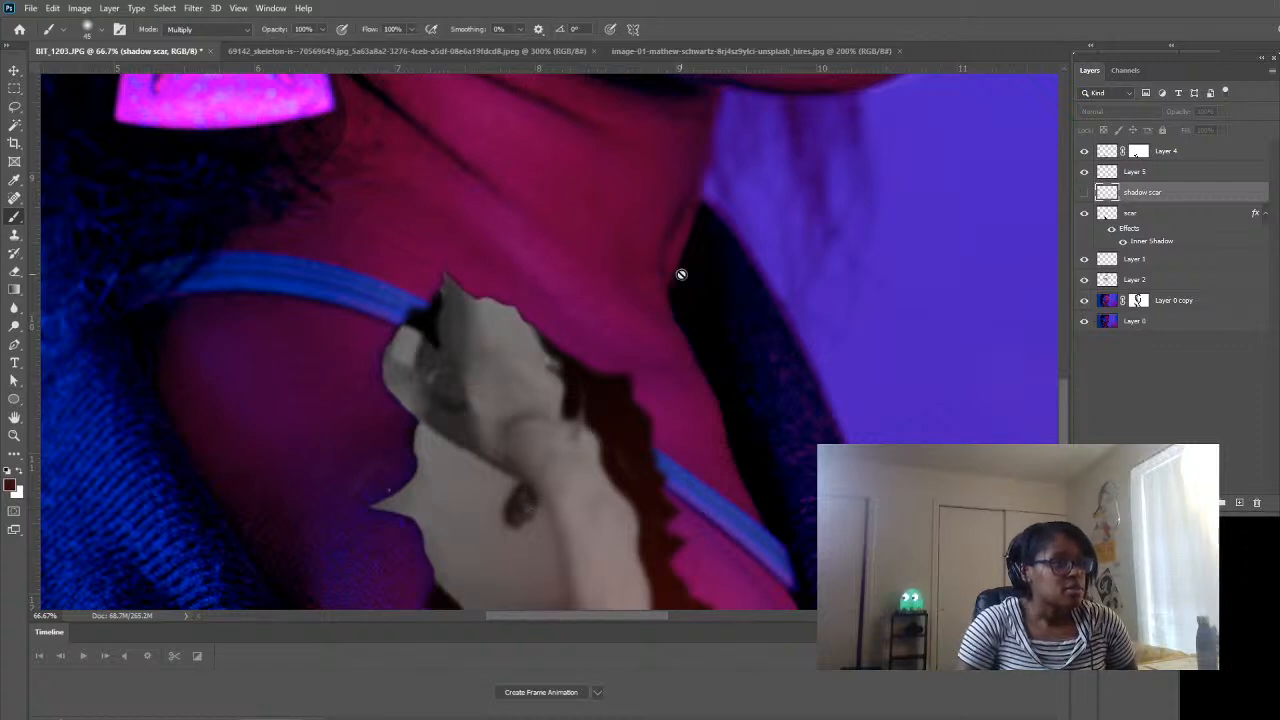
left_click(1179, 216)
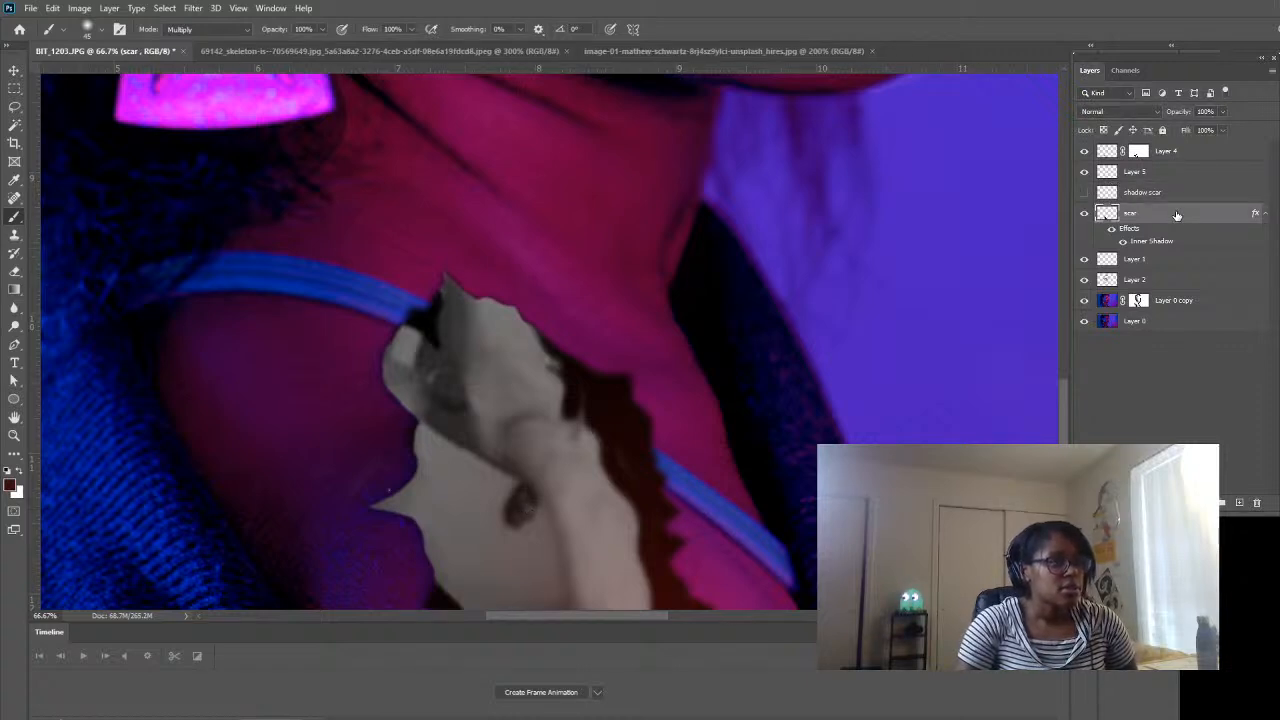
left_click(1174, 191)
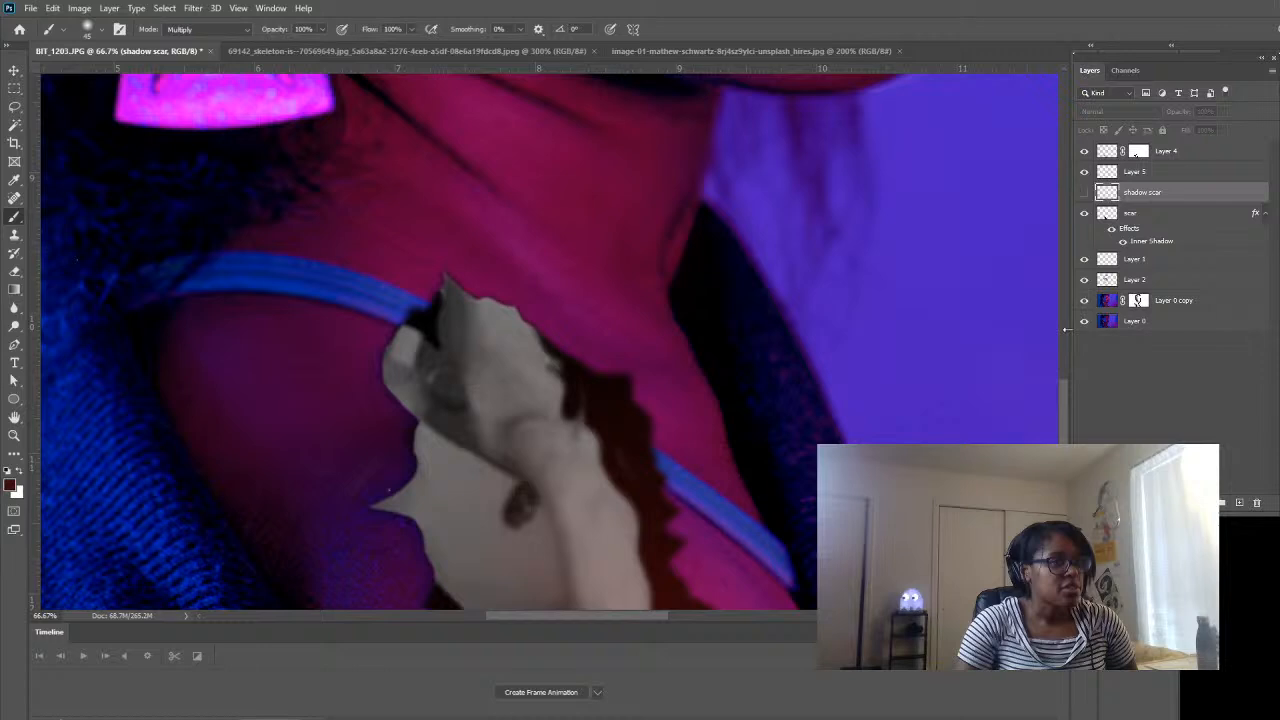
left_click(1085, 194)
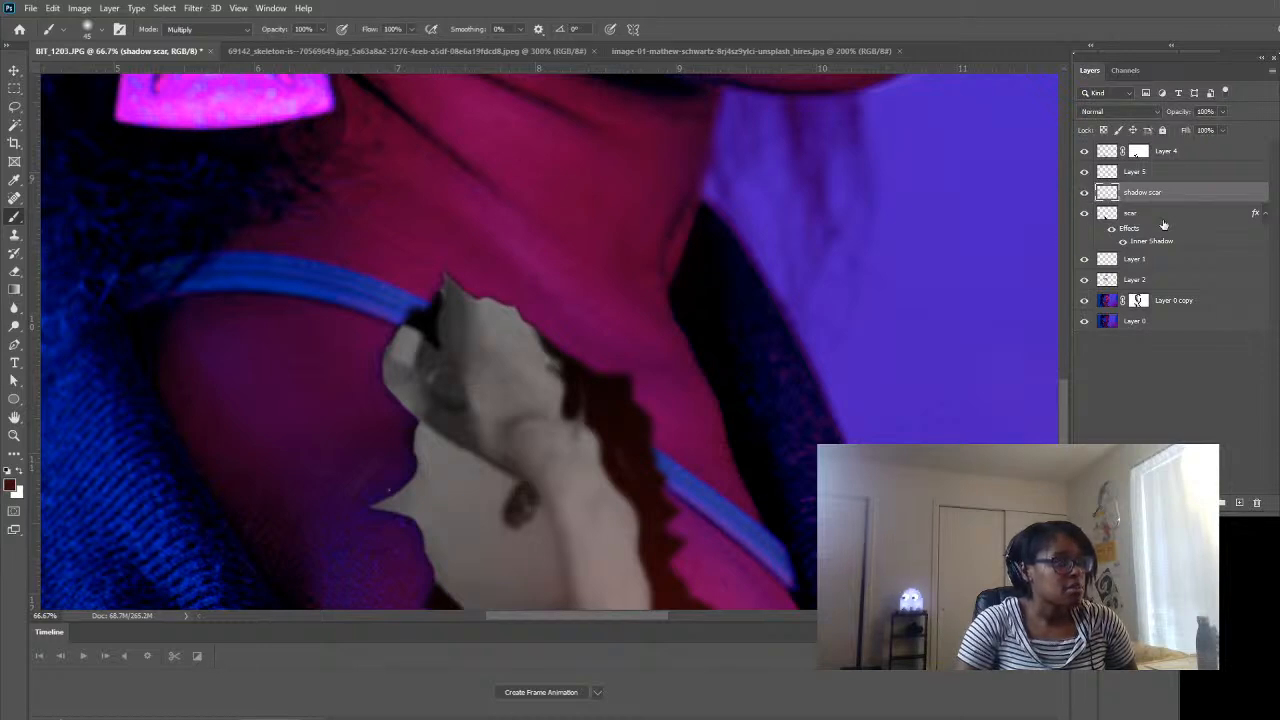
left_click_drag(1165, 183, 1150, 146)
- Undo a test stroke on the pale area of the scar and lower the brush opacity to 21%
left_click_drag(443, 443, 477, 500)
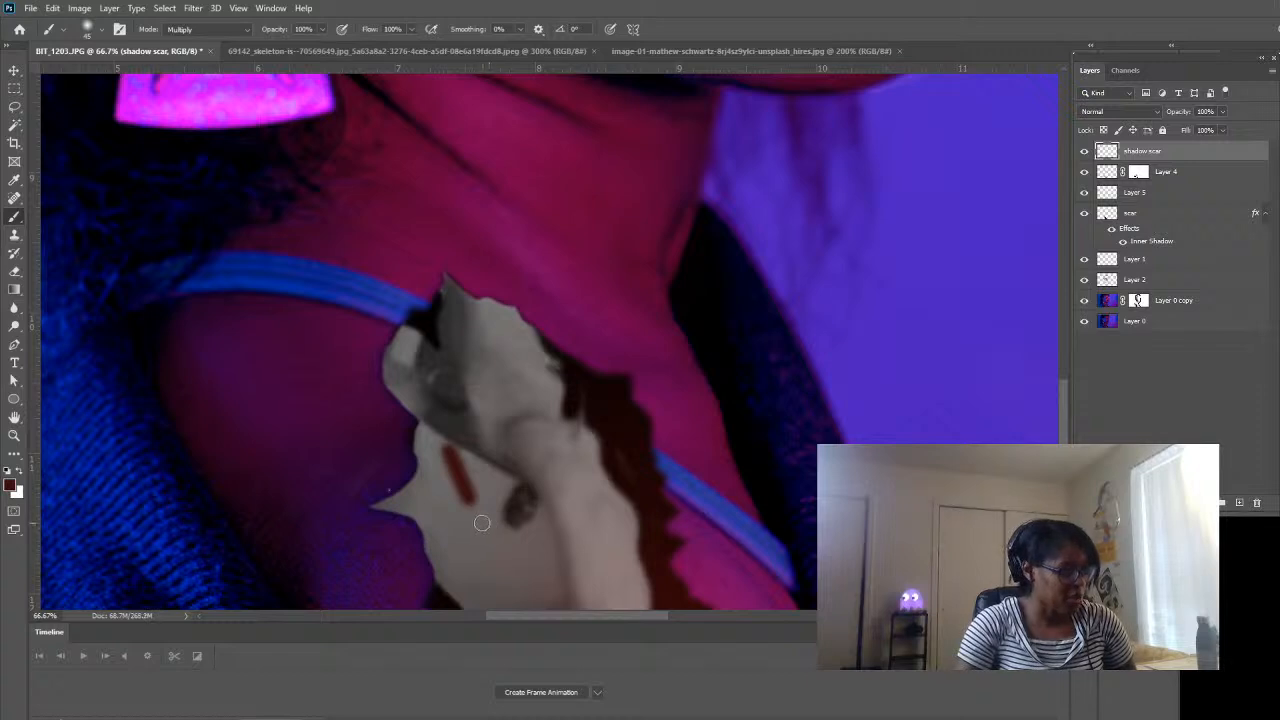
key("ctrl+z")
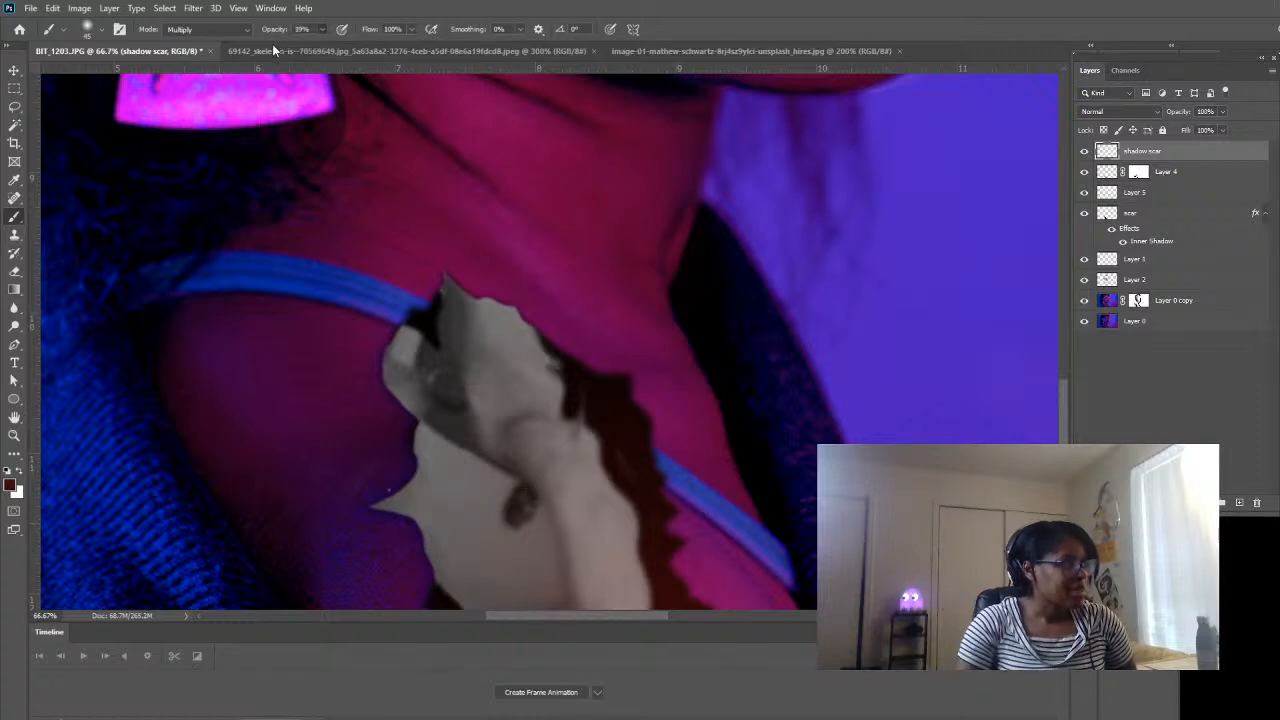
key("2")
key("1")
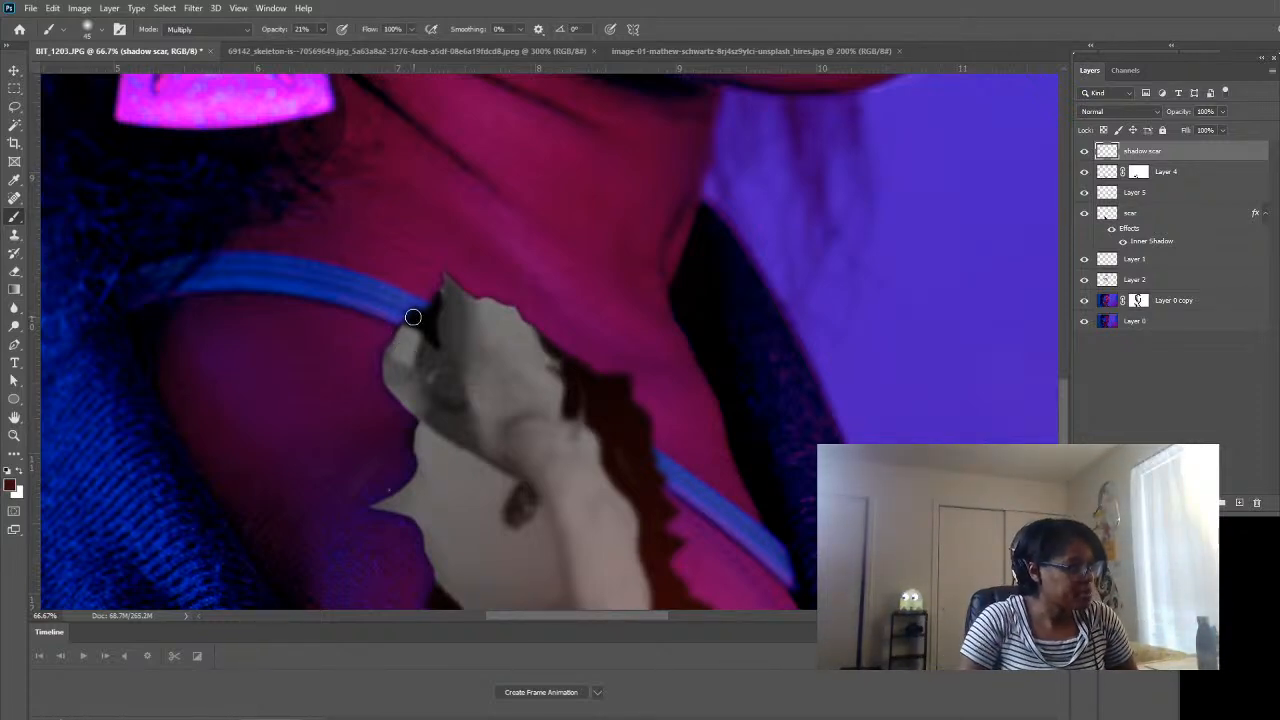
- Shade the upper left edge of the exposed bone with a smaller dark red brush on the shadow scar layer
mouse_move(391, 351)
left_mouse_down()
mouse_move(393, 386)
mouse_move(403, 329)
mouse_move(390, 355)
mouse_move(411, 315)
mouse_move(400, 330)
left_mouse_up()
key("bracketleft")
key("bracketleft")
key("ctrl+z")
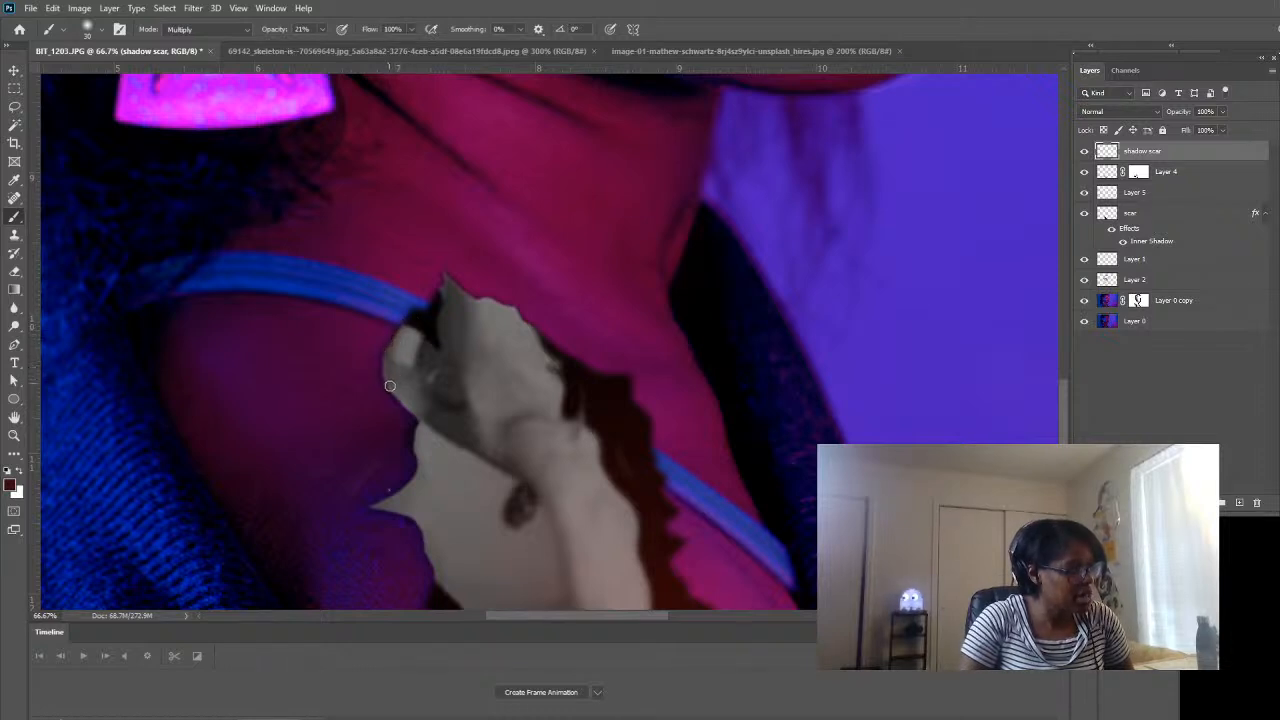
left_click_drag(392, 348, 388, 384)
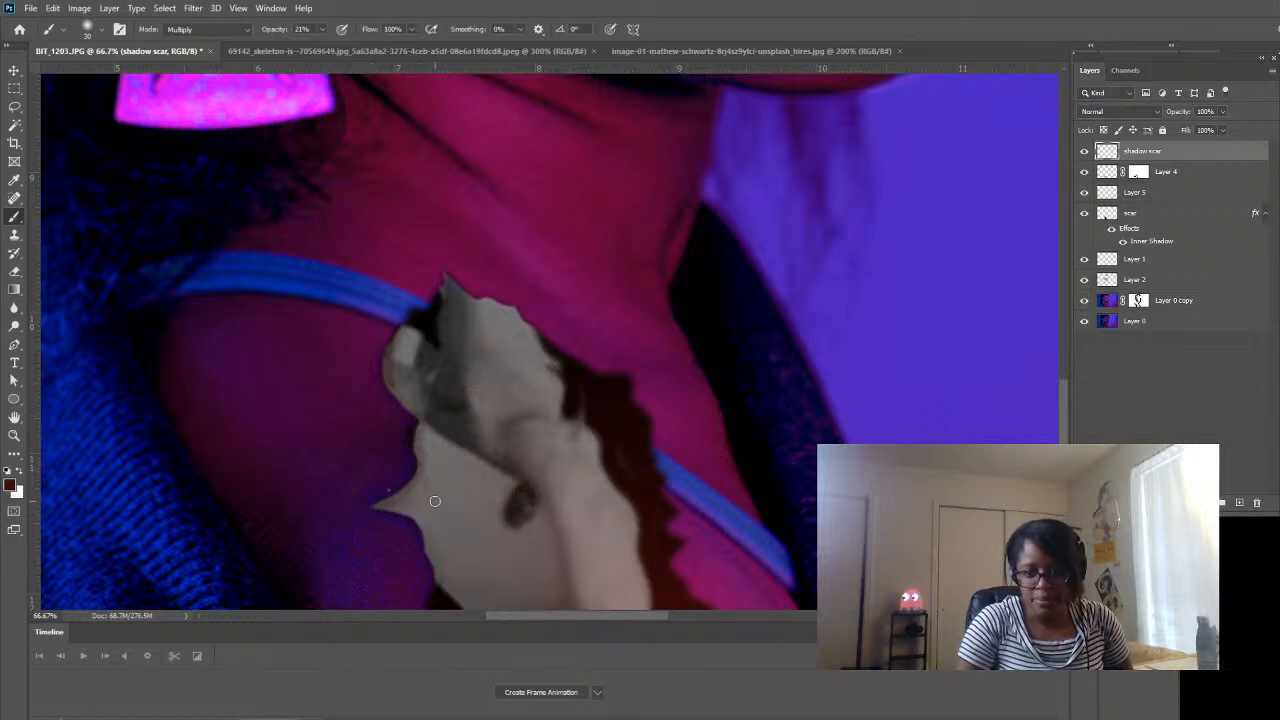
- Paint dark red shading around the scar's pointed left tear and down the jagged edge below it
scroll(435, 501, "down", 2)
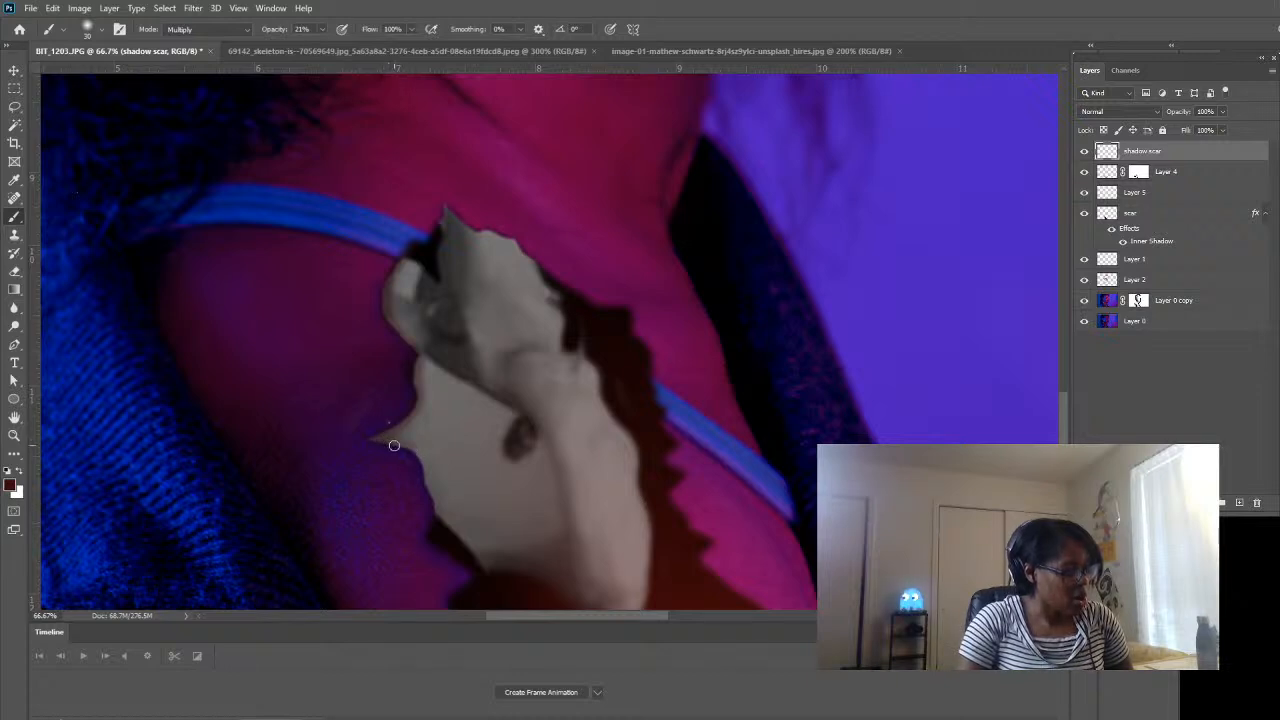
mouse_move(400, 455)
left_mouse_down()
mouse_move(380, 440)
mouse_move(414, 450)
mouse_move(427, 478)
left_mouse_up()
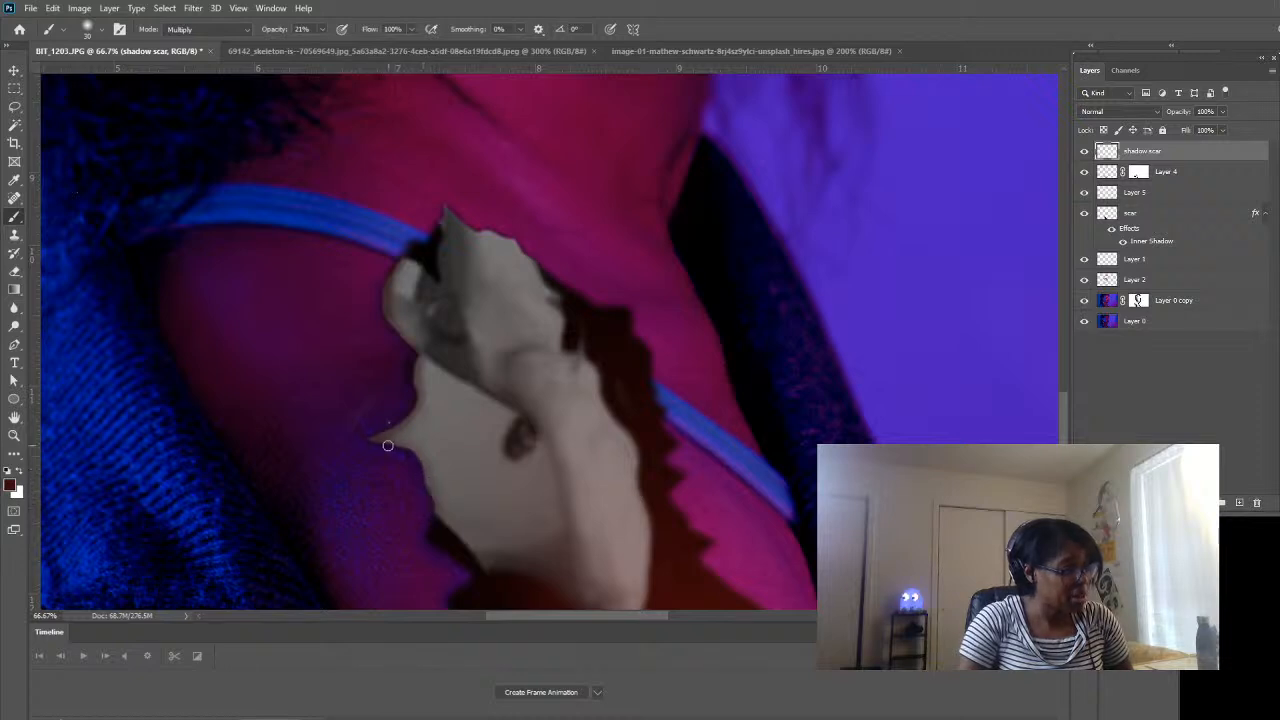
mouse_move(388, 446)
left_mouse_down()
mouse_move(421, 468)
mouse_move(430, 501)
left_mouse_up()
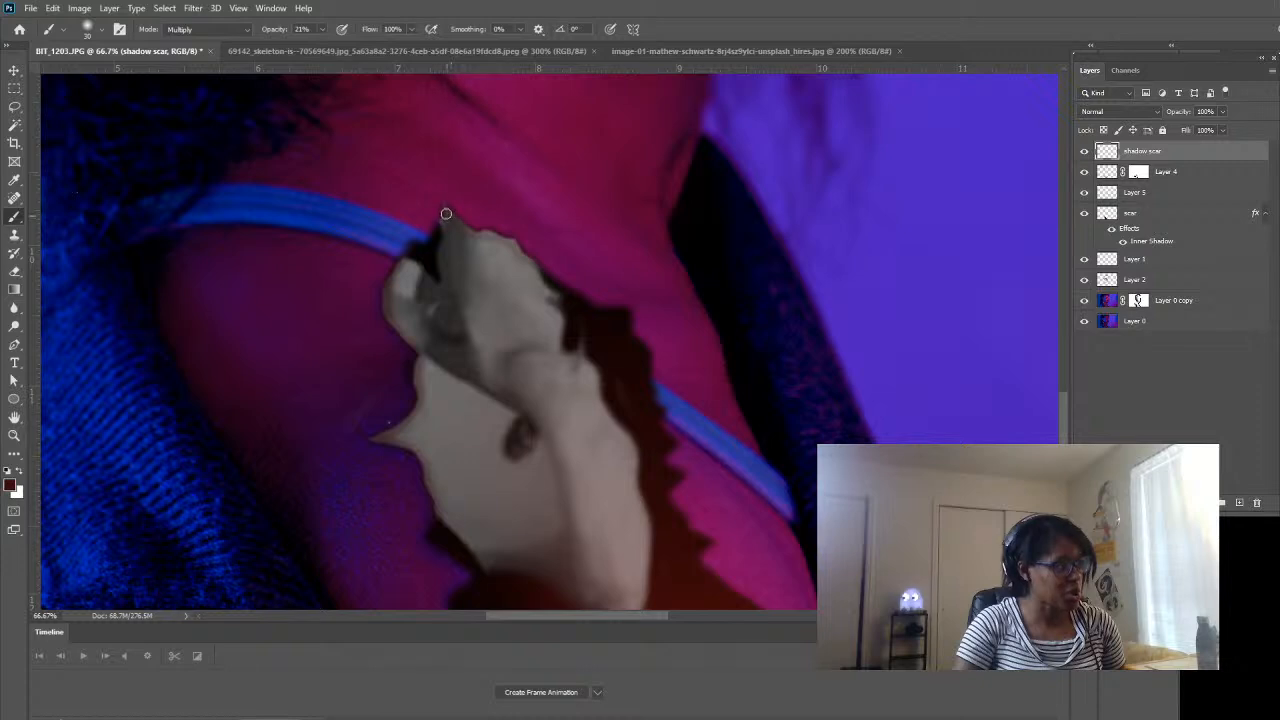
scroll(545, 408, "down", 1)
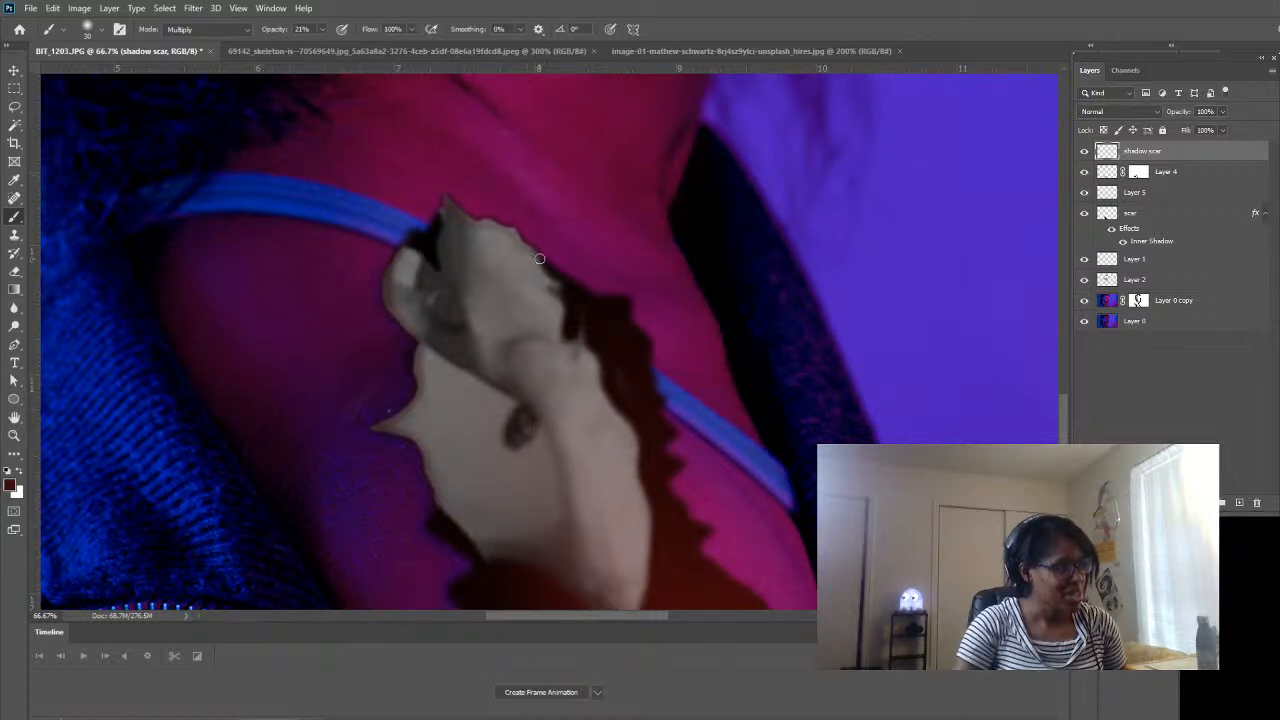
scroll(606, 442, "down", 3)
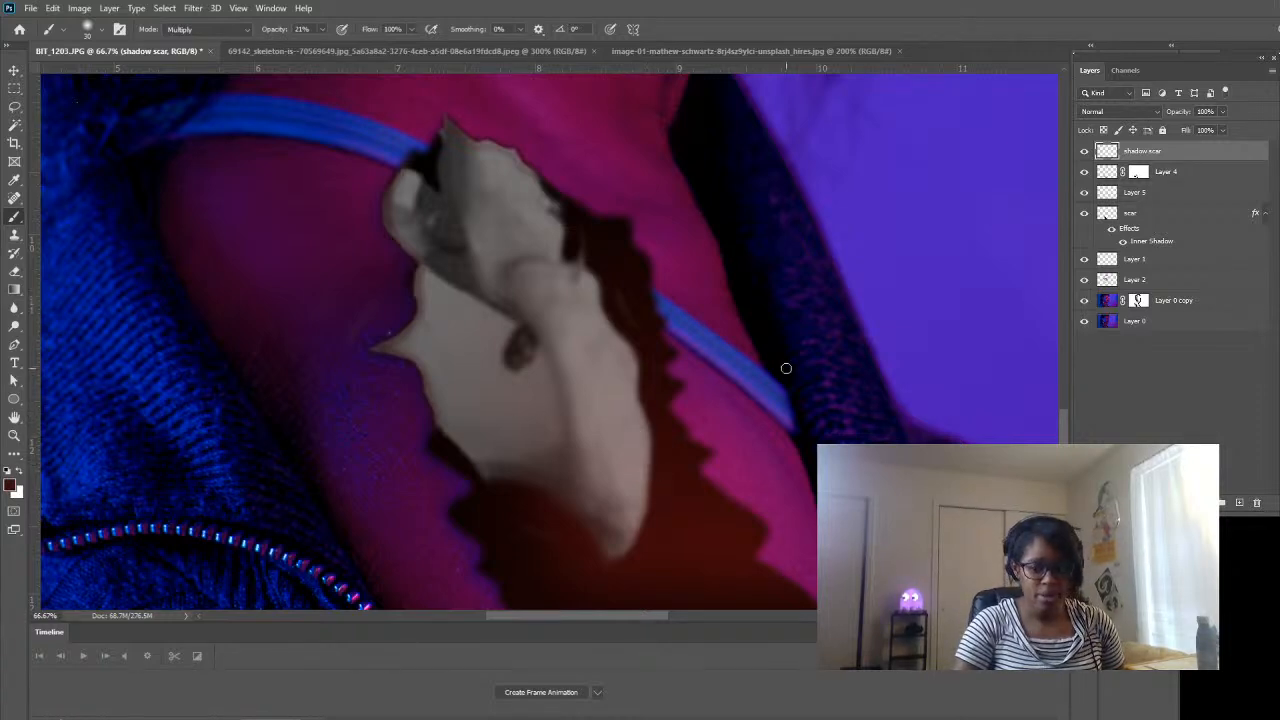
- Examine how the shaded scar blends with the whole portrait, then inspect the shoulder patch up close
left_click(14, 436)
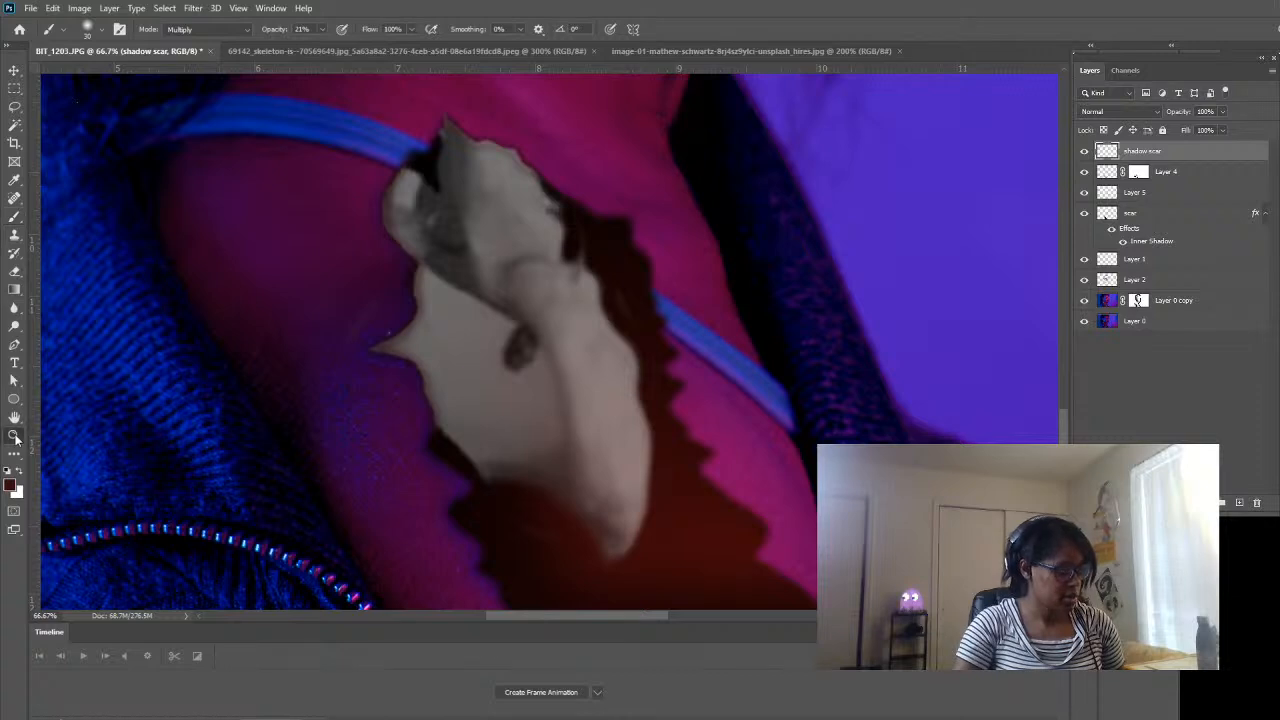
left_click(449, 394)
left_click(449, 394)
left_click(449, 394)
left_click(471, 380)
left_click(551, 357)
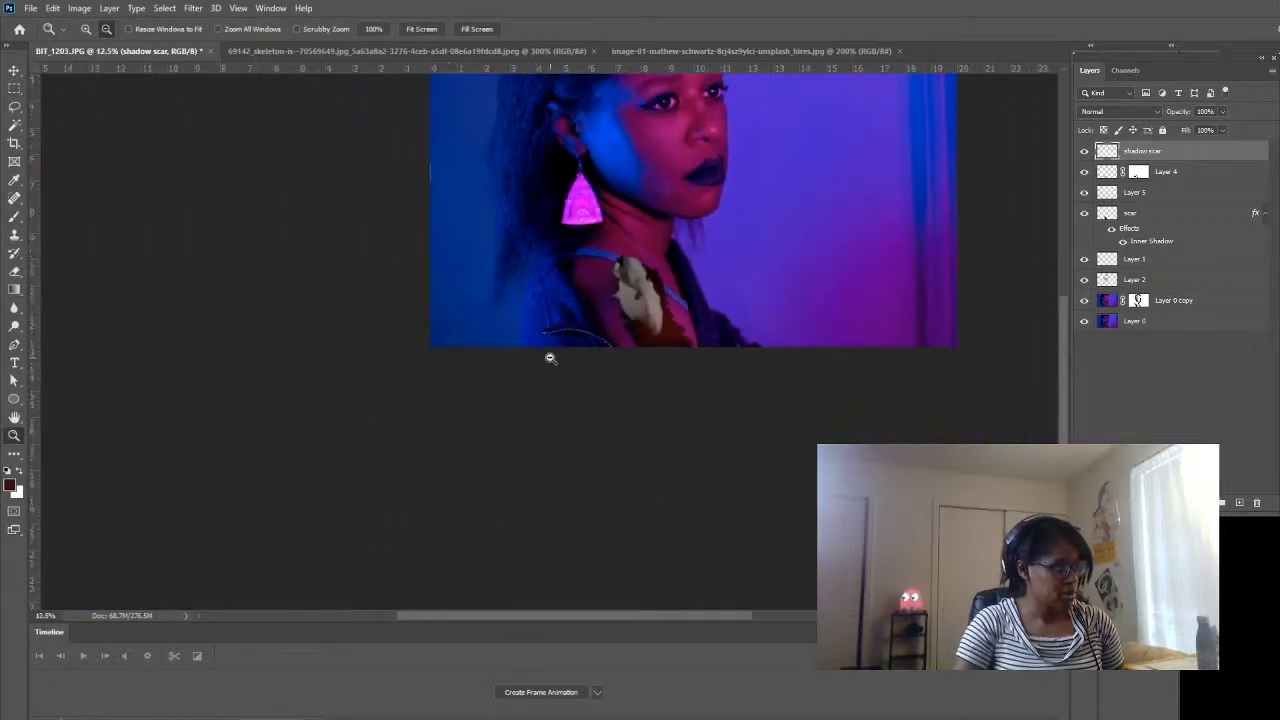
left_click(696, 308)
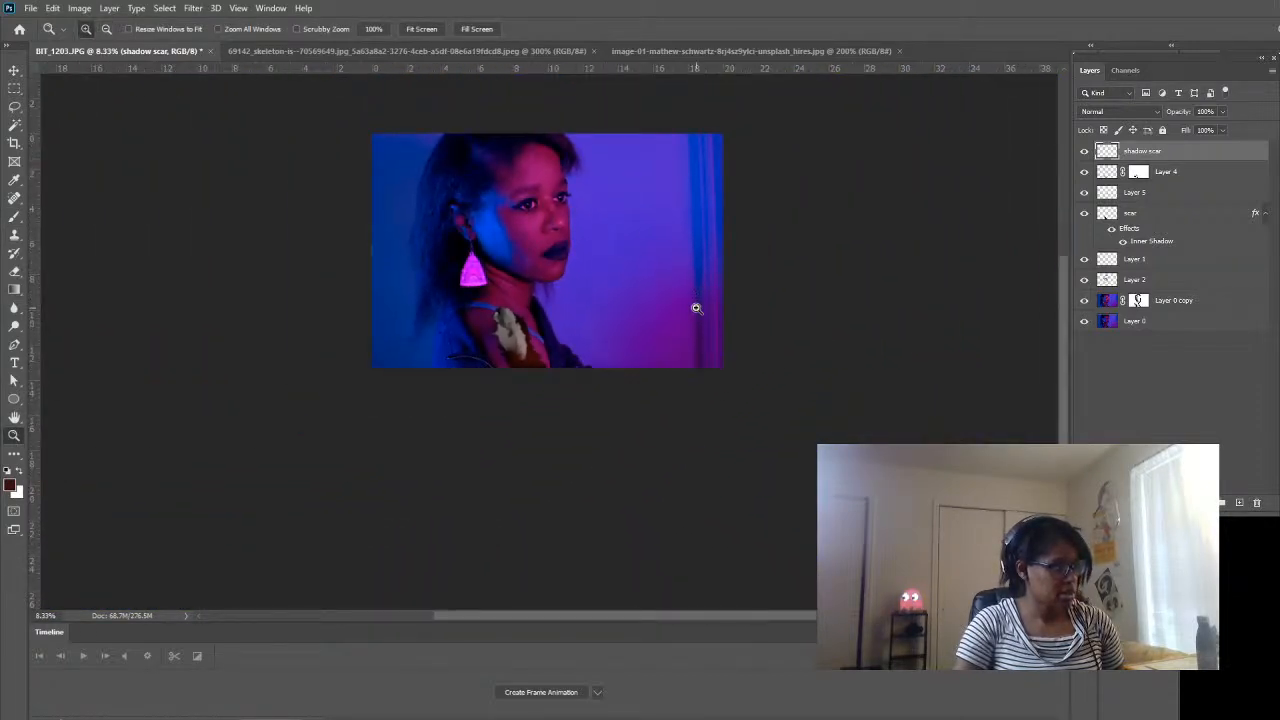
left_click(530, 342)
left_click(490, 515)
left_click(437, 500)
left_click(437, 500)
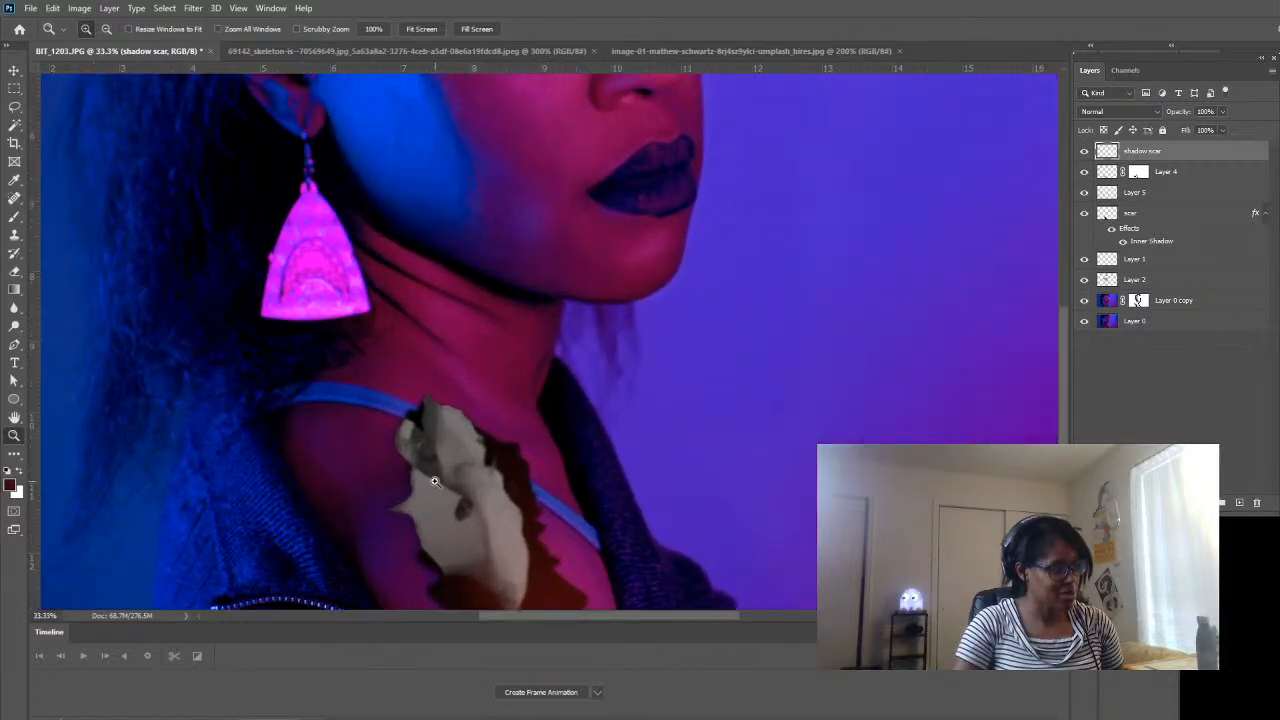
- Paint soft dark red shading along the scar's left edge, from the upper tip past the pointed tear to the jagged lower part
left_click(323, 420)
left_click(386, 491)
key("b")
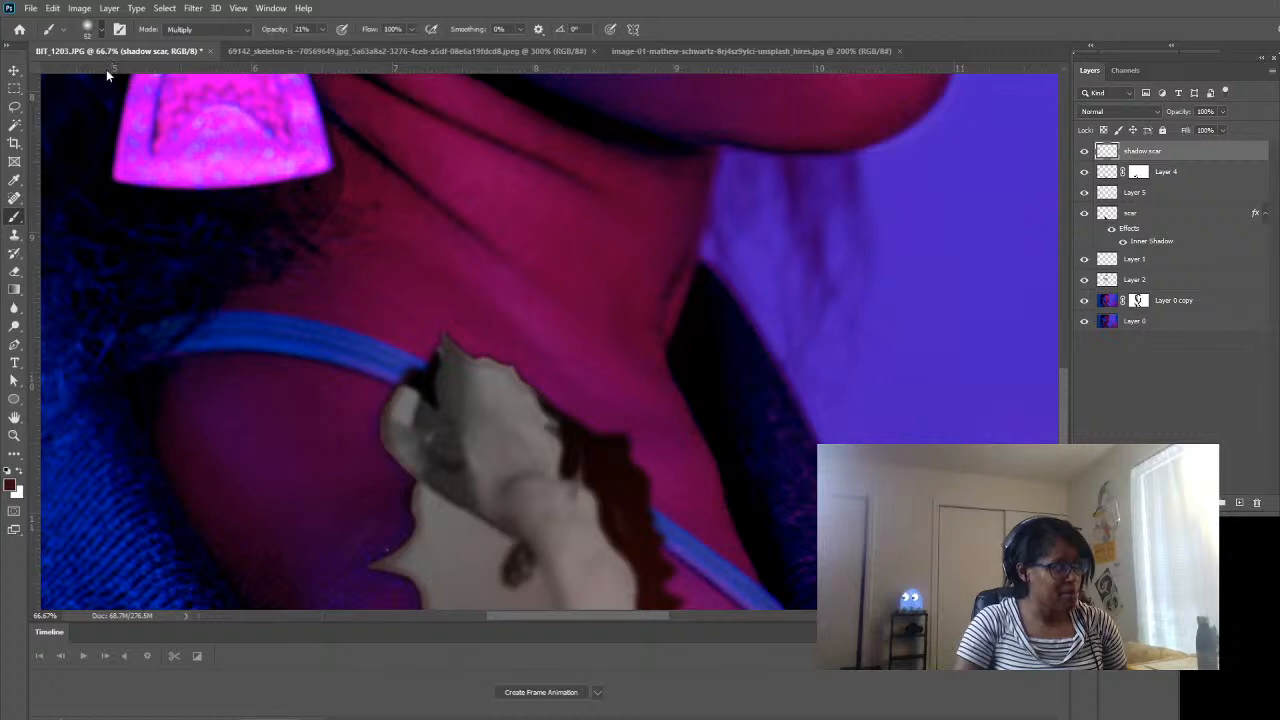
key("bracketright")
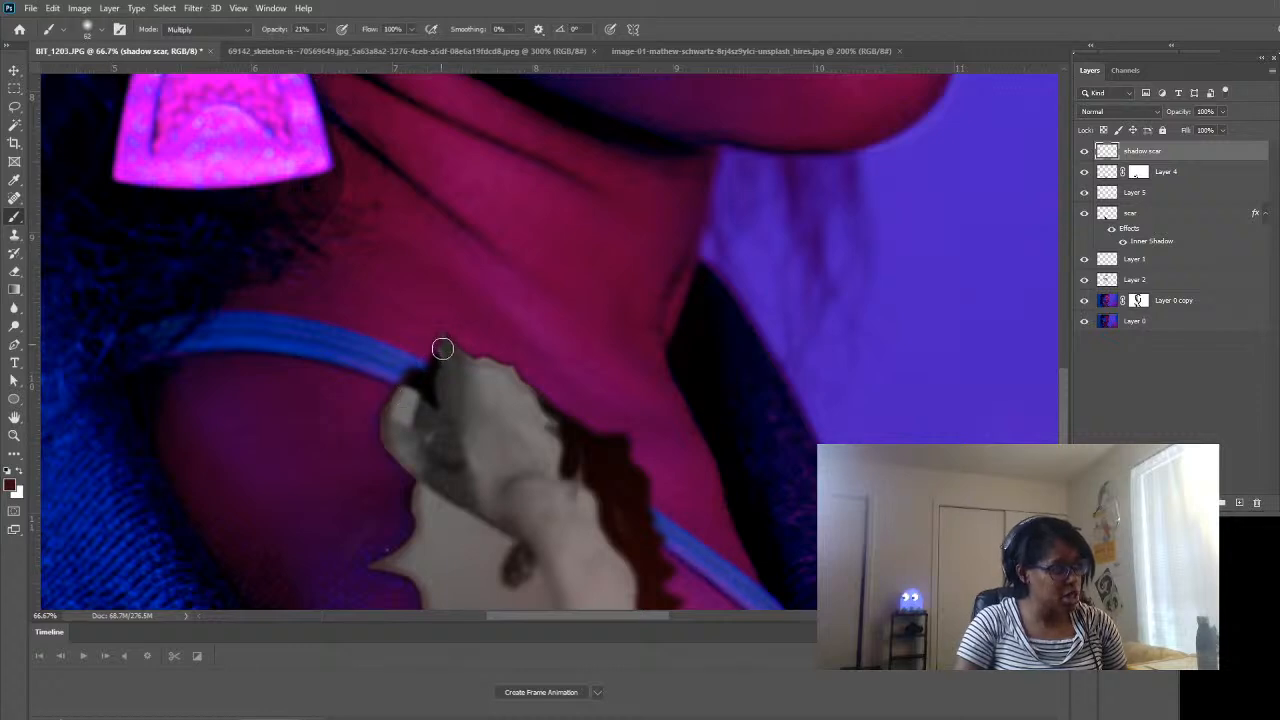
mouse_move(443, 350)
left_mouse_down()
mouse_move(397, 405)
mouse_move(423, 517)
mouse_move(405, 560)
mouse_move(388, 562)
left_mouse_up()
scroll(466, 571, "down", 3)
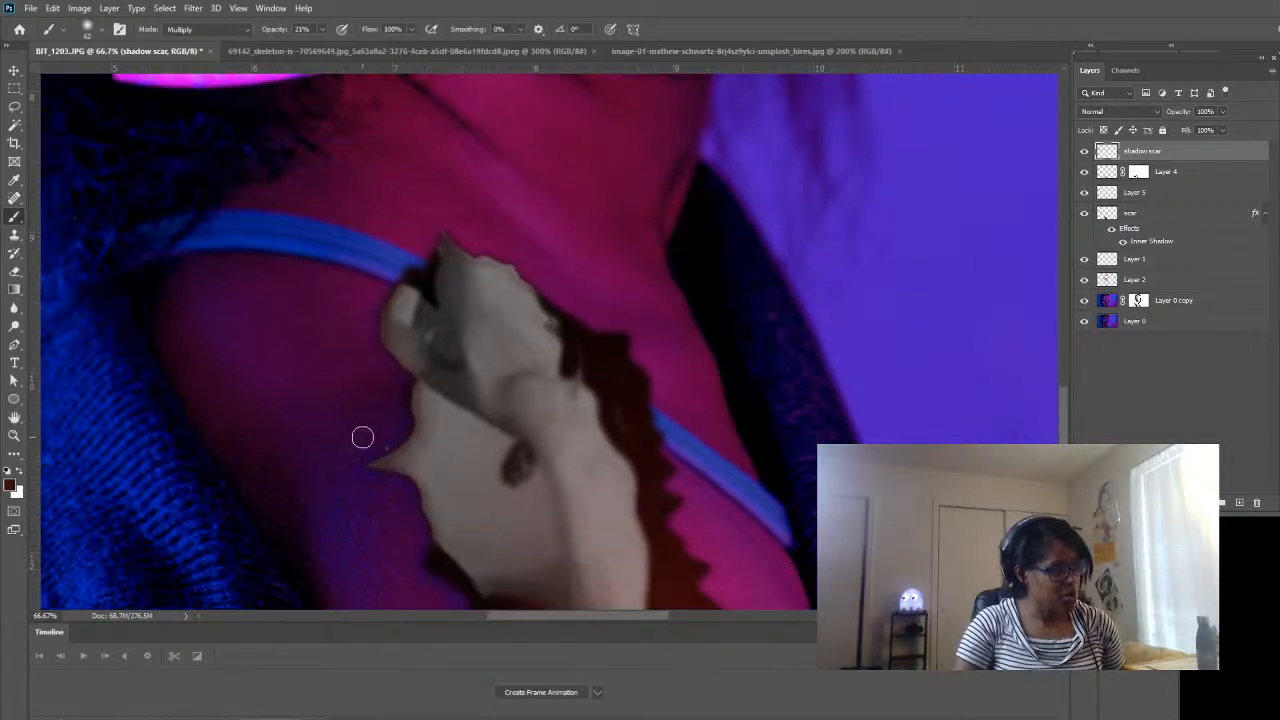
mouse_move(362, 437)
left_mouse_down()
mouse_move(411, 468)
mouse_move(445, 541)
left_mouse_up()
mouse_move(438, 268)
left_mouse_down()
mouse_move(532, 298)
mouse_move(443, 238)
mouse_move(420, 283)
mouse_move(416, 272)
mouse_move(376, 284)
mouse_move(420, 272)
mouse_move(394, 328)
mouse_move(425, 384)
mouse_move(419, 426)
mouse_move(380, 466)
mouse_move(420, 488)
mouse_move(460, 585)
left_mouse_up()
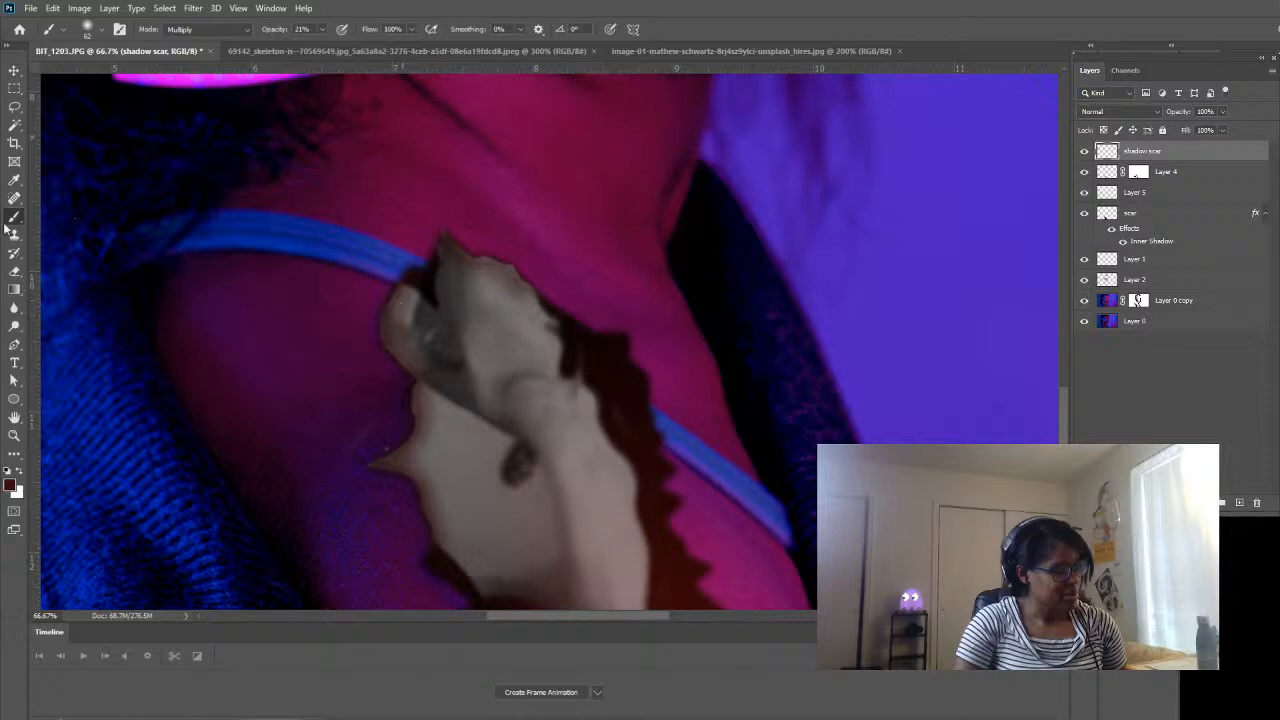
- Apply a Gaussian Blur with a 7.2-pixel radius to the shadow scar layer and check the softened shading up close
left_click(14, 435)
left_click(497, 457, "alt")
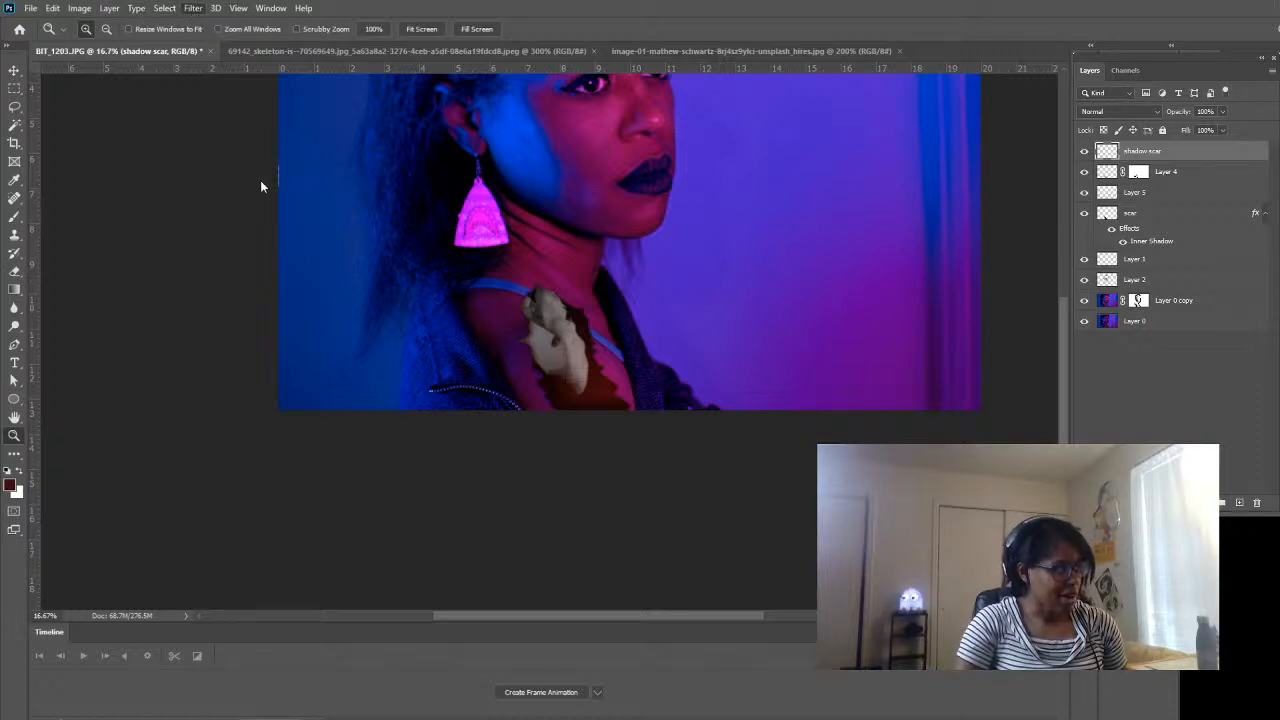
left_click(432, 219)
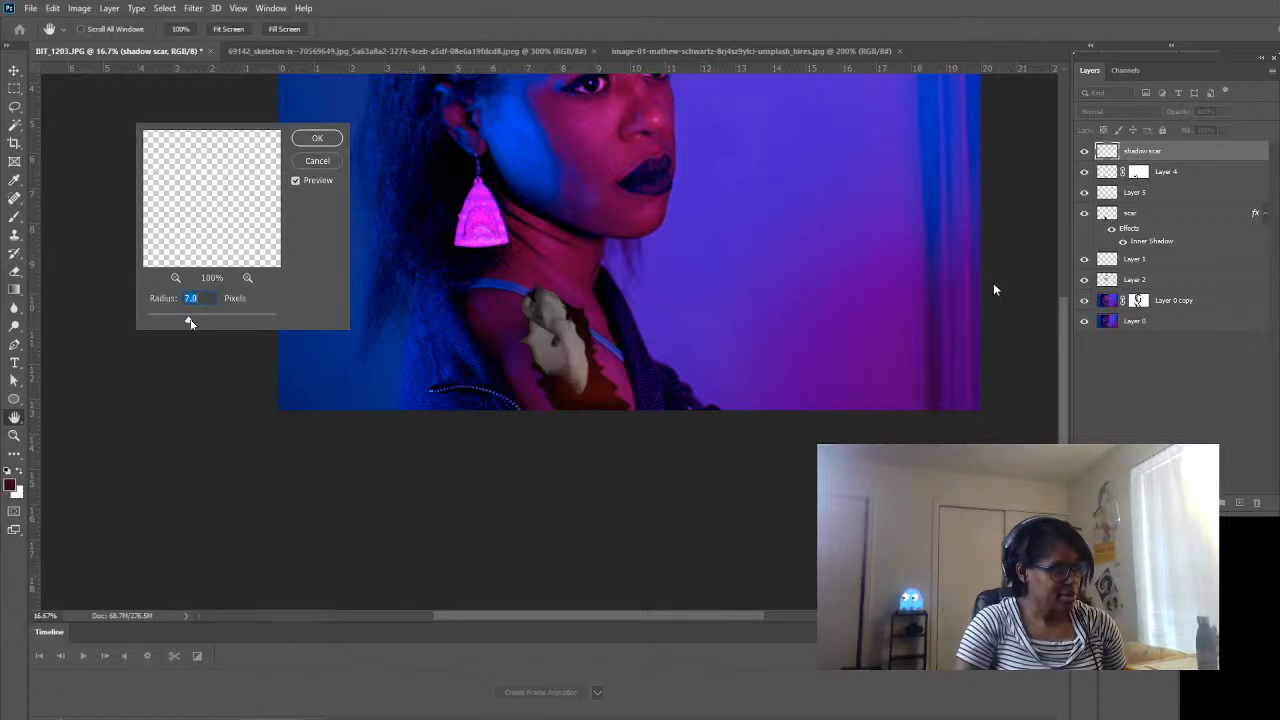
left_click_drag(190, 322, 203, 322)
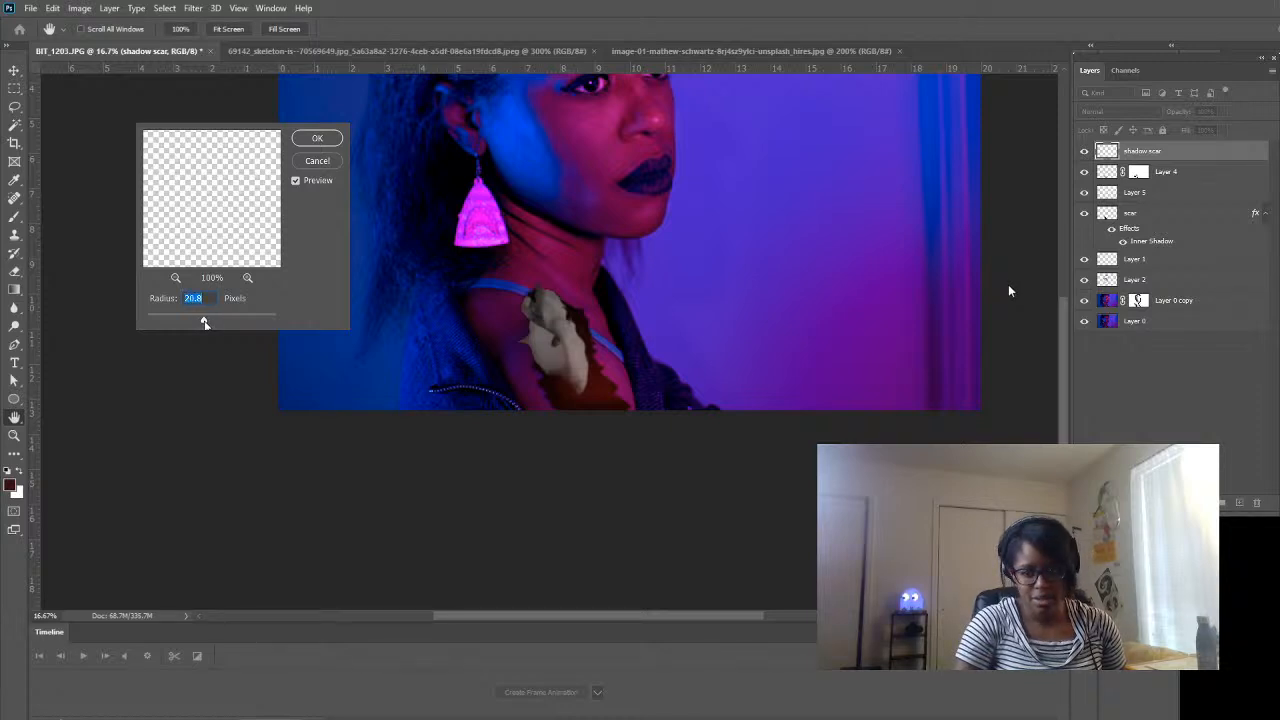
left_click_drag(202, 322, 189, 322)
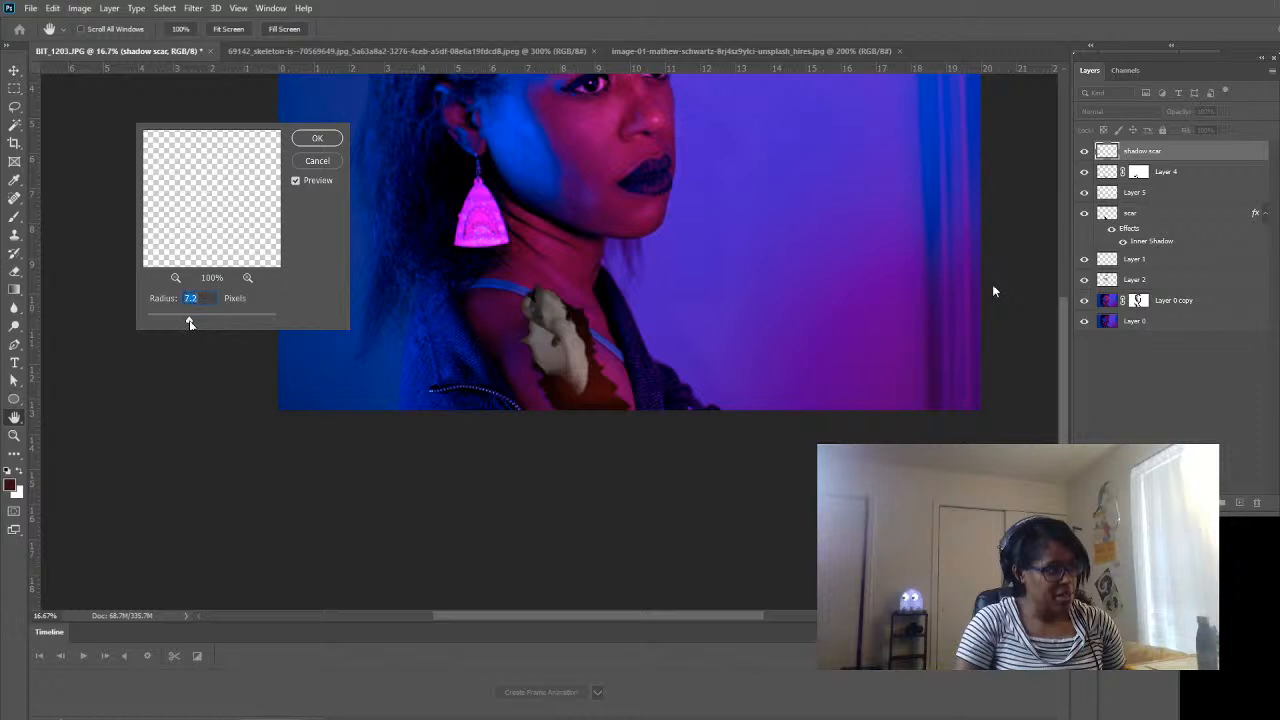
left_click(297, 143)
key("z")
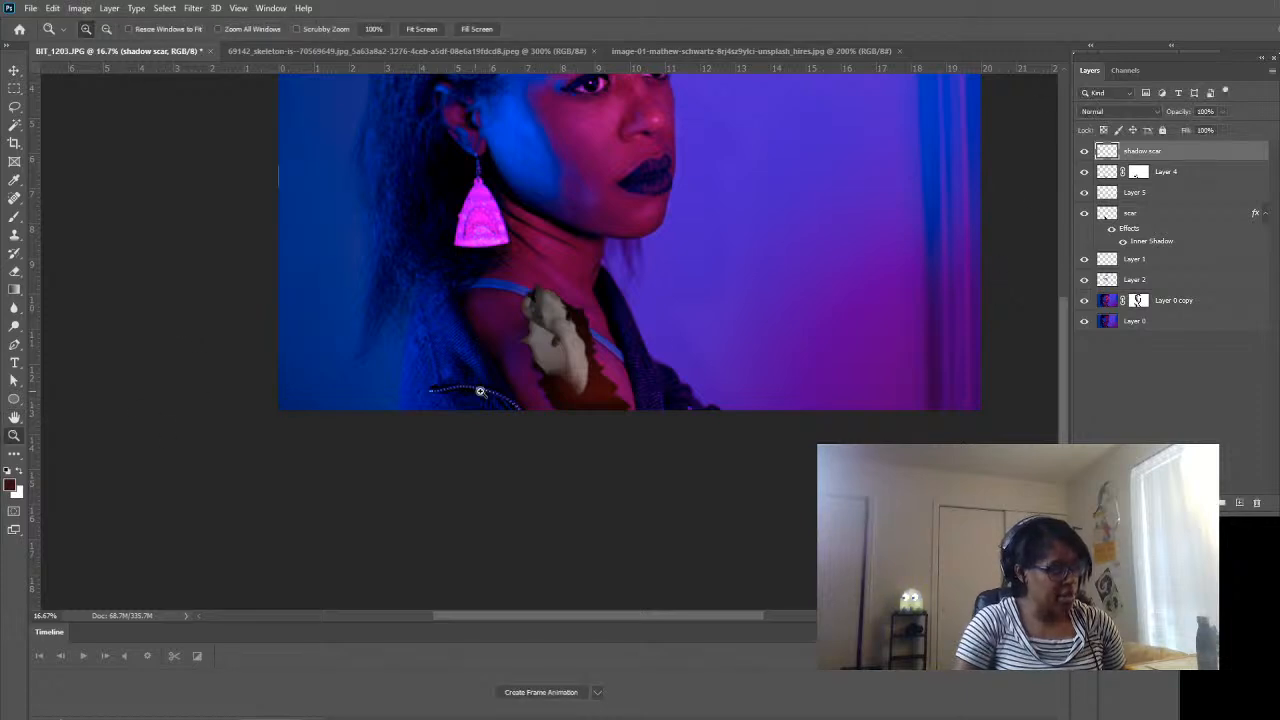
left_click(586, 350)
left_click(586, 350)
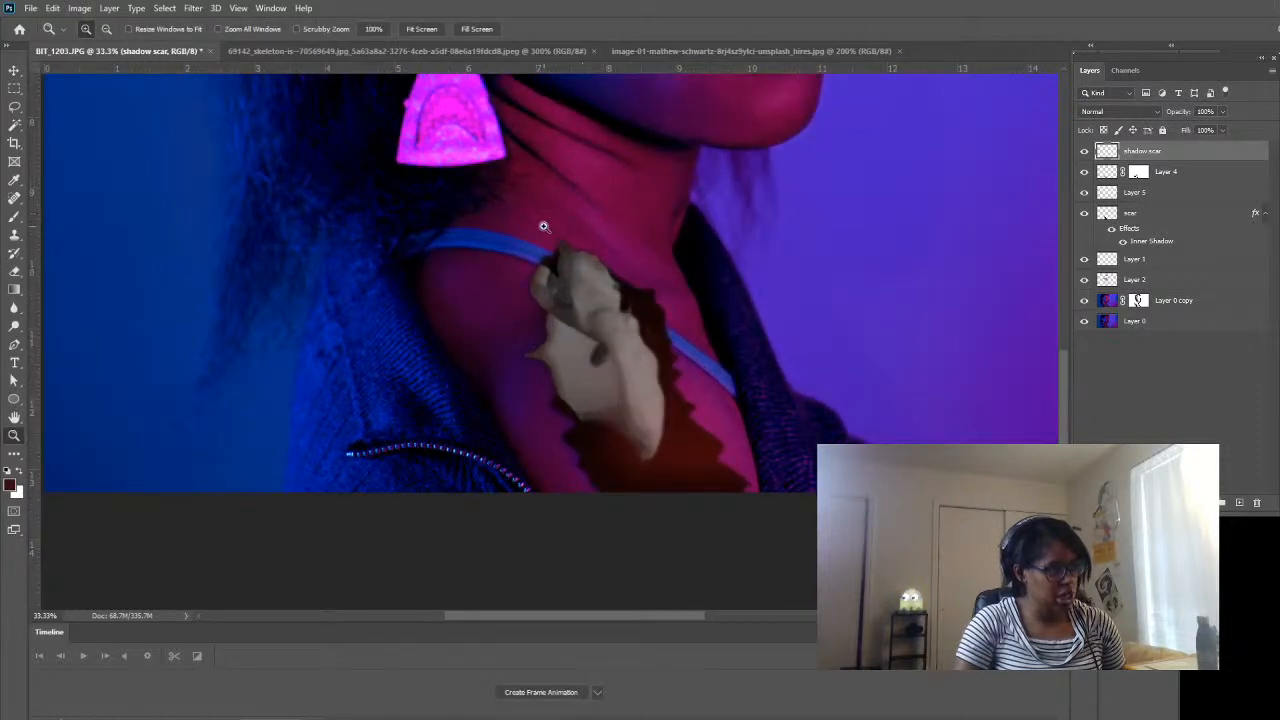
left_click(612, 348)
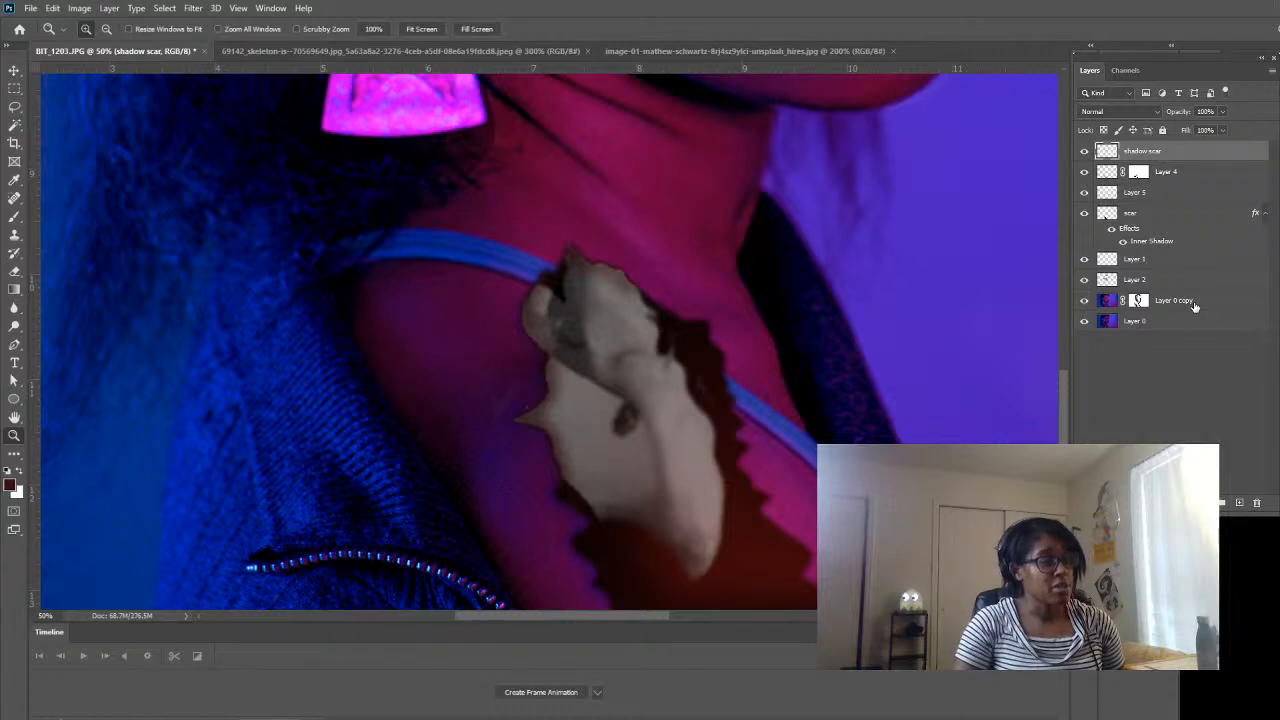
- Try the shadow scar layer below Layer 4 and Layer 5, toggling visibility to compare, and return it to the top of the stack
left_click_drag(1190, 152, 1192, 176)
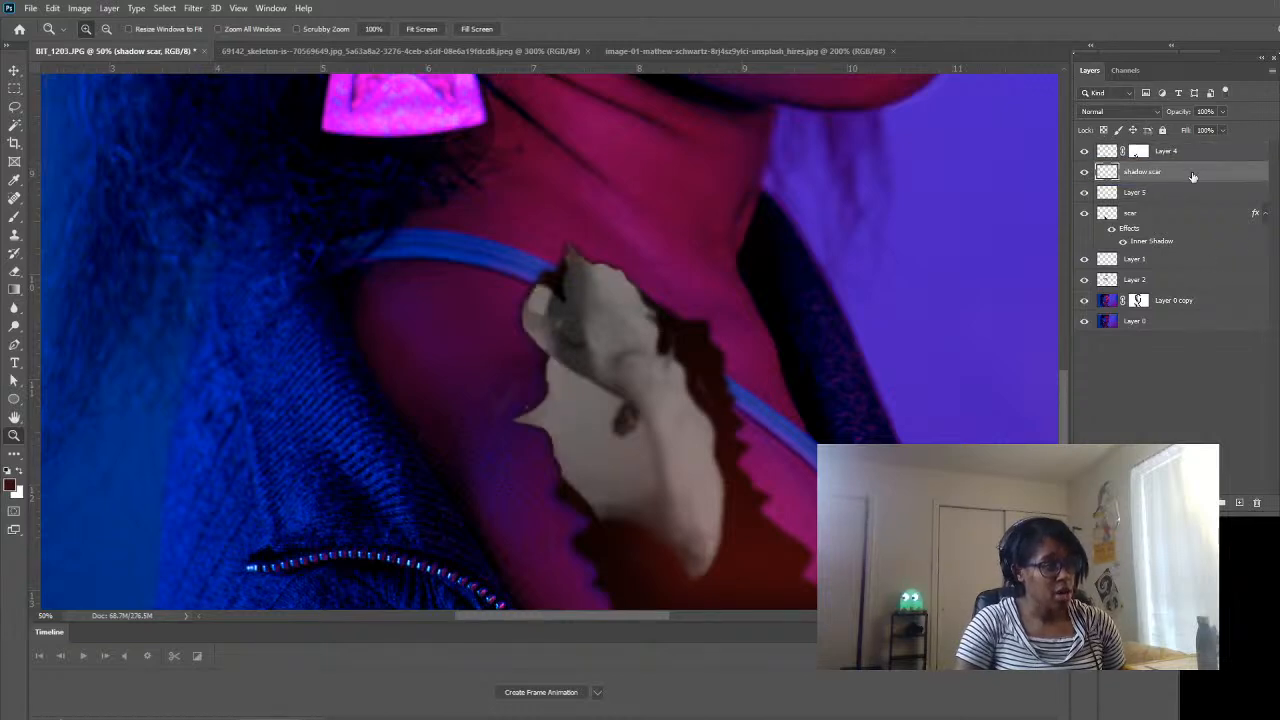
left_click(1085, 151)
left_click(1085, 151)
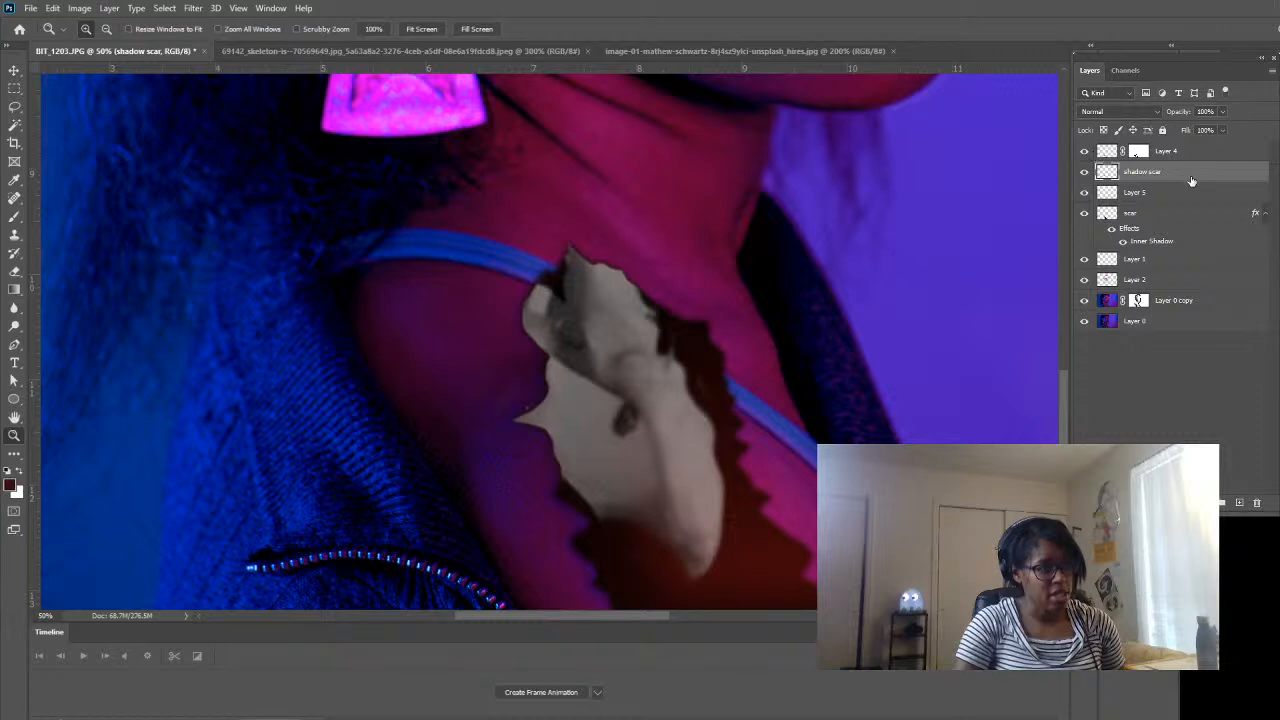
left_click_drag(1190, 178, 1191, 205)
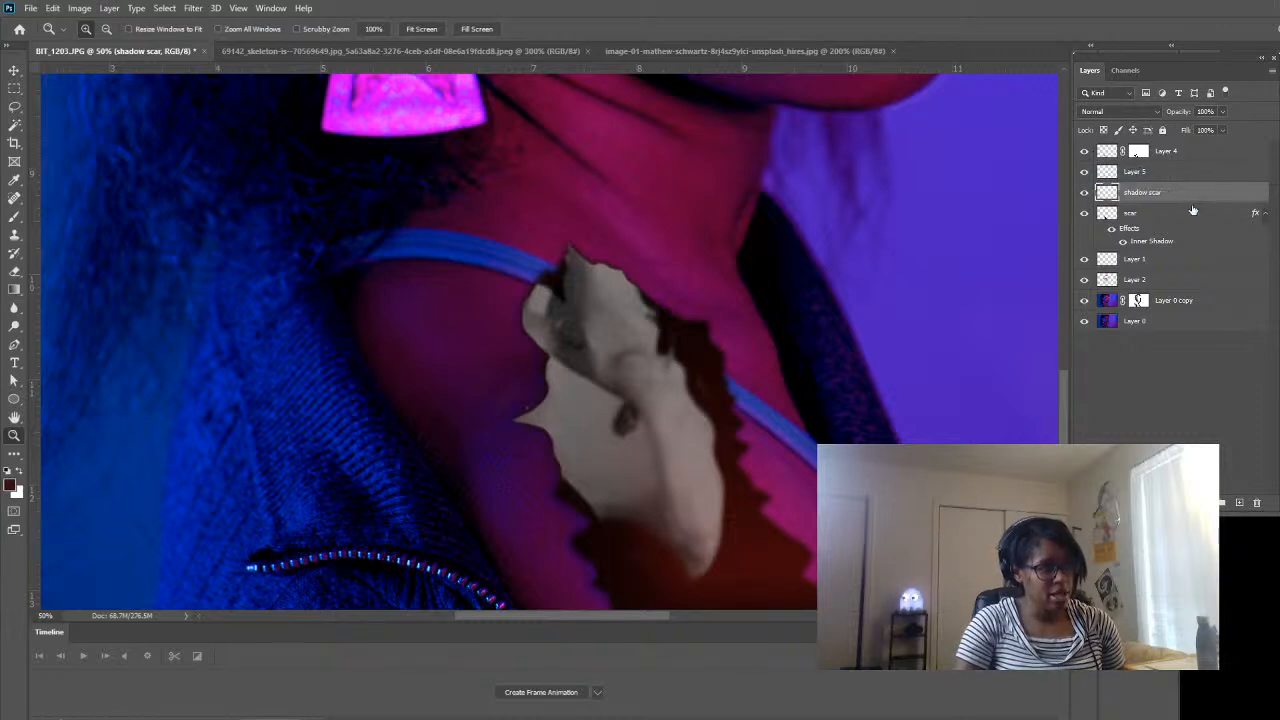
left_click(1084, 193)
left_click(1084, 193)
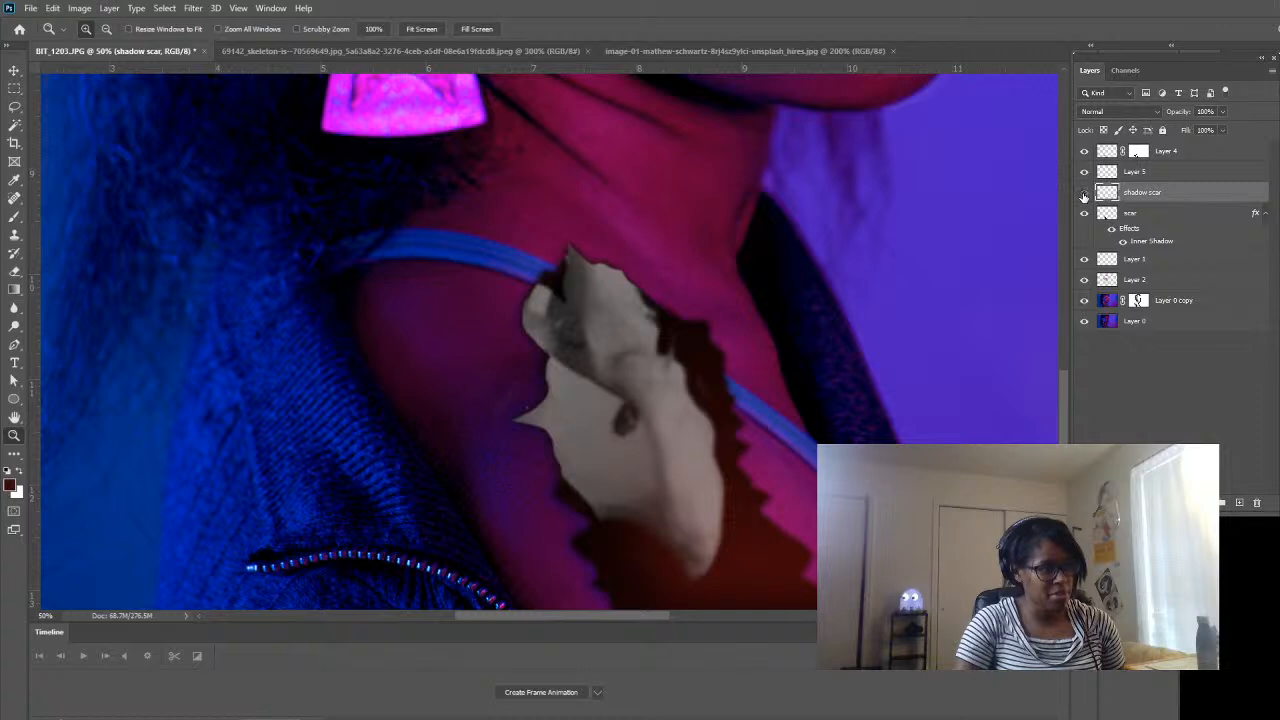
left_click(1084, 193)
left_click(1084, 193)
left_click(1084, 193)
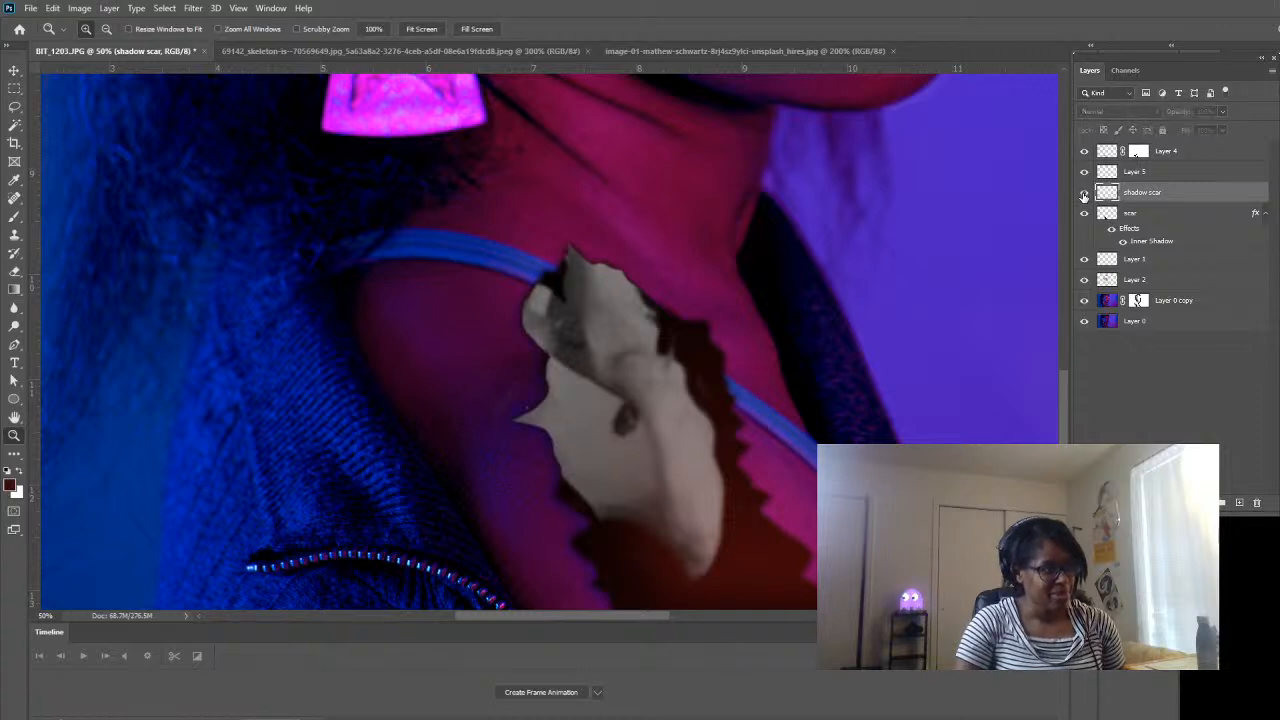
left_click(1084, 193)
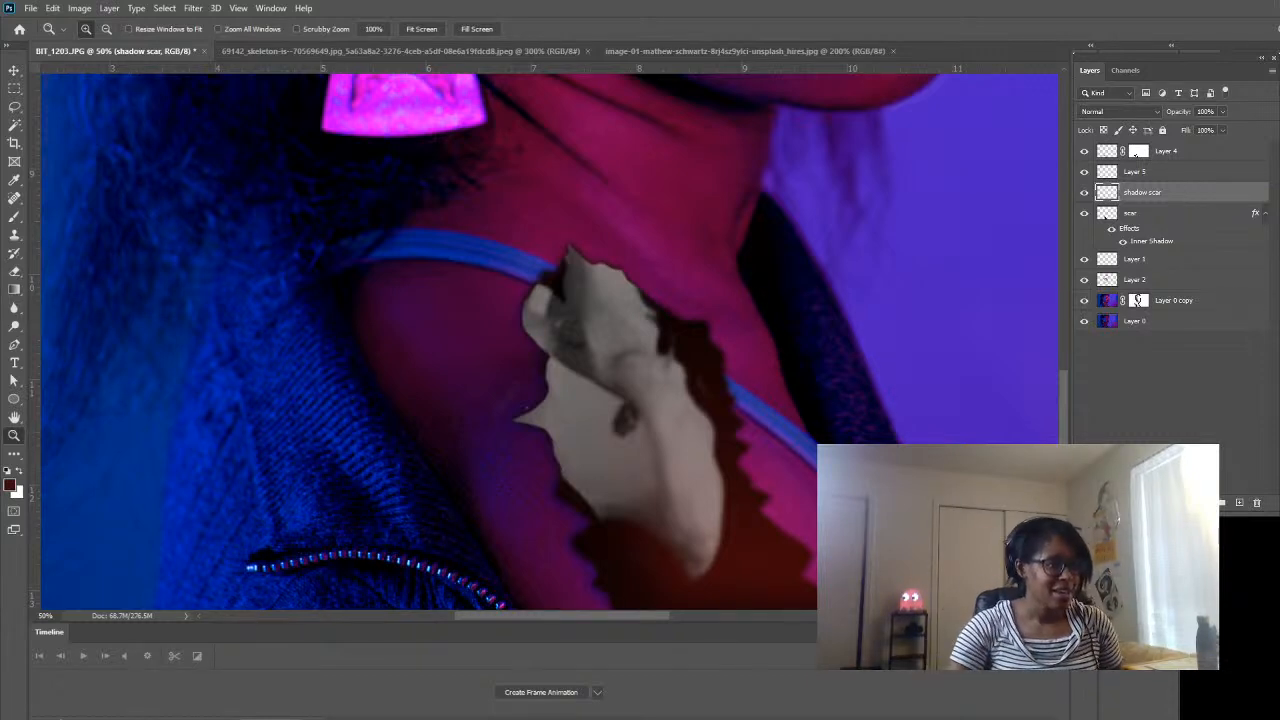
left_click_drag(1193, 197, 1196, 146)
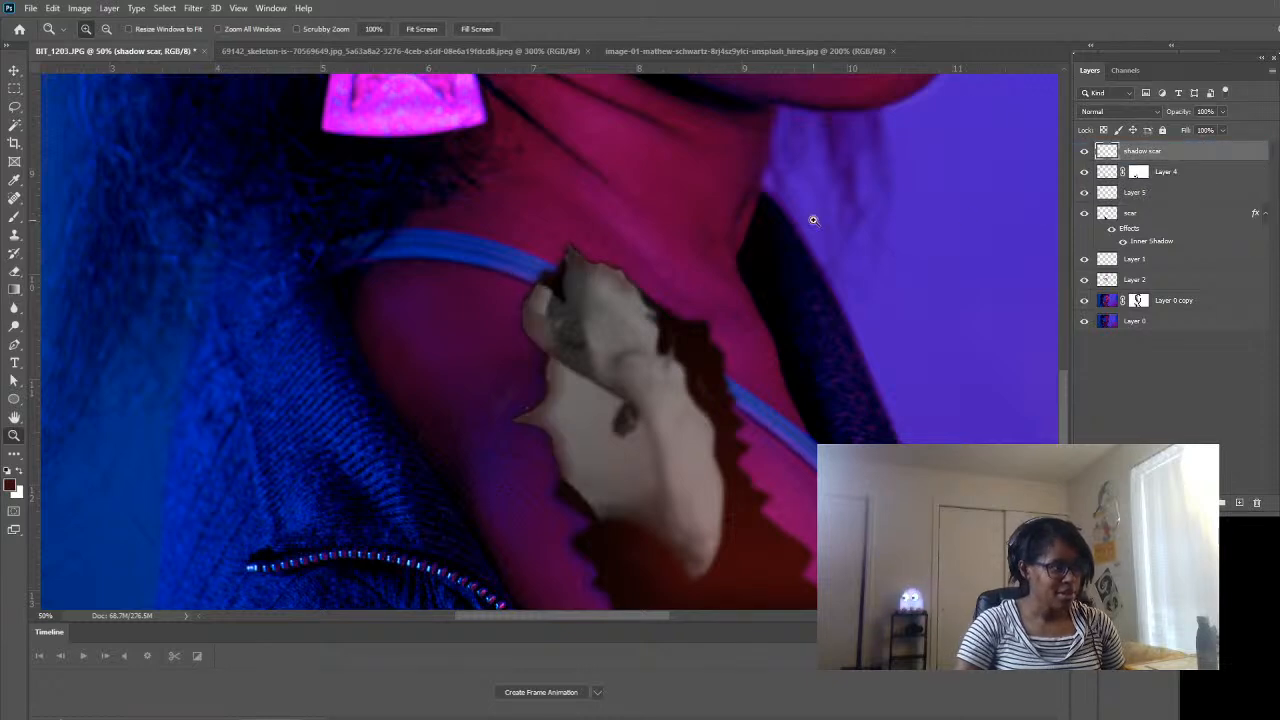
- Examine how the shoulder wound blends into the whole portrait, from full view to close up
left_click(675, 427, "alt")
left_click(675, 427, "alt")
left_click(526, 357, "alt")
left_click(480, 330, "alt")
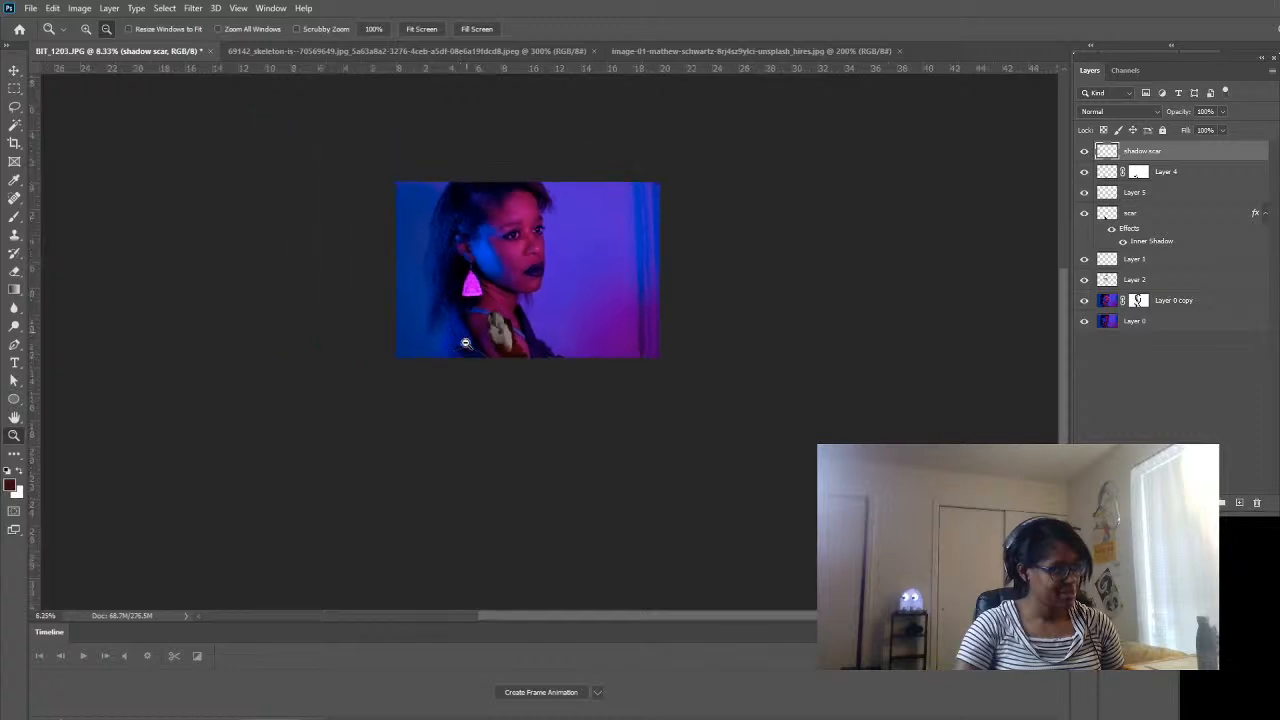
left_click(508, 318)
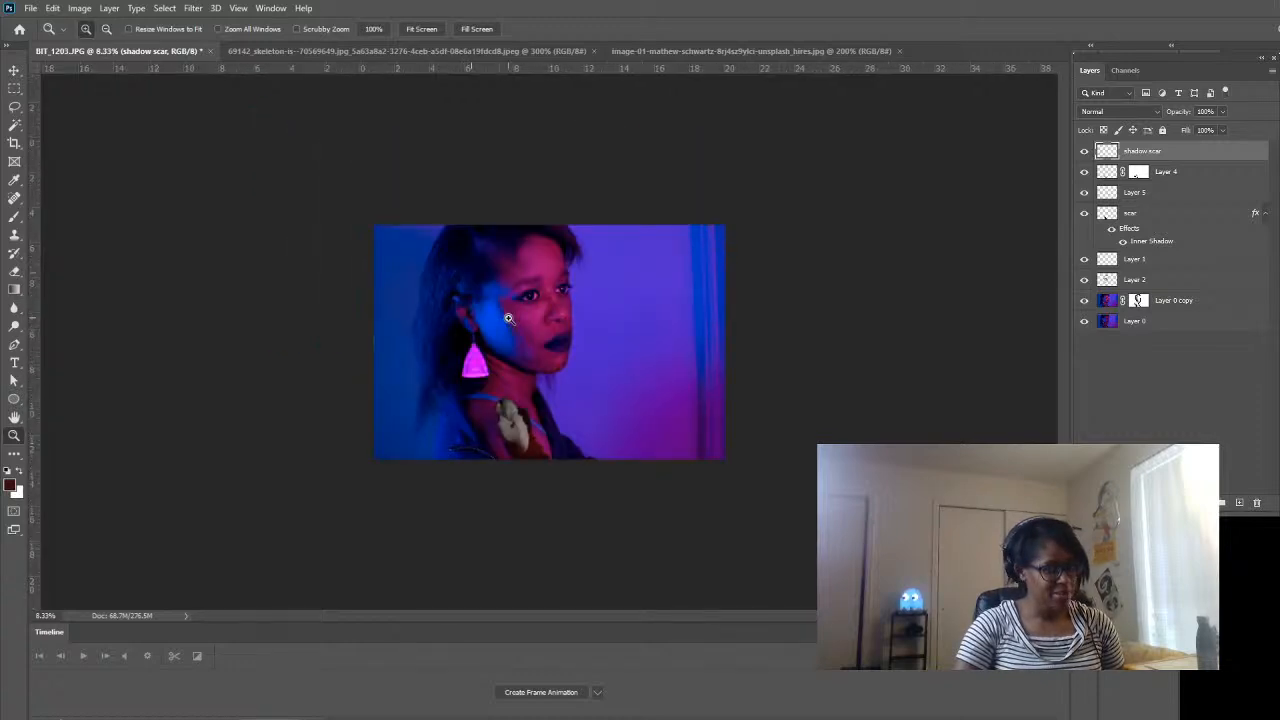
left_click(545, 345)
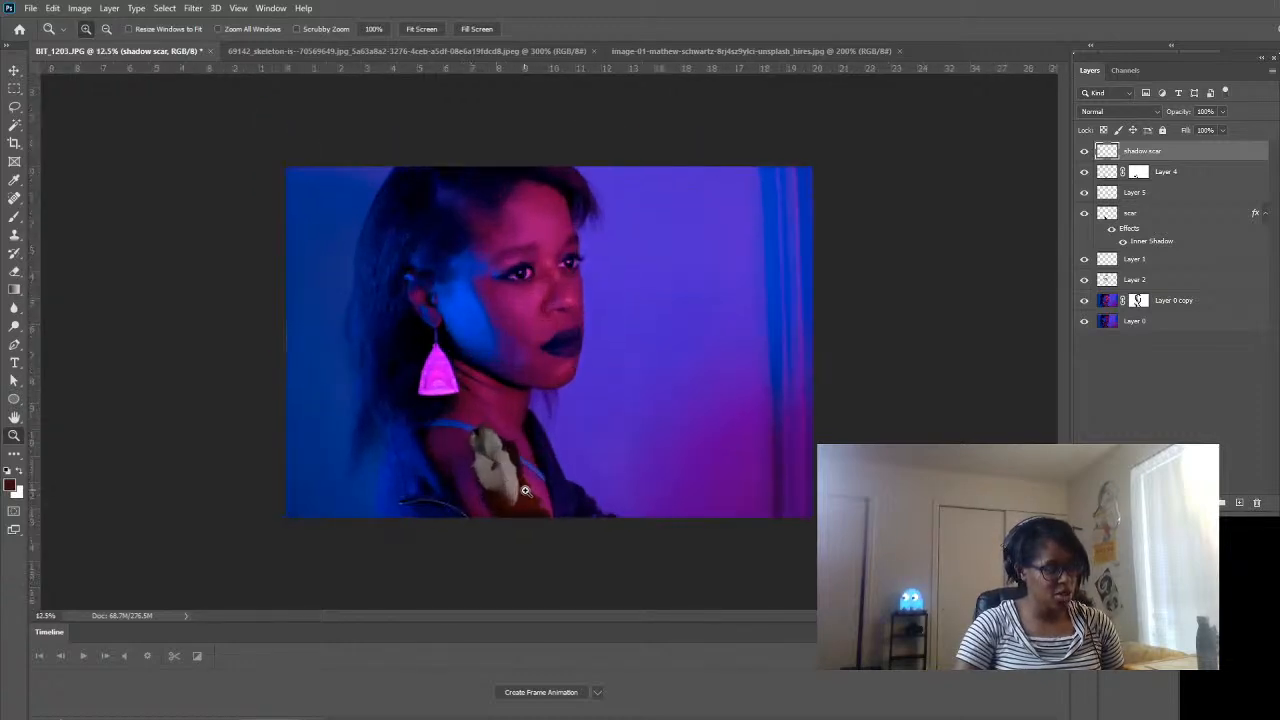
left_click(548, 350)
left_click(486, 515)
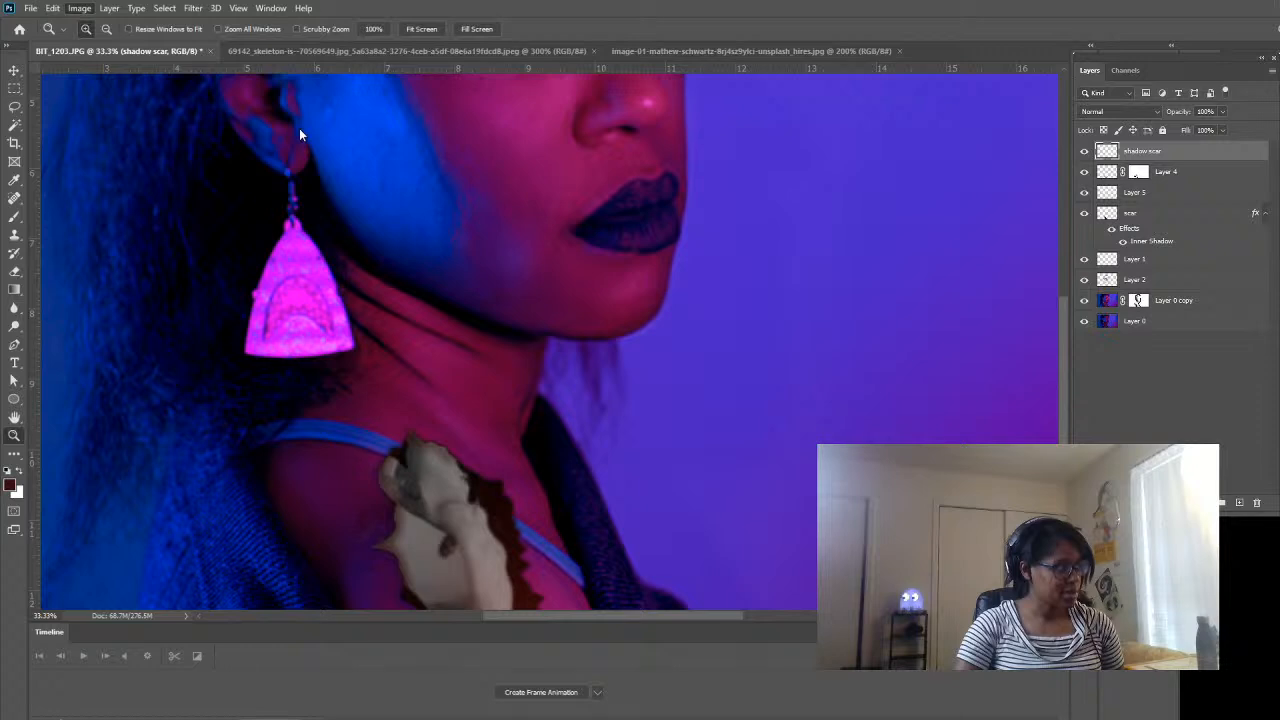
key("ctrl+b")
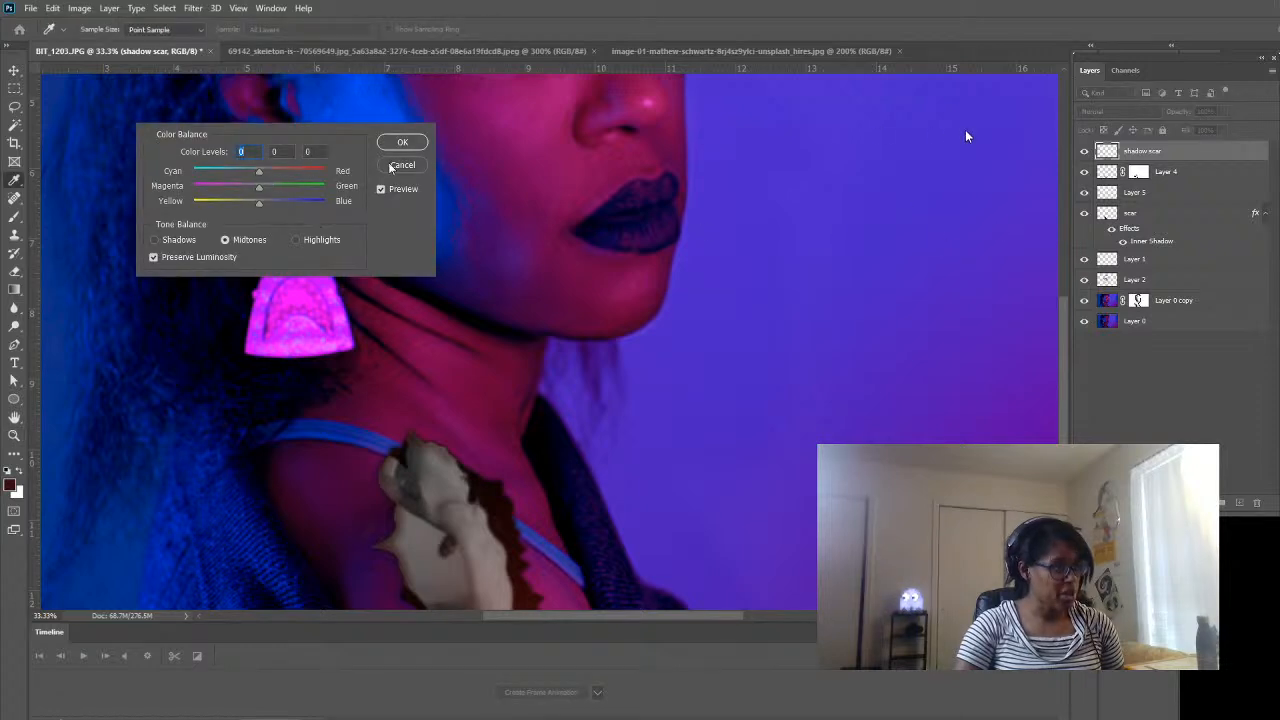
left_click(401, 165)
key("z")
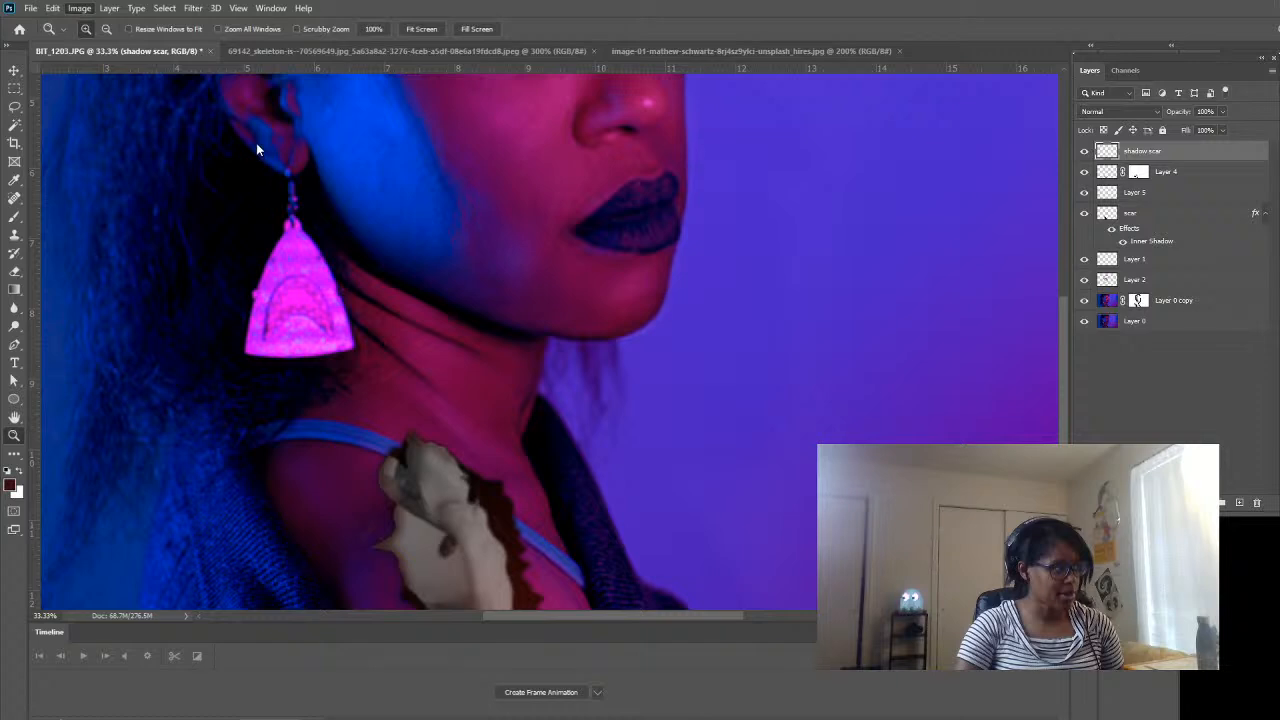
- Adjust the shadow scar layer's Hue/Saturation to saturation -48 and lightness -13
key("ctrl+u")
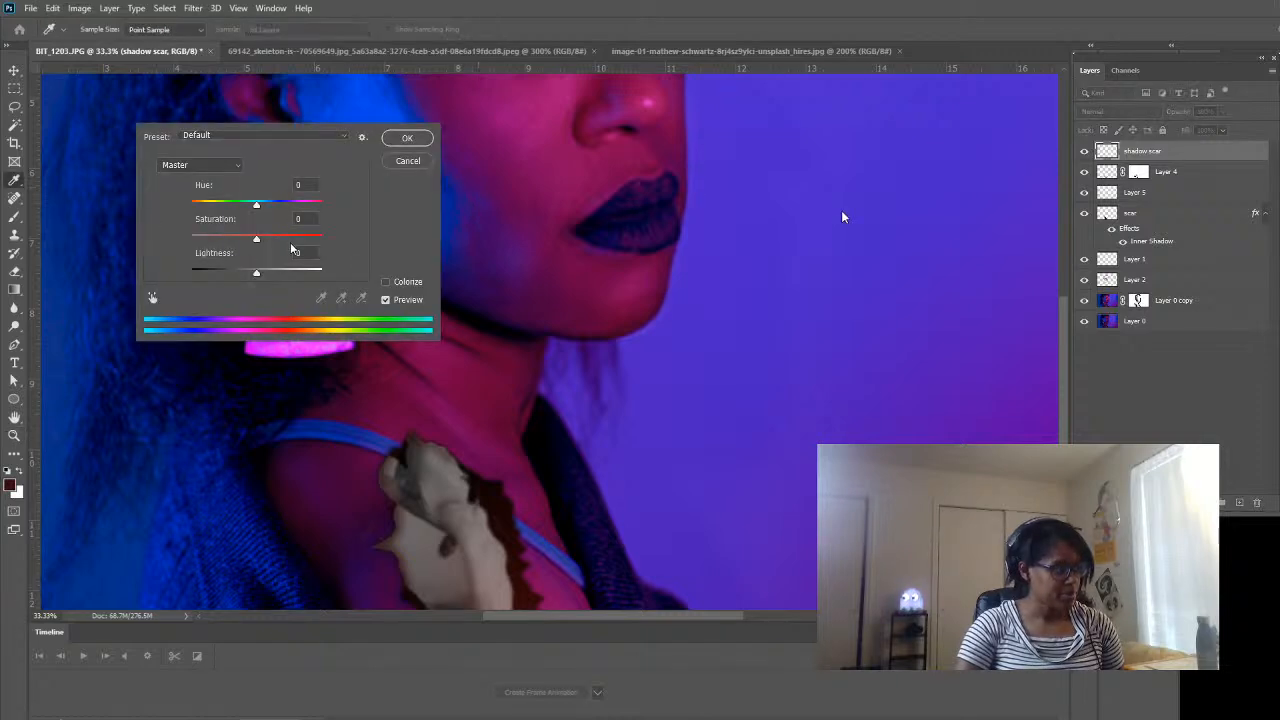
left_click_drag(256, 238, 249, 277)
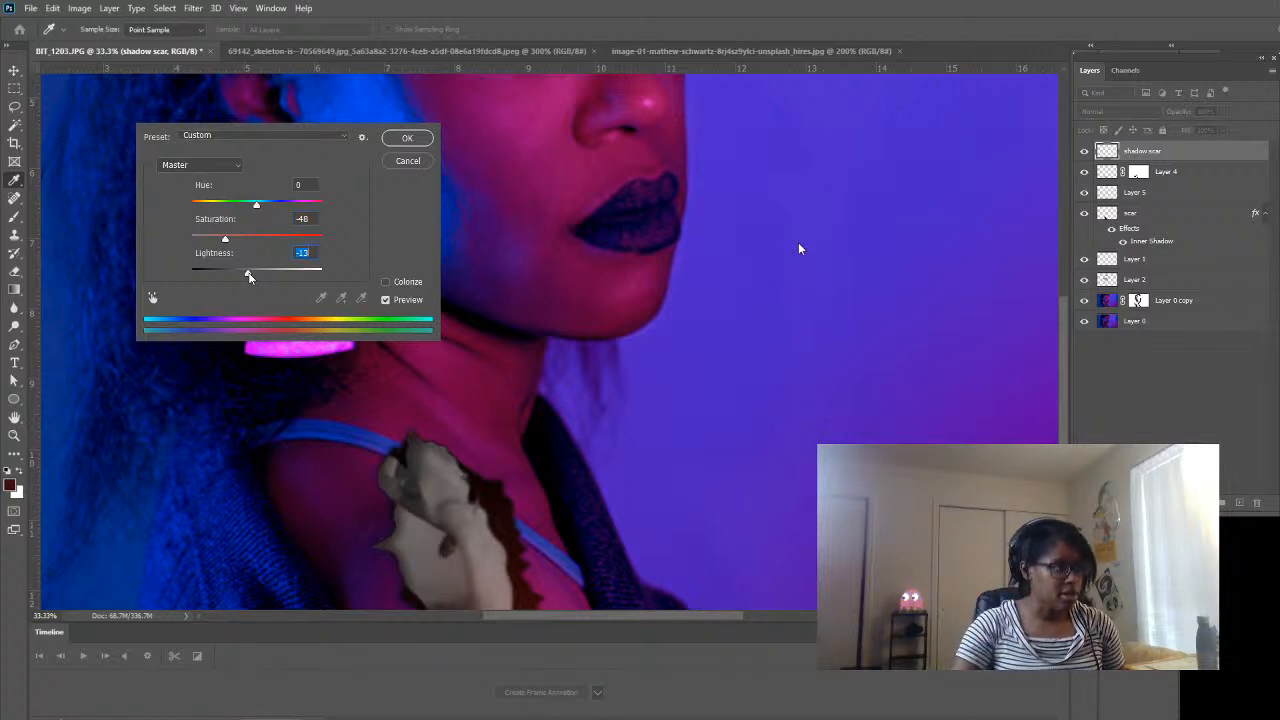
left_click(404, 140)
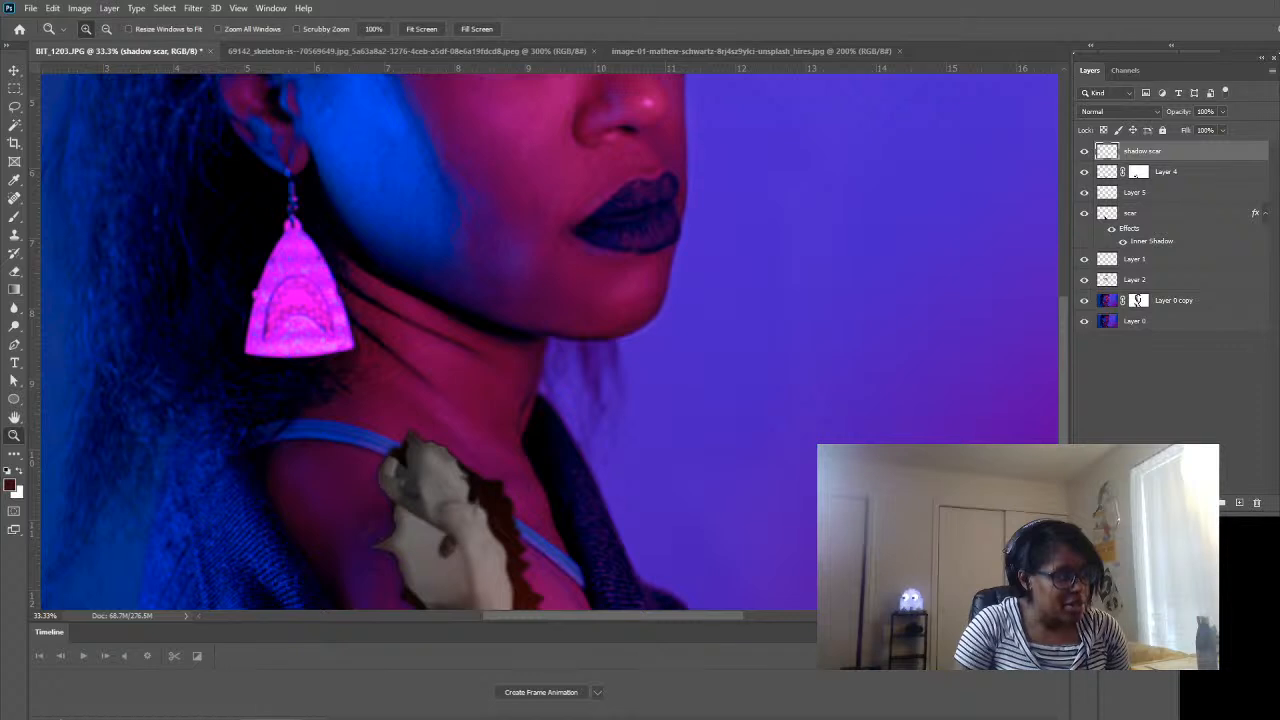
- Switch to the Brush tool for the shoulder wound and enlarge the brush to 92 pixels
scroll(550, 341, "down", 3)
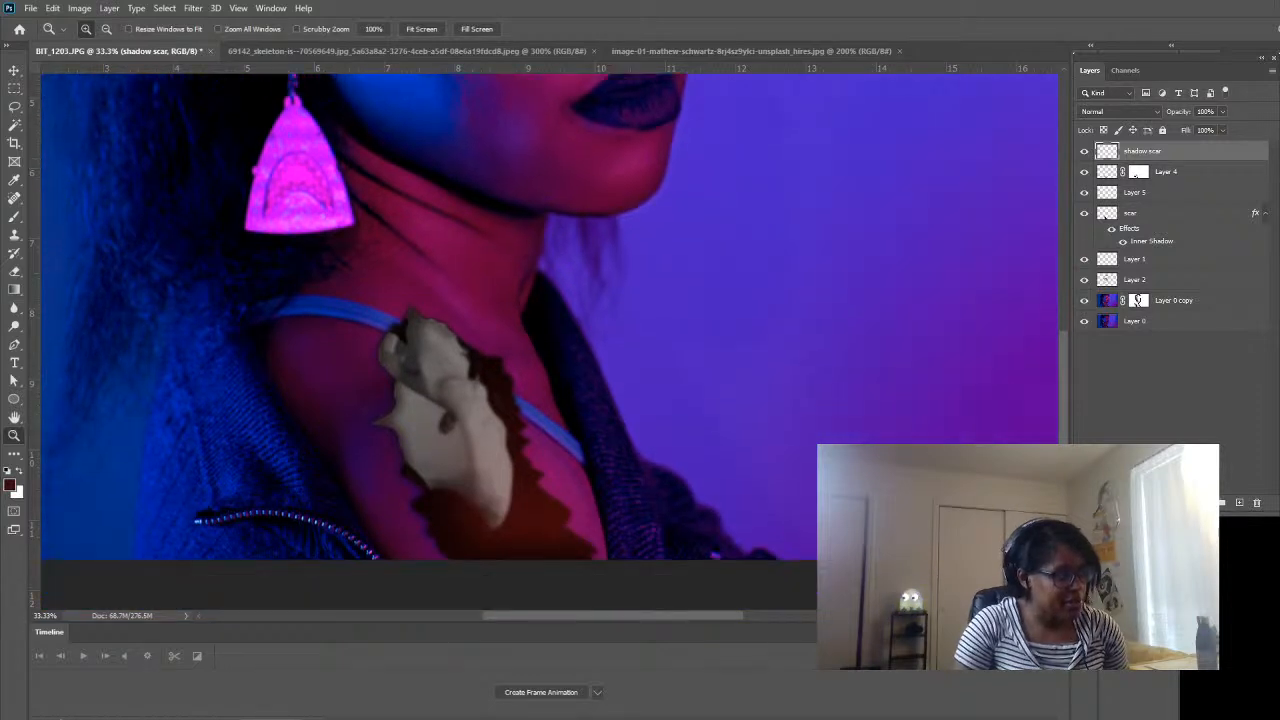
scroll(555, 333, "up", 1)
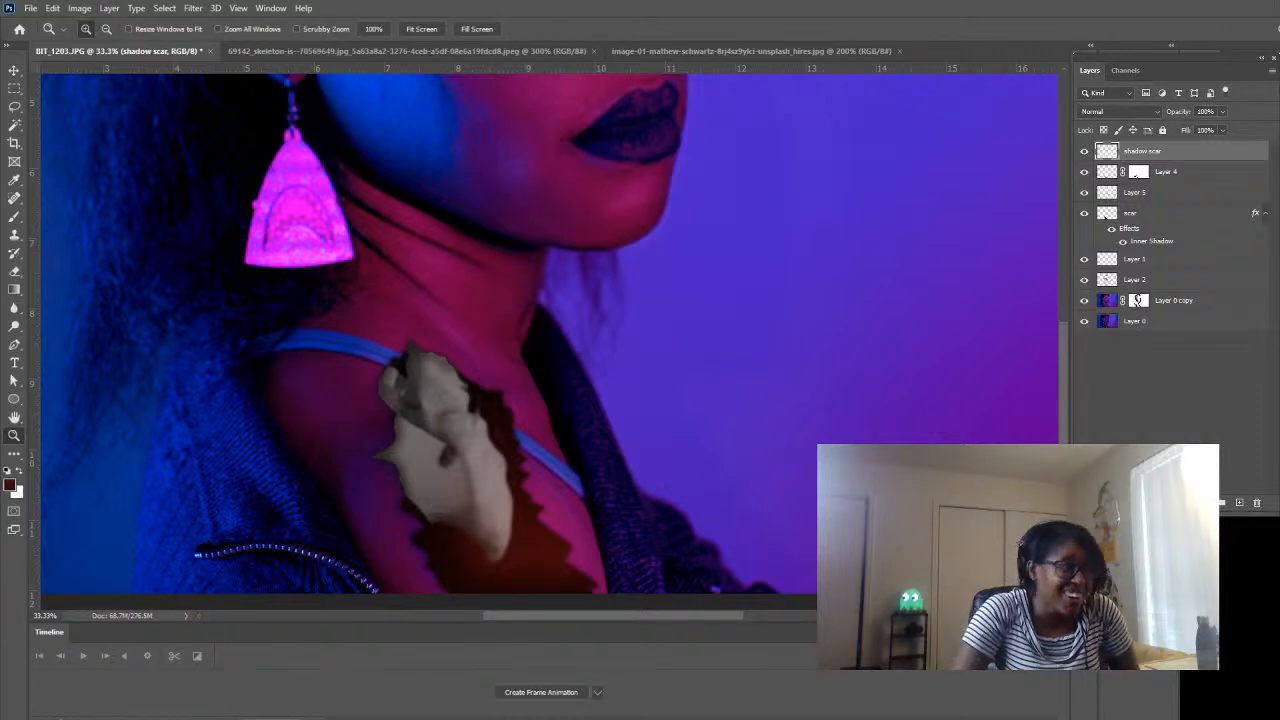
left_click(14, 216)
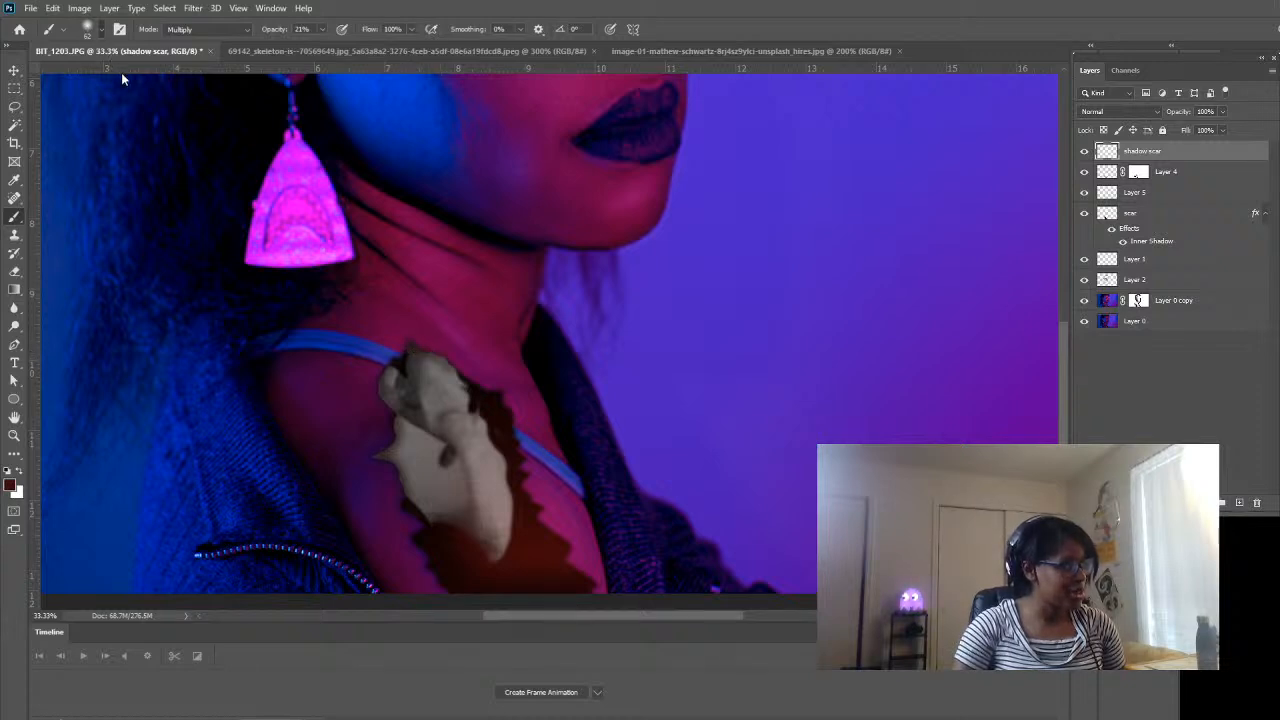
key("bracketright")
key("bracketright")
key("bracketright")
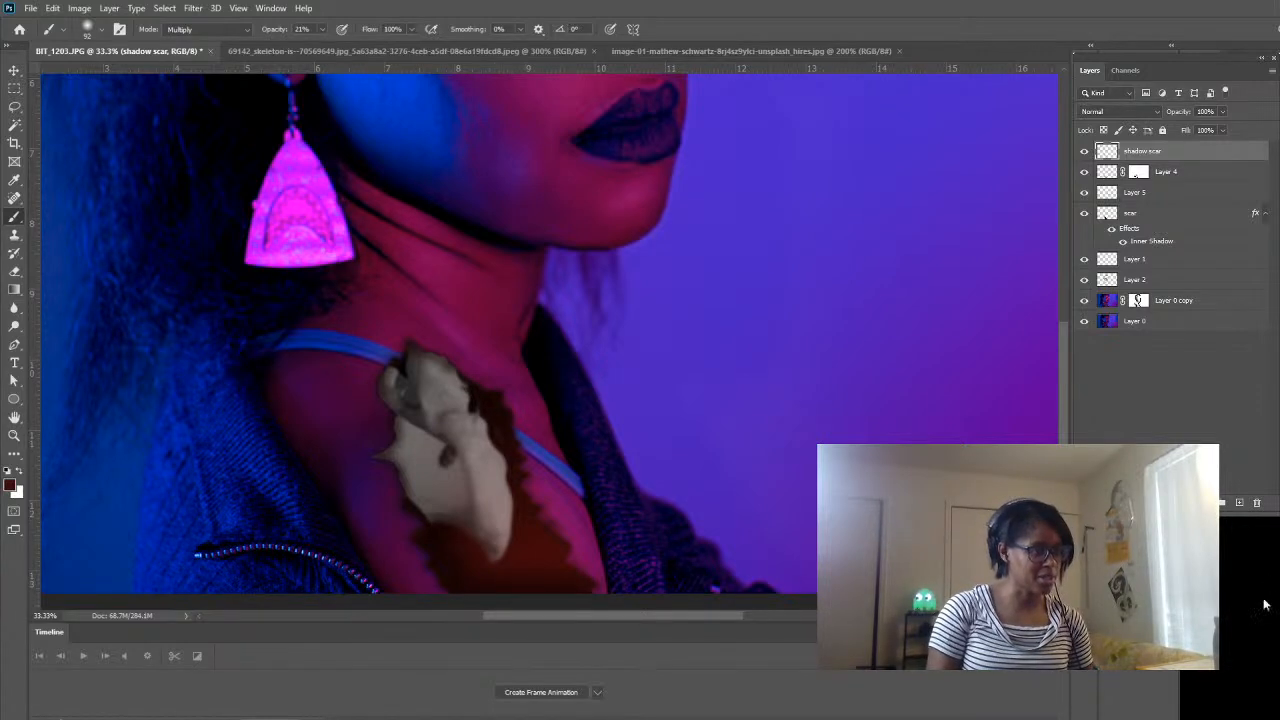
- Add a new layer above shadow scar and reduce the brush to 40 pixels for work on the wound's upper end
left_click(1241, 504)
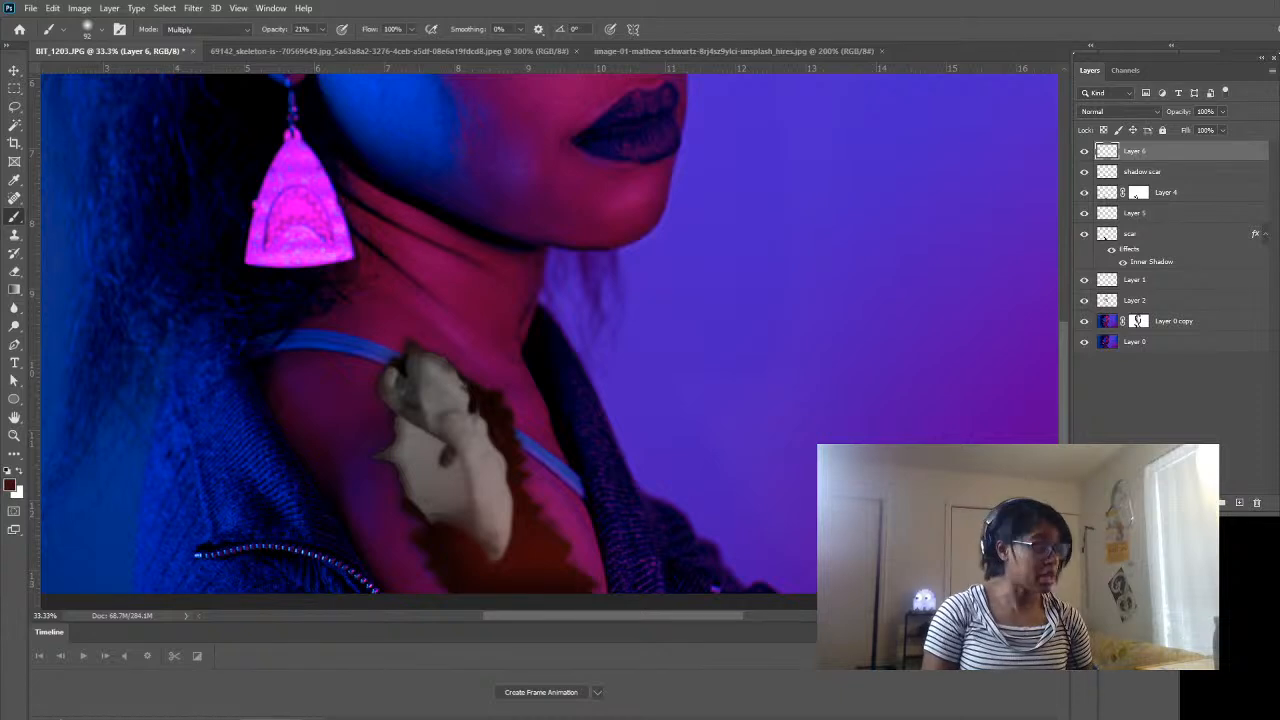
key("z")
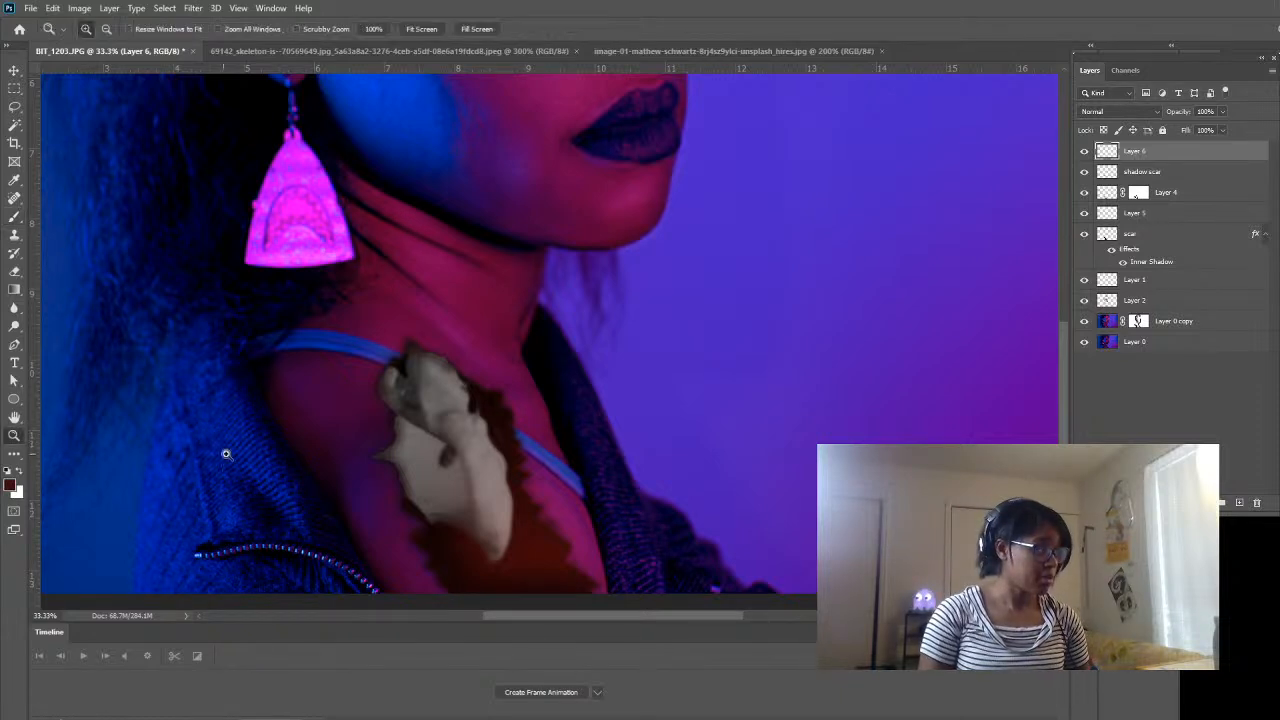
left_click(421, 380)
left_click(435, 363)
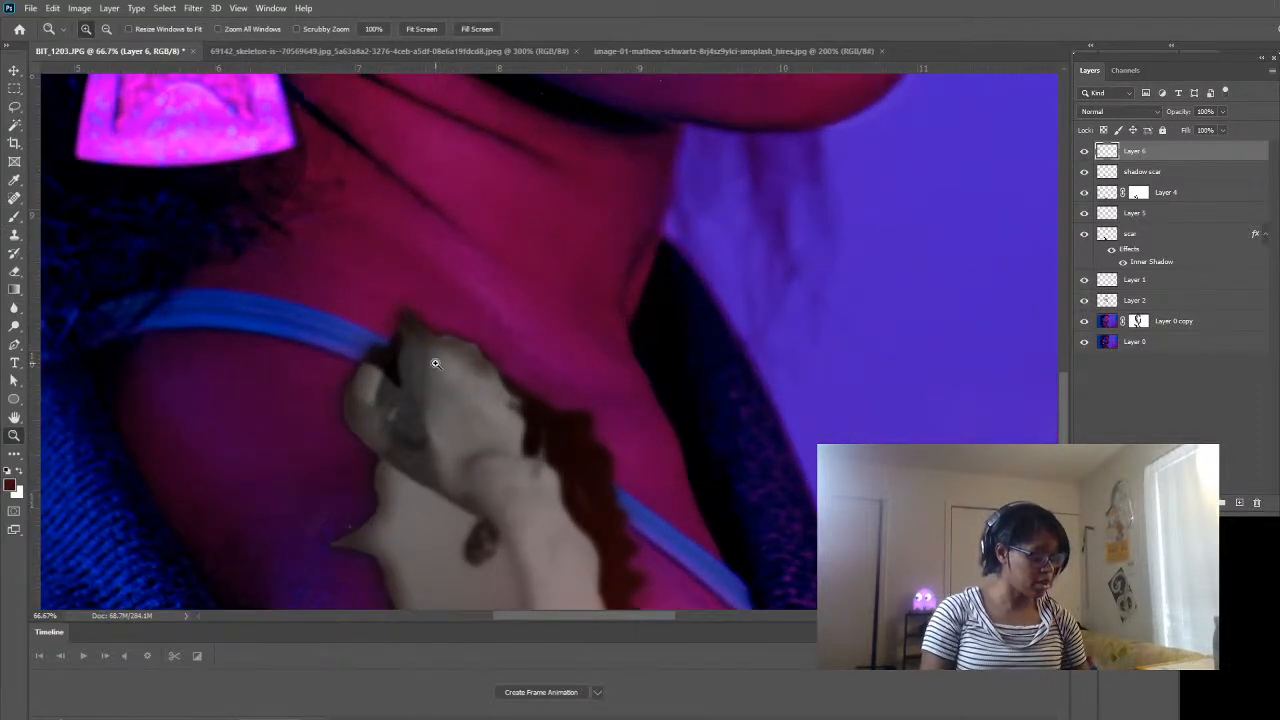
key("b")
key("bracketleft")
key("bracketleft")
key("bracketleft")
key("bracketleft")
key("bracketleft")
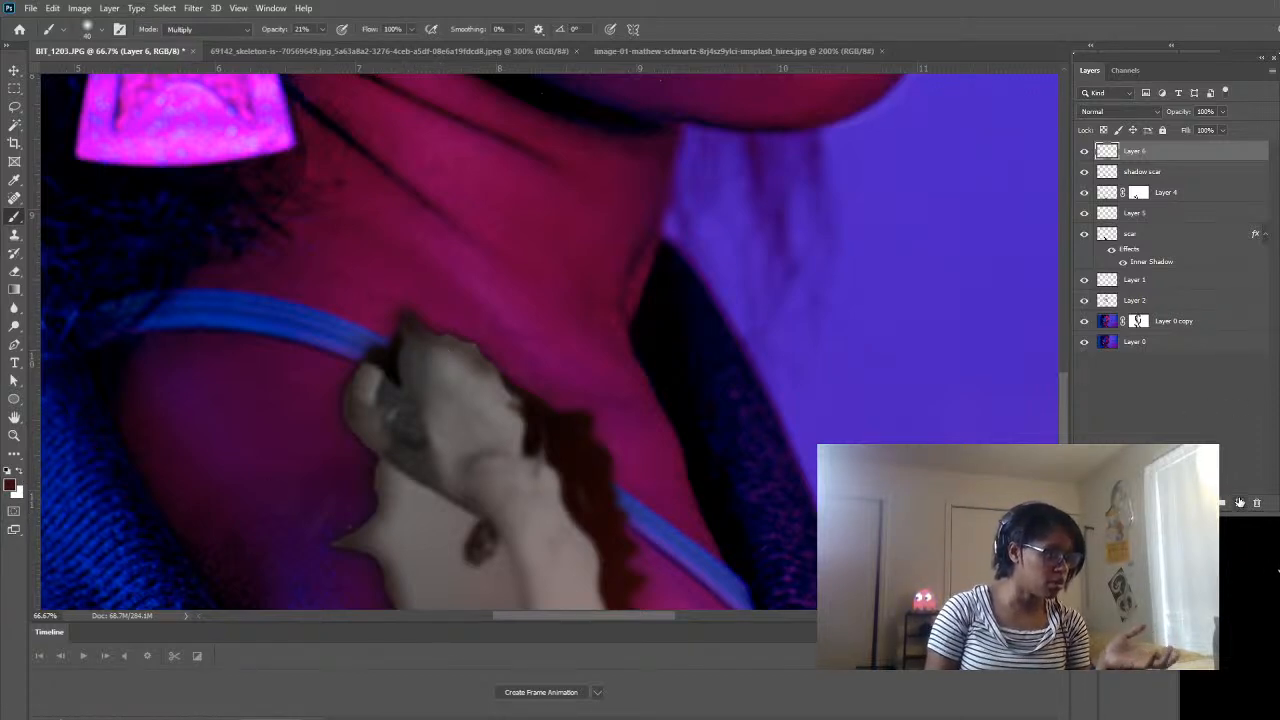
- Add another empty layer on top and rename Layer 6 as highlights
key("ctrl+shift+alt+n")
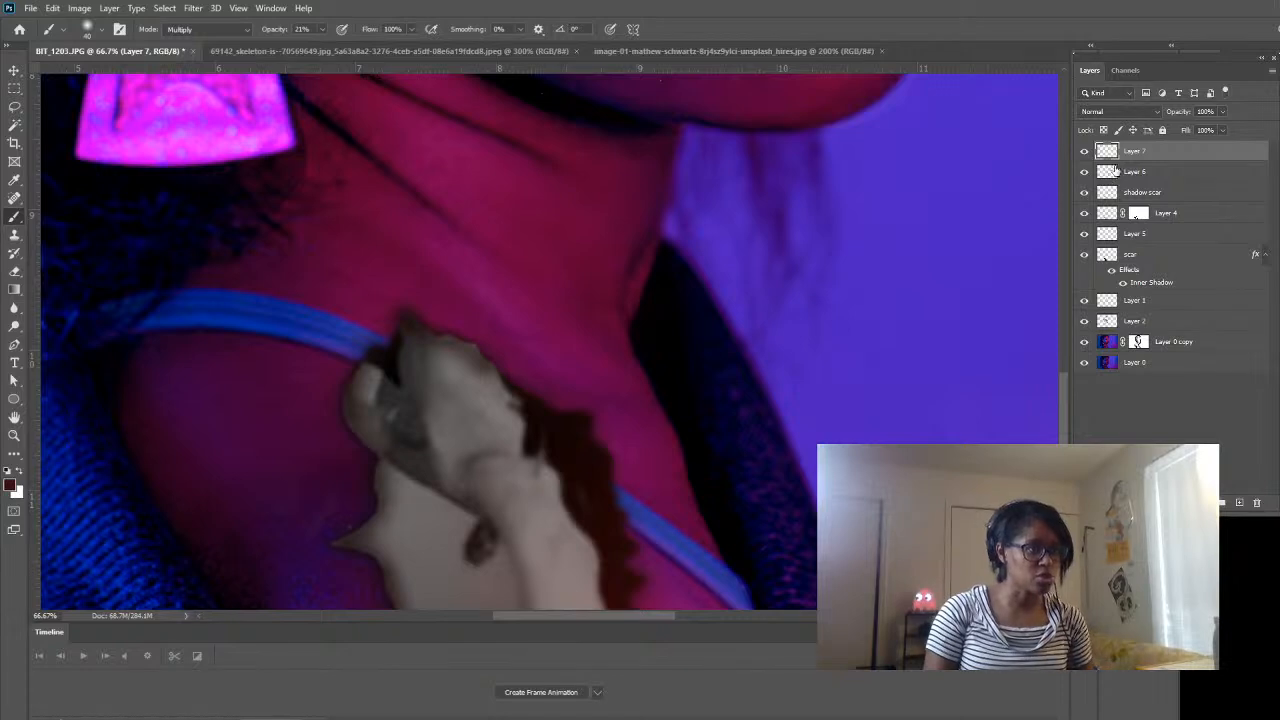
left_click(1133, 173)
double_click(1133, 172)
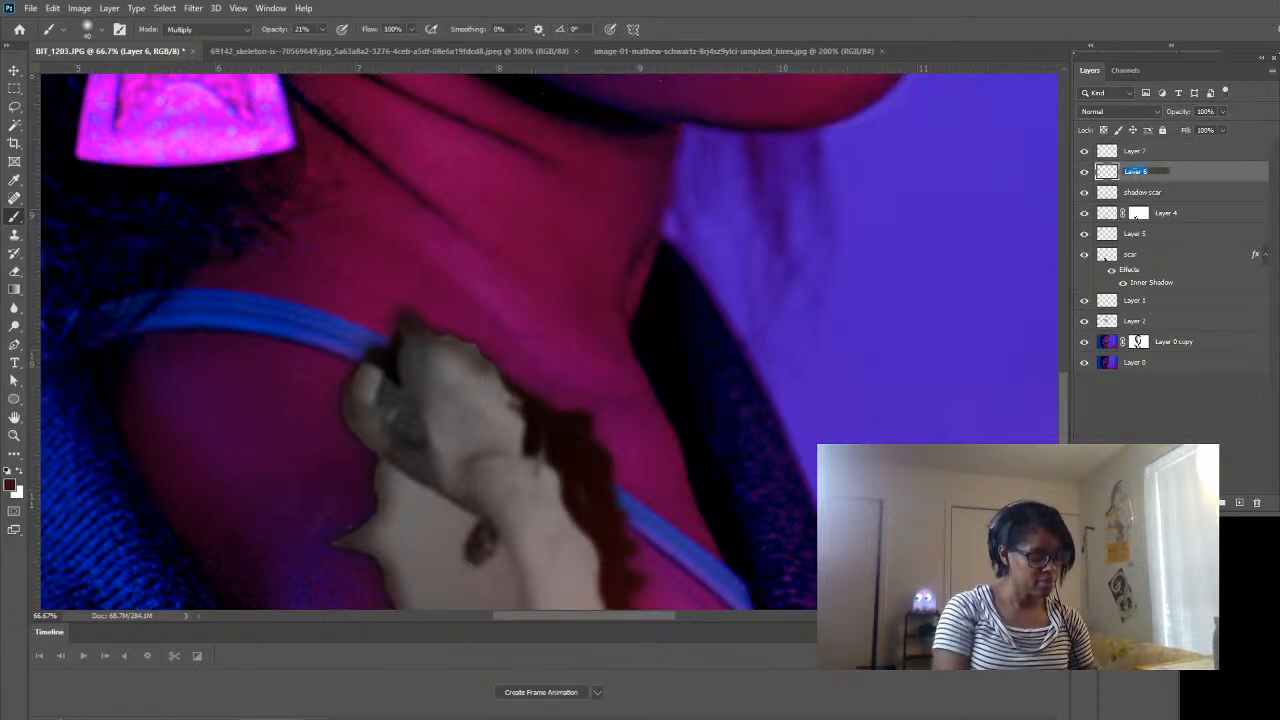
type("highlights")
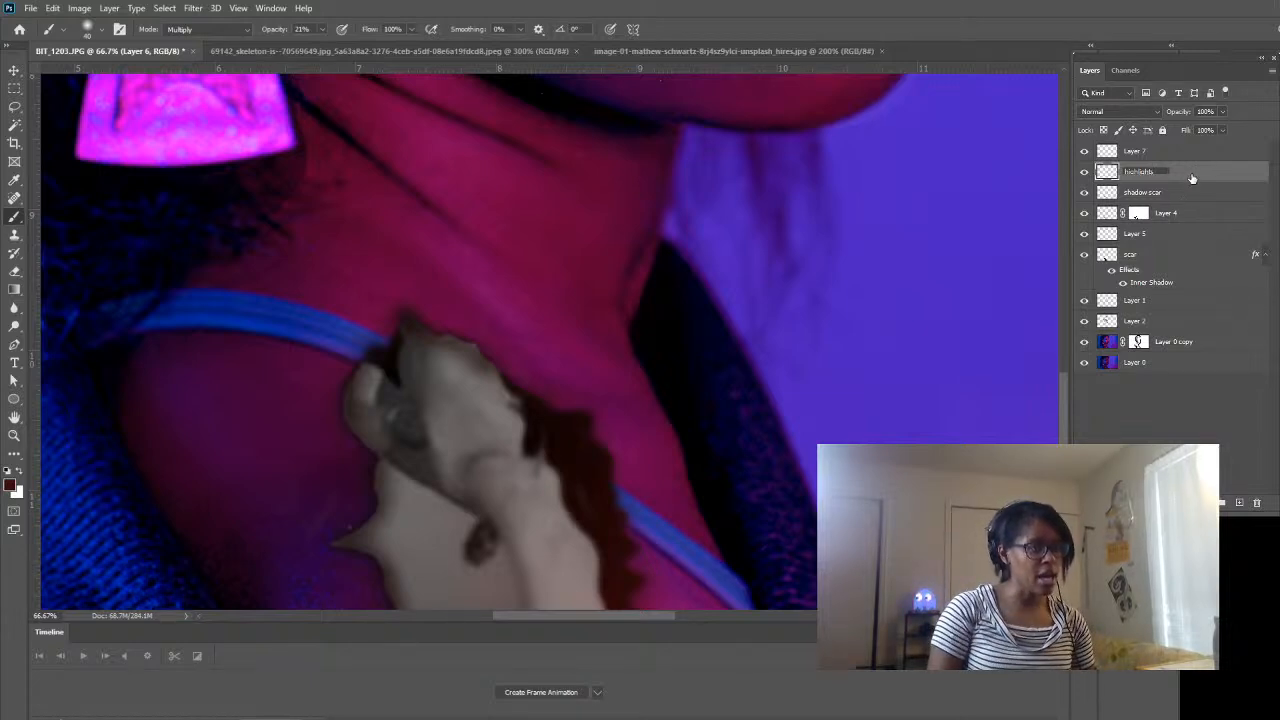
key("Return")
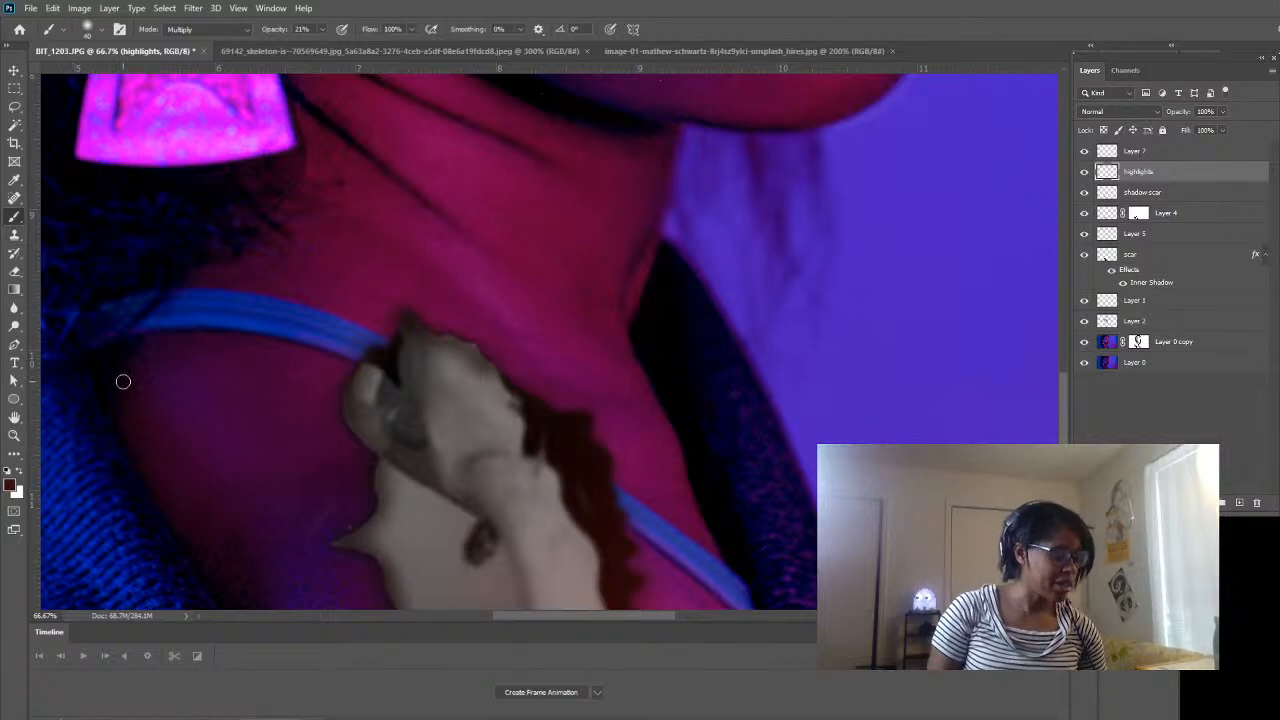
- Set the foreground colour to light pink f2baba
left_click(11, 484)
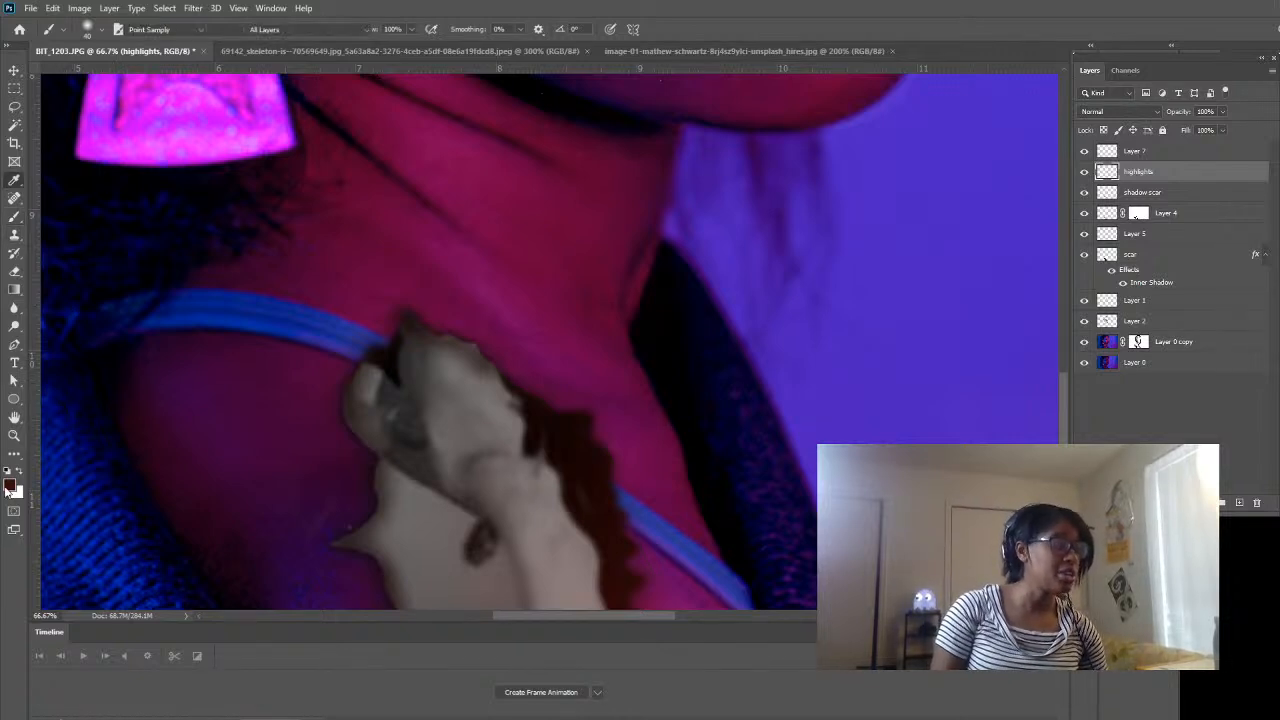
left_click(181, 152)
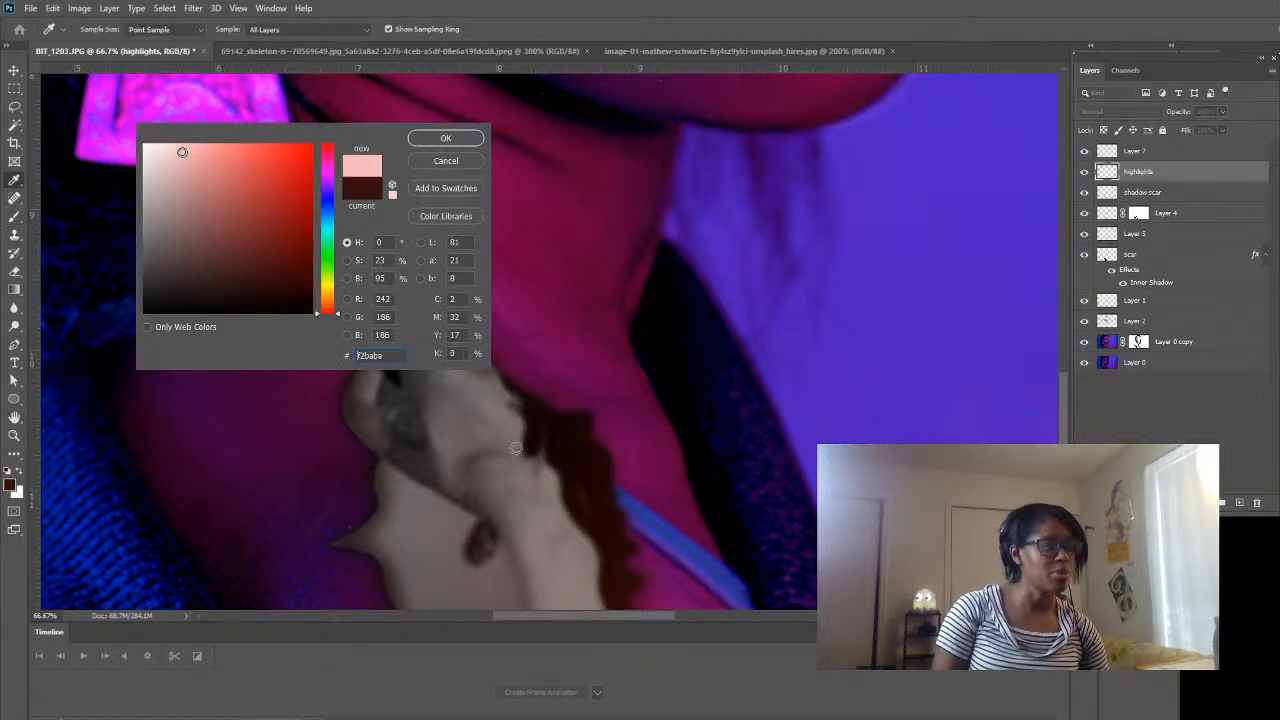
left_click(424, 141)
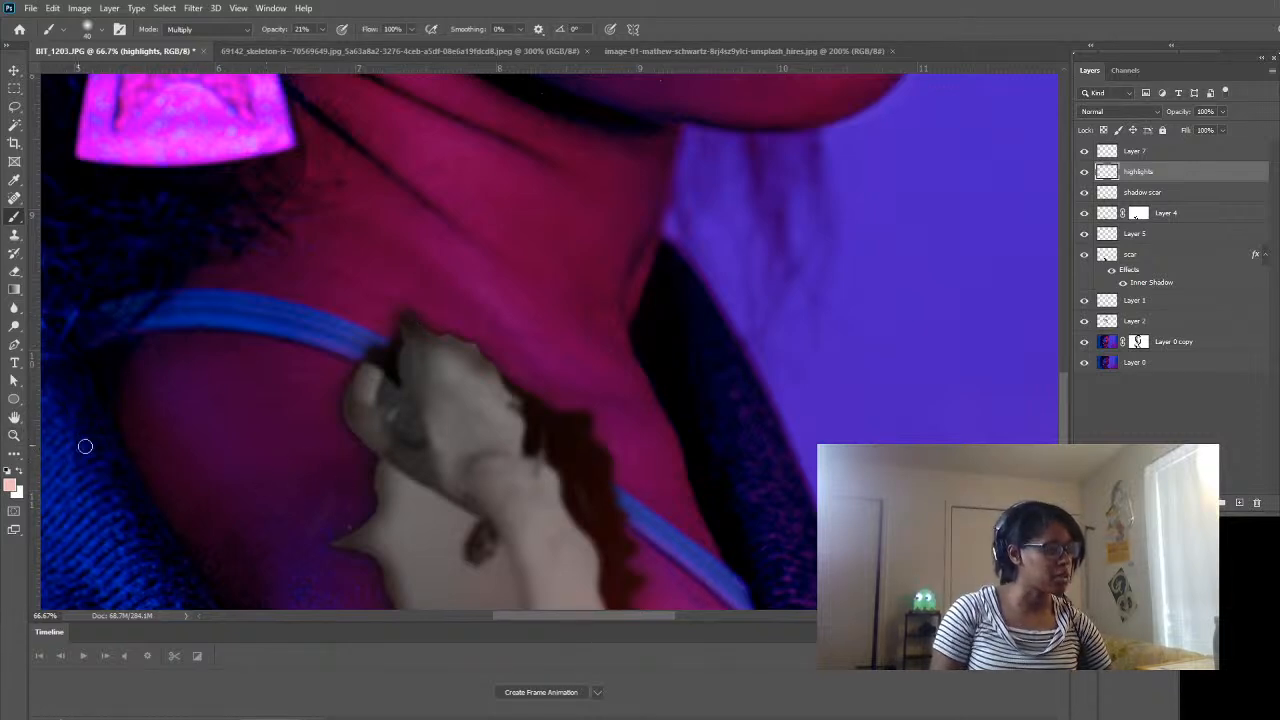
- Return to the Brush tool at the shoulder wound's upper tip and reduce the brush to 10 pixels
left_click(14, 435)
left_click(410, 337)
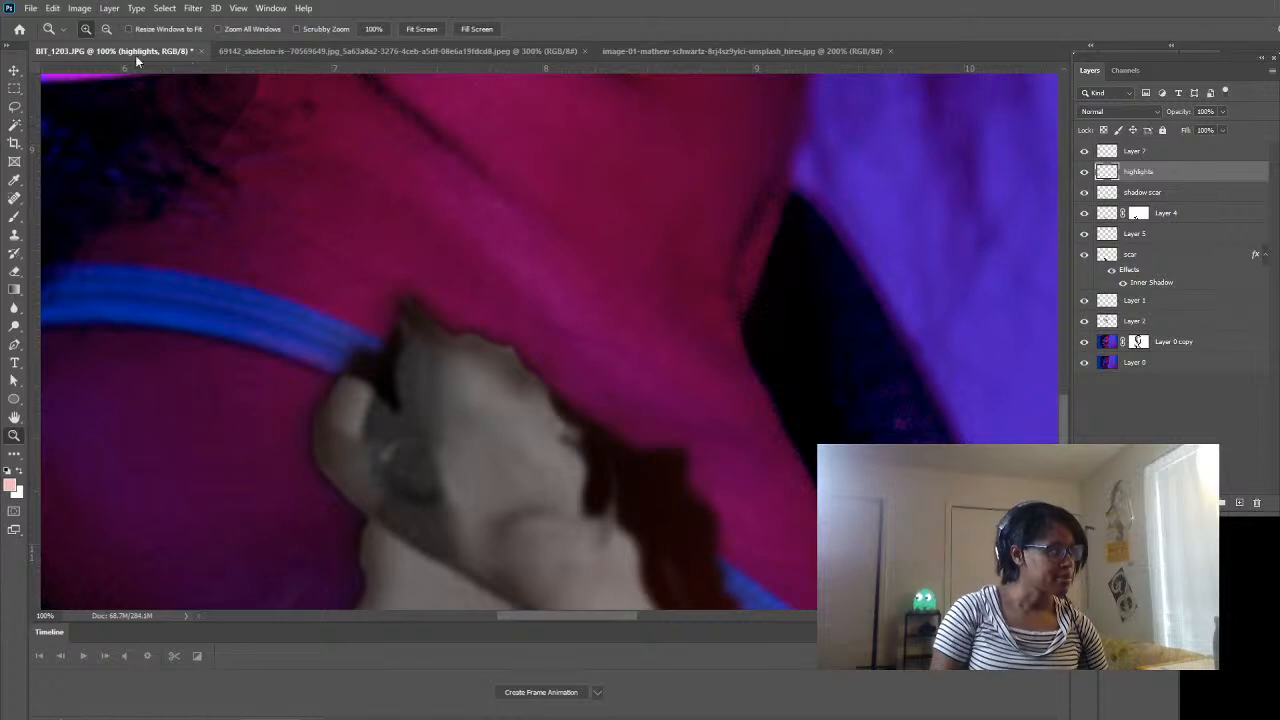
left_click(15, 217)
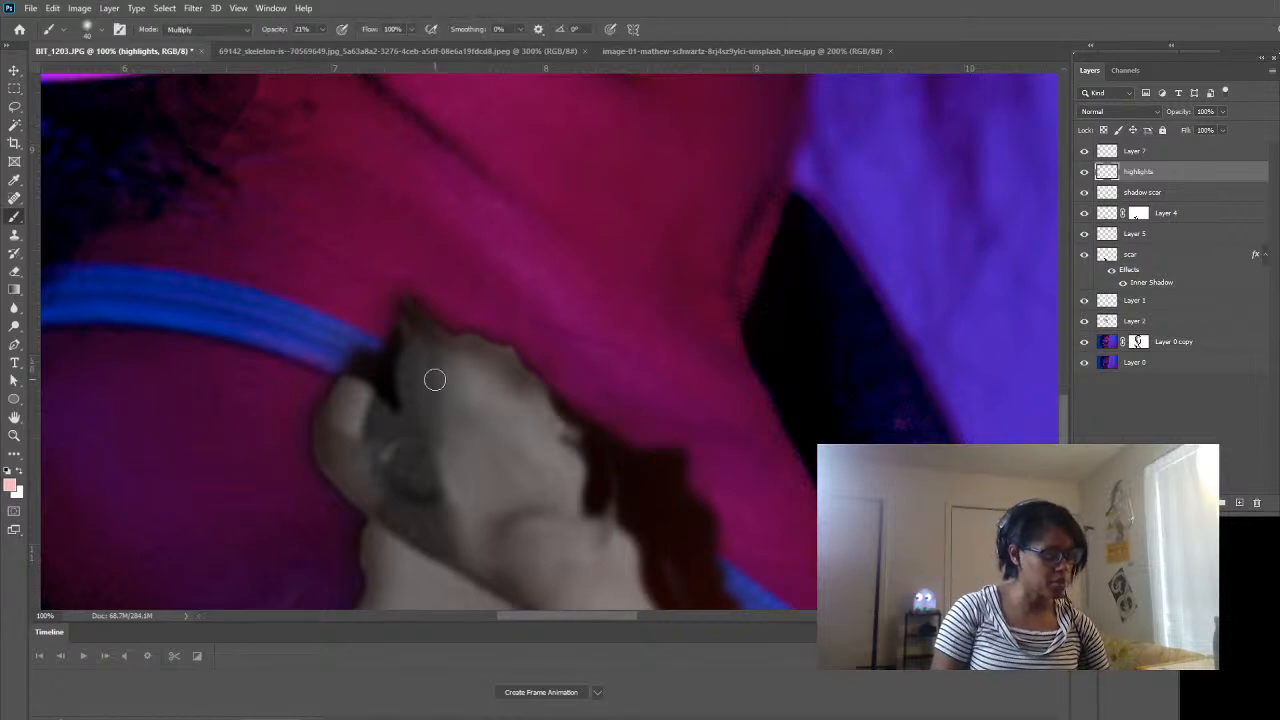
key("bracketleft")
key("bracketleft")
key("bracketleft")
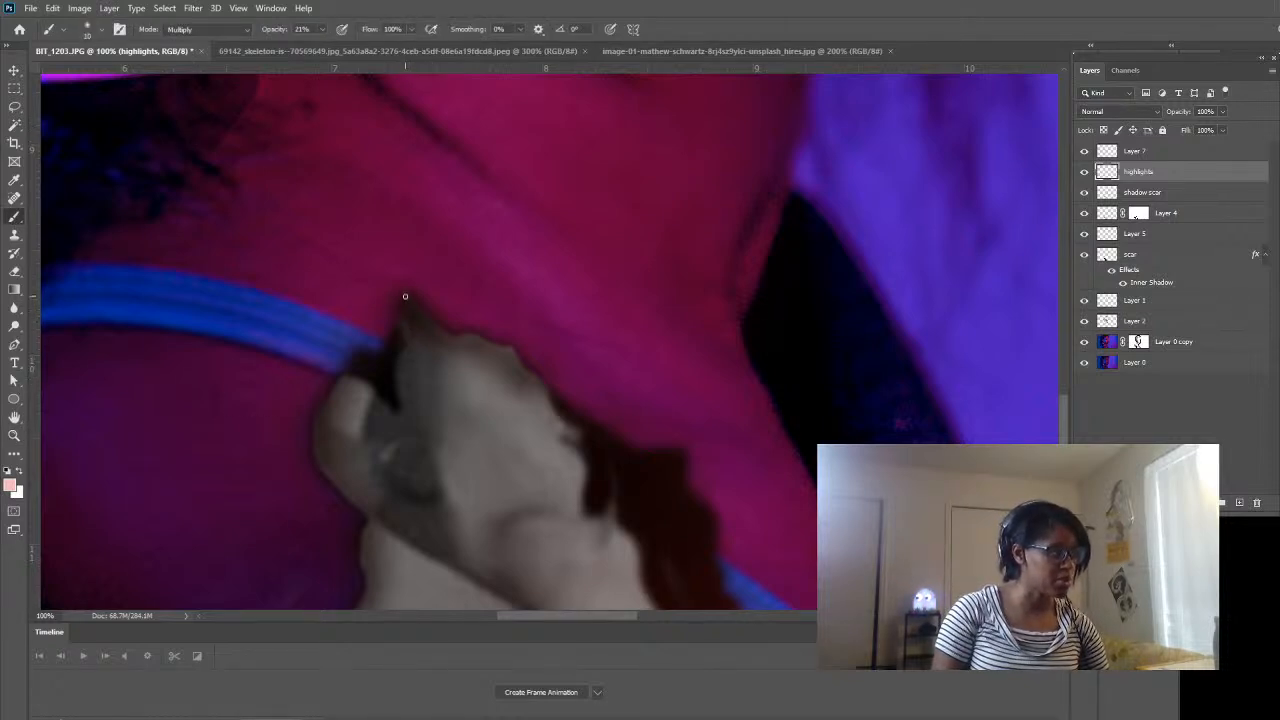
left_click_drag(405, 296, 396, 312)
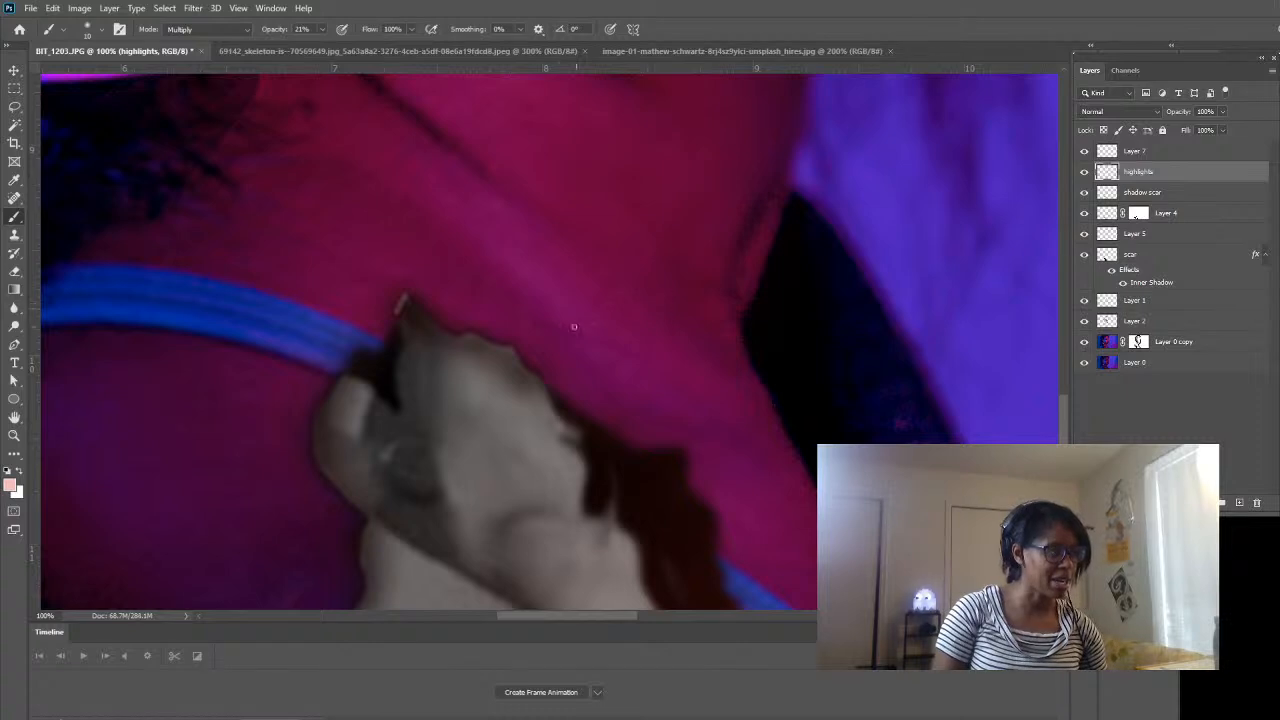
key("ctrl+z")
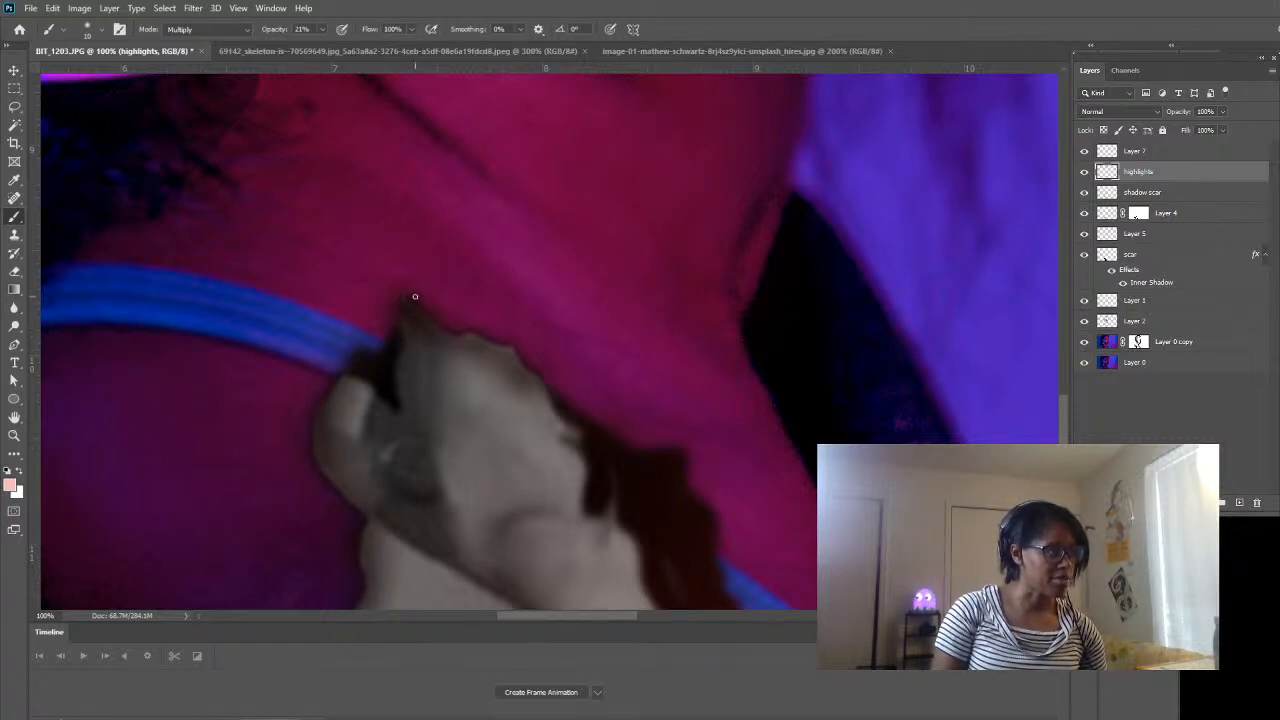
mouse_move(408, 295)
left_mouse_down()
mouse_move(449, 331)
mouse_move(527, 366)
left_mouse_up()
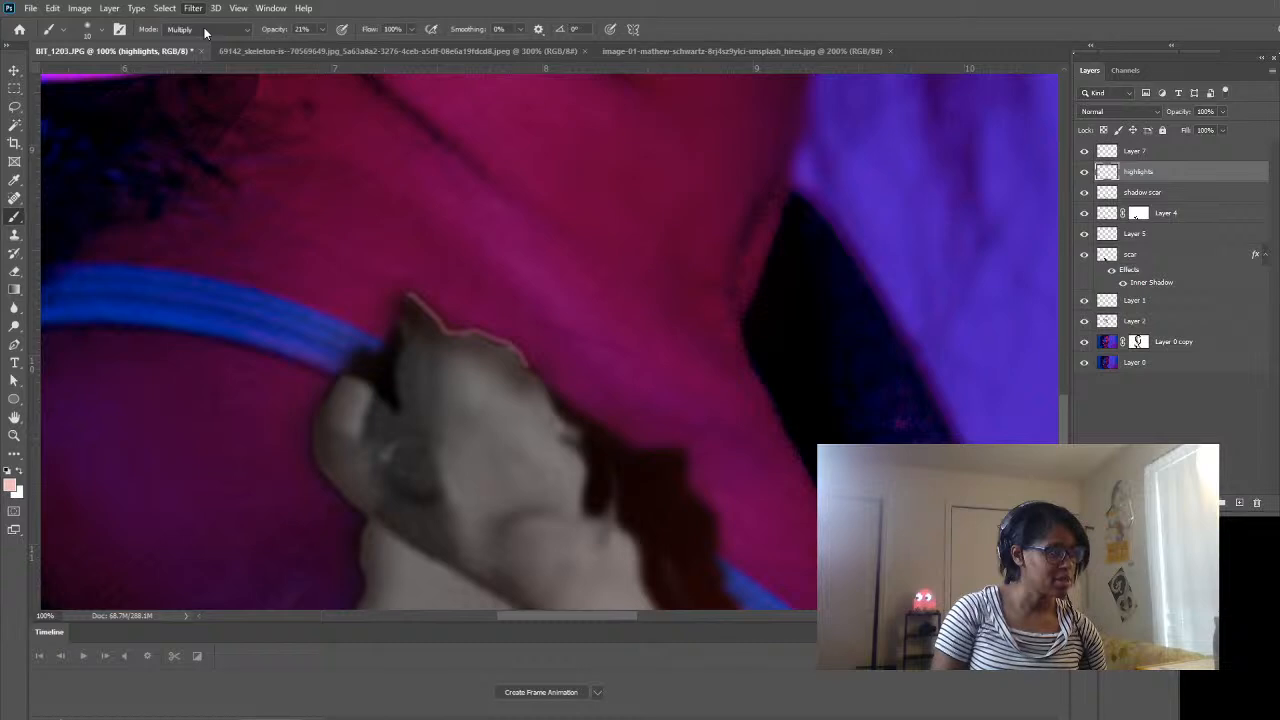
key("ctrl+z")
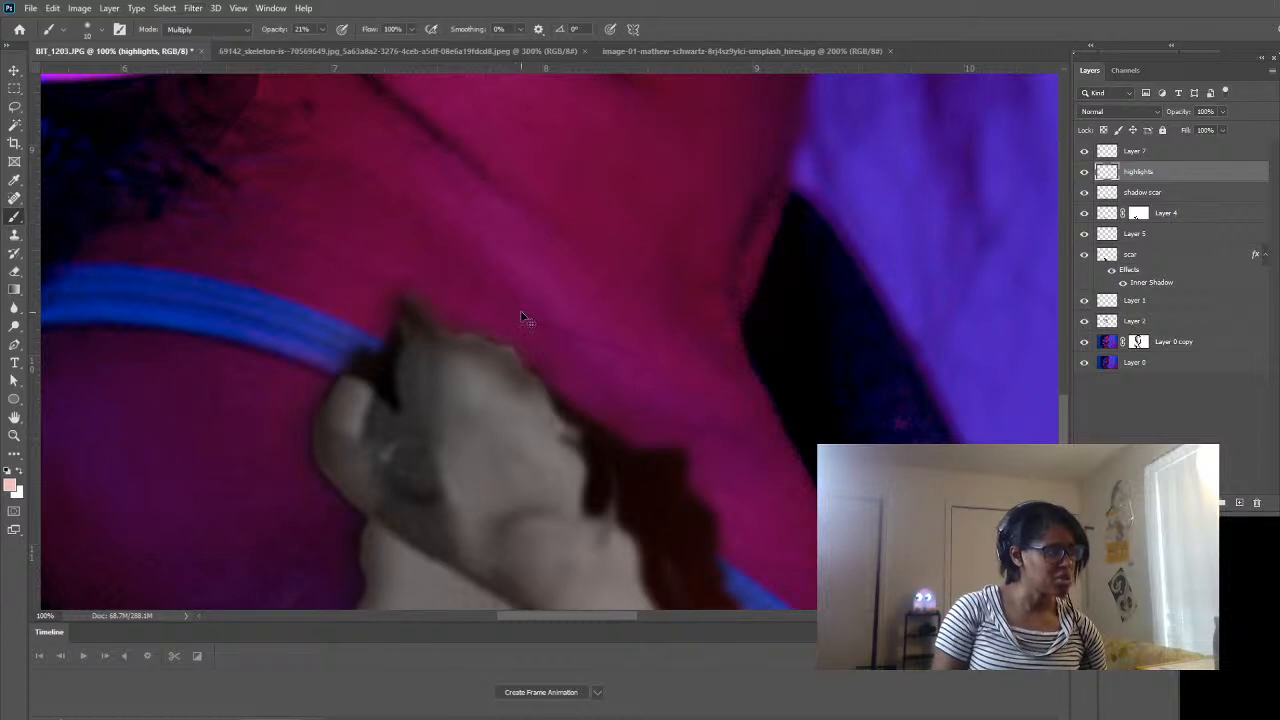
left_click_drag(408, 296, 521, 316)
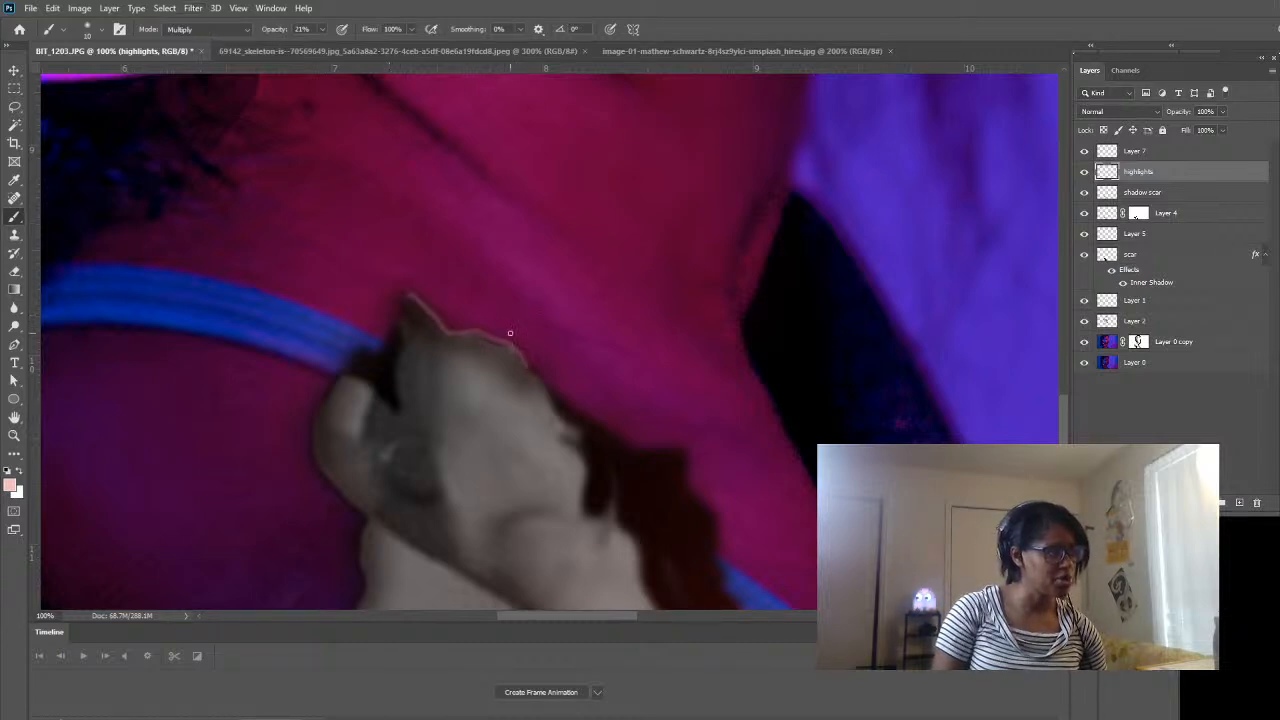
key("ctrl+z")
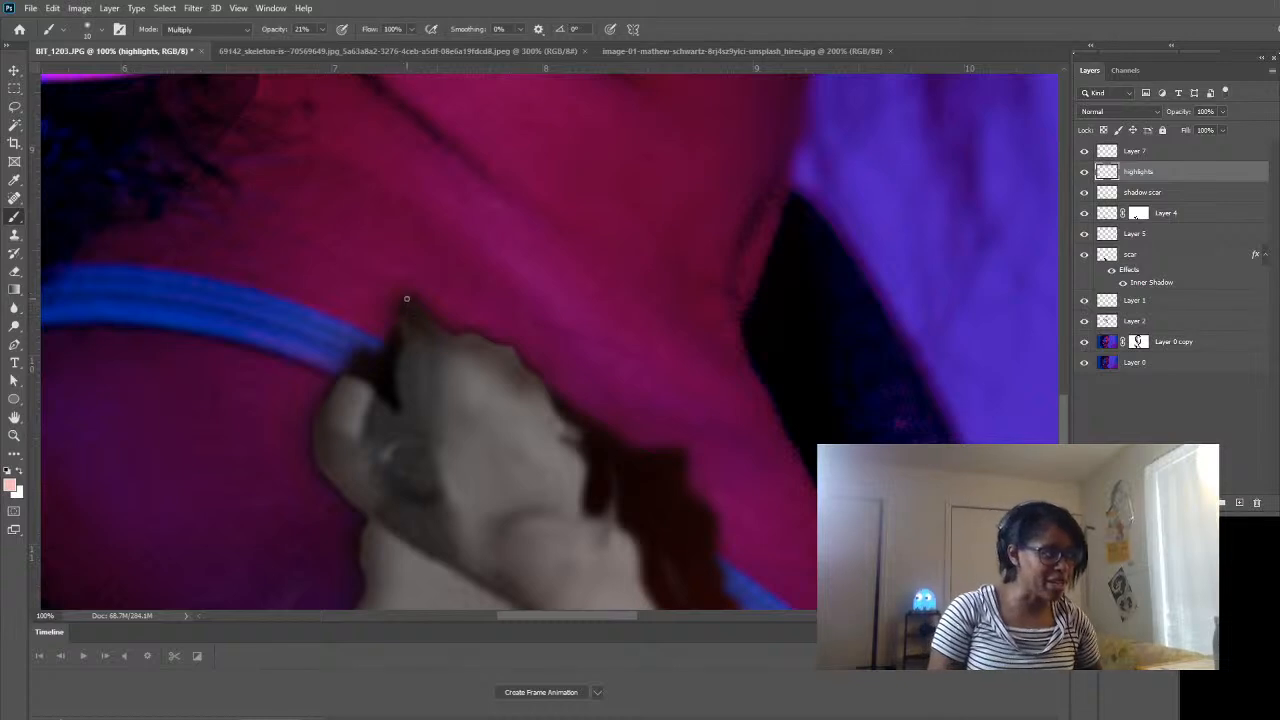
left_click_drag(406, 295, 390, 345)
key("ctrl+z")
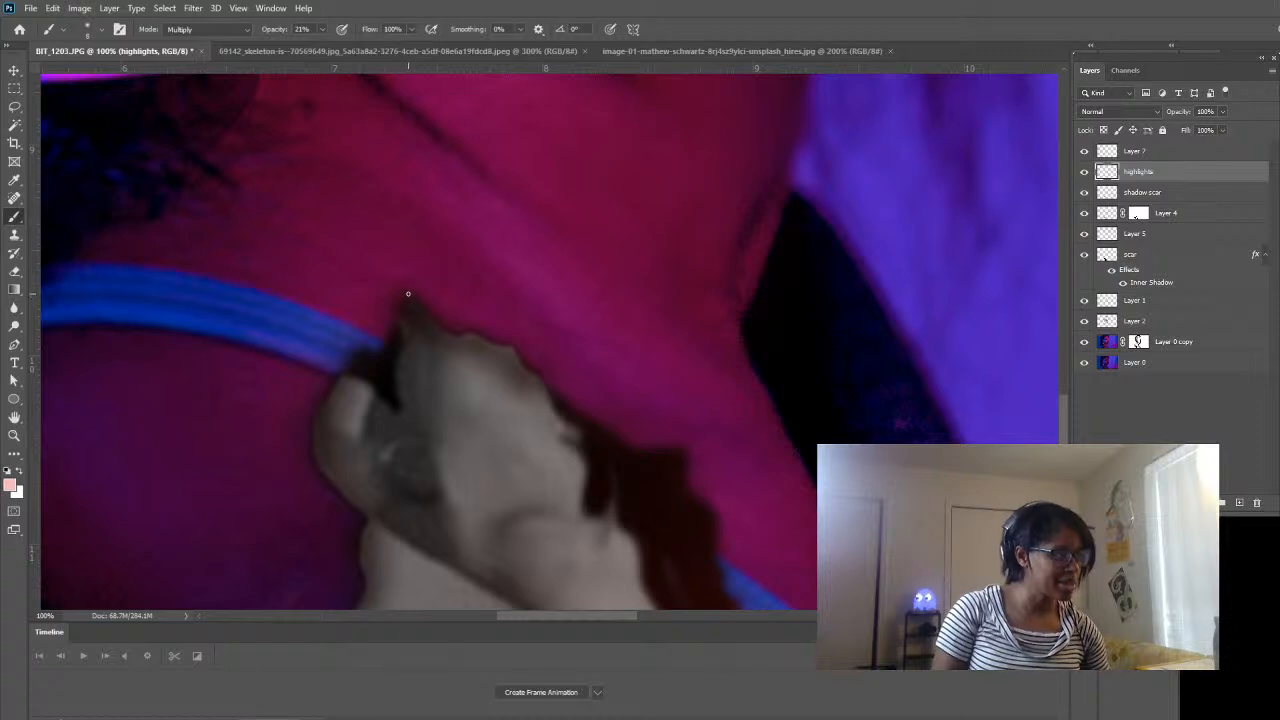
- Paint a thin light pink highlight from the wound's upper tip down the upper part of its left edge
mouse_move(404, 297)
left_mouse_down()
mouse_move(379, 351)
mouse_move(356, 351)
mouse_move(308, 428)
mouse_move(313, 462)
mouse_move(367, 520)
mouse_move(363, 584)
left_mouse_up()
scroll(436, 578, "down", 2)
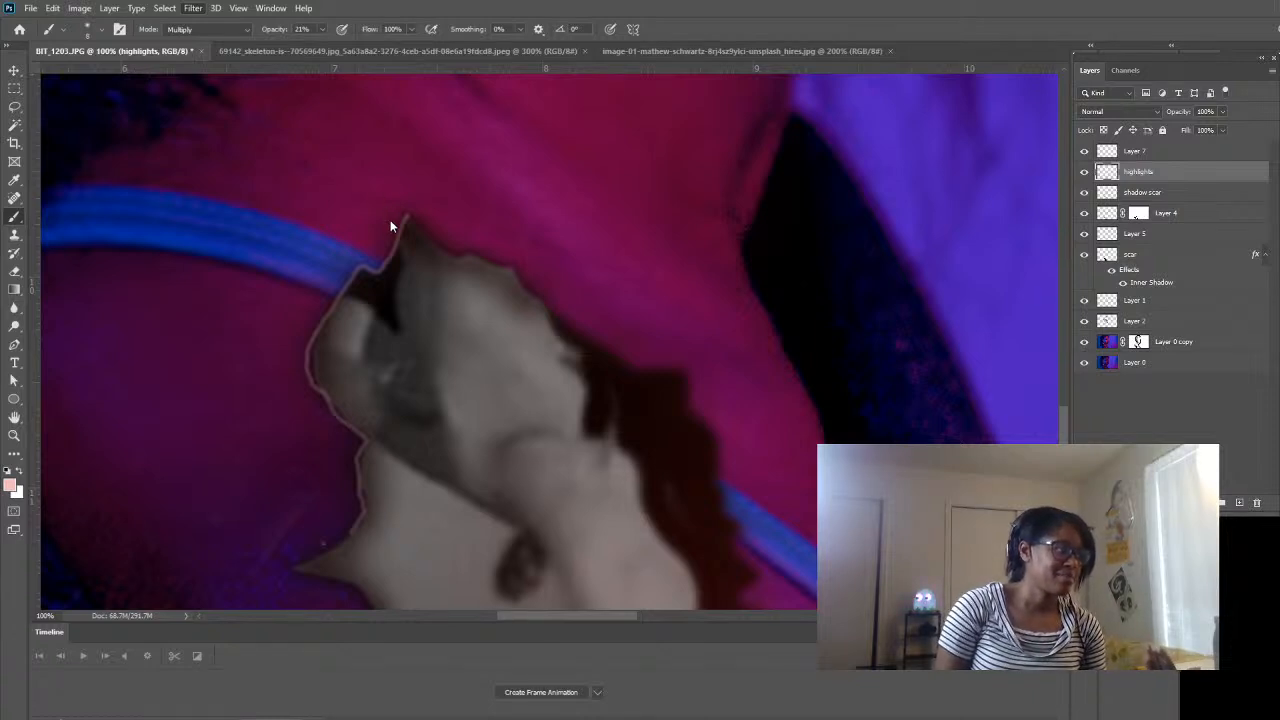
key("space")
key("ctrl+alt+f")
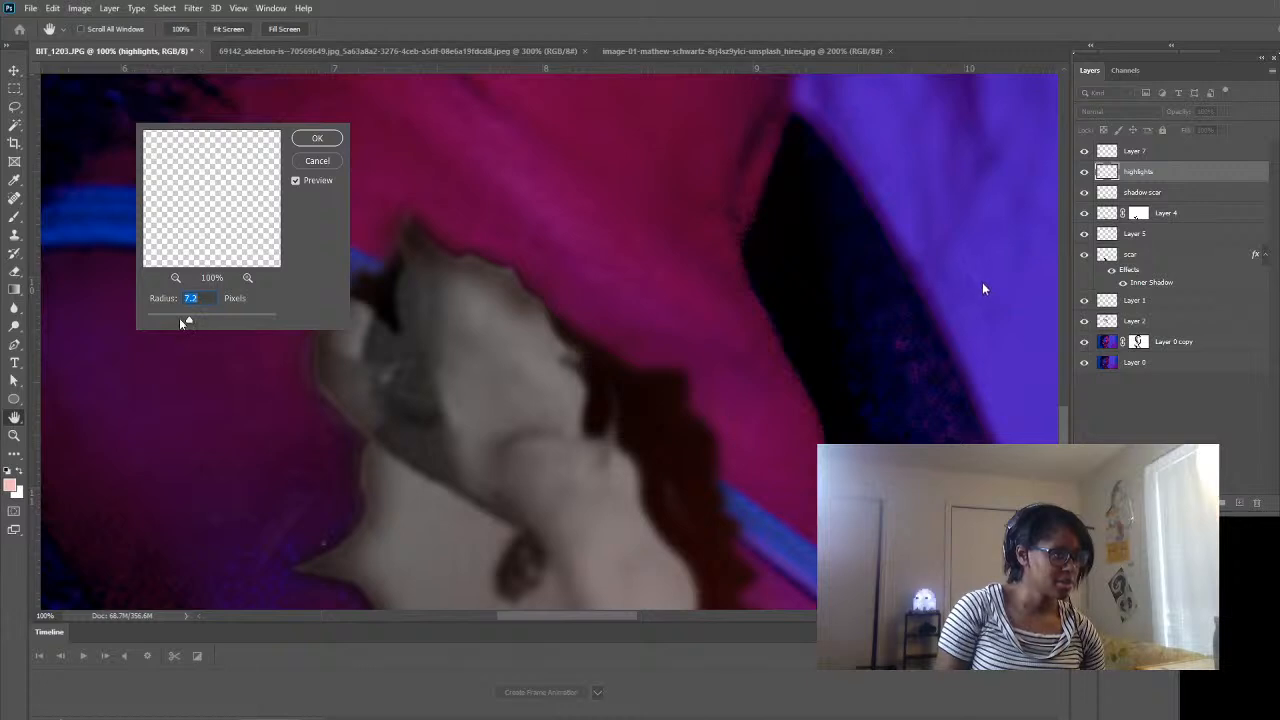
left_click_drag(183, 321, 183, 323)
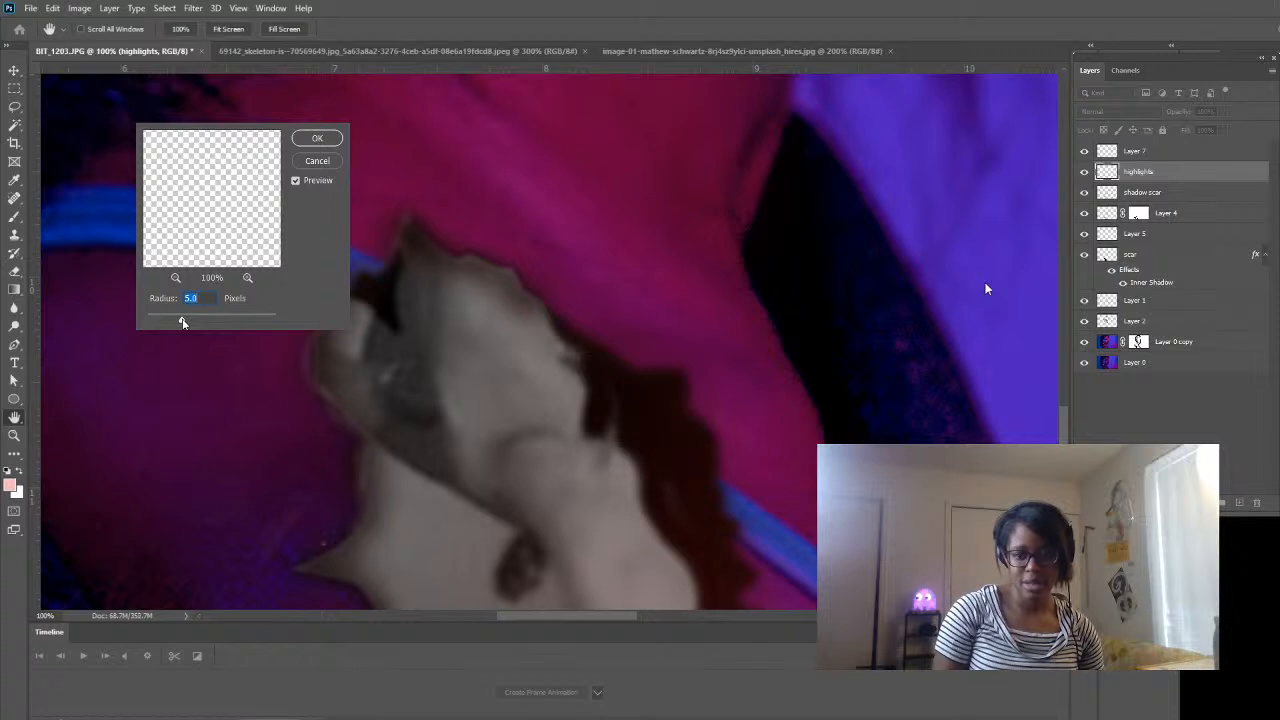
left_click_drag(182, 321, 171, 321)
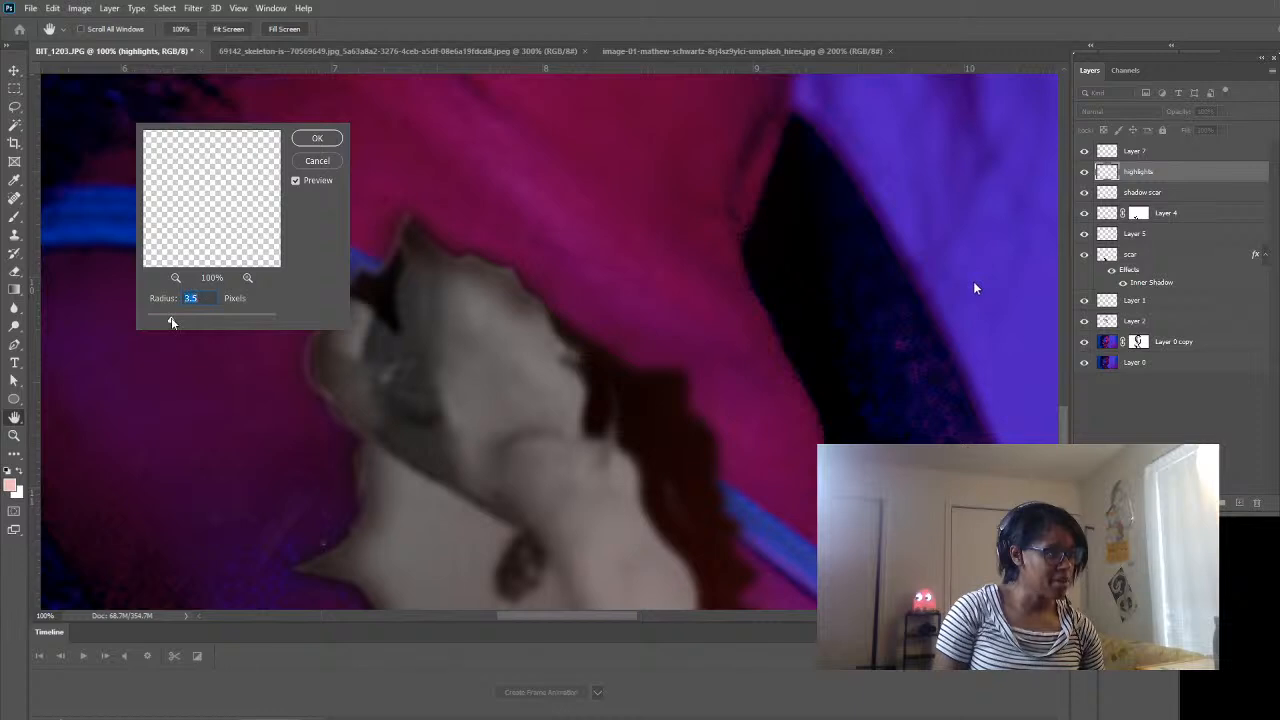
left_click(316, 160)
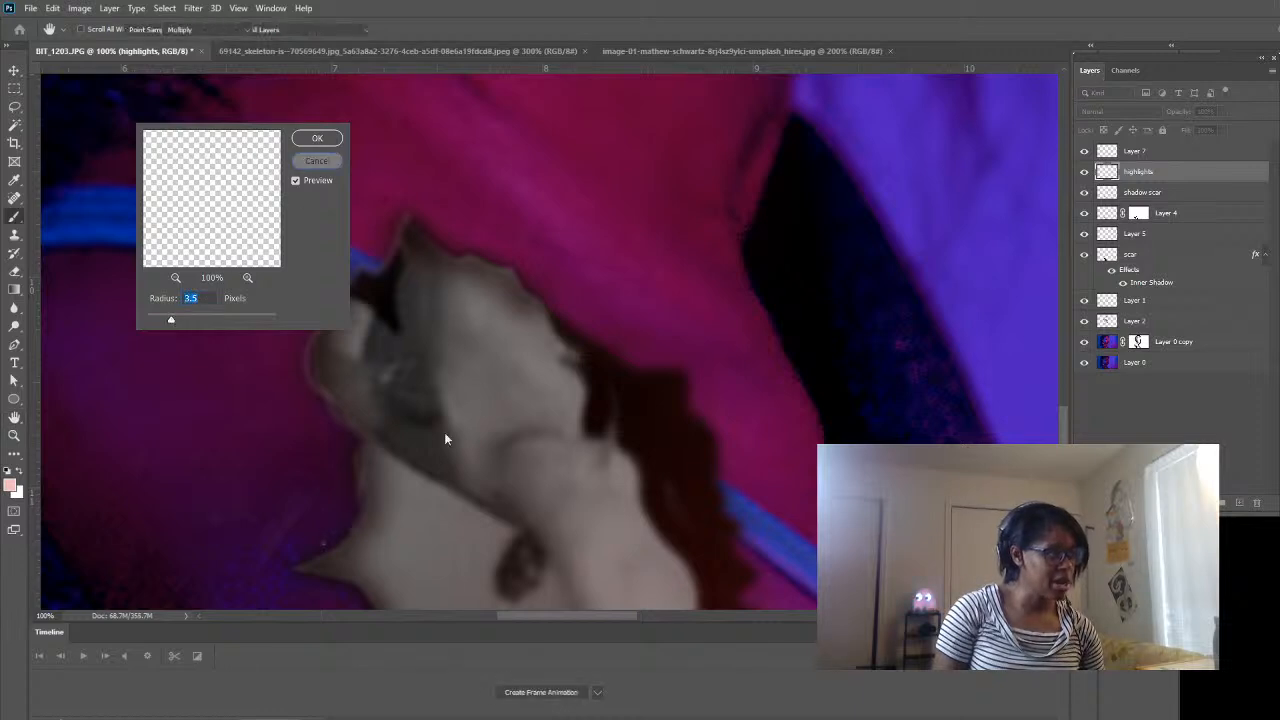
- Continue the thin pink highlight along the wound's jagged left edge down to the bottom of the photo
scroll(365, 526, "down", 1)
left_click_drag(389, 532, 518, 331)
mouse_move(481, 278)
left_mouse_down()
mouse_move(424, 315)
mouse_move(498, 342)
mouse_move(519, 416)
mouse_move(508, 464)
mouse_move(562, 503)
left_mouse_up()
scroll(570, 514, "down", 3)
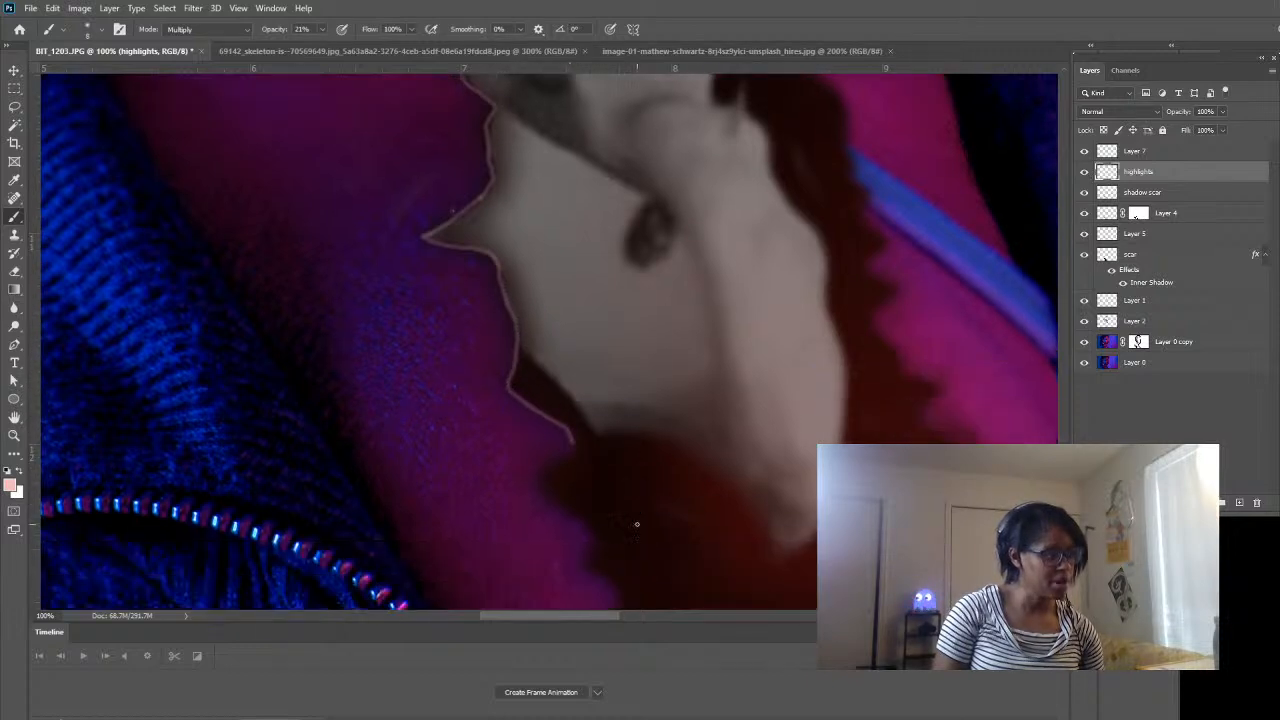
mouse_move(571, 396)
left_mouse_down()
mouse_move(550, 428)
mouse_move(552, 457)
mouse_move(590, 490)
mouse_move(587, 515)
mouse_move(622, 566)
left_mouse_up()
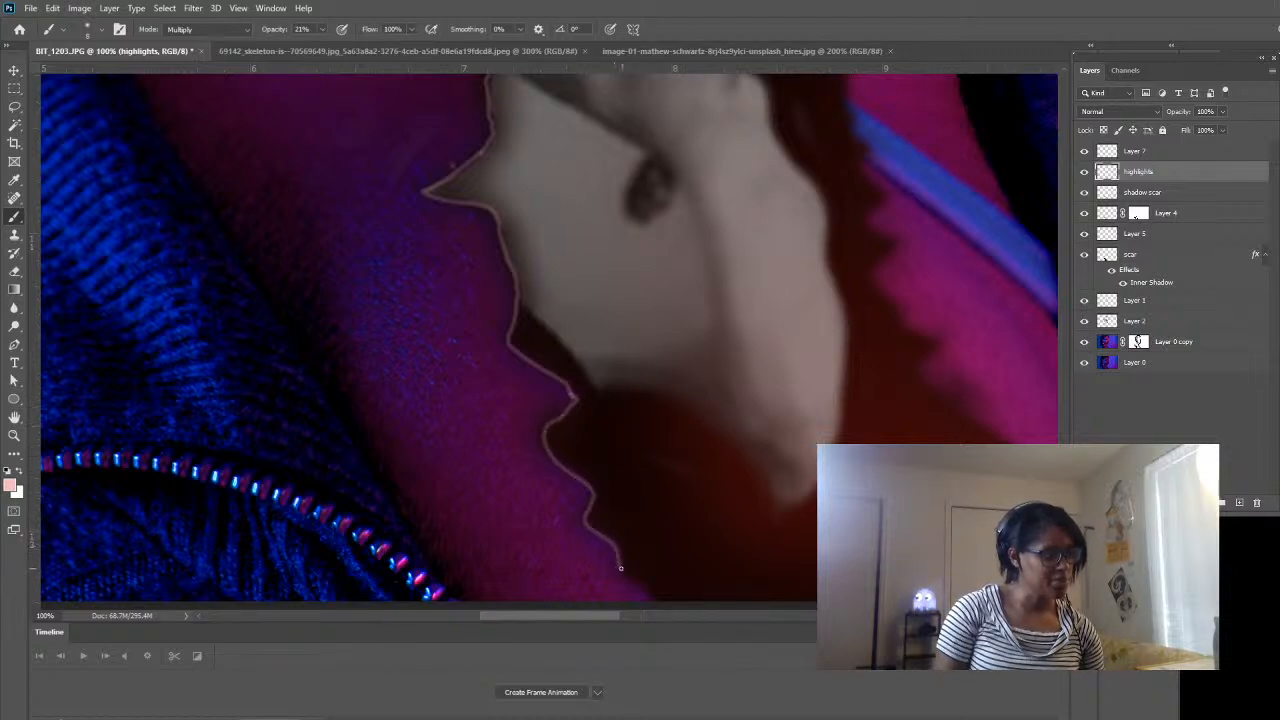
scroll(594, 466, "down", 4)
scroll(594, 466, "right", 3)
left_click_drag(486, 408, 514, 438)
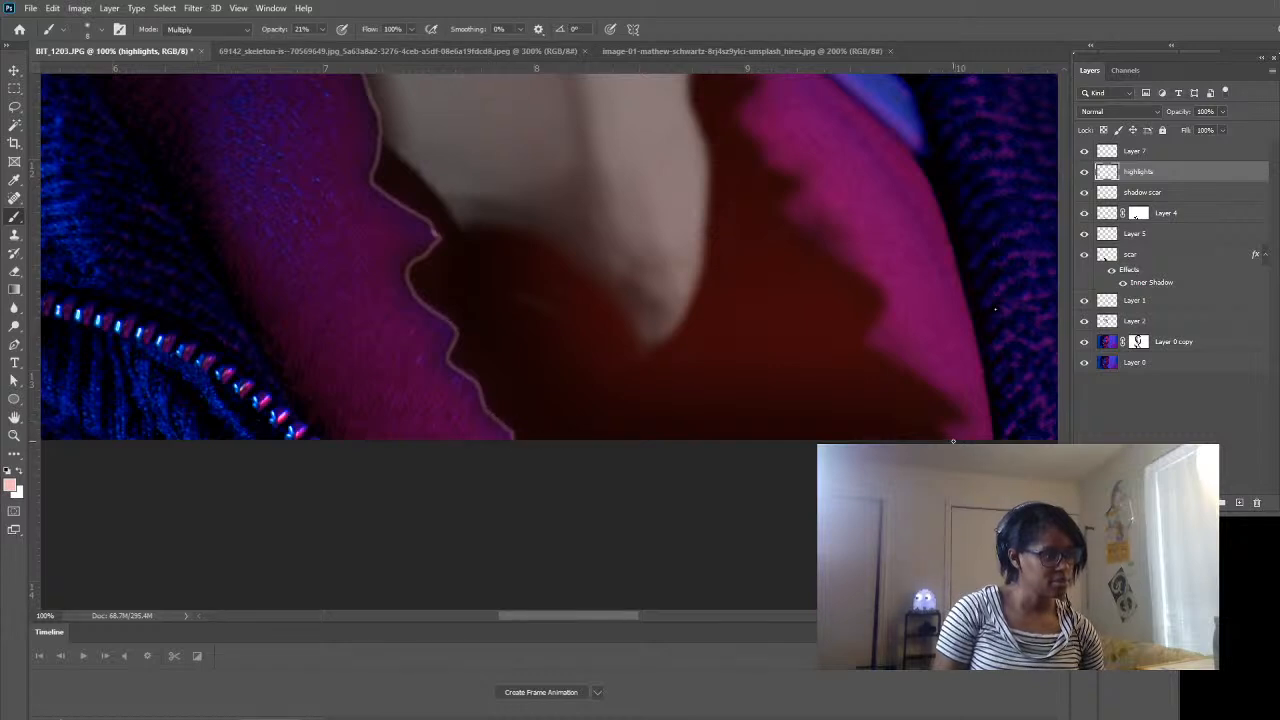
- Paint the thin pink highlight up the wound's jagged right edge, from the photo's bottom to the upper tip
mouse_move(949, 426)
left_mouse_down()
mouse_move(960, 418)
mouse_move(948, 400)
mouse_move(863, 342)
left_mouse_up()
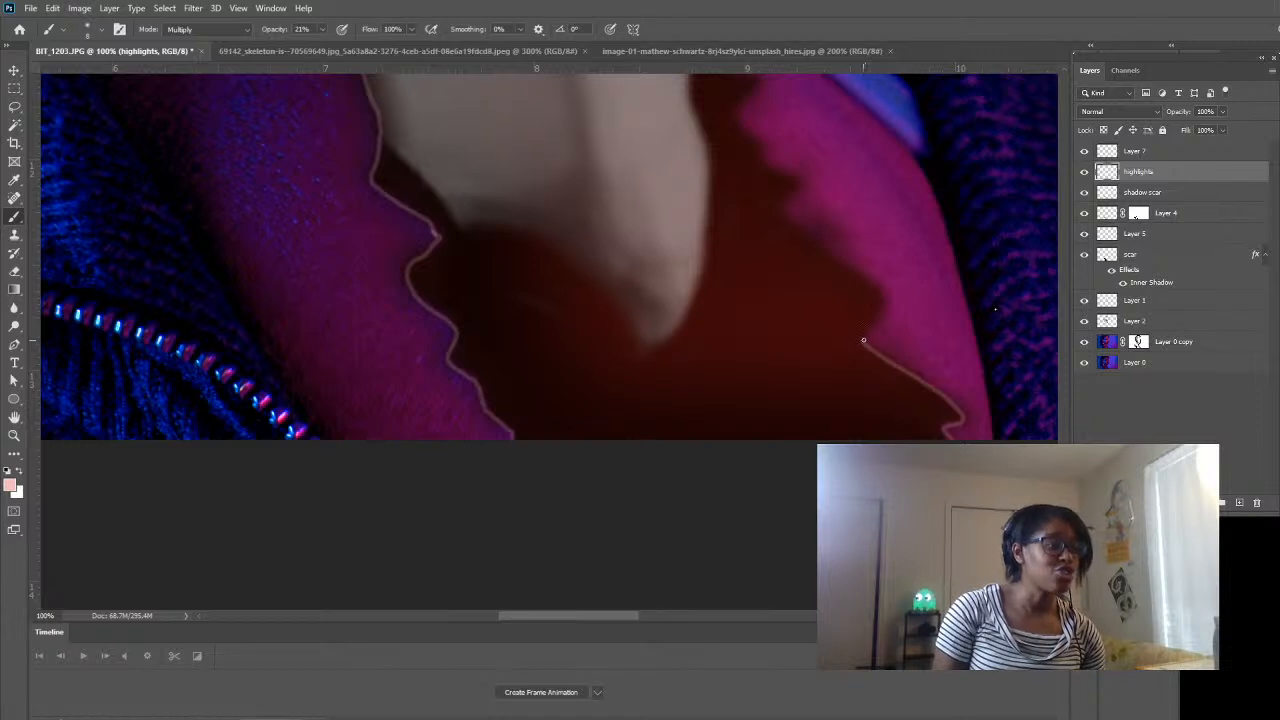
mouse_move(863, 341)
left_mouse_down()
mouse_move(877, 286)
mouse_move(818, 251)
mouse_move(800, 189)
left_mouse_up()
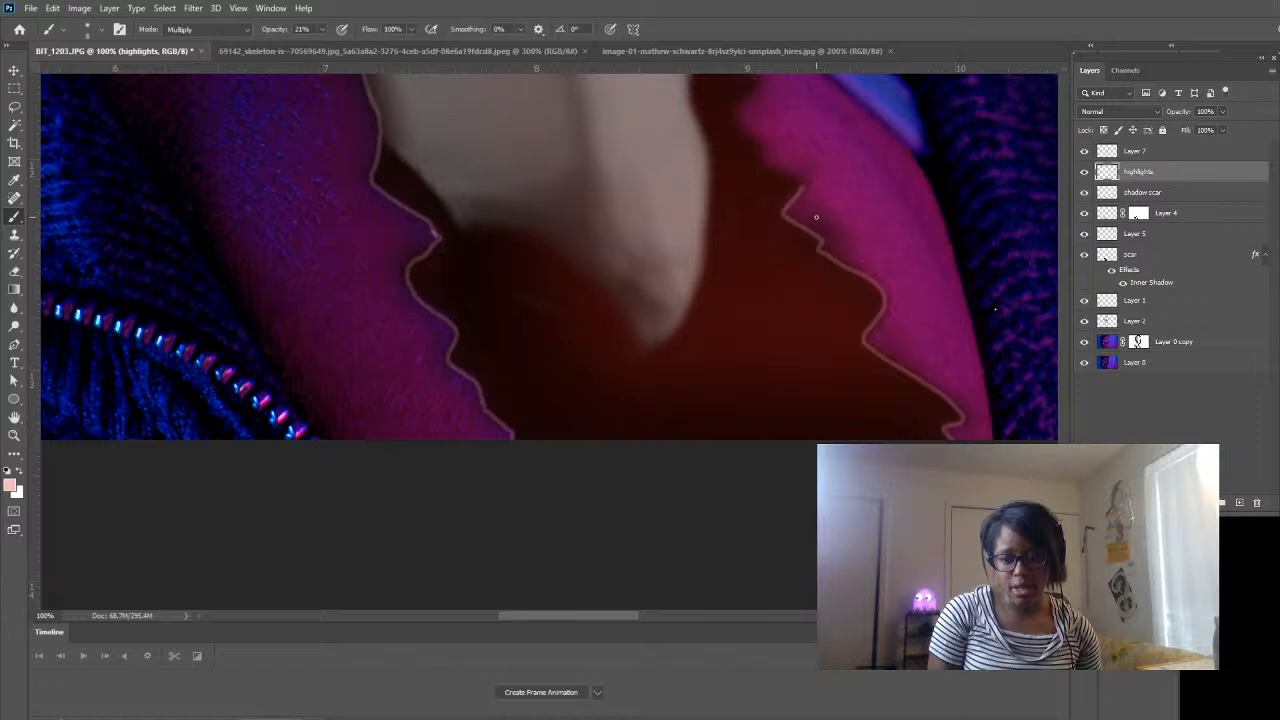
mouse_move(818, 182)
left_mouse_down()
mouse_move(831, 329)
mouse_move(779, 308)
mouse_move(754, 276)
mouse_move(748, 263)
mouse_move(773, 229)
mouse_move(746, 212)
mouse_move(758, 183)
mouse_move(730, 127)
left_mouse_up()
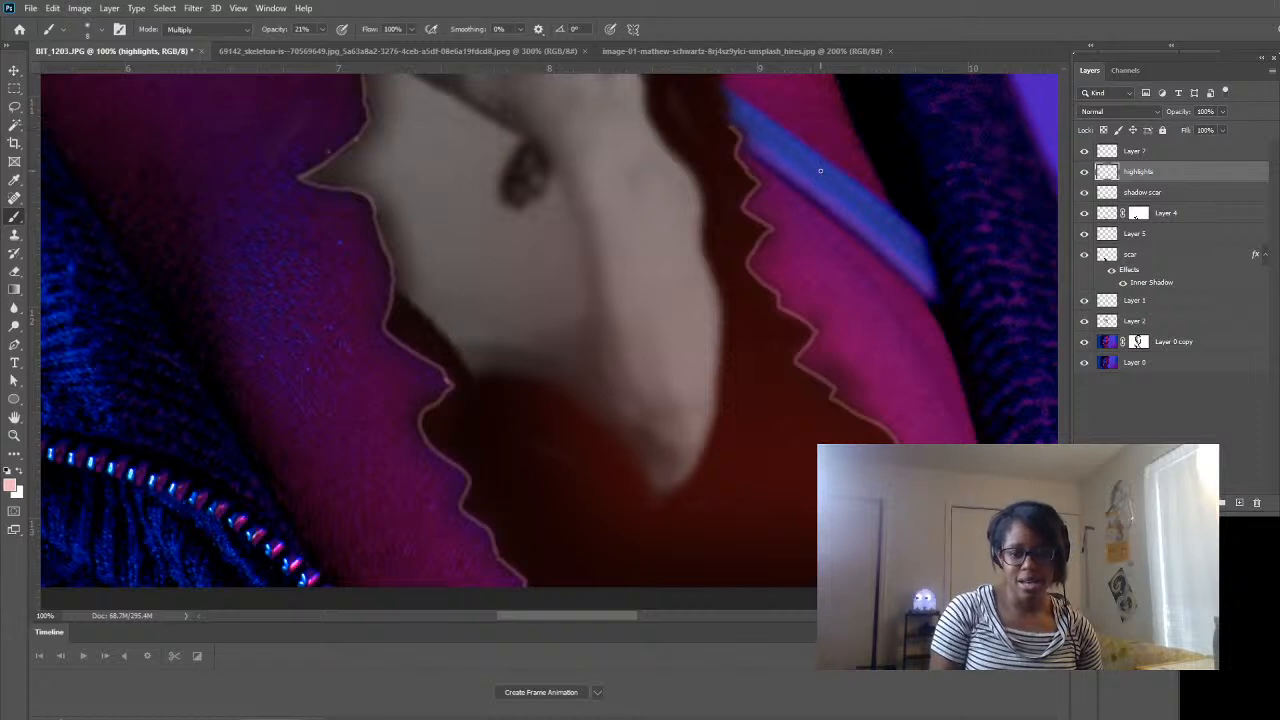
left_click_drag(763, 146, 729, 393)
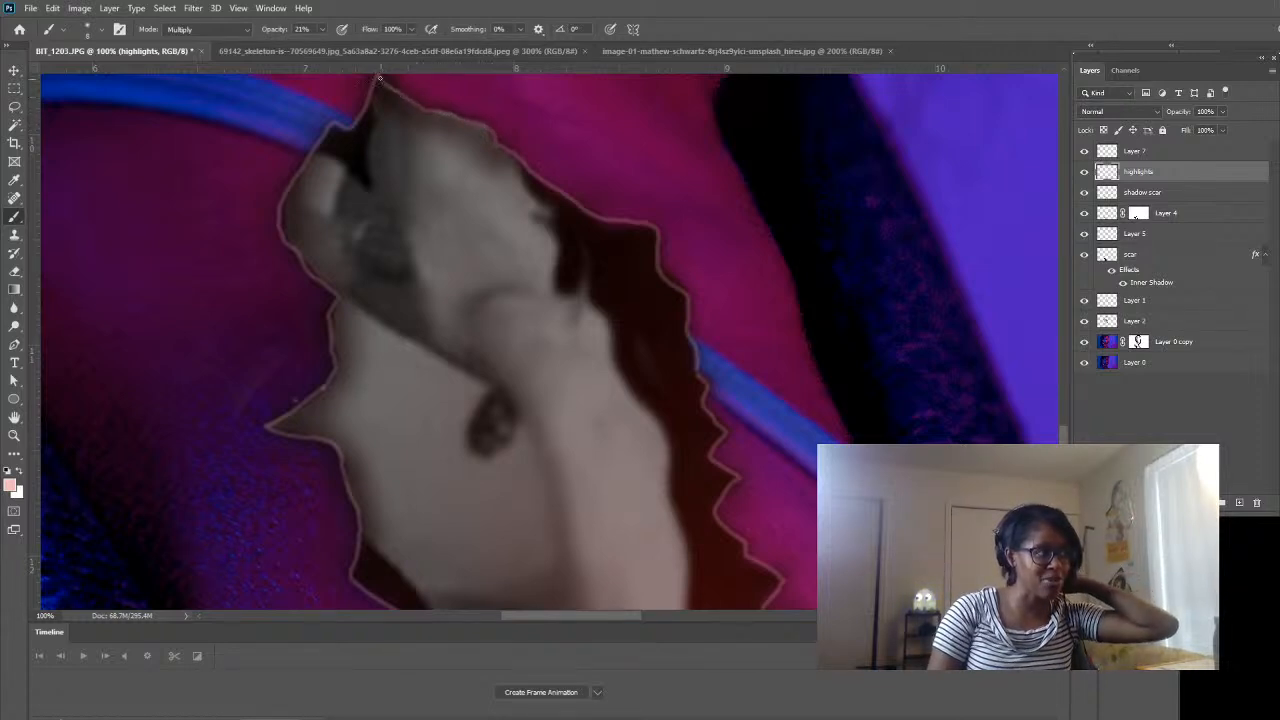
- Blur the highlights layer with a radius of 4.7 pixels
scroll(434, 120, "up", 1)
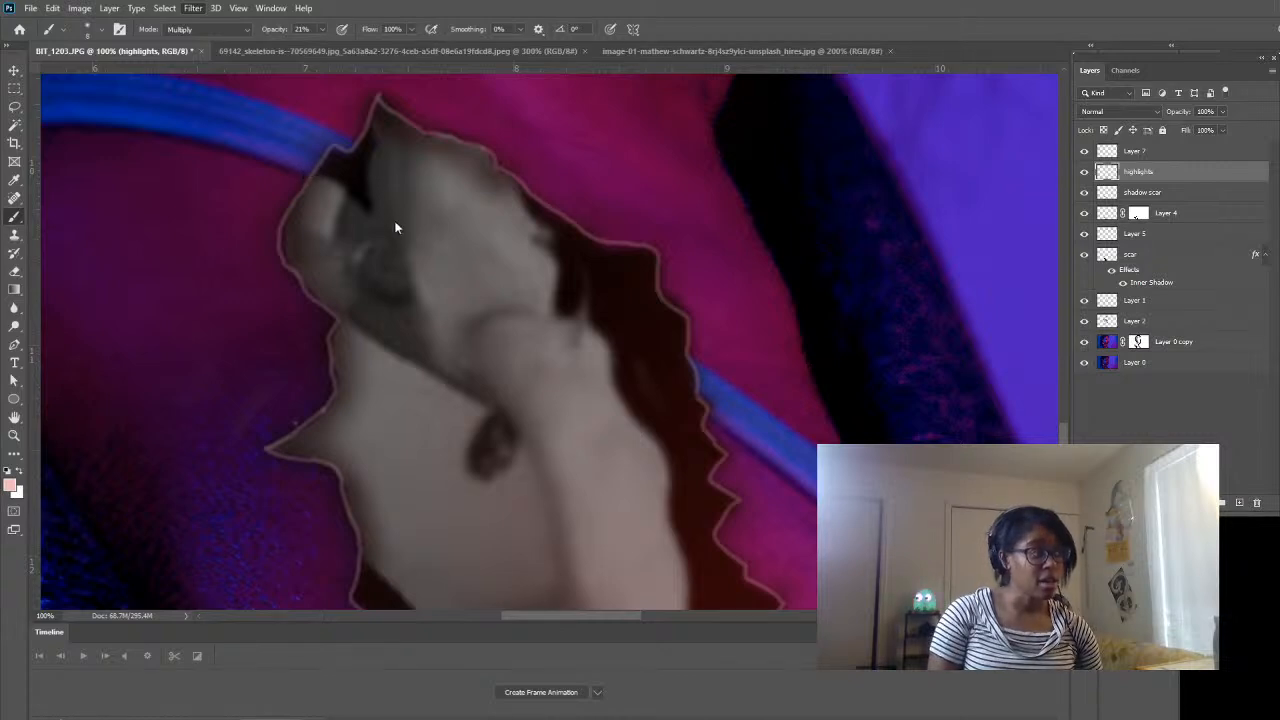
key("ctrl+alt+f")
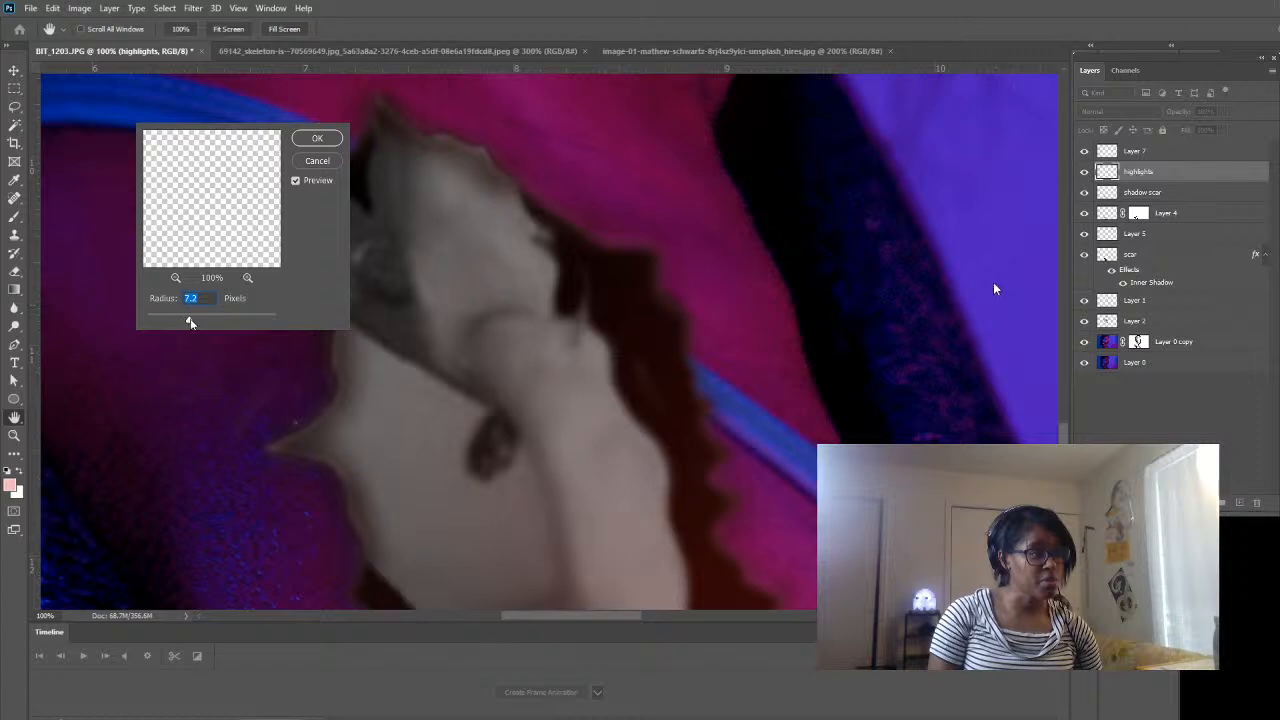
left_click_drag(190, 322, 181, 318)
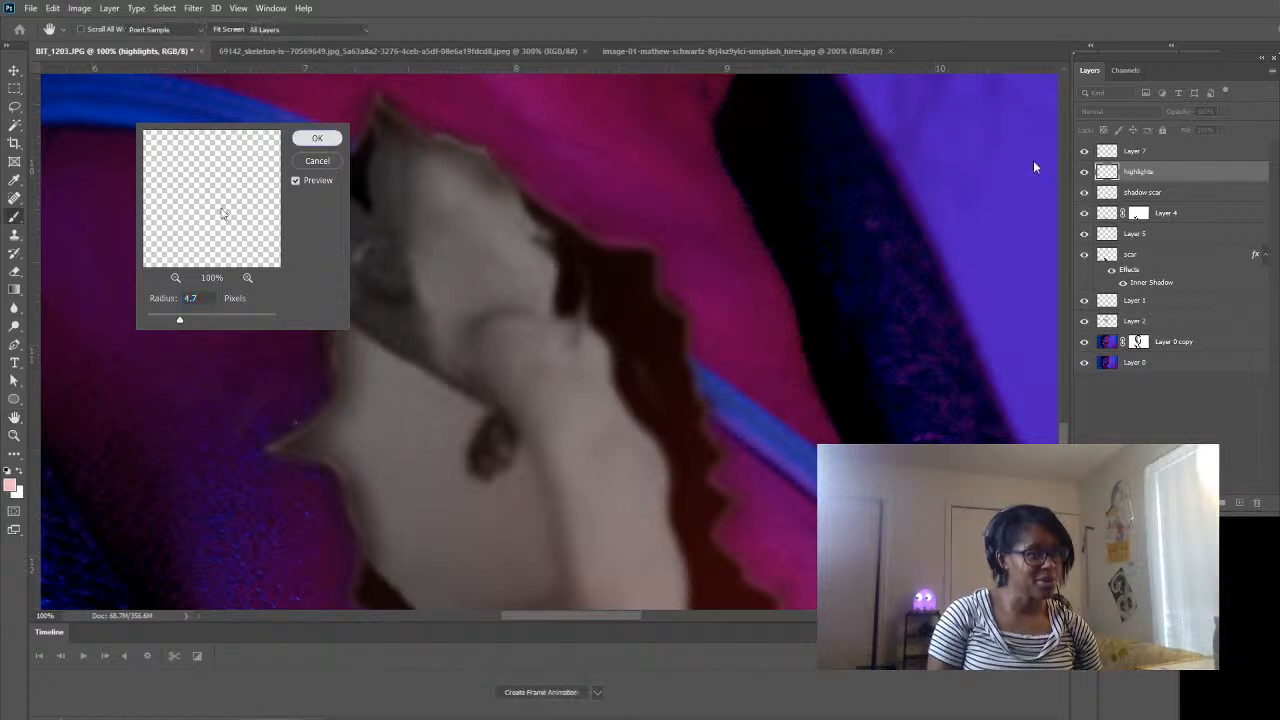
left_click(317, 138)
- Lower the shadow scar layer's opacity to 76%
key("b")
key("z")
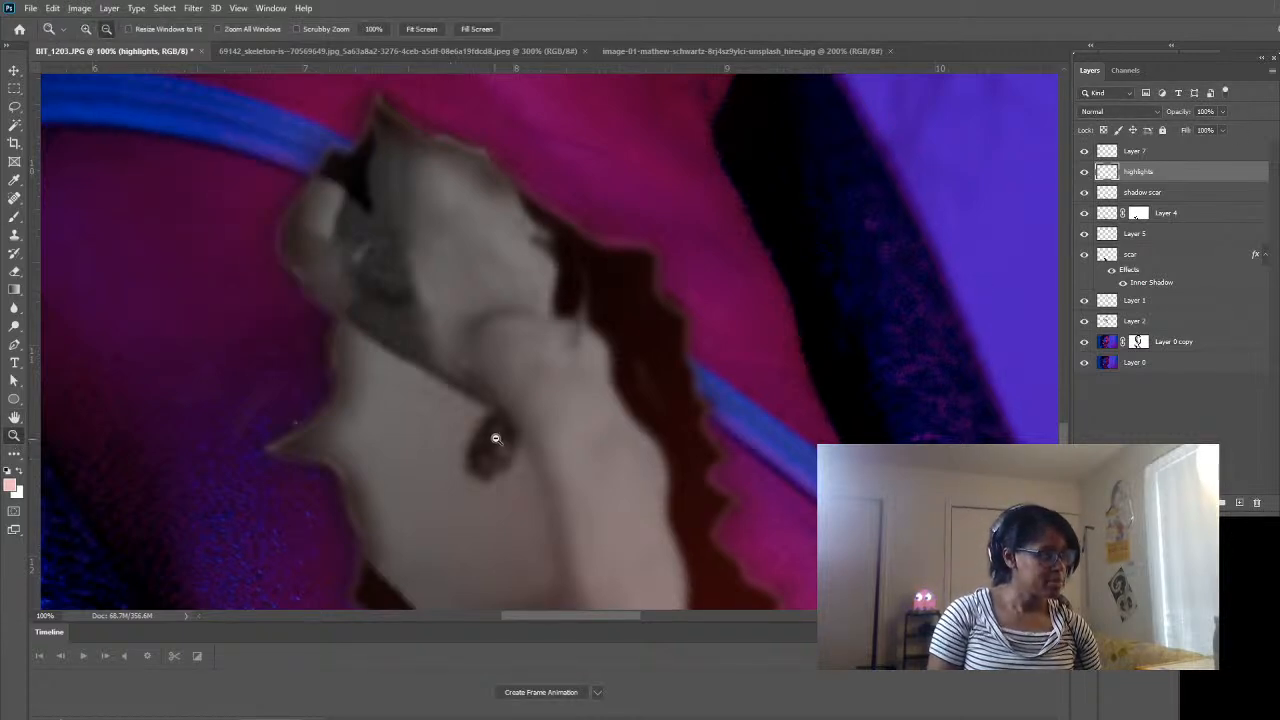
left_click(495, 441, "alt")
left_click(495, 441, "alt")
left_click(495, 441, "alt")
left_click(495, 441, "alt")
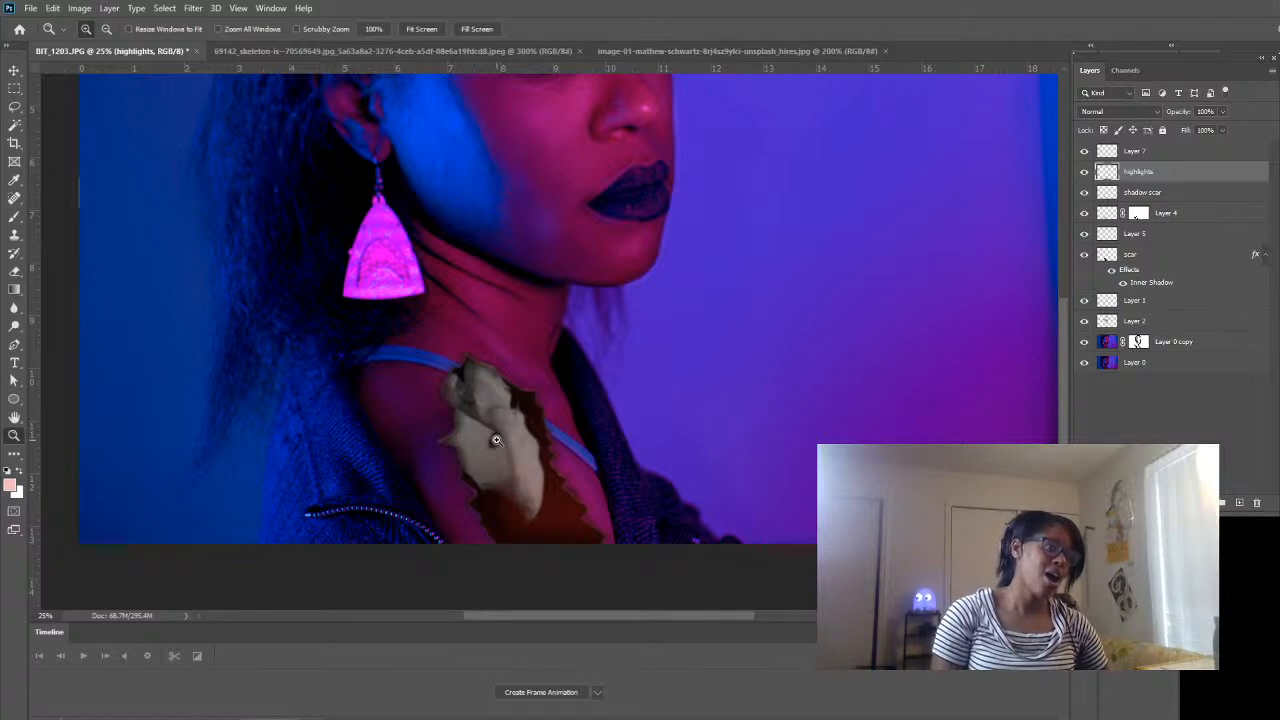
left_click(1227, 195)
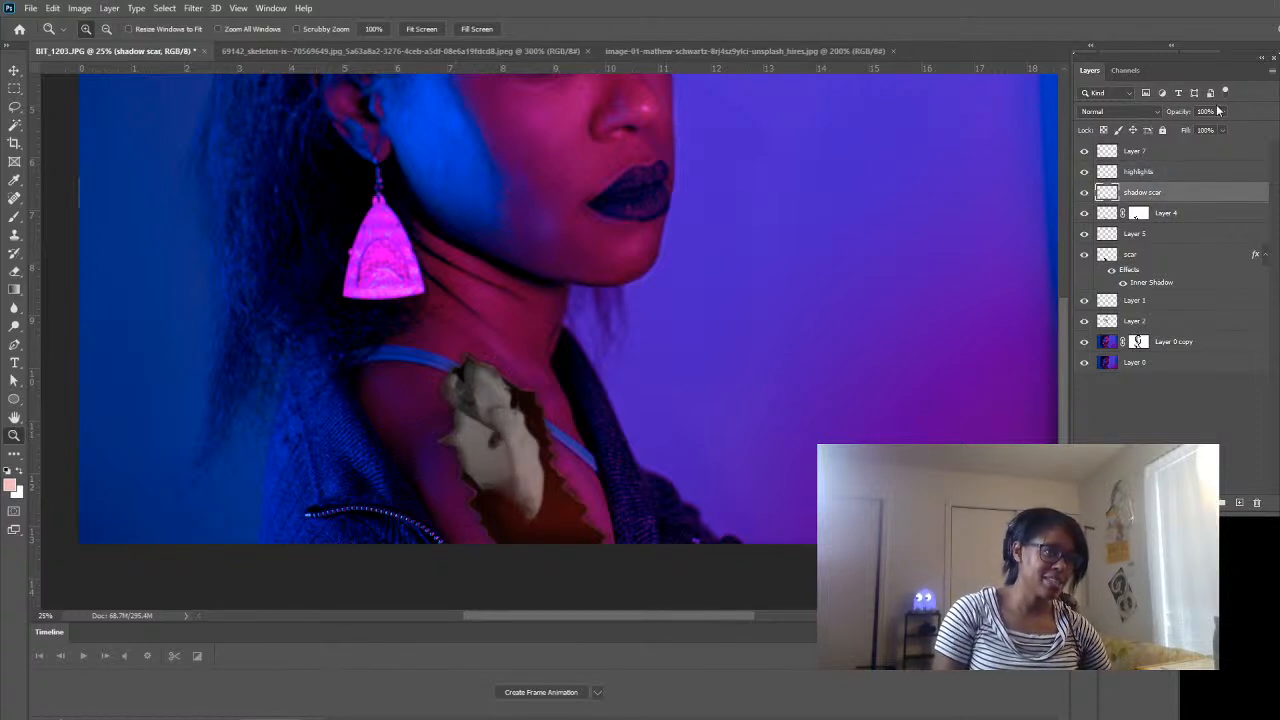
key("7")
key("7")
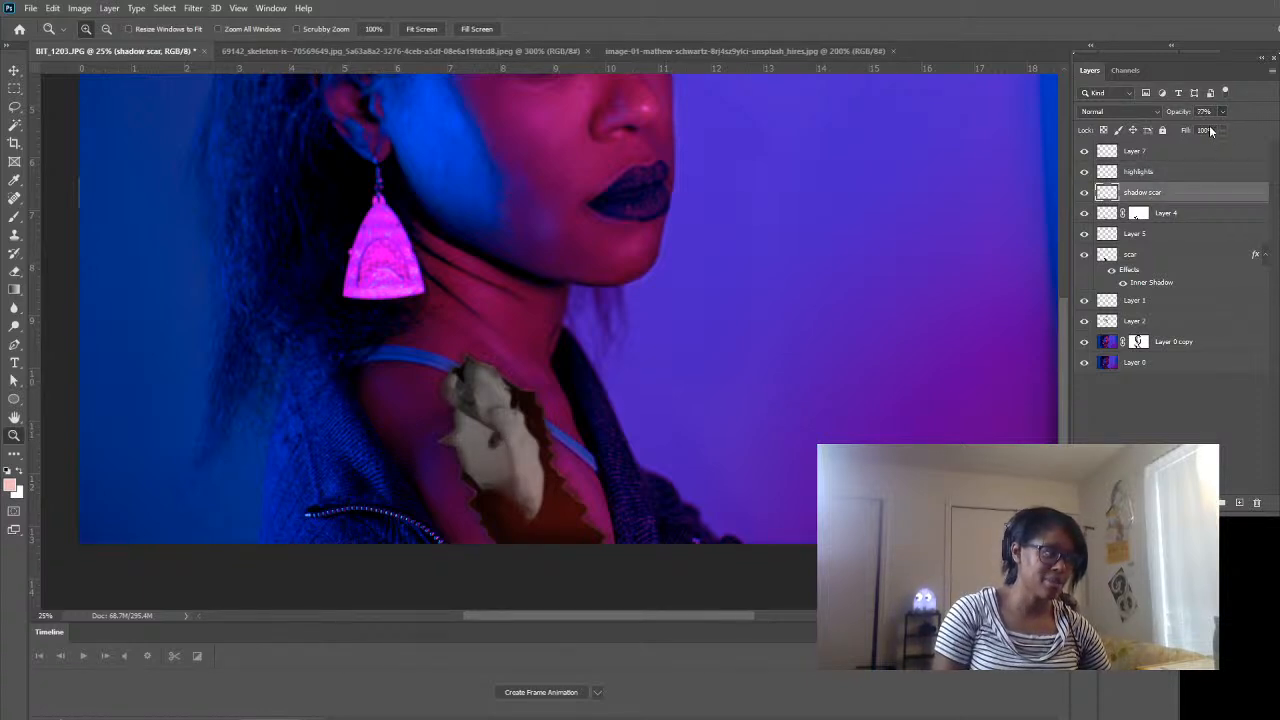
key("7")
key("6")
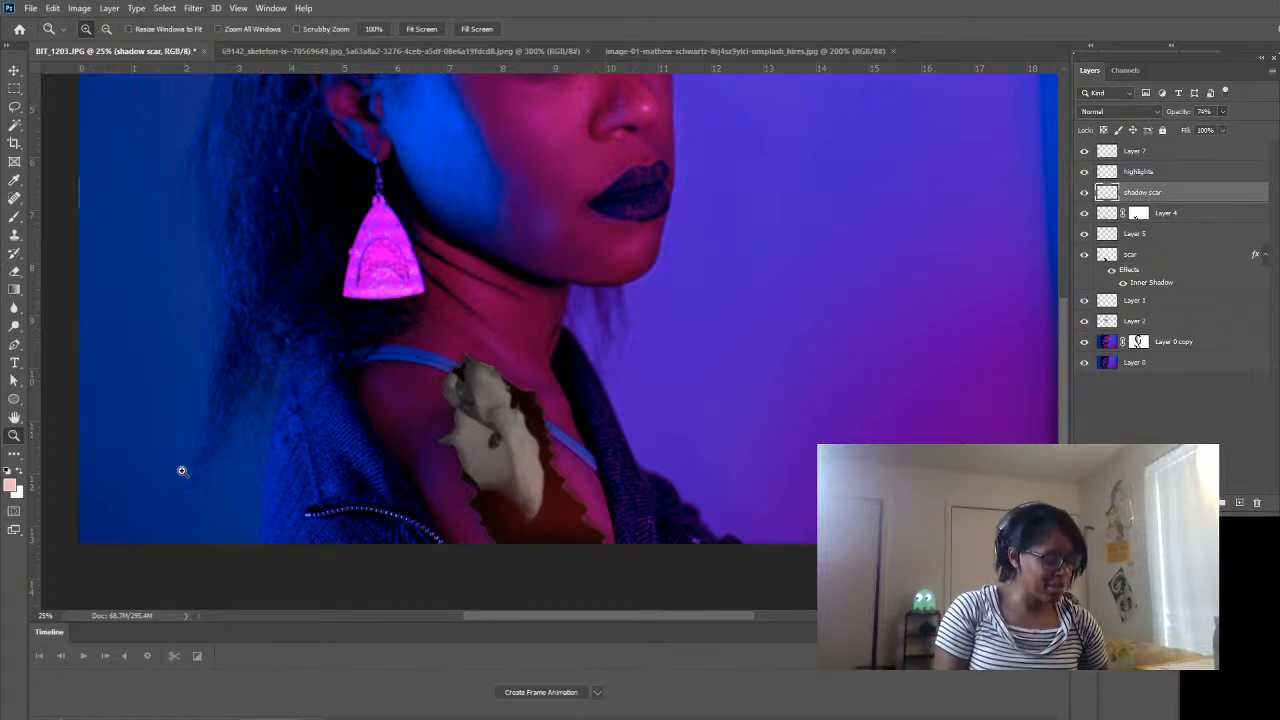
- Examine how the wound blends into the whole portrait and select Layer 7 at the top of the layer stack
left_click(440, 353, "alt")
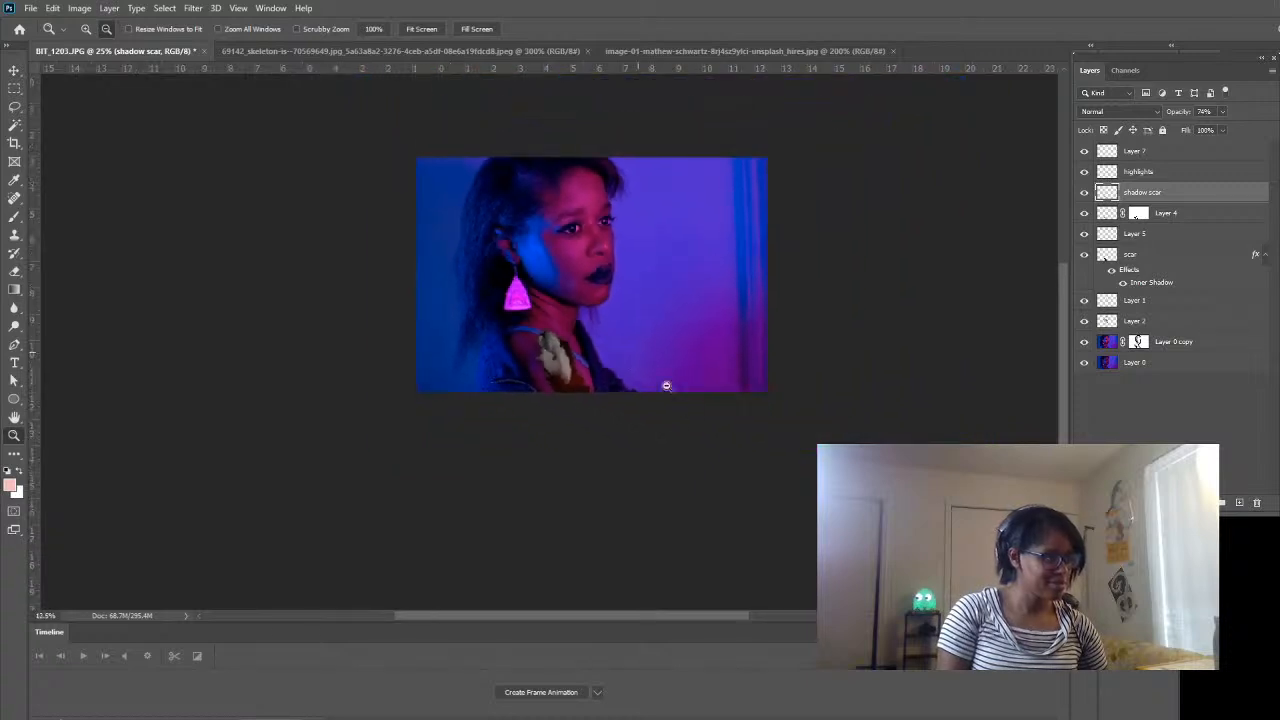
left_click(666, 386, "alt")
left_click(545, 345)
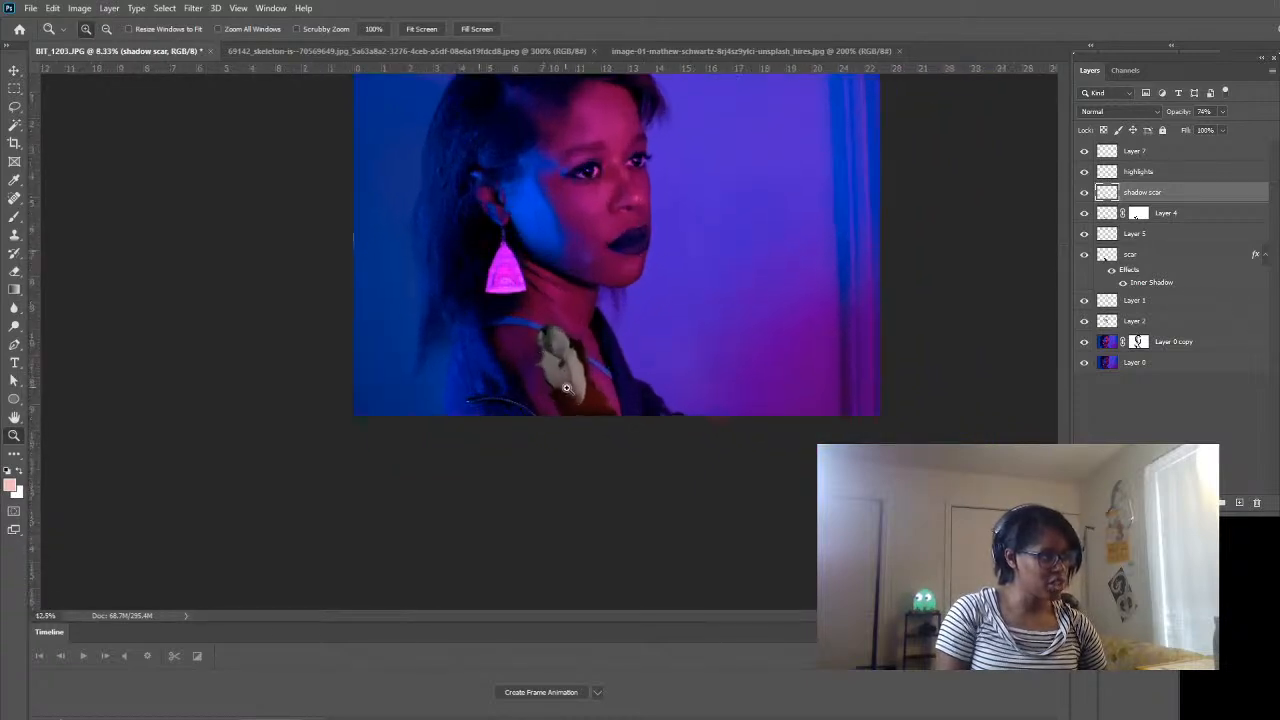
left_click(526, 460)
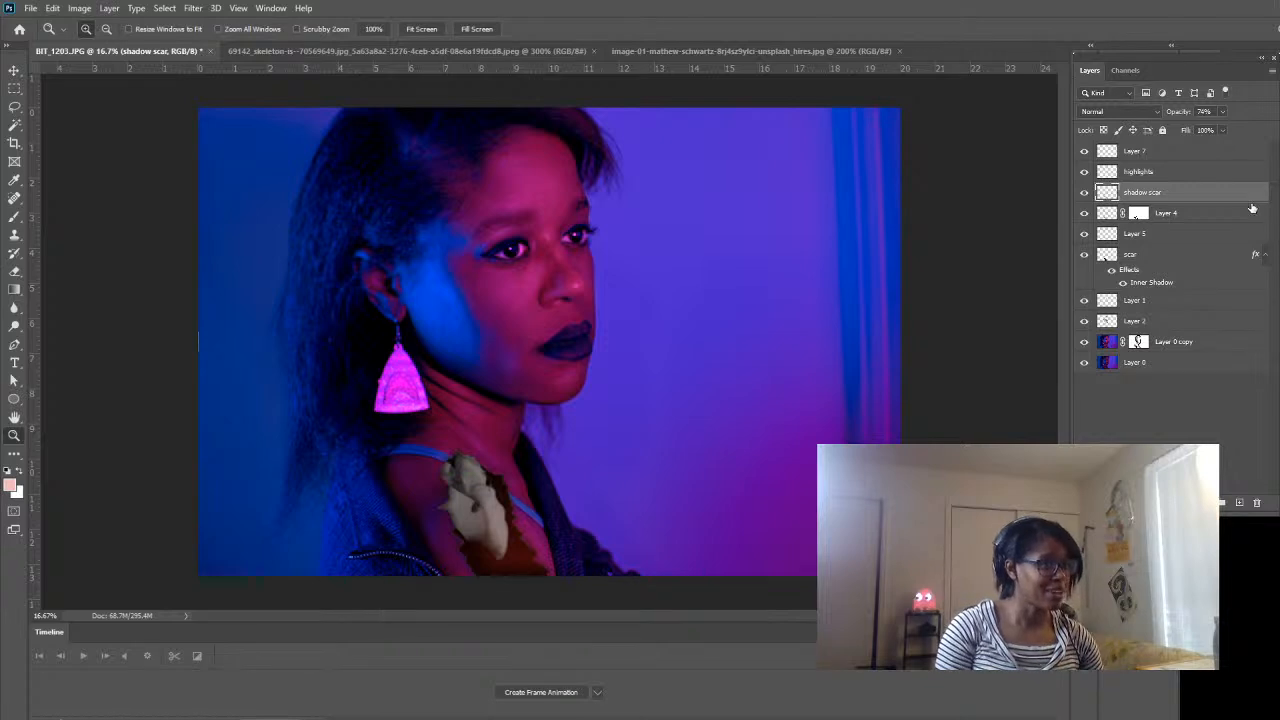
left_click(1184, 152)
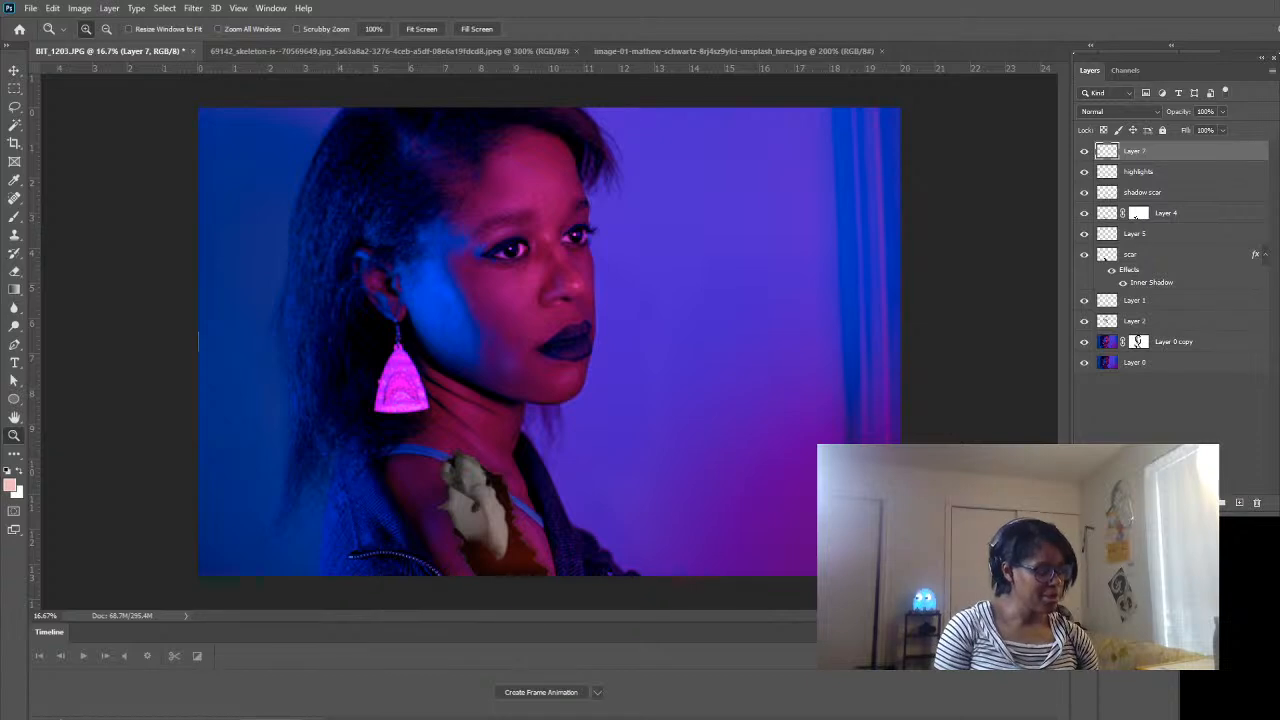
left_click(384, 450, "alt")
left_click(510, 425, "alt")
left_click(520, 417, "alt")
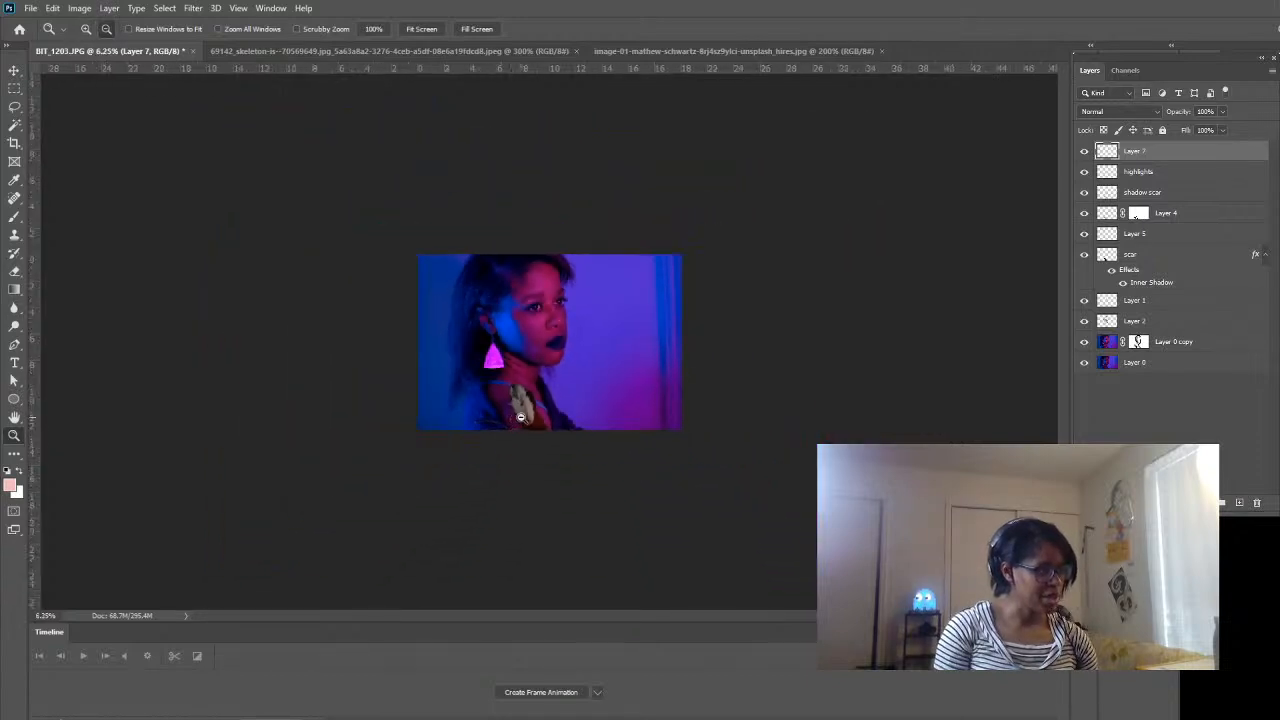
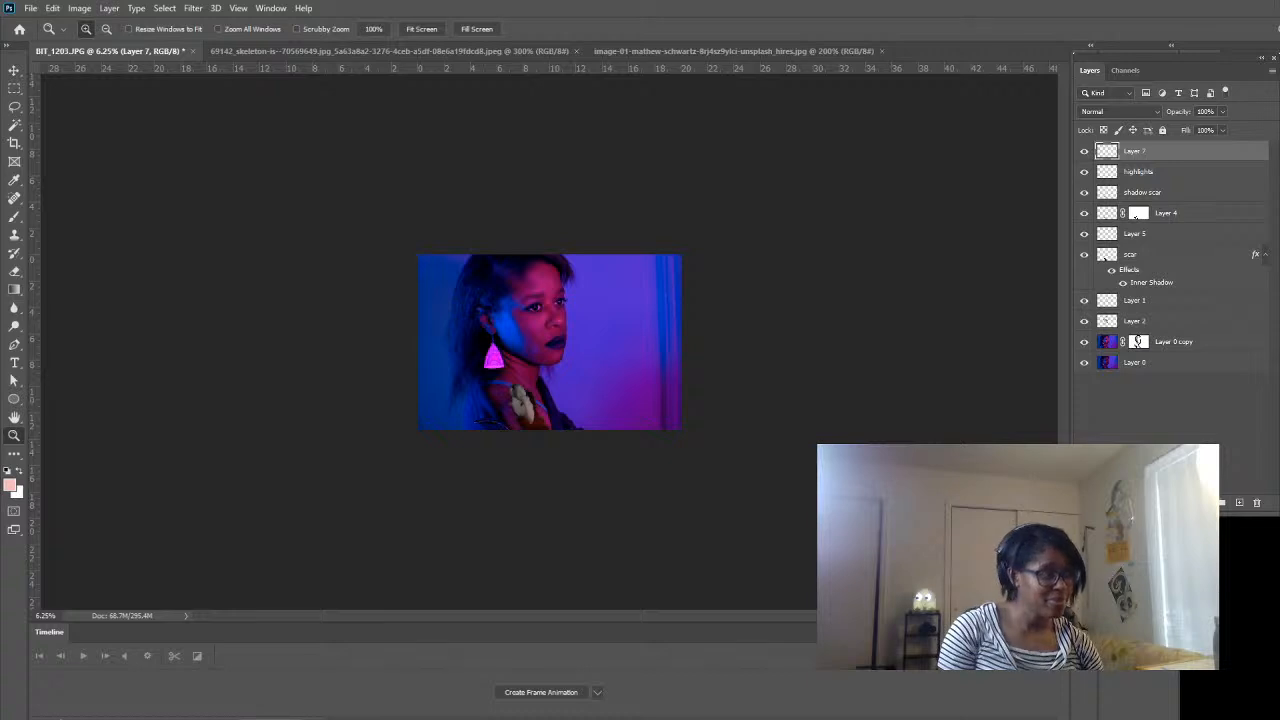
- Select the steak in istock-505207430.jpg without its white background, using the Magic Wand
key("ctrl+plus")
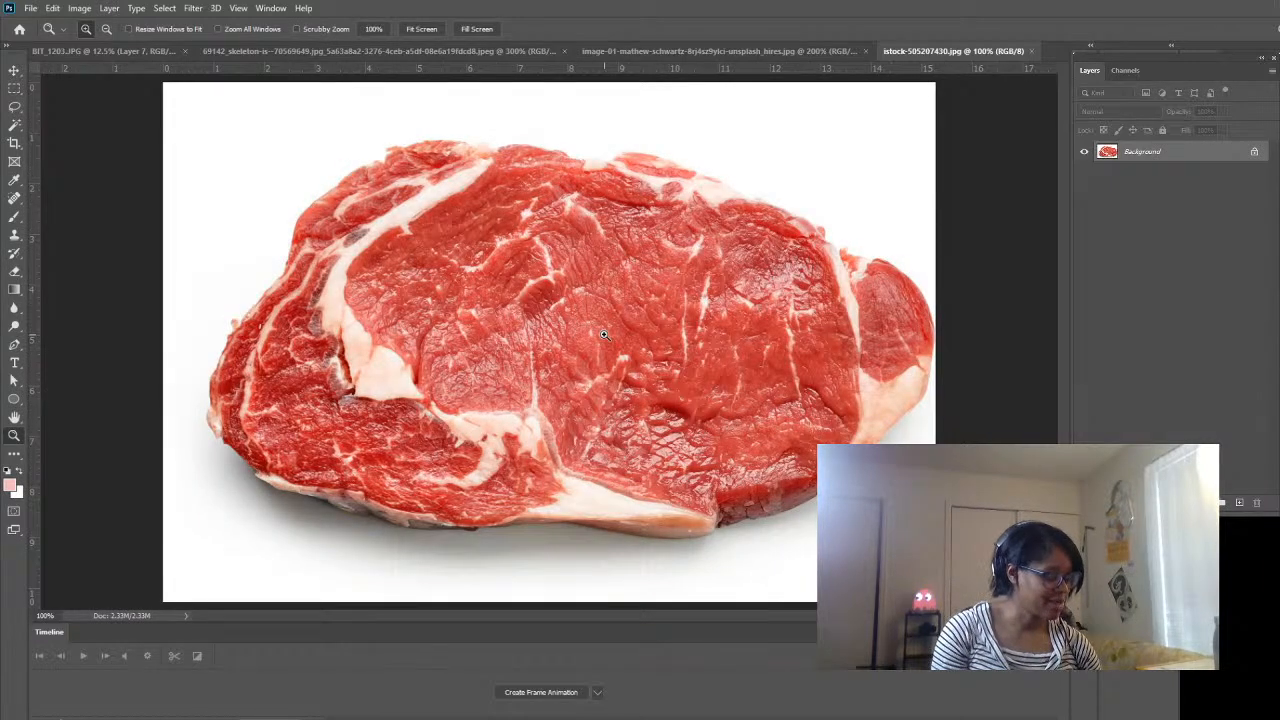
left_click(14, 124)
left_click(176, 175)
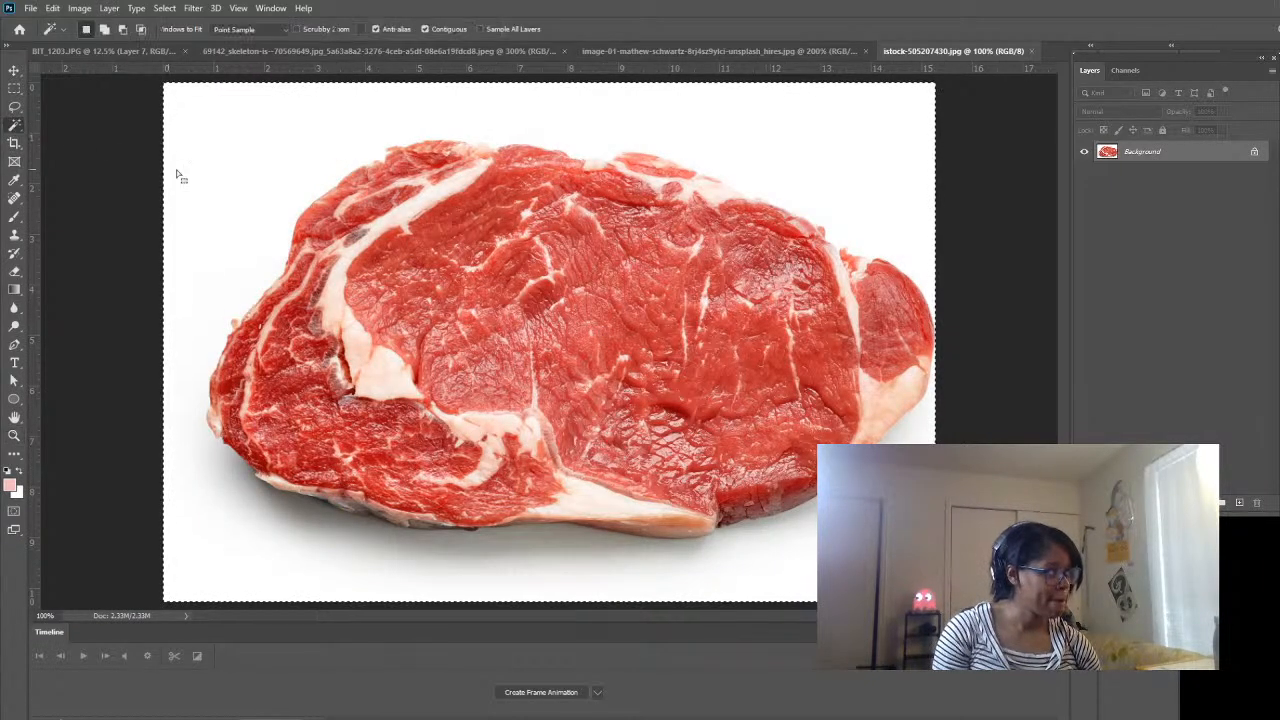
left_click(254, 191)
left_click(260, 198)
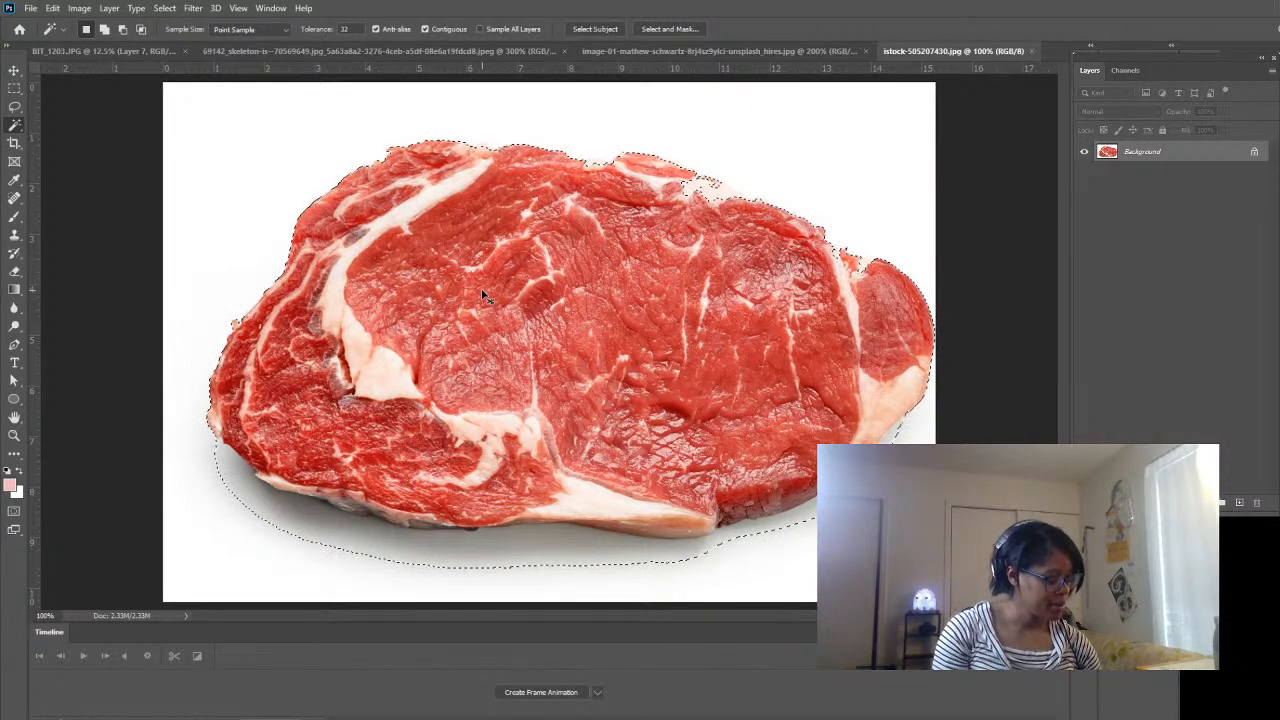
- Paste the cut-out steak into the BIT_1203.JPG portrait and move it over the shoulder wound
left_click(168, 51)
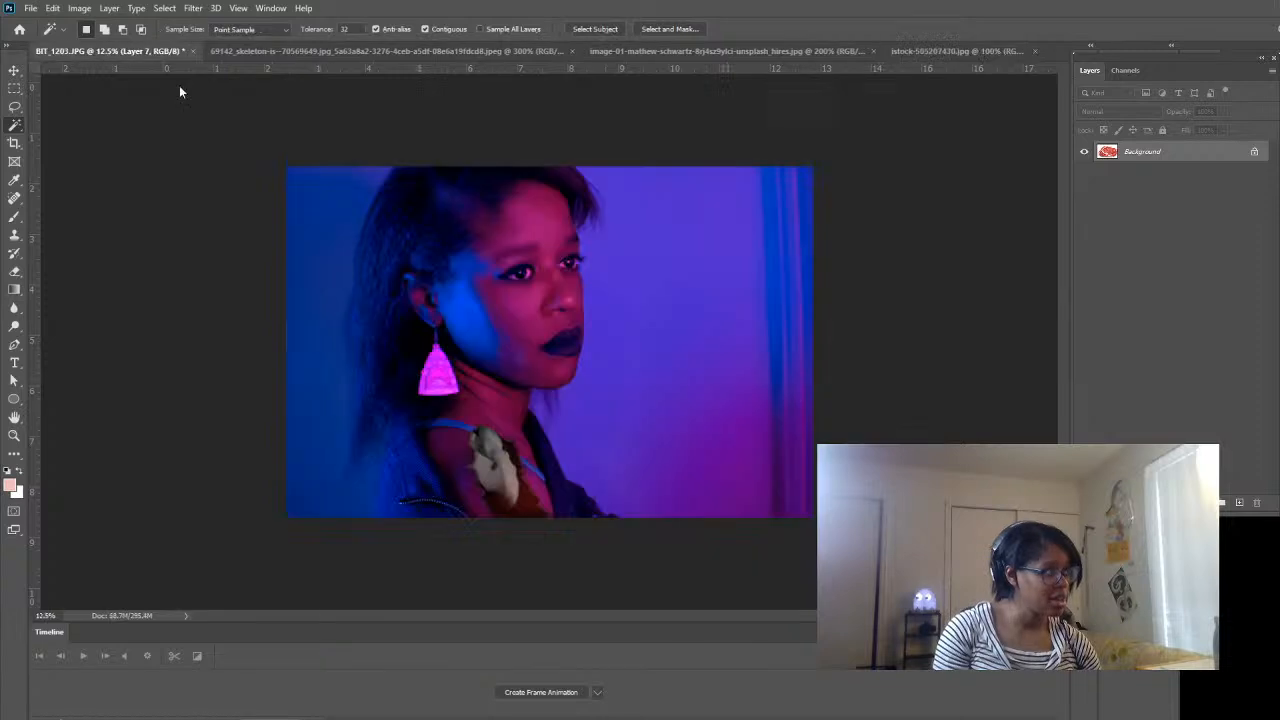
key("ctrl+v")
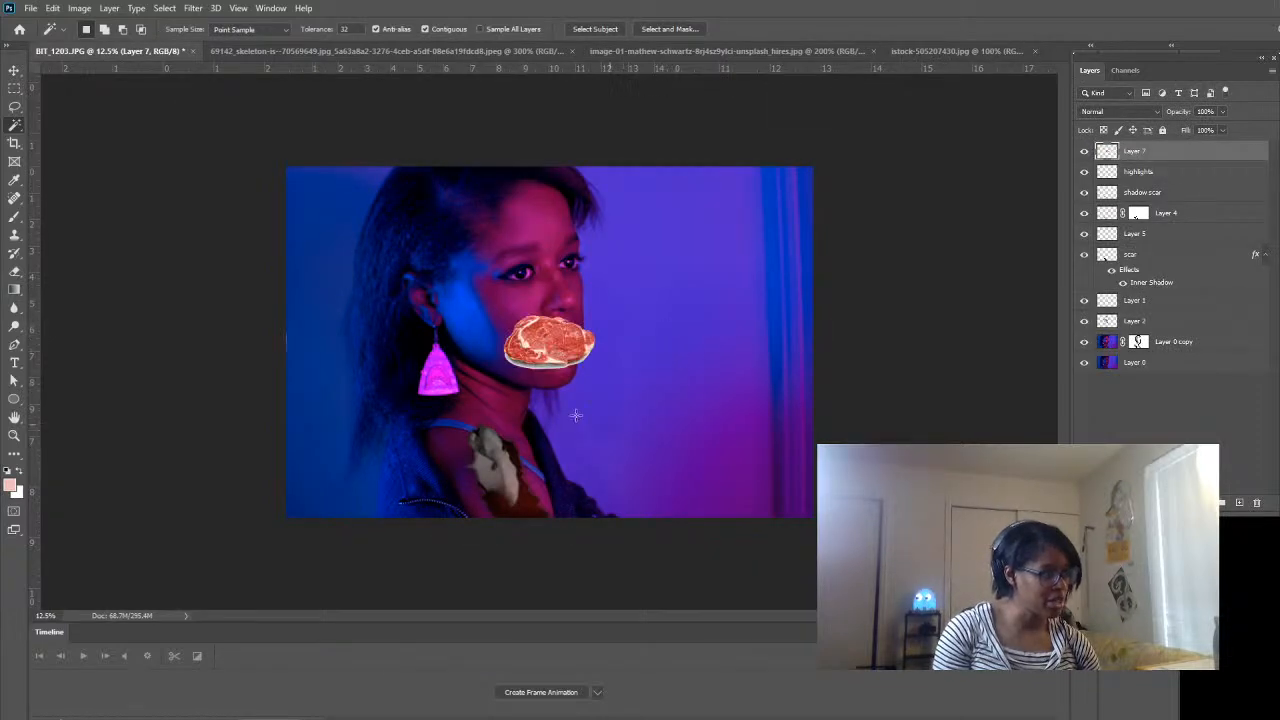
left_click(14, 70)
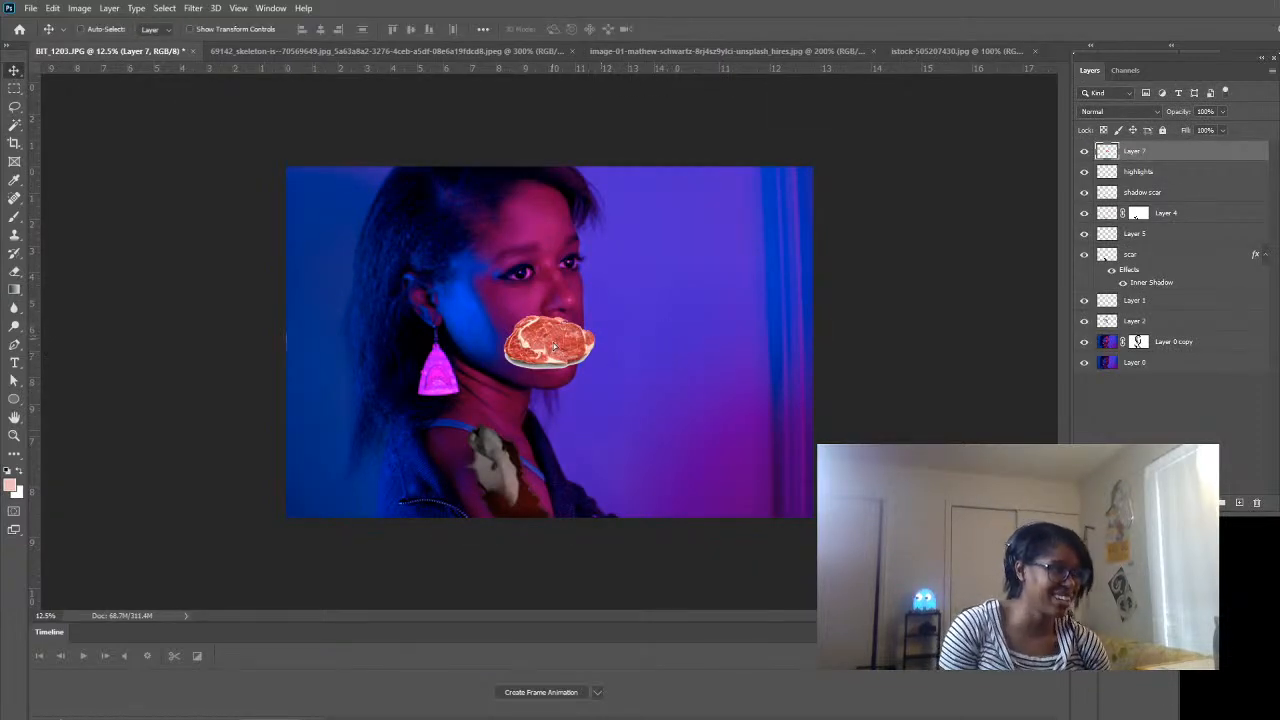
left_click_drag(554, 346, 501, 472)
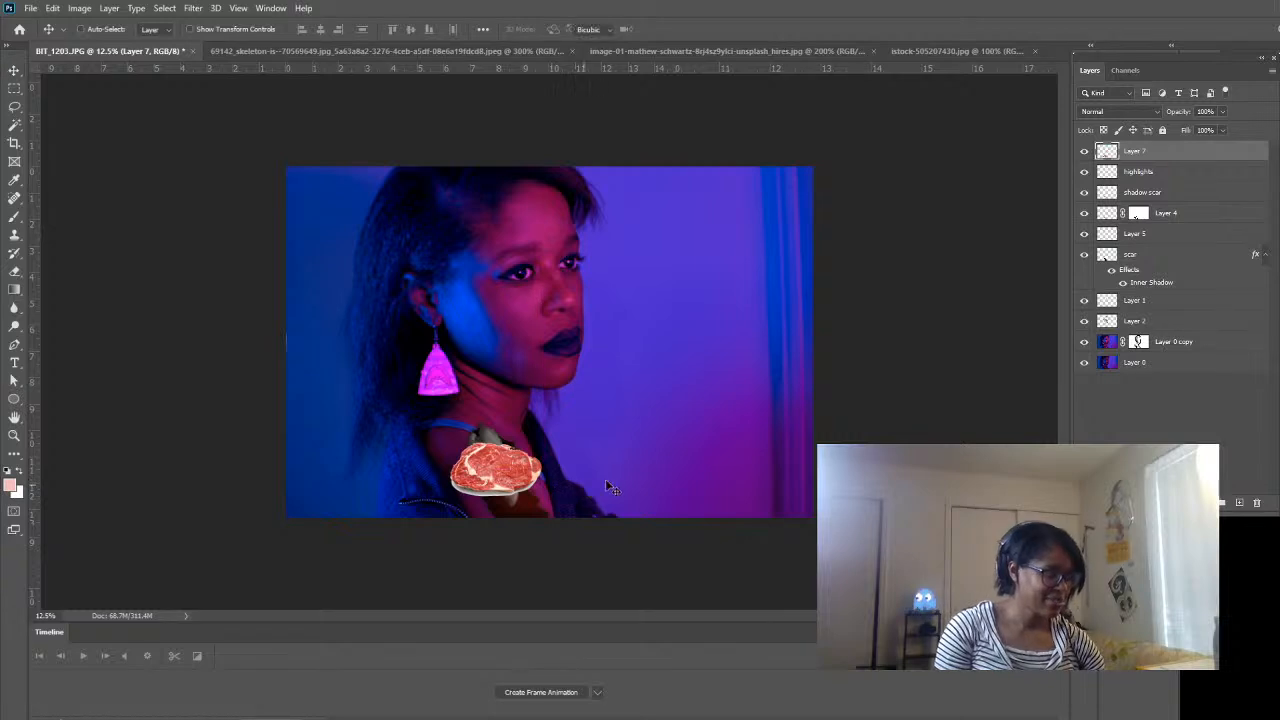
- Scale the steak to about 162% and rotate it about 71° so it covers the shoulder wound lengthwise
key("ctrl+t")
left_click_drag(586, 459, 601, 533)
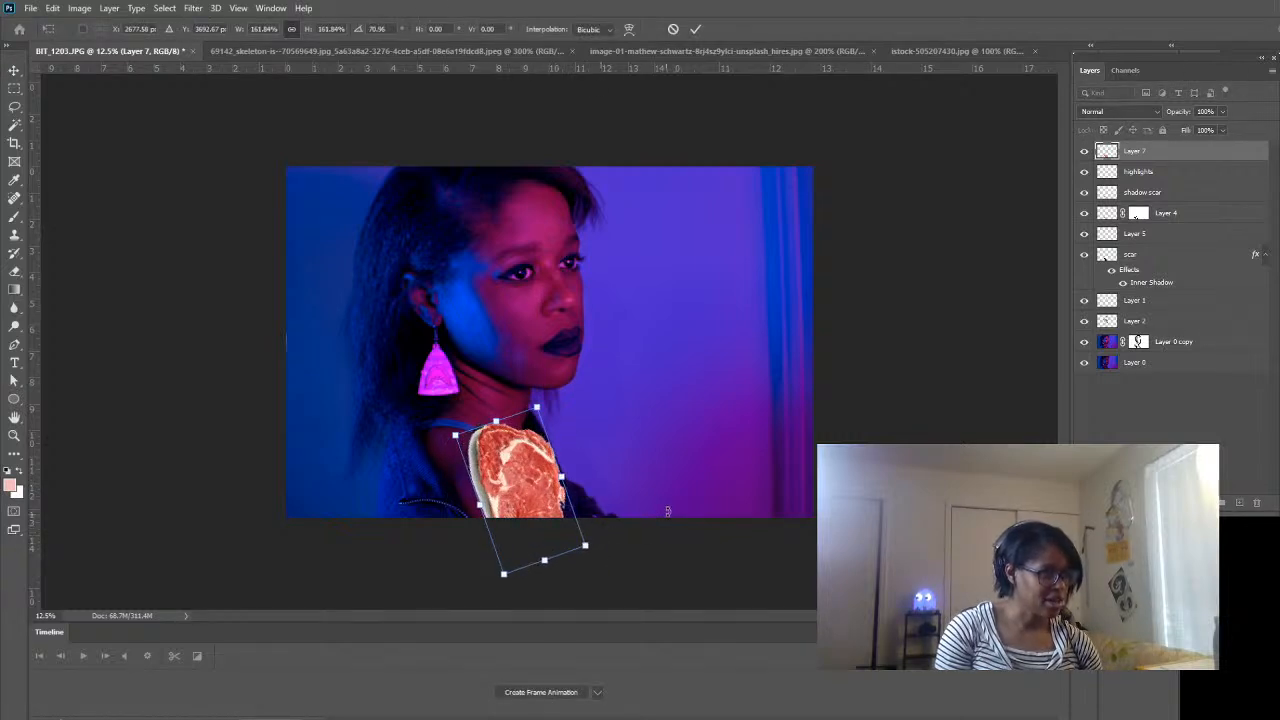
key("Return")
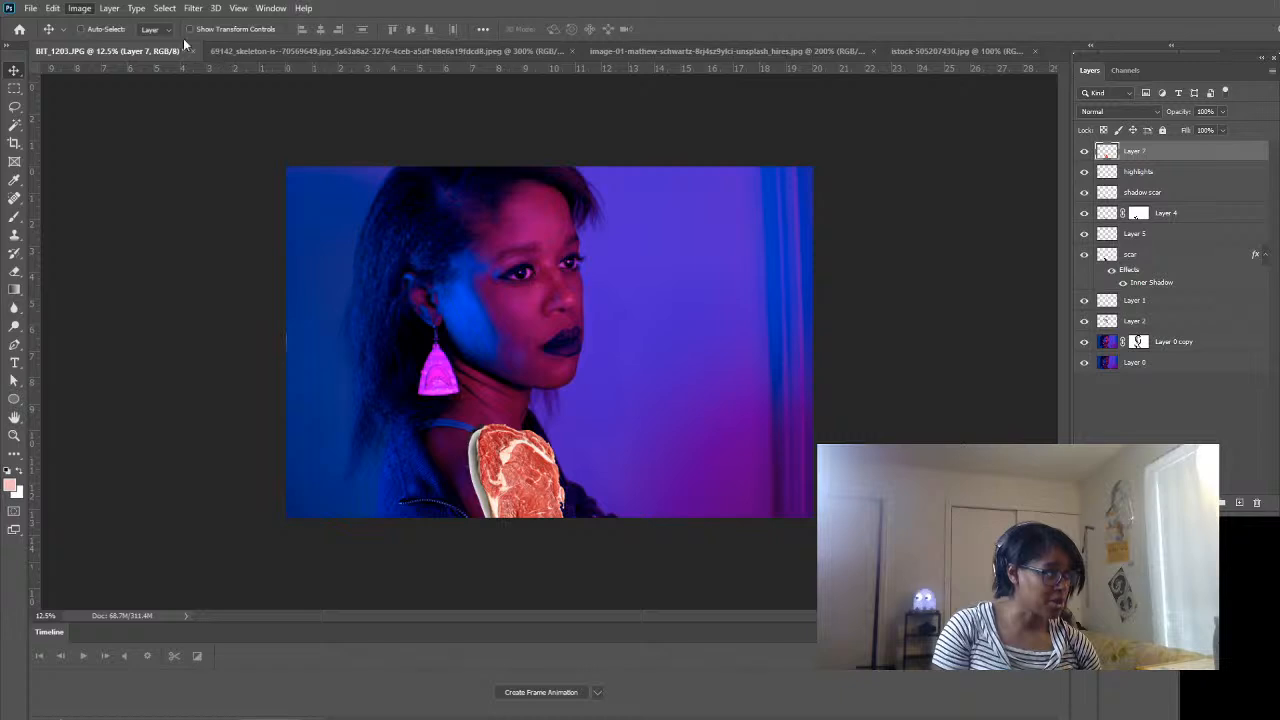
- Try darkening the steak with Brightness -133 and Contrast -50, and undo that adjustment
left_click(225, 45)
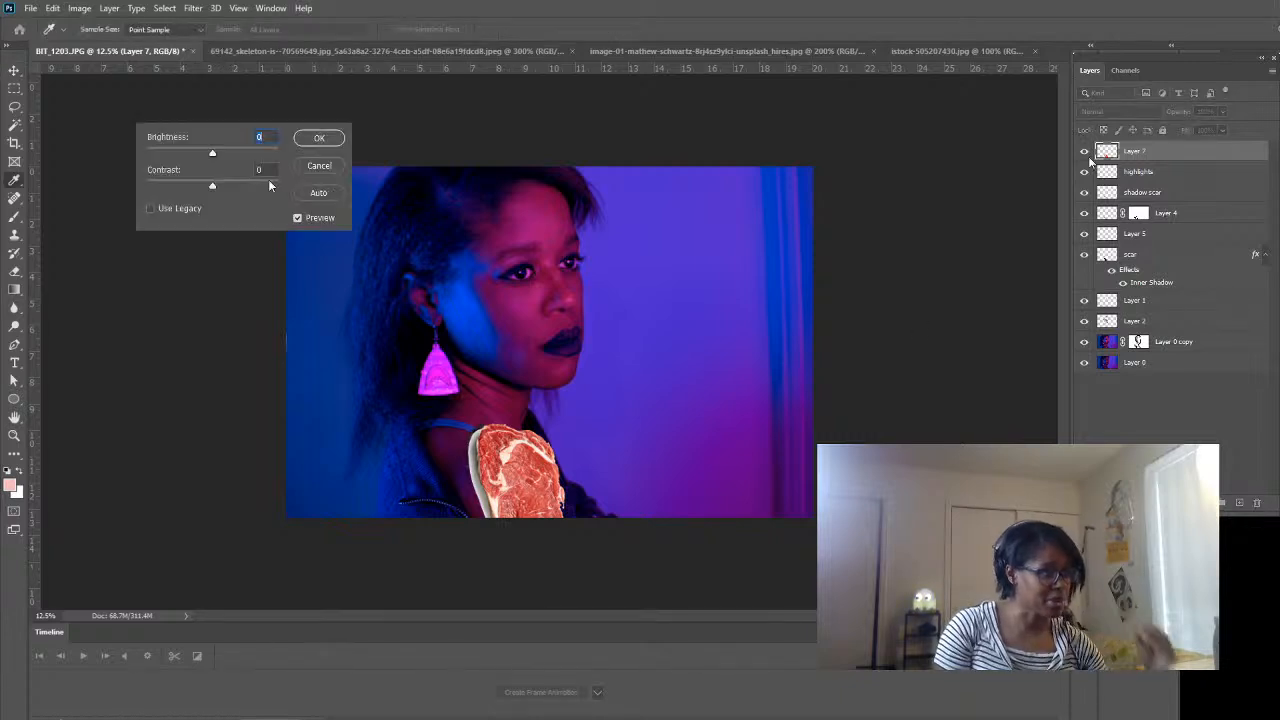
left_click_drag(213, 156, 154, 152)
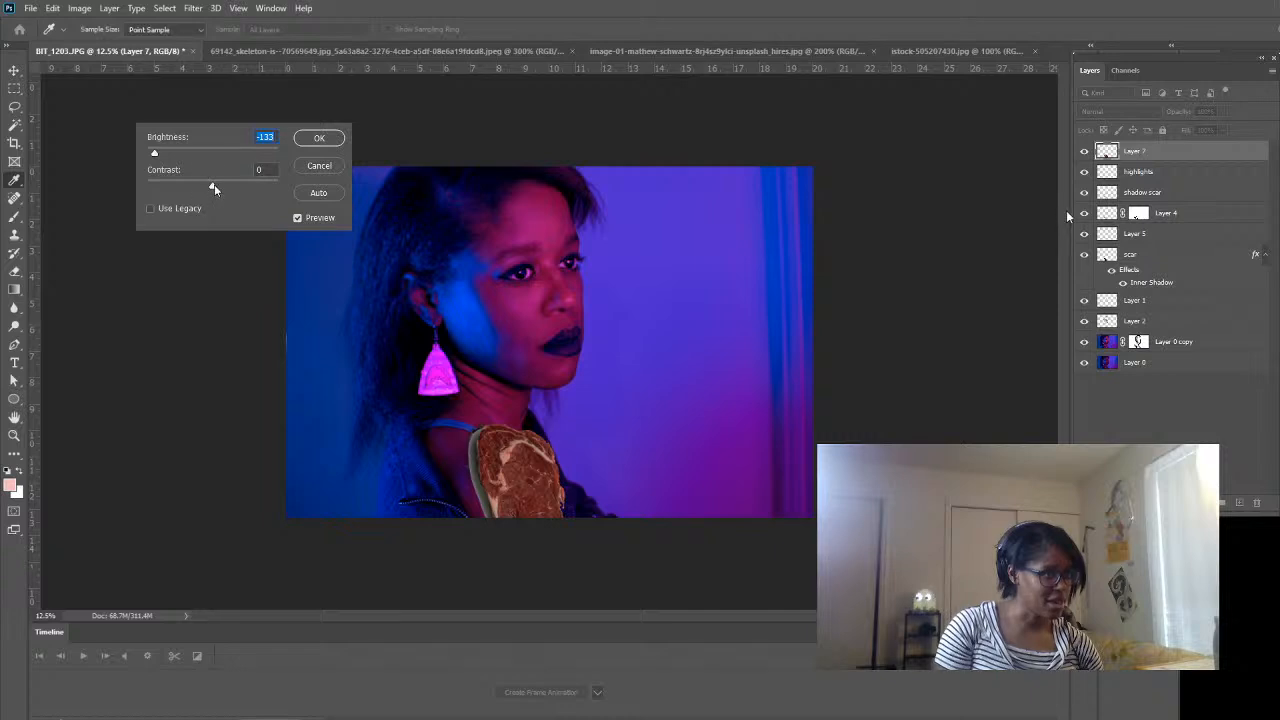
left_click_drag(212, 186, 147, 186)
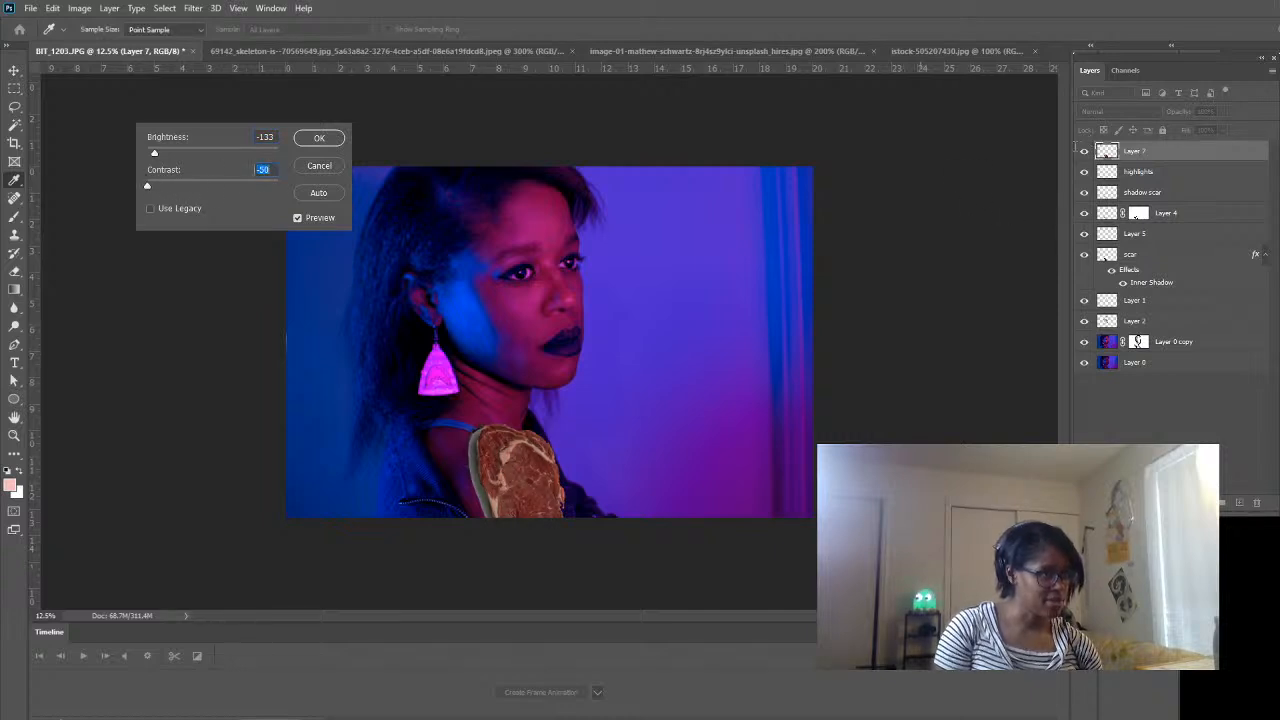
left_click(325, 142)
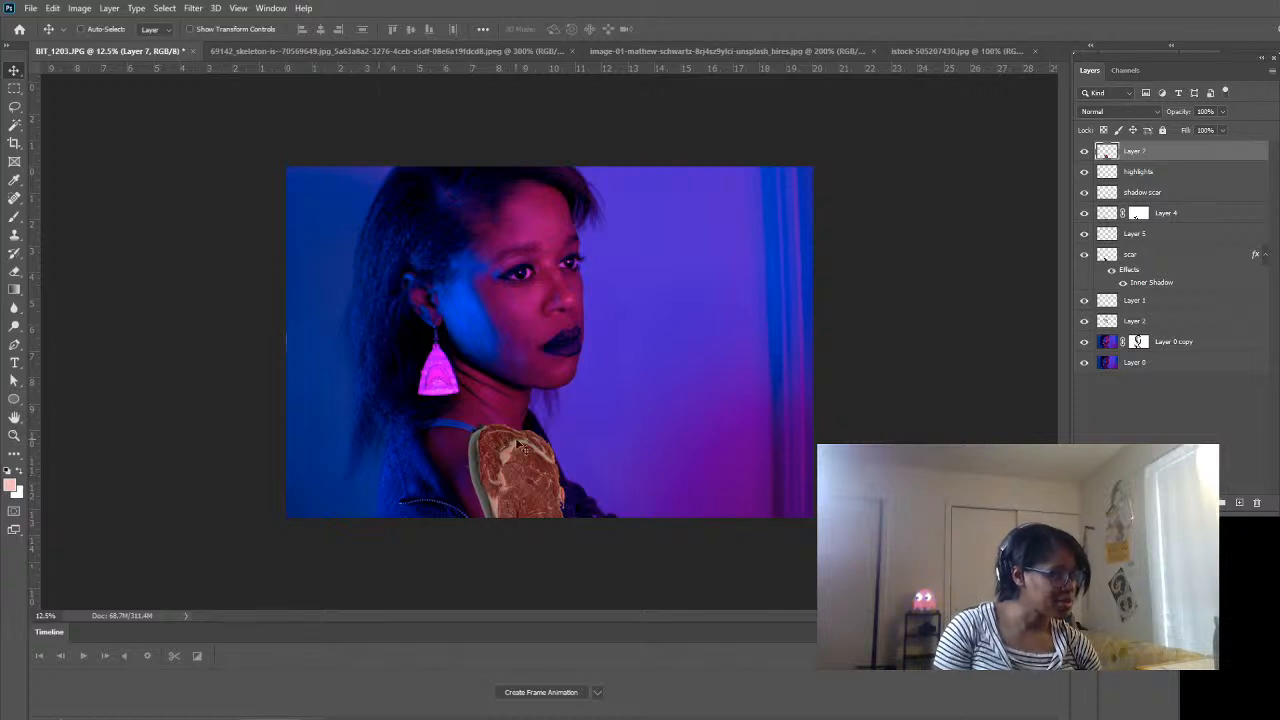
left_click(14, 435)
left_click(530, 394)
left_click(530, 394)
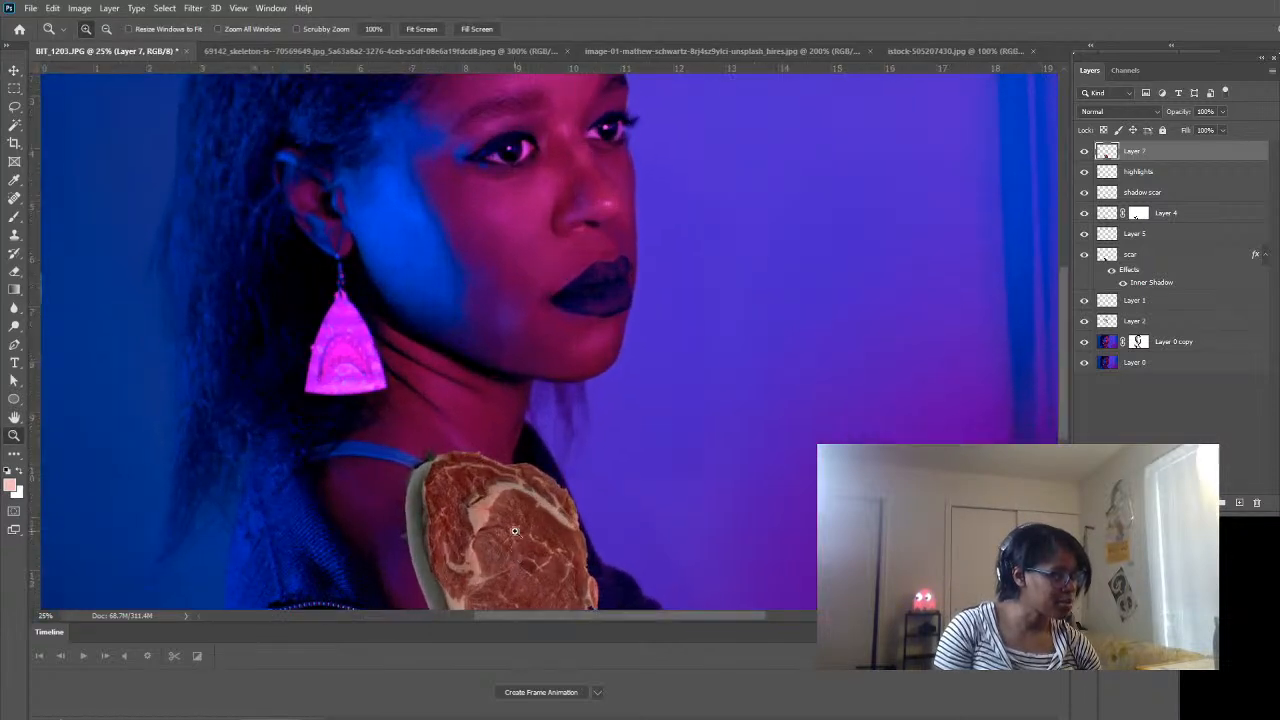
key("ctrl+z")
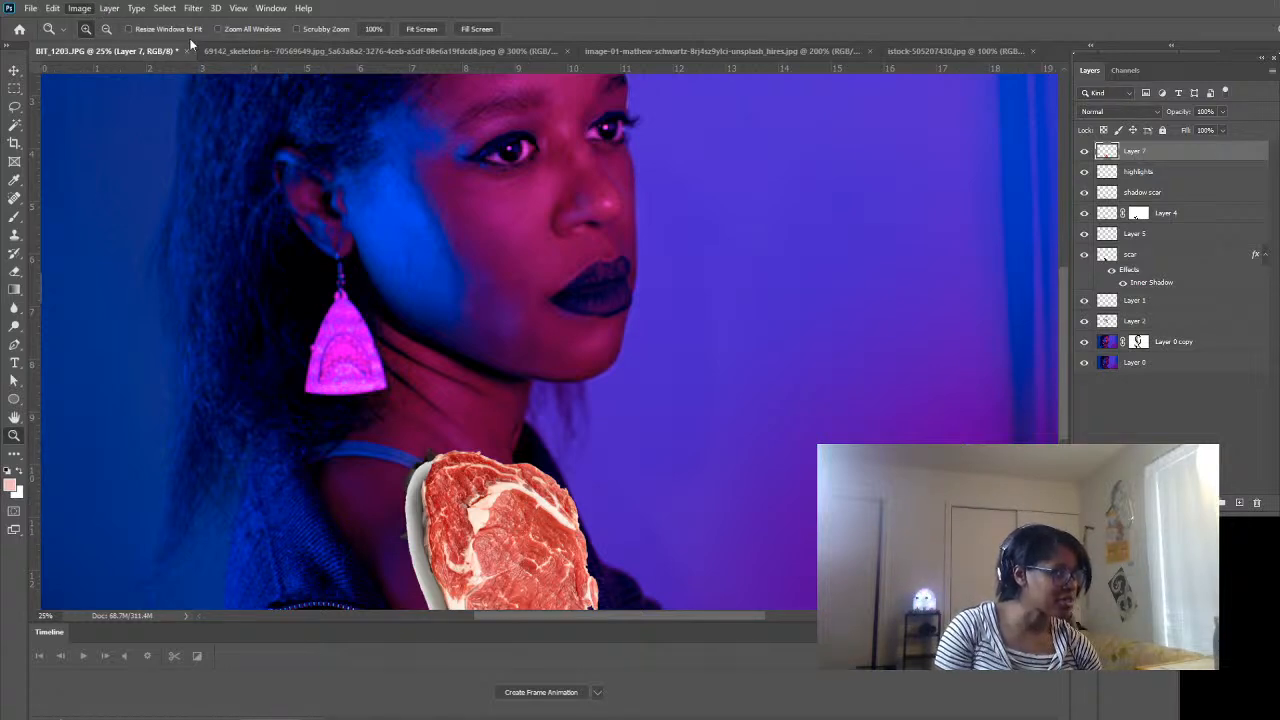
- In a Levels adjustment on the steak, set the RGB midtones to 0.26, input white to 231 and output white to 196
key("ctrl+l")
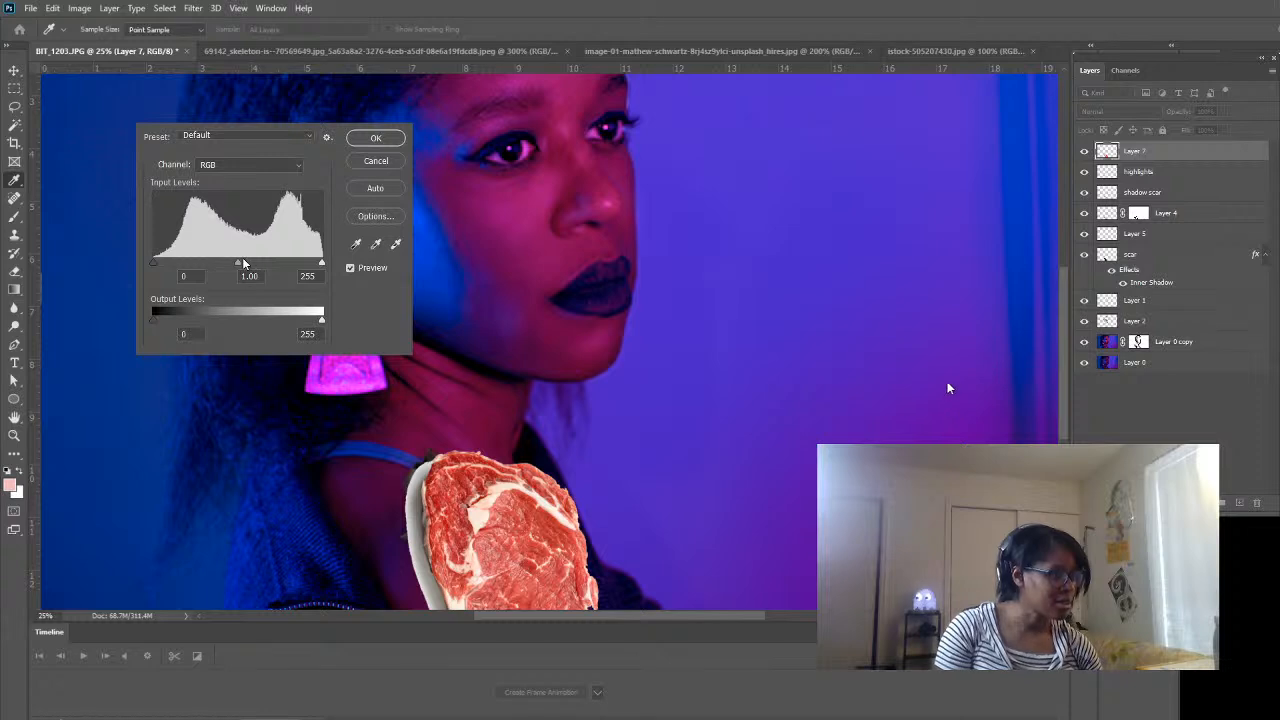
left_click_drag(238, 263, 327, 268)
mouse_move(154, 263)
left_mouse_down()
mouse_move(303, 273)
mouse_move(152, 266)
left_mouse_up()
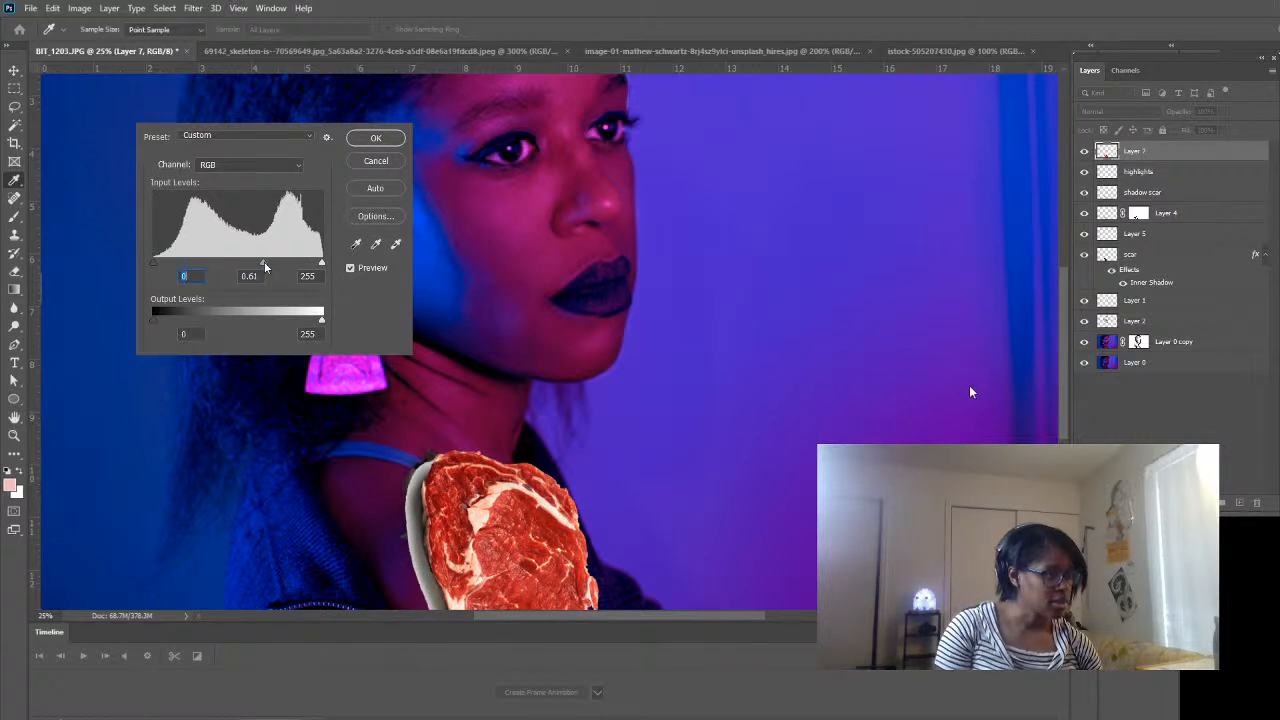
mouse_move(268, 265)
left_mouse_down()
mouse_move(306, 266)
mouse_move(281, 268)
left_mouse_up()
left_click(281, 268)
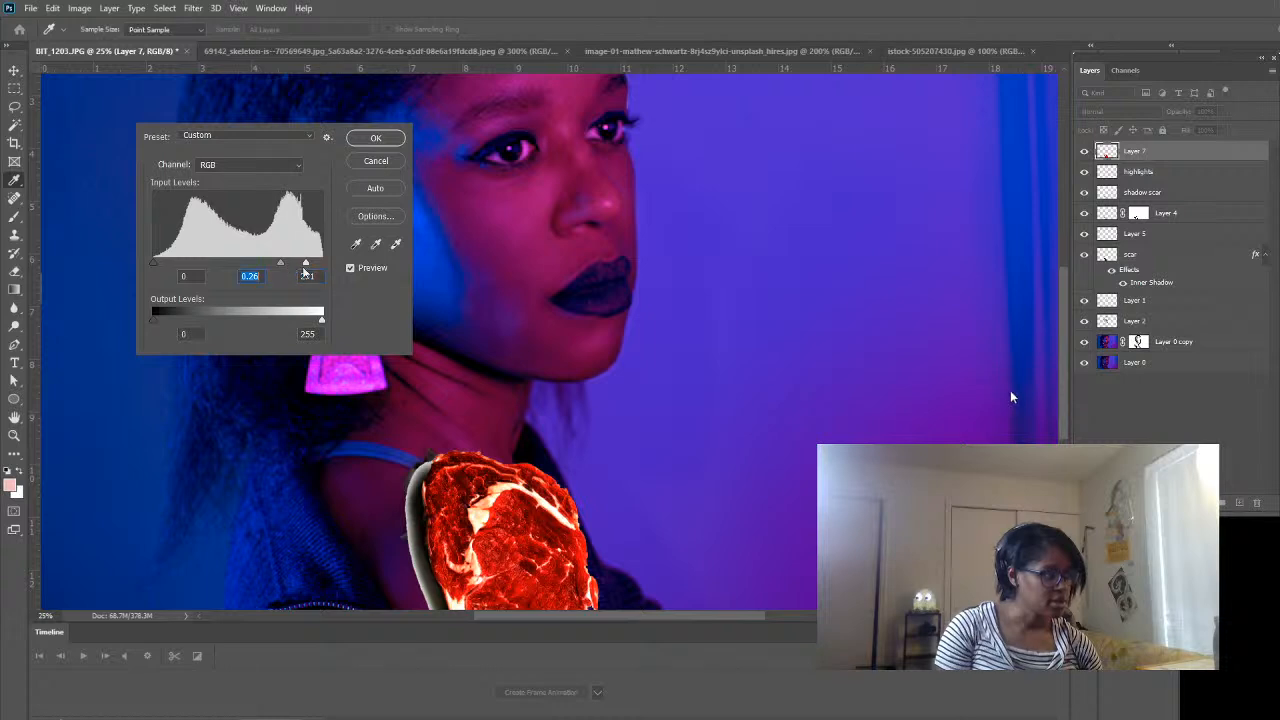
mouse_move(153, 321)
left_mouse_down()
mouse_move(174, 320)
mouse_move(153, 320)
left_mouse_up()
left_click_drag(322, 322, 282, 316)
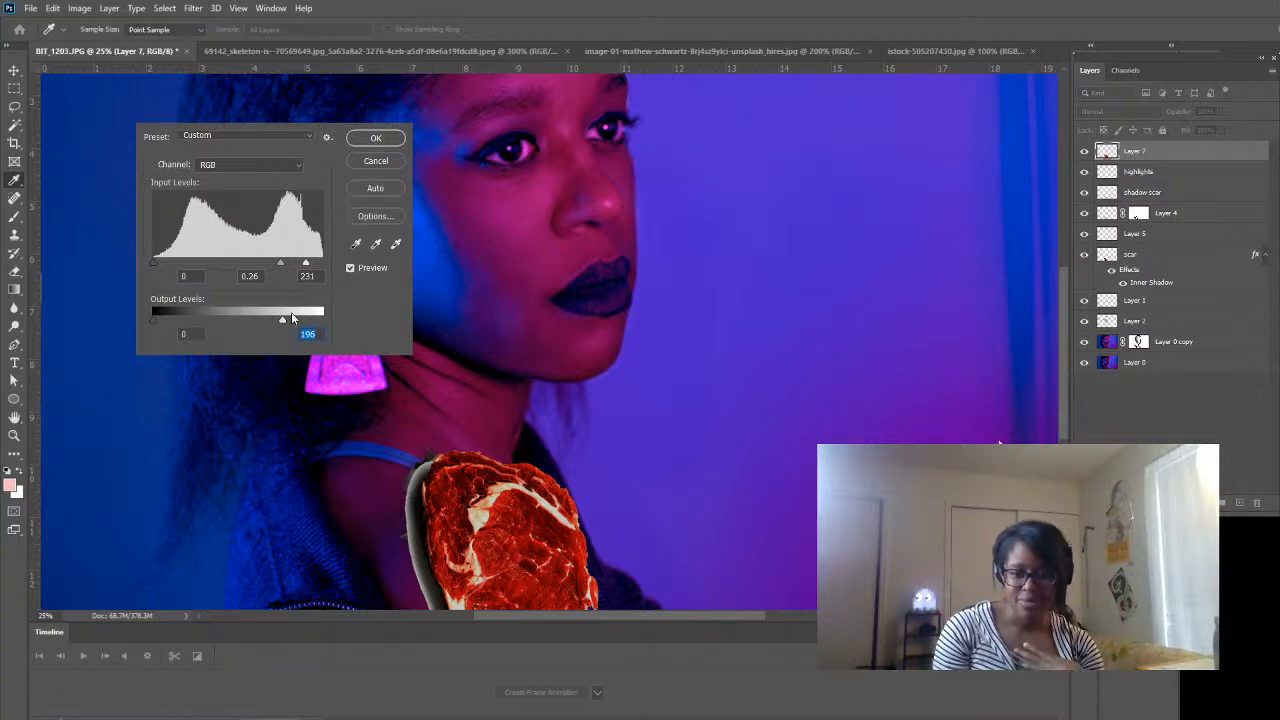
- Set the Red channel's levels to input black 95, midtones 0.69 and output black 91
left_click(230, 161)
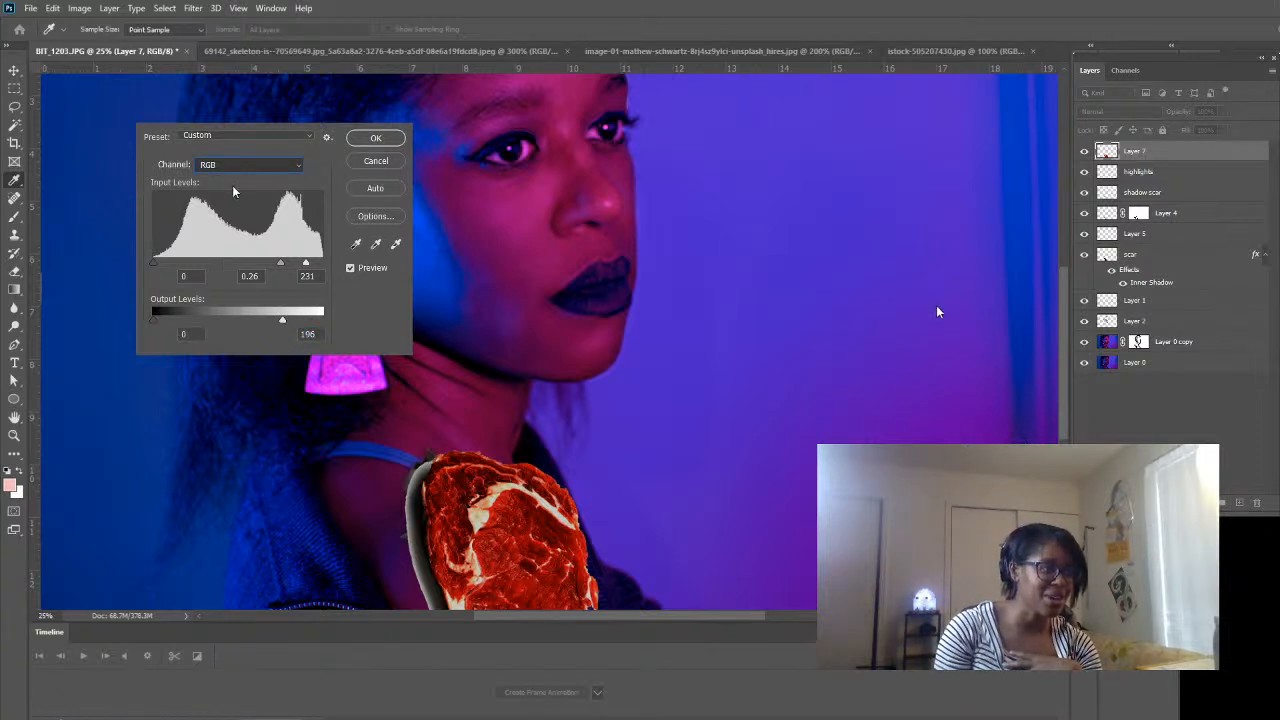
key("Down")
left_click_drag(240, 266, 323, 265)
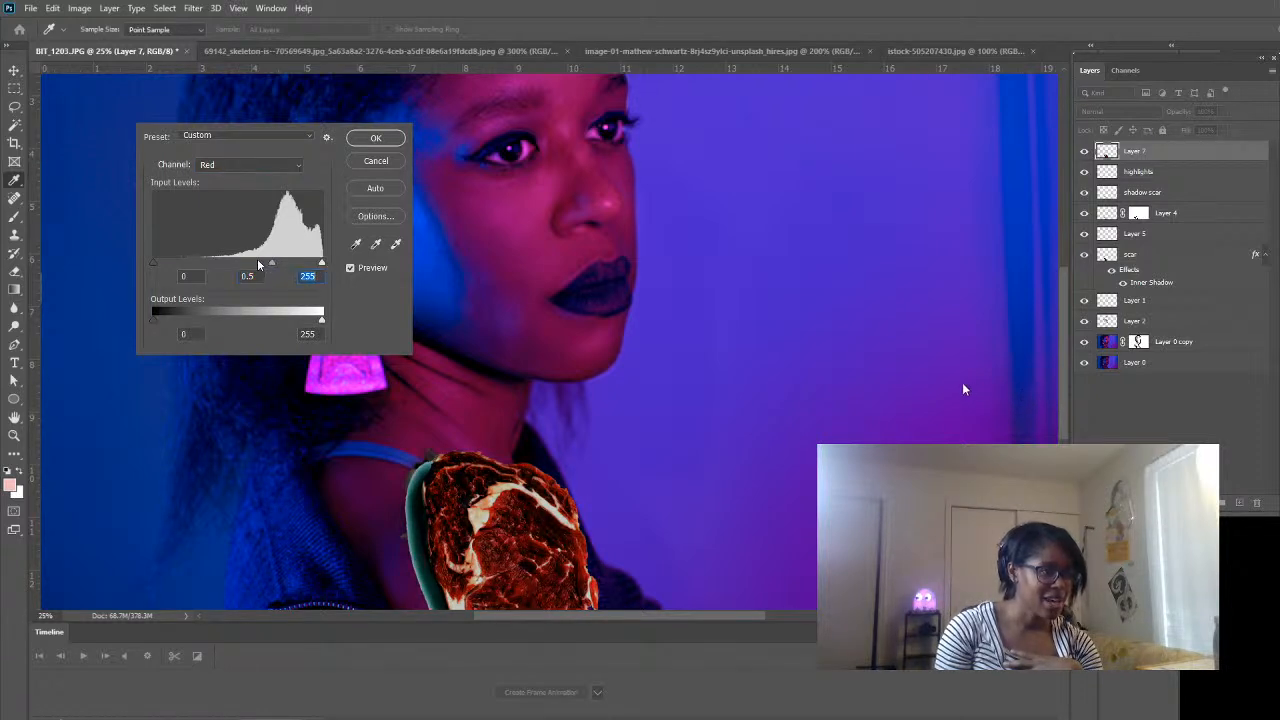
mouse_move(153, 265)
left_mouse_down()
mouse_move(304, 266)
mouse_move(260, 268)
mouse_move(282, 268)
left_mouse_up()
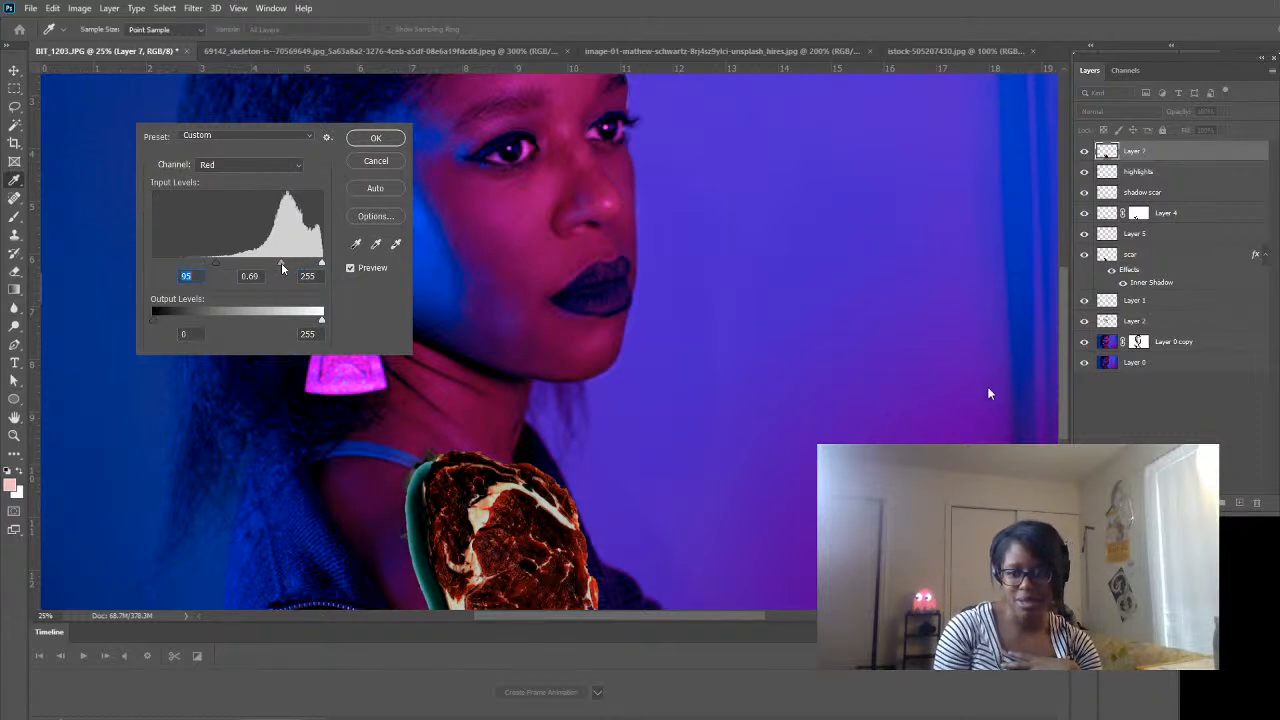
key("Tab")
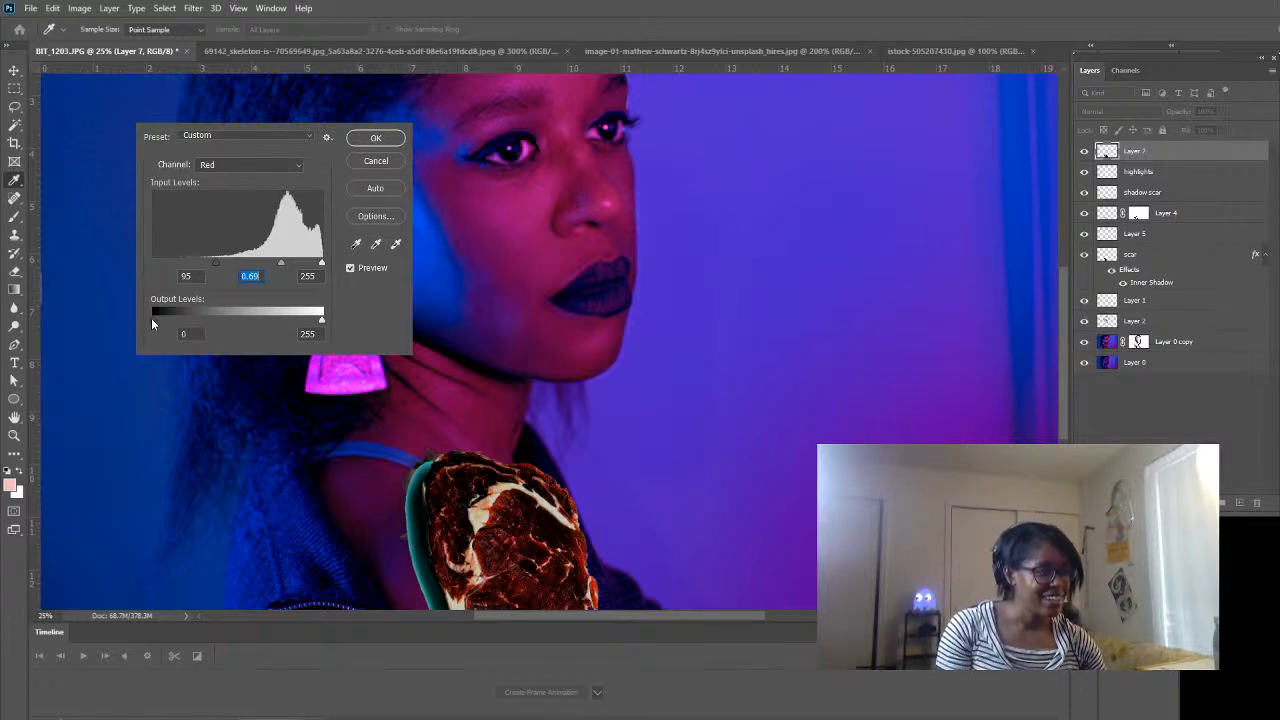
left_click_drag(152, 321, 196, 323)
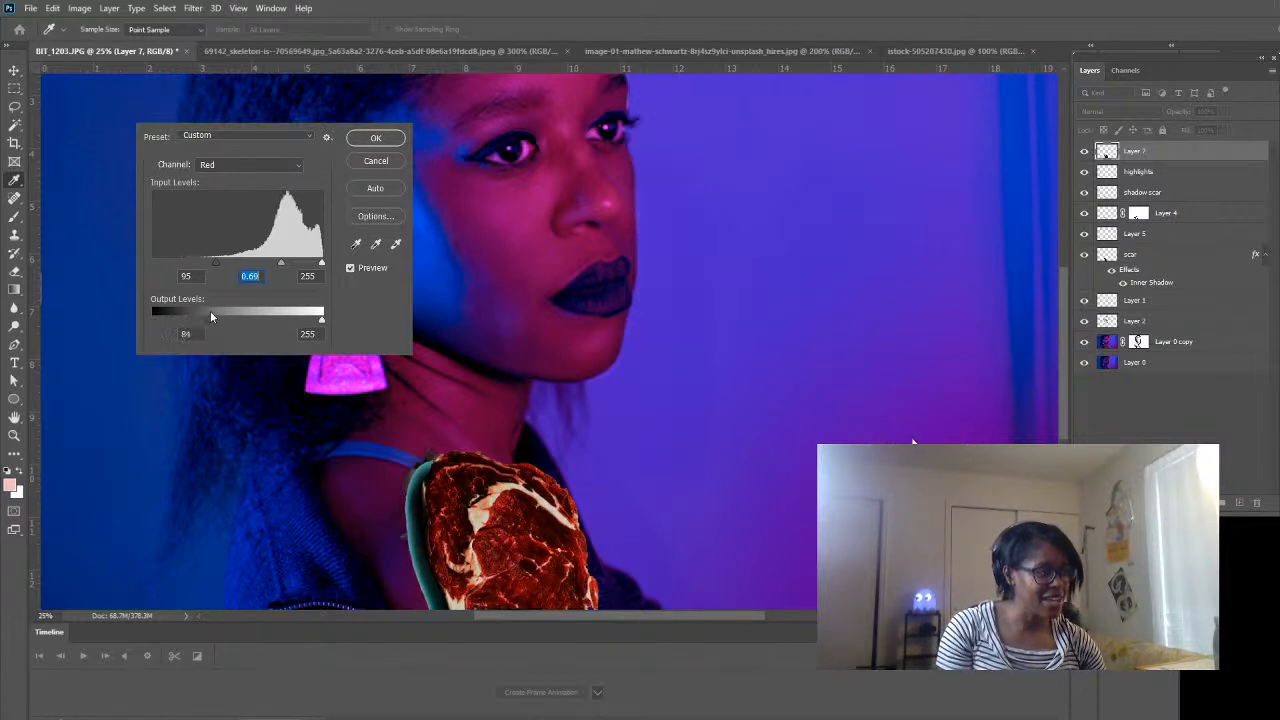
left_click_drag(217, 315, 212, 318)
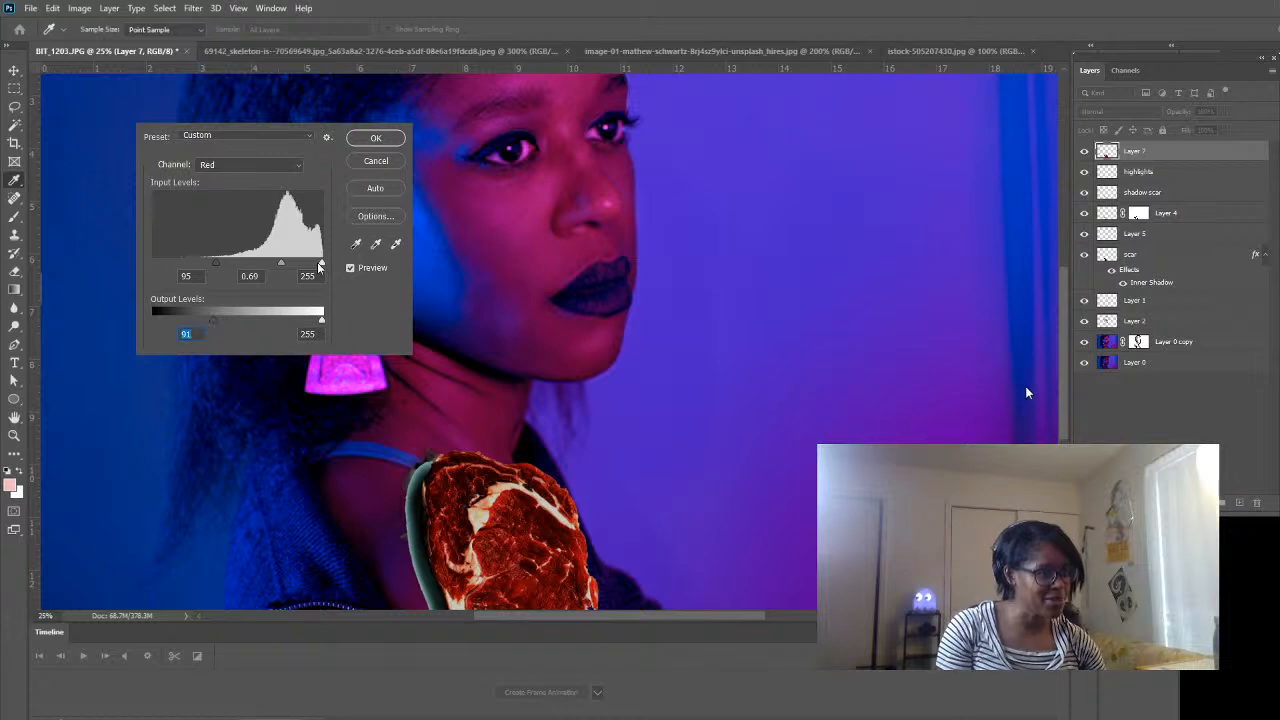
left_click_drag(321, 262, 341, 264)
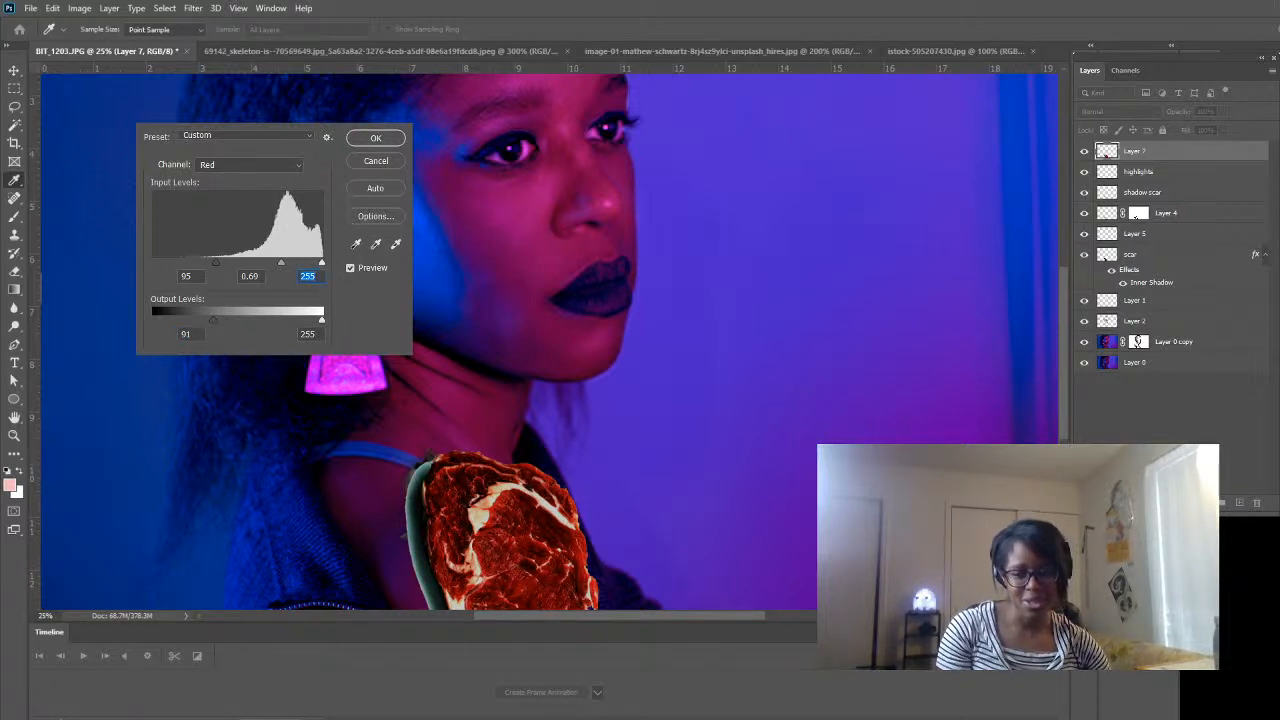
- Set the Green channel's midtone level to 0.66
left_click(261, 167)
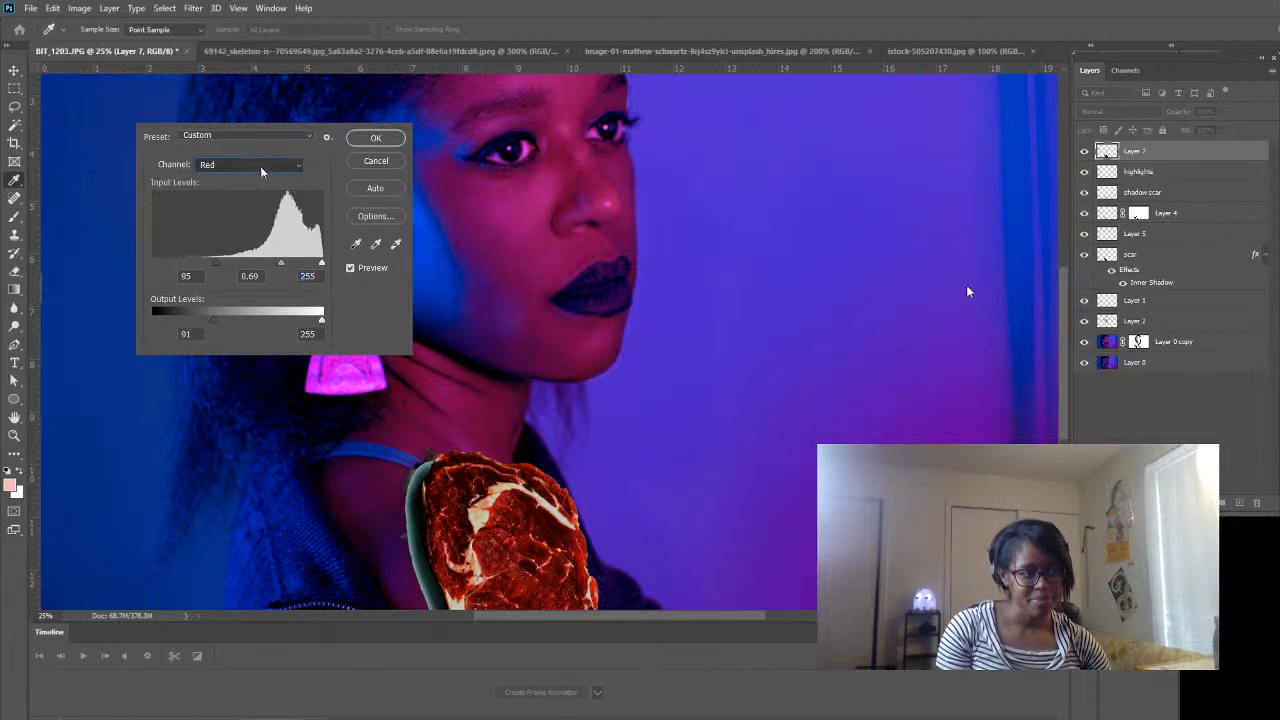
left_click(266, 206)
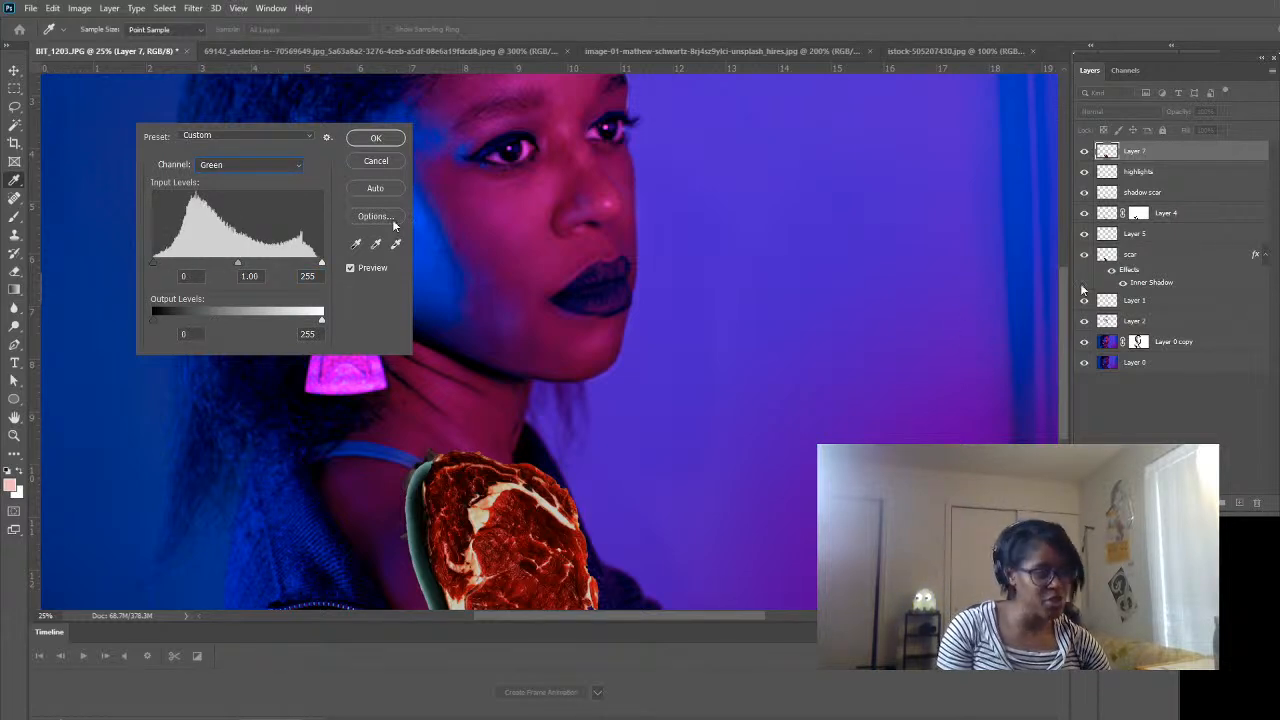
mouse_move(156, 264)
left_mouse_down()
mouse_move(206, 260)
mouse_move(140, 262)
left_mouse_up()
mouse_move(250, 263)
left_mouse_down()
mouse_move(320, 263)
mouse_move(218, 263)
mouse_move(261, 272)
left_mouse_up()
- Set the Blue channel's midtone level to 0.82 and apply the Levels adjustment to the steak
left_click(246, 163)
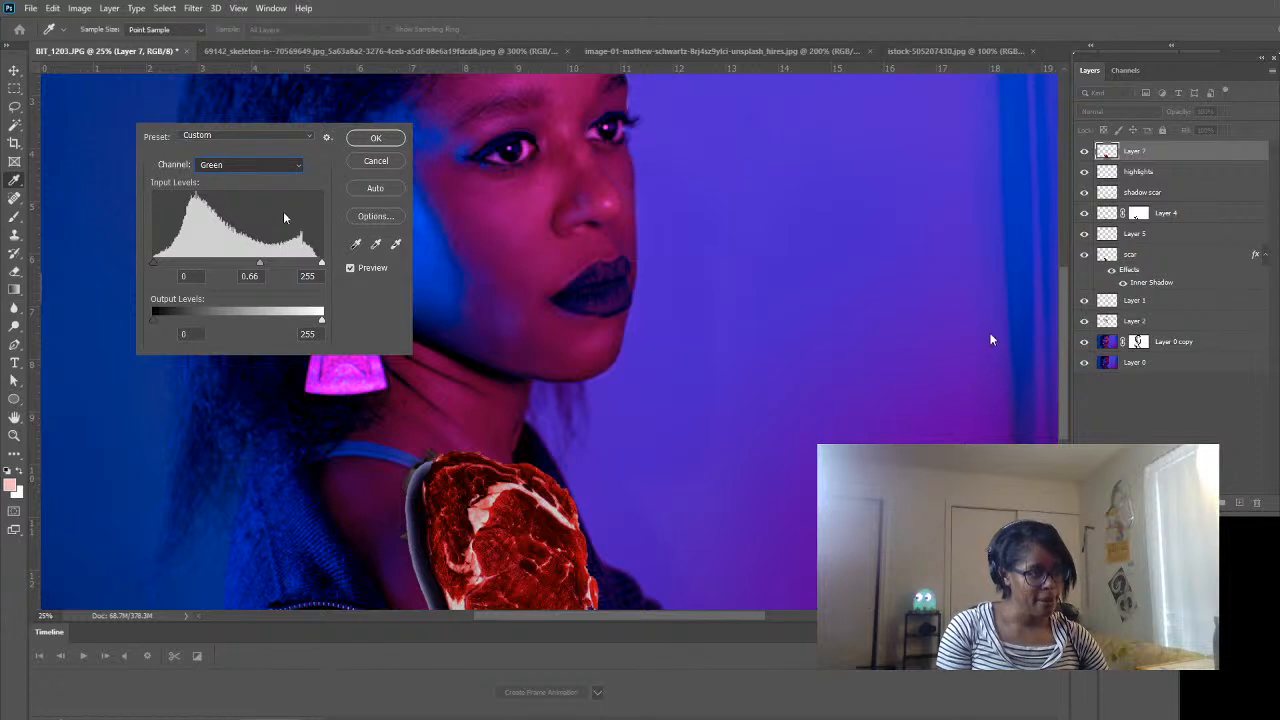
key("Down")
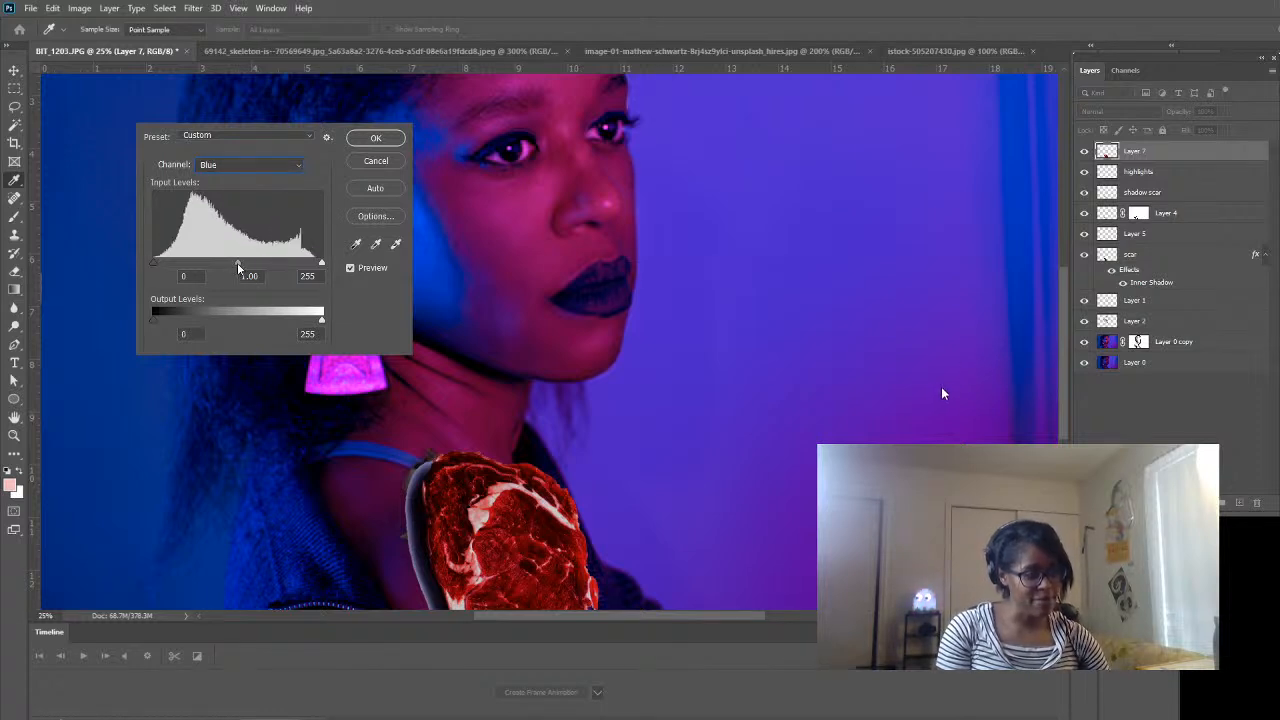
mouse_move(238, 264)
left_mouse_down()
mouse_move(272, 261)
mouse_move(215, 262)
left_mouse_up()
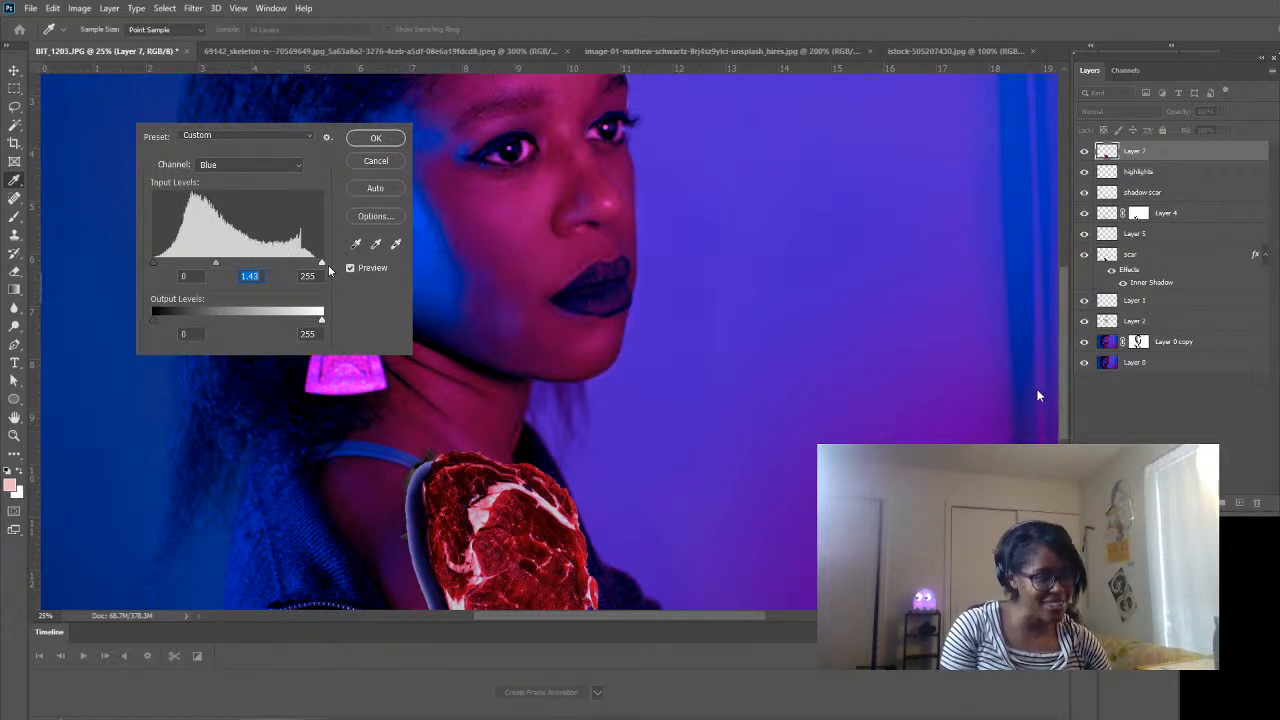
key("Tab")
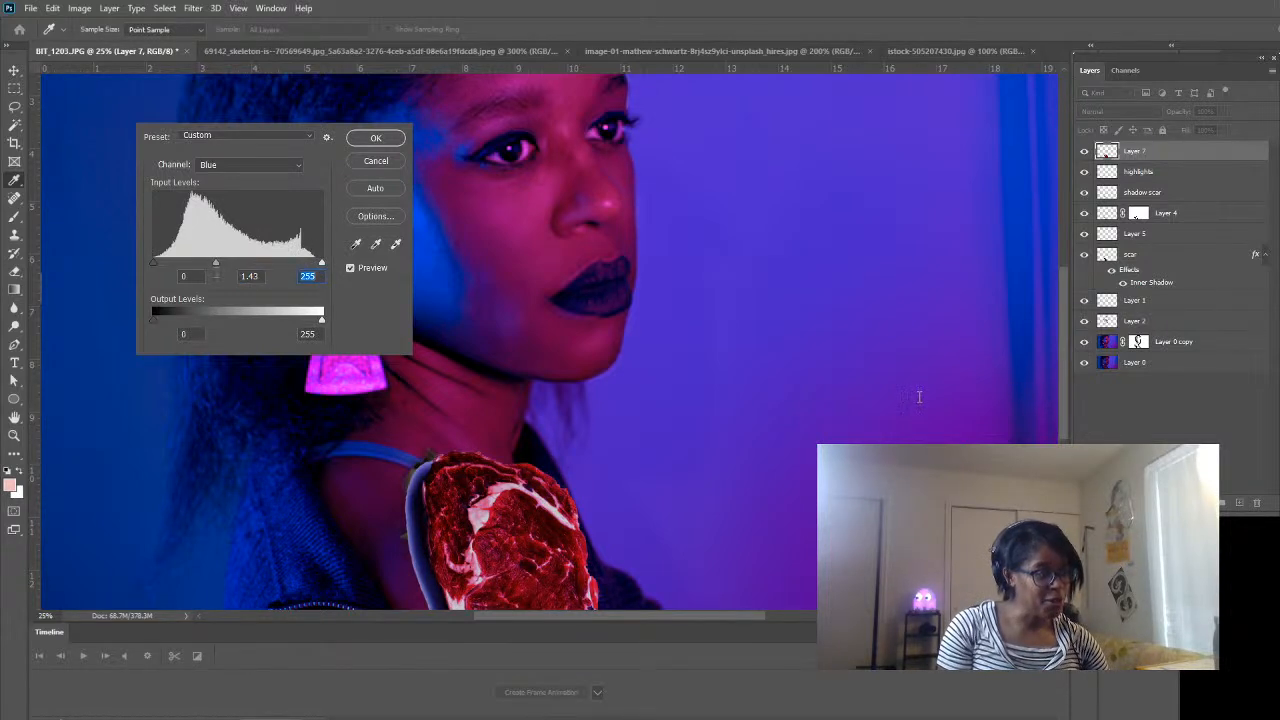
left_click_drag(216, 264, 250, 264)
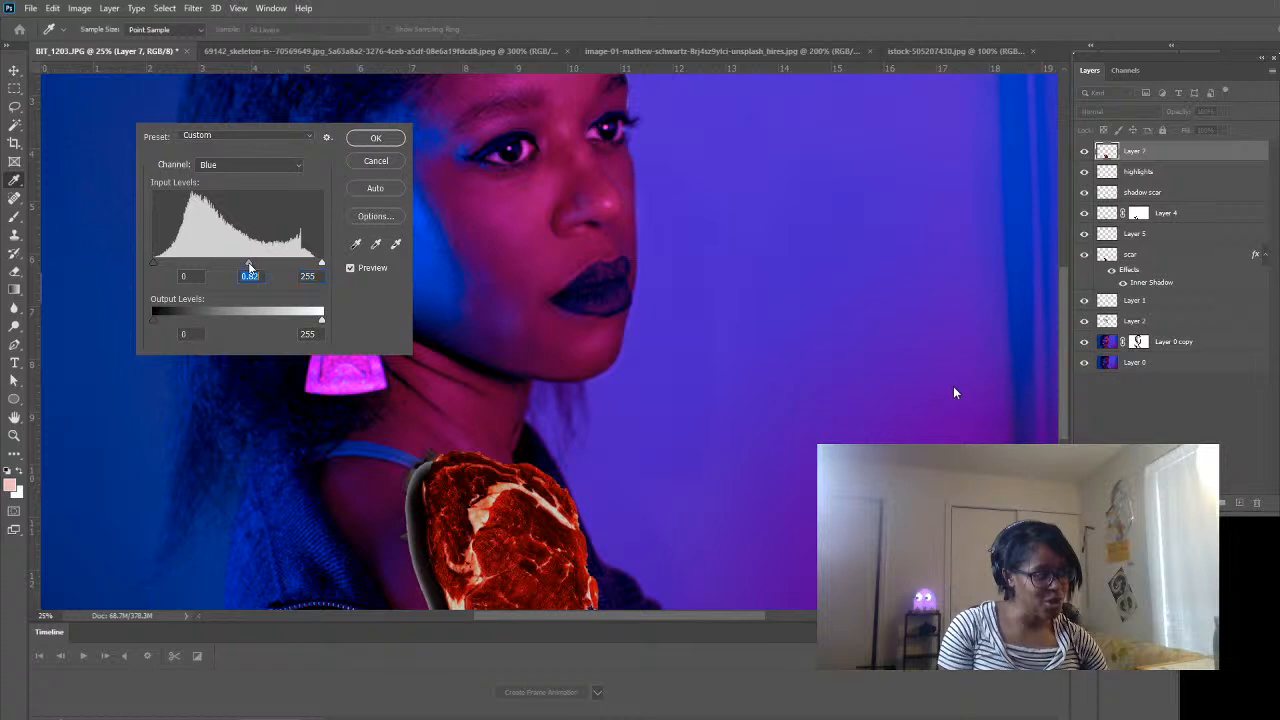
left_click(376, 138)
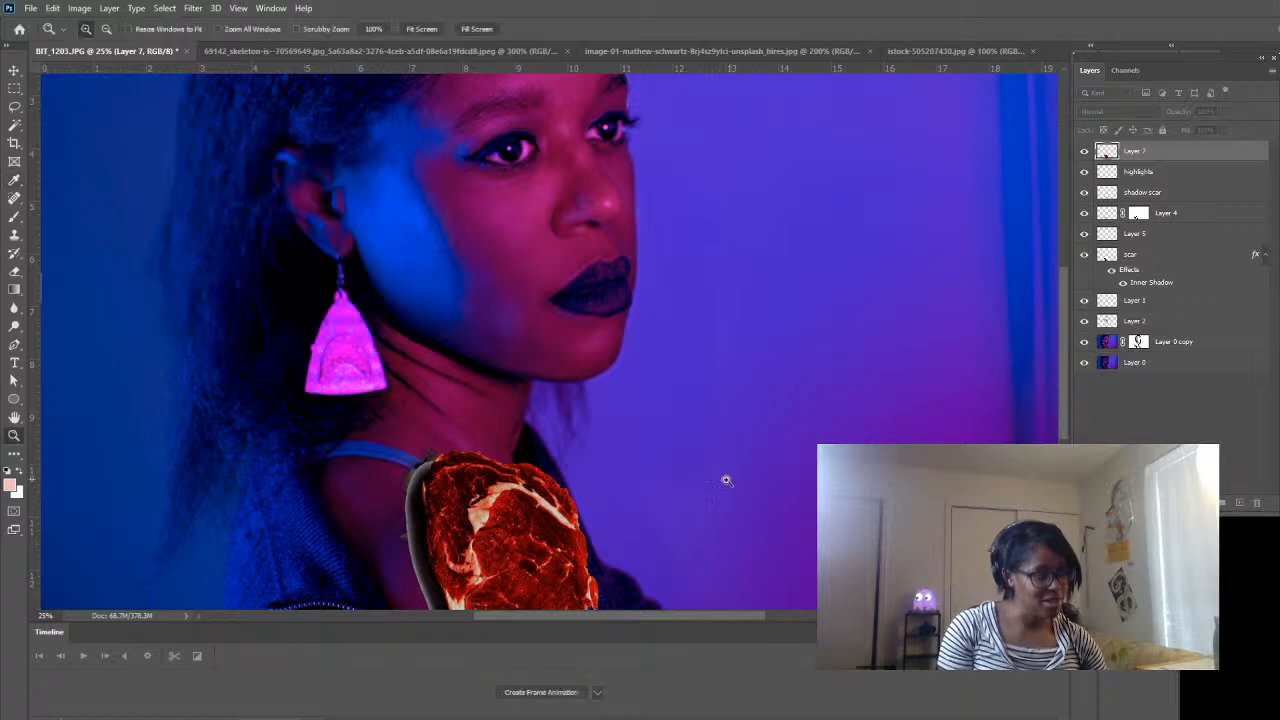
- Move the steak layer (Layer 7) below the shadow scar layer, directly above Layer 4
left_click(505, 452, "alt")
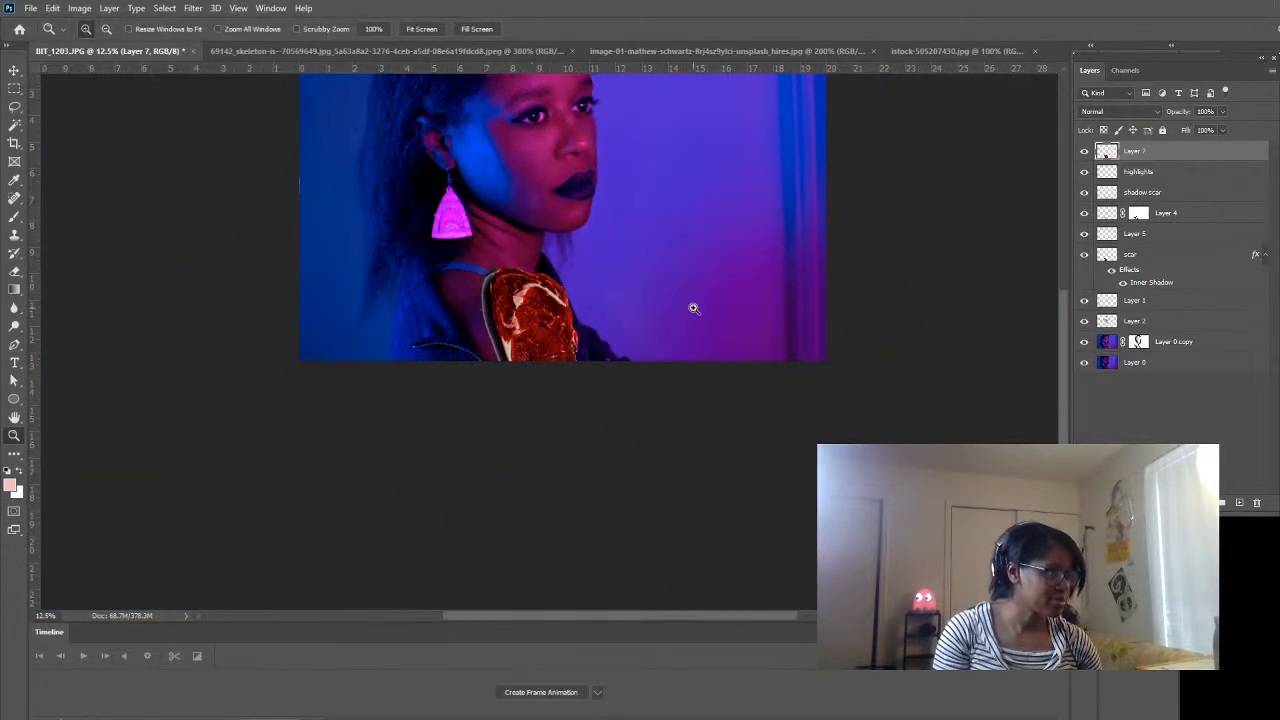
left_click(569, 338)
scroll(537, 601, "down", 2)
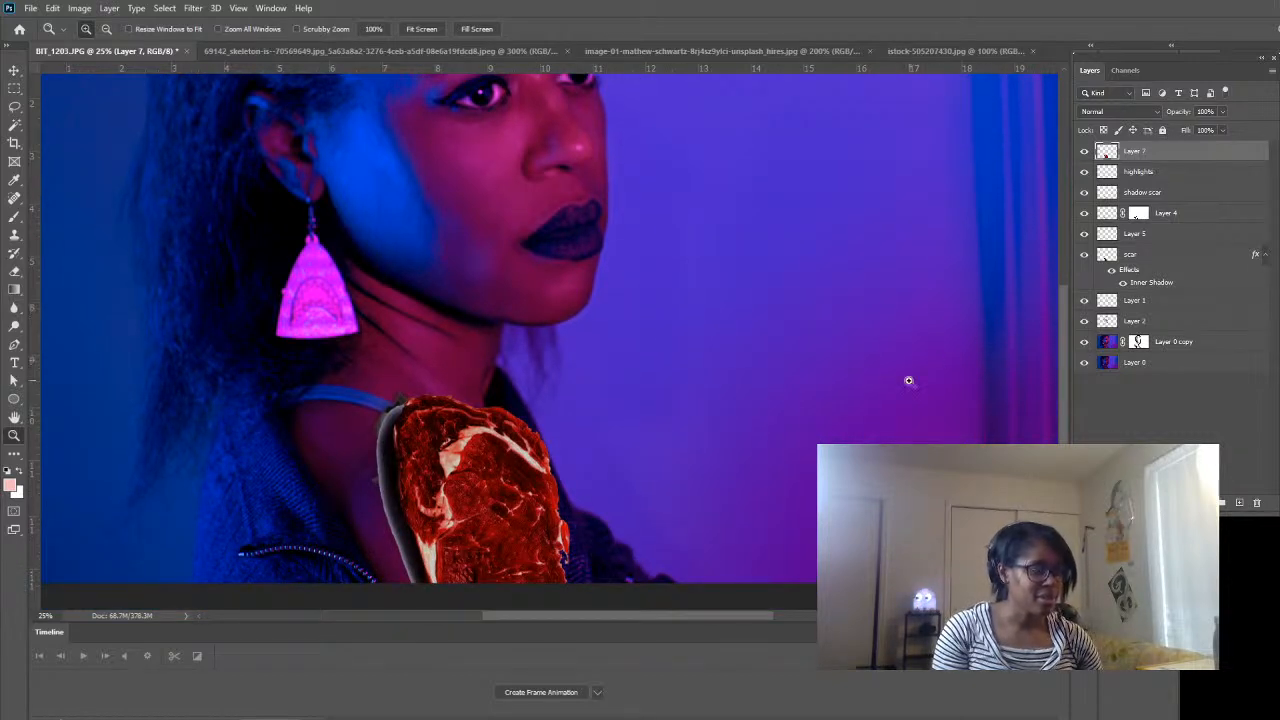
left_click_drag(1171, 160, 1177, 196)
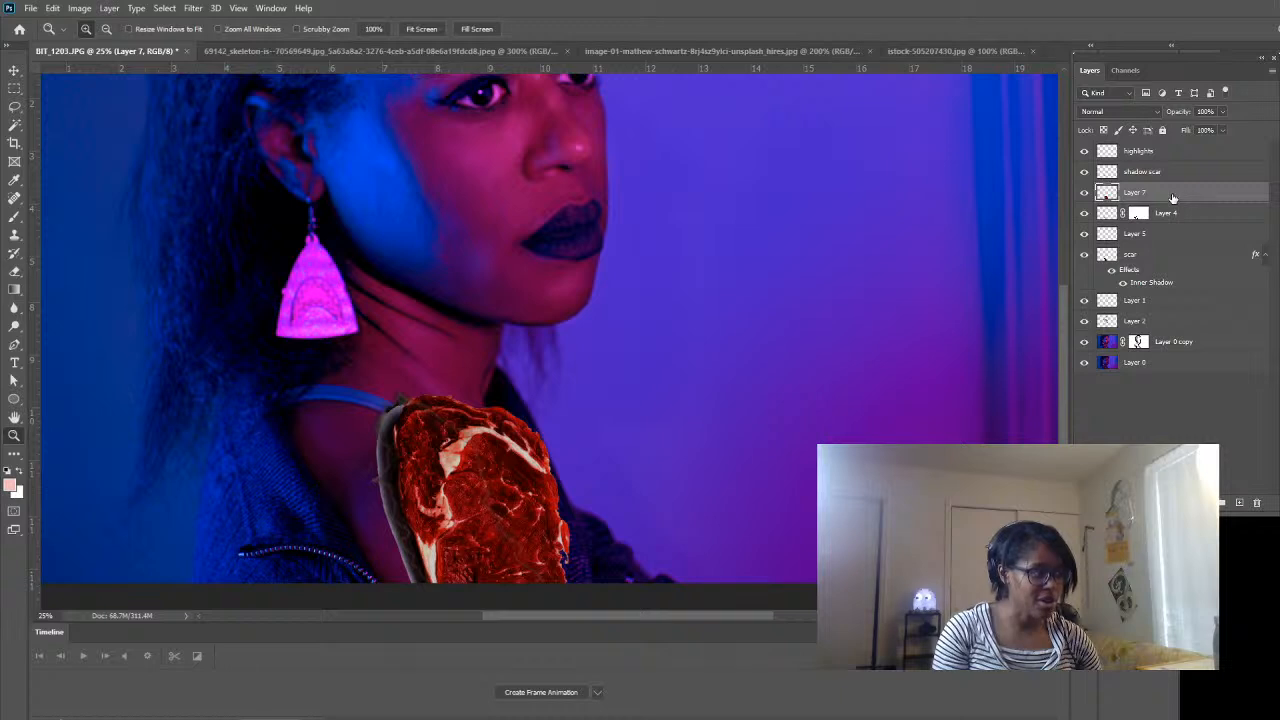
- Reposition the steak further over the upper arm so that it covers the wound area
left_click(14, 70)
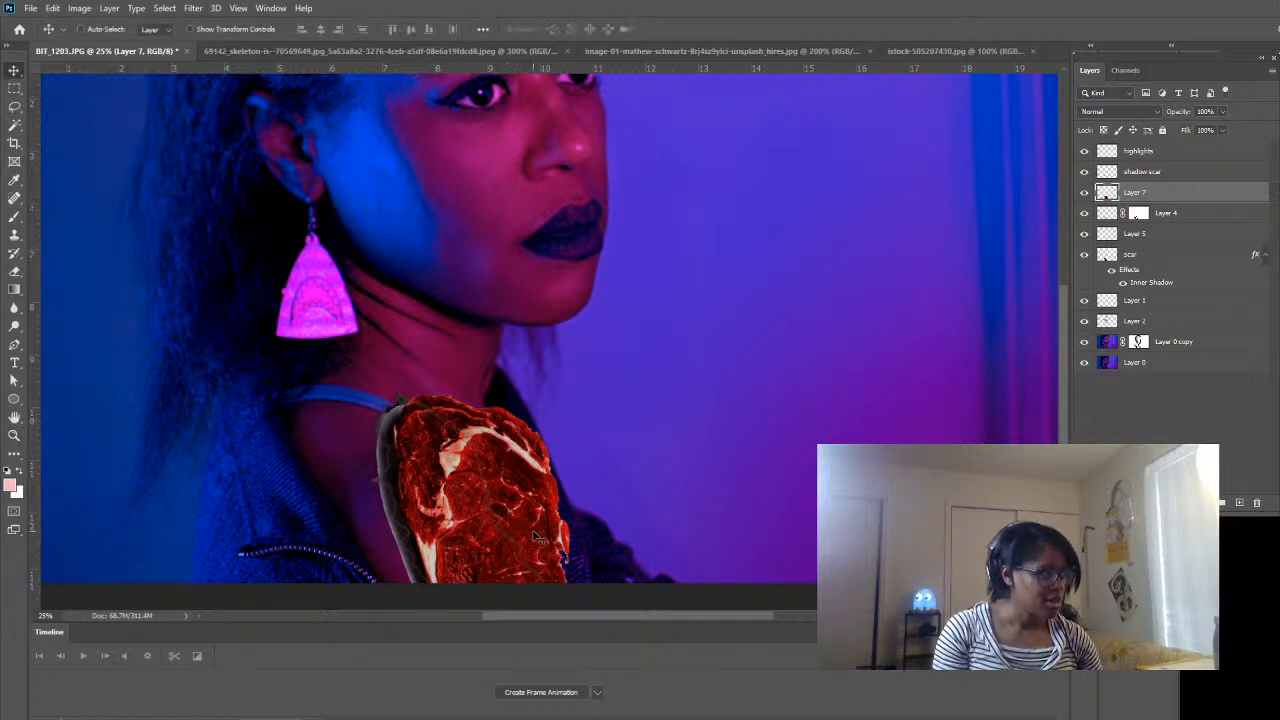
left_click_drag(535, 537, 515, 528)
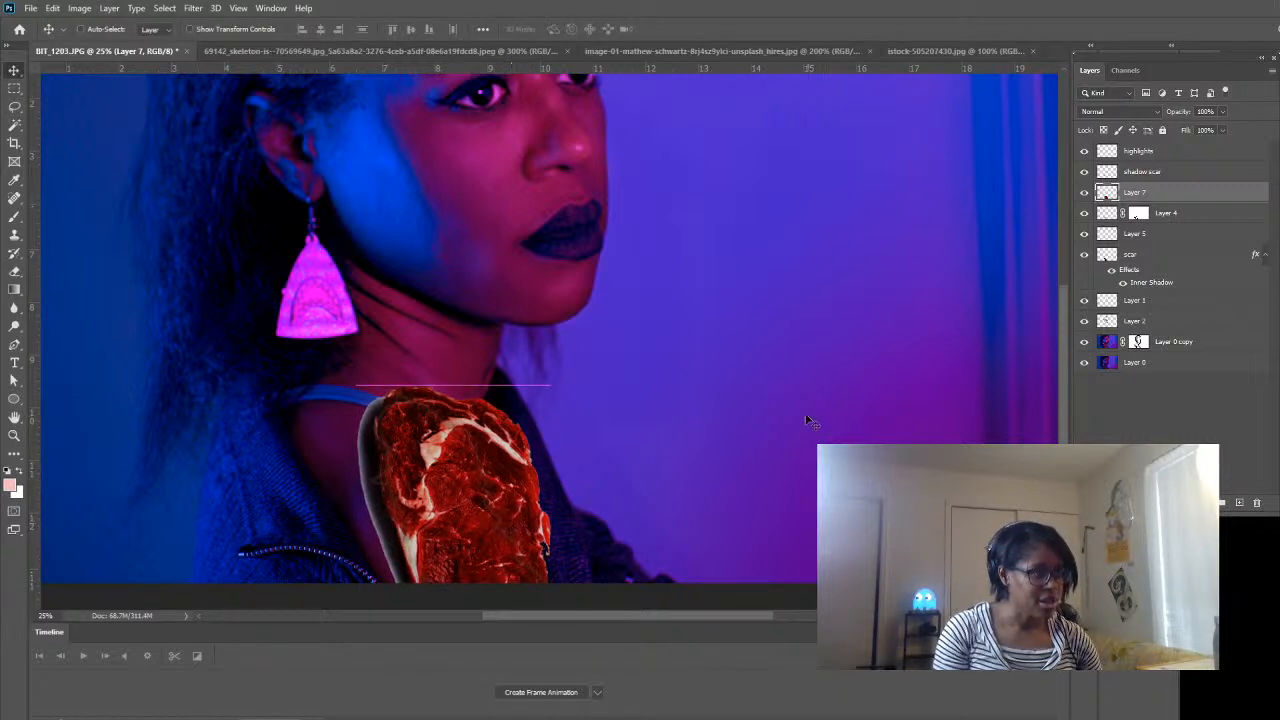
left_click(14, 436)
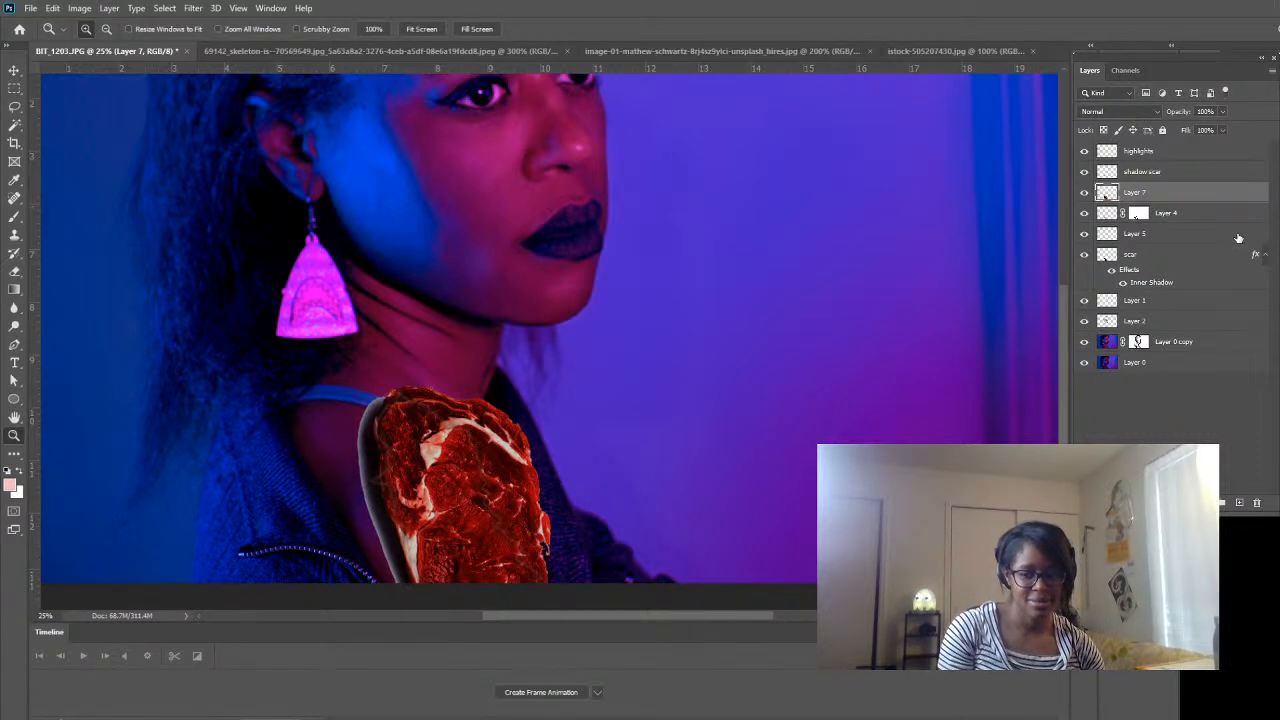
left_click(427, 421)
scroll(324, 432, "down", 2)
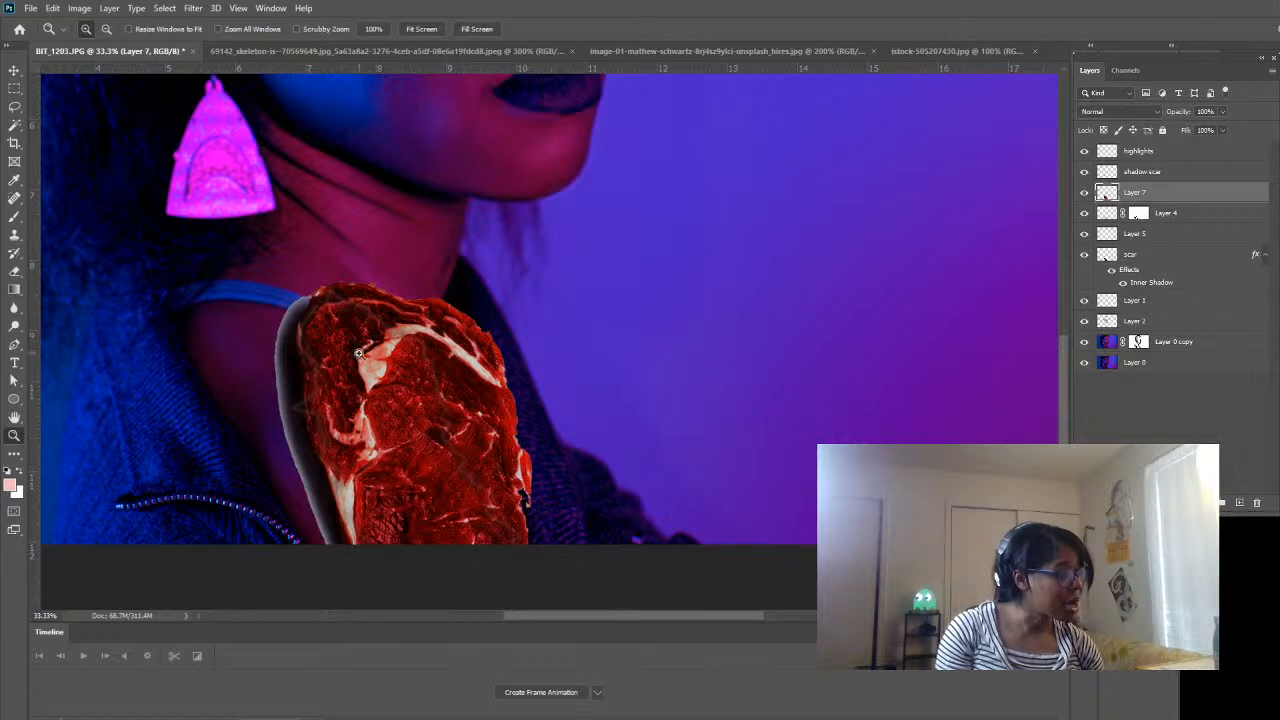
left_click(14, 70)
left_click_drag(487, 430, 433, 423)
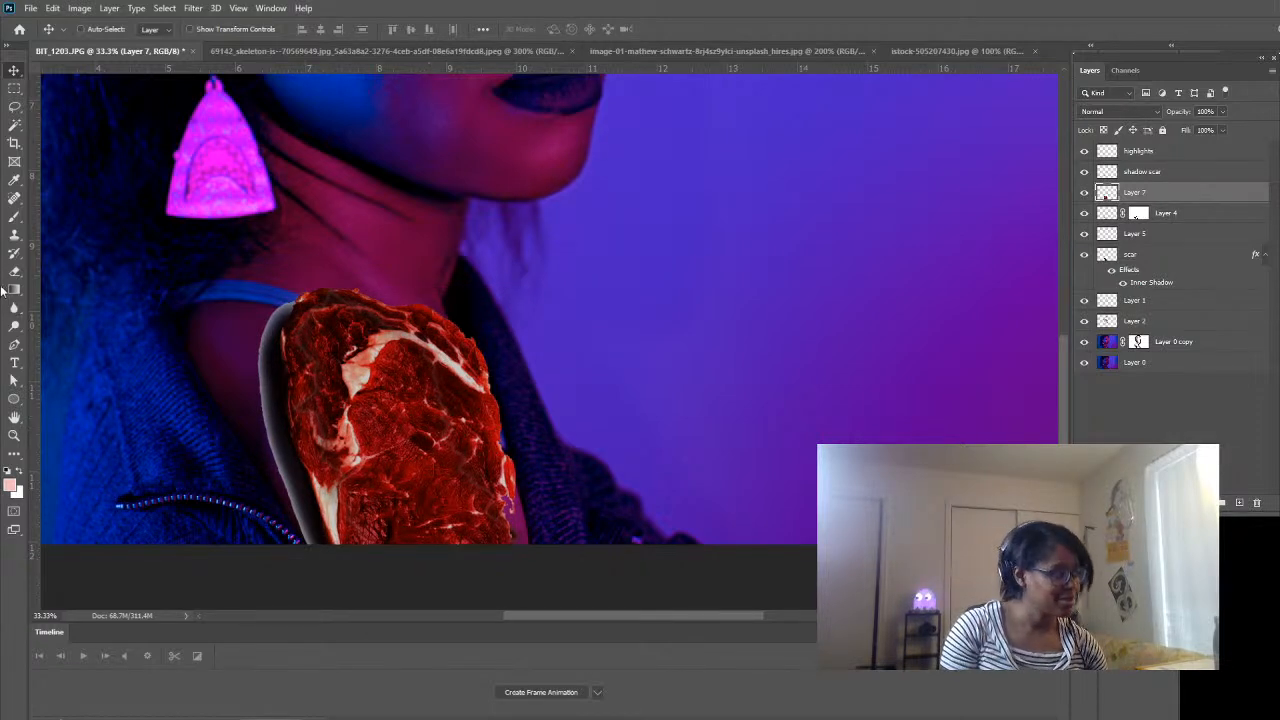
- Add a layer mask to Layer 7 and paint out the grey tray along the steak's edge in black at 100% brush opacity
key("b")
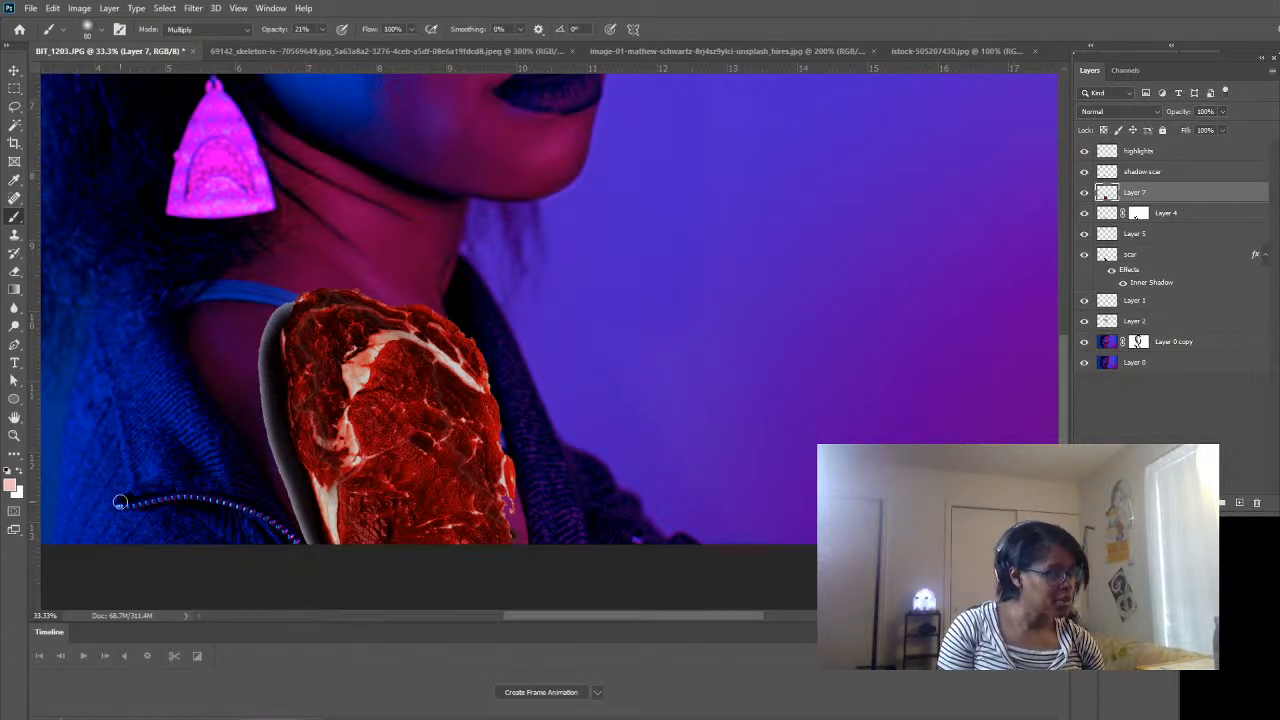
left_click(16, 476)
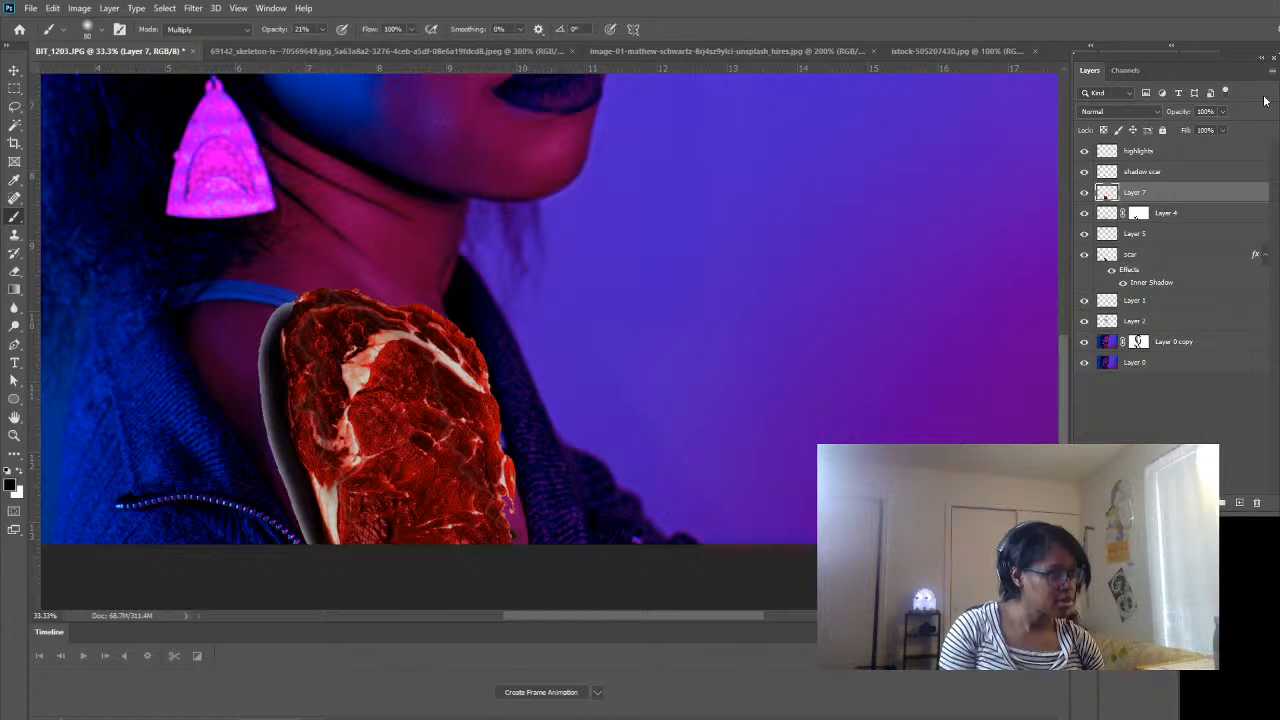
left_click(1228, 571)
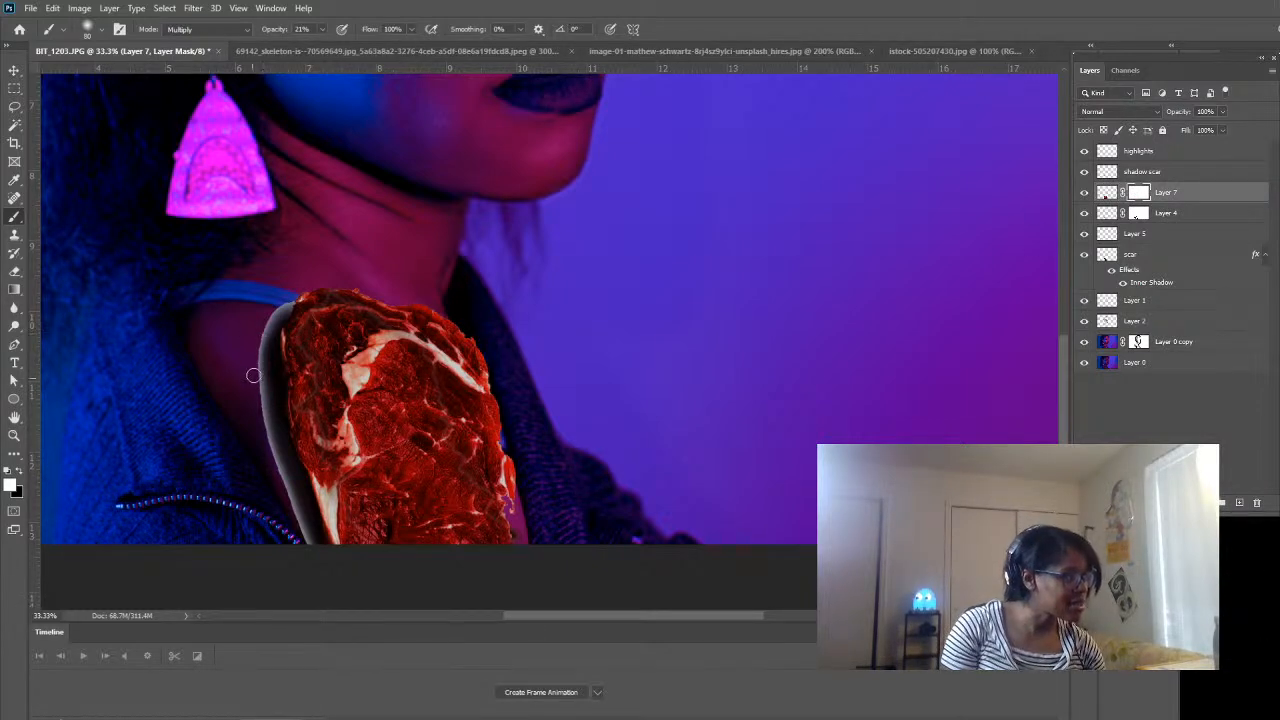
left_click(25, 480)
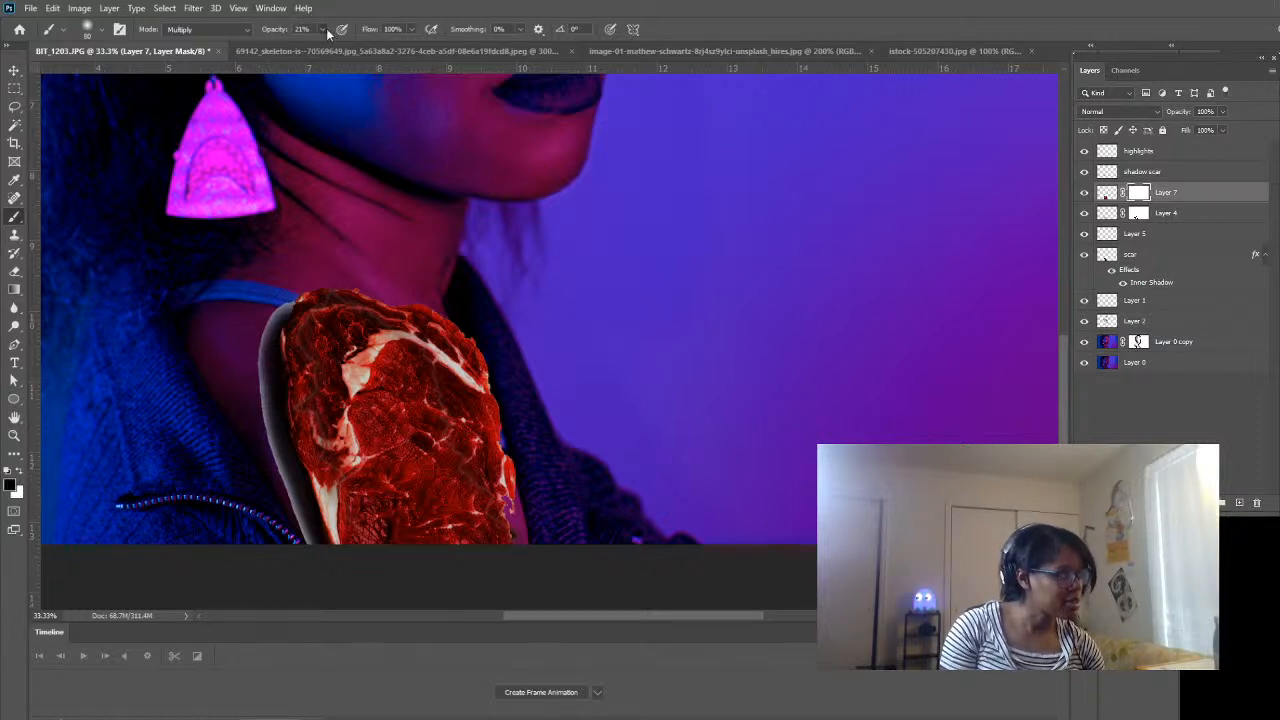
mouse_move(287, 295)
left_mouse_down()
mouse_move(267, 372)
mouse_move(270, 296)
mouse_move(269, 394)
mouse_move(254, 346)
mouse_move(282, 450)
mouse_move(260, 389)
mouse_move(303, 540)
mouse_move(292, 453)
mouse_move(322, 549)
mouse_move(301, 484)
mouse_move(327, 500)
left_mouse_up()
scroll(330, 495, "down", 3)
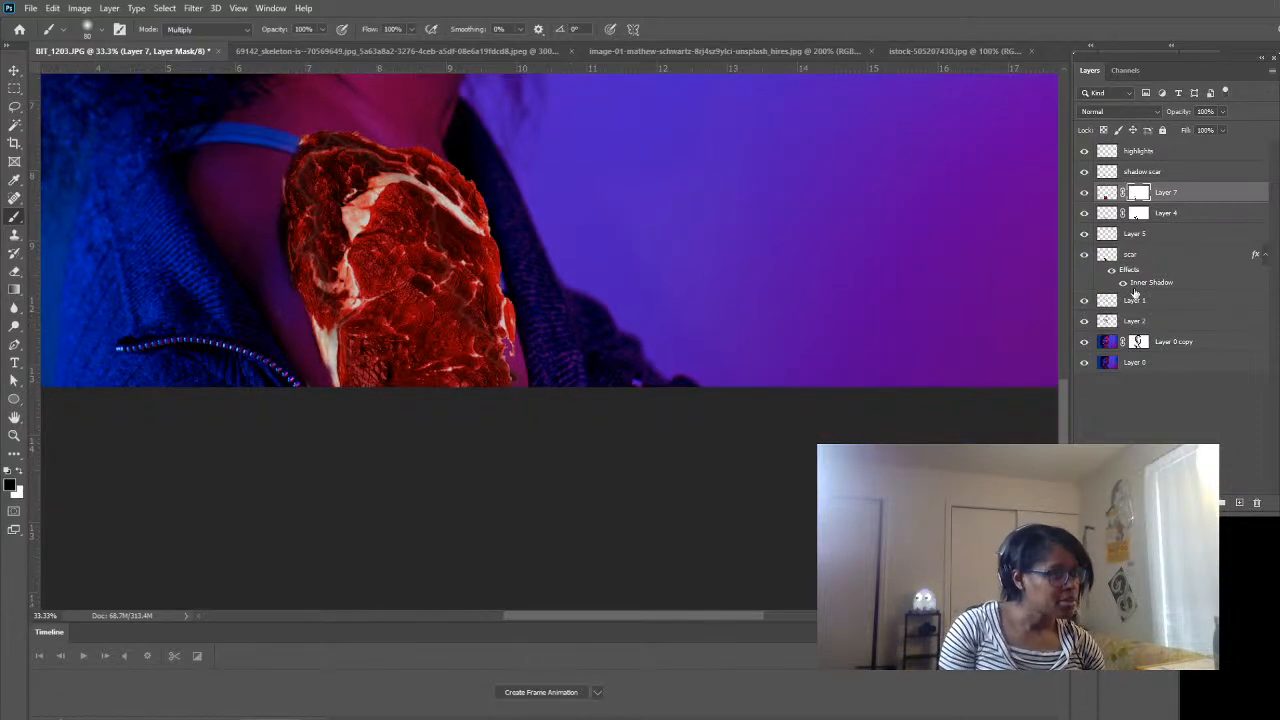
- Set Layer 7 to Multiply and mask out the steak beyond the wound's edge with a 175 px brush, comparing with the layer hidden
left_click(1085, 172)
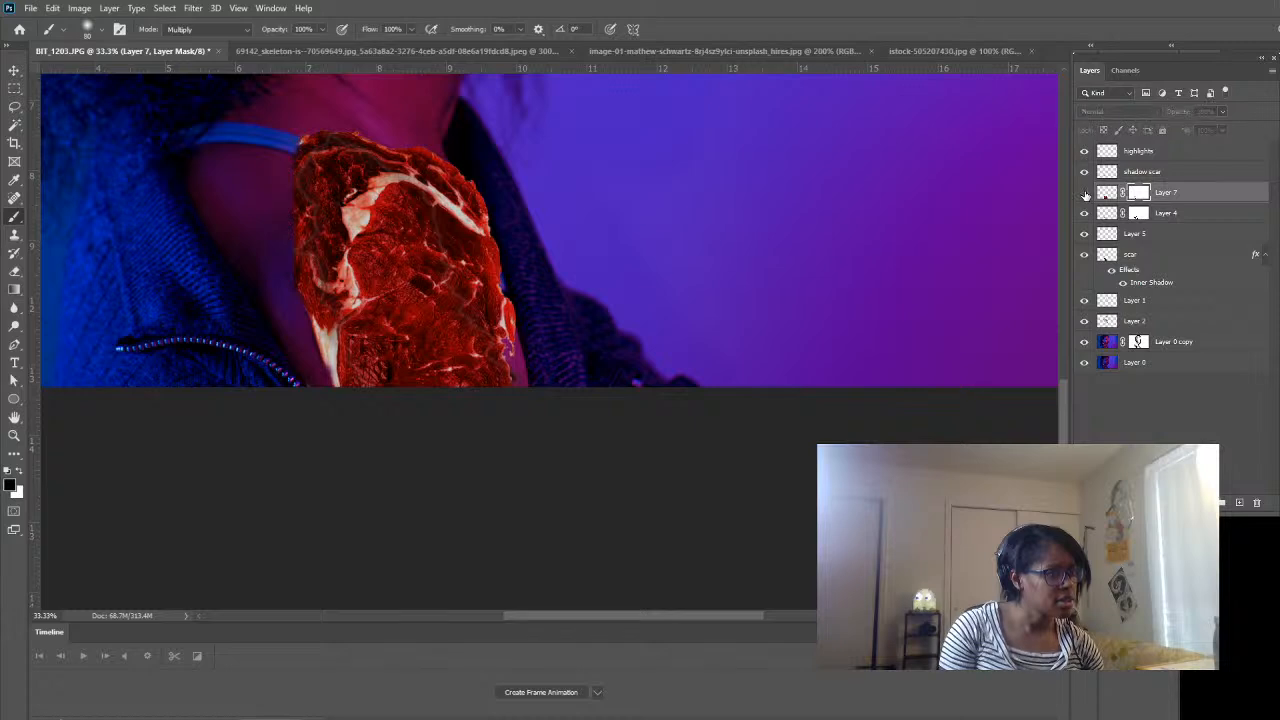
left_click(1122, 168)
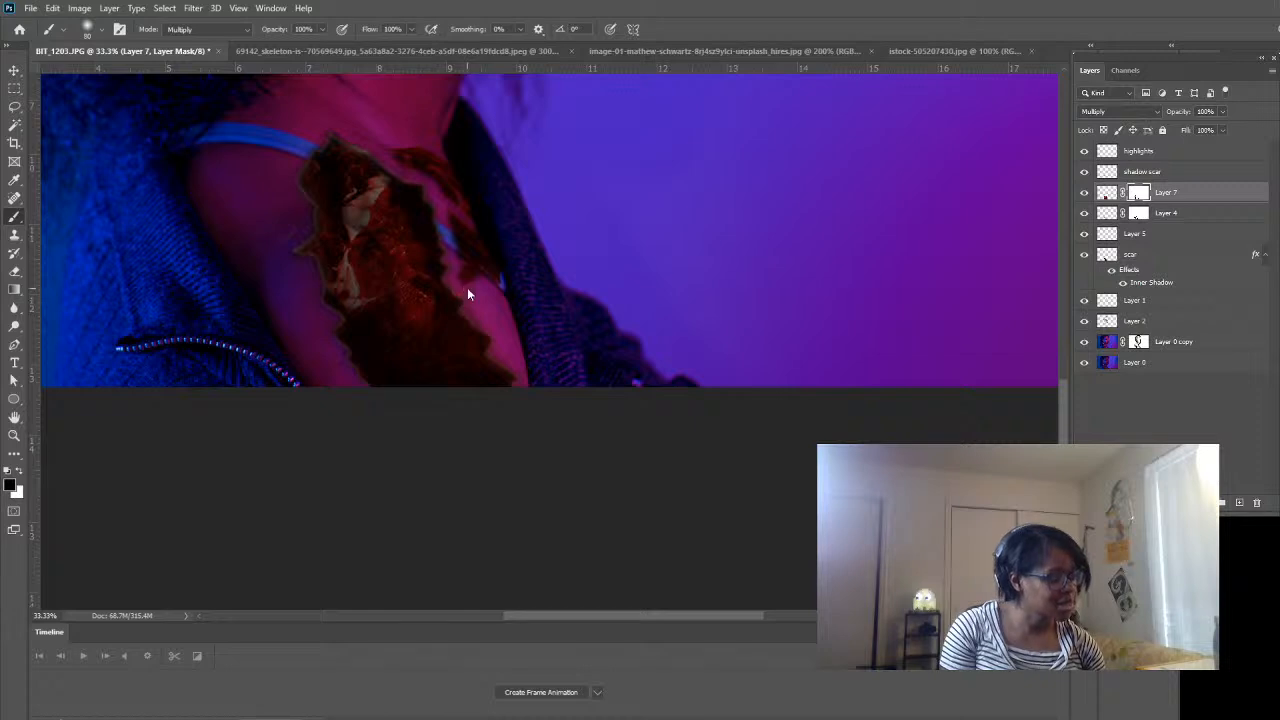
key("bracketright")
key("bracketright")
key("bracketright")
key("bracketright")
key("bracketright")
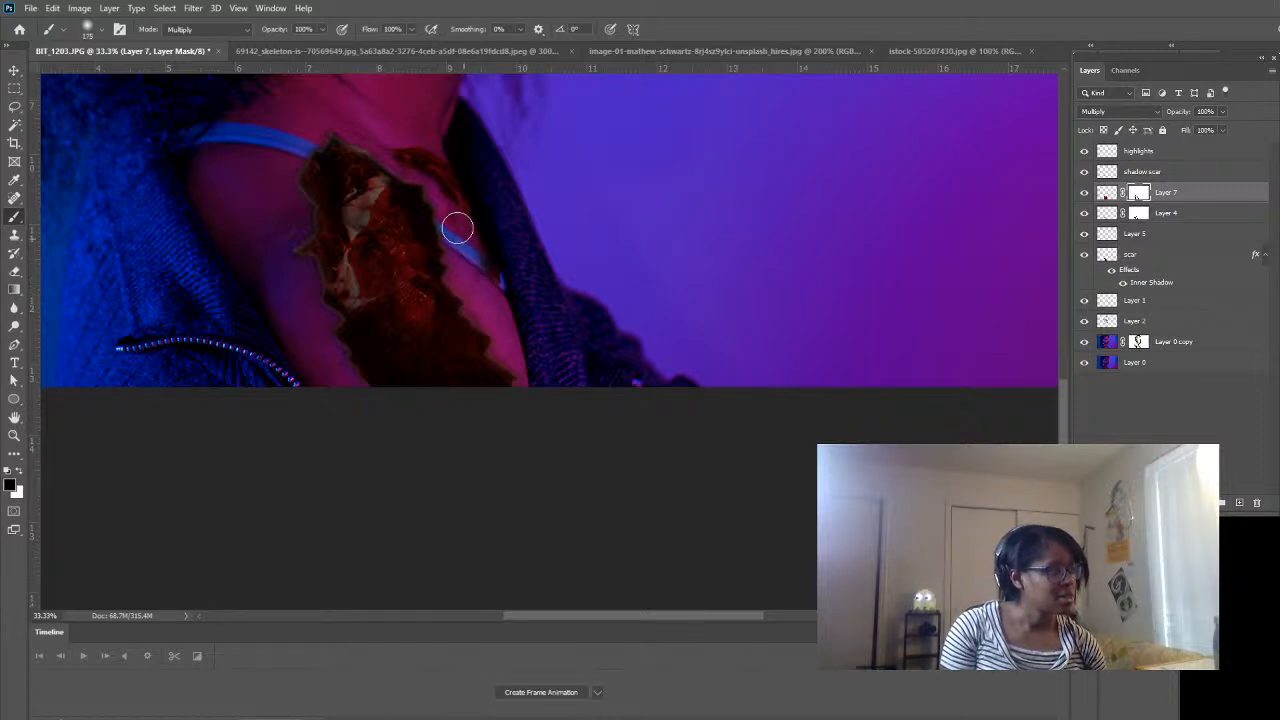
mouse_move(443, 190)
left_mouse_down()
mouse_move(407, 151)
mouse_move(366, 134)
left_mouse_up()
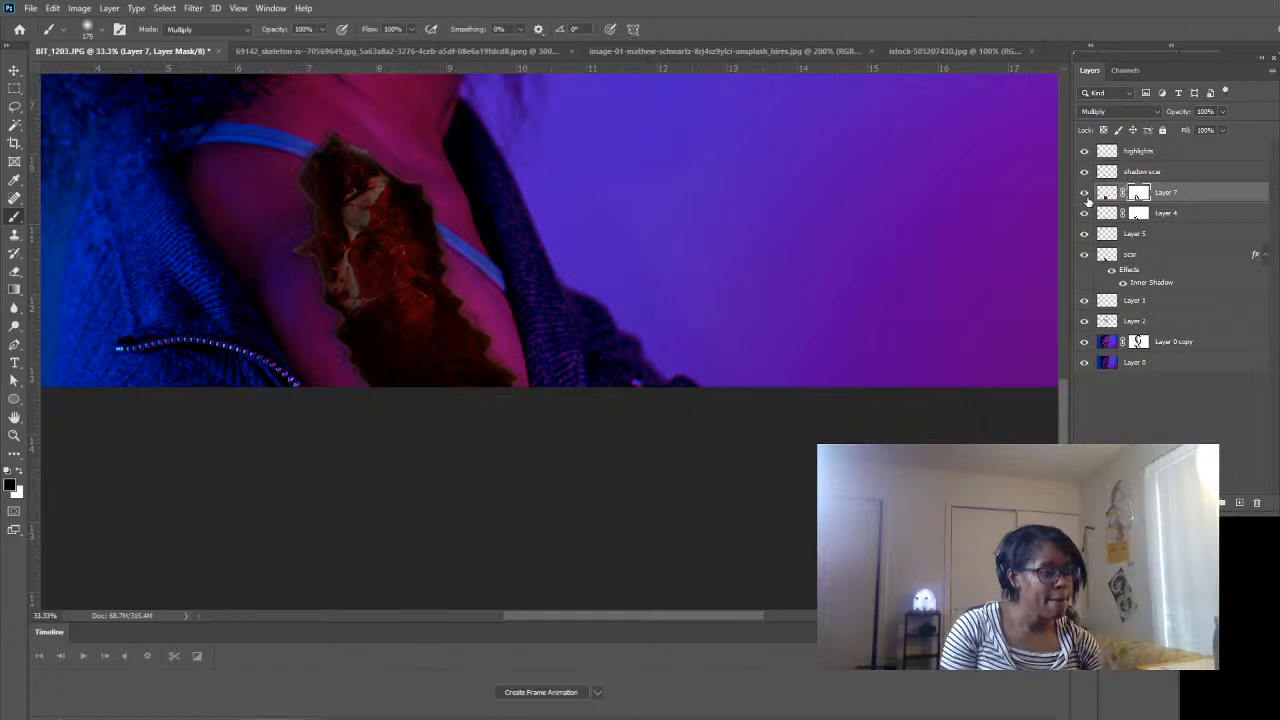
left_click(1084, 194)
left_click(1084, 194)
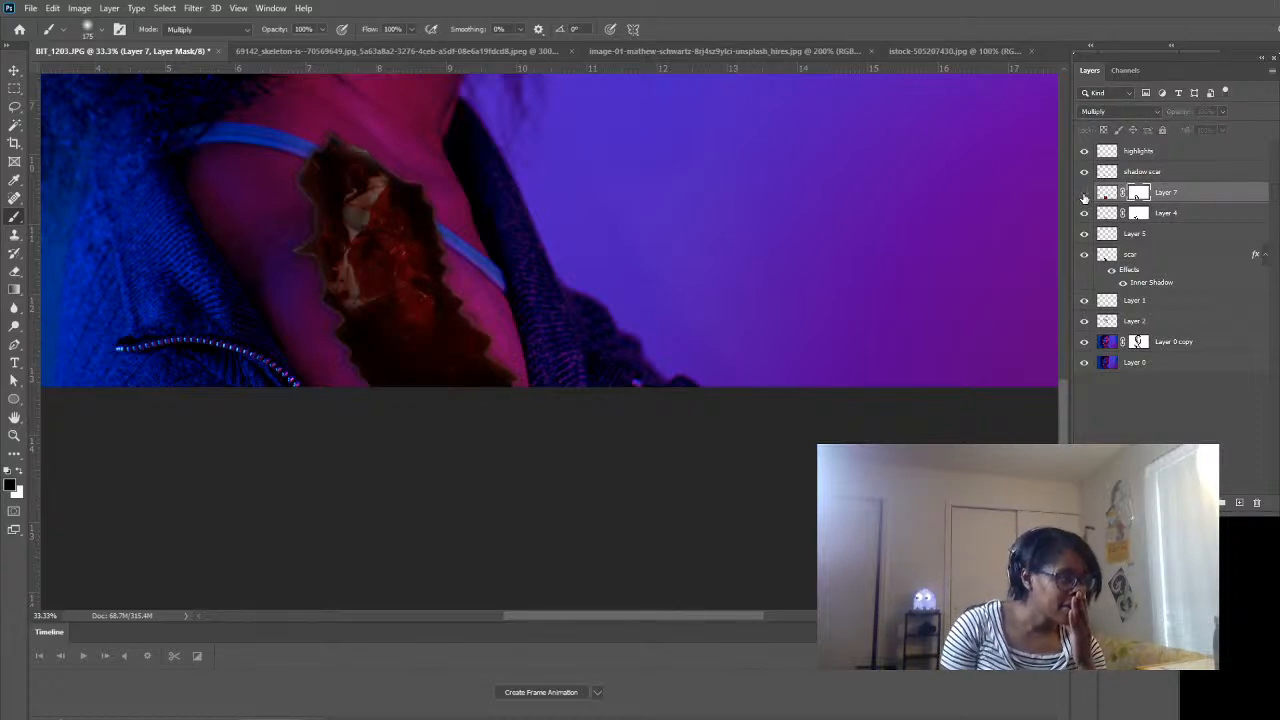
left_click(1084, 194)
left_click(1084, 194)
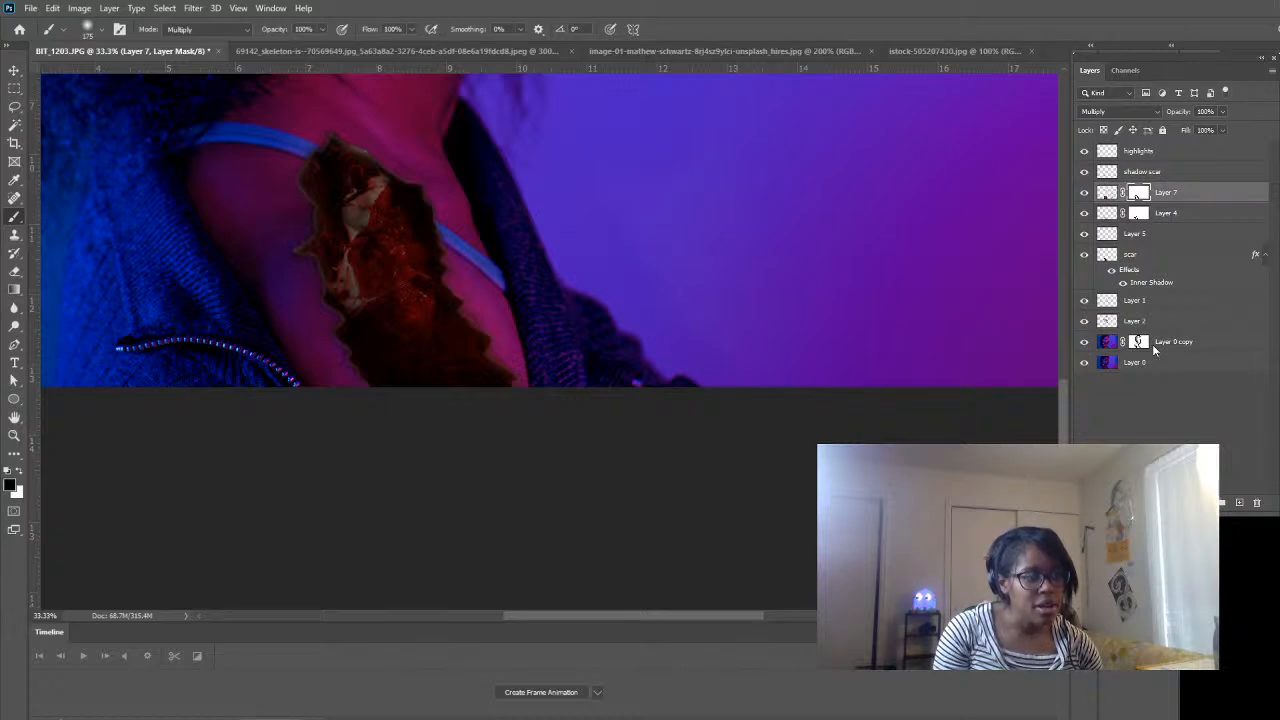
- Try clipping Layer 7 to the bone layer (Layer 4), check it with Layer 4 hidden, and release the clipping mask
key("ctrl+alt+g")
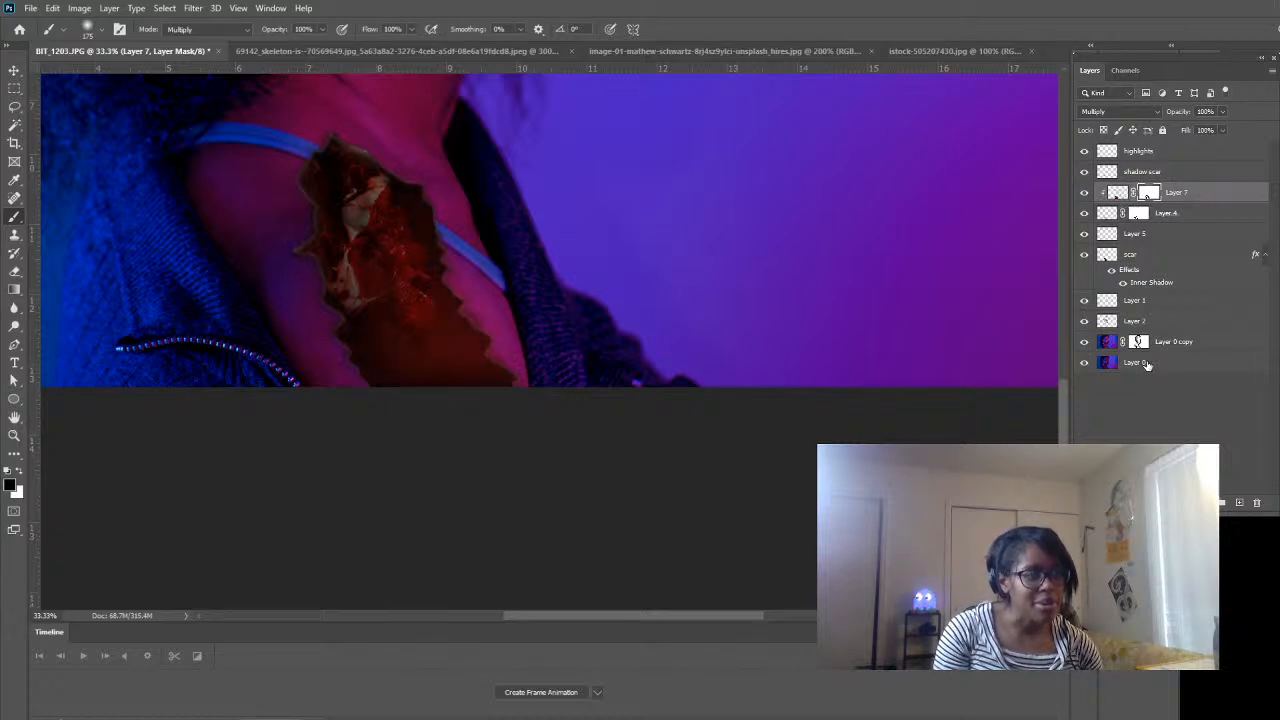
left_click(1084, 214)
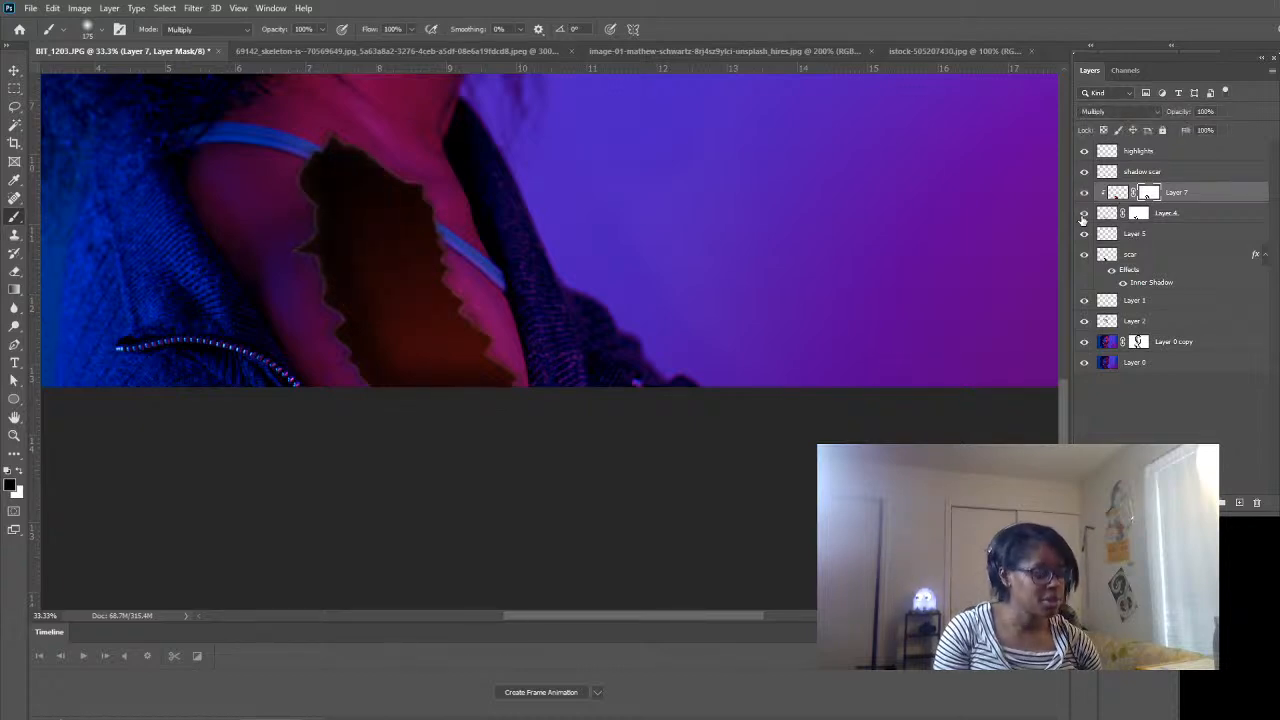
left_click(1084, 213)
left_click(1084, 213)
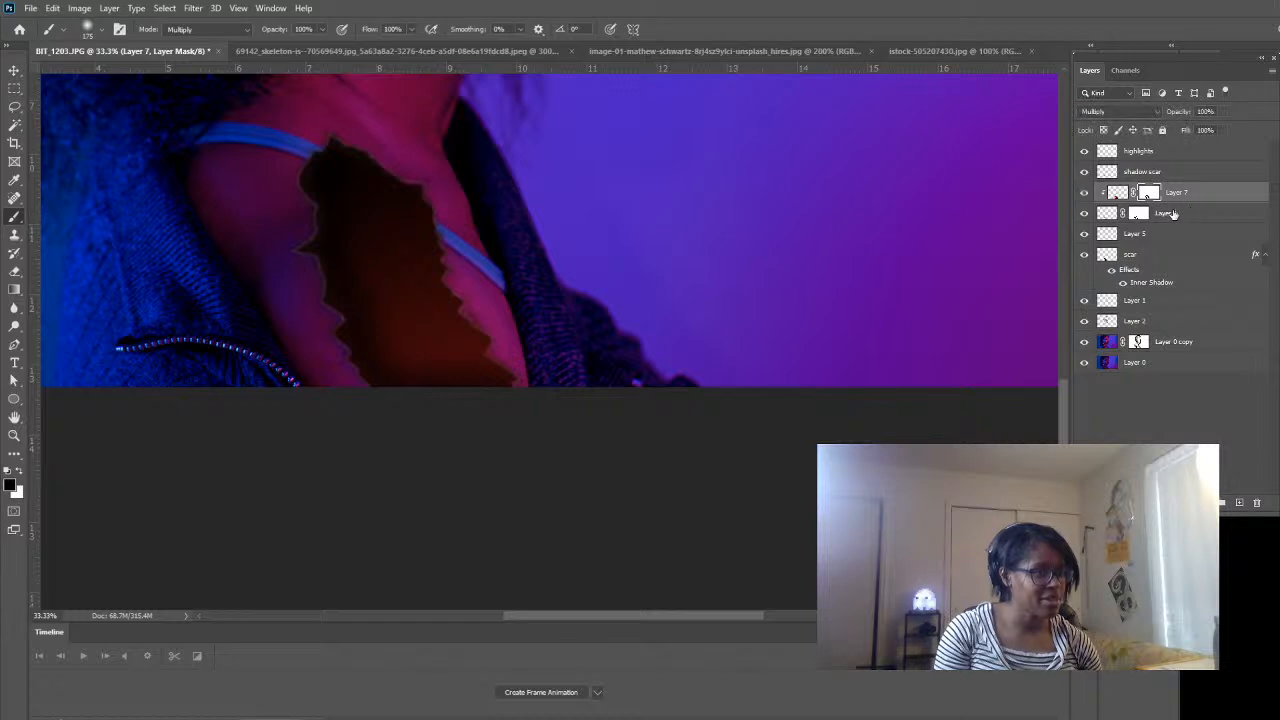
left_click(1159, 204, "alt")
- Move the steak layer (Layer 7) below Layer 4 and Layer 5, directly above the scar layer
left_click_drag(1187, 197, 1189, 222)
left_click(1107, 214)
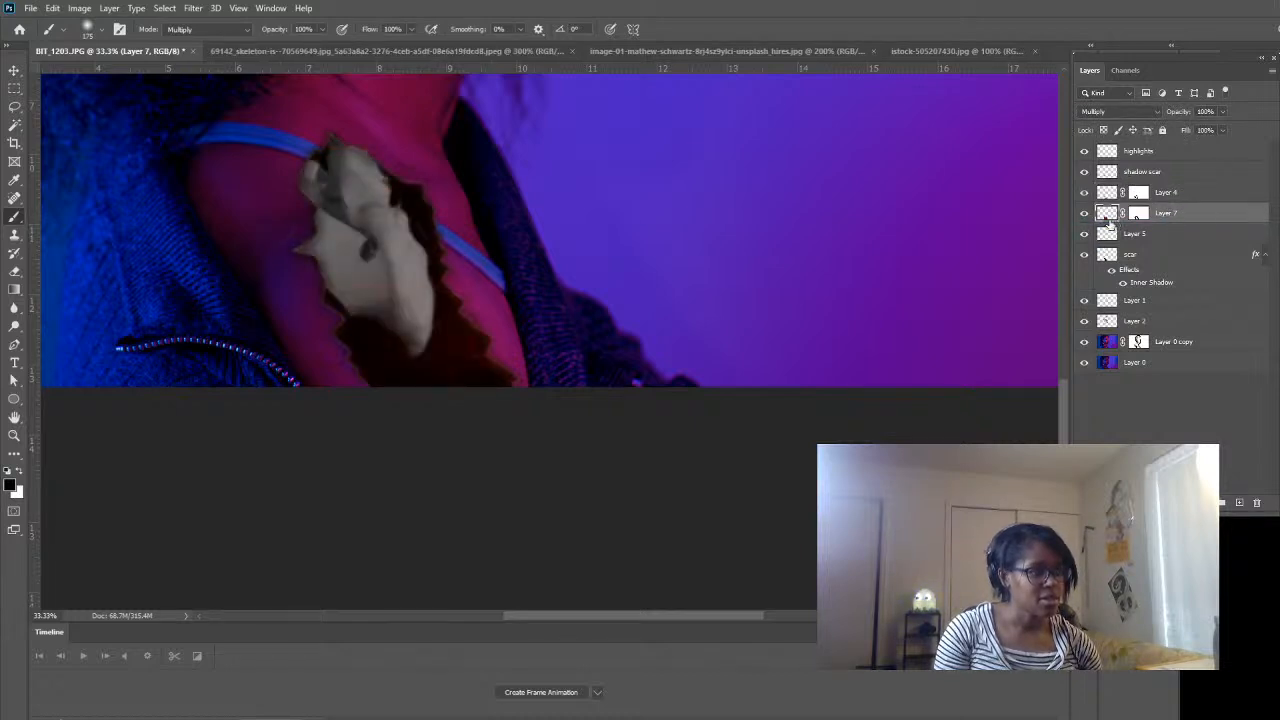
left_click(1084, 213)
left_click(1084, 214)
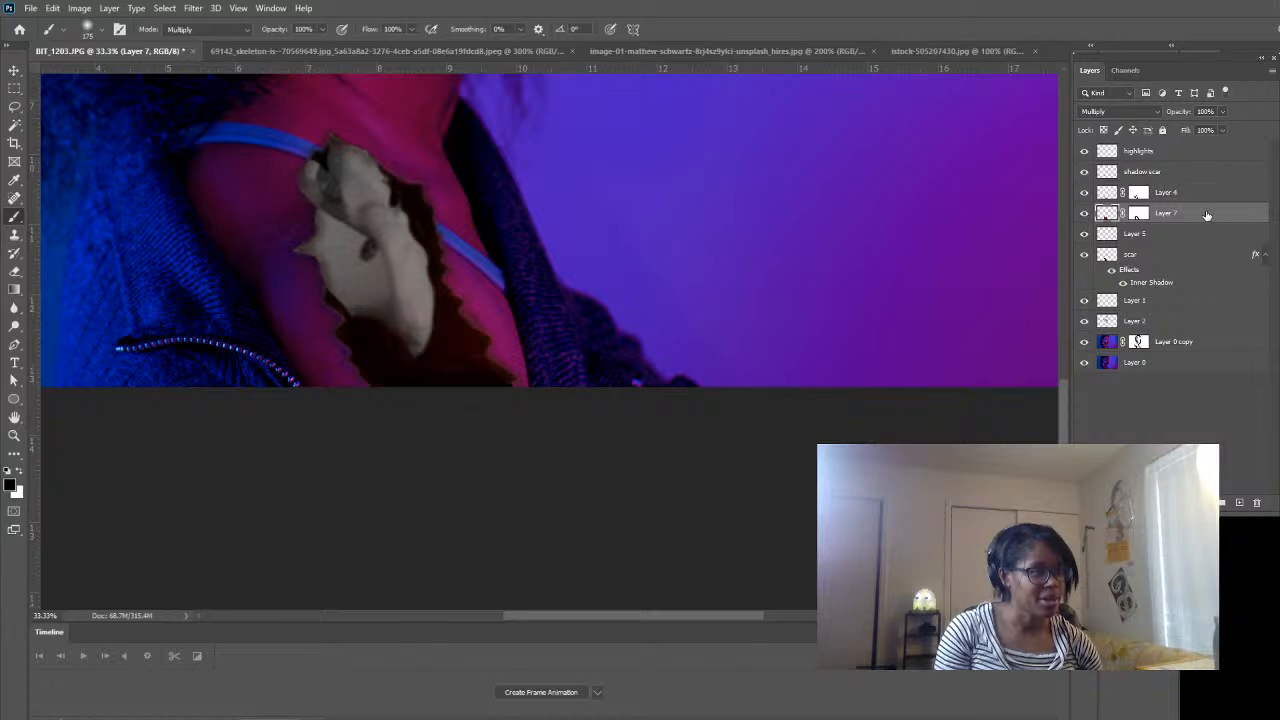
left_click_drag(1206, 216, 1206, 243)
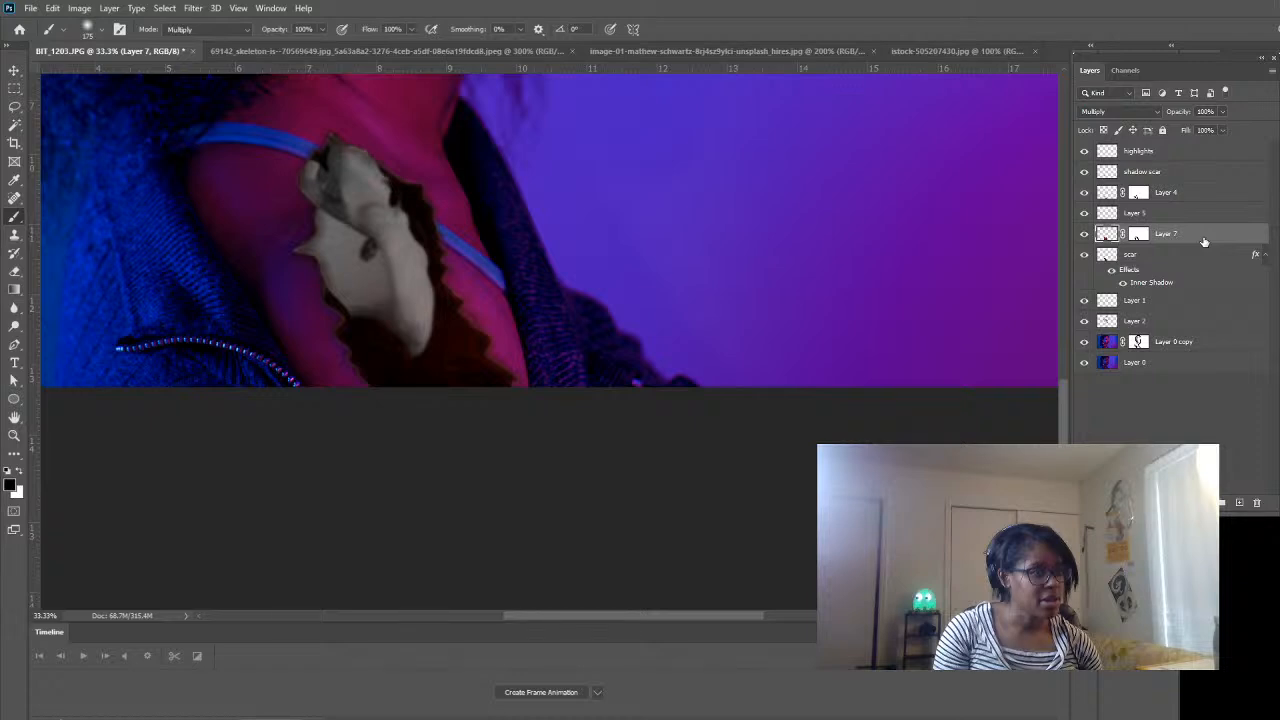
- Set Layer 7's blending mode to Normal and clip it to the scar layer
left_click(1123, 112)
left_click(1119, 125)
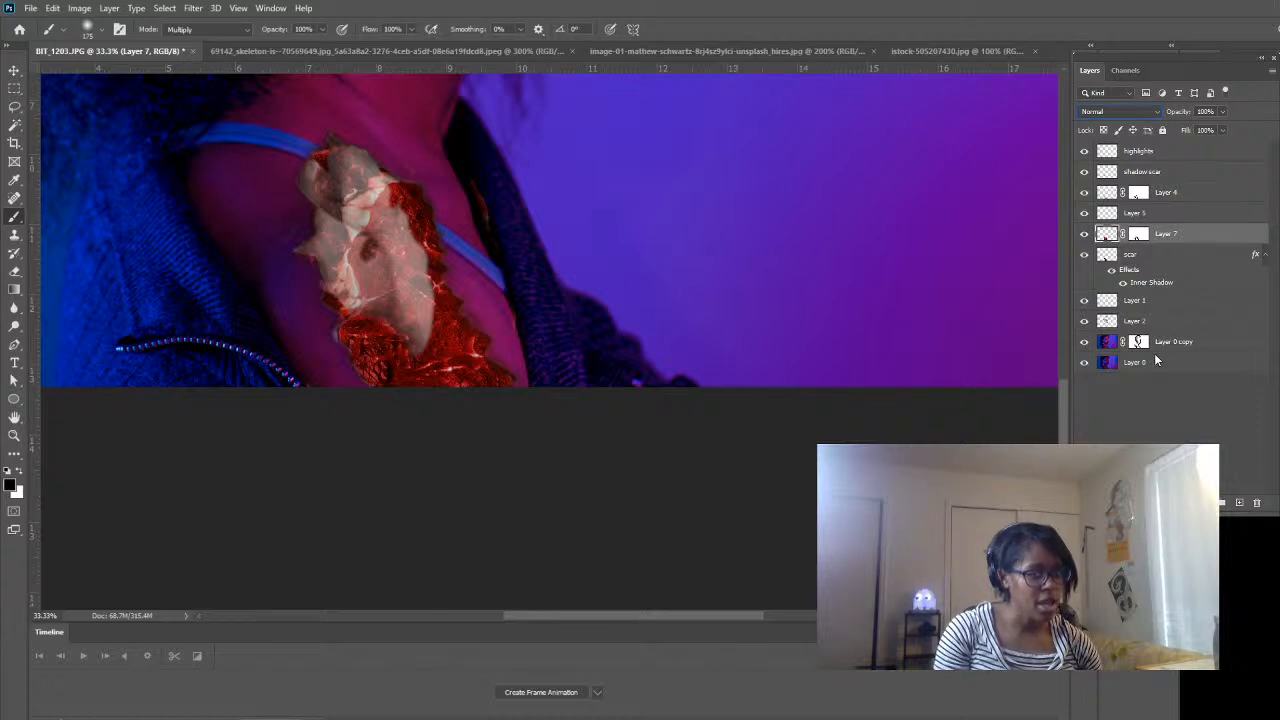
key("ctrl+alt+g")
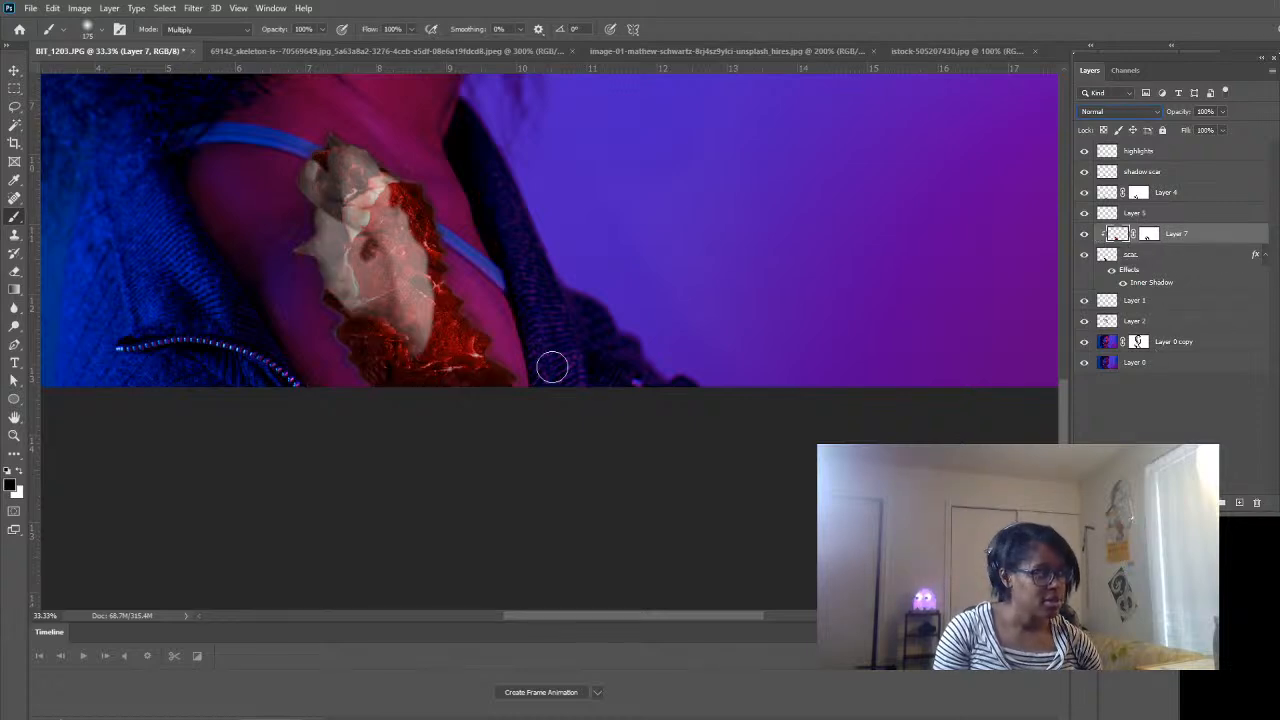
left_click(1084, 255)
left_click(1084, 255)
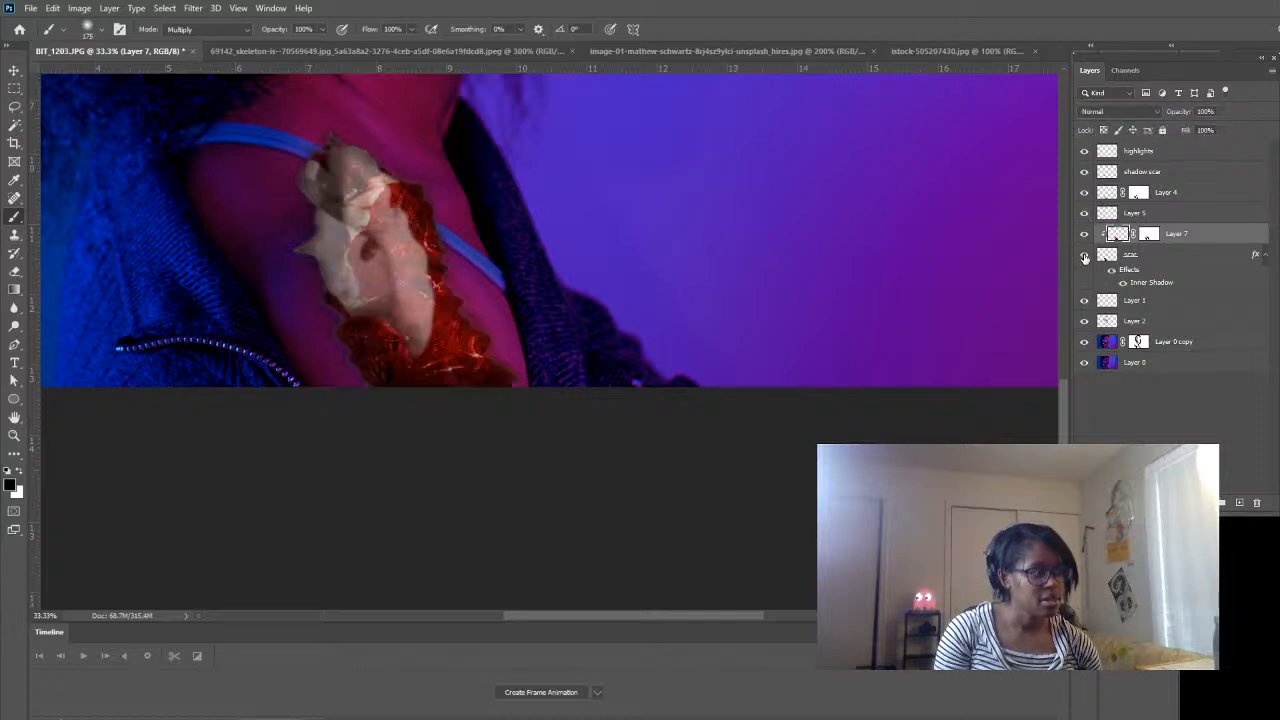
- Check the flesh with the bone layer (Layer 4) hidden, show it again and set its opacity to 100%
left_click(1084, 194)
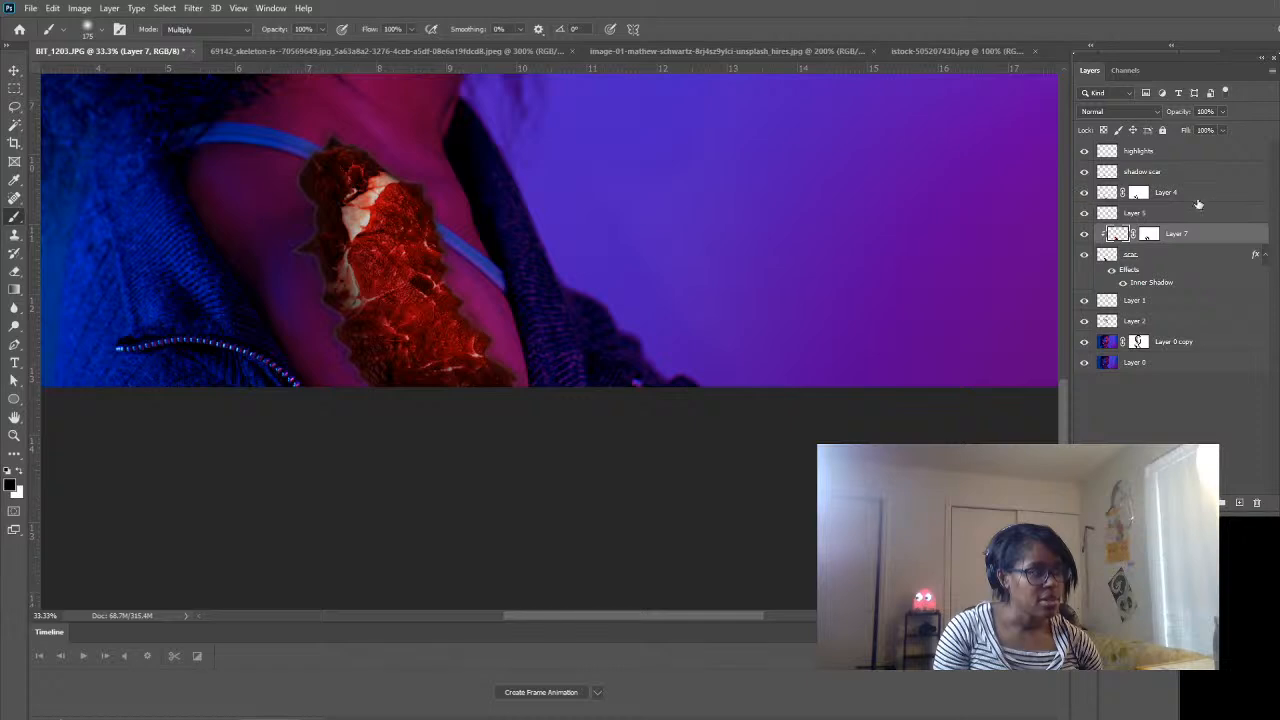
left_click(1084, 193)
left_click(1236, 200)
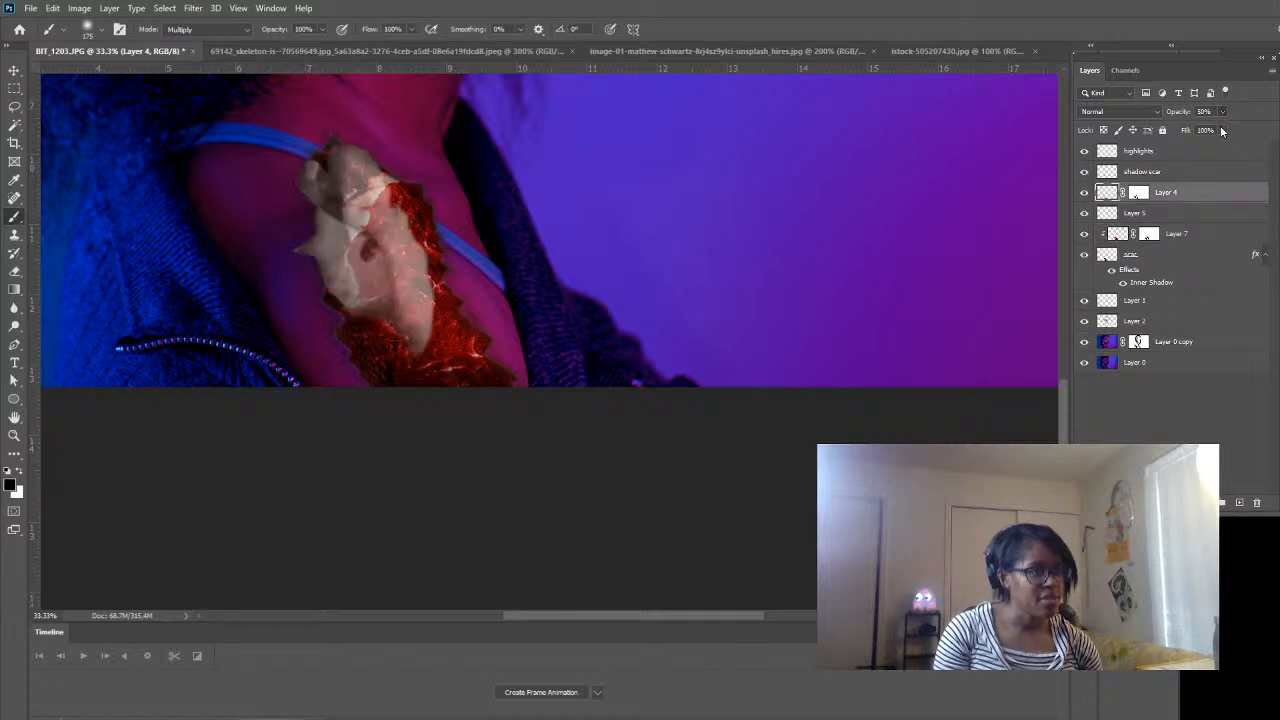
left_click_drag(1220, 128, 1270, 132)
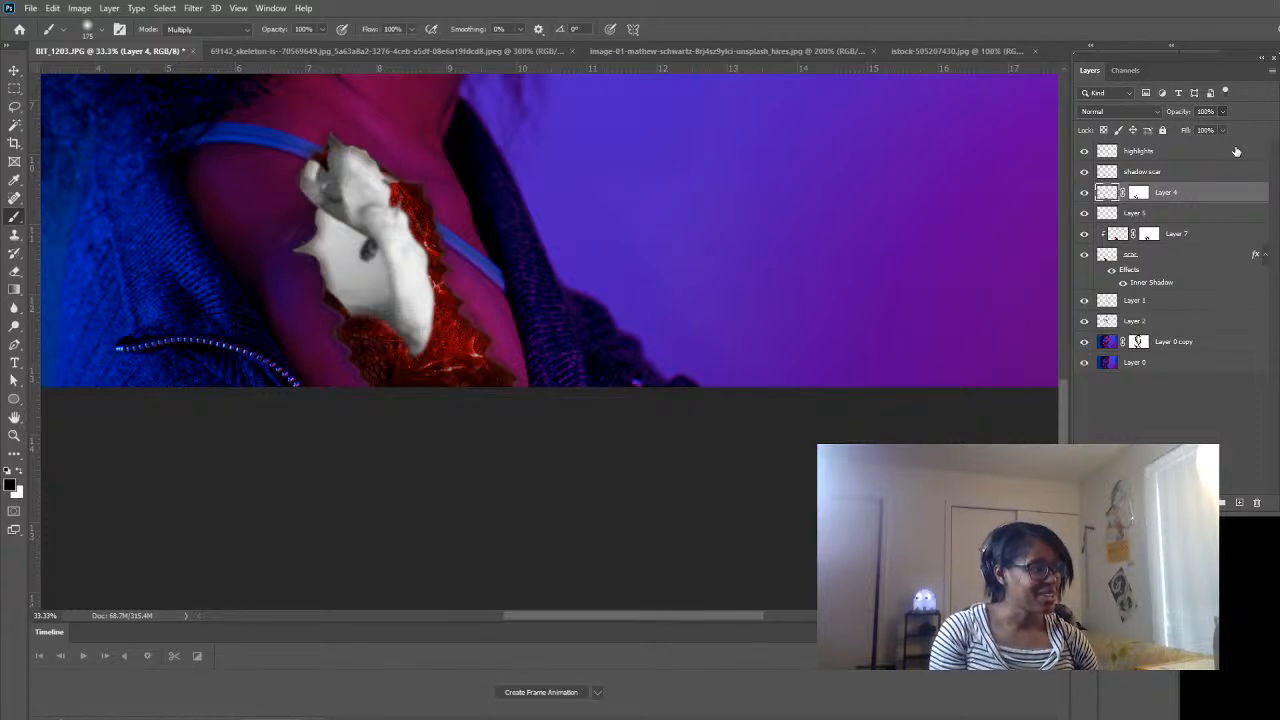
- Examine how the bone and flesh wound looks within the whole portrait
left_click(14, 435)
left_click(628, 329, "alt")
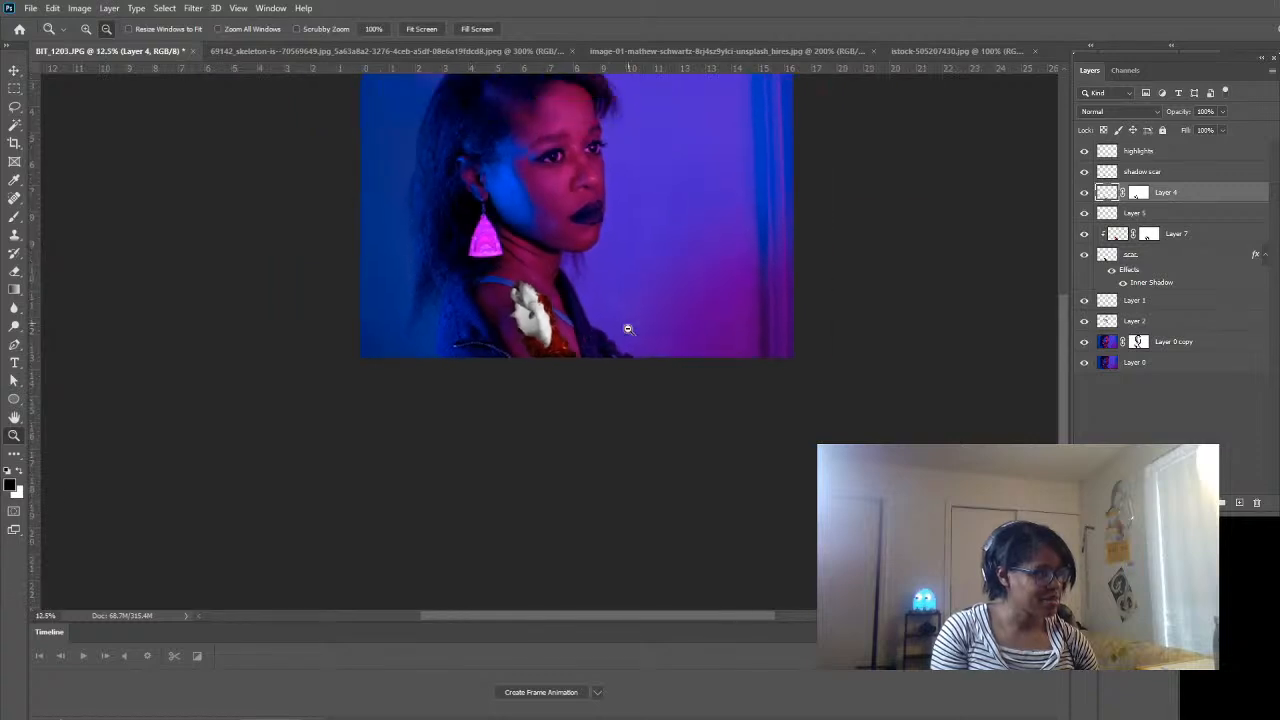
left_click(569, 363)
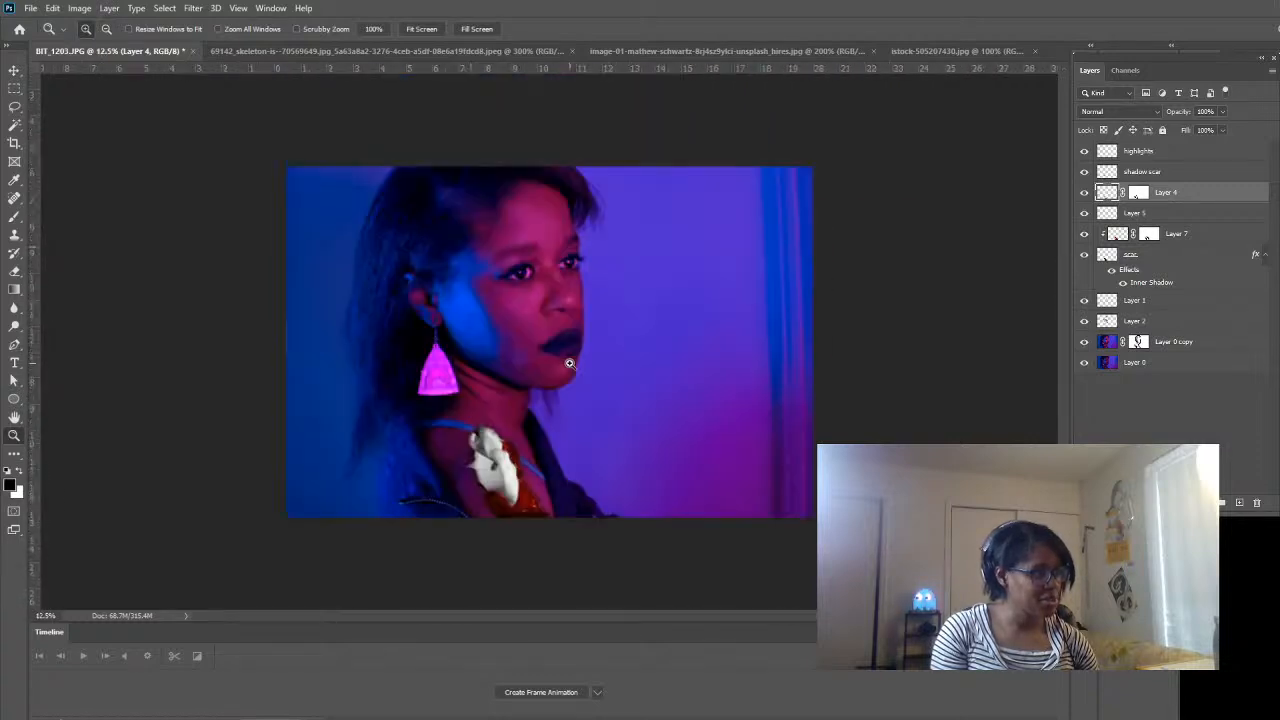
left_click(569, 363)
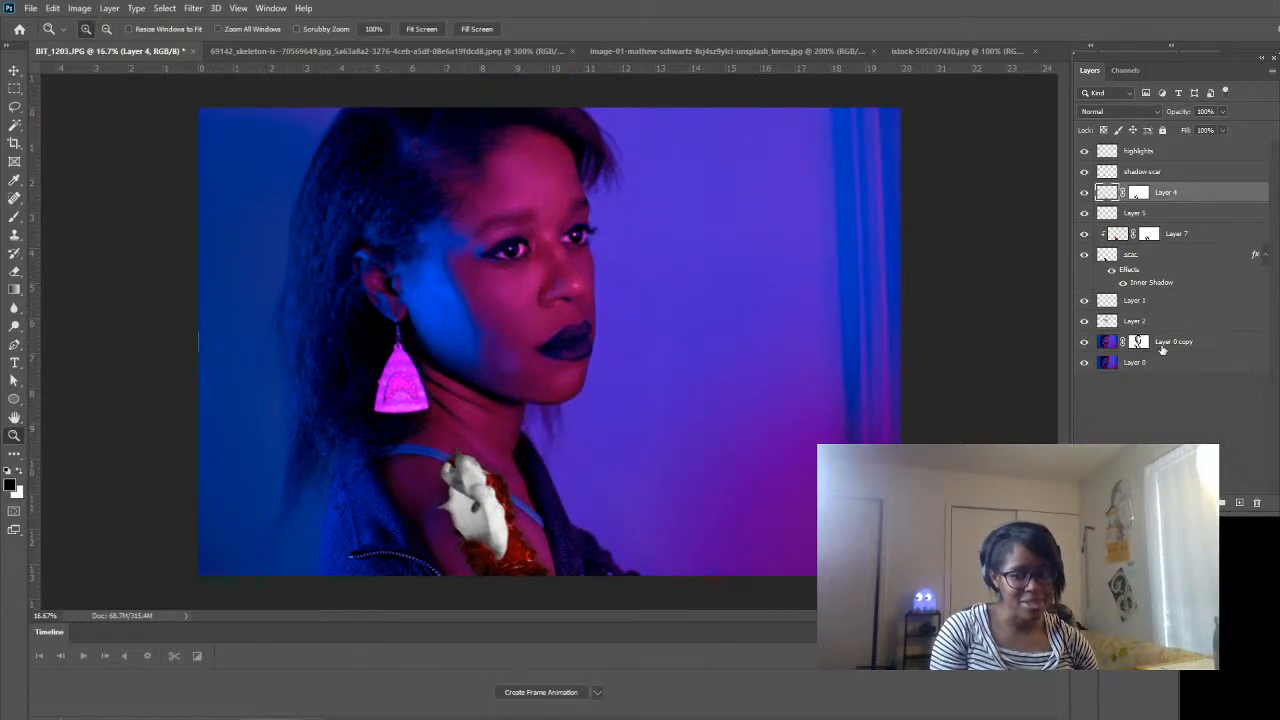
left_click(14, 70)
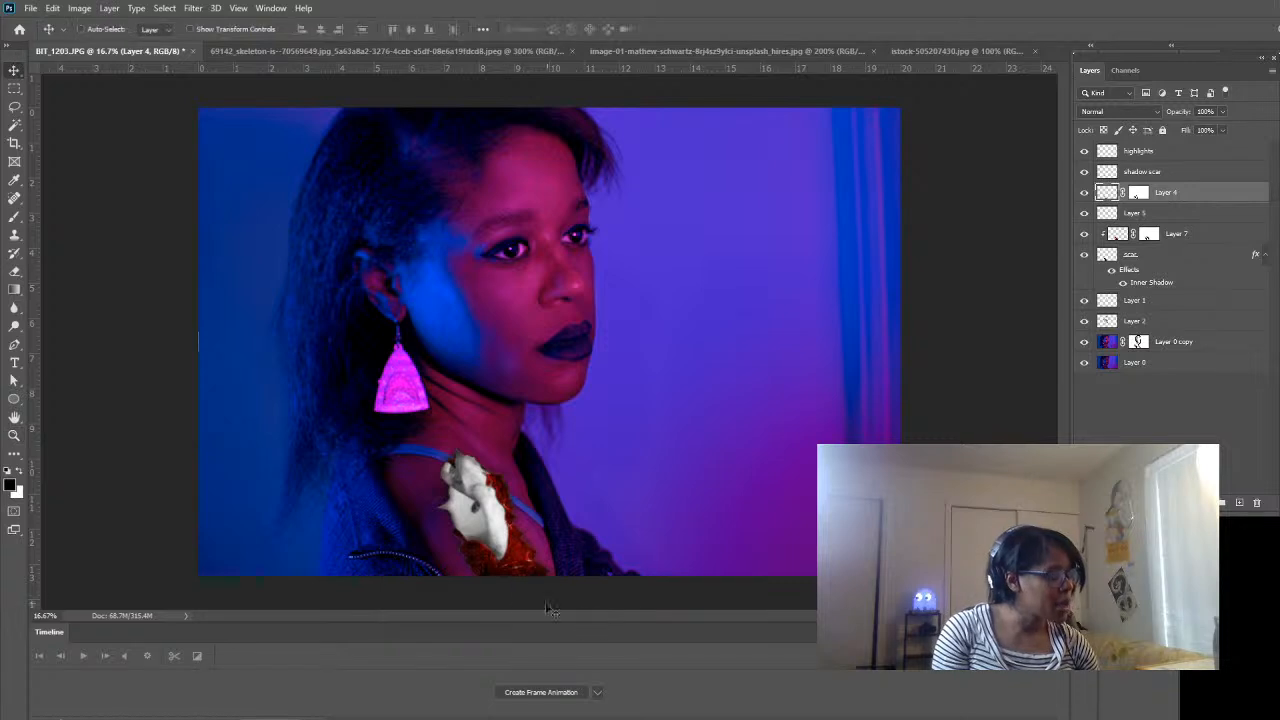
- Hide and show Layer 7 to identify the flesh, and shift it slightly within the scar shape
left_click_drag(503, 561, 508, 562)
left_click(1095, 213)
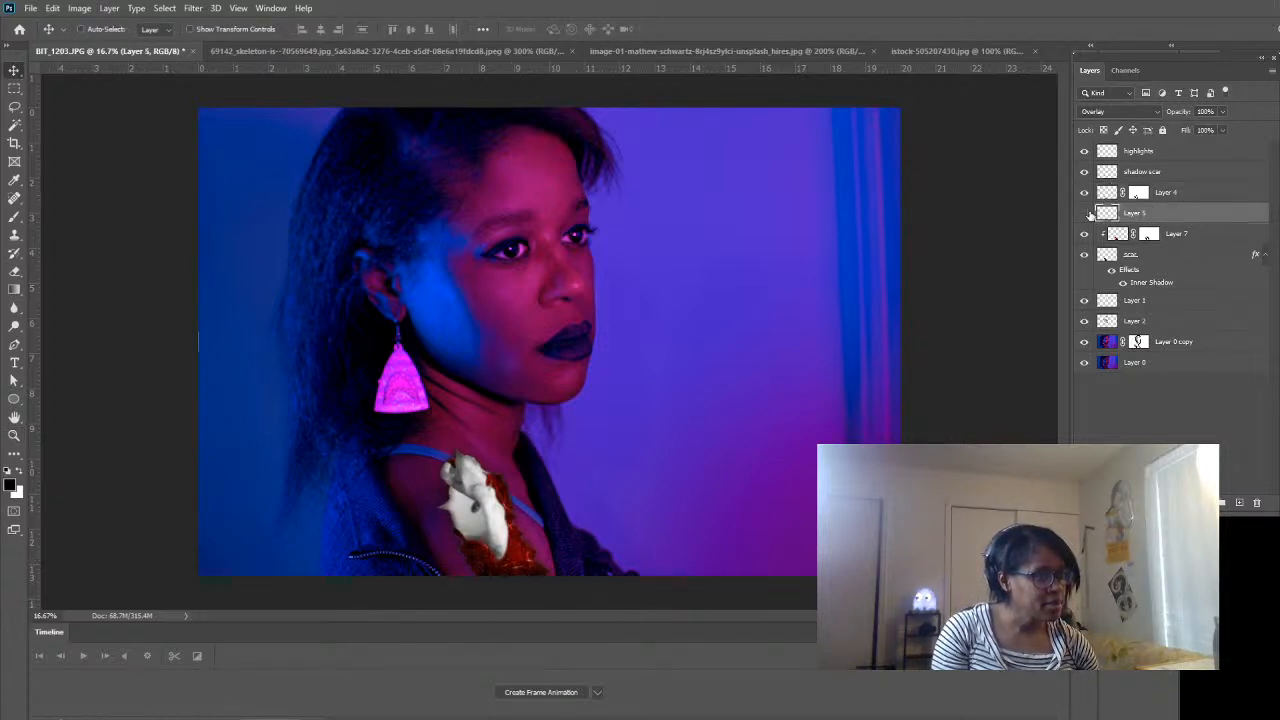
left_click(1085, 236)
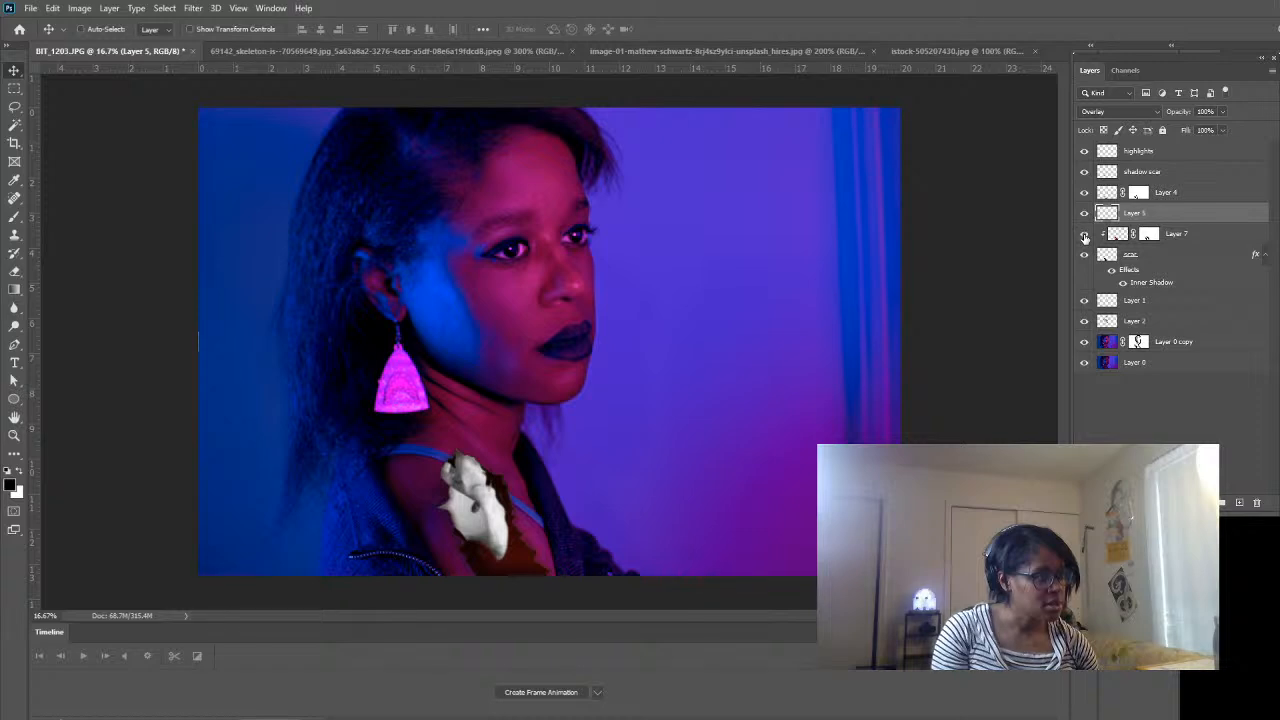
left_click(1085, 236)
left_click(1205, 243)
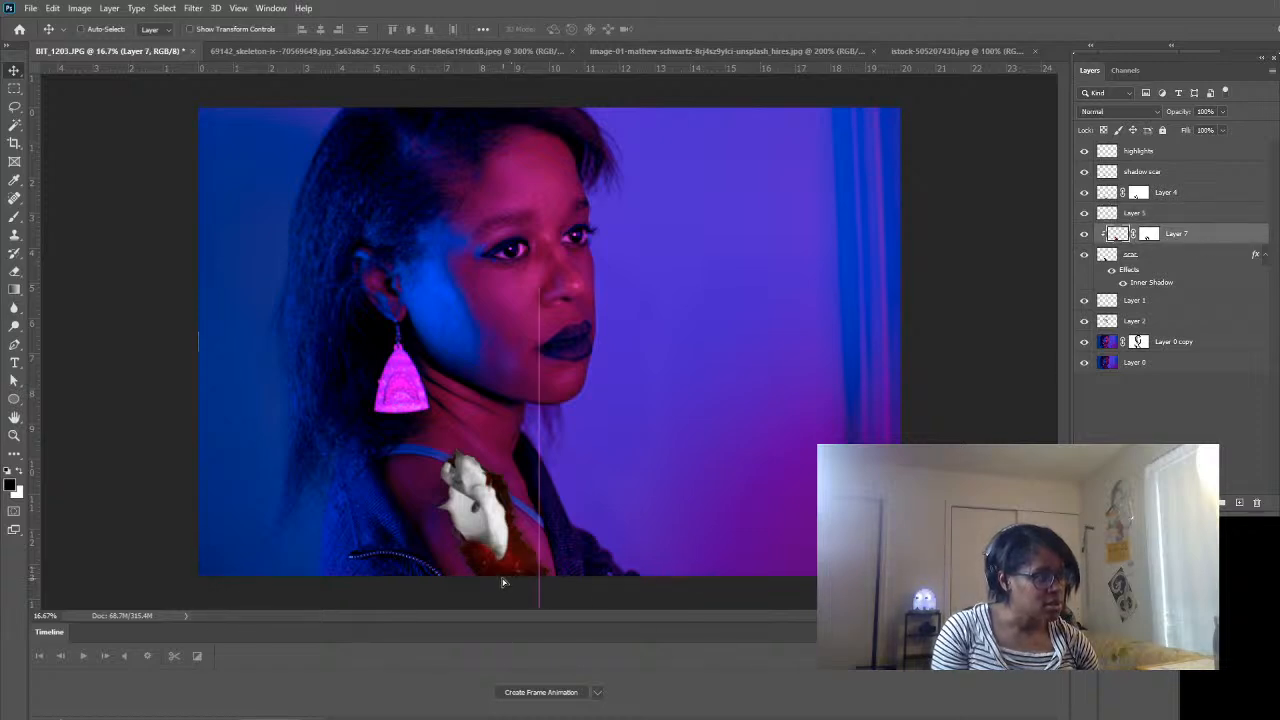
left_click_drag(503, 582, 510, 566)
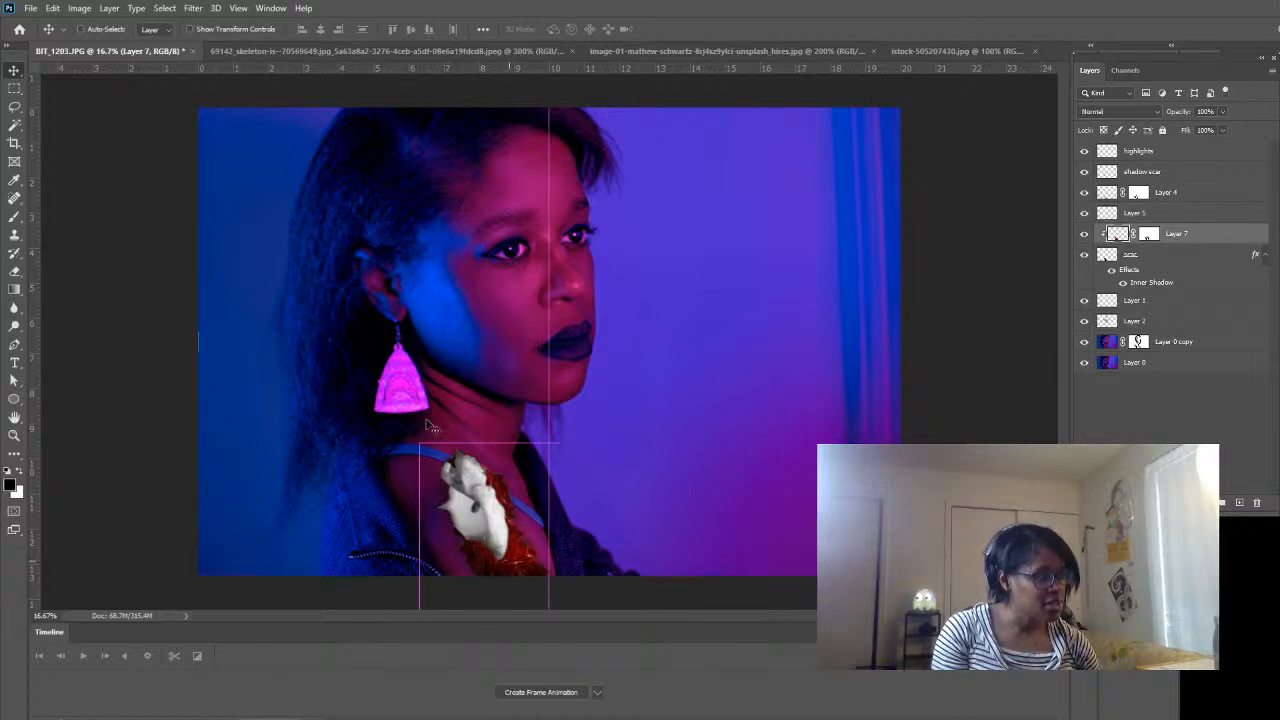
left_click(90, 10)
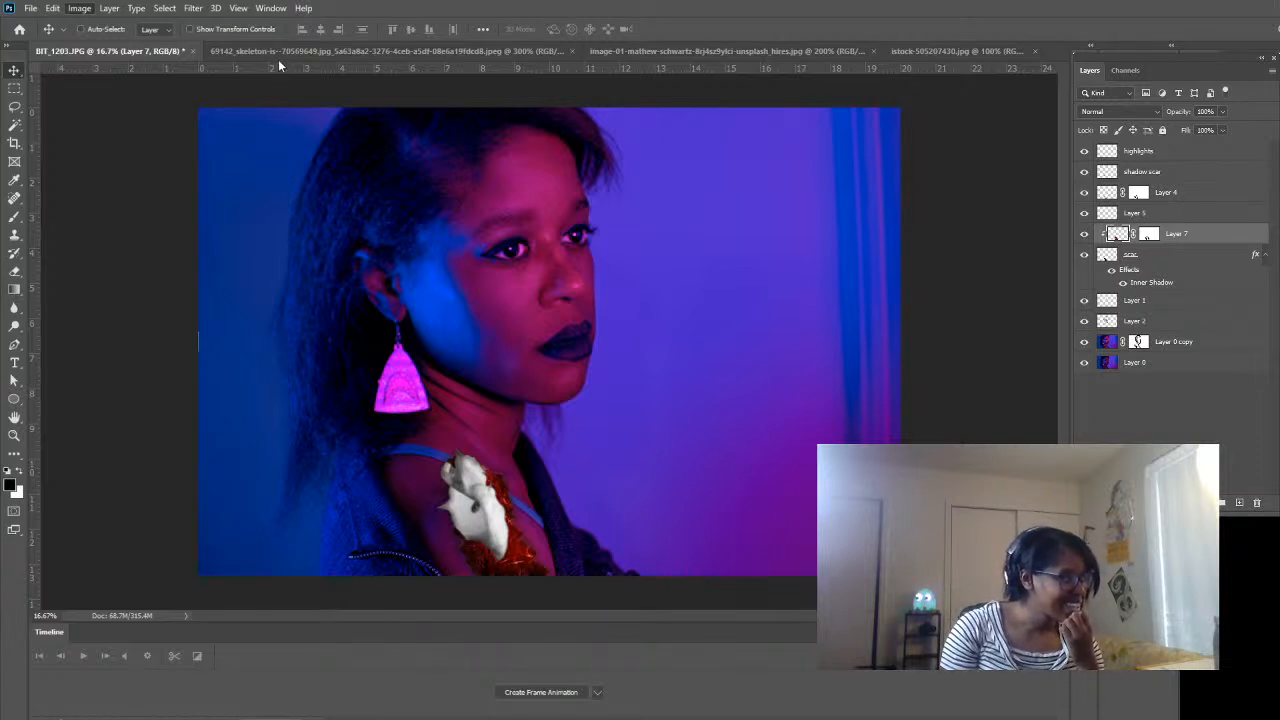
key("ctrl+l")
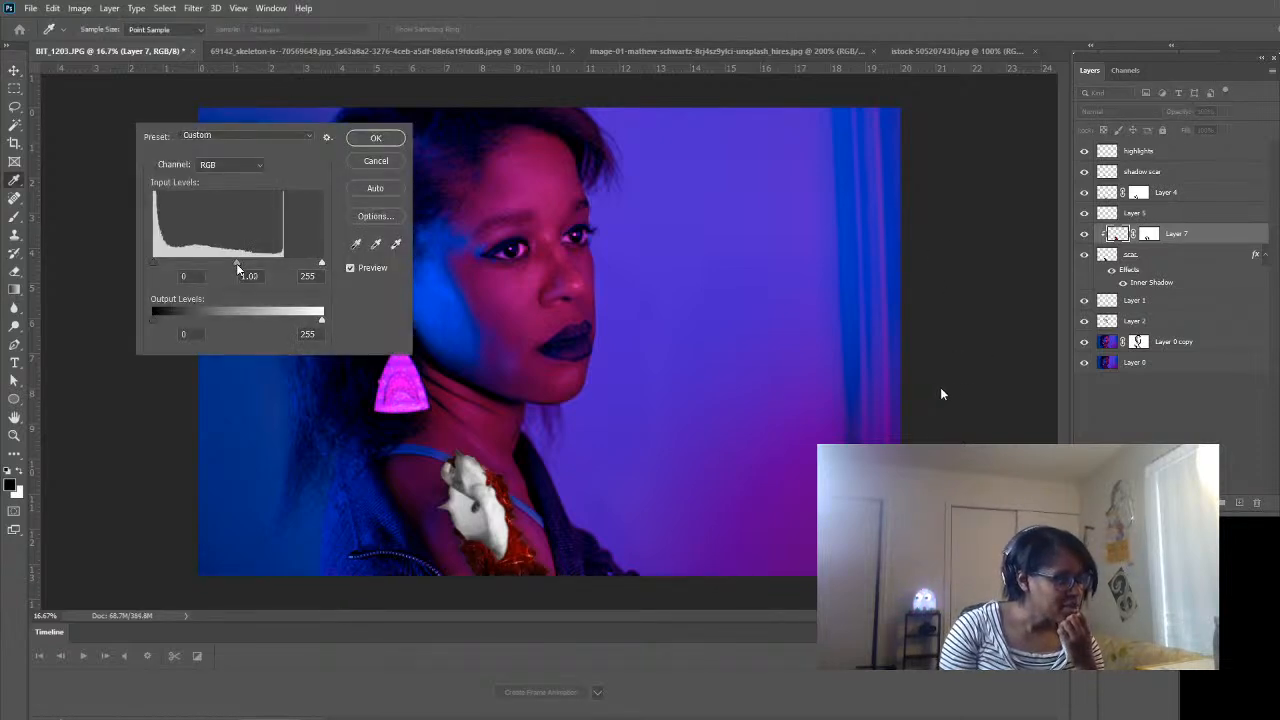
mouse_move(238, 270)
left_mouse_down()
mouse_move(218, 270)
mouse_move(272, 281)
mouse_move(236, 272)
left_mouse_up()
mouse_move(154, 264)
left_mouse_down()
mouse_move(200, 271)
mouse_move(160, 270)
left_mouse_up()
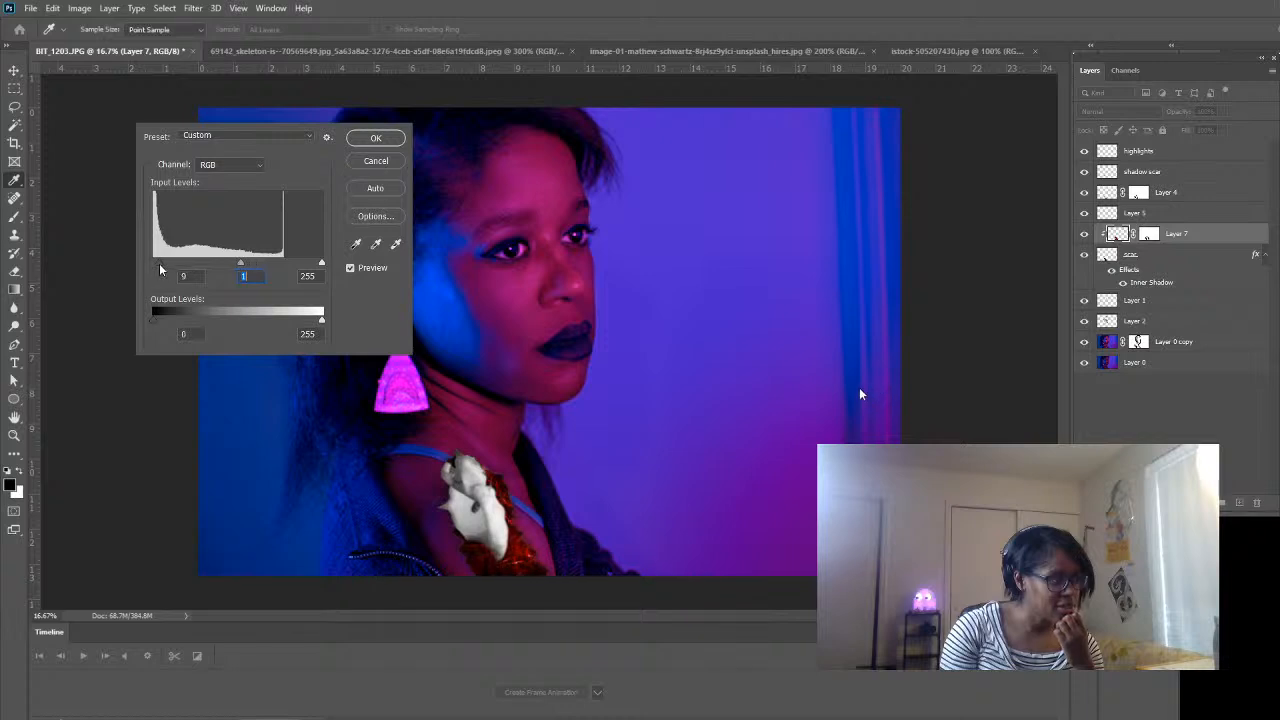
left_click(380, 164)
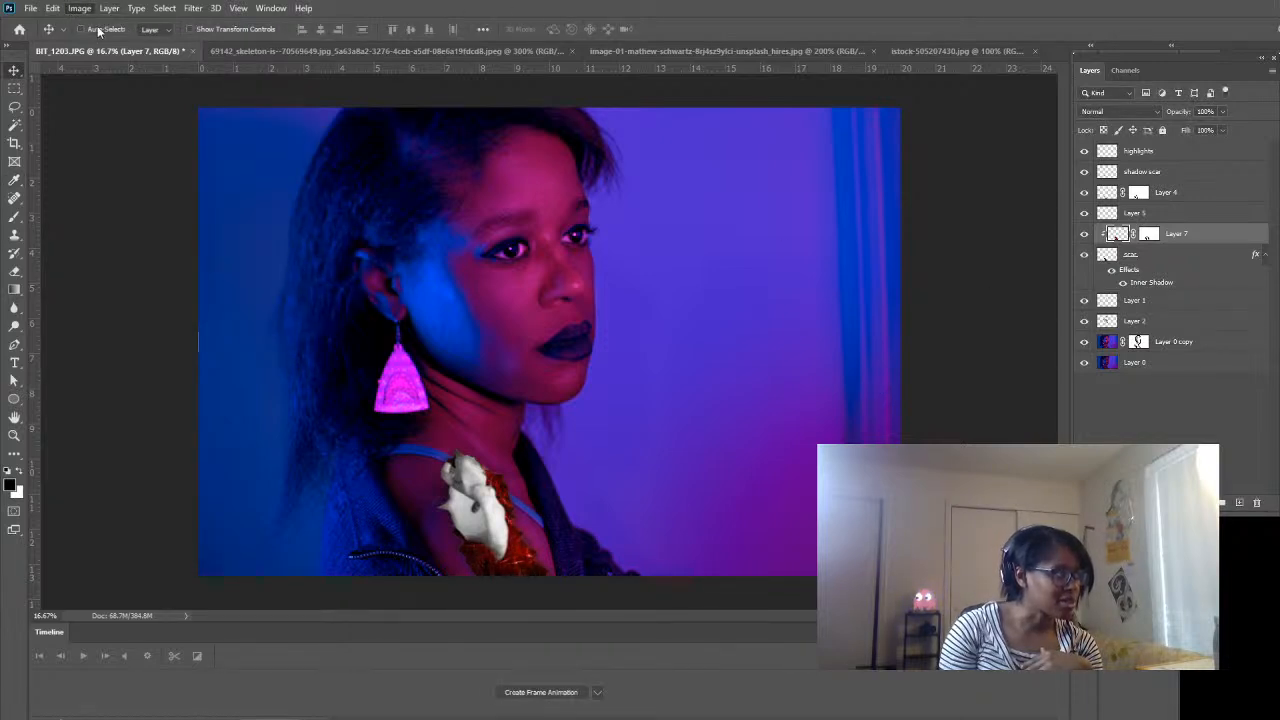
- Darken the flesh on Layer 7 with Brightness -126 and Contrast -27, and compare the wound with that layer hidden and shown
left_click(275, 52)
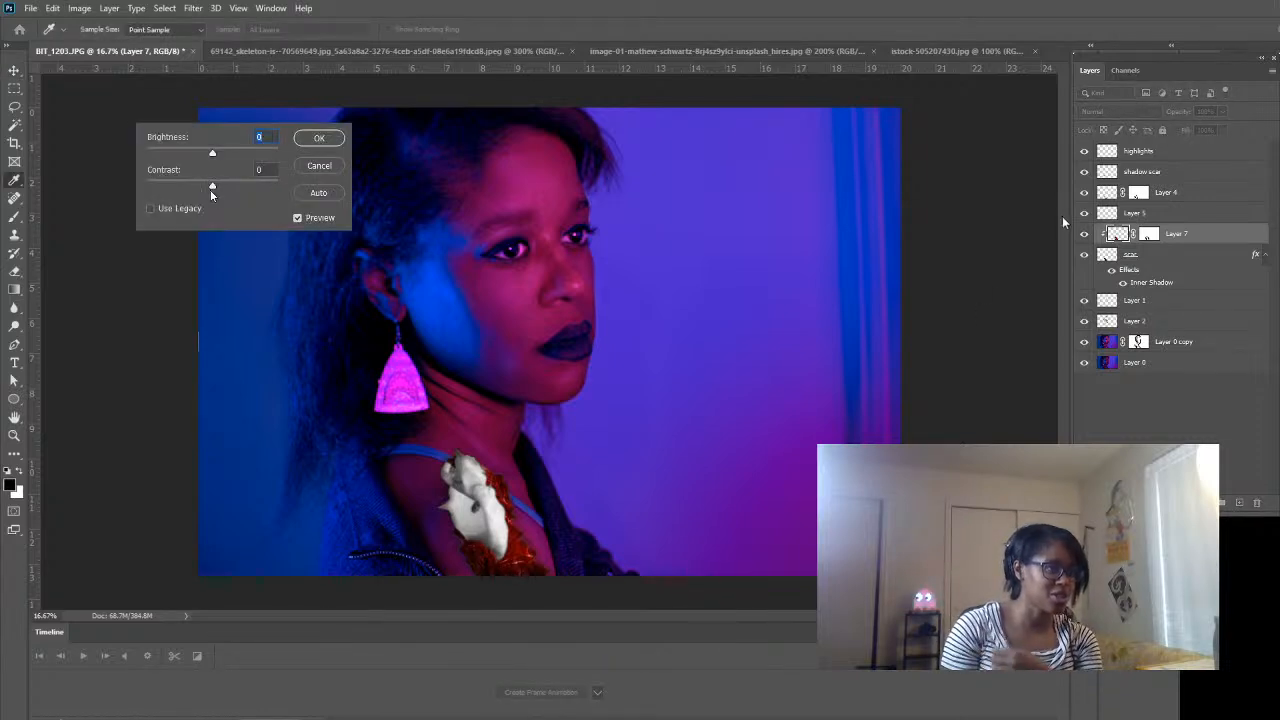
left_click_drag(212, 189, 181, 203)
left_click_drag(203, 158, 158, 154)
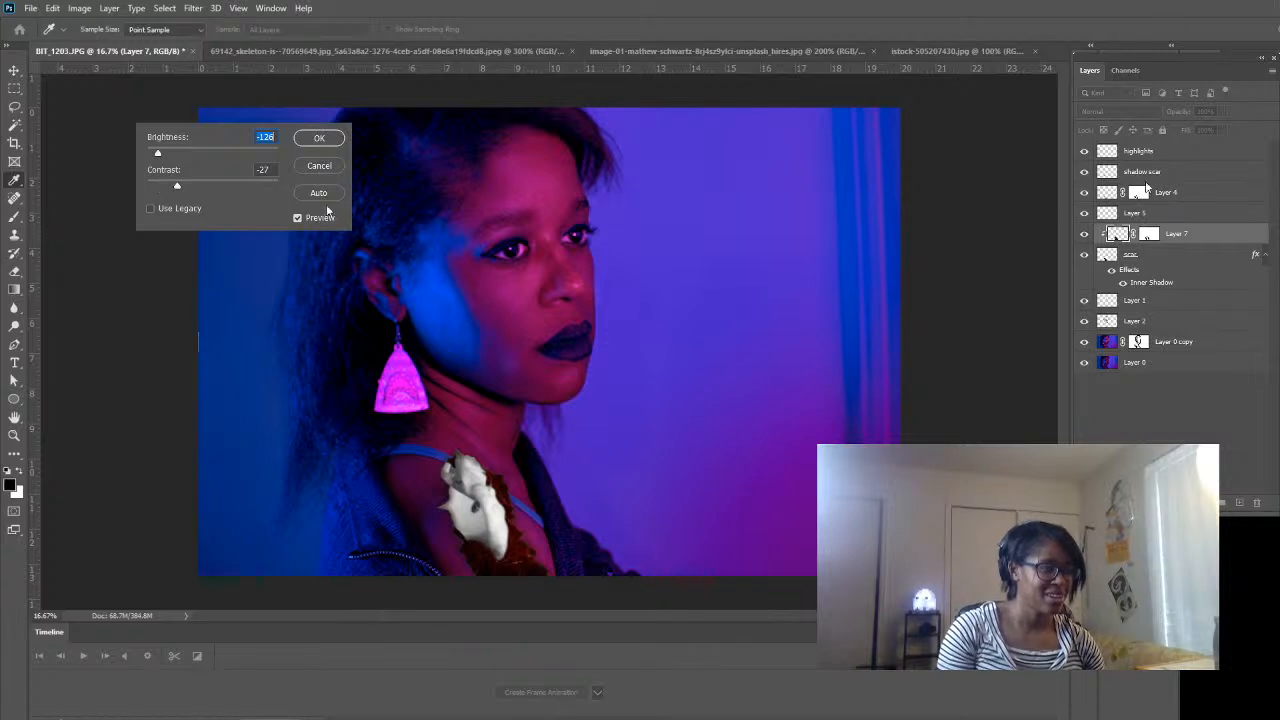
left_click(332, 140)
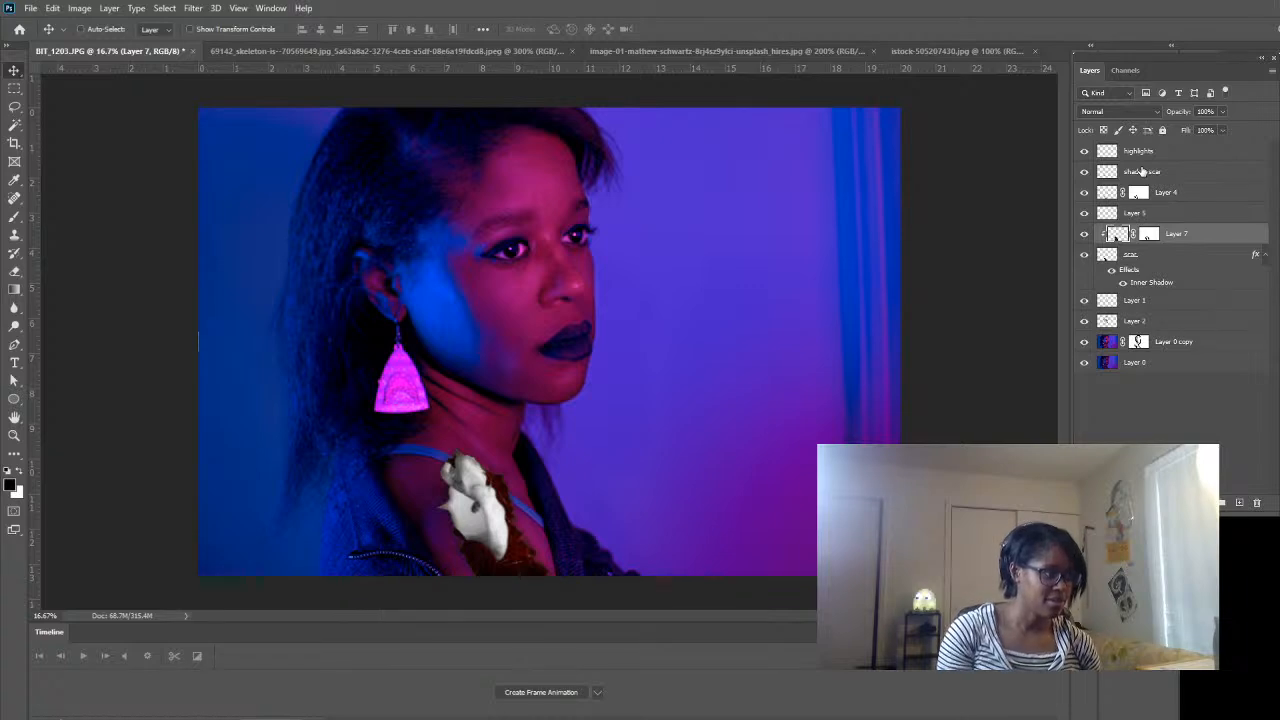
left_click(1086, 233)
left_click(1086, 234)
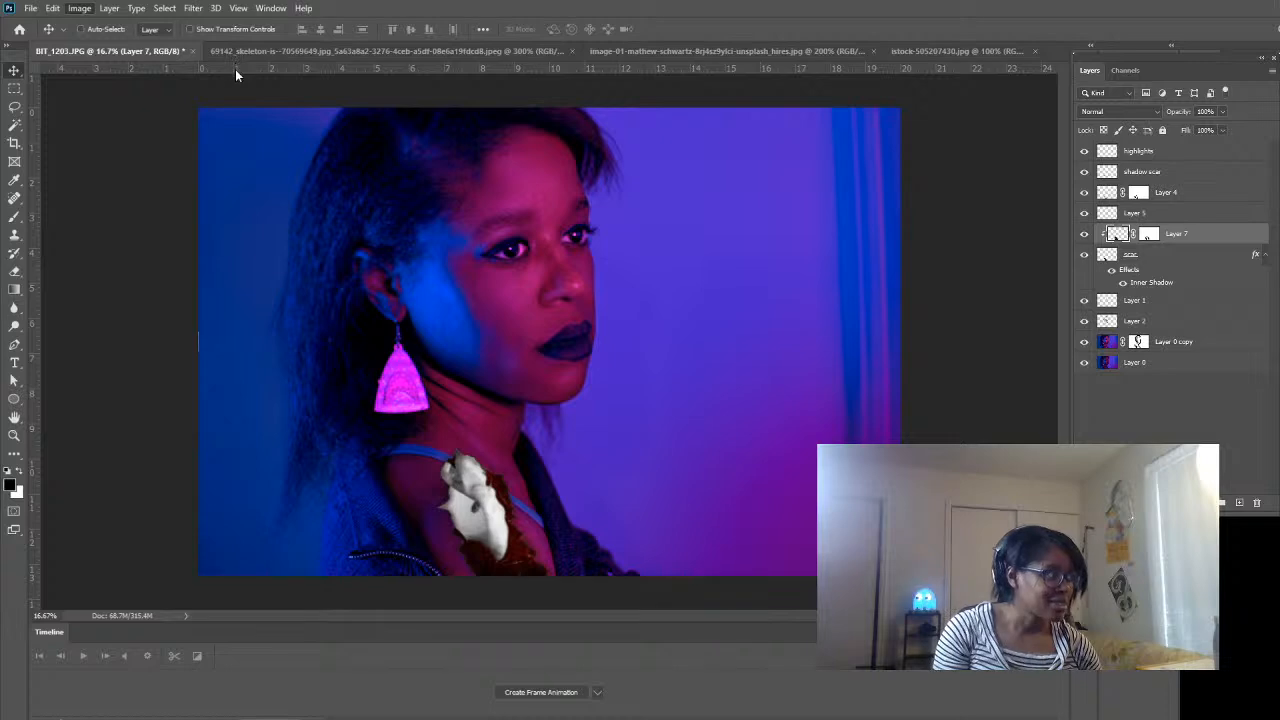
- Start a Curves adjustment on Layer 7 and brighten the RGB curve, raising its upper point to input 159, output 209
key("ctrl+m")
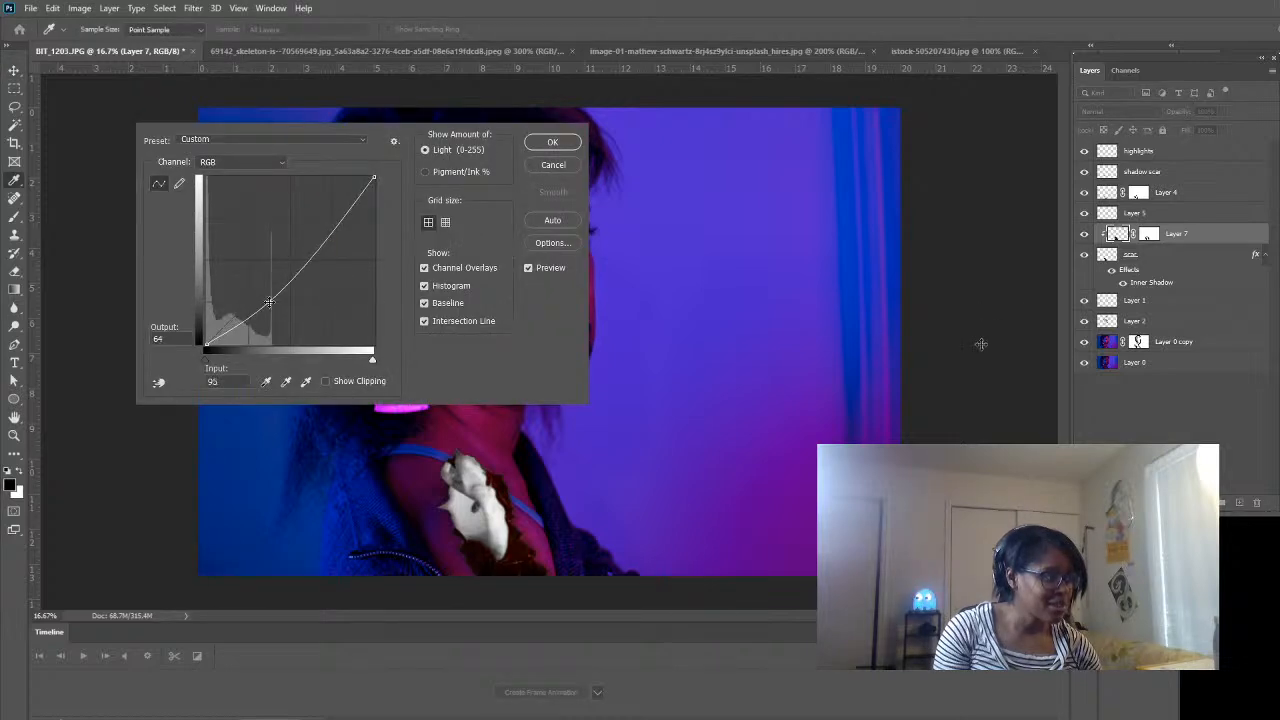
left_click_drag(981, 344, 974, 313)
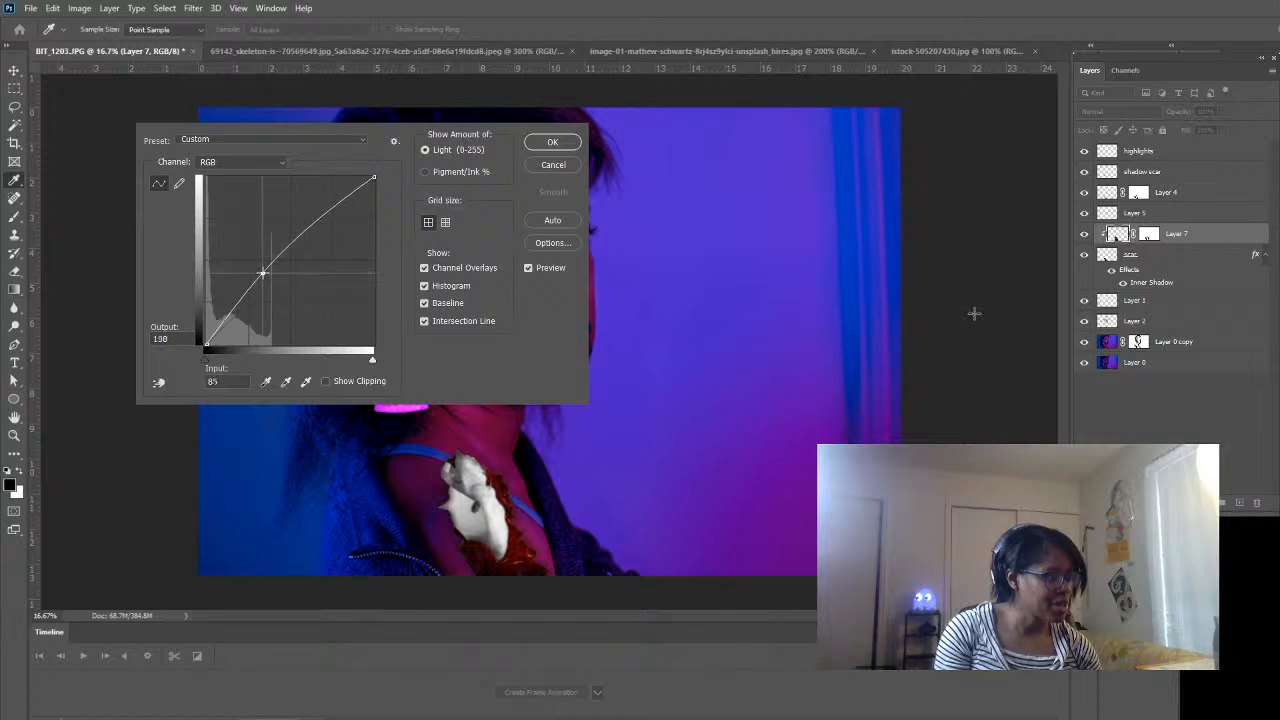
left_click_drag(1024, 262, 1029, 260)
- Shape Layer 7's Red curve with points at input 172, output 120 and input 39, output 42, and apply the Curves adjustment
left_click(245, 164)
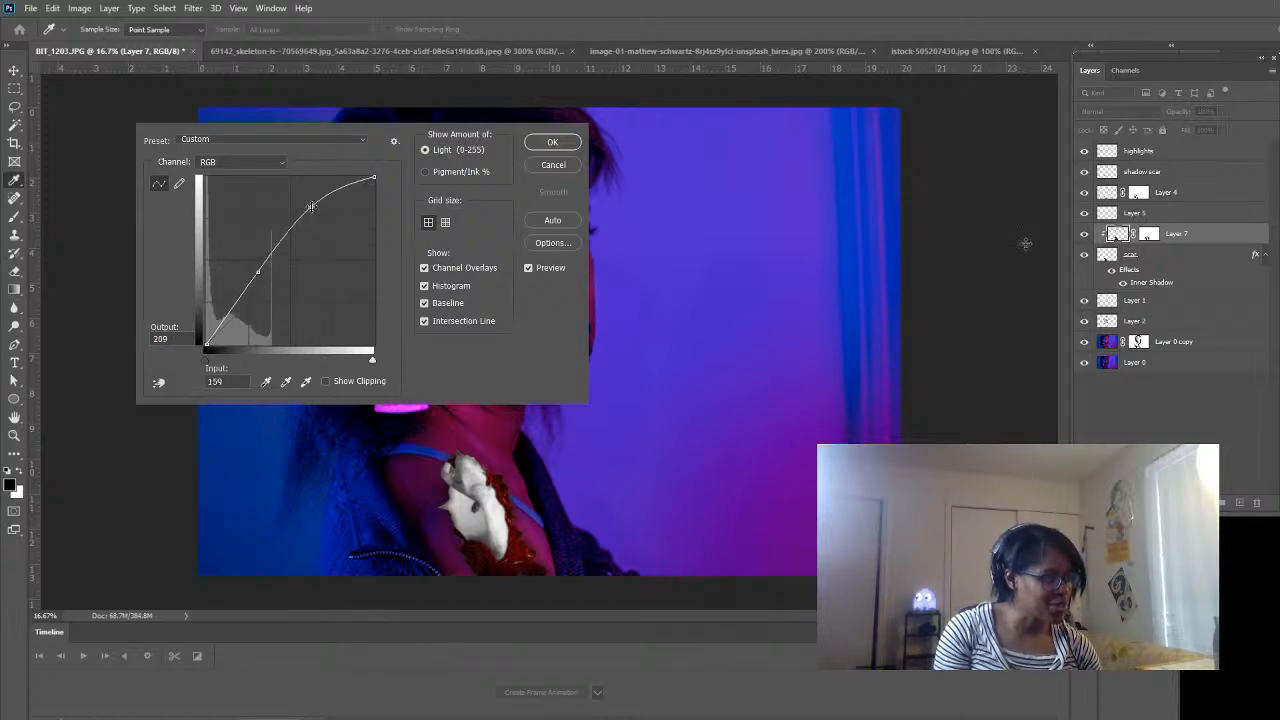
left_click(229, 187)
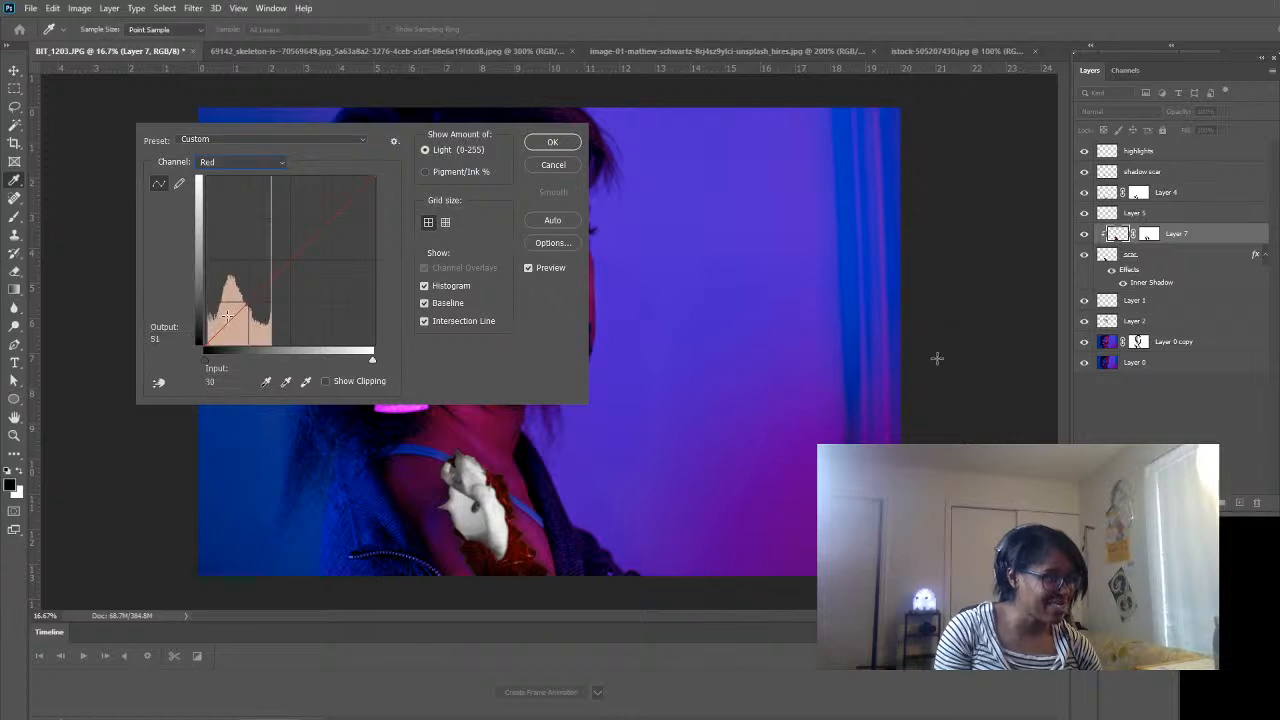
left_click_drag(228, 322, 233, 323)
left_click_drag(308, 251, 320, 266)
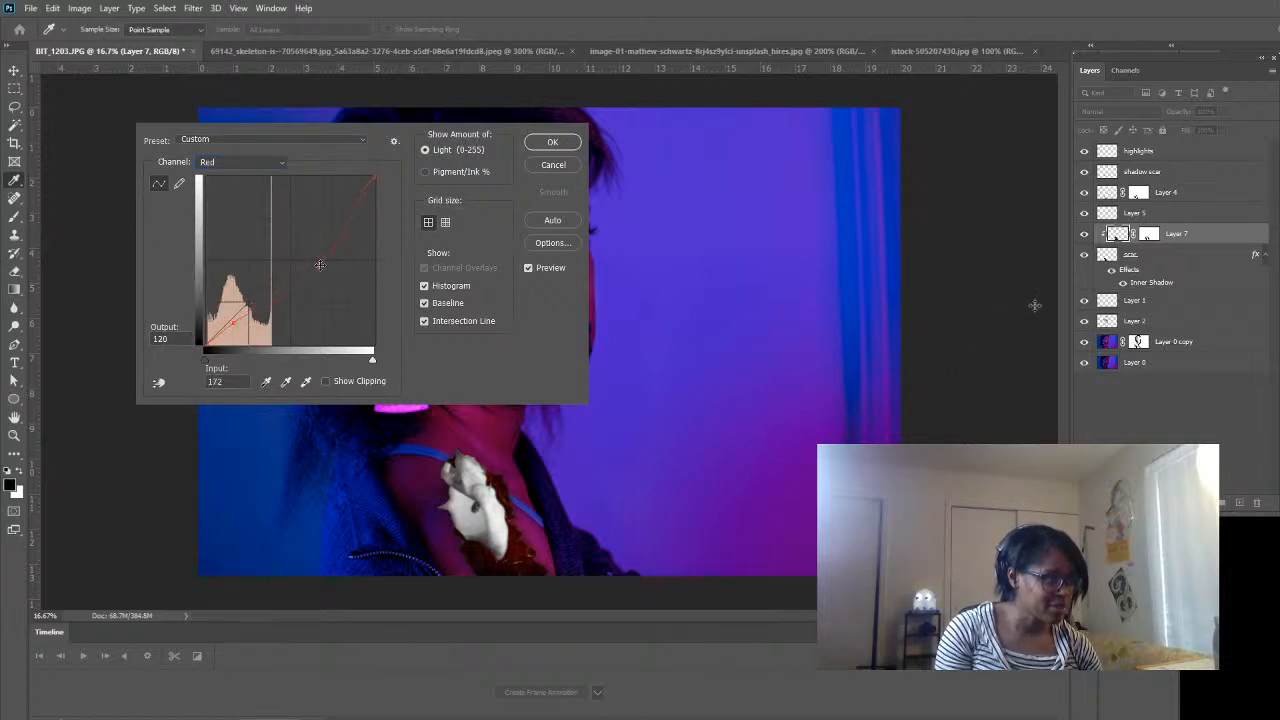
left_click_drag(235, 322, 233, 317)
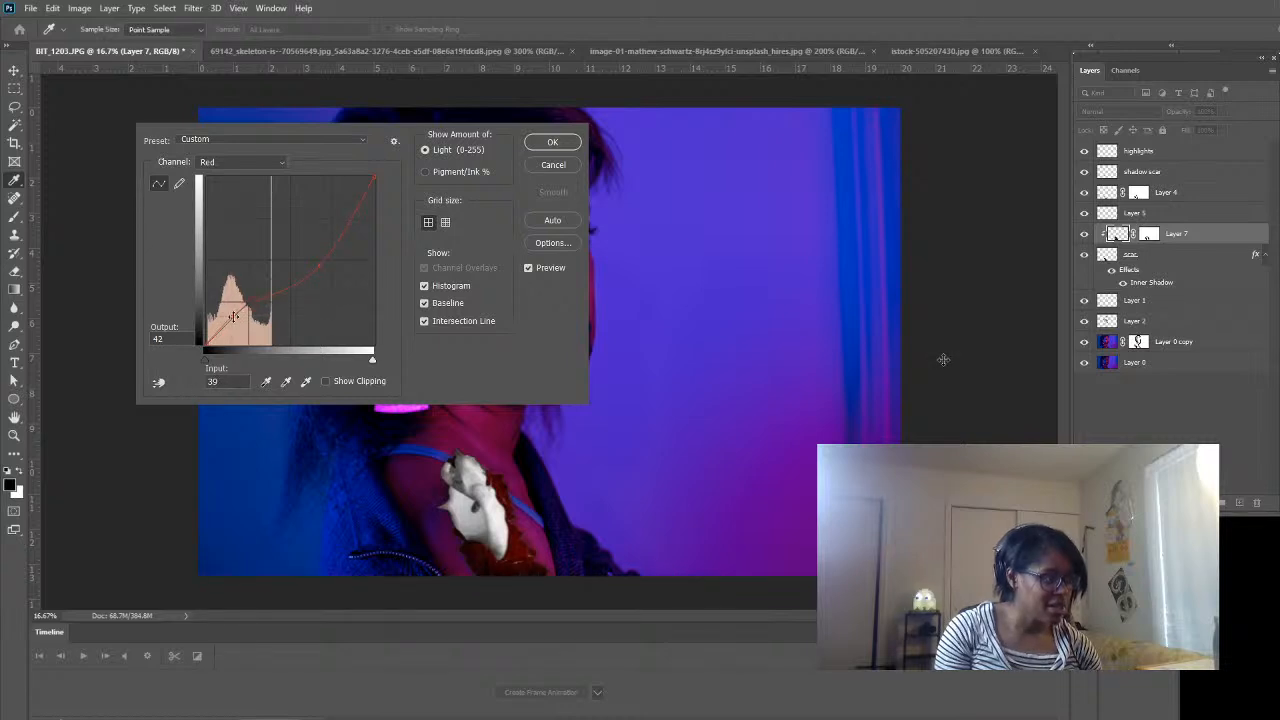
left_click(531, 147)
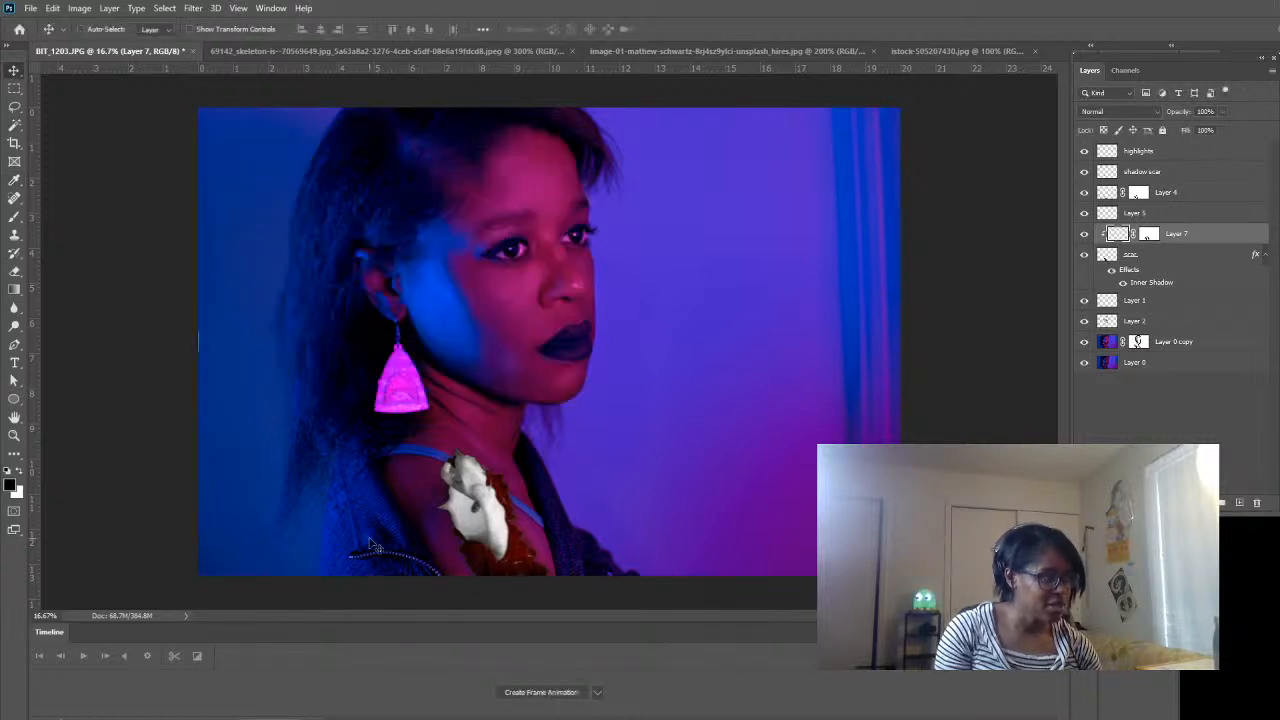
- Examine the recoloured flesh and the wound's edges up close and within the whole portrait
left_click(14, 435)
left_click(520, 510)
left_click(543, 575)
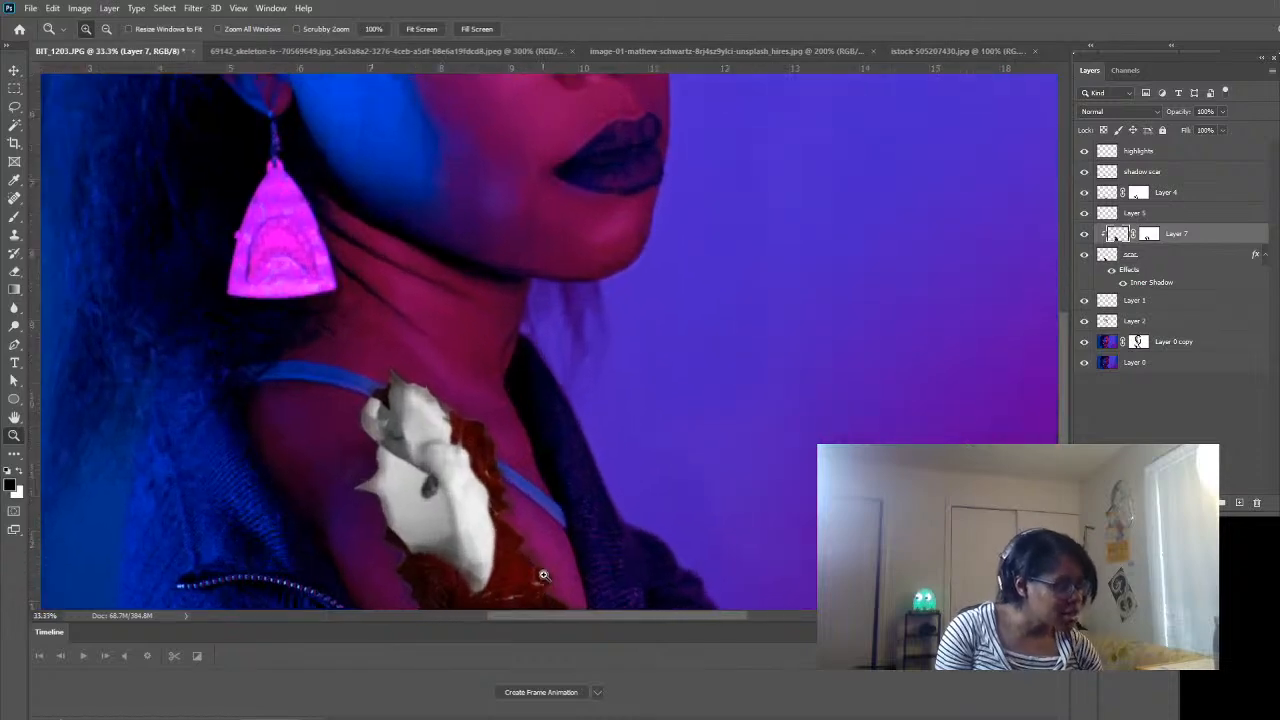
left_click(543, 575)
left_click(542, 573)
left_click(545, 569)
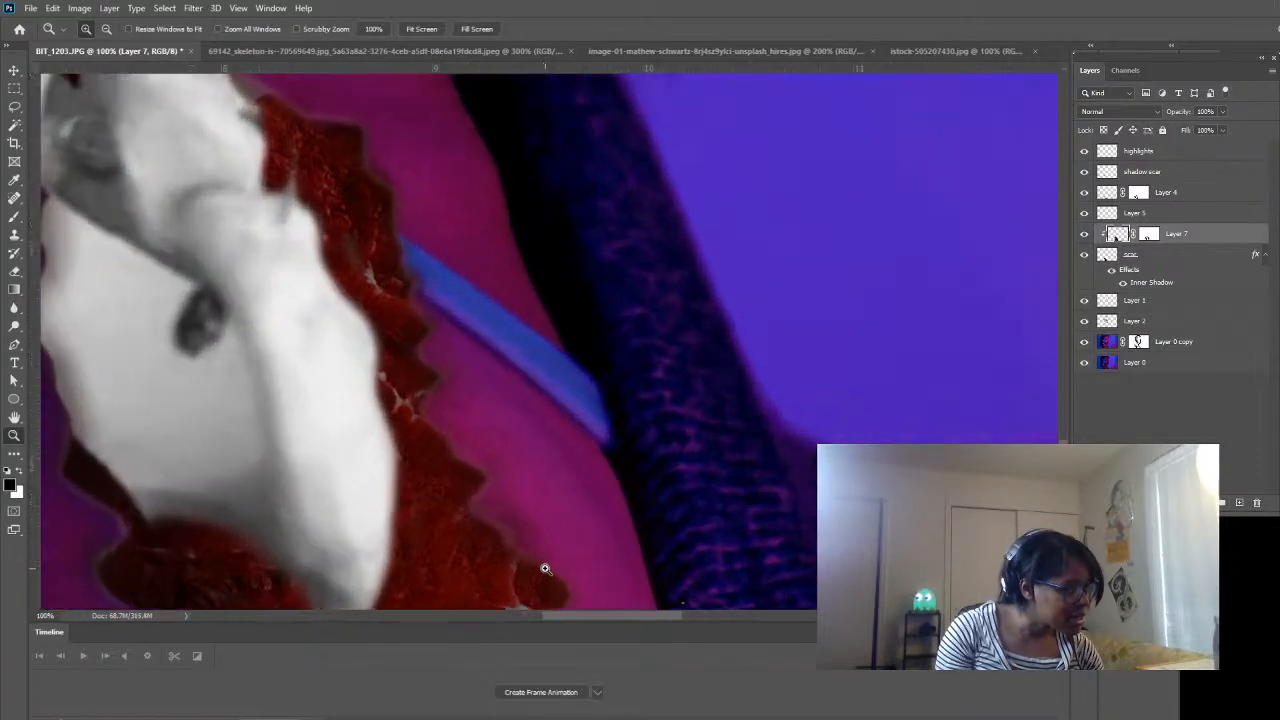
left_click(541, 562, "alt")
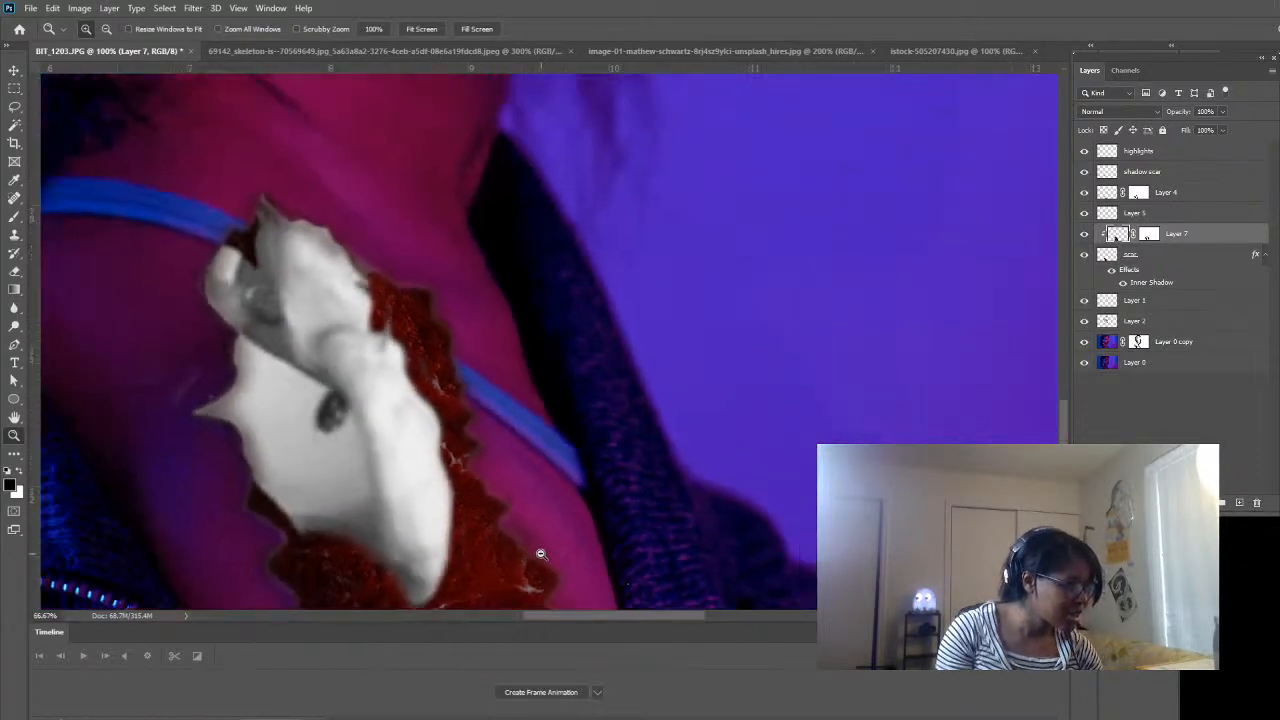
left_click(540, 558, "alt")
left_click(540, 557, "alt")
left_click(539, 555, "alt")
left_click(539, 555, "alt")
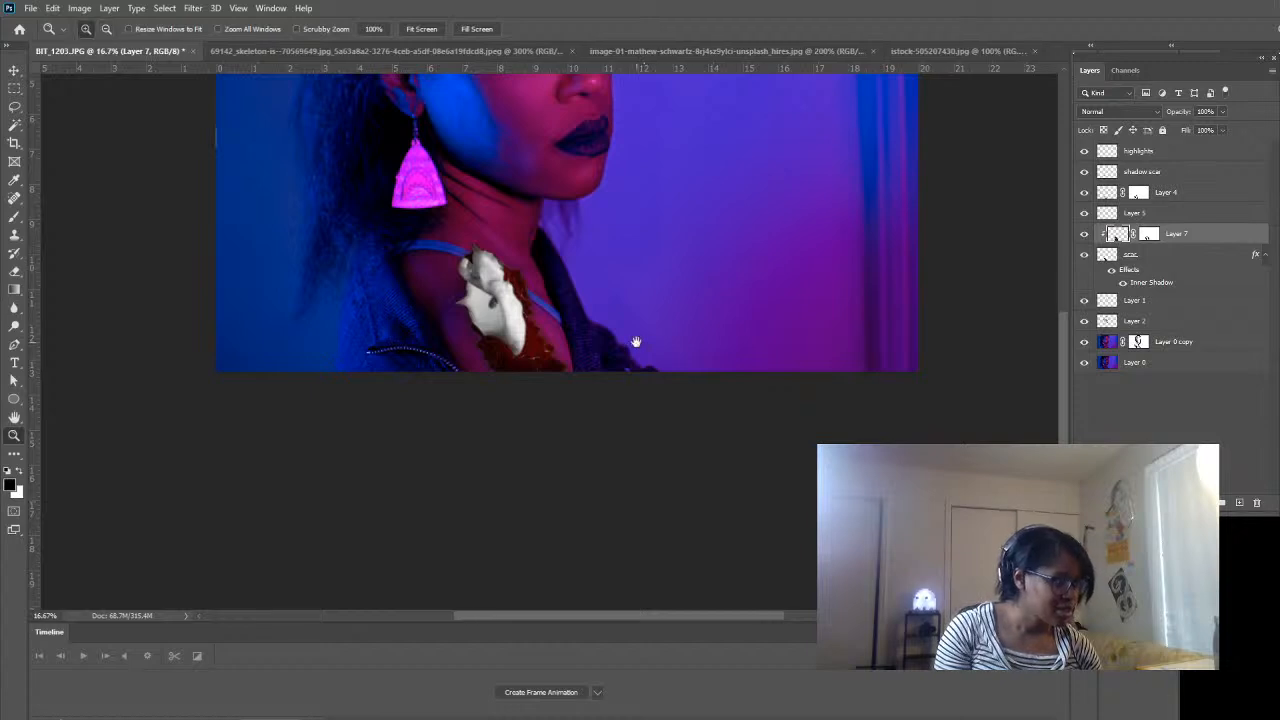
left_click_drag(634, 343, 583, 491)
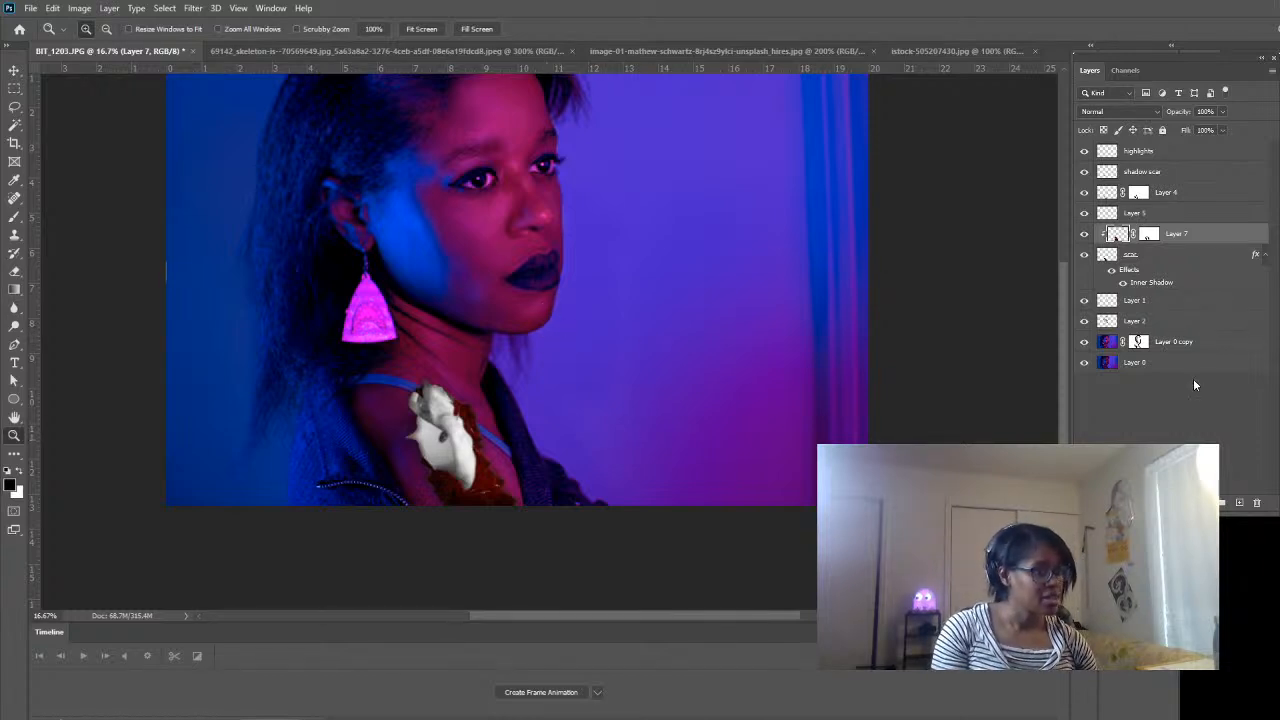
- Compare the shoulder wound with the bone layer (Layer 4) hidden and shown
left_click(1160, 174)
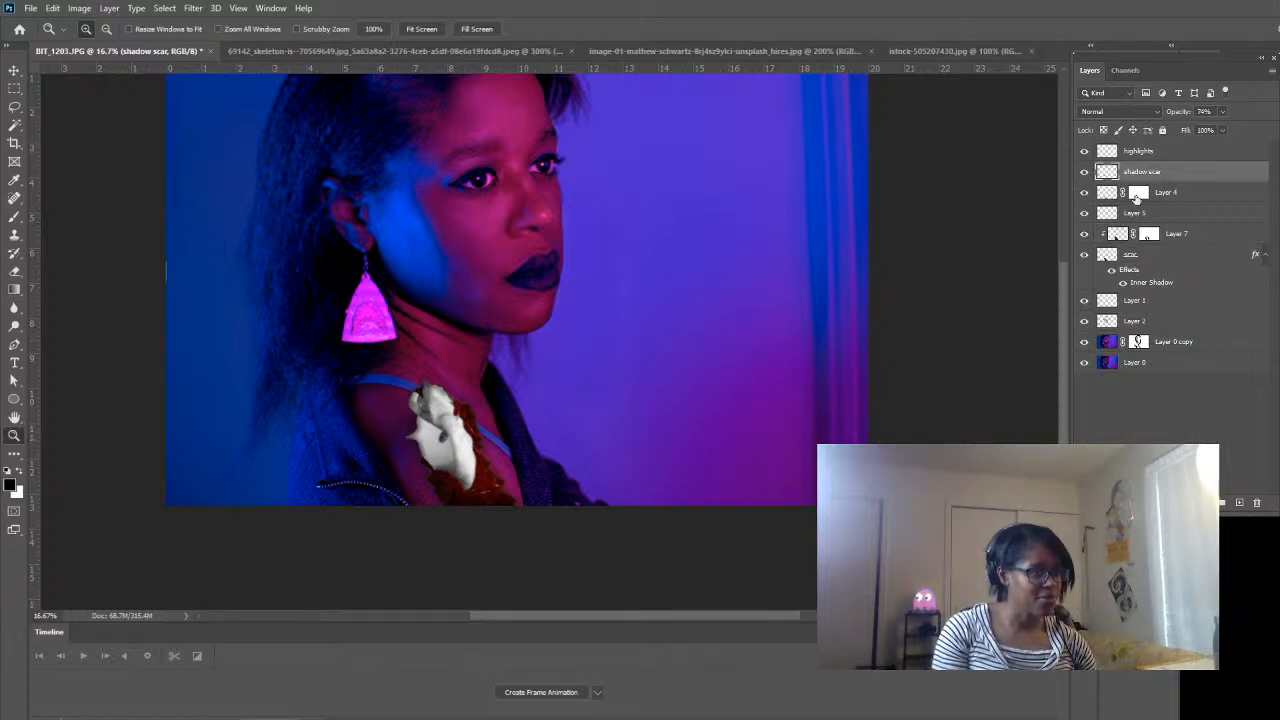
left_click(1085, 193)
left_click(1085, 193)
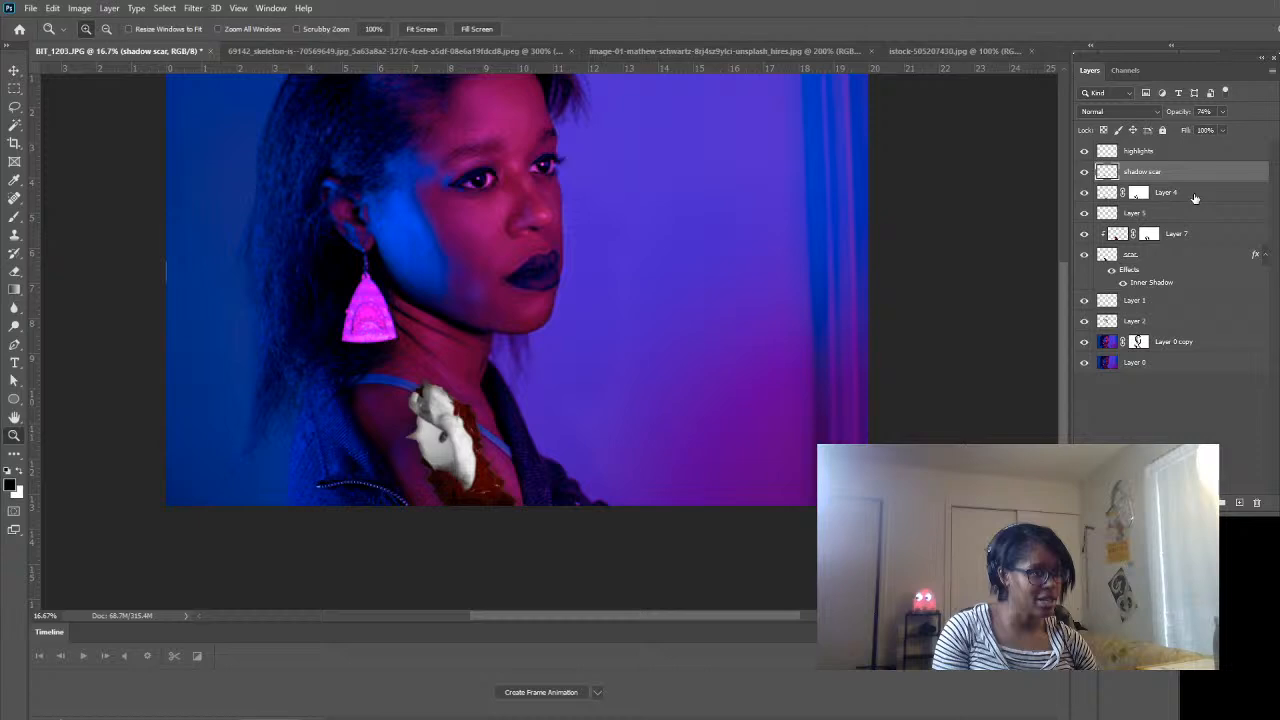
left_click(1084, 193)
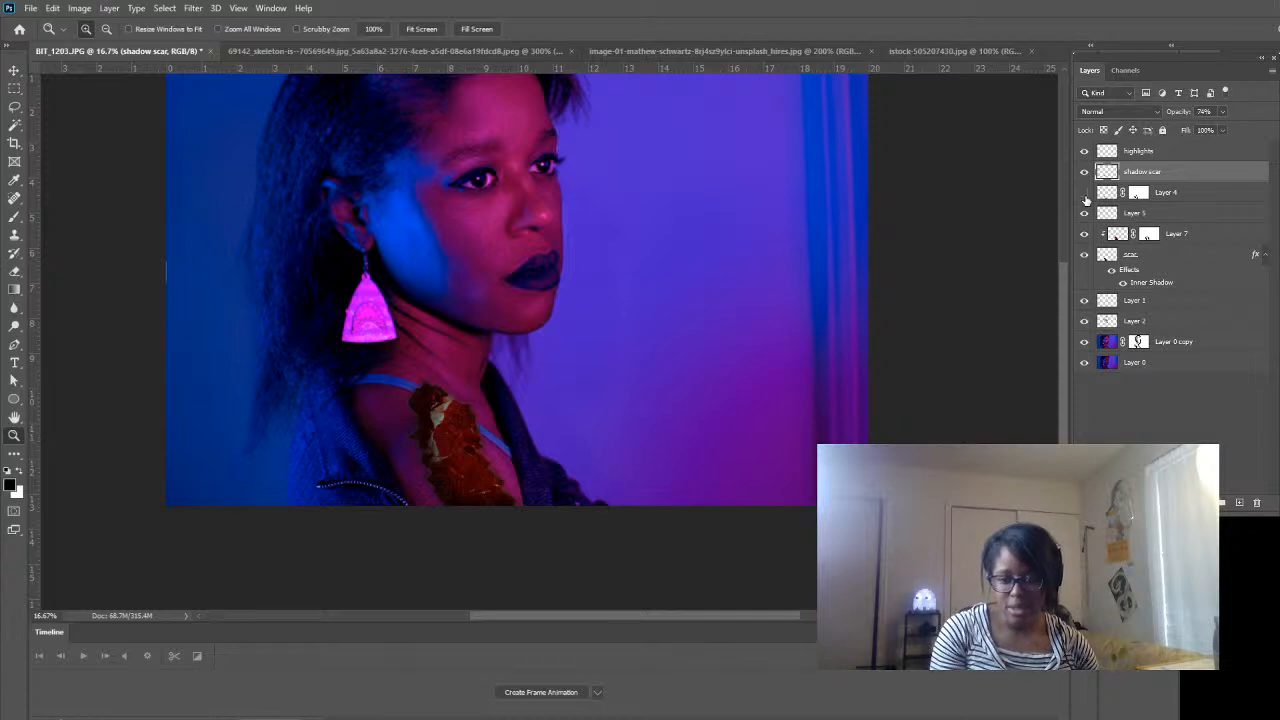
left_click(1085, 194)
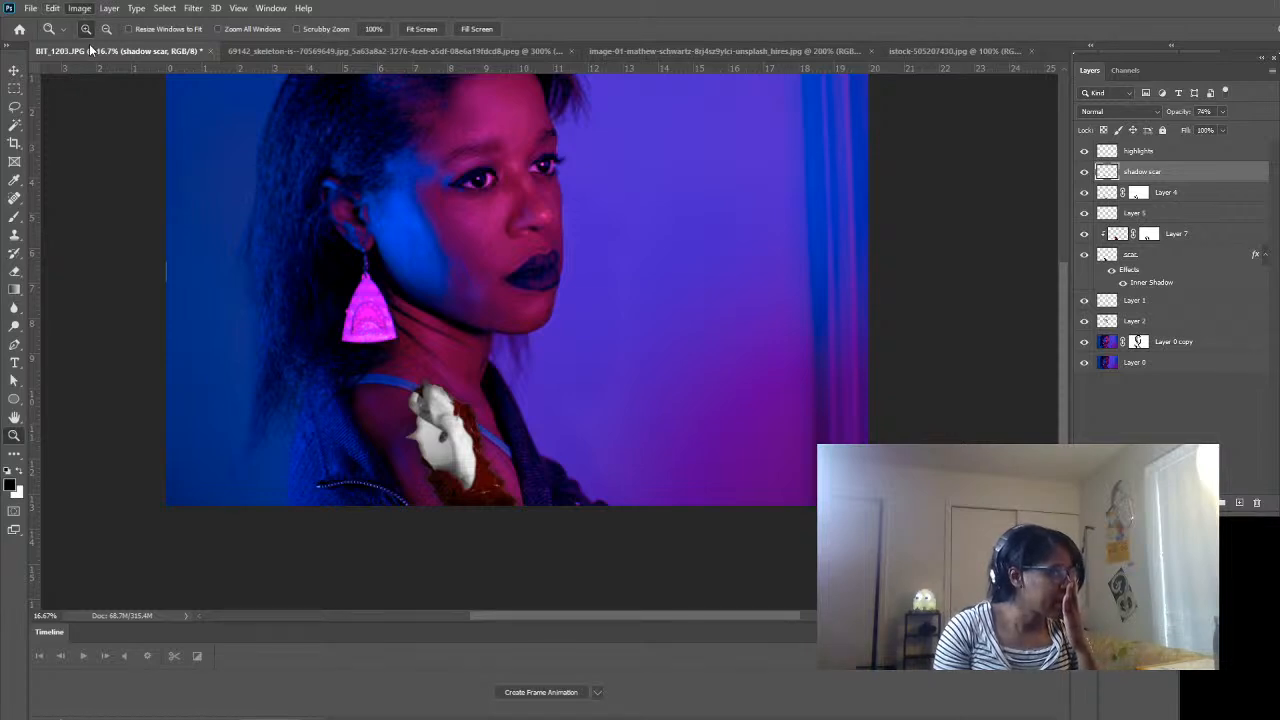
left_click(256, 80)
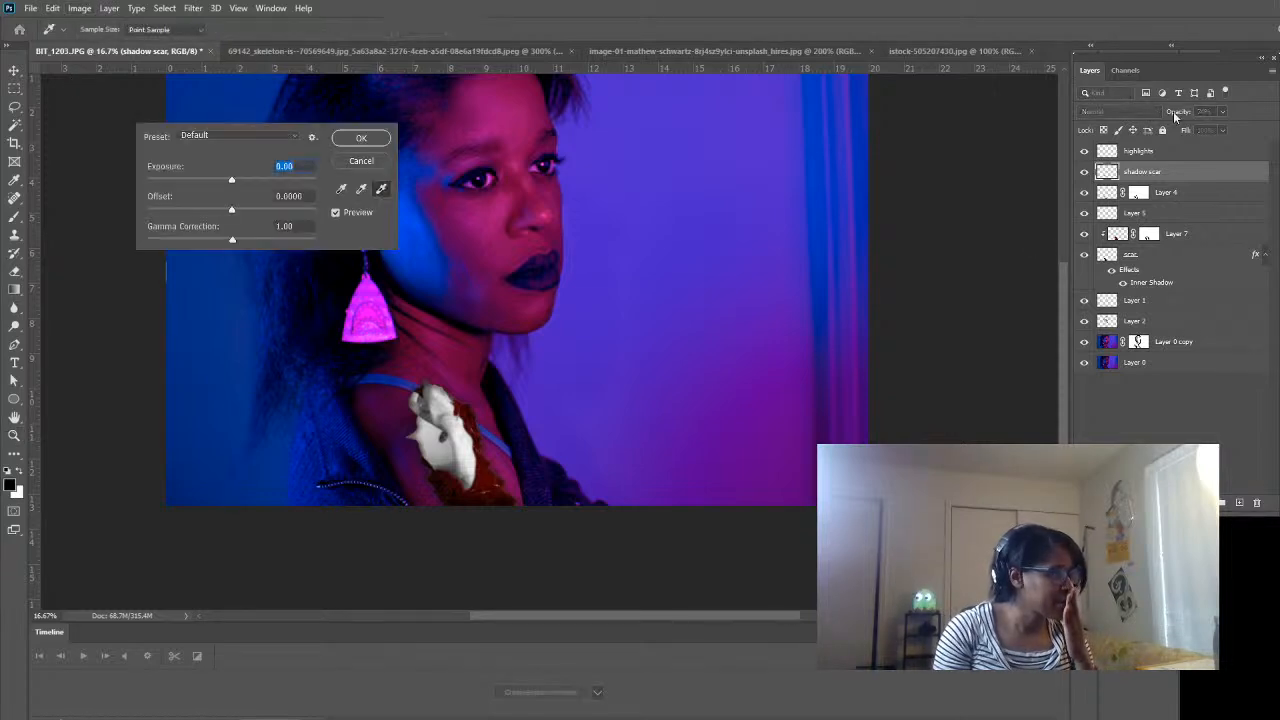
left_click_drag(230, 181, 185, 176)
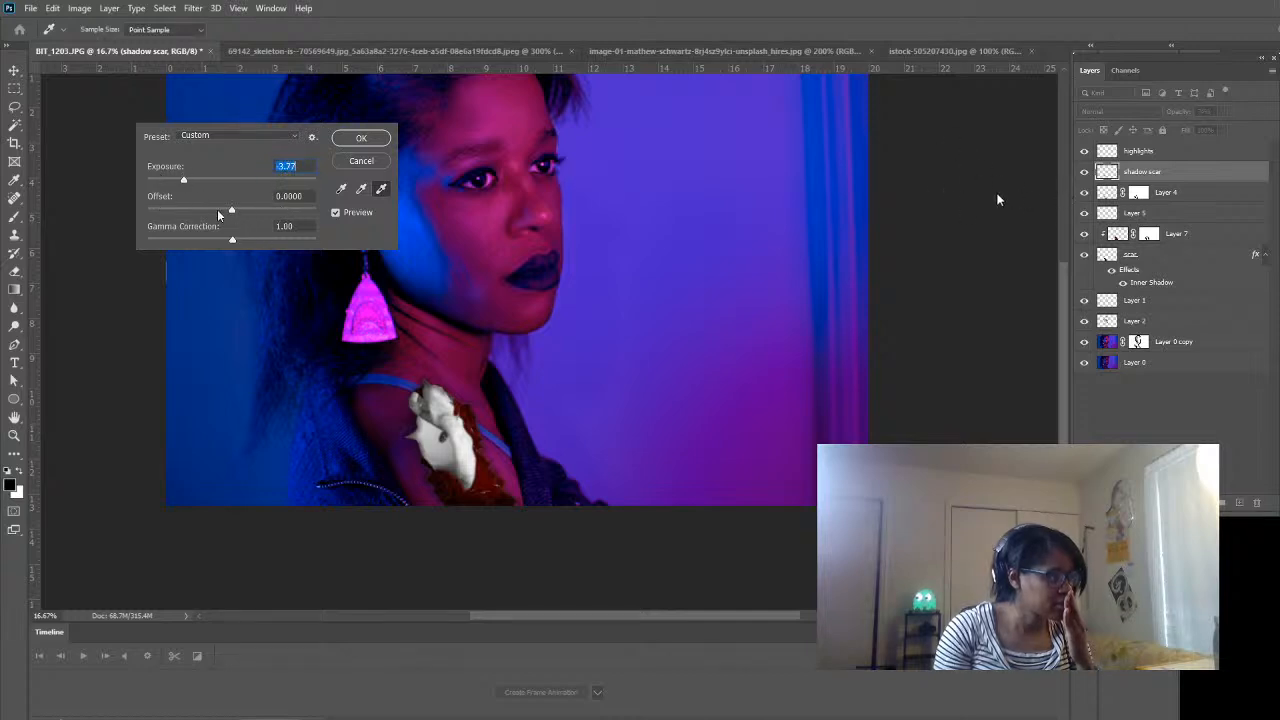
left_click(375, 162)
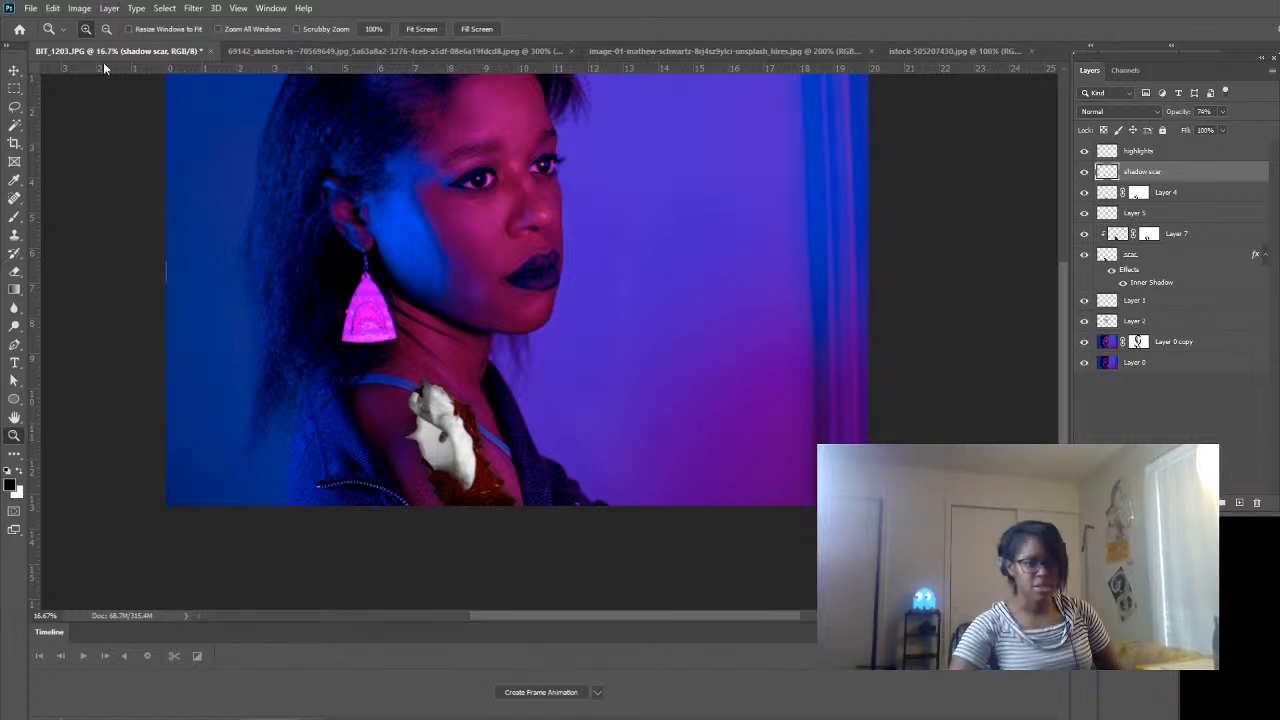
left_click(249, 61)
left_click_drag(235, 262, 268, 265)
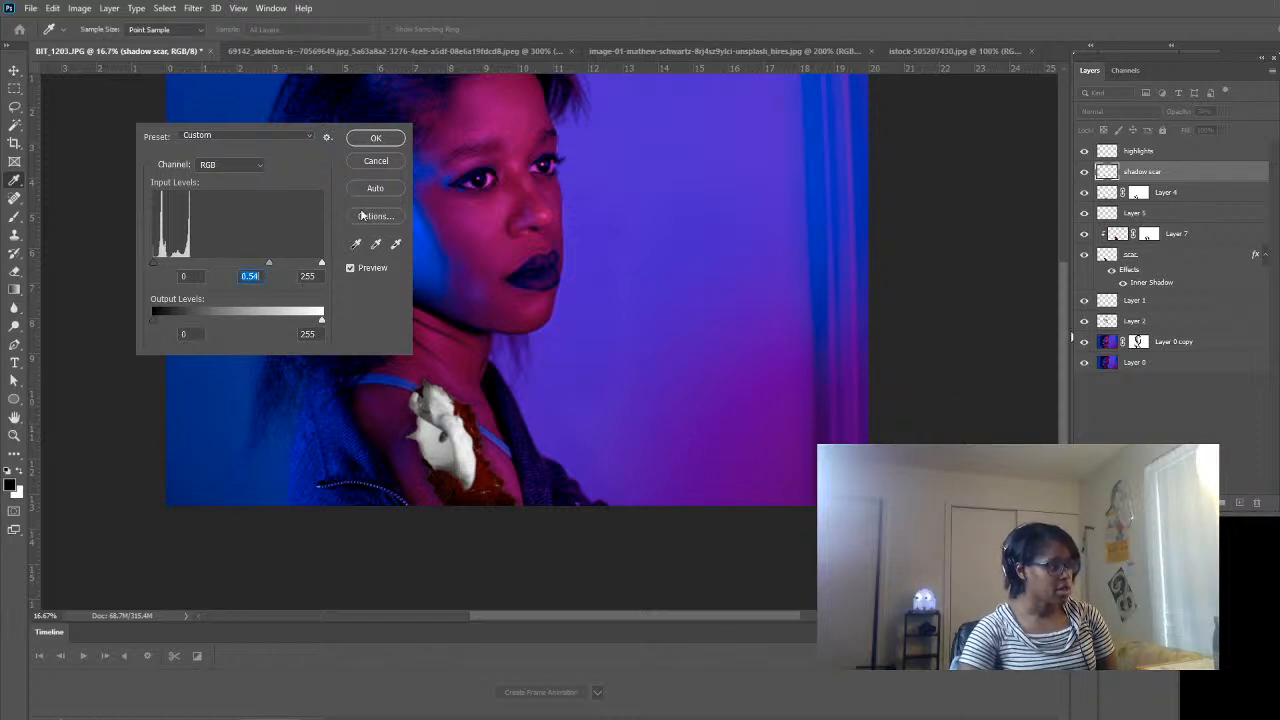
left_click(382, 159)
- Darken the bone on Layer 4 with a Brightness/Contrast adjustment of brightness -78 and contrast 11
left_click(1221, 194)
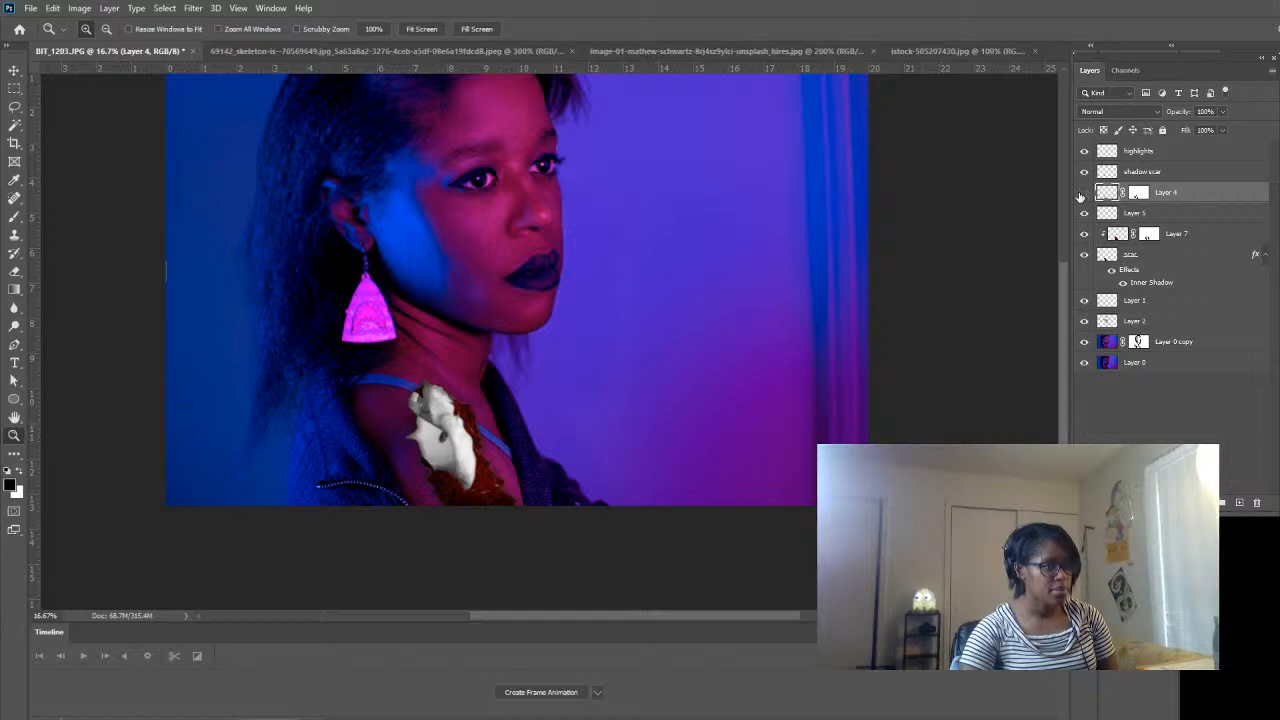
left_click(1083, 194)
left_click(1083, 194)
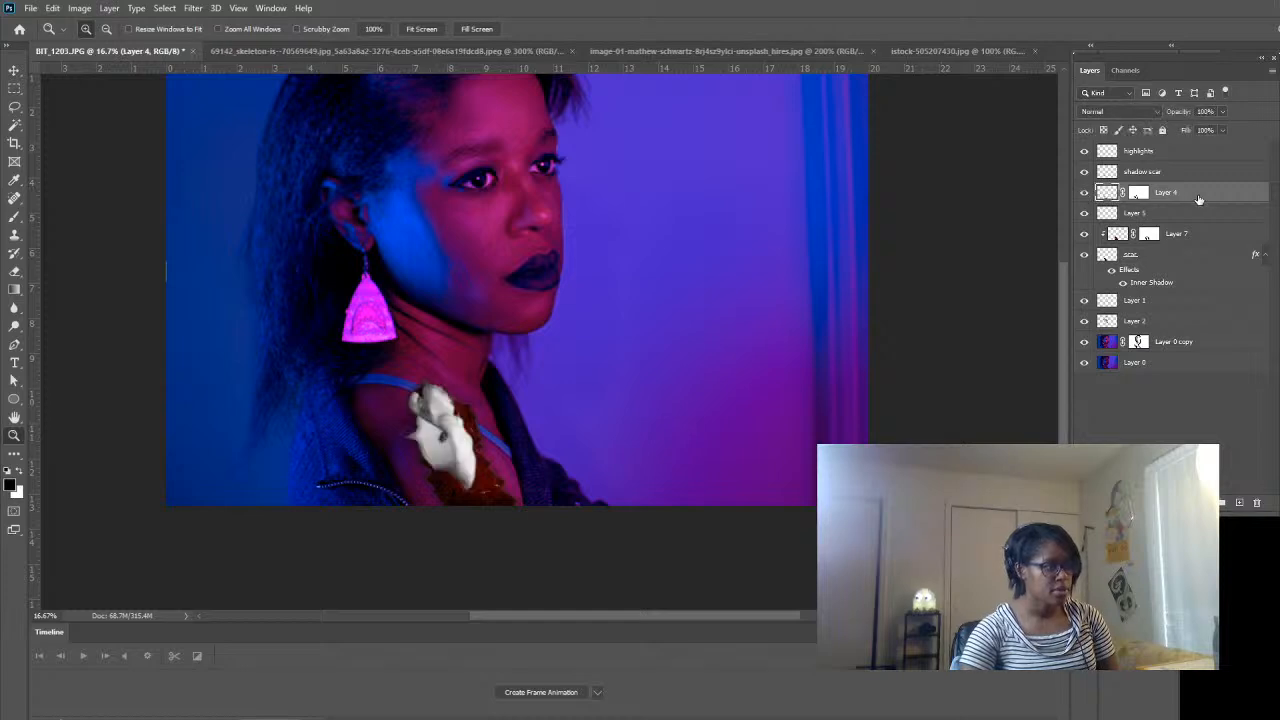
left_click(268, 49)
left_click_drag(212, 156, 220, 195)
left_click_drag(171, 153, 178, 155)
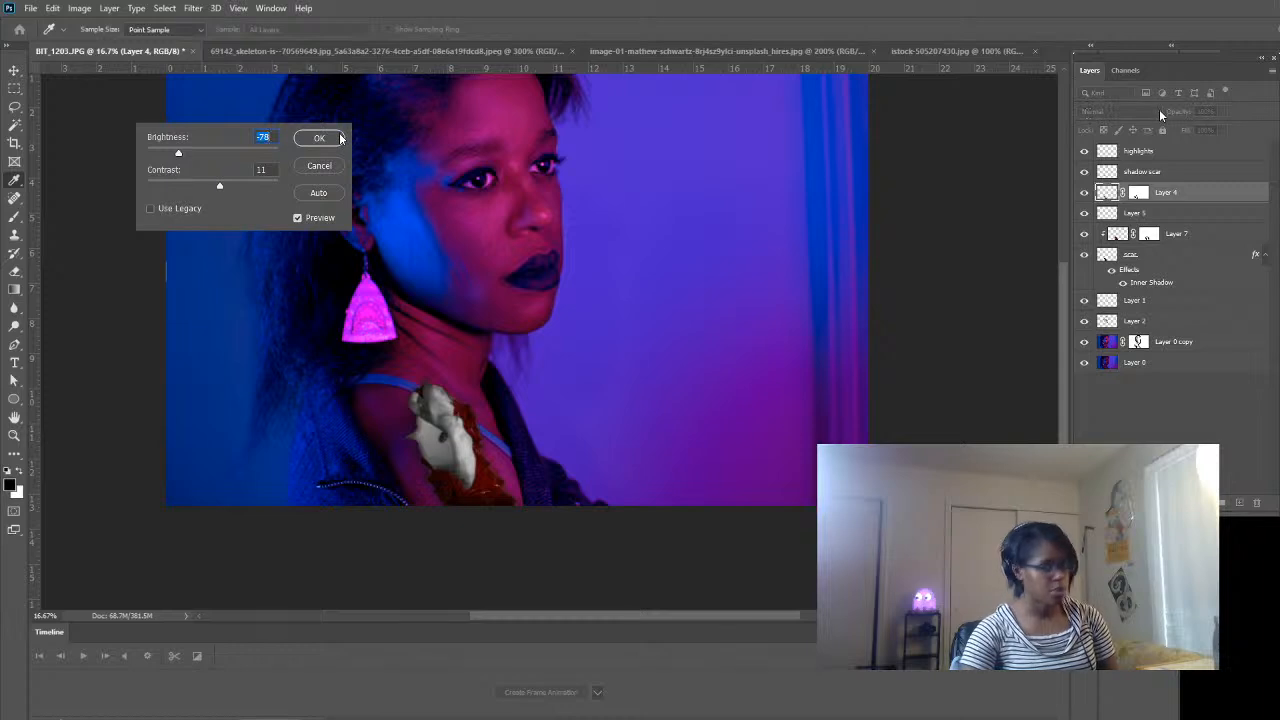
key("Return")
key("z")
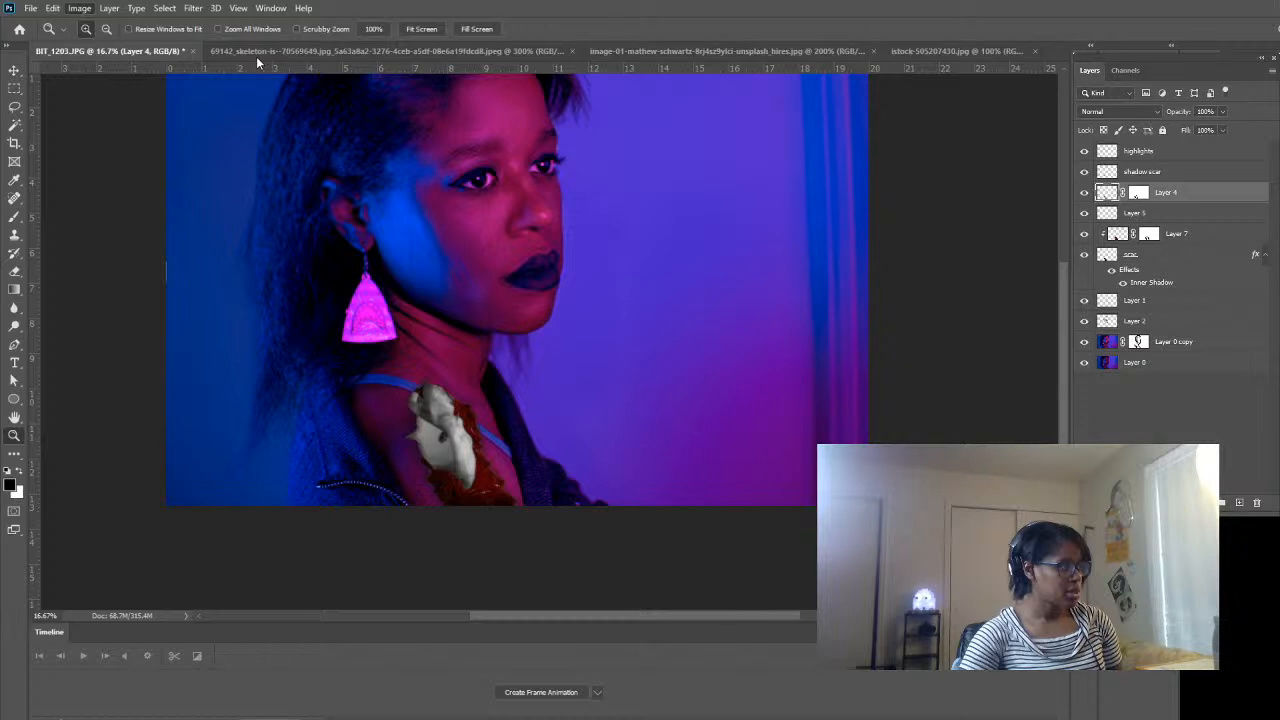
- Start a Levels adjustment on Layer 4 and set the RGB input levels to 14, 0.77 and 245
key("ctrl+l")
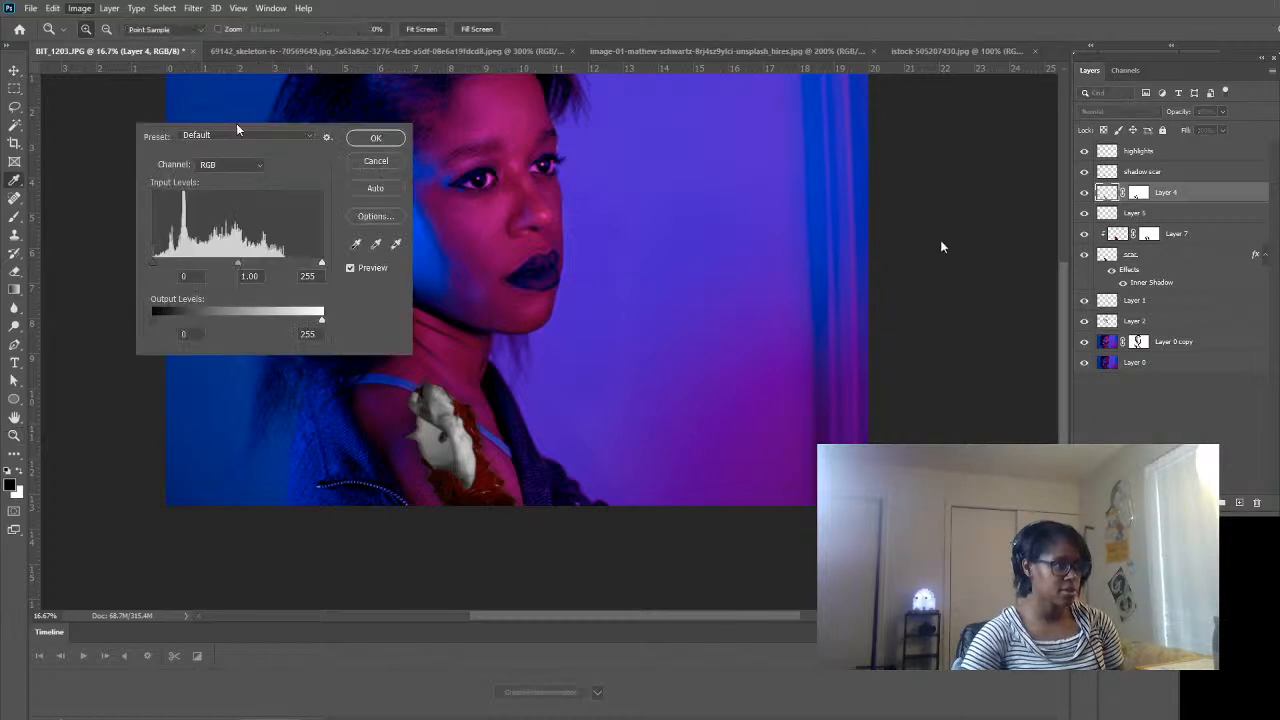
mouse_move(238, 267)
left_mouse_down()
mouse_move(218, 265)
mouse_move(253, 265)
left_mouse_up()
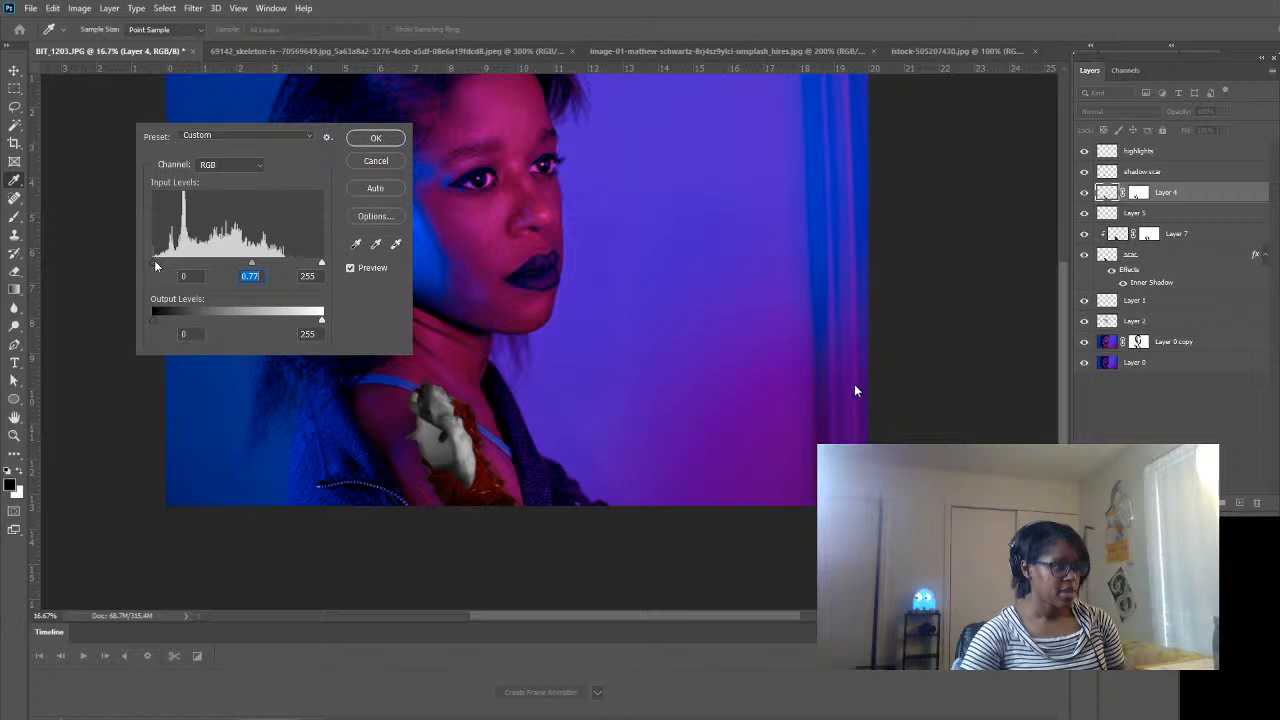
mouse_move(153, 263)
left_mouse_down()
mouse_move(208, 263)
mouse_move(161, 263)
left_mouse_up()
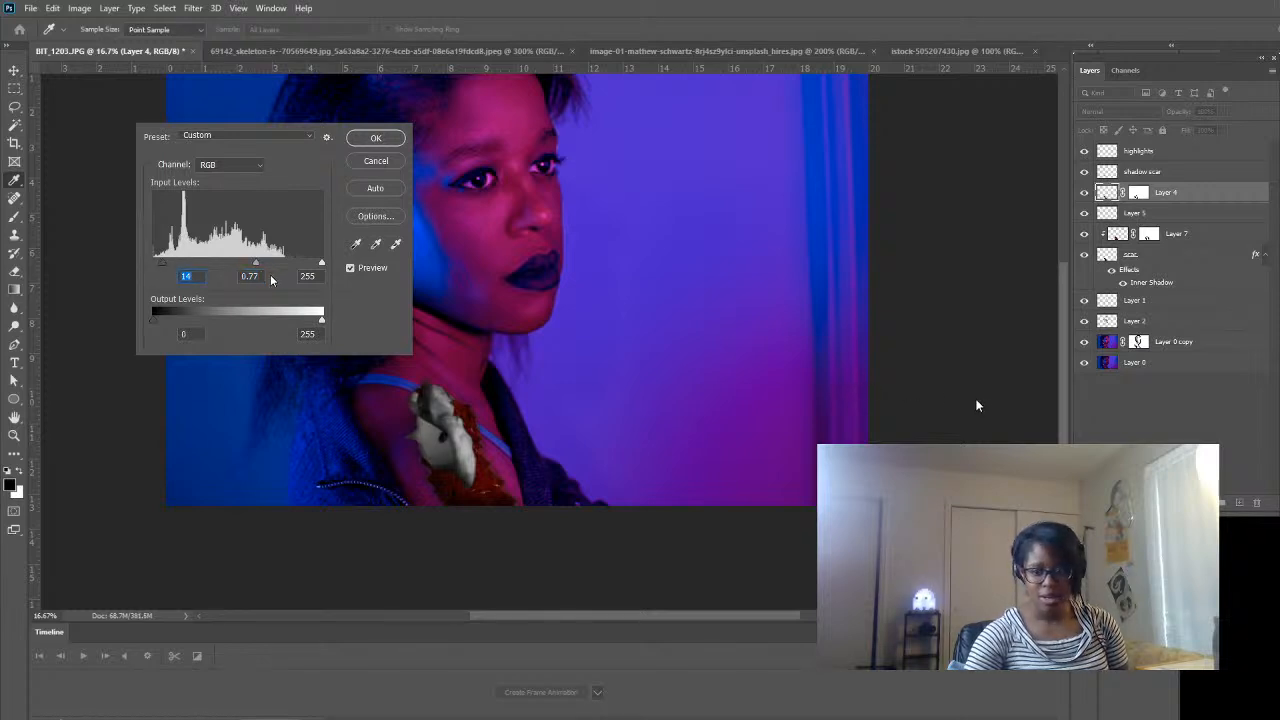
mouse_move(316, 262)
left_mouse_down()
mouse_move(300, 263)
mouse_move(315, 263)
left_mouse_up()
- Set the Red channel's midtone input level to 1.36 for Layer 4 and apply the Levels adjustment
left_click(256, 163)
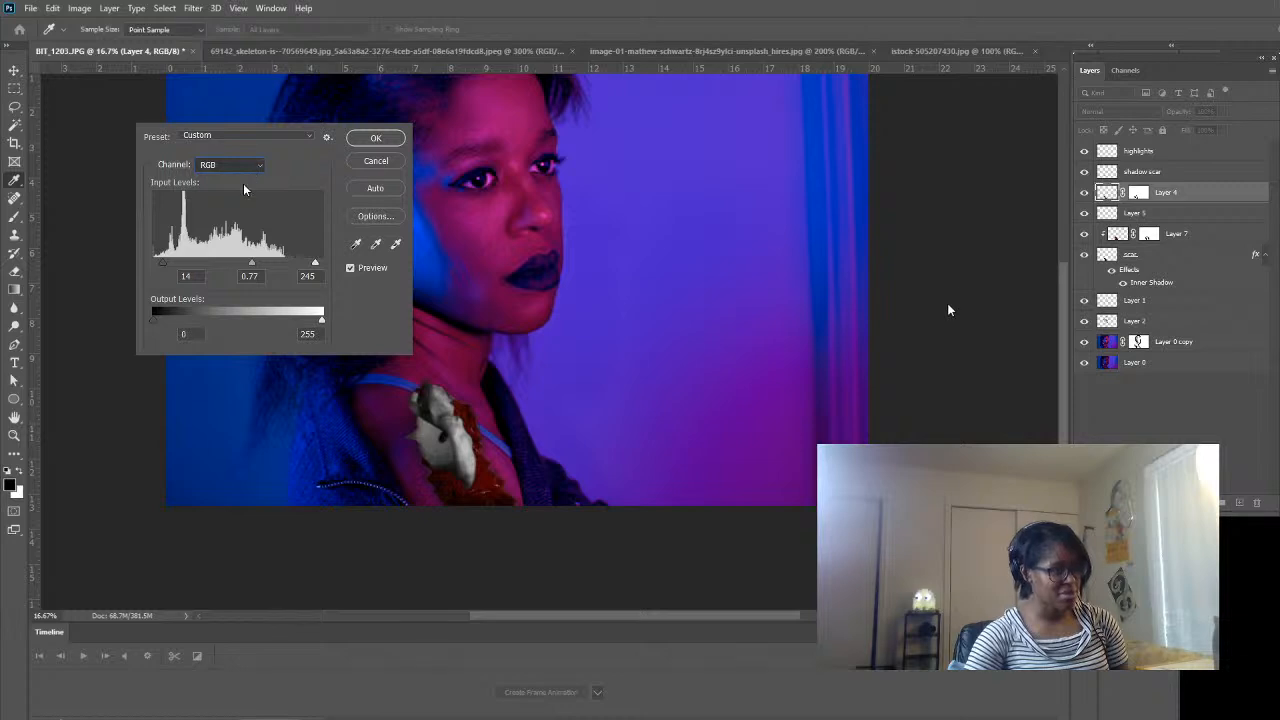
left_click(242, 184)
mouse_move(237, 263)
left_mouse_down()
mouse_move(264, 264)
mouse_move(220, 264)
left_mouse_up()
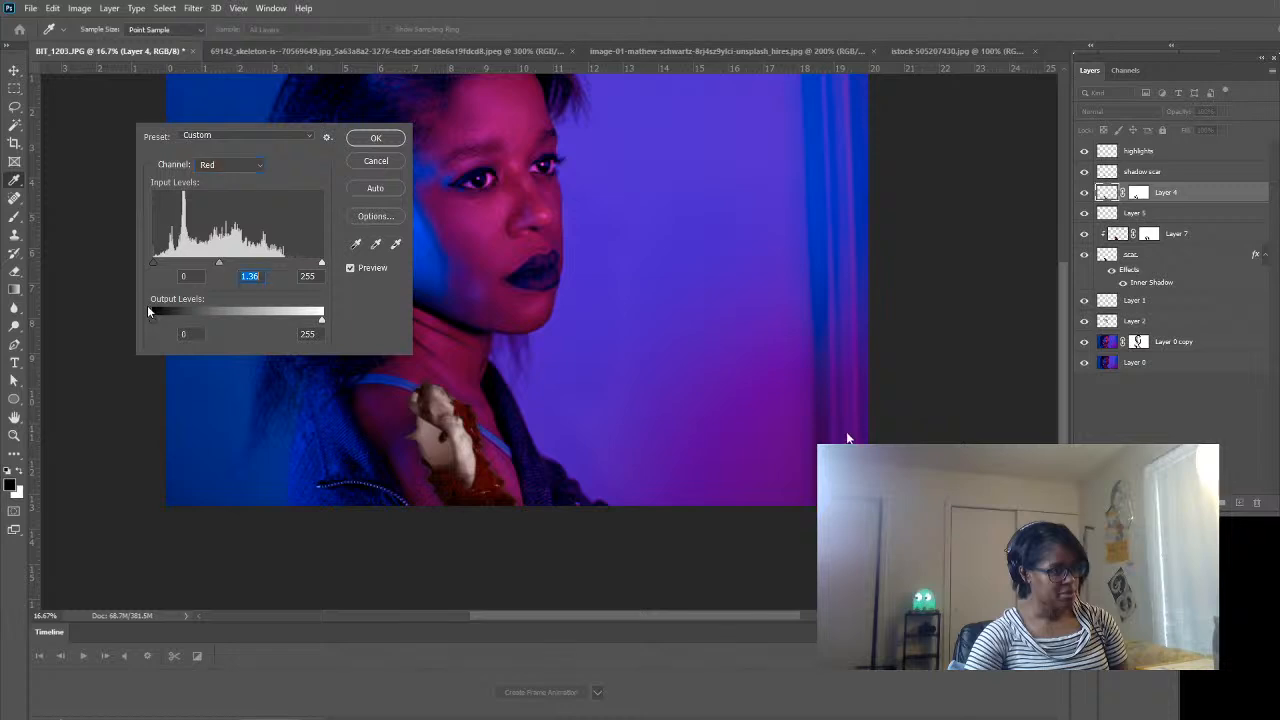
mouse_move(154, 320)
left_mouse_down()
mouse_move(188, 320)
mouse_move(152, 320)
left_mouse_up()
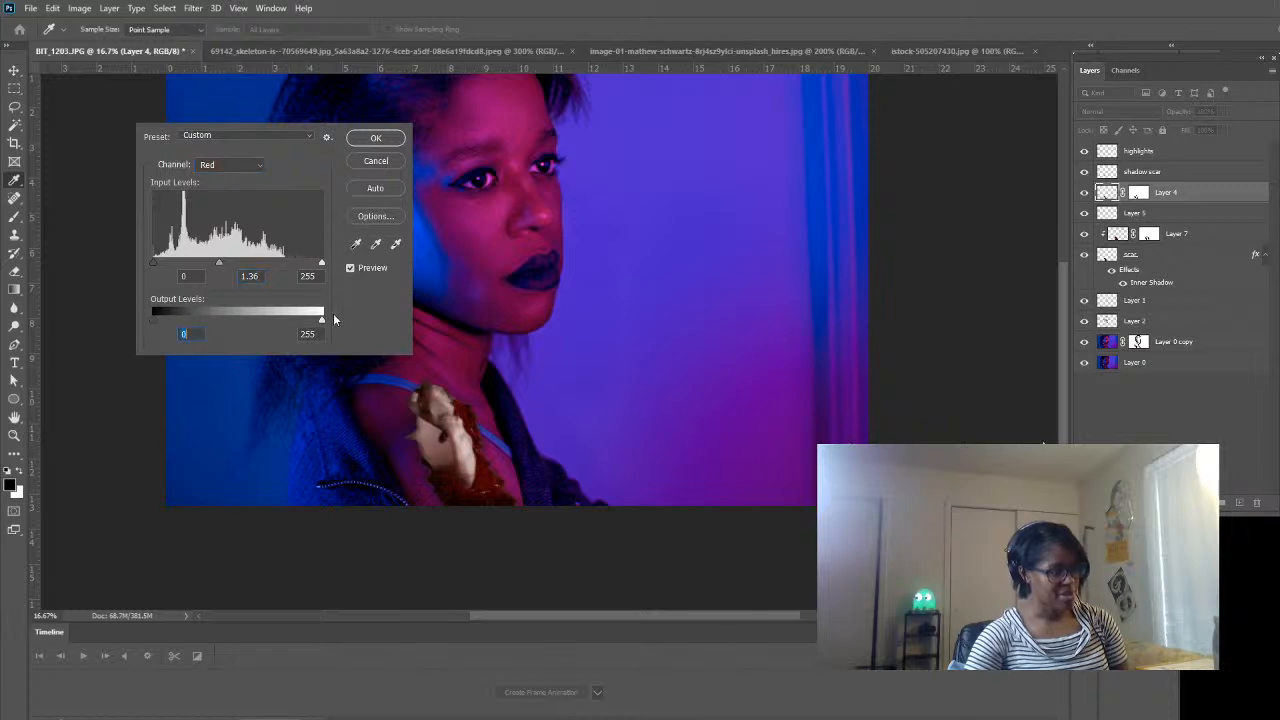
mouse_move(322, 319)
left_mouse_down()
mouse_move(282, 320)
mouse_move(333, 306)
left_mouse_up()
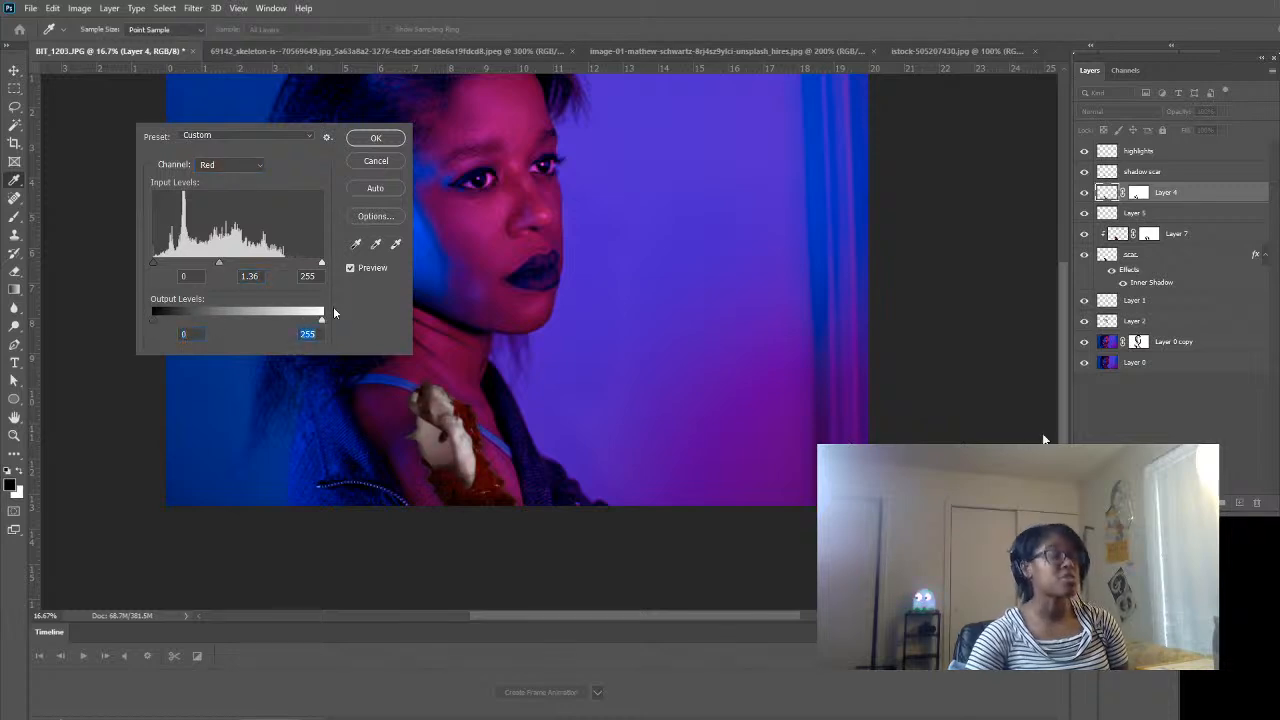
left_click(231, 165)
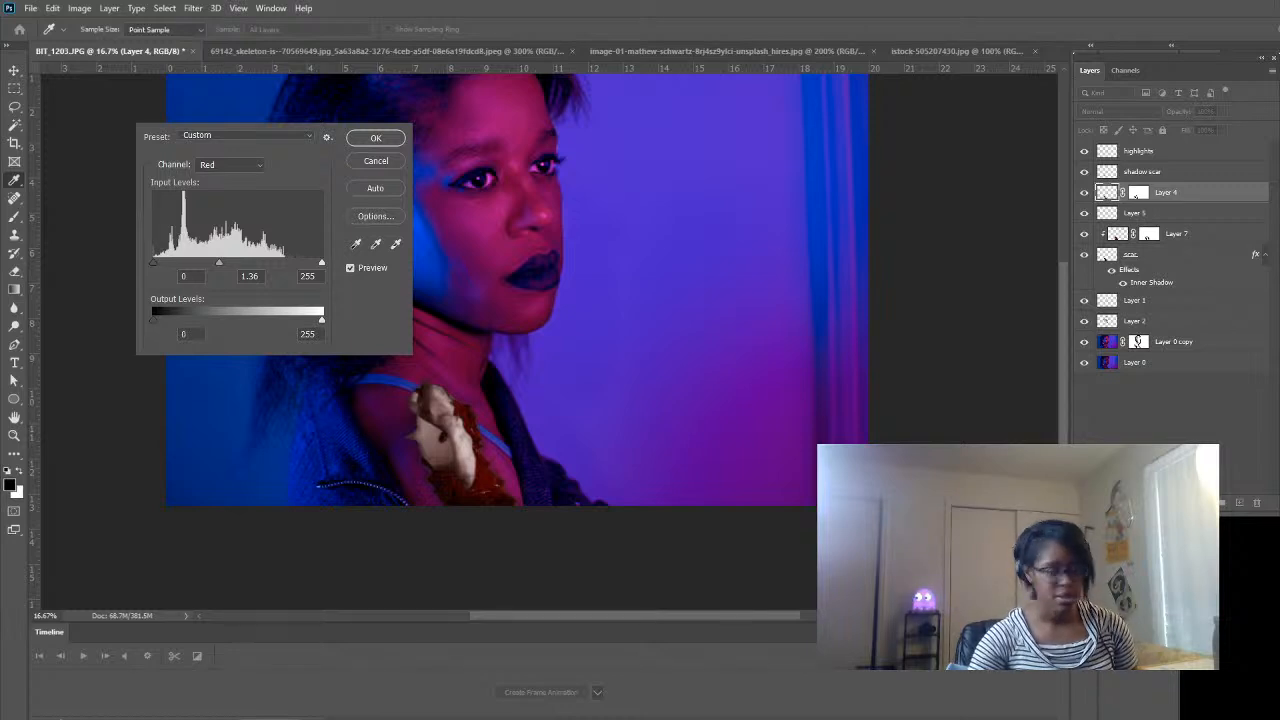
scroll(516, 330, "up", 3)
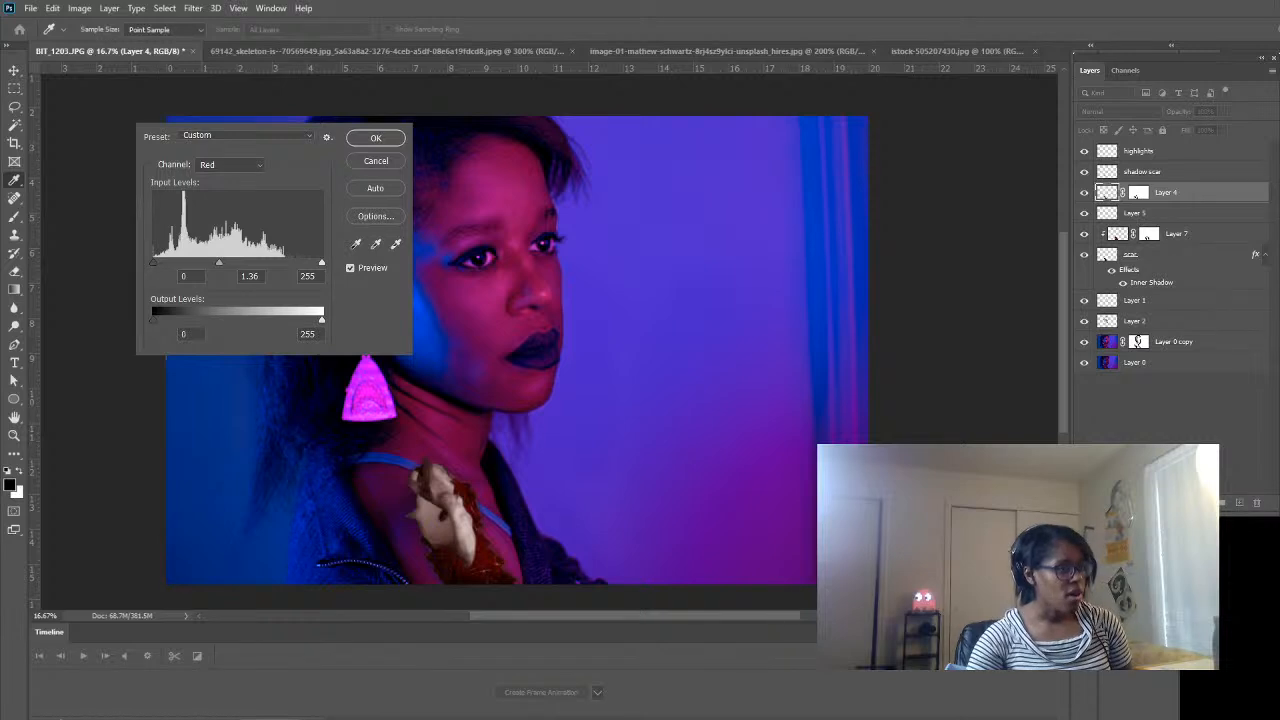
left_click(384, 139)
key("z")
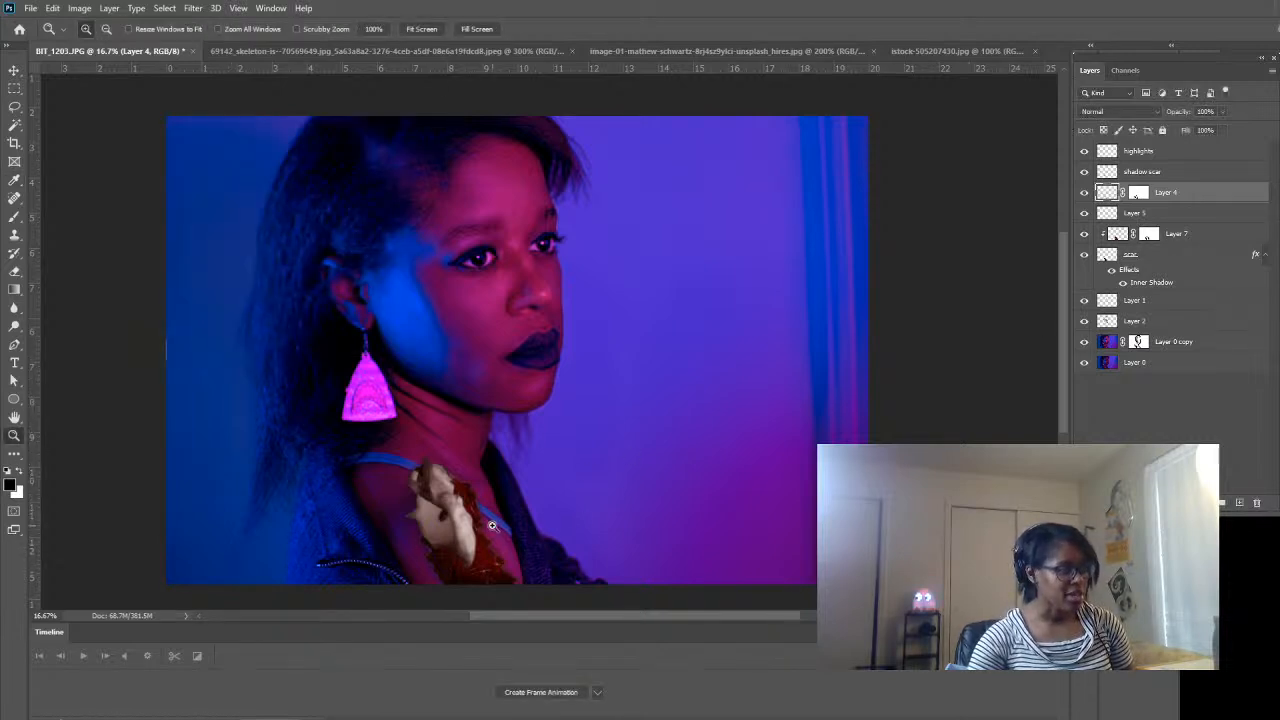
- Sample the magenta skin tone just above the wound and add a new layer above the highlights layer
left_click(494, 528)
key("i")
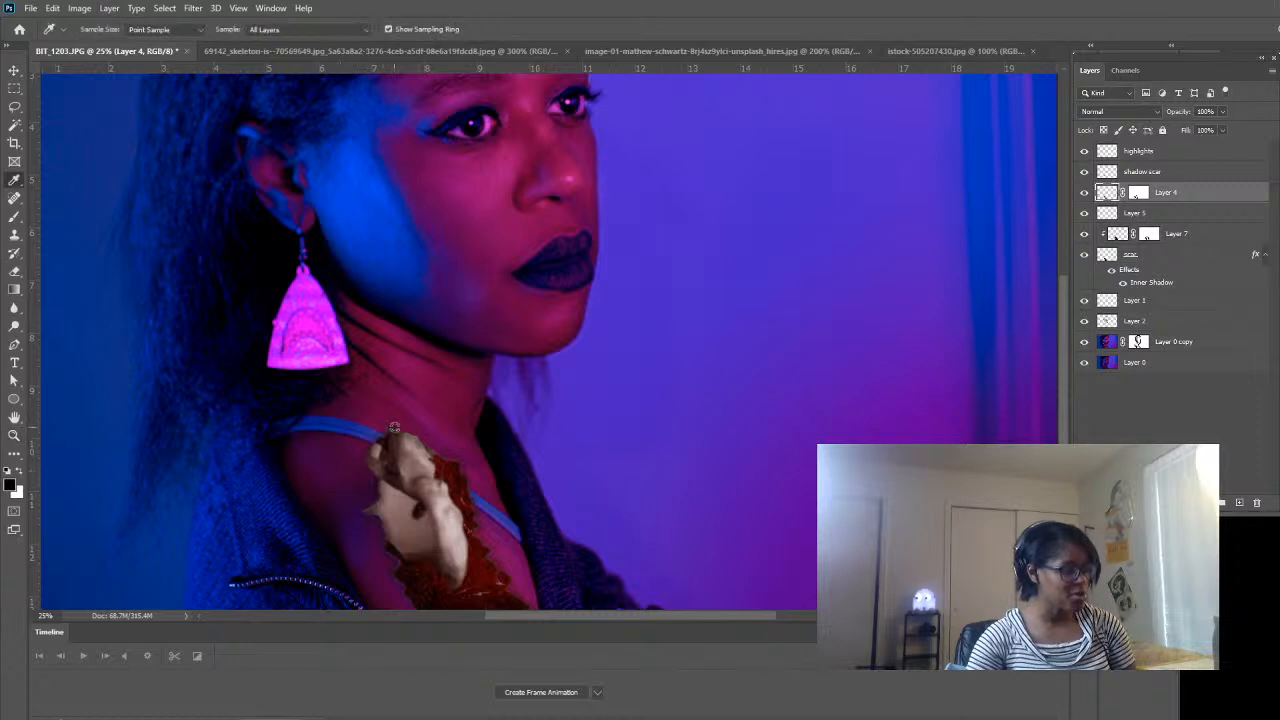
left_click(429, 421)
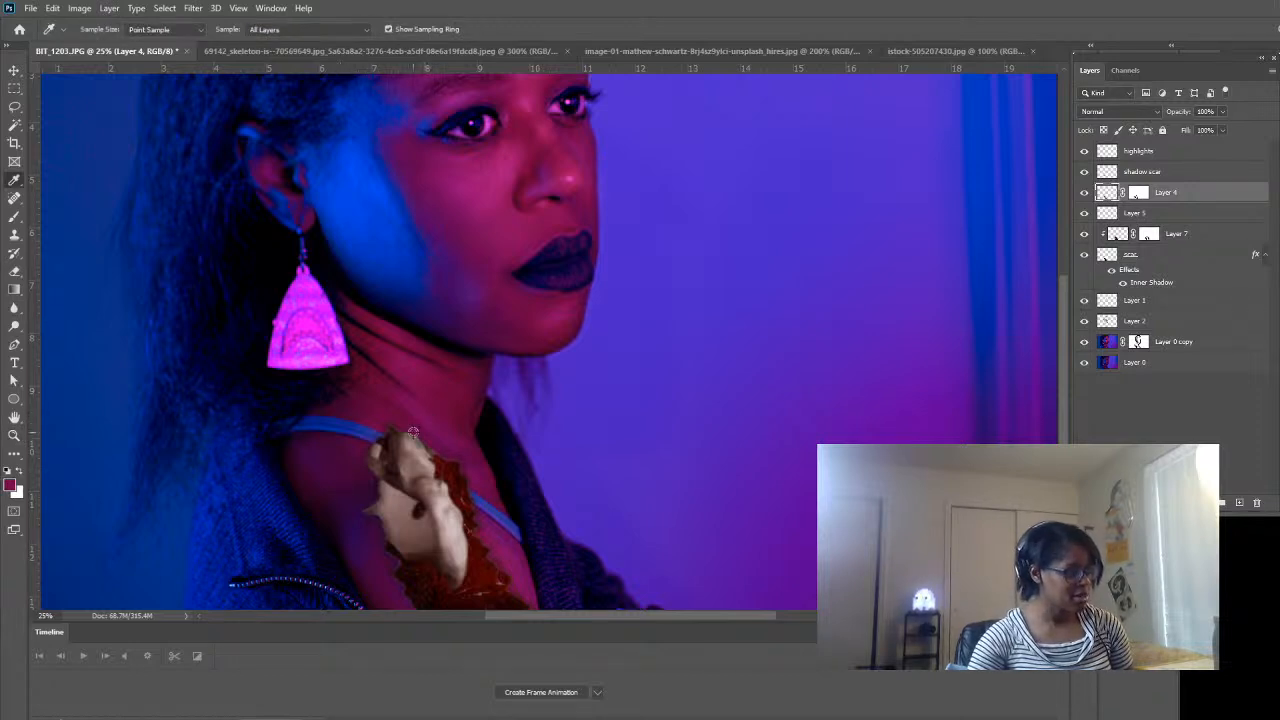
key("b")
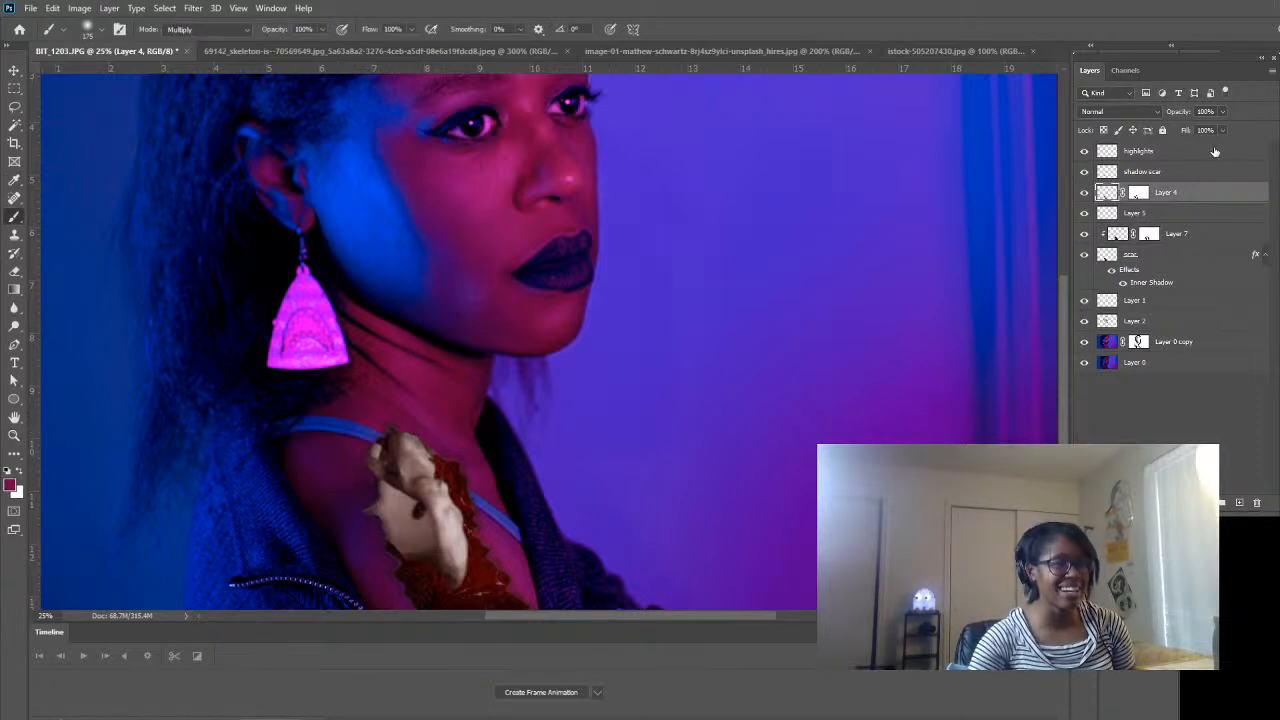
left_click(1215, 151)
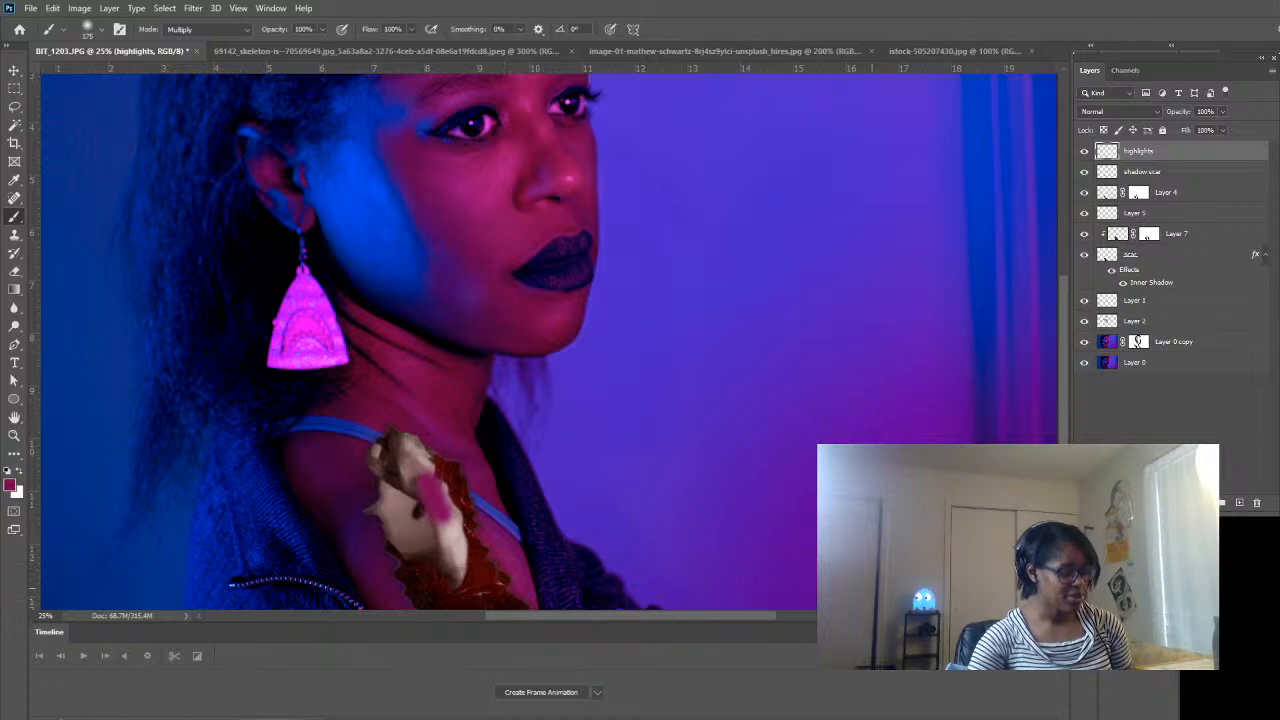
left_click(1239, 502)
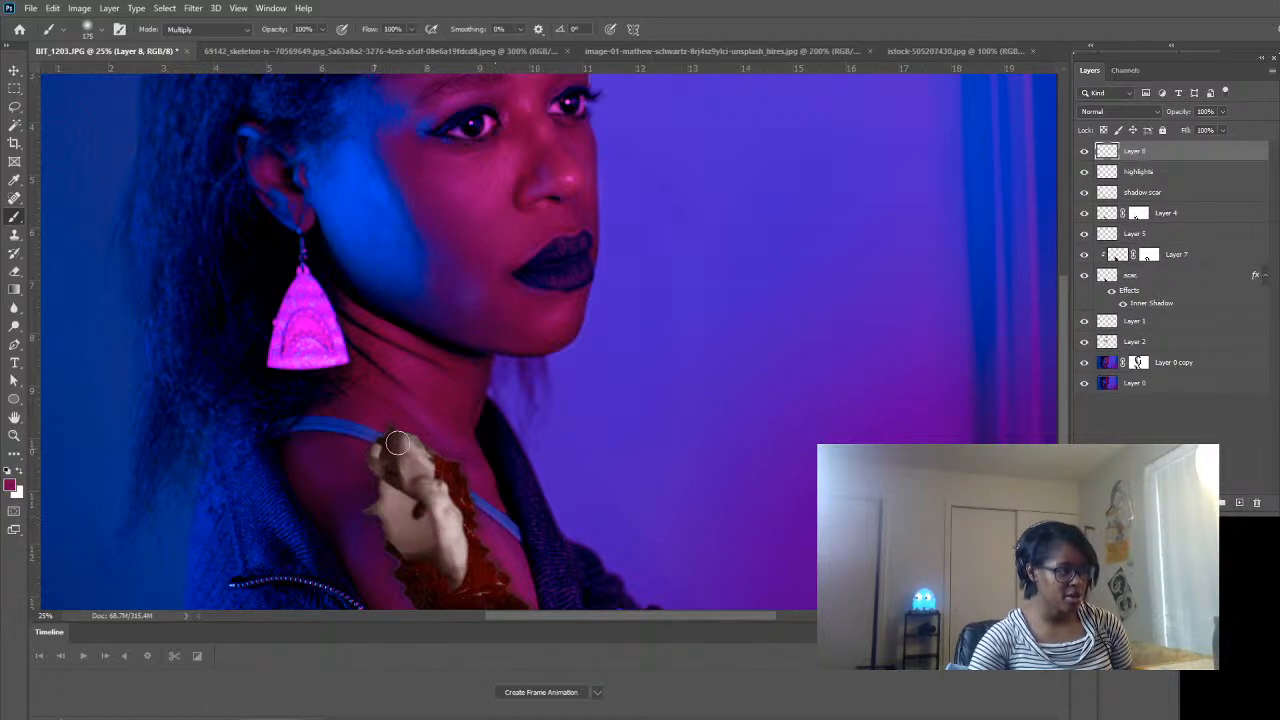
- Brush the magenta skin tone over the bone's bright ridge on the new layer and set its blend mode to Soft Light
mouse_move(409, 447)
left_mouse_down()
mouse_move(459, 570)
mouse_move(463, 542)
mouse_move(434, 480)
left_mouse_up()
left_click(1118, 111)
left_click(1122, 187)
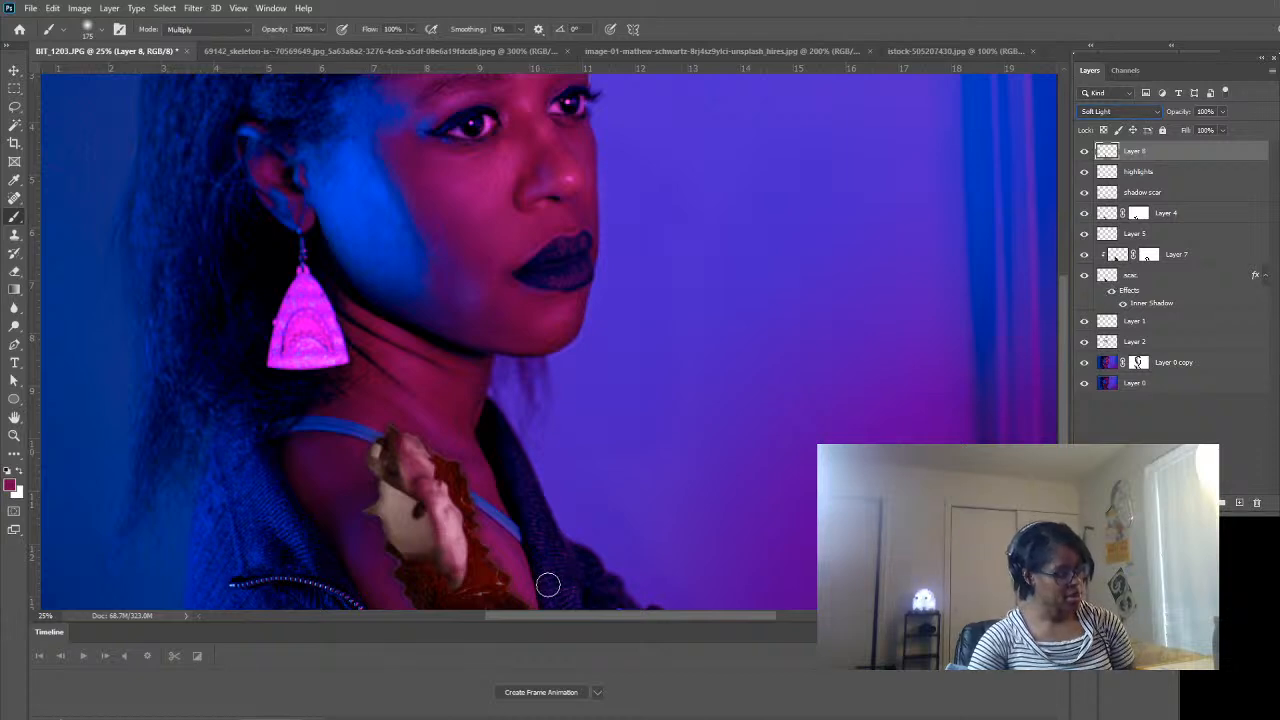
- Sample the dark purple skin beside the wound and paint it over the bone's shadow side on Layer 8
key("i")
left_click(368, 544)
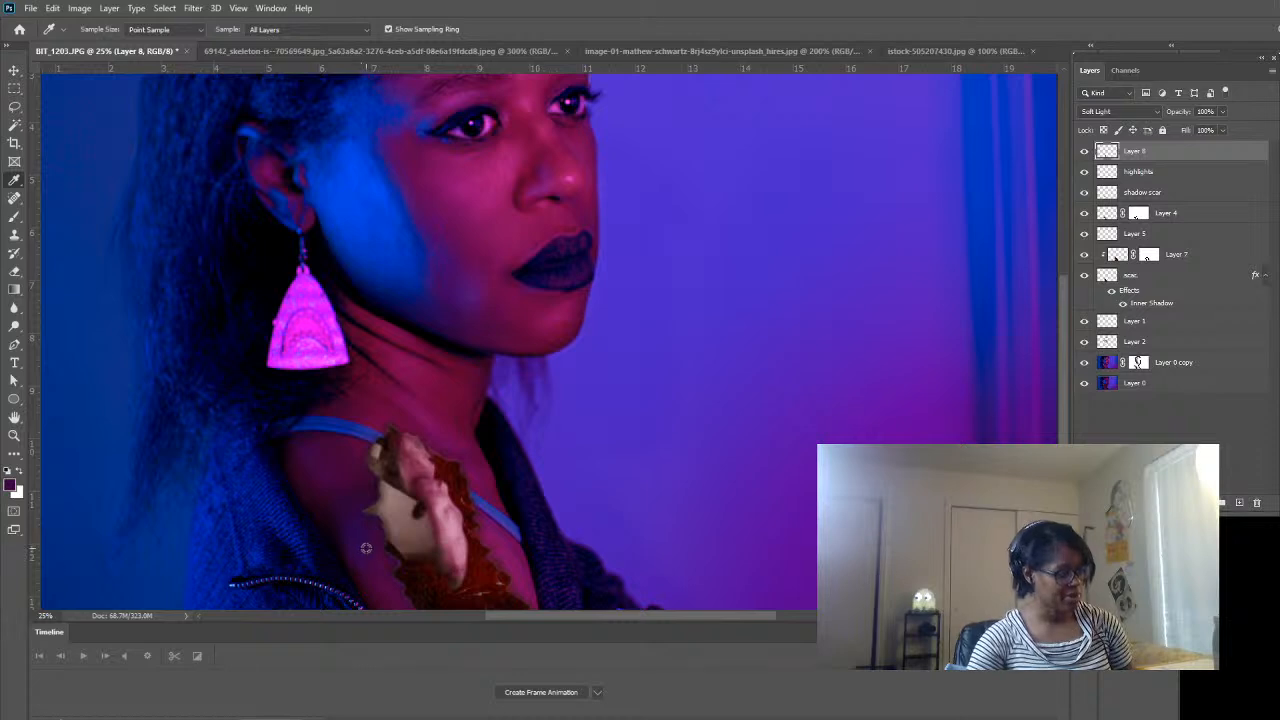
key("b")
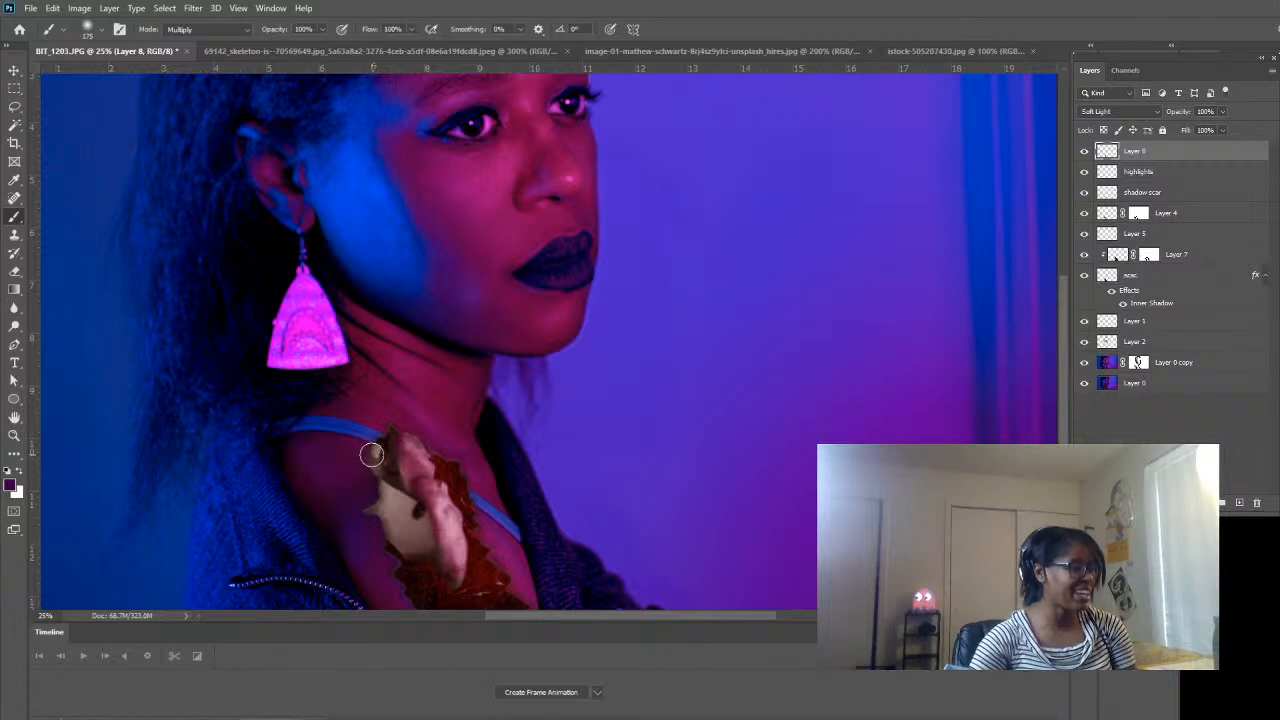
mouse_move(372, 453)
left_mouse_down()
mouse_move(422, 544)
mouse_move(366, 512)
mouse_move(389, 500)
mouse_move(382, 444)
left_mouse_up()
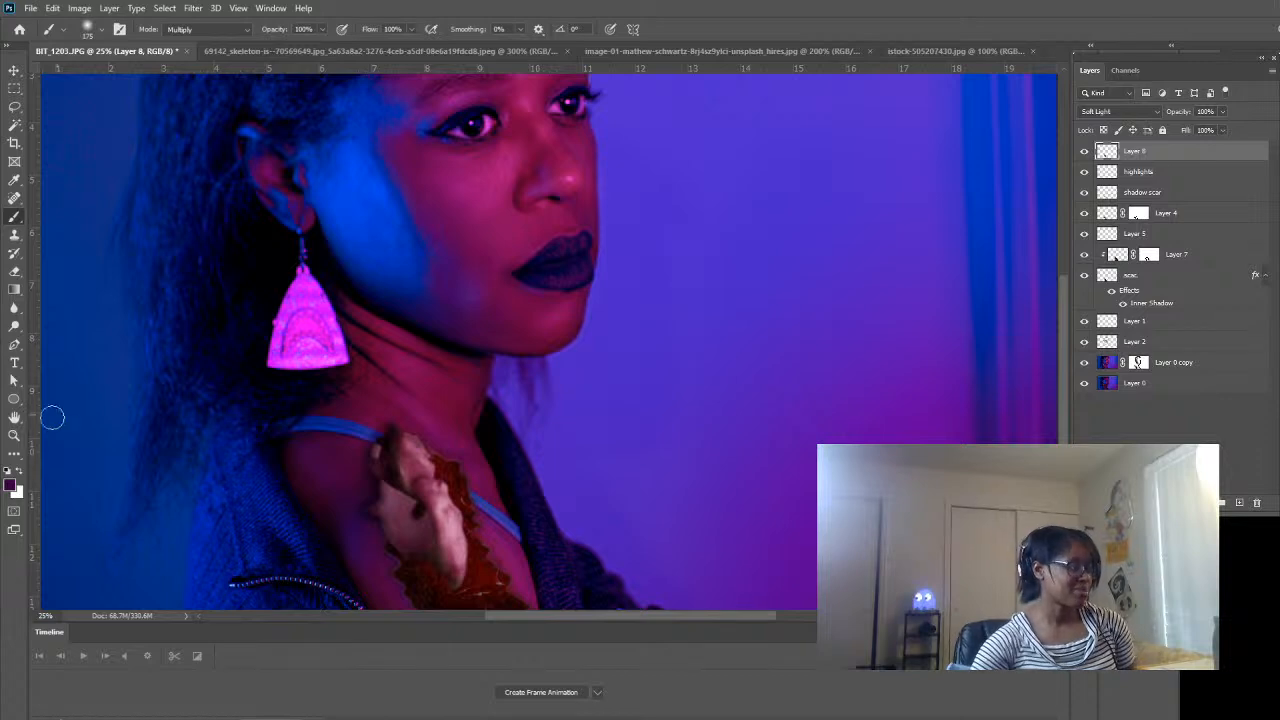
- Examine the tinted bone within the whole portrait and compare the wound with Layer 4 hidden and shown
left_click(14, 435)
left_click(446, 513, "alt")
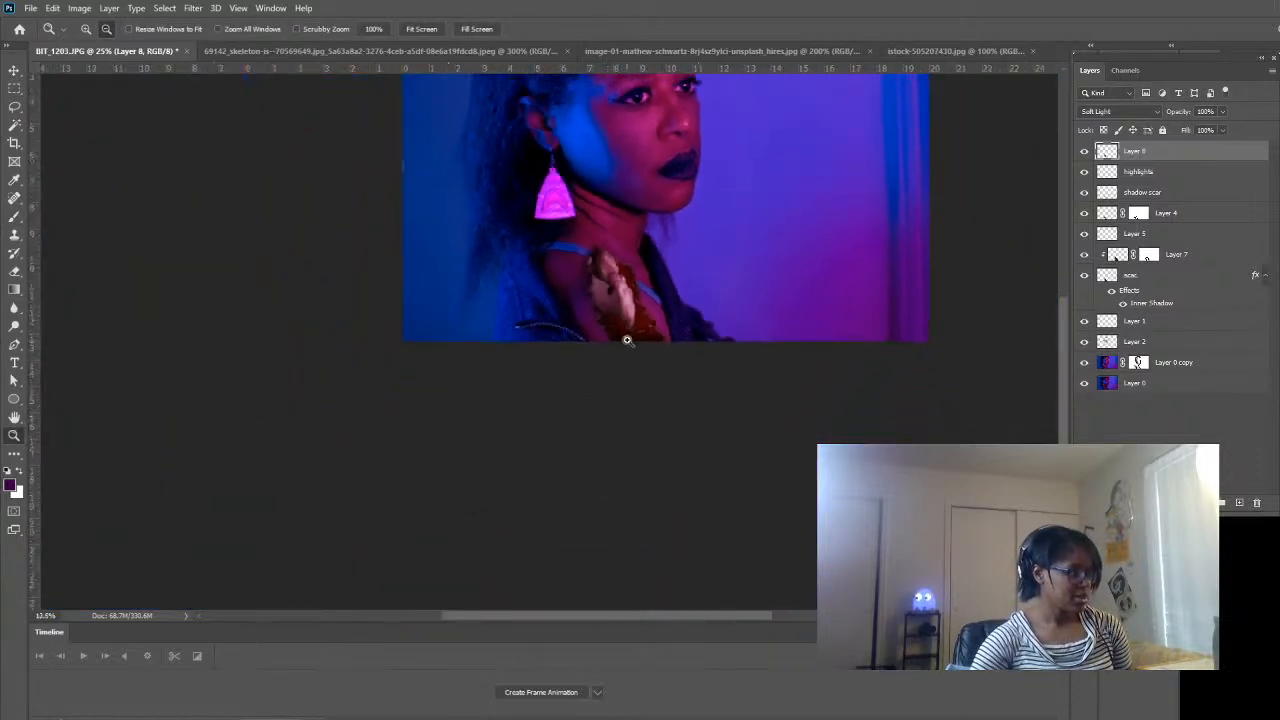
scroll(694, 334, "up", 2)
scroll(742, 391, "up", 1)
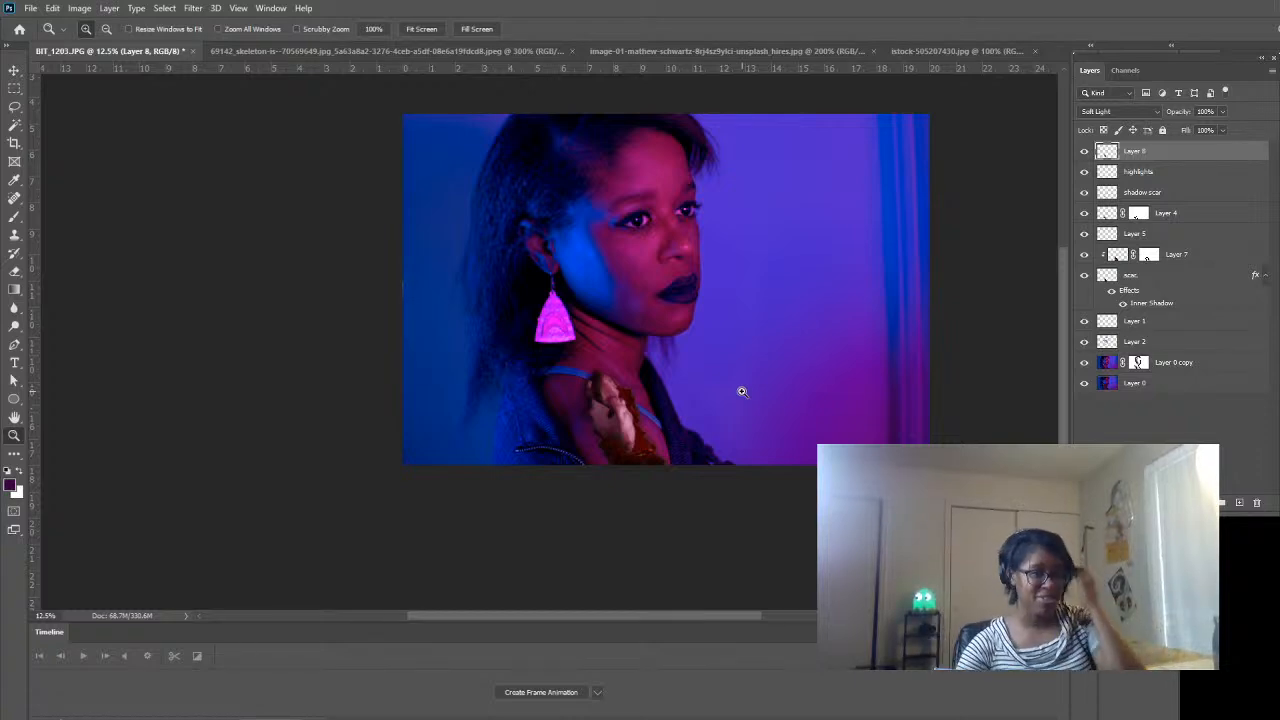
left_click(762, 360)
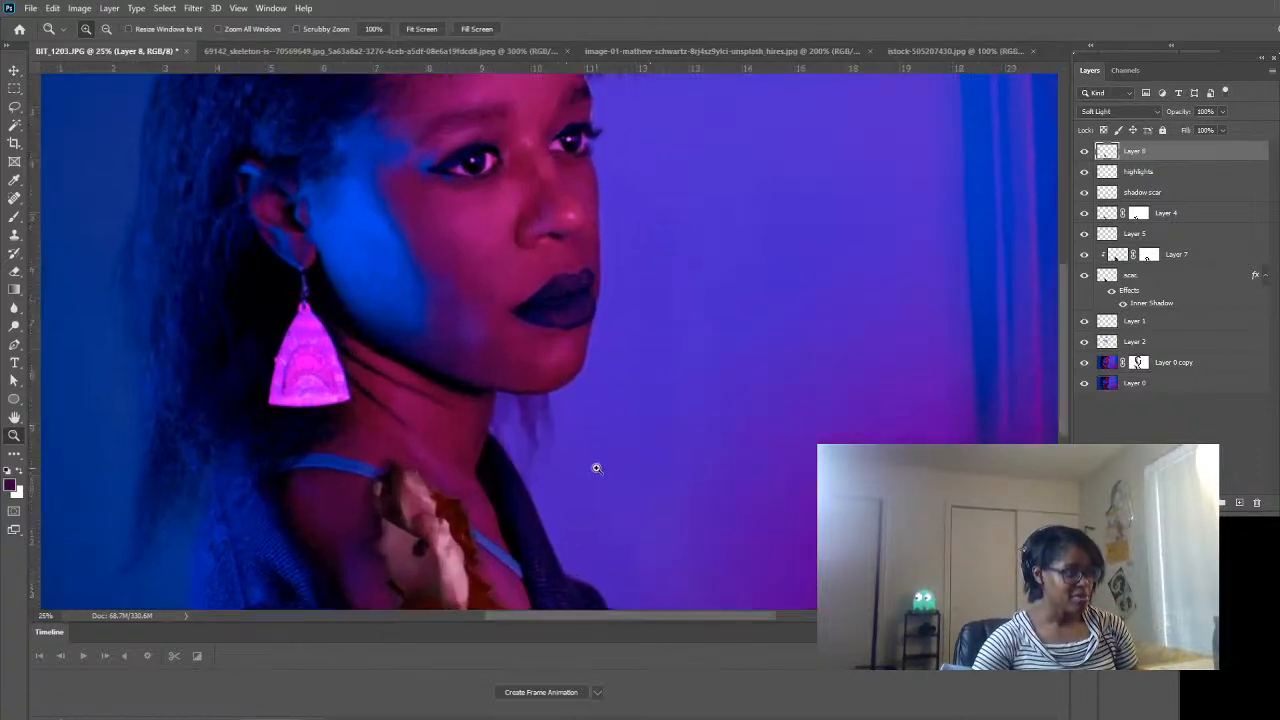
scroll(622, 462, "up", 1)
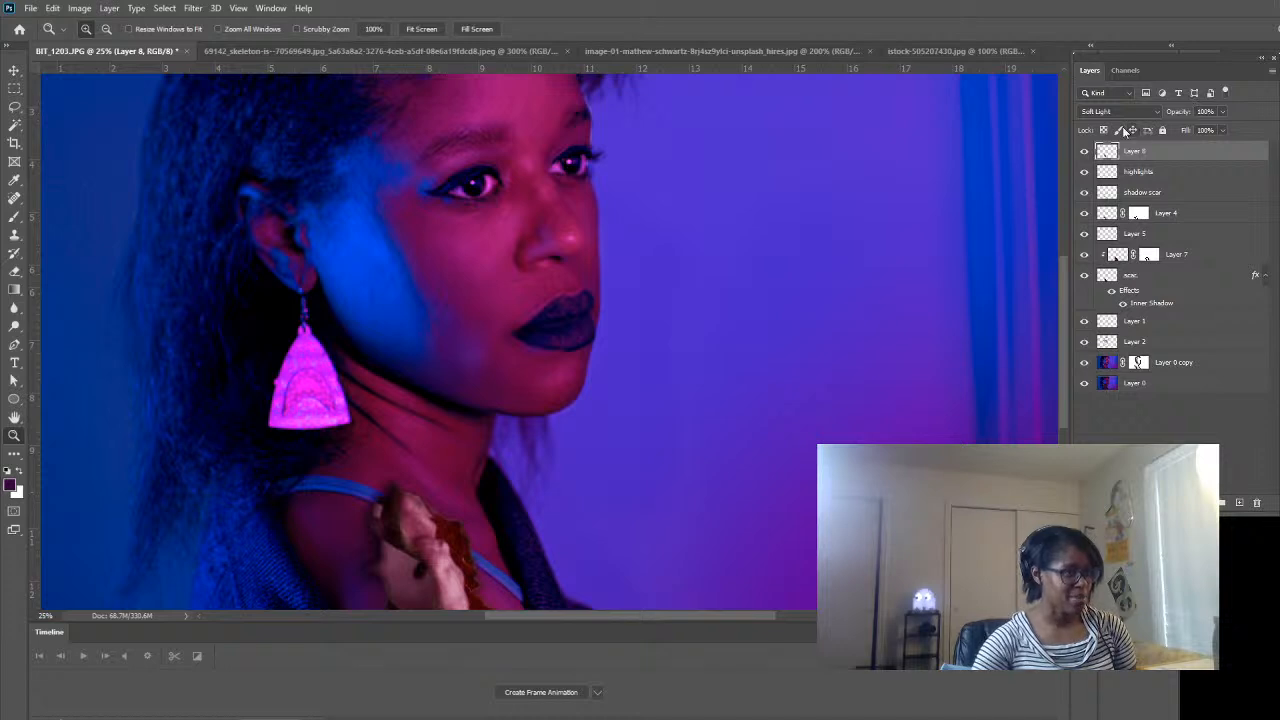
scroll(466, 496, "down", 4)
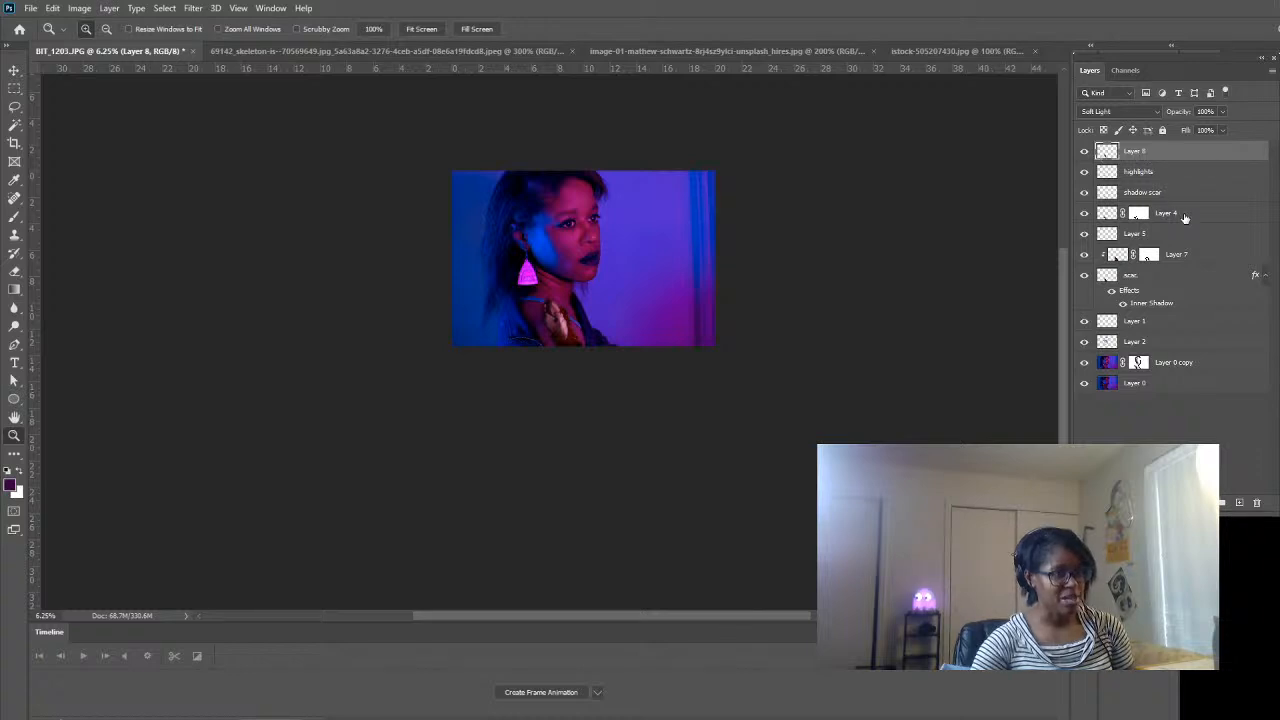
left_click(1081, 215)
left_click(1081, 215)
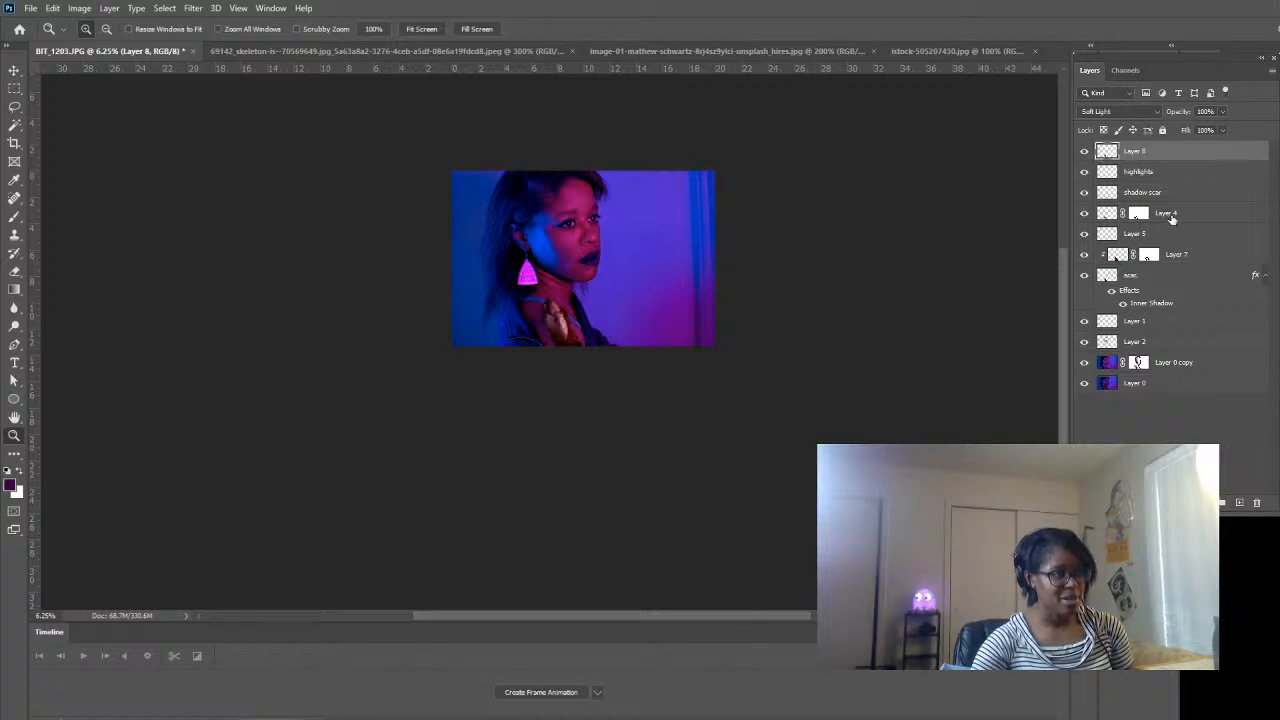
- Try scaling Layer 8 and Layer 4 together to 71.37% and repositioning the bone within the wound's upper part
left_click(1184, 215)
left_click(1188, 150, "shift")
left_click(1188, 152)
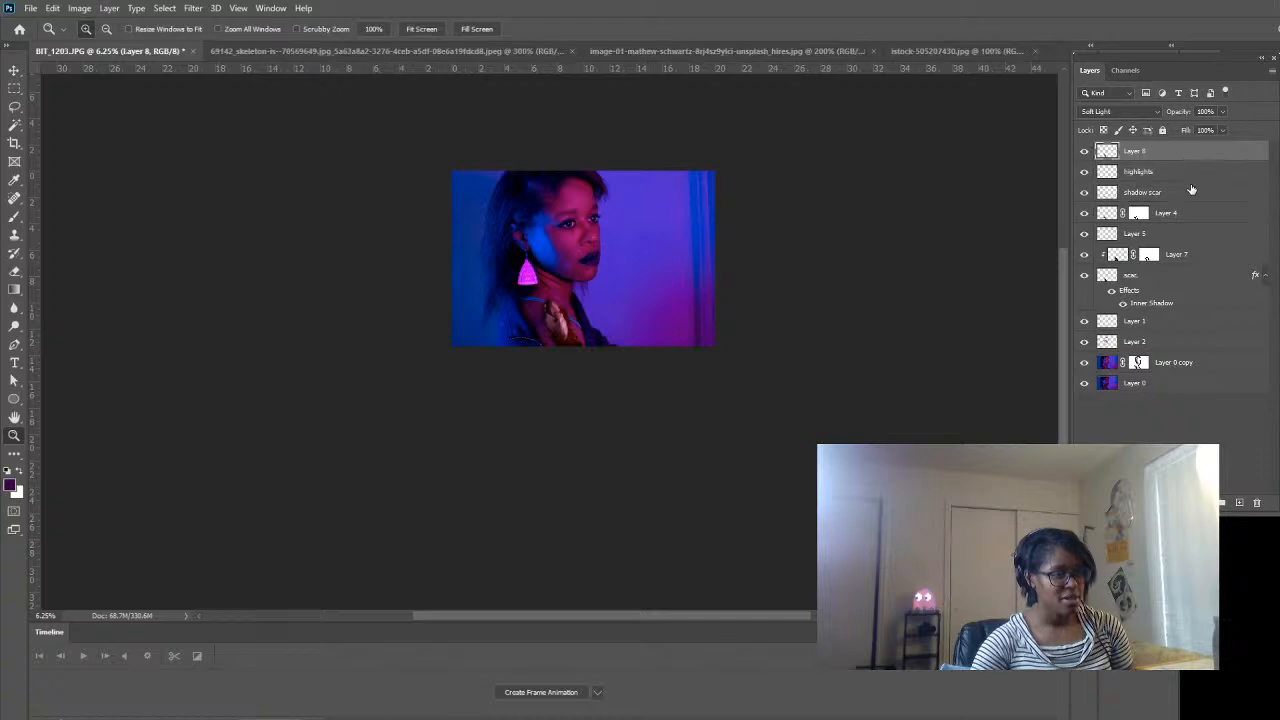
left_click(1193, 216, "alt")
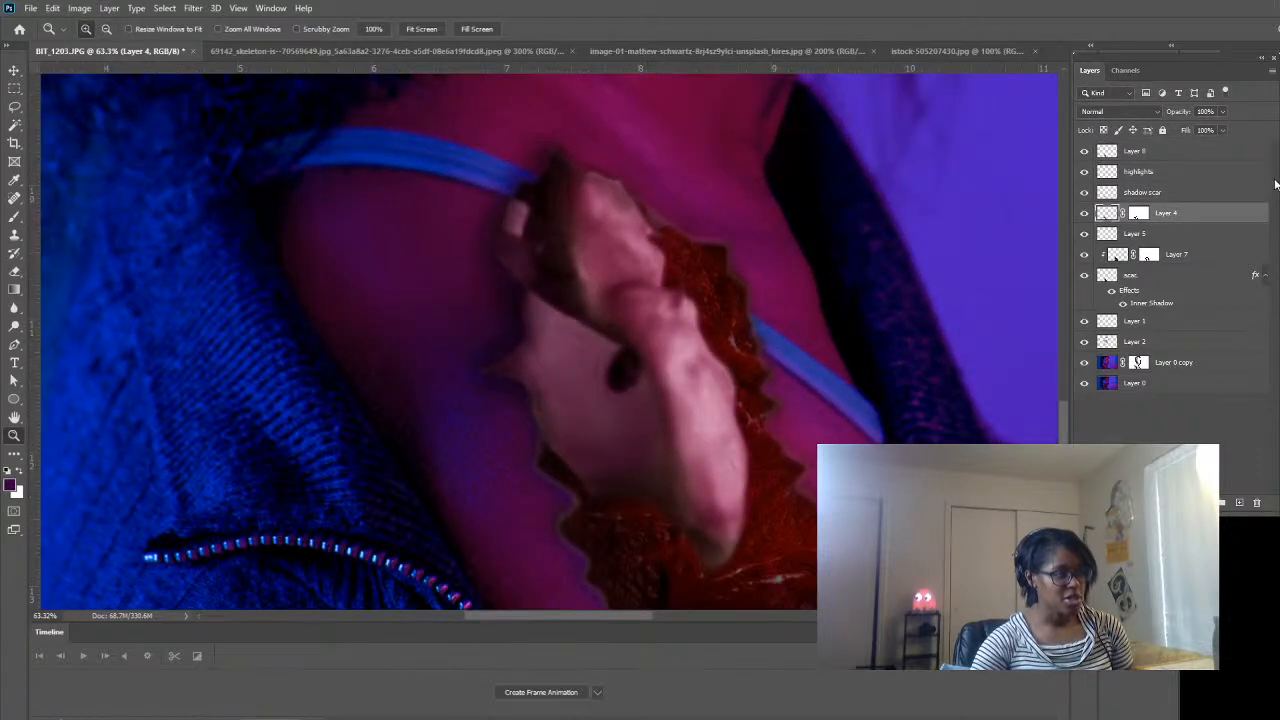
left_click(1180, 151)
left_click(1197, 217, "ctrl")
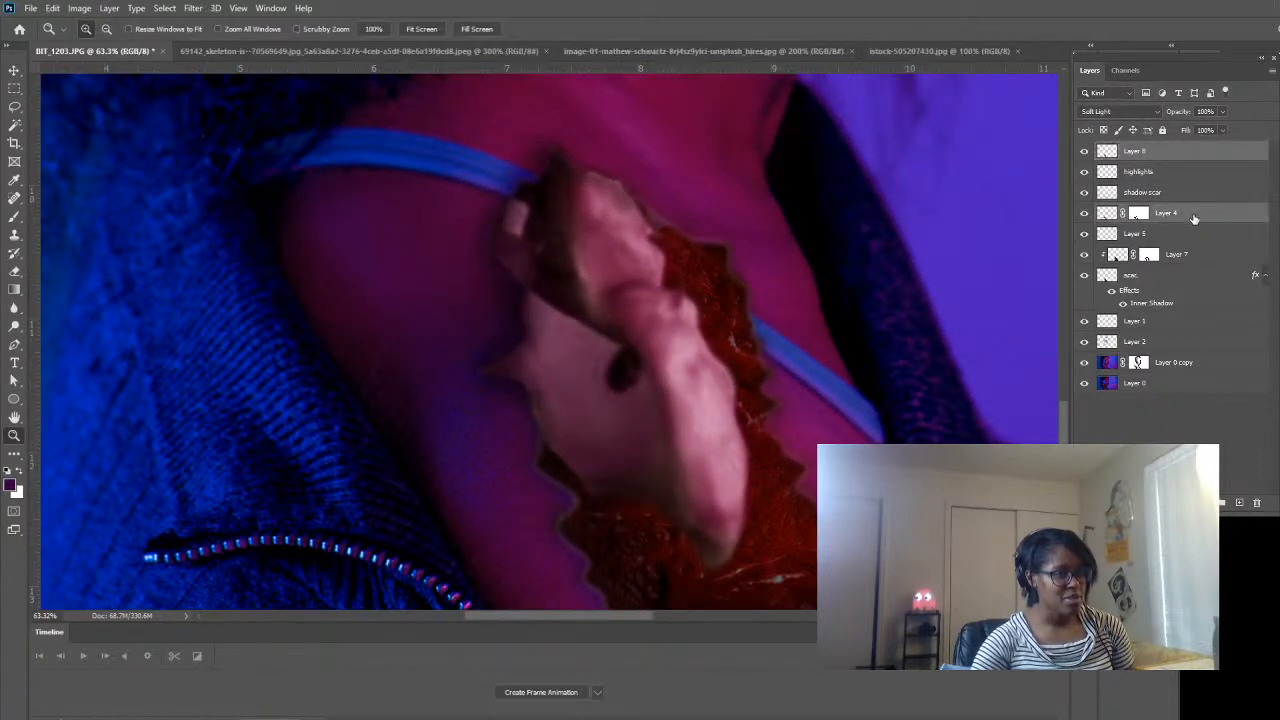
key("ctrl+t")
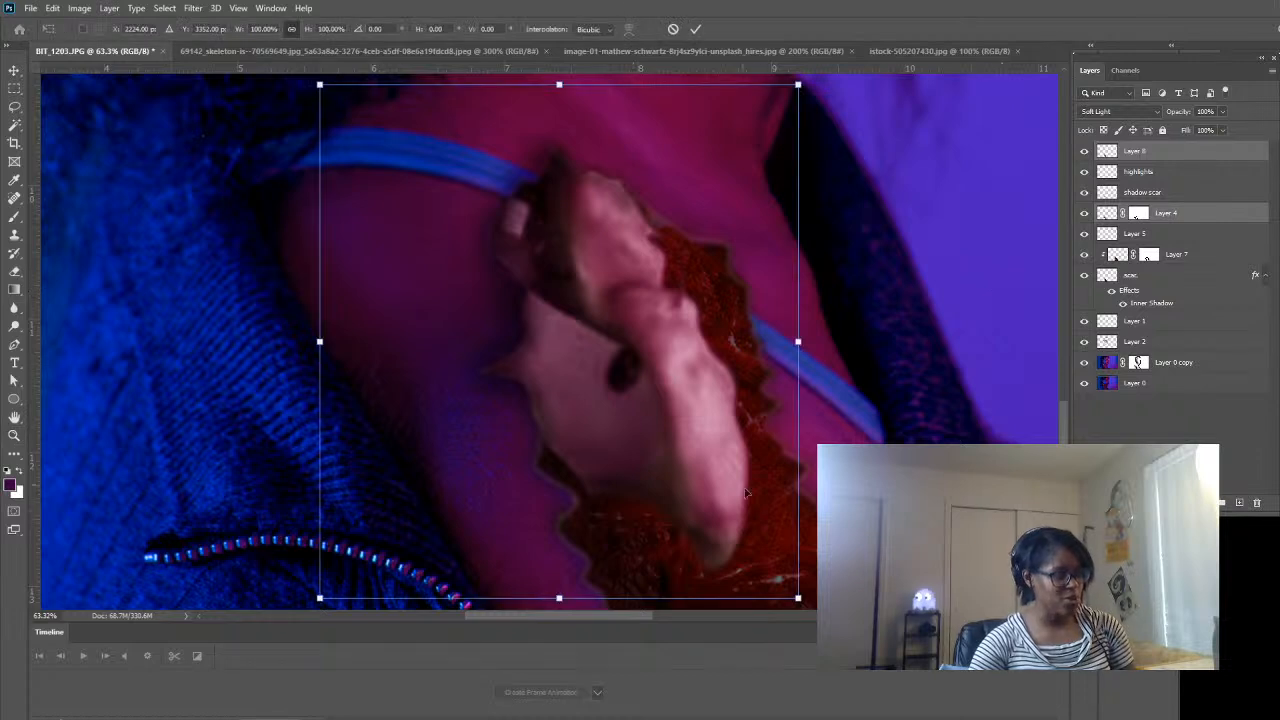
left_click_drag(800, 603, 690, 484)
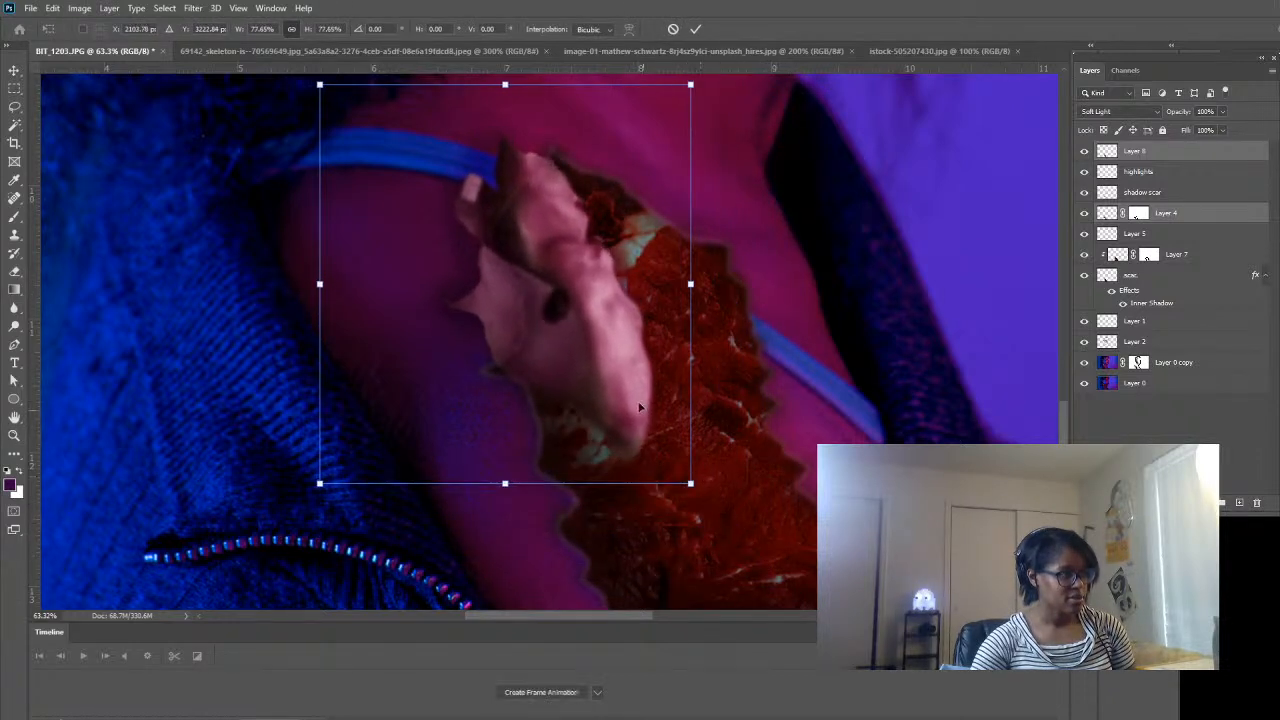
left_click_drag(583, 314, 638, 335)
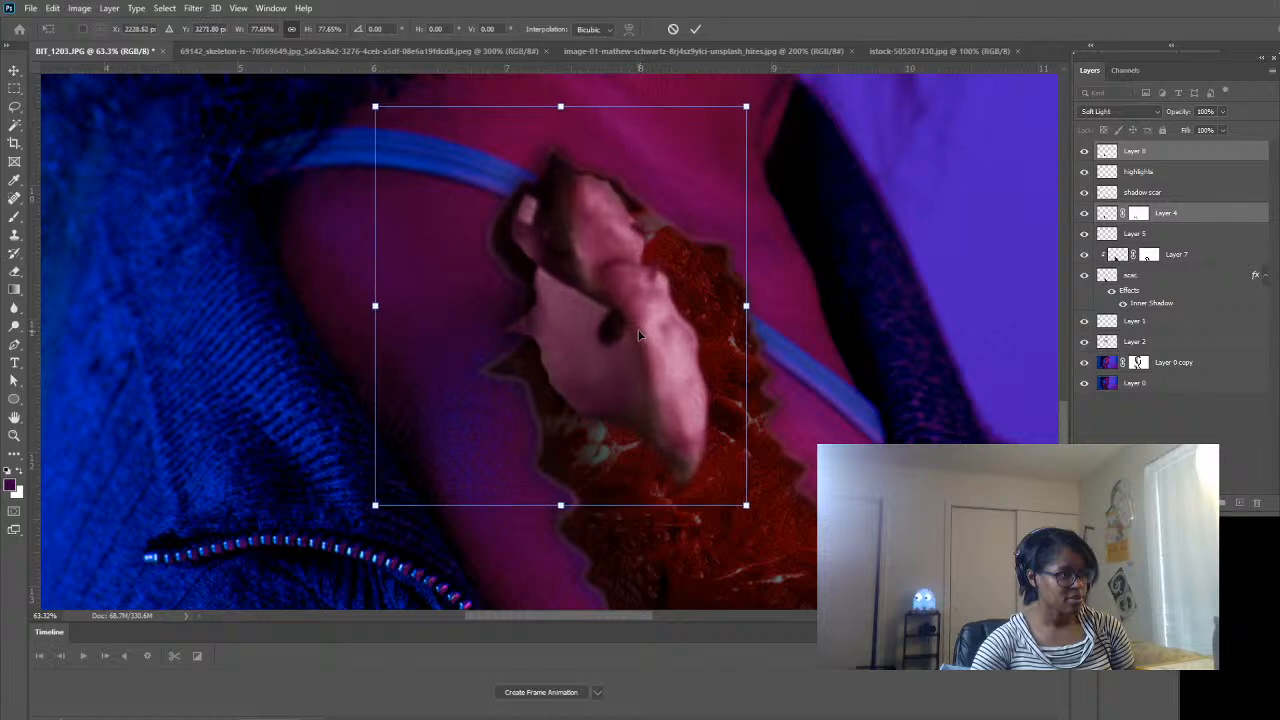
left_click_drag(747, 505, 717, 472)
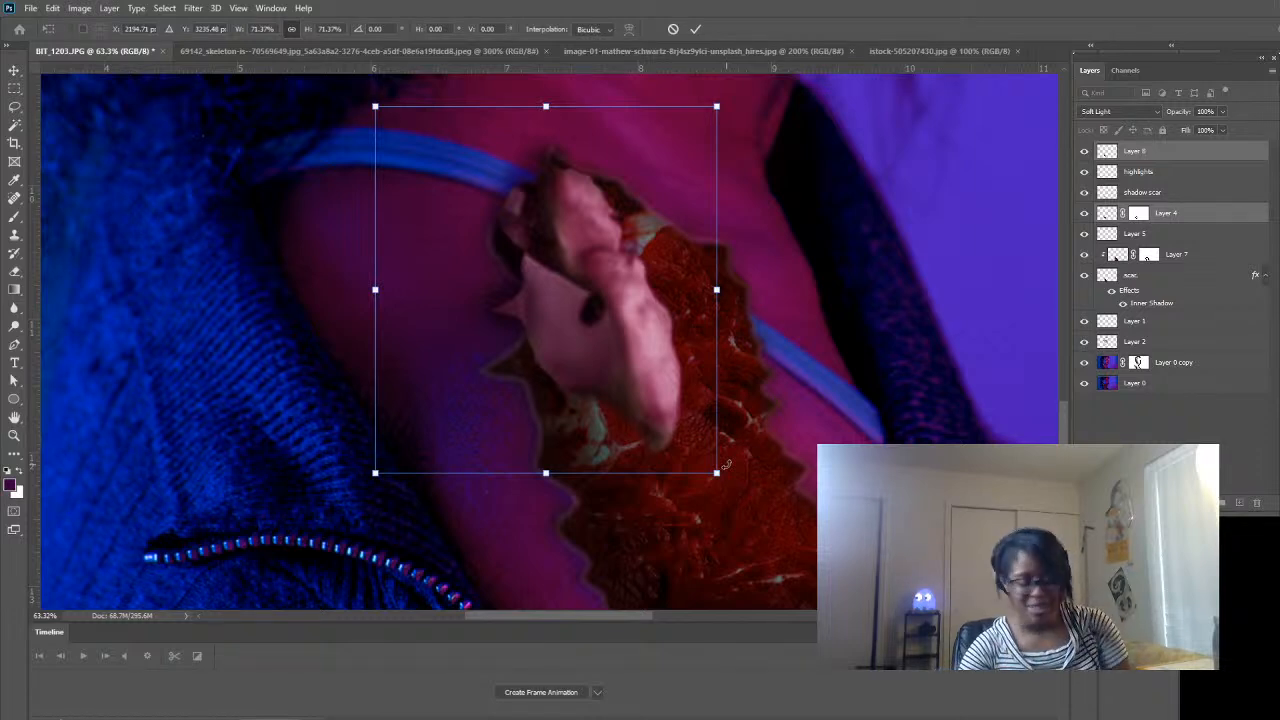
key("Return")
- Check the smaller bone within the portrait and undo the scaling of Layer 8 and Layer 4
key("z")
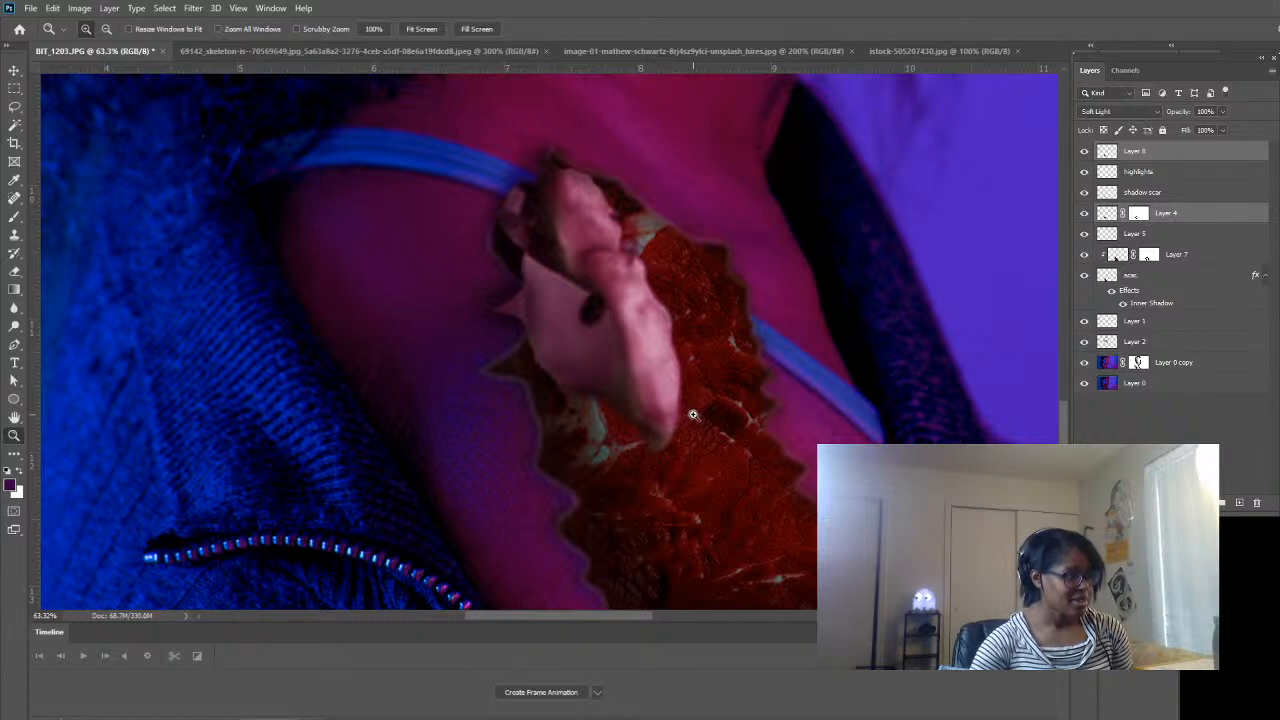
left_click_drag(697, 415, 452, 306)
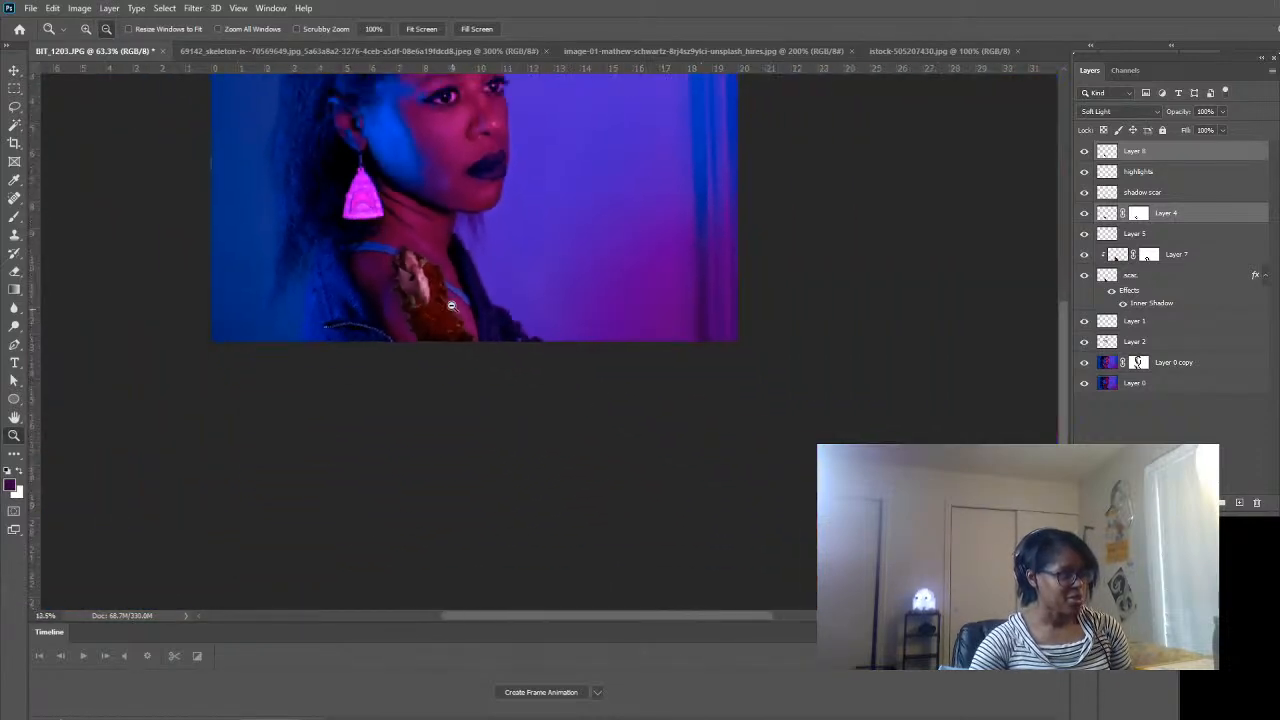
left_click(13, 72)
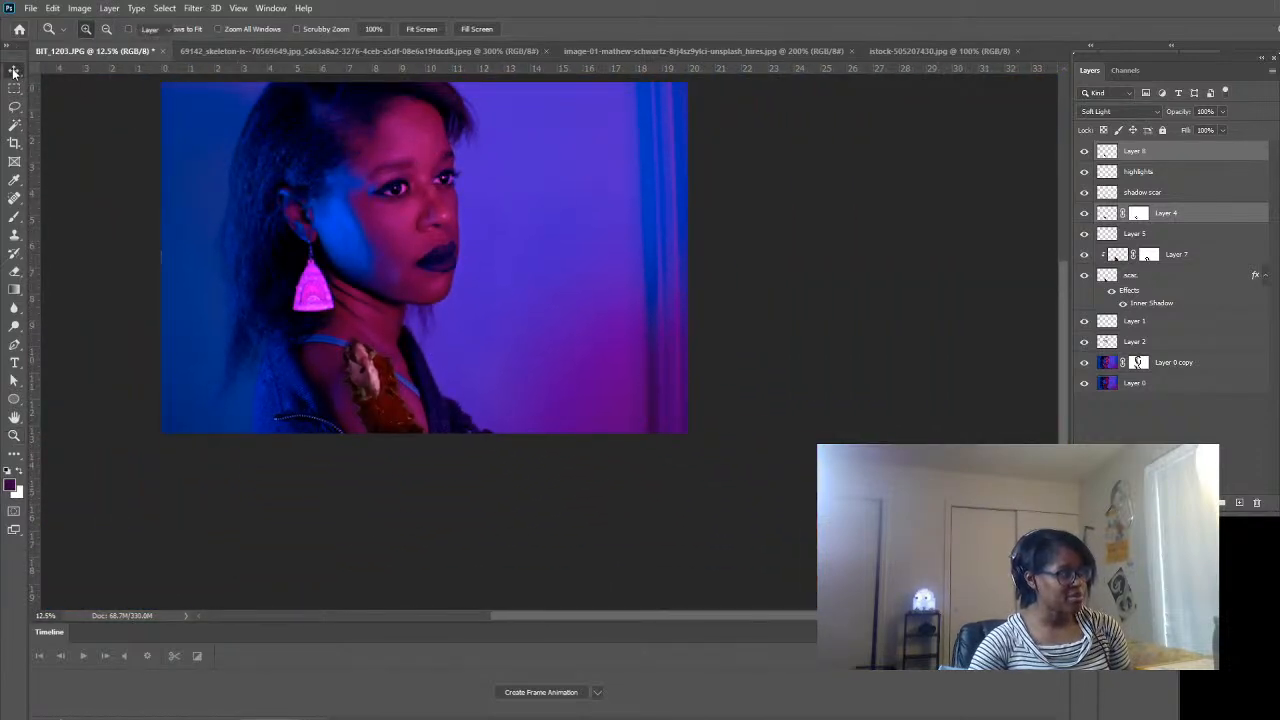
left_click_drag(378, 389, 379, 388)
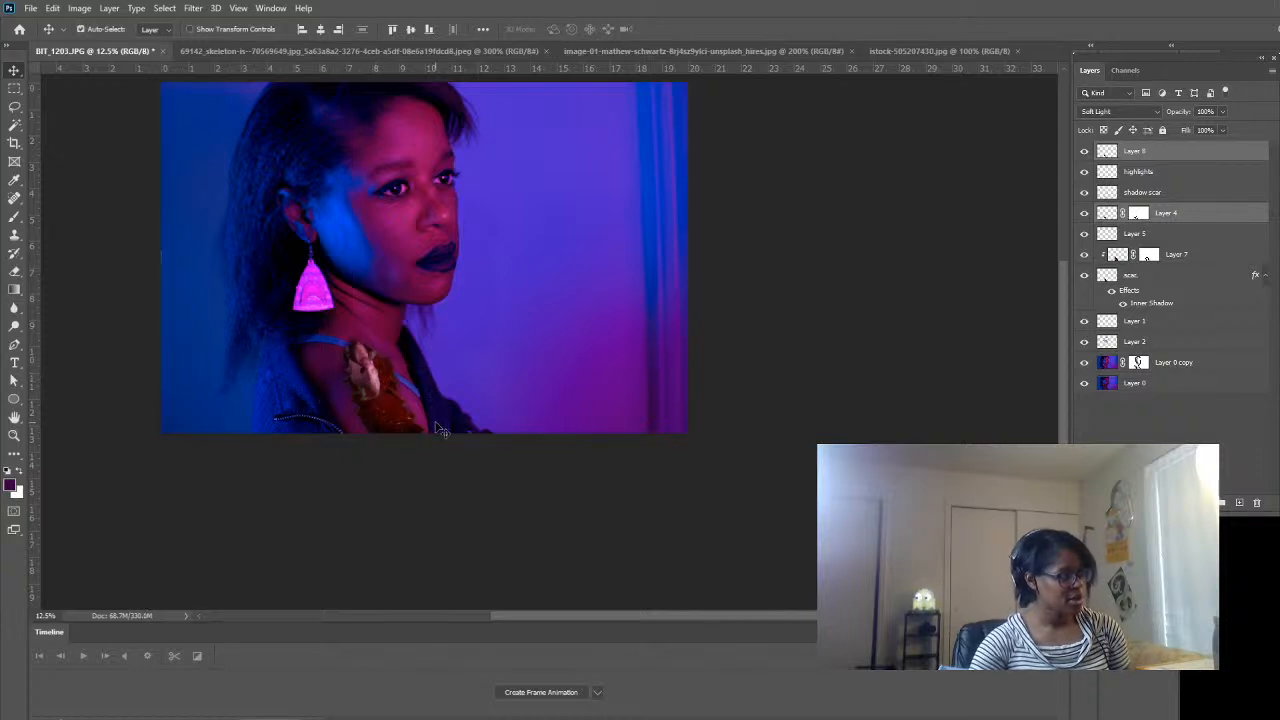
key("ctrl+comma")
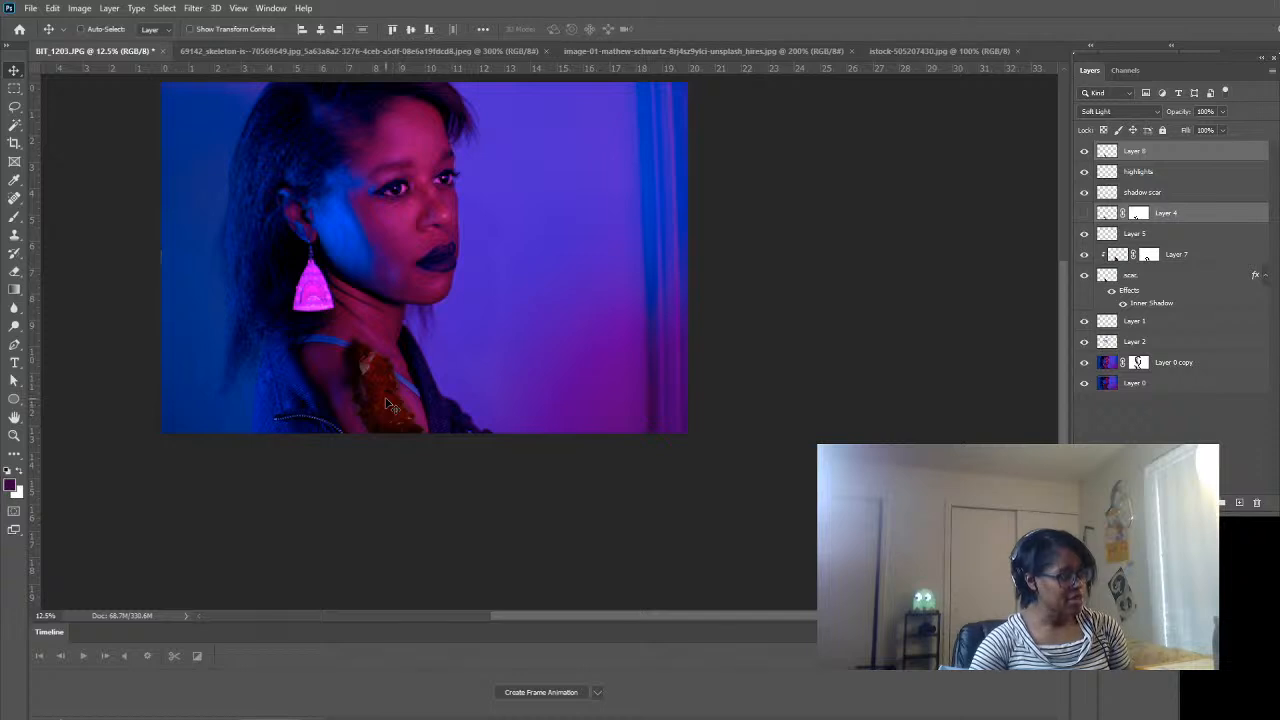
key("ctrl+comma")
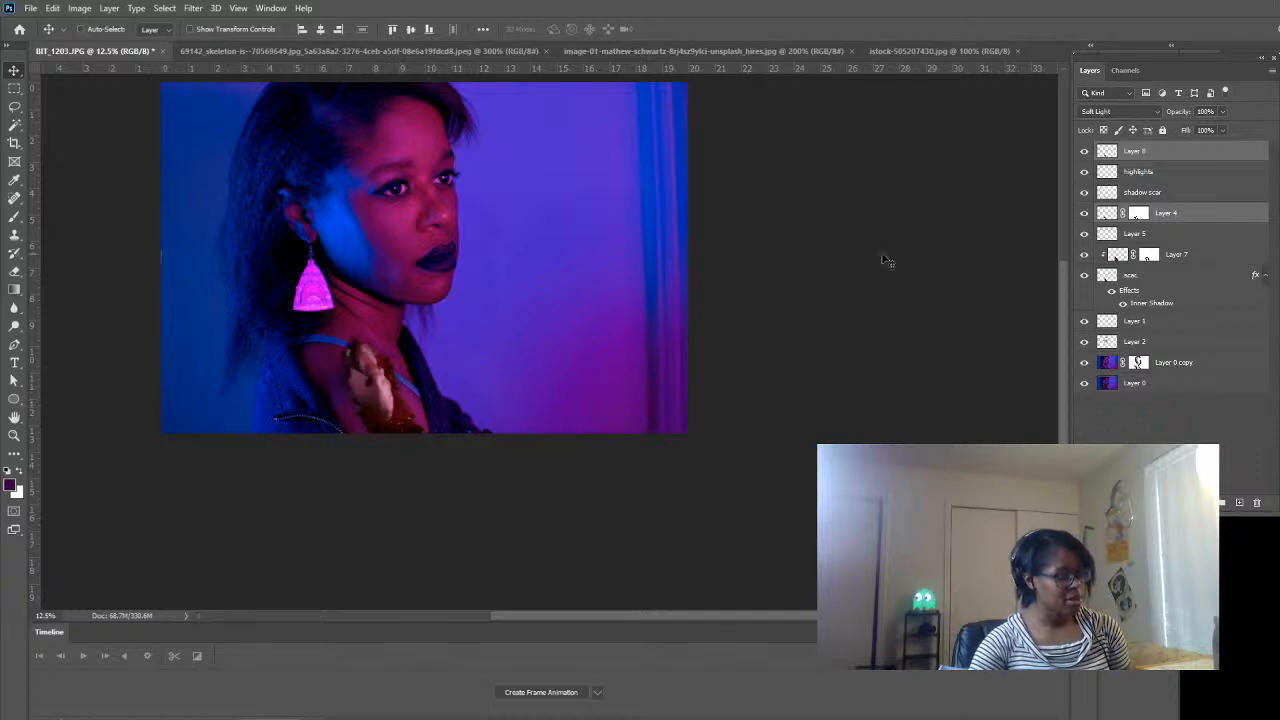
- Try scaling the bone and its tint layer to 75.03% and shifting them back over the wound
key("ctrl+t")
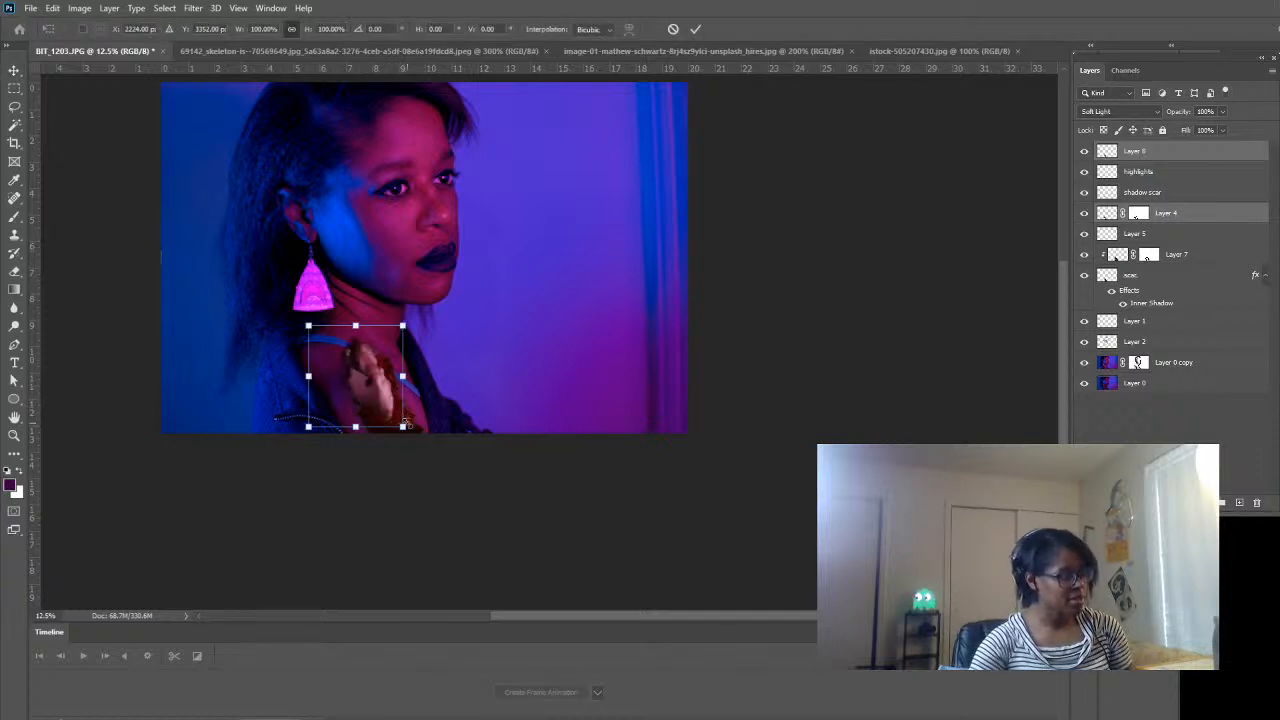
left_click_drag(406, 424, 388, 397)
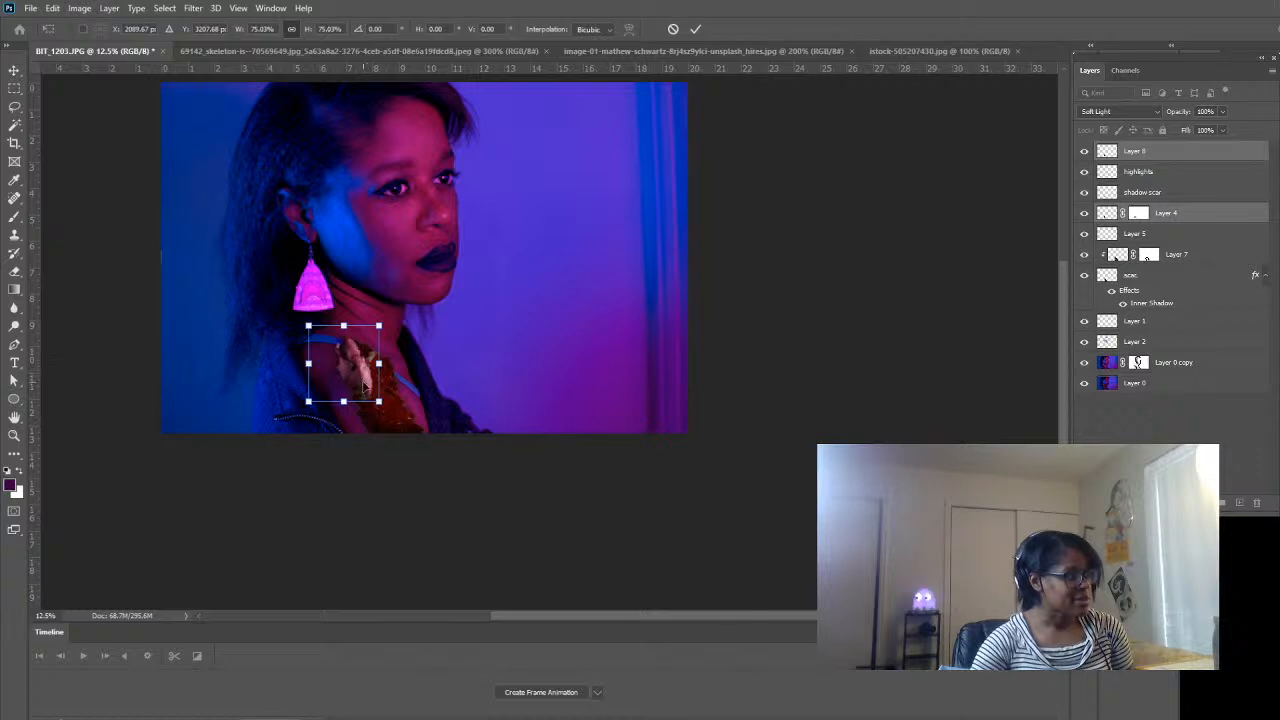
mouse_move(366, 383)
left_mouse_down()
mouse_move(392, 395)
mouse_move(379, 388)
left_mouse_up()
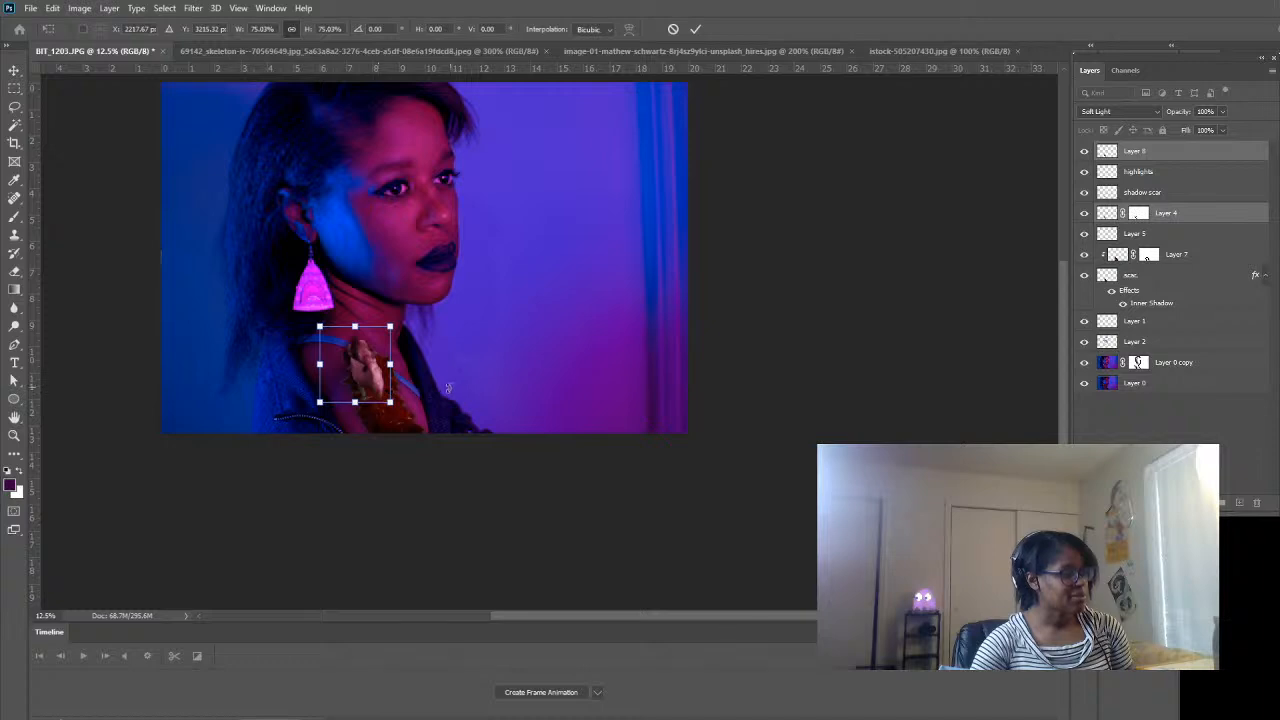
key("Return")
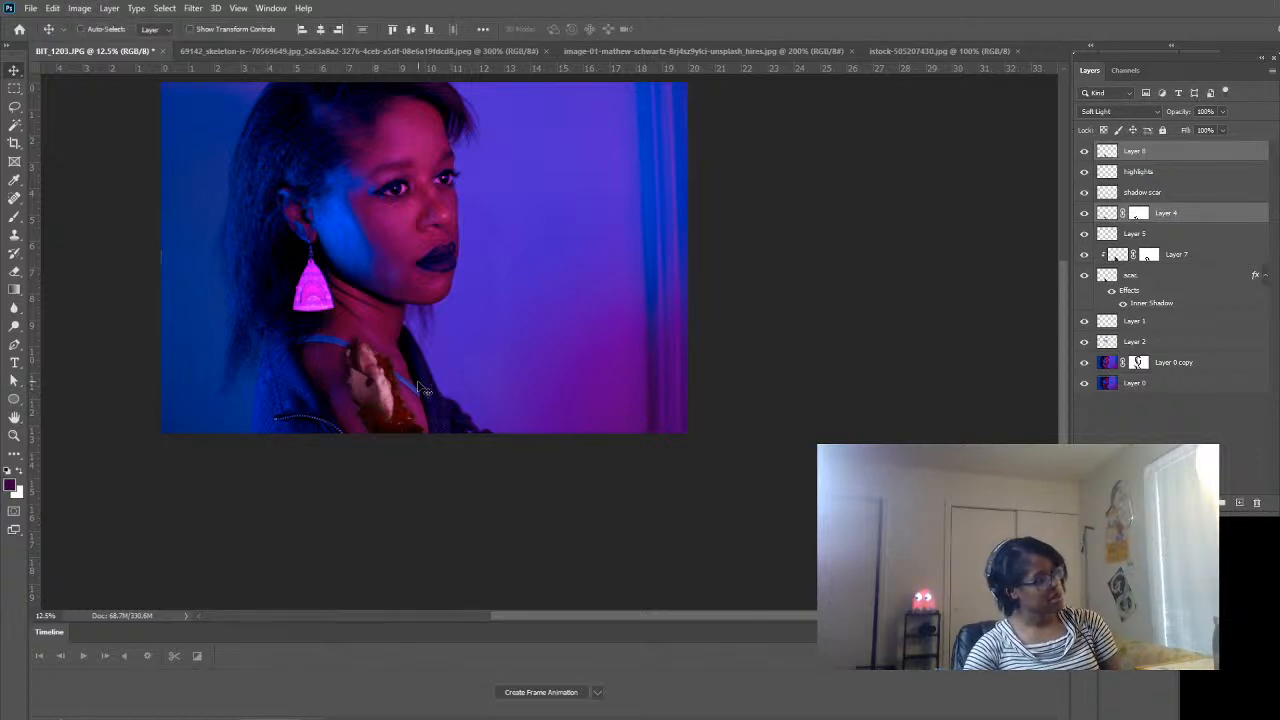
- Select only Layer 4, compare the wound with it hidden and shown, and open the bone layer in Liquify
left_click(14, 435)
left_click(403, 389)
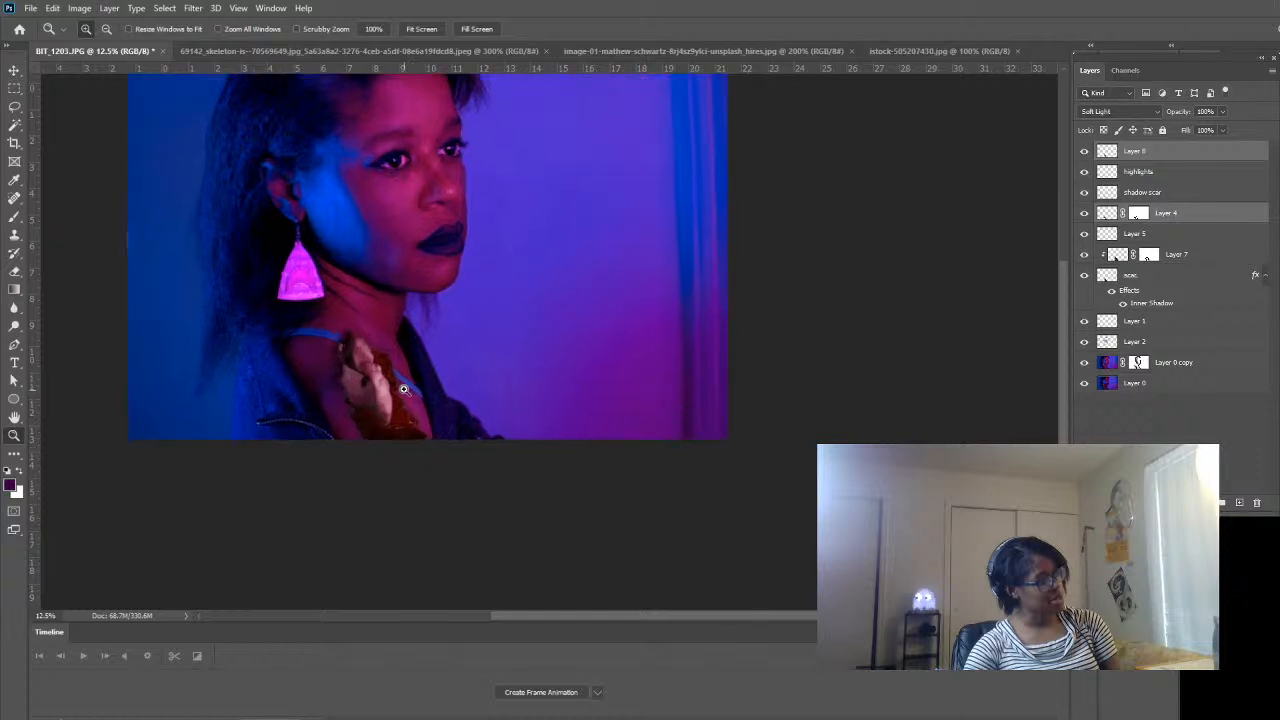
left_click(403, 389)
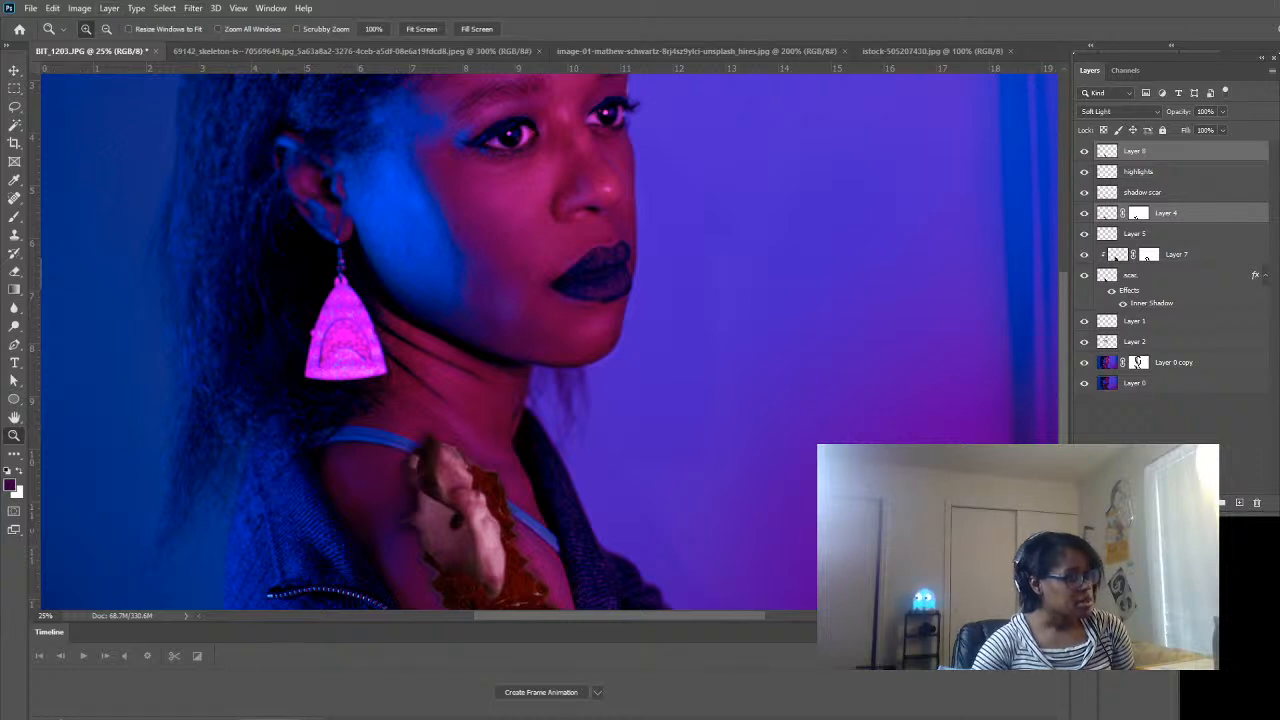
left_click(1217, 213)
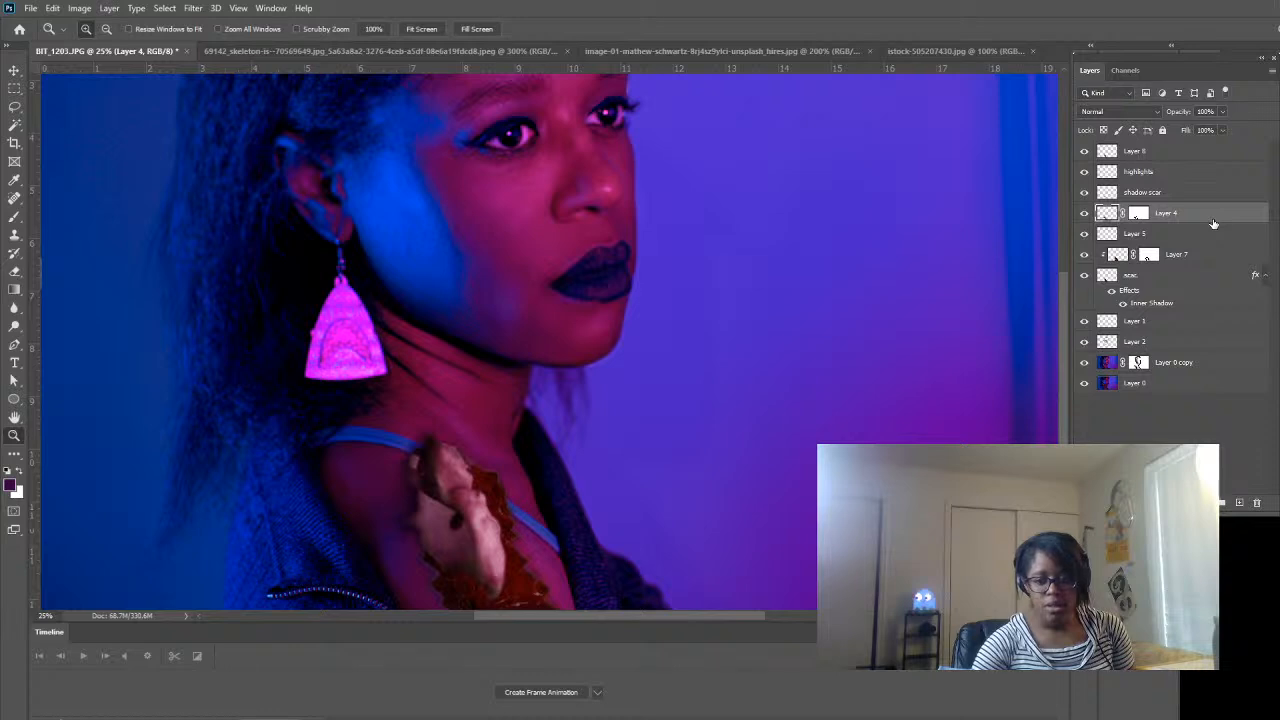
left_click(1086, 214)
left_click(1086, 214)
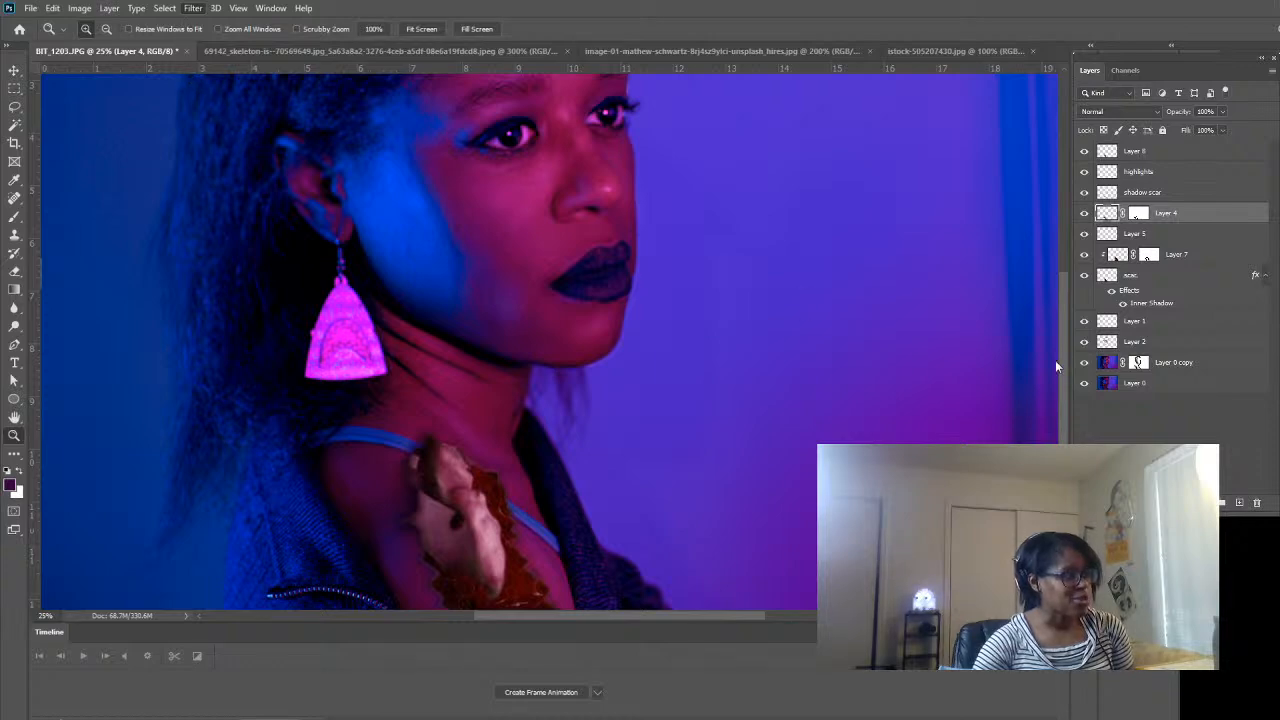
key("ctrl+shift+x")
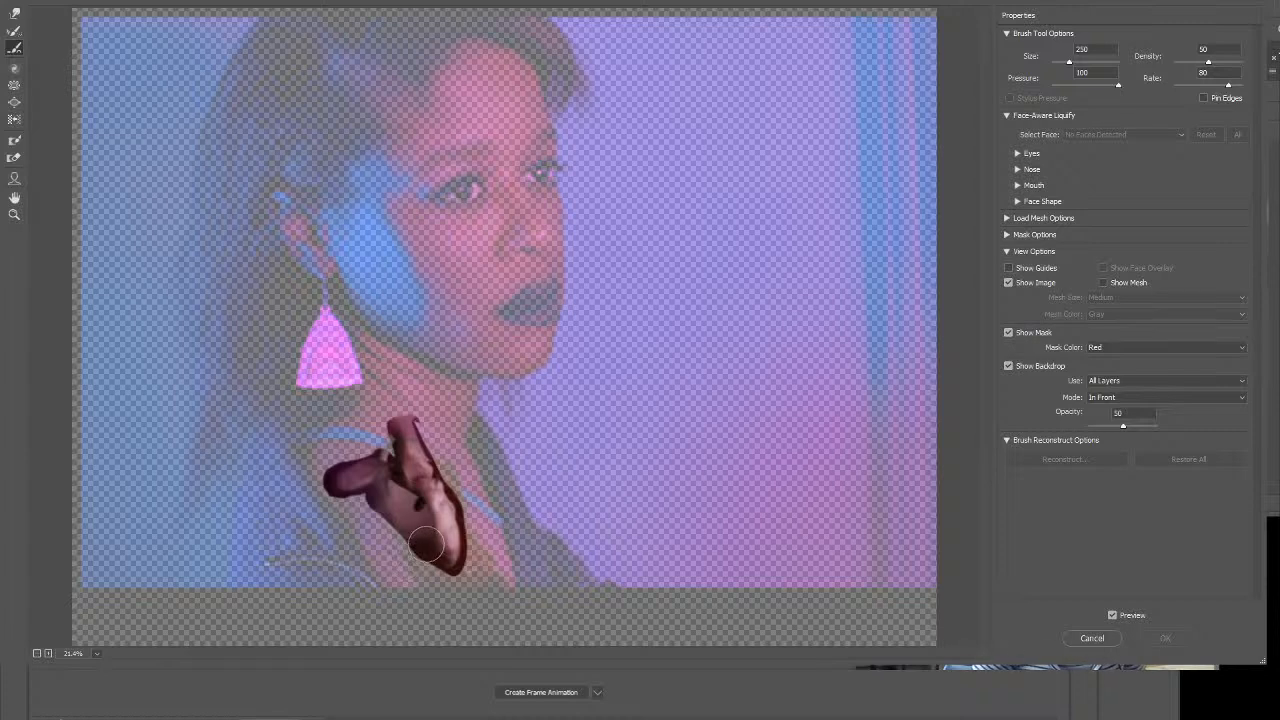
- Reshape the bone's lower tip, side arm and upper end using Forward Warp at brush size 300, and apply the Liquify filter
left_click(14, 12)
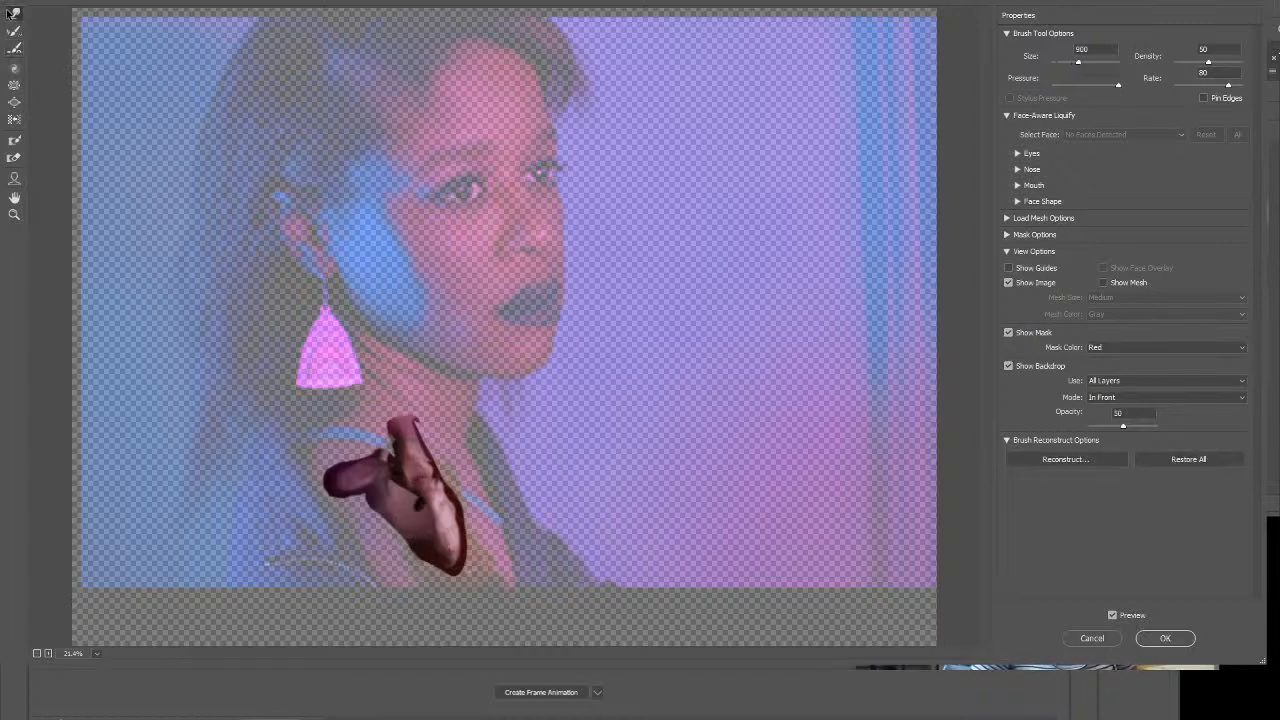
key("bracketleft")
key("bracketleft")
key("bracketleft")
key("bracketleft")
key("bracketleft")
key("bracketleft")
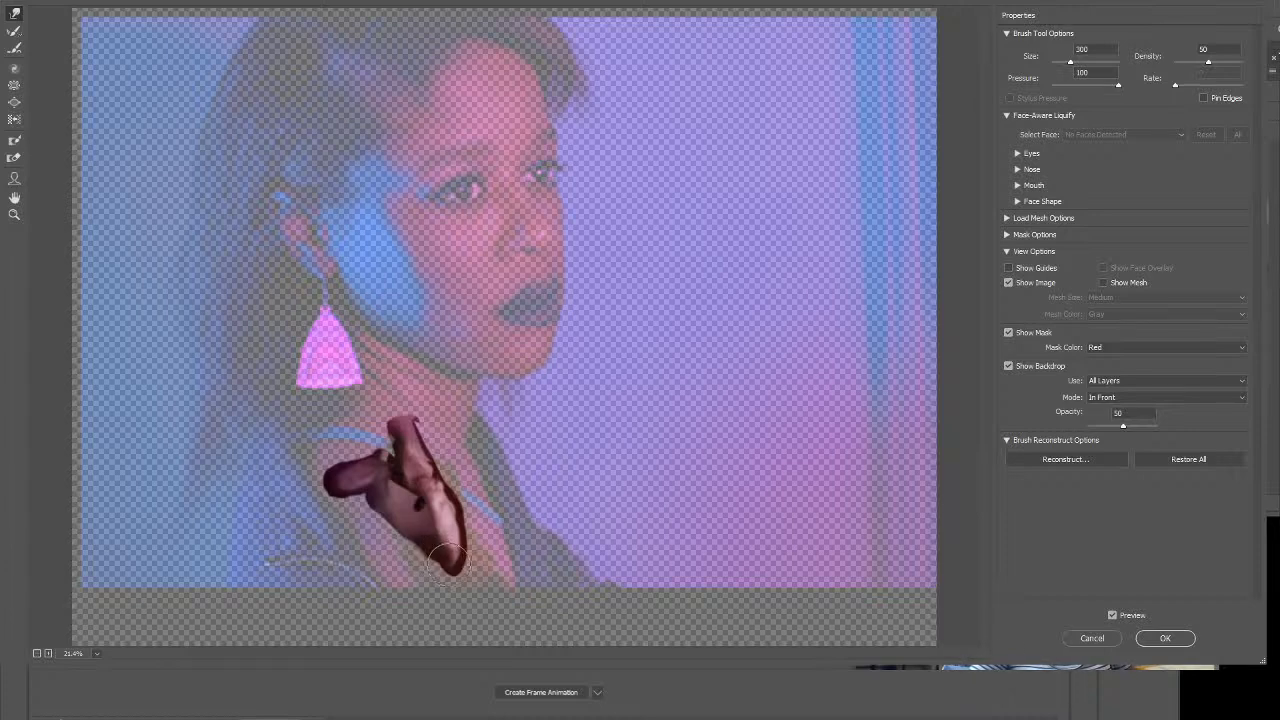
left_click_drag(441, 553, 452, 556)
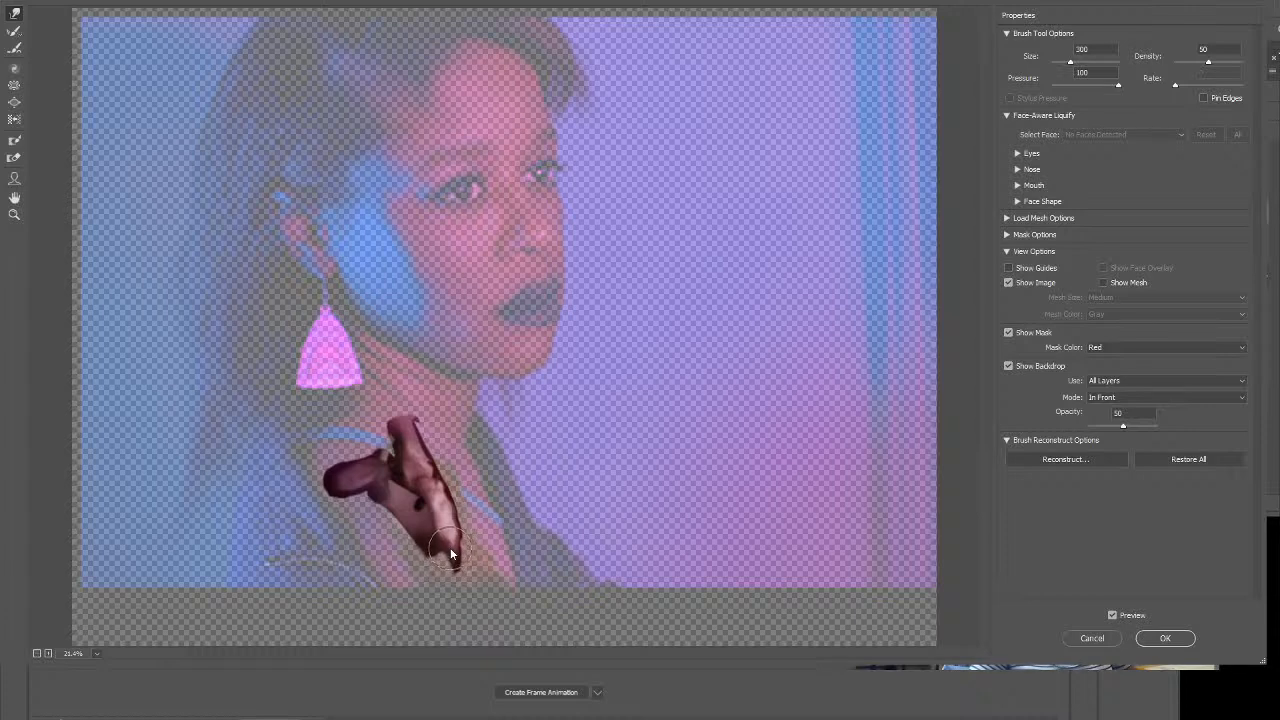
mouse_move(334, 449)
left_mouse_down()
mouse_move(352, 488)
mouse_move(377, 489)
mouse_move(395, 432)
mouse_move(414, 428)
mouse_move(405, 420)
left_mouse_up()
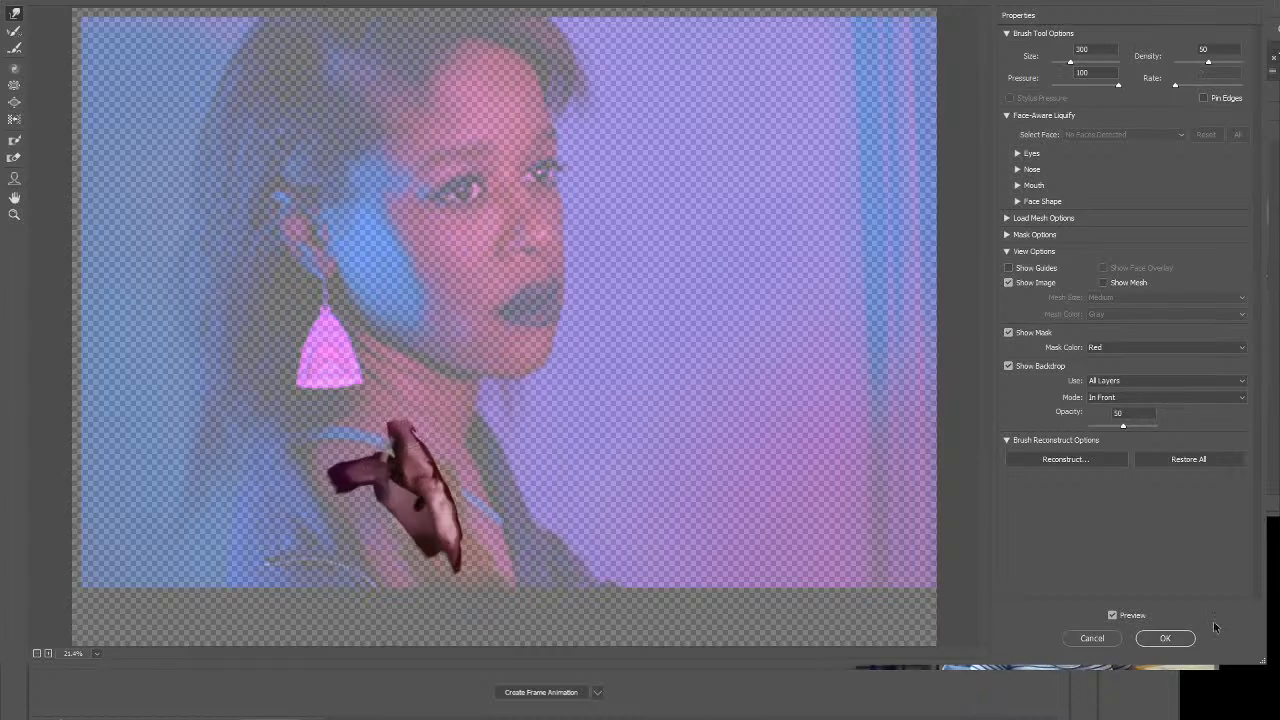
left_click(1165, 638)
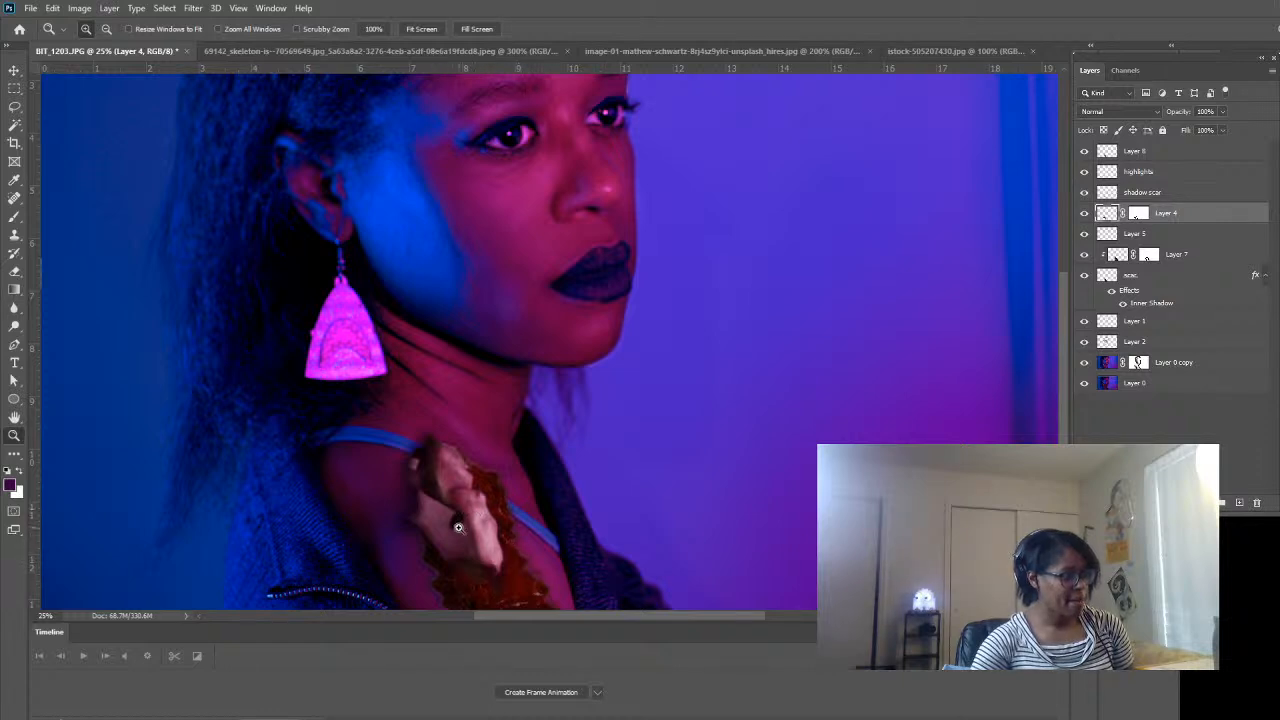
- Examine the warped bone in the whole portrait and up close, comparing the wound with Layer 4 hidden and shown
scroll(499, 538, "up", 1)
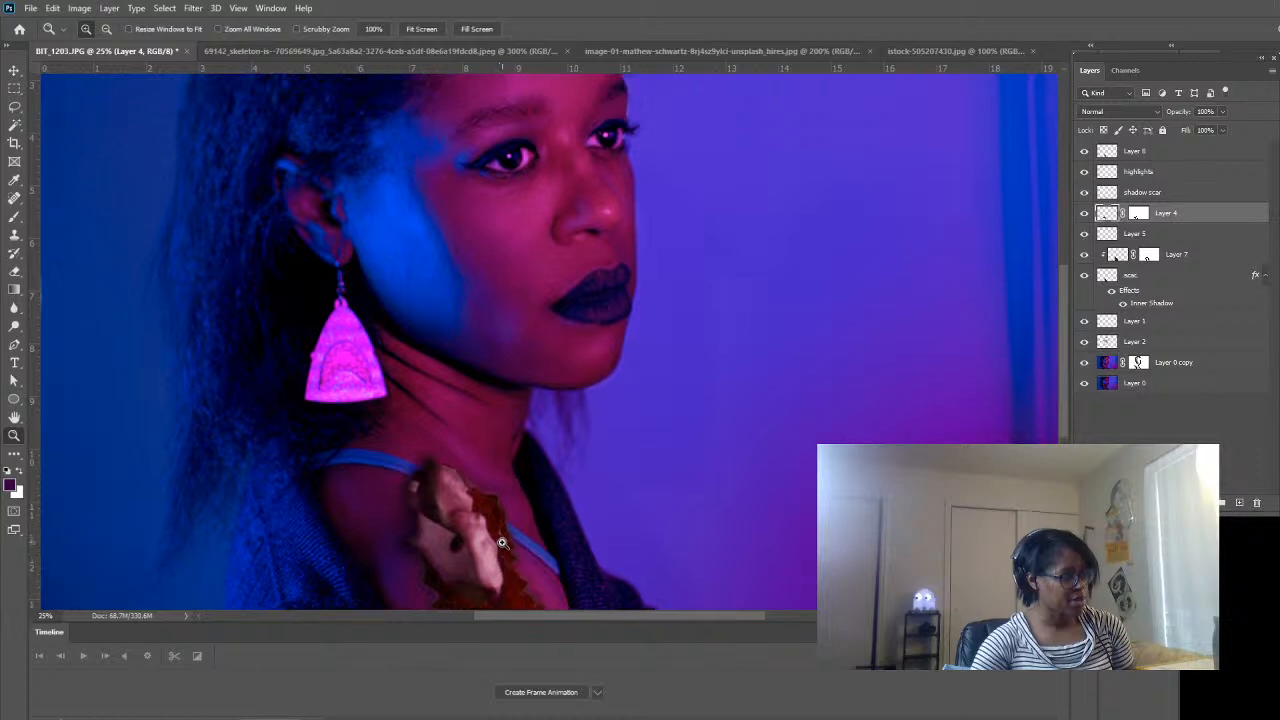
scroll(504, 538, "down", 3)
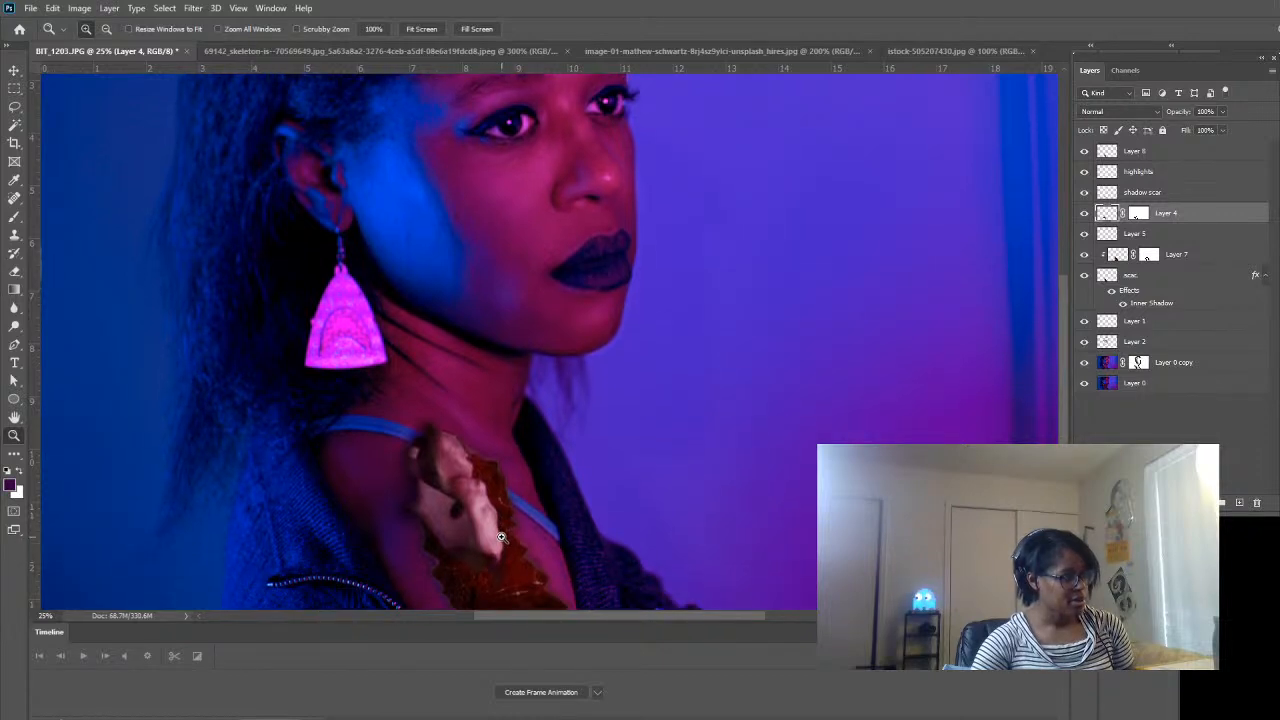
left_click(557, 495, "alt")
left_click(539, 495, "alt")
left_click(532, 390, "alt")
left_click(592, 348, "alt")
left_click(574, 306)
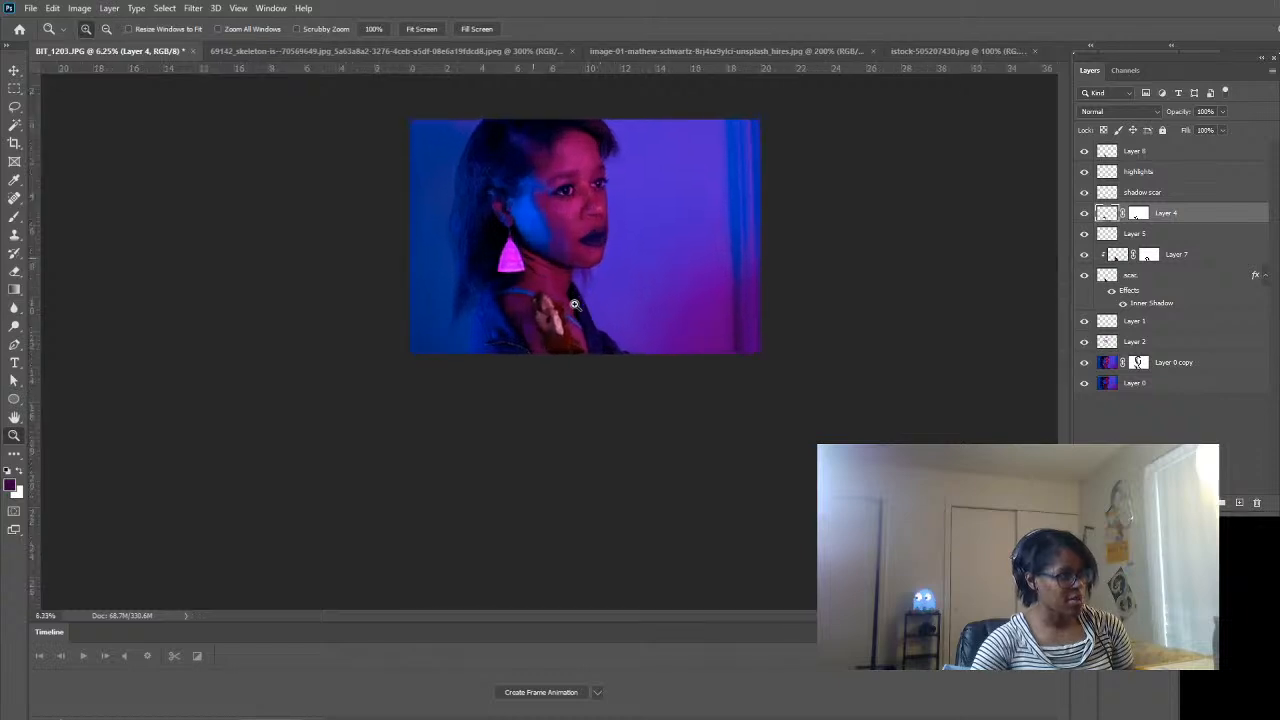
left_click(566, 318)
left_click(533, 380)
left_click(520, 508)
left_click(502, 507)
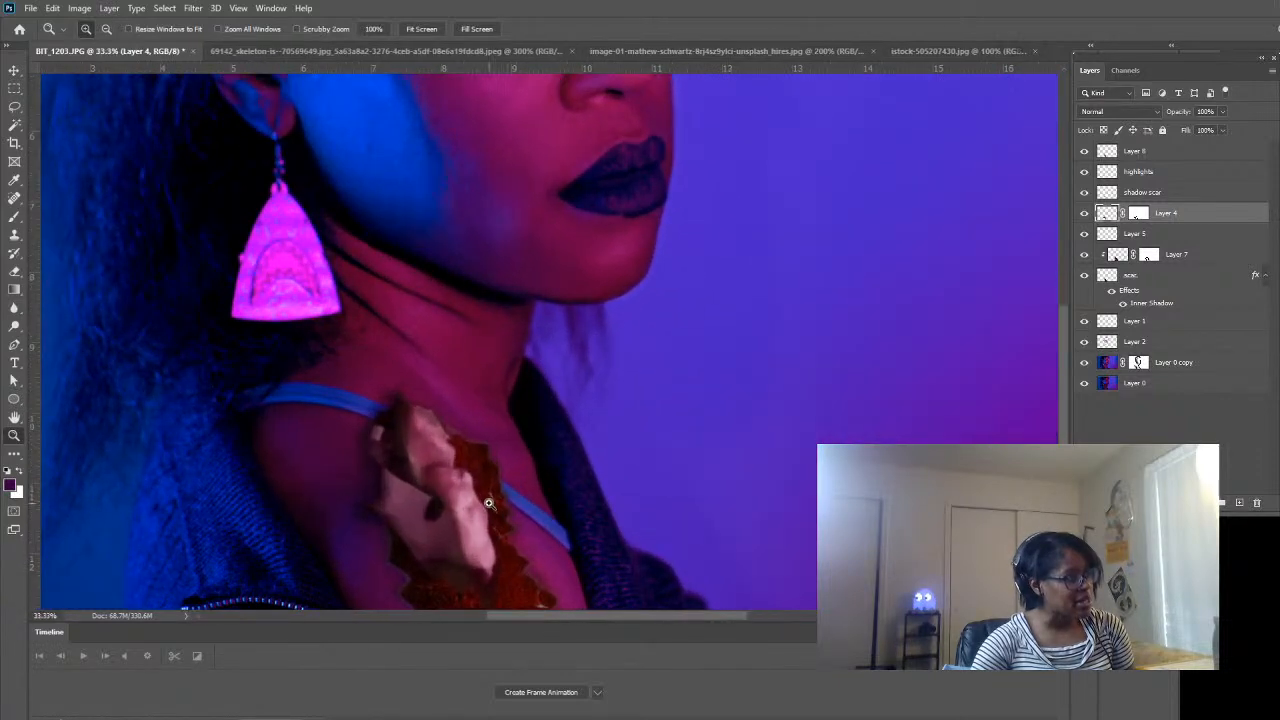
left_click(499, 503)
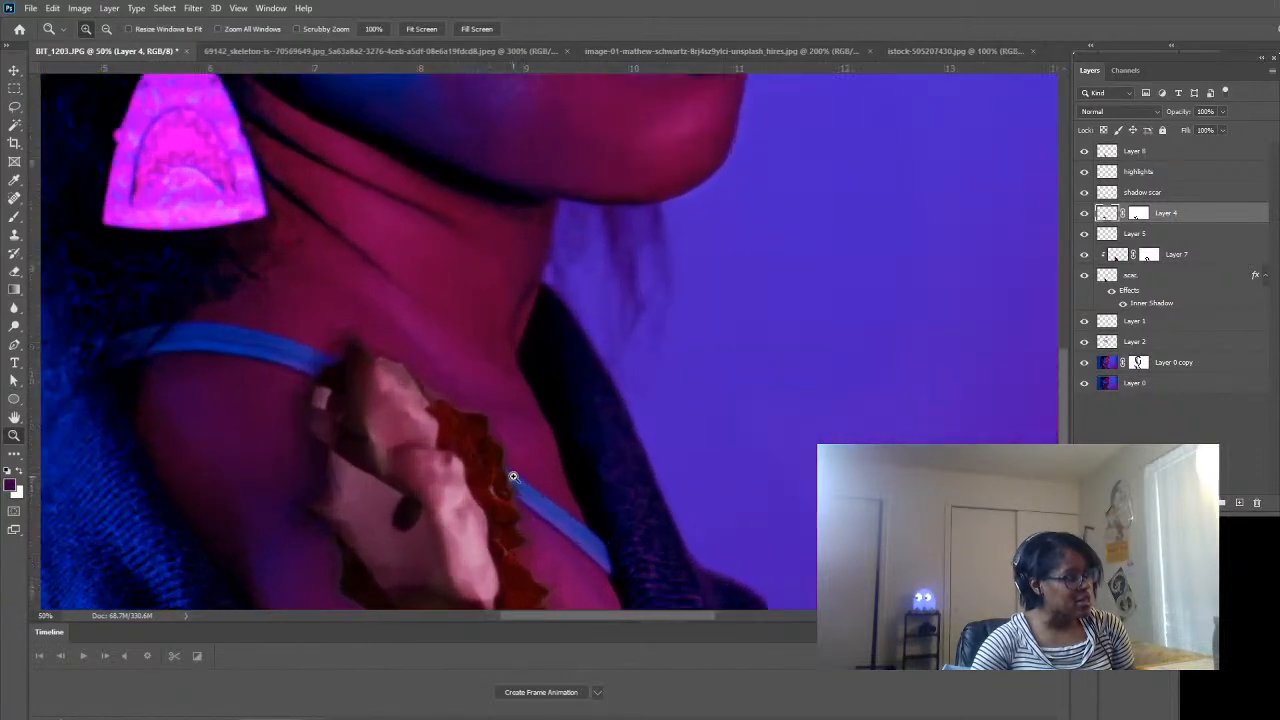
left_click(1085, 213)
left_click(1085, 213)
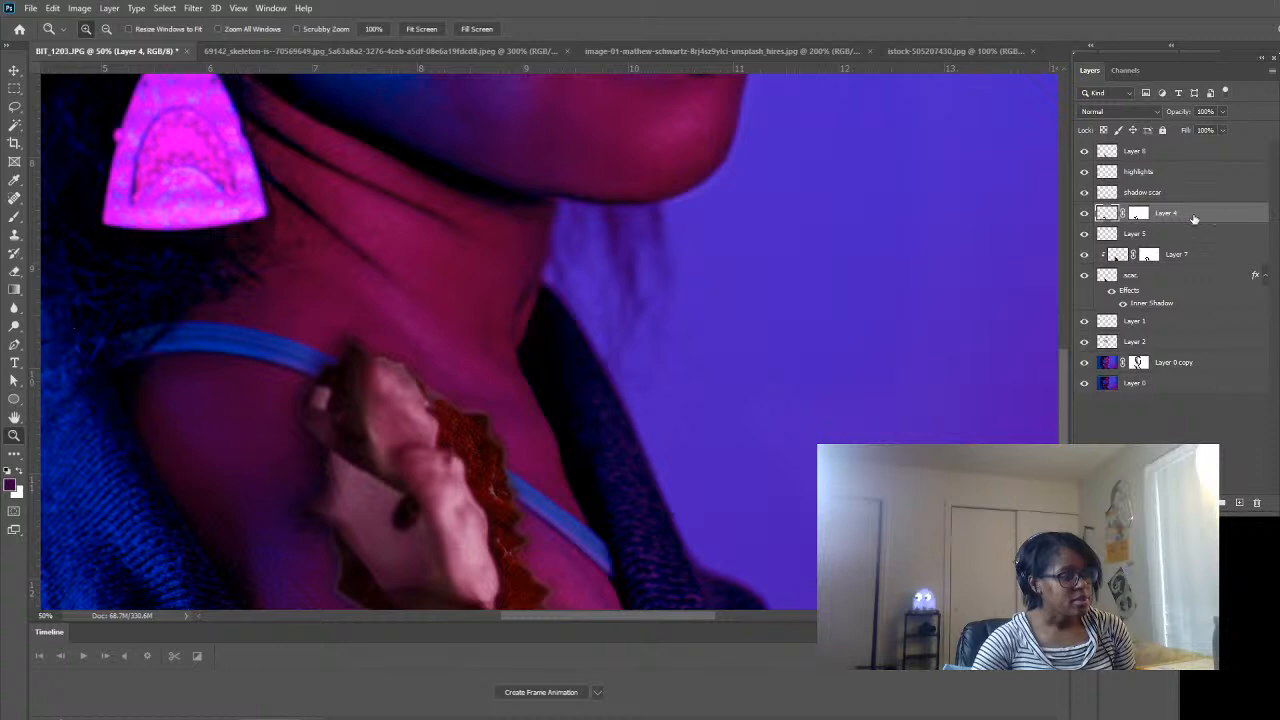
- Try Bevel & Emboss, Inner Shadow, Color Overlay, Gradient Overlay and Outer Glow in Layer 4's layer styles, turning each one off again
double_click(1215, 213)
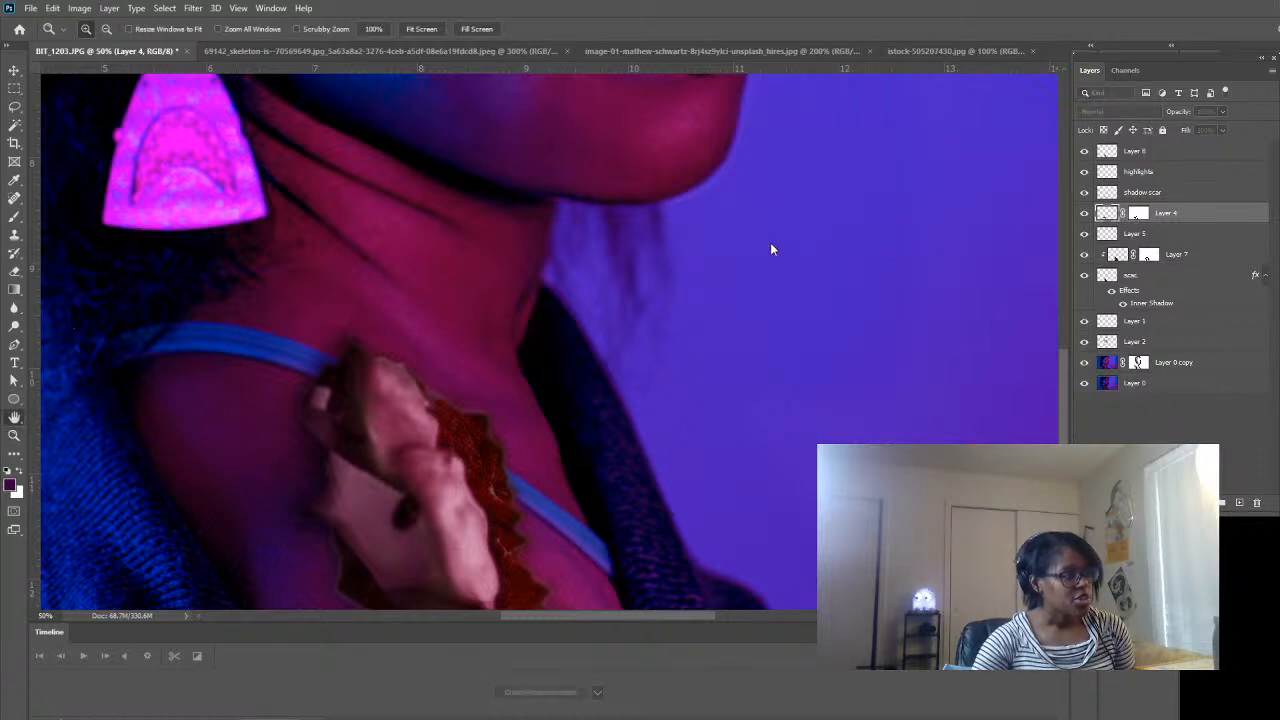
left_click(167, 176)
left_click(152, 176)
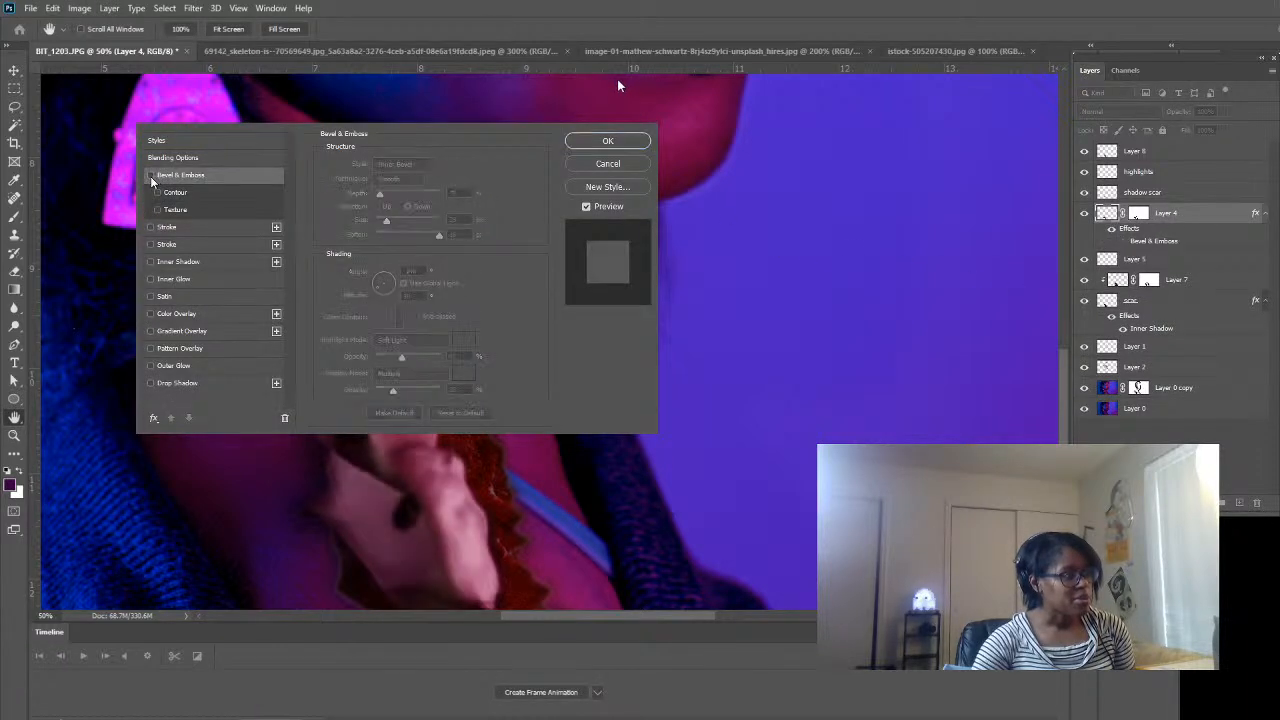
left_click(157, 261)
left_click(151, 261)
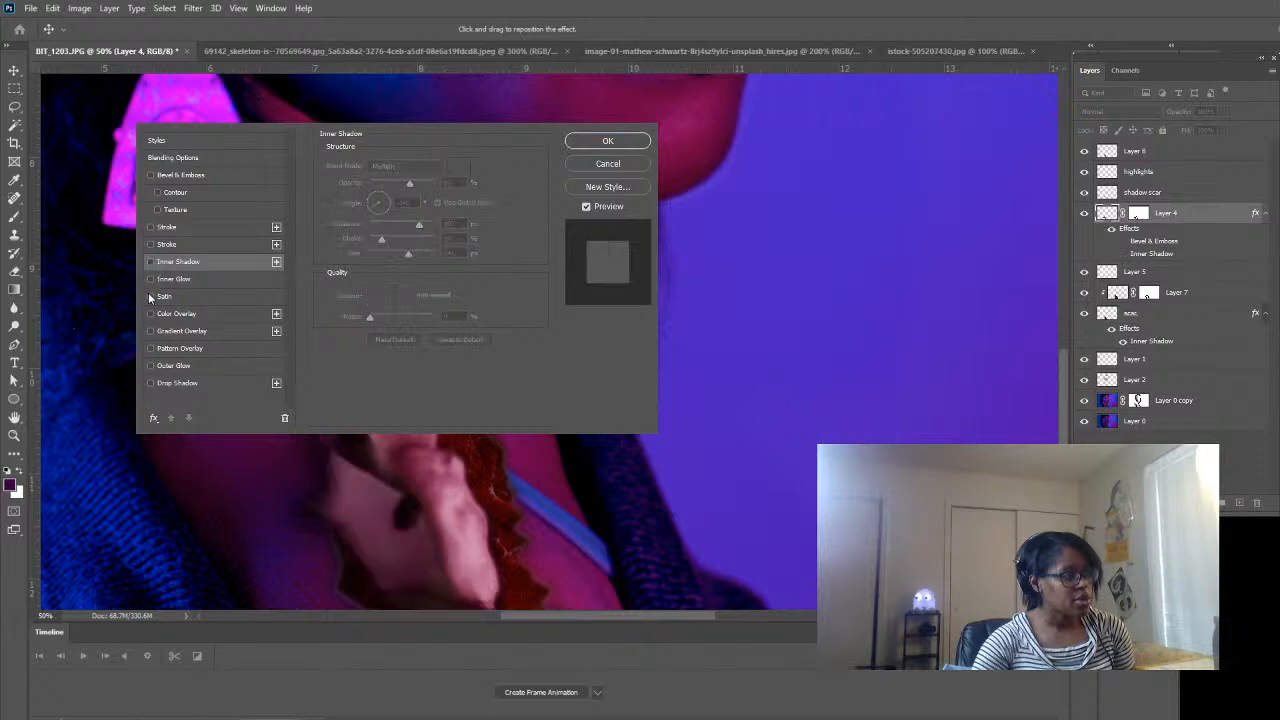
left_click(150, 314)
left_click(150, 316)
left_click(151, 331)
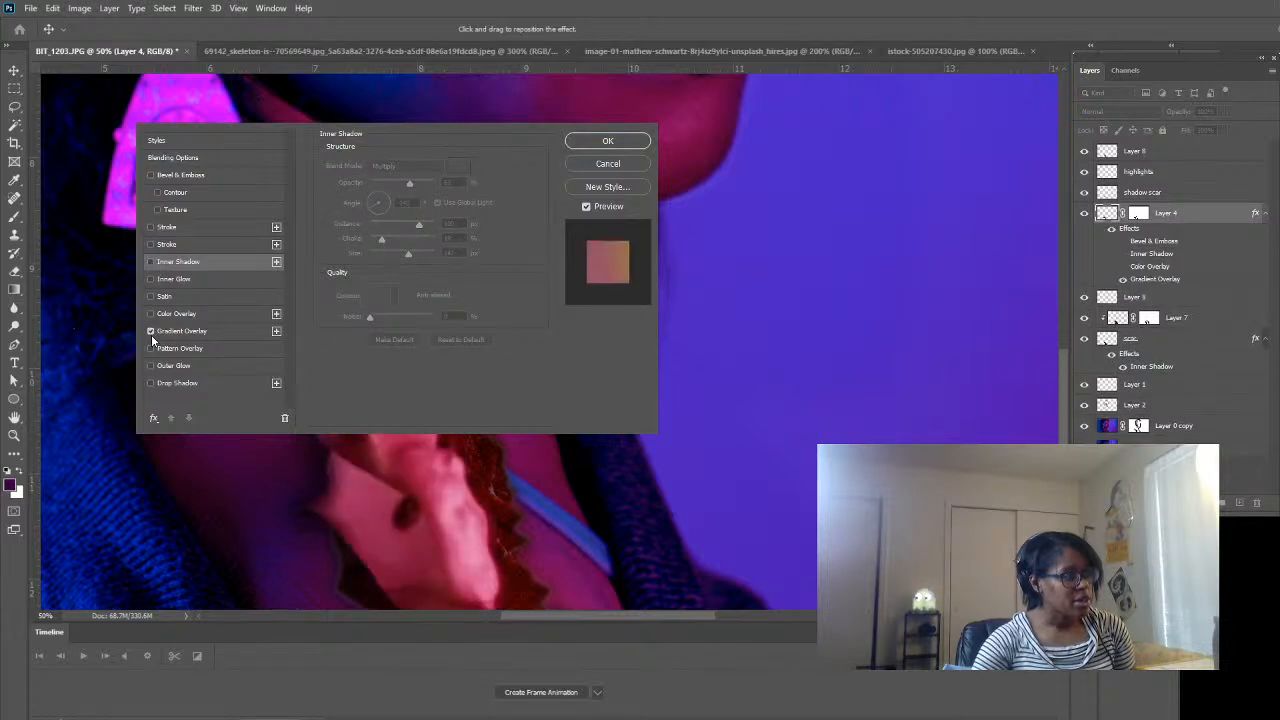
left_click(151, 331)
left_click(150, 366)
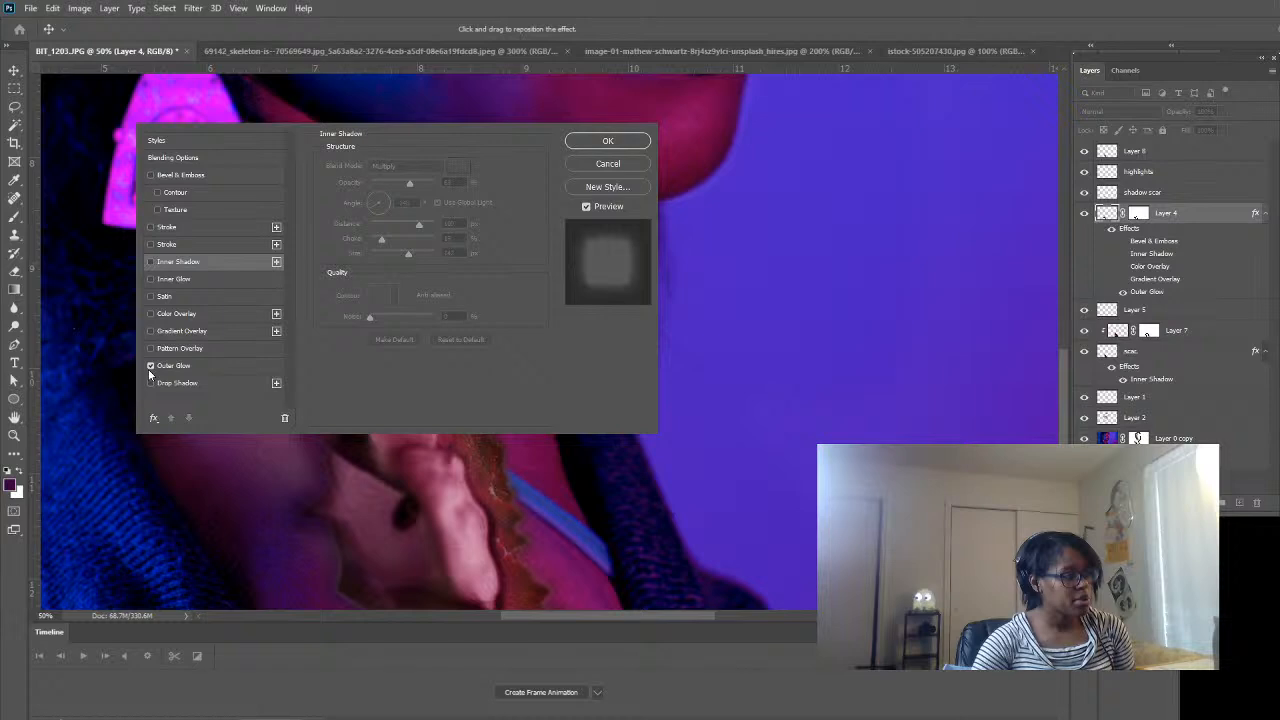
left_click(150, 366)
- Add a Drop Shadow to Layer 4 with a distance of 3 px and a spread of 0%, and apply the layer style
left_click(150, 384)
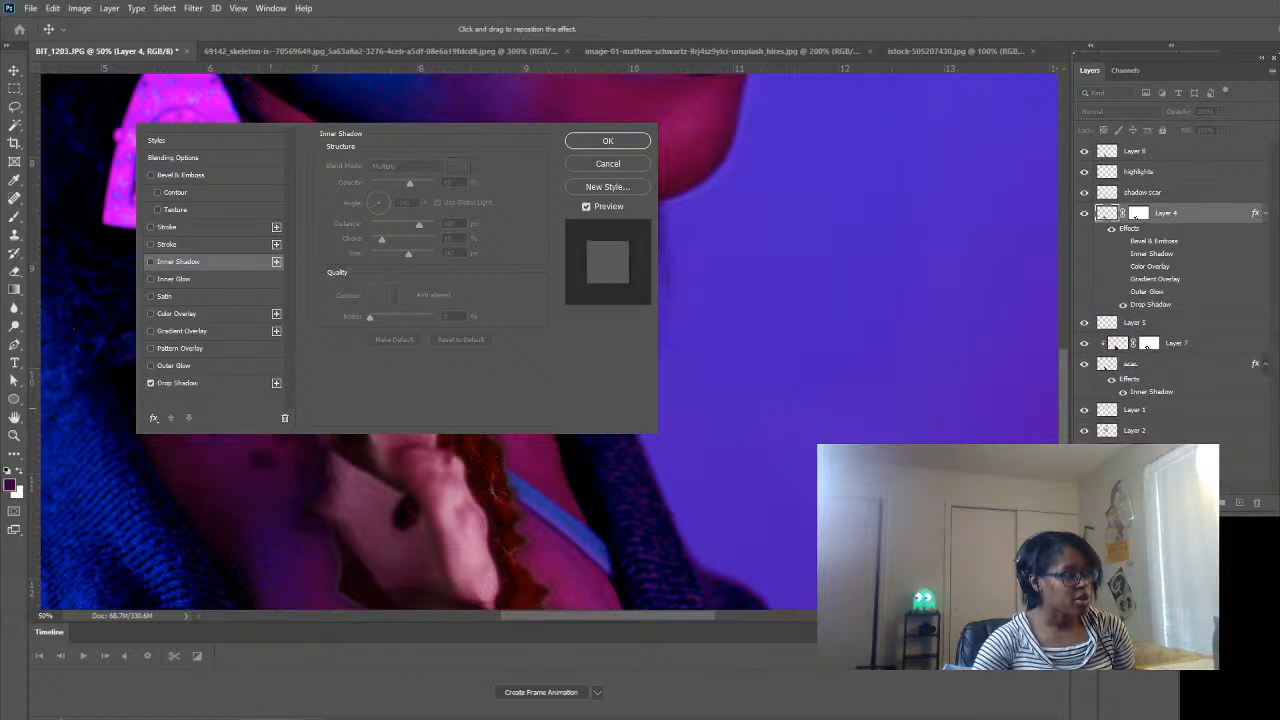
left_click(226, 386)
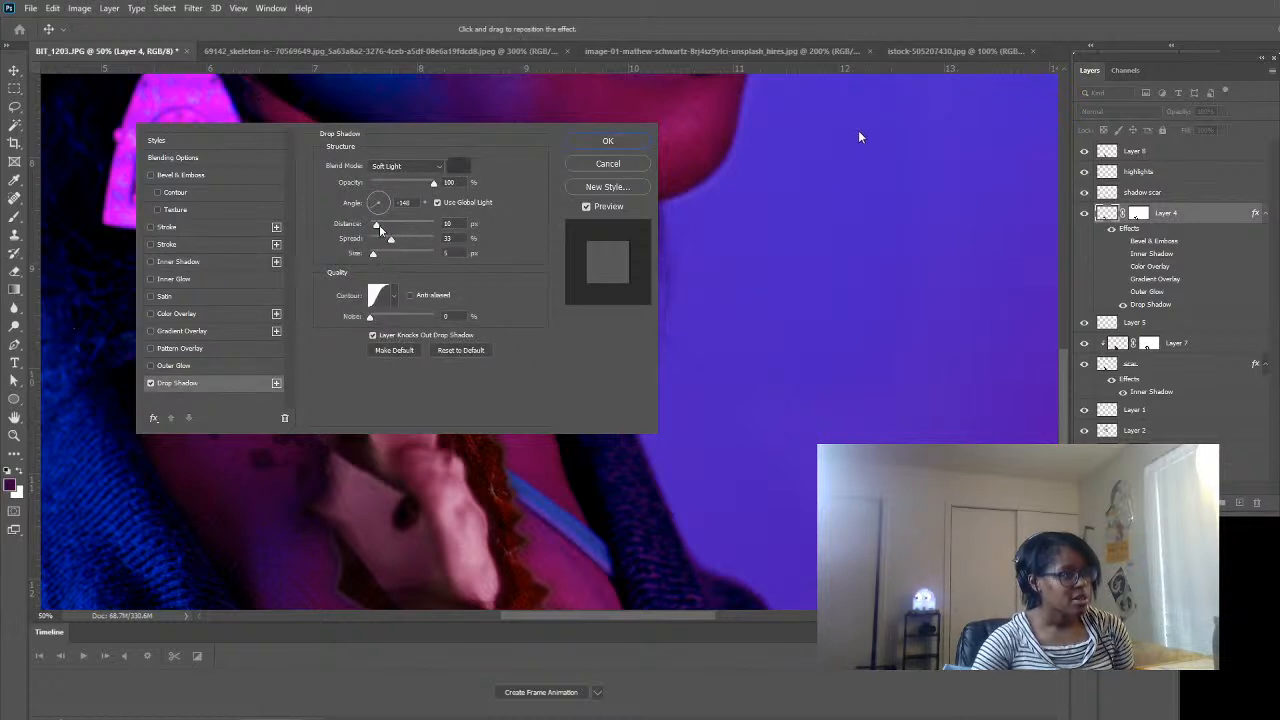
left_click_drag(377, 224, 327, 244)
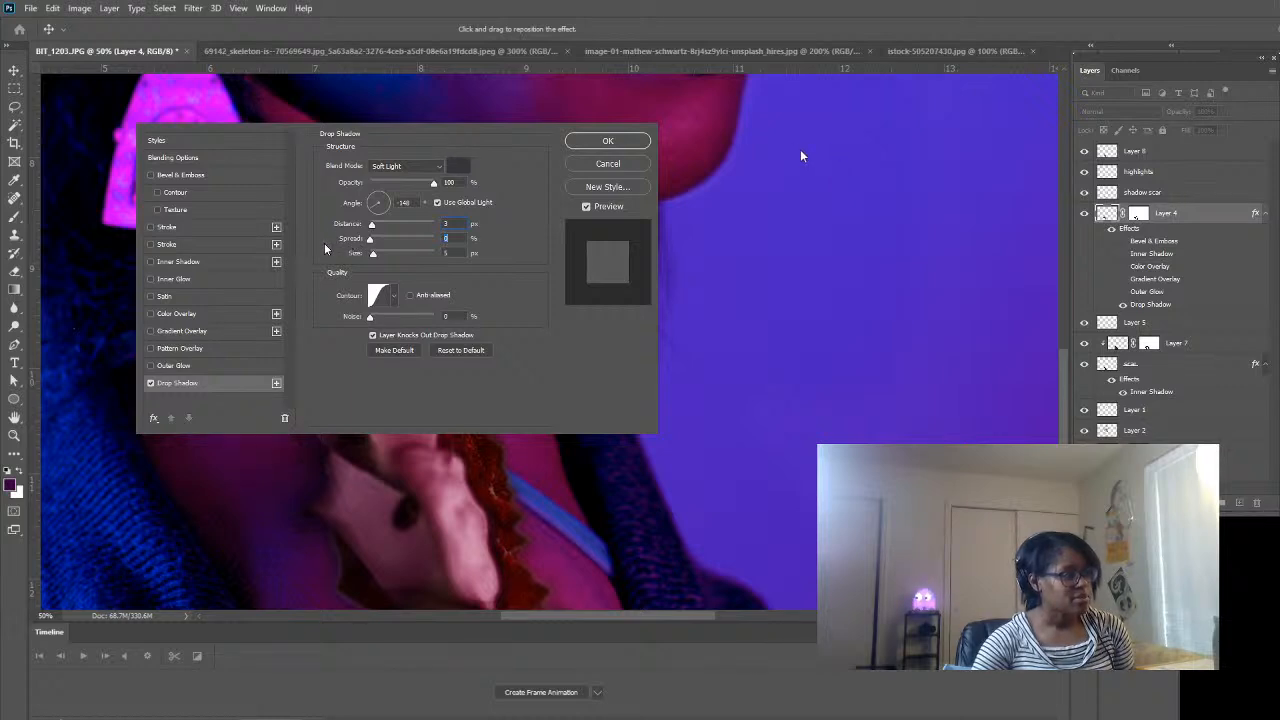
left_click(607, 140)
- Reopen the last-used filter on Layer 4 and apply it with a radius of 7.6 pixels while viewing the whole portrait
key("z")
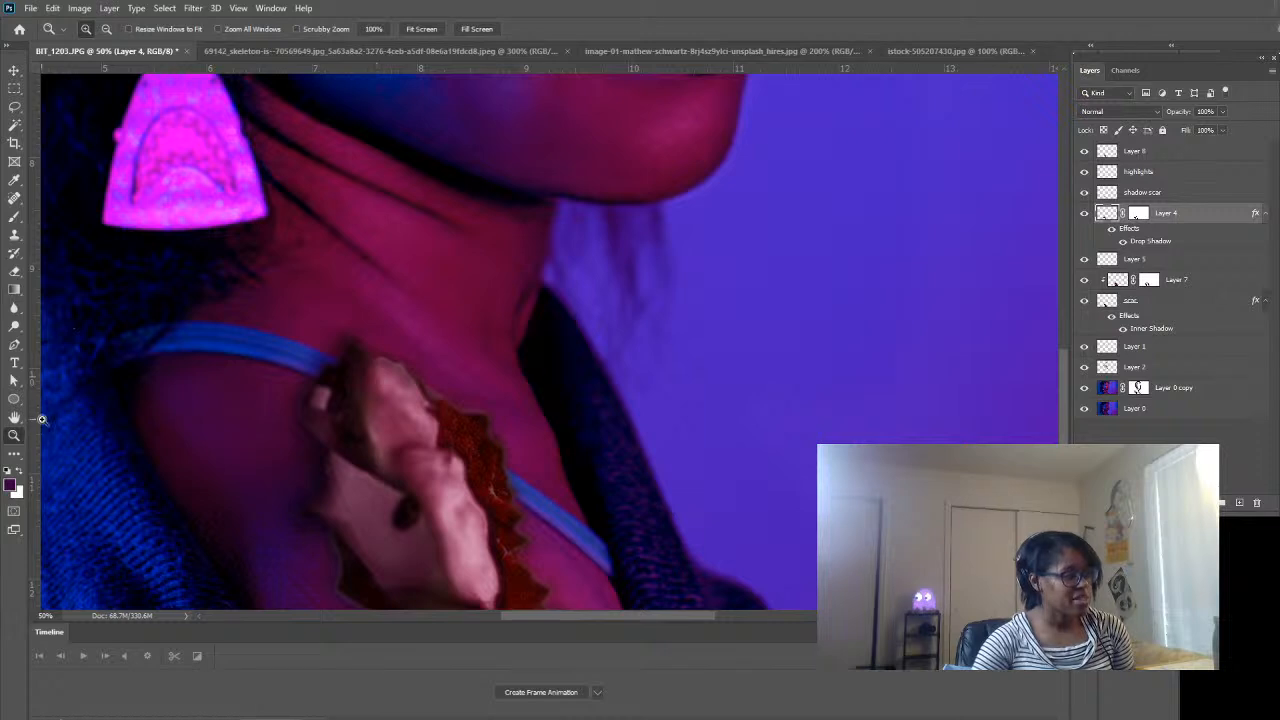
left_click(594, 466, "alt")
left_click(594, 466, "alt")
left_click(571, 494, "alt")
left_click(564, 412, "alt")
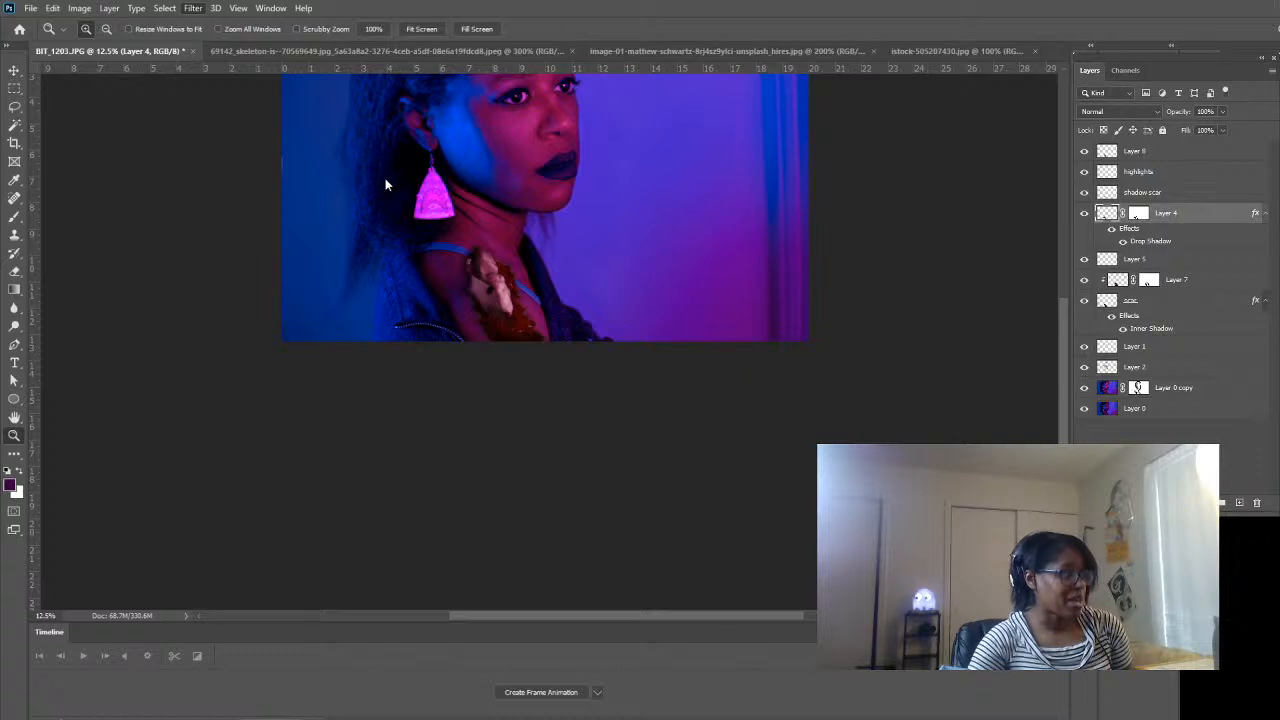
key("ctrl+alt+f")
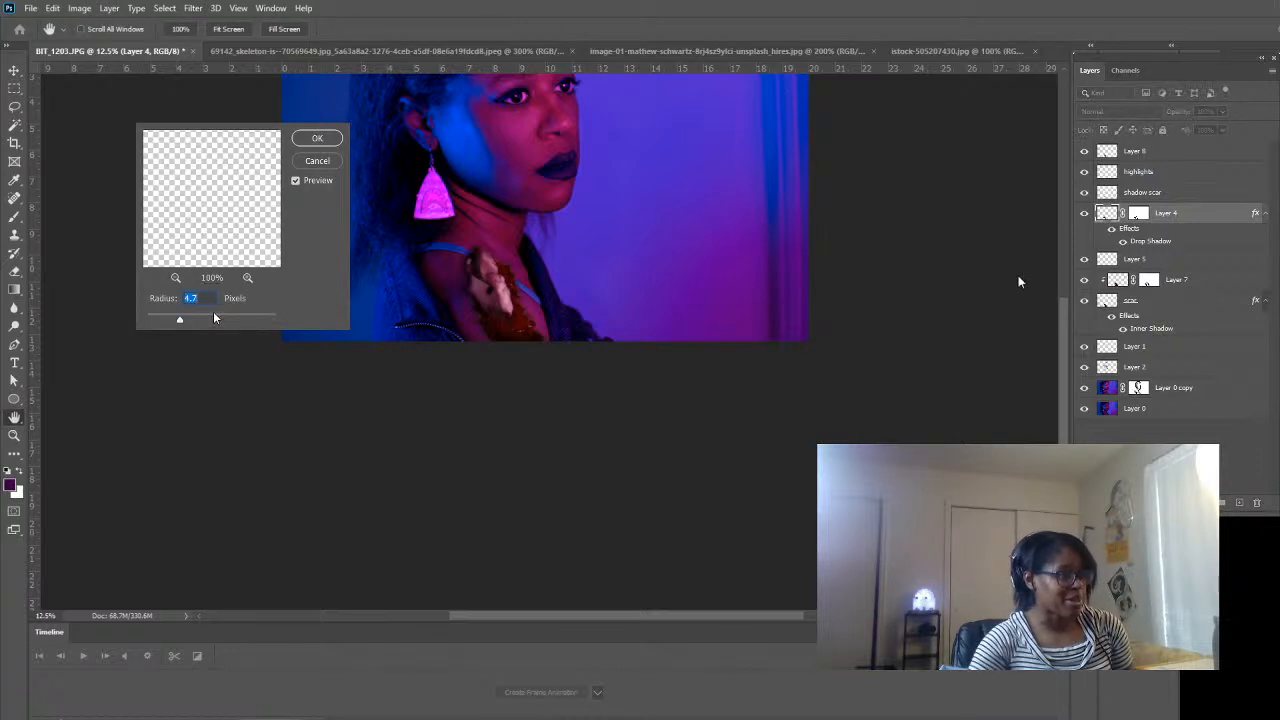
left_click_drag(213, 317, 191, 322)
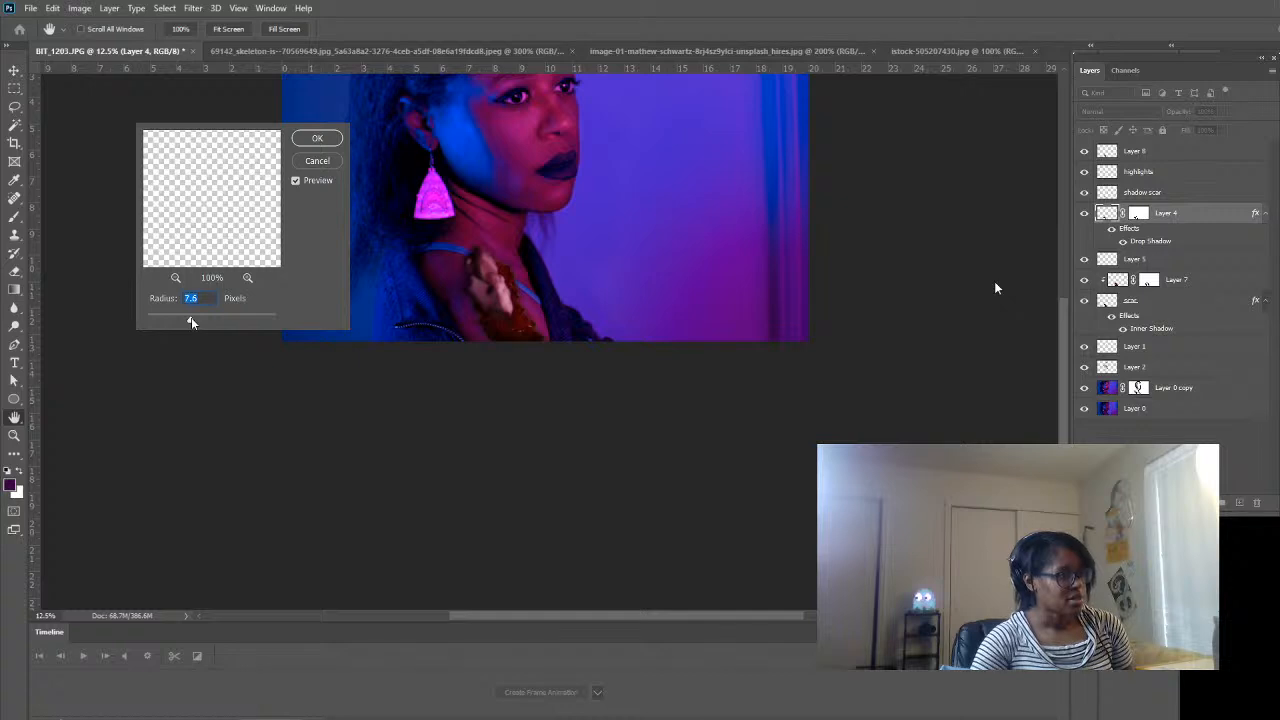
left_click(317, 139)
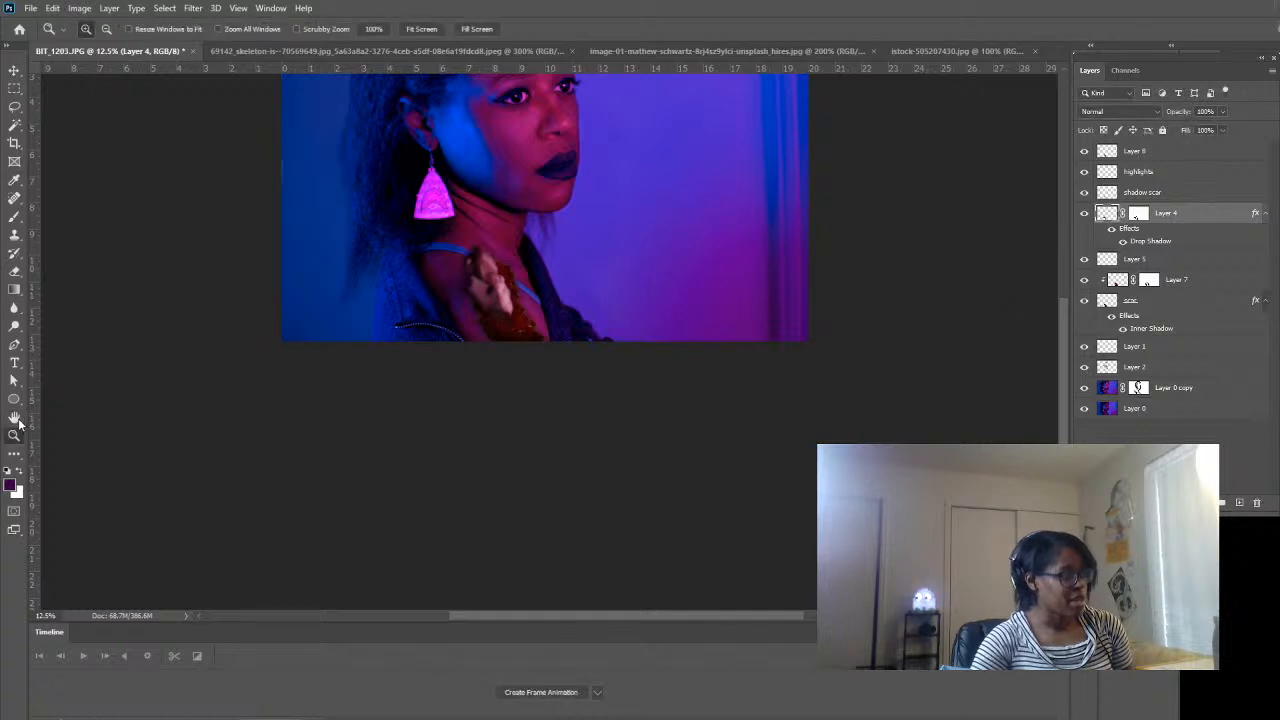
- Paint black over the bone on Layer 4's mask with a textured splatter brush at size 500 to expose the bloody wound
left_click(569, 271)
scroll(576, 547, "down", 2)
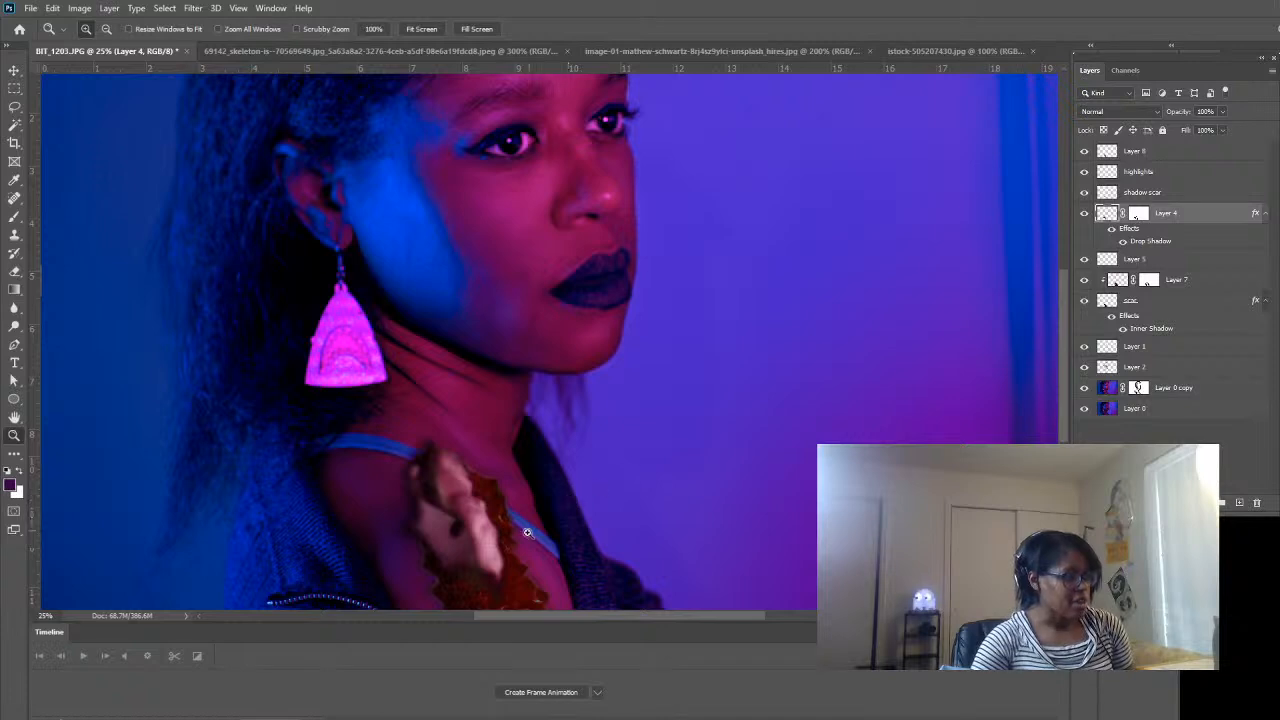
left_click(14, 216)
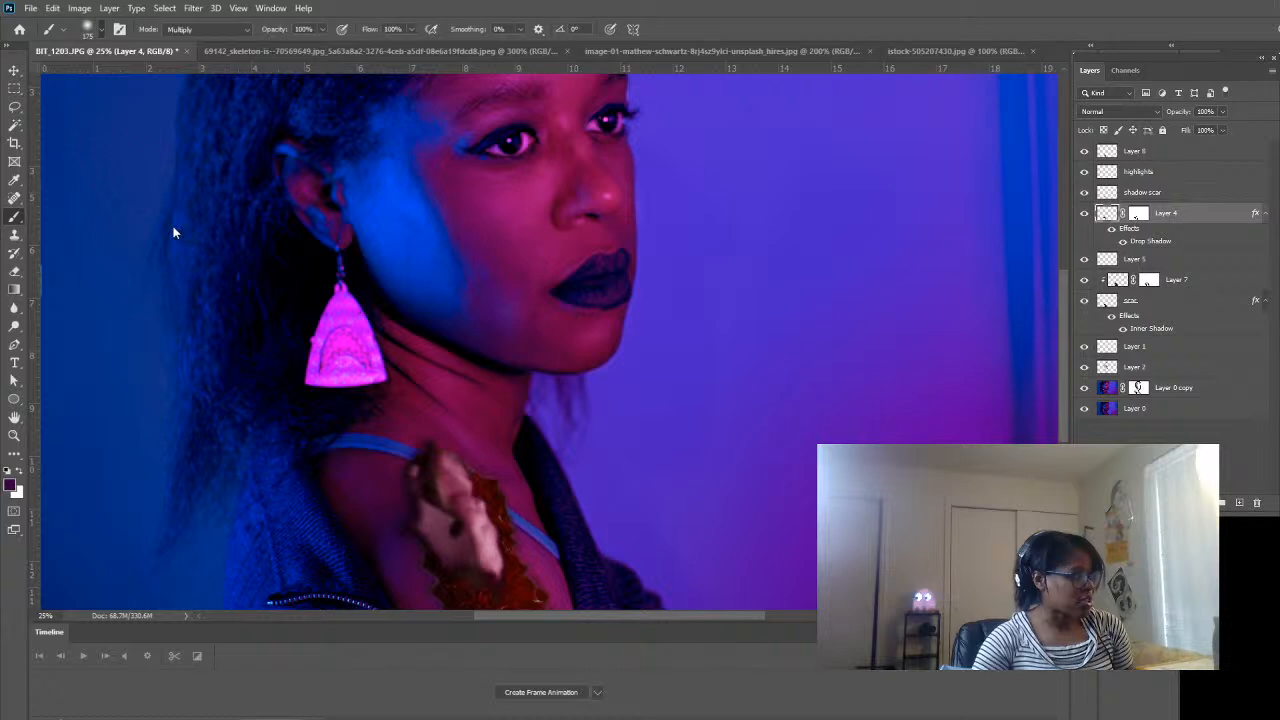
left_click(115, 218)
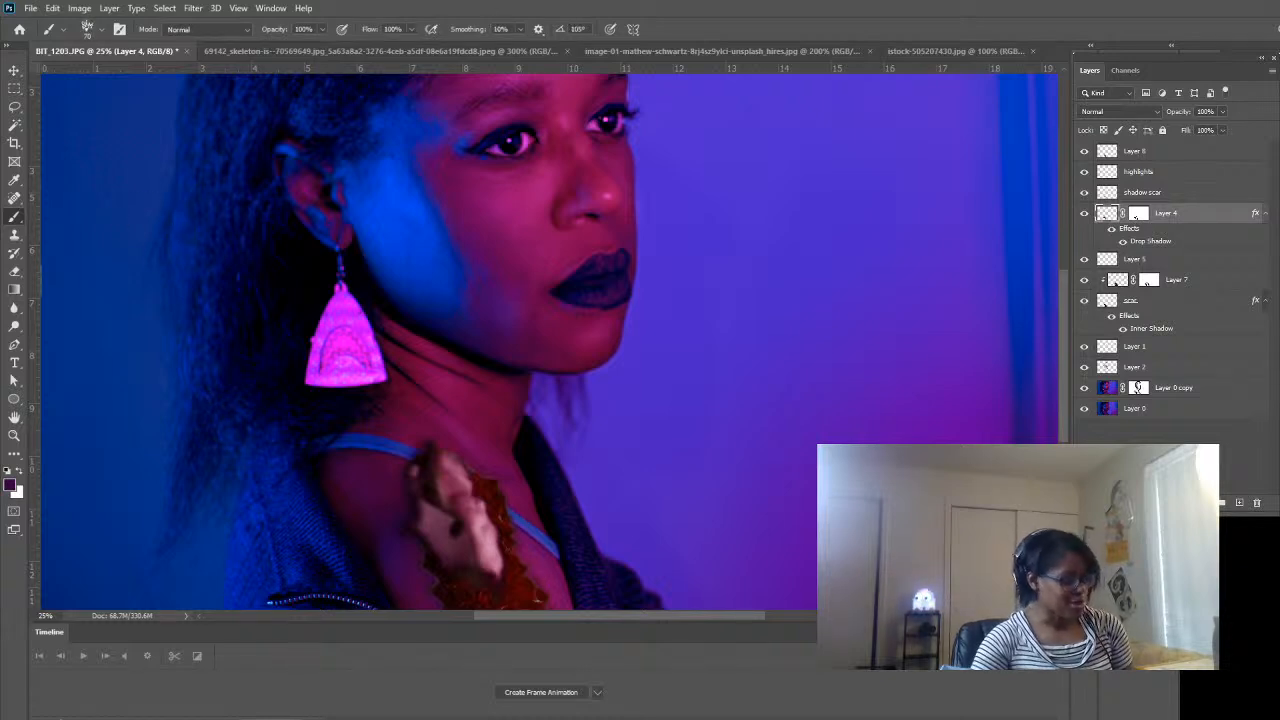
key("bracketright")
key("bracketright")
key("bracketright")
key("bracketright")
key("bracketright")
key("bracketright")
key("bracketright")
key("bracketright")
key("bracketright")
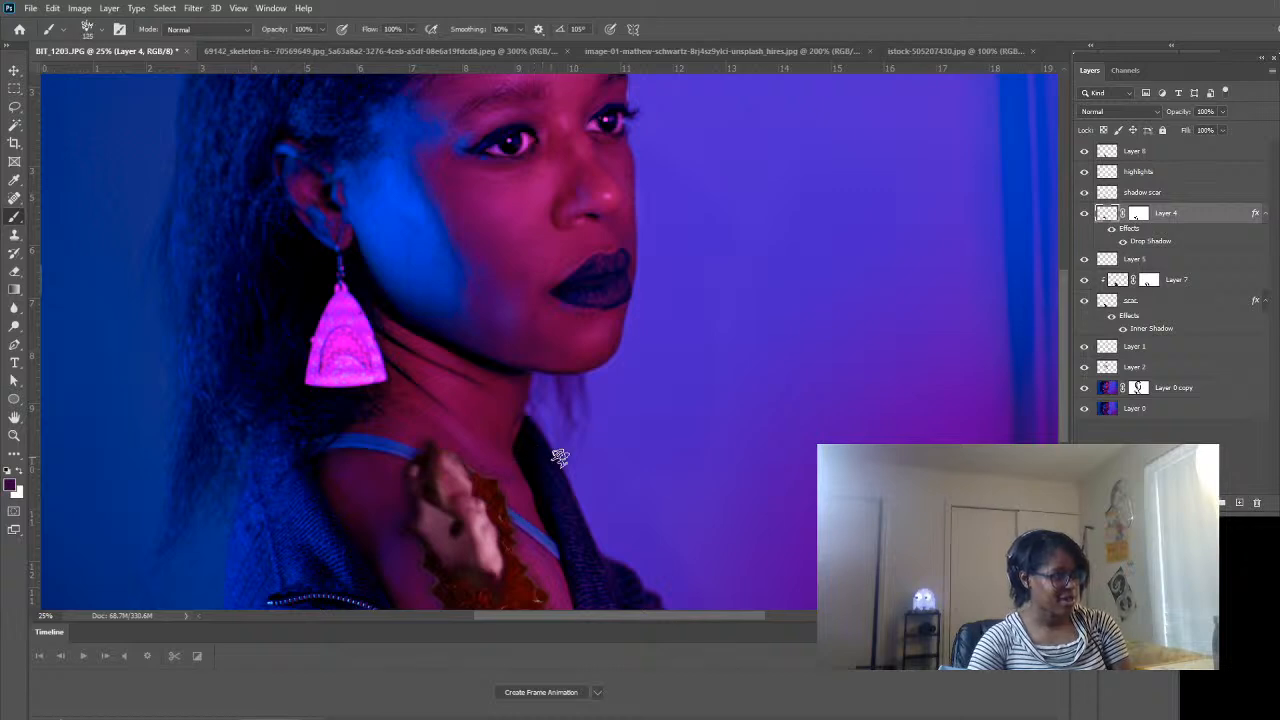
left_click(1138, 213)
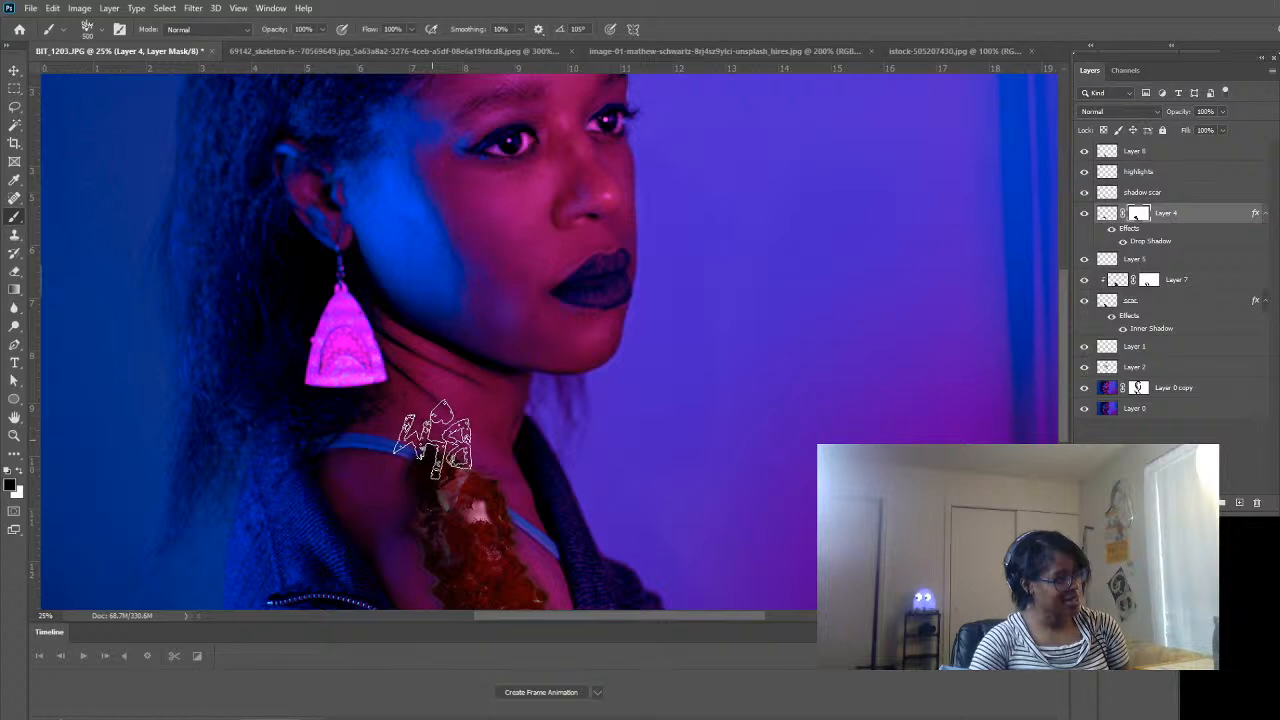
scroll(540, 495, "down", 2)
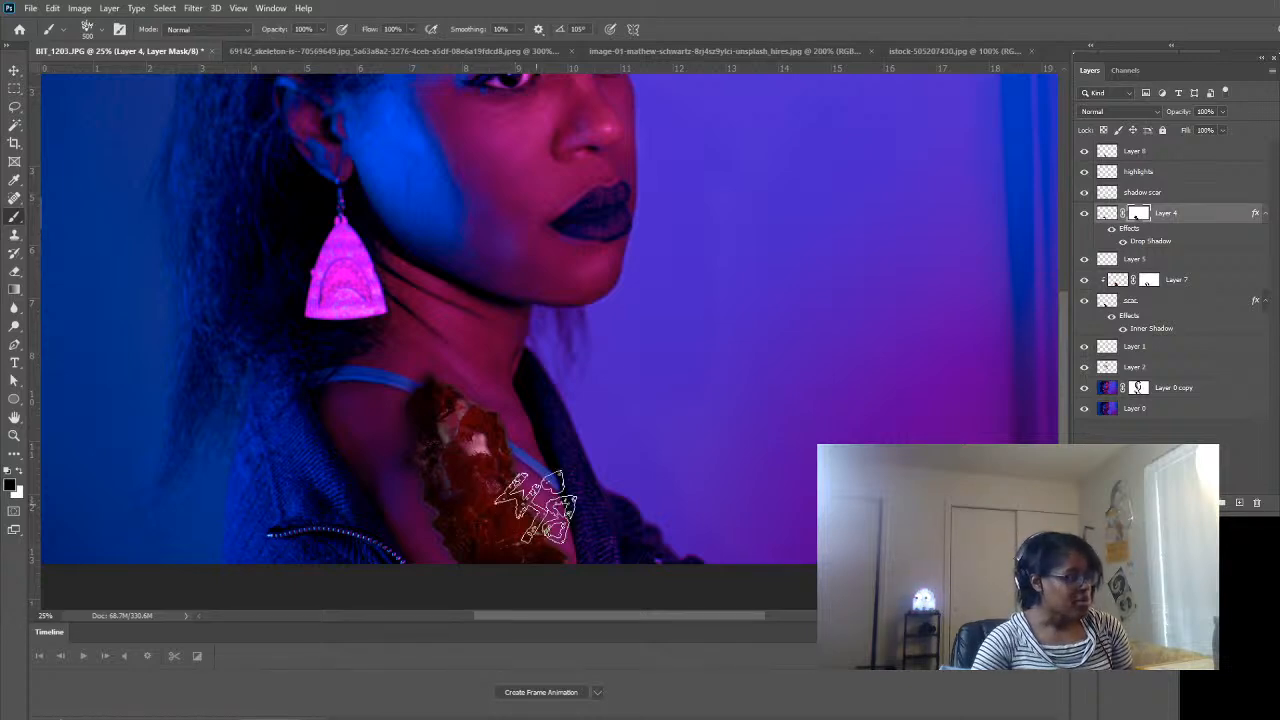
- Undo the last mask strokes and repaint the bone's upper end on Layer 4's mask with the textured brush
key("ctrl+z")
key("ctrl+z")
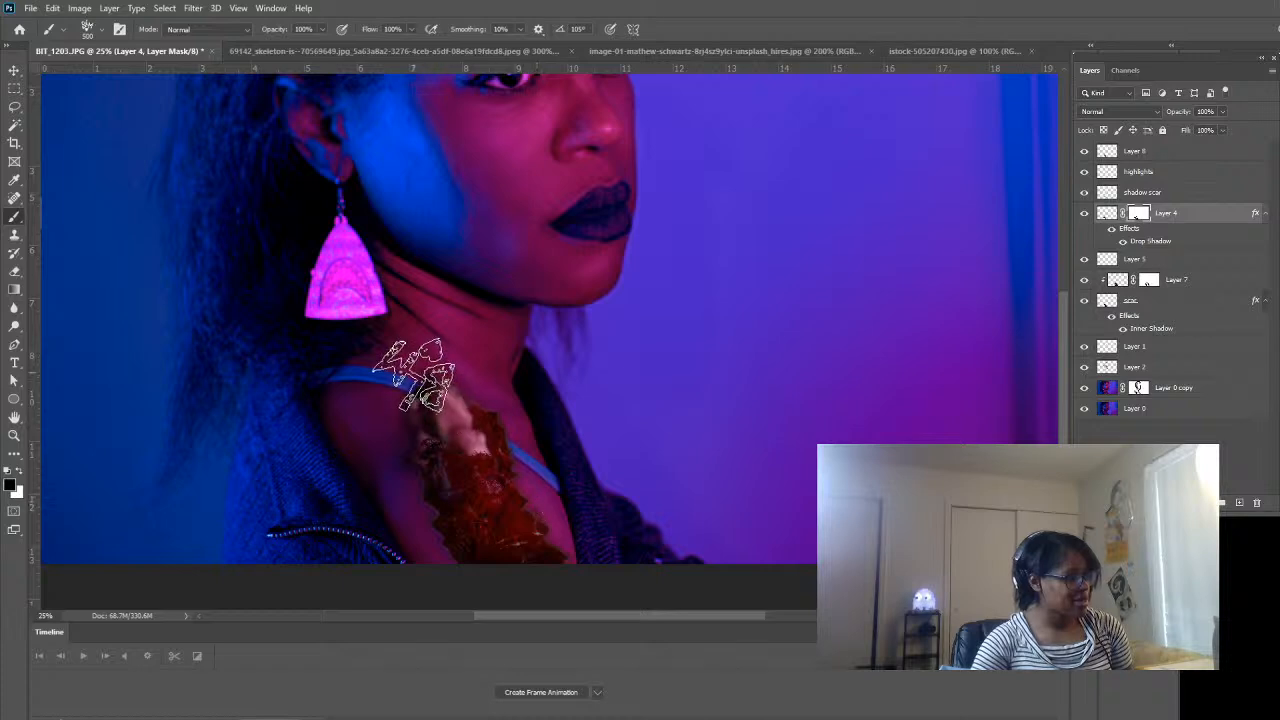
left_click(440, 394)
scroll(532, 336, "down", 2)
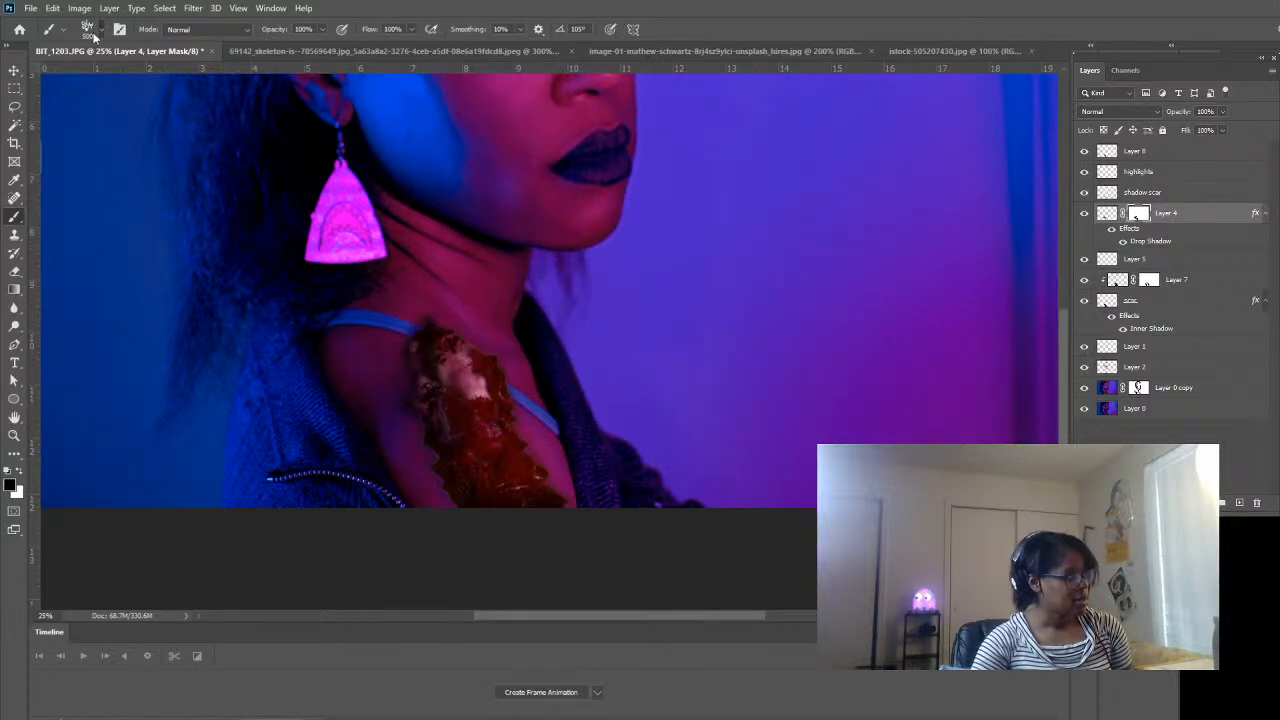
- Examine the wound in the whole portrait, comparing it with Layer 4 hidden and shown
left_click(14, 434)
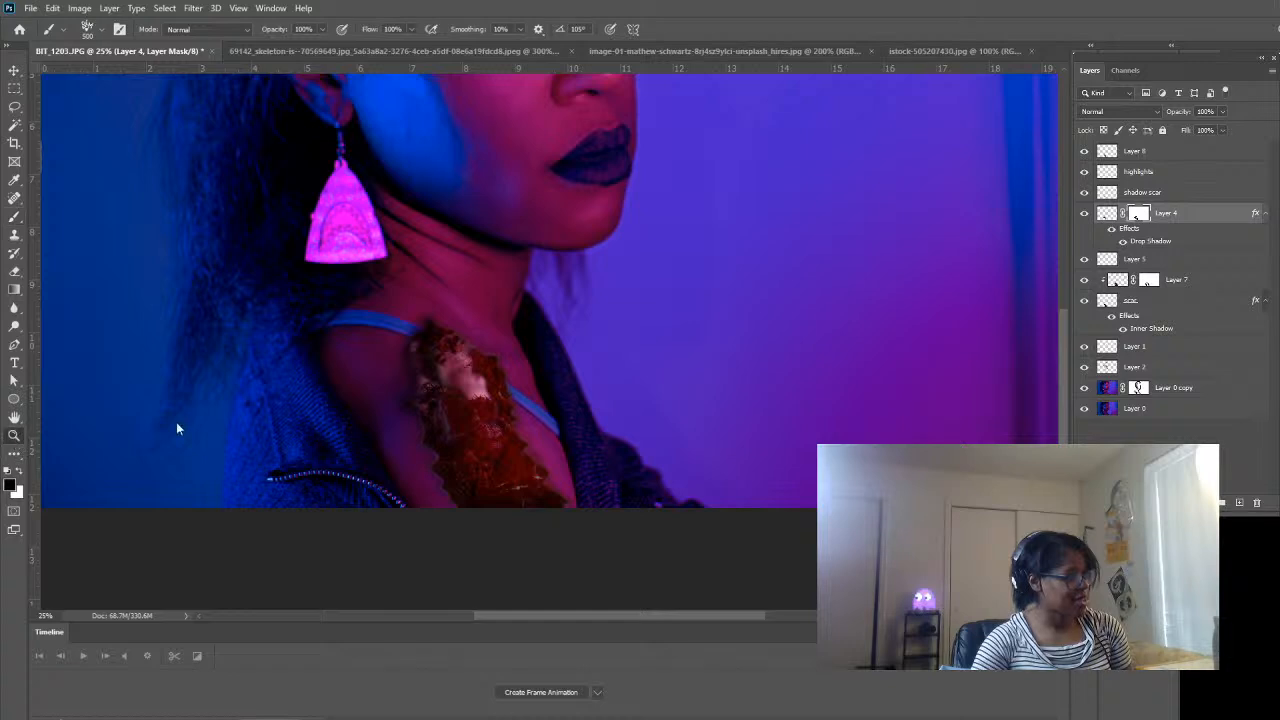
left_click(485, 399, "alt")
left_click(487, 398, "alt")
left_click(609, 346, "alt")
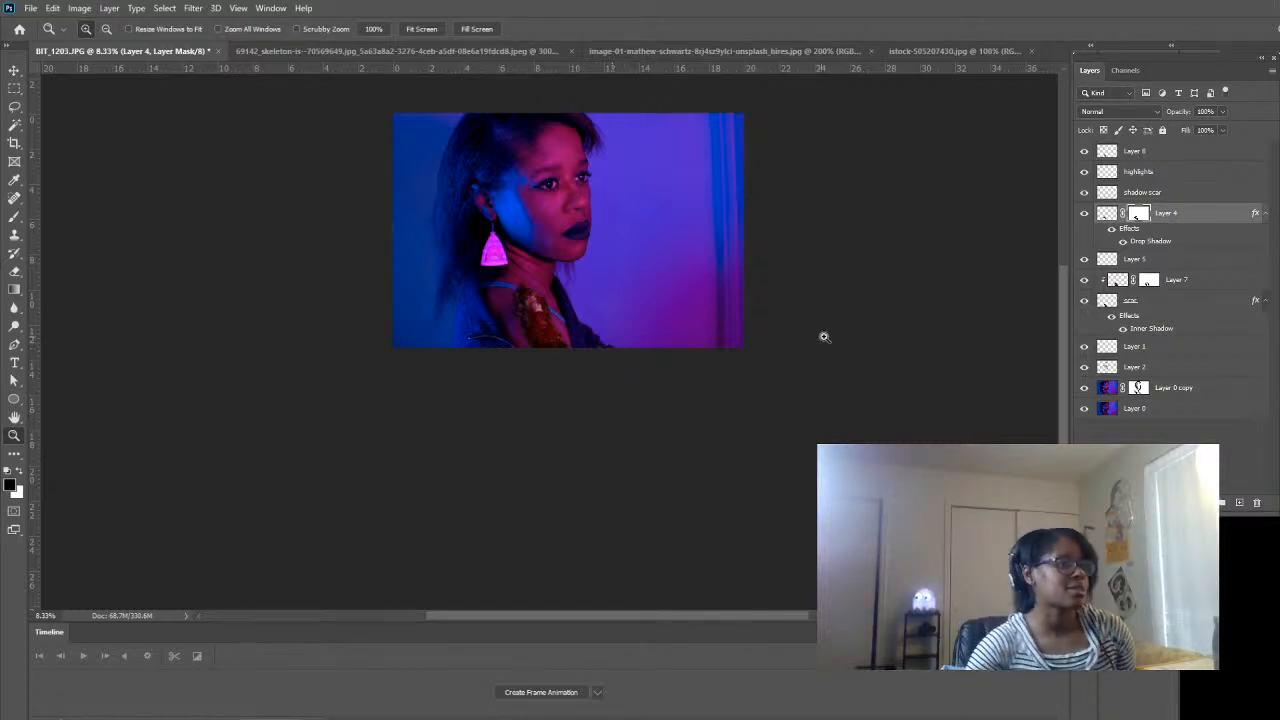
left_click(1085, 216)
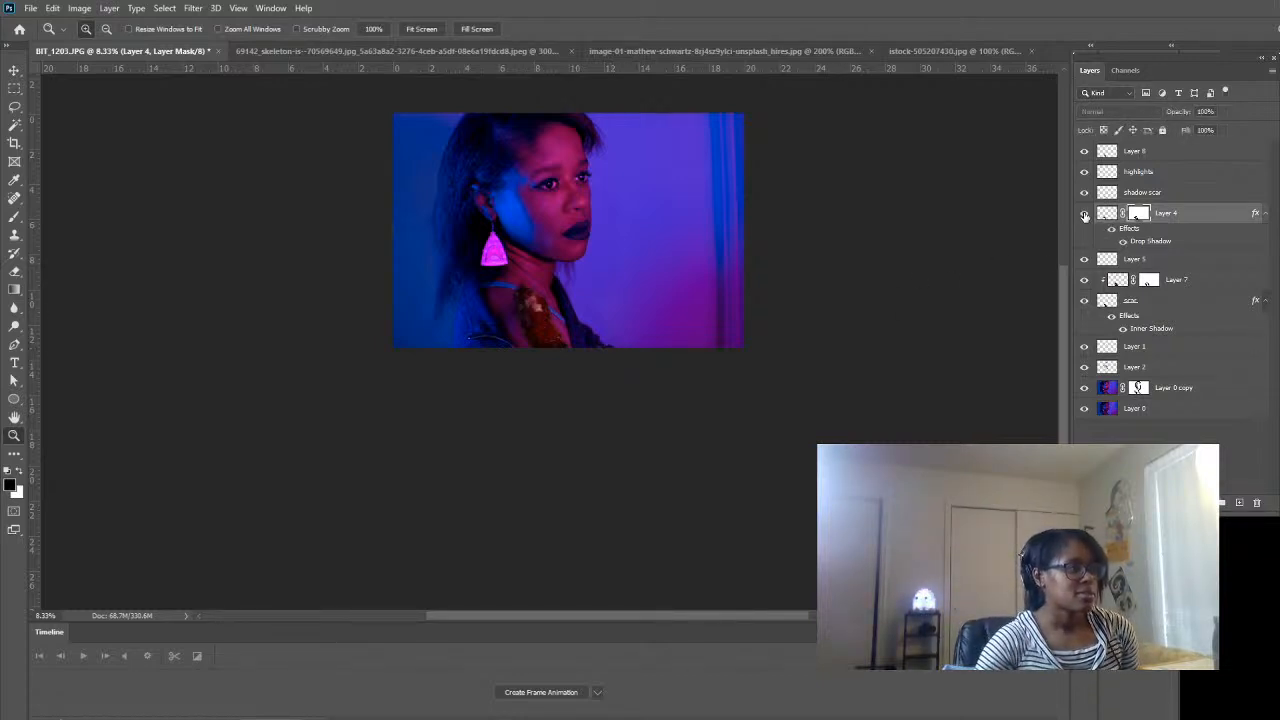
left_click(1085, 216)
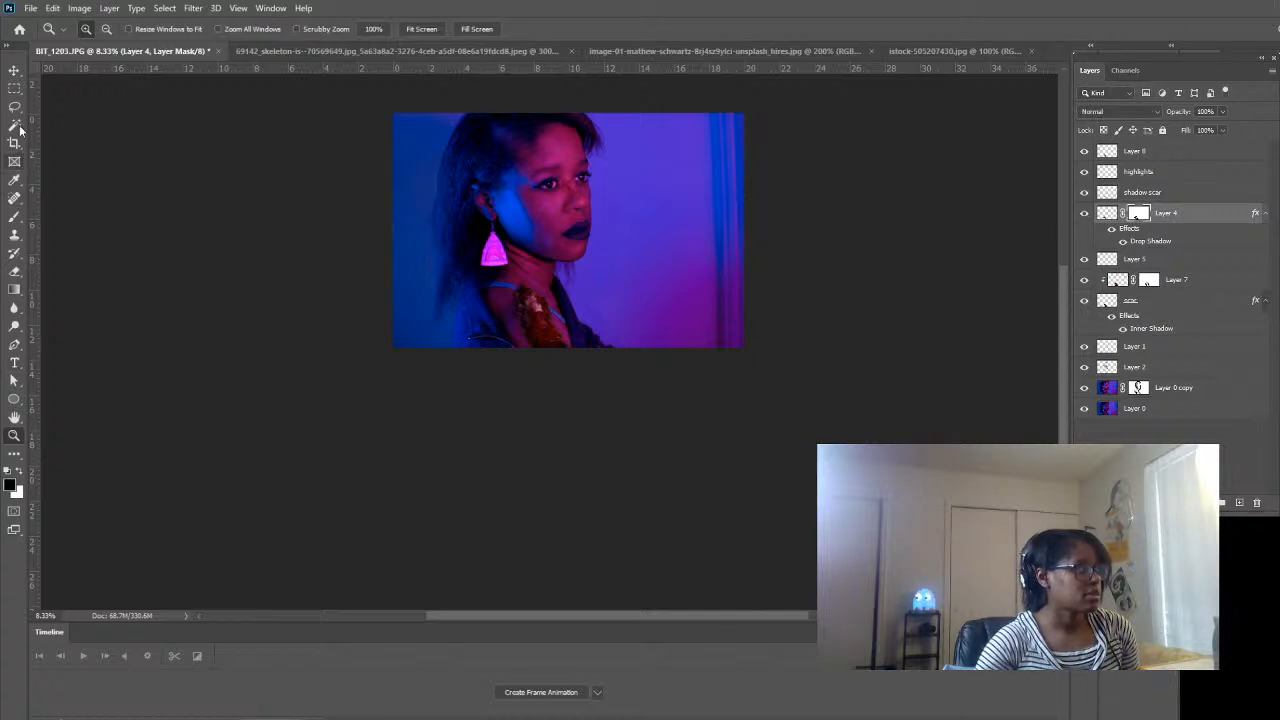
- Mask out the bone's upper end, outer side and lower remnants on Layer 4's mask with a soft round black brush at size 500
left_click(14, 216)
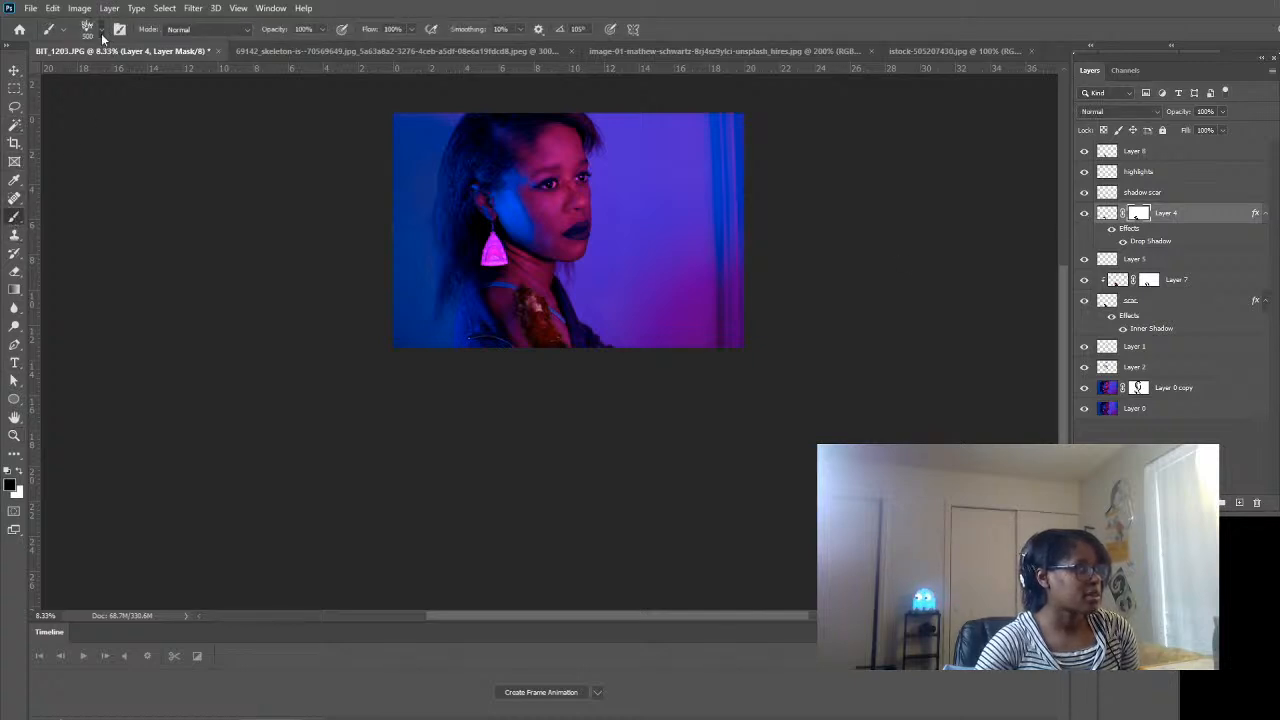
scroll(182, 197, "down", 2)
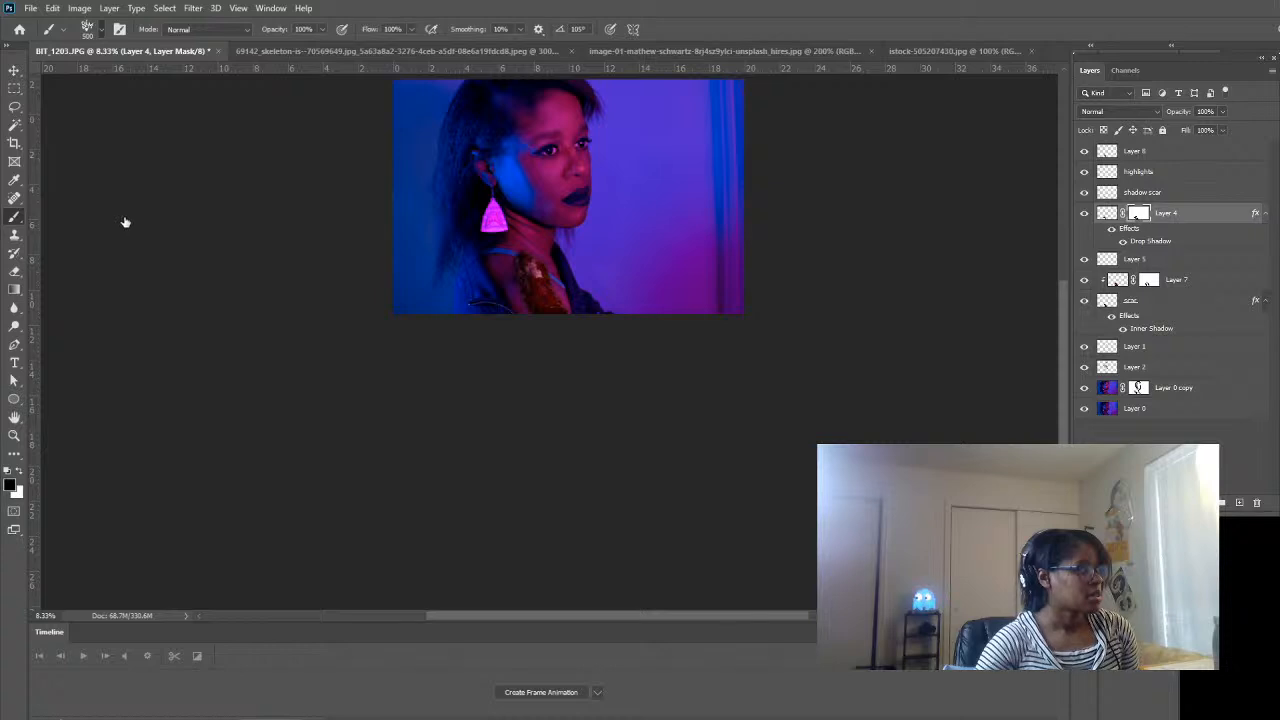
left_click(125, 222)
left_click(82, 374)
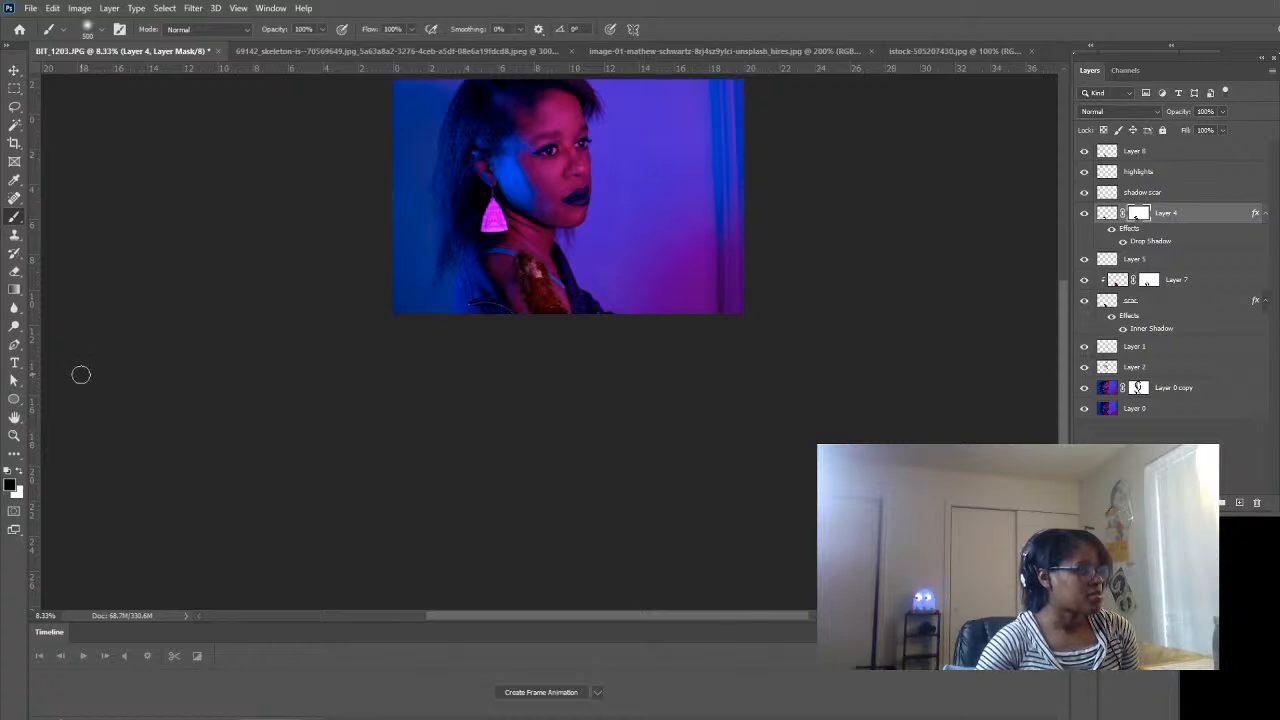
left_click(14, 437)
left_click(545, 280)
left_click(543, 286)
left_click(470, 515)
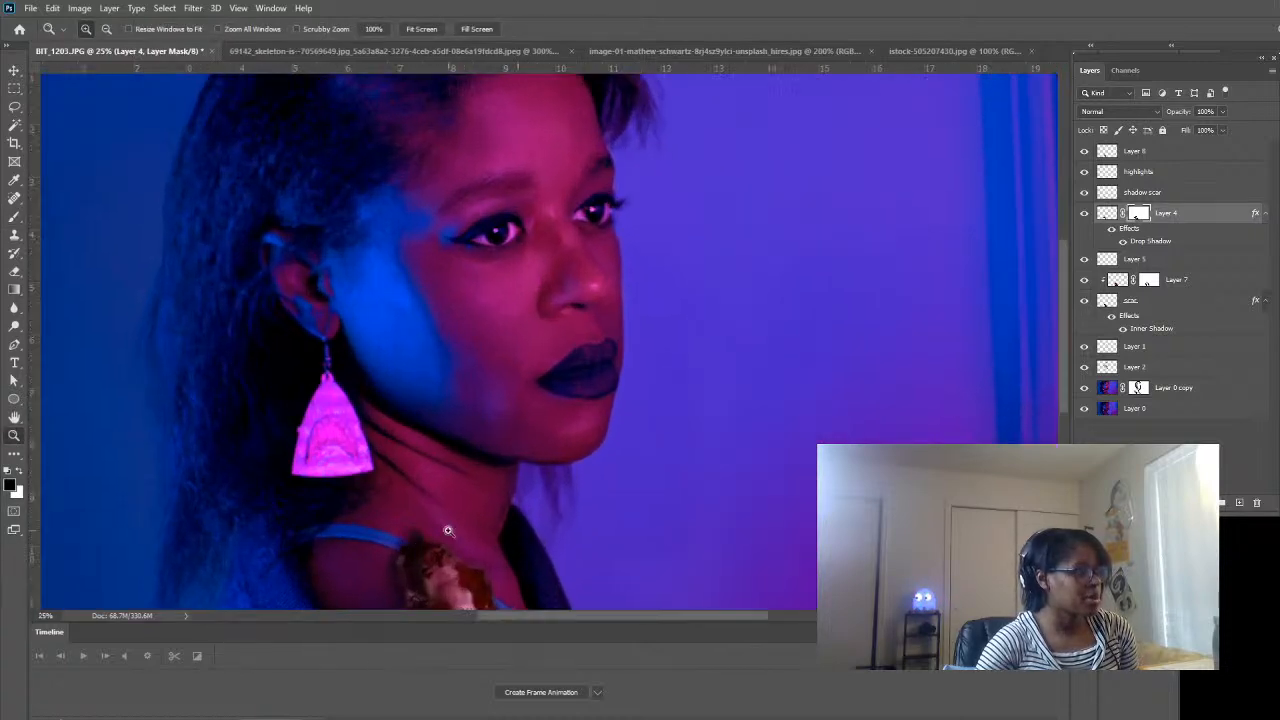
left_click(455, 533)
scroll(470, 539, "down", 2)
left_click(445, 416)
scroll(424, 475, "down", 1)
left_click(424, 477)
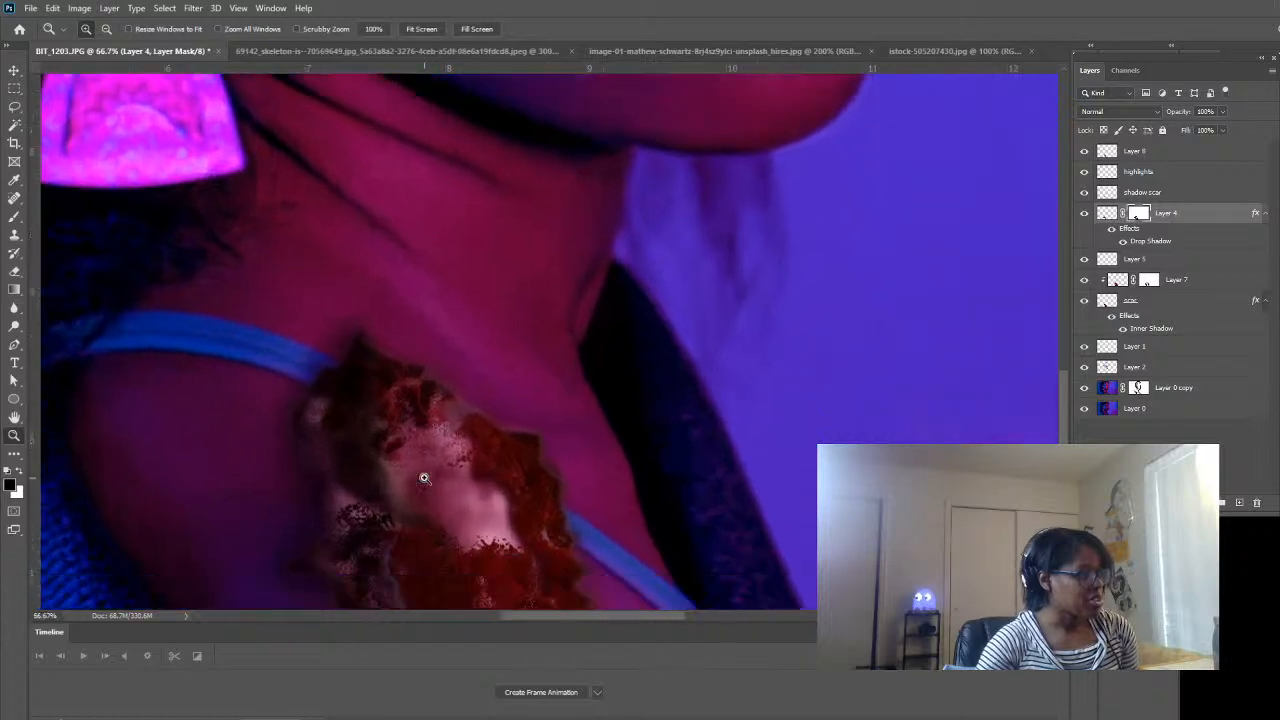
scroll(424, 478, "down", 1)
key("b")
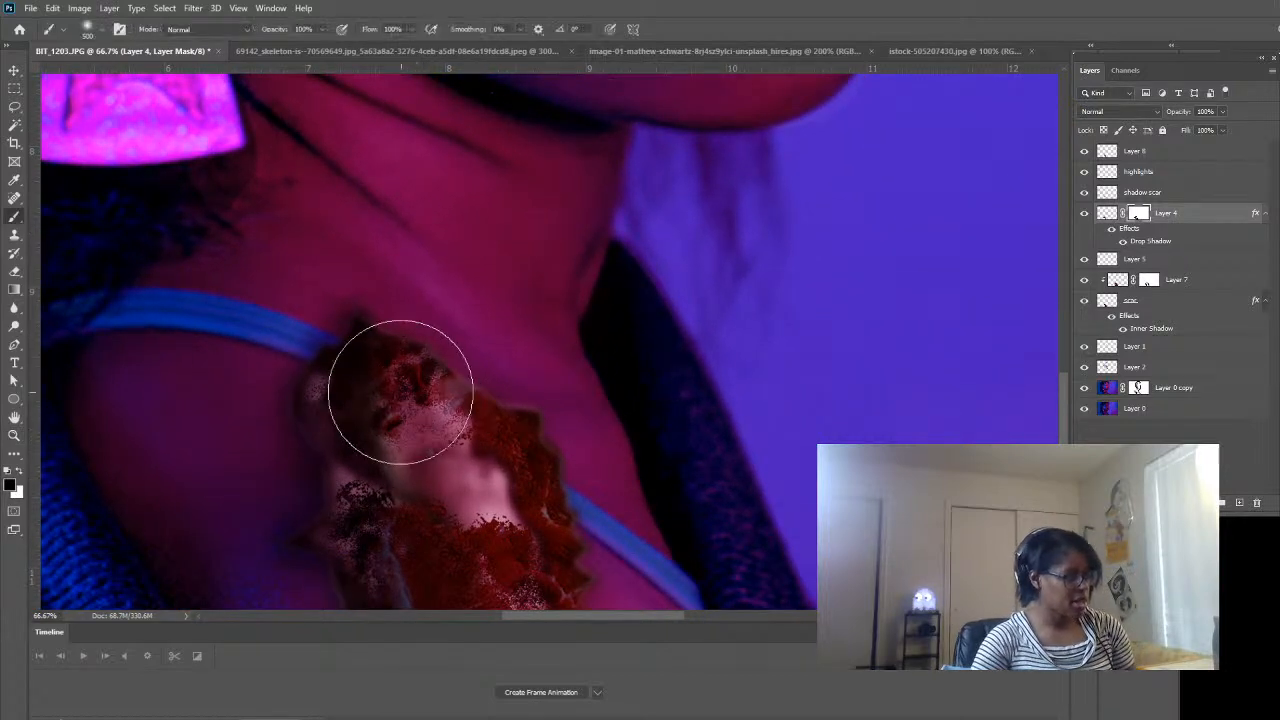
mouse_move(381, 389)
left_mouse_down()
mouse_move(366, 374)
mouse_move(346, 380)
mouse_move(346, 420)
left_mouse_up()
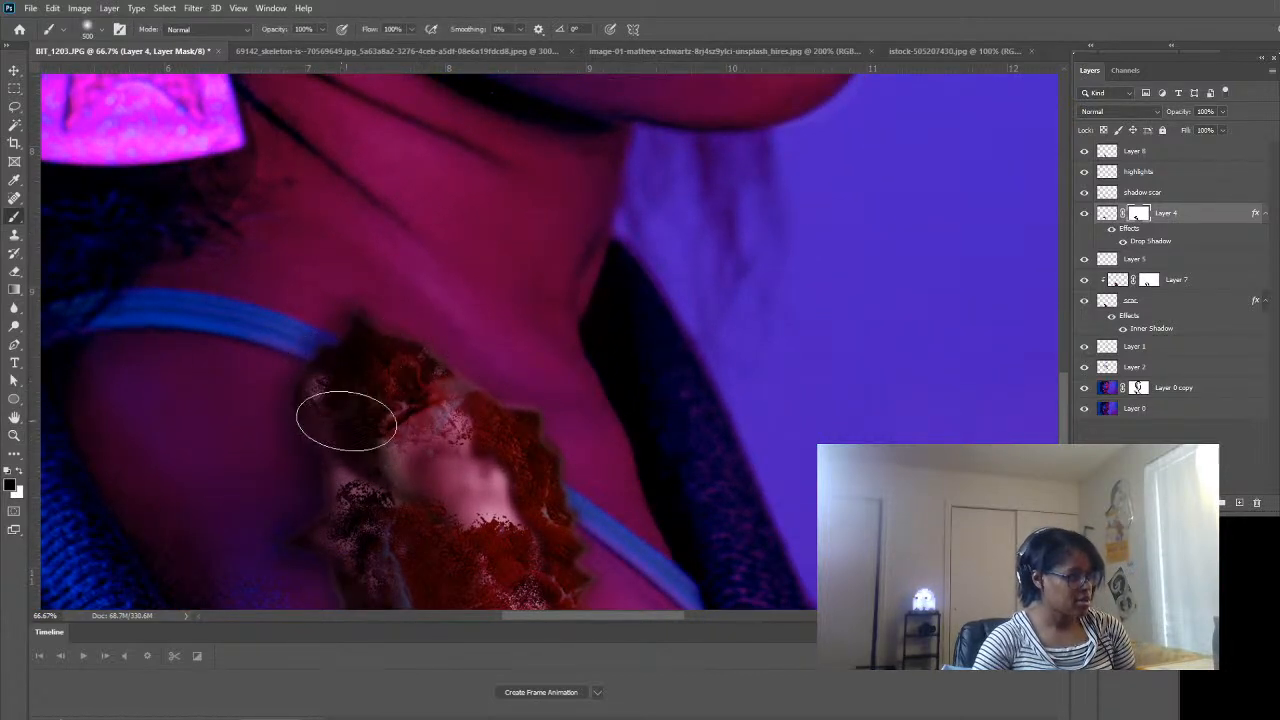
mouse_move(346, 556)
left_mouse_down()
mouse_move(337, 512)
mouse_move(377, 546)
left_mouse_up()
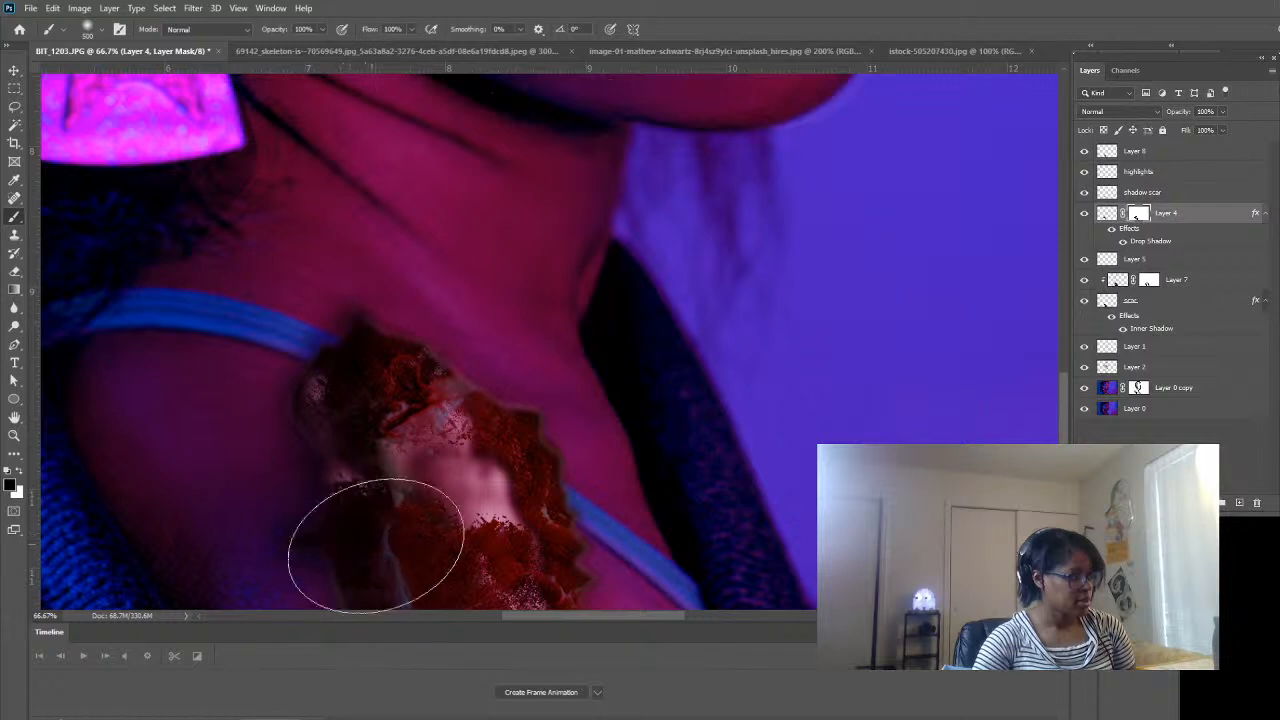
scroll(500, 557, "down", 6)
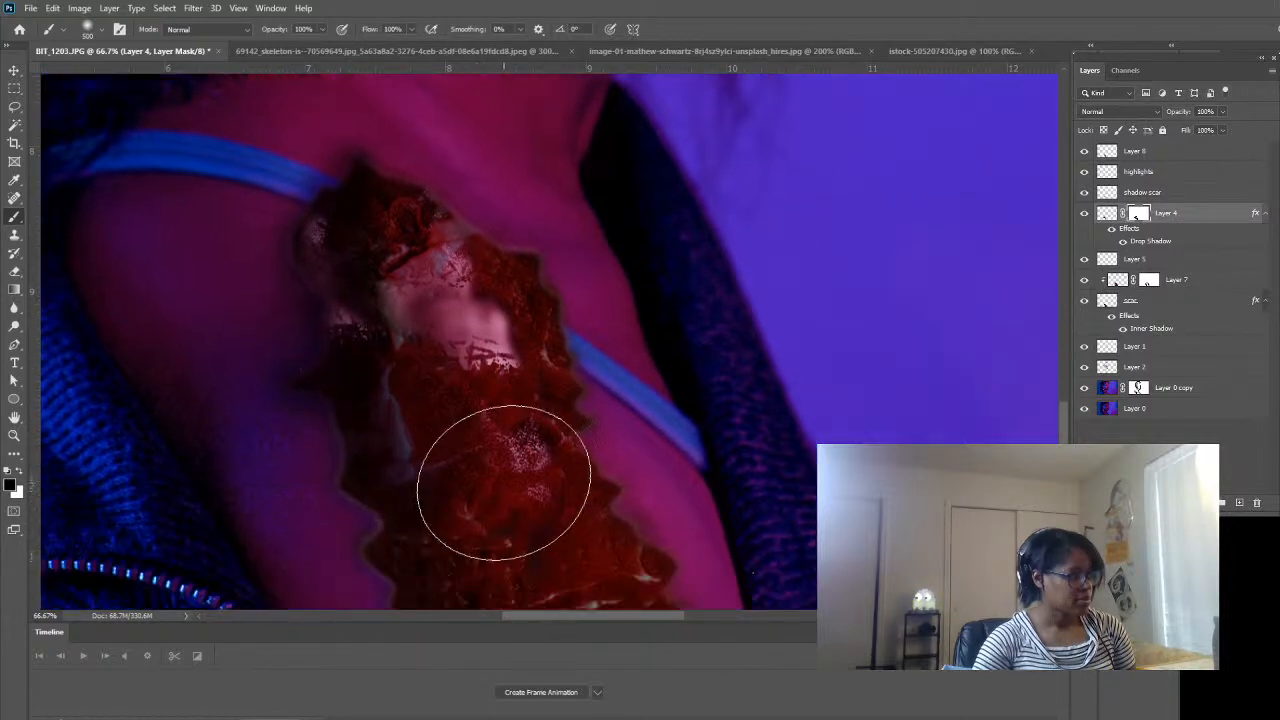
mouse_move(466, 491)
left_mouse_down()
mouse_move(372, 412)
mouse_move(389, 381)
left_mouse_up()
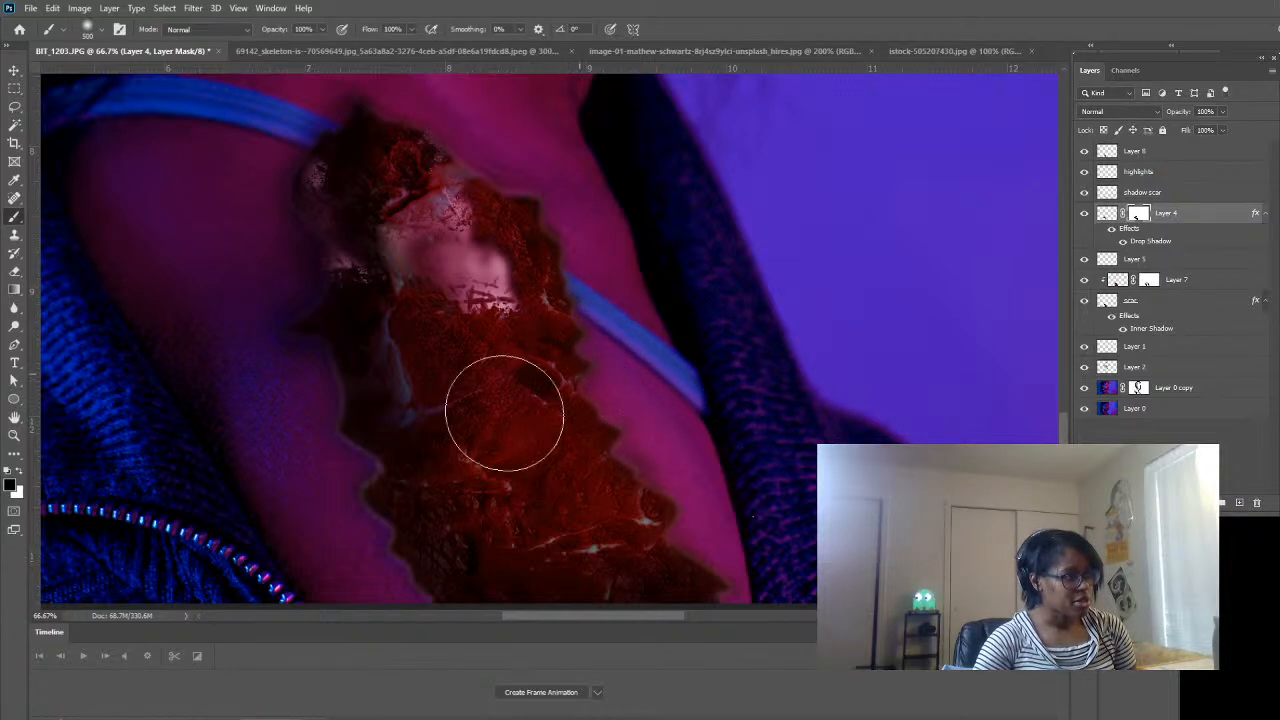
- Restore the middle stretch of the bone by painting white on Layer 4's mask at brush size 500, comparing with the layer hidden
mouse_move(480, 300)
left_mouse_down()
mouse_move(402, 228)
mouse_move(462, 242)
left_mouse_up()
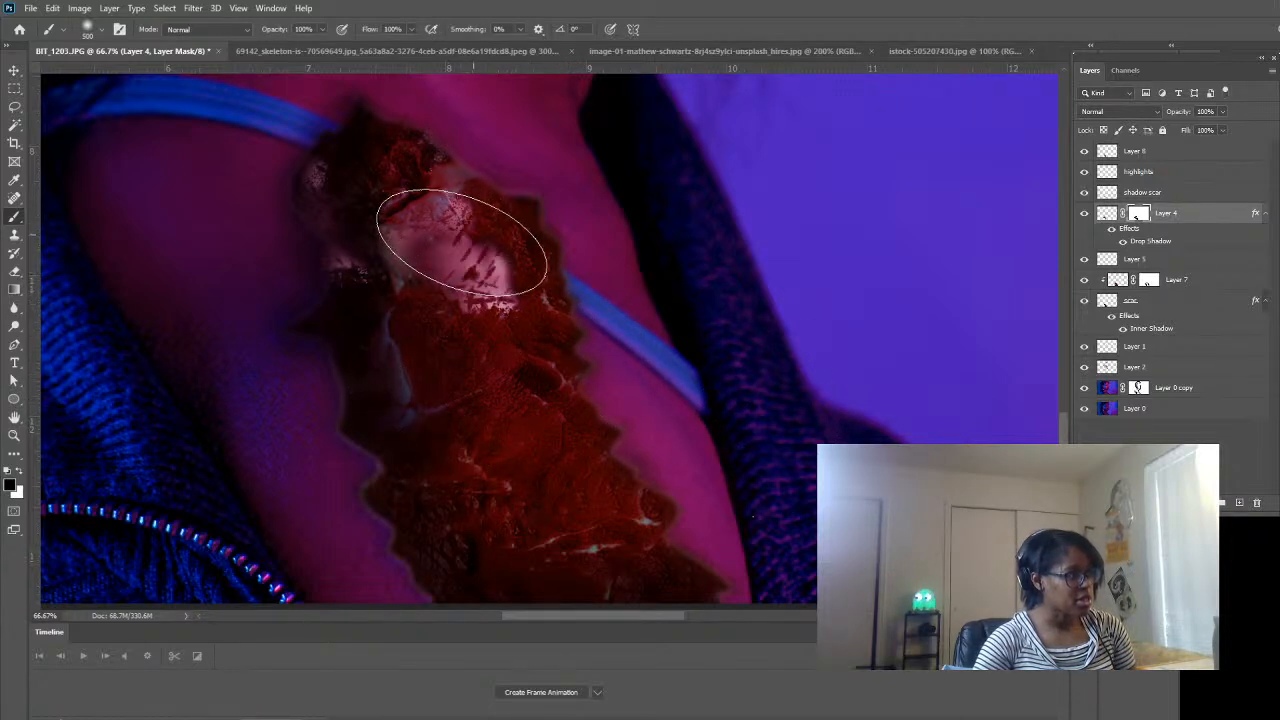
left_click(21, 475)
mouse_move(495, 285)
left_mouse_down()
mouse_move(486, 385)
mouse_move(471, 404)
mouse_move(454, 400)
mouse_move(505, 487)
mouse_move(491, 485)
mouse_move(514, 496)
mouse_move(538, 426)
mouse_move(466, 309)
left_mouse_up()
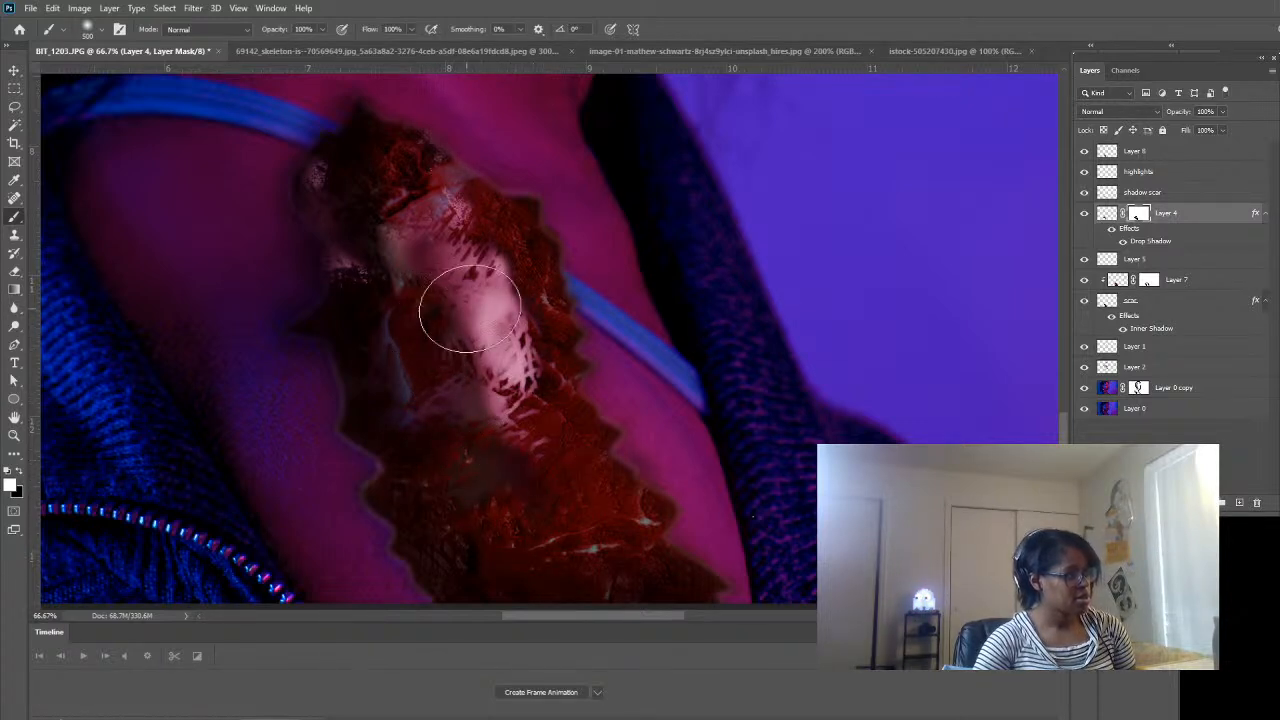
left_click(1085, 214)
left_click(1085, 214)
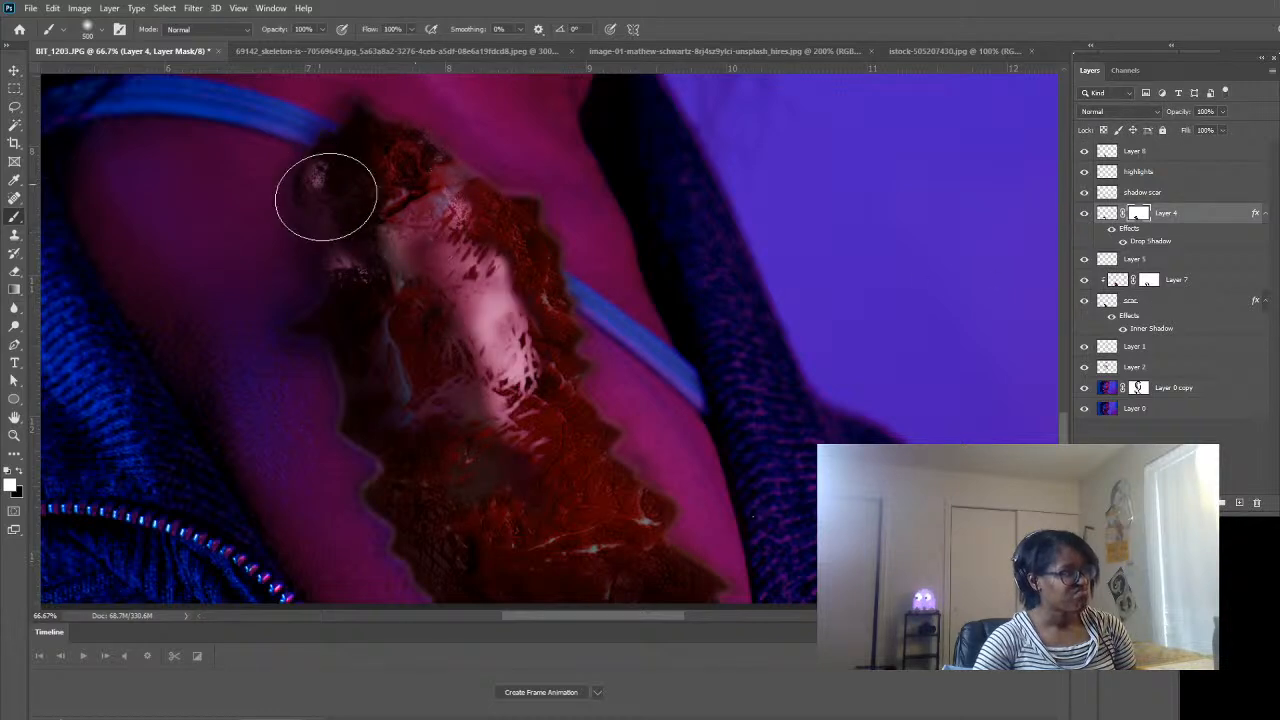
- Paint black on Layer 4's mask to hide the bone fragment at the wound's upper outer edge
mouse_move(325, 197)
left_mouse_down()
mouse_move(314, 171)
mouse_move(251, 186)
mouse_move(303, 214)
mouse_move(310, 253)
mouse_move(306, 243)
left_mouse_up()
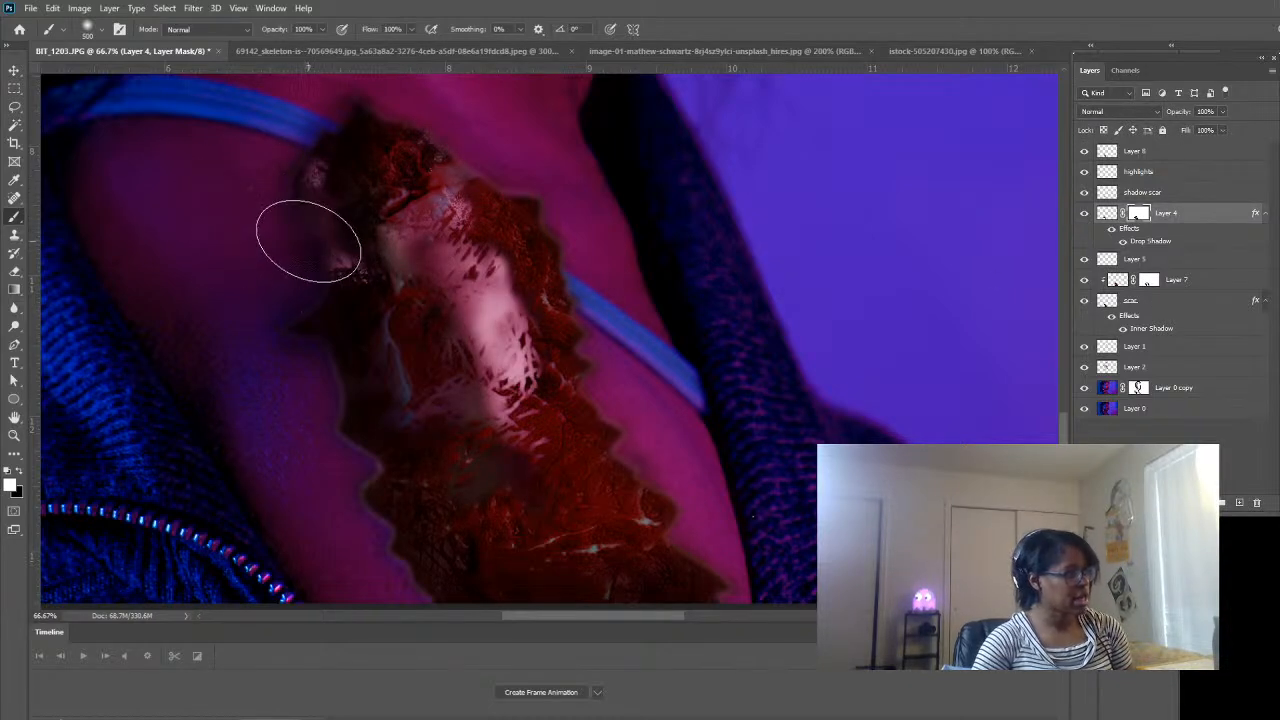
left_click(20, 477)
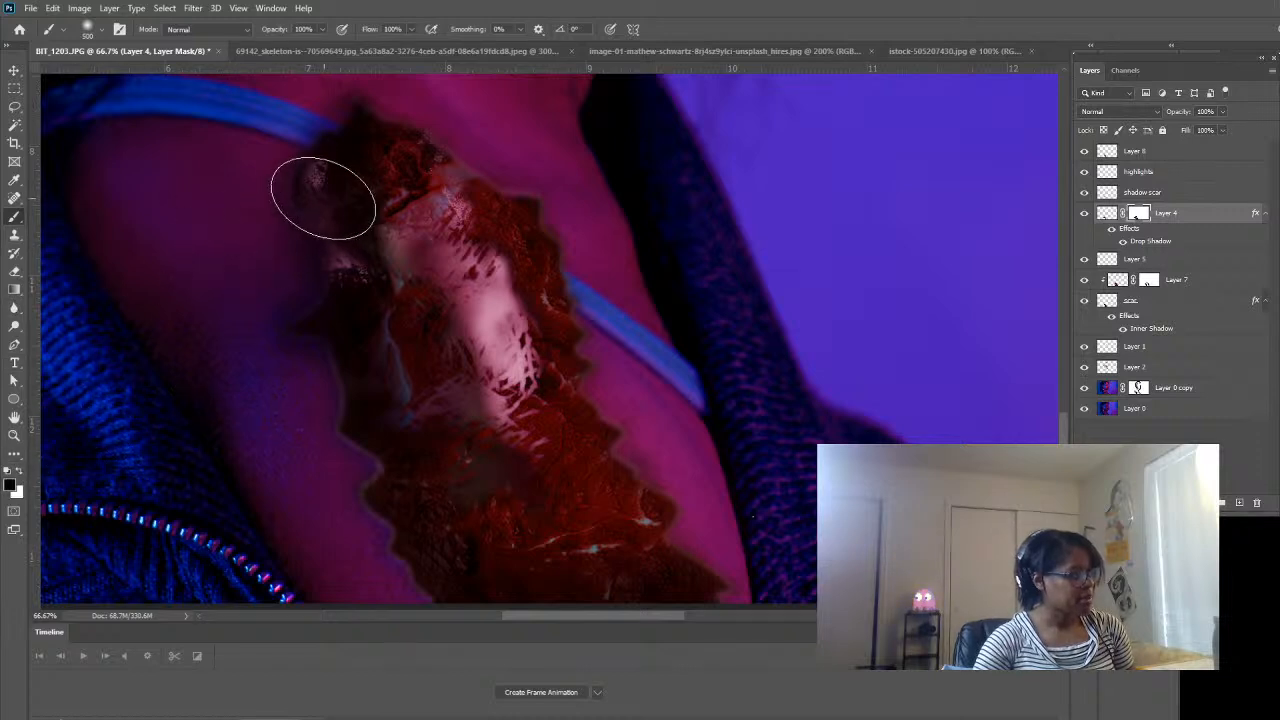
mouse_move(323, 198)
left_mouse_down()
mouse_move(329, 166)
mouse_move(309, 177)
left_mouse_up()
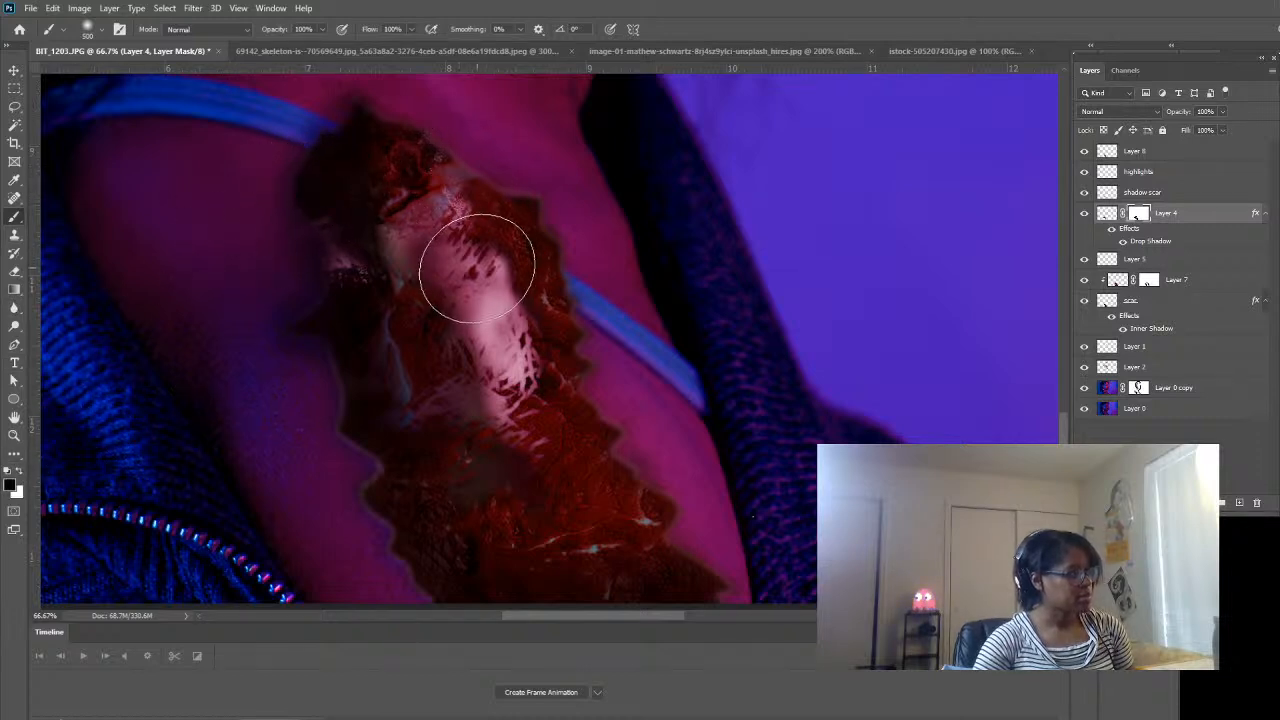
- Try different blend modes on Layer 4 while viewing the whole portrait, settling on Lighter Color
left_click(14, 455)
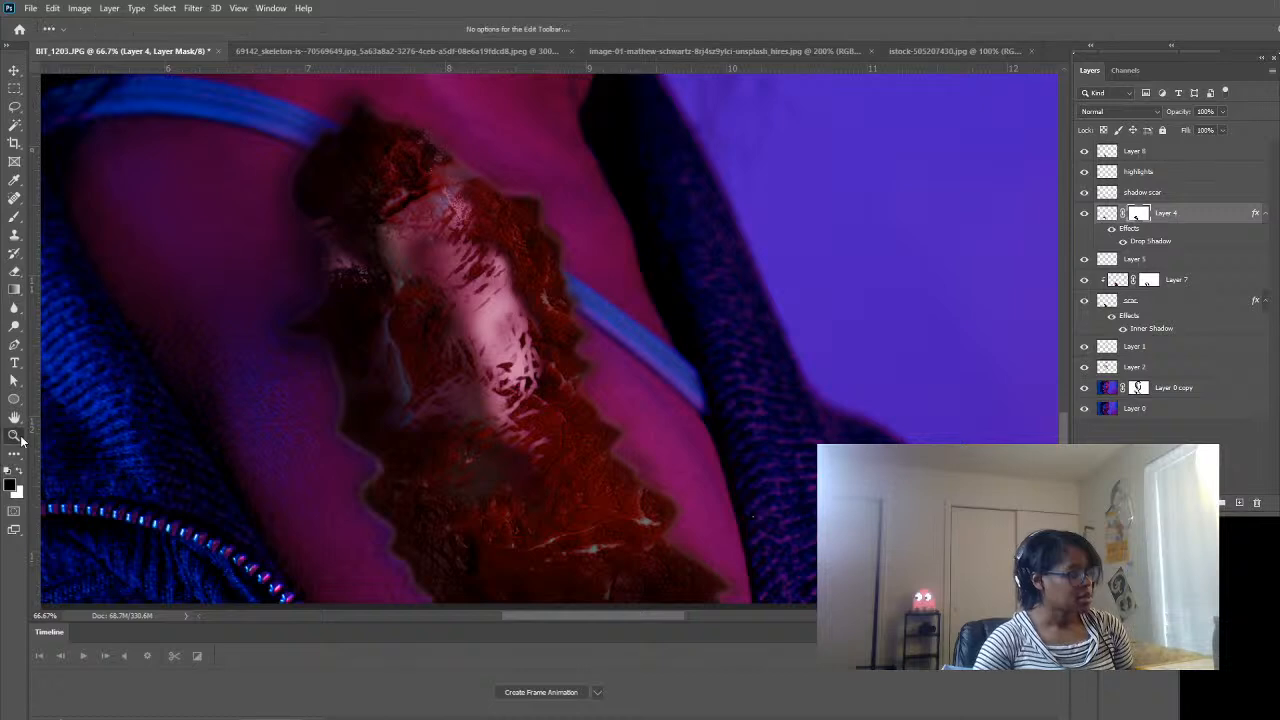
left_click(15, 436)
left_click(567, 486, "alt")
left_click(567, 486, "alt")
left_click(567, 486, "alt")
left_click(567, 486, "alt")
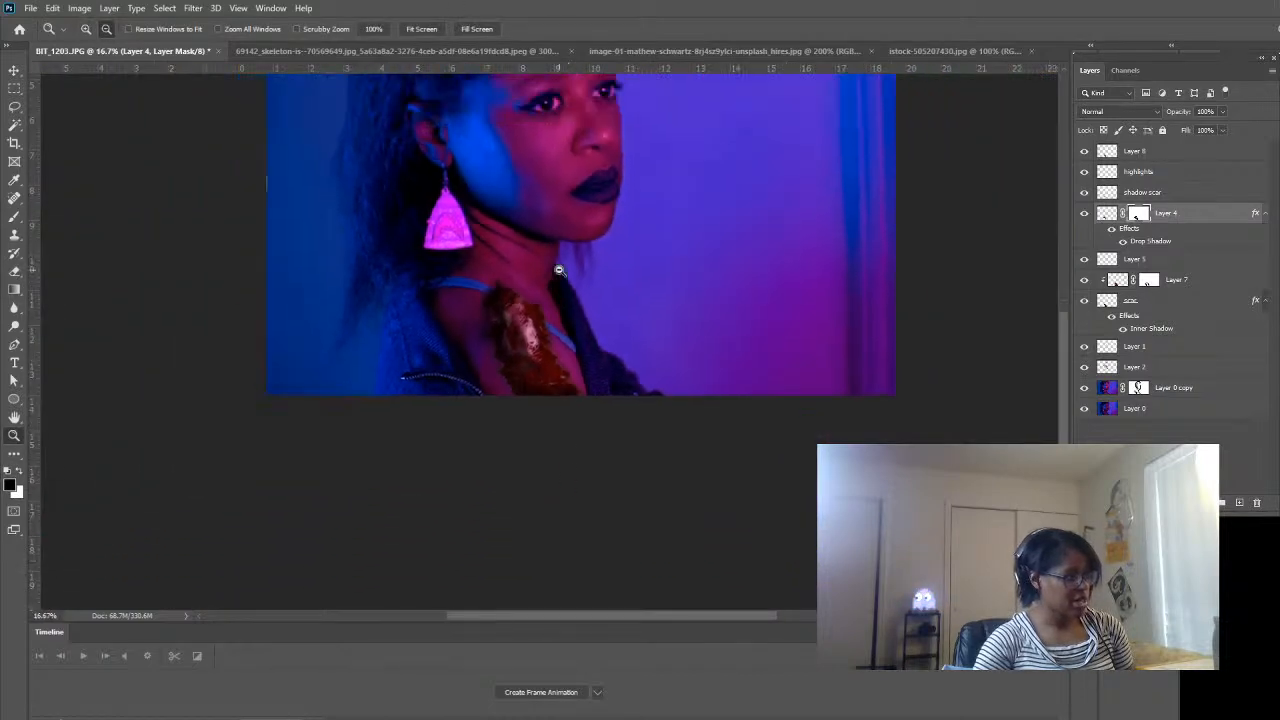
left_click(559, 270, "alt")
left_click(586, 463, "alt")
left_click(586, 463, "alt")
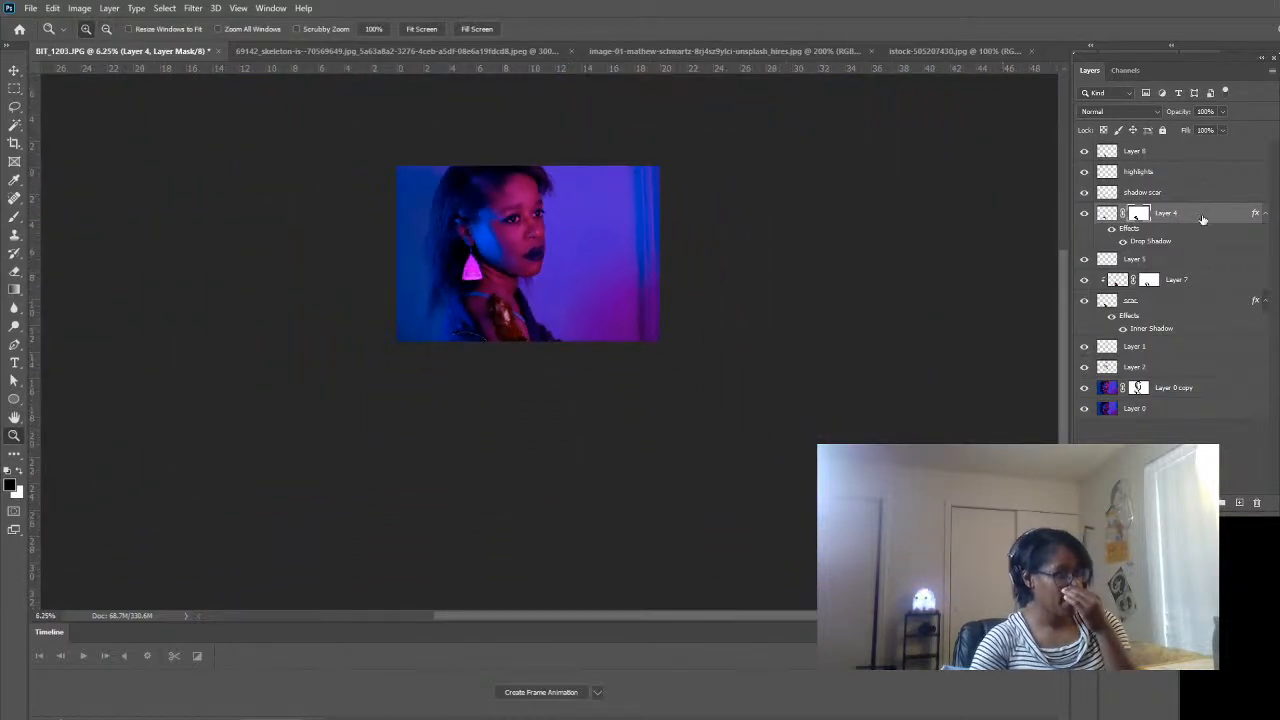
left_click(1150, 114)
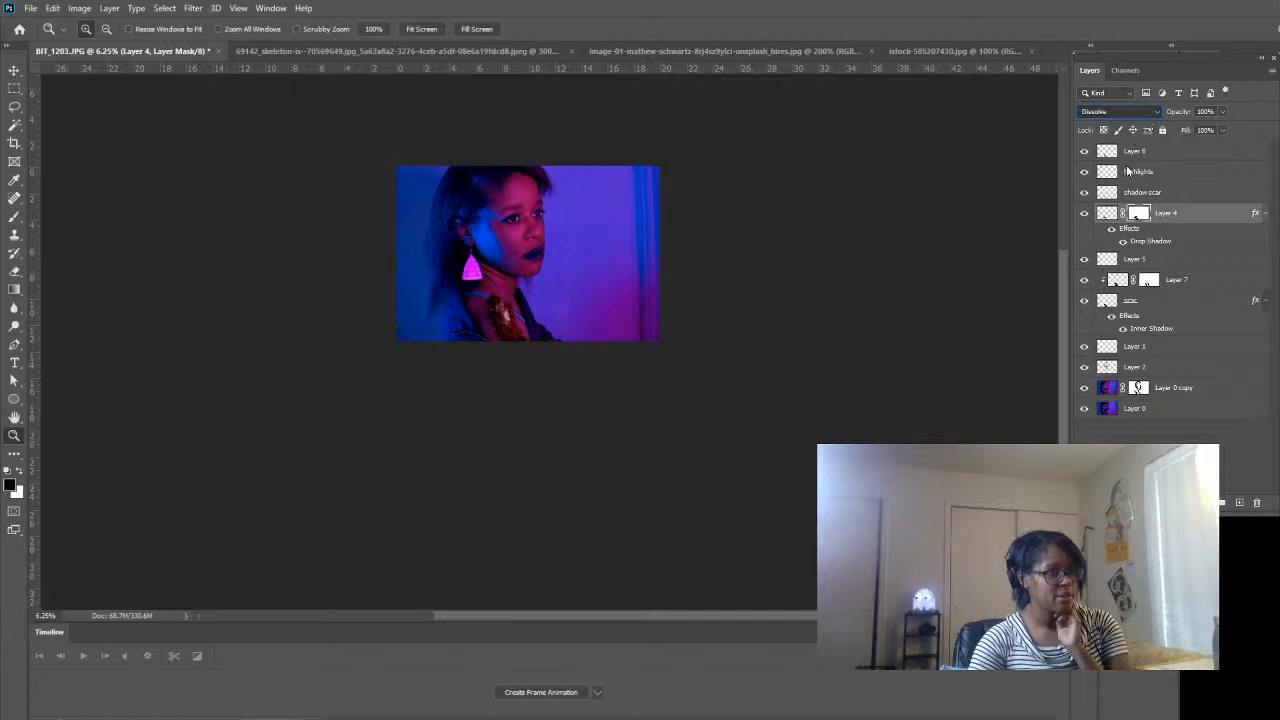
key("Down")
key("Down")
key("Down")
key("Down")
key("Down")
key("Down")
key("Down")
key("Down")
key("Down")
key("Down")
key("Down")
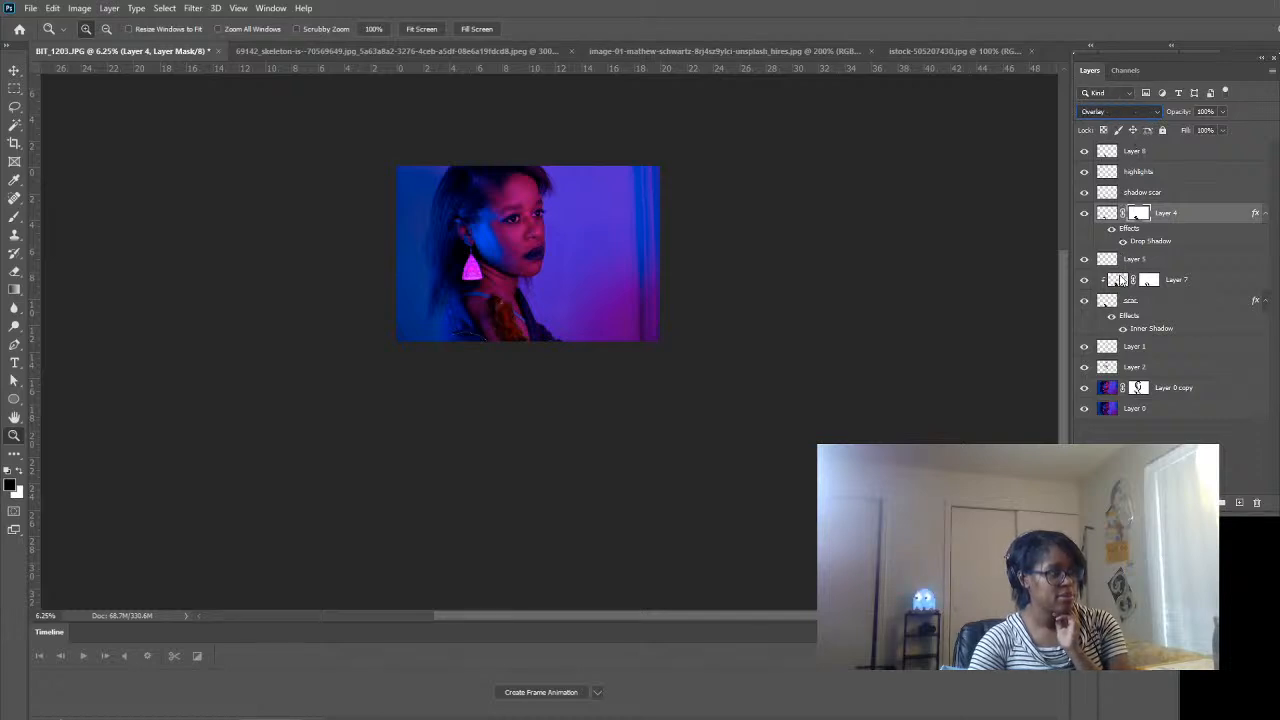
key("Up")
key("Up")
key("Down")
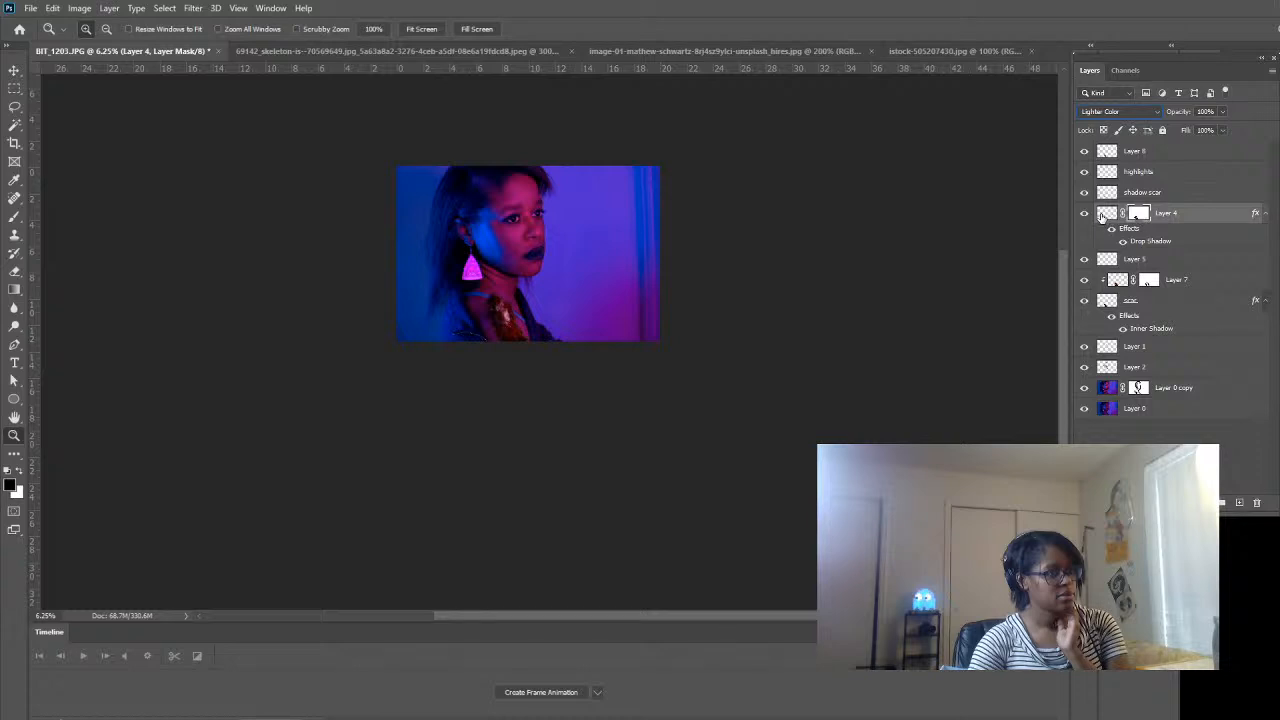
left_click(1104, 214)
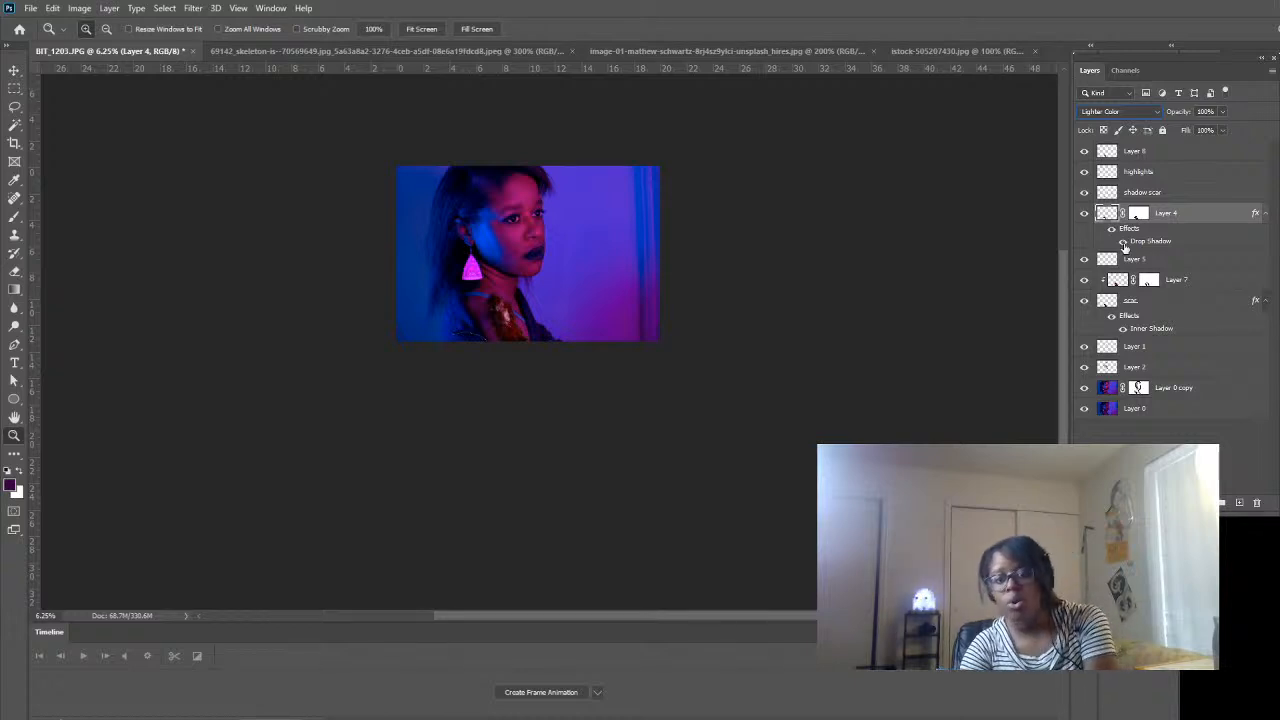
- Examine the shoulder wound, comparing it with Layer 4 hidden and shown
left_click(499, 327)
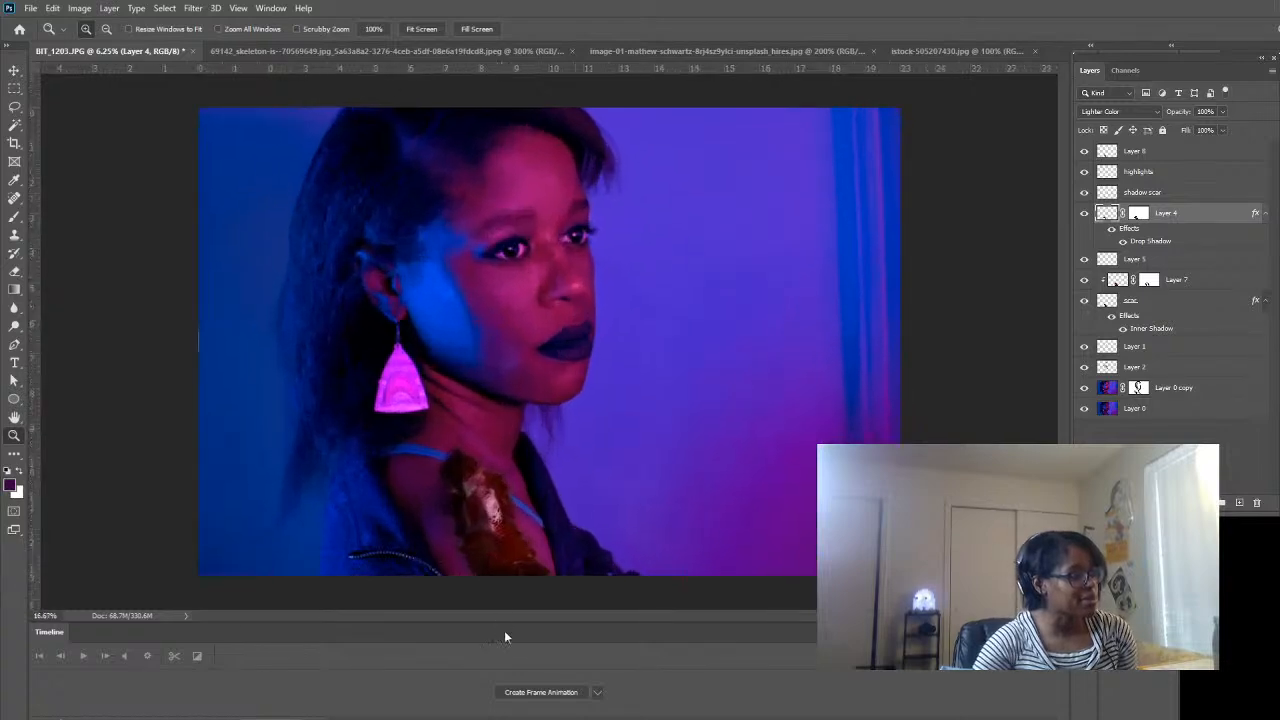
left_click(505, 491)
scroll(668, 457, "down", 2)
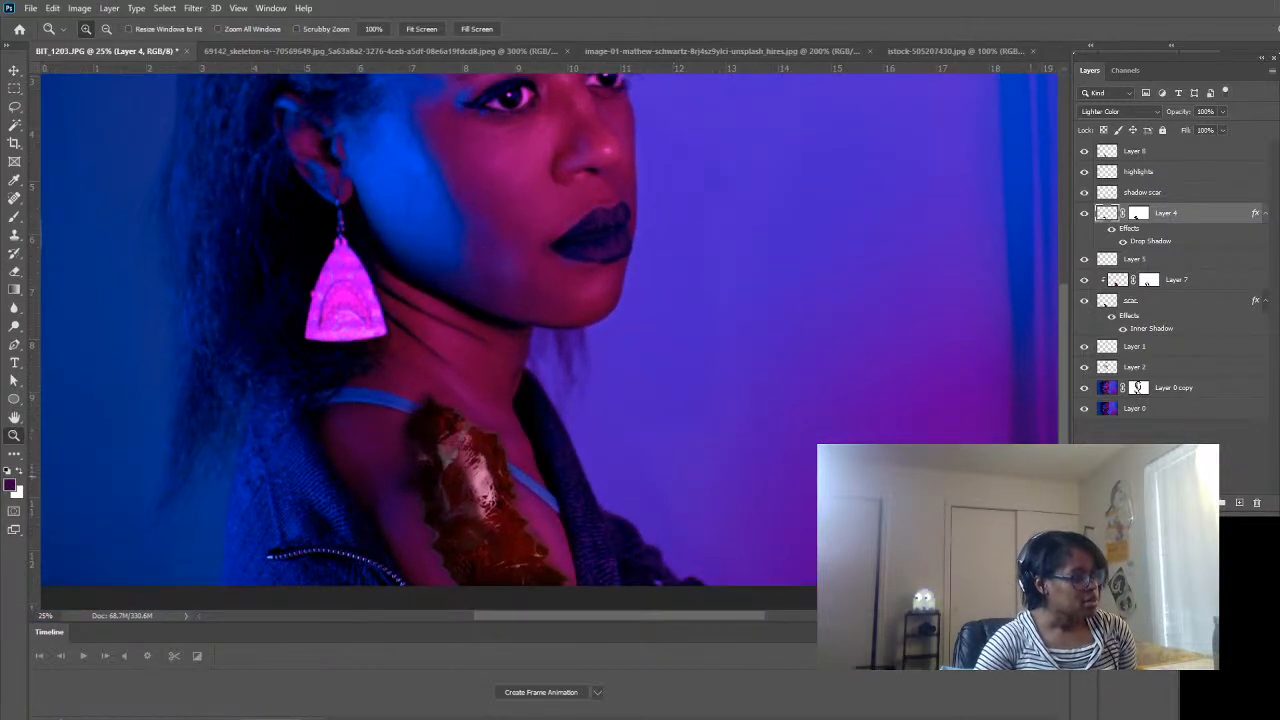
left_click(1084, 213)
left_click(1084, 213)
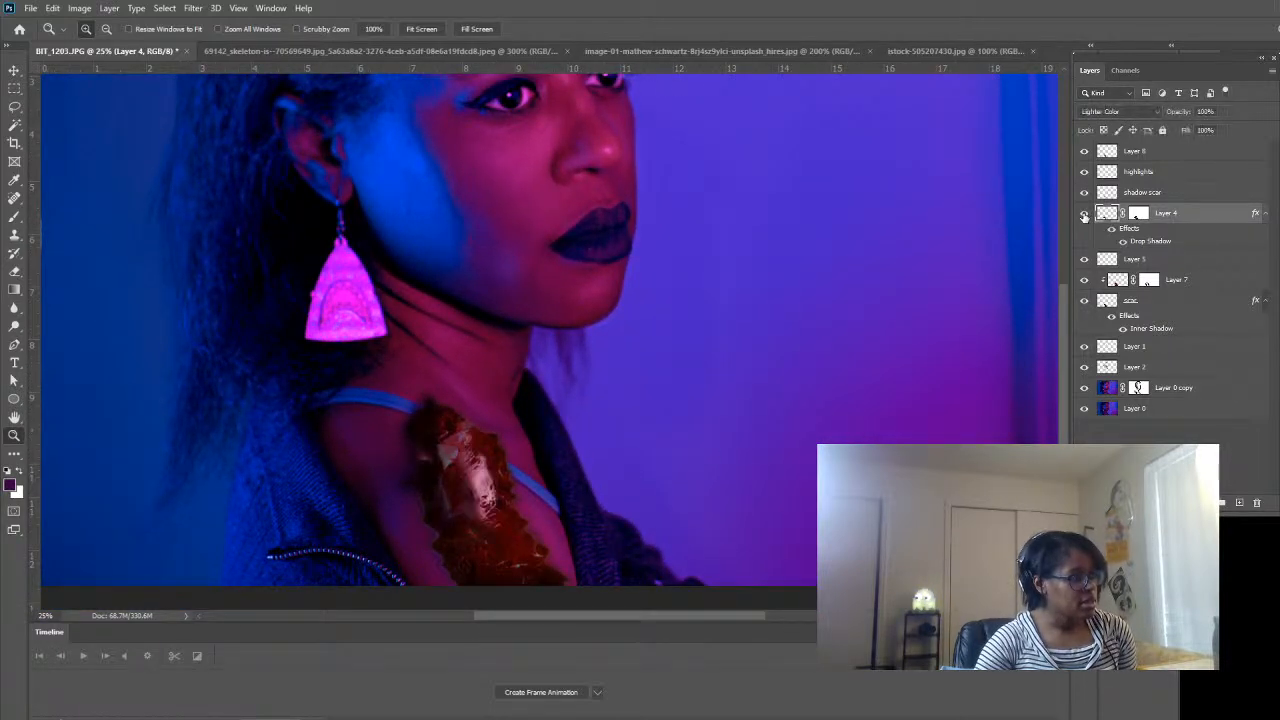
left_click(1084, 213)
left_click(1084, 213)
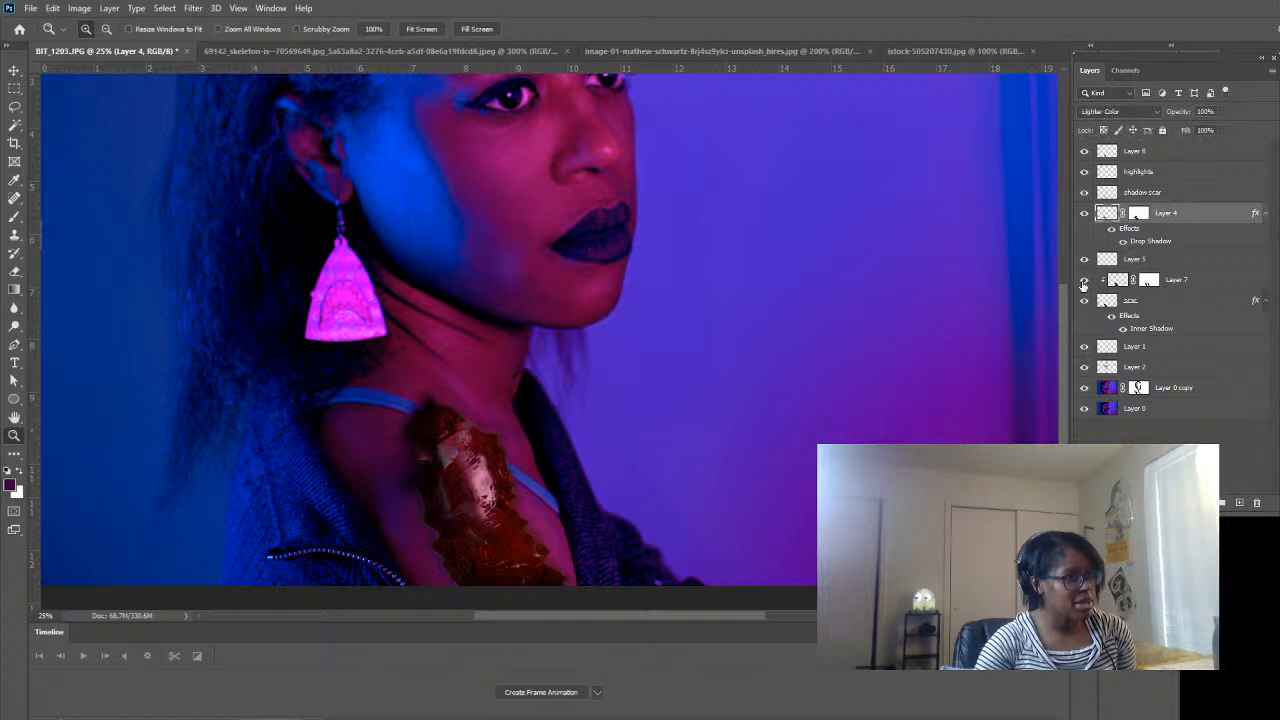
- Compare the wound with the clipped Layer 7 hidden and shown, leaving Layer 7 selected
left_click(1084, 281)
left_click(1084, 281)
left_click(1084, 281)
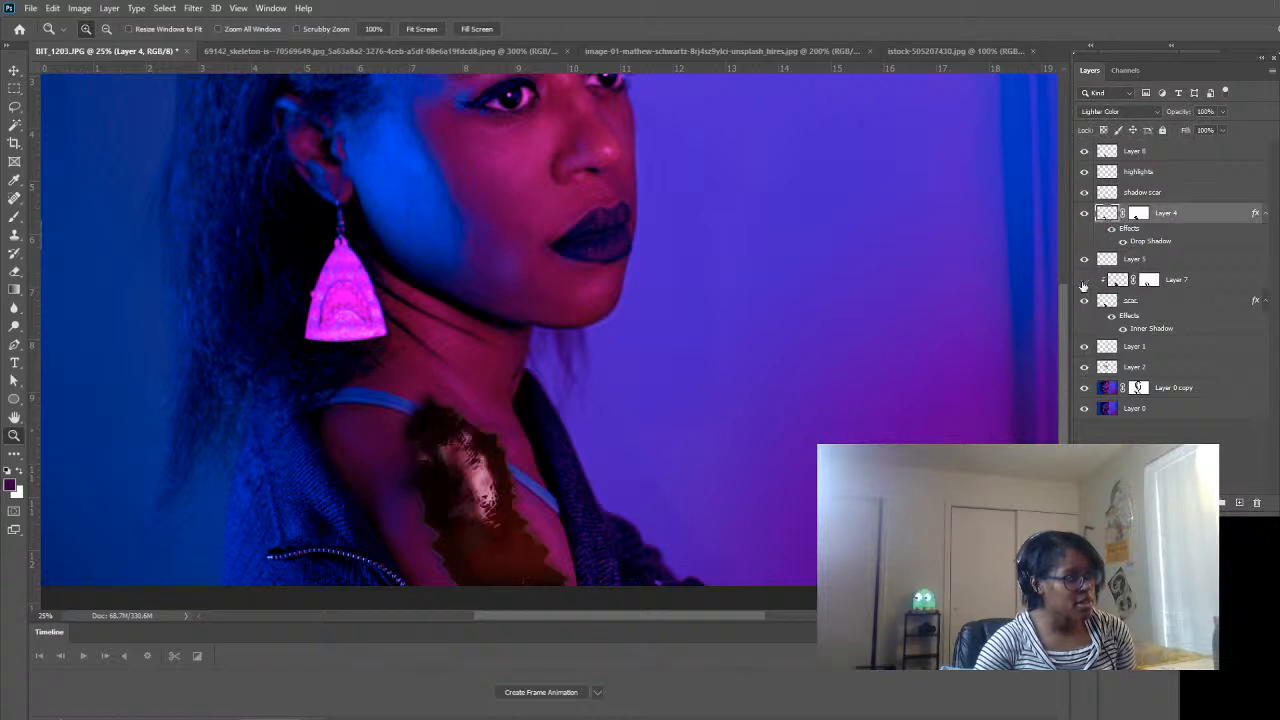
left_click(1084, 281)
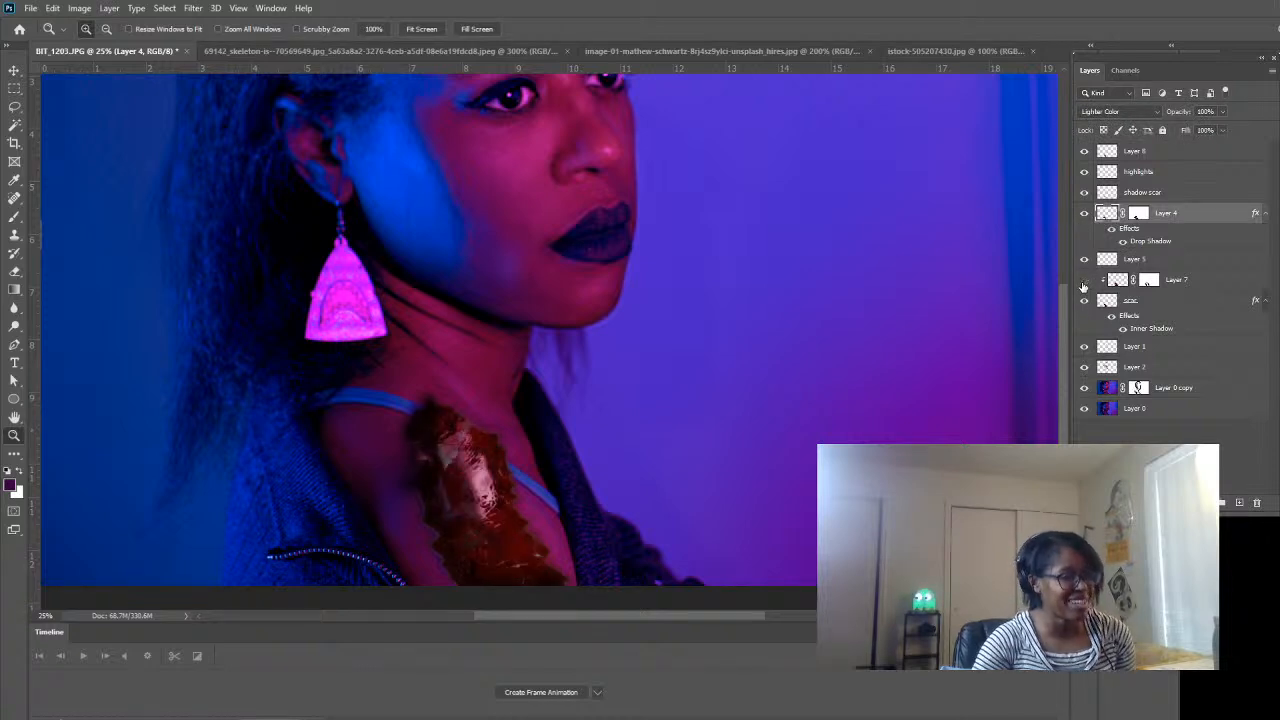
left_click(1084, 281)
left_click(1084, 281)
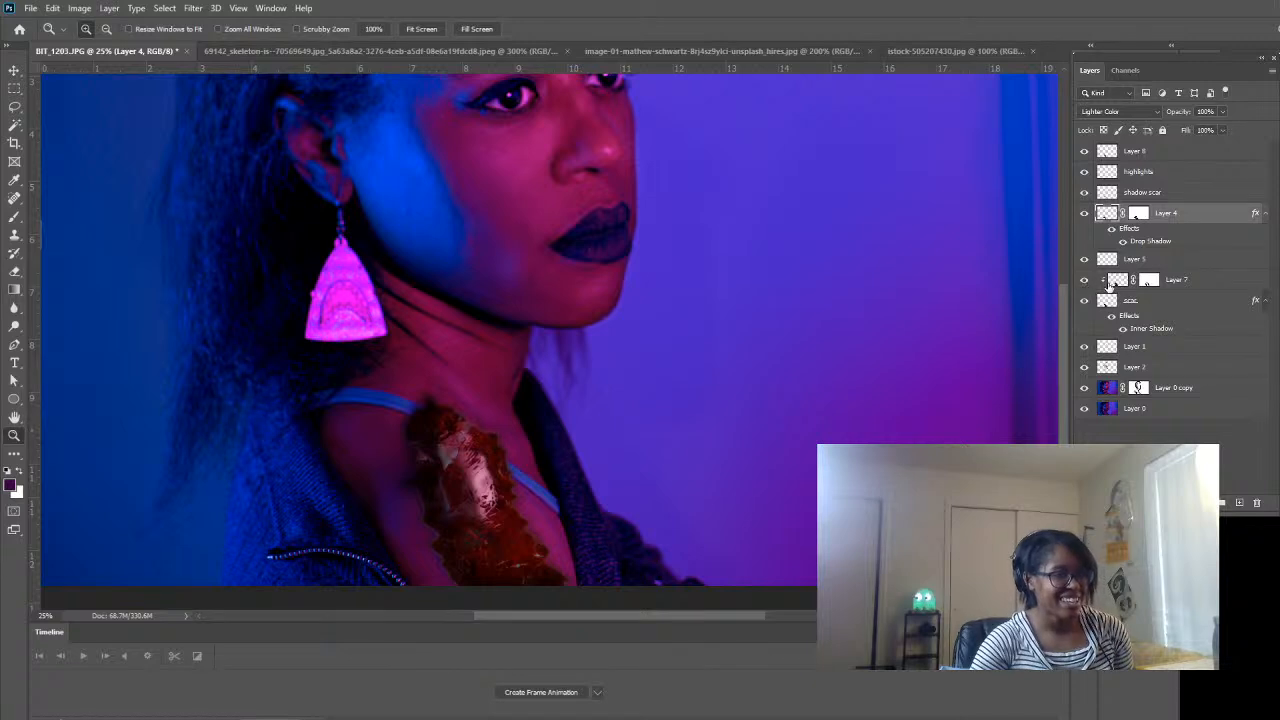
left_click(1115, 282)
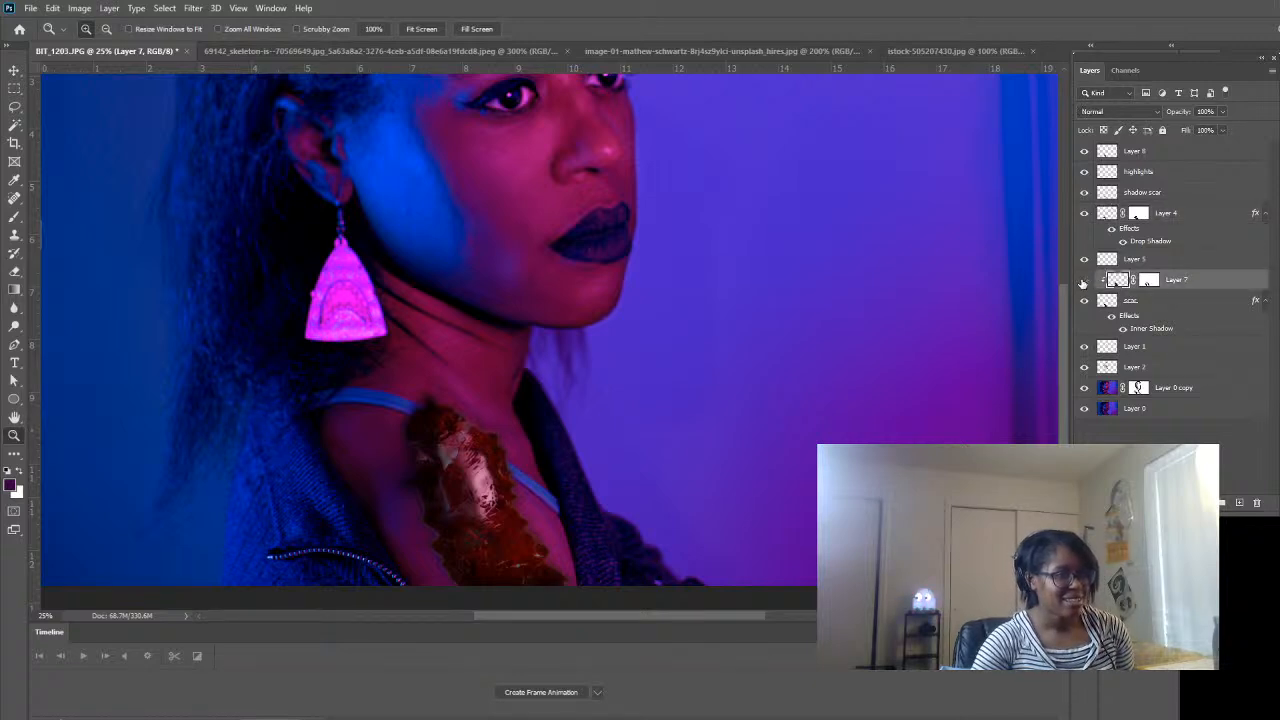
left_click(1084, 281)
left_click(1084, 281)
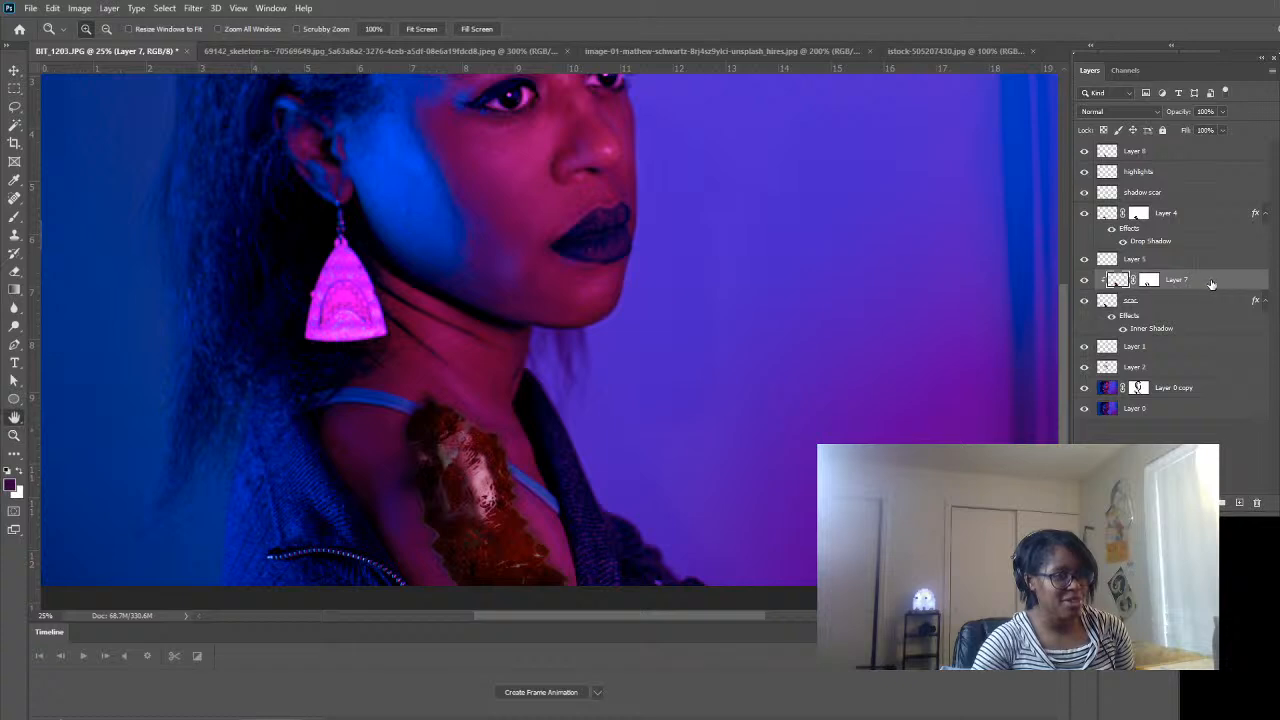
- Try a Soft Light Gradient Overlay in Layer 7's layer style, comparing the flesh with and without it
double_click(1174, 288)
left_click(172, 331)
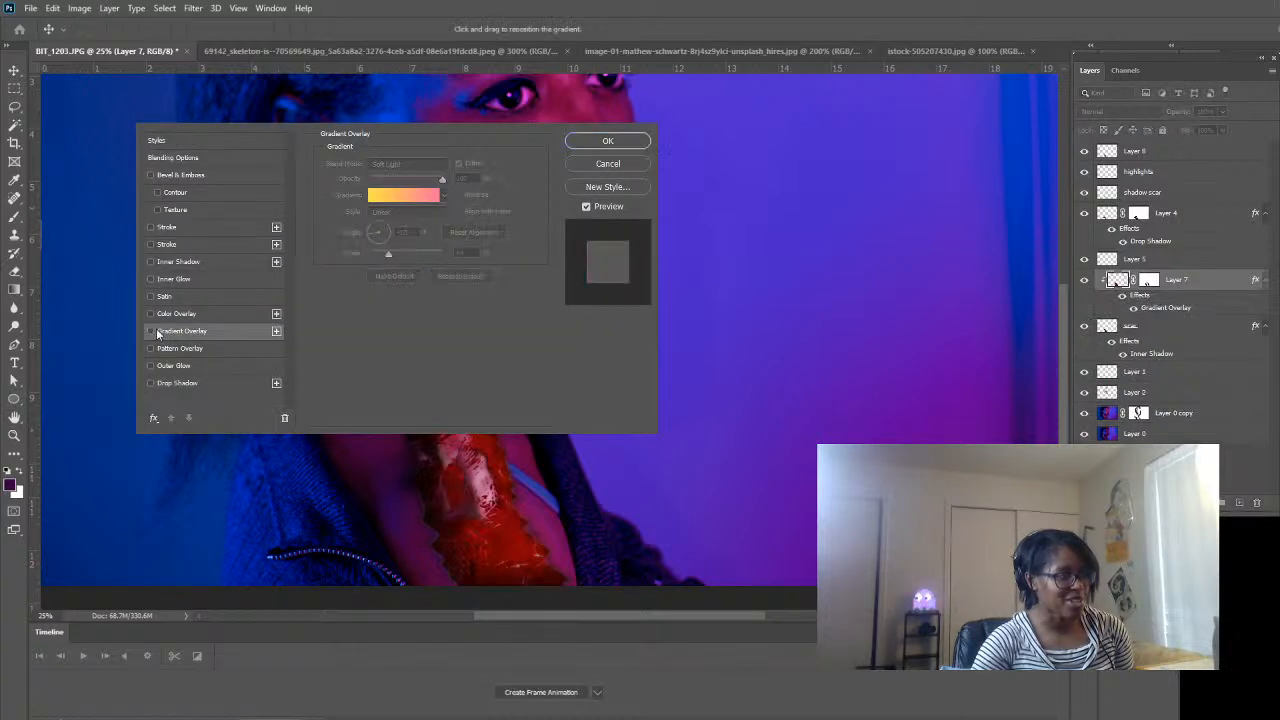
left_click(153, 332)
left_click(153, 332)
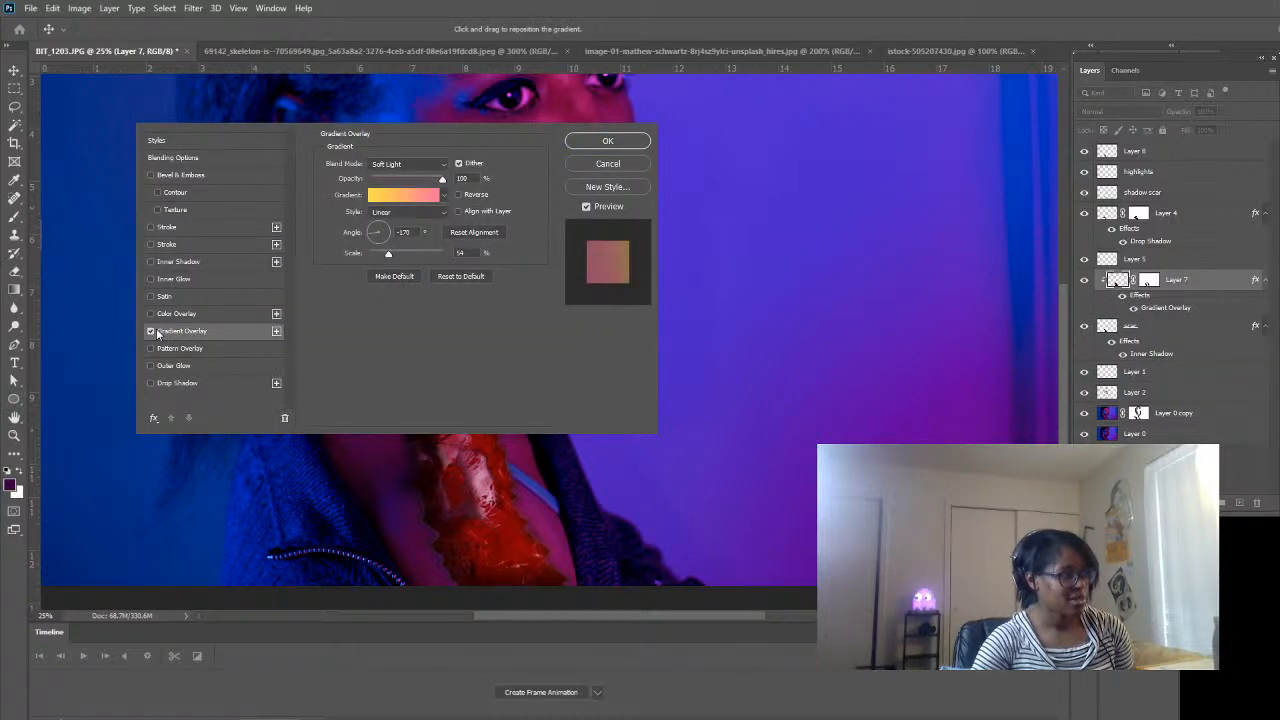
left_click(152, 332)
- Add an Outer Glow to Layer 7 with opacity 11% and spread 14%
left_click(151, 366)
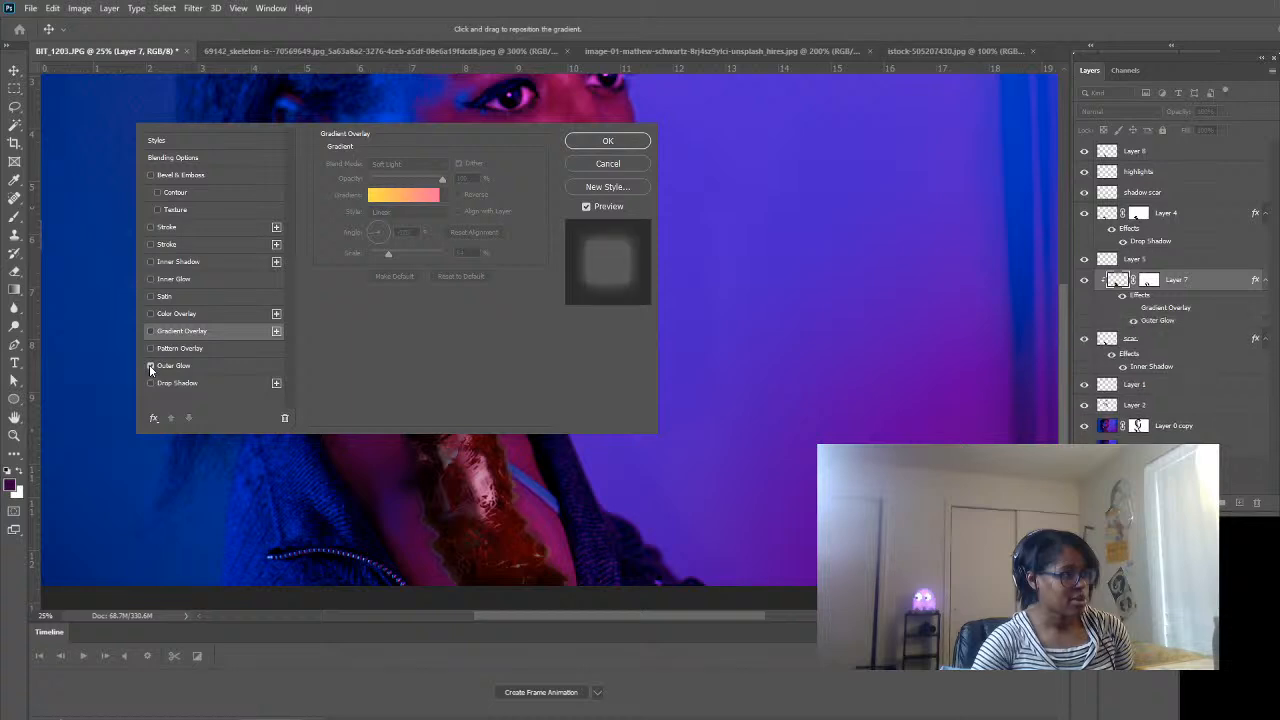
left_click(150, 366)
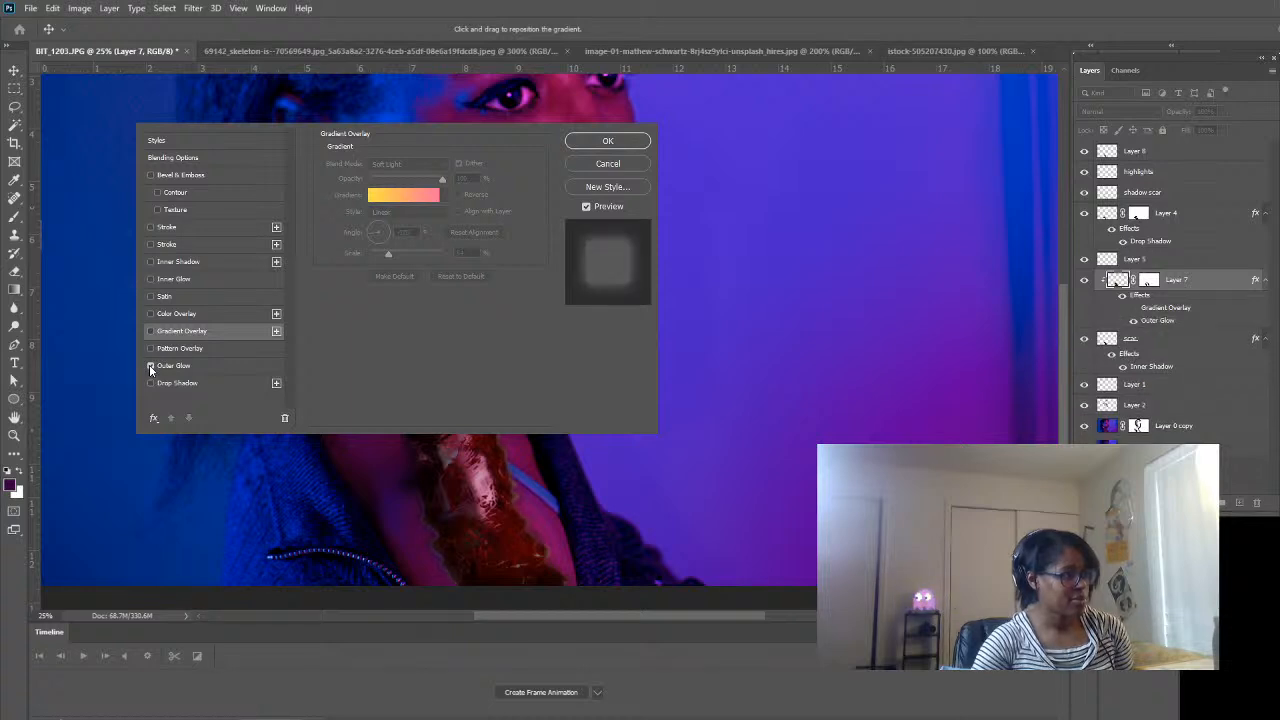
left_click(174, 366)
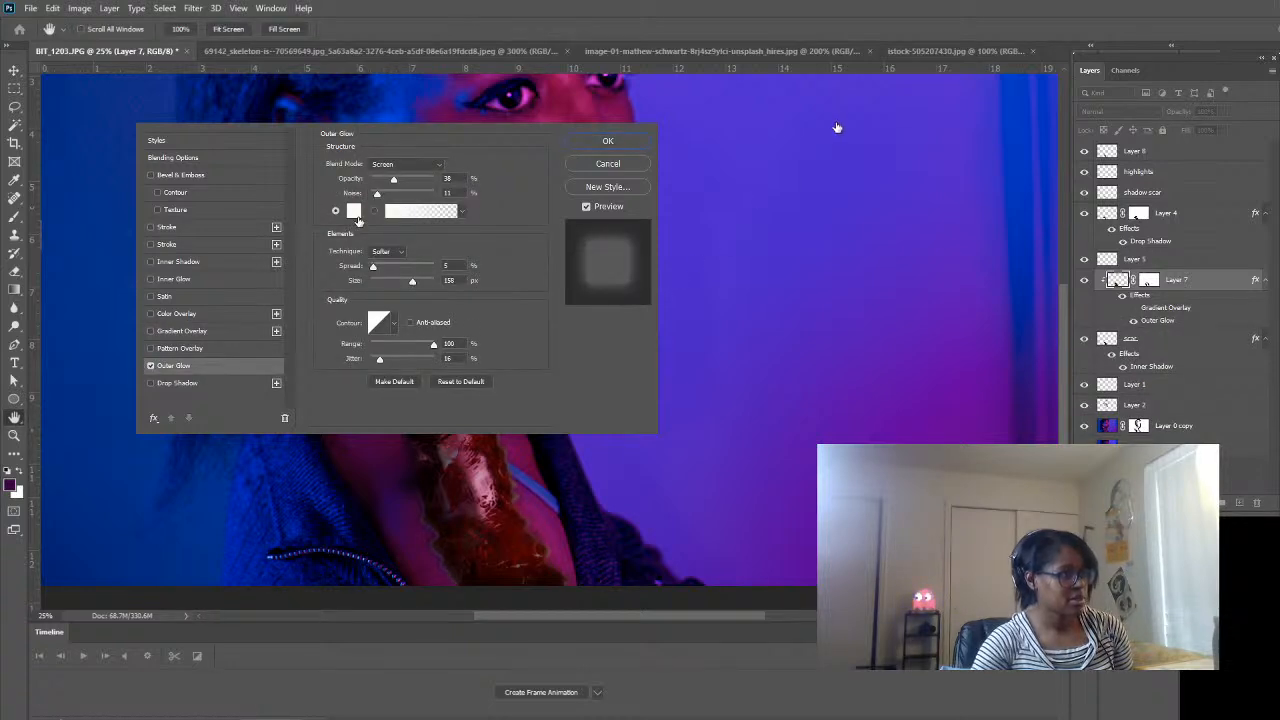
left_click_drag(392, 181, 378, 181)
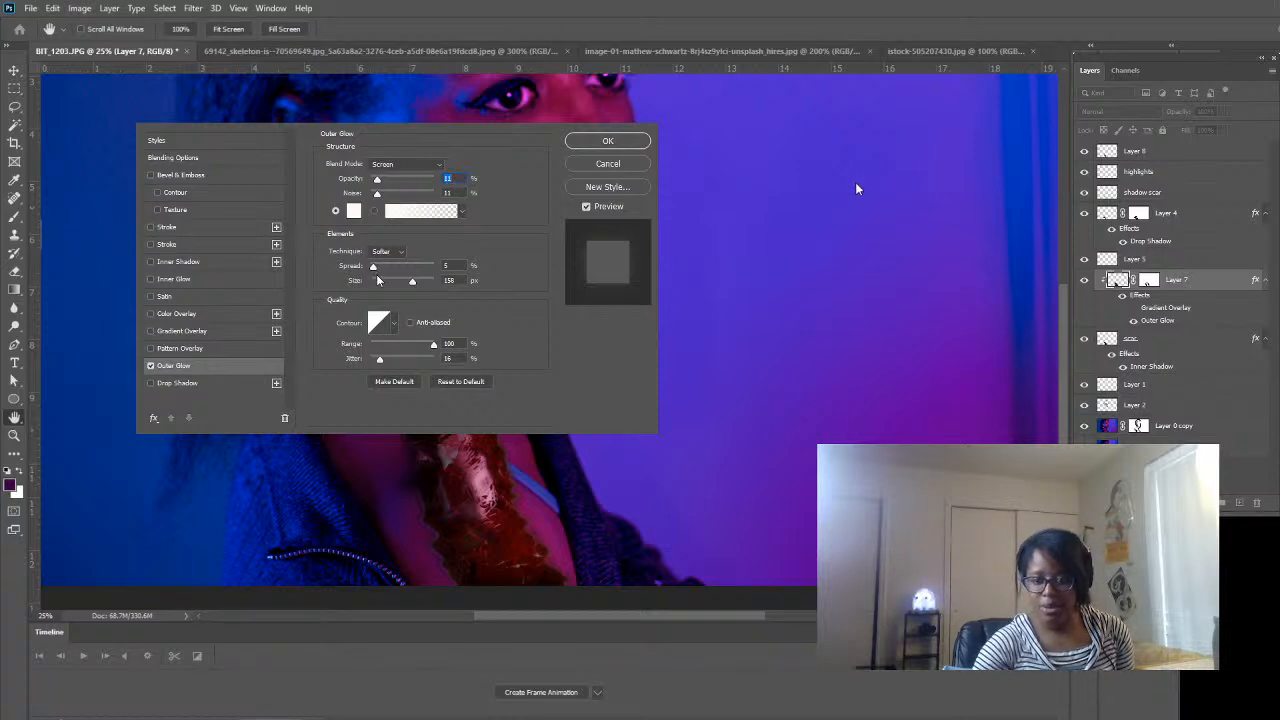
mouse_move(416, 283)
left_mouse_down()
mouse_move(400, 284)
mouse_move(430, 285)
mouse_move(412, 286)
left_mouse_up()
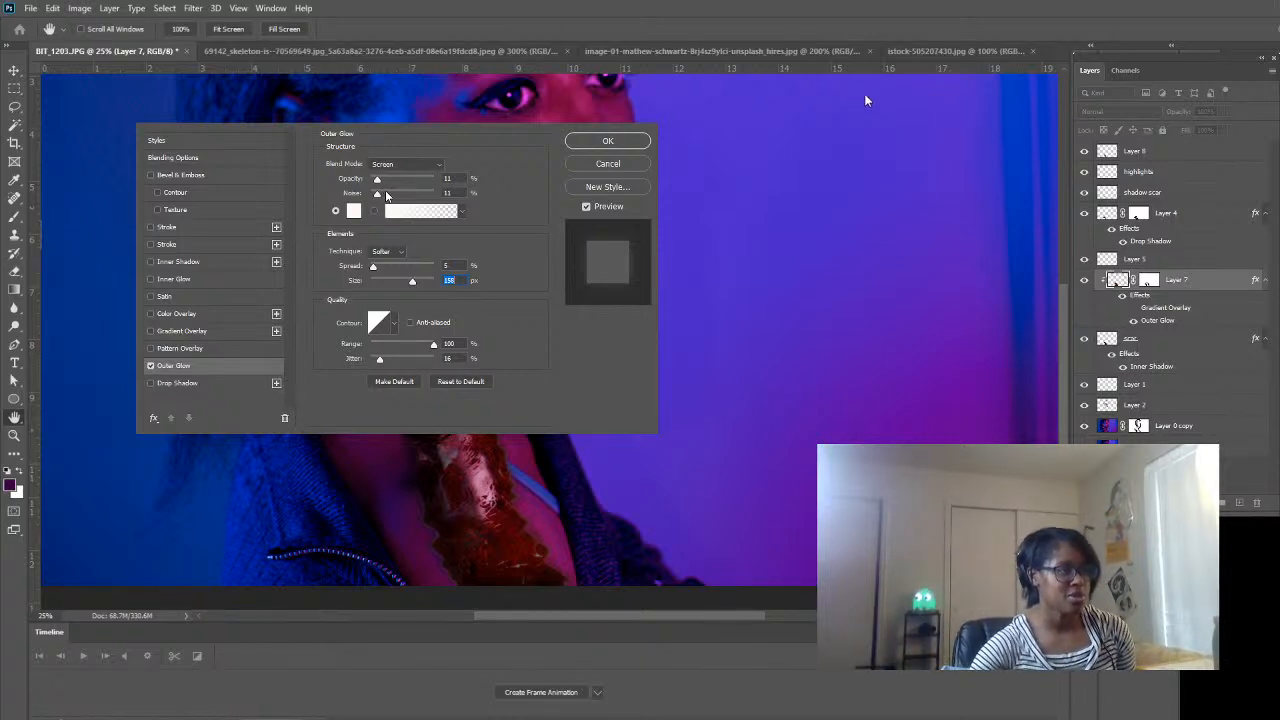
mouse_move(375, 270)
left_mouse_down()
mouse_move(405, 270)
mouse_move(379, 270)
left_mouse_up()
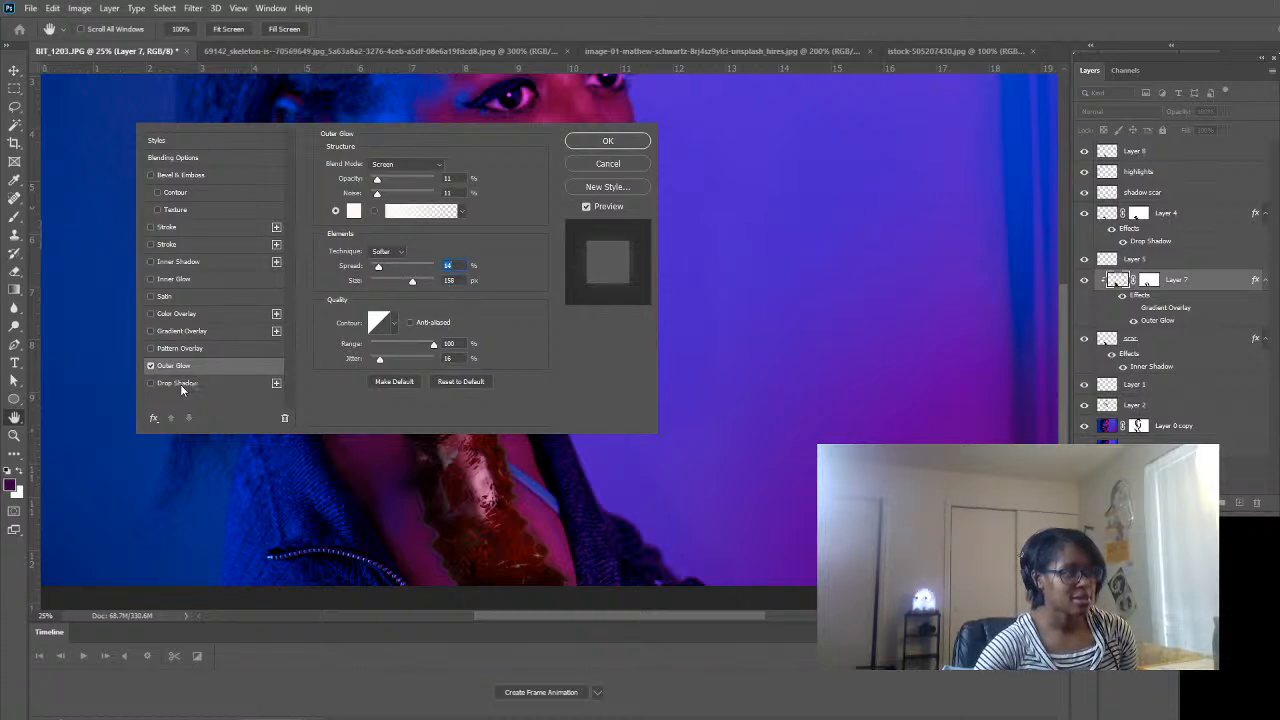
- Add a Multiply Drop Shadow to Layer 7 with angle -54°, distance 102 px, spread 33% and size 120 px
left_click(155, 383)
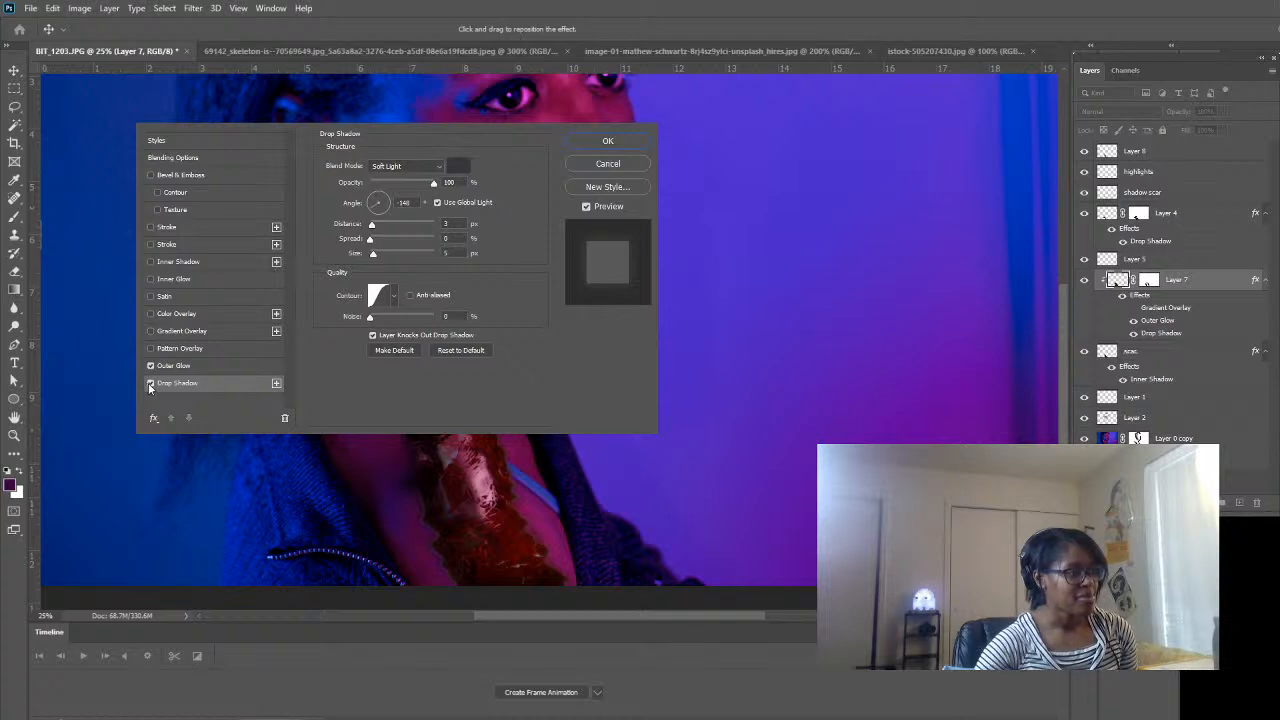
left_click(398, 180)
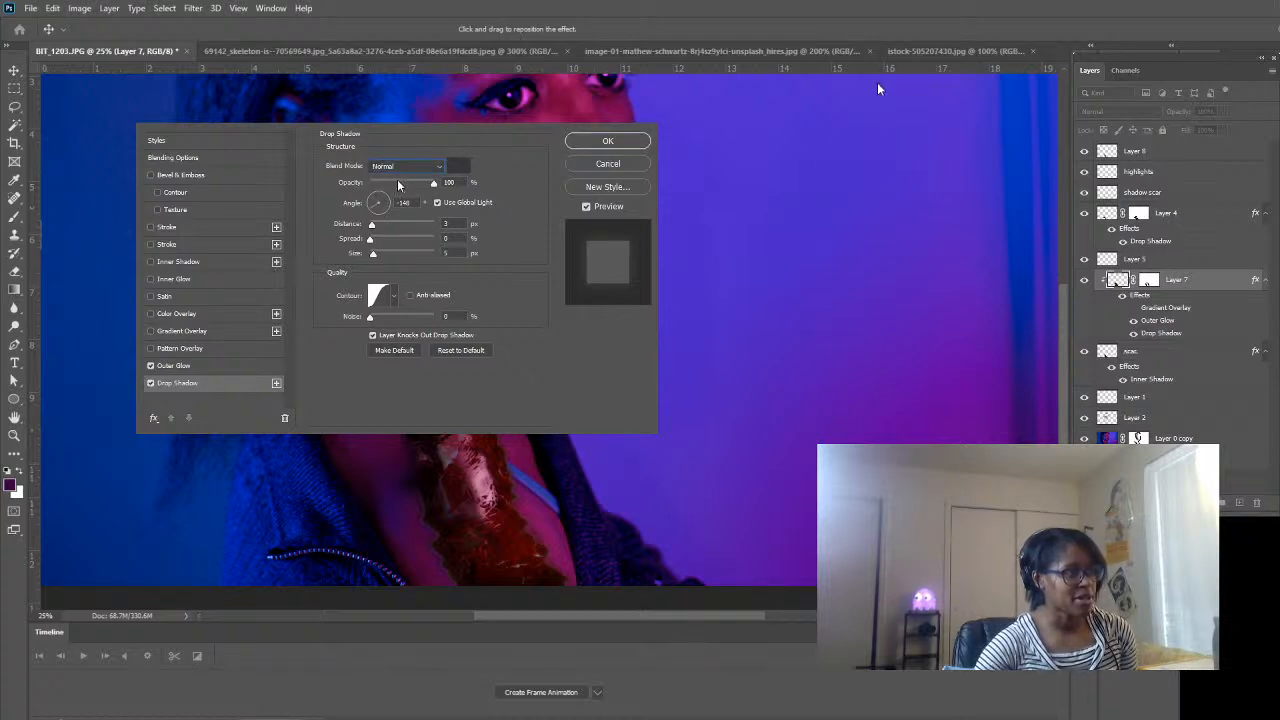
left_click(408, 165)
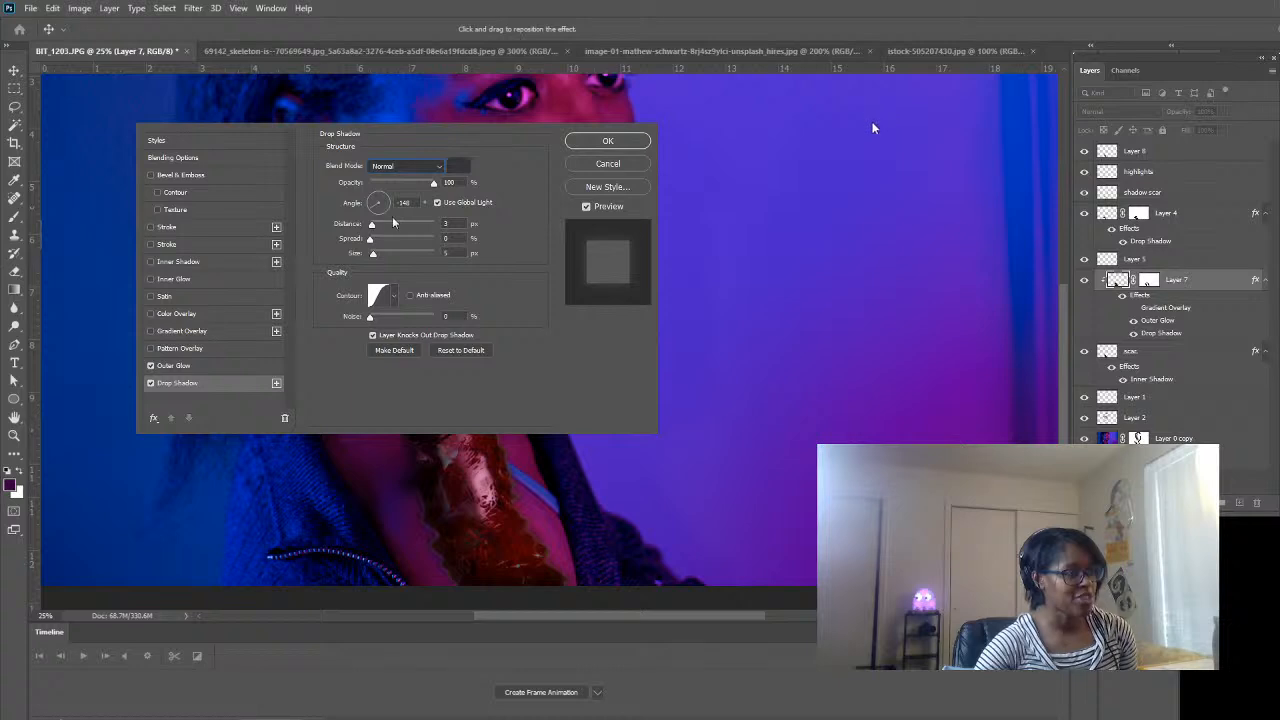
left_click(394, 225)
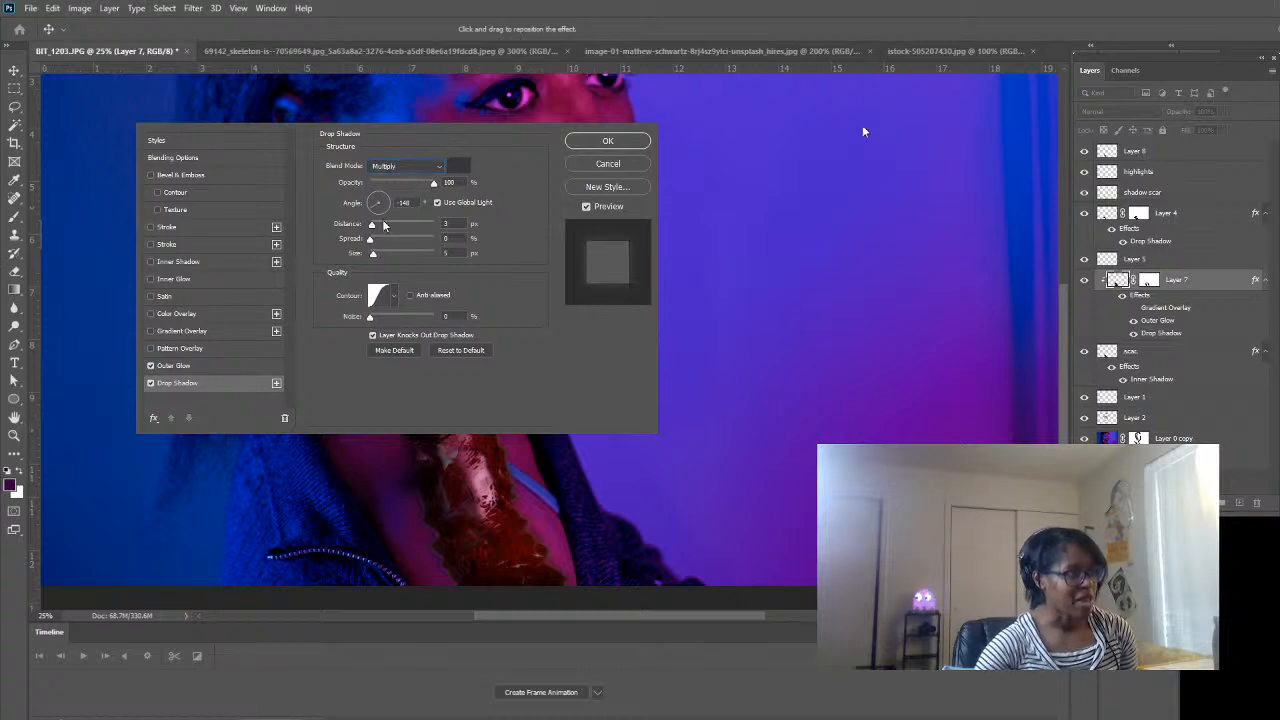
left_click_drag(383, 225, 403, 258)
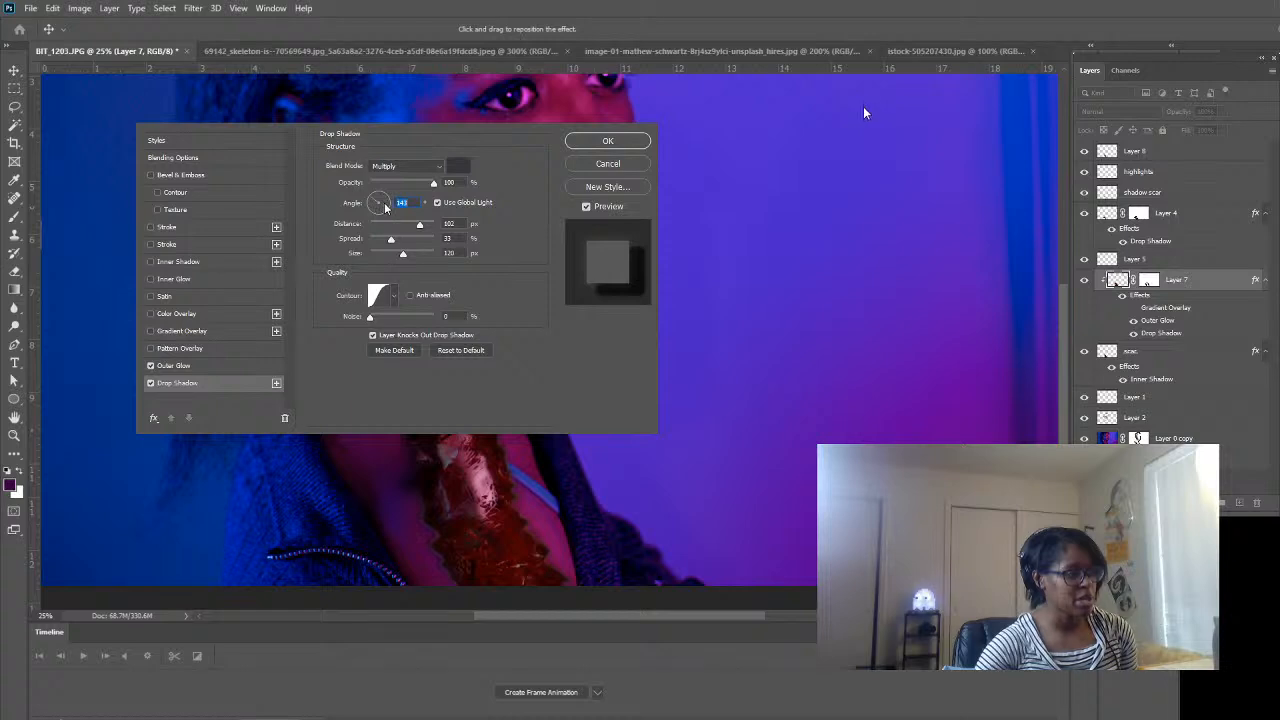
left_click(385, 207)
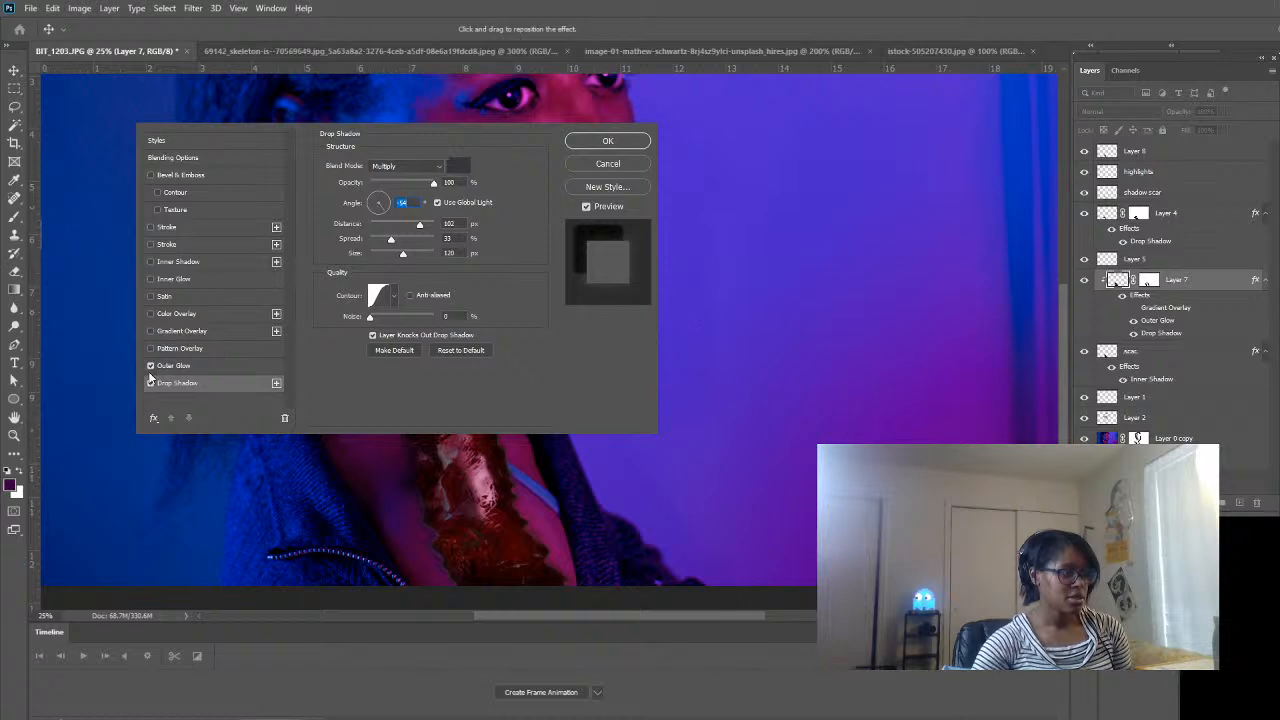
left_click(607, 141)
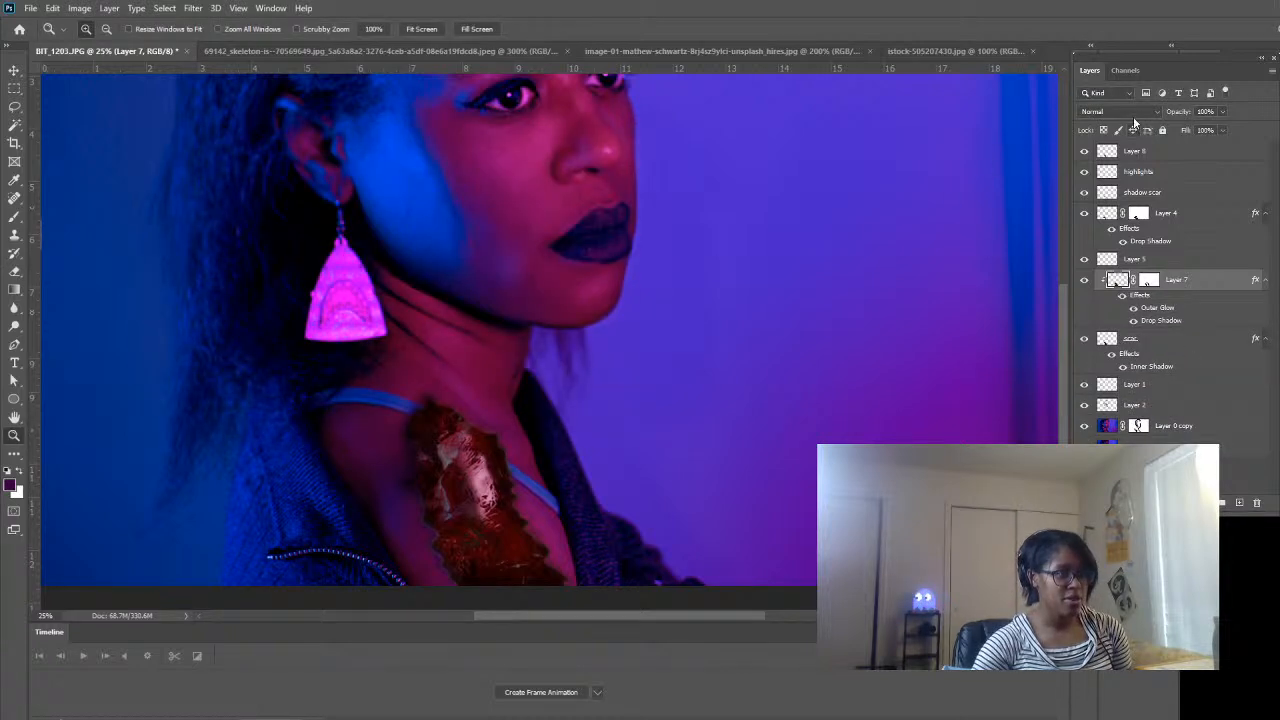
- Set Layer 7's blend mode to Screen and inspect the shoulder wound in the whole portrait and close up
left_click(1143, 111)
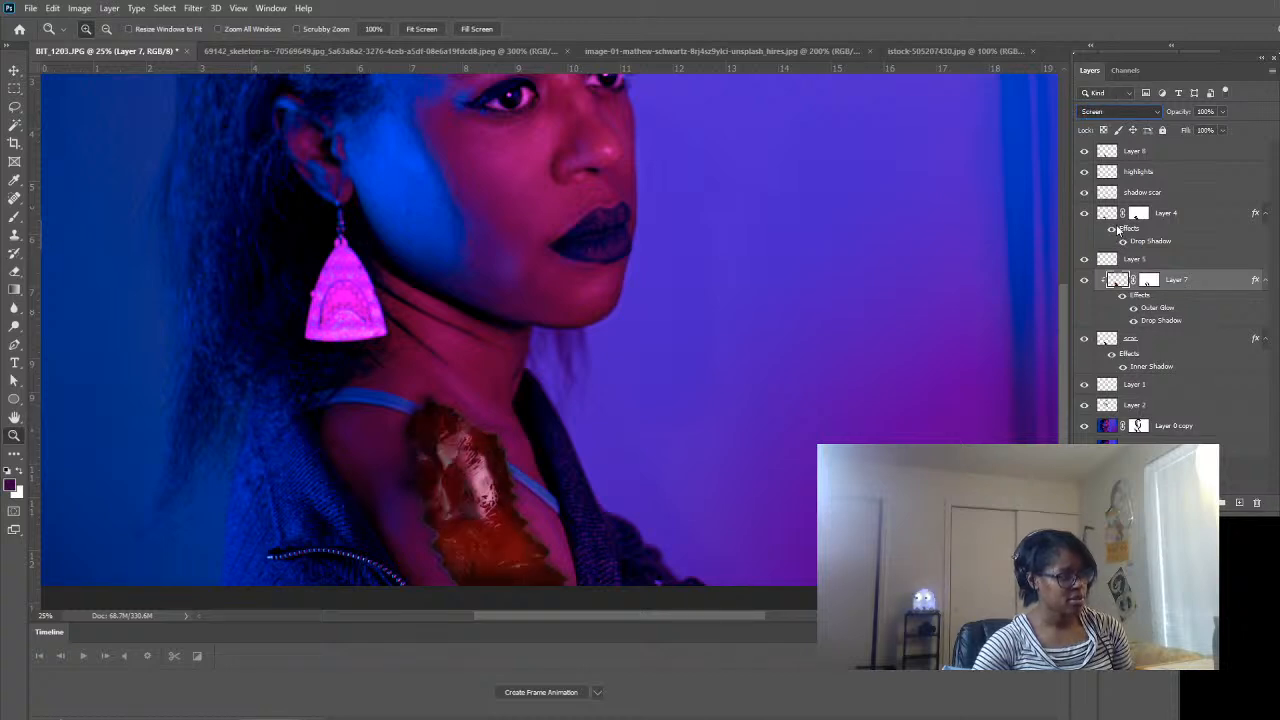
left_click(1116, 224)
left_click(559, 422, "alt")
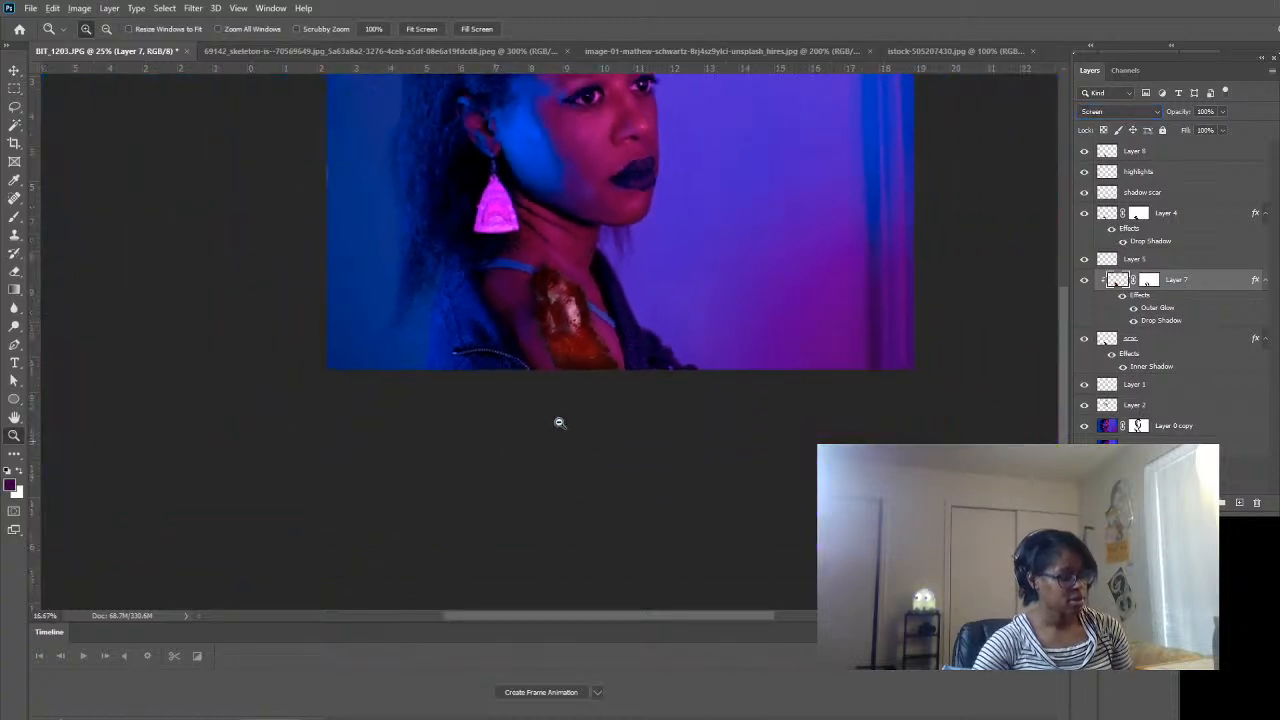
left_click(559, 422, "alt")
scroll(636, 364, "up", 5)
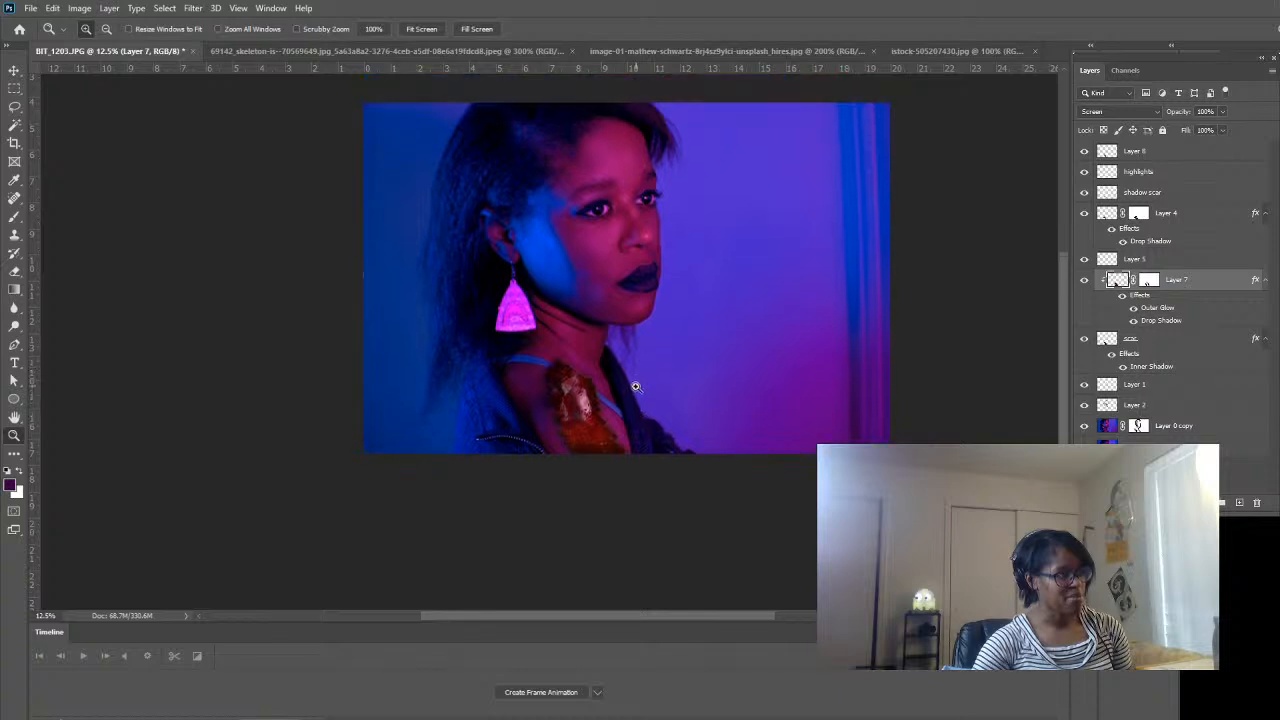
left_click(588, 428)
left_click(506, 521)
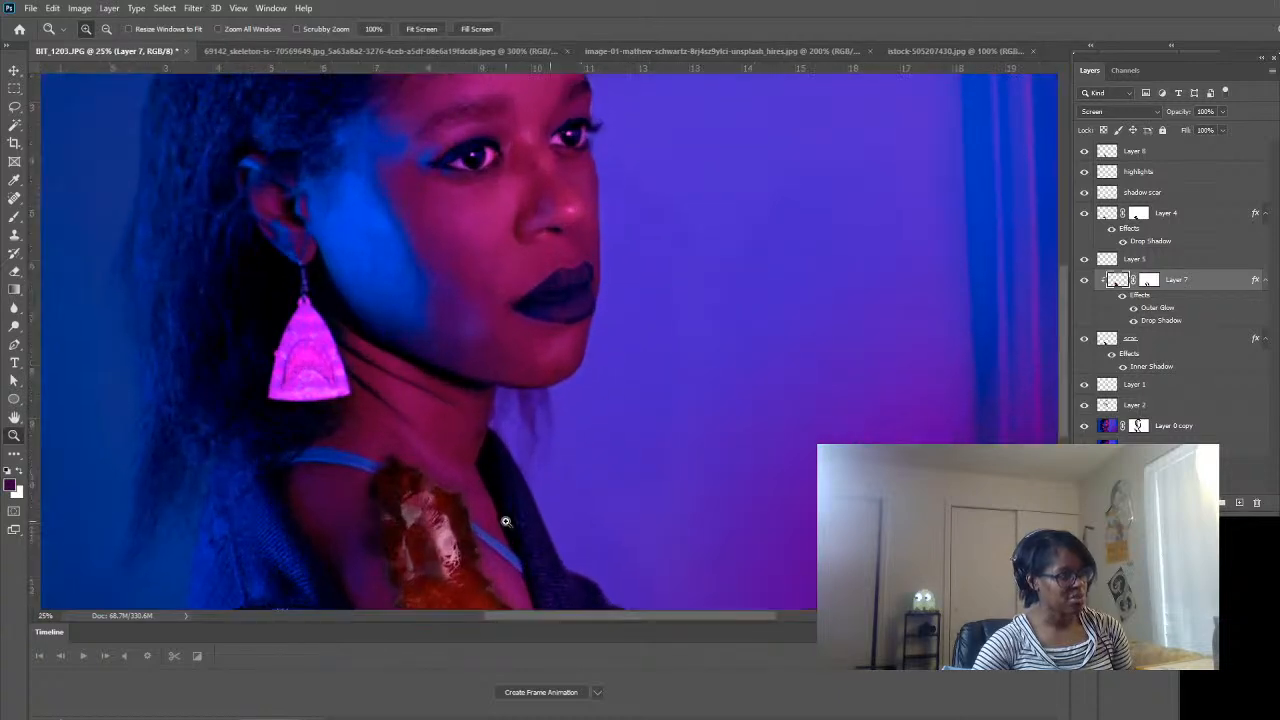
left_click(447, 514)
left_click(447, 514)
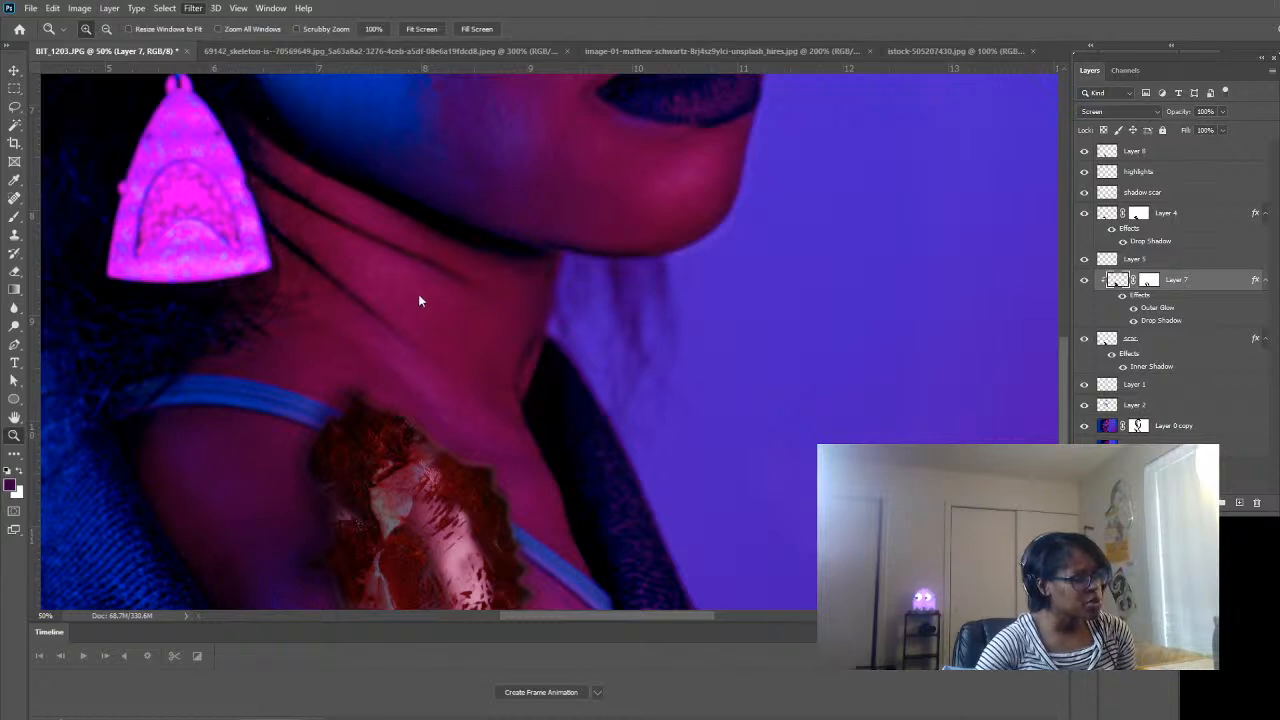
- Apply a Surface Blur to Layer 7 with a radius of 67 pixels and a threshold of 10 levels
key("ctrl+alt+f")
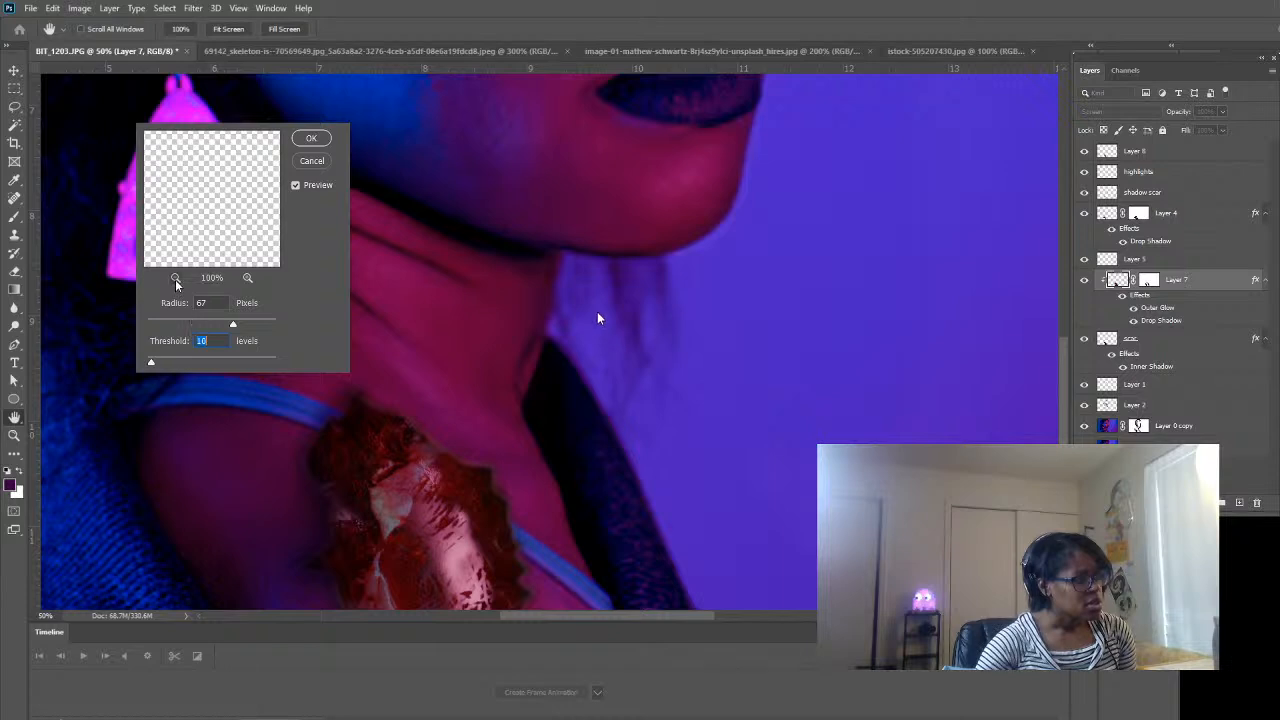
left_click(175, 279)
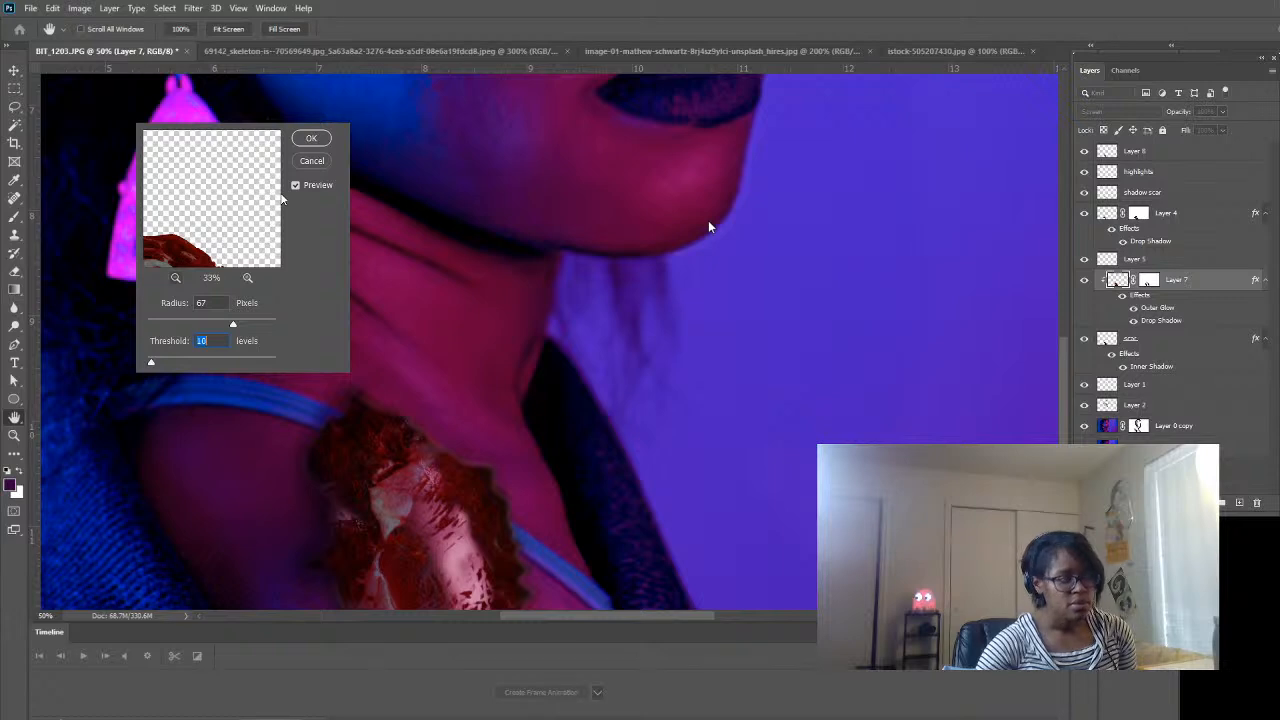
left_click(176, 278)
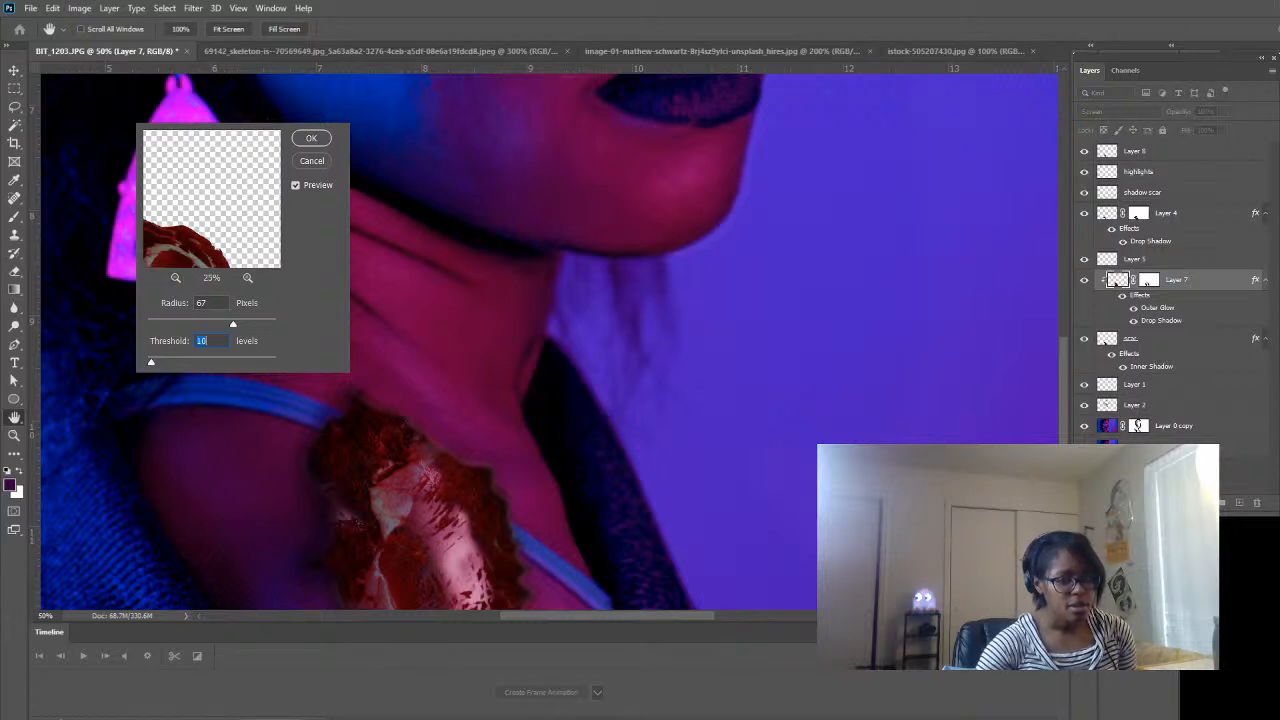
left_click(217, 341)
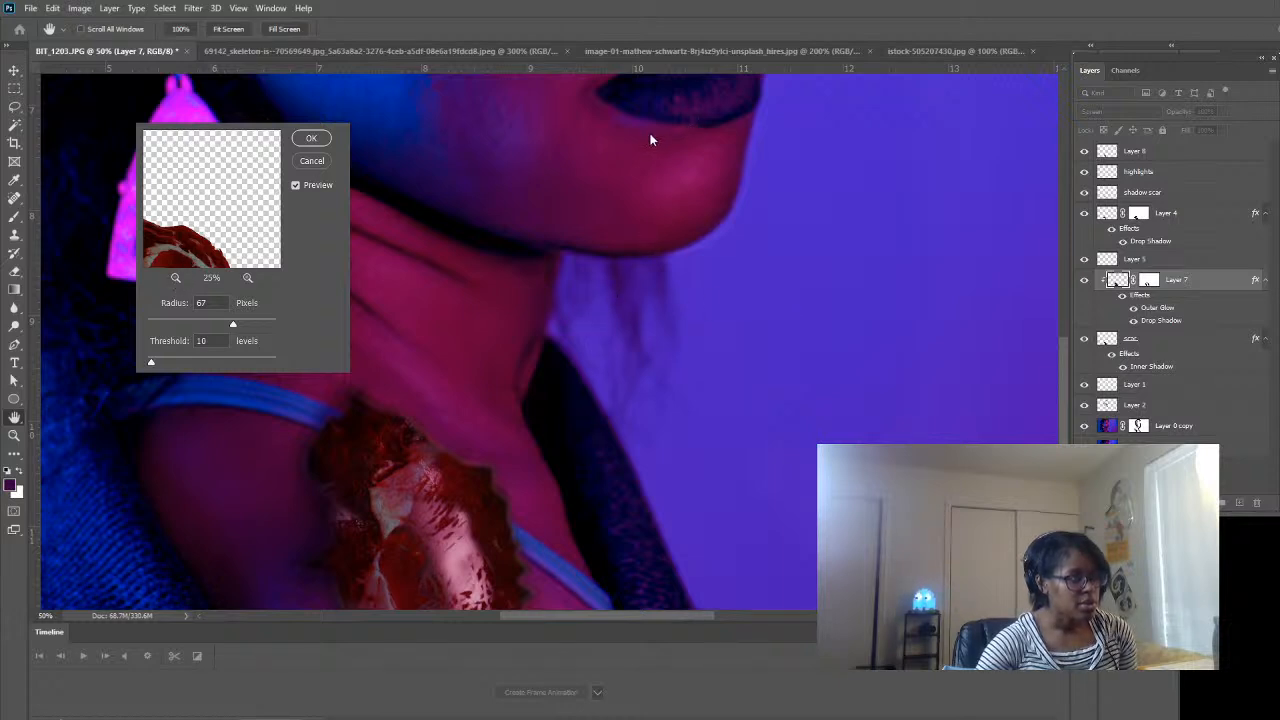
left_click(151, 360)
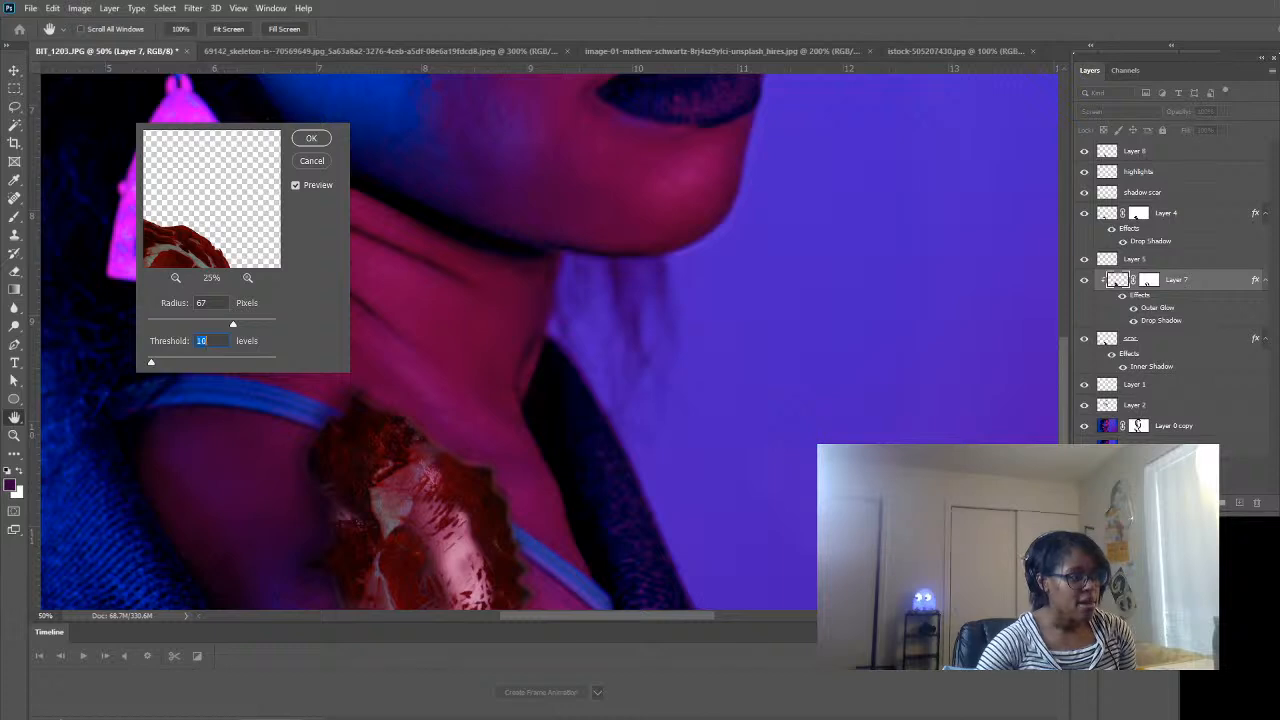
left_click(176, 278)
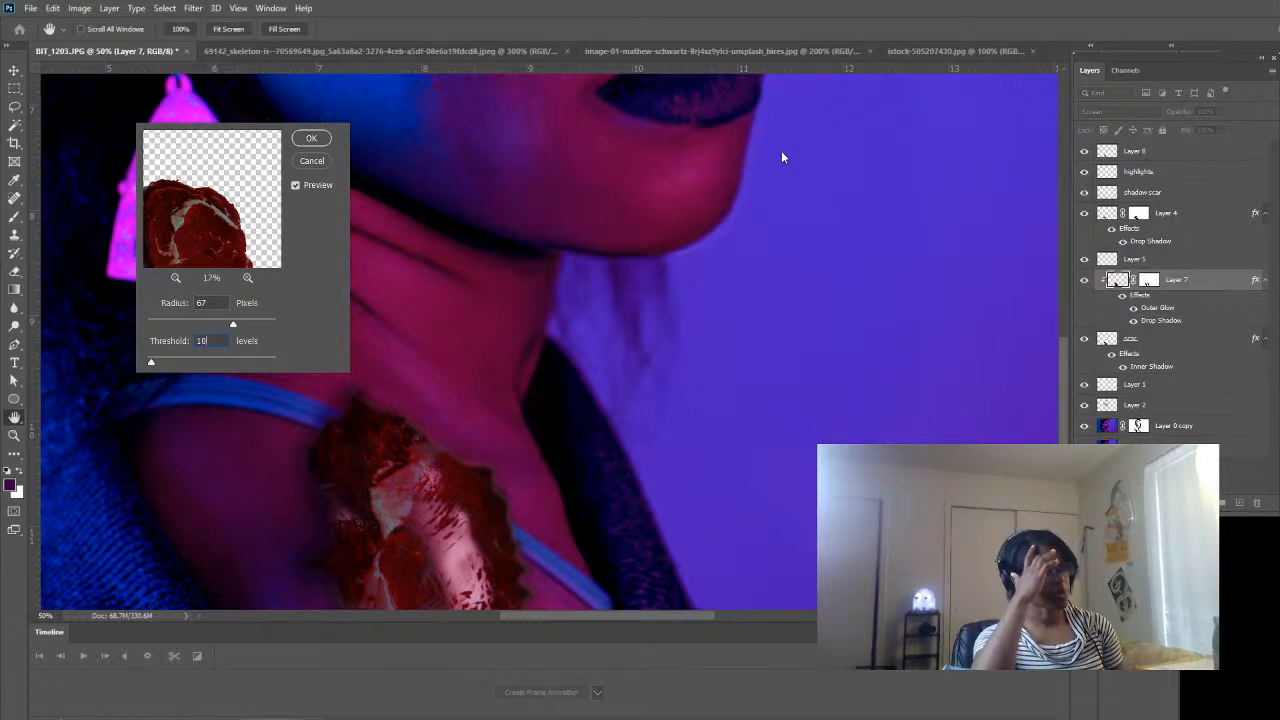
key("Return")
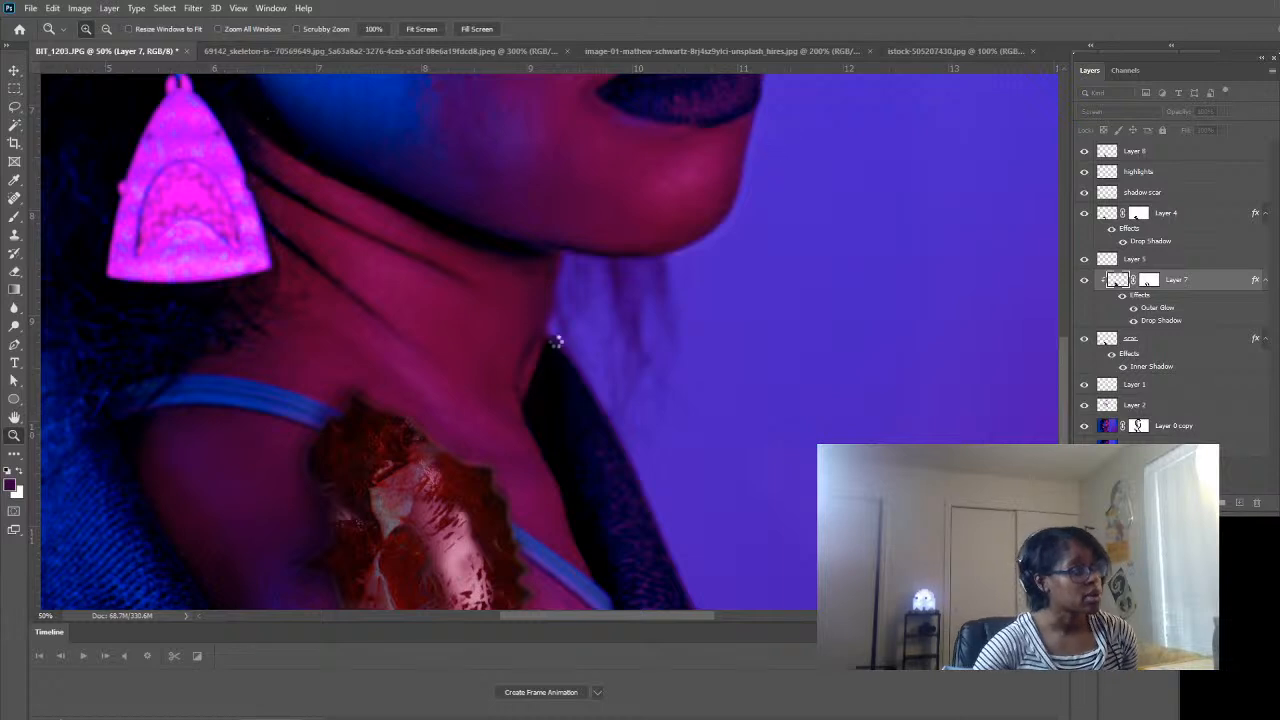
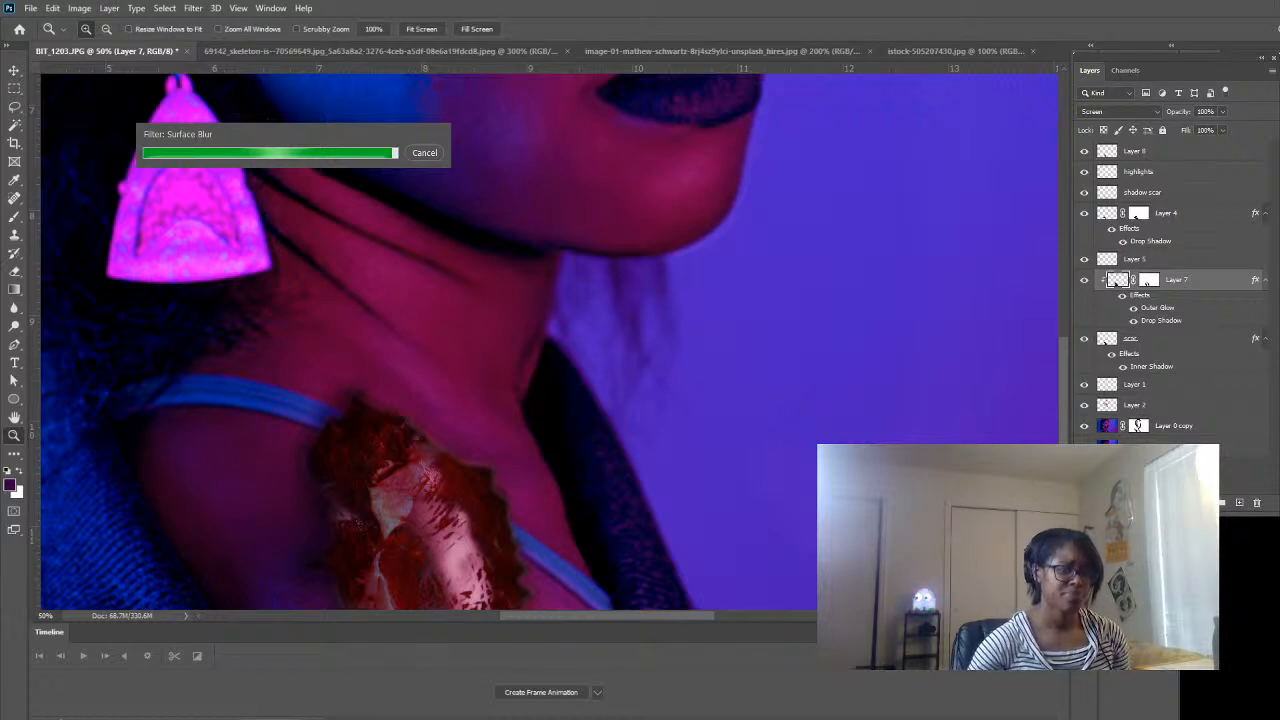
- Save the layered portrait as BIT_1203.psd
left_click(571, 451, "alt")
left_click(539, 472, "alt")
left_click(539, 472, "alt")
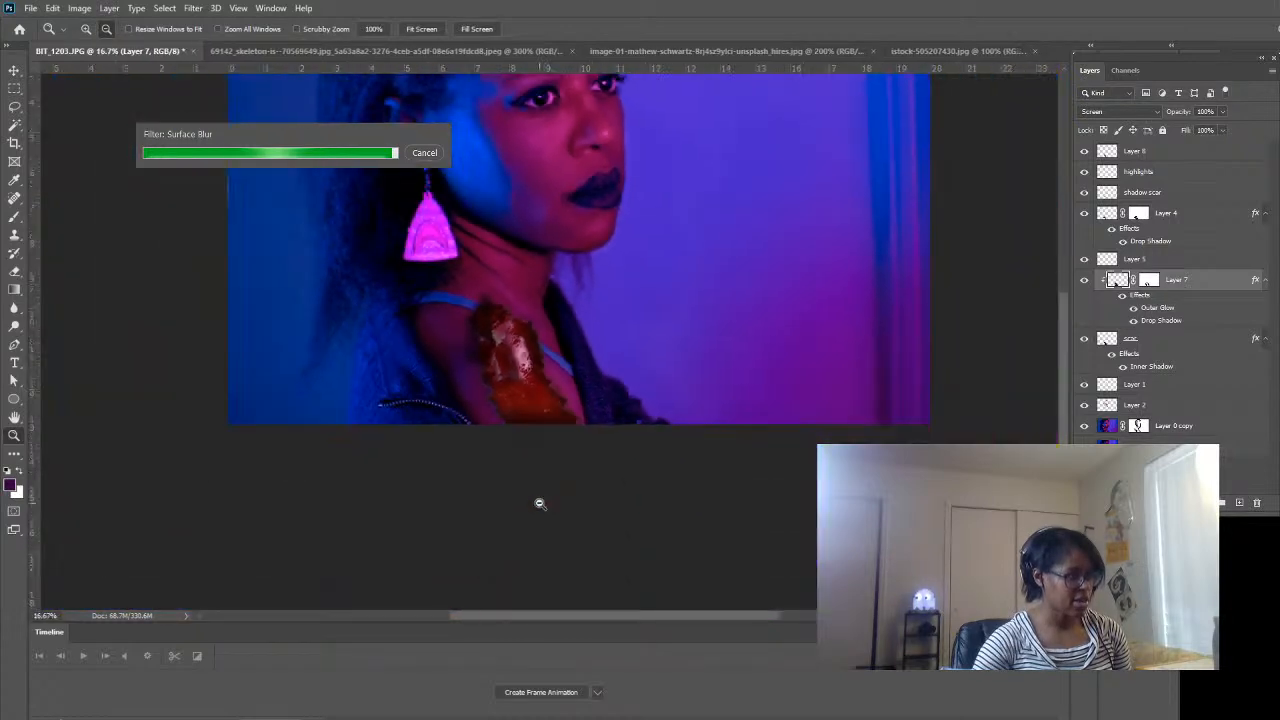
left_click_drag(598, 381, 647, 484)
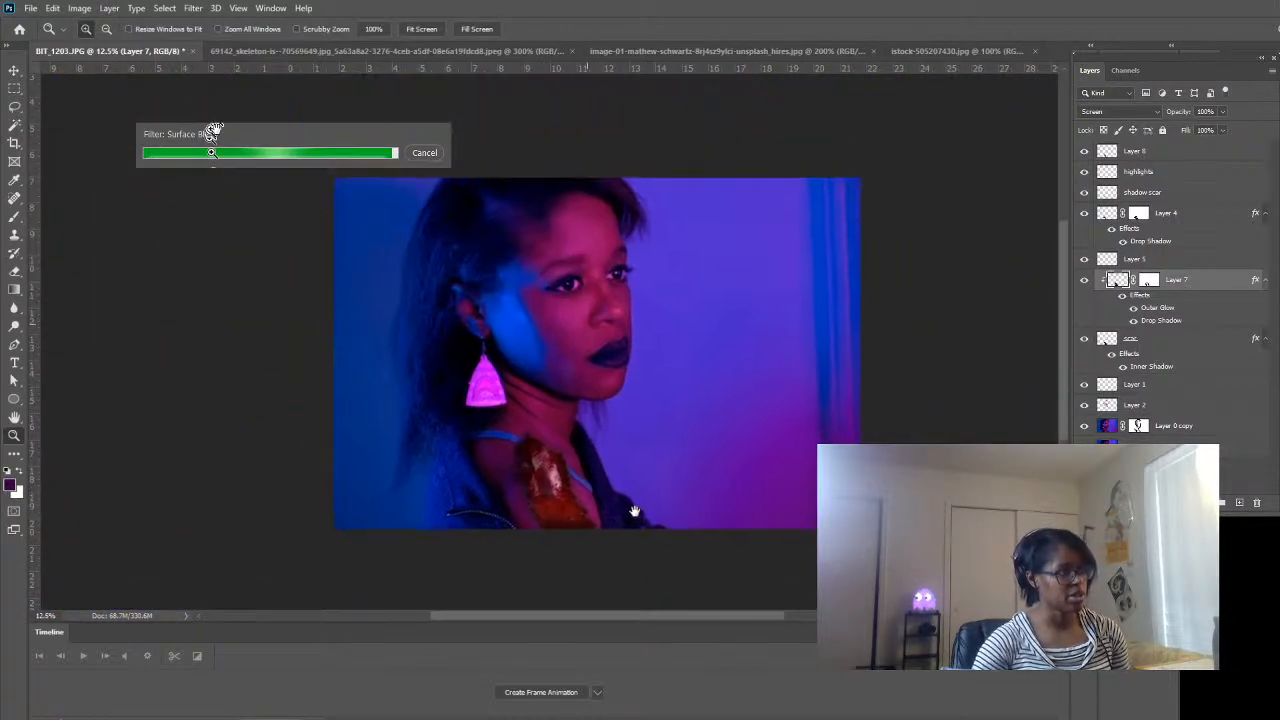
left_click(587, 443)
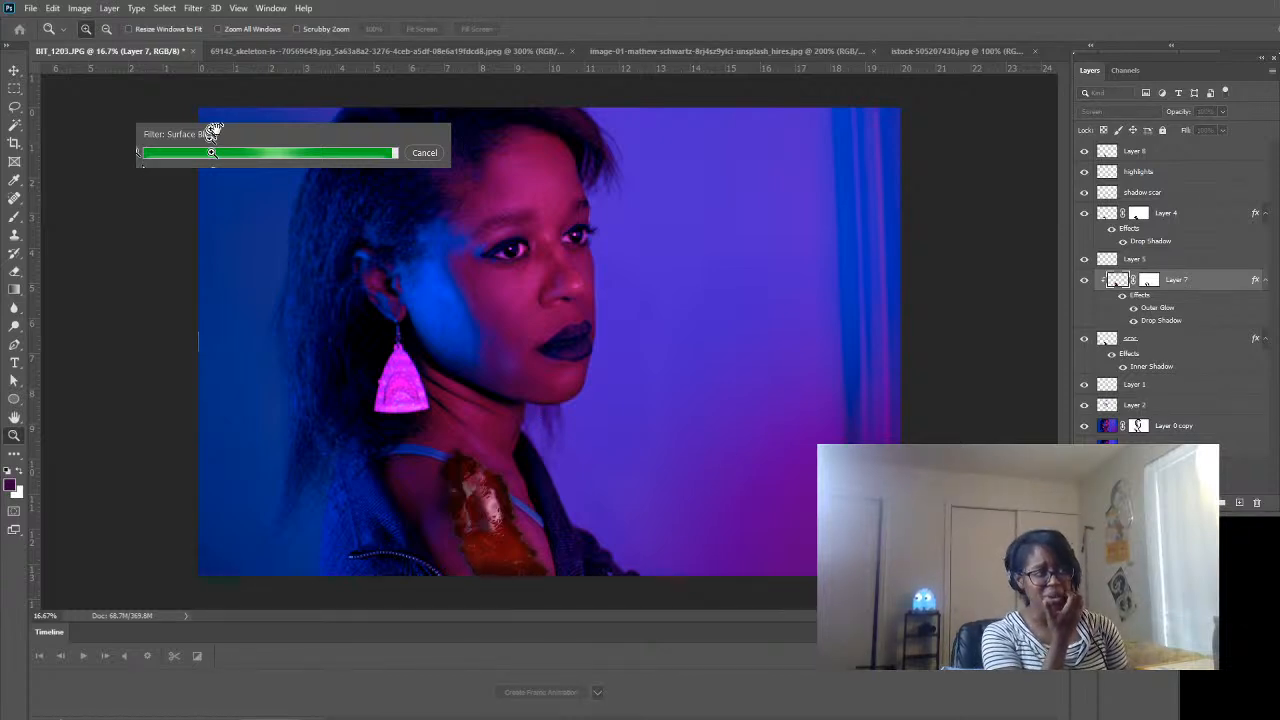
left_click(848, 183)
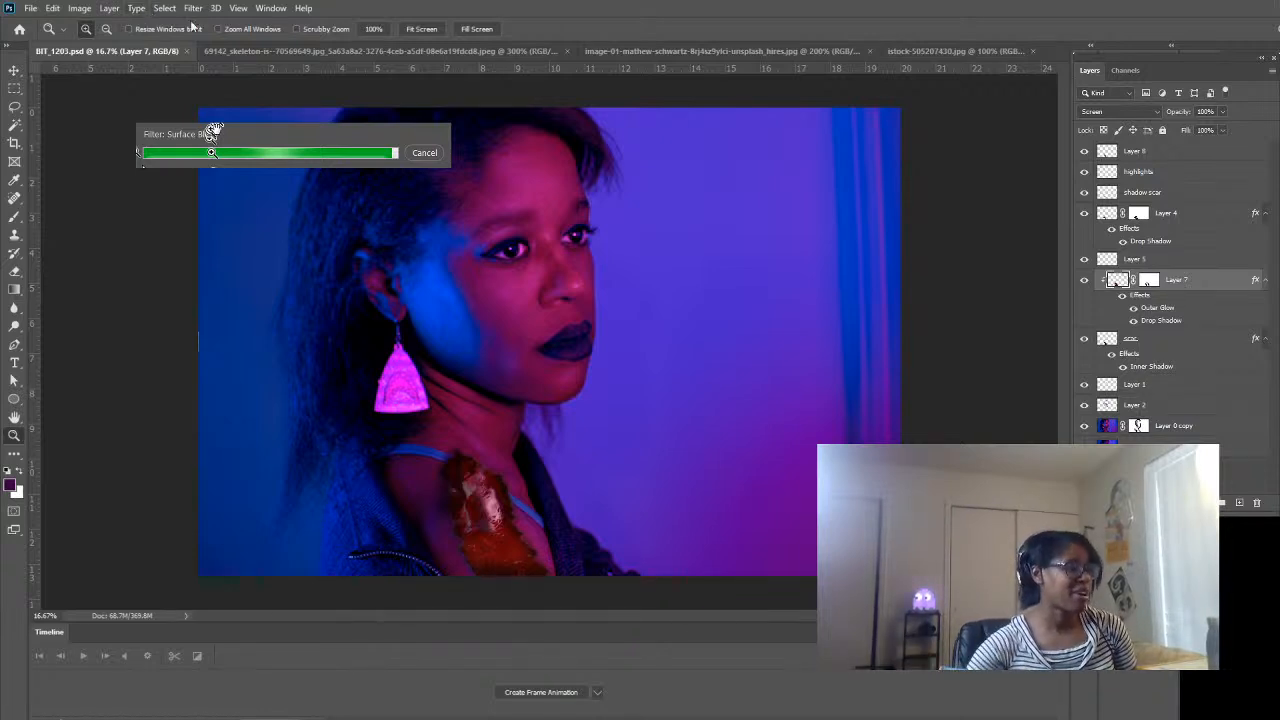
- Compare the shoulder wound with the scar layer hidden and shown
left_click(505, 493)
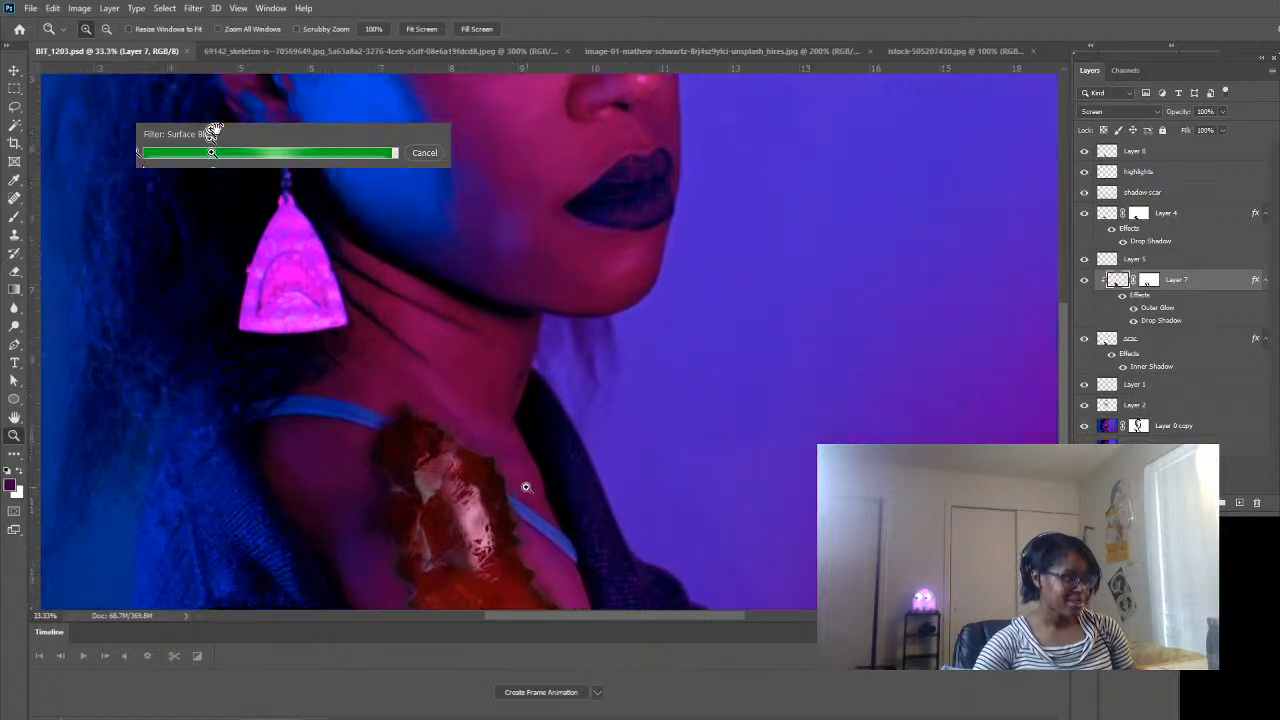
left_click(1083, 338)
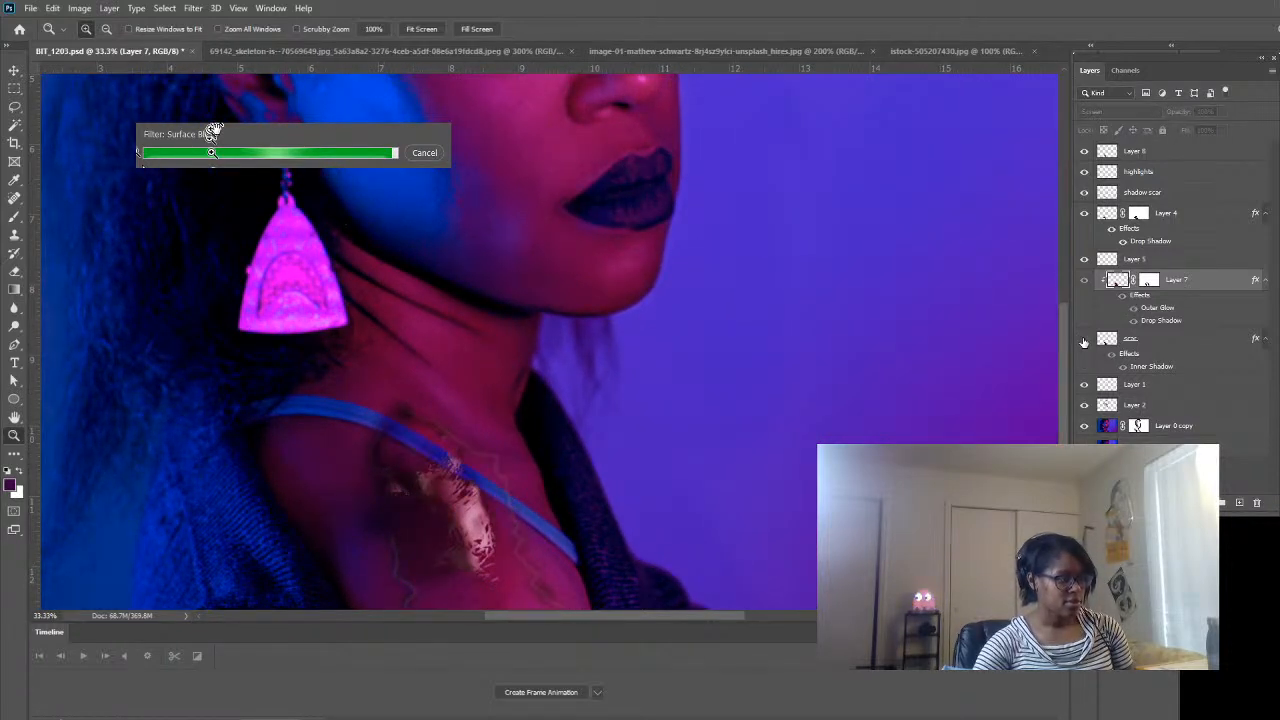
left_click(1083, 338)
left_click(1083, 338)
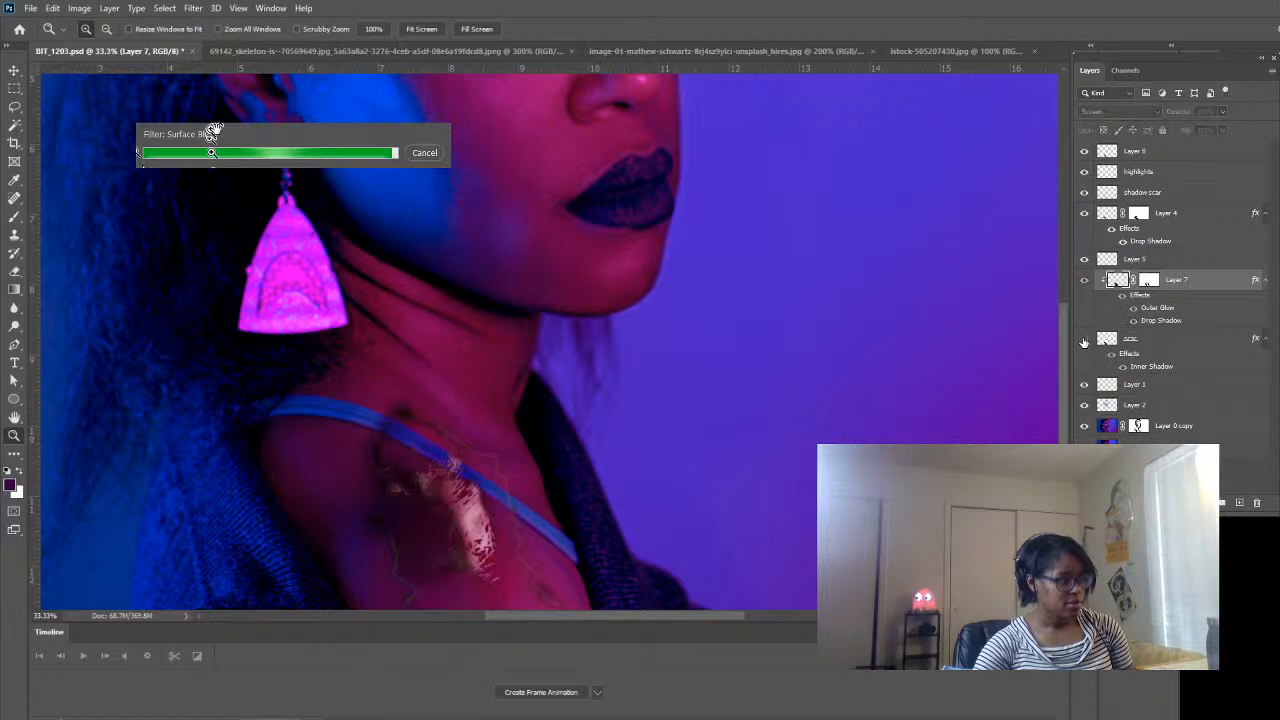
left_click(1083, 338)
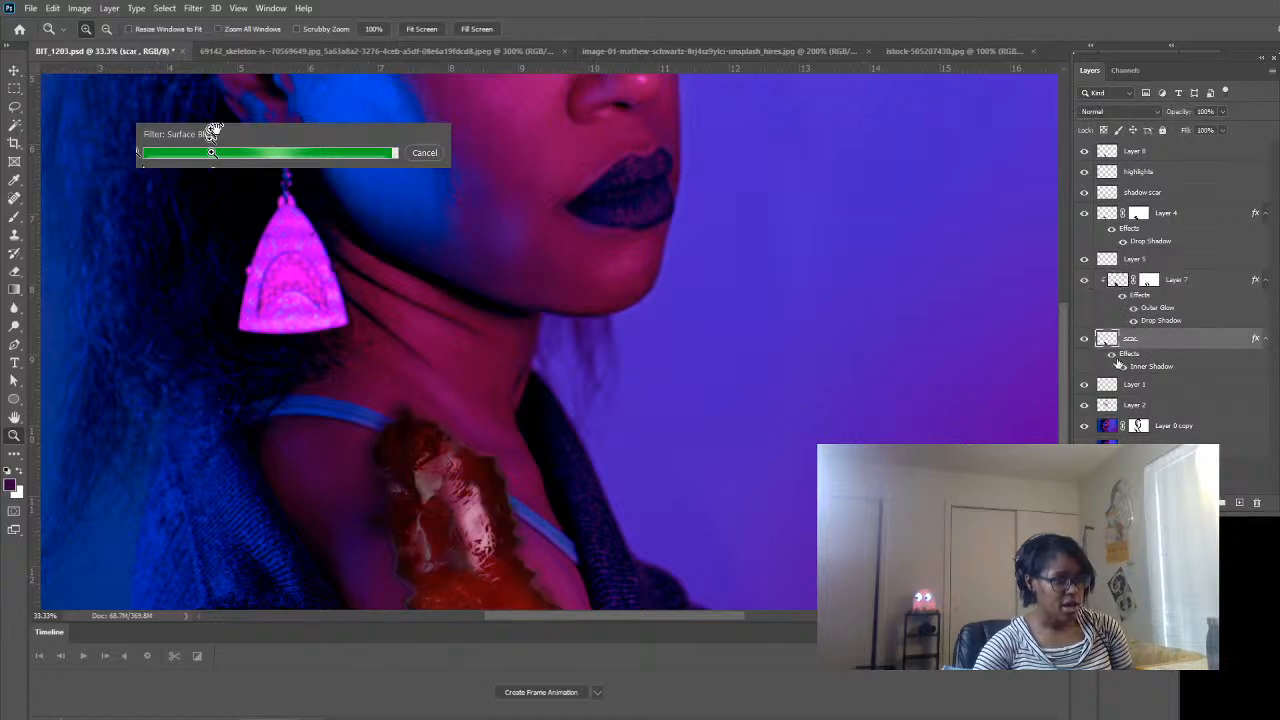
- Adjust the scar layer's colour from orange-red to a darker, duller red and check the wound against the whole portrait
left_click(1155, 340)
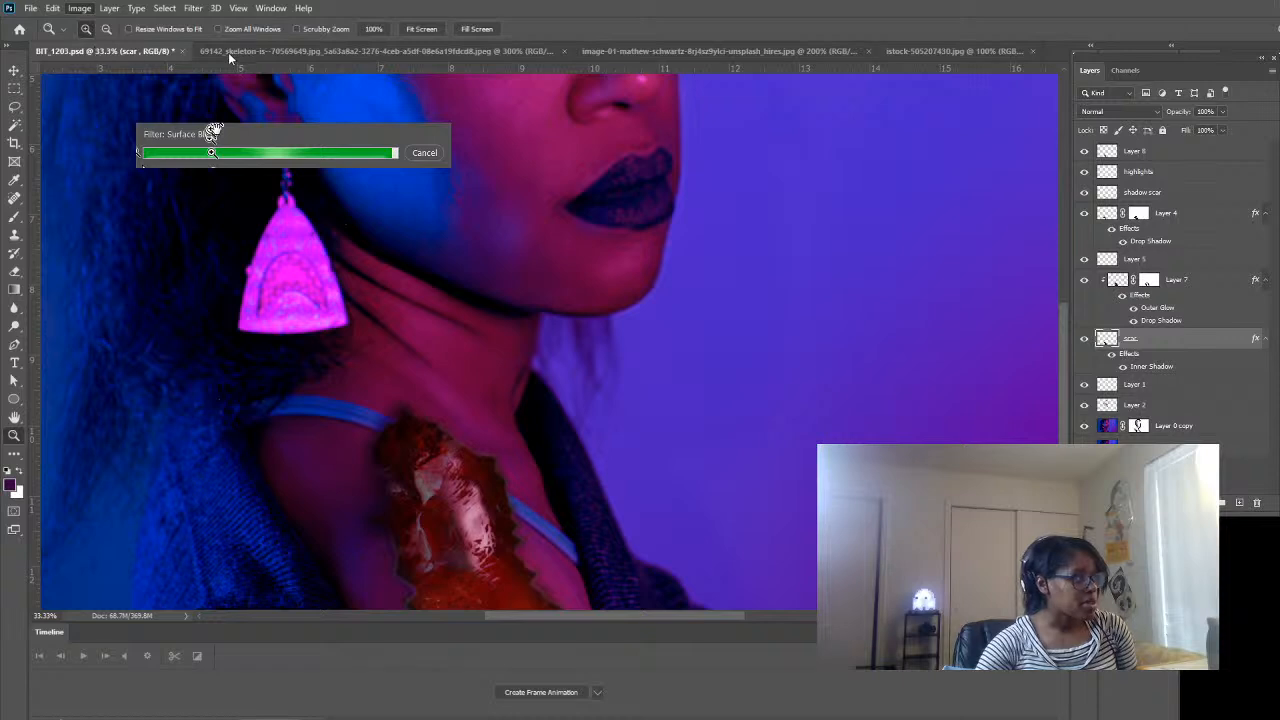
key("i")
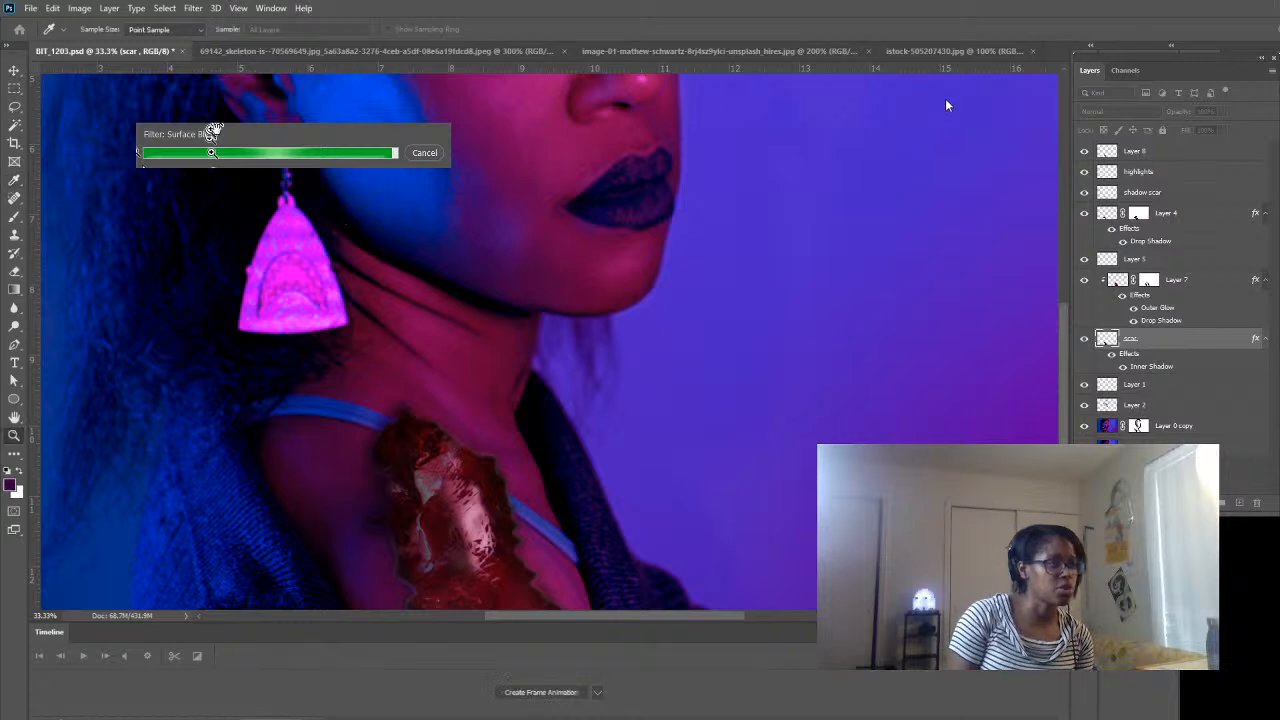
key("z")
left_click(435, 466)
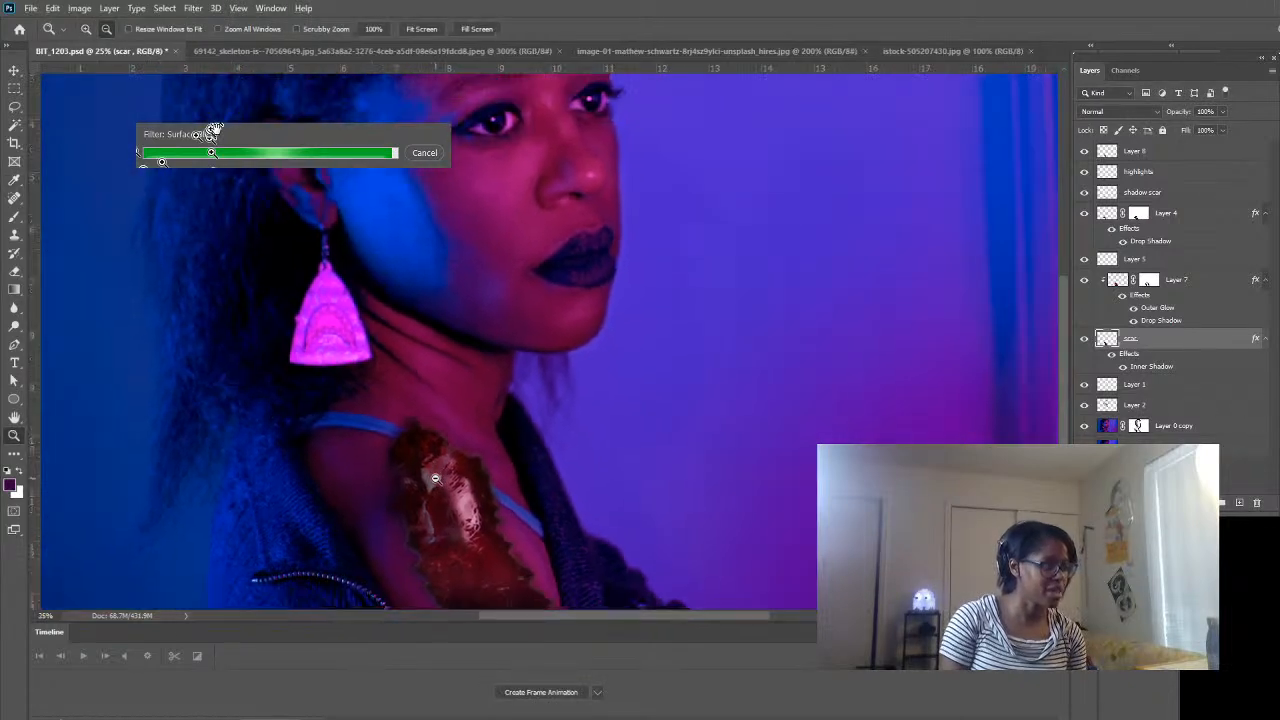
left_click(440, 474)
left_click(640, 423)
left_click(561, 333)
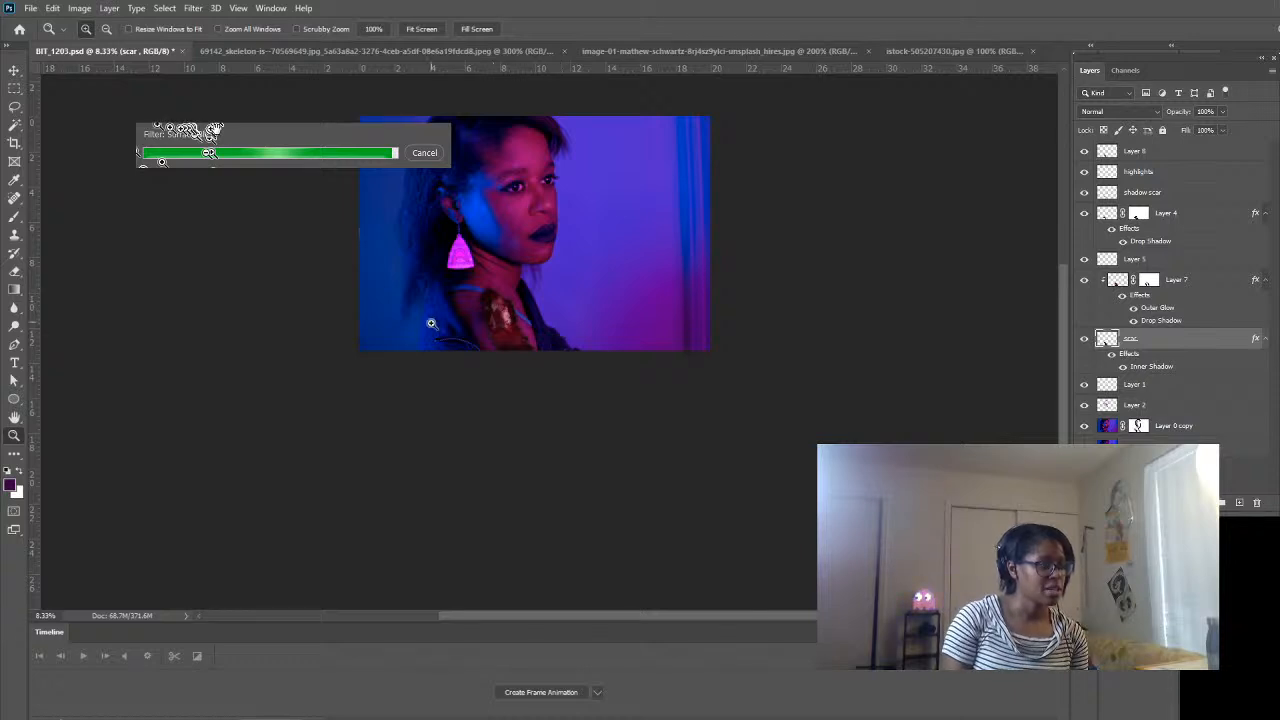
left_click(537, 354)
left_click(487, 323)
left_click(481, 519)
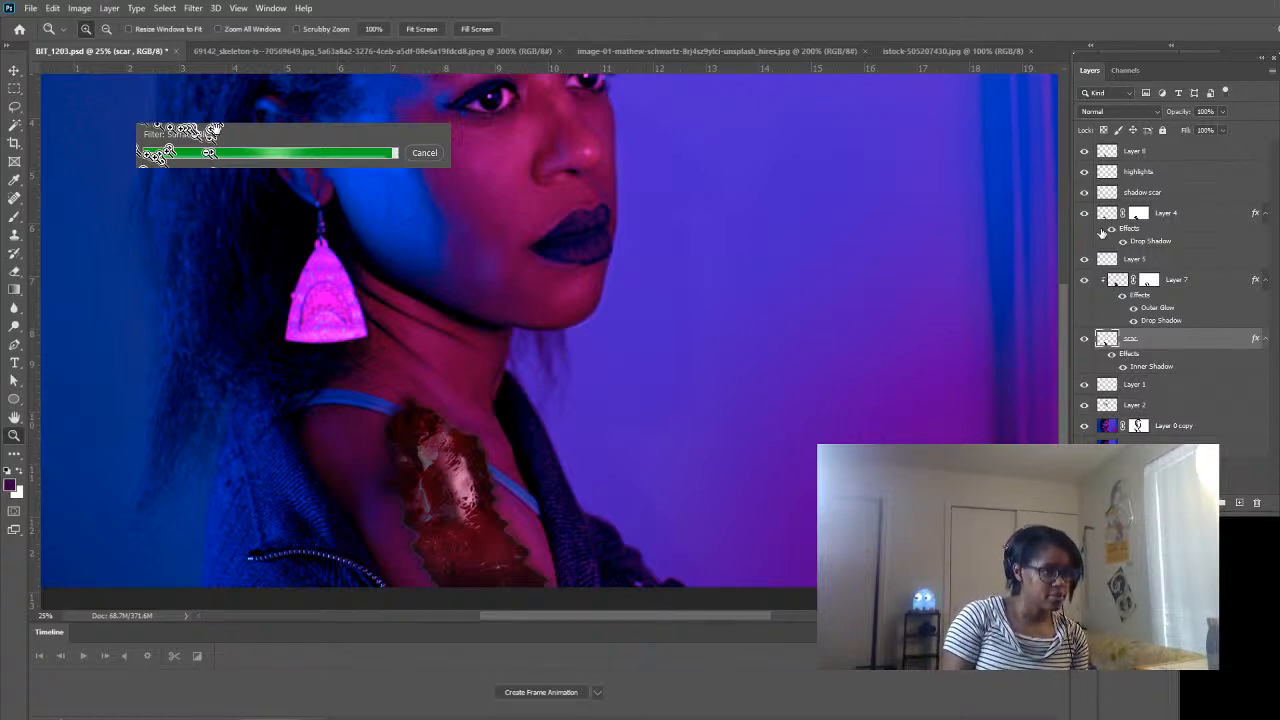
- Reduce the opacity of Layer 4 to 70%
left_click(1202, 217)
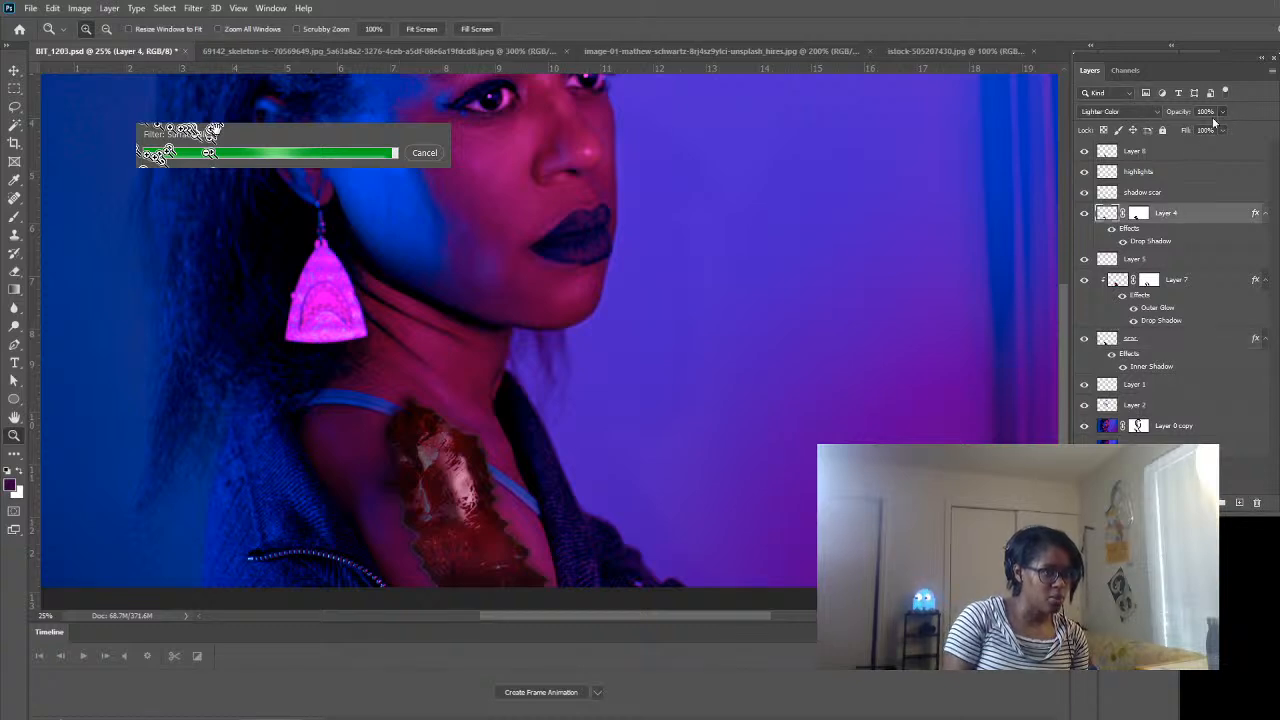
key("7")
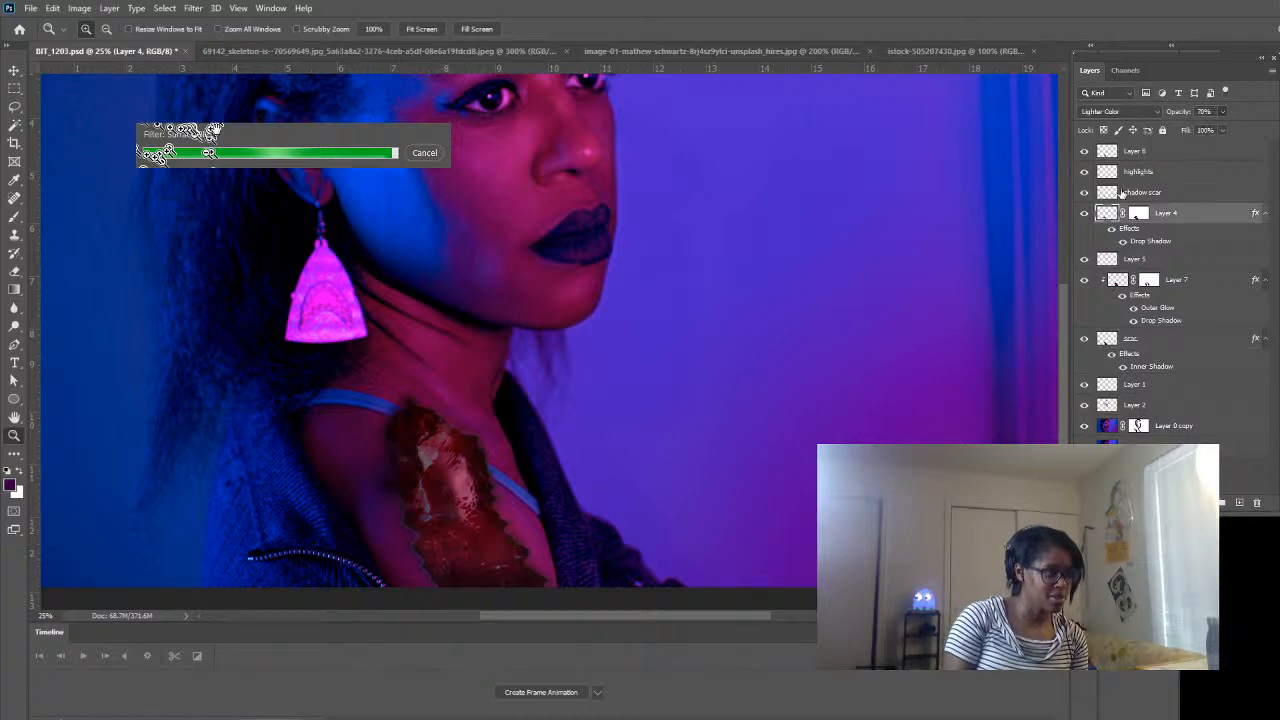
- Examine the shoulder wound within the whole portrait and up close, toggling the visibility of Layer 1
left_click(605, 428, "alt")
left_click(537, 323, "alt")
left_click(518, 343, "alt")
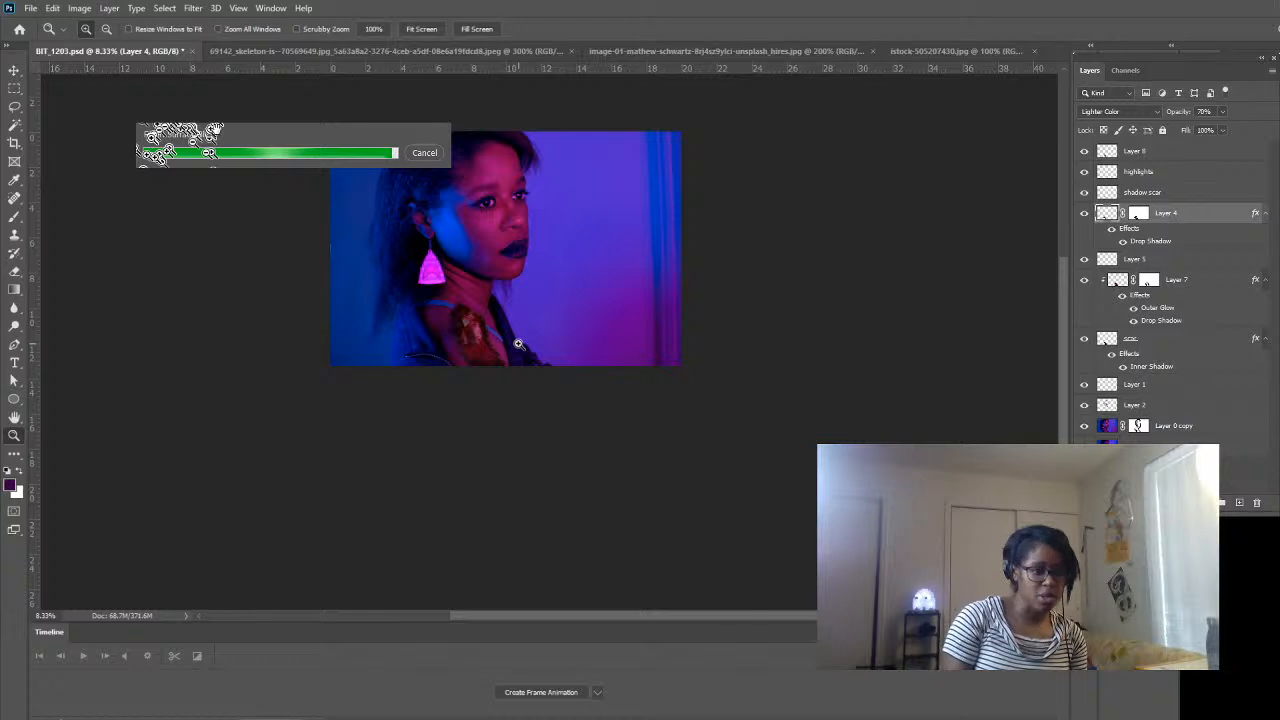
left_click(459, 355)
left_click(466, 334)
left_click(430, 470)
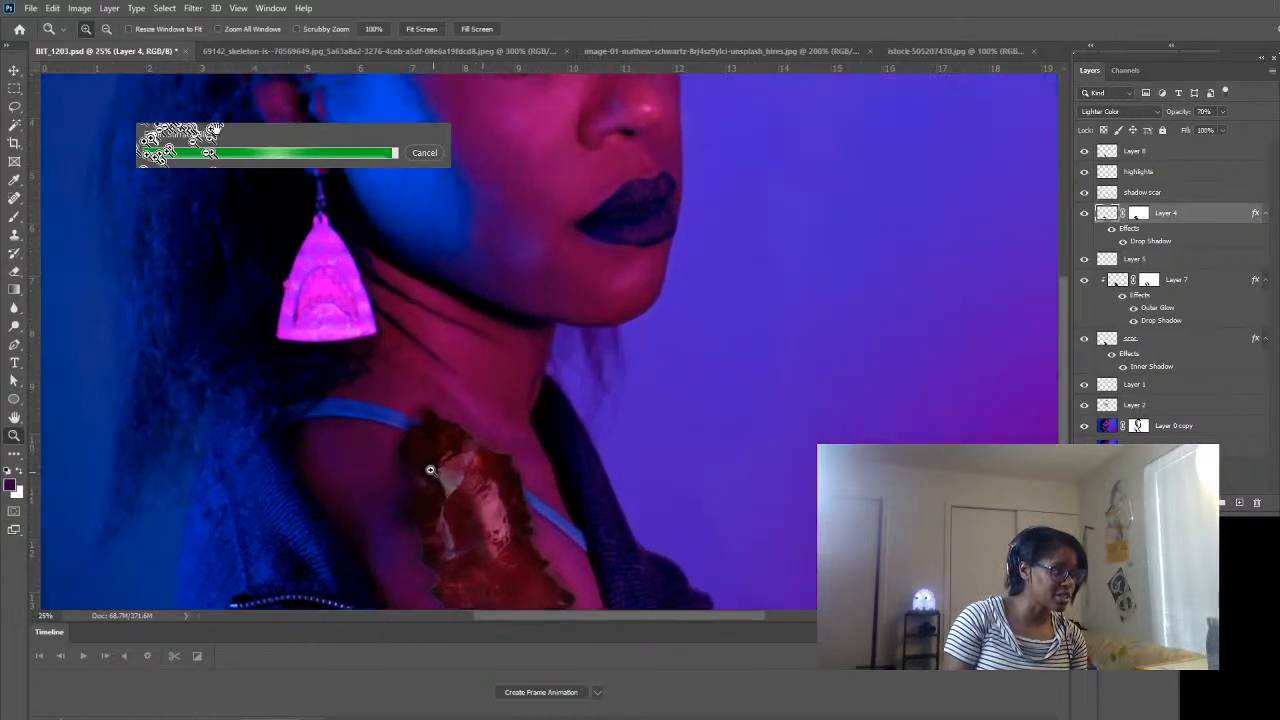
left_click_drag(468, 493, 632, 442)
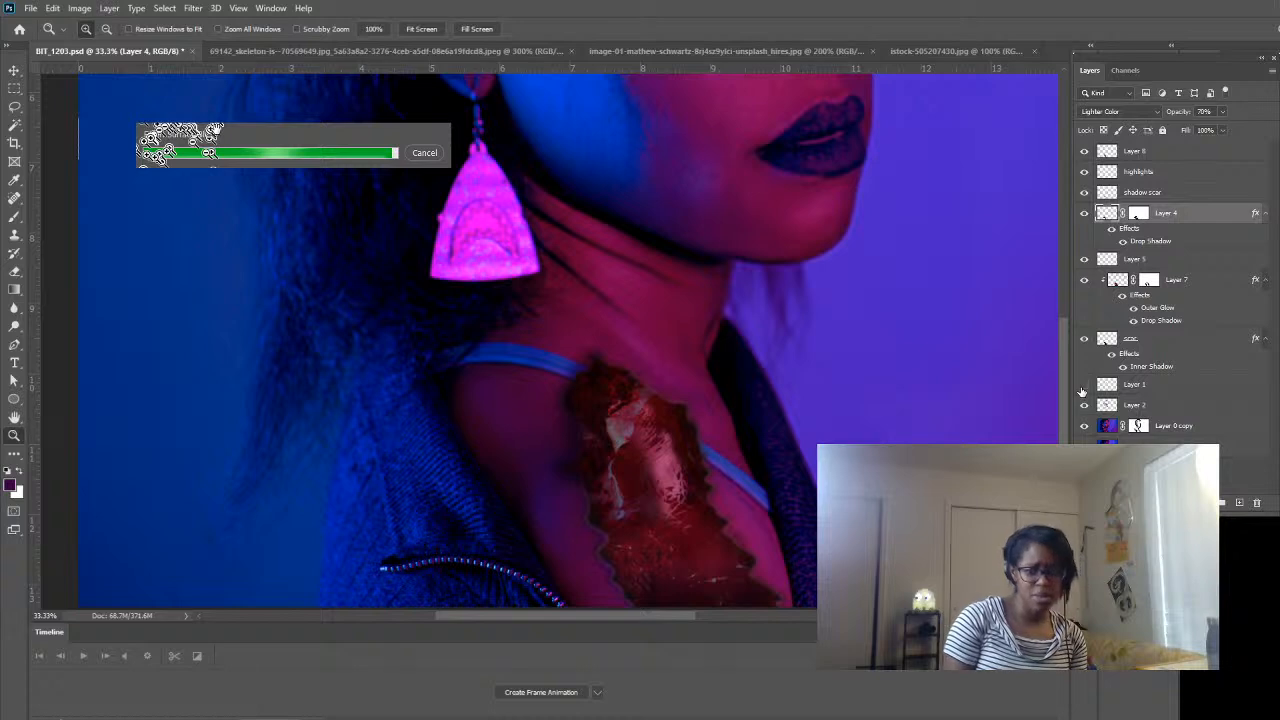
left_click(1083, 385)
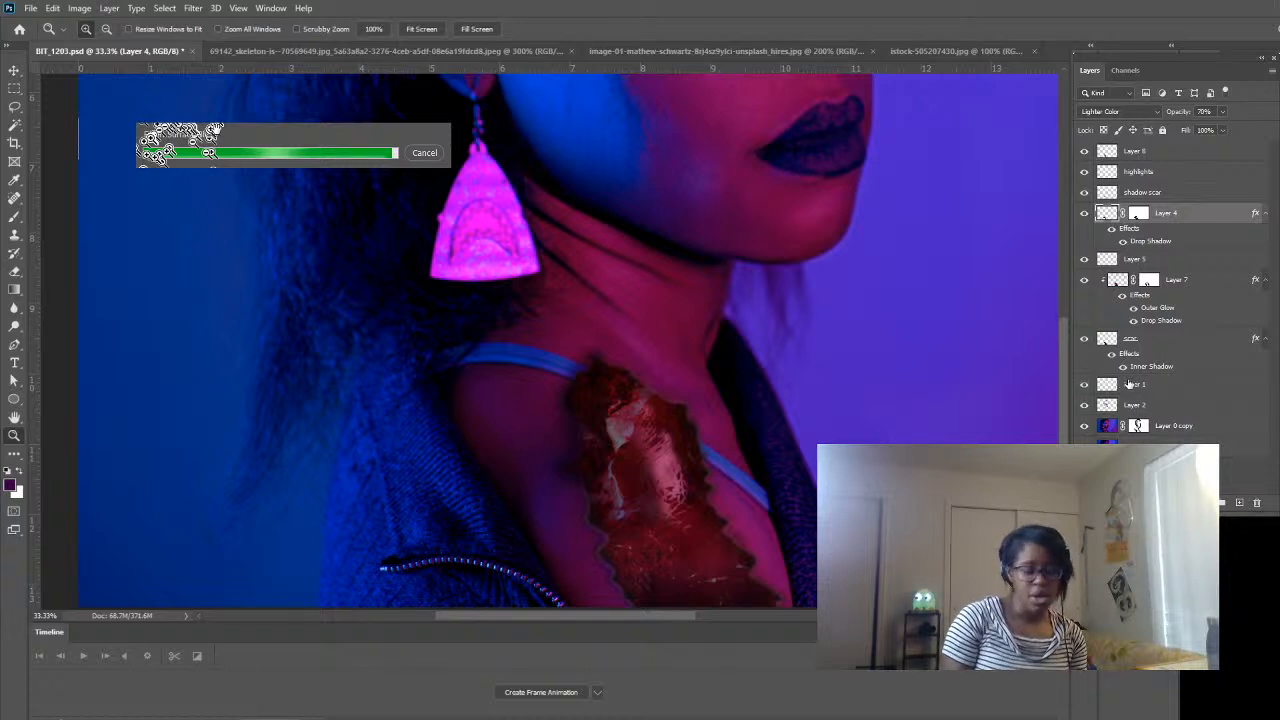
left_click_drag(645, 489, 677, 455)
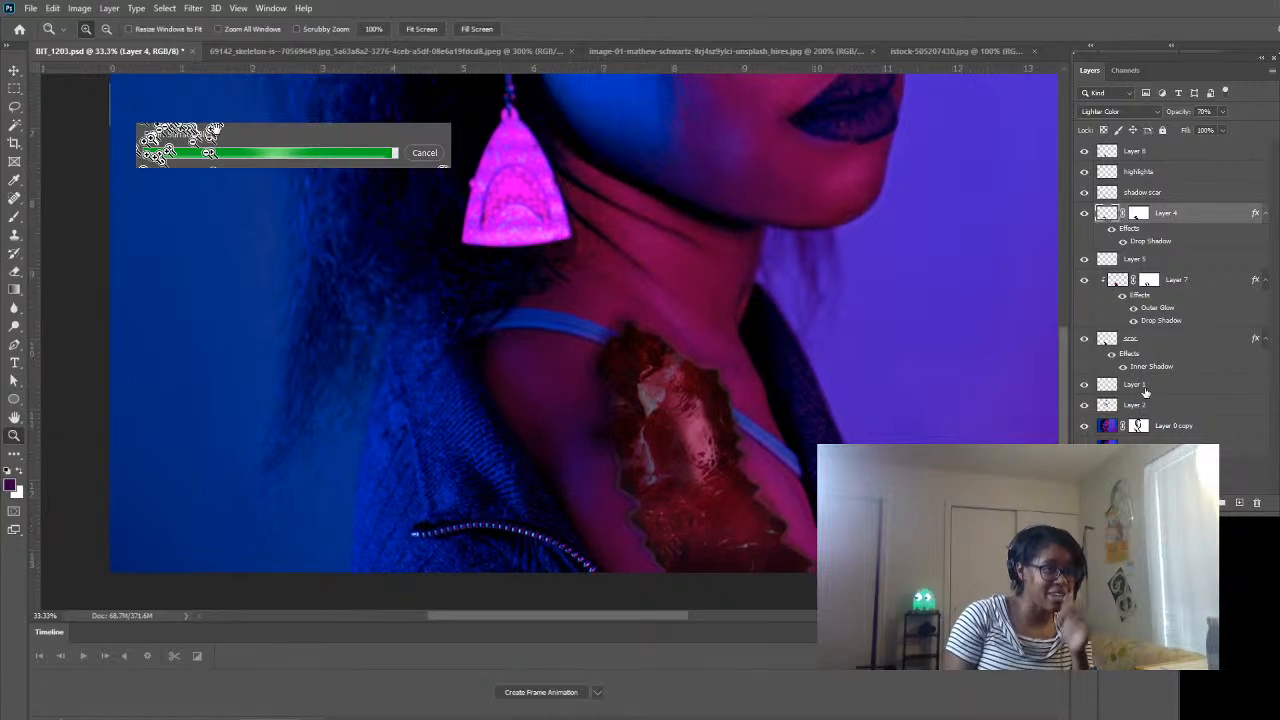
- Duplicate the masked Layer 0 copy and move the duplicate to the top of the layer stack
left_click(1200, 428)
key("ctrl+j")
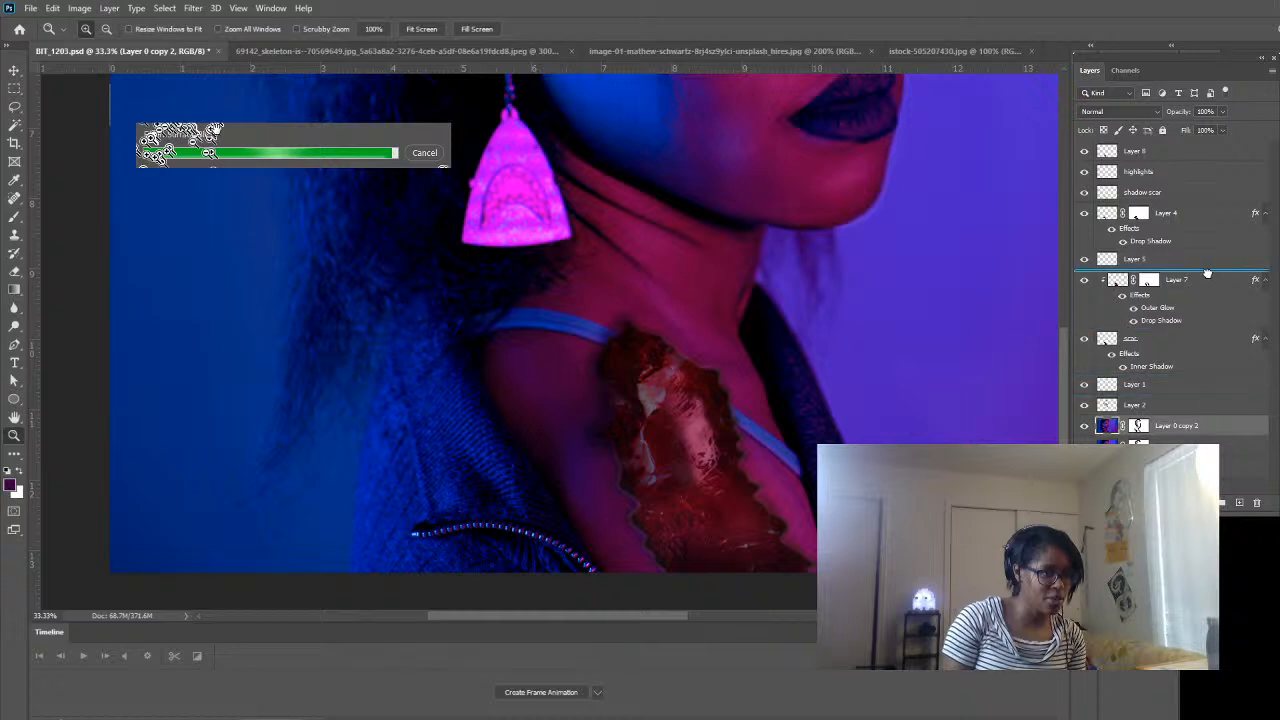
key("ctrl+shift+bracketright")
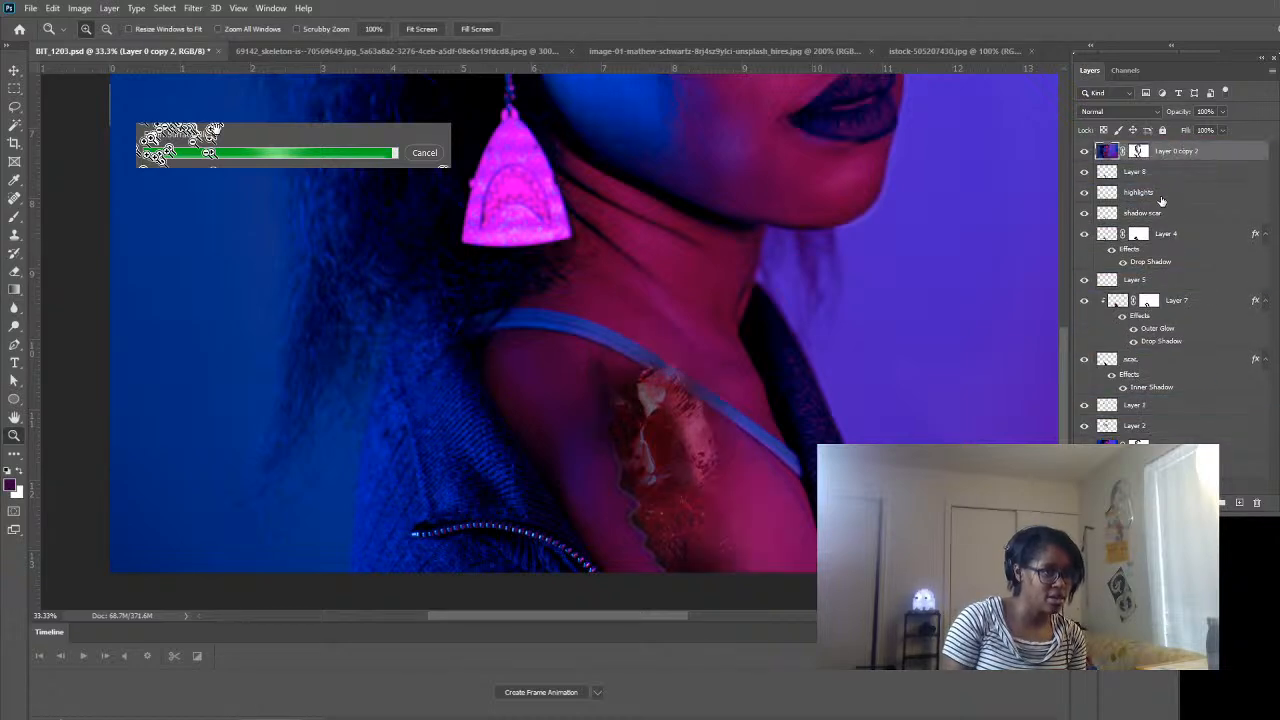
- Compare the whole portrait with the duplicated top layer hidden and shown
left_click(702, 489, "alt")
left_click(180, 125, "alt")
left_click(160, 138, "alt")
left_click(688, 364, "alt")
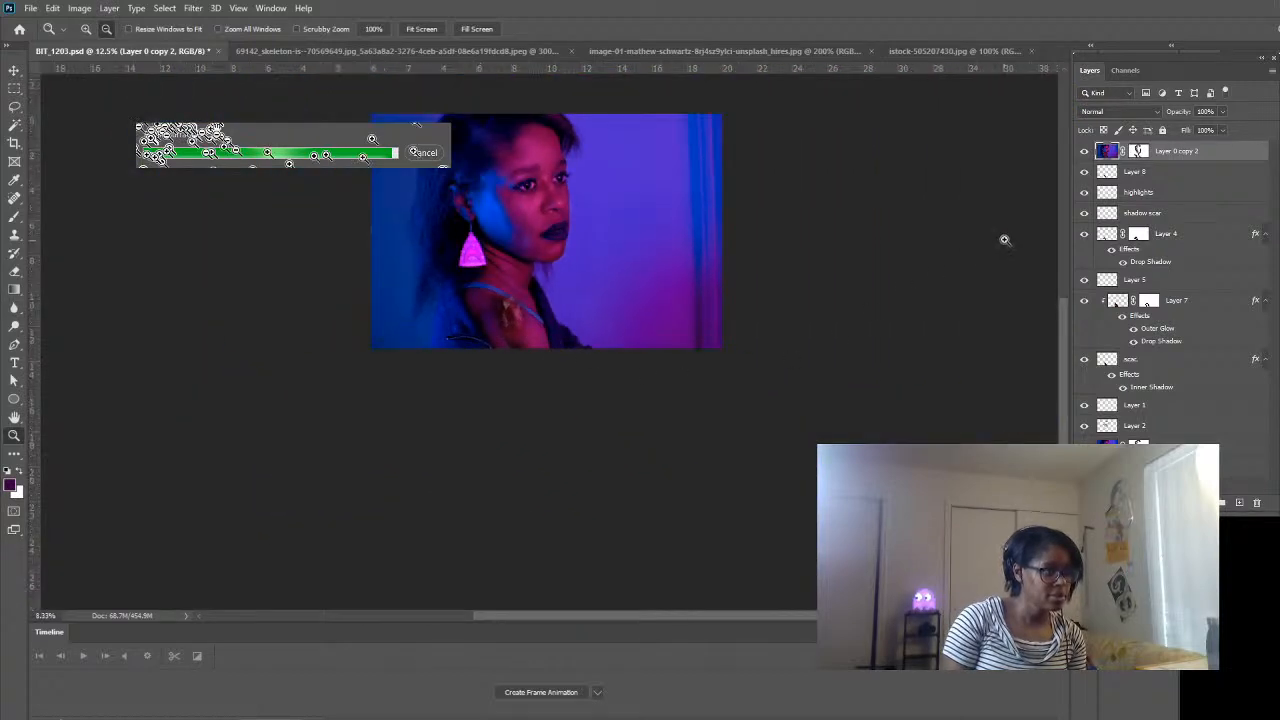
left_click(552, 300)
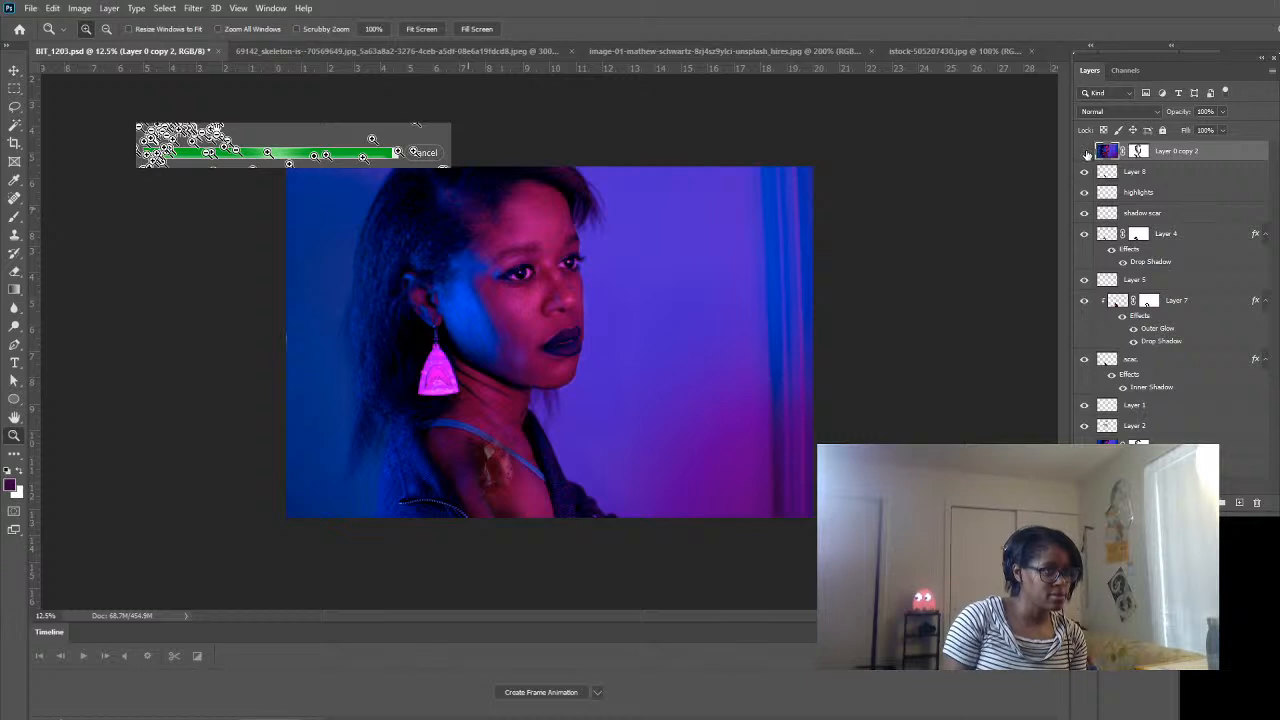
left_click(1085, 151)
left_click(1086, 152)
left_click(1085, 152)
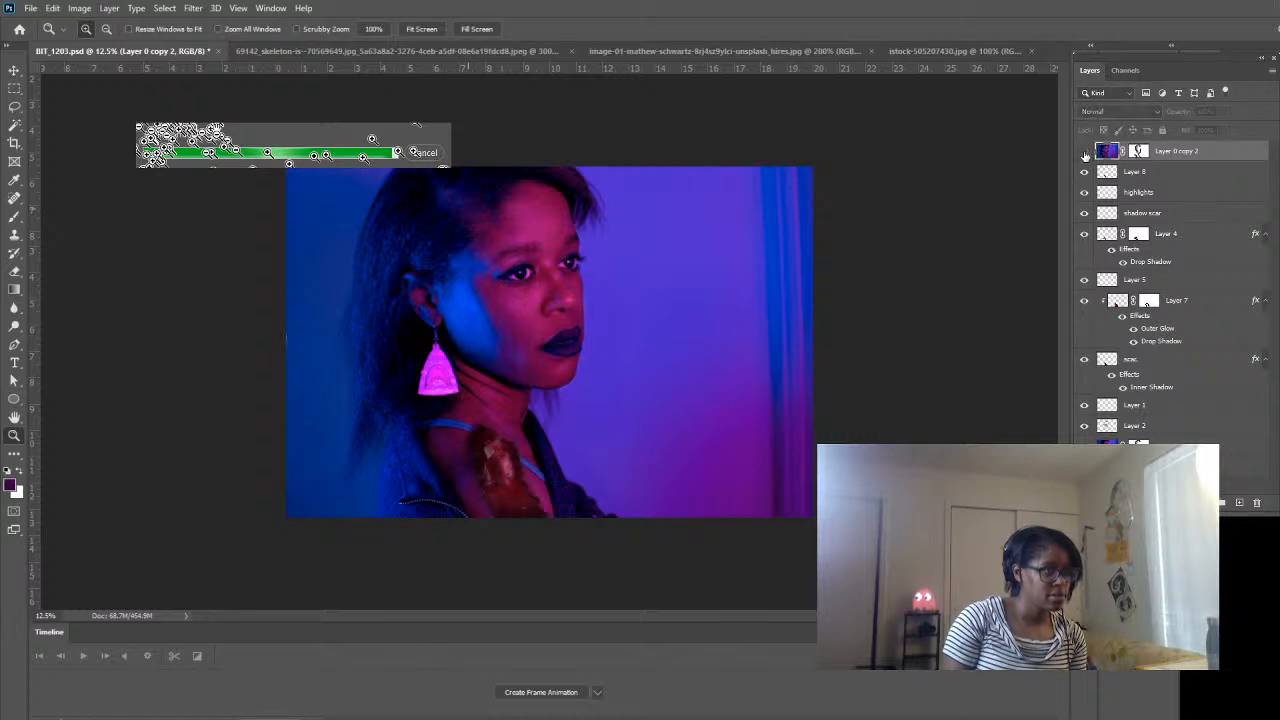
left_click(1085, 152)
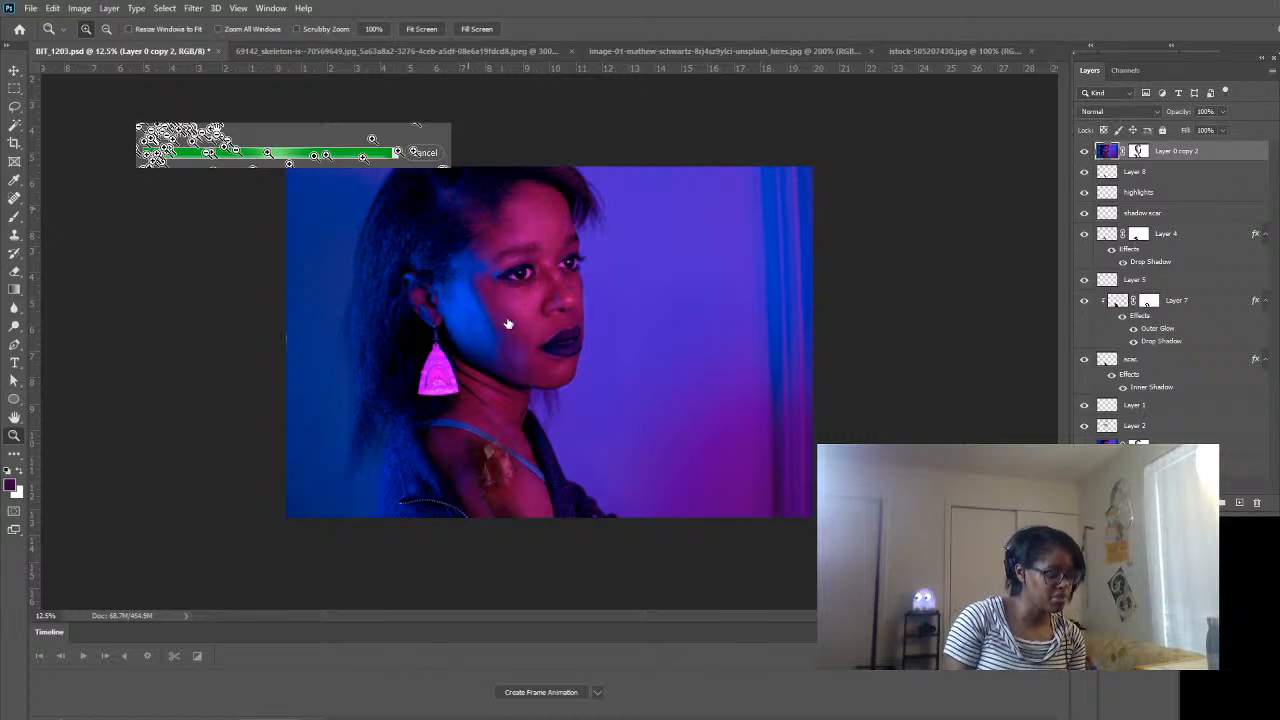
key("b")
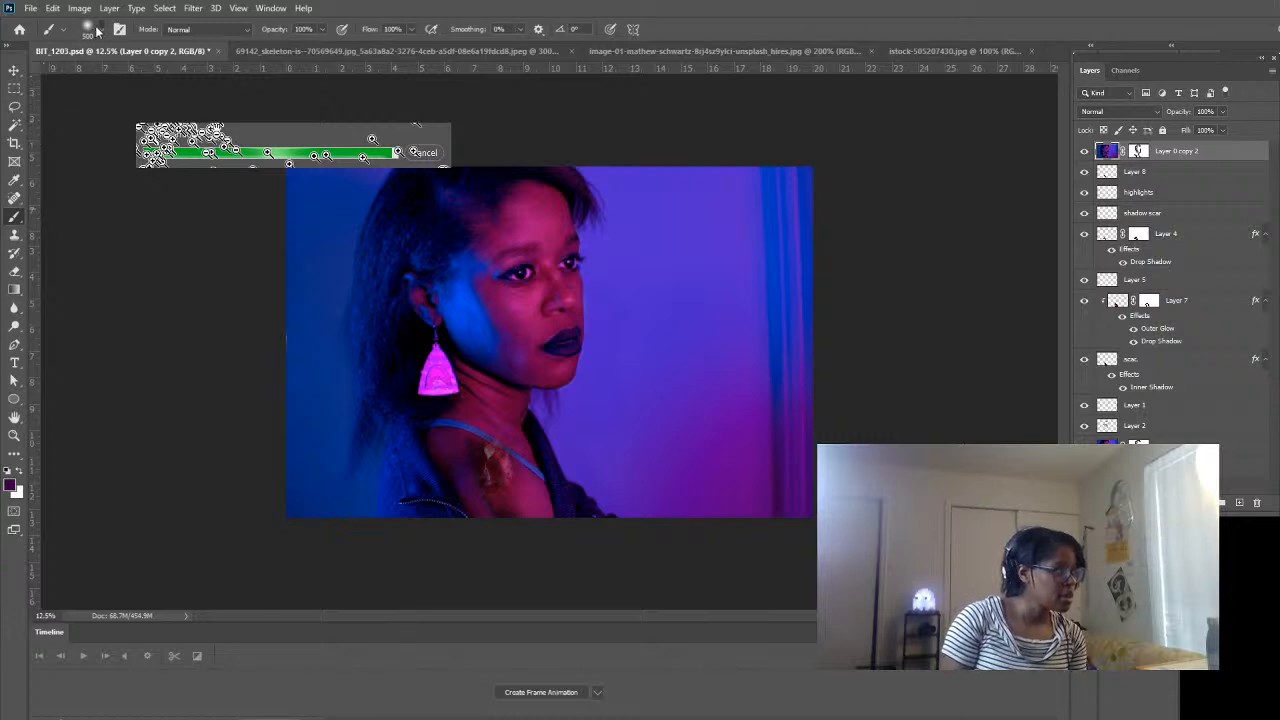
left_click_drag(440, 300, 451, 300)
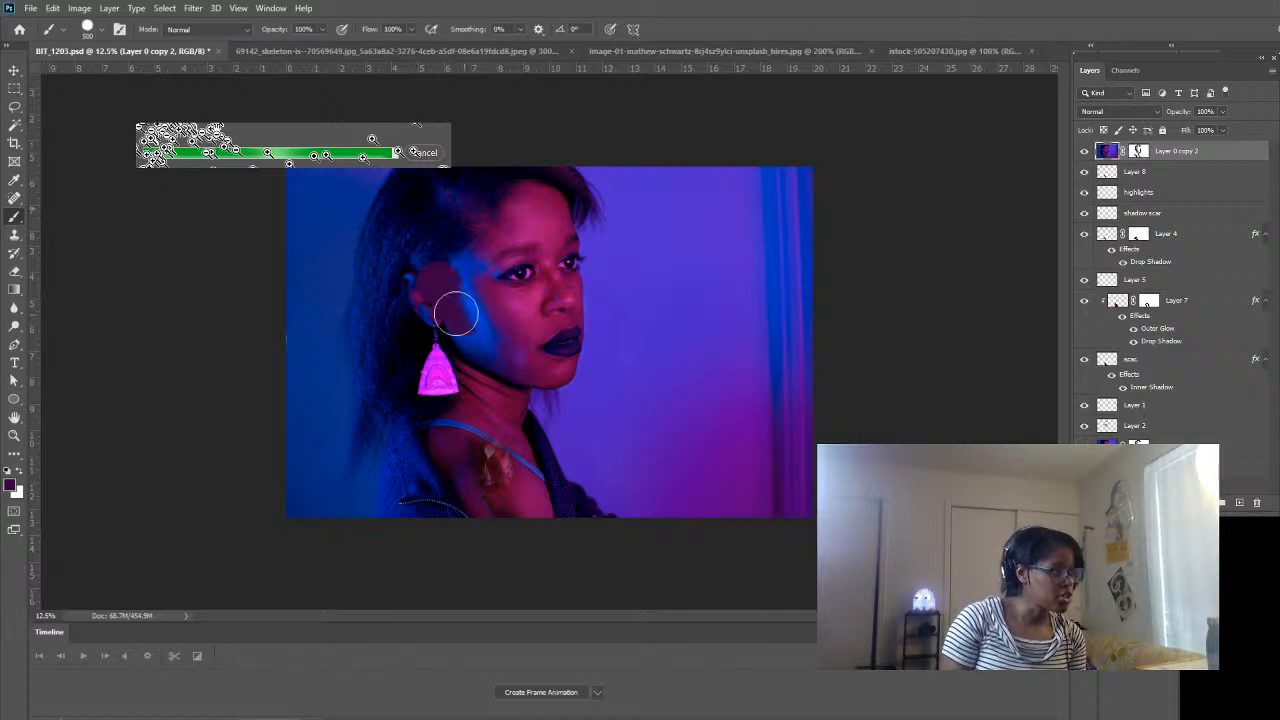
key("ctrl+z")
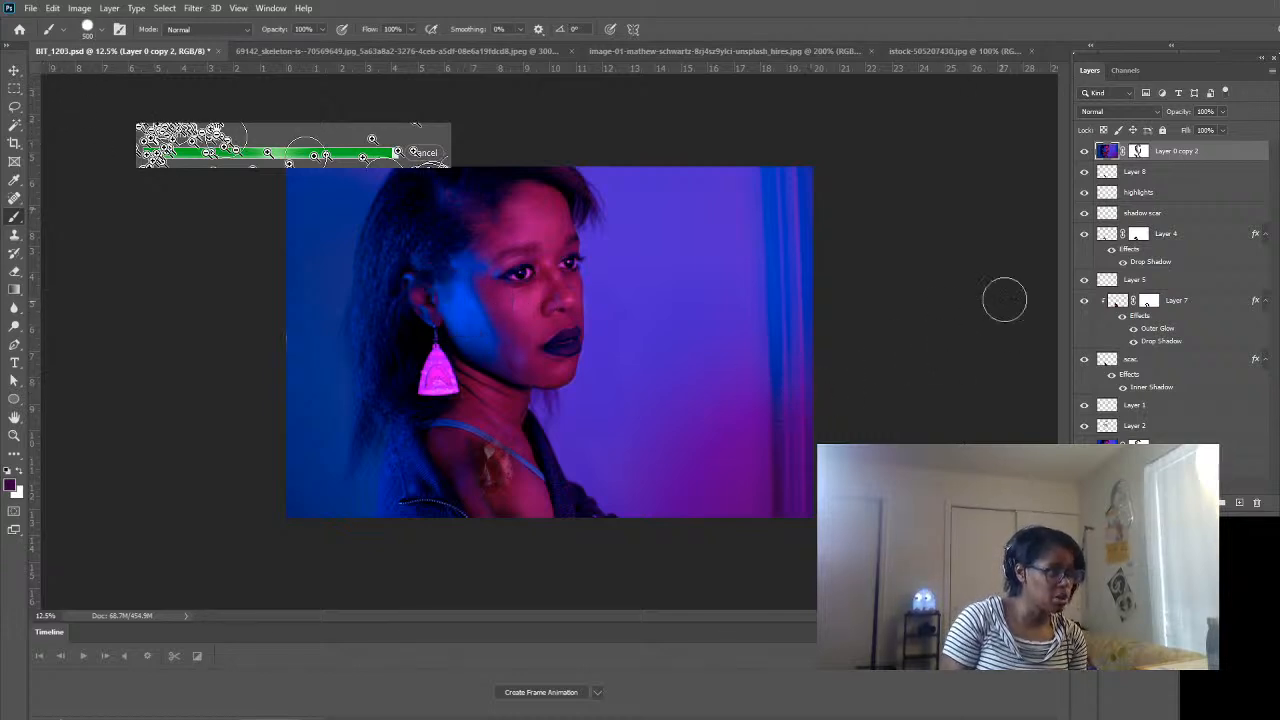
- Target the layer mask of Layer 0 copy 2 and outline the shoulder wound with a freehand Lasso selection
left_click(1138, 151)
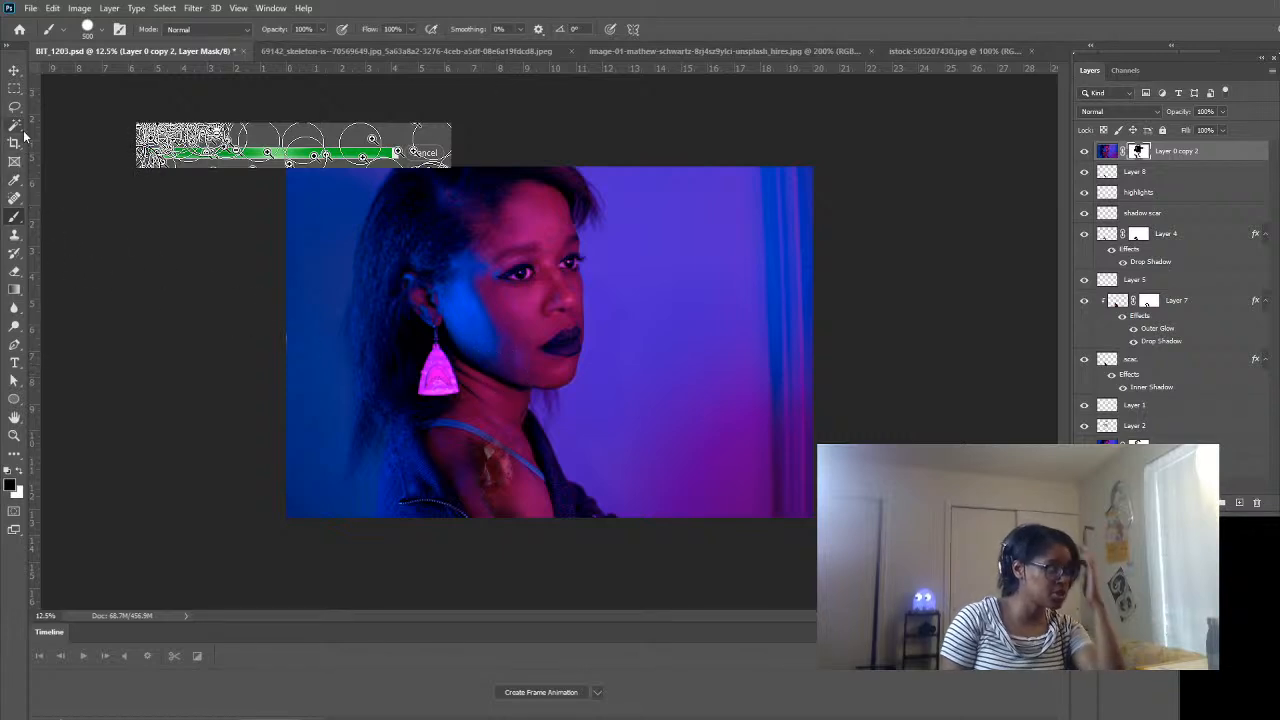
left_click(14, 105)
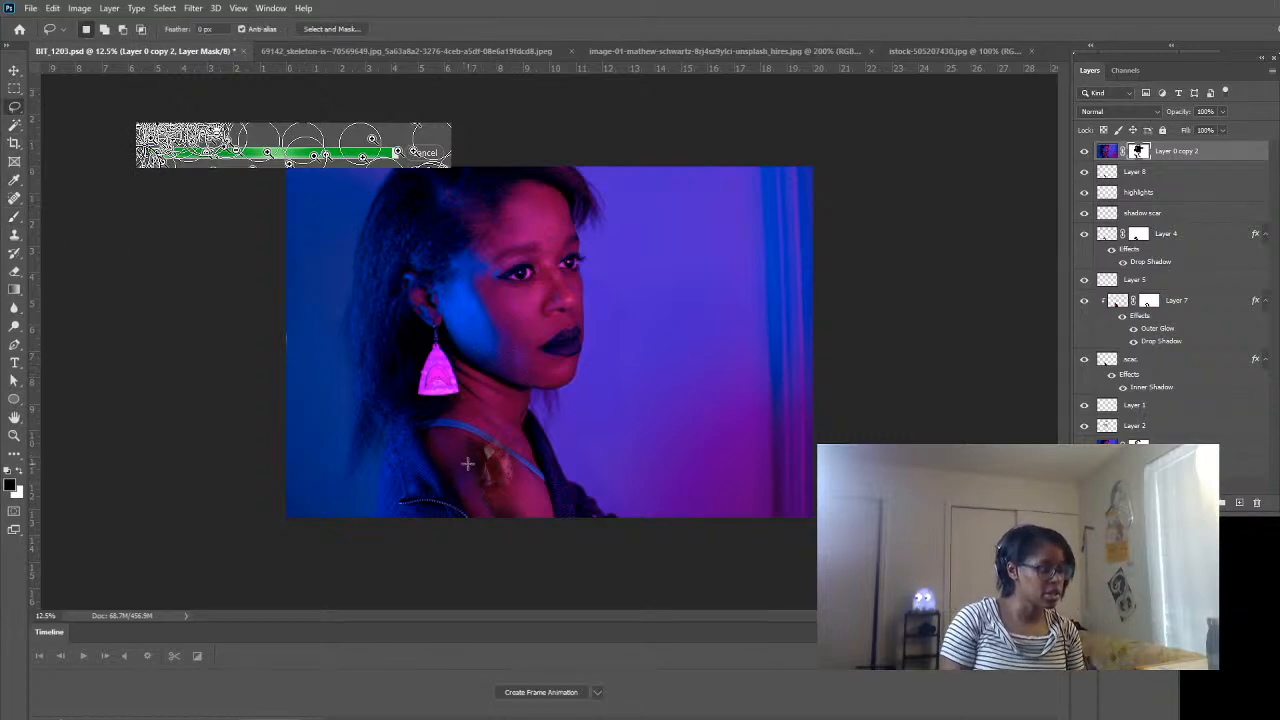
mouse_move(466, 460)
left_mouse_down()
mouse_move(472, 427)
mouse_move(495, 432)
mouse_move(542, 517)
mouse_move(520, 535)
mouse_move(469, 513)
mouse_move(464, 432)
left_mouse_up()
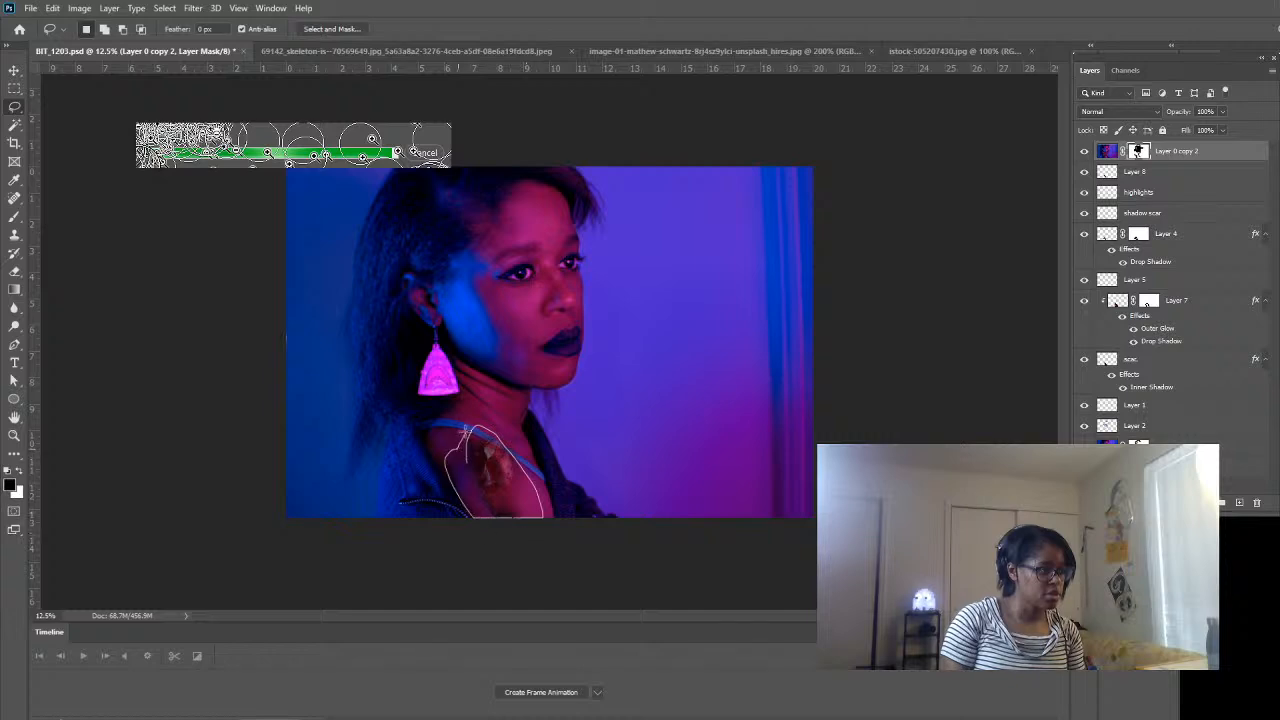
- Fill the Layer 0 copy 2 mask with black outside the shoulder selection, and brush black over the shoulder wound with a 500 px brush
left_click(14, 289)
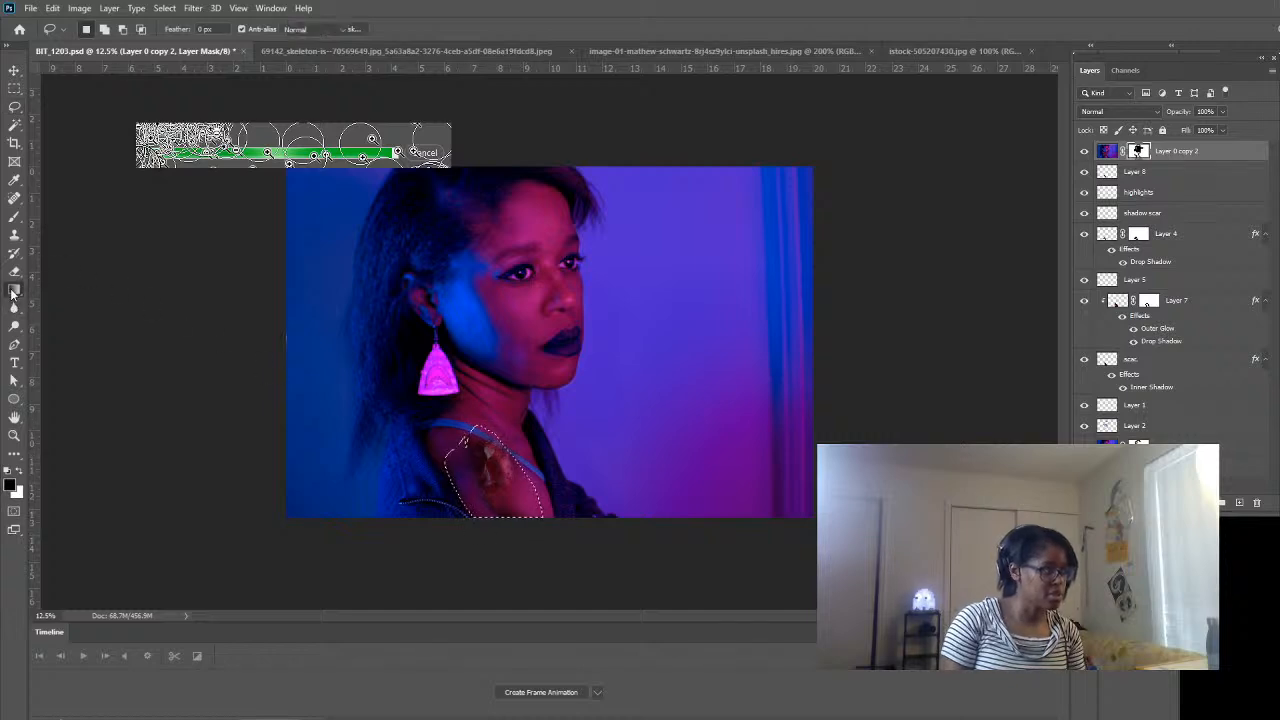
key("shift+g")
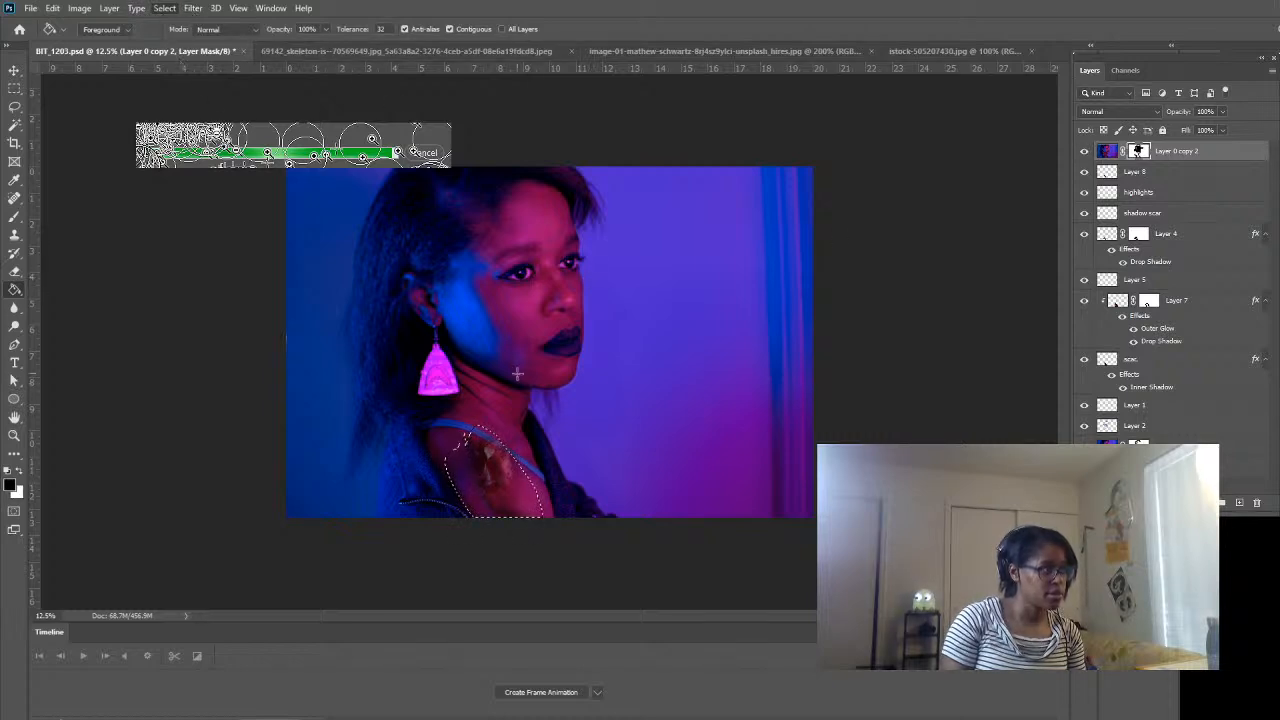
key("ctrl+shift+i")
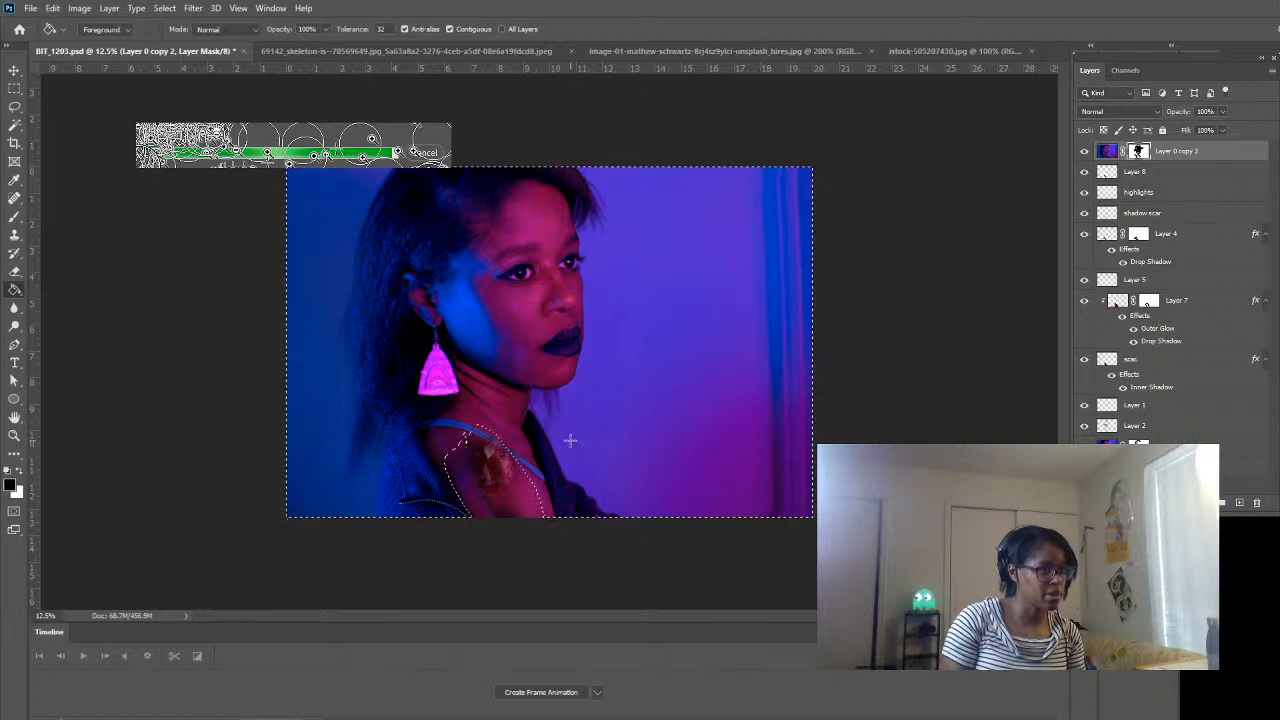
left_click(671, 397)
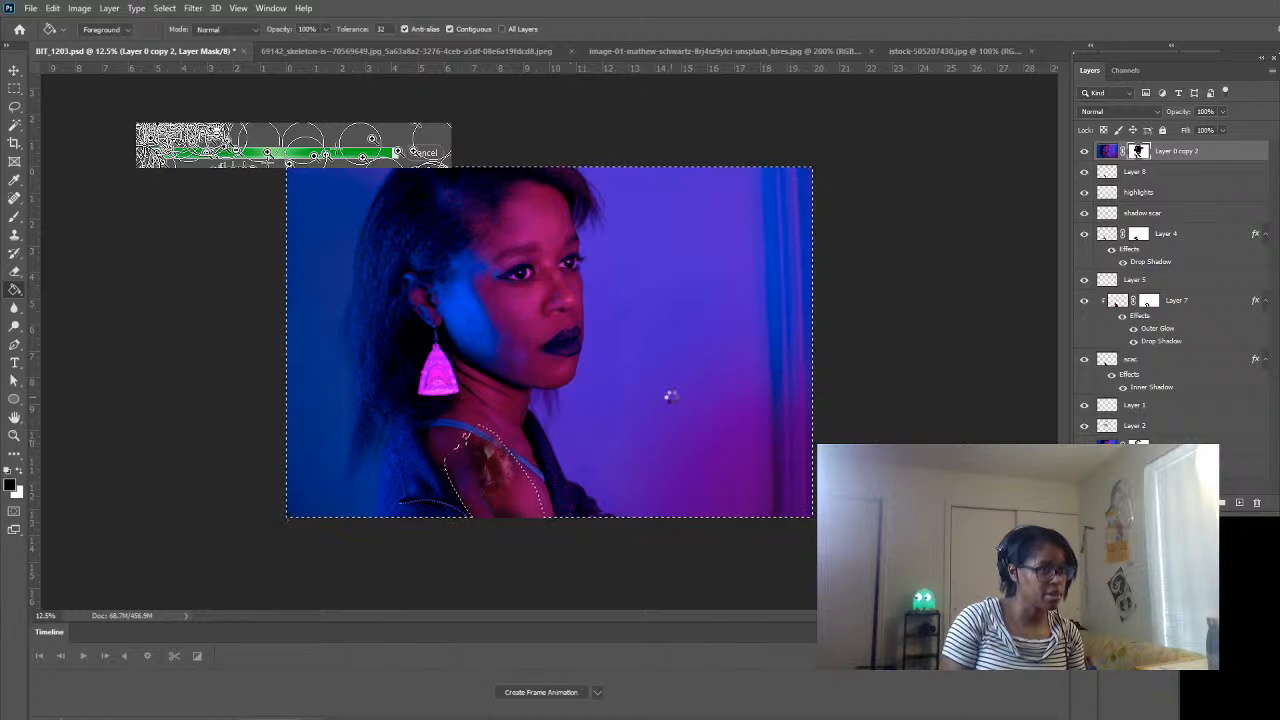
left_click(14, 216)
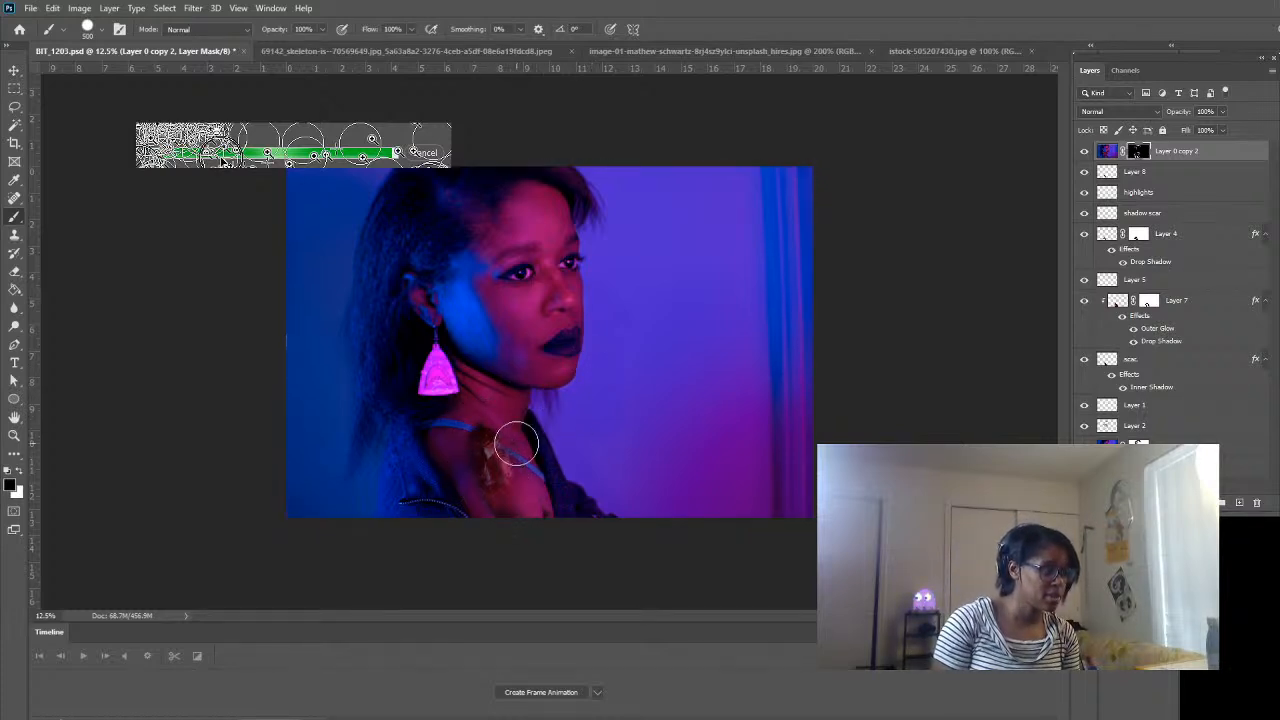
mouse_move(516, 443)
left_mouse_down()
mouse_move(506, 486)
mouse_move(526, 511)
left_mouse_up()
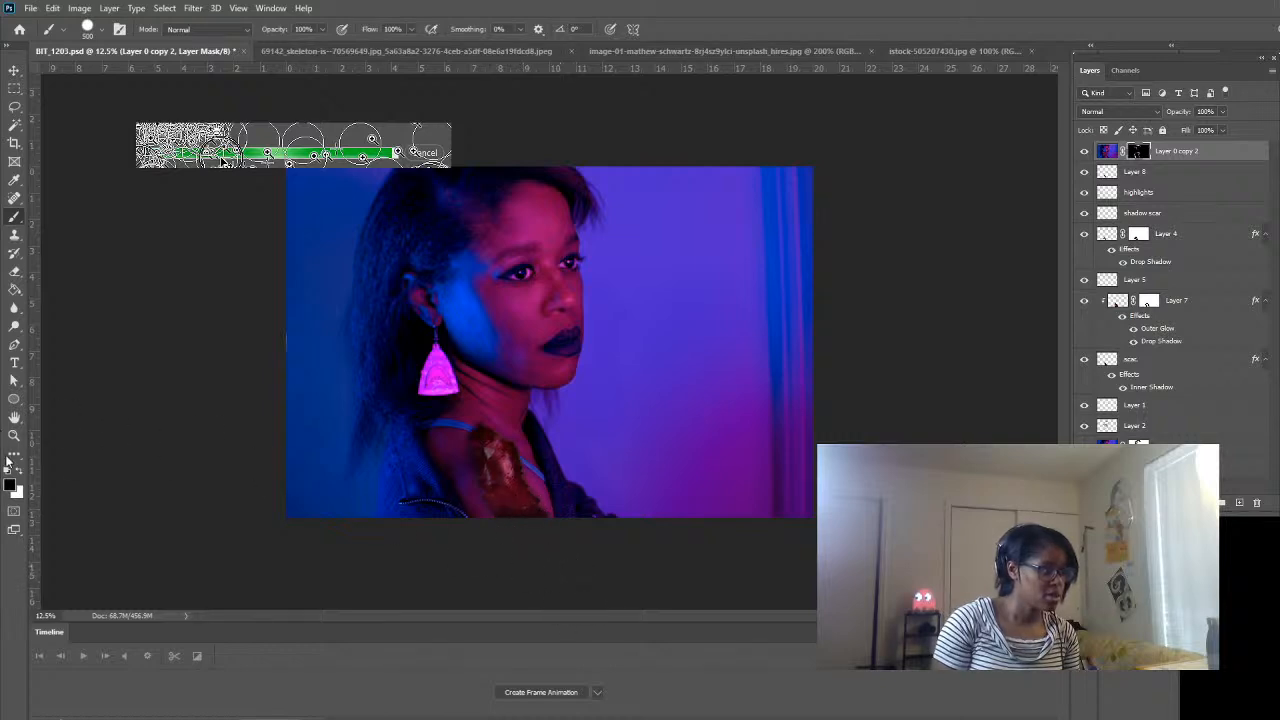
- Set up a 50 px brush with white as the foreground colour for detail painting on the wound's mask
left_click(14, 435)
left_click(502, 487)
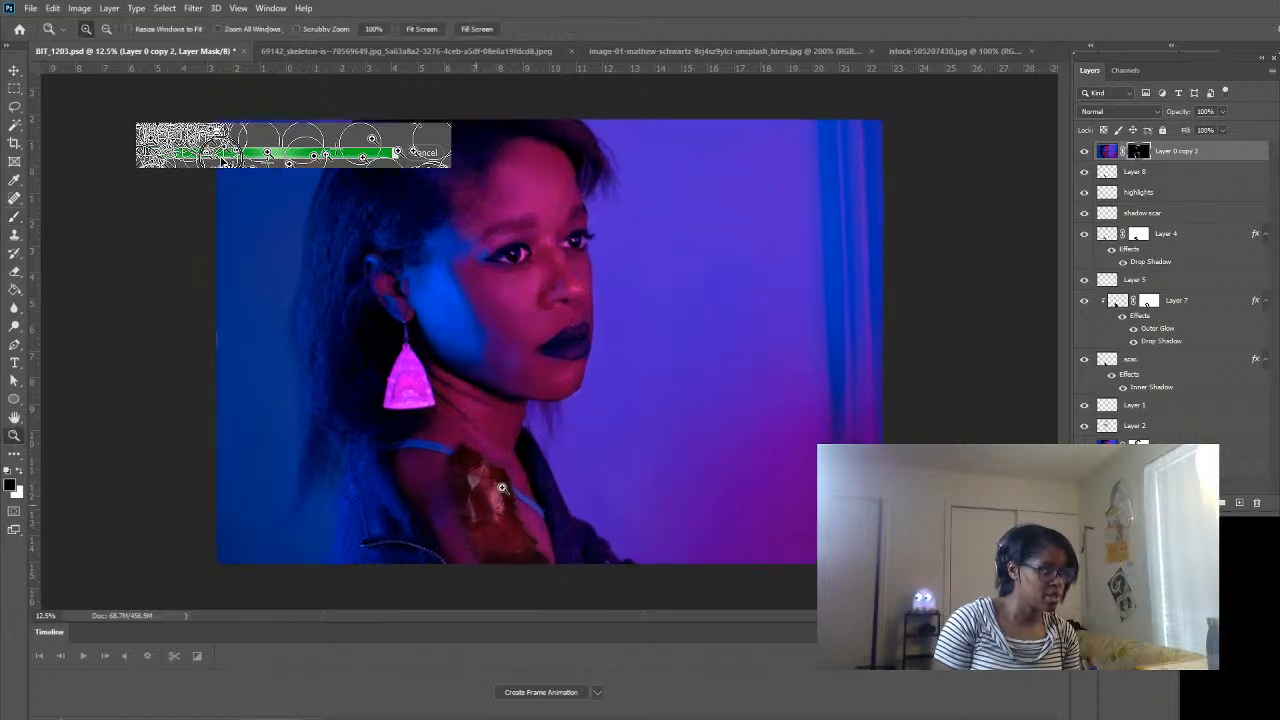
left_click(502, 487)
key("b")
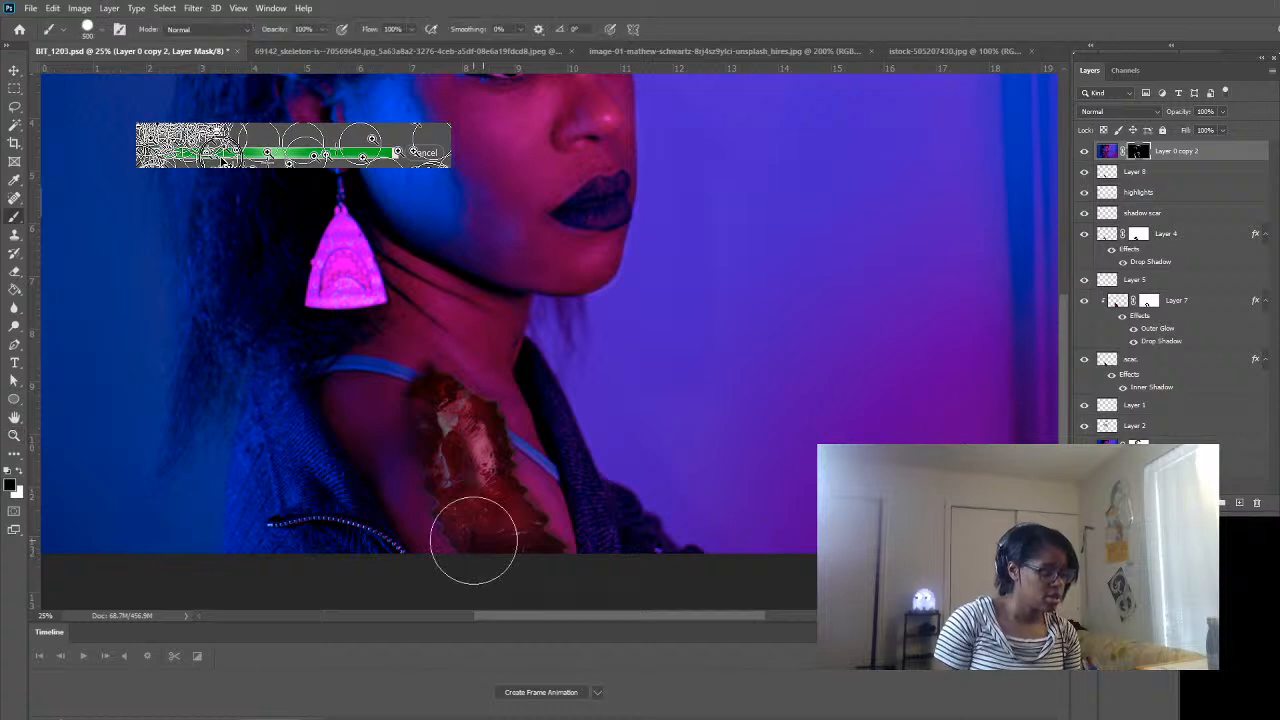
key("bracketleft")
key("bracketleft")
key("bracketleft")
key("bracketleft")
key("bracketleft")
key("bracketleft")
key("bracketleft")
key("bracketleft")
key("bracketleft")
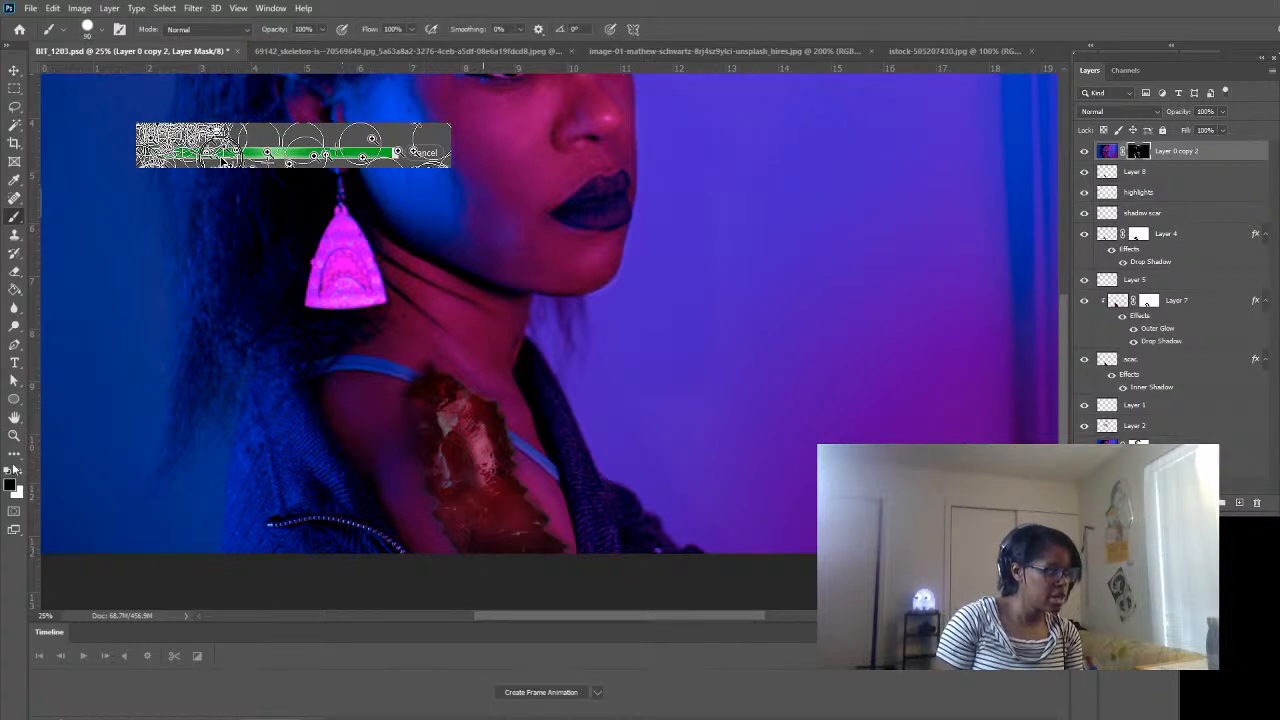
key("x")
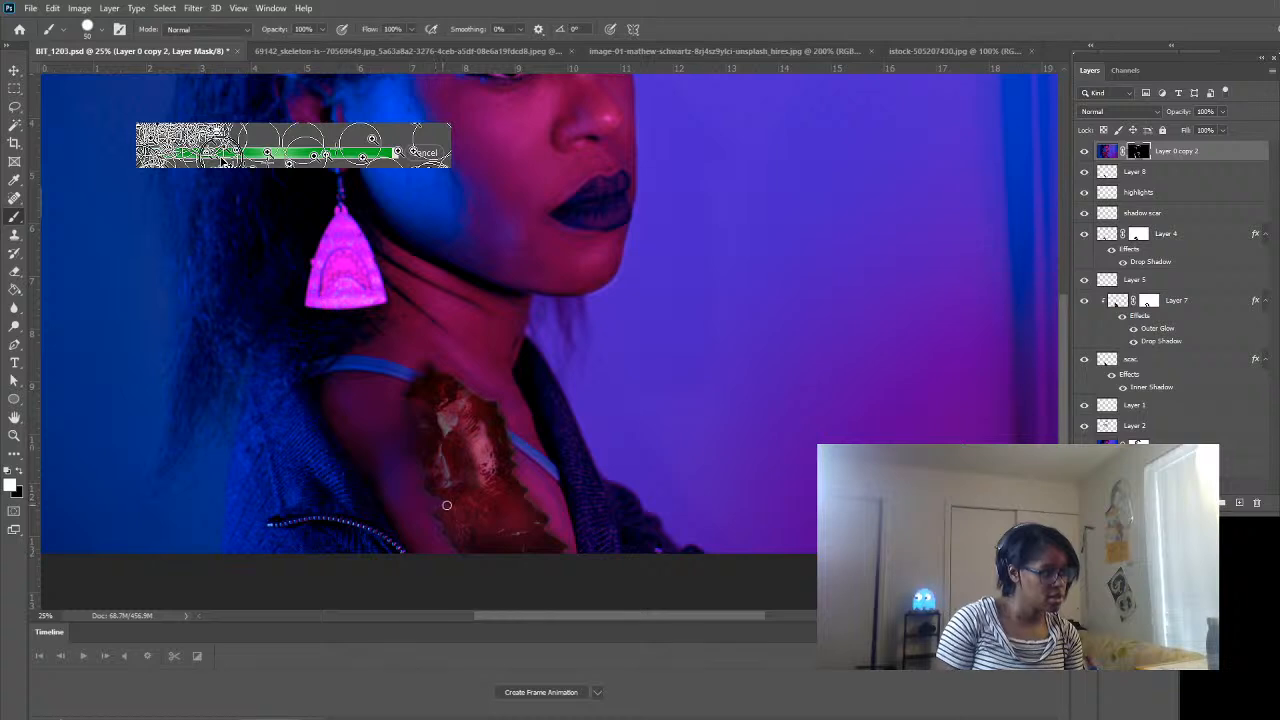
- Try painting a thin white strand across the lower part of the wound on the layer mask
left_click_drag(447, 505, 520, 516)
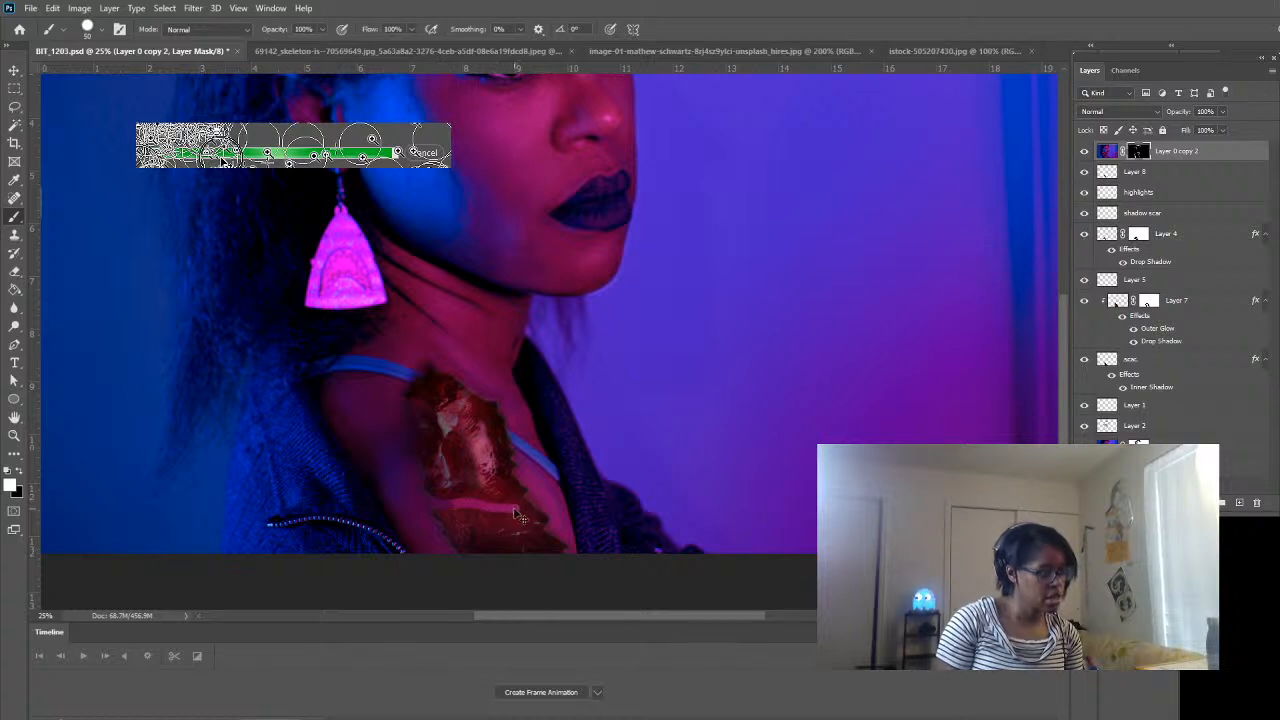
key("ctrl+z")
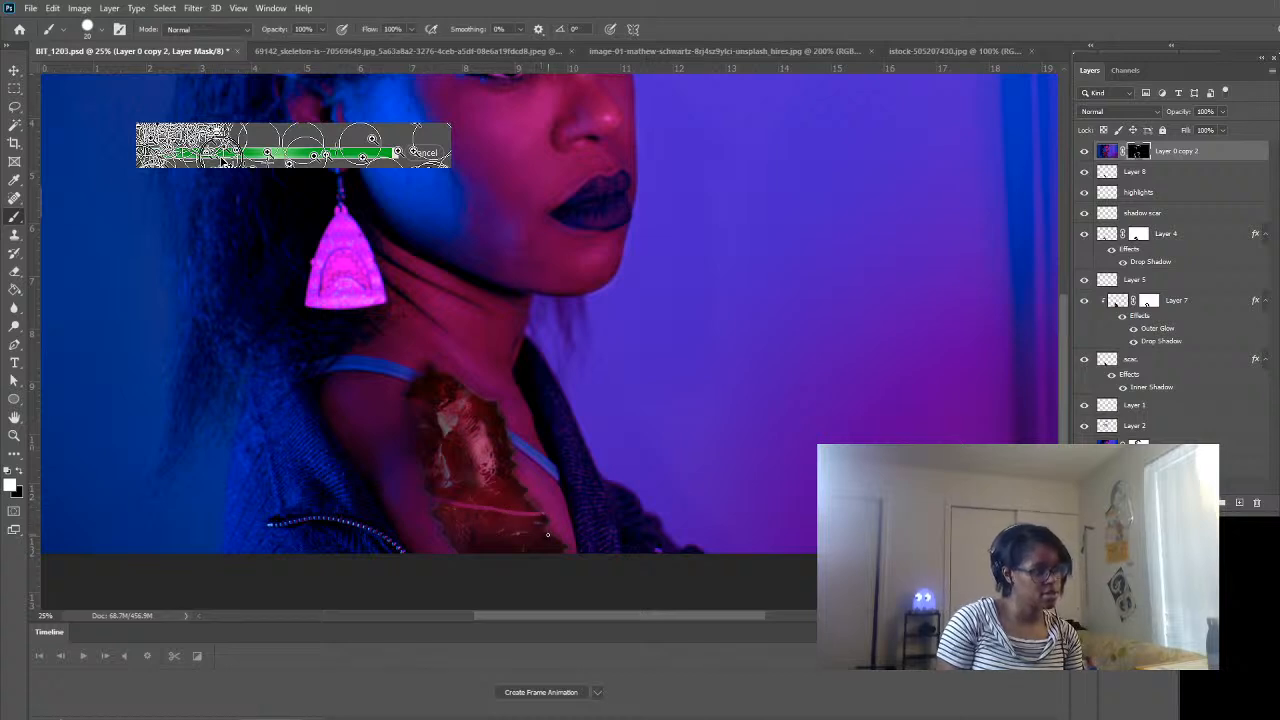
key("ctrl+z")
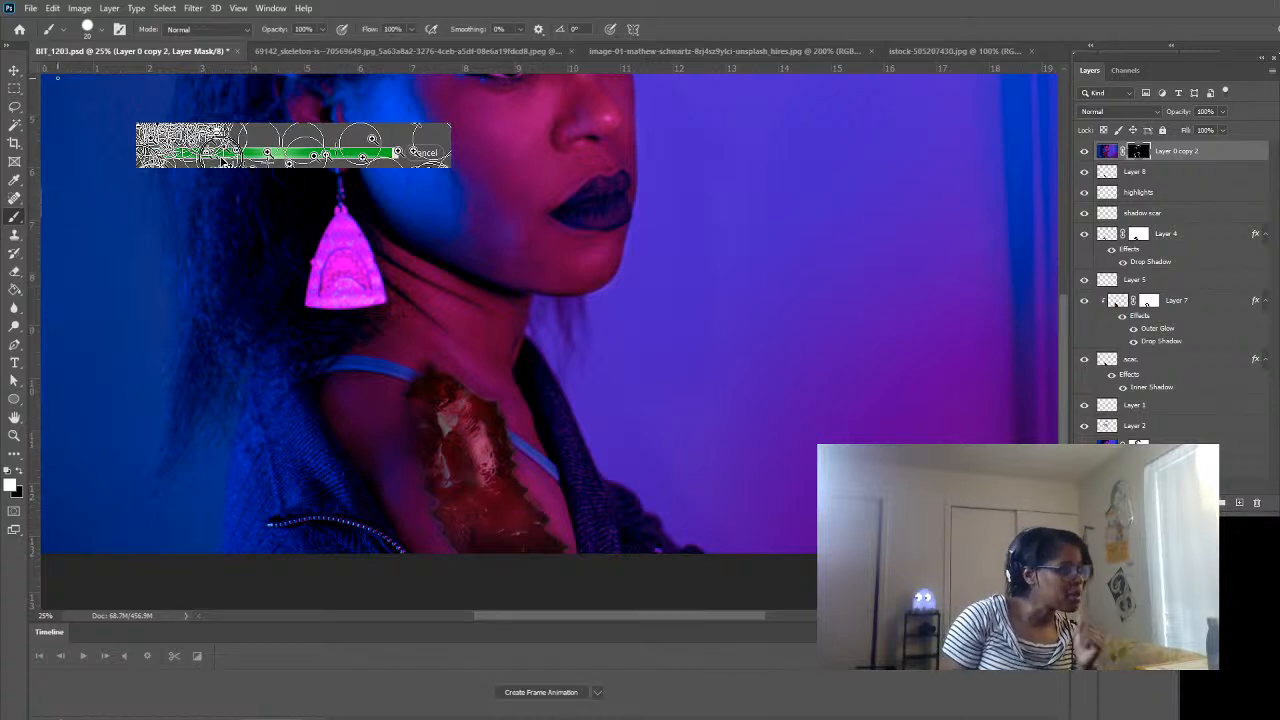
- Choose a different brush tip and paint thin white strands of skin across the lower wound on the mask at 15 px
left_click(129, 211)
left_click_drag(425, 493, 525, 503)
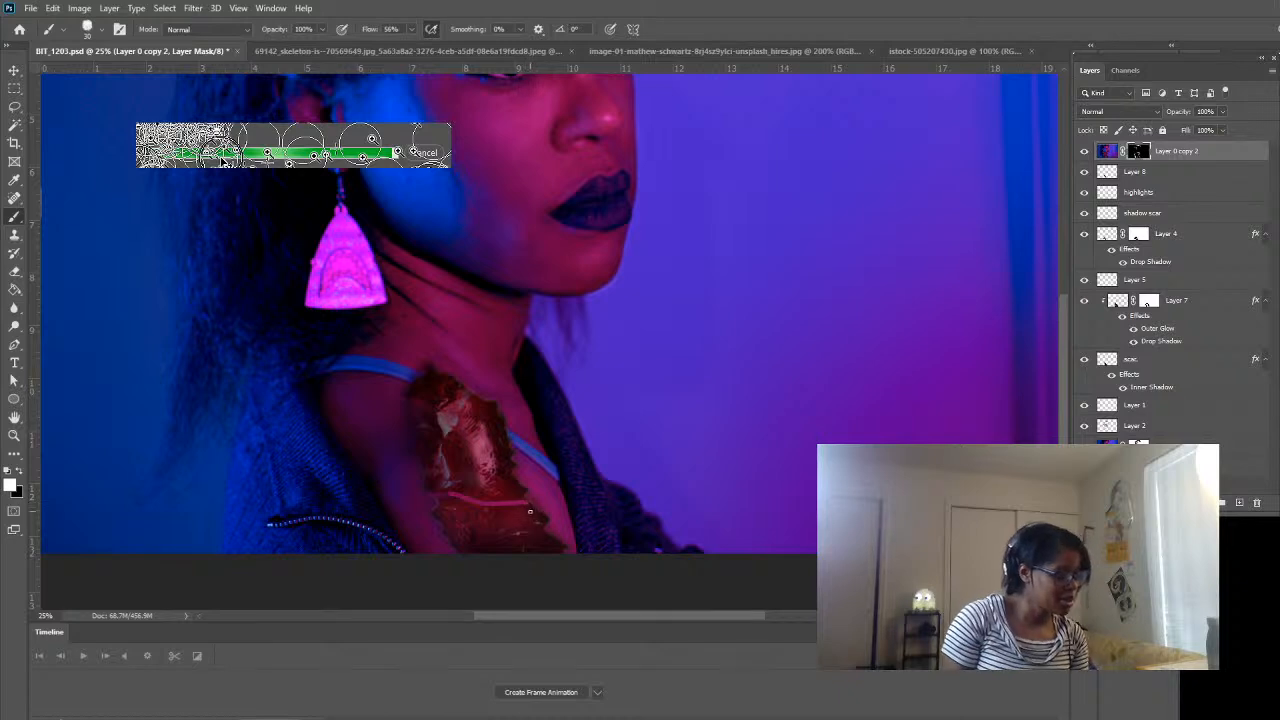
key("ctrl+z")
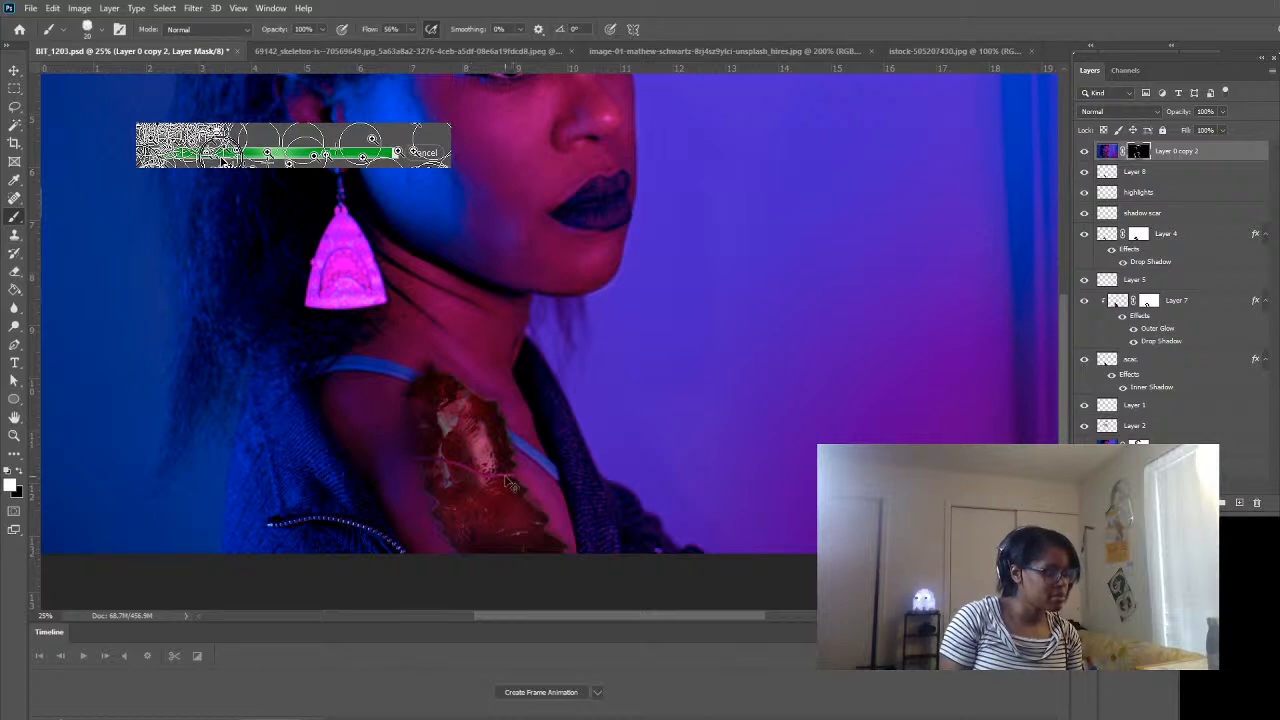
key("bracketright")
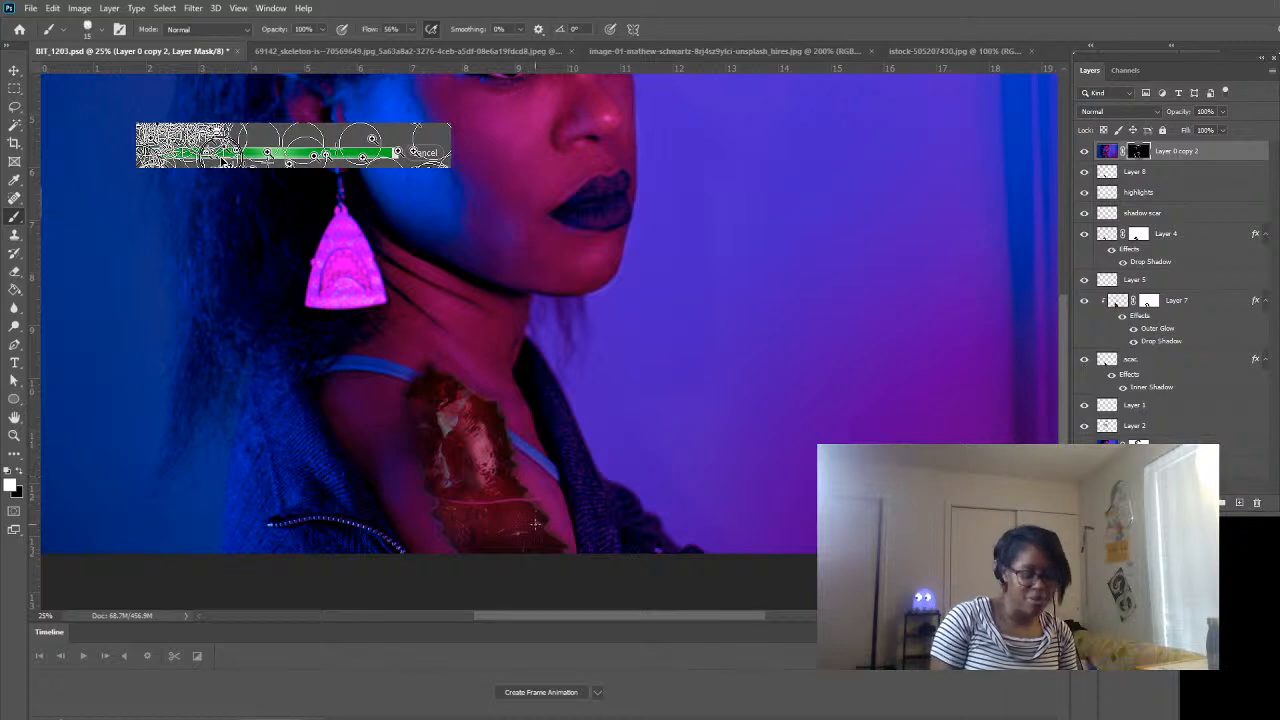
scroll(535, 522, "down", 2)
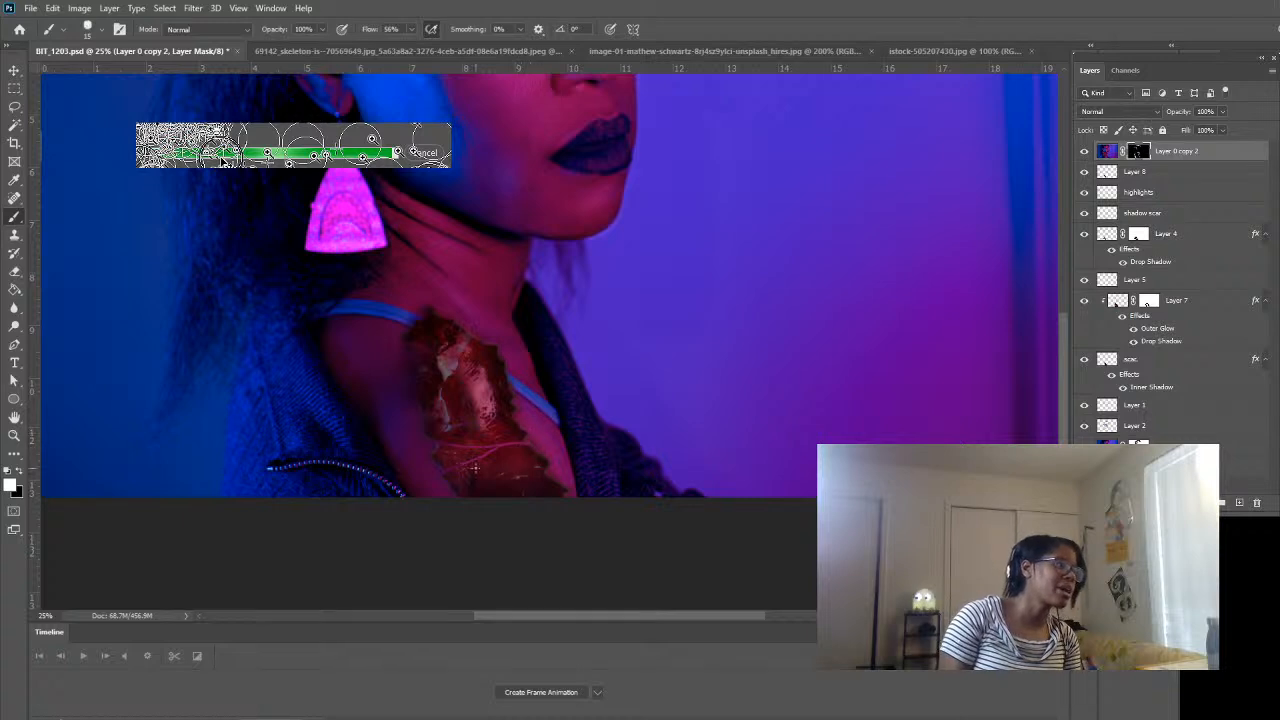
left_click_drag(447, 486, 575, 491)
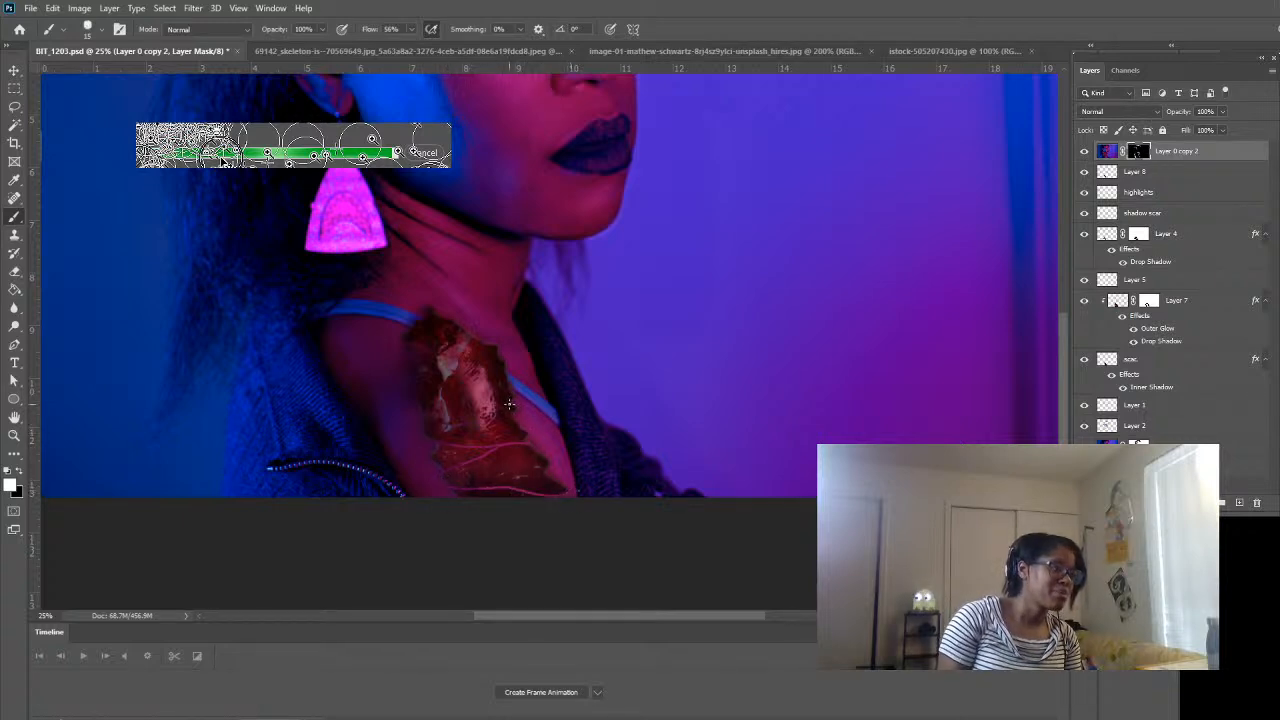
- Paint more thin white strands on the mask across the middle and upper parts of the wound with the 15 px brush
scroll(512, 410, "down", 1)
scroll(517, 425, "up", 2)
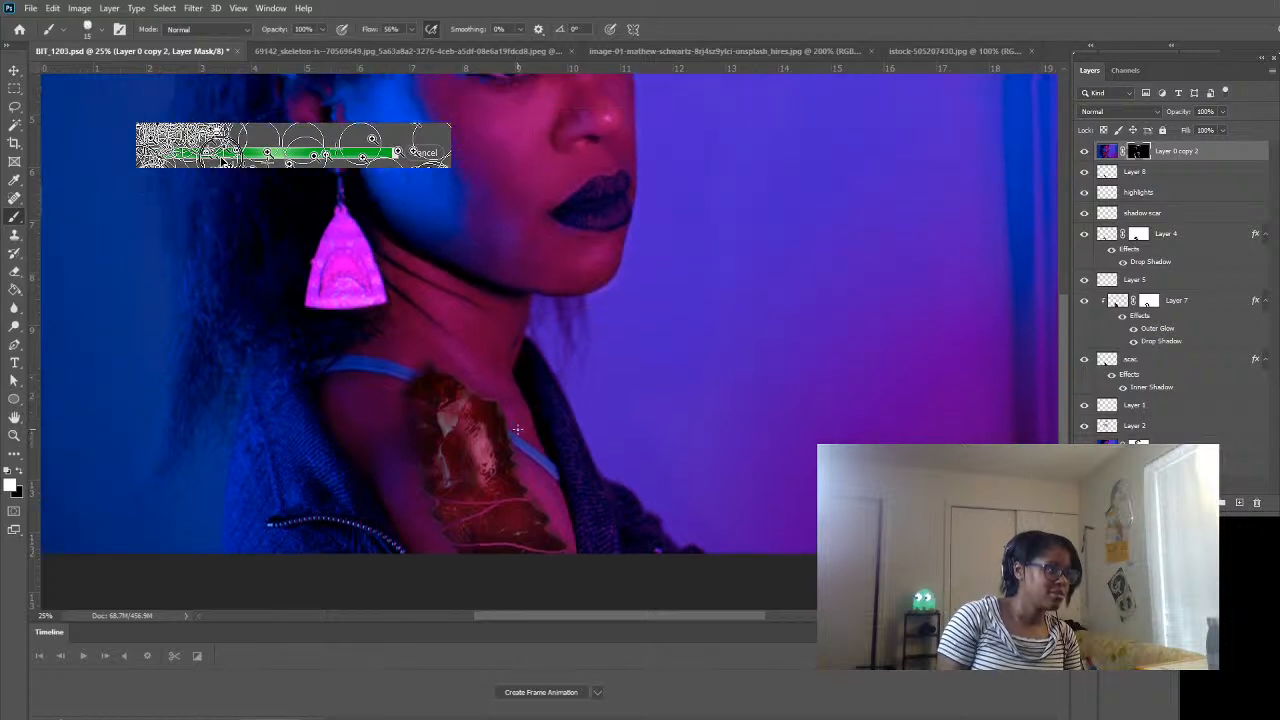
scroll(517, 429, "up", 1)
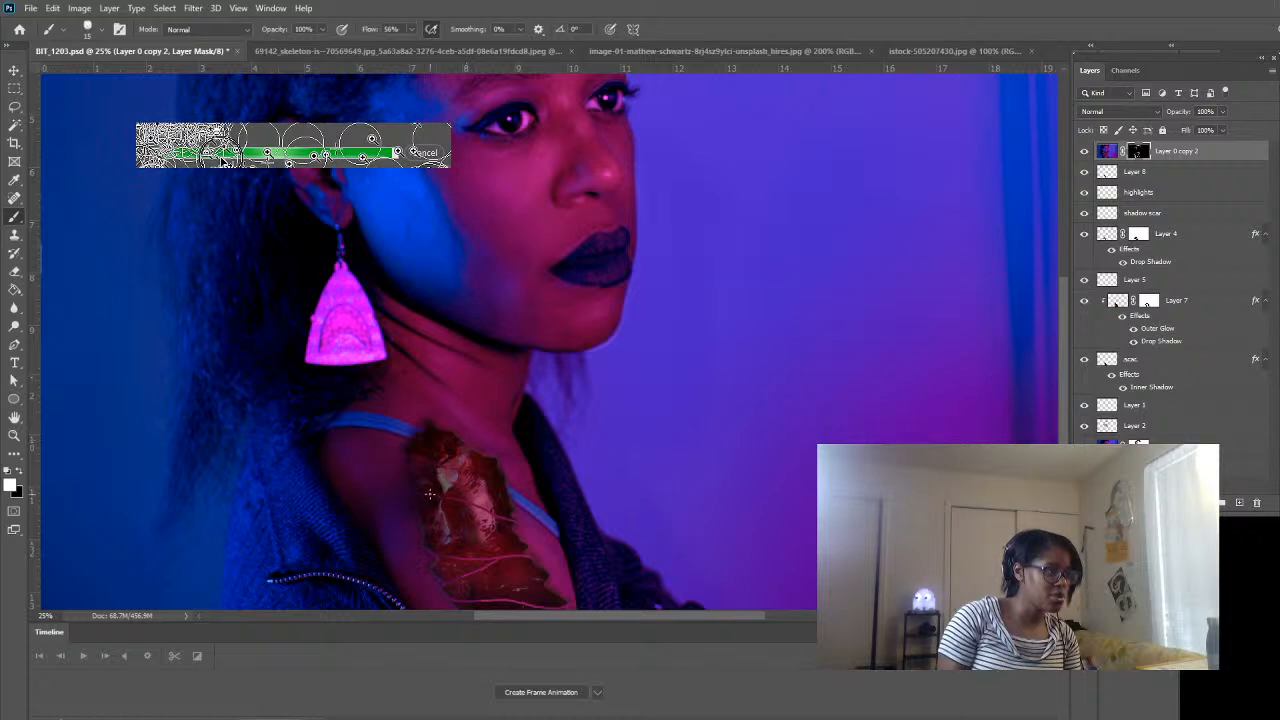
scroll(522, 550, "down", 1)
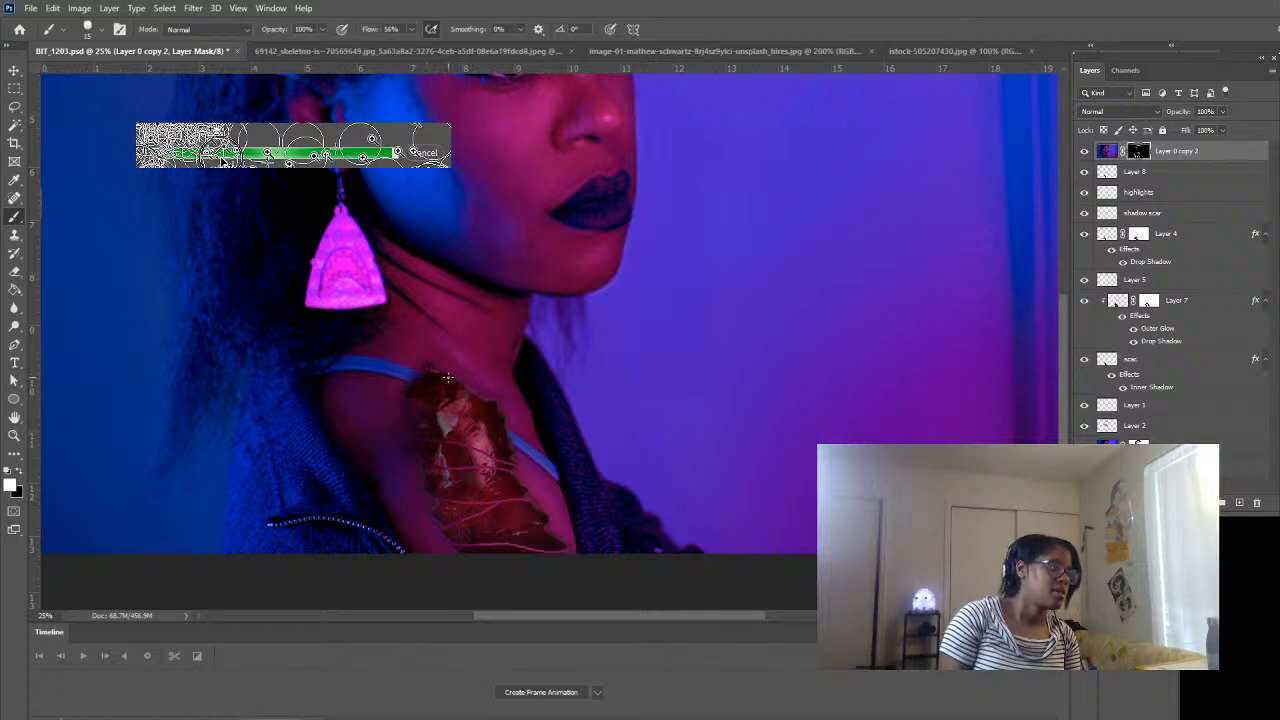
scroll(541, 514, "down", 2)
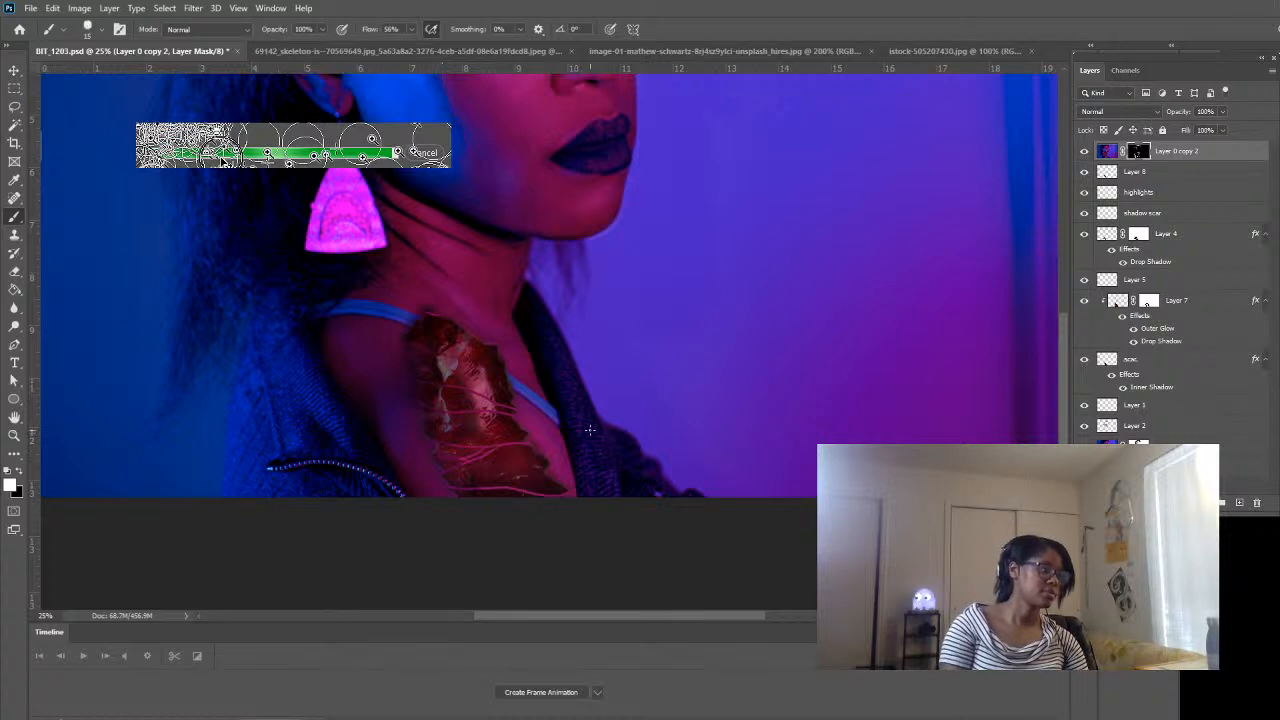
scroll(590, 430, "up", 2)
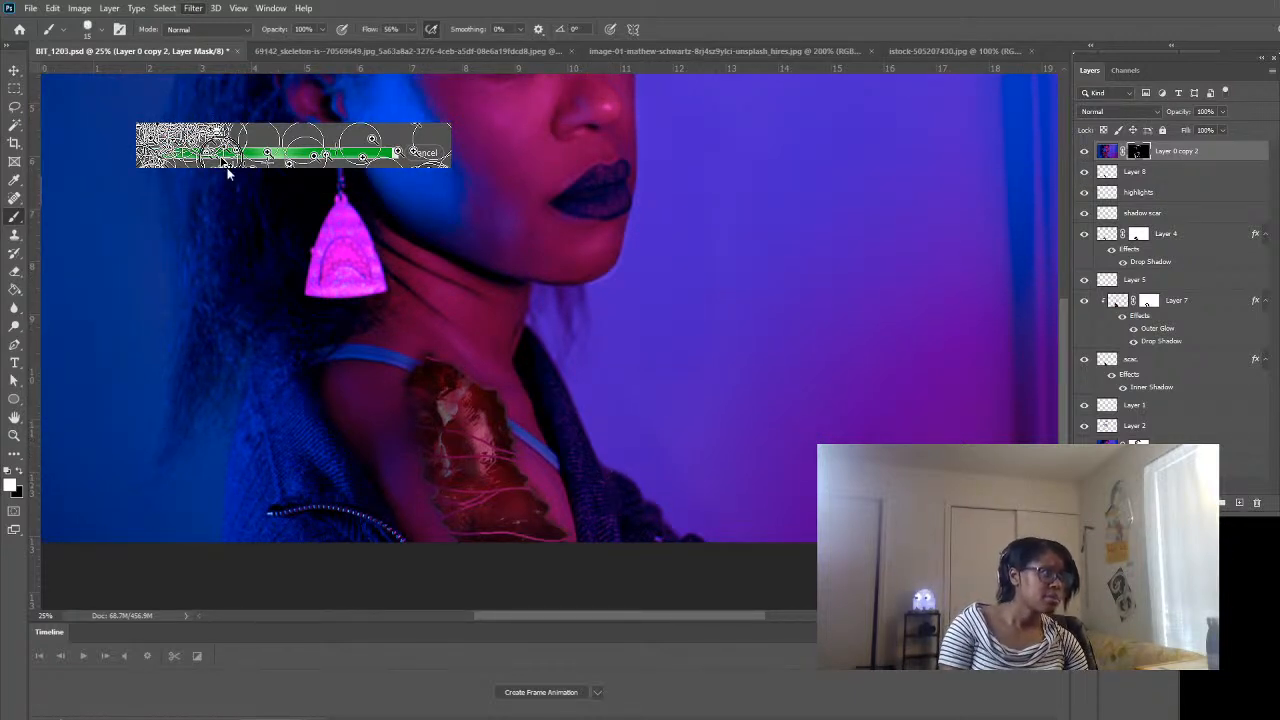
- Examine the strands over the shoulder wound both close up and within the whole portrait
key("space")
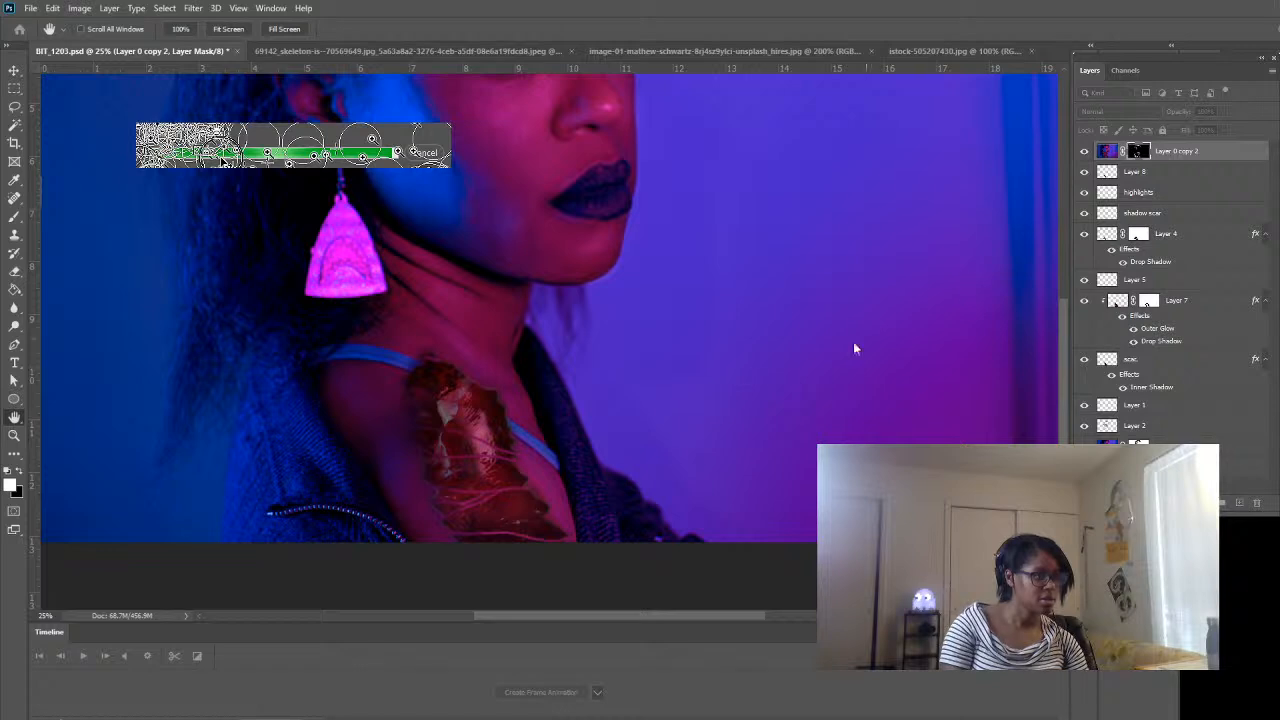
key("i")
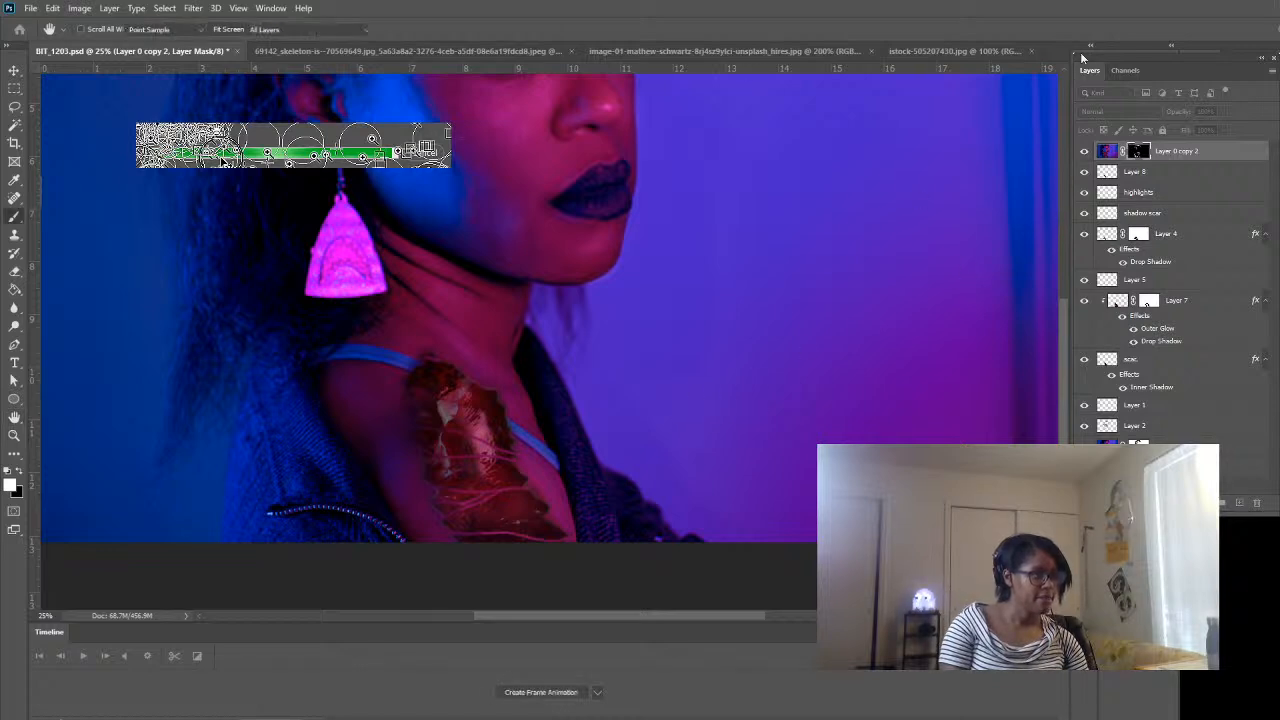
left_click(14, 436)
double_click(424, 444)
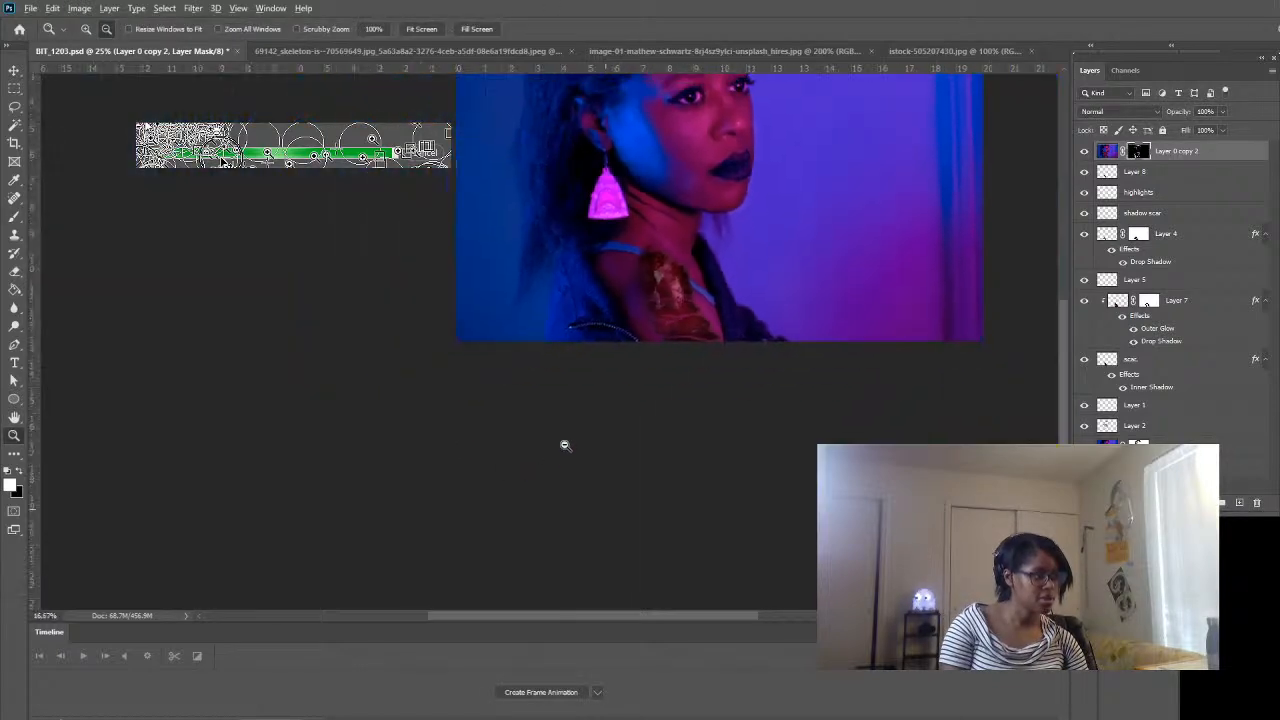
left_click(765, 328)
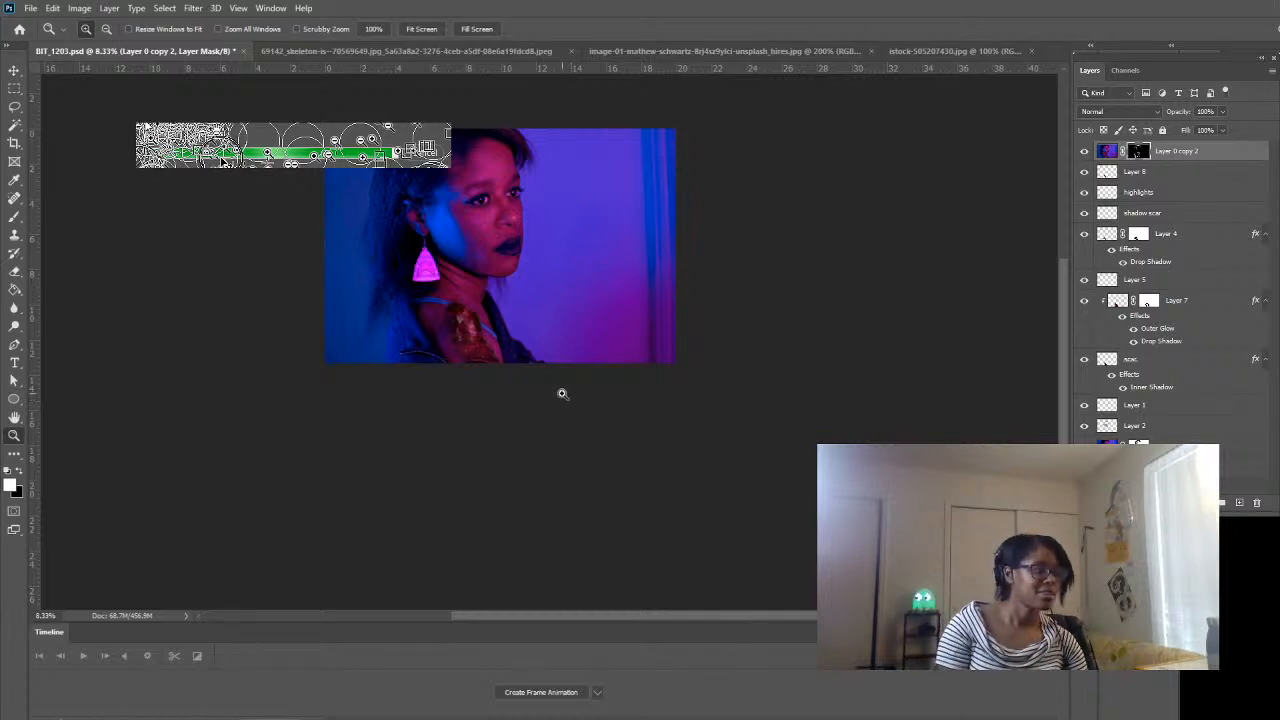
left_click(468, 327)
left_click(536, 531)
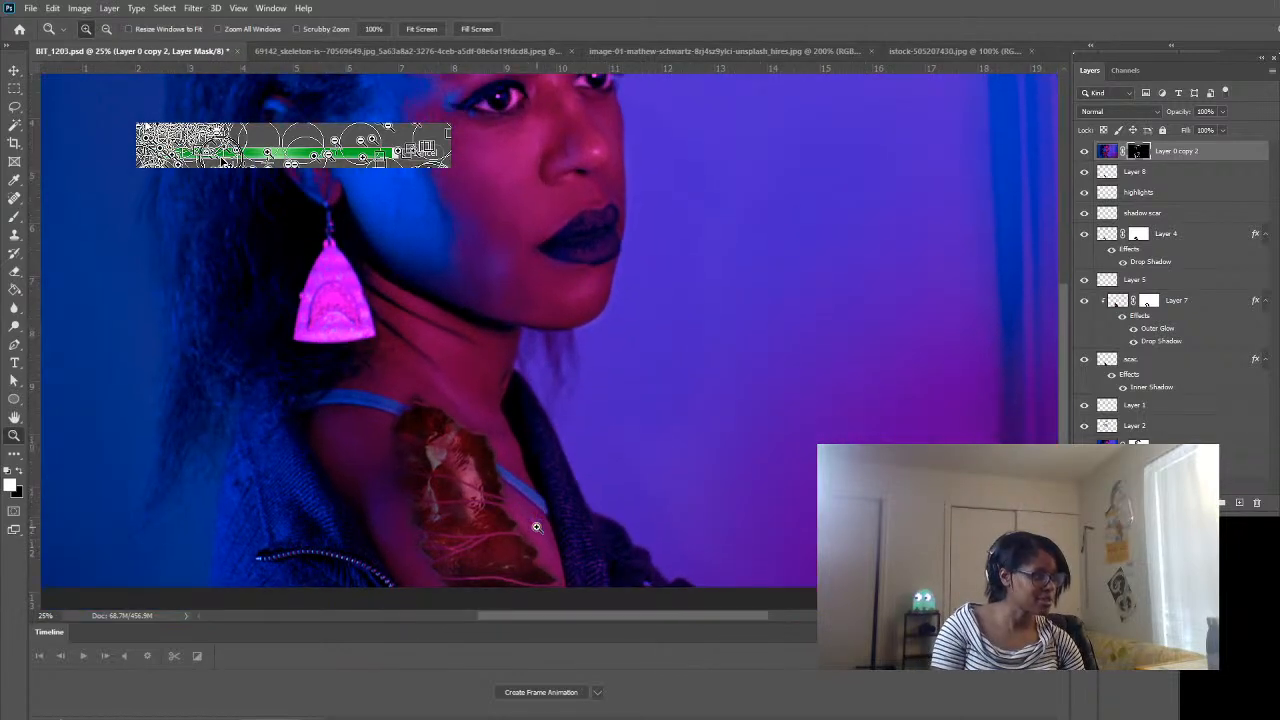
scroll(595, 511, "down", 1)
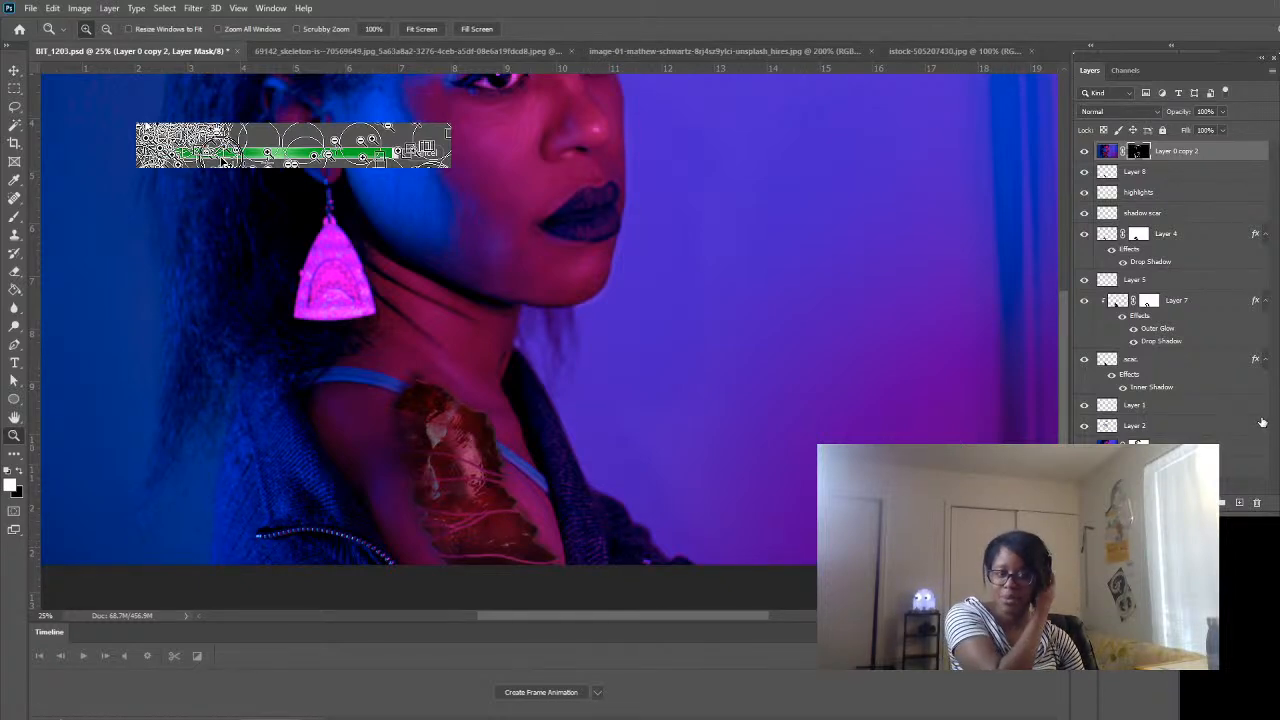
left_click(606, 443, "alt")
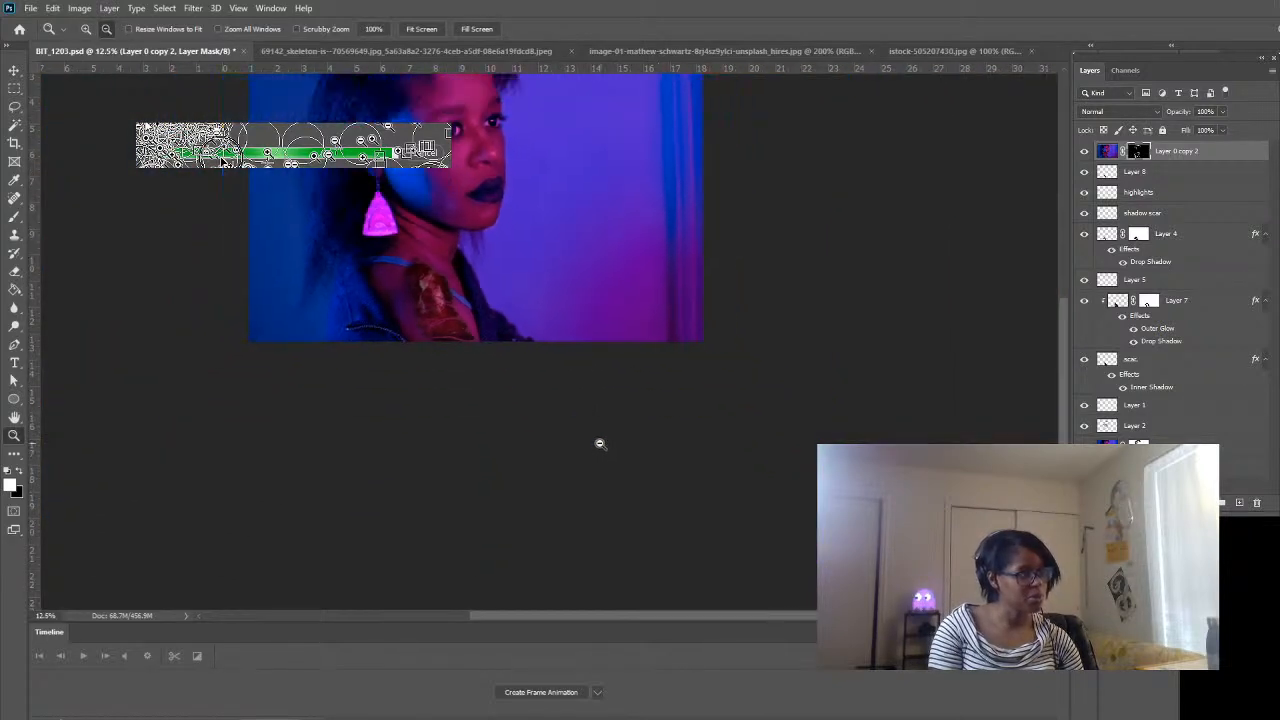
left_click(600, 443, "alt")
scroll(582, 452, "up", 1)
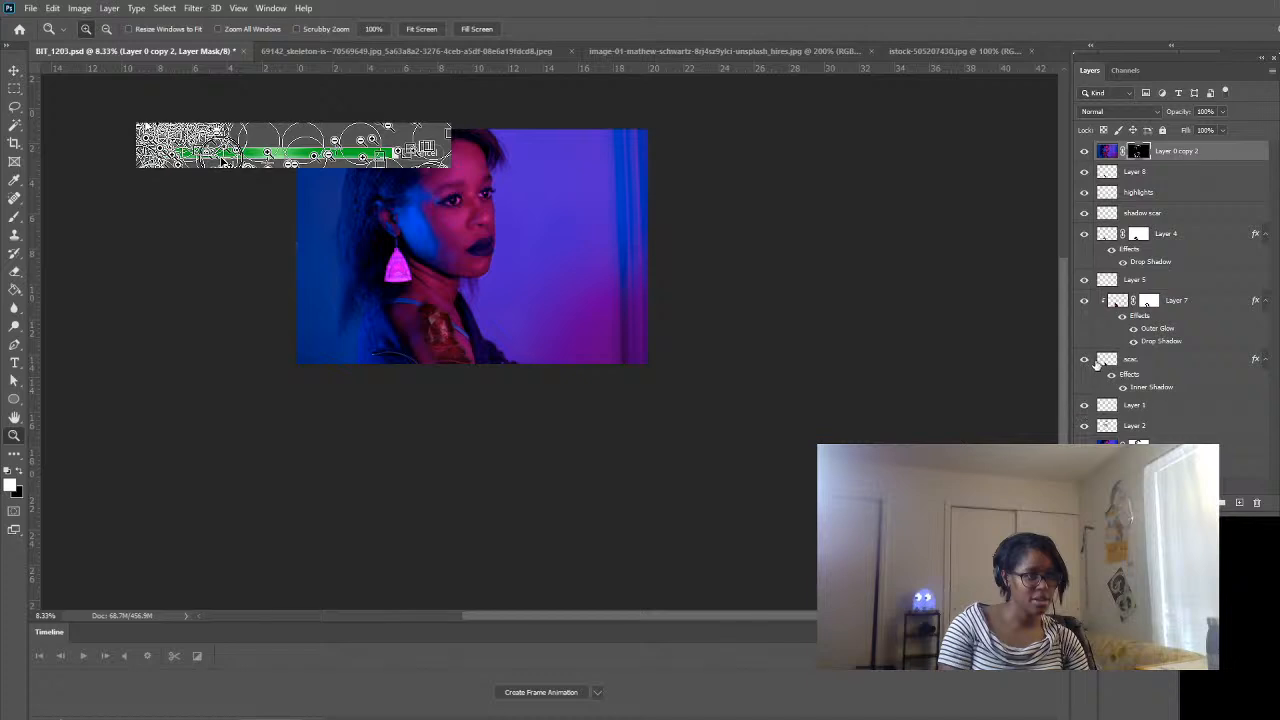
- Check the scar layer's visibility and group all layers from scar up to Layer 0 copy 2
left_click(1085, 361)
left_click(1085, 361)
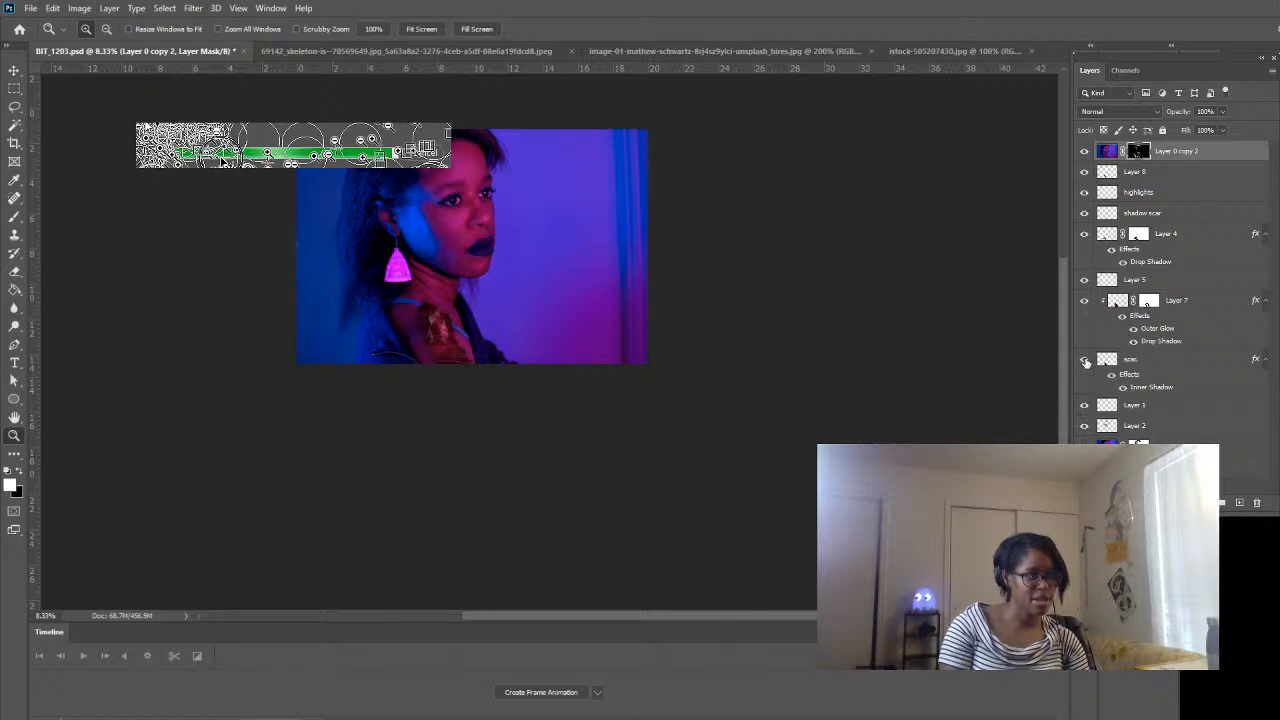
left_click(1160, 362)
left_click(1177, 162, "shift")
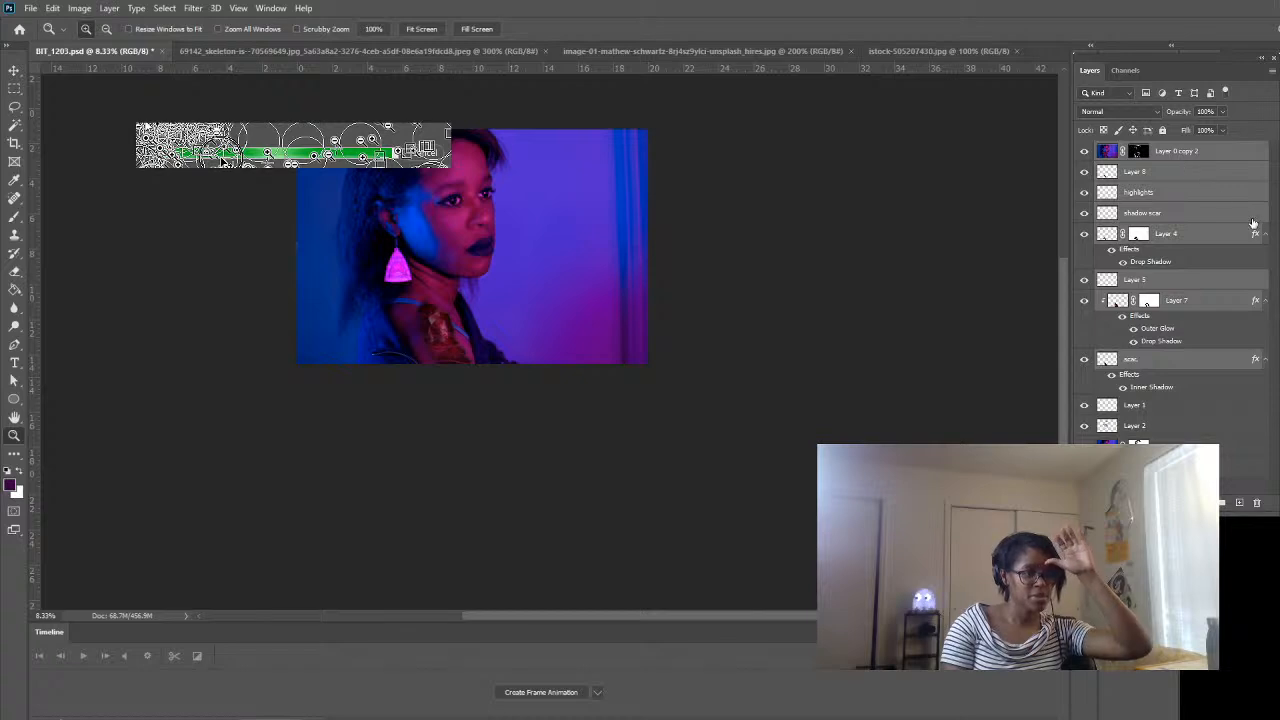
key("ctrl+g")
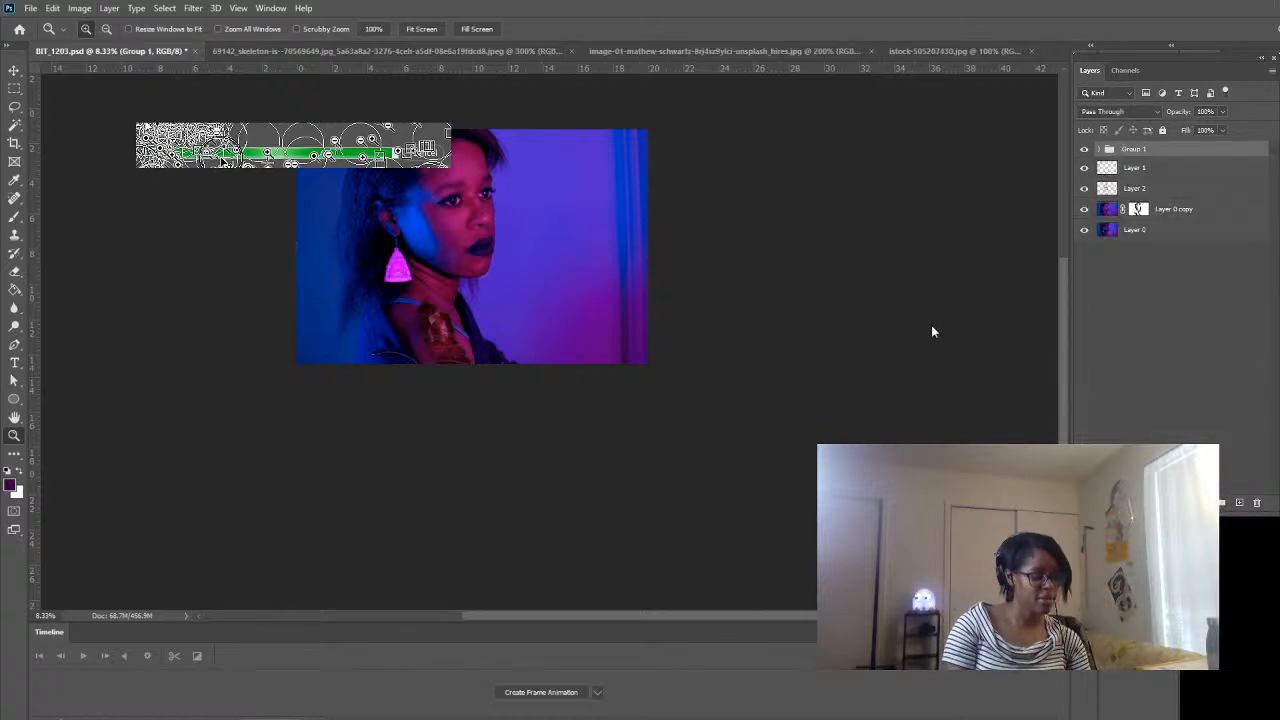
- Scale Group 1 to about 76% width and 83% height, repositioning the wound on the shoulder
key("ctrl+t")
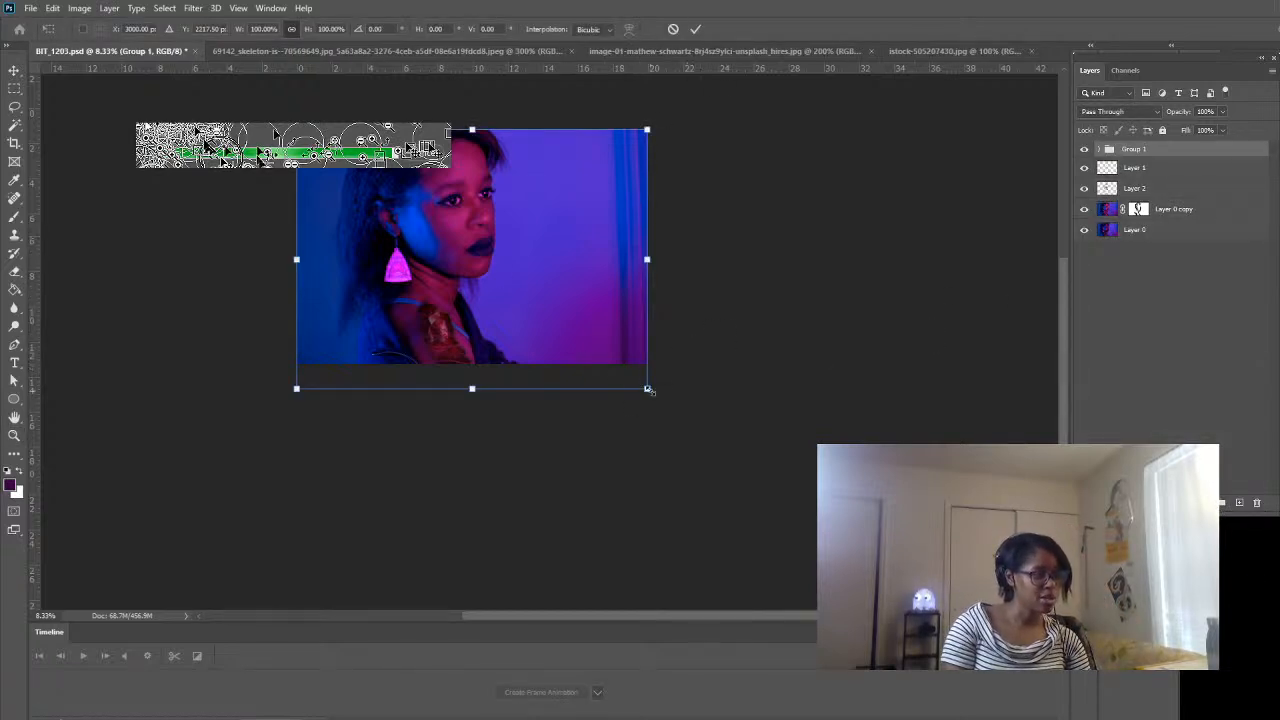
left_click_drag(646, 391, 584, 354)
left_click_drag(420, 319, 445, 359)
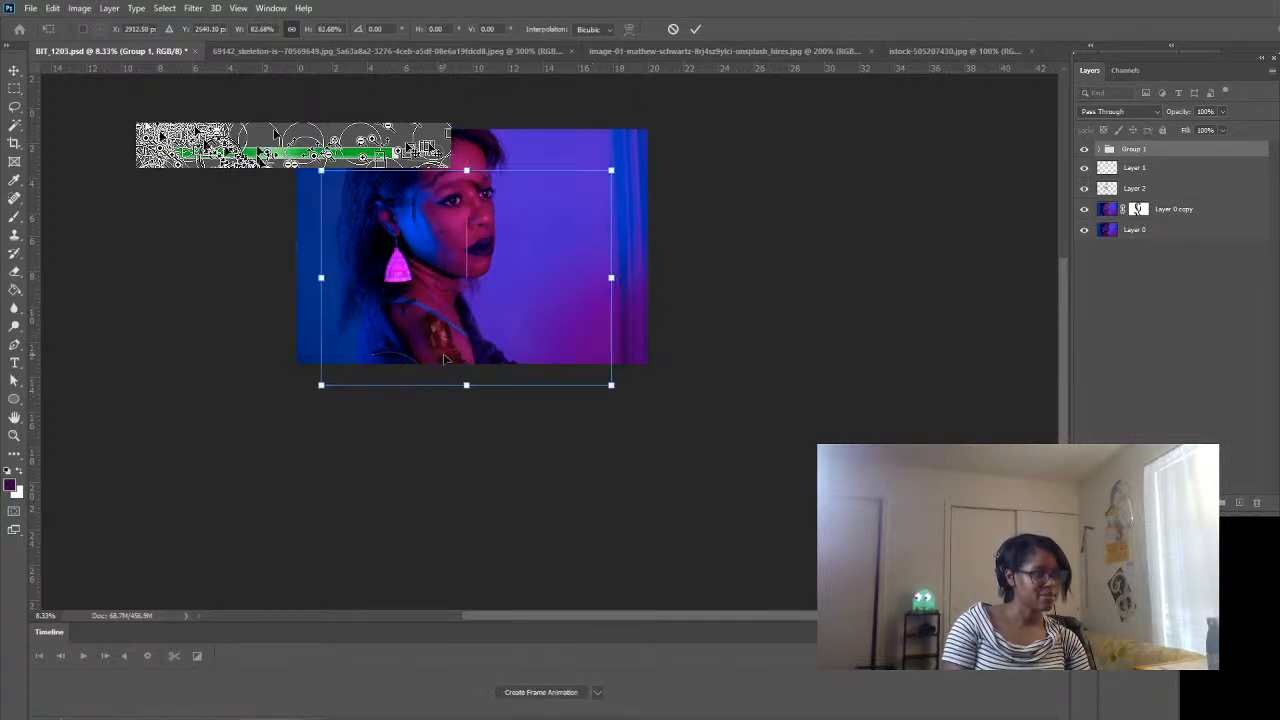
left_click_drag(611, 278, 563, 280)
left_click_drag(411, 348, 427, 350)
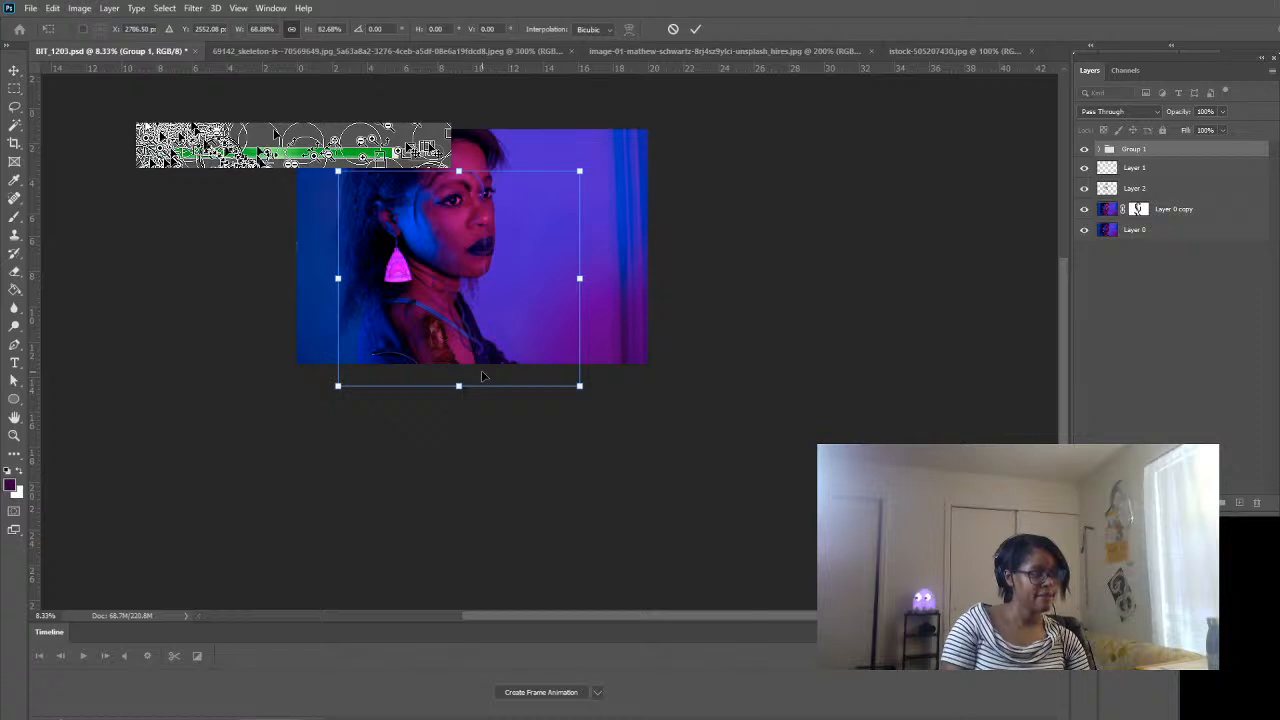
left_click_drag(579, 279, 586, 280)
key("Return")
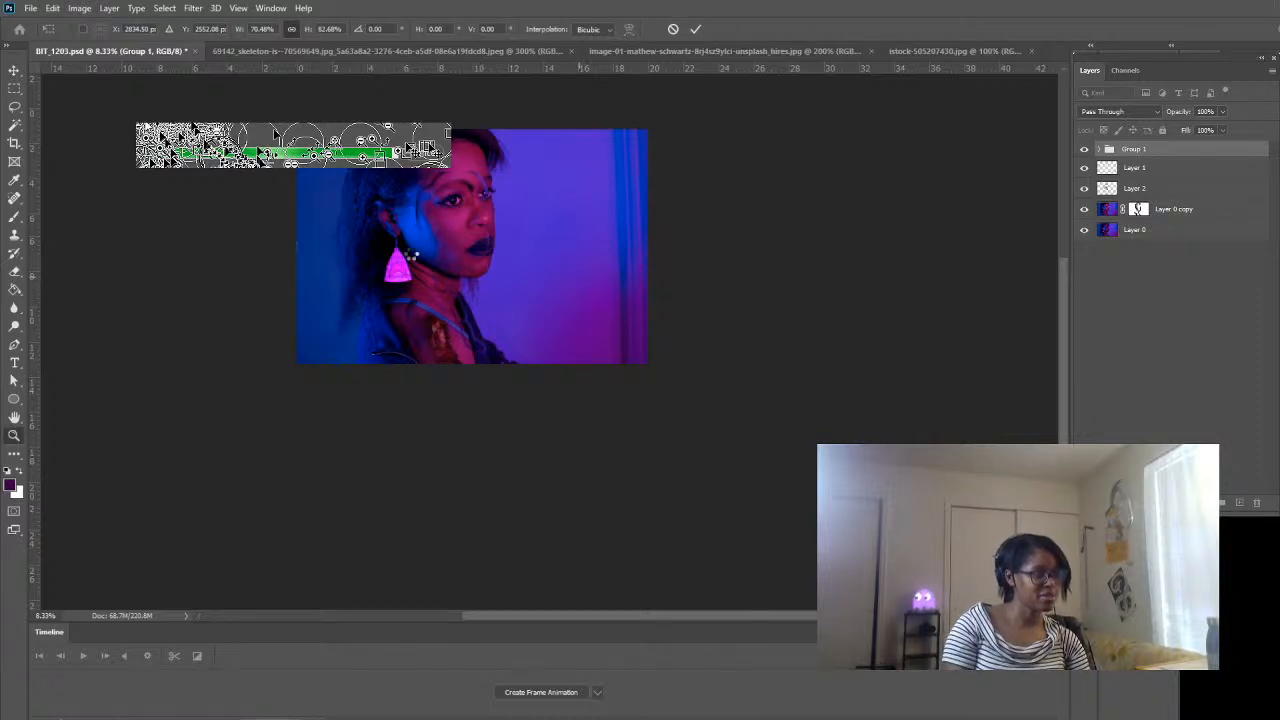
- Try to clean up the stray facial edges by painting white on Layer 0 copy 2's mask with a 400 px brush
key("e")
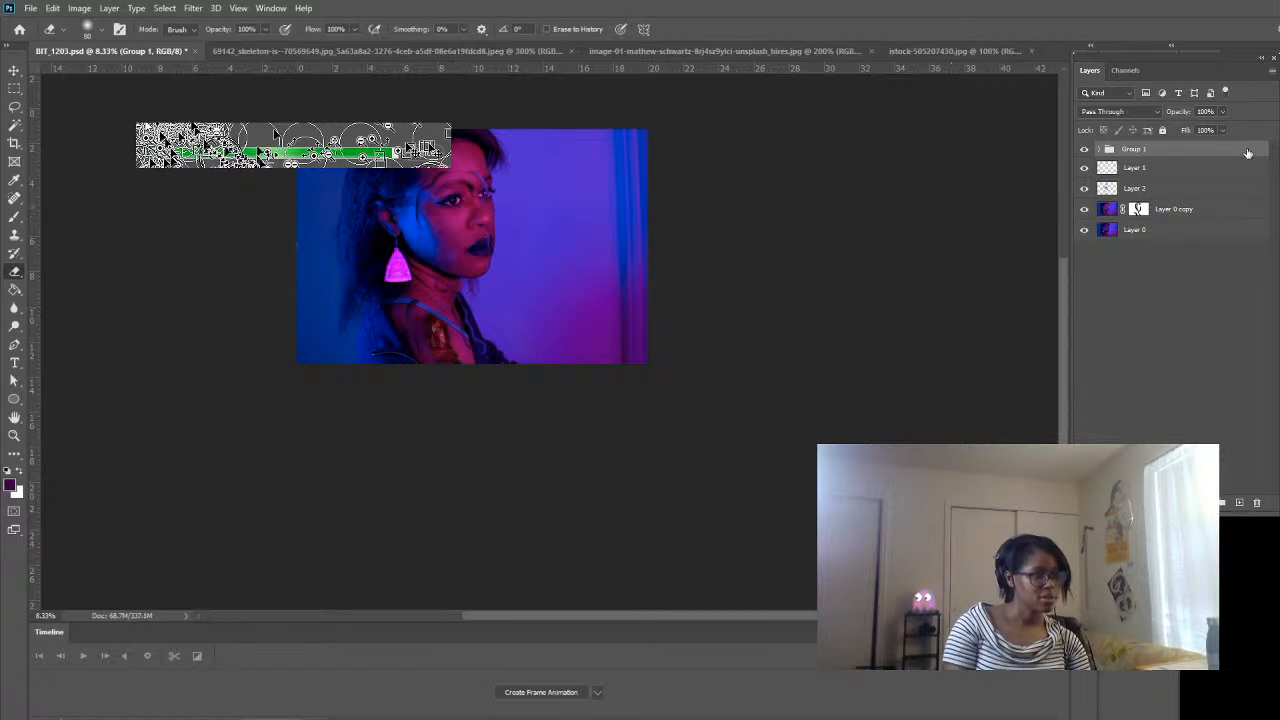
left_click(1099, 149)
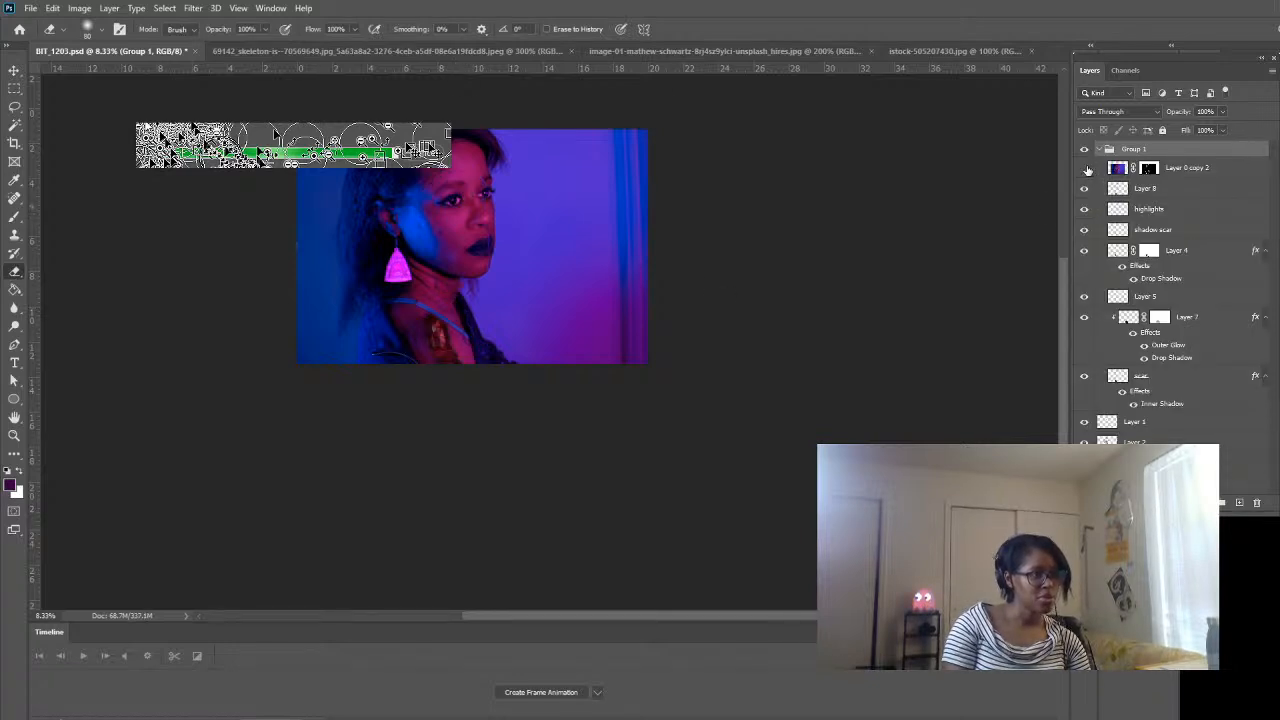
left_click(1149, 168)
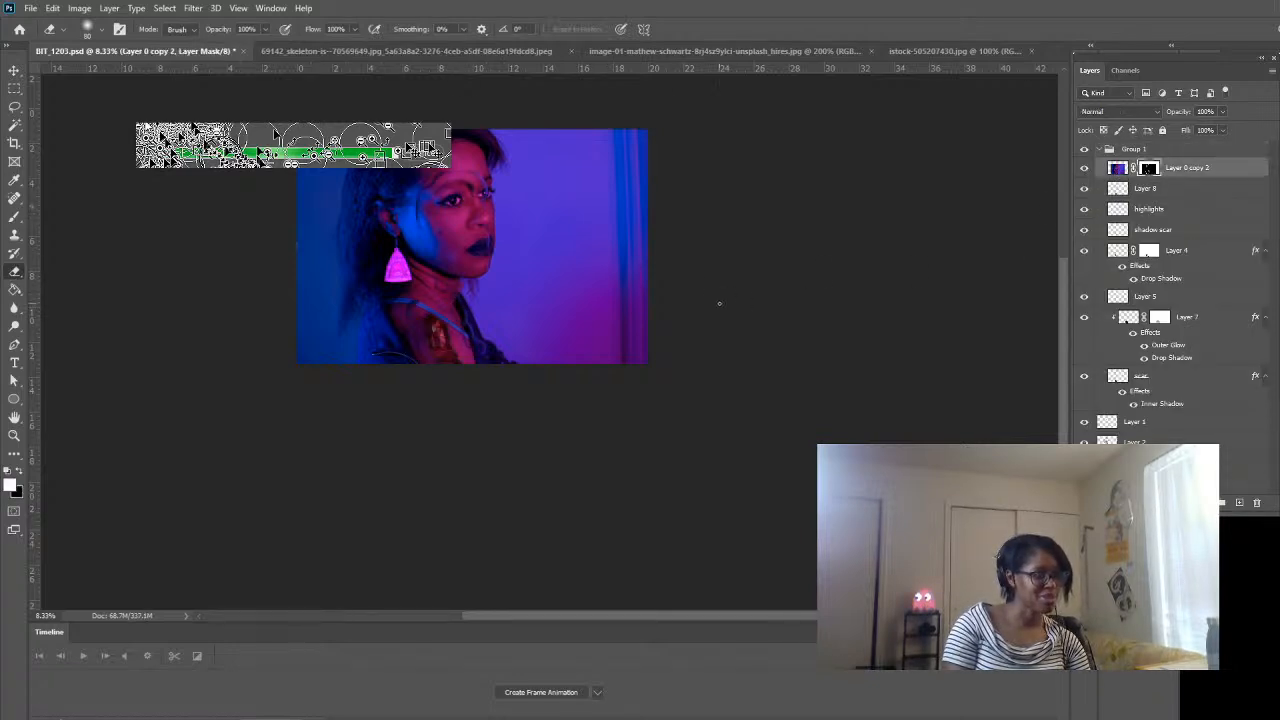
key("z")
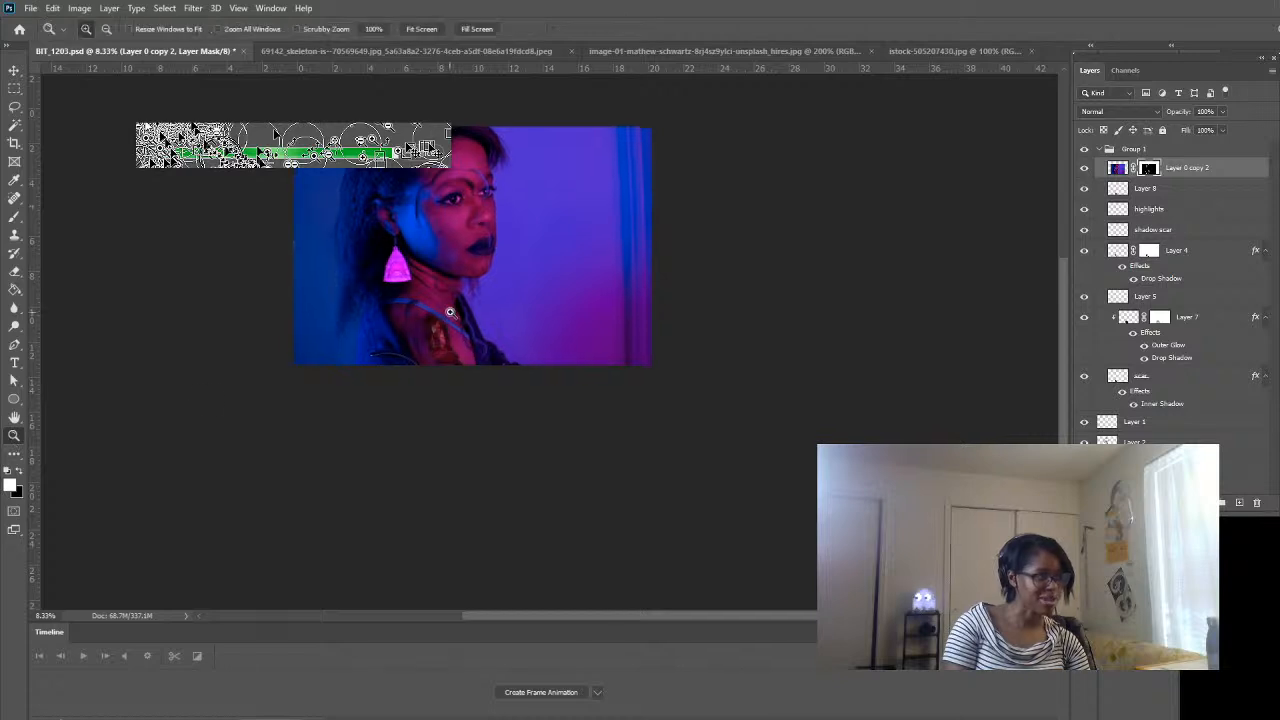
left_click(505, 300)
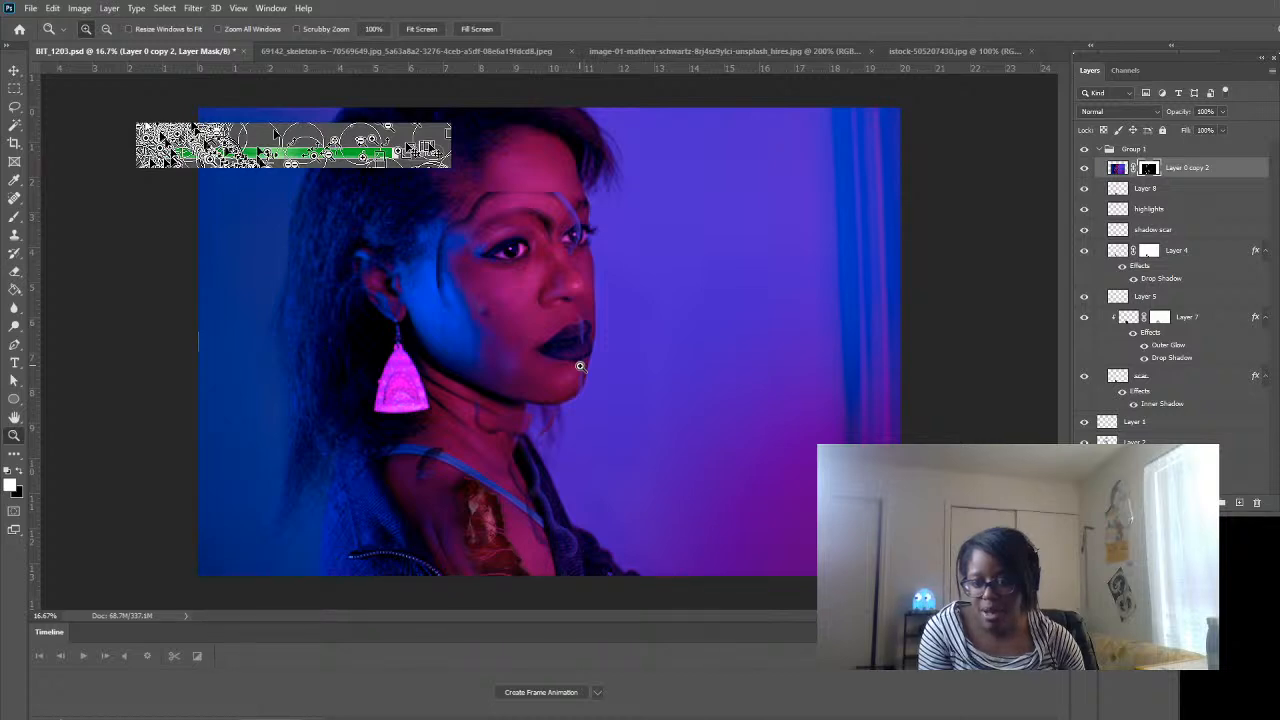
key("b")
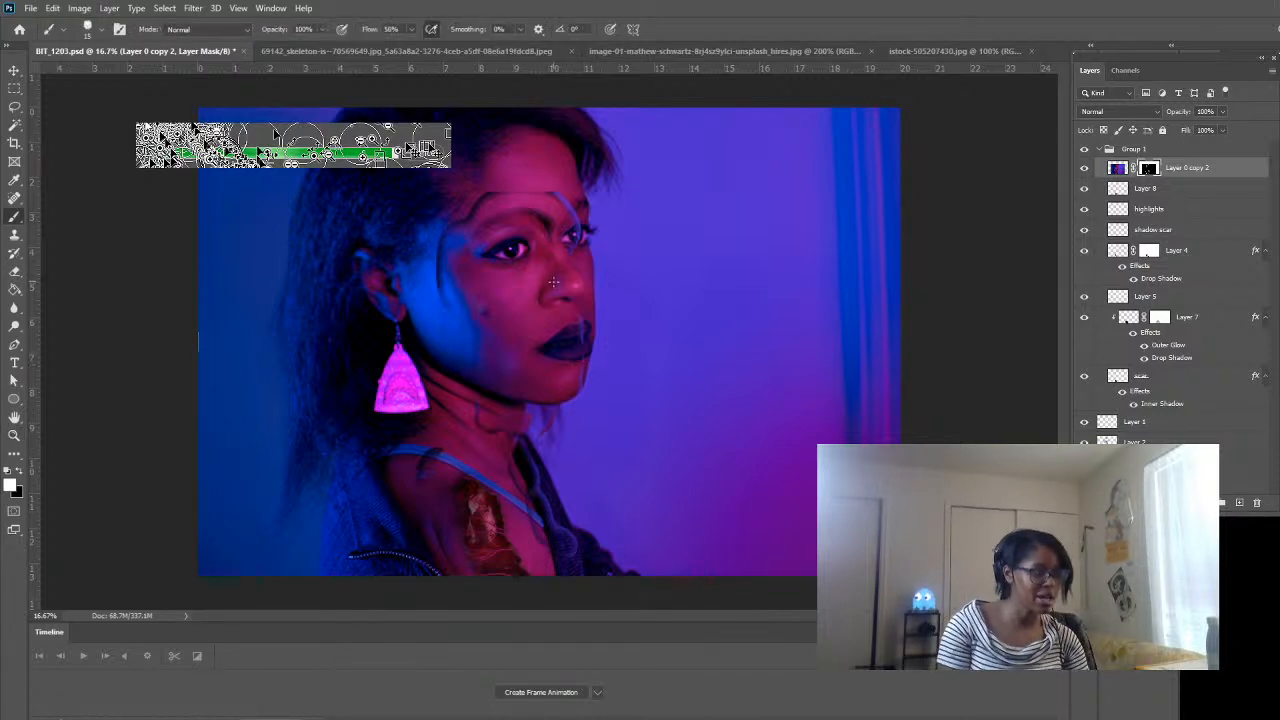
key("bracketright")
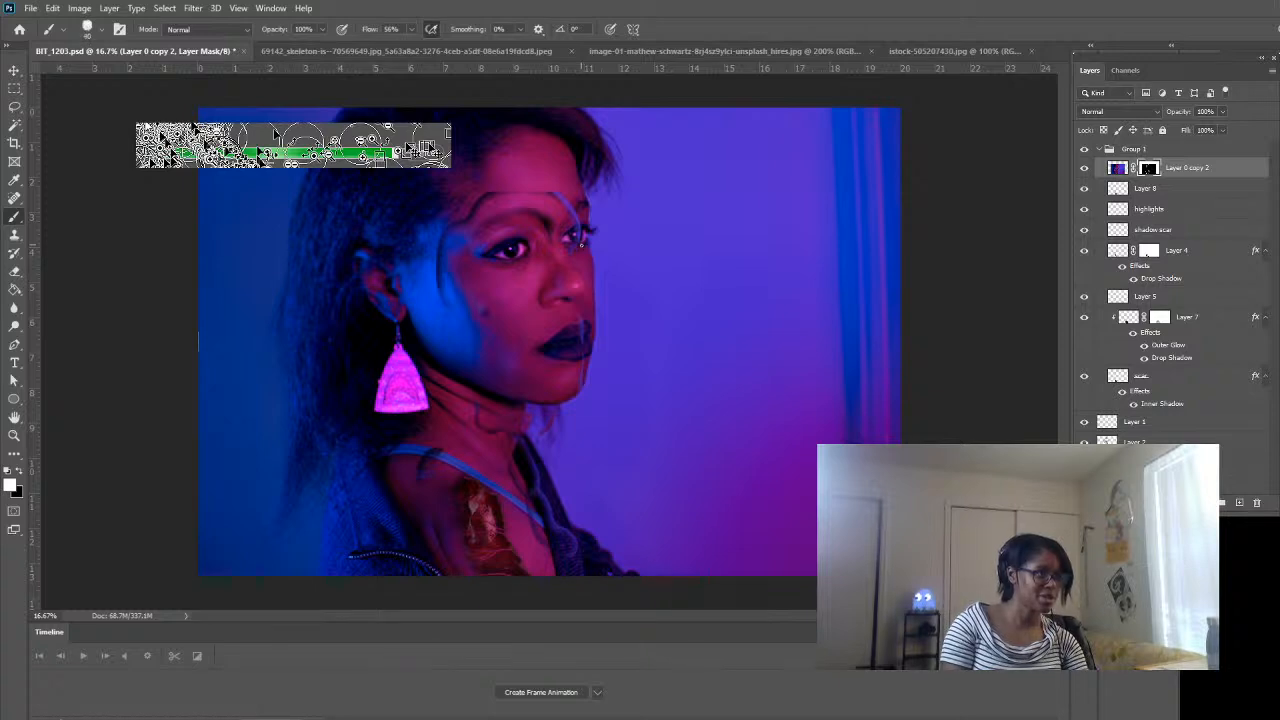
key("bracketright")
key("bracketright")
key("bracketright")
key("bracketright")
key("bracketright")
key("bracketright")
key("bracketright")
key("bracketright")
key("bracketright")
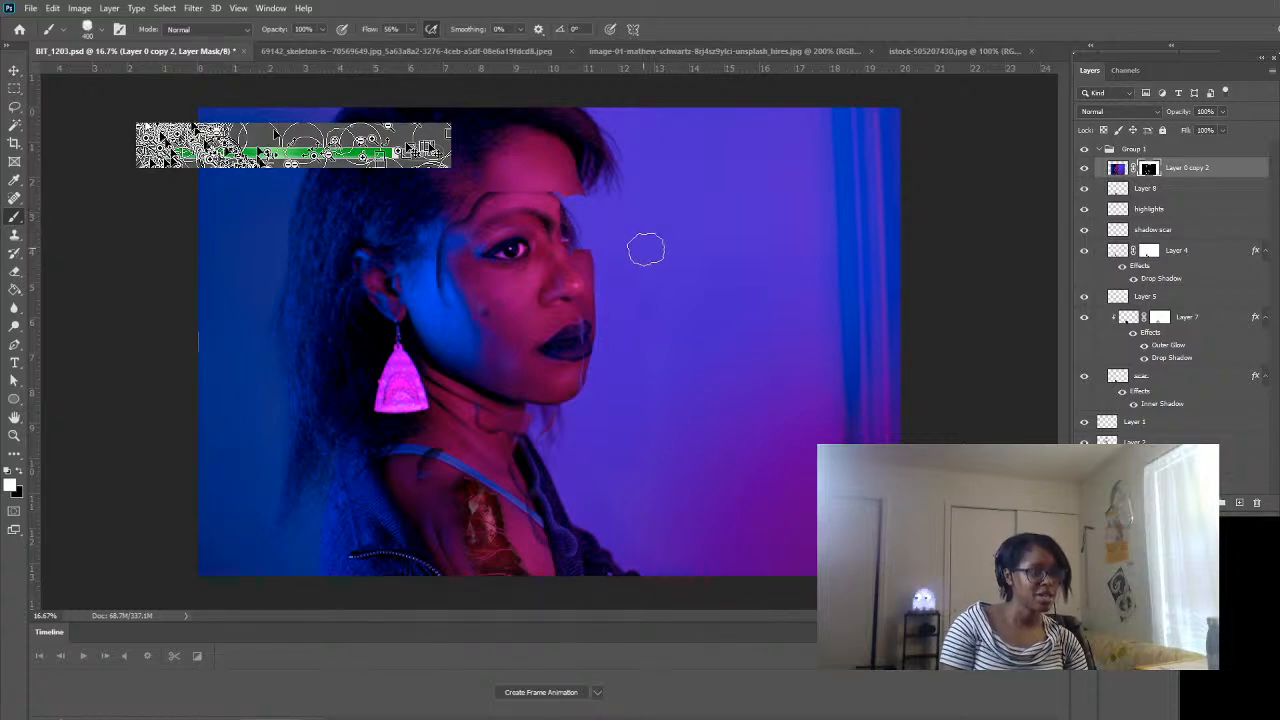
mouse_move(571, 214)
left_mouse_down()
mouse_move(554, 251)
mouse_move(565, 259)
mouse_move(573, 250)
mouse_move(531, 203)
mouse_move(484, 222)
mouse_move(528, 267)
mouse_move(531, 243)
mouse_move(491, 249)
left_mouse_up()
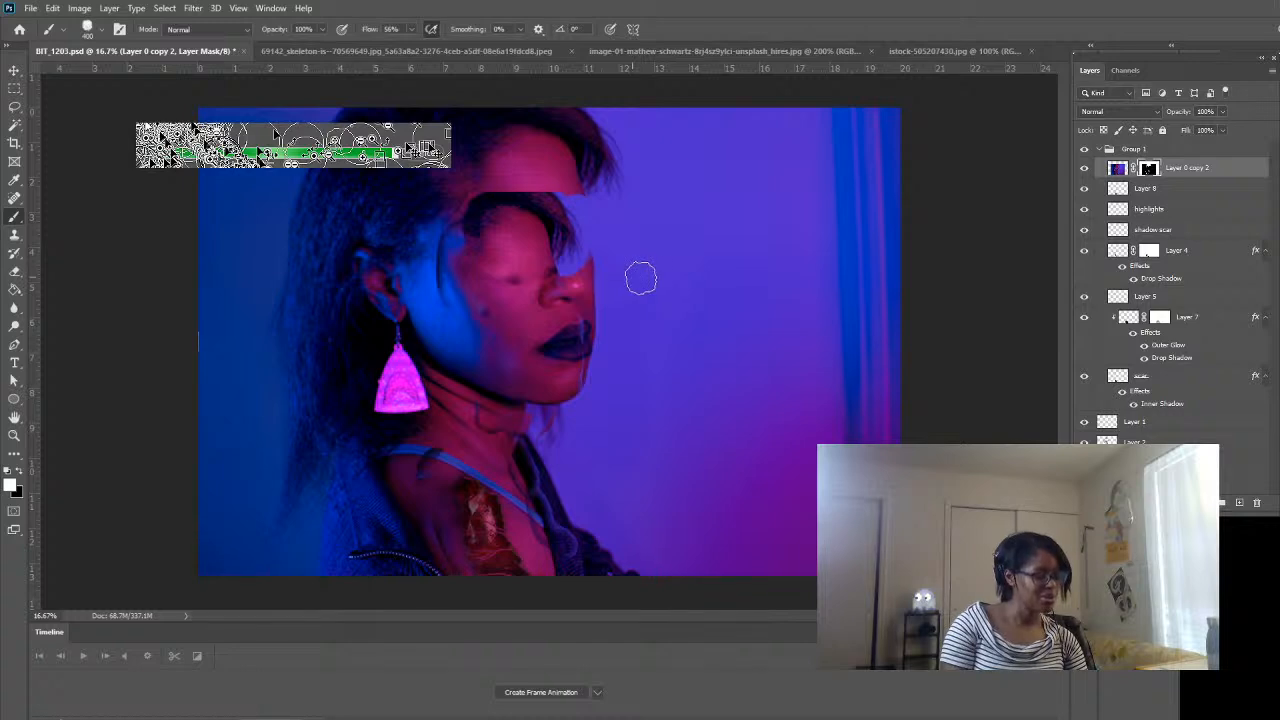
key("ctrl+z")
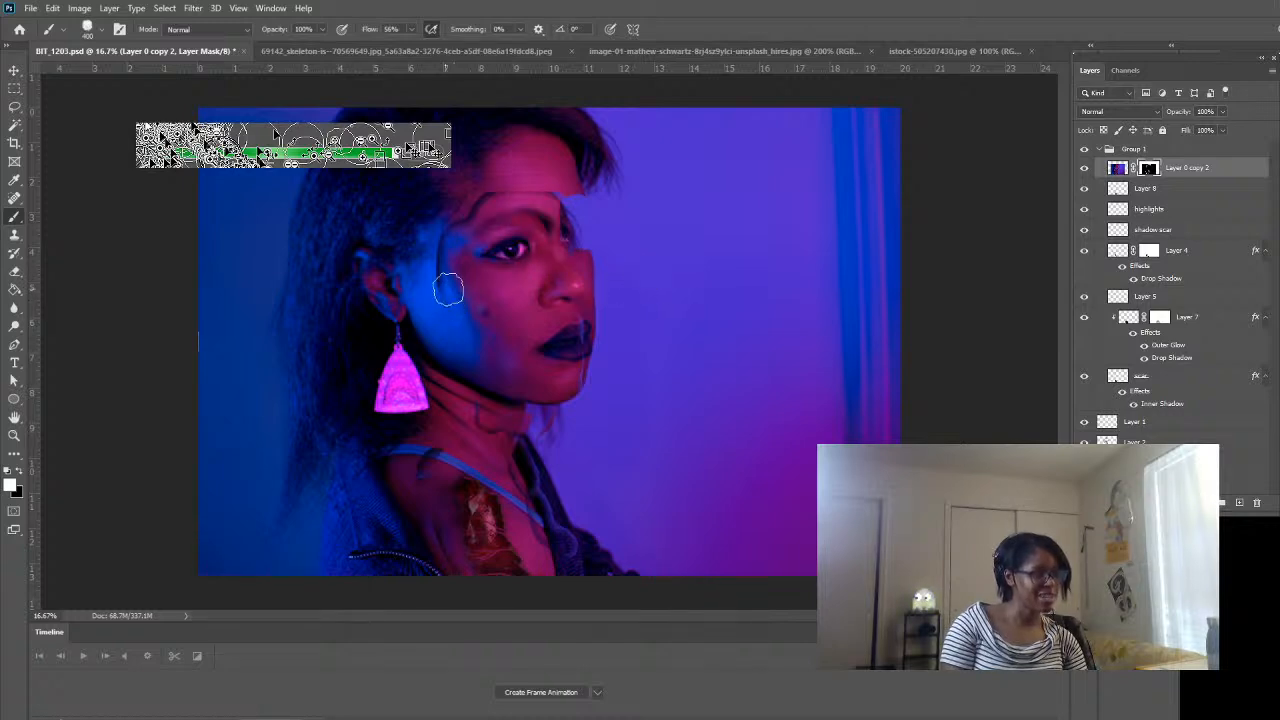
- Check the portrait without Layer 0 copy 2 and try painting white over the neck on its mask
left_click(1084, 168)
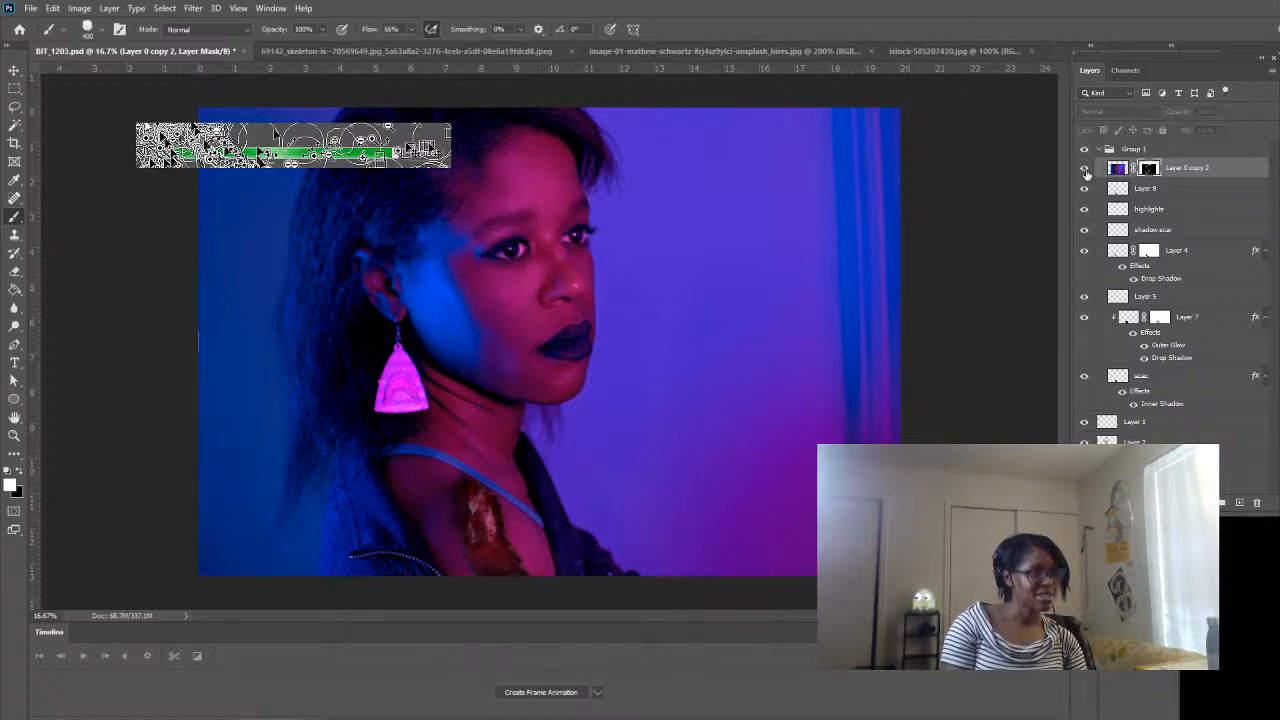
left_click(1085, 170)
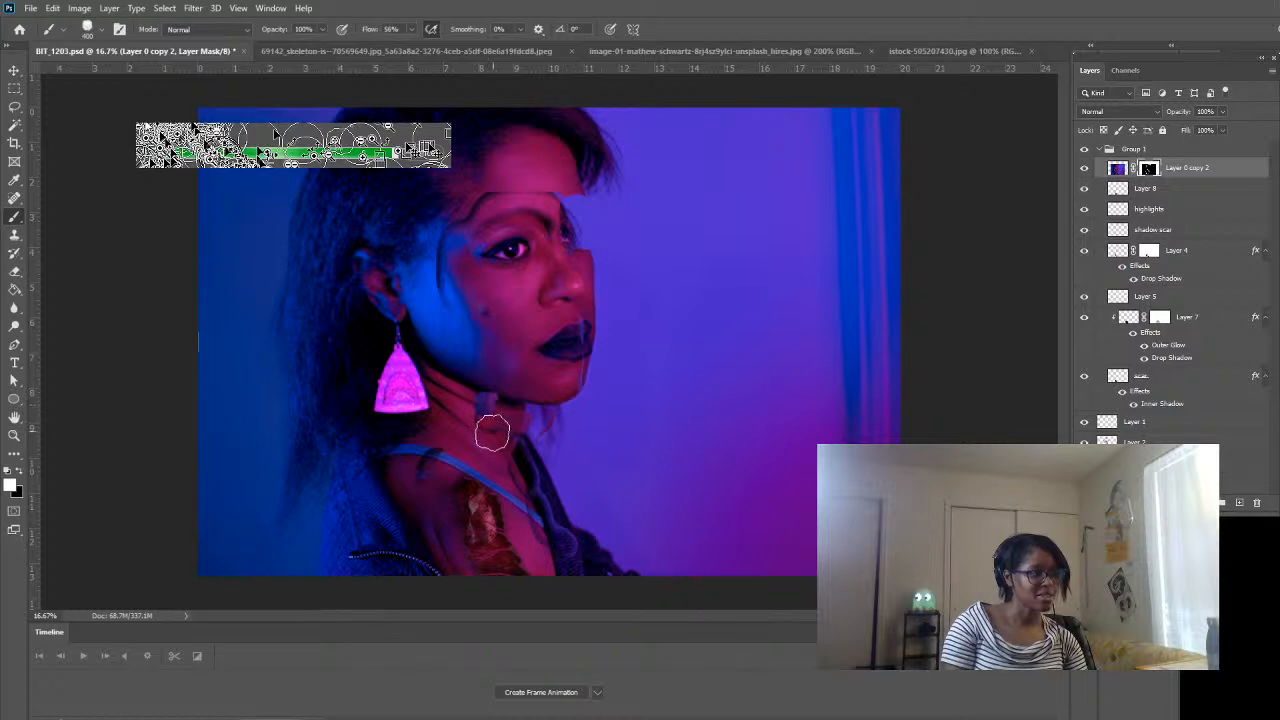
left_click_drag(492, 432, 526, 437)
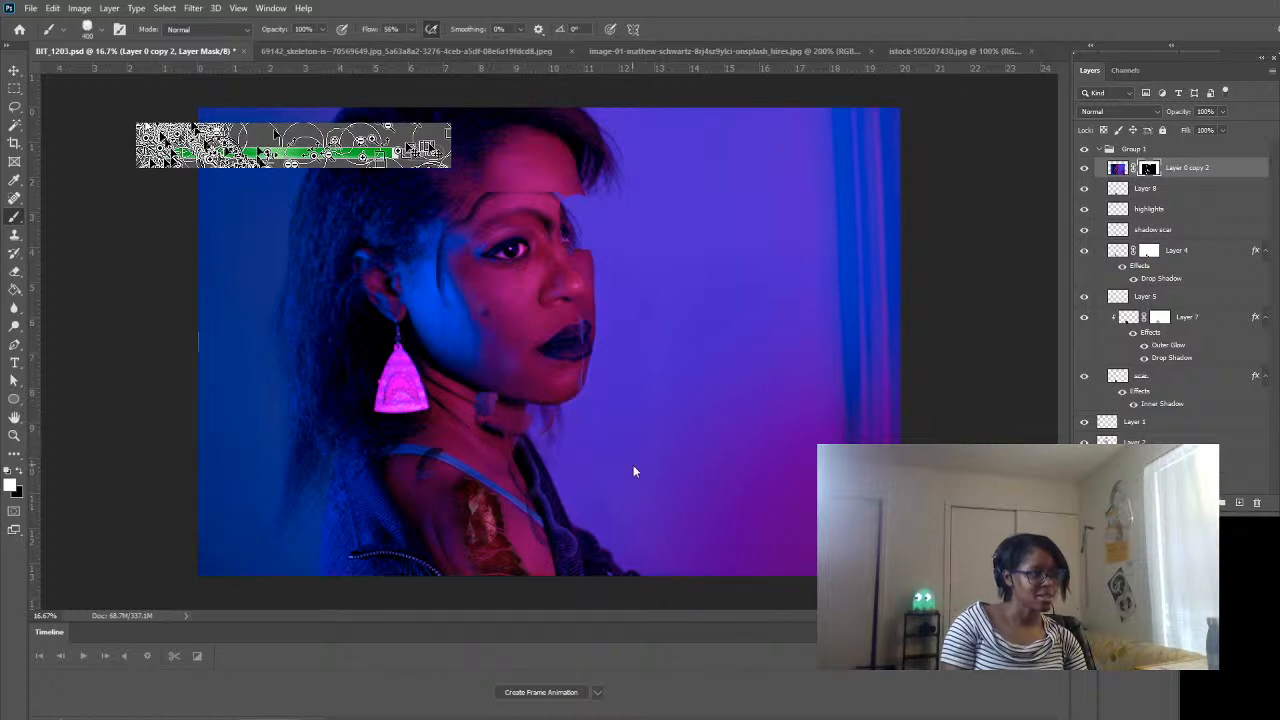
key("ctrl+z")
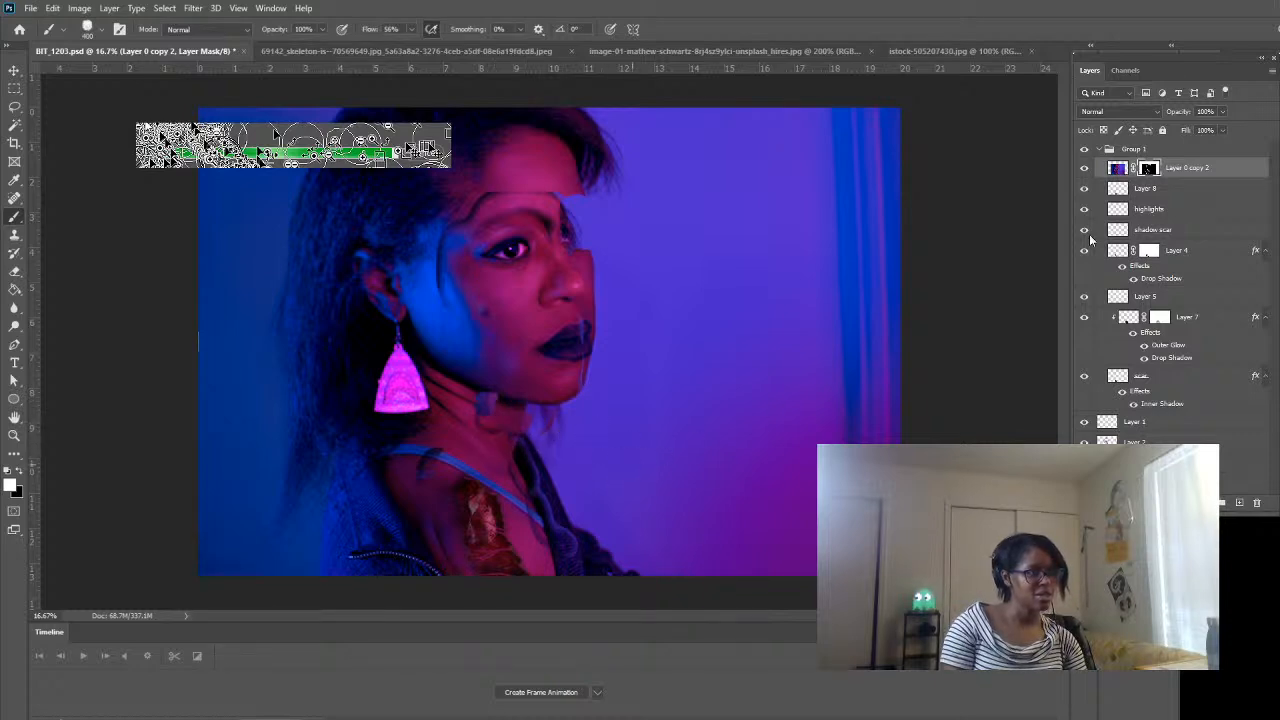
- Compare the portrait with and without Layer 0 copy 2 and leave that layer hidden
left_click(1084, 168)
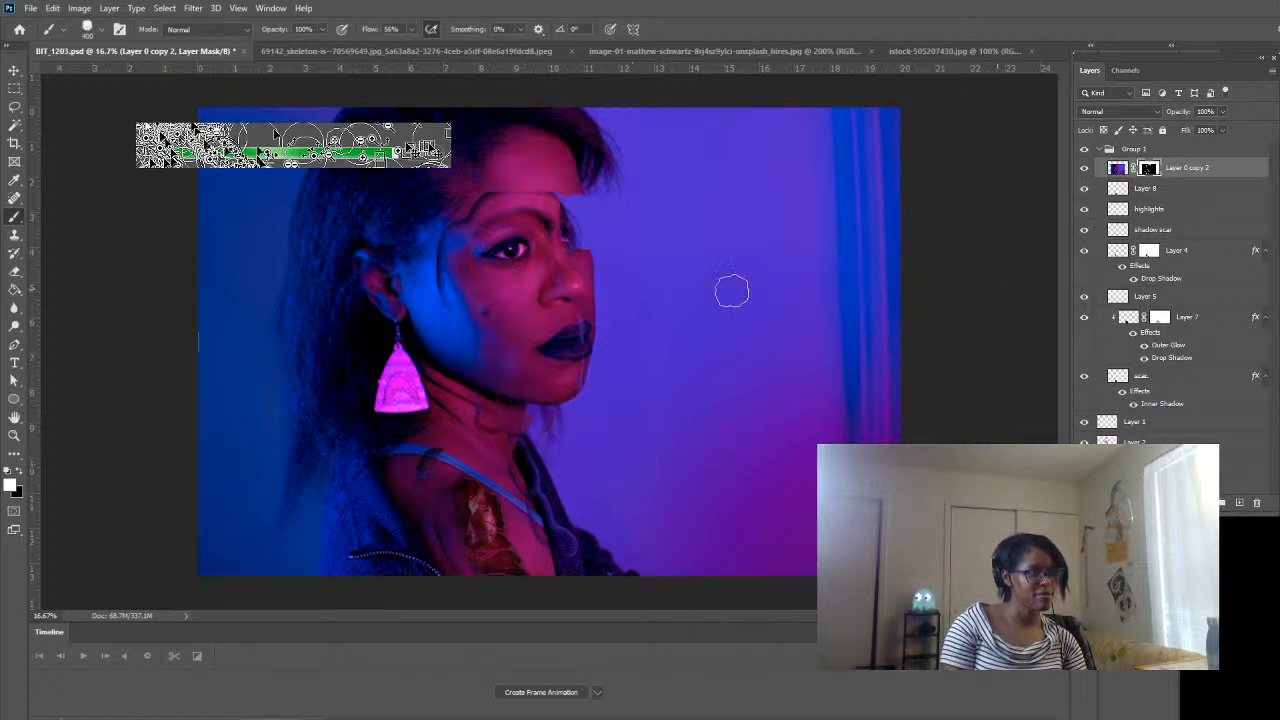
left_click(14, 72)
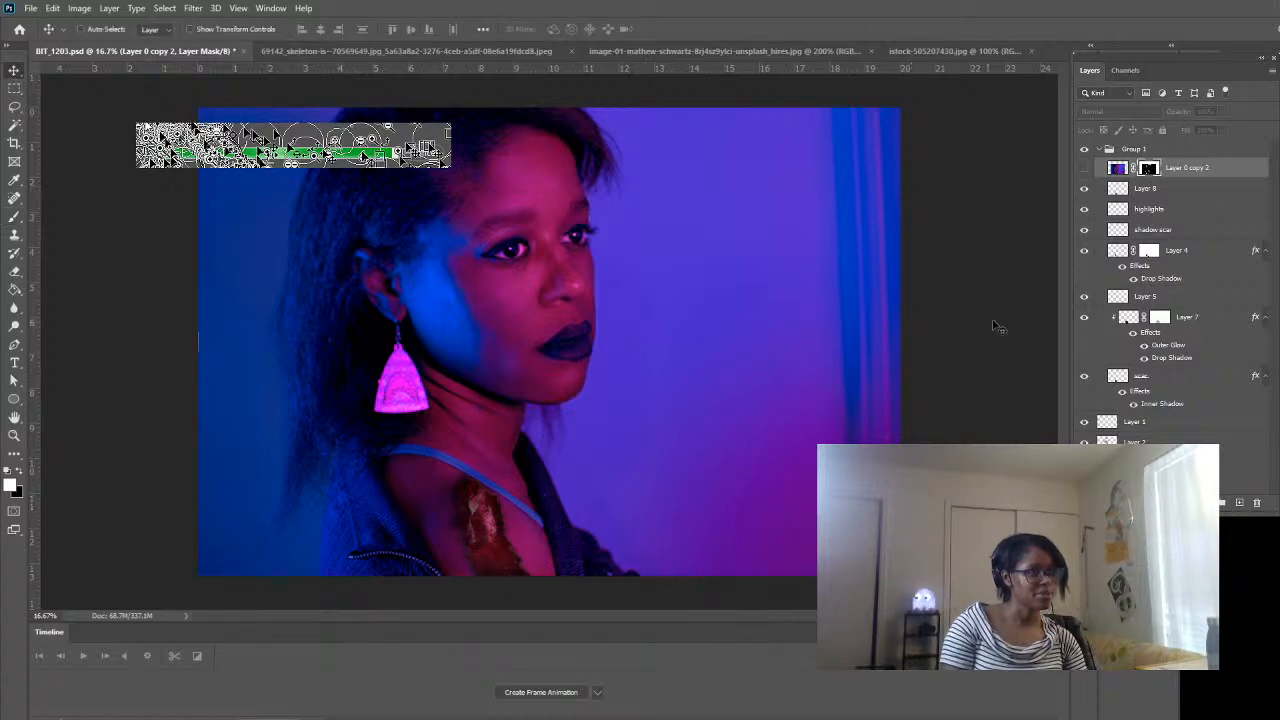
left_click(1084, 168)
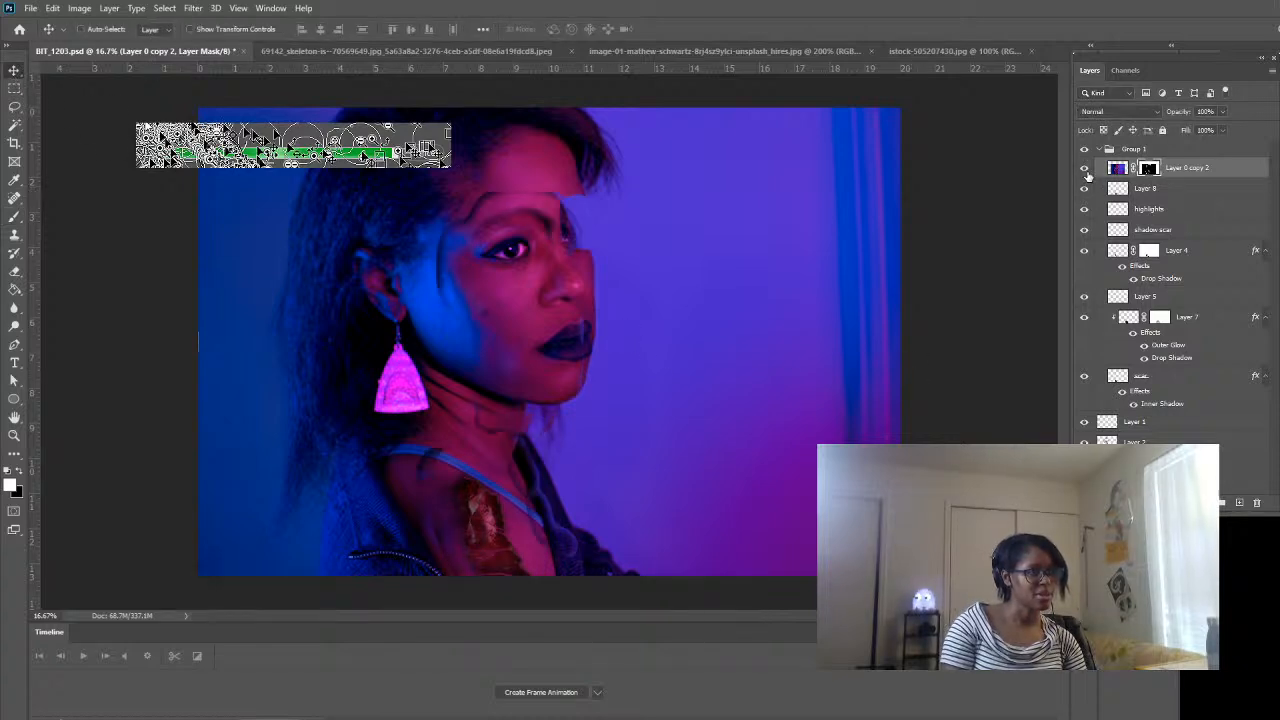
left_click(1087, 175)
left_click(1087, 175)
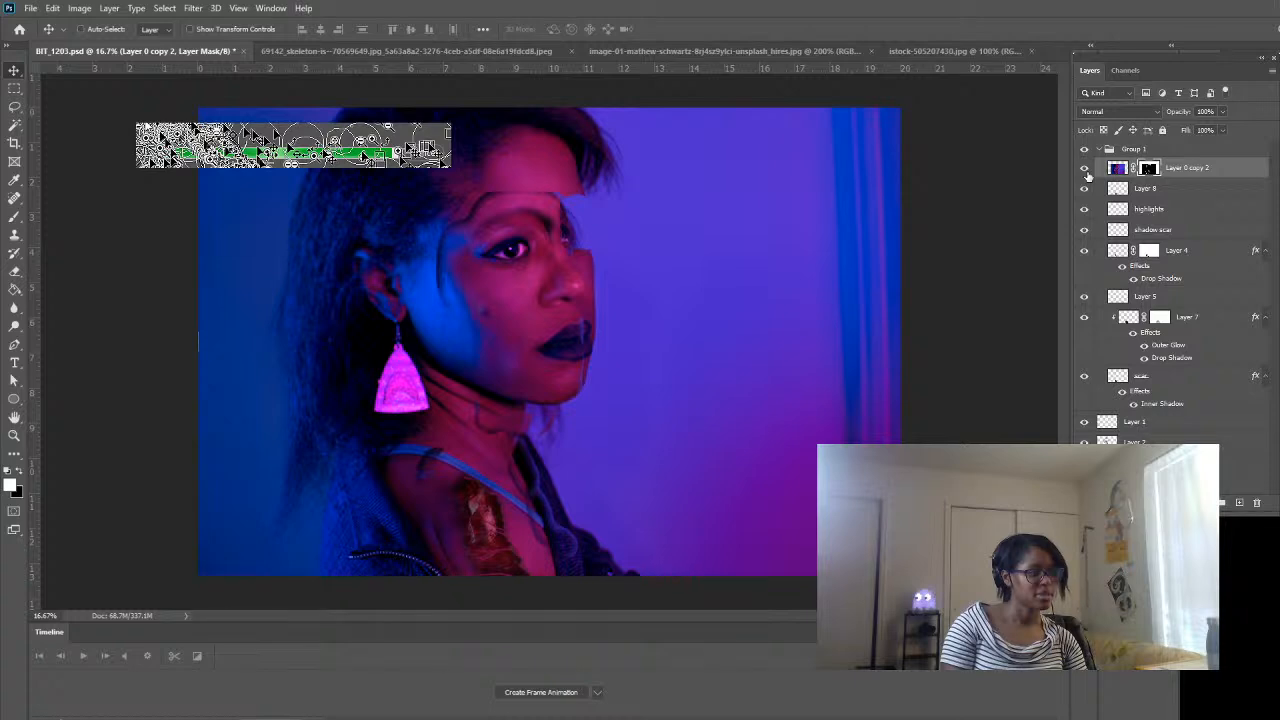
left_click(1087, 175)
left_click(1087, 175)
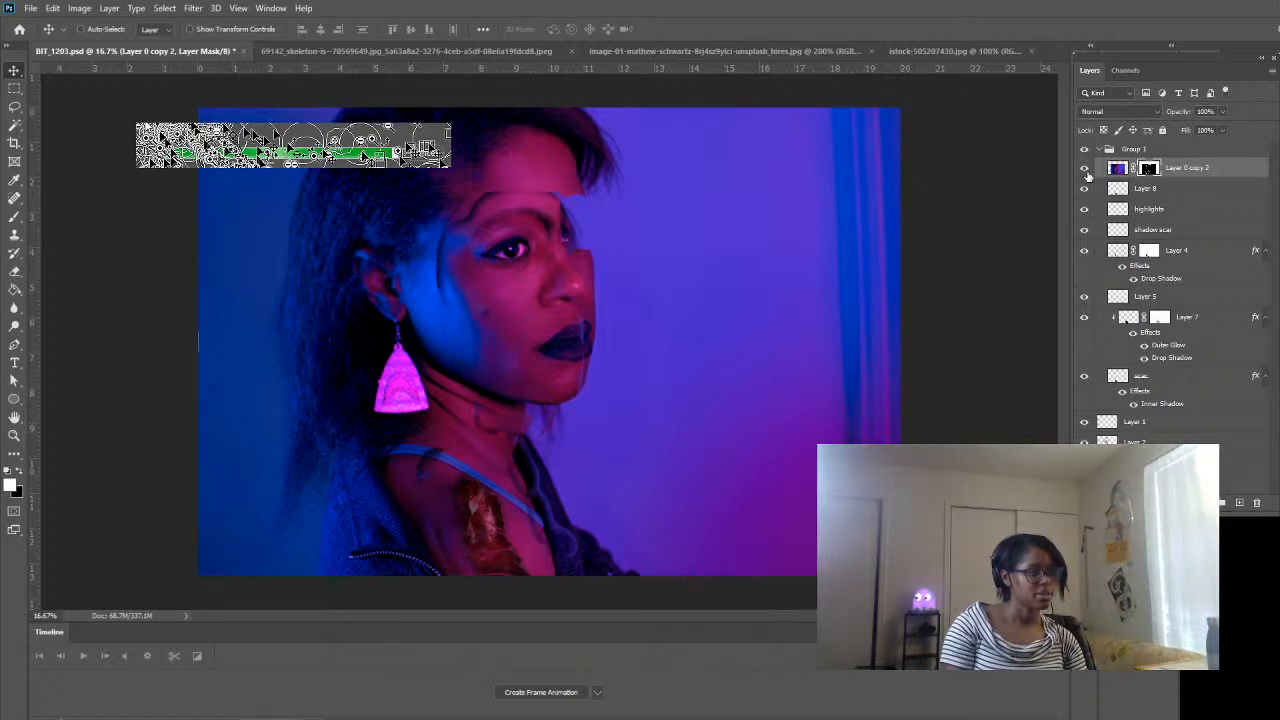
left_click(1087, 175)
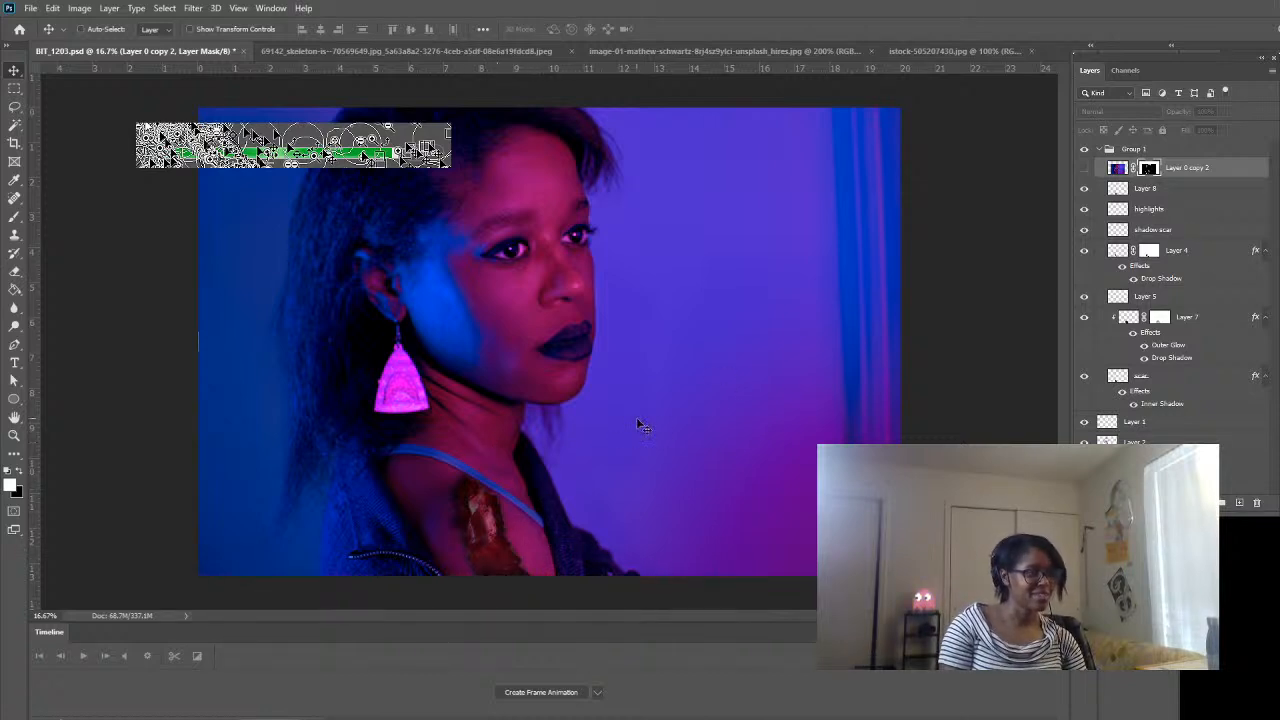
- Examine the wound within the whole portrait and collapse Group 1
left_click(14, 436)
left_click(499, 460)
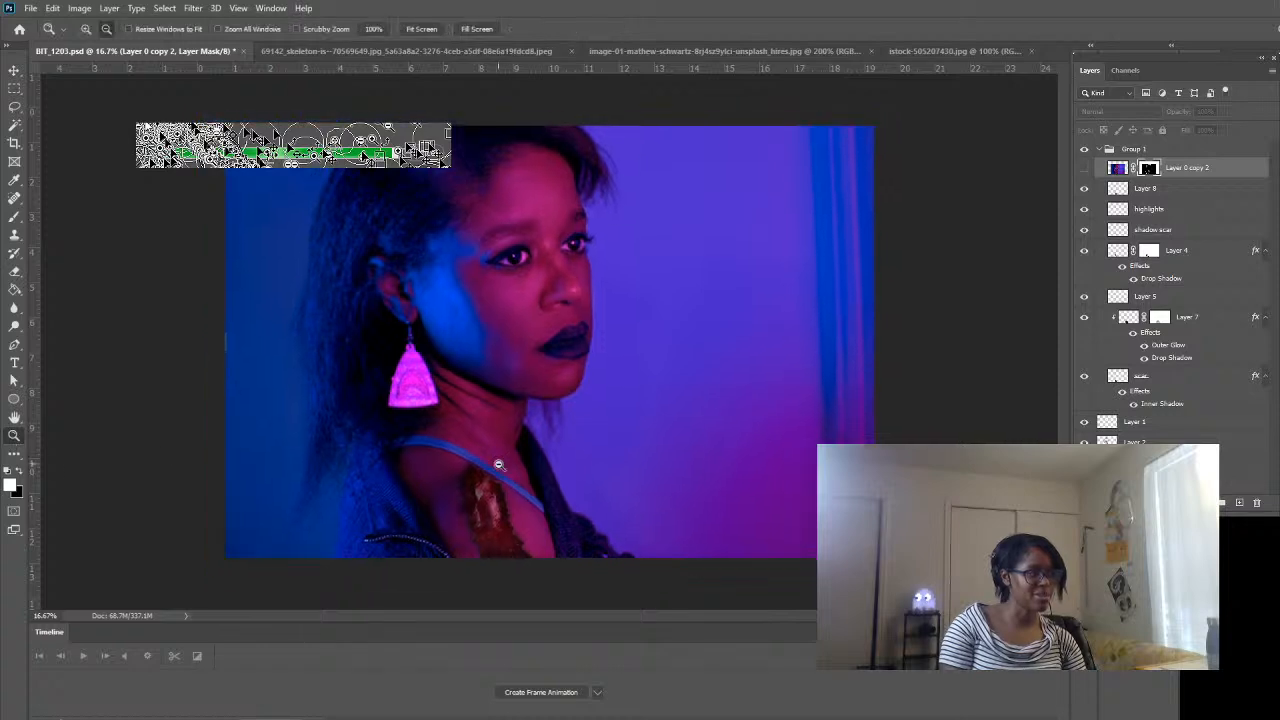
left_click(556, 467)
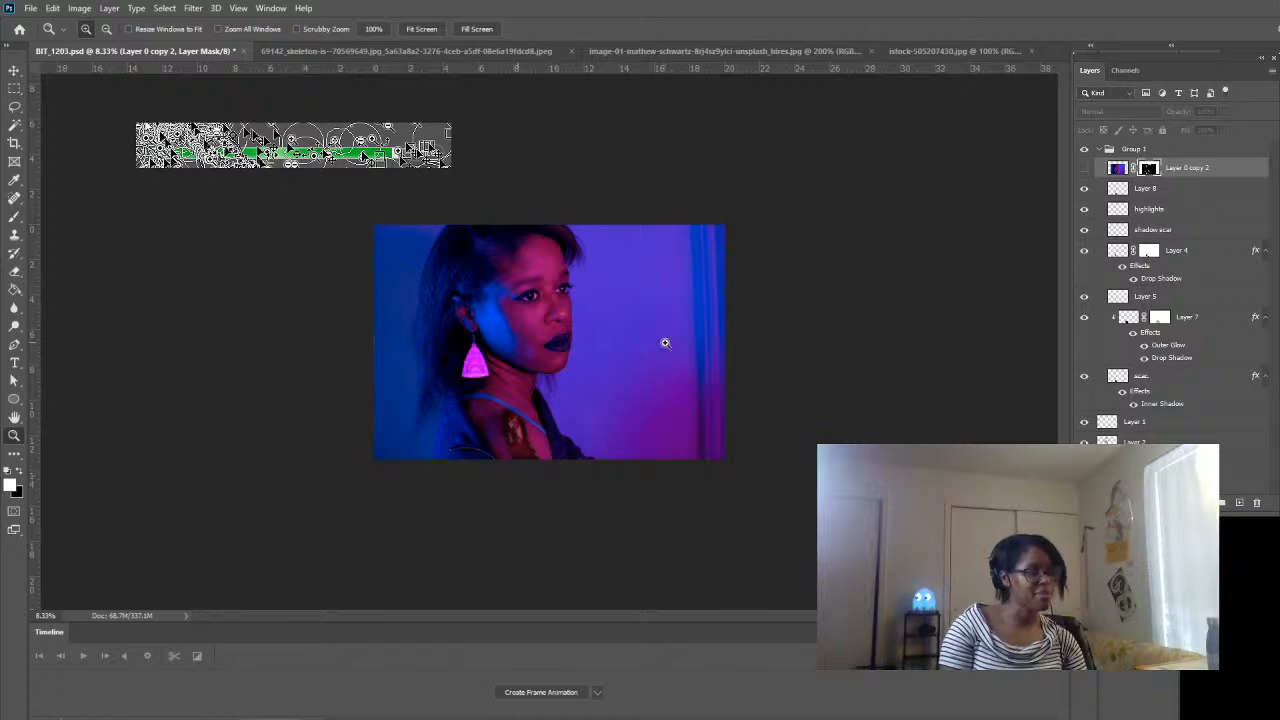
left_click(516, 445)
left_click(519, 519)
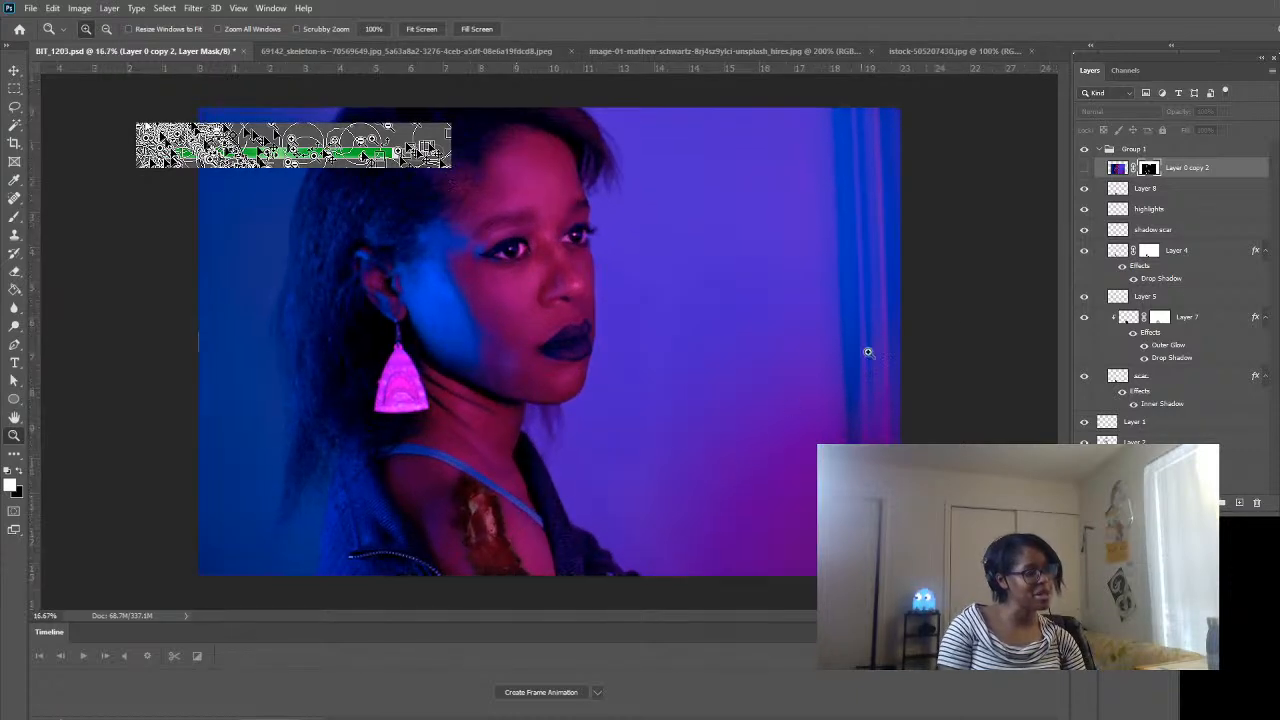
left_click(1100, 150)
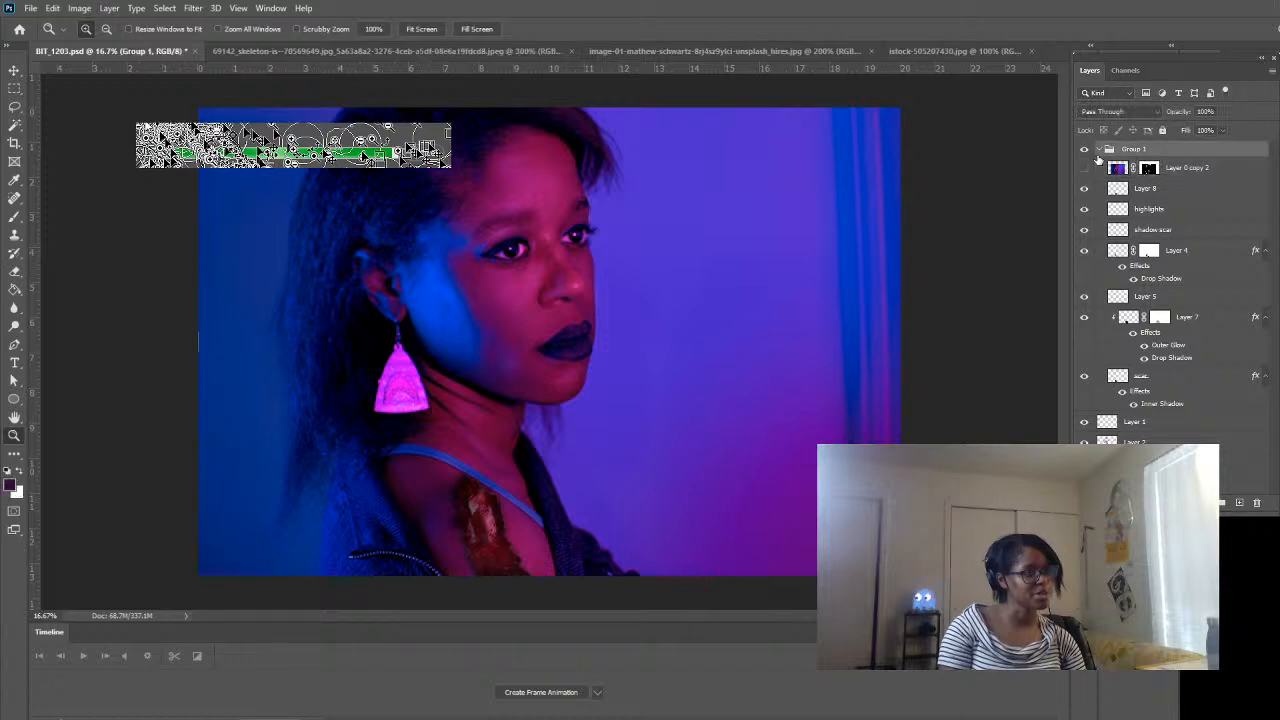
left_click(1098, 149)
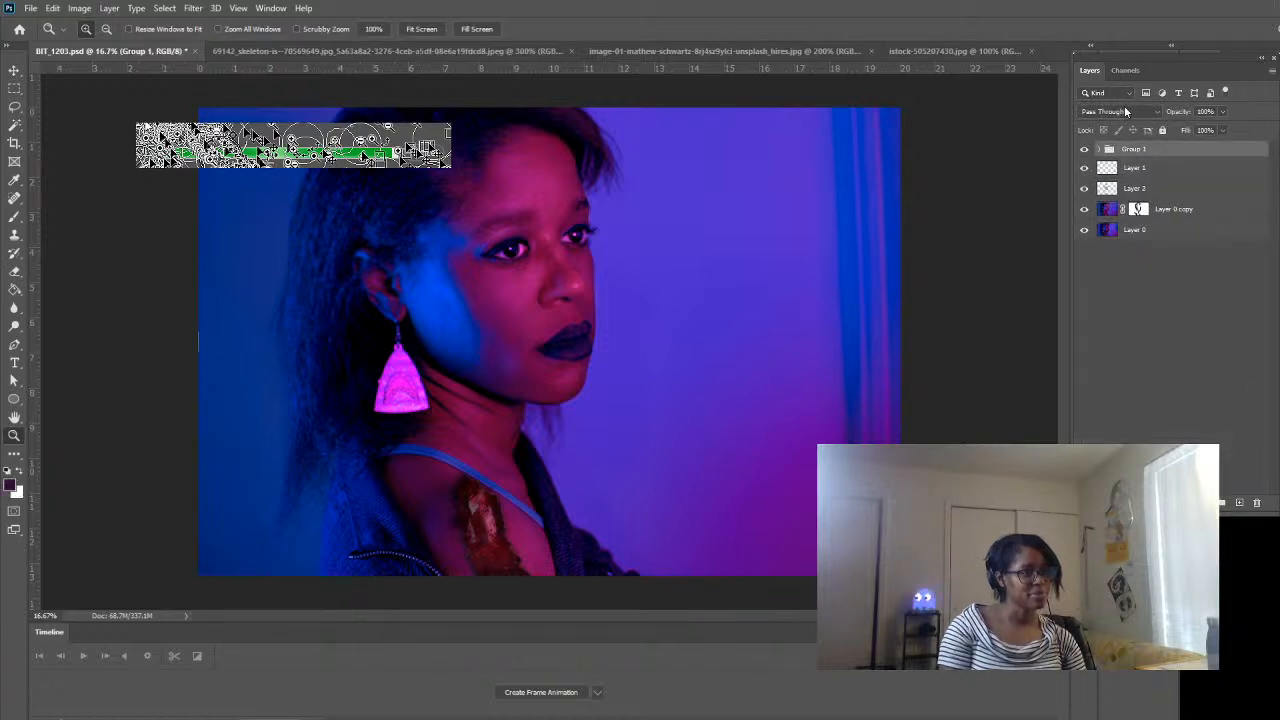
- Try the Dissolve blending mode on Group 1
left_click(1125, 110)
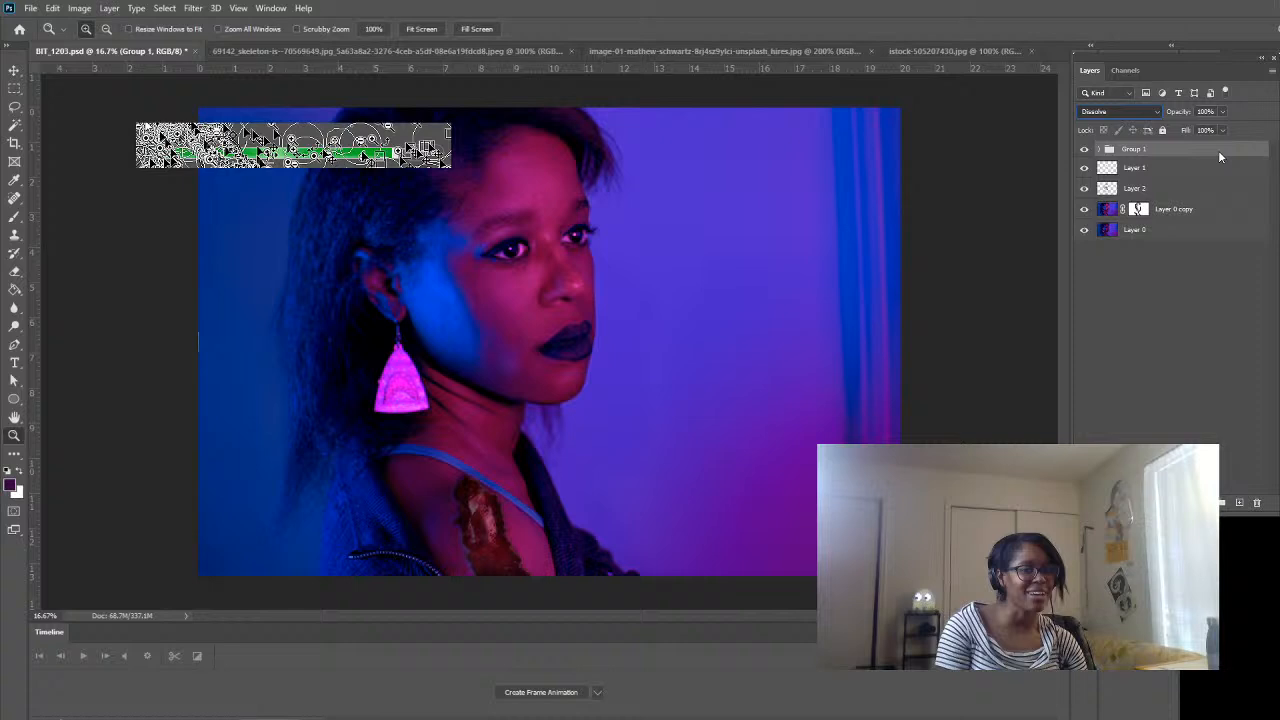
key("ctrl+z")
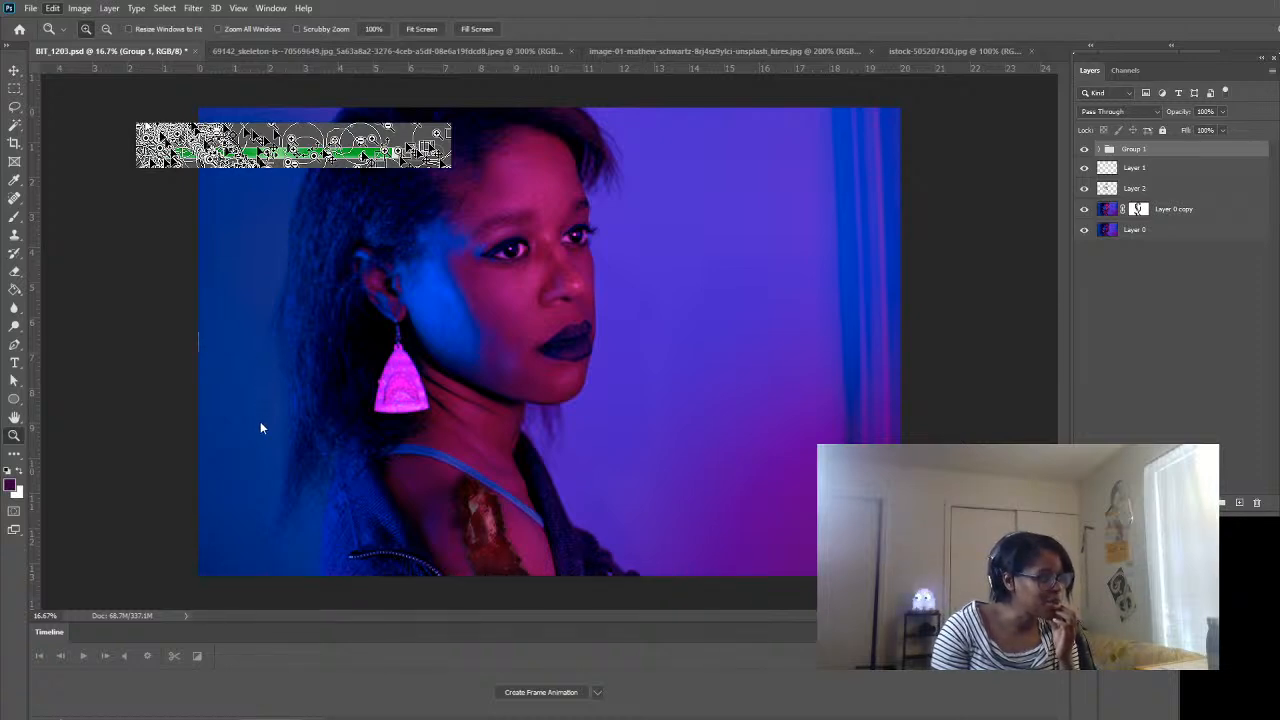
- Free-transform Group 1, widening the wound to about 132% and skewing and repositioning it over the upper arm
key("ctrl+t")
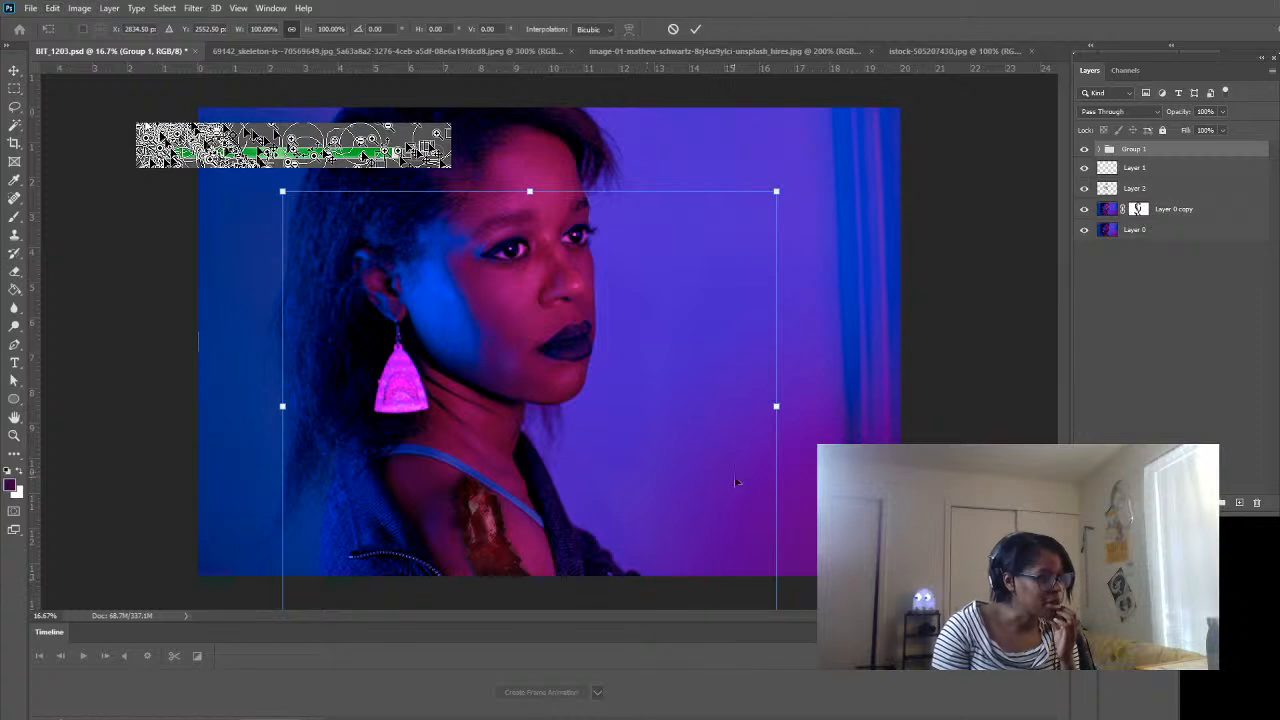
left_click_drag(777, 407, 813, 432)
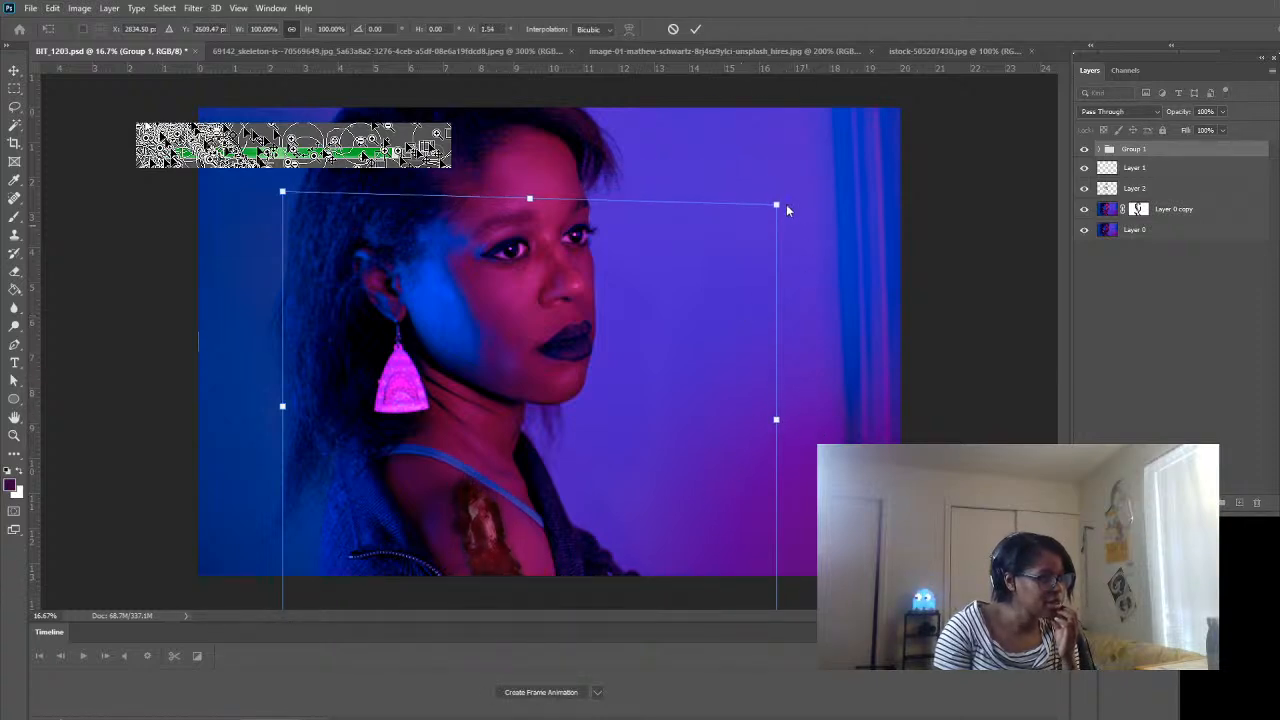
left_click_drag(786, 210, 858, 132)
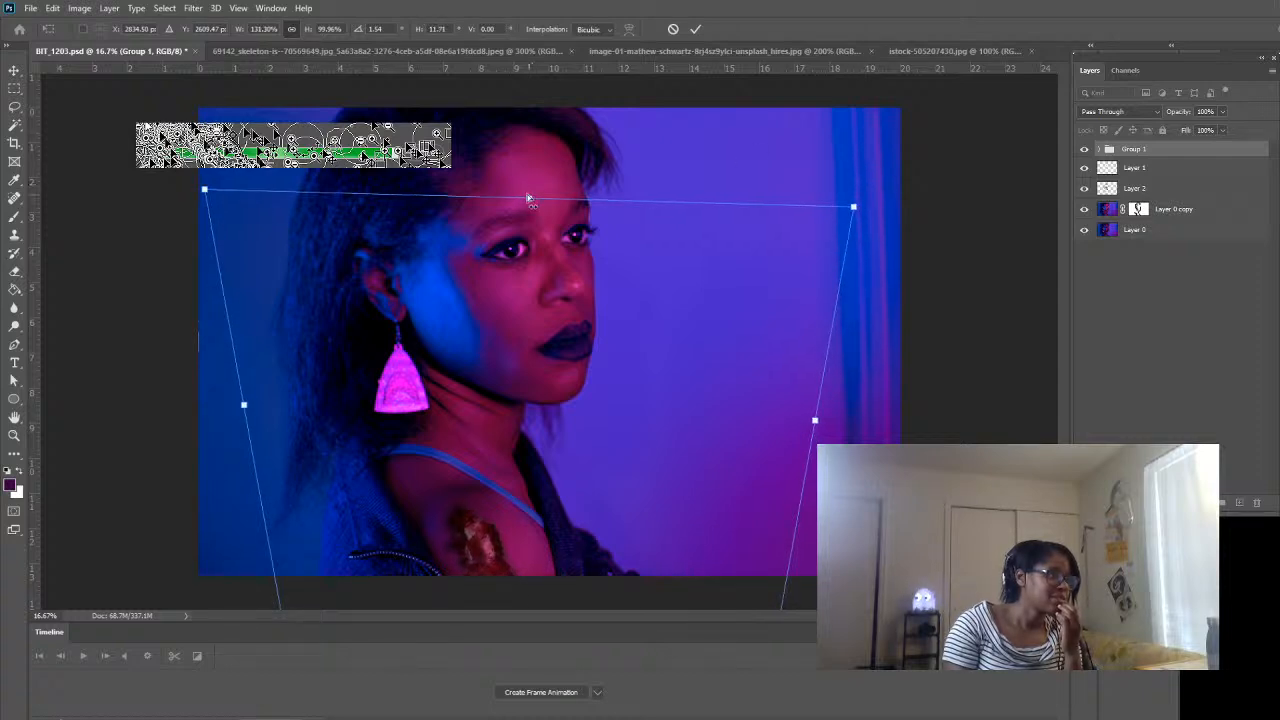
left_click_drag(529, 198, 556, 198)
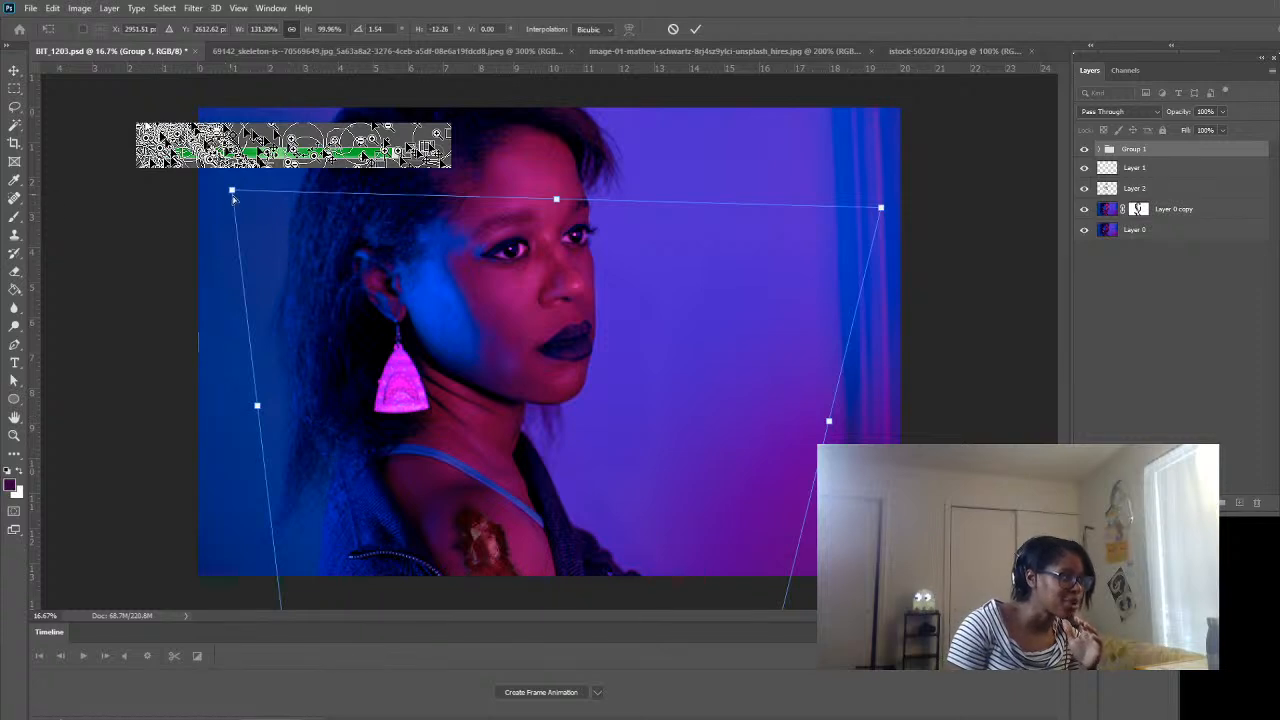
left_click_drag(453, 307, 449, 292)
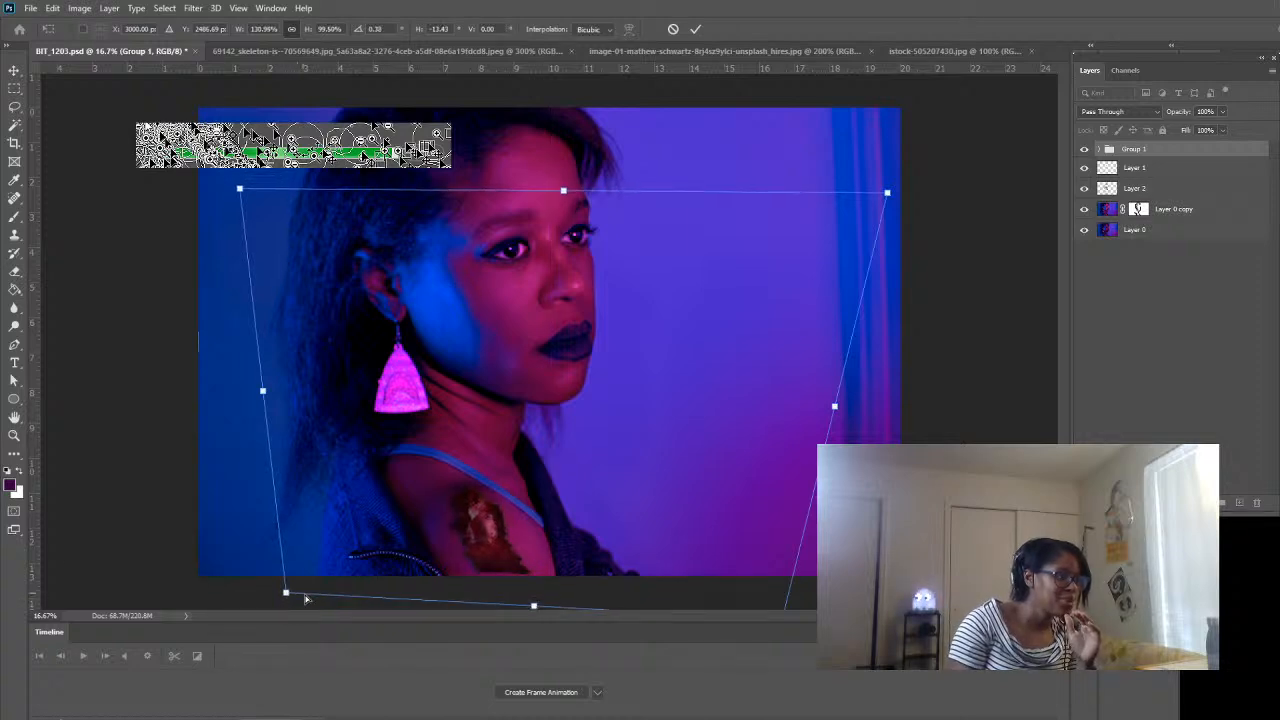
left_click_drag(288, 608, 323, 598)
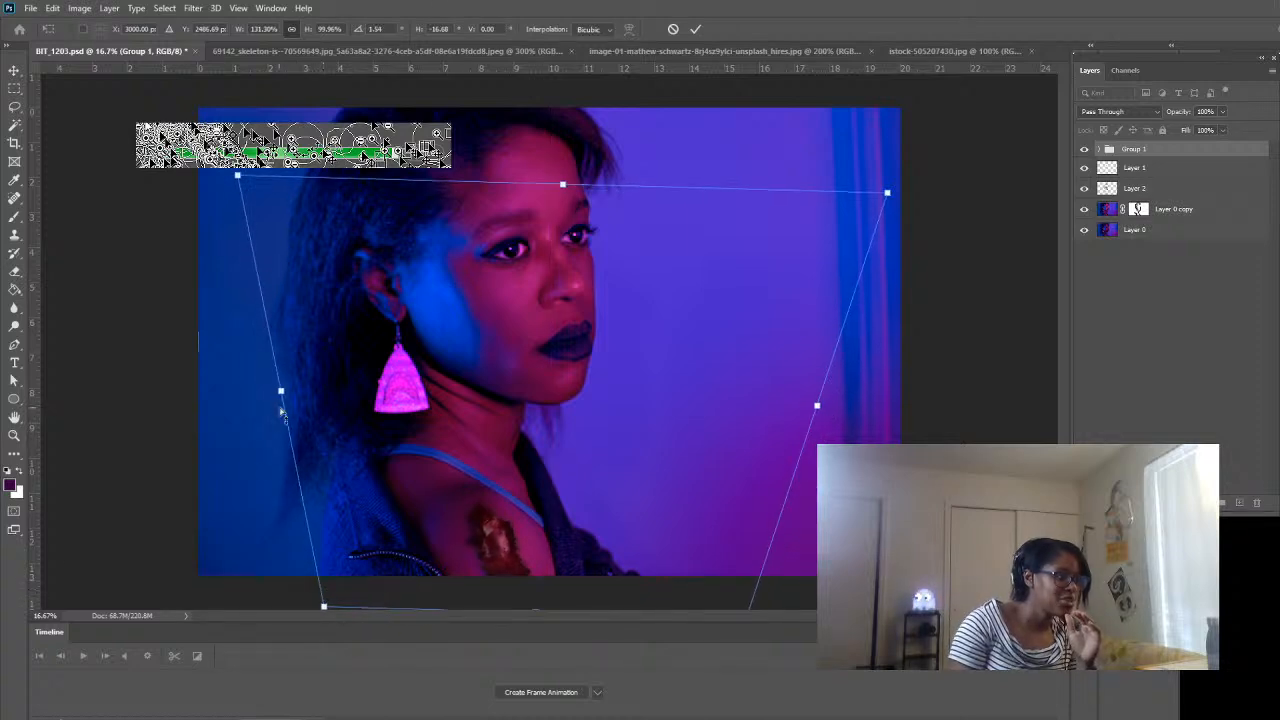
left_click_drag(279, 392, 278, 373)
left_click_drag(254, 400, 255, 403)
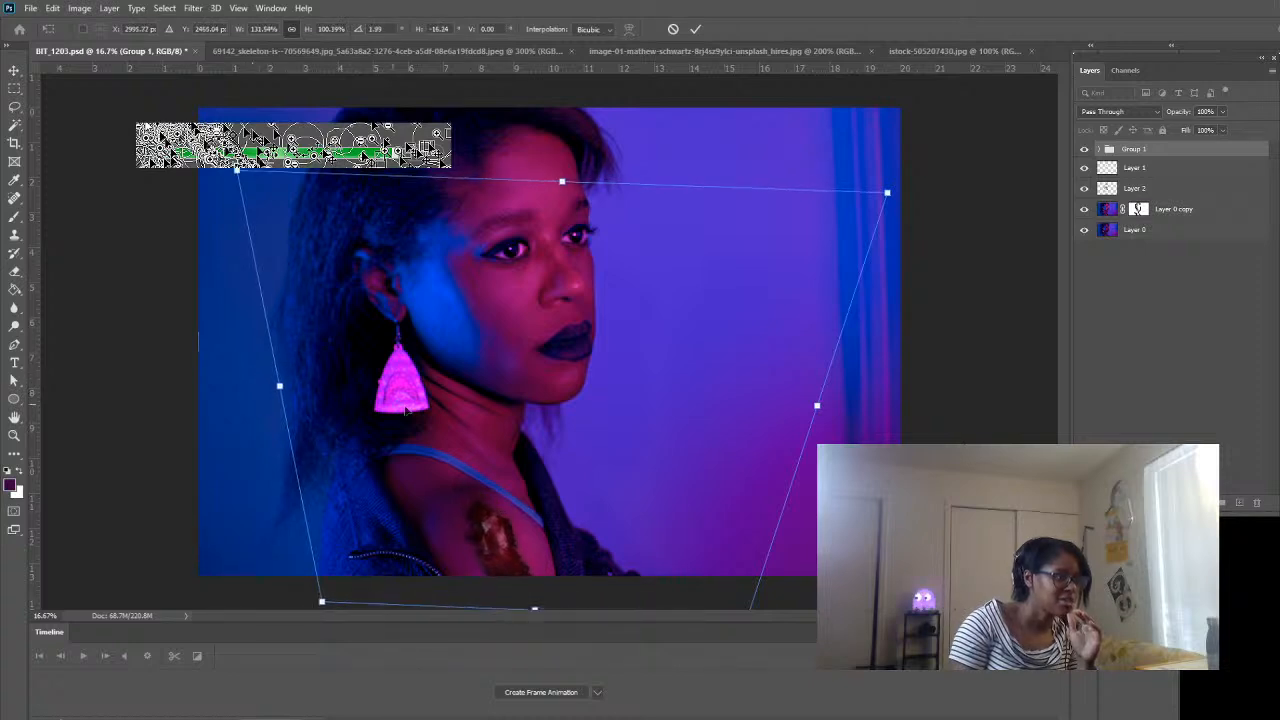
left_click_drag(819, 410, 822, 400)
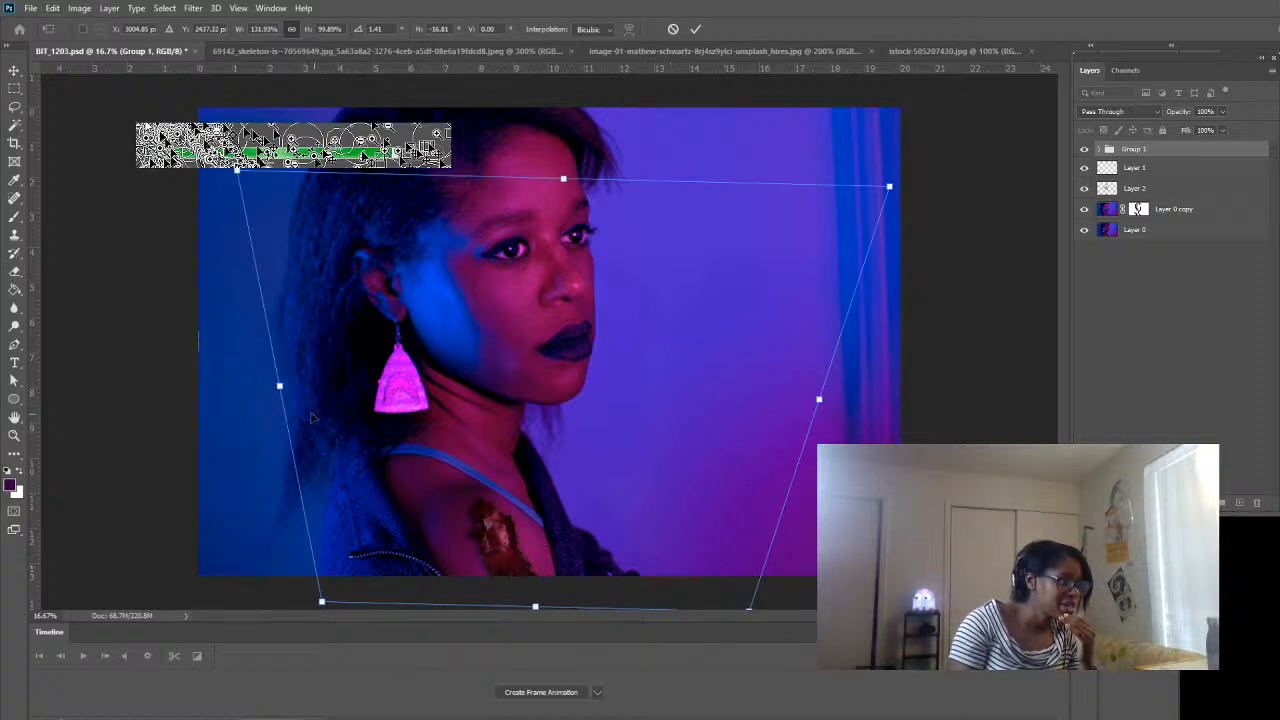
- Distort Group 1 further to about 138% width and 110% height, tilted about 5°, fit the wound to the arm and apply the transform
left_click_drag(280, 386, 241, 380)
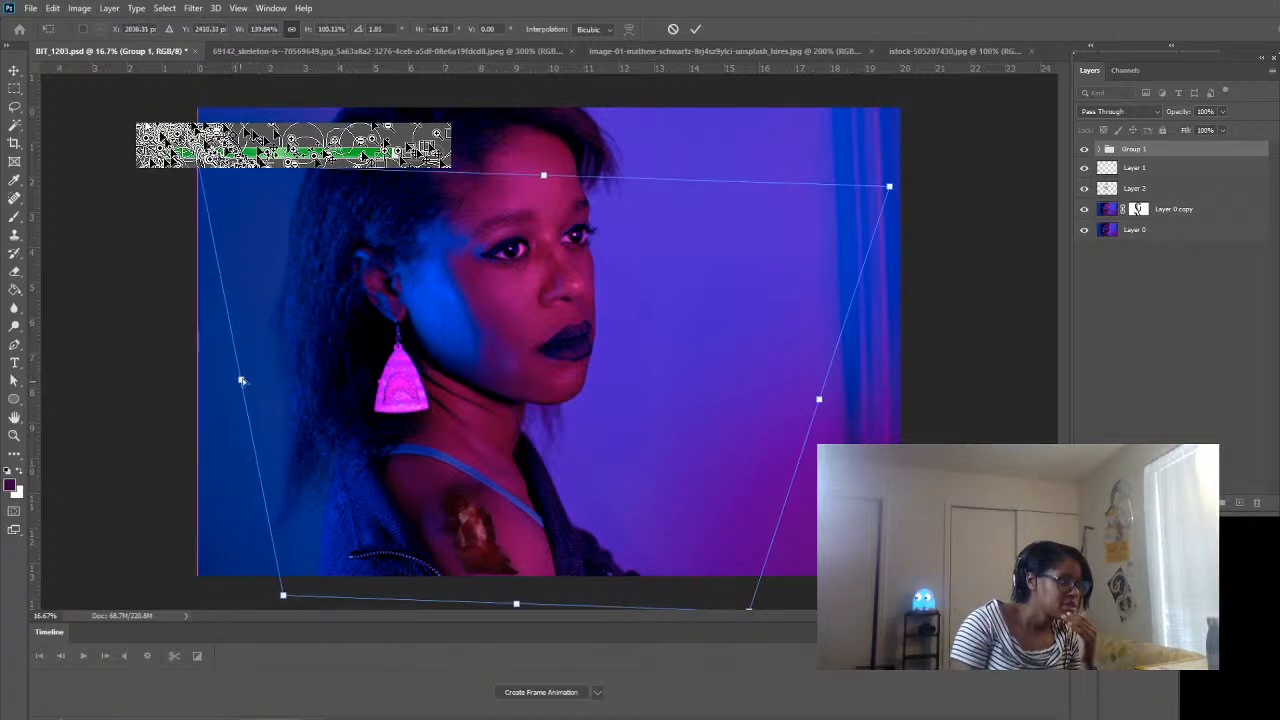
left_click_drag(199, 164, 220, 110)
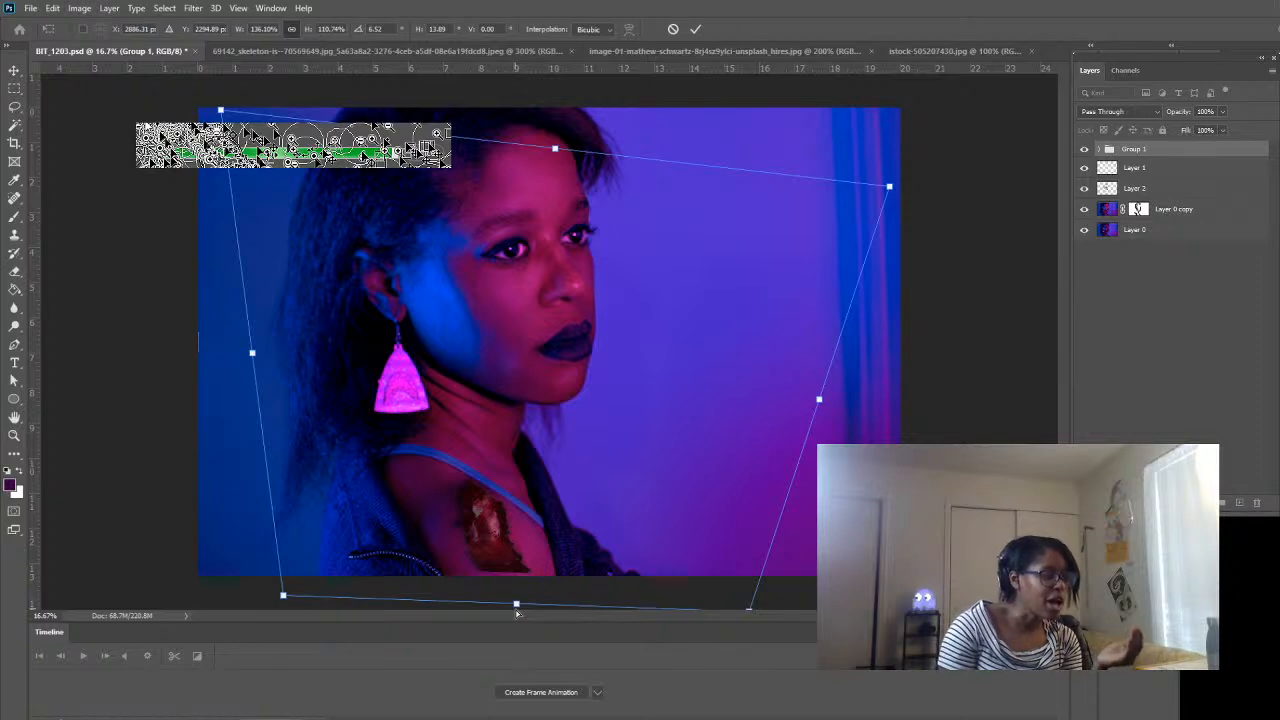
left_click_drag(516, 605, 518, 611)
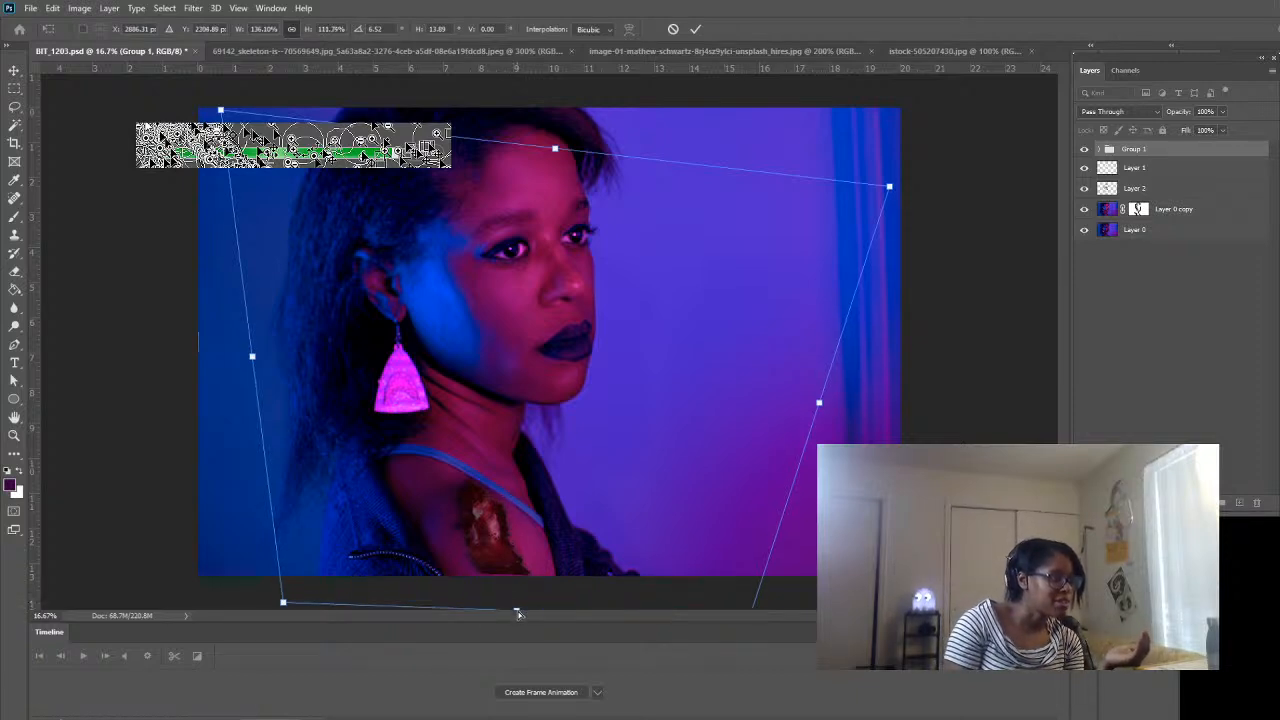
left_click_drag(820, 405, 785, 394)
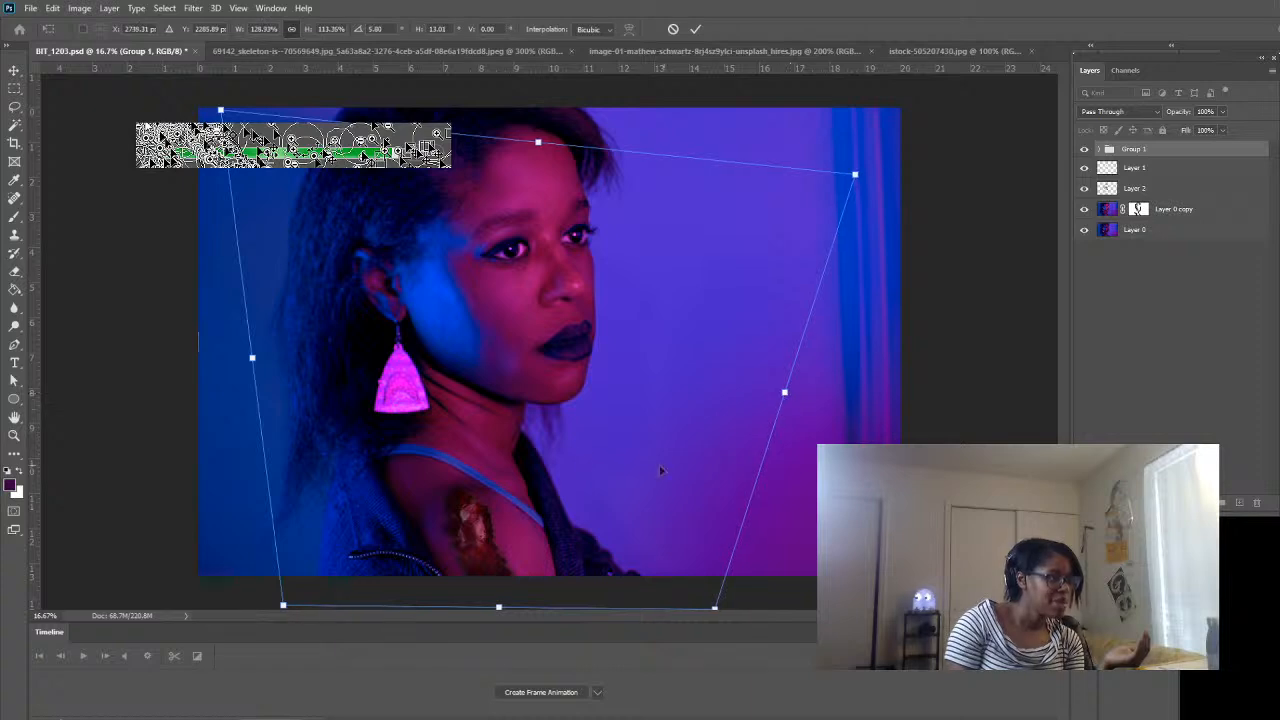
left_click_drag(255, 362, 277, 372)
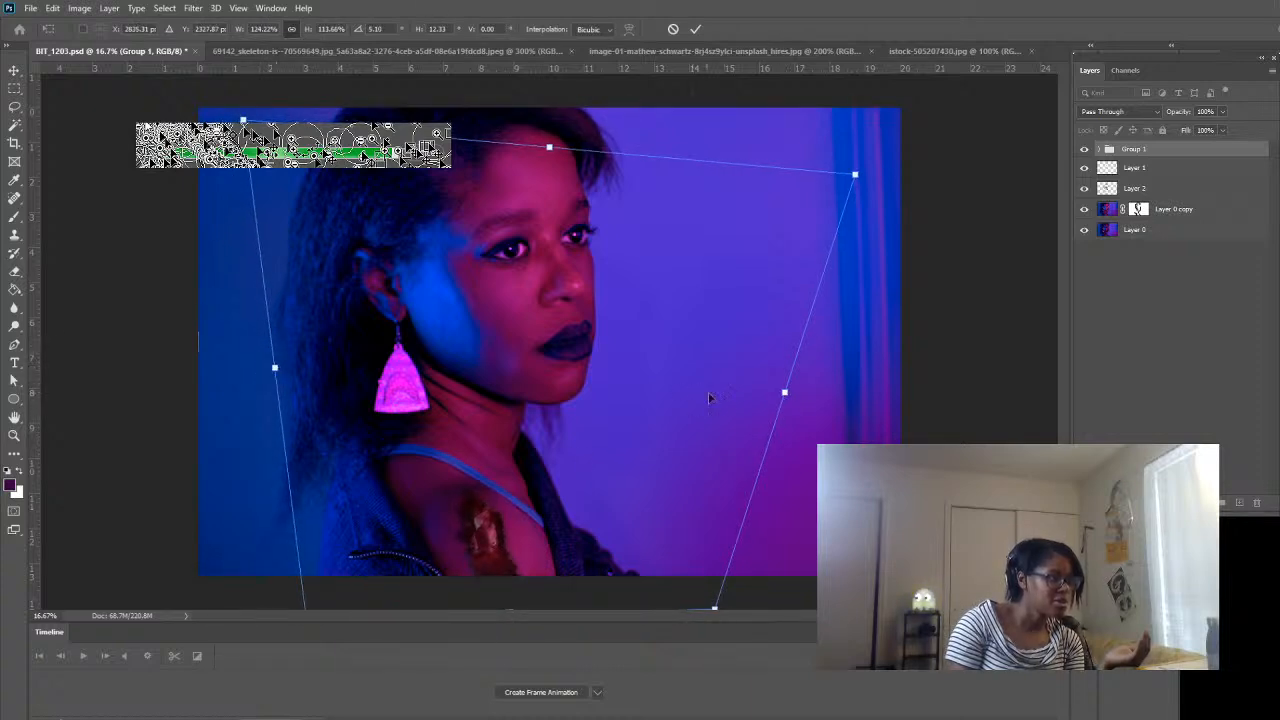
left_click_drag(785, 395, 831, 399)
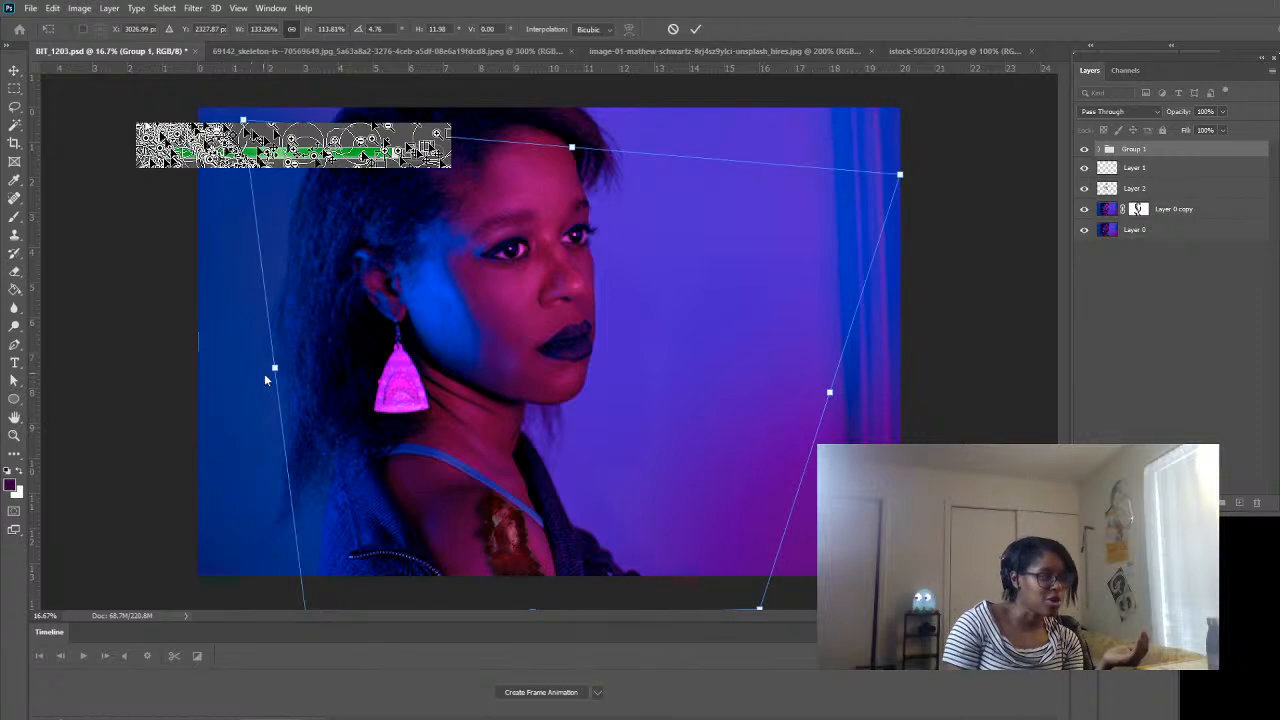
left_click_drag(275, 370, 252, 363)
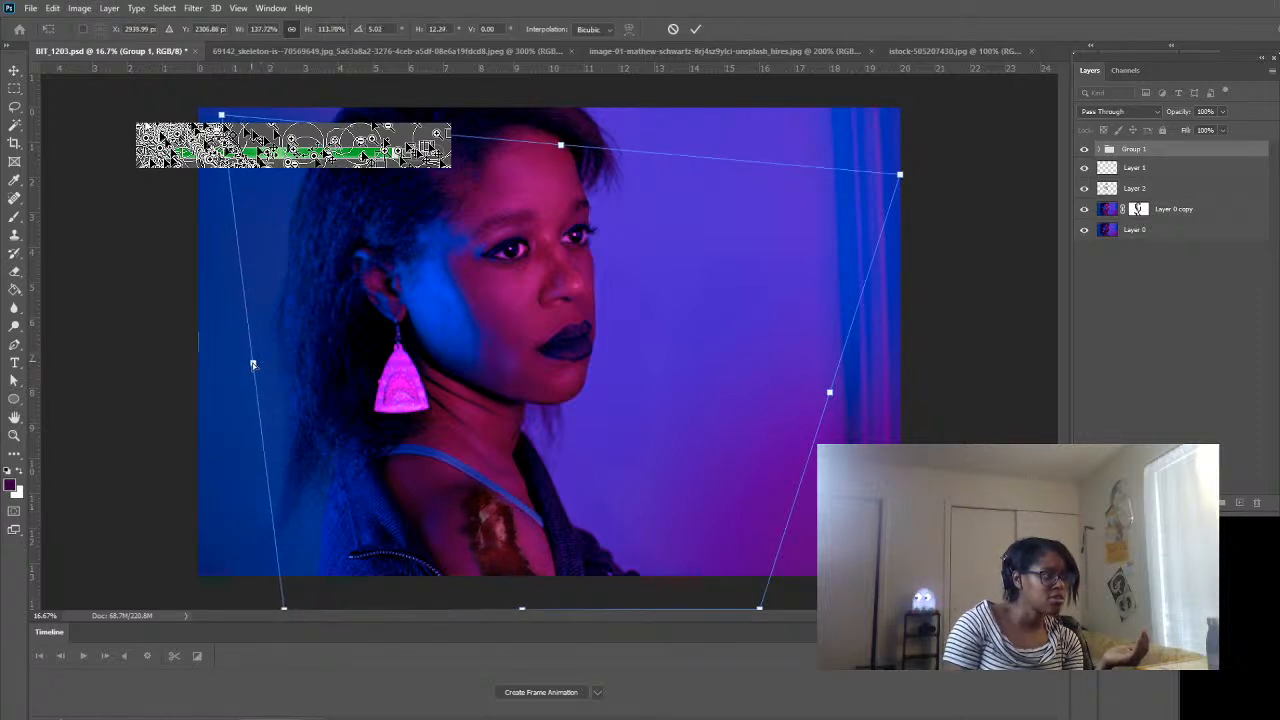
left_click_drag(560, 147, 559, 165)
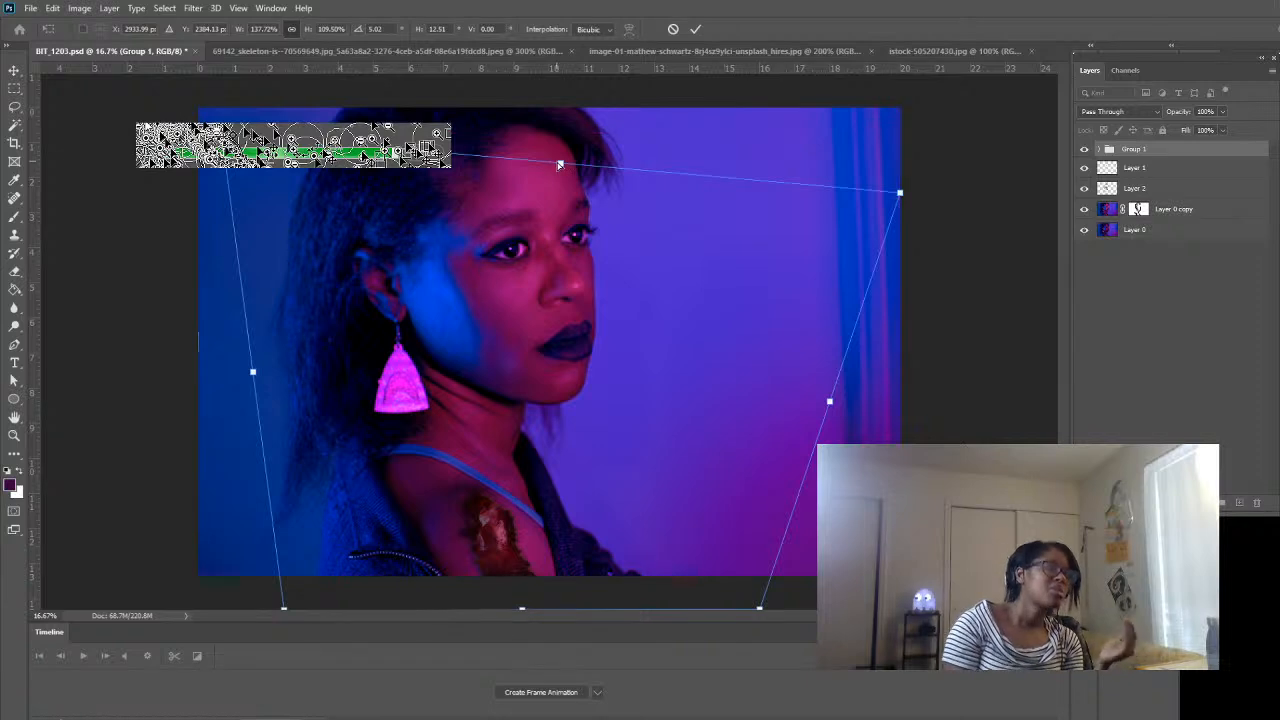
key("Return")
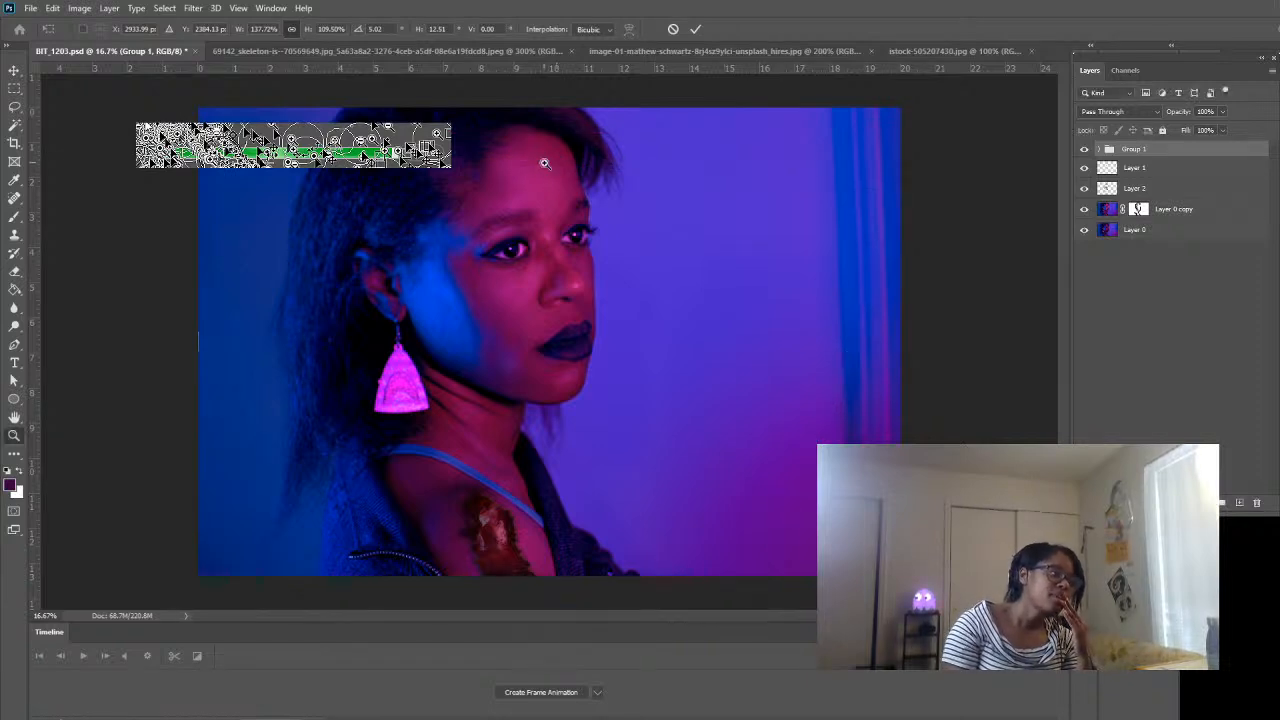
- Distort Group 1 slightly again, to about 103% width, apply it, and compare the portrait with and without the group
key("z")
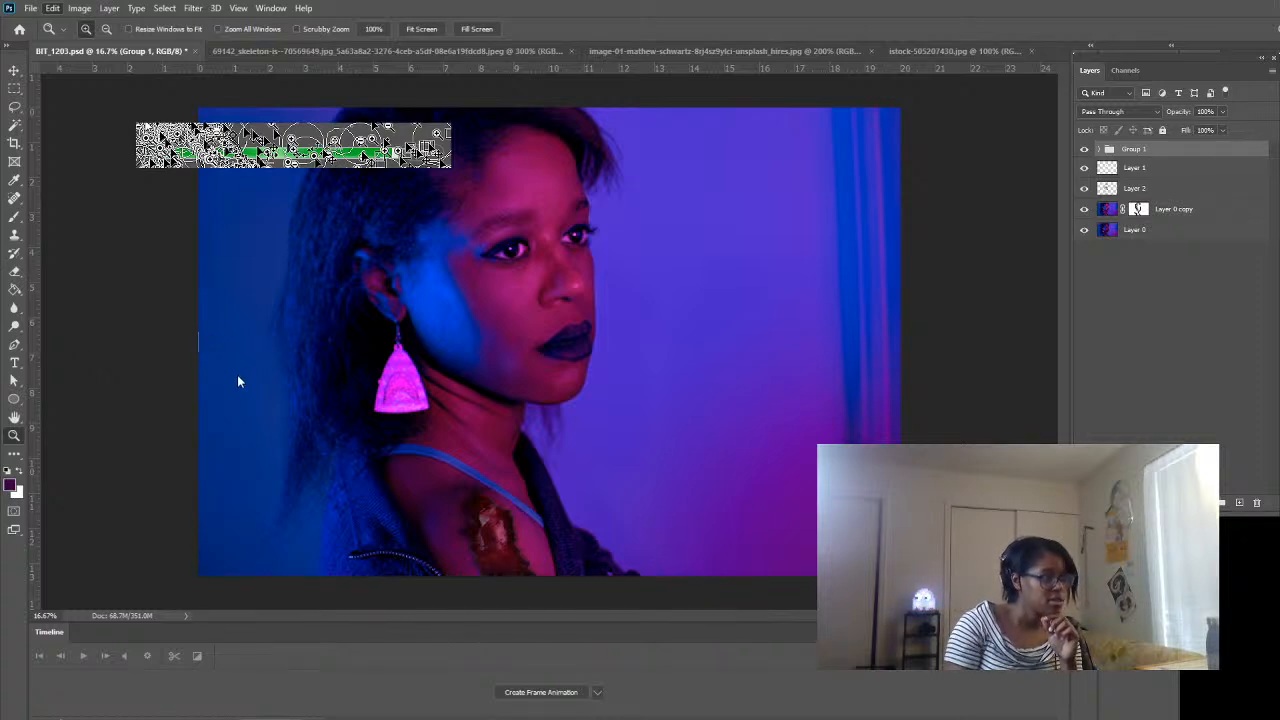
key("ctrl+t")
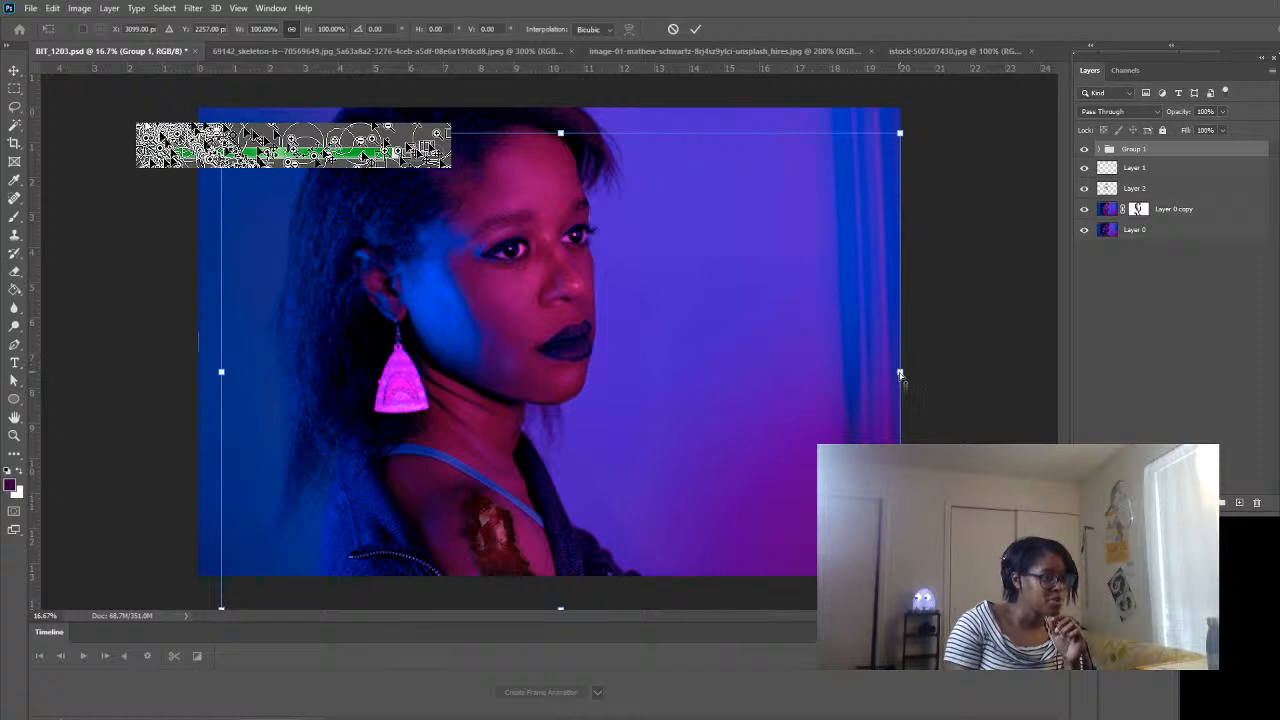
left_click_drag(900, 375, 723, 373)
mouse_move(221, 133)
left_mouse_down()
mouse_move(135, 64)
mouse_move(173, 51)
mouse_move(125, 66)
mouse_move(114, 128)
mouse_move(180, 168)
mouse_move(310, 176)
mouse_move(221, 166)
mouse_move(204, 134)
left_mouse_up()
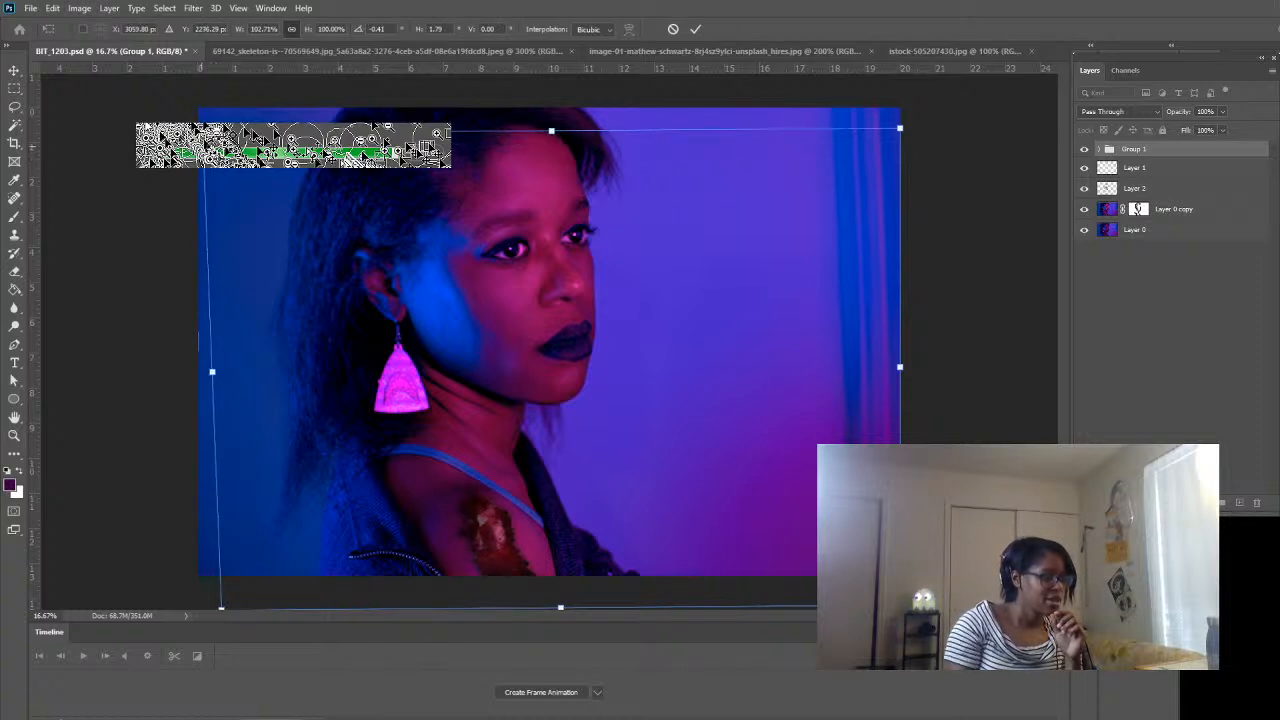
key("Return")
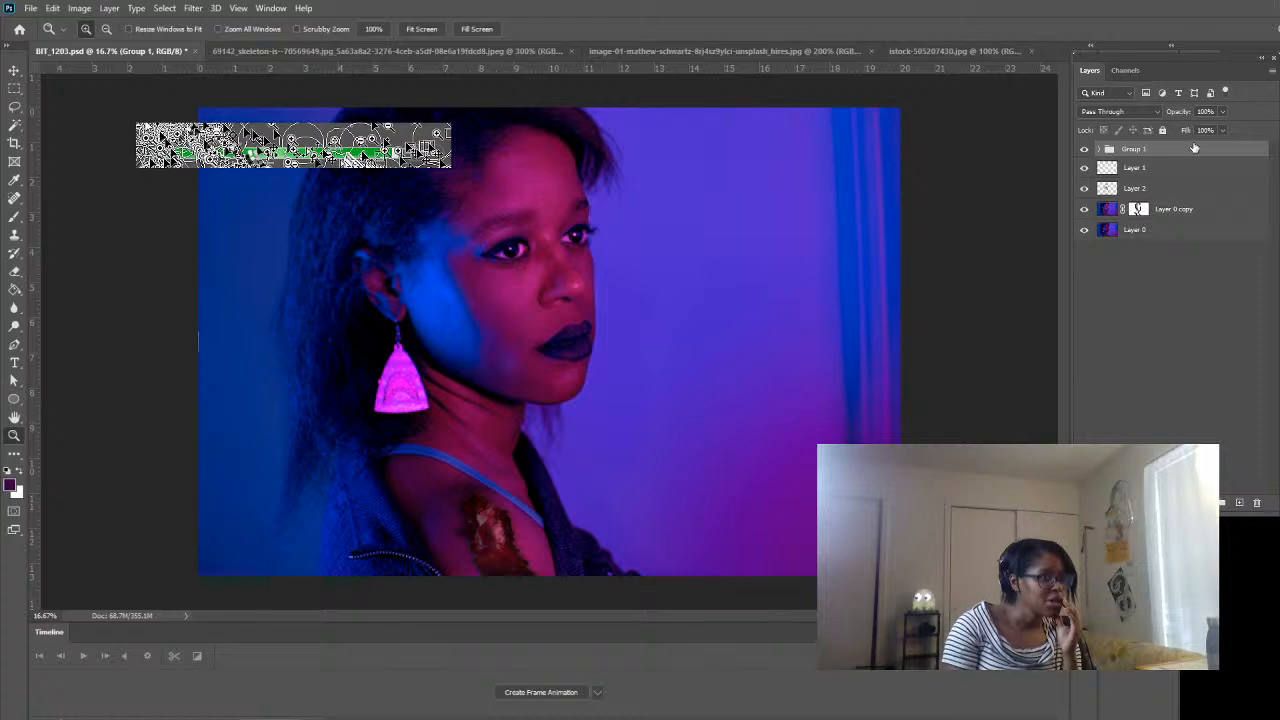
left_click(1088, 150)
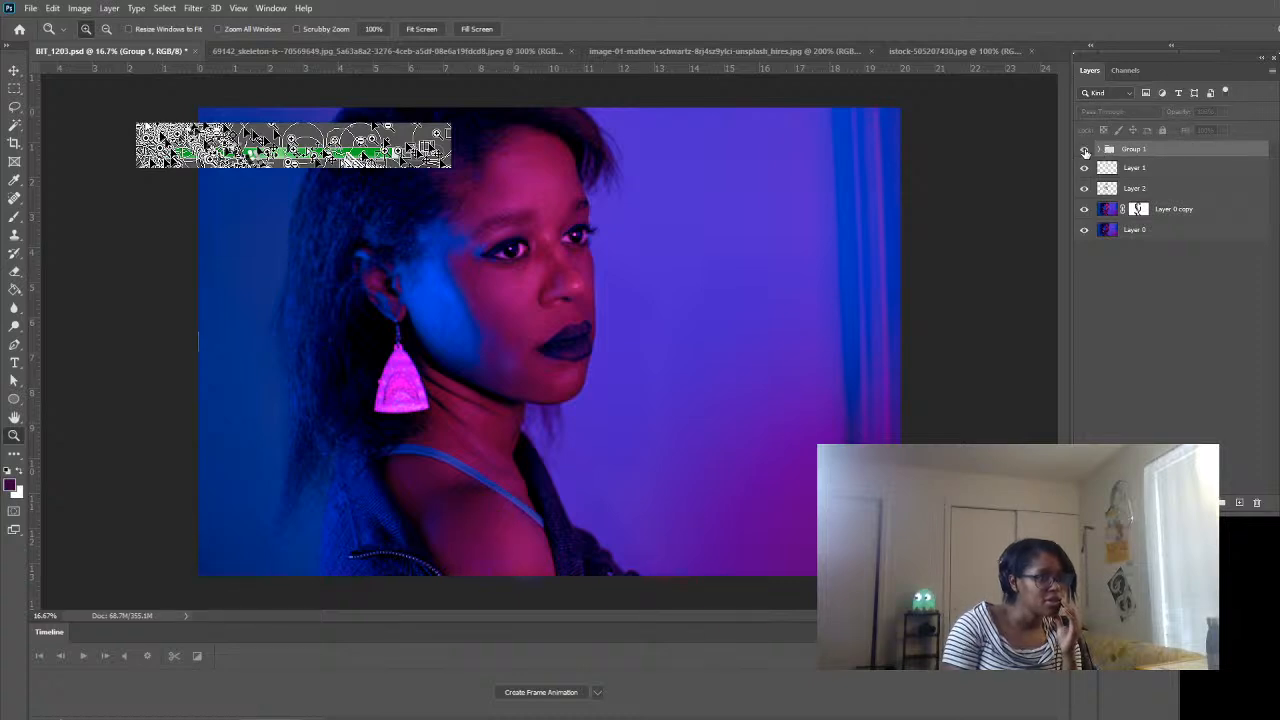
left_click(1086, 150)
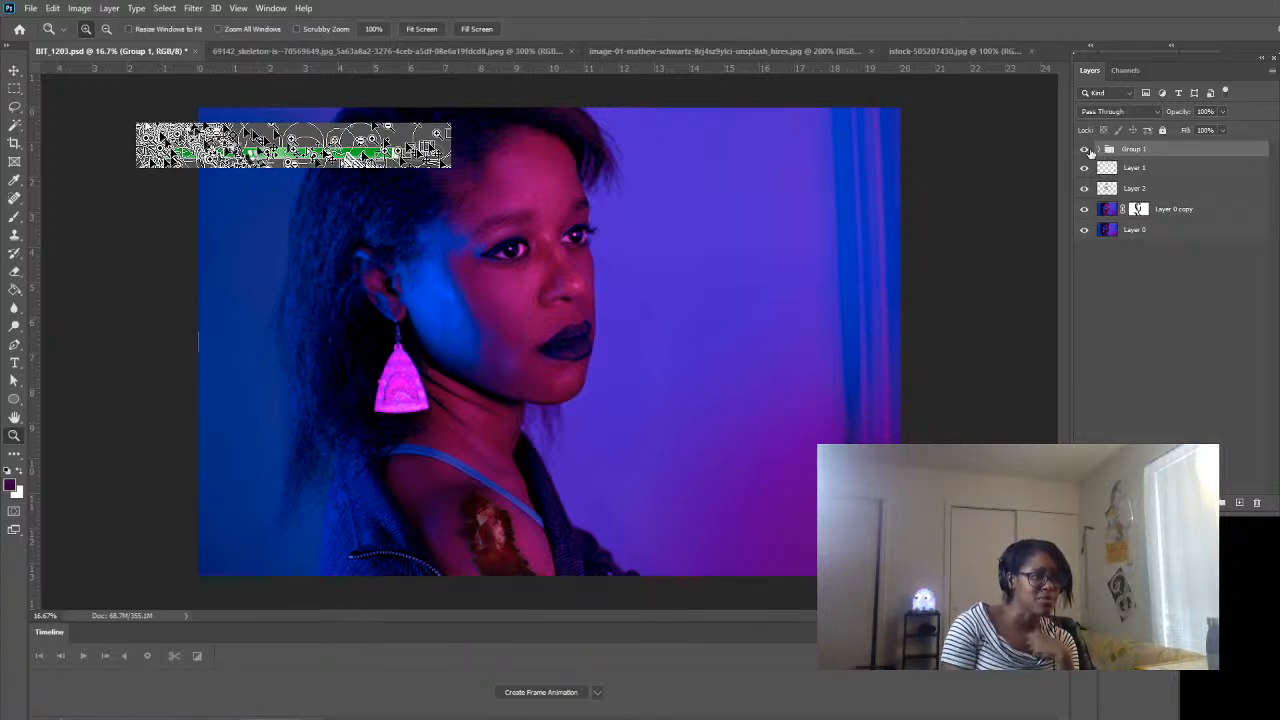
- Expand Group 1, check the effect of Layer 0 copy 2 on the portrait, and delete that layer
left_click(1099, 150)
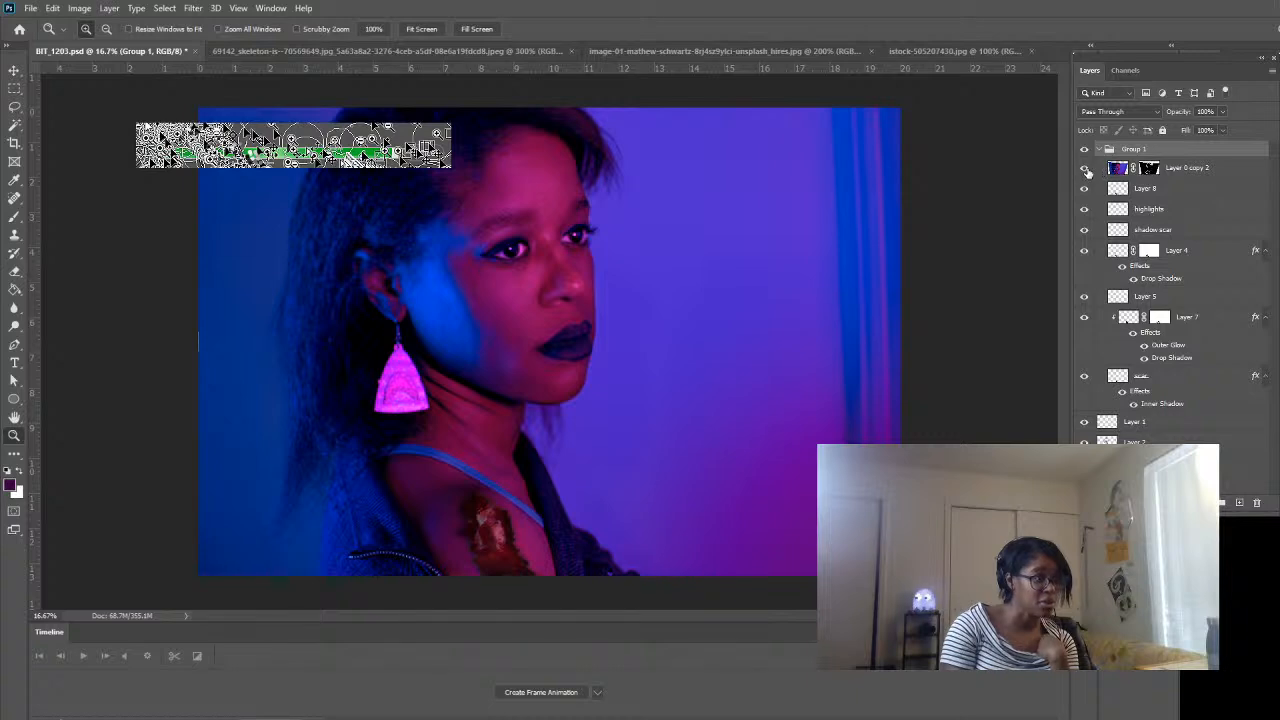
left_click(1086, 170)
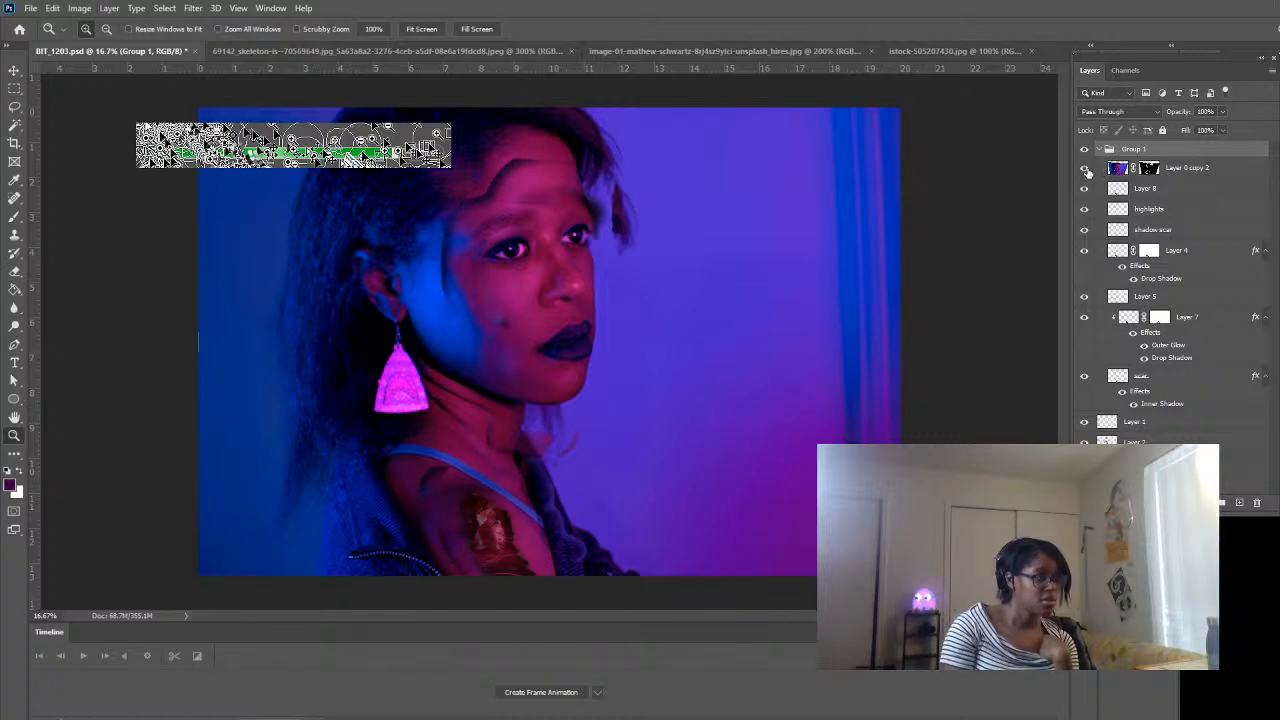
left_click(1086, 170)
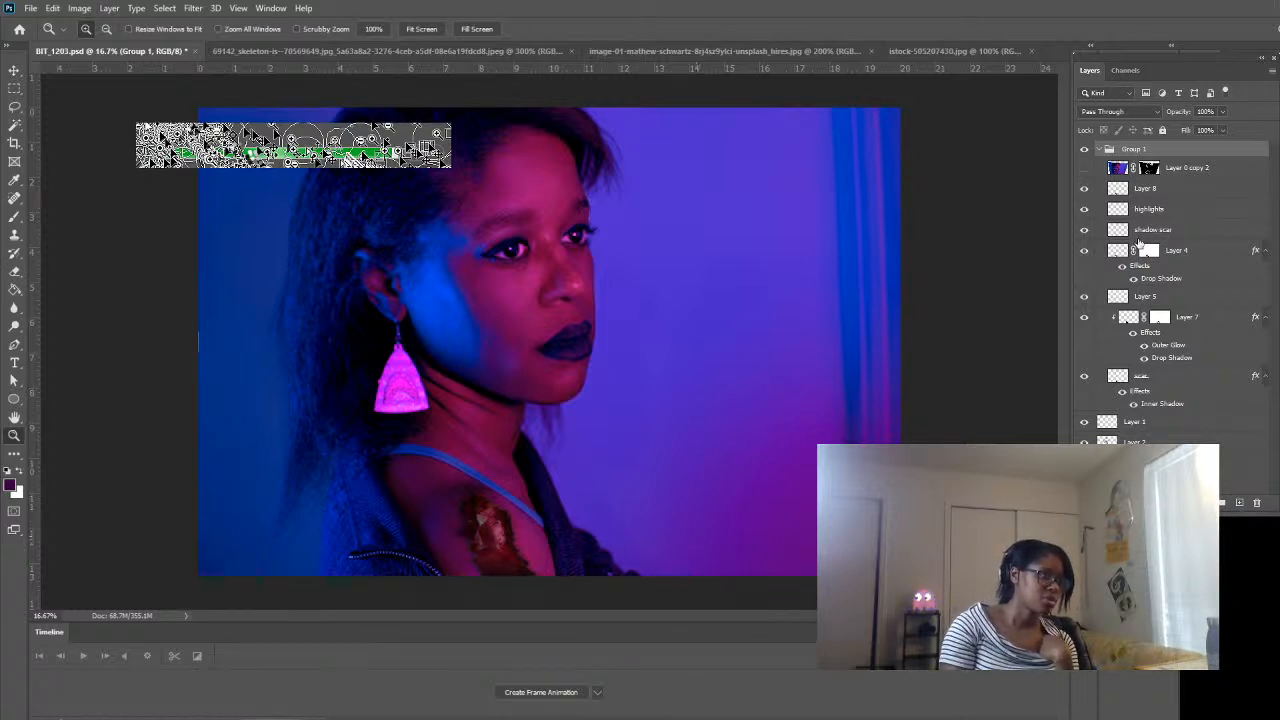
left_click(1228, 172)
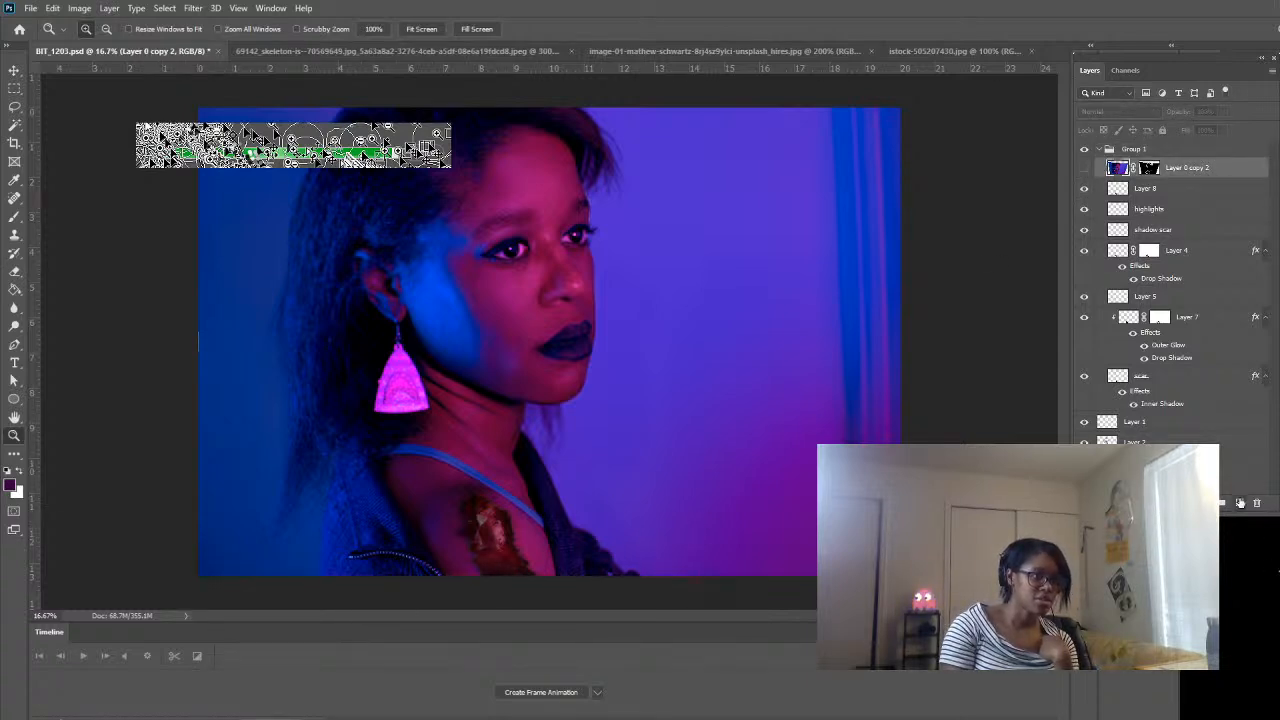
key("Delete")
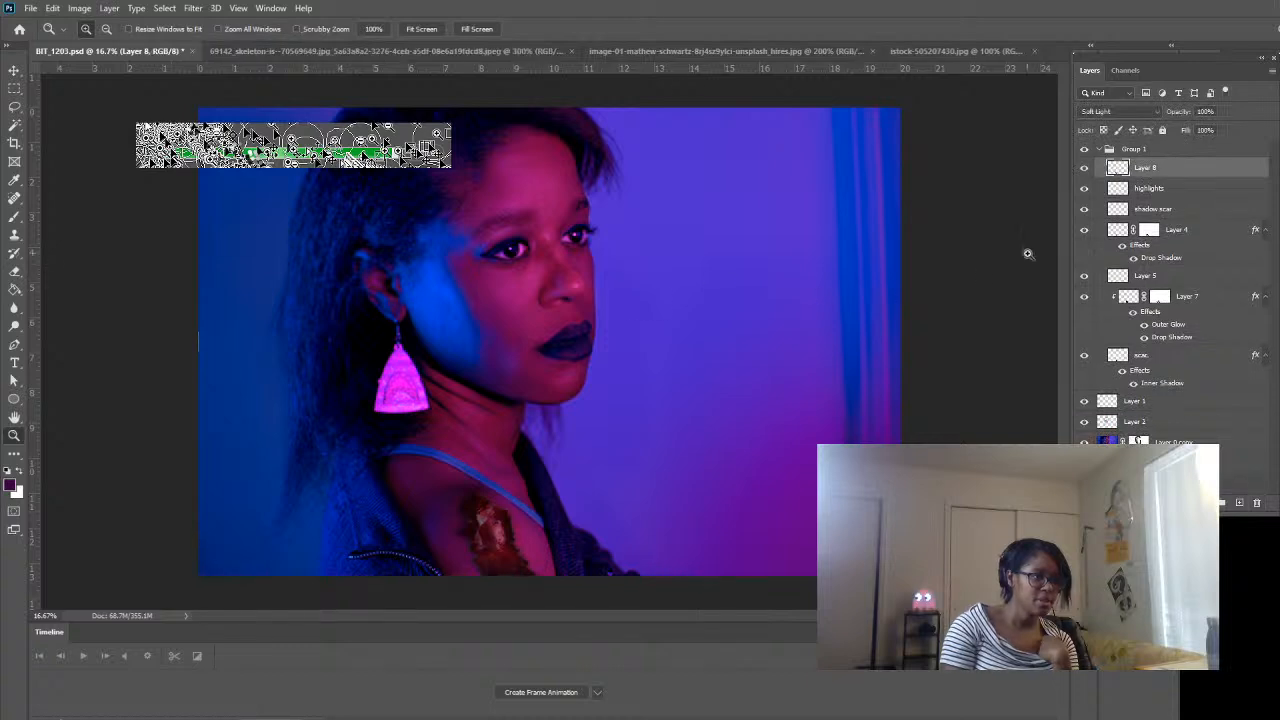
- Compare the wound with and without Layer 8 and leave that layer visible
left_click(1085, 170)
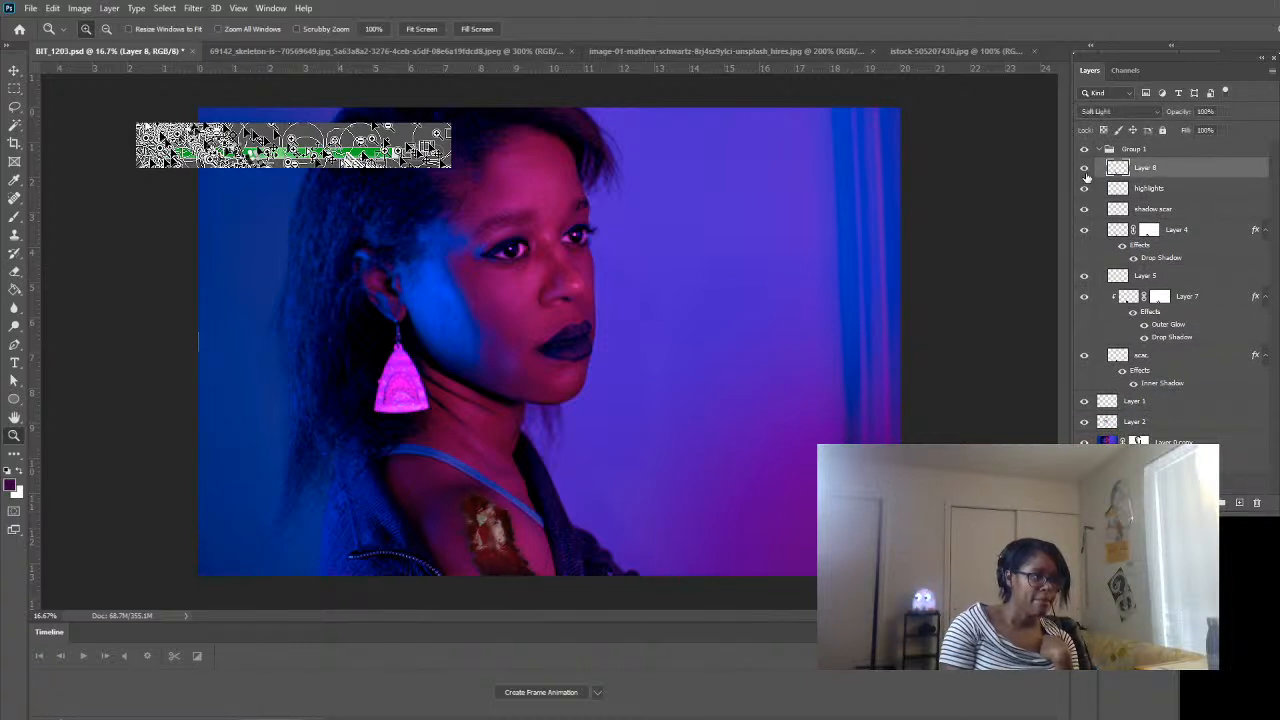
left_click(1085, 170)
left_click(1086, 172)
left_click(1085, 170)
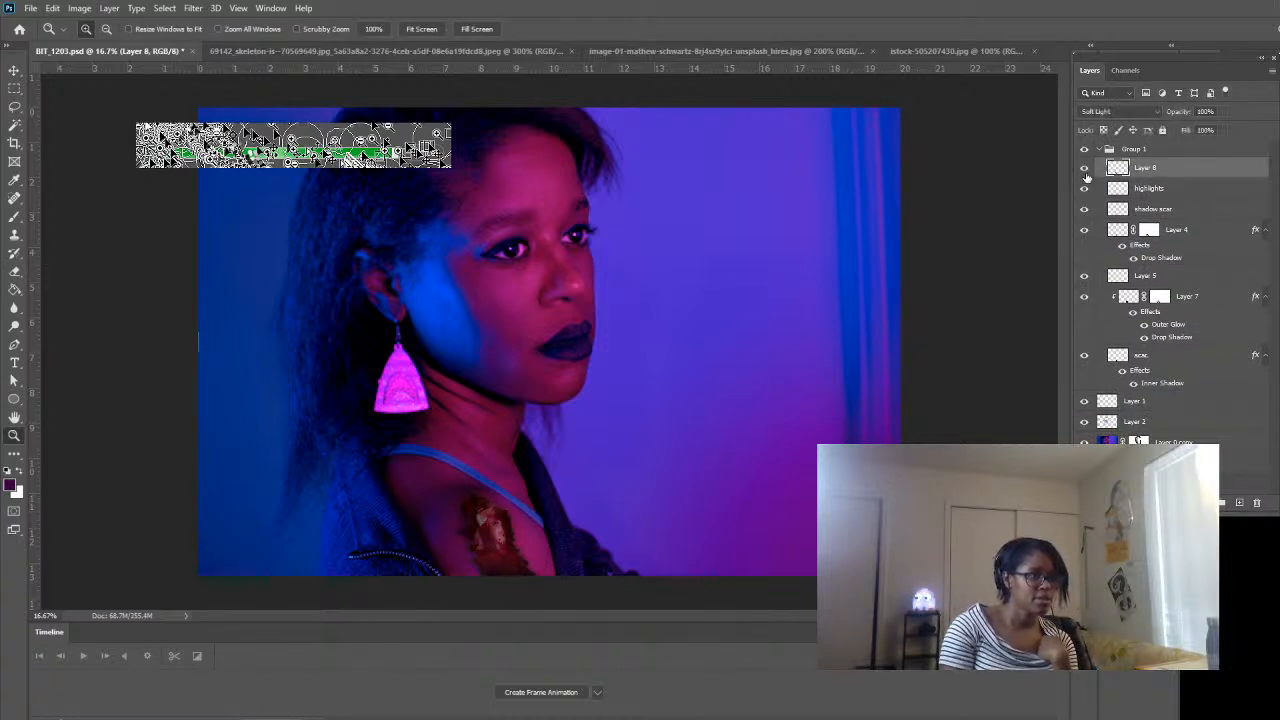
left_click(1085, 170)
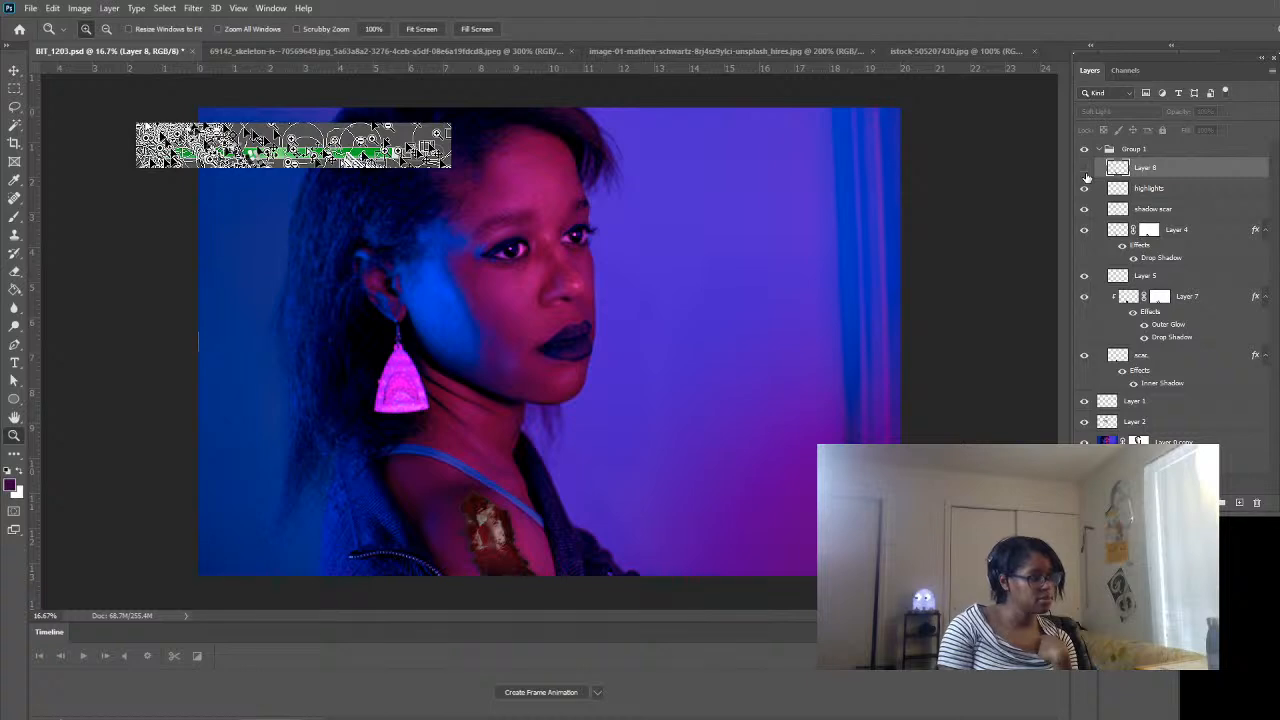
left_click(1085, 170)
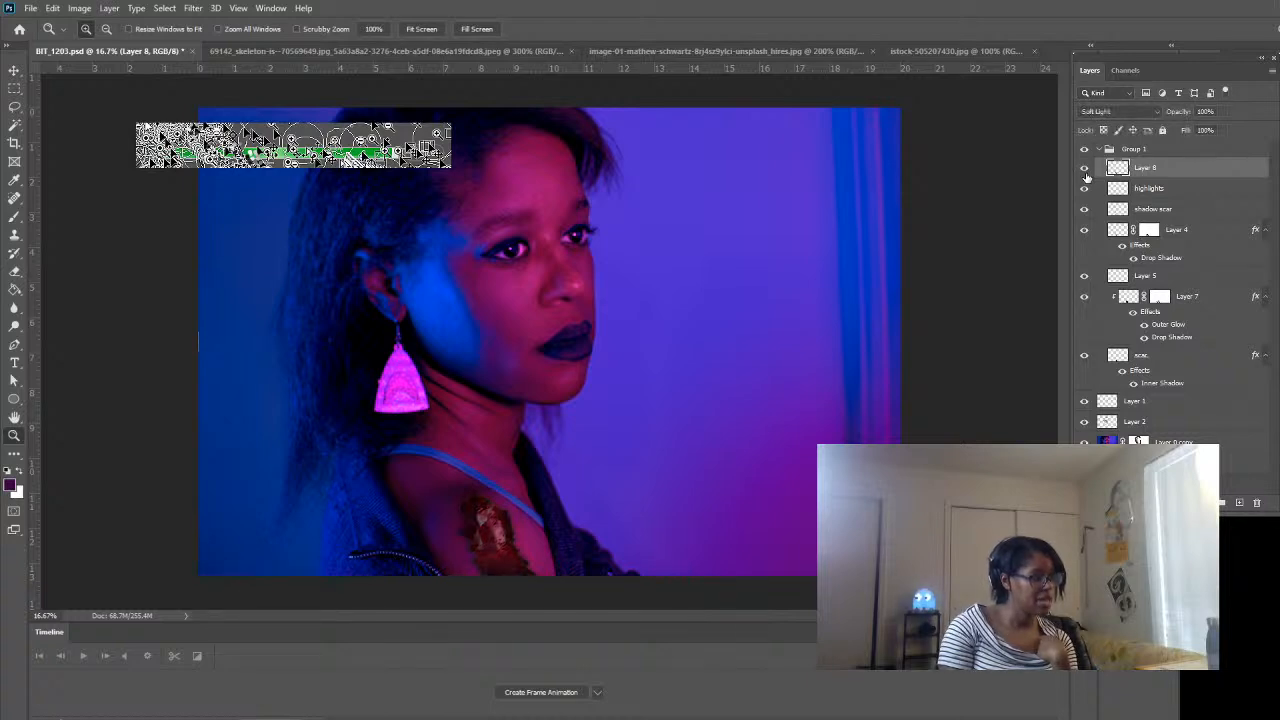
- Examine the wound within the whole portrait from a distance and then up close on the shoulder
left_click(543, 455, "alt")
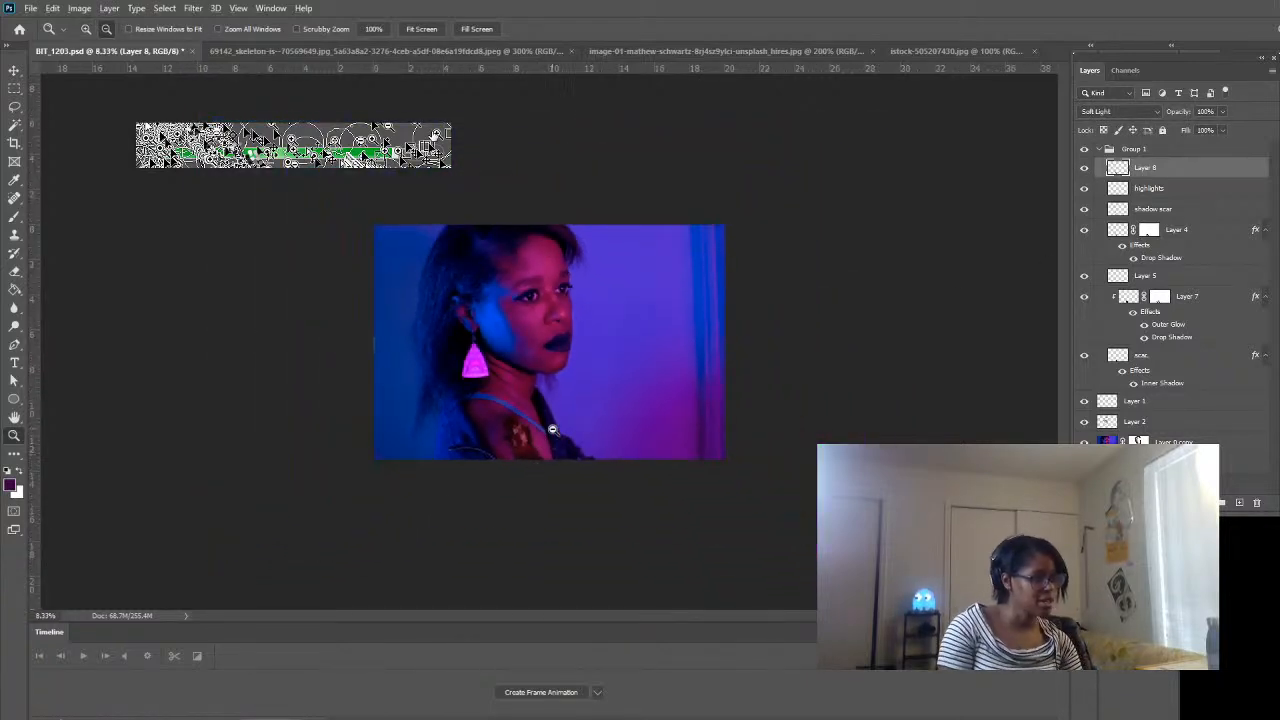
left_click(553, 430, "alt")
left_click(560, 440)
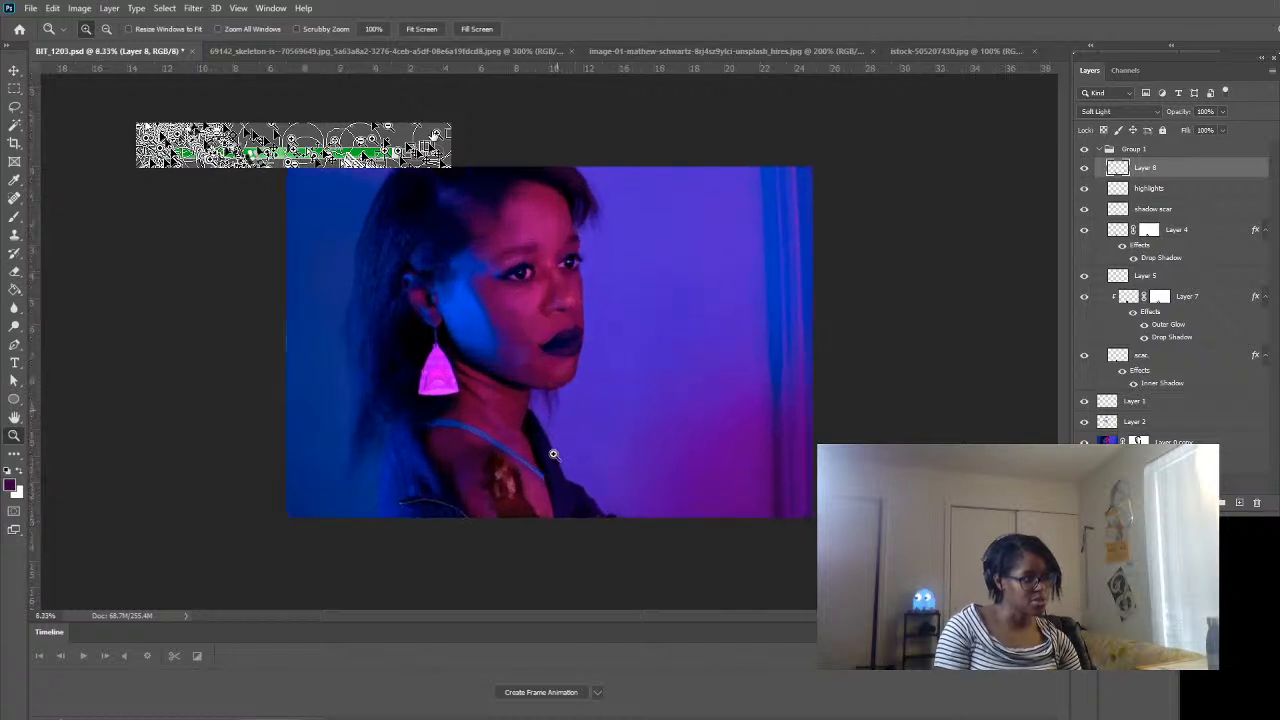
left_click(575, 485)
left_click(581, 505)
left_click(566, 560)
left_click(566, 559)
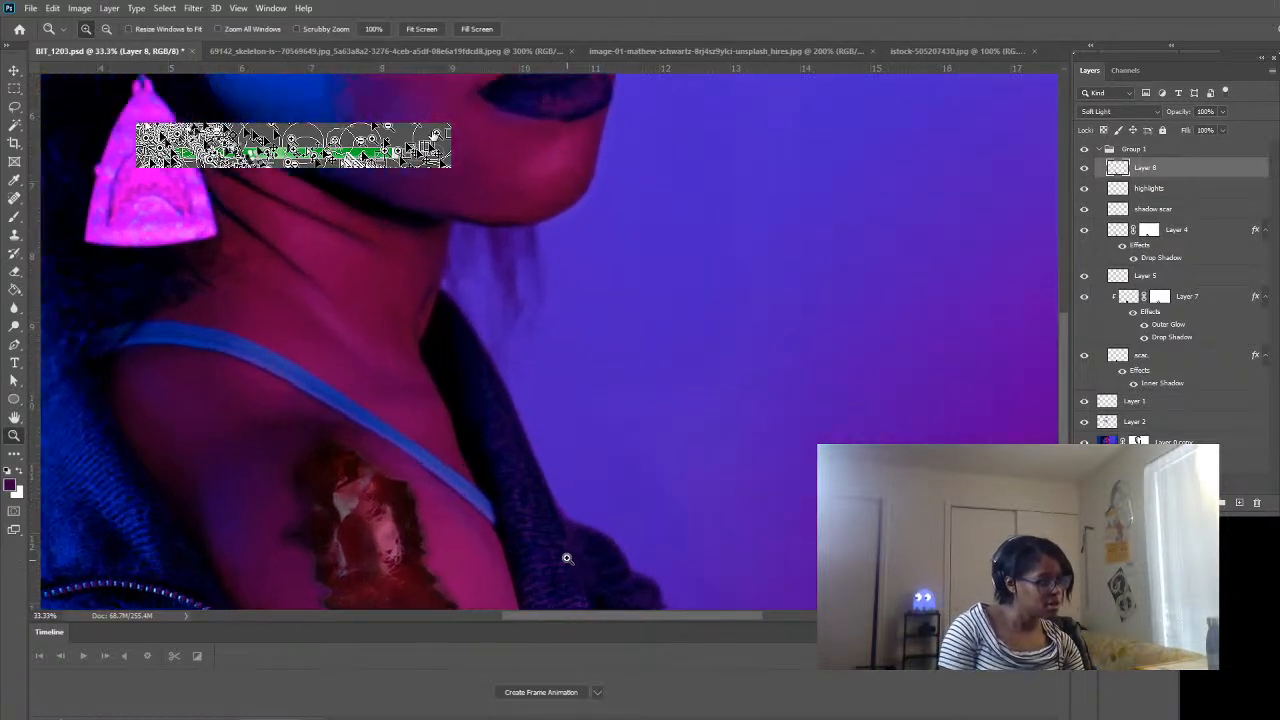
- Select the collapsed Group 1 and move the wound slightly down and outward on the upper arm
left_click(524, 528, "alt")
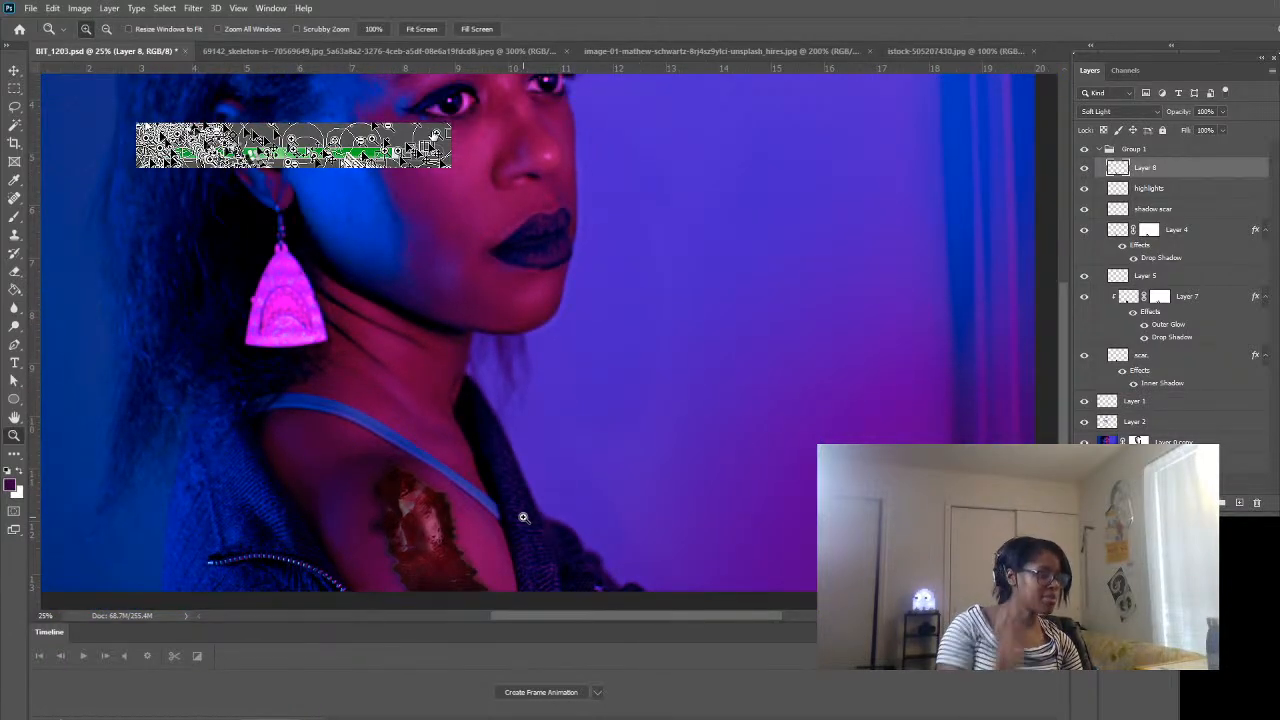
left_click(14, 70)
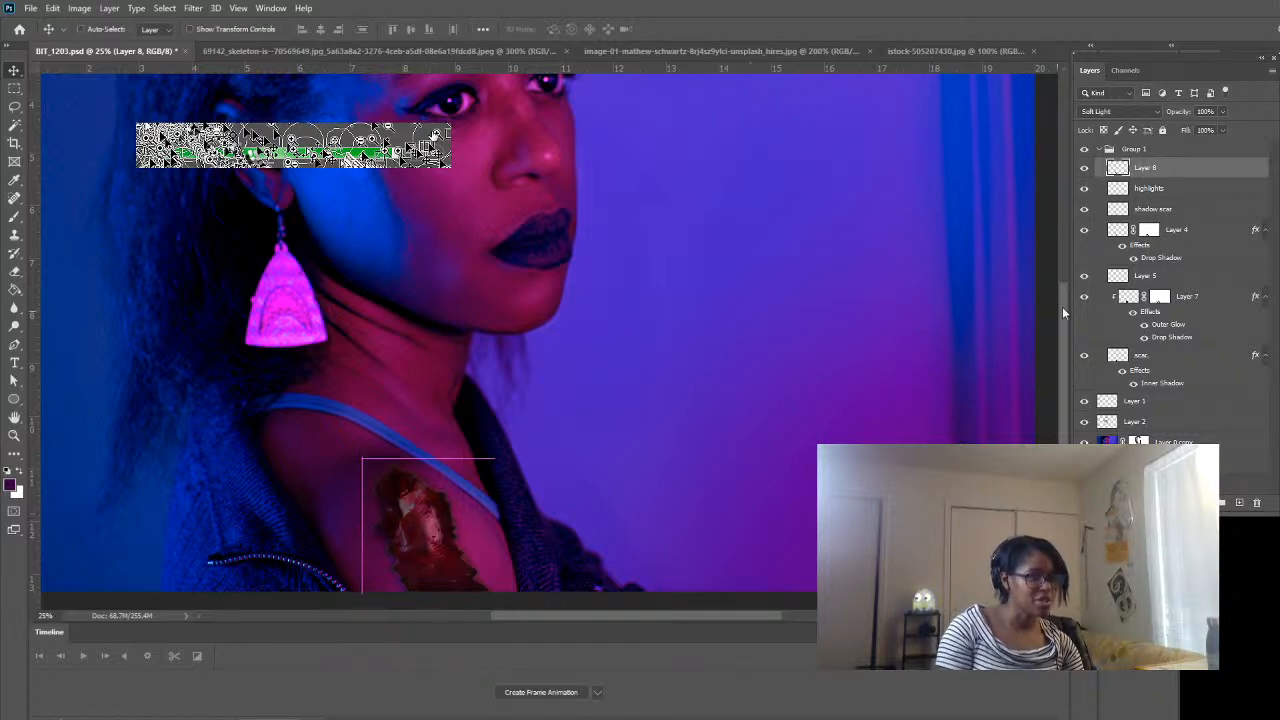
left_click(1100, 149)
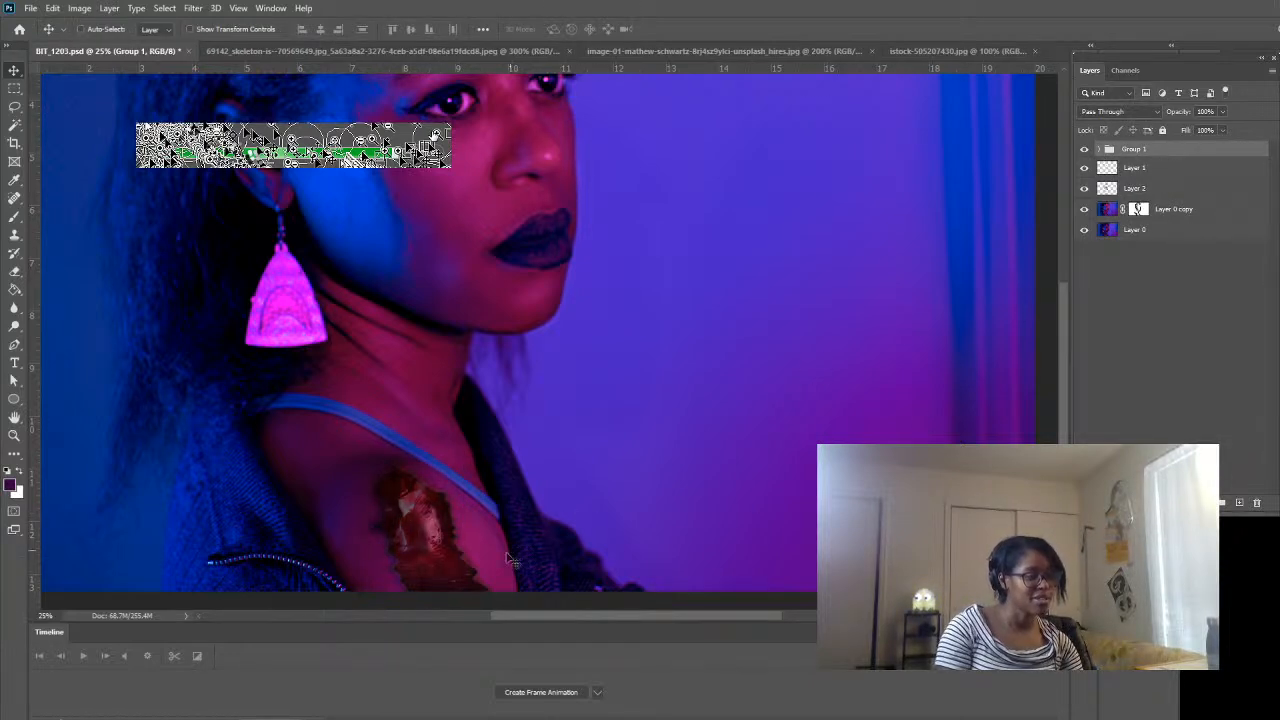
mouse_move(411, 566)
left_mouse_down()
mouse_move(419, 587)
mouse_move(405, 582)
left_mouse_up()
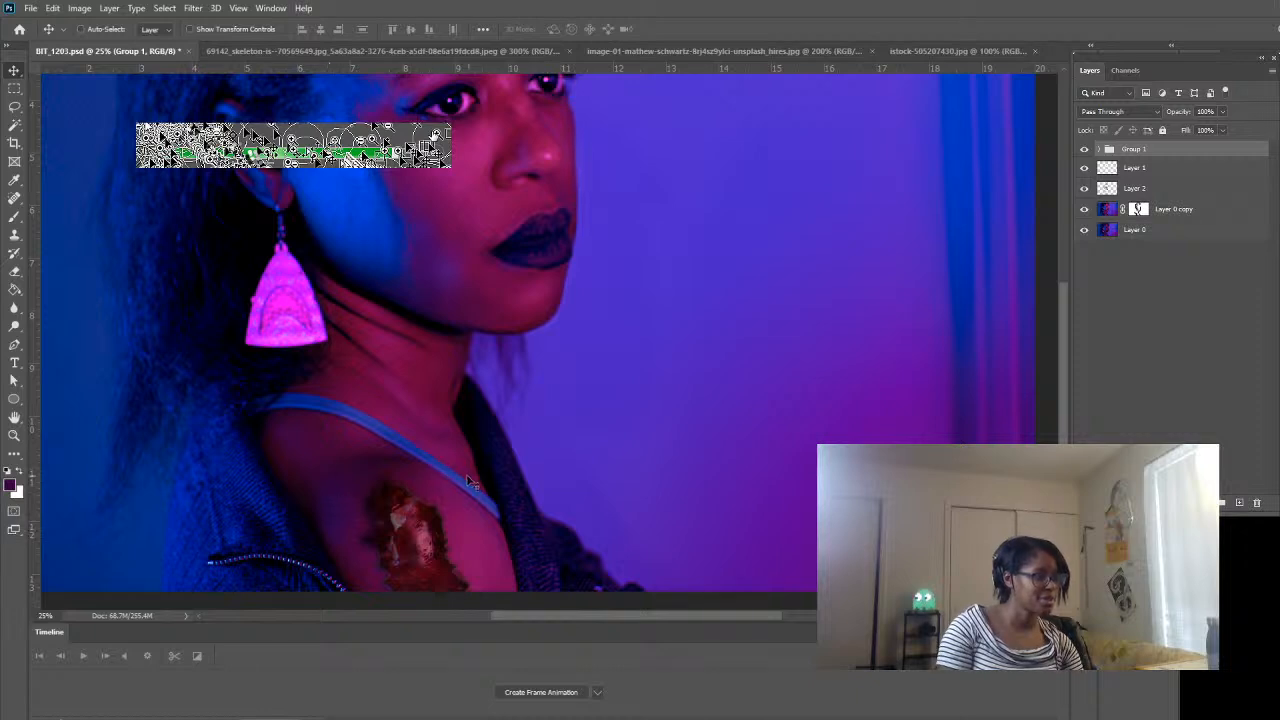
- Check the wound's placement within the whole portrait and convert Group 1 to a smart object
left_click(14, 436)
left_click(401, 487)
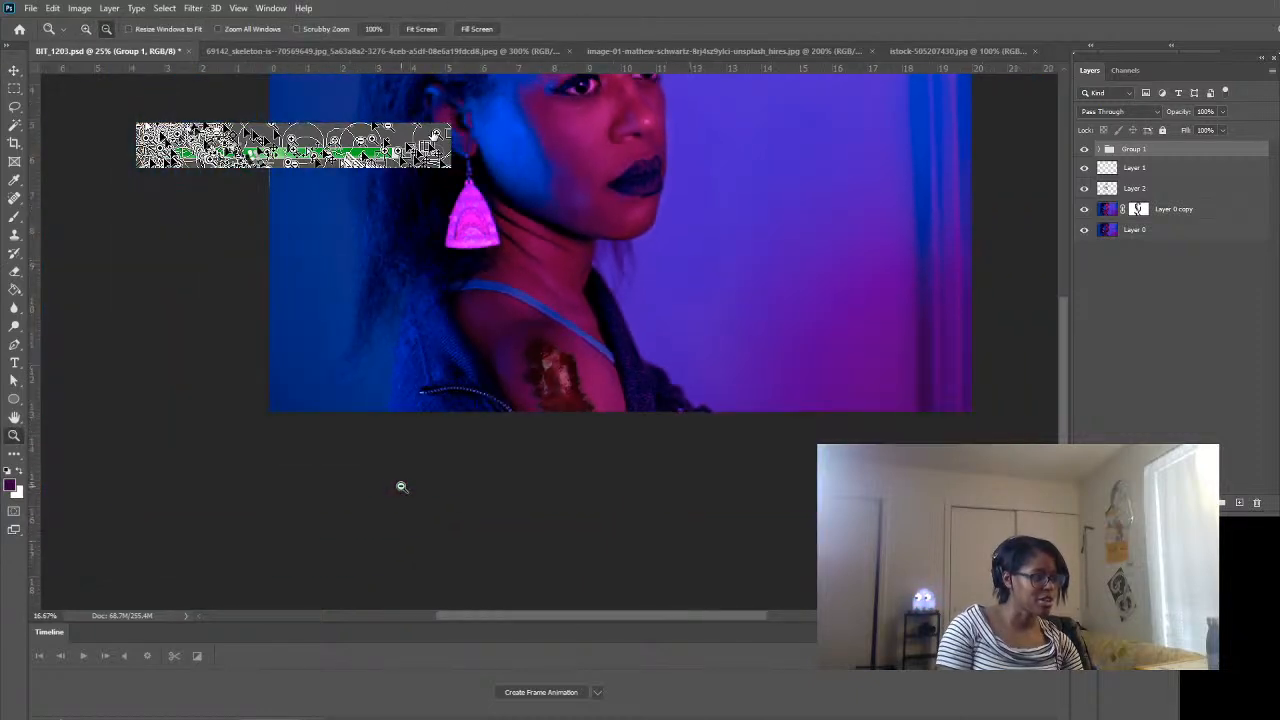
left_click(401, 487)
left_click(617, 388)
scroll(660, 300, "up", 2)
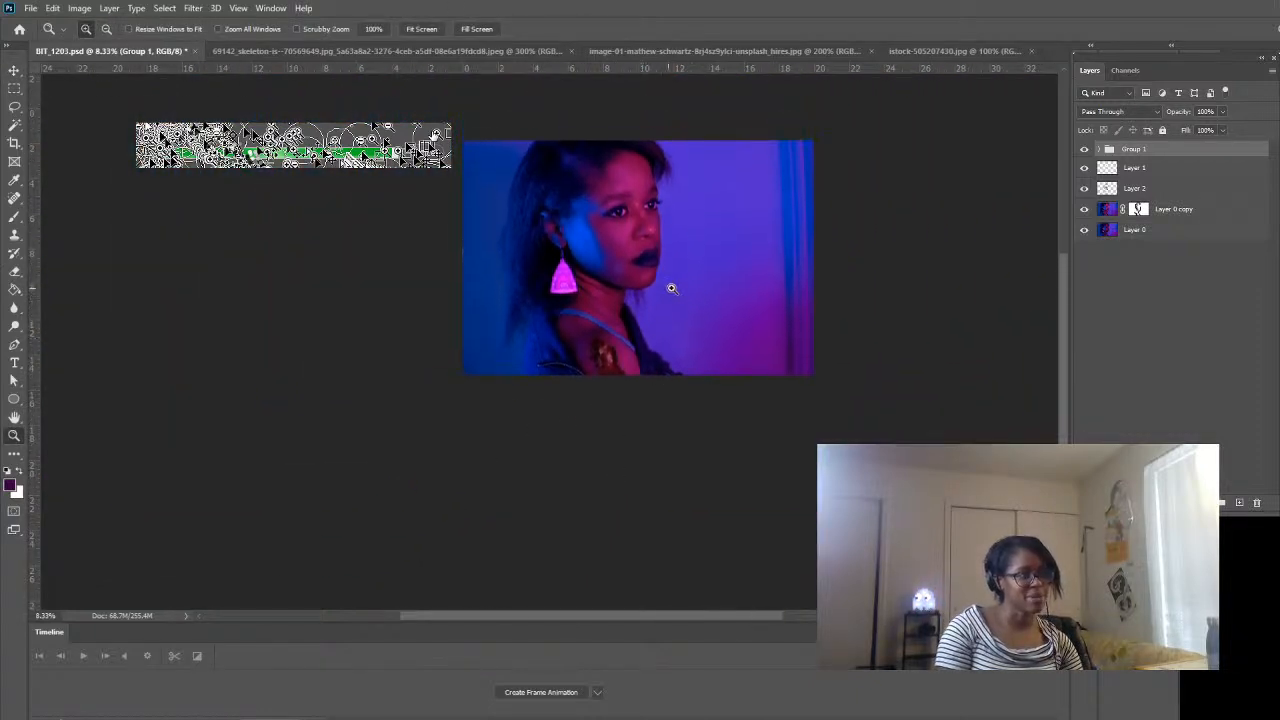
left_click(679, 355)
left_click(664, 388)
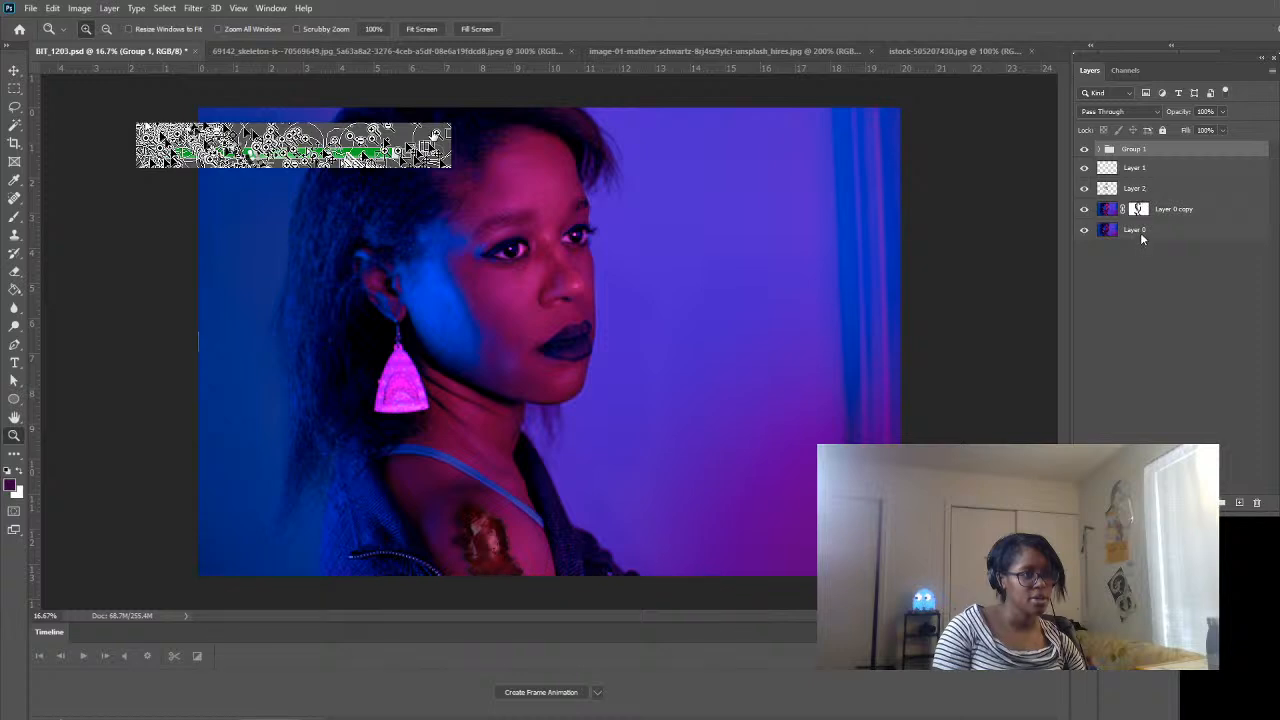
left_click(1129, 296)
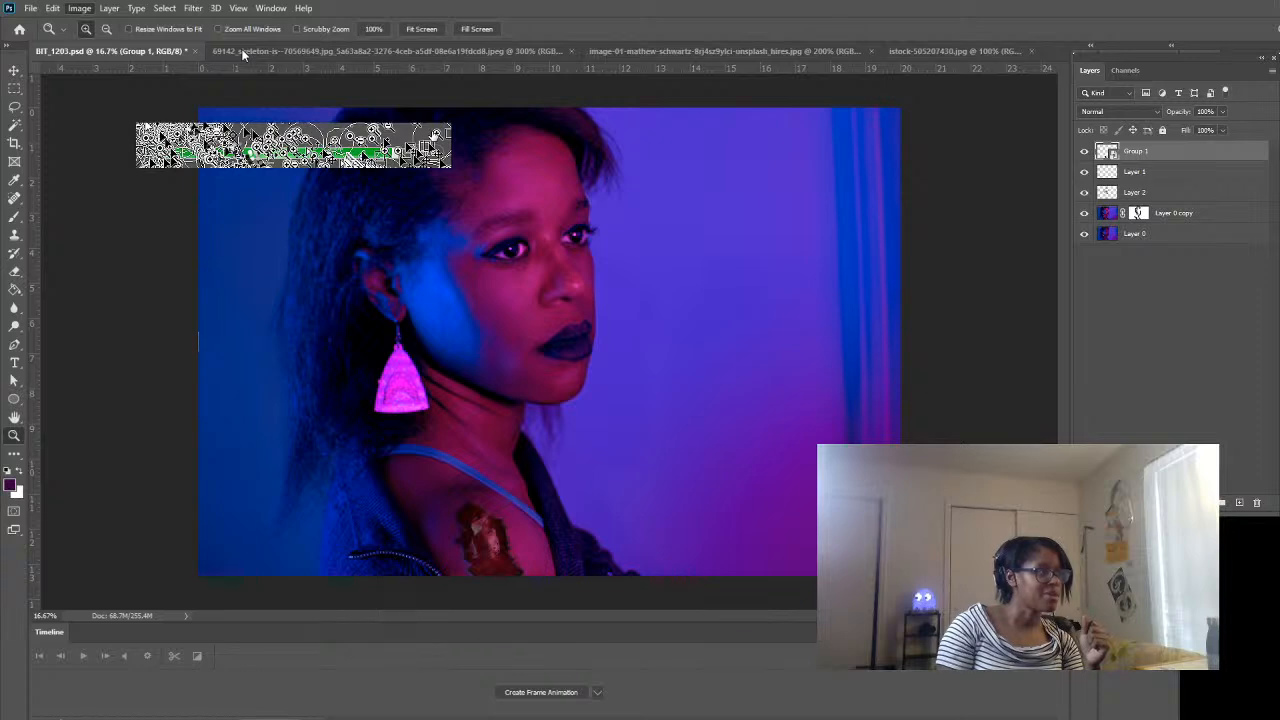
- Apply a Levels adjustment to the Group 1 smart object, refining input and output levels to alter the wound's tones and colour
key("i")
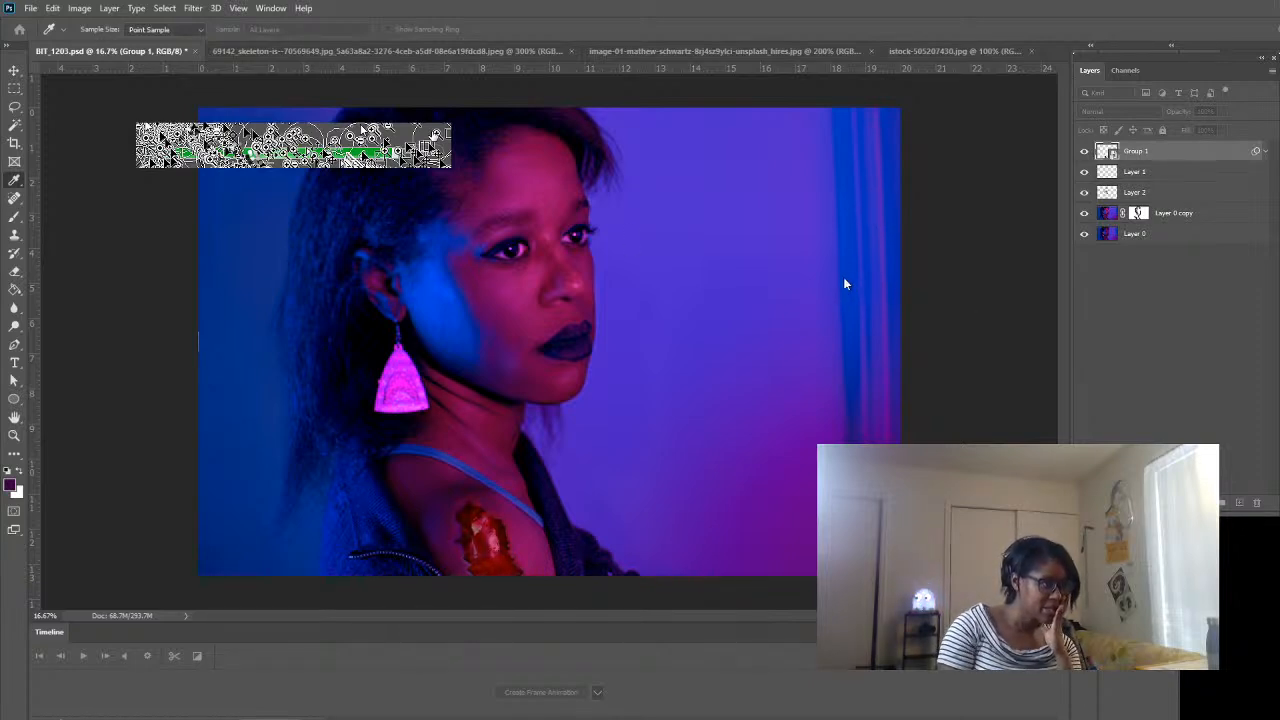
left_click_drag(850, 278, 882, 287)
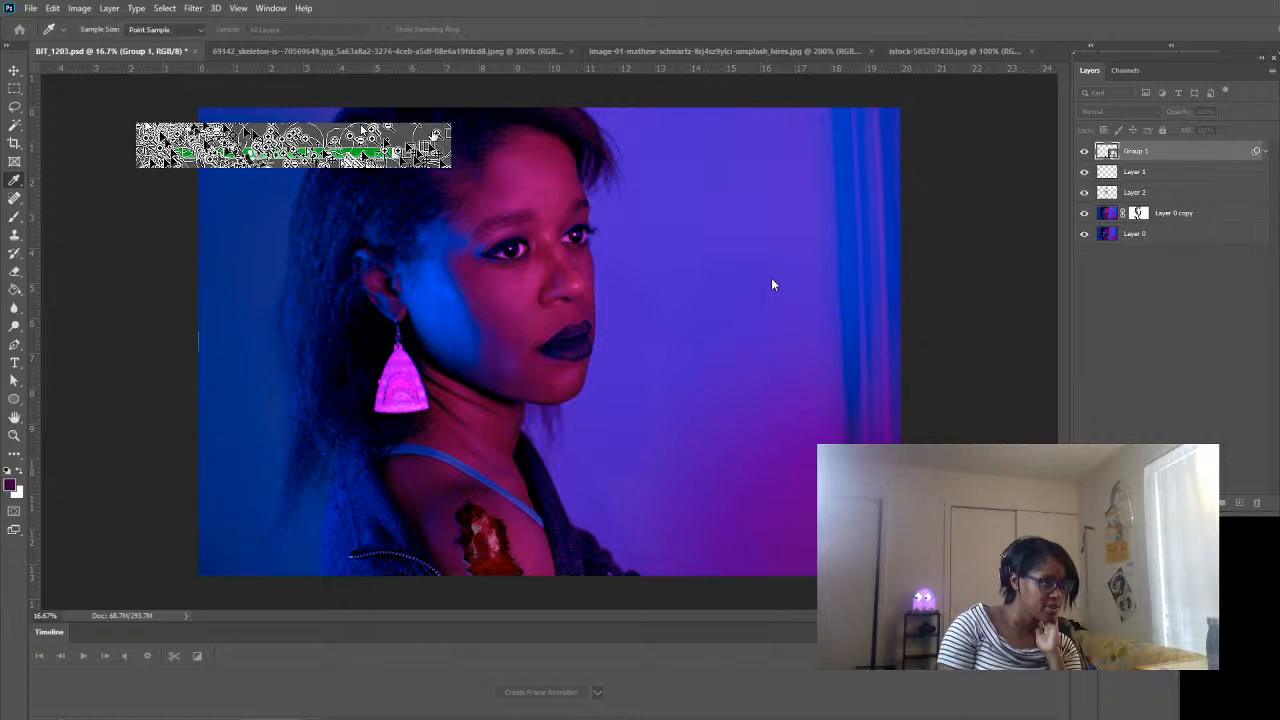
left_click_drag(771, 278, 791, 286)
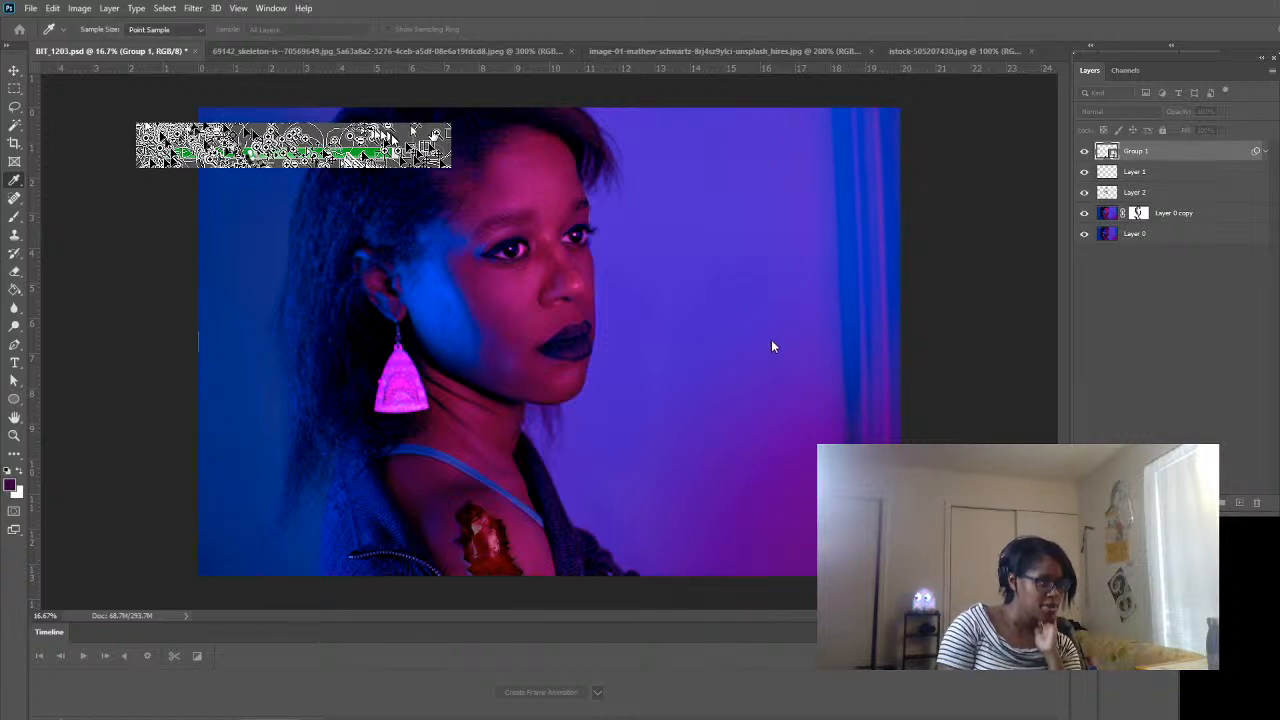
mouse_move(782, 337)
left_mouse_down()
mouse_move(801, 340)
mouse_move(778, 340)
left_mouse_up()
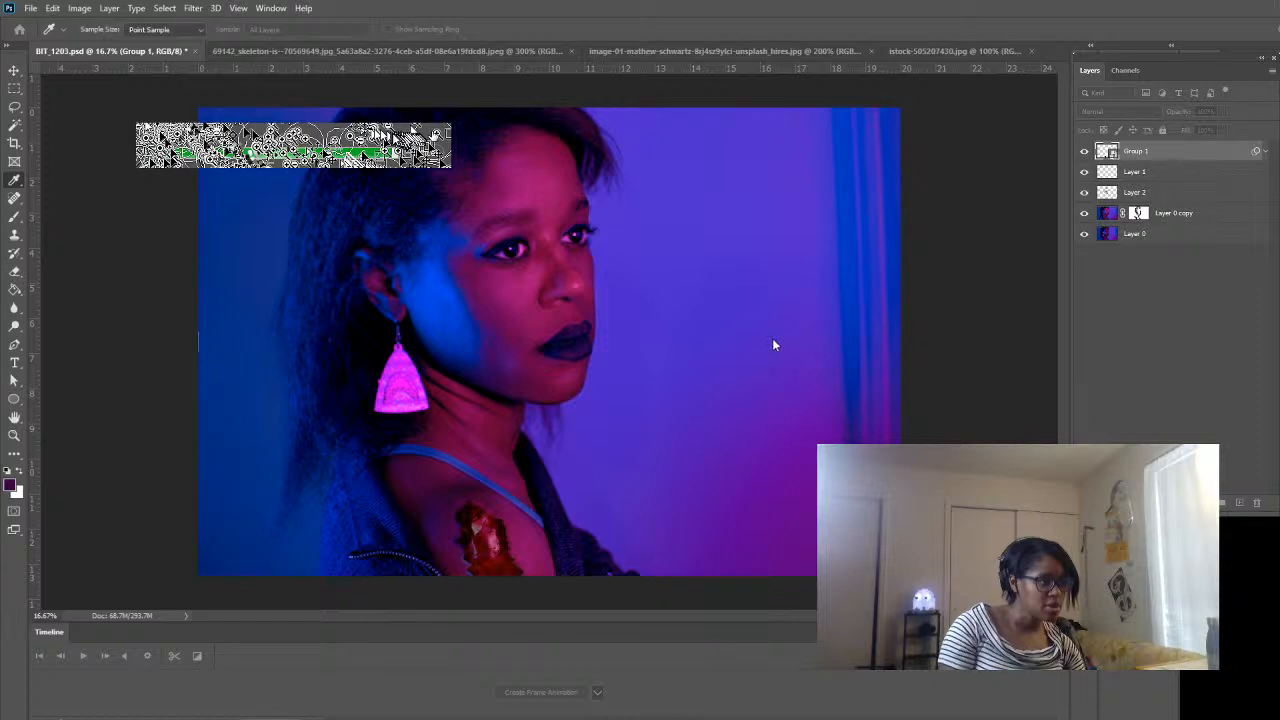
left_click_drag(785, 338, 897, 345)
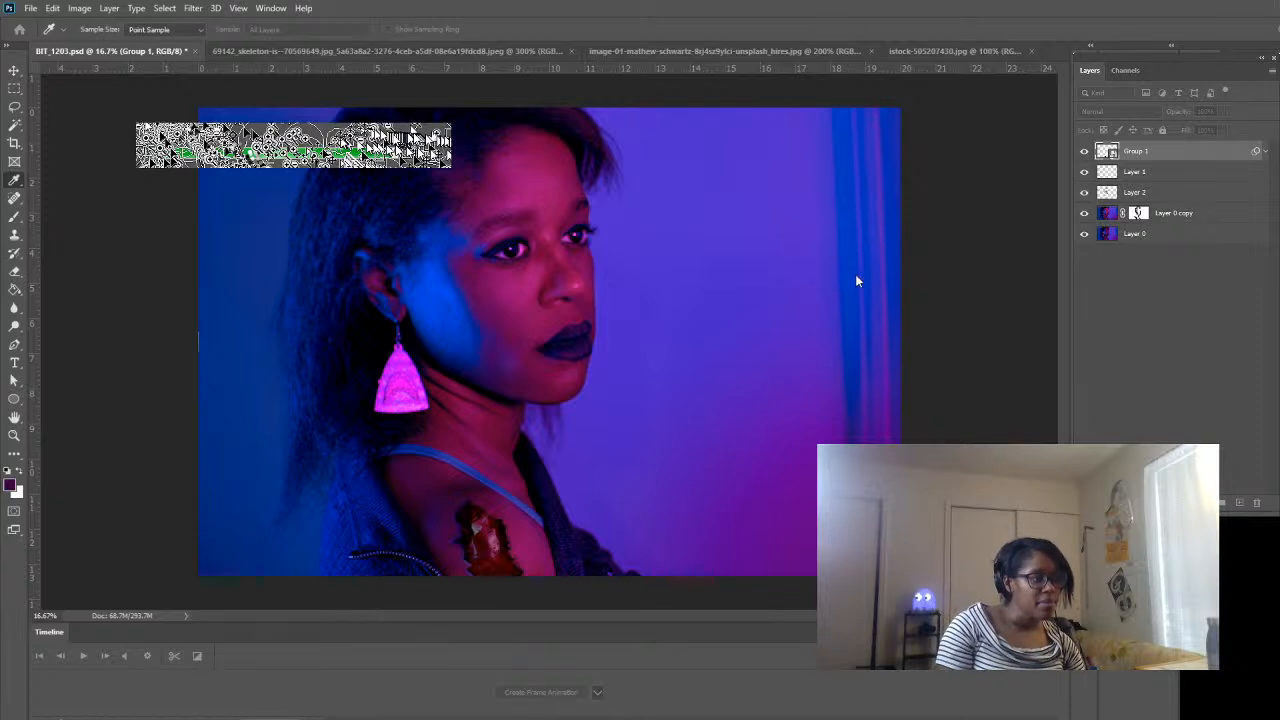
mouse_move(853, 280)
left_mouse_down()
mouse_move(800, 277)
mouse_move(850, 271)
mouse_move(830, 276)
left_mouse_up()
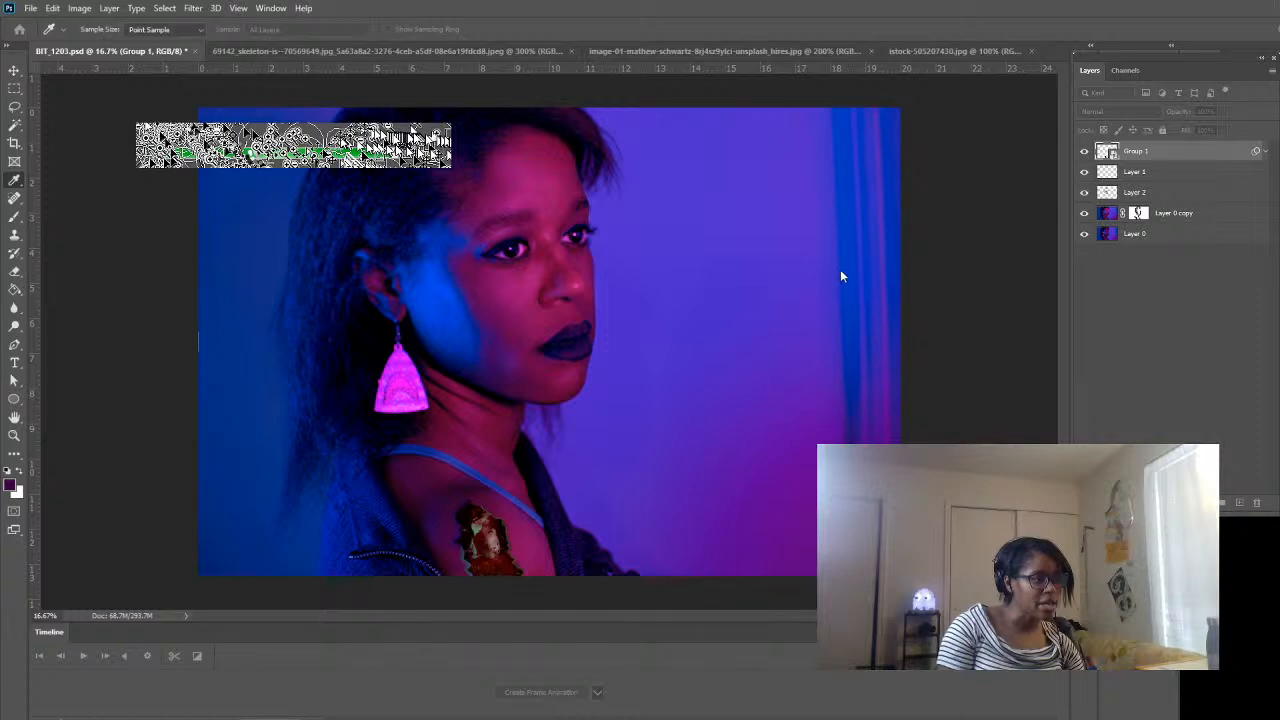
left_click_drag(777, 283, 833, 283)
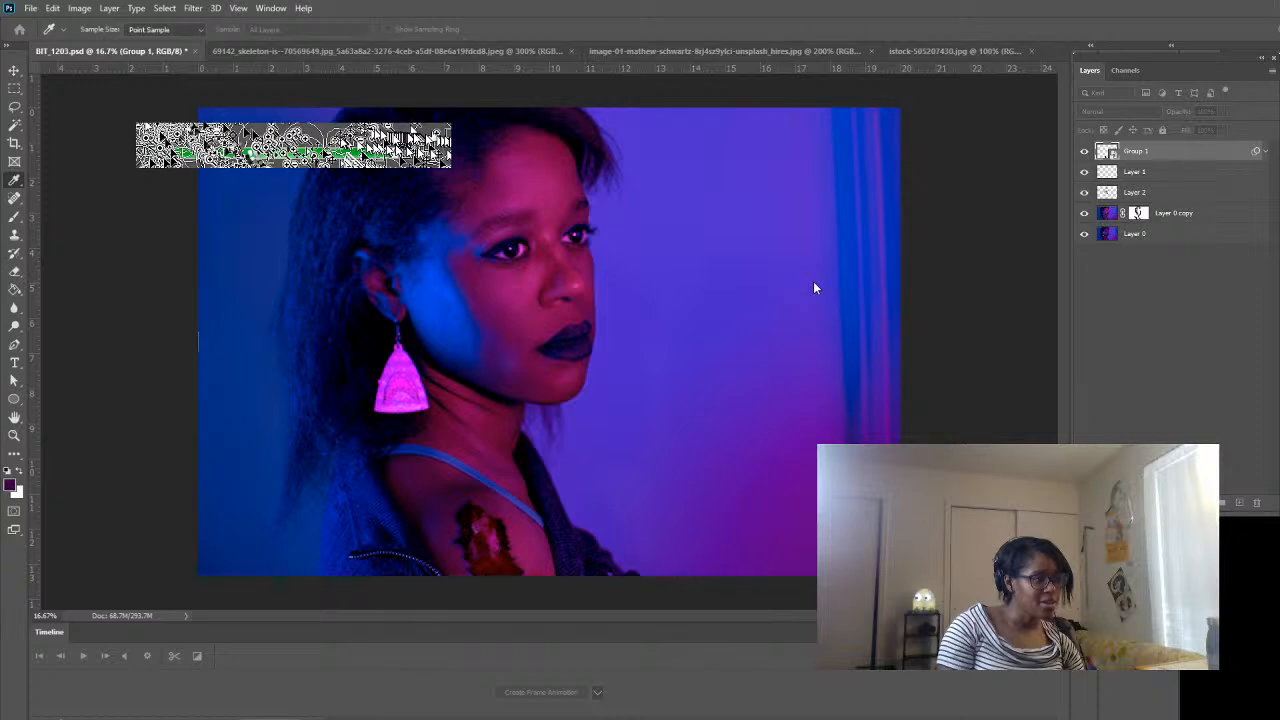
left_click_drag(814, 282, 737, 272)
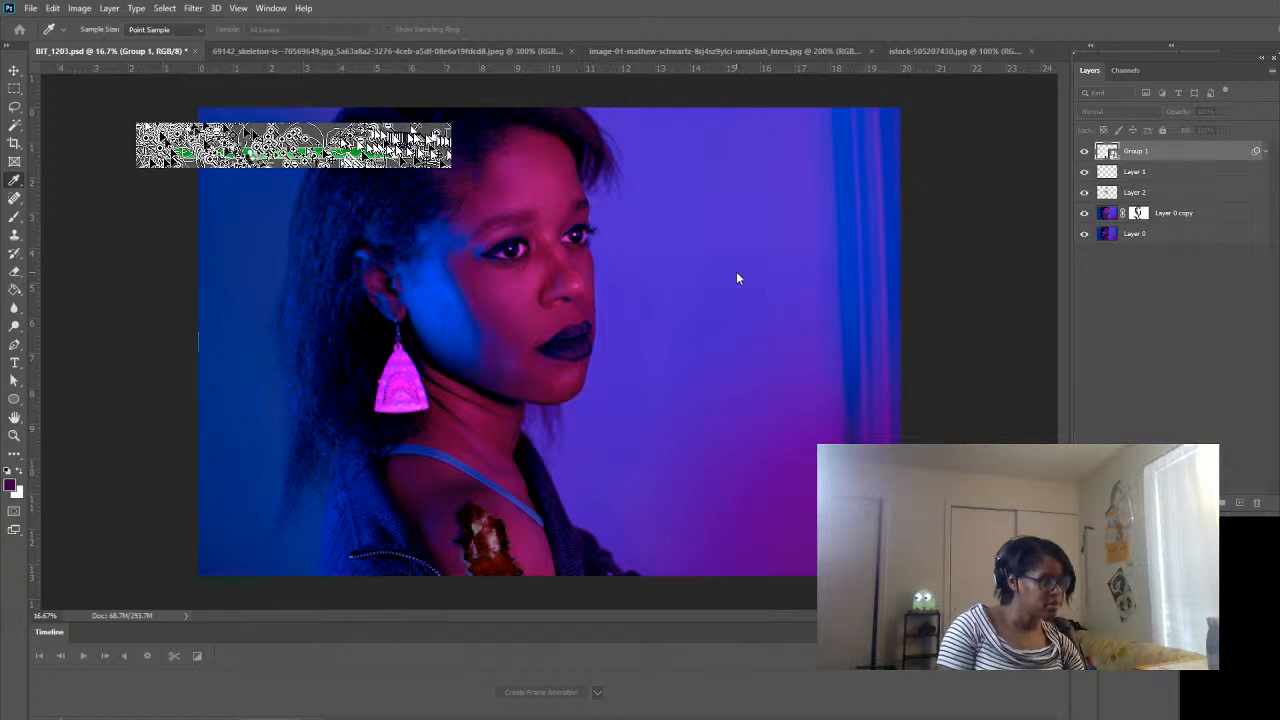
left_click_drag(842, 285, 872, 285)
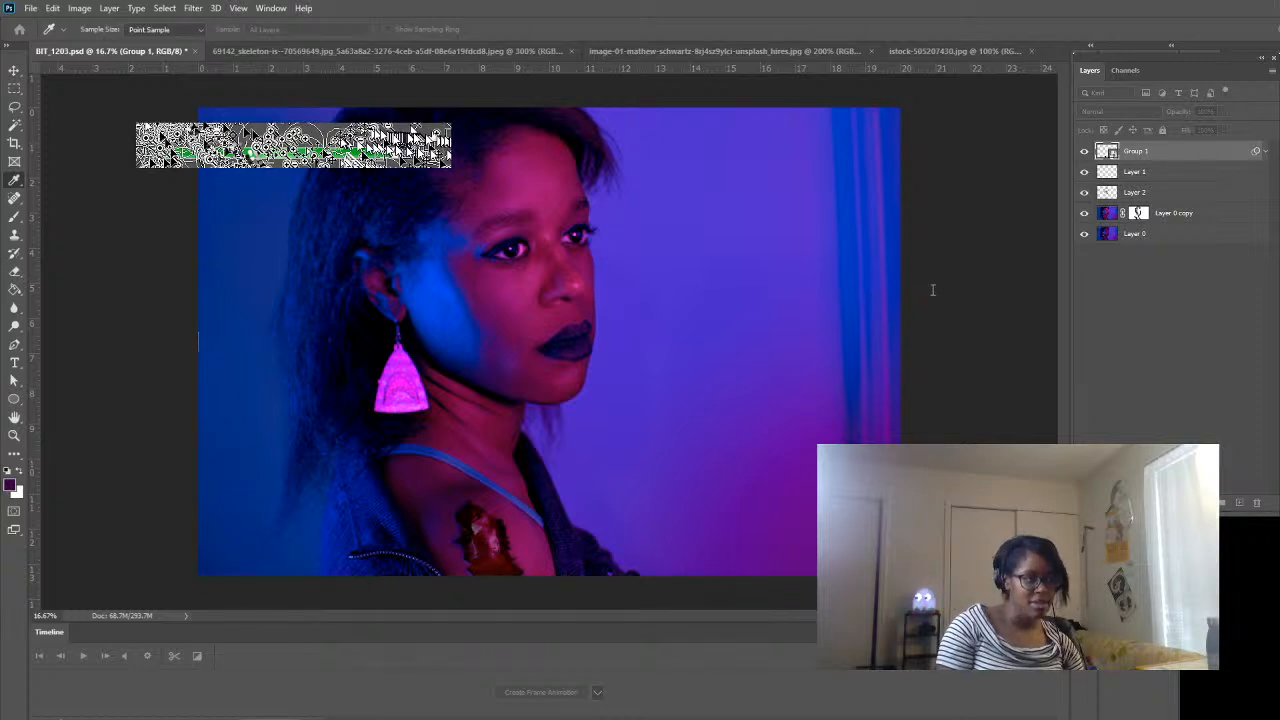
left_click_drag(947, 281, 978, 281)
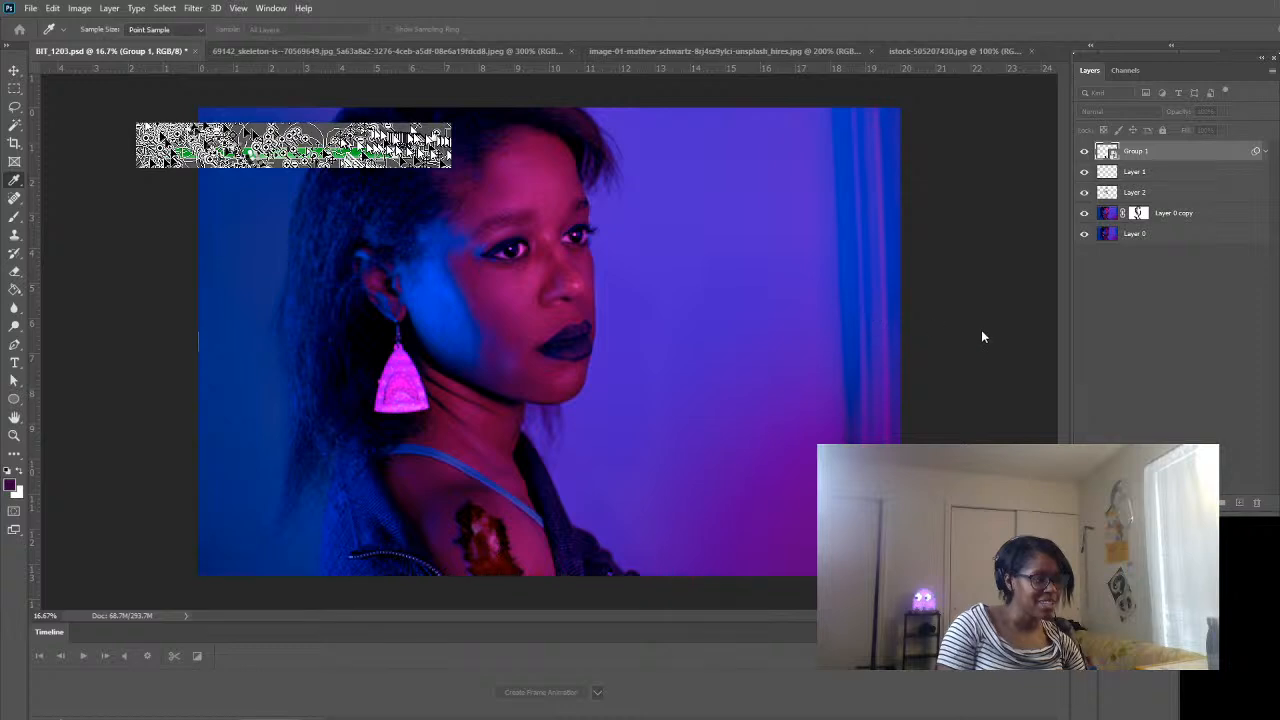
mouse_move(773, 338)
left_mouse_down()
mouse_move(817, 339)
mouse_move(780, 337)
left_mouse_up()
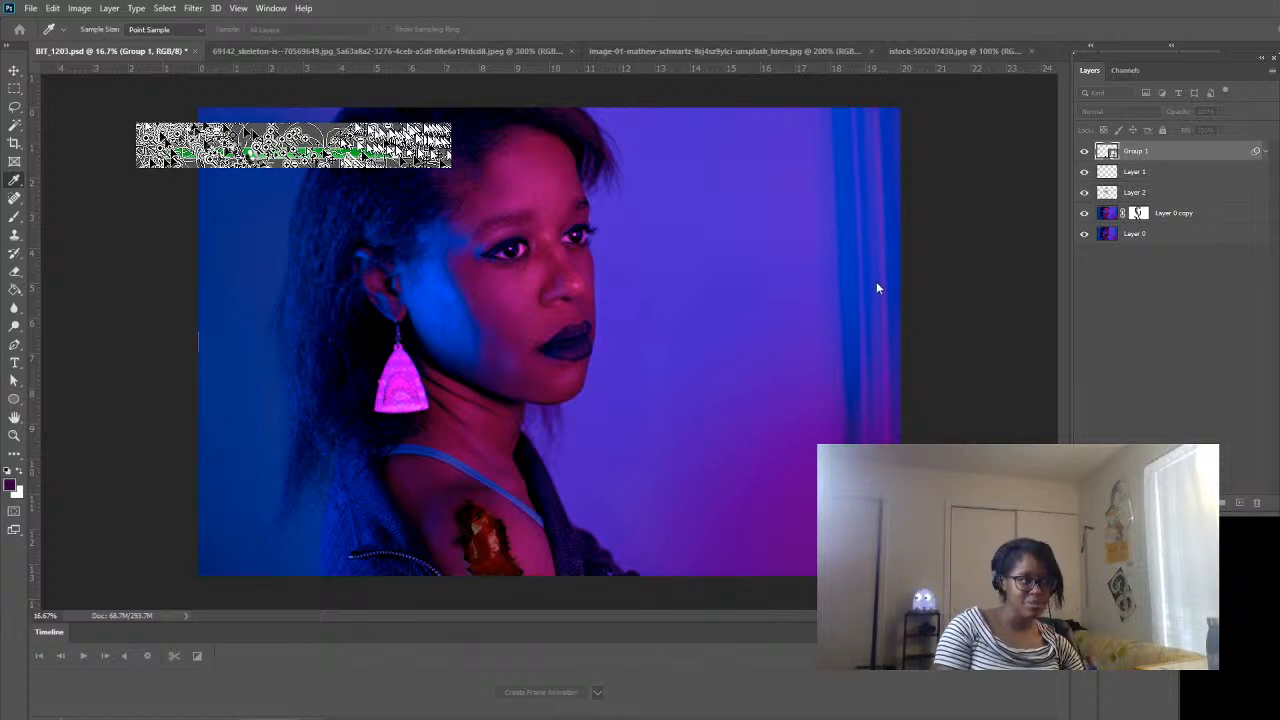
mouse_move(858, 279)
left_mouse_down()
mouse_move(886, 281)
mouse_move(825, 284)
mouse_move(852, 281)
left_mouse_up()
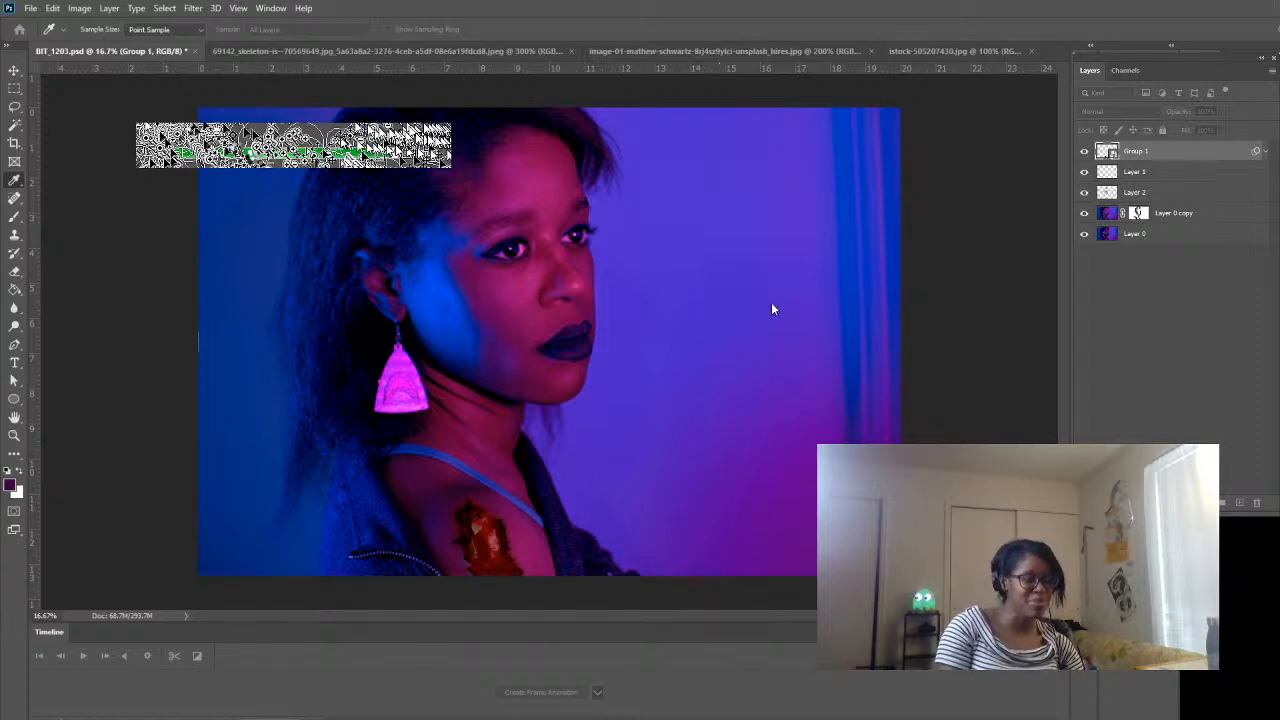
mouse_move(782, 279)
left_mouse_down()
mouse_move(798, 281)
mouse_move(777, 284)
left_mouse_up()
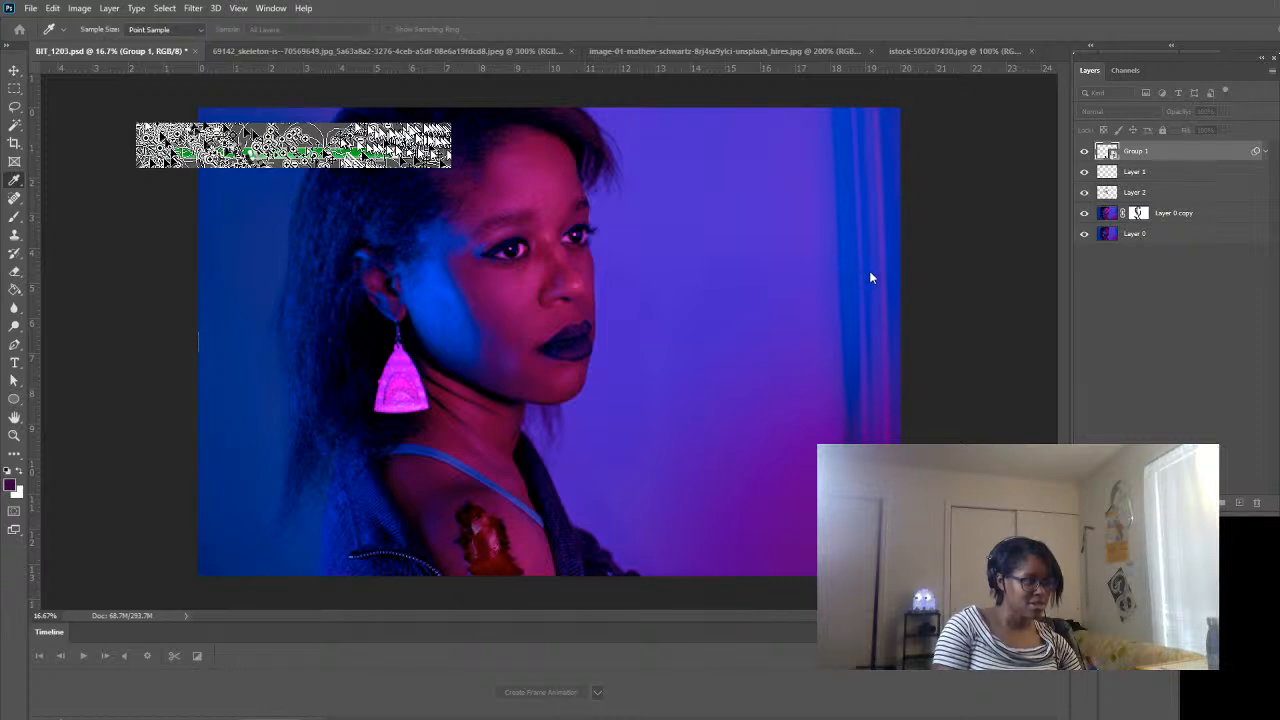
left_click(1005, 147)
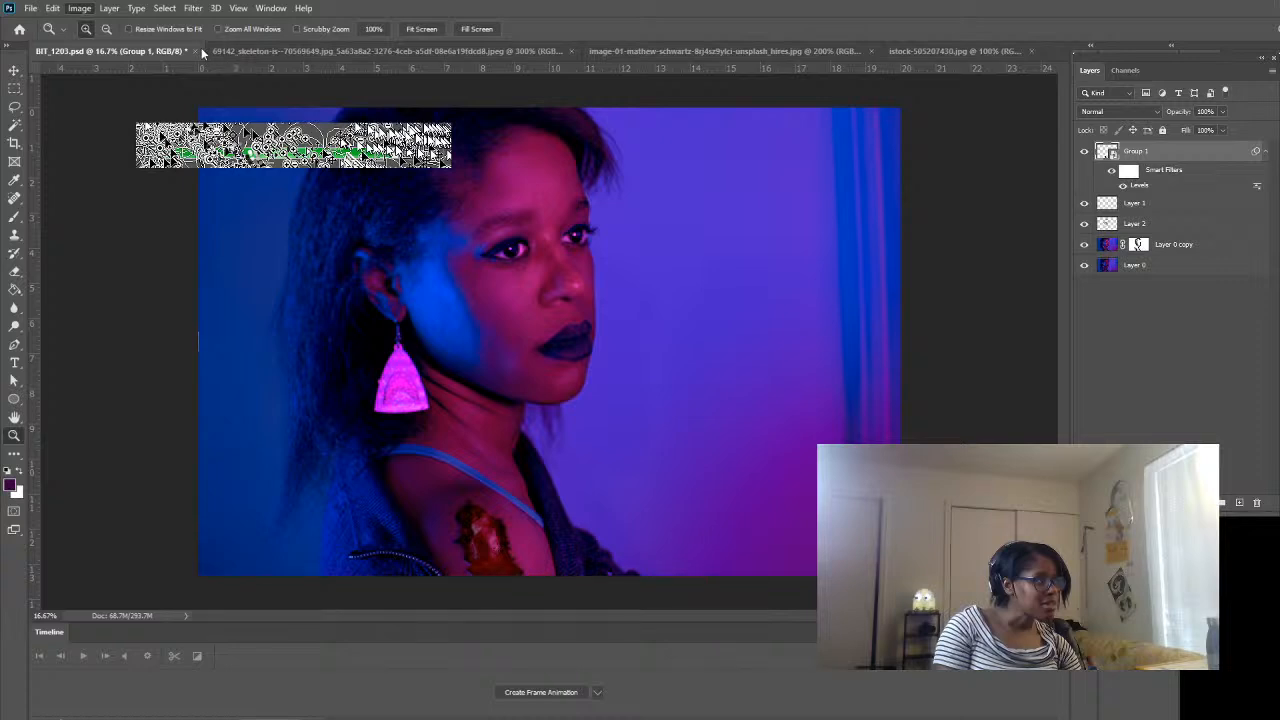
- Apply an Exposure adjustment to the Group 1 smart object
left_click(252, 88)
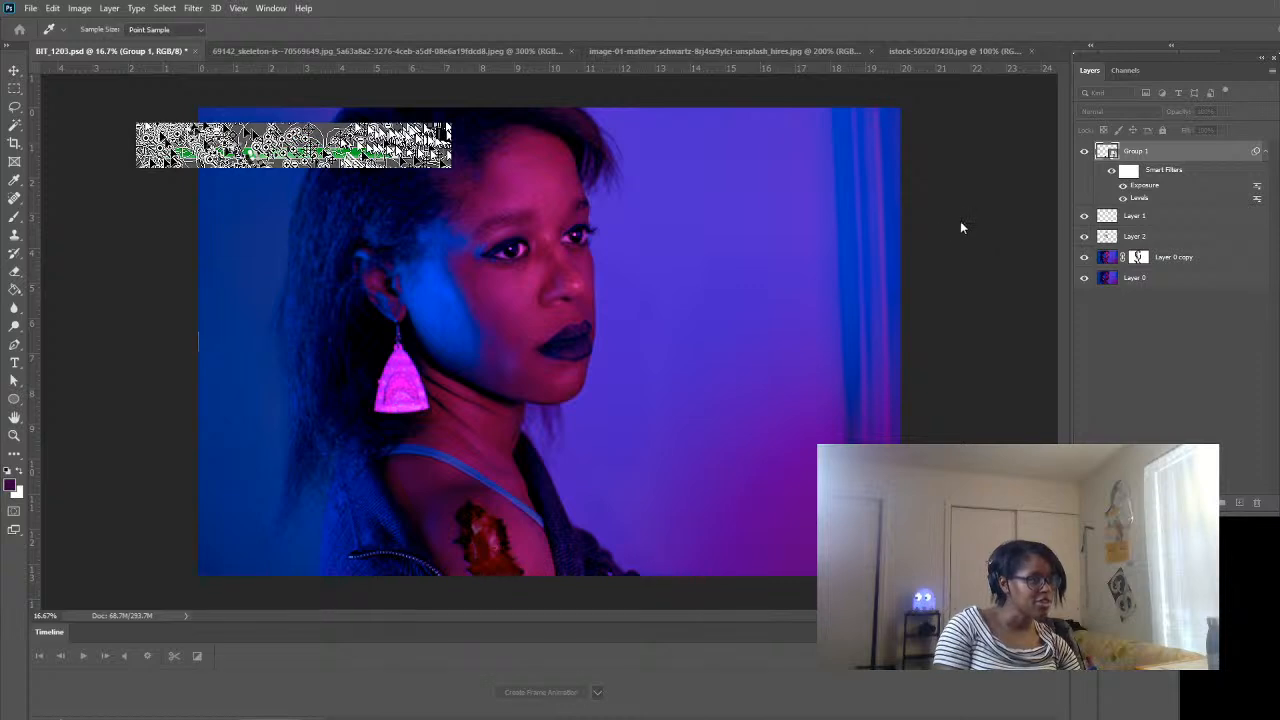
key("z")
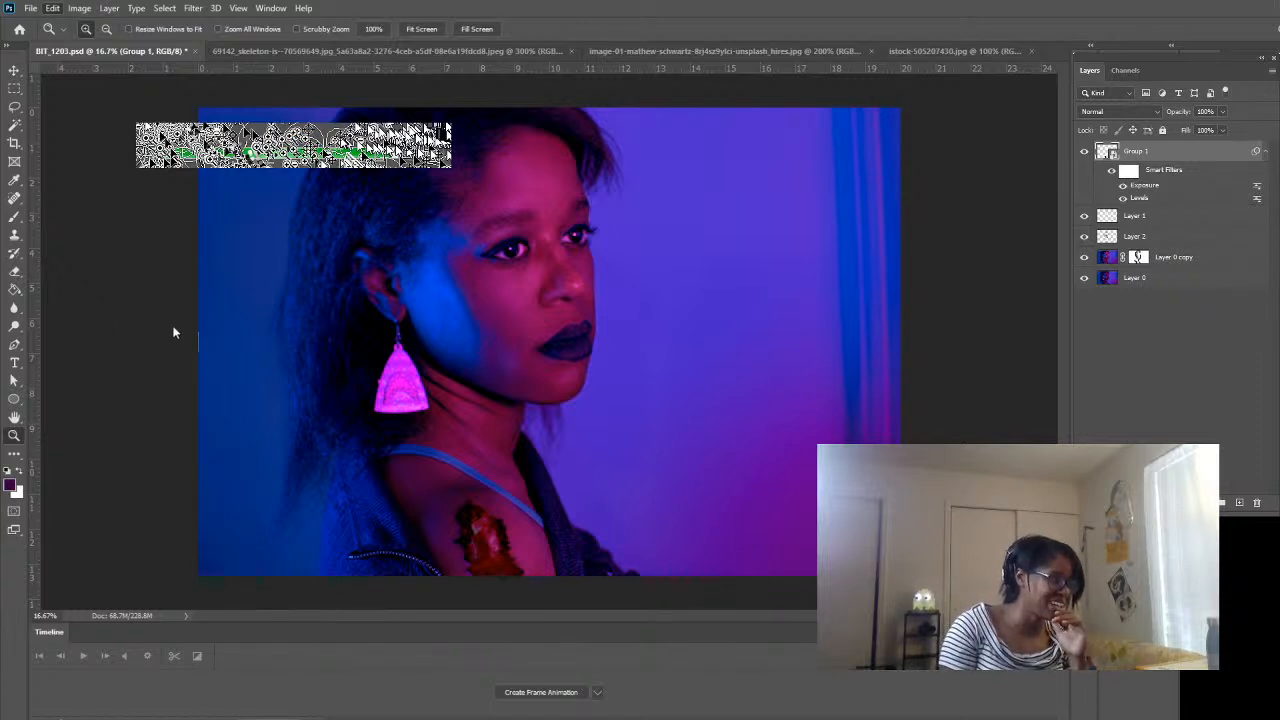
- Warp Group 1 by bending its top edge and both sides so the wound follows the curve of the arm, and apply it
left_click(693, 290)
left_click_drag(507, 472, 437, 393)
mouse_move(417, 471)
left_mouse_down()
mouse_move(402, 426)
mouse_move(429, 480)
left_mouse_up()
left_click_drag(418, 525, 397, 473)
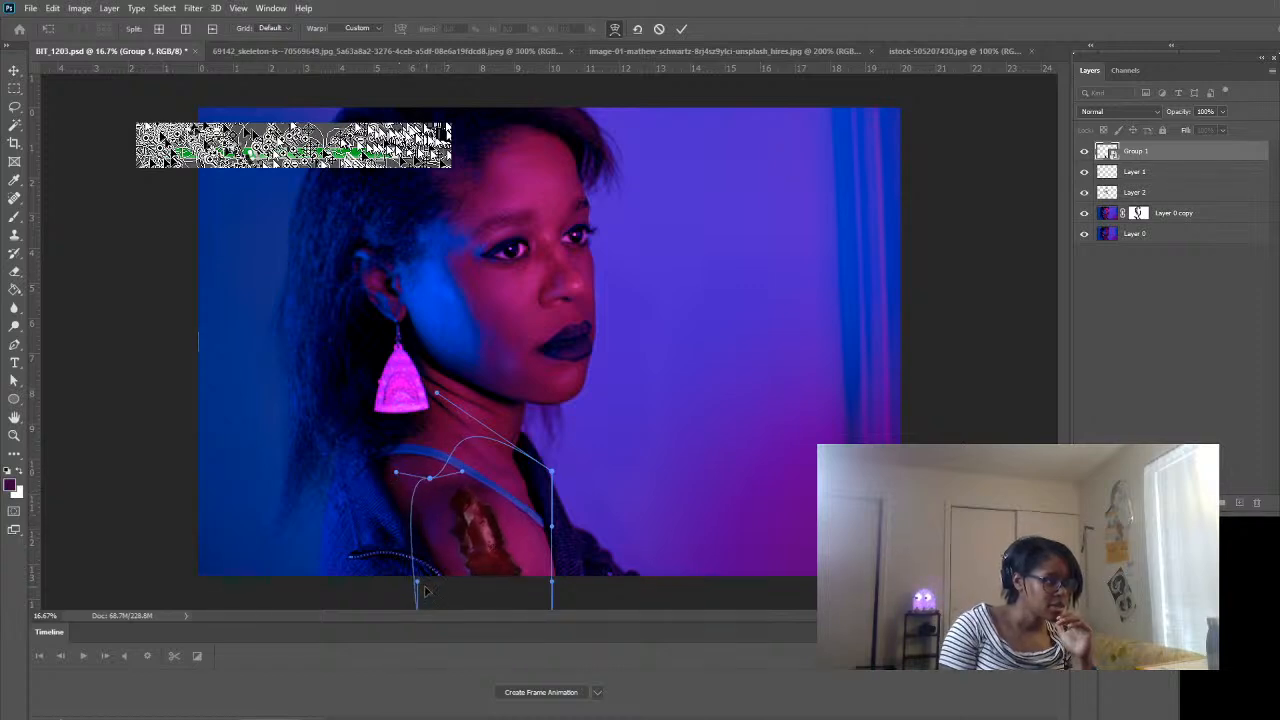
left_click_drag(418, 584, 458, 570)
left_click_drag(556, 530, 609, 537)
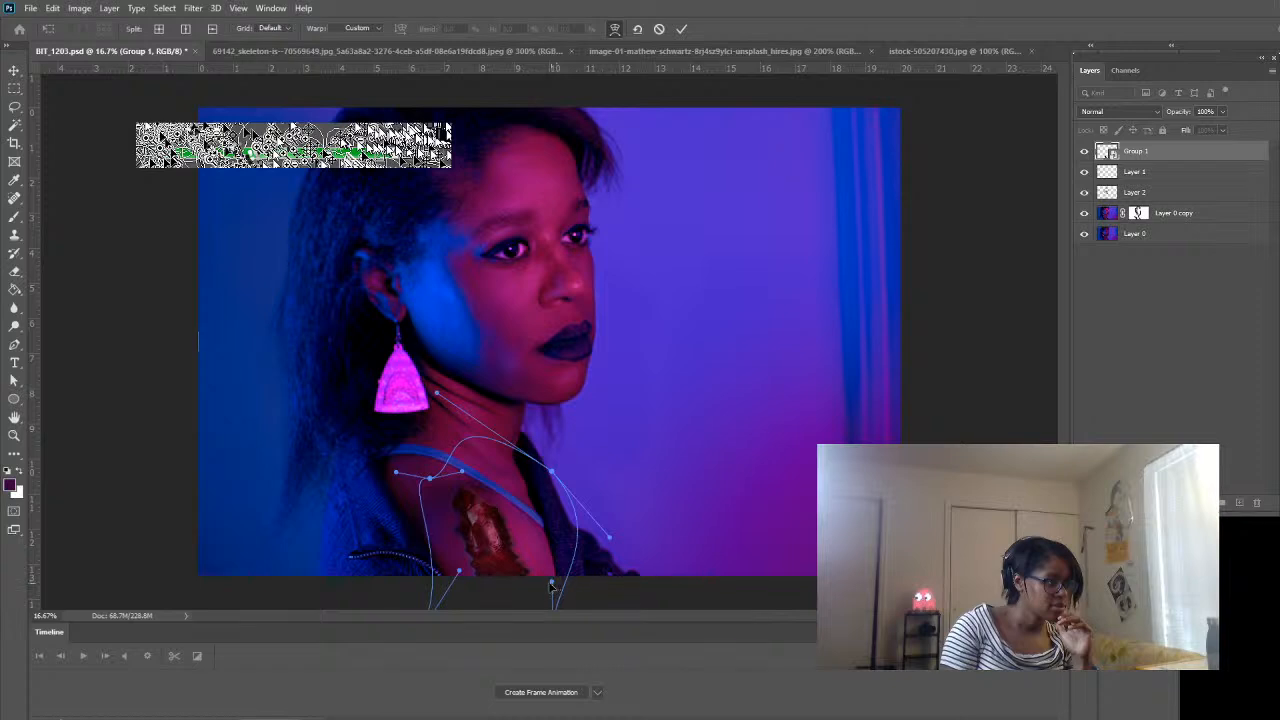
mouse_move(550, 587)
left_mouse_down()
mouse_move(543, 613)
mouse_move(563, 615)
mouse_move(590, 522)
mouse_move(572, 562)
mouse_move(535, 525)
mouse_move(515, 532)
mouse_move(521, 513)
mouse_move(479, 566)
mouse_move(495, 612)
mouse_move(470, 660)
mouse_move(521, 653)
mouse_move(551, 610)
mouse_move(592, 628)
mouse_move(596, 608)
mouse_move(570, 594)
left_mouse_up()
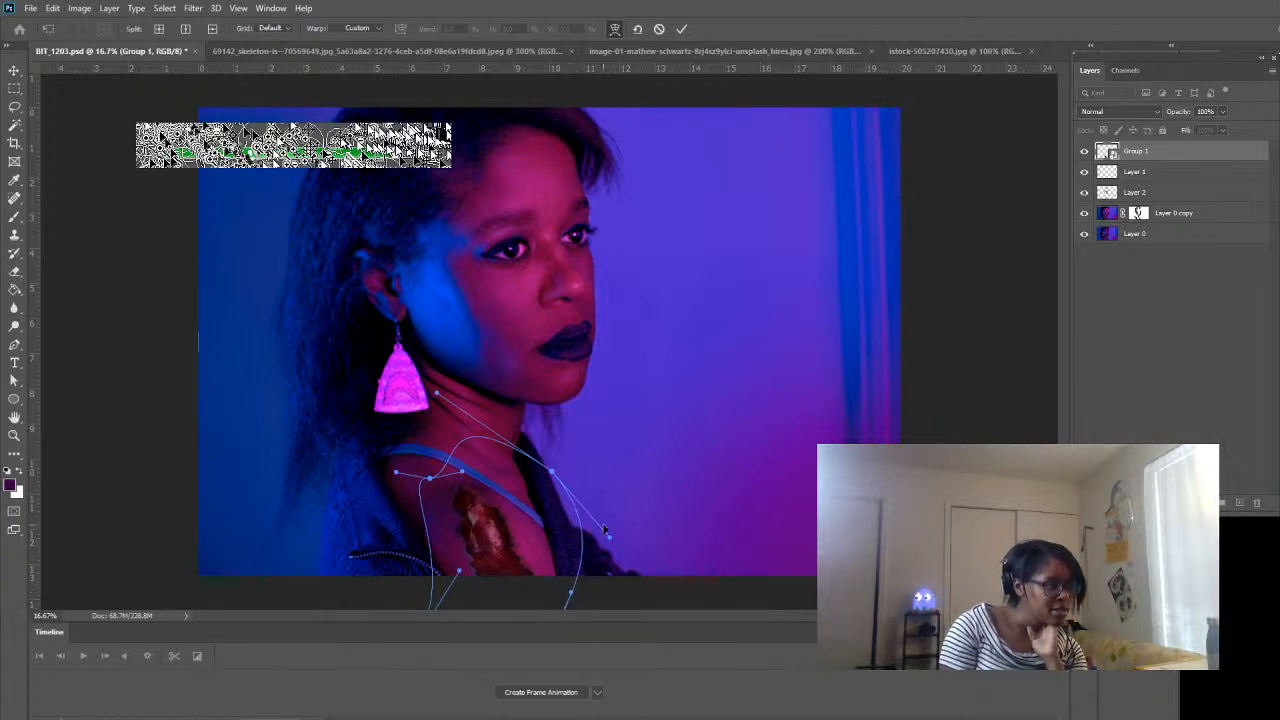
left_click_drag(614, 534, 568, 494)
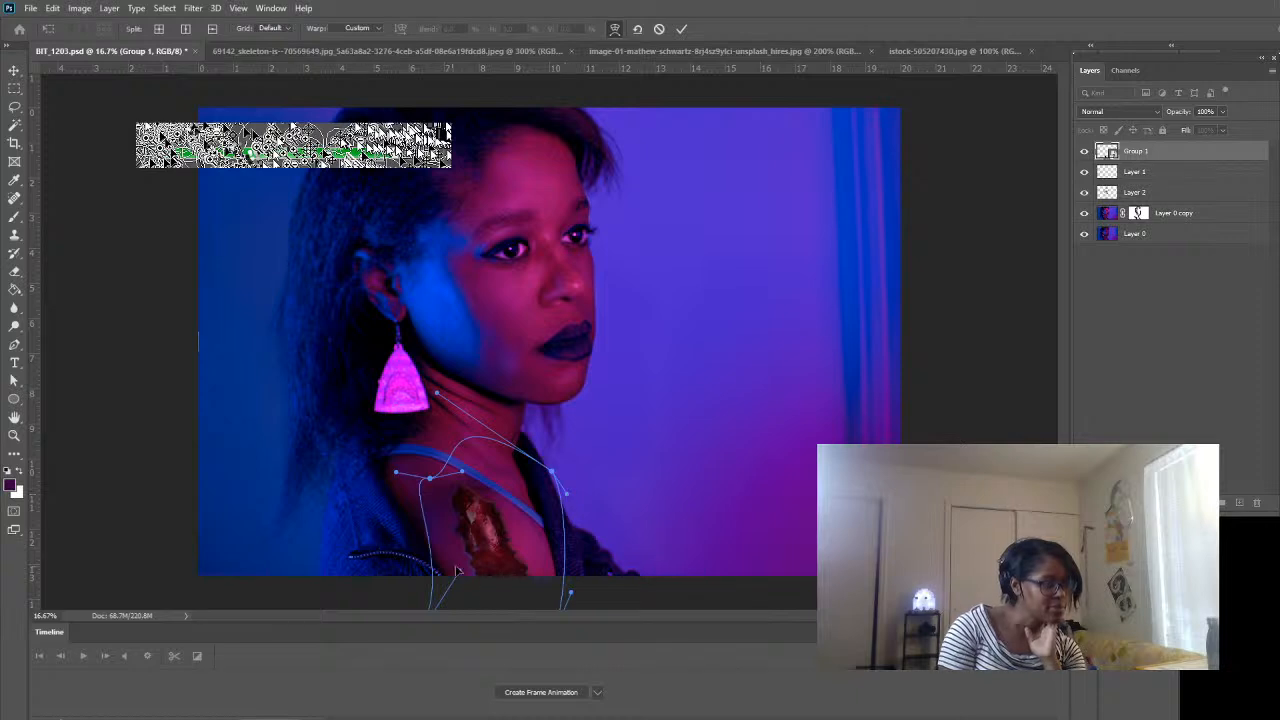
key("Return")
- Apply a Gaussian Blur to the Group 1 smart object
key("z")
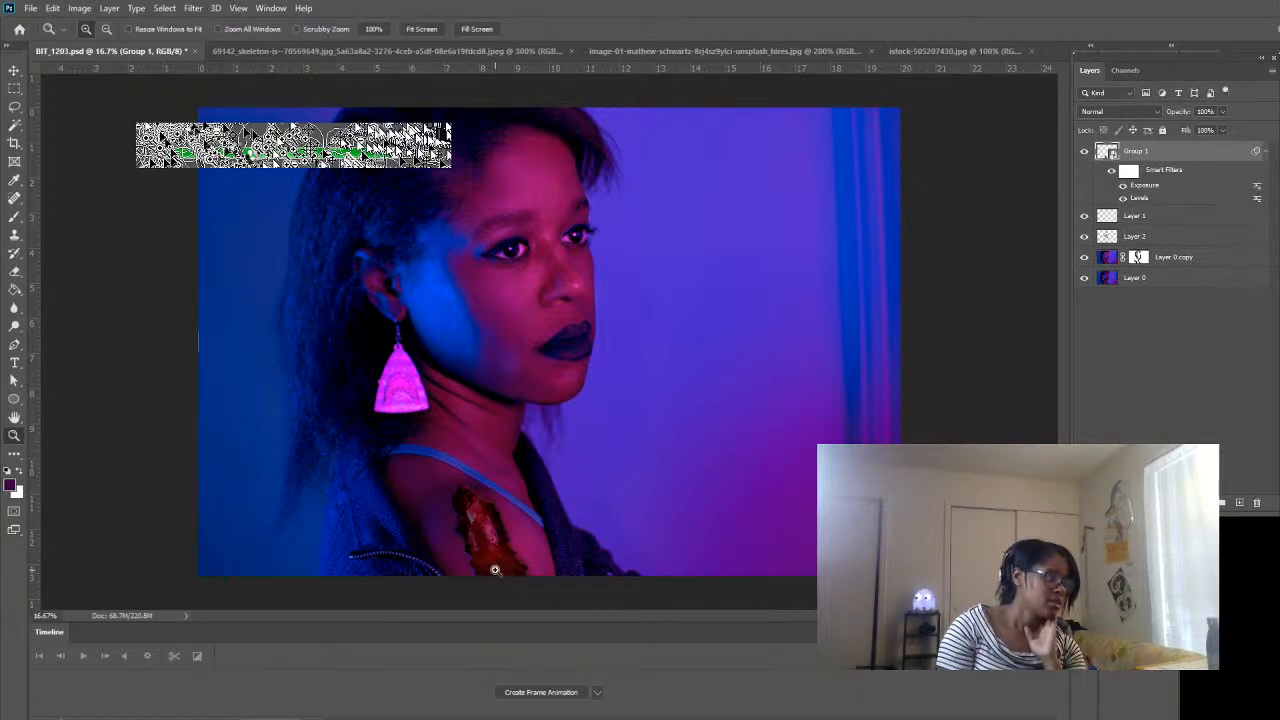
left_click(501, 558, "alt")
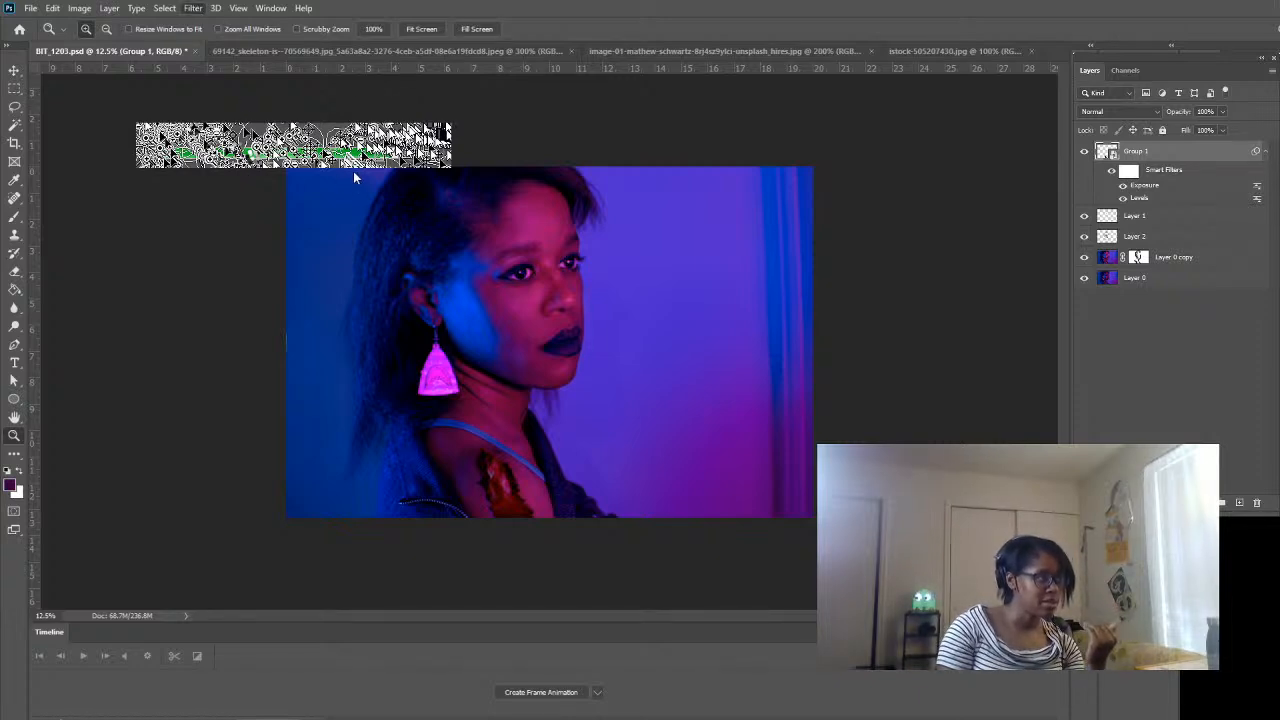
key("ctrl+f")
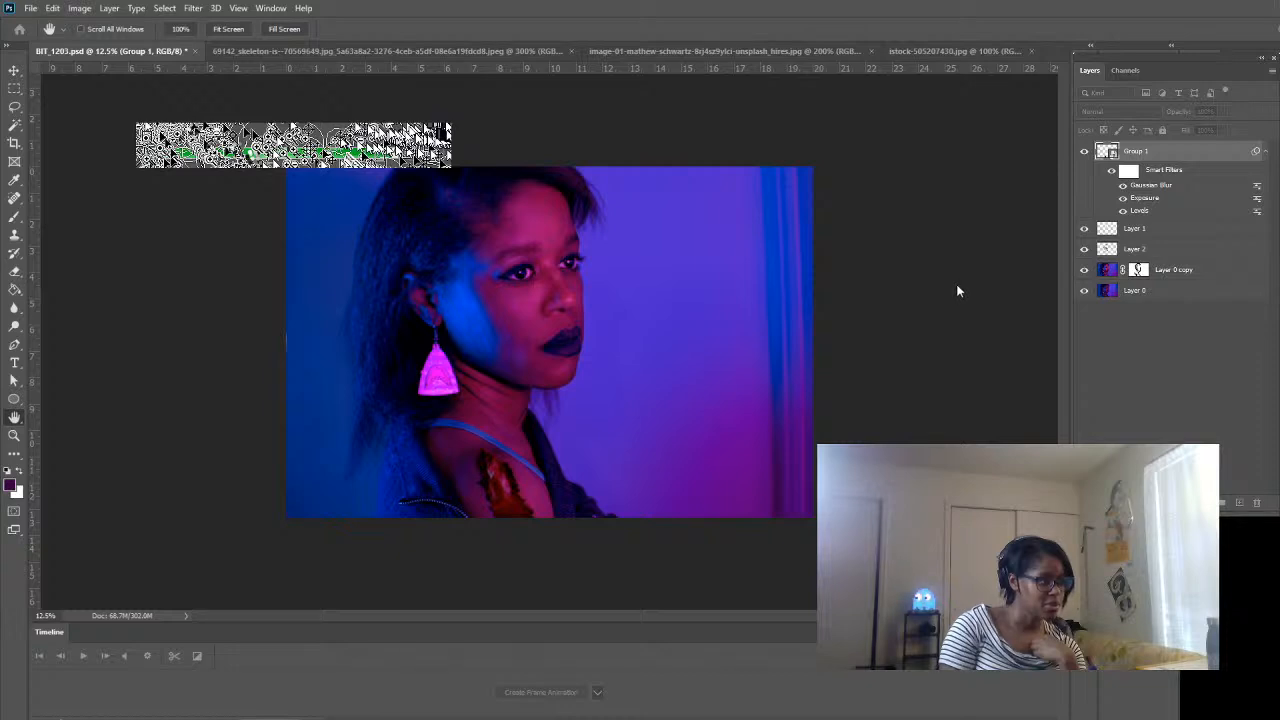
- Examine the filtered wound up close on the shoulder and hide Group 1 to compare the portrait without it
left_click(514, 471)
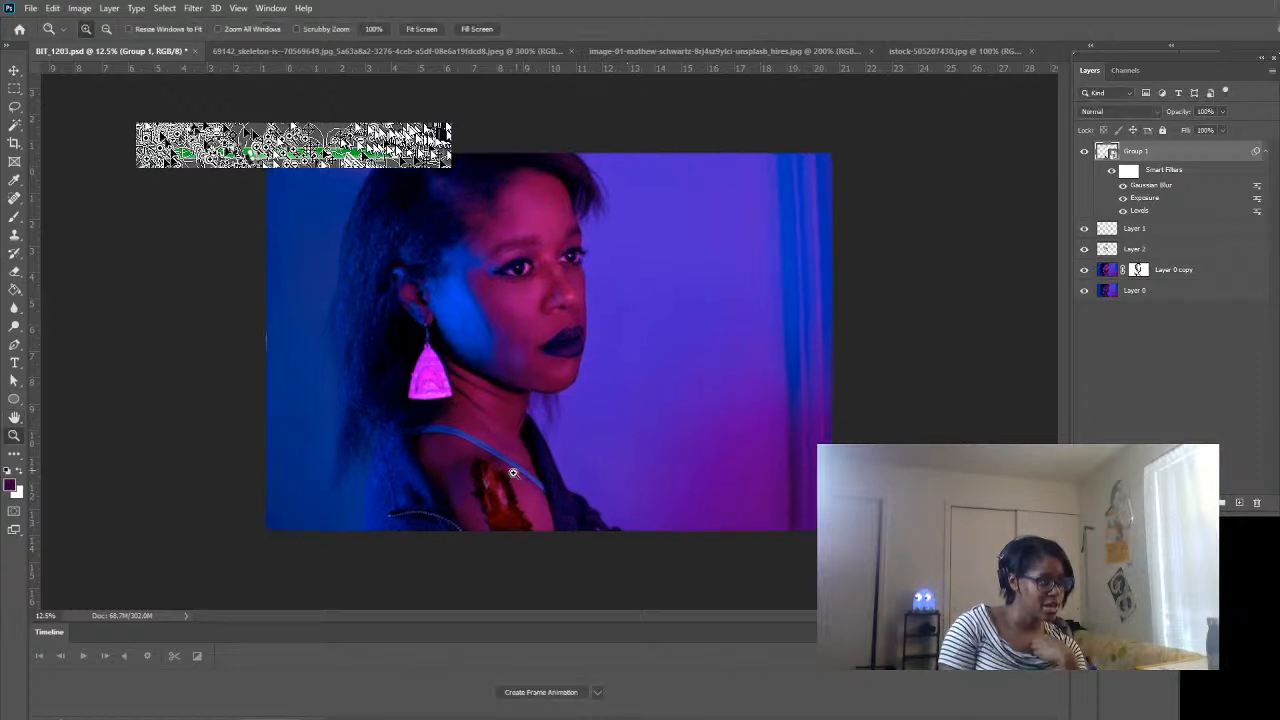
left_click(482, 580)
left_click(481, 581)
scroll(510, 516, "down", 1)
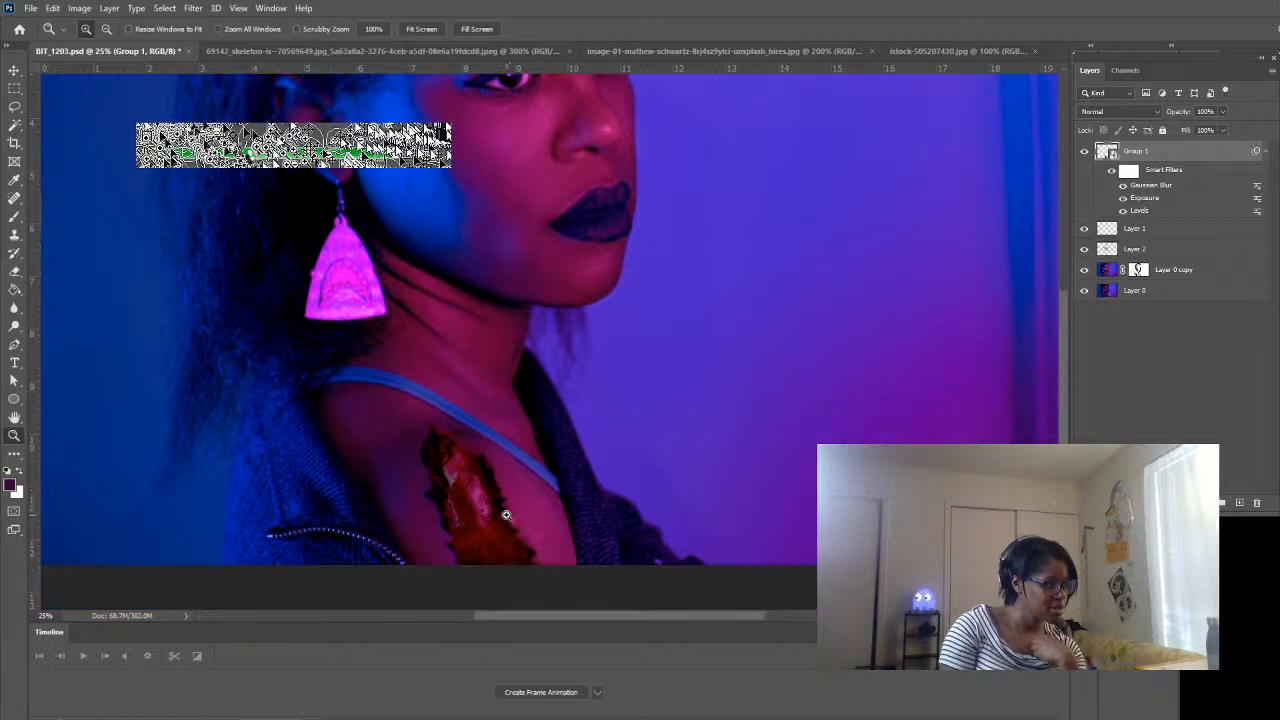
scroll(506, 515, "up", 1)
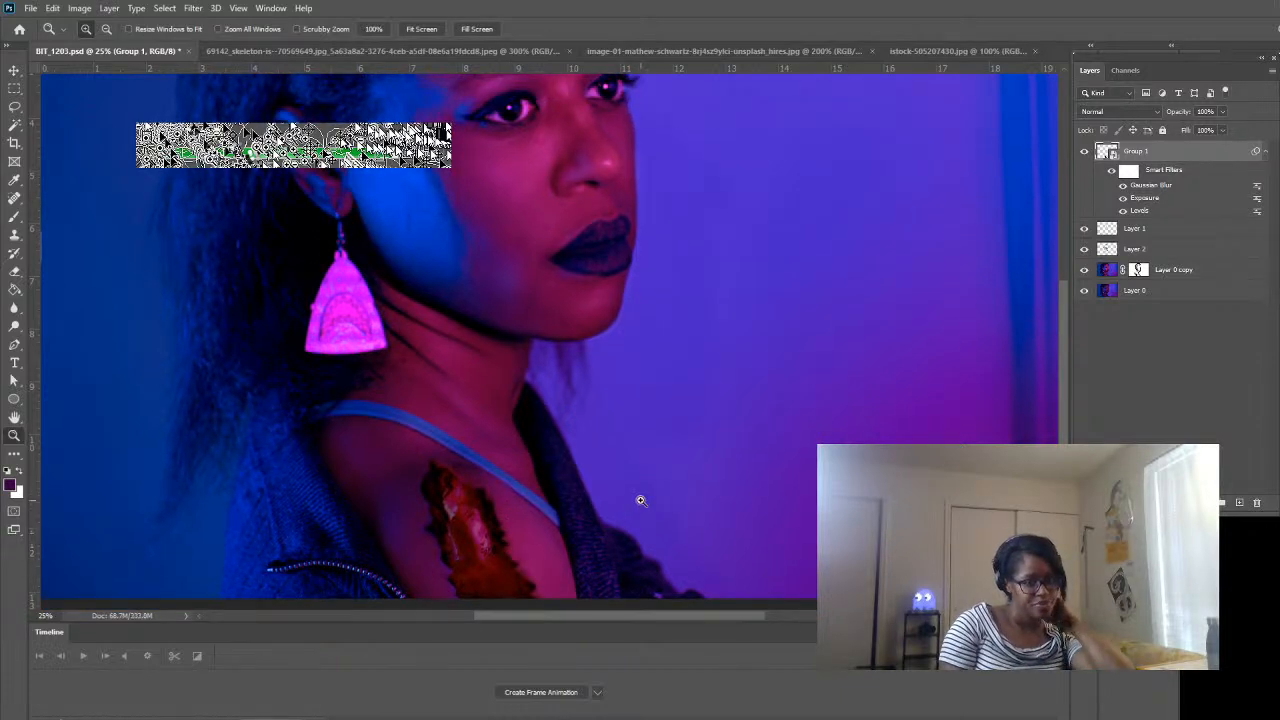
left_click(1083, 152)
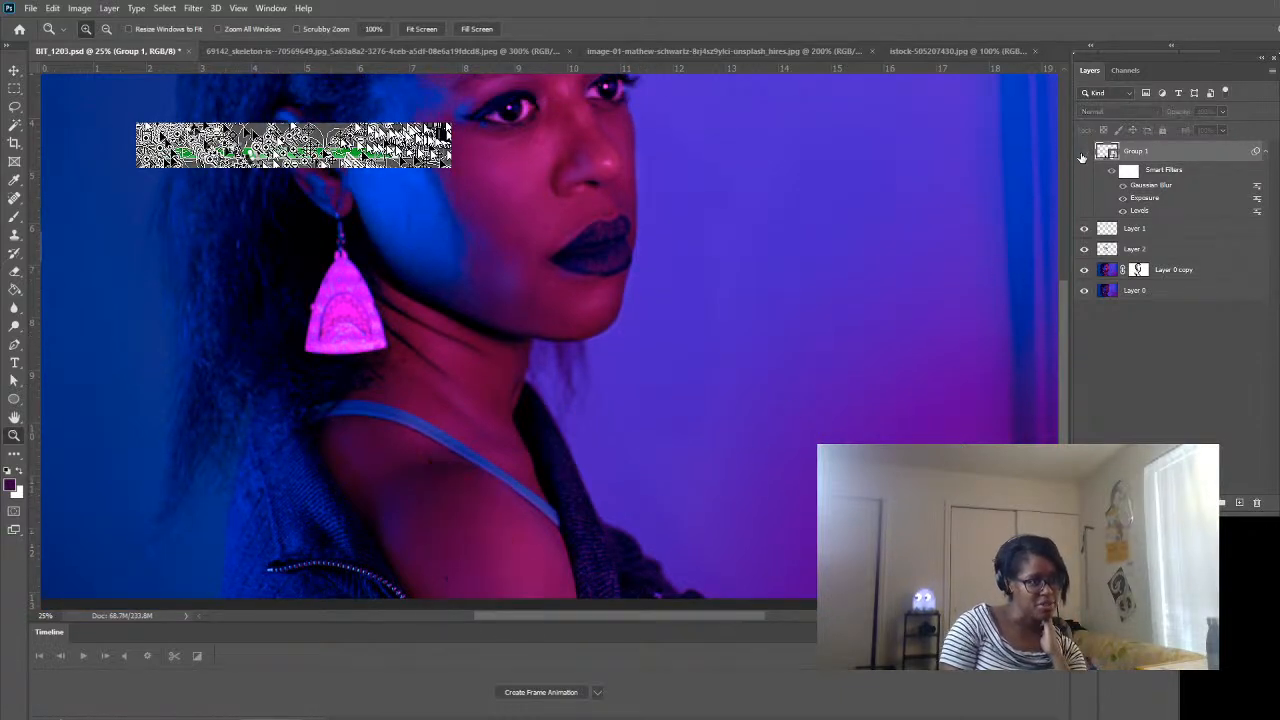
- Toggle Group 1's visibility and examine the portrait with the wound shown, from close up and at full view
left_click(1083, 153)
left_click(1083, 152)
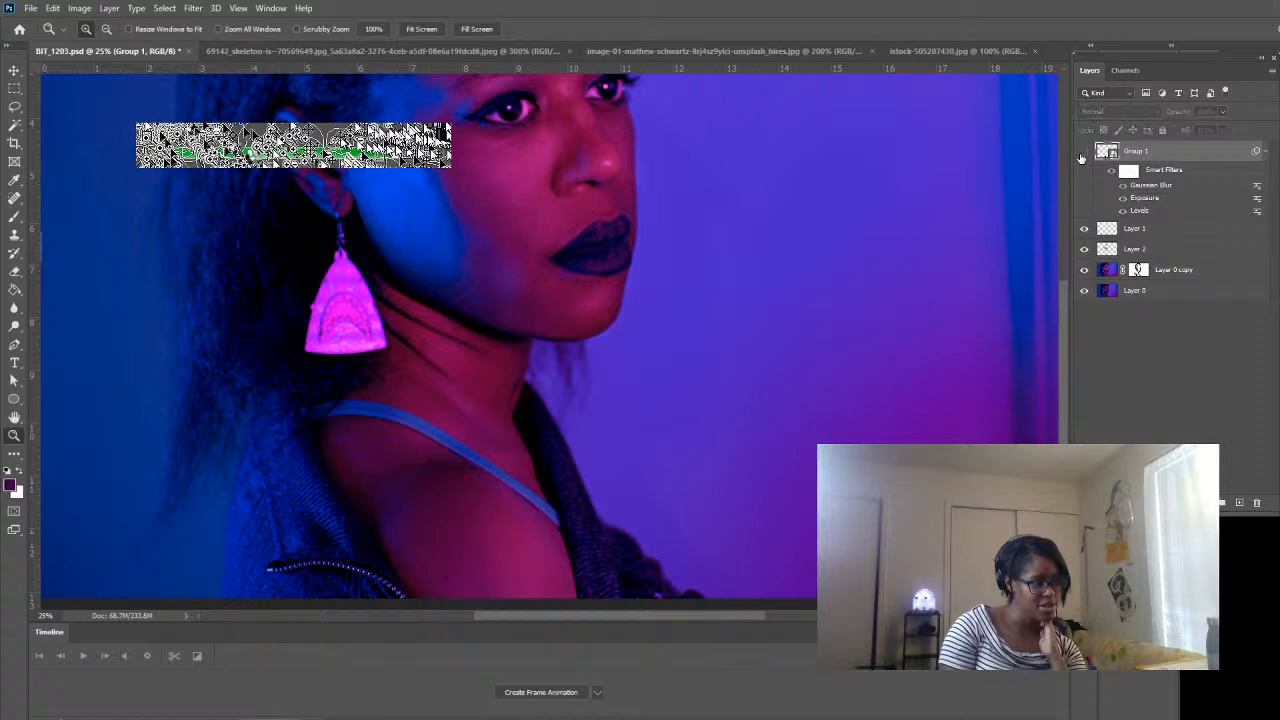
left_click(1083, 152)
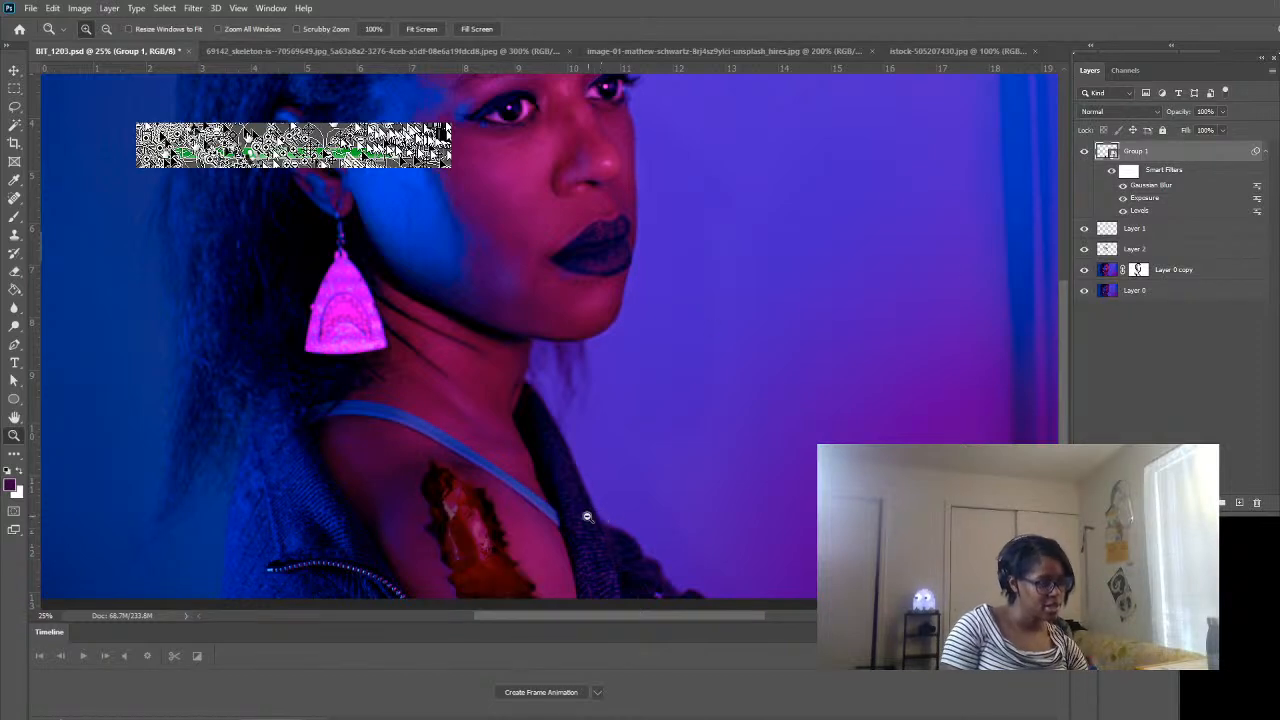
left_click(552, 521, "alt")
left_click(566, 380, "alt")
left_click(573, 345, "alt")
left_click(550, 375, "alt")
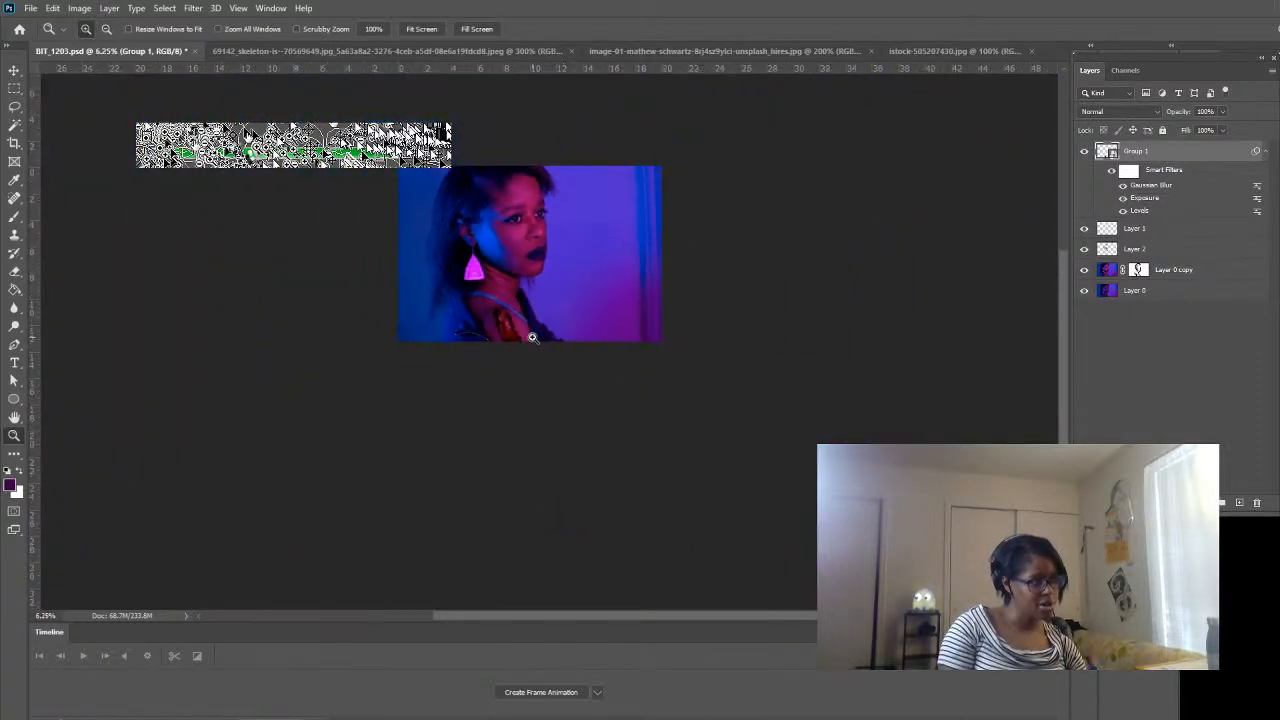
left_click(533, 335)
left_click(480, 385)
left_click(545, 455)
- Undo the recent changes to Group 1 back to before its Levels, Exposure and Gaussian Blur filters were applied
key("ctrl+z")
key("ctrl+z")
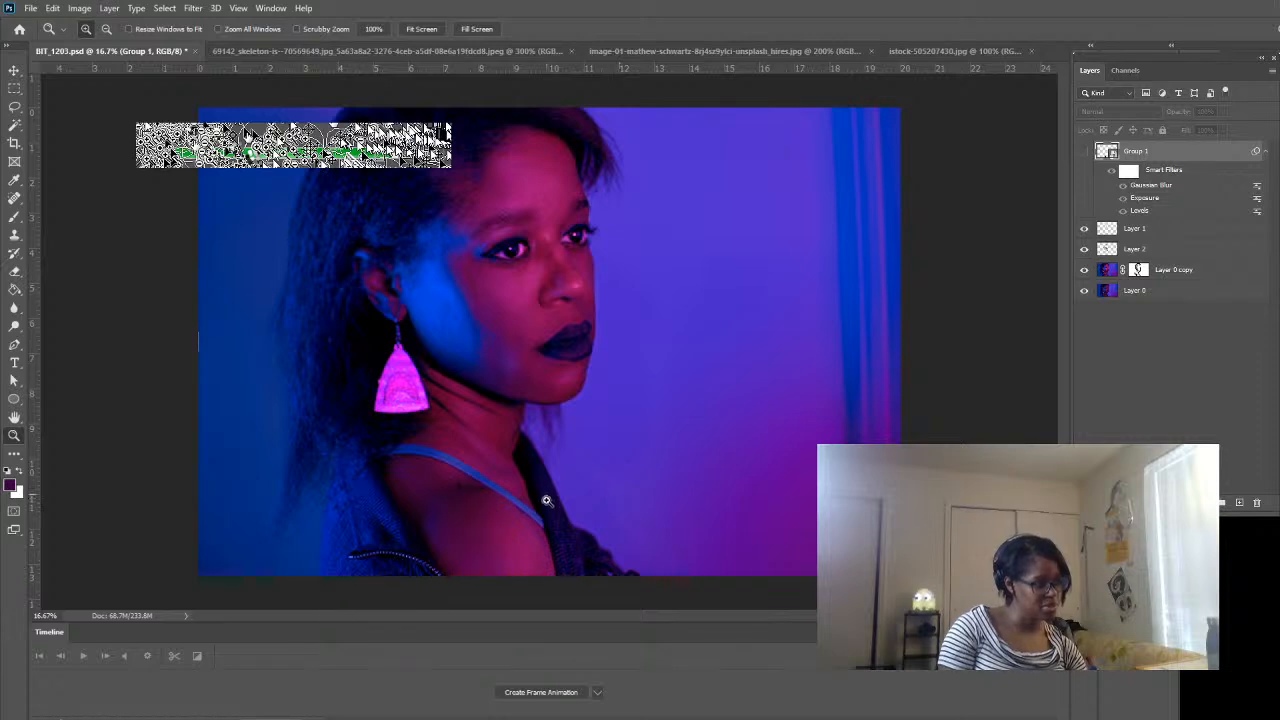
key("ctrl+z")
key("ctrl+z")
key("ctrl+z")
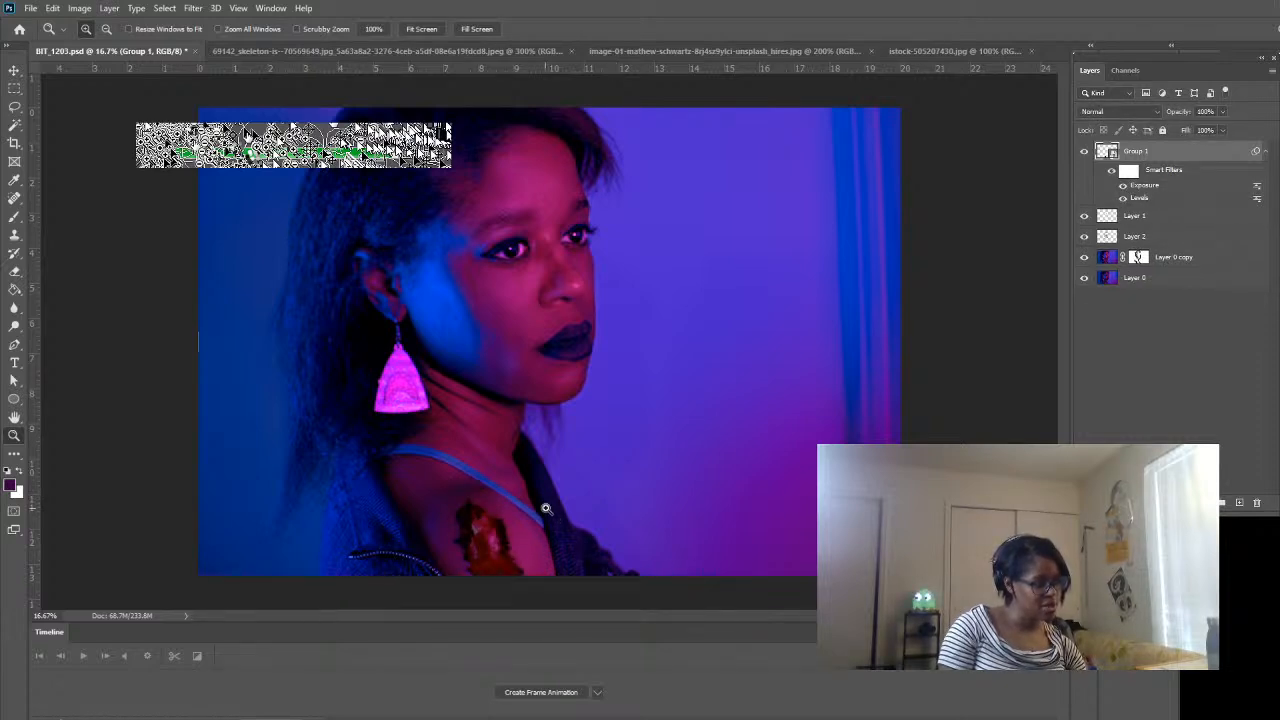
key("ctrl+z")
key("ctrl+z")
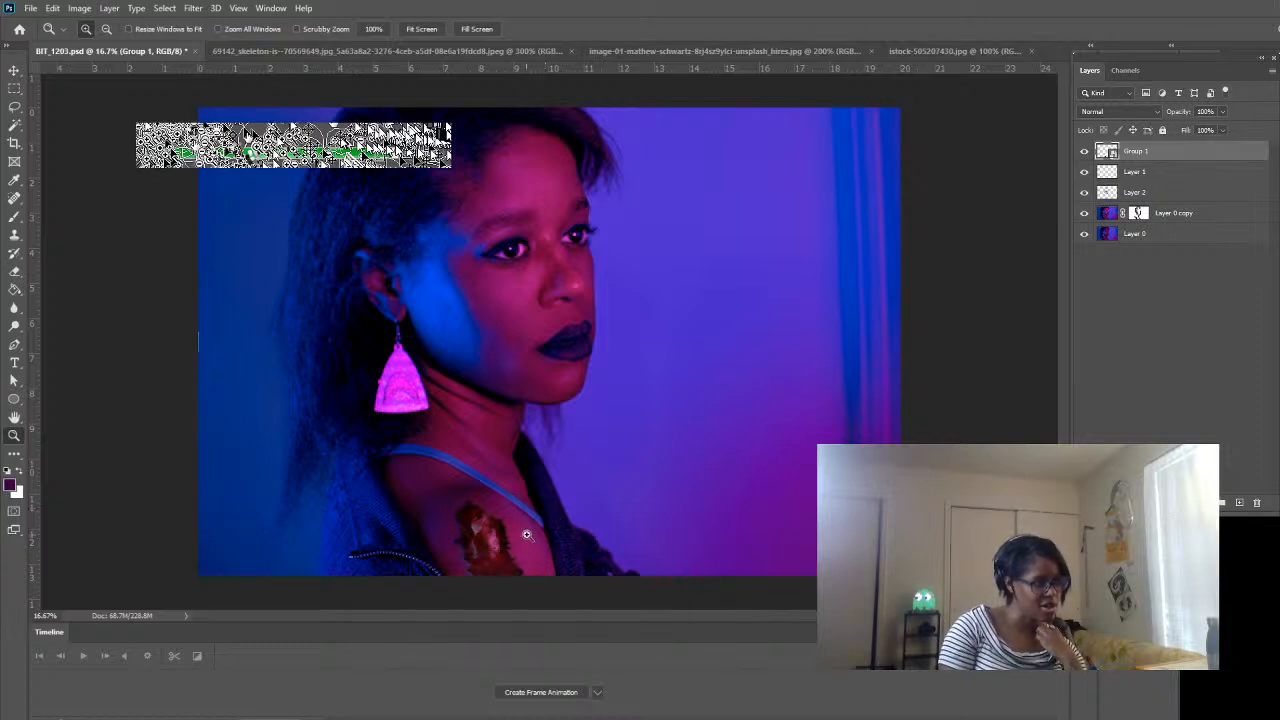
- Examine how the unfiltered wound sits on the shoulder, both in the whole portrait and up close
left_click(525, 530, "alt")
left_click(523, 523, "alt")
left_click(523, 523, "alt")
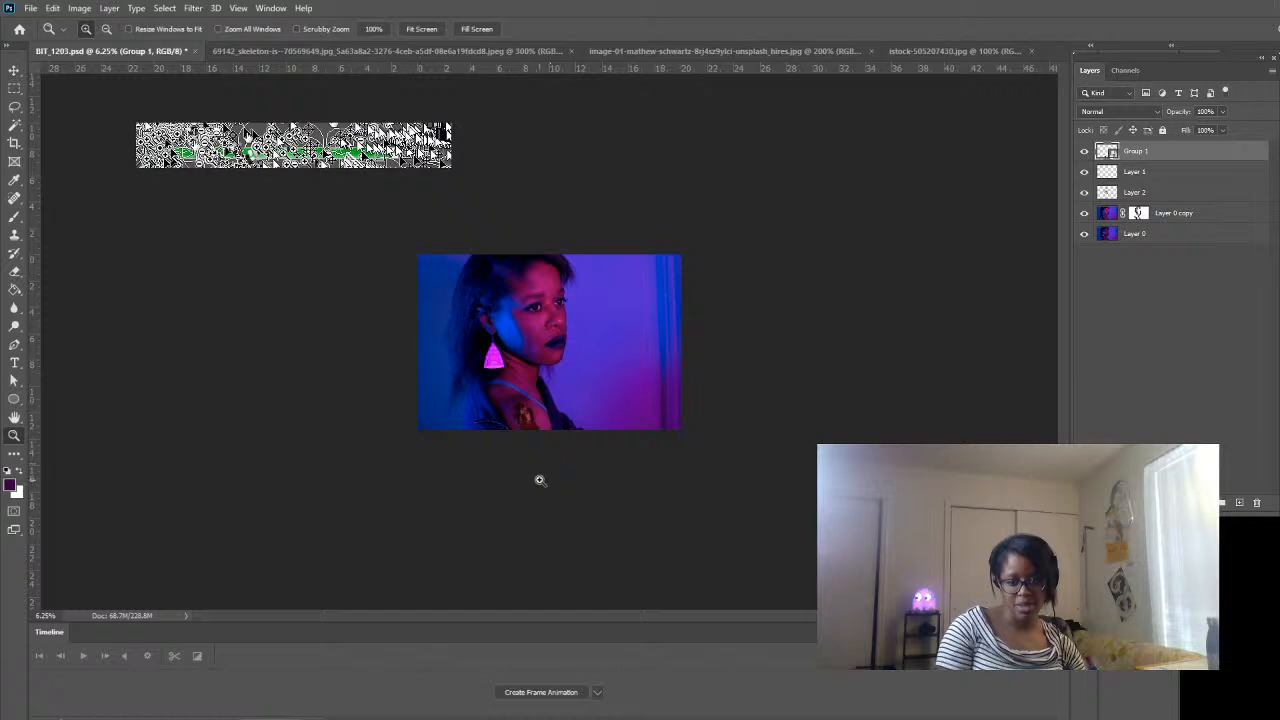
left_click(545, 449)
left_click(500, 523)
left_click(500, 523)
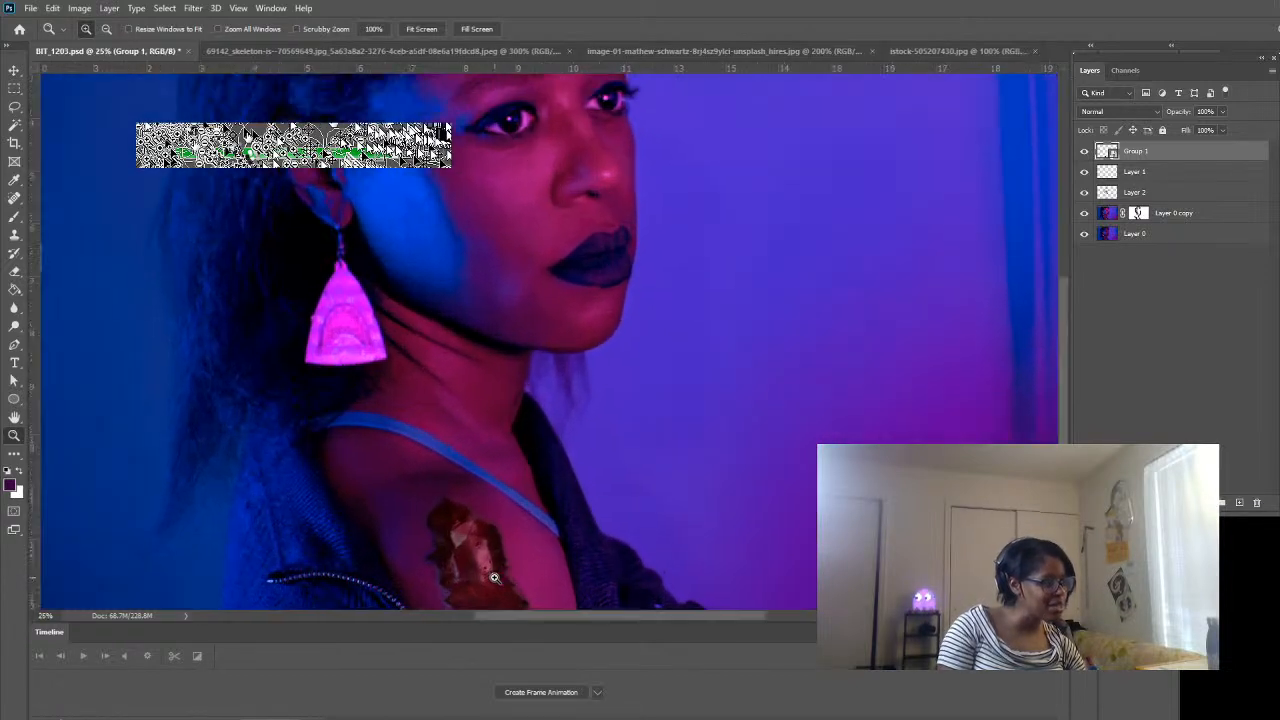
left_click(548, 562)
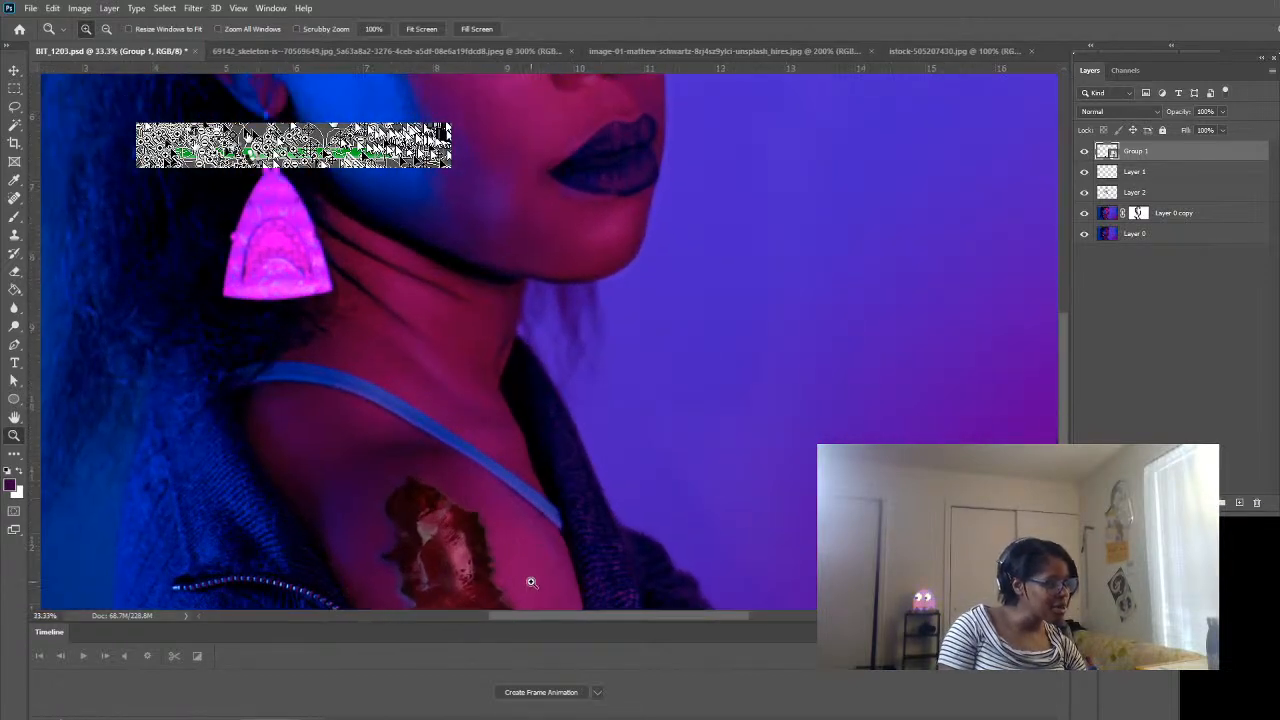
left_click(528, 580)
scroll(529, 580, "up", 1)
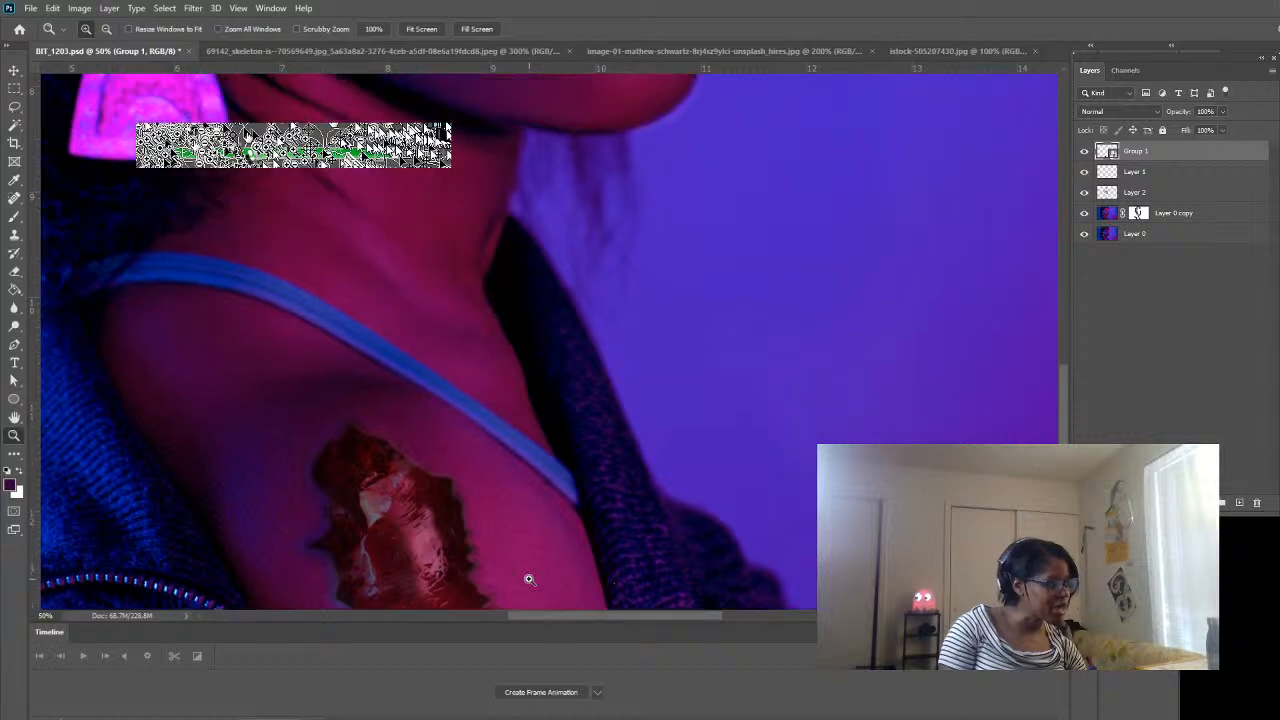
left_click(524, 535, "alt")
left_click(524, 535, "alt")
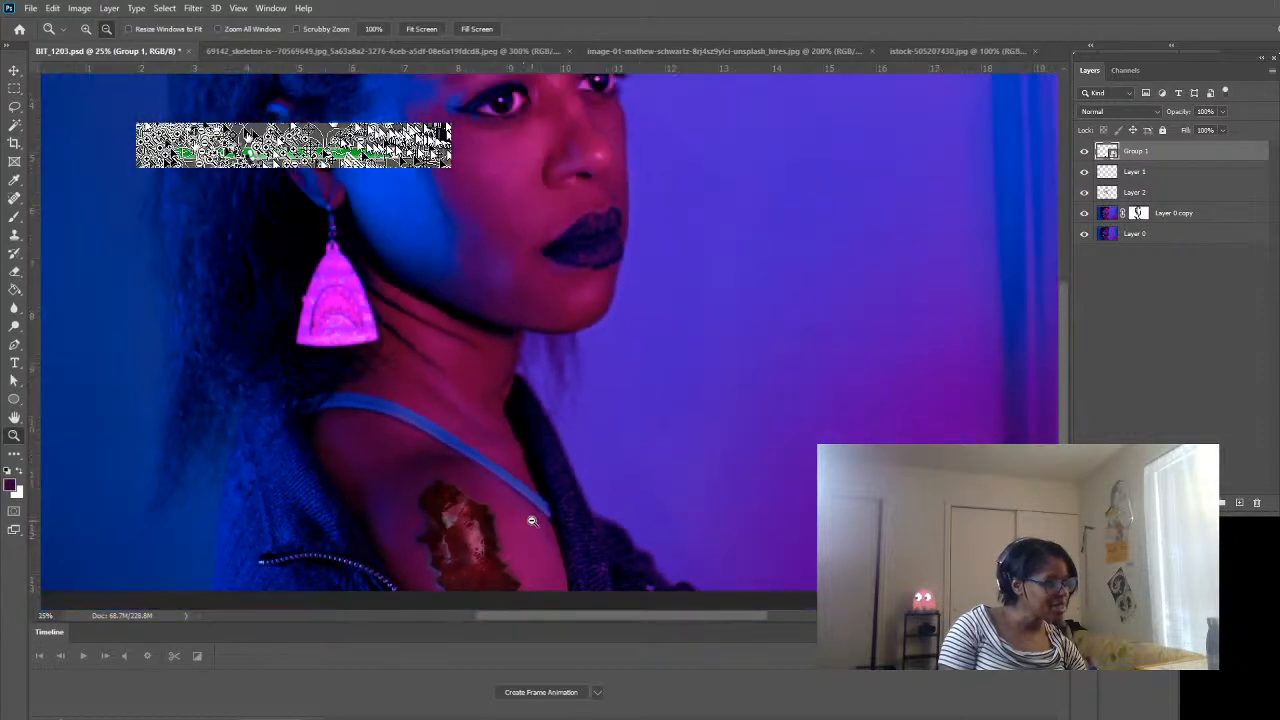
left_click(529, 523, "alt")
left_click(531, 510, "alt")
- Scale Group 1 up proportionally to about 111%, extending it upward on the arm, and apply the transform
left_click_drag(543, 383, 537, 475)
key("ctrl+t")
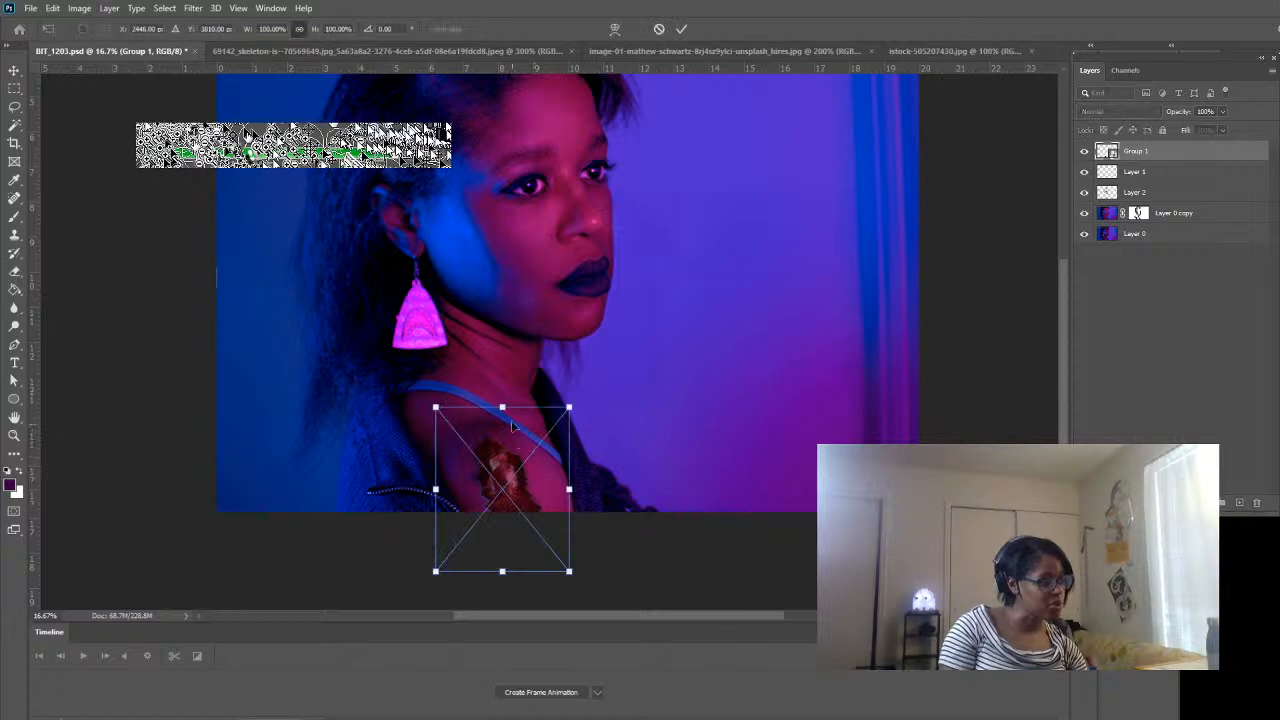
left_click_drag(501, 392, 501, 388)
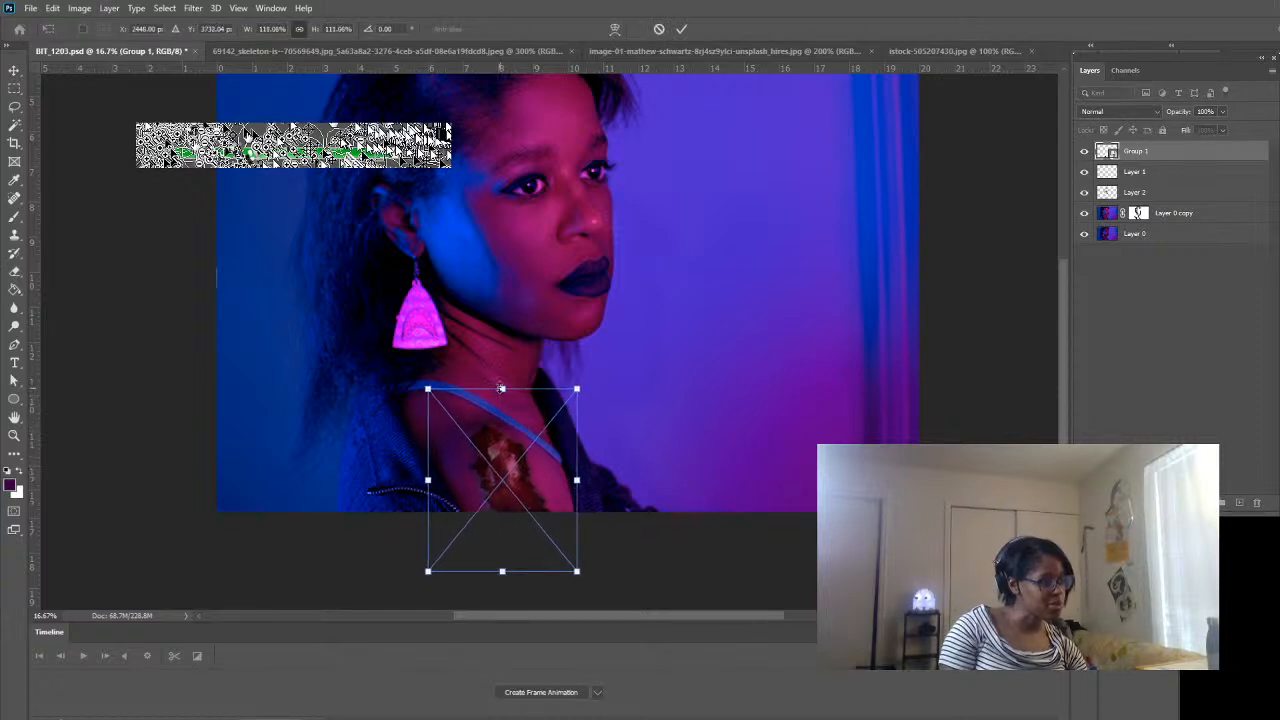
key("Return")
key("z")
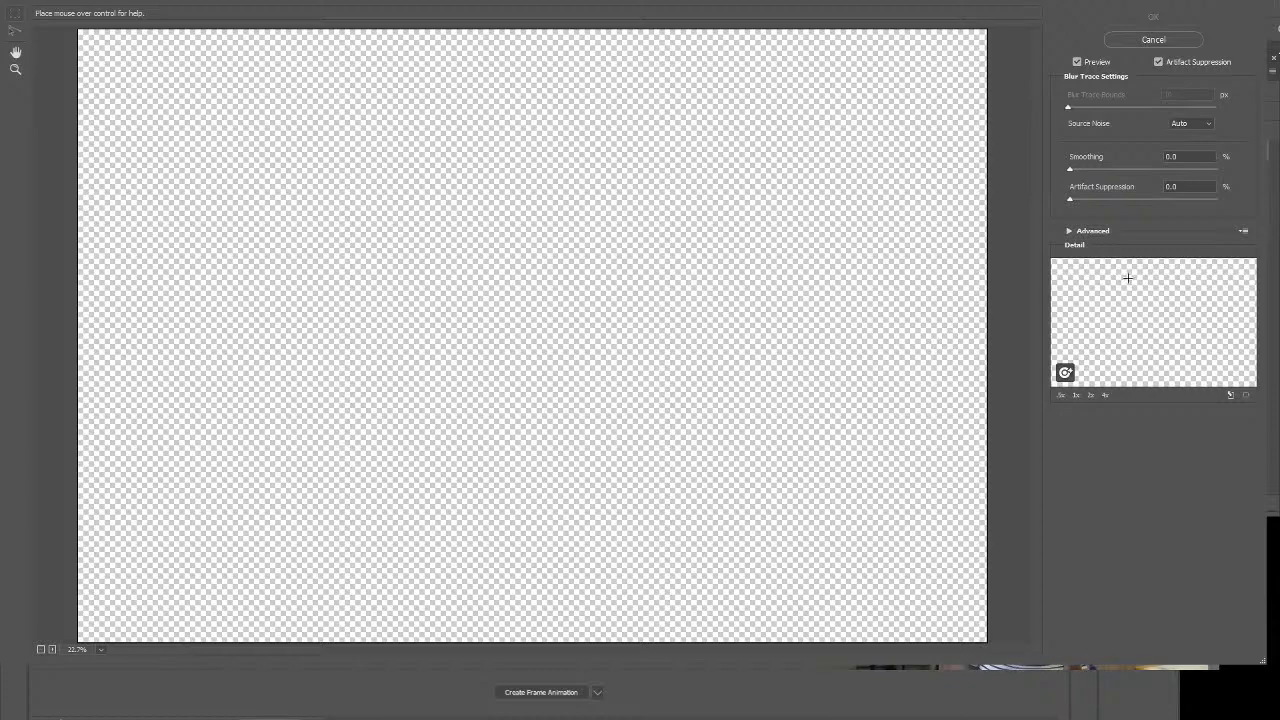
- Apply a Shake Reduction filter to the Group 1 smart object after inspecting its preview
left_click(52, 649)
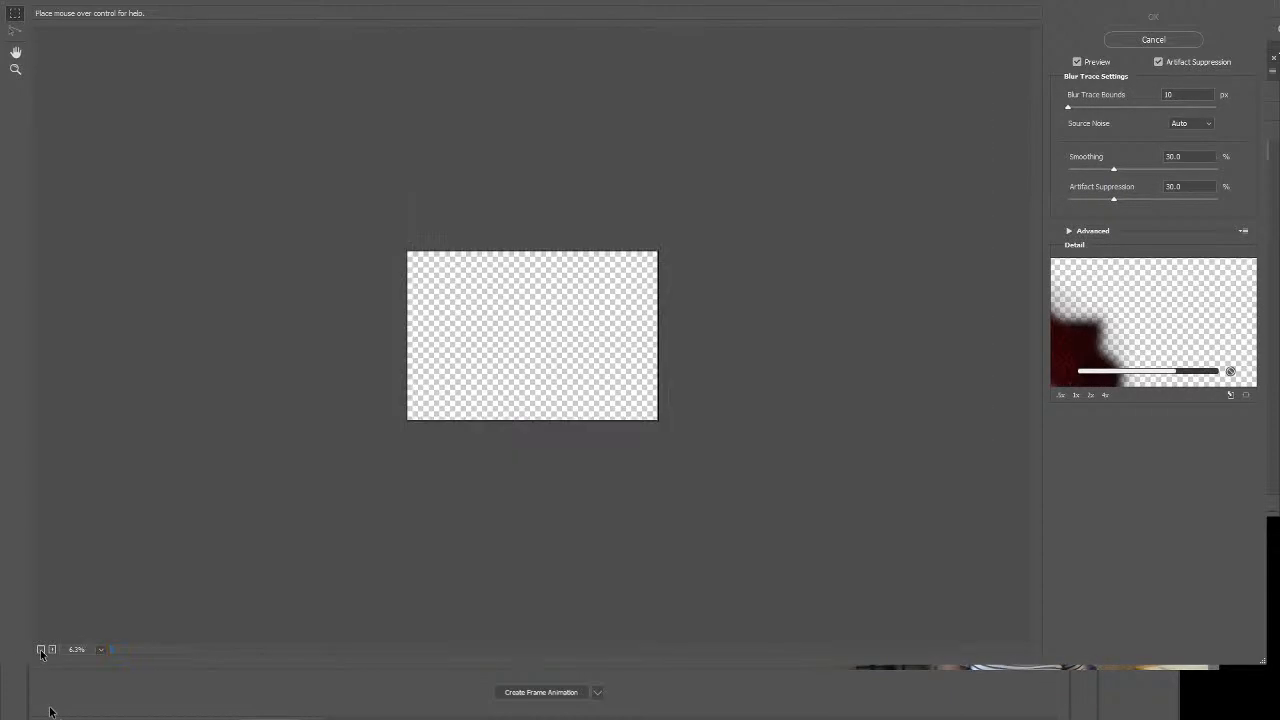
left_click(53, 650)
left_click(53, 650)
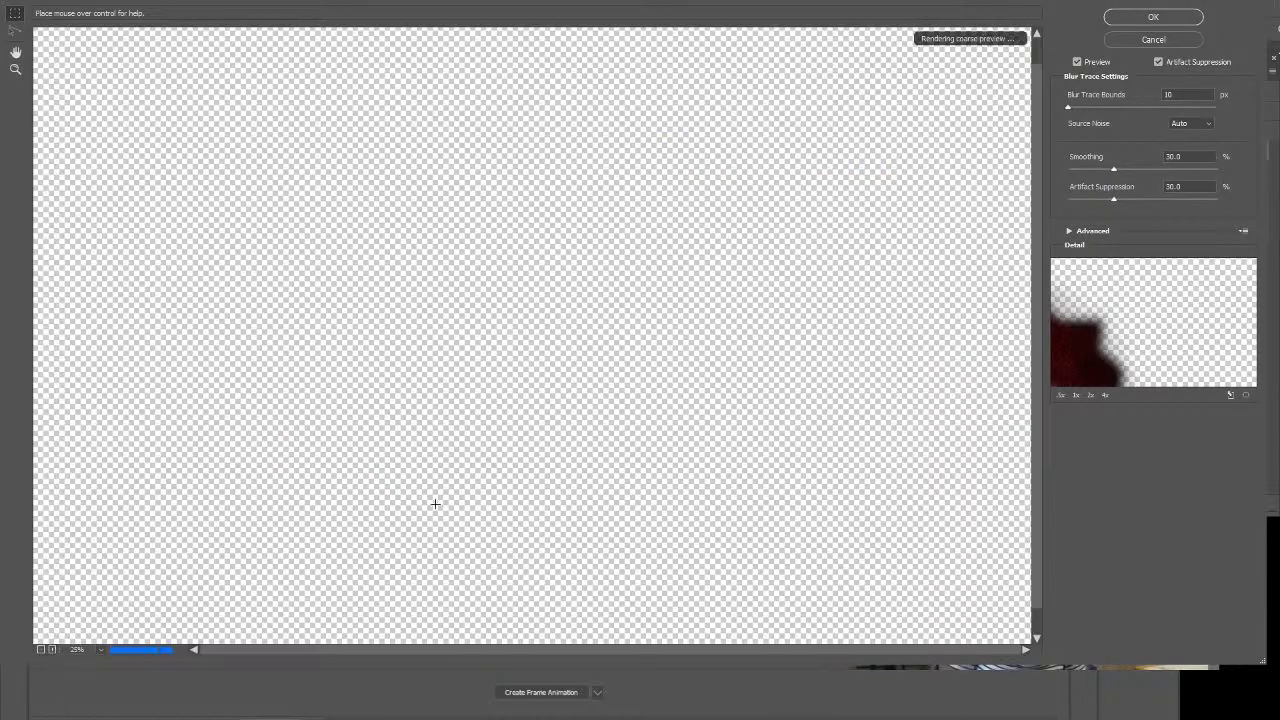
left_click_drag(437, 510, 455, 344)
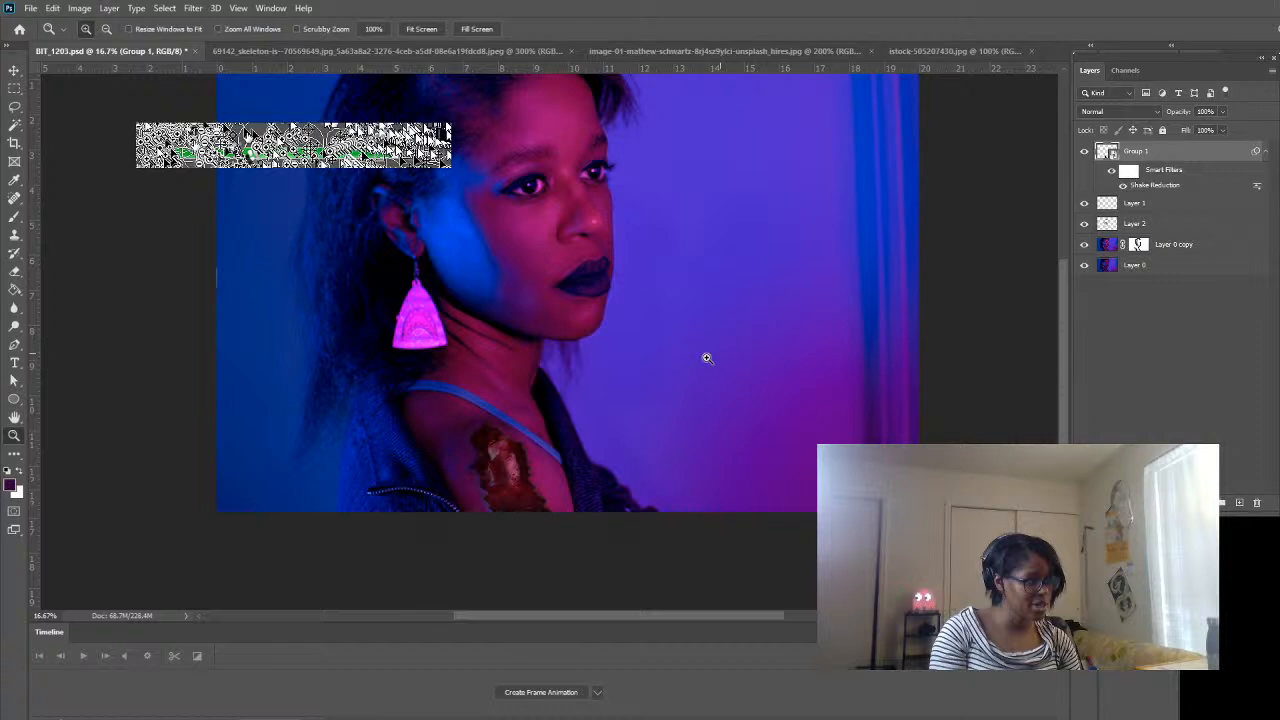
- Add a Sharpen Edges filter to the Group 1 smart object and check the wound's edges and highlights up close
left_click(651, 414, "alt")
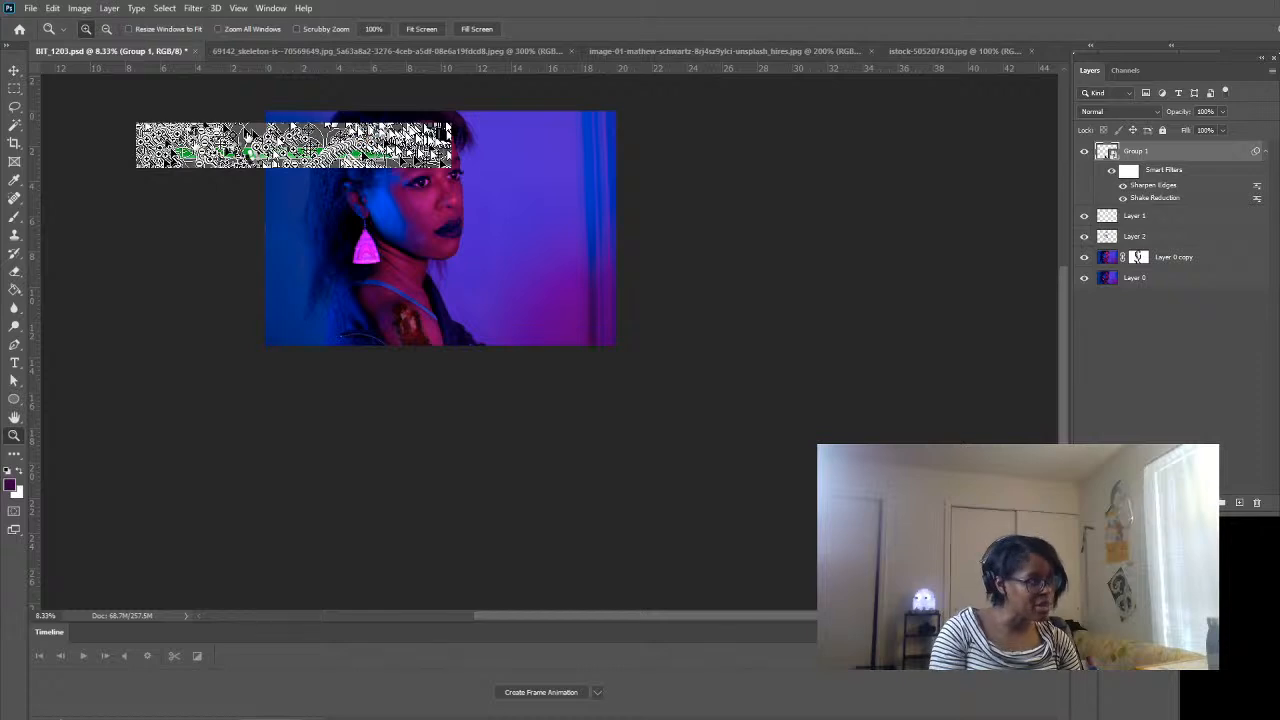
left_click(426, 340)
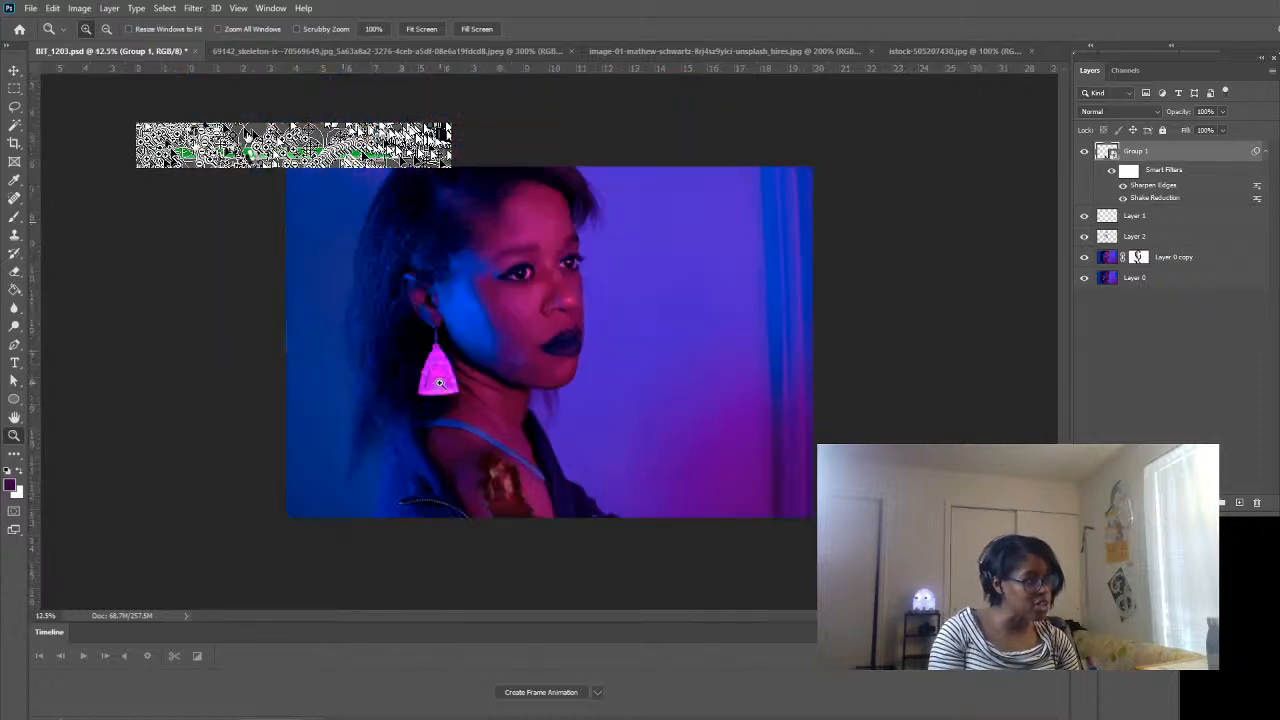
left_click(466, 420)
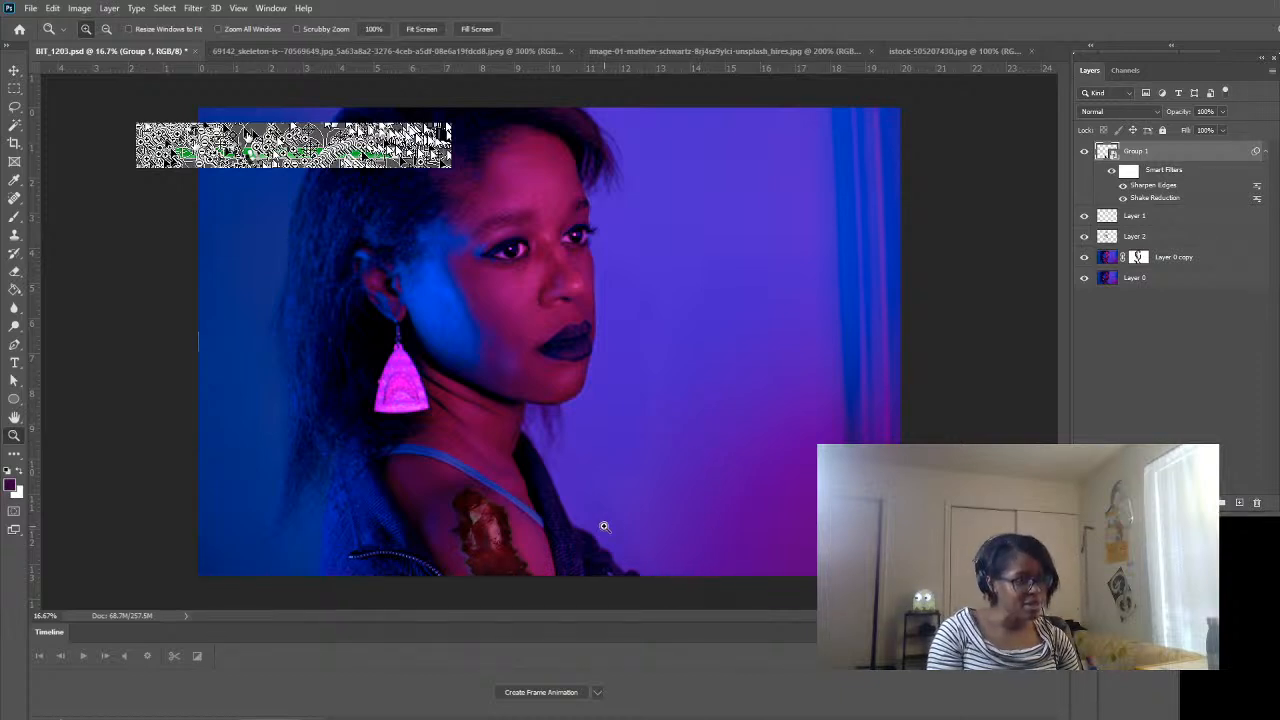
left_click(604, 526)
left_click(481, 536)
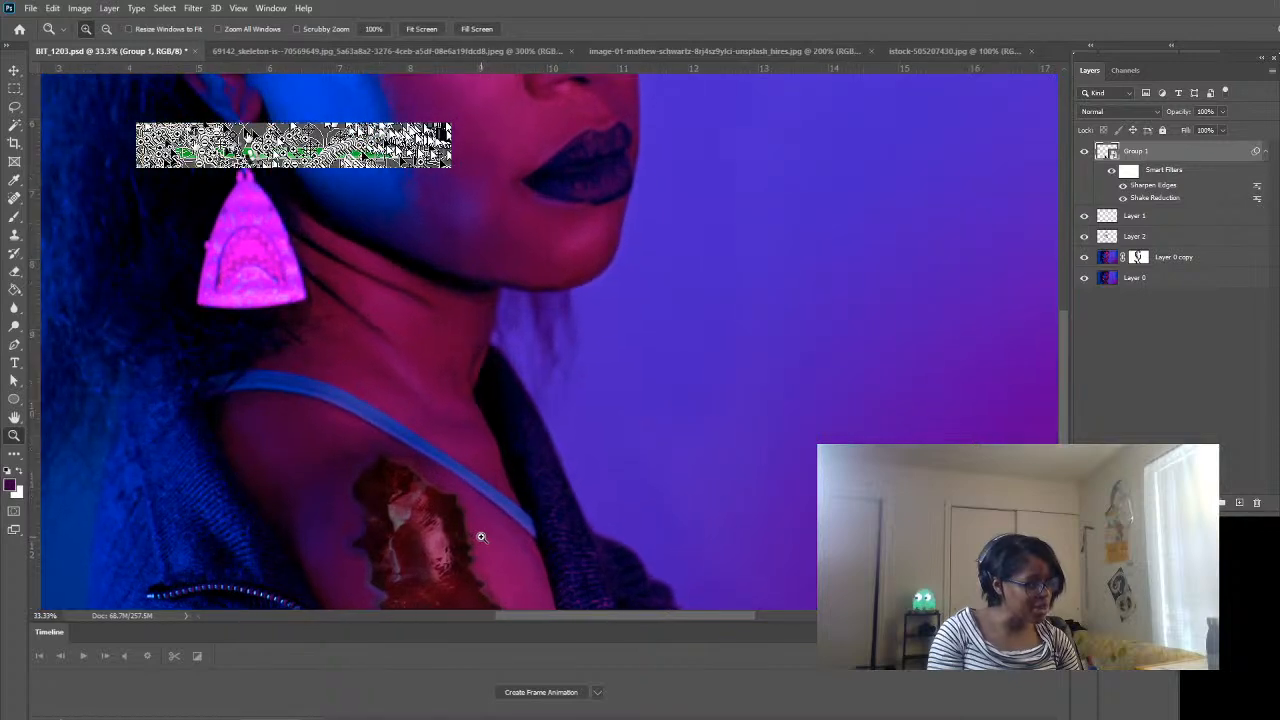
left_click(474, 535)
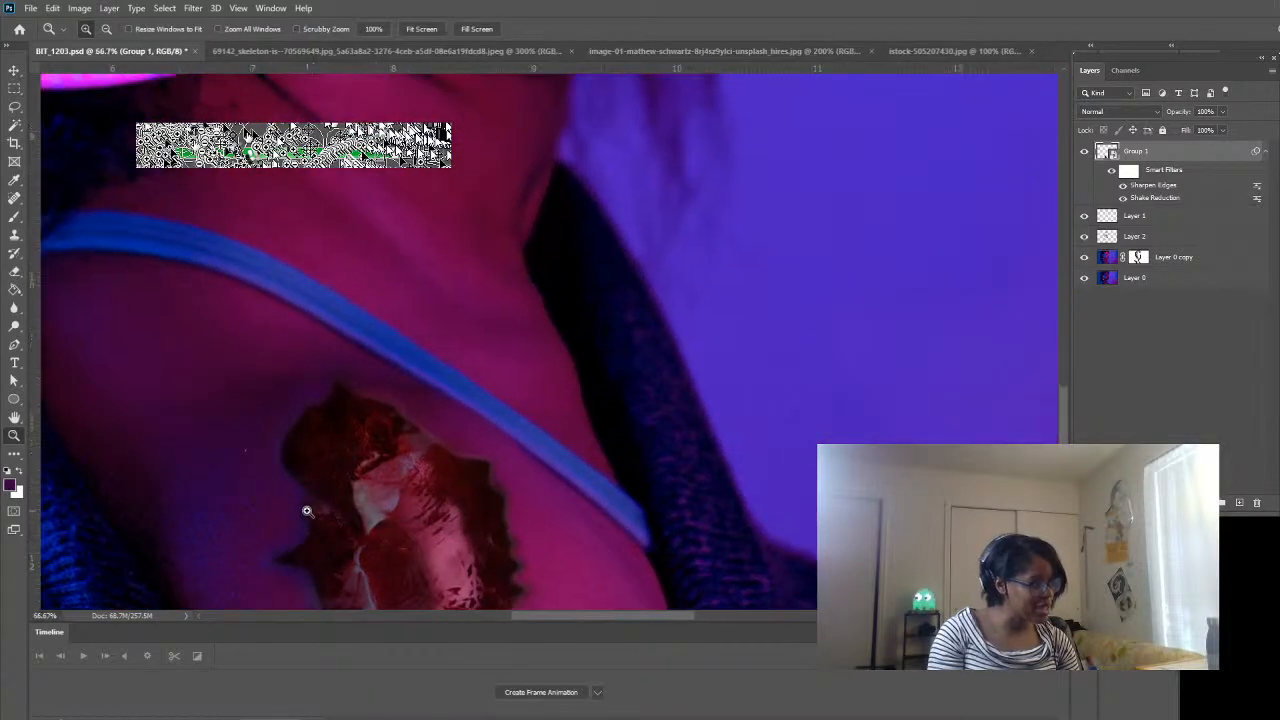
left_click(307, 511)
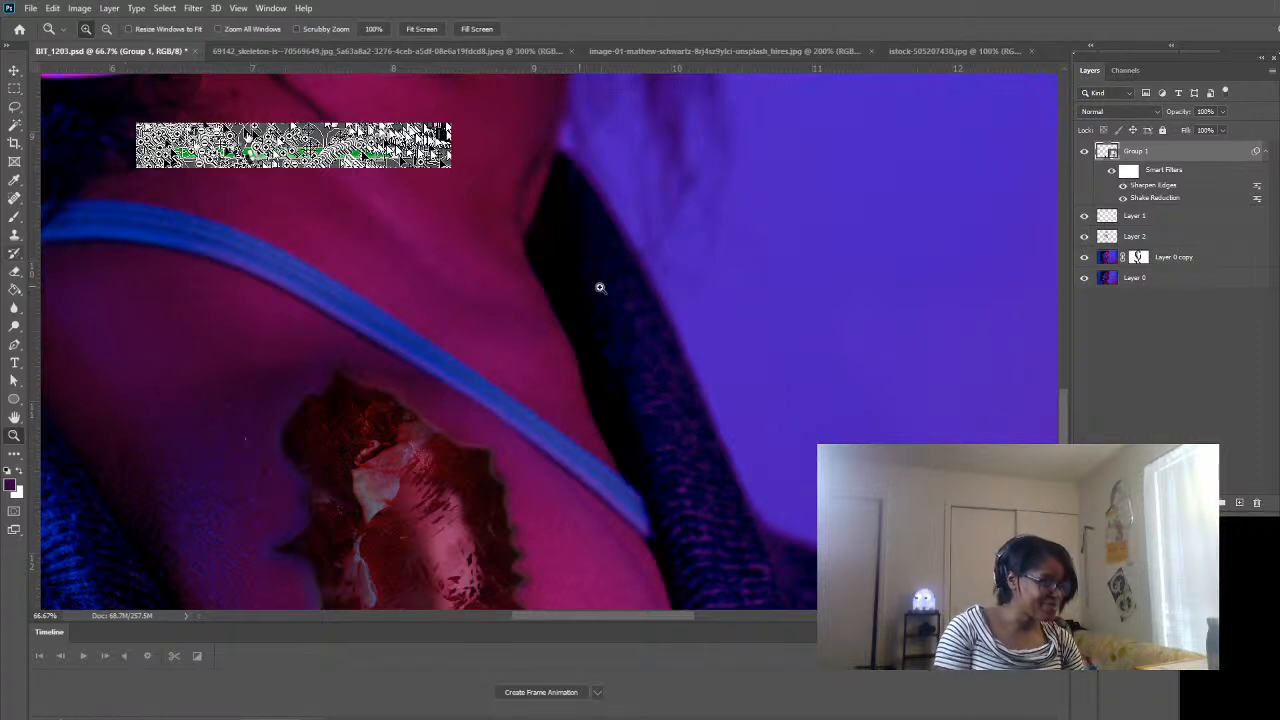
left_click(1192, 262)
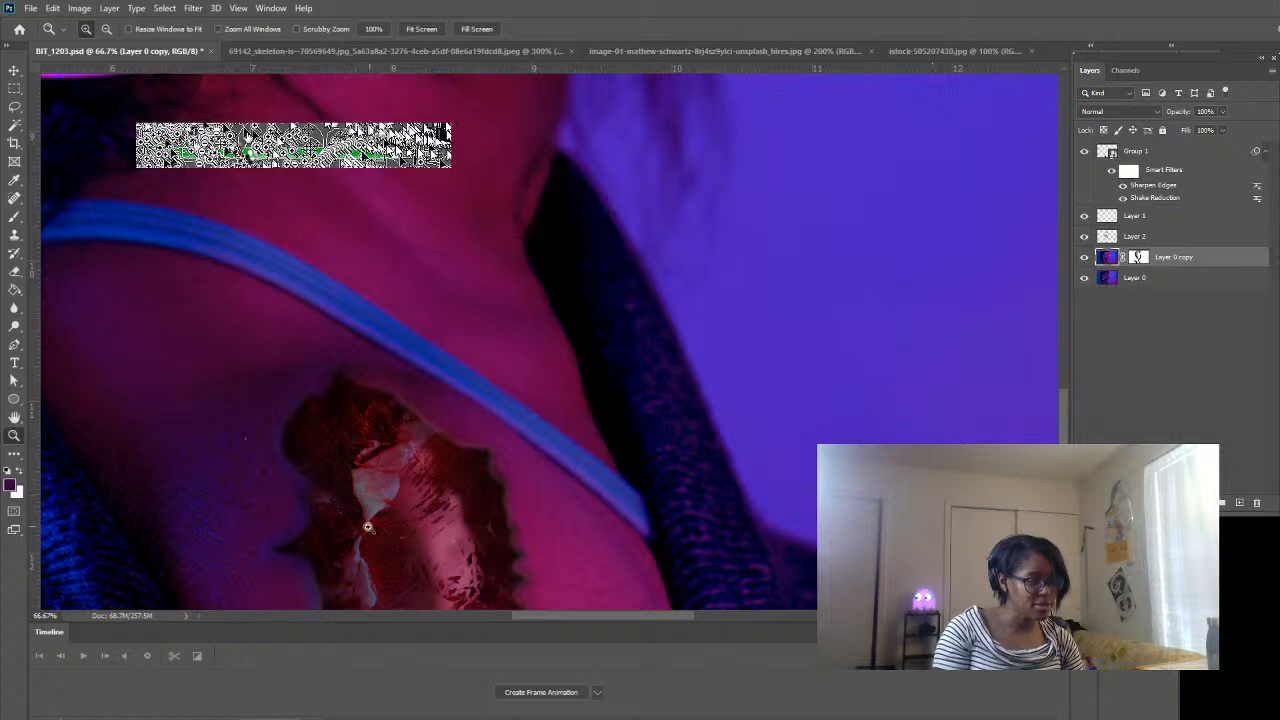
key("b")
key("bracketleft")
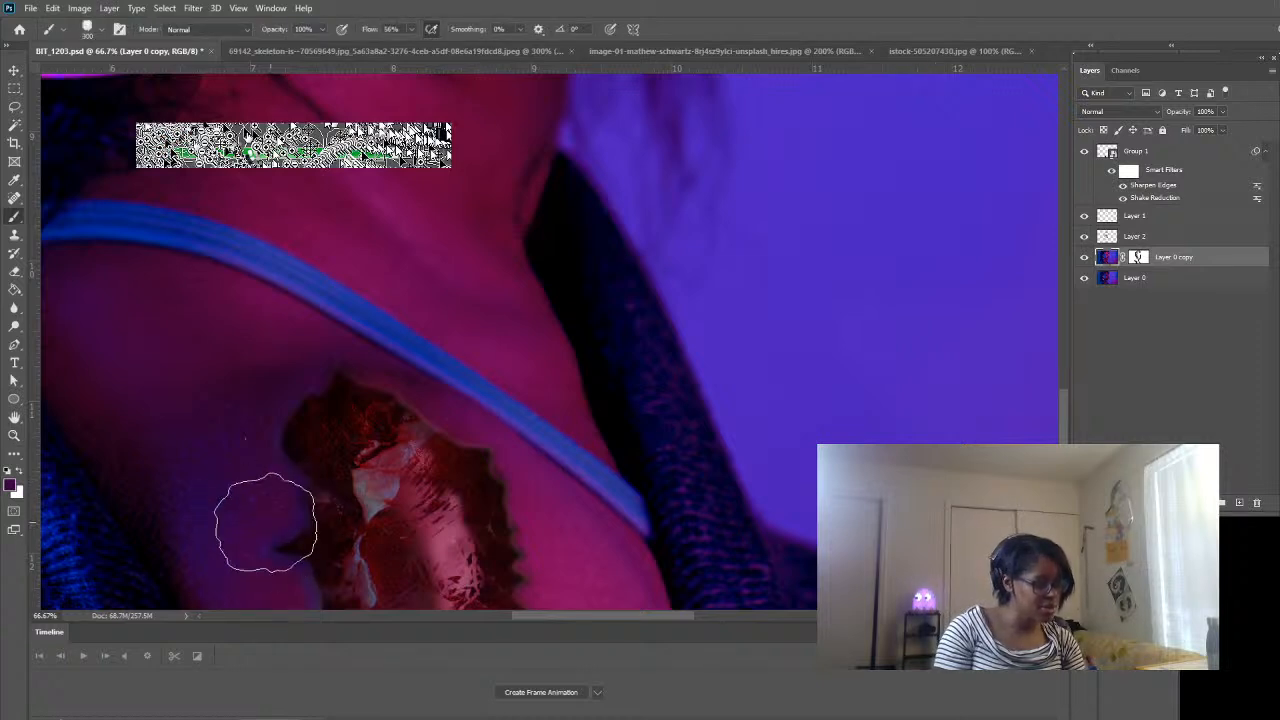
key("bracketleft")
key("bracketleft")
key("bracketleft")
key("bracketleft")
key("bracketleft")
key("bracketleft")
key("bracketleft")
key("bracketleft")
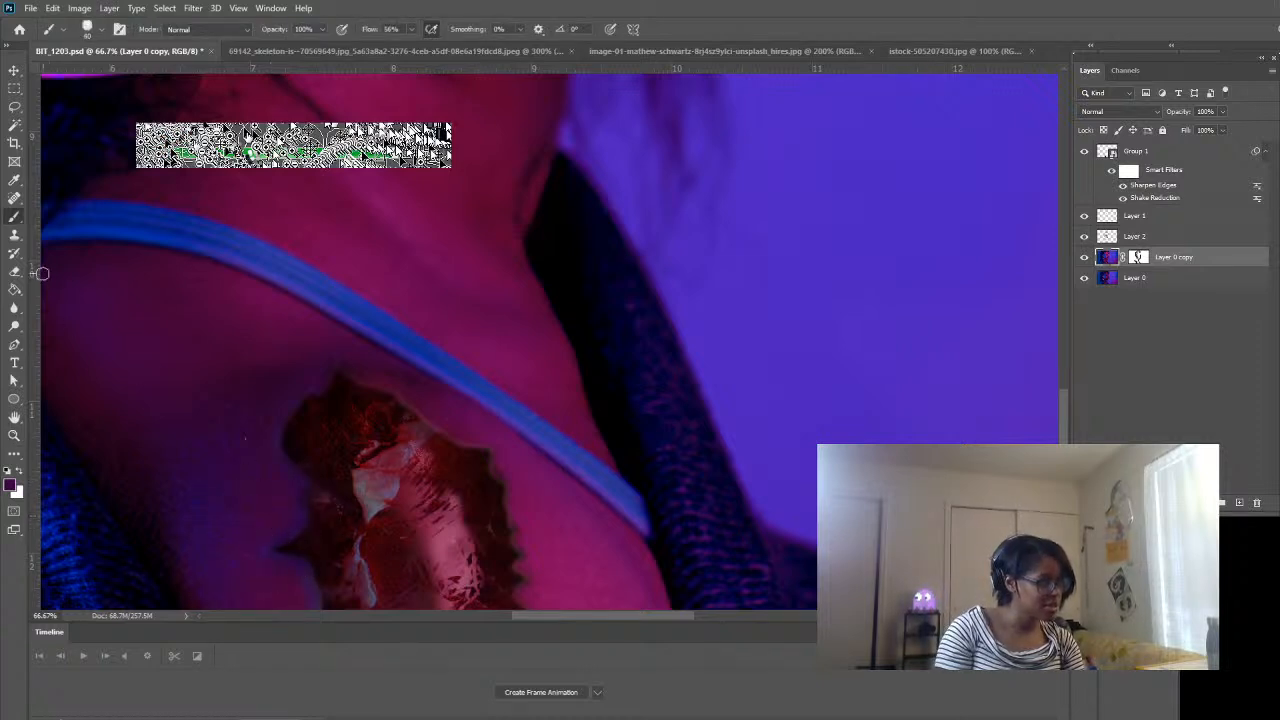
left_click(14, 326)
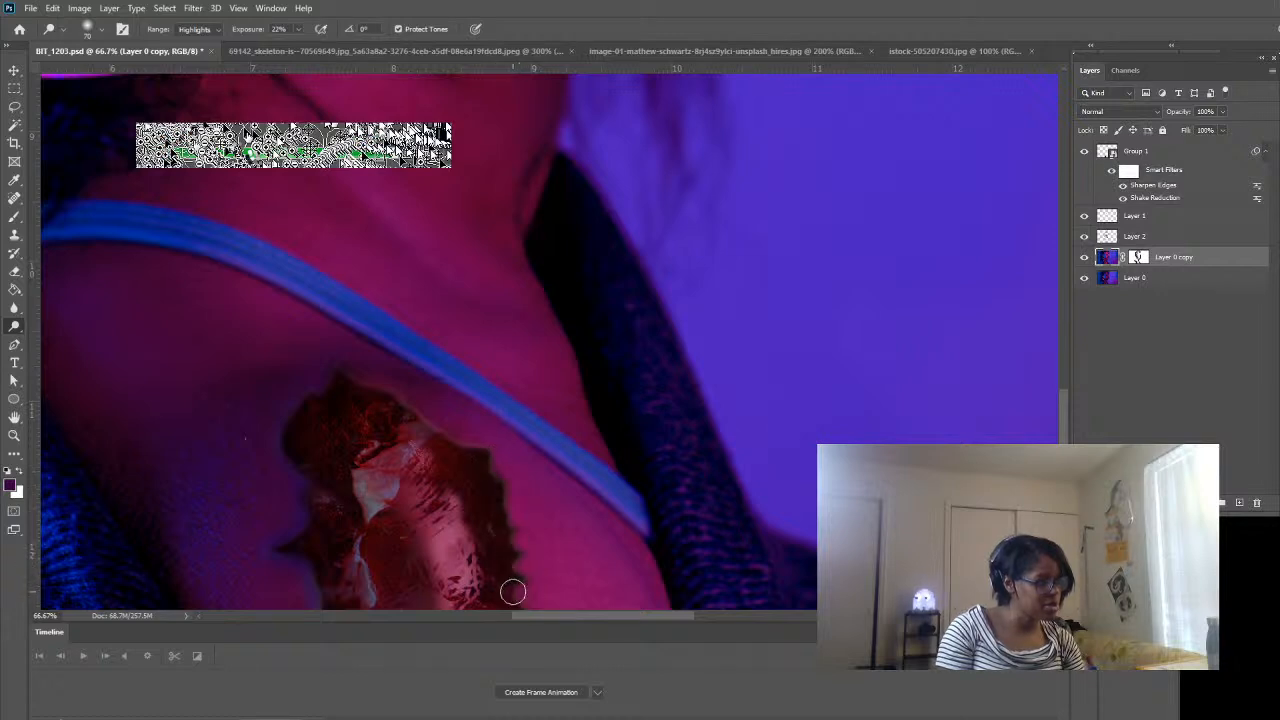
scroll(519, 570, "down", 3)
scroll(519, 570, "down", 1)
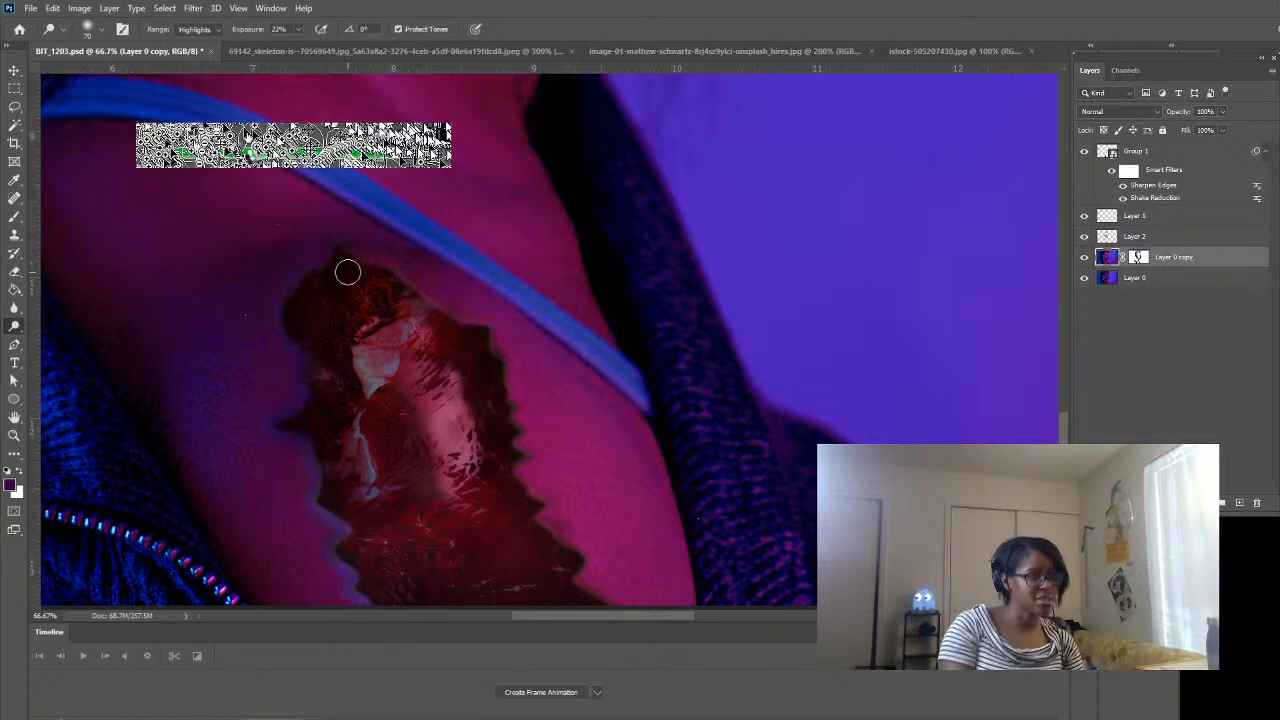
- Apply an Exposure adjustment to the Group 1 smart object over its sharpening filters
left_click(1180, 151)
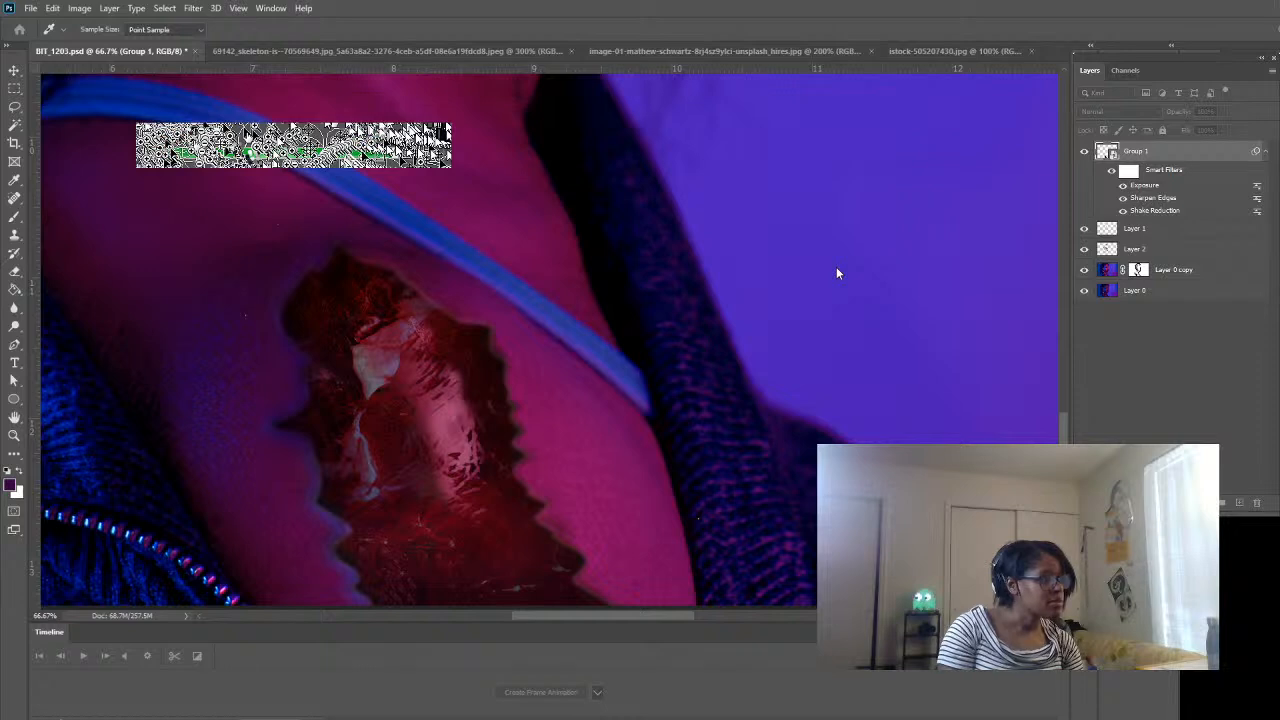
left_click(957, 221)
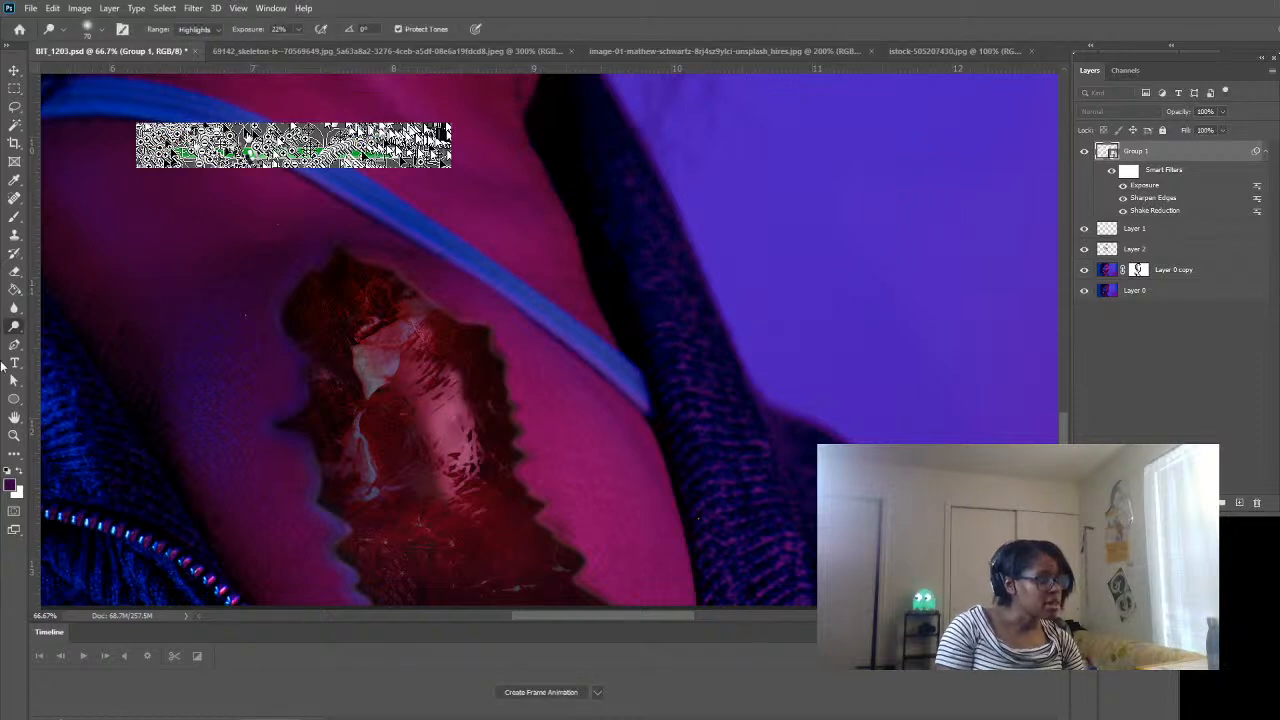
- Examine the sharpened and exposure-adjusted wound against the whole portrait at several magnifications
left_click(14, 435)
left_click(424, 459, "alt")
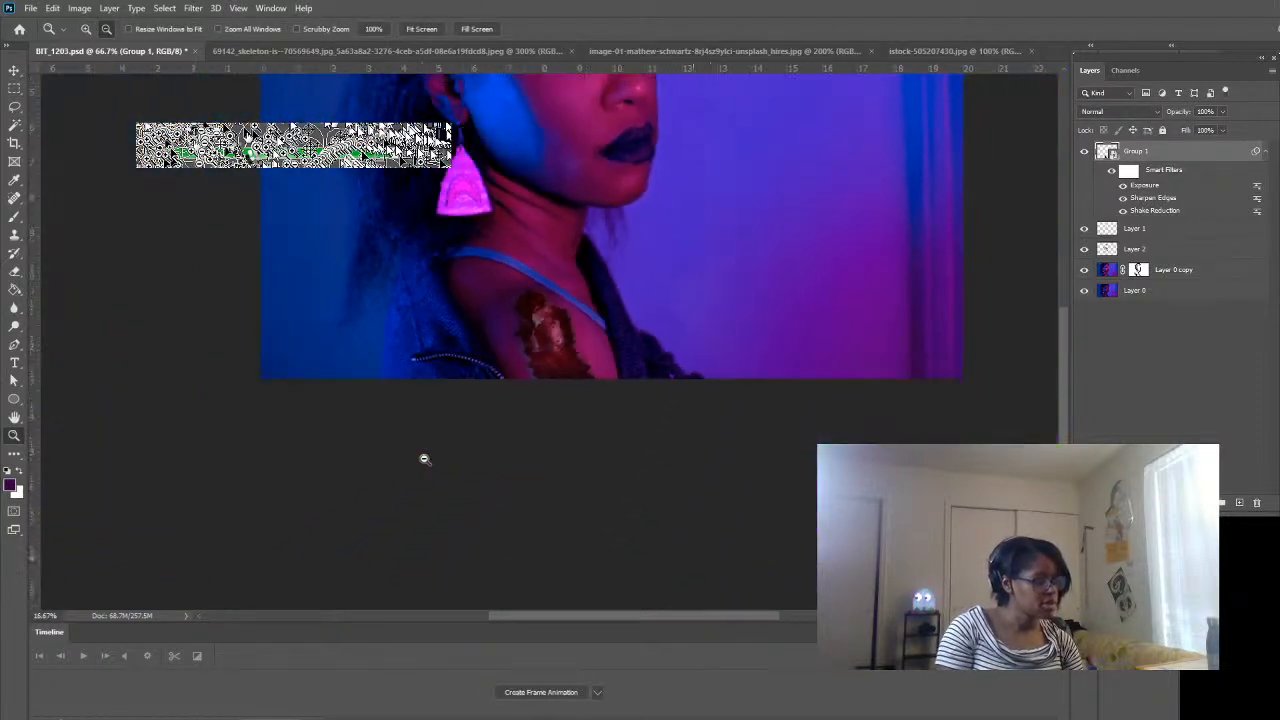
left_click(603, 439, "alt")
left_click(543, 369, "alt")
left_click(511, 369, "alt")
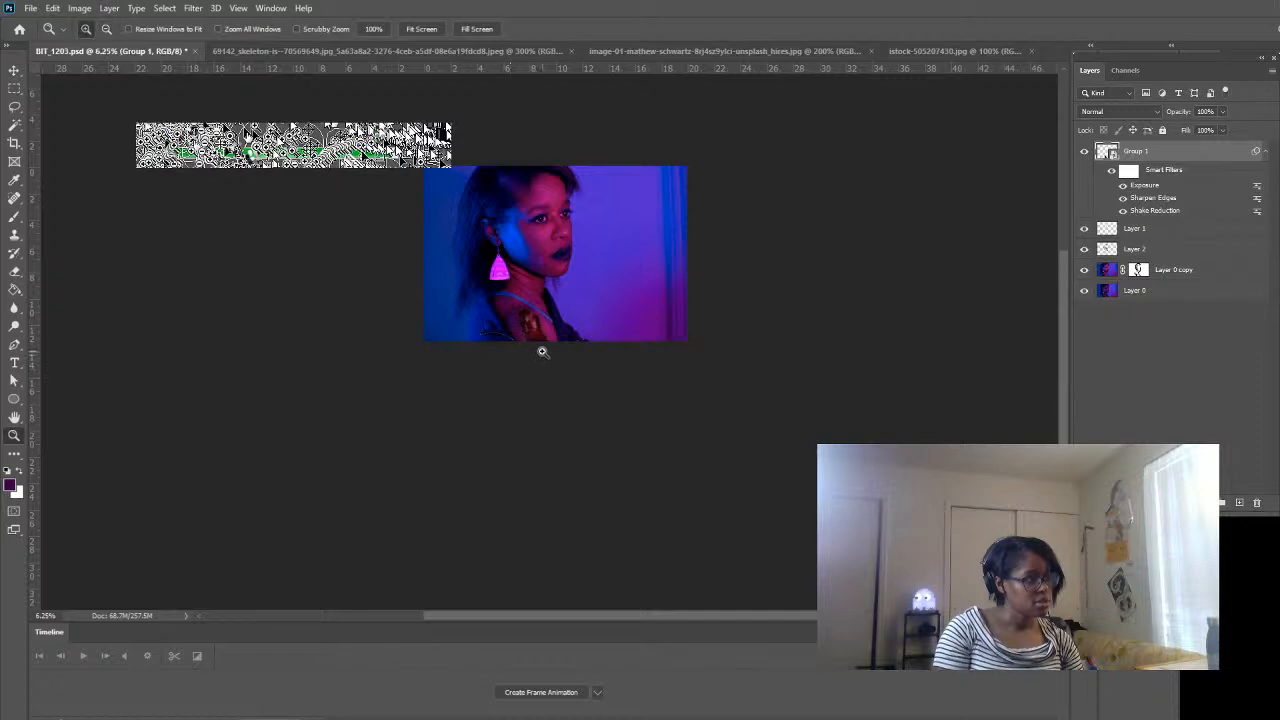
left_click(542, 390)
left_click(540, 440)
left_click(538, 490)
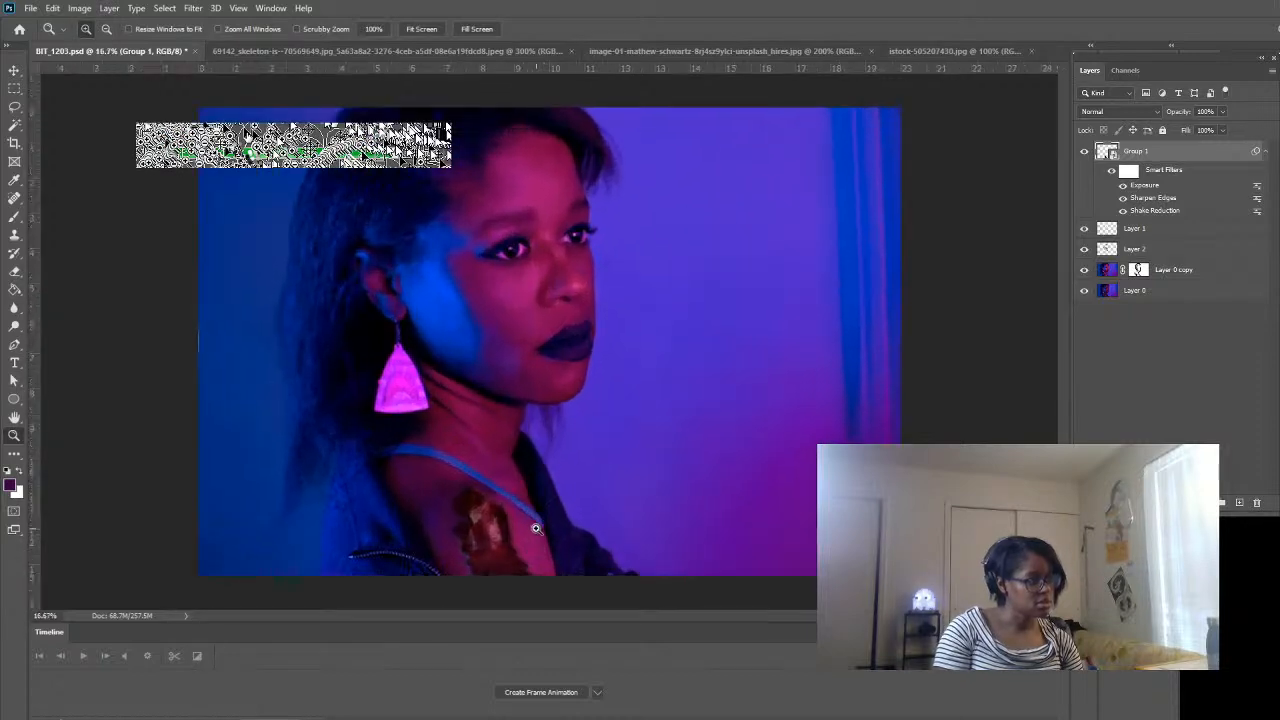
left_click(536, 528)
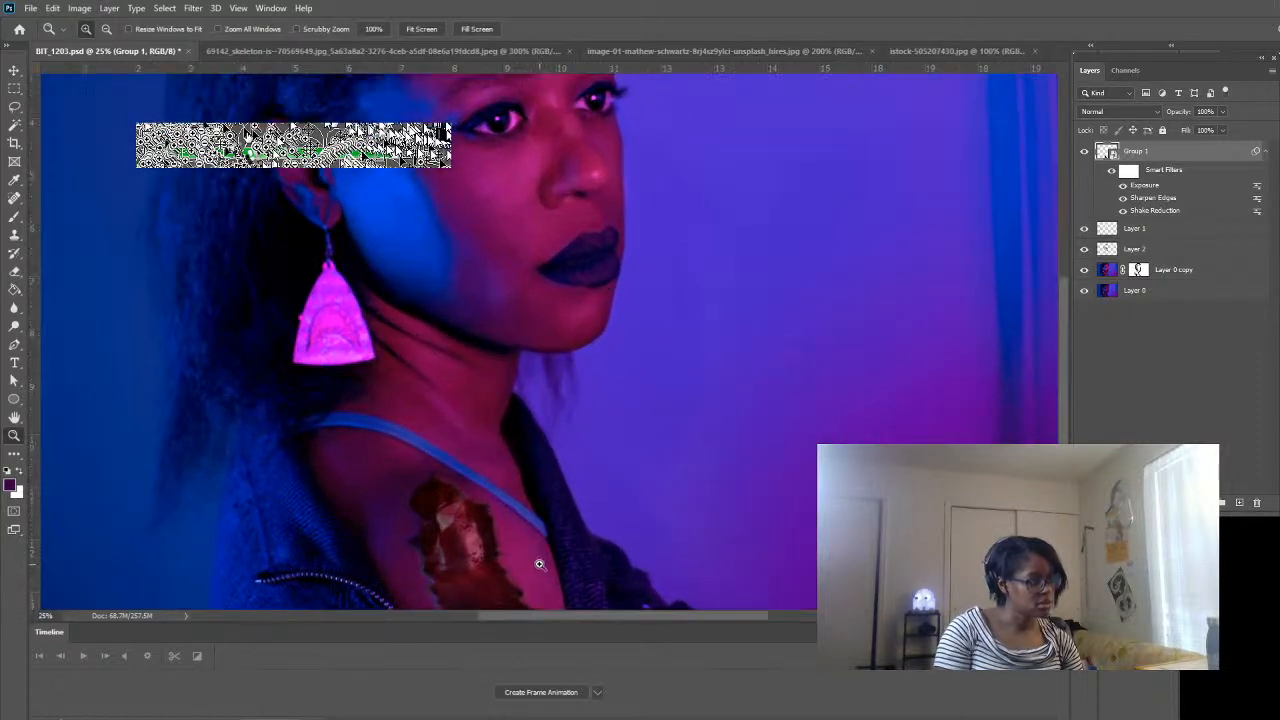
left_click(552, 462, "alt")
left_click(578, 410, "alt")
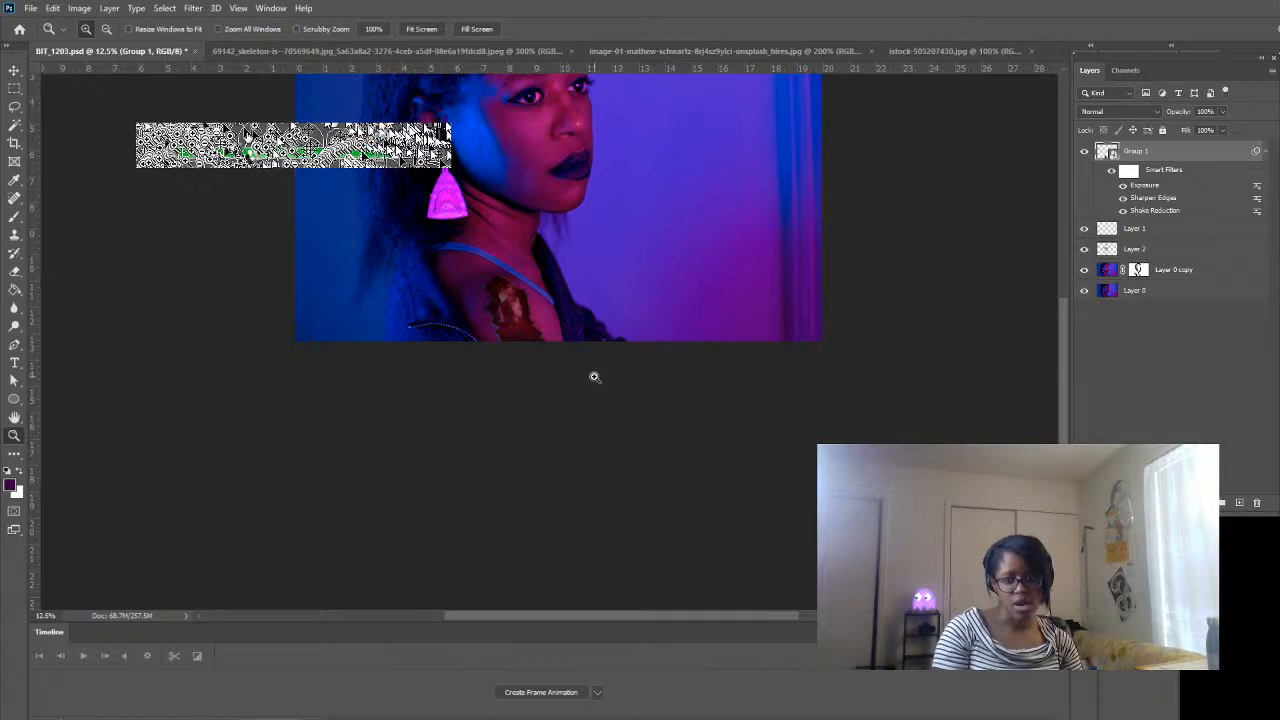
- Compare the shoulder up close with and without the Group 1 wound to judge how well it blends
left_click(552, 331)
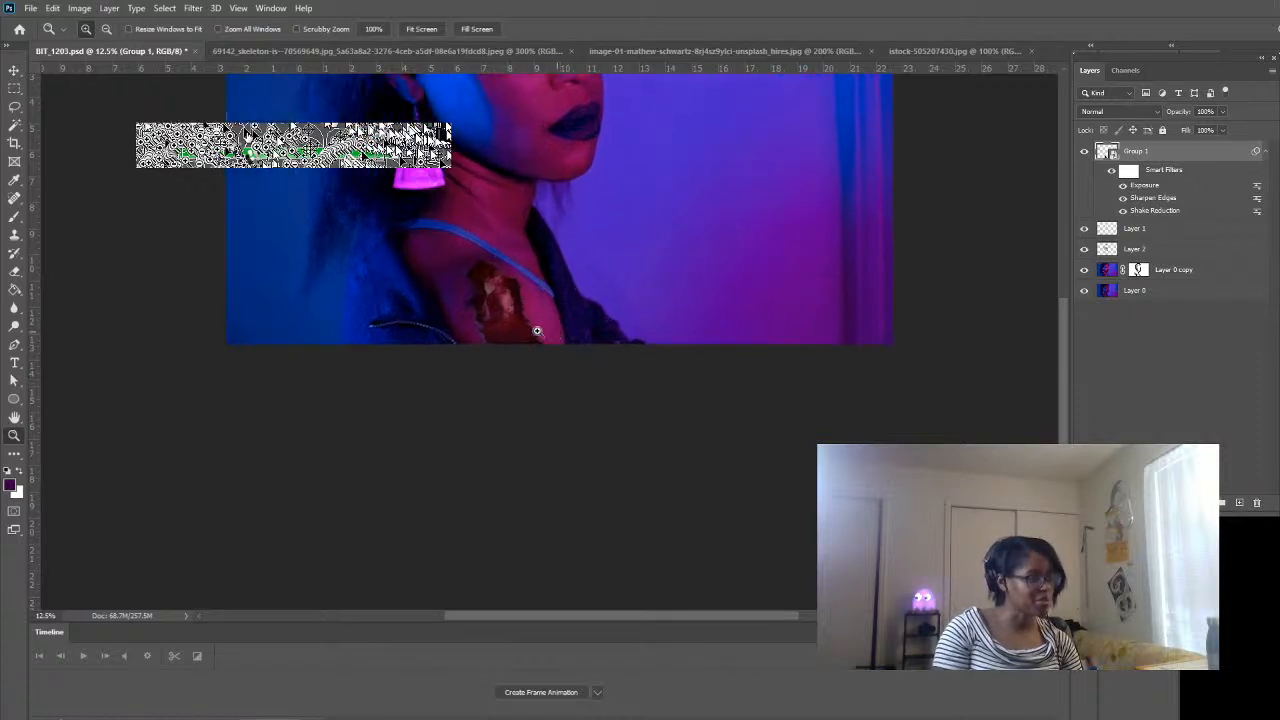
left_click(537, 335)
scroll(503, 591, "down", 2)
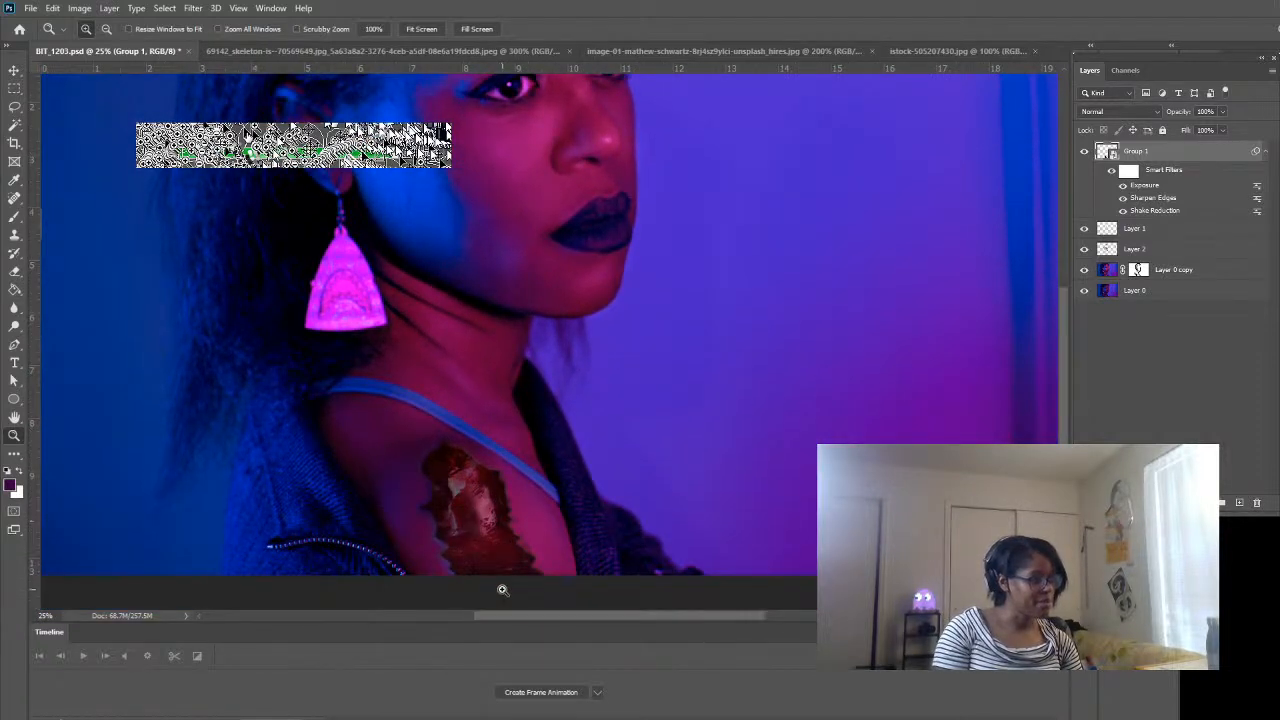
left_click(1085, 153)
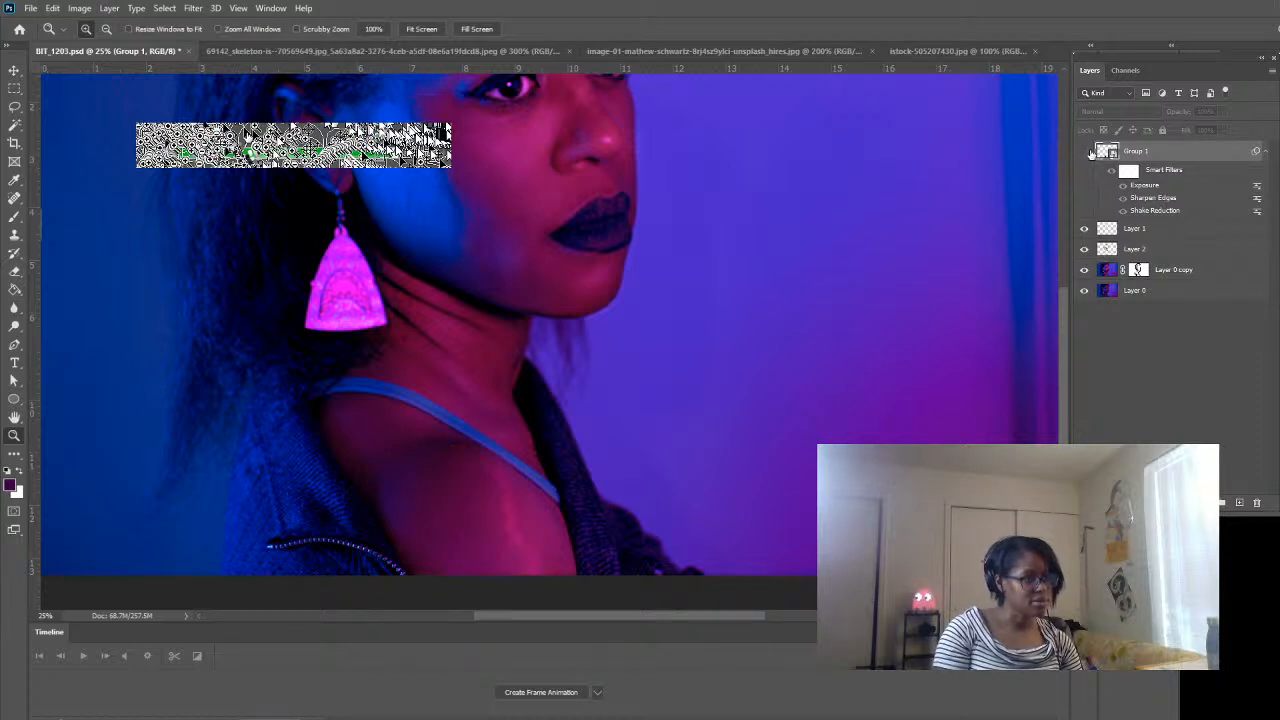
left_click(1086, 152)
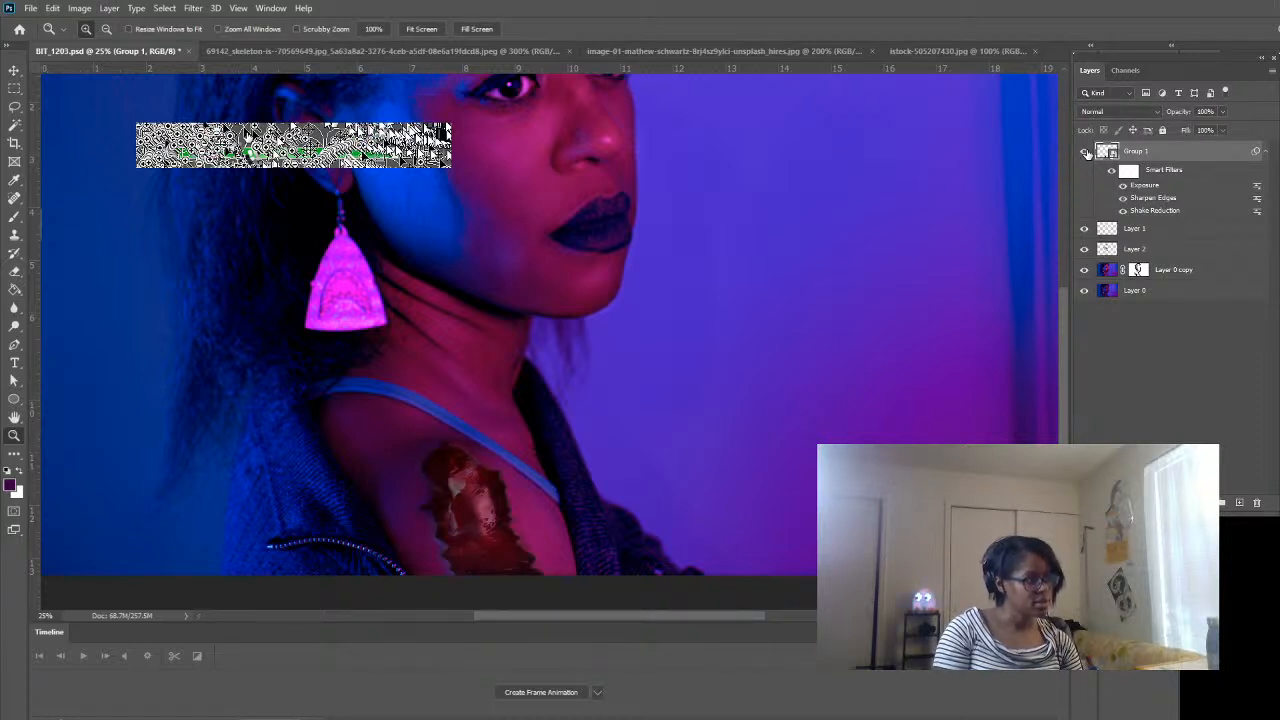
left_click(1086, 153)
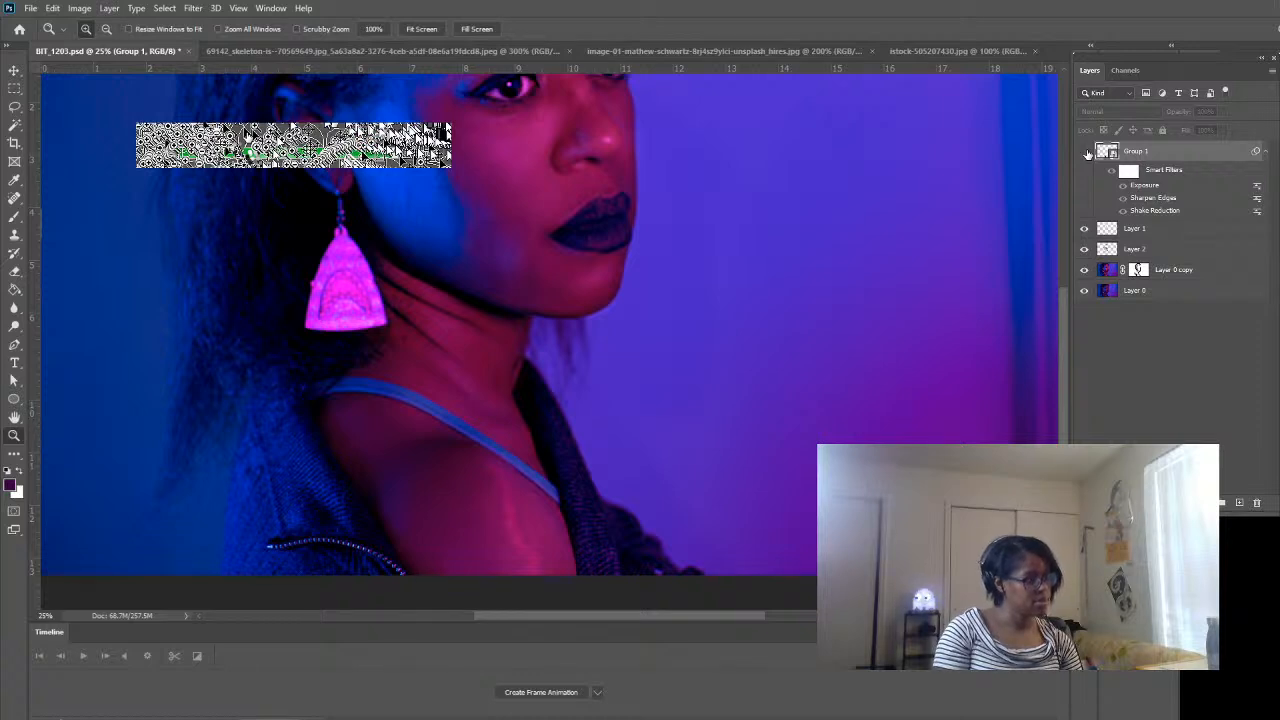
left_click(1086, 152)
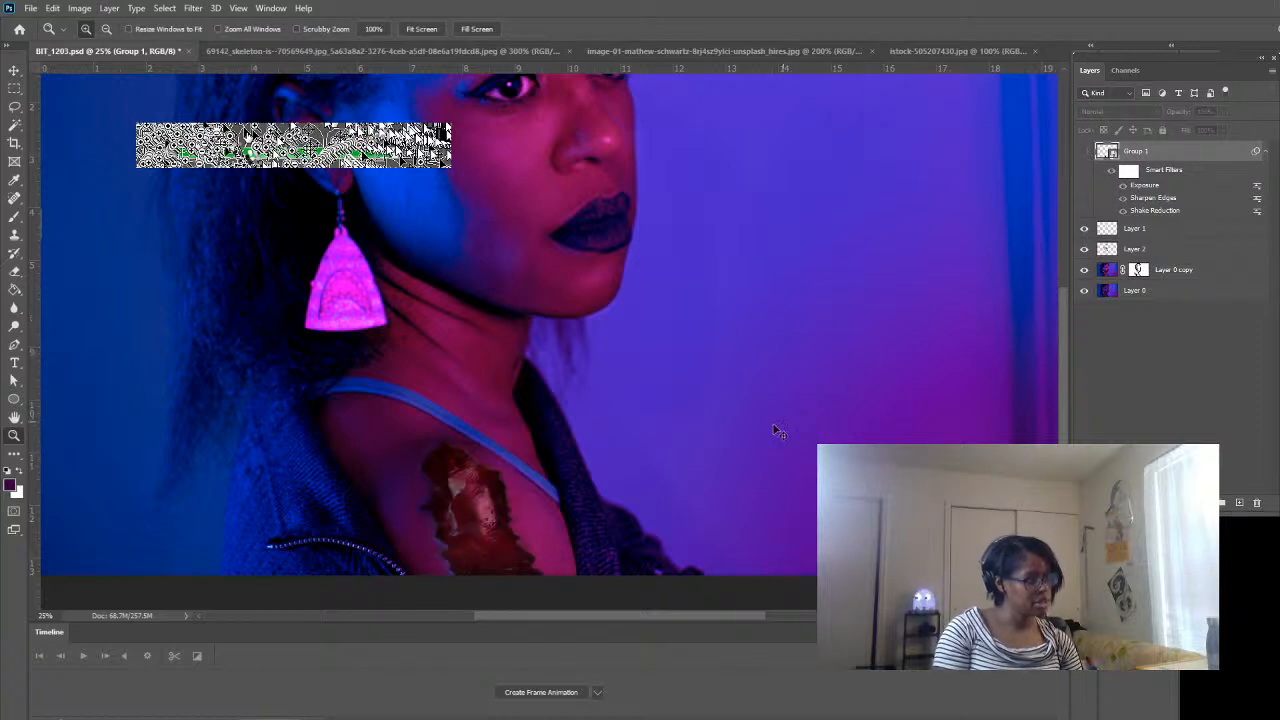
- Undo the Exposure adjustment on Group 1 and compare the shoulder with and without the wound again
key("ctrl+z")
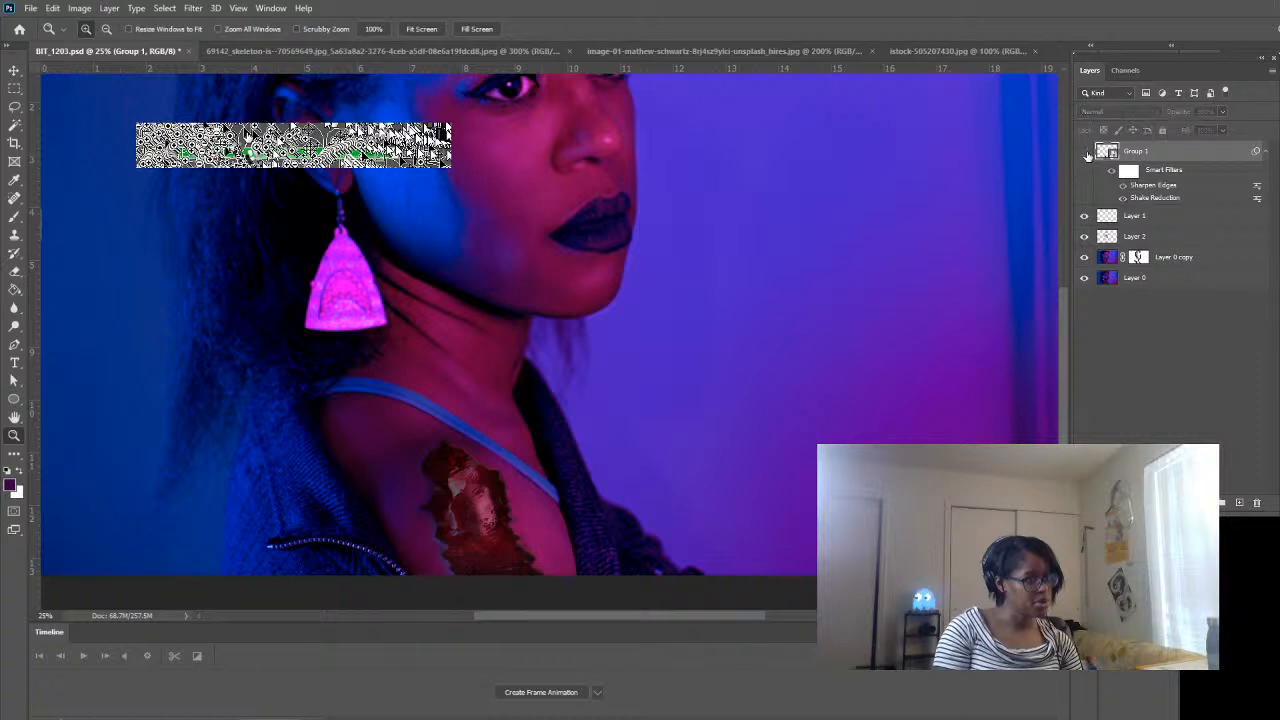
left_click(1086, 152)
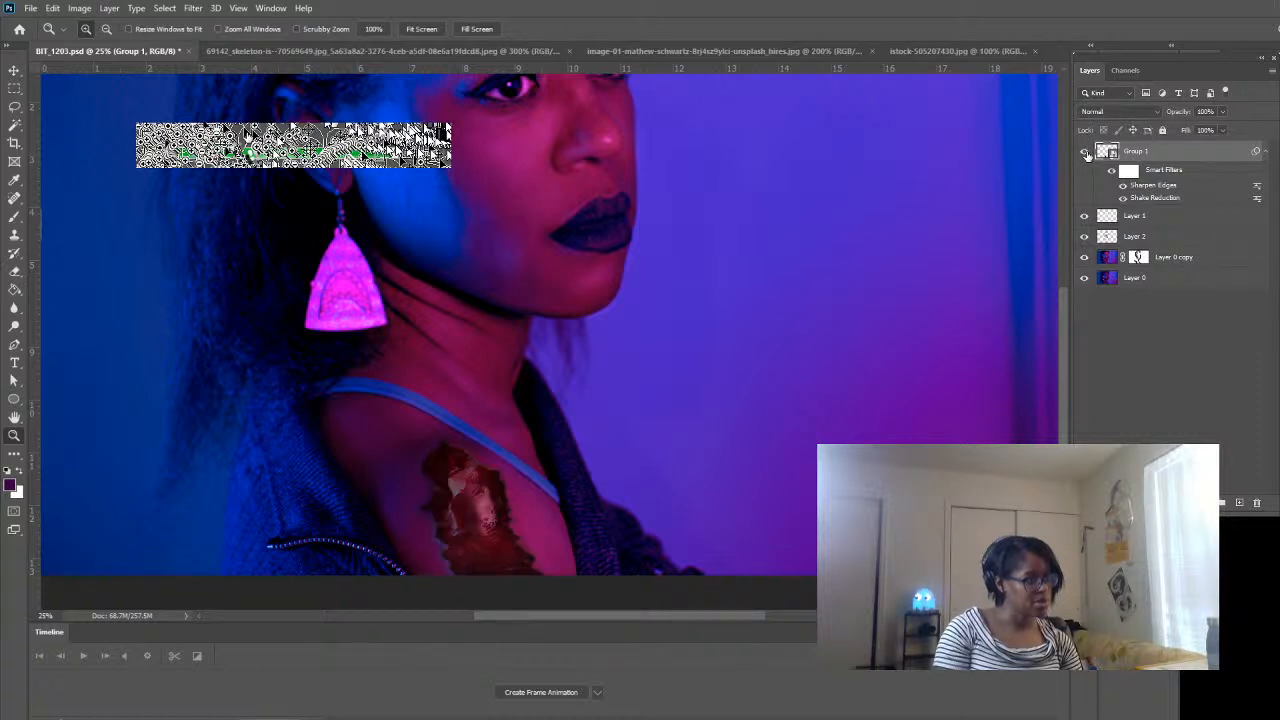
left_click(1086, 152)
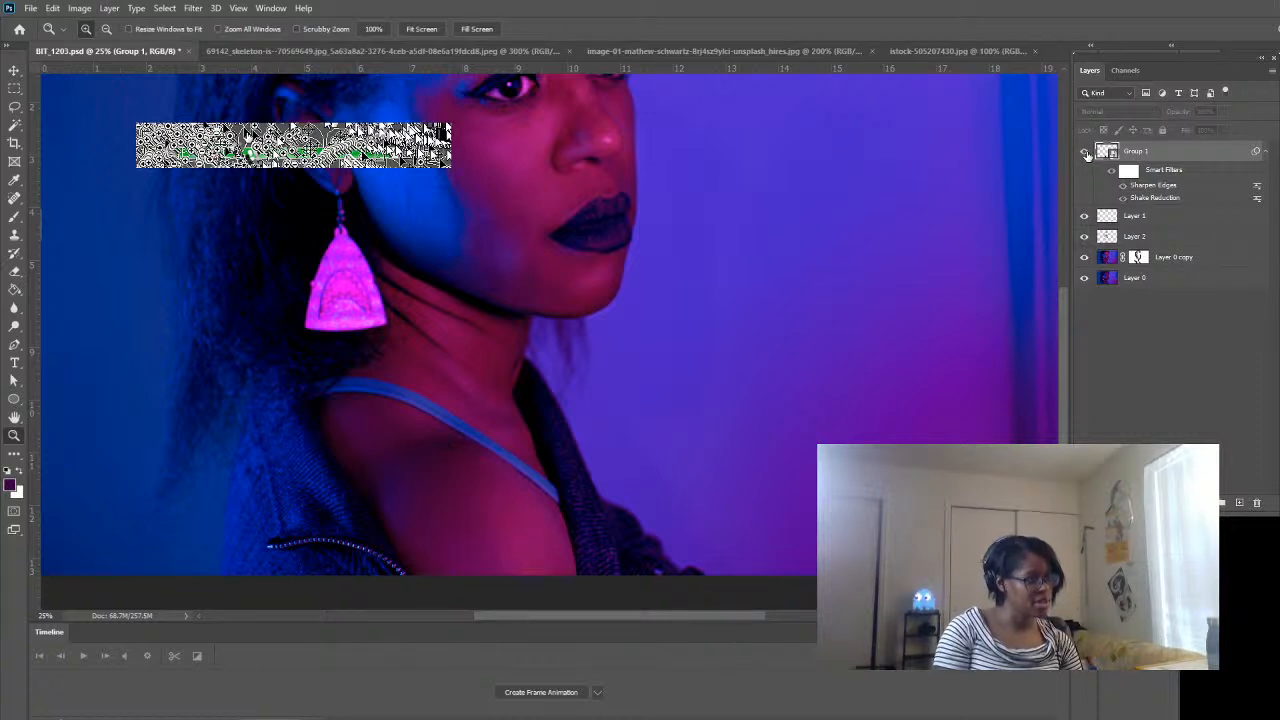
left_click(1086, 152)
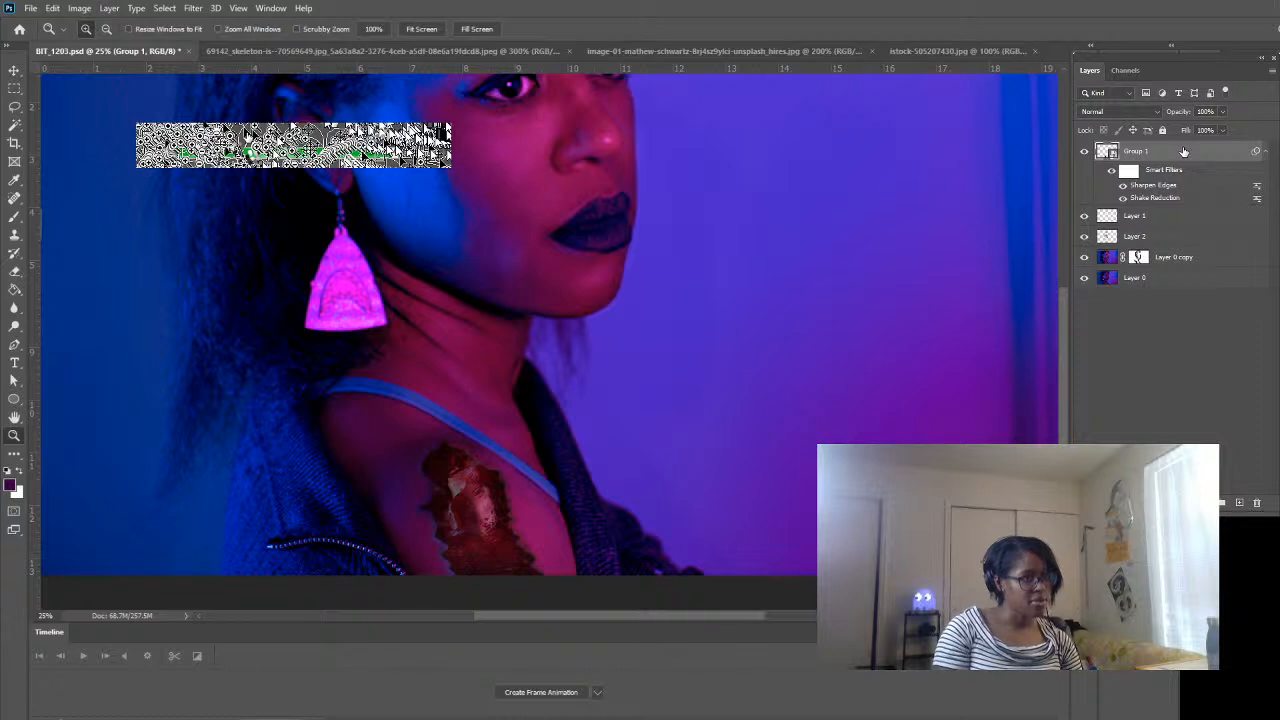
- Open the layer style settings of Group 1 and try a Color Overlay and a Gradient Overlay on the wound
double_click(1158, 198)
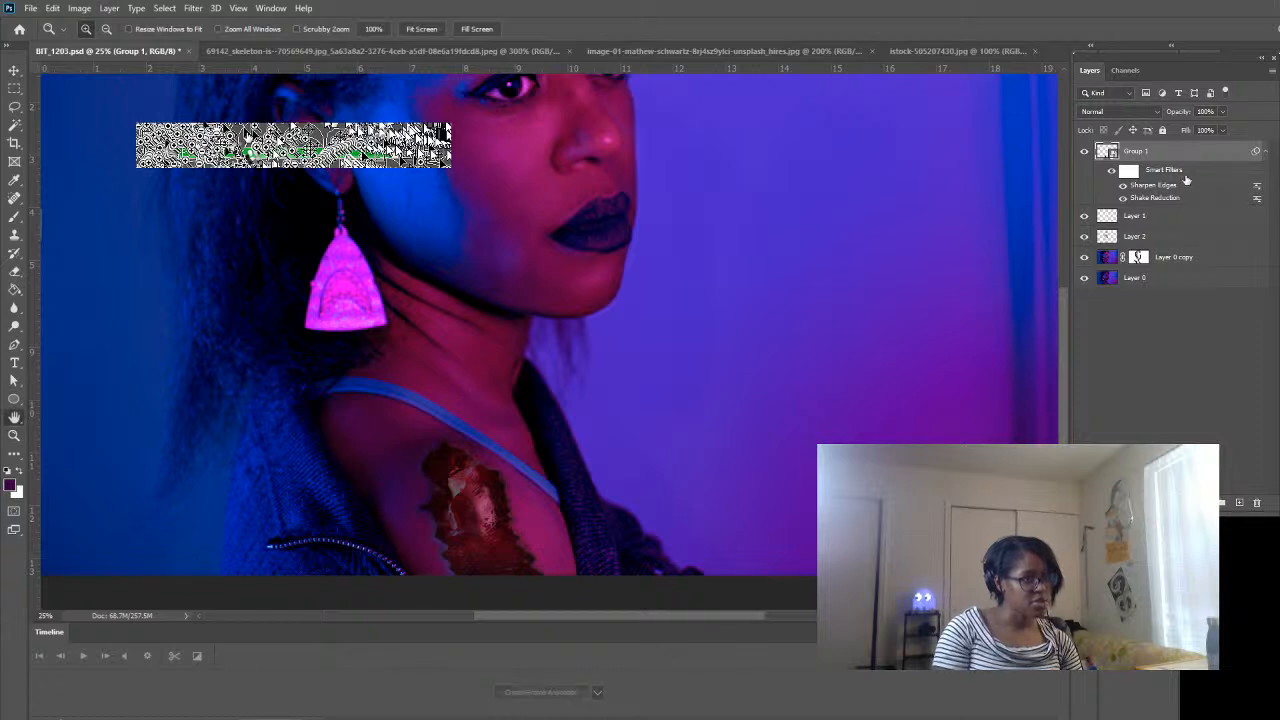
left_click(626, 225)
left_click(623, 226)
left_click(622, 242)
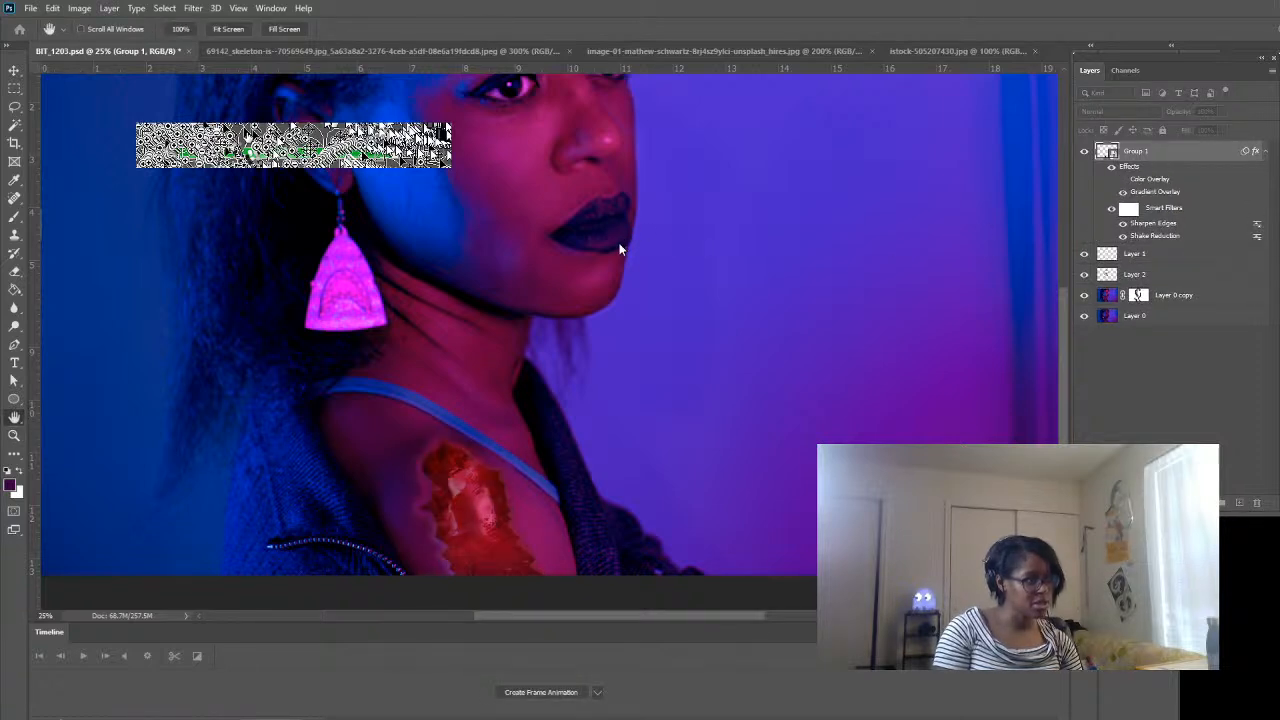
left_click(649, 245)
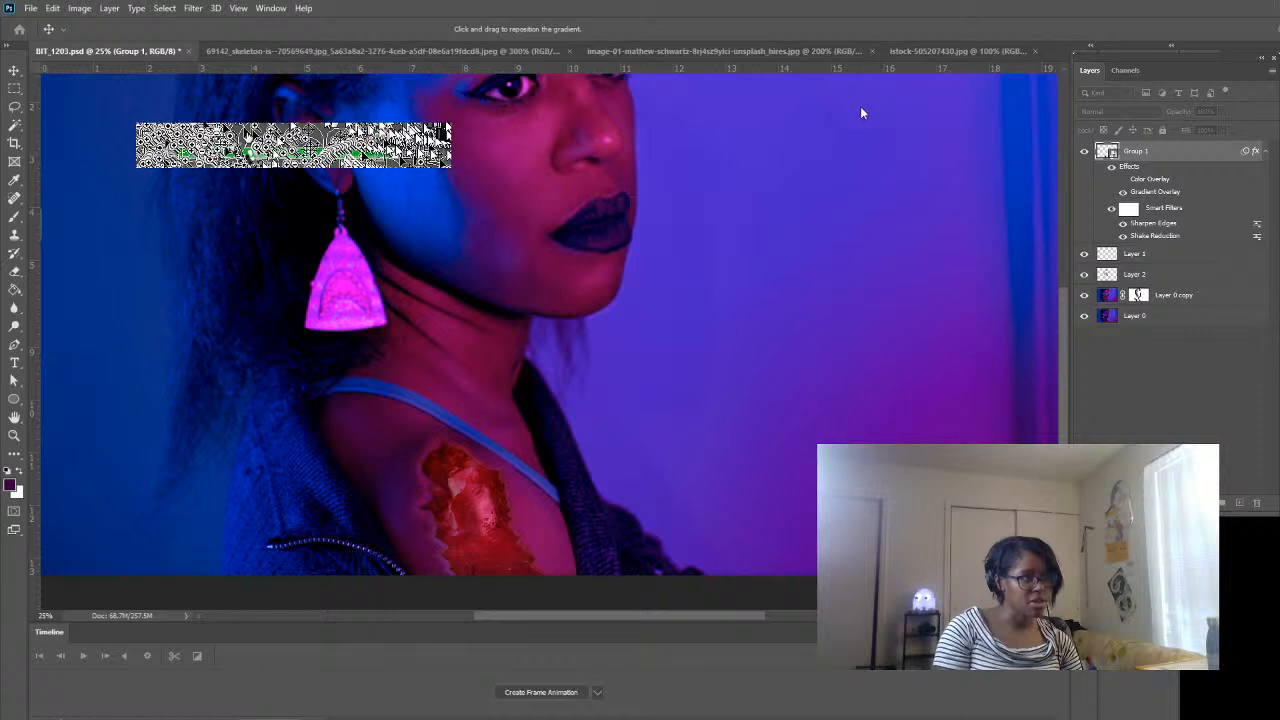
- Try different gradient colours and blending settings for the Gradient Overlay on the wound
left_click(862, 113)
left_click(1045, 203)
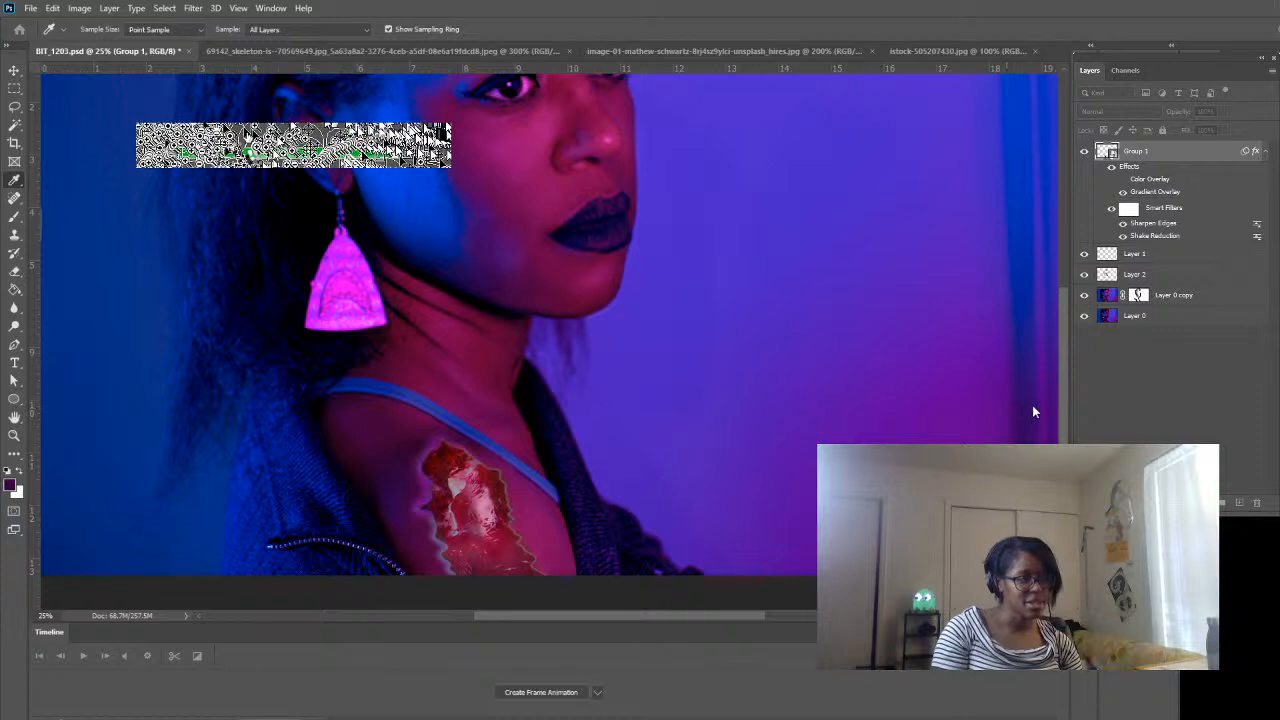
left_click(1276, 127)
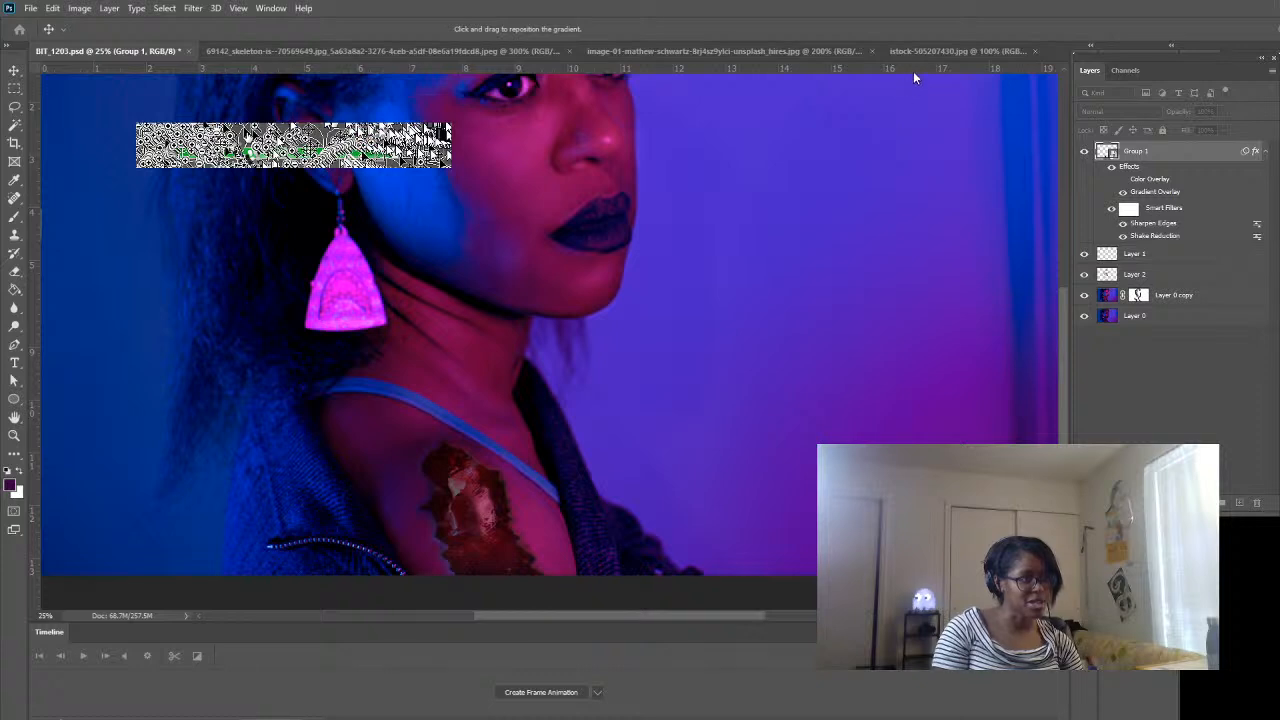
left_click(869, 104)
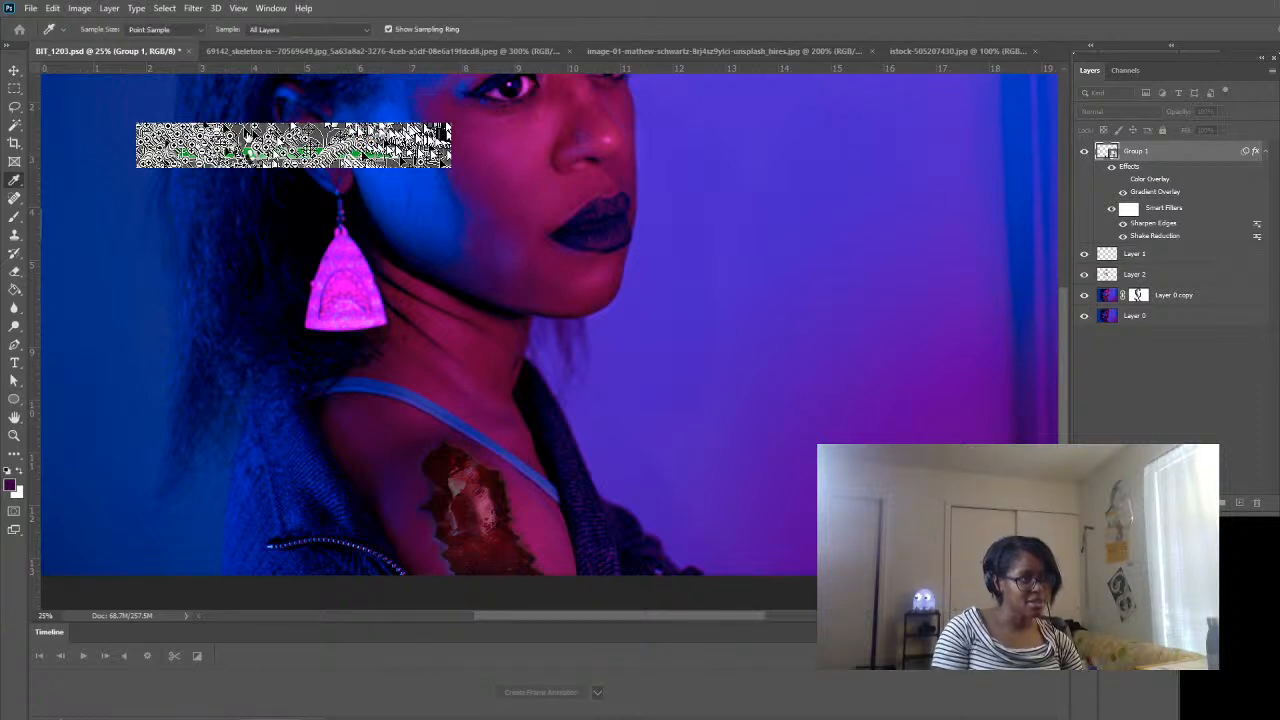
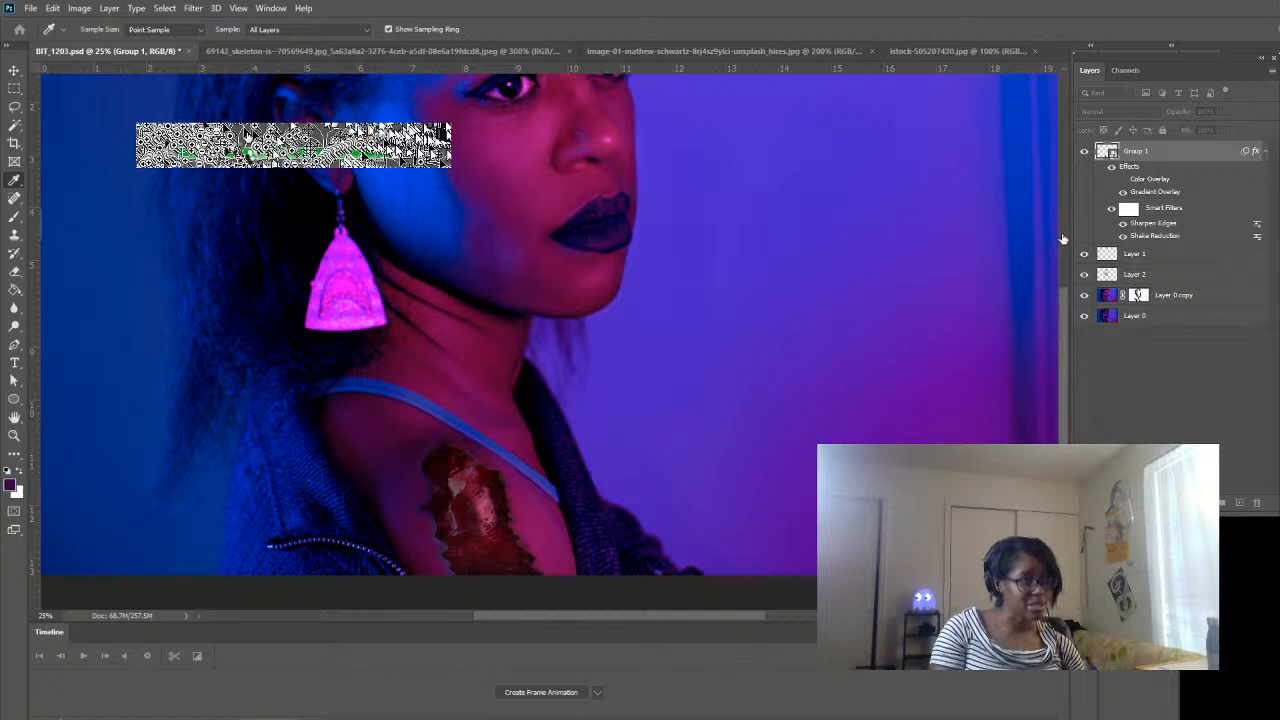
scroll(1040, 252, "down", 1)
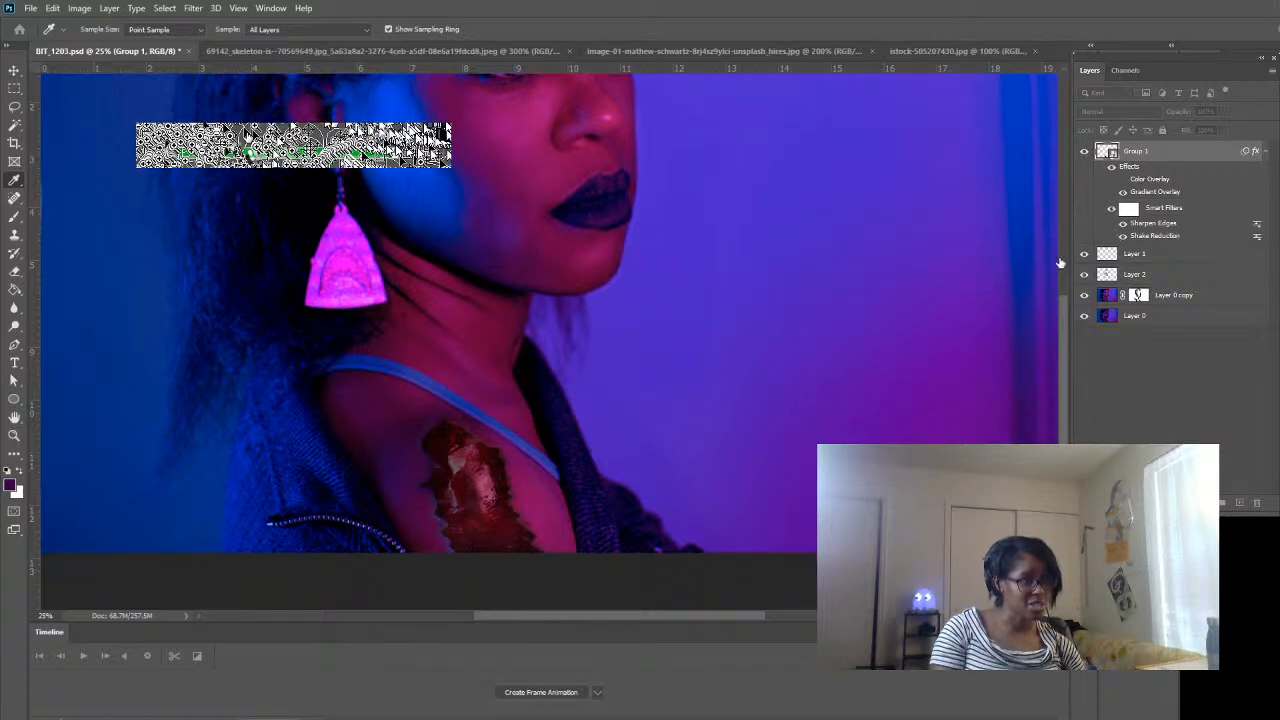
left_click(1244, 121)
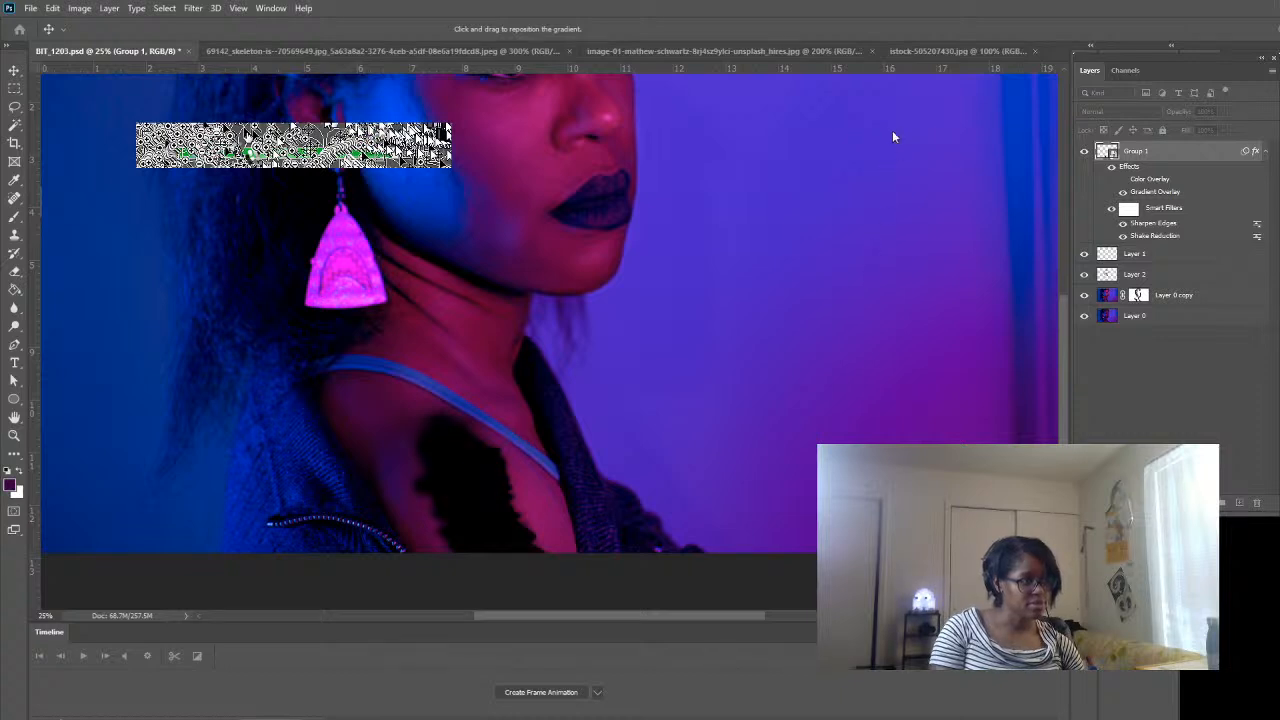
key("i")
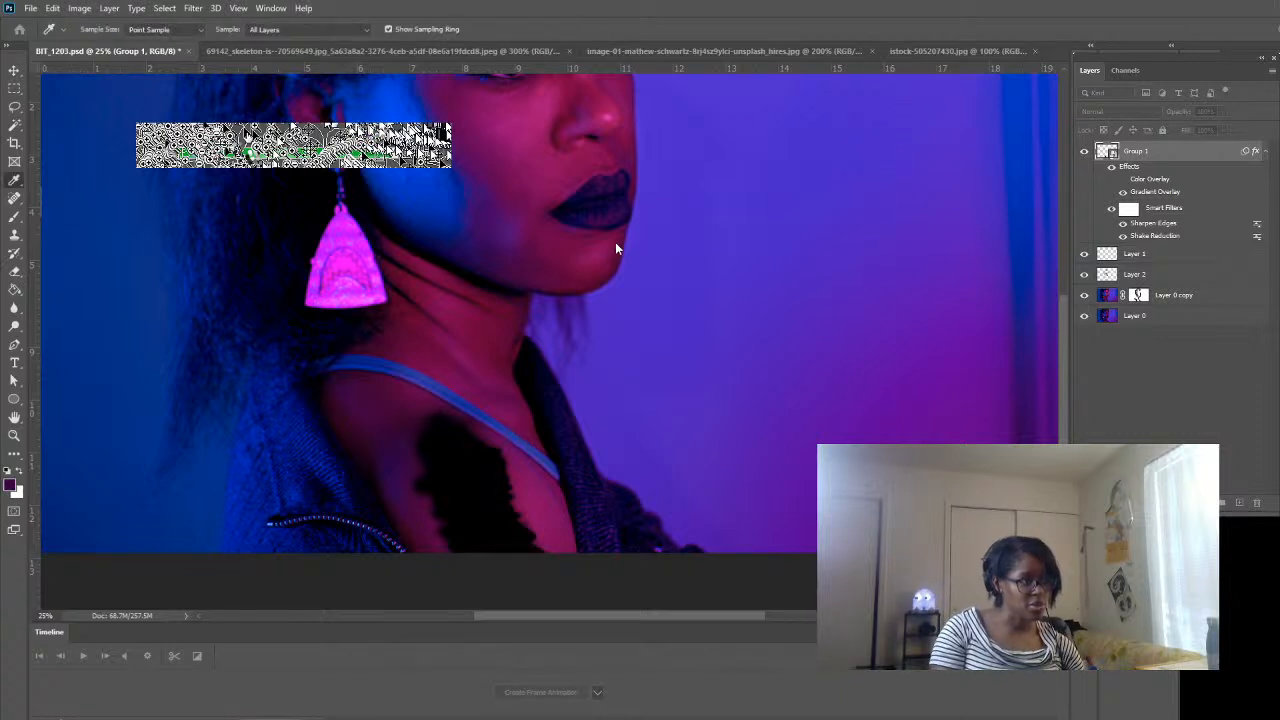
left_click(1253, 124)
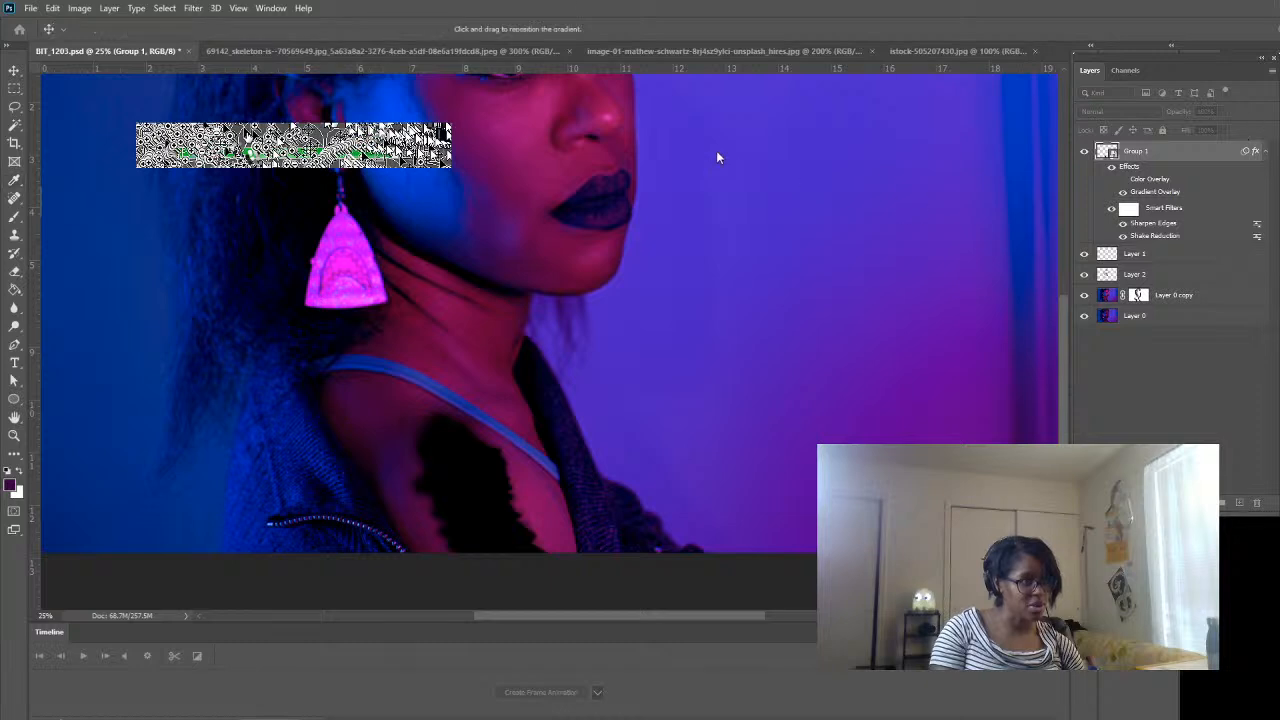
- Replace the wound's Gradient Overlay with a Pattern Overlay and add an Outer Glow to Group 1
left_click(637, 265)
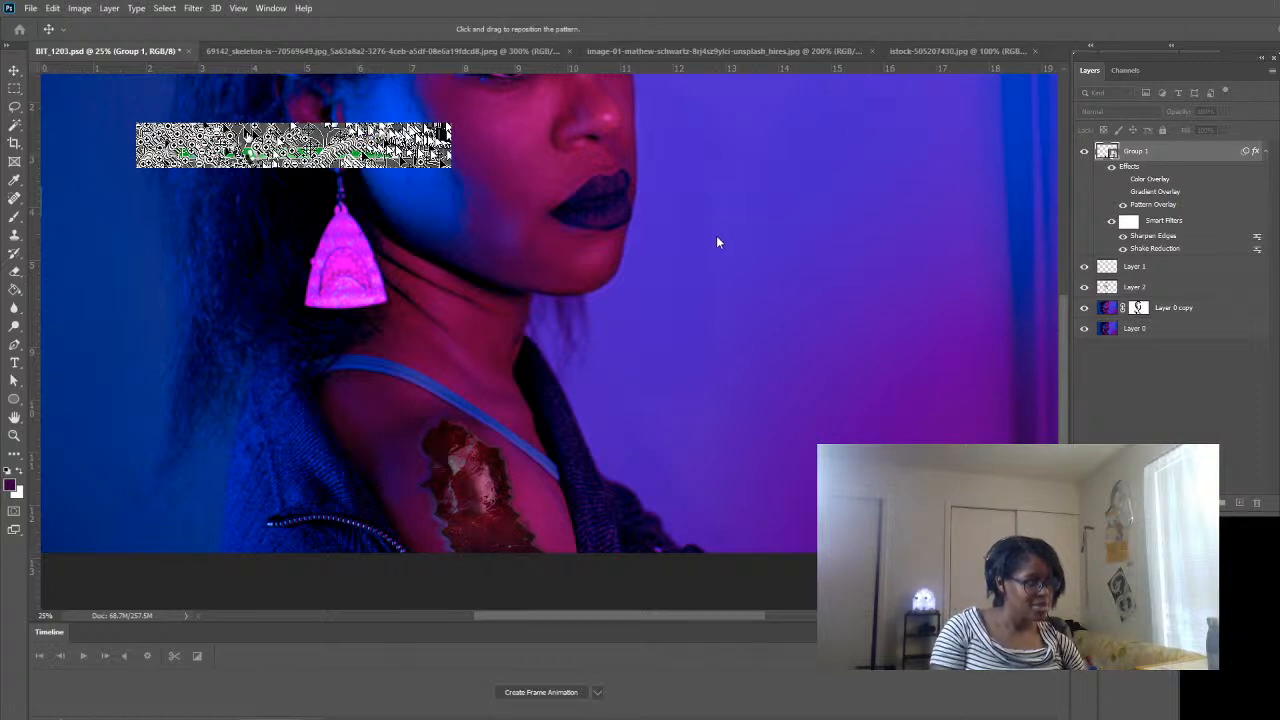
key("Return")
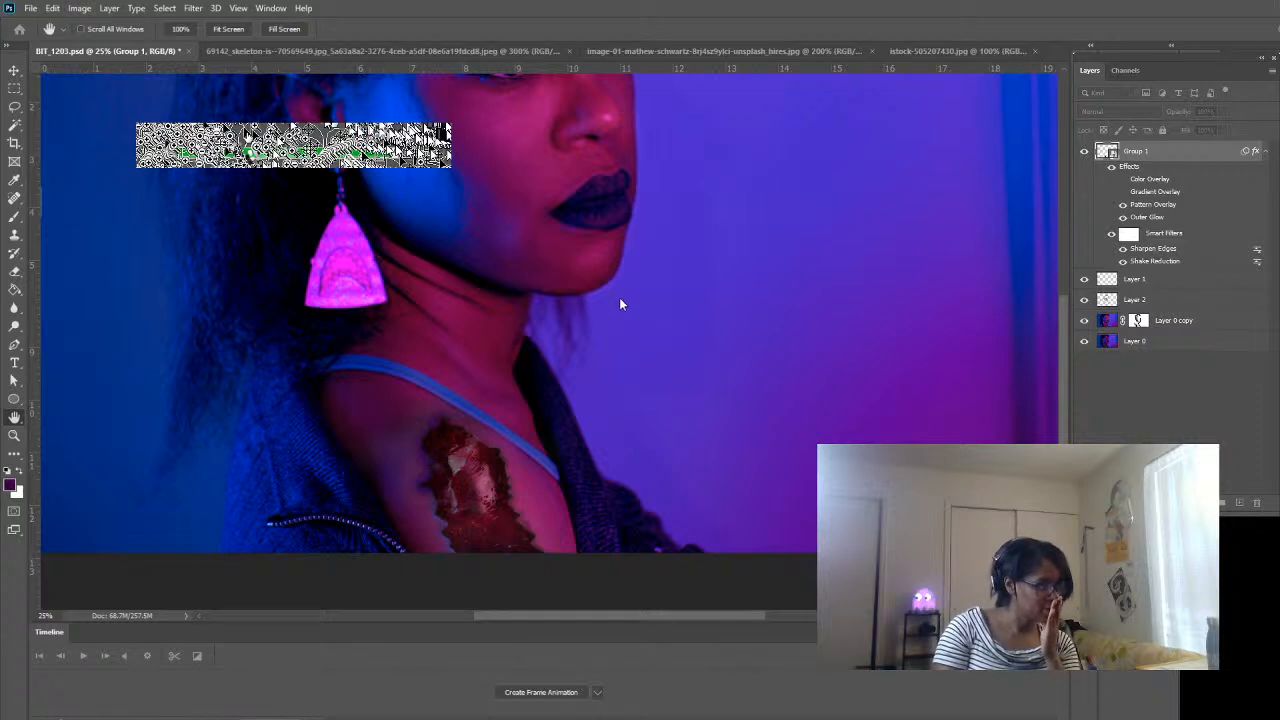
- Add a Drop Shadow to the Group 1 wound and tone down its dark halo on the surrounding skin
left_click(619, 298)
left_click(631, 295)
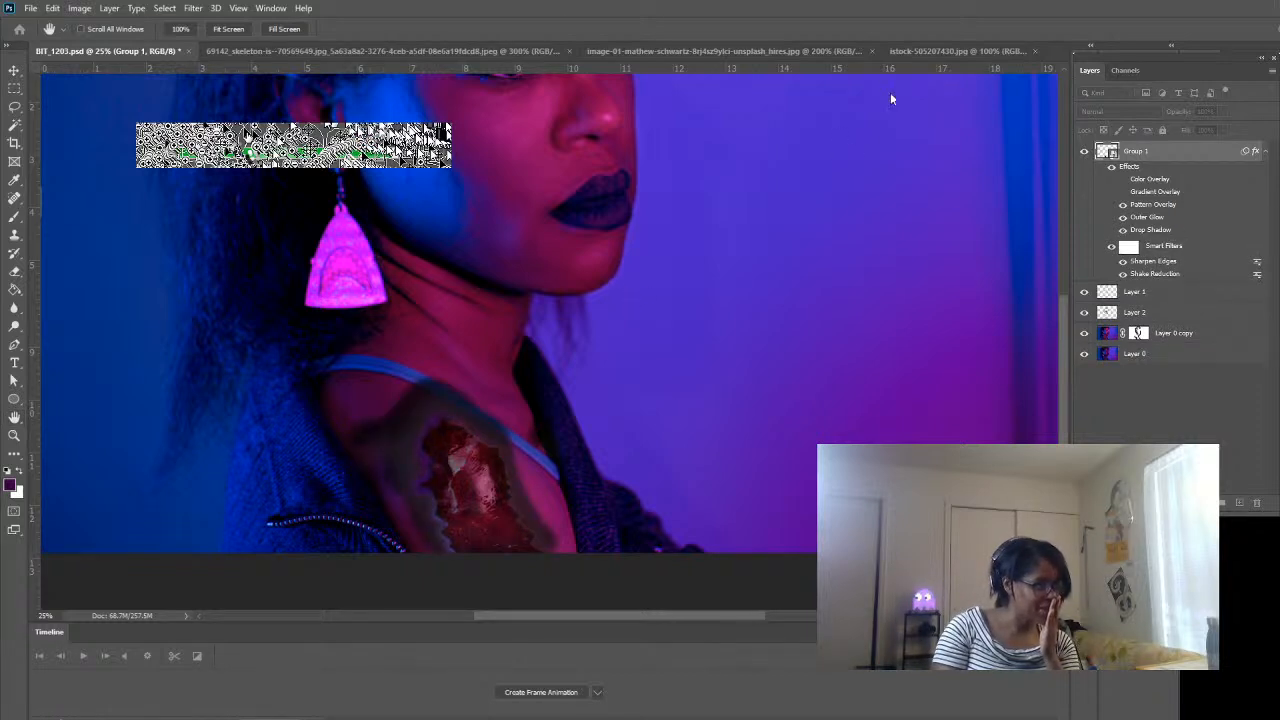
left_click_drag(901, 89, 851, 83)
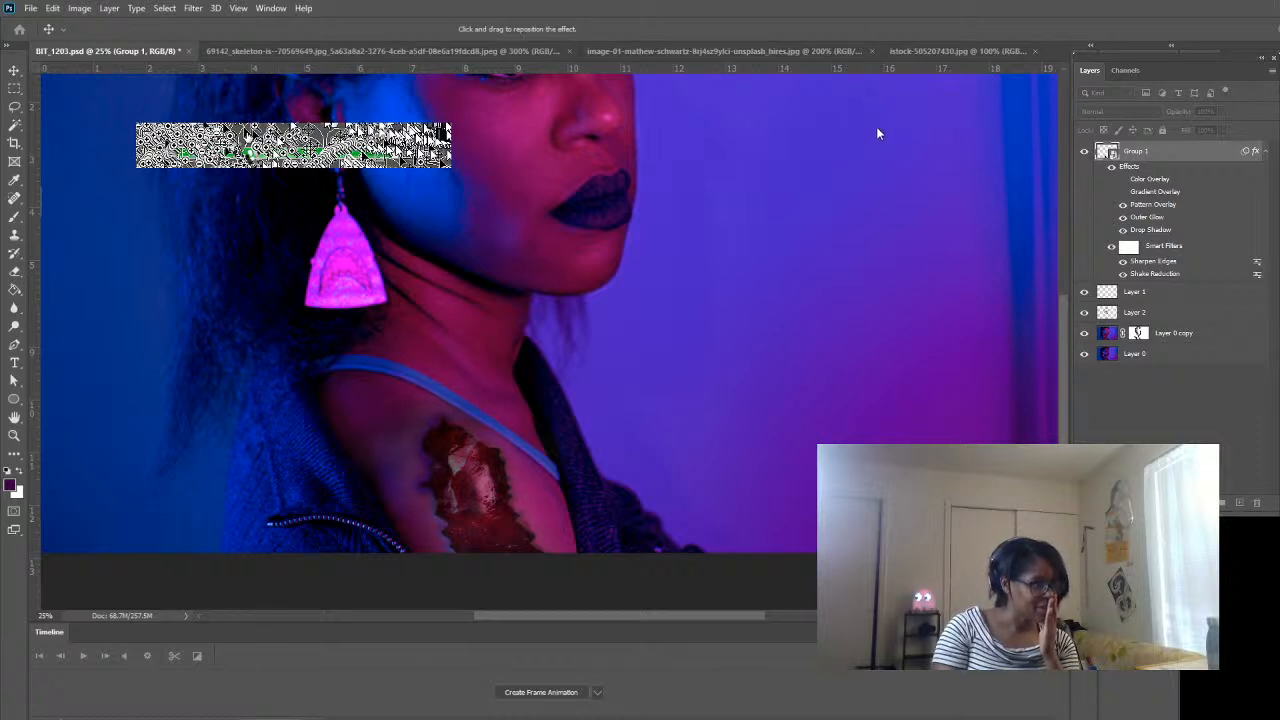
left_click_drag(851, 83, 881, 88)
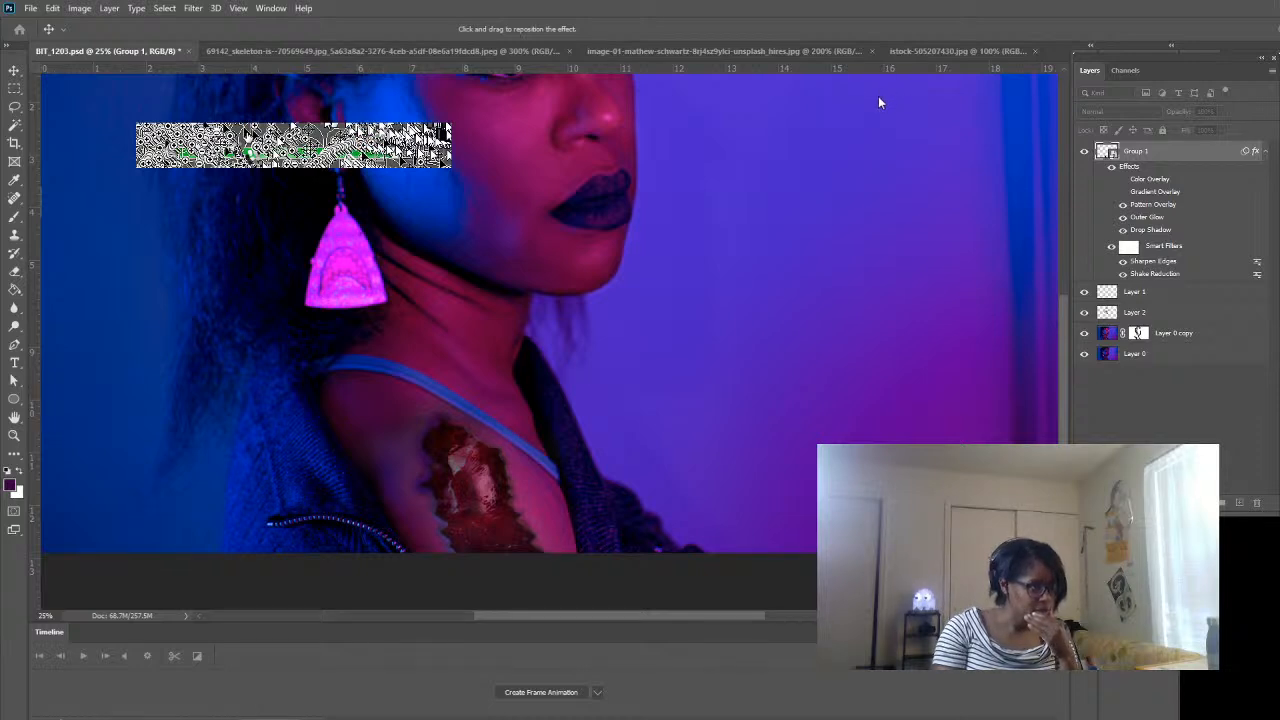
- Try a Stroke around the wound's edge, first in solid blue and then with a gradient fill
left_click(616, 130)
left_click(635, 133)
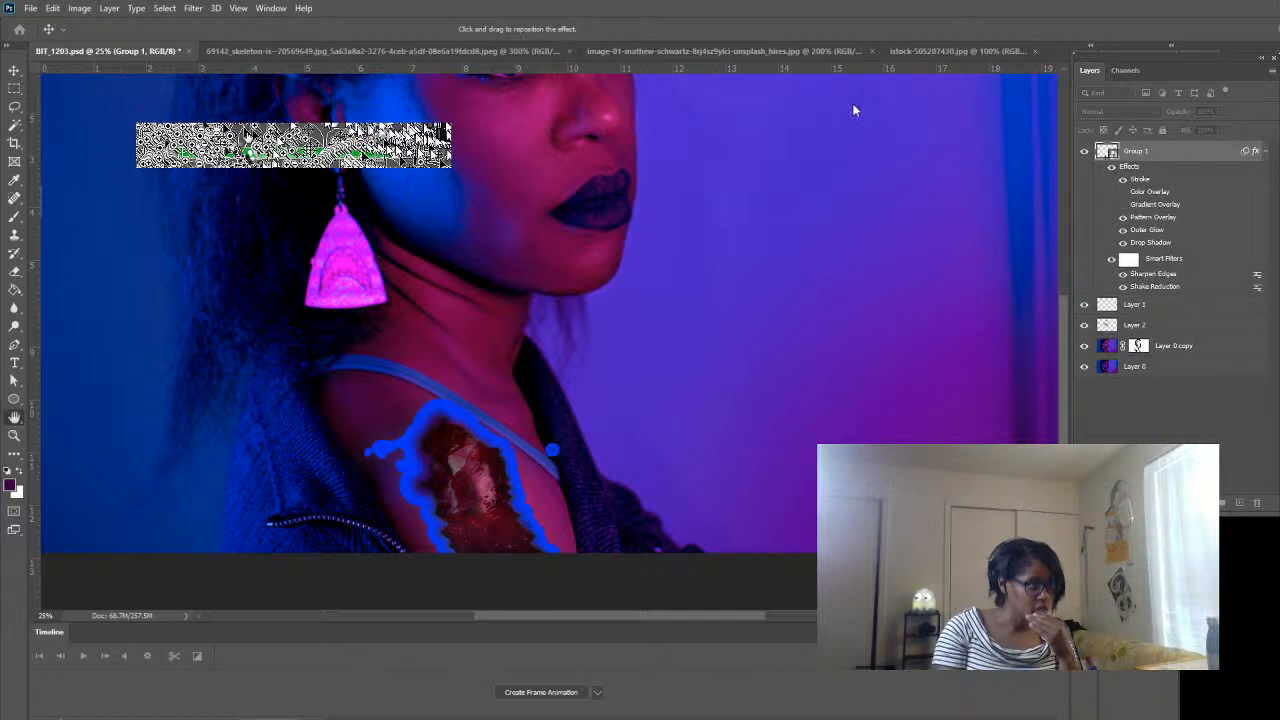
left_click_drag(855, 67, 839, 62)
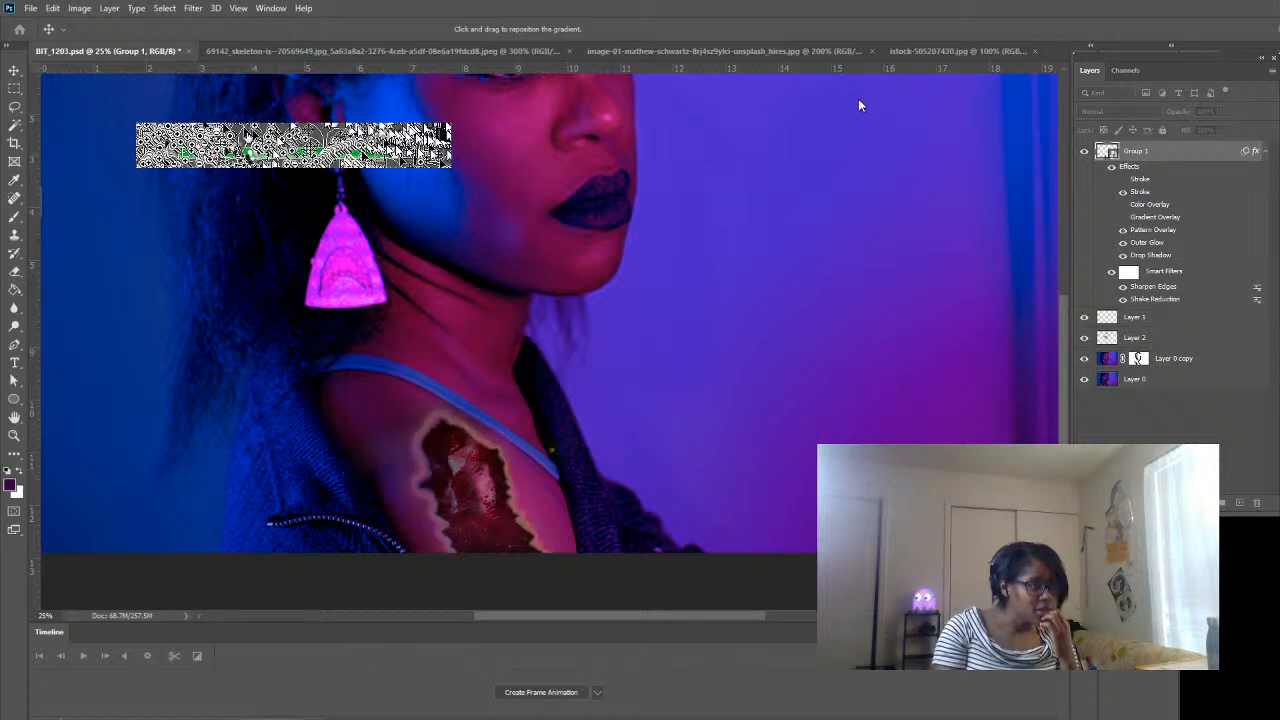
- Try other gradient colours and settings for the wound's Stroke, and turn both Stroke effects off
key("i")
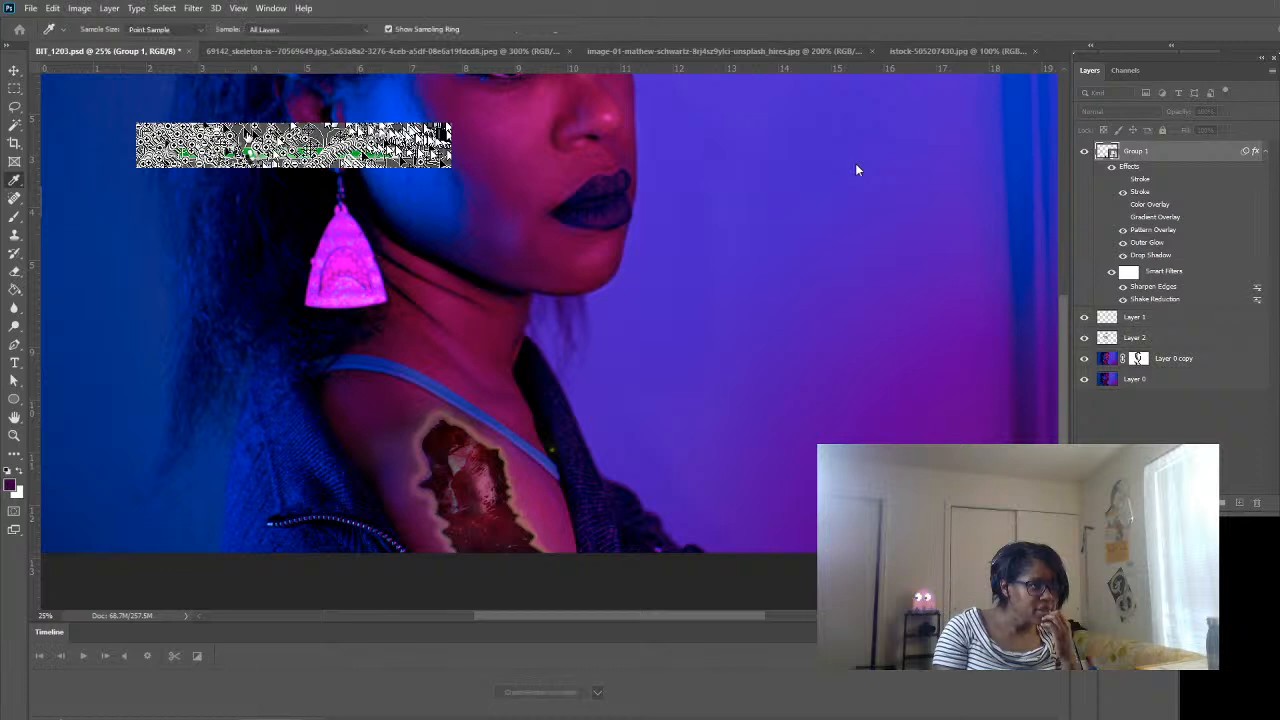
left_click(1085, 156)
left_click(1110, 179)
left_click(1120, 192)
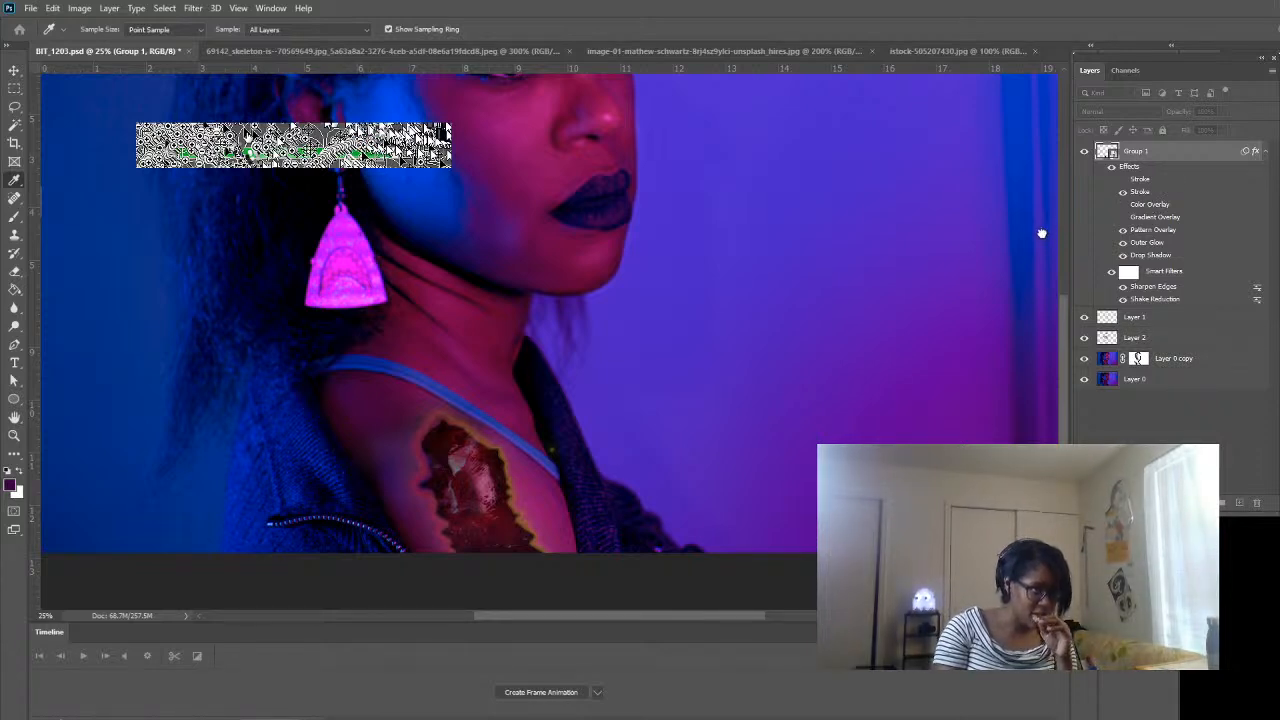
left_click(1107, 202)
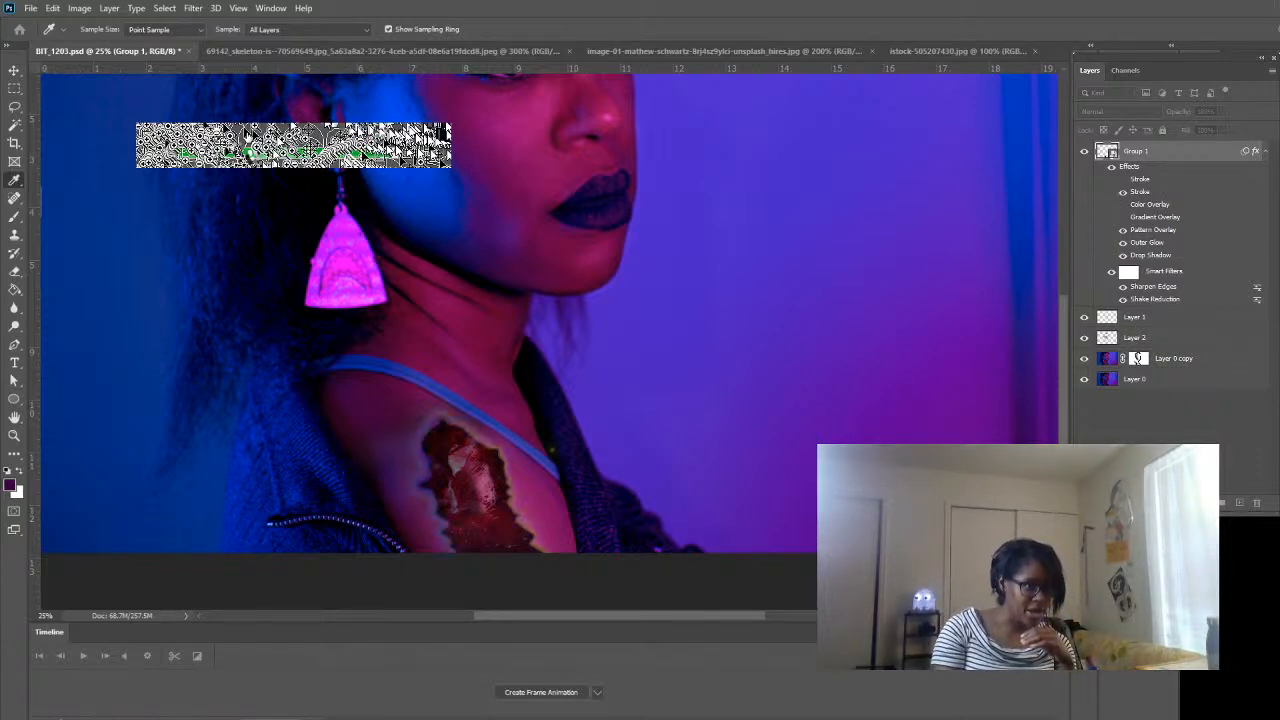
left_click(1257, 124)
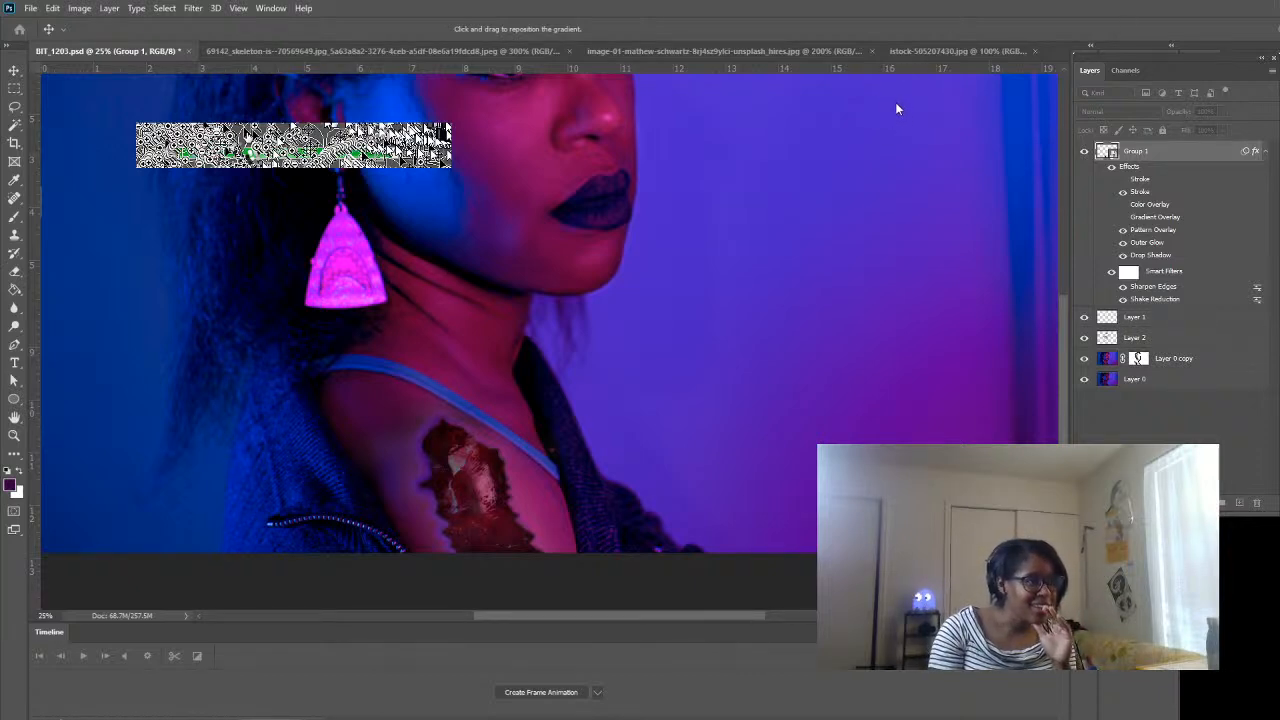
left_click(890, 155)
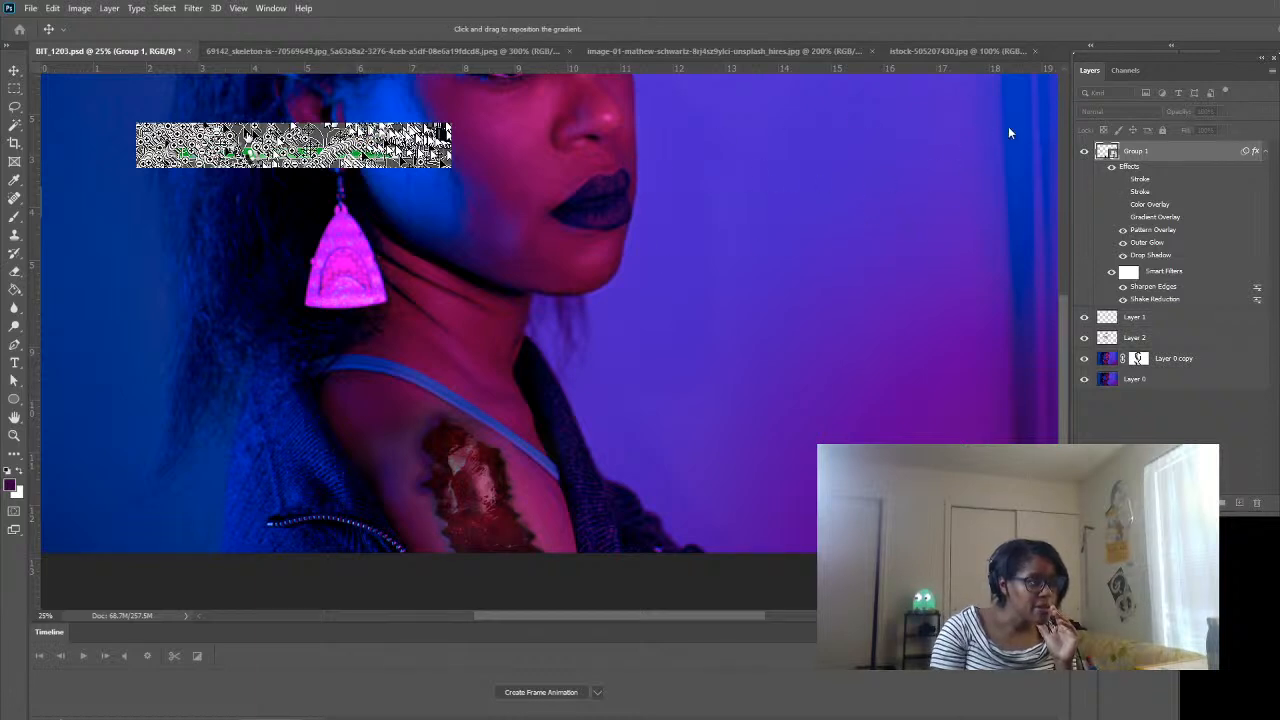
- Apply Group 1's layer styles with only Pattern Overlay, Outer Glow and Drop Shadow enabled
left_click(649, 257)
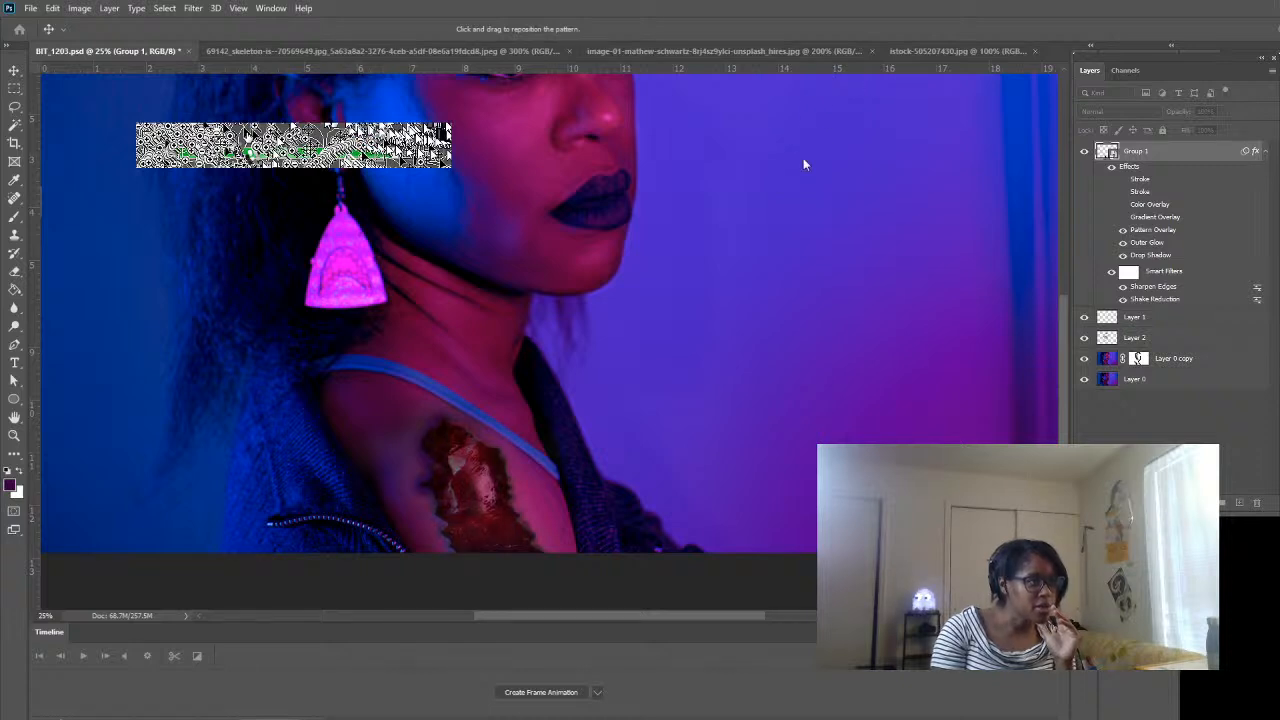
key("h")
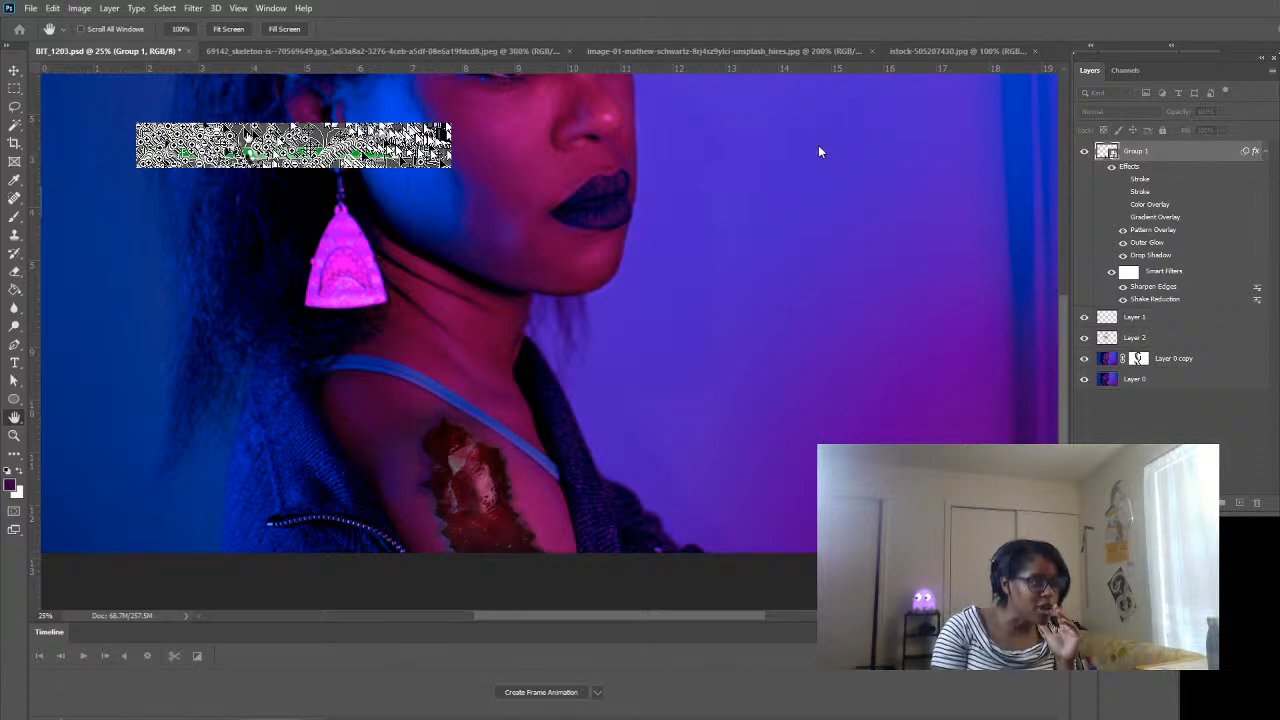
key("v")
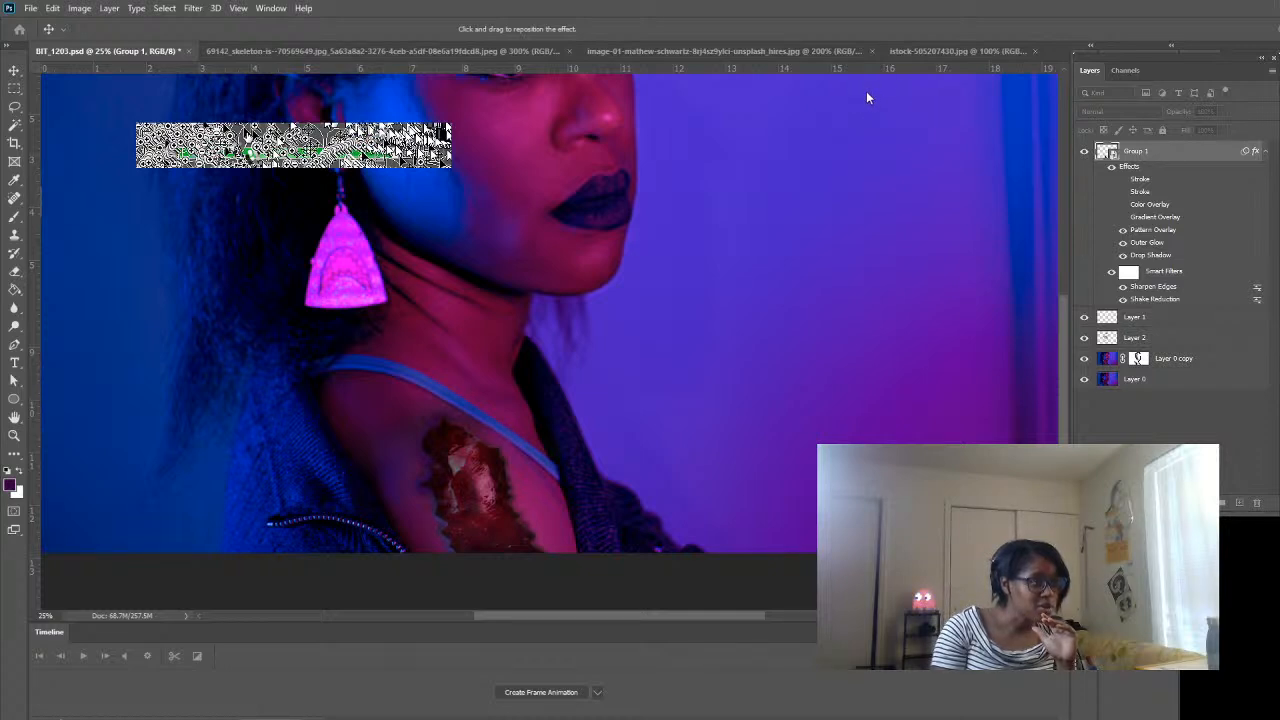
left_click(1113, 47)
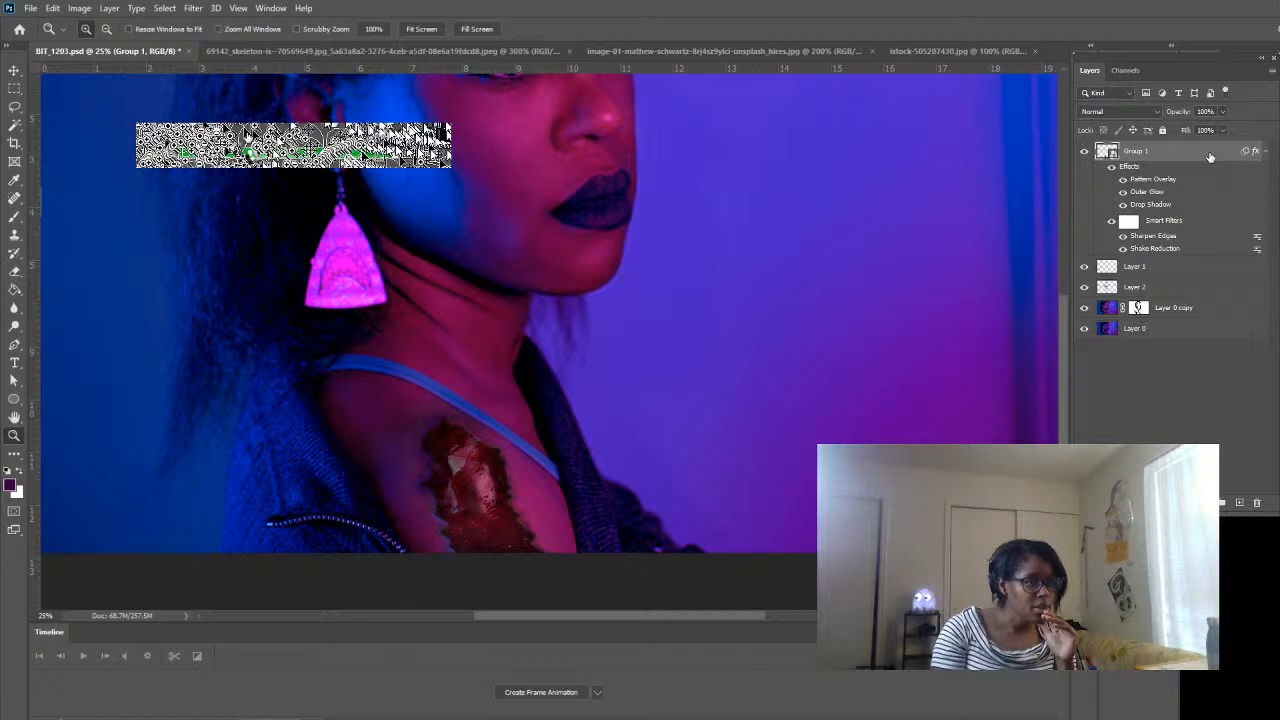
- Open the contents of the Group 1 smart object and expand the group to show its layers
key("h")
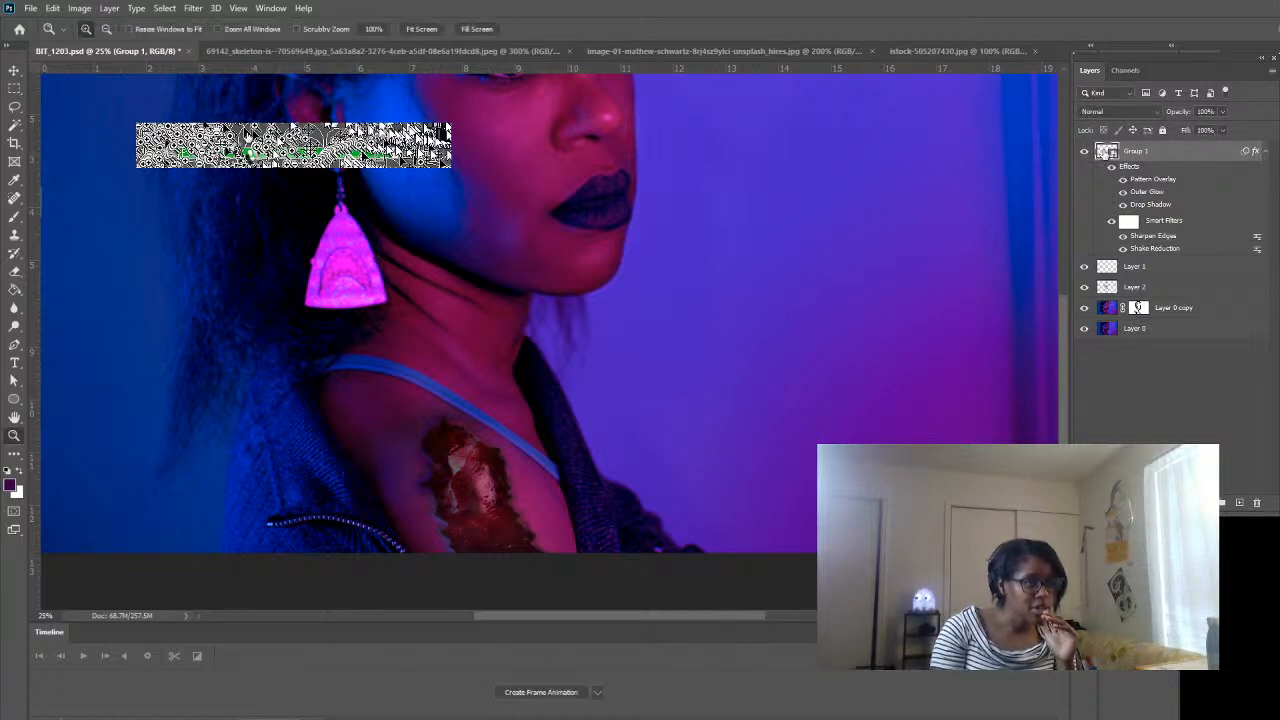
double_click(1105, 152)
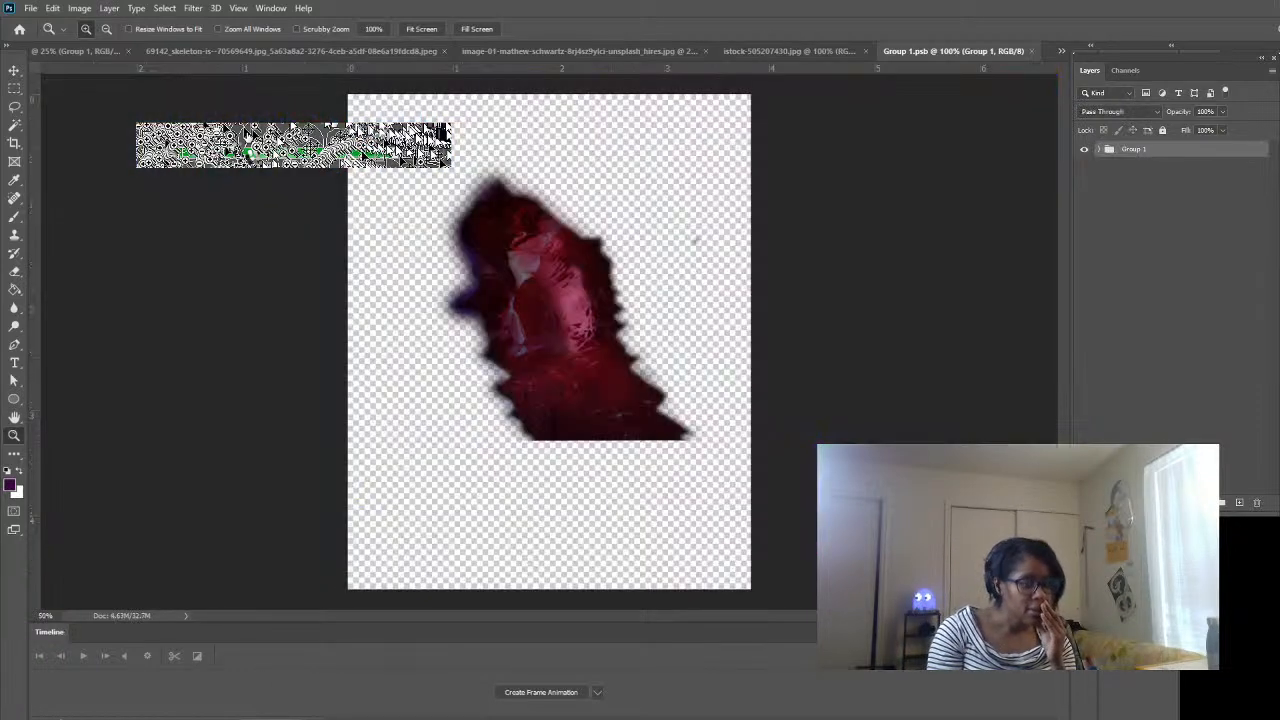
key("h")
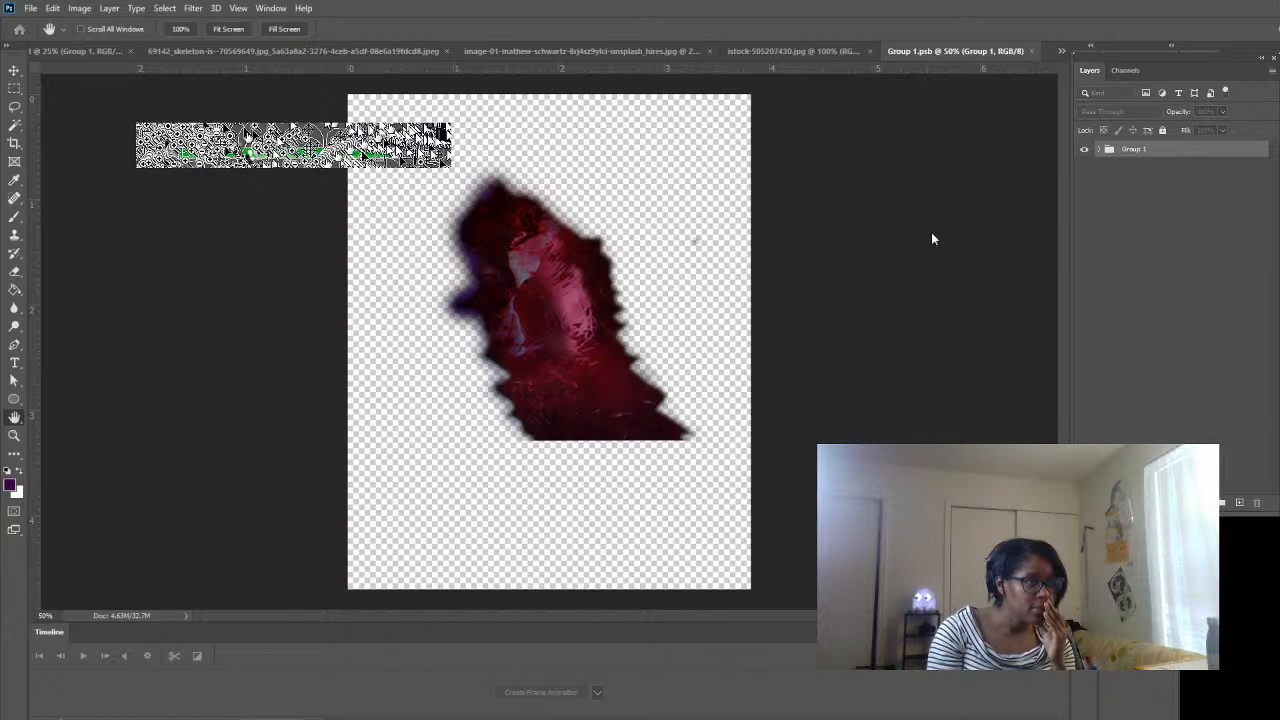
key("z")
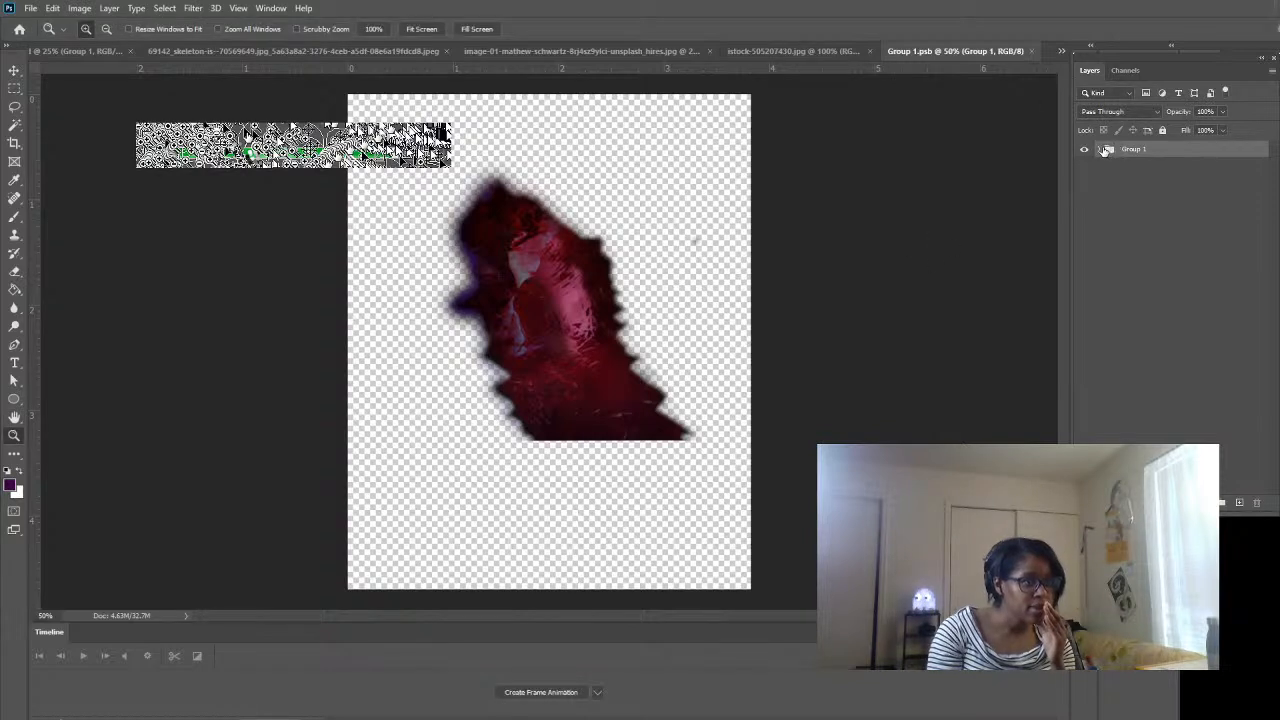
left_click(1099, 150)
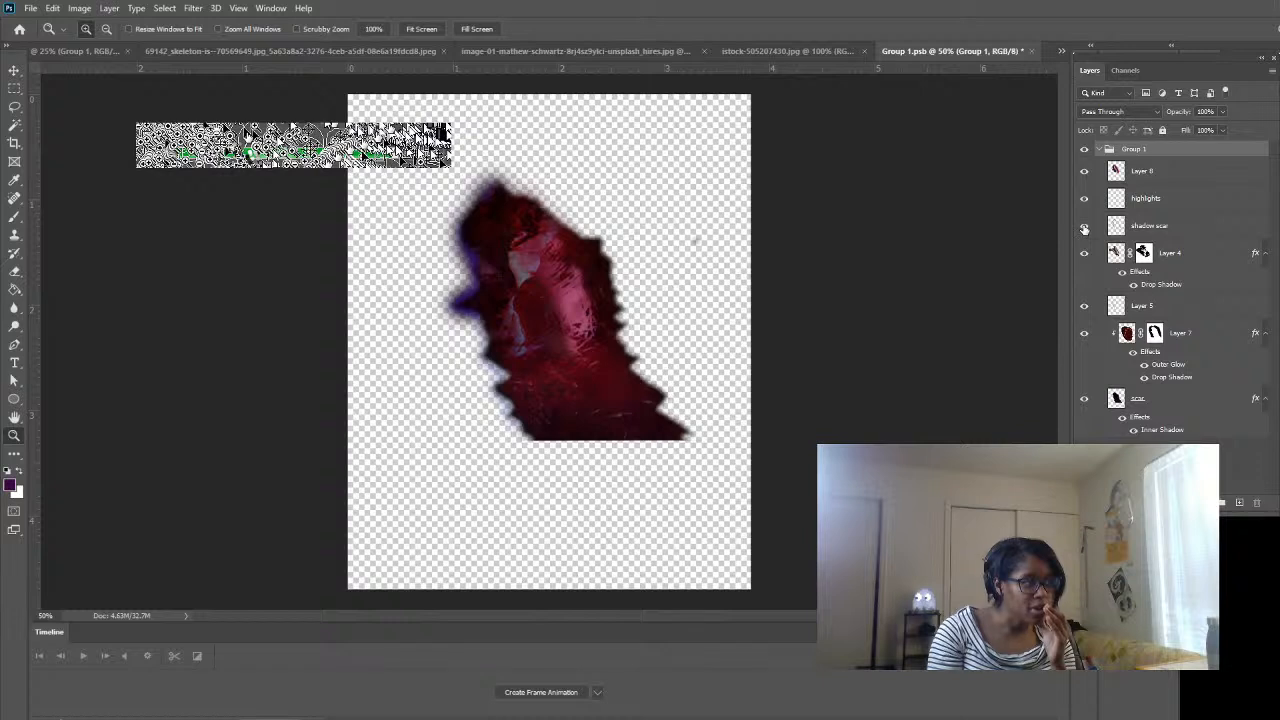
- Compare Layer 4 and Layer 5 on and off, leave Layer 5 hidden, save the smart object and return to BIT_1203.psd
left_click(1085, 253)
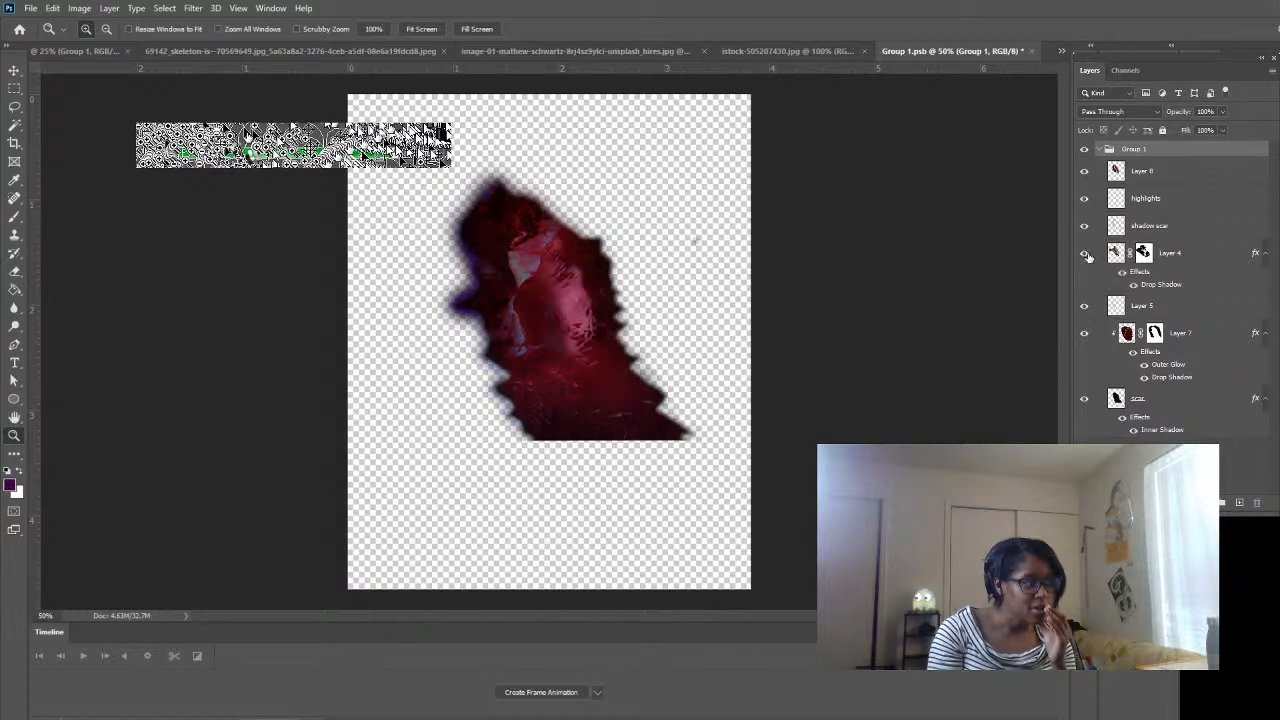
left_click(1087, 255)
left_click(1088, 256)
left_click(1082, 310)
left_click(1083, 307)
left_click(1083, 307)
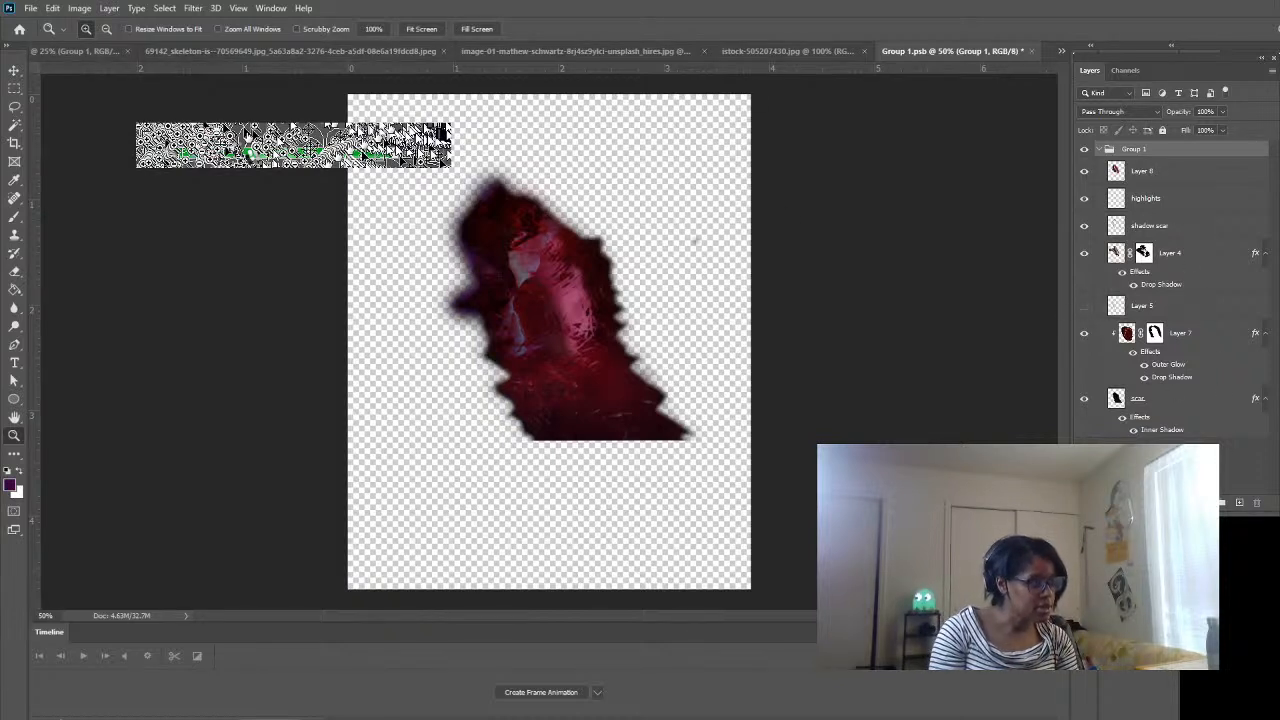
key("ctrl+s")
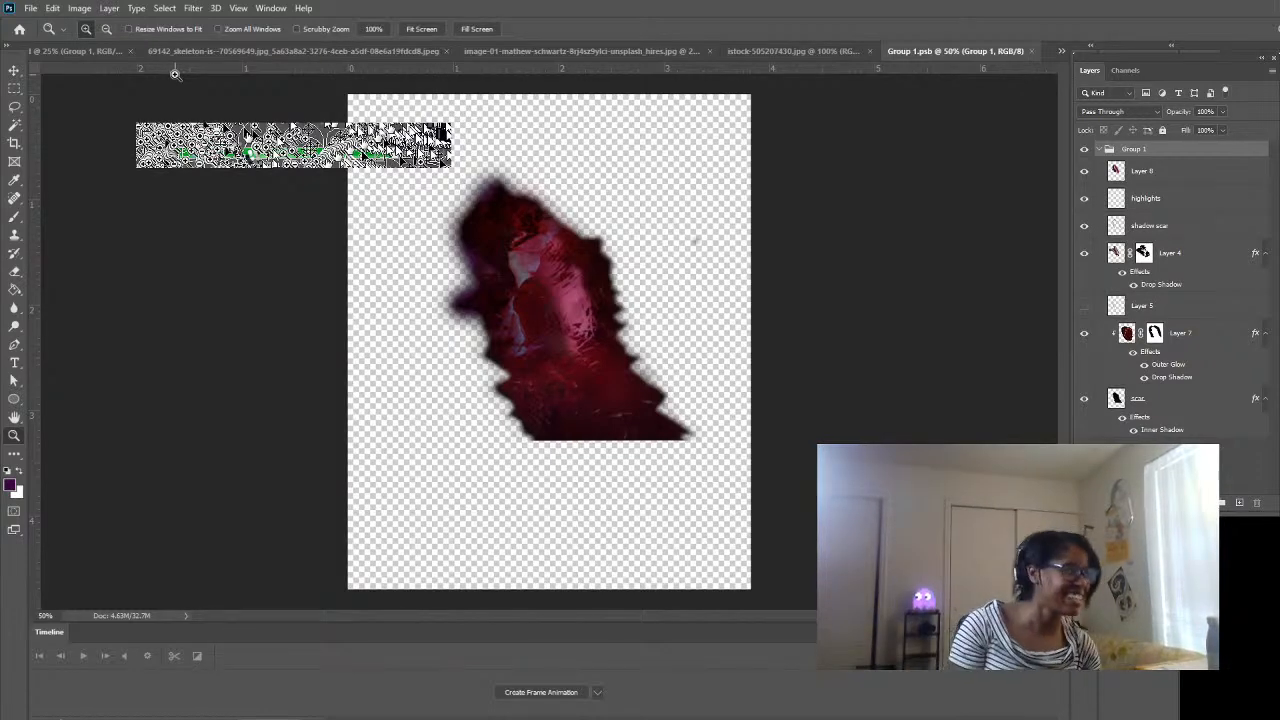
left_click(105, 55)
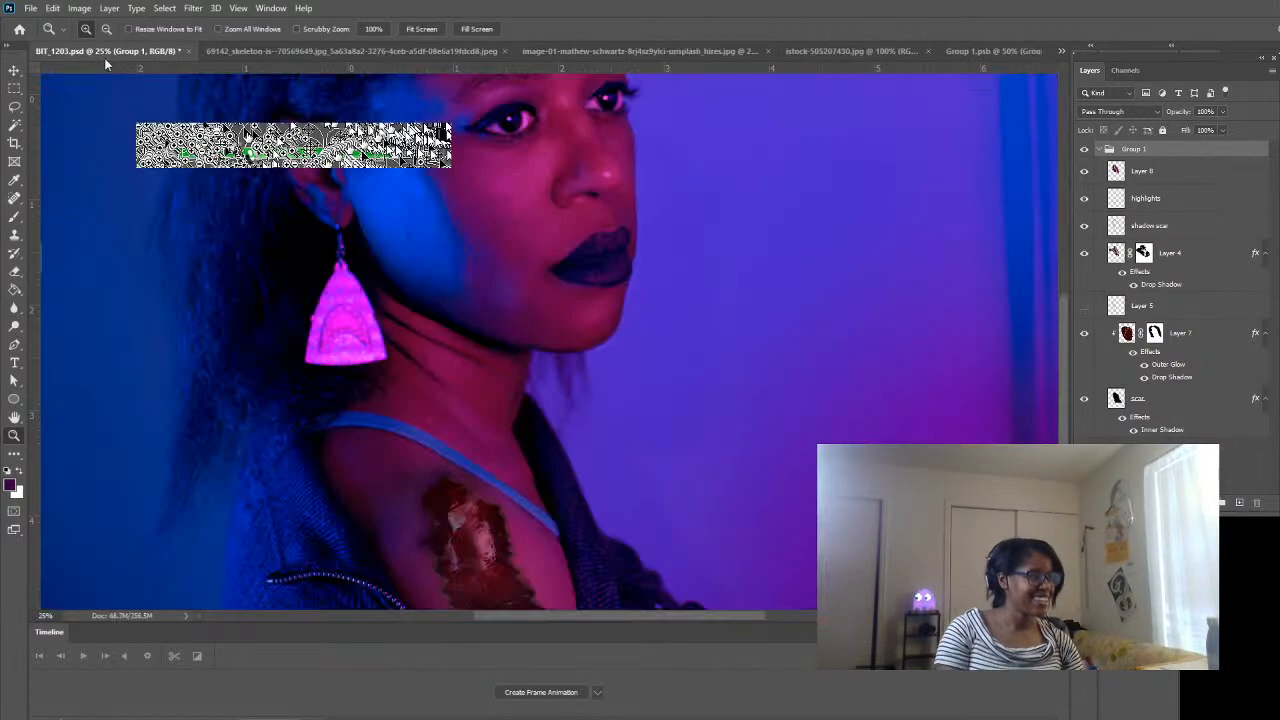
- Apply a High Quality gallery blur to Group 1 with its blur pin placed on the lower part of the wound
left_click(612, 539, "alt")
left_click(517, 366, "alt")
left_click(520, 334, "alt")
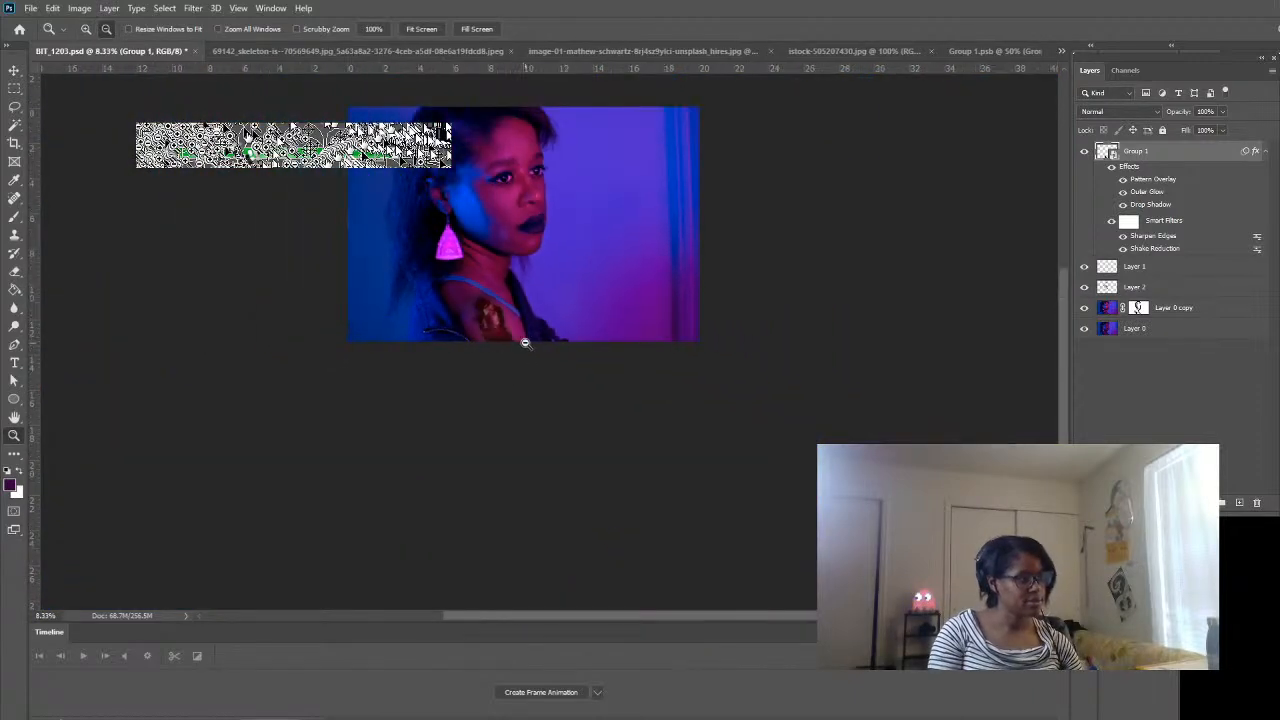
left_click(562, 370, "alt")
left_click(543, 311)
left_click(545, 312)
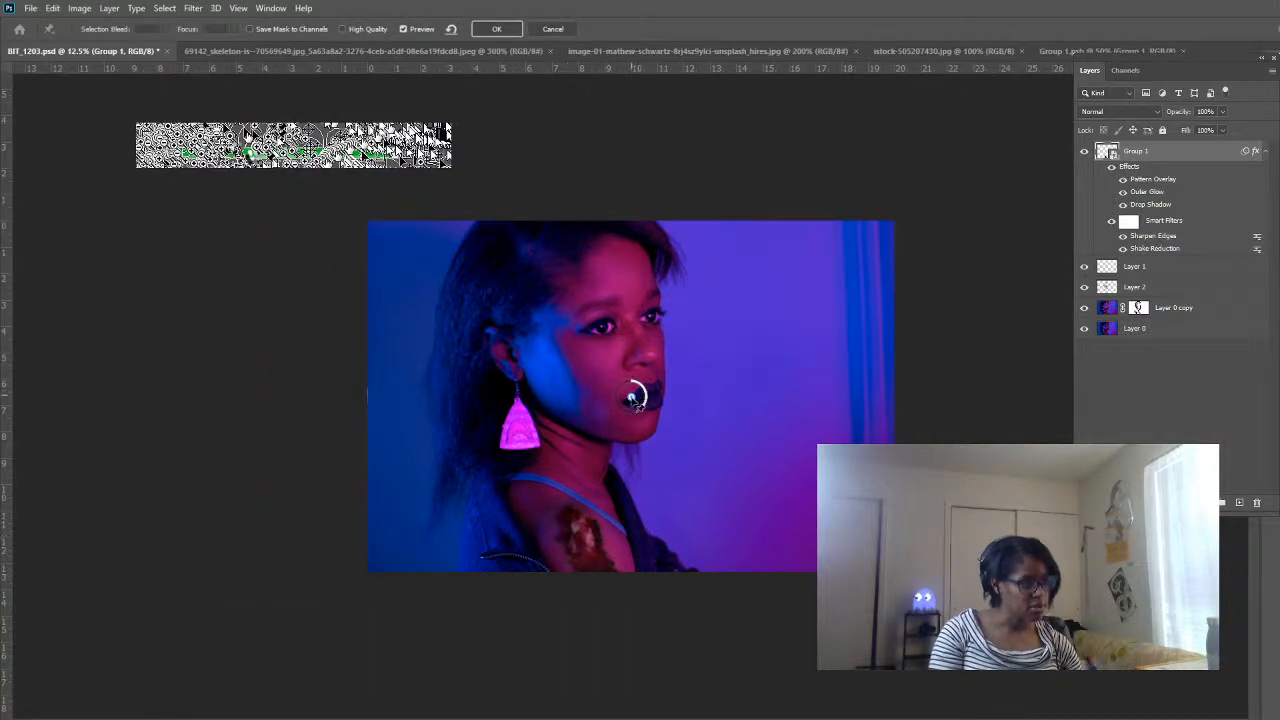
left_click_drag(632, 398, 602, 559)
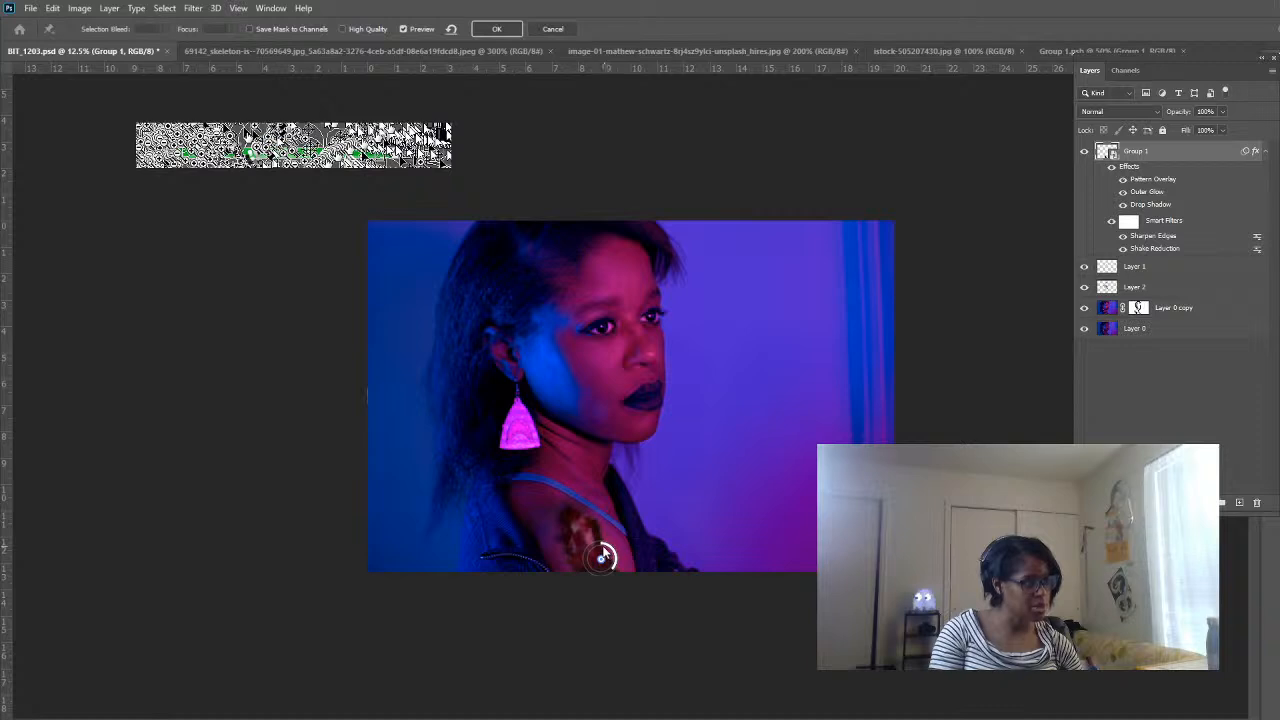
left_click(342, 29)
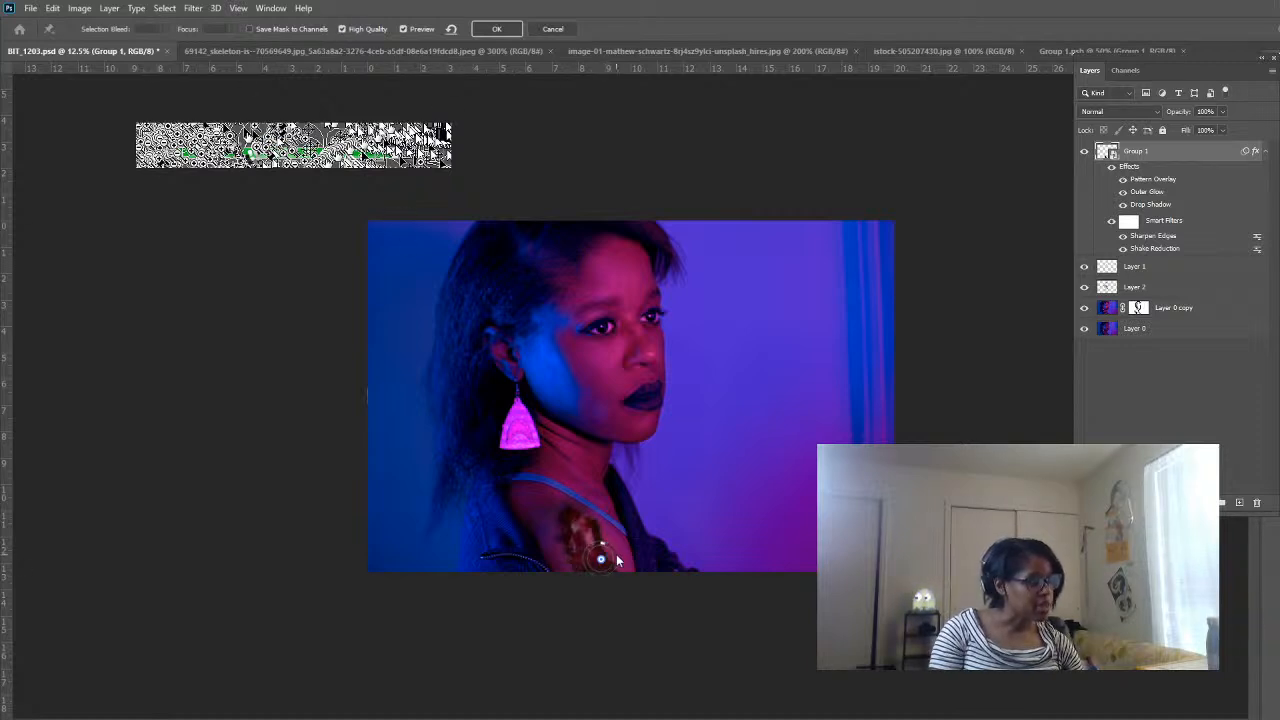
left_click_drag(590, 551, 576, 528)
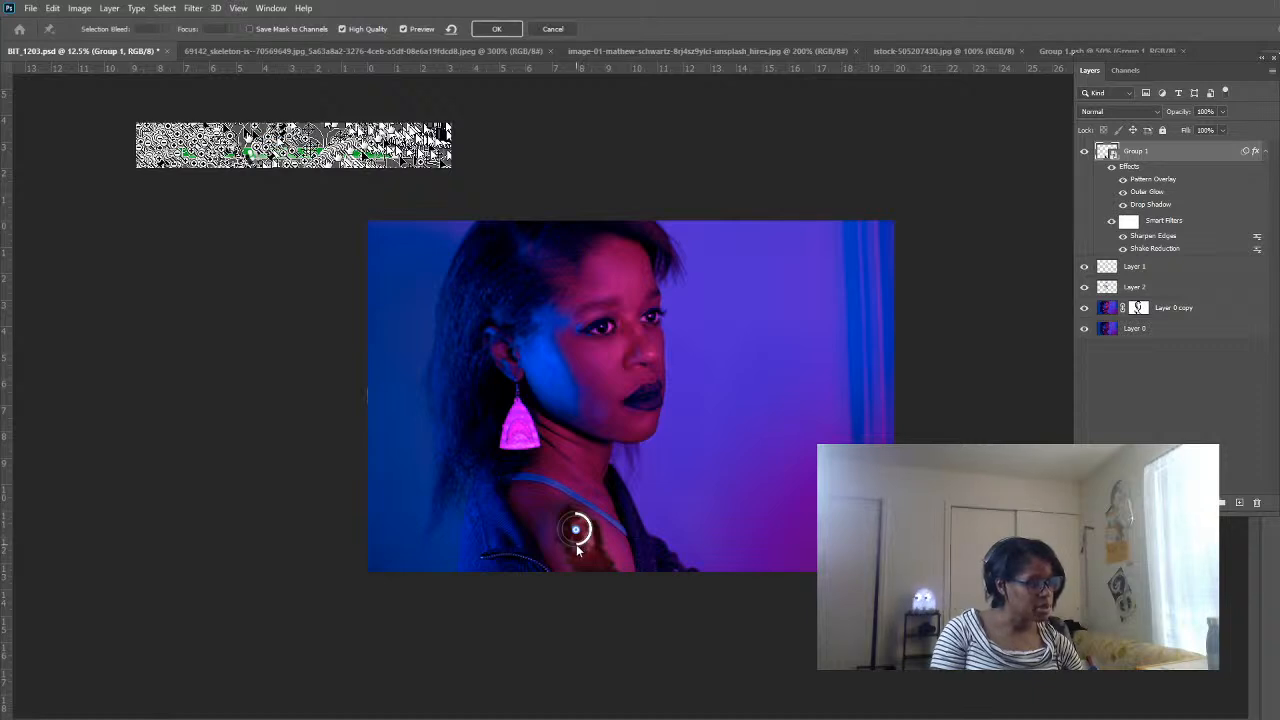
left_click_drag(597, 538, 589, 555)
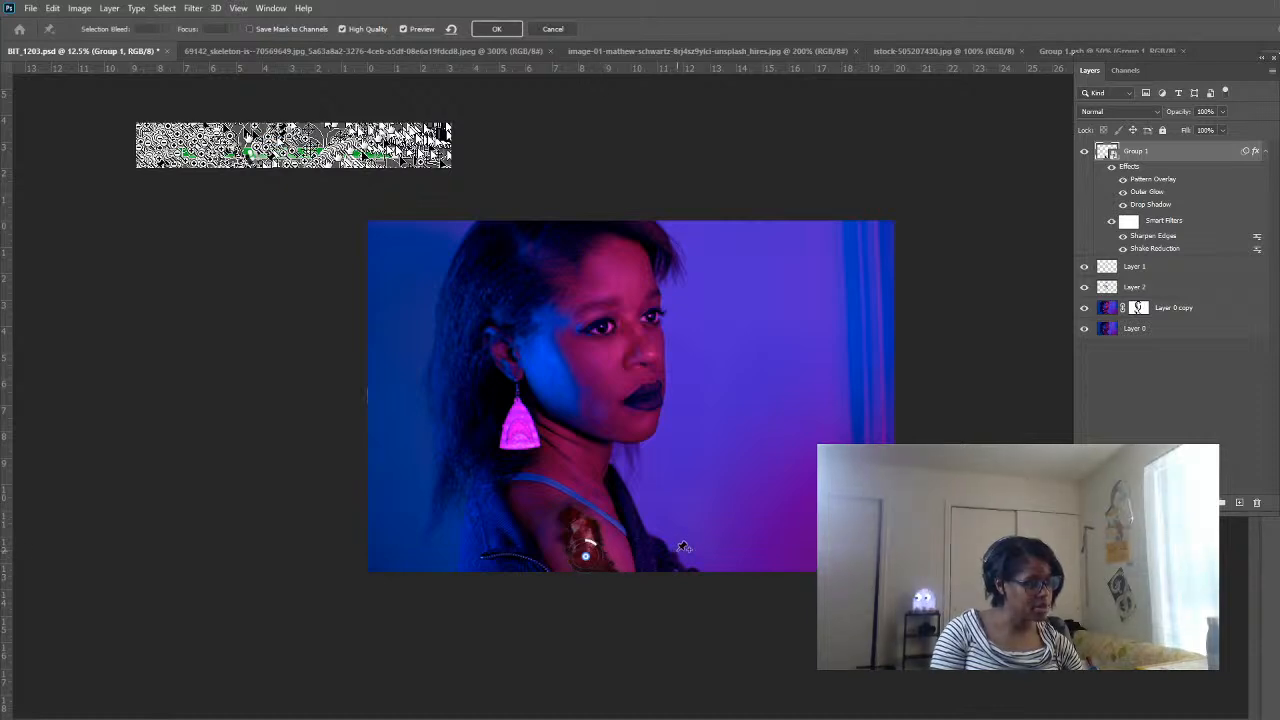
left_click(485, 34)
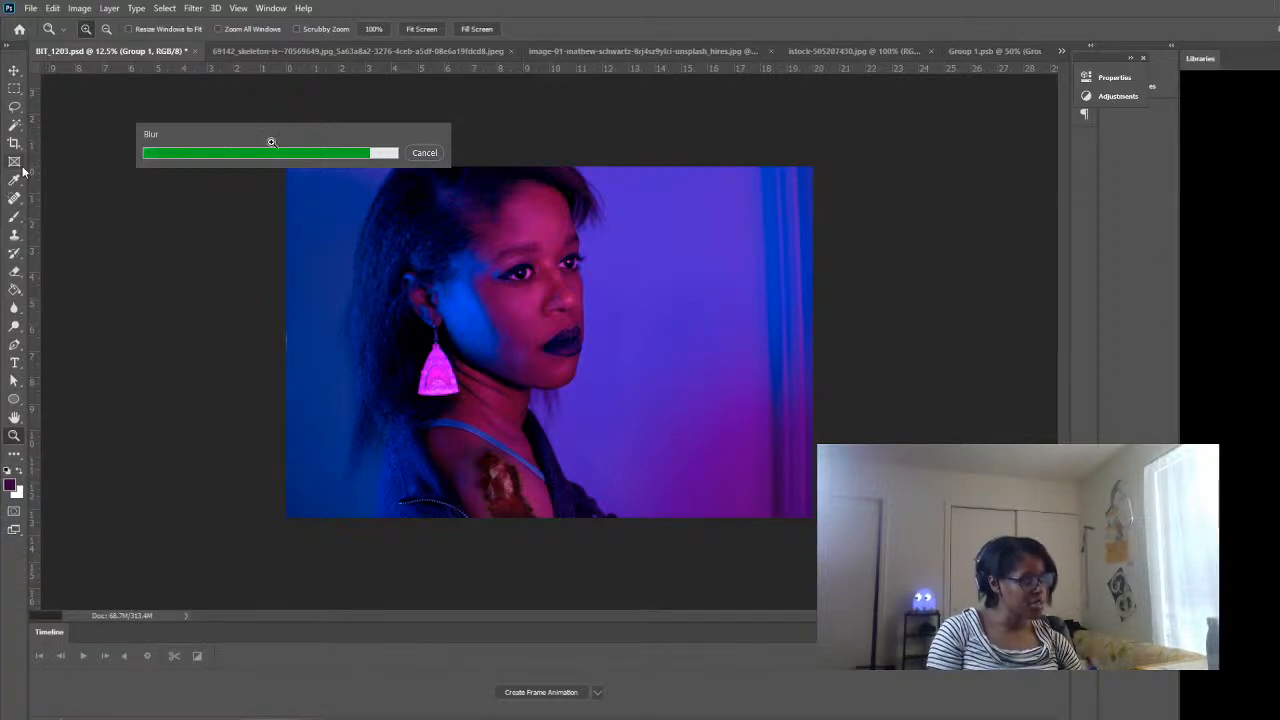
- Add a new layer for blood spatter and reduce the spatter brush size to 900
left_click(15, 216)
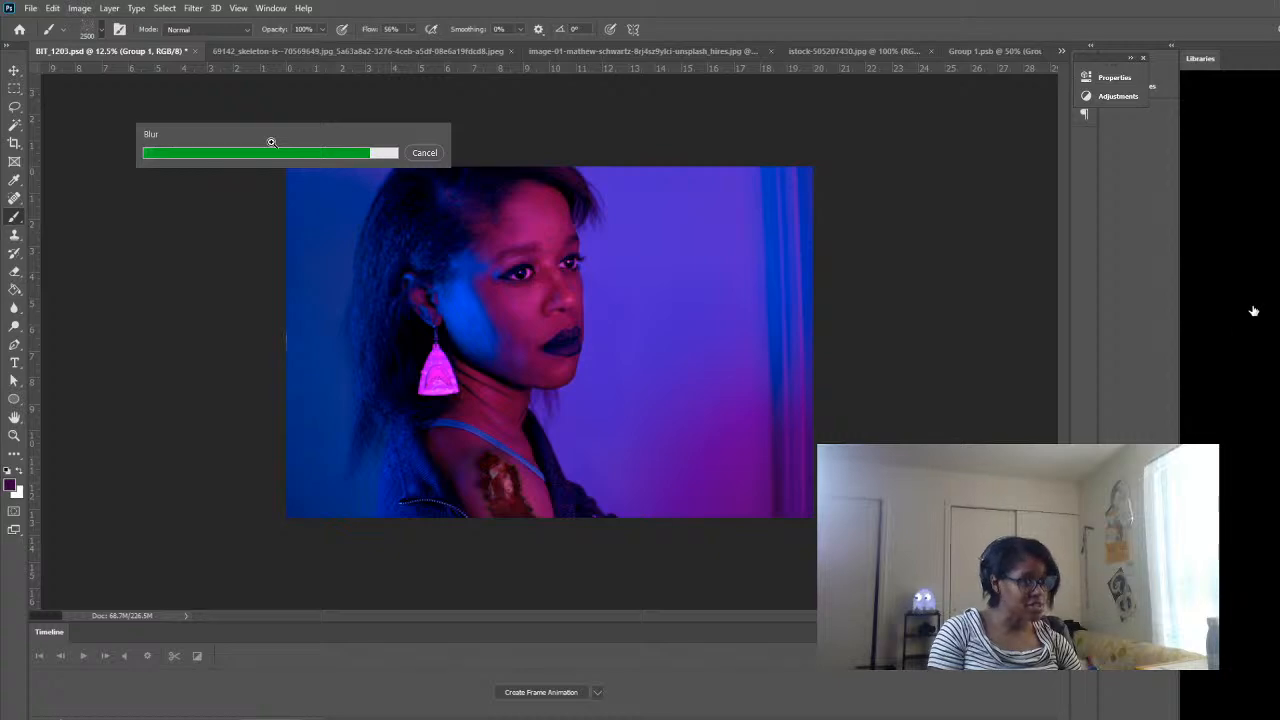
key("ctrl+alt+shift+n")
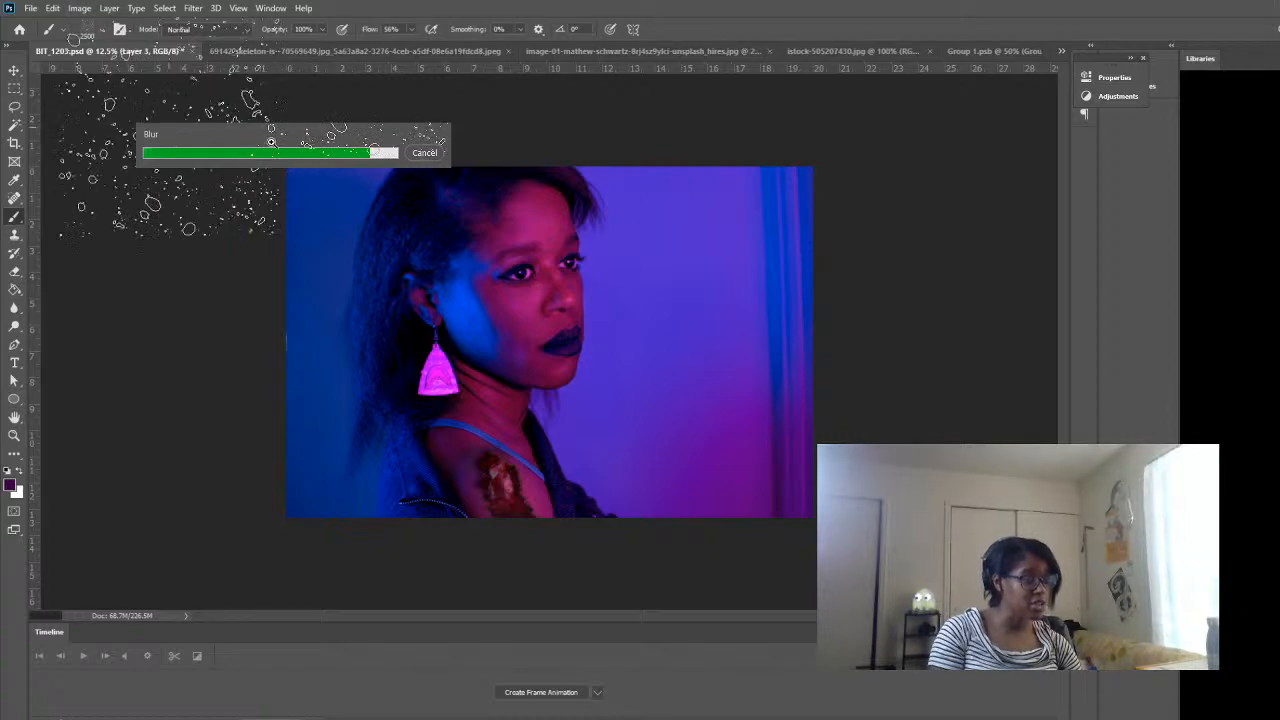
left_click(414, 309)
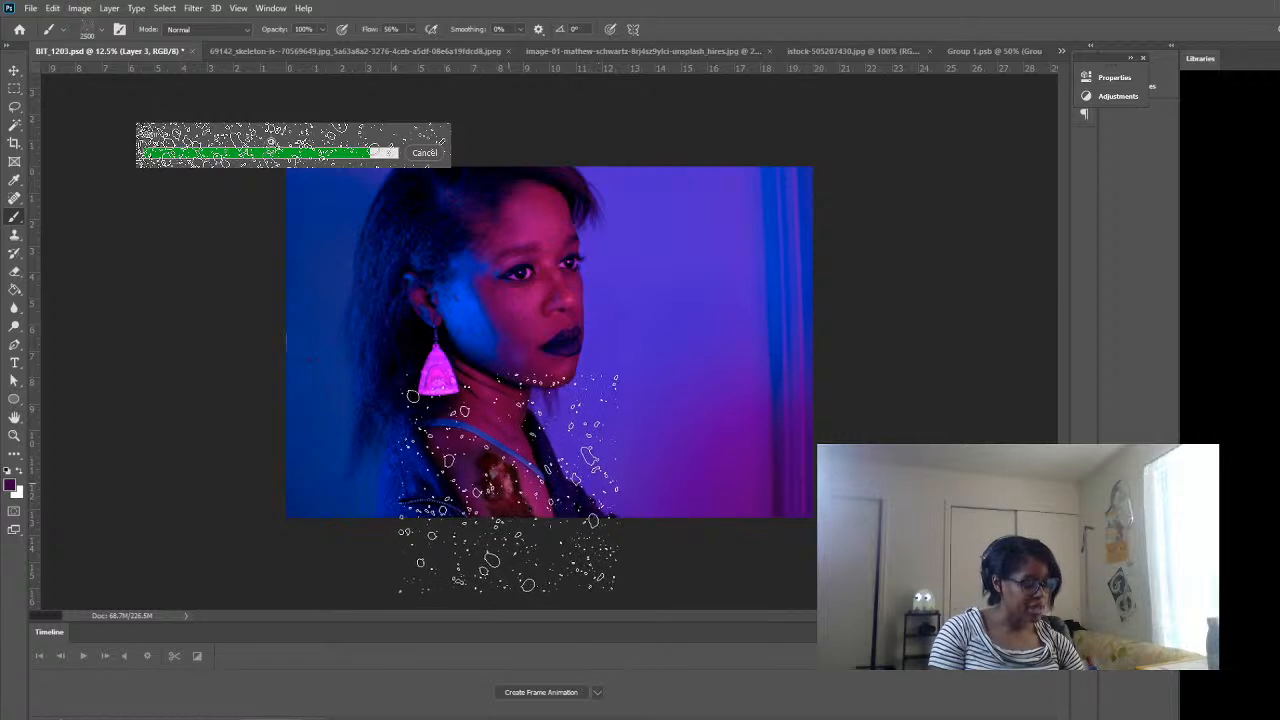
key("bracketleft")
key("bracketleft")
key("bracketleft")
key("bracketleft")
key("bracketleft")
key("bracketleft")
key("bracketleft")
key("bracketleft")
key("bracketleft")
key("bracketleft")
key("bracketleft")
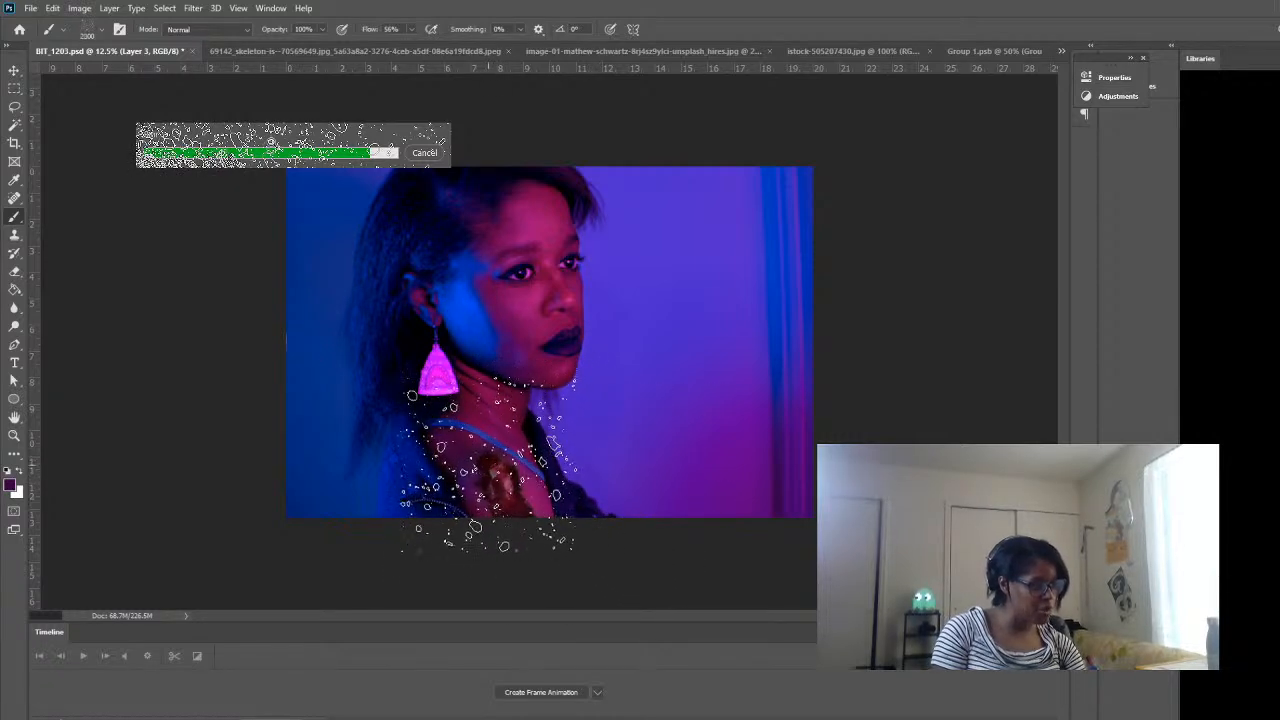
key("bracketleft")
key("bracketleft")
key("bracketleft")
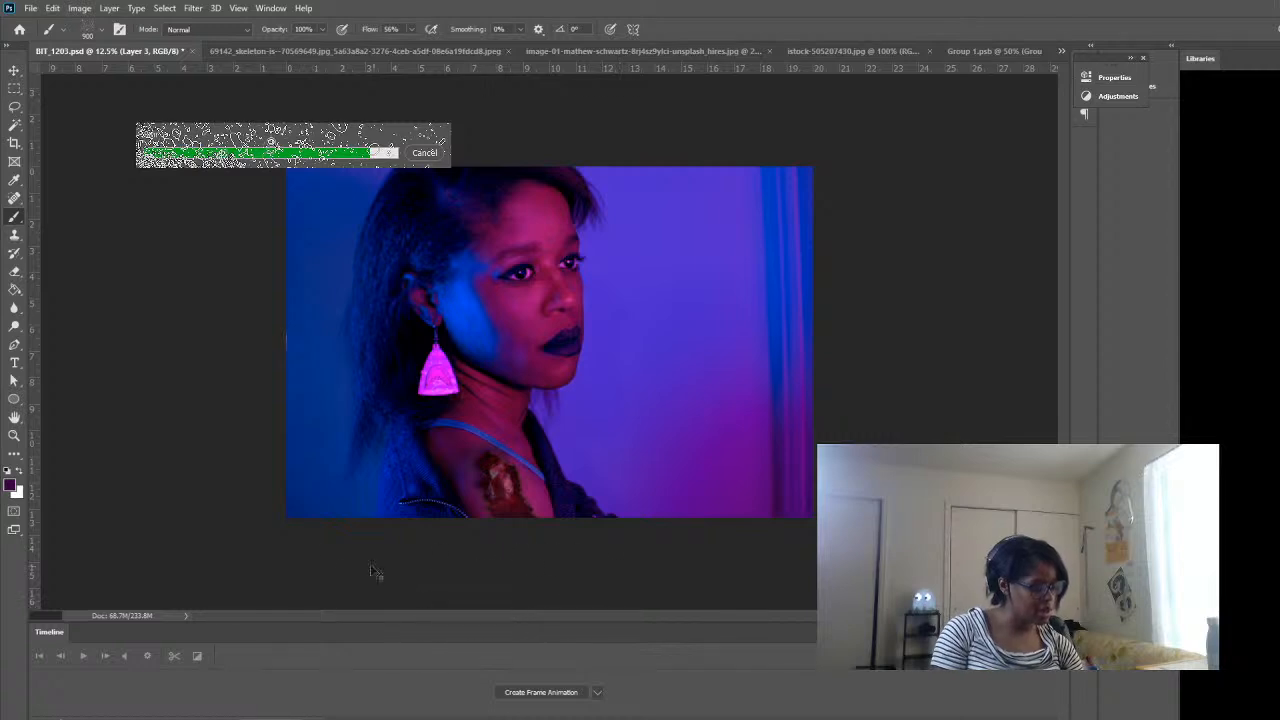
- Try stamping blood spatter around the shoulder wound in a sampled red
left_click(14, 435)
left_click(397, 491)
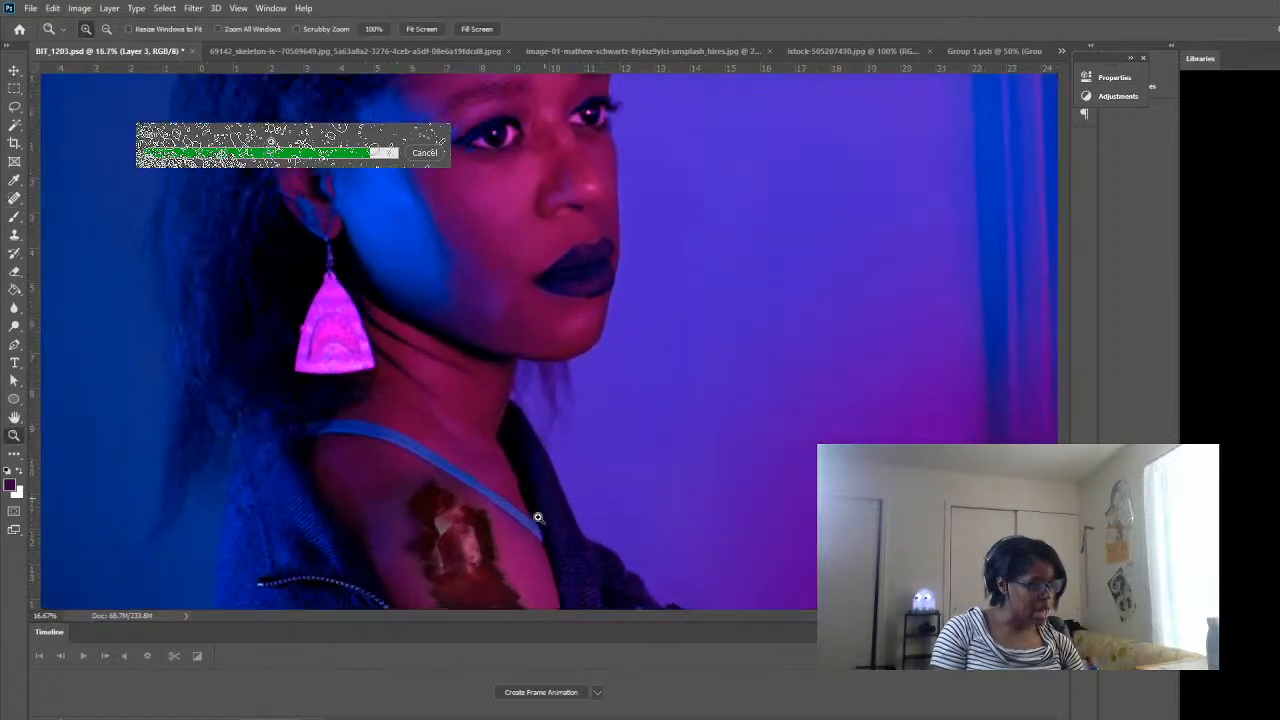
key("i")
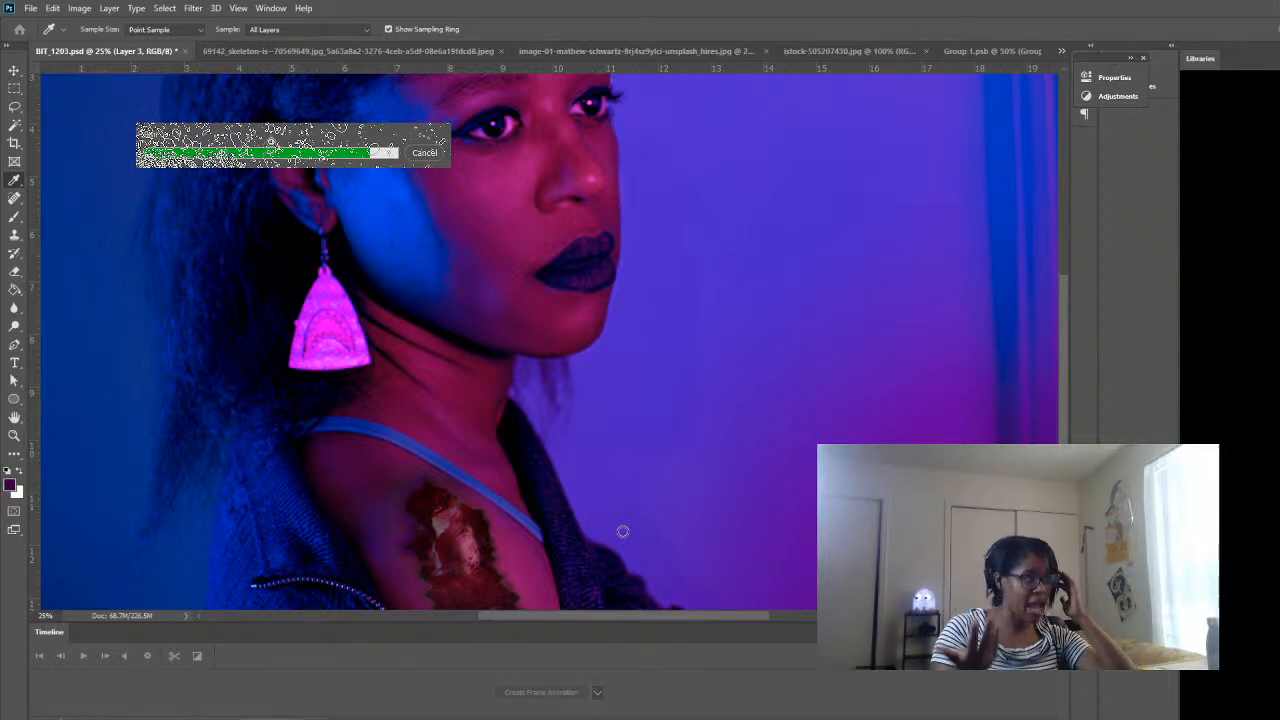
left_click(795, 434)
key("b")
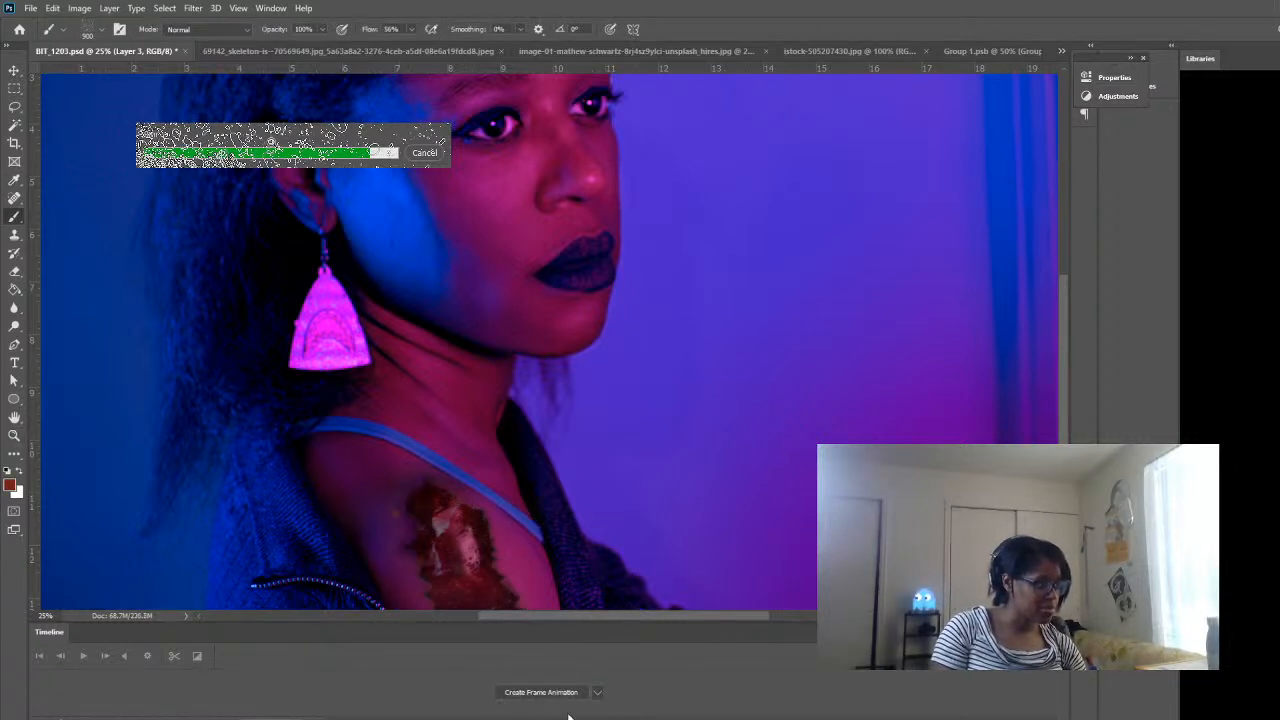
key("i")
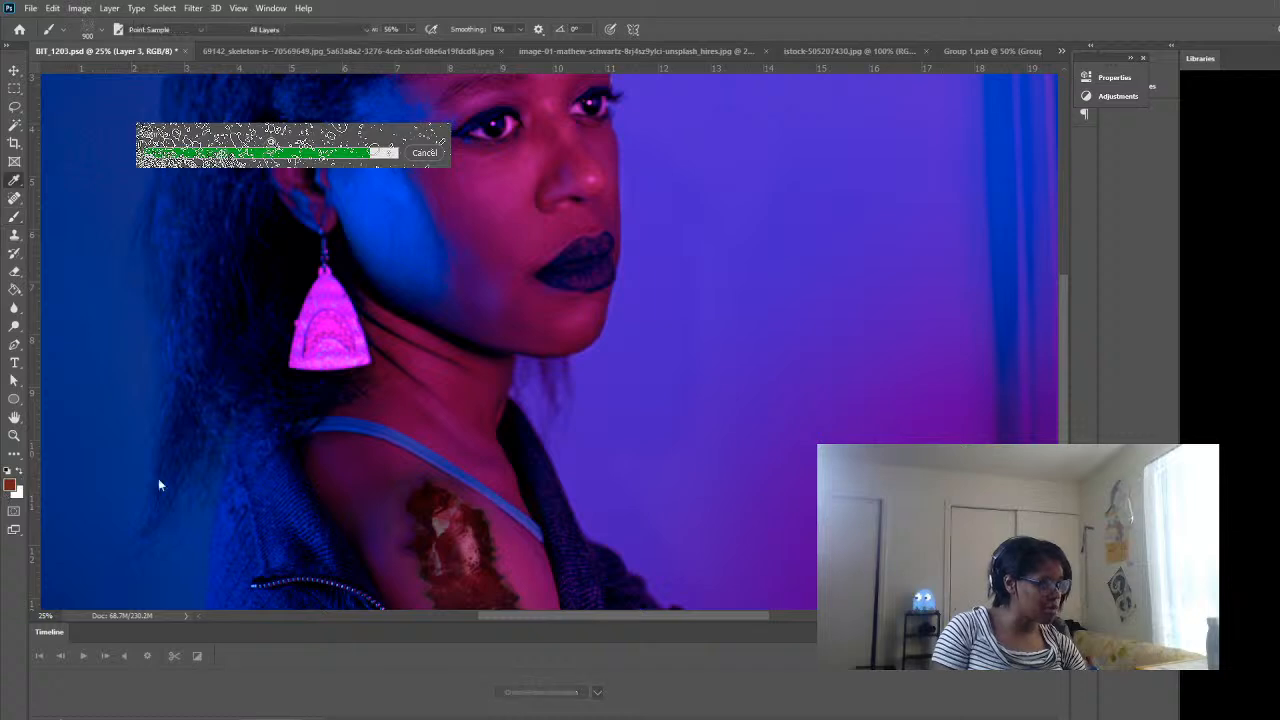
key("b")
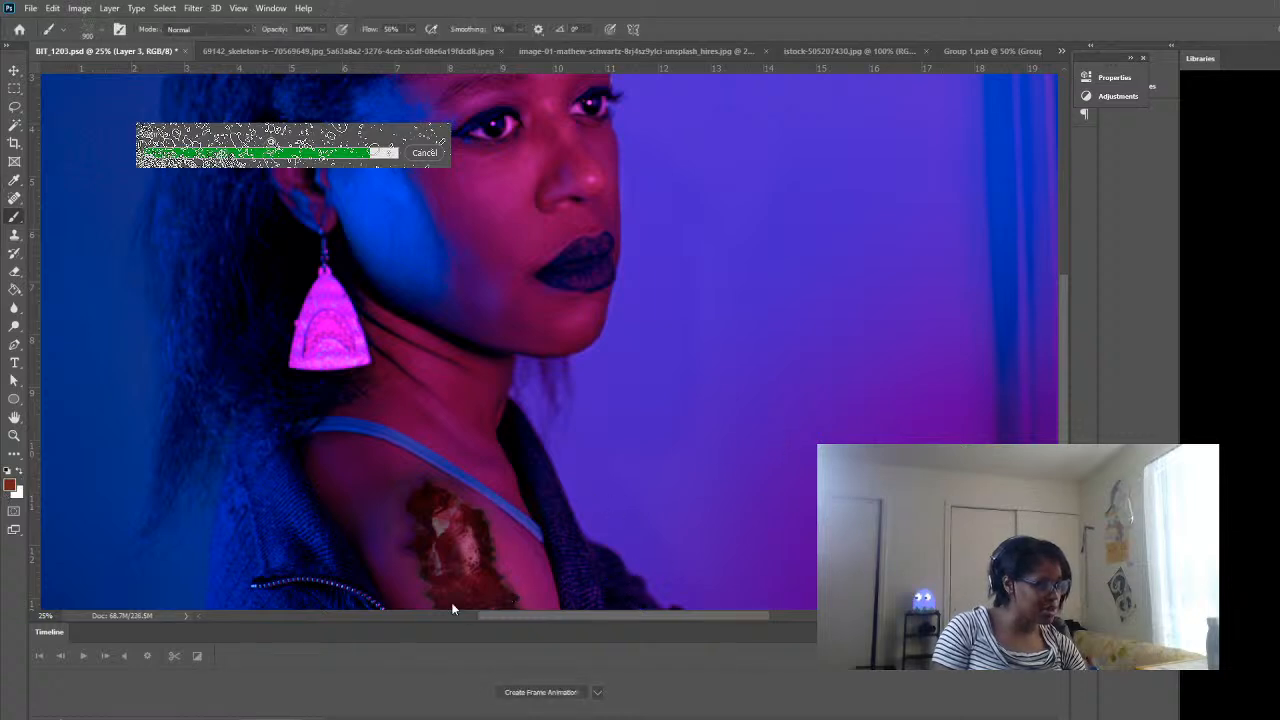
- Sample darker reds from the image and stamp blood spatter on the skin around the wound
left_click(505, 560, "alt")
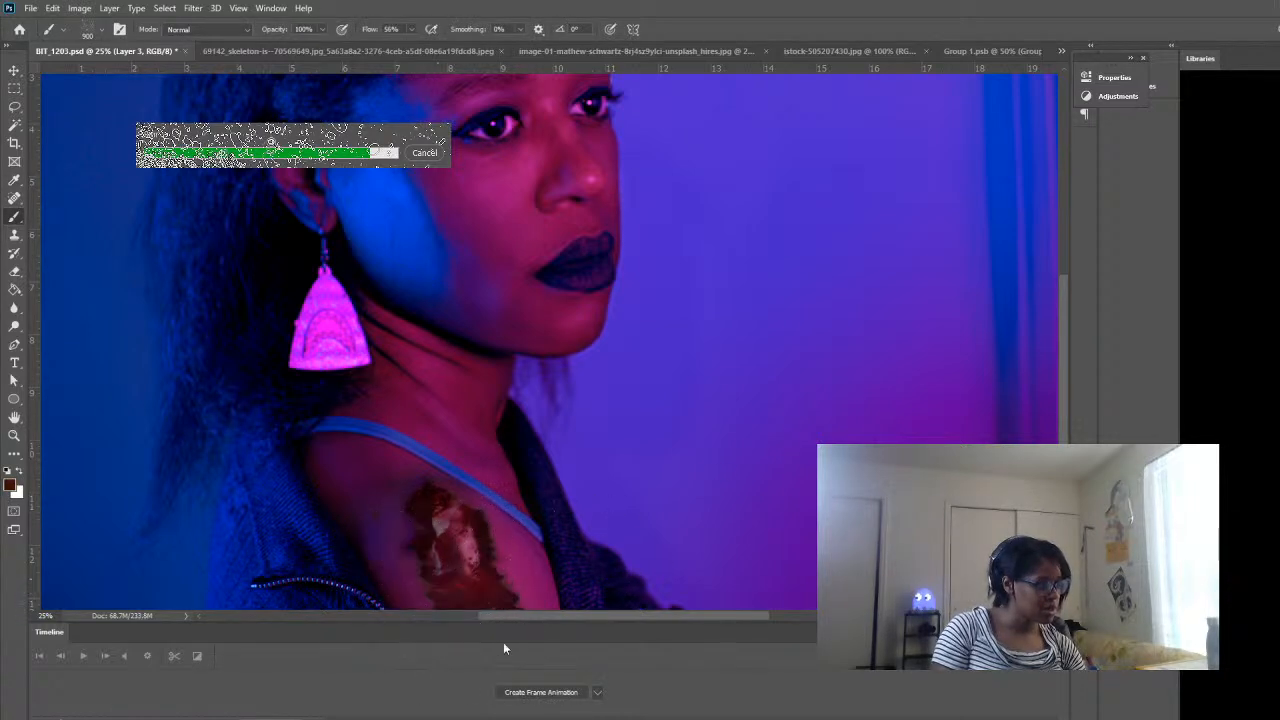
left_click(464, 599)
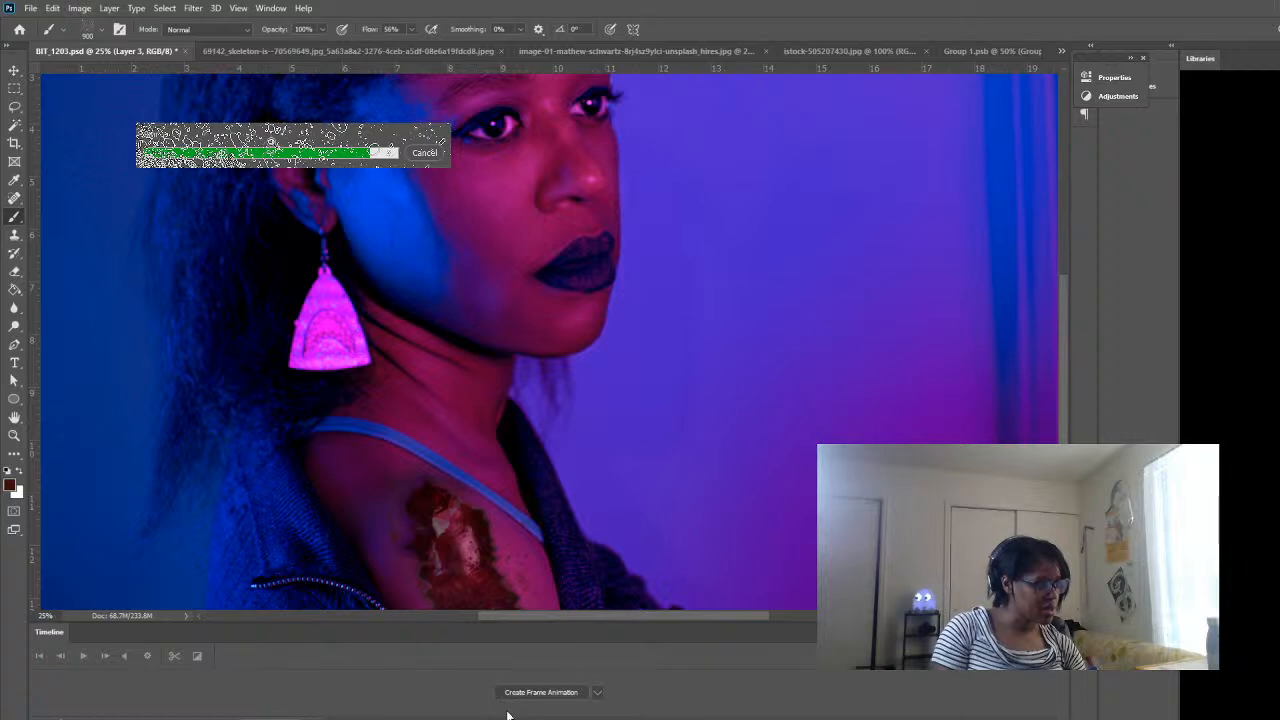
left_click(505, 585)
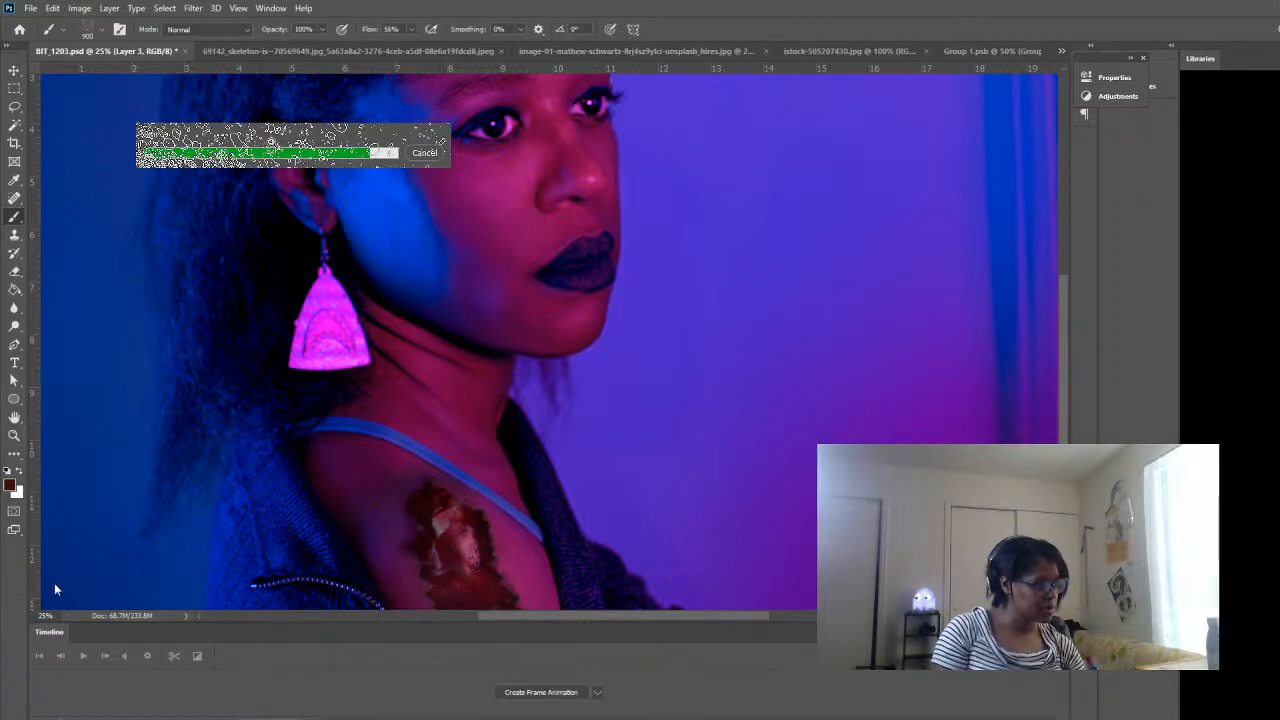
key("i")
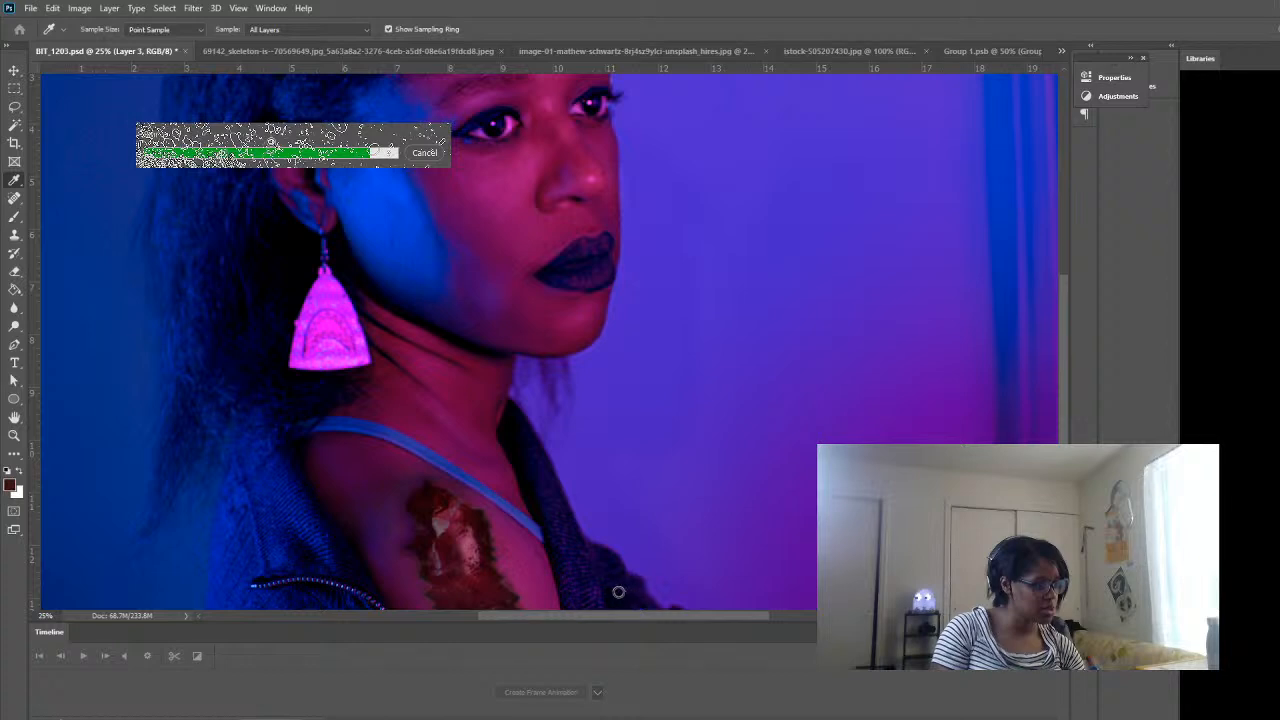
key("b")
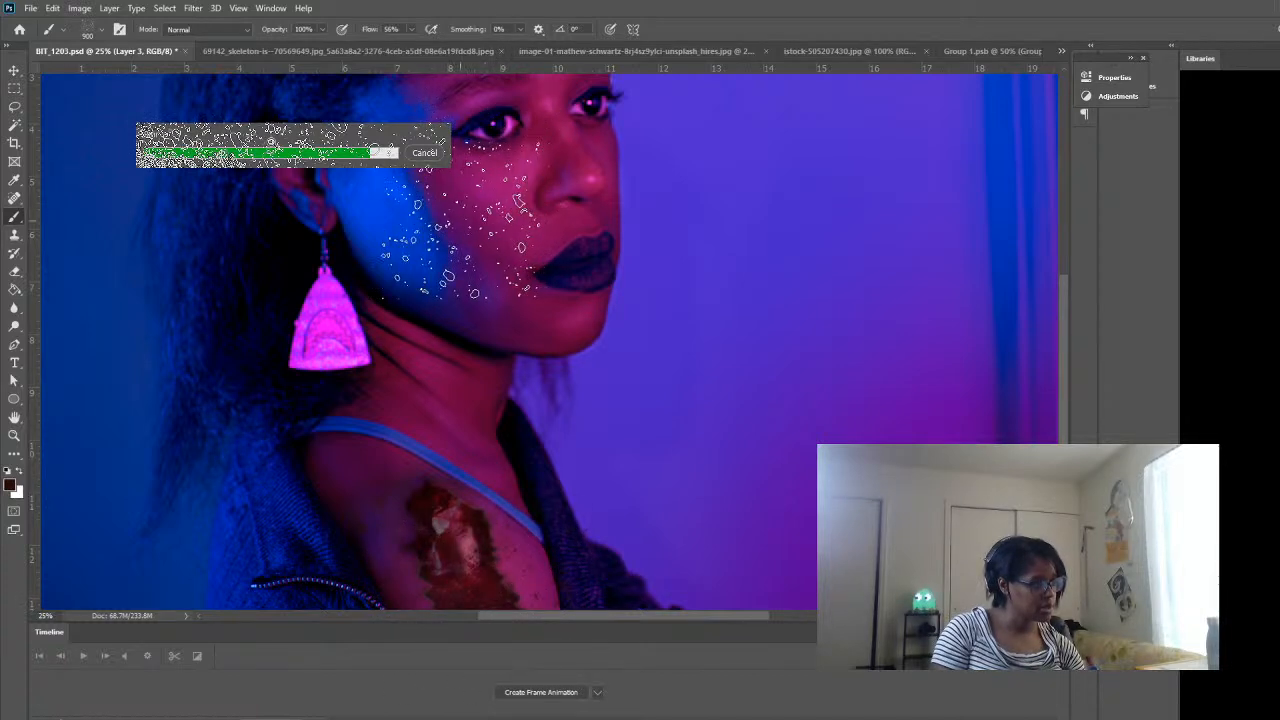
- Try stamping dark red blood spatter across the woman's cheek with the size 900 spatter brush
left_click(460, 218)
scroll(640, 380, "down", 1)
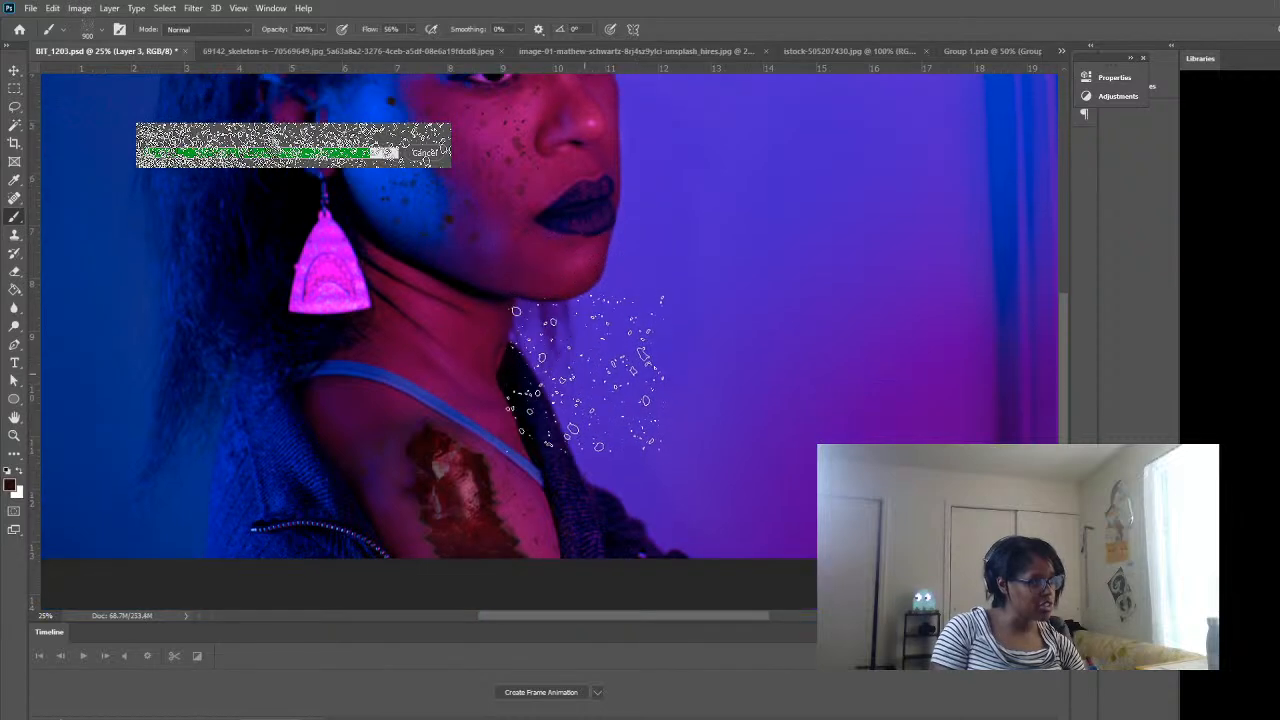
scroll(705, 500, "up", 1)
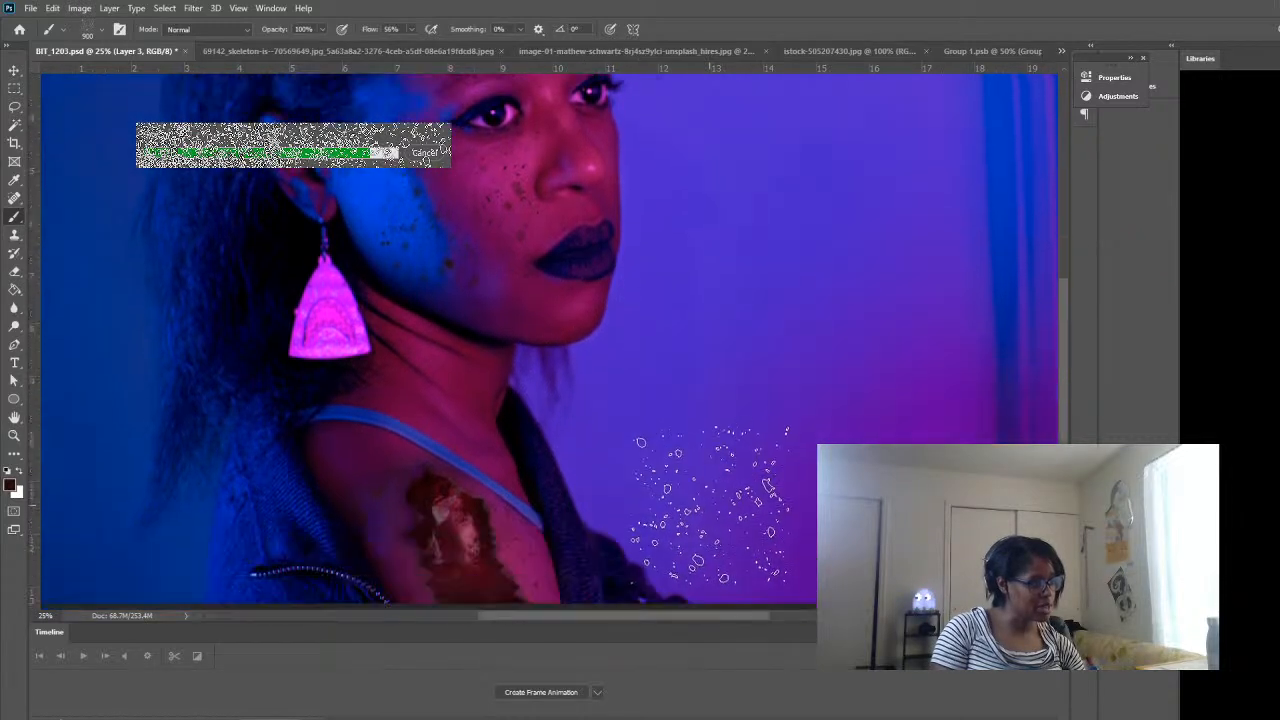
scroll(708, 497, "down", 2)
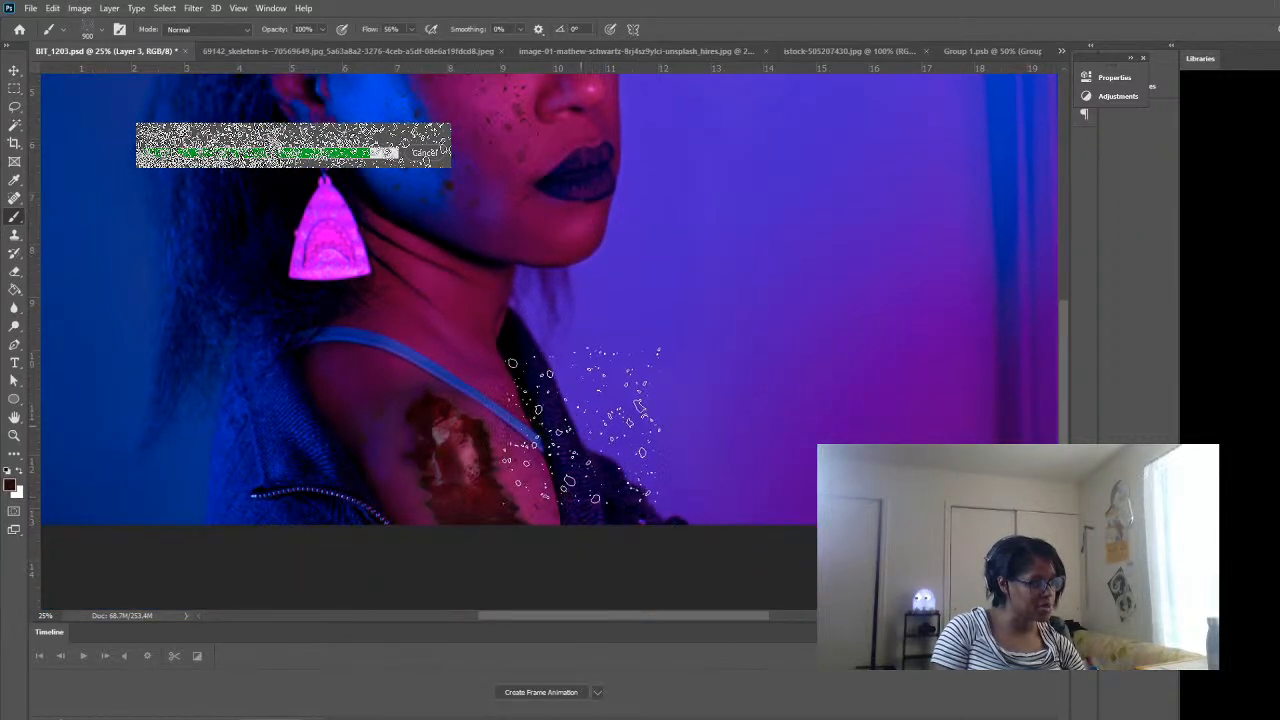
scroll(620, 445, "up", 3)
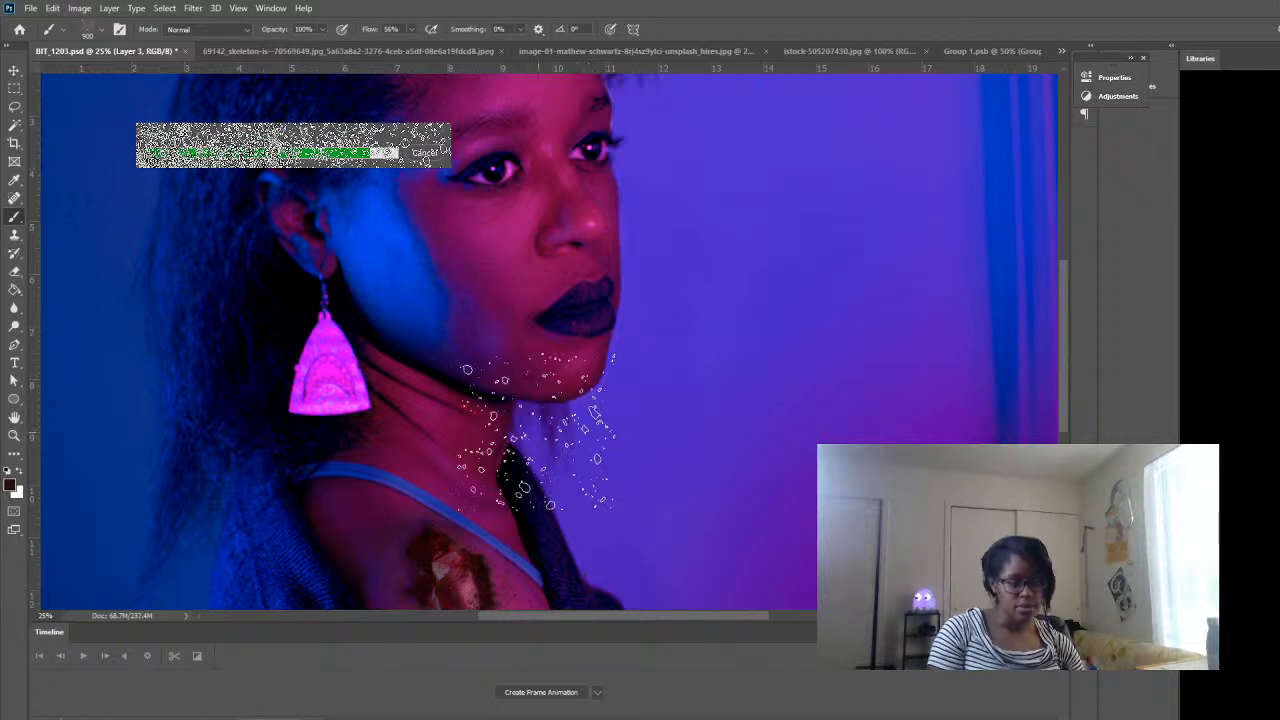
- Examine the portrait at several zoom levels to judge how the shoulder wound and face look together
left_click(14, 436)
left_click(500, 375, "alt")
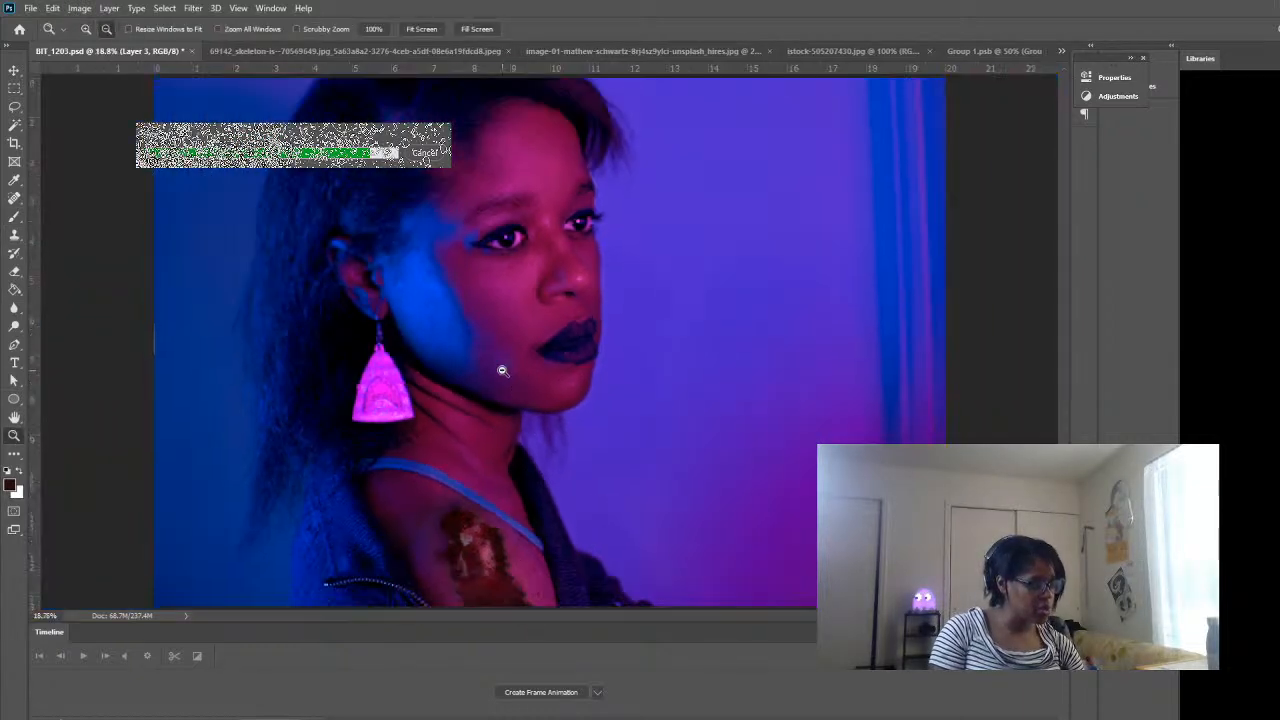
left_click(503, 368, "alt")
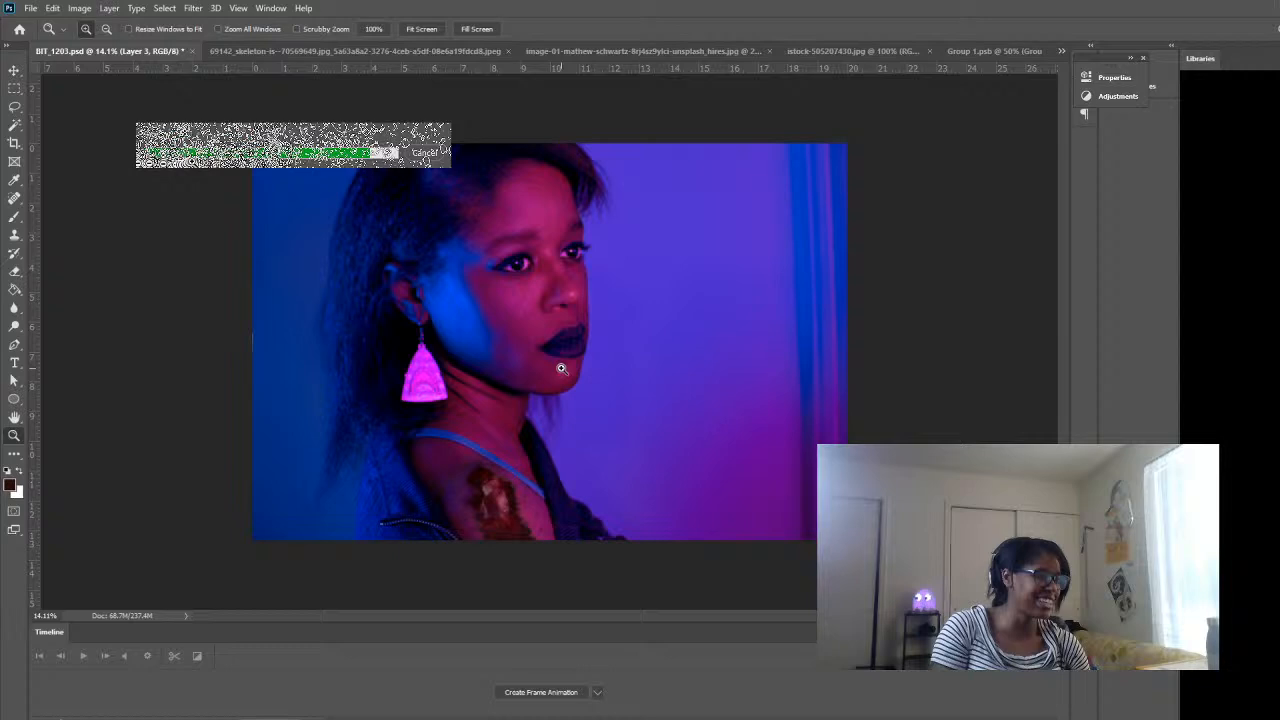
left_click(541, 461)
left_click(489, 396)
scroll(526, 388, "down", 1)
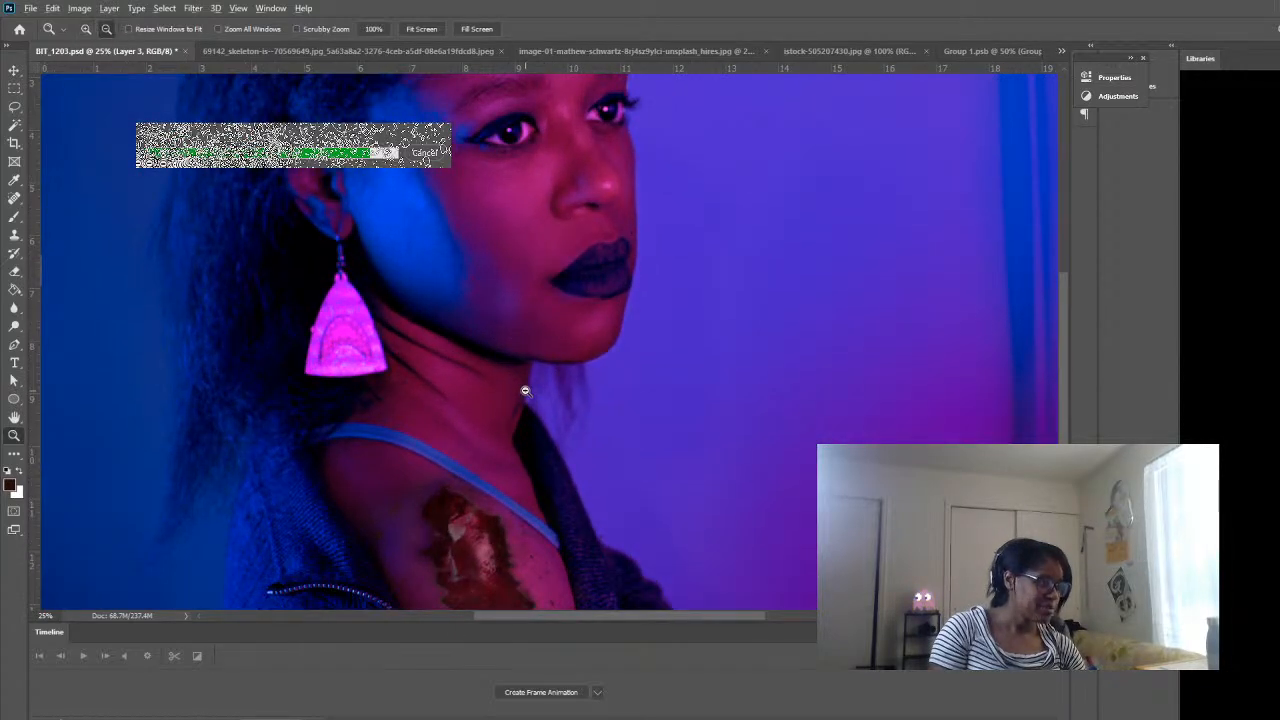
left_click(524, 389, "alt")
left_click(525, 389, "alt")
left_click(526, 389, "alt")
left_click(558, 385, "alt")
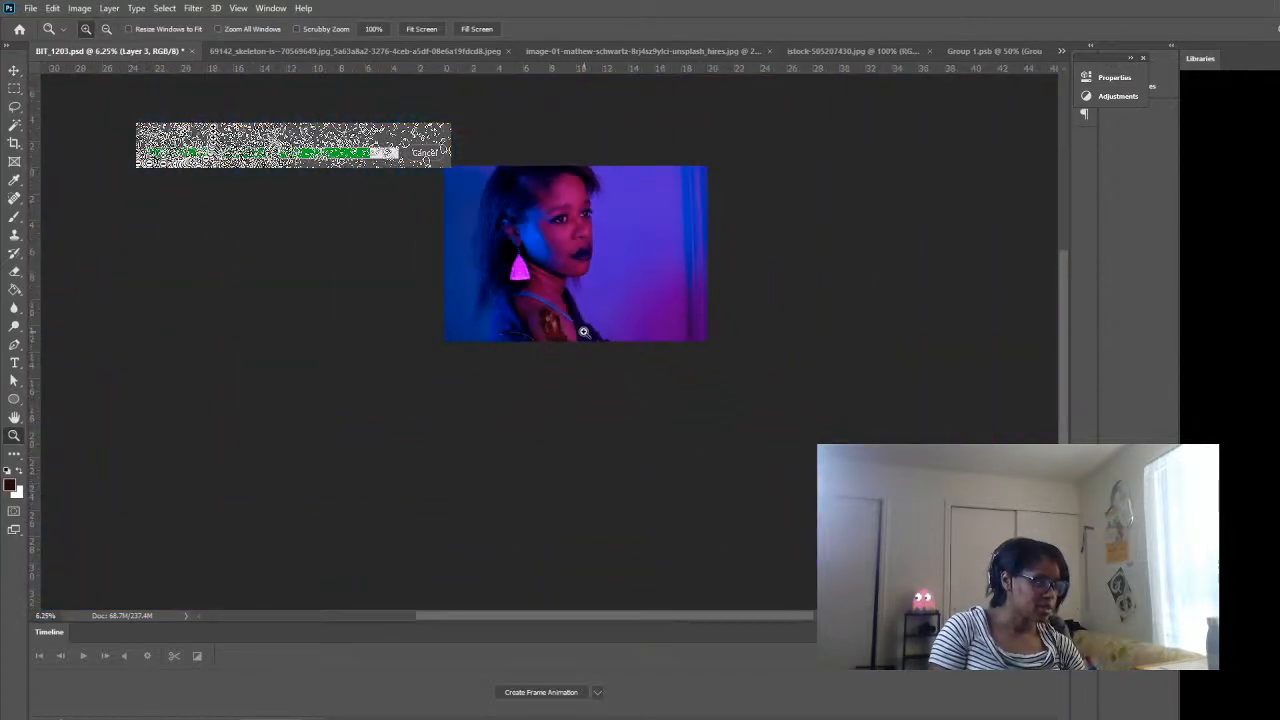
left_click(580, 268)
left_click(565, 278)
left_click(555, 285)
left_click(530, 299)
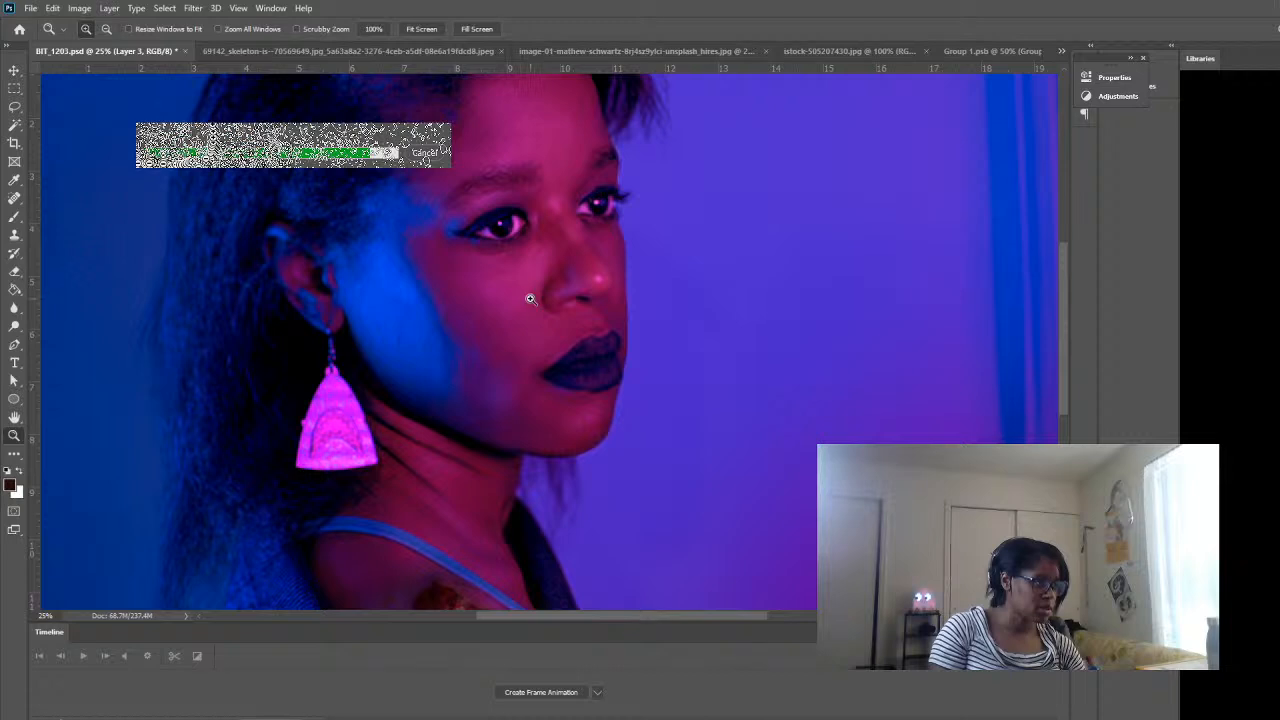
- Try the current spatter stamp on the cheek, and test a finer spatter brush reduced to size 1200
left_click(14, 216)
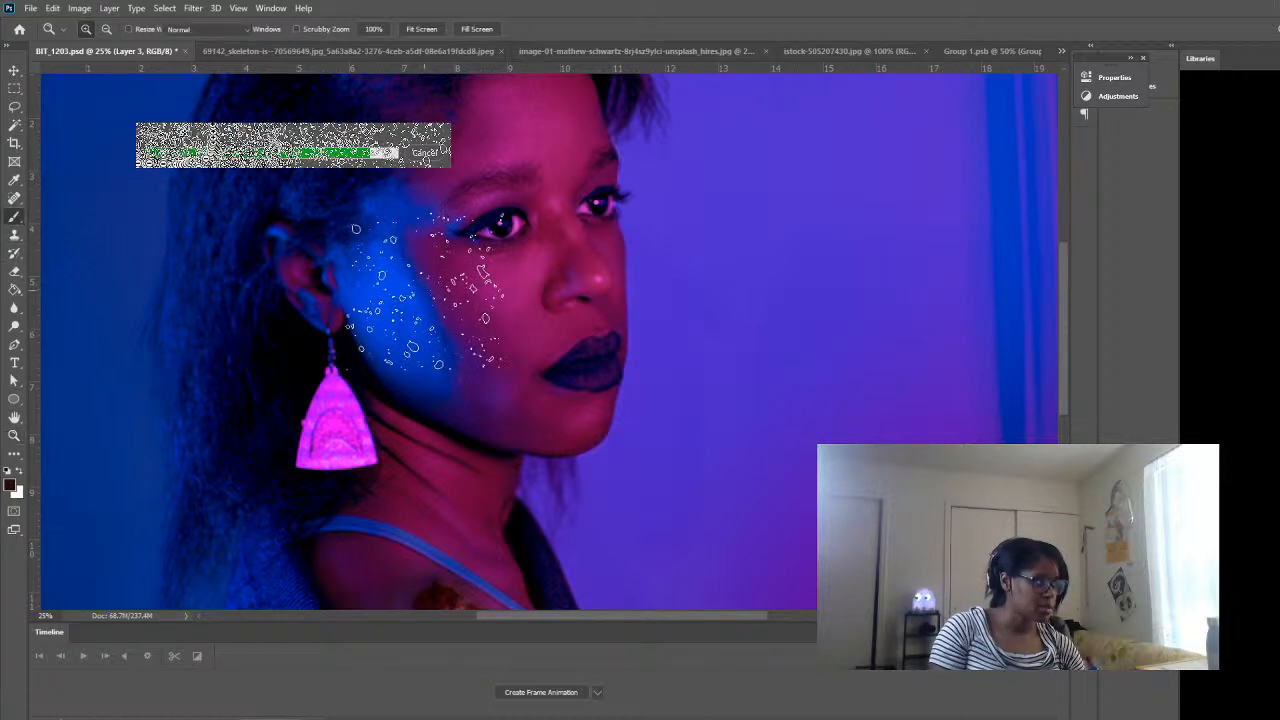
left_click(450, 318)
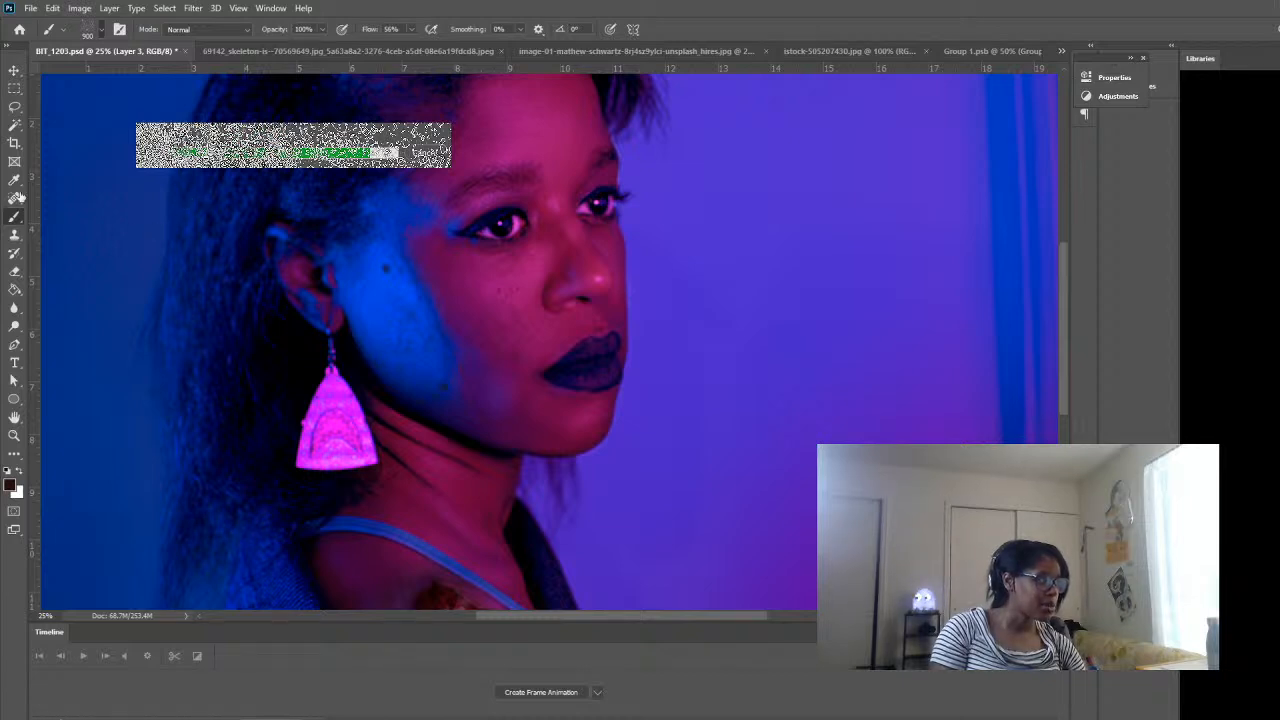
left_click(117, 214)
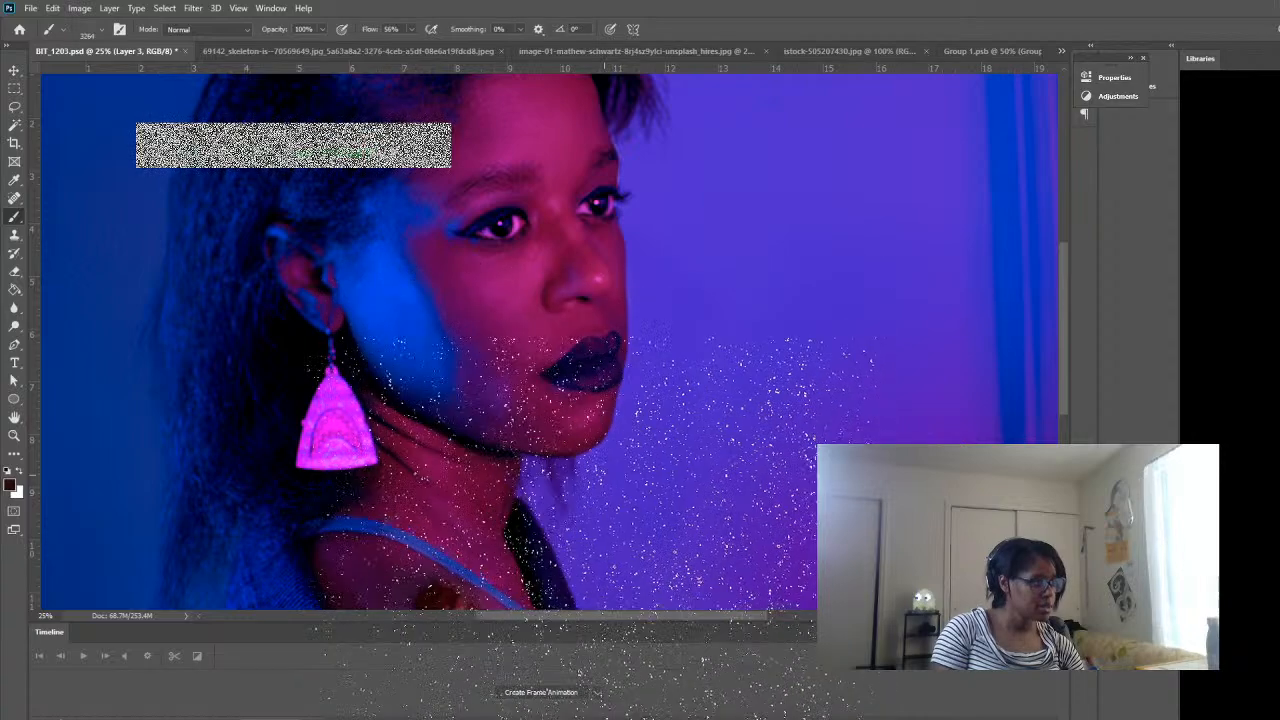
key("bracketleft")
key("bracketleft")
key("bracketleft")
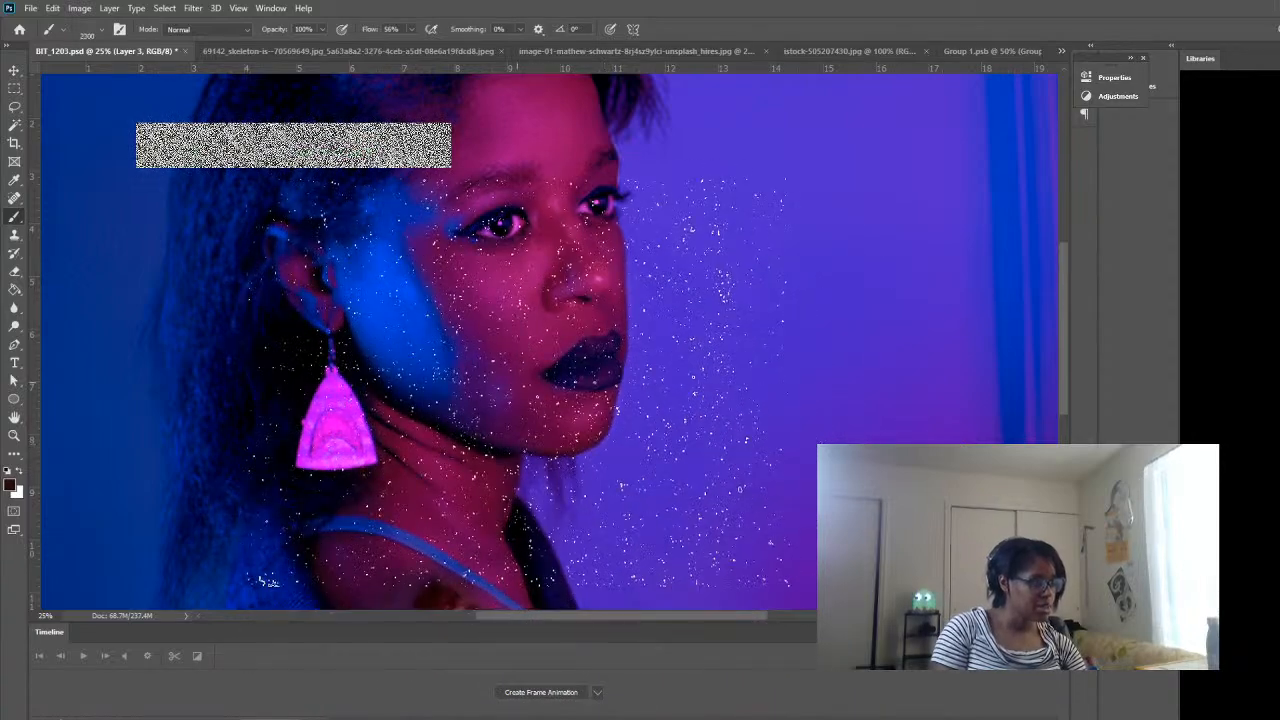
key("bracketleft")
key("bracketleft")
key("bracketleft")
key("bracketleft")
key("bracketleft")
key("bracketleft")
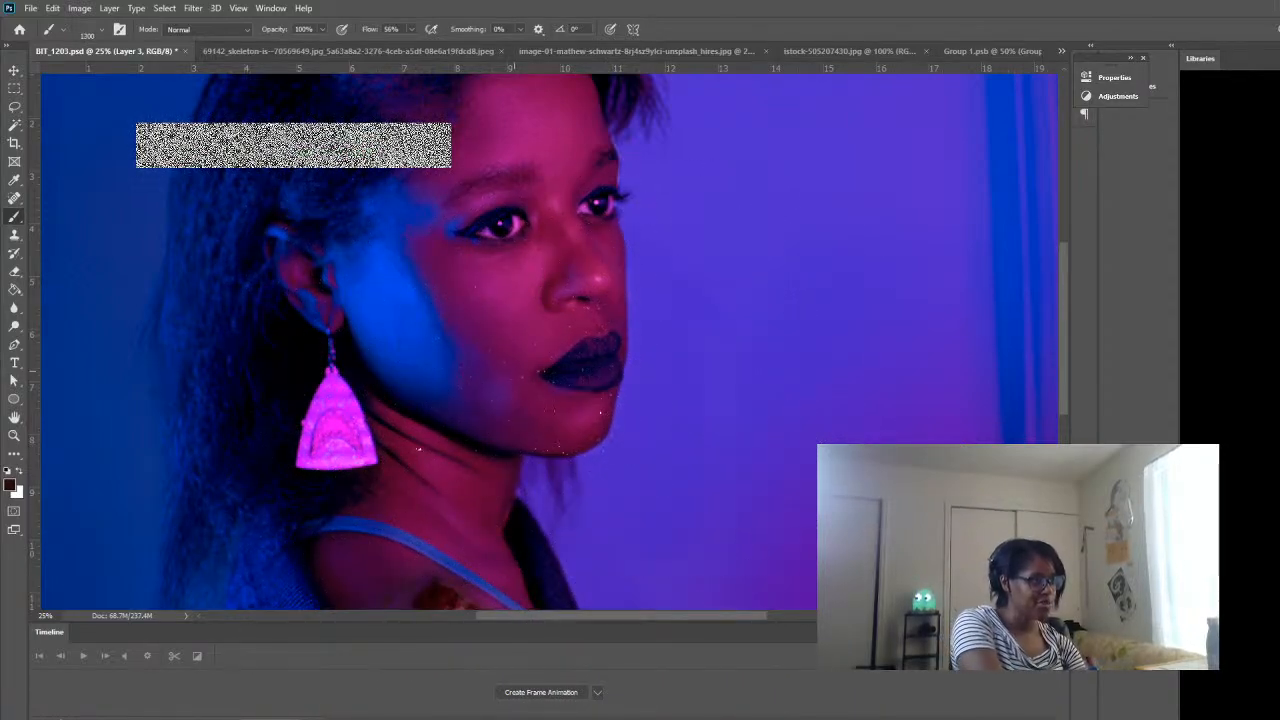
scroll(418, 449, "down", 5)
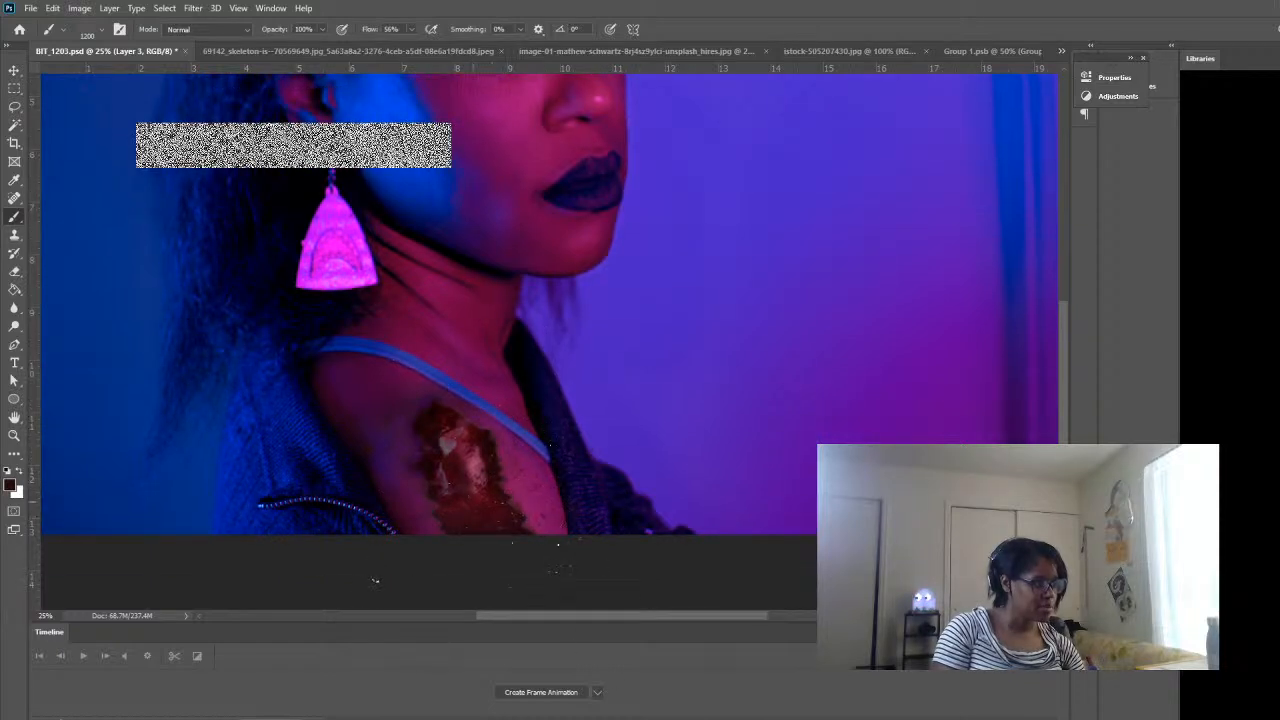
scroll(425, 280, "up", 3)
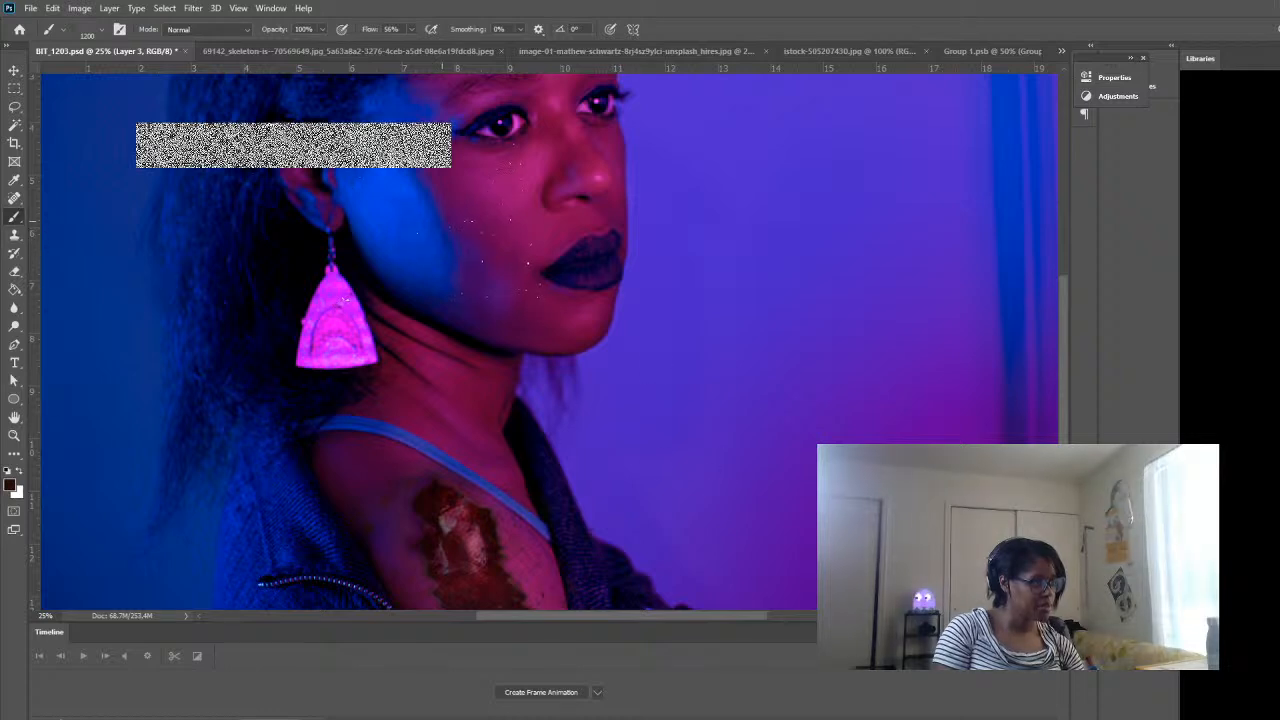
scroll(113, 334, "up", 4)
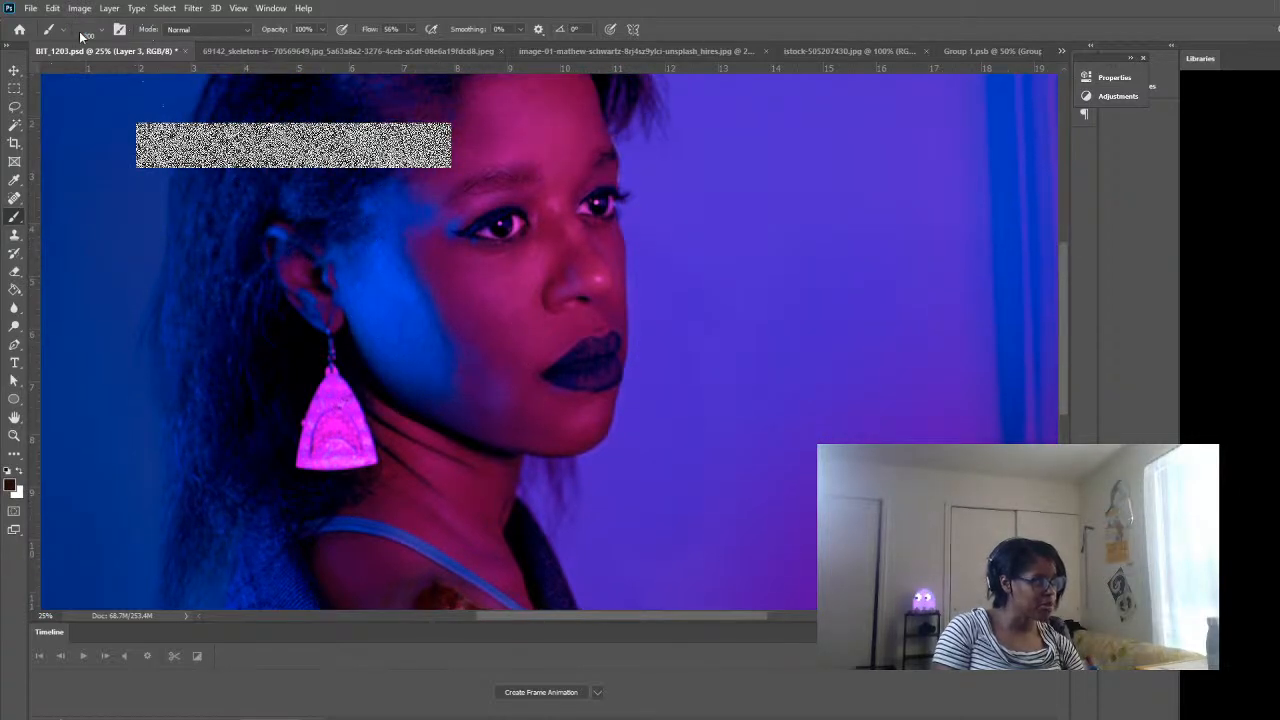
- Try stamping a denser spatter brush at size 3000 over the face and background, and undo it
left_click(132, 216)
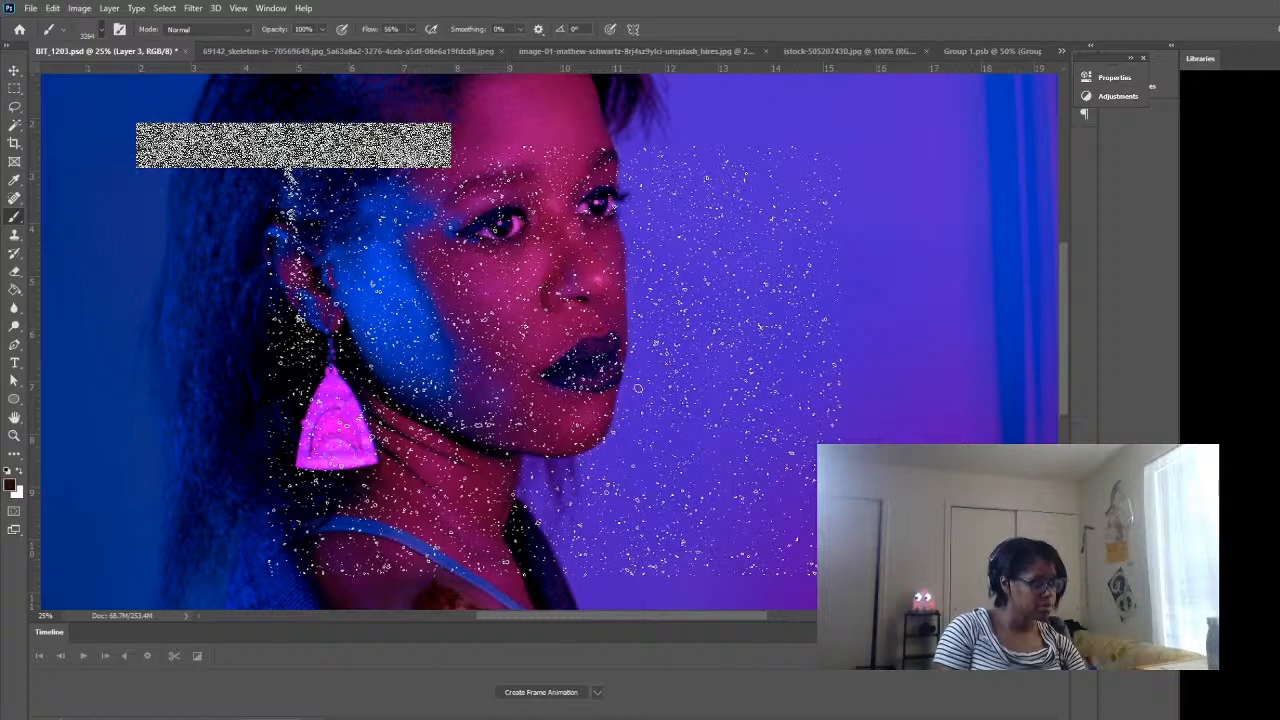
key("bracketleft")
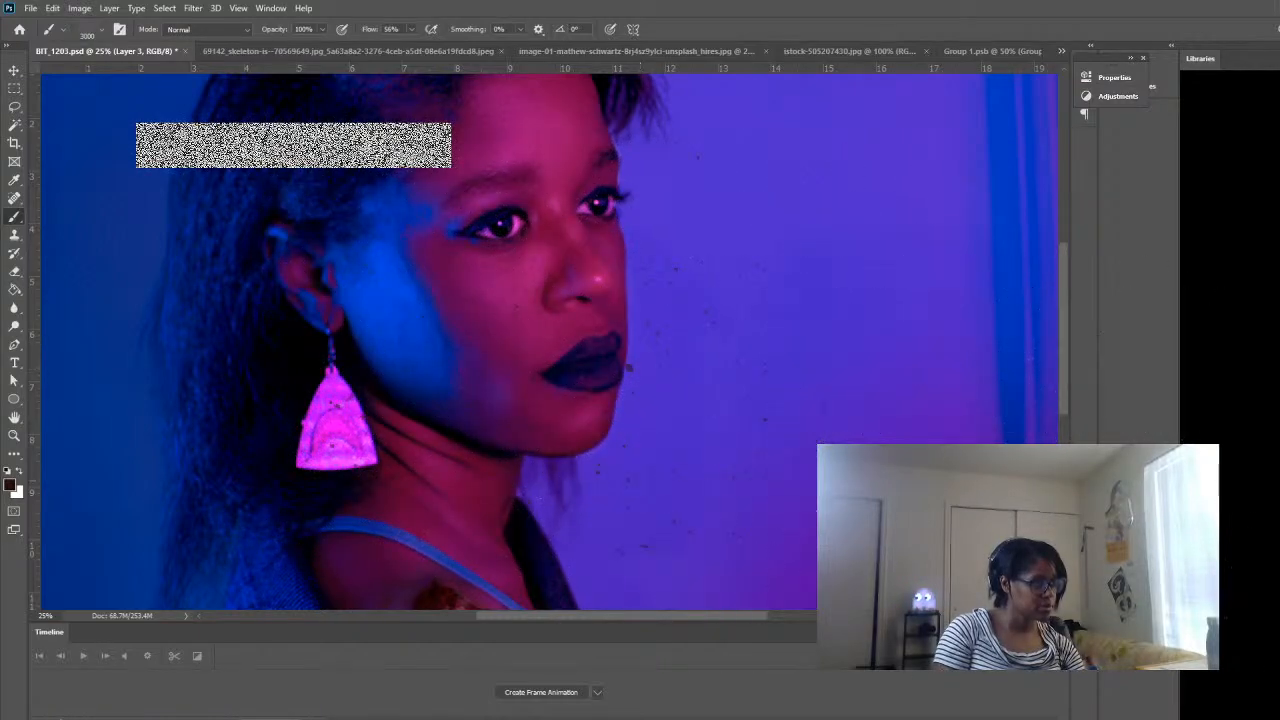
key("ctrl+z")
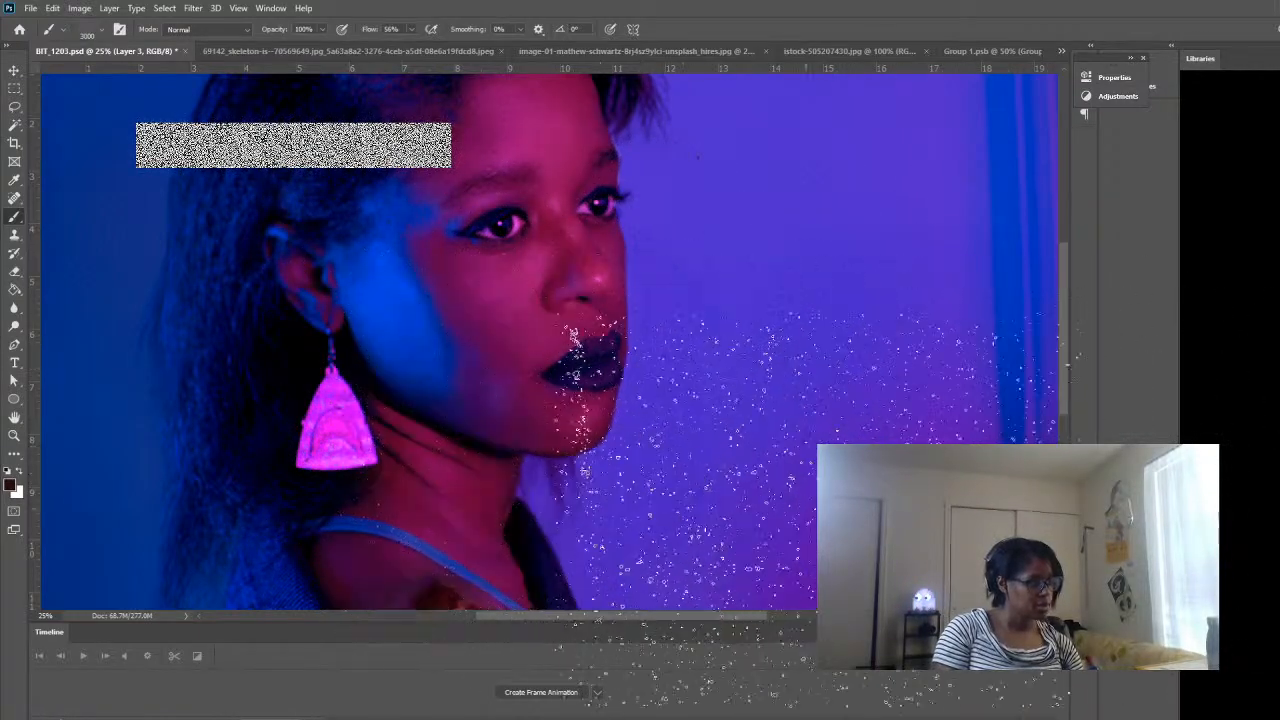
- Reduce the dense spatter brush to size 1000
key("bracketleft")
key("bracketleft")
key("bracketleft")
key("bracketleft")
key("bracketleft")
key("bracketleft")
key("bracketleft")
key("bracketleft")
key("bracketleft")
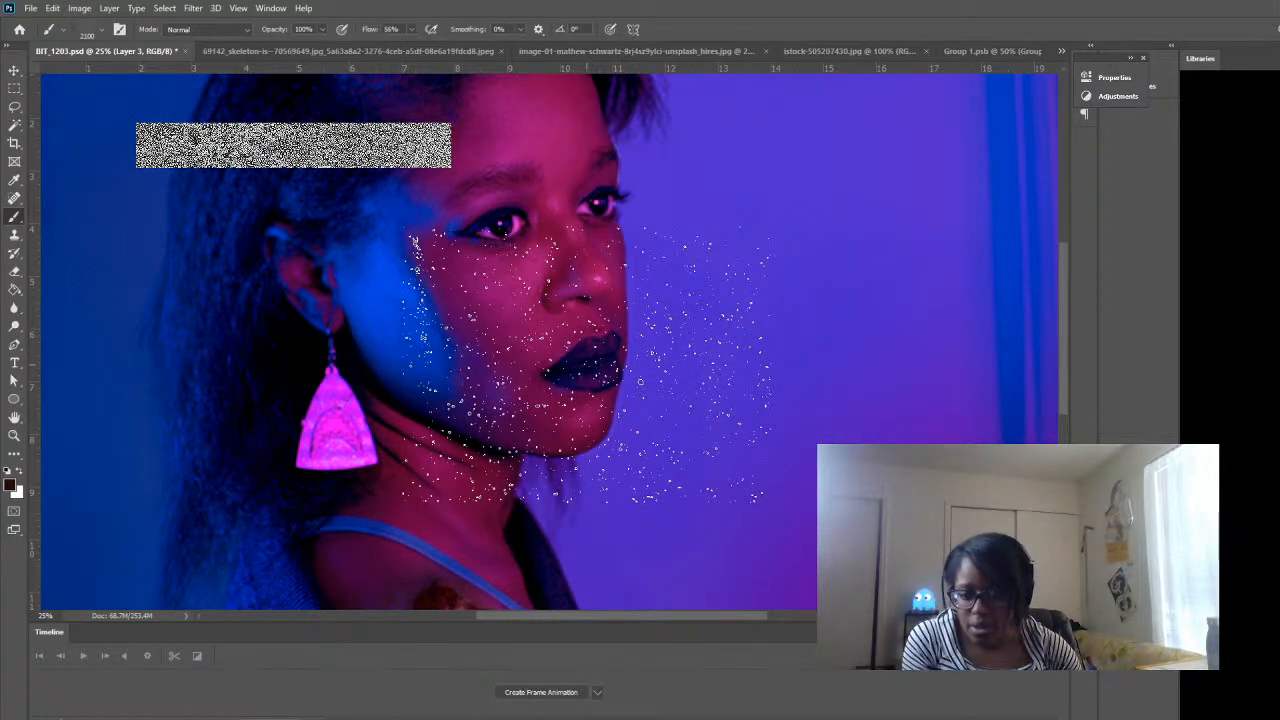
key("bracketleft")
key("bracketleft")
key("bracketleft")
key("bracketleft")
key("bracketleft")
key("bracketleft")
key("bracketleft")
key("bracketleft")
key("bracketleft")
key("bracketleft")
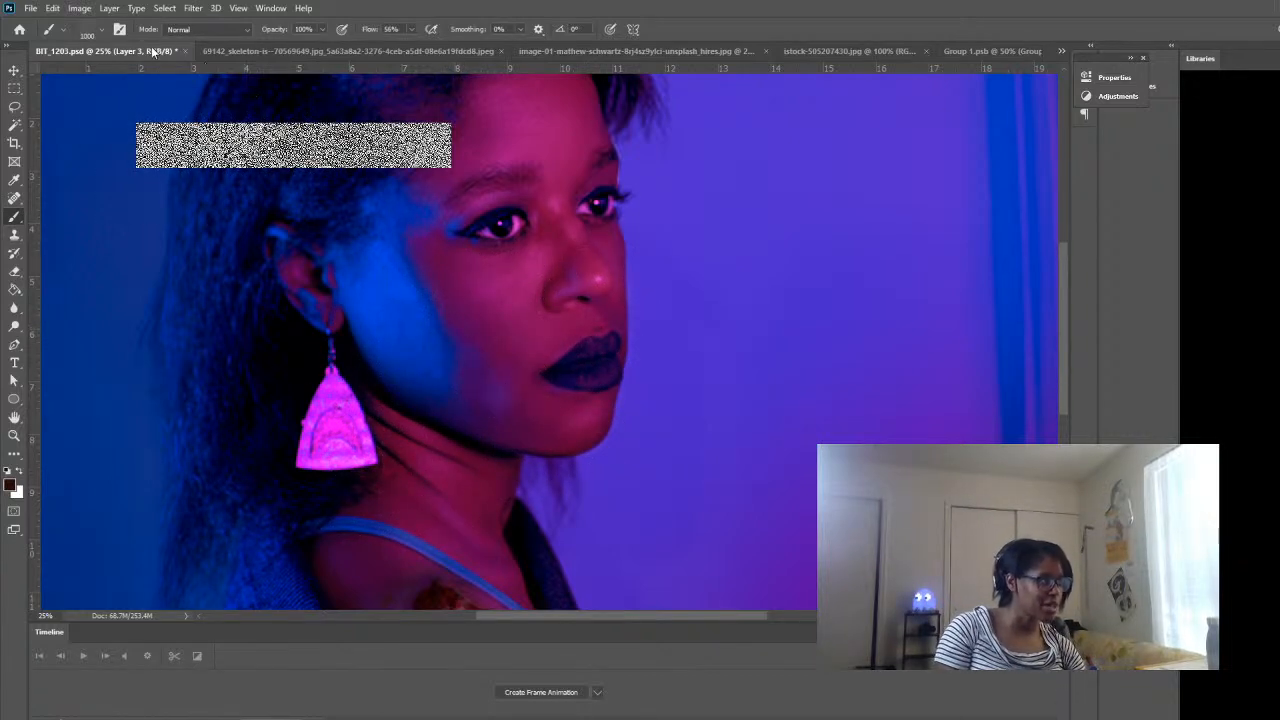
- Switch to another spatter brush and reduce its size to 2500
left_click(151, 216)
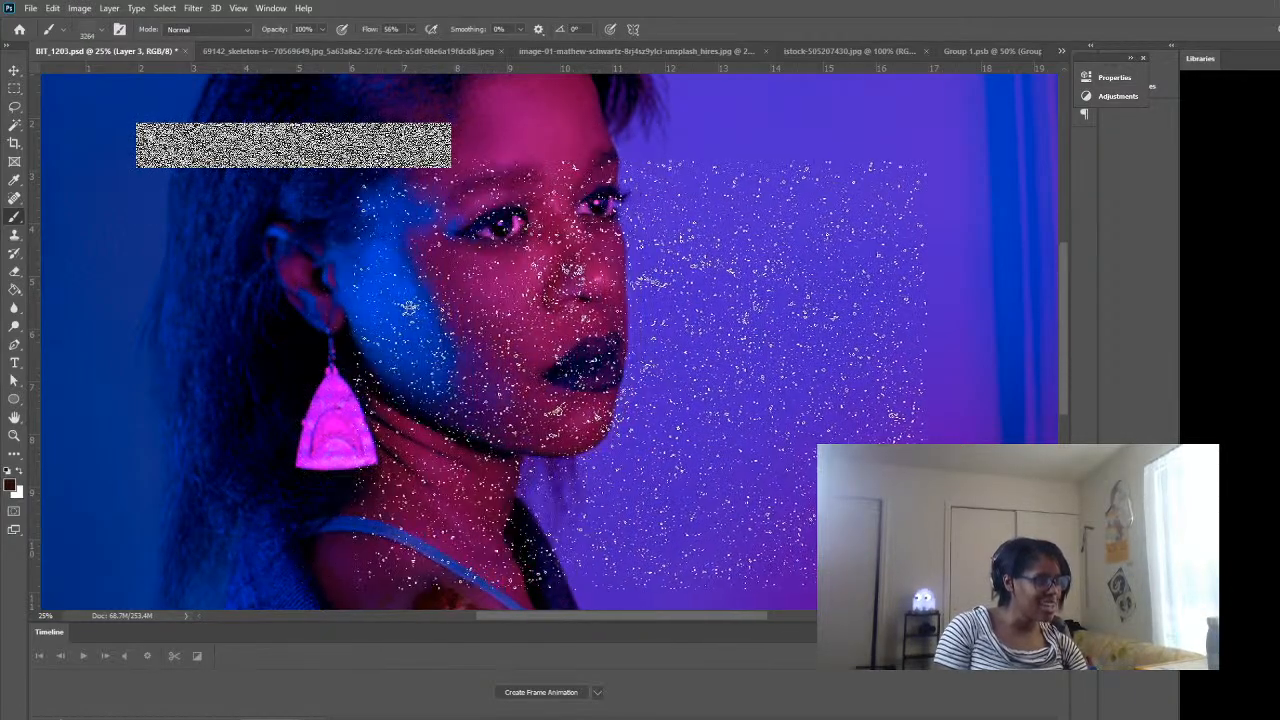
key("bracketleft")
key("bracketleft")
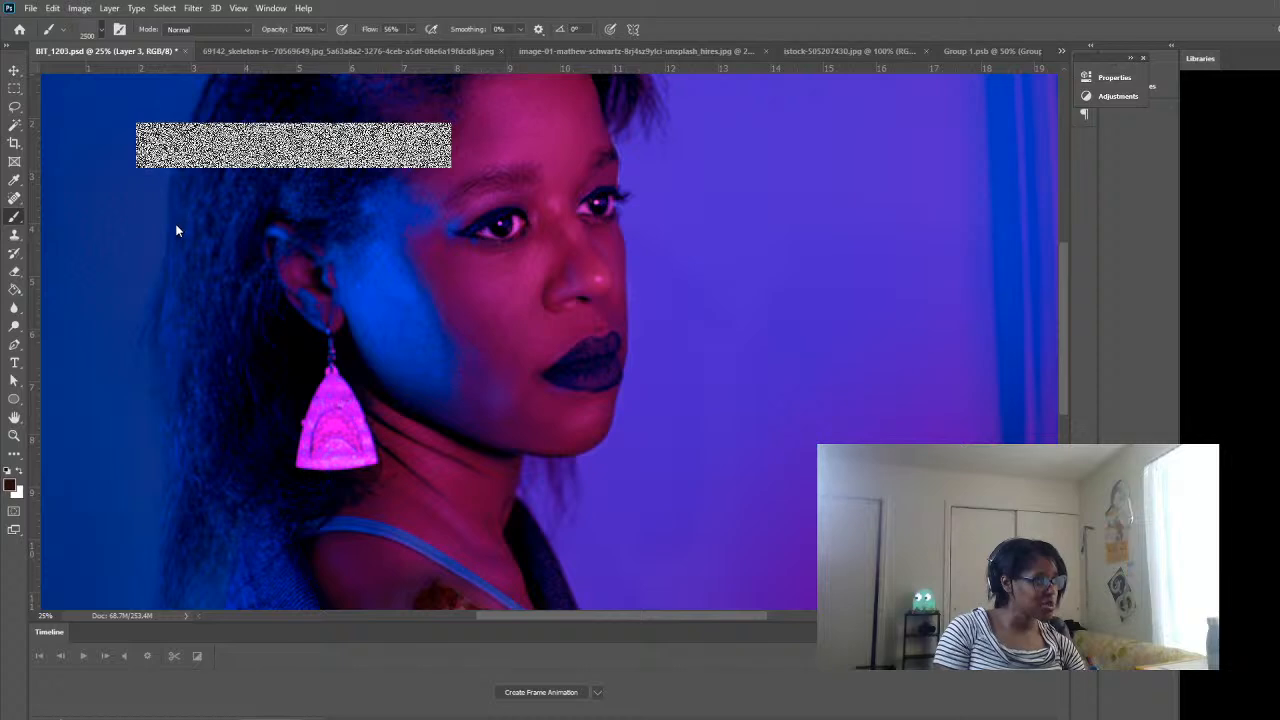
scroll(7, 182, "up", 1)
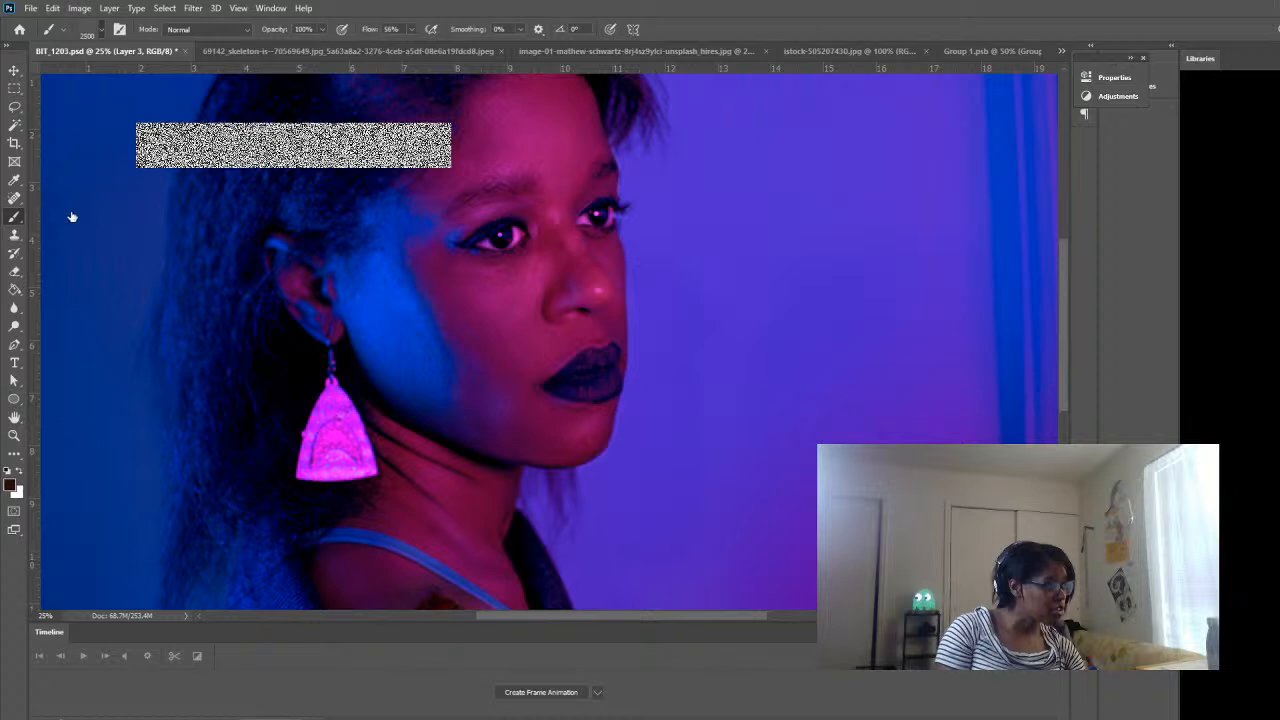
- Switch to a small brush, try a short stroke on the cheek and undo it
left_click(108, 178)
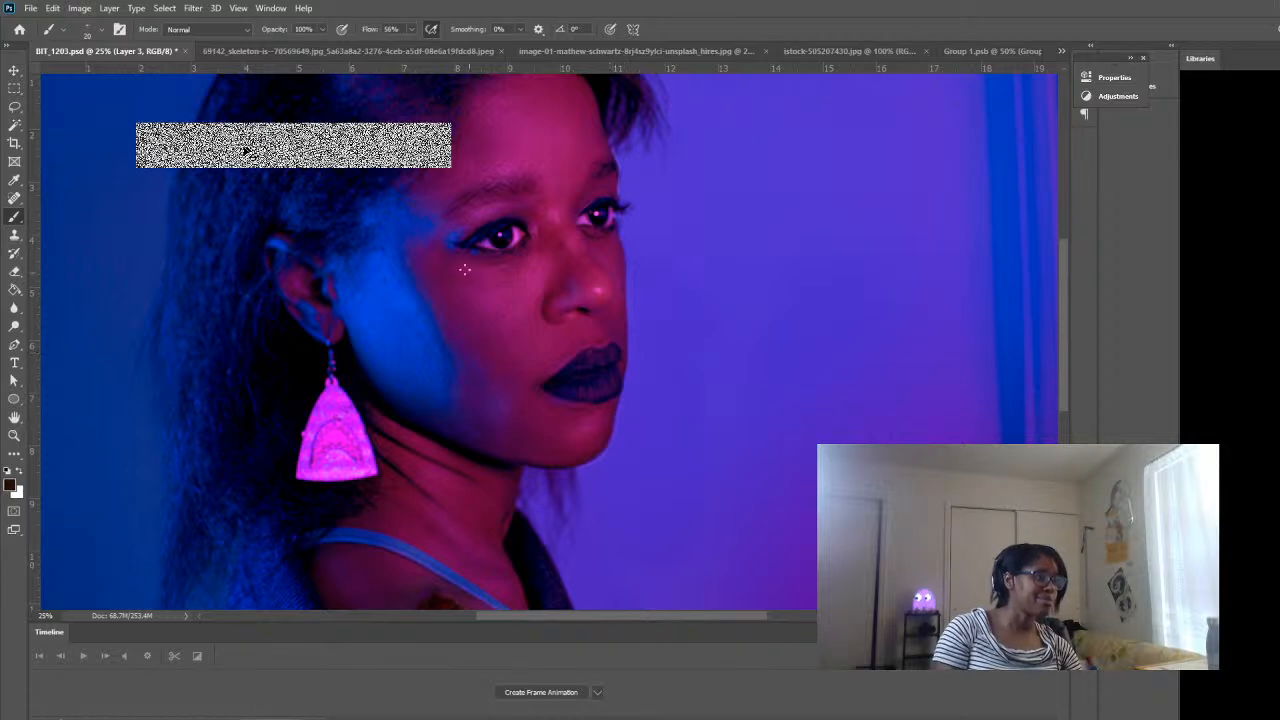
double_click(134, 199)
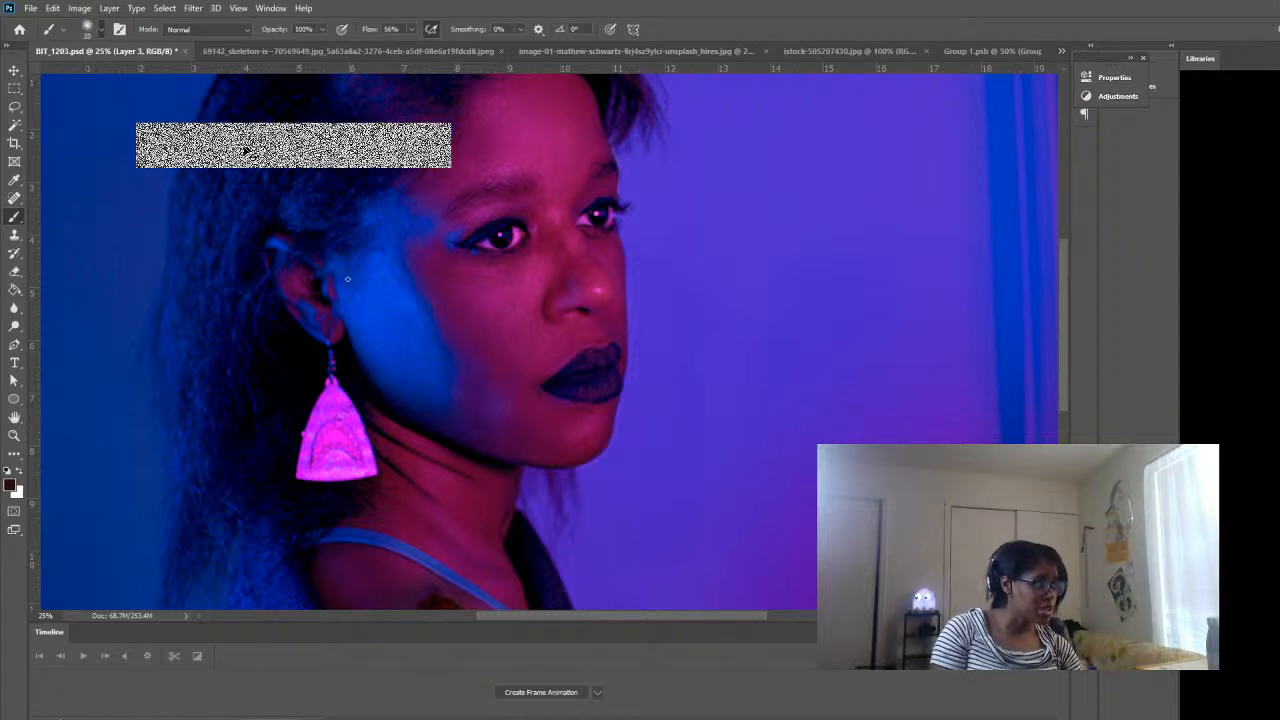
left_click_drag(498, 294, 477, 294)
key("ctrl+z")
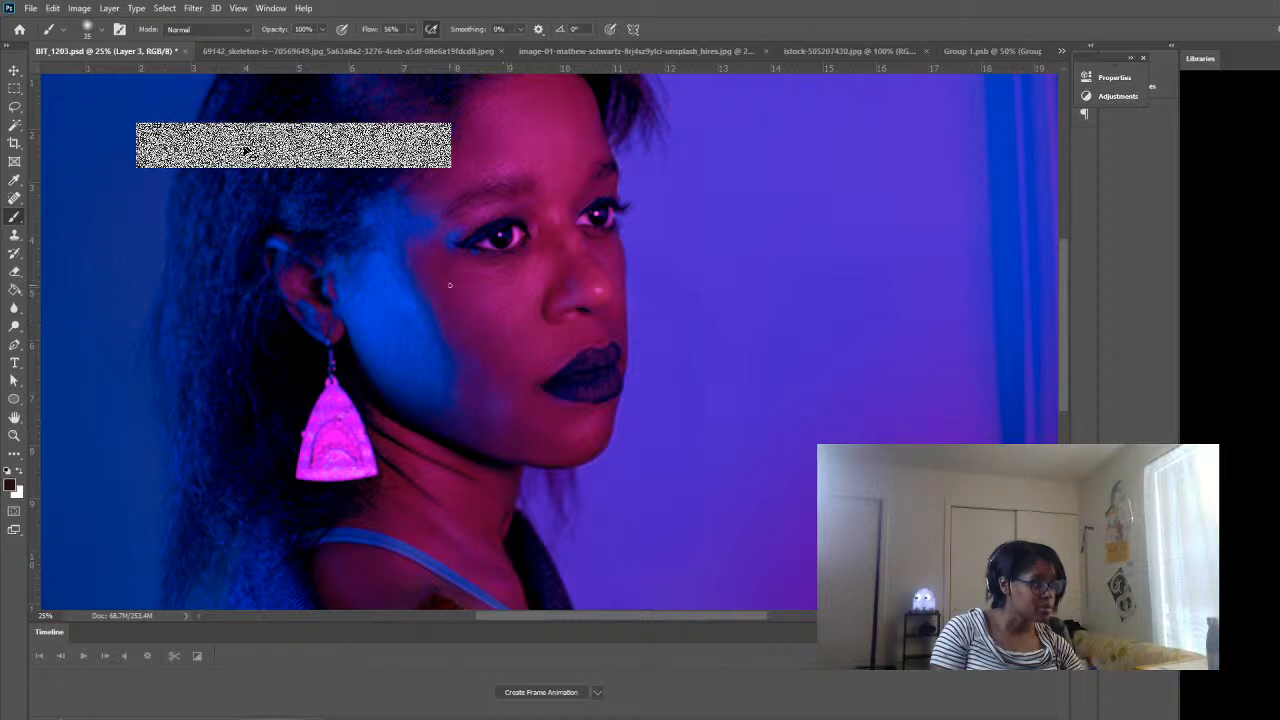
- Enlarge the small brush to size 80, try a dab below the eye and undo it
key("]")
key("]")
key("]")
key("]")
key("]")
key("]")
left_click(481, 274)
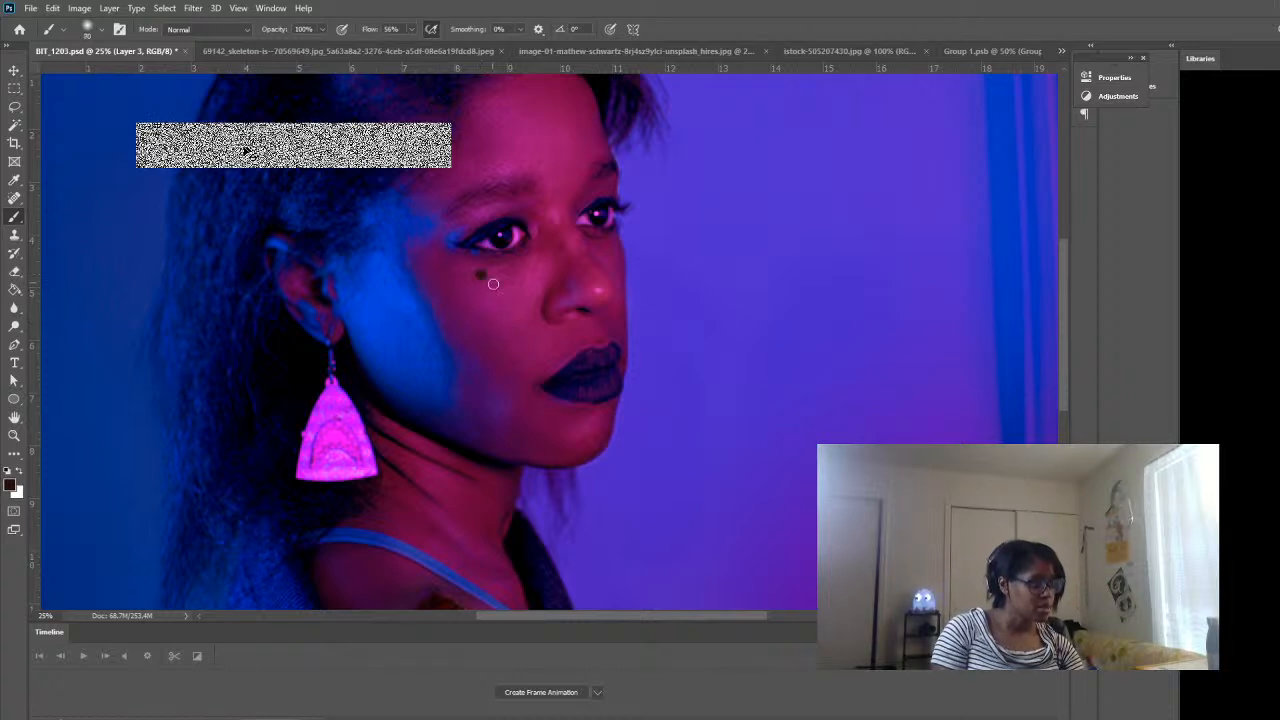
key("ctrl+z")
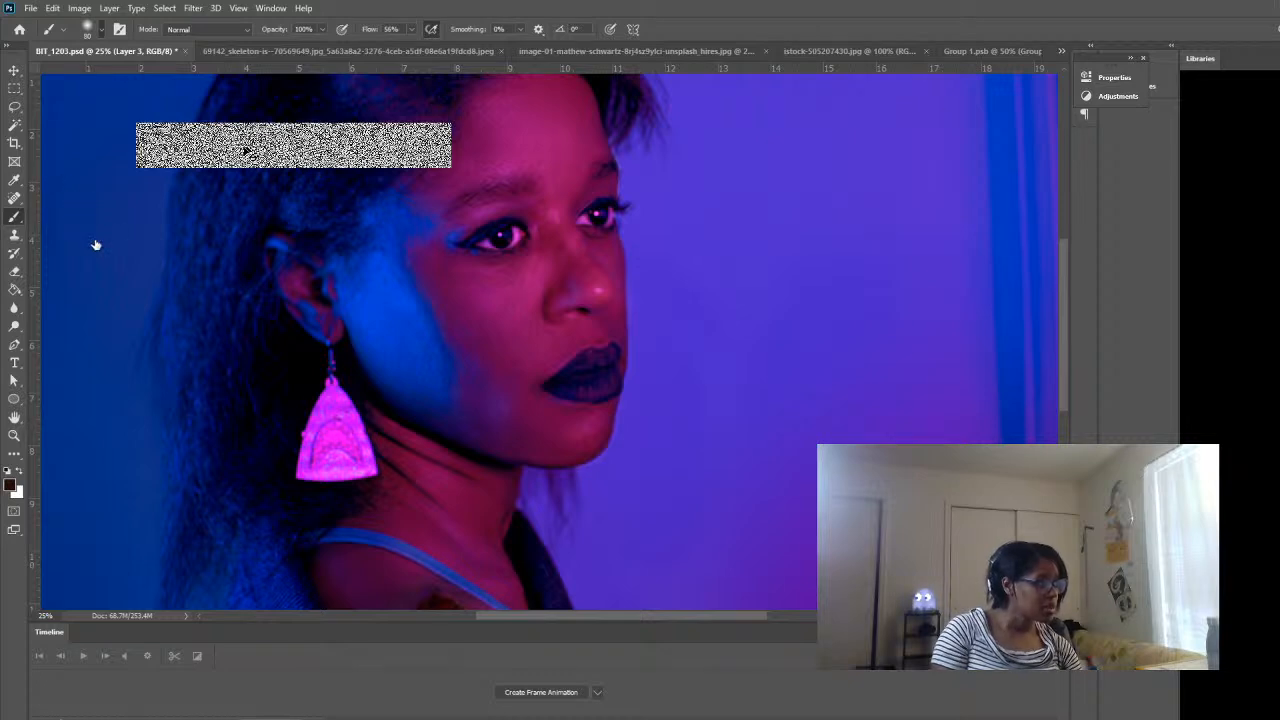
- Switch to the size 779 droplet spatter brush and try a stroke on the cheek
scroll(100, 248, "down", 2)
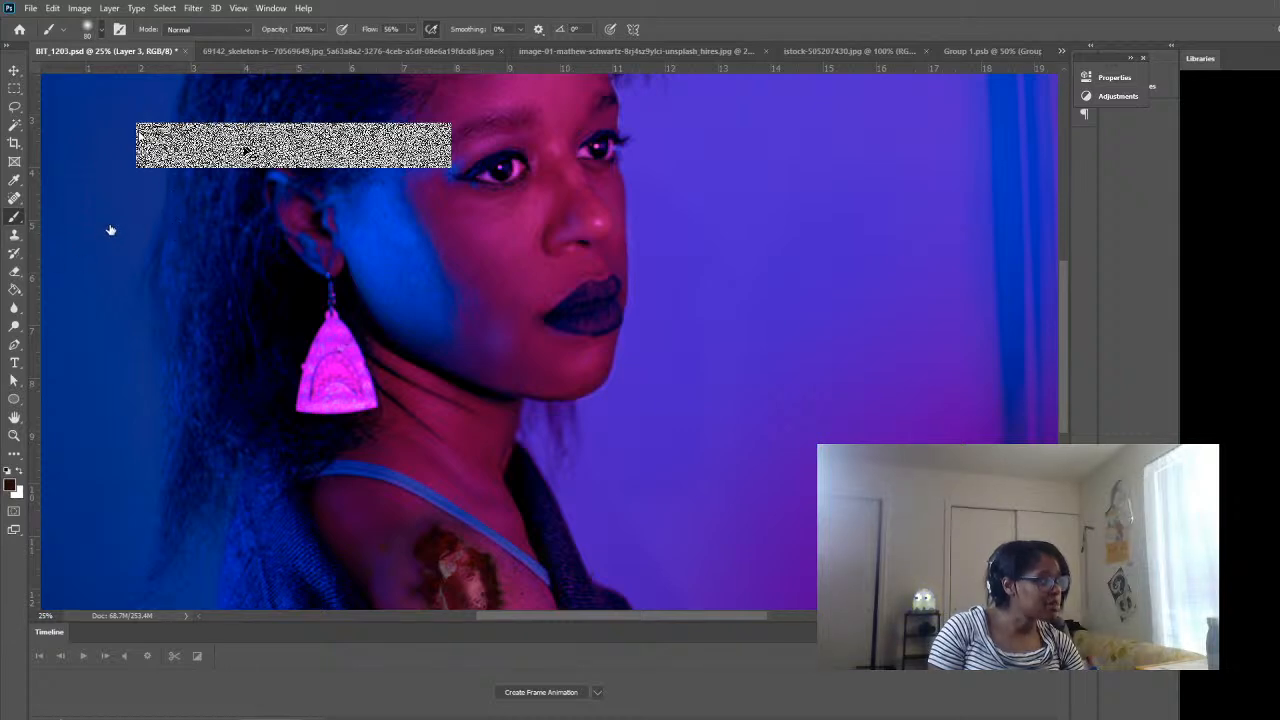
mouse_move(426, 314)
left_mouse_down()
mouse_move(407, 260)
mouse_move(433, 221)
left_mouse_up()
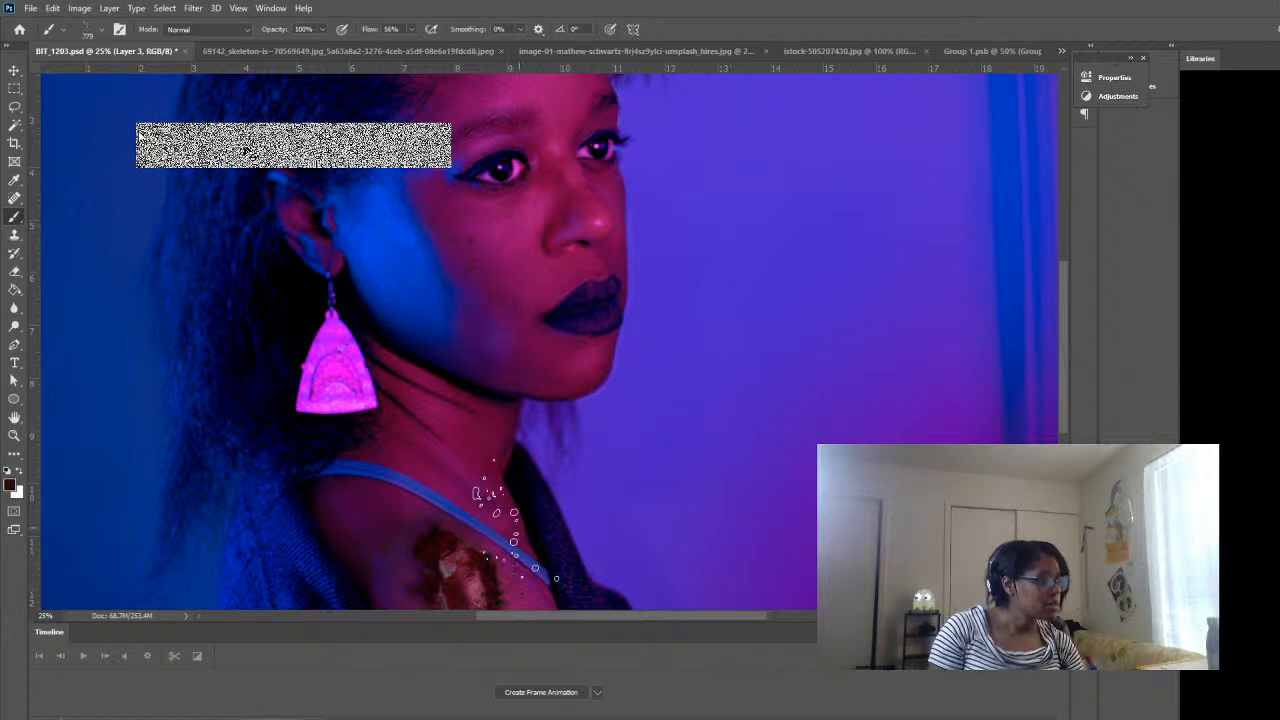
- Sample a near-black color for the brush and add a new layer for more spatter
key("z")
left_click(484, 428)
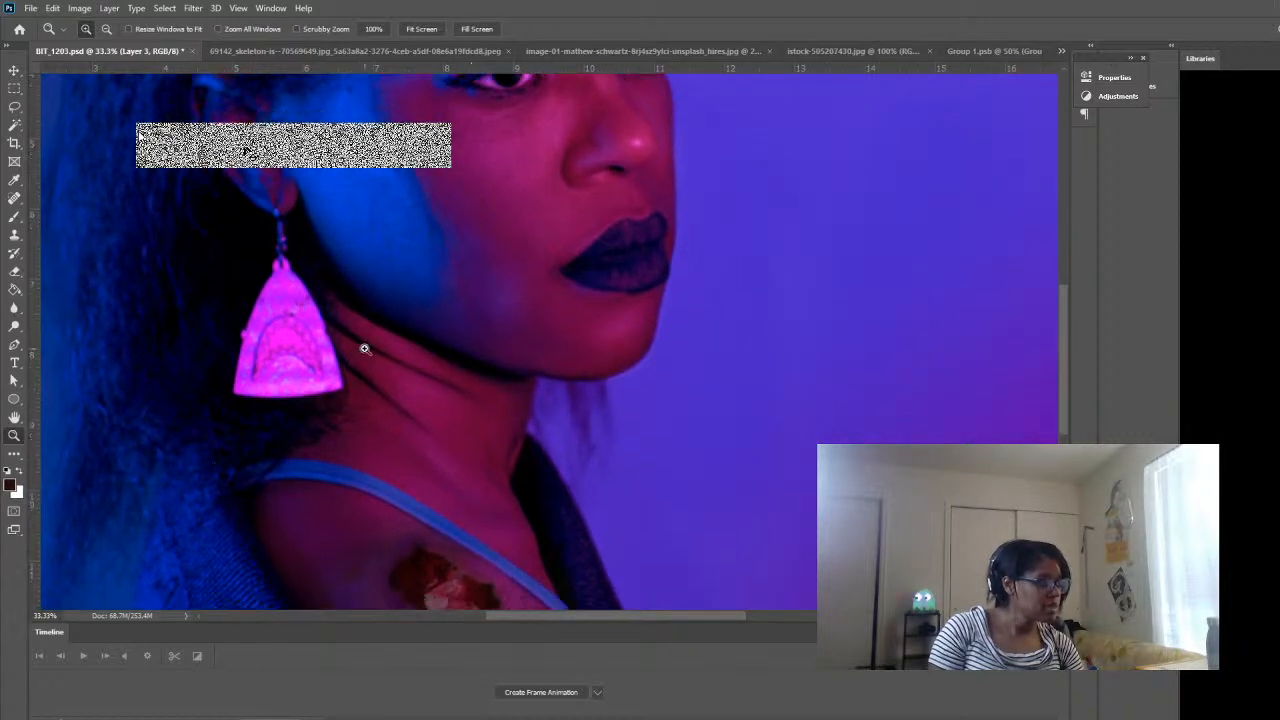
left_click(14, 216)
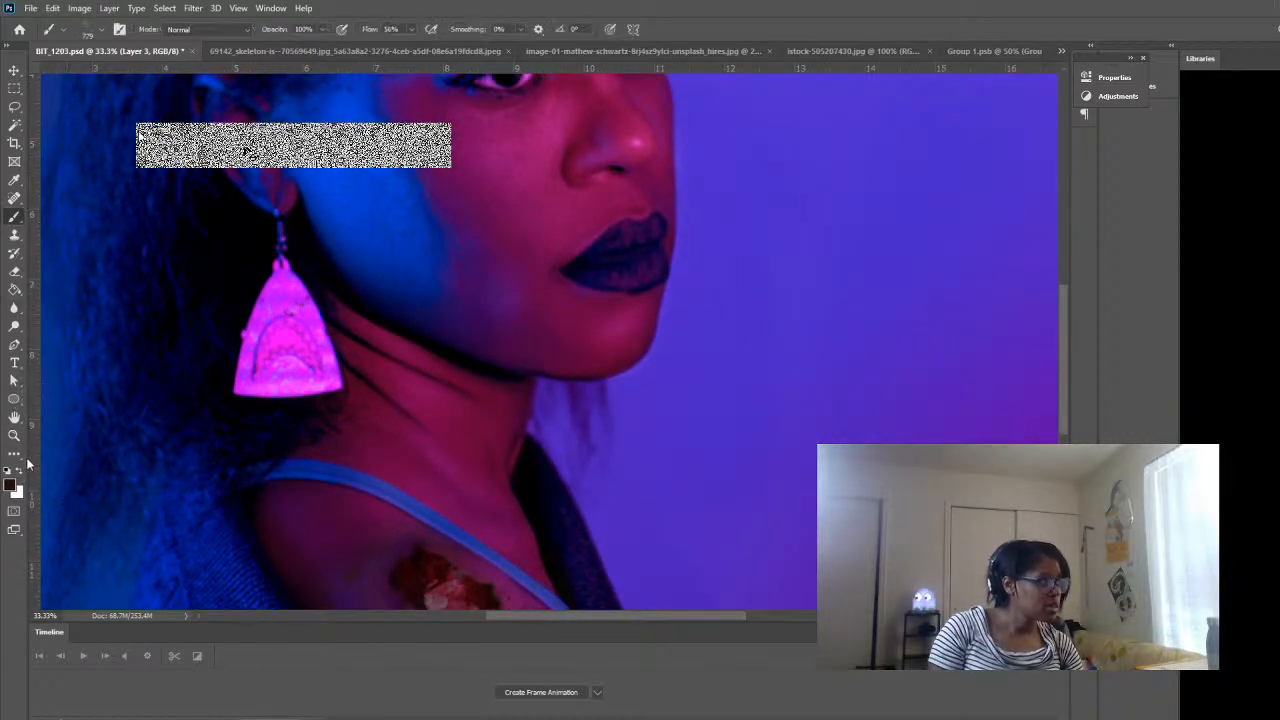
key("i")
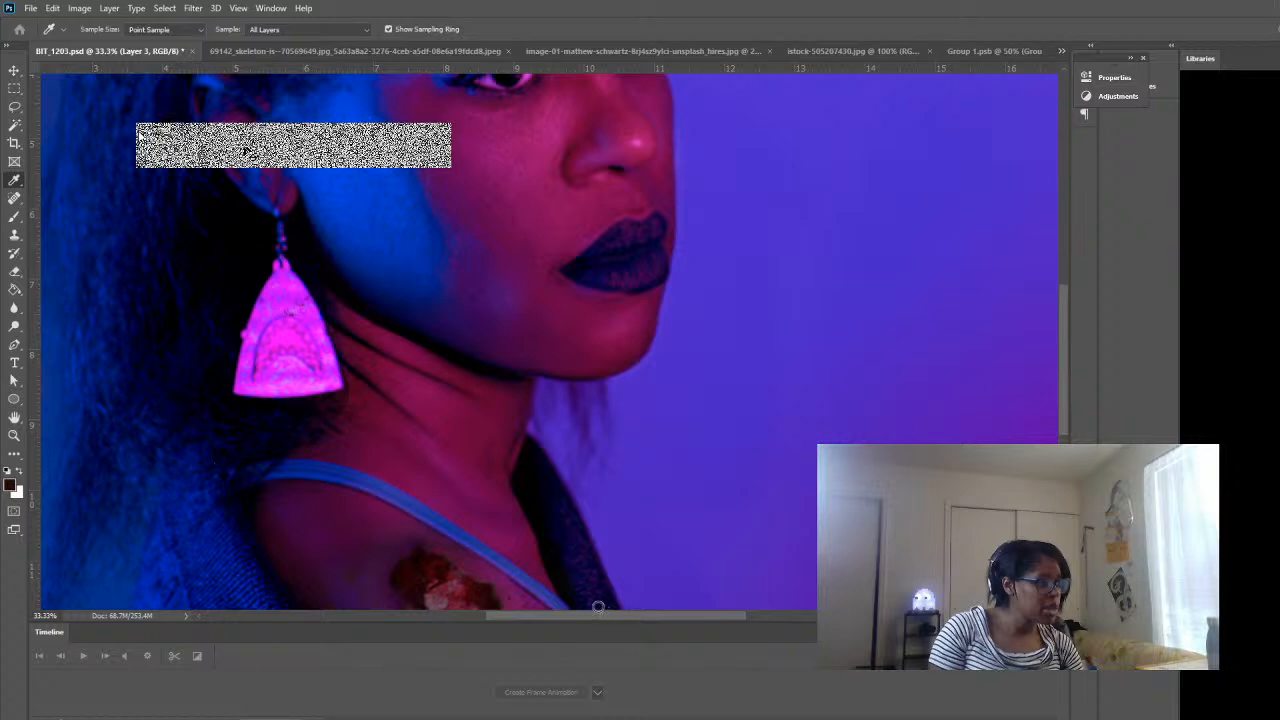
key("b")
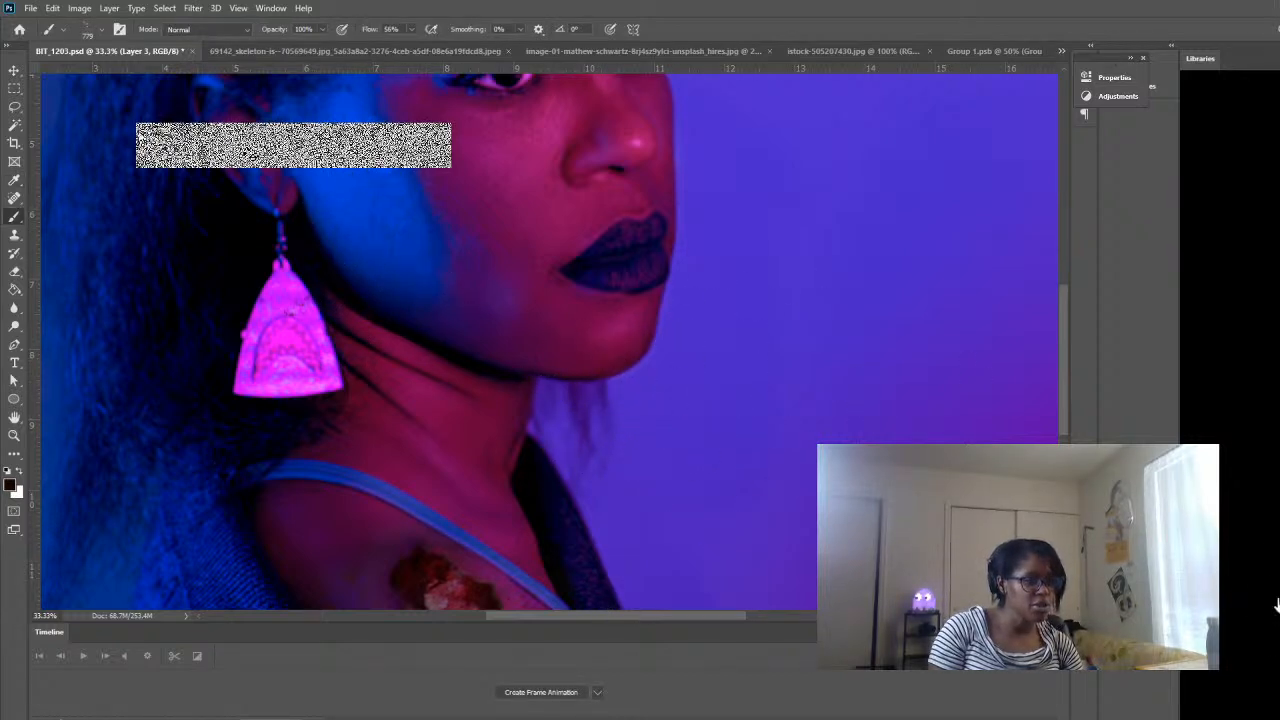
key("ctrl+shift+alt+n")
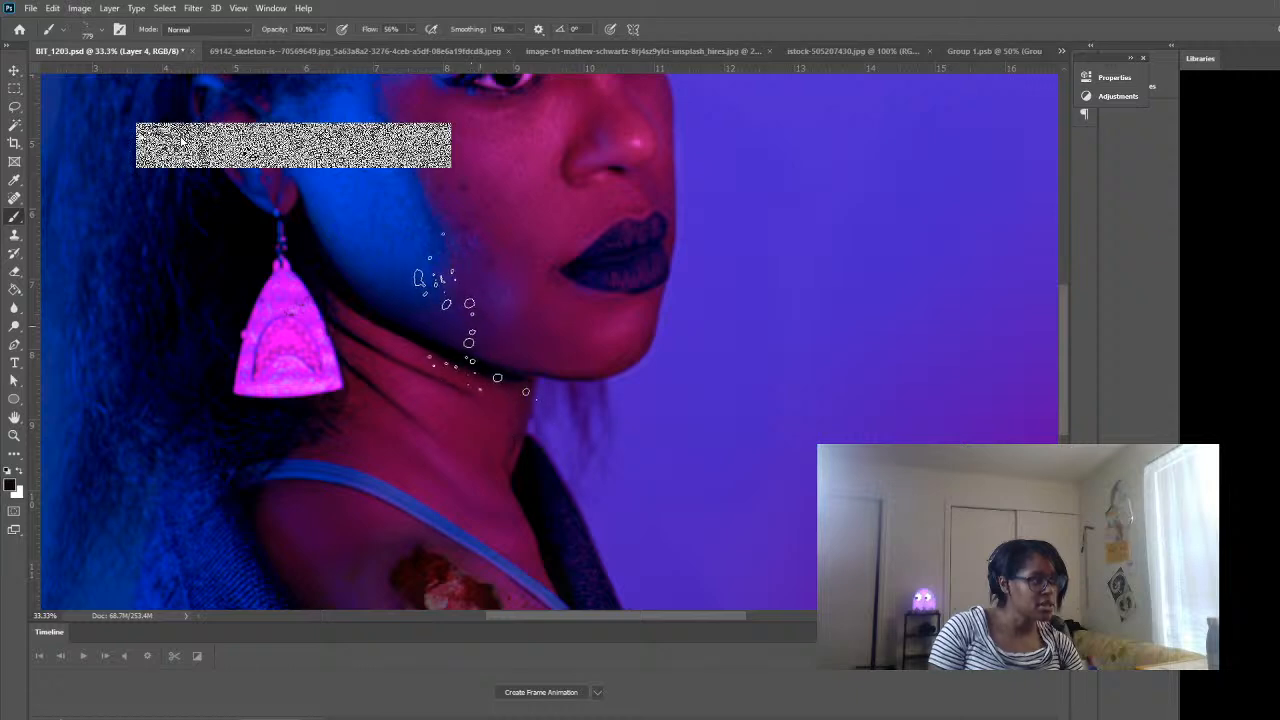
- Sample a dark red and stamp droplet spatter with it on the cheek and shoulder
left_click_drag(480, 328, 627, 470)
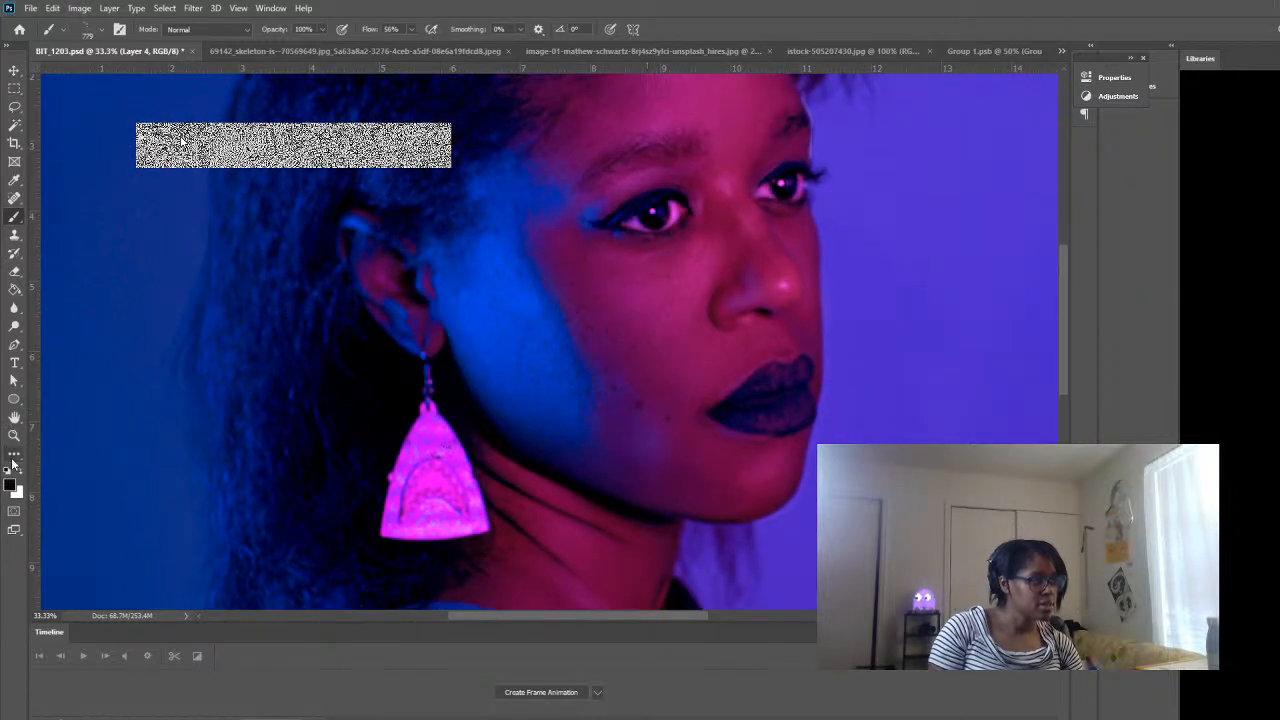
key("i")
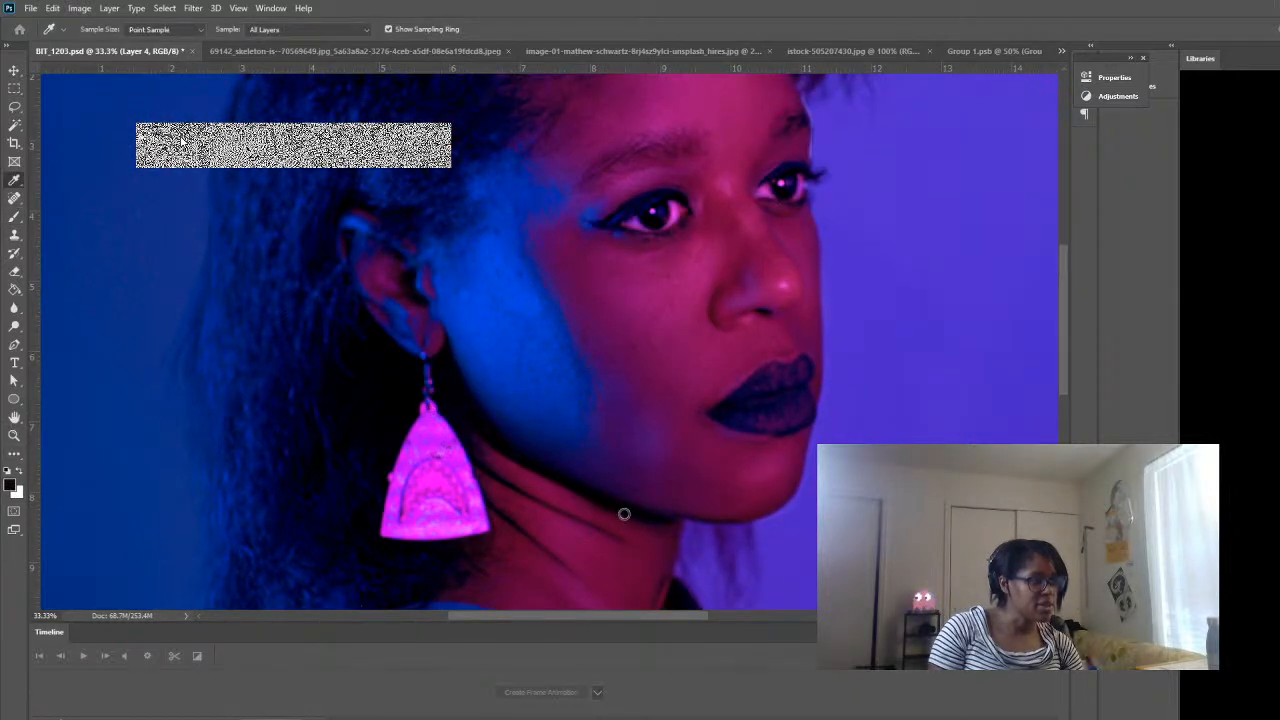
left_click(768, 440)
key("b")
scroll(650, 480, "down", 2)
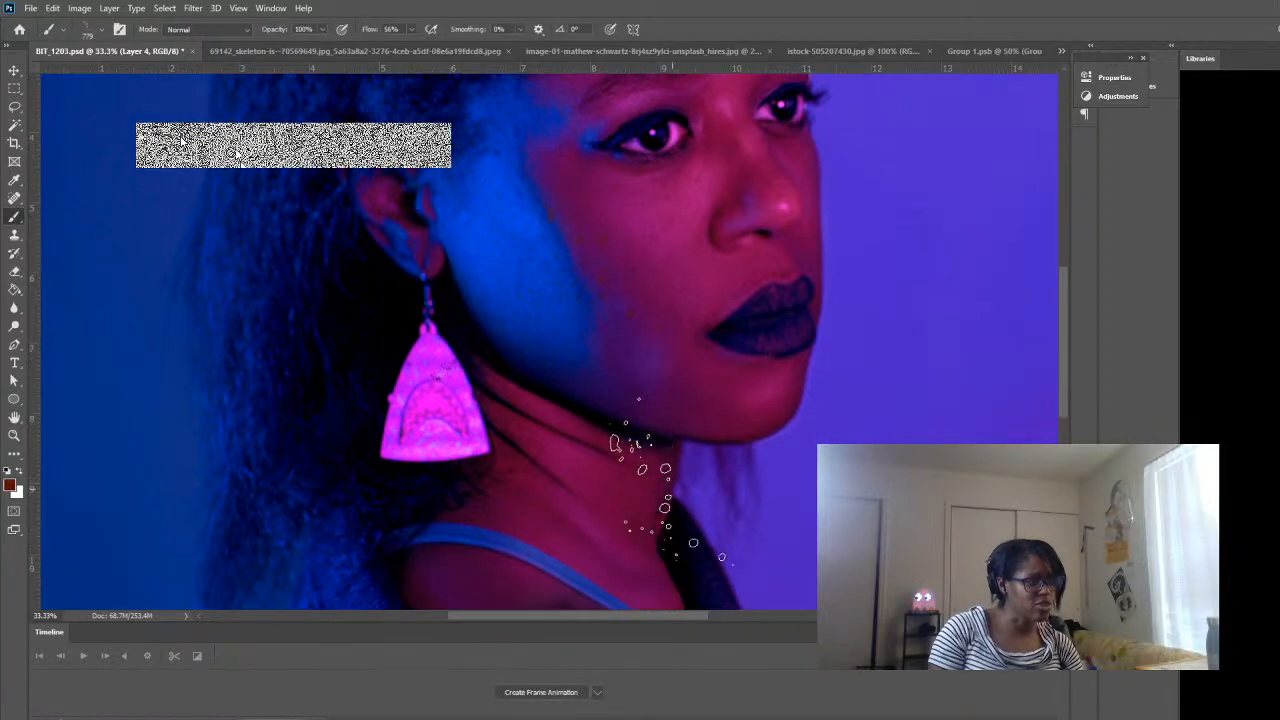
scroll(655, 480, "down", 4)
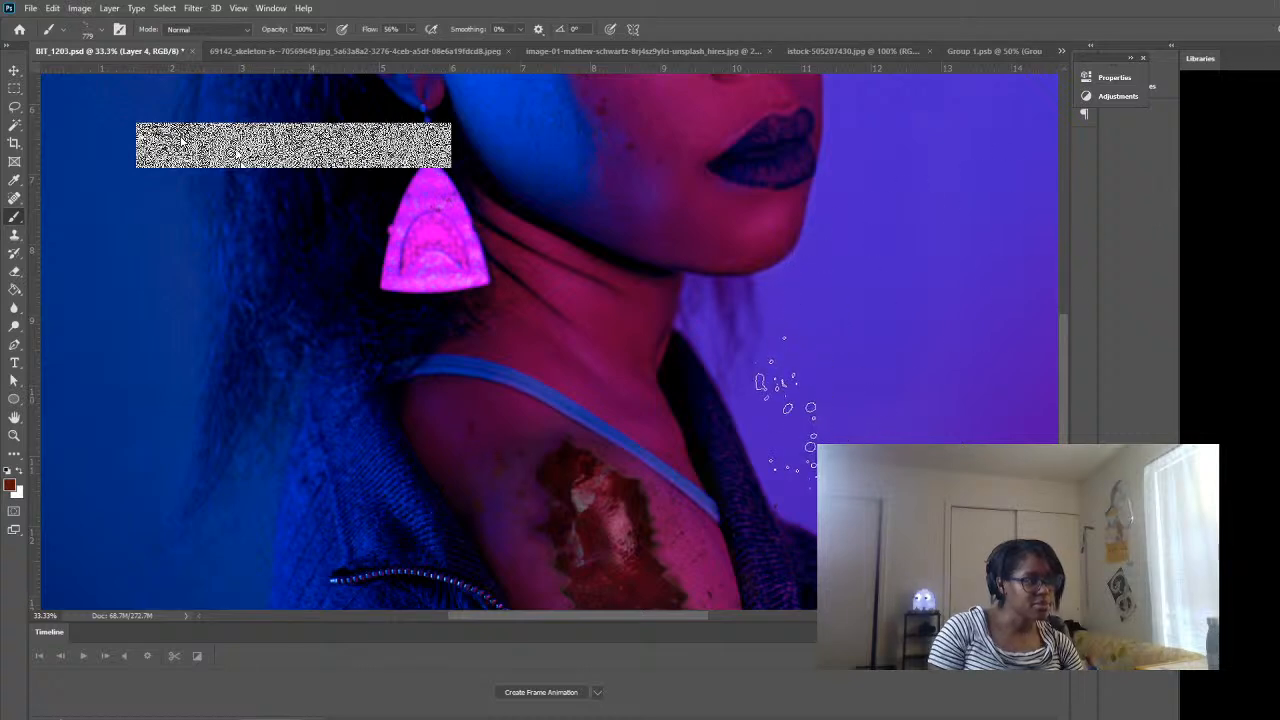
- Go through other spatter brushes and pick the size 1413 splatter brush
left_click(14, 435)
left_click(511, 370, "alt")
left_click(512, 367, "alt")
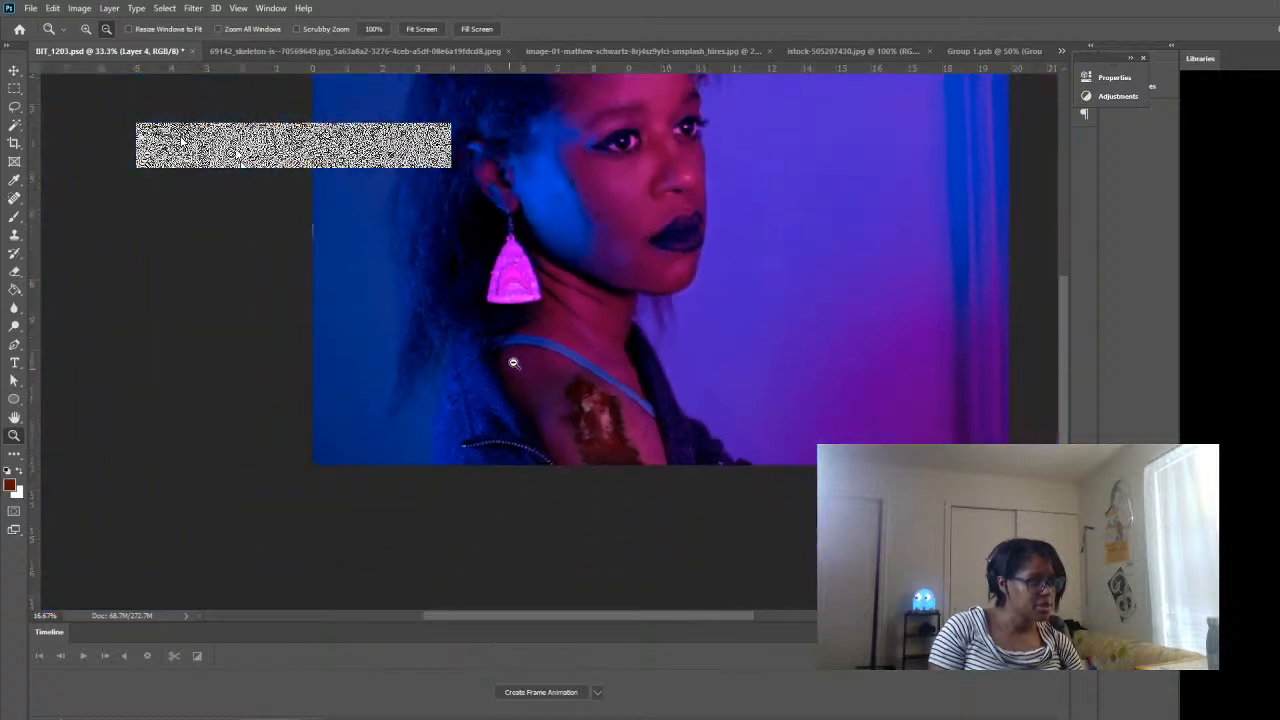
left_click(514, 363, "alt")
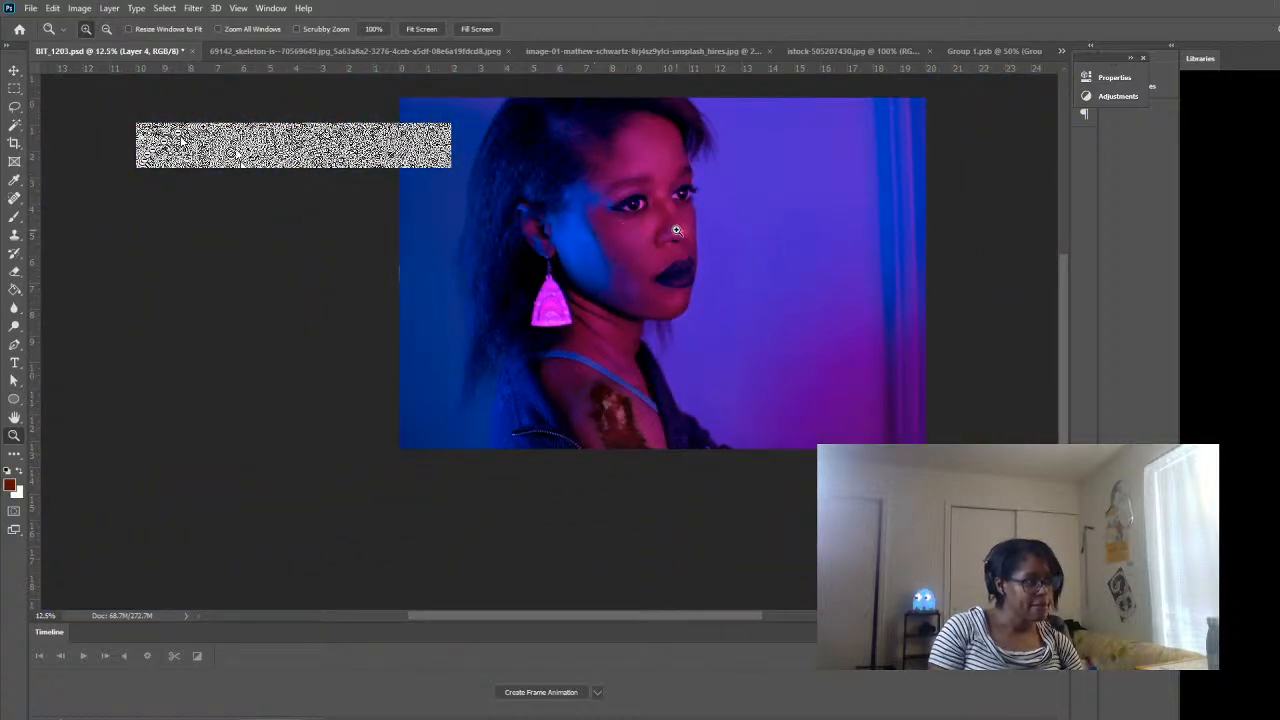
left_click(659, 237)
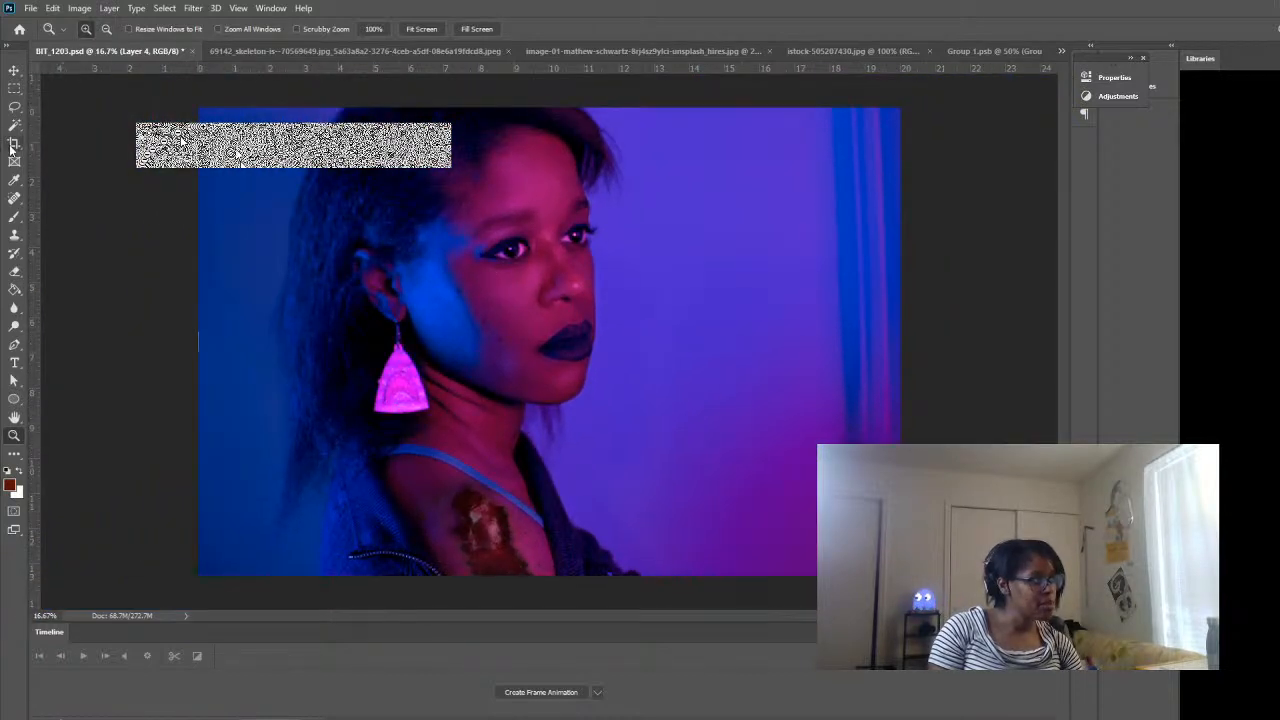
left_click(16, 217)
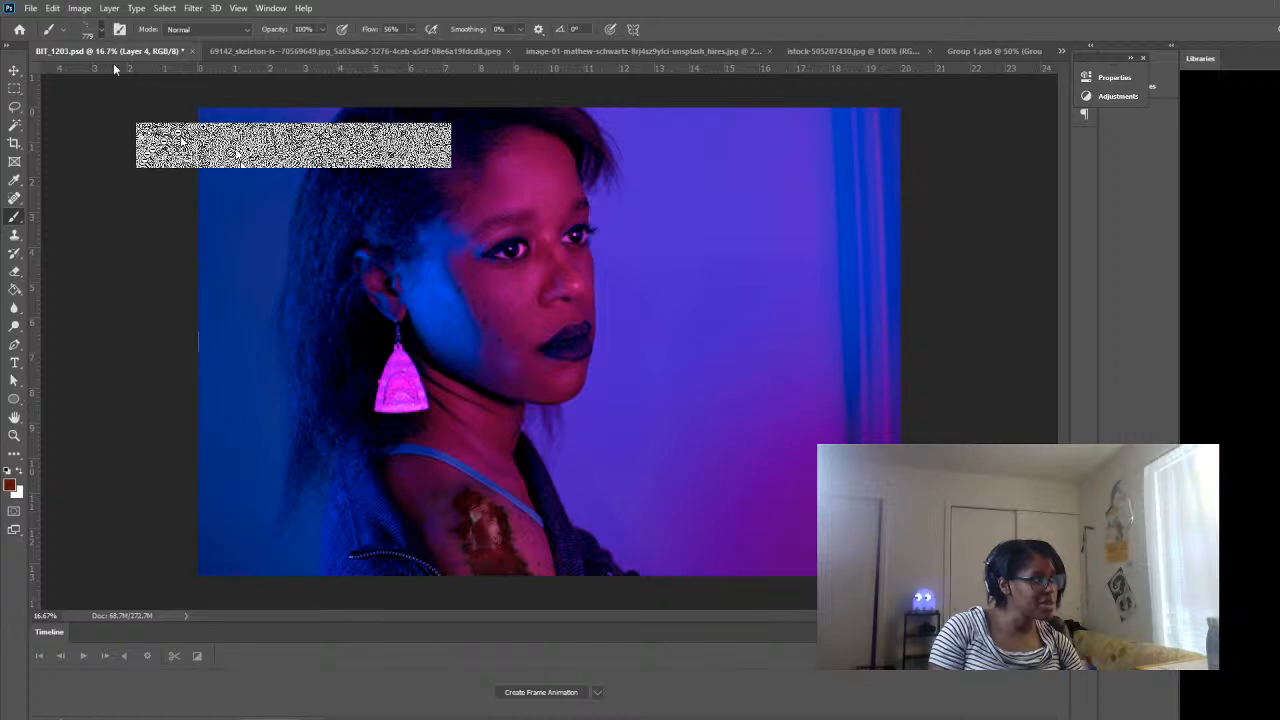
left_click(120, 208)
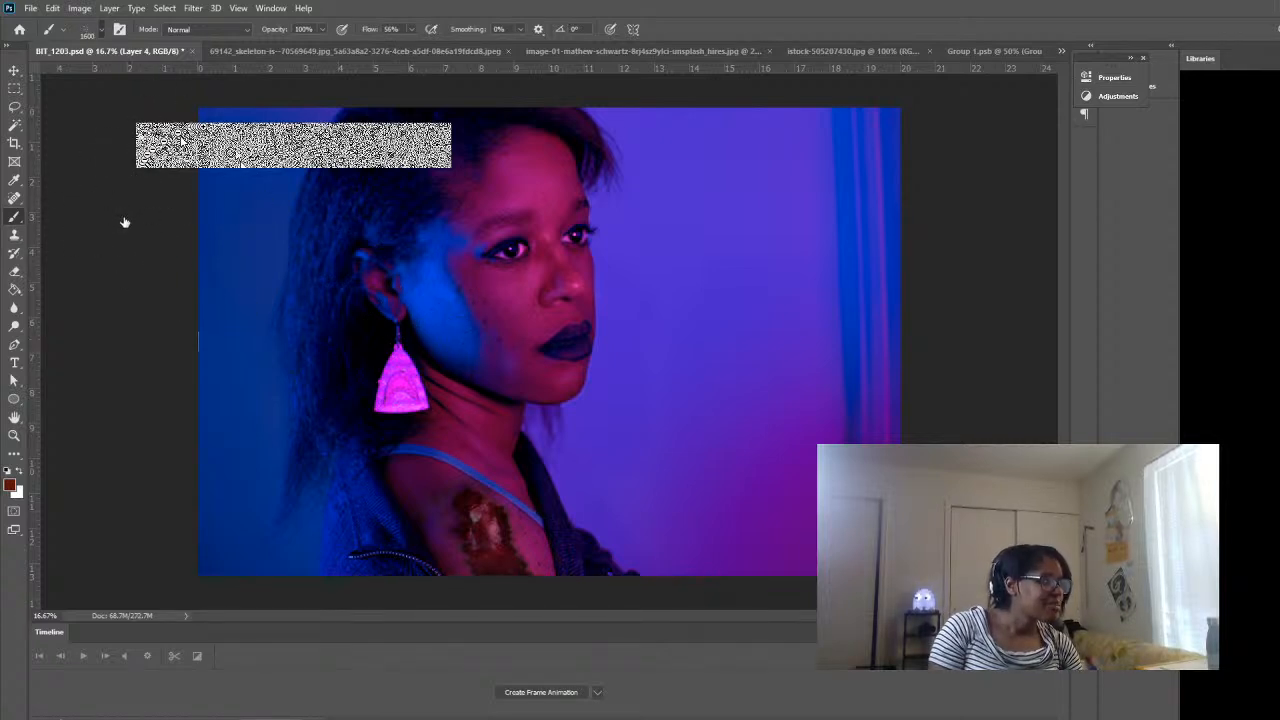
left_click(114, 186)
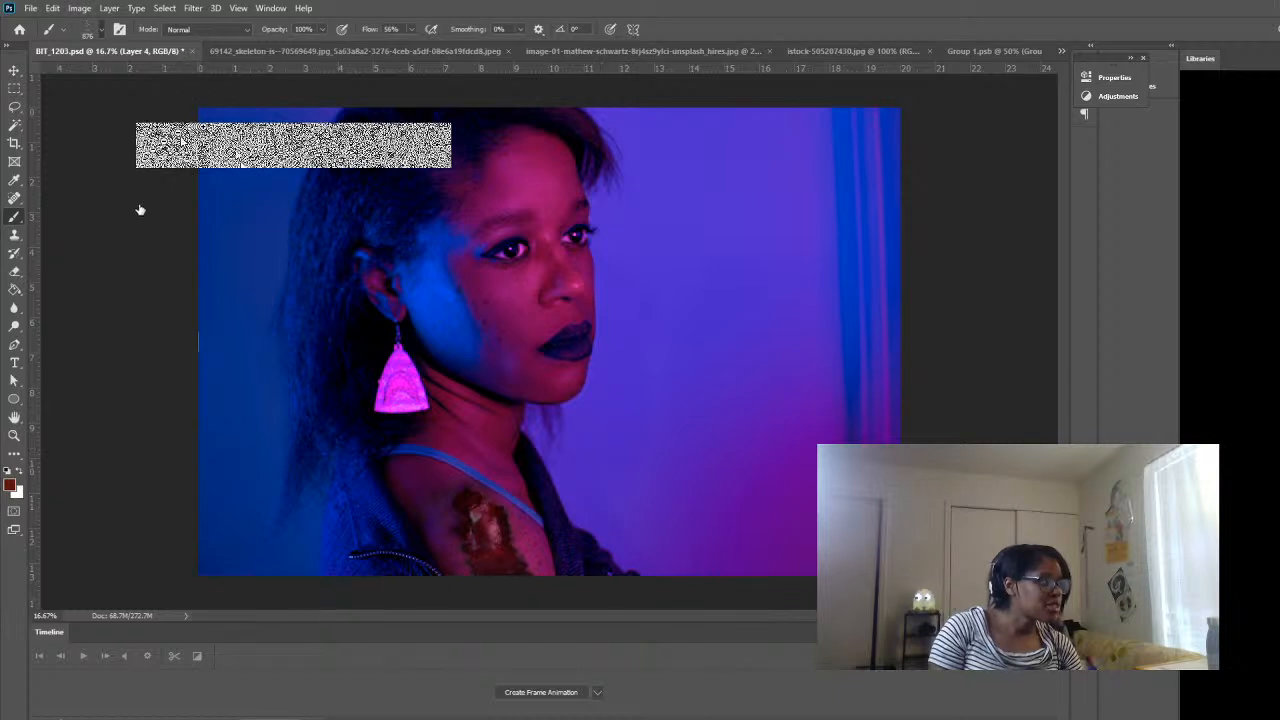
left_click(130, 174)
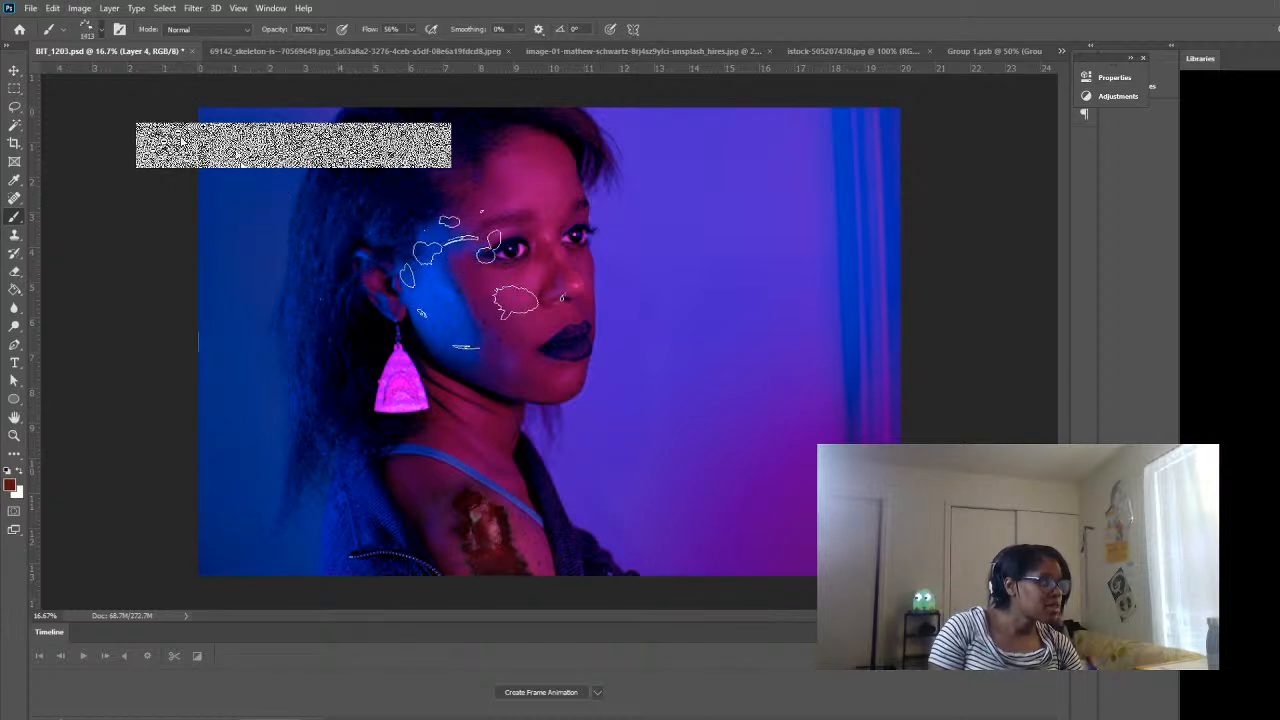
- Try two dabs of the large splatter on the face, undo both and return to the size 779 droplet brush
left_click(498, 295)
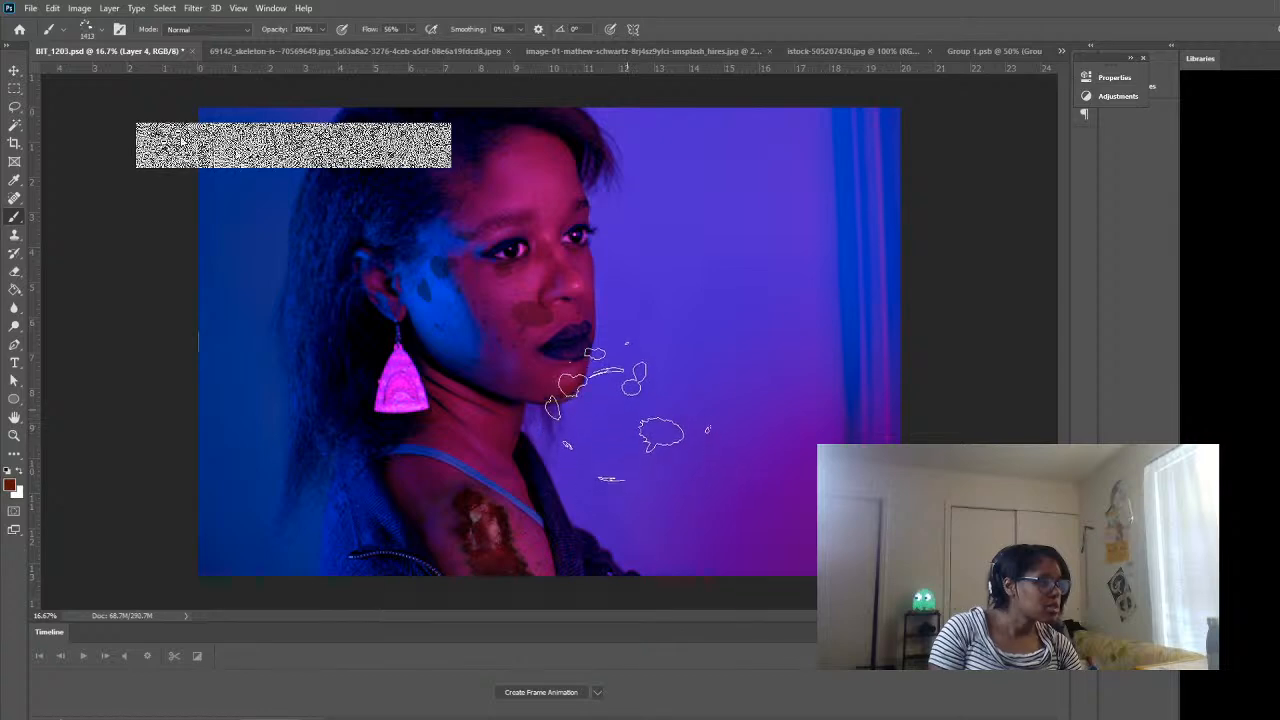
key("ctrl+z")
left_click(494, 325)
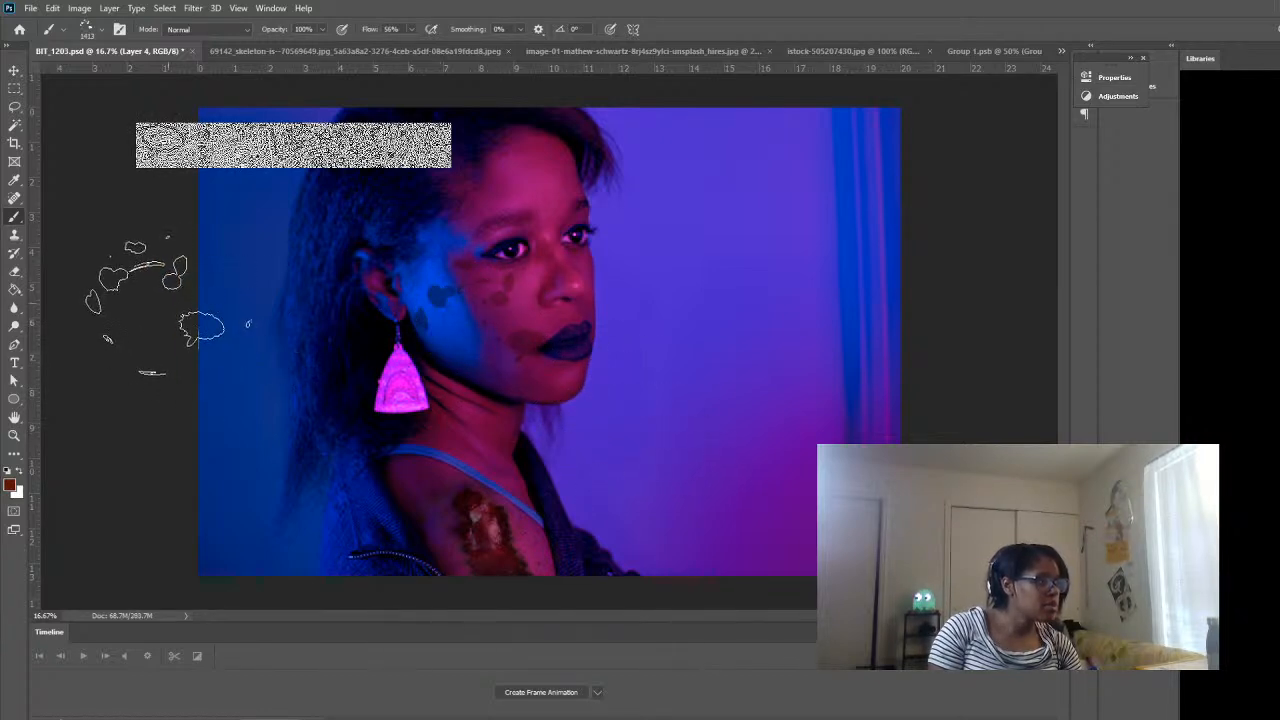
key("ctrl+z")
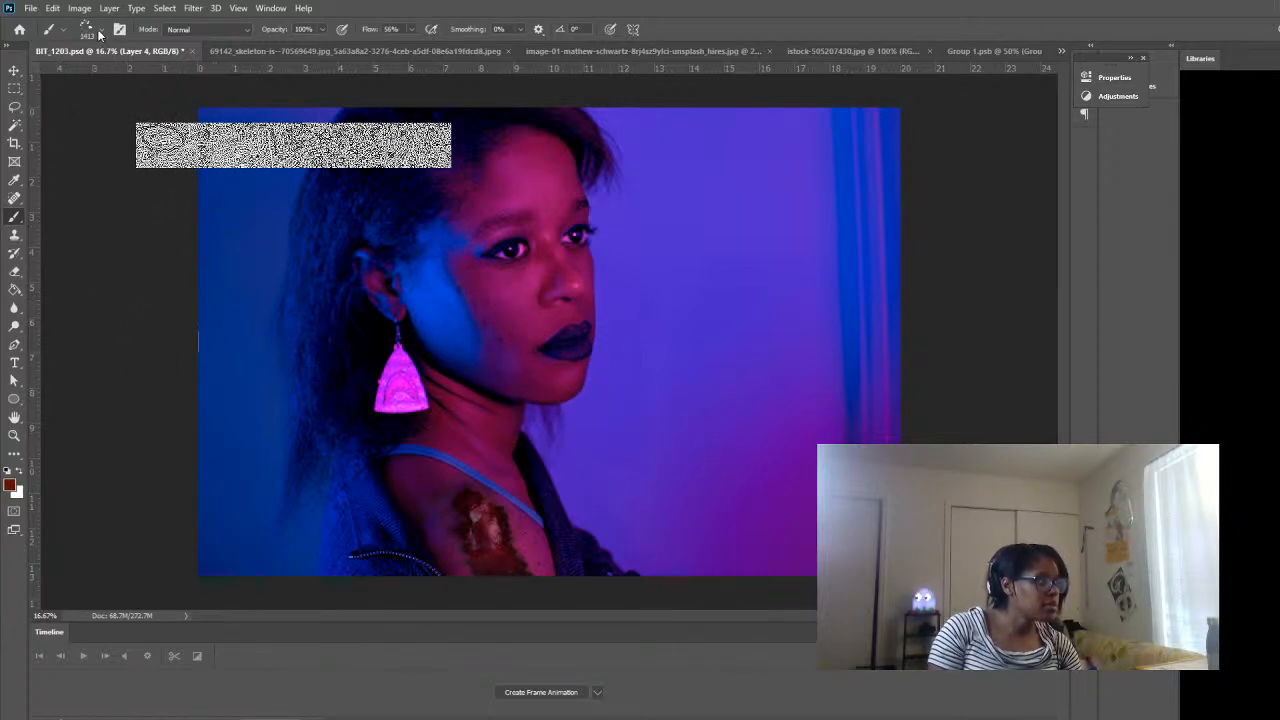
left_click(115, 217)
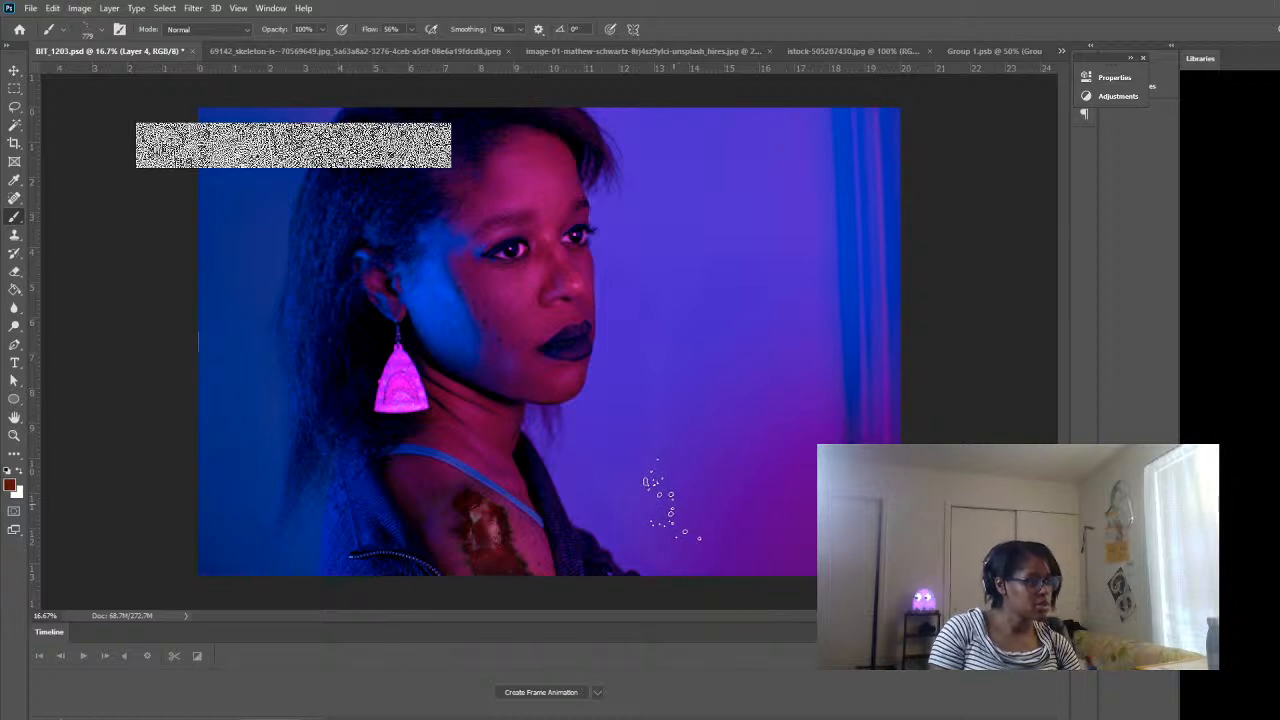
- Examine the blood spatter and the shoulder wound in the whole portrait and closer on the face
key("z")
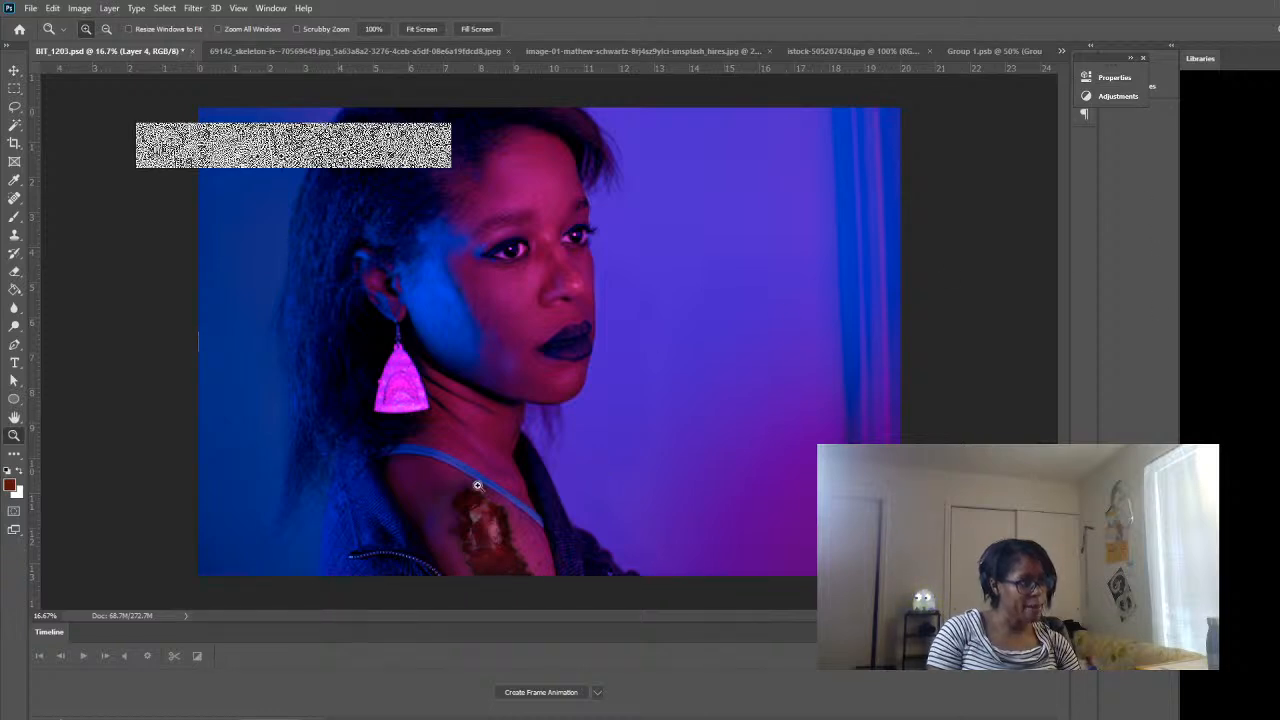
left_click(511, 478, "alt")
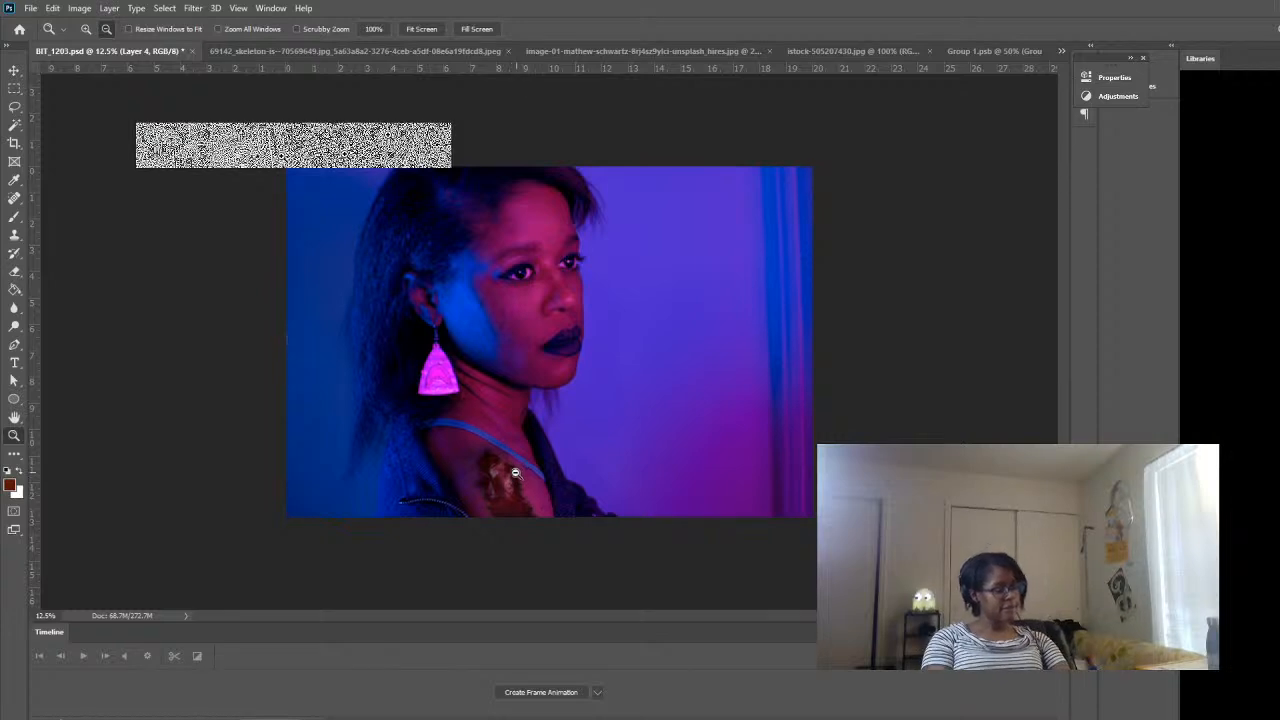
left_click(517, 476, "alt")
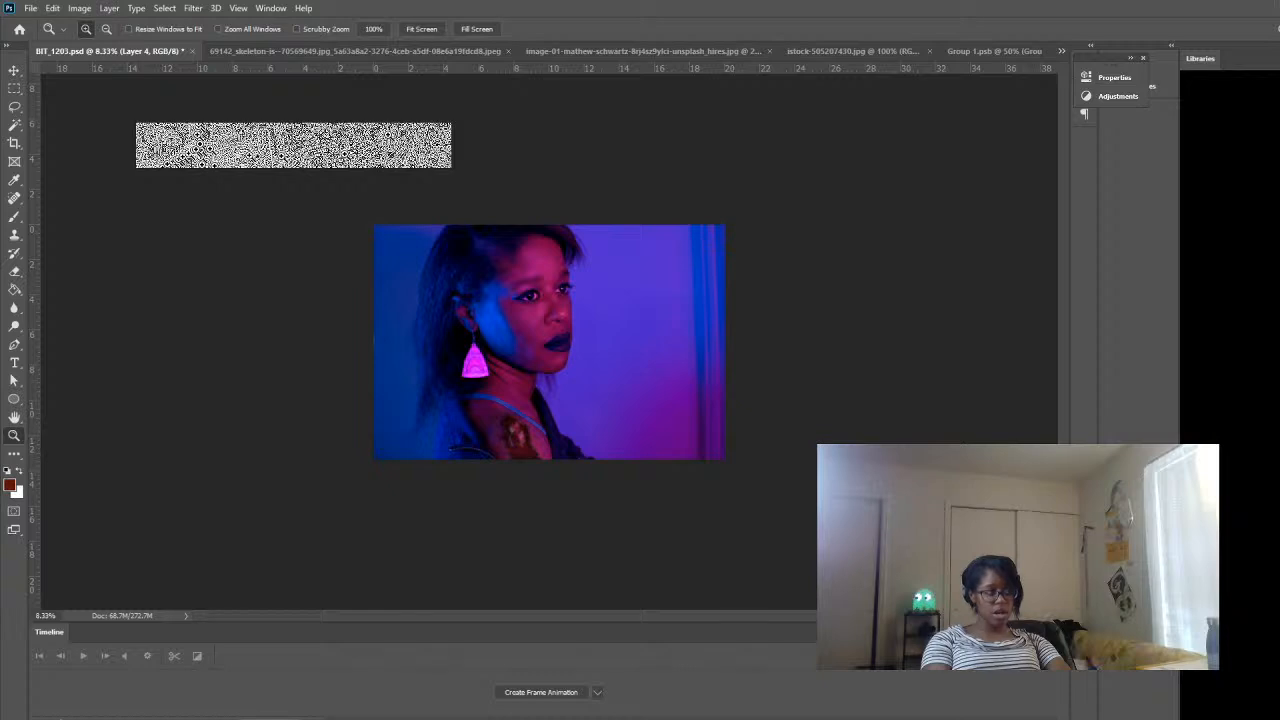
left_click(557, 351)
left_click(556, 356)
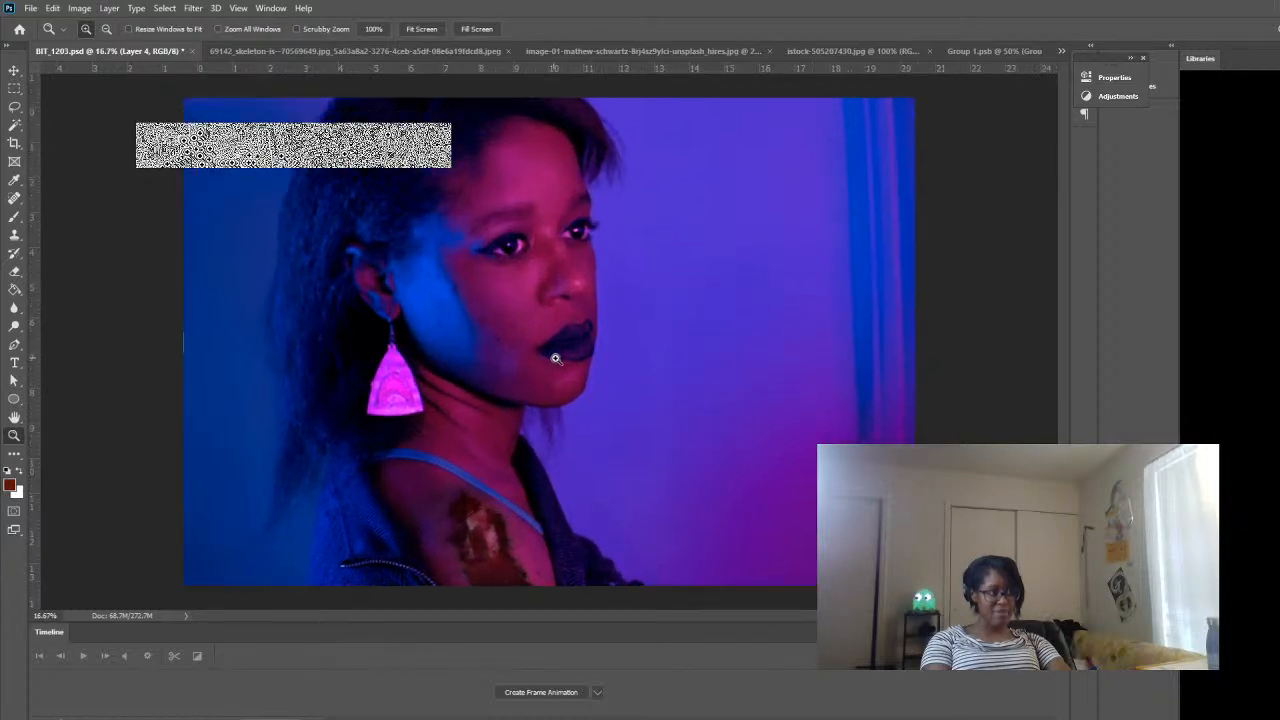
left_click(556, 352)
scroll(550, 328, "down", 1)
scroll(555, 313, "up", 1)
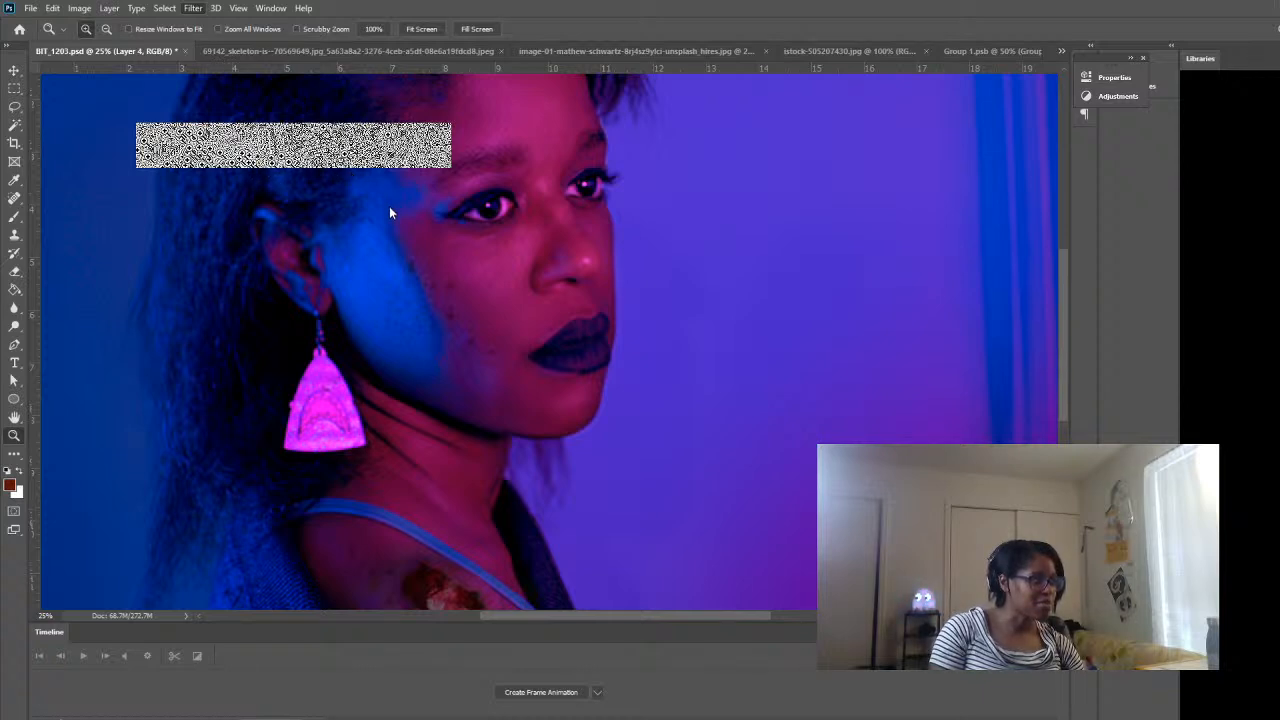
key("h")
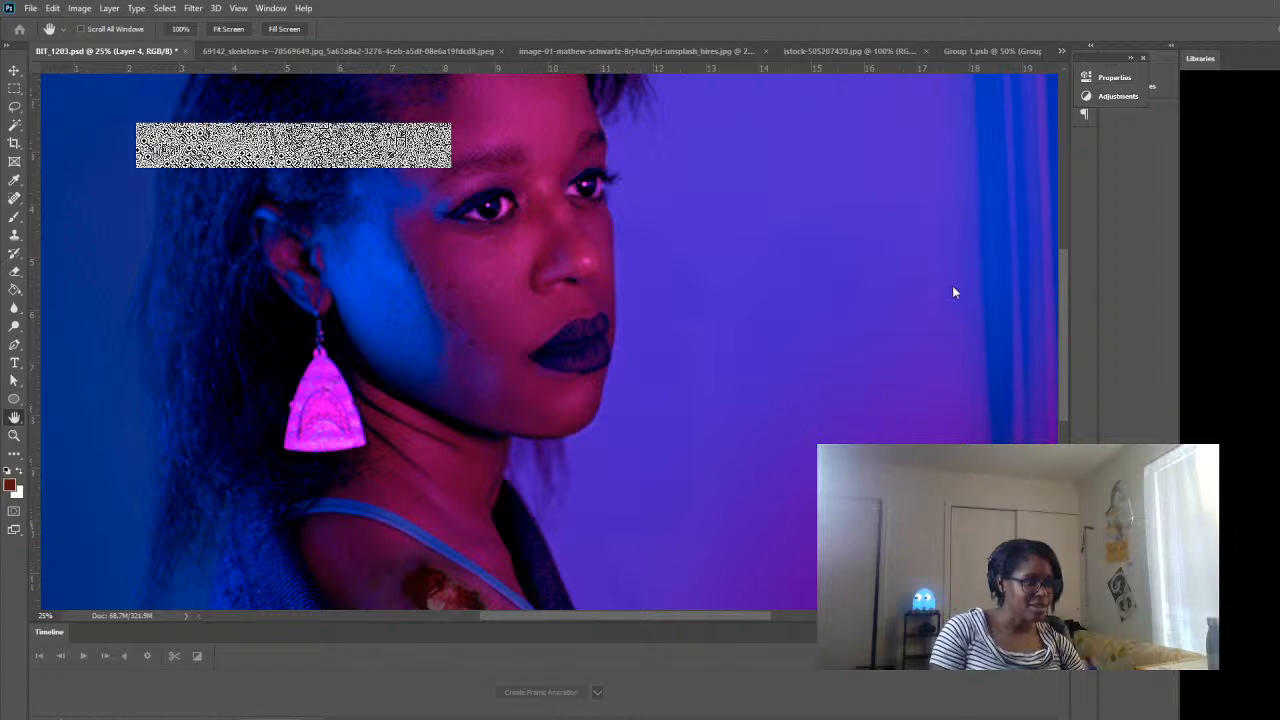
key("z")
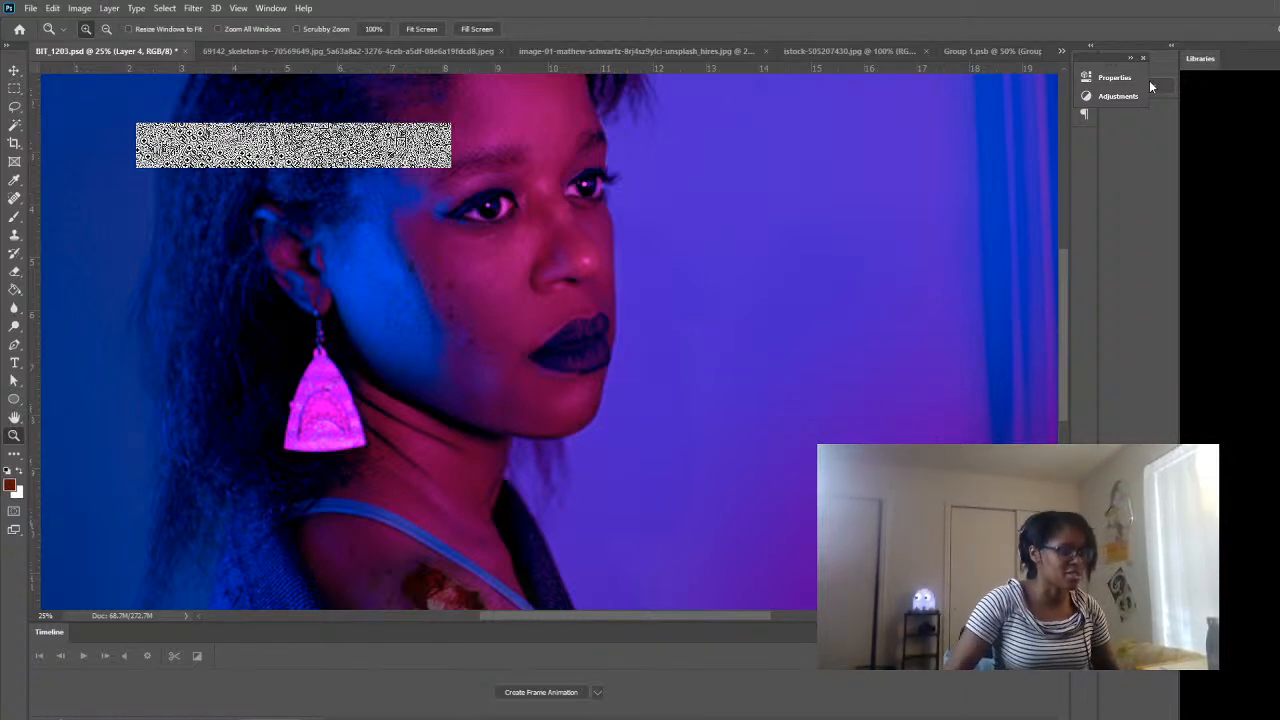
- Switch to the size 80 eraser for the spatter near the earring and make Layer 3 active
left_click(319, 310, "alt")
left_click(637, 409, "alt")
left_click(494, 370)
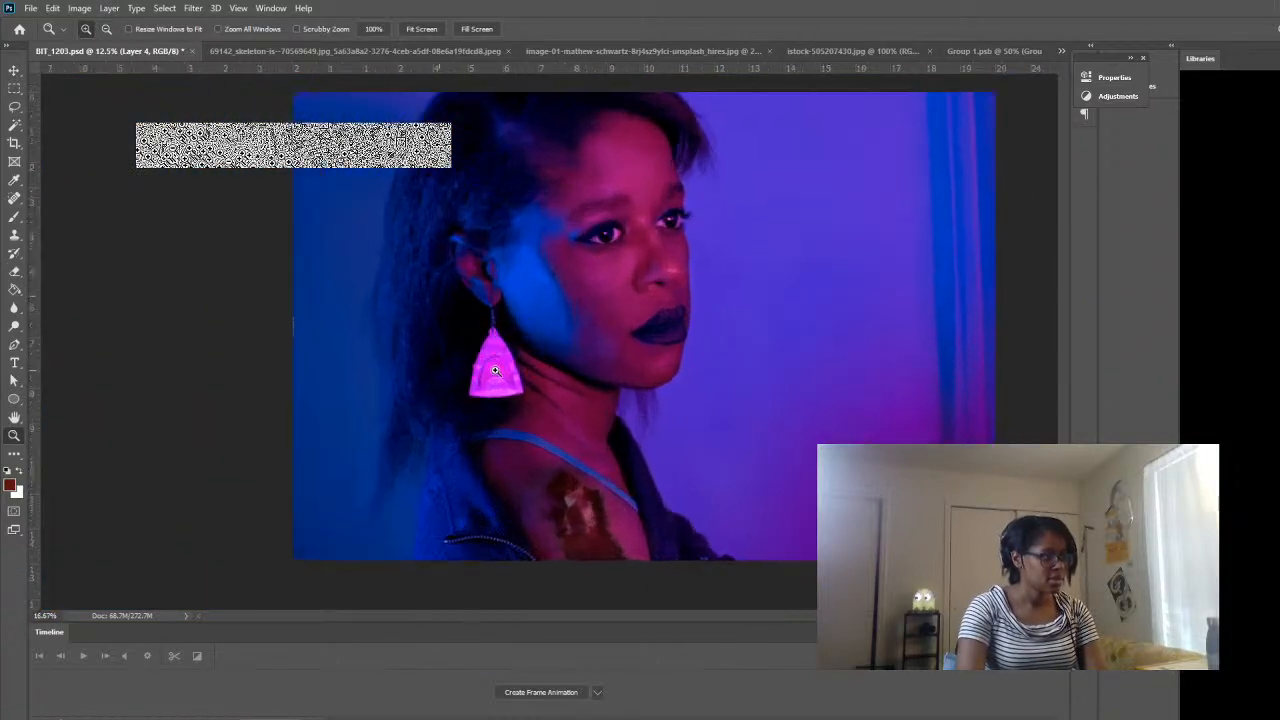
left_click(494, 370)
left_click(424, 406)
left_click(338, 388)
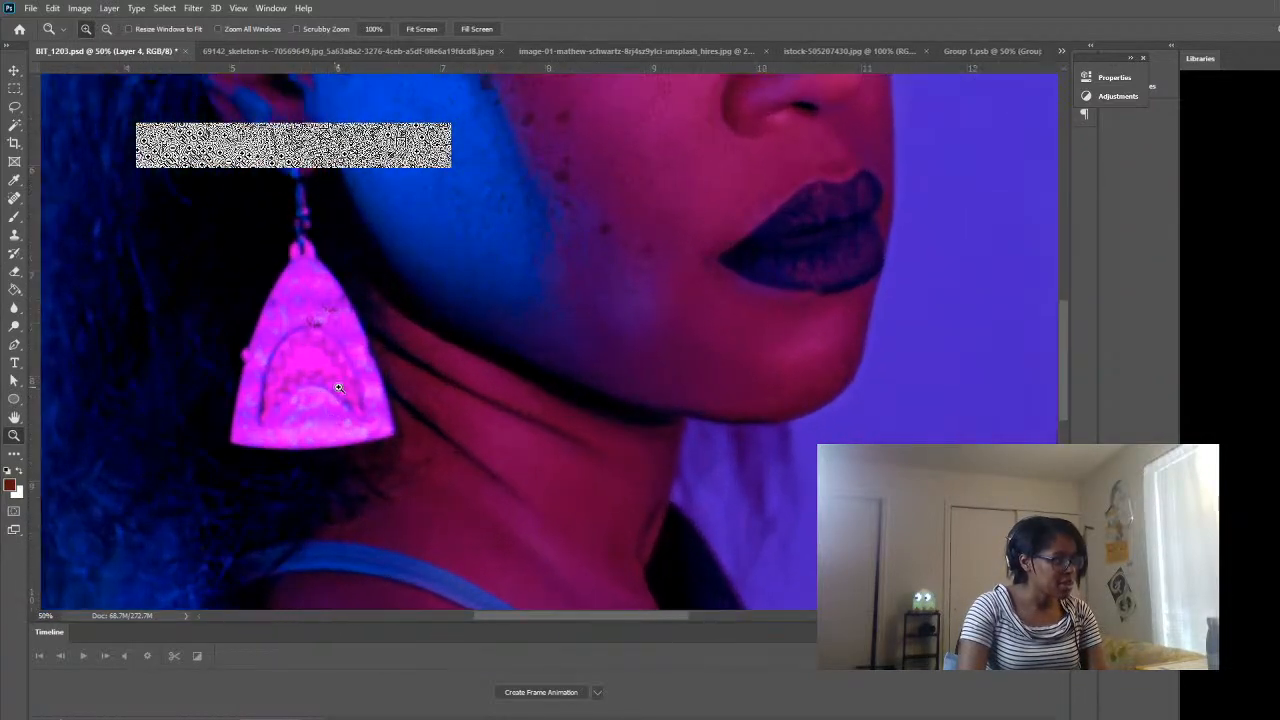
key("e")
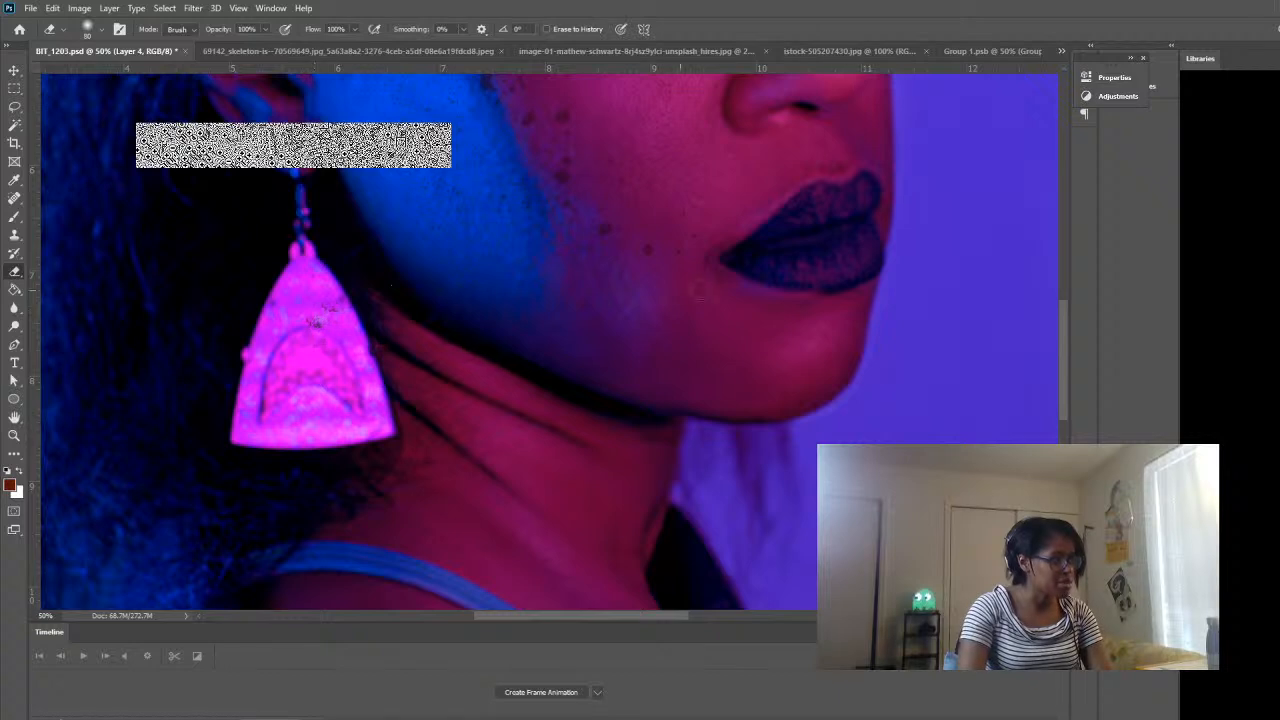
left_click(1192, 223)
left_click(1122, 230)
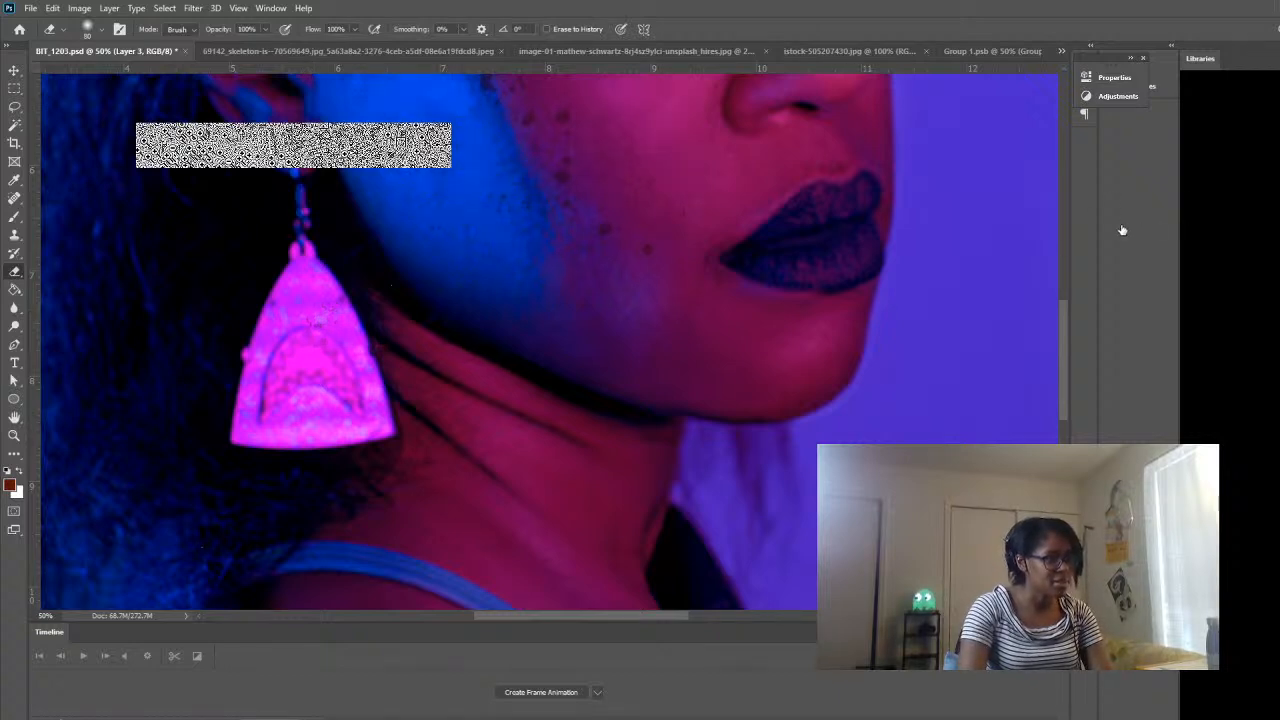
- Fill Layer 5 with a diagonal black-to-dark-red linear gradient across the whole portrait
left_click(15, 436)
left_click(527, 397)
left_click(528, 397, "alt")
left_click(528, 397, "alt")
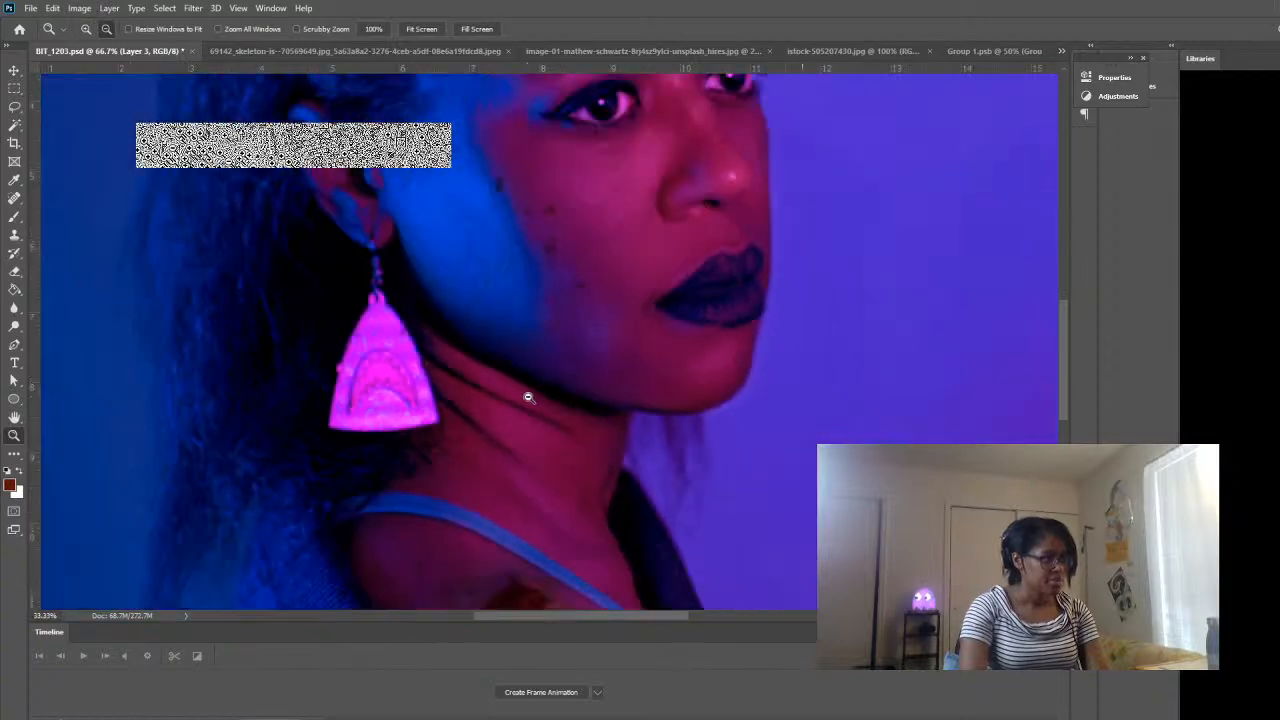
left_click(528, 397, "alt")
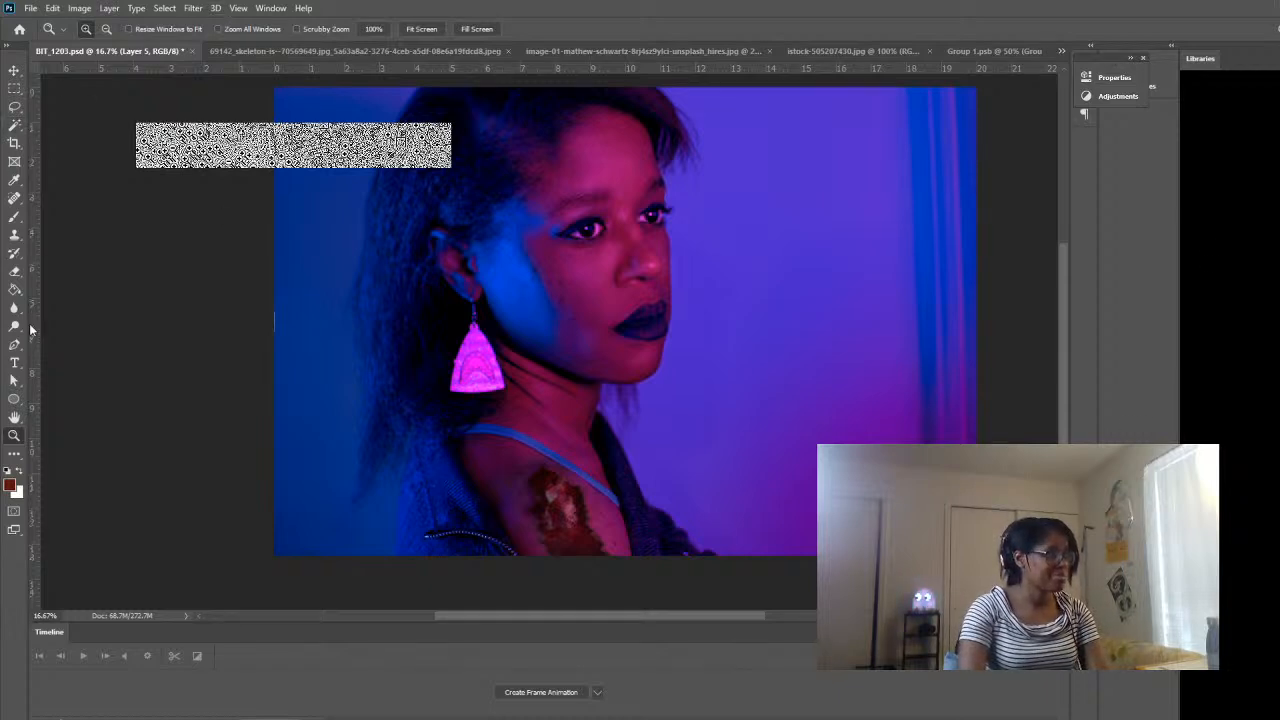
left_click(14, 291)
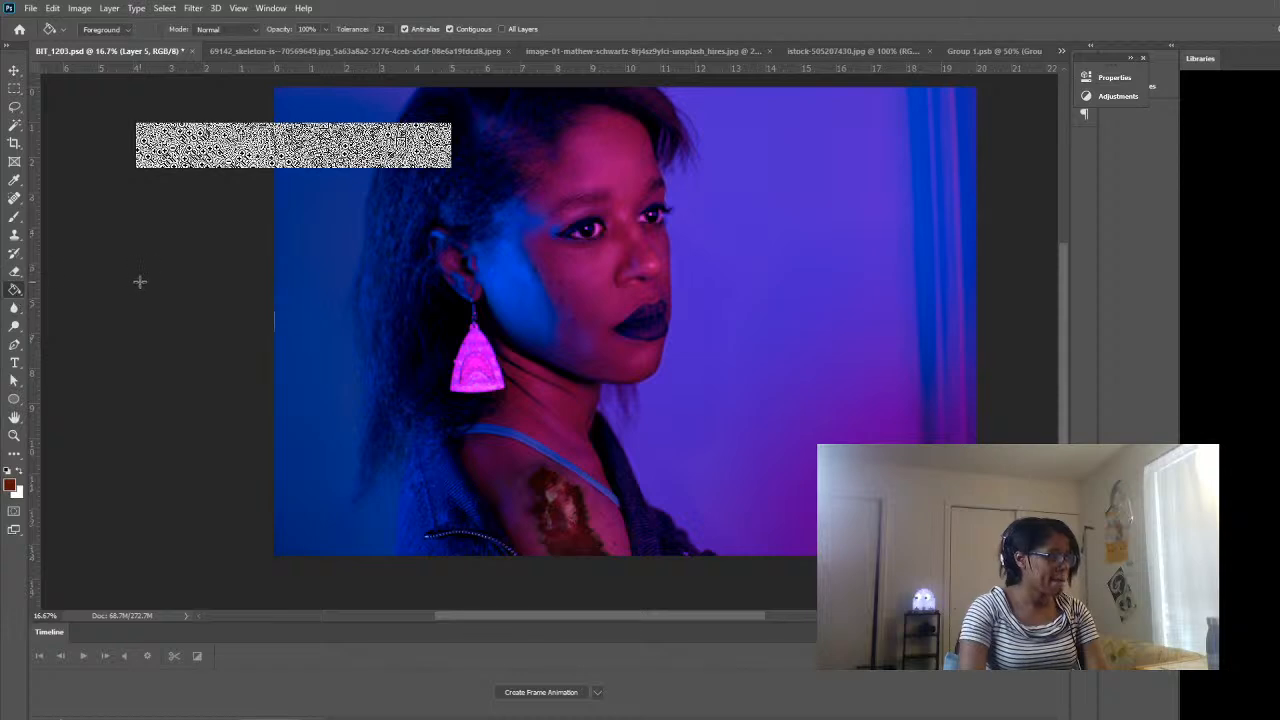
key("shift+g")
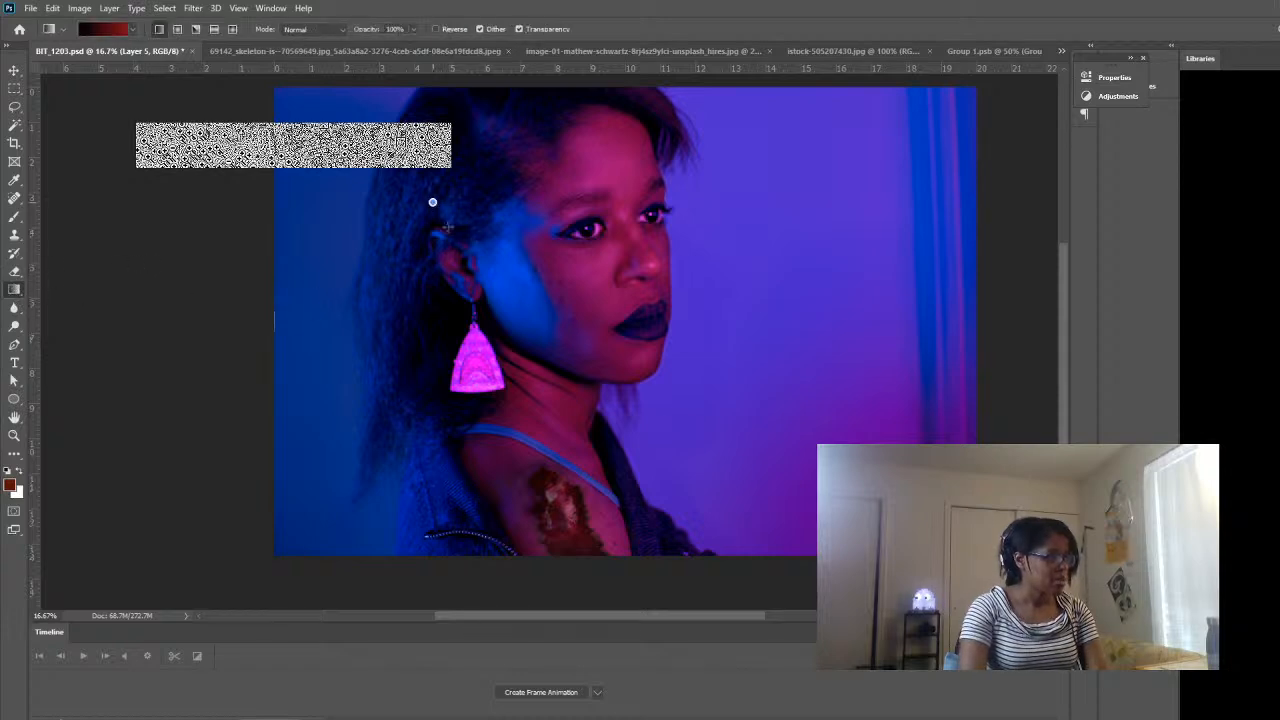
mouse_move(434, 206)
left_mouse_down()
mouse_move(789, 471)
mouse_move(778, 462)
left_mouse_up()
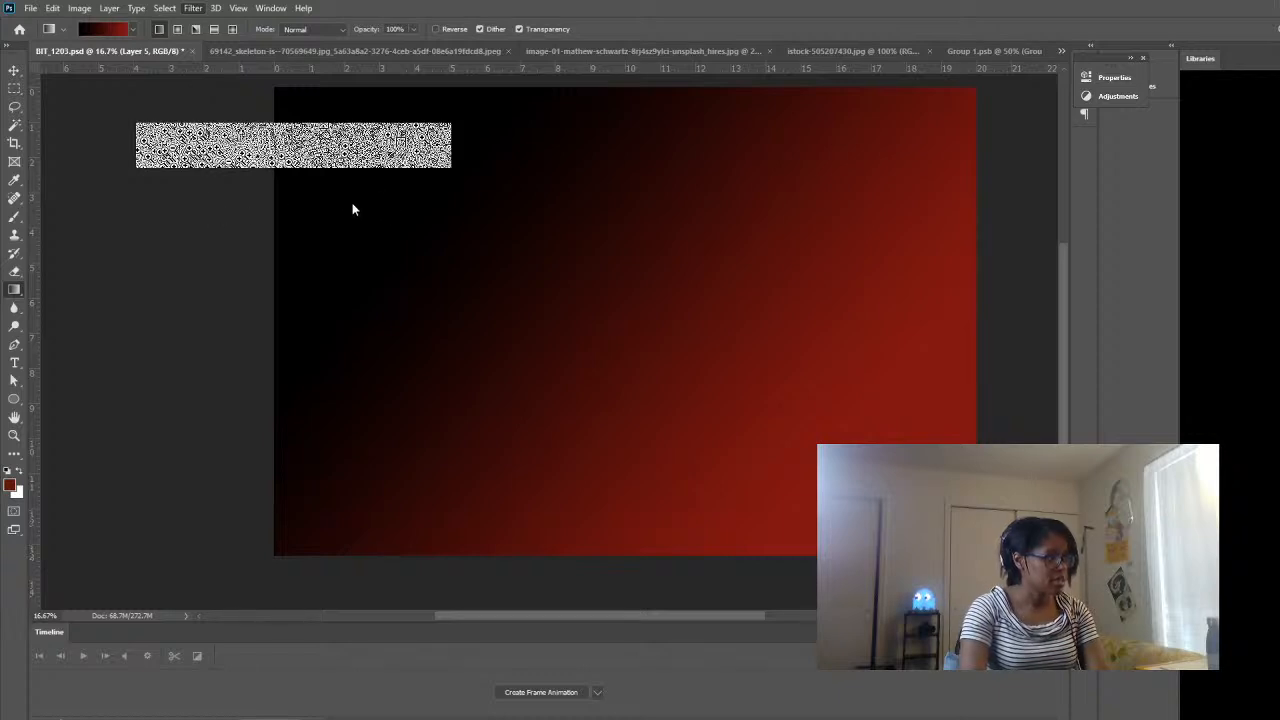
key("h")
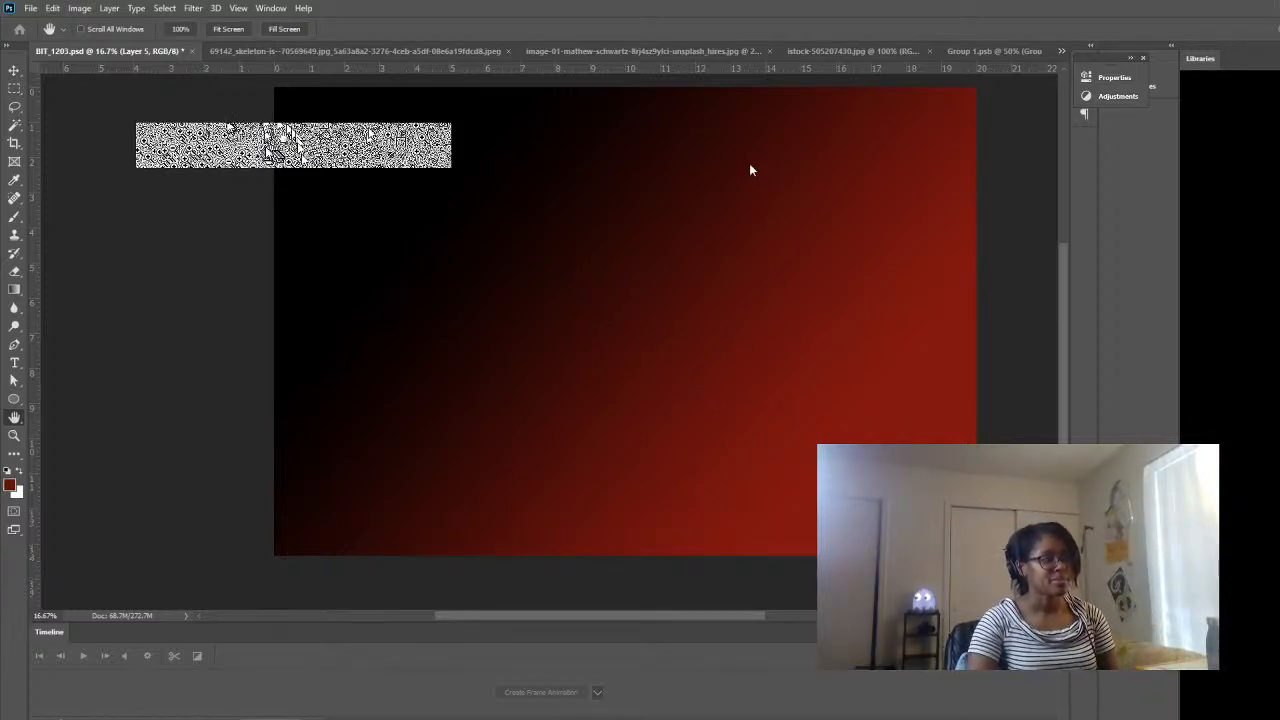
key("g")
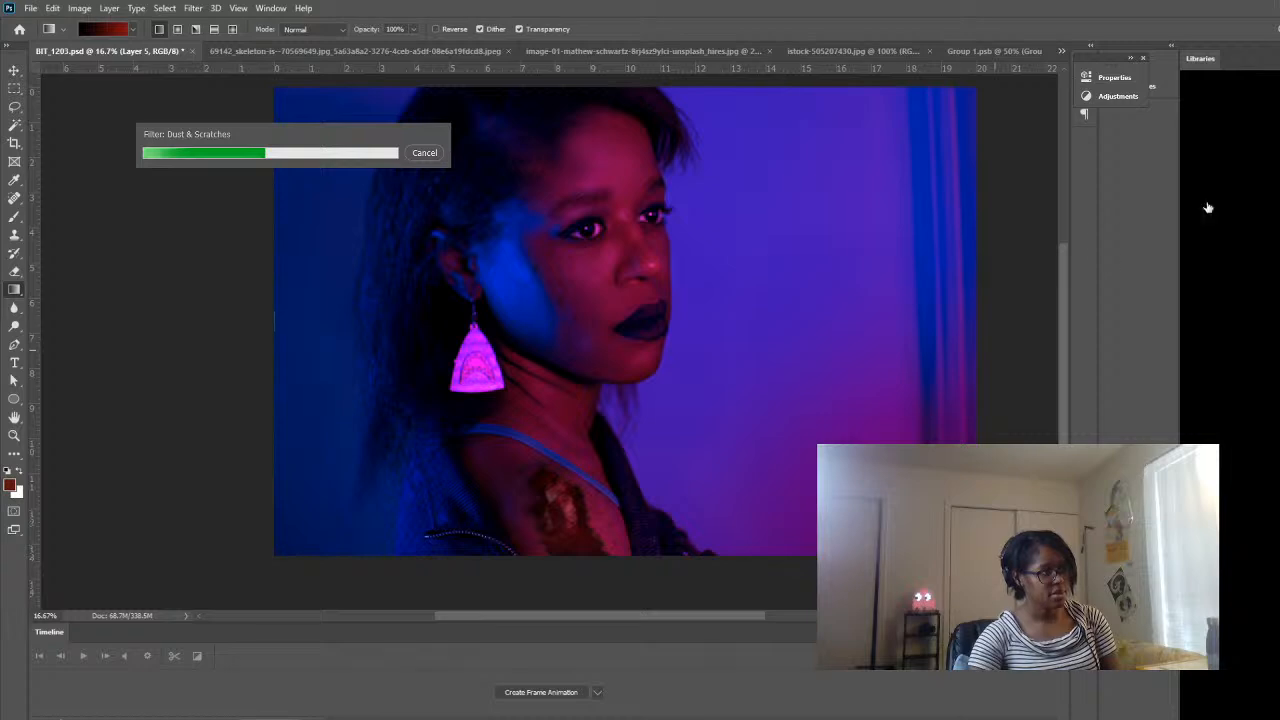
- Close the skeleton image and the Unsplash stock image documents
left_click(15, 436)
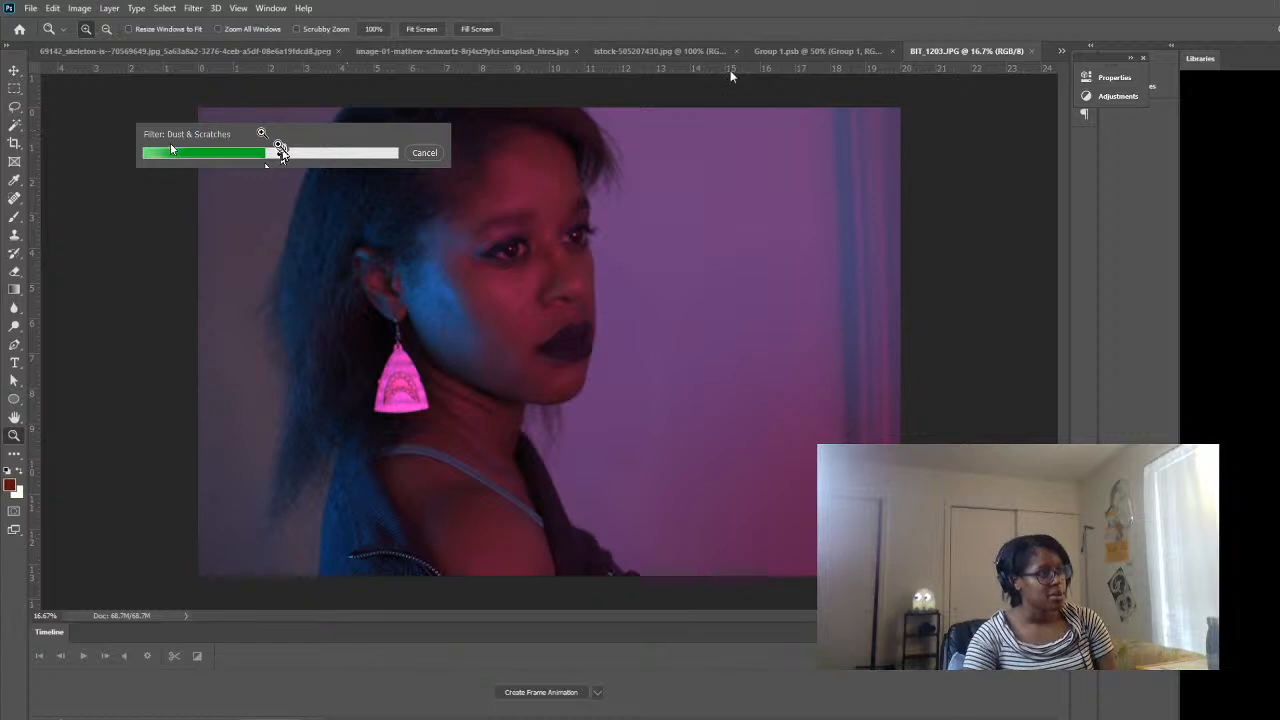
left_click(338, 52)
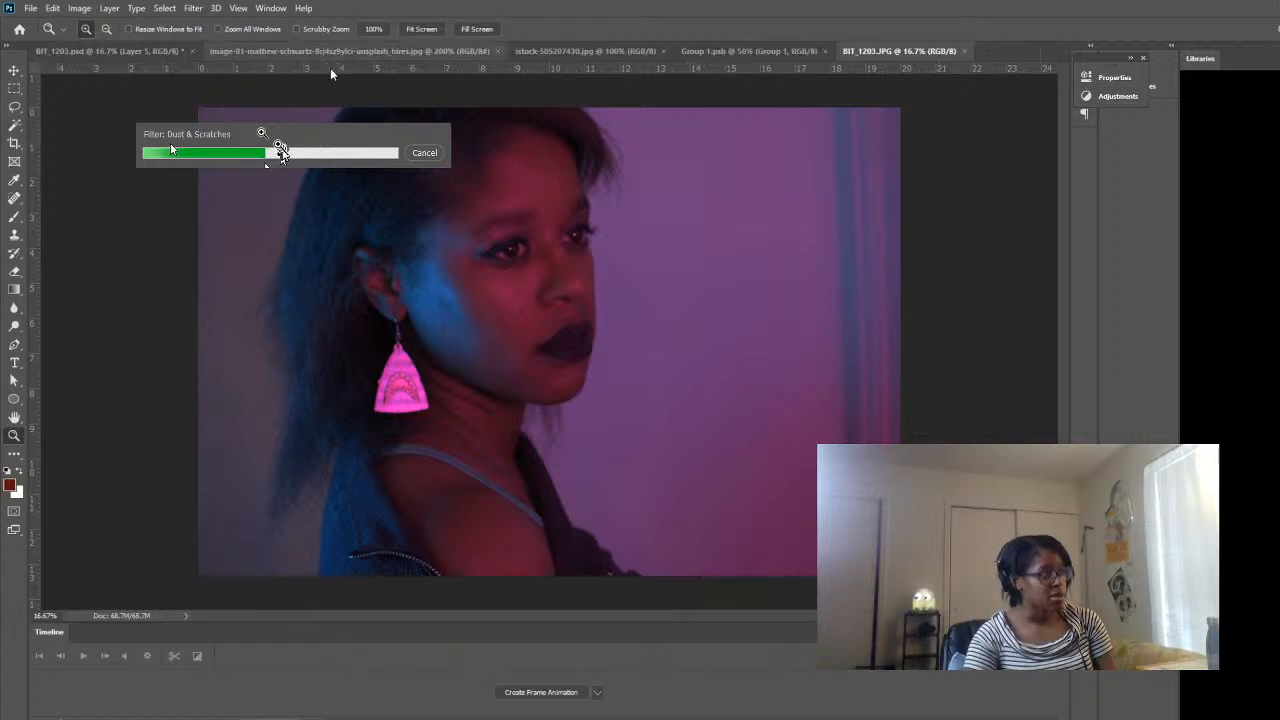
left_click(494, 51)
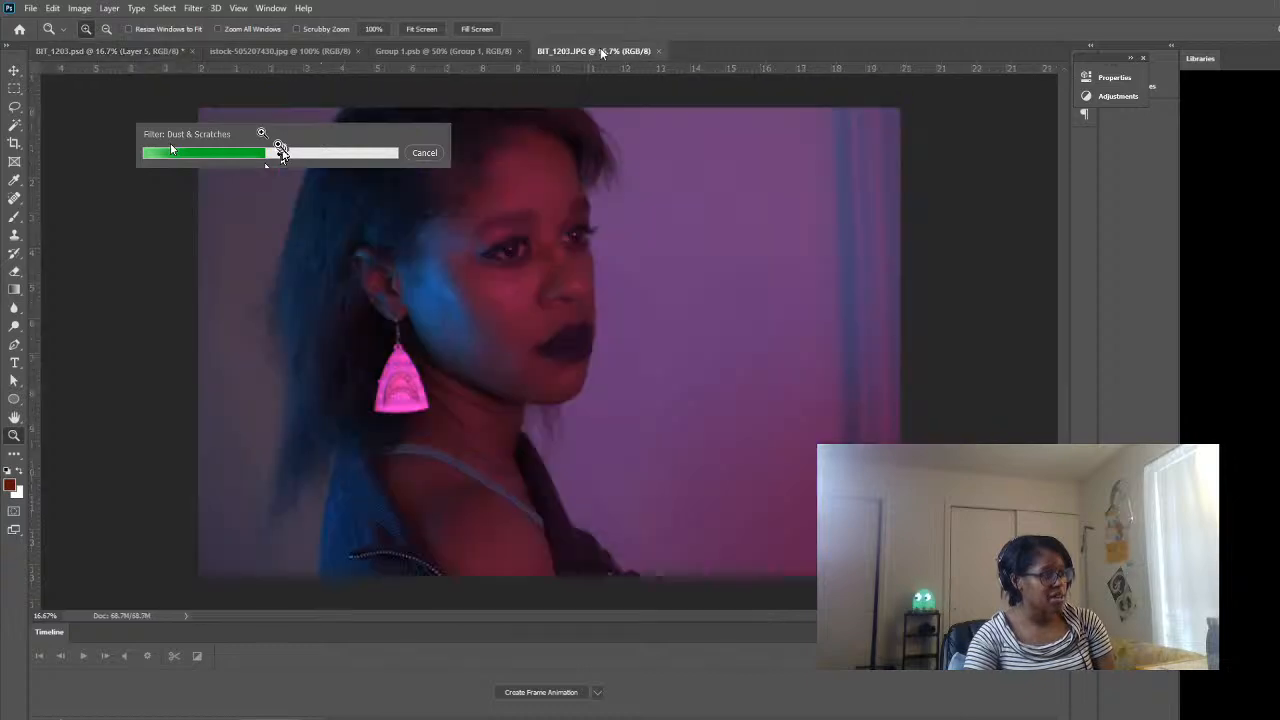
- Compare the edited composite BIT_1203.psd with the original photo BIT_1203.JPG
left_click(179, 50)
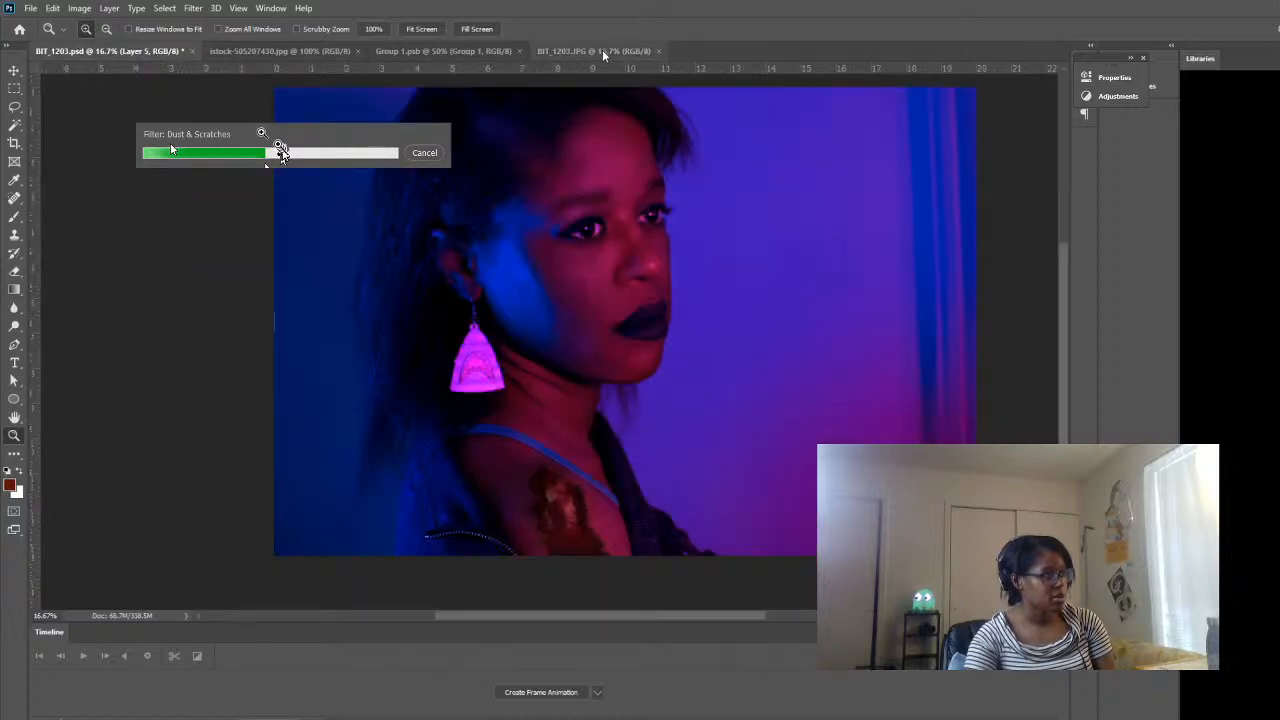
left_click(600, 51)
left_click(141, 48)
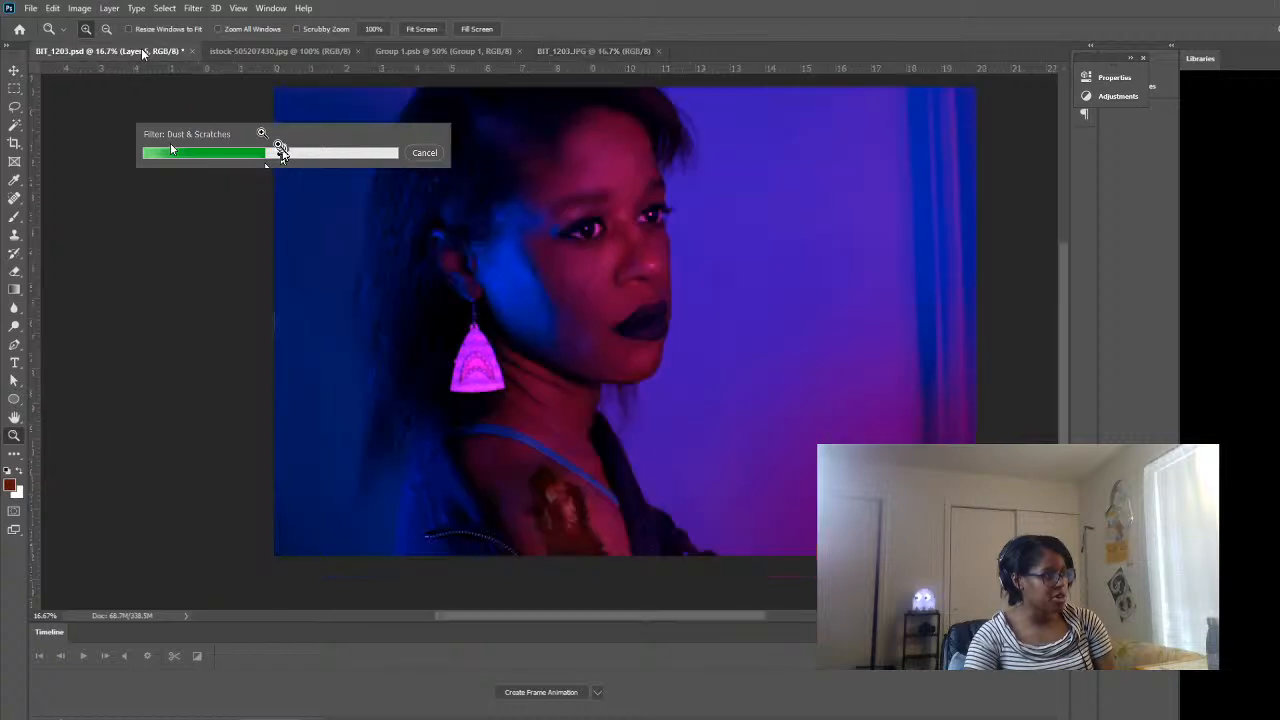
left_click(561, 51)
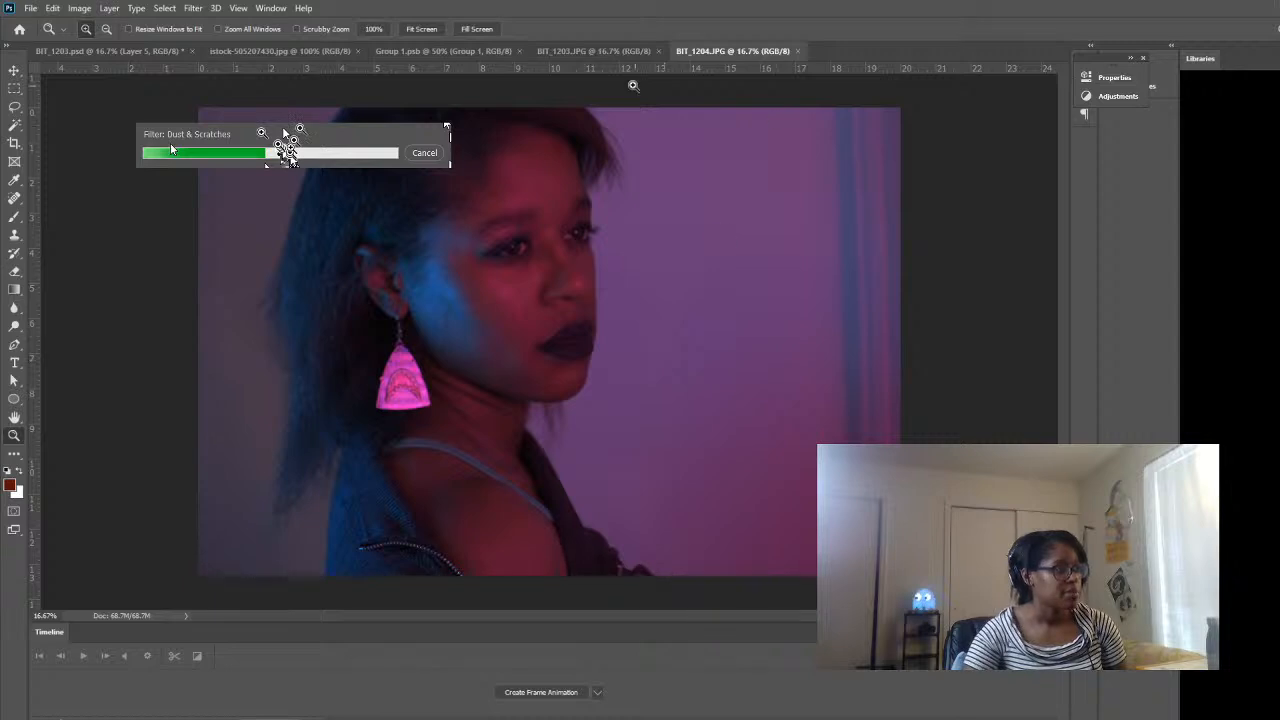
- Close BIT_1203.JPG, compare the composite with BIT_1204.JPG instead, and close BIT_1204.JPG
left_click(659, 51)
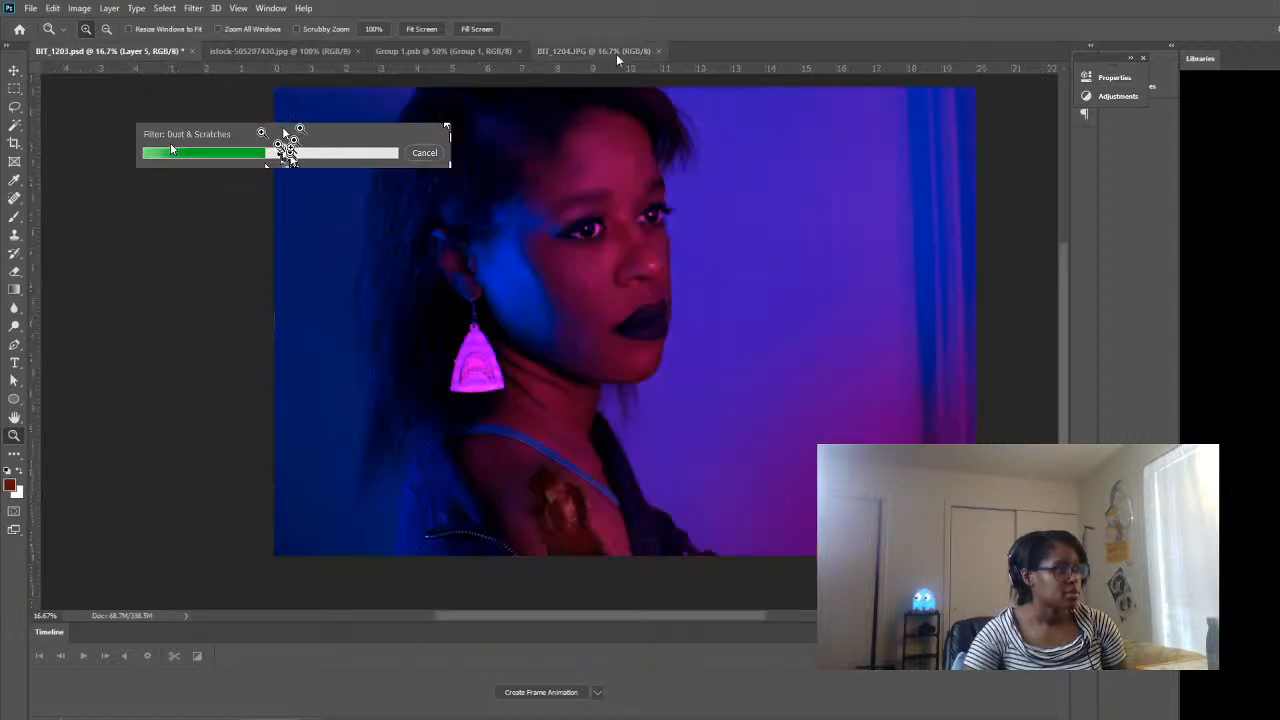
left_click(617, 55)
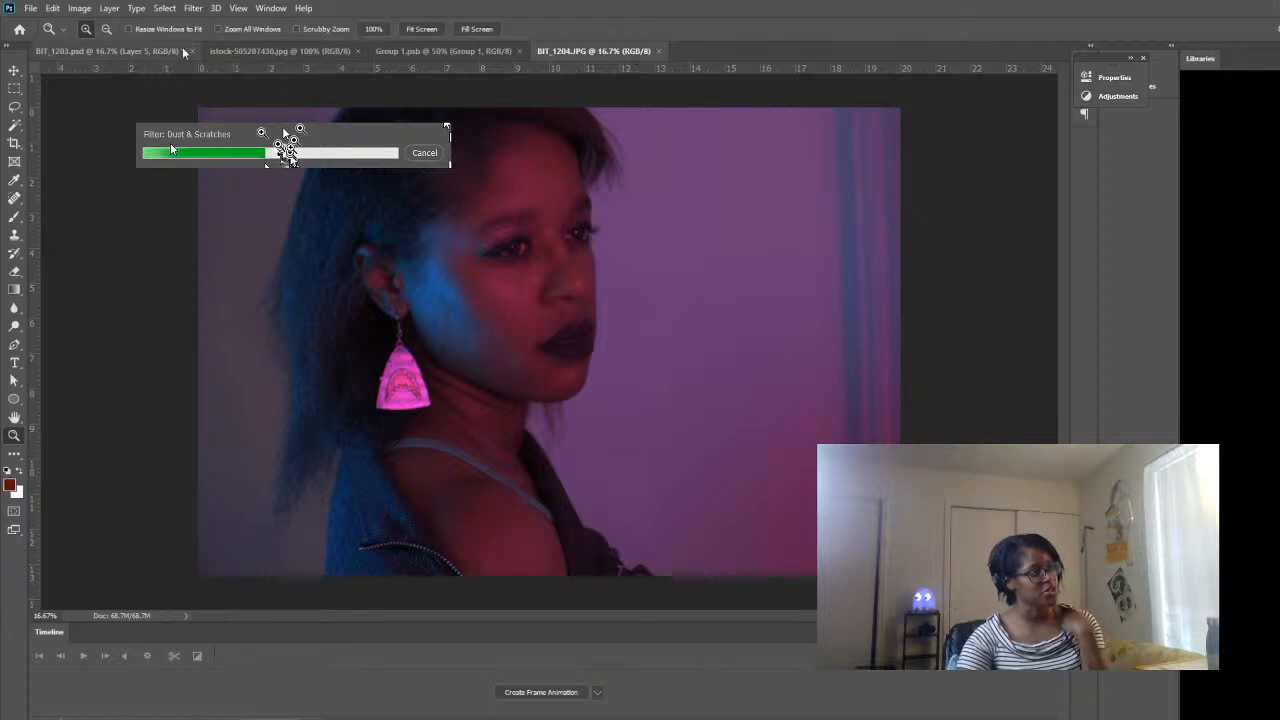
left_click(113, 53)
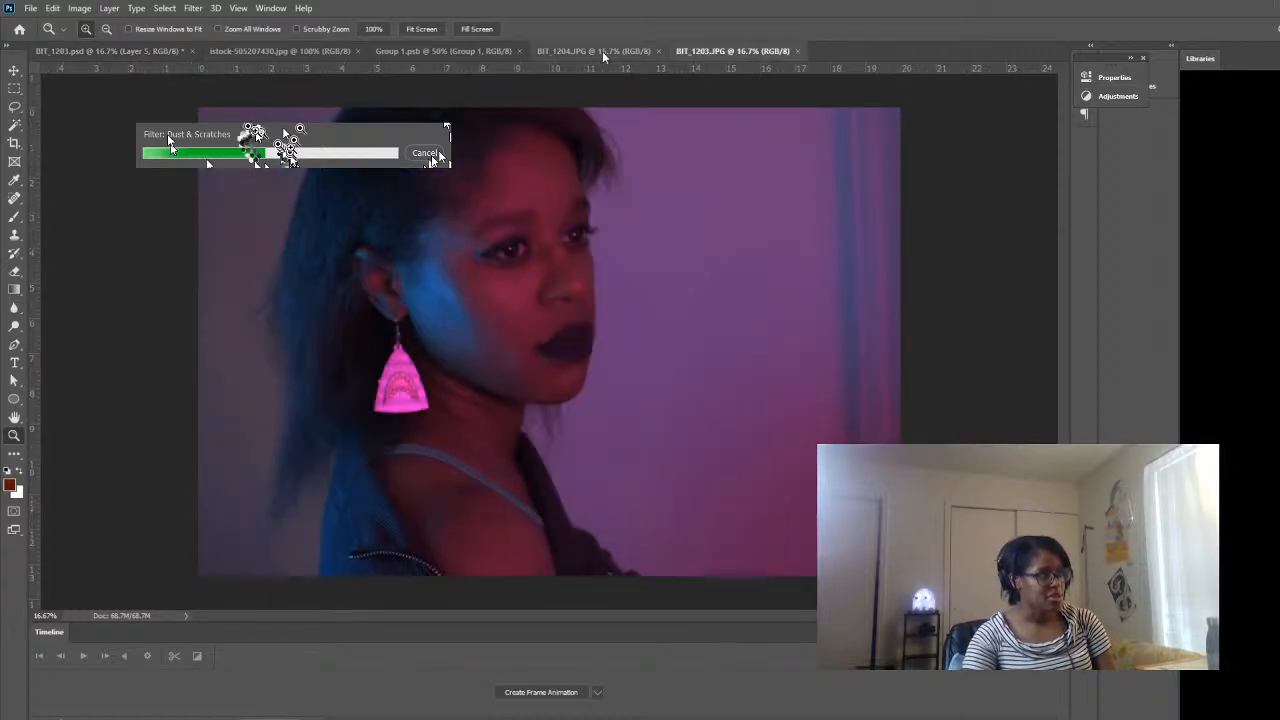
left_click(658, 51)
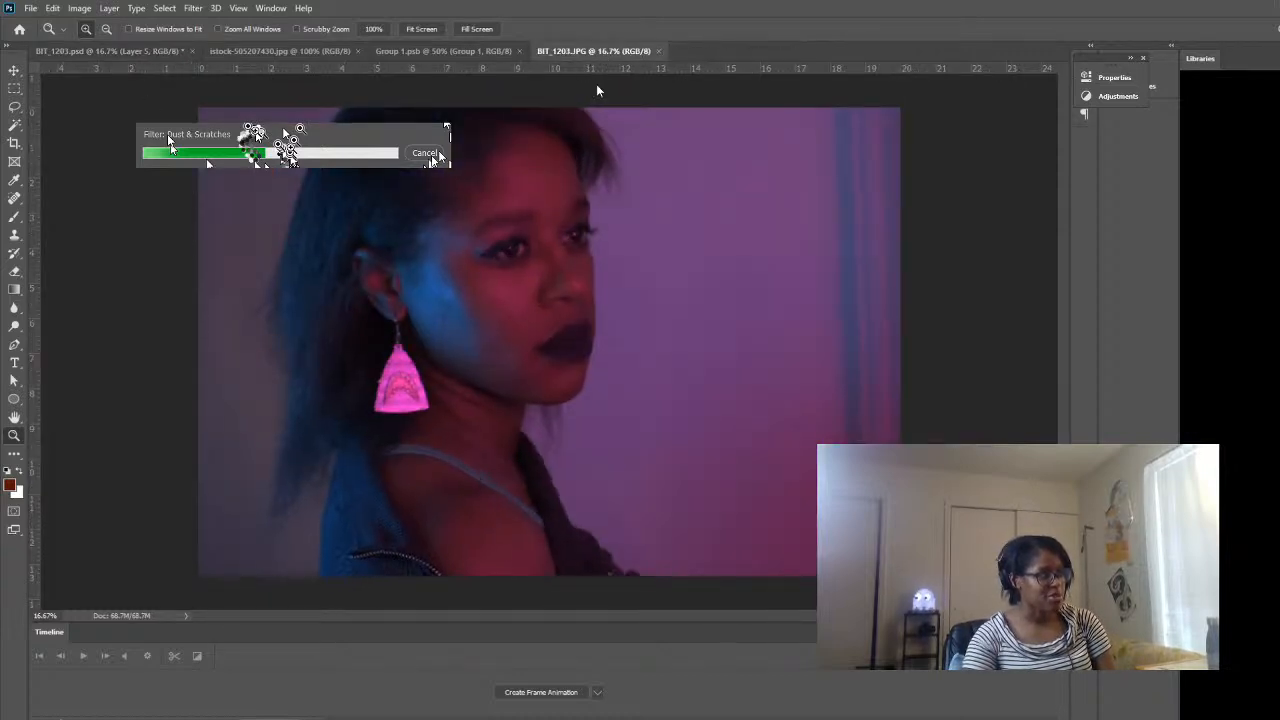
- Alternate between BIT_1203.psd and BIT_1203.JPG to examine the lighting, face and shoulder wound before and after the edit
left_click(137, 51)
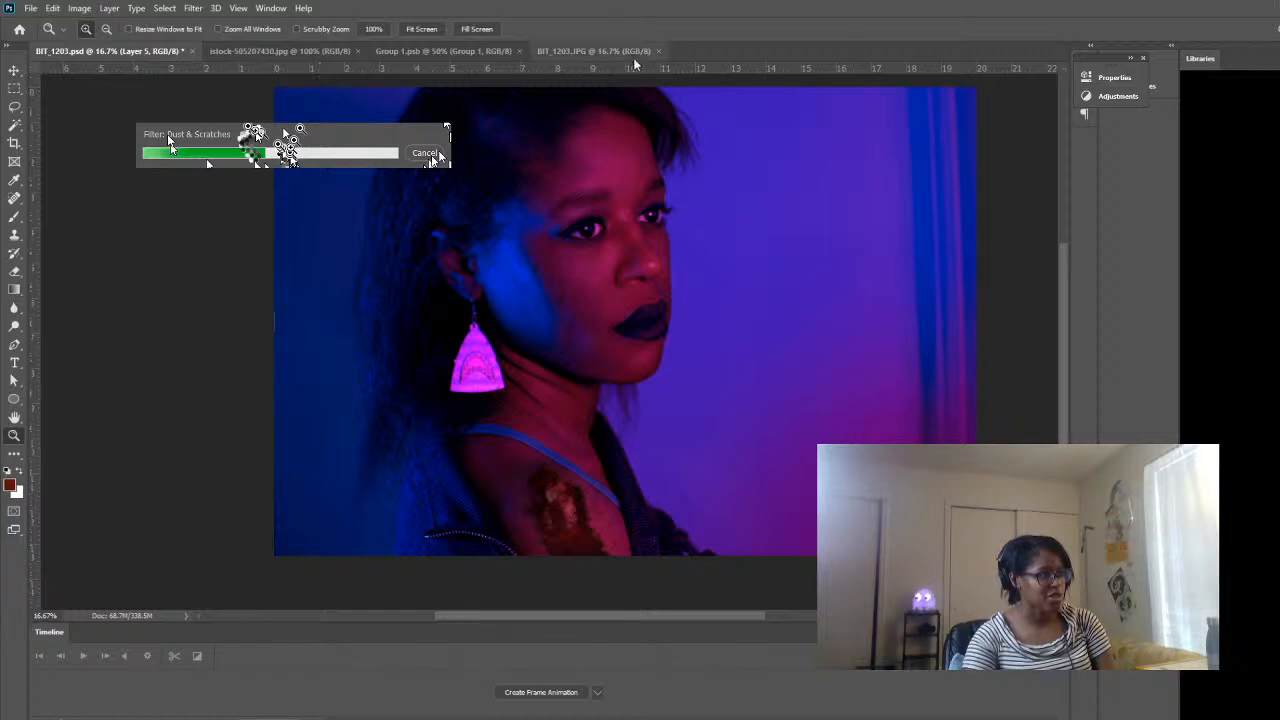
left_click(630, 52)
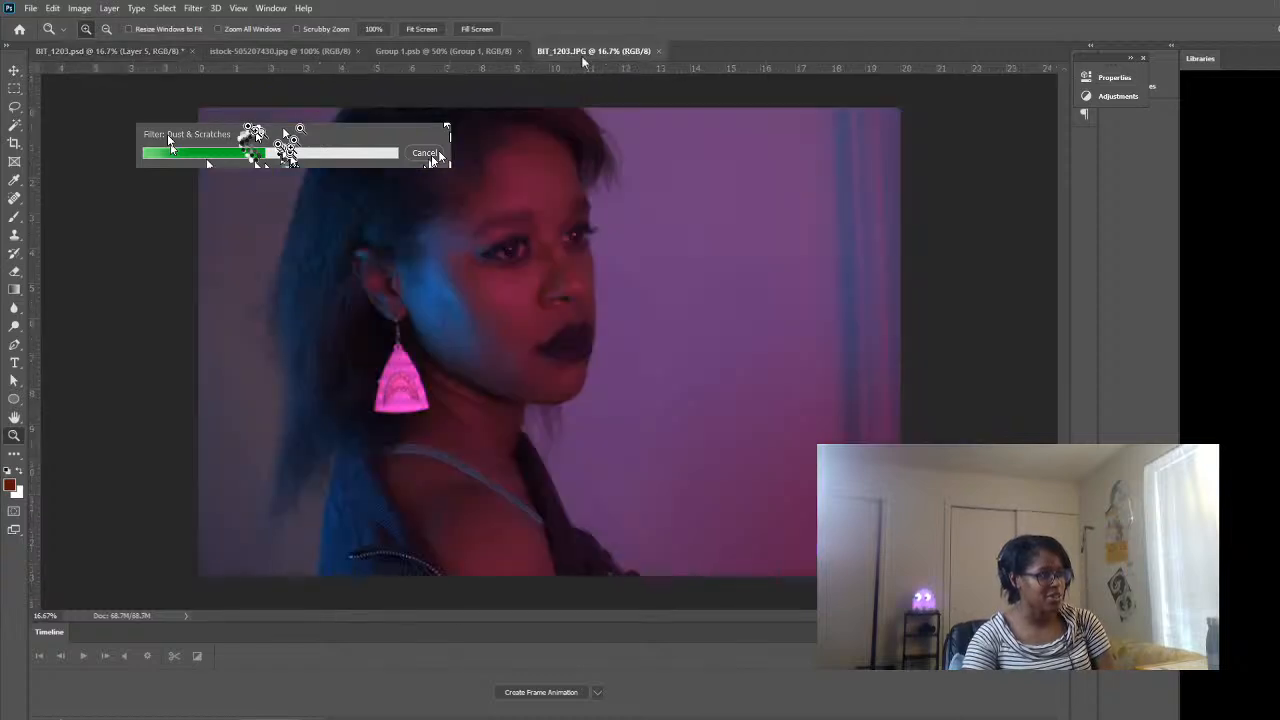
left_click(160, 55)
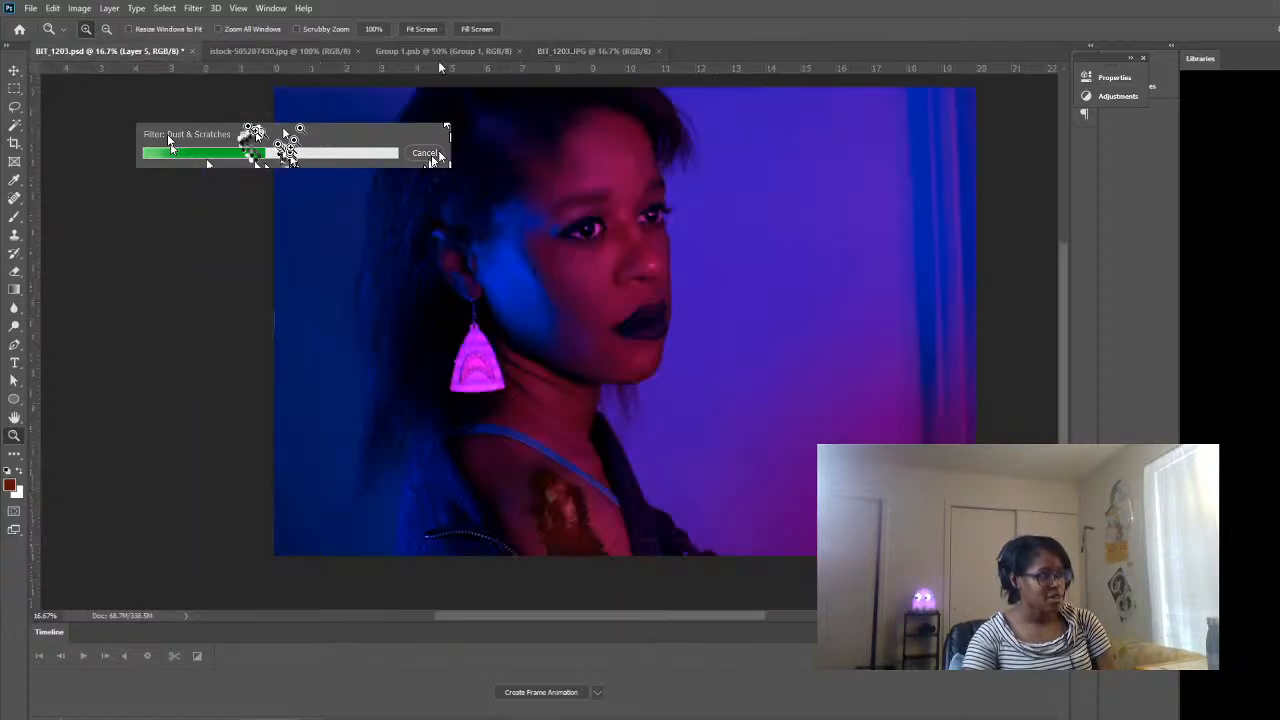
left_click(590, 54)
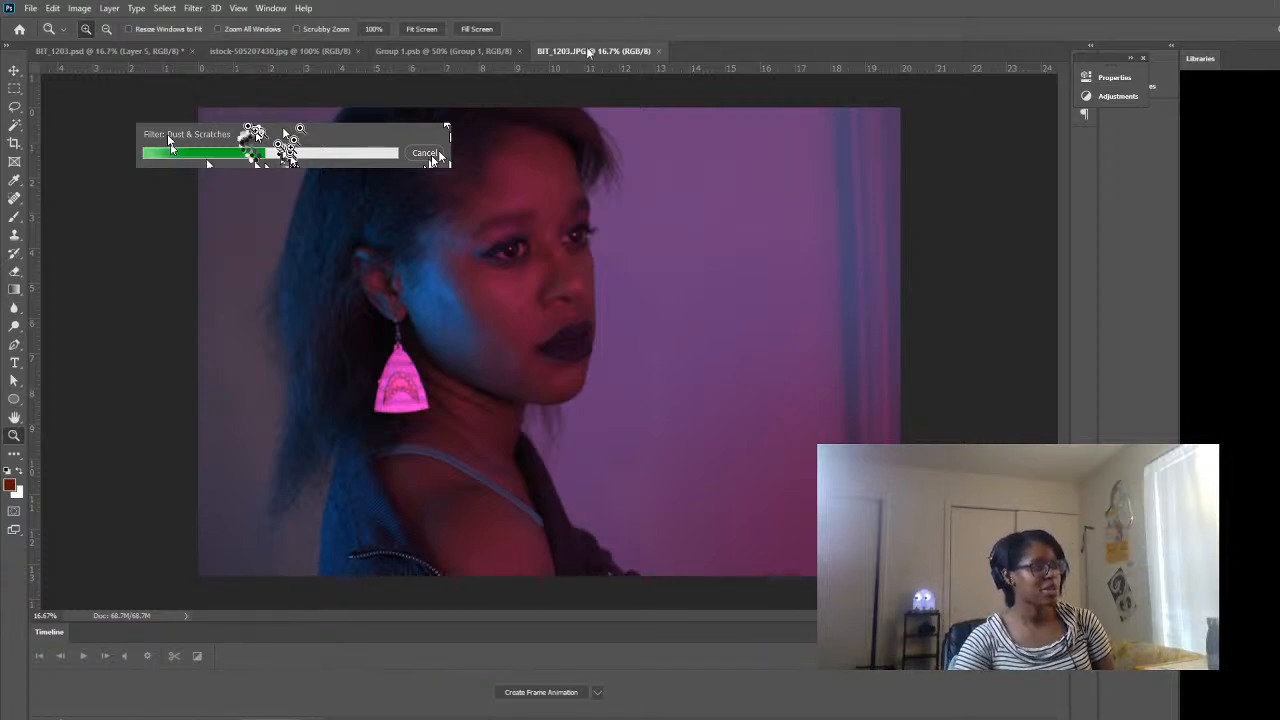
left_click(100, 51)
left_click(590, 51)
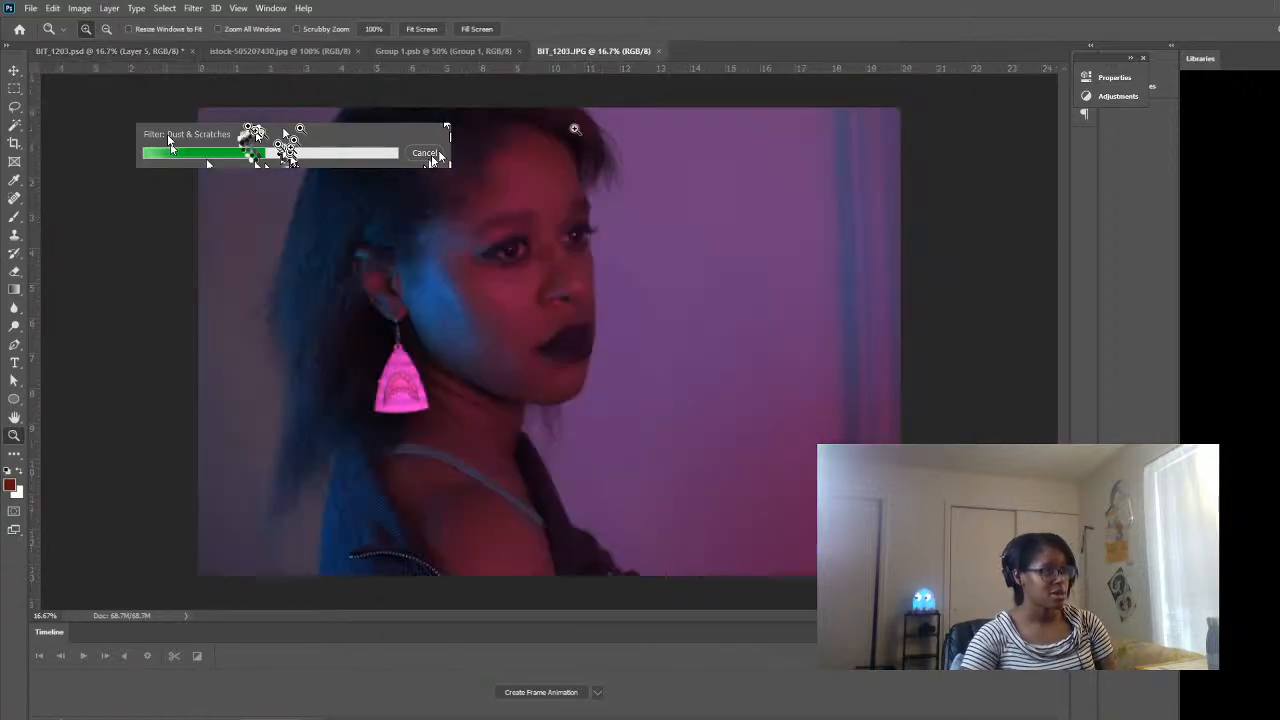
left_click(130, 51)
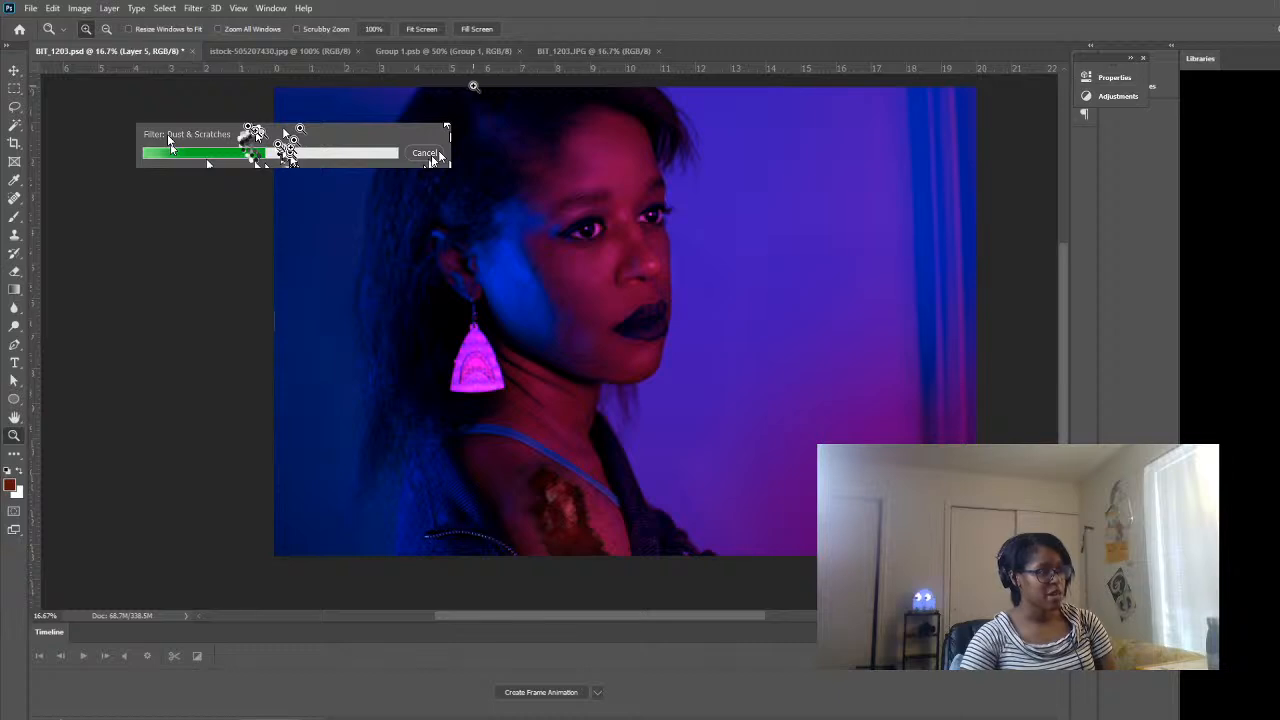
left_click(574, 53)
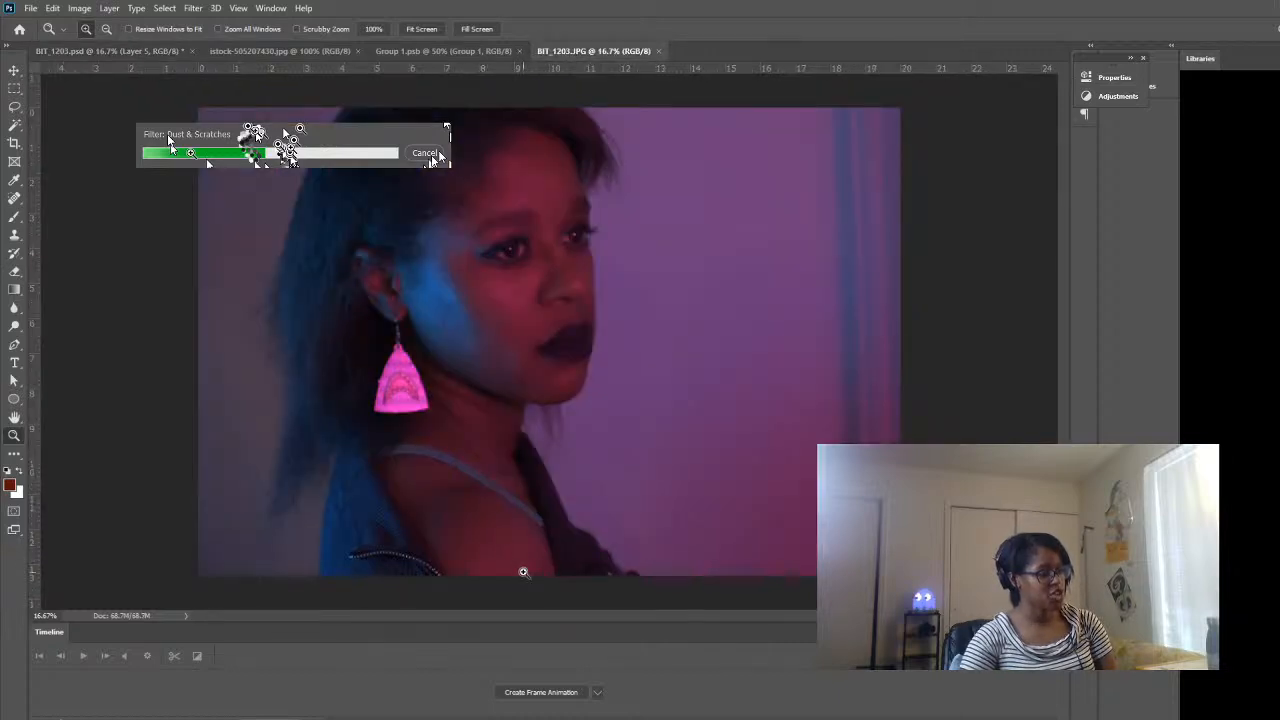
left_click(110, 51)
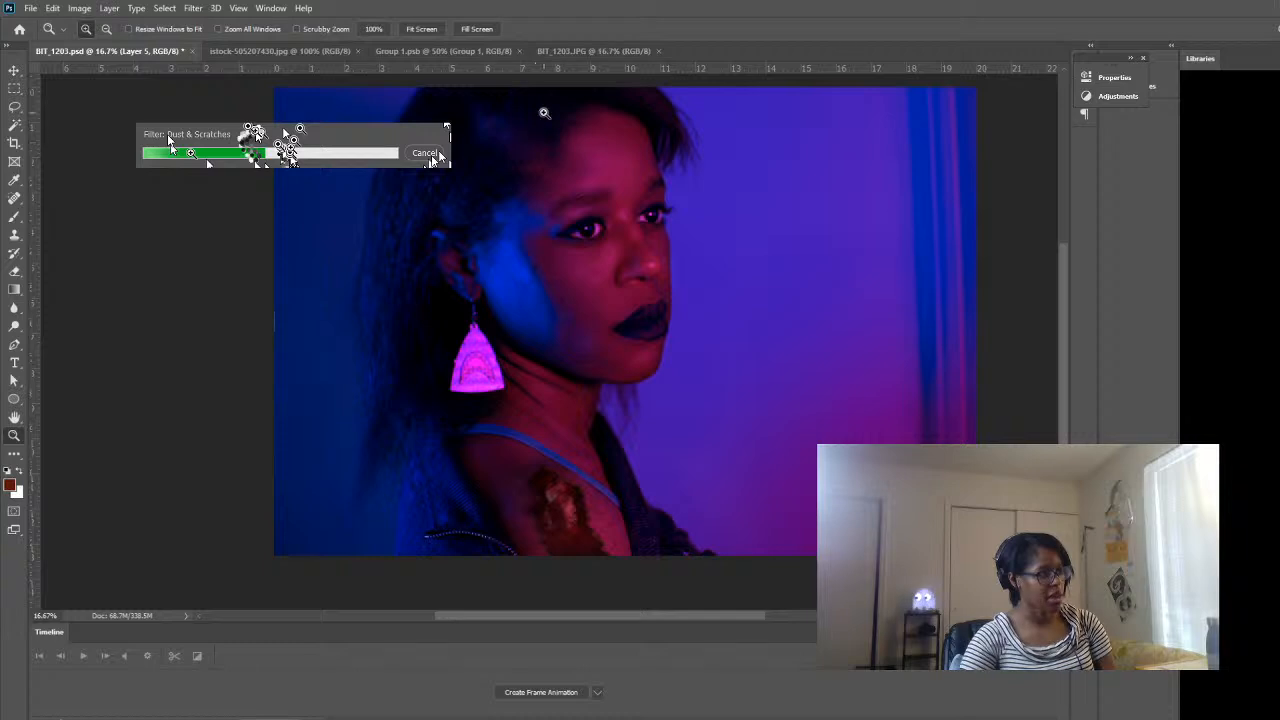
left_click(552, 51)
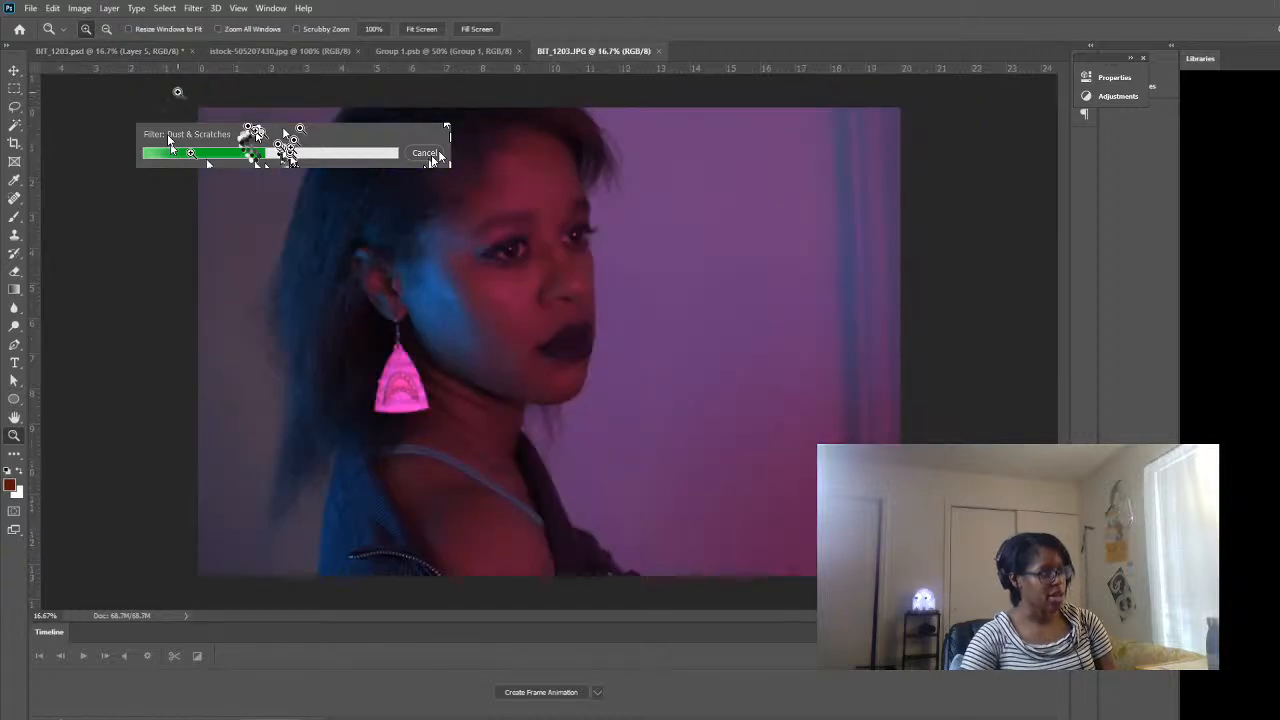
left_click(110, 51)
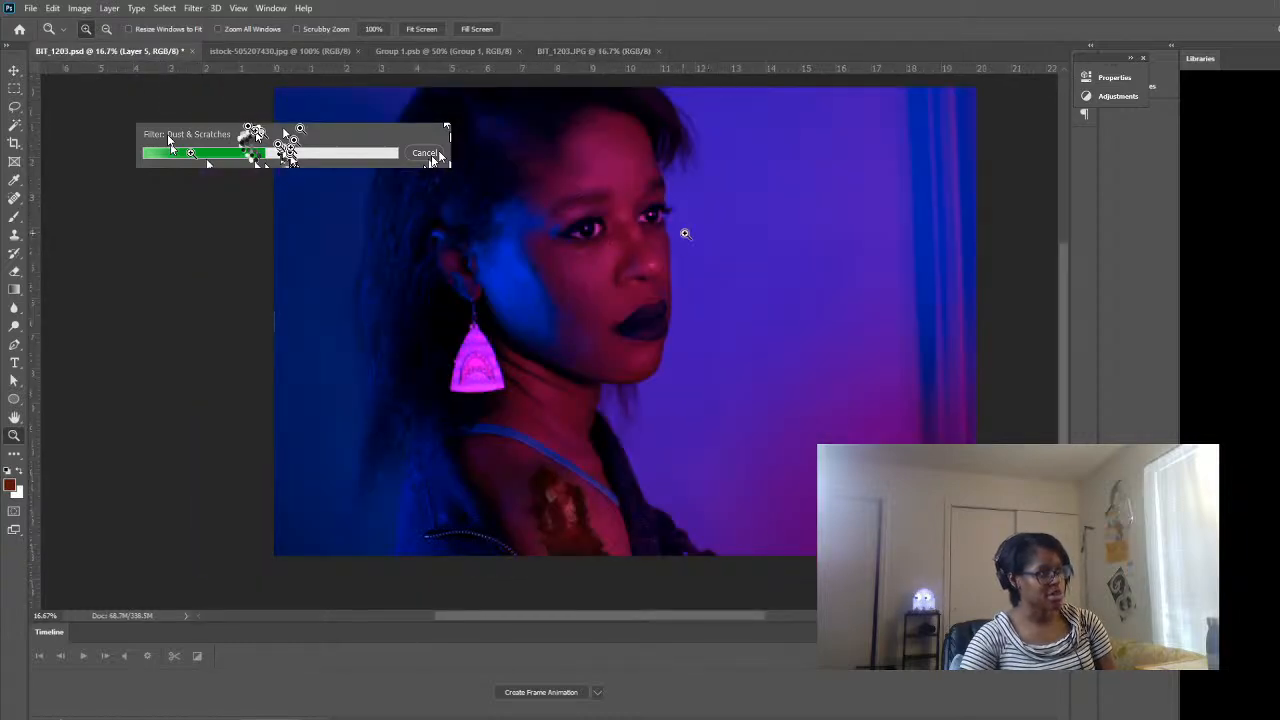
left_click(600, 51)
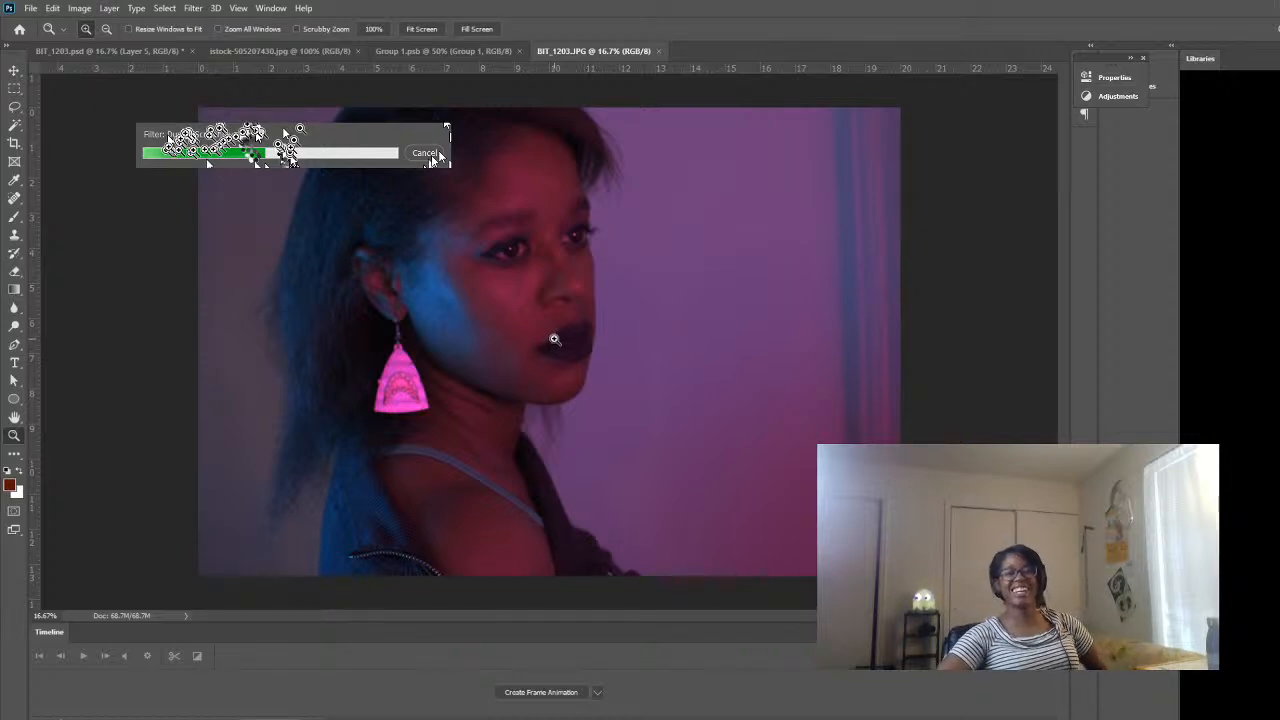
left_click(112, 51)
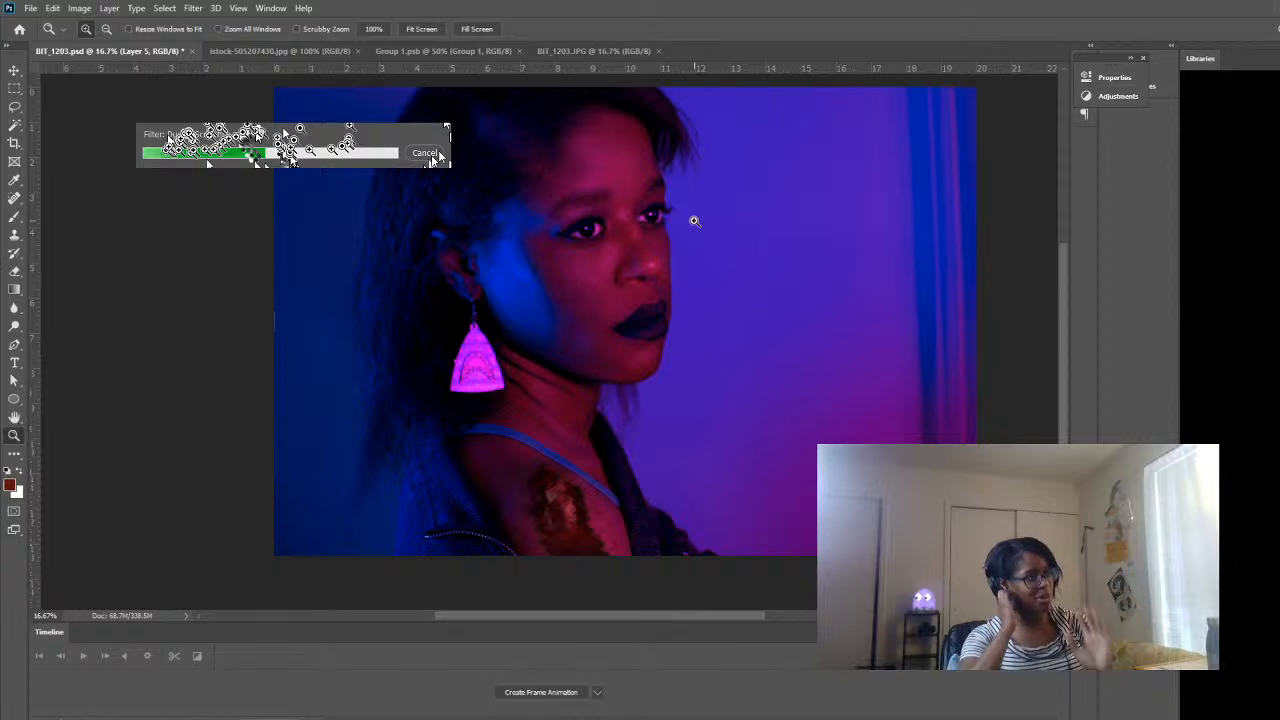
left_click(594, 51)
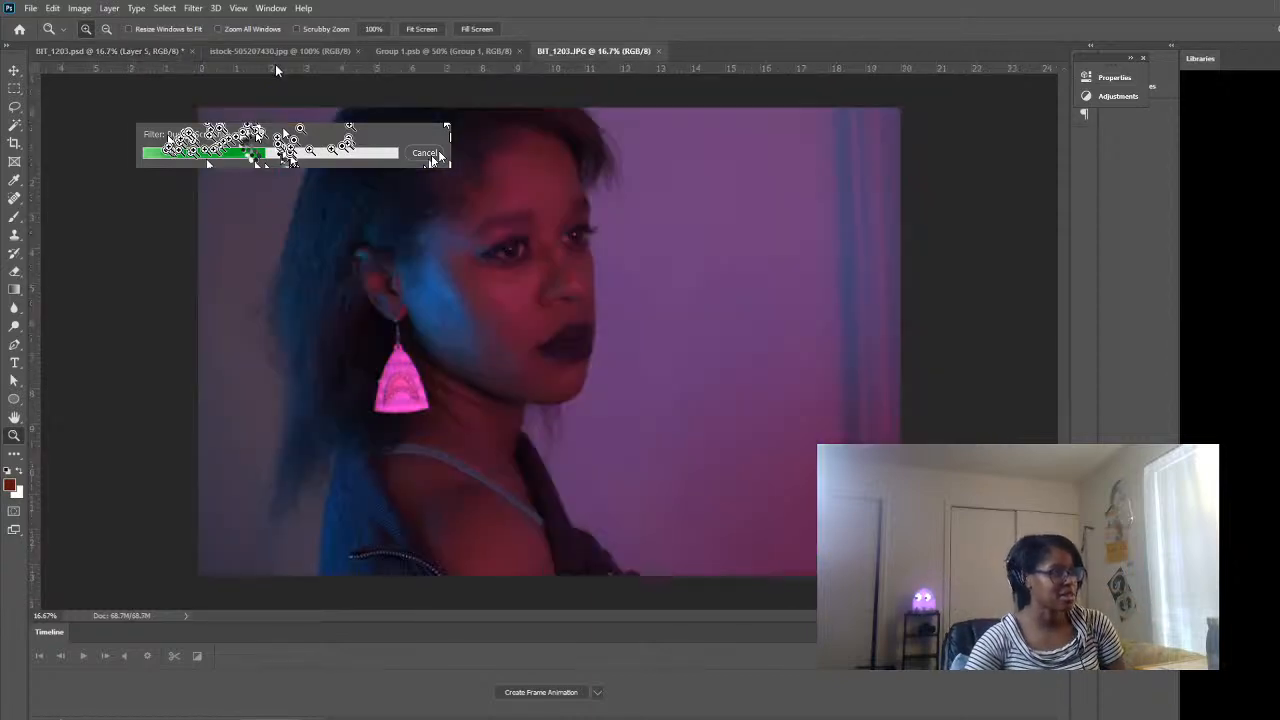
left_click(145, 50)
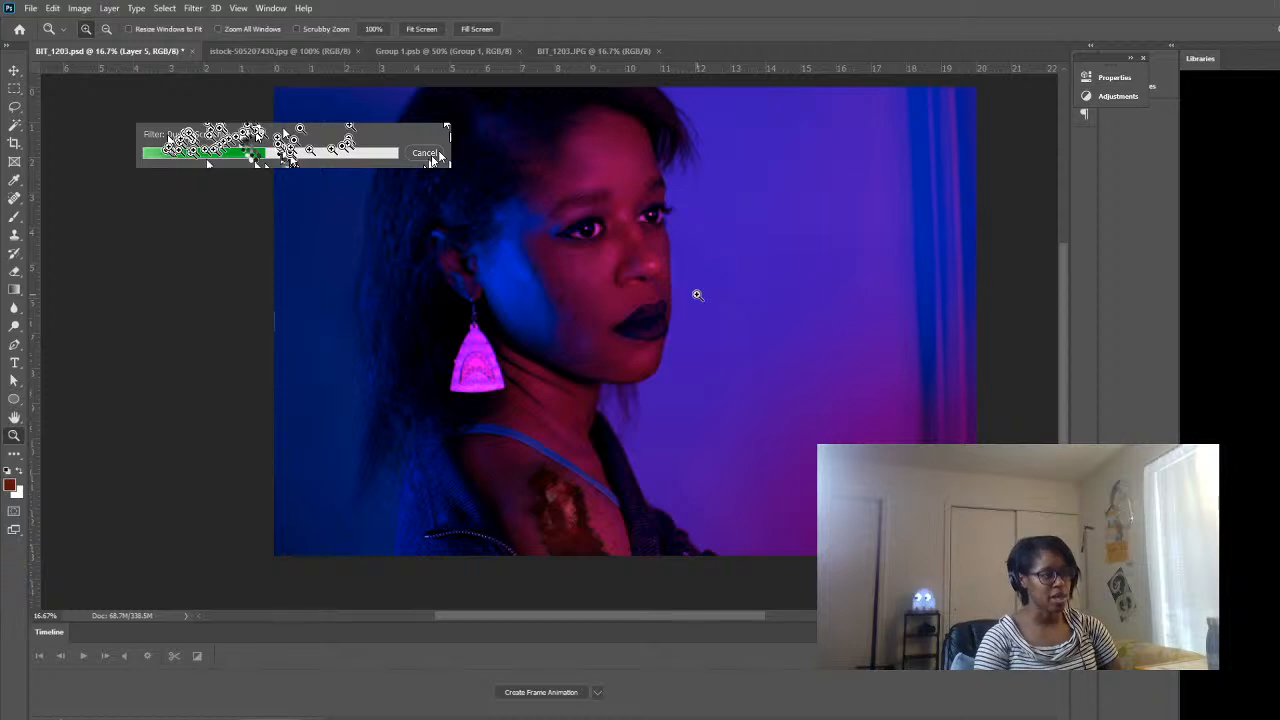
left_click(600, 50)
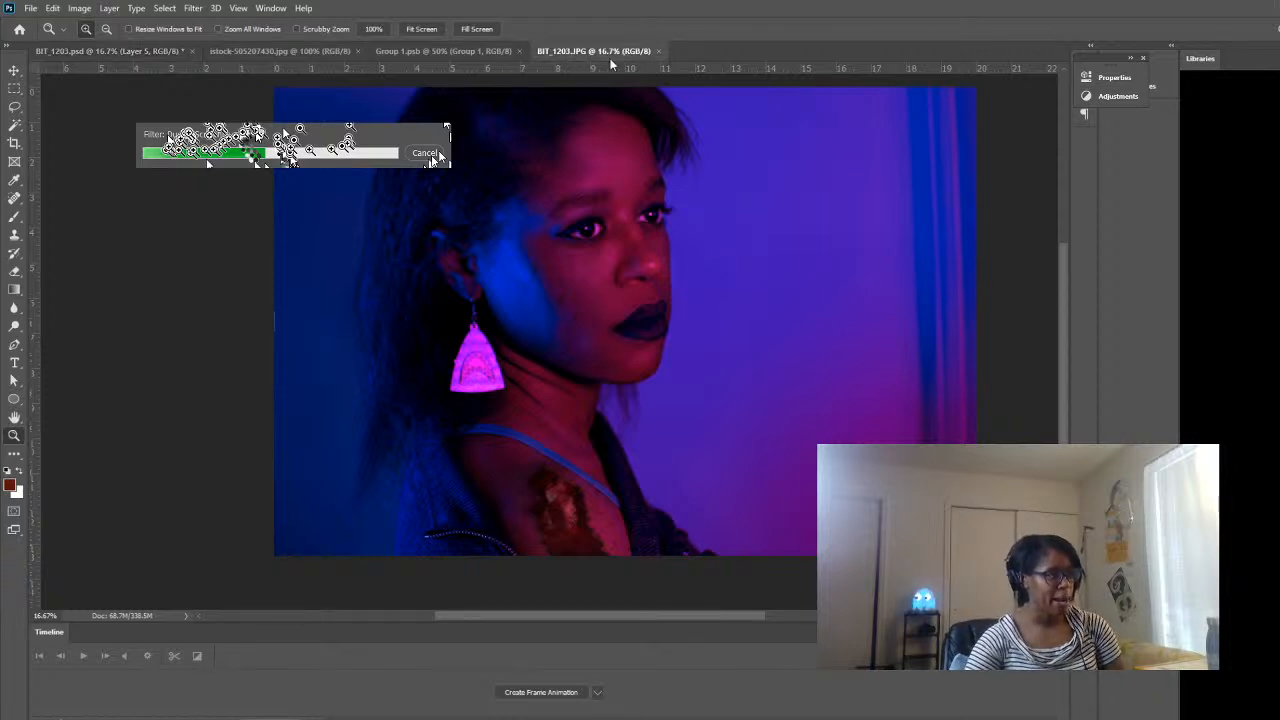
left_click(157, 51)
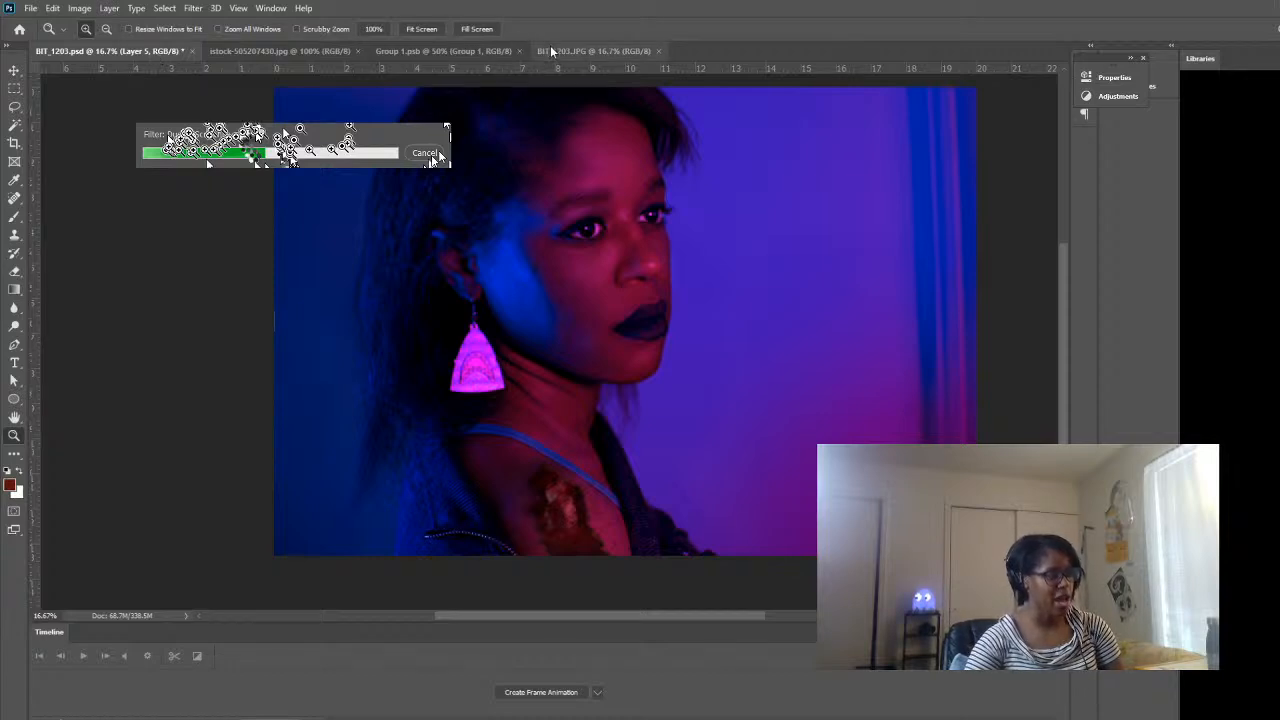
- Examine the blood spatter on the woman's cheek and the face up close in BIT_1203.psd
left_click(575, 219)
left_click(590, 355)
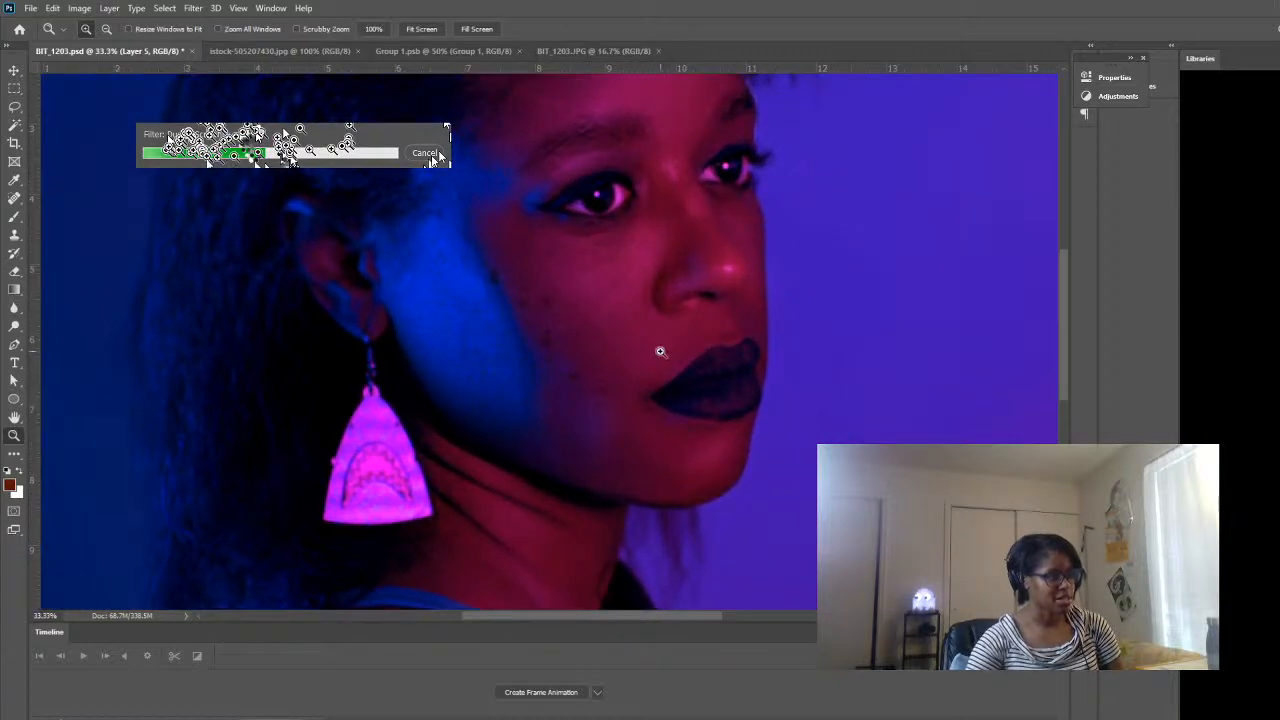
left_click(690, 350)
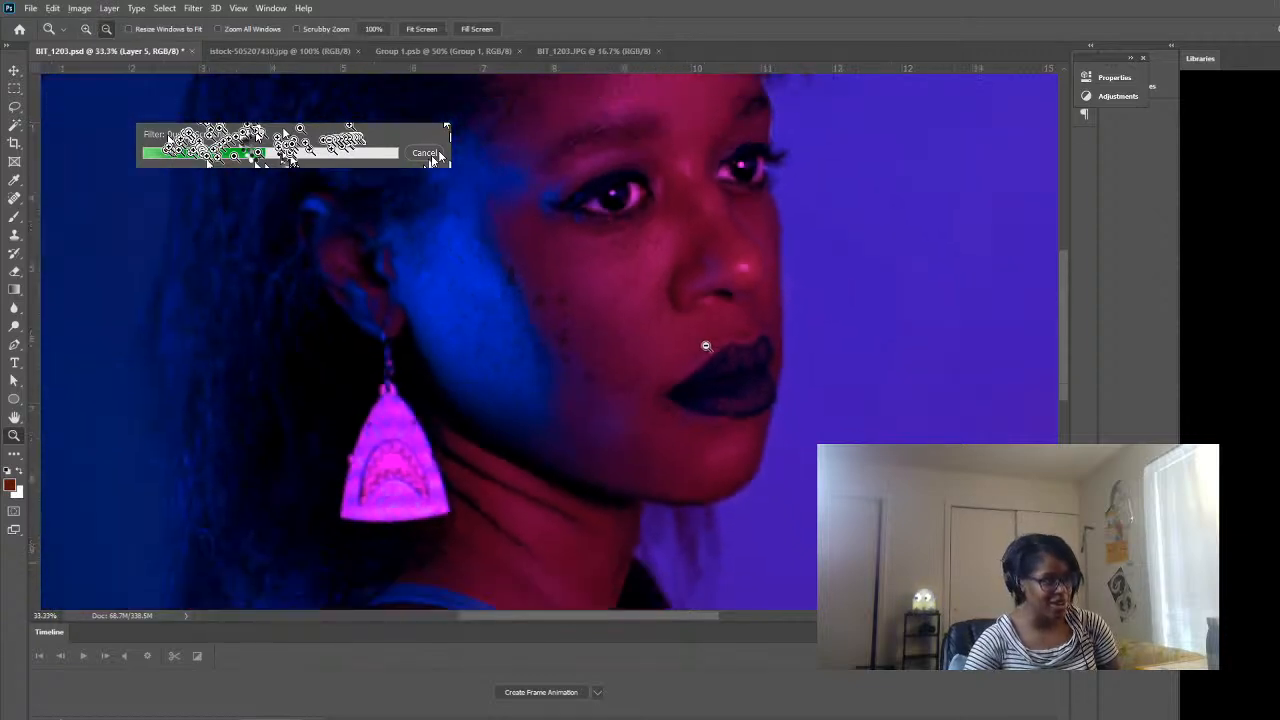
- Check the face in BIT_1203.psd against the original BIT_1203.JPG and show the whole composite at 16.7%
left_click(705, 346, "alt")
left_click(705, 346, "alt")
left_click(575, 51)
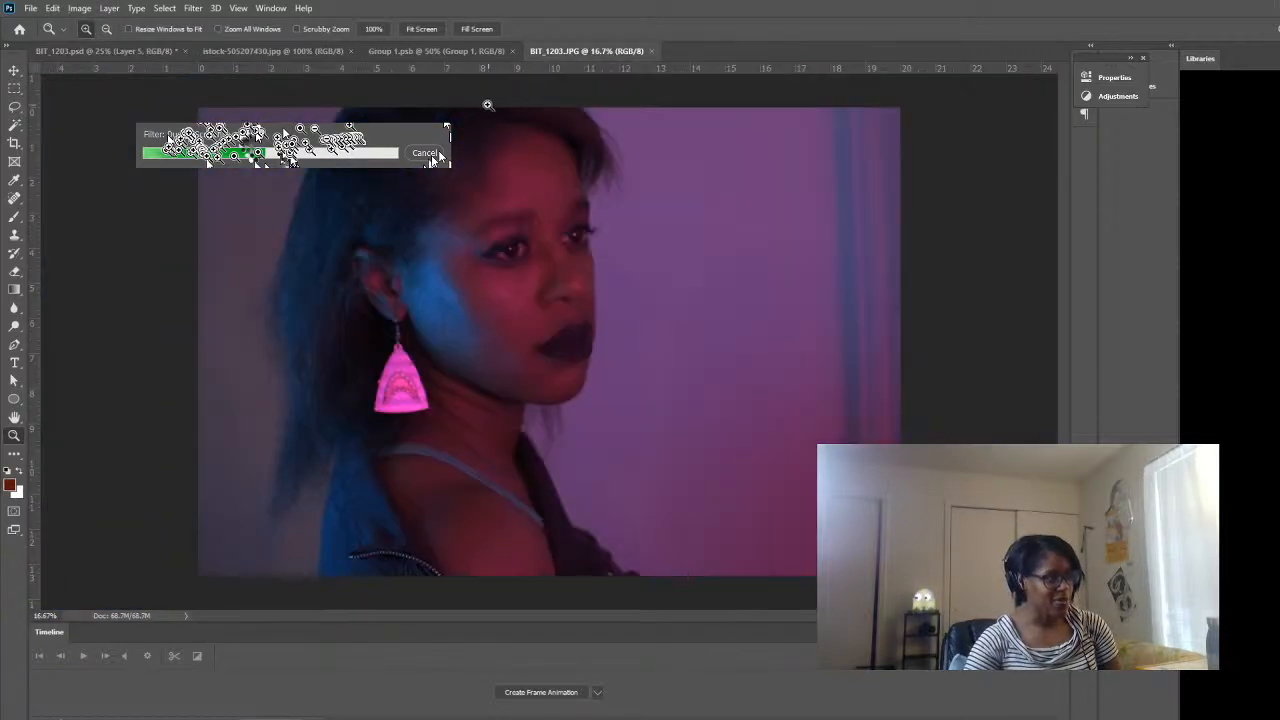
left_click(158, 51)
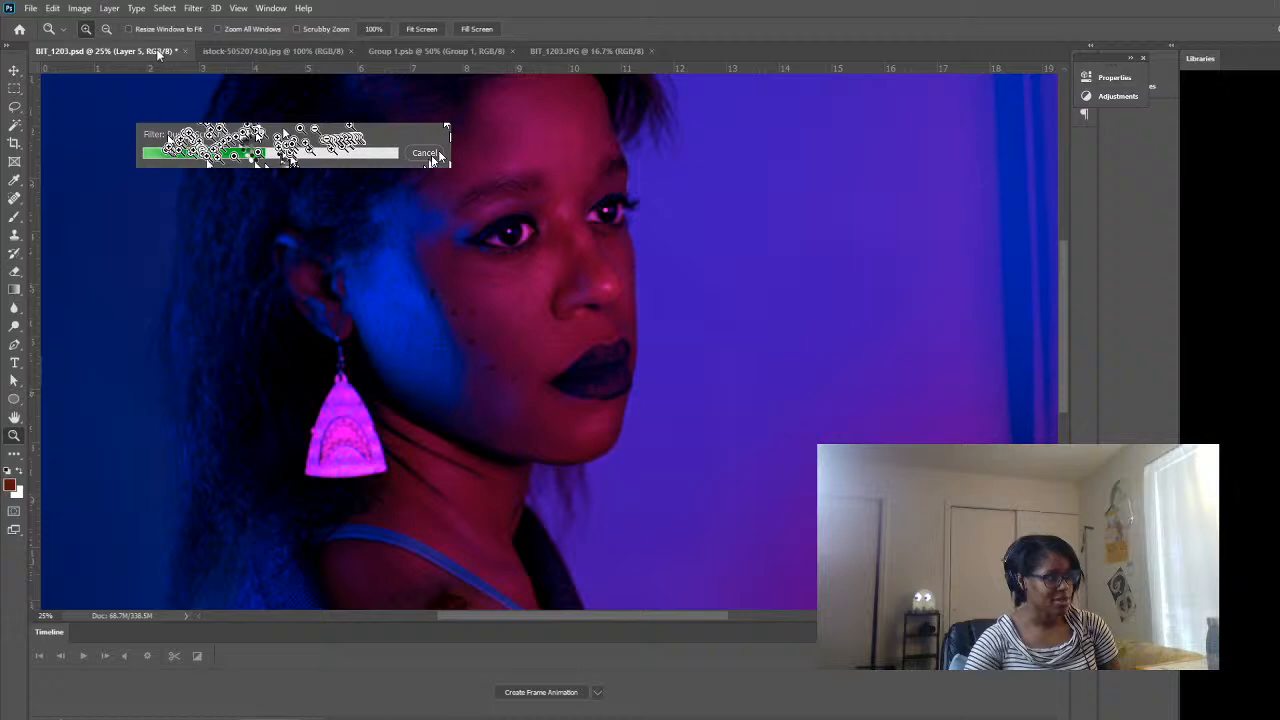
left_click(595, 289, "alt")
left_click(609, 257, "alt")
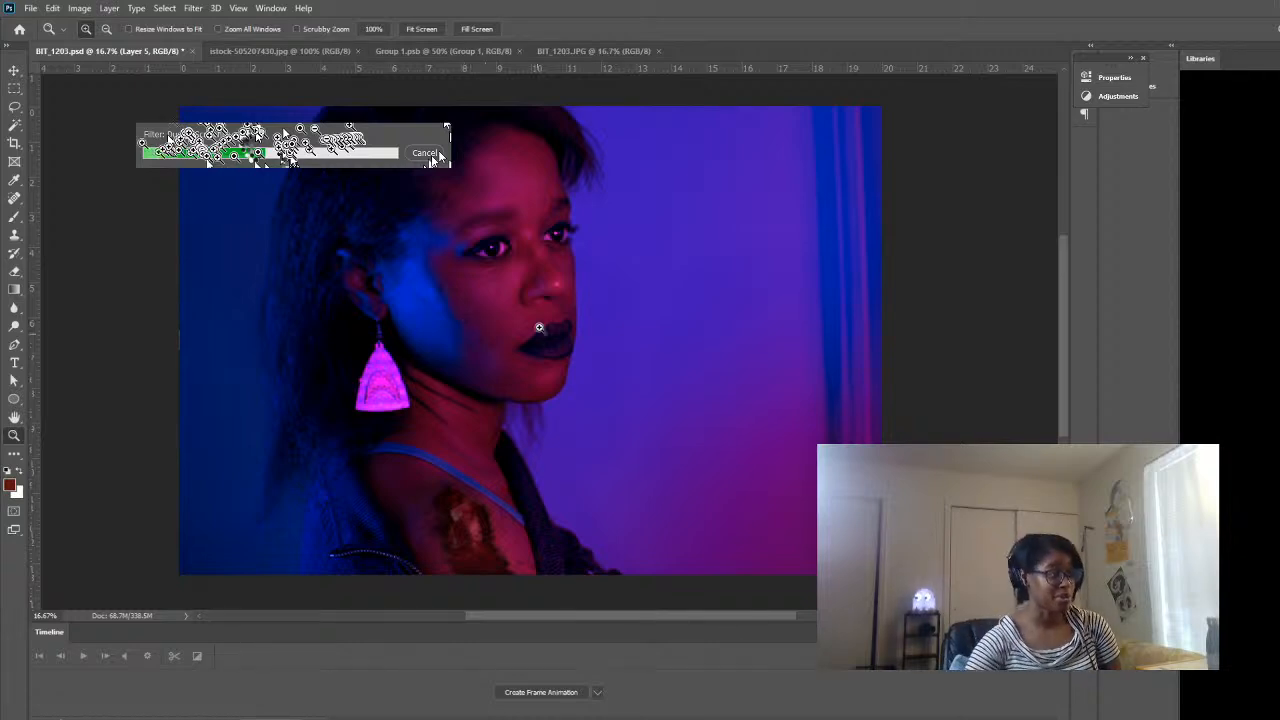
- Alternate between the full views of BIT_1203.JPG and BIT_1203.psd to compare the overall color, background and shoulder wound
left_click(589, 48)
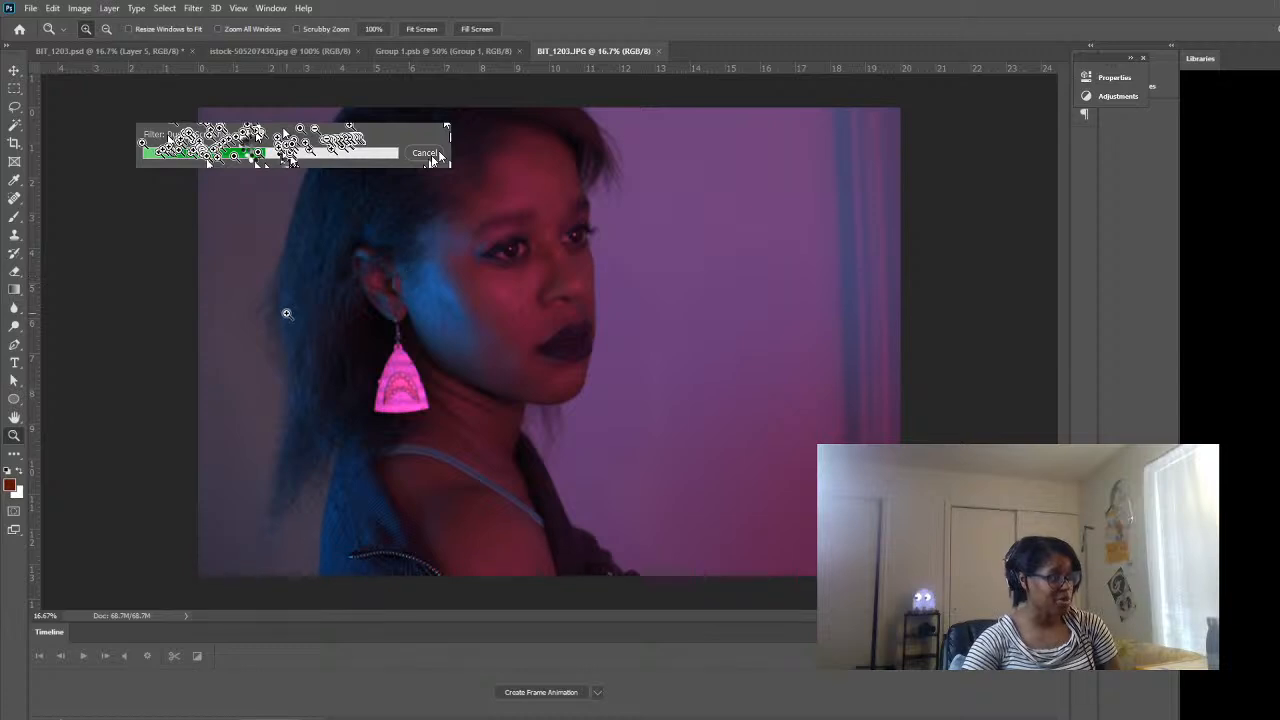
left_click(119, 51)
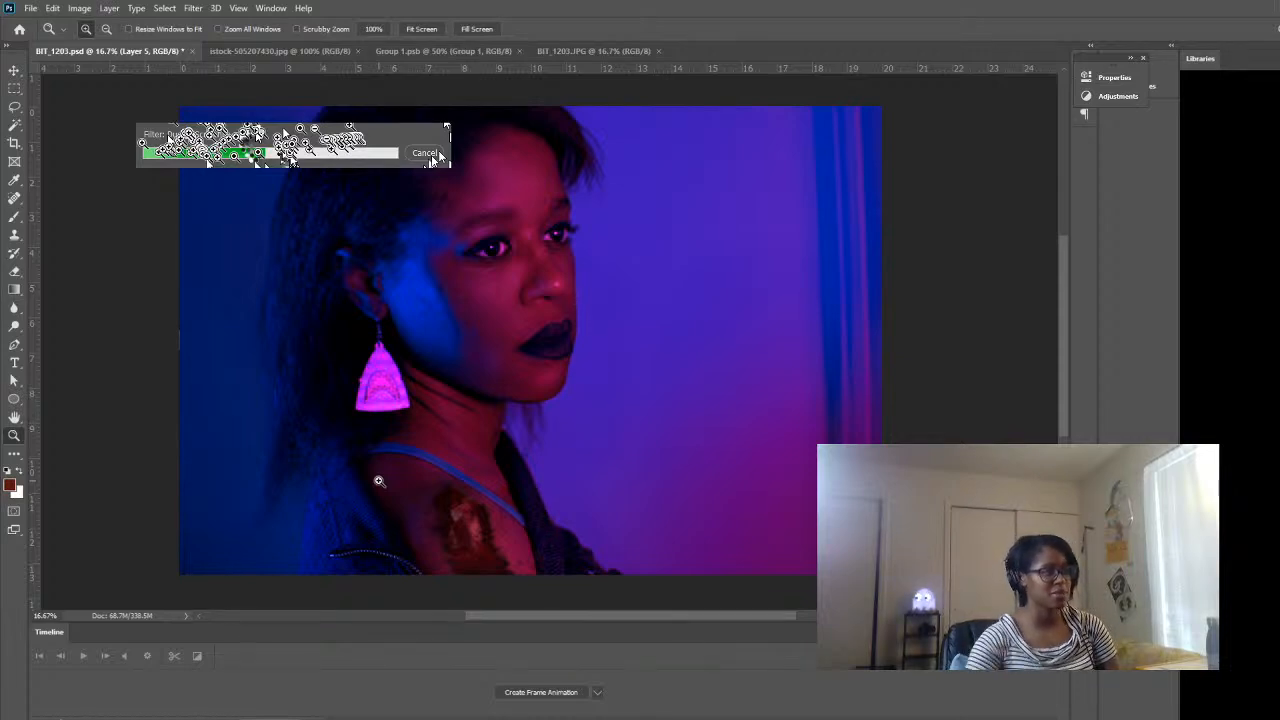
left_click(580, 51)
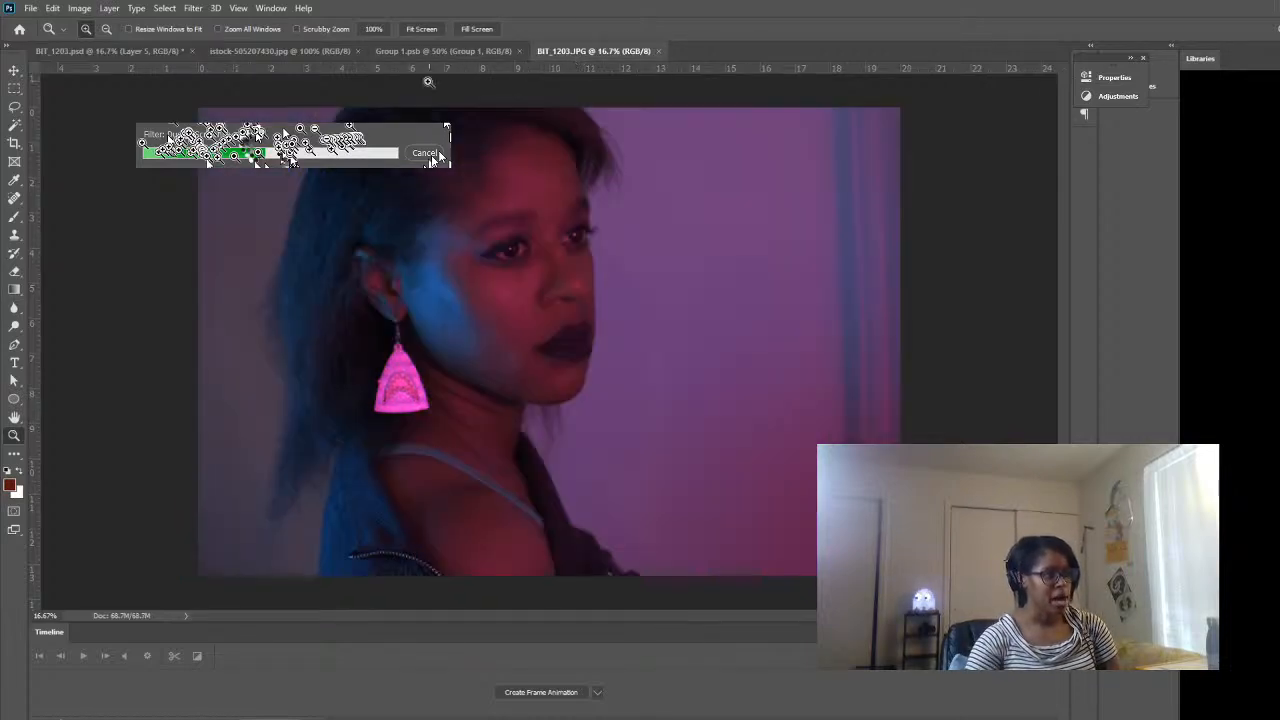
left_click(130, 53)
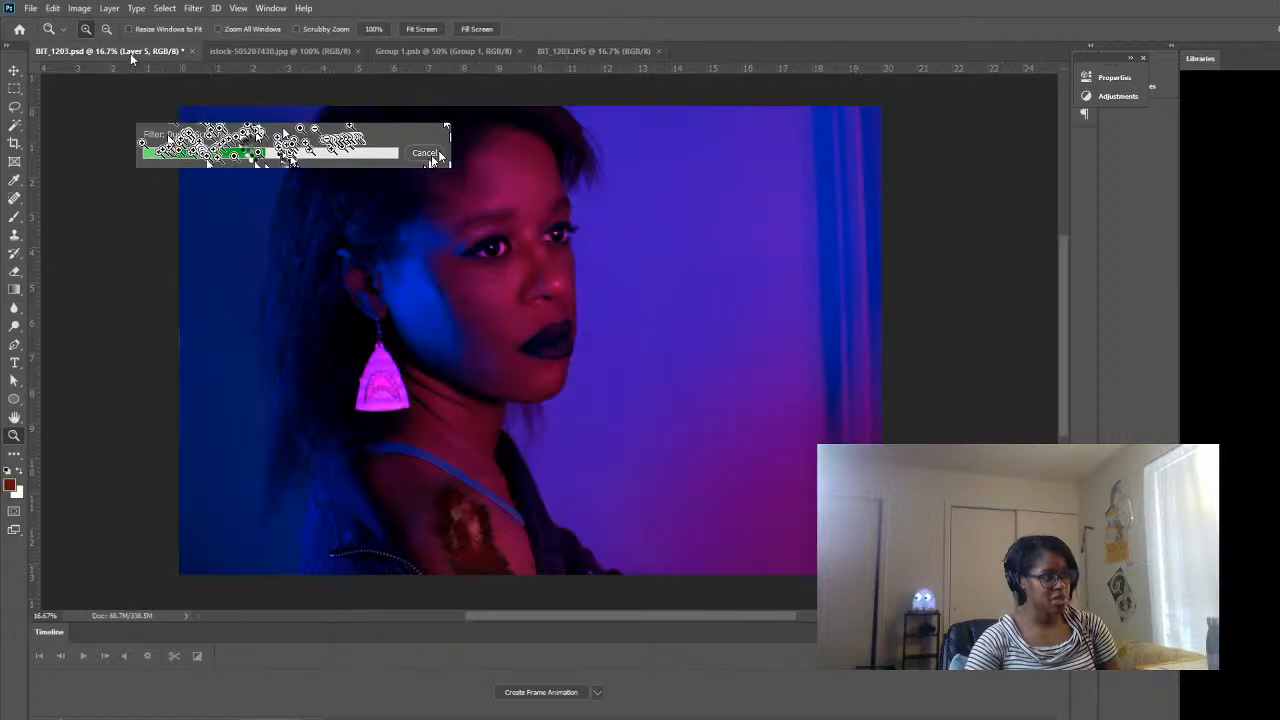
left_click(582, 53)
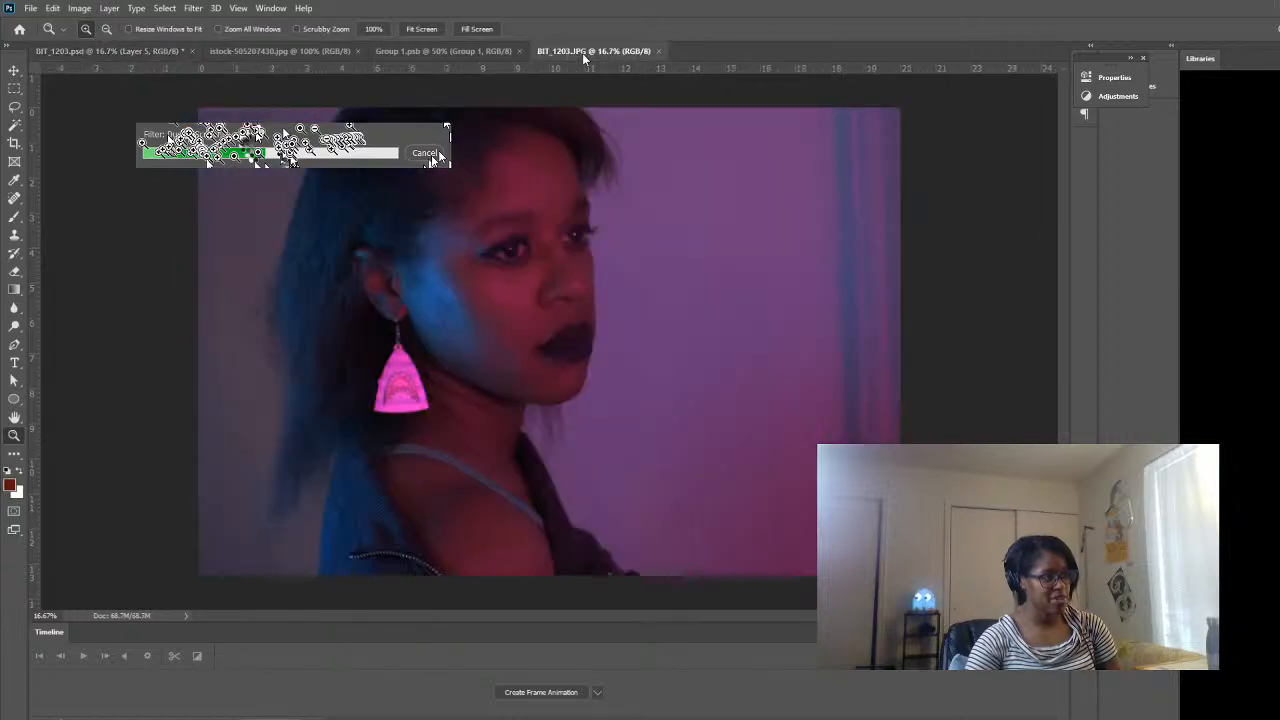
left_click(146, 51)
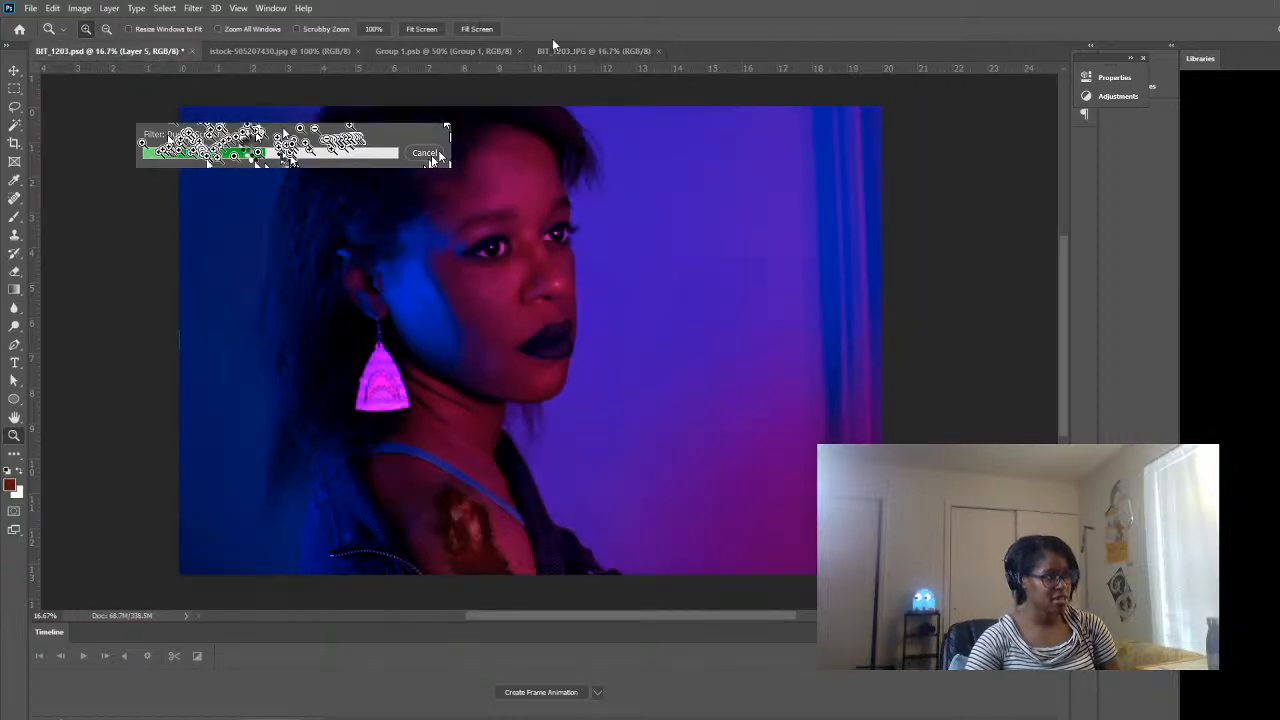
left_click(575, 52)
left_click(154, 50)
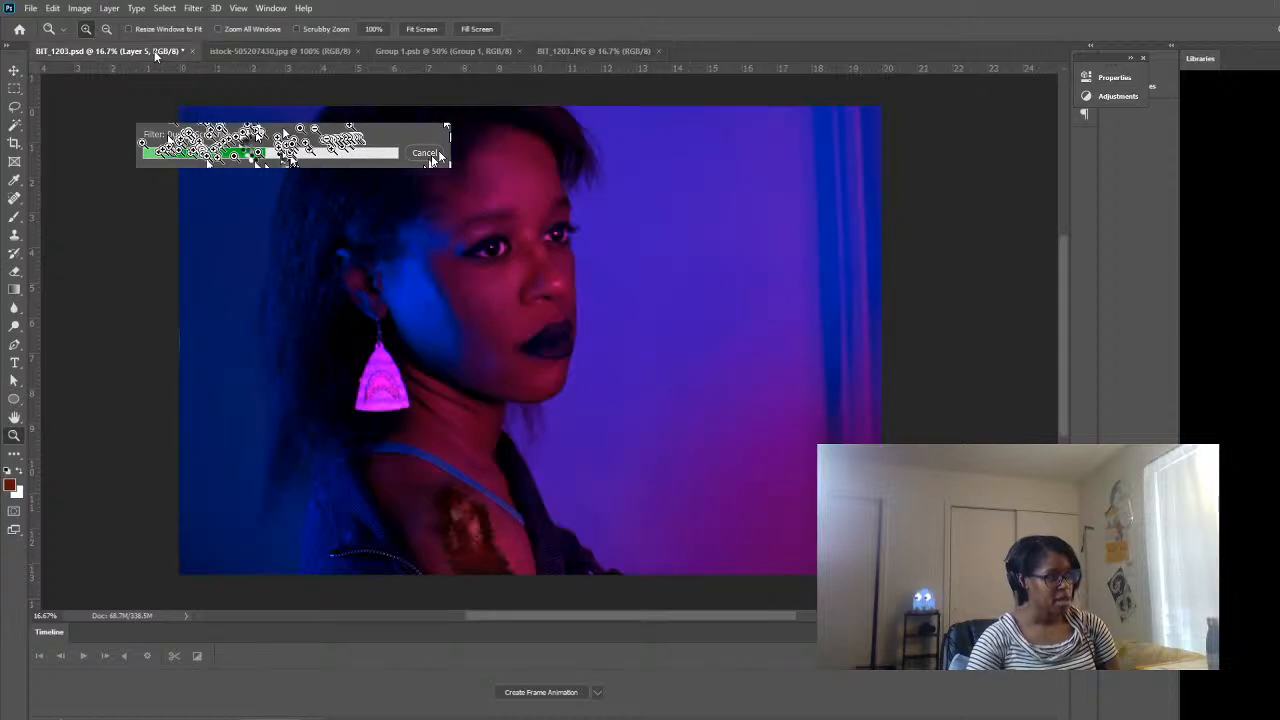